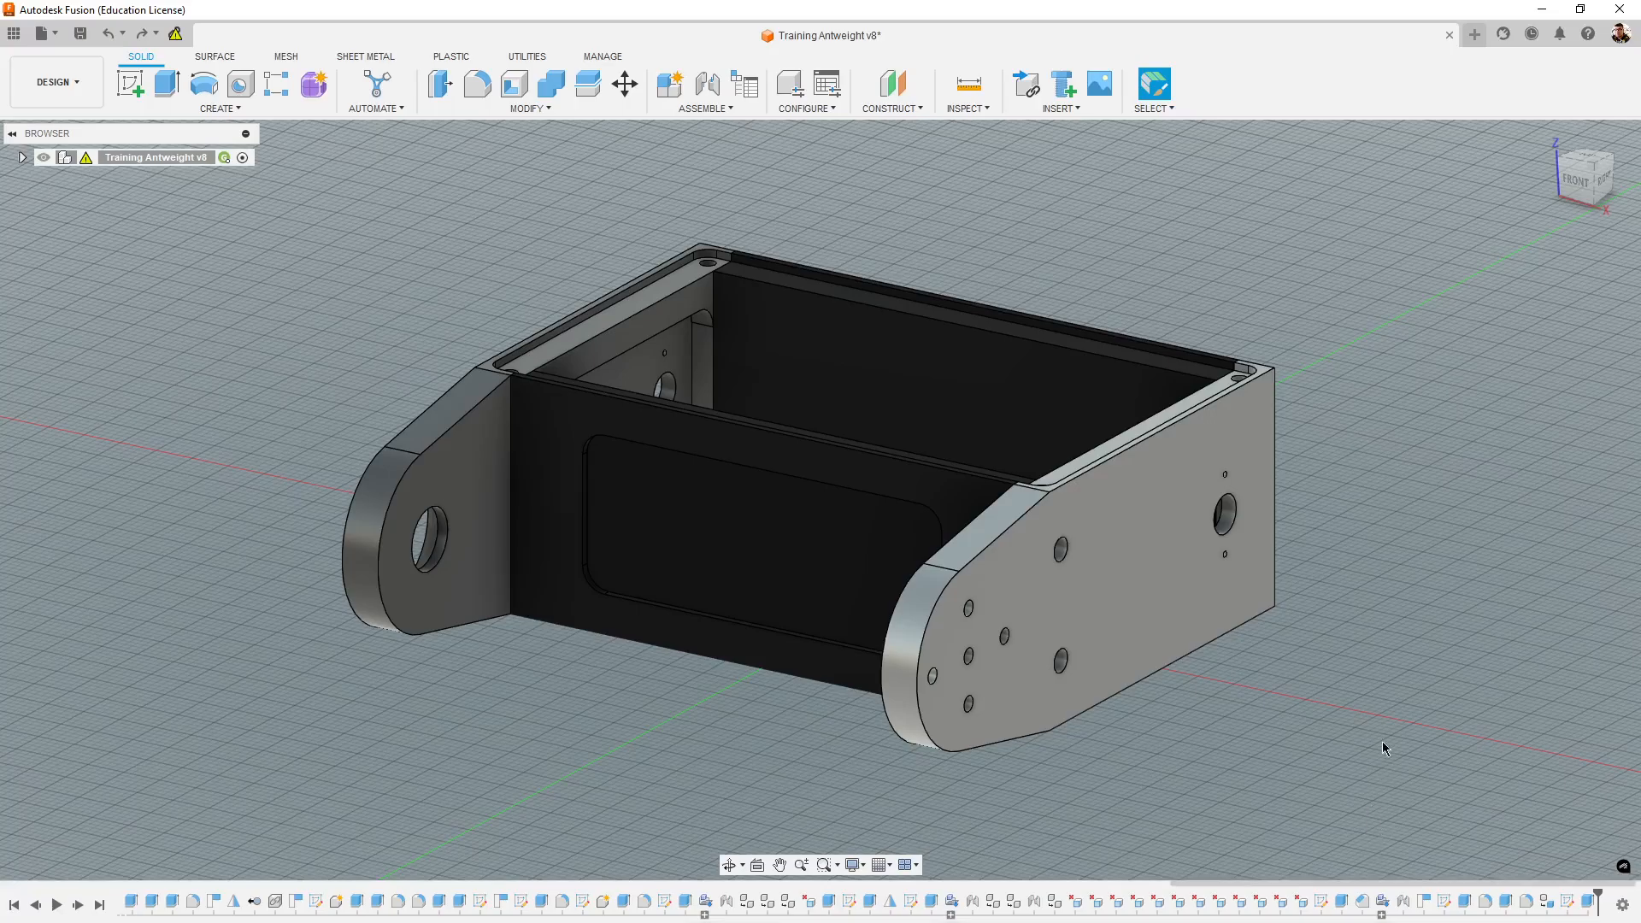
# - Show the Dummy BE1806 v4 motor in the Training Antweight assembly
pyautogui.keyDown('shift'); pyautogui.moveTo(1382, 741); pyautogui.dragTo(1339, 745, button='middle'); pyautogui.keyUp('shift')
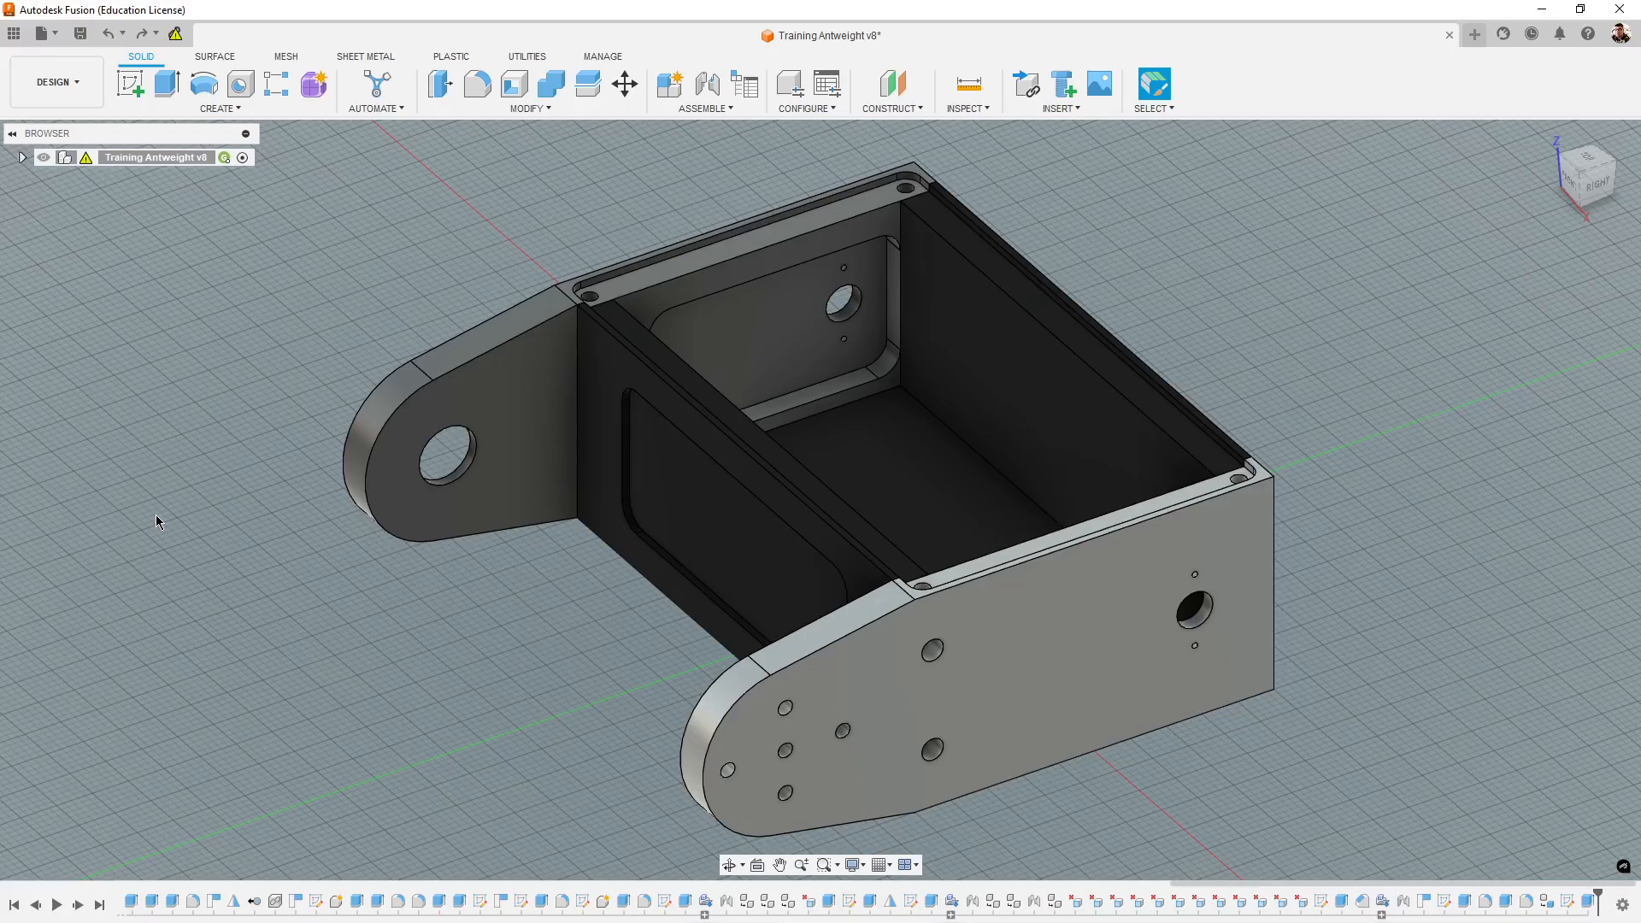
pyautogui.keyDown('shift'); pyautogui.moveTo(1418, 455); pyautogui.dragTo(1064, 446, button='middle'); pyautogui.keyUp('shift')
pyautogui.keyDown('shift'); pyautogui.moveTo(1247, 587); pyautogui.dragTo(1021, 602, button='middle'); pyautogui.keyUp('shift')
pyautogui.moveTo(1285, 587); pyautogui.dragTo(1320, 535, button='middle')
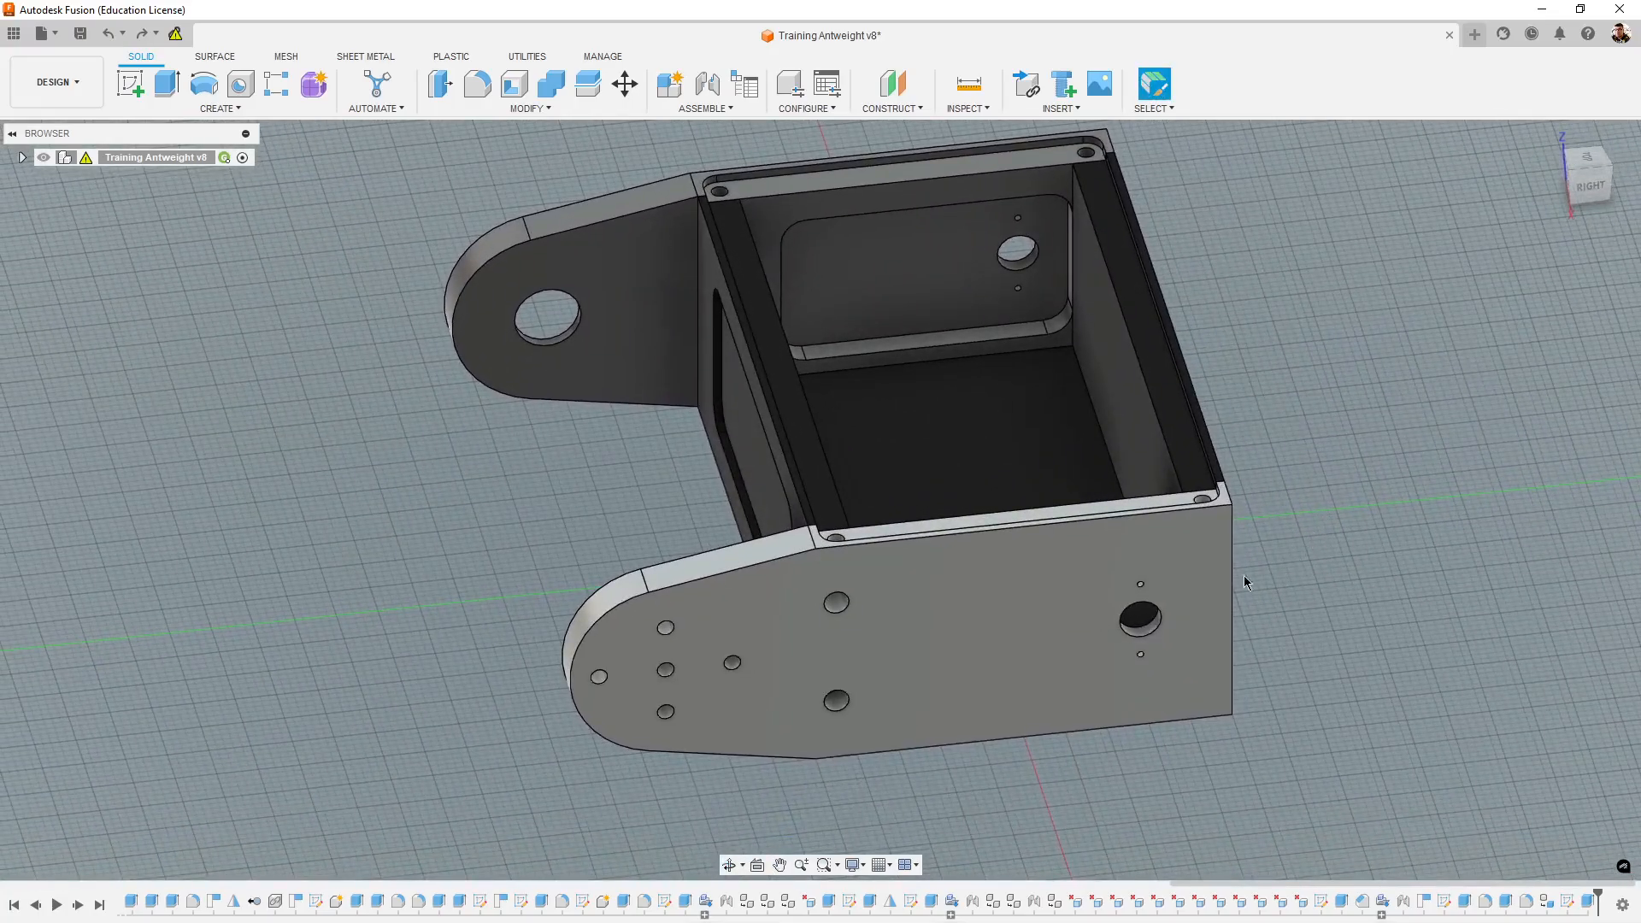
pyautogui.click(22, 158)
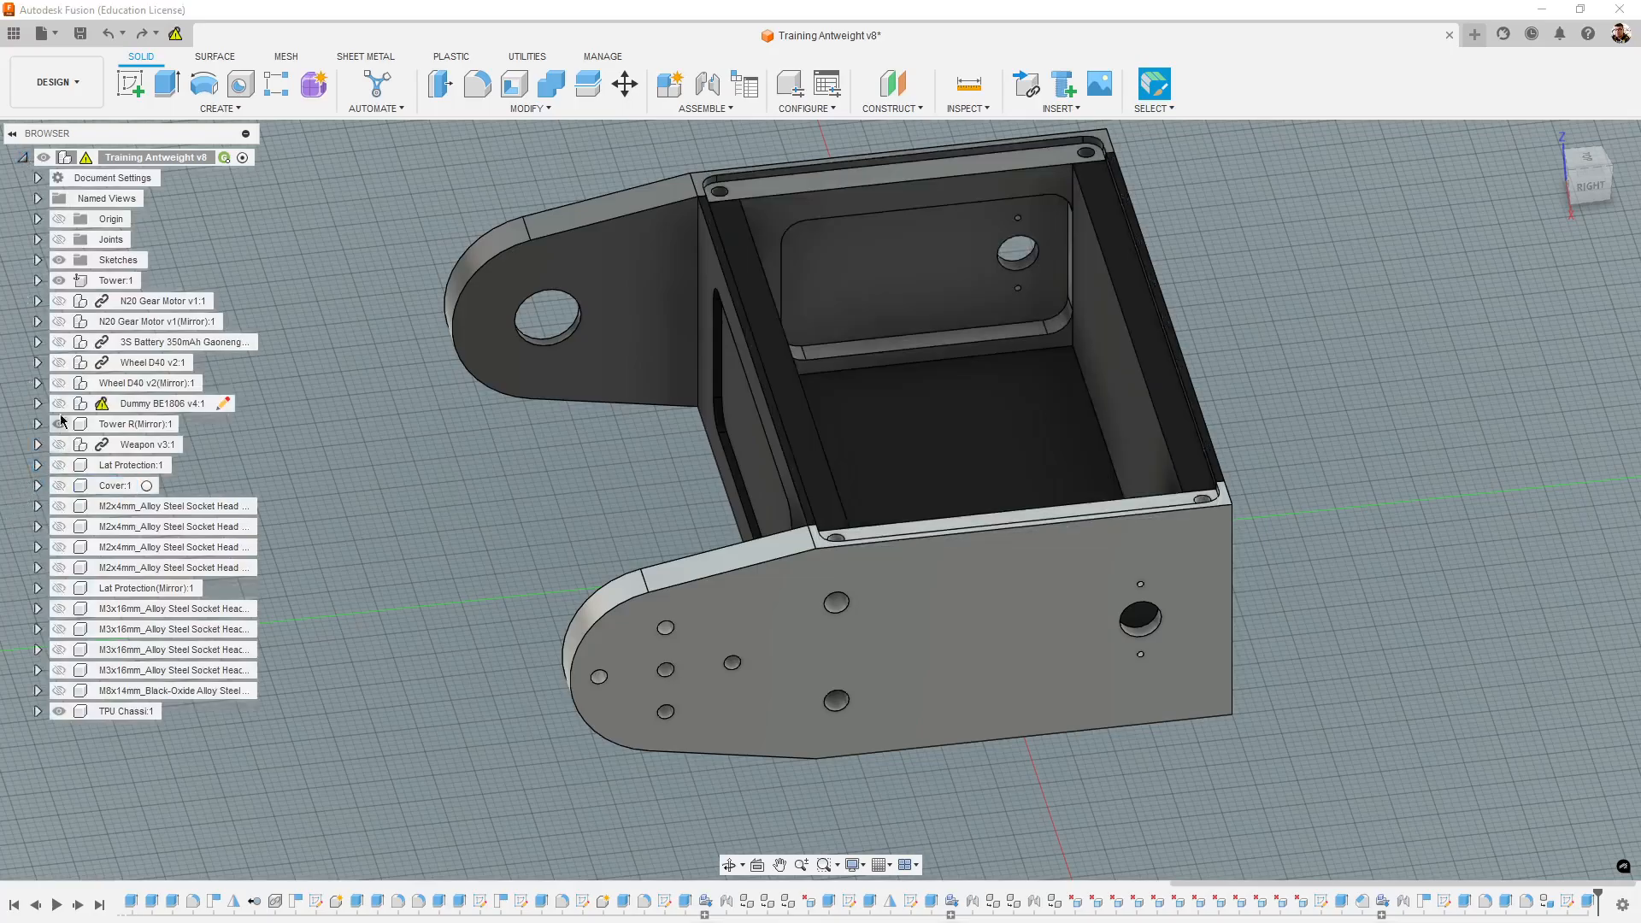
pyautogui.click(58, 404)
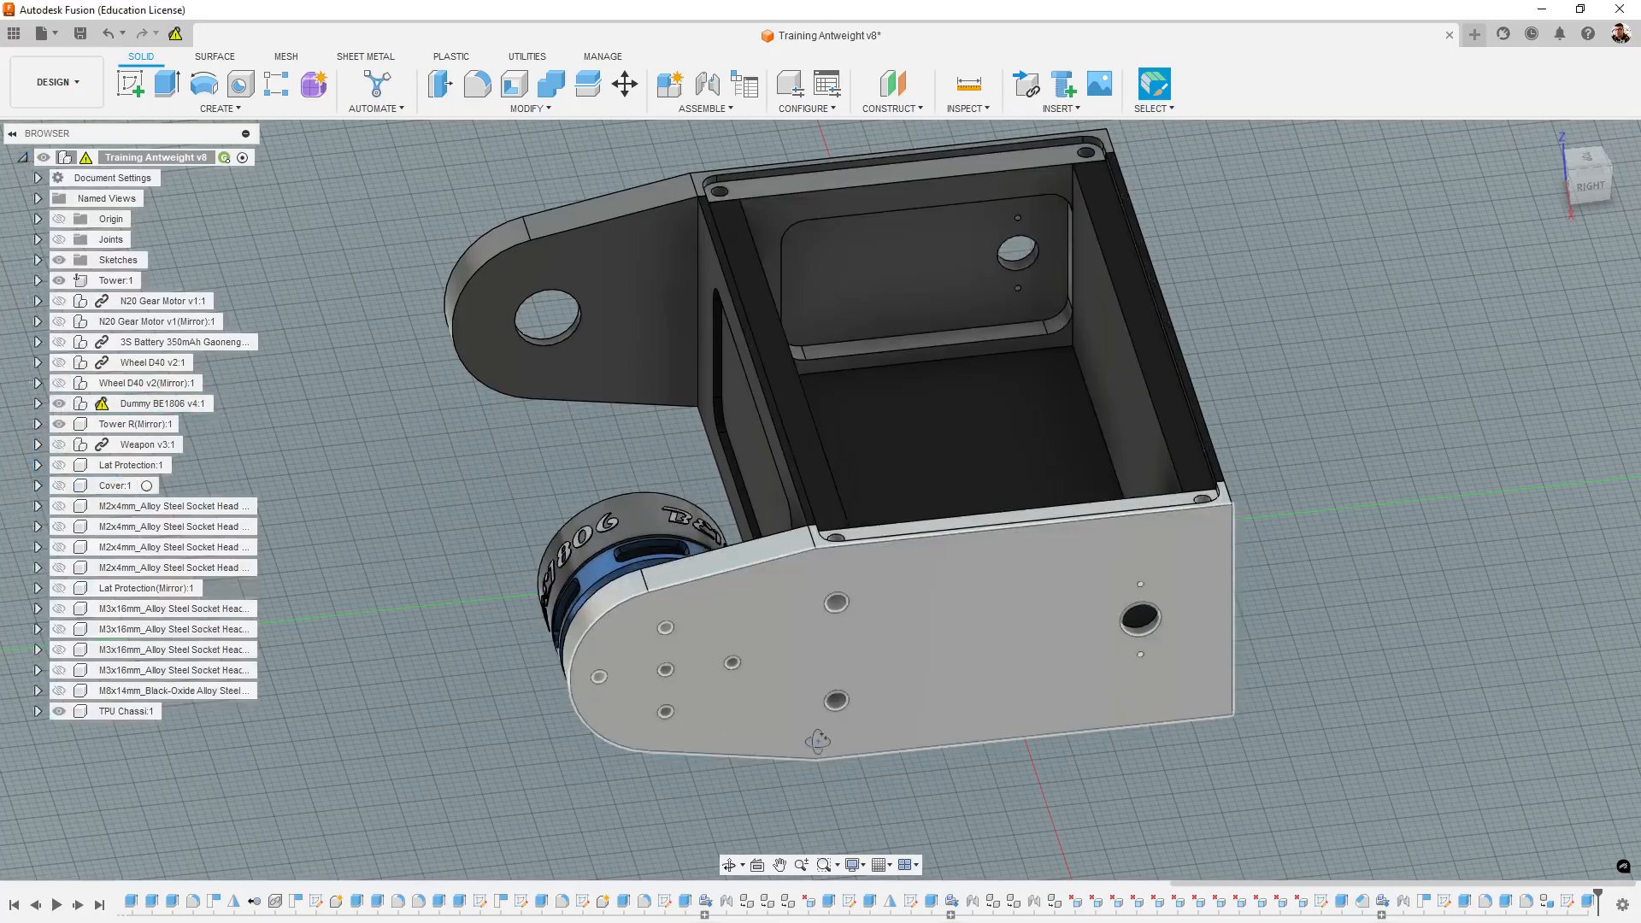
# - Examine the BE1806 motor's mounting on the side tower, its shaft, and the countersunk hole in the opposite tower
pyautogui.keyDown('shift'); pyautogui.moveTo(817, 741); pyautogui.dragTo(878, 722, button='middle'); pyautogui.keyUp('shift')
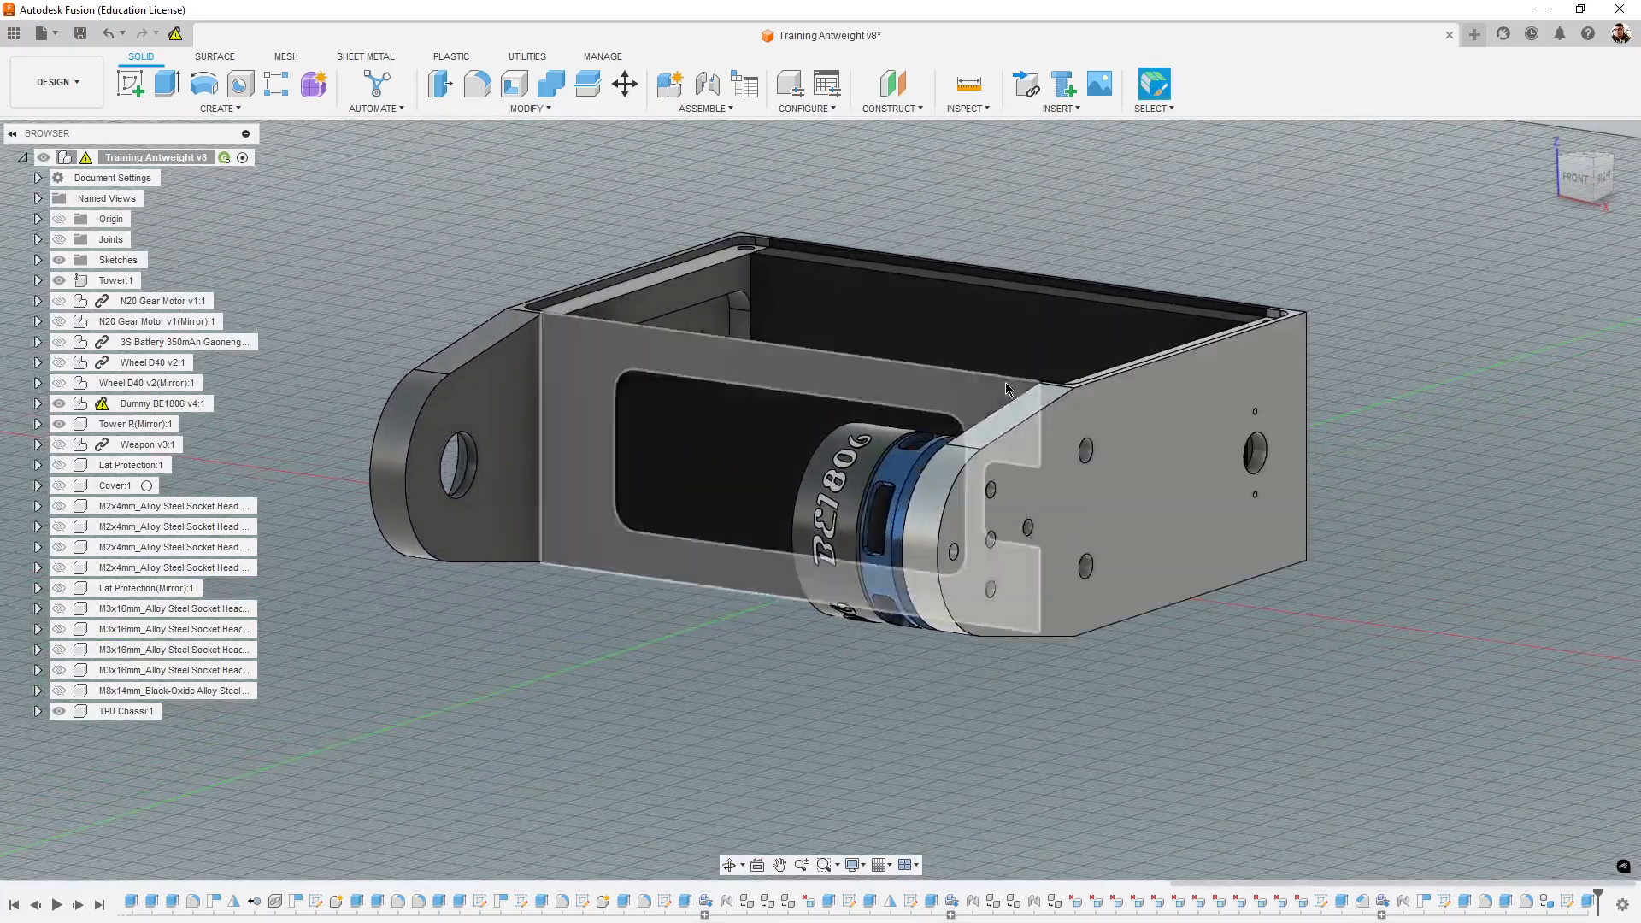
pyautogui.keyDown('shift'); pyautogui.moveTo(1029, 681); pyautogui.dragTo(1074, 714, button='middle'); pyautogui.keyUp('shift')
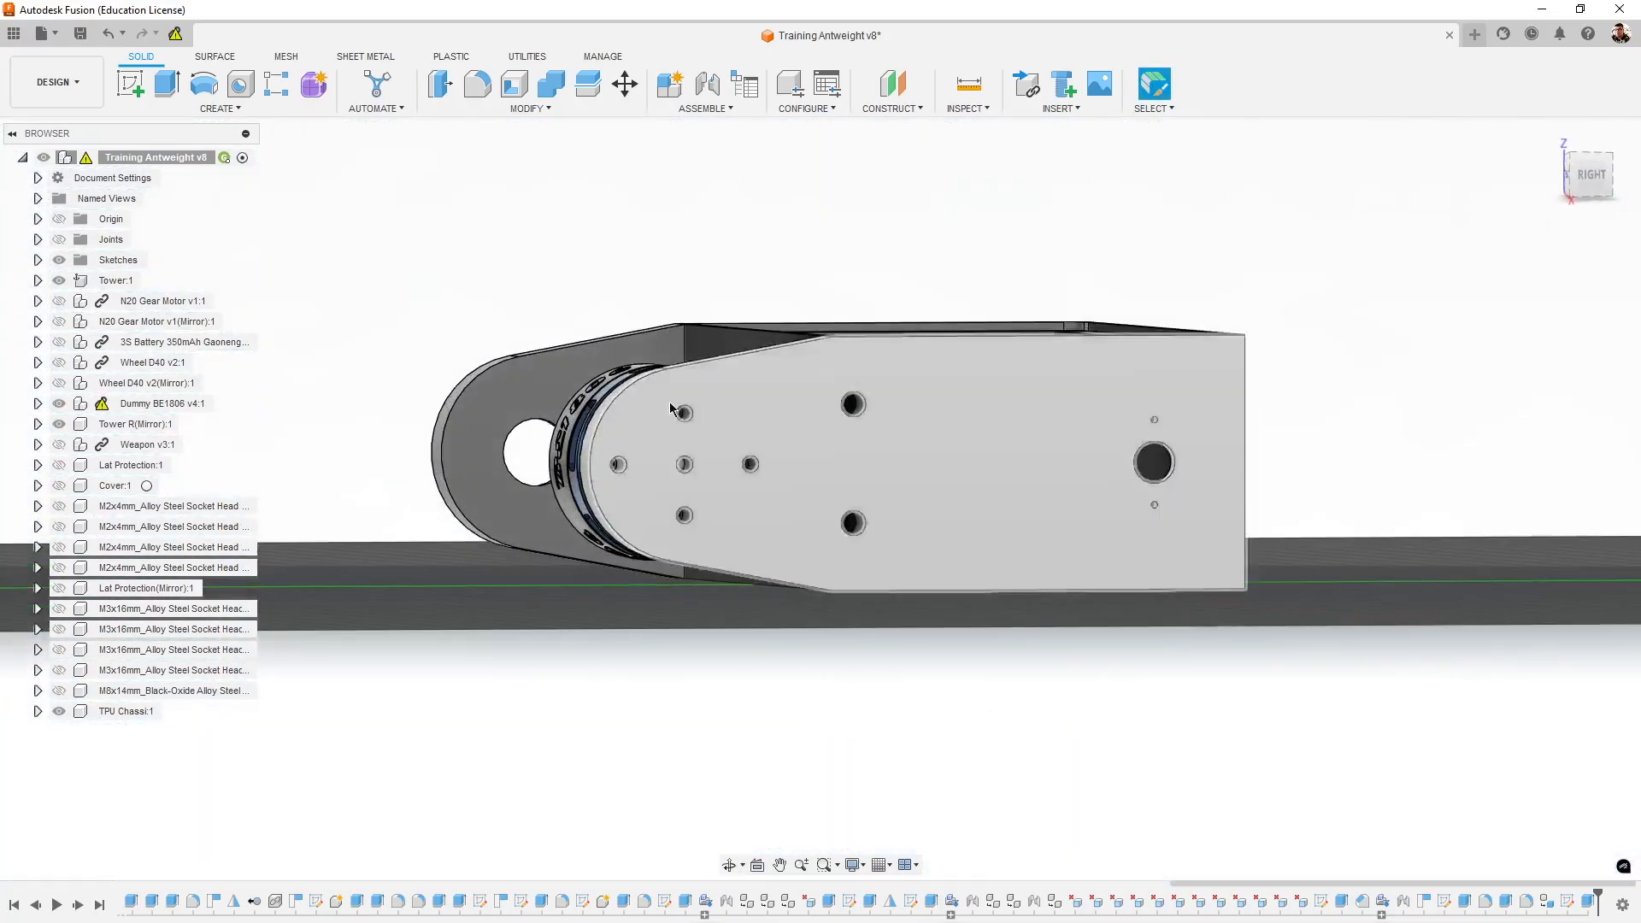
pyautogui.moveTo(649, 612)
pyautogui.keyDown('shift'); pyautogui.mouseDown(button='middle')
pyautogui.moveTo(616, 597)
pyautogui.moveTo(638, 609)
pyautogui.mouseUp(button='middle'); pyautogui.keyUp('shift')
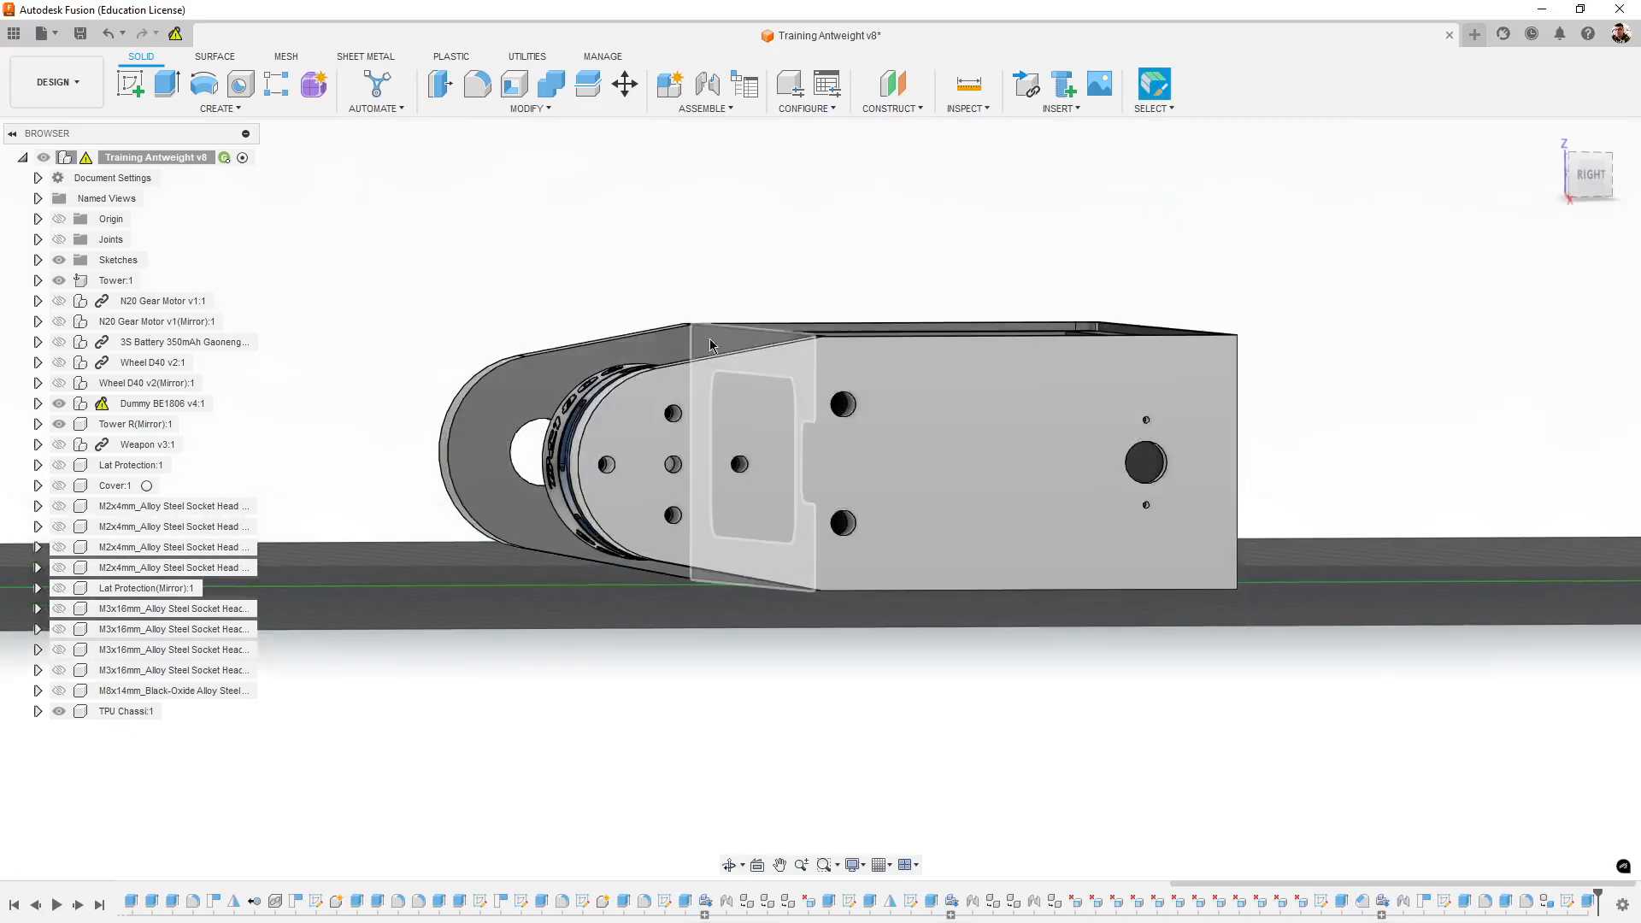
pyautogui.keyDown('shift'); pyautogui.moveTo(604, 639); pyautogui.dragTo(854, 617, button='middle'); pyautogui.keyUp('shift')
pyautogui.scroll(3, 1287, 370)
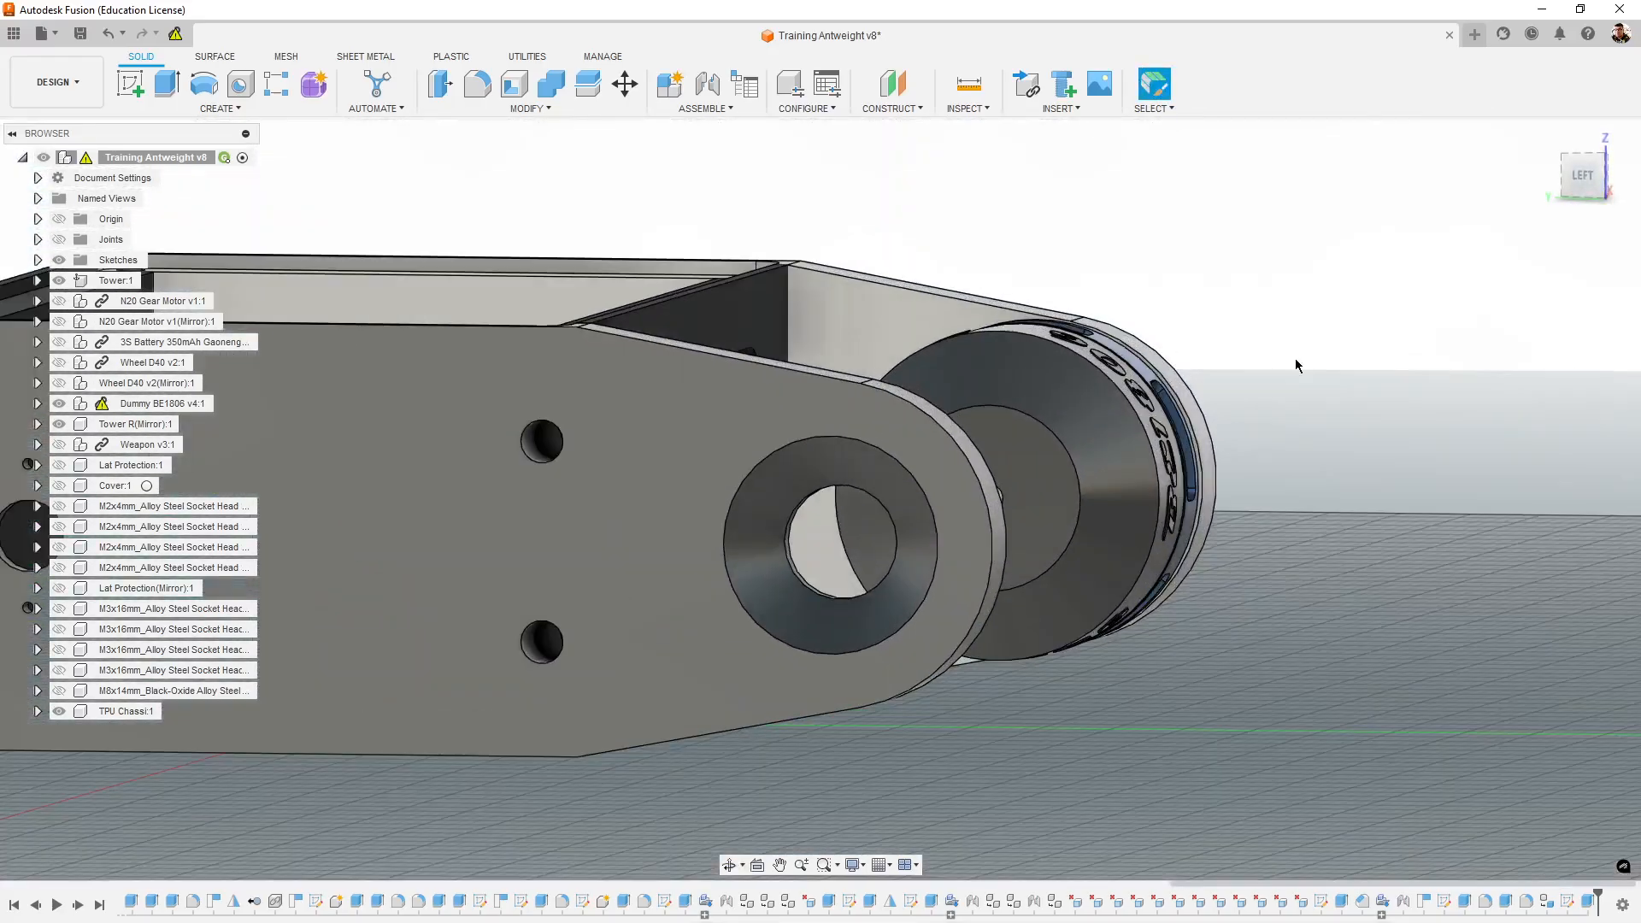
pyautogui.keyDown('shift'); pyautogui.moveTo(1294, 365); pyautogui.dragTo(1298, 585, button='middle'); pyautogui.keyUp('shift')
pyautogui.scroll(3, 1238, 455)
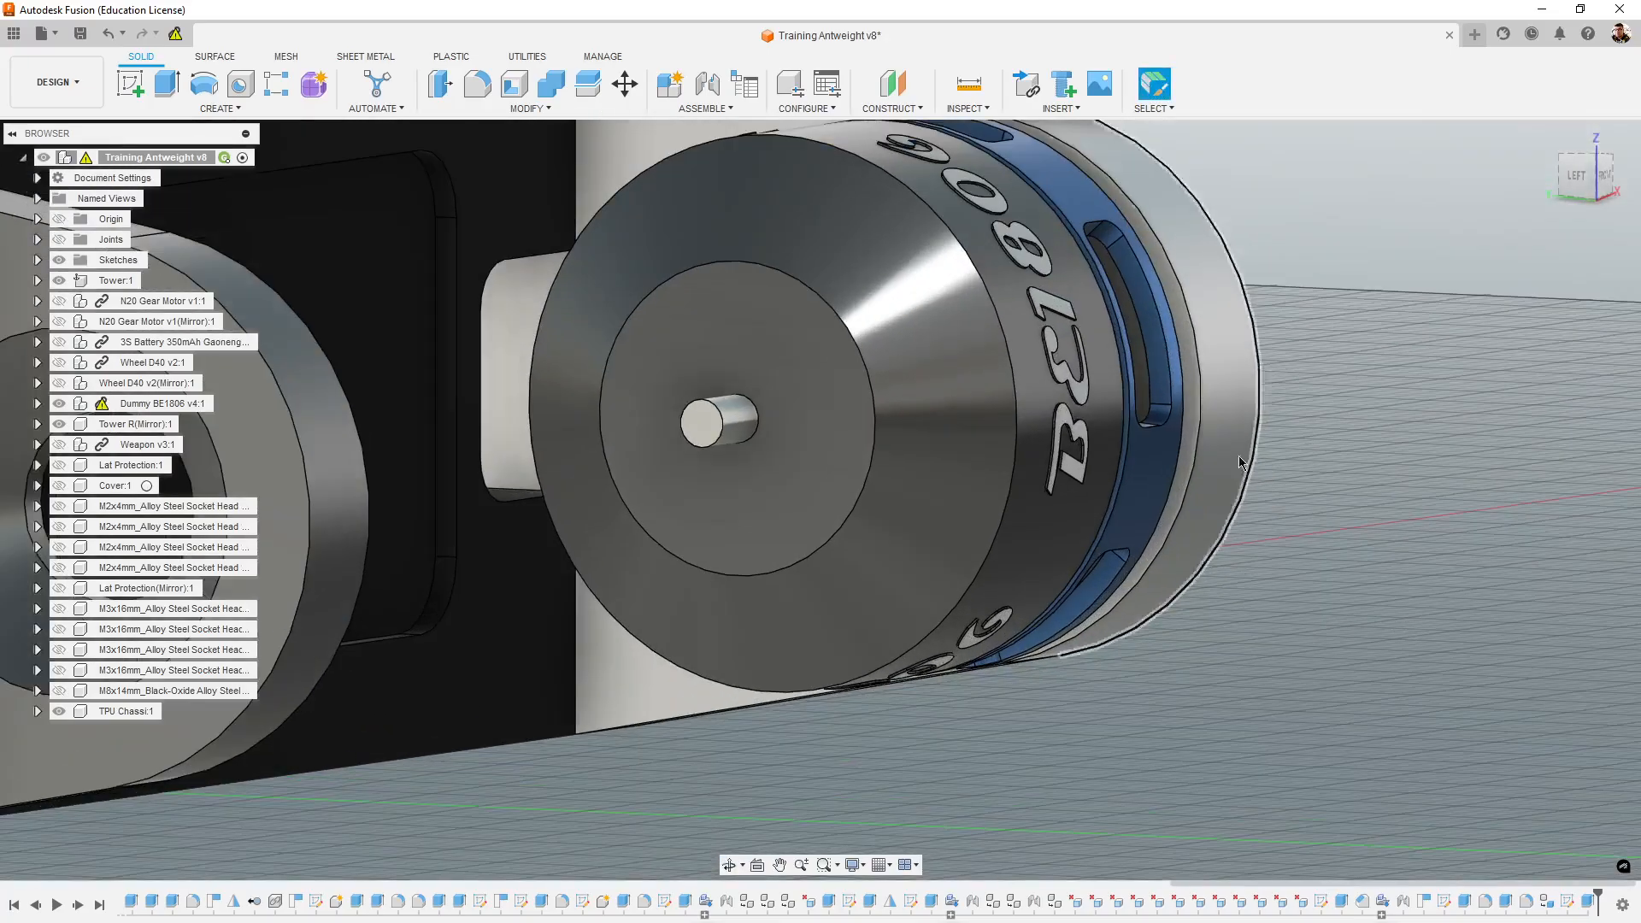
pyautogui.scroll(-5, 1238, 455)
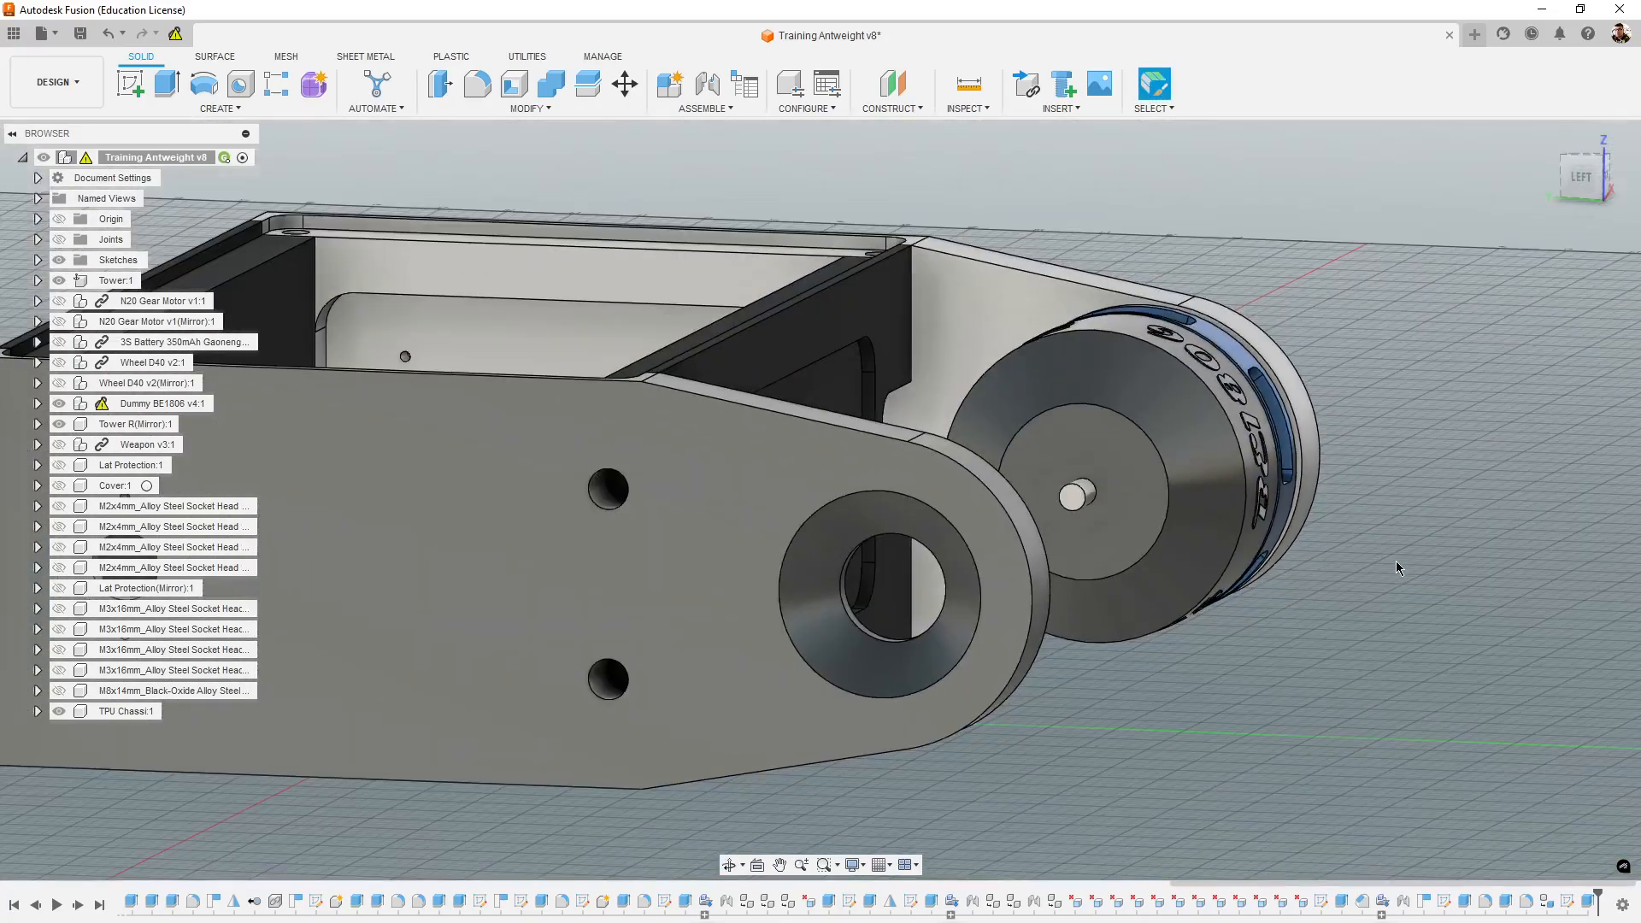
pyautogui.scroll(-3, 1397, 561)
pyautogui.keyDown('shift'); pyautogui.moveTo(1429, 644); pyautogui.dragTo(1335, 657, button='middle'); pyautogui.keyUp('shift')
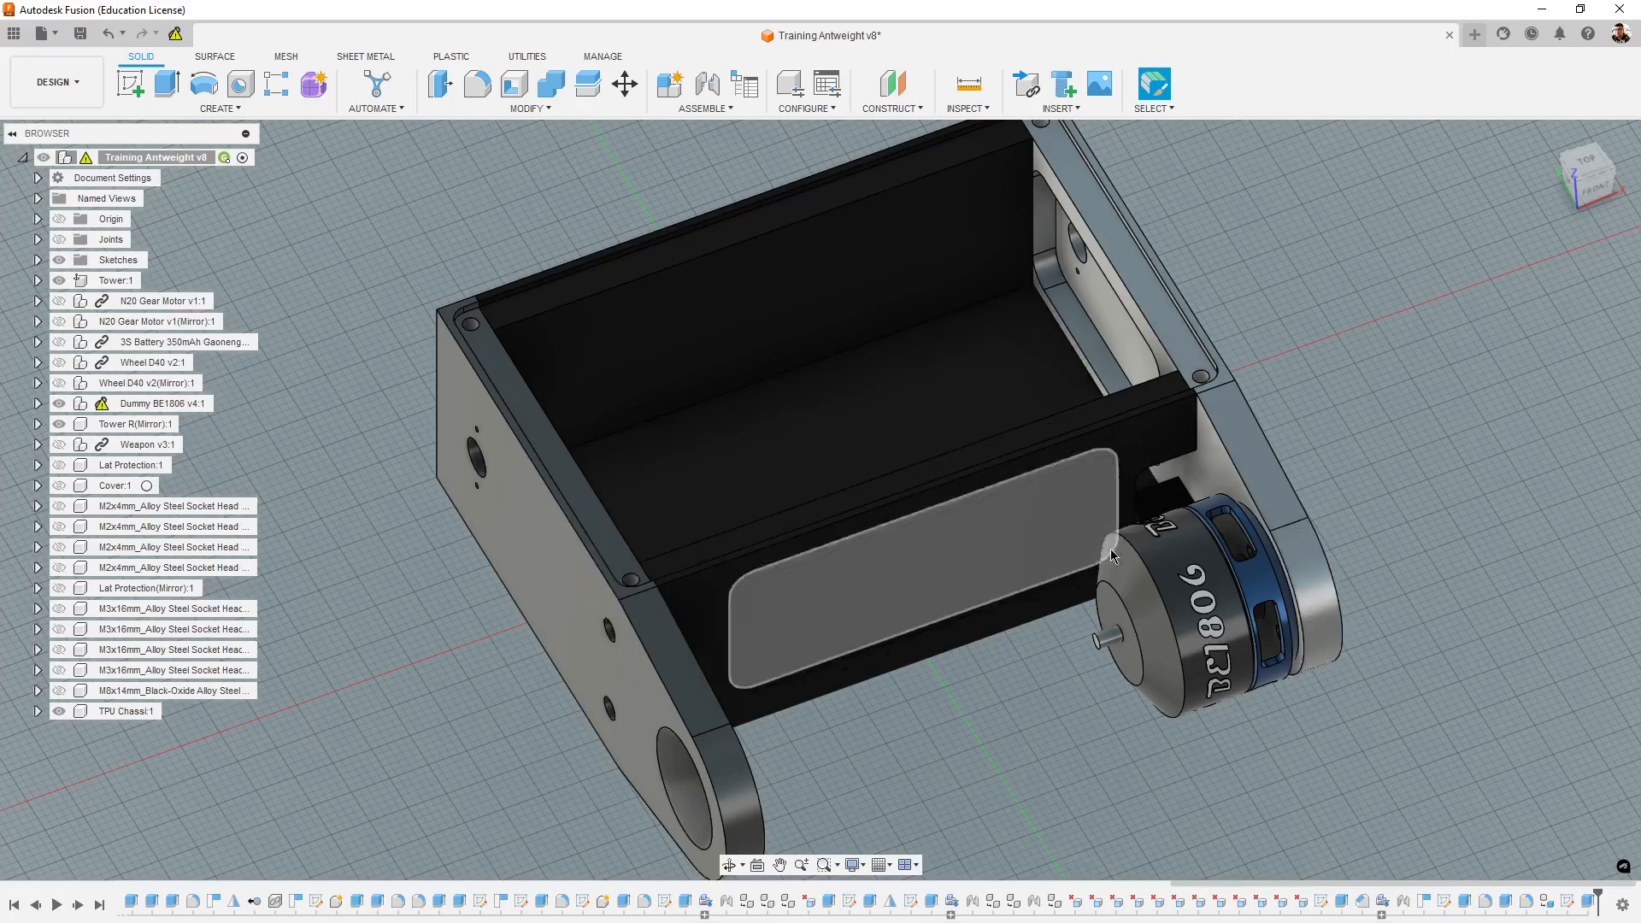
pyautogui.moveTo(1218, 578); pyautogui.dragTo(1157, 530, button='middle')
pyautogui.scroll(-2, 1159, 529)
pyautogui.moveTo(1341, 633); pyautogui.dragTo(1307, 625, button='middle')
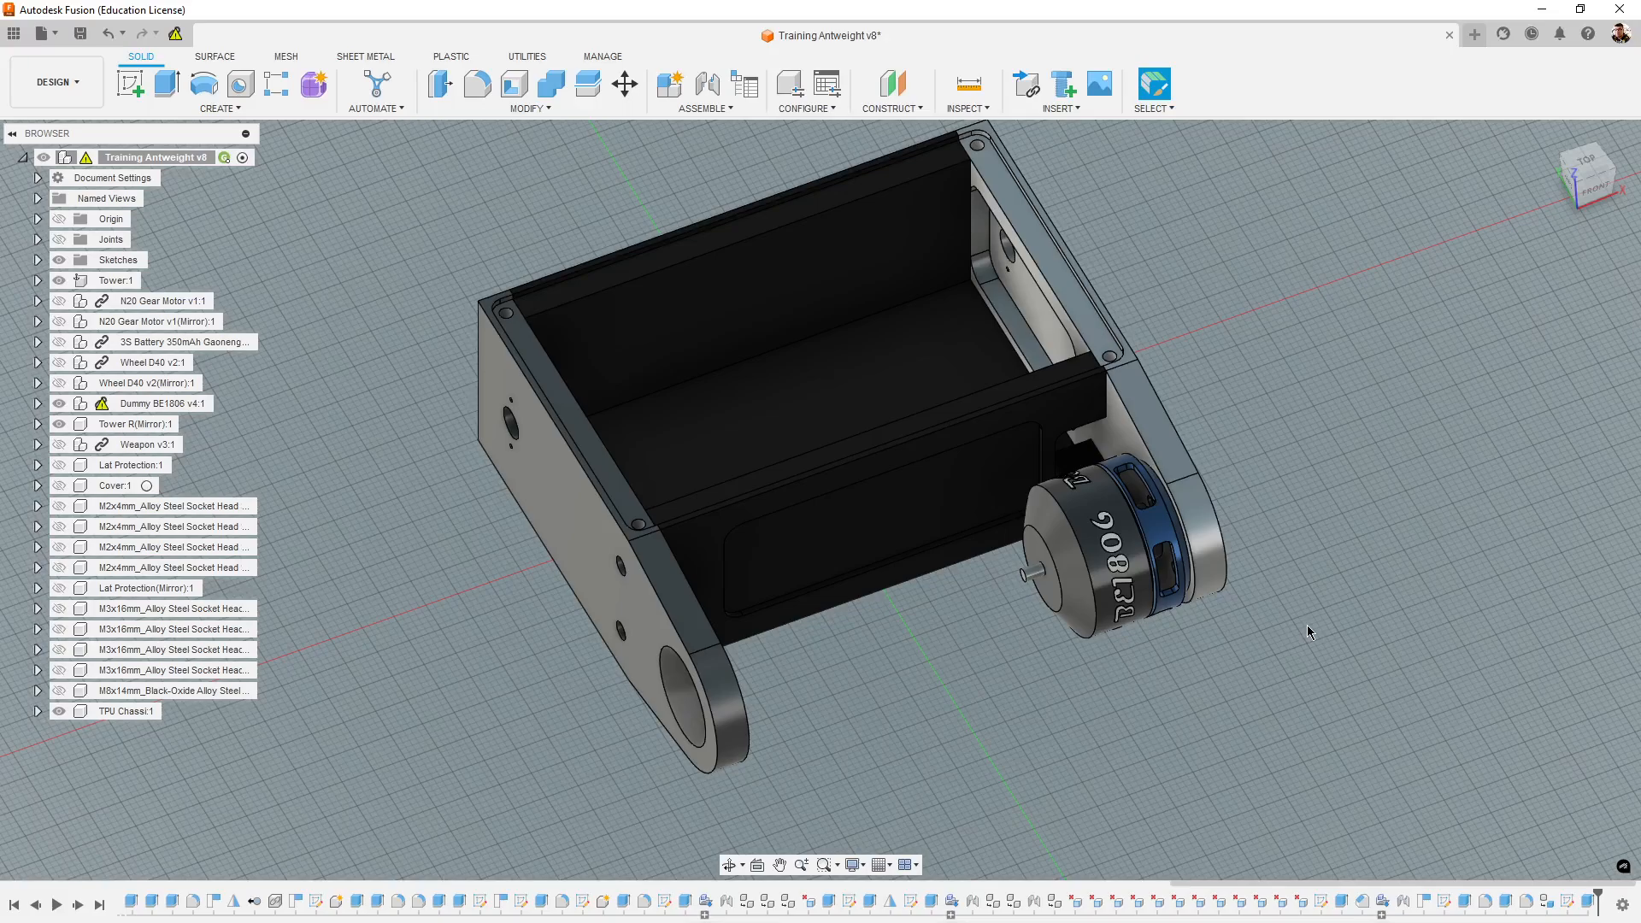
pyautogui.scroll(3, 1322, 569)
pyautogui.keyDown('shift'); pyautogui.moveTo(1322, 569); pyautogui.dragTo(1389, 609, button='middle'); pyautogui.keyUp('shift')
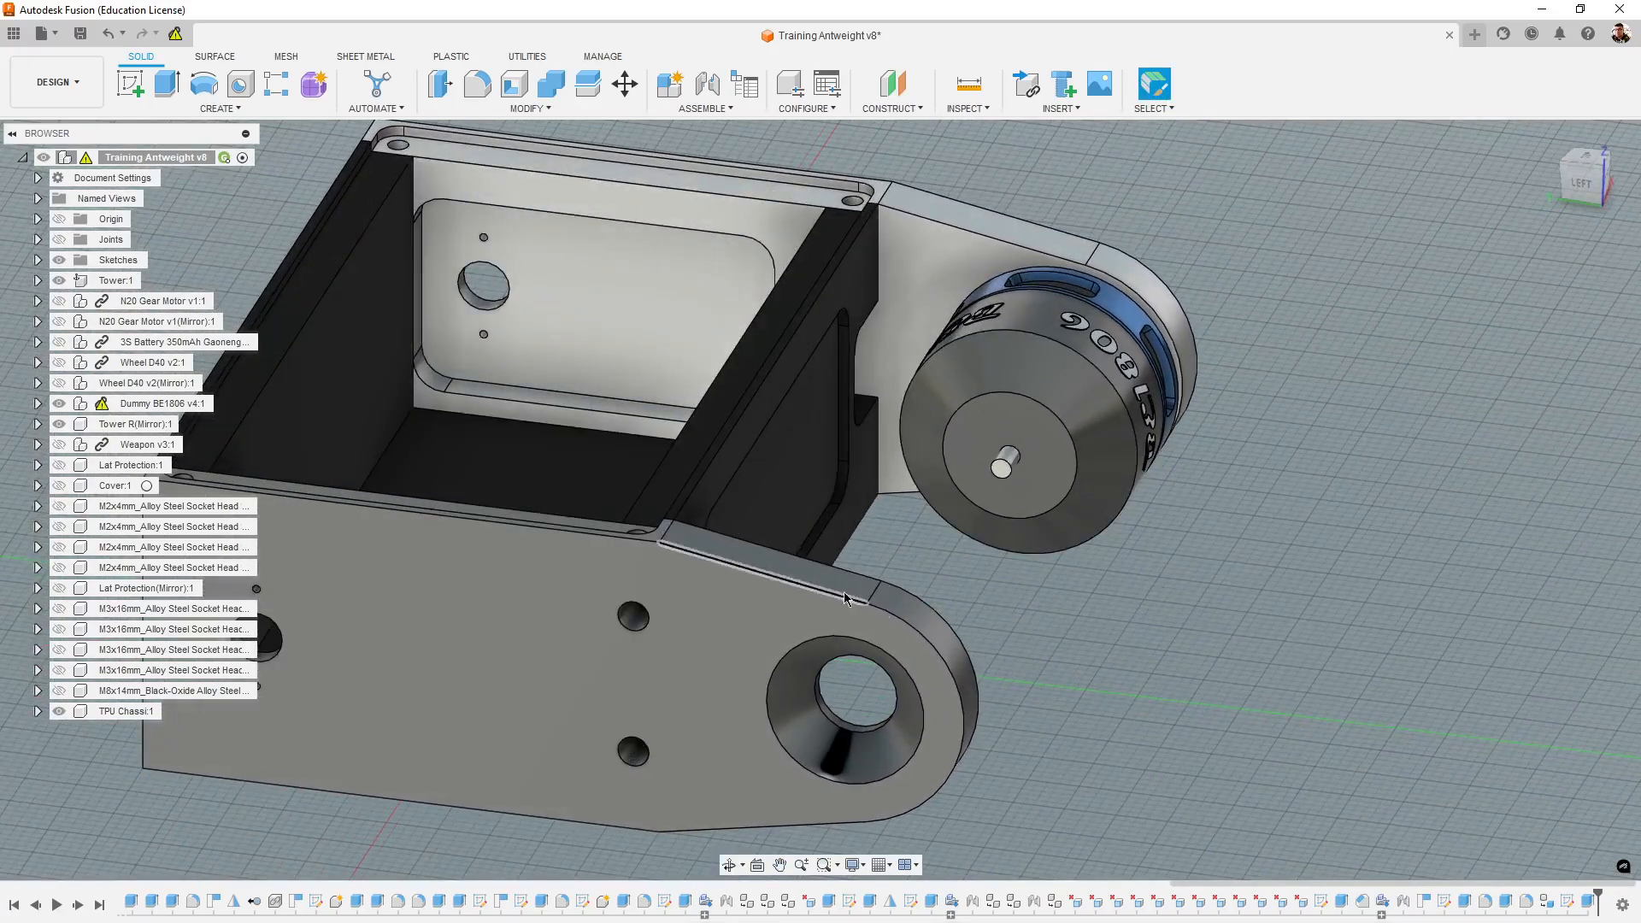
pyautogui.moveTo(1025, 622); pyautogui.dragTo(1105, 629, button='middle')
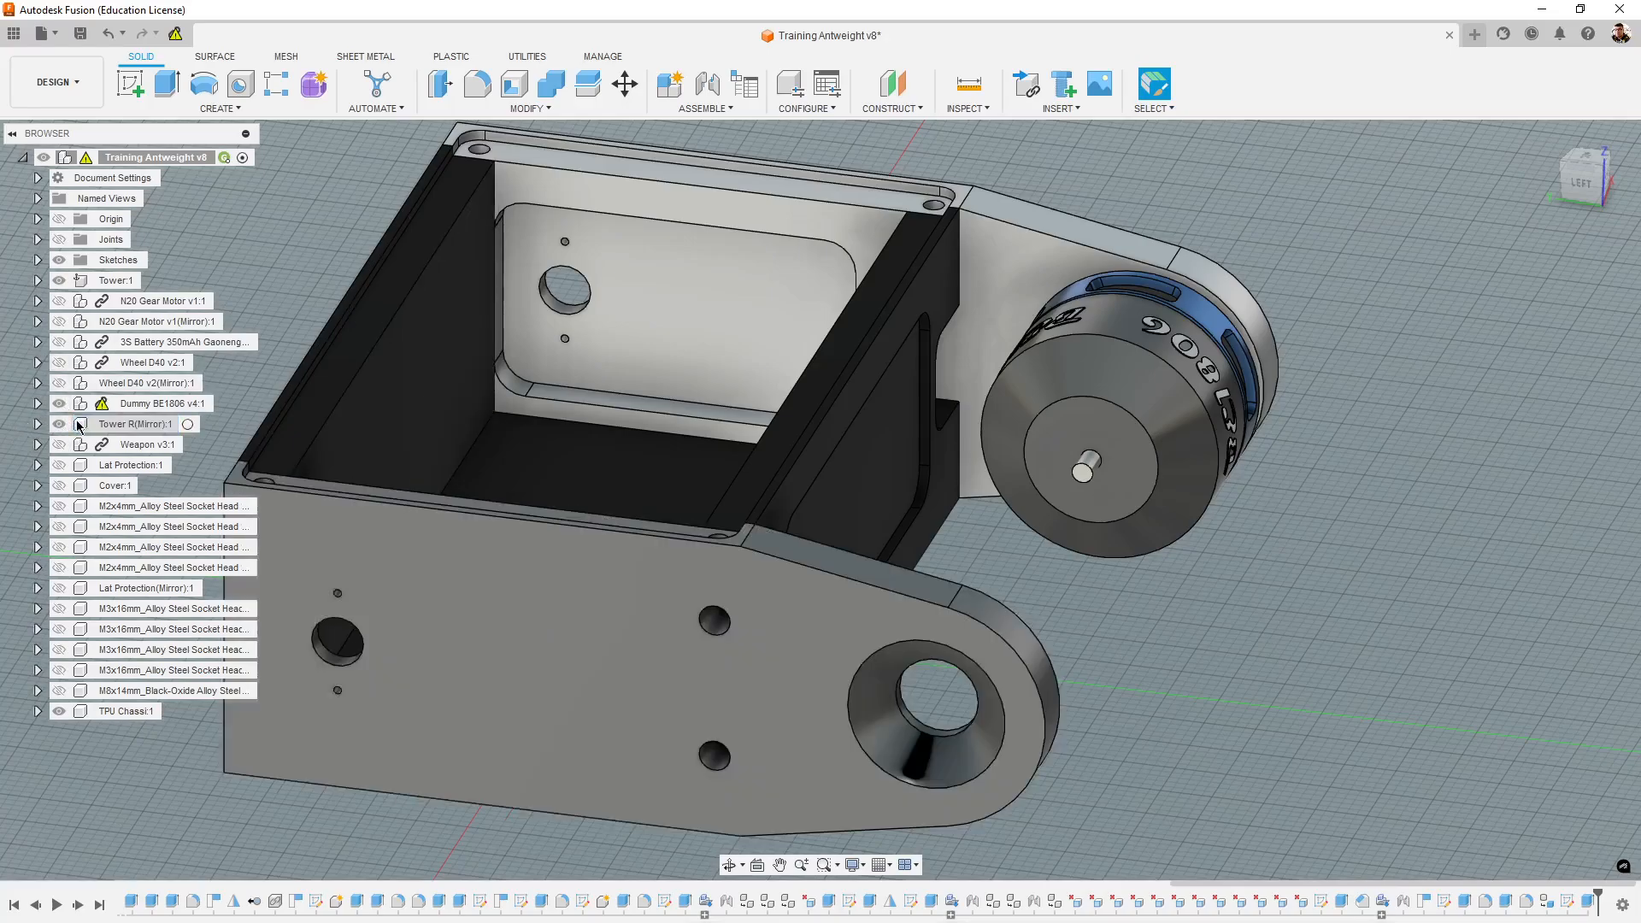
# - Show the 3S battery and both N20 gear motors, and examine their layout inside the chassis
pyautogui.click(60, 346)
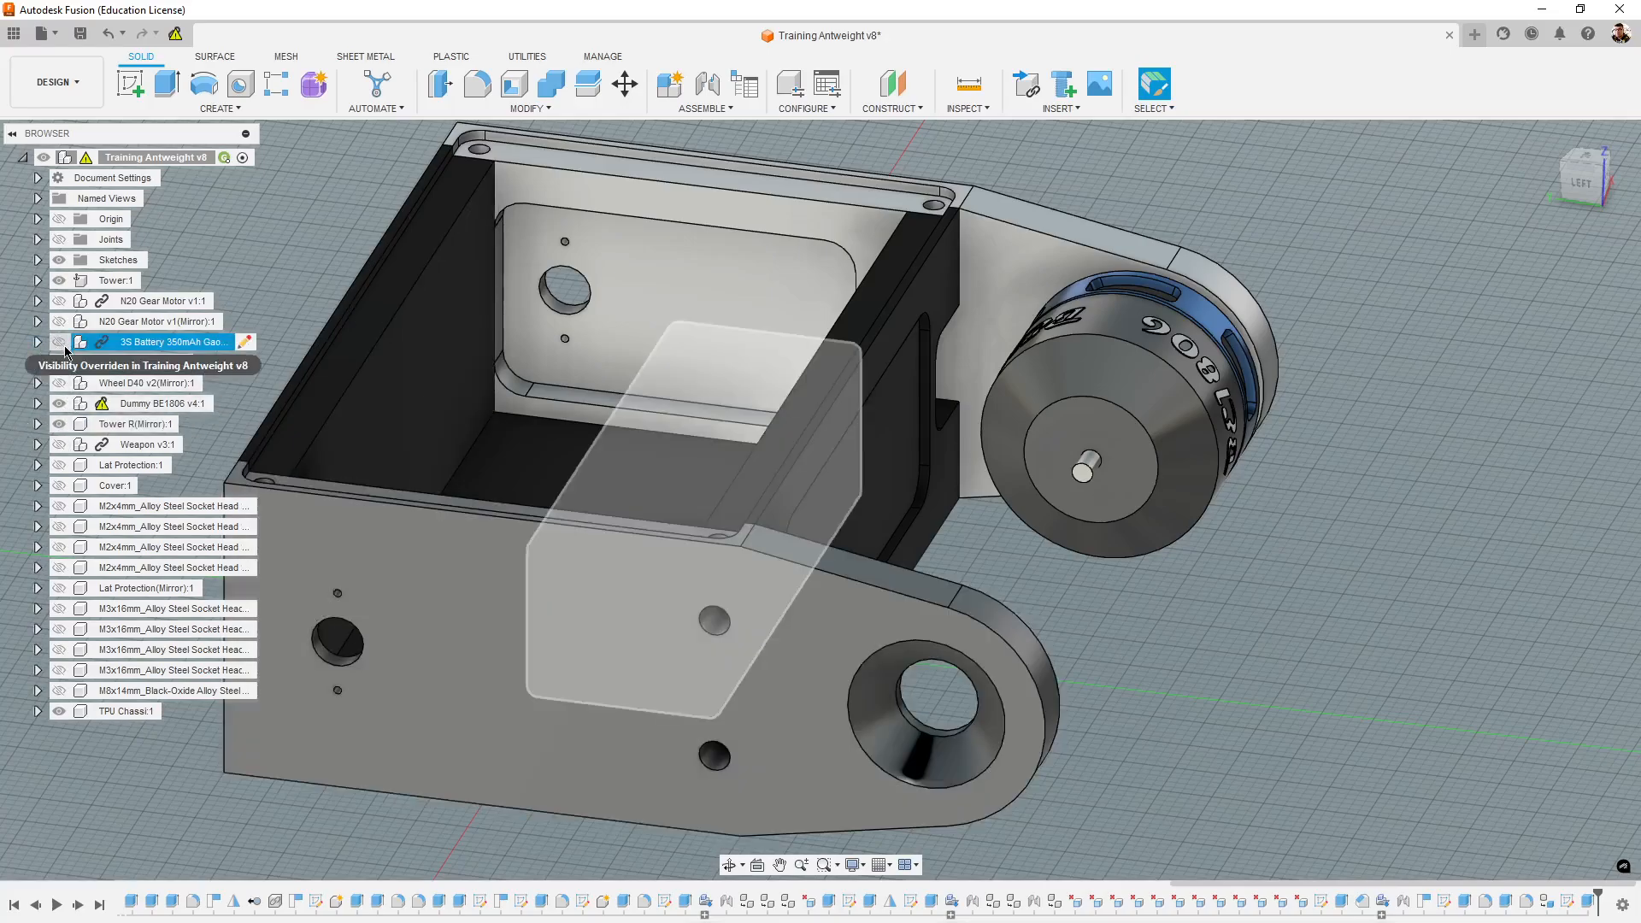
pyautogui.click(60, 344)
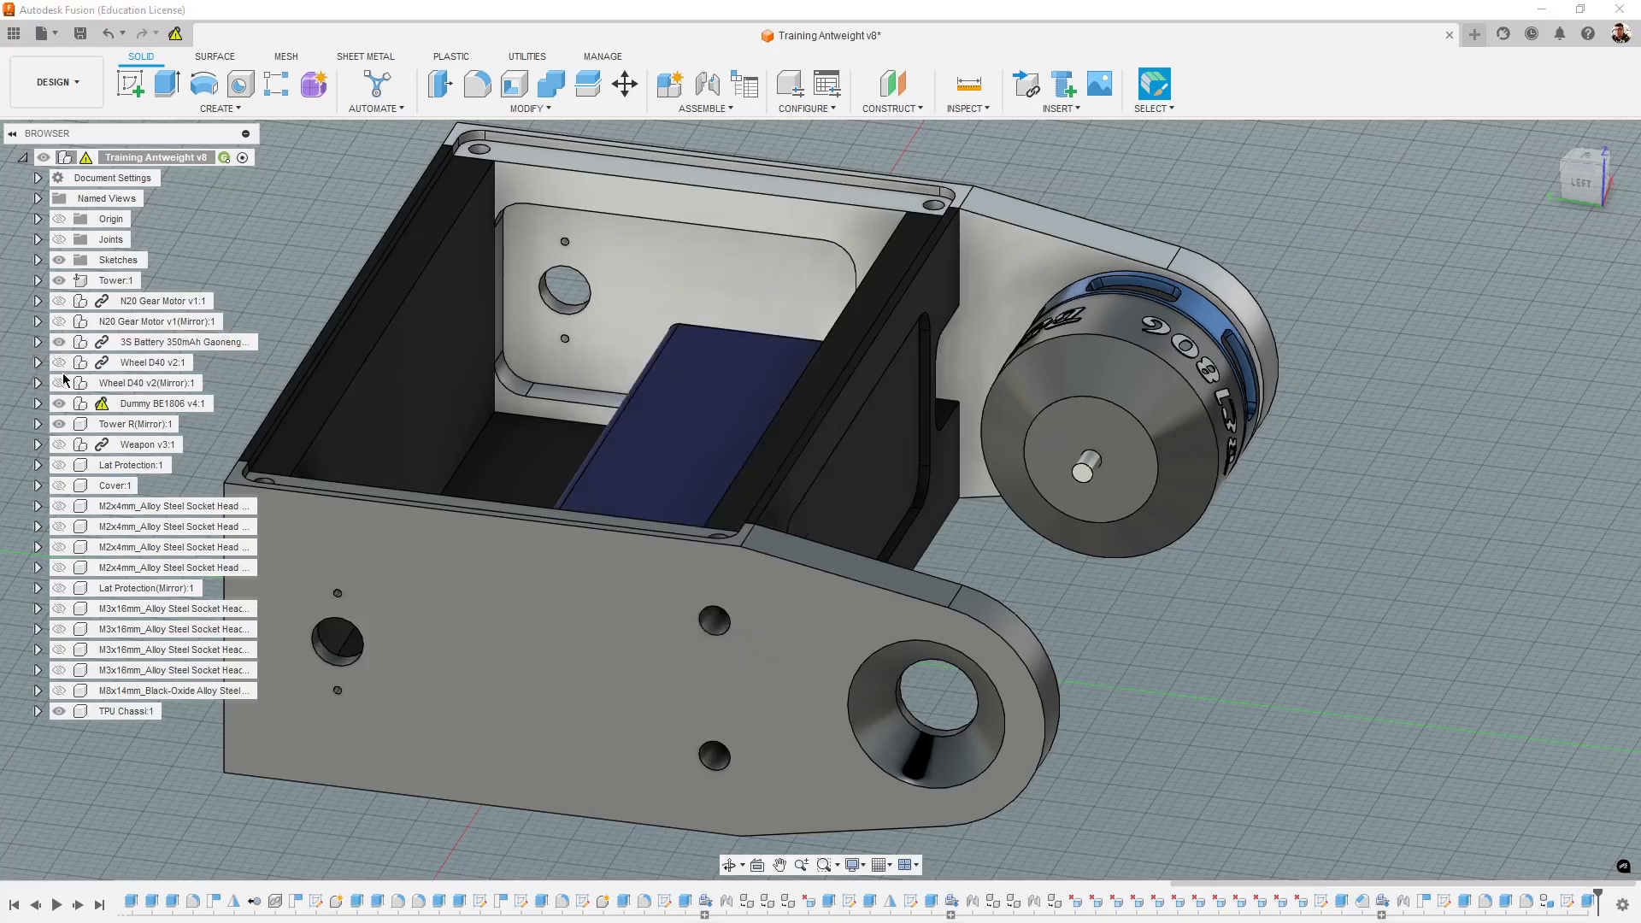
pyautogui.click(60, 323)
pyautogui.click(62, 302)
pyautogui.moveTo(864, 522); pyautogui.dragTo(956, 574, button='middle')
pyautogui.scroll(-4, 955, 573)
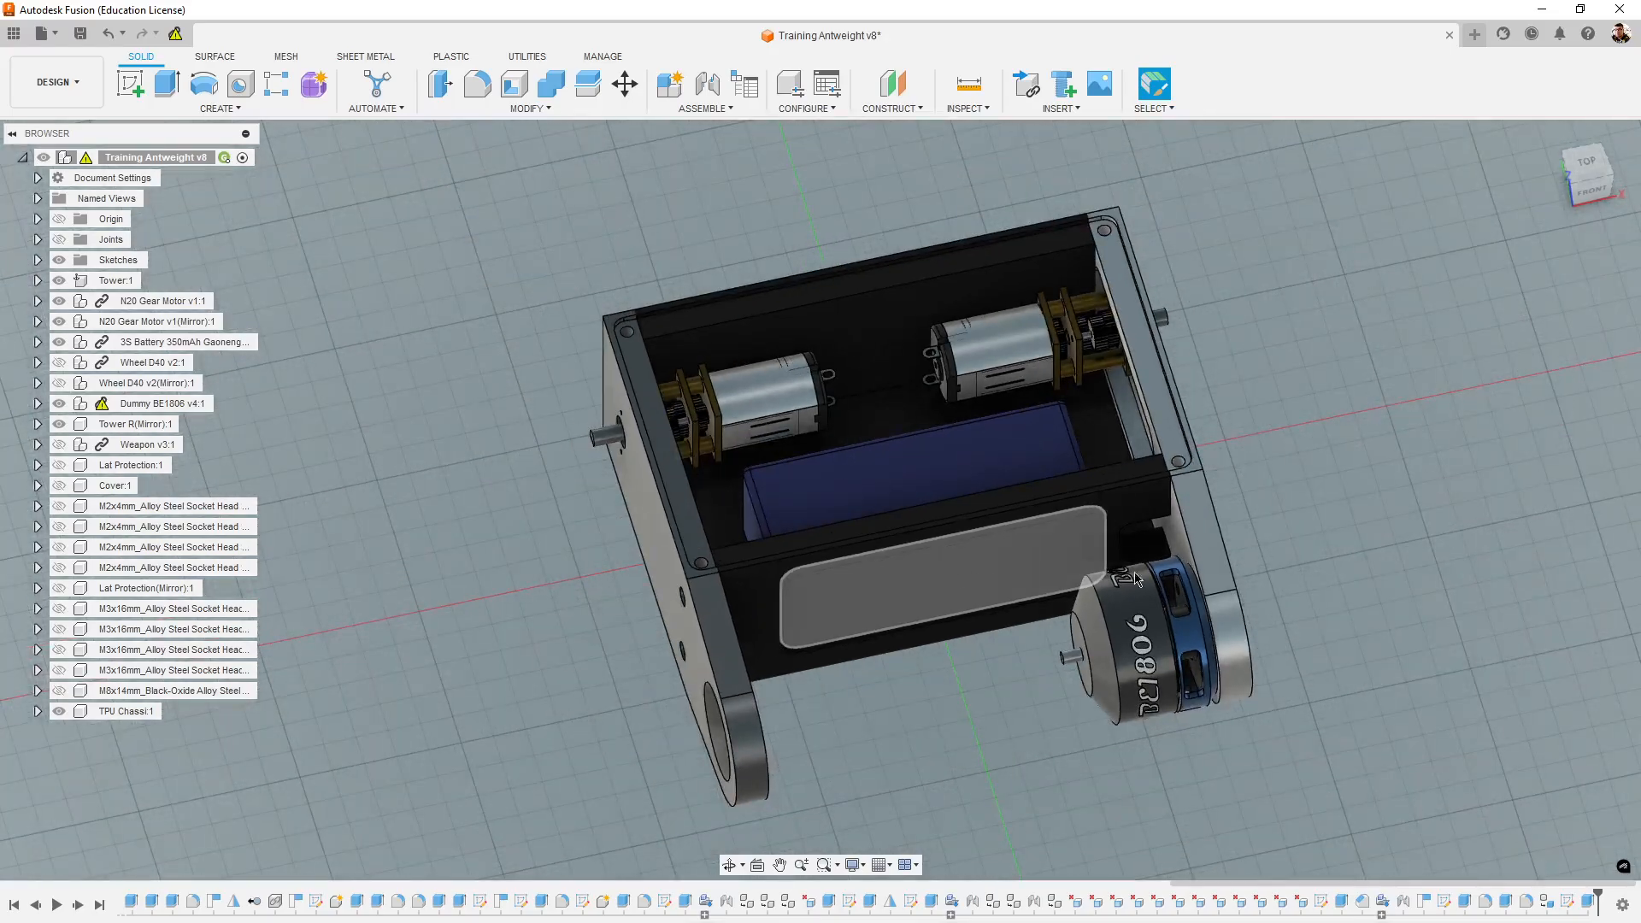
pyautogui.keyDown('shift'); pyautogui.moveTo(1386, 596); pyautogui.dragTo(1252, 591, button='middle'); pyautogui.keyUp('shift')
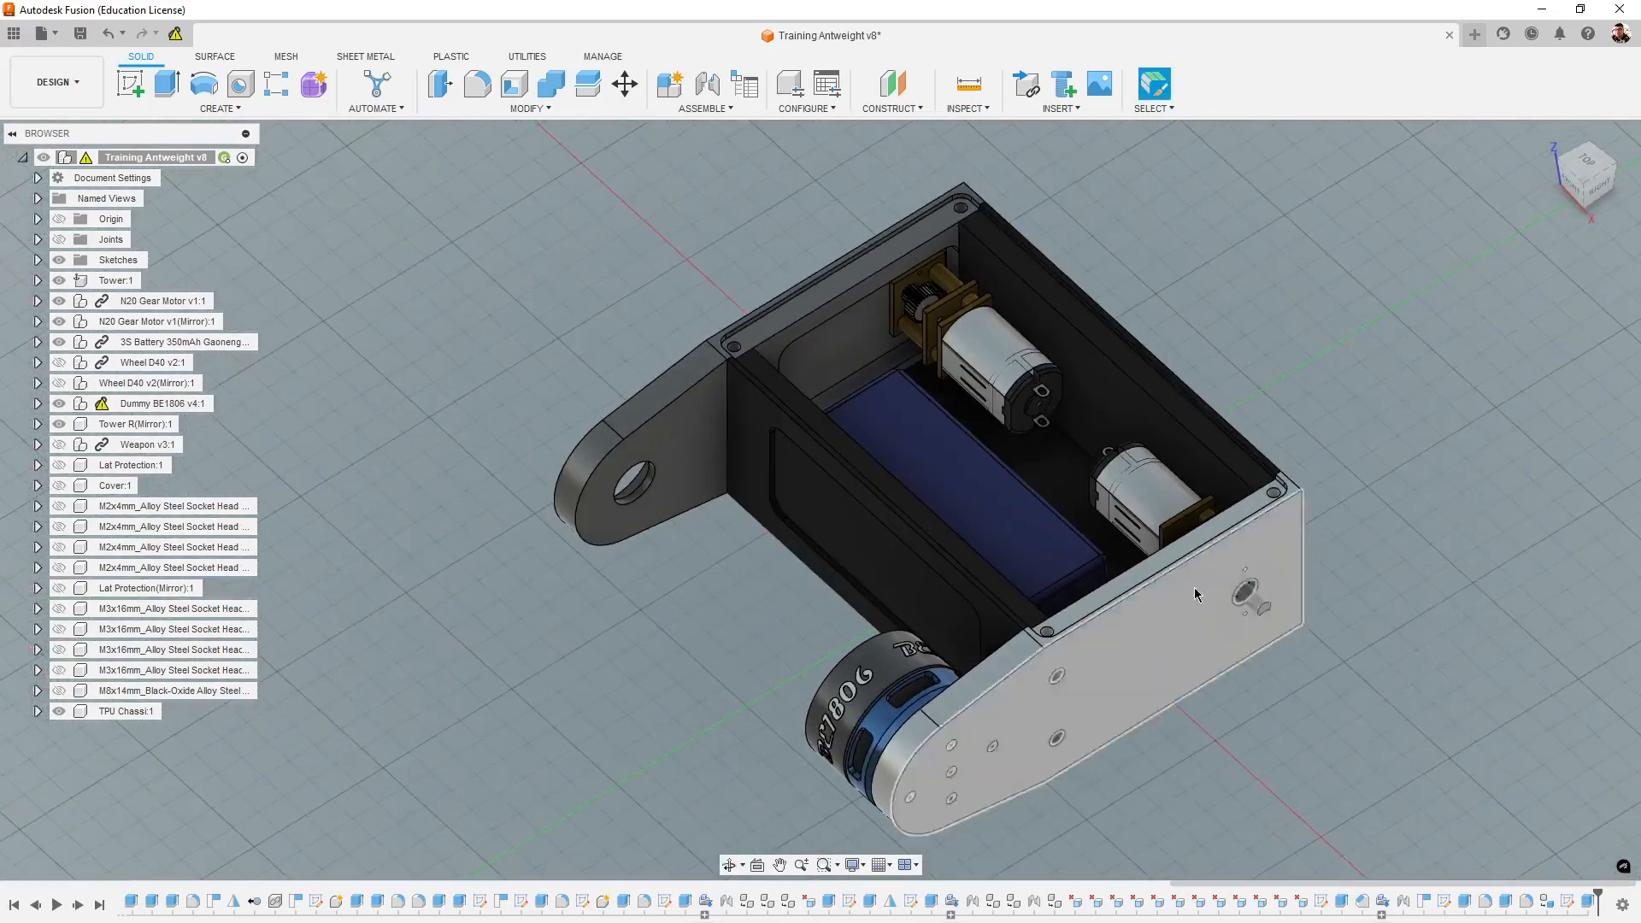
pyautogui.keyDown('shift'); pyautogui.moveTo(1475, 669); pyautogui.dragTo(1444, 774, button='middle'); pyautogui.keyUp('shift')
pyautogui.keyDown('shift'); pyautogui.moveTo(1413, 680); pyautogui.dragTo(1289, 637, button='middle'); pyautogui.keyUp('shift')
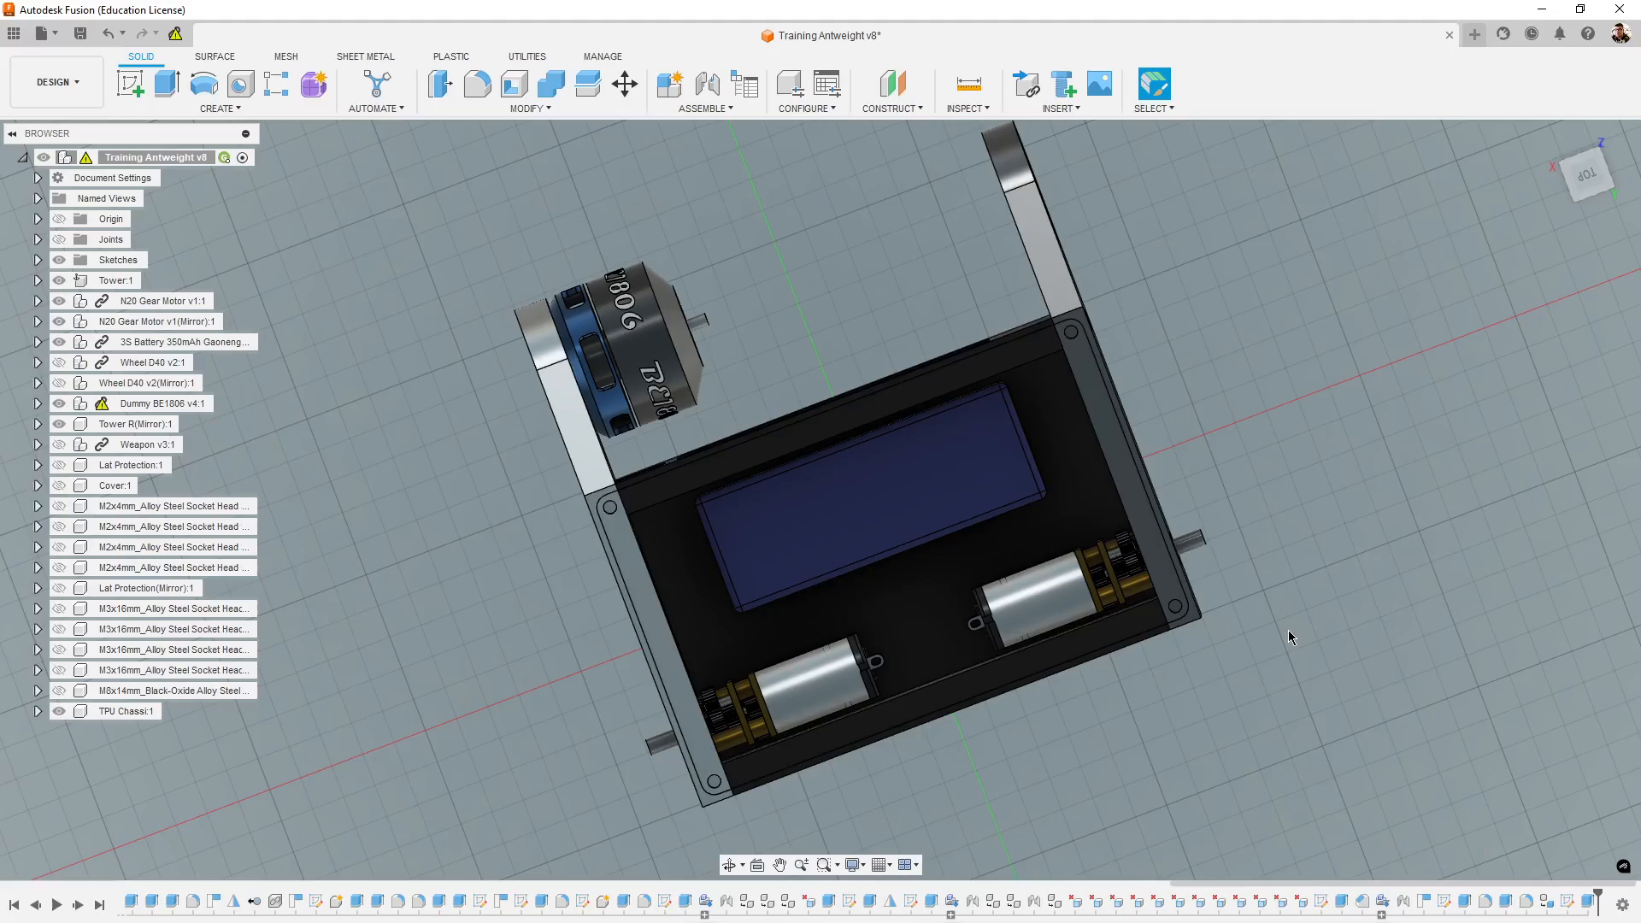
# - Hide the 3S battery, both N20 gear motors and the Dummy BE1806 motor
pyautogui.click(62, 344)
pyautogui.click(59, 342)
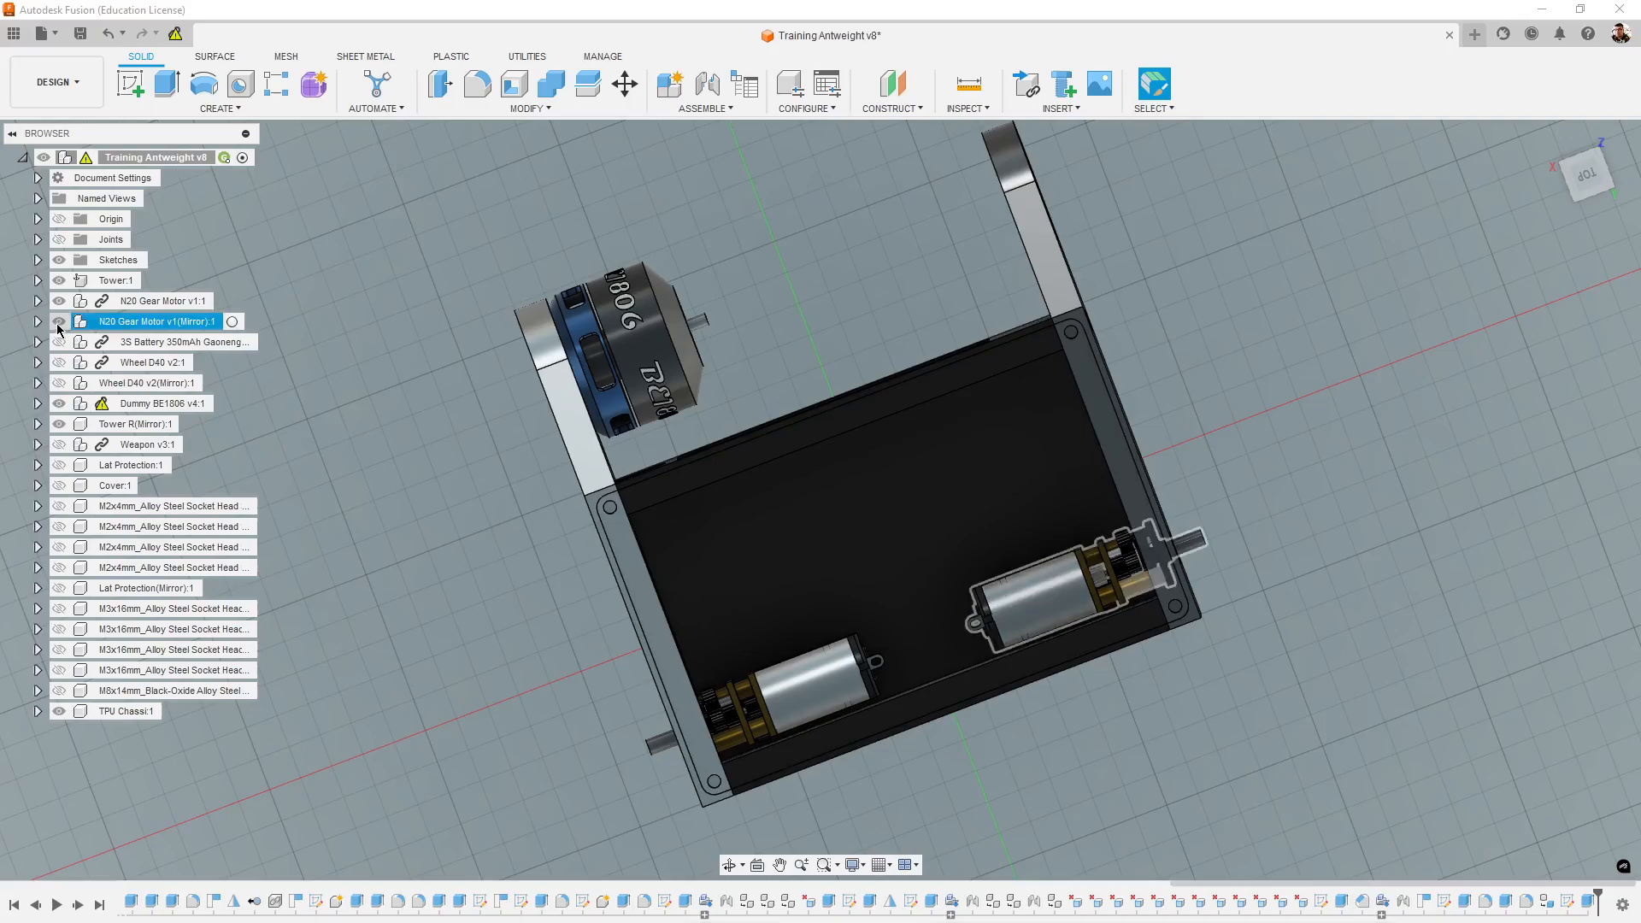
pyautogui.click(59, 322)
pyautogui.click(58, 301)
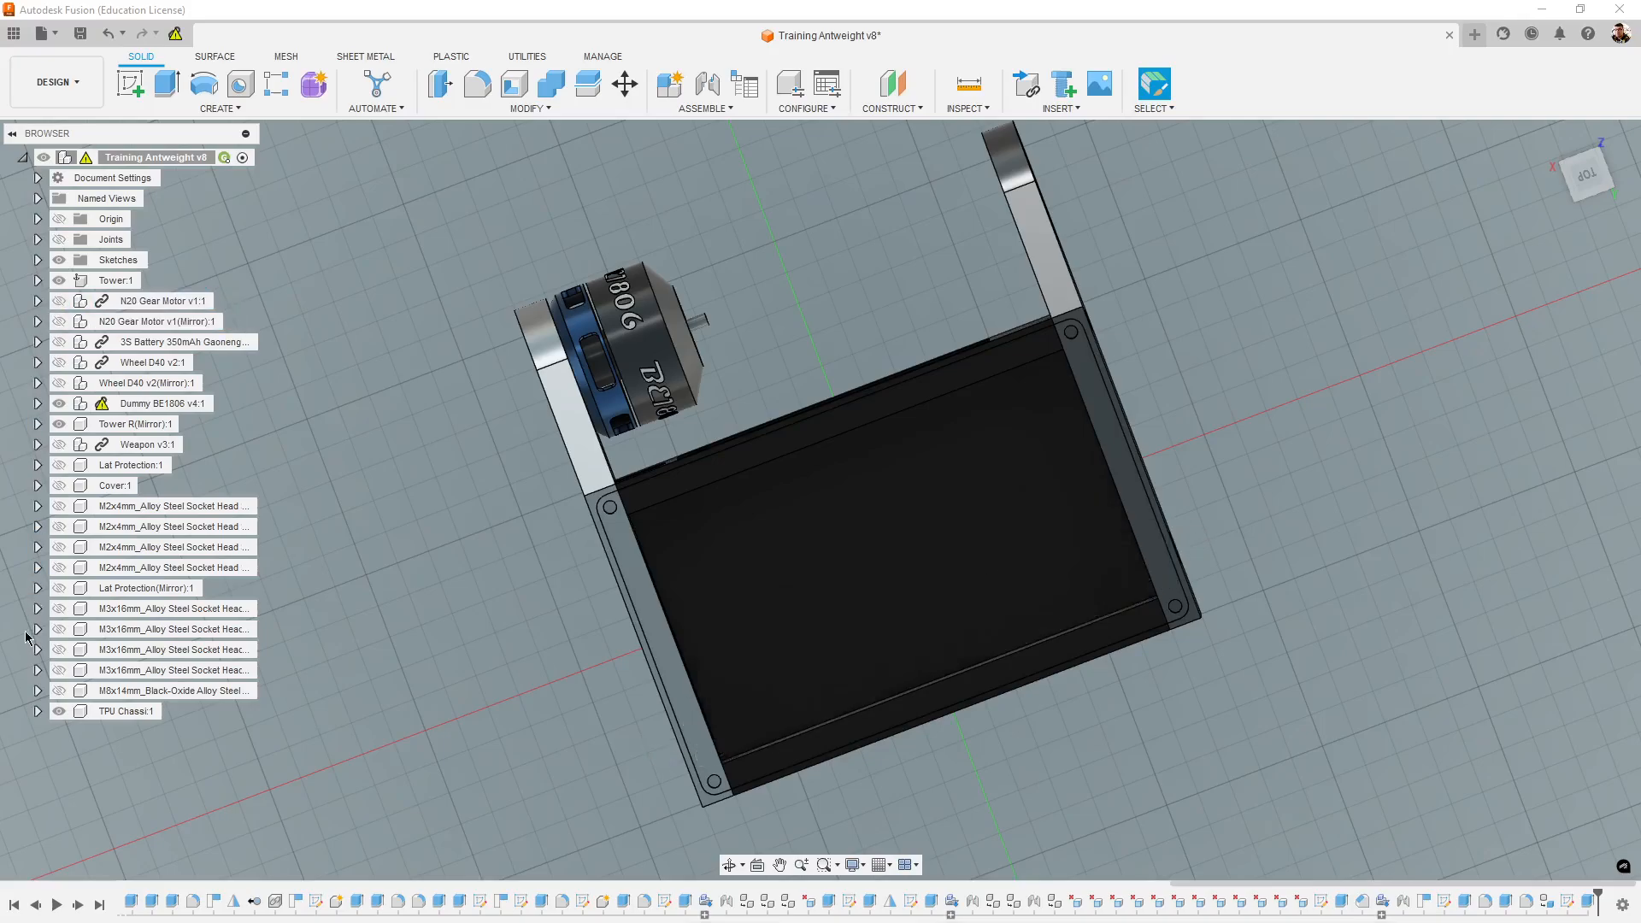
pyautogui.click(59, 403)
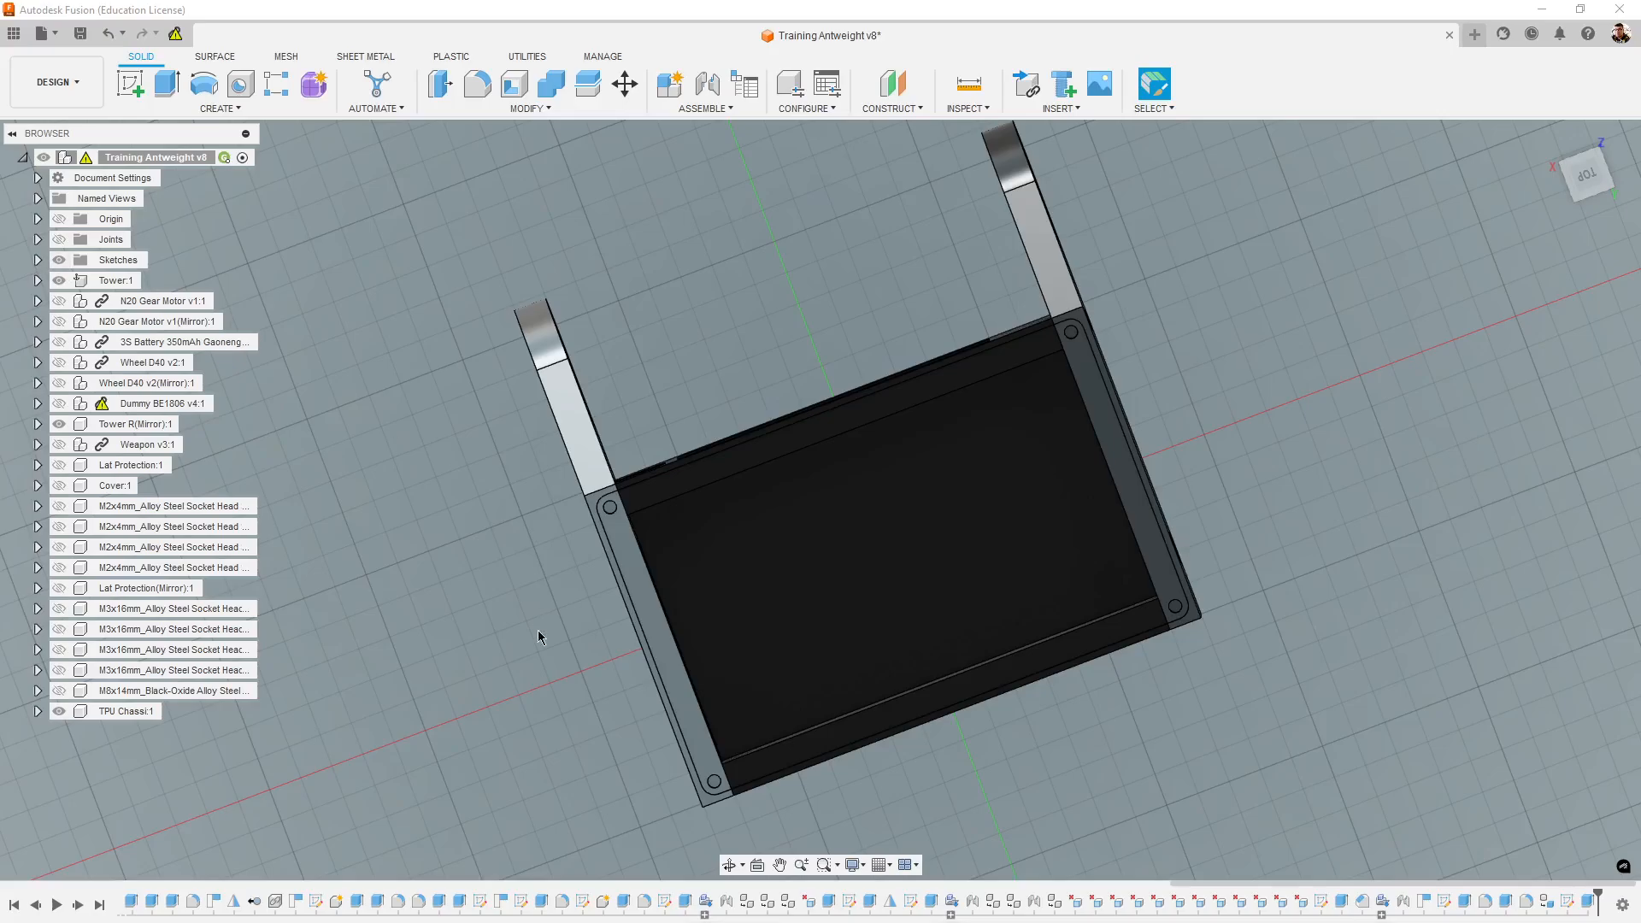
pyautogui.keyDown('shift'); pyautogui.moveTo(535, 715); pyautogui.dragTo(789, 653, button='middle'); pyautogui.keyUp('shift')
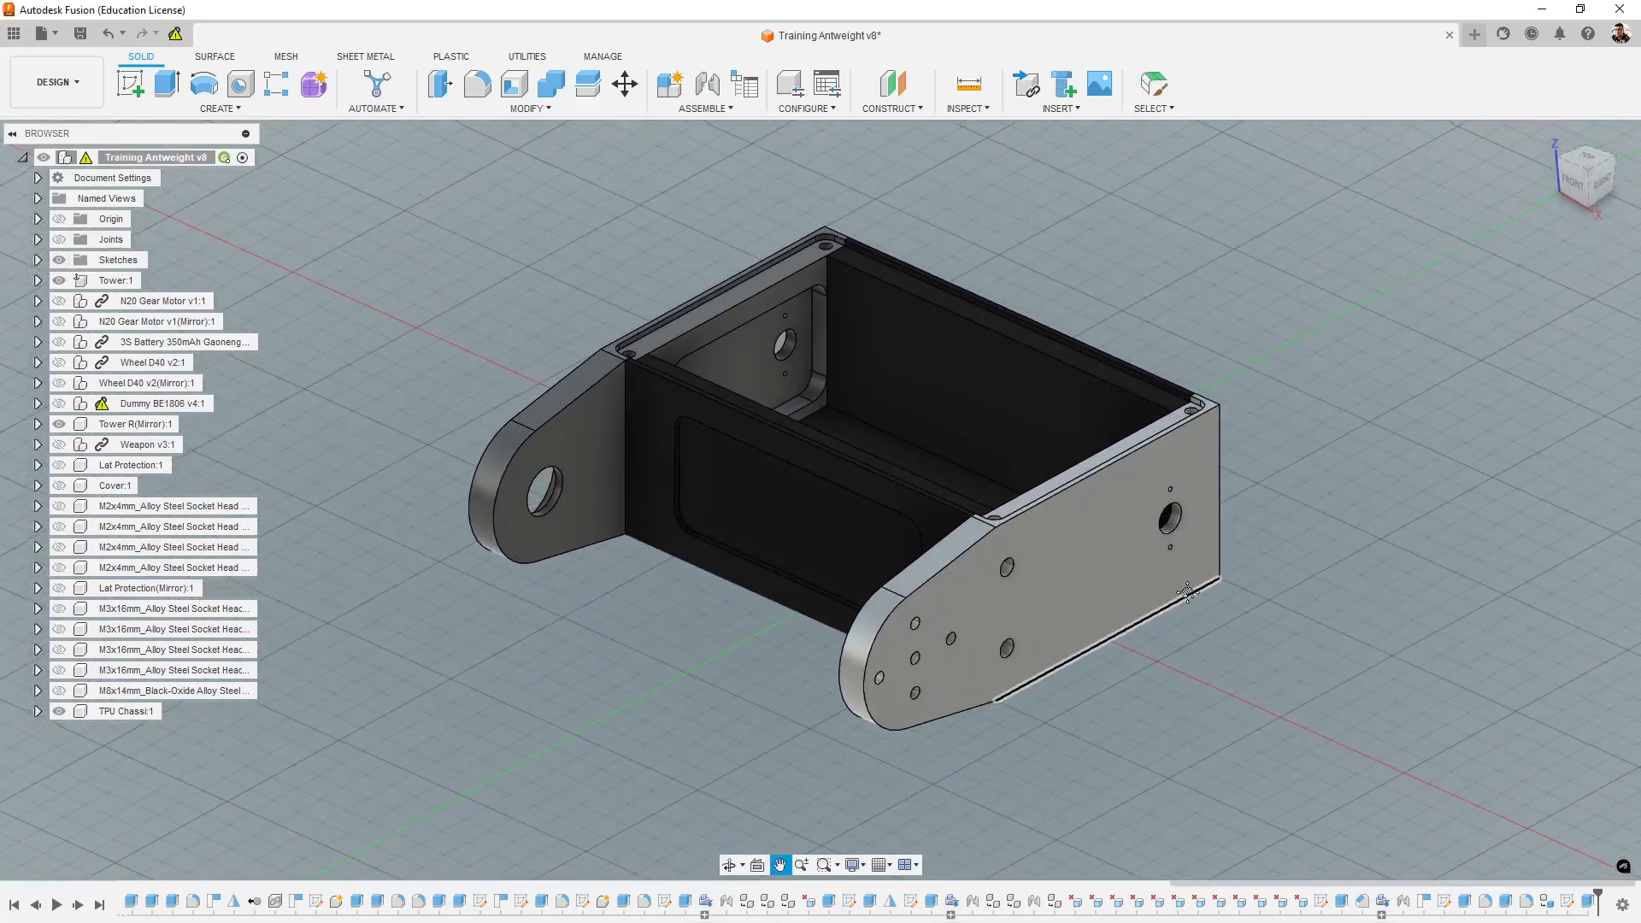
# - Create a new folder named Tutoriais inside the Combate project folder
pyautogui.click(13, 33)
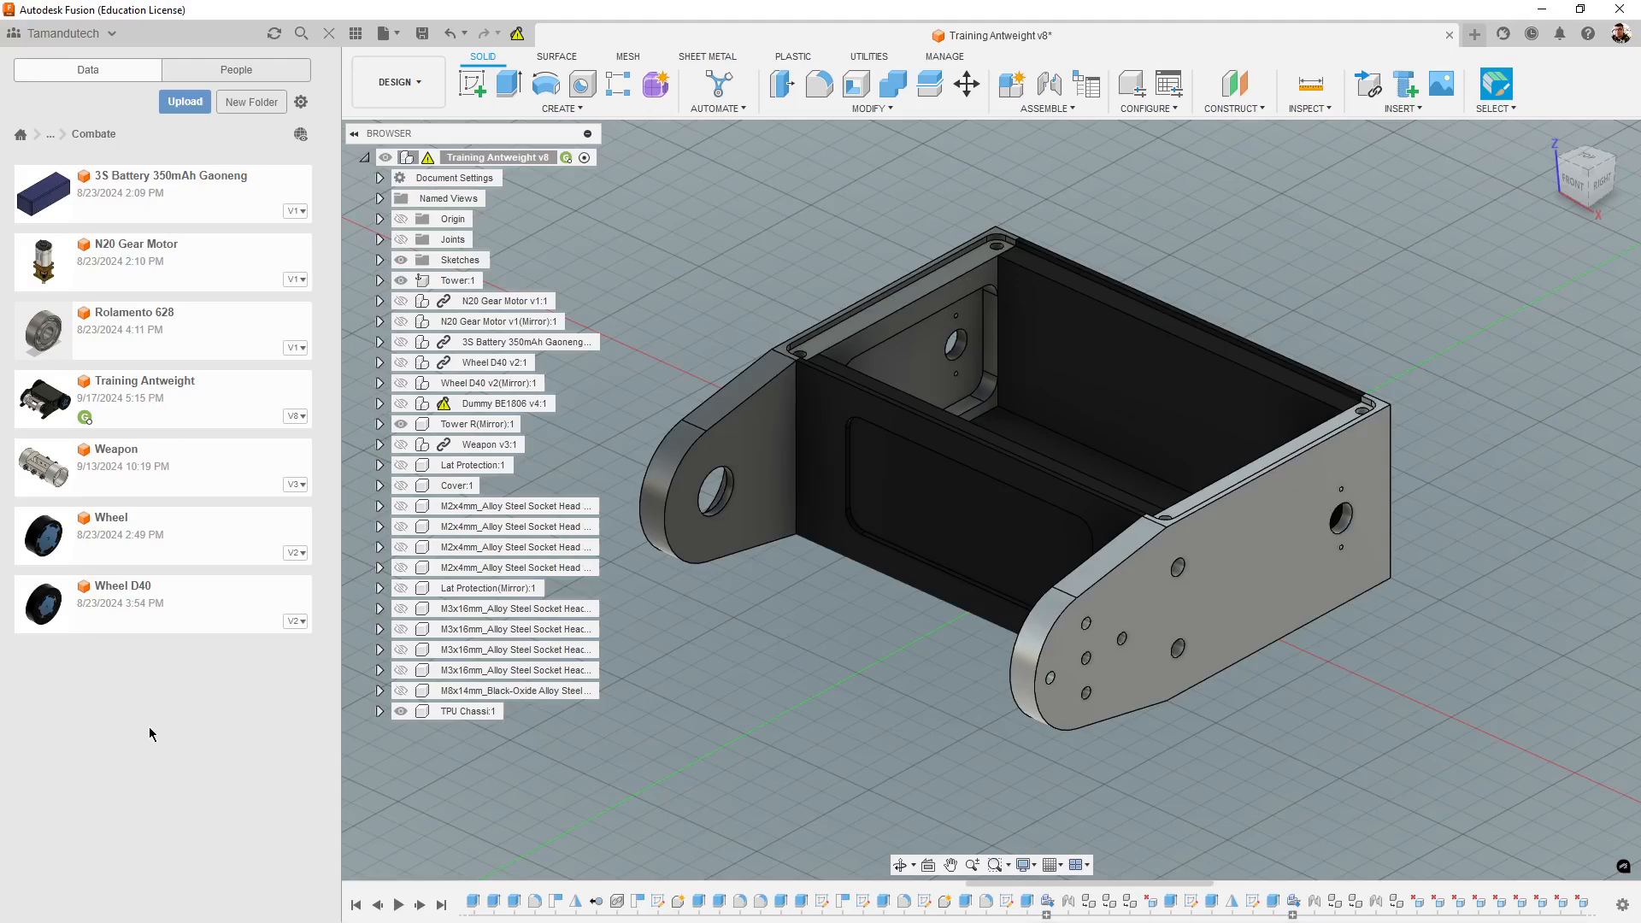
pyautogui.click(252, 102)
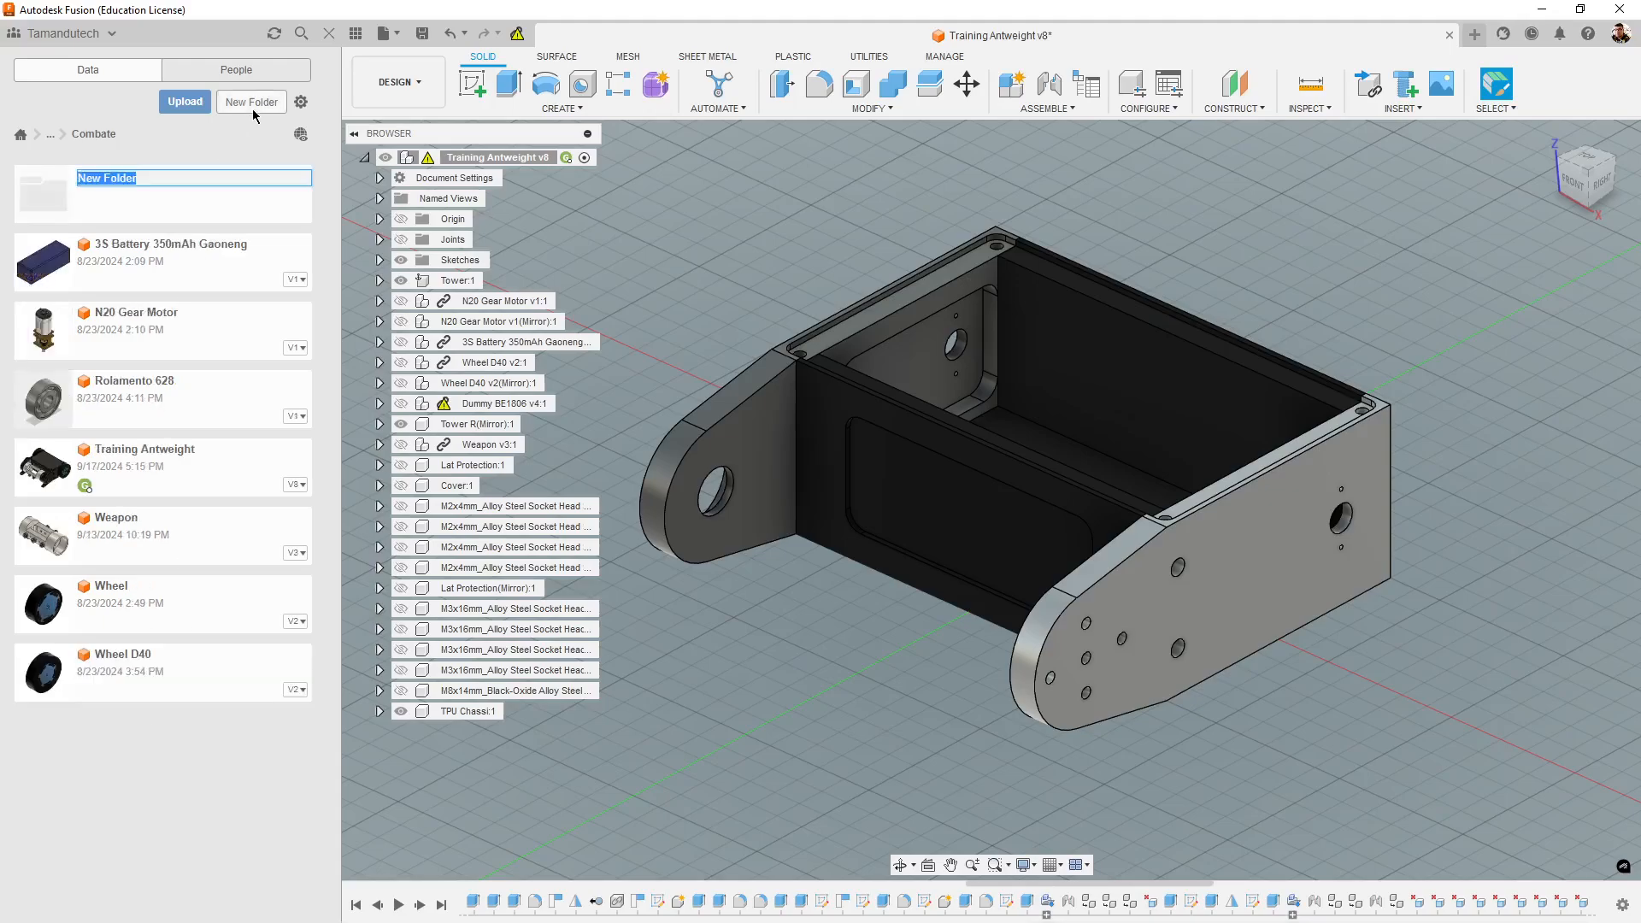
pyautogui.click(194, 177)
pyautogui.press('BackSpace')
pyautogui.press('BackSpace')
pyautogui.press('BackSpace')
pyautogui.press('BackSpace')
pyautogui.press('BackSpace')
pyautogui.press('BackSpace')
pyautogui.press('BackSpace')
pyautogui.press('BackSpace')
pyautogui.press('BackSpace')
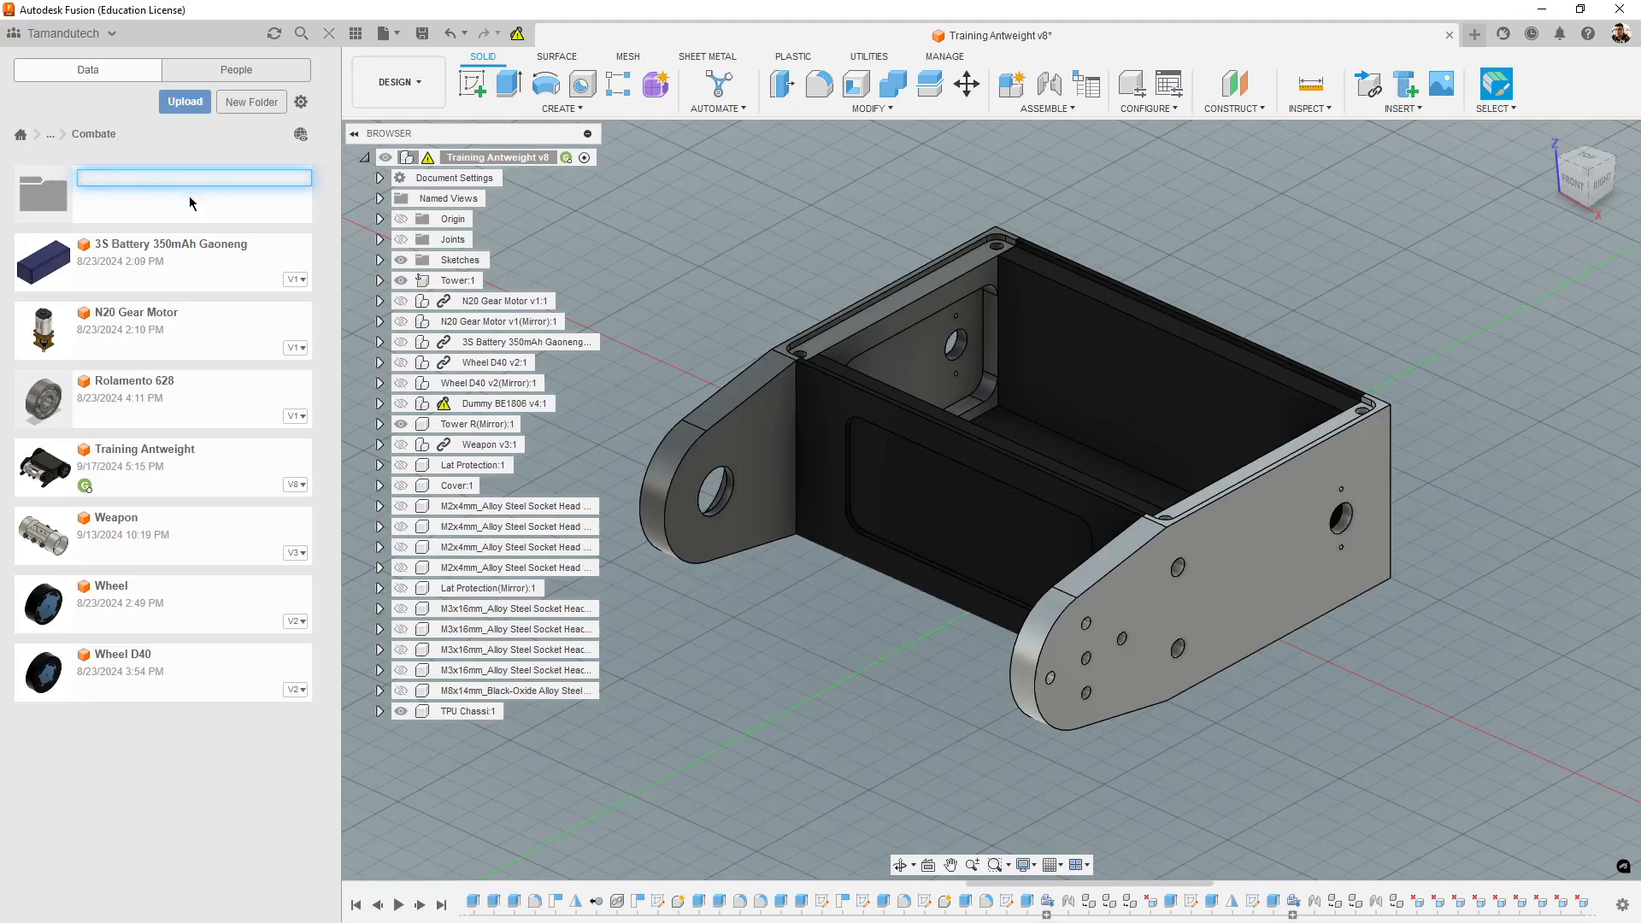
pyautogui.write('To')
pyautogui.press('BackSpace')
pyautogui.write('utoriais')
pyautogui.press('Return')
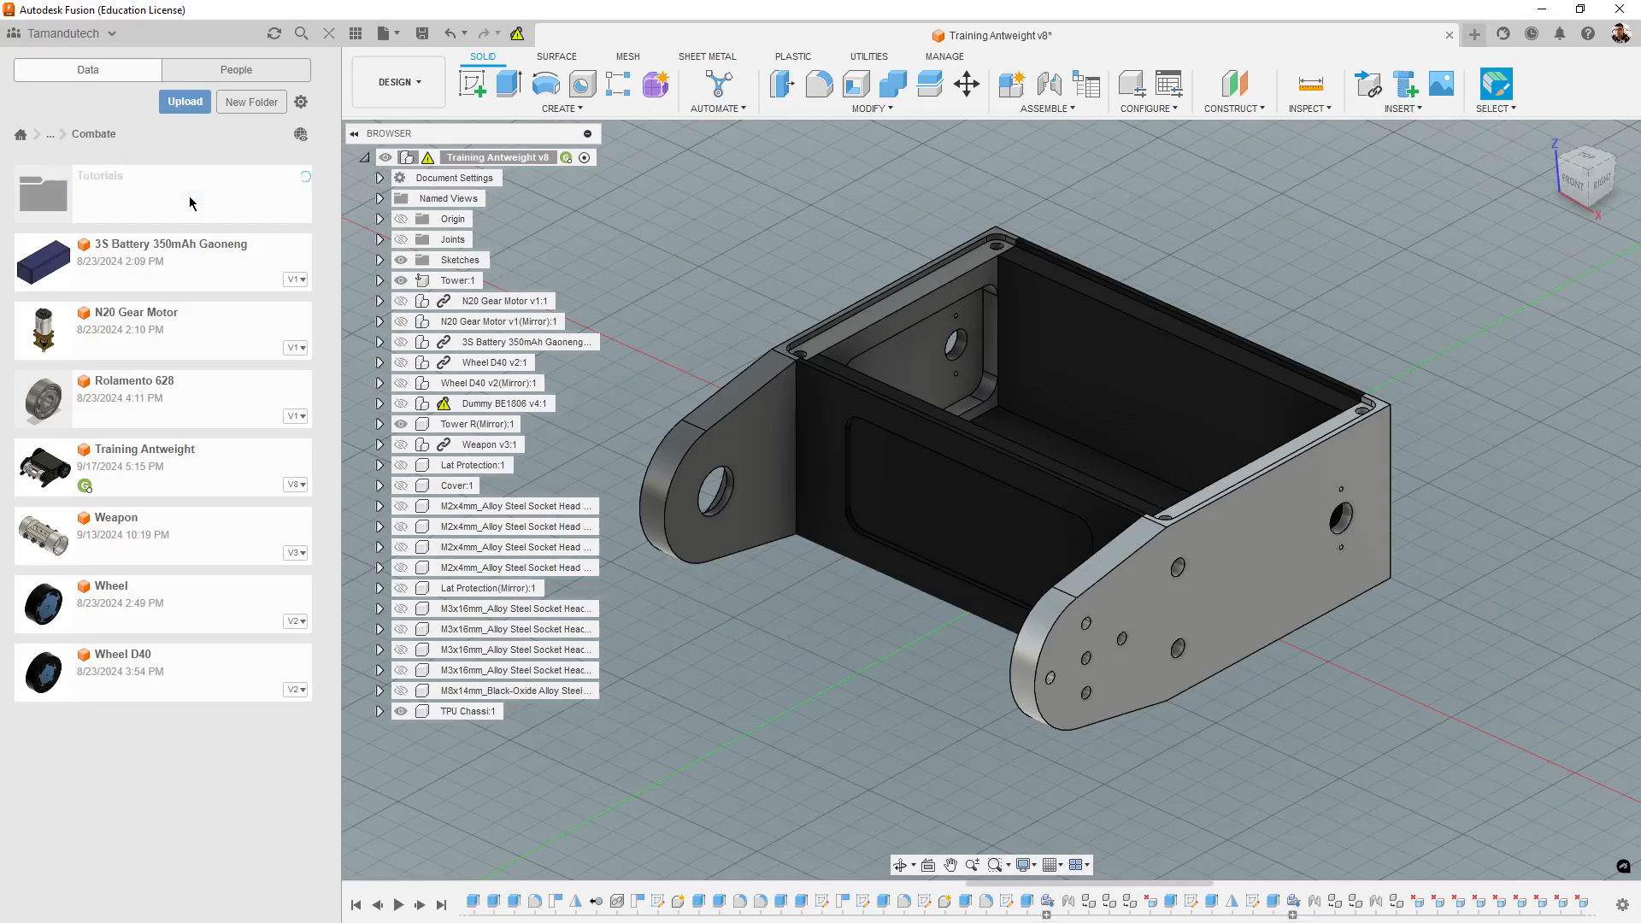
# - Open the Tutoriais folder and create a new empty design
pyautogui.click(209, 201)
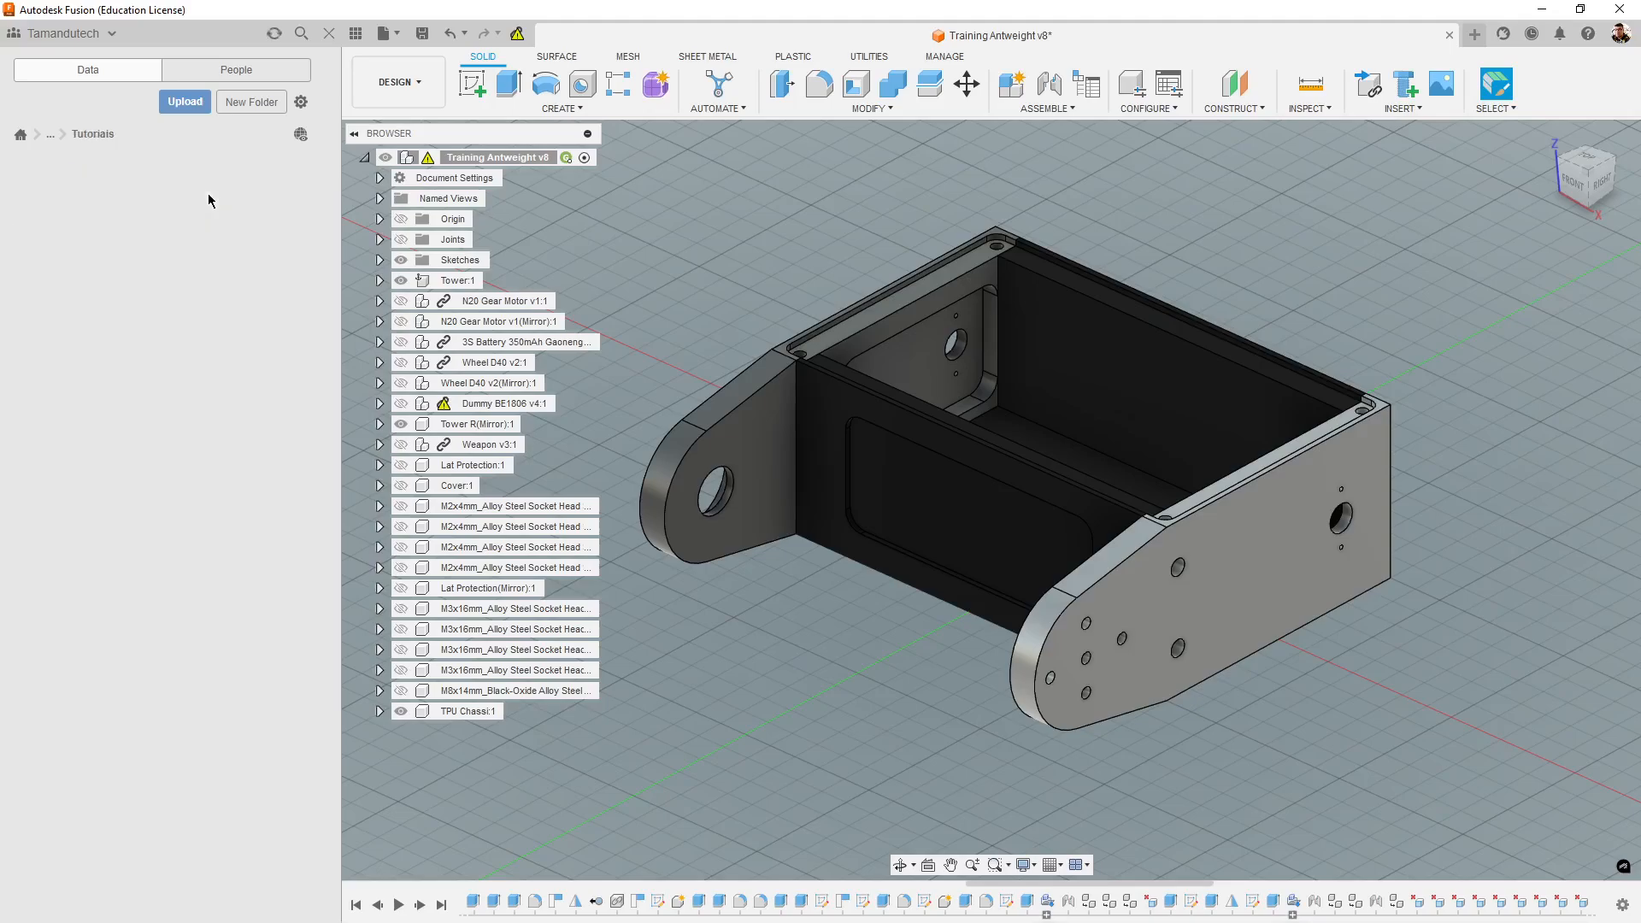
pyautogui.click(397, 43)
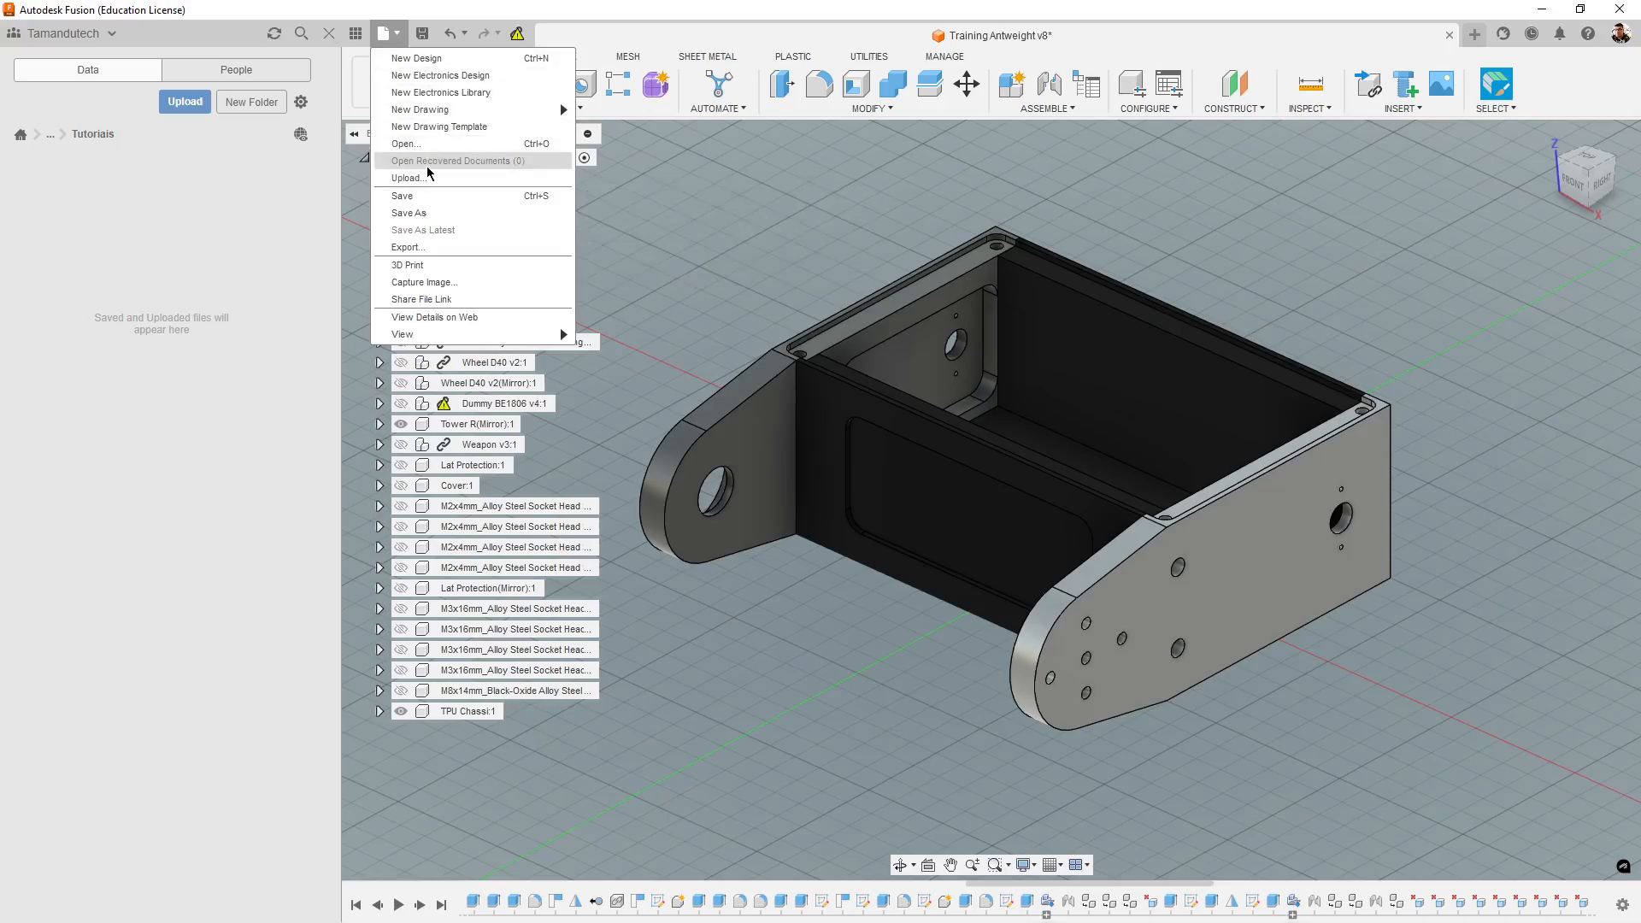
pyautogui.click(445, 58)
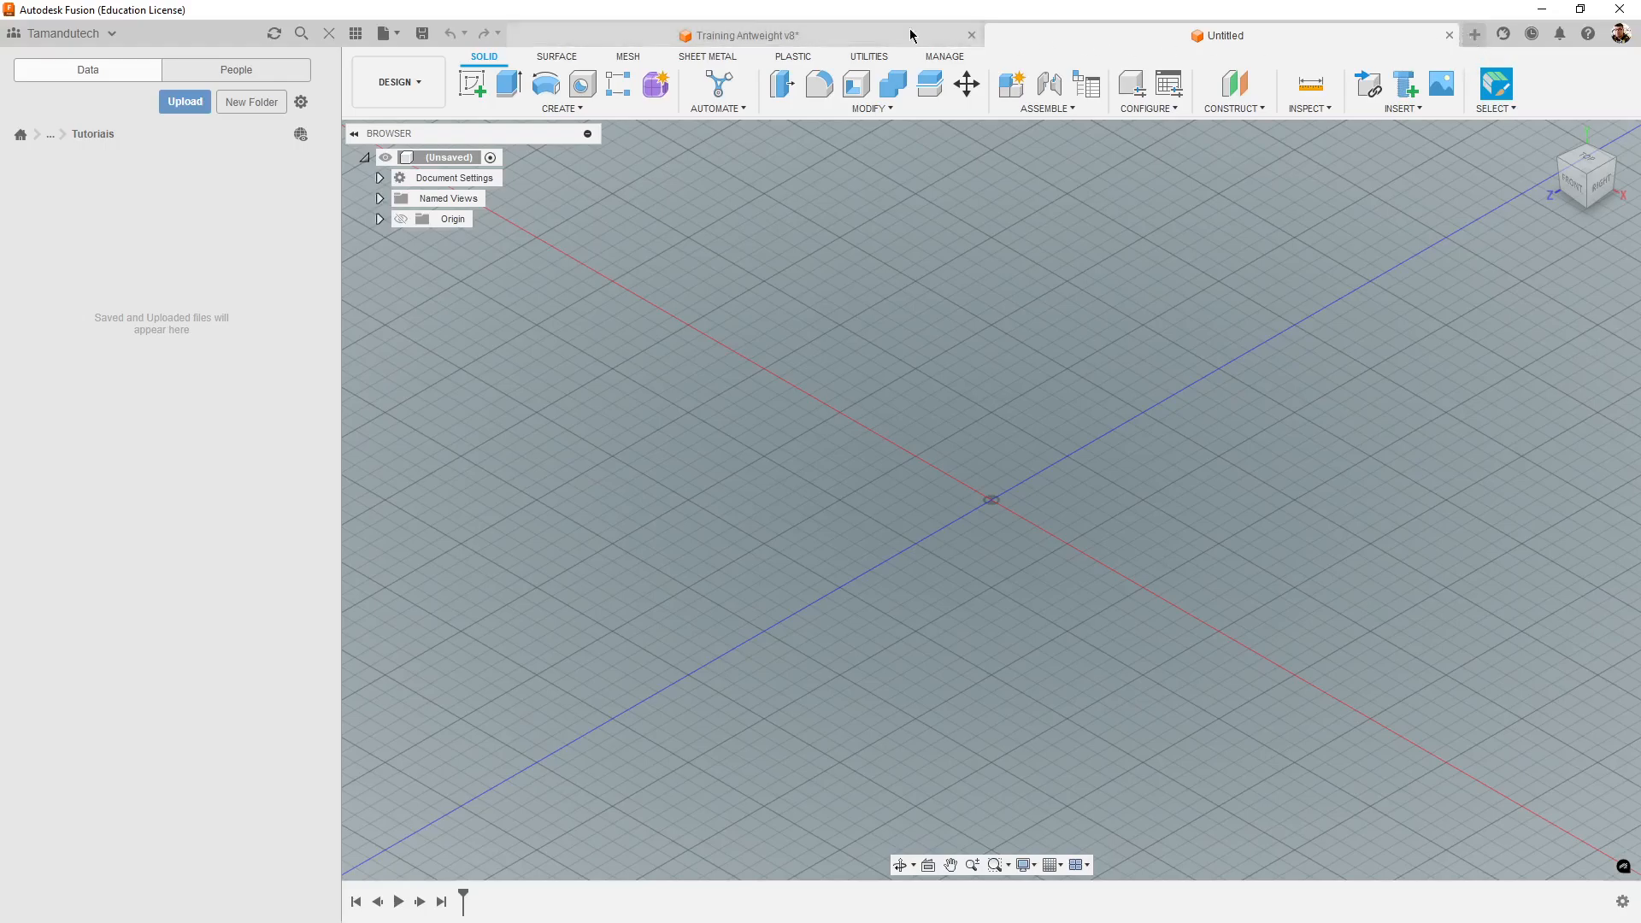
pyautogui.scroll(-5, 1039, 419)
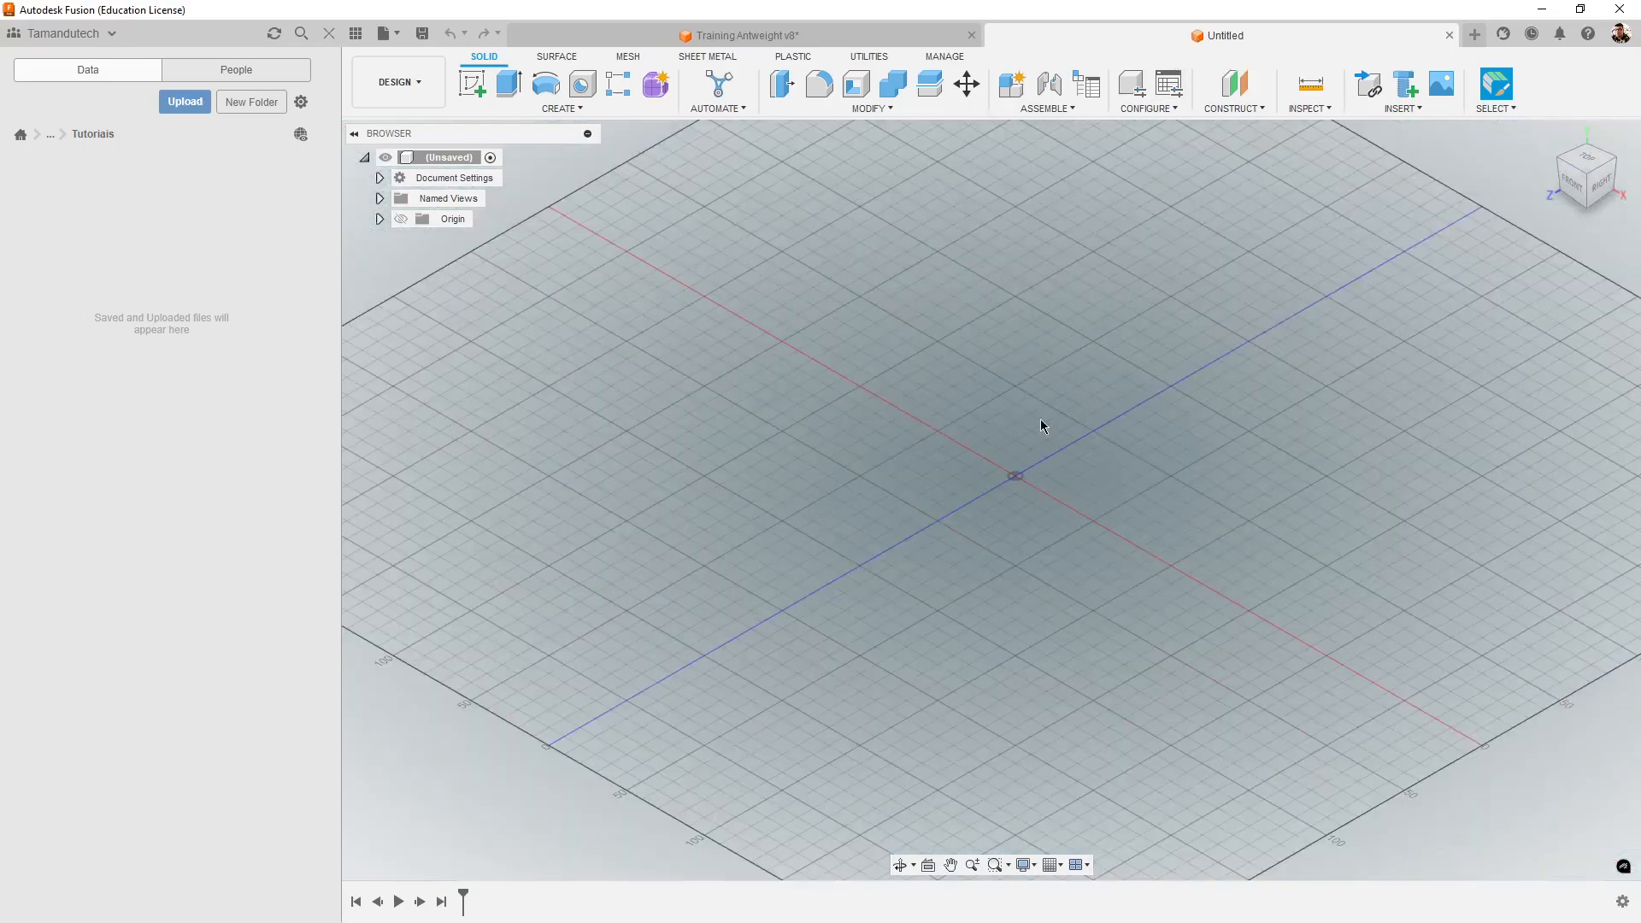
pyautogui.scroll(3, 1058, 444)
pyautogui.scroll(-4, 1074, 472)
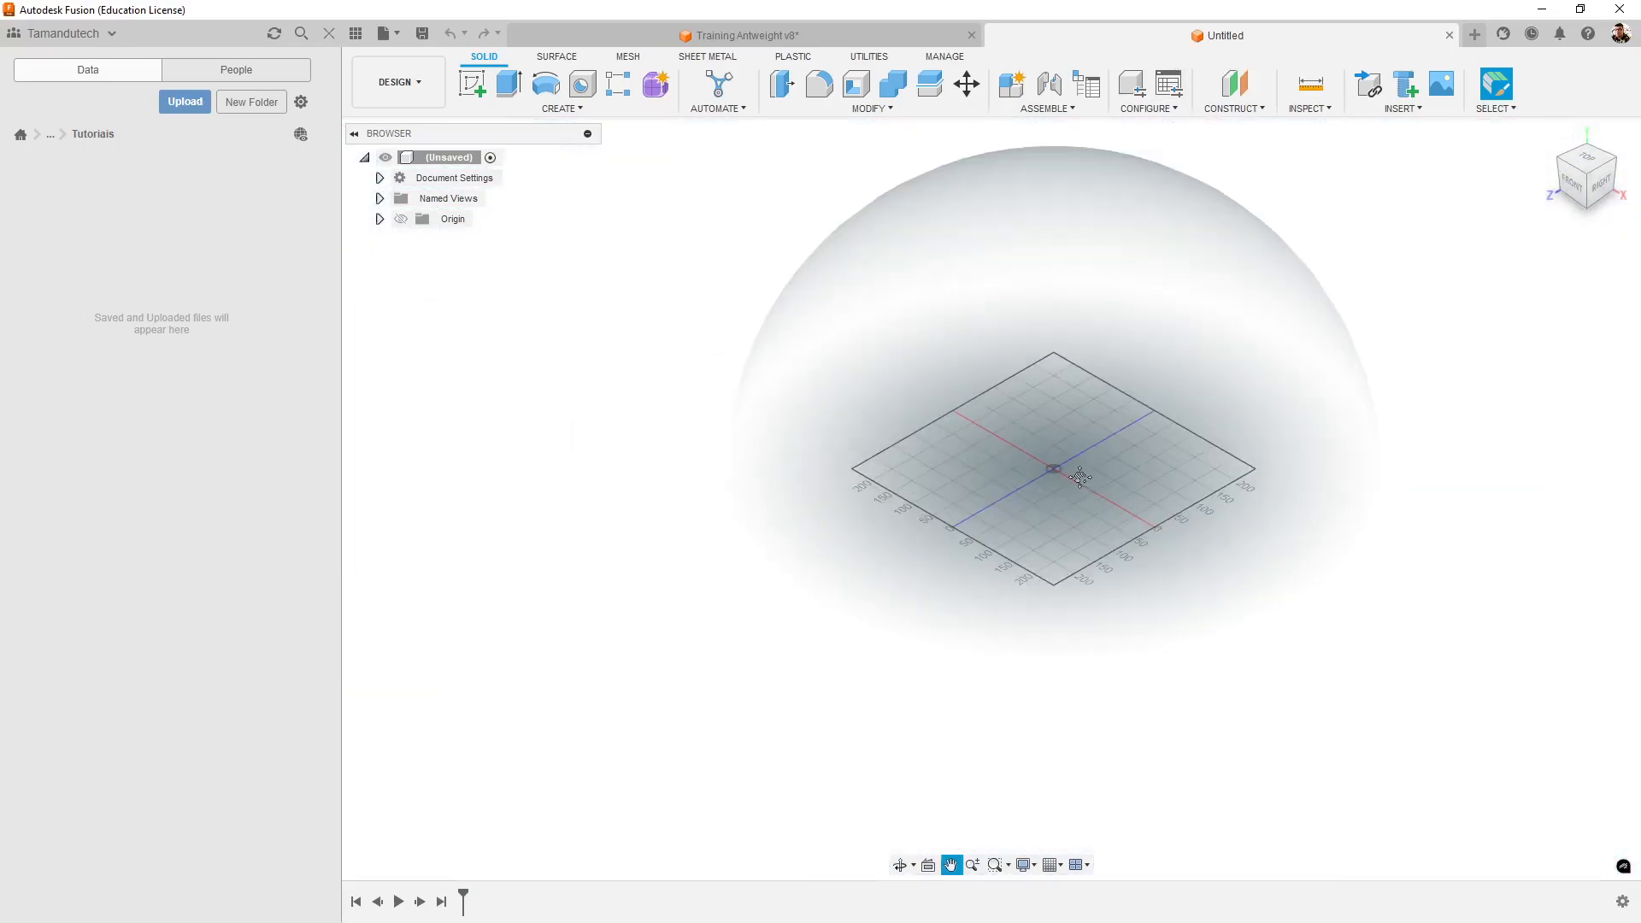
pyautogui.scroll(6, 1064, 513)
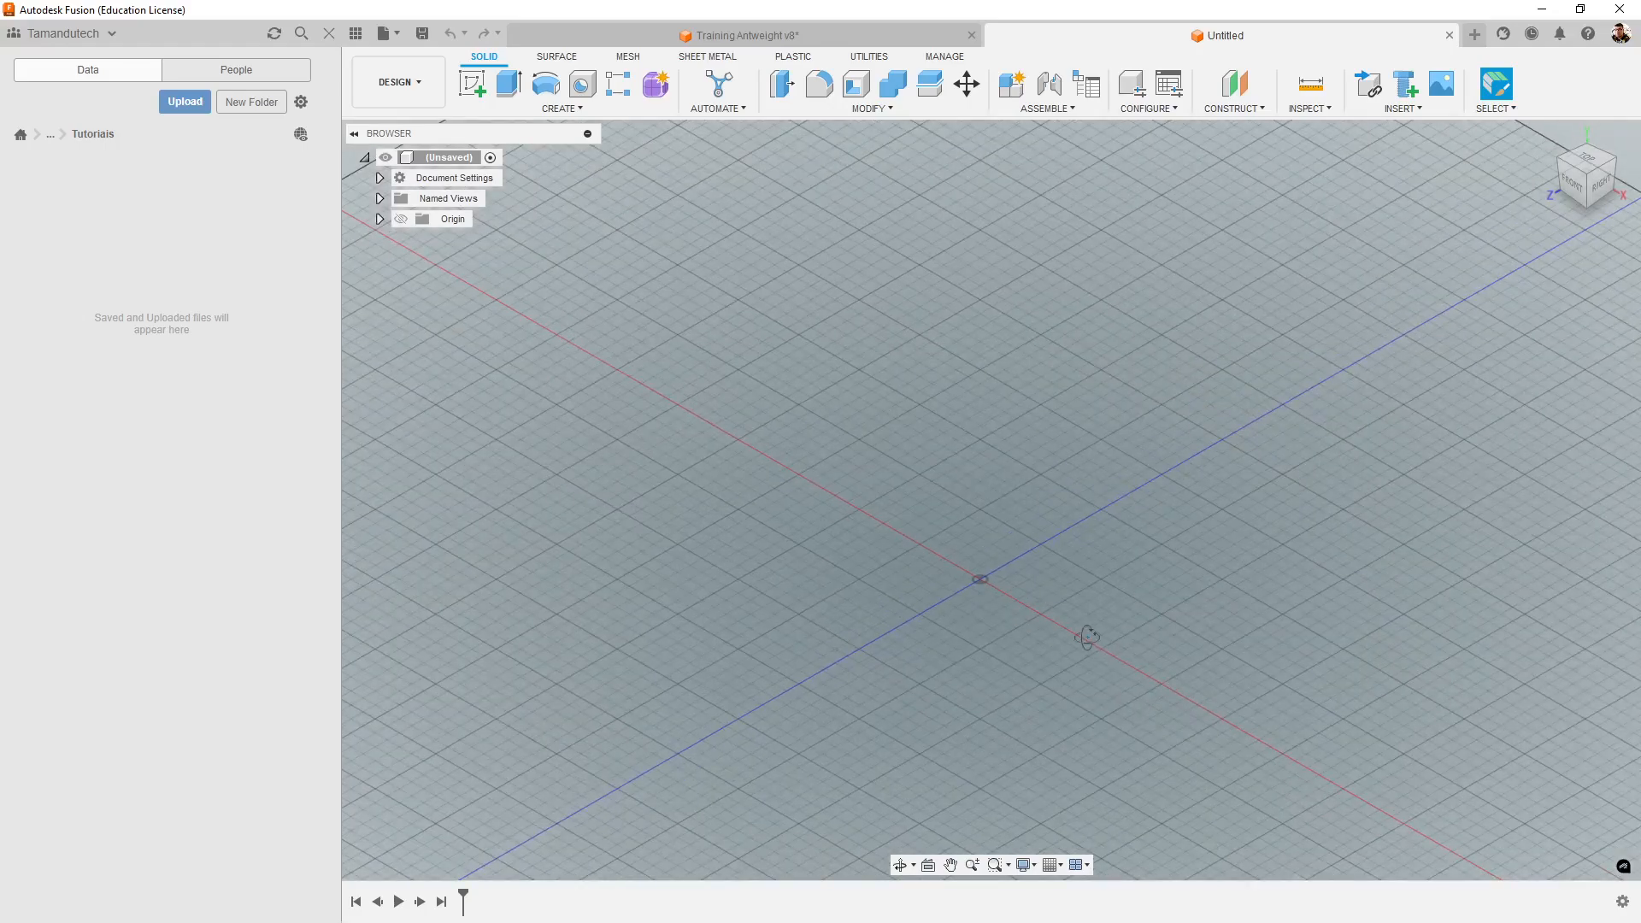
pyautogui.moveTo(1085, 637)
pyautogui.keyDown('shift'); pyautogui.mouseDown(button='middle')
pyautogui.moveTo(1037, 615)
pyautogui.moveTo(1048, 597)
pyautogui.moveTo(1086, 599)
pyautogui.moveTo(1085, 626)
pyautogui.mouseUp(button='middle'); pyautogui.keyUp('shift')
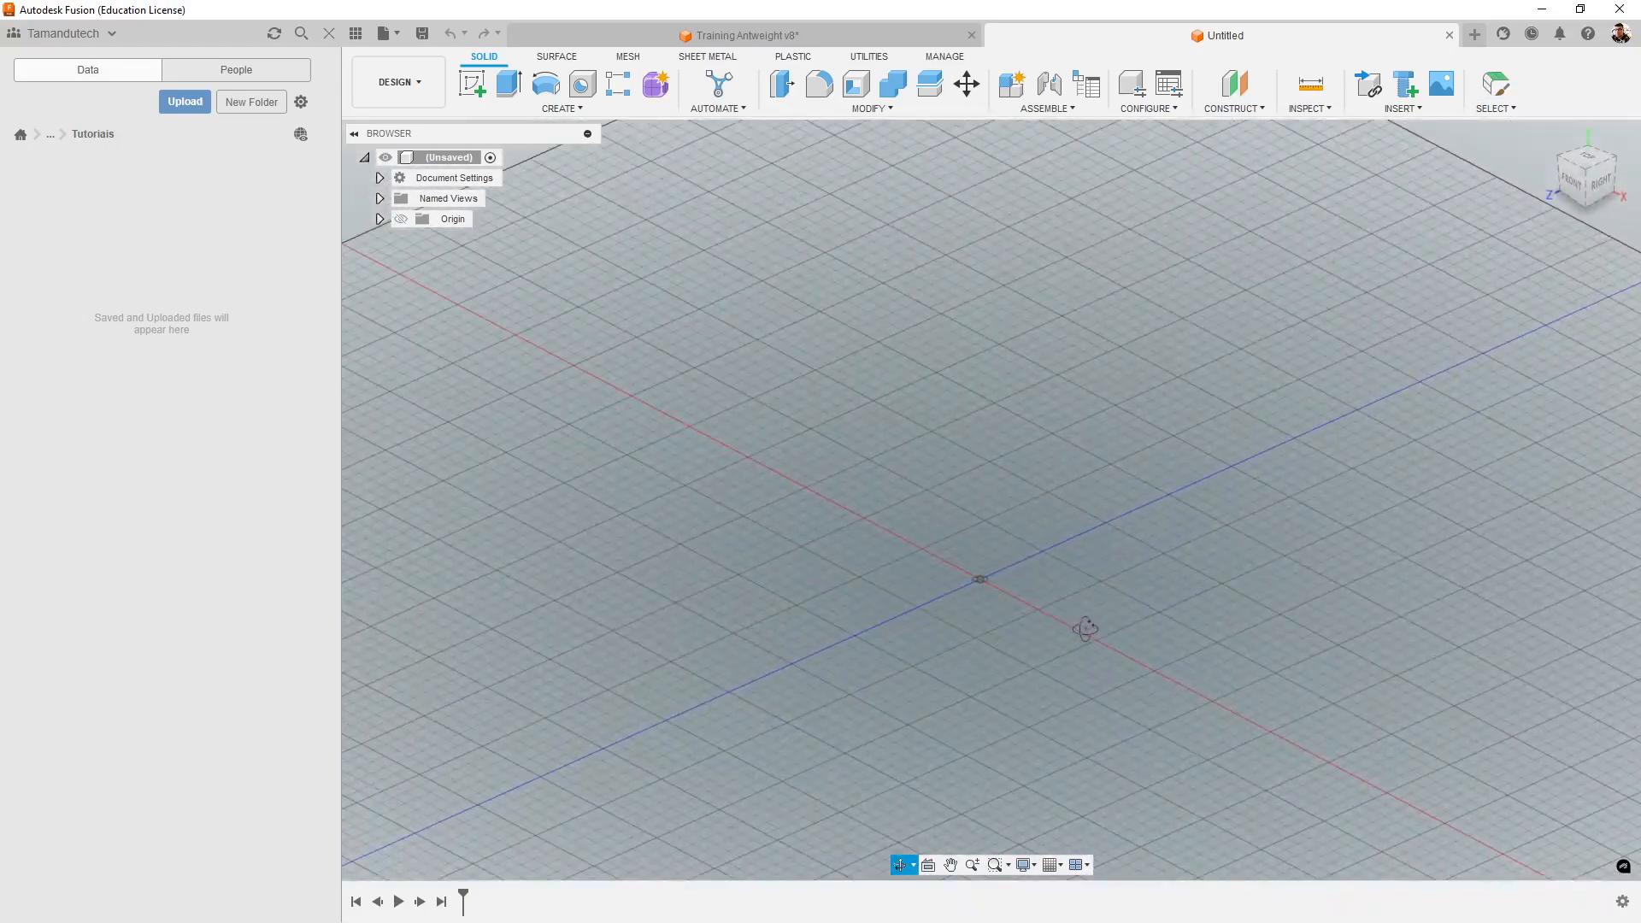
pyautogui.scroll(2, 983, 570)
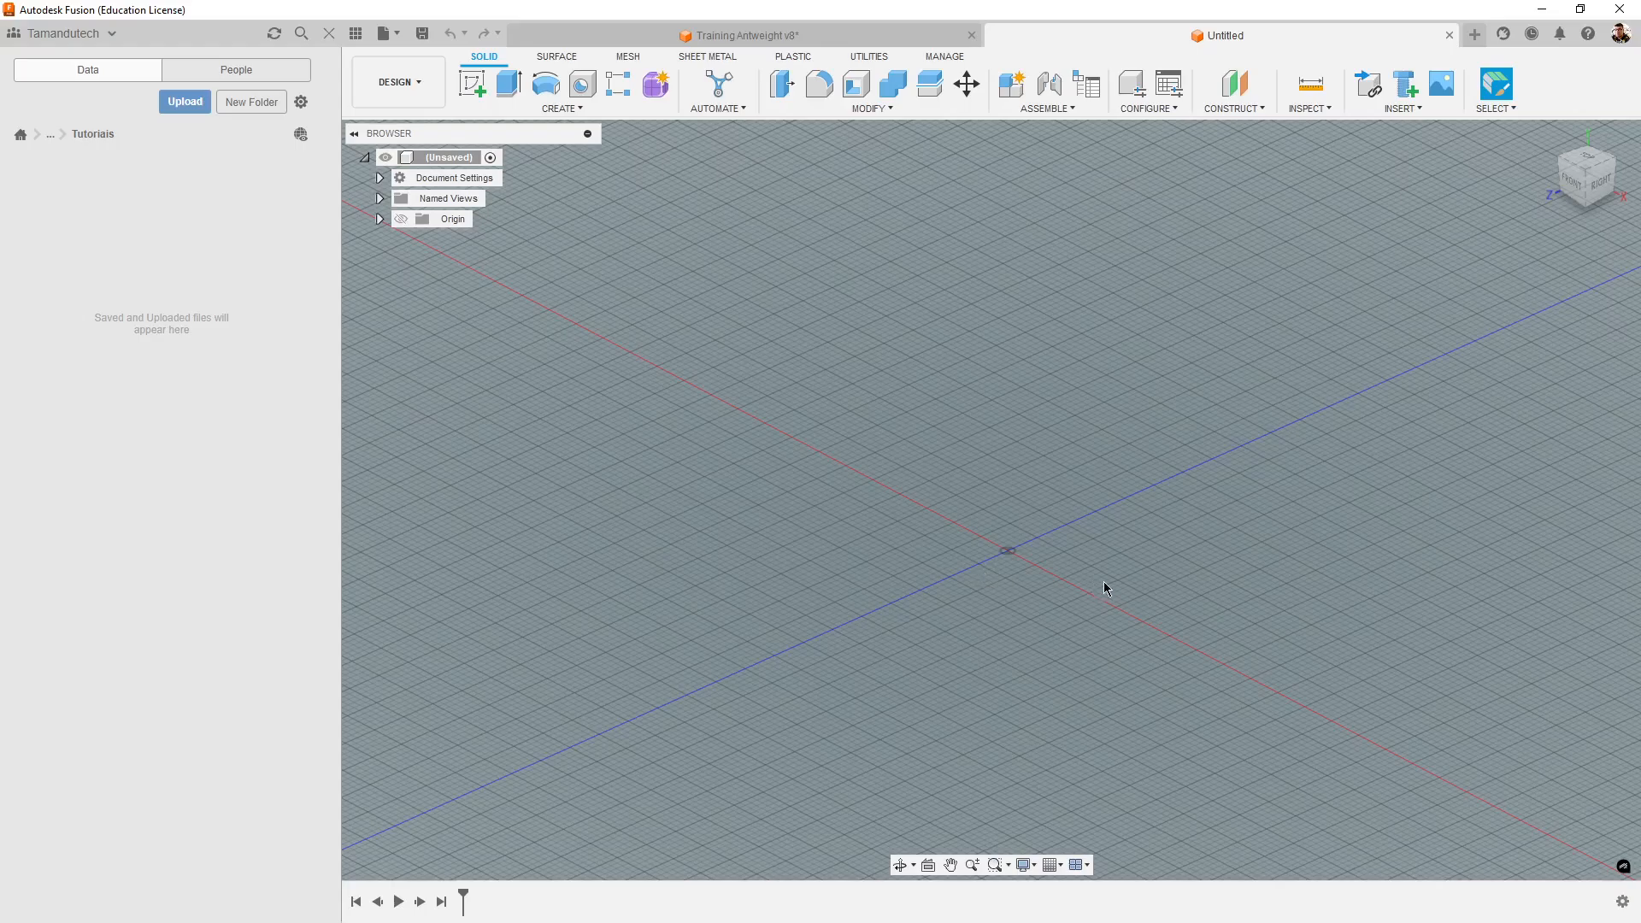
pyautogui.keyDown('shift'); pyautogui.moveTo(1105, 587); pyautogui.dragTo(1077, 567, button='middle'); pyautogui.keyUp('shift')
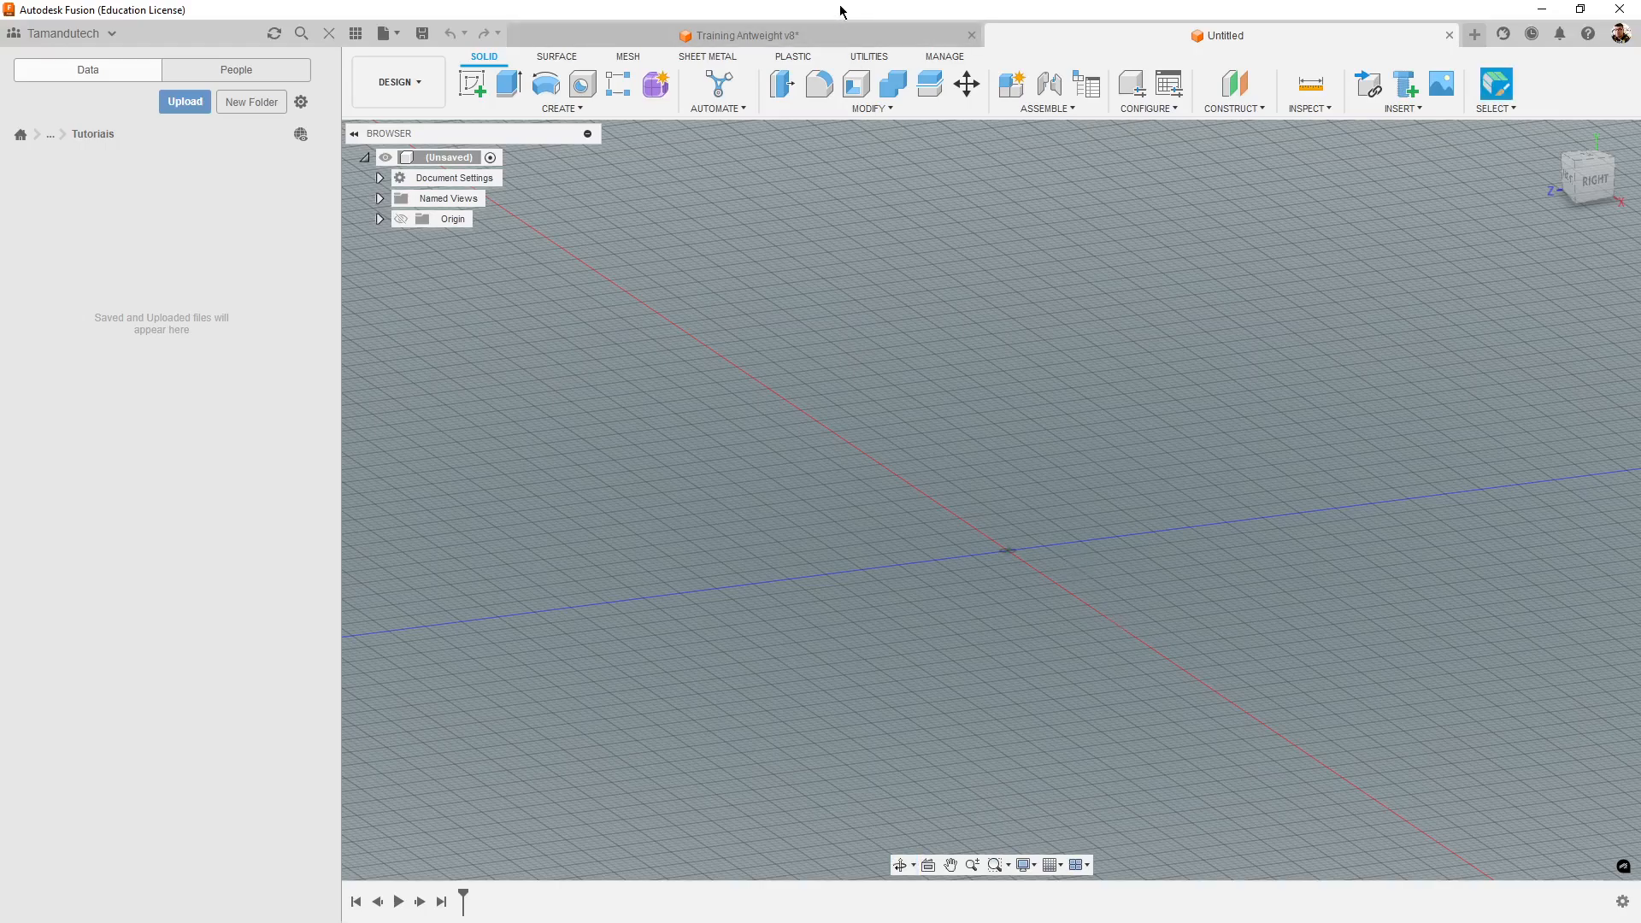
# - Switch to the Training Antweight v8 design and hide Tower R(Mirror) and Tower, keeping only the TPU Chassi displayed
pyautogui.click(879, 45)
pyautogui.keyDown('shift'); pyautogui.moveTo(1361, 742); pyautogui.dragTo(1059, 647, button='middle'); pyautogui.keyUp('shift')
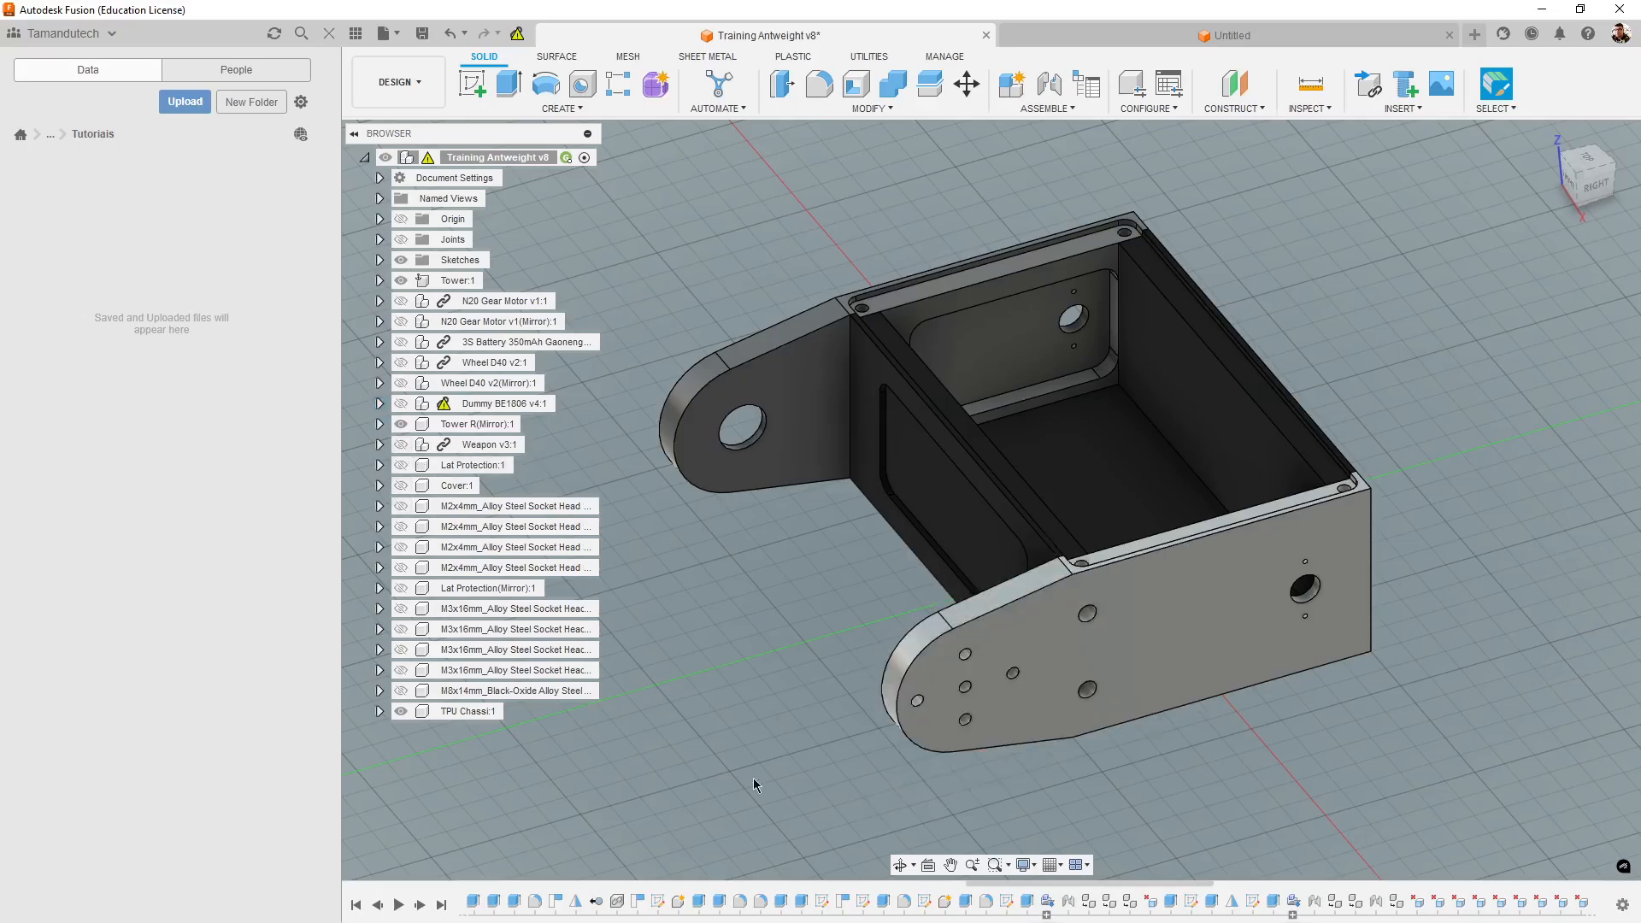
pyautogui.keyDown('shift'); pyautogui.moveTo(759, 780); pyautogui.dragTo(1289, 785, button='middle'); pyautogui.keyUp('shift')
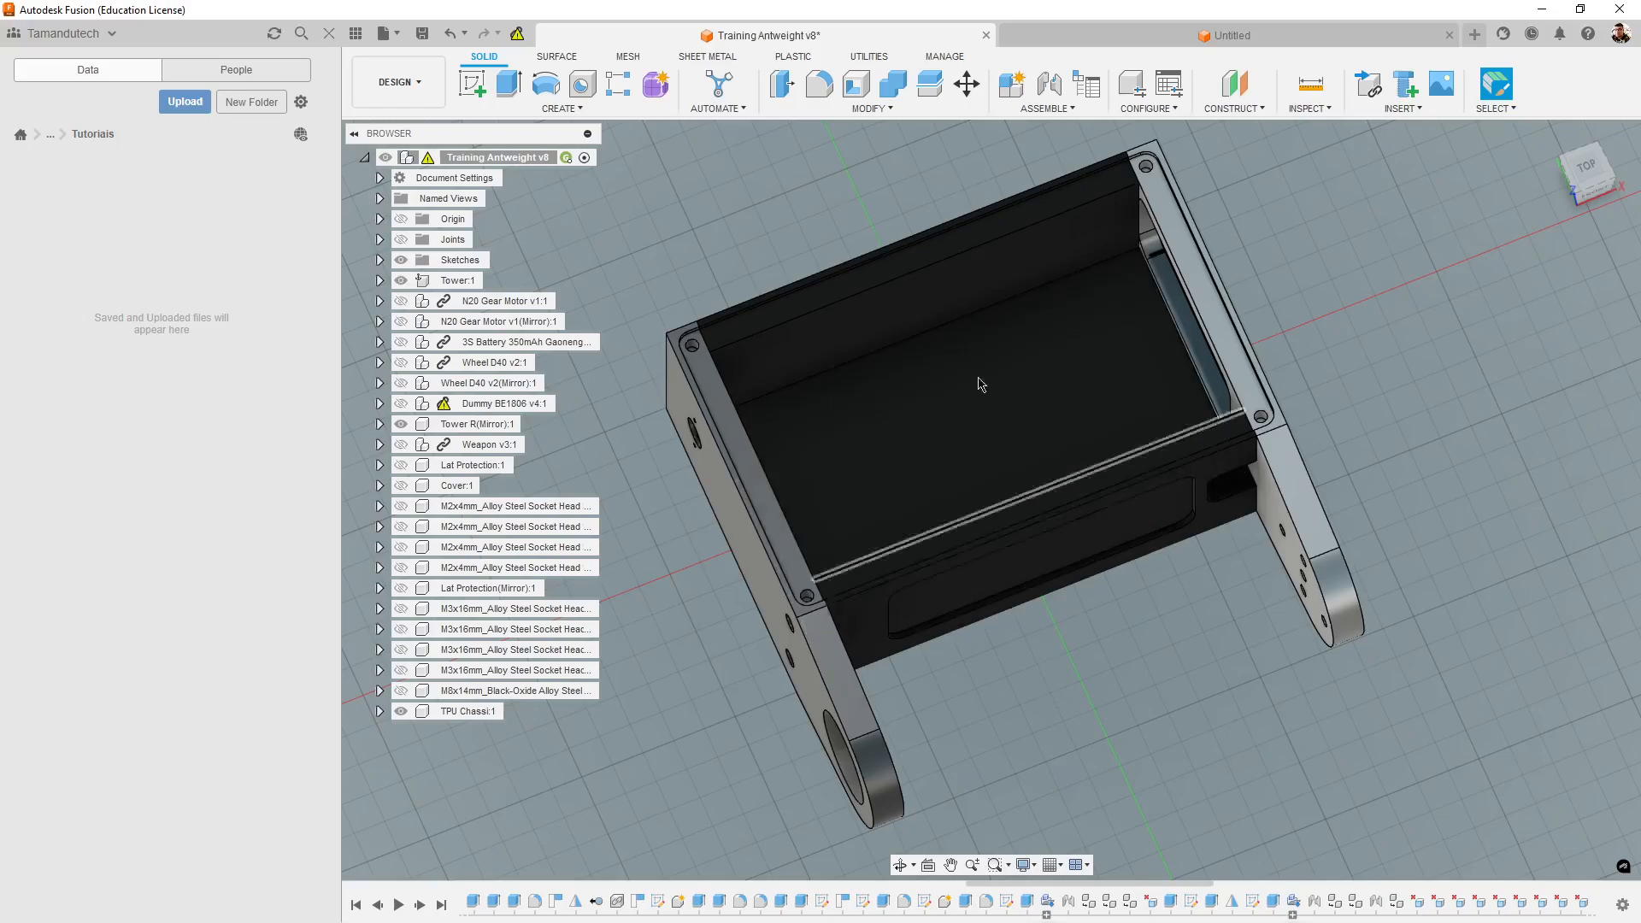
pyautogui.keyDown('shift'); pyautogui.moveTo(1504, 628); pyautogui.dragTo(1470, 510, button='middle'); pyautogui.keyUp('shift')
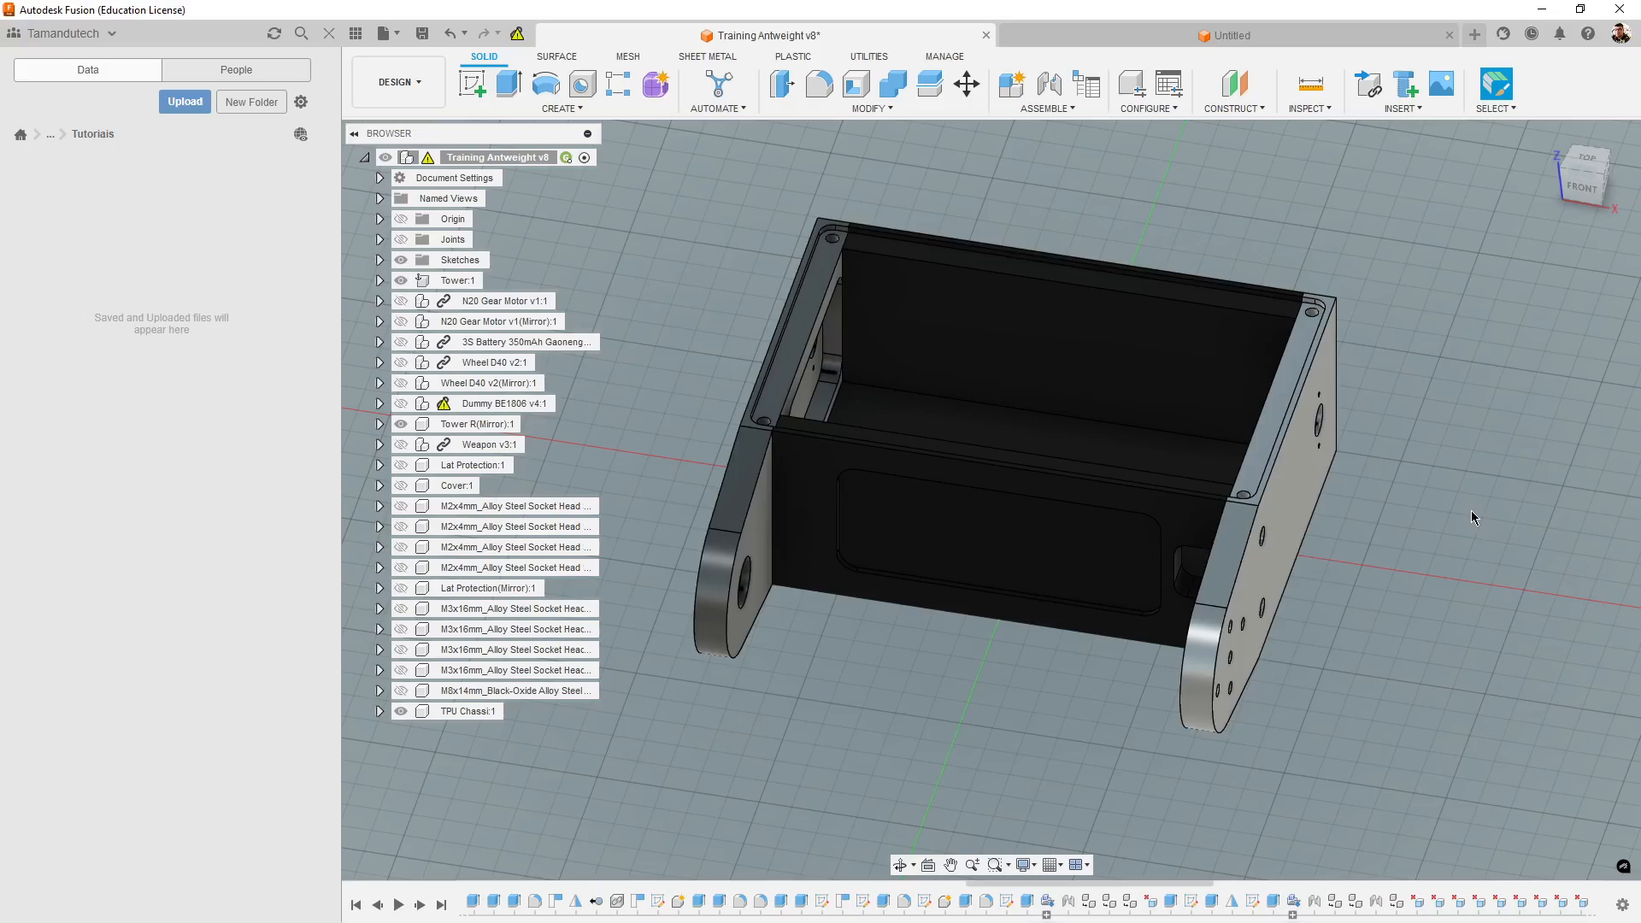
pyautogui.keyDown('shift'); pyautogui.moveTo(1339, 588); pyautogui.dragTo(1545, 546, button='middle'); pyautogui.keyUp('shift')
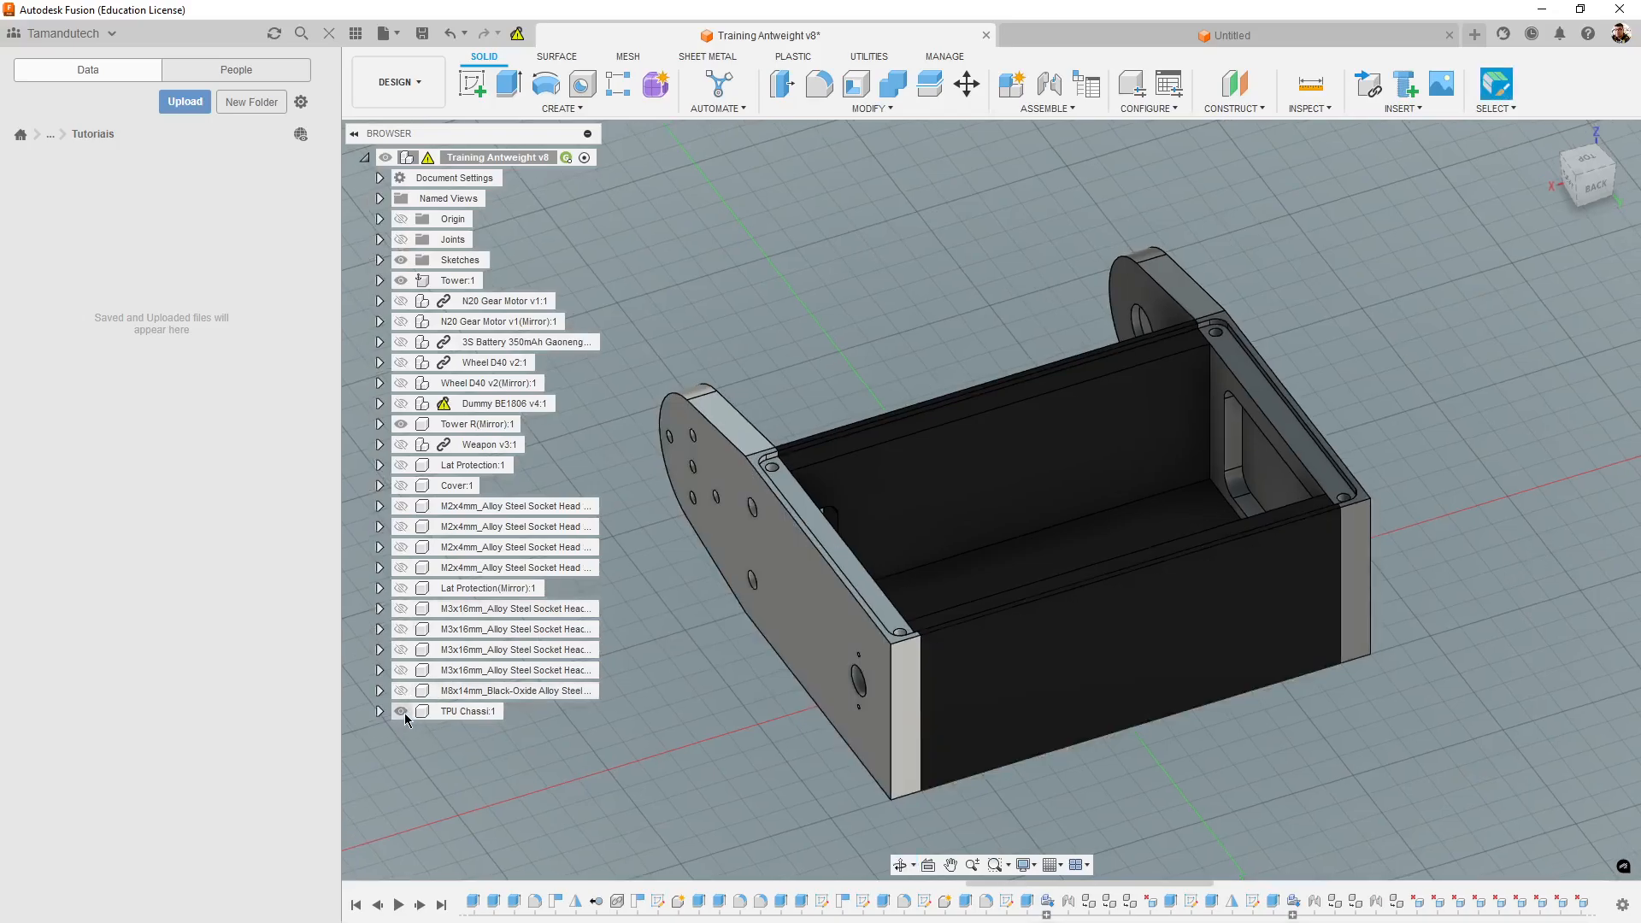
pyautogui.click(401, 424)
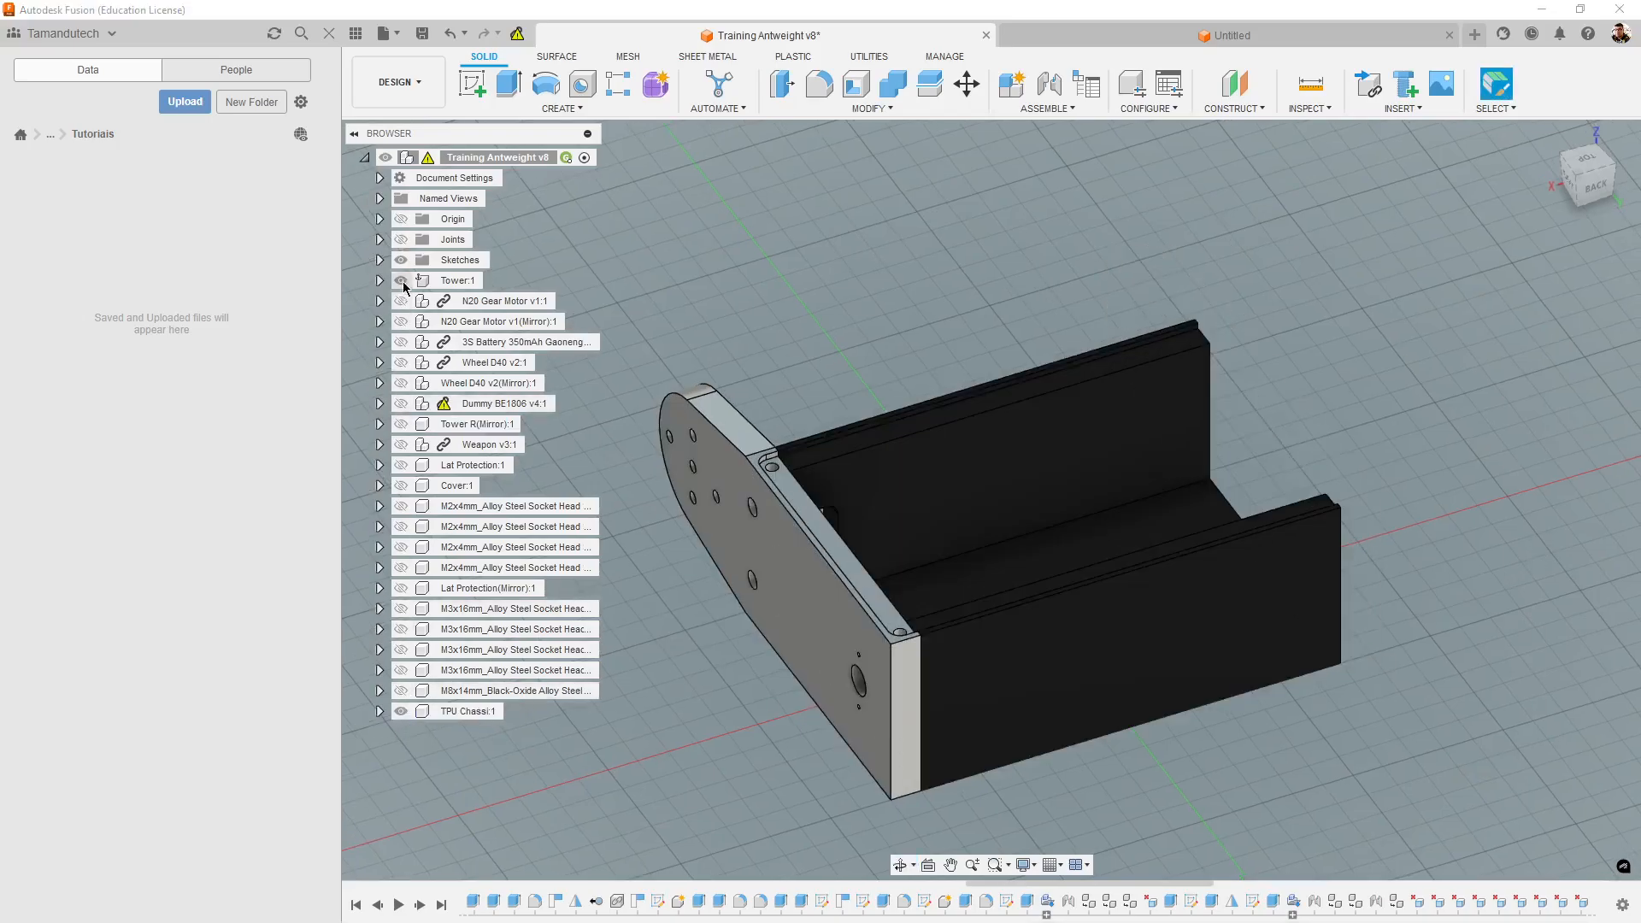
pyautogui.click(401, 280)
# - Examine the TPU Chassi's U-shaped end face, screw holes and long upper edge from several angles
pyautogui.keyDown('shift'); pyautogui.moveTo(1128, 758); pyautogui.dragTo(854, 673, button='middle'); pyautogui.keyUp('shift')
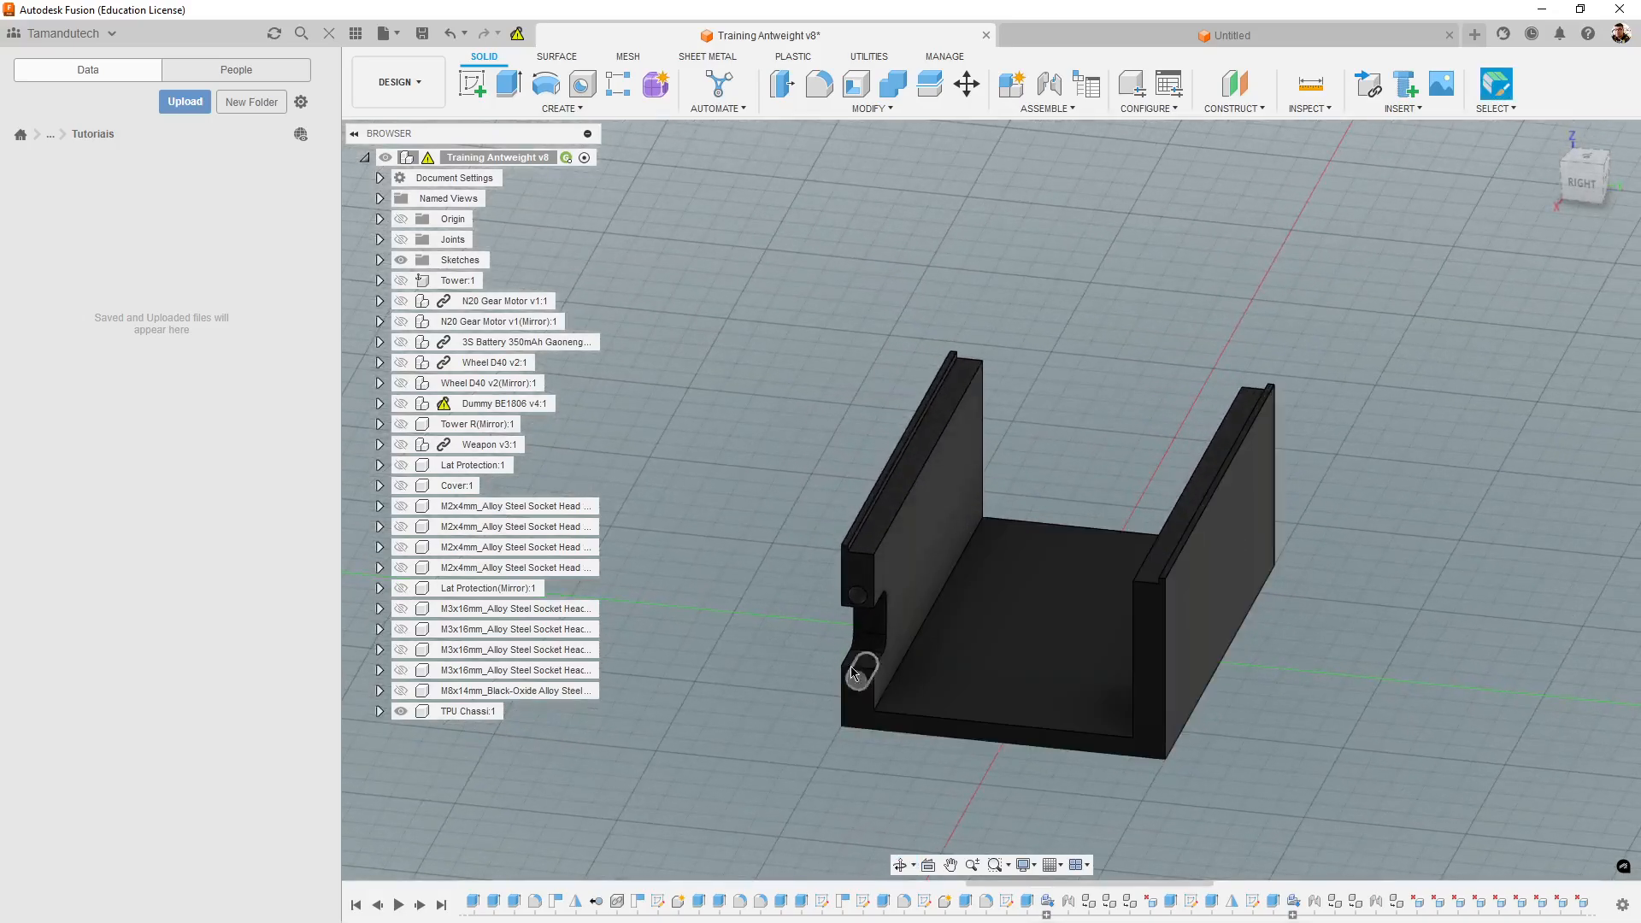
pyautogui.click(857, 571)
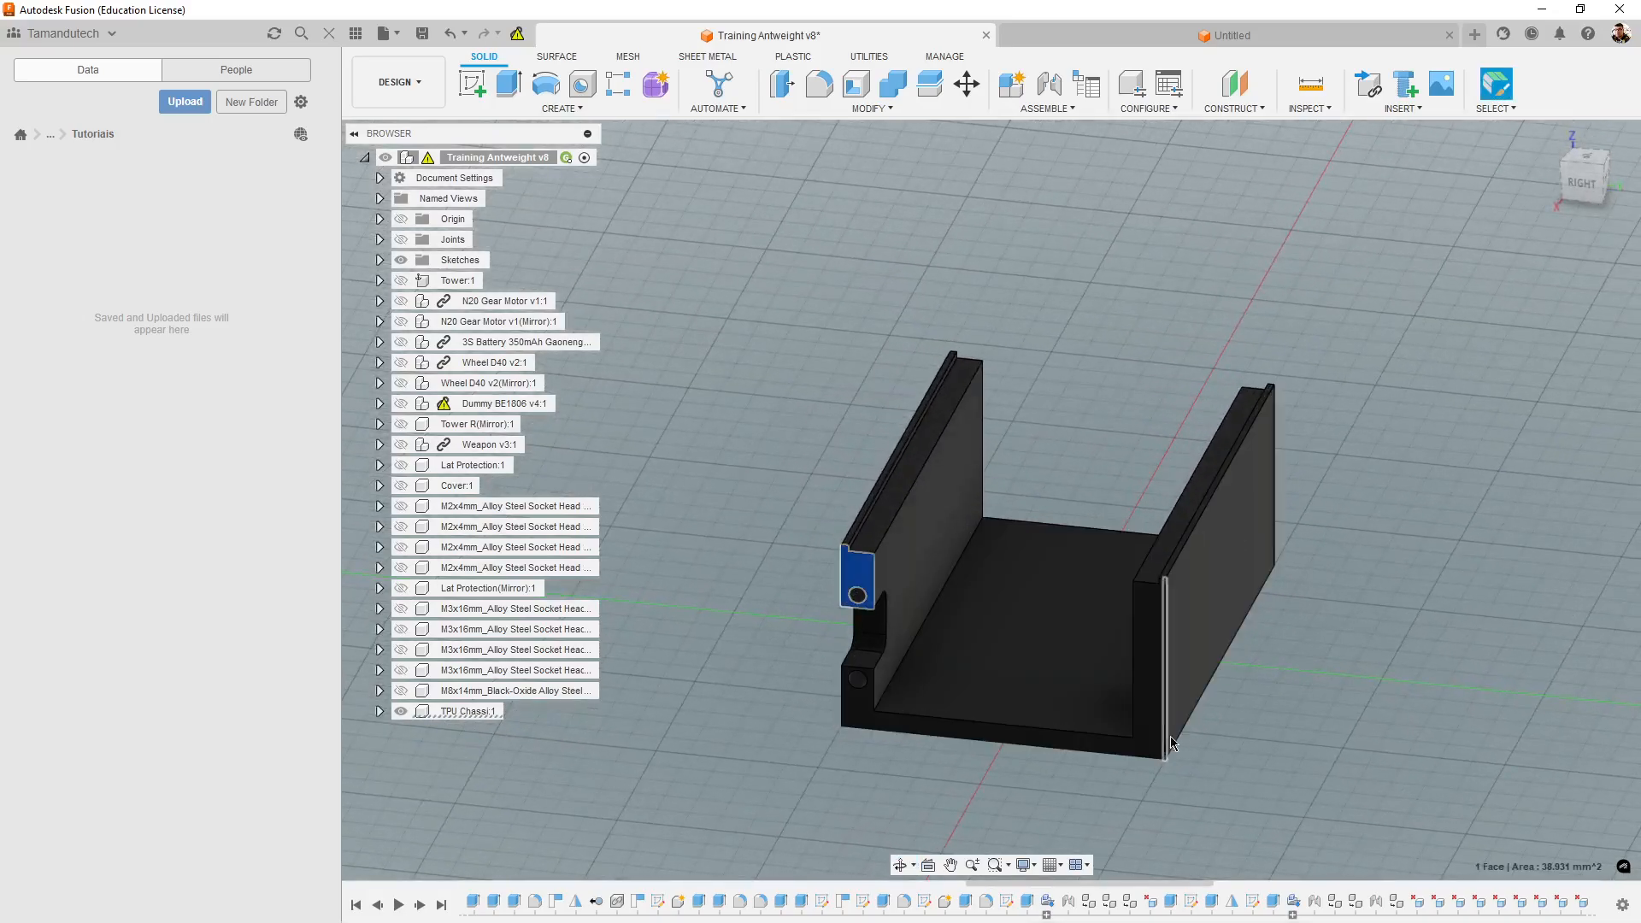
pyautogui.click(856, 708)
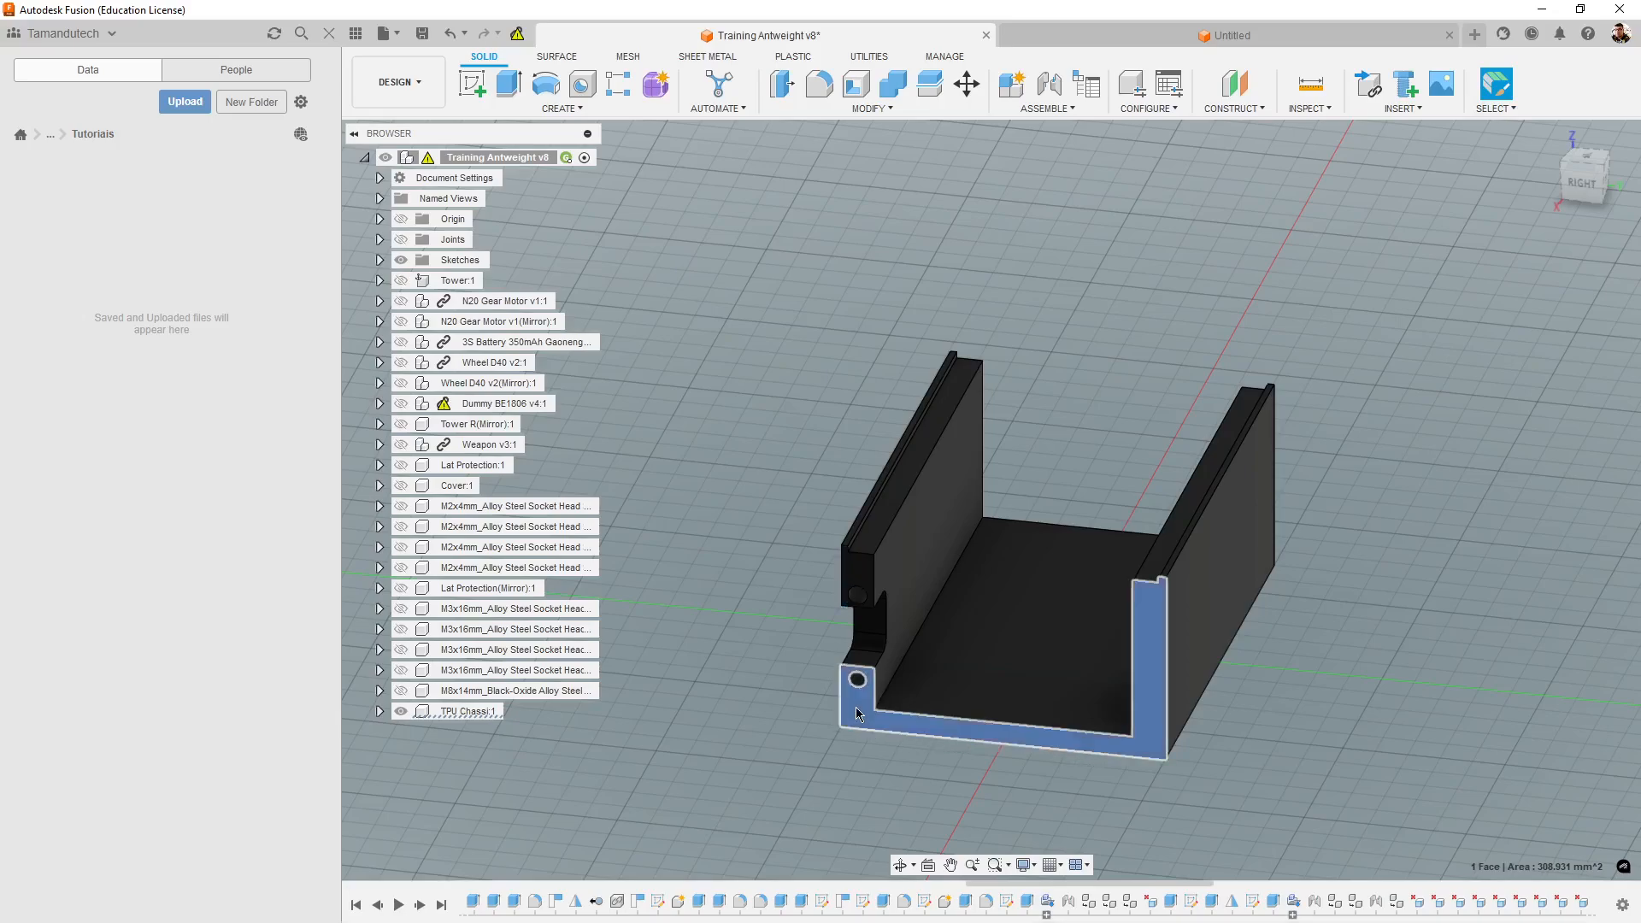
pyautogui.keyDown('shift'); pyautogui.moveTo(1228, 696); pyautogui.dragTo(750, 704, button='middle'); pyautogui.keyUp('shift')
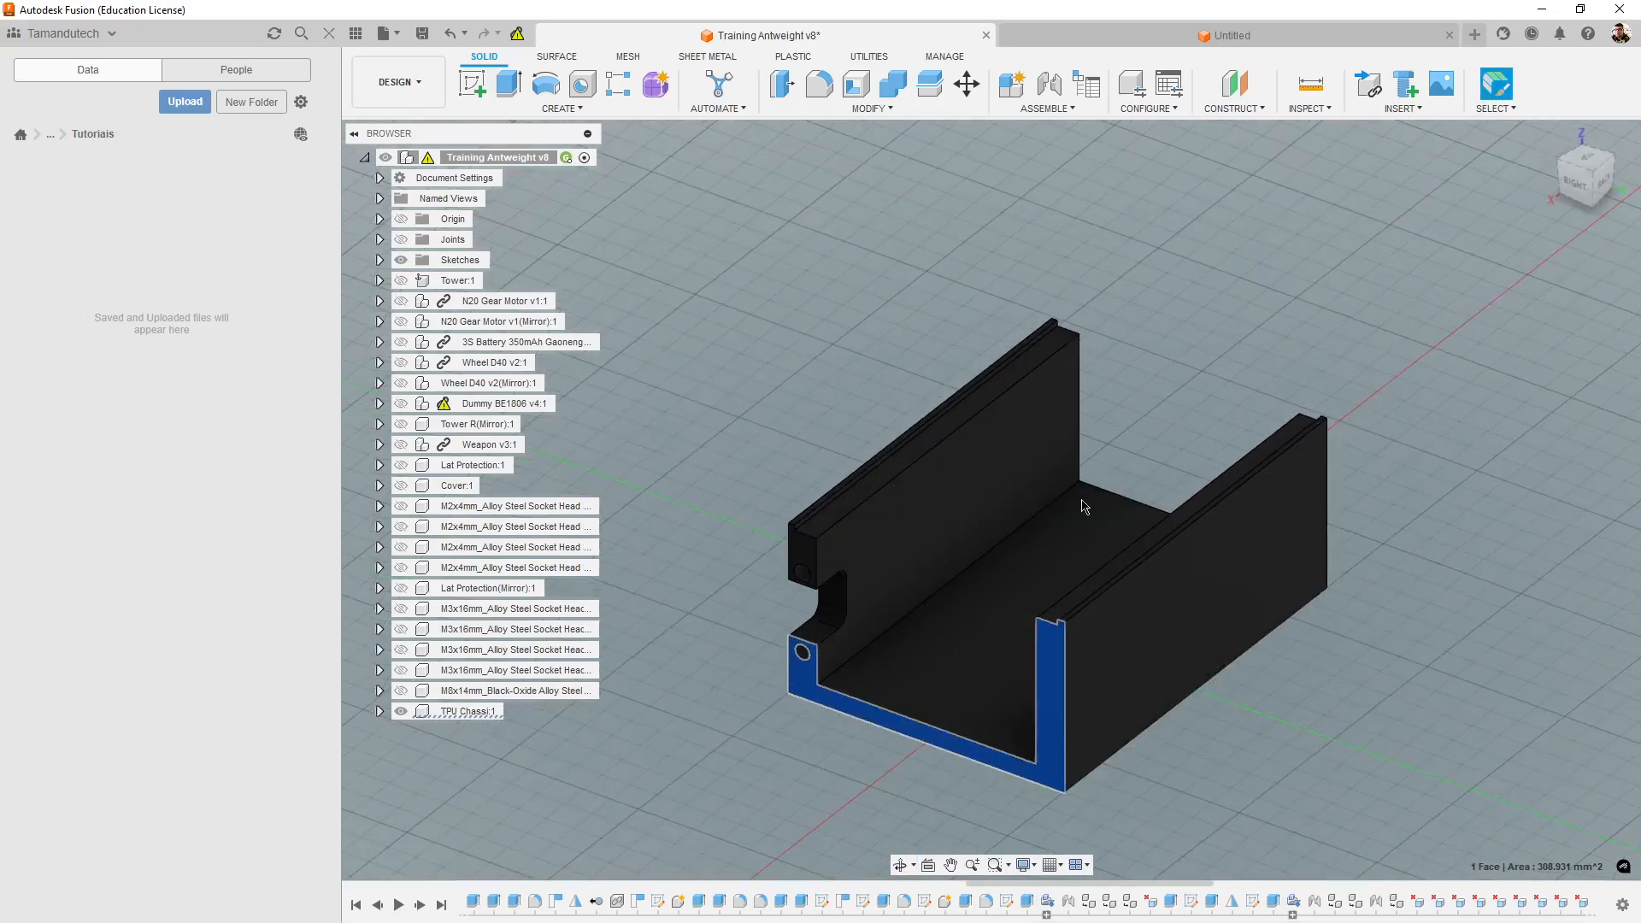
pyautogui.click(1001, 406)
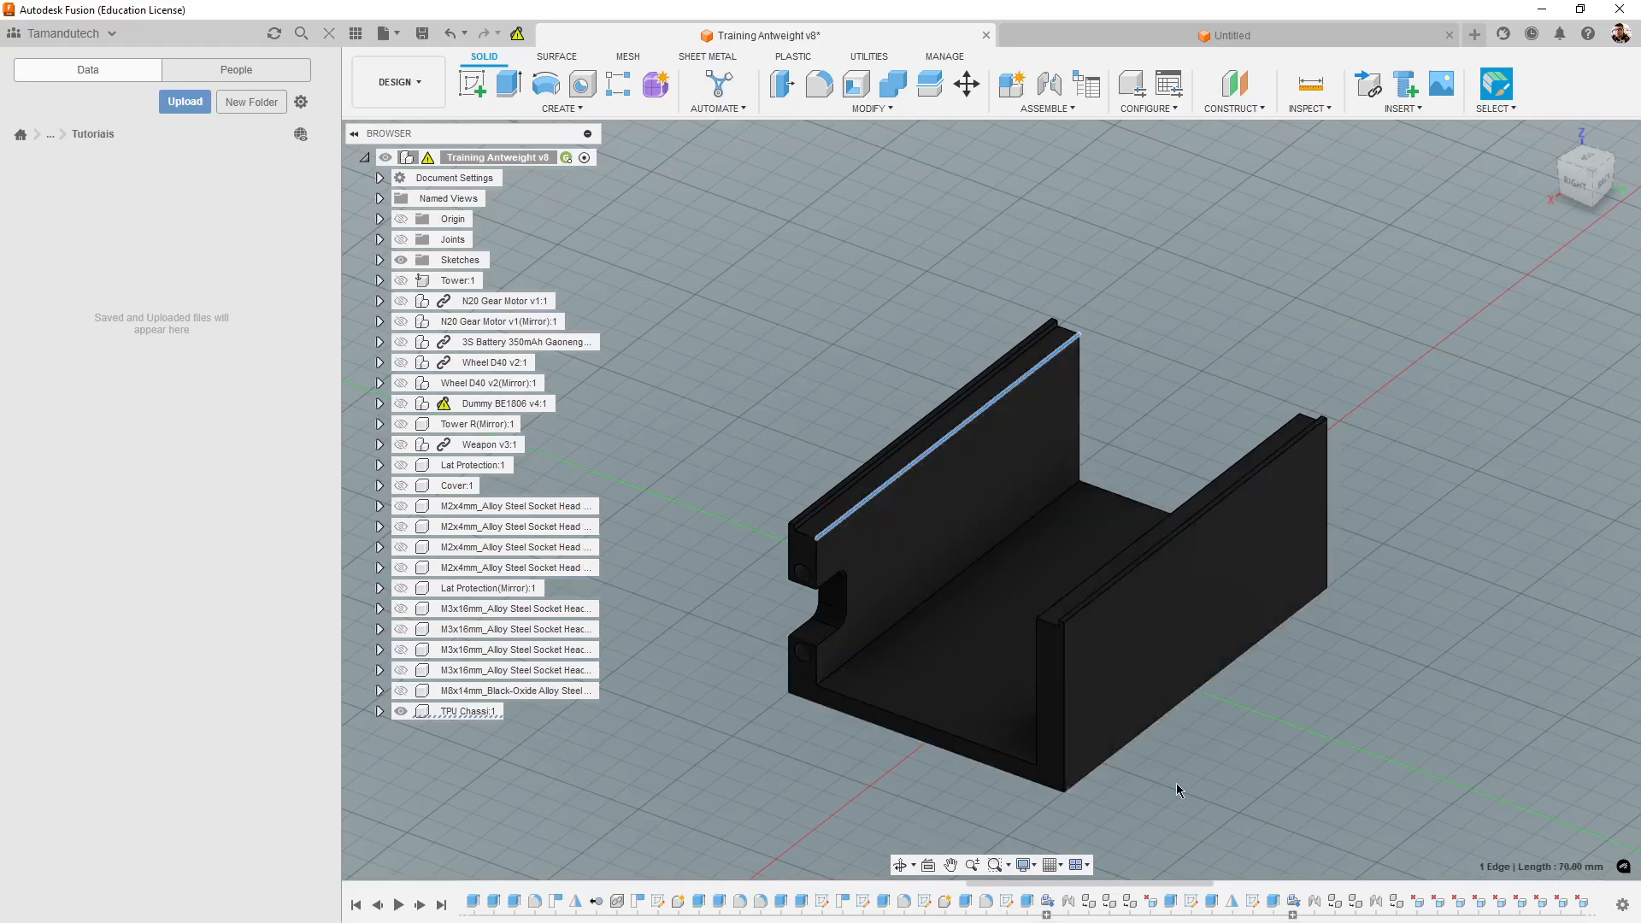
pyautogui.click(1335, 756)
pyautogui.keyDown('shift'); pyautogui.moveTo(1337, 758); pyautogui.dragTo(1383, 728, button='middle'); pyautogui.keyUp('shift')
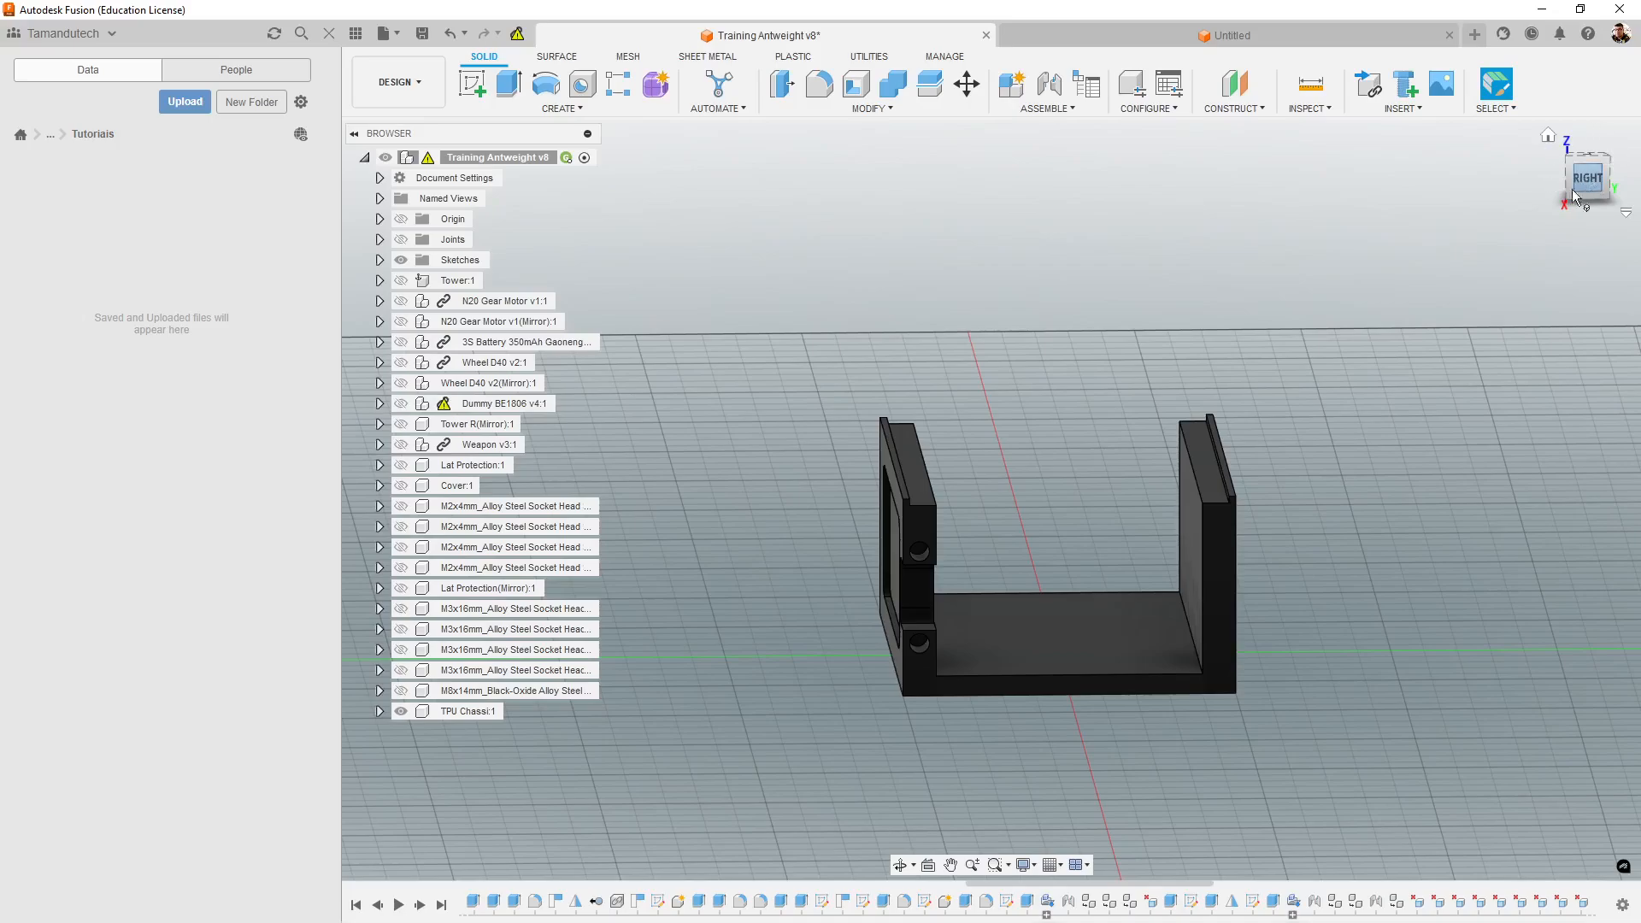
pyautogui.keyDown('shift'); pyautogui.moveTo(1419, 408); pyautogui.dragTo(1531, 368, button='middle'); pyautogui.keyUp('shift')
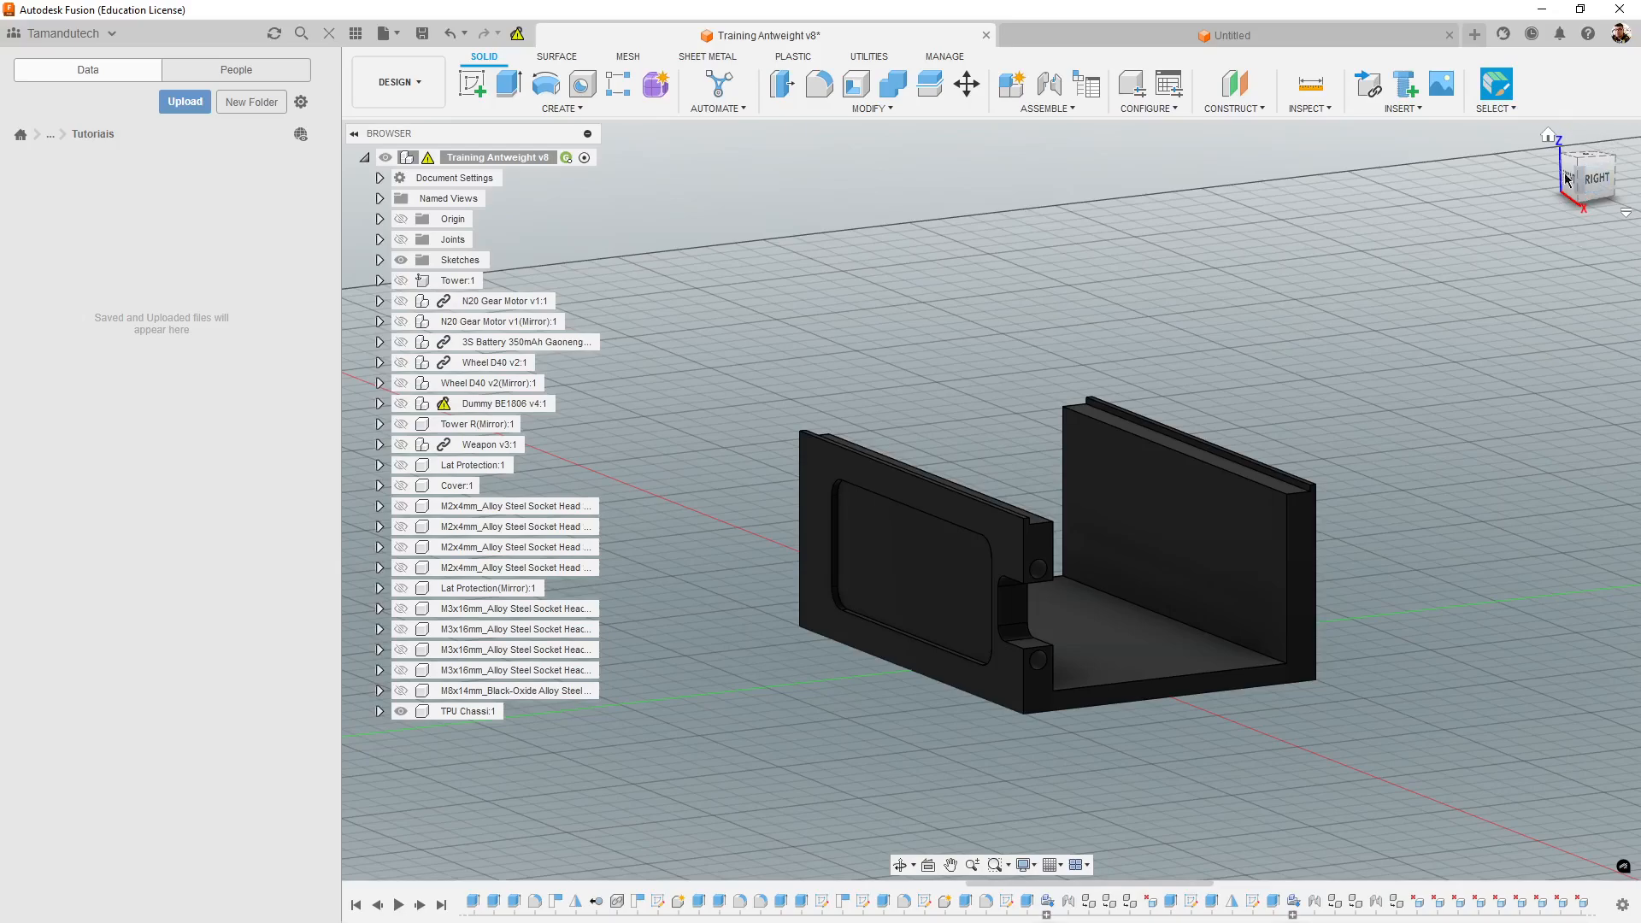
pyautogui.moveTo(1528, 397); pyautogui.dragTo(1462, 428, button='middle')
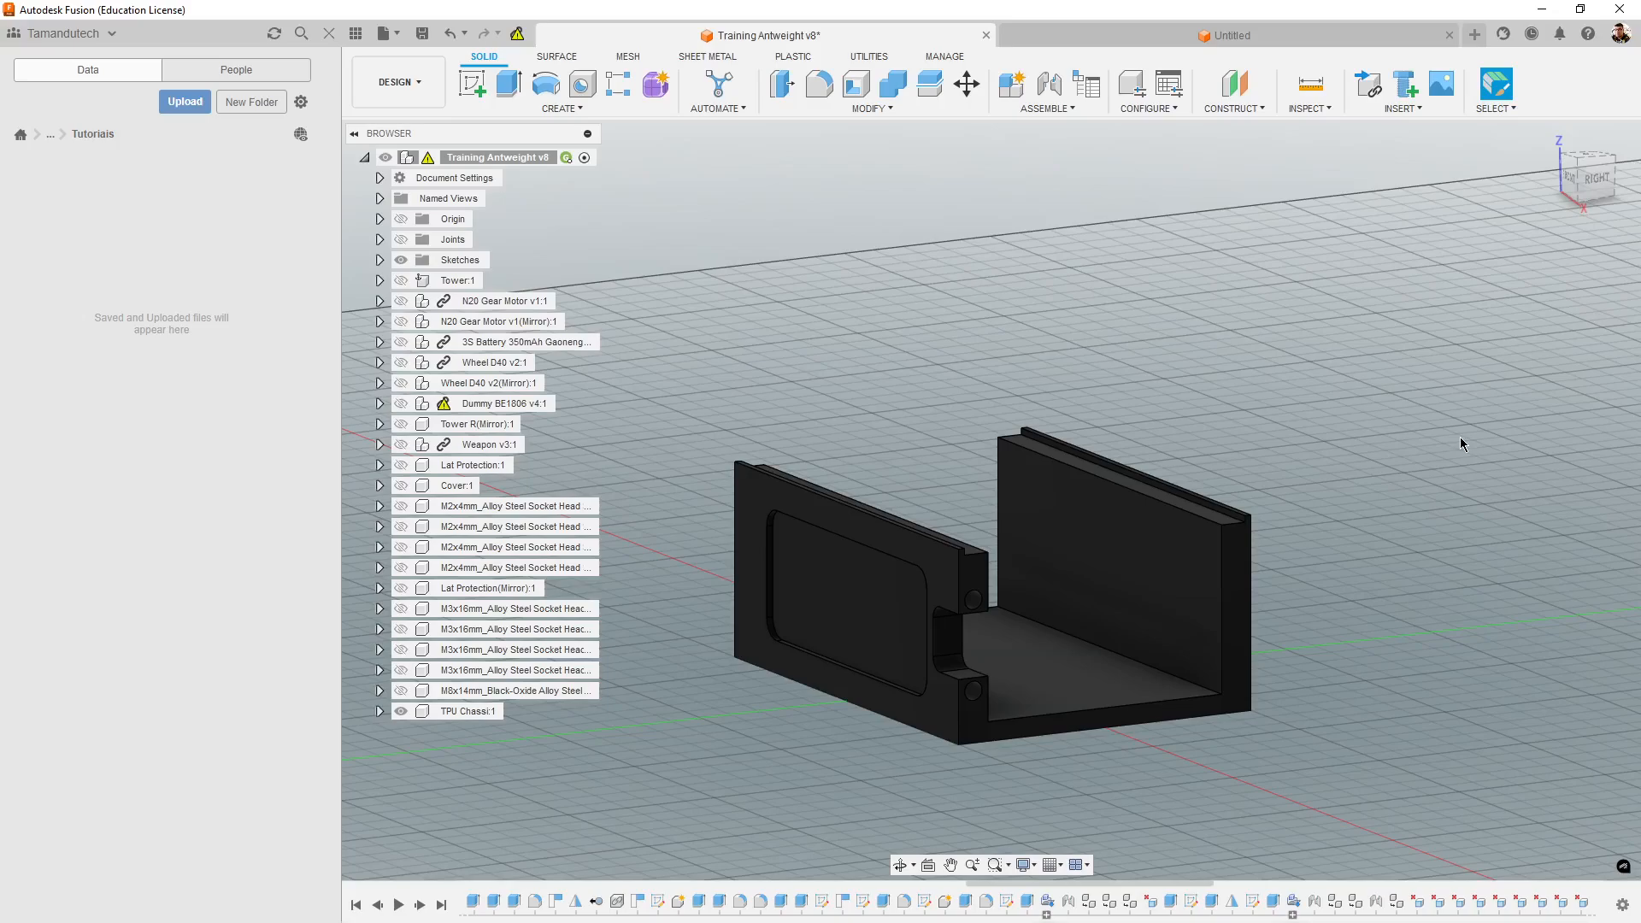
# - View the TPU Chassi's U-shaped profile squarely from the right and collapse the component tree
pyautogui.click(1592, 182)
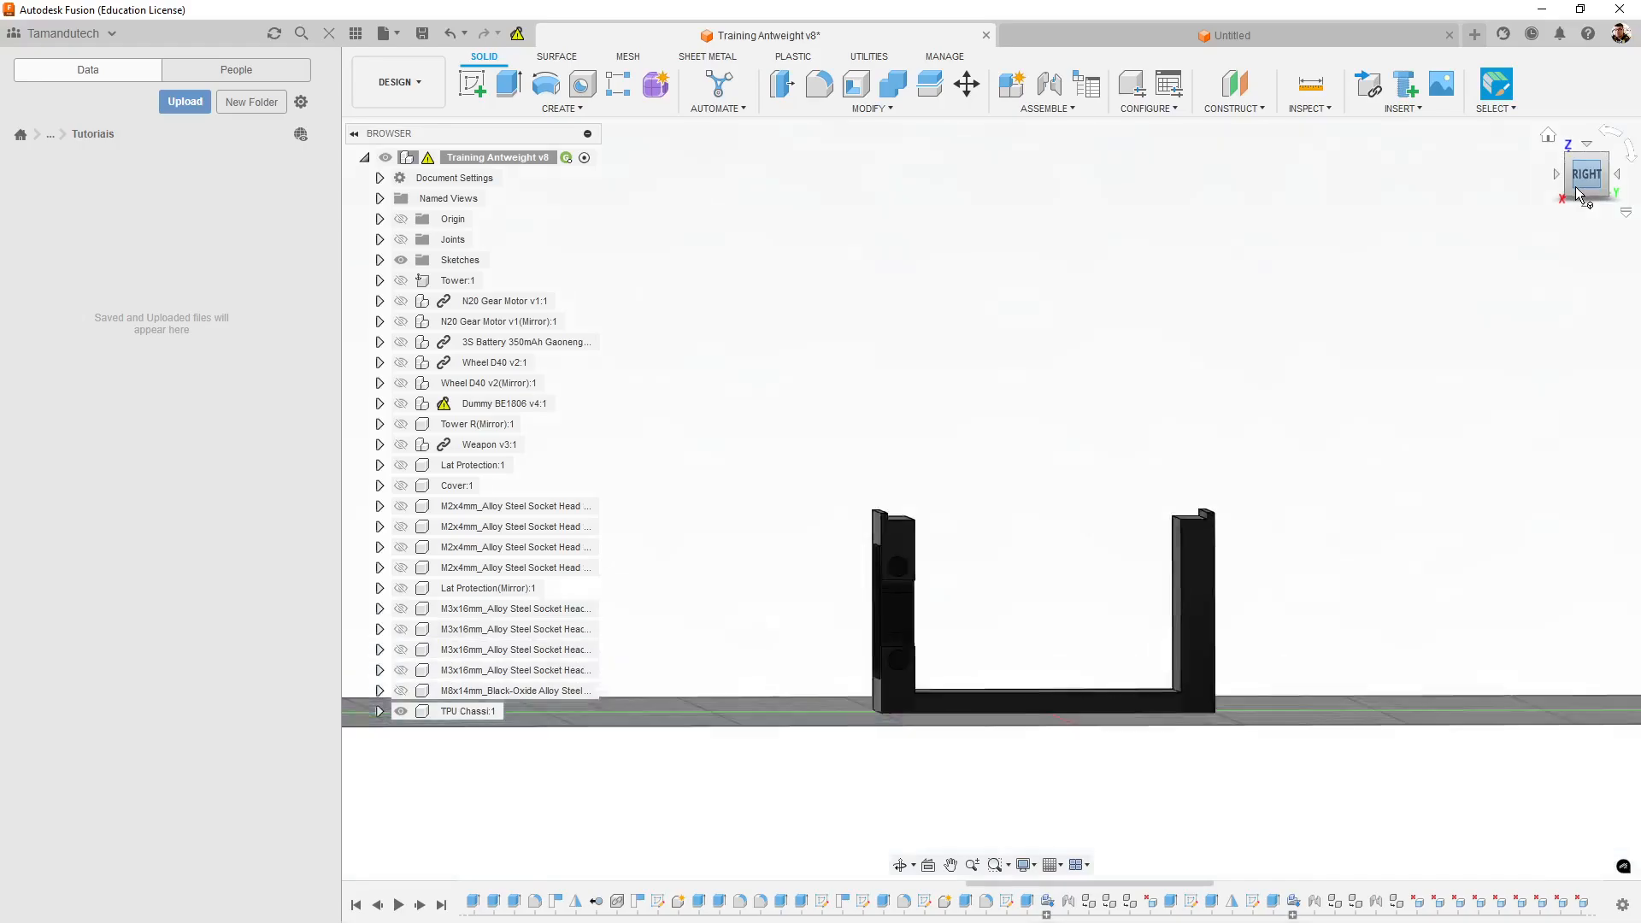
pyautogui.scroll(5, 1307, 598)
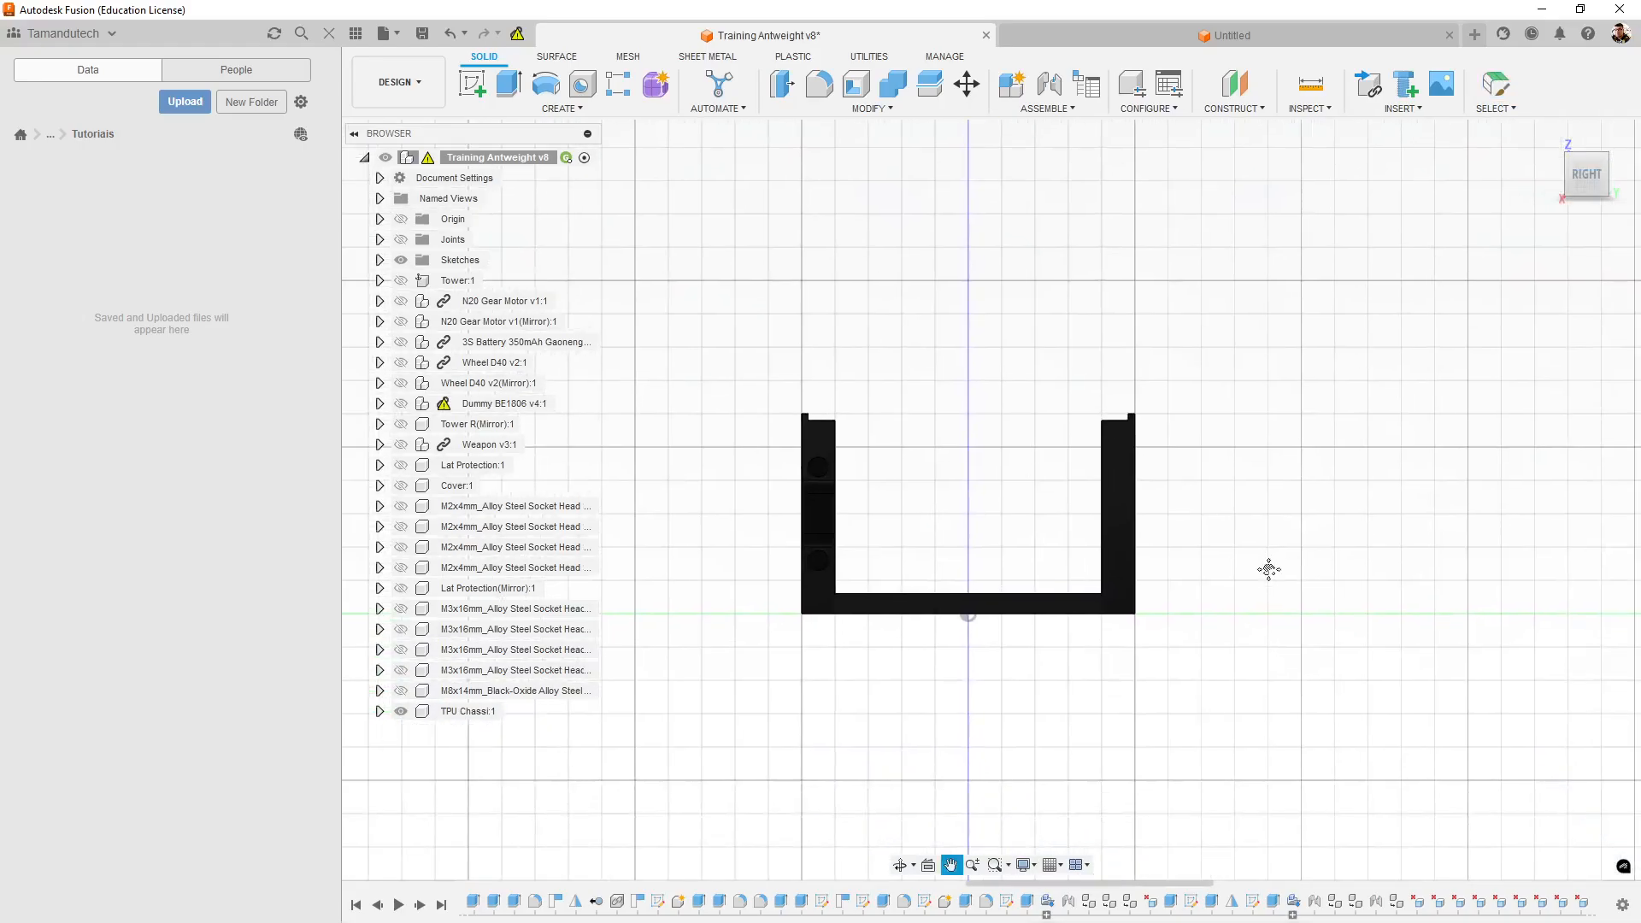
pyautogui.moveTo(1420, 628); pyautogui.dragTo(1375, 624, button='middle')
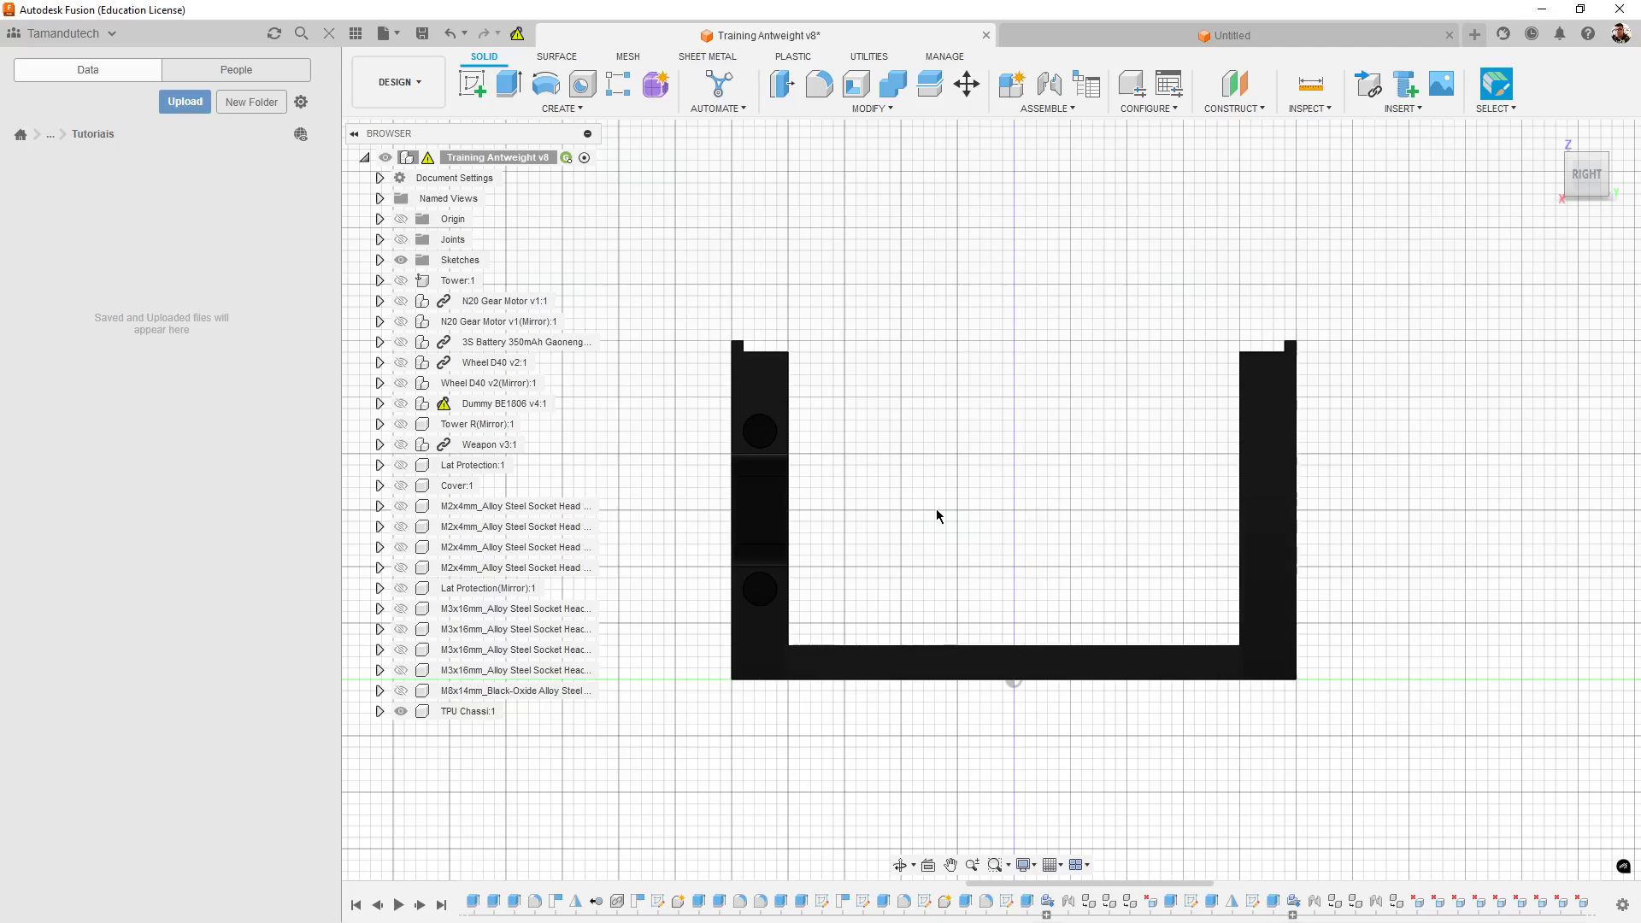
pyautogui.moveTo(1326, 564); pyautogui.dragTo(1254, 513, button='middle')
pyautogui.scroll(3, 1056, 524)
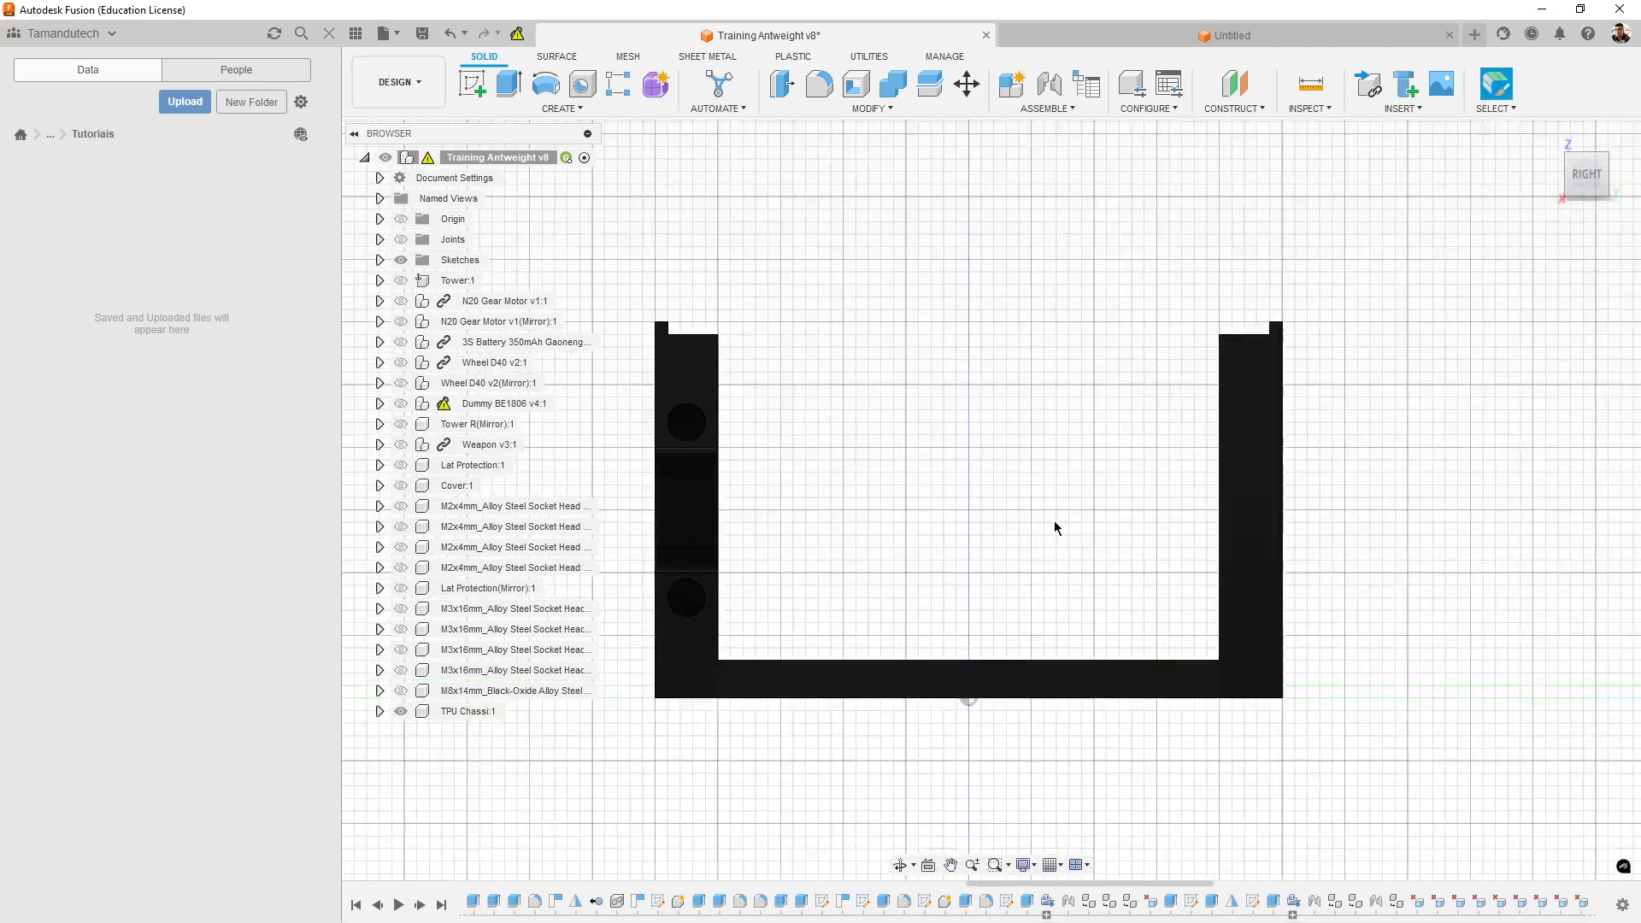
pyautogui.click(365, 157)
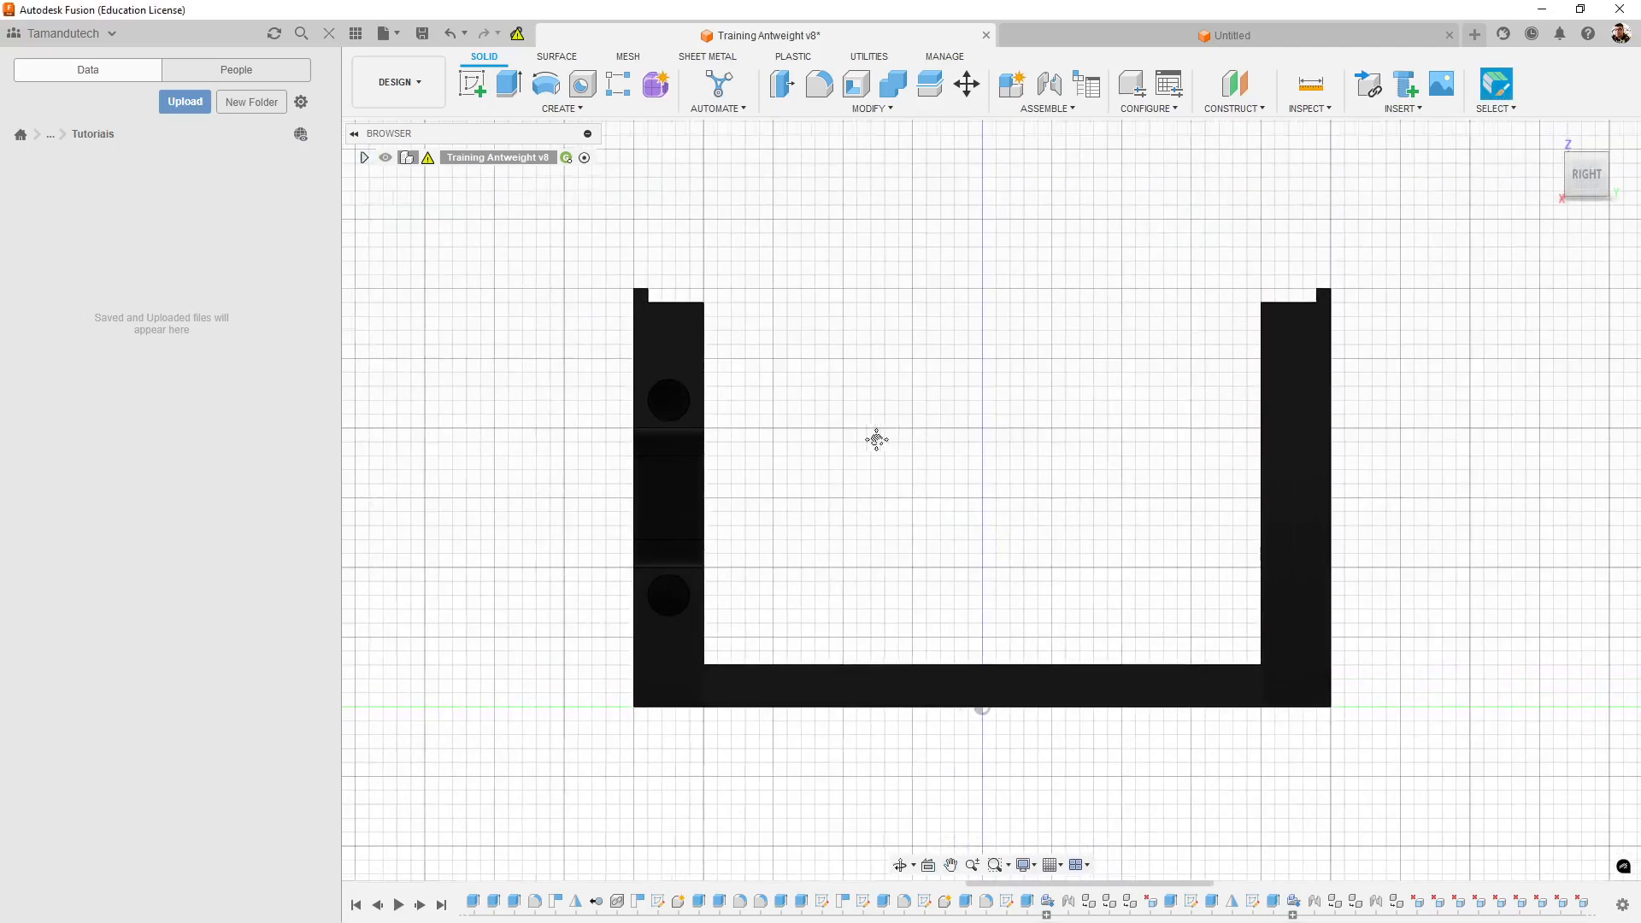
pyautogui.moveTo(873, 424); pyautogui.dragTo(874, 420, button='middle')
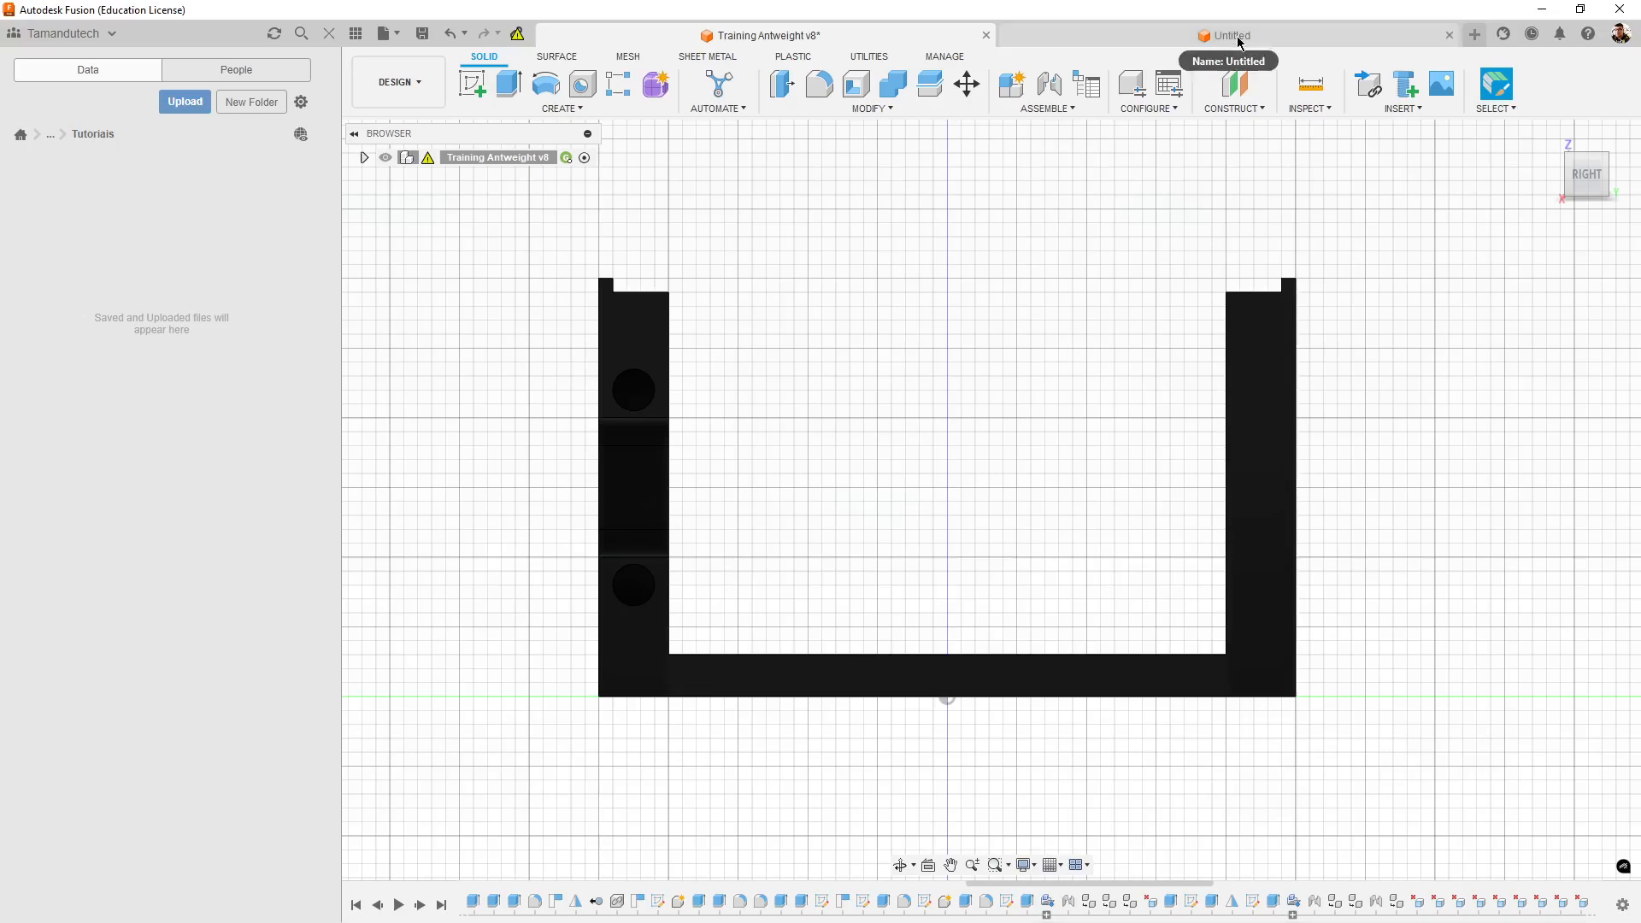
# - Switch to the untitled design, orient it to the right view and hide the data panel
pyautogui.click(1235, 36)
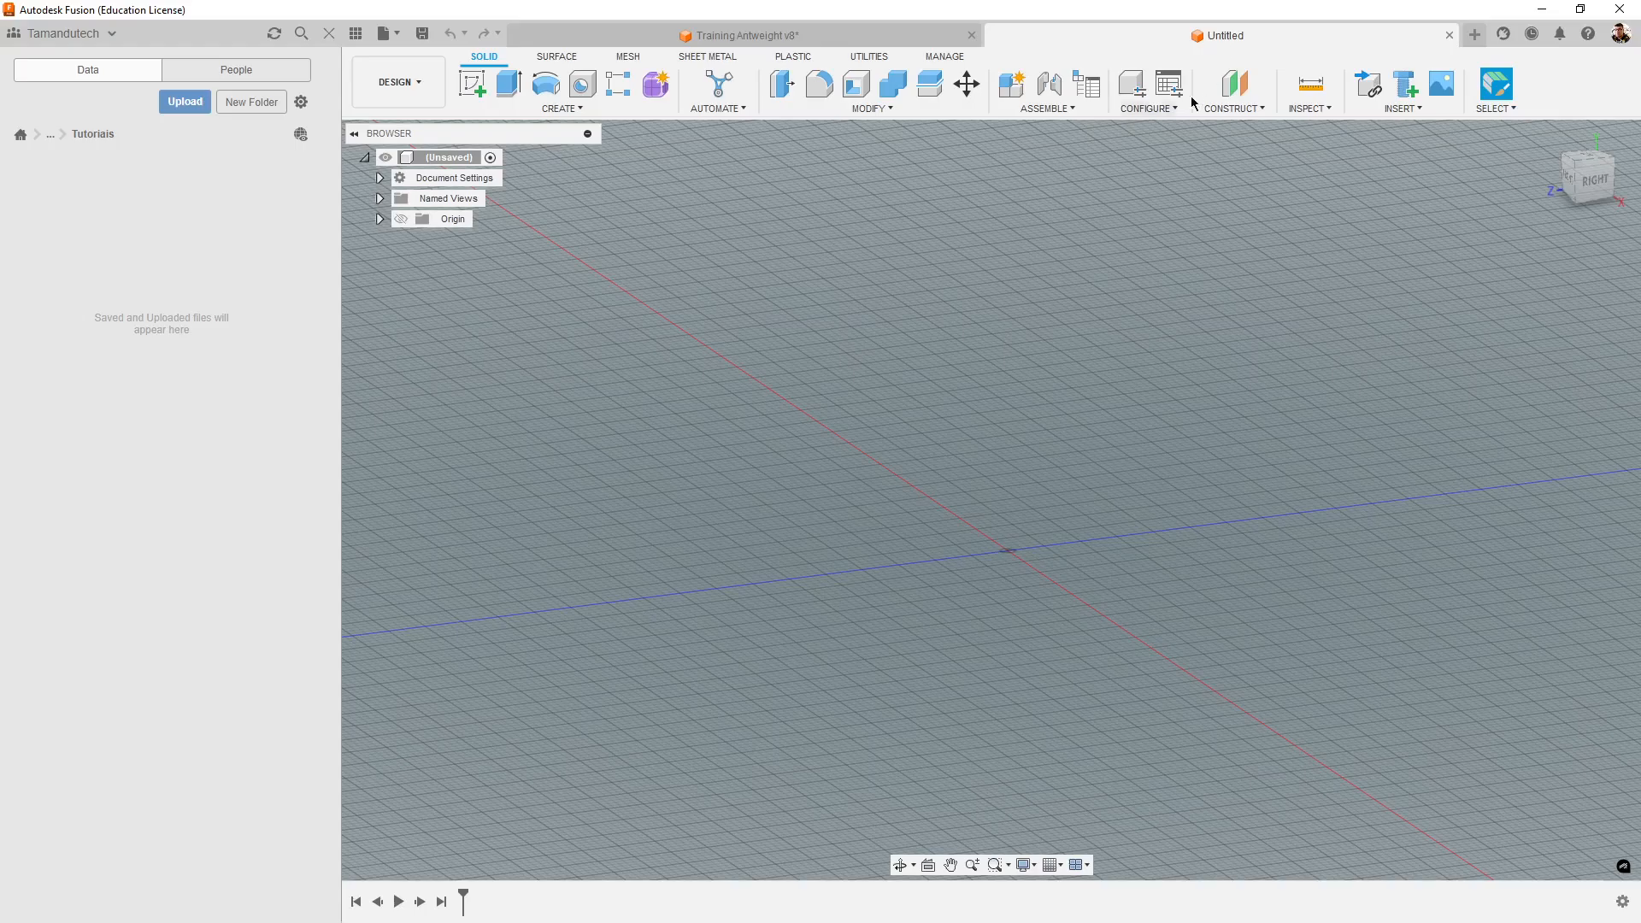
pyautogui.keyDown('shift'); pyautogui.moveTo(1152, 632); pyautogui.dragTo(1217, 651, button='middle'); pyautogui.keyUp('shift')
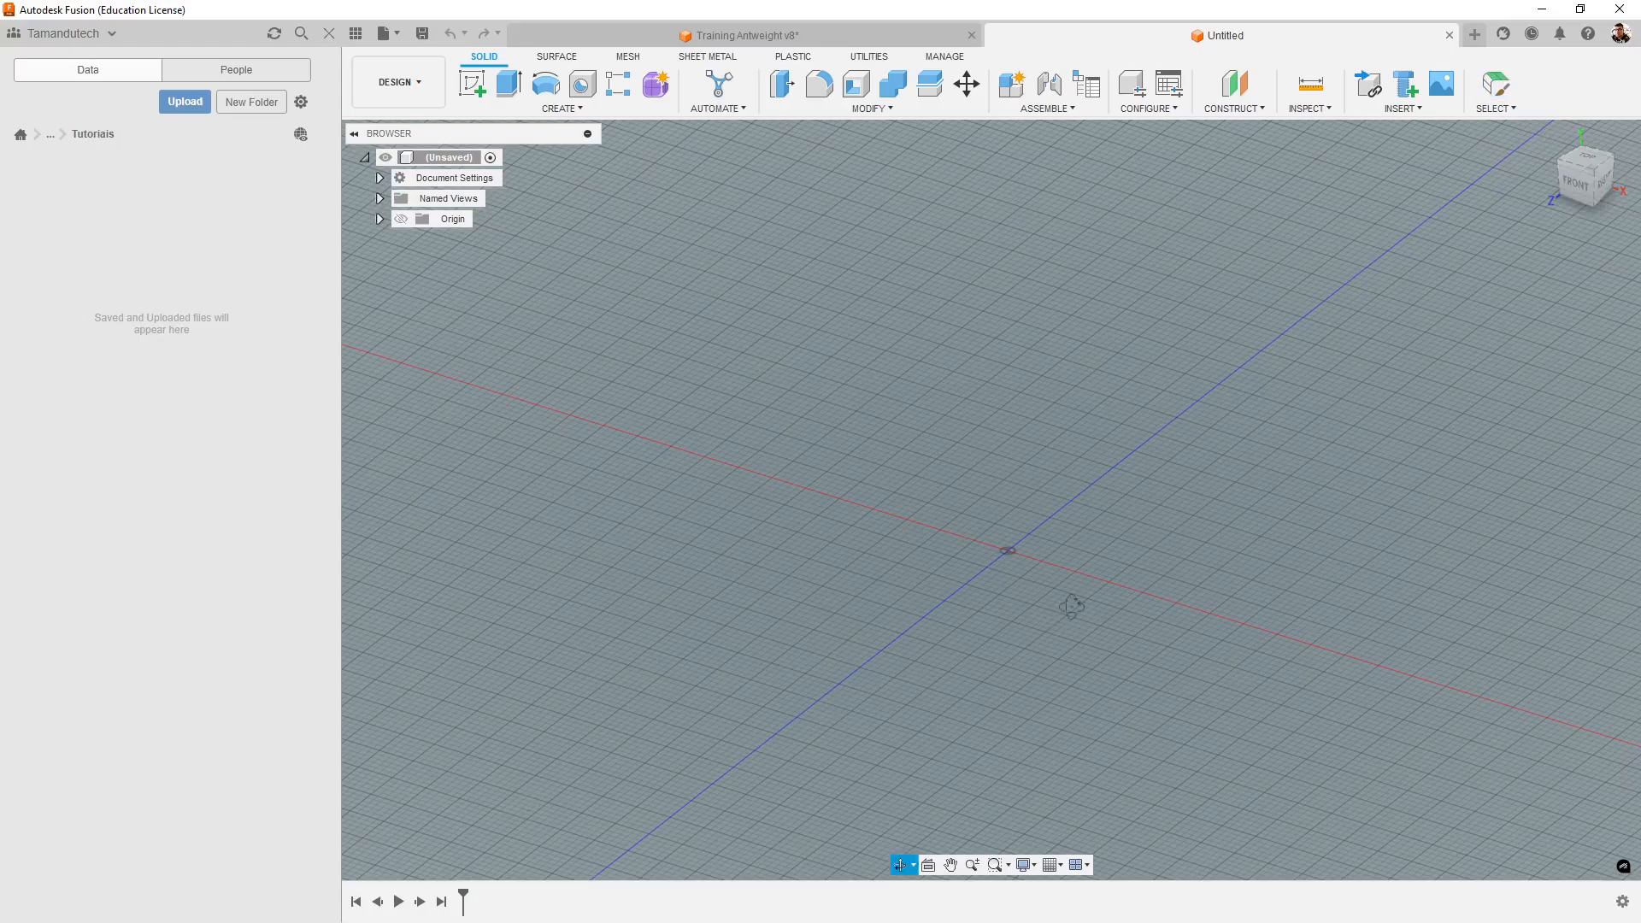
pyautogui.keyDown('shift'); pyautogui.moveTo(1073, 604); pyautogui.dragTo(1097, 572, button='middle'); pyautogui.keyUp('shift')
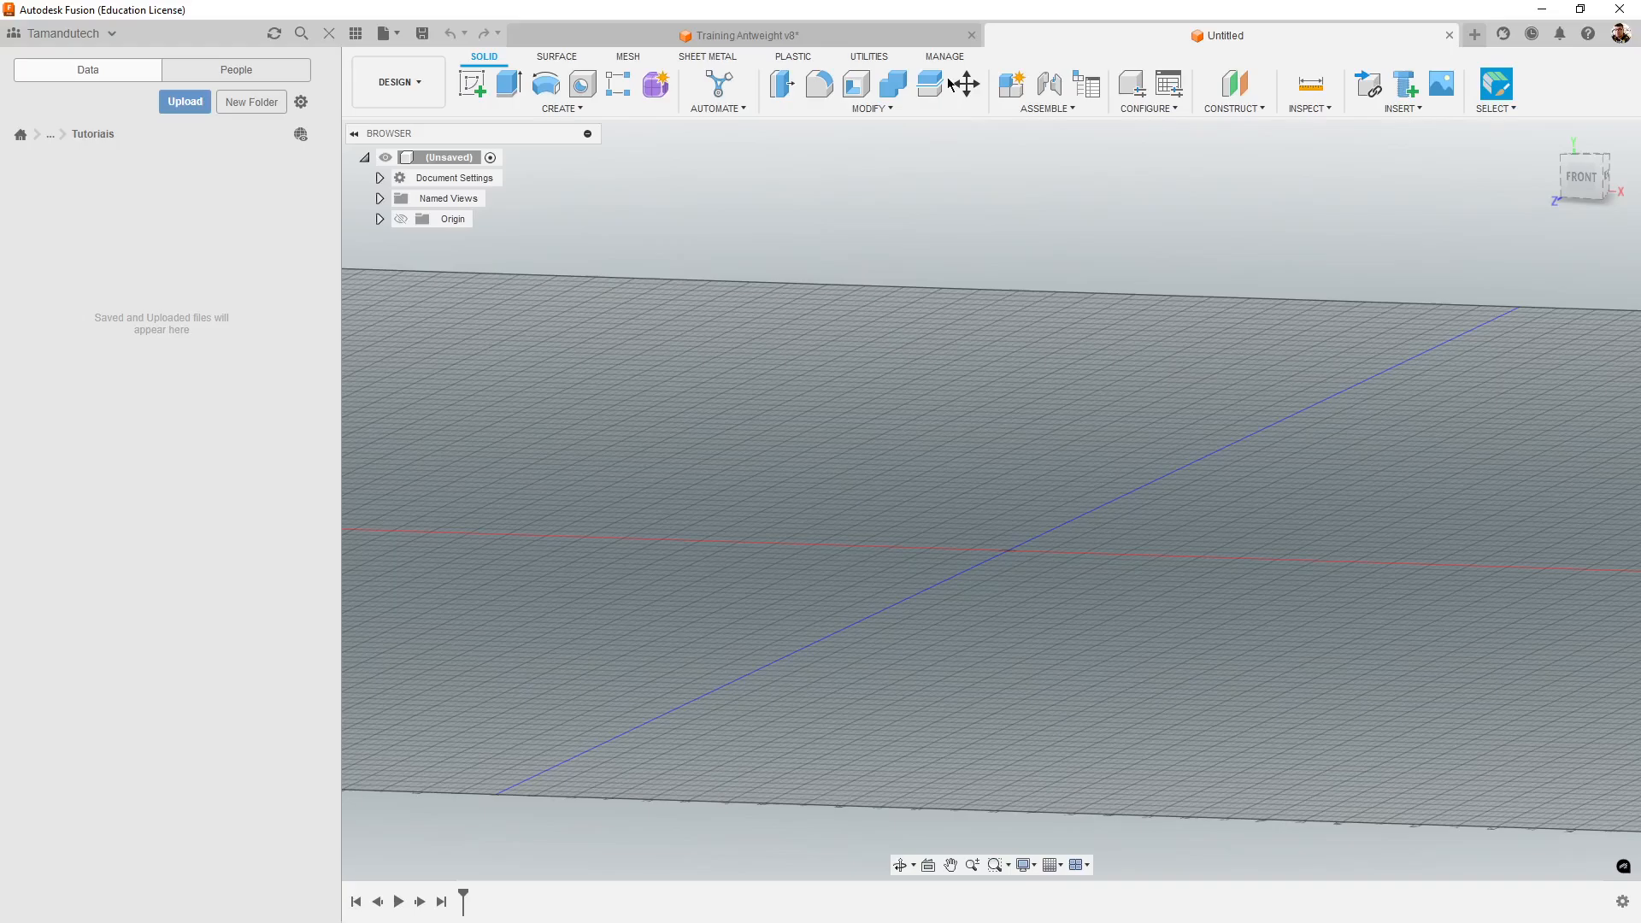
pyautogui.click(859, 39)
pyautogui.click(1102, 39)
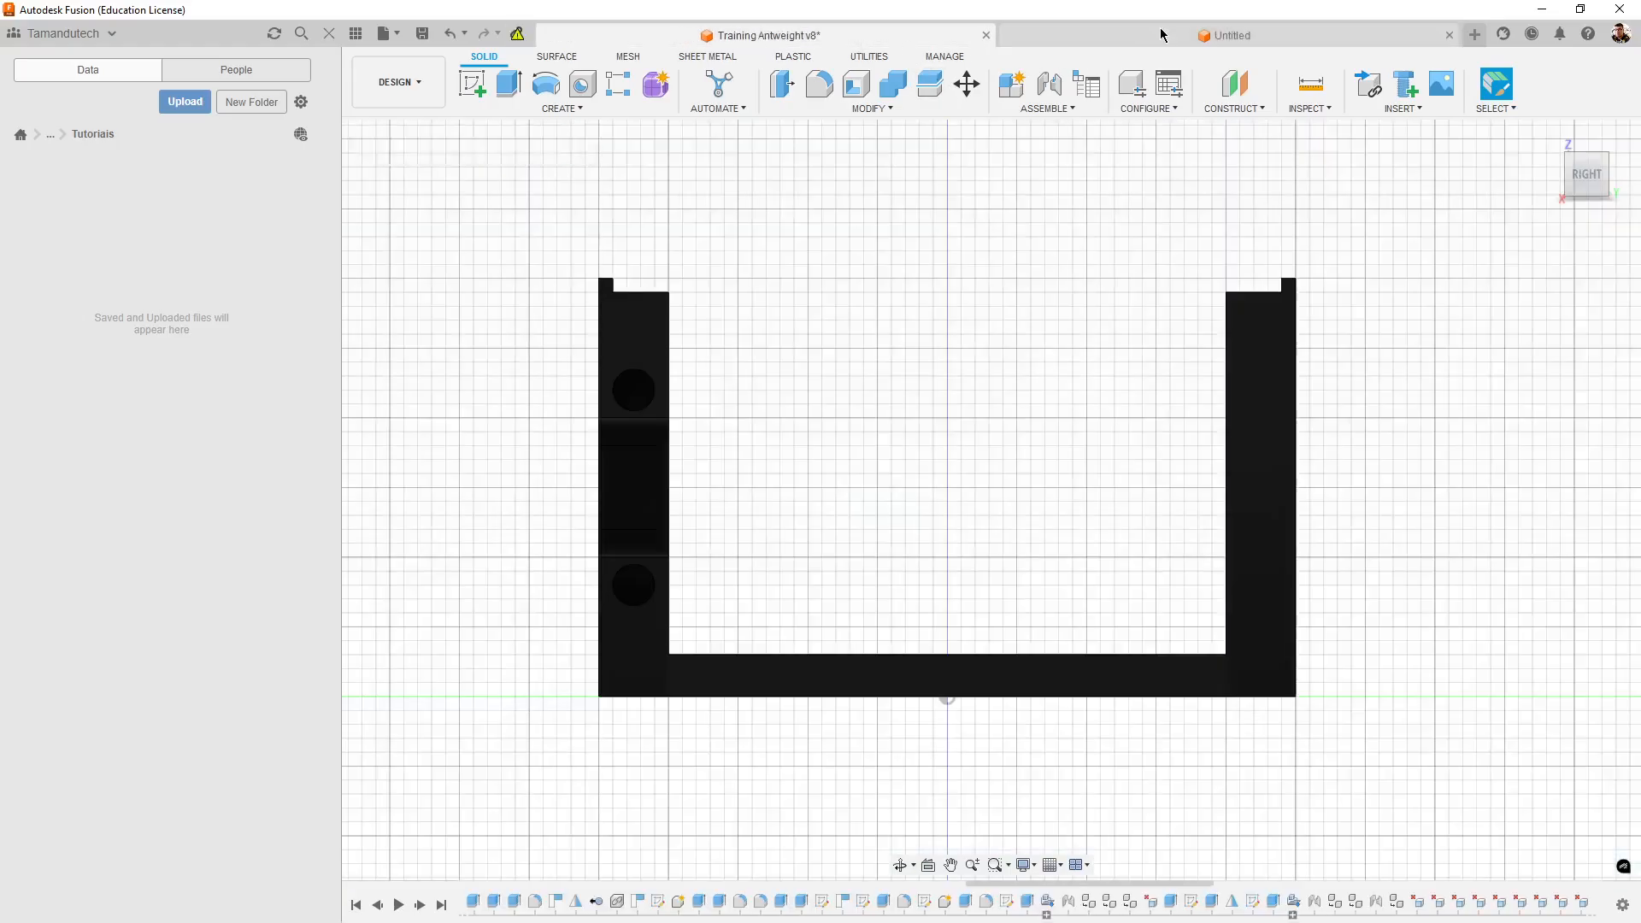
pyautogui.click(1596, 180)
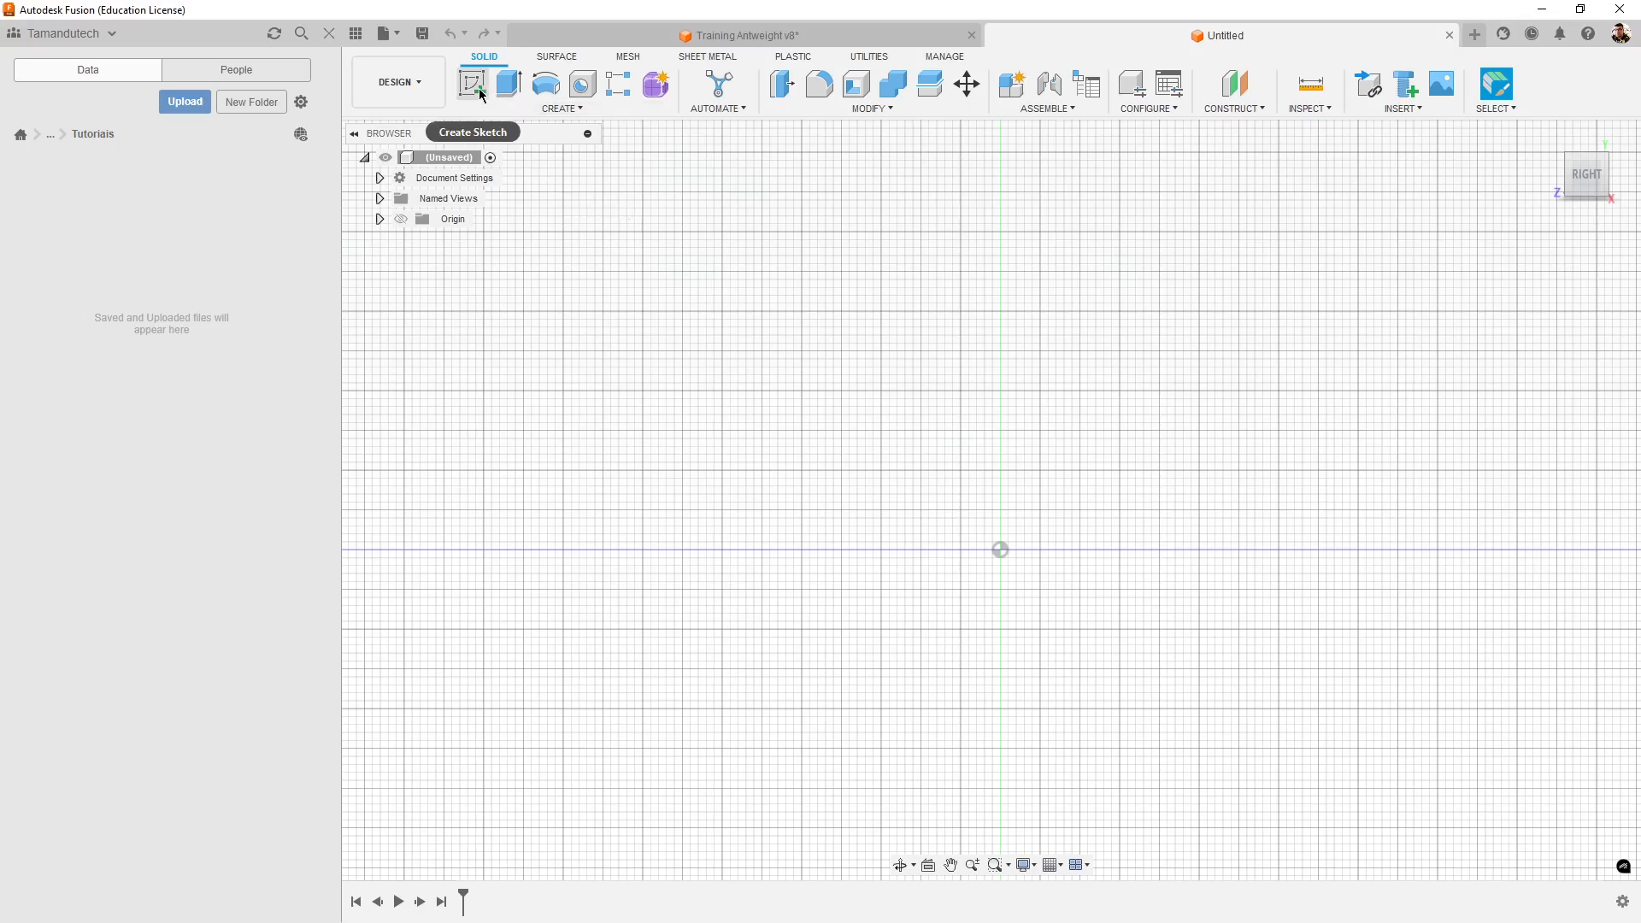
pyautogui.click(357, 36)
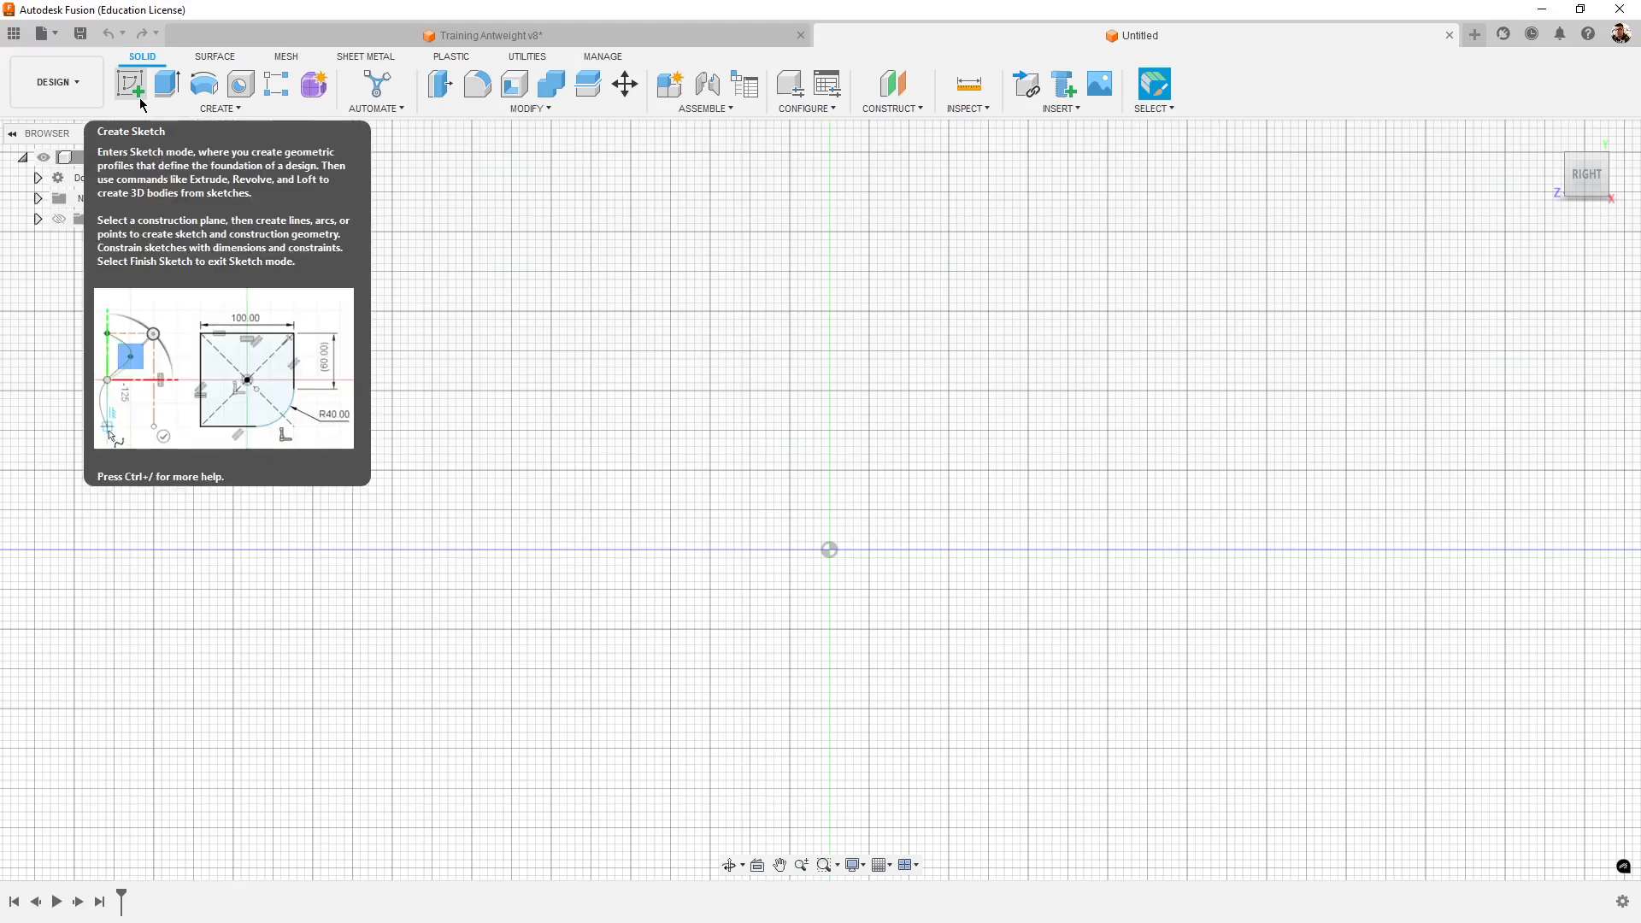
# - Create a new sketch on the vertical YZ origin plane
pyautogui.click(140, 89)
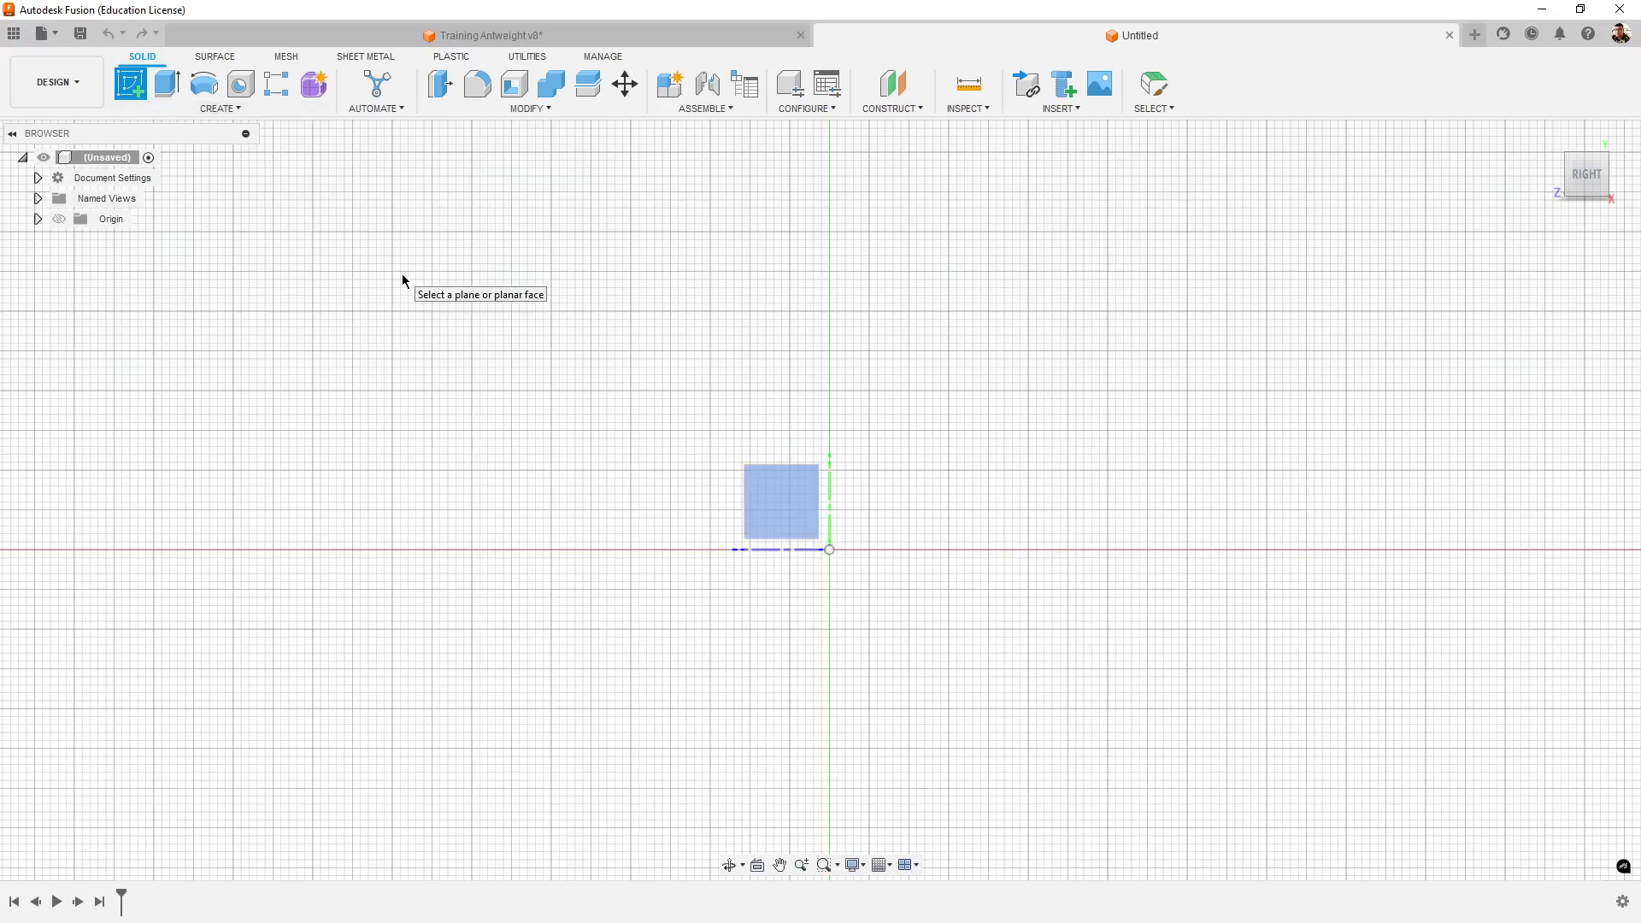
pyautogui.keyDown('shift'); pyautogui.moveTo(647, 316); pyautogui.dragTo(880, 268, button='middle'); pyautogui.keyUp('shift')
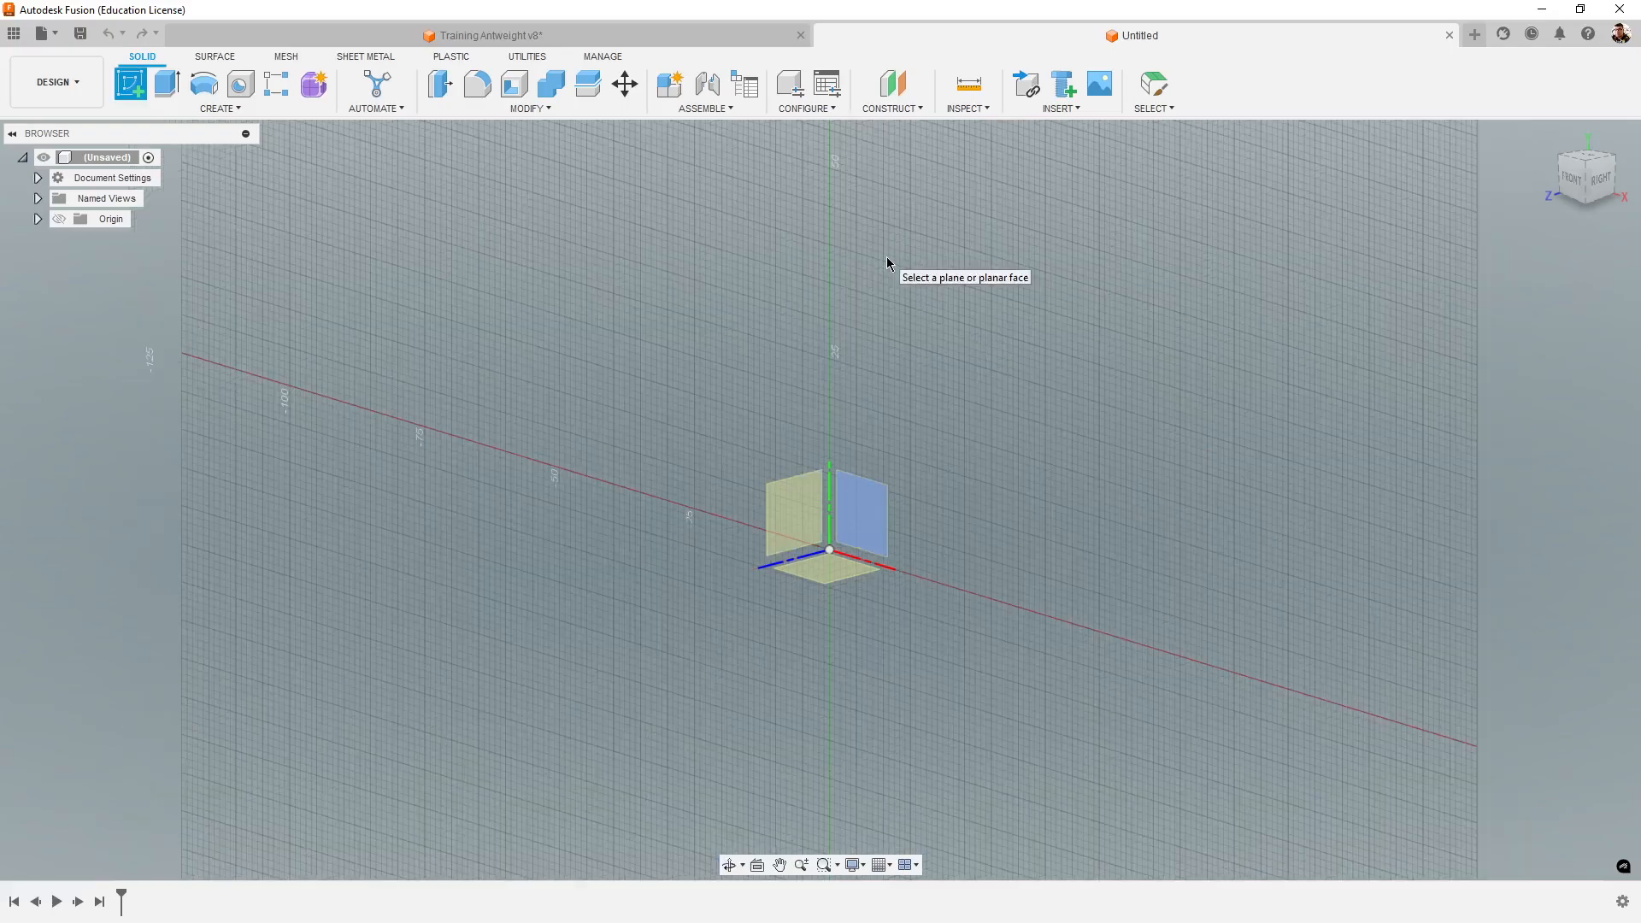
pyautogui.keyDown('shift'); pyautogui.moveTo(1011, 422); pyautogui.dragTo(1256, 607, button='middle'); pyautogui.keyUp('shift')
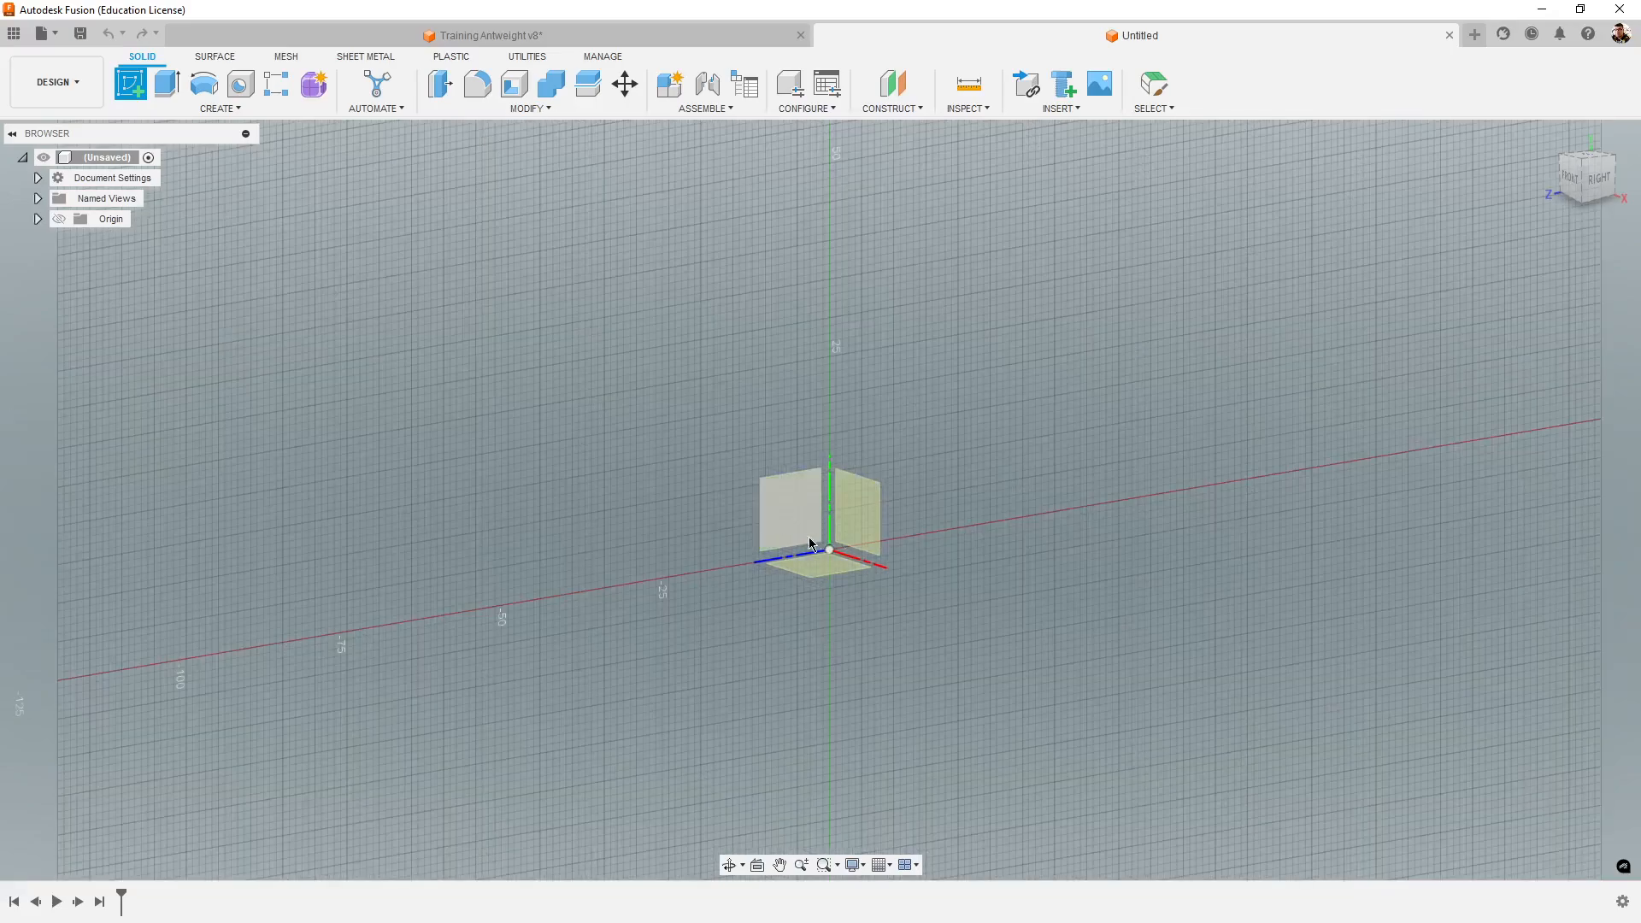
pyautogui.click(800, 511)
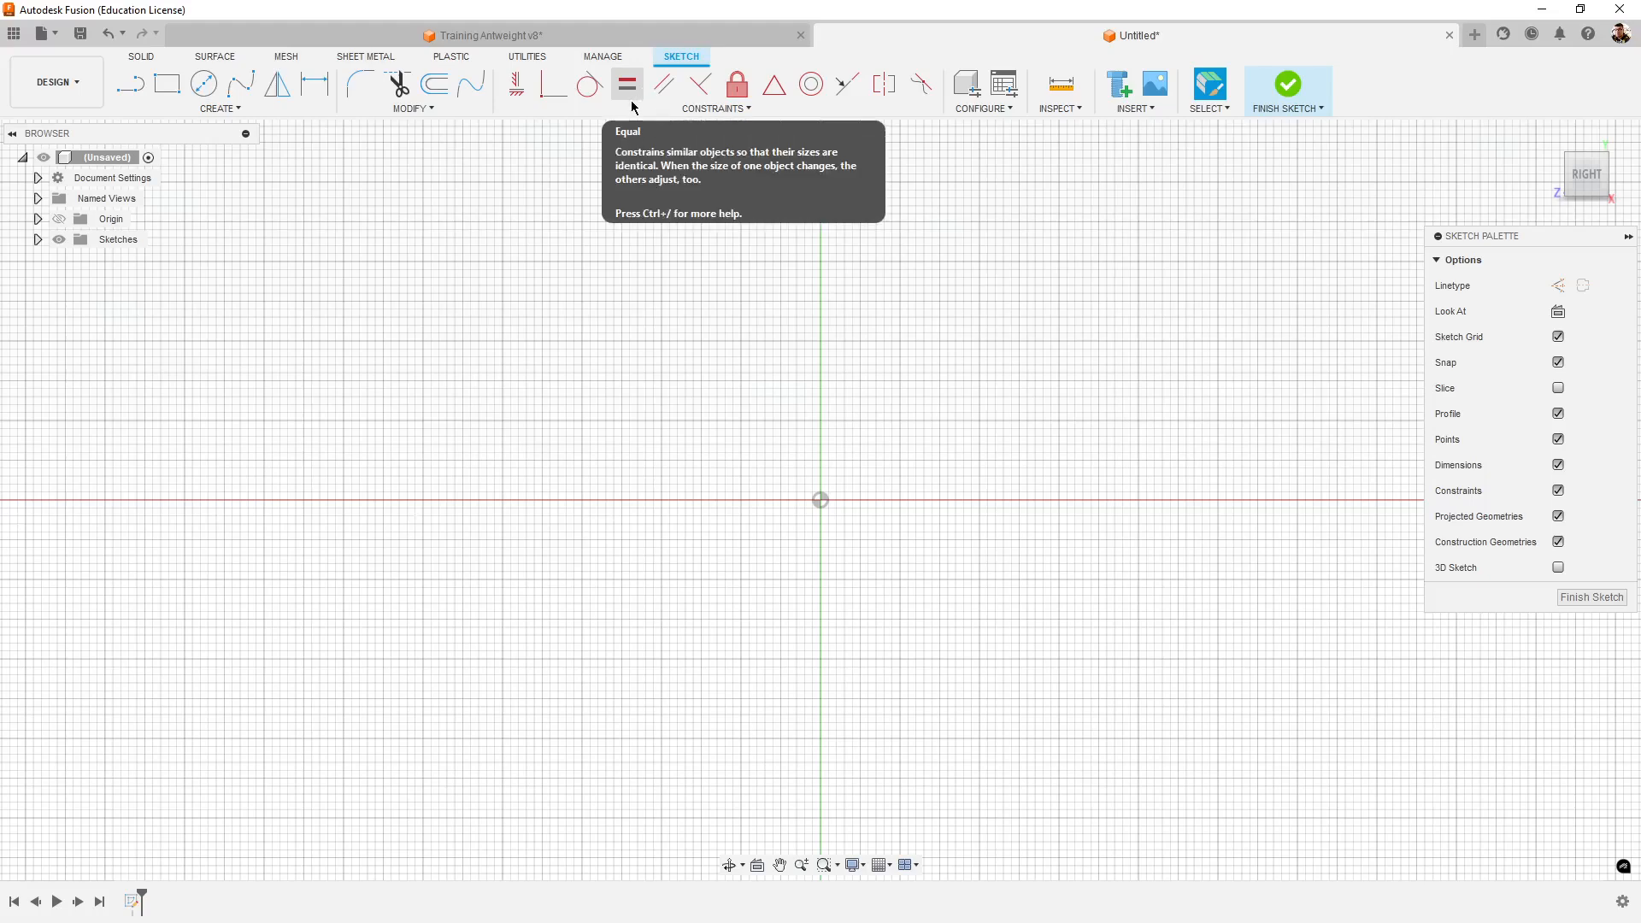
pyautogui.click(147, 58)
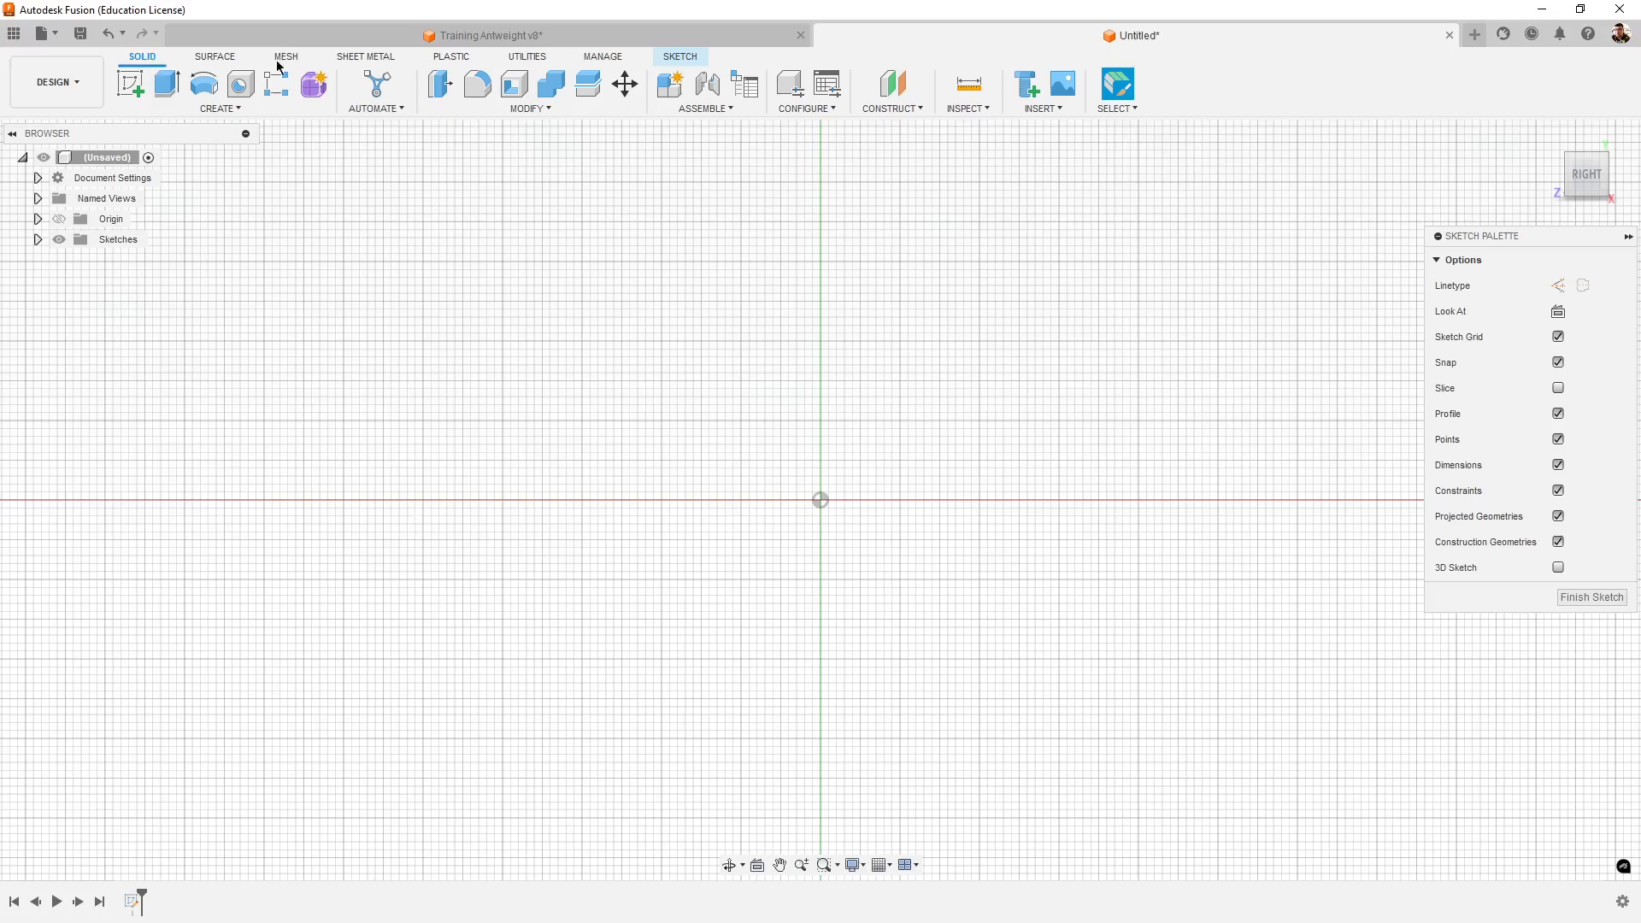
pyautogui.click(689, 68)
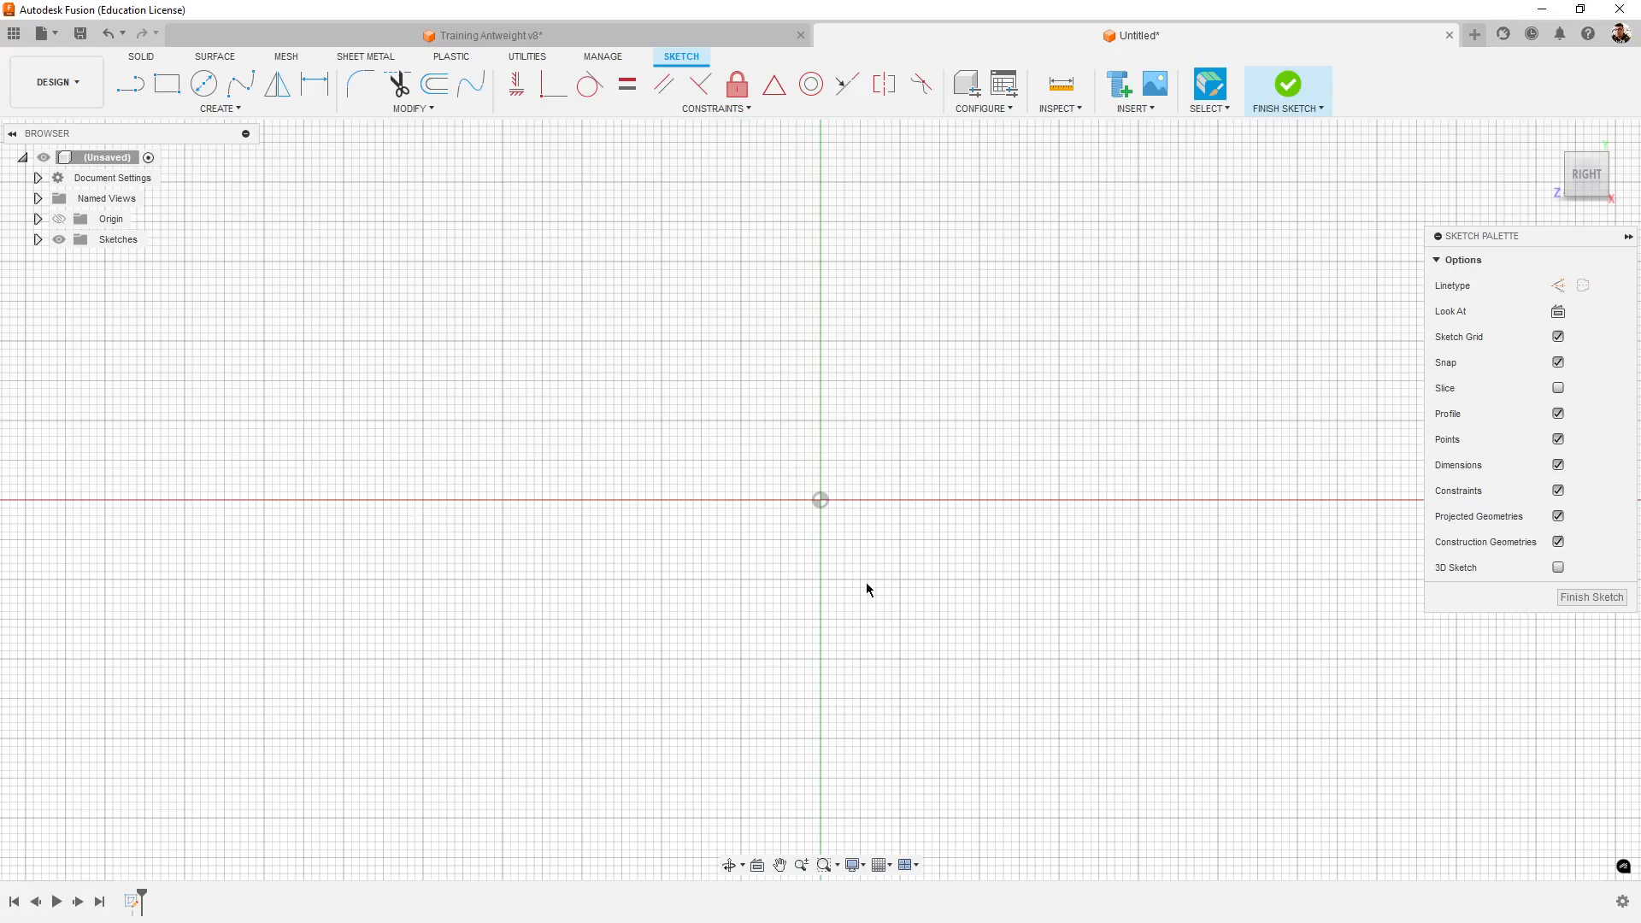
pyautogui.scroll(2, 835, 511)
pyautogui.scroll(-2, 846, 504)
pyautogui.moveTo(996, 513); pyautogui.dragTo(956, 550, button='middle')
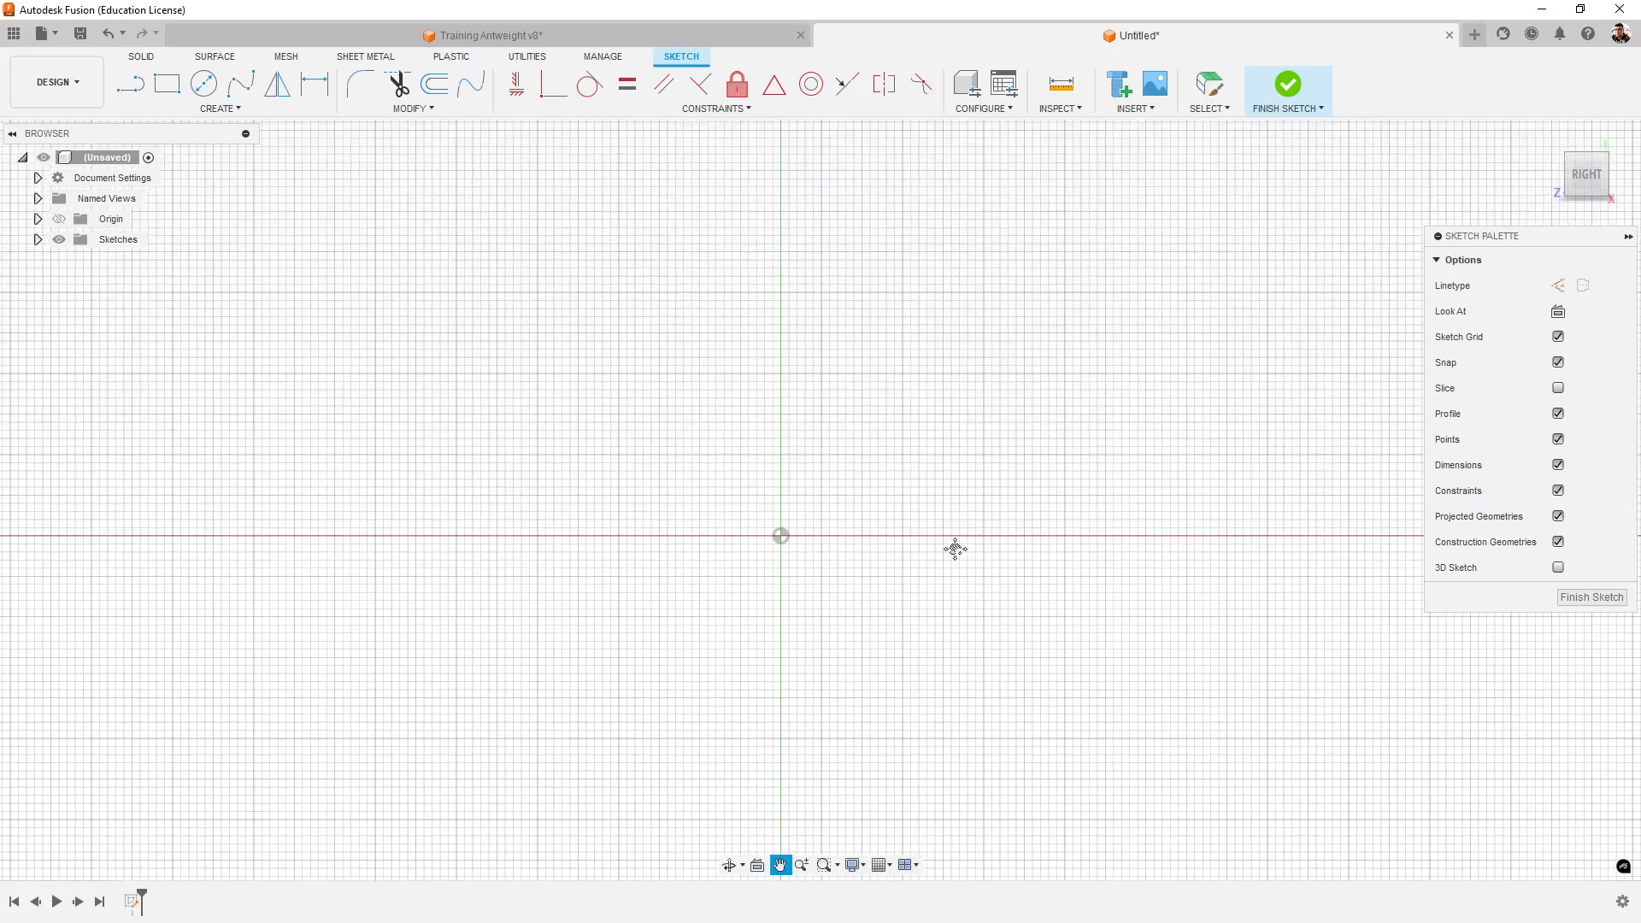
# - Return to the Training Antweight v8 design and measure the outer vertical edge of the chassis's plain side wall
pyautogui.click(691, 38)
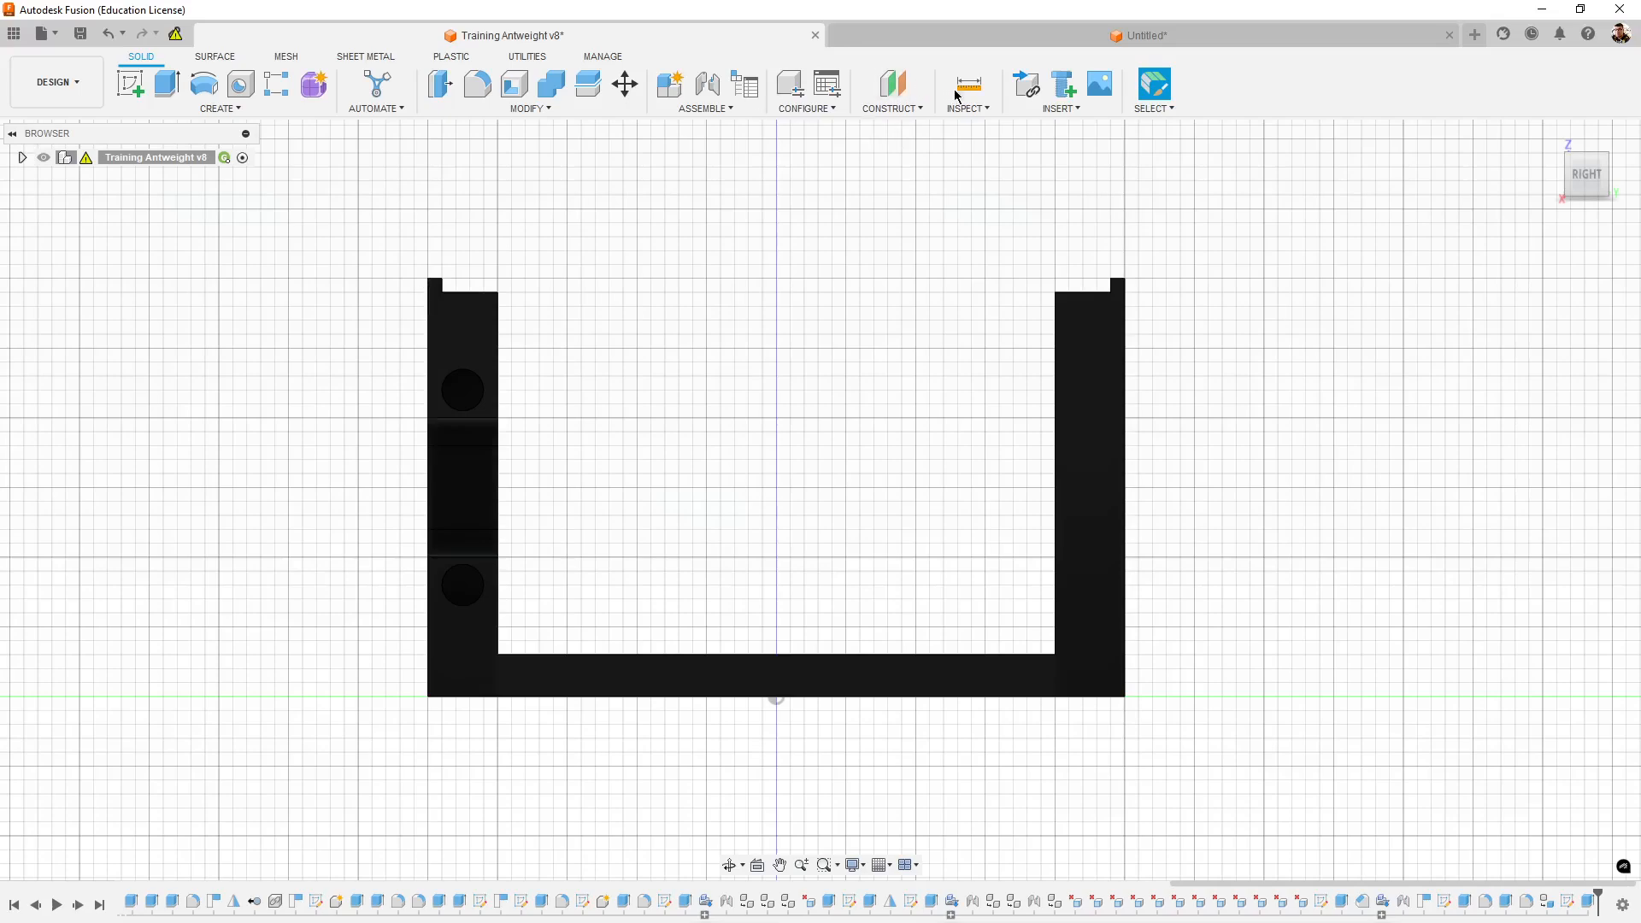
pyautogui.click(981, 92)
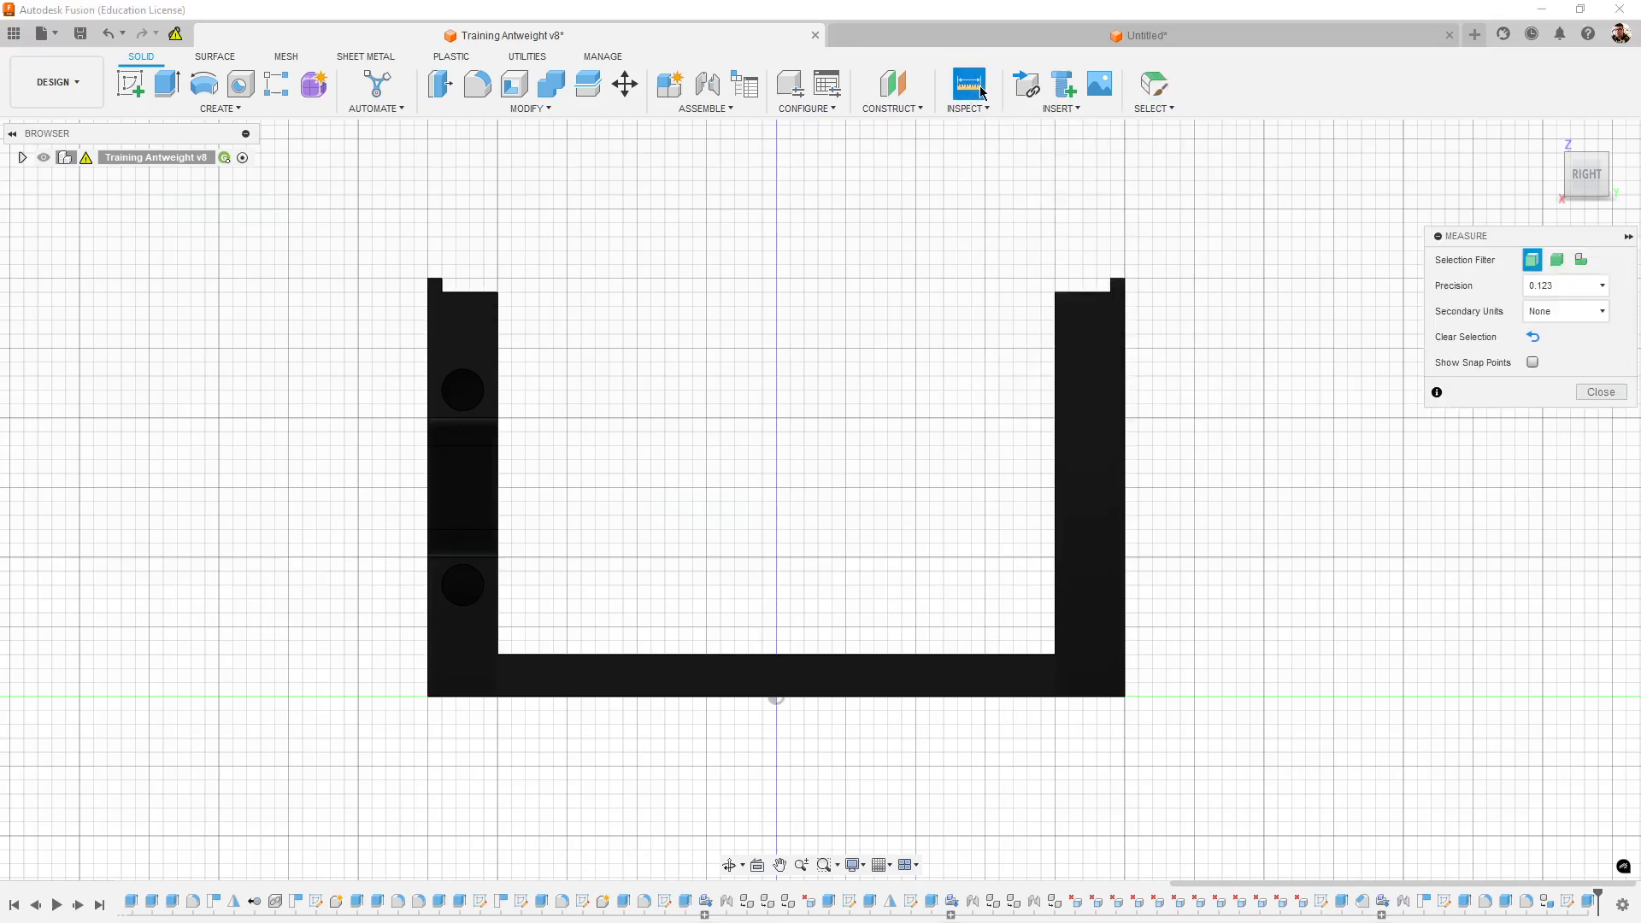
pyautogui.click(1127, 394)
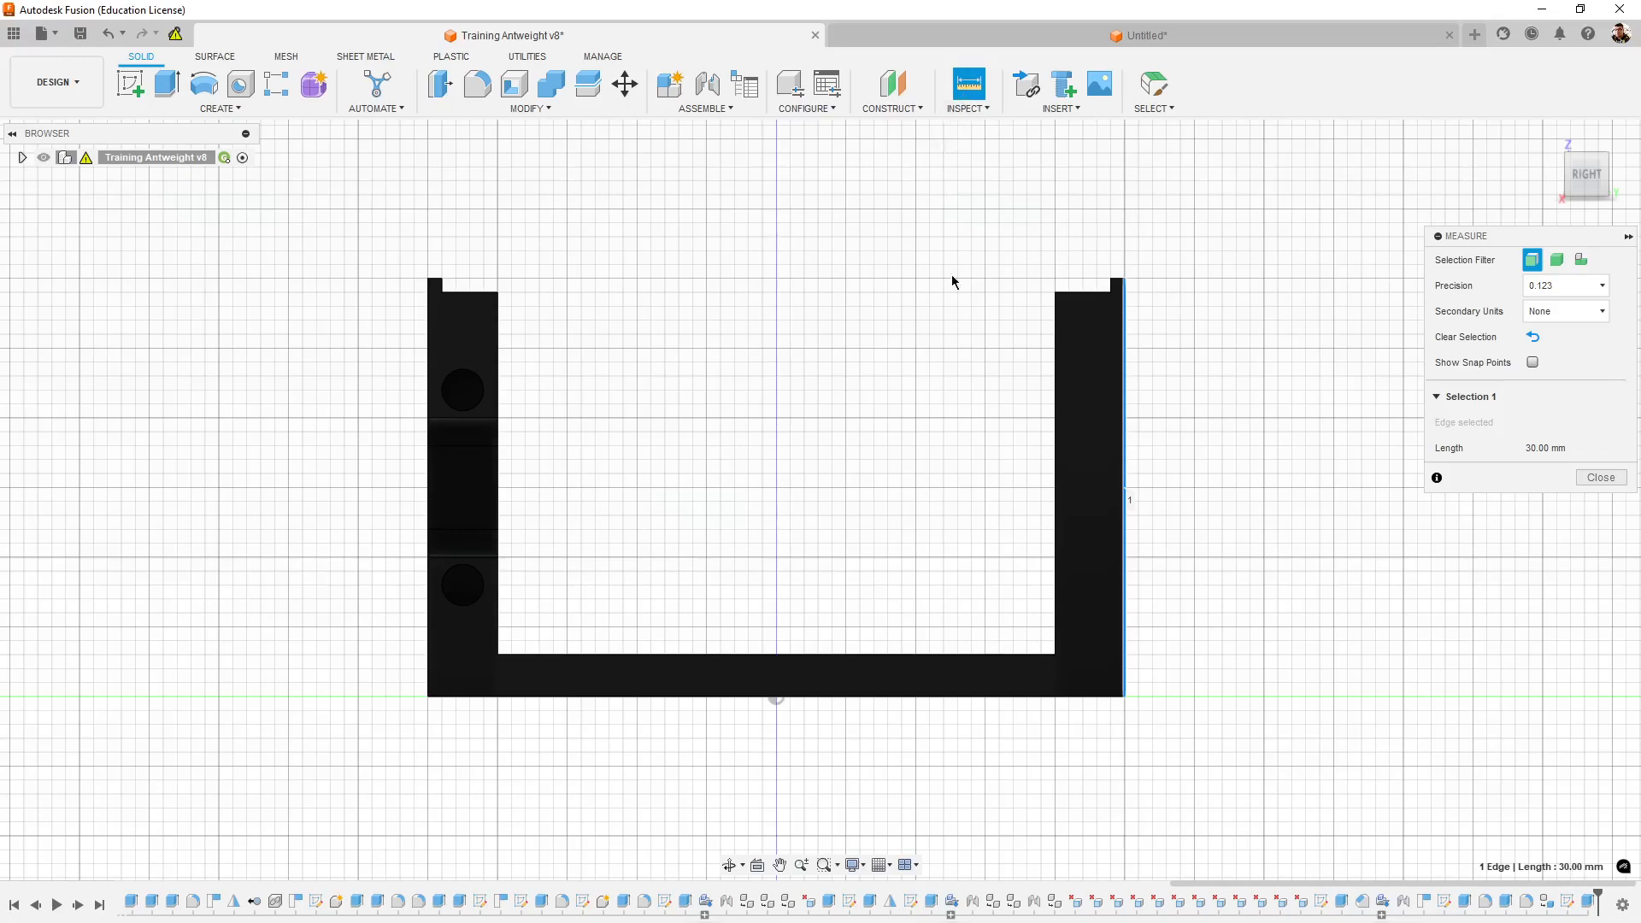
# - Measure the chassis profile's bottom outer edge and the outer vertical edge of its plain side wall
pyautogui.click(976, 696)
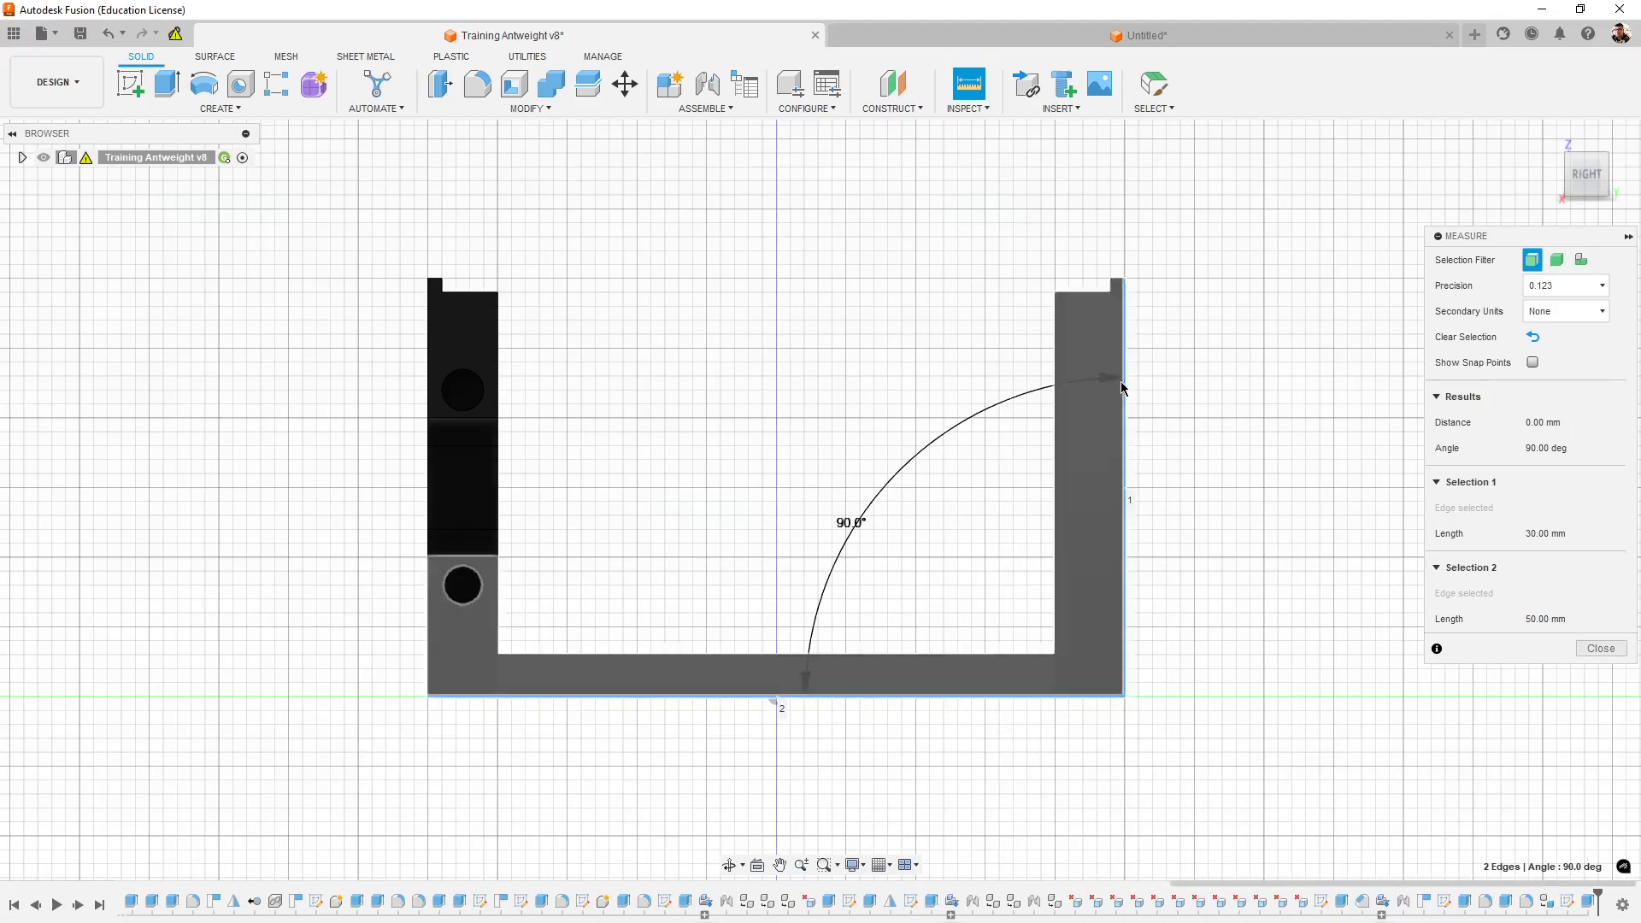
pyautogui.keyDown('shift'); pyautogui.moveTo(1249, 690); pyautogui.dragTo(1207, 702, button='middle'); pyautogui.keyUp('shift')
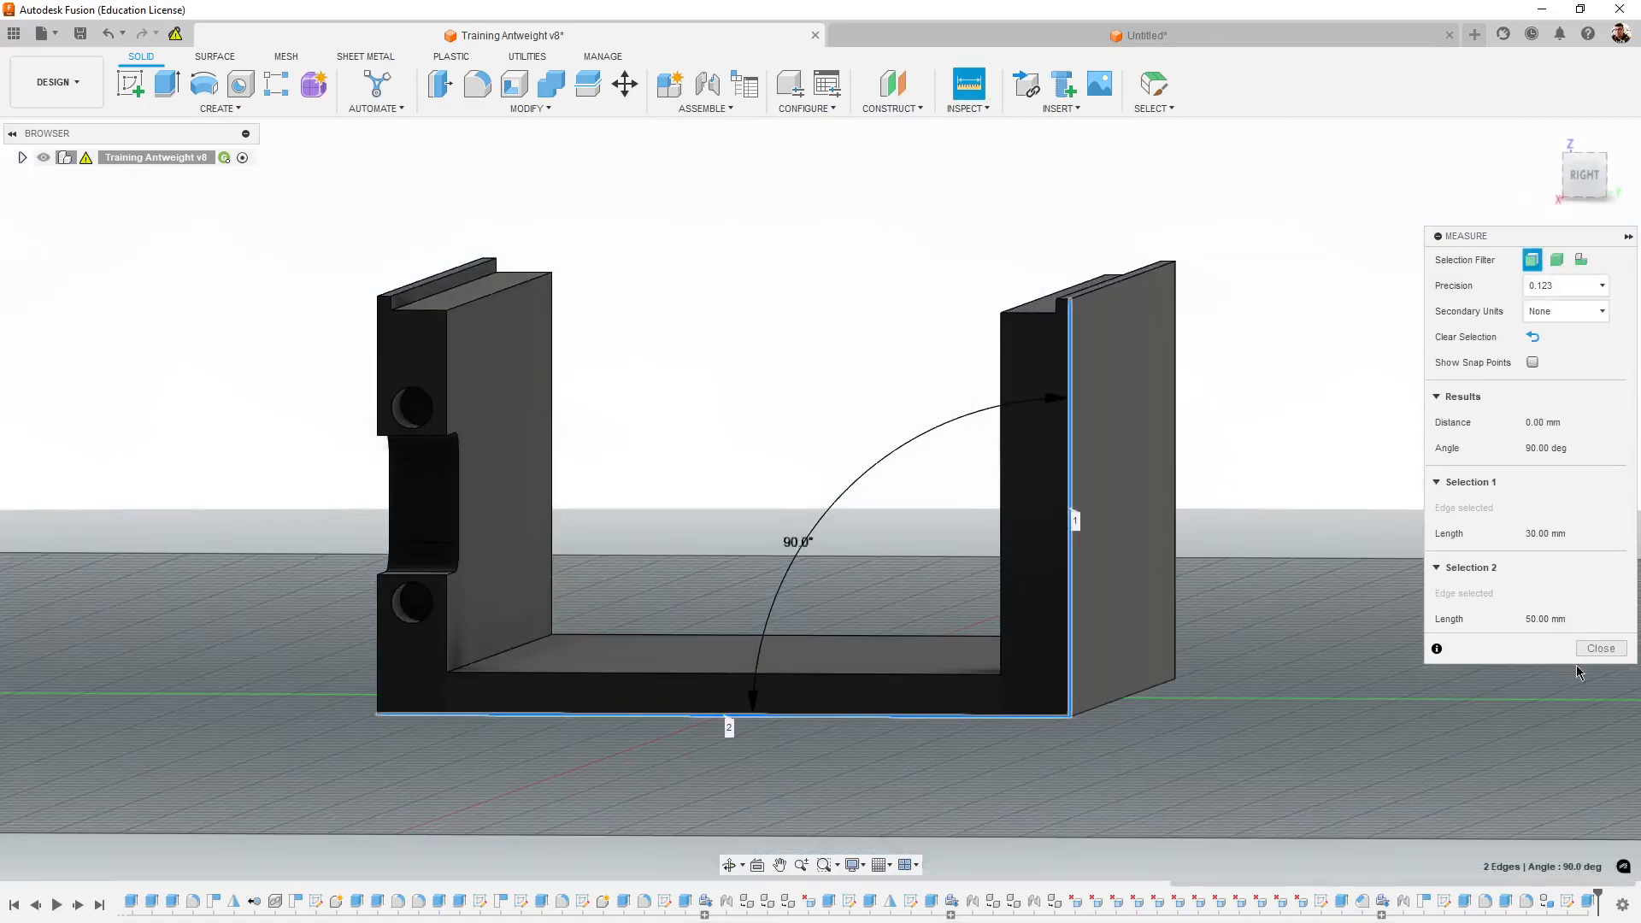
pyautogui.click(1601, 649)
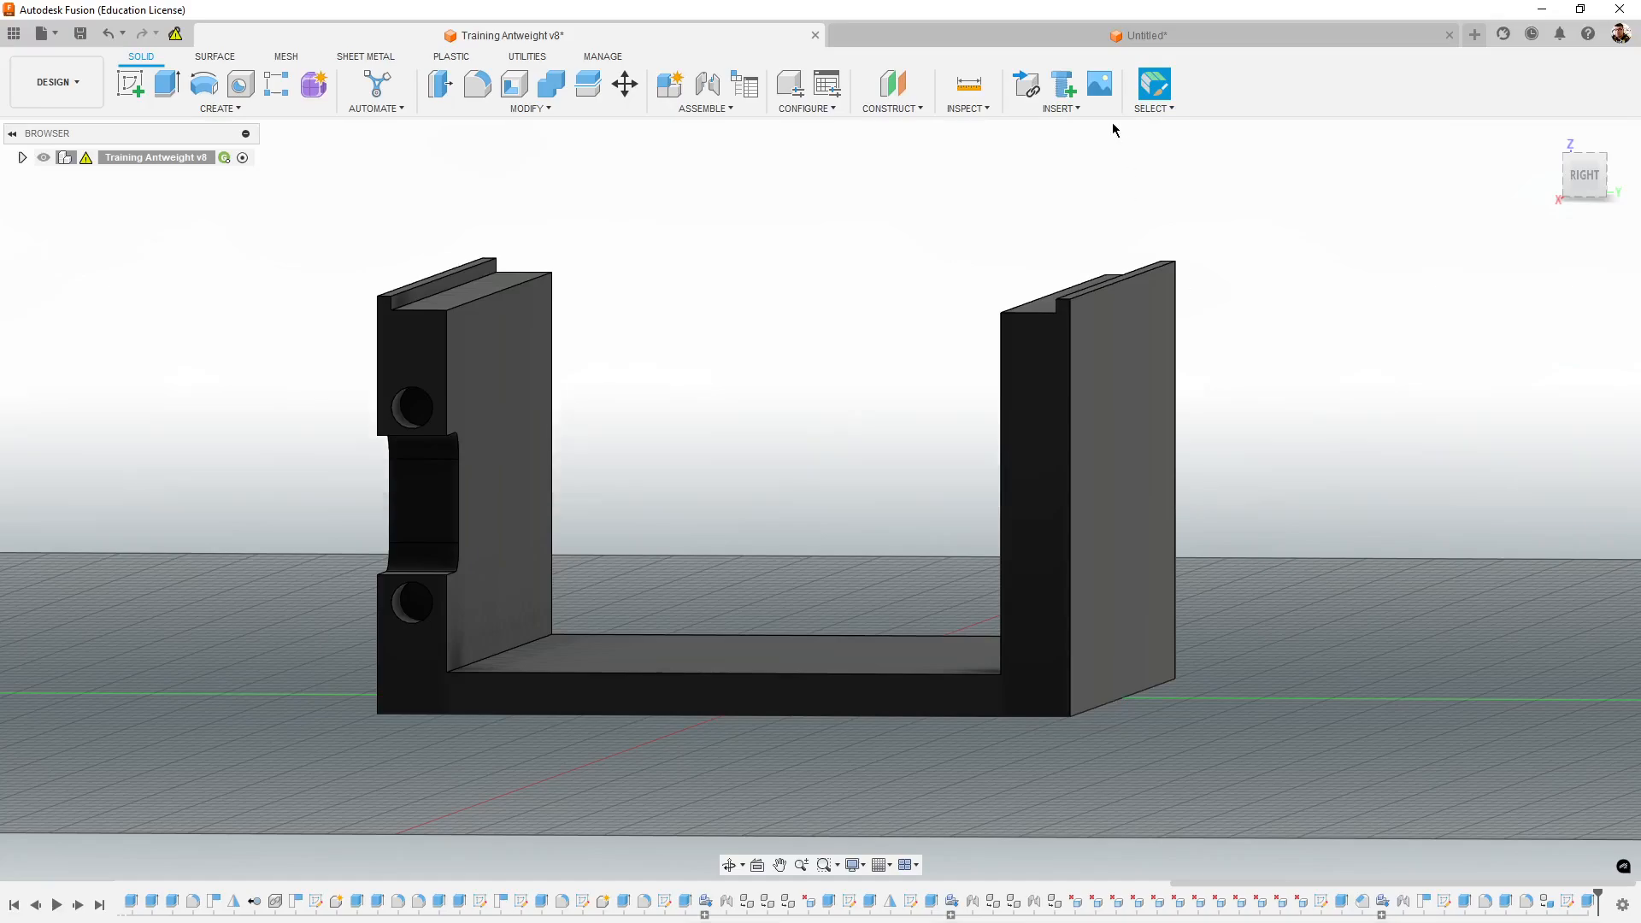
pyautogui.click(968, 84)
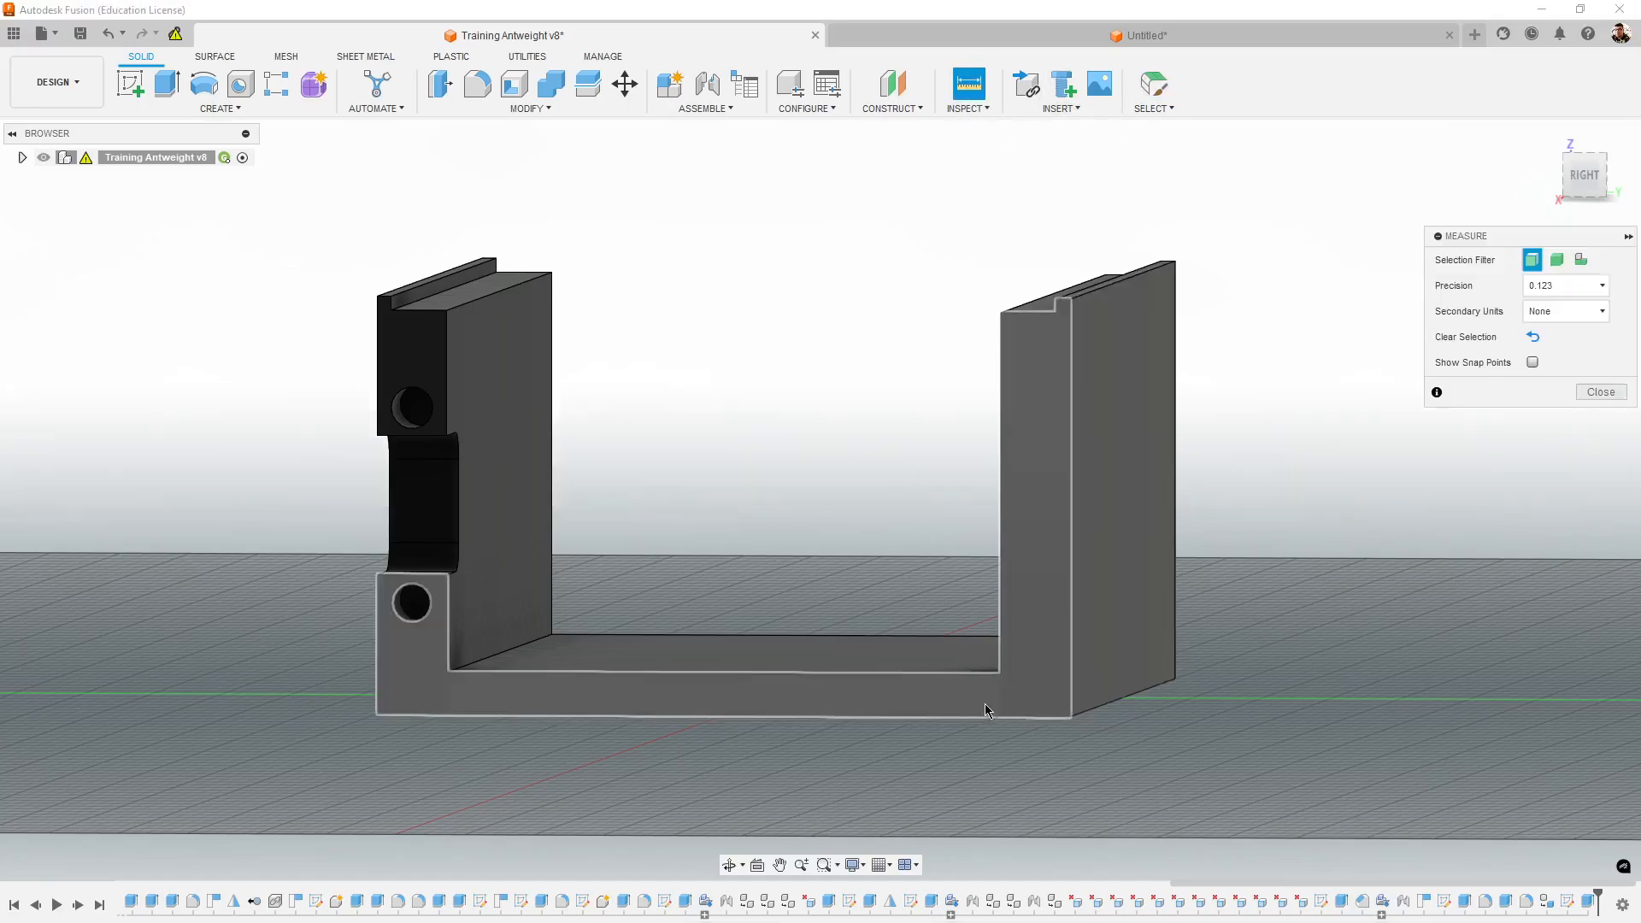
pyautogui.click(987, 716)
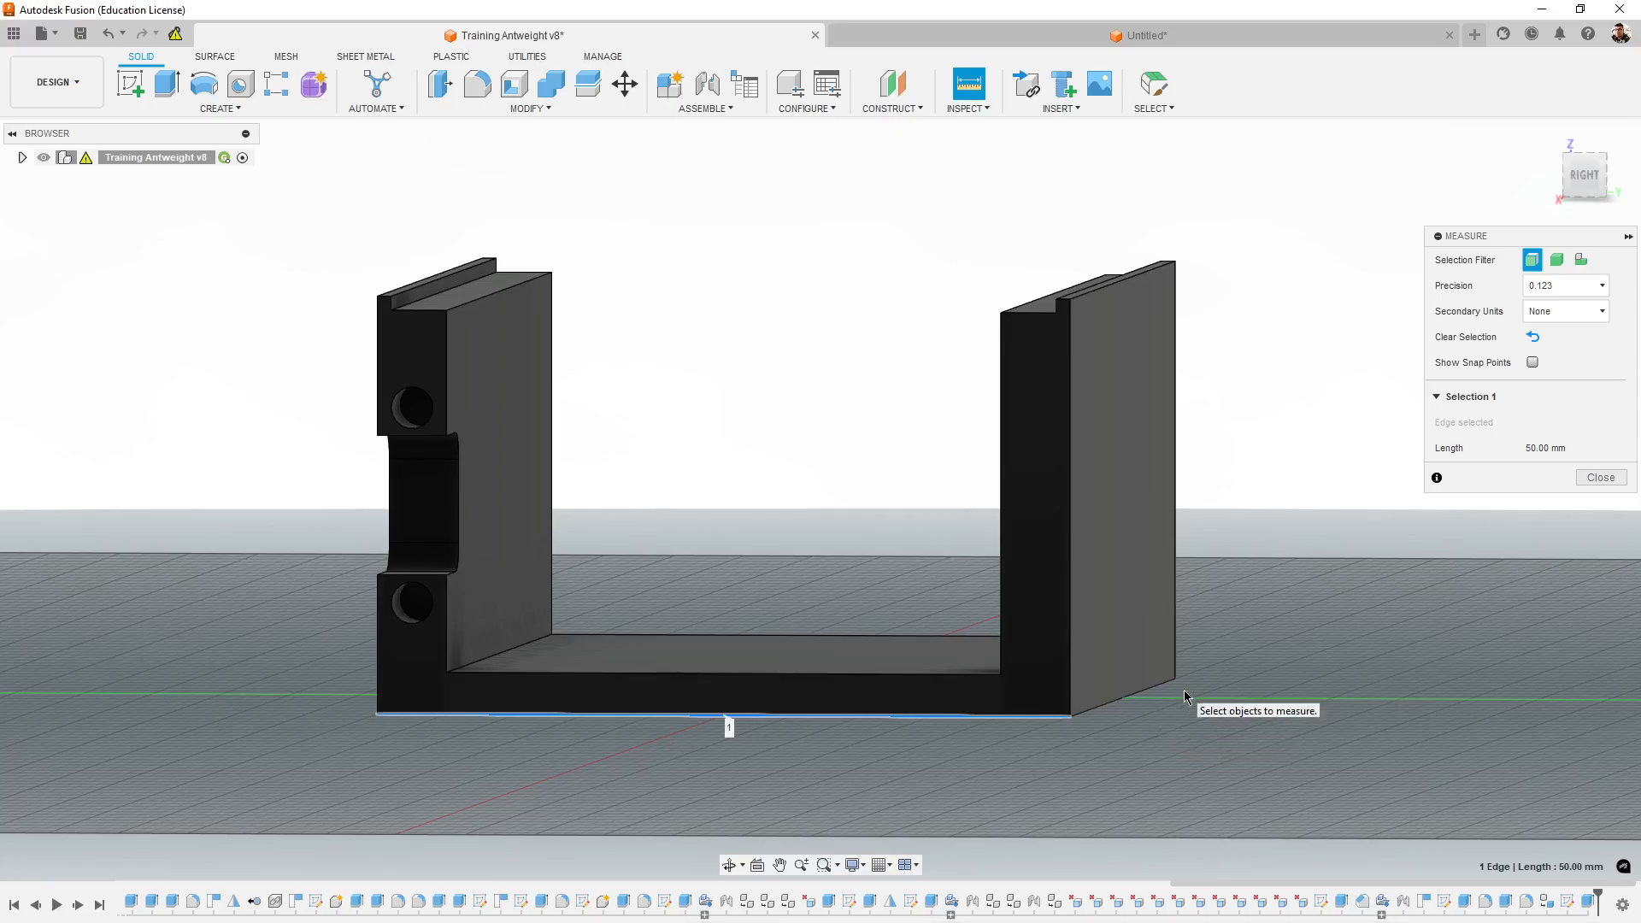
pyautogui.press('Escape')
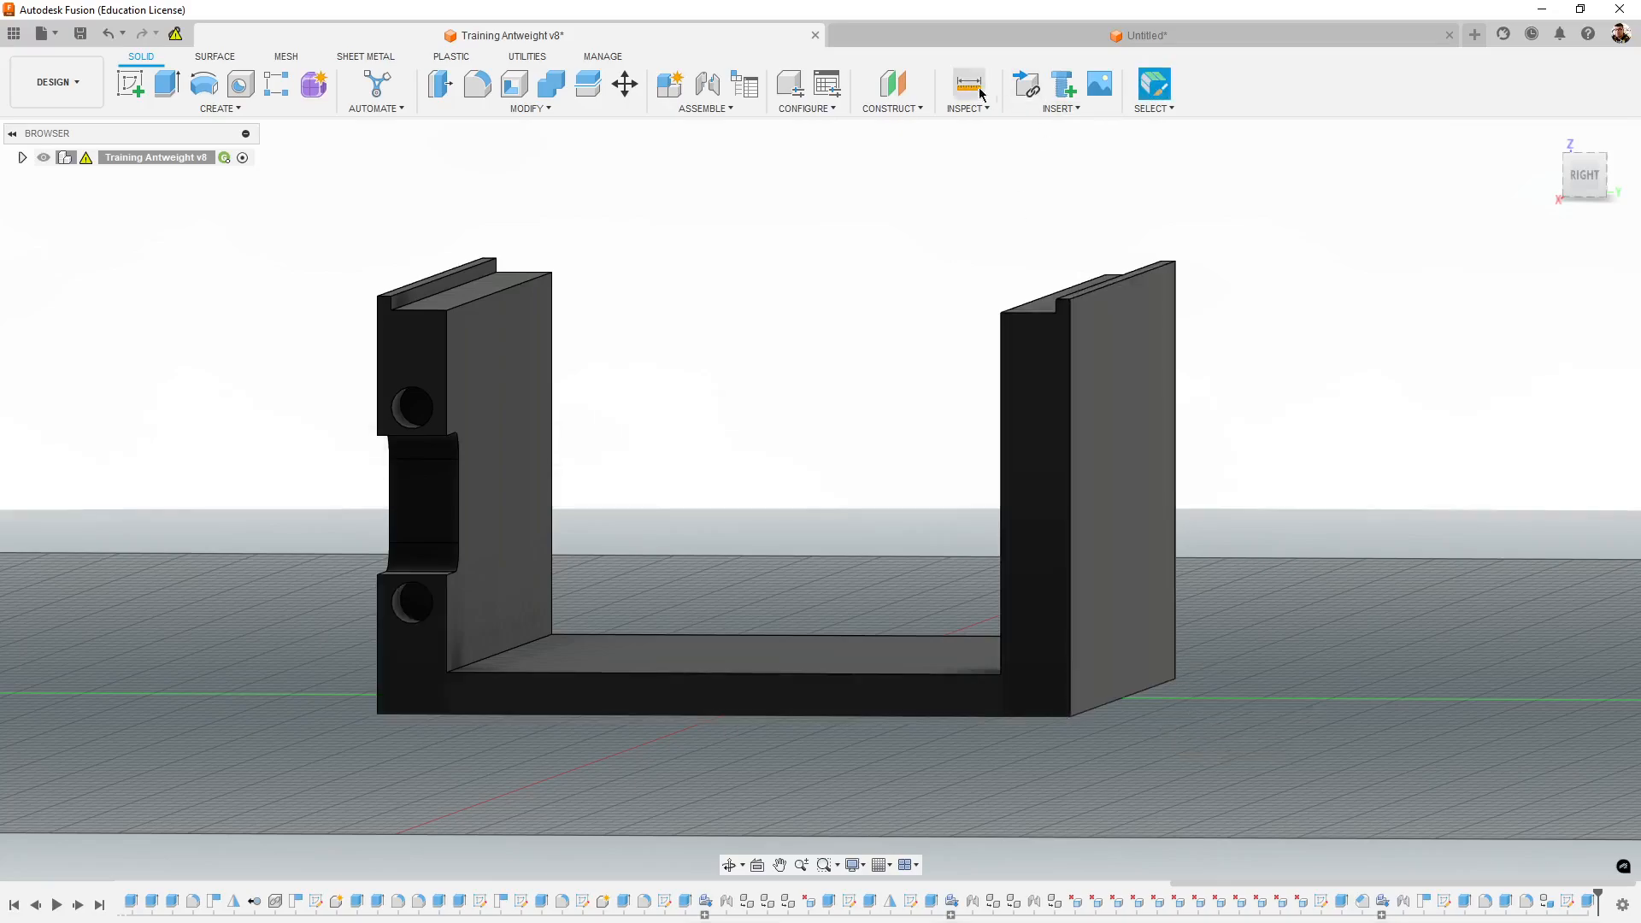
pyautogui.click(981, 94)
pyautogui.click(1071, 515)
pyautogui.press('Escape')
# - In the untitled design's sketch, draw a center rectangle on the origin, 50 mm wide and 30 mm high
pyautogui.click(1246, 38)
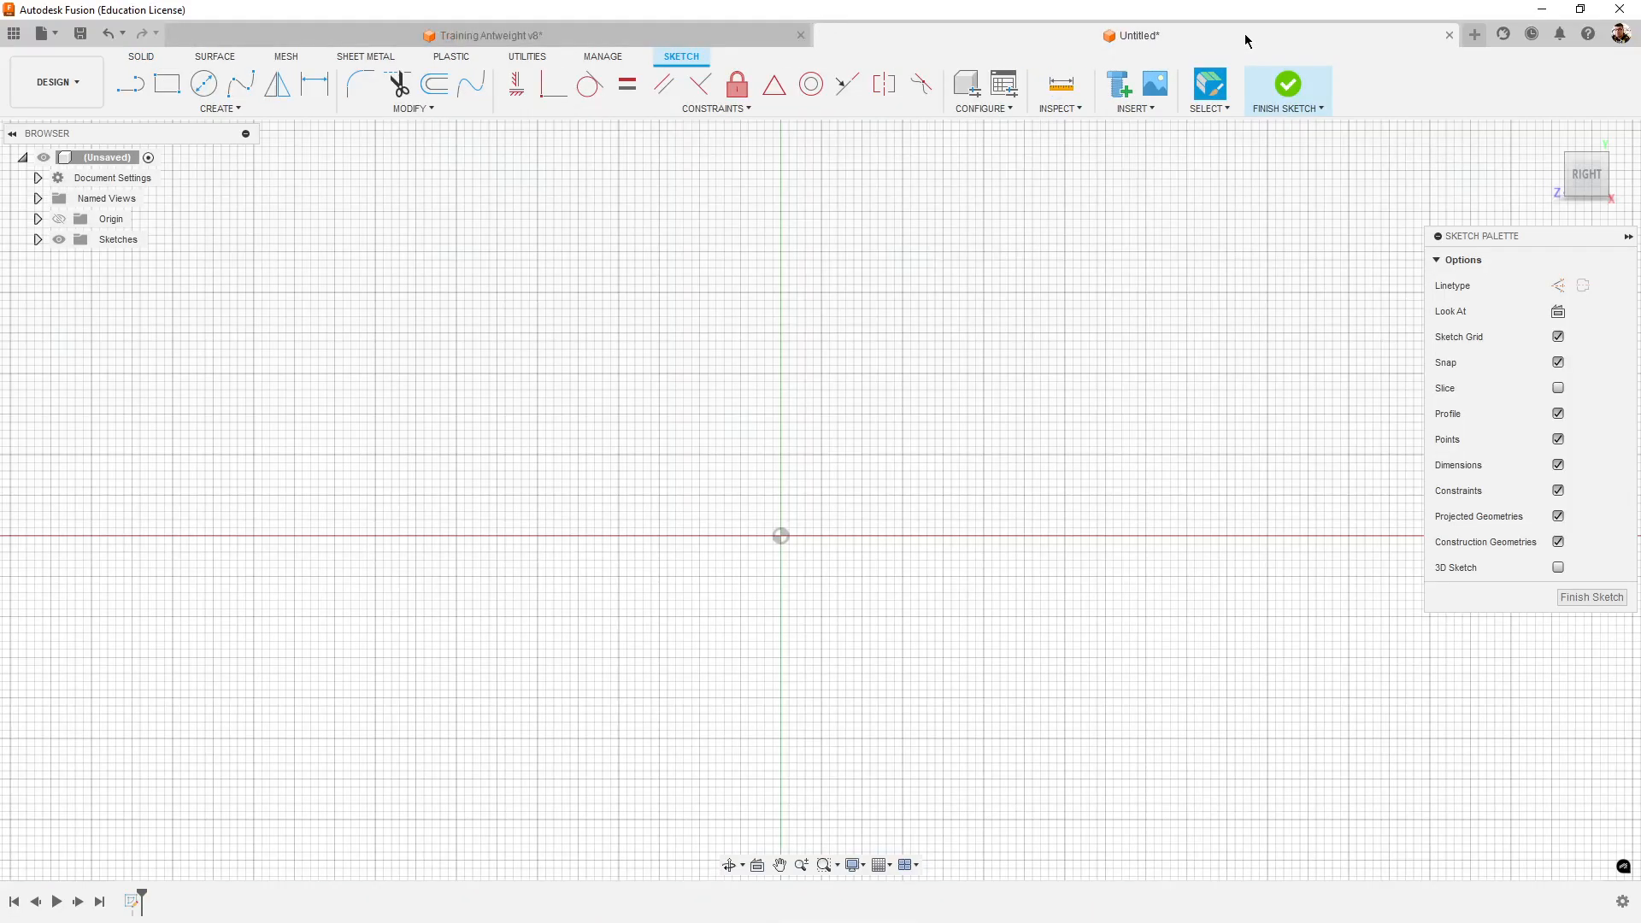
pyautogui.scroll(-2, 786, 546)
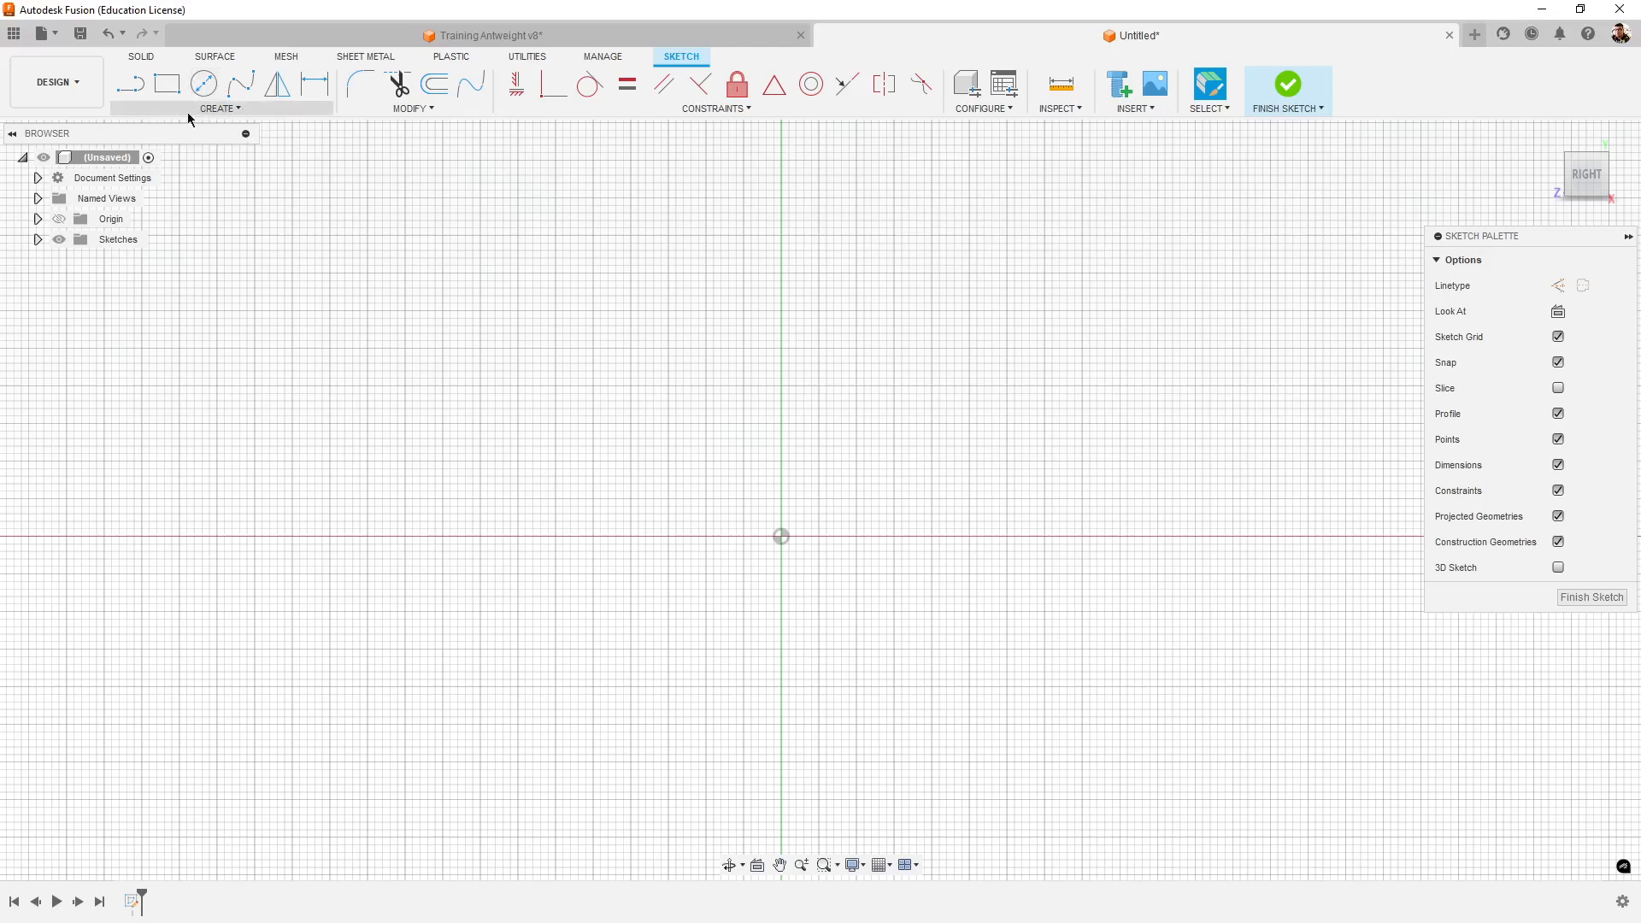
pyautogui.click(240, 109)
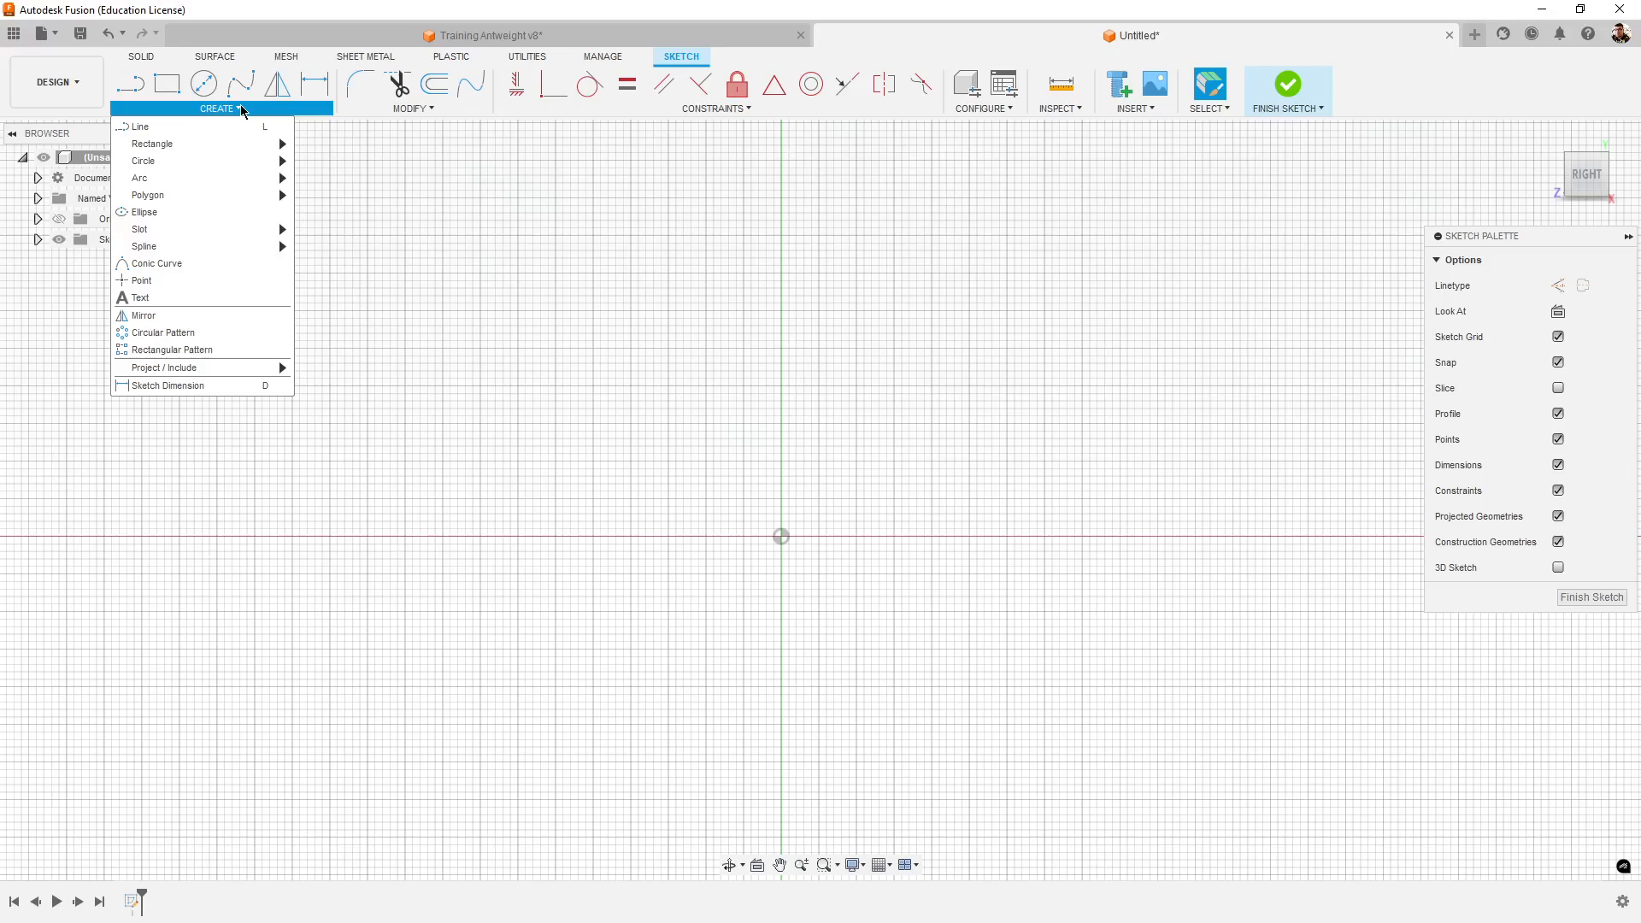
pyautogui.moveTo(150, 146)
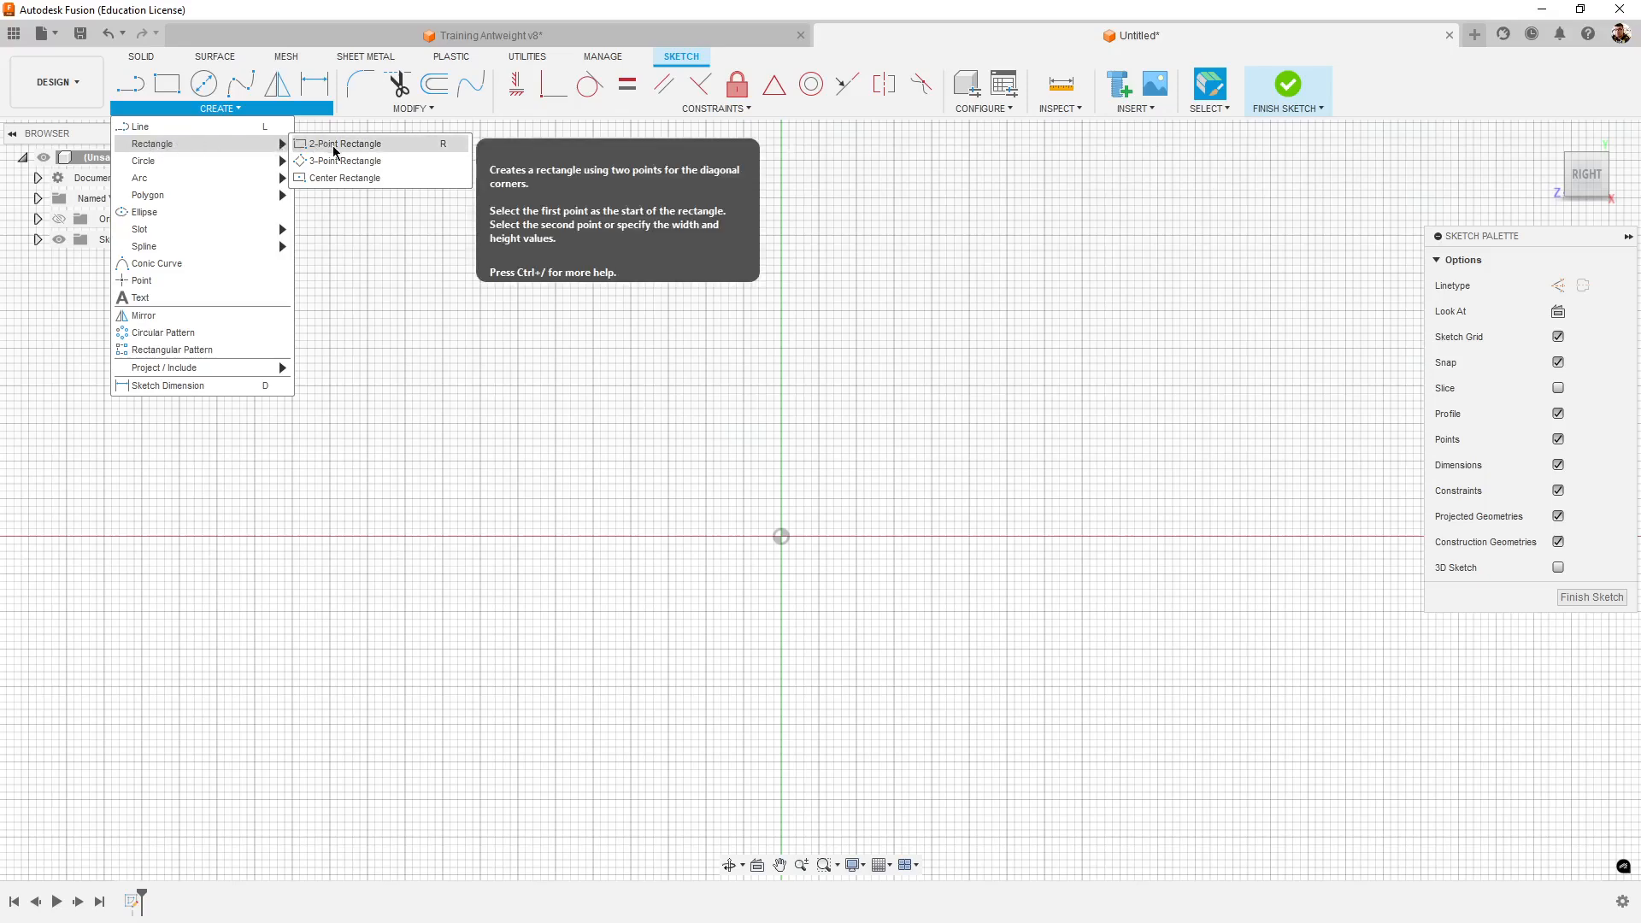
pyautogui.click(382, 177)
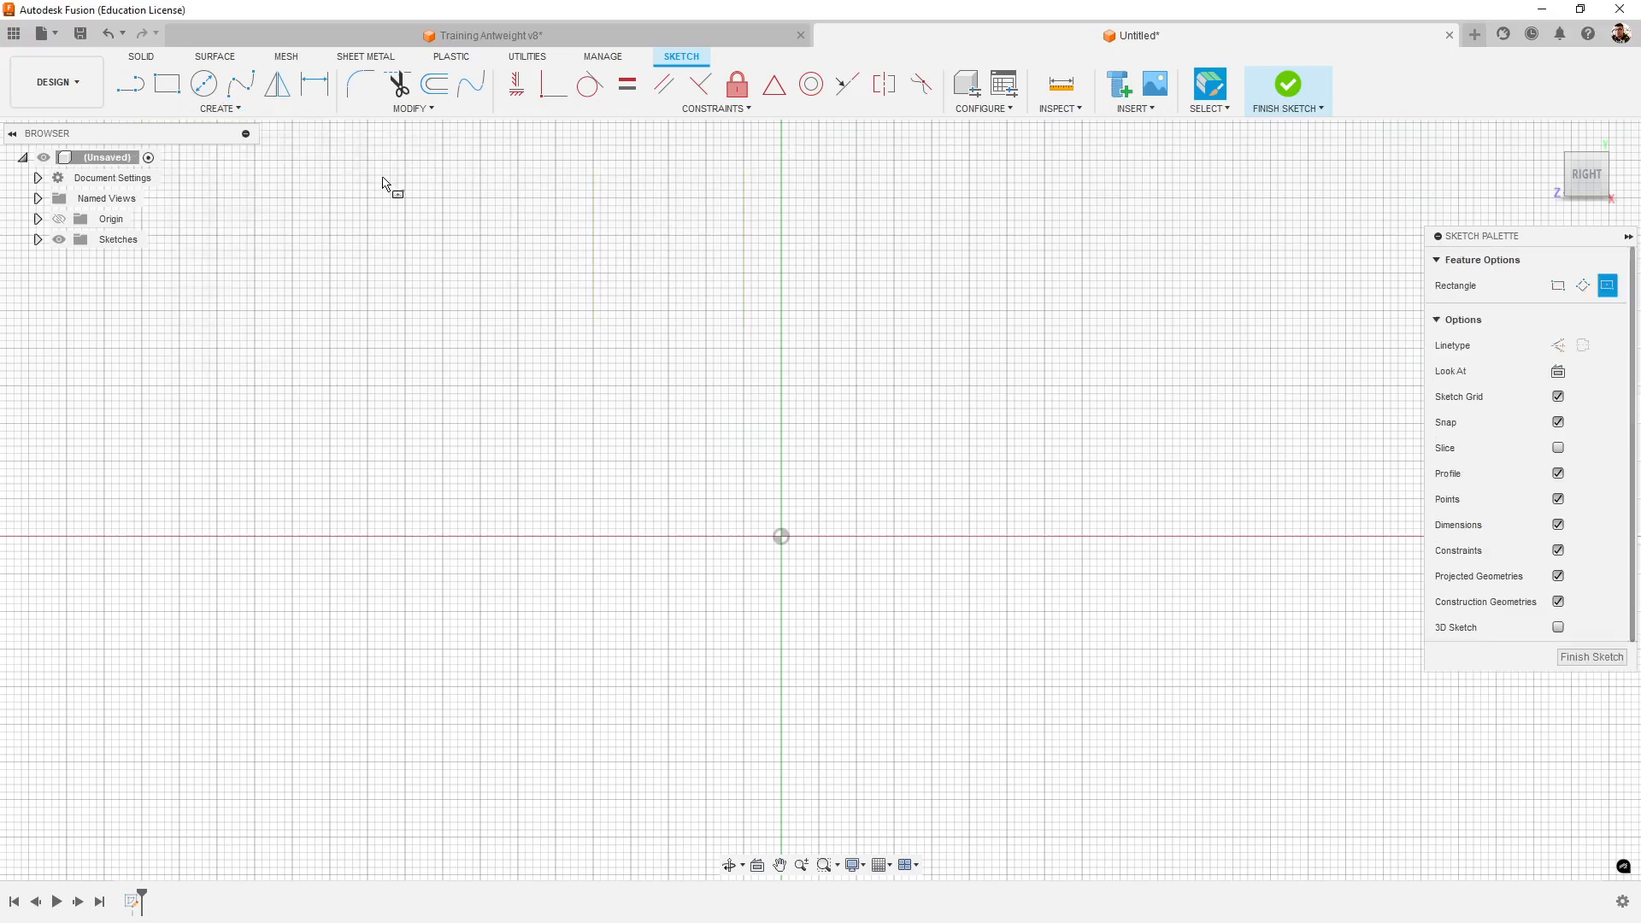
pyautogui.click(785, 537)
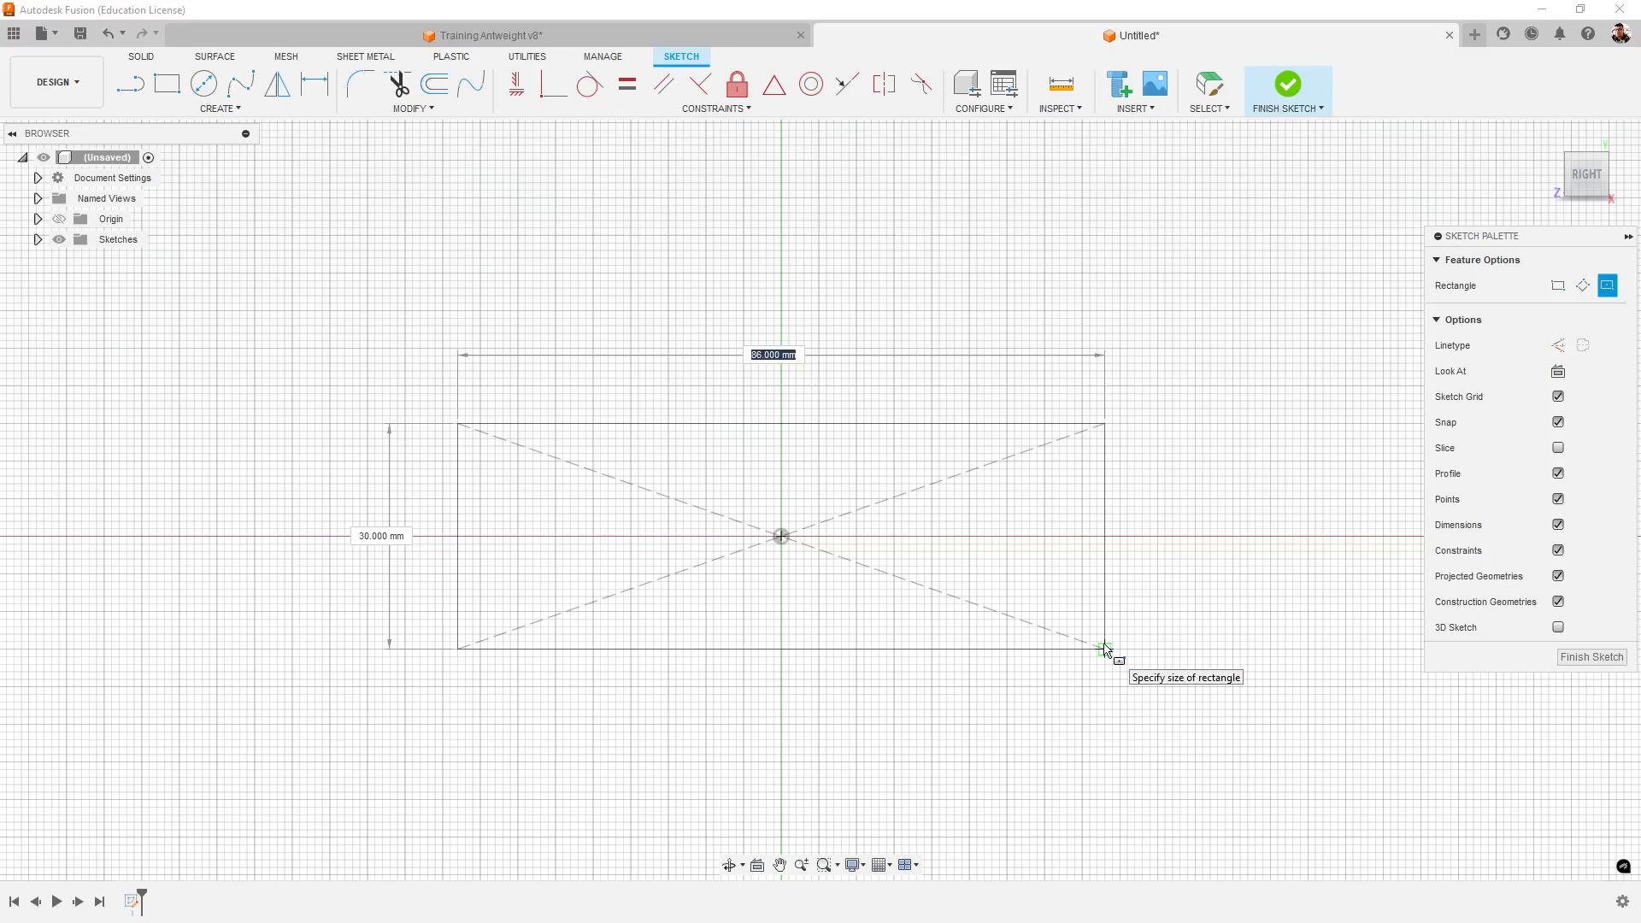
pyautogui.scroll(2, 1105, 649)
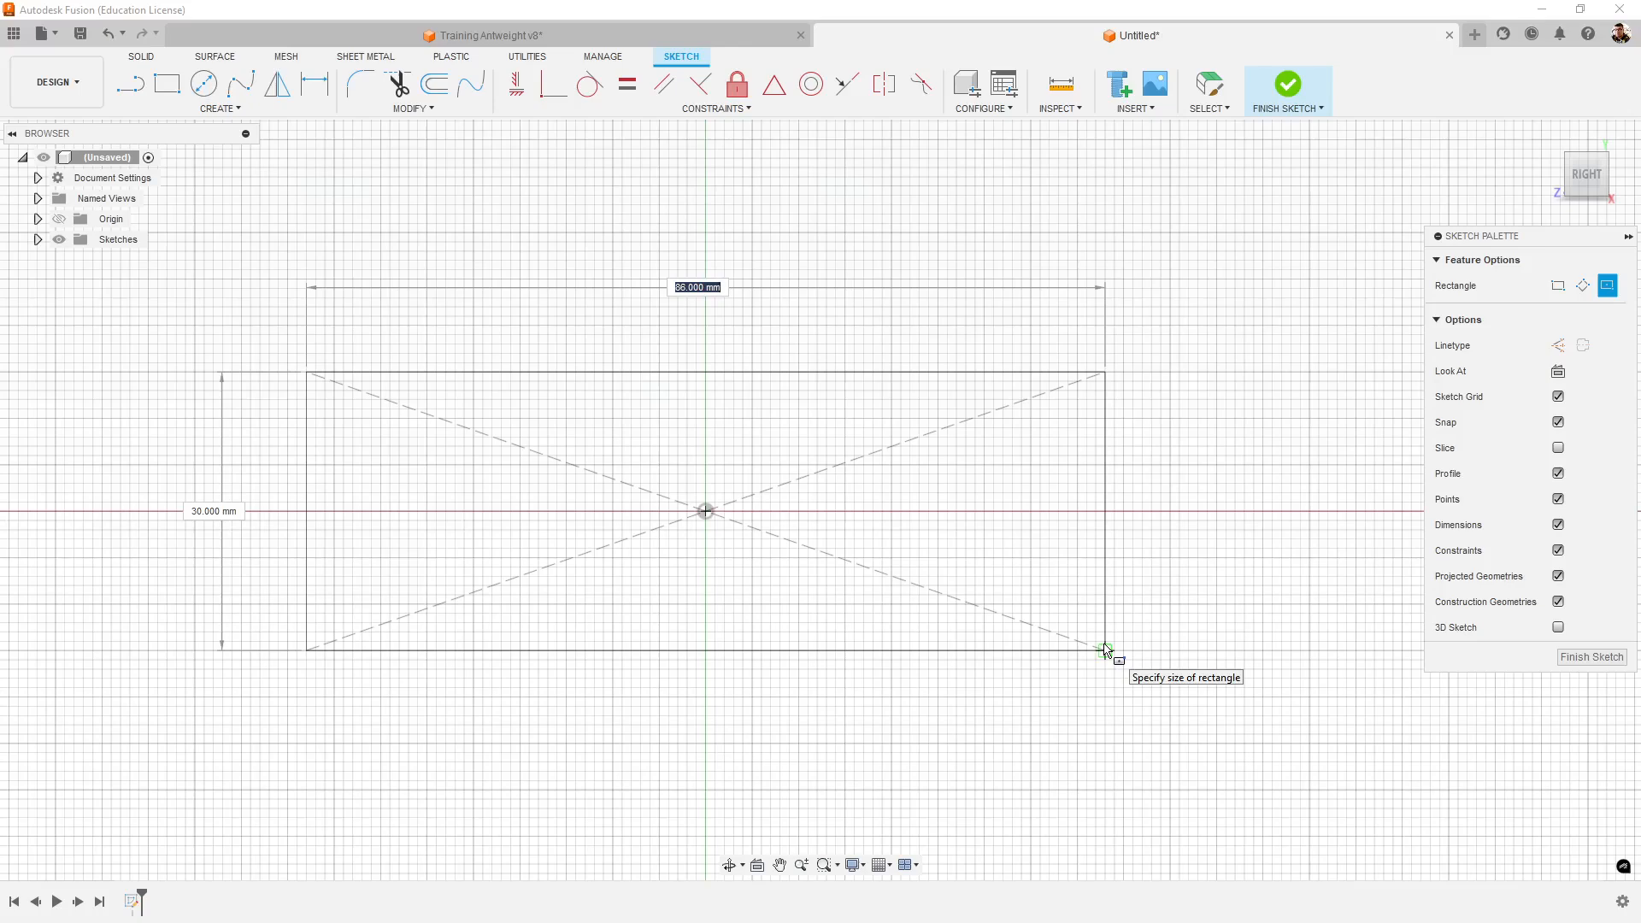
pyautogui.write('50')
pyautogui.press('Tab')
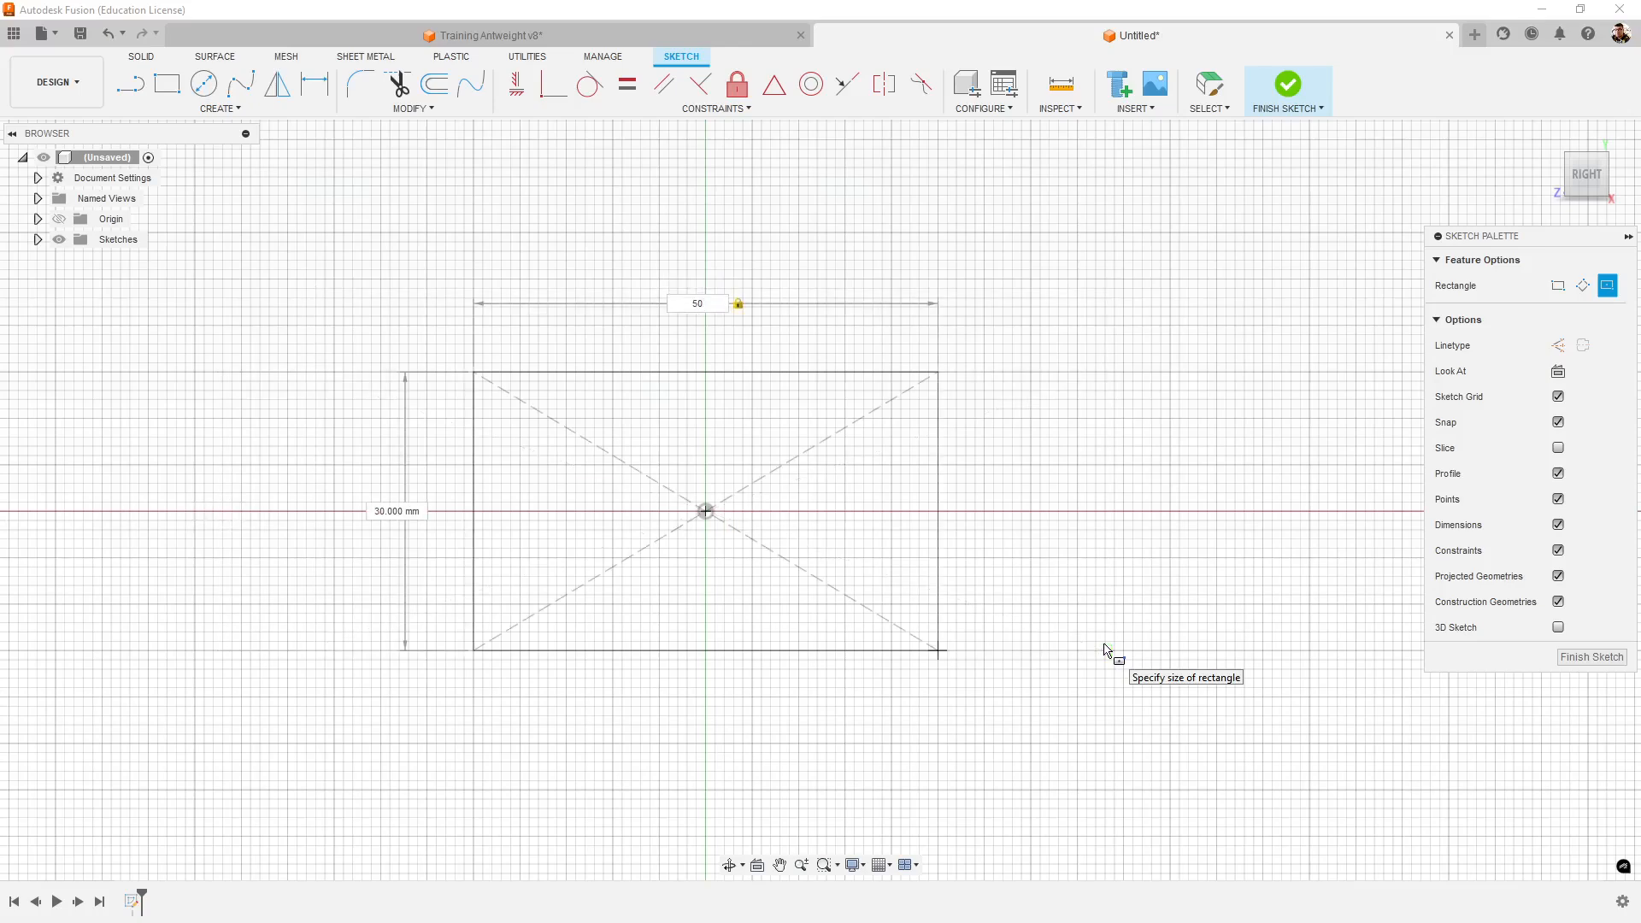
pyautogui.press('Tab')
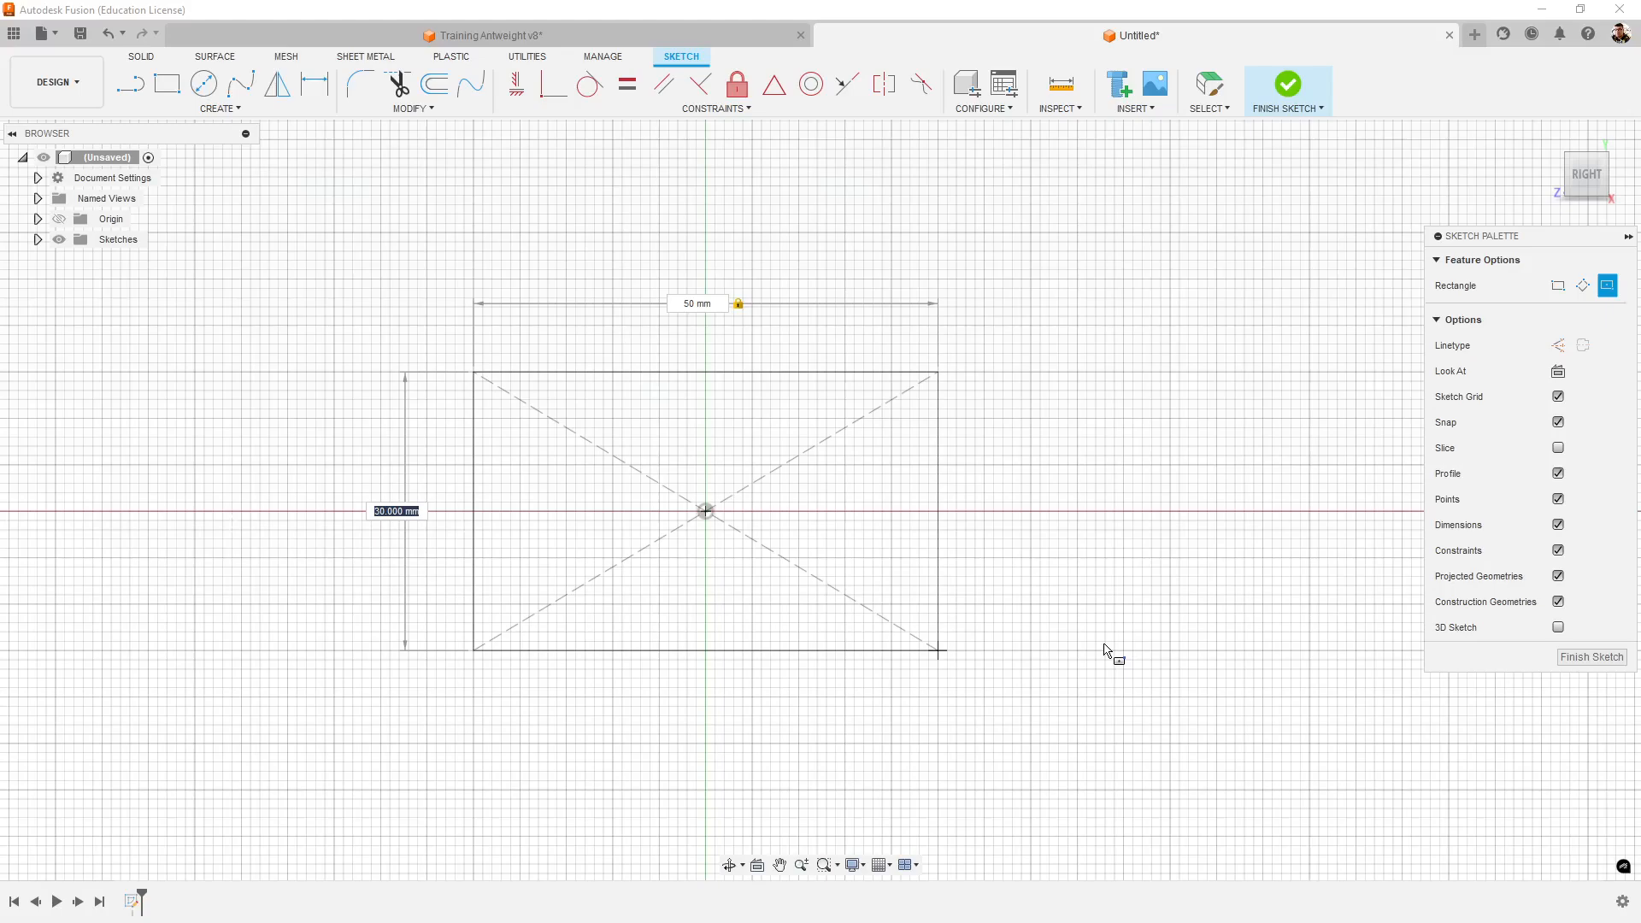
pyautogui.press('Return')
pyautogui.moveTo(1118, 595); pyautogui.dragTo(1220, 566, button='middle')
pyautogui.scroll(1, 773, 496)
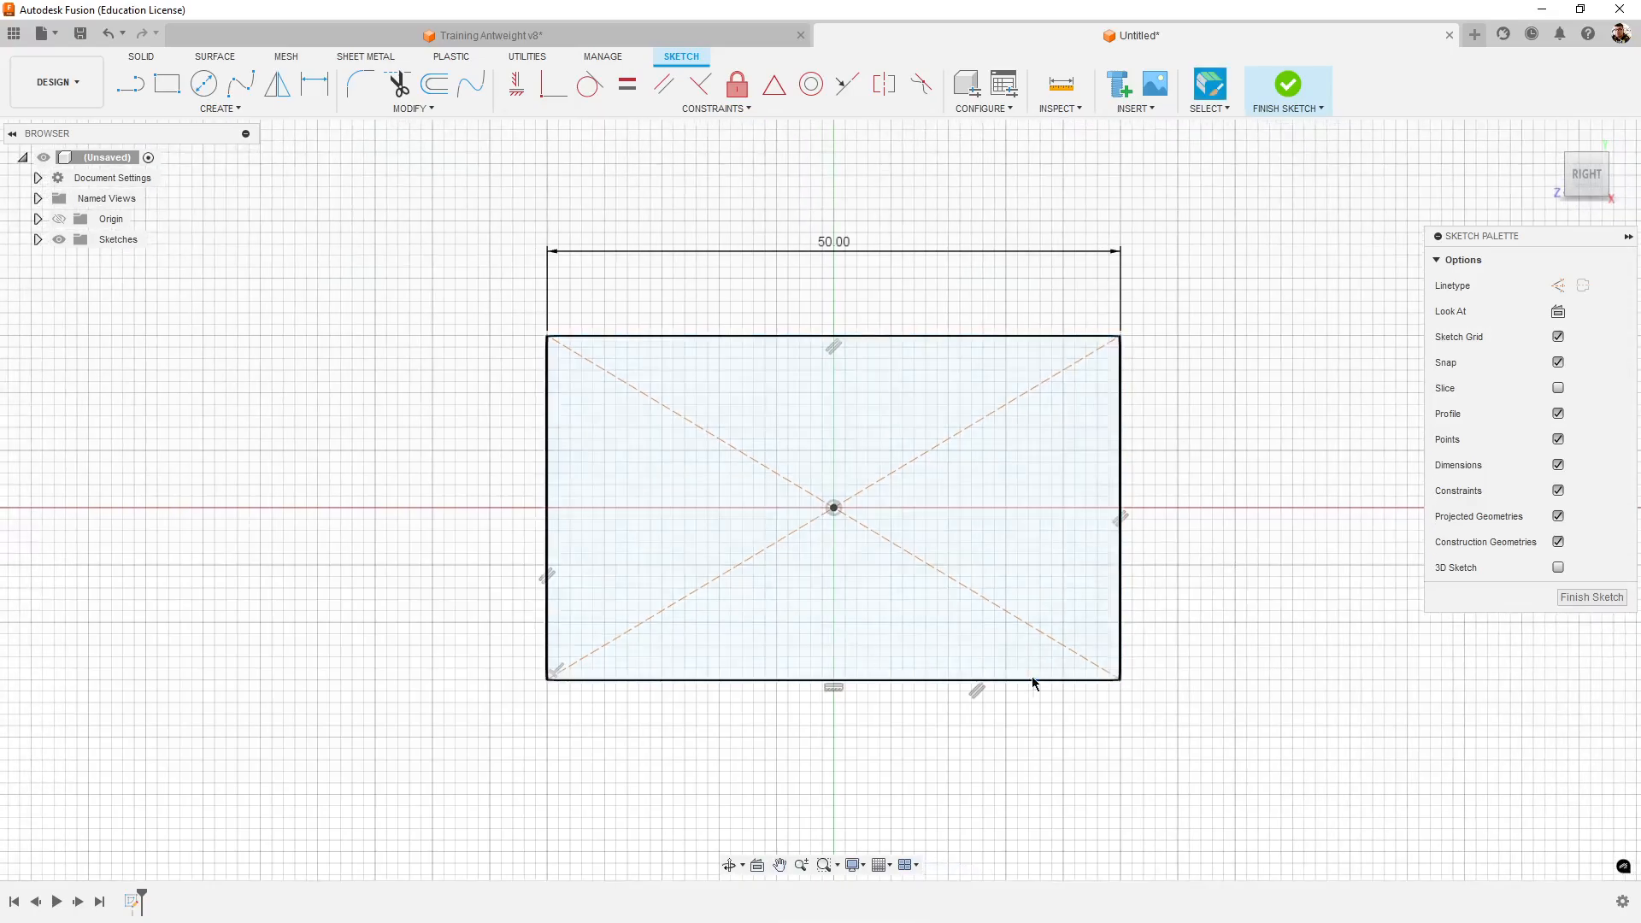
pyautogui.moveTo(1033, 675)
pyautogui.keyDown('shift'); pyautogui.mouseDown(button='middle')
pyautogui.moveTo(1157, 670)
pyautogui.moveTo(1090, 680)
pyautogui.moveTo(1128, 674)
pyautogui.moveTo(1110, 671)
pyautogui.mouseUp(button='middle'); pyautogui.keyUp('shift')
# - Return to the Training Antweight v8 design and measure the thickness of the side wall with holes and the inner floor edge's length
pyautogui.click(691, 37)
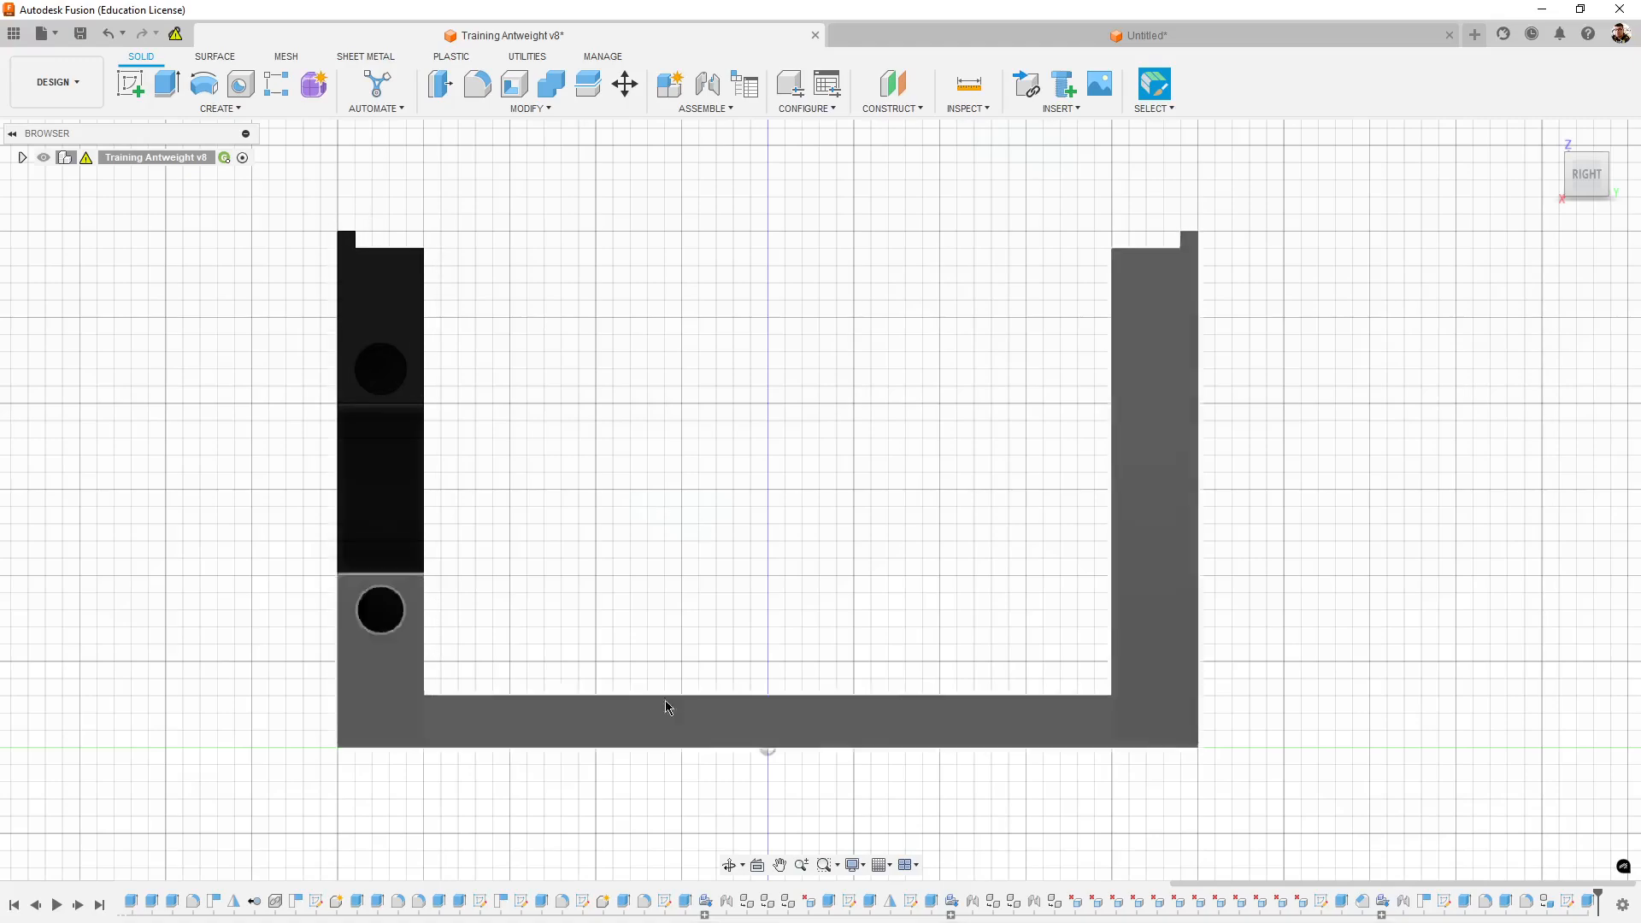
pyautogui.click(968, 84)
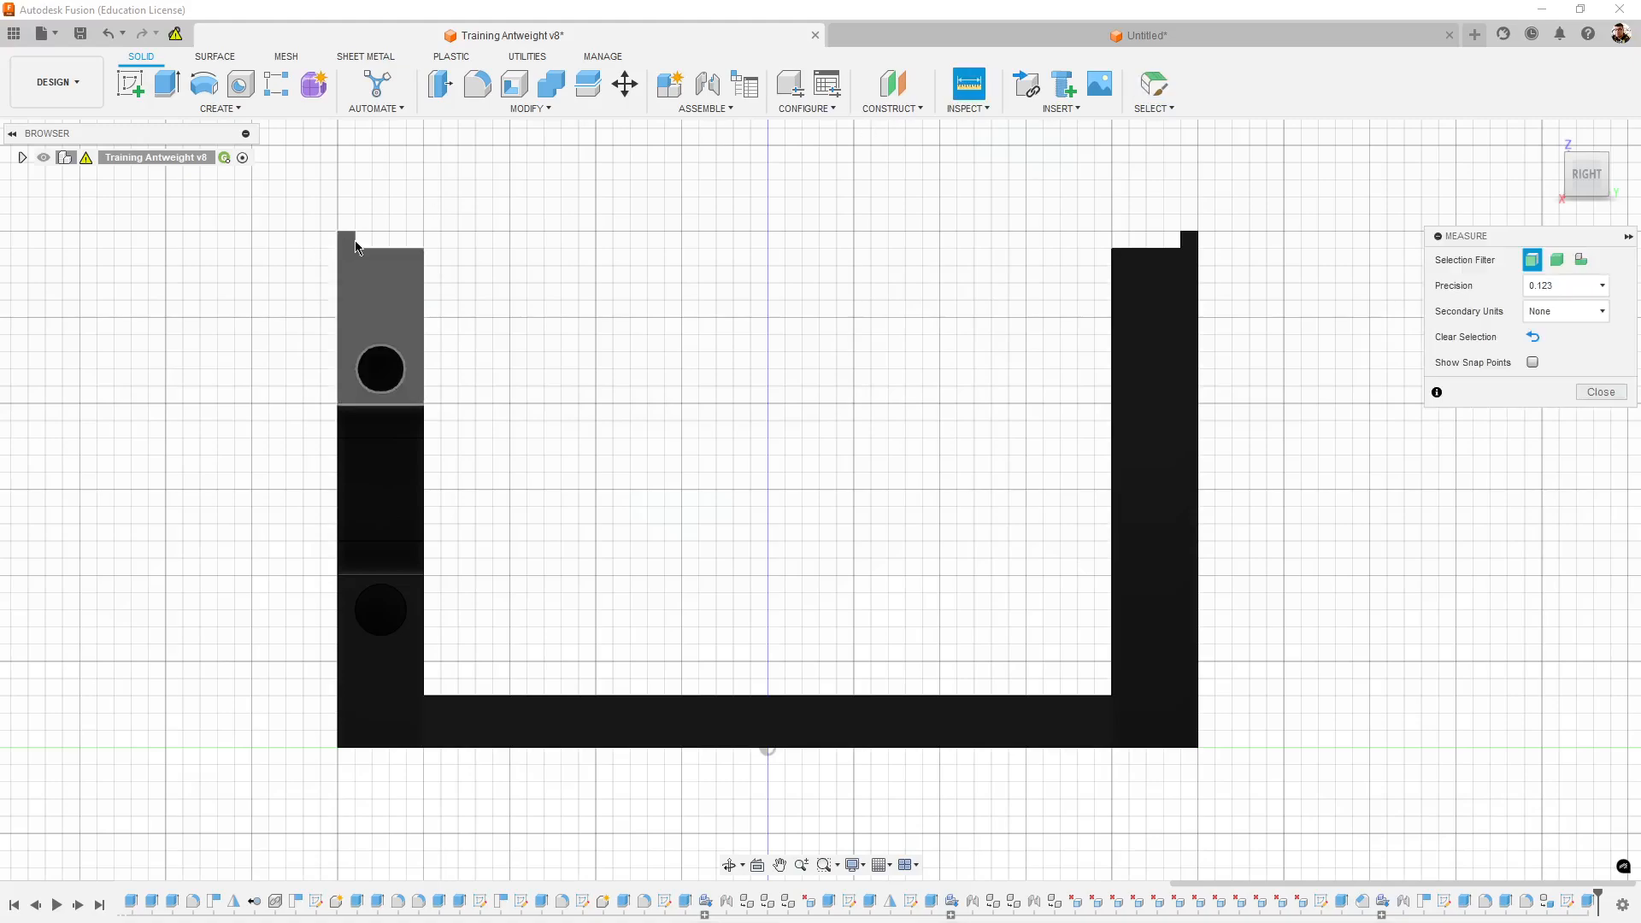
pyautogui.scroll(5, 358, 243)
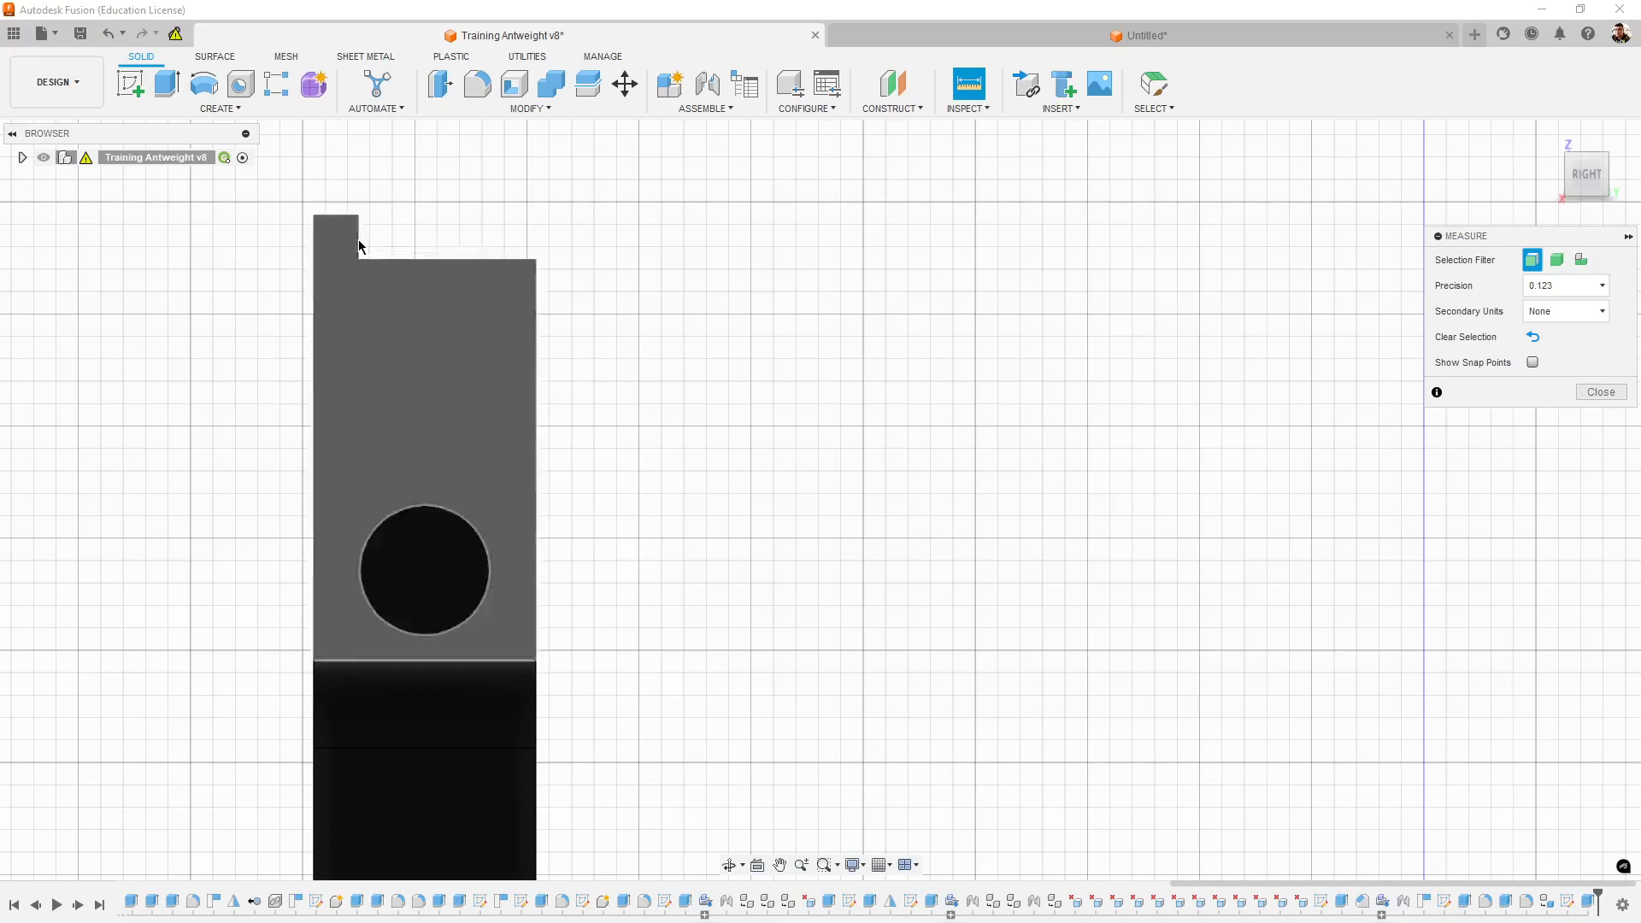
pyautogui.scroll(-5, 531, 283)
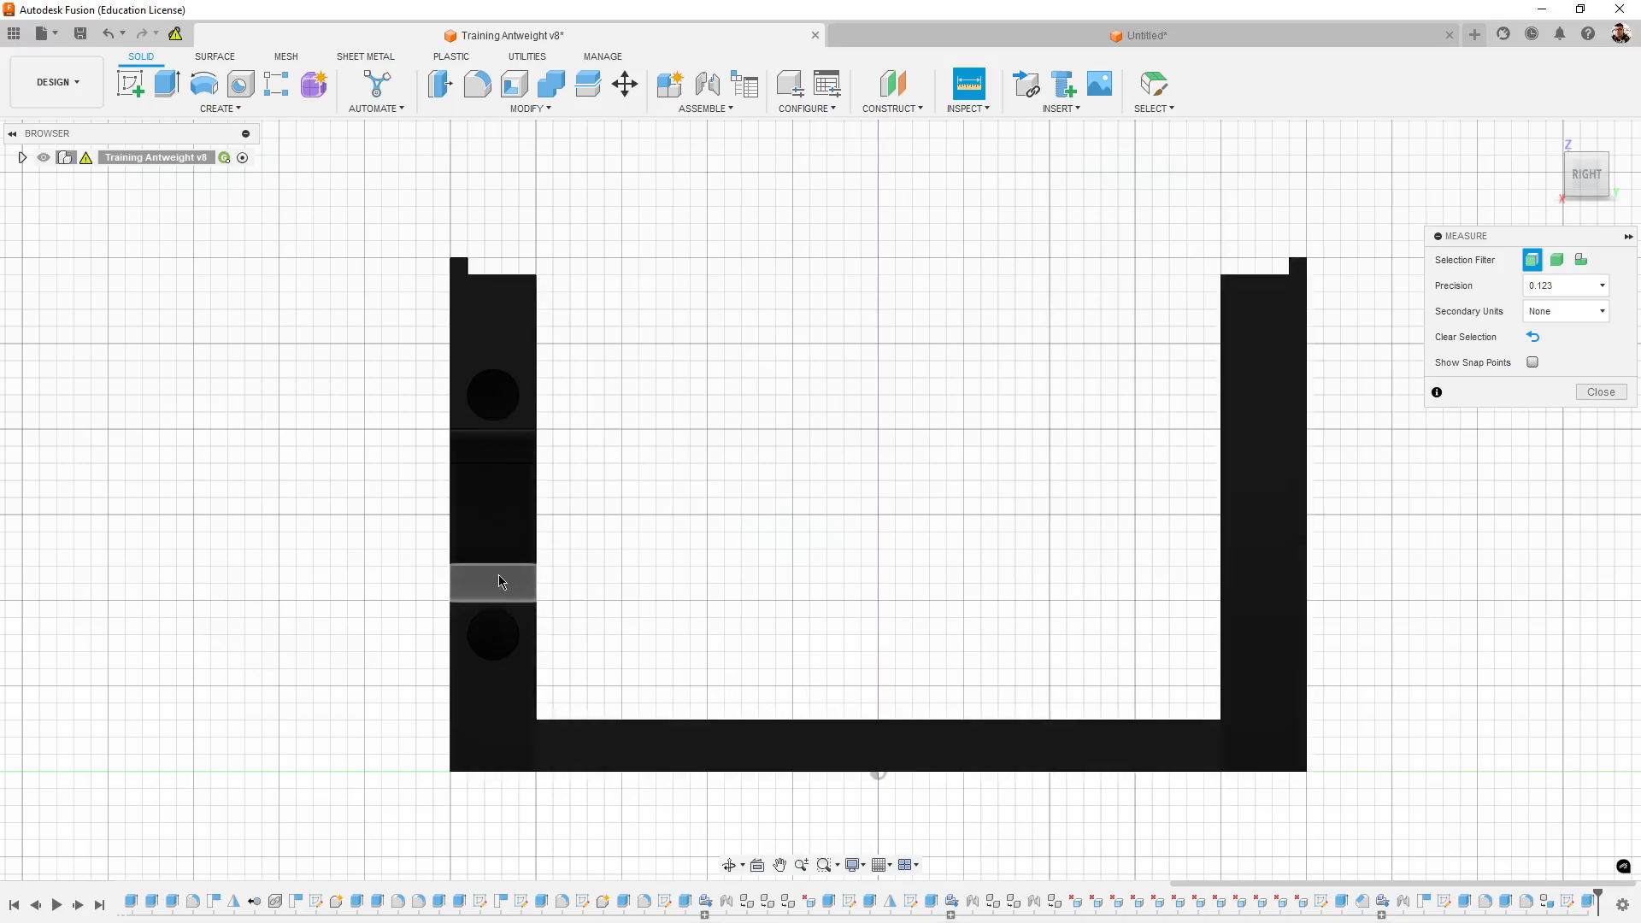
pyautogui.click(522, 434)
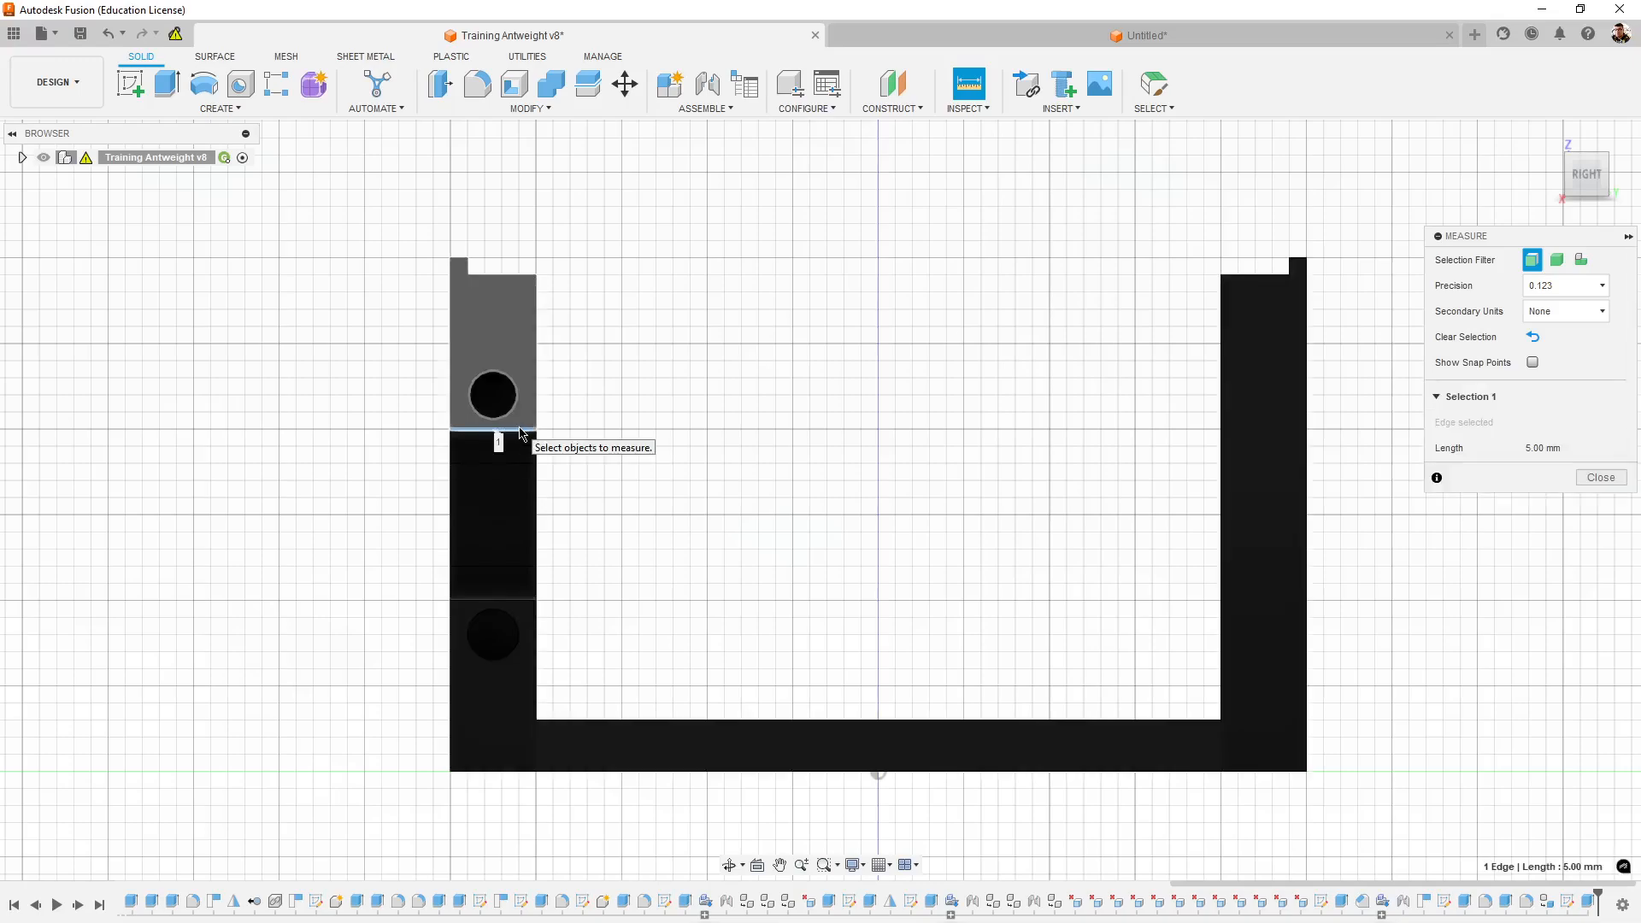
pyautogui.click(968, 82)
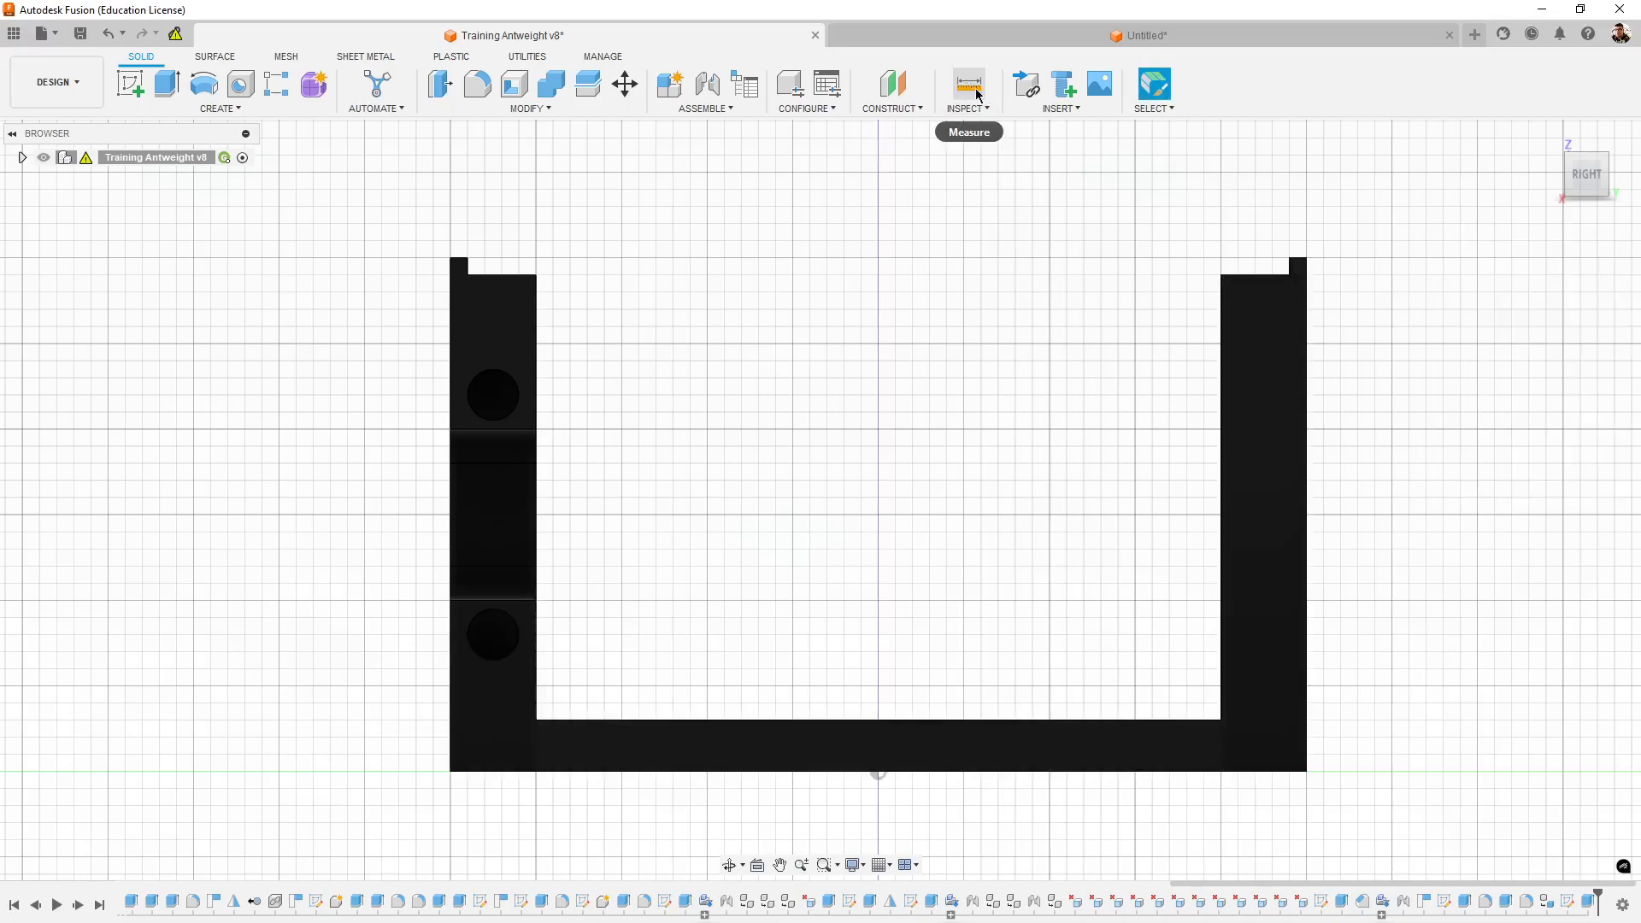
pyautogui.click(782, 721)
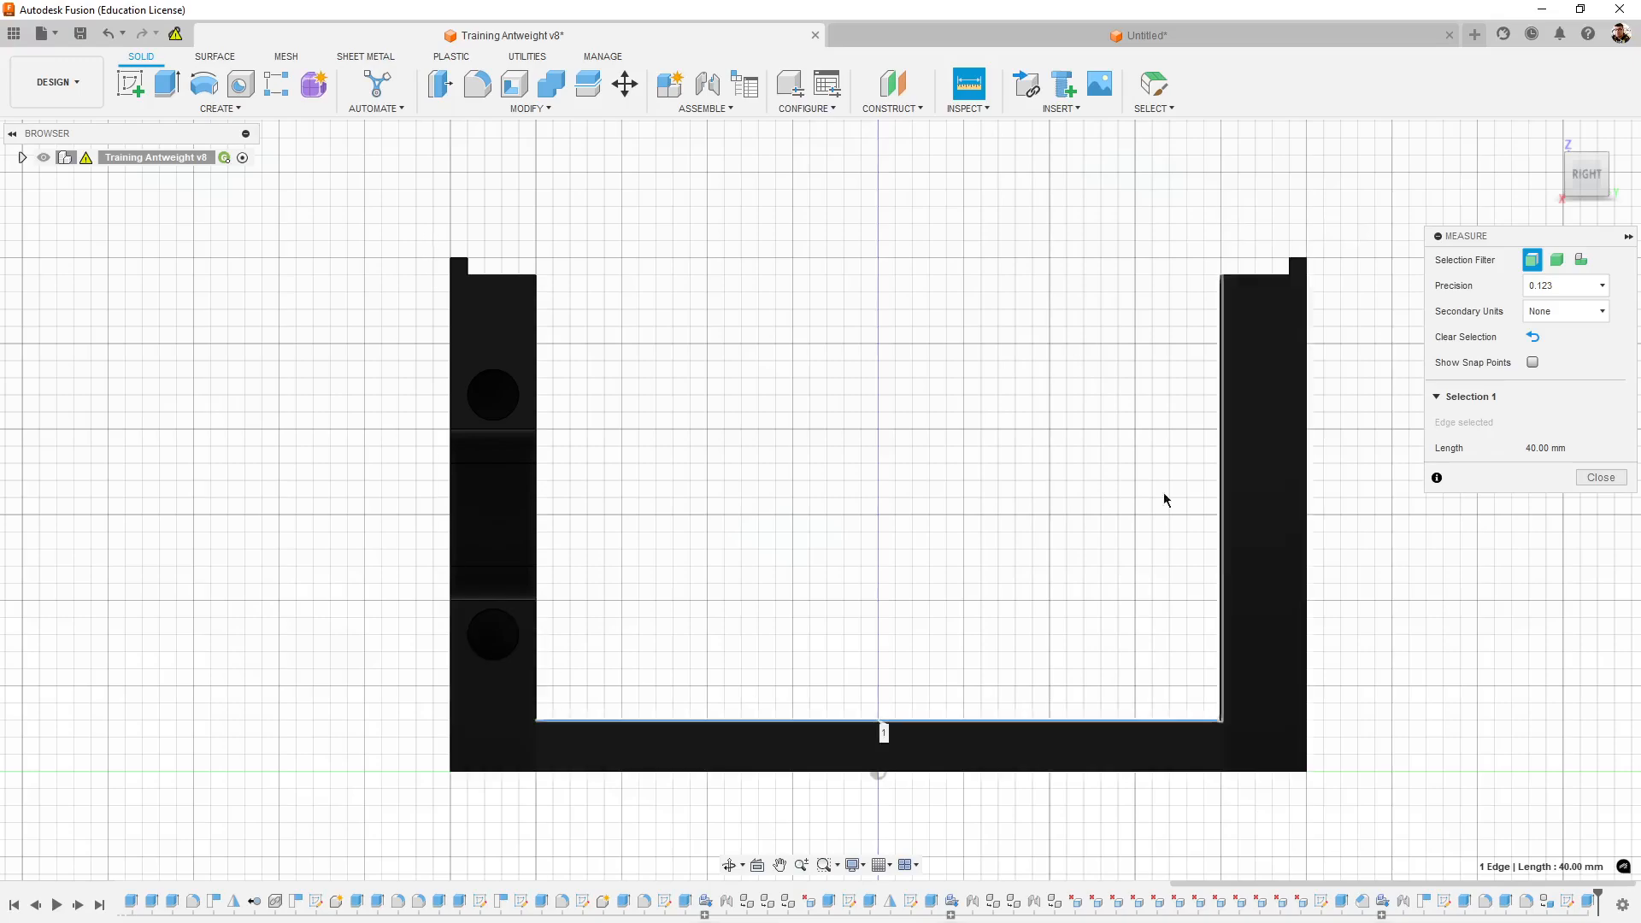
pyautogui.click(1136, 35)
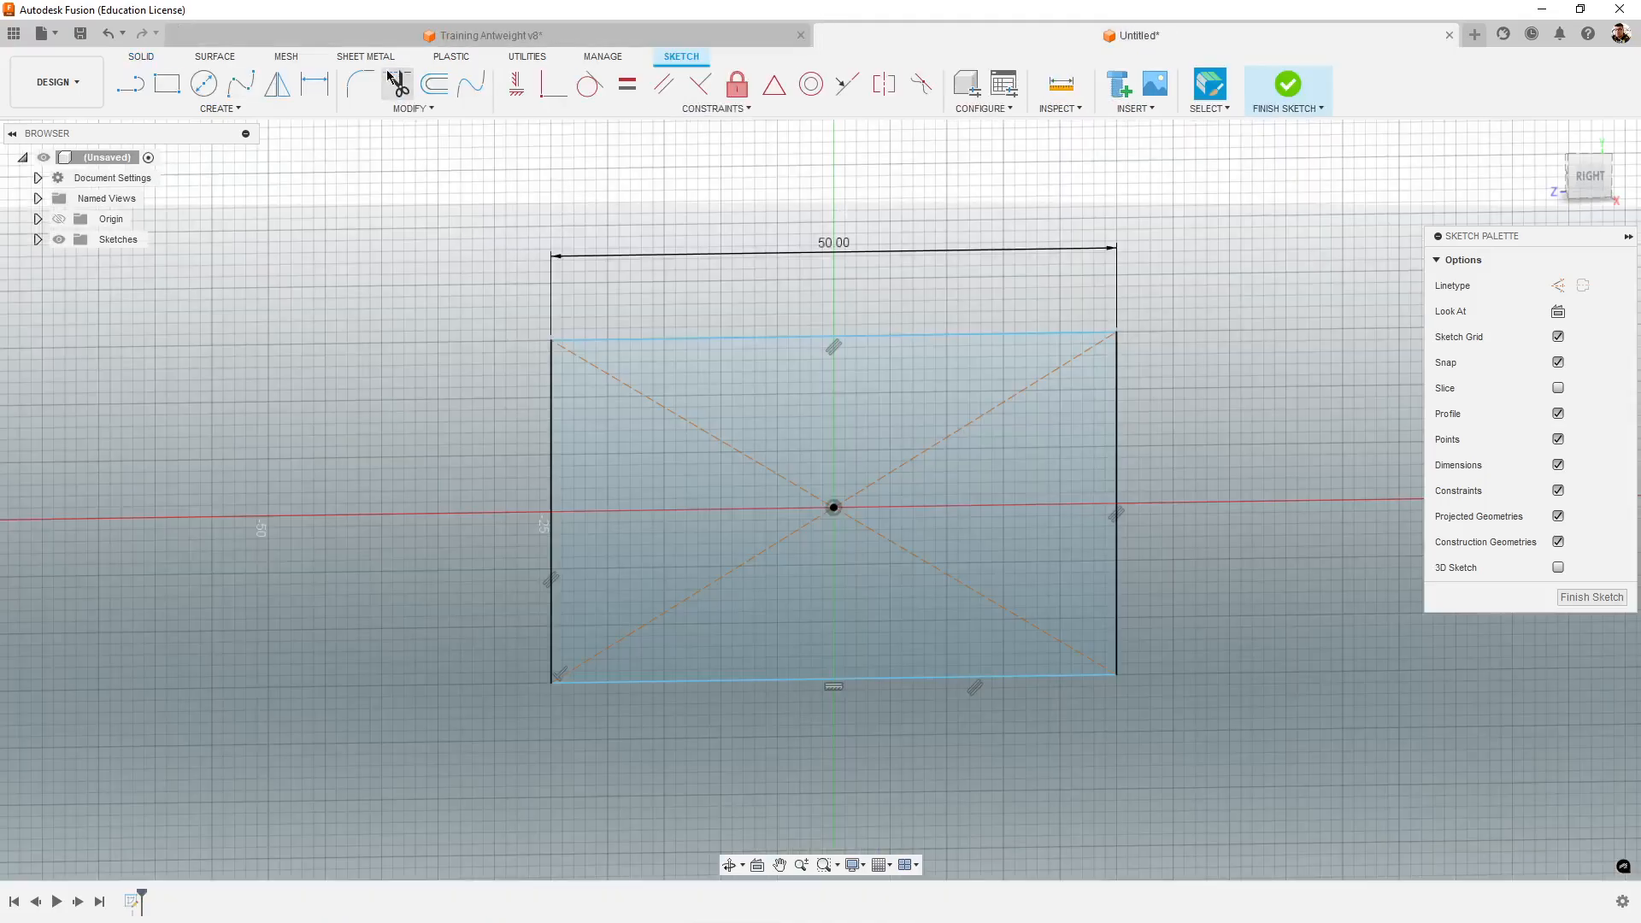
pyautogui.click(167, 83)
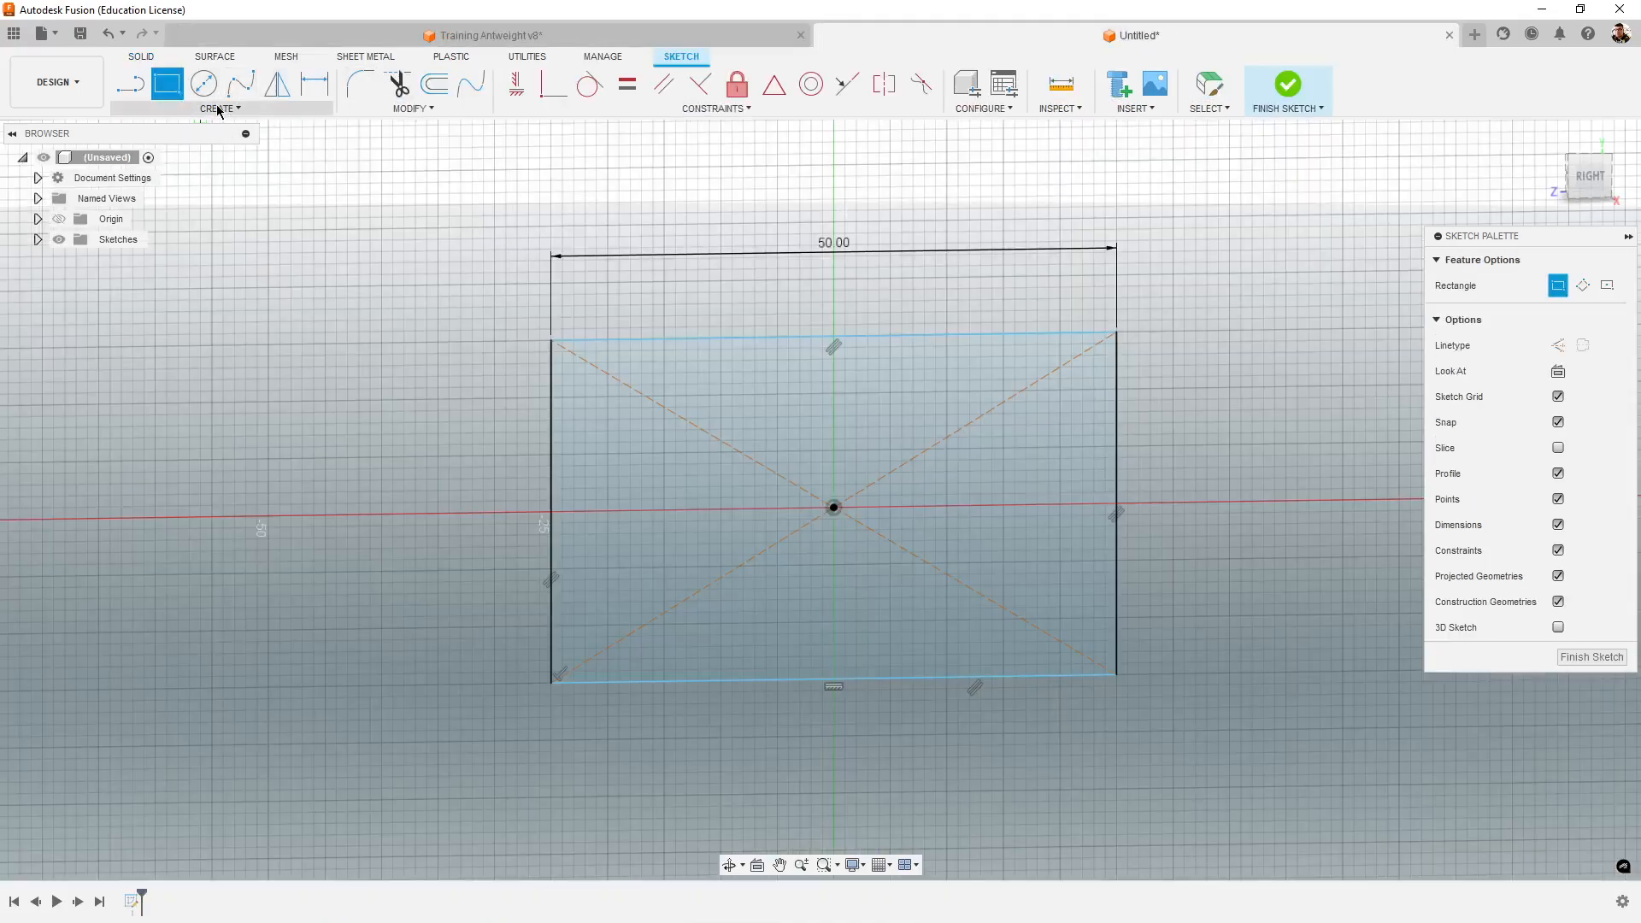
pyautogui.click(218, 110)
pyautogui.moveTo(256, 143)
pyautogui.click(370, 151)
pyautogui.scroll(3, 615, 352)
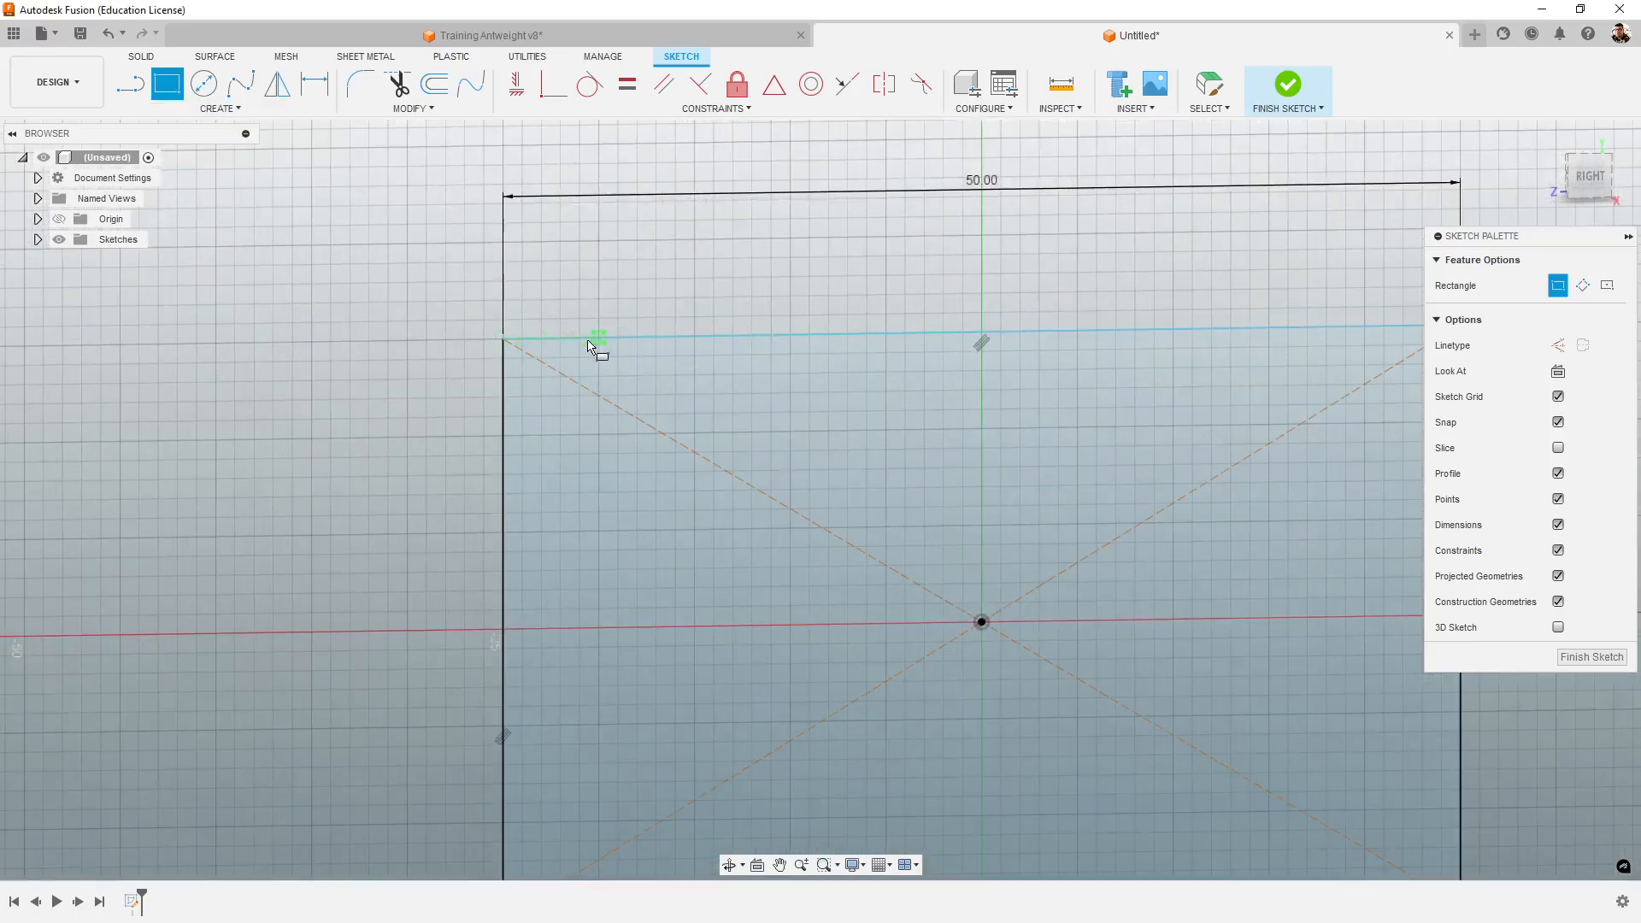
pyautogui.click(598, 338)
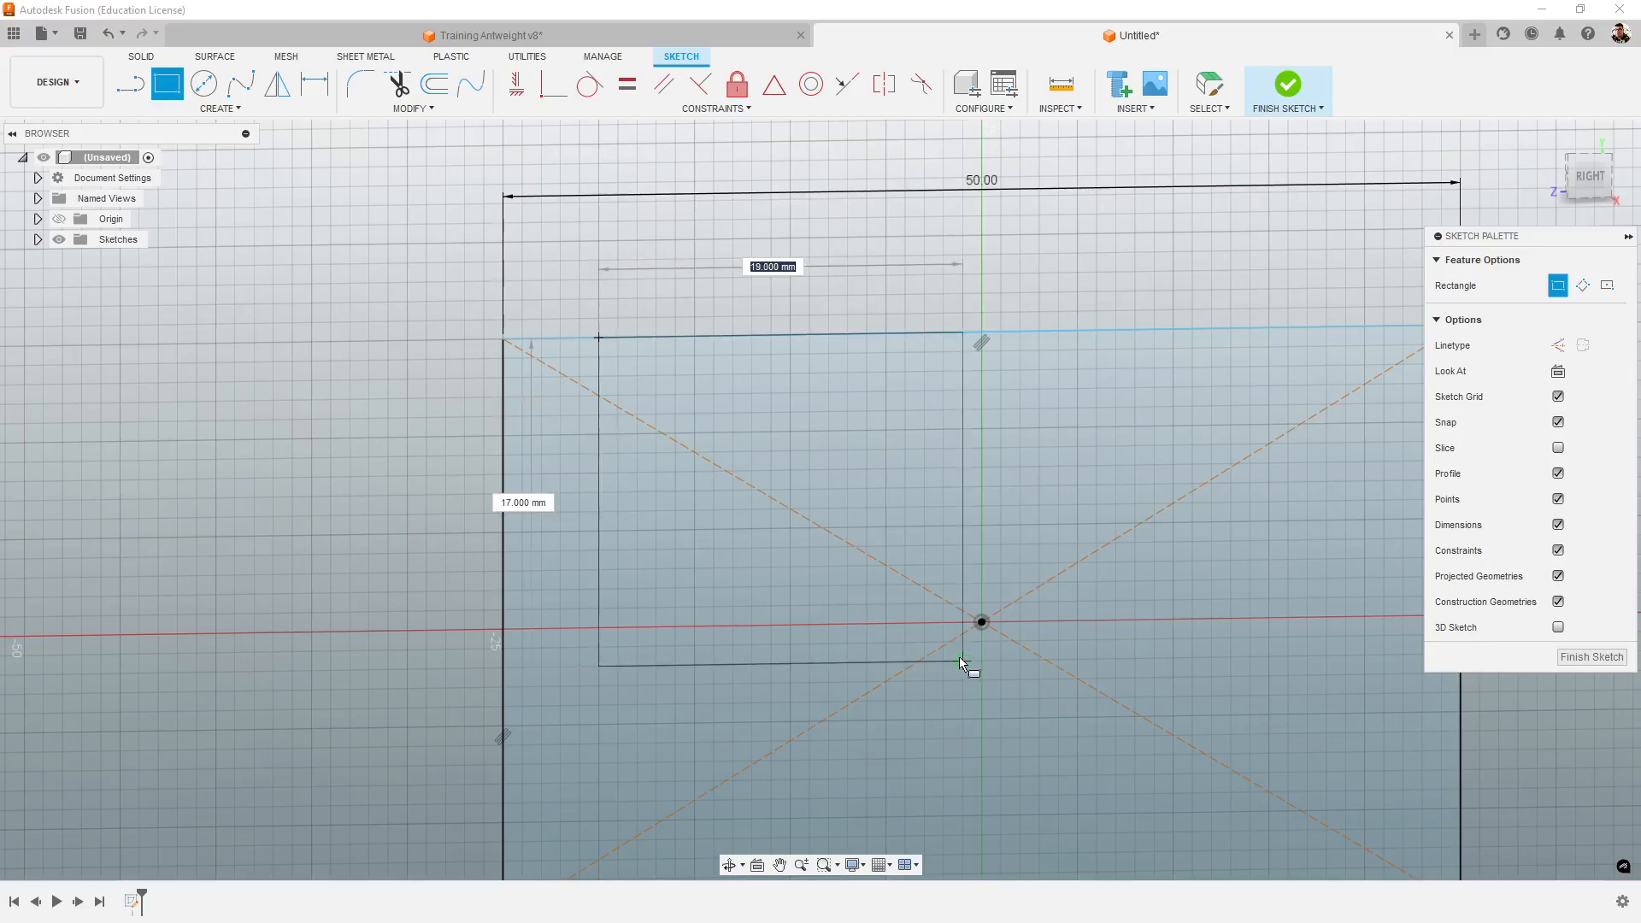
pyautogui.moveTo(1097, 734); pyautogui.dragTo(800, 463, button='middle')
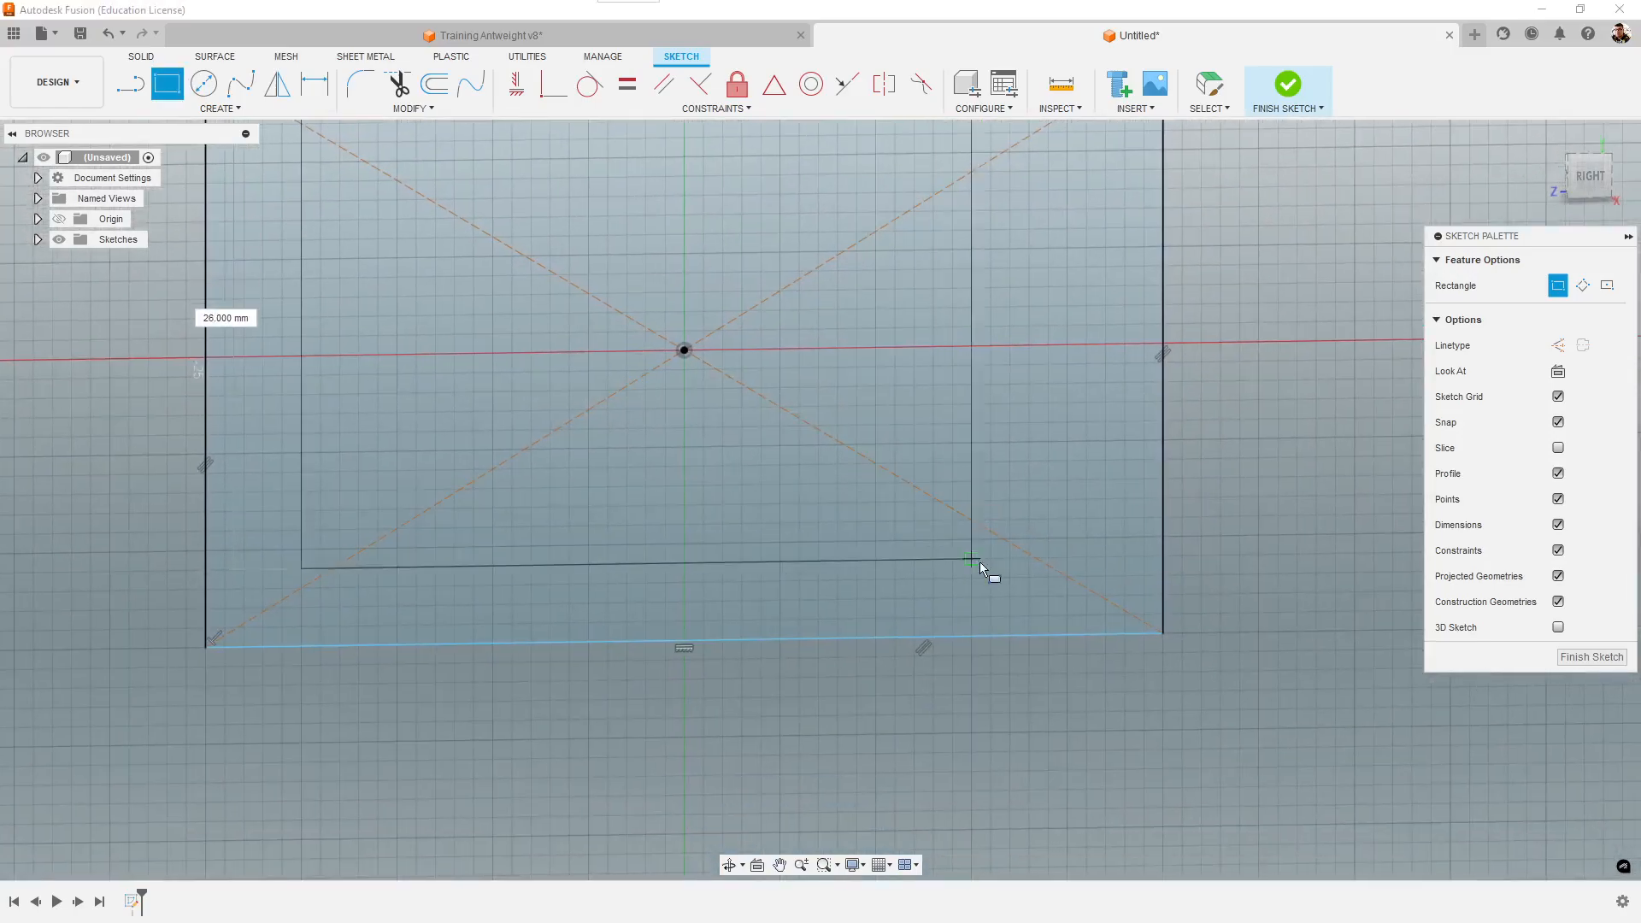
# - Return to the Training Antweight v8 design and measure the floor thickness between the inner floor edge and the bottom outer edge
pyautogui.click(681, 35)
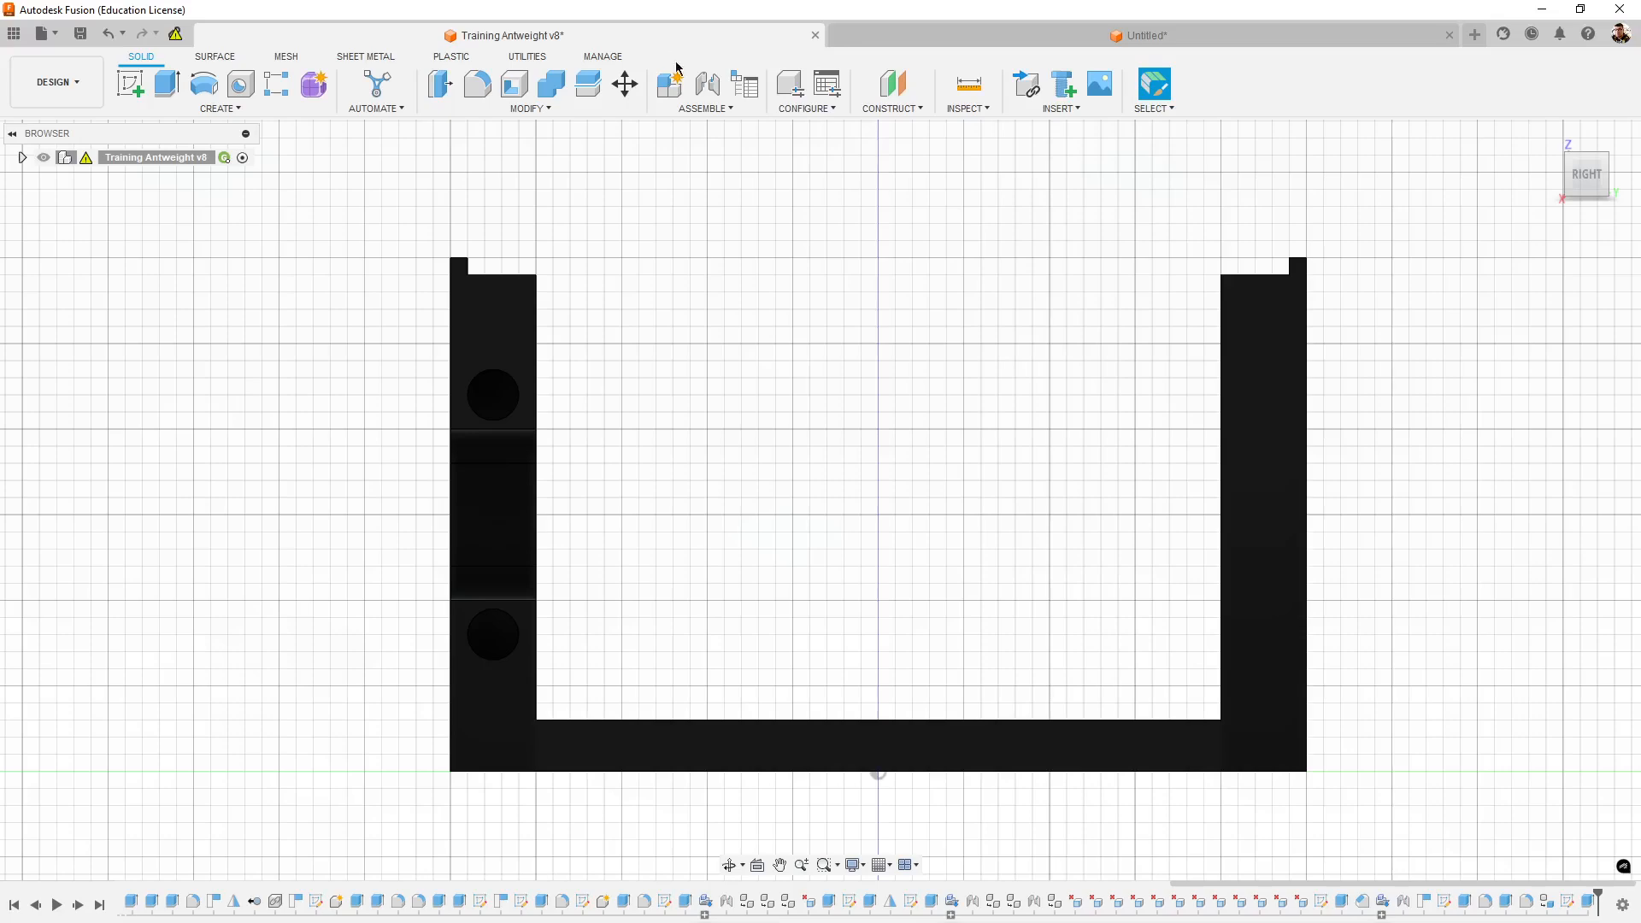
pyautogui.moveTo(973, 457); pyautogui.dragTo(946, 373, button='middle')
pyautogui.click(956, 95)
pyautogui.click(770, 637)
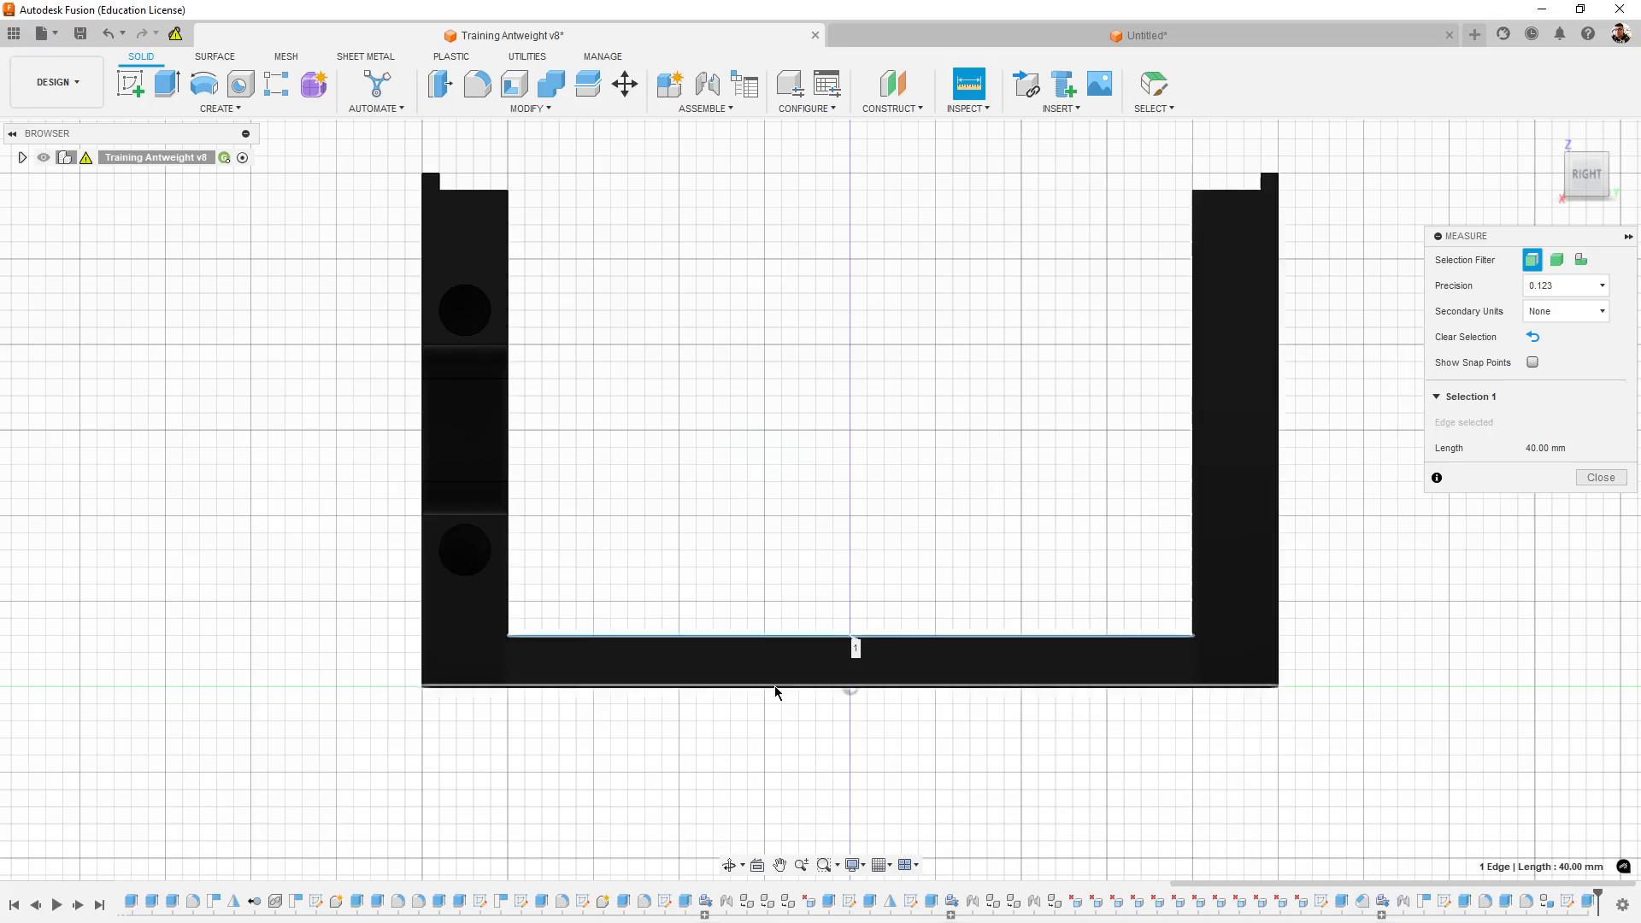
pyautogui.click(776, 688)
pyautogui.scroll(3, 1282, 716)
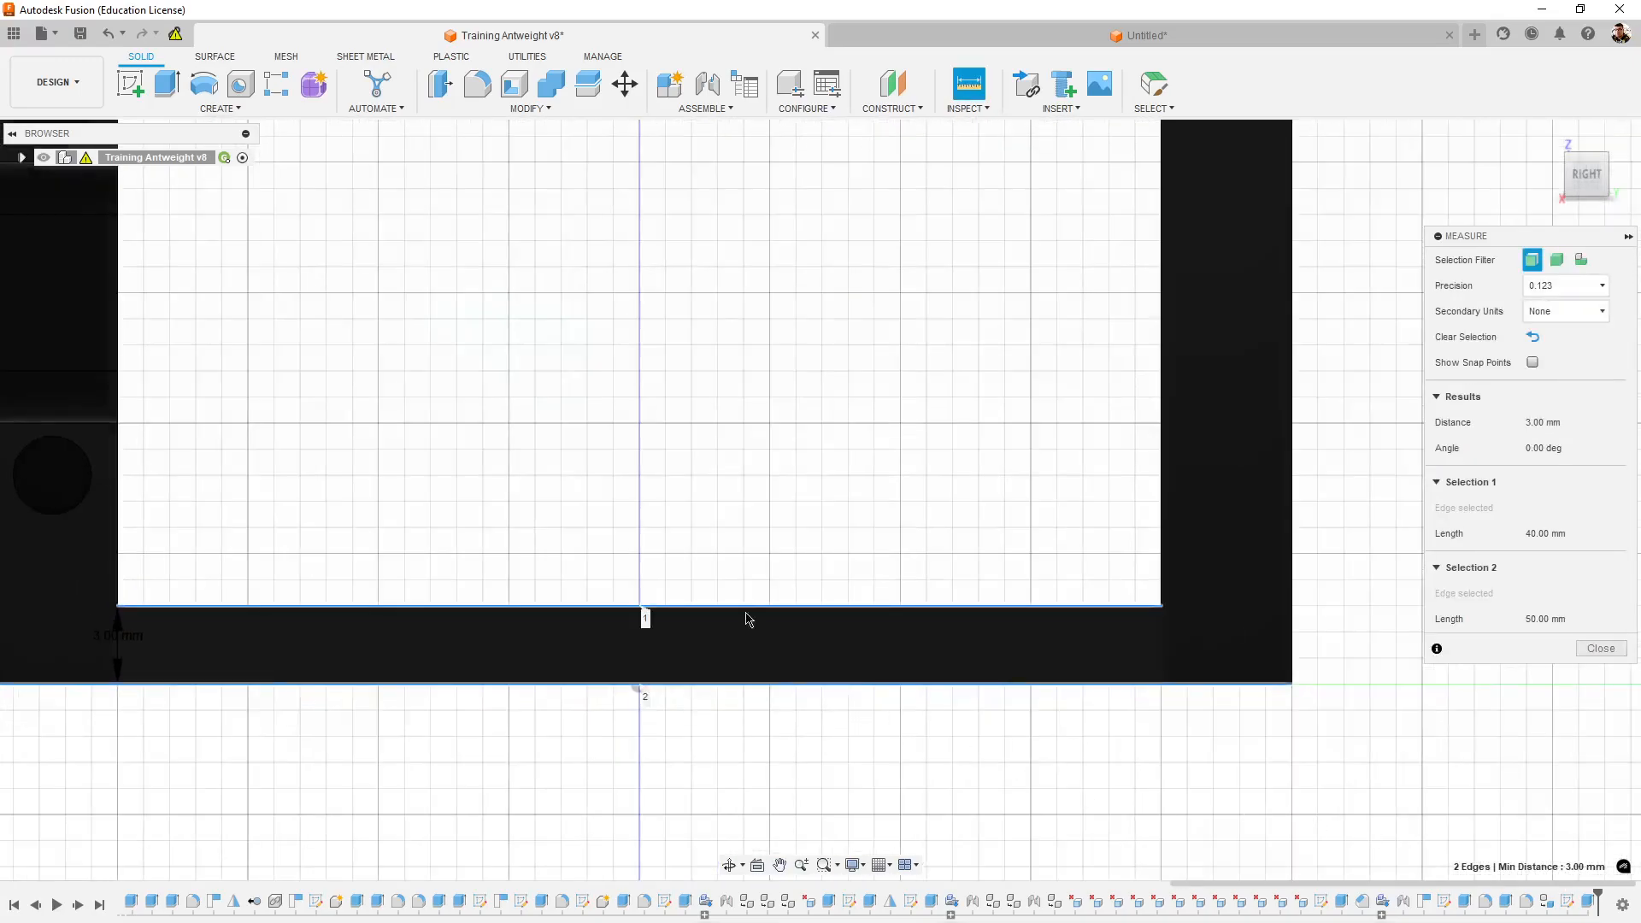
# - Back in the untitled design's sketch, draw a 2-point rectangle about 40 by 27 mm, centered horizontally and reaching down from the outer rectangle's upper edge
pyautogui.click(1212, 39)
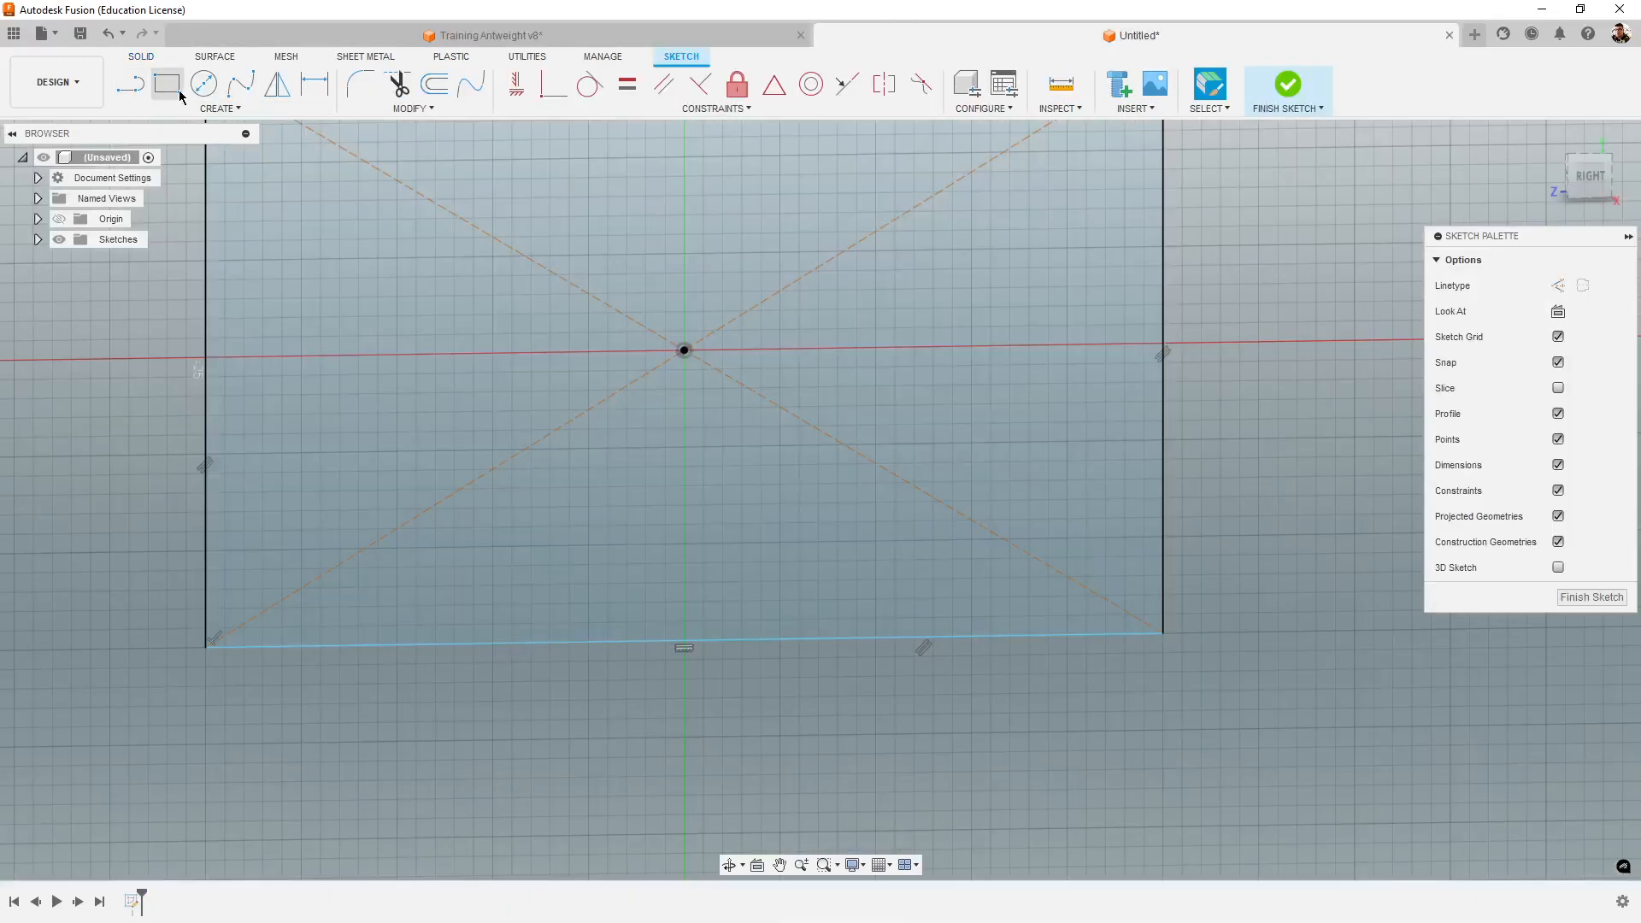
pyautogui.click(176, 91)
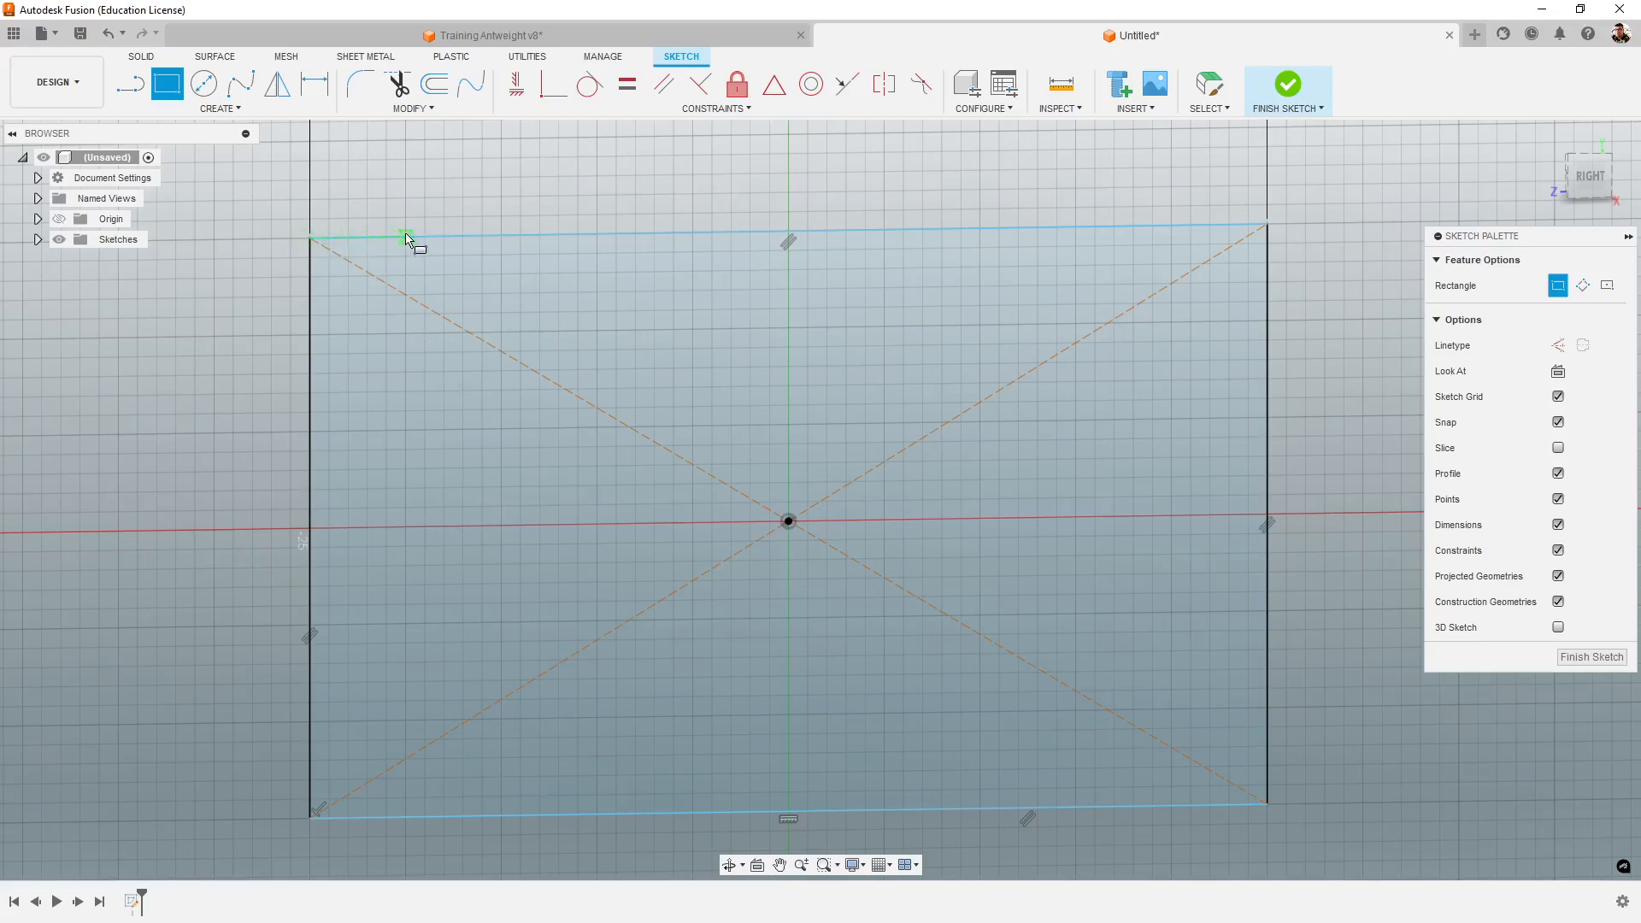
pyautogui.click(404, 236)
pyautogui.moveTo(837, 631); pyautogui.dragTo(626, 472, button='middle')
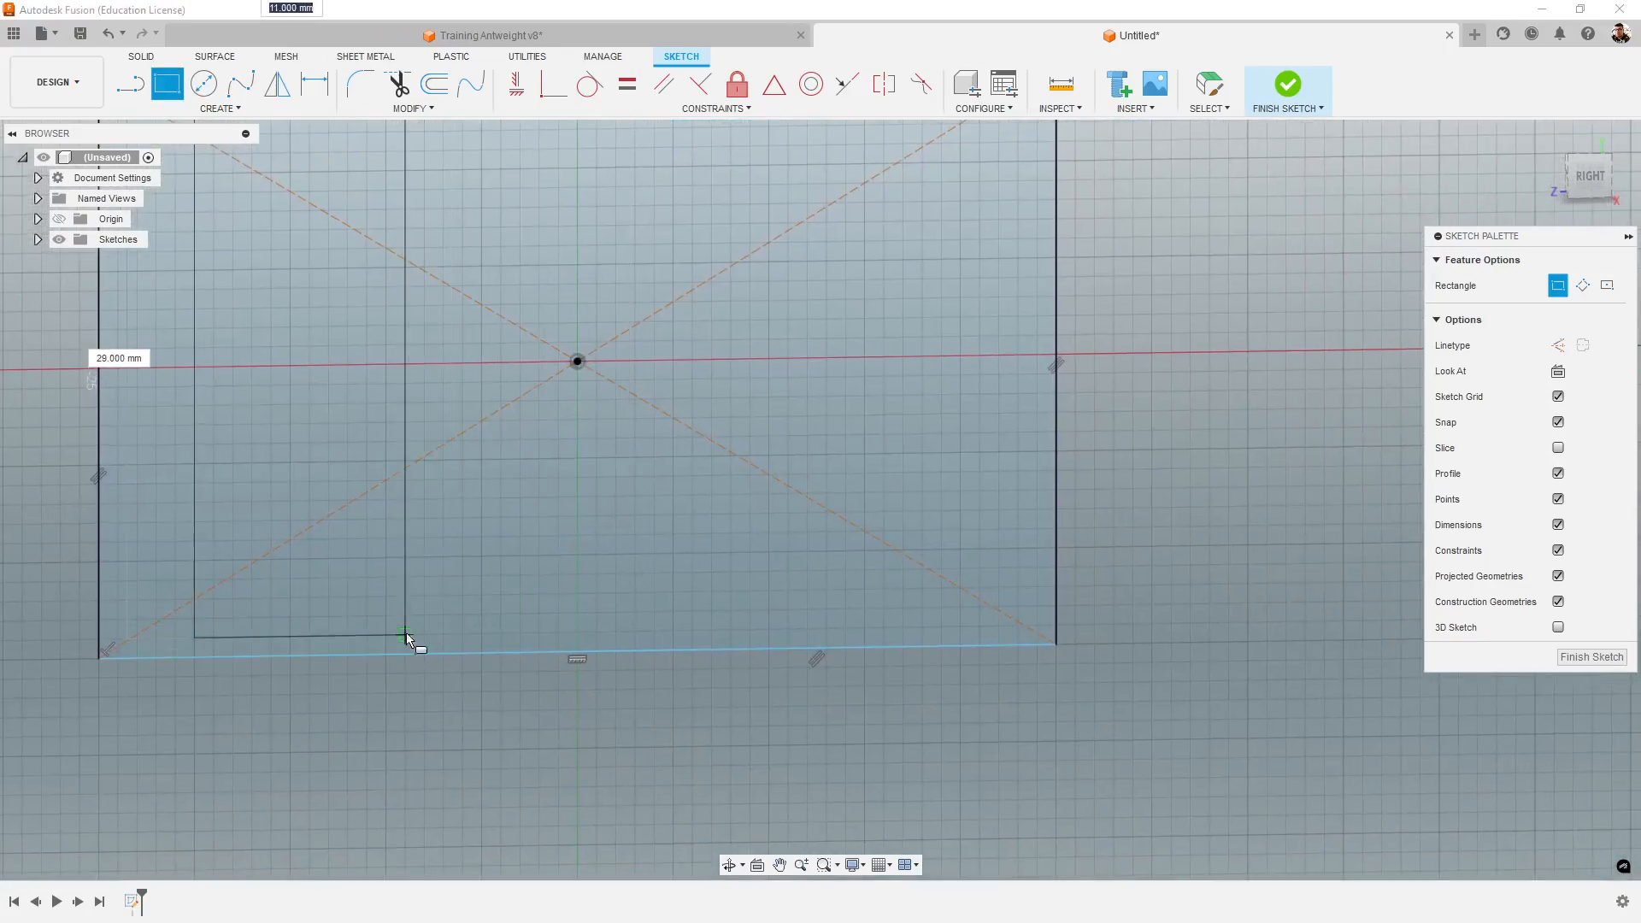
pyautogui.click(962, 588)
pyautogui.scroll(-3, 966, 594)
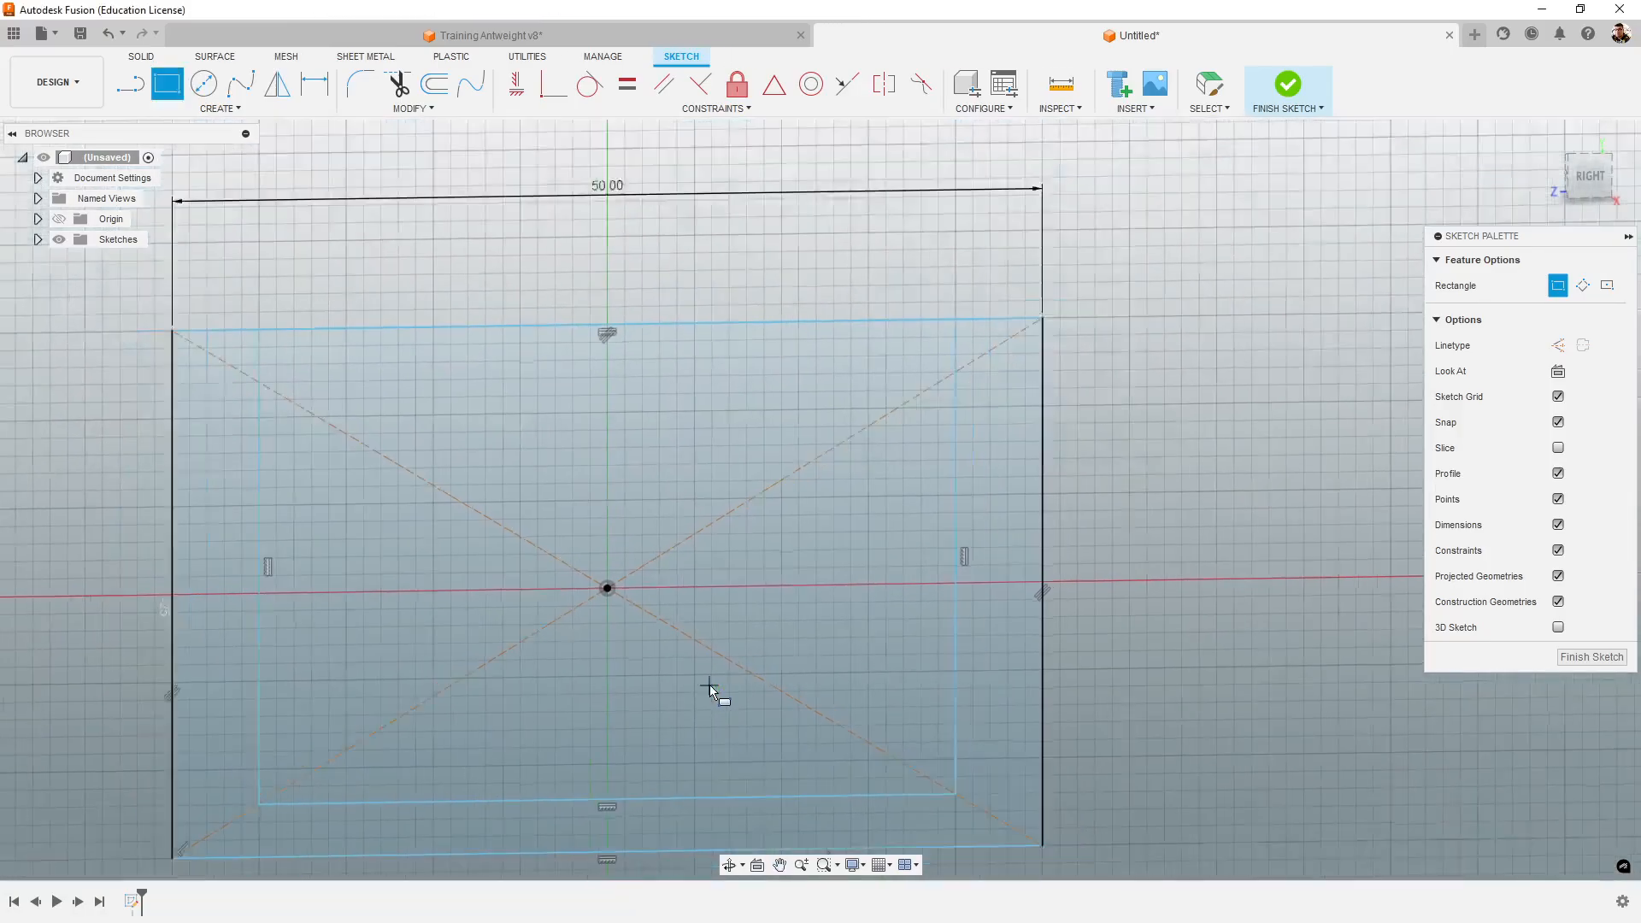
pyautogui.scroll(5, 742, 778)
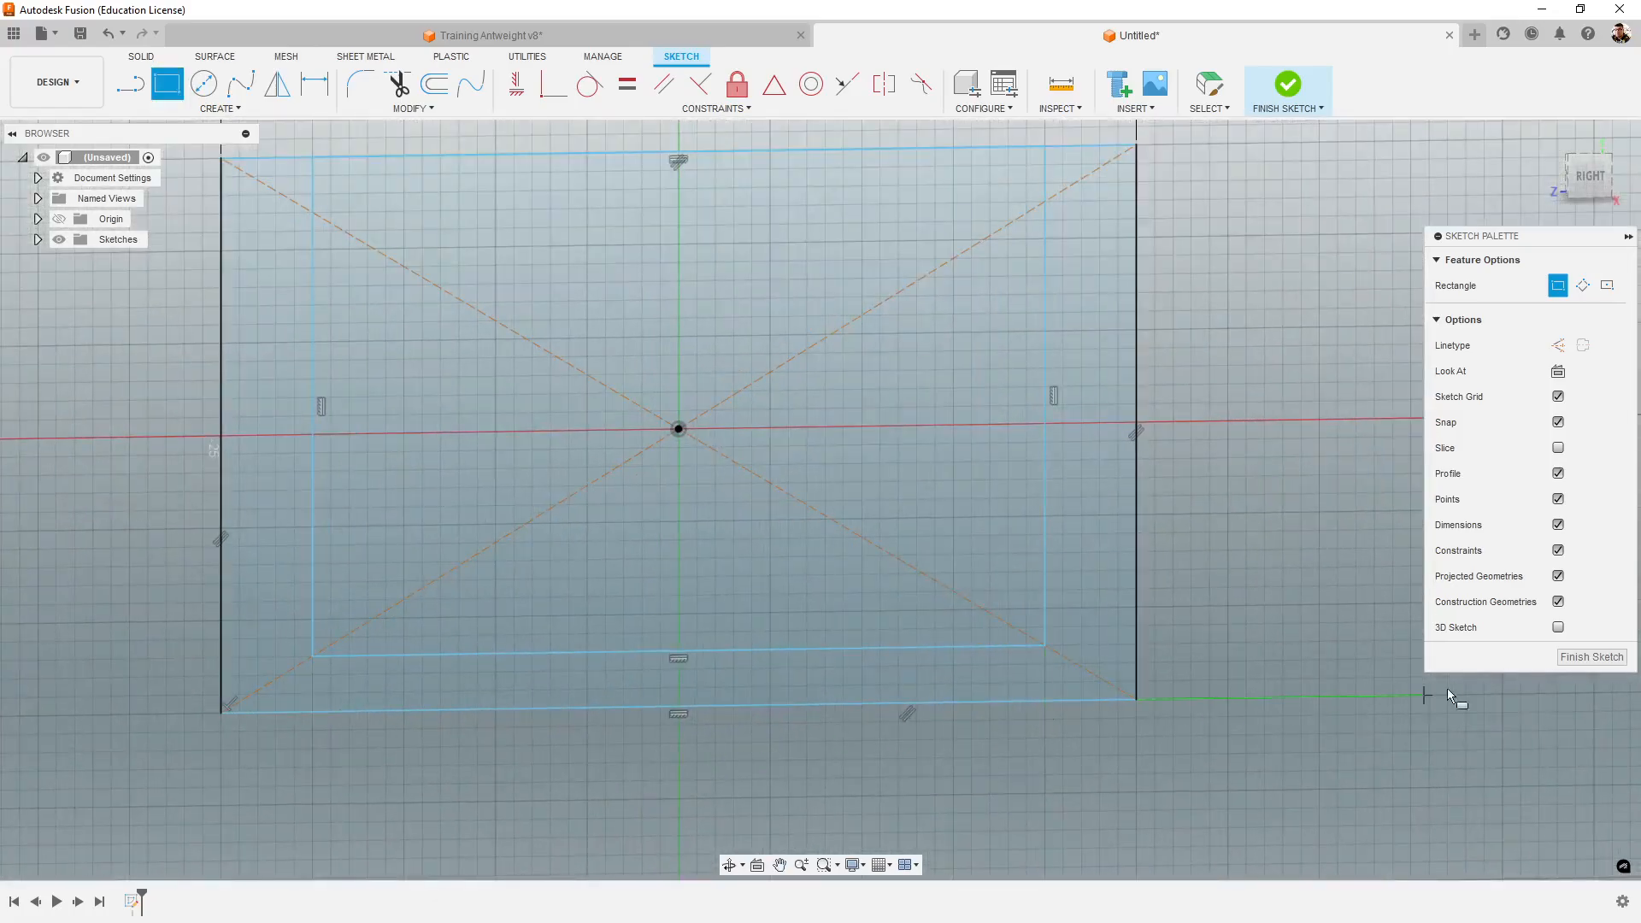
# - Finish the U-shaped chassis profile sketch
pyautogui.scroll(-2, 1079, 633)
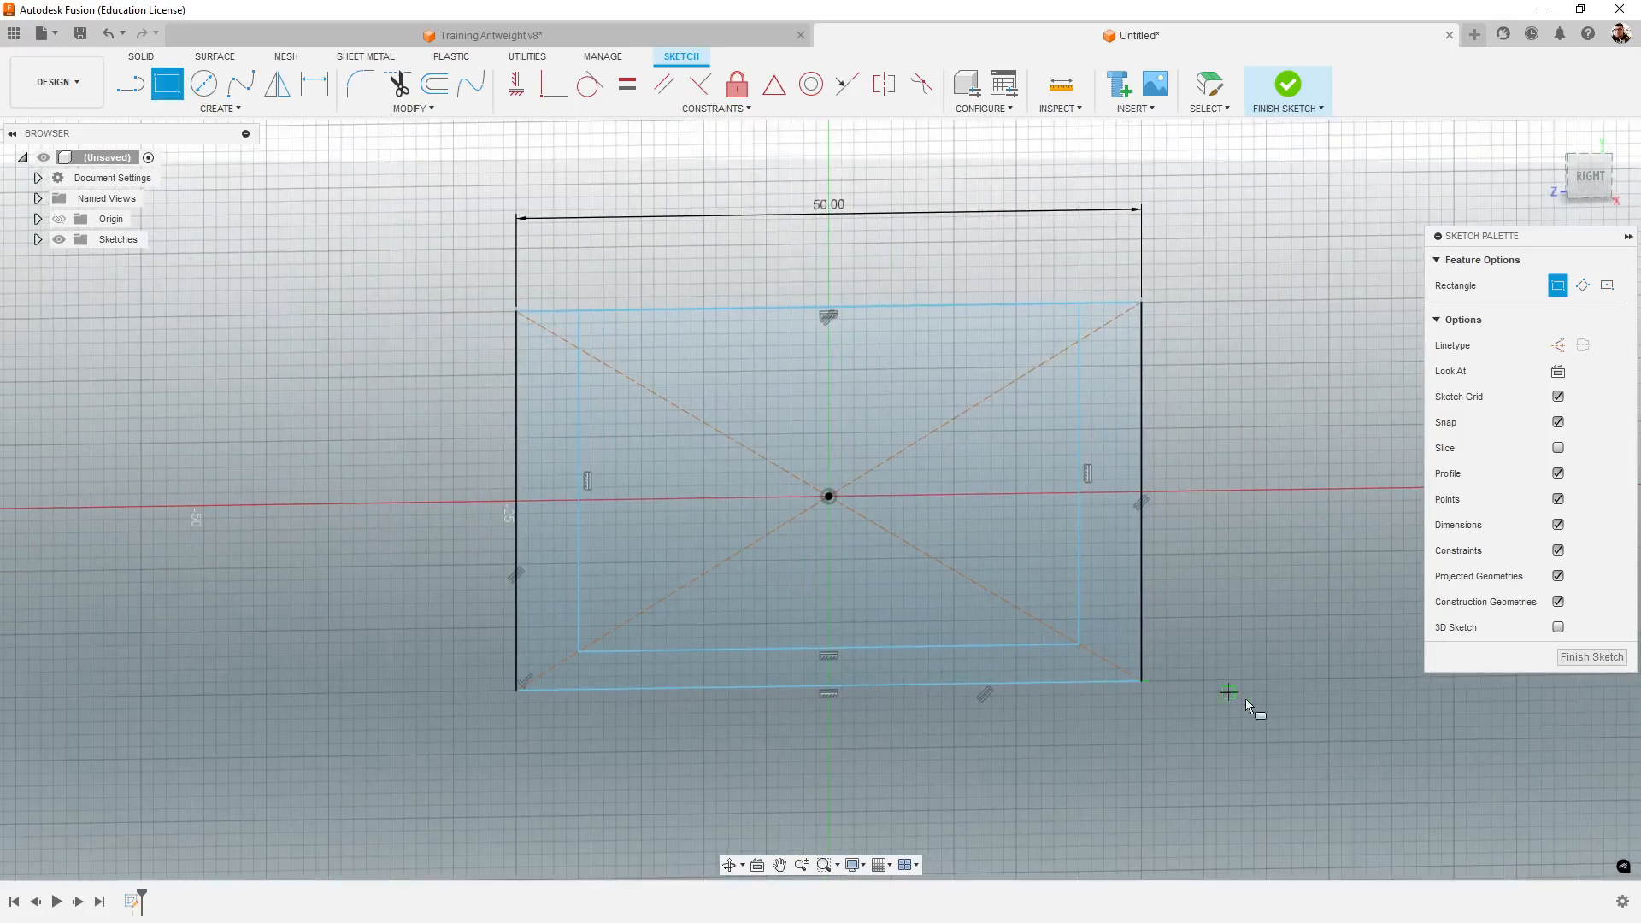
pyautogui.scroll(3, 1121, 687)
pyautogui.moveTo(1060, 703); pyautogui.dragTo(1093, 760, button='middle')
pyautogui.click(1591, 175)
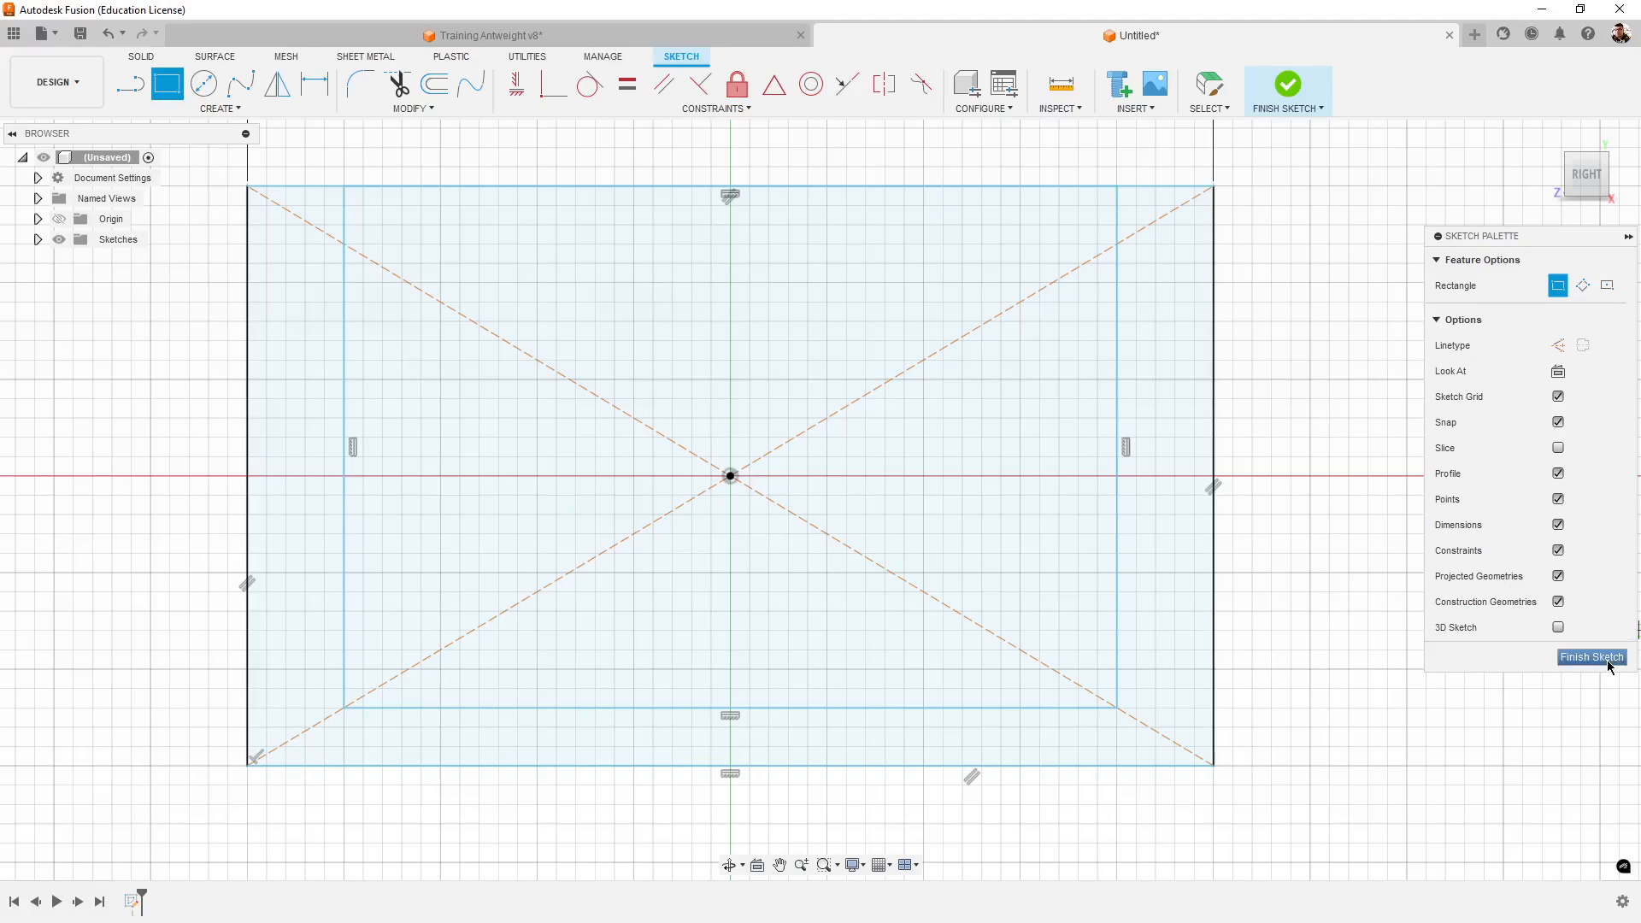
pyautogui.click(1607, 658)
# - Start extruding the U-shaped profile as a new body with a distance of 30 mm
pyautogui.moveTo(1332, 675)
pyautogui.keyDown('shift'); pyautogui.mouseDown(button='middle')
pyautogui.moveTo(1378, 701)
pyautogui.moveTo(934, 758)
pyautogui.moveTo(1003, 798)
pyautogui.moveTo(1124, 758)
pyautogui.moveTo(1065, 784)
pyautogui.moveTo(1171, 813)
pyautogui.moveTo(1143, 788)
pyautogui.moveTo(1068, 818)
pyautogui.mouseUp(button='middle'); pyautogui.keyUp('shift')
pyautogui.scroll(3, 948, 782)
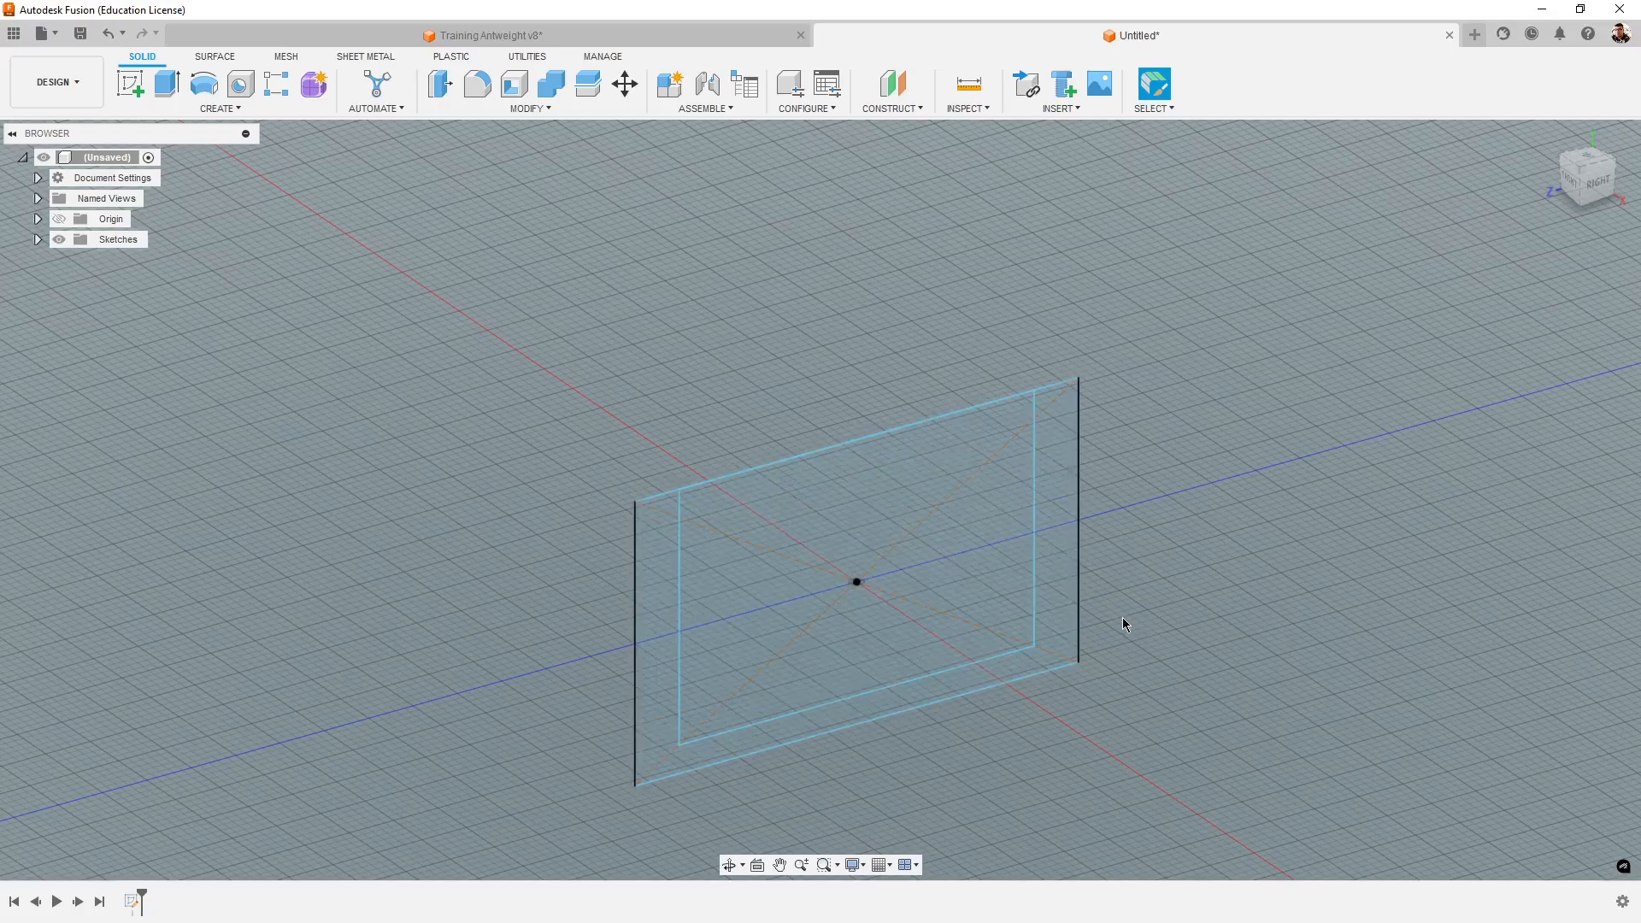
pyautogui.click(1063, 605)
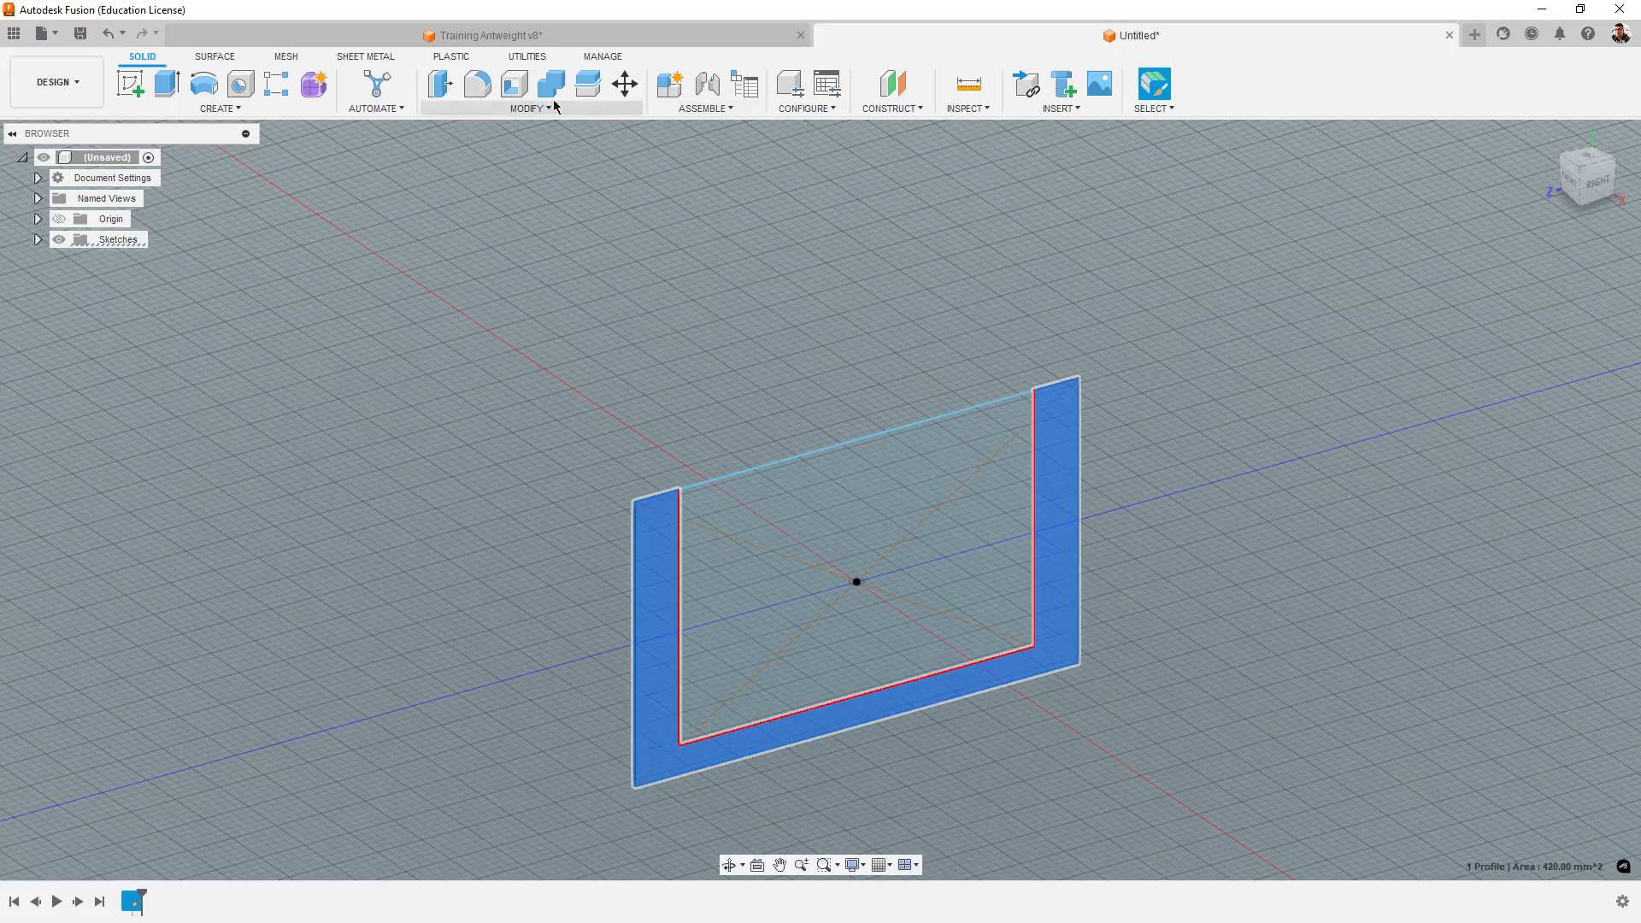
pyautogui.click(171, 92)
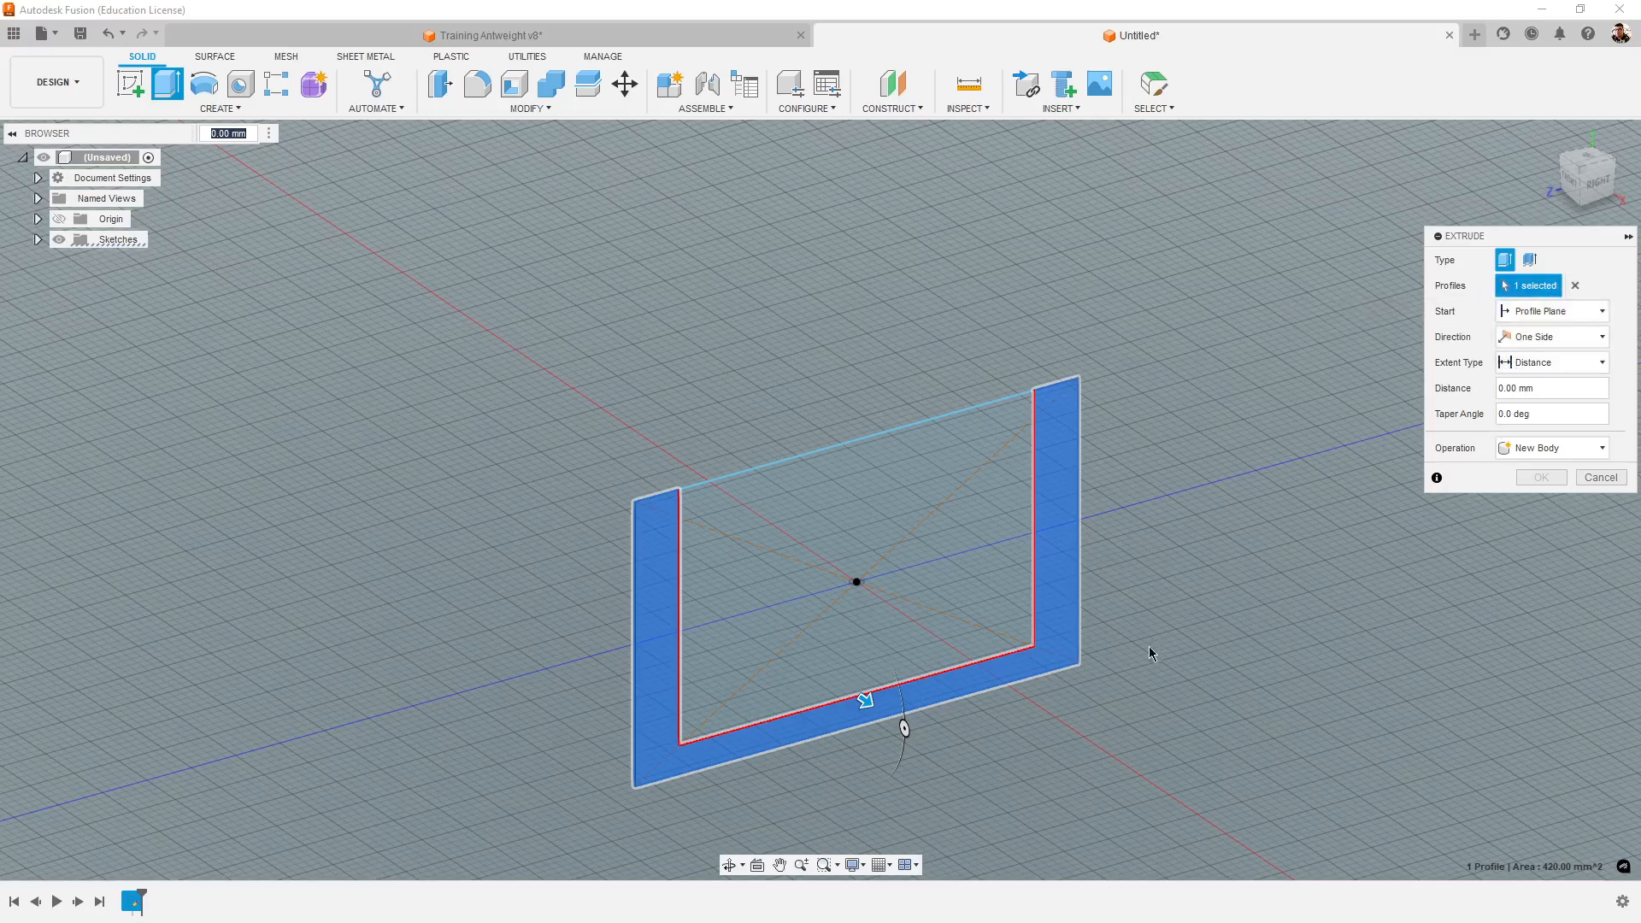
pyautogui.click(1542, 388)
pyautogui.write('30')
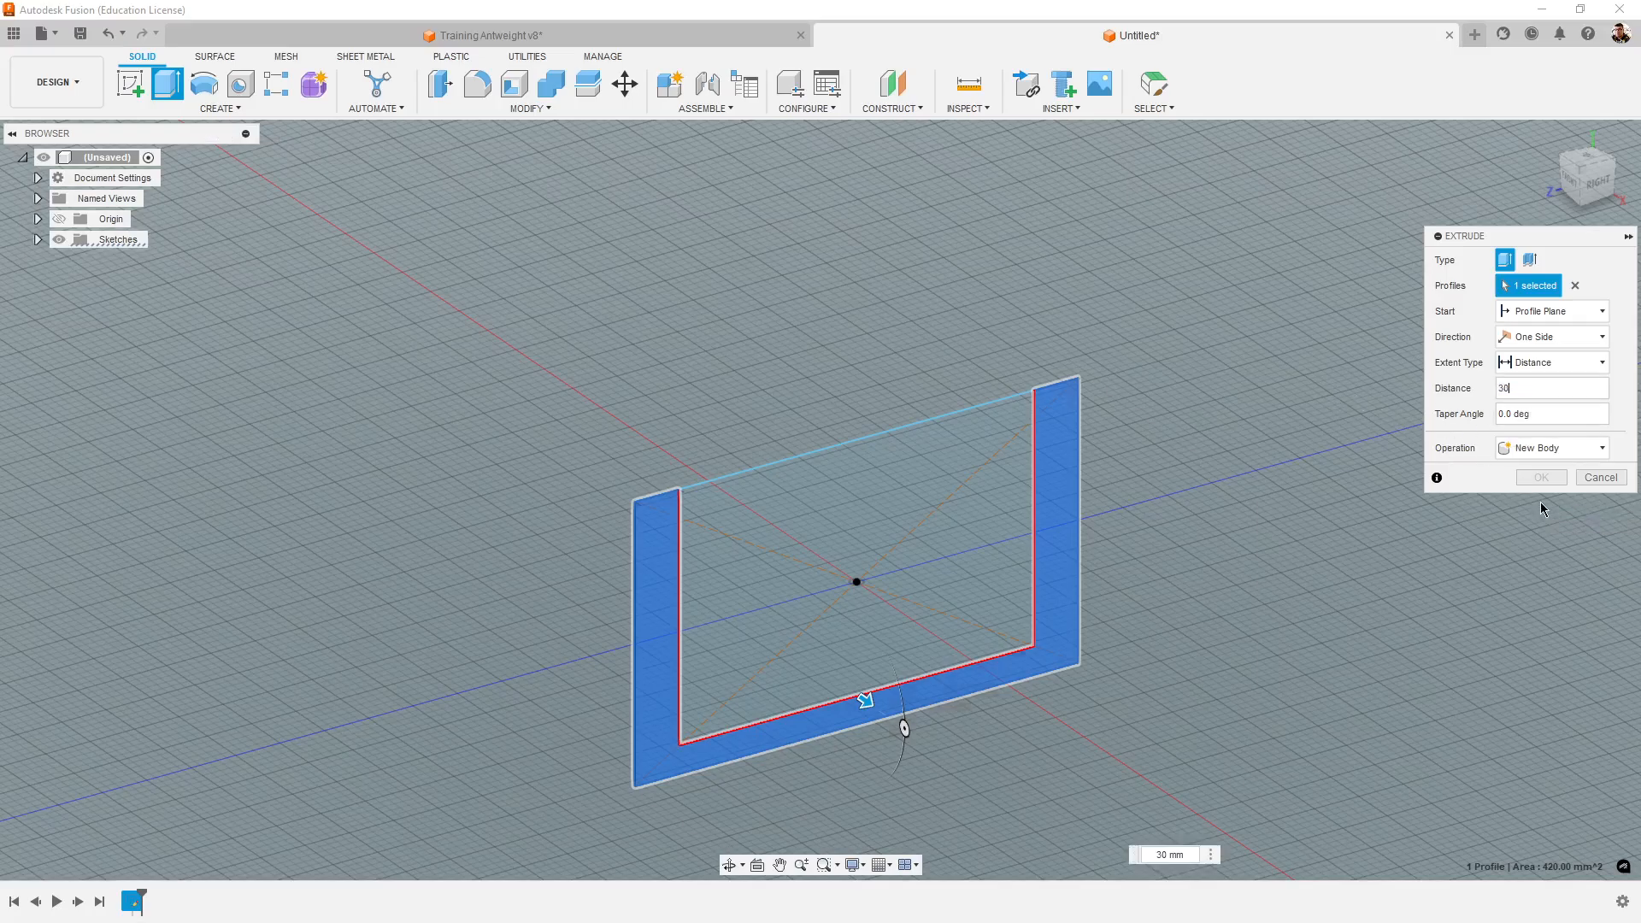
pyautogui.keyDown('shift'); pyautogui.moveTo(1427, 787); pyautogui.dragTo(1363, 631, button='middle'); pyautogui.keyUp('shift')
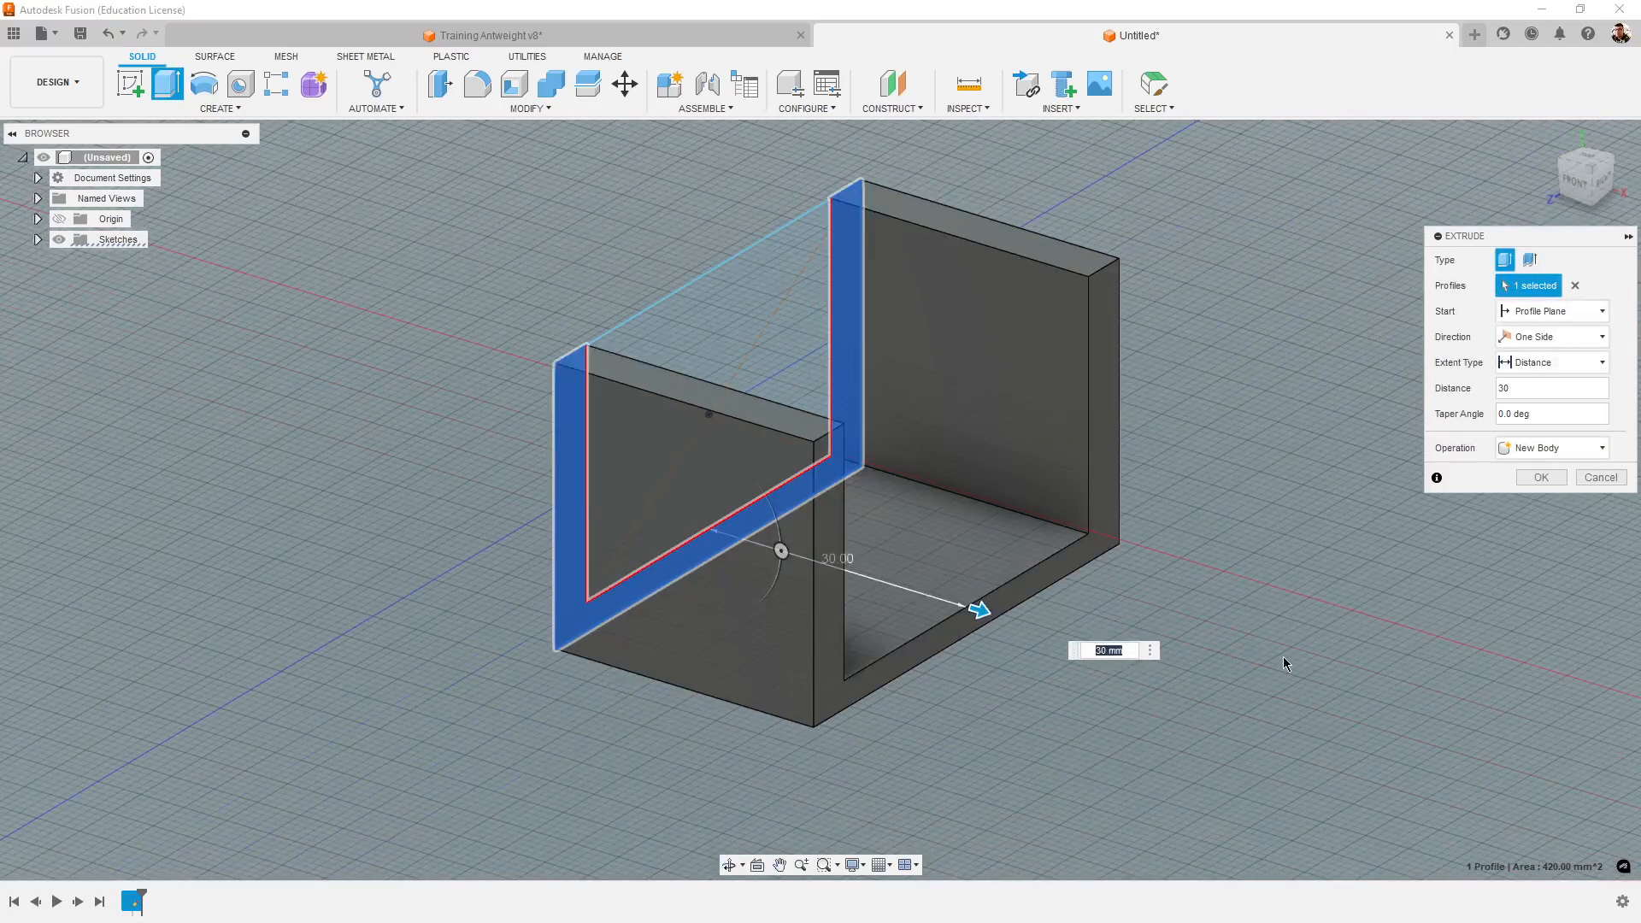
# - Make the chassis extrusion symmetric about the profile plane
pyautogui.scroll(-2, 1284, 656)
pyautogui.scroll(2, 649, 523)
pyautogui.keyDown('shift'); pyautogui.moveTo(545, 574); pyautogui.dragTo(628, 523, button='middle'); pyautogui.keyUp('shift')
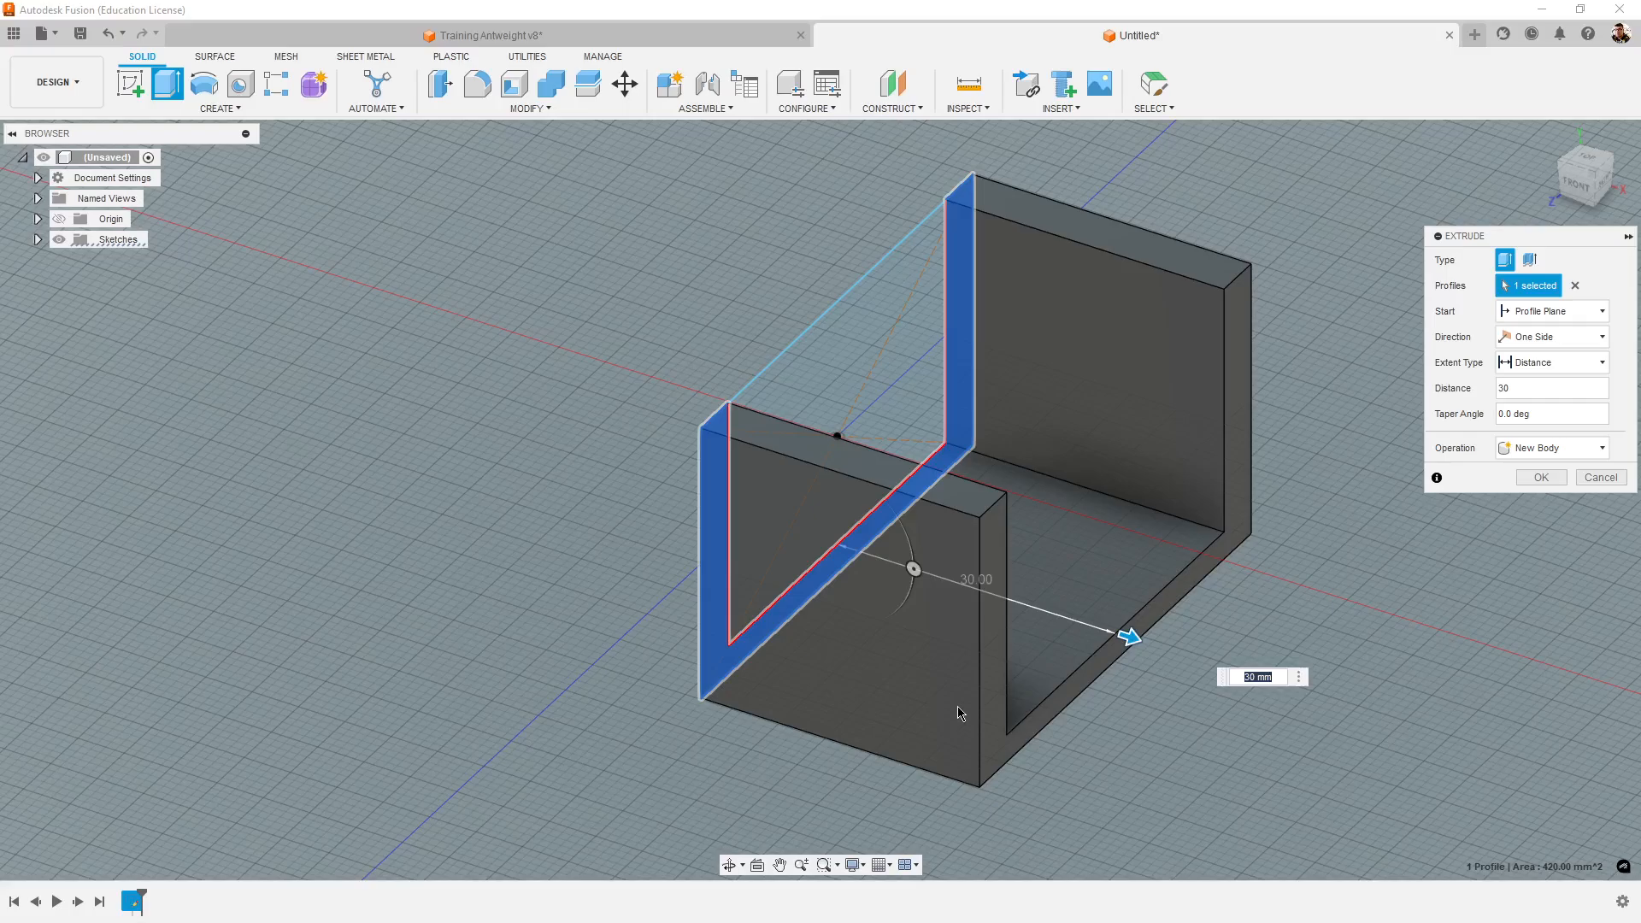
pyautogui.scroll(-1, 949, 724)
pyautogui.scroll(2, 935, 726)
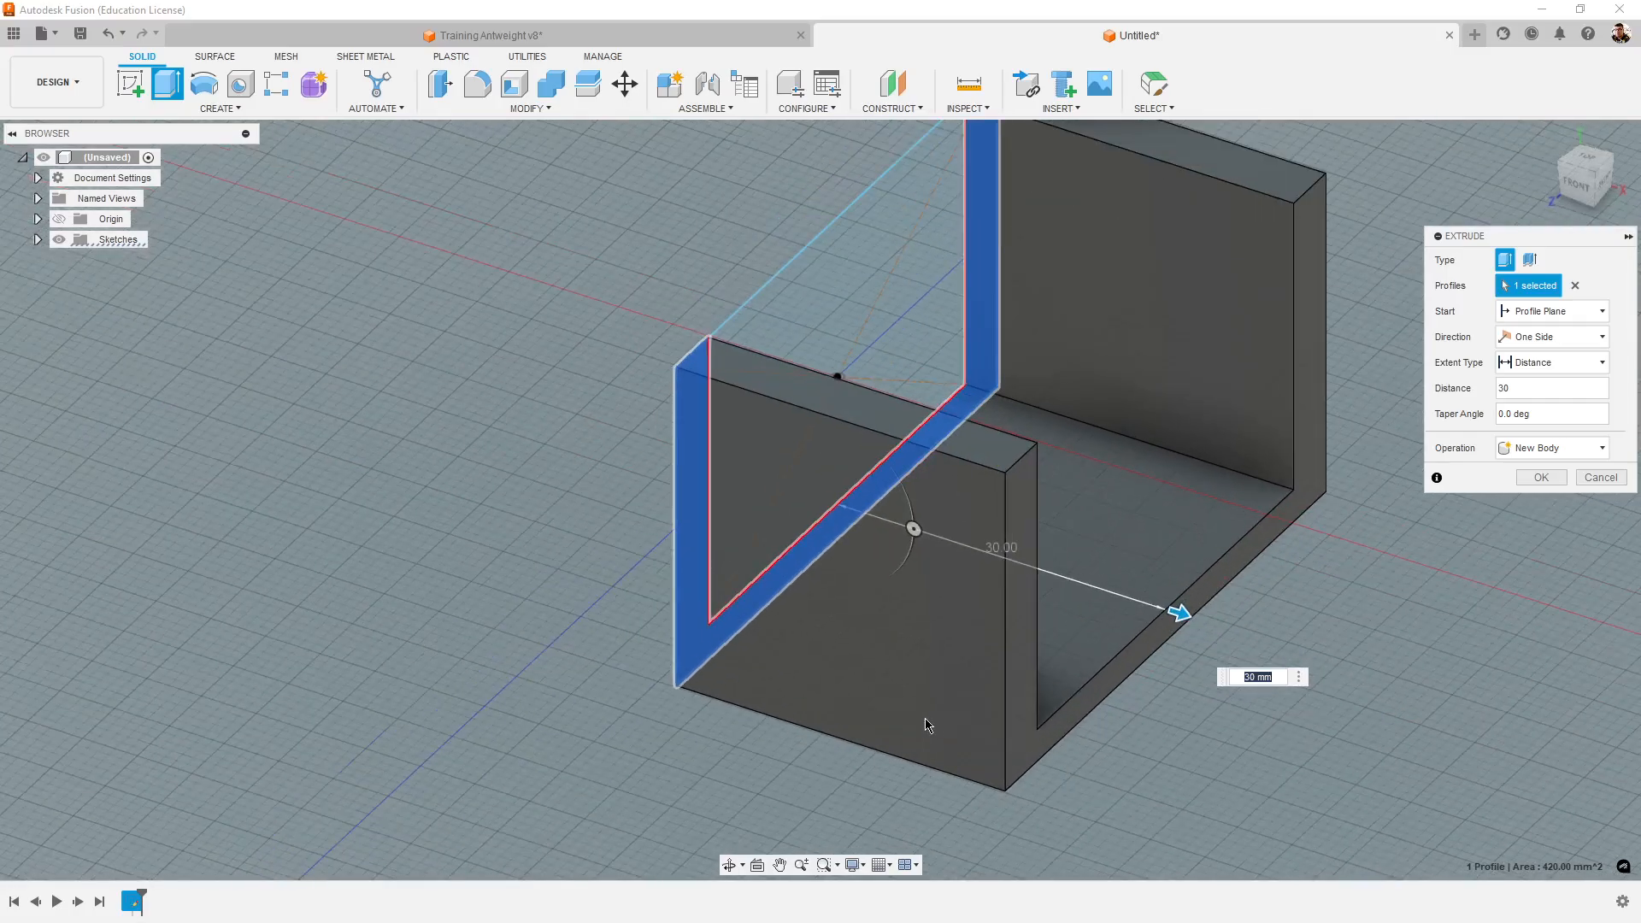
pyautogui.scroll(-2, 929, 725)
pyautogui.keyDown('shift'); pyautogui.moveTo(1172, 675); pyautogui.dragTo(1218, 769, button='middle'); pyautogui.keyUp('shift')
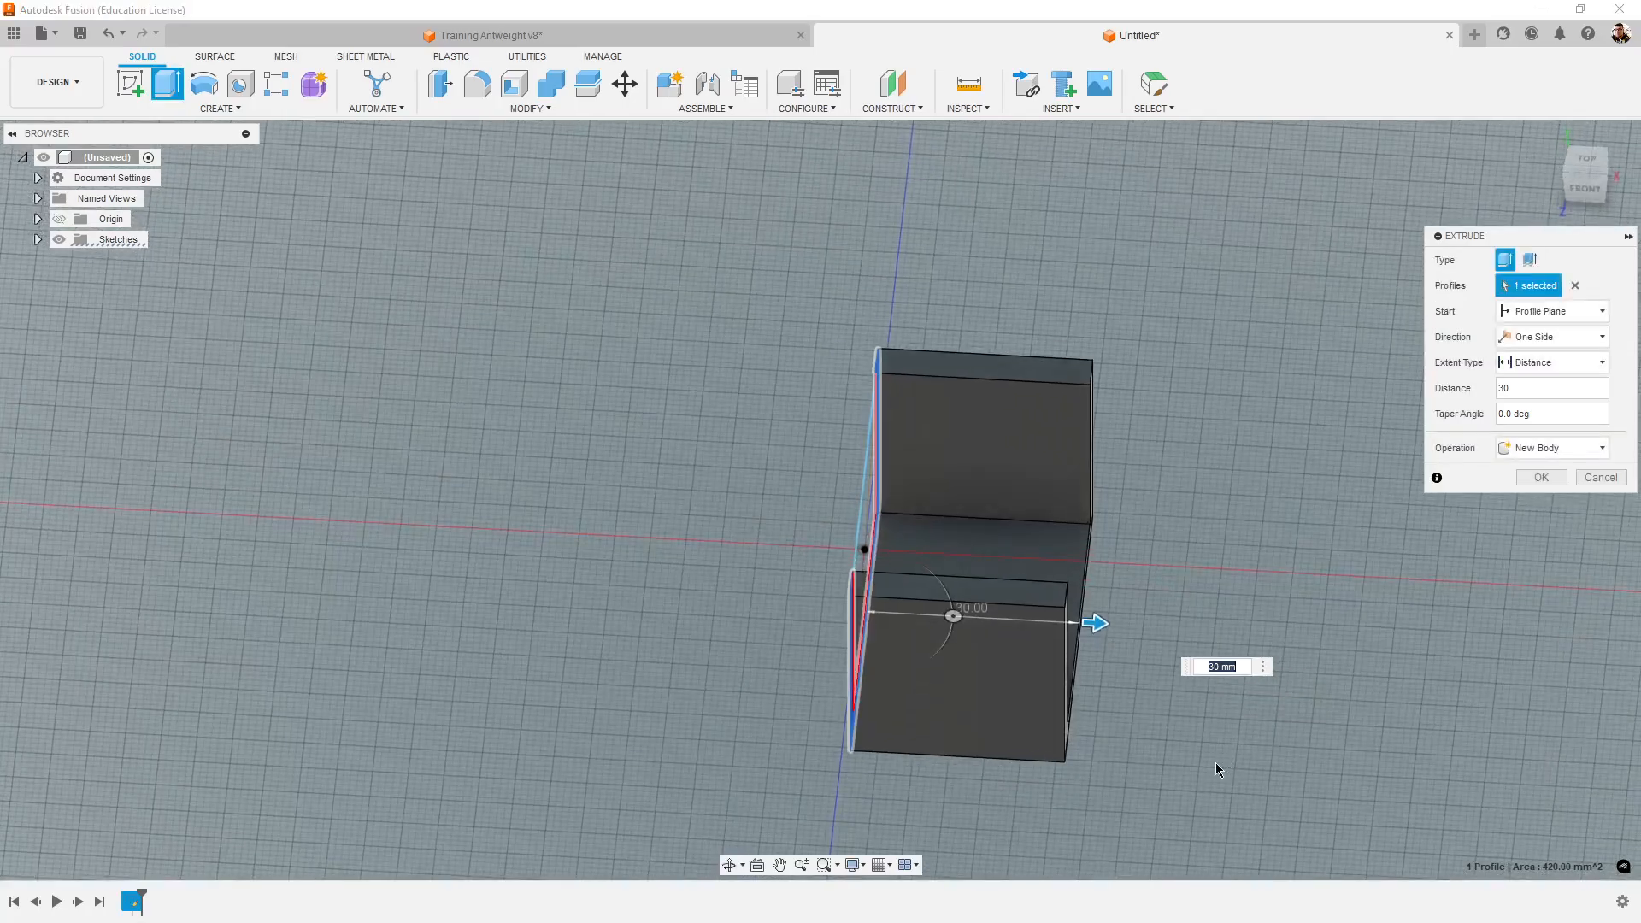
pyautogui.keyDown('shift'); pyautogui.moveTo(1106, 808); pyautogui.dragTo(1029, 781, button='middle'); pyautogui.keyUp('shift')
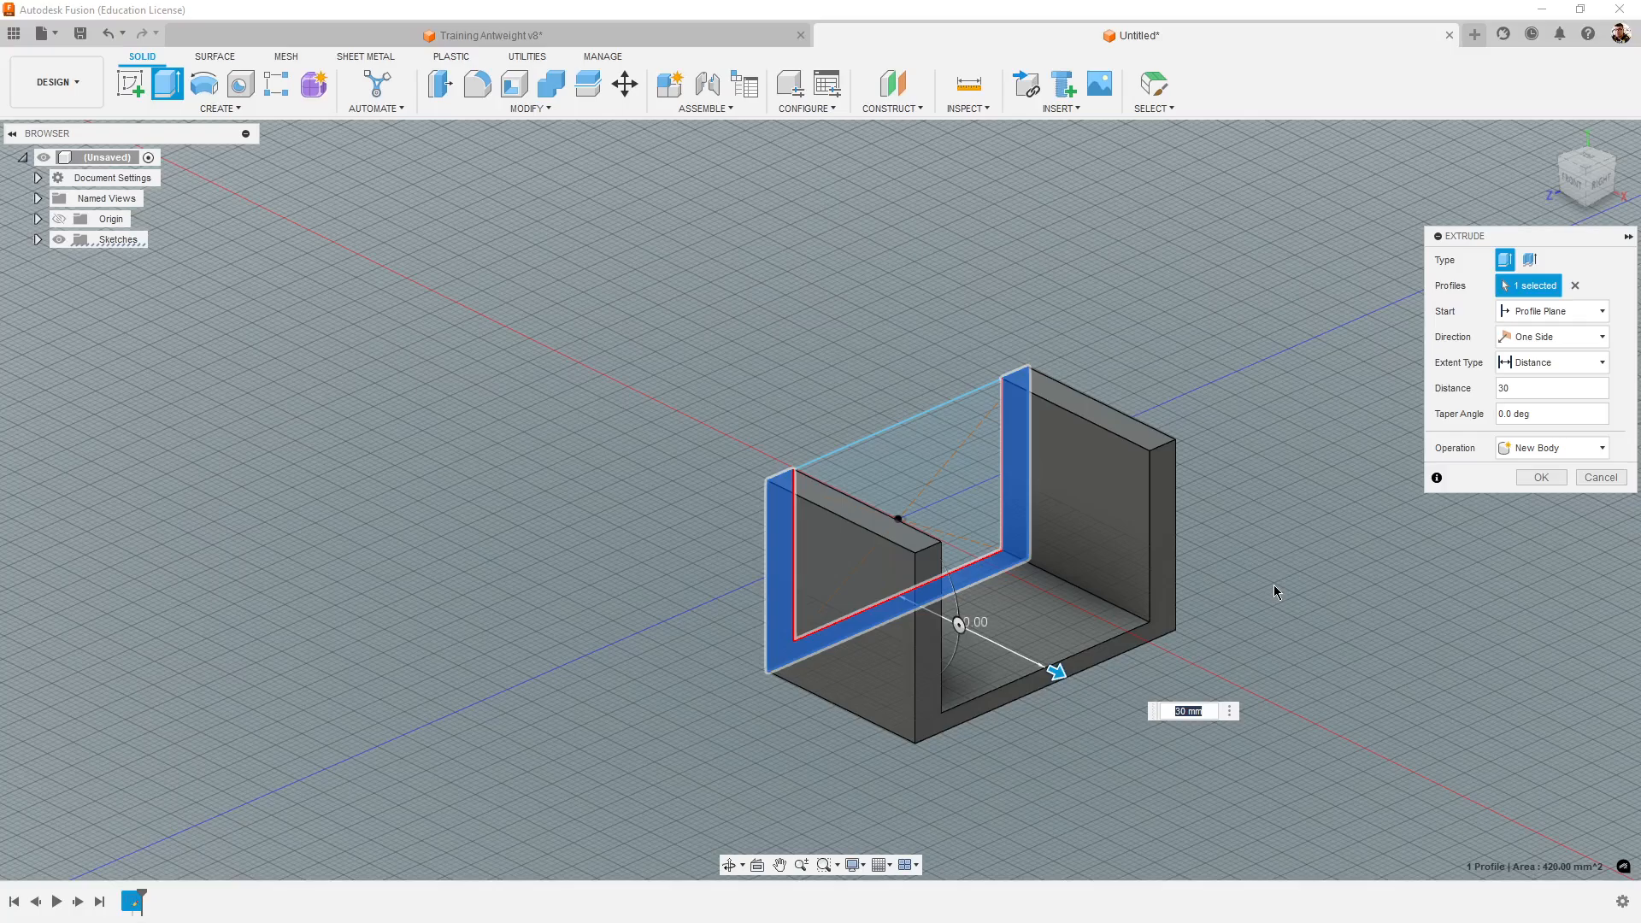
pyautogui.keyDown('shift'); pyautogui.moveTo(695, 663); pyautogui.dragTo(688, 667, button='middle'); pyautogui.keyUp('shift')
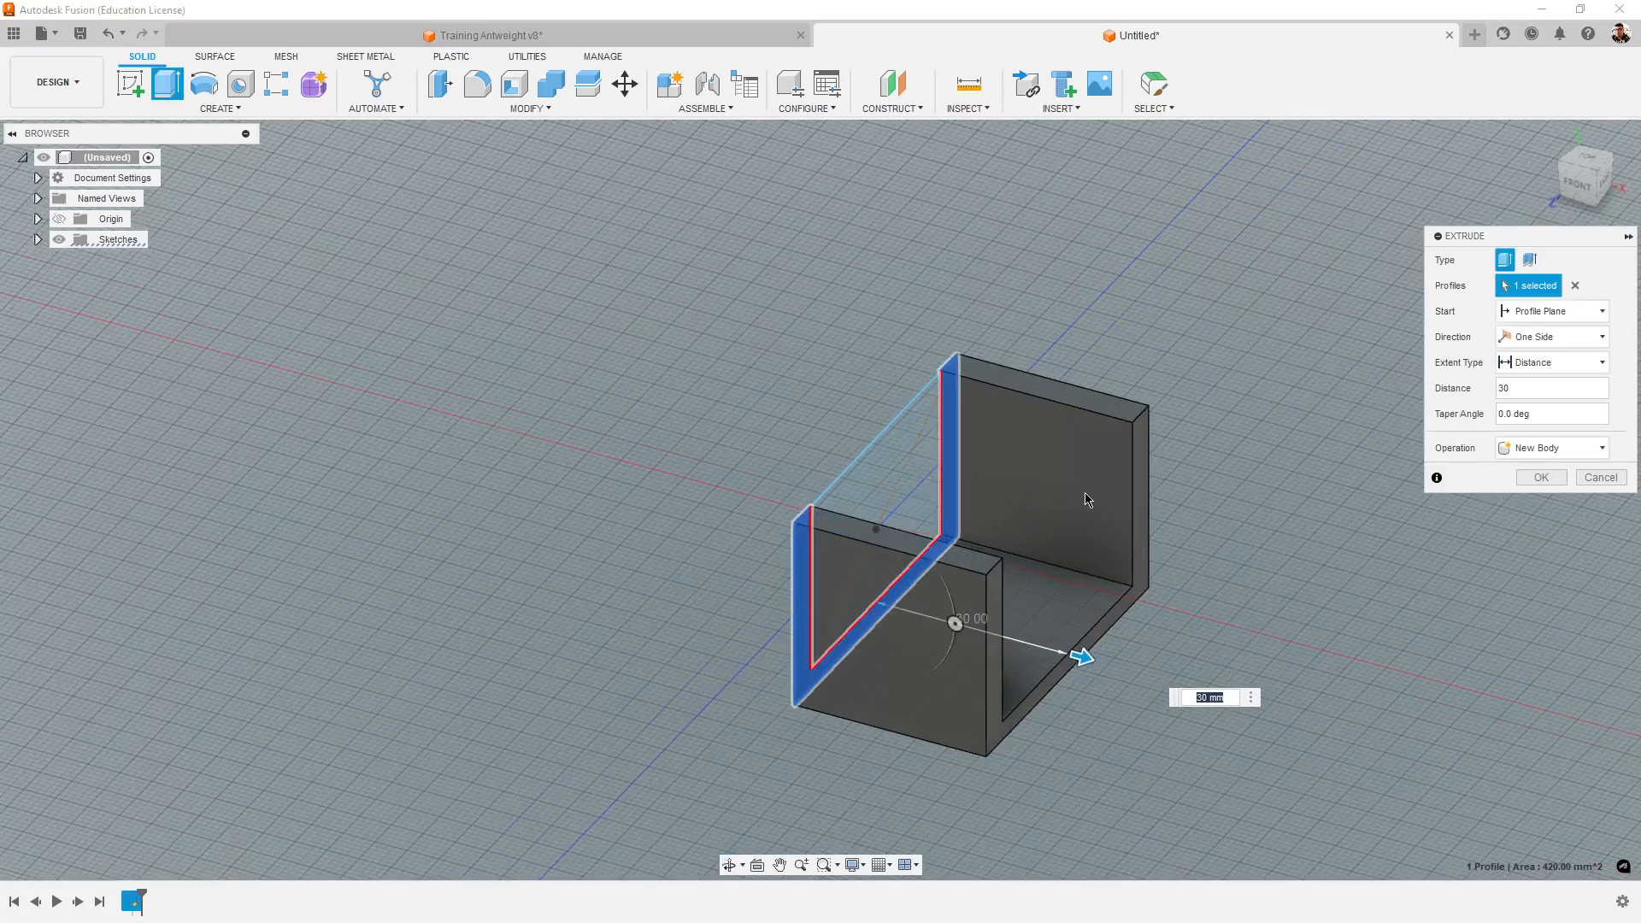
pyautogui.keyDown('shift'); pyautogui.moveTo(1292, 622); pyautogui.dragTo(1228, 790, button='middle'); pyautogui.keyUp('shift')
pyautogui.keyDown('shift'); pyautogui.moveTo(1423, 735); pyautogui.dragTo(1414, 694, button='middle'); pyautogui.keyUp('shift')
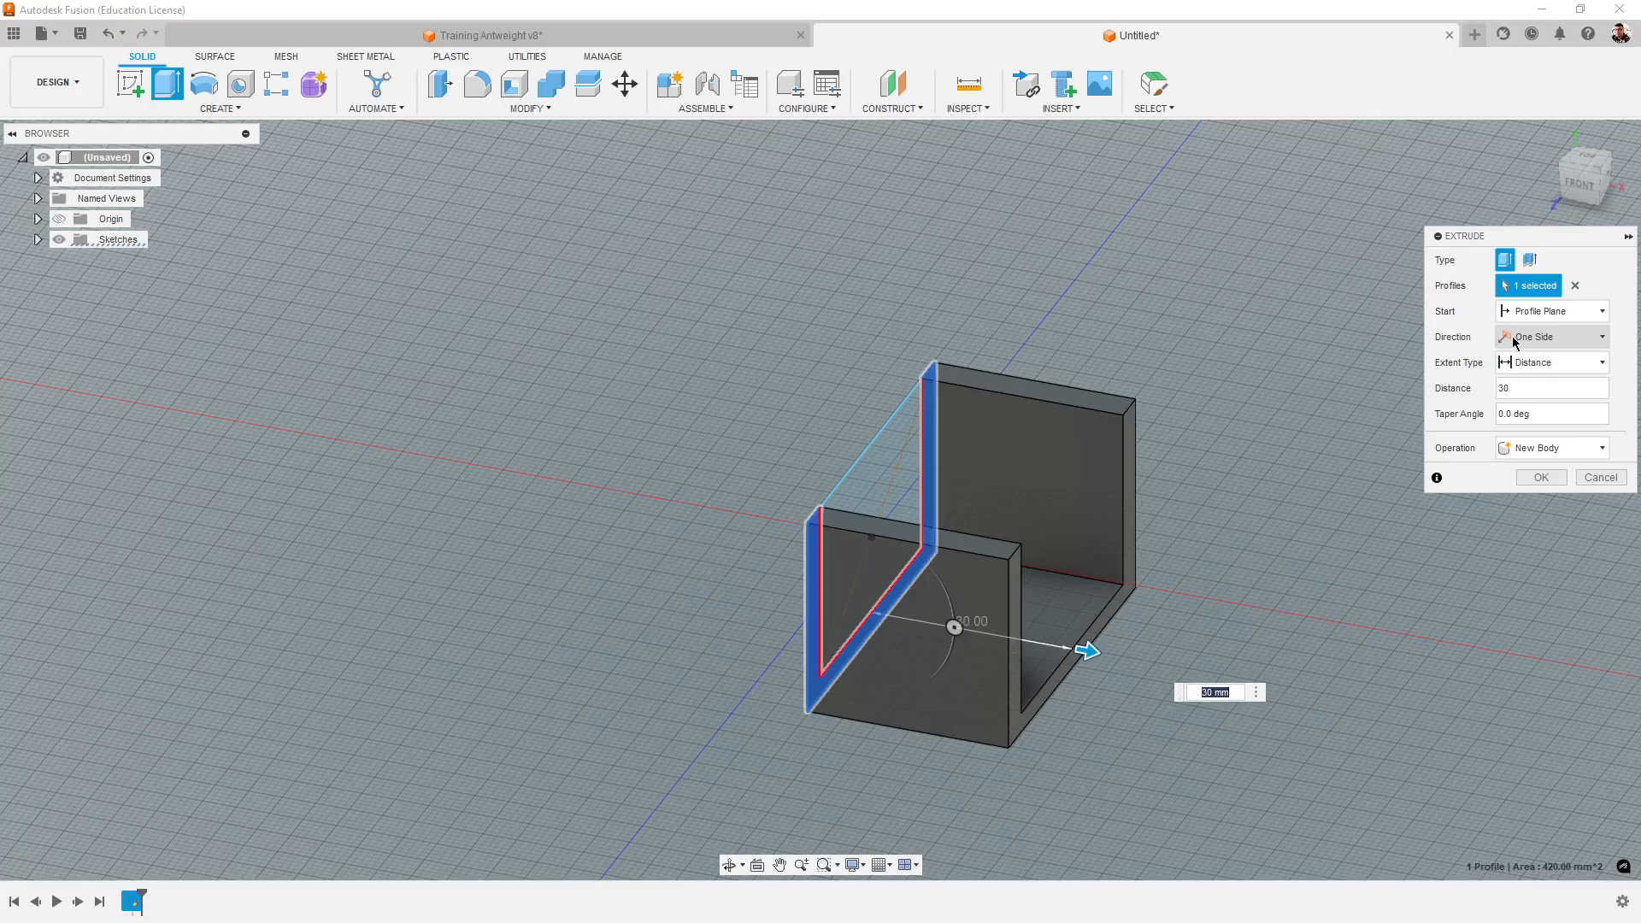
pyautogui.click(1513, 342)
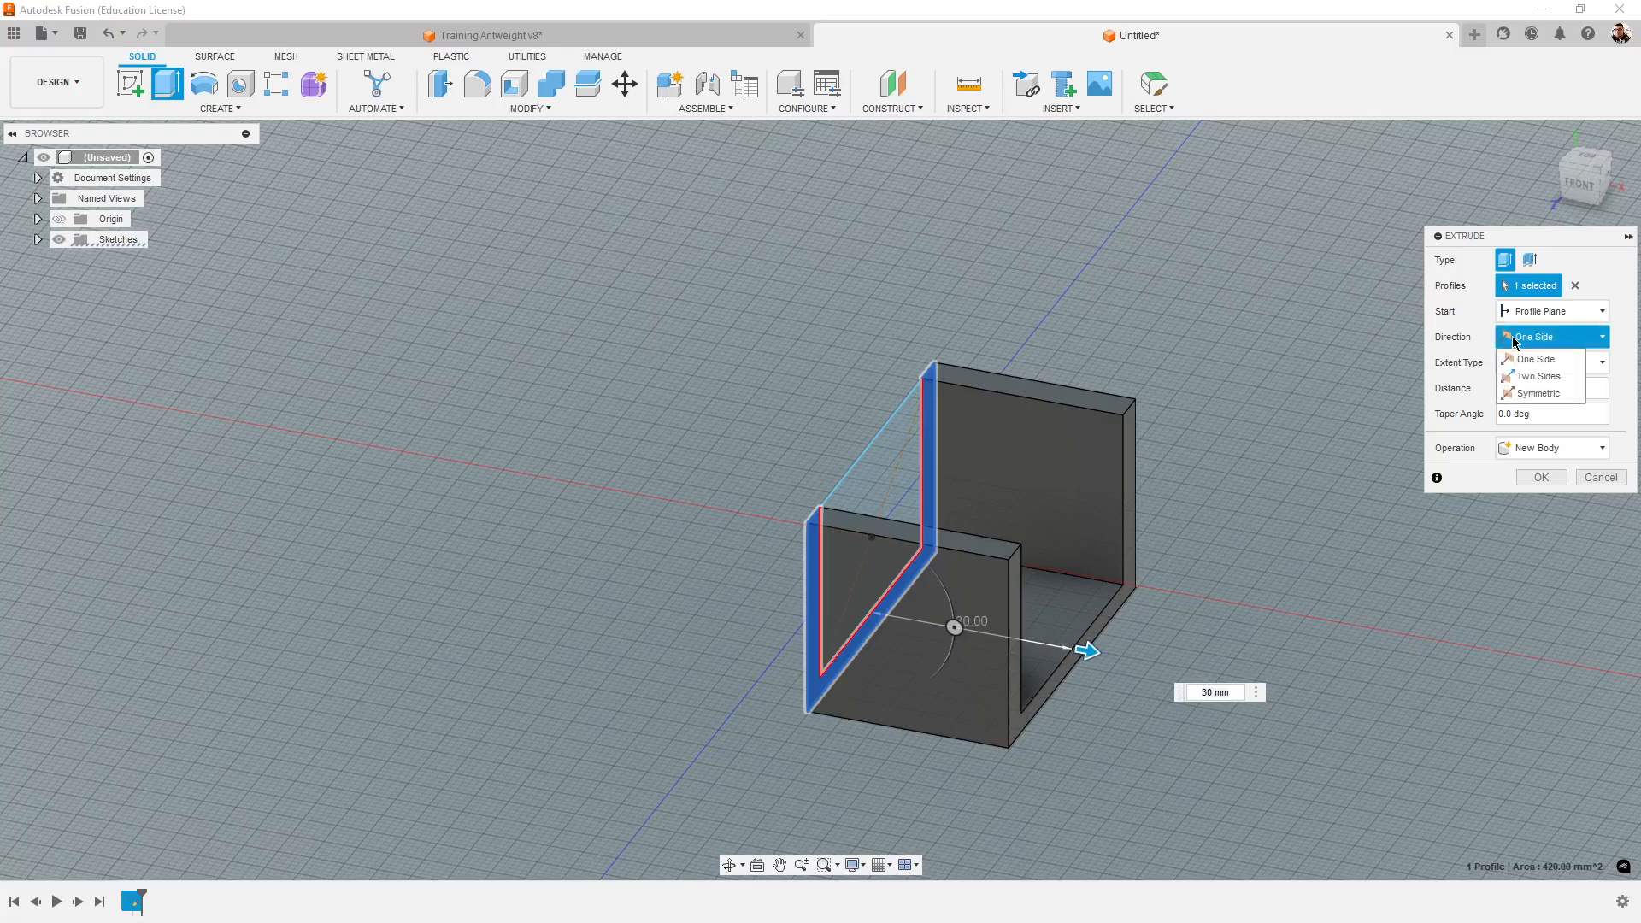
pyautogui.click(1561, 395)
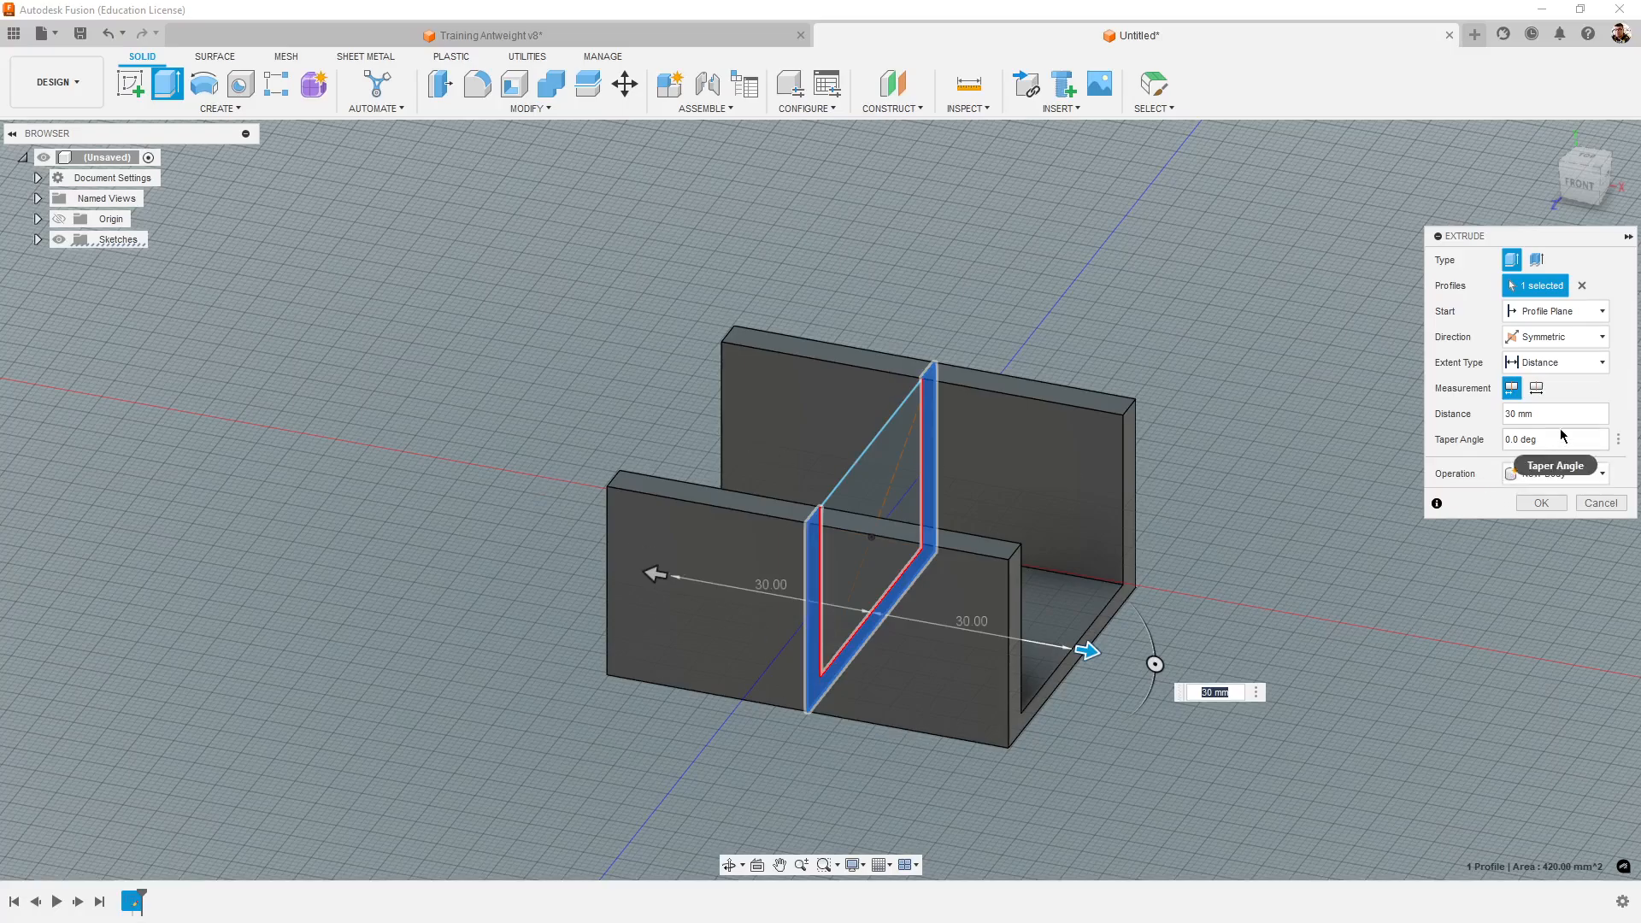
# - Switch to the Training Antweight v8 design and measure the length of the side wall's upper inner edge
pyautogui.click(547, 35)
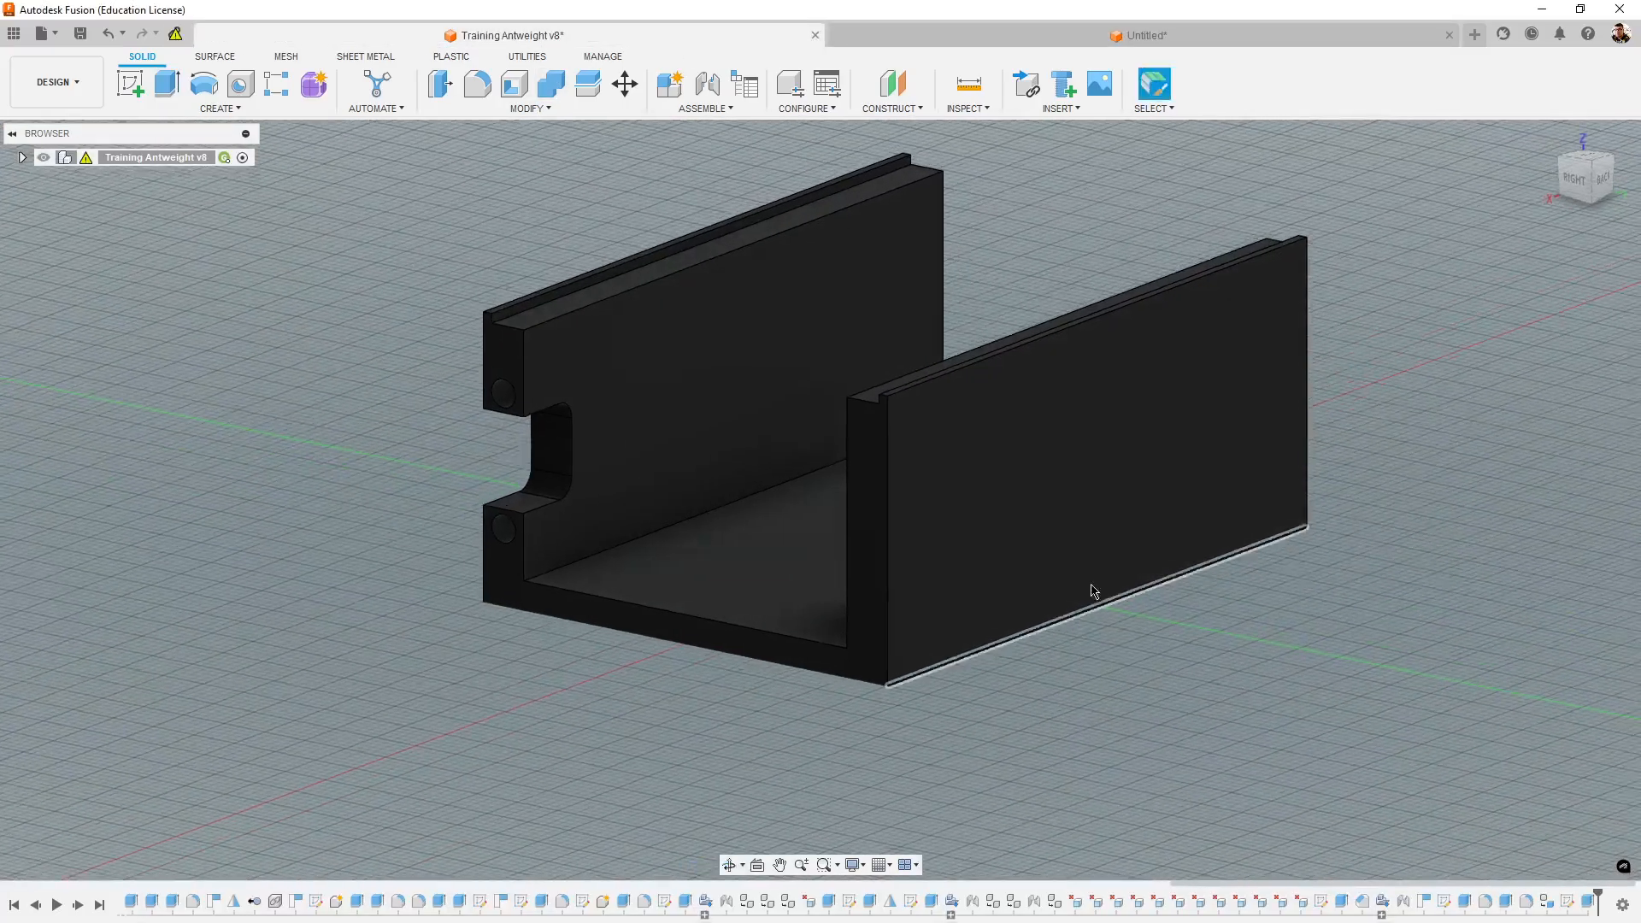
pyautogui.click(968, 83)
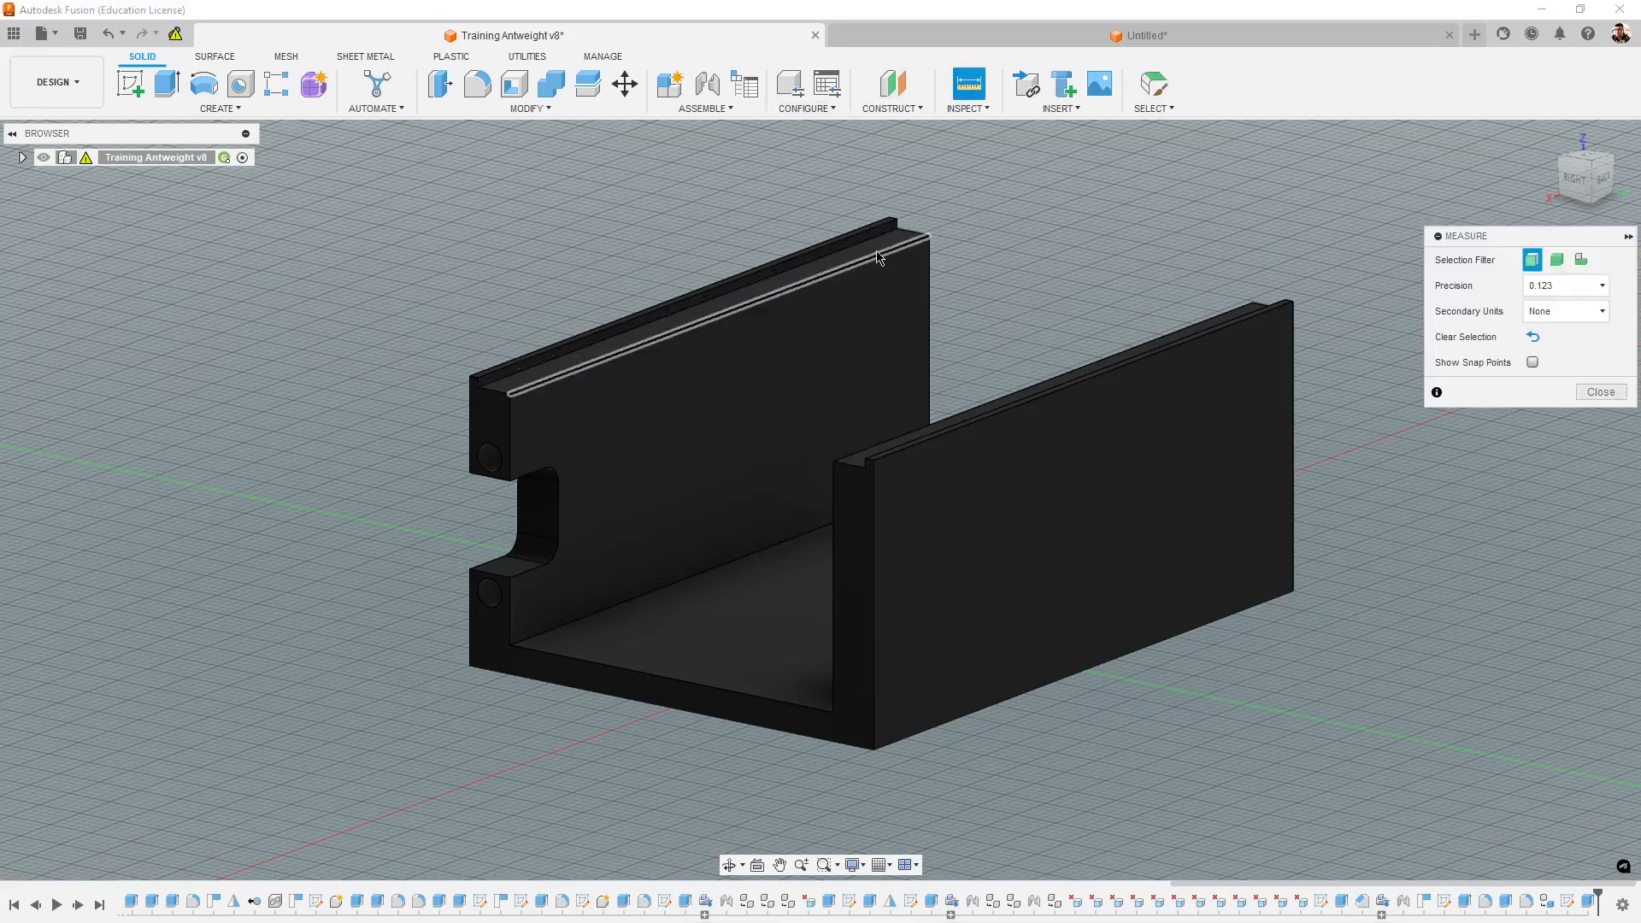
pyautogui.click(821, 276)
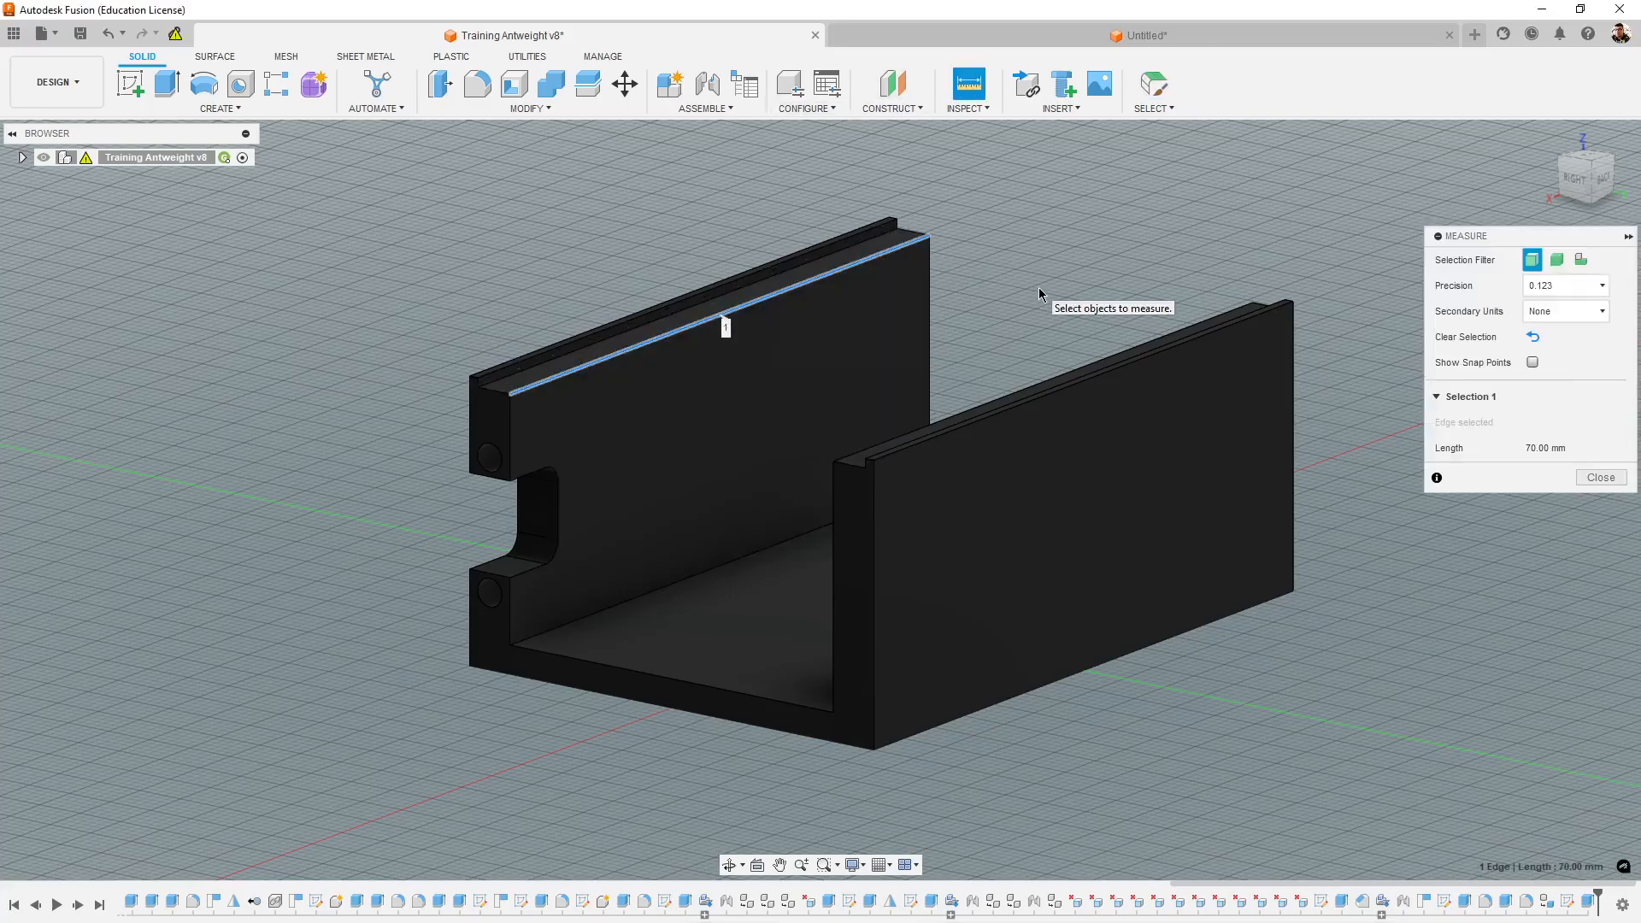
# - Return to the untitled design and edit the chassis extrusion, setting its symmetric distance to 35 mm
pyautogui.click(1111, 39)
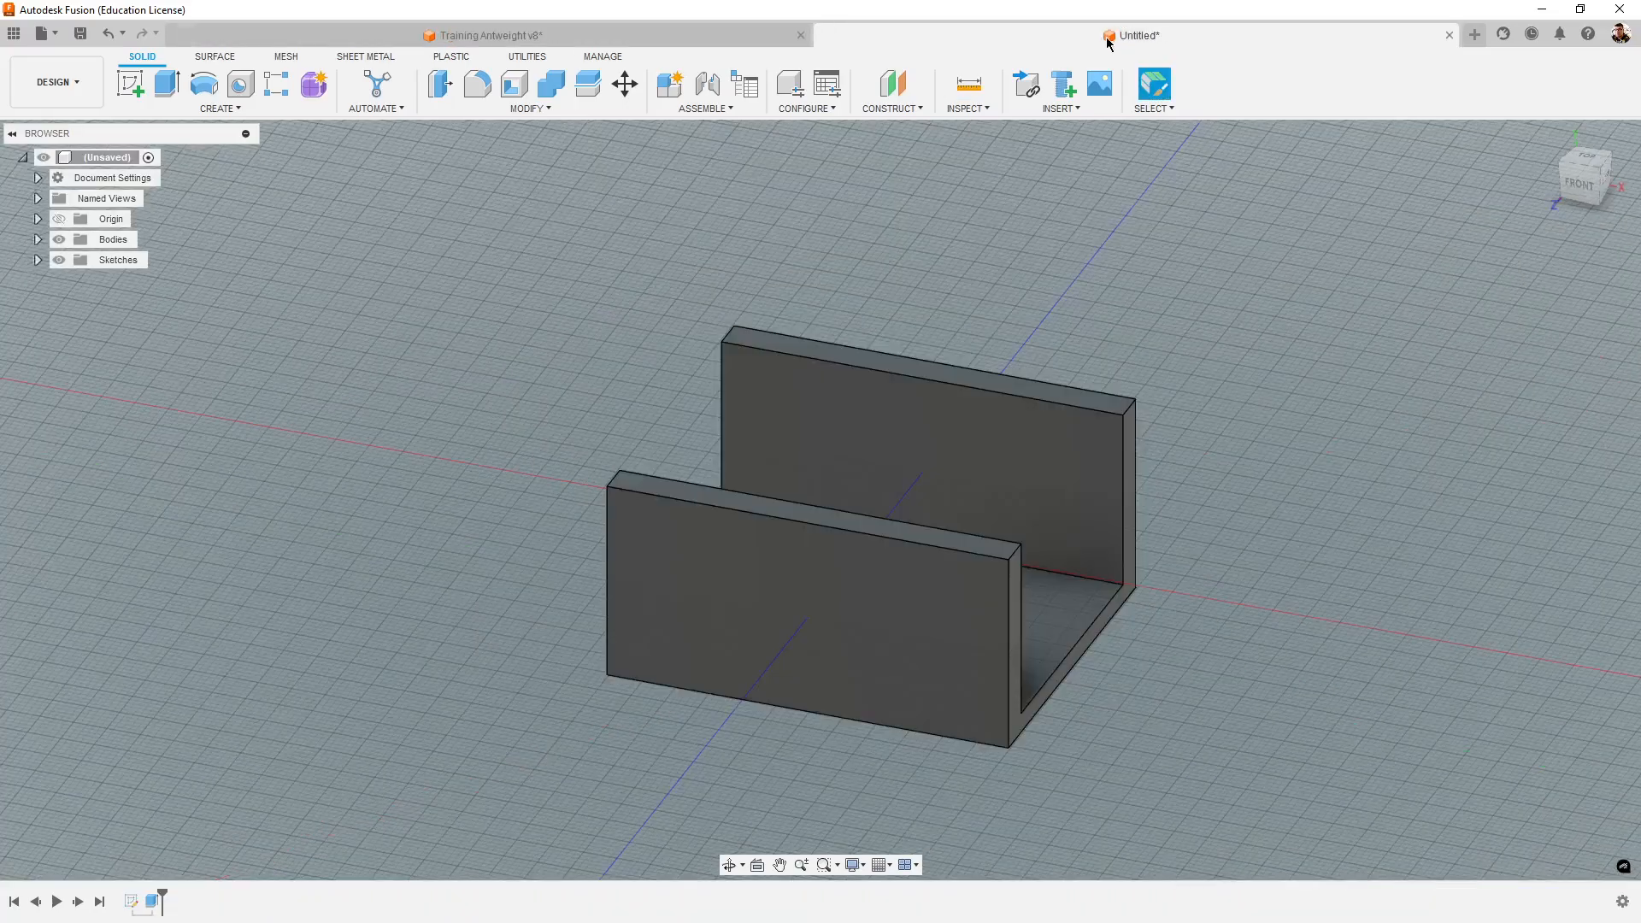
pyautogui.keyDown('shift'); pyautogui.moveTo(1193, 540); pyautogui.dragTo(1461, 547, button='middle'); pyautogui.keyUp('shift')
pyautogui.scroll(-5, 1256, 752)
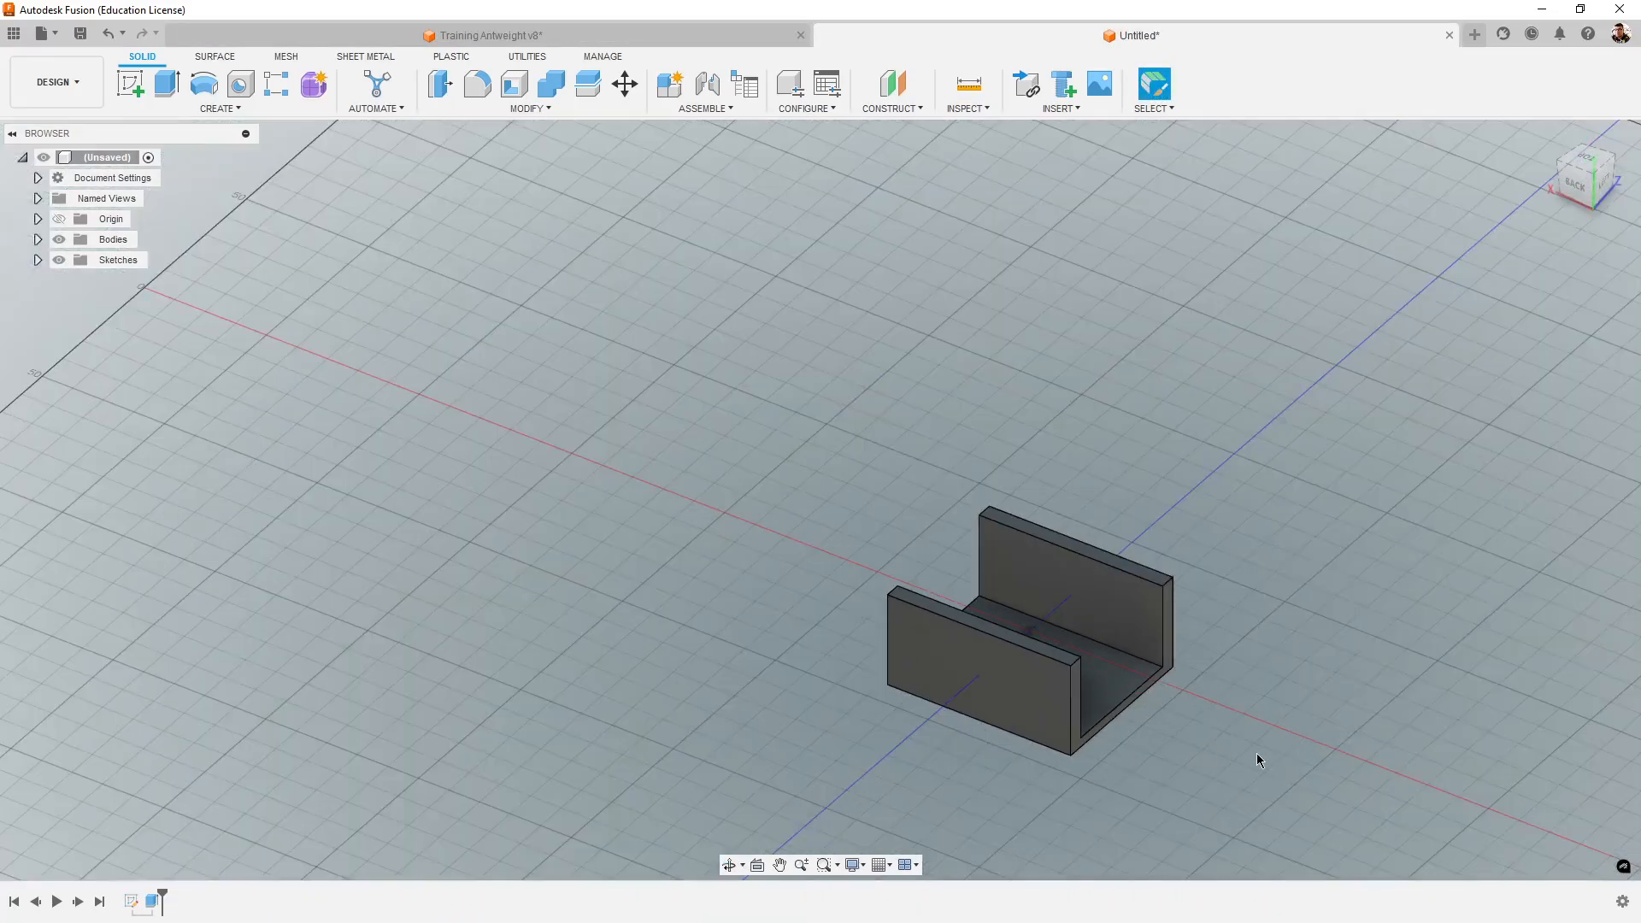
pyautogui.scroll(5, 1027, 747)
pyautogui.scroll(2, 1111, 761)
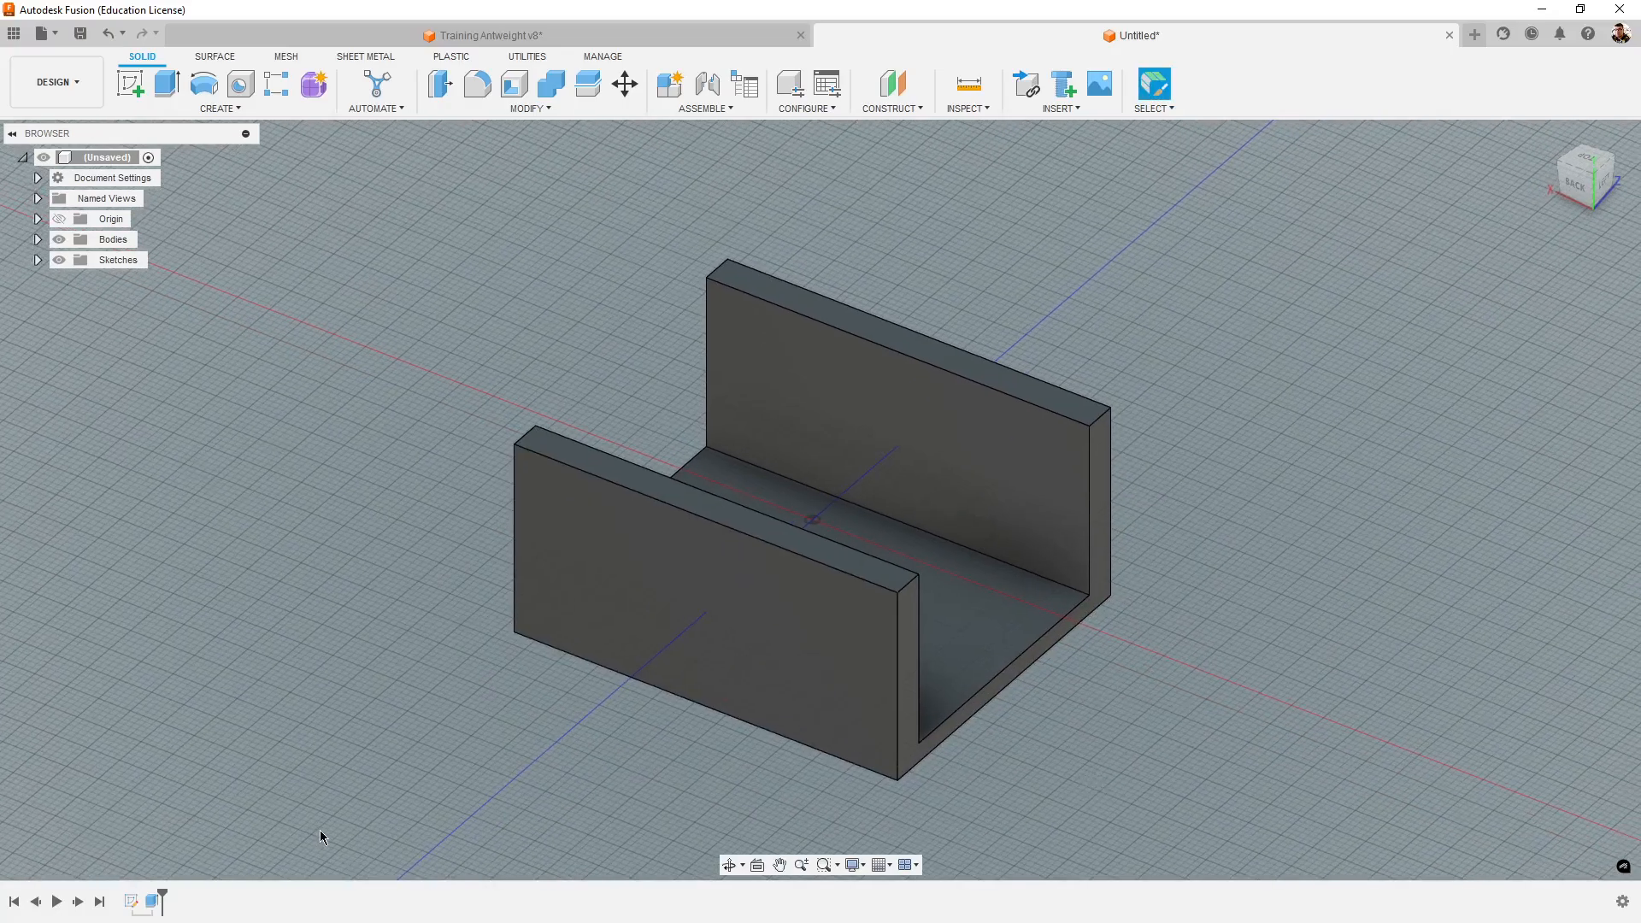
pyautogui.scroll(2, 787, 752)
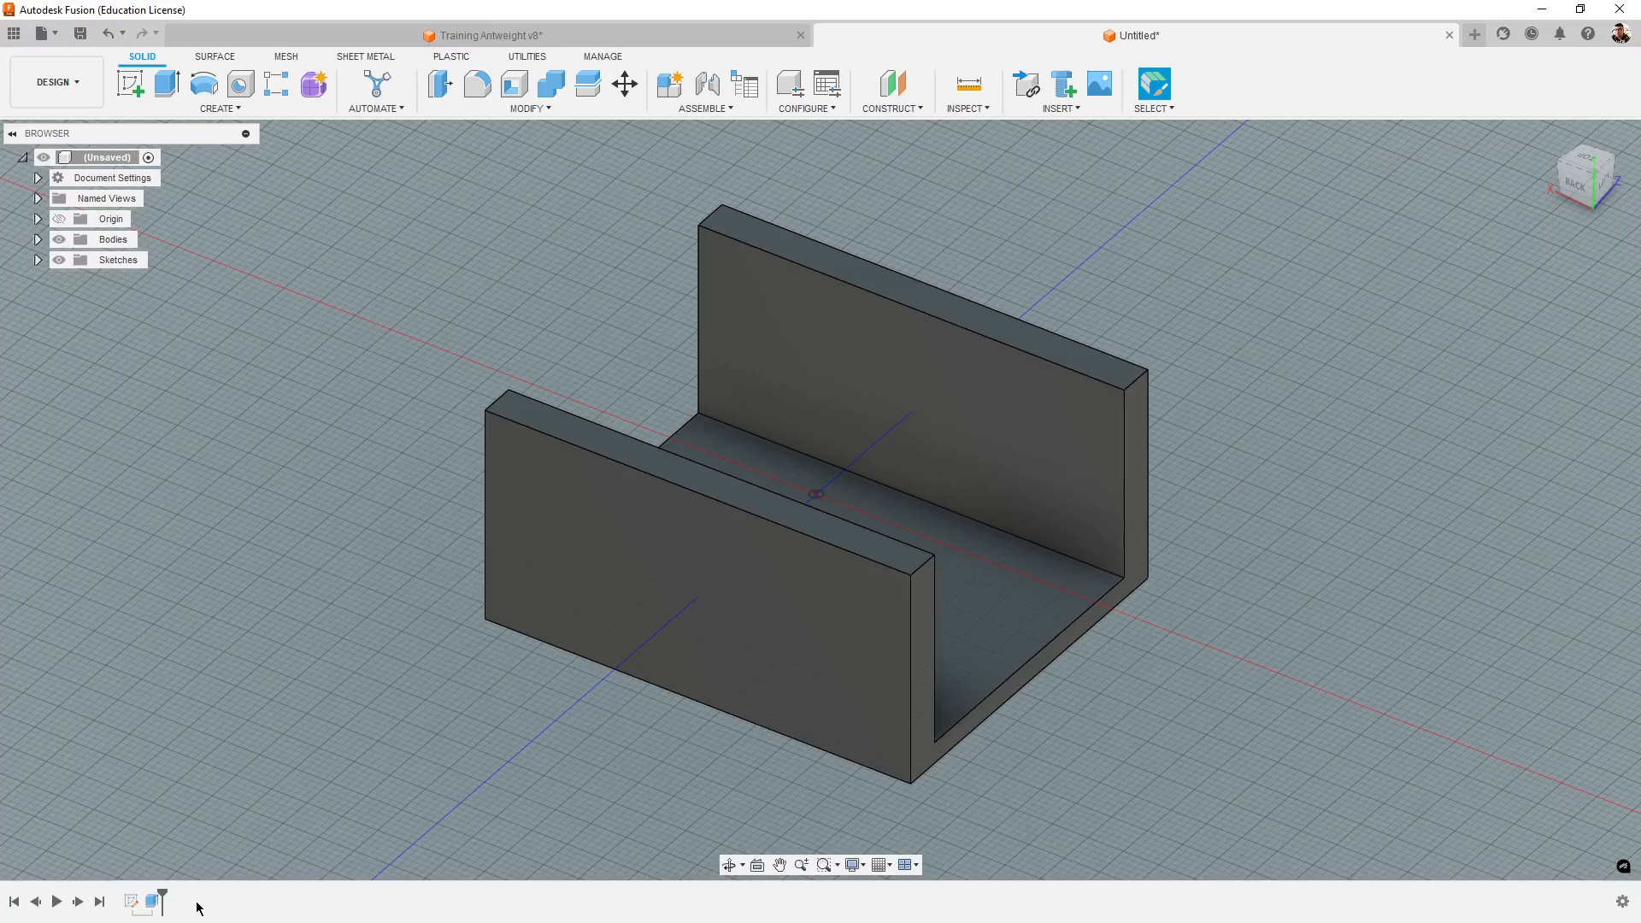
pyautogui.click(150, 901)
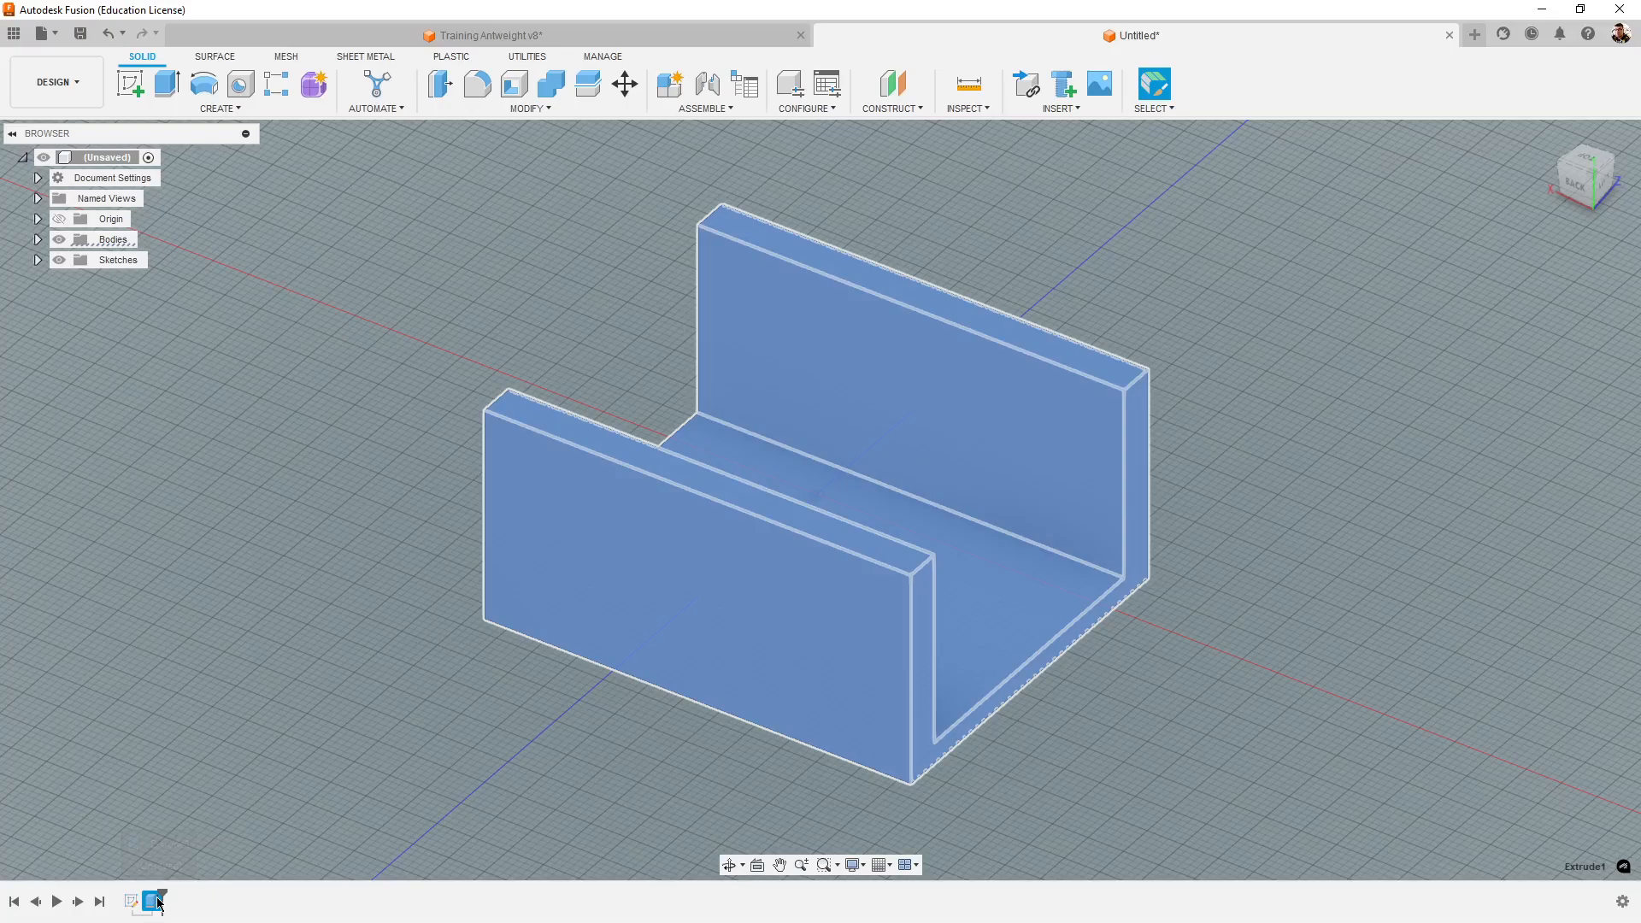
pyautogui.rightClick(158, 902)
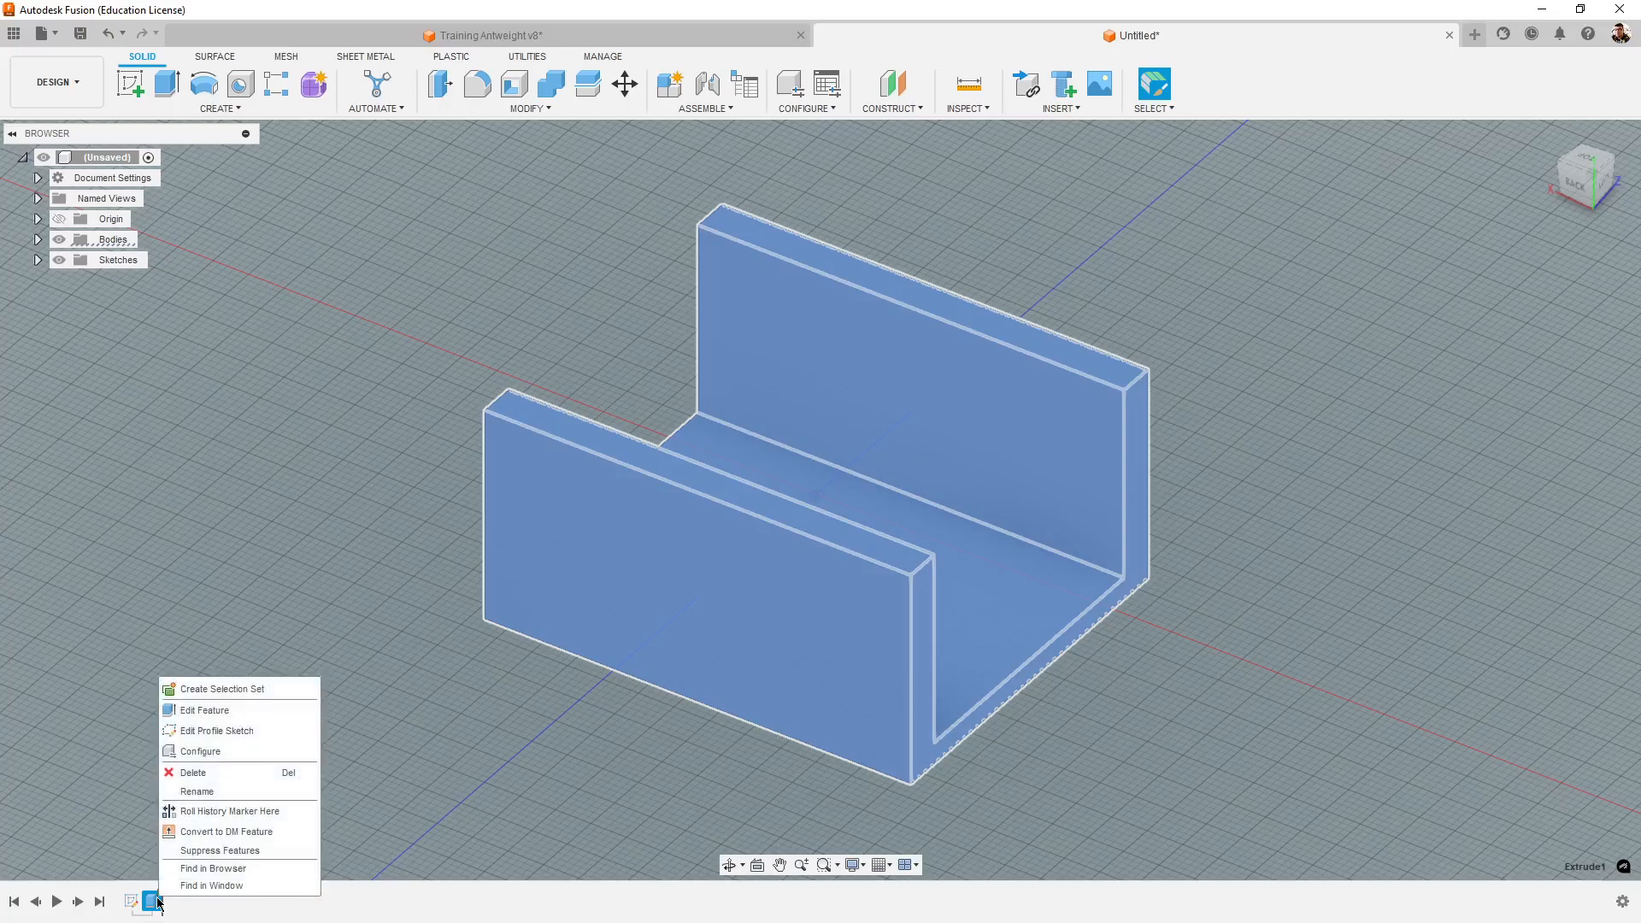
pyautogui.click(265, 711)
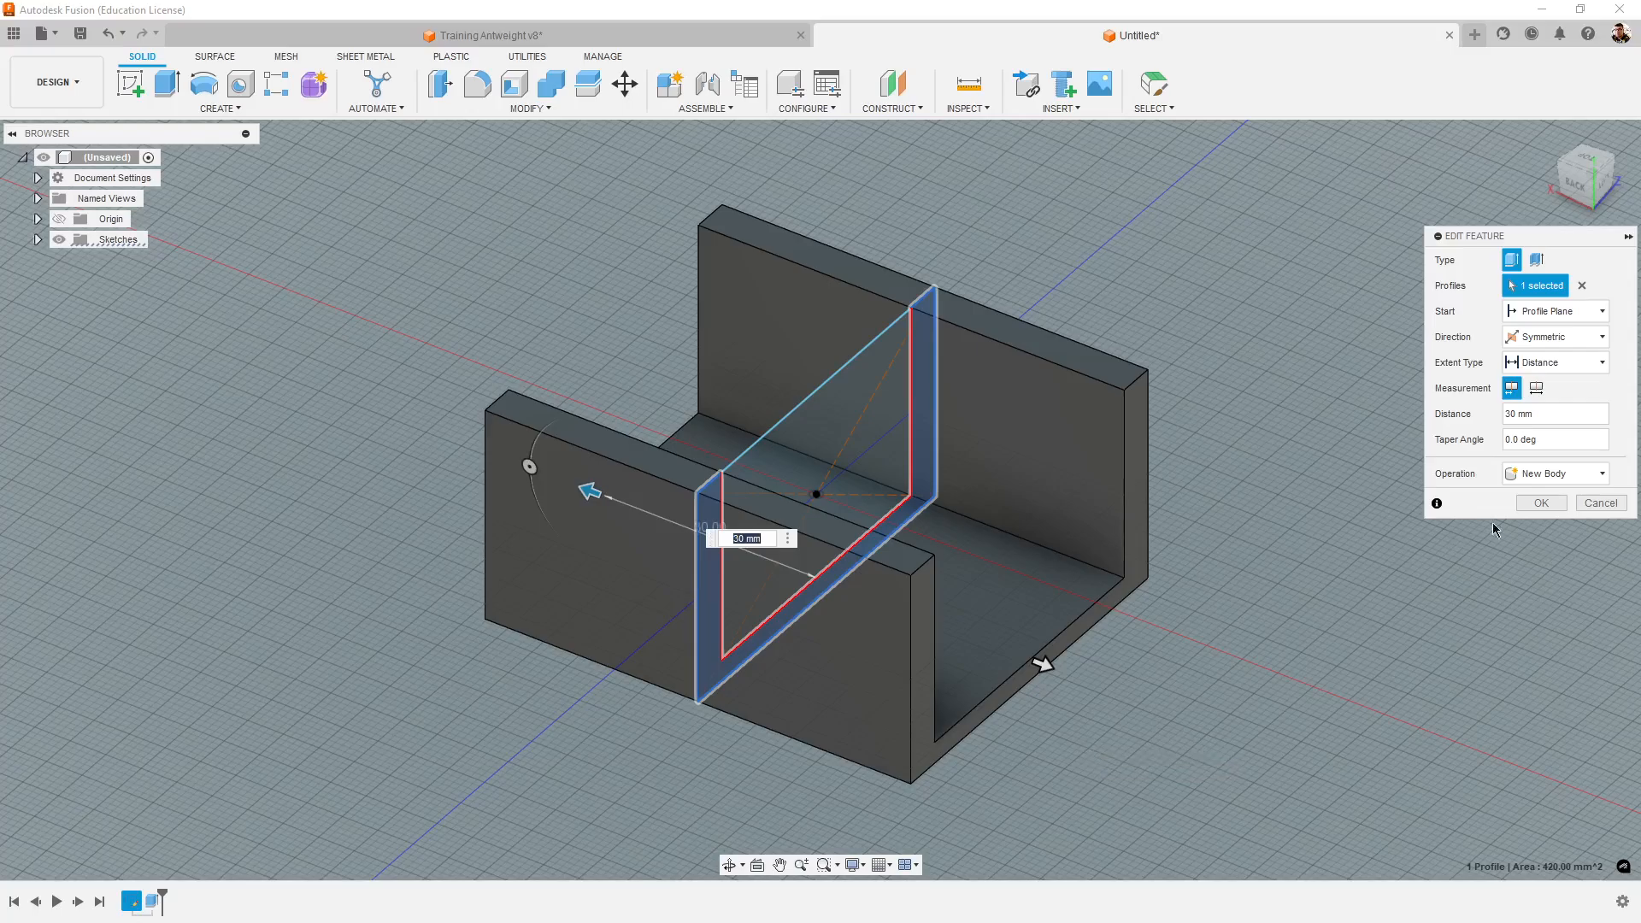
pyautogui.moveTo(1538, 414); pyautogui.dragTo(1490, 413)
pyautogui.write('35')
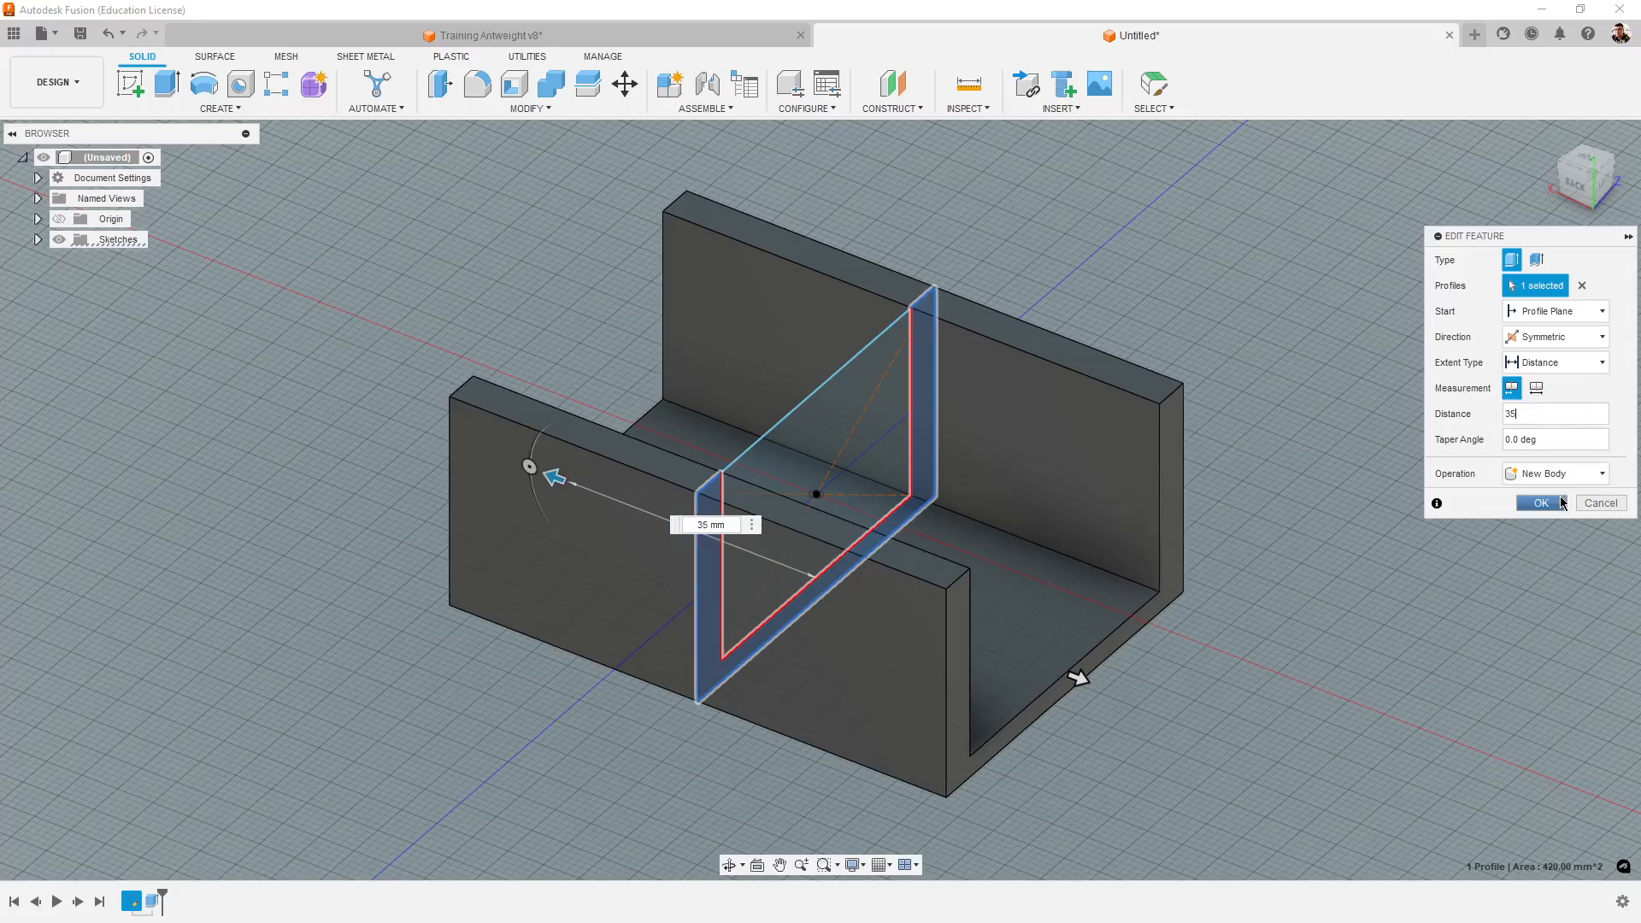
pyautogui.click(1561, 502)
pyautogui.scroll(-5, 1529, 584)
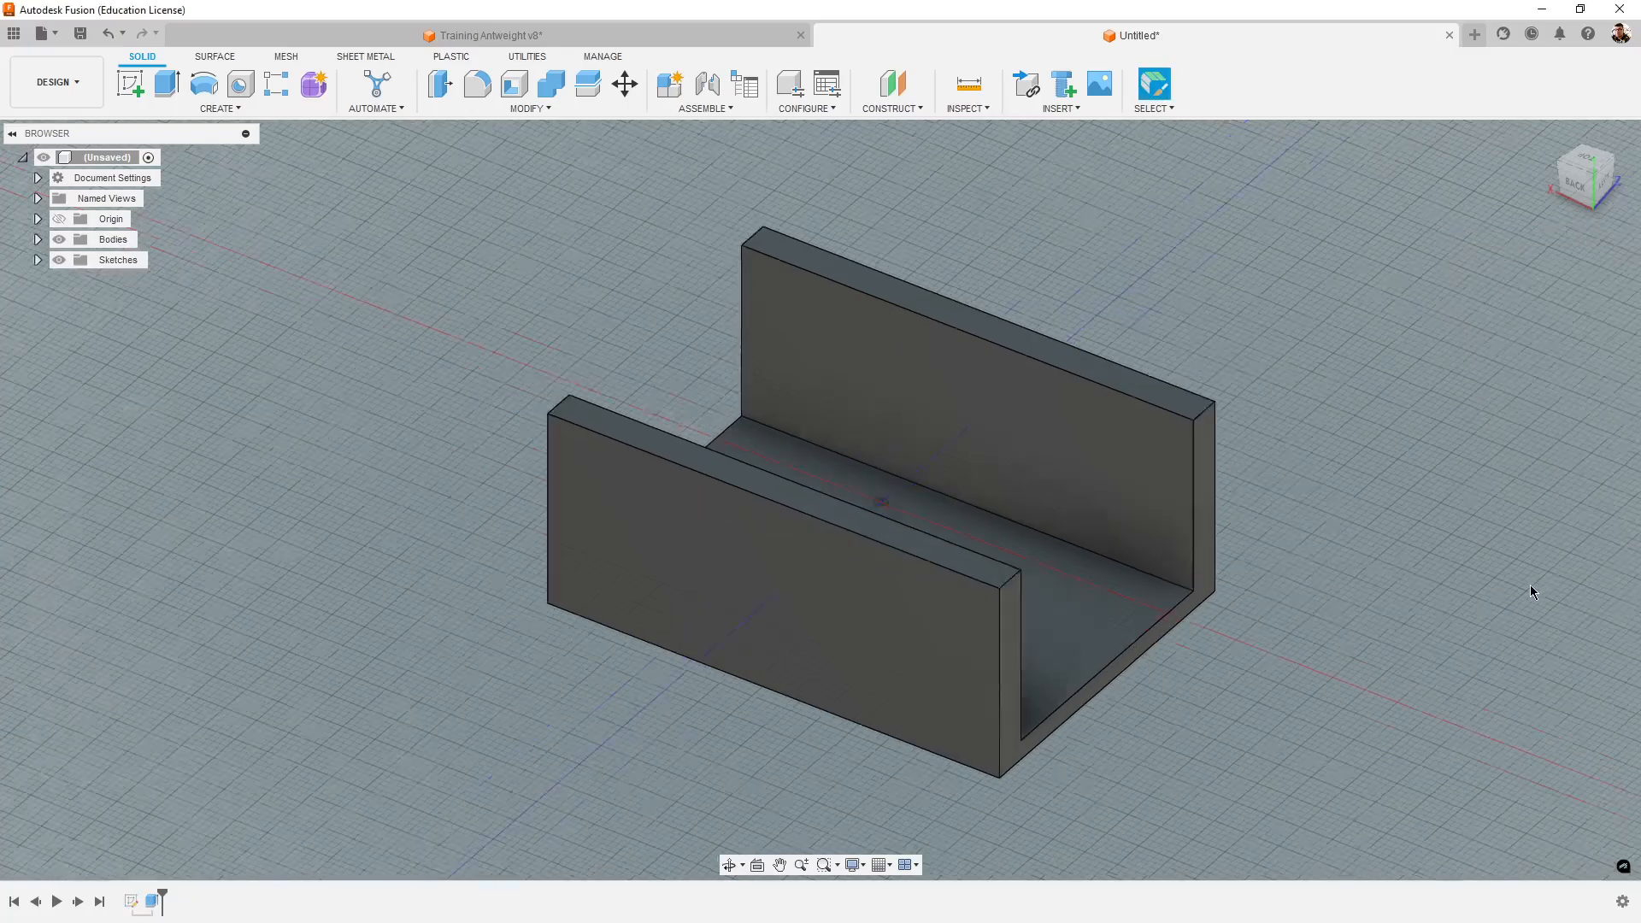
pyautogui.keyDown('shift'); pyautogui.moveTo(1521, 586); pyautogui.dragTo(1419, 677, button='middle'); pyautogui.keyUp('shift')
pyautogui.scroll(4, 1301, 664)
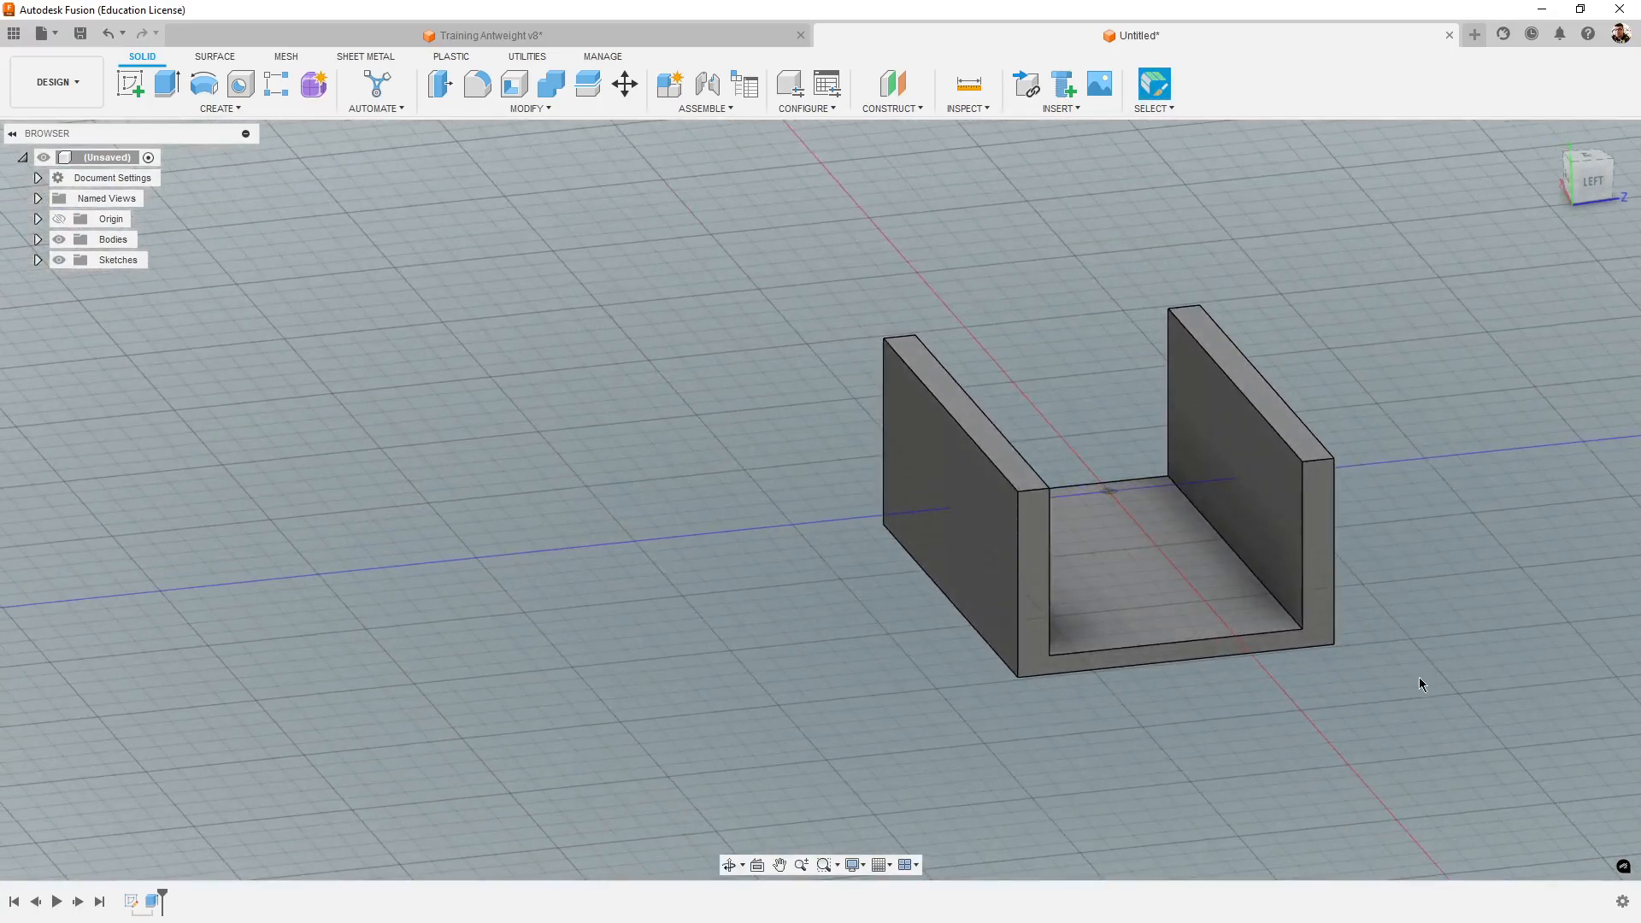
# - Switch to the Training Antweight v8 design and examine the side wall's rounded recess and end notch, including from the front
pyautogui.click(703, 41)
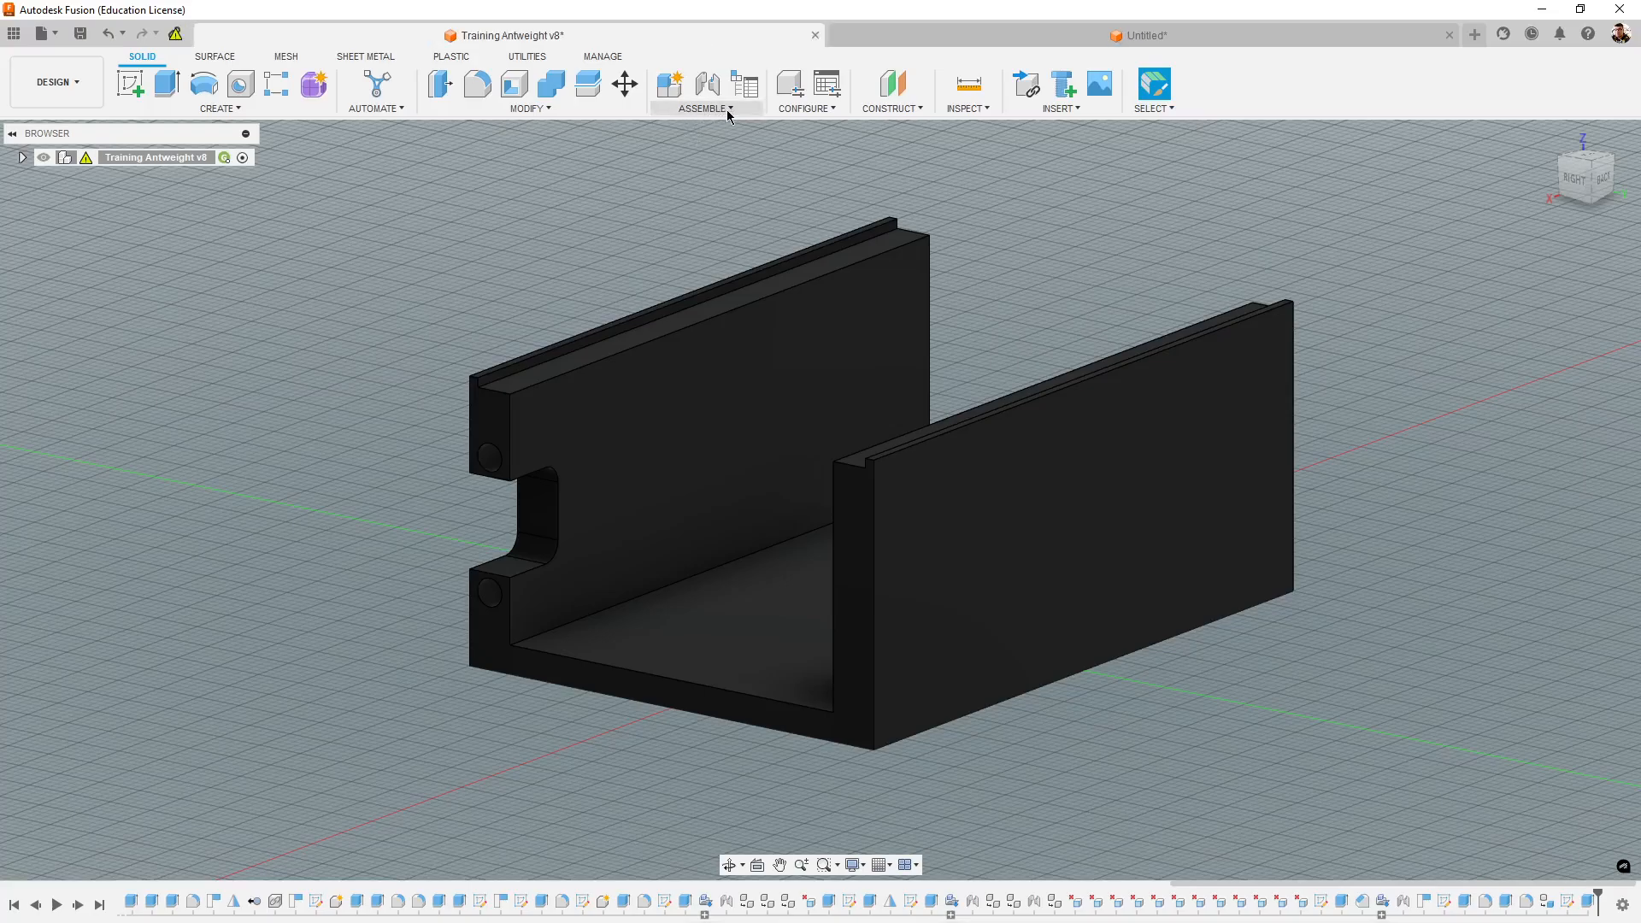
pyautogui.keyDown('shift'); pyautogui.moveTo(1050, 563); pyautogui.dragTo(1244, 529, button='middle'); pyautogui.keyUp('shift')
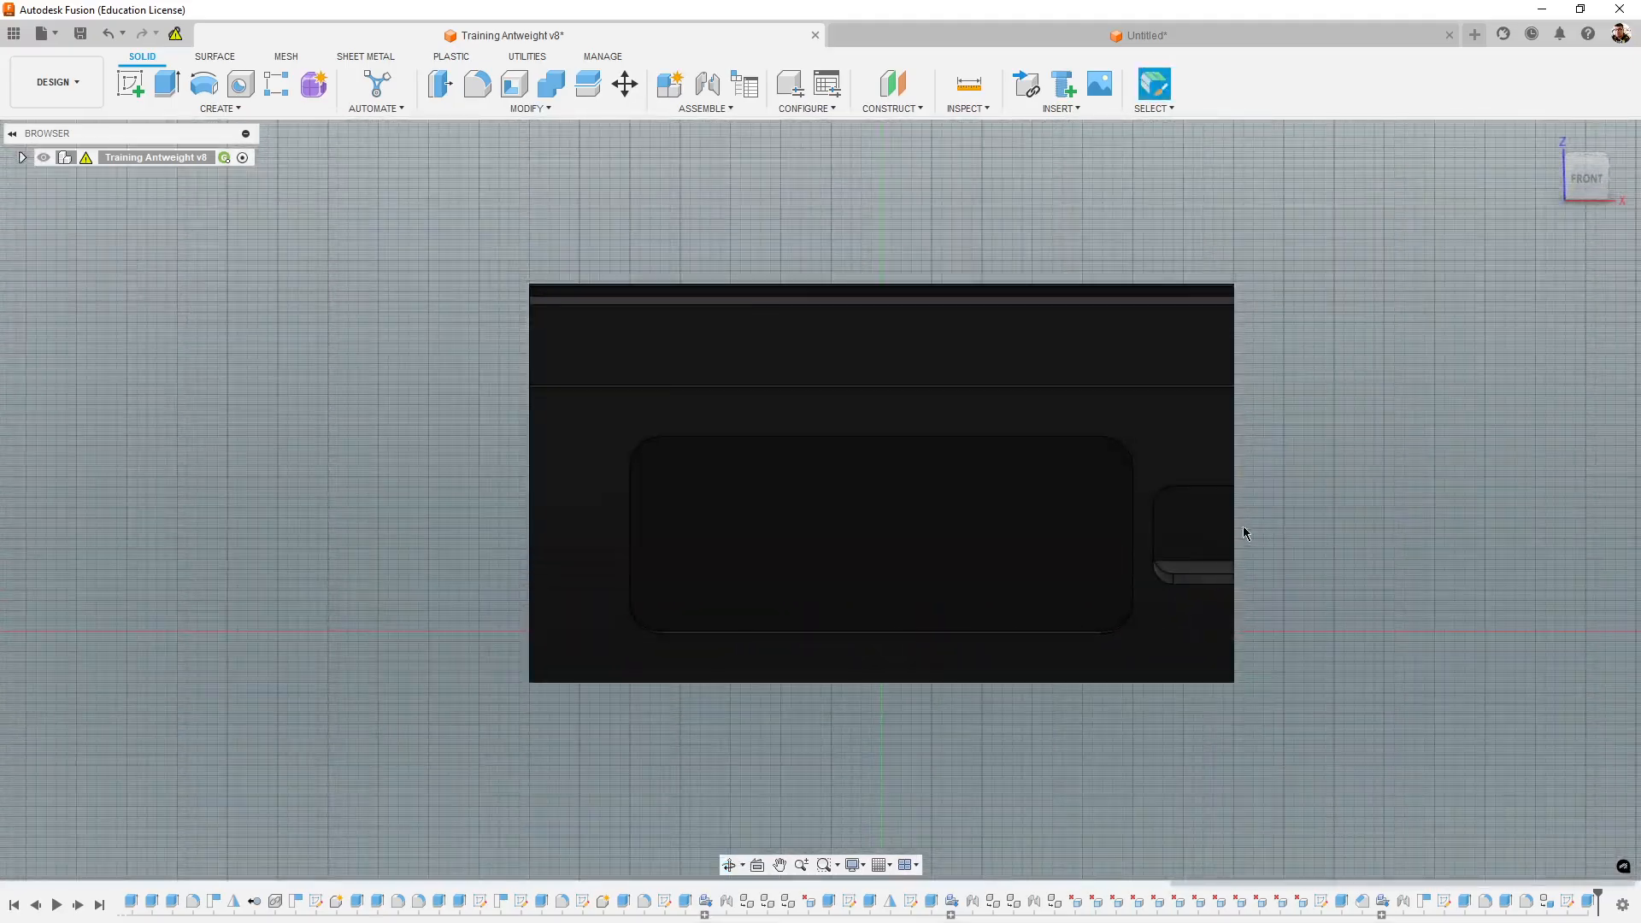
pyautogui.keyDown('shift'); pyautogui.moveTo(1360, 524); pyautogui.dragTo(1191, 666, button='middle'); pyautogui.keyUp('shift')
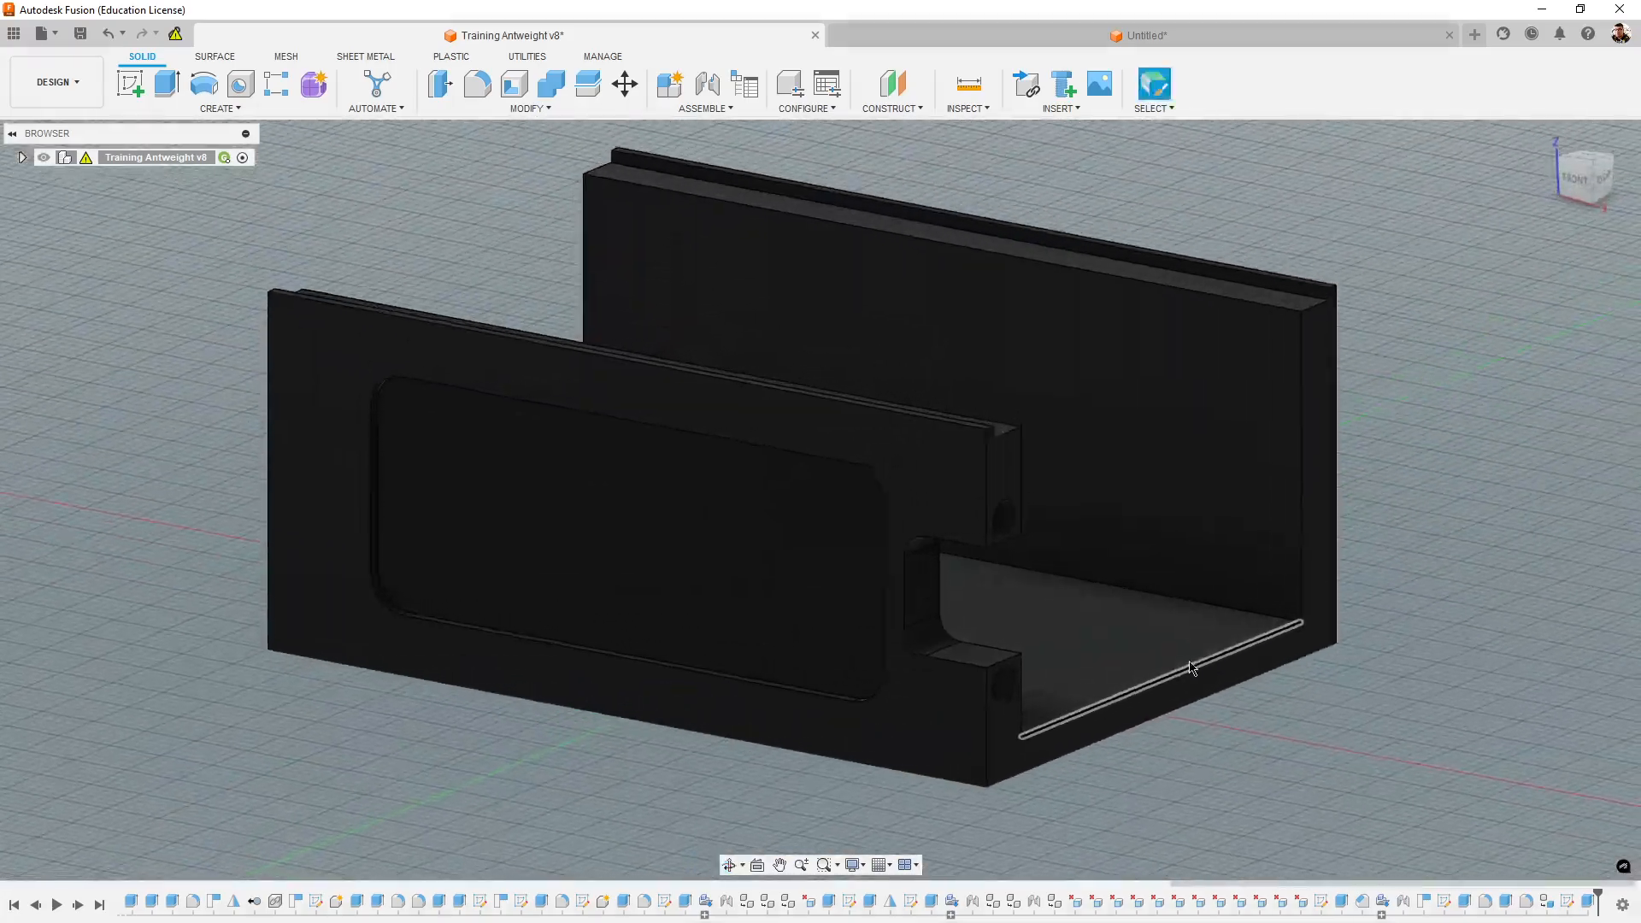
pyautogui.scroll(3, 1046, 617)
pyautogui.keyDown('shift'); pyautogui.moveTo(1048, 620); pyautogui.dragTo(1142, 631, button='middle'); pyautogui.keyUp('shift')
pyautogui.moveTo(1600, 710); pyautogui.dragTo(1462, 659, button='middle')
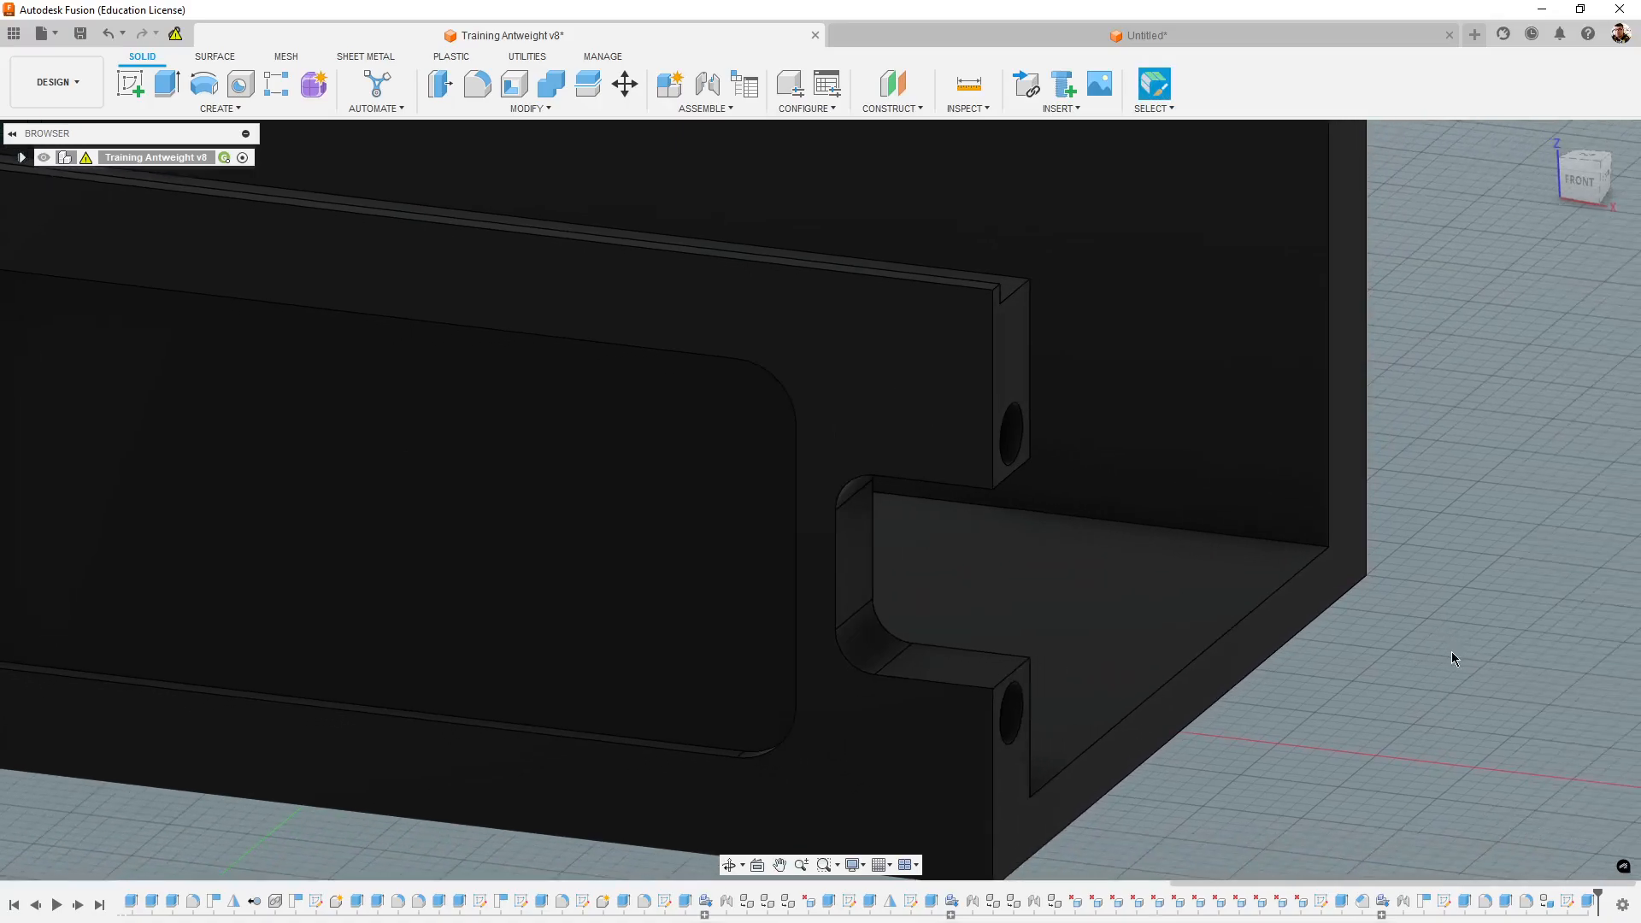
pyautogui.scroll(-5, 1451, 651)
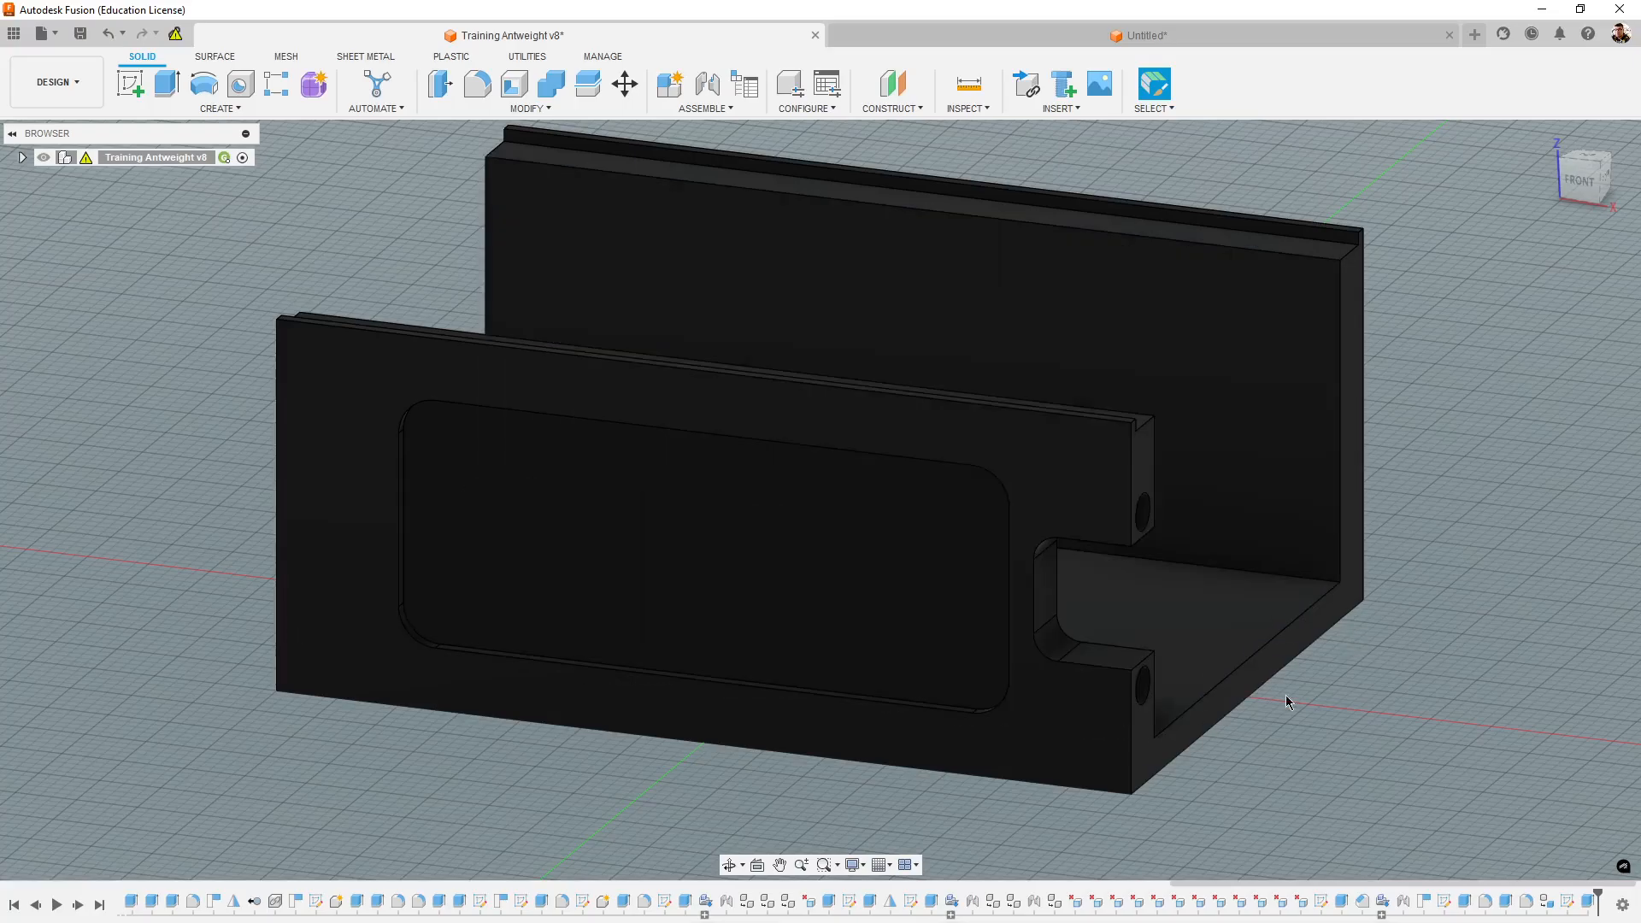
pyautogui.keyDown('shift'); pyautogui.moveTo(1291, 702); pyautogui.dragTo(1504, 291, button='middle'); pyautogui.keyUp('shift')
pyautogui.click(1581, 179)
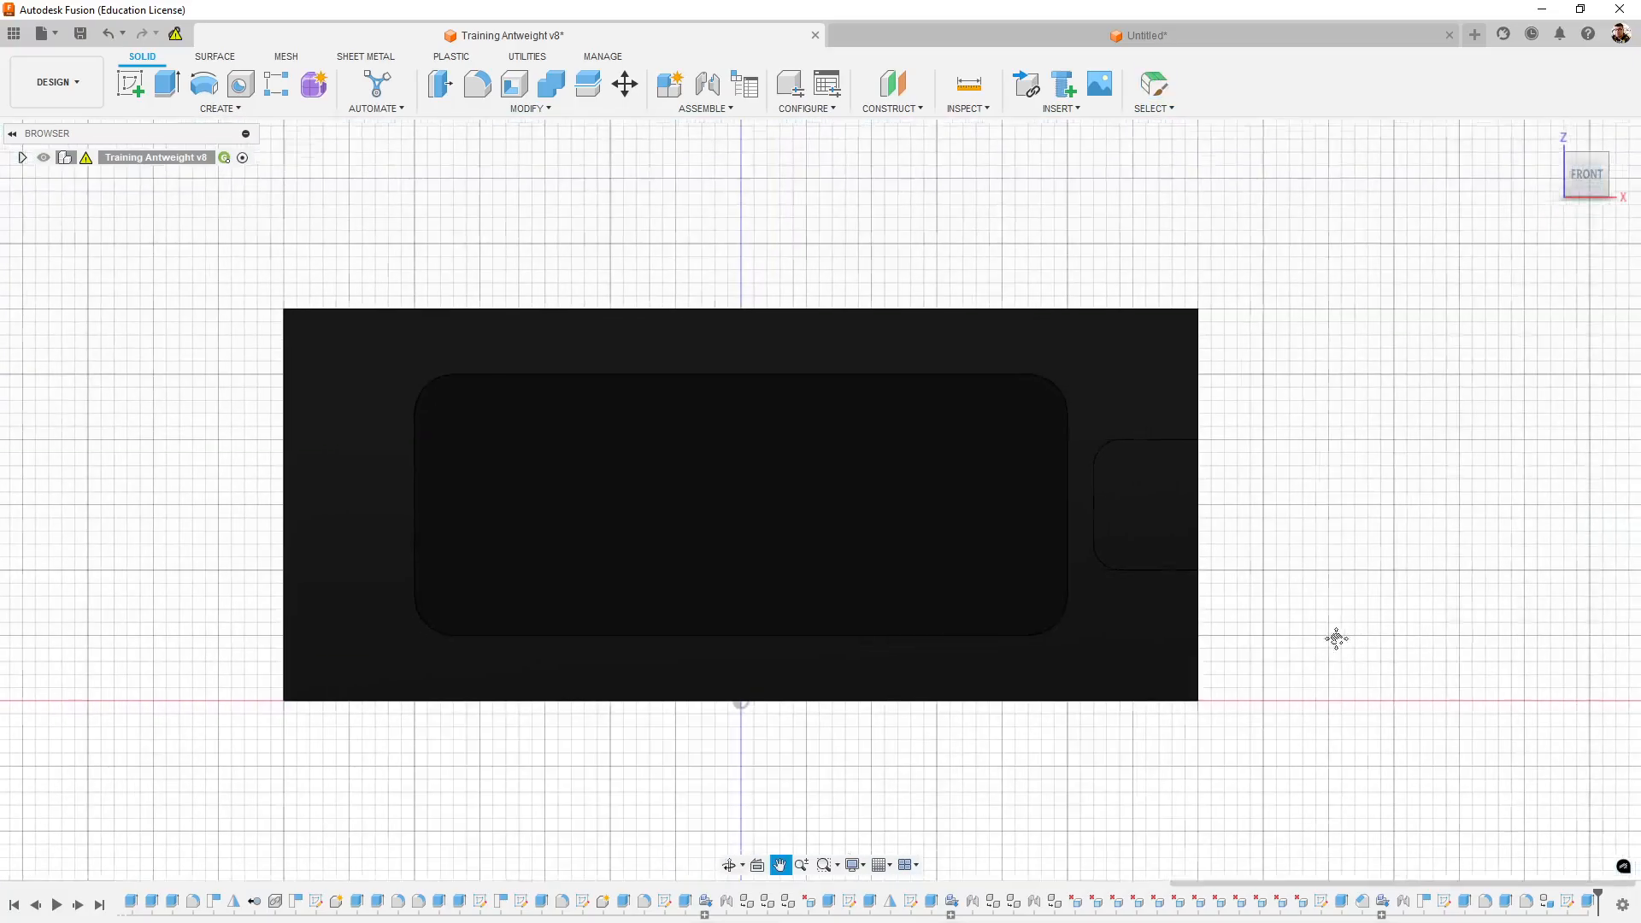
pyautogui.scroll(3, 1282, 581)
pyautogui.scroll(3, 1128, 483)
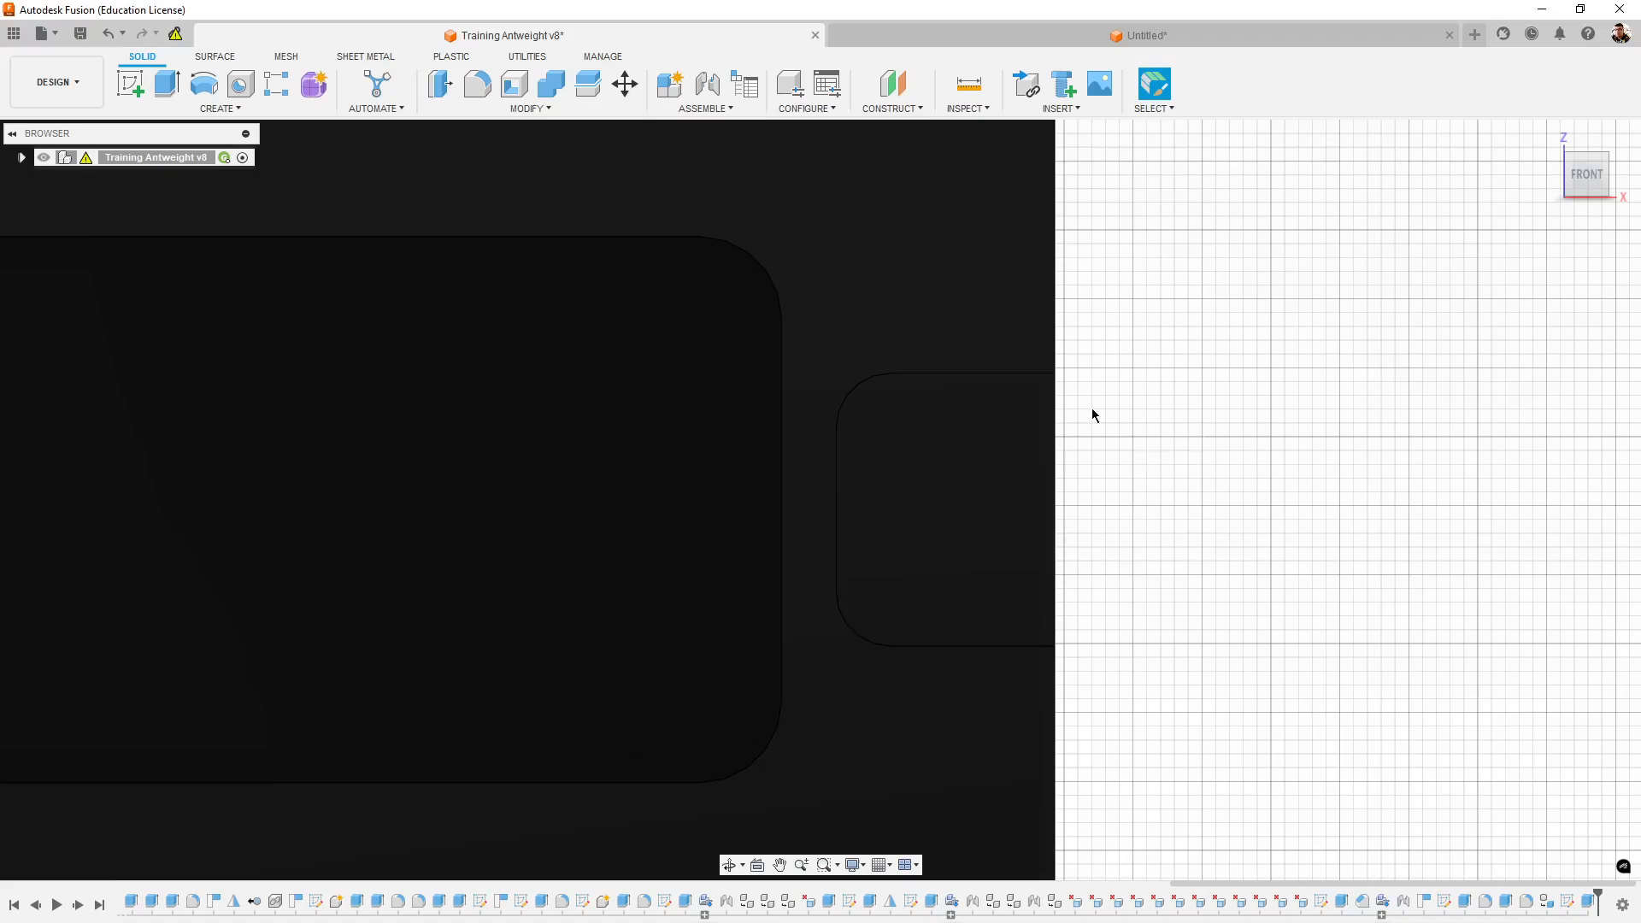
# - Measure the length of the side wall's vertical end edge above the notch
pyautogui.scroll(-3, 1204, 478)
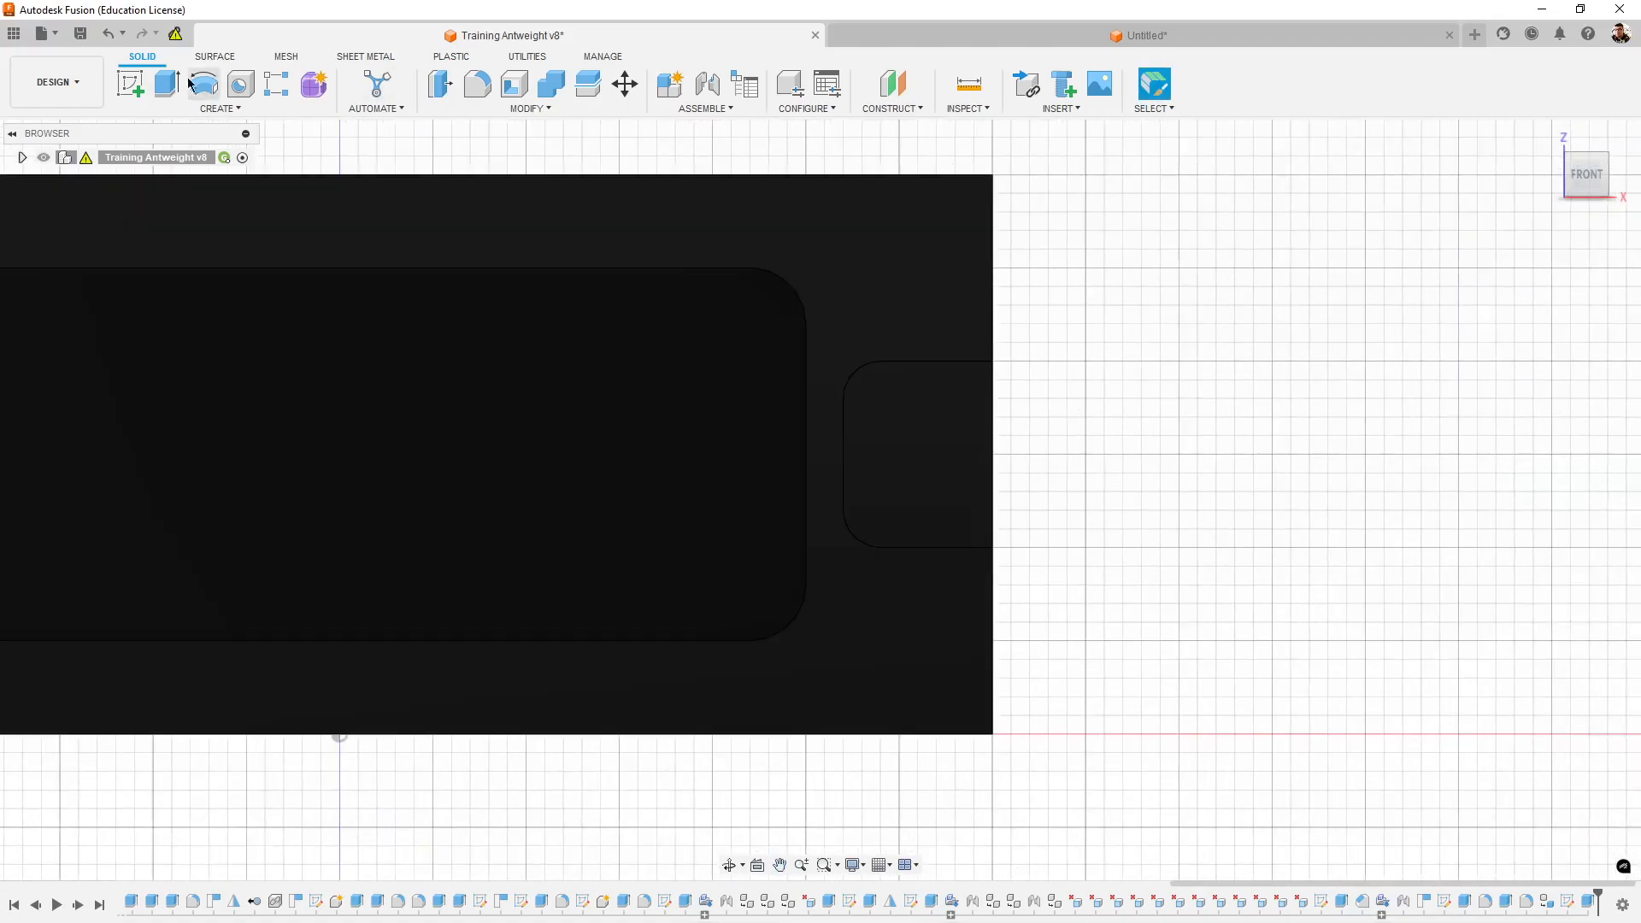
pyautogui.click(966, 89)
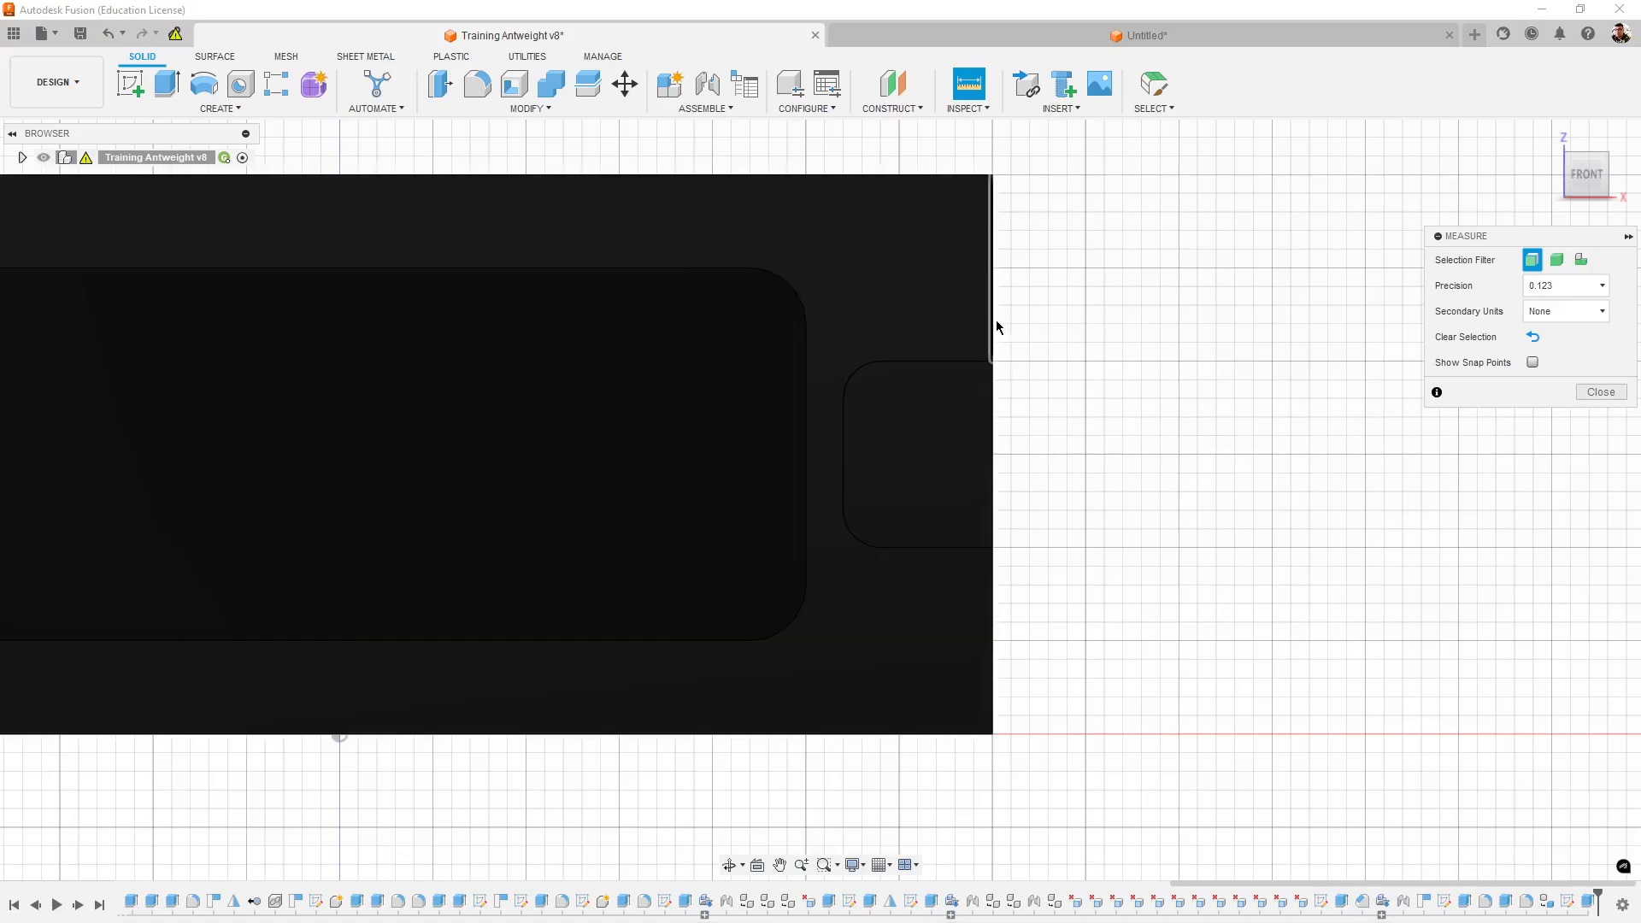
pyautogui.click(993, 320)
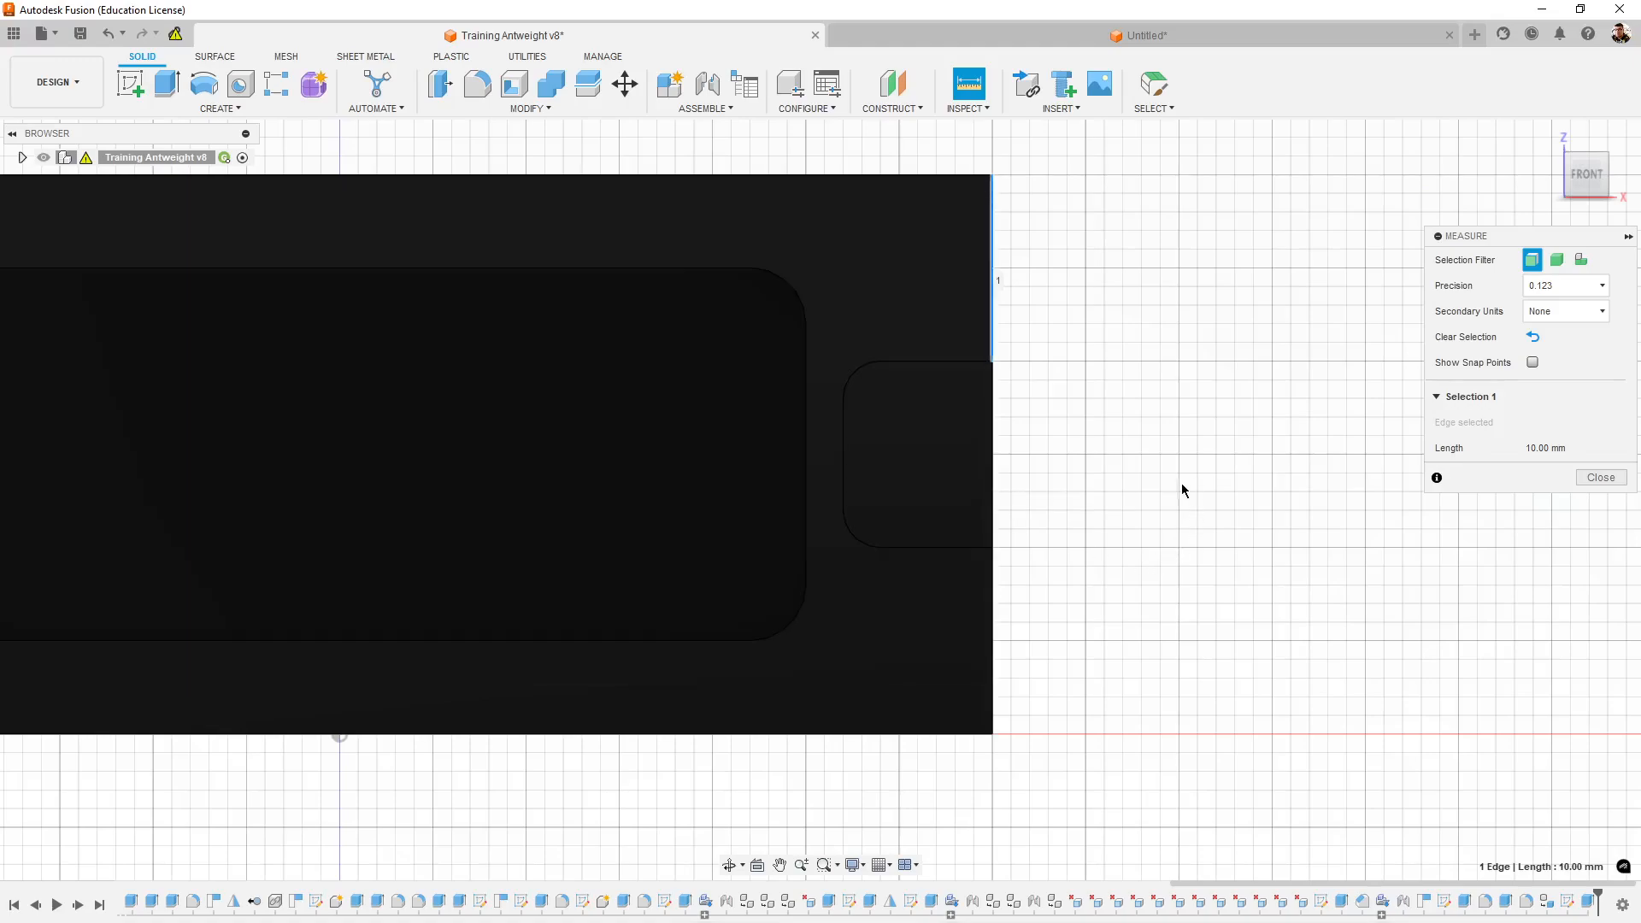
pyautogui.keyDown('shift'); pyautogui.moveTo(1181, 490); pyautogui.dragTo(977, 494, button='middle'); pyautogui.keyUp('shift')
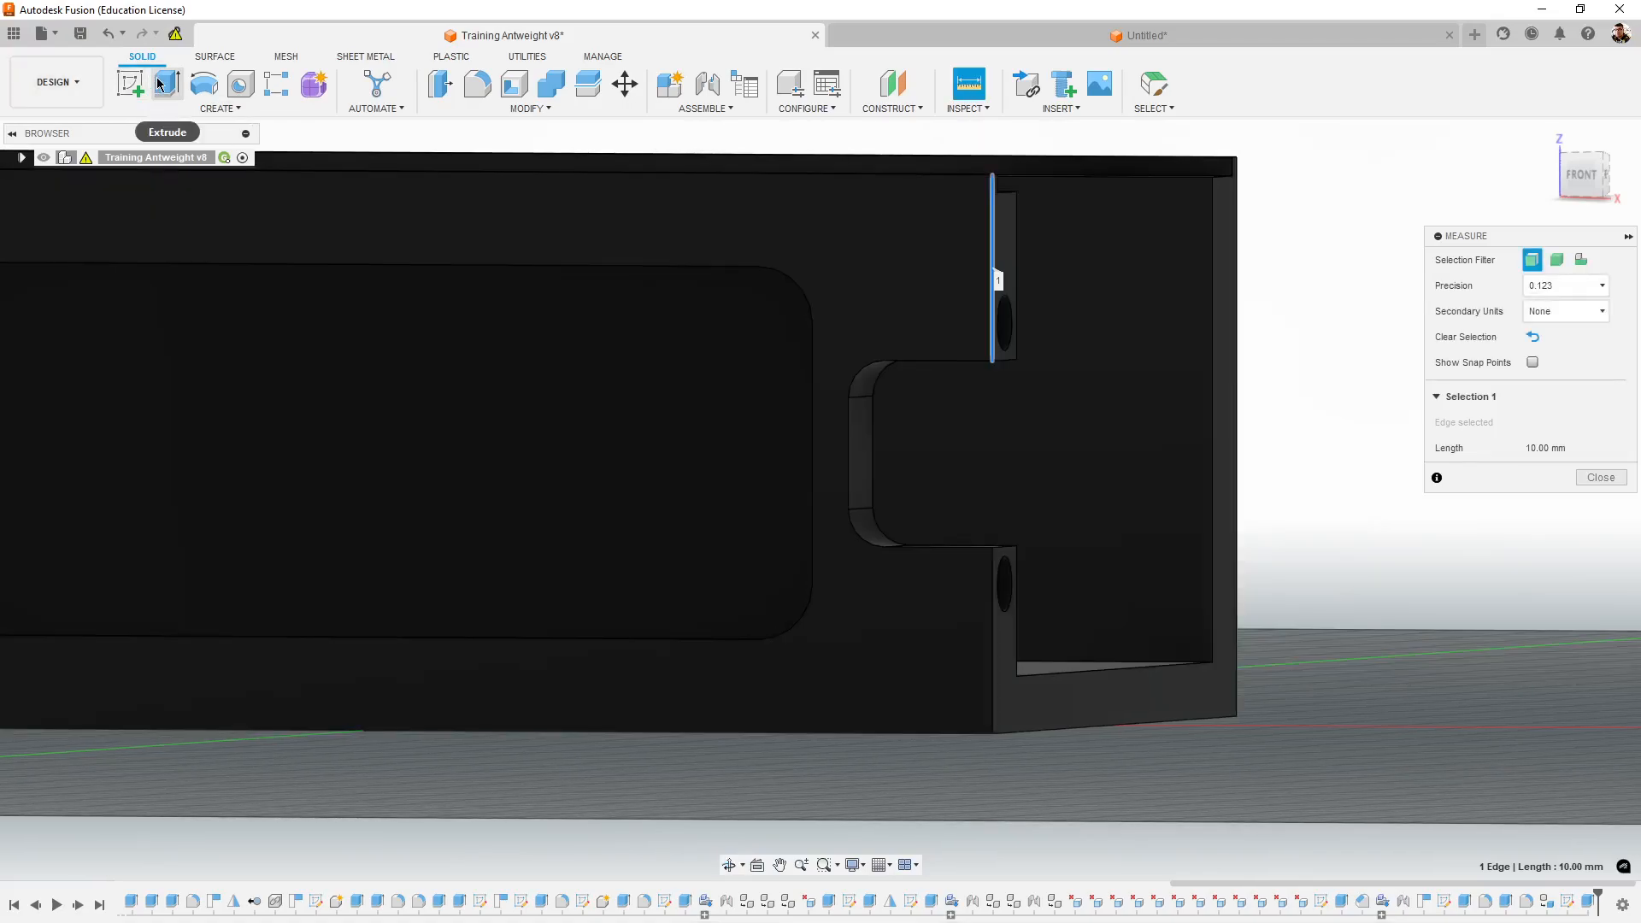
# - Measure the straight inner vertical edge of the end notch, between its two rounded corners
pyautogui.click(851, 449)
pyautogui.keyDown('shift'); pyautogui.moveTo(1146, 593); pyautogui.dragTo(1299, 618, button='middle'); pyautogui.keyUp('shift')
pyautogui.click(1601, 648)
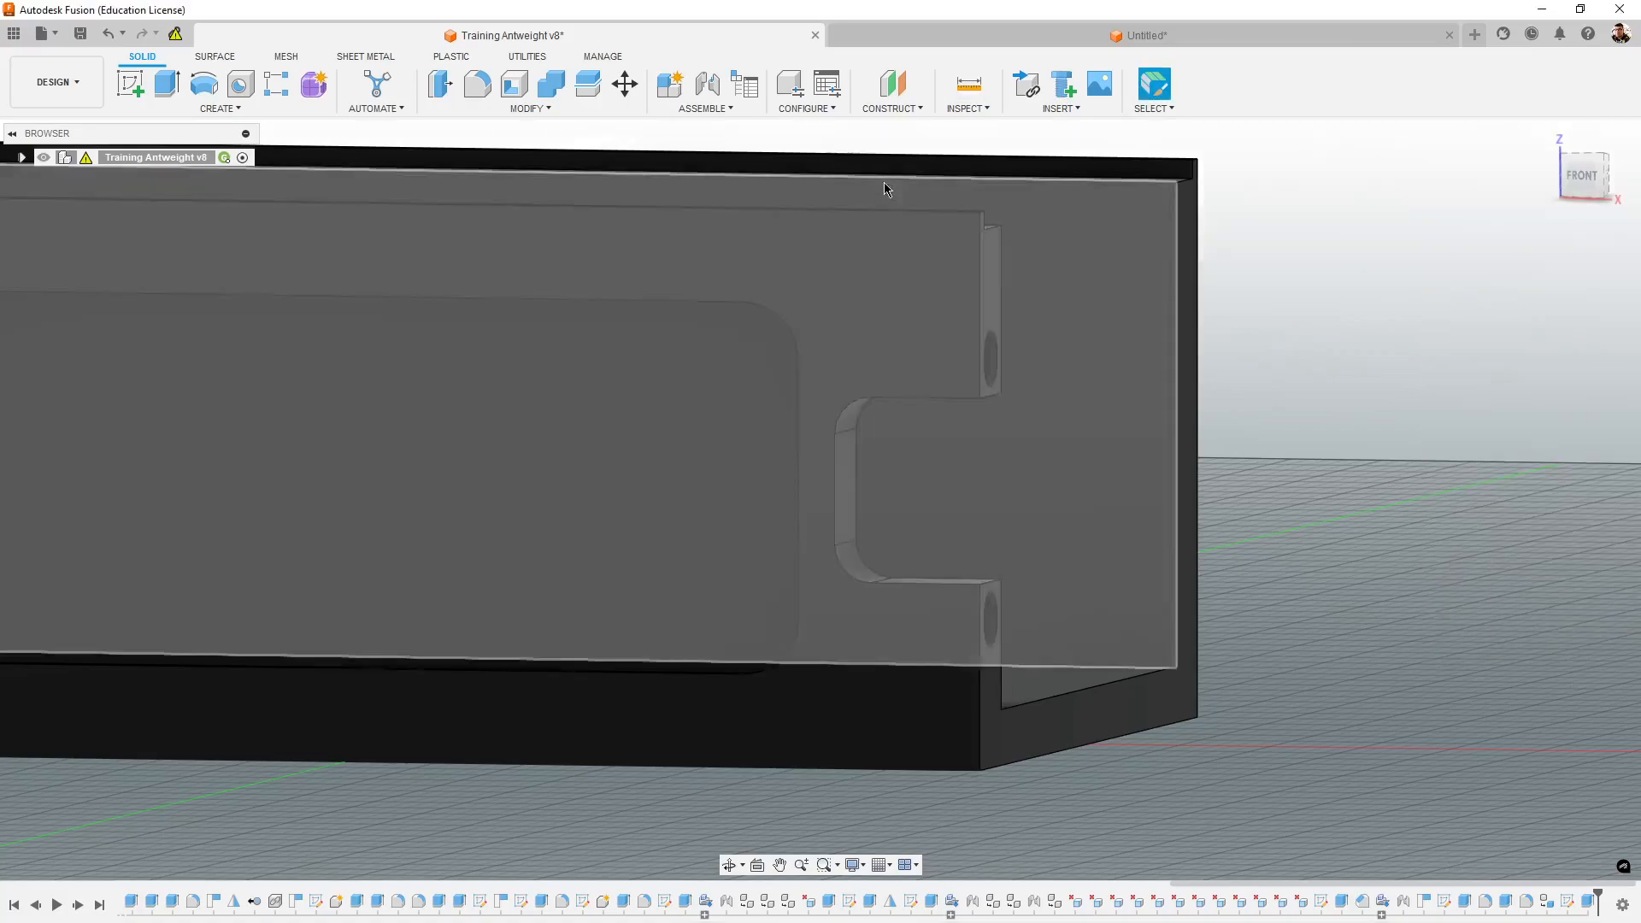
pyautogui.click(969, 82)
pyautogui.click(835, 492)
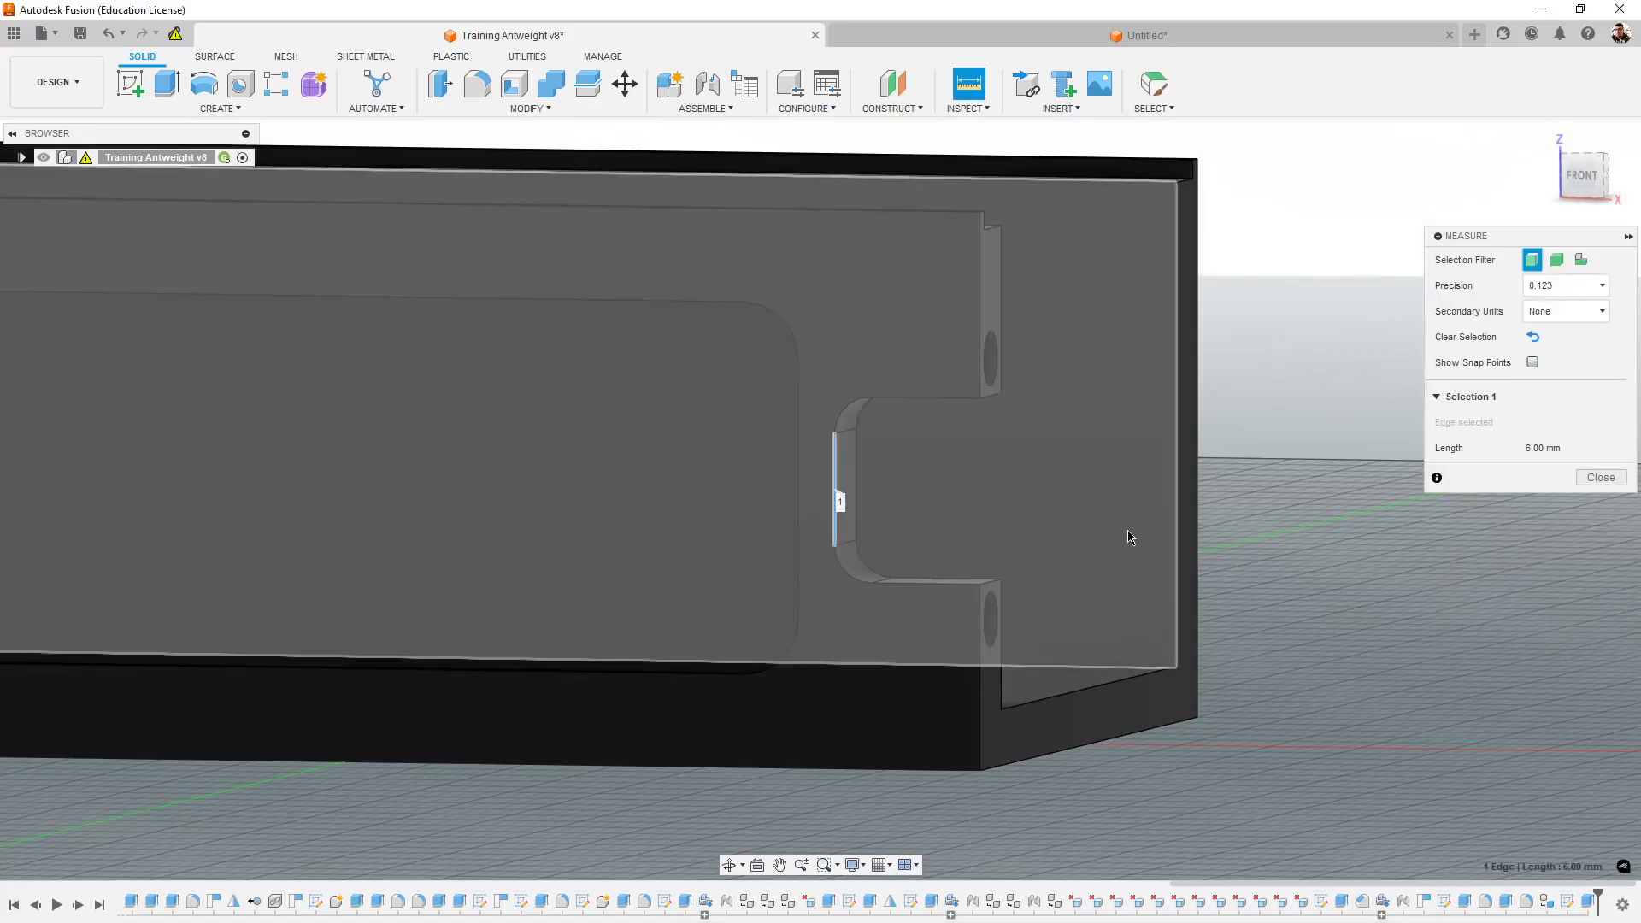
pyautogui.keyDown('shift'); pyautogui.moveTo(1126, 537); pyautogui.dragTo(1338, 622, button='middle'); pyautogui.keyUp('shift')
pyautogui.scroll(1, 1172, 571)
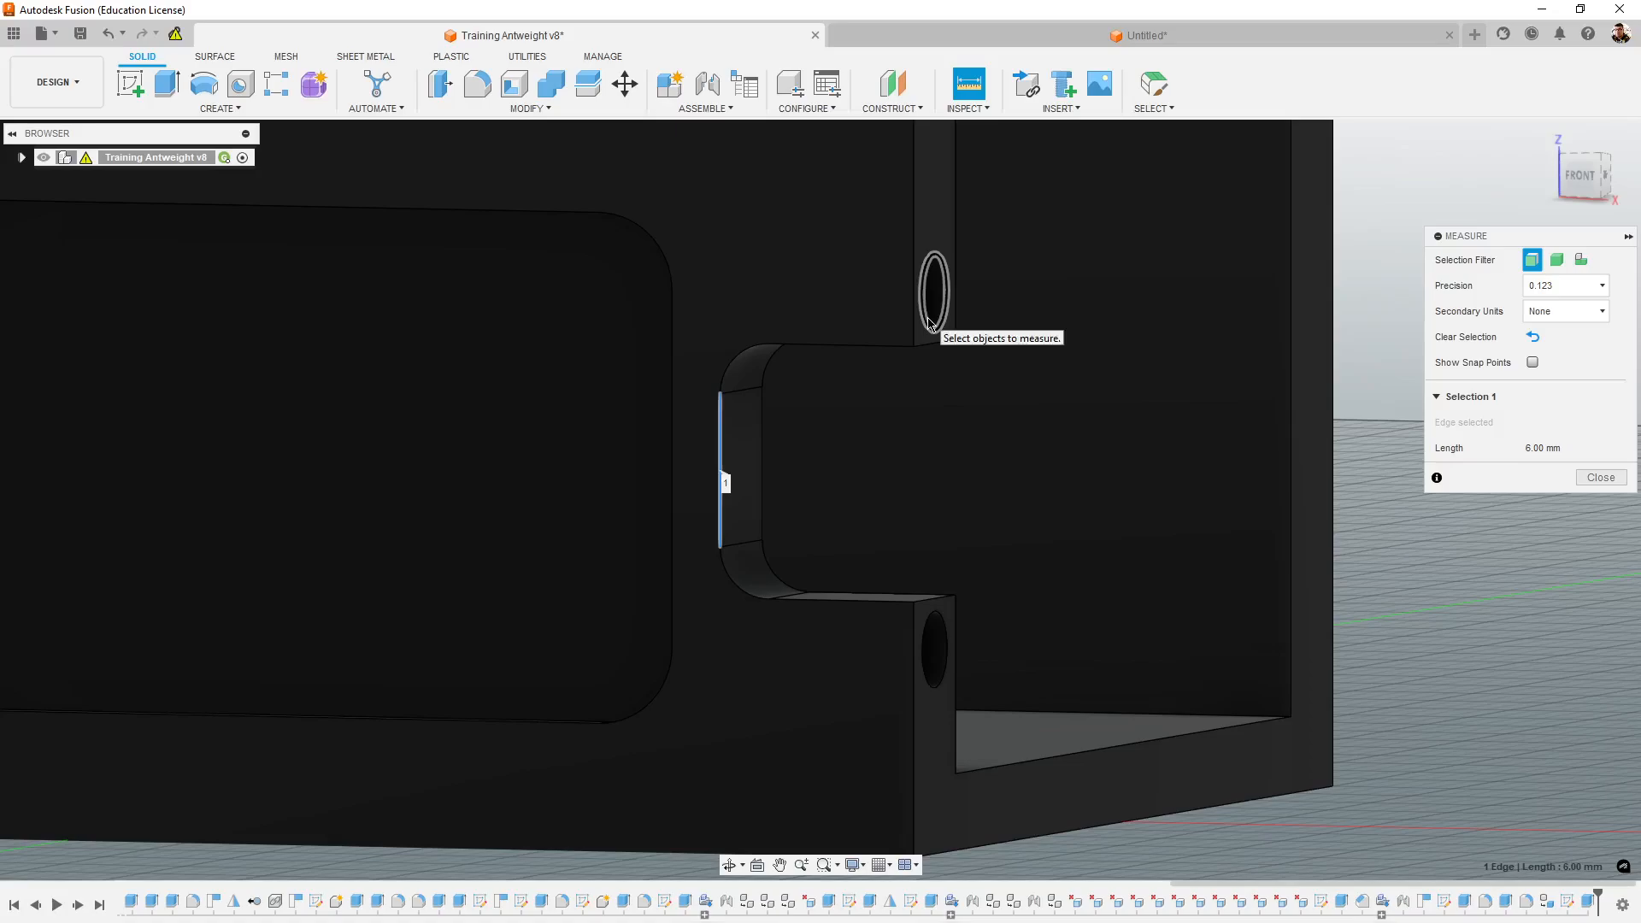
pyautogui.moveTo(1009, 485); pyautogui.dragTo(1043, 517, button='middle')
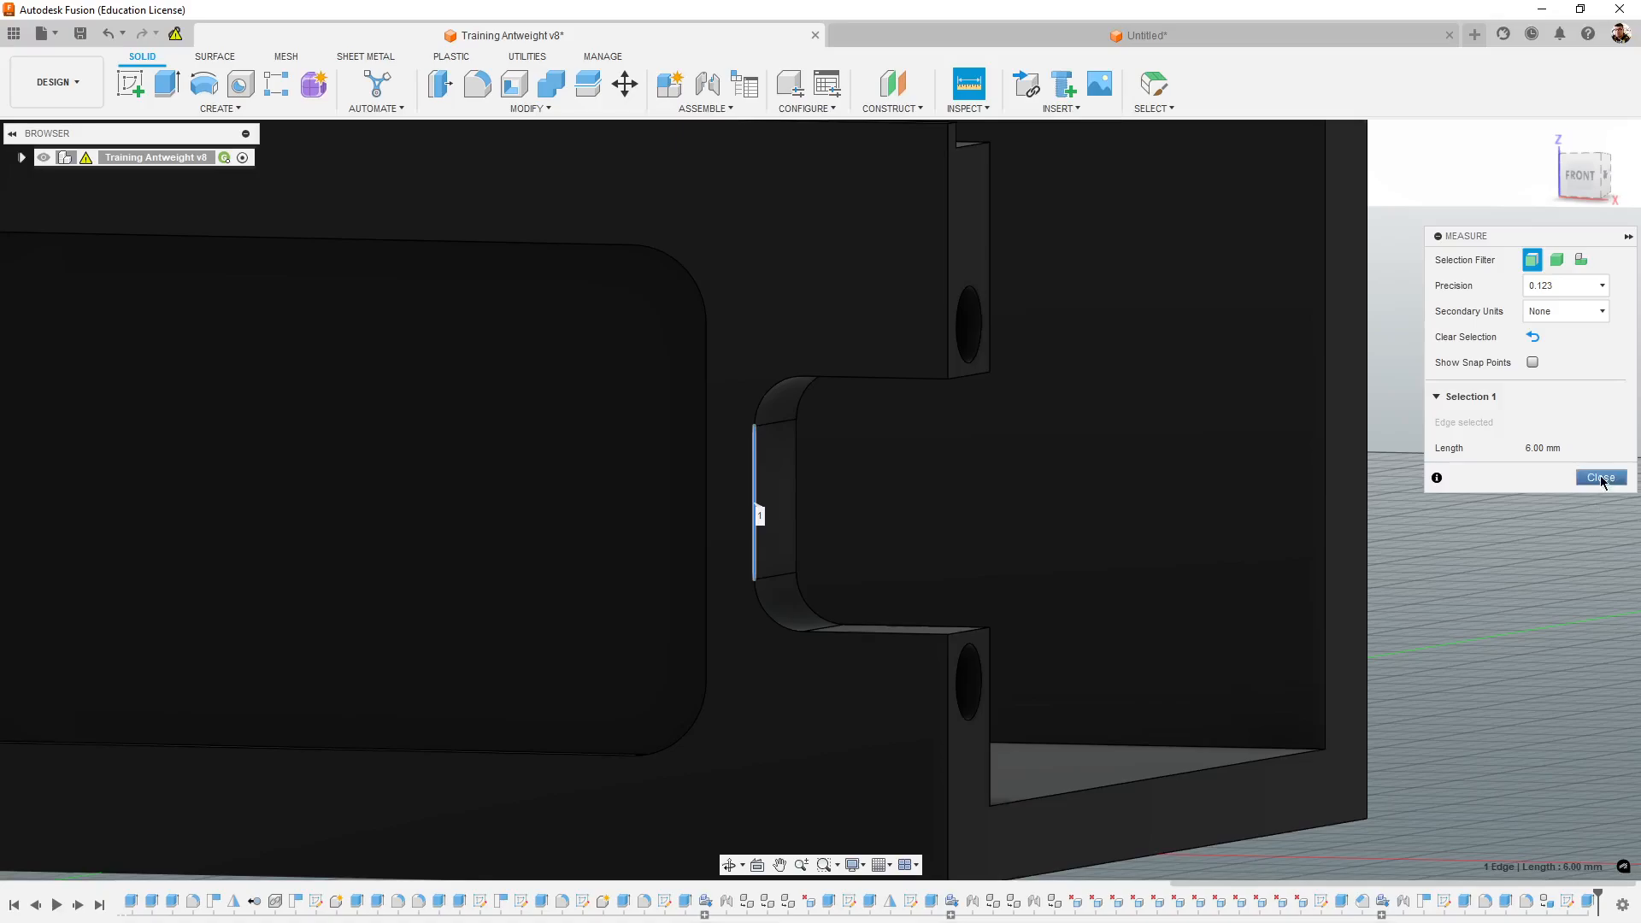
pyautogui.click(1601, 478)
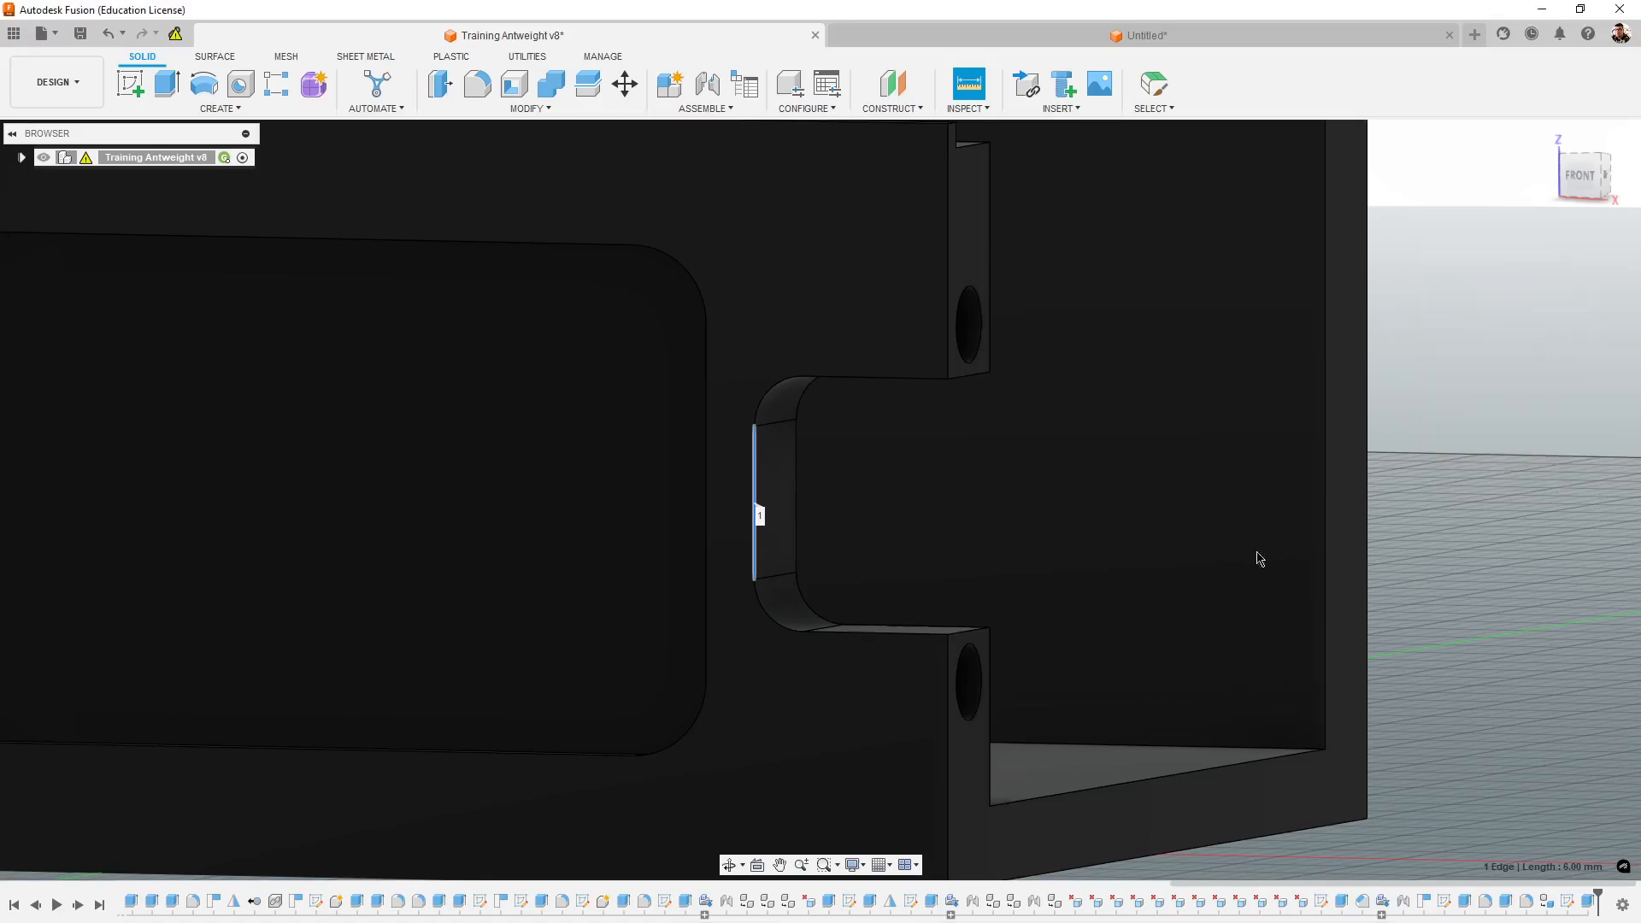
# - Delete the rounded face at the upper inner corner of the end notch
pyautogui.keyDown('shift'); pyautogui.moveTo(1257, 560); pyautogui.dragTo(1197, 504, button='middle'); pyautogui.keyUp('shift')
pyautogui.keyDown('shift'); pyautogui.moveTo(930, 382); pyautogui.dragTo(1075, 516, button='middle'); pyautogui.keyUp('shift')
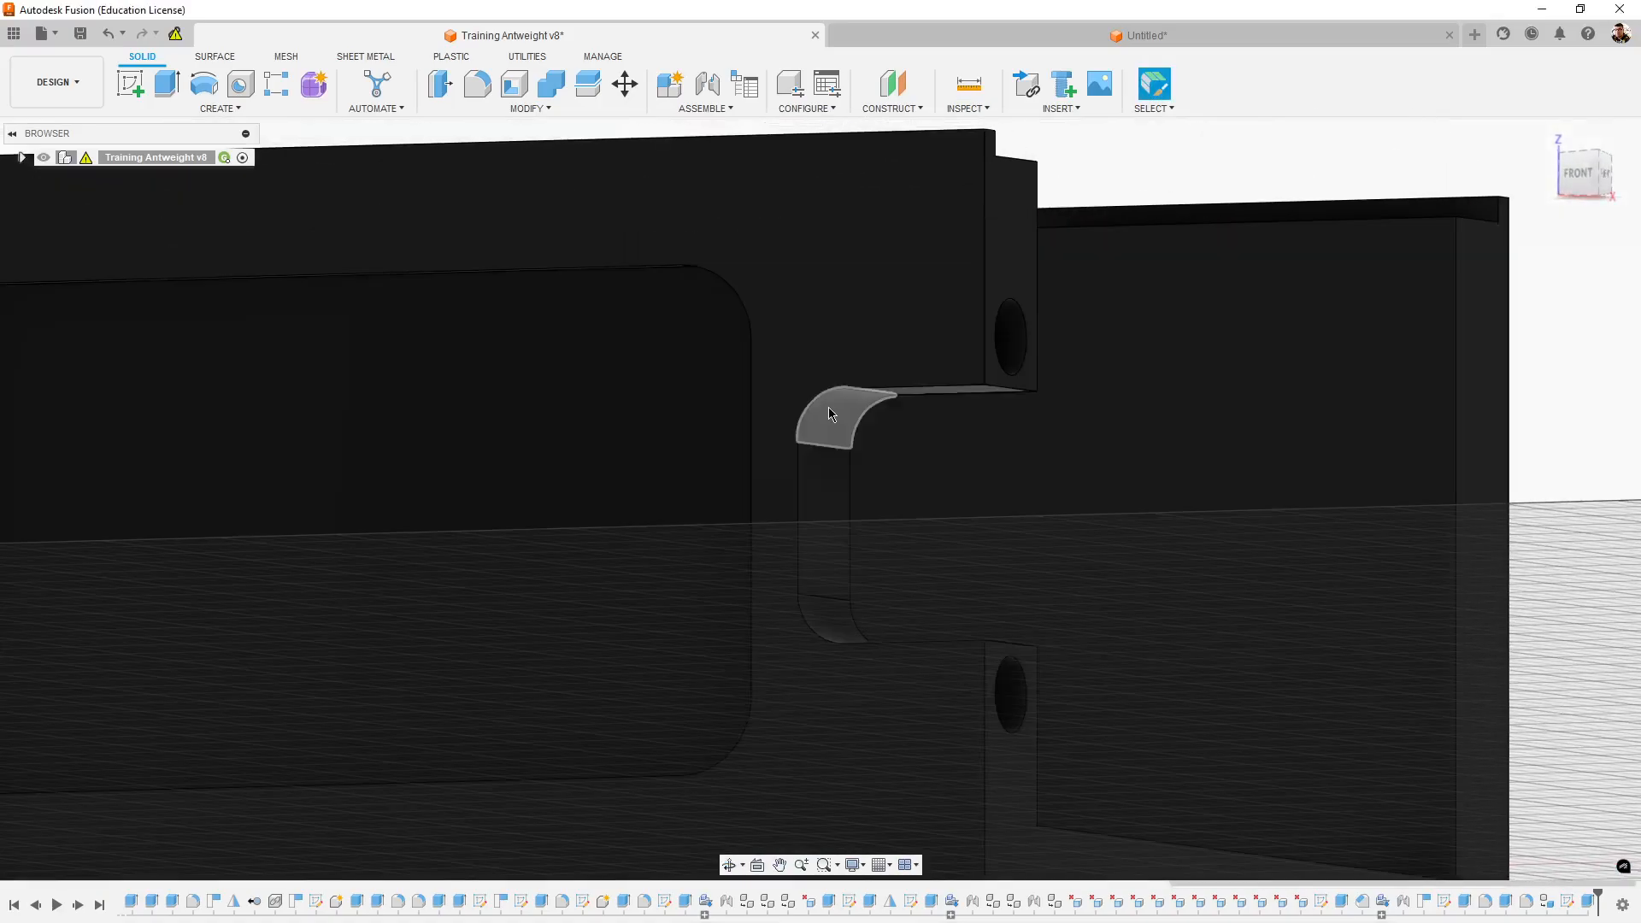
pyautogui.click(829, 407)
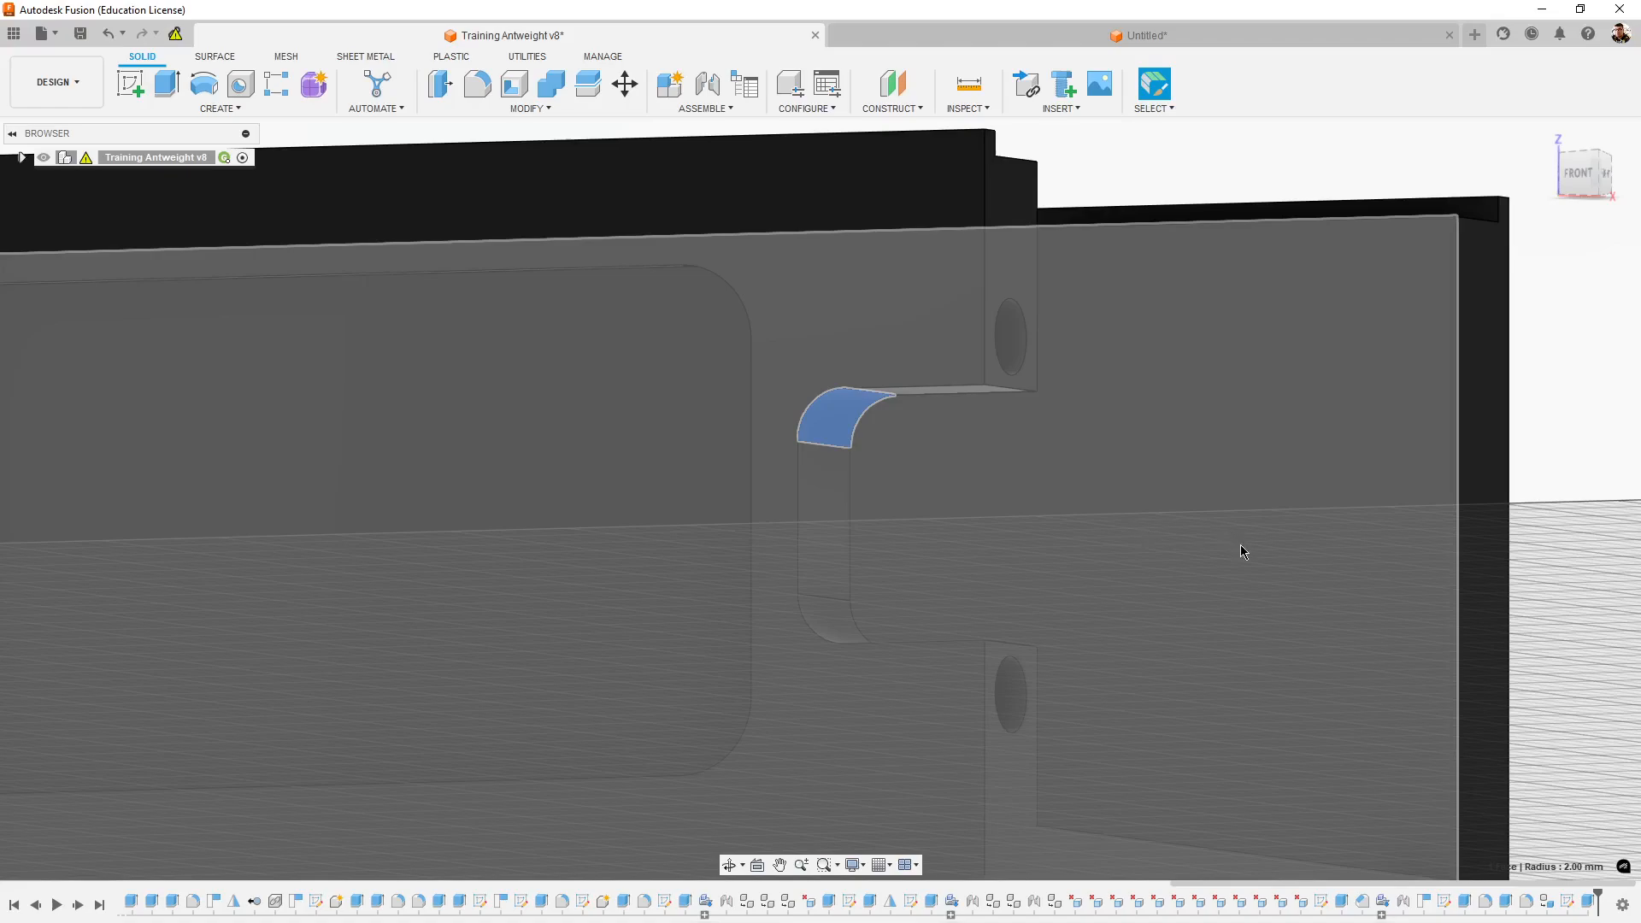
pyautogui.press('Delete')
pyautogui.keyDown('shift'); pyautogui.moveTo(1029, 468); pyautogui.dragTo(1079, 466, button='middle'); pyautogui.keyUp('shift')
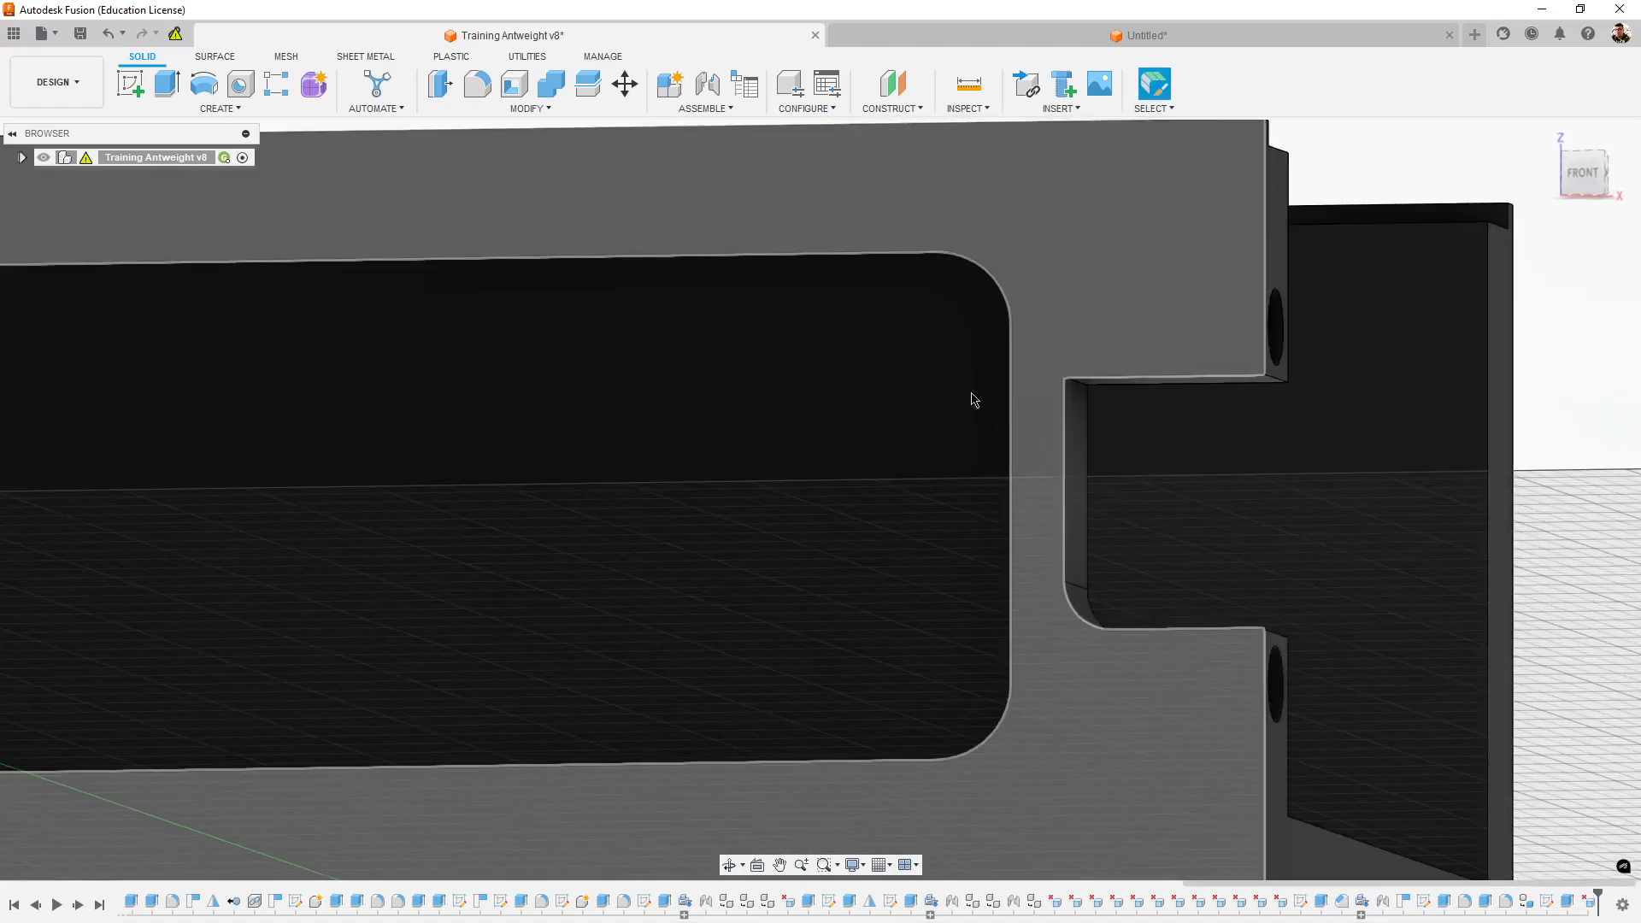
# - Measure the full length of the notch's upper edge and undo the deletion of its rounded corner
pyautogui.click(968, 83)
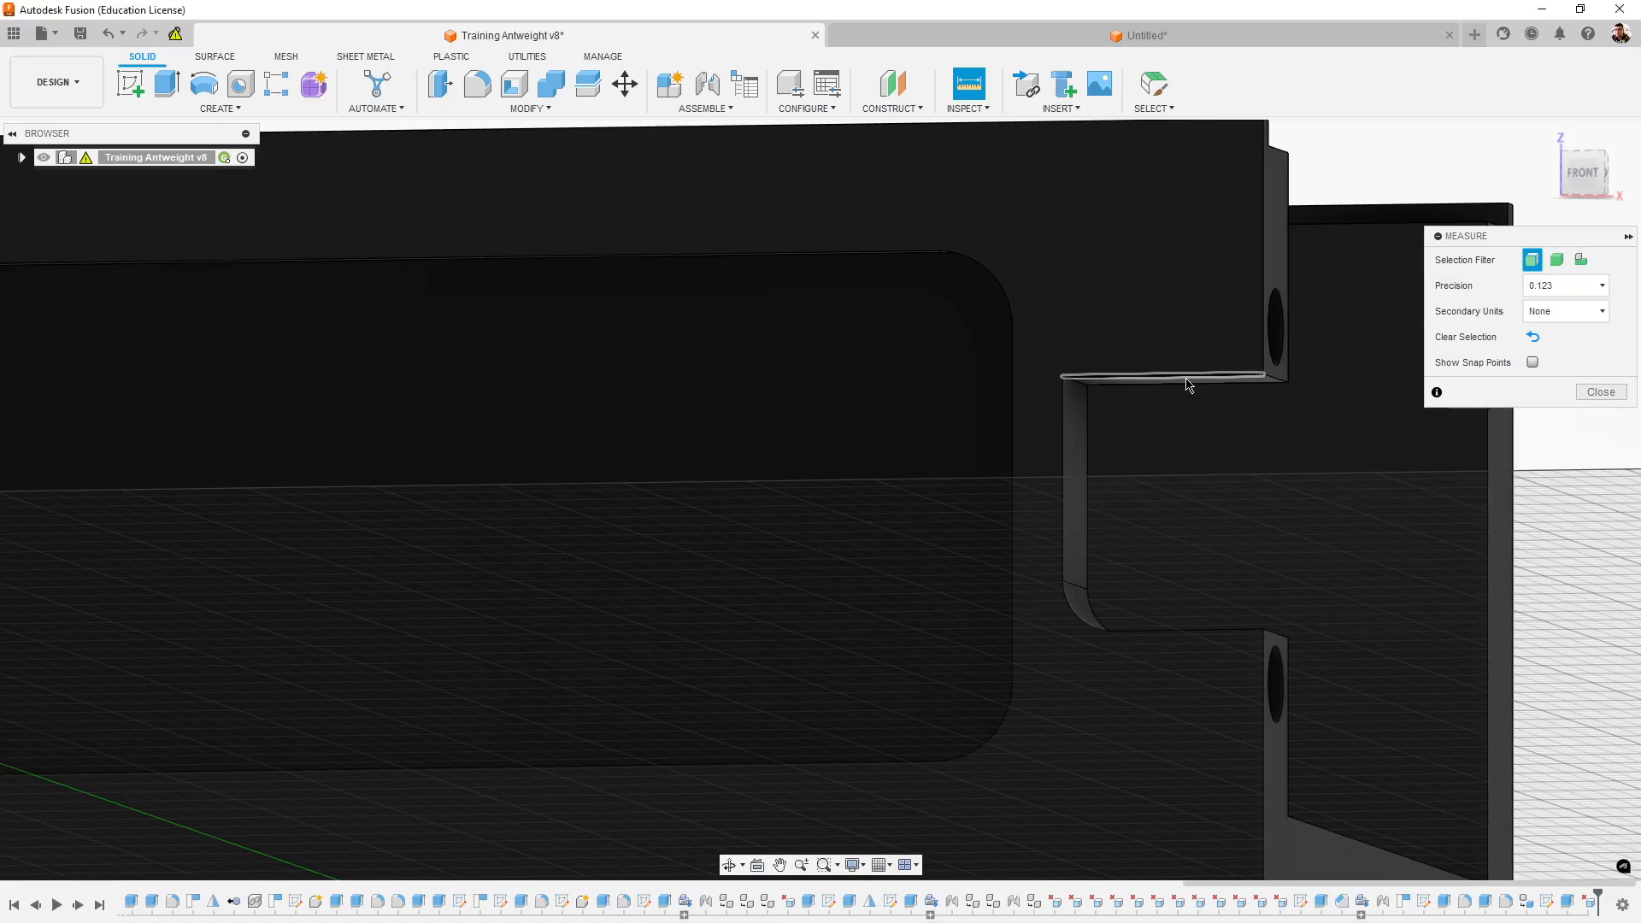
pyautogui.click(1171, 377)
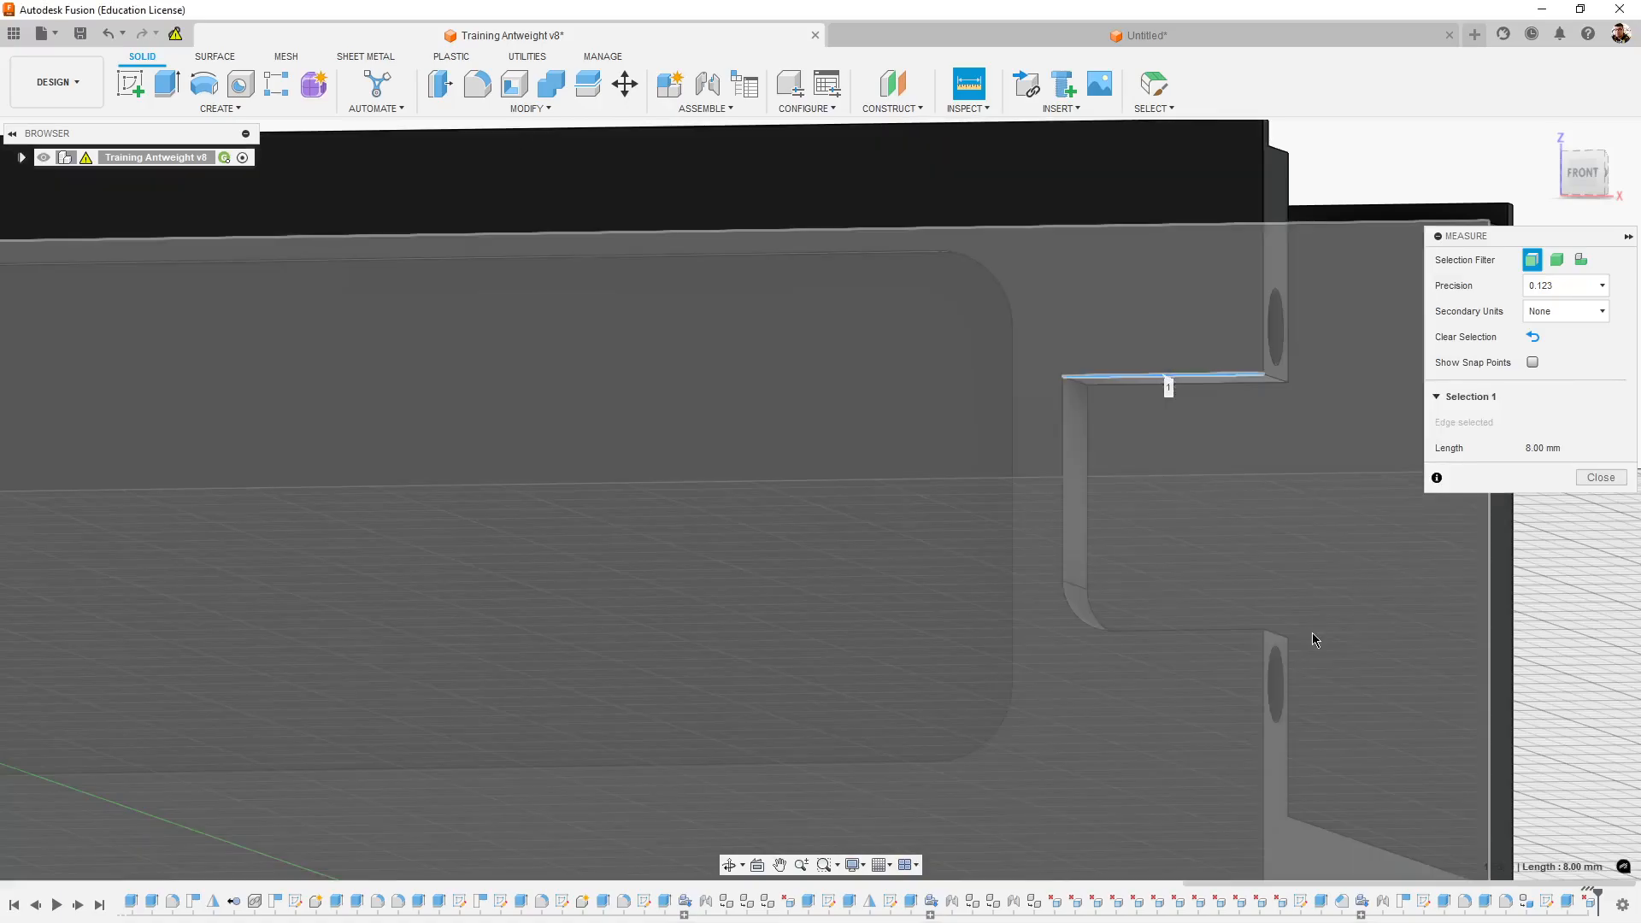
pyautogui.scroll(-3, 1311, 639)
pyautogui.keyDown('shift'); pyautogui.moveTo(1376, 663); pyautogui.dragTo(1239, 698, button='middle'); pyautogui.keyUp('shift')
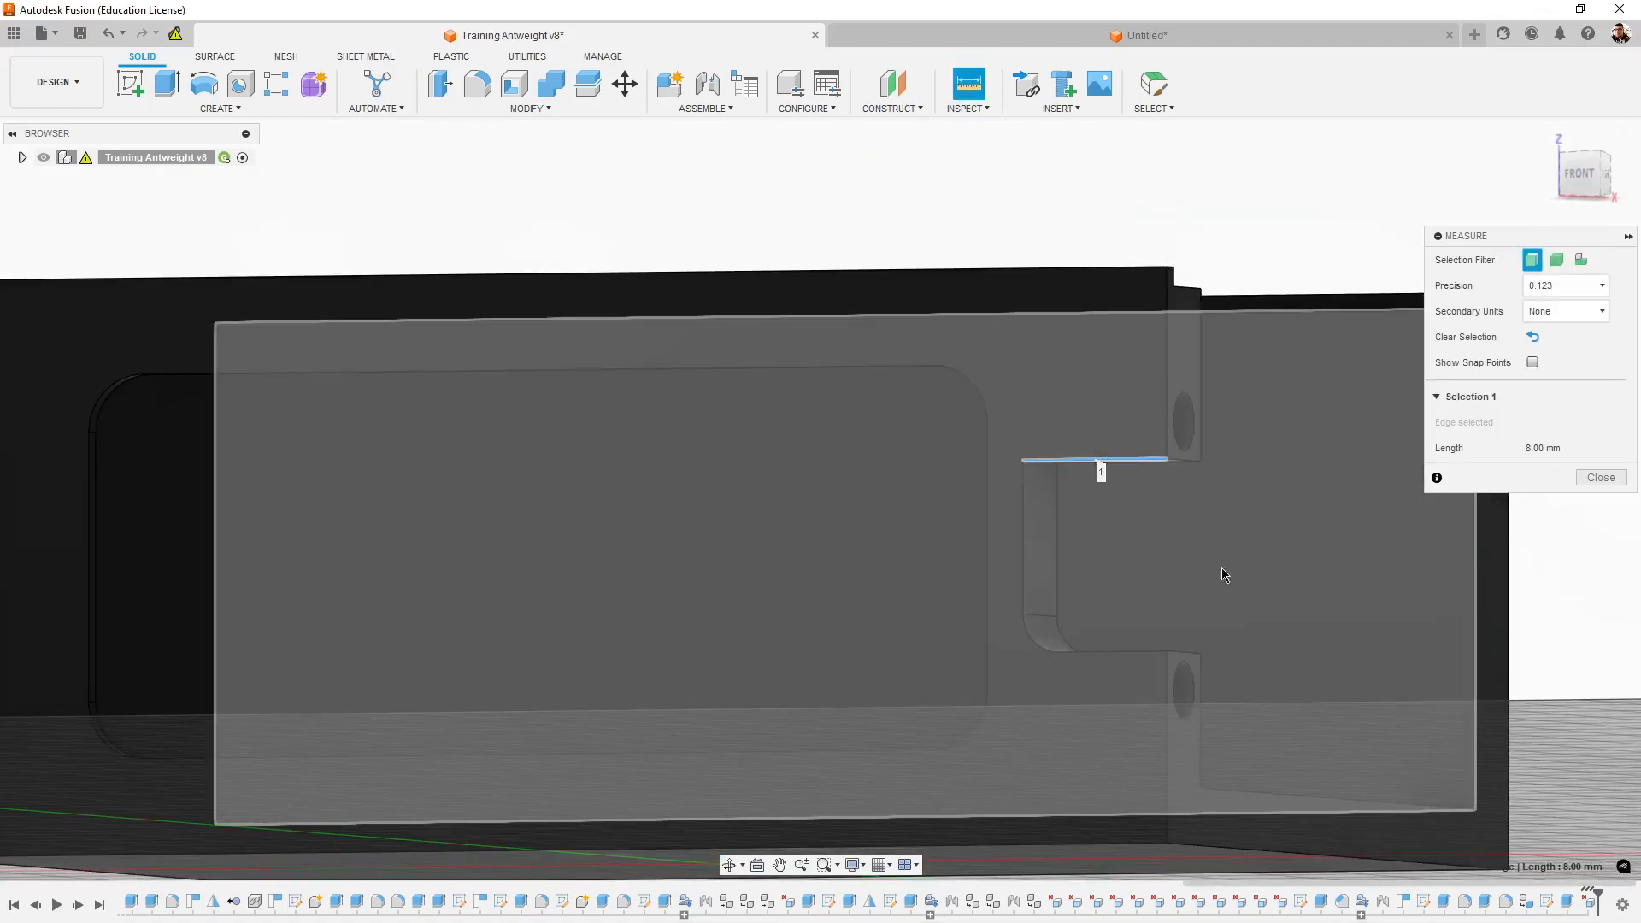
pyautogui.press('Escape')
pyautogui.scroll(3, 1176, 558)
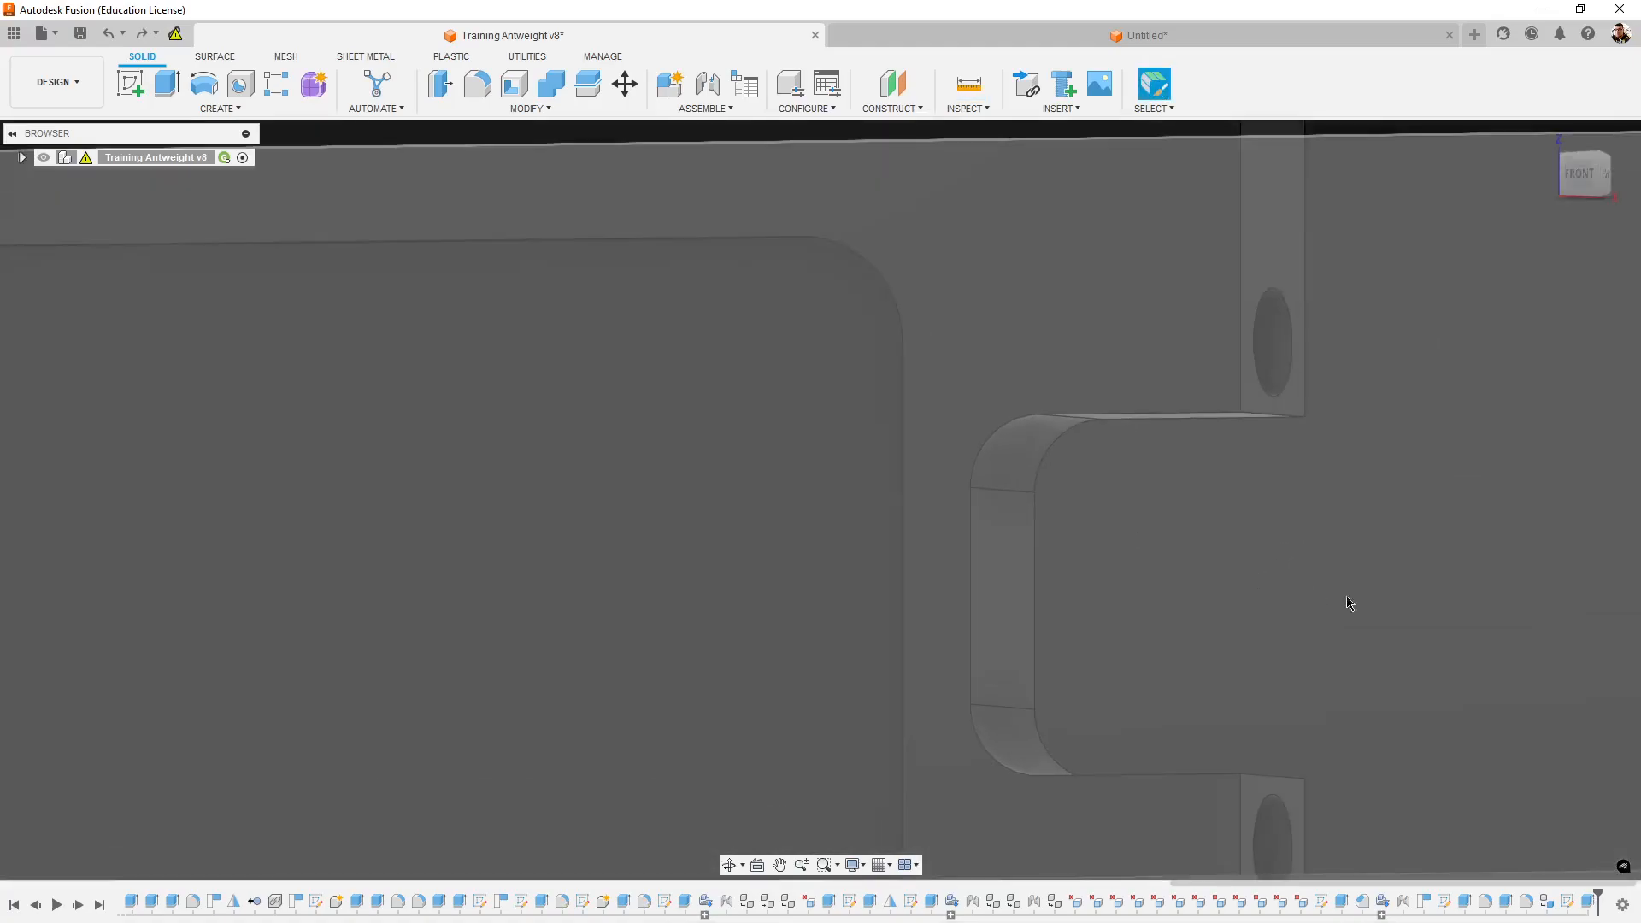
pyautogui.scroll(-2, 1187, 603)
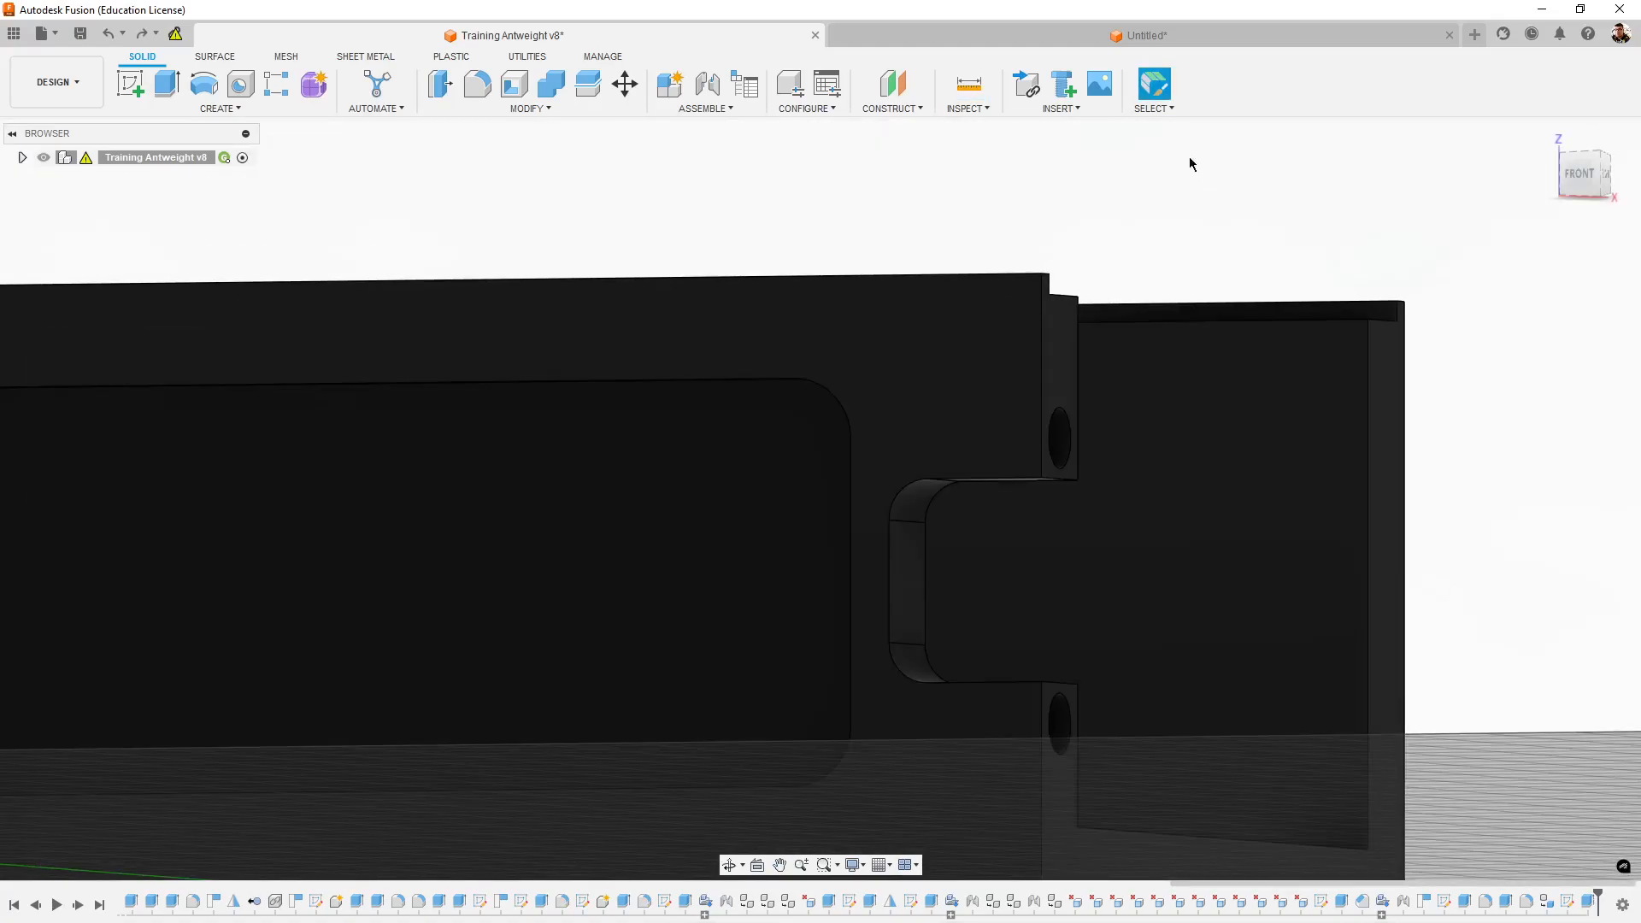
# - Return to the untitled design and start a sketch on the outer face of the chassis side wall
pyautogui.click(1301, 41)
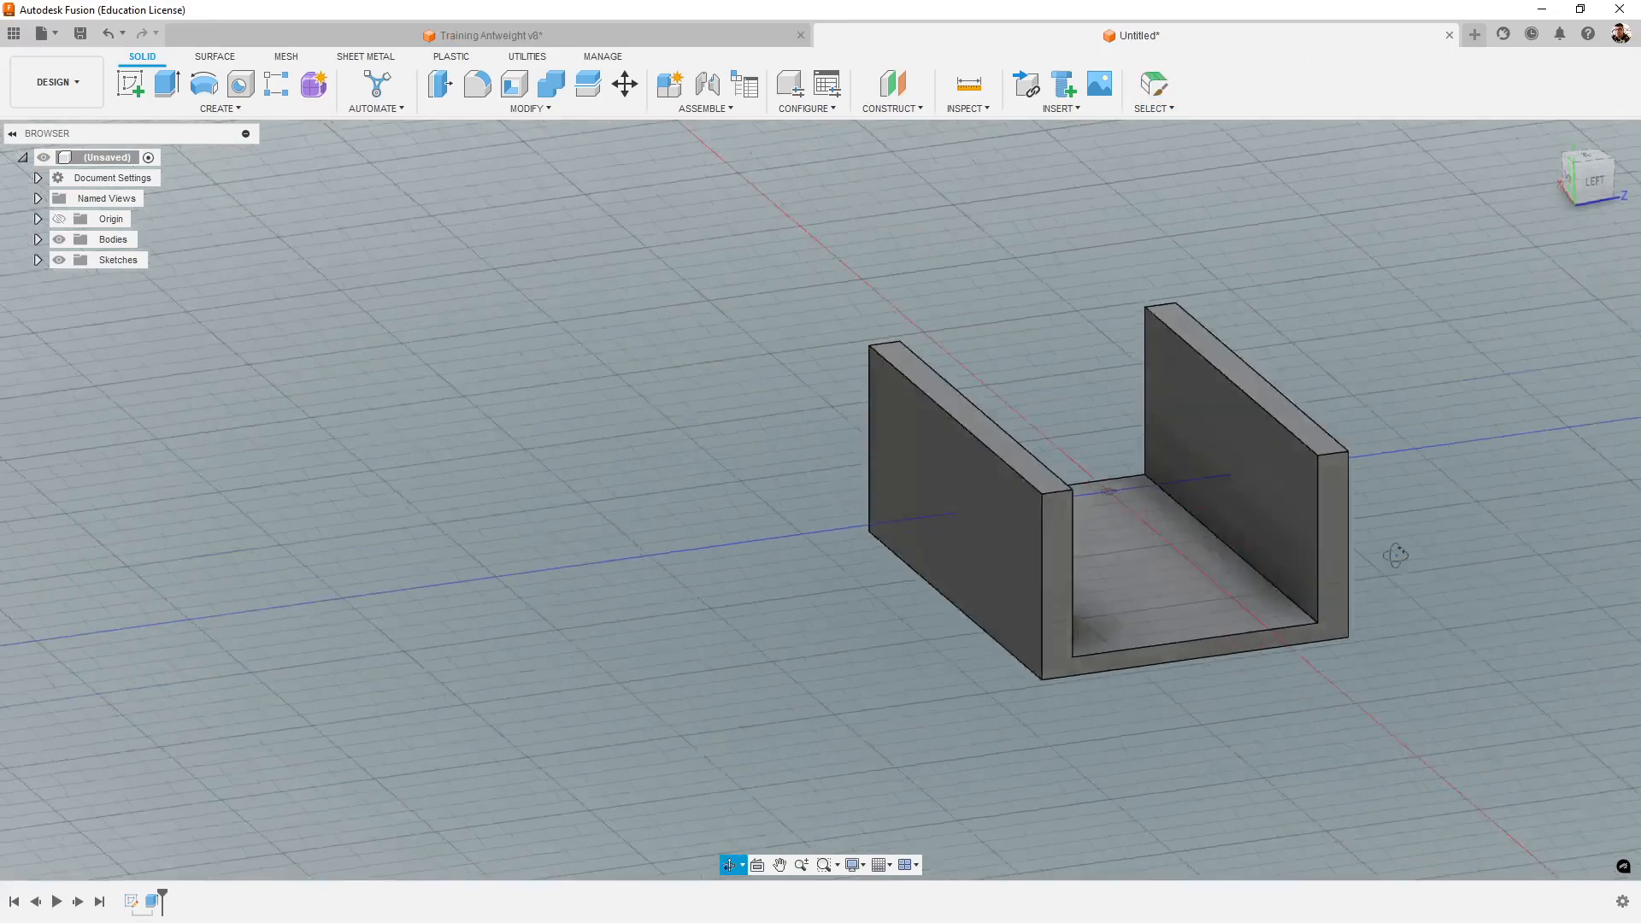
pyautogui.keyDown('shift'); pyautogui.moveTo(1394, 556); pyautogui.dragTo(1279, 597, button='middle'); pyautogui.keyUp('shift')
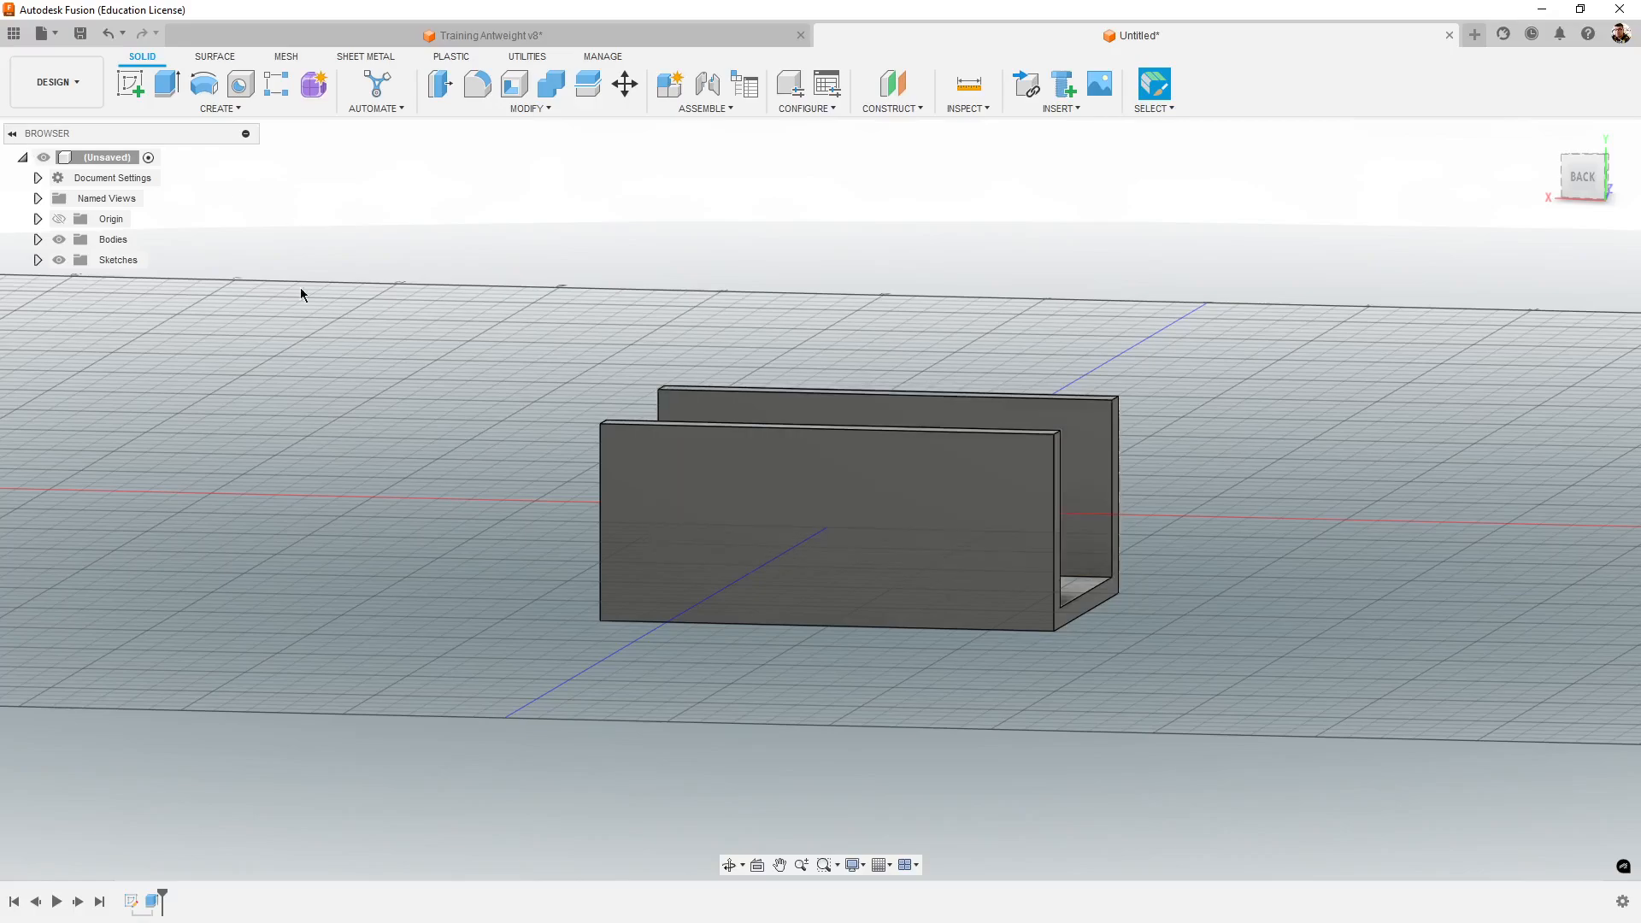
pyautogui.click(127, 100)
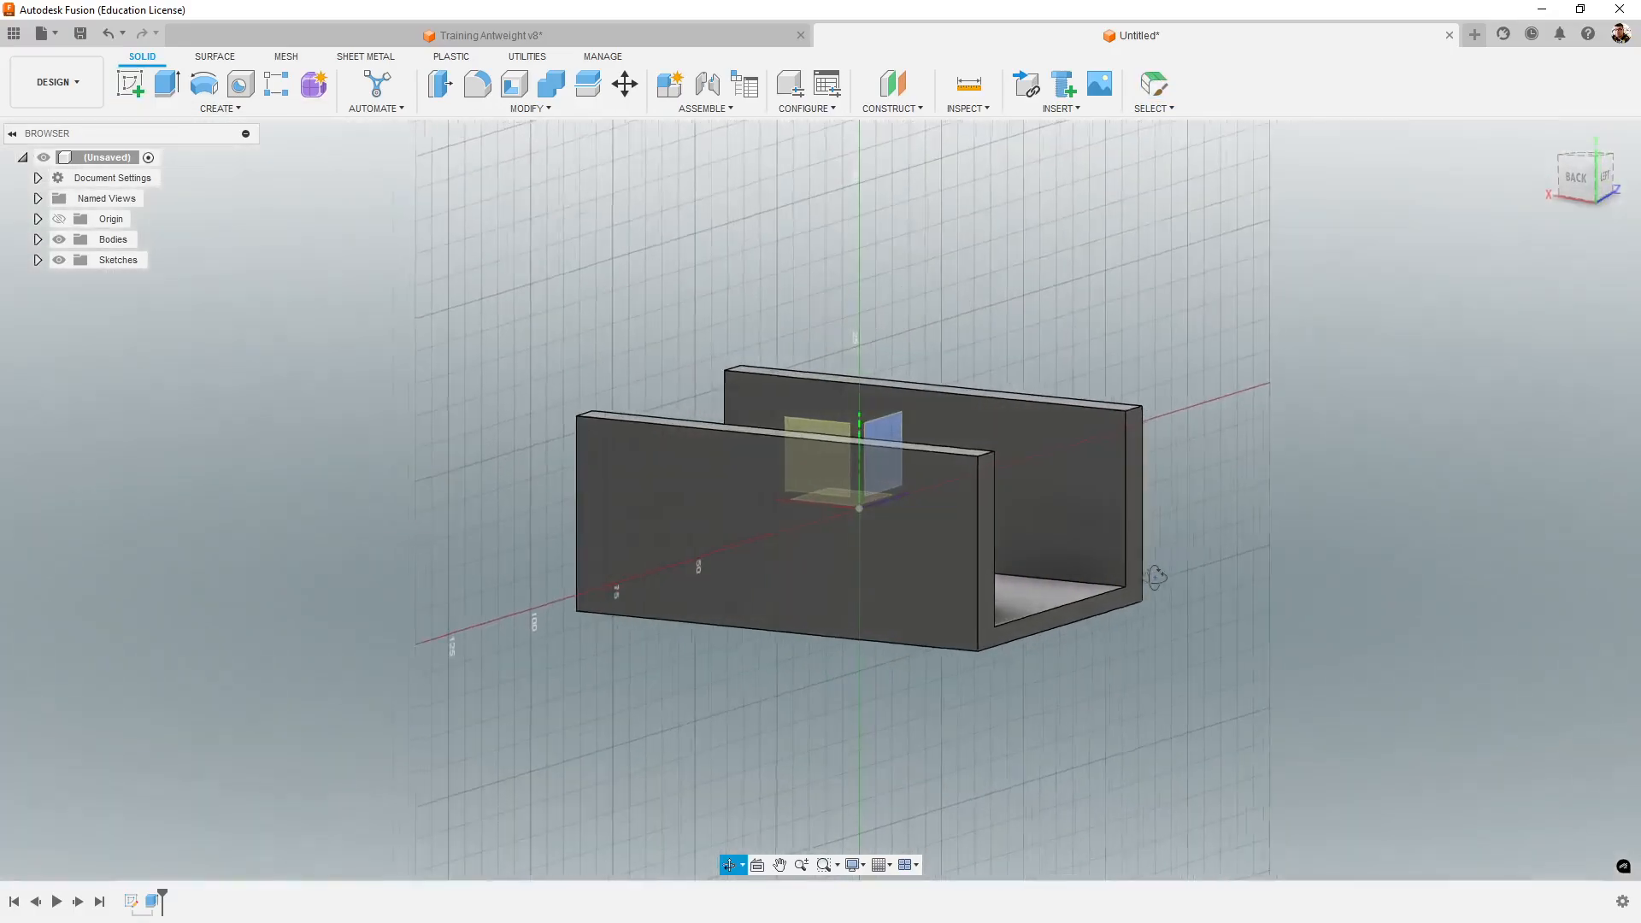
pyautogui.keyDown('shift'); pyautogui.moveTo(1138, 580); pyautogui.dragTo(1030, 556, button='middle'); pyautogui.keyUp('shift')
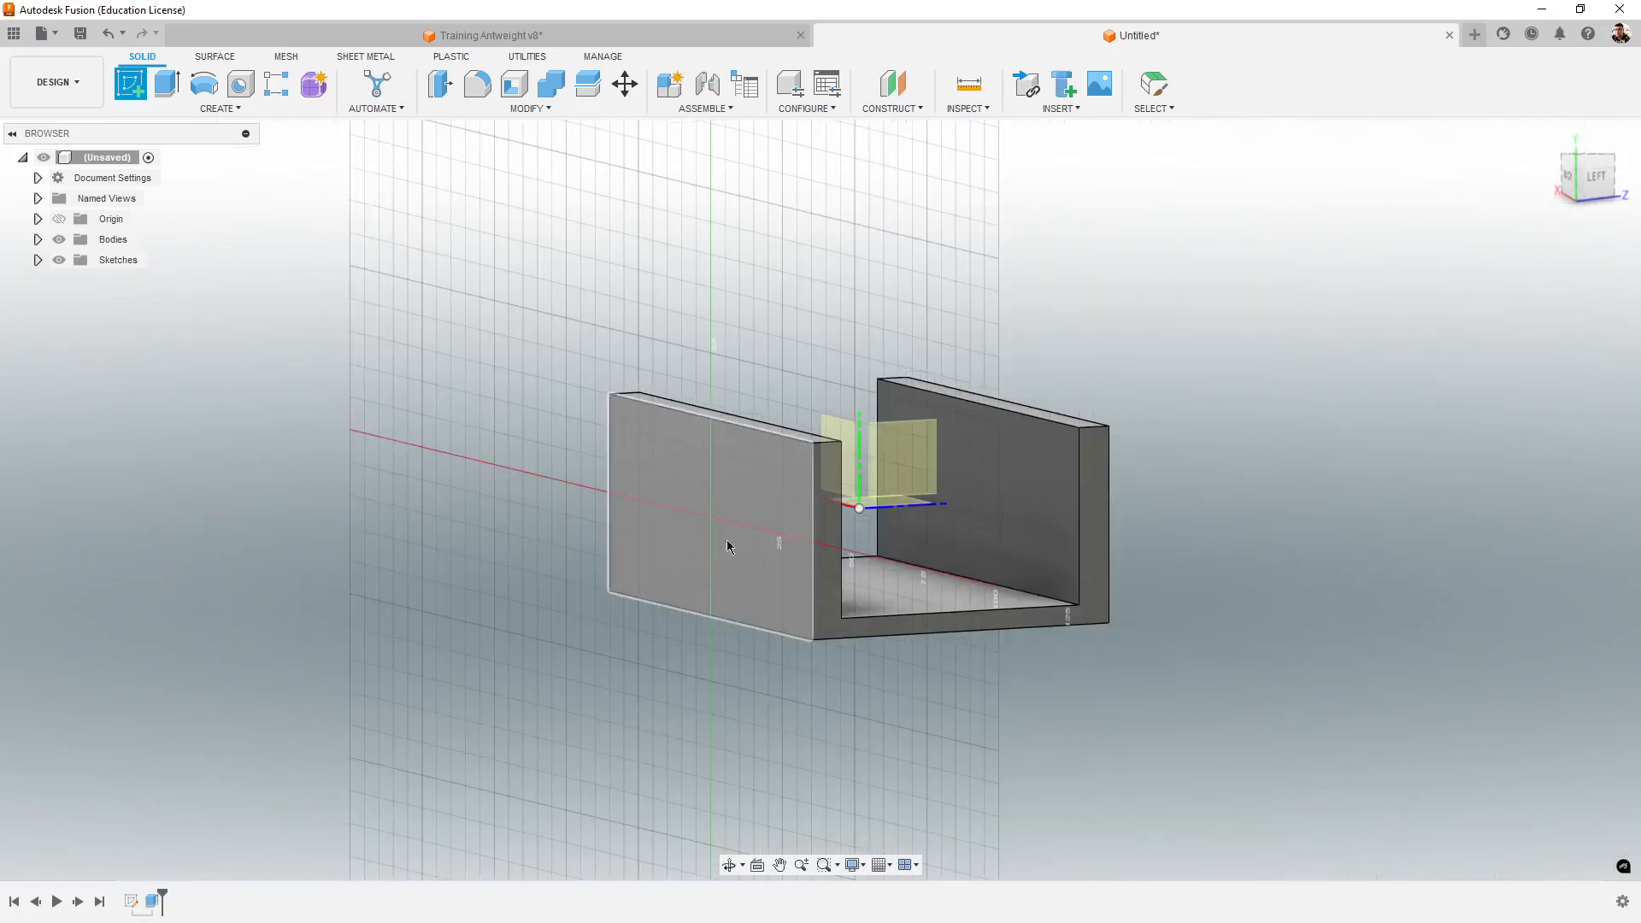
pyautogui.click(776, 523)
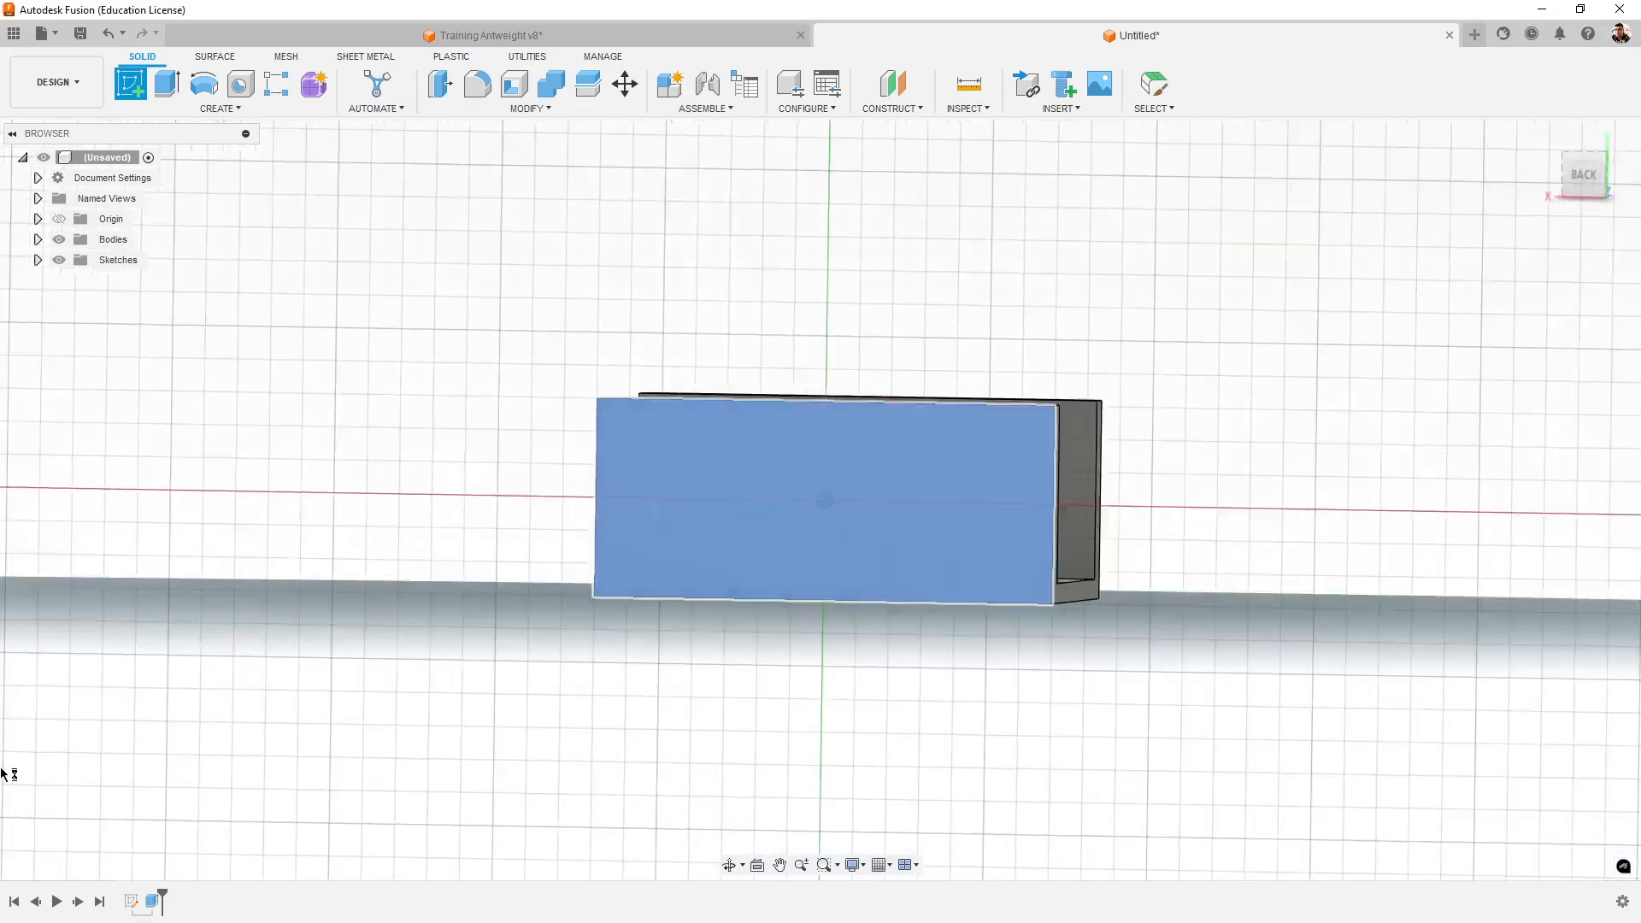
pyautogui.scroll(2, 1125, 475)
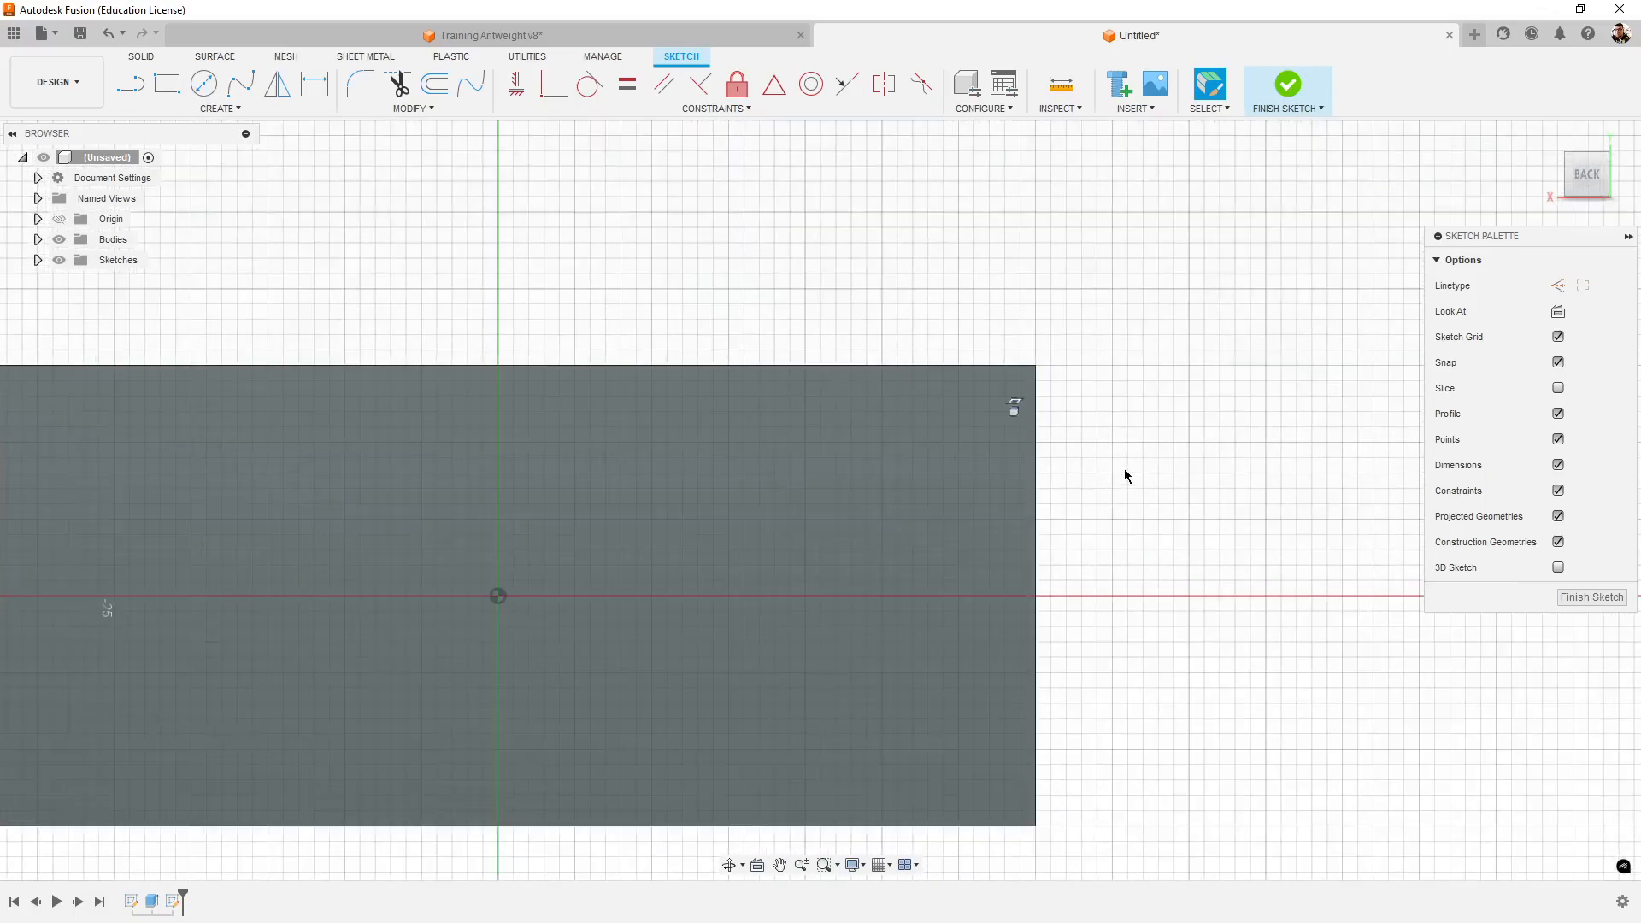
pyautogui.scroll(3, 1128, 642)
# - Sketch a rectangle 8 mm wide and 12 mm tall, extending inward from the side wall's vertical end edge
pyautogui.click(181, 86)
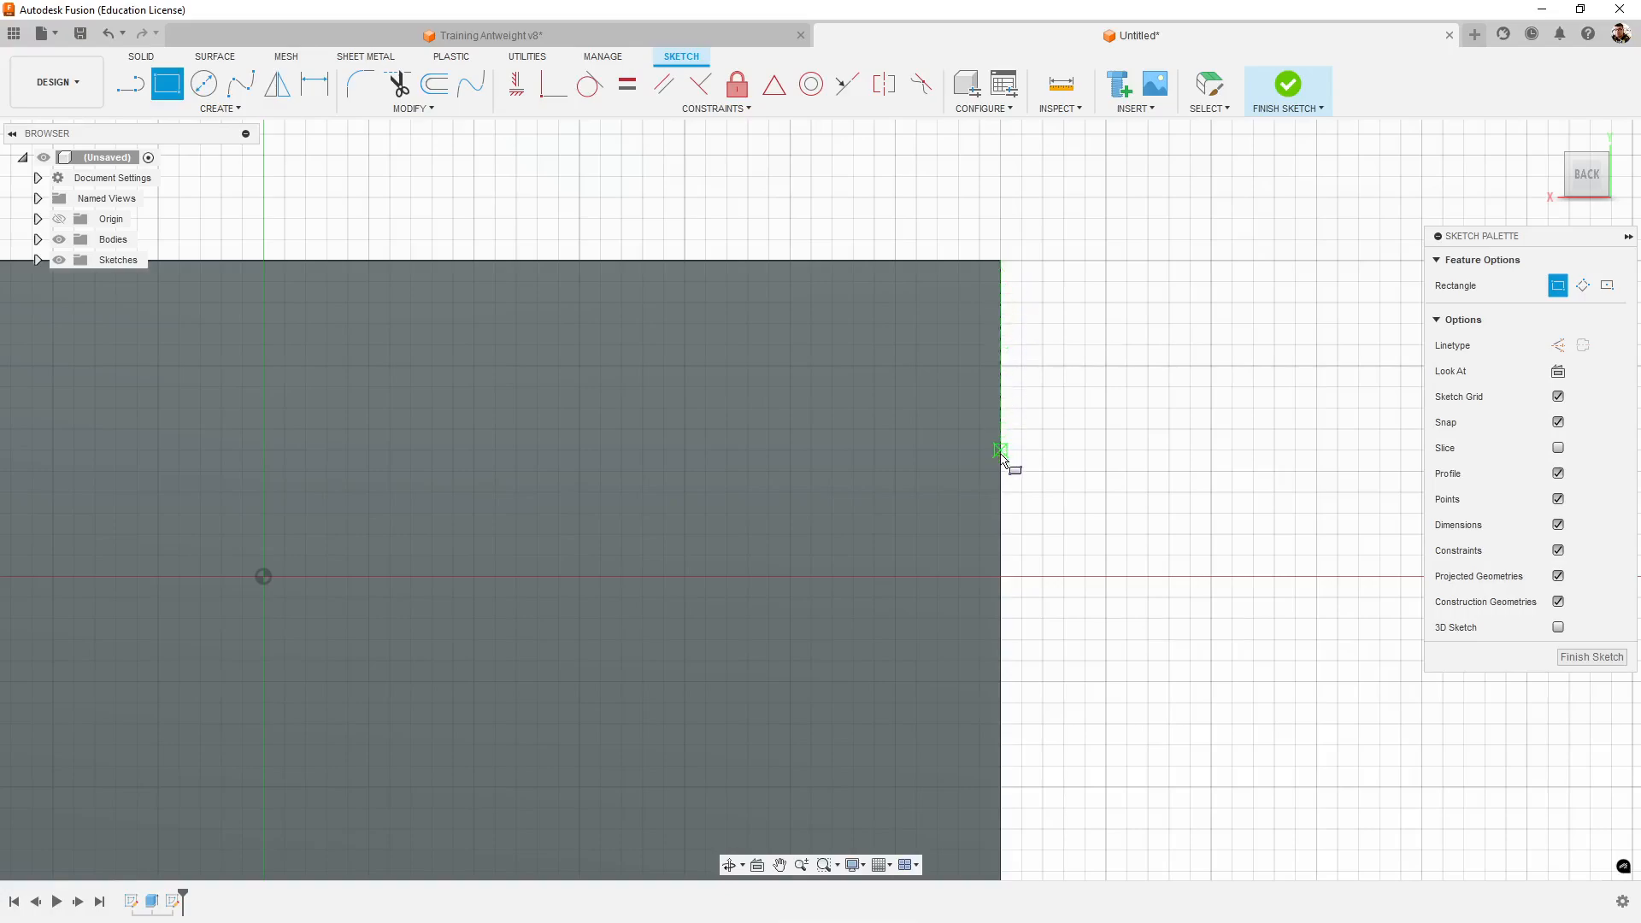
pyautogui.click(1001, 450)
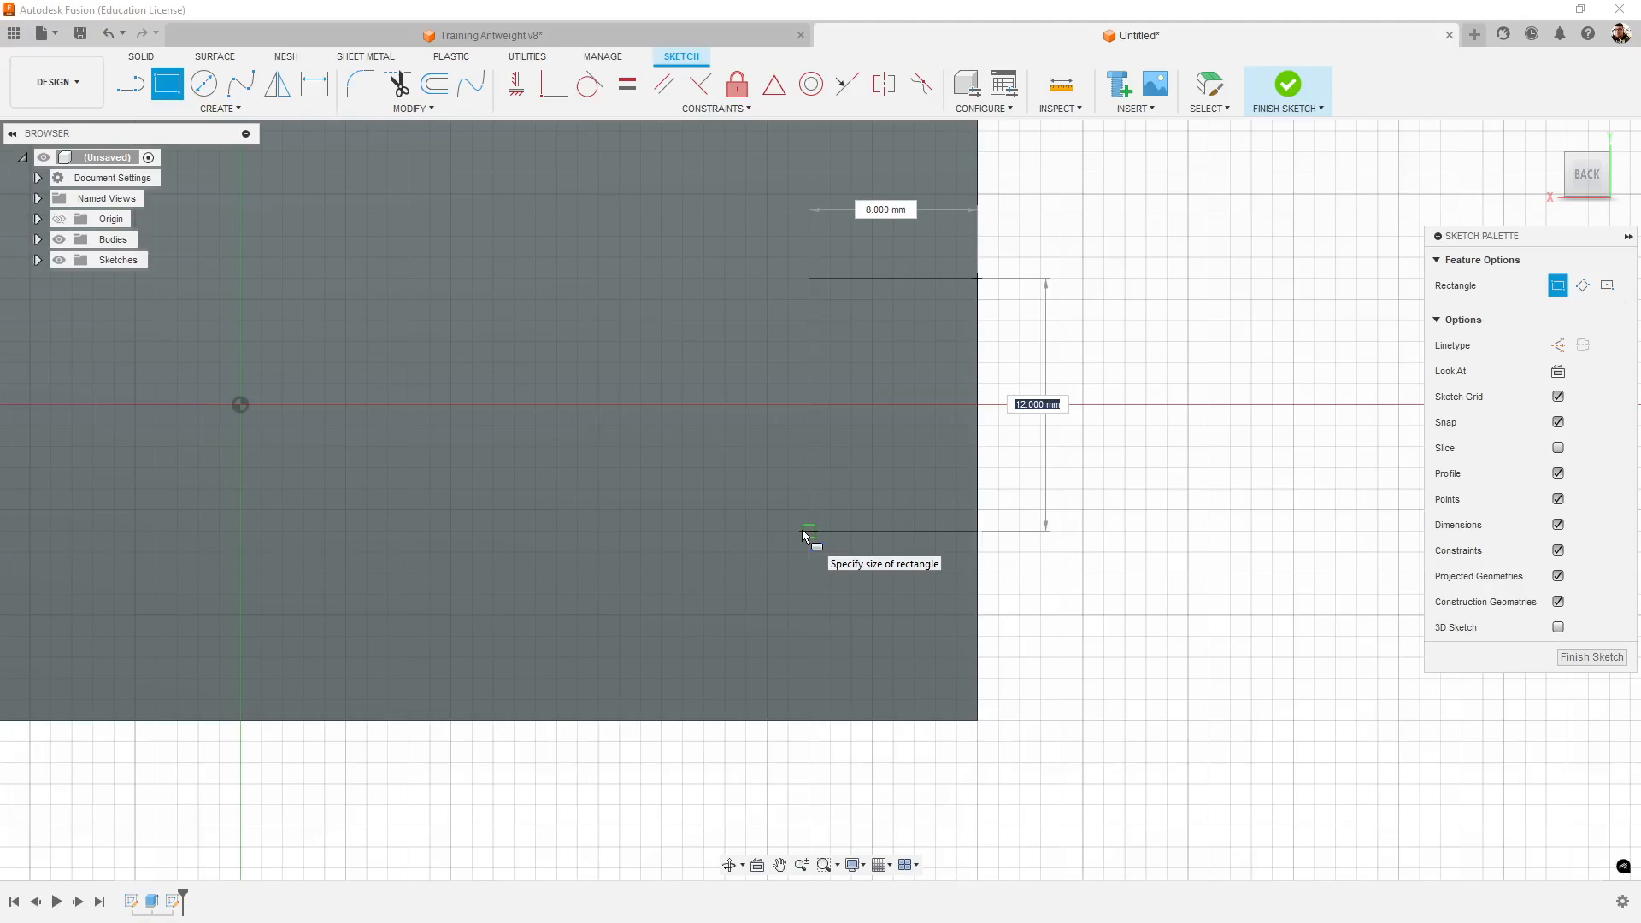
pyautogui.press('Tab')
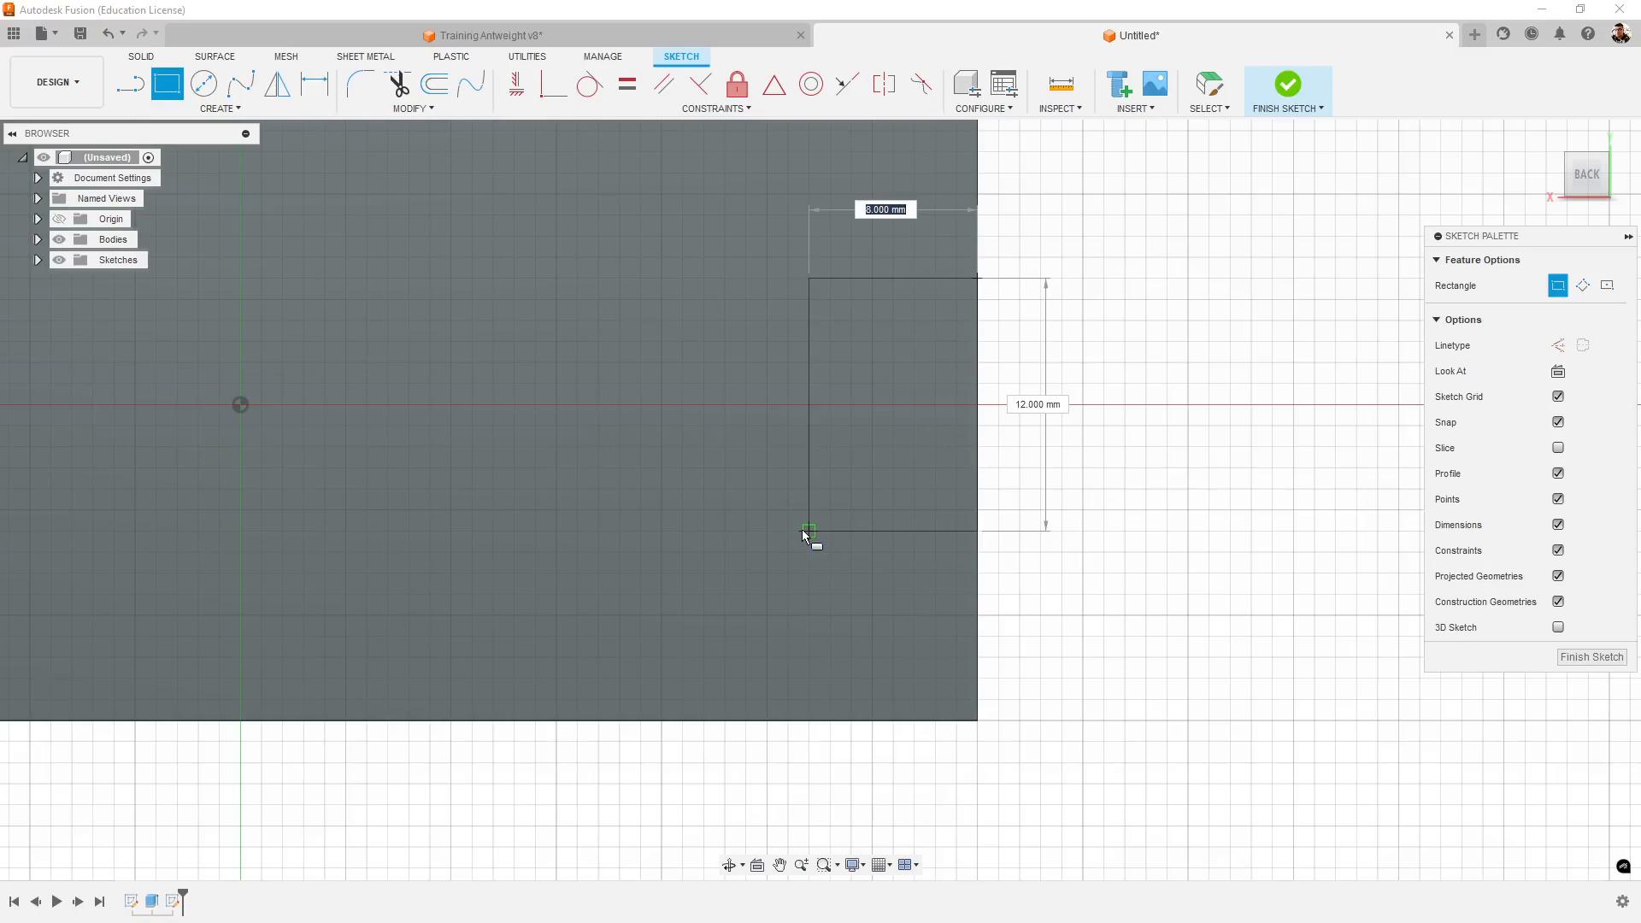
pyautogui.press('Tab')
pyautogui.press('Return')
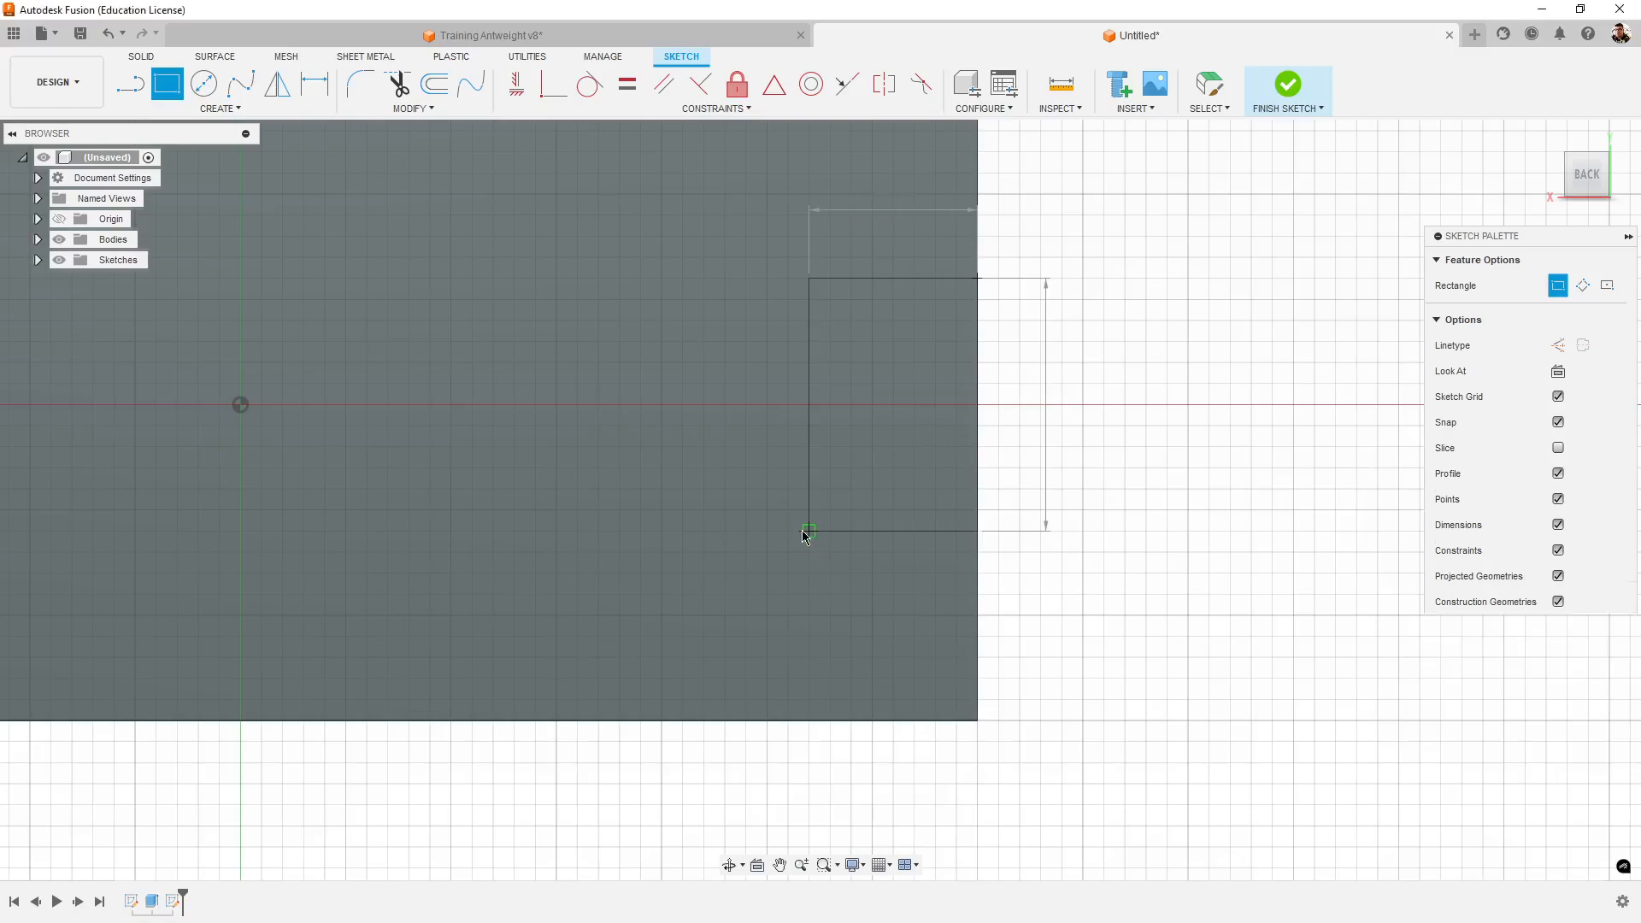
pyautogui.press('Escape')
# - Dimension the rectangle's upper edge 10 mm from the side wall's upper edge
pyautogui.moveTo(1033, 348)
pyautogui.mouseDown(button='middle')
pyautogui.moveTo(1014, 447)
pyautogui.moveTo(952, 447)
pyautogui.mouseUp(button='middle')
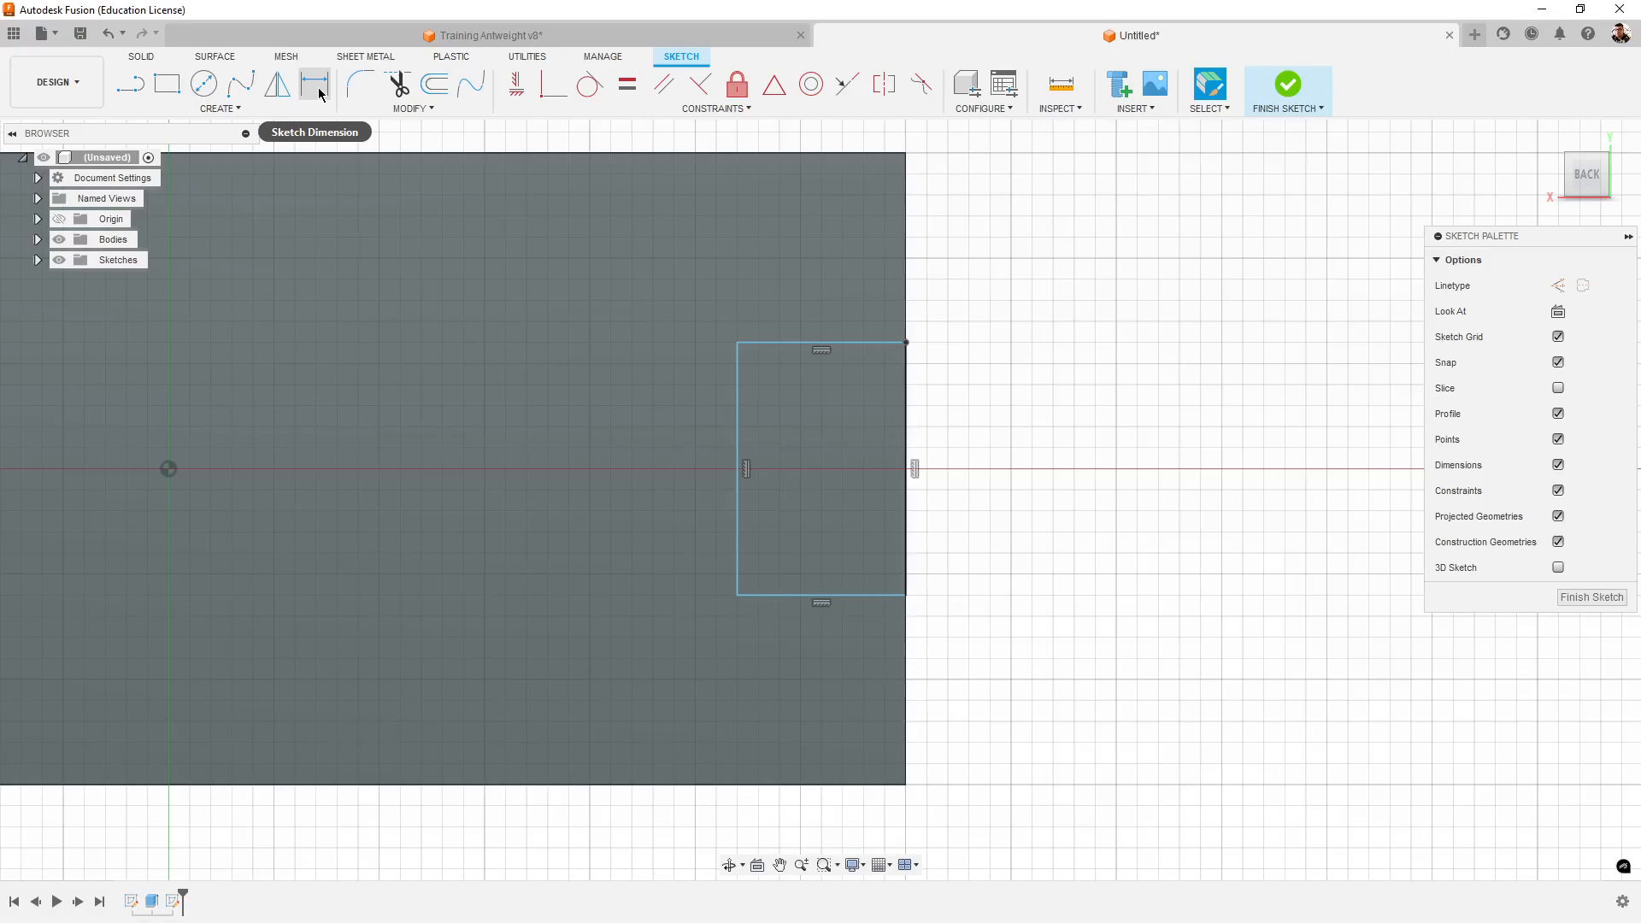
pyautogui.click(316, 89)
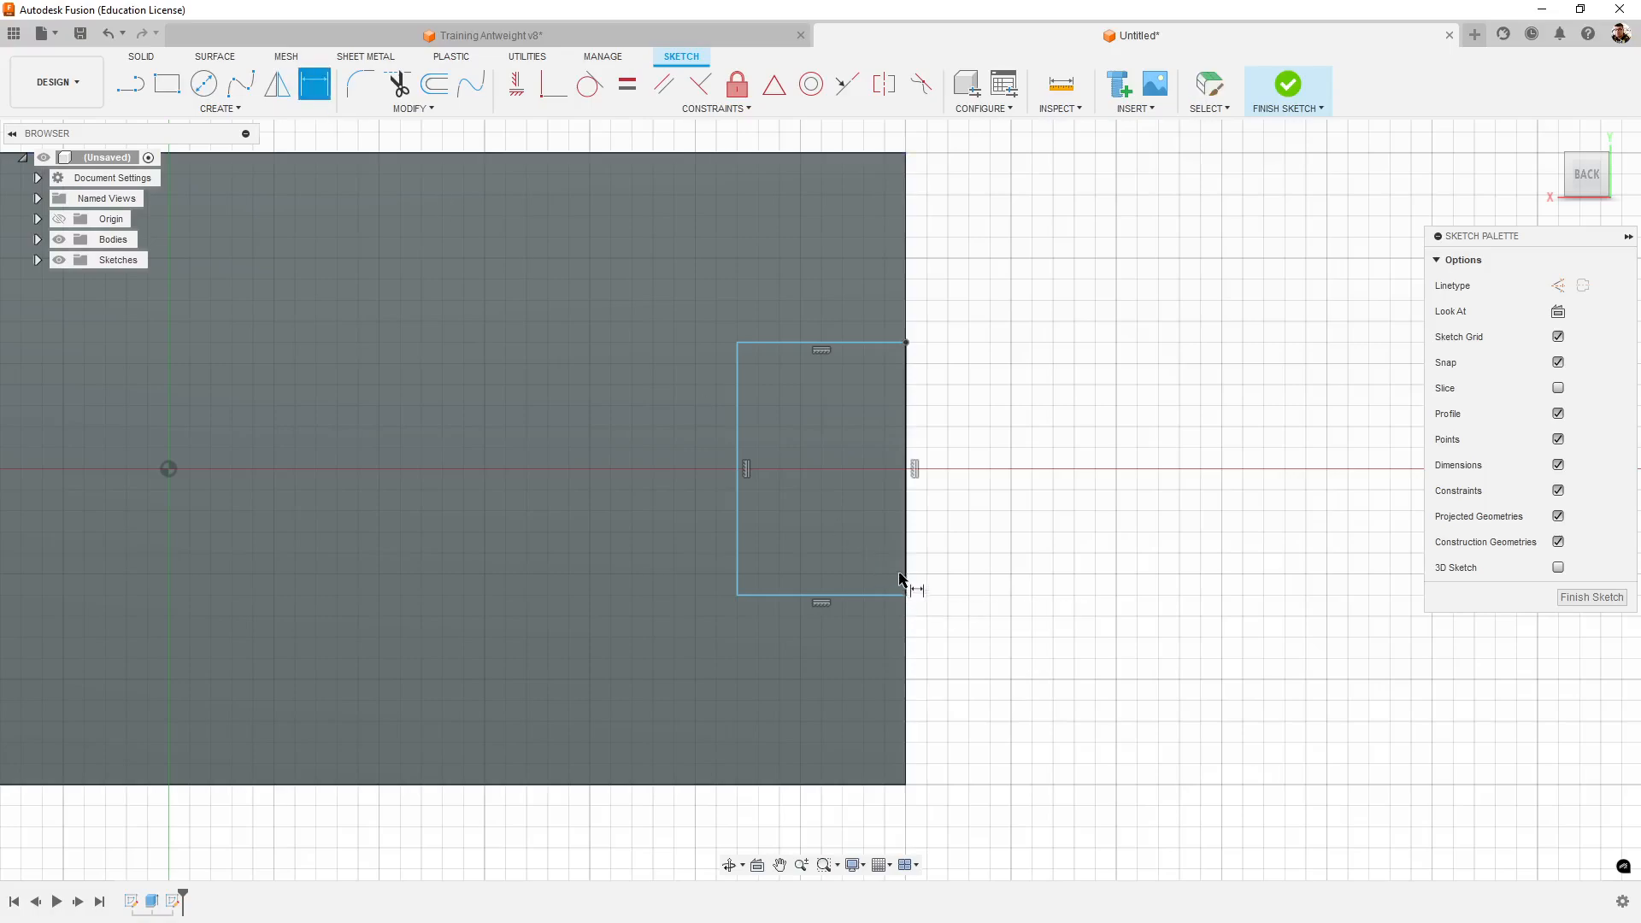
pyautogui.click(888, 159)
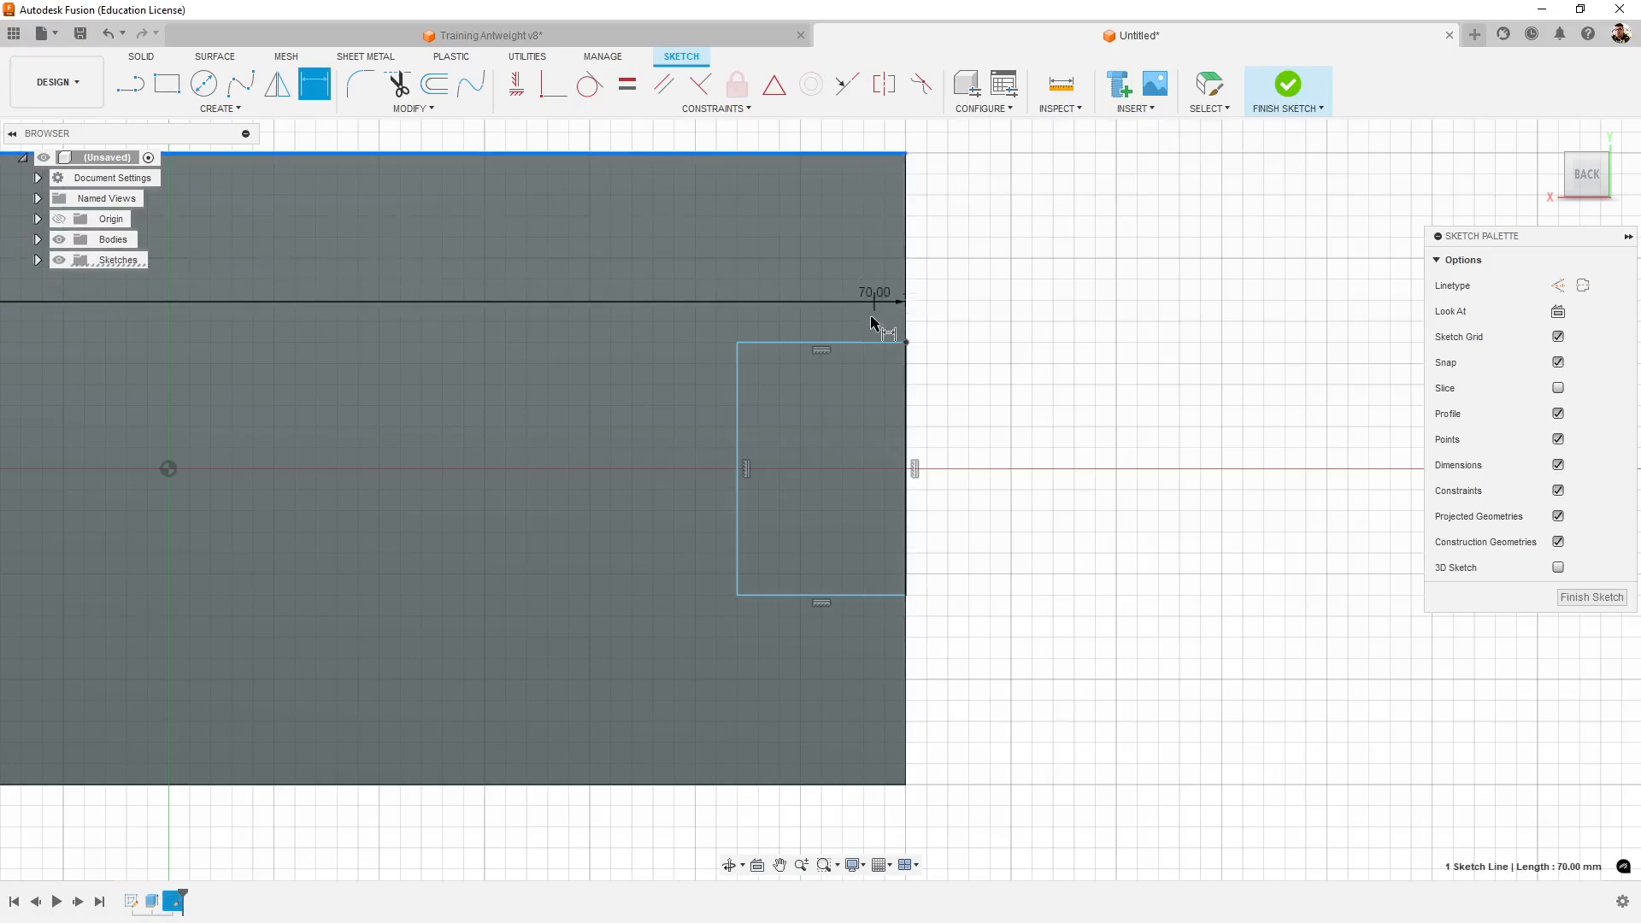
pyautogui.click(868, 342)
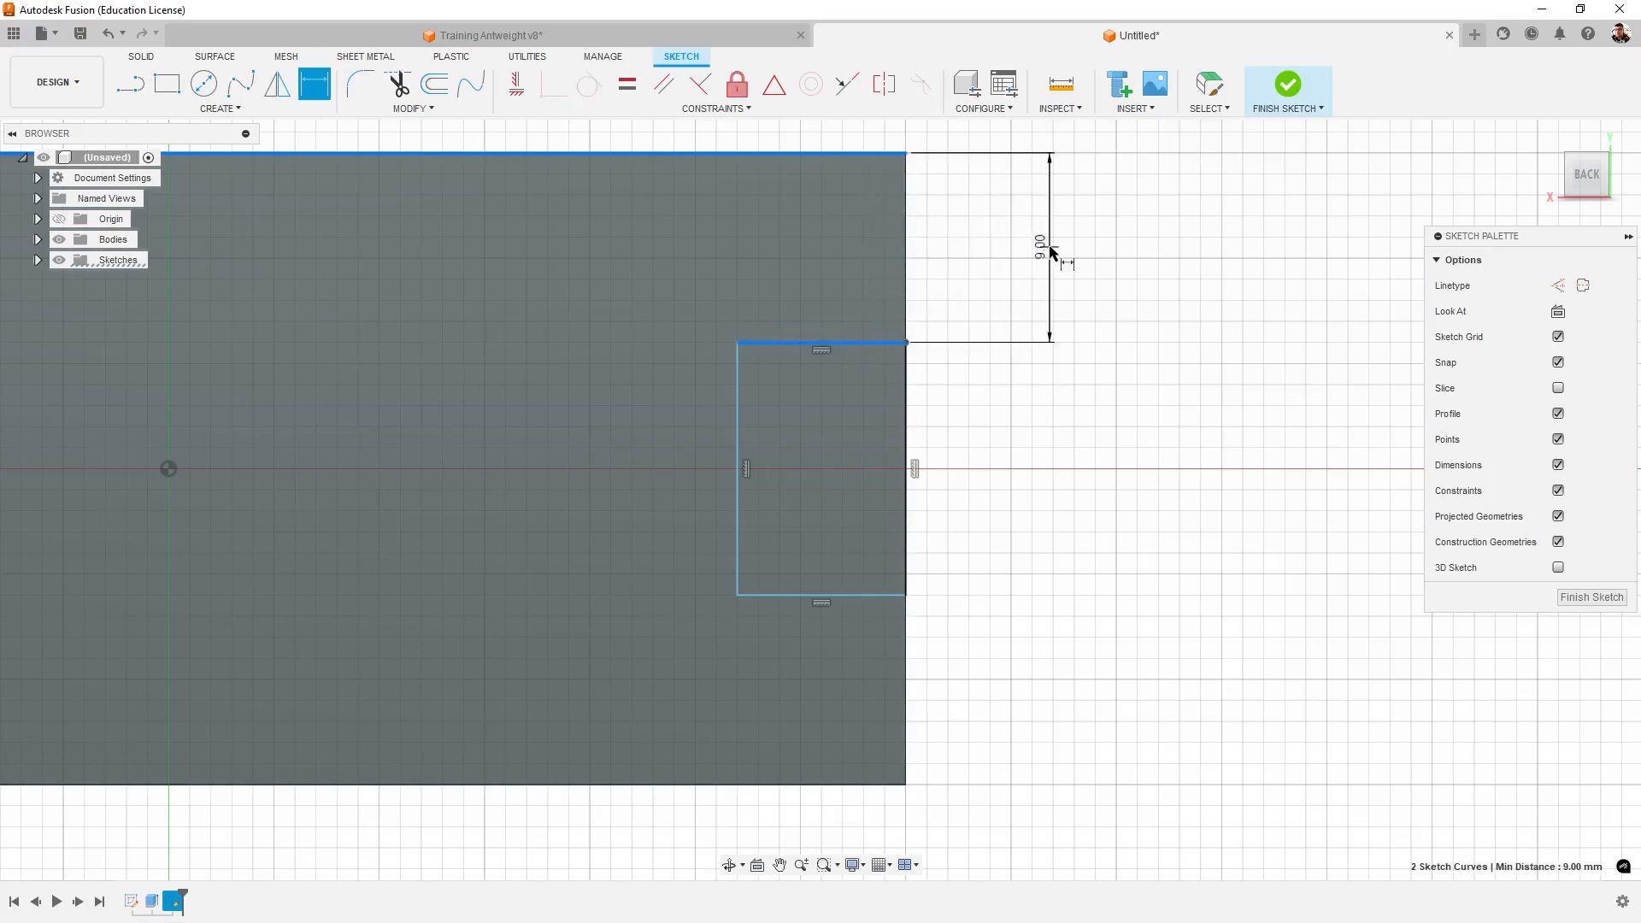
pyautogui.click(1047, 246)
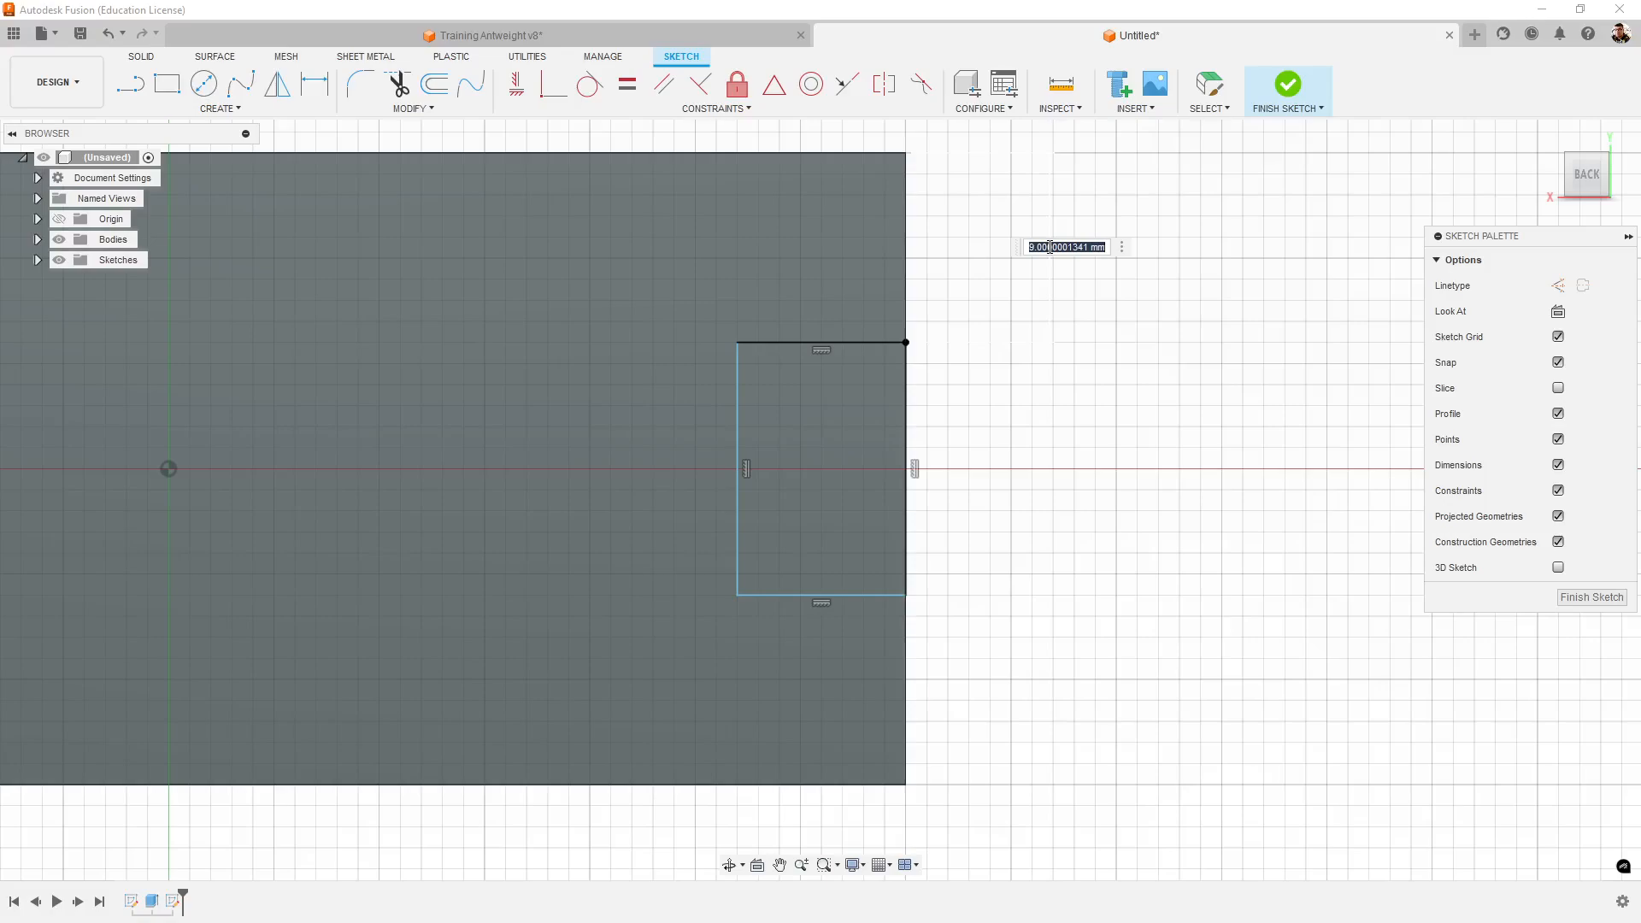
pyautogui.write('10')
pyautogui.press('Return')
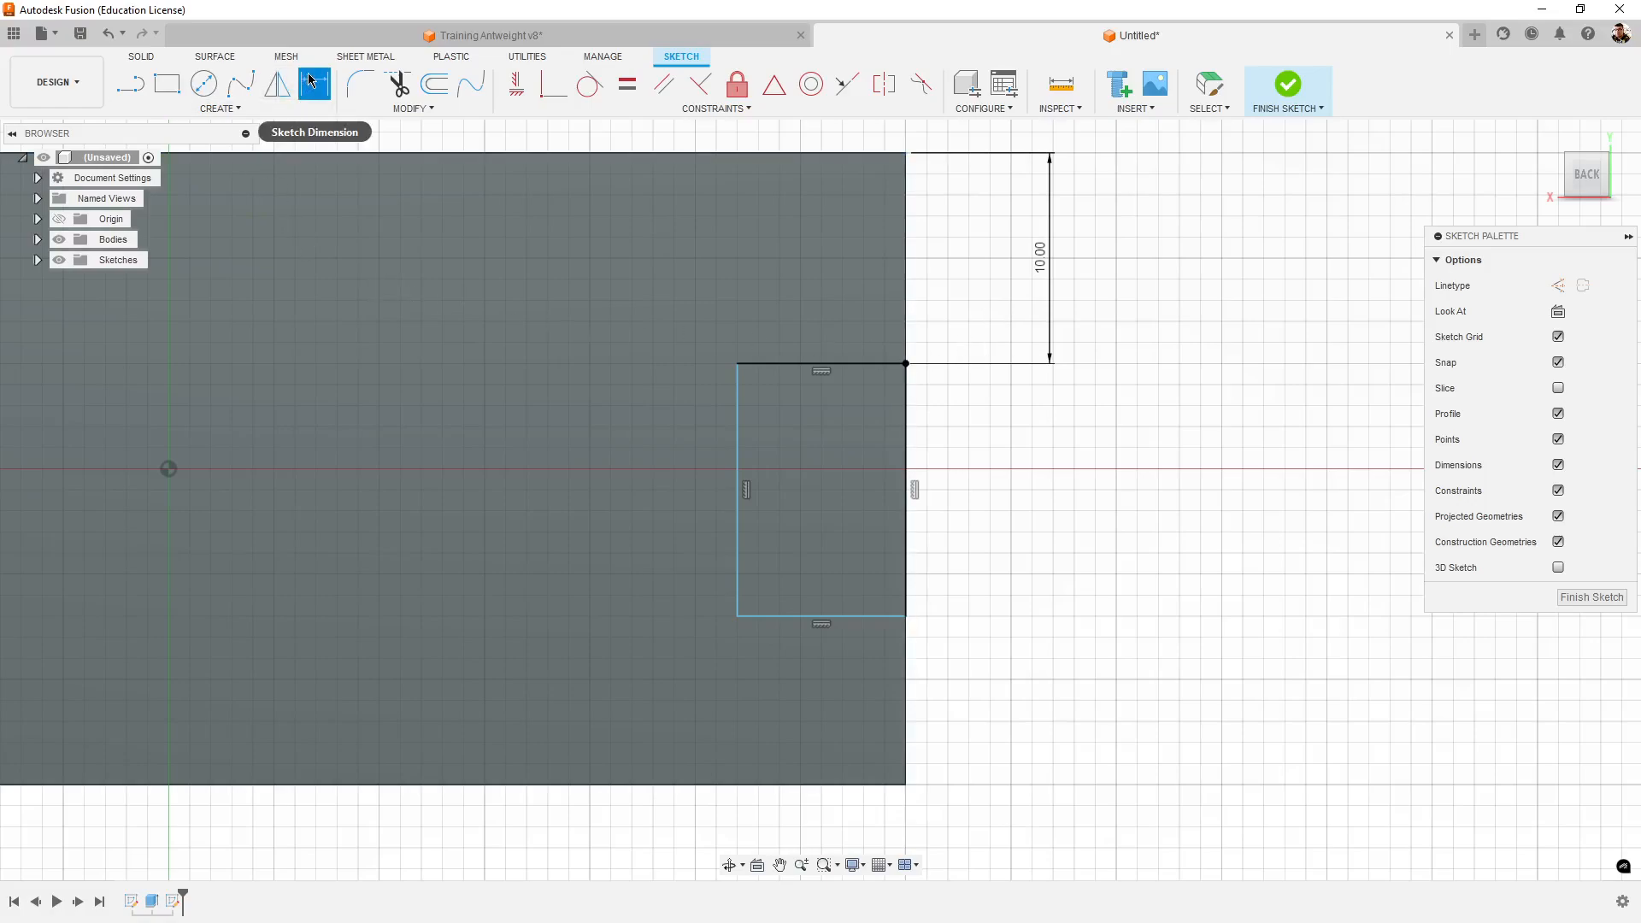
# - Dimension the rectangle's lower edge 10 mm from the side wall's lower edge
pyautogui.click(882, 617)
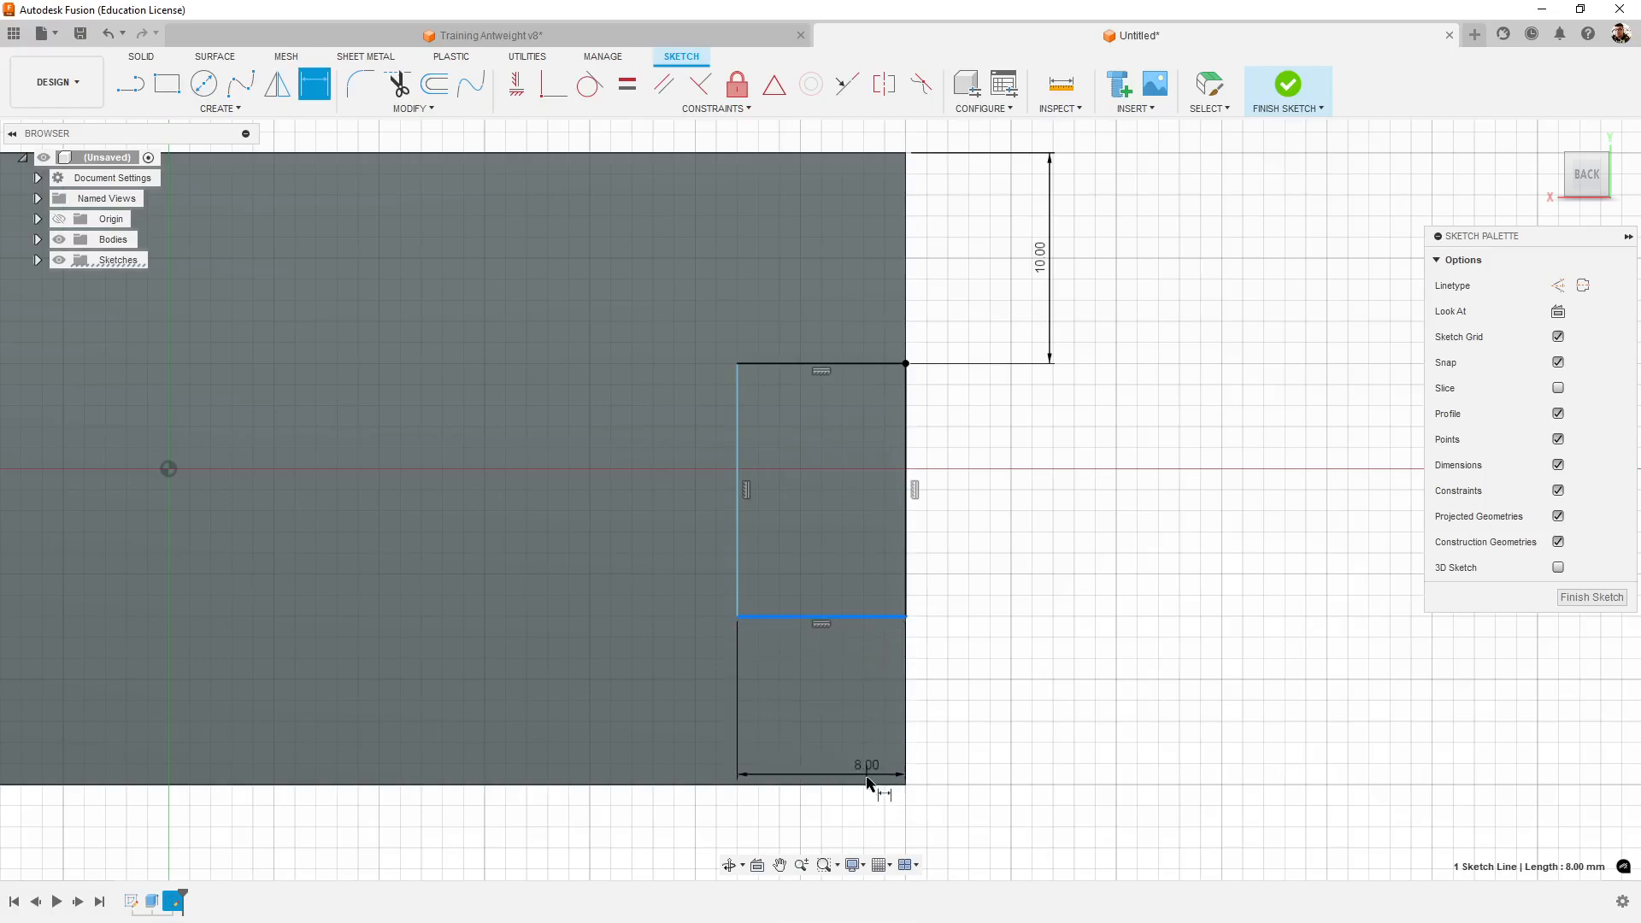
pyautogui.click(865, 784)
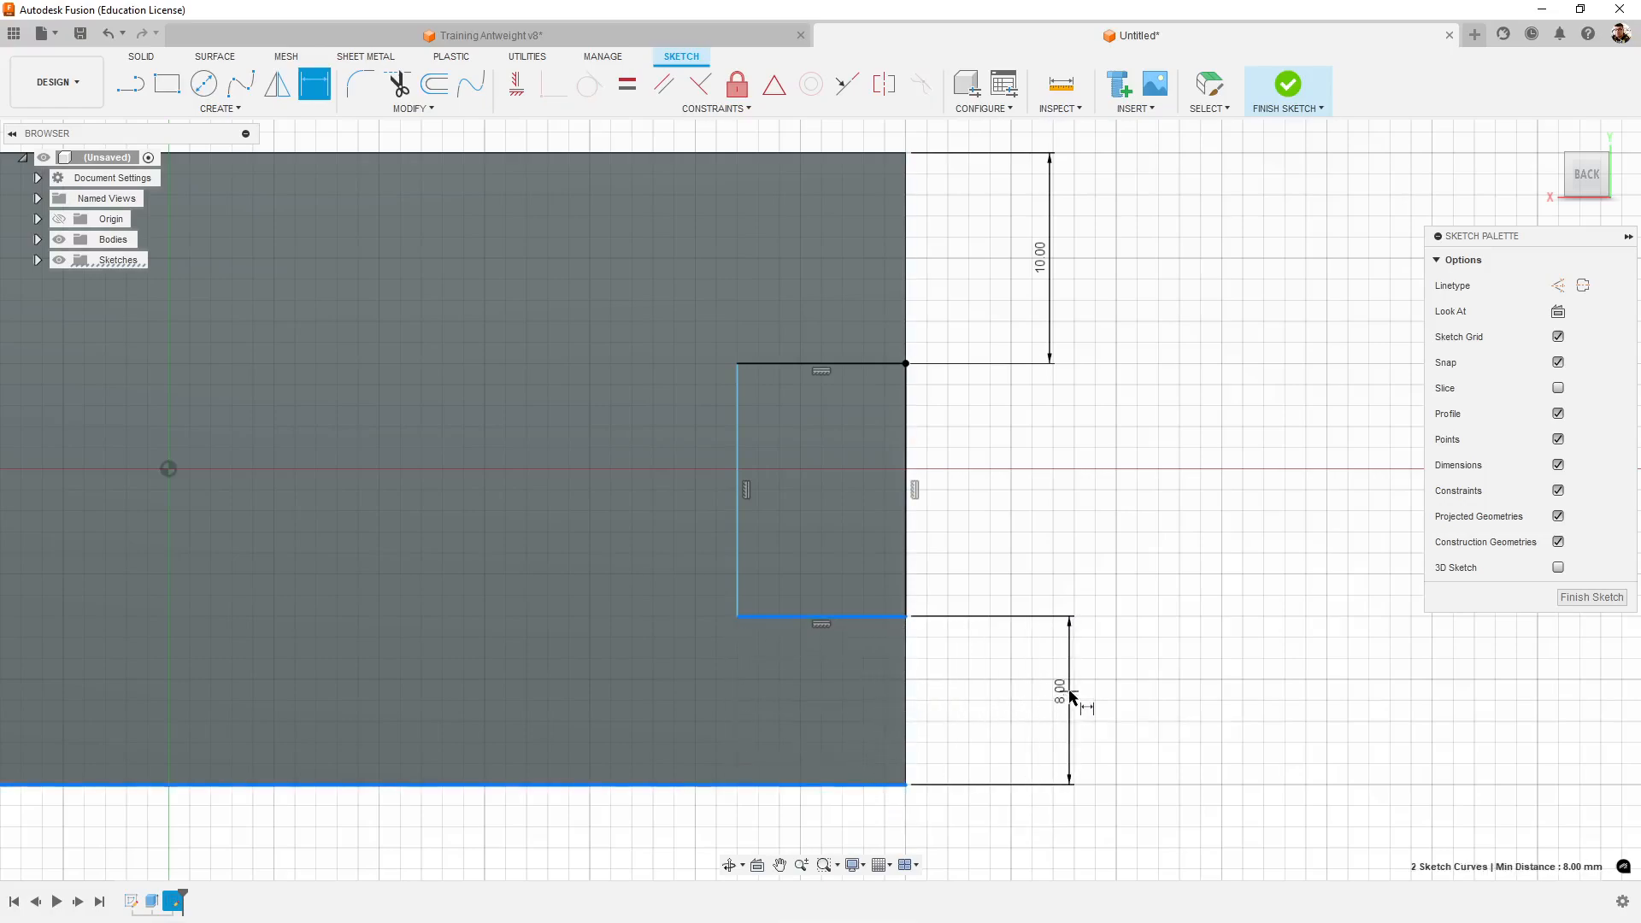
pyautogui.click(1069, 689)
pyautogui.write('10')
pyautogui.press('Return')
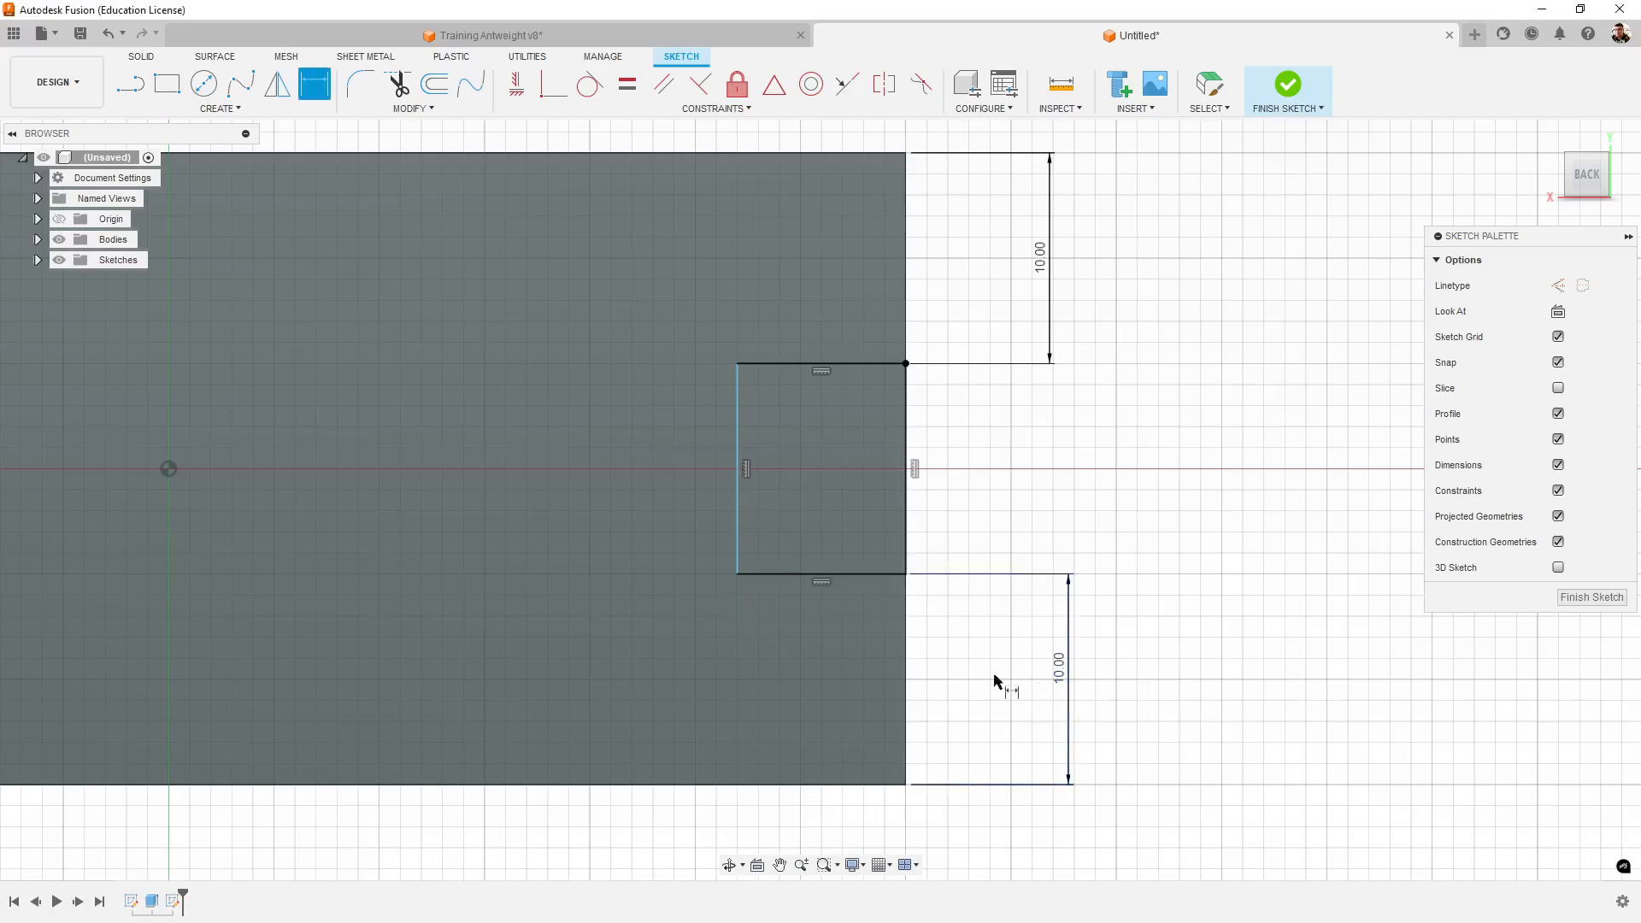
# - Dimension the notch rectangle's lower edge to 8 mm and finish the sketch
pyautogui.scroll(-1, 1020, 677)
pyautogui.moveTo(1142, 630); pyautogui.dragTo(1145, 557, button='middle')
pyautogui.press('d')
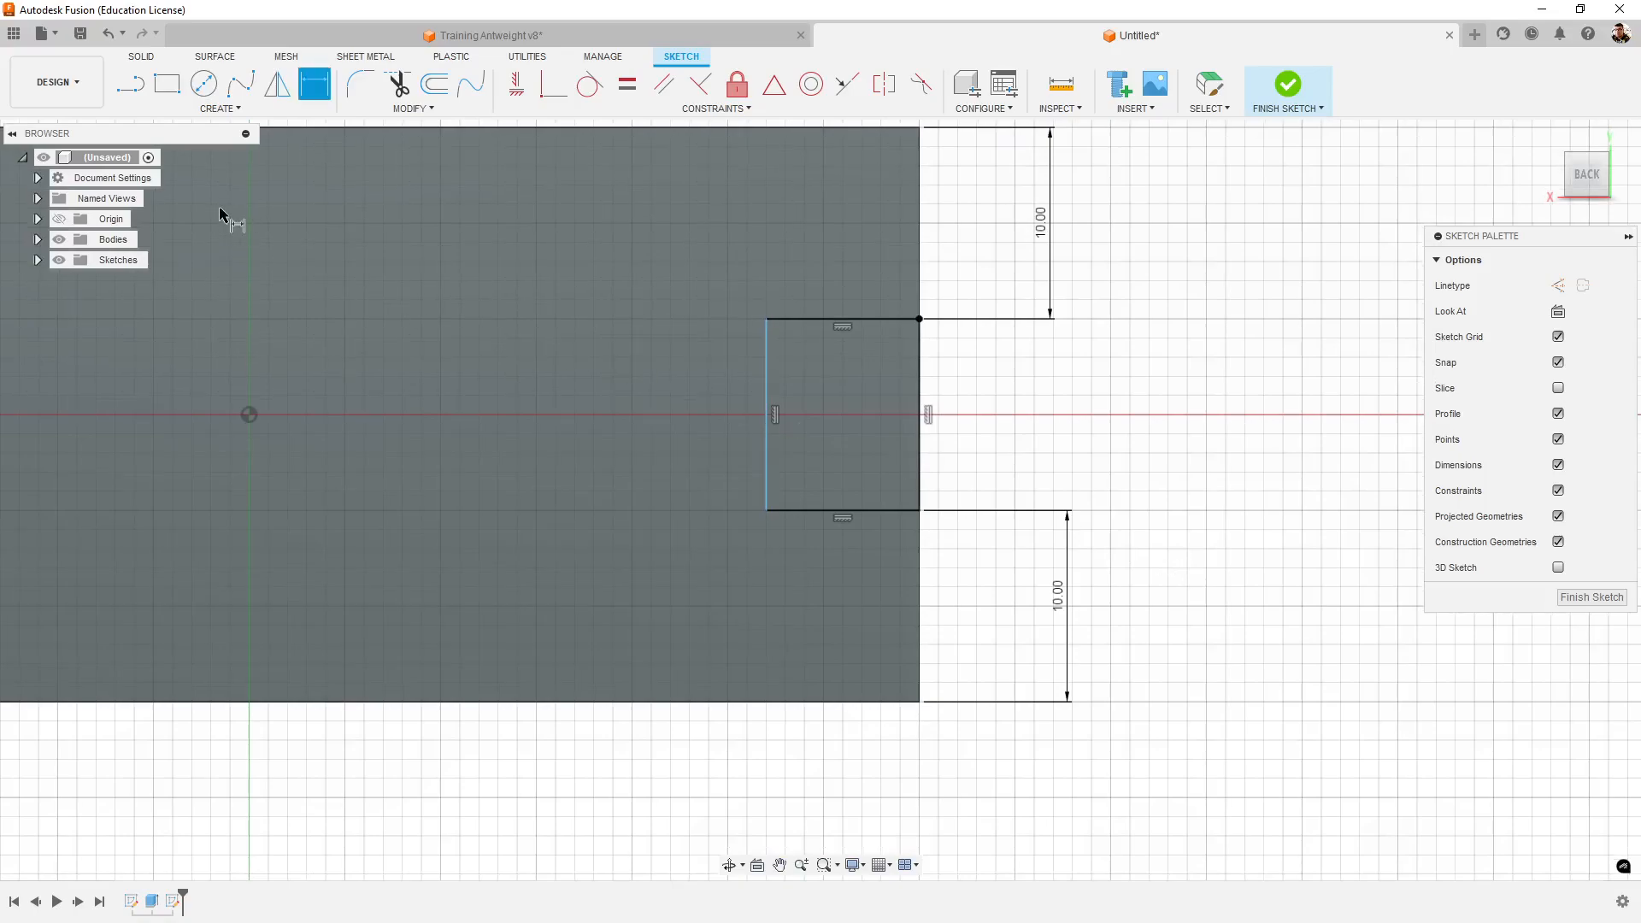
pyautogui.click(819, 511)
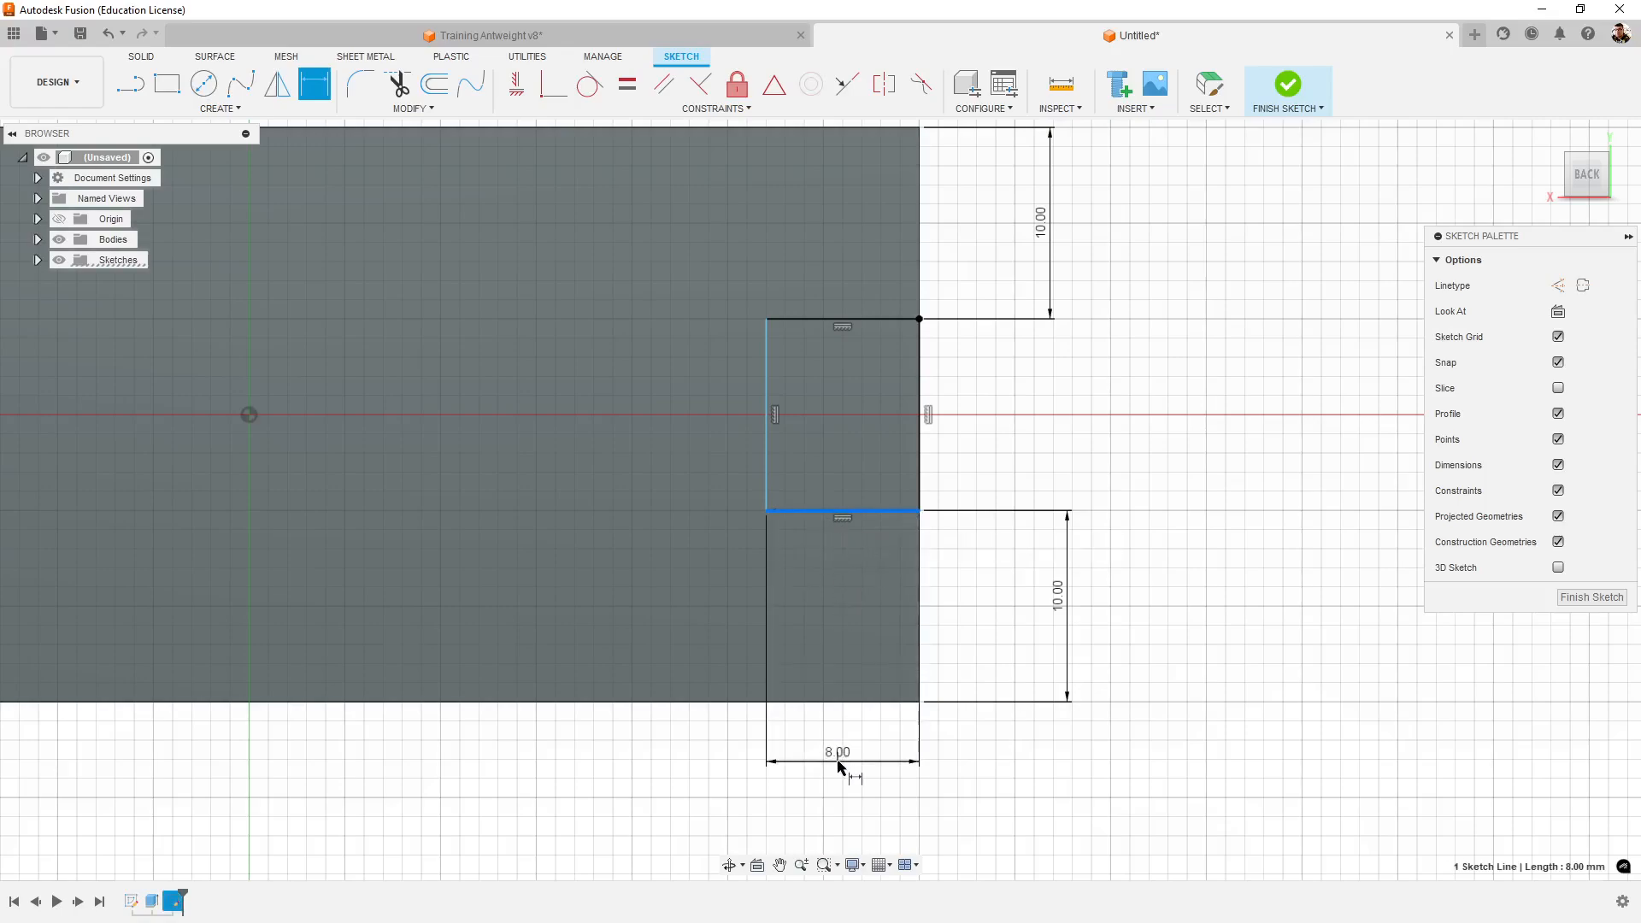
pyautogui.scroll(-3, 846, 759)
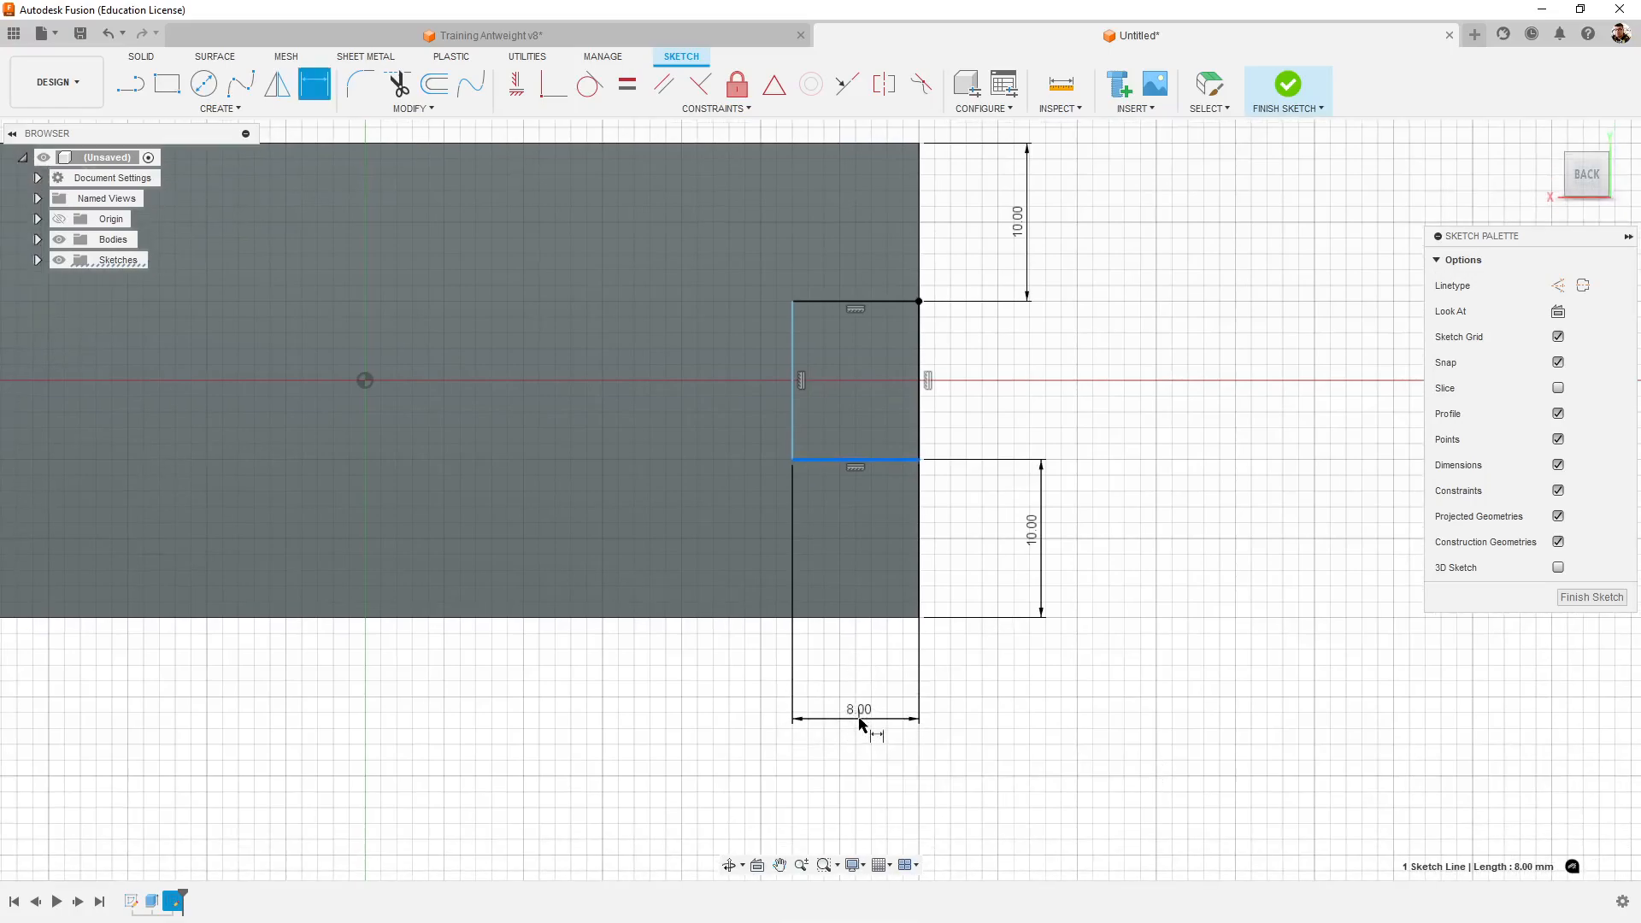
pyautogui.click(858, 723)
pyautogui.write('8')
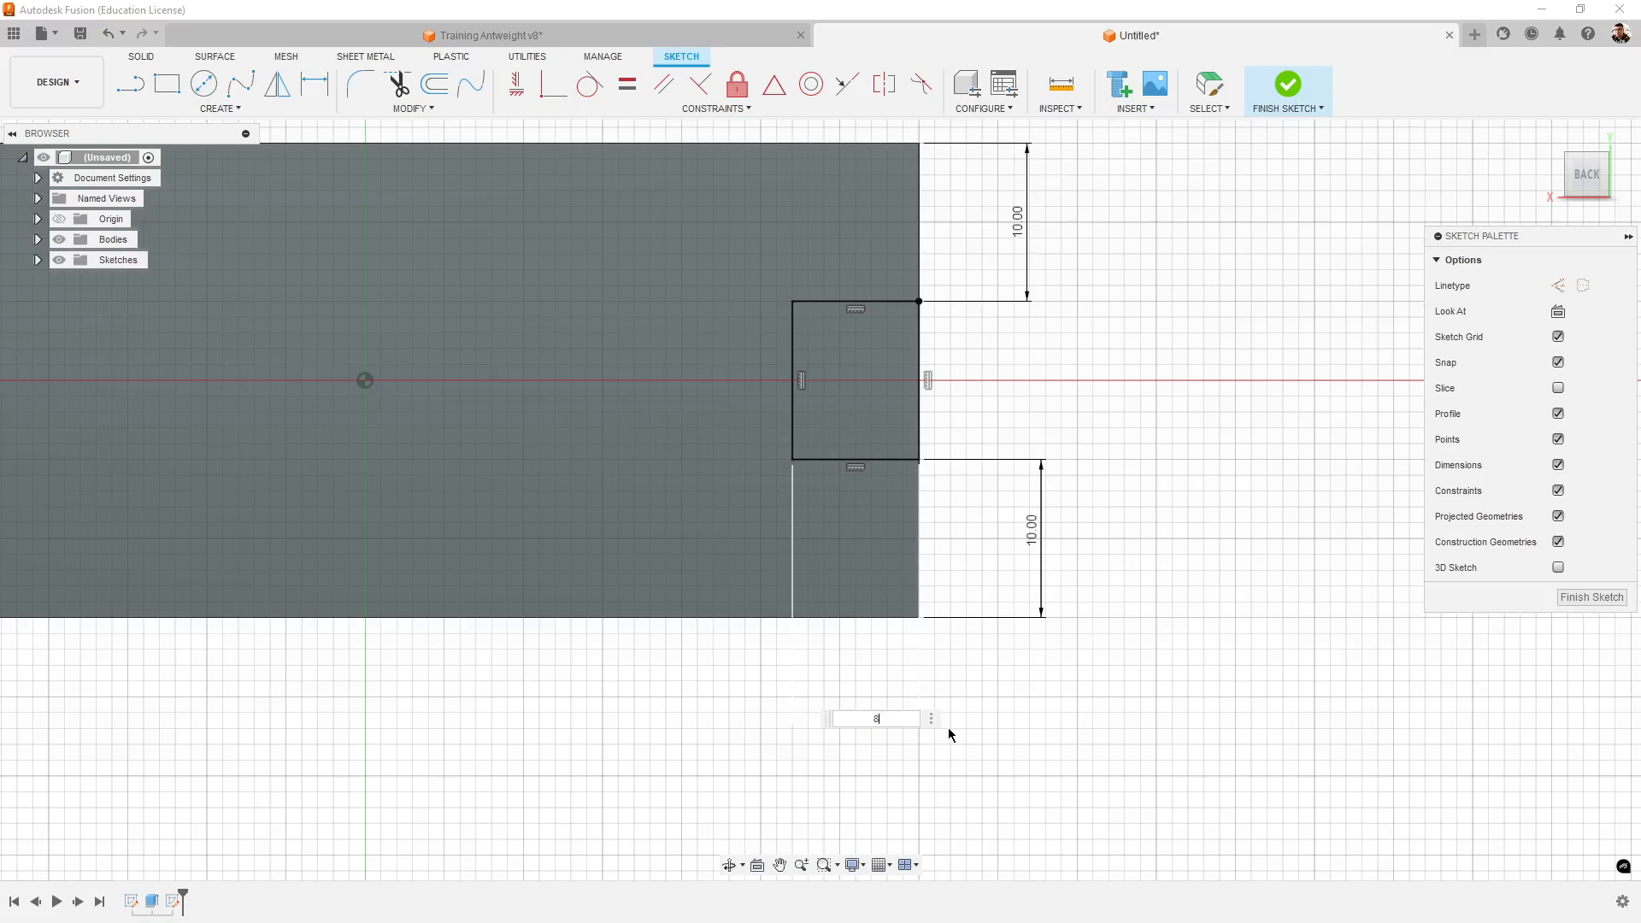
pyautogui.press('Return')
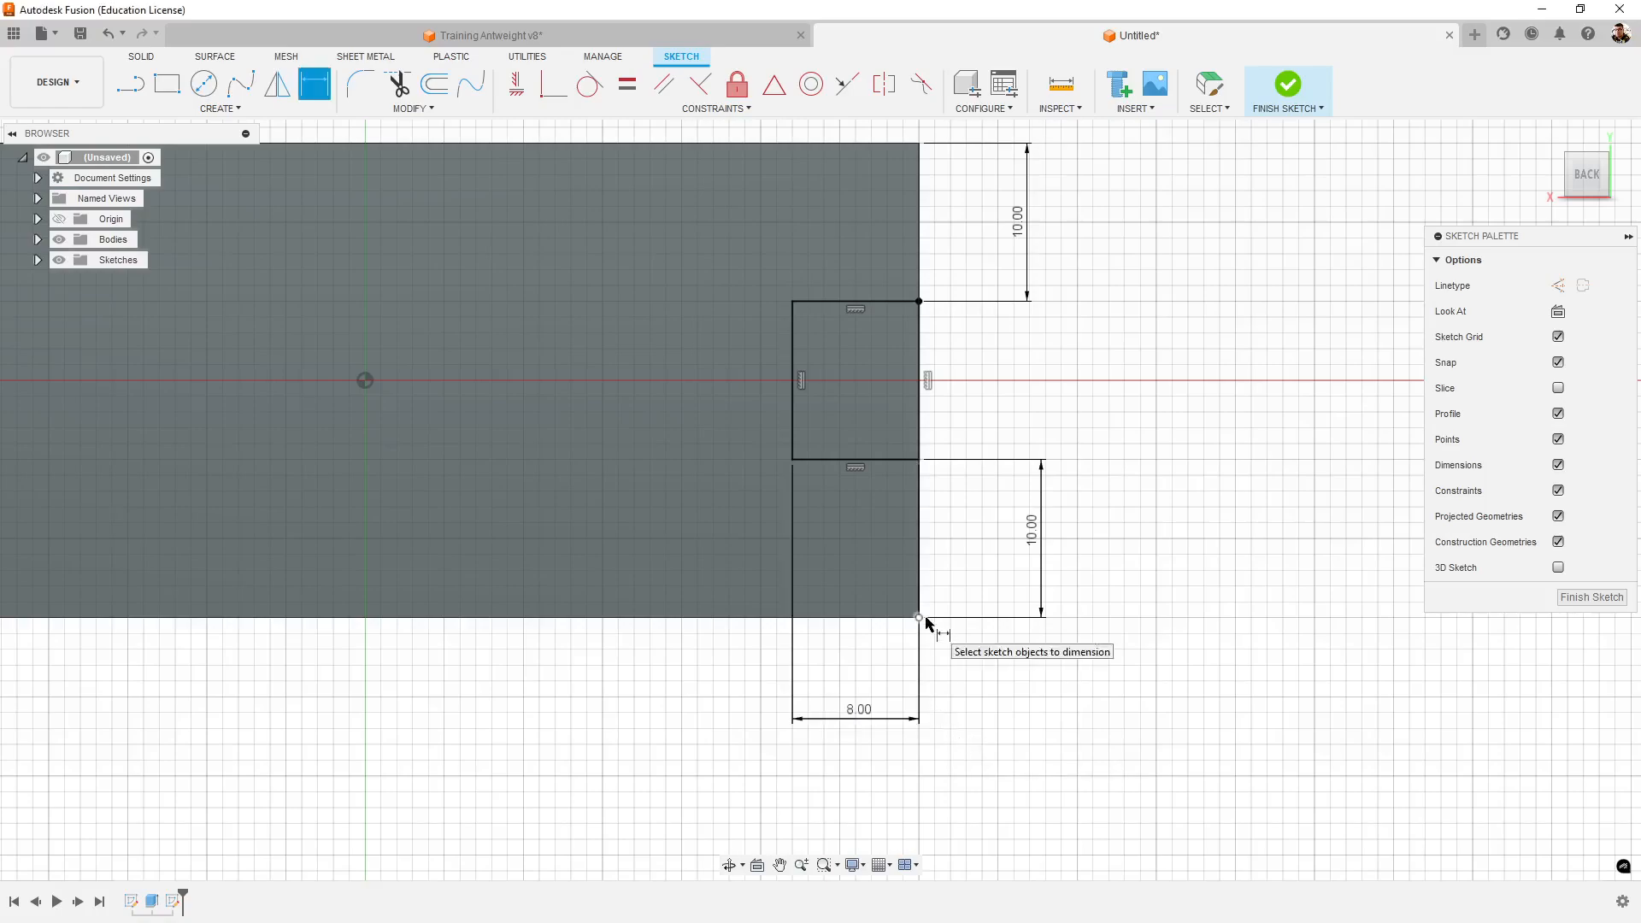
pyautogui.moveTo(1172, 476); pyautogui.dragTo(1173, 538, button='middle')
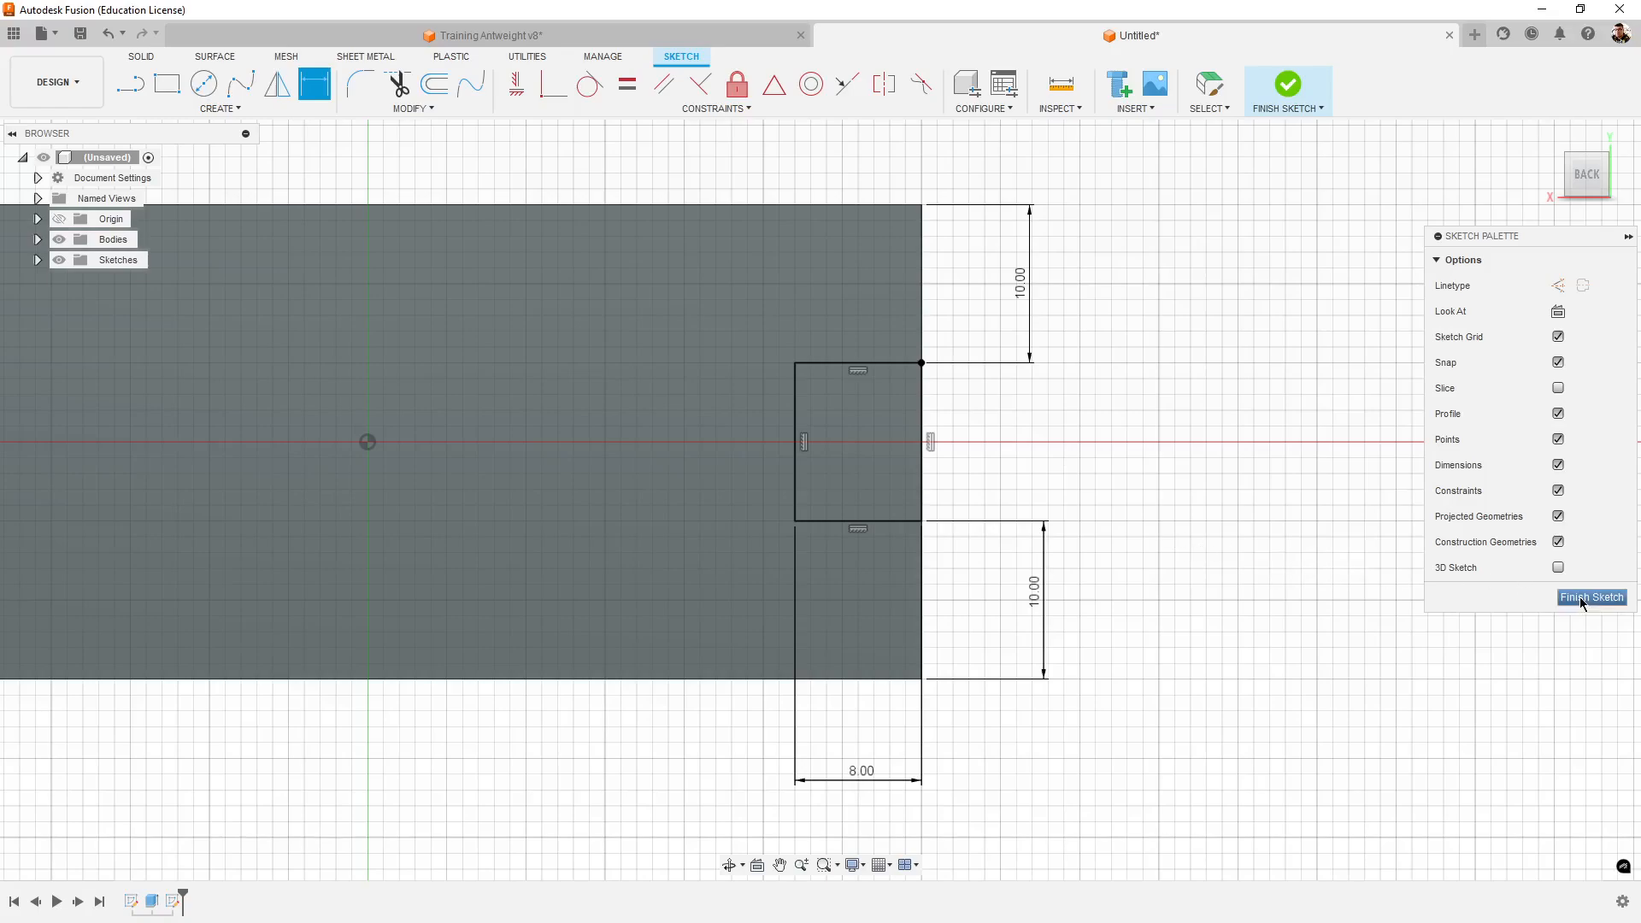
pyautogui.click(1589, 598)
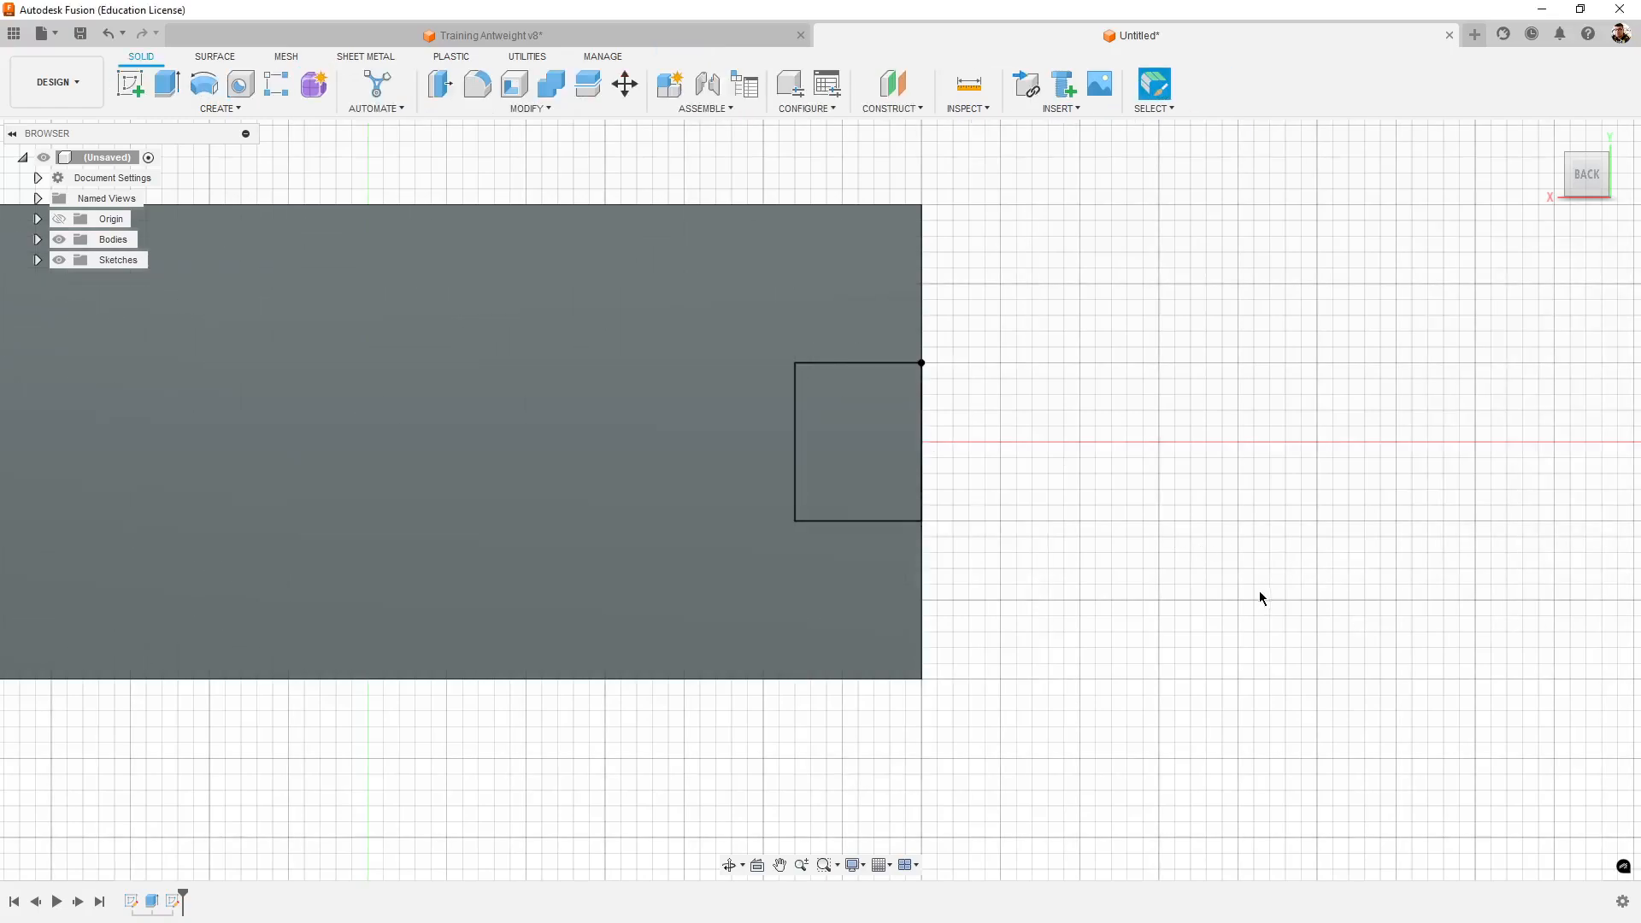
# - Set up an Extrude of the notch rectangle as a cut with a distance of -10 mm into the side wall
pyautogui.keyDown('shift'); pyautogui.moveTo(1259, 598); pyautogui.dragTo(1169, 598, button='middle'); pyautogui.keyUp('shift')
pyautogui.moveTo(1204, 685); pyautogui.dragTo(1208, 615)
pyautogui.press('Escape')
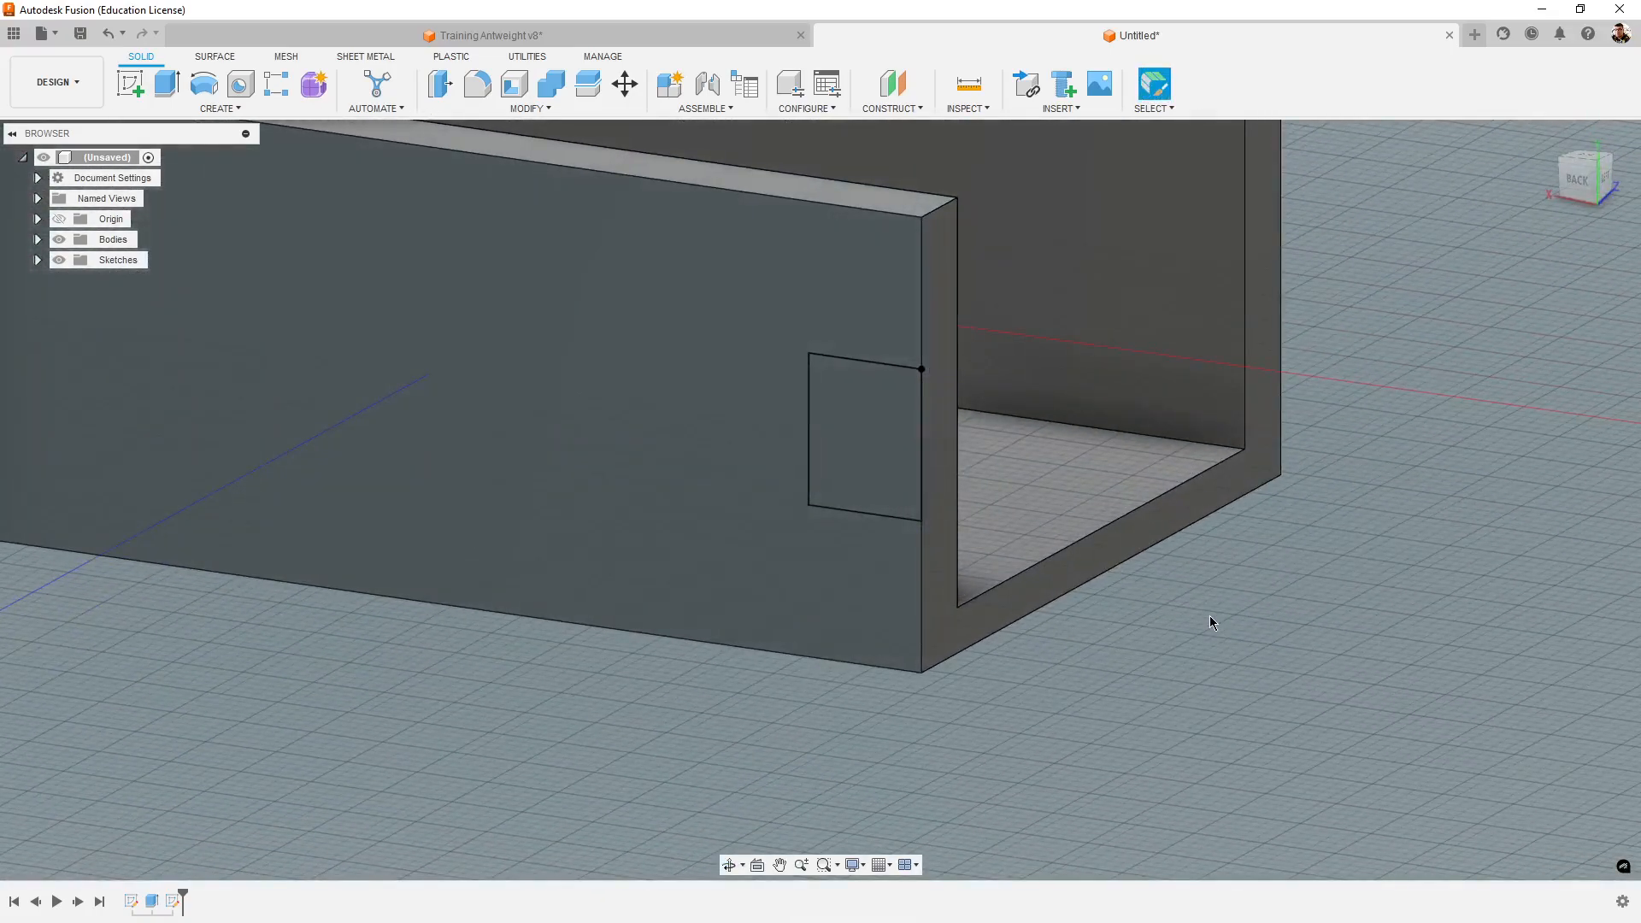
pyautogui.moveTo(1109, 654); pyautogui.dragTo(1122, 715, button='middle')
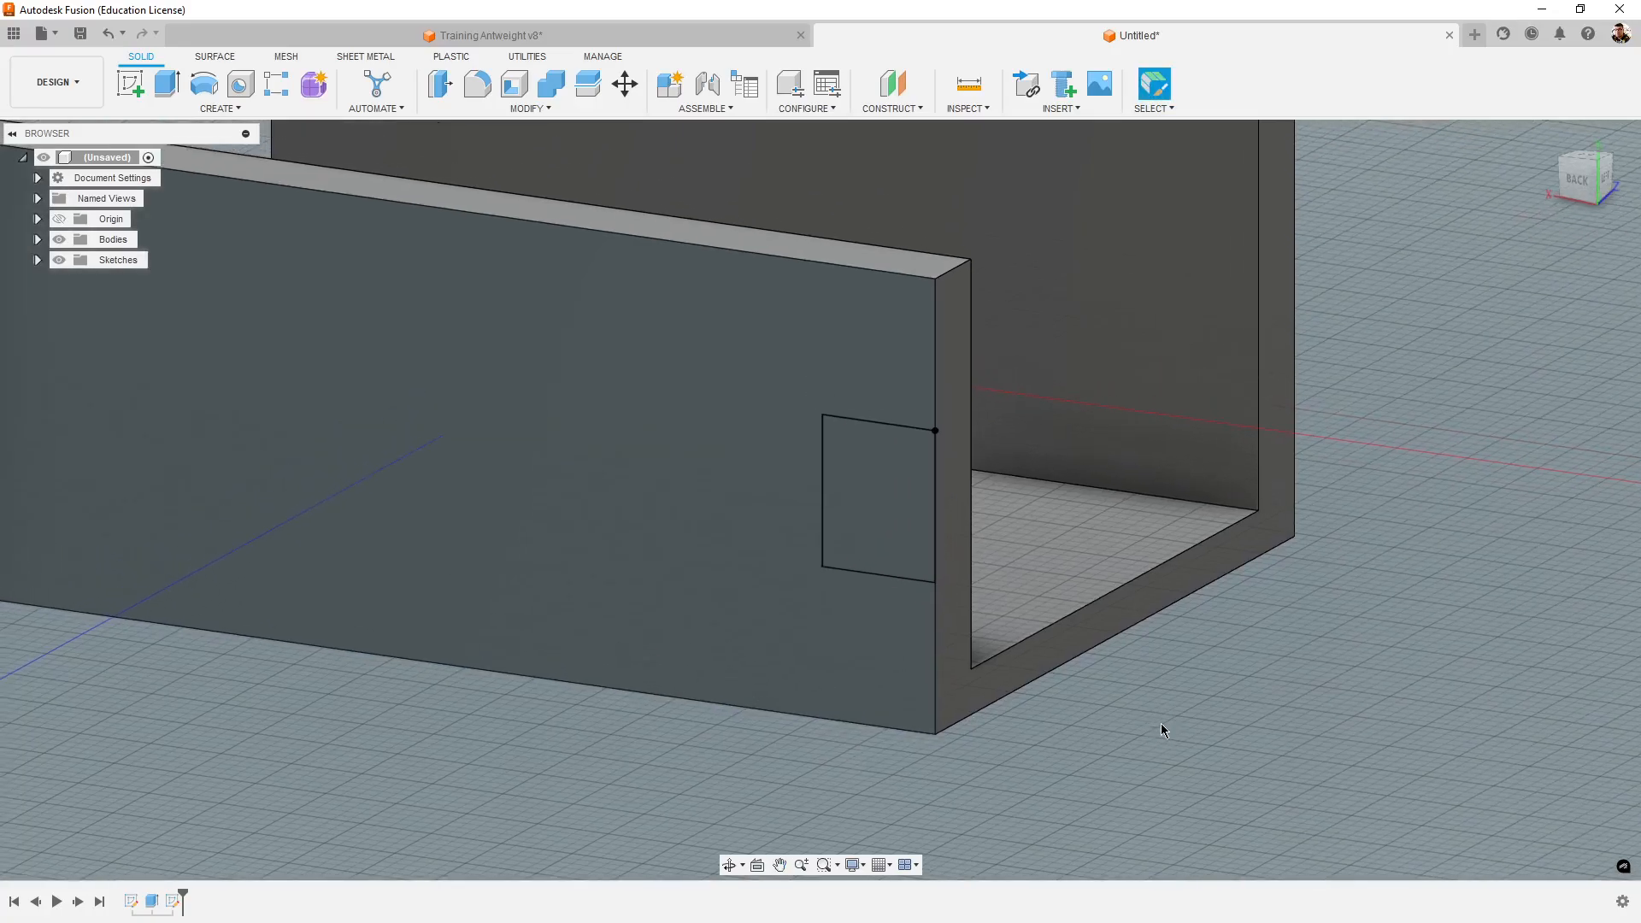
pyautogui.click(899, 453)
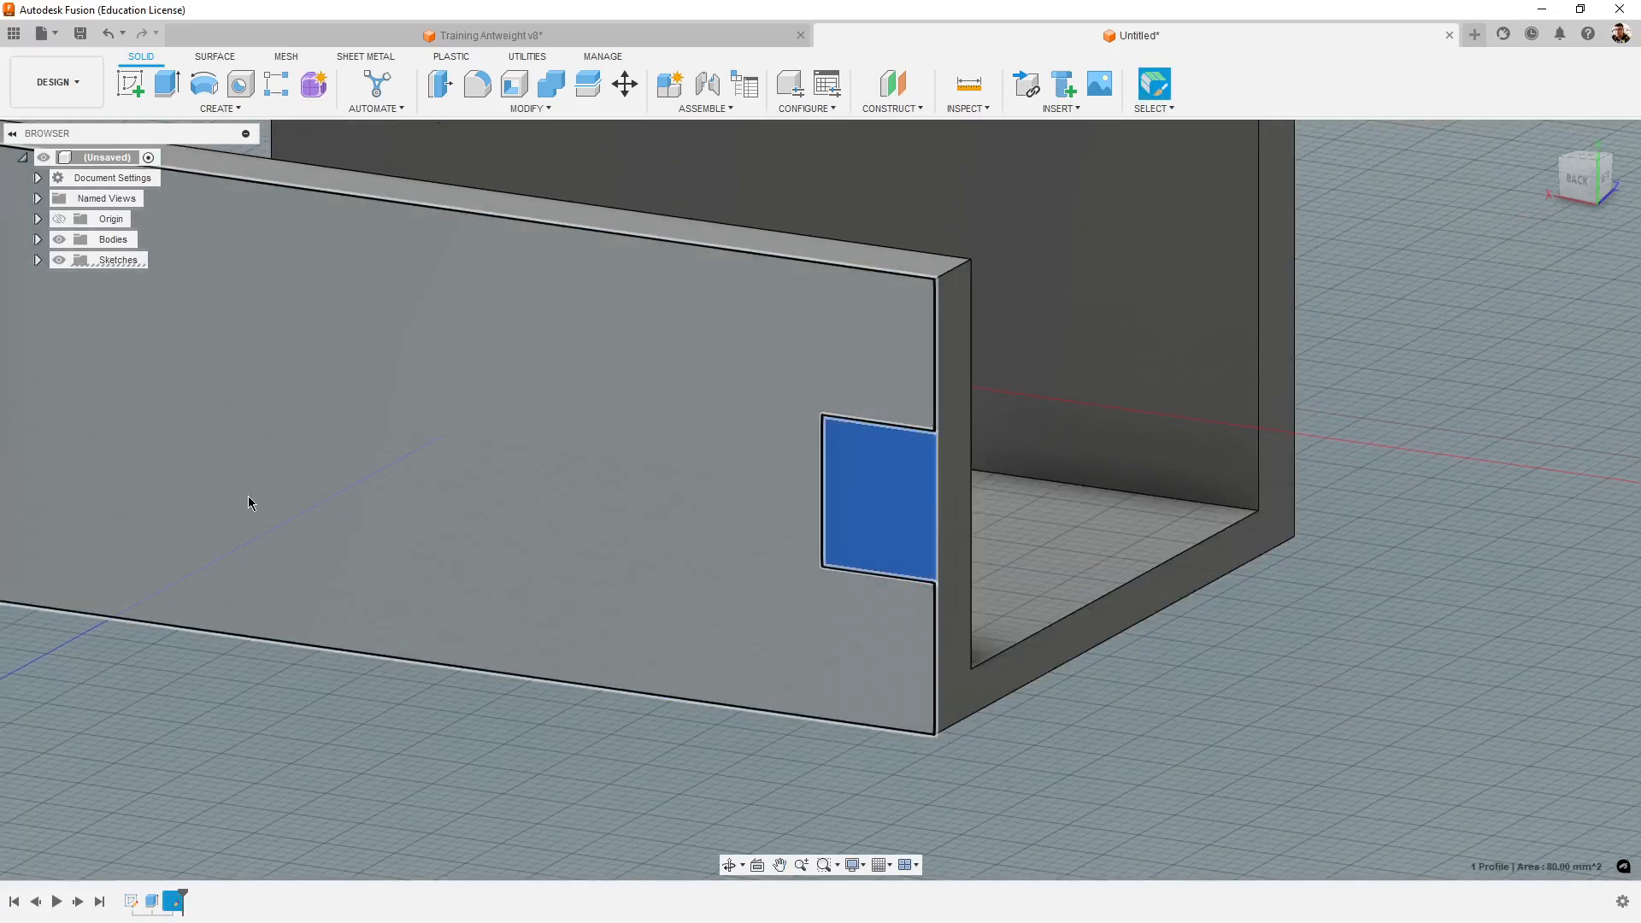
pyautogui.click(166, 83)
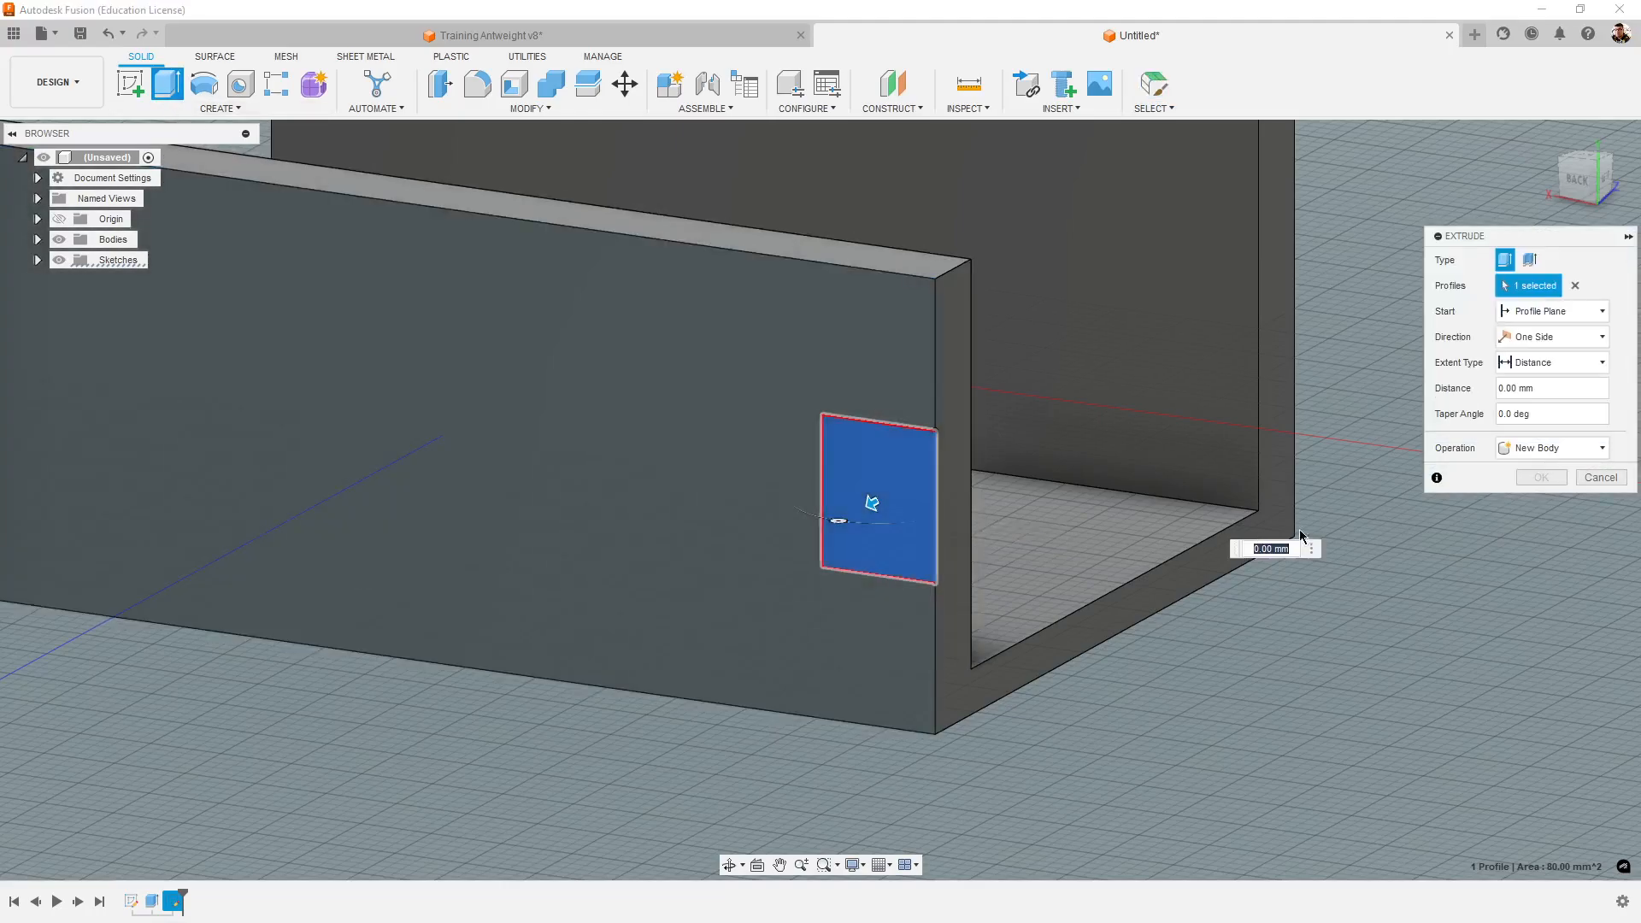
pyautogui.keyDown('shift'); pyautogui.moveTo(1049, 637); pyautogui.dragTo(1059, 736, button='middle'); pyautogui.keyUp('shift')
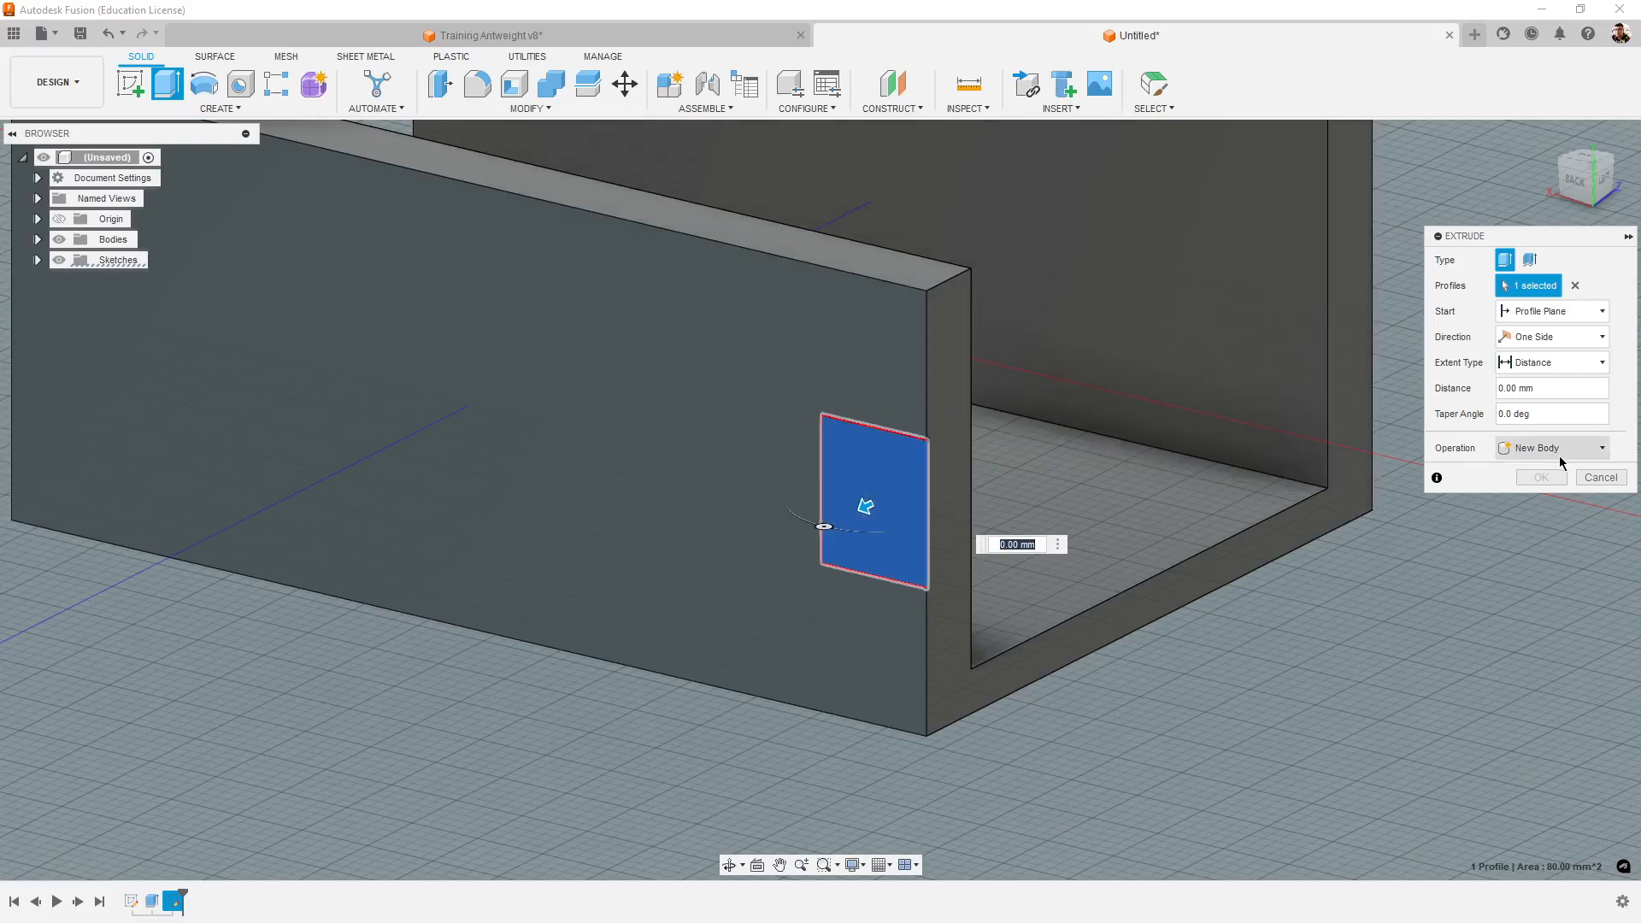
pyautogui.click(1539, 389)
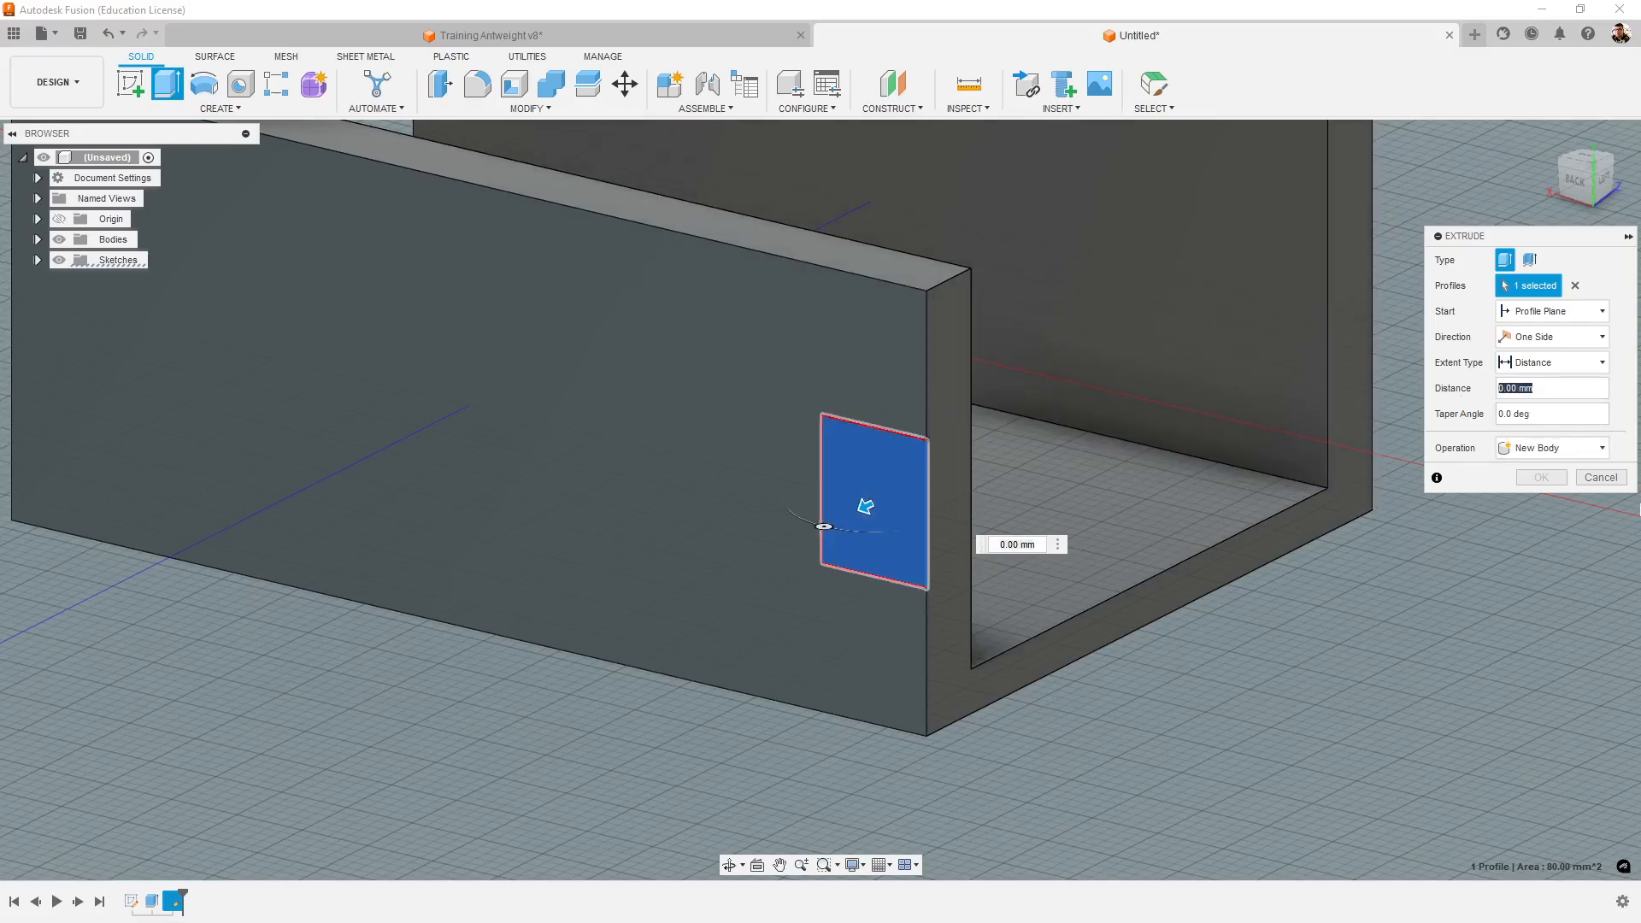
pyautogui.write('10')
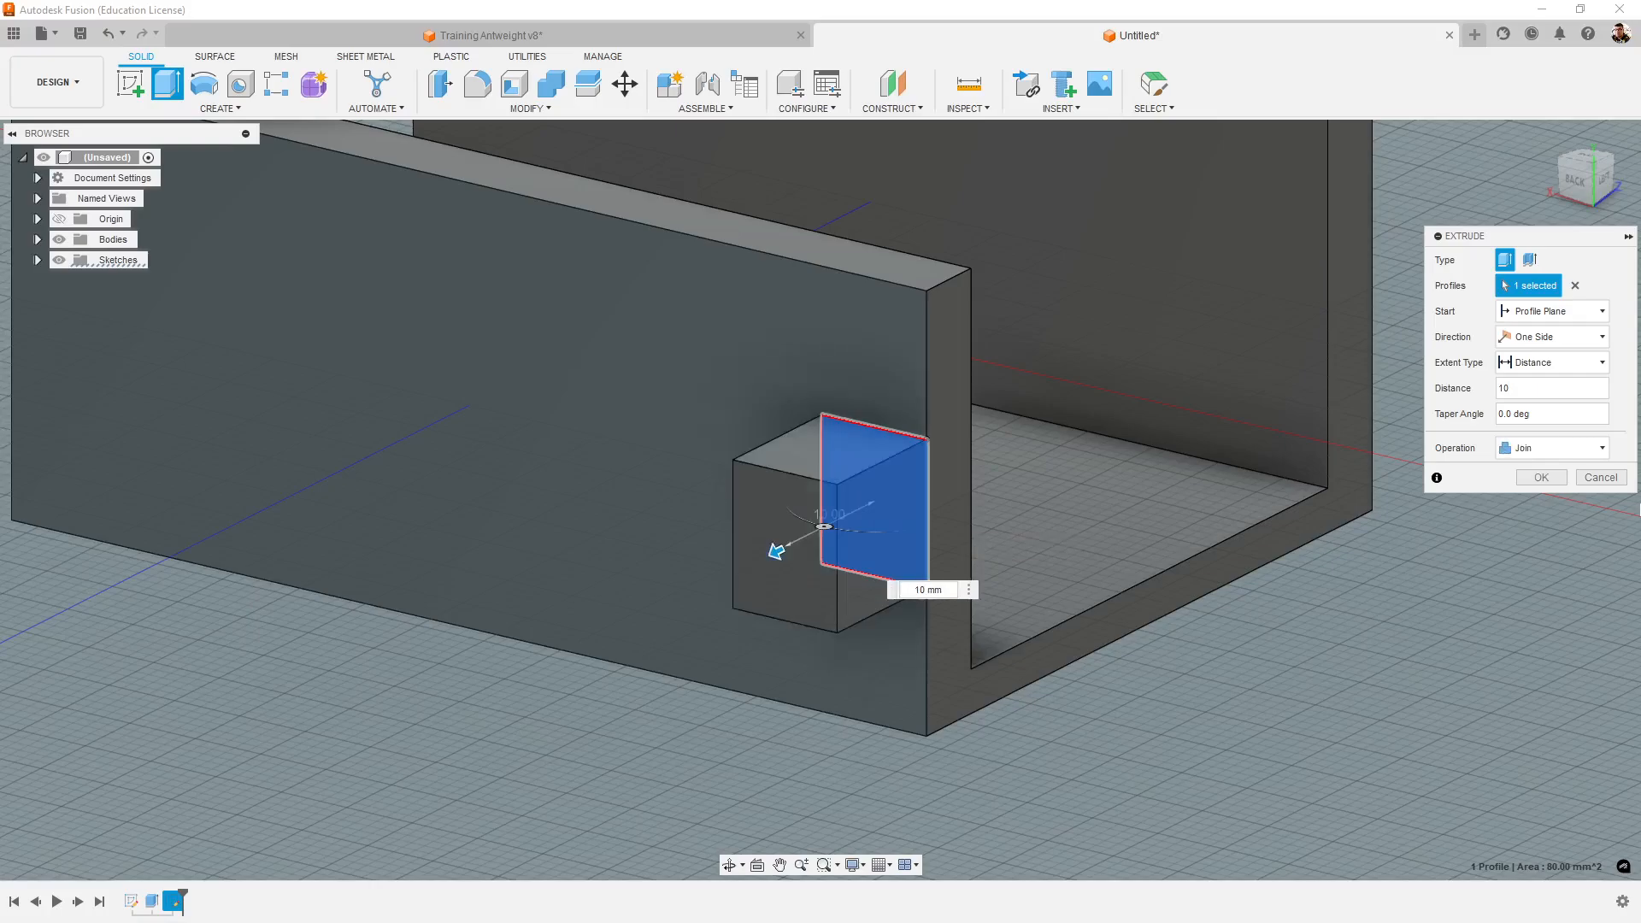
pyautogui.press('BackSpace')
pyautogui.press('BackSpace')
pyautogui.write('-10')
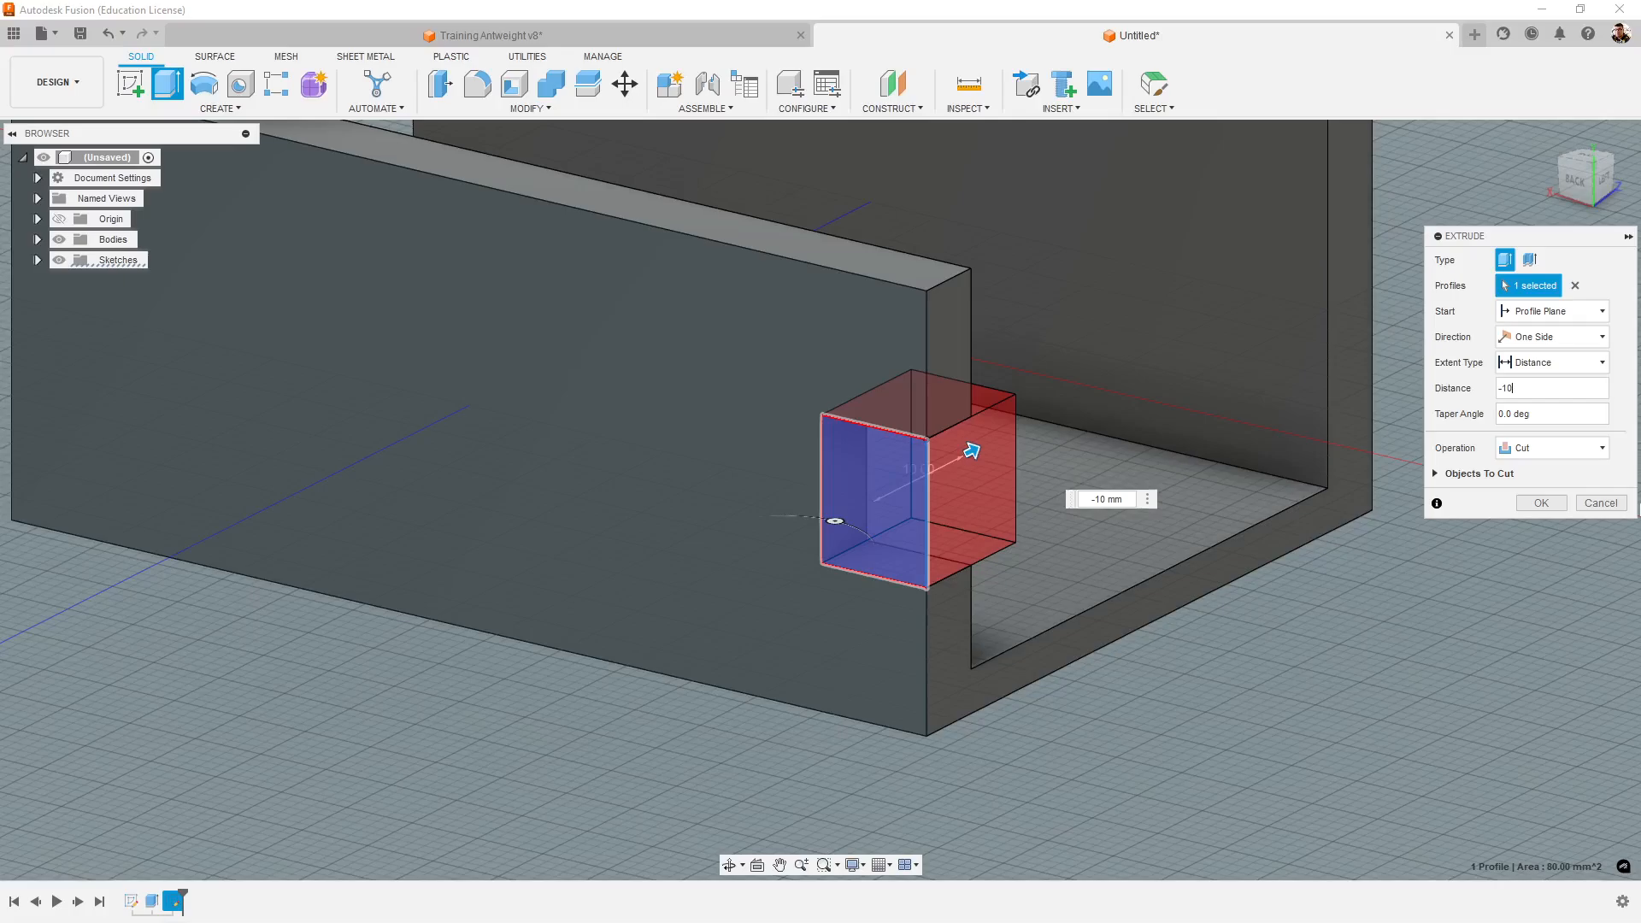
pyautogui.keyDown('shift'); pyautogui.moveTo(1374, 651); pyautogui.dragTo(1319, 680, button='middle'); pyautogui.keyUp('shift')
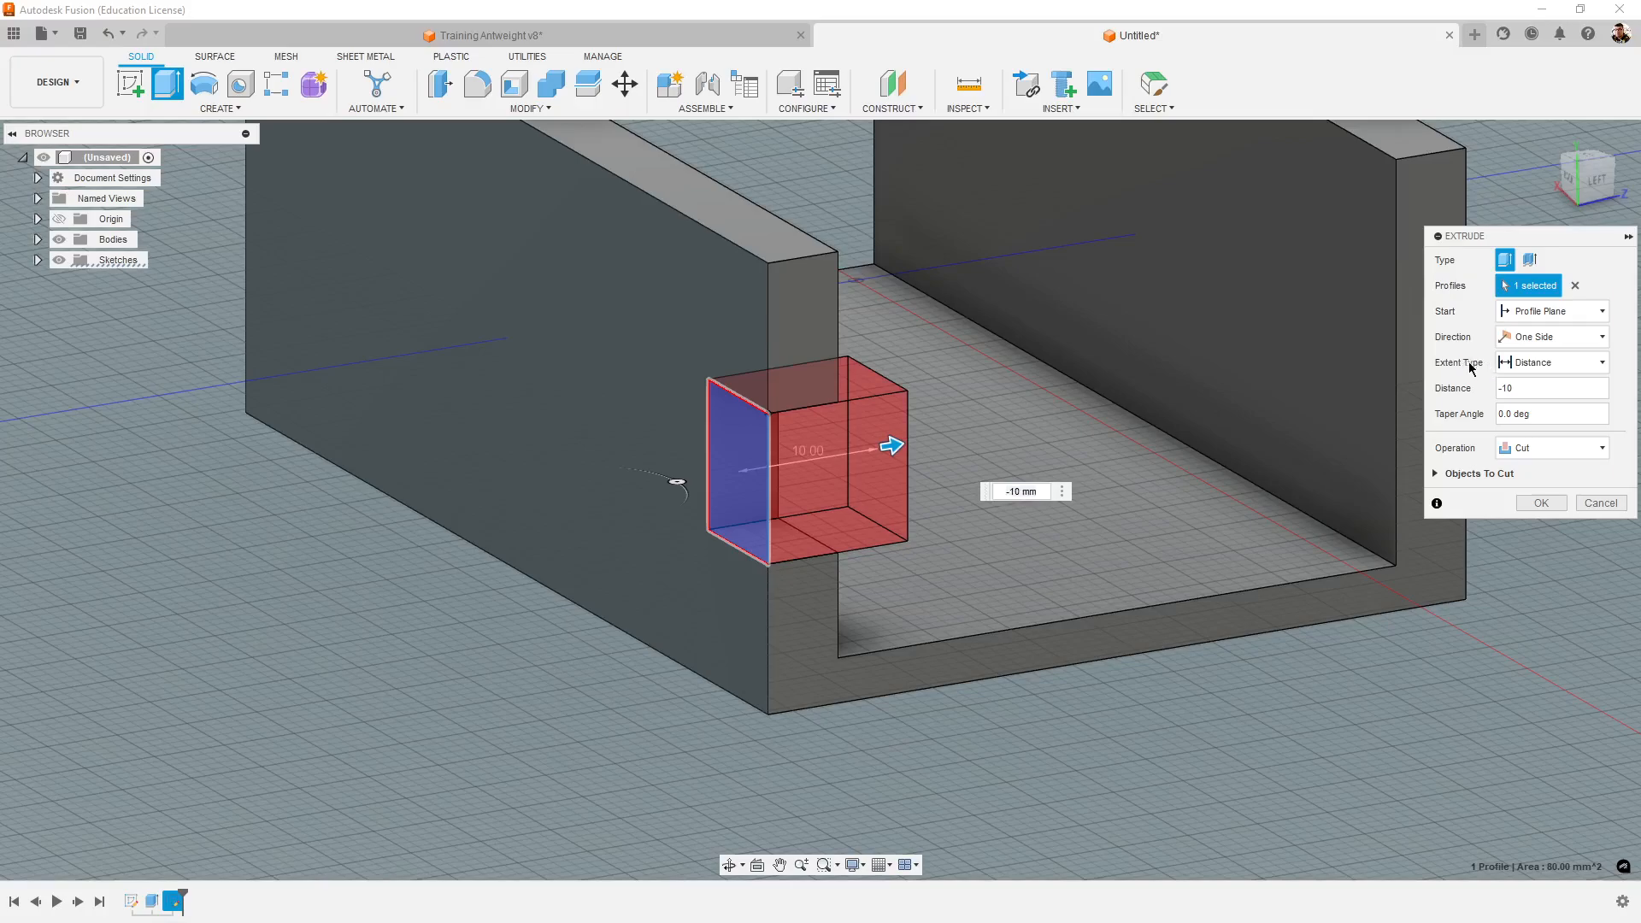
# - Change the cut's extent type to To Object, ending at the side wall's inner face, and complete the extrusion
pyautogui.click(1551, 367)
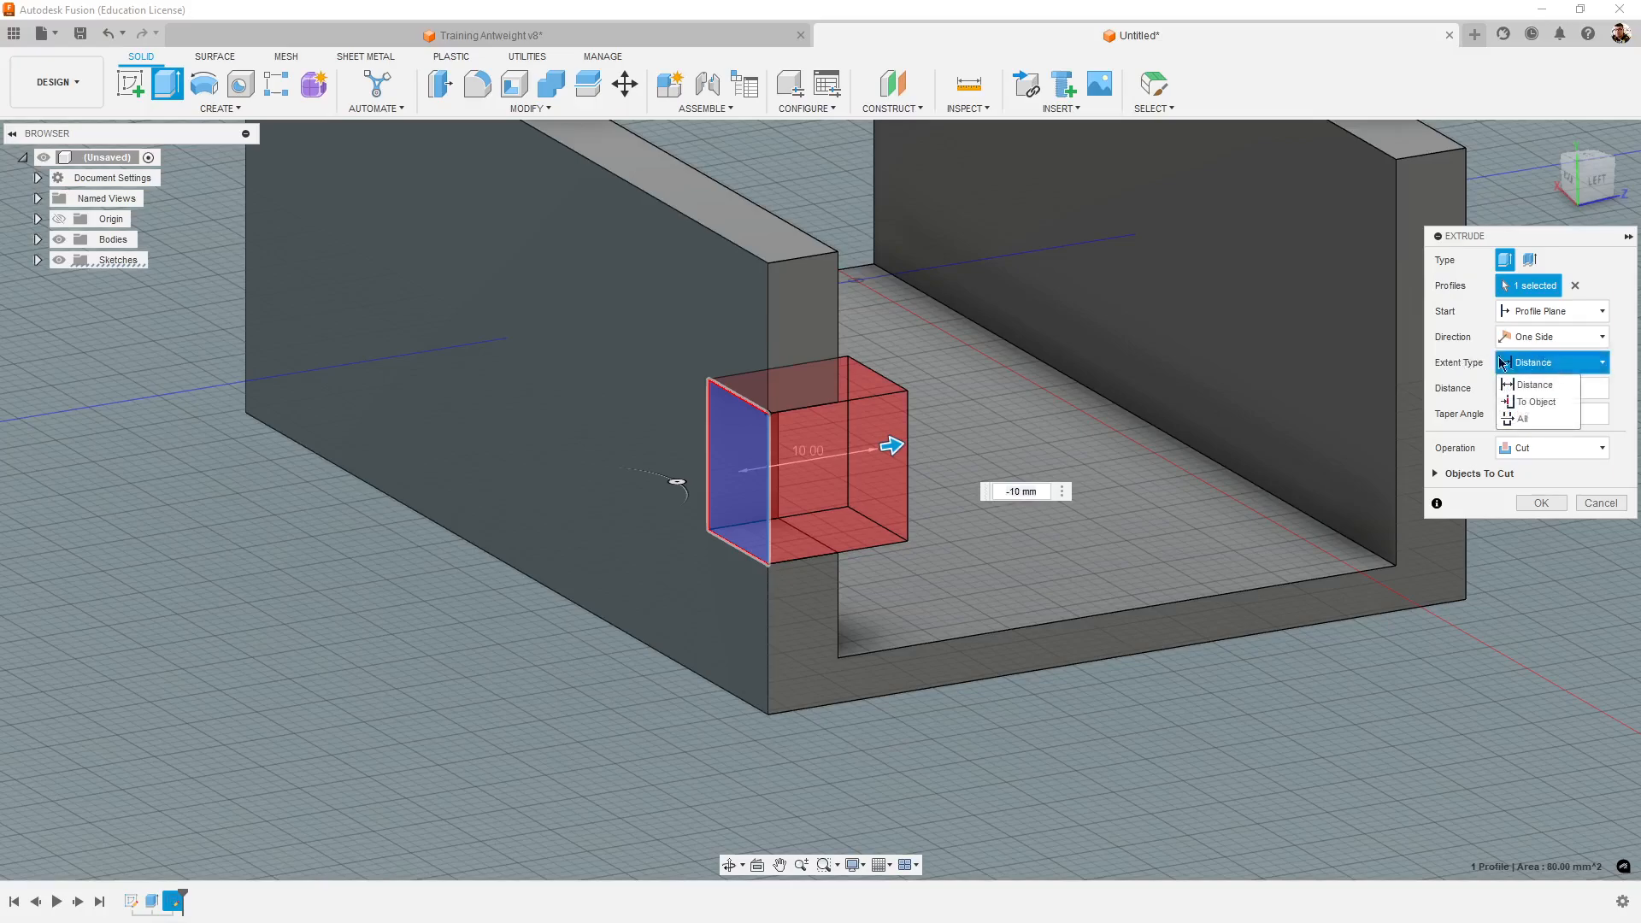
pyautogui.click(1545, 410)
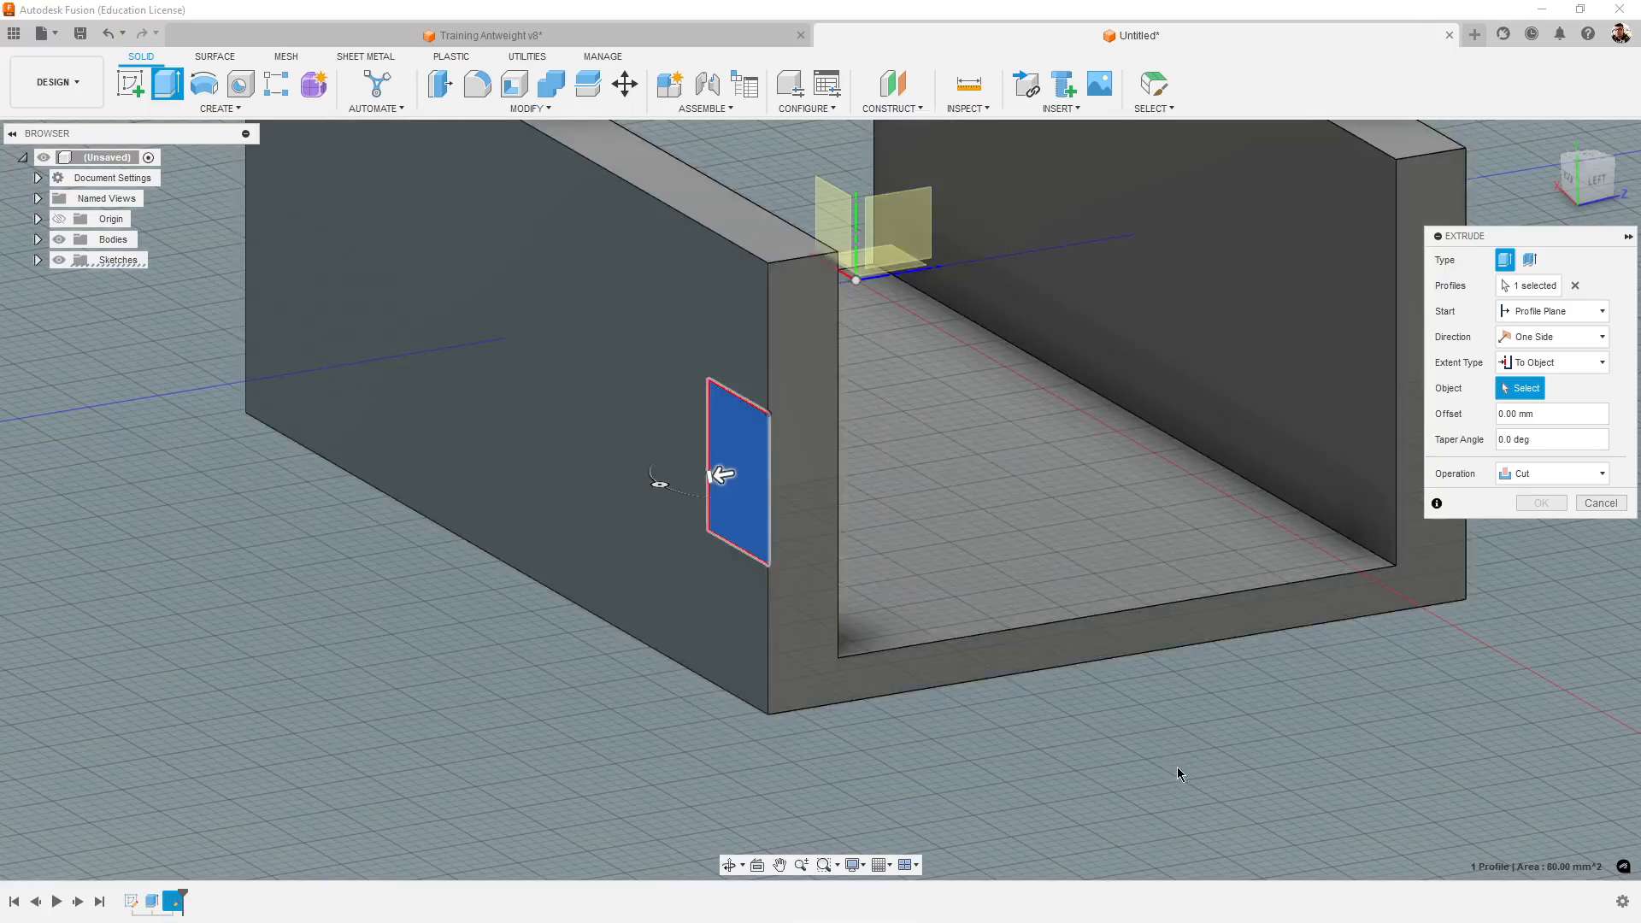
pyautogui.moveTo(1177, 766); pyautogui.dragTo(1101, 822, button='middle')
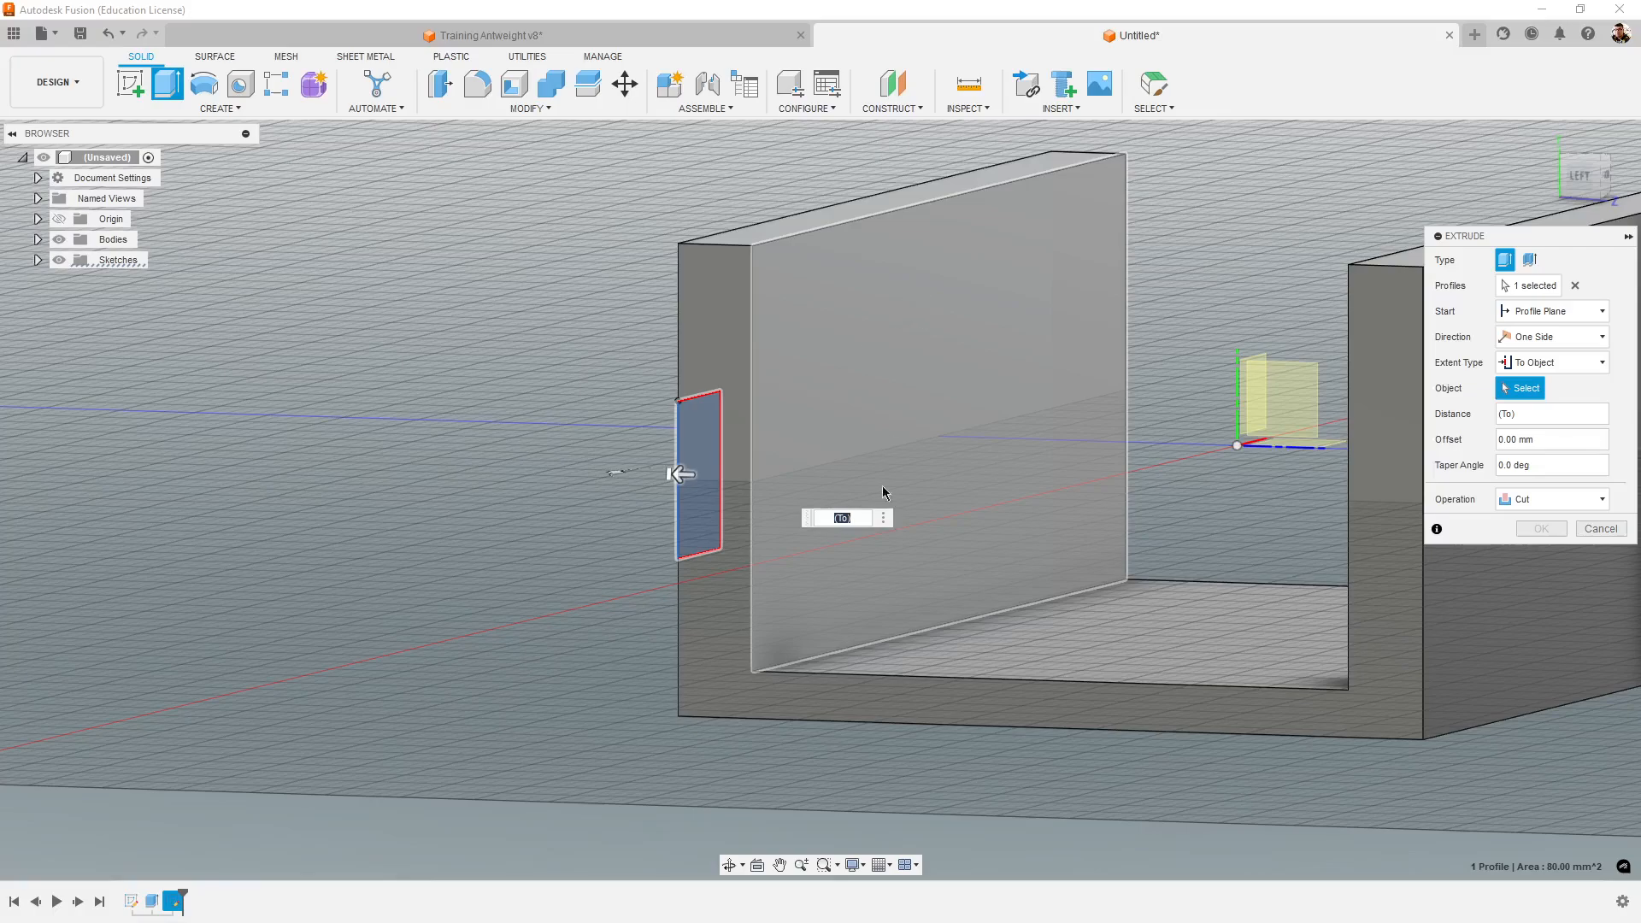
pyautogui.click(951, 370)
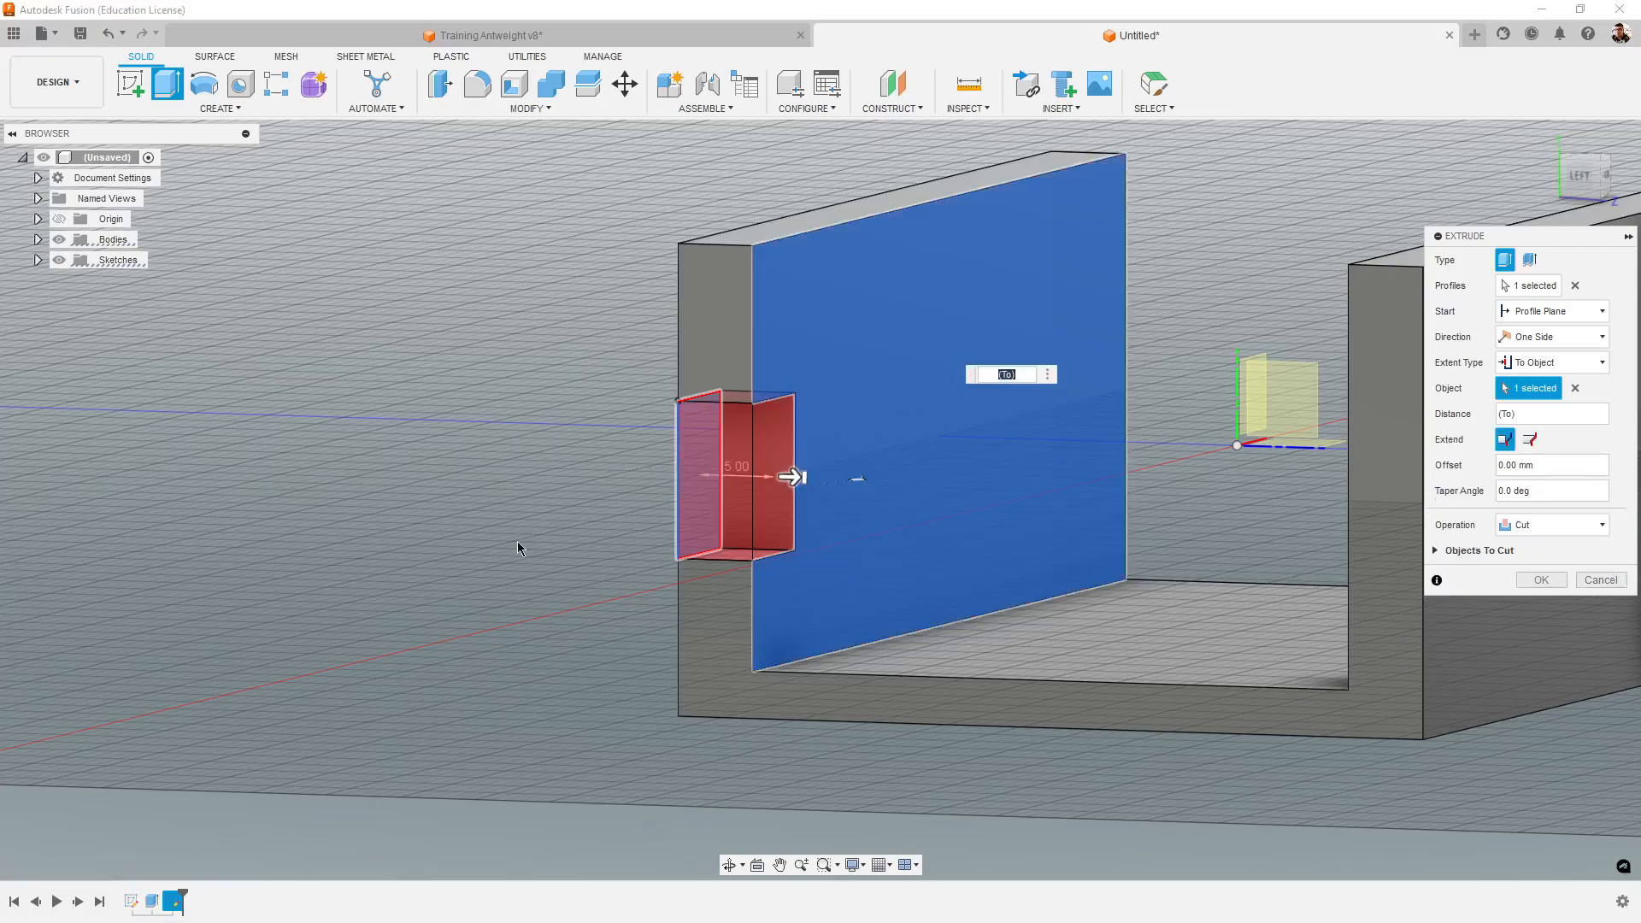
pyautogui.keyDown('shift'); pyautogui.moveTo(511, 554); pyautogui.dragTo(553, 571, button='middle'); pyautogui.keyUp('shift')
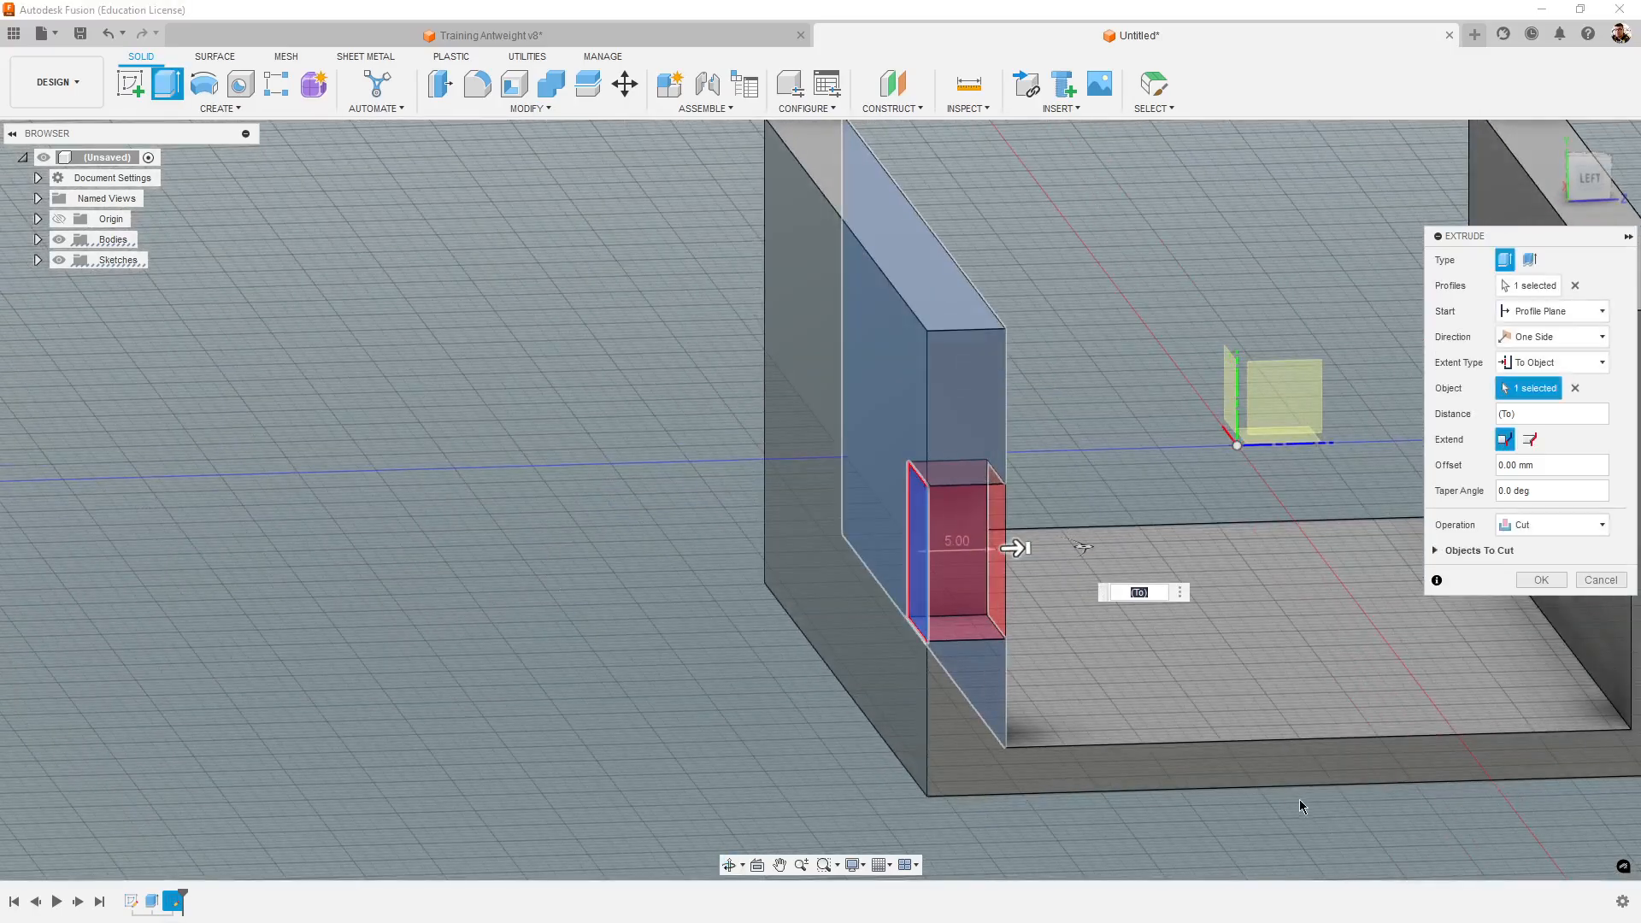
pyautogui.moveTo(1299, 800); pyautogui.dragTo(1274, 793, button='middle')
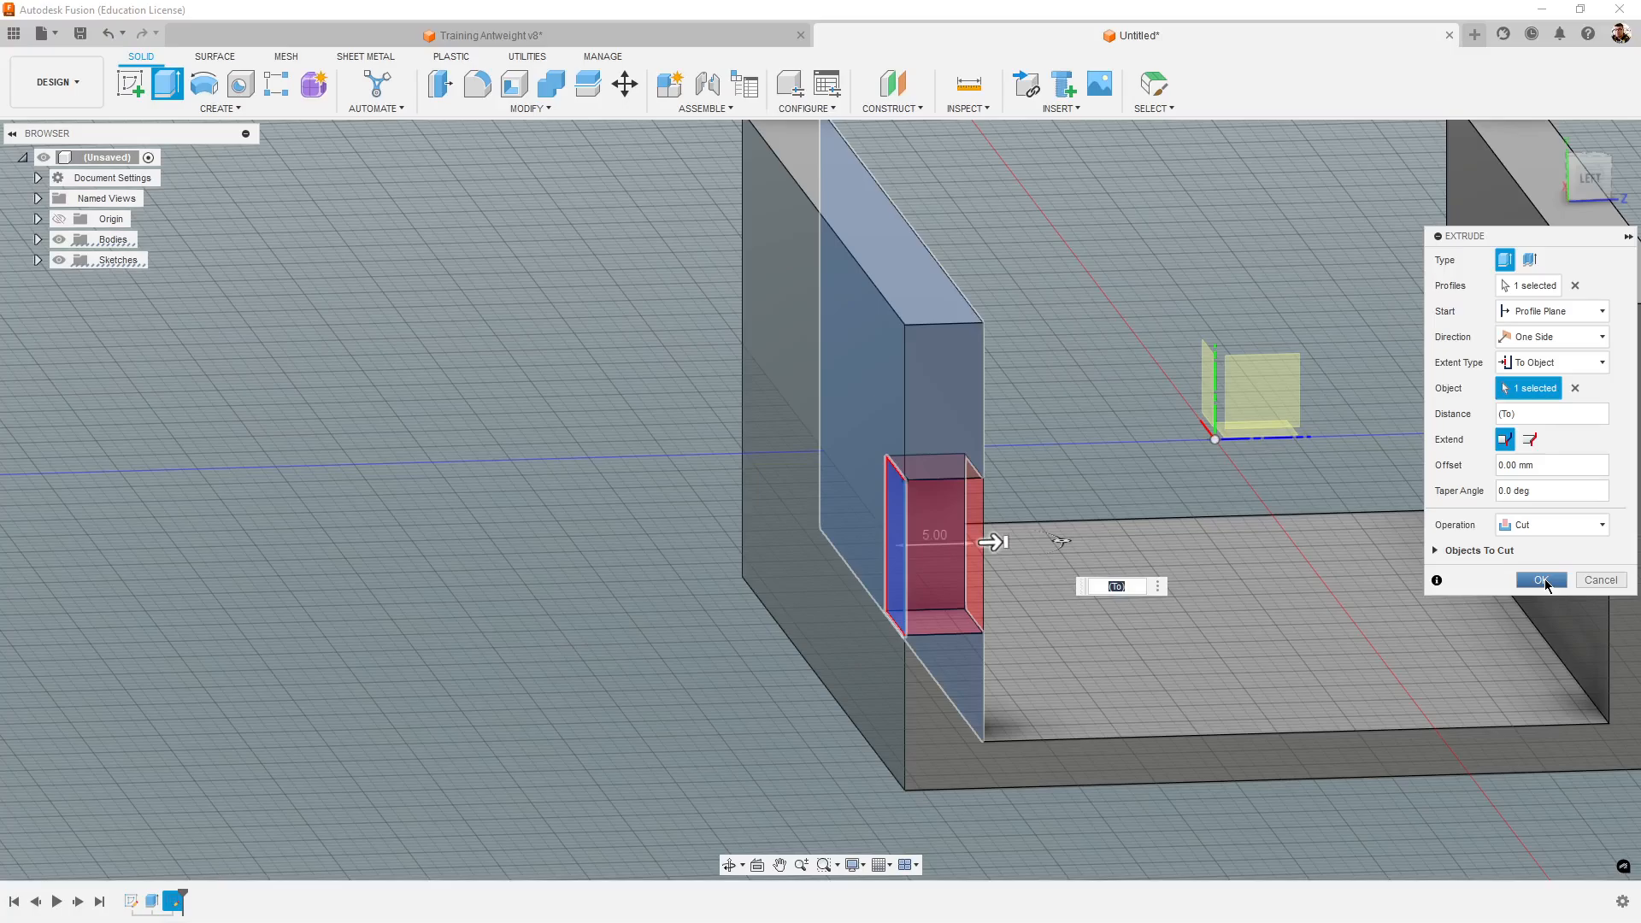
pyautogui.click(1545, 580)
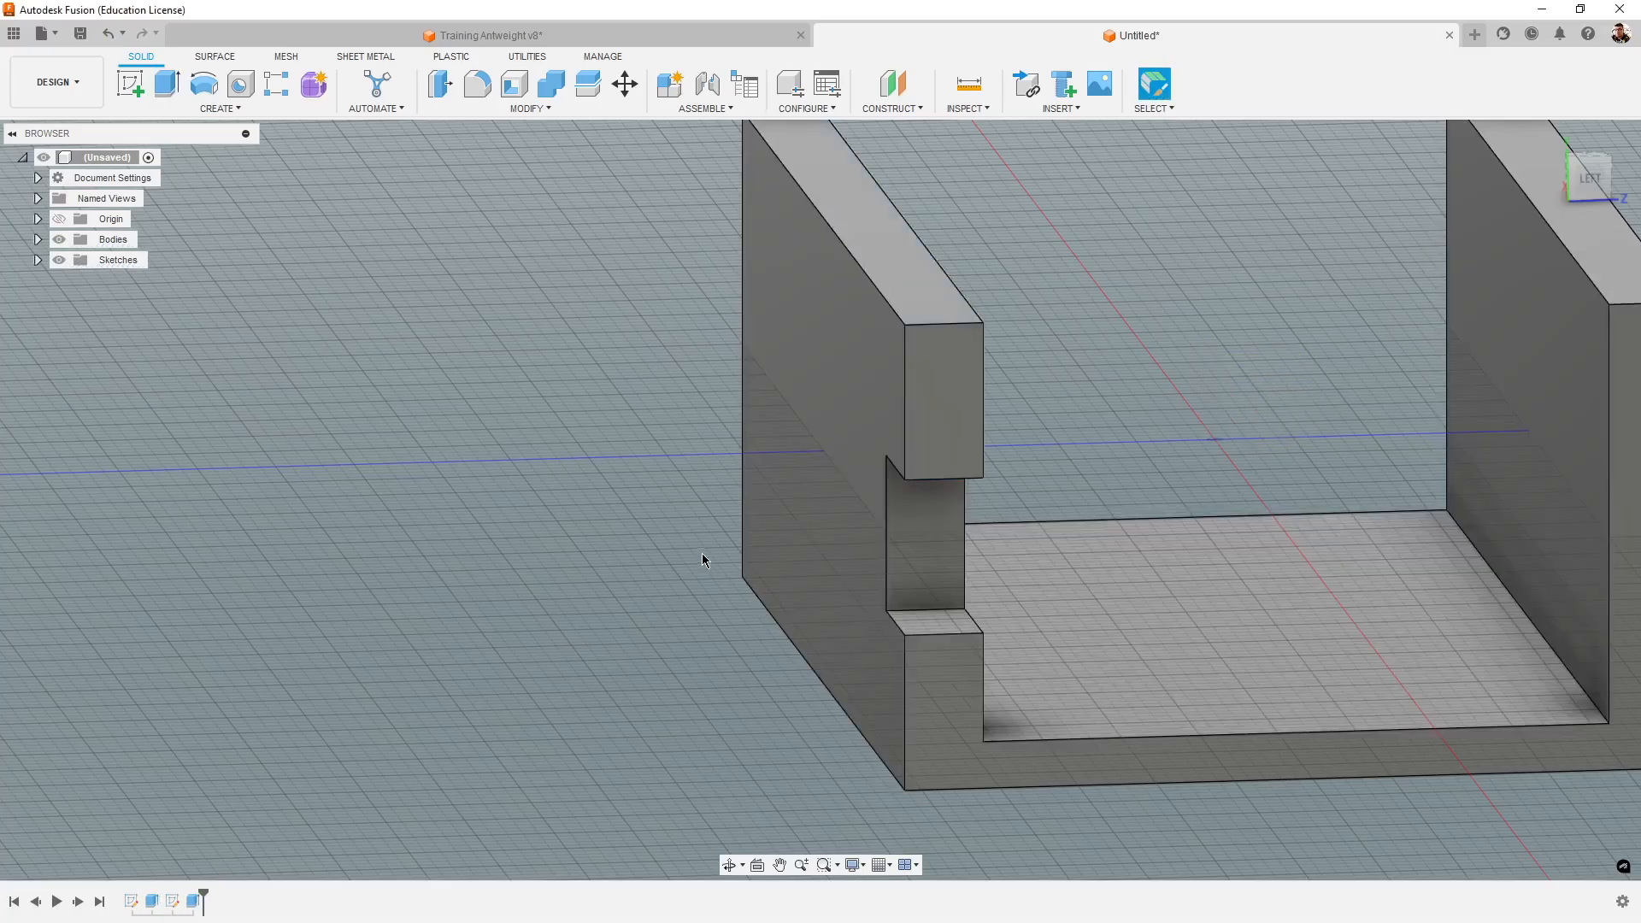
pyautogui.keyDown('shift'); pyautogui.moveTo(700, 552); pyautogui.dragTo(1292, 655, button='middle'); pyautogui.keyUp('shift')
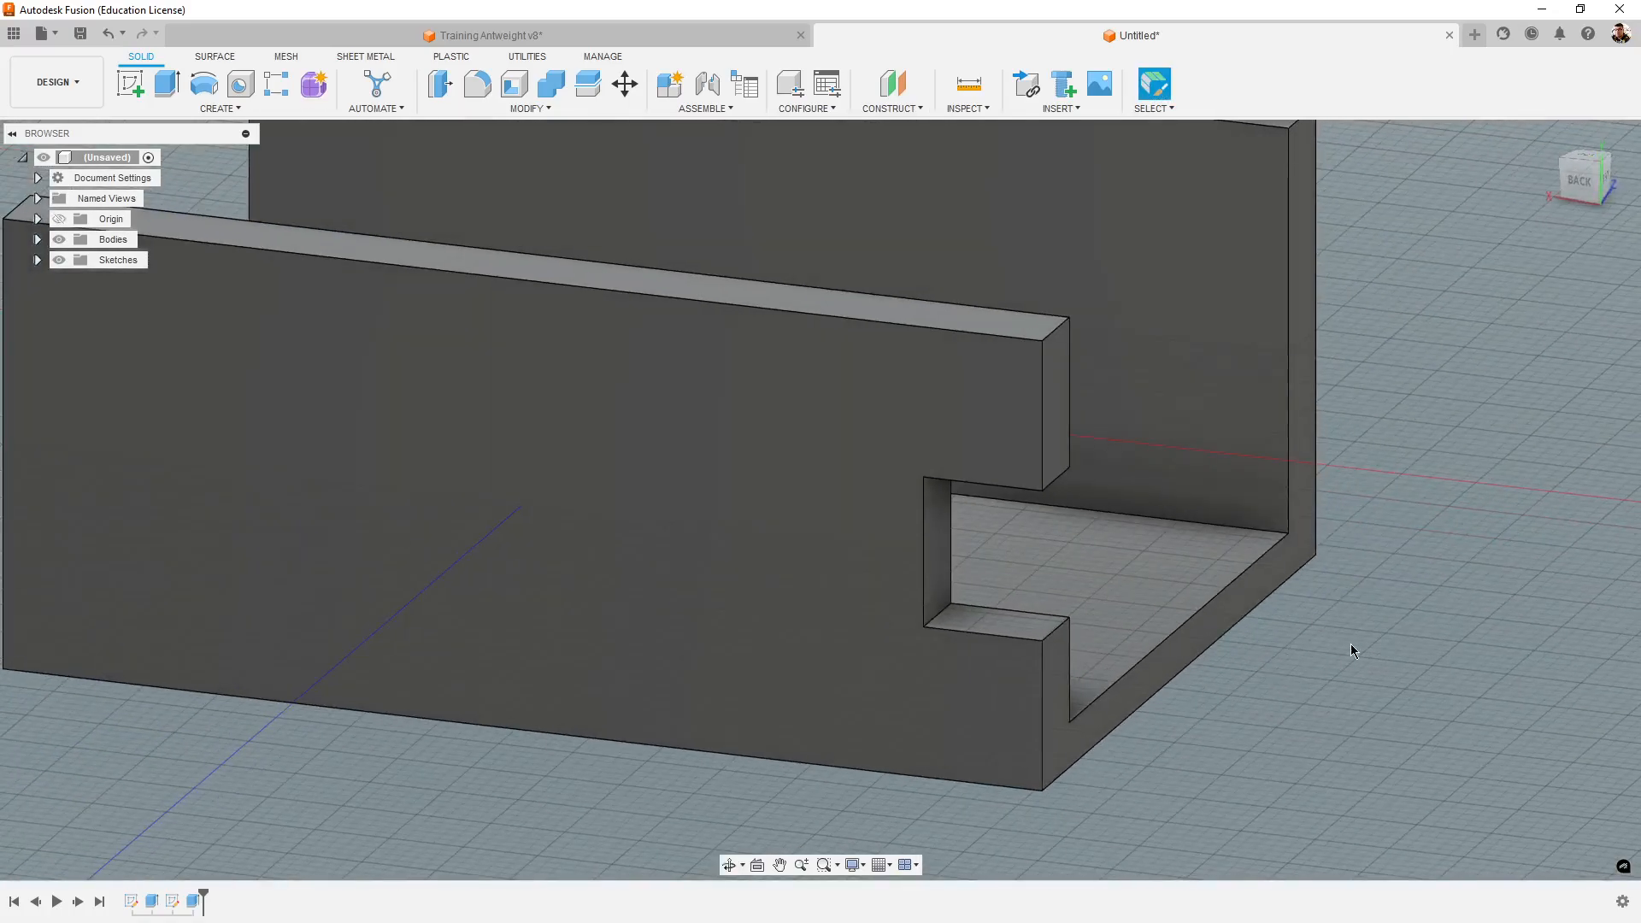
# - Switch to the Training Antweight v8 design and check the radius of the rounded corner in the side wall's end notch
pyautogui.click(662, 31)
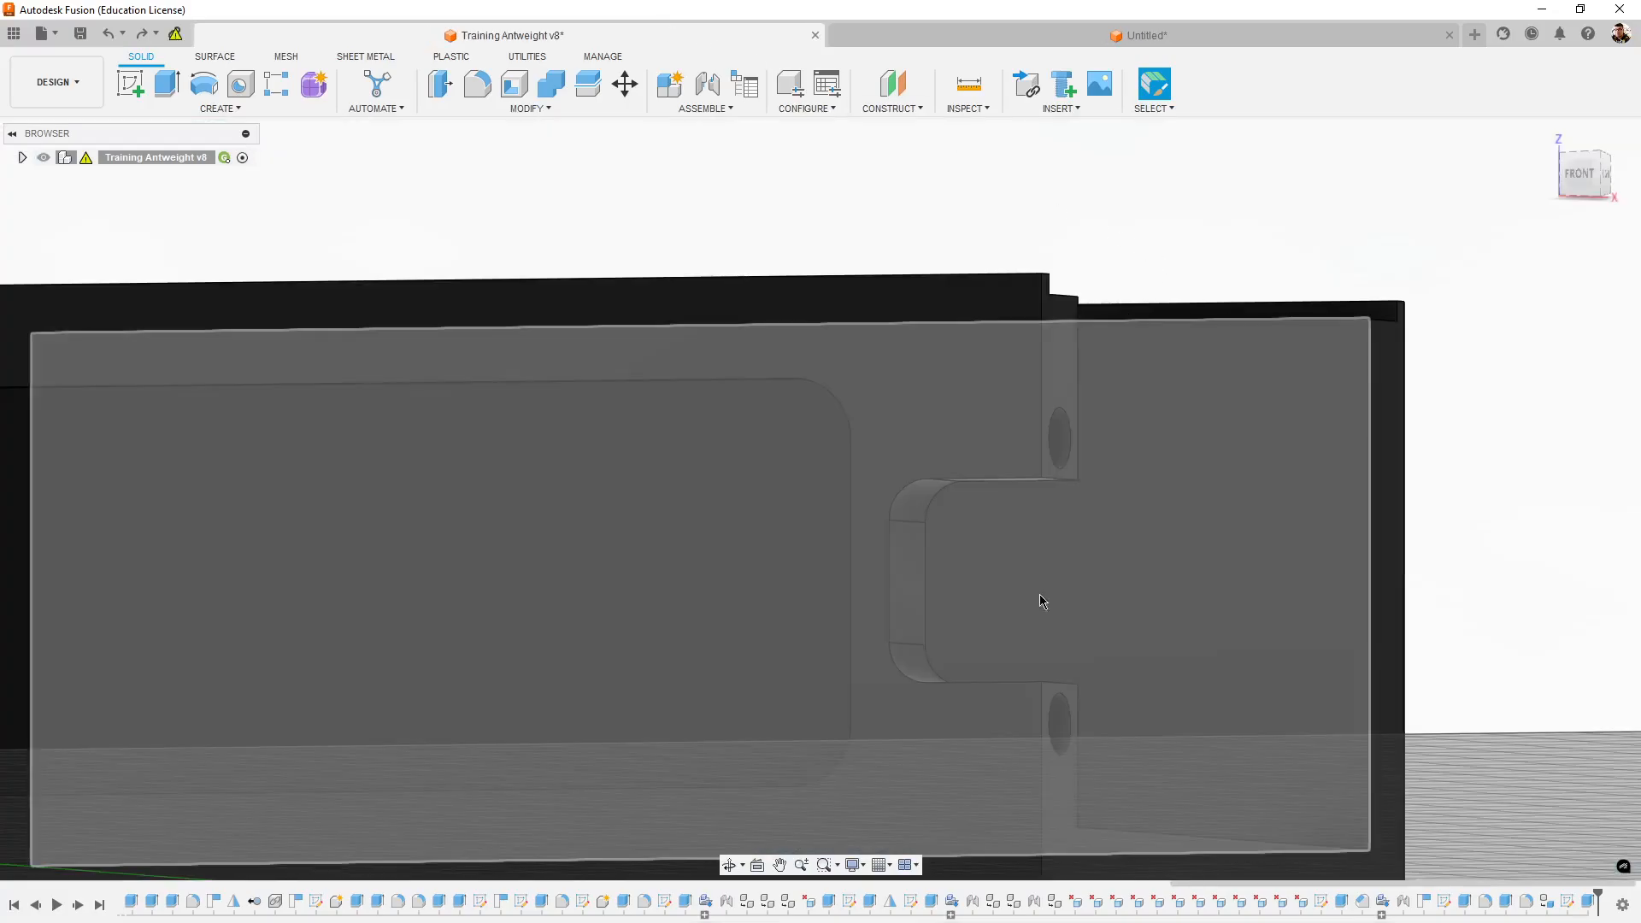
pyautogui.scroll(4, 1146, 652)
pyautogui.keyDown('shift'); pyautogui.moveTo(1446, 714); pyautogui.dragTo(1223, 681, button='middle'); pyautogui.keyUp('shift')
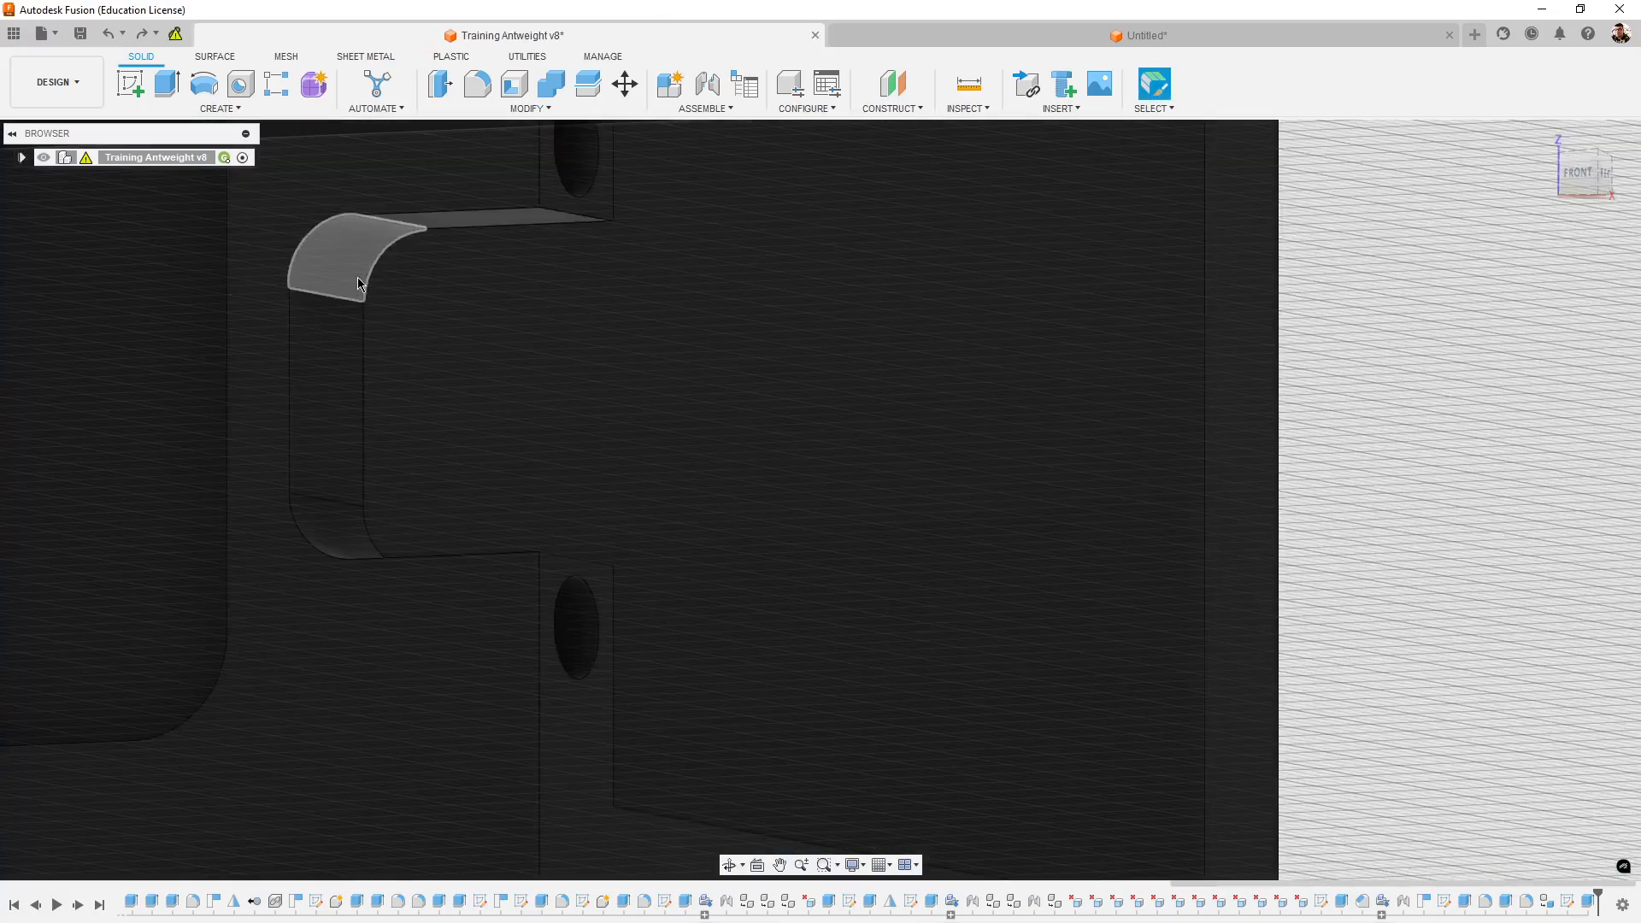
pyautogui.click(359, 285)
pyautogui.moveTo(834, 547); pyautogui.dragTo(1176, 574, button='middle')
pyautogui.keyDown('shift'); pyautogui.moveTo(1064, 560); pyautogui.dragTo(1100, 573, button='middle'); pyautogui.keyUp('shift')
pyautogui.moveTo(1222, 641); pyautogui.dragTo(1154, 621, button='middle')
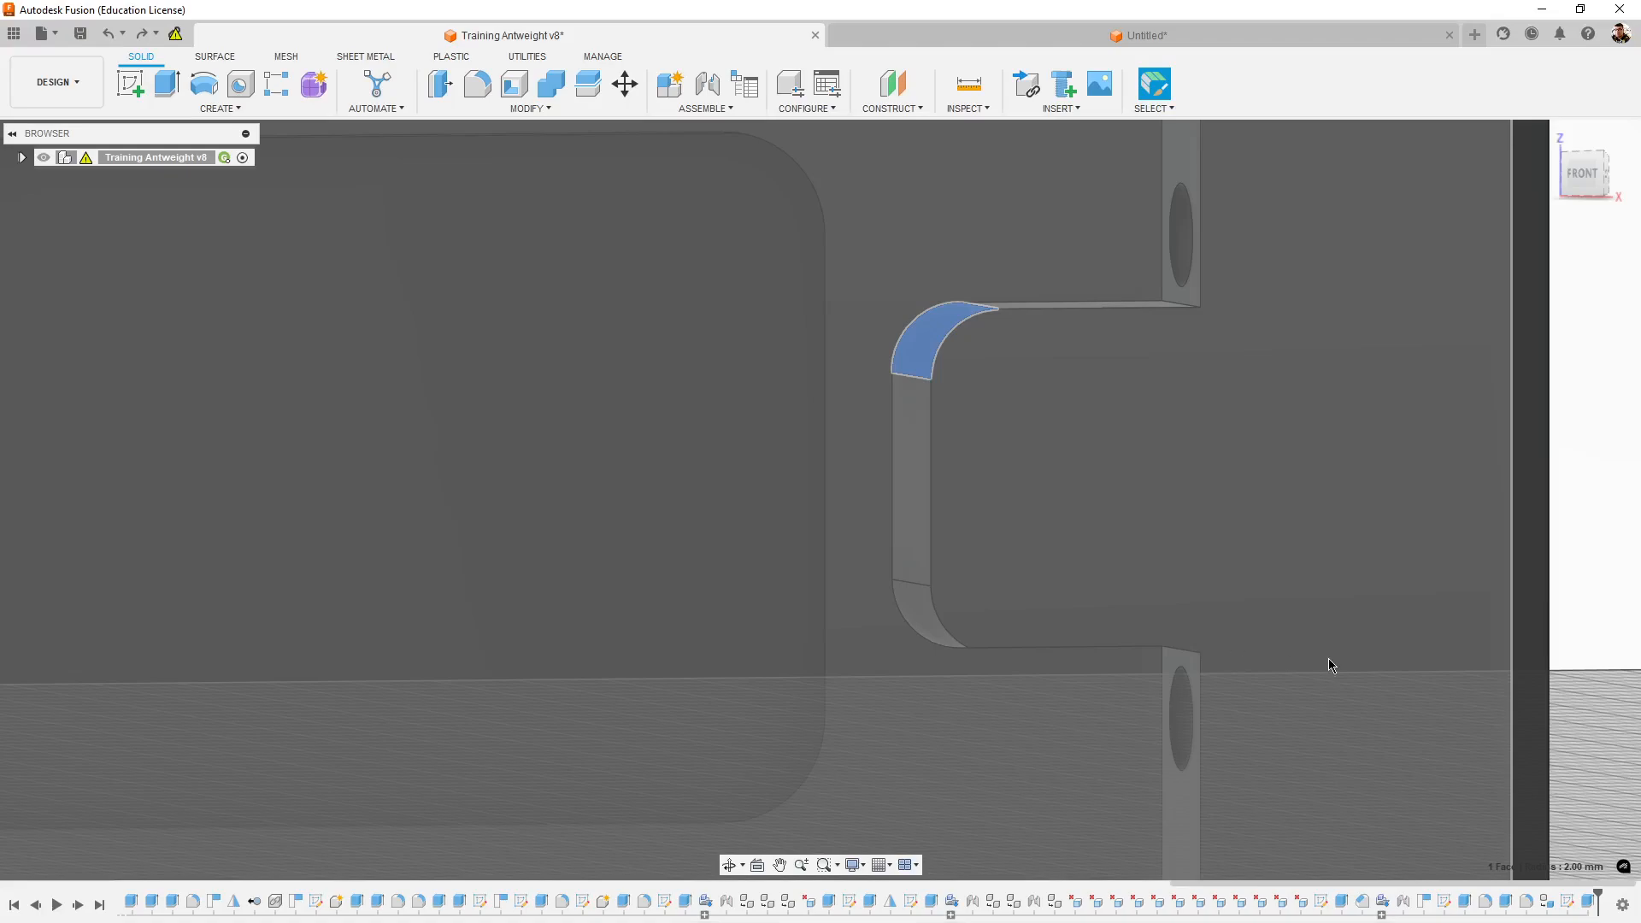
pyautogui.moveTo(1345, 655); pyautogui.dragTo(1334, 670, button='middle')
pyautogui.scroll(-2, 960, 490)
pyautogui.moveTo(1472, 700); pyautogui.dragTo(1329, 678, button='middle')
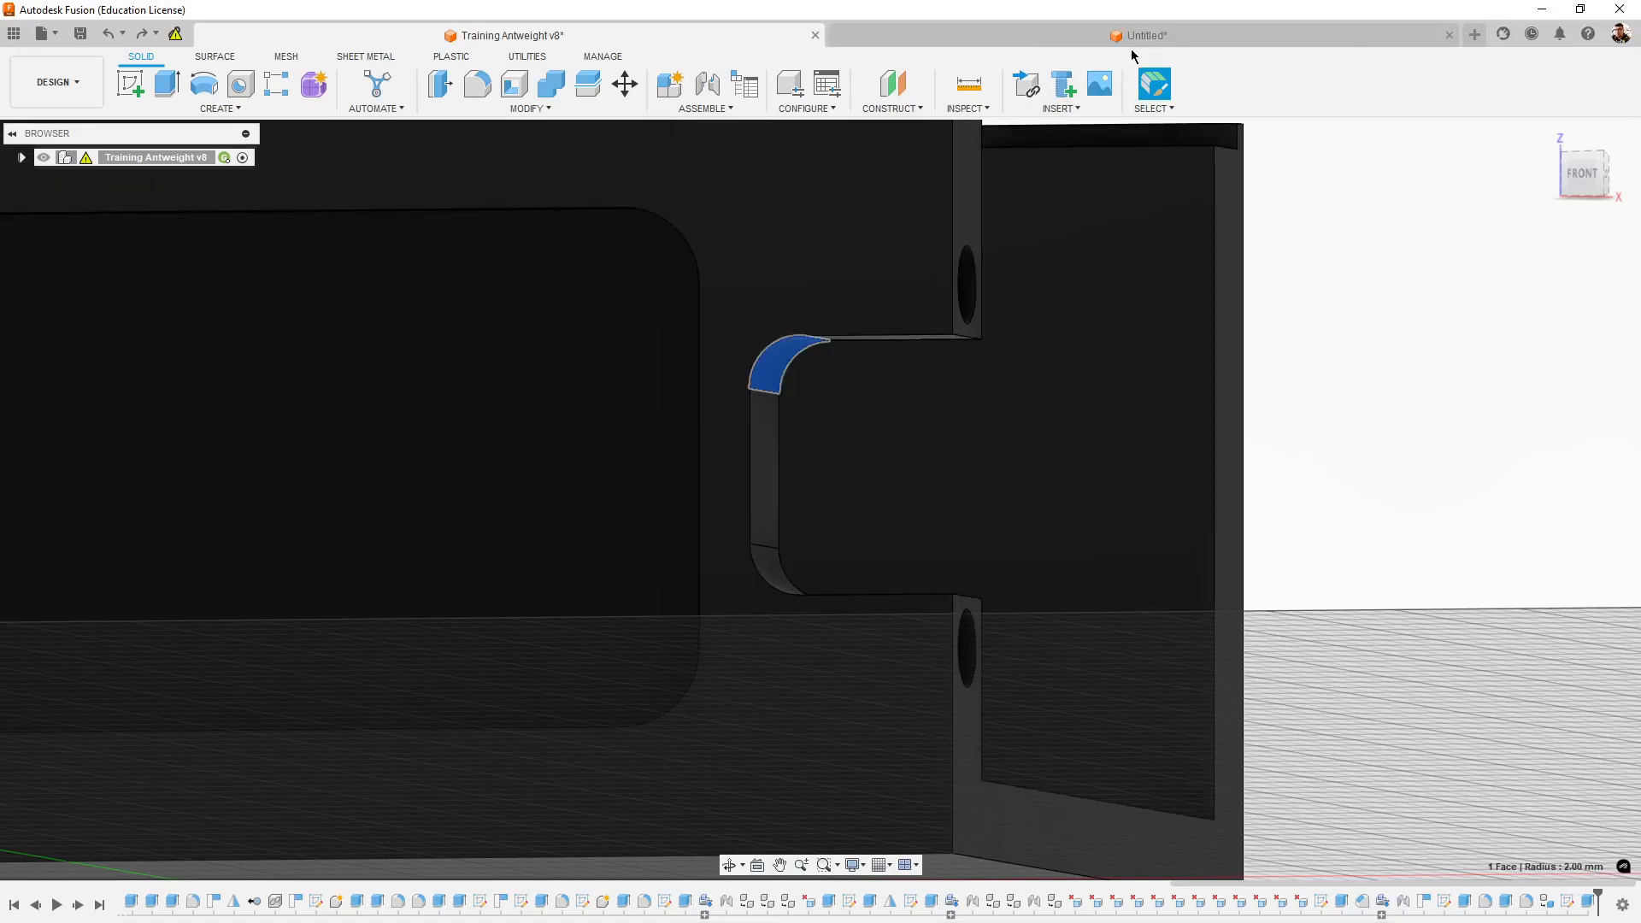
# - Switch to the new untitled design and fillet the two inner corner edges of the side wall's notch with a 2 mm radius
pyautogui.click(1135, 41)
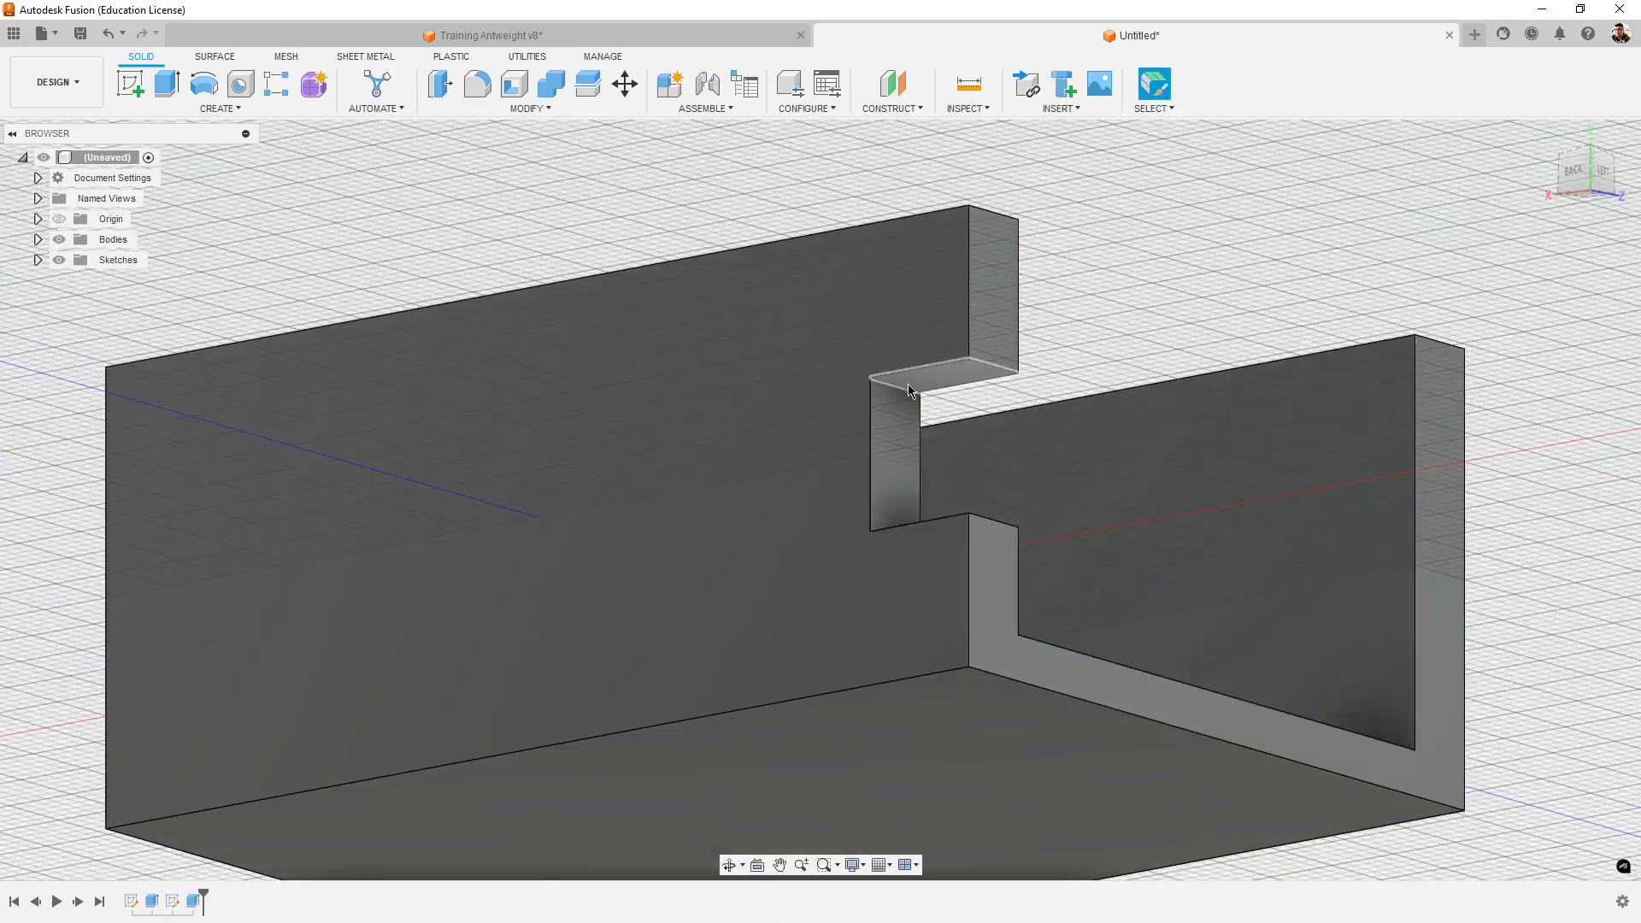
pyautogui.click(893, 385)
pyautogui.scroll(5, 1214, 497)
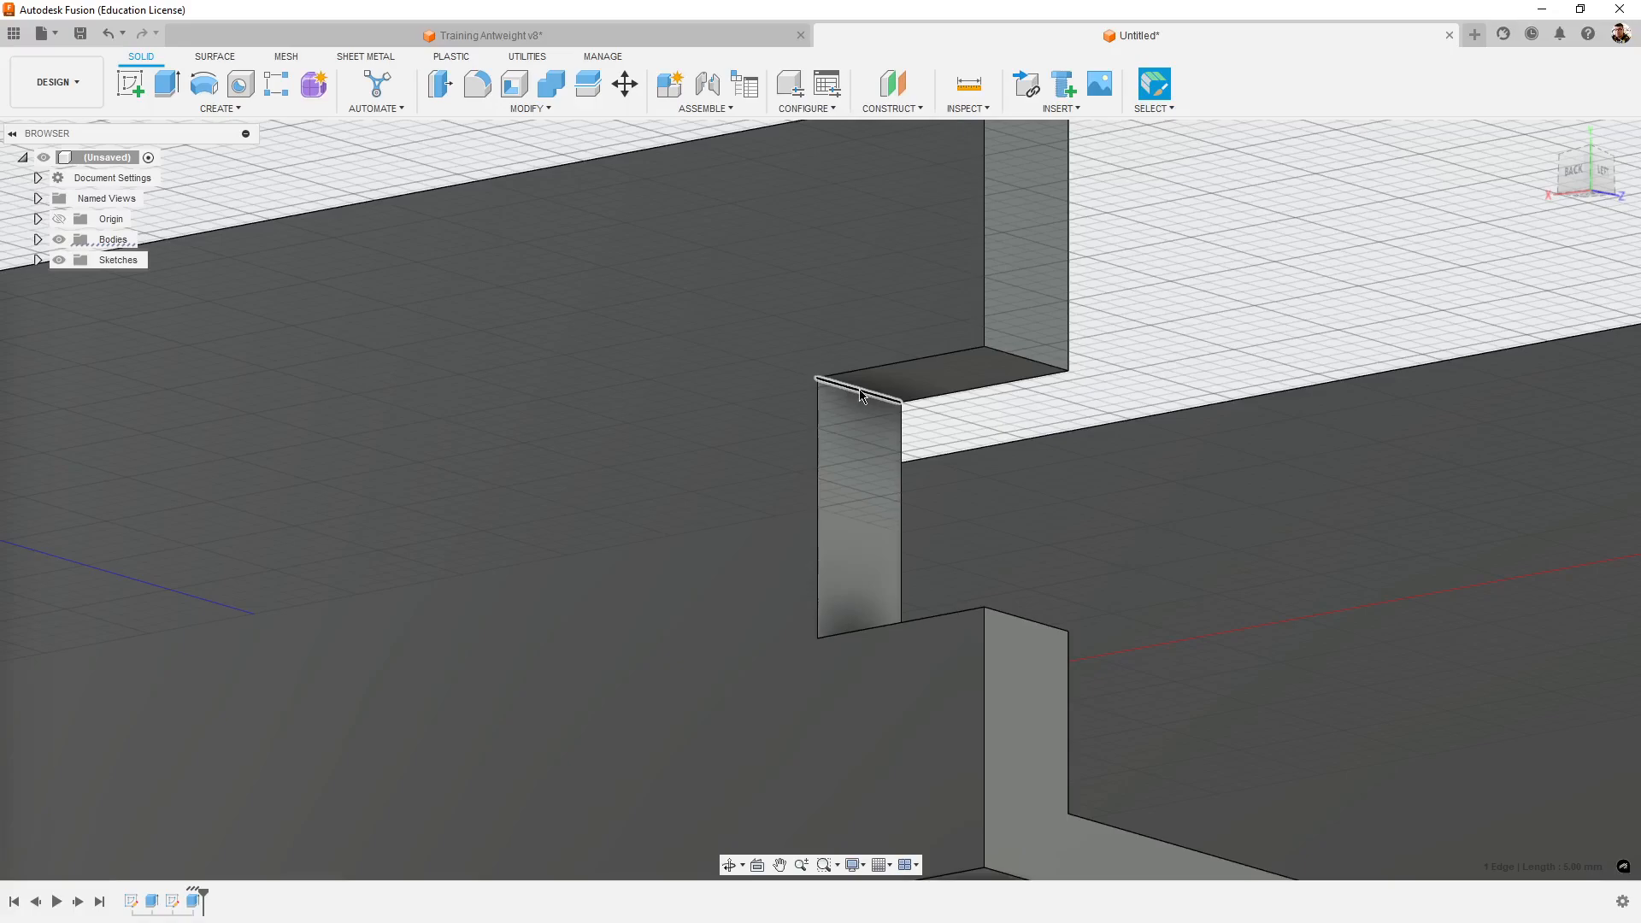
pyautogui.keyDown('shift'); pyautogui.moveTo(1268, 340); pyautogui.dragTo(1259, 624, button='middle'); pyautogui.keyUp('shift')
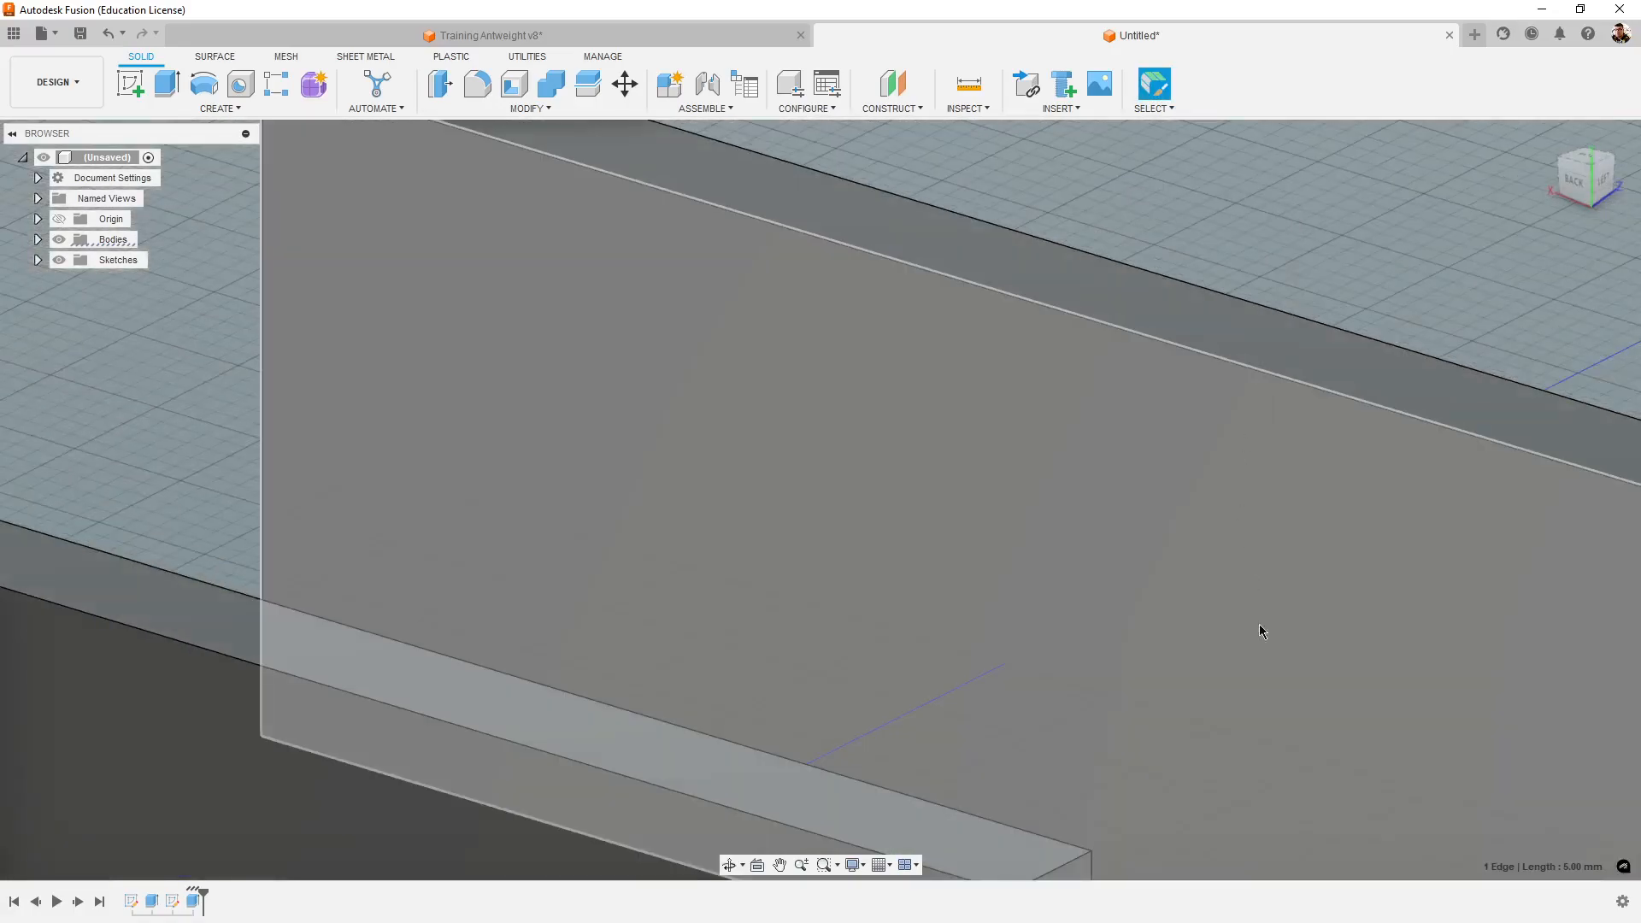
pyautogui.moveTo(1260, 689); pyautogui.dragTo(1201, 219, button='middle')
pyautogui.moveTo(1118, 757); pyautogui.dragTo(1141, 523, button='middle')
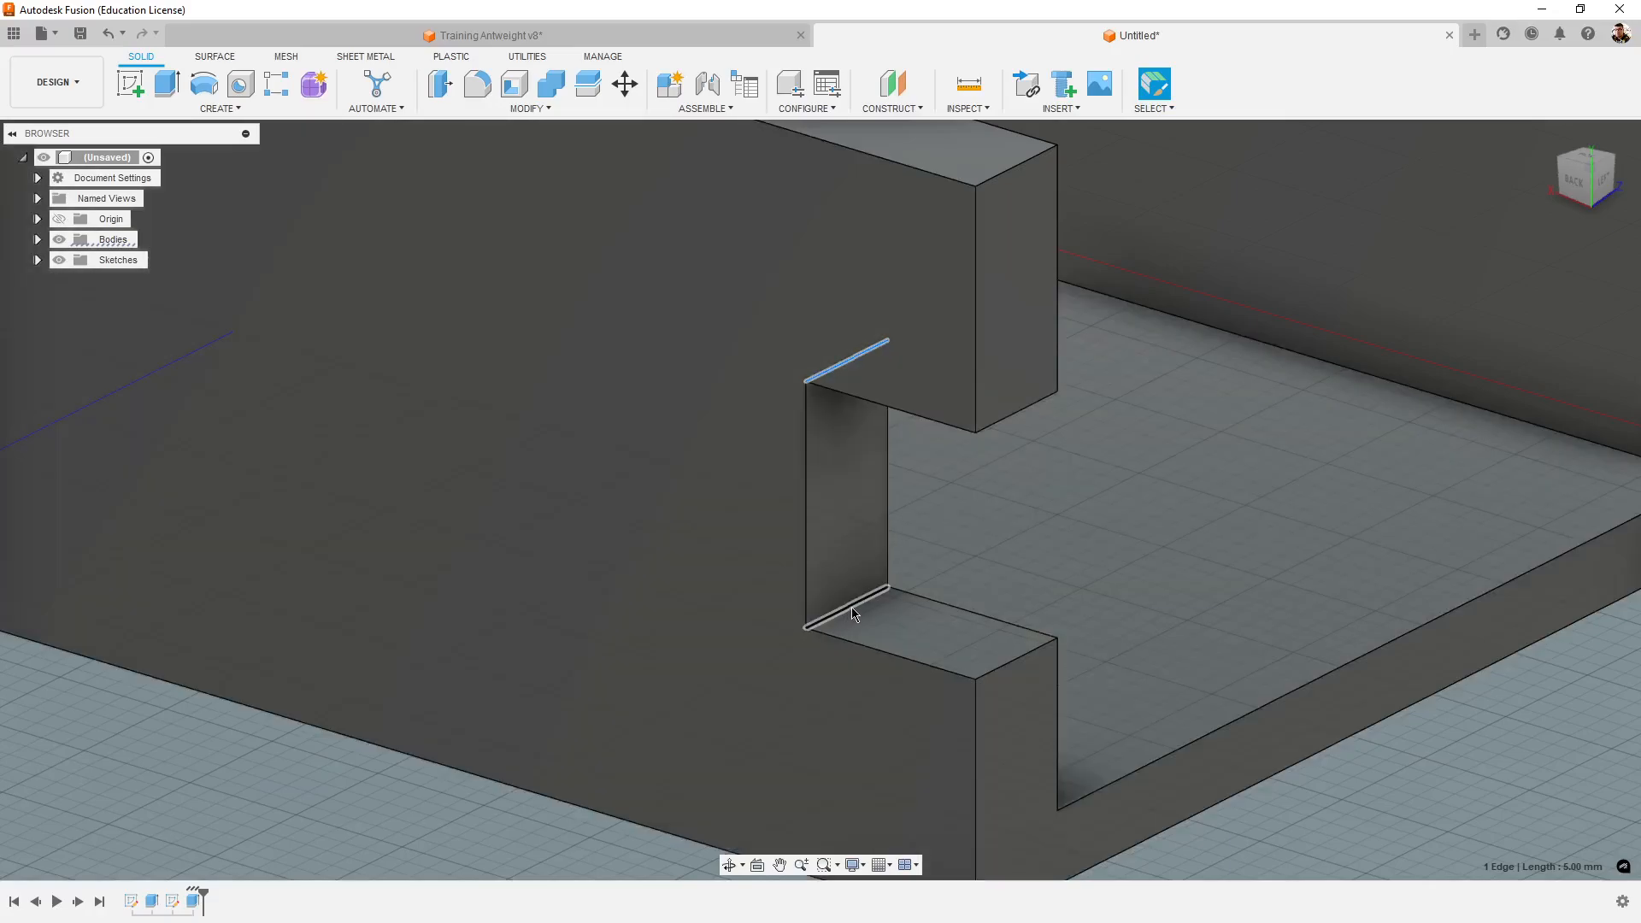
pyautogui.keyDown('ctrl'); pyautogui.click(851, 607); pyautogui.keyUp('ctrl')
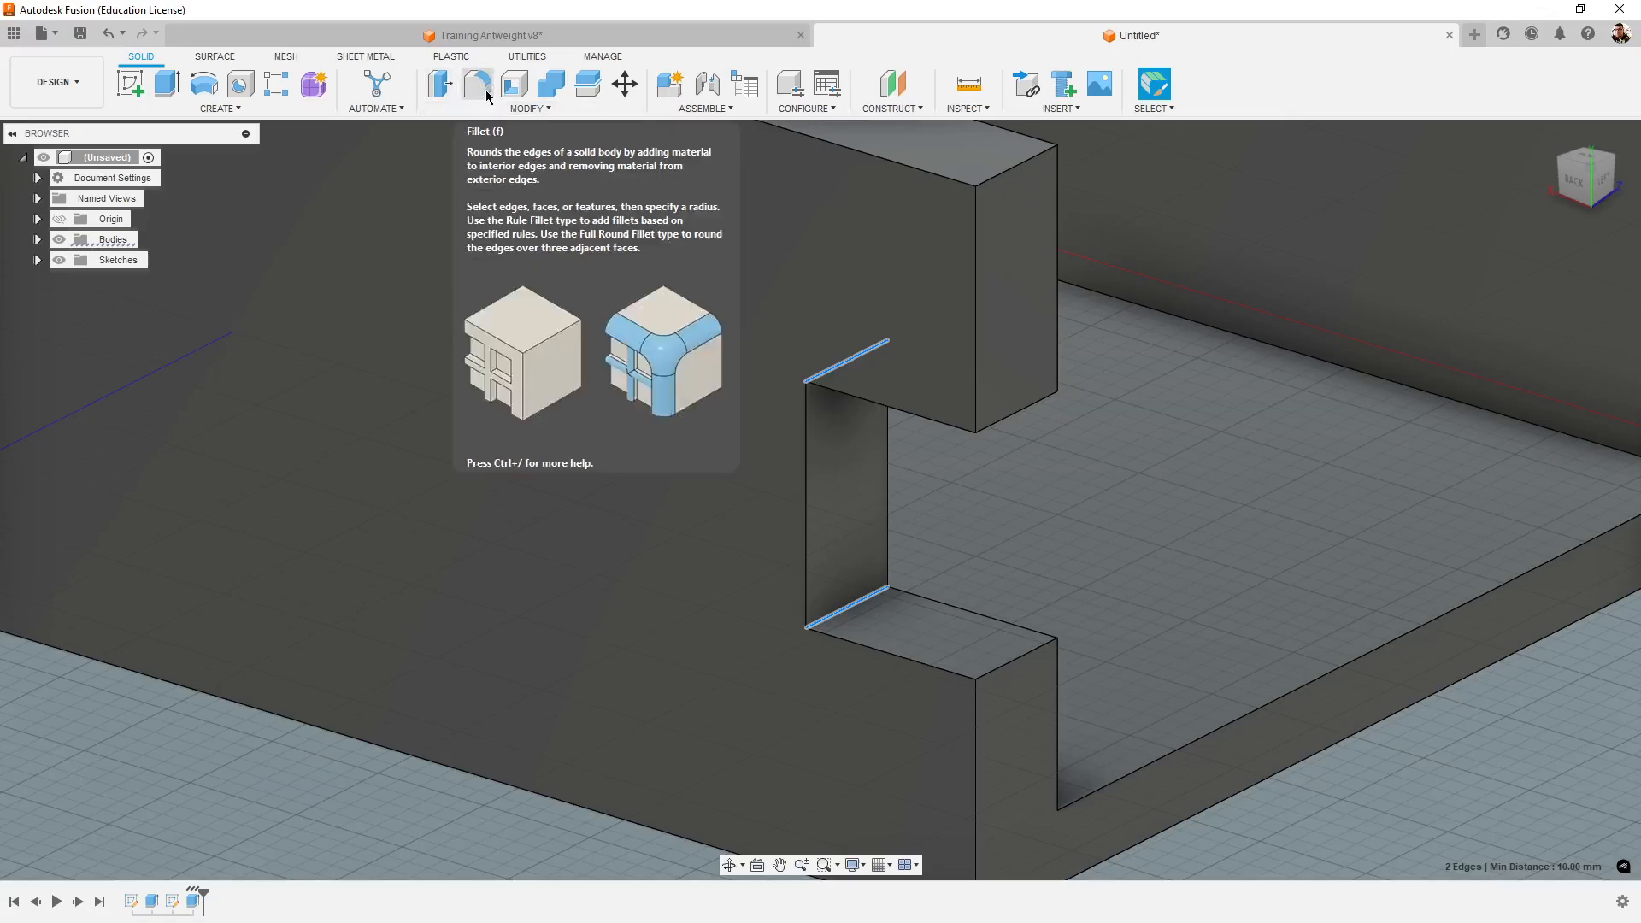
pyautogui.click(481, 92)
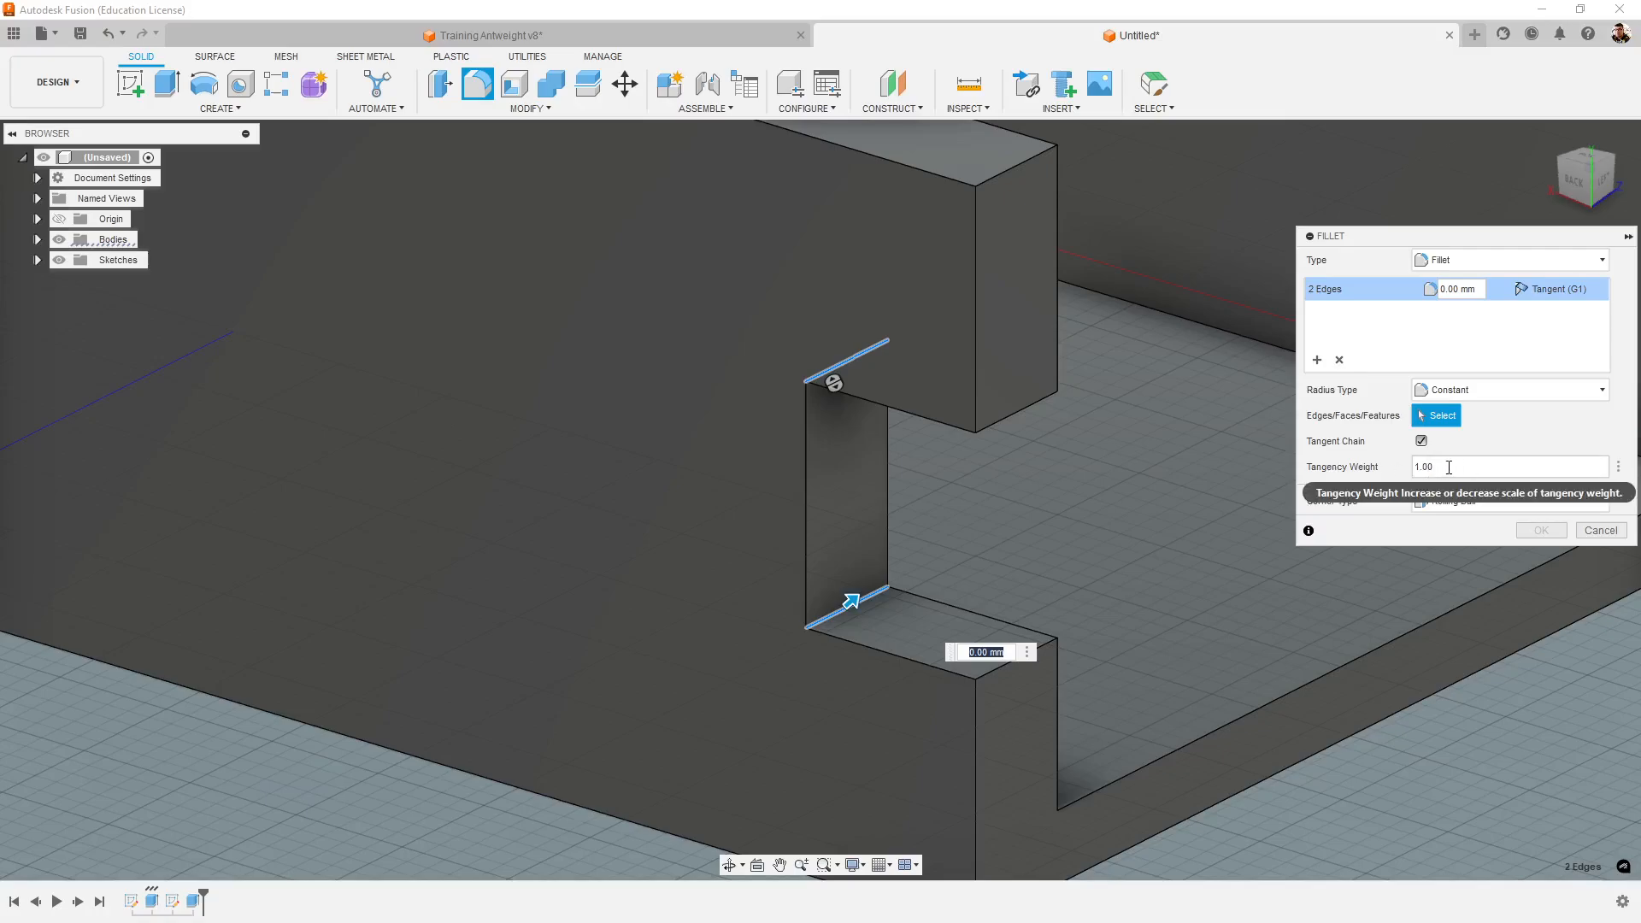
pyautogui.click(1475, 290)
pyautogui.moveTo(1475, 291); pyautogui.dragTo(1417, 294)
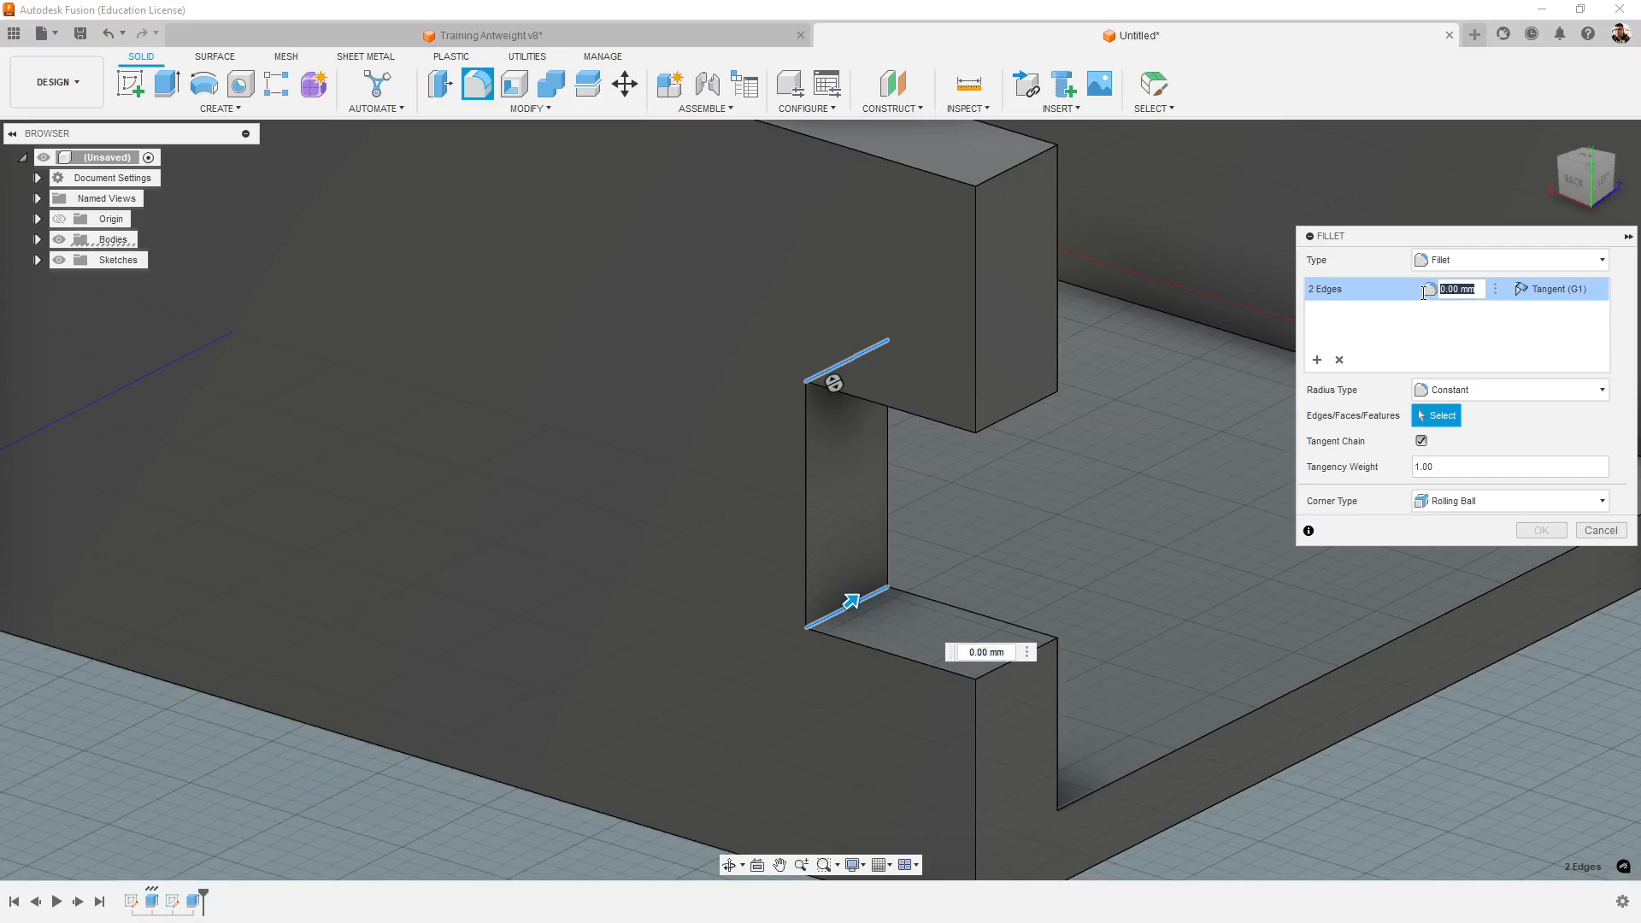
pyautogui.write('2')
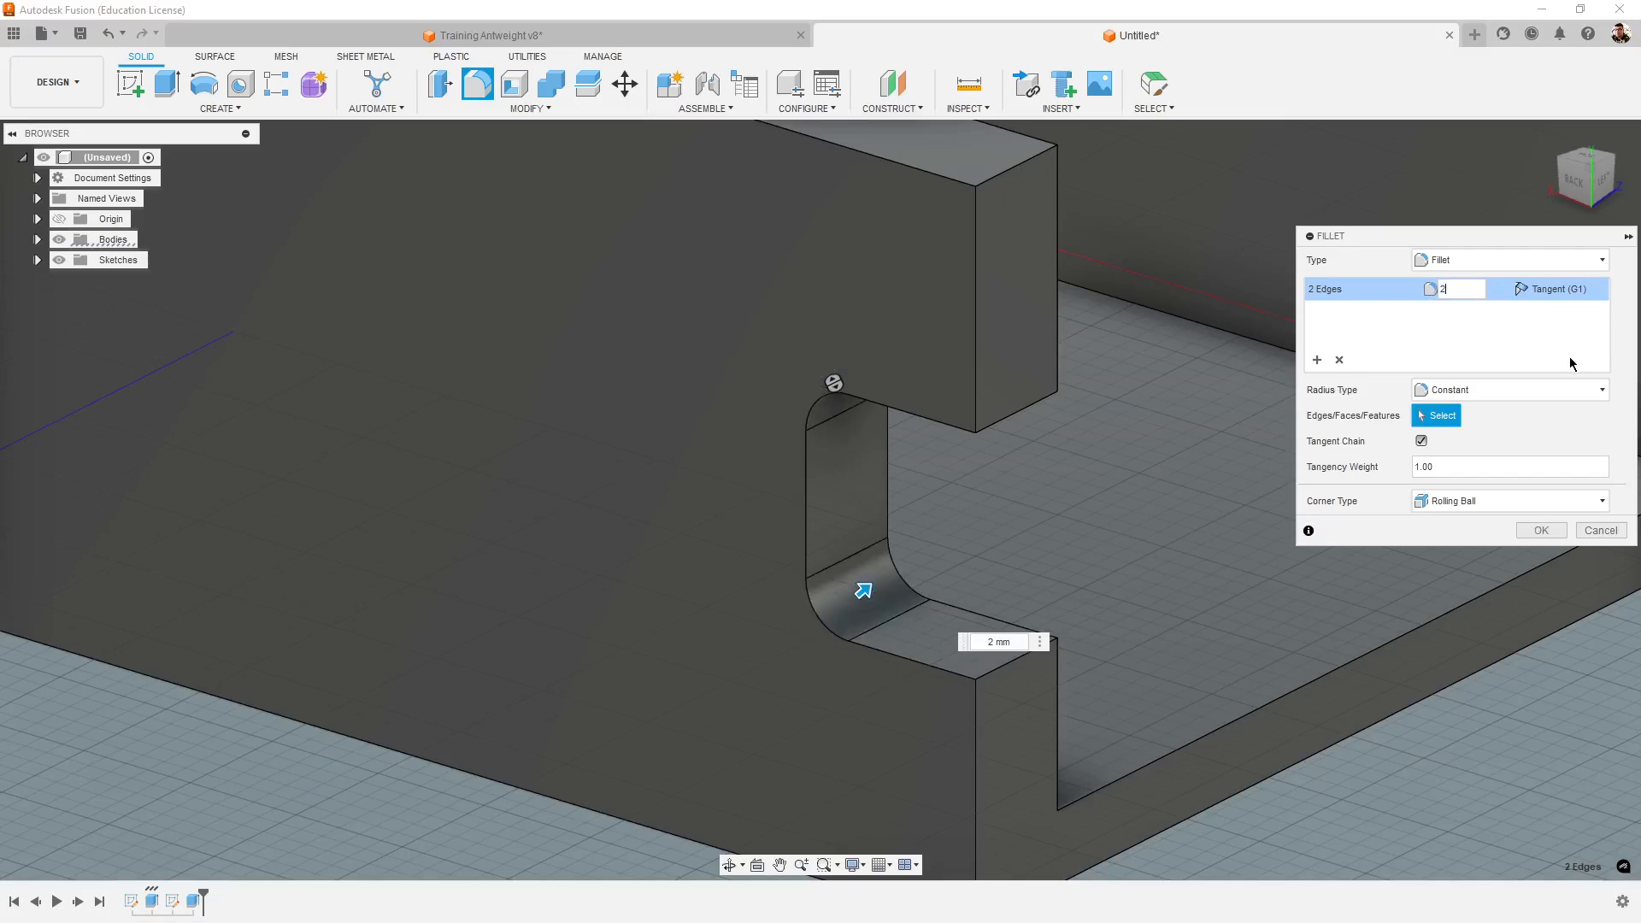
pyautogui.click(1536, 529)
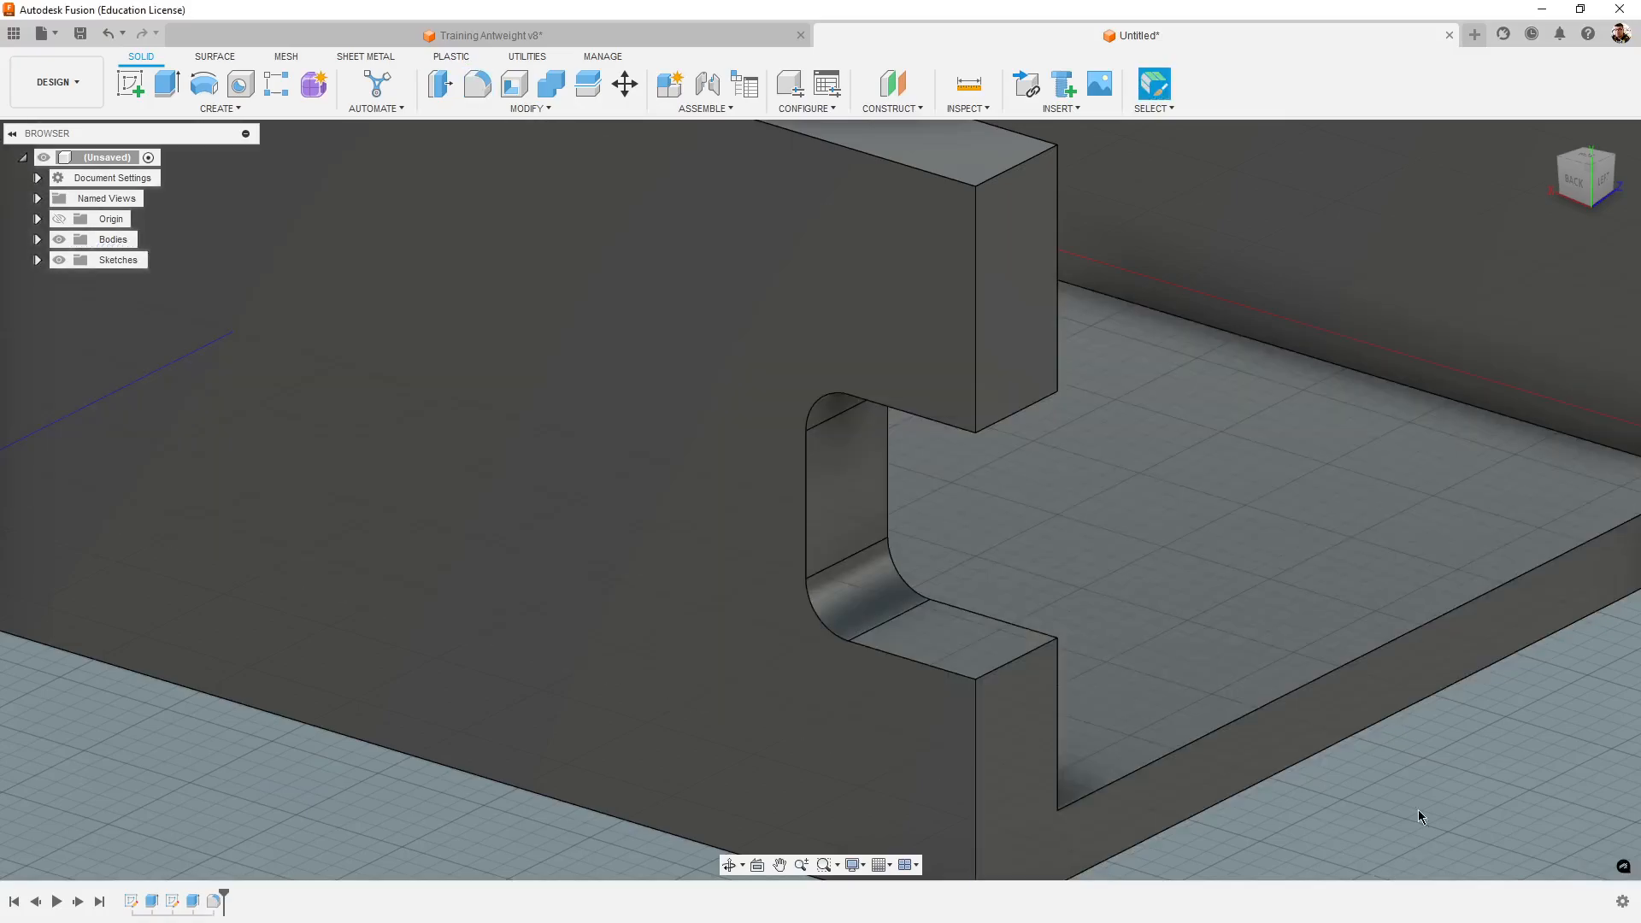
pyautogui.moveTo(1362, 759); pyautogui.dragTo(1227, 719, button='middle')
pyautogui.scroll(-4, 1368, 731)
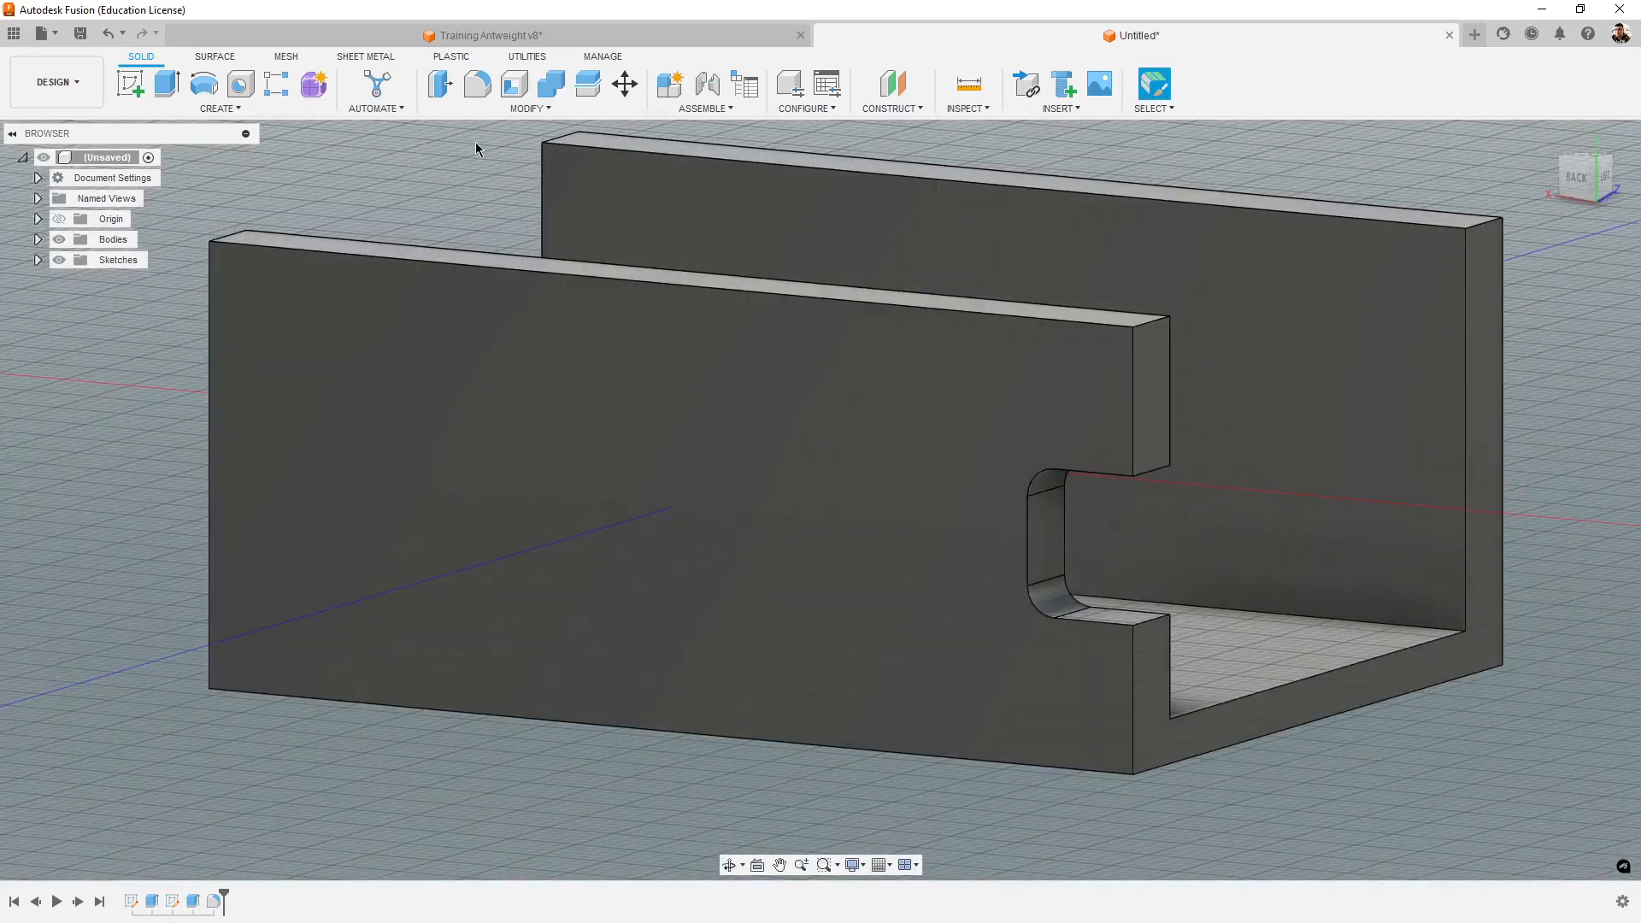
# - Switch to the Training Antweight v8 design and examine the rounded rectangular pocket in the side wall's outer face
pyautogui.click(513, 36)
pyautogui.keyDown('shift'); pyautogui.moveTo(1101, 591); pyautogui.dragTo(844, 677, button='middle'); pyautogui.keyUp('shift')
pyautogui.click(375, 578)
pyautogui.keyDown('shift'); pyautogui.moveTo(375, 578); pyautogui.dragTo(1269, 721, button='middle'); pyautogui.keyUp('shift')
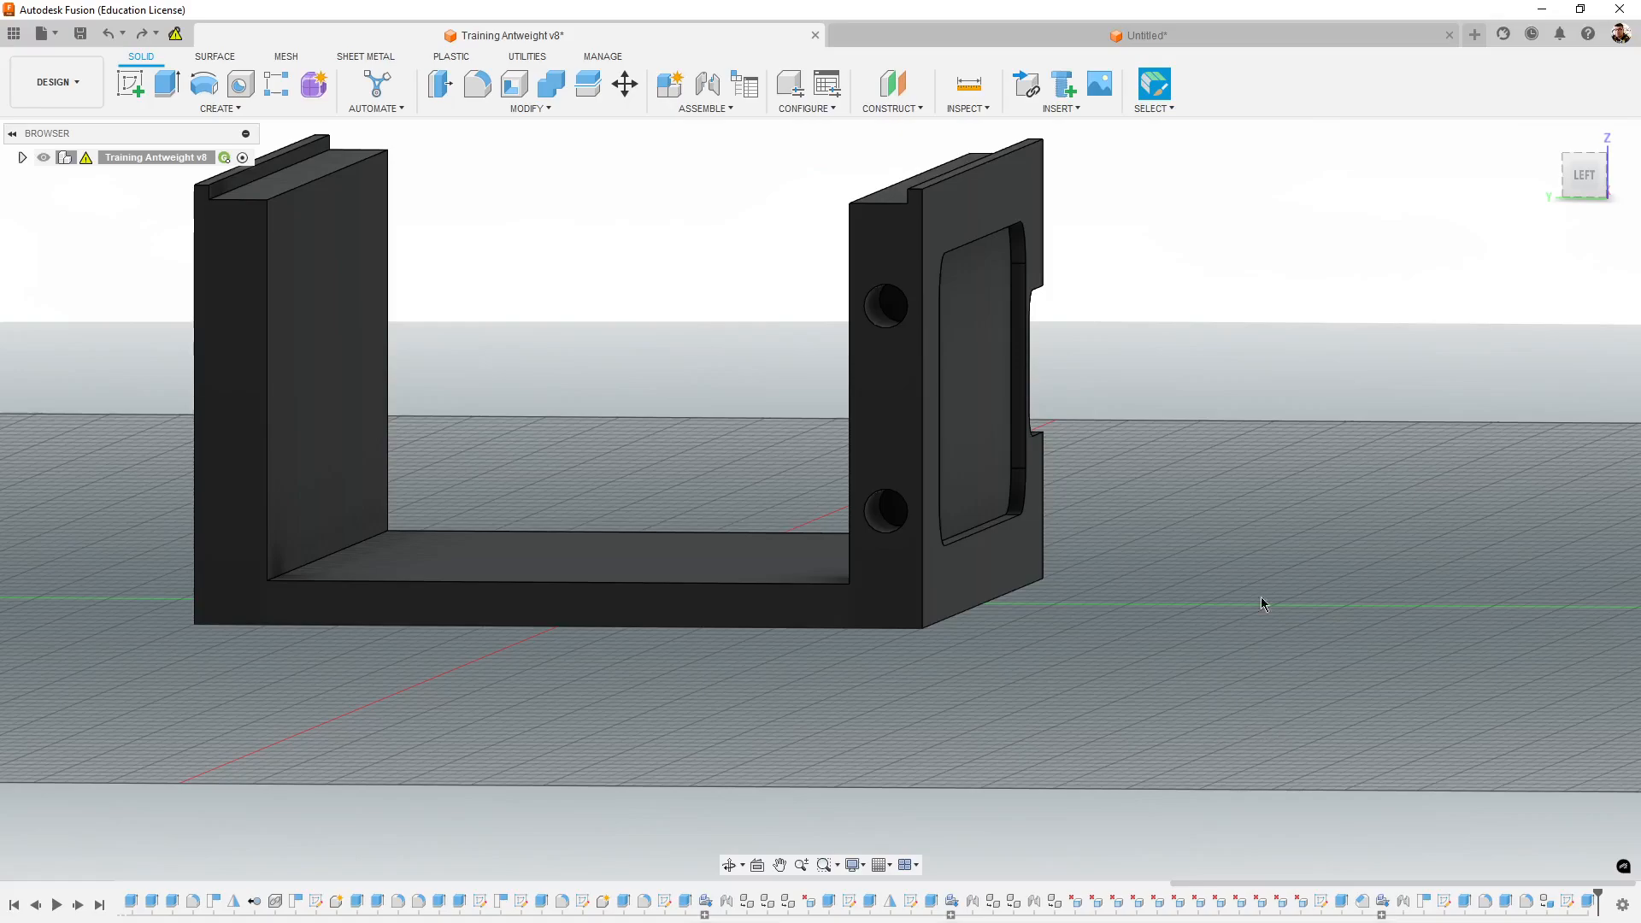
pyautogui.keyDown('shift'); pyautogui.moveTo(1185, 630); pyautogui.dragTo(1062, 647, button='middle'); pyautogui.keyUp('shift')
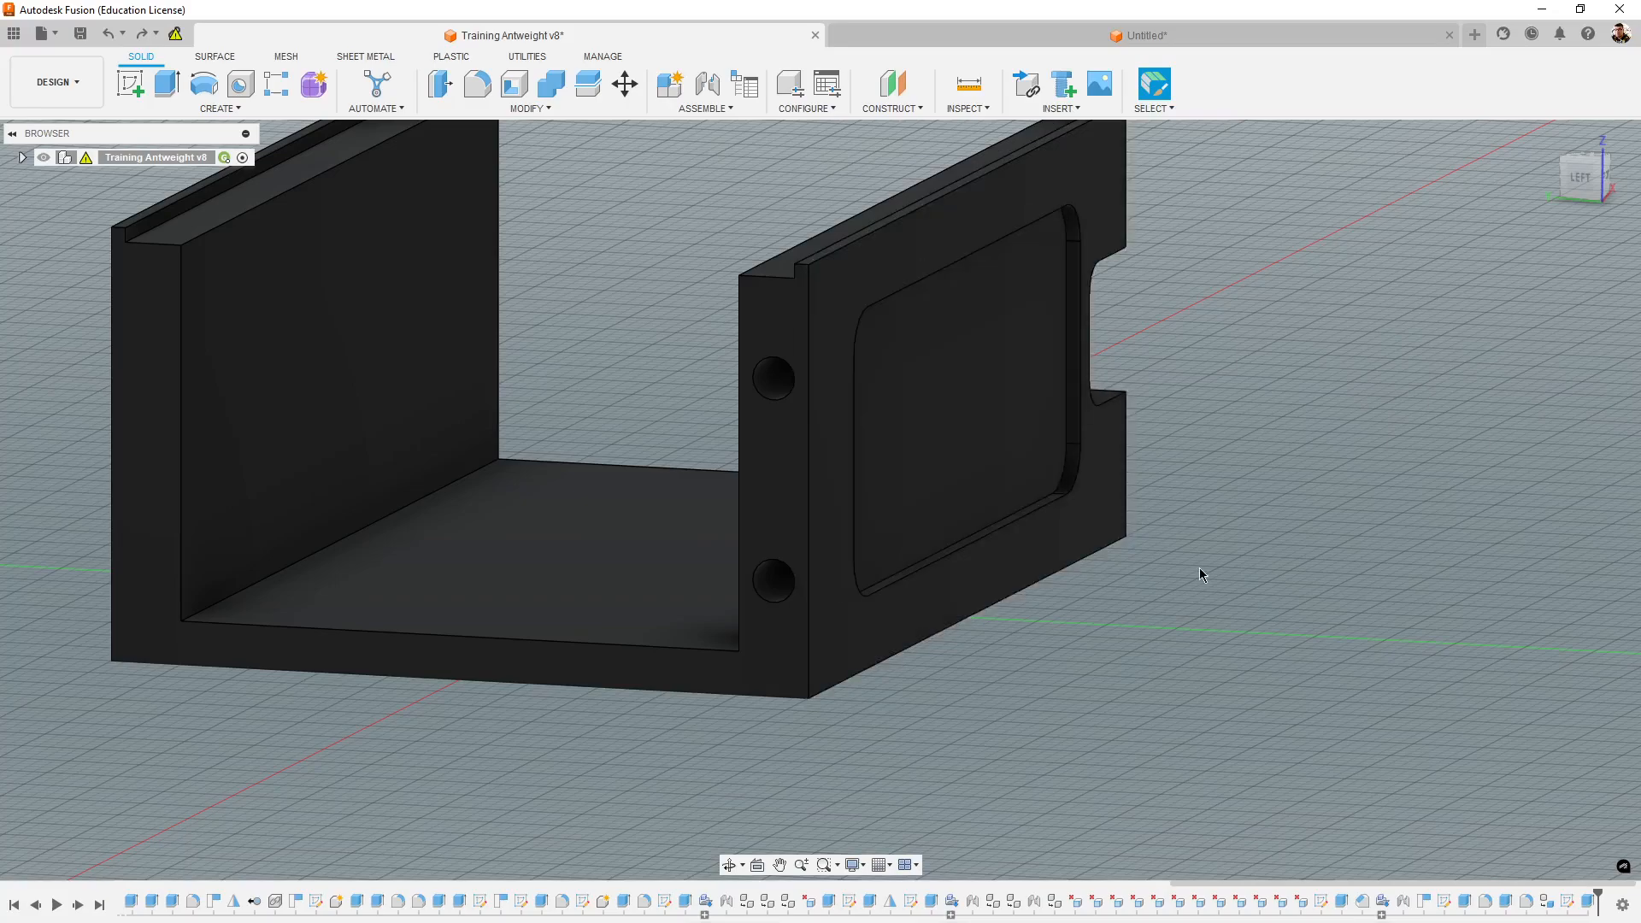
pyautogui.keyDown('shift'); pyautogui.moveTo(1198, 704); pyautogui.dragTo(1209, 731, button='middle'); pyautogui.keyUp('shift')
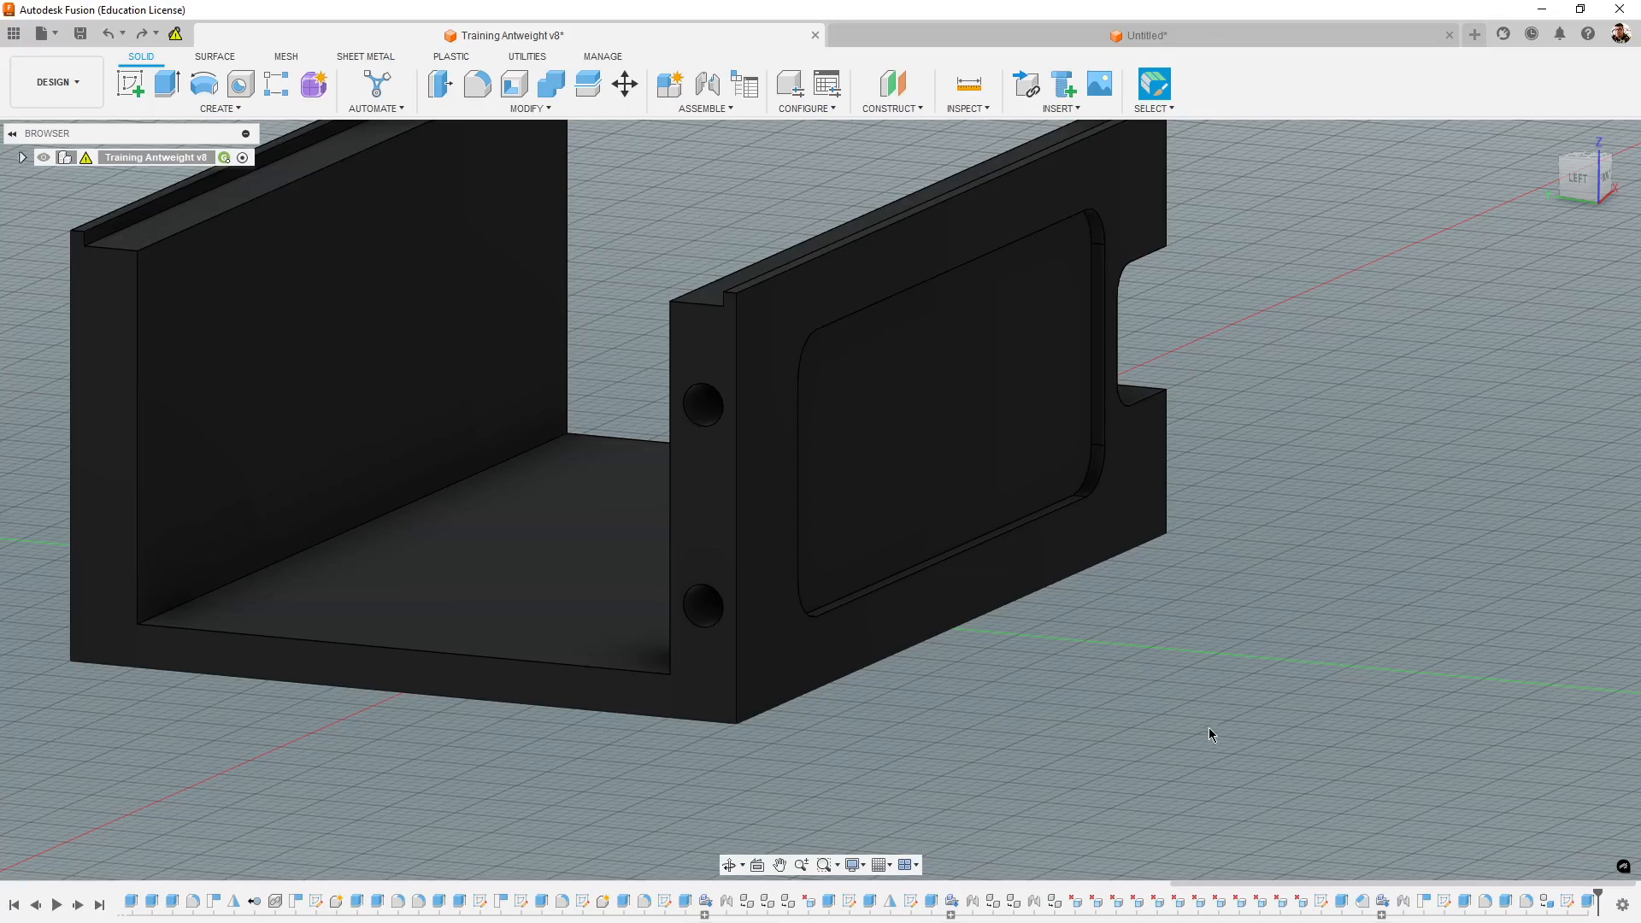
pyautogui.keyDown('shift'); pyautogui.moveTo(1222, 624); pyautogui.dragTo(1297, 609, button='middle'); pyautogui.keyUp('shift')
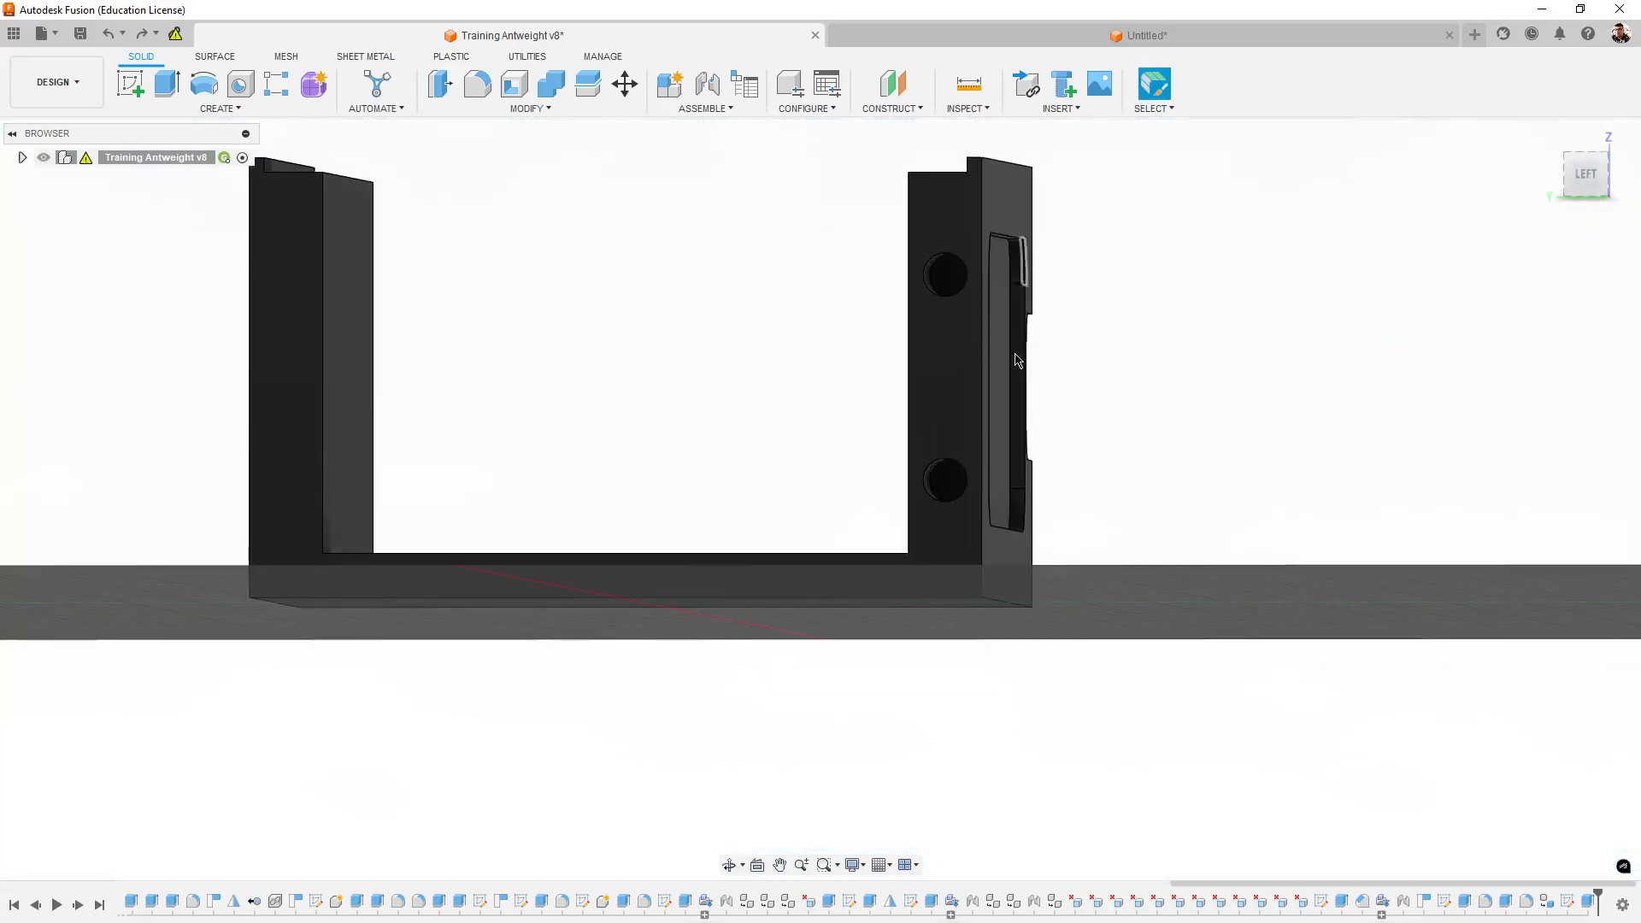
pyautogui.keyDown('shift'); pyautogui.moveTo(1254, 673); pyautogui.dragTo(1215, 684, button='middle'); pyautogui.keyUp('shift')
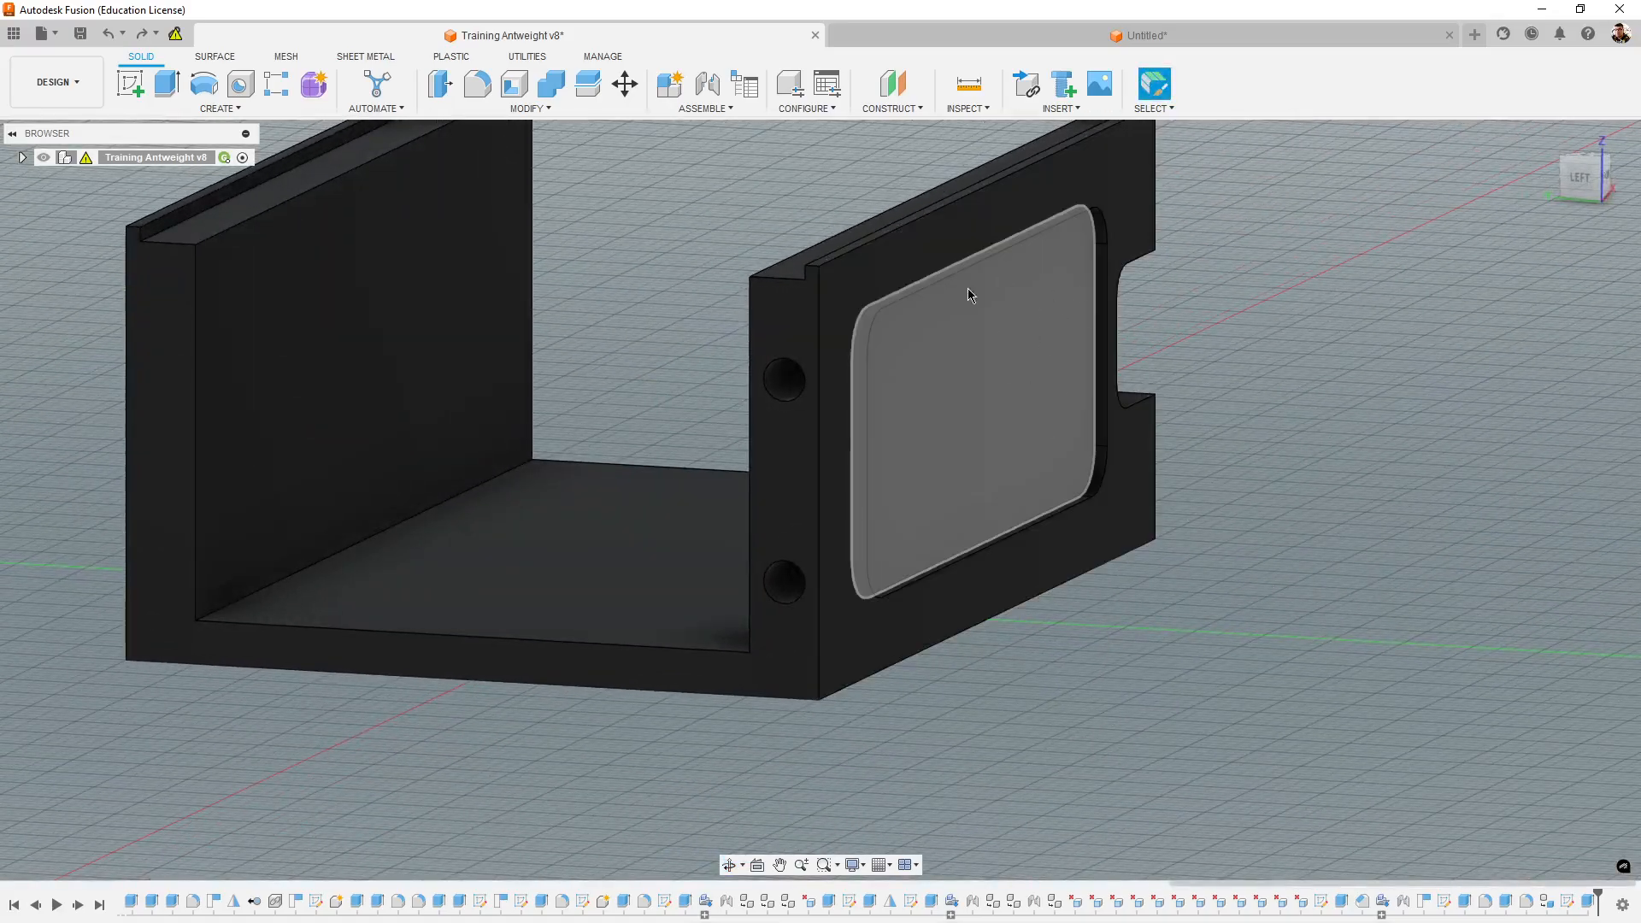
pyautogui.keyDown('shift'); pyautogui.moveTo(1352, 624); pyautogui.dragTo(1320, 598, button='middle'); pyautogui.keyUp('shift')
# - In the front view, measure the distance from the pocket's end edge to the side wall's un-notched end
pyautogui.click(1599, 187)
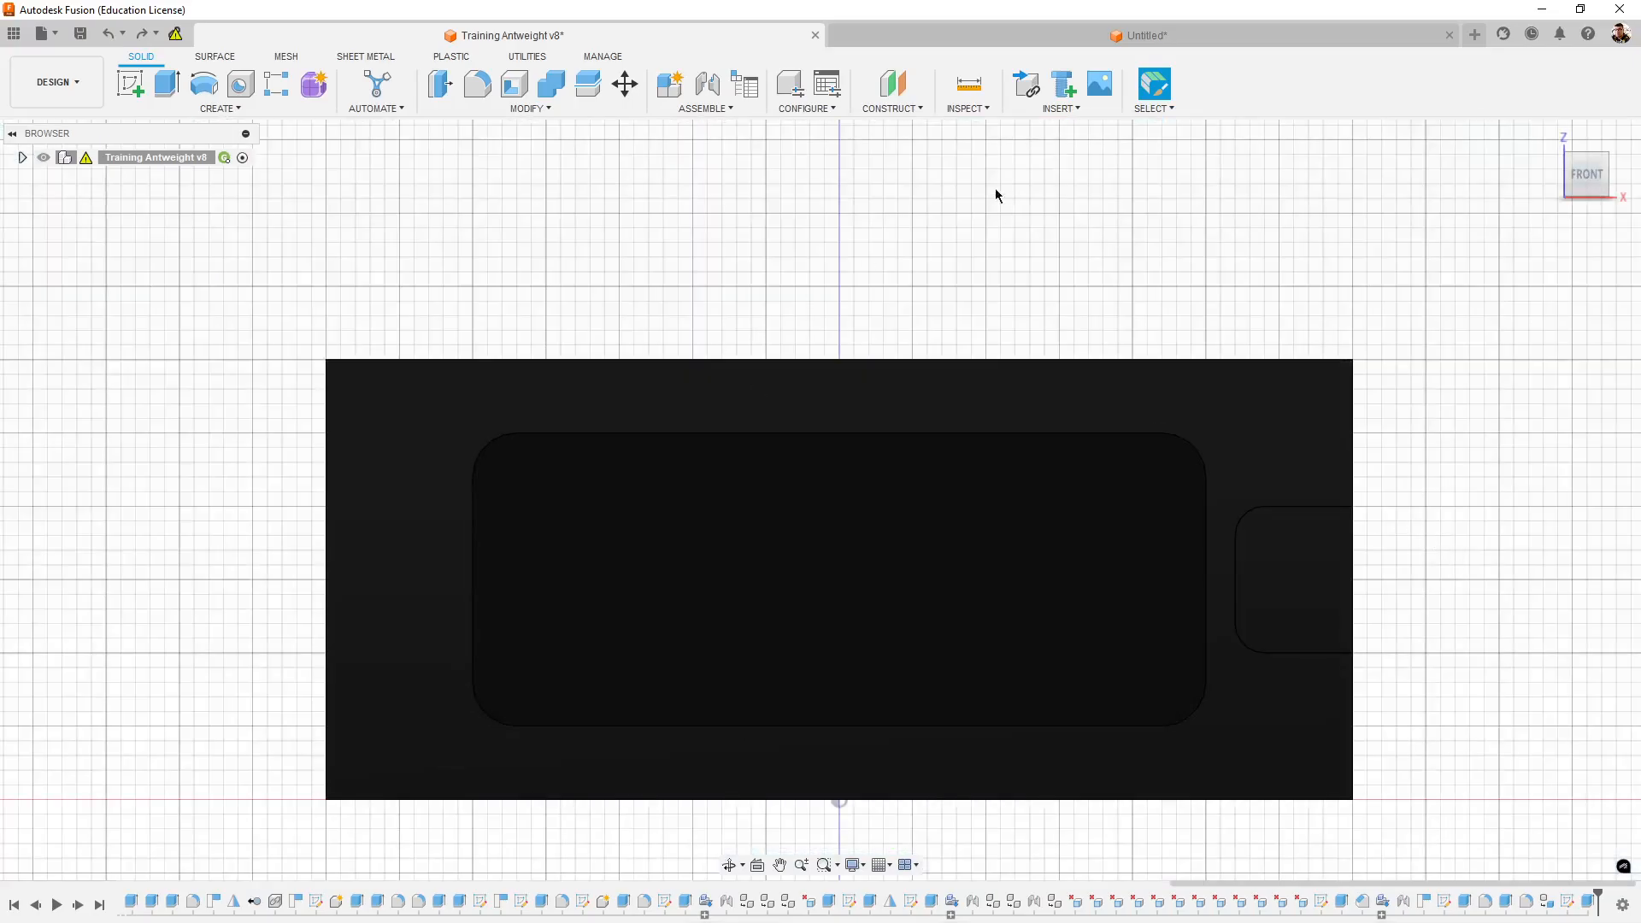
pyautogui.click(969, 86)
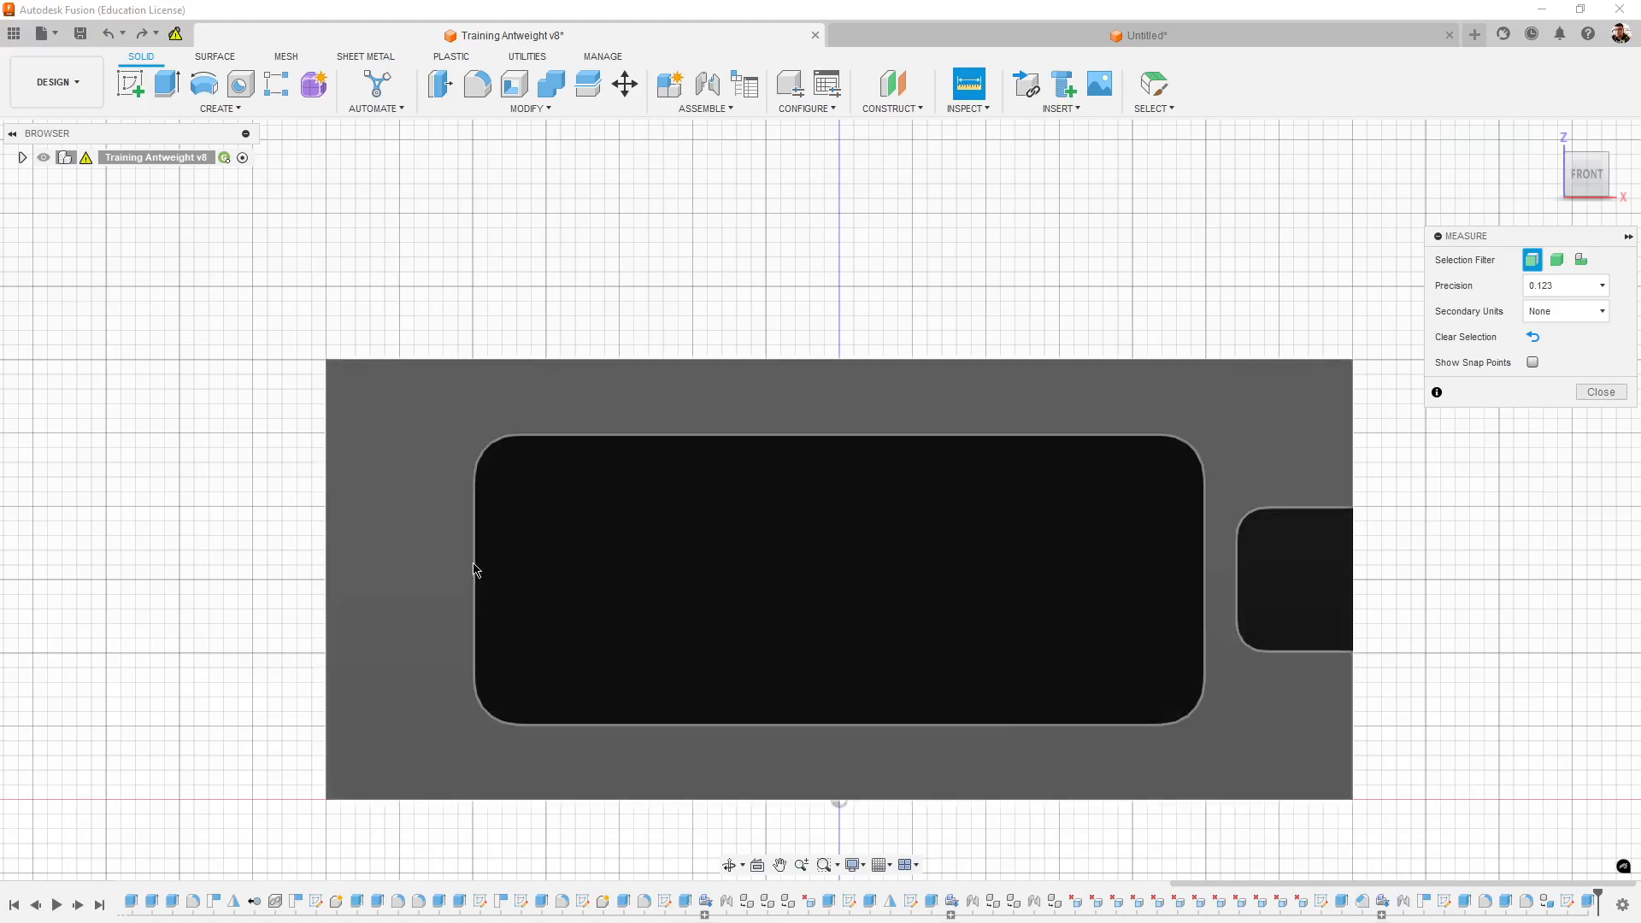
pyautogui.click(474, 570)
pyautogui.click(327, 571)
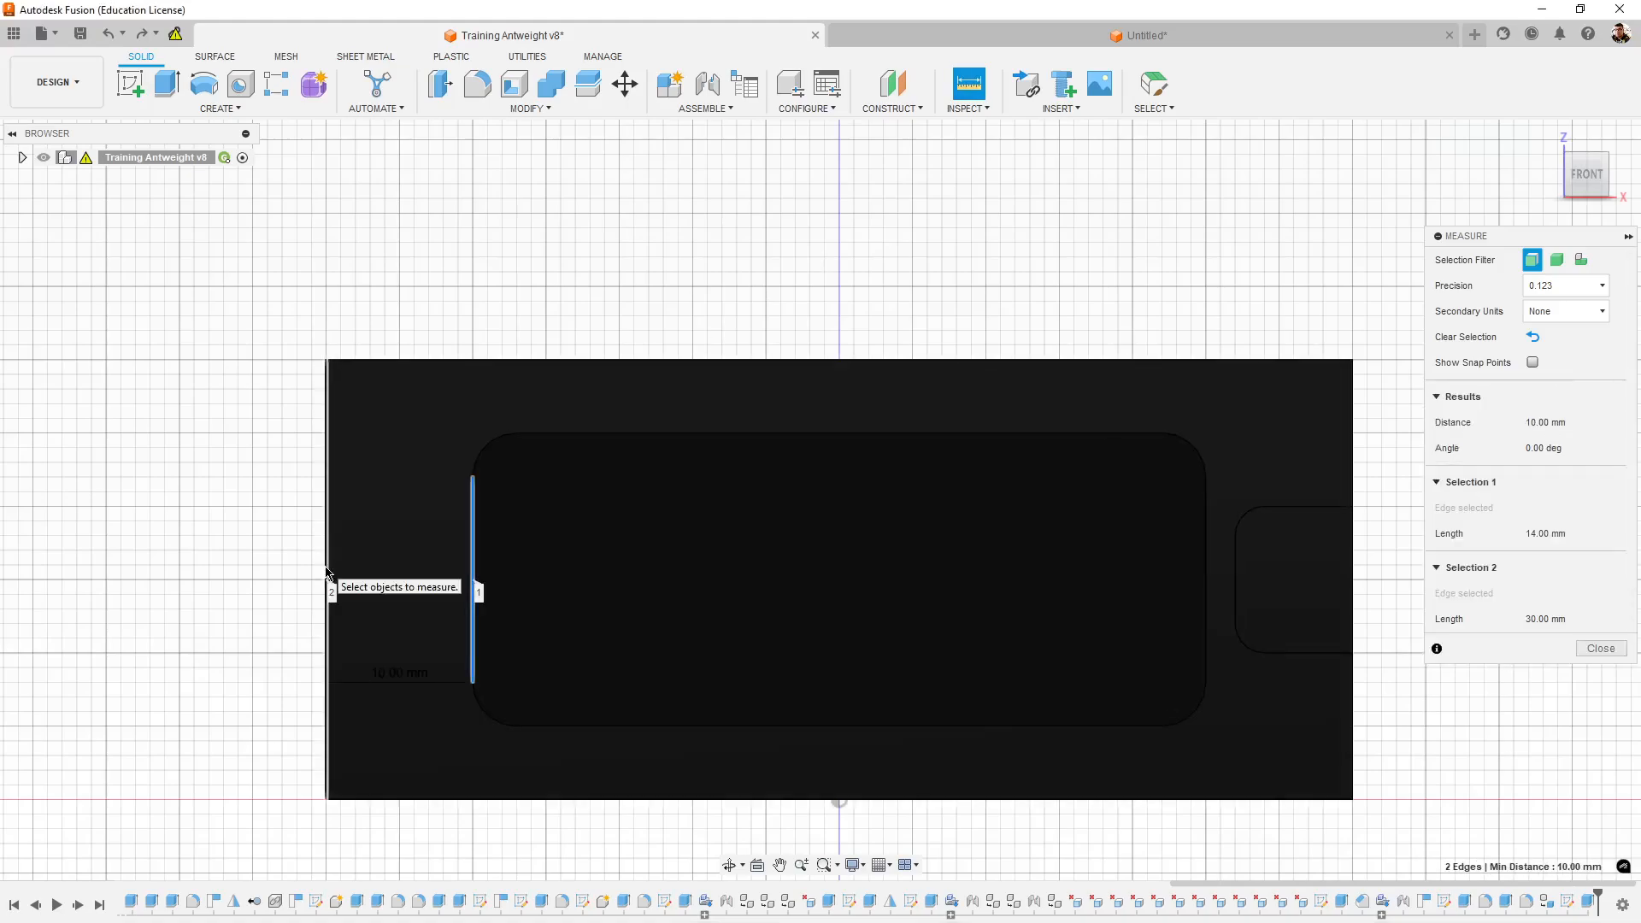
pyautogui.scroll(2, 1579, 870)
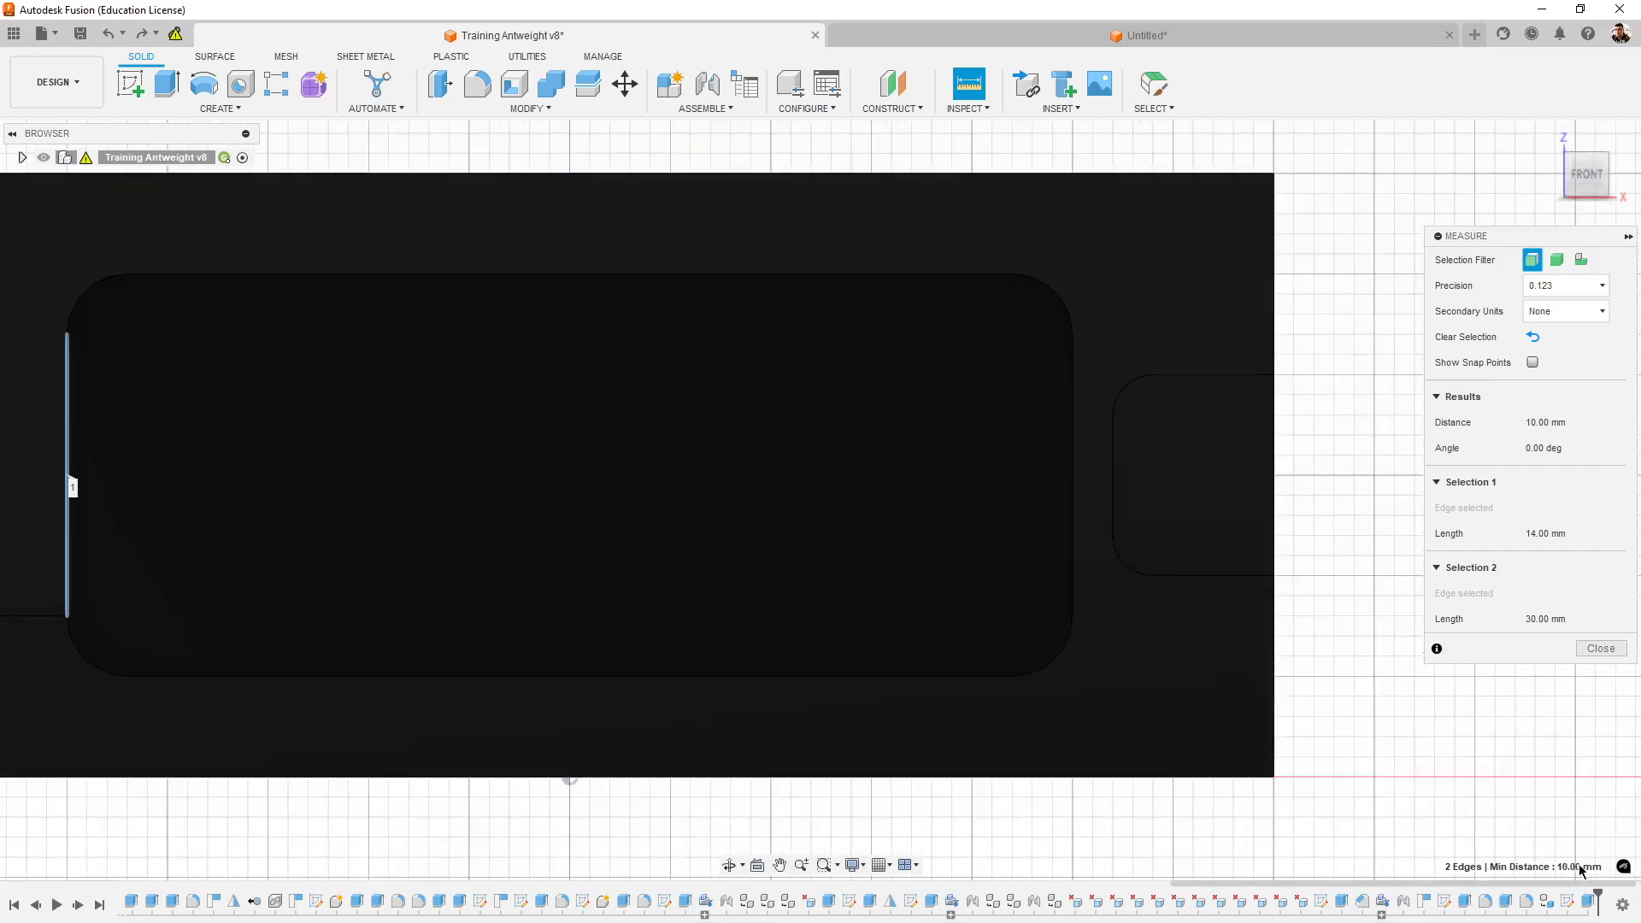
pyautogui.scroll(-4, 762, 737)
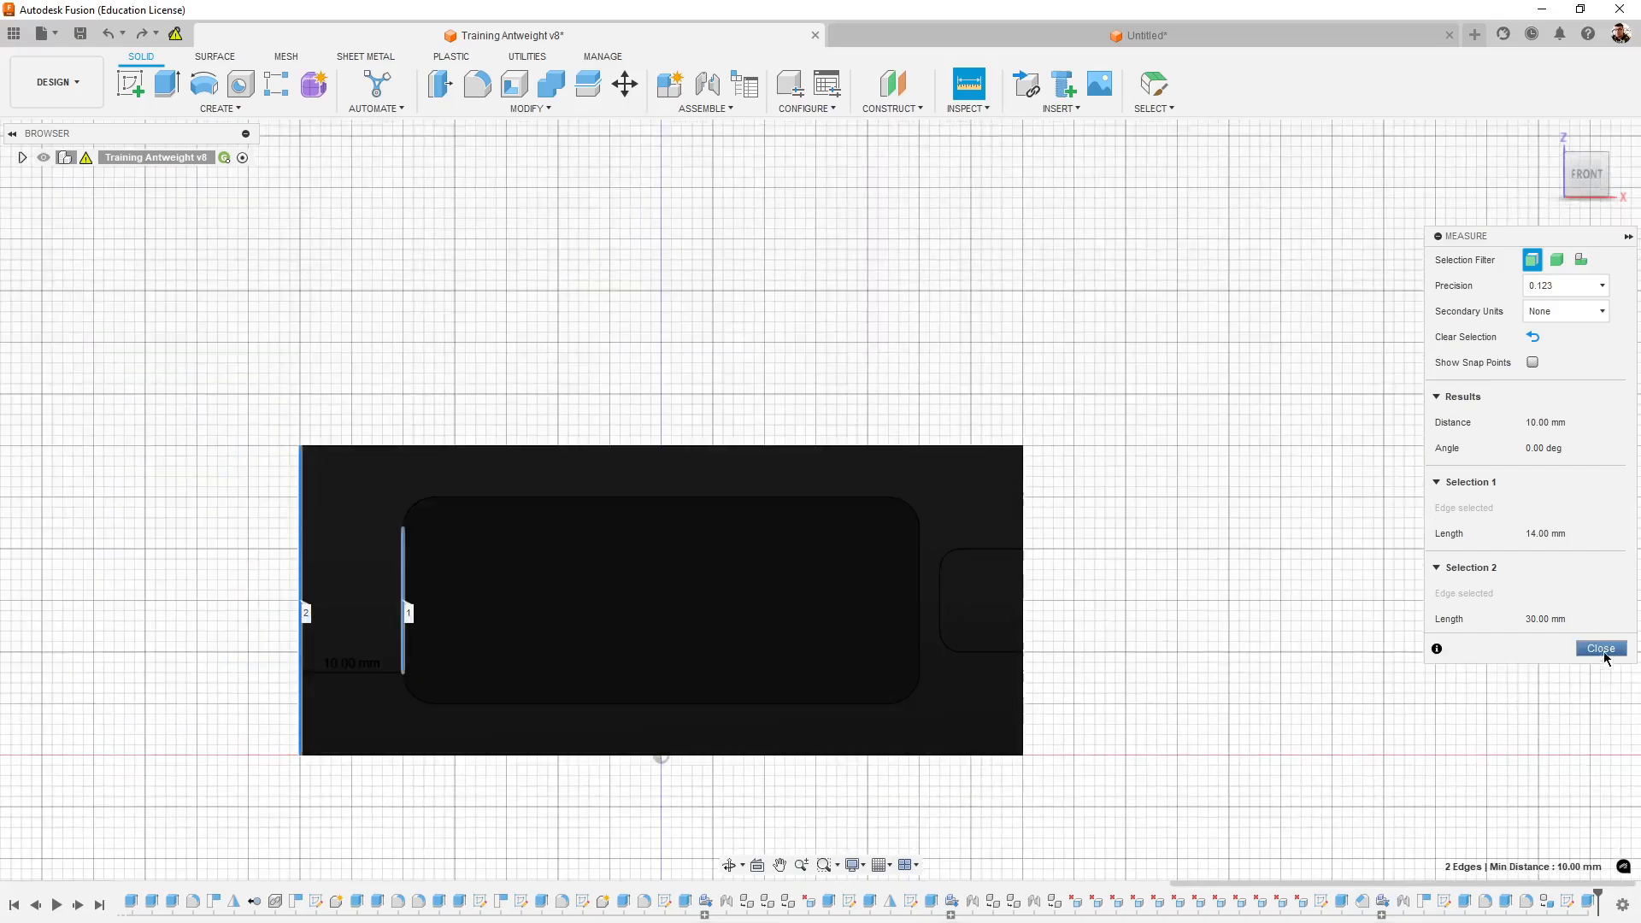
pyautogui.click(1602, 651)
# - Measure the pocket's distance from the side wall's top edge and from the wall's notched end
pyautogui.click(950, 83)
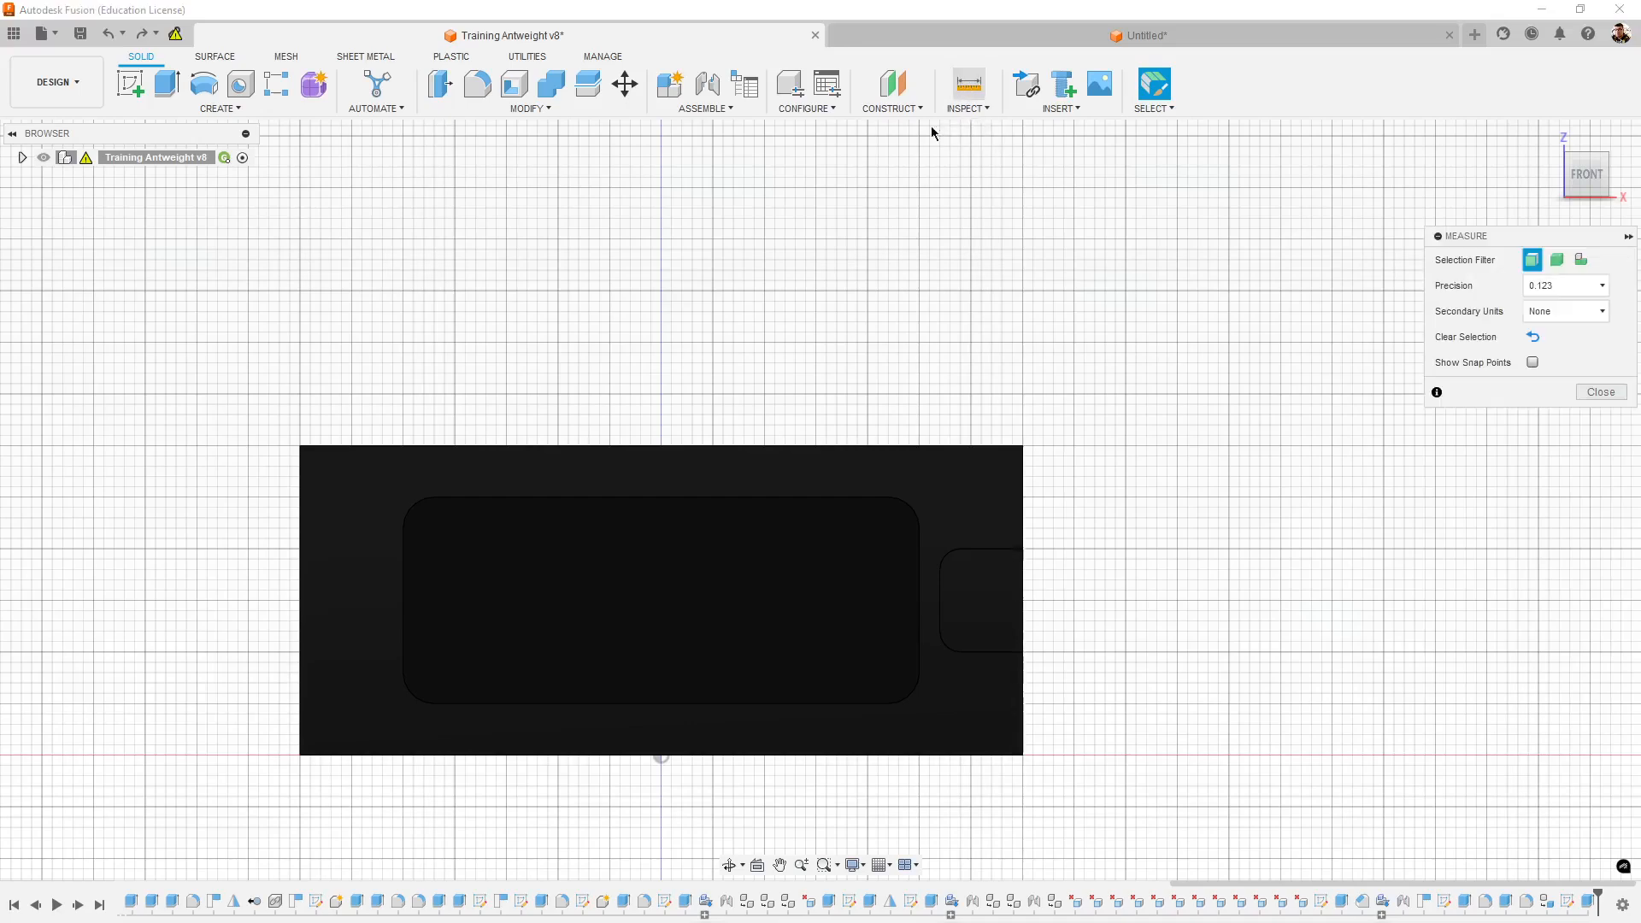
pyautogui.click(740, 497)
pyautogui.click(777, 447)
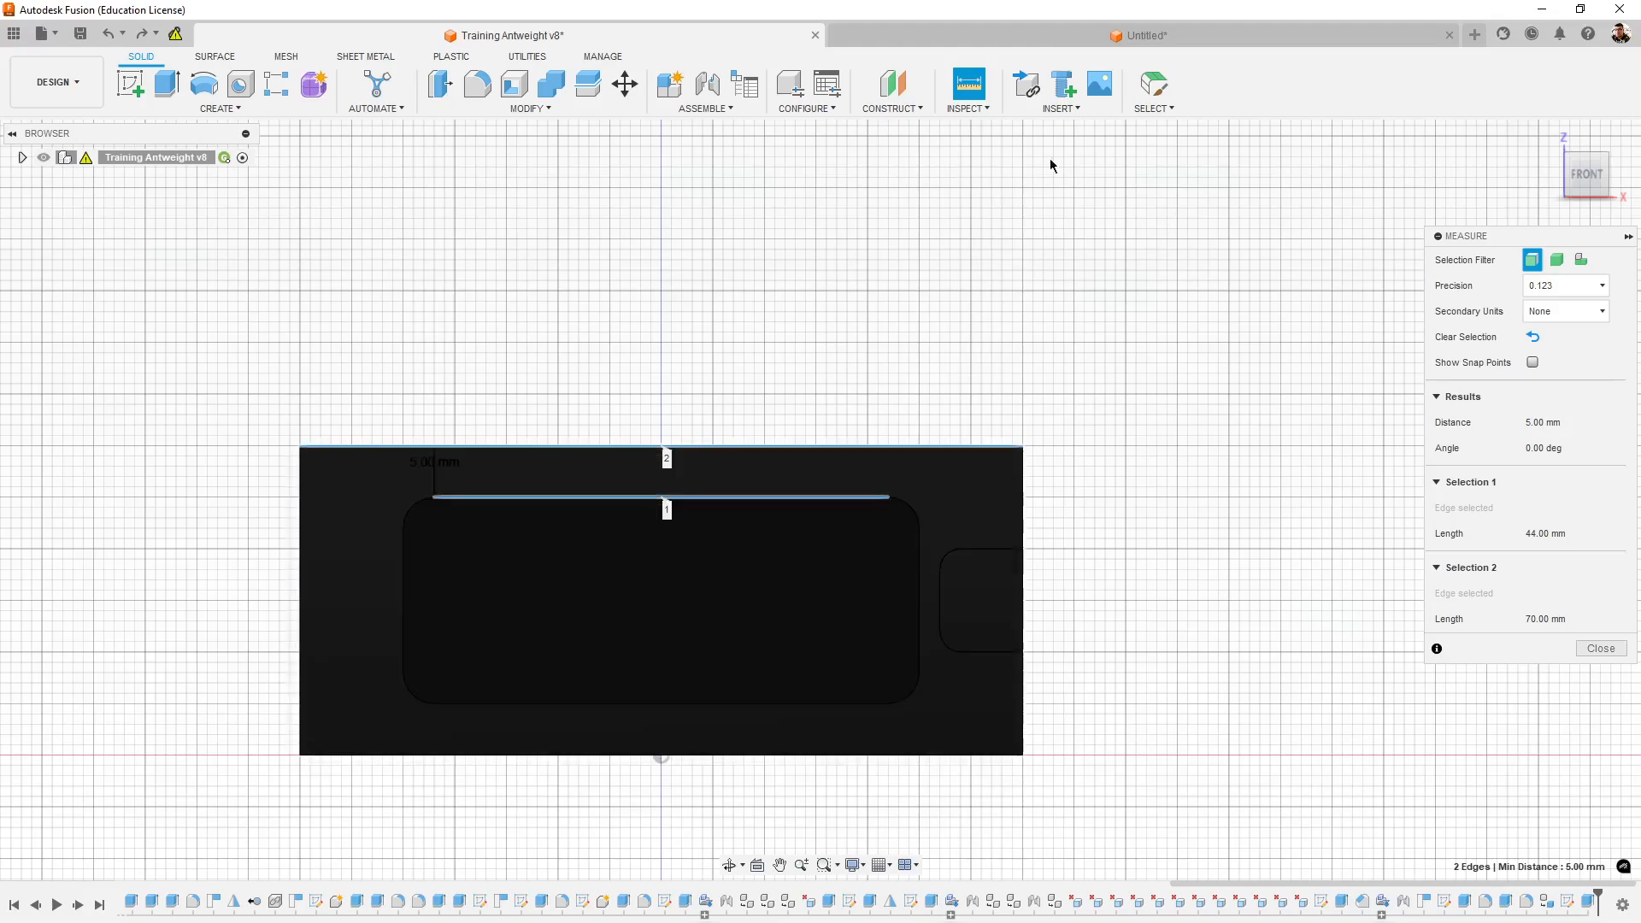
pyautogui.click(1595, 650)
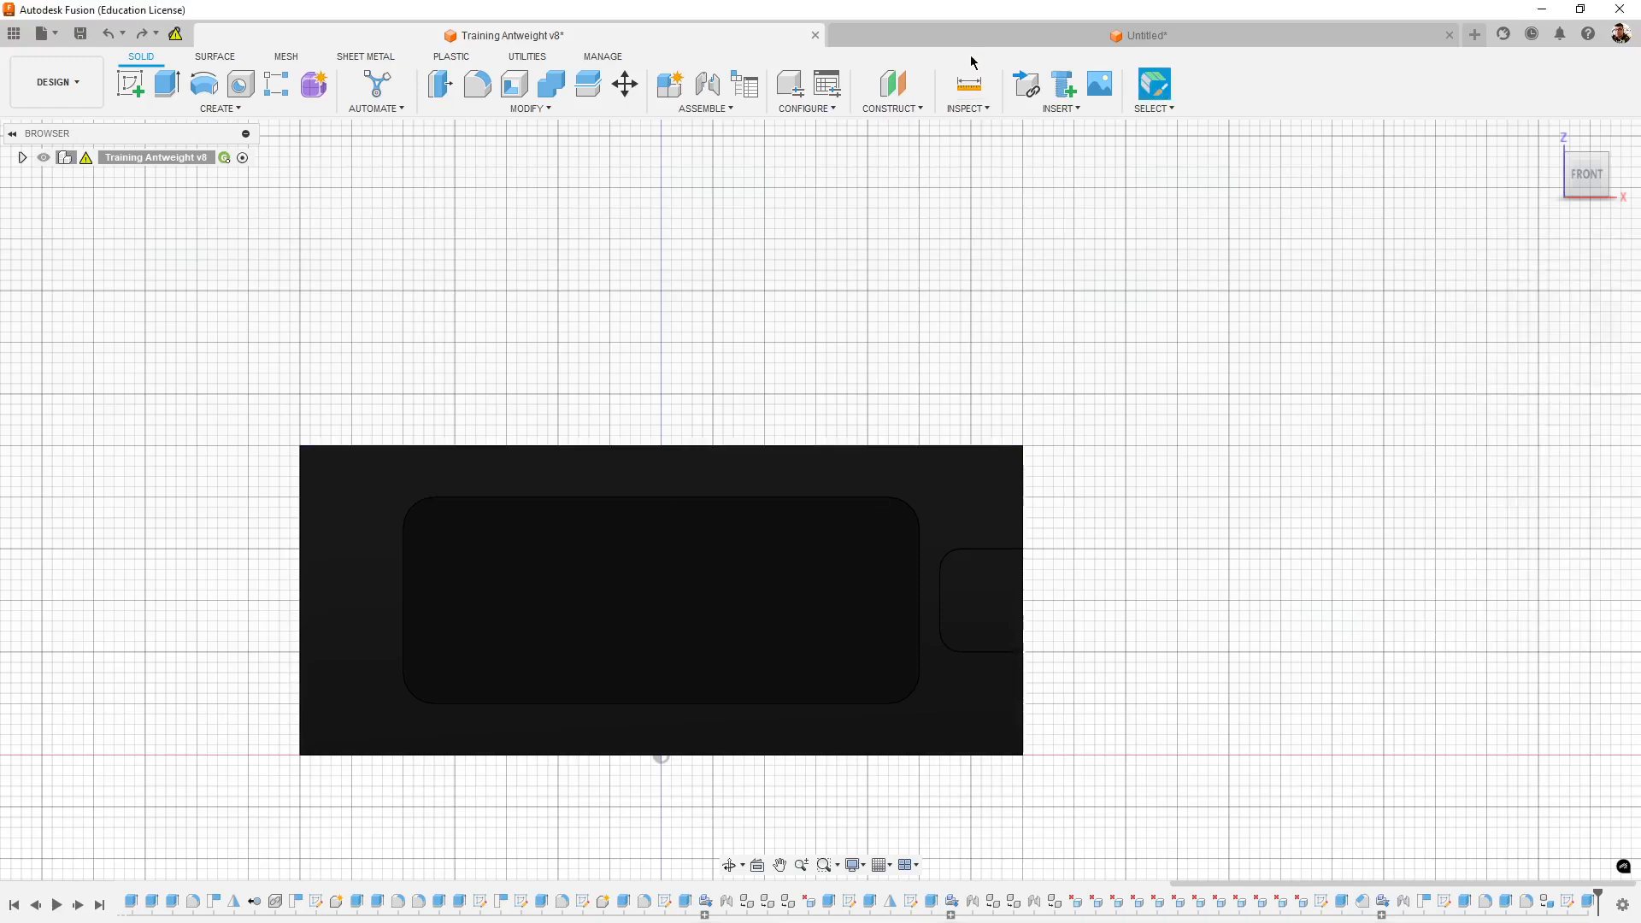
pyautogui.click(968, 83)
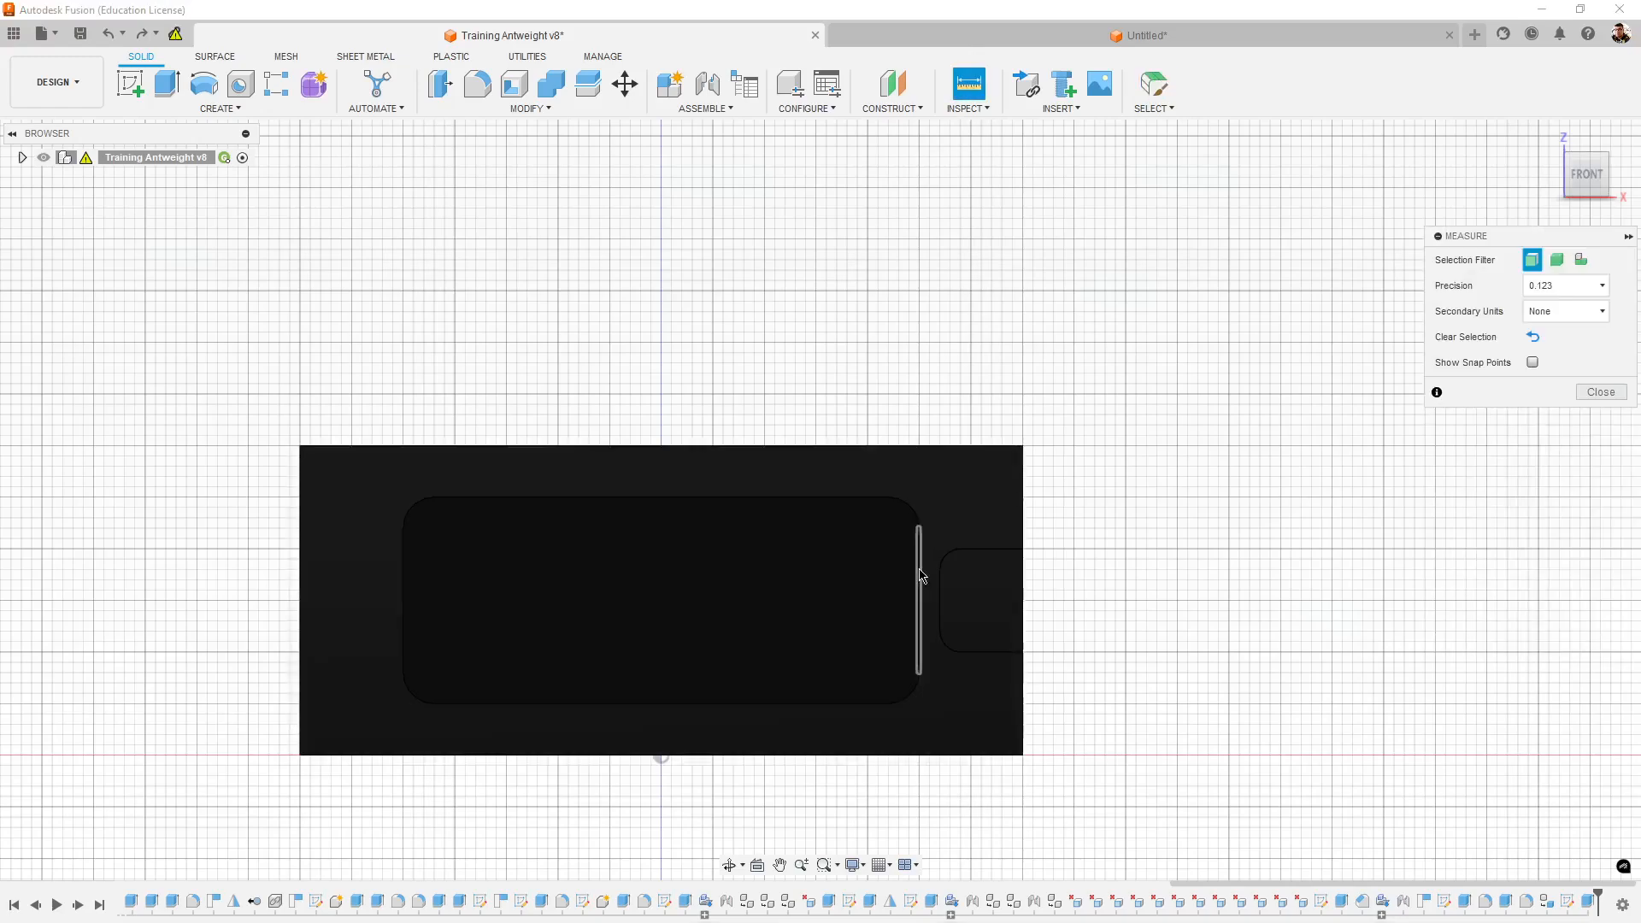
pyautogui.click(921, 577)
pyautogui.click(1022, 496)
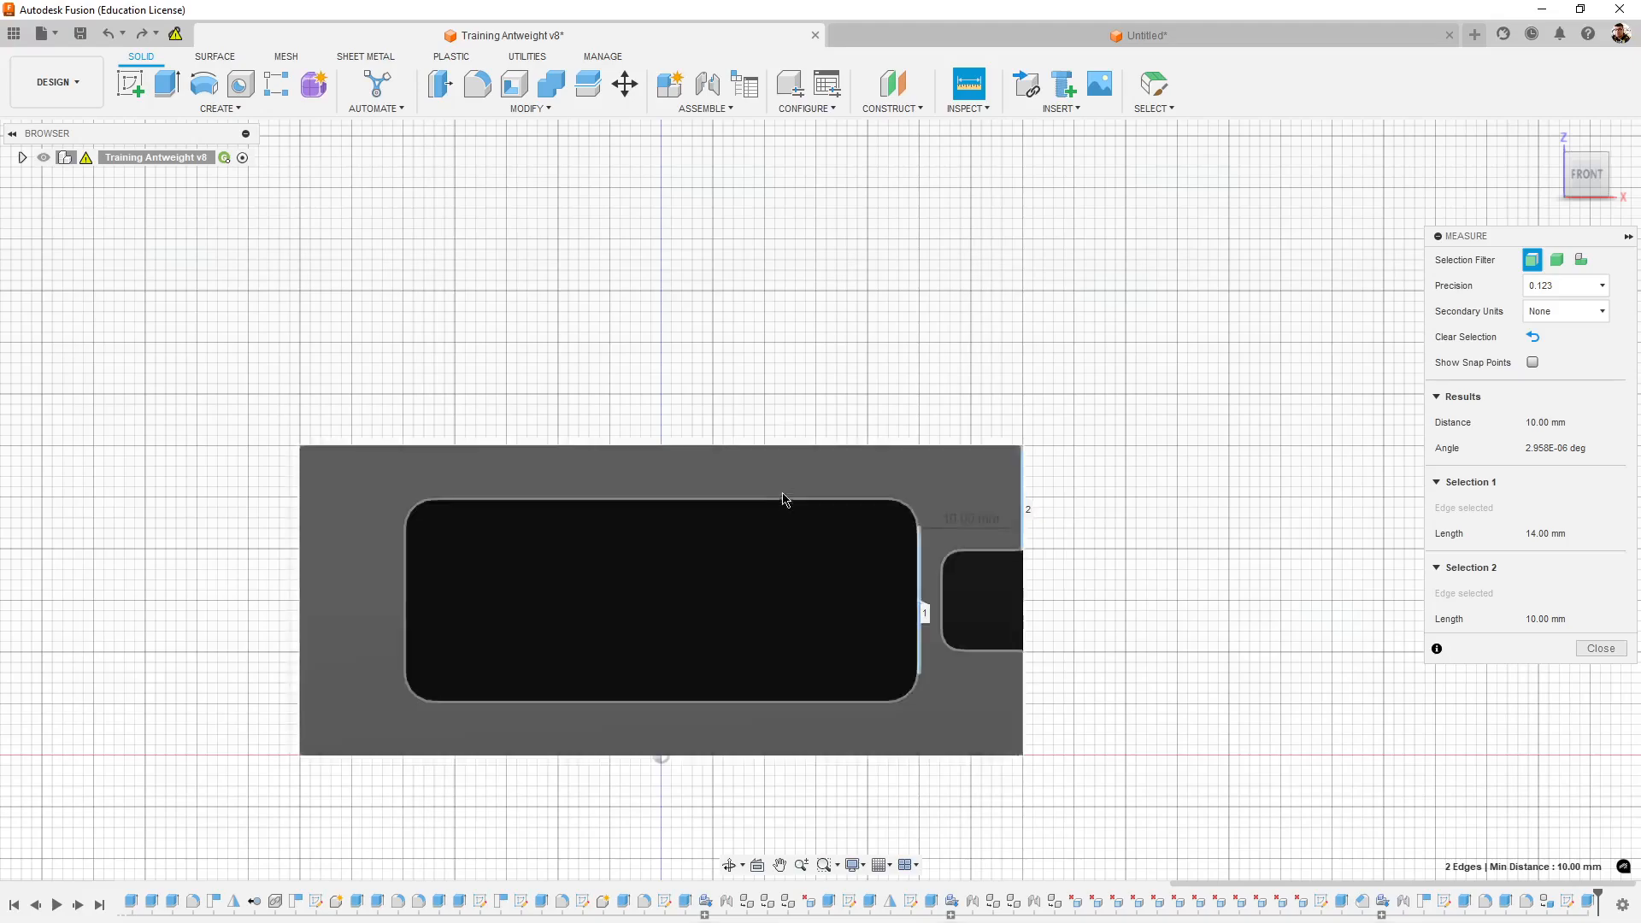
# - Switch to the untitled design and sketch a rectangle about 54 mm long on the notched side wall's outer face, short of the notch
pyautogui.click(1125, 36)
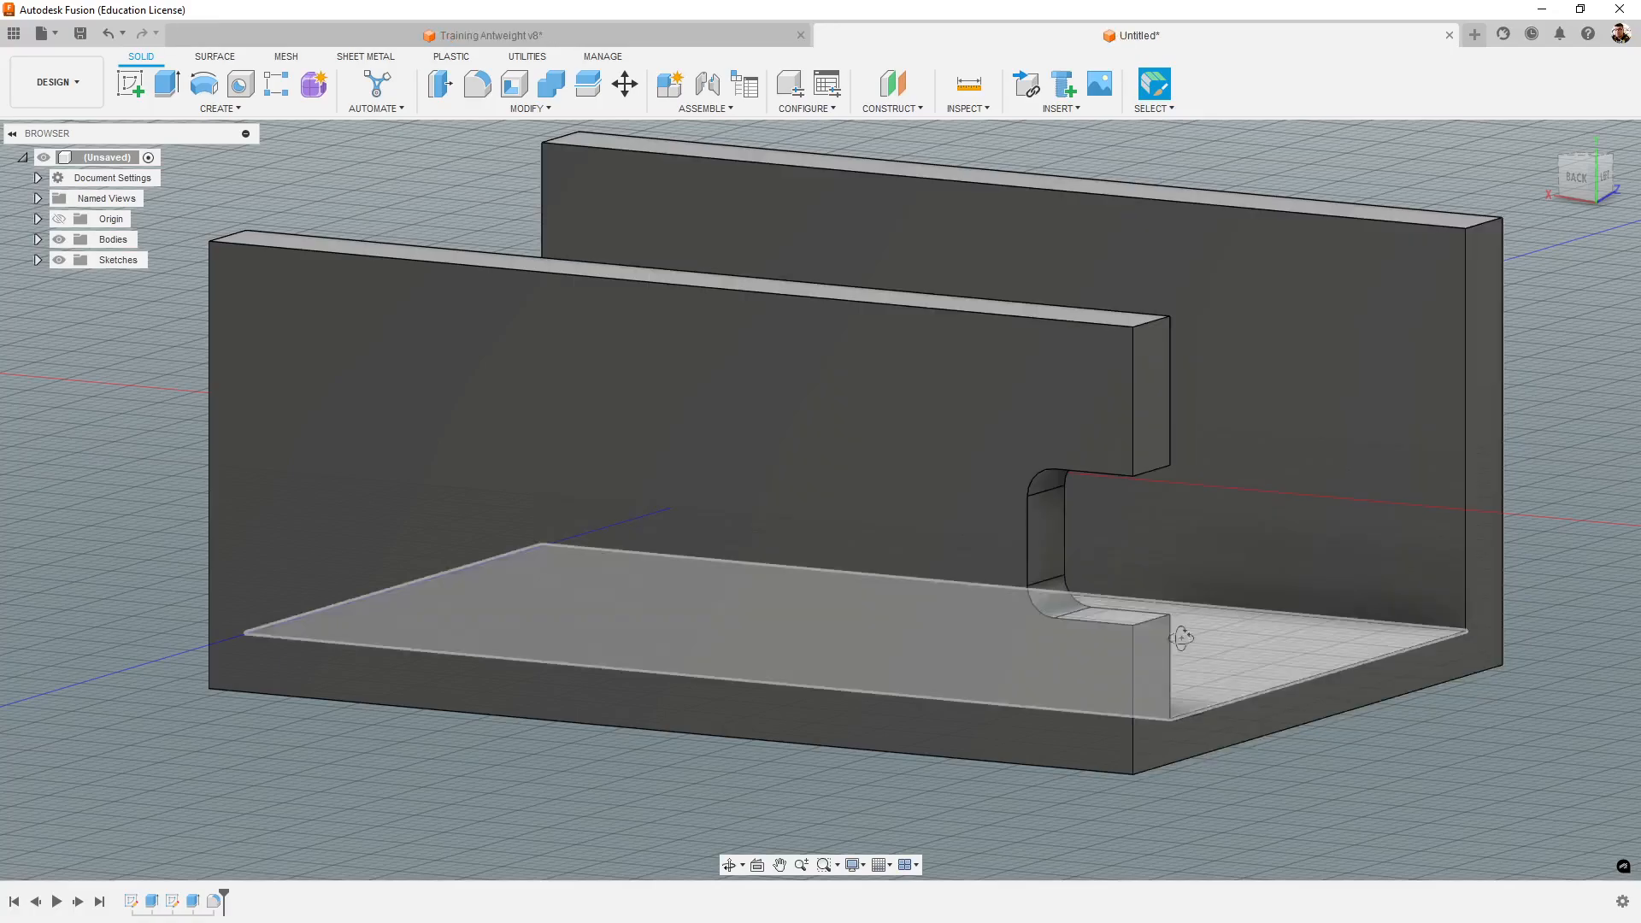
pyautogui.click(130, 83)
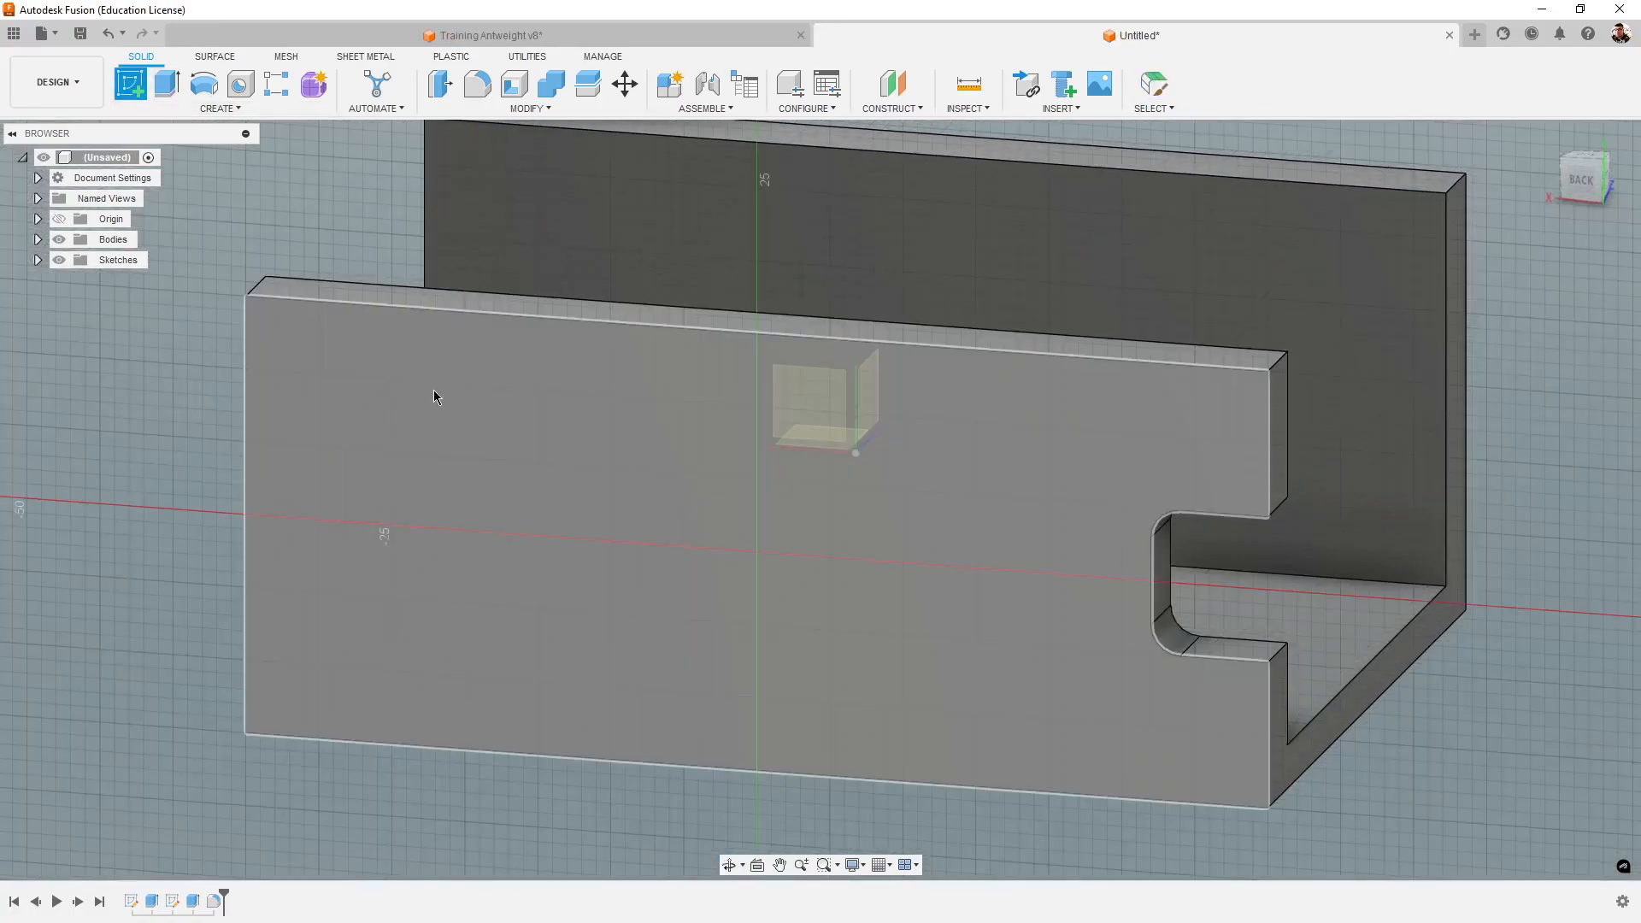
pyautogui.click(434, 389)
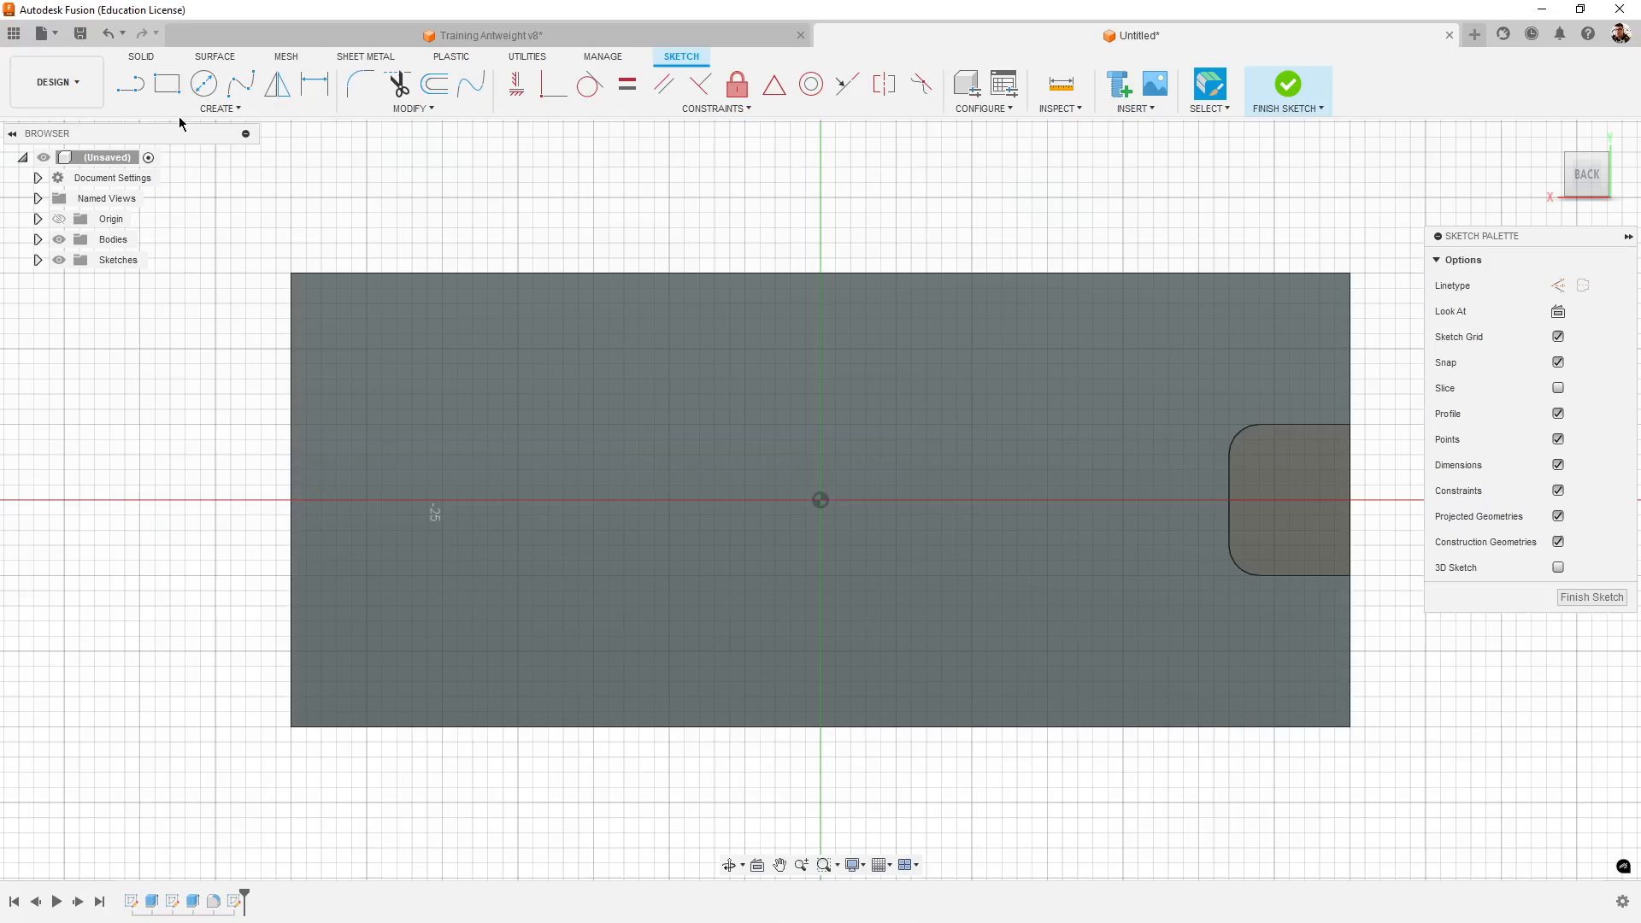
pyautogui.click(181, 99)
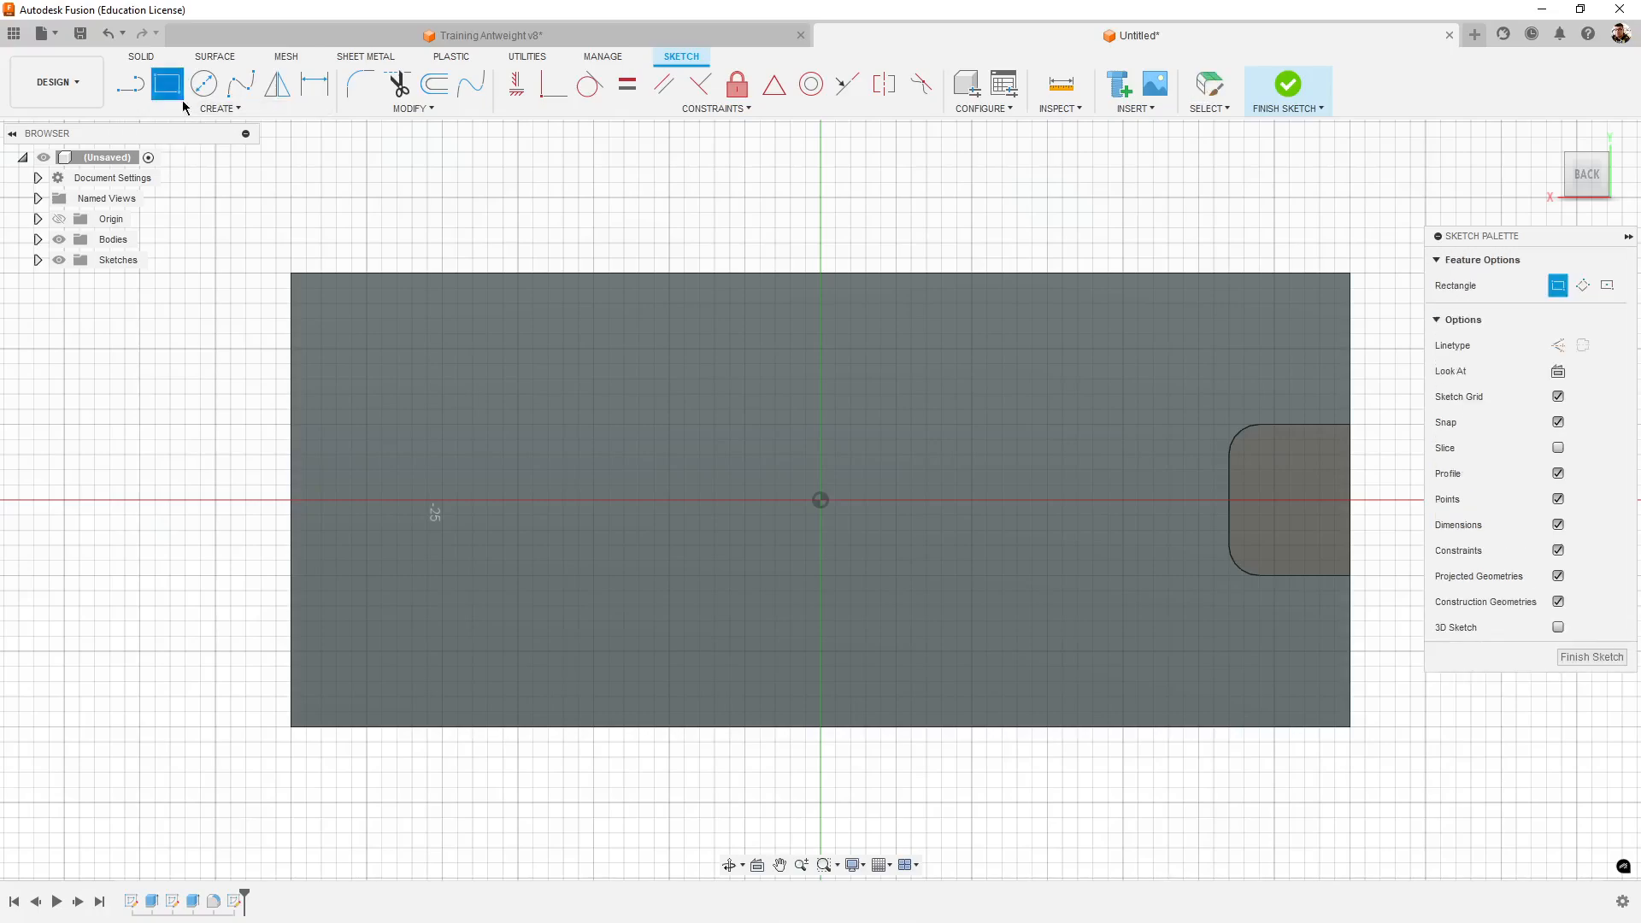
pyautogui.click(367, 350)
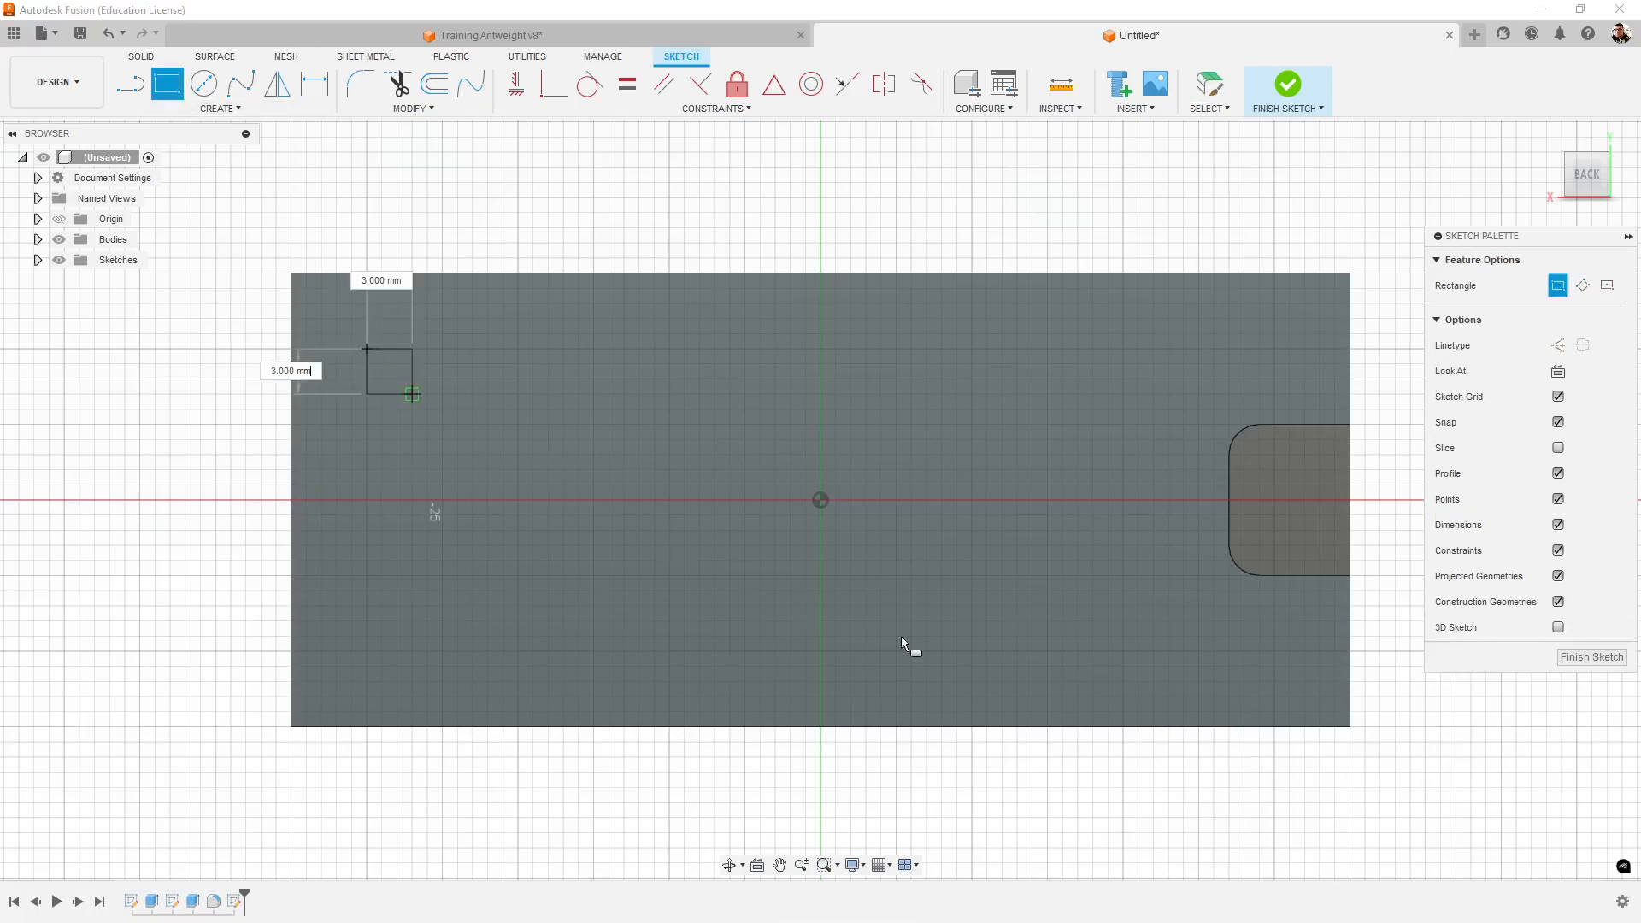
pyautogui.click(1184, 651)
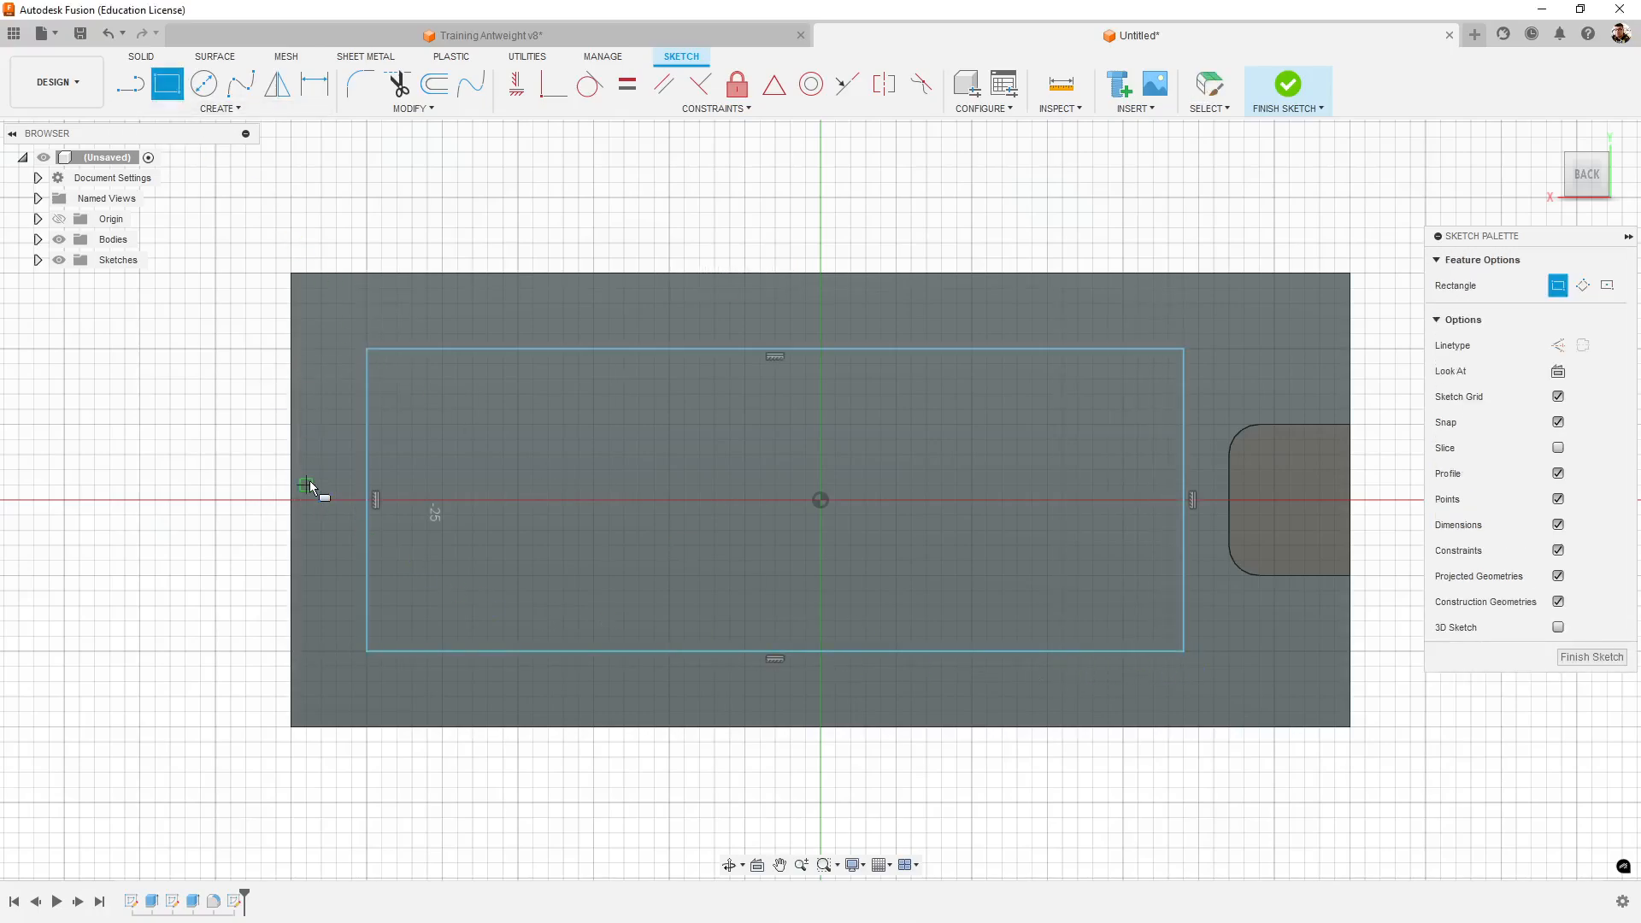
# - Dimension the rectangle's upper edge at 5 mm from the side wall's top edge
pyautogui.click(312, 94)
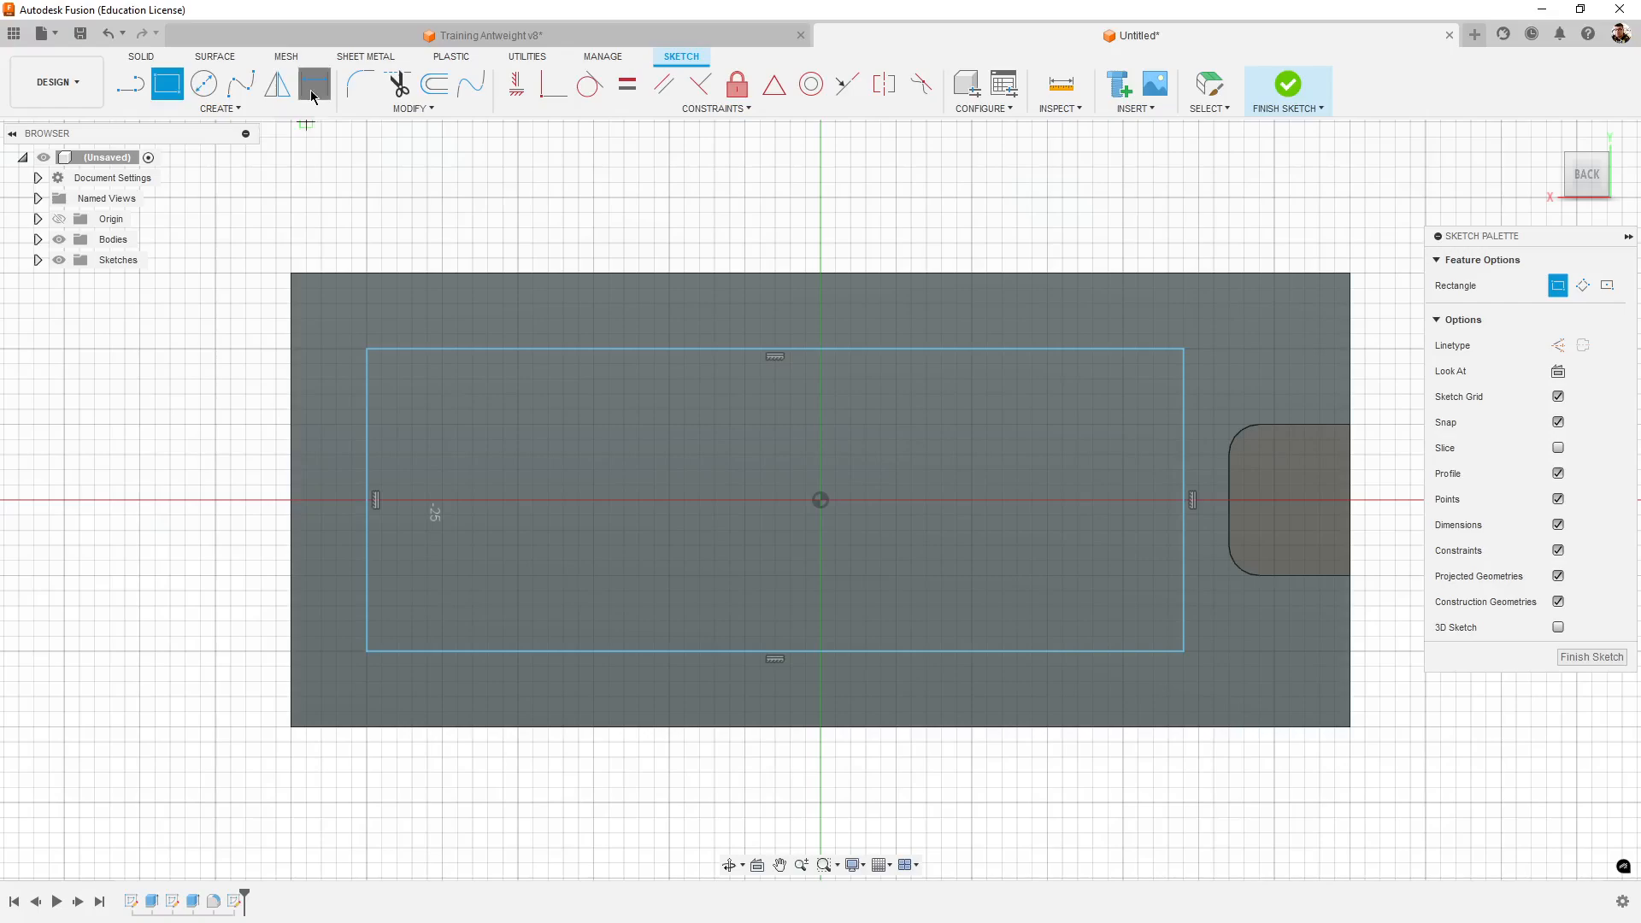
pyautogui.click(528, 349)
pyautogui.click(570, 274)
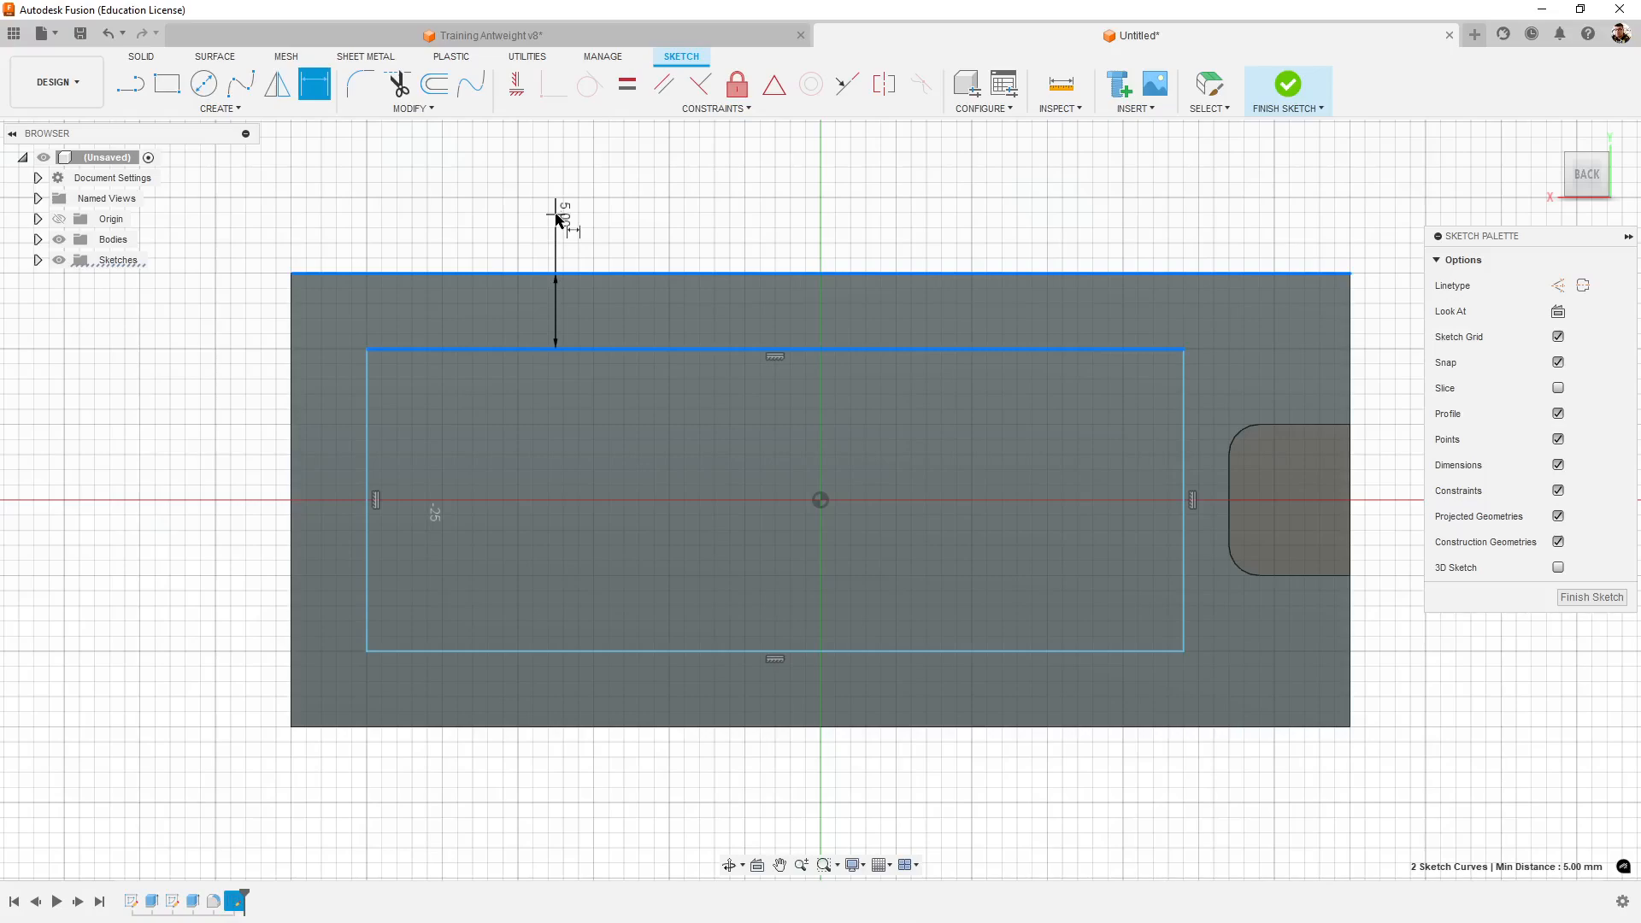
pyautogui.click(197, 314)
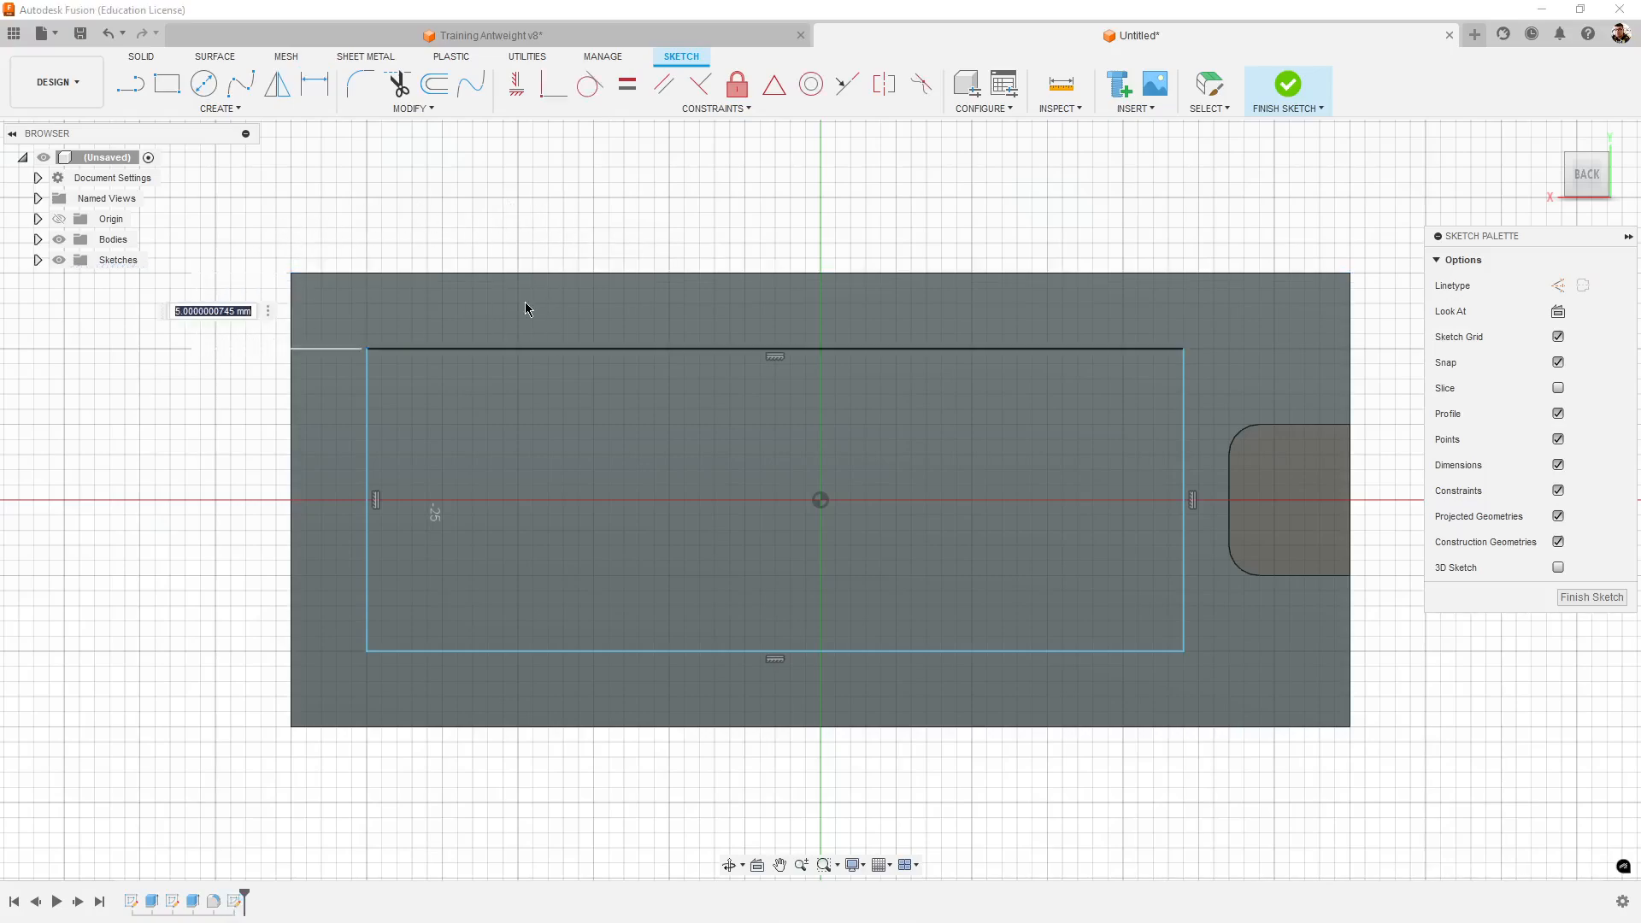
pyautogui.press('Return')
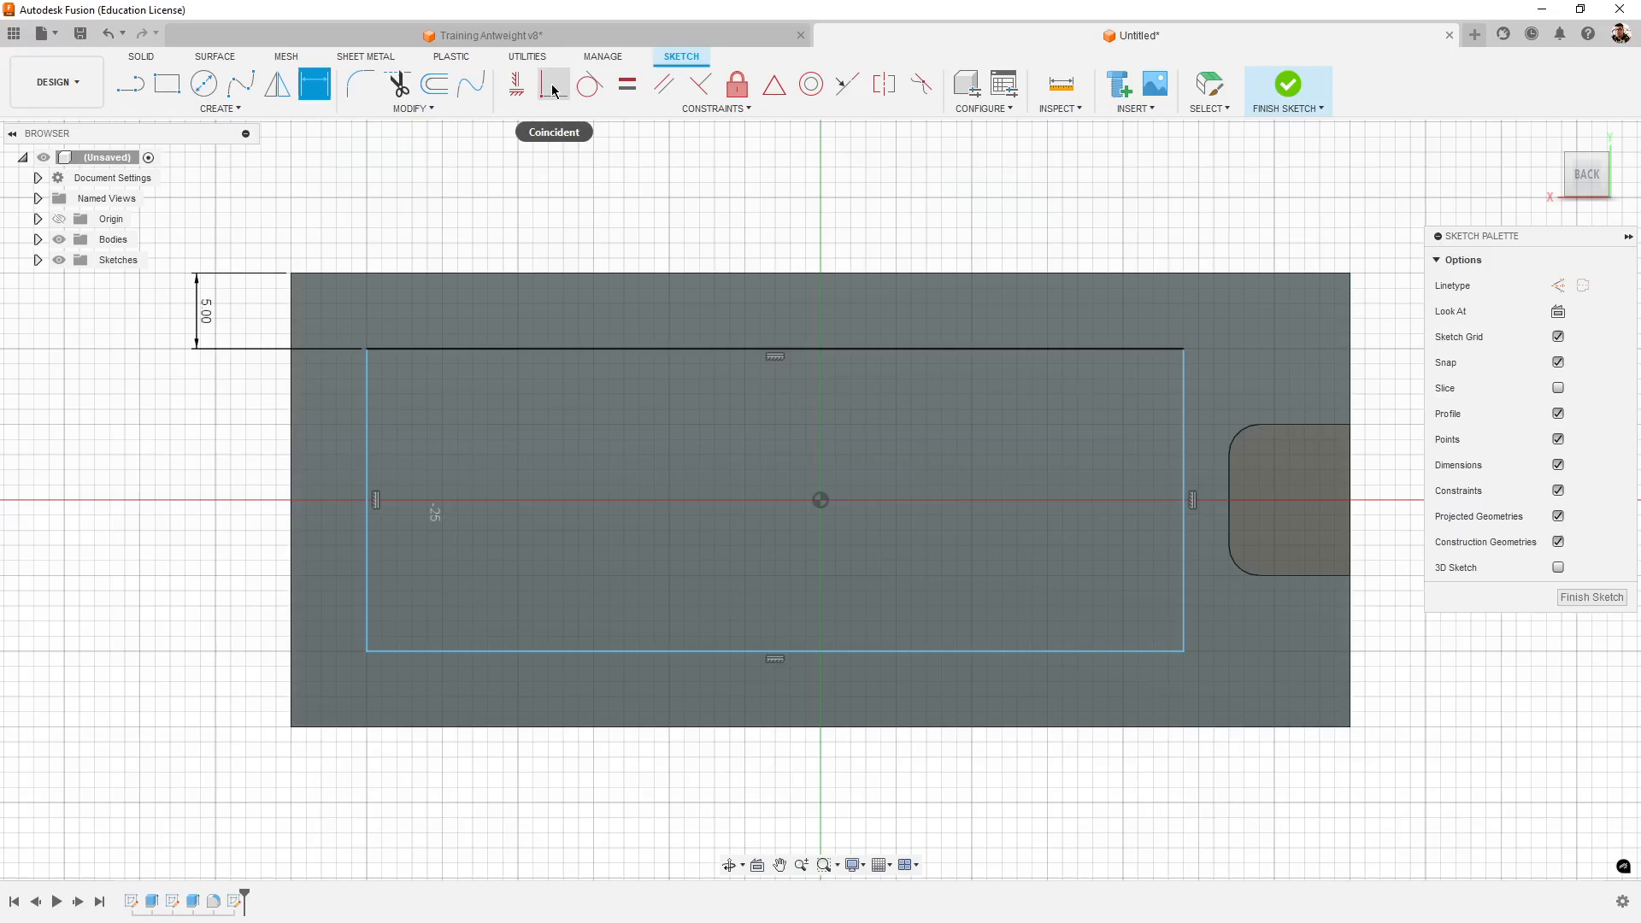
# - Dimension the length of the rectangle's lower edge at 54 mm
pyautogui.click(710, 652)
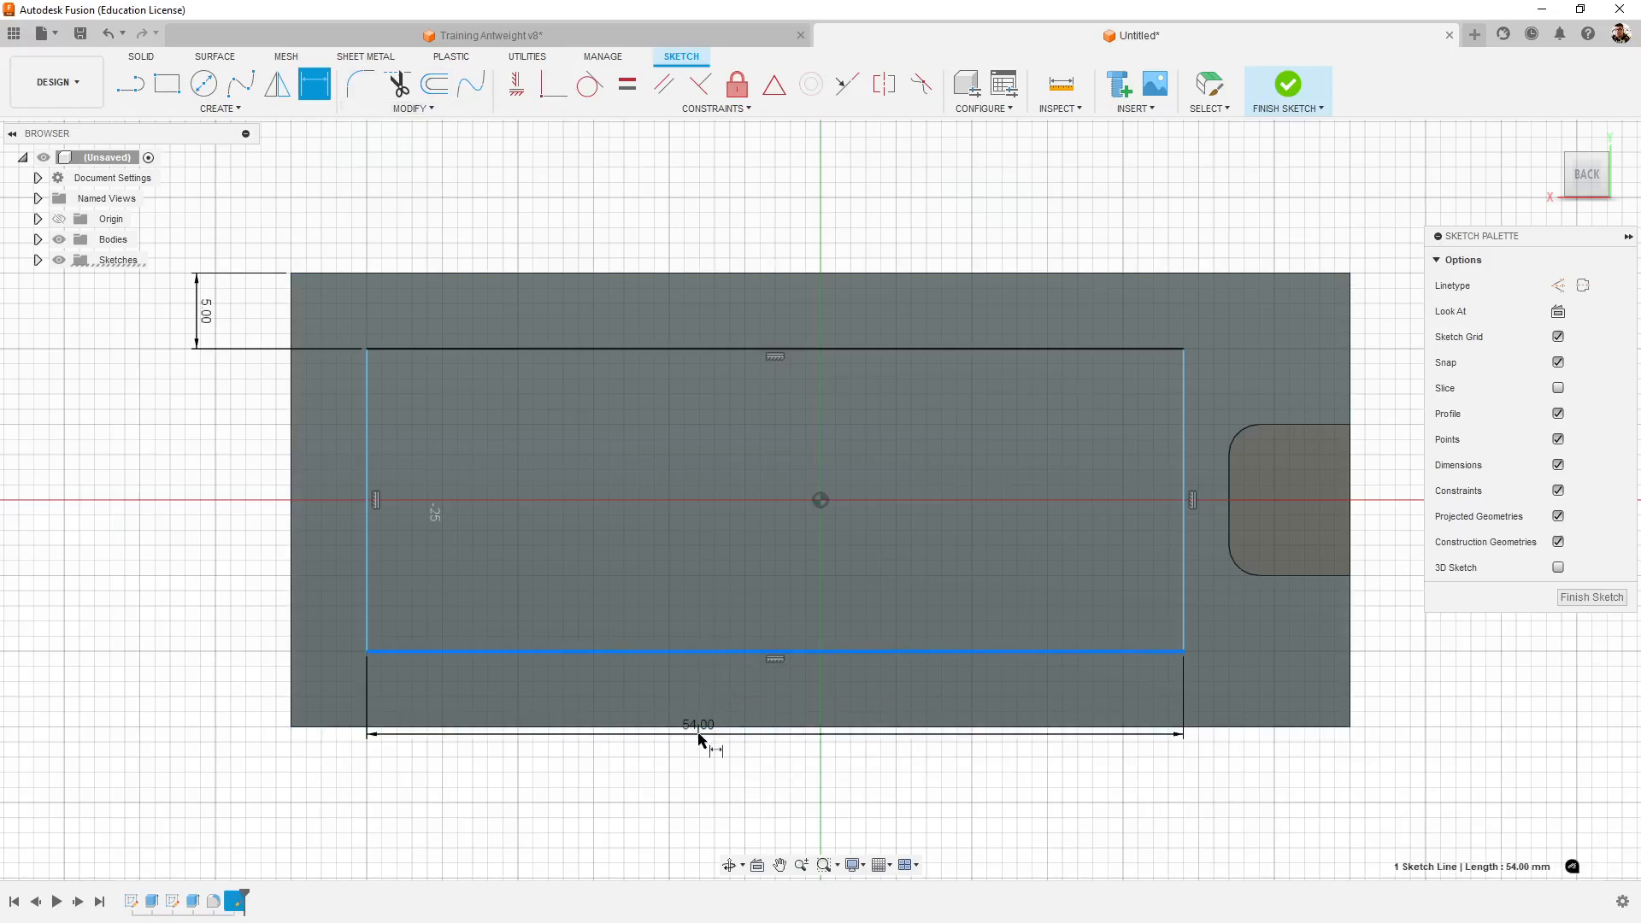
pyautogui.click(699, 734)
pyautogui.press('Return')
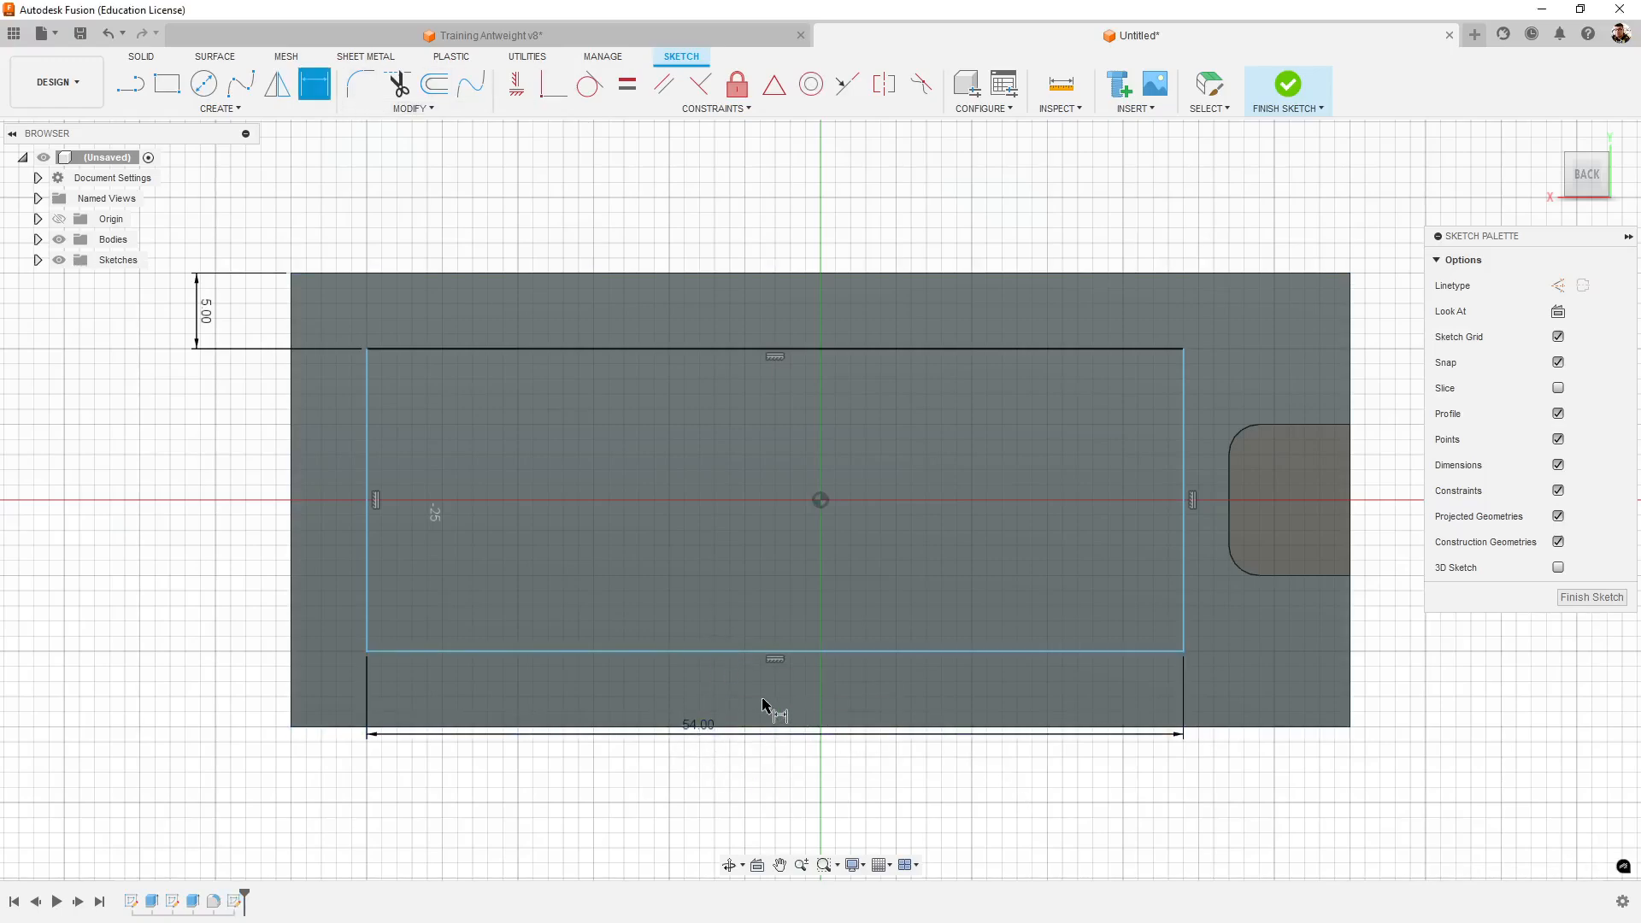
# - Dimension the rectangle's lower edge at 5 mm from the side wall's bottom edge
pyautogui.press('d')
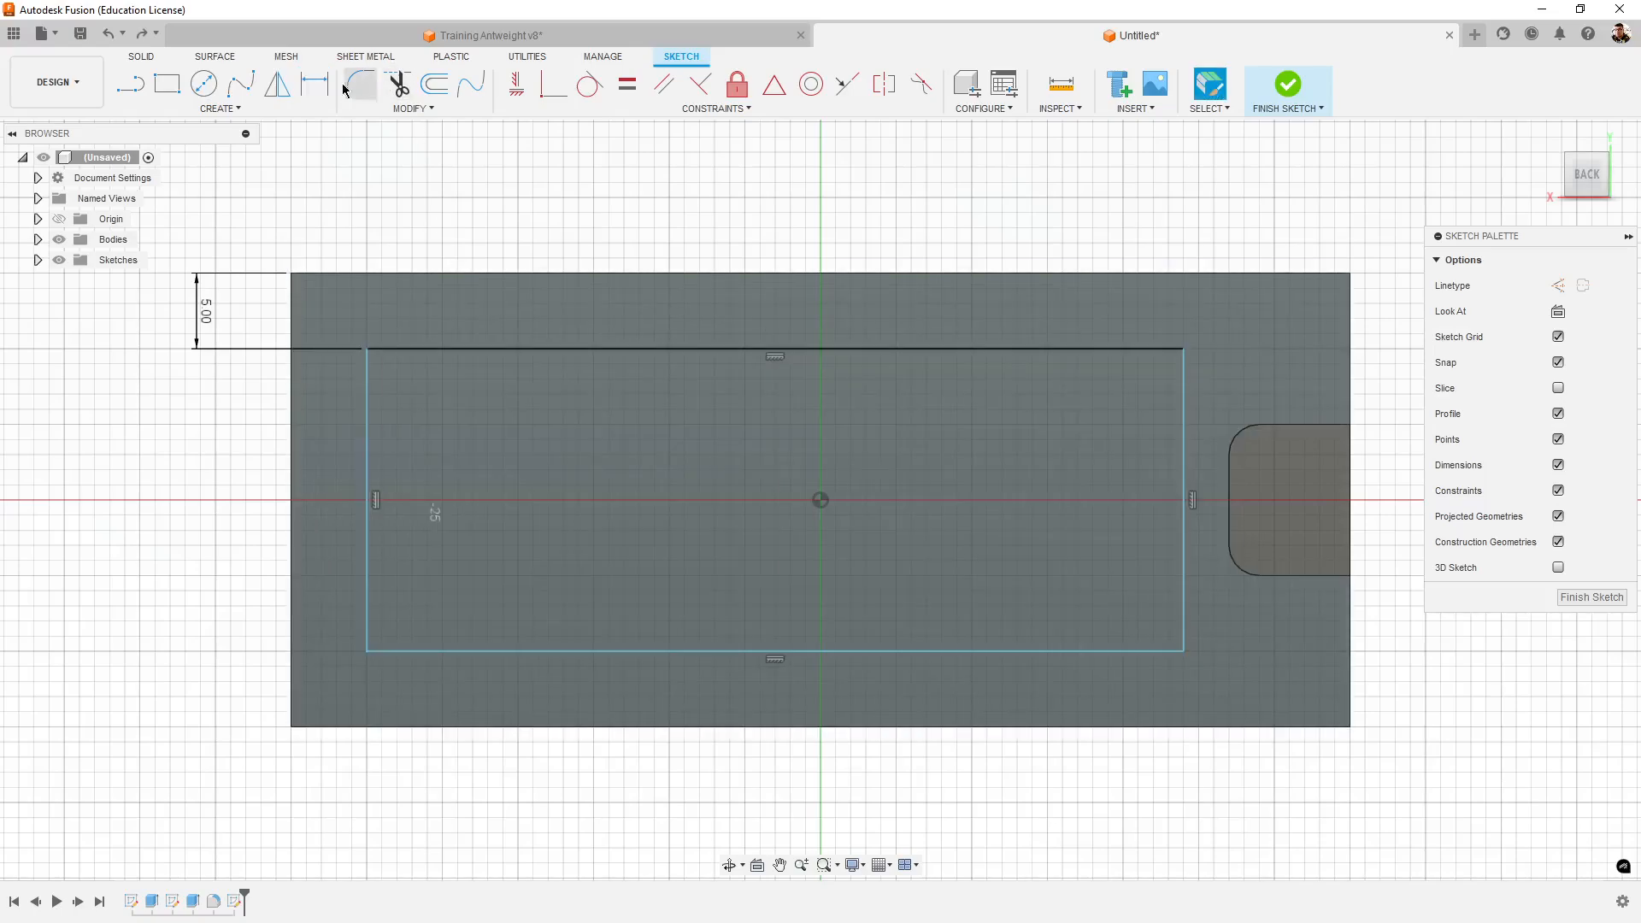
pyautogui.click(540, 651)
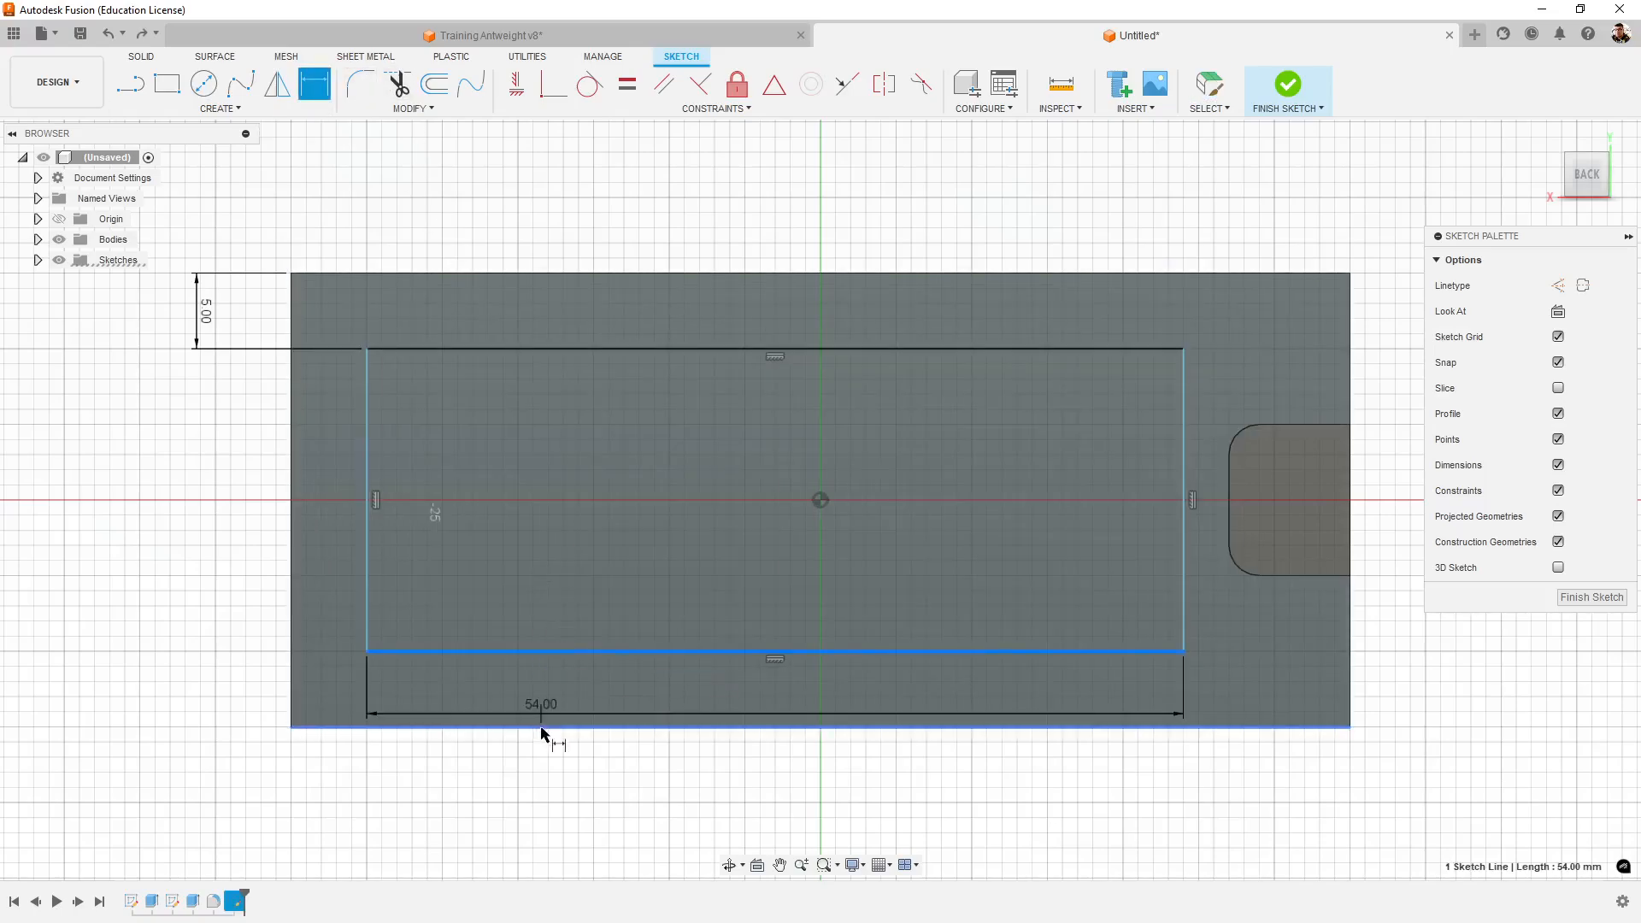
pyautogui.click(527, 727)
pyautogui.click(190, 703)
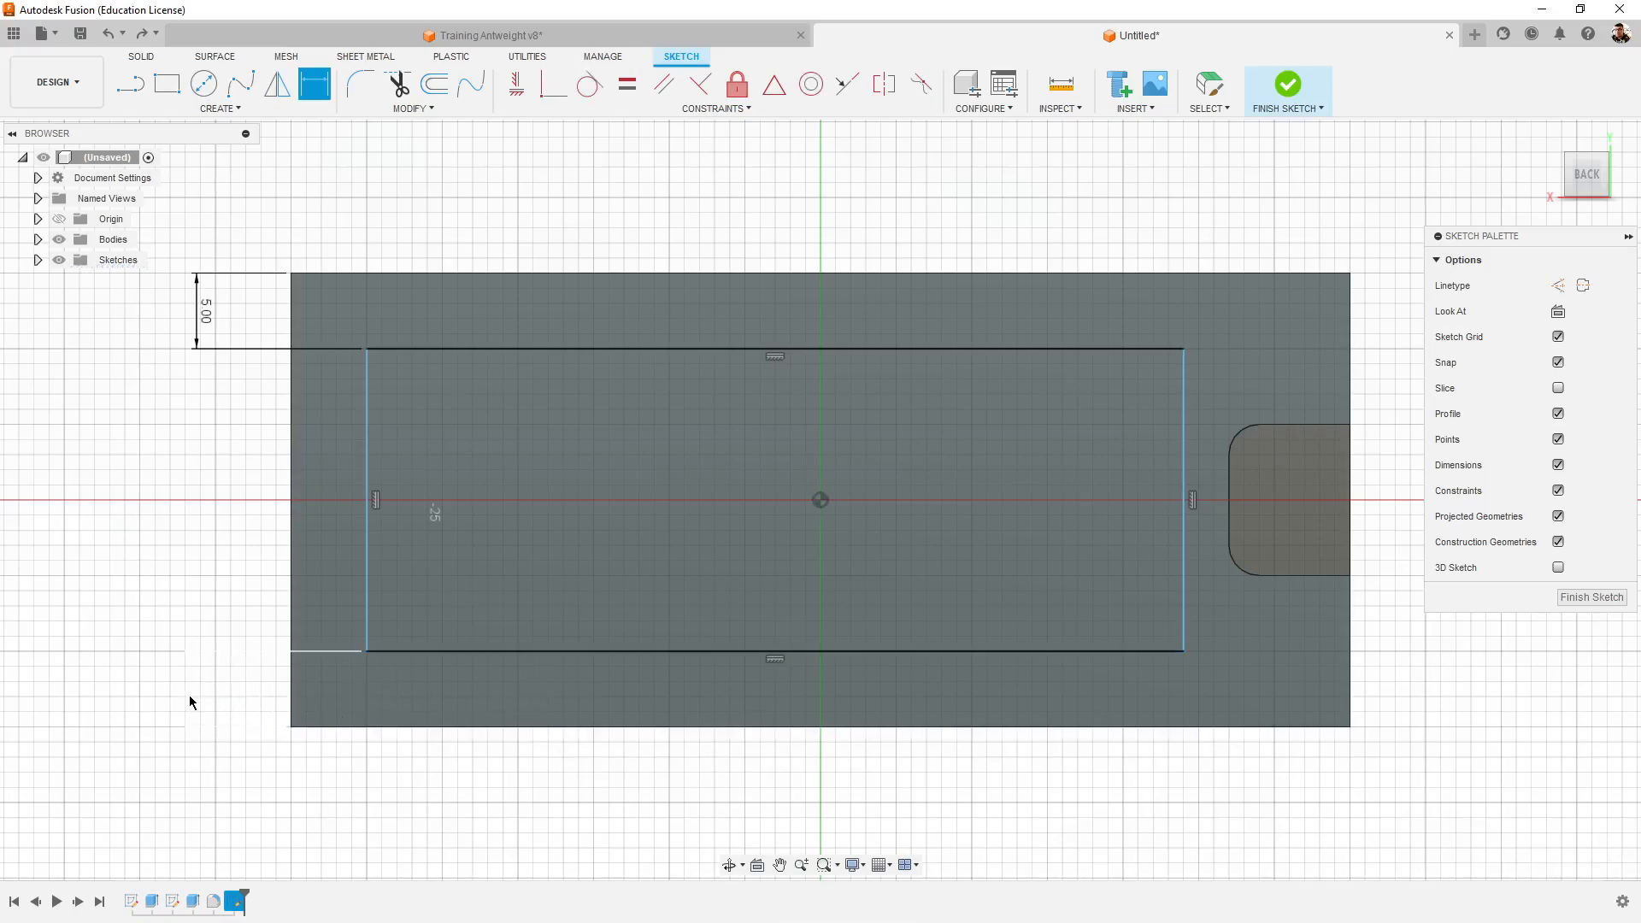
pyautogui.press('Return')
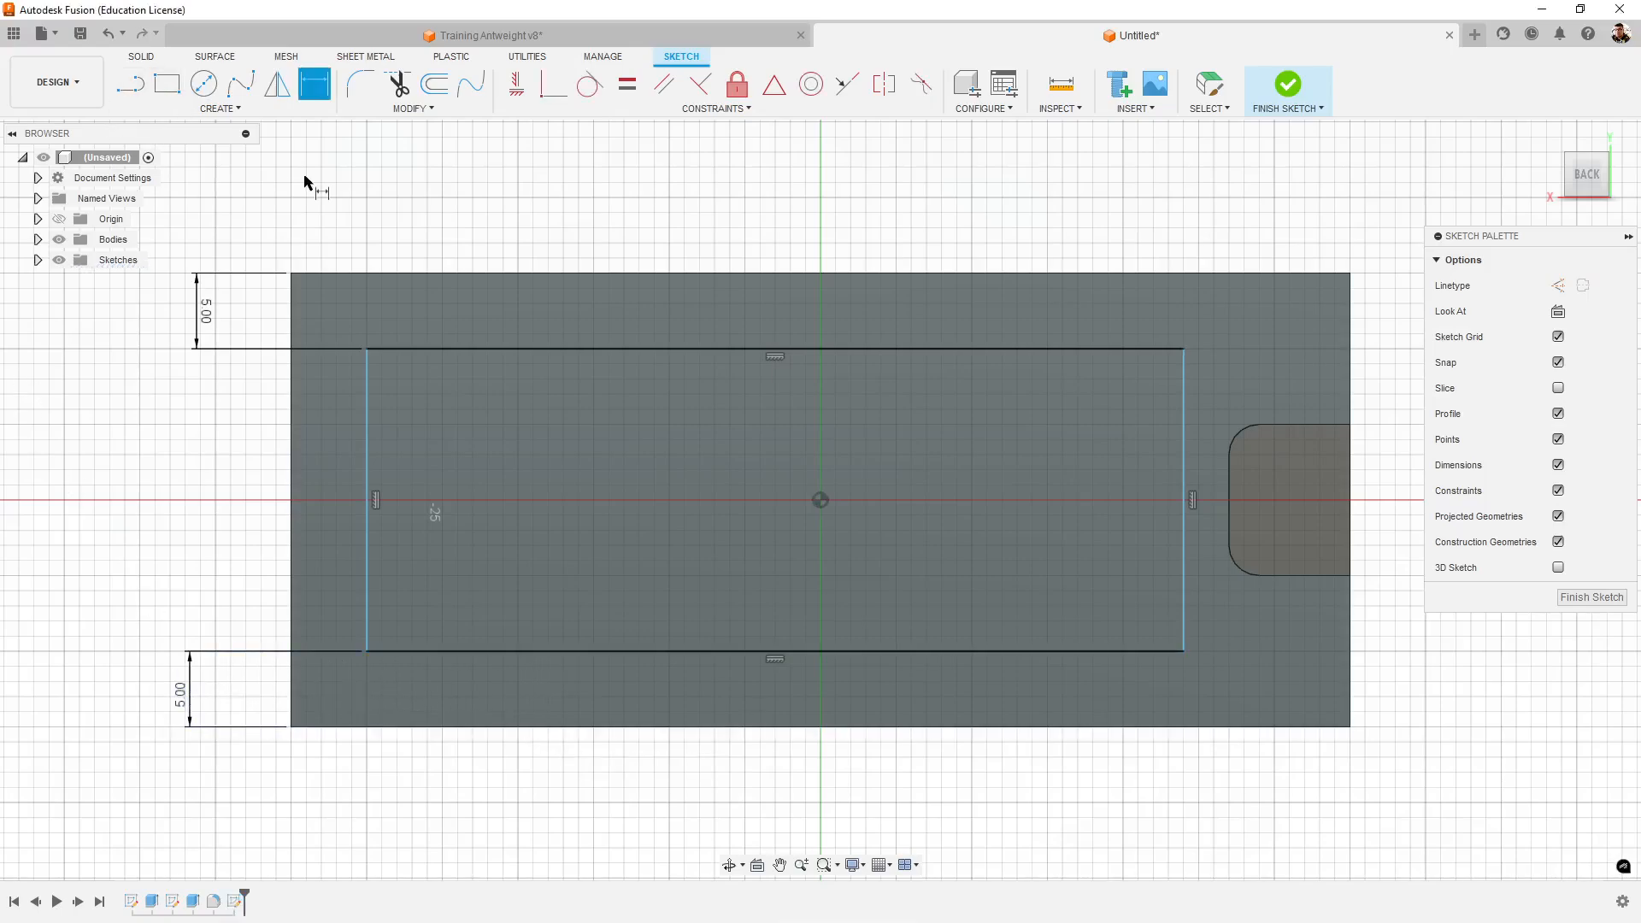
# - Dimension the rectangle's short edge farthest from the notch at 10 mm from the side wall's plain end
pyautogui.click(367, 441)
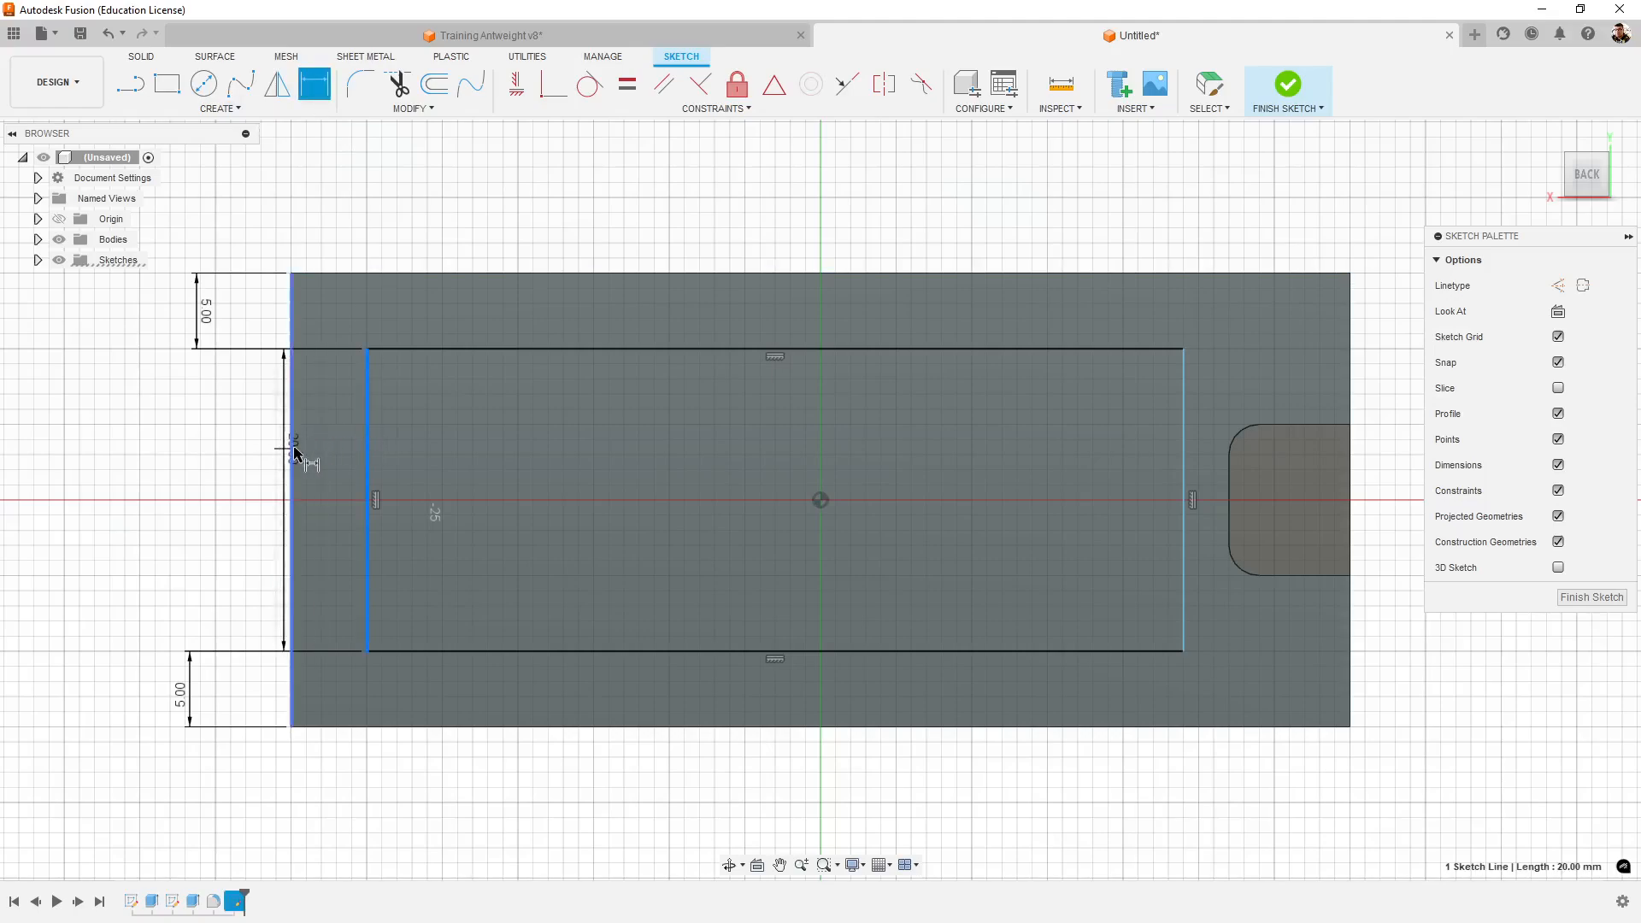
pyautogui.click(291, 453)
pyautogui.click(337, 824)
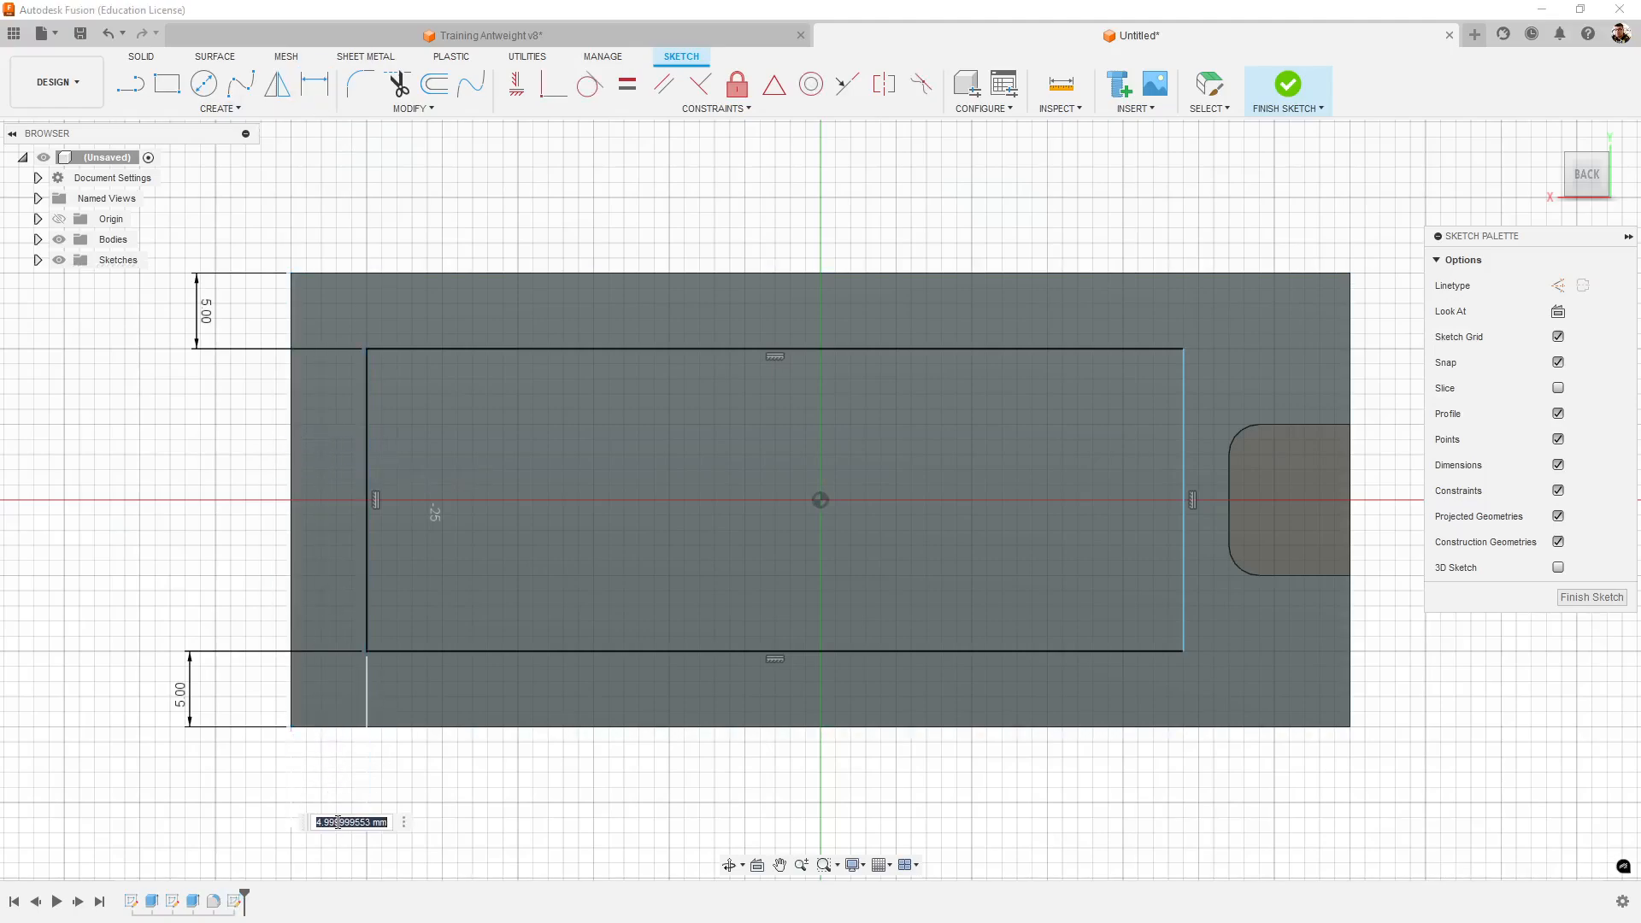
pyautogui.write('10')
pyautogui.press('Return')
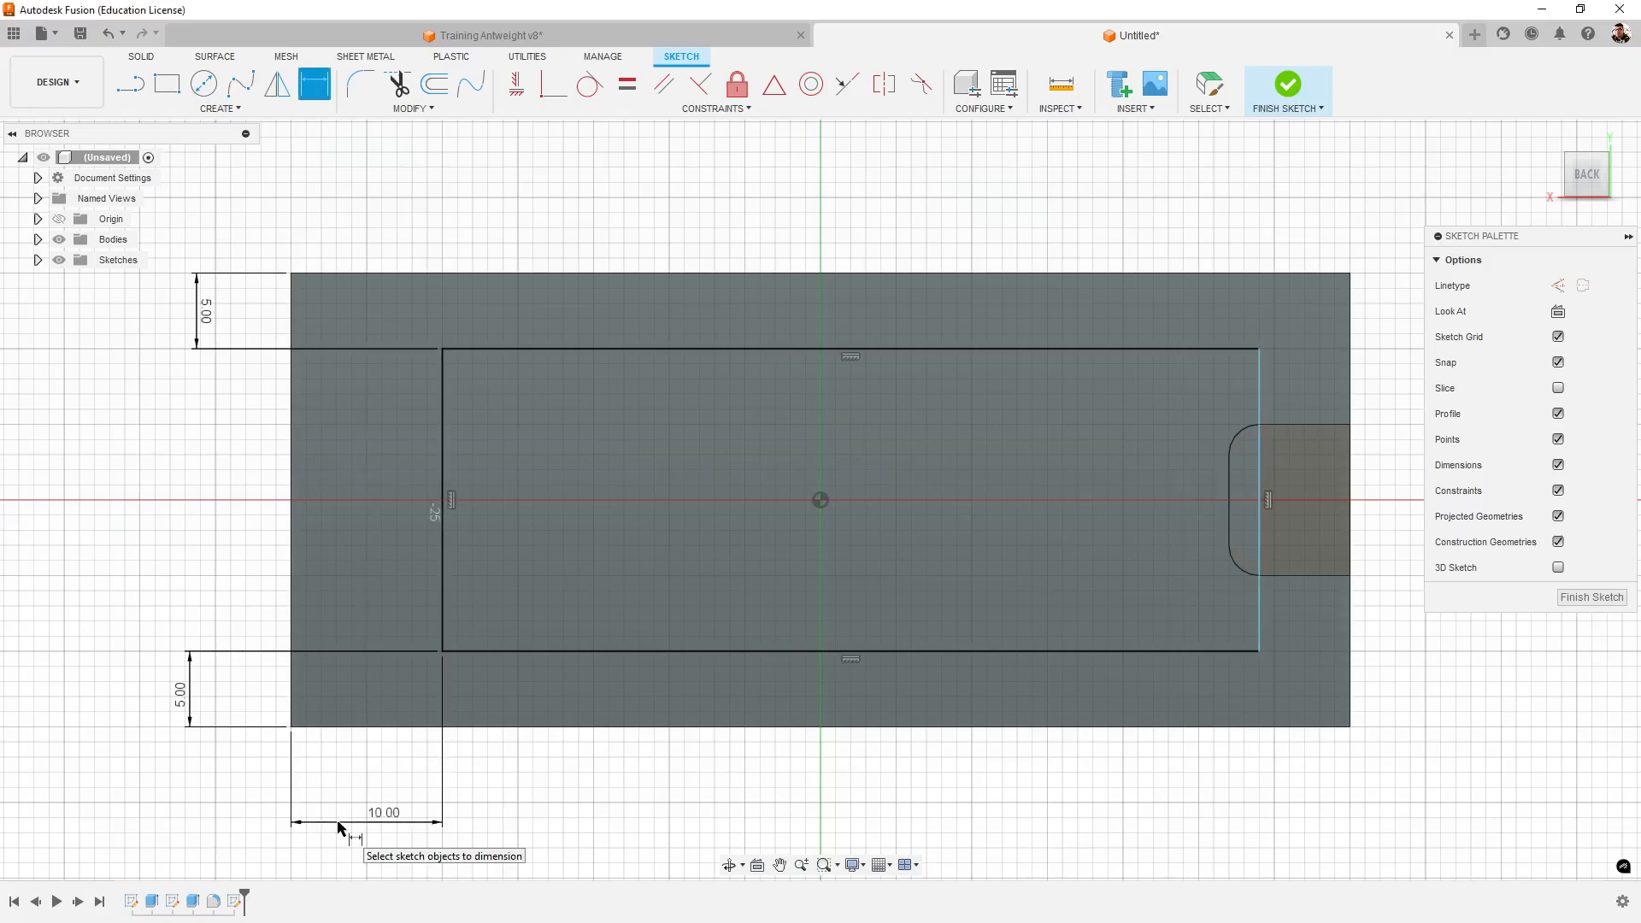
# - Dimension the rectangle's other short edge at 10 mm from the side wall's notched end and finish the sketch
pyautogui.click(1259, 380)
pyautogui.click(1349, 376)
pyautogui.click(1292, 823)
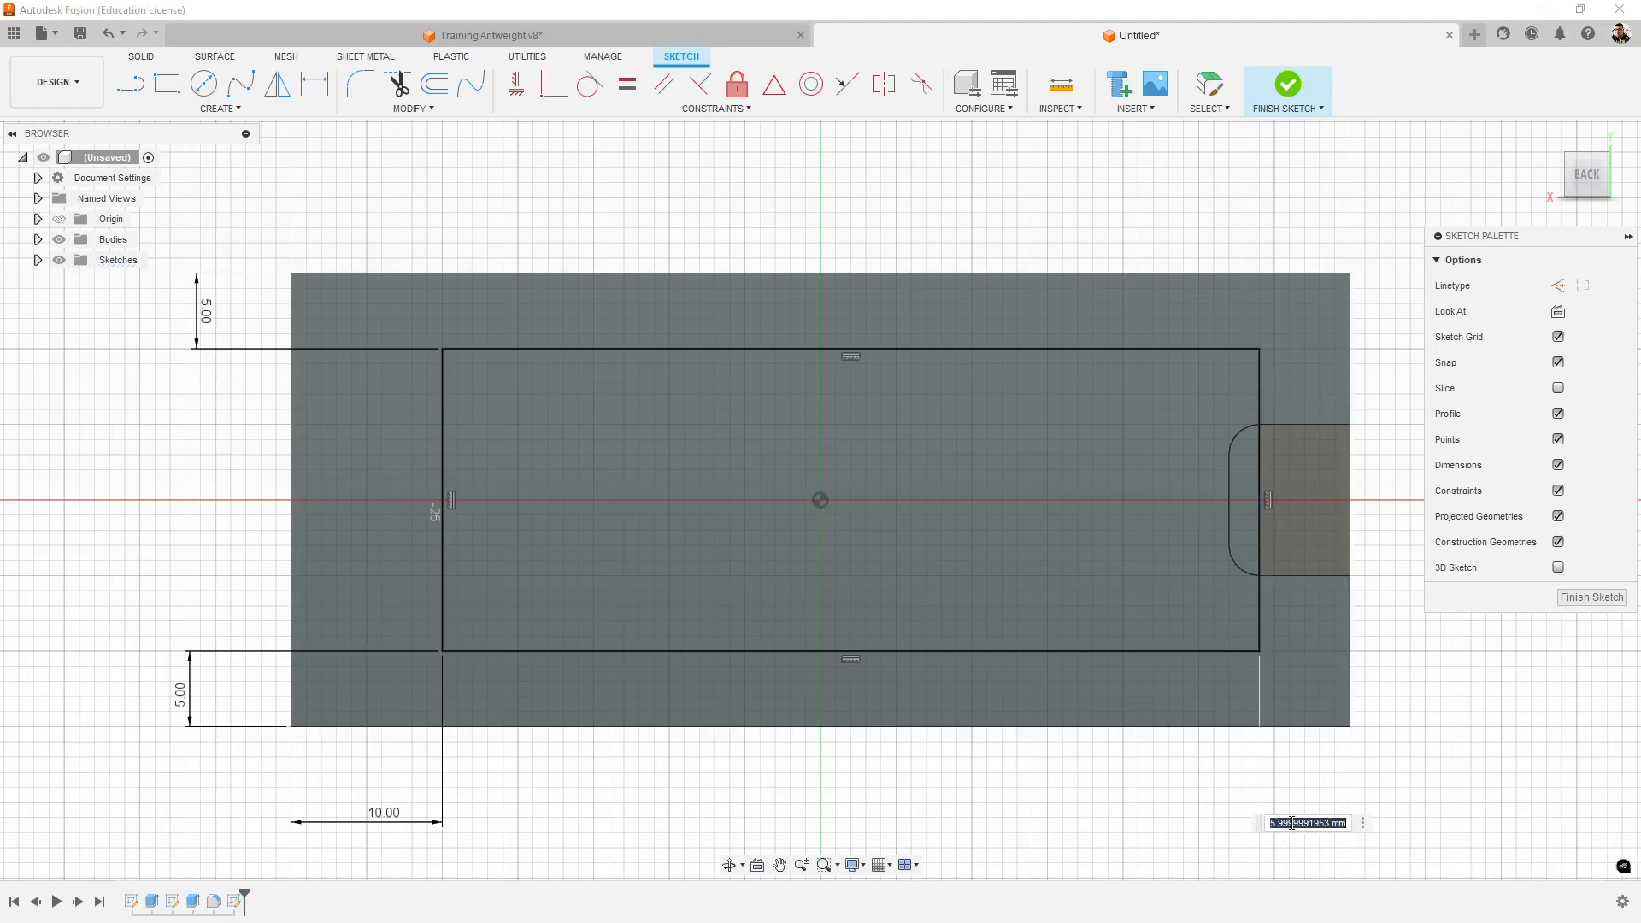
pyautogui.write('10')
pyautogui.press('Return')
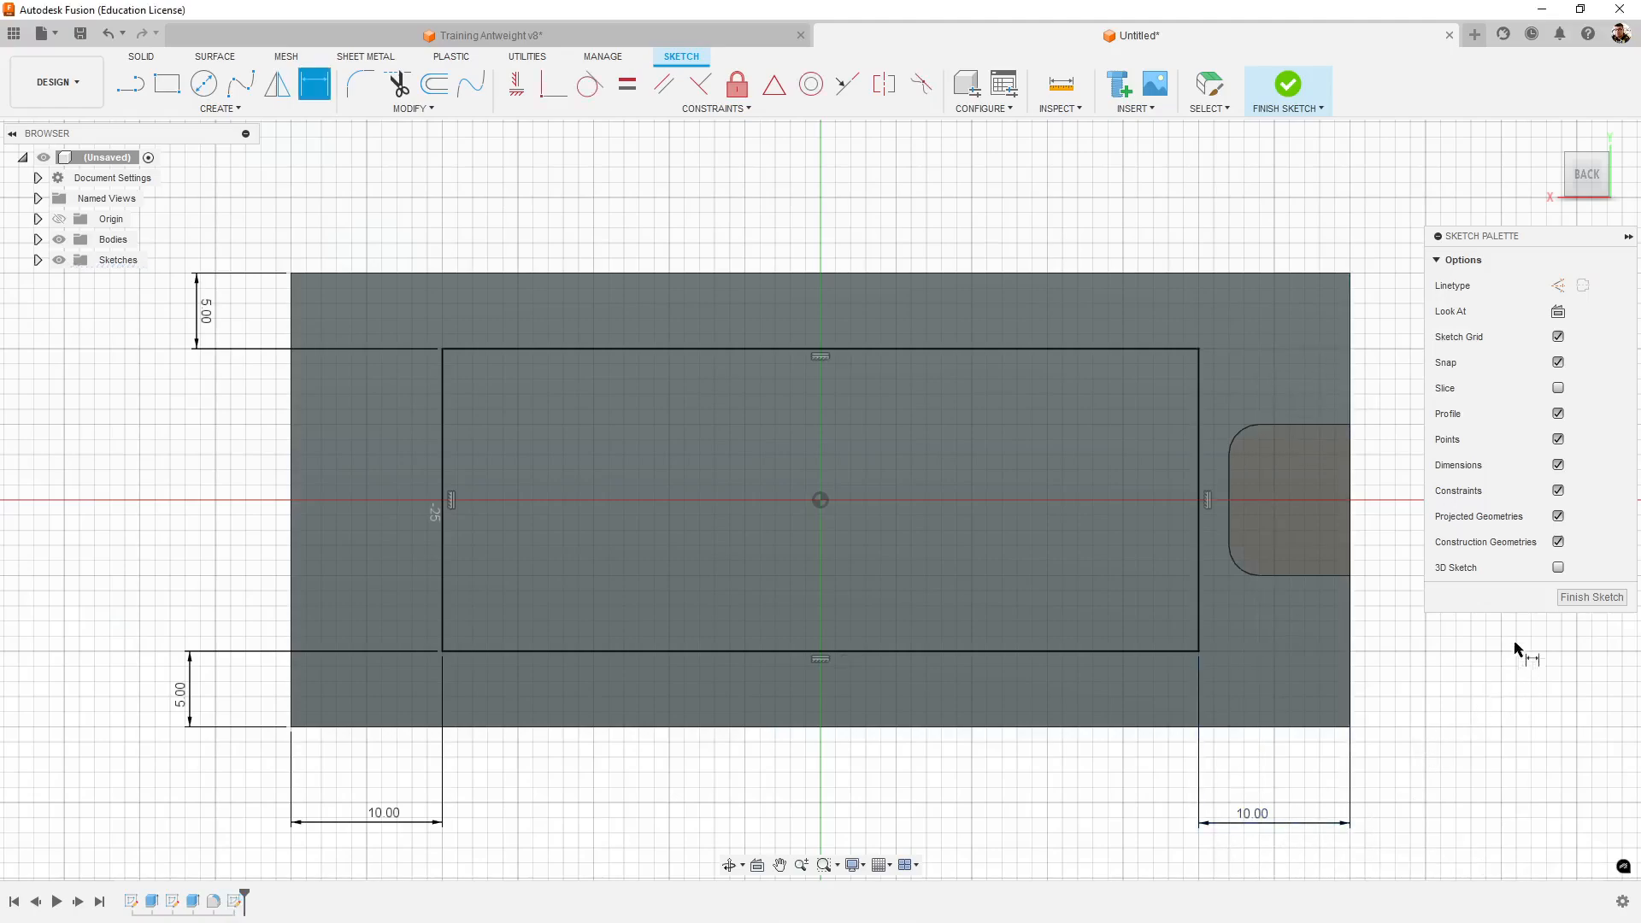
pyautogui.click(1599, 600)
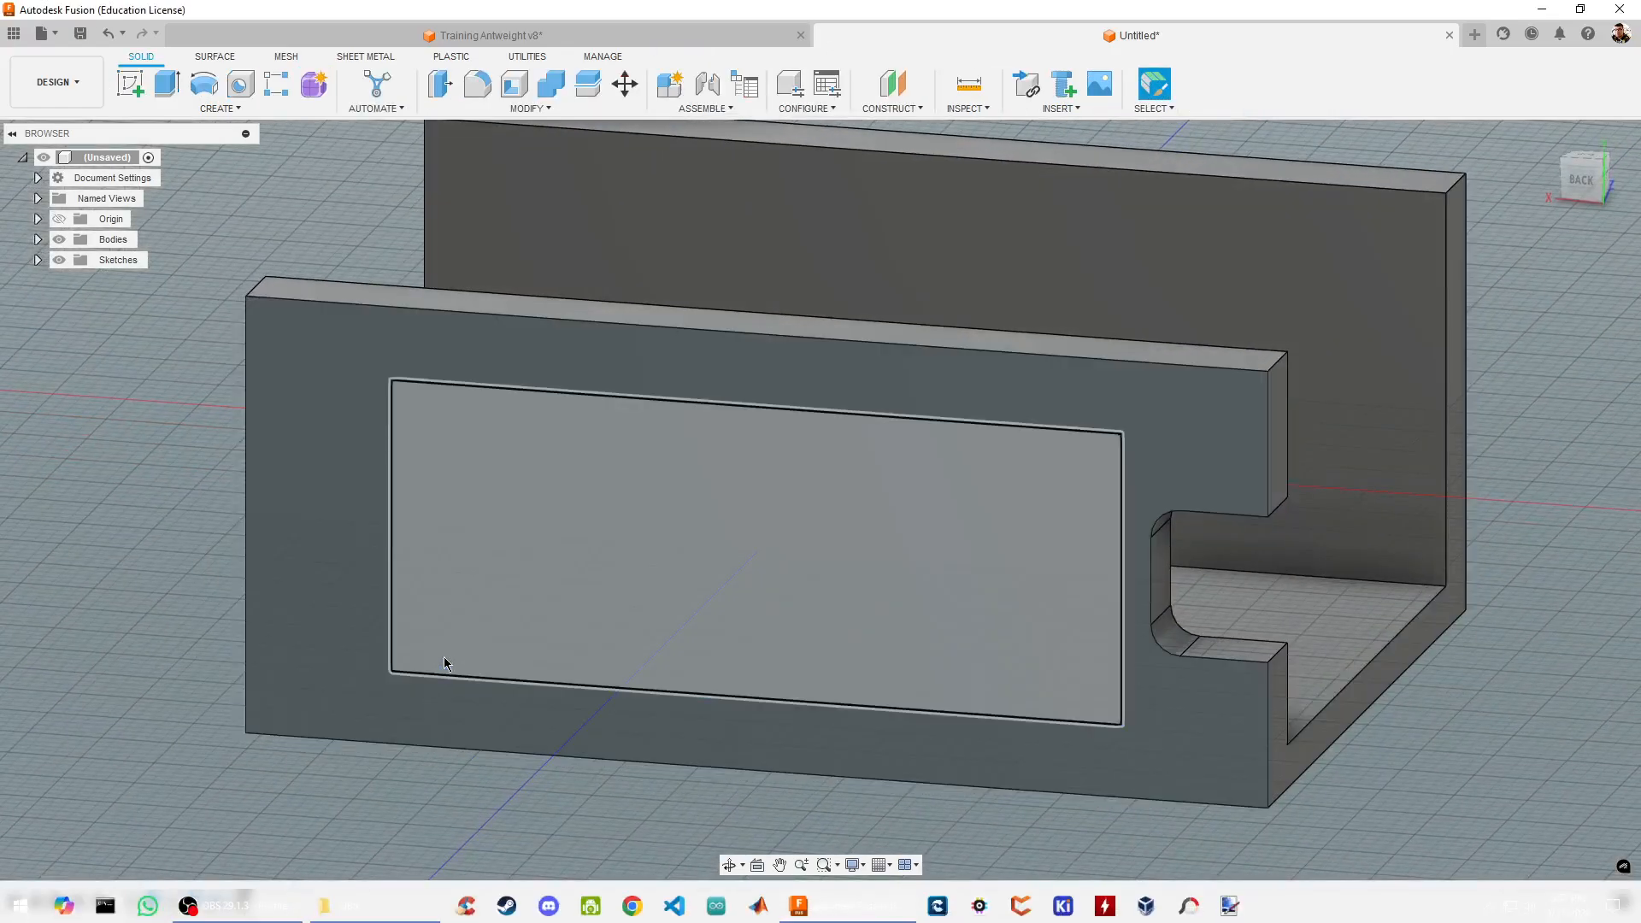
# - Switch to the Training Antweight v8 design and measure the side pocket's depth between its inner and outer lower edges
pyautogui.click(473, 520)
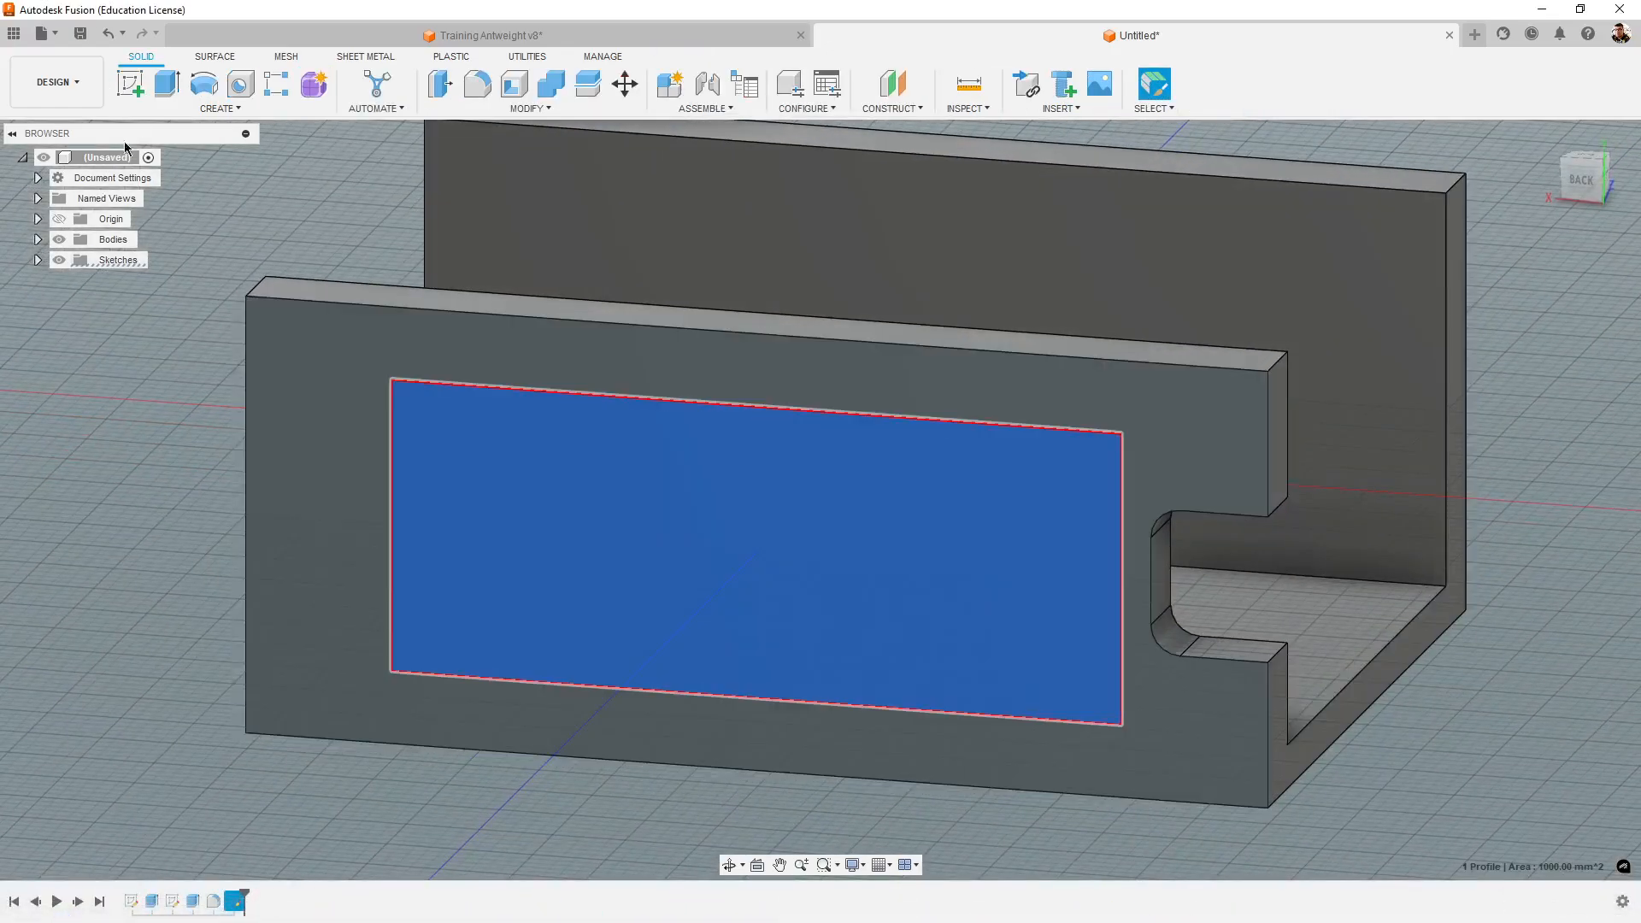
pyautogui.click(167, 83)
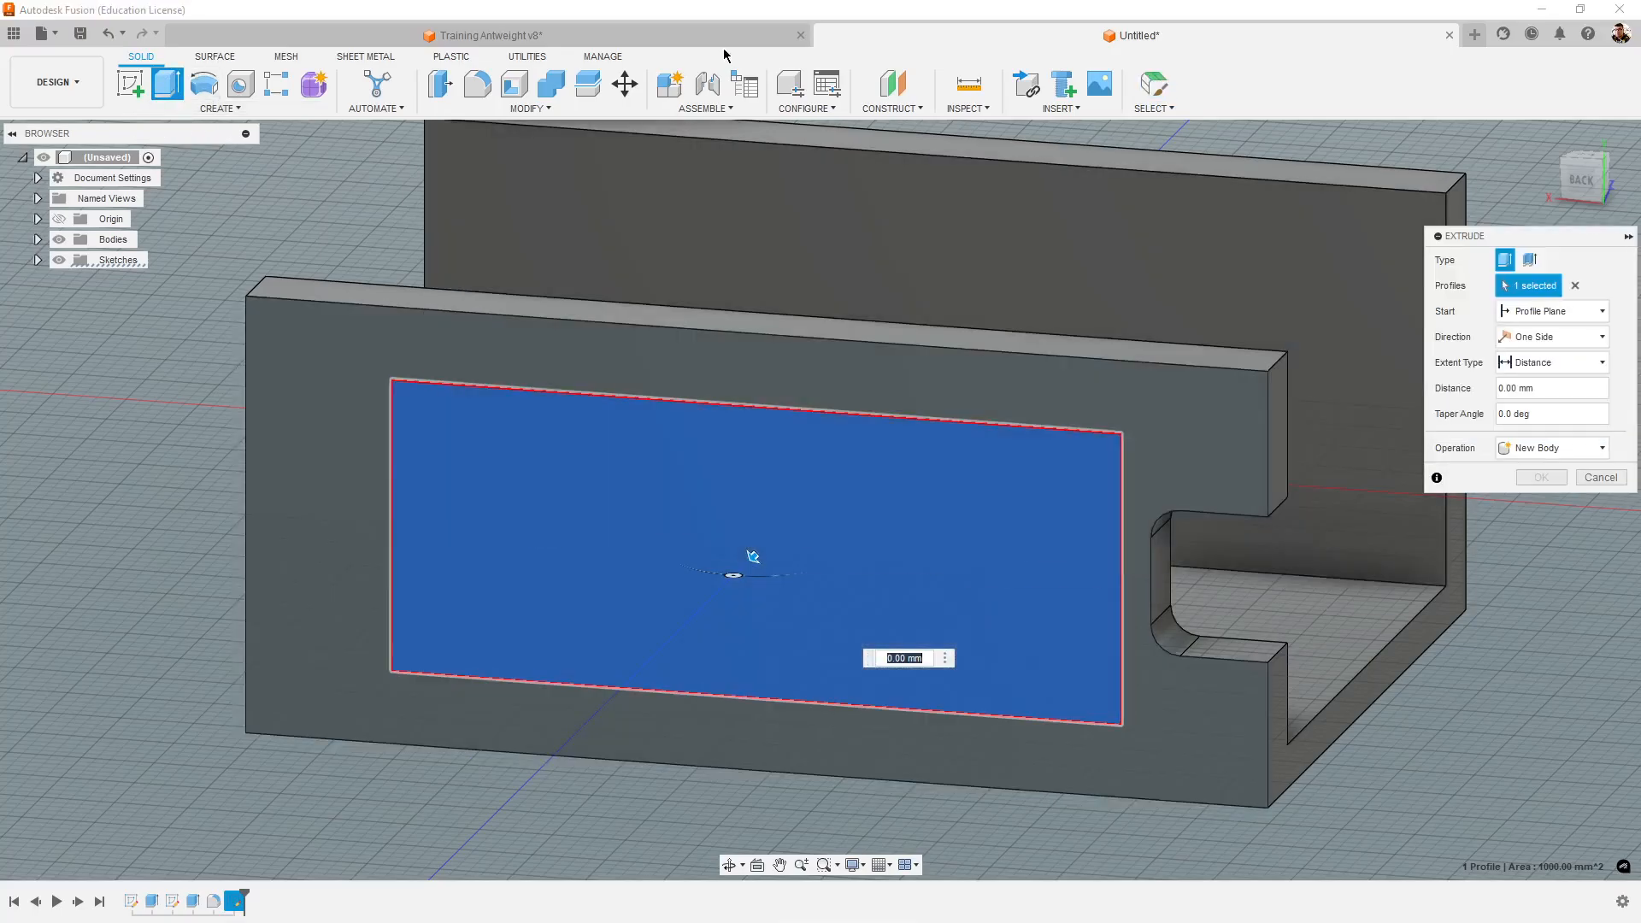
pyautogui.click(737, 35)
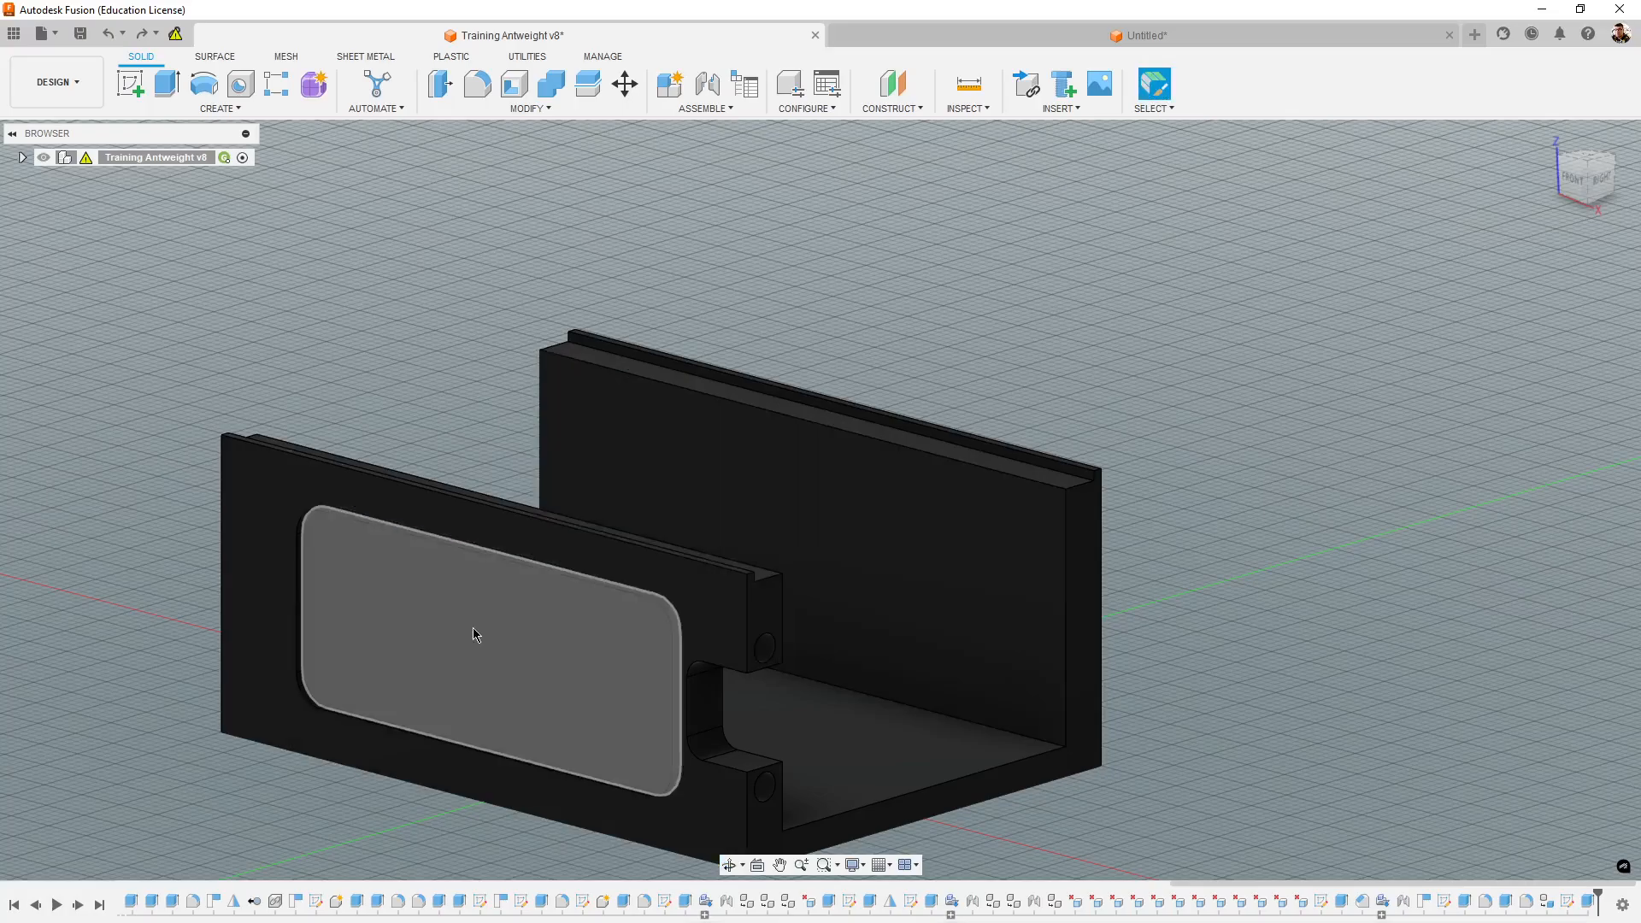
pyautogui.moveTo(473, 629); pyautogui.dragTo(838, 454, button='middle')
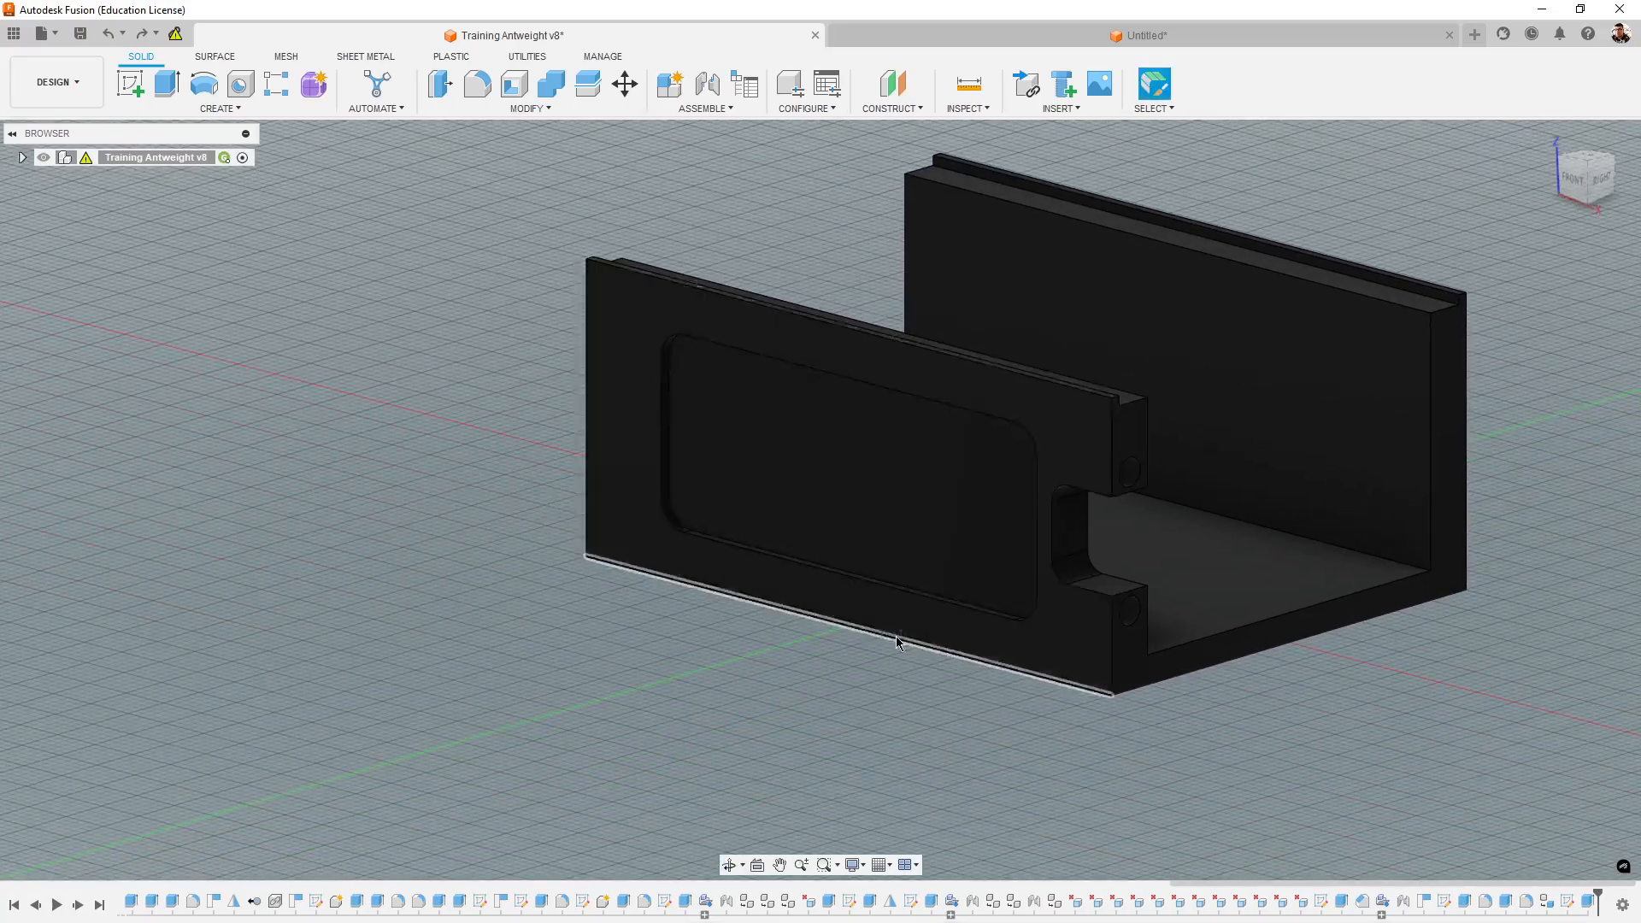
pyautogui.keyDown('shift'); pyautogui.moveTo(895, 636); pyautogui.dragTo(842, 739, button='middle'); pyautogui.keyUp('shift')
pyautogui.scroll(5, 771, 619)
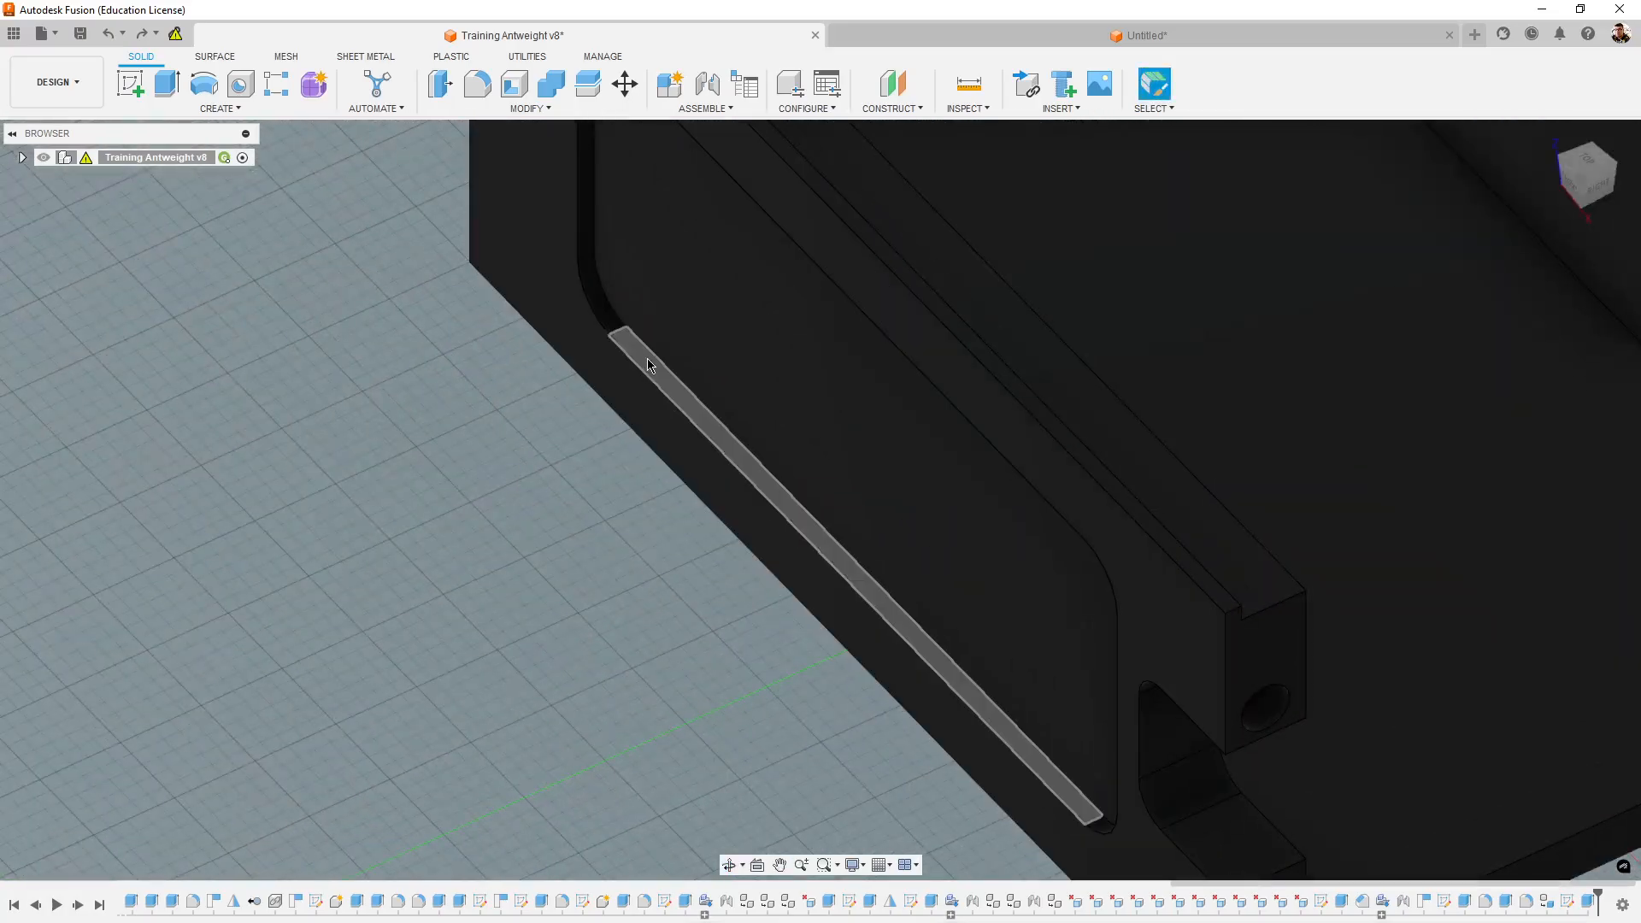
pyautogui.press('i')
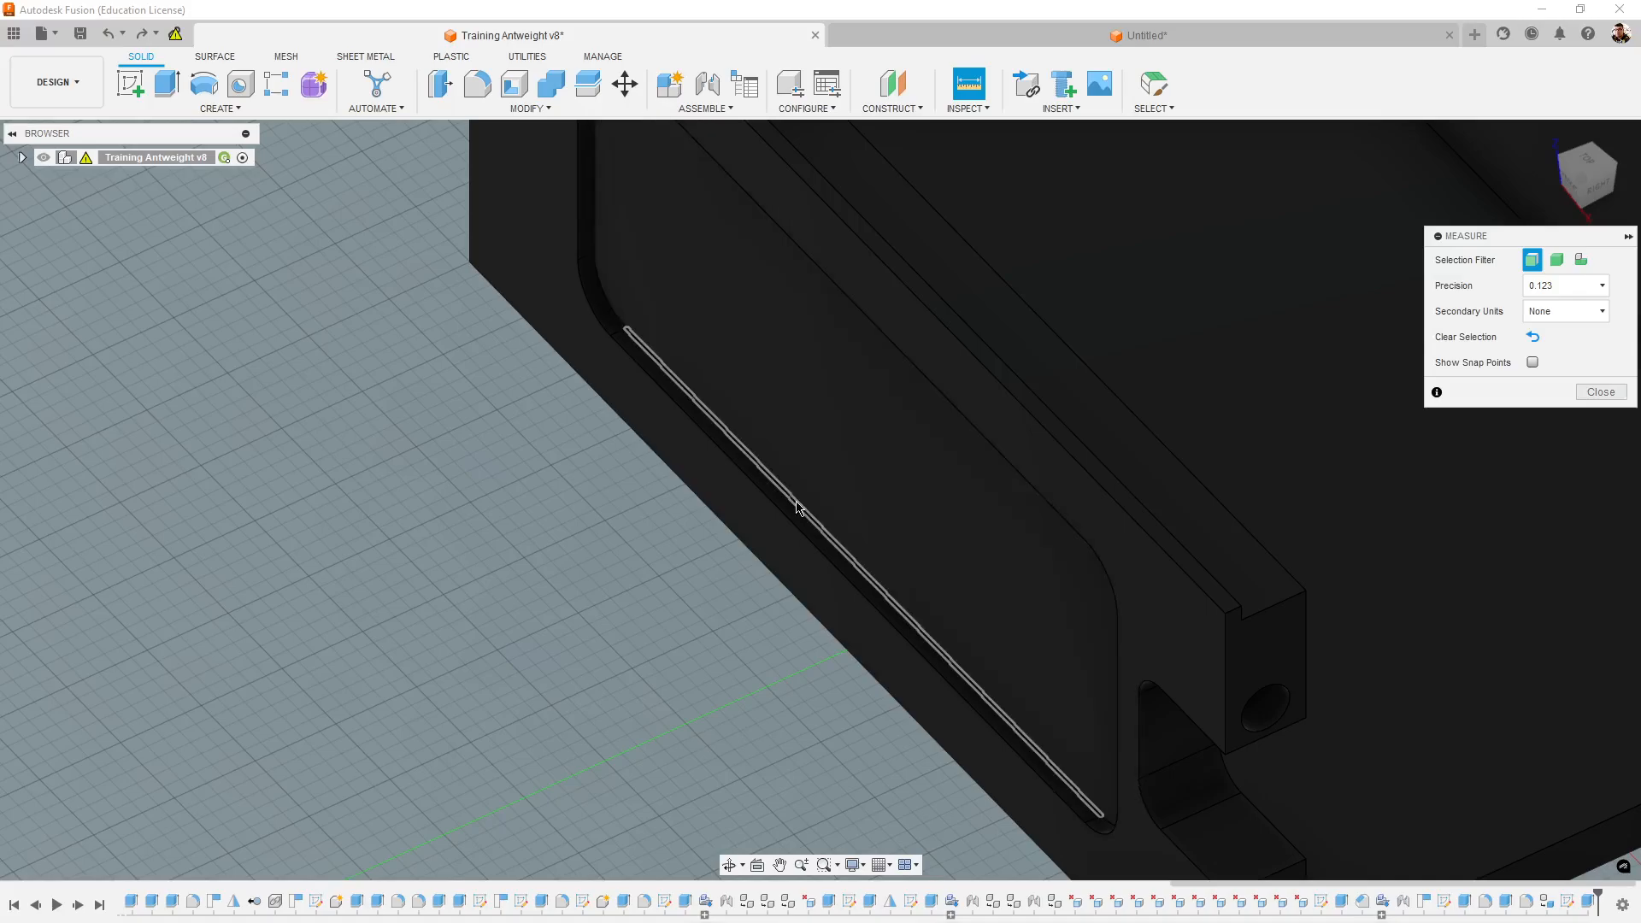
pyautogui.click(866, 580)
pyautogui.click(853, 589)
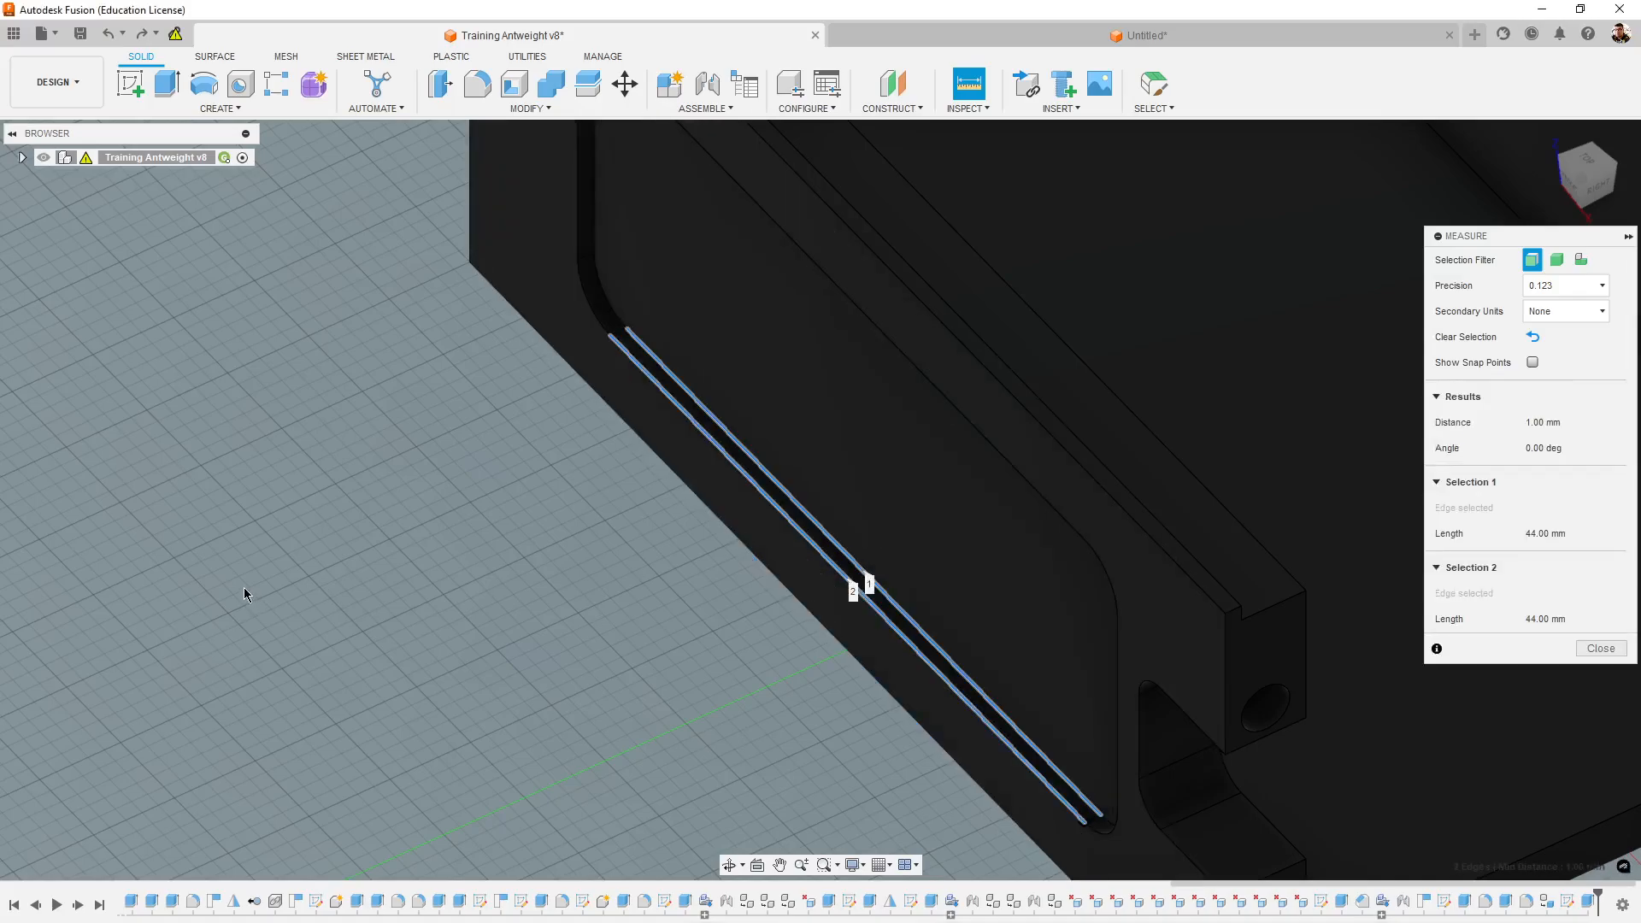
pyautogui.keyDown('shift'); pyautogui.moveTo(255, 591); pyautogui.dragTo(360, 591, button='middle'); pyautogui.keyUp('shift')
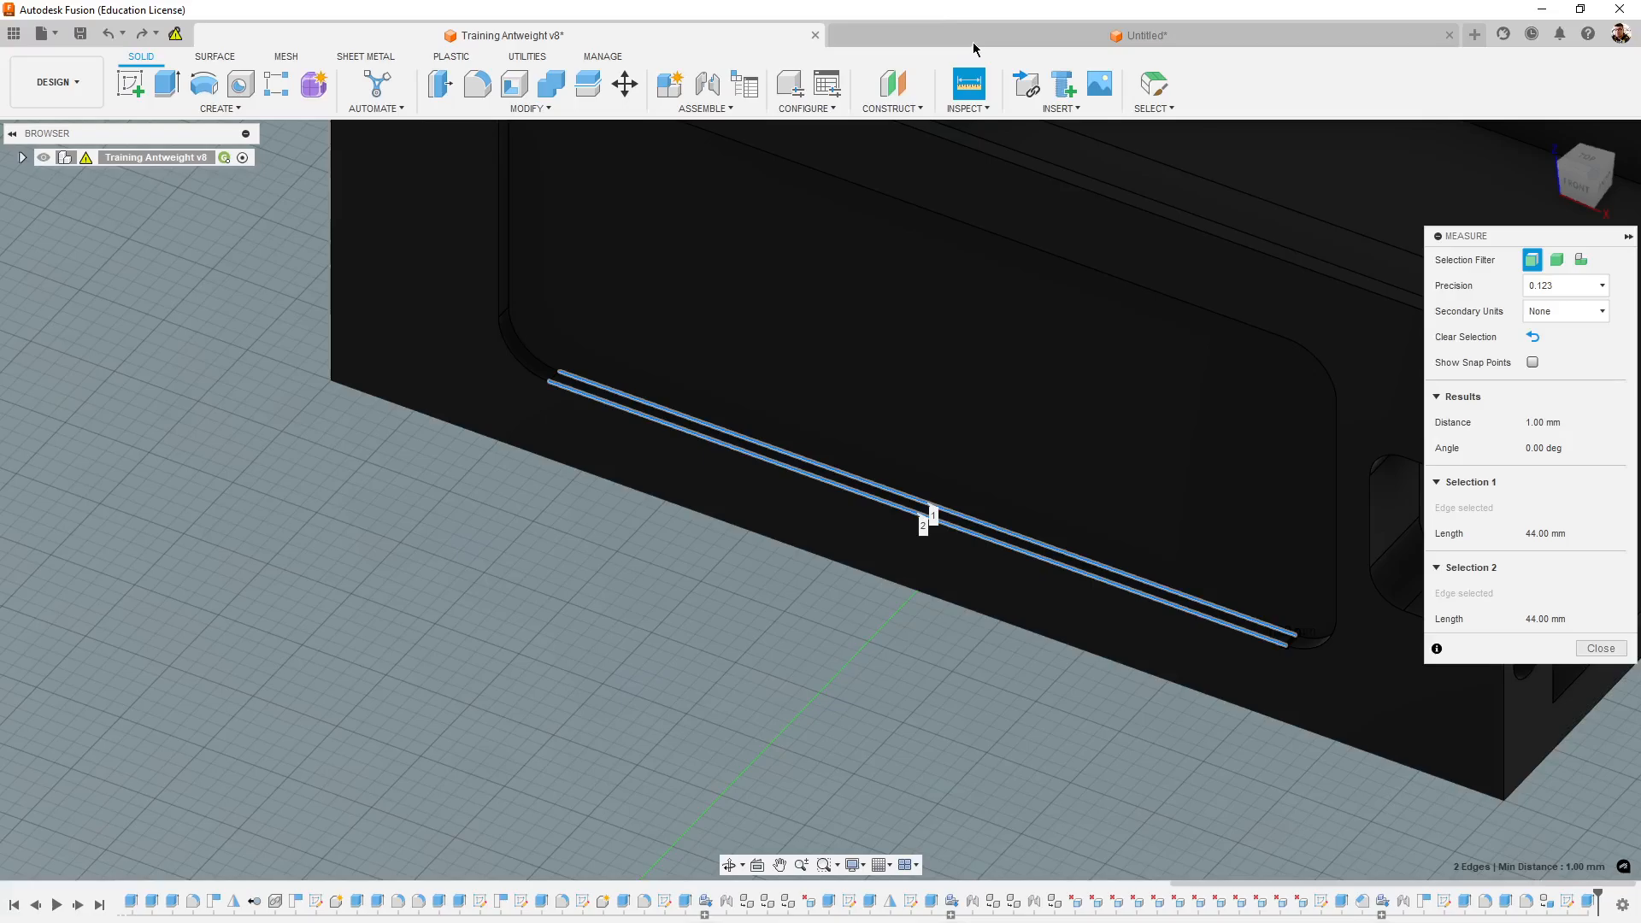
# - Switch to the untitled design and extrude the rectangle as a 1 mm deep cut into the side wall
pyautogui.click(973, 42)
pyautogui.click(701, 549)
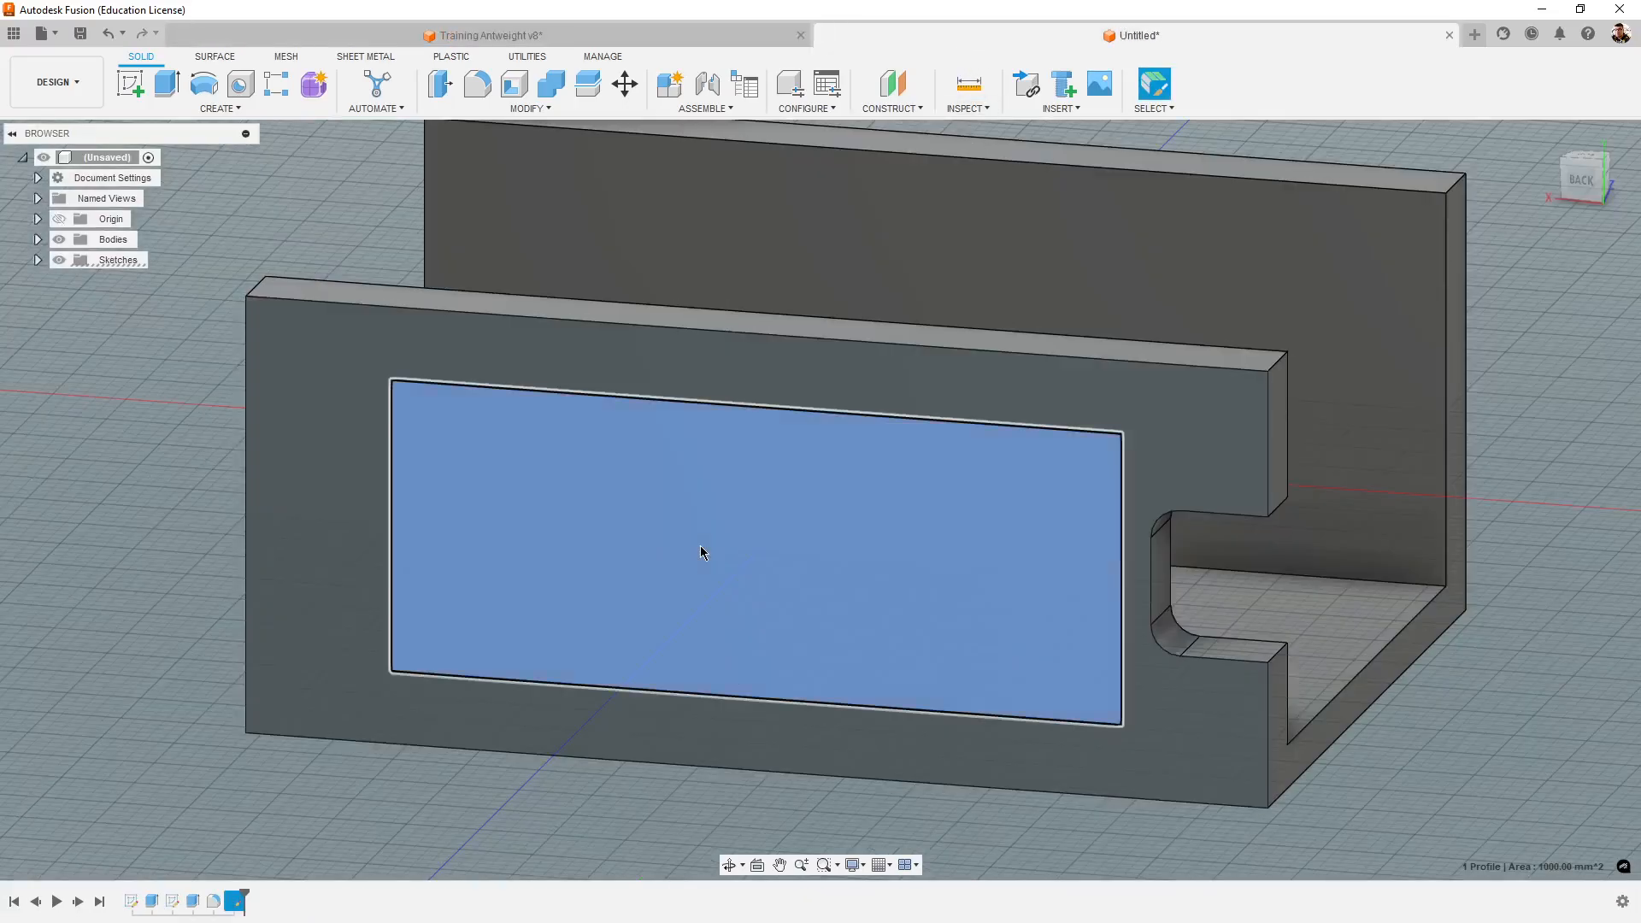
pyautogui.click(174, 95)
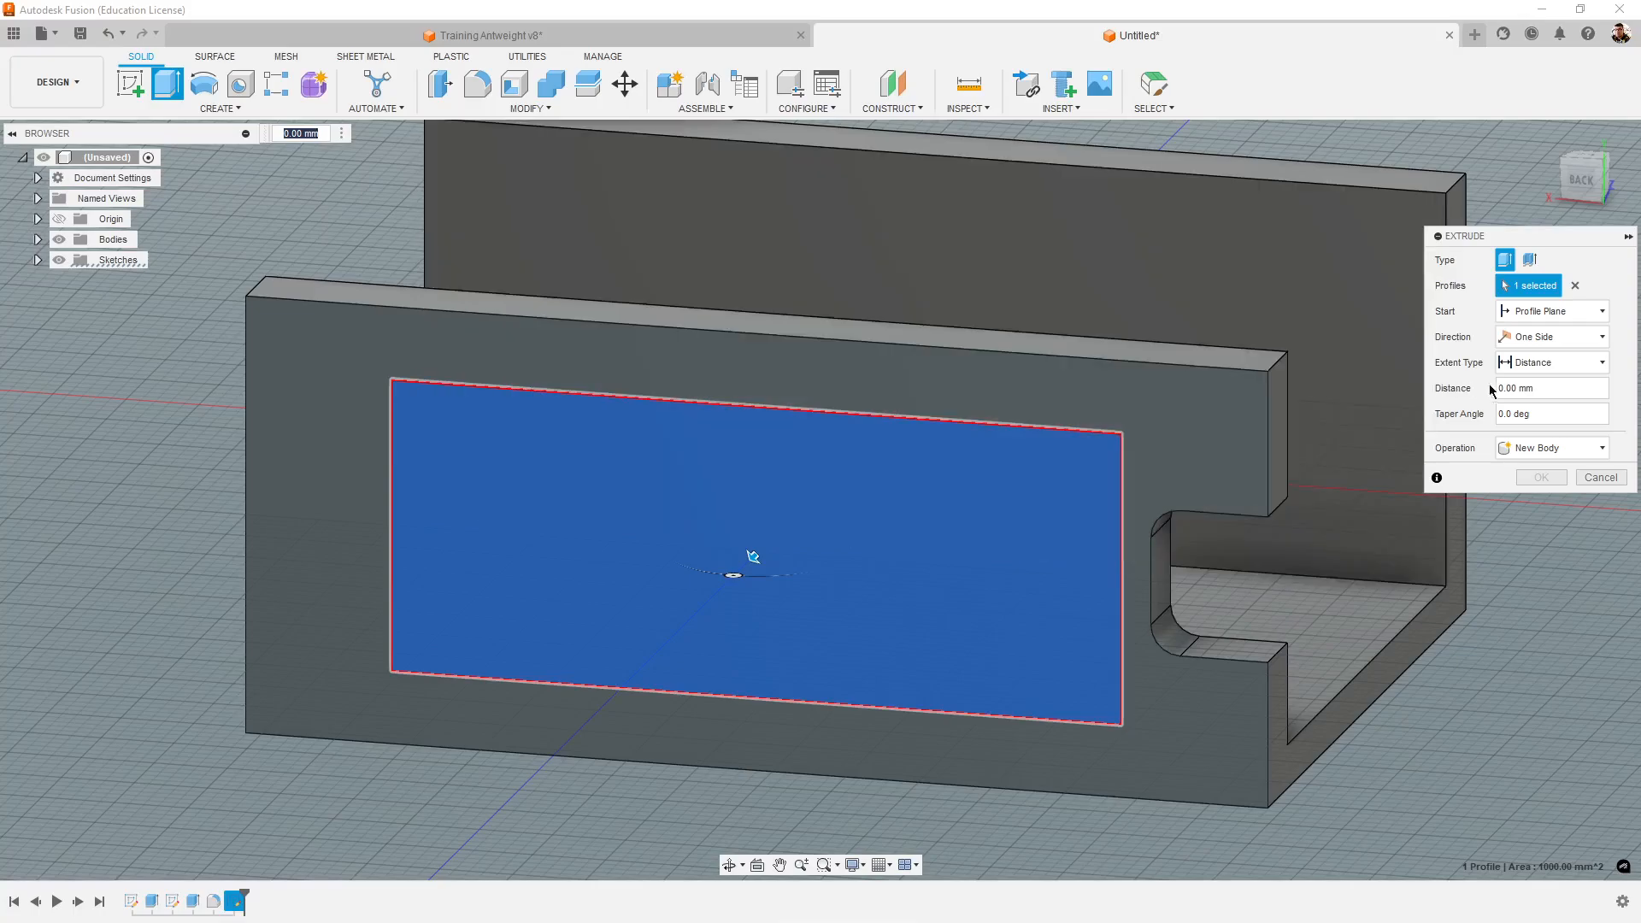
pyautogui.click(1541, 388)
pyautogui.write('-')
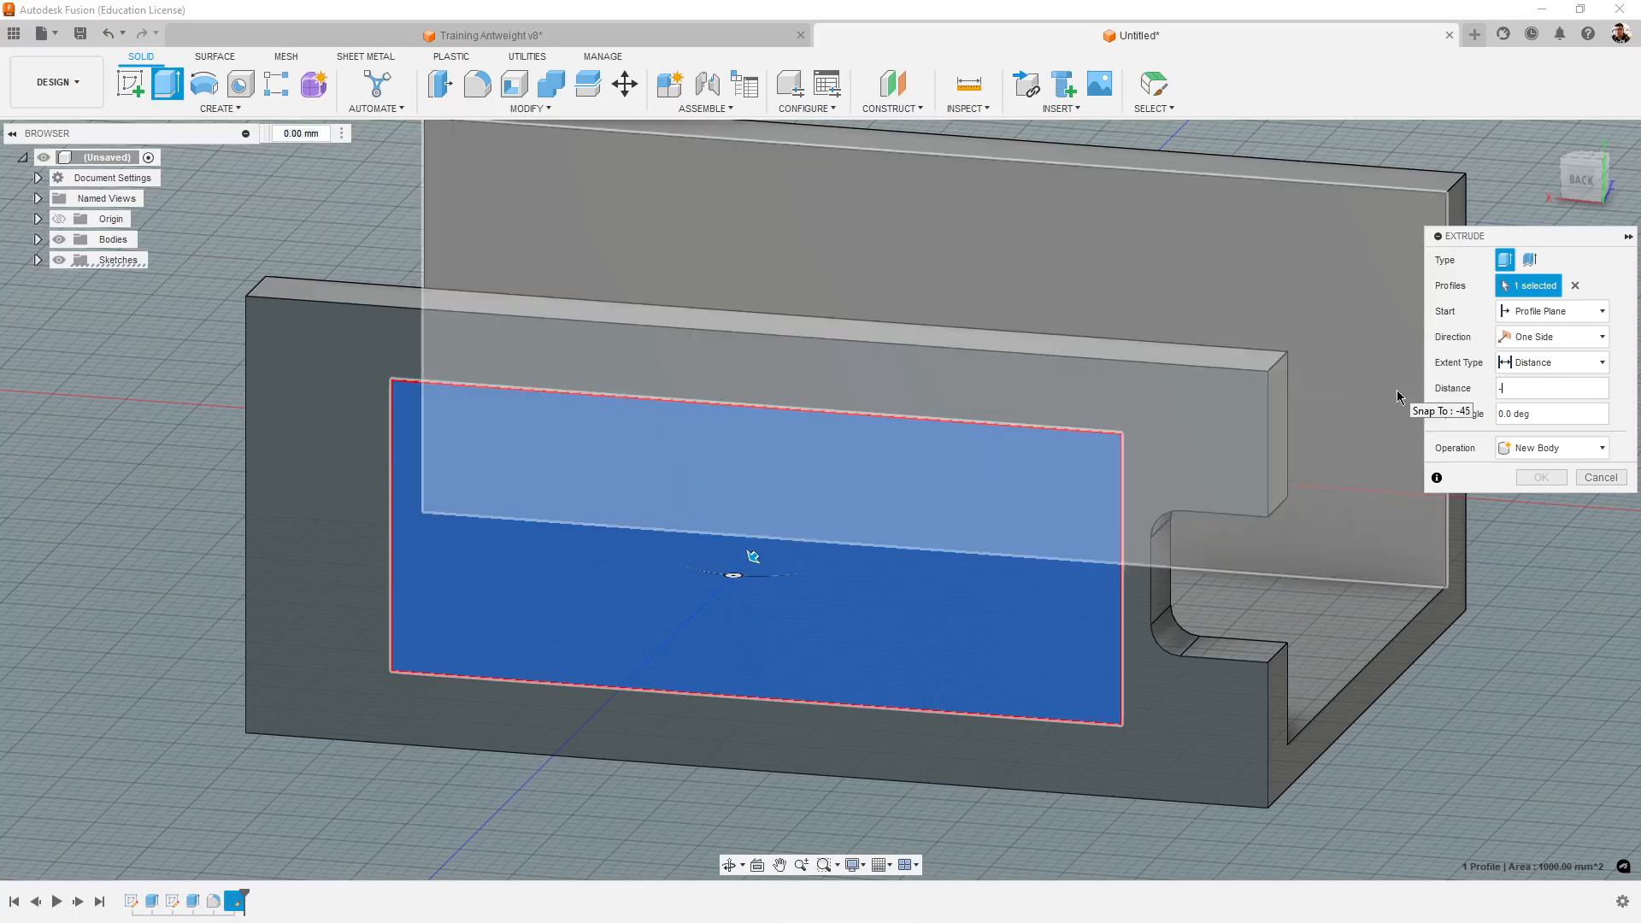
pyautogui.write('1')
pyautogui.keyDown('shift'); pyautogui.moveTo(1382, 731); pyautogui.dragTo(1325, 710, button='middle'); pyautogui.keyUp('shift')
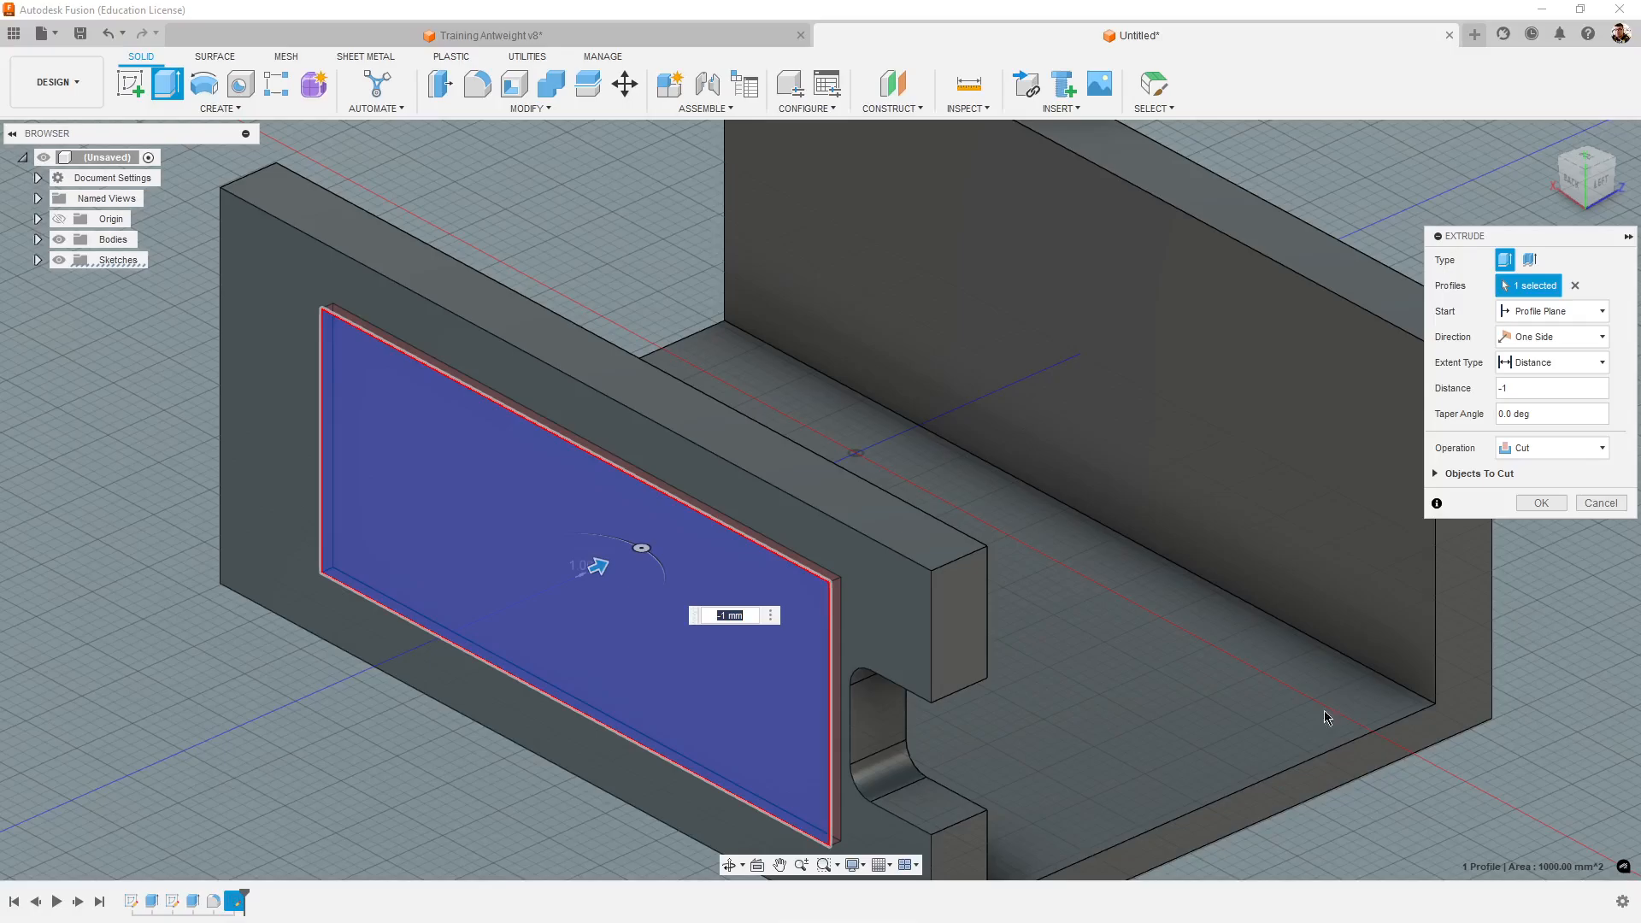
pyautogui.click(1544, 503)
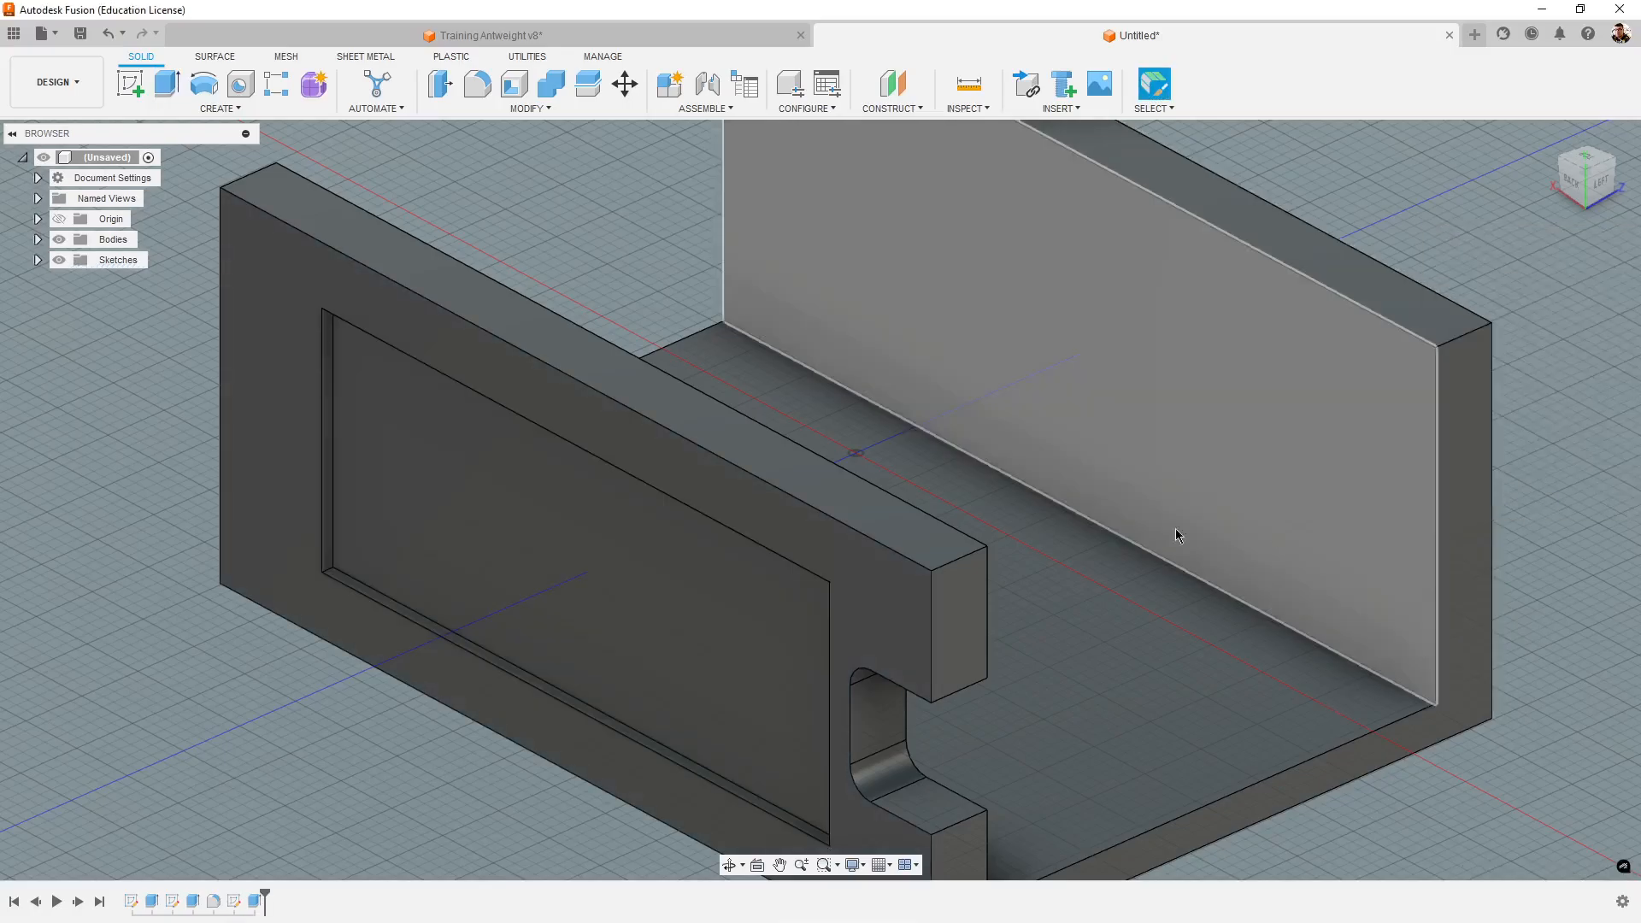
# - Switch to the Training Antweight v8 design and check the radius of the side pocket's rounded corner
pyautogui.keyDown('shift'); pyautogui.moveTo(1176, 535); pyautogui.dragTo(393, 311, button='middle'); pyautogui.keyUp('shift')
pyautogui.click(566, 37)
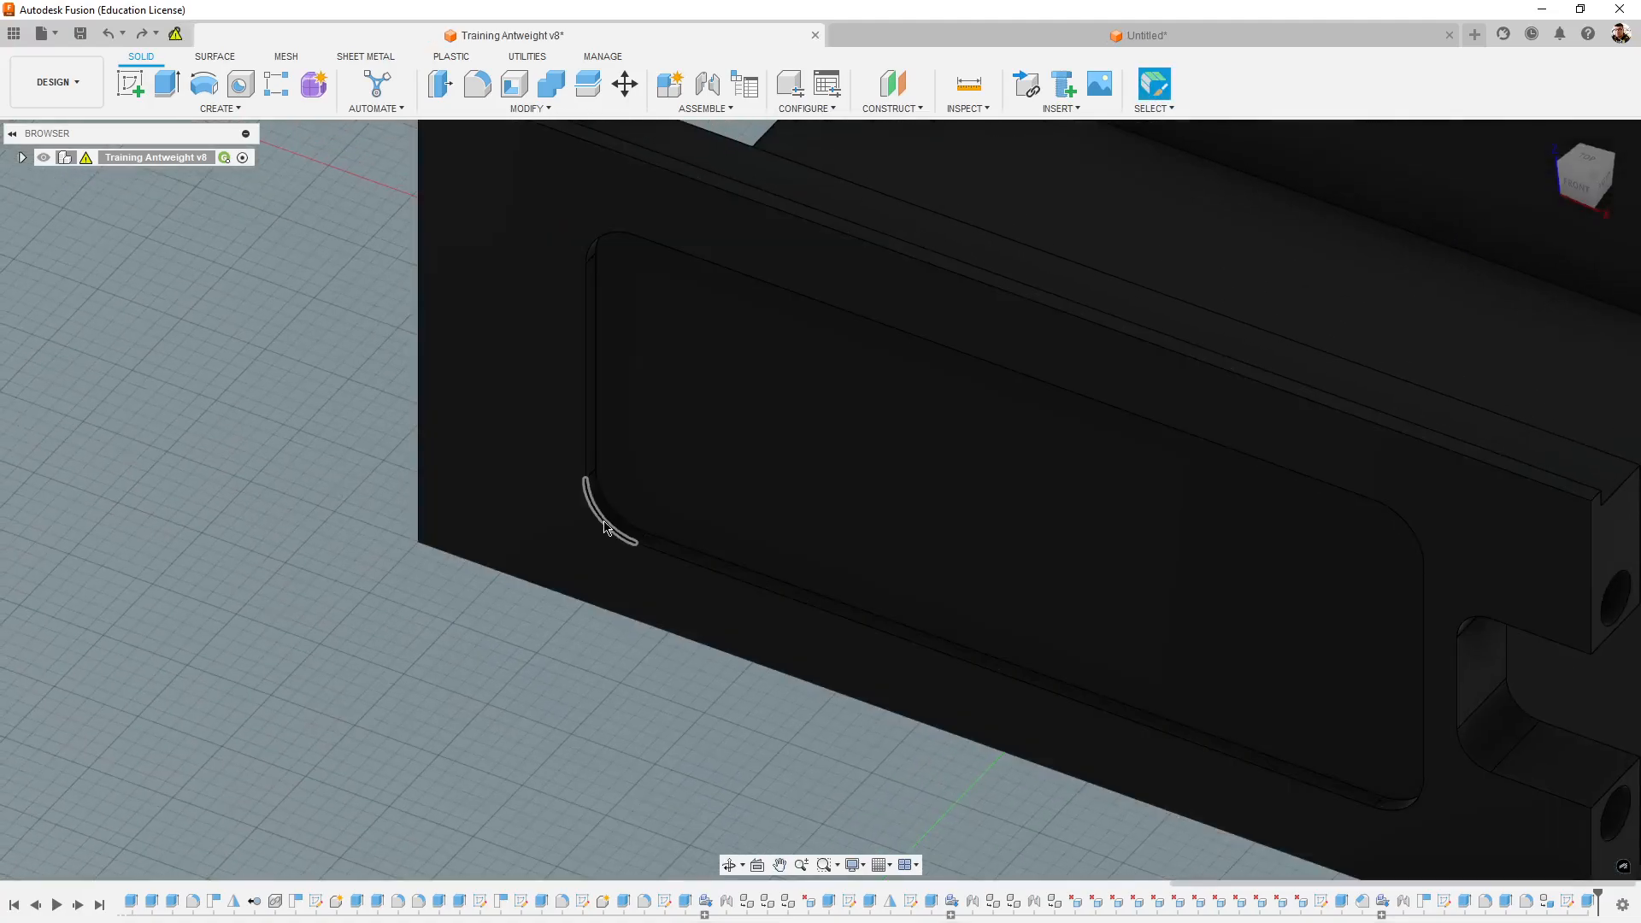
pyautogui.click(602, 519)
pyautogui.moveTo(1380, 763); pyautogui.dragTo(1004, 510, button='middle')
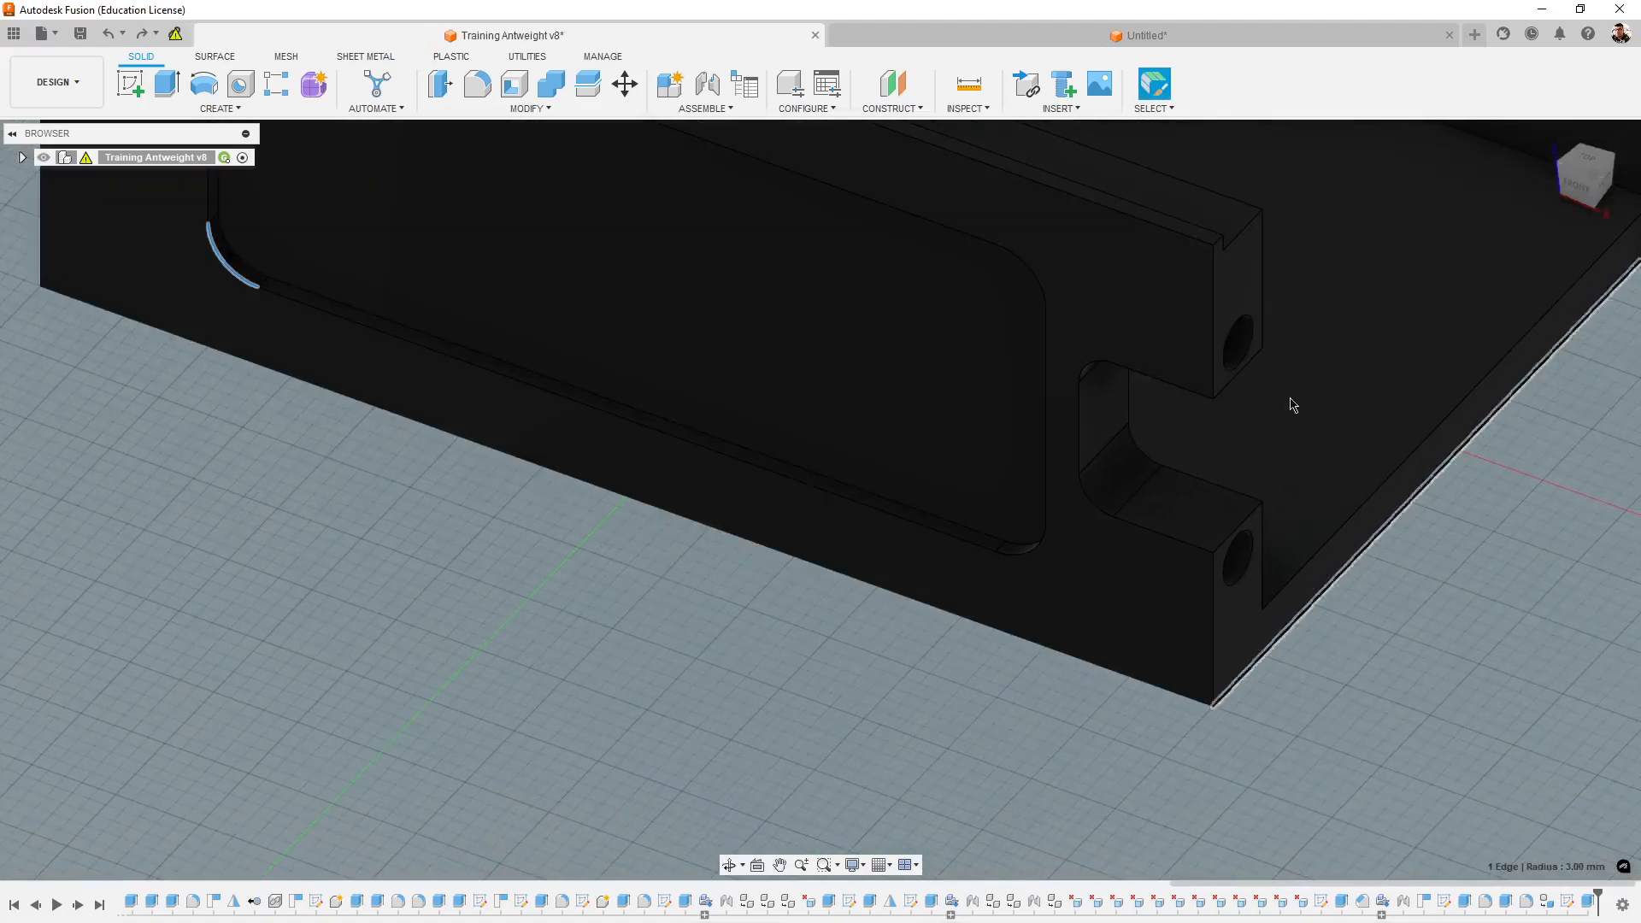
# - Switch to the untitled design and fillet the pocket's four short corner edges with a 3 mm radius
pyautogui.click(1202, 43)
pyautogui.scroll(3, 374, 586)
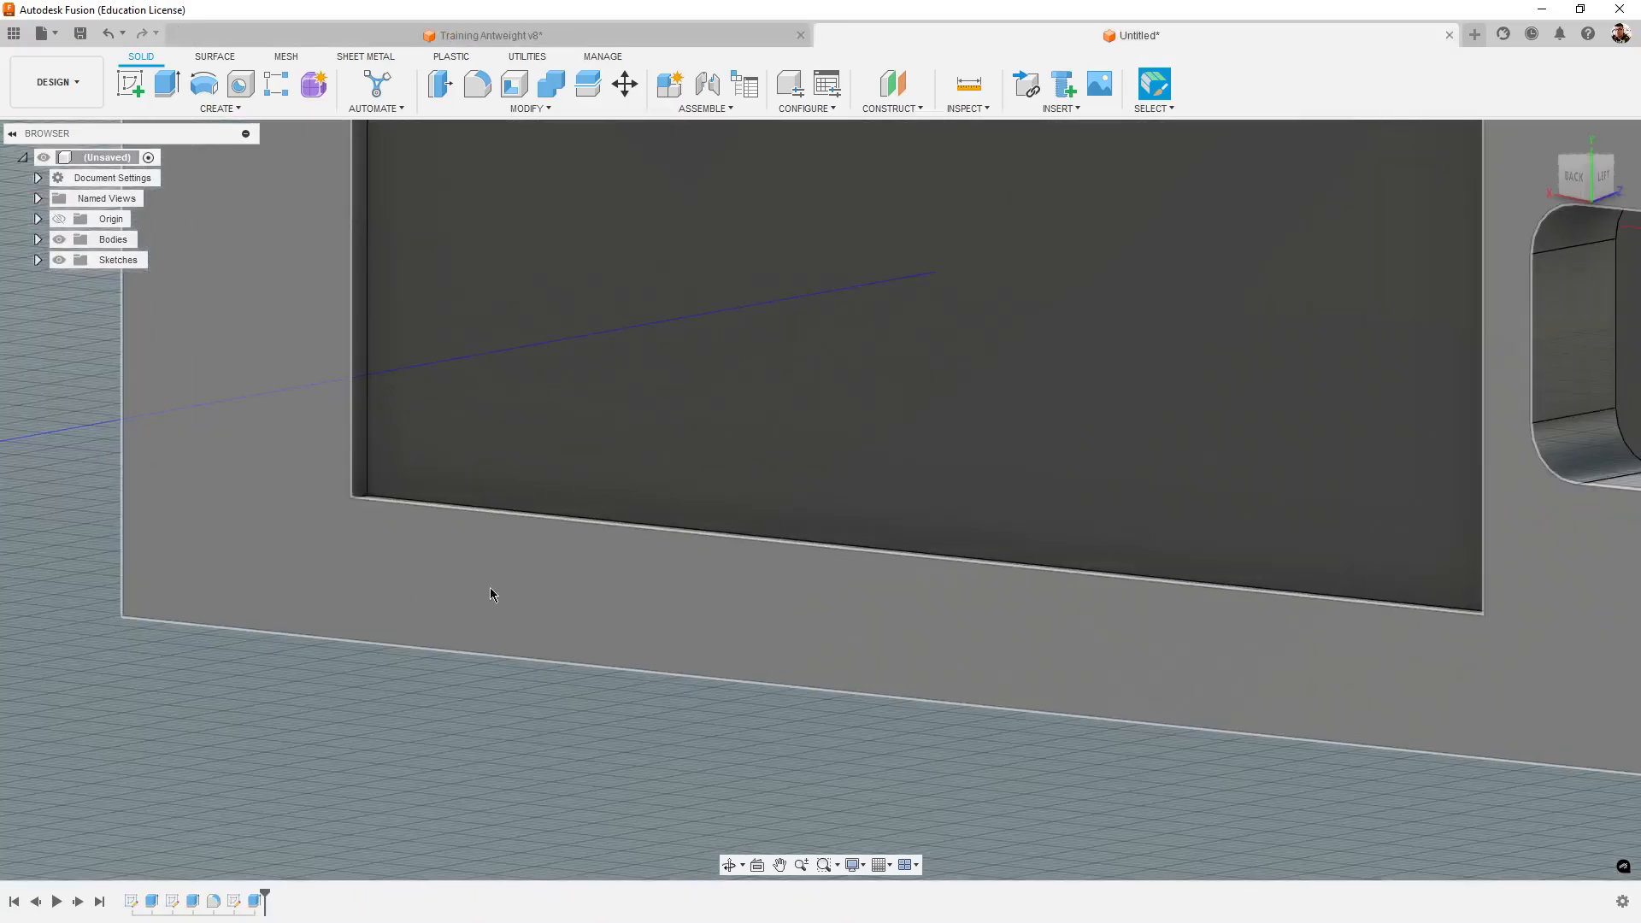
pyautogui.keyDown('shift'); pyautogui.moveTo(489, 587); pyautogui.dragTo(856, 562, button='middle'); pyautogui.keyUp('shift')
pyautogui.scroll(3, 367, 381)
pyautogui.click(369, 551)
pyautogui.scroll(-5, 372, 554)
pyautogui.keyDown('shift'); pyautogui.click(525, 699); pyautogui.keyUp('shift')
pyautogui.keyDown('shift'); pyautogui.click(856, 562); pyautogui.keyUp('shift')
pyautogui.keyDown('shift'); pyautogui.moveTo(1053, 561); pyautogui.dragTo(1076, 220, button='middle'); pyautogui.keyUp('shift')
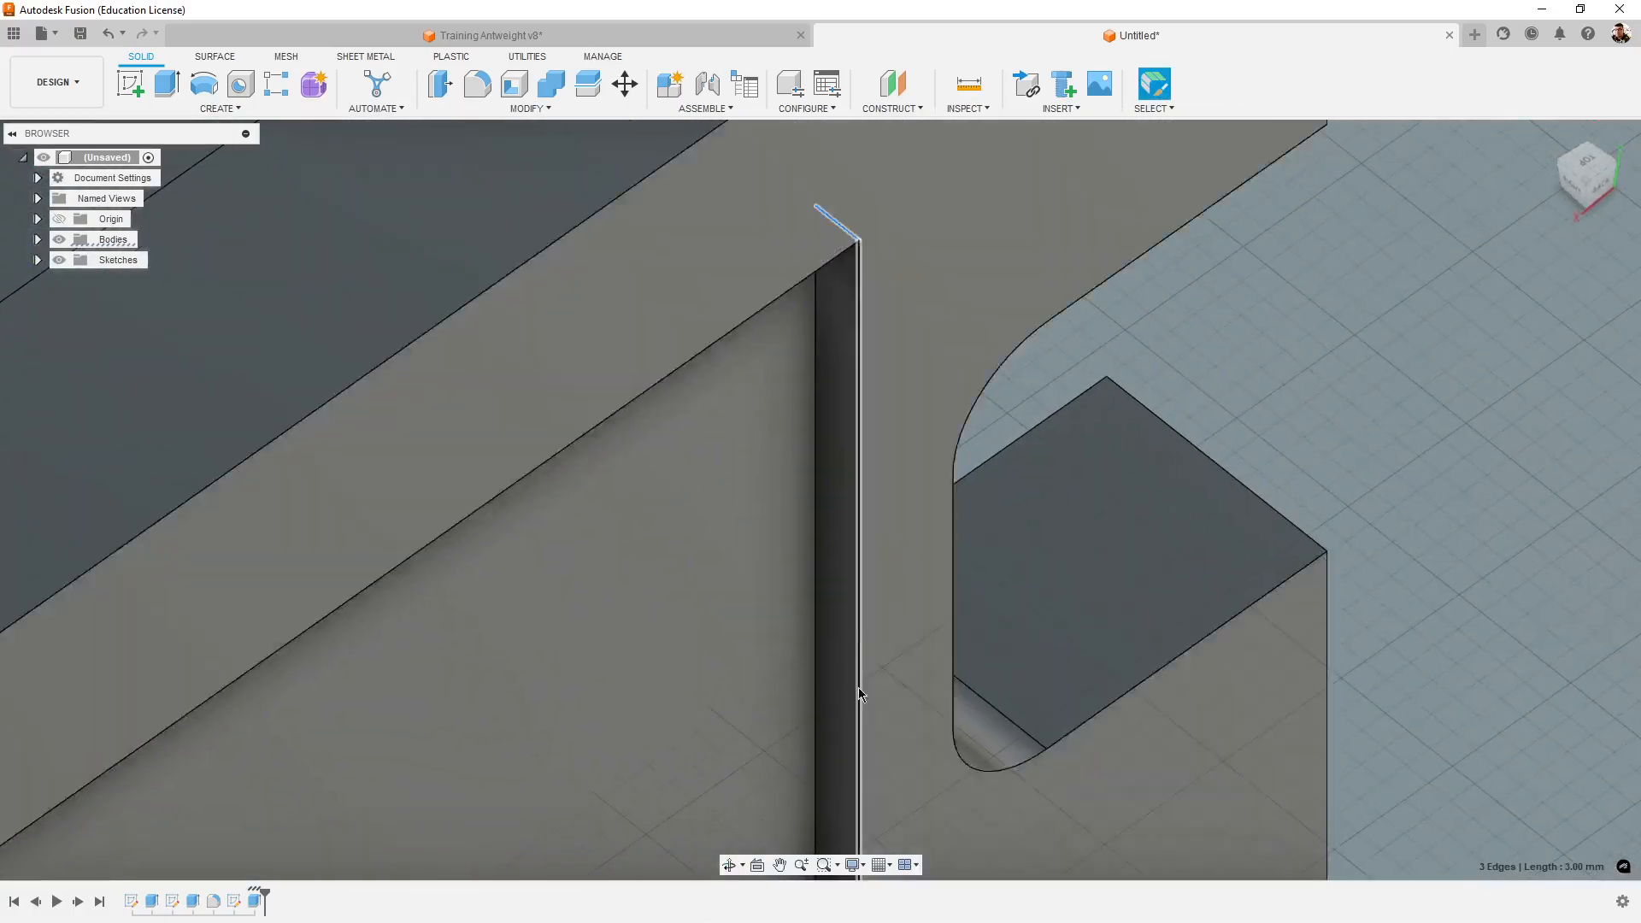
pyautogui.moveTo(918, 685); pyautogui.dragTo(1085, 134, button='middle')
pyautogui.keyDown('shift'); pyautogui.click(1013, 525); pyautogui.keyUp('shift')
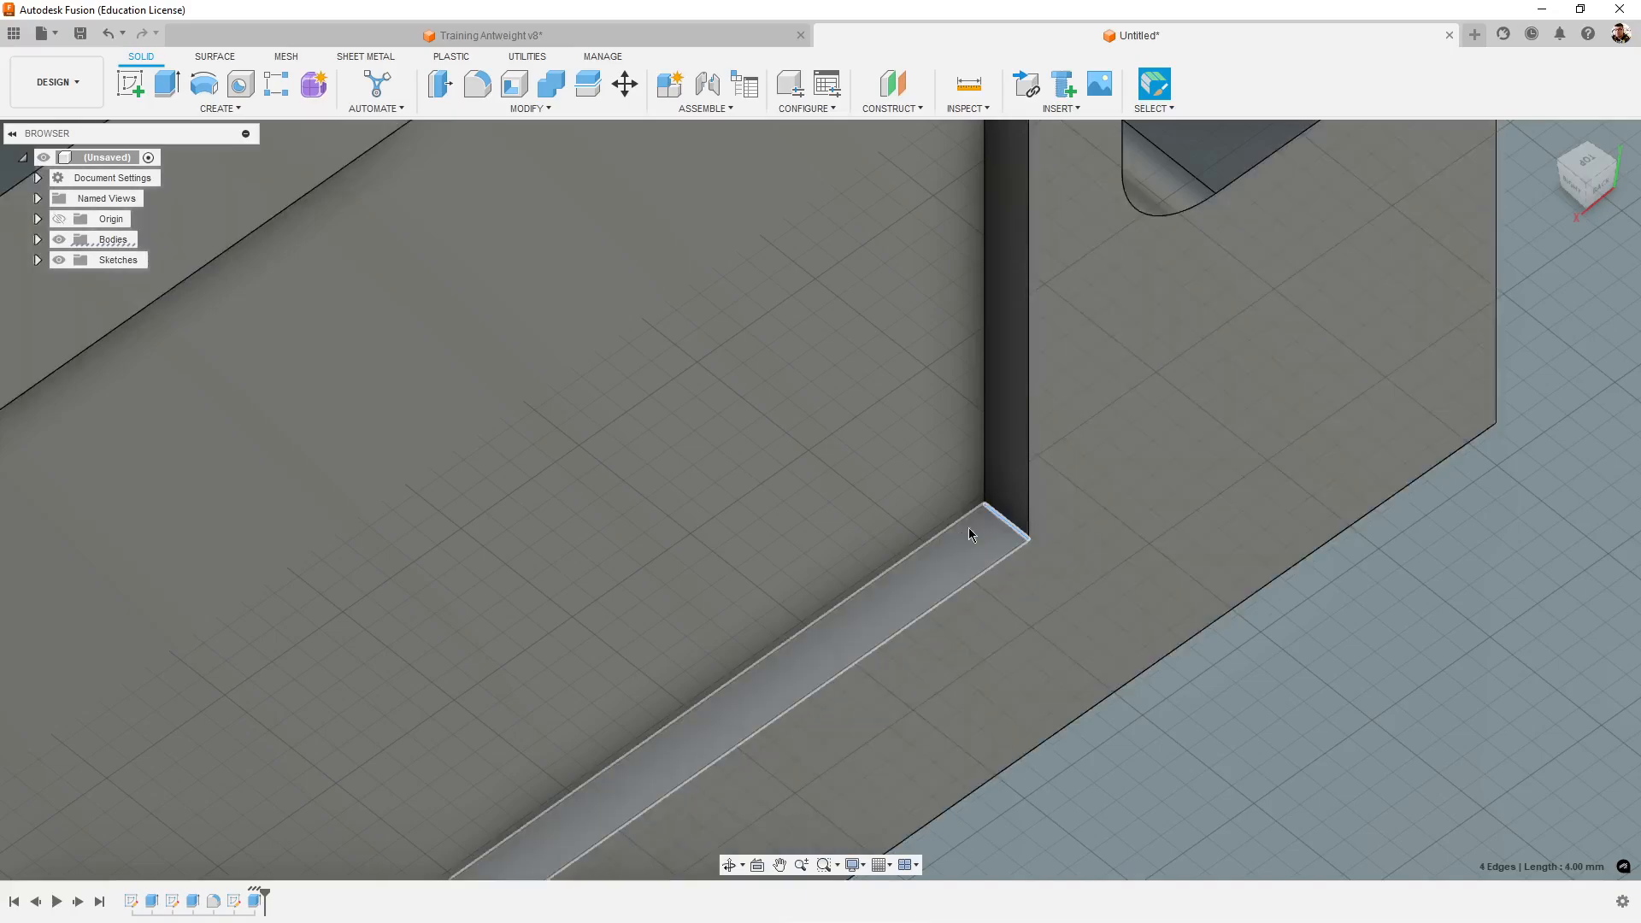
pyautogui.keyDown('shift'); pyautogui.moveTo(970, 524); pyautogui.dragTo(516, 385, button='middle'); pyautogui.keyUp('shift')
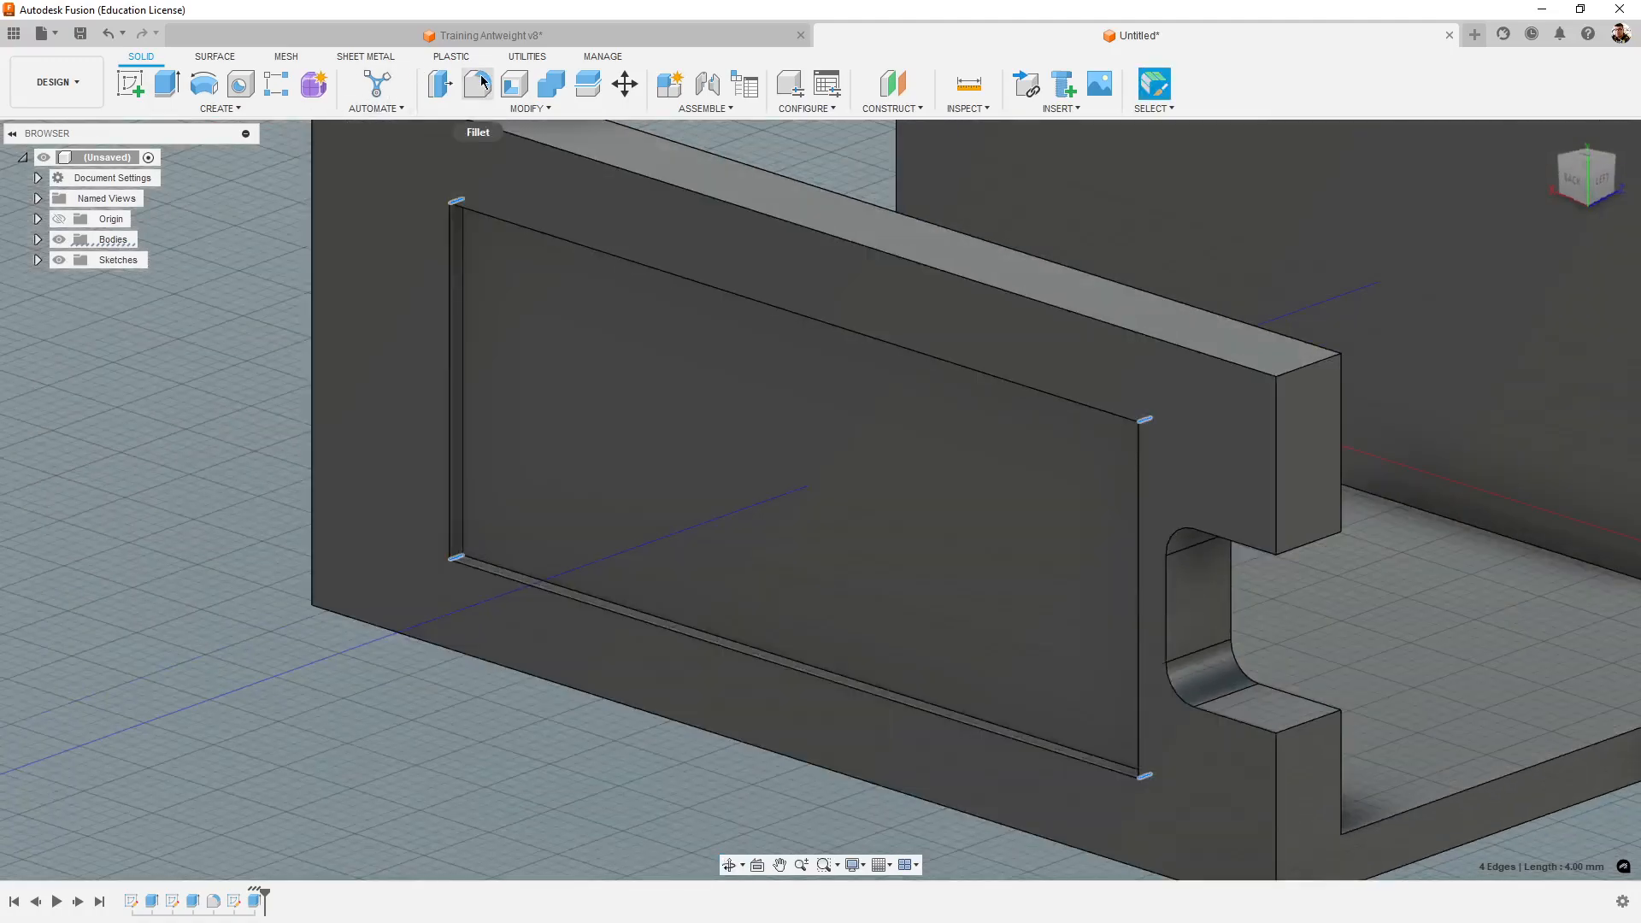
pyautogui.click(479, 83)
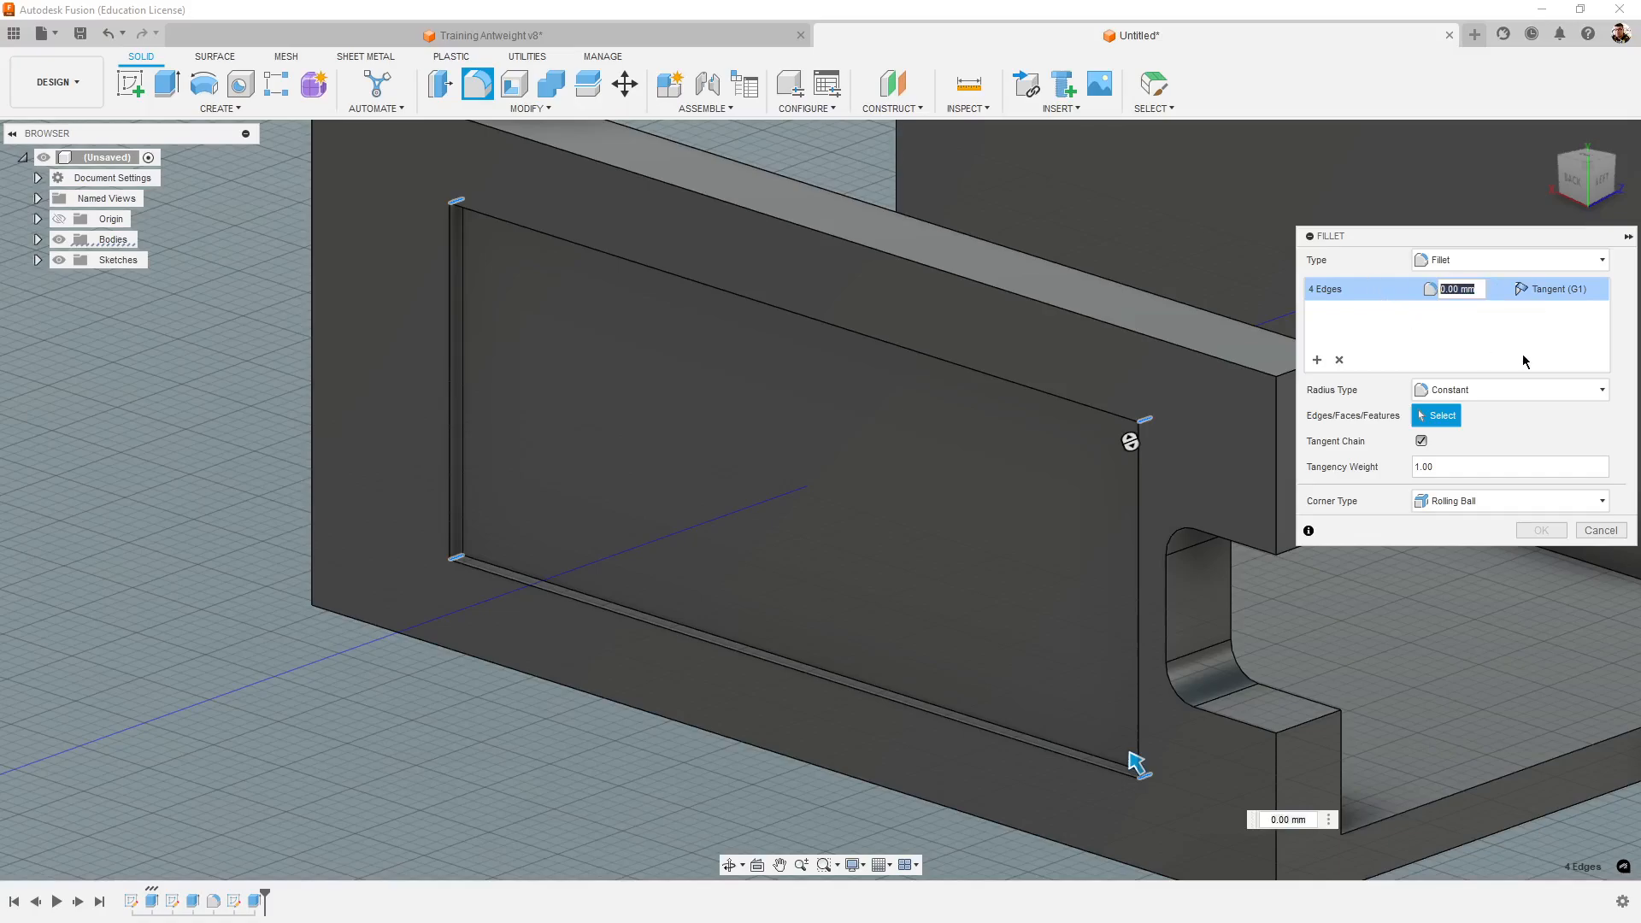
pyautogui.click(1541, 530)
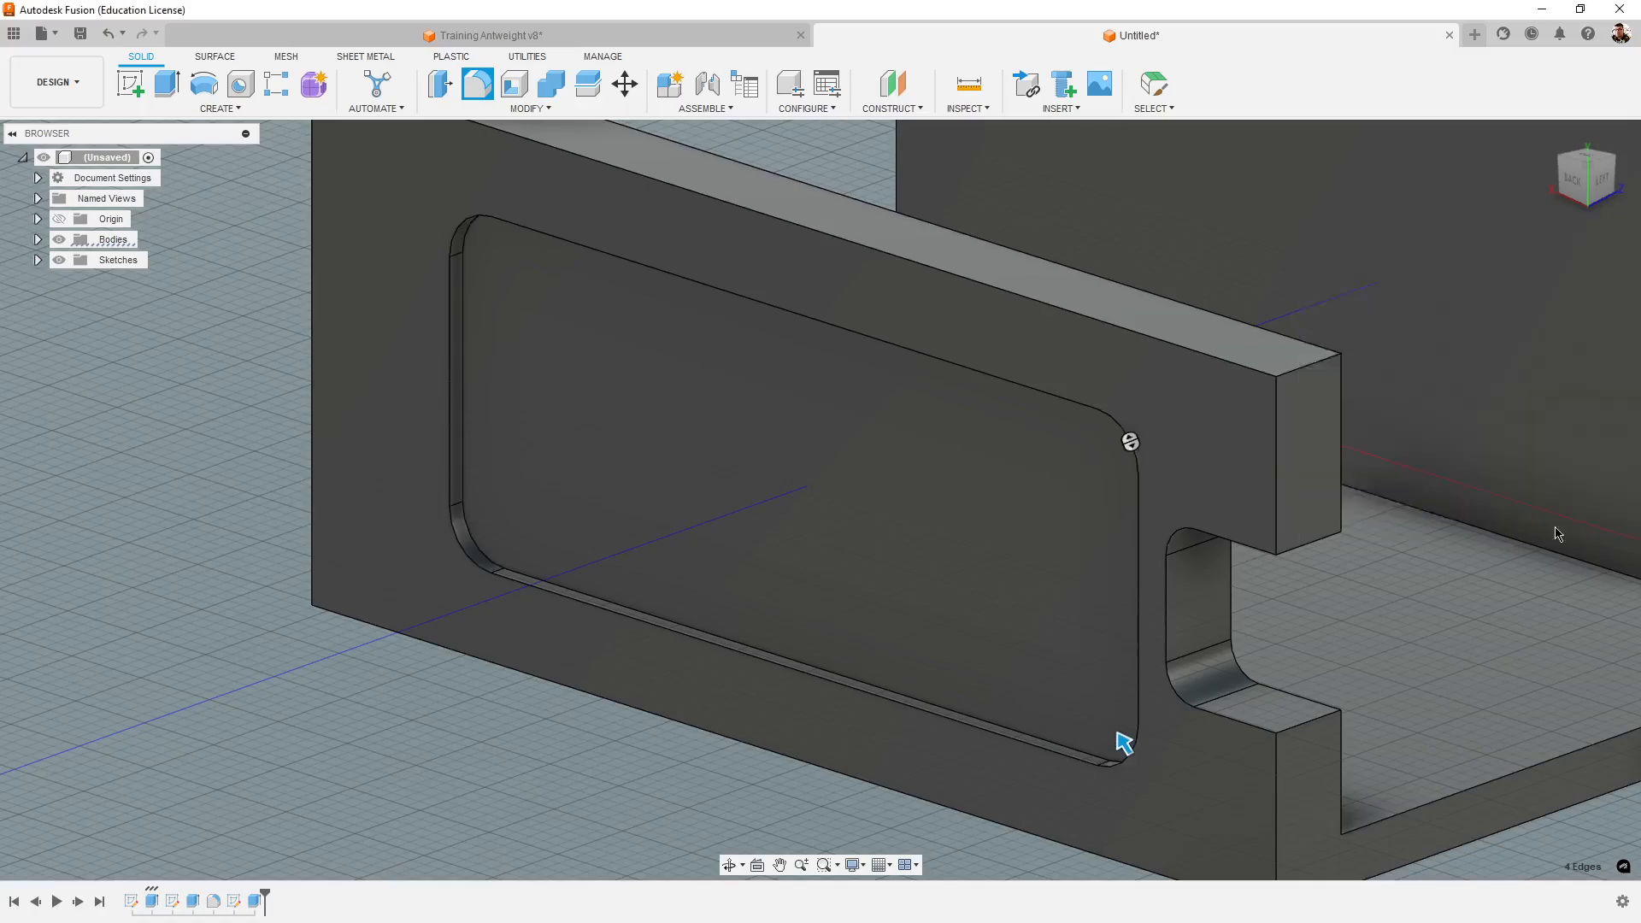
pyautogui.scroll(-5, 458, 757)
pyautogui.keyDown('shift'); pyautogui.moveTo(458, 757); pyautogui.dragTo(410, 752, button='middle'); pyautogui.keyUp('shift')
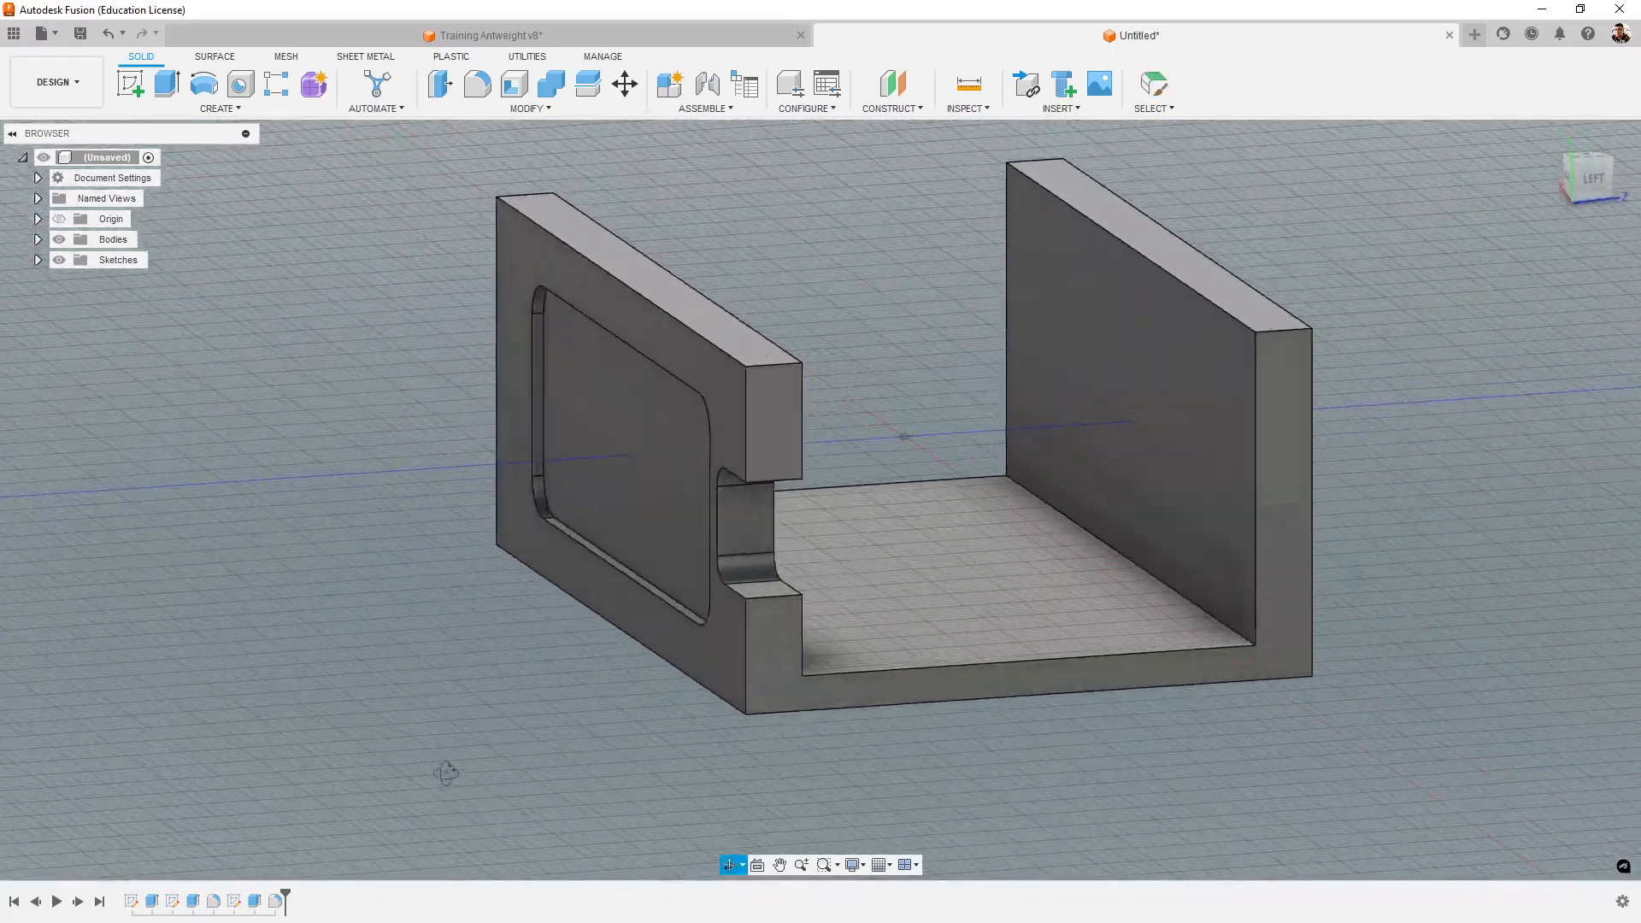
# - Switch to the Training Antweight v8 design and examine the two end holes and the notch in the side wall's end face
pyautogui.click(696, 34)
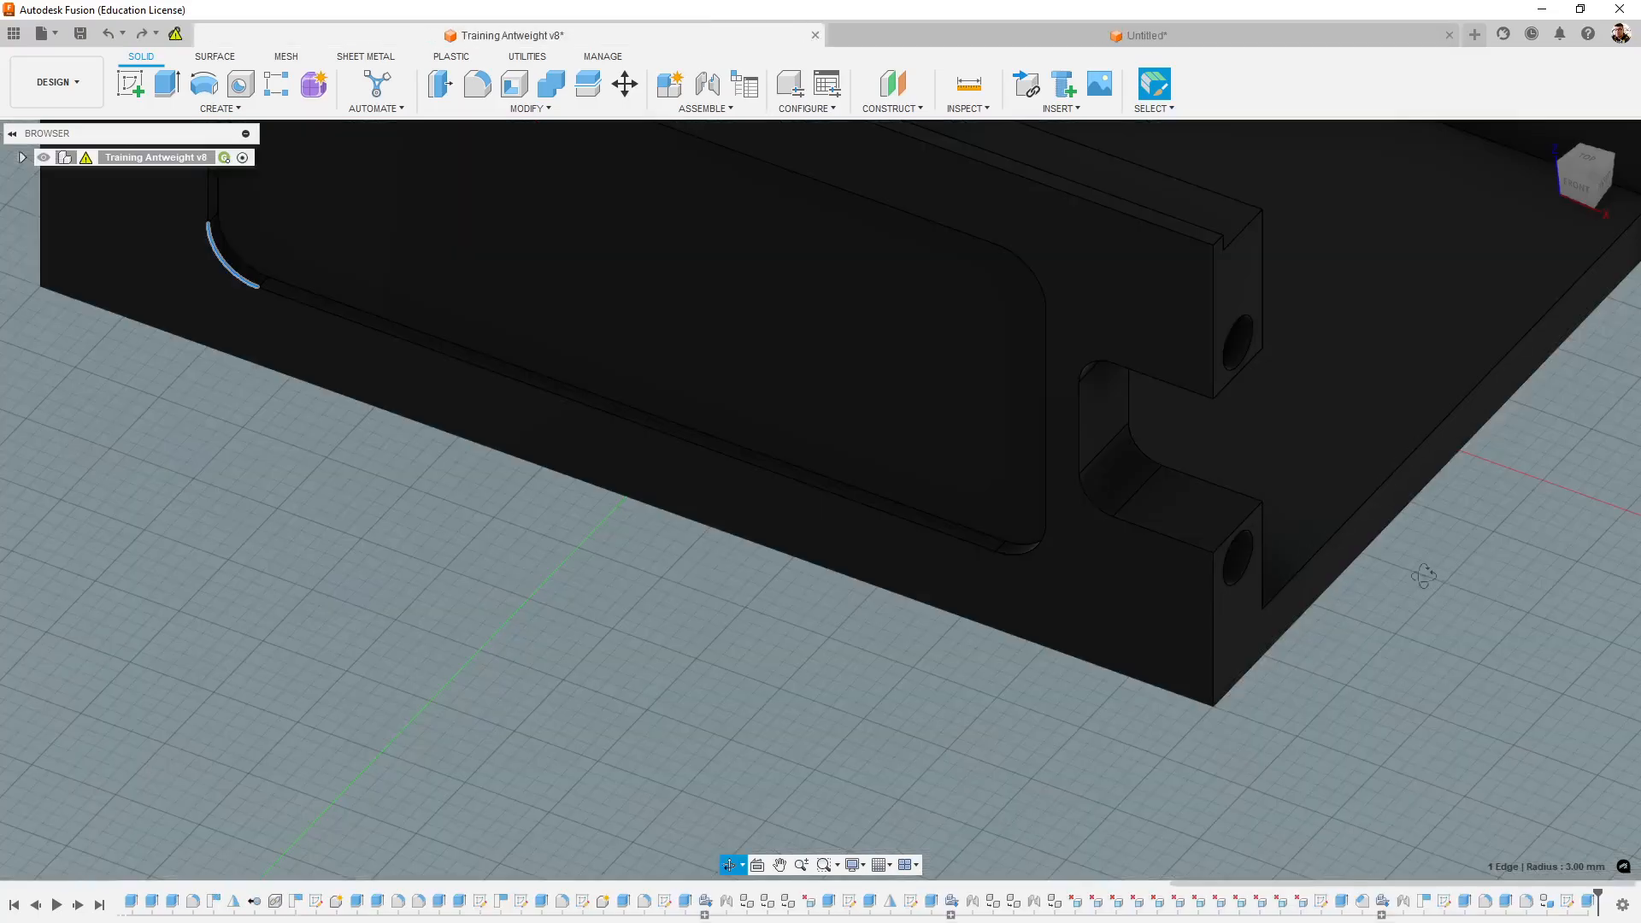
pyautogui.scroll(-5, 1373, 541)
pyautogui.keyDown('shift'); pyautogui.moveTo(1373, 541); pyautogui.dragTo(1231, 718, button='middle'); pyautogui.keyUp('shift')
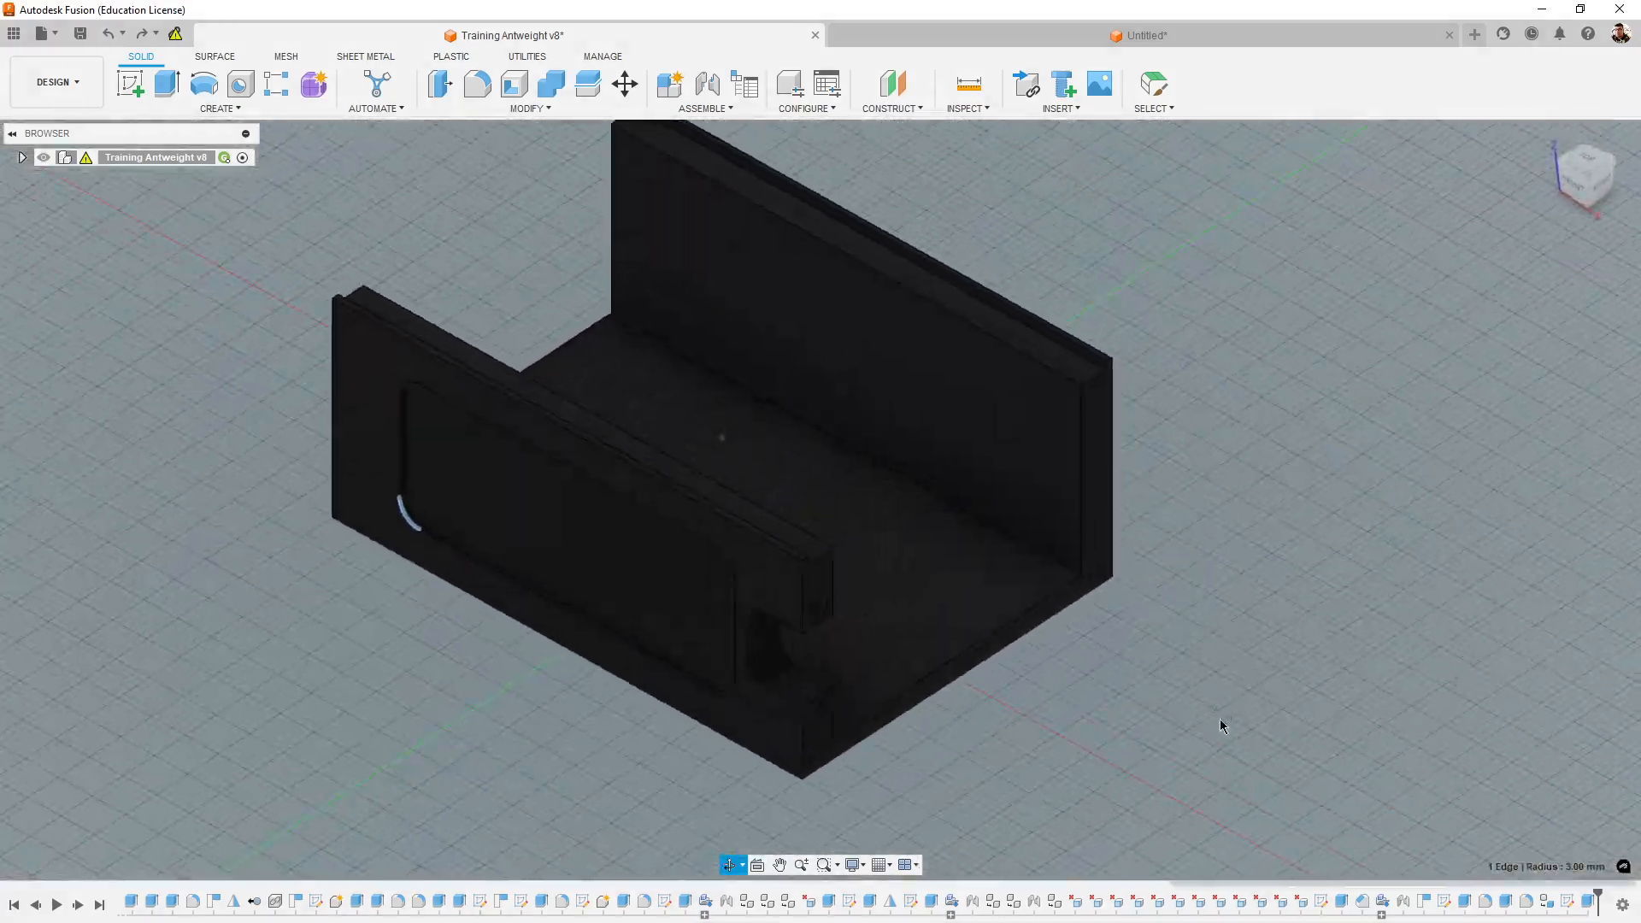
pyautogui.scroll(5, 1051, 722)
pyautogui.keyDown('shift'); pyautogui.moveTo(1052, 721); pyautogui.dragTo(1195, 764, button='middle'); pyautogui.keyUp('shift')
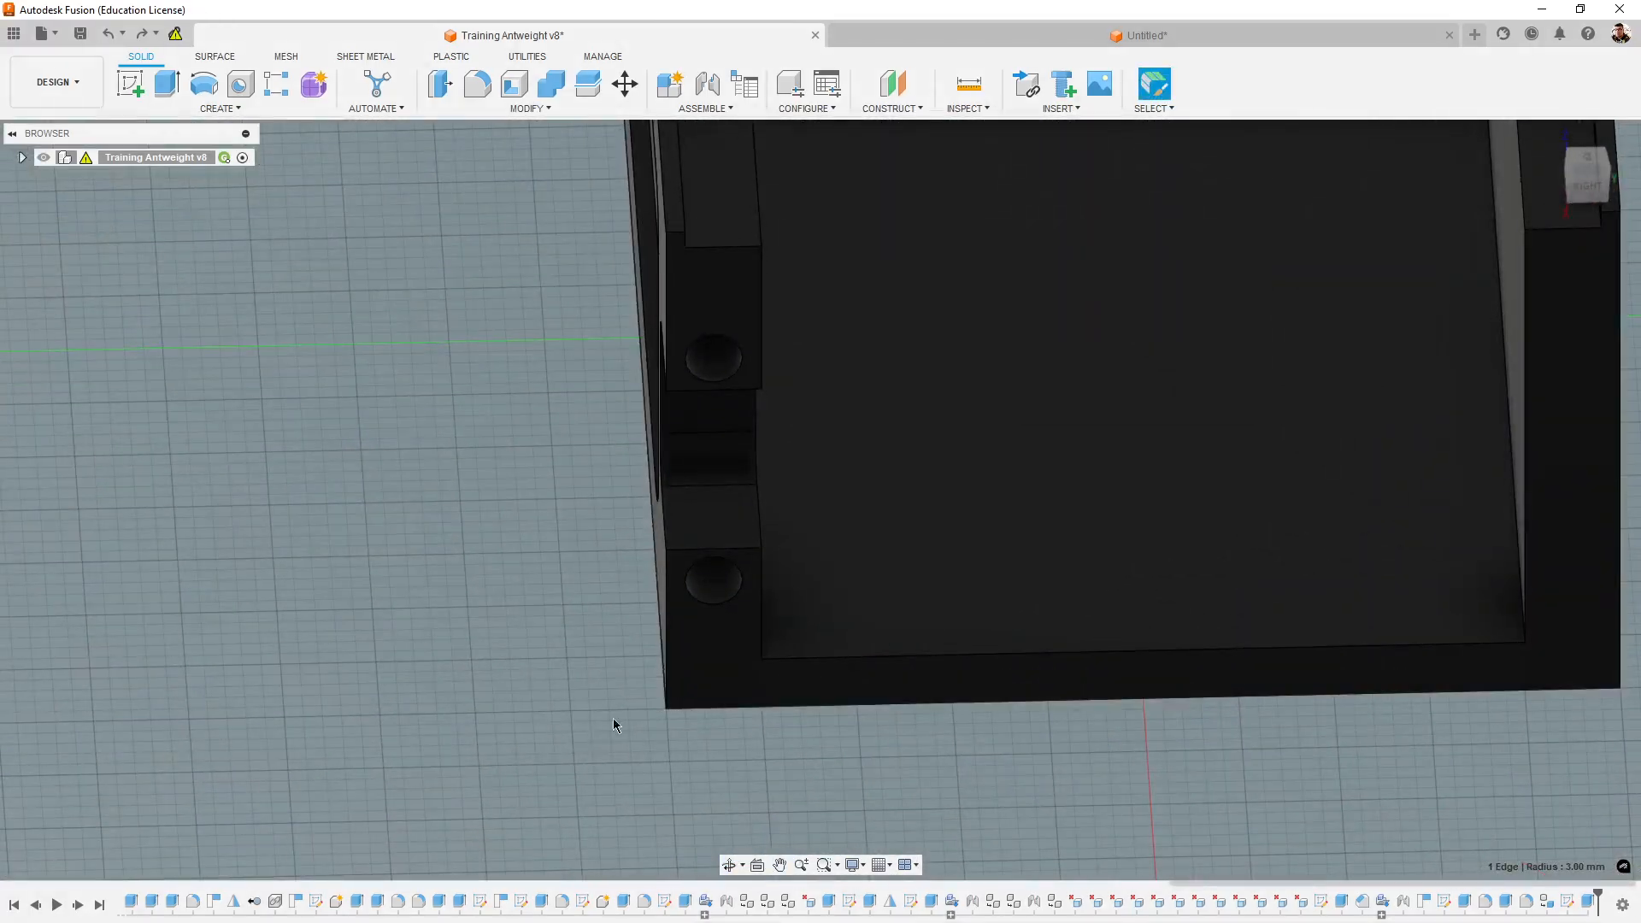
pyautogui.keyDown('shift'); pyautogui.moveTo(613, 725); pyautogui.dragTo(504, 470, button='middle'); pyautogui.keyUp('shift')
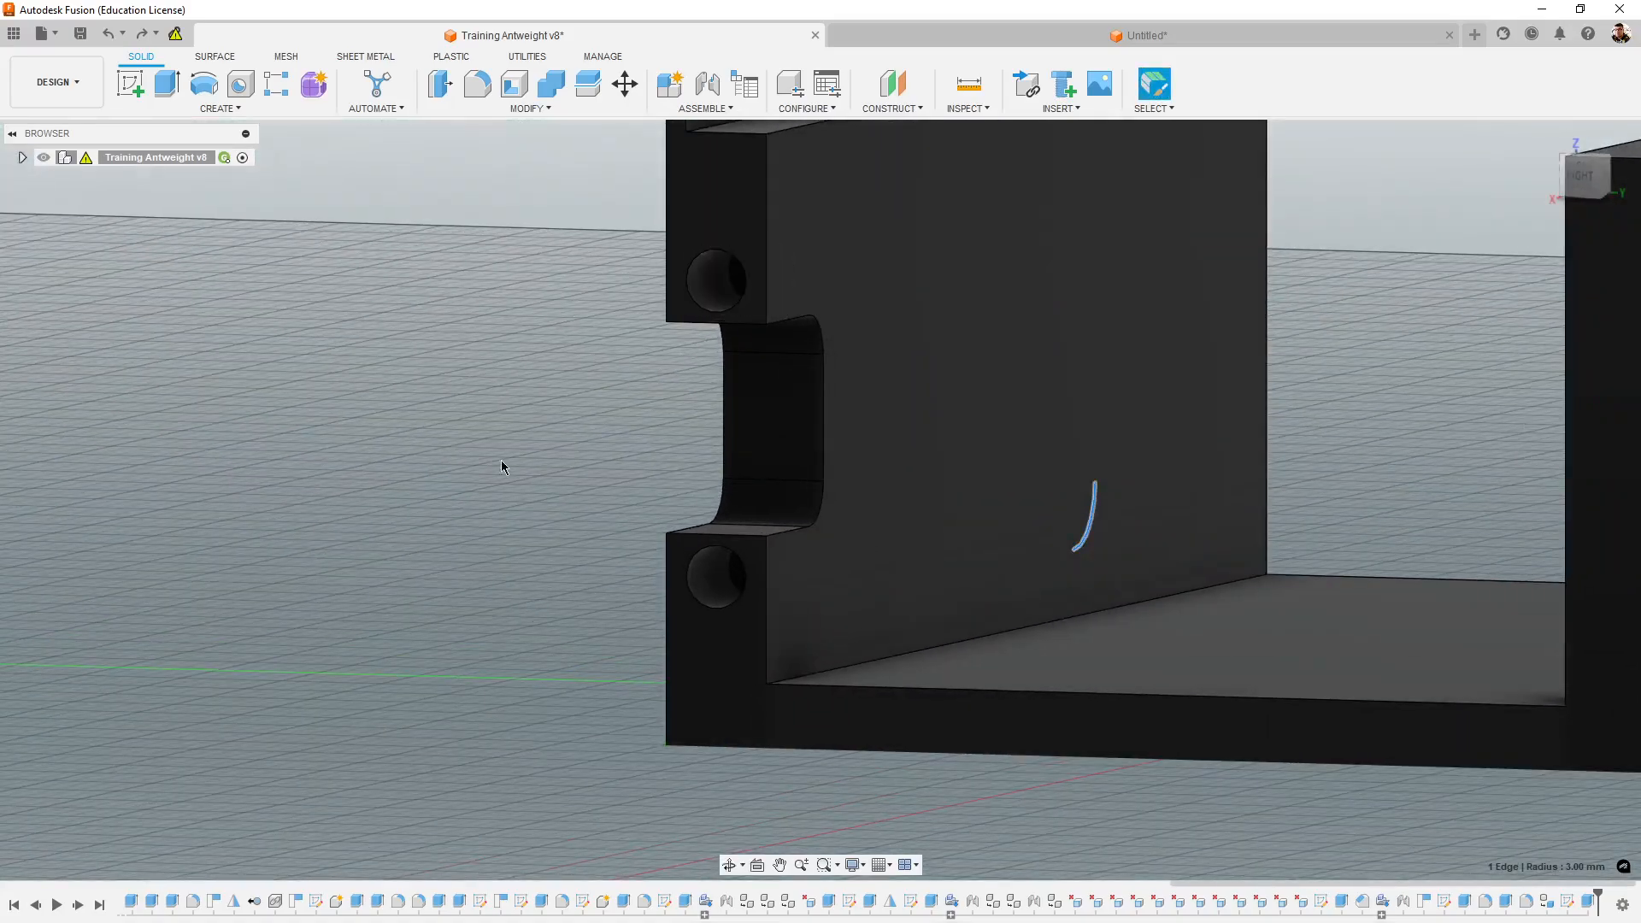
pyautogui.keyDown('shift'); pyautogui.moveTo(471, 542); pyautogui.dragTo(523, 605, button='middle'); pyautogui.keyUp('shift')
pyautogui.moveTo(1332, 719); pyautogui.dragTo(1305, 768, button='middle')
pyautogui.scroll(-4, 1123, 719)
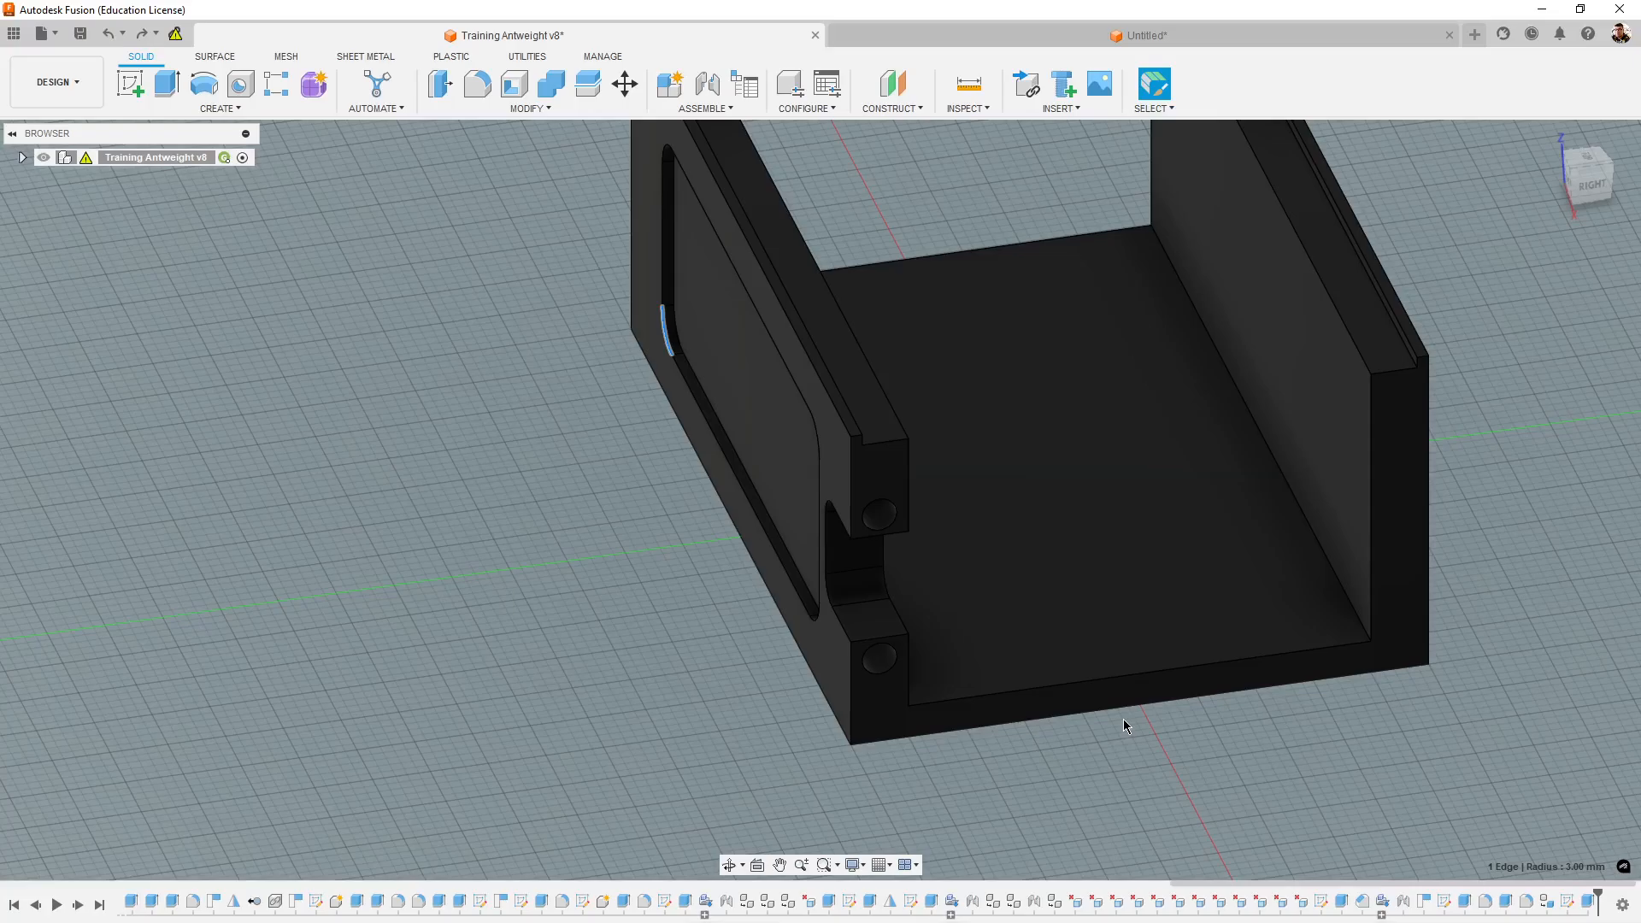
# - Examine the reference chassis from both ends and sides, including the stepped lips along the upper edges of both side walls
pyautogui.keyDown('shift'); pyautogui.moveTo(1179, 747); pyautogui.dragTo(1197, 703, button='middle'); pyautogui.keyUp('shift')
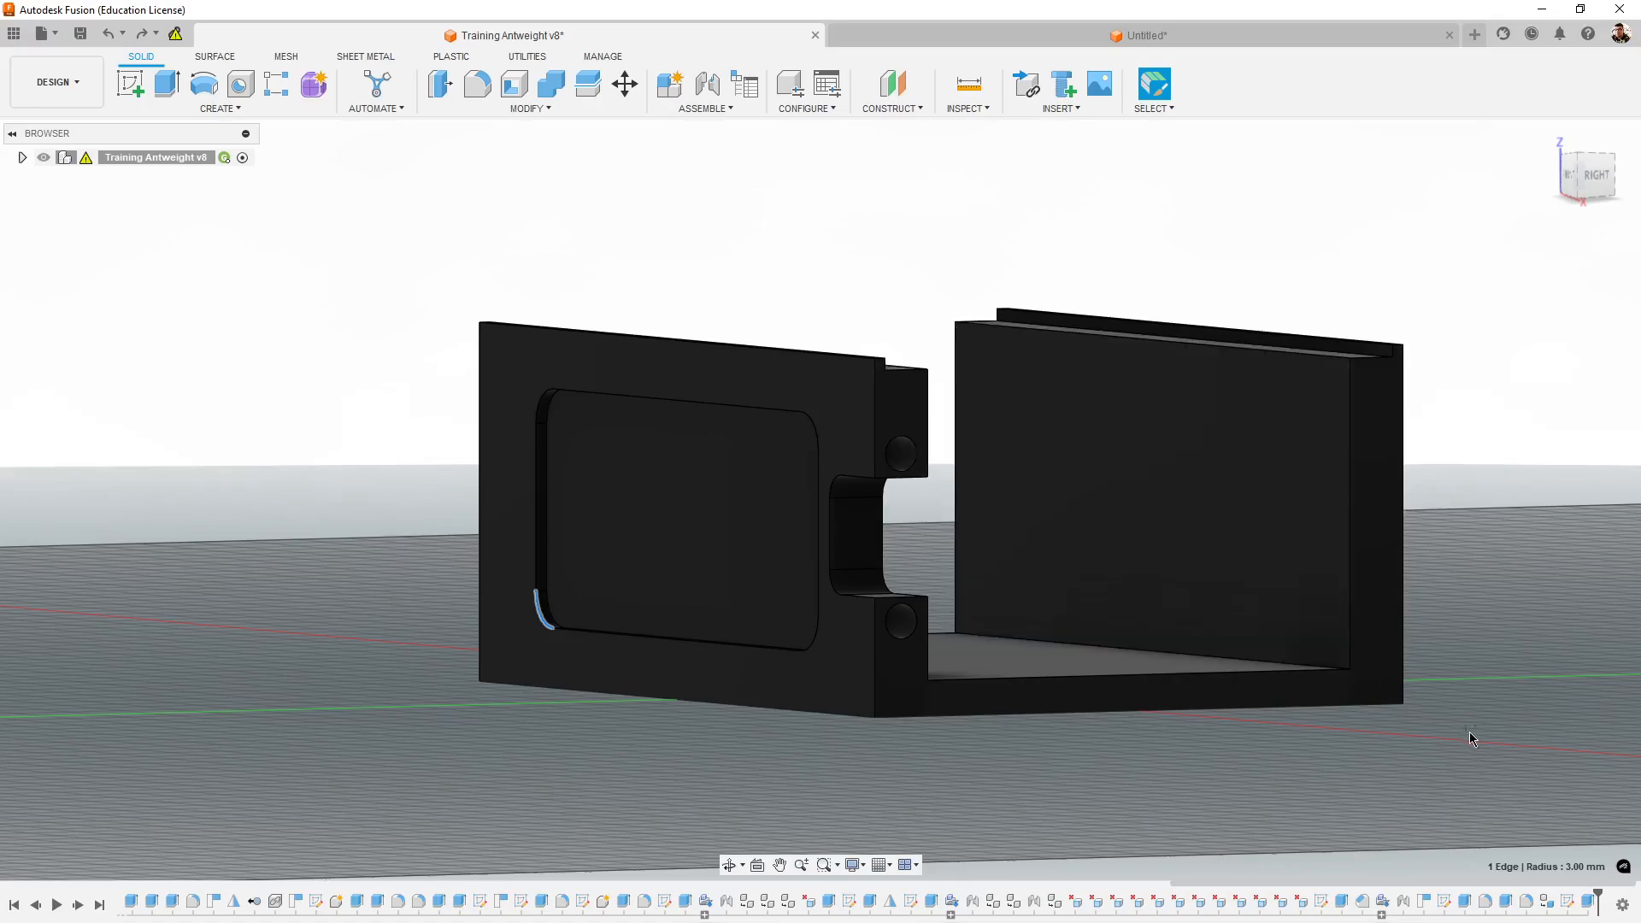
pyautogui.keyDown('shift'); pyautogui.moveTo(1469, 732); pyautogui.dragTo(1190, 607, button='middle'); pyautogui.keyUp('shift')
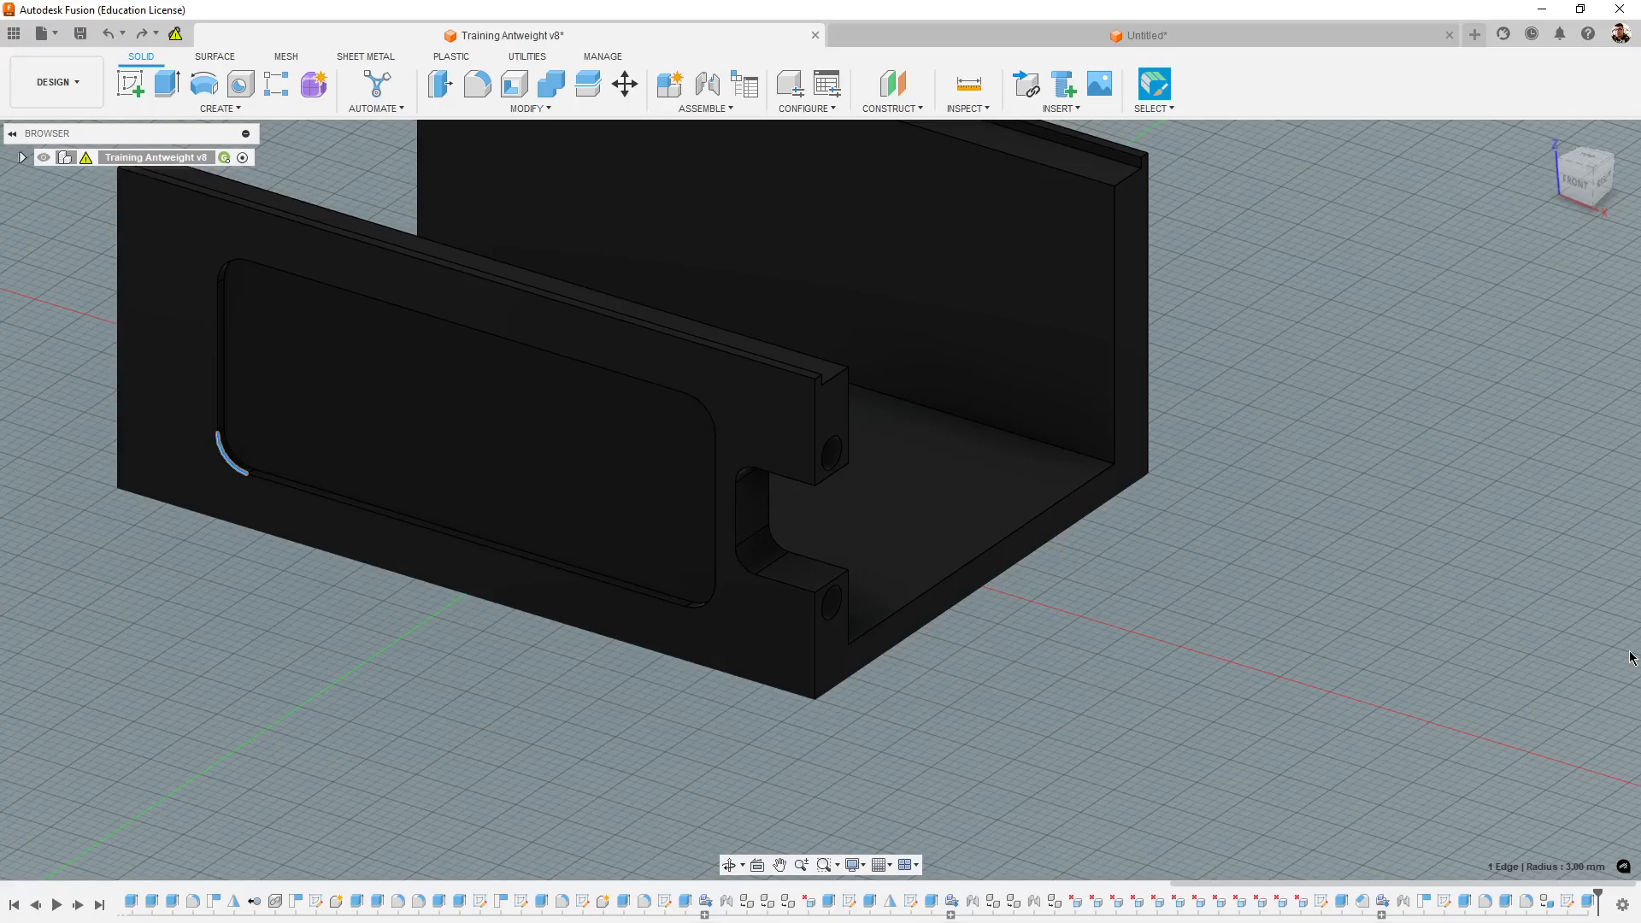
pyautogui.keyDown('shift'); pyautogui.moveTo(1372, 633); pyautogui.dragTo(1328, 629, button='middle'); pyautogui.keyUp('shift')
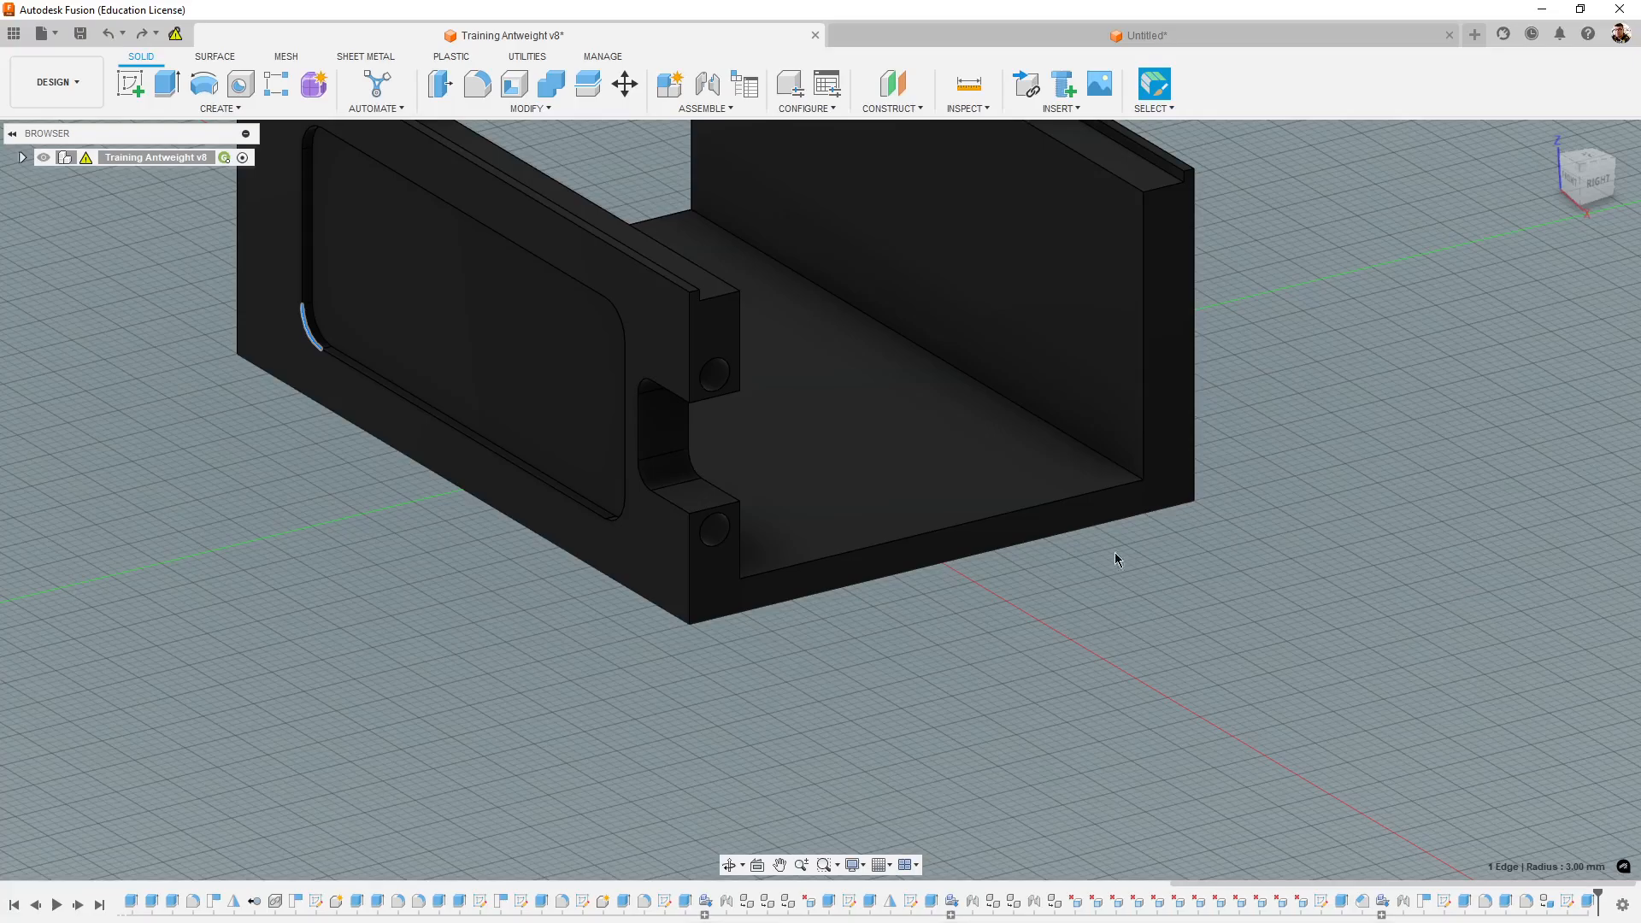
pyautogui.keyDown('shift'); pyautogui.moveTo(1115, 552); pyautogui.dragTo(1217, 547, button='middle'); pyautogui.keyUp('shift')
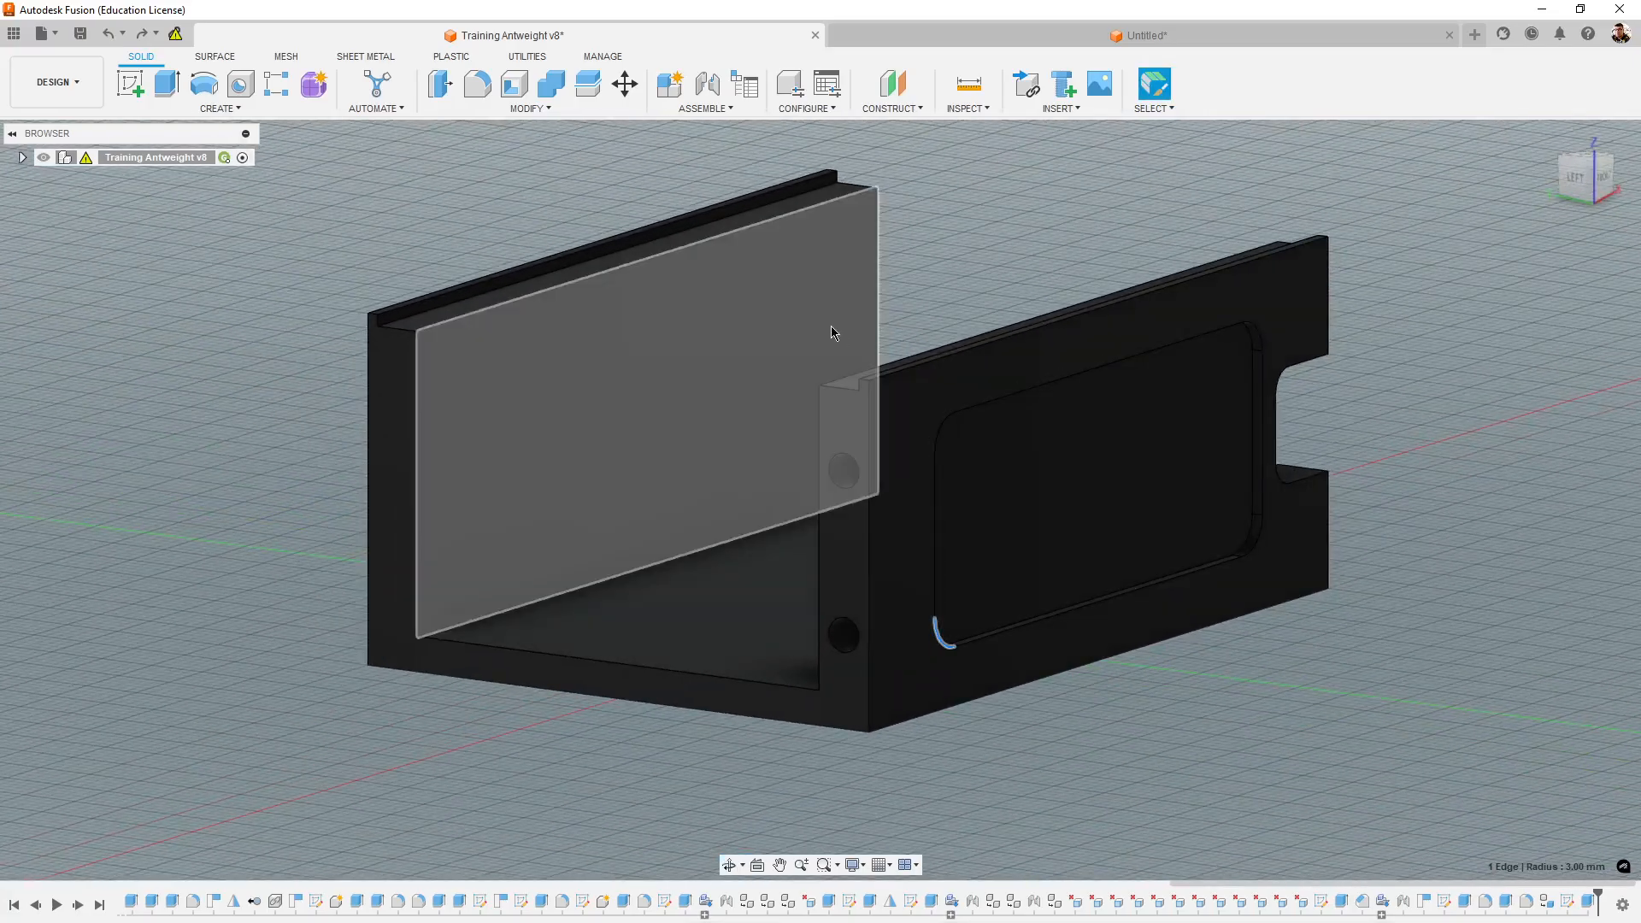
pyautogui.keyDown('shift'); pyautogui.moveTo(788, 457); pyautogui.dragTo(846, 450, button='middle'); pyautogui.keyUp('shift')
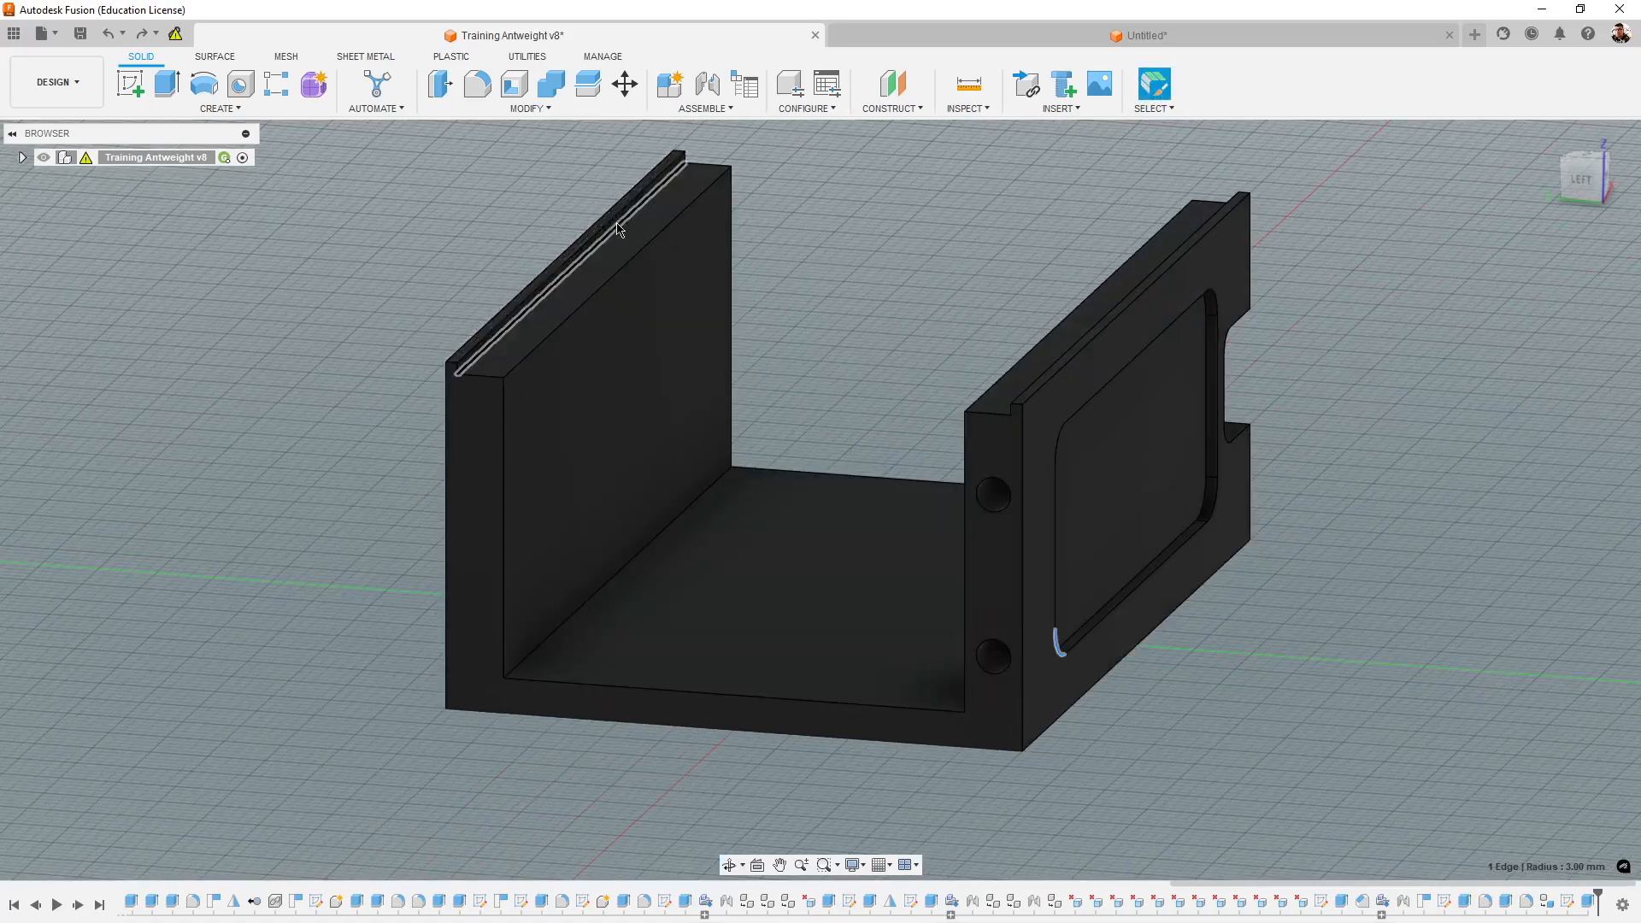
pyautogui.moveTo(844, 275)
pyautogui.keyDown('shift'); pyautogui.mouseDown(button='middle')
pyautogui.moveTo(875, 267)
pyautogui.moveTo(880, 246)
pyautogui.moveTo(864, 249)
pyautogui.moveTo(872, 268)
pyautogui.mouseUp(button='middle'); pyautogui.keyUp('shift')
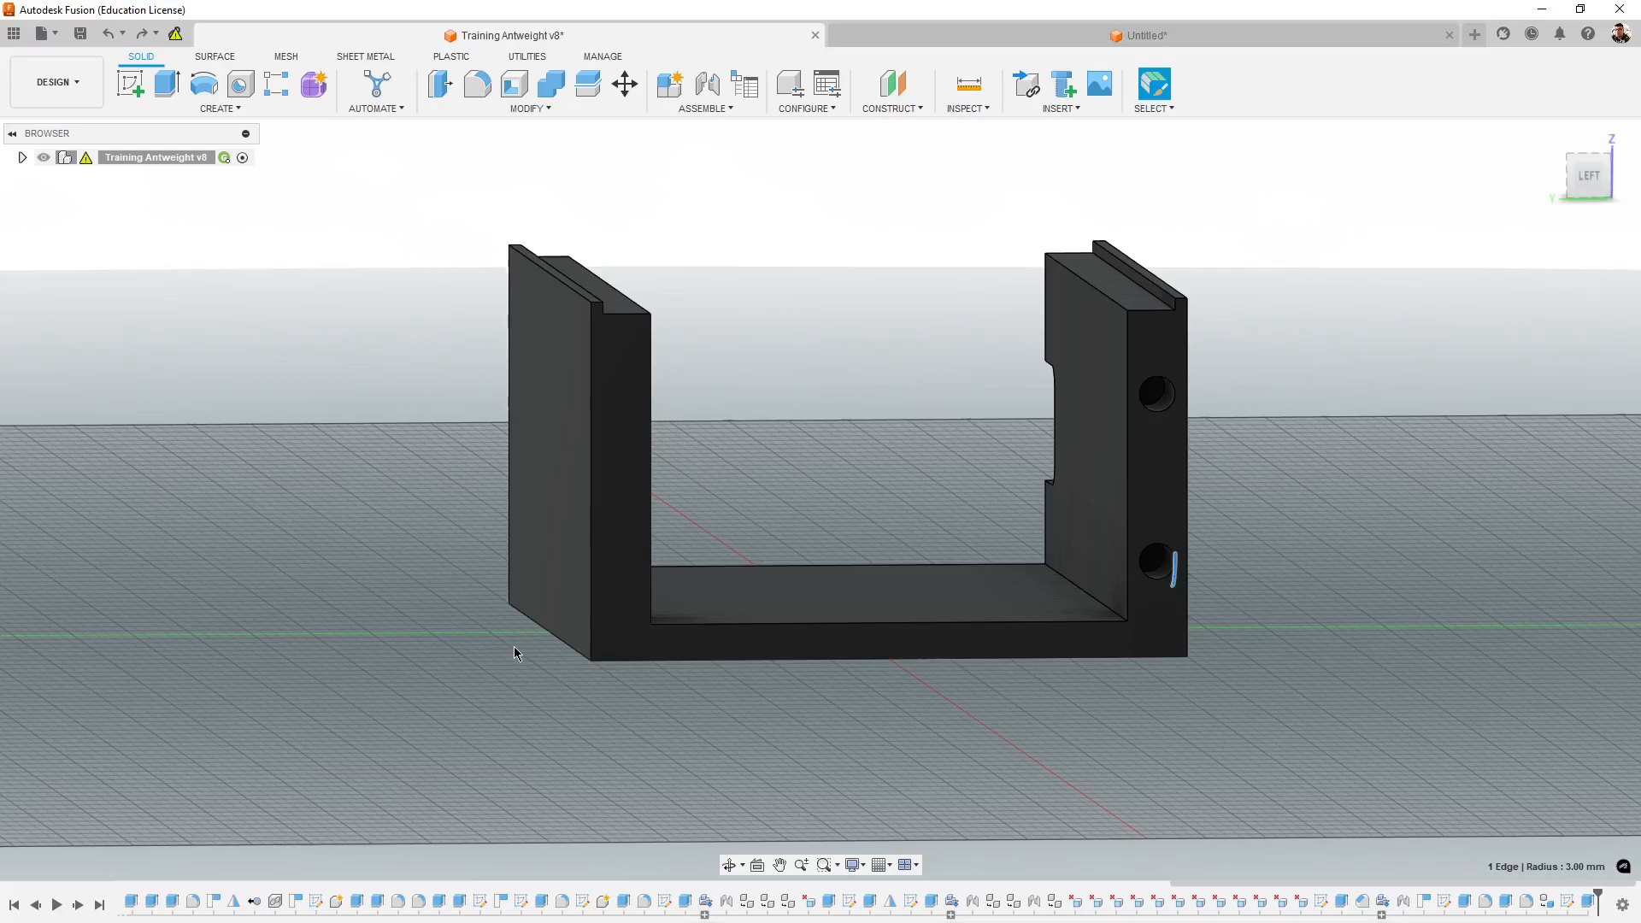
pyautogui.keyDown('shift'); pyautogui.moveTo(514, 653); pyautogui.dragTo(1266, 666, button='middle'); pyautogui.keyUp('shift')
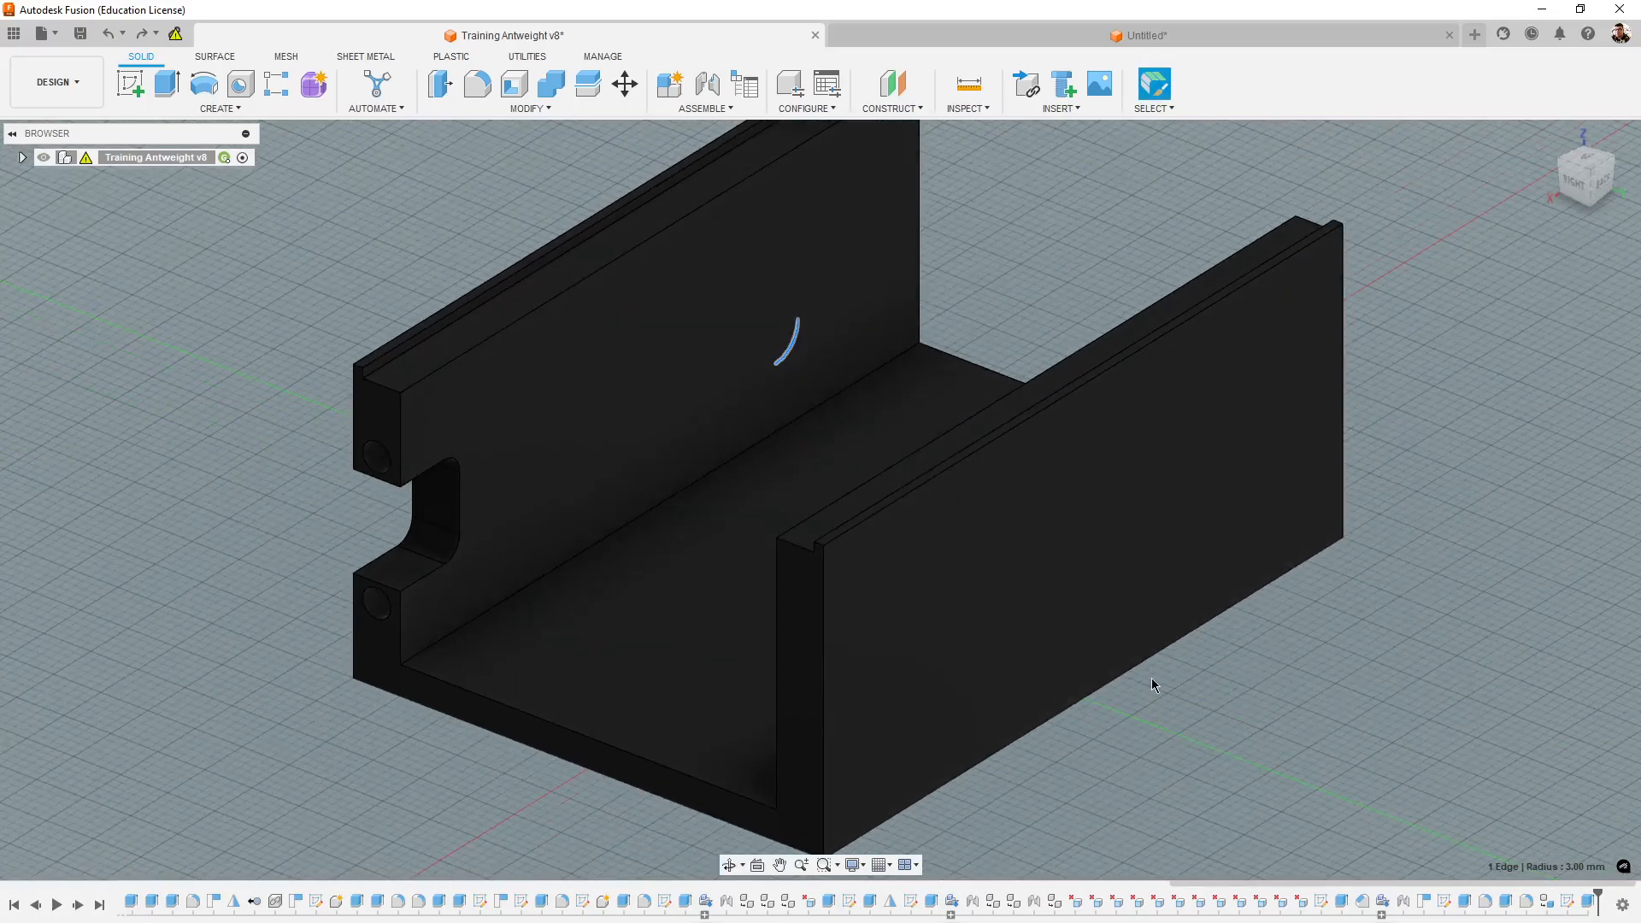
pyautogui.keyDown('shift'); pyautogui.moveTo(1151, 679); pyautogui.dragTo(1278, 644, button='middle'); pyautogui.keyUp('shift')
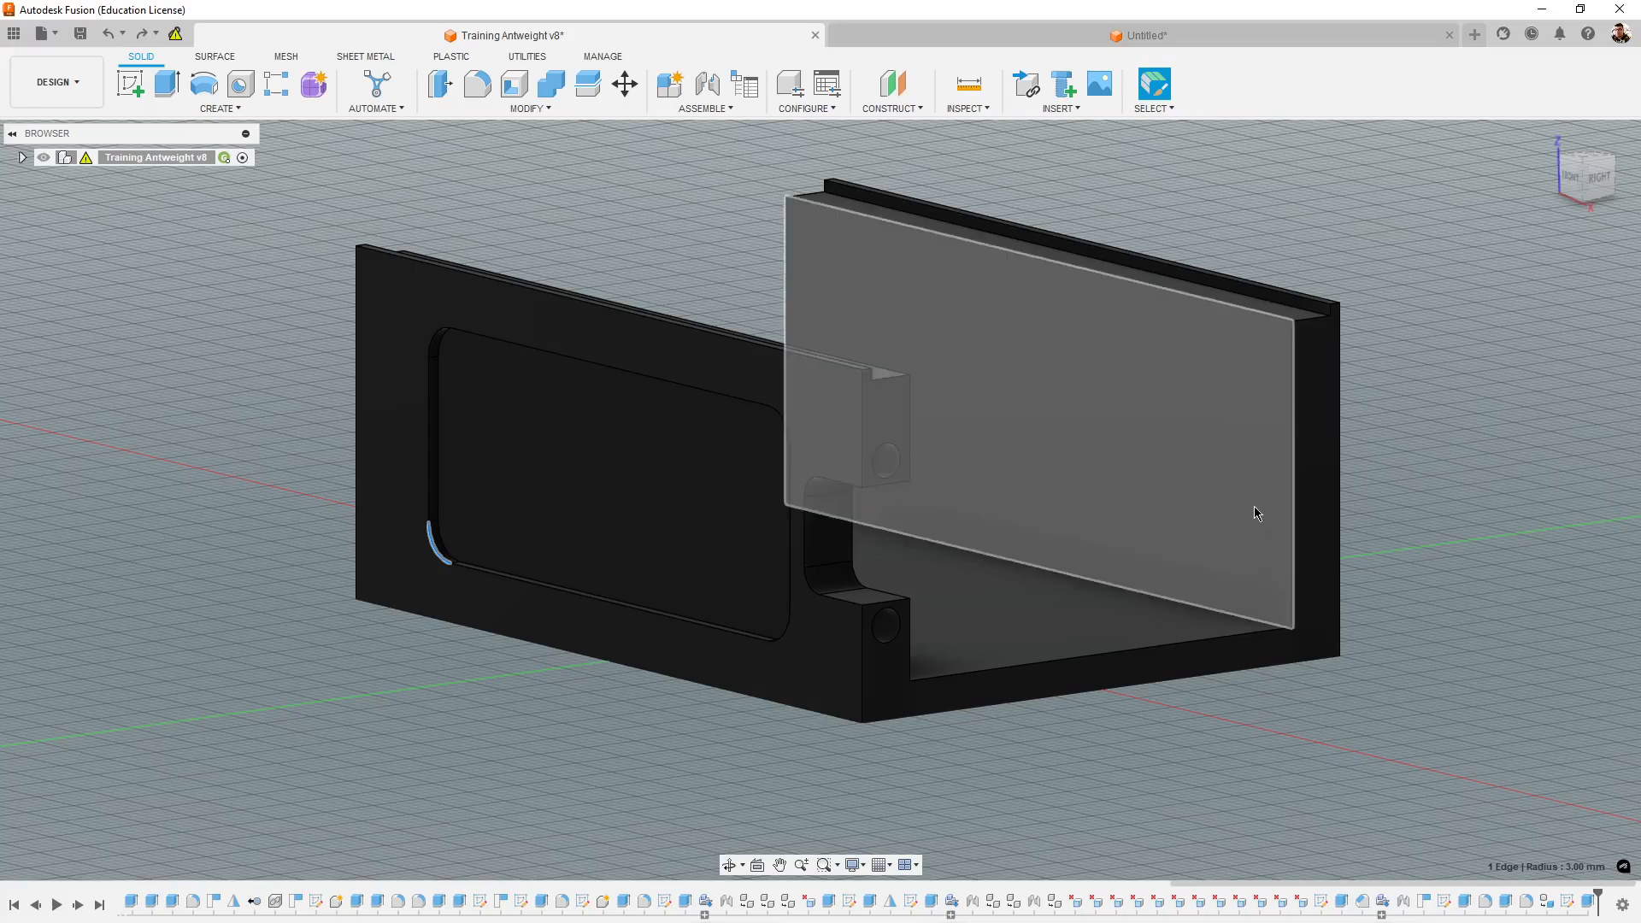
# - Switch to the untitled design and compare its chassis with Training Antweight v8 to identify the features still missing
pyautogui.click(998, 34)
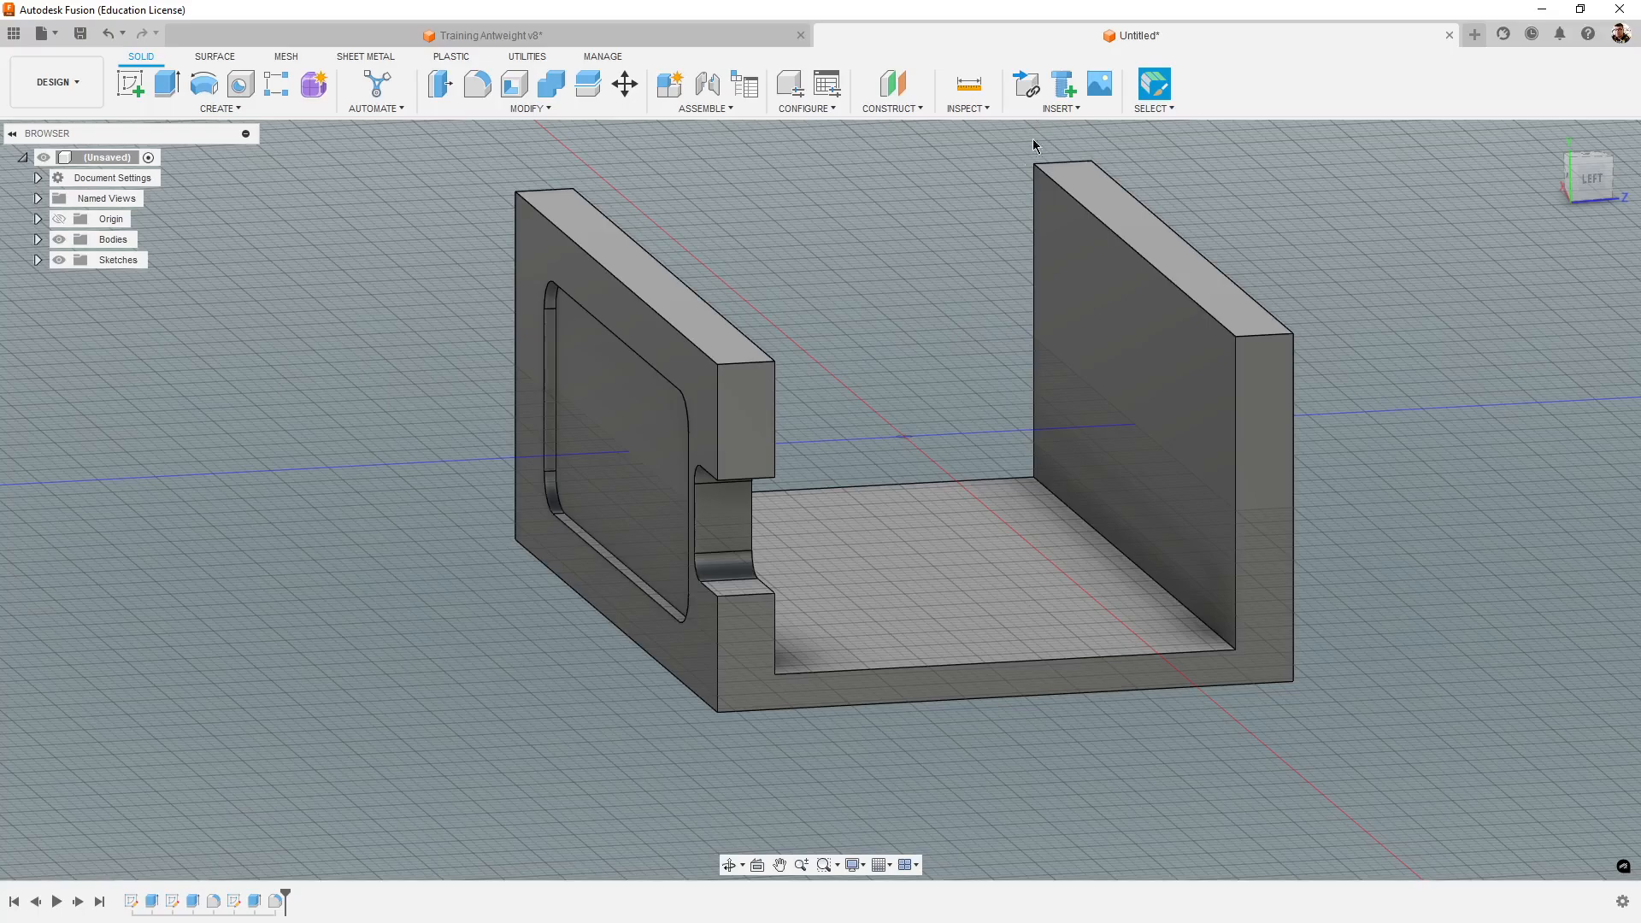
pyautogui.scroll(-4, 899, 402)
pyautogui.keyDown('shift'); pyautogui.moveTo(1149, 727); pyautogui.dragTo(1232, 756, button='middle'); pyautogui.keyUp('shift')
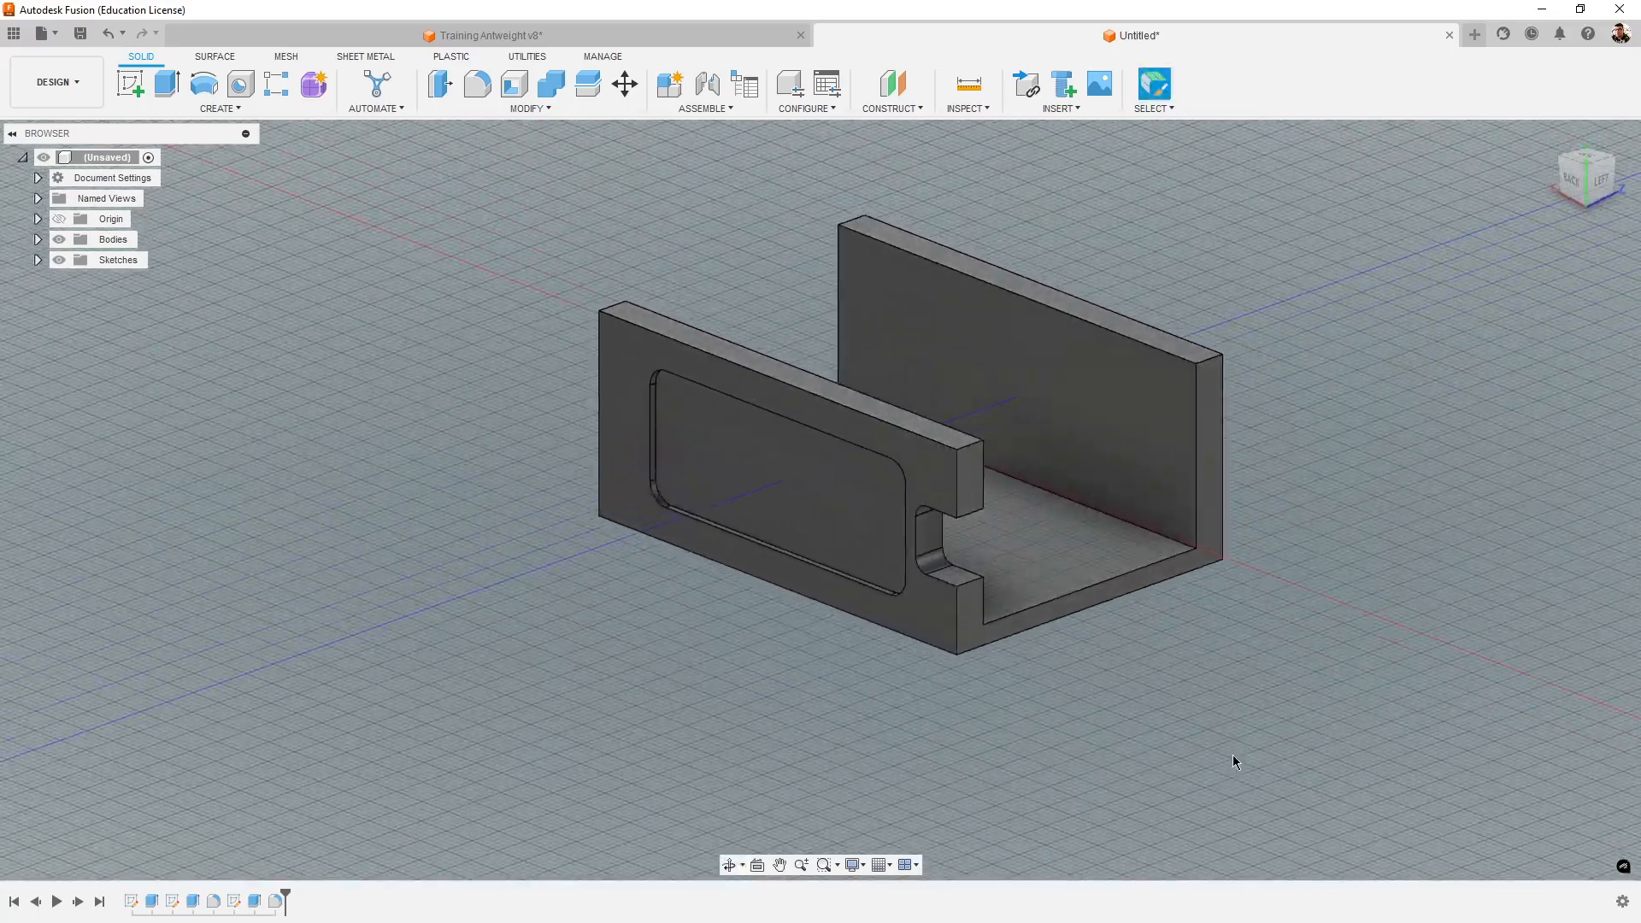
pyautogui.scroll(3, 1214, 645)
pyautogui.moveTo(1212, 647); pyautogui.dragTo(1212, 647, button='middle')
pyautogui.click(765, 36)
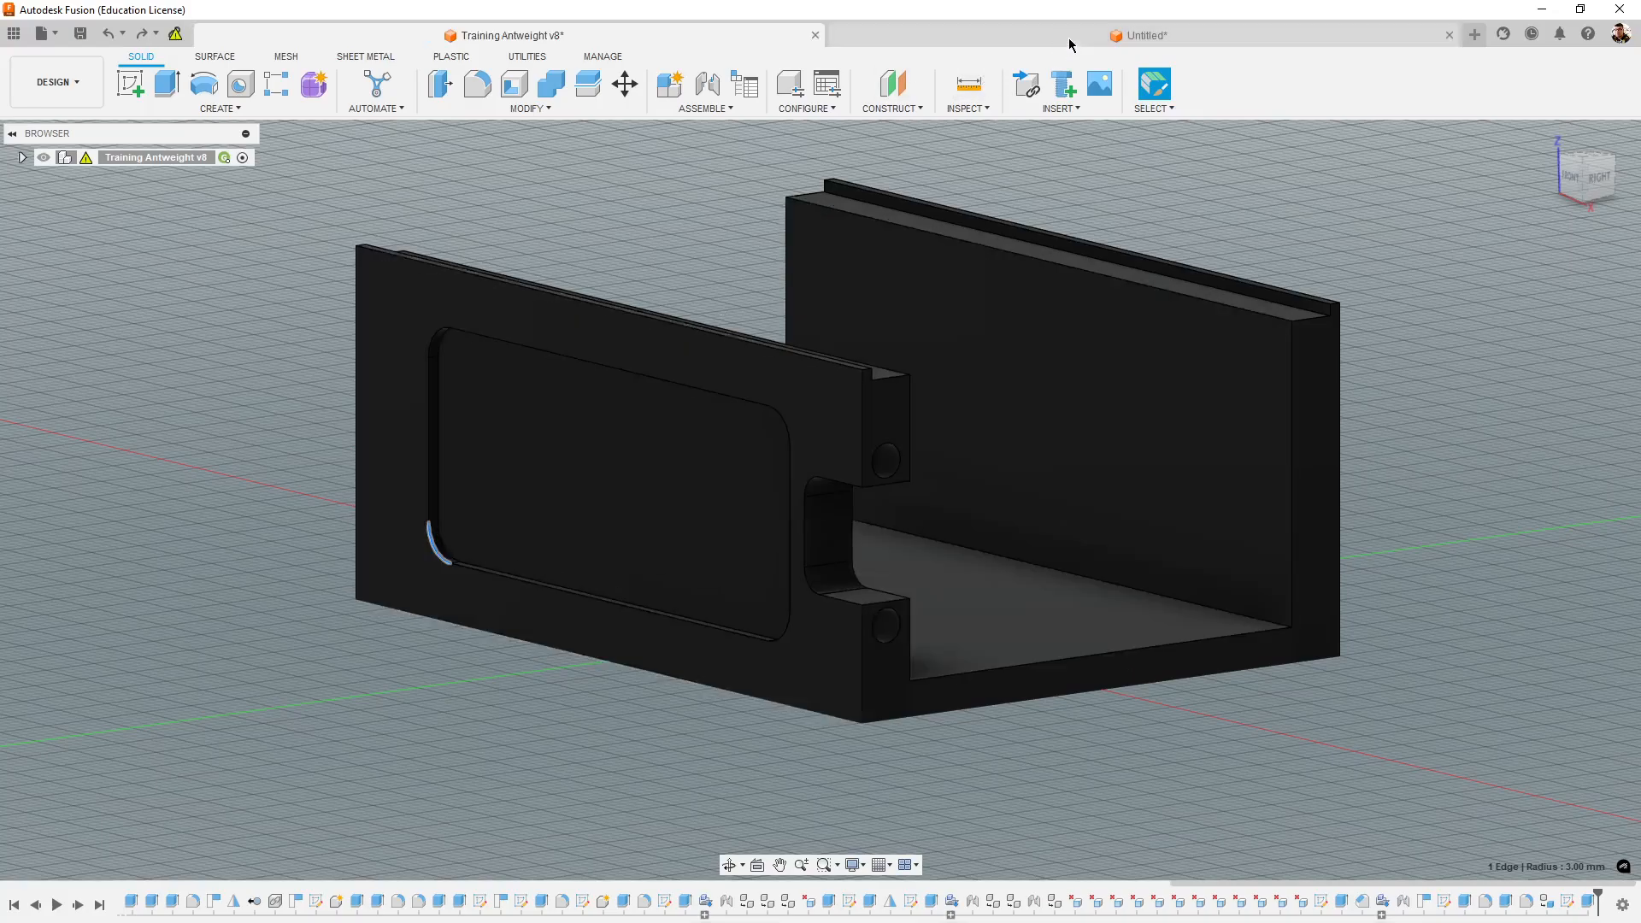
pyautogui.click(1069, 38)
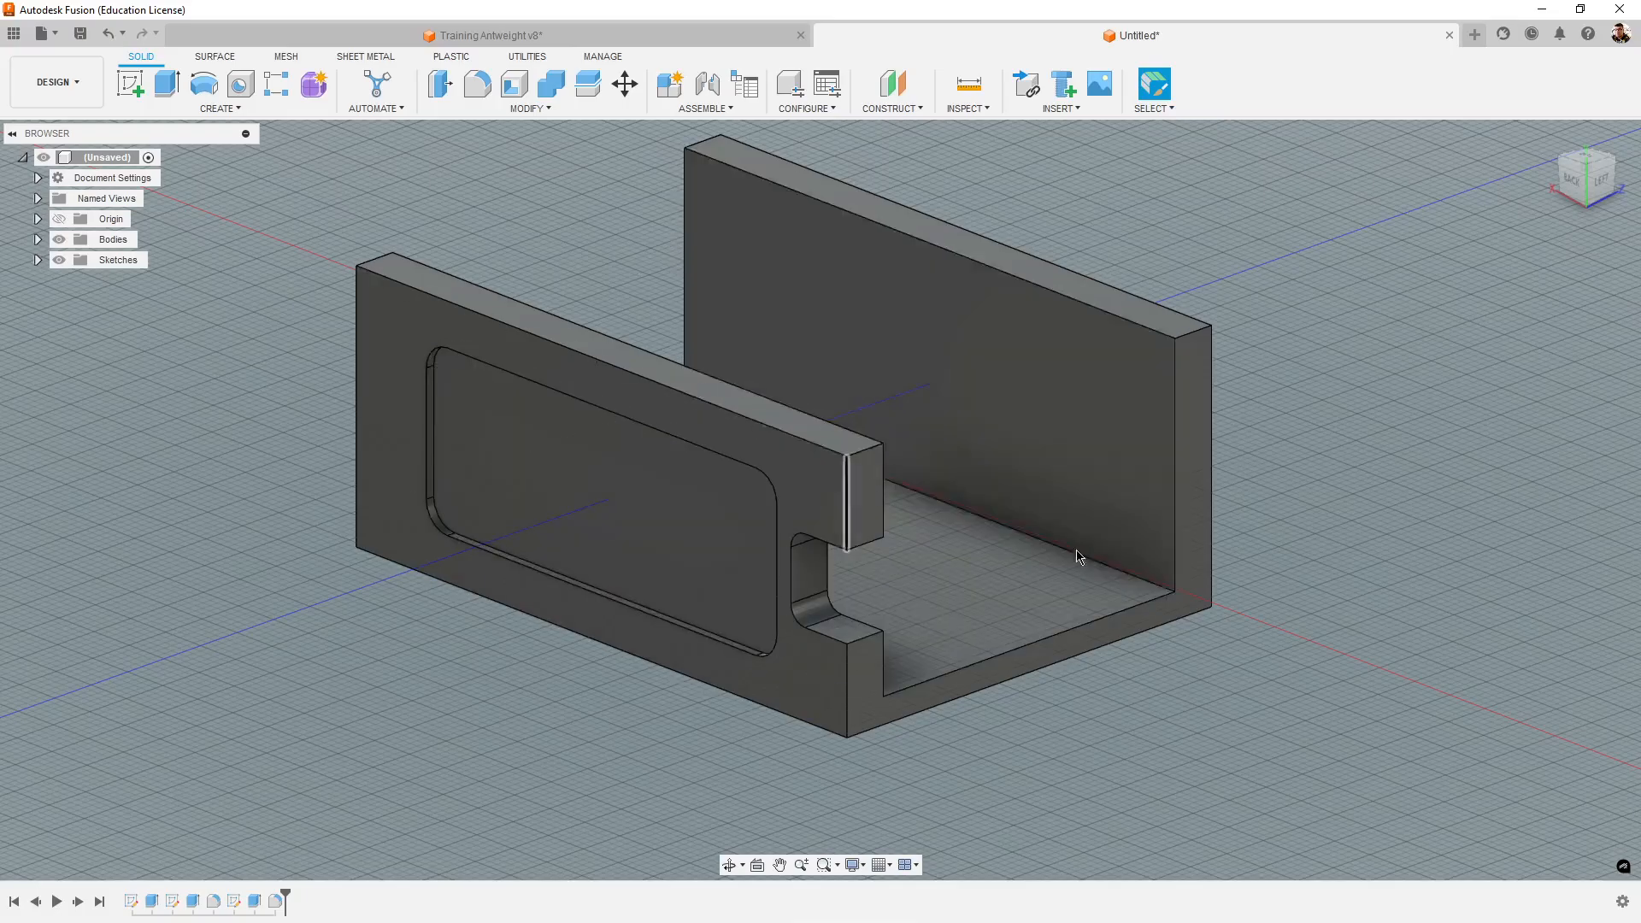
pyautogui.scroll(-3, 932, 784)
pyautogui.scroll(3, 906, 780)
pyautogui.scroll(-2, 870, 793)
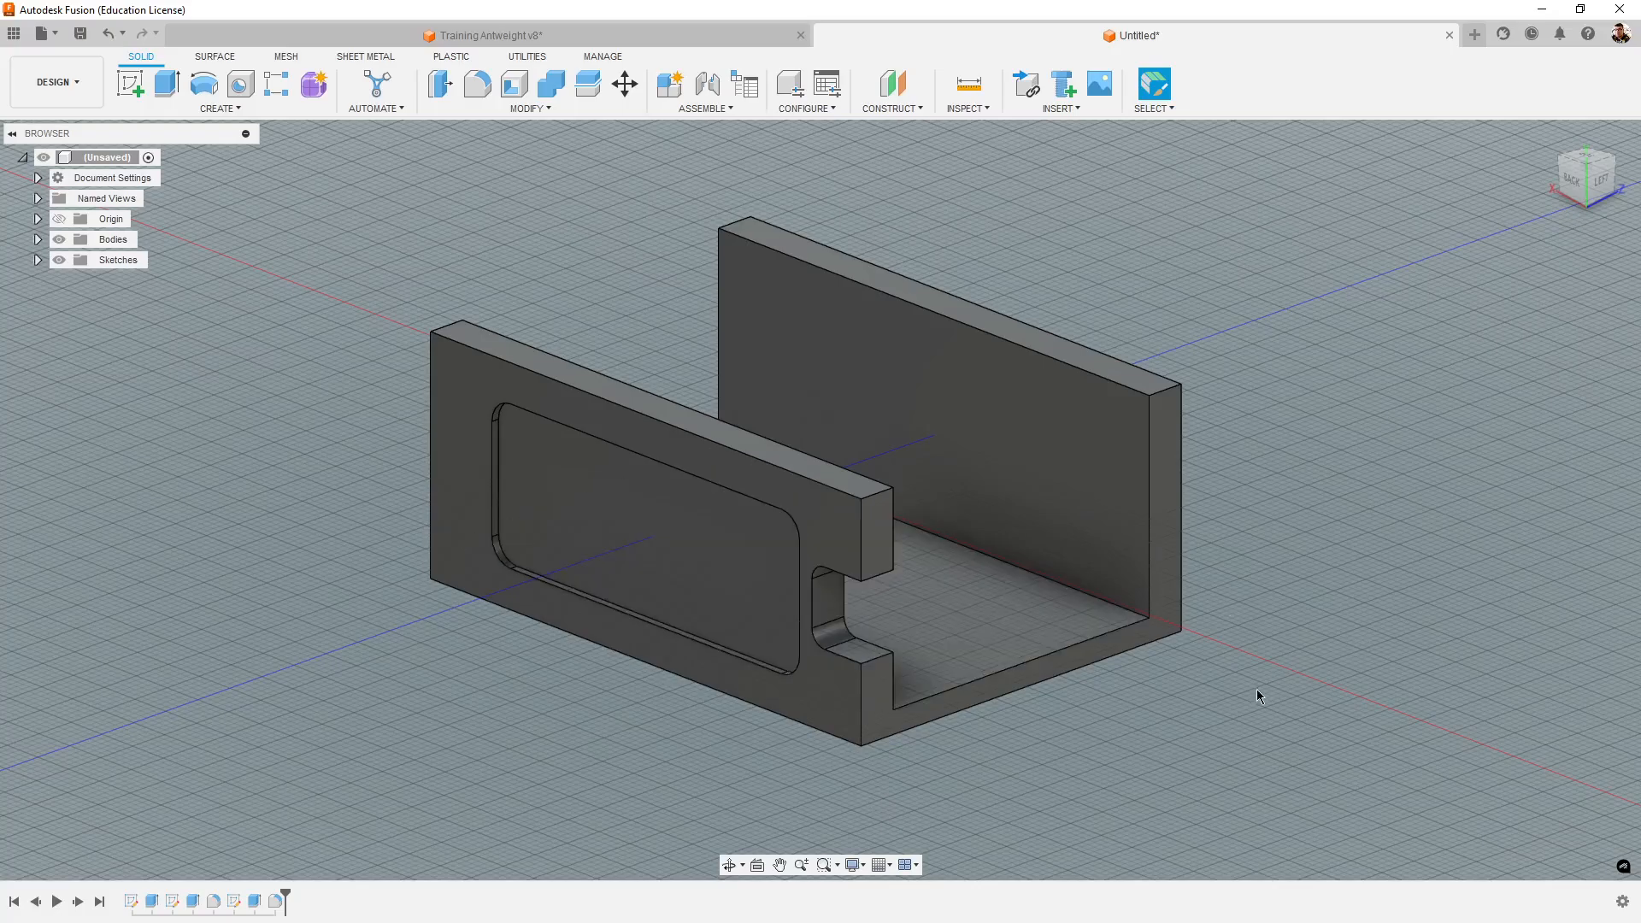
# - Compare the Training Antweight v8 chassis with the untitled design's chassis, finishing in the untitled design
pyautogui.keyDown('shift'); pyautogui.moveTo(1257, 689); pyautogui.dragTo(1307, 684, button='middle'); pyautogui.keyUp('shift')
pyautogui.click(759, 39)
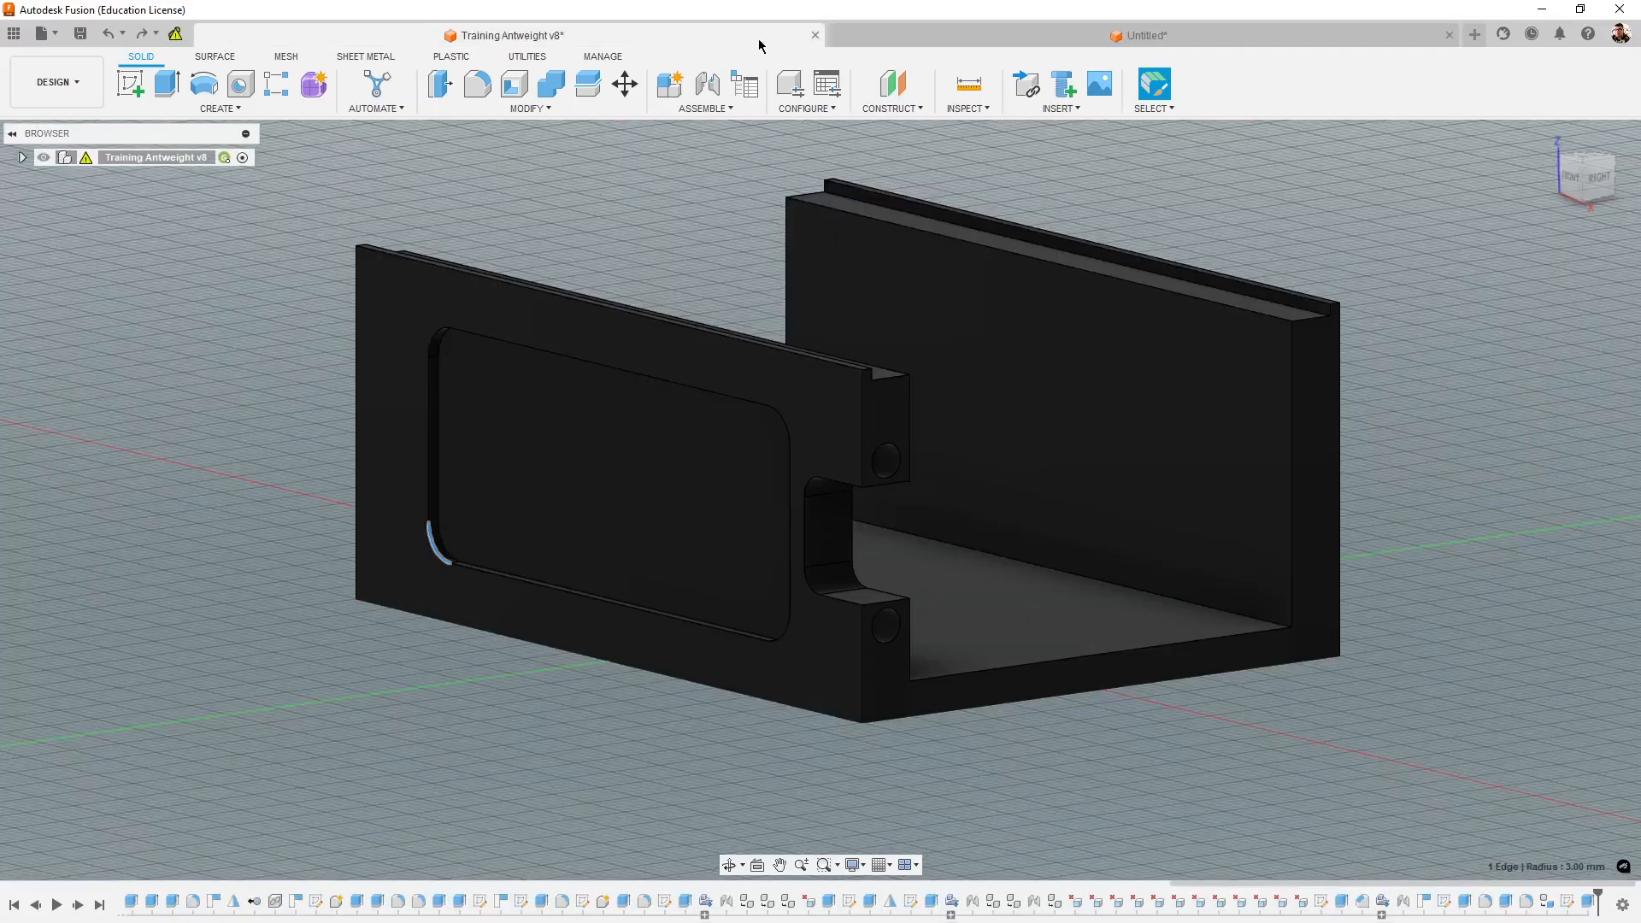
pyautogui.click(912, 44)
pyautogui.click(645, 39)
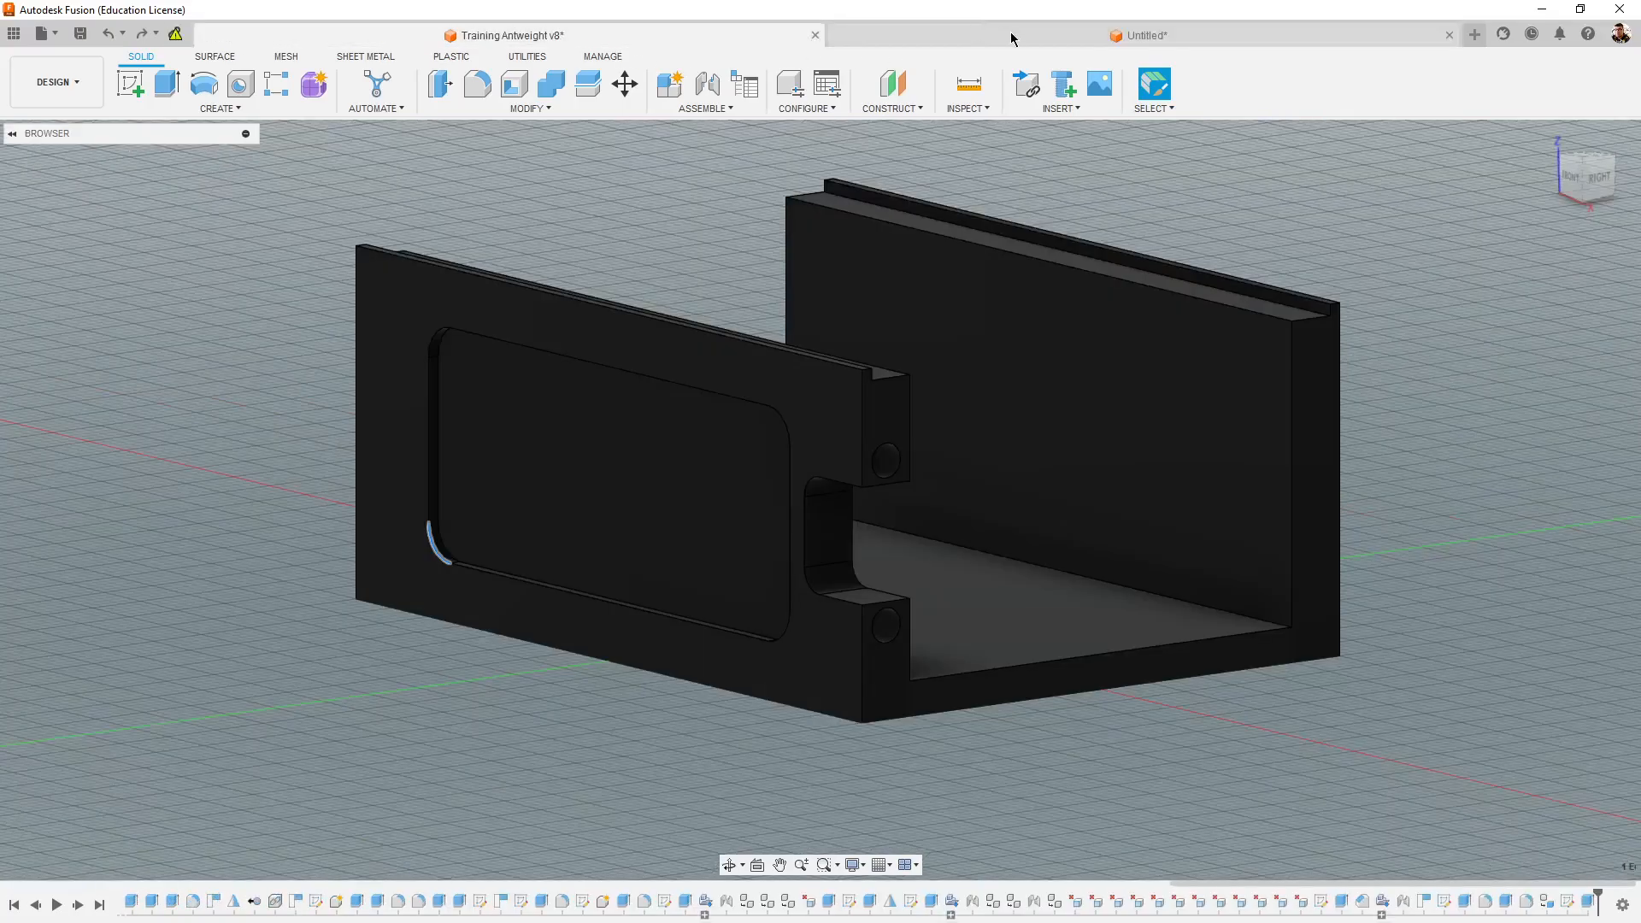
pyautogui.click(1011, 37)
pyautogui.keyDown('shift'); pyautogui.moveTo(1308, 473); pyautogui.dragTo(1429, 676, button='middle'); pyautogui.keyUp('shift')
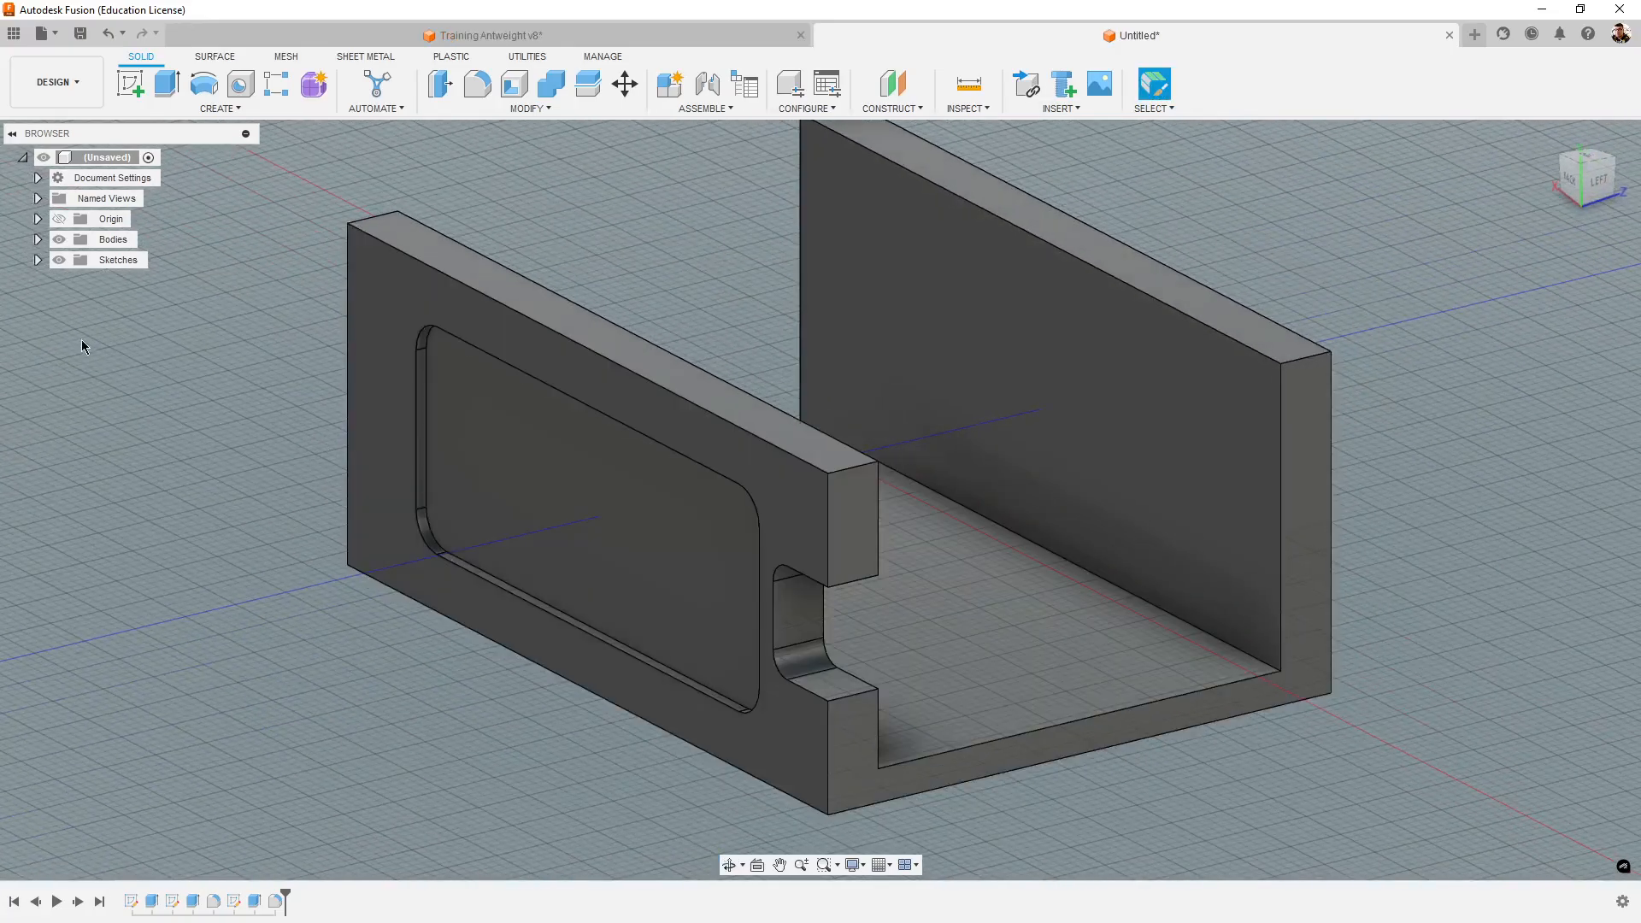
# - List the design's bodies and open the Physical Material settings for Body1
pyautogui.click(38, 240)
pyautogui.click(37, 239)
pyautogui.click(38, 241)
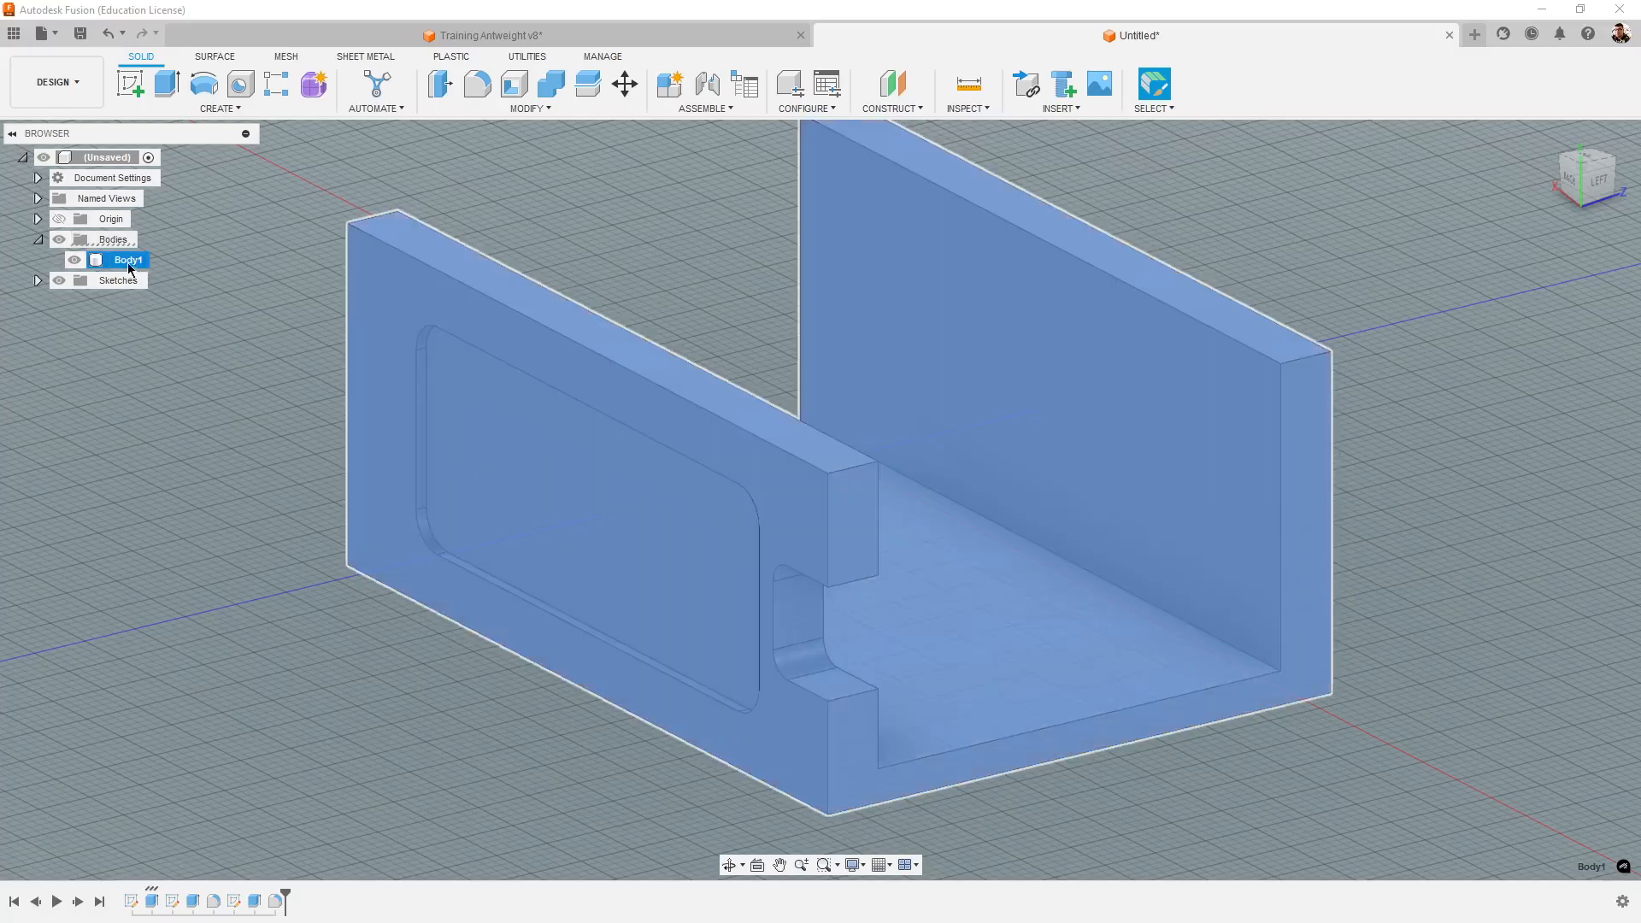
pyautogui.doubleClick(122, 260)
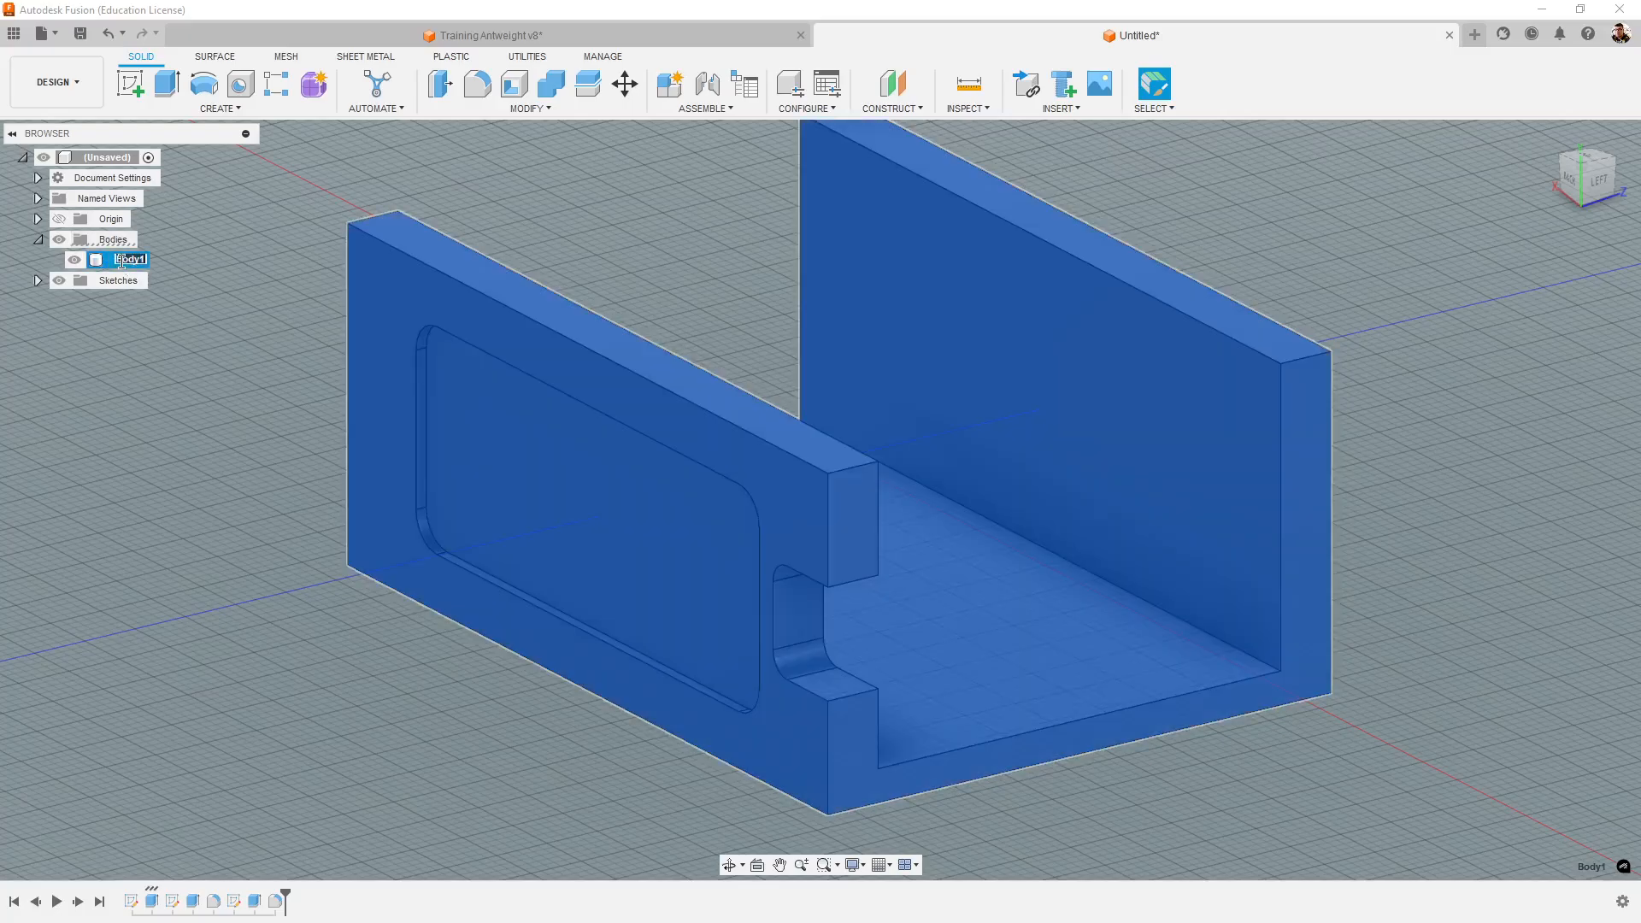
pyautogui.press('Return')
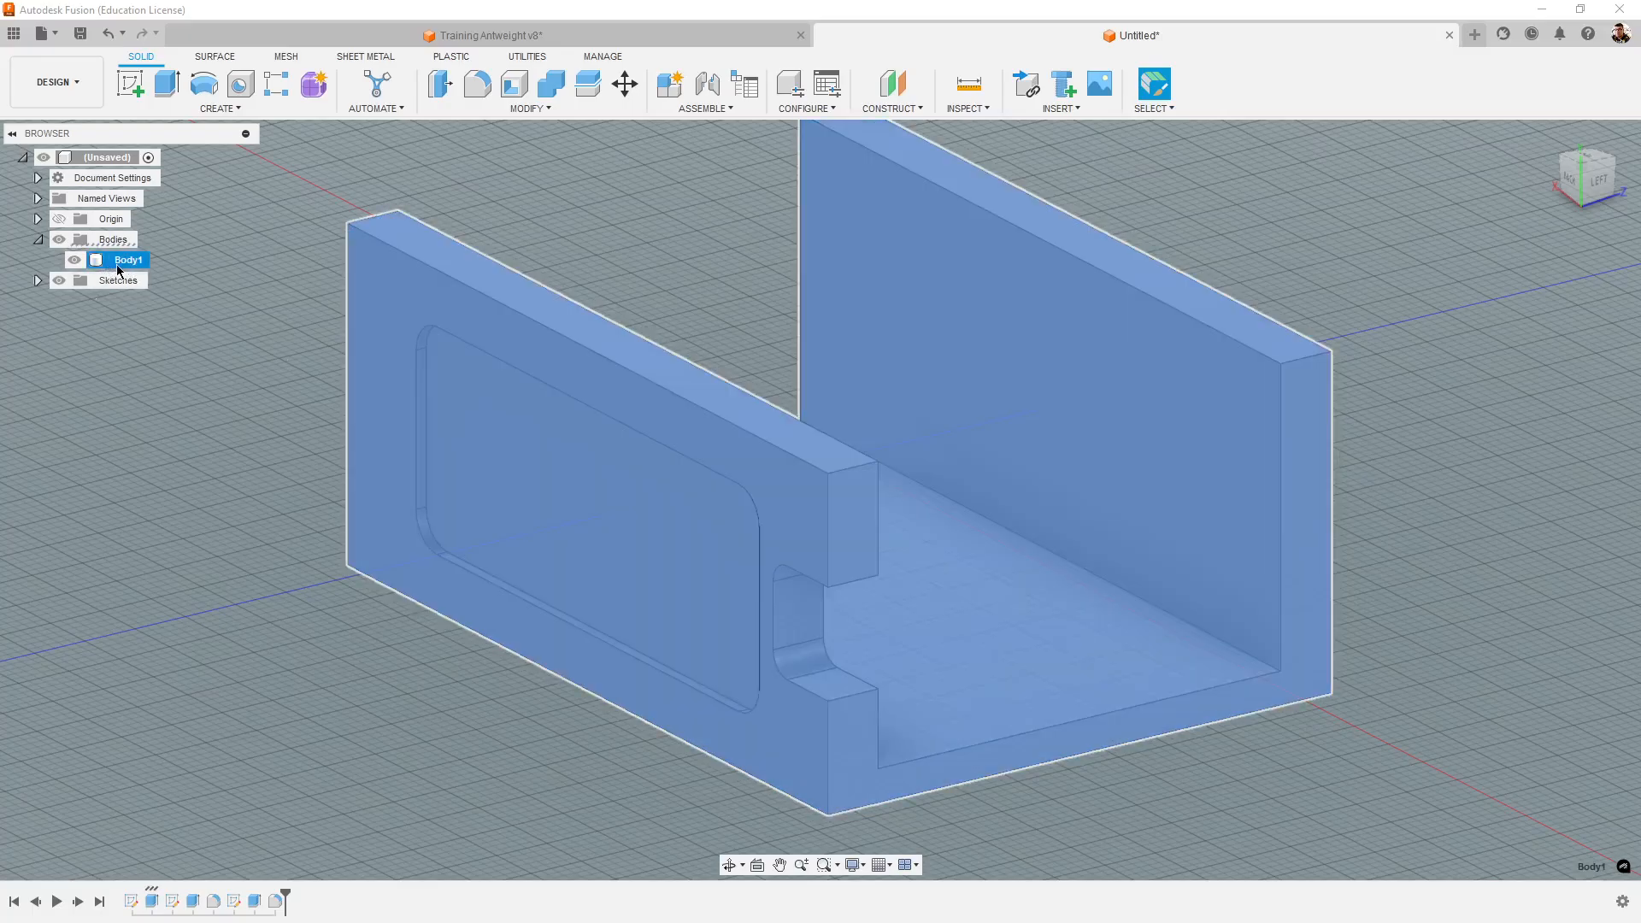
pyautogui.rightClick(124, 269)
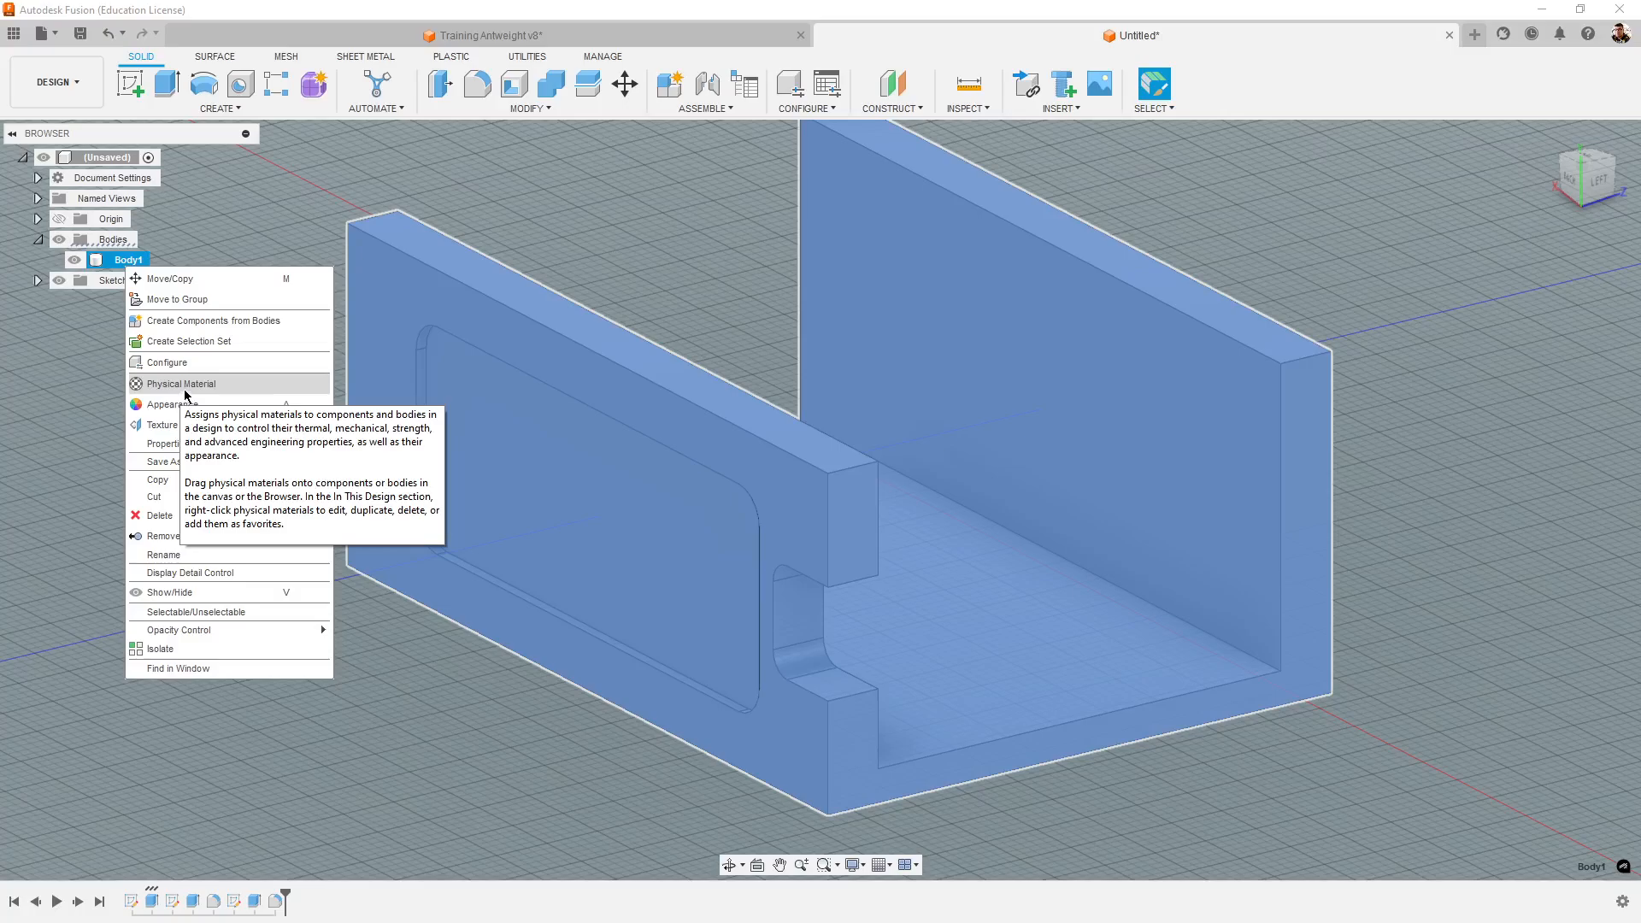
pyautogui.click(205, 386)
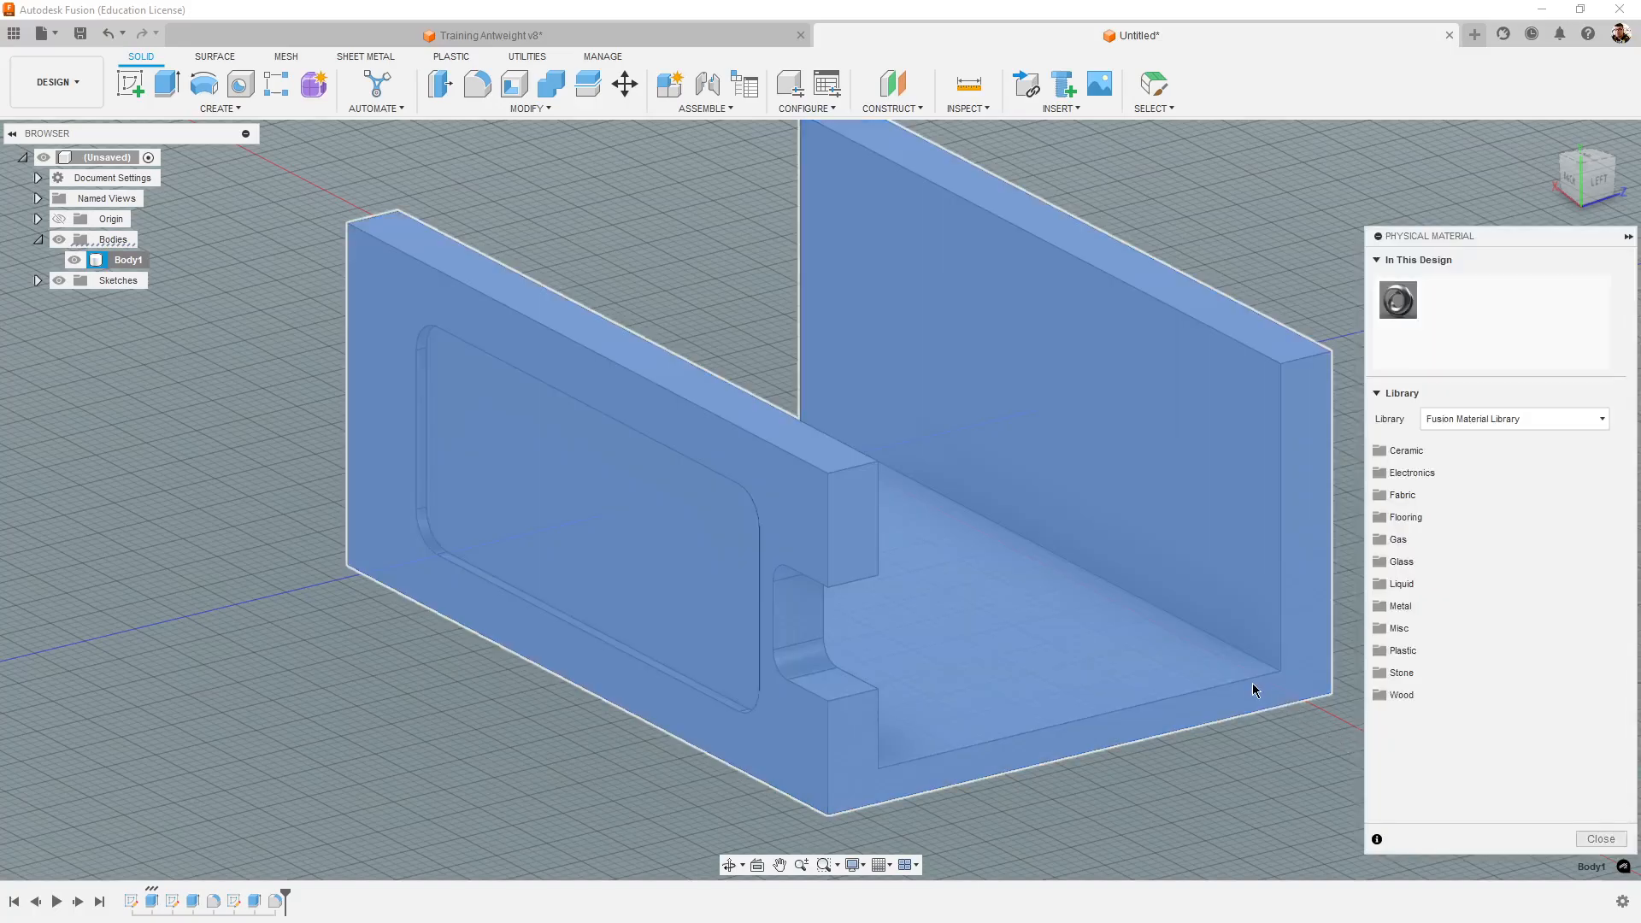
pyautogui.moveTo(1246, 682); pyautogui.dragTo(1164, 666, button='middle')
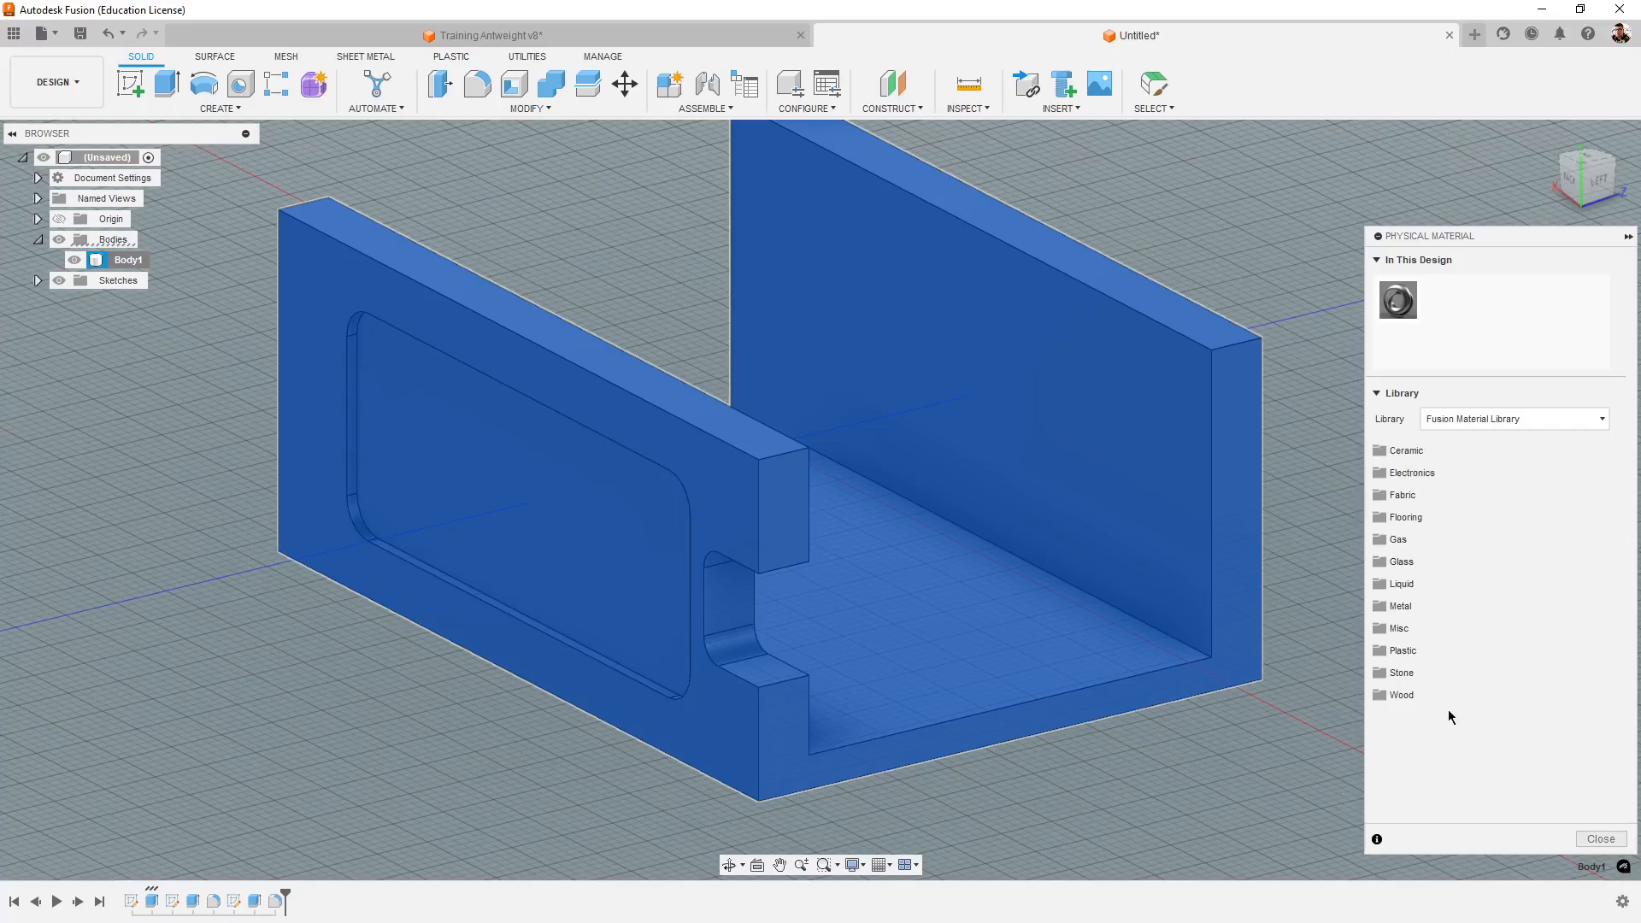
# - Browse the Ceramic and Plastic categories of the Fusion Material Library for a chassis material
pyautogui.click(1444, 450)
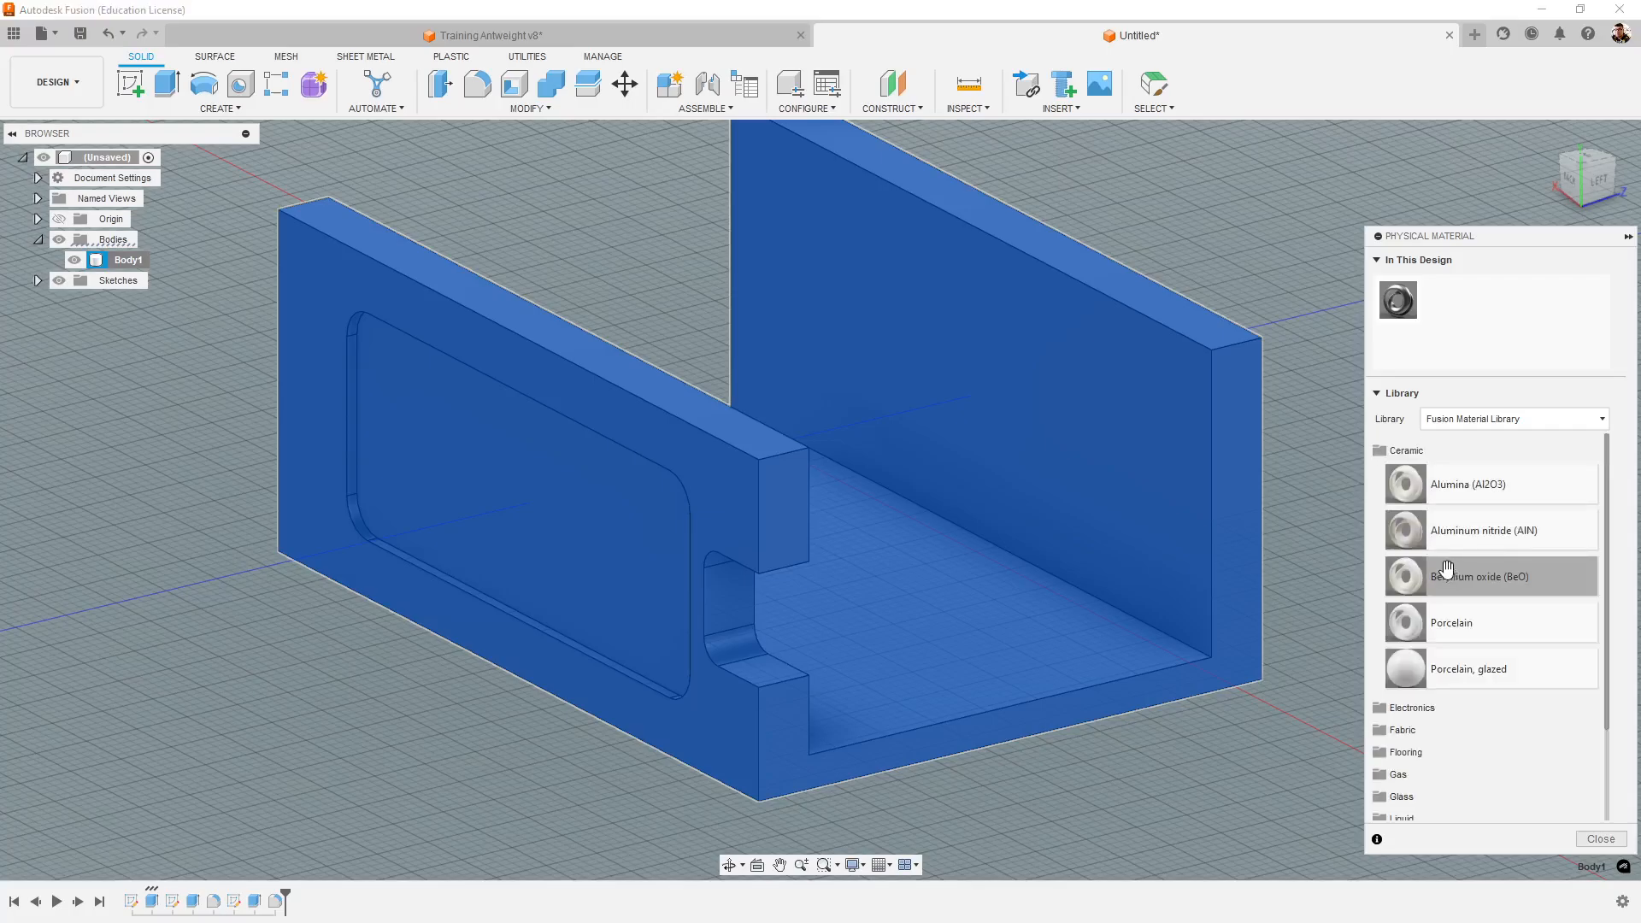
pyautogui.click(1424, 453)
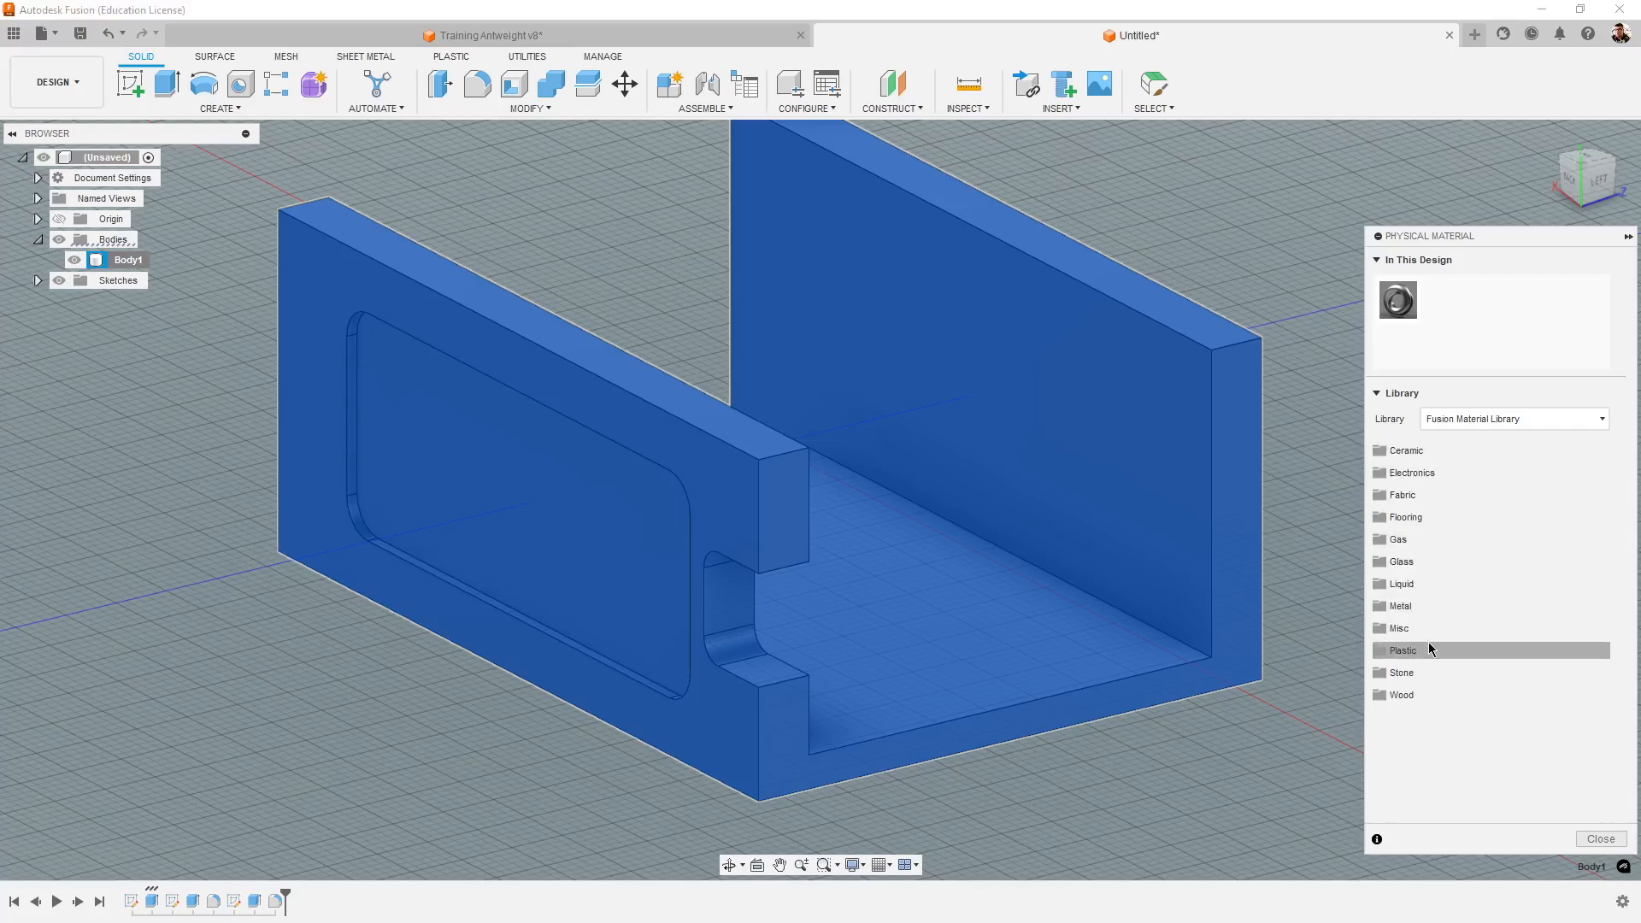
pyautogui.click(1427, 650)
pyautogui.scroll(-5, 1429, 563)
pyautogui.scroll(-15, 1429, 562)
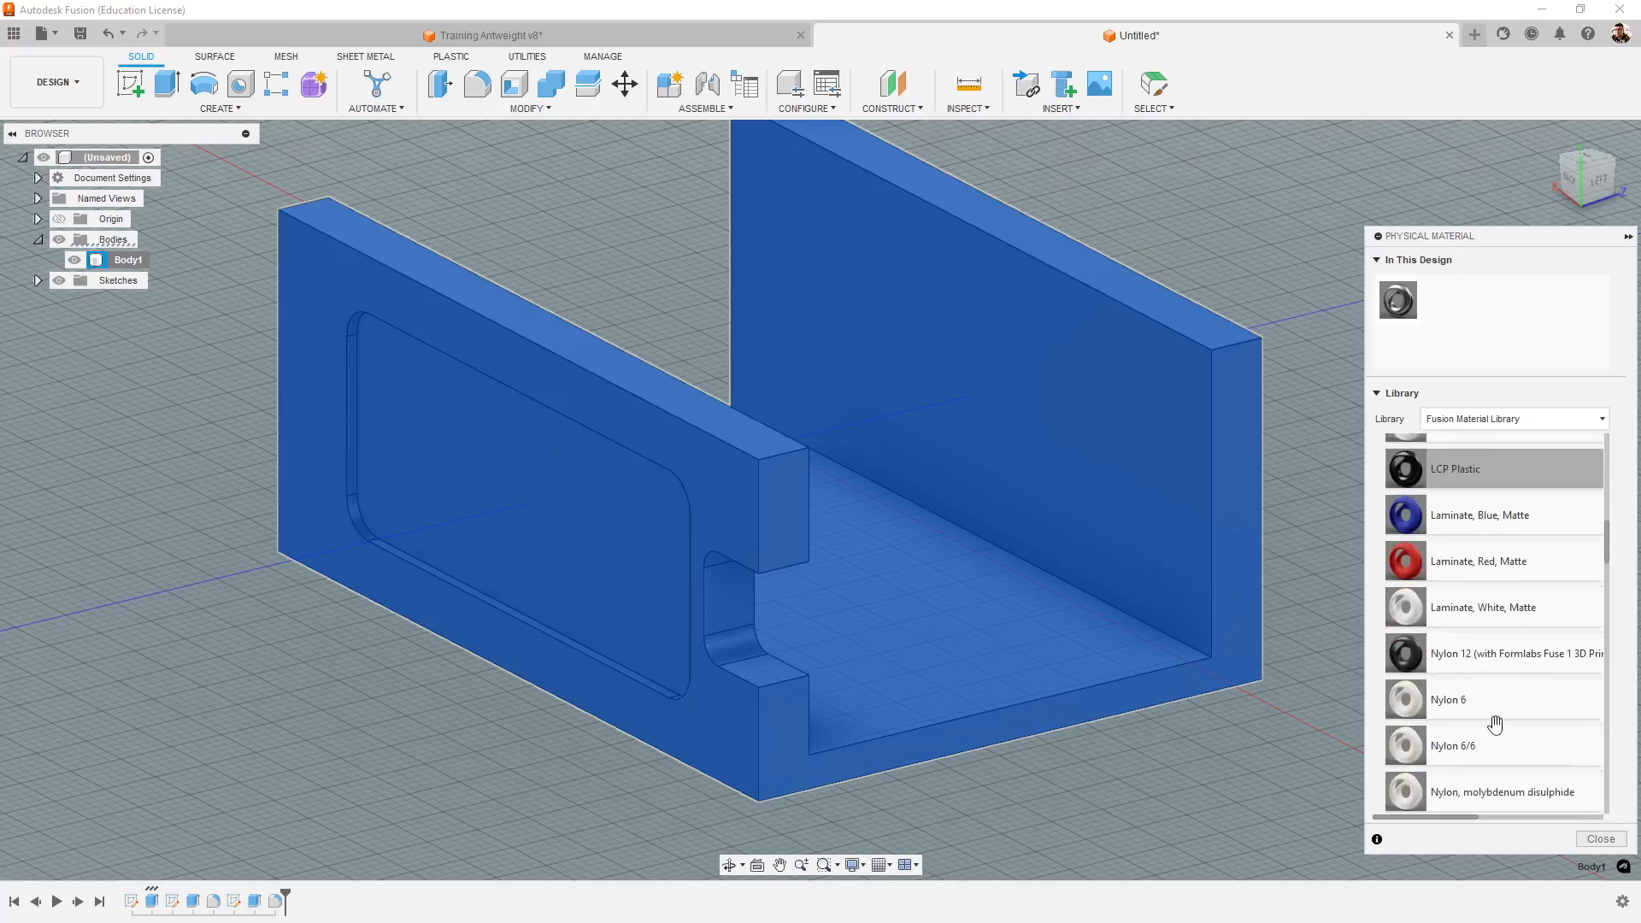
pyautogui.scroll(-12, 1505, 726)
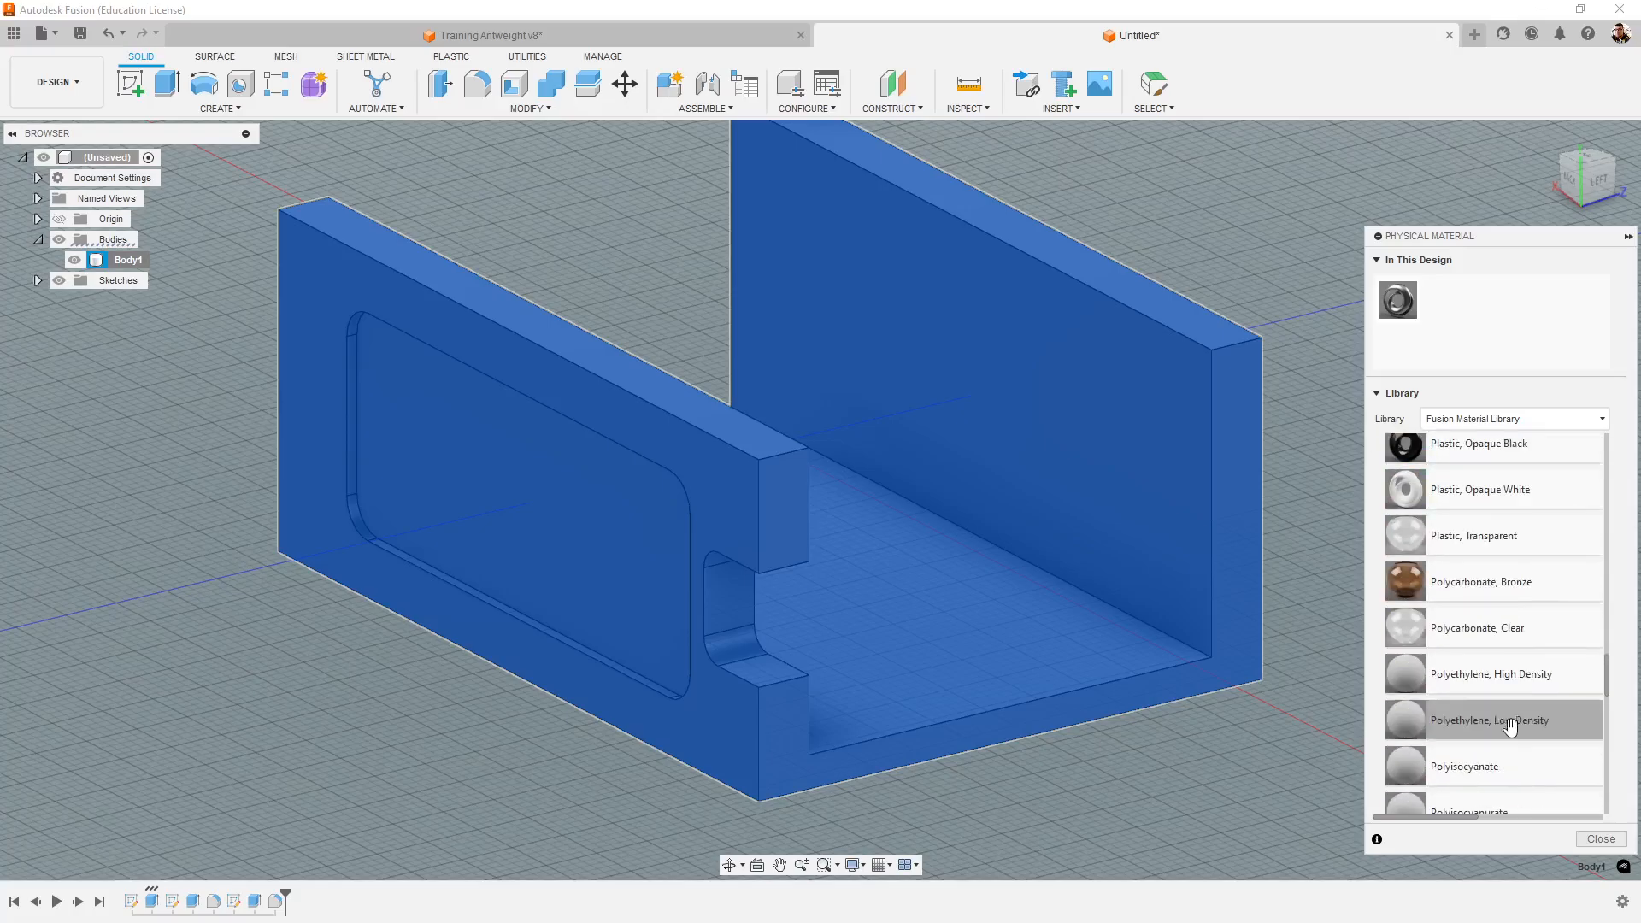
pyautogui.scroll(-3, 1522, 752)
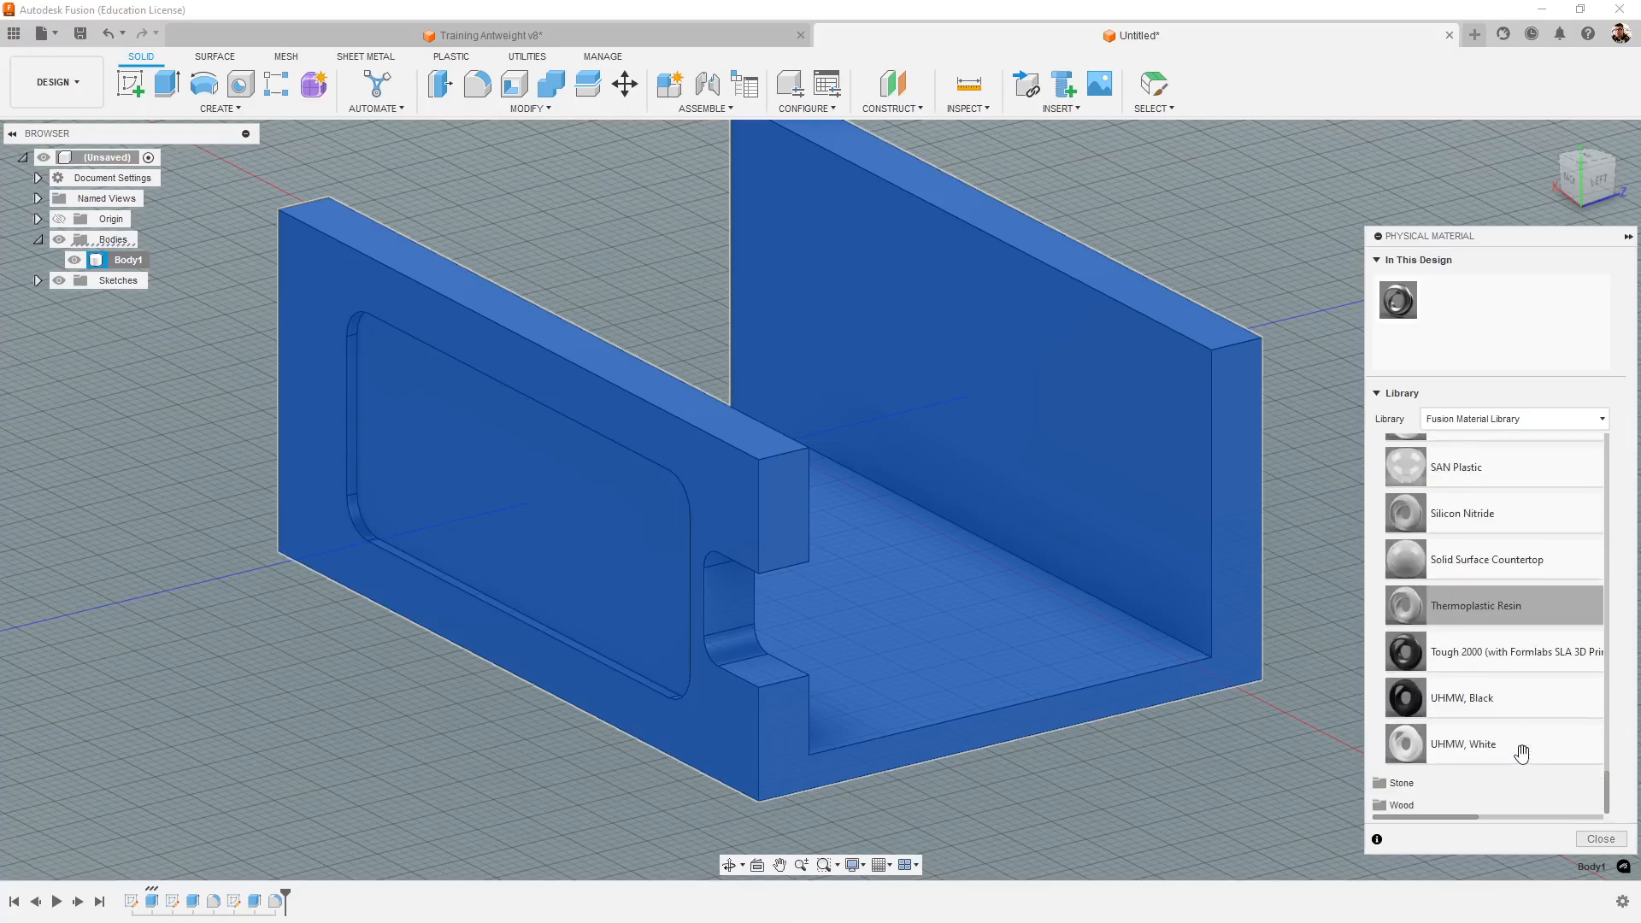
pyautogui.scroll(10, 1521, 718)
pyautogui.scroll(20, 1547, 667)
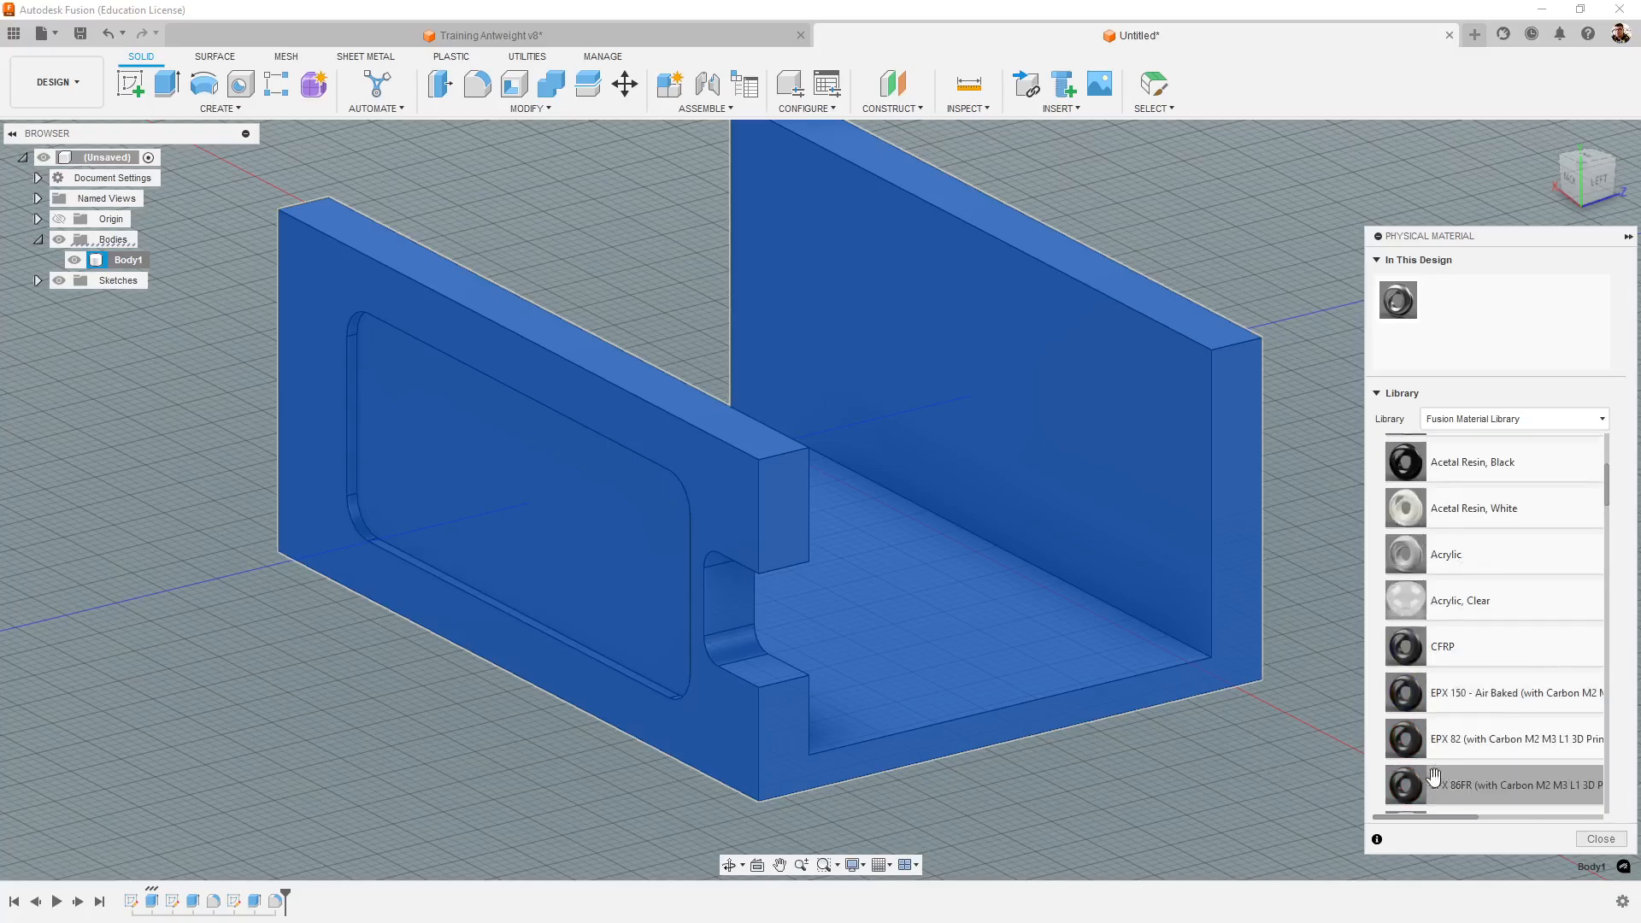
pyautogui.scroll(5, 1495, 761)
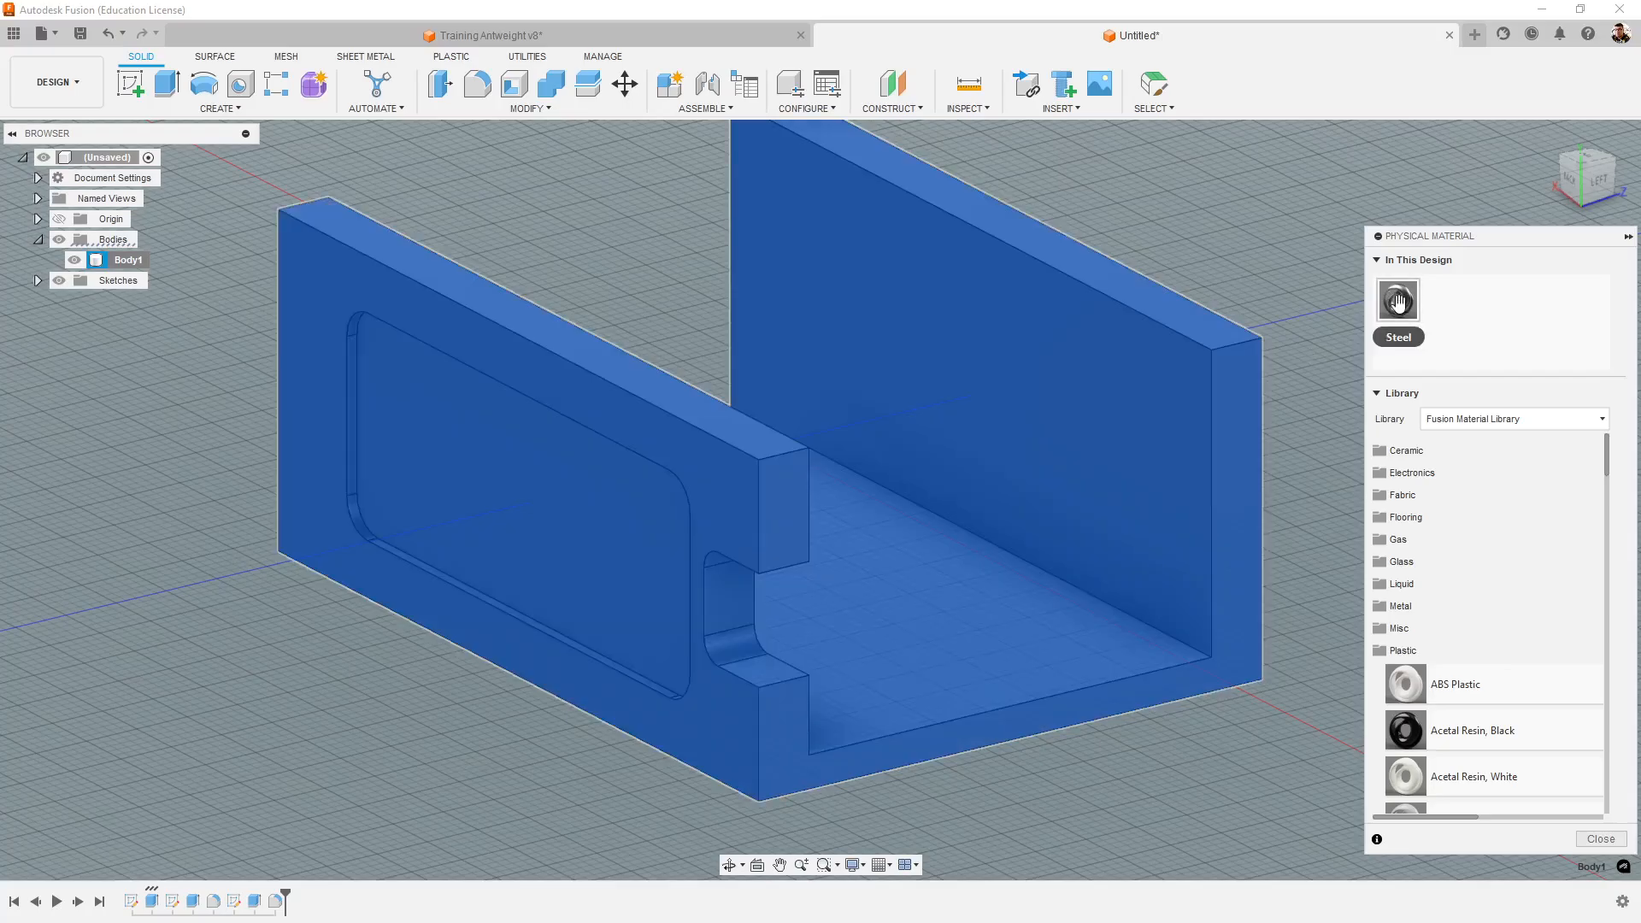
pyautogui.scroll(-2, 1481, 727)
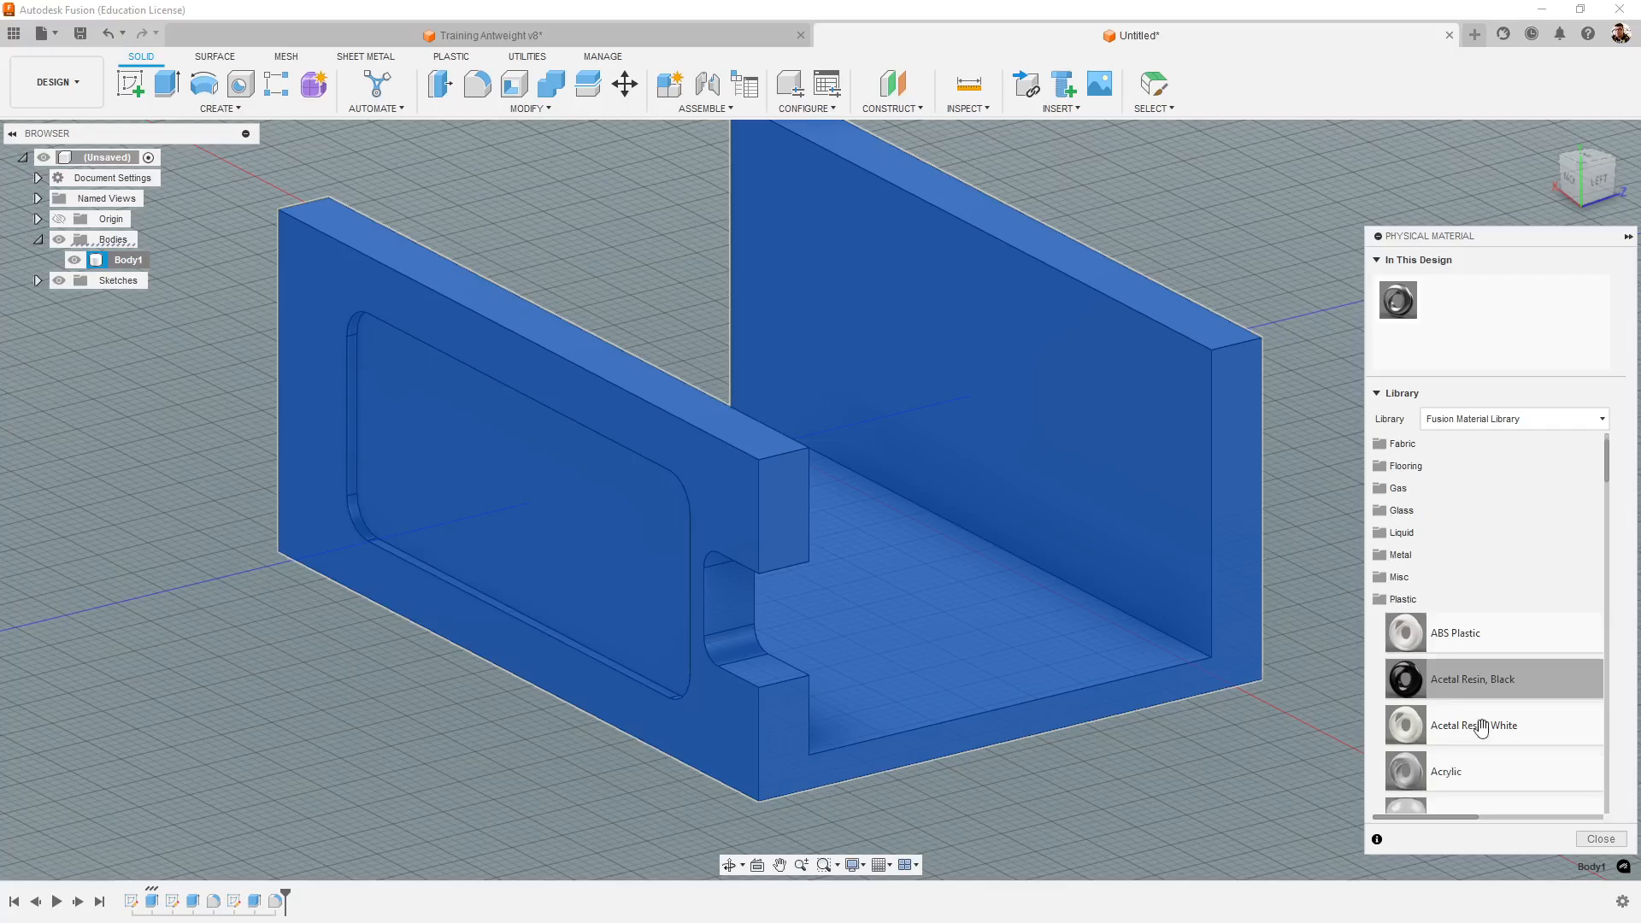
pyautogui.scroll(-1, 1155, 816)
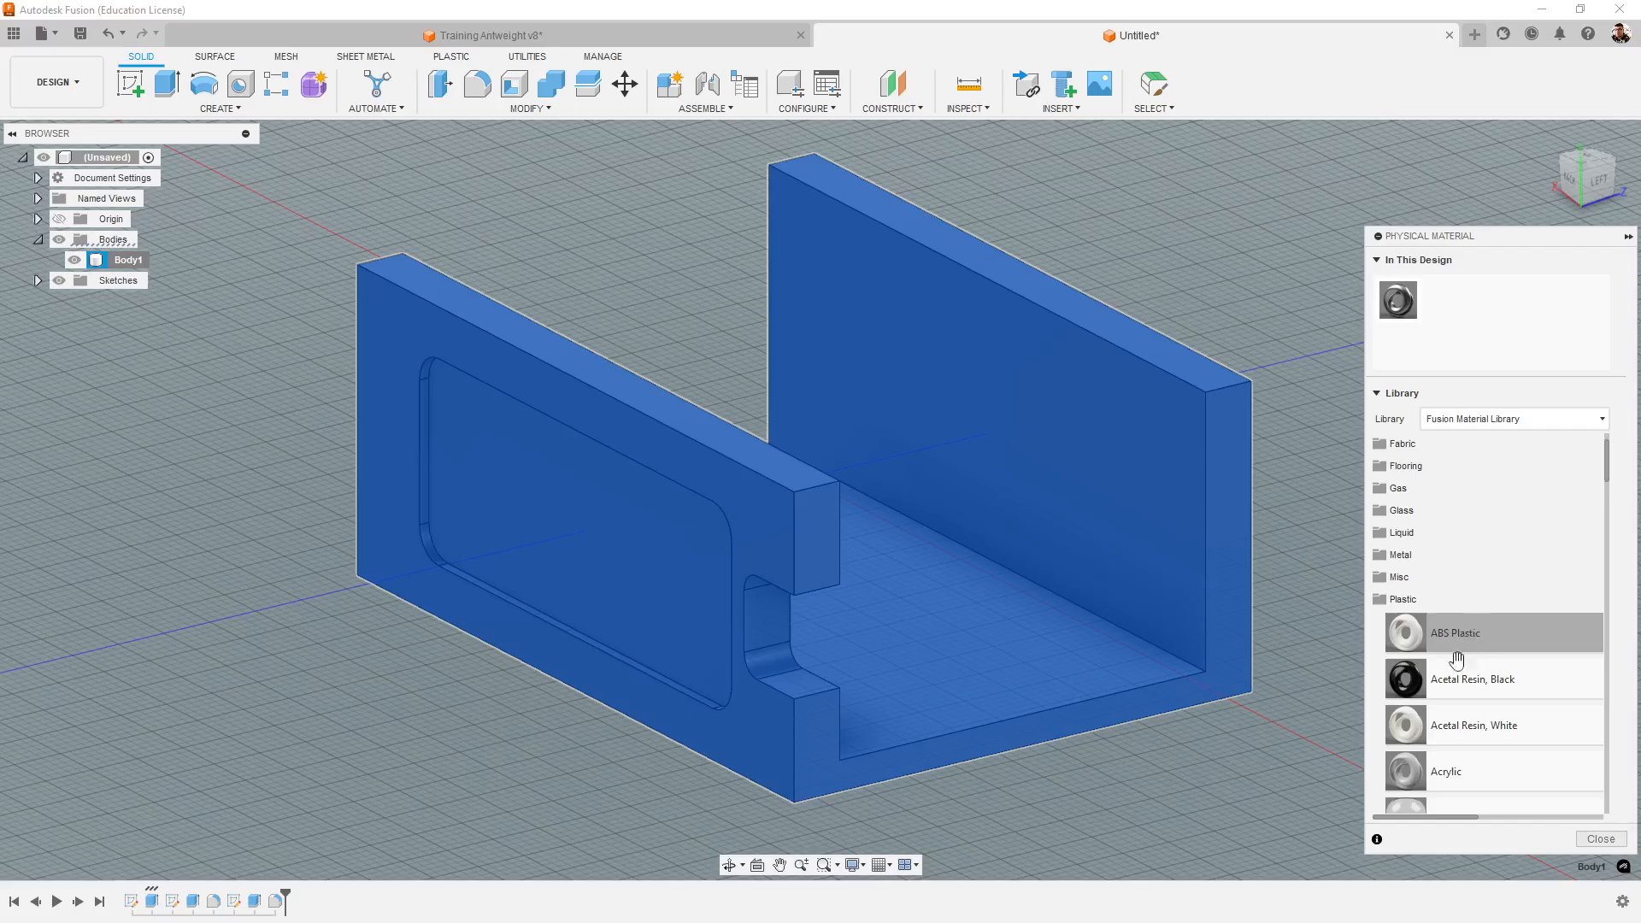
# - Try ABS Plastic as the chassis body's physical material and restore Steel from the materials in this design
pyautogui.moveTo(1534, 633); pyautogui.dragTo(1158, 471)
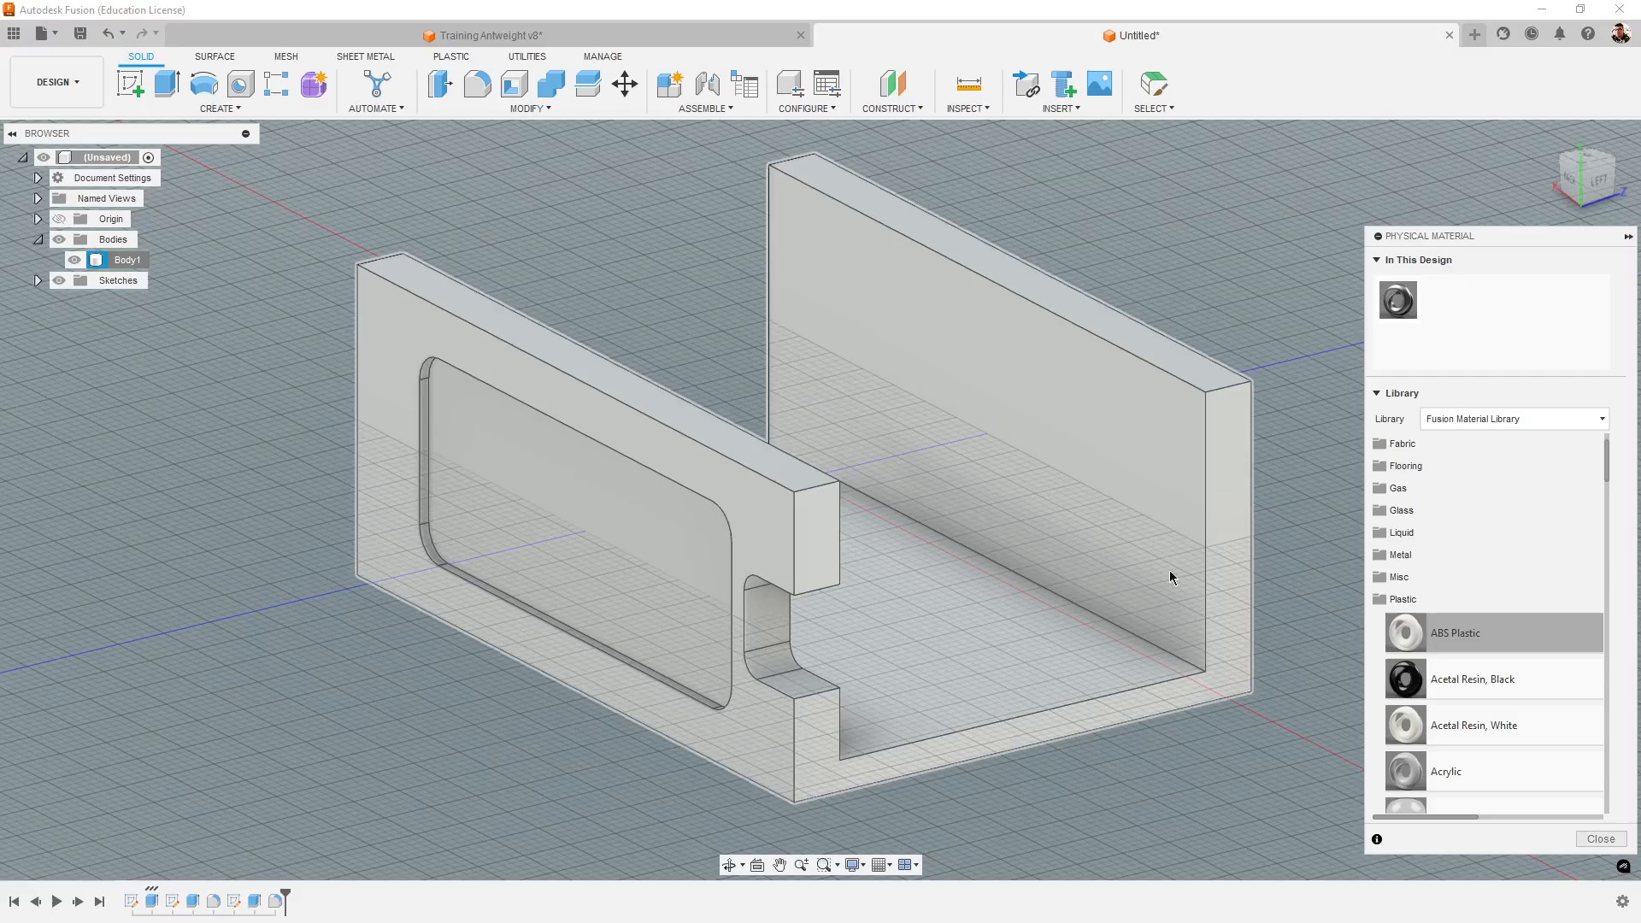
pyautogui.moveTo(1222, 921)
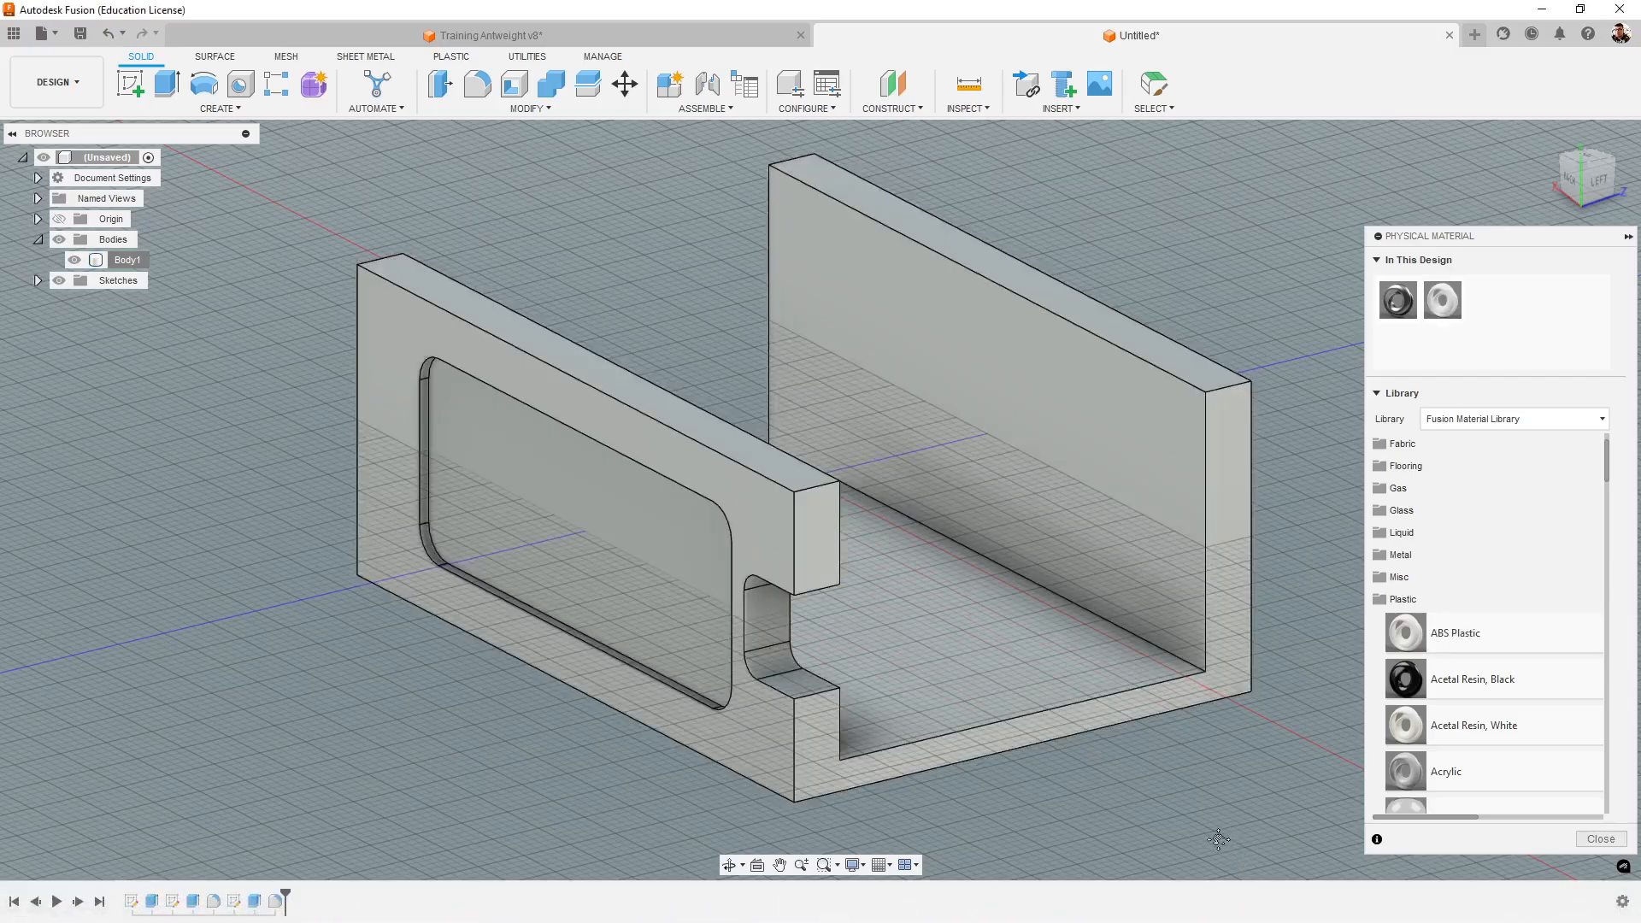
pyautogui.moveTo(1220, 835); pyautogui.dragTo(1186, 818, button='middle')
pyautogui.keyDown('shift'); pyautogui.moveTo(1006, 776); pyautogui.dragTo(1208, 680, button='middle'); pyautogui.keyUp('shift')
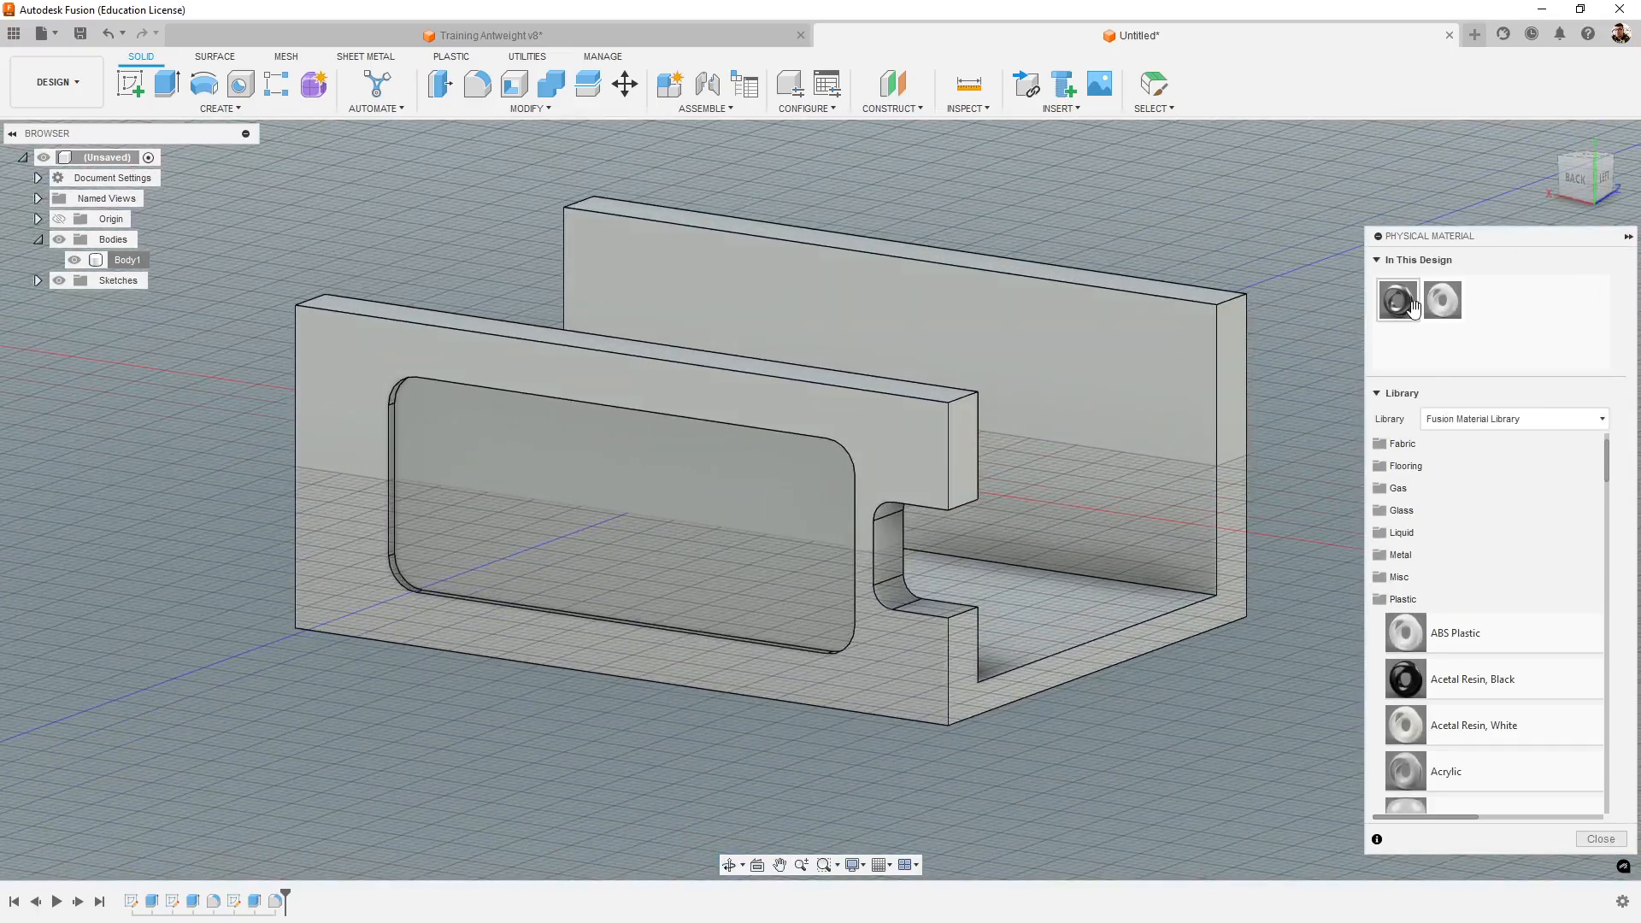
pyautogui.moveTo(1398, 299); pyautogui.dragTo(1155, 372)
pyautogui.keyDown('shift'); pyautogui.moveTo(1171, 728); pyautogui.dragTo(1194, 778, button='middle'); pyautogui.keyUp('shift')
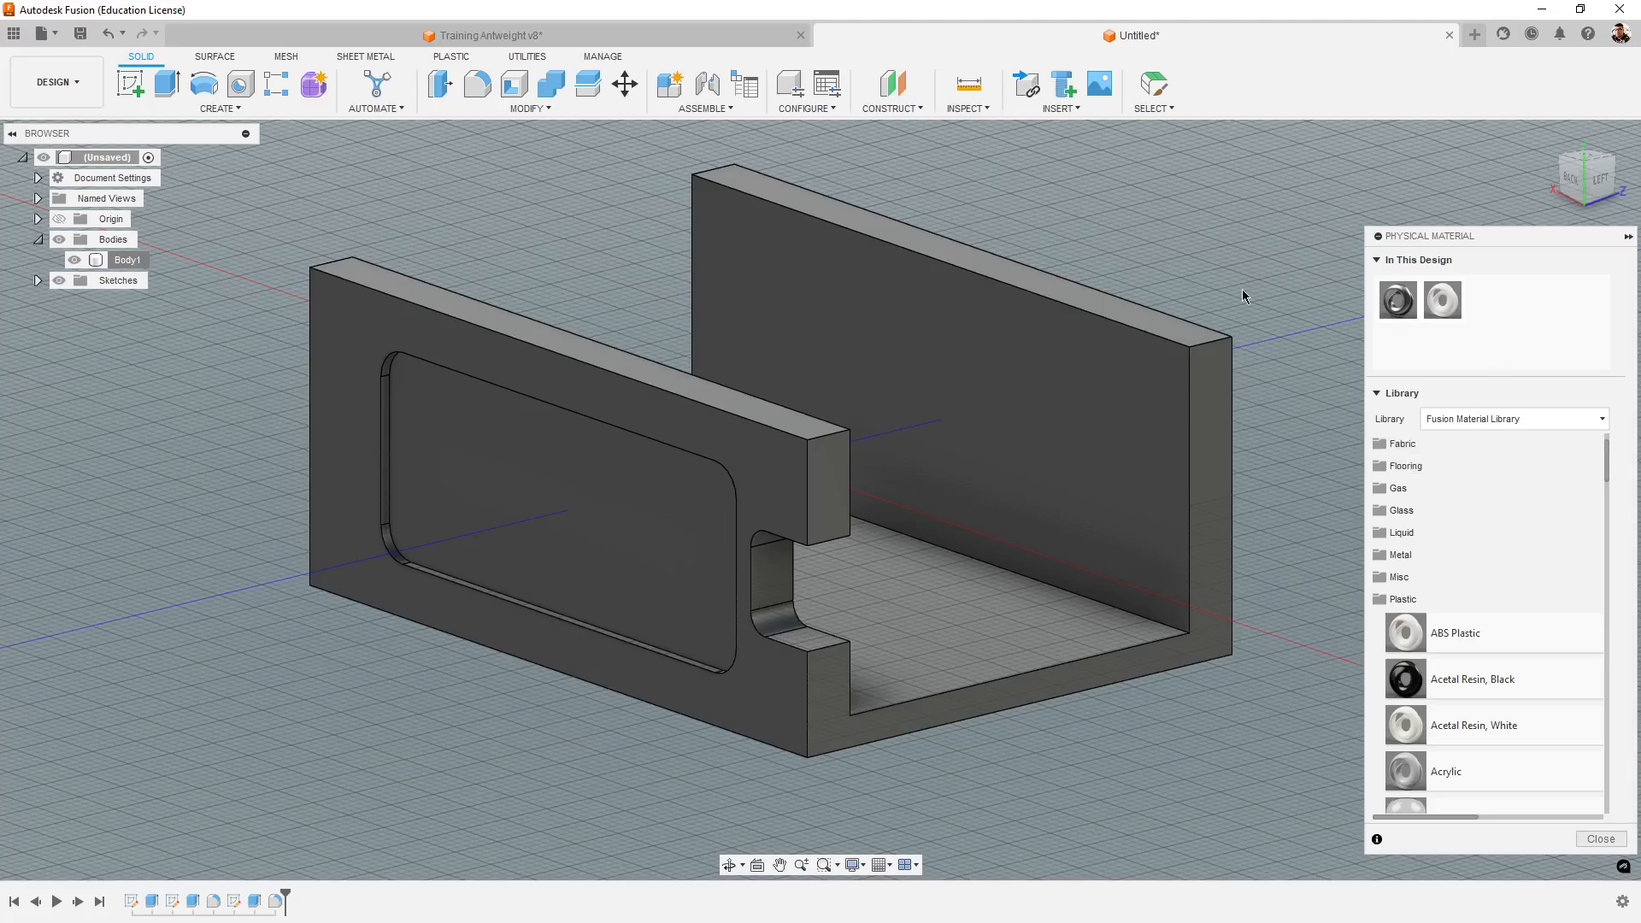
# - Look through the plastic materials again, collapse the Plastic category and examine the chassis
pyautogui.scroll(-10, 1559, 675)
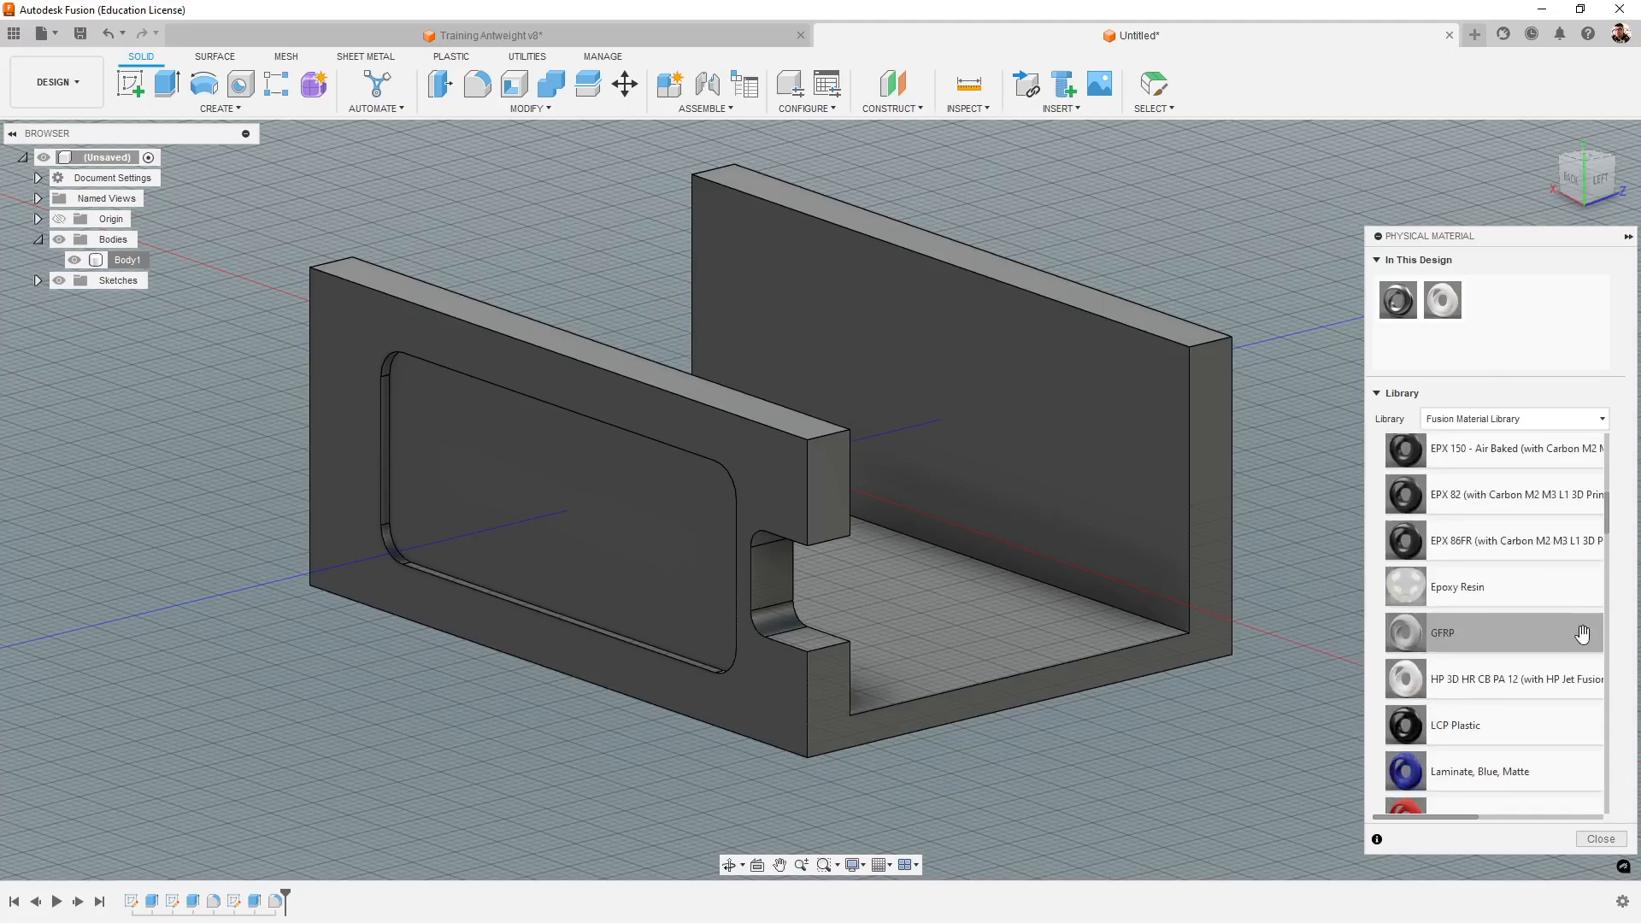
pyautogui.scroll(-5, 1569, 627)
pyautogui.moveTo(1616, 680); pyautogui.dragTo(1639, 468)
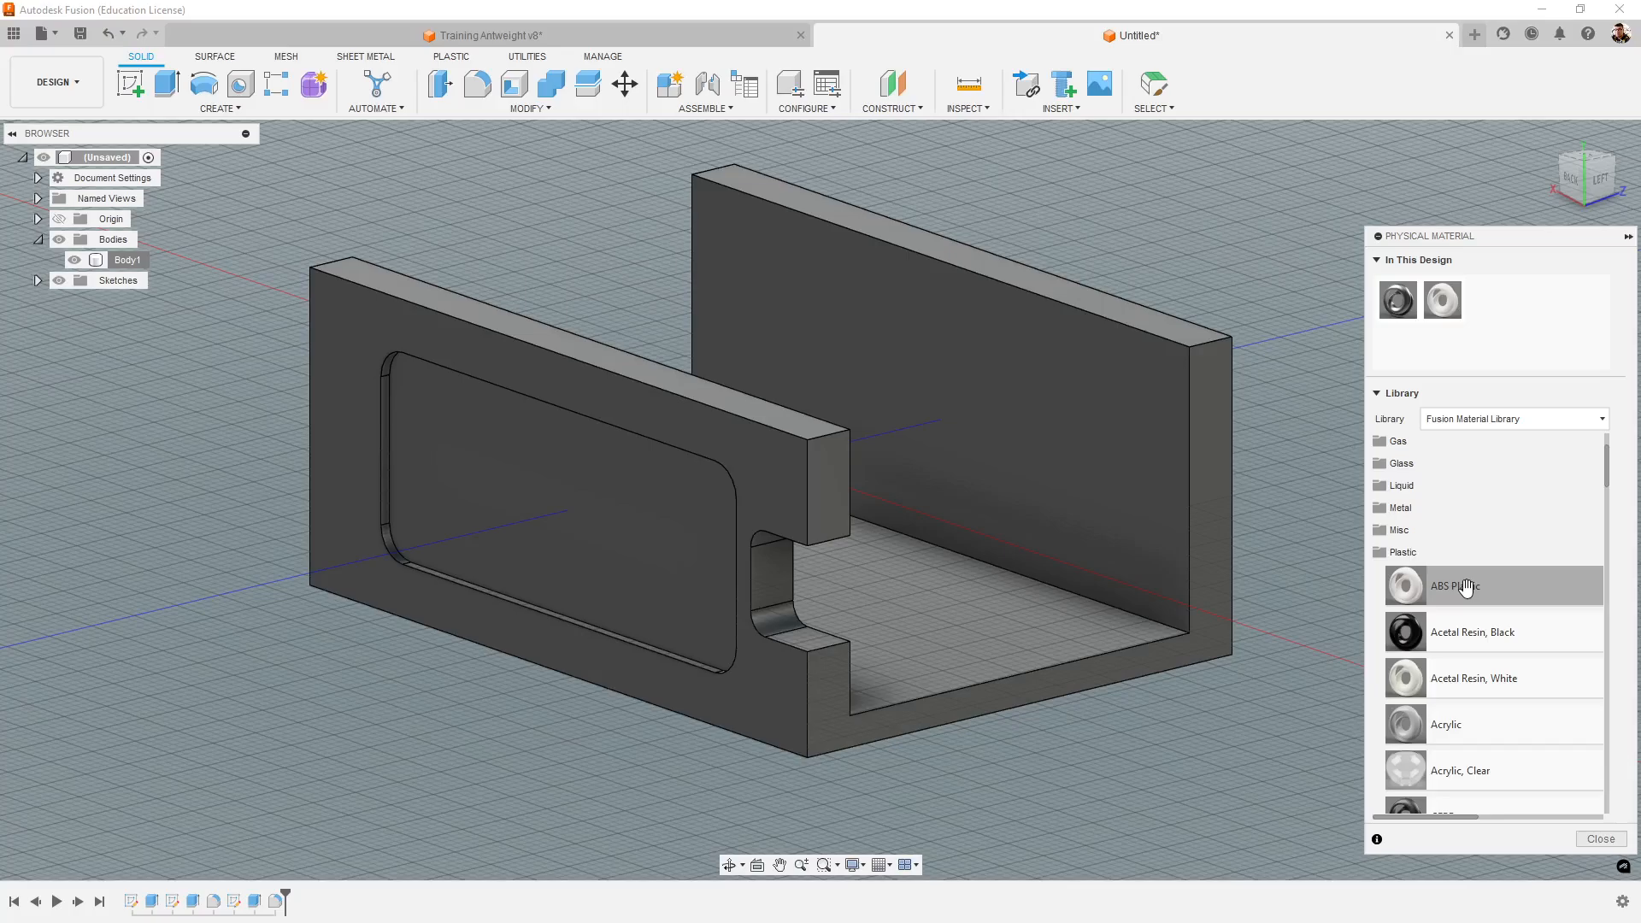
pyautogui.moveTo(1467, 587); pyautogui.dragTo(1128, 500)
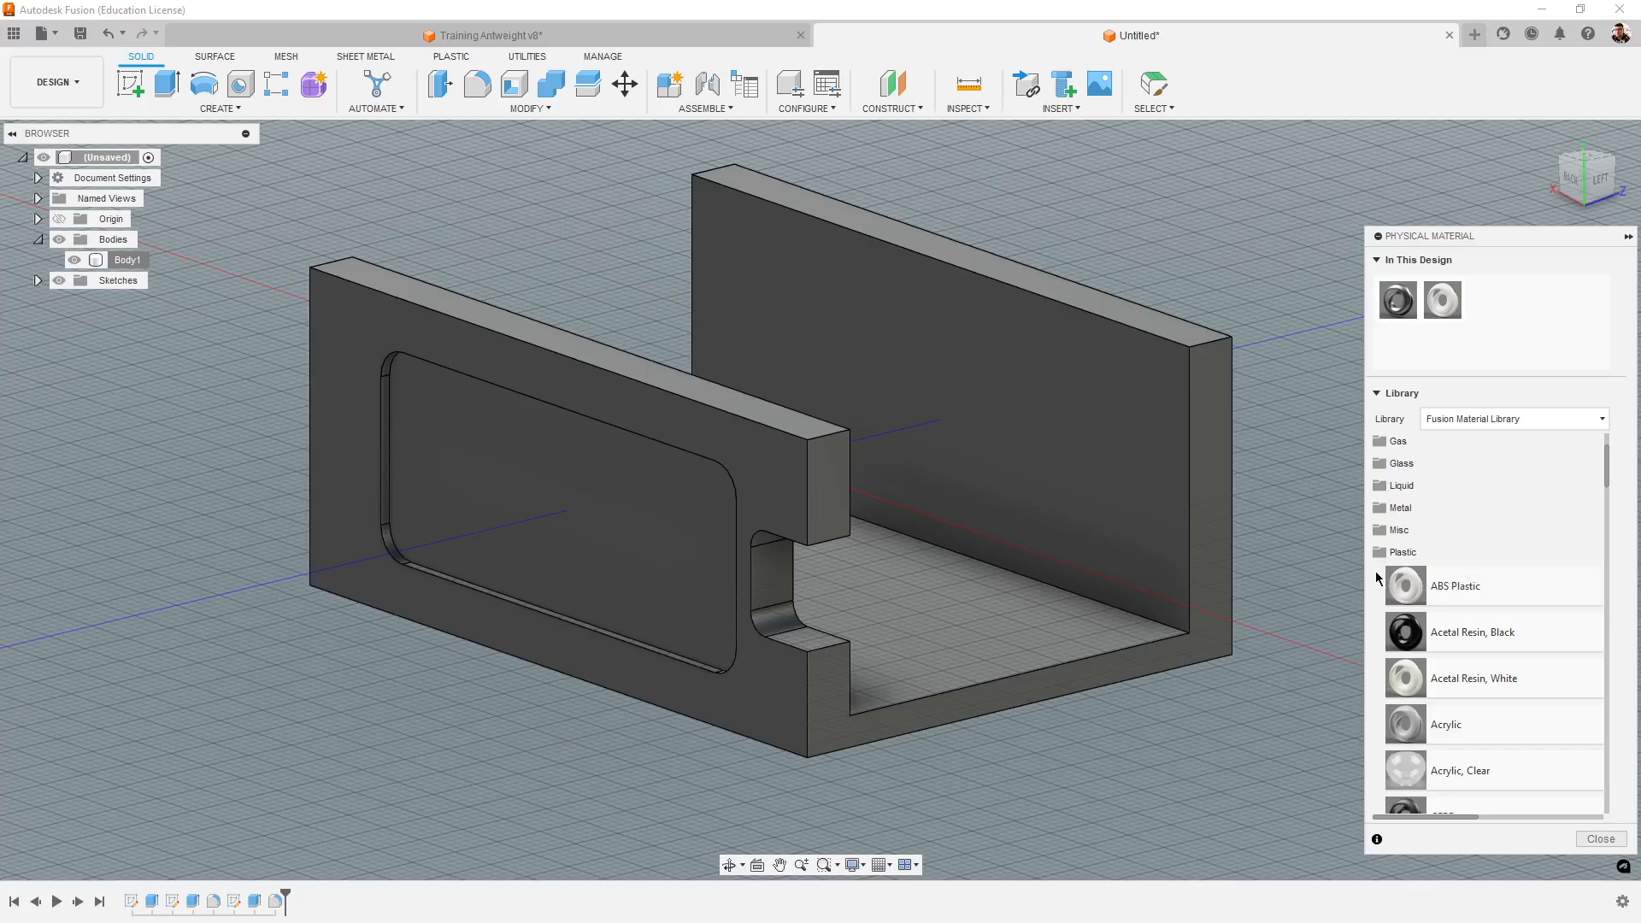
pyautogui.click(1401, 552)
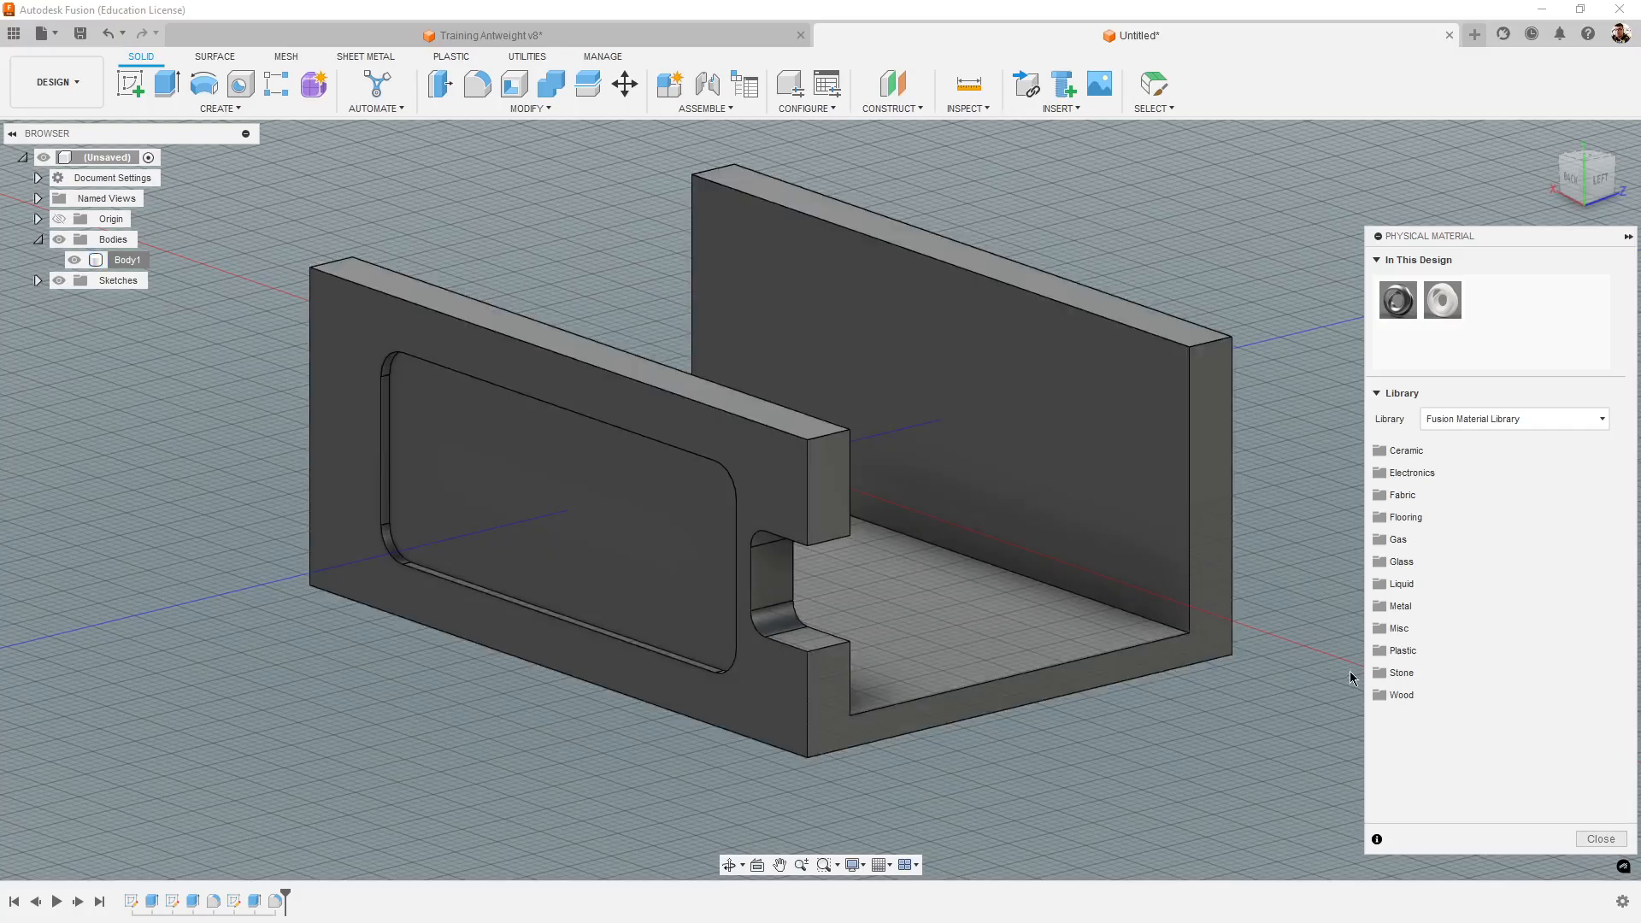
pyautogui.scroll(-3, 1285, 643)
pyautogui.moveTo(1258, 660); pyautogui.dragTo(1164, 641, button='middle')
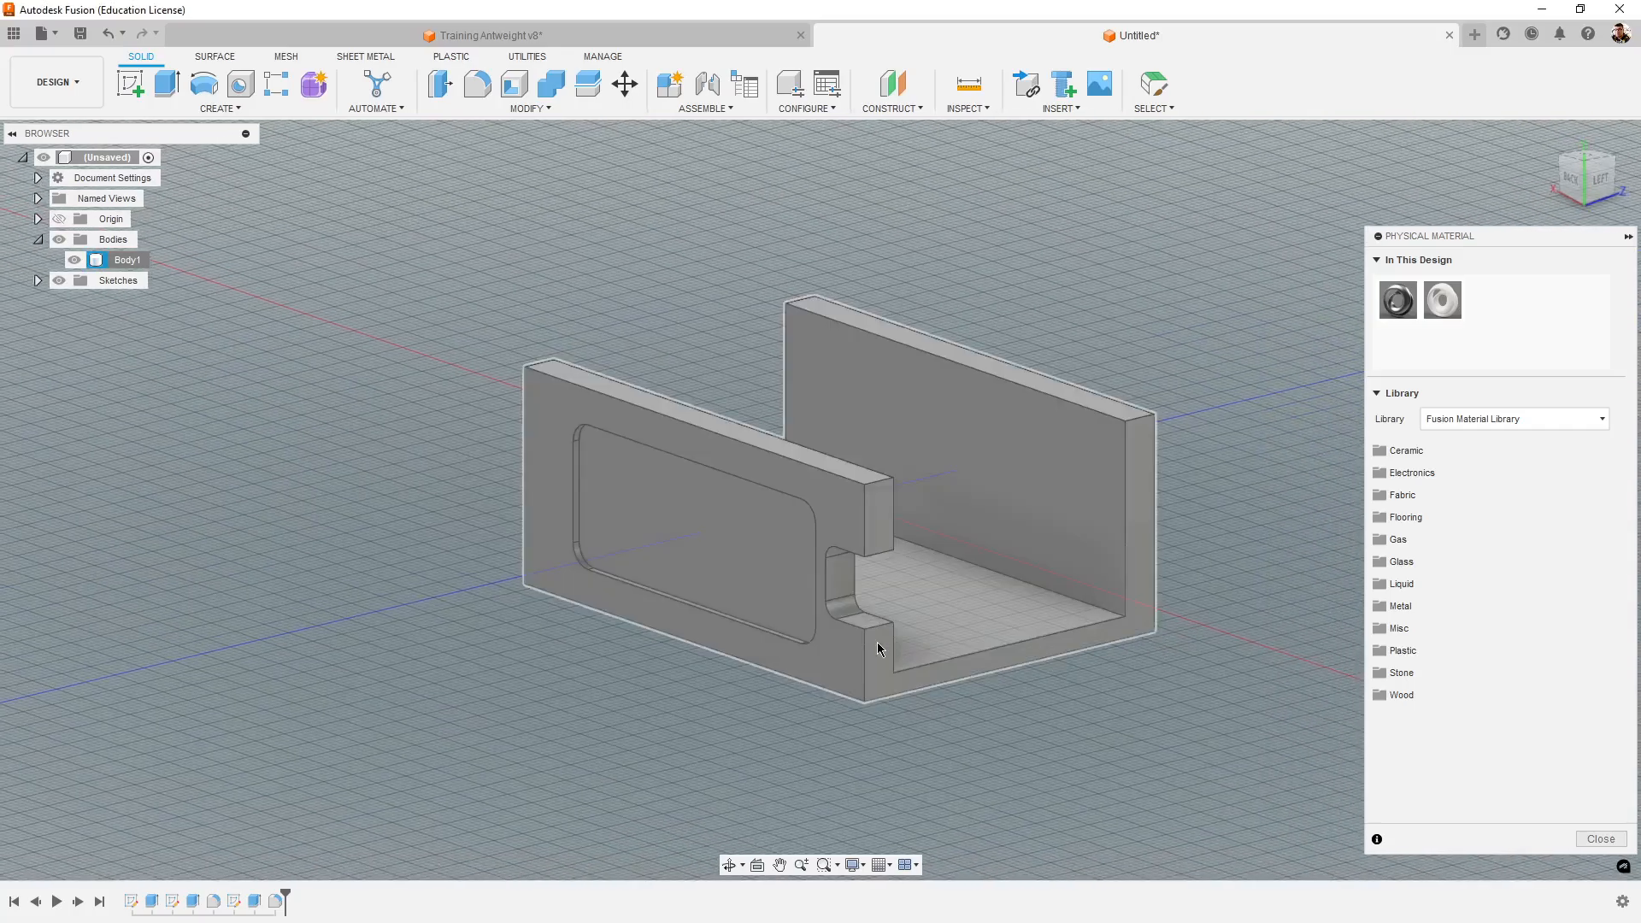
pyautogui.scroll(4, 1044, 644)
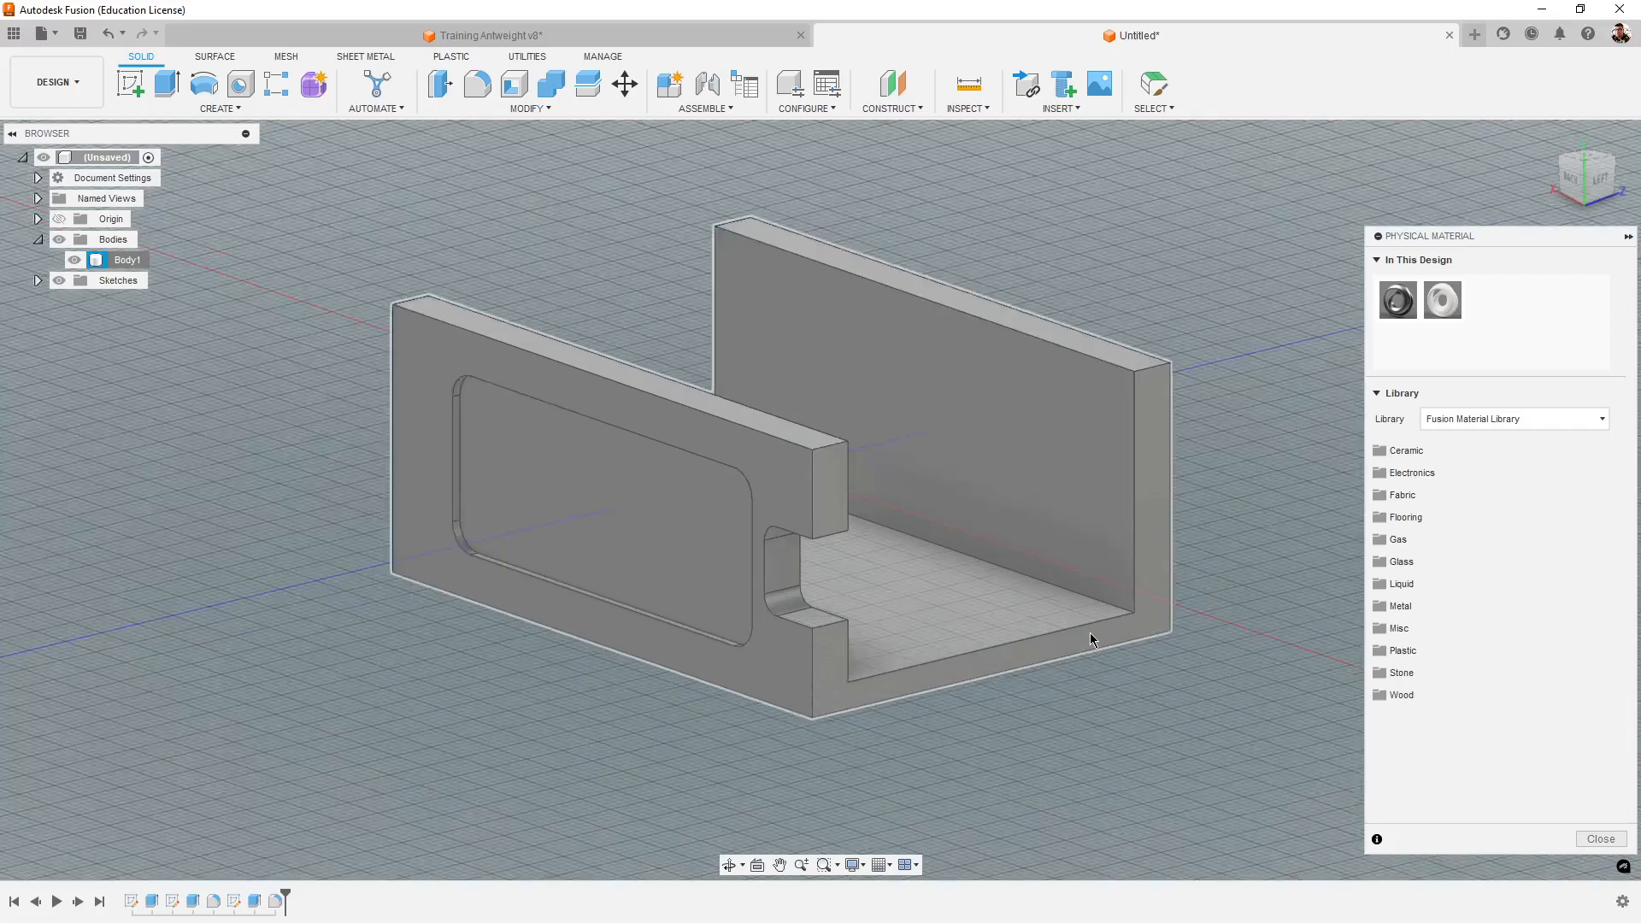
# - Collapse and expand the Physical Material dialog with Body1 selected, and close it
pyautogui.click(1628, 236)
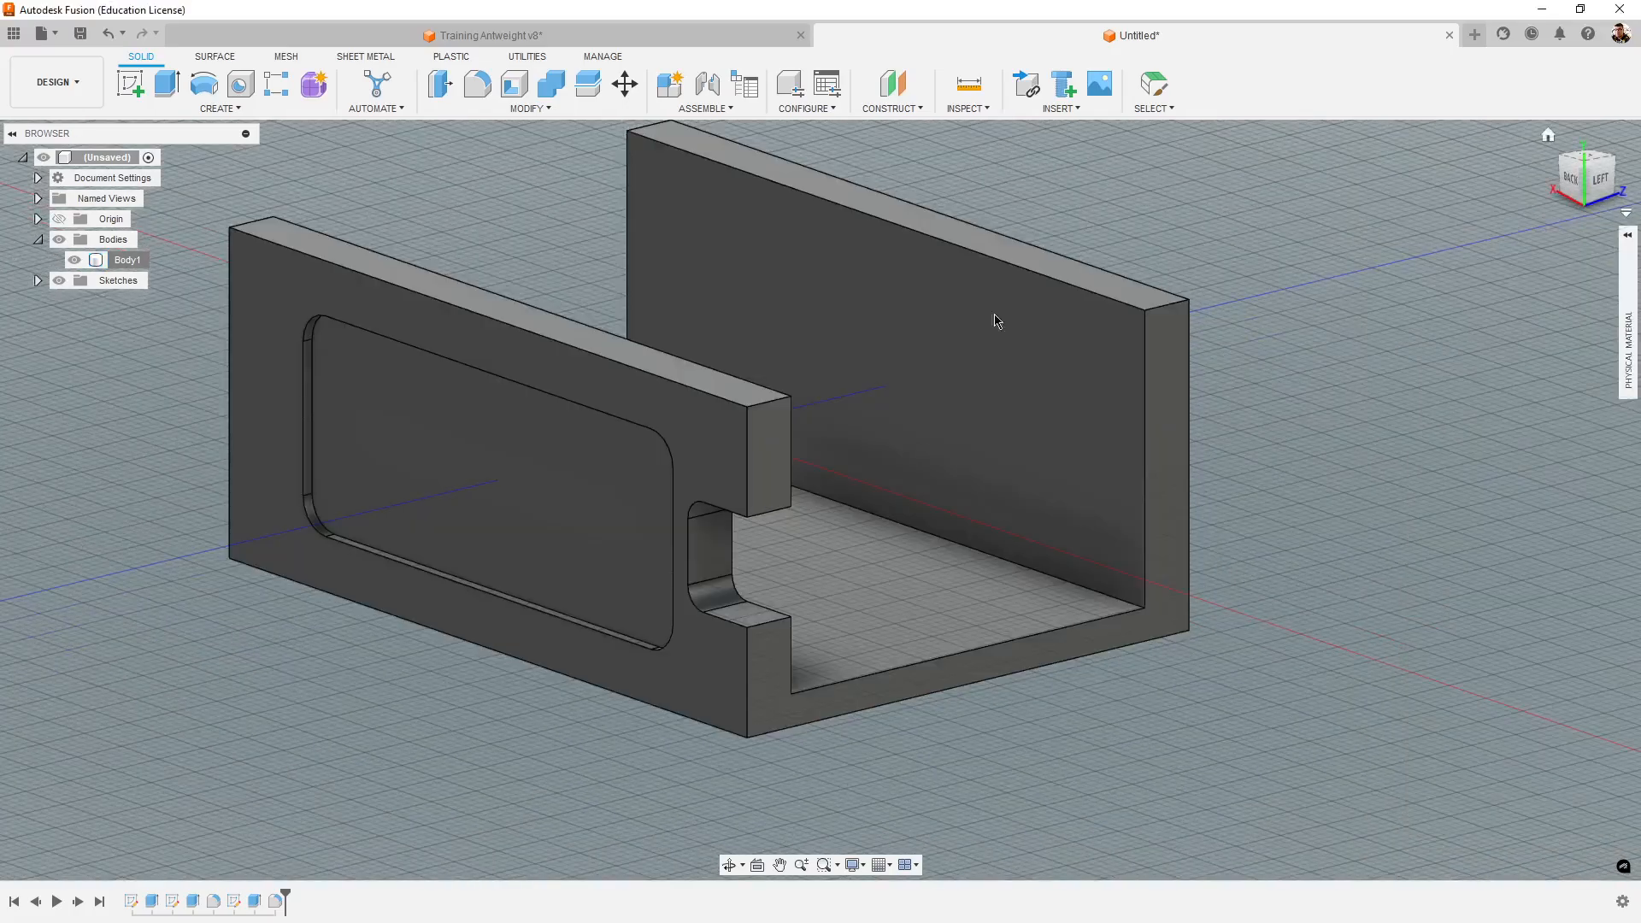
pyautogui.click(129, 259)
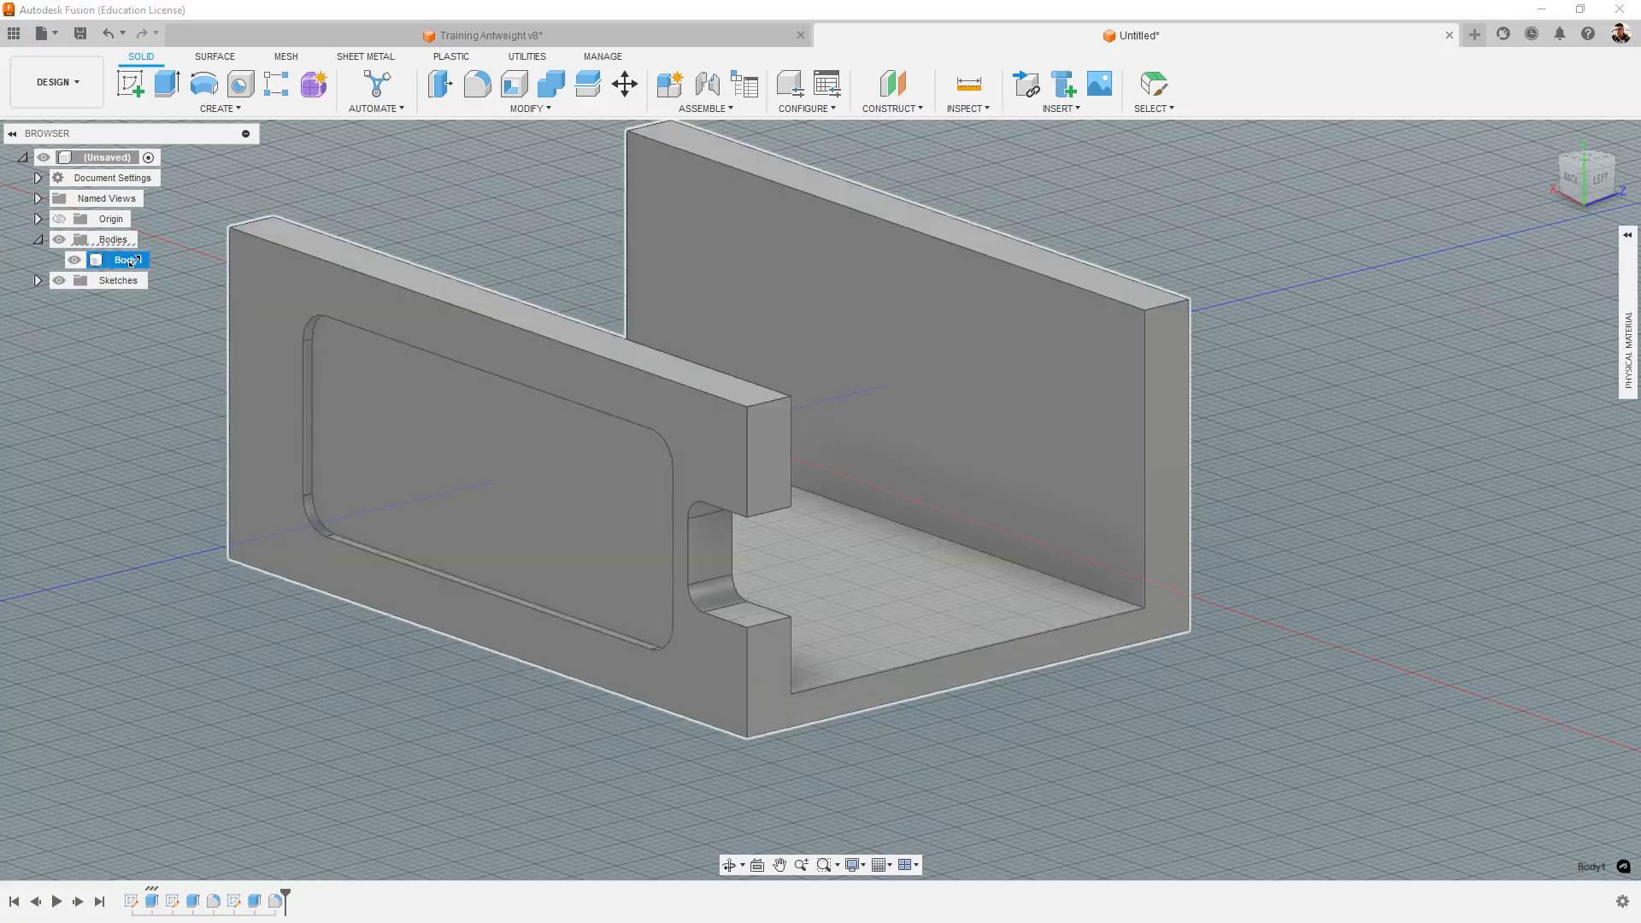
pyautogui.click(1628, 236)
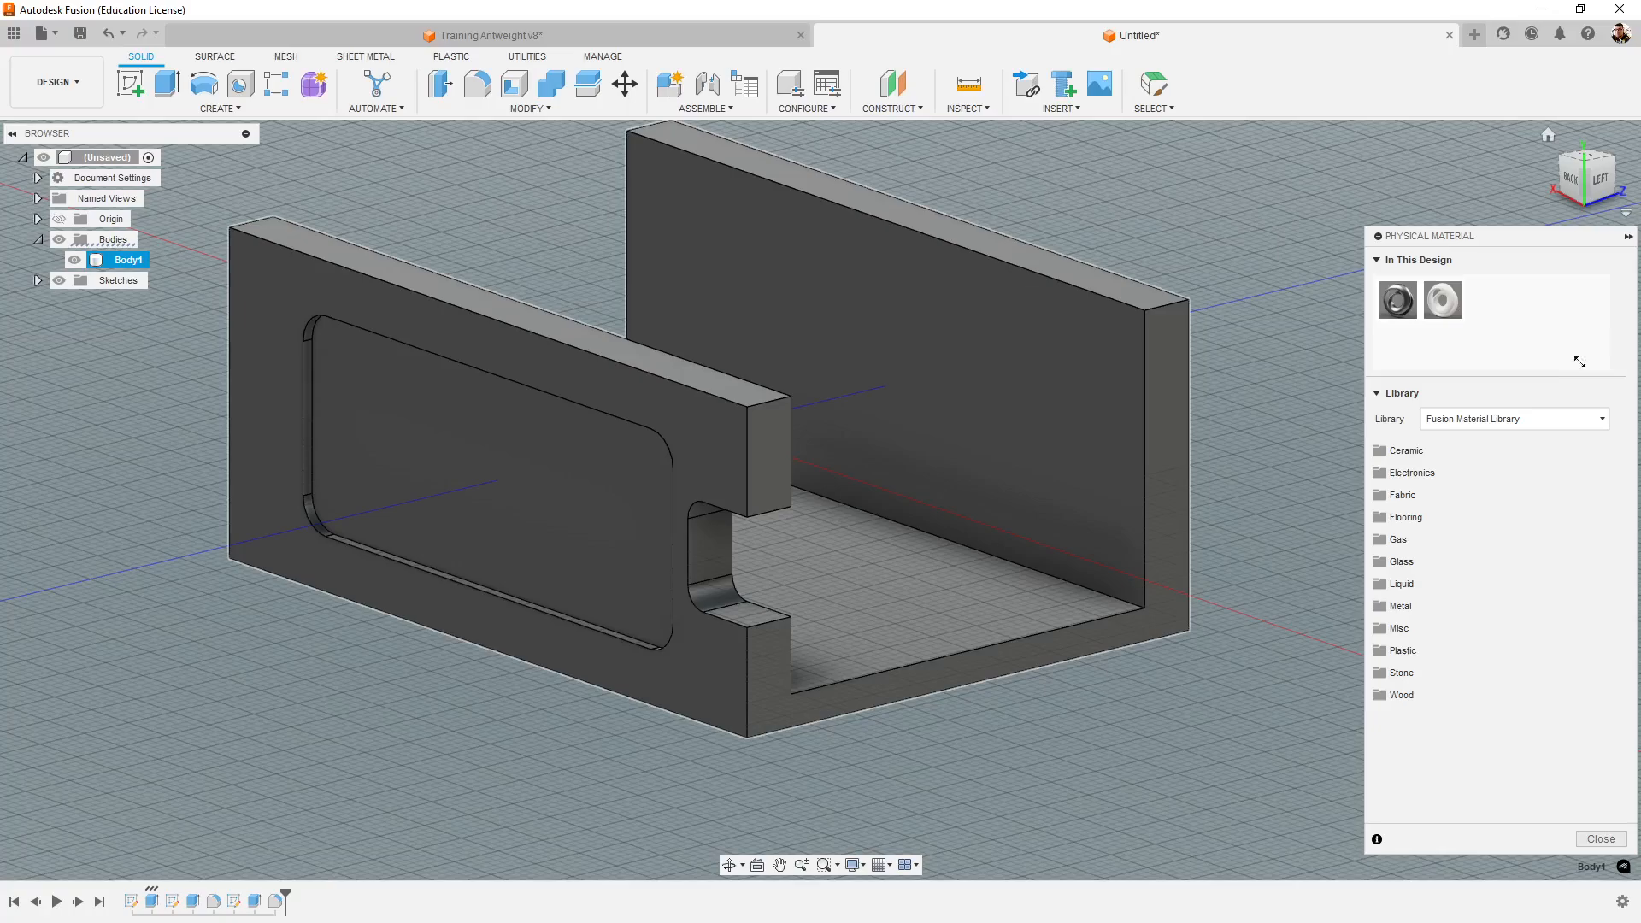
pyautogui.click(1629, 236)
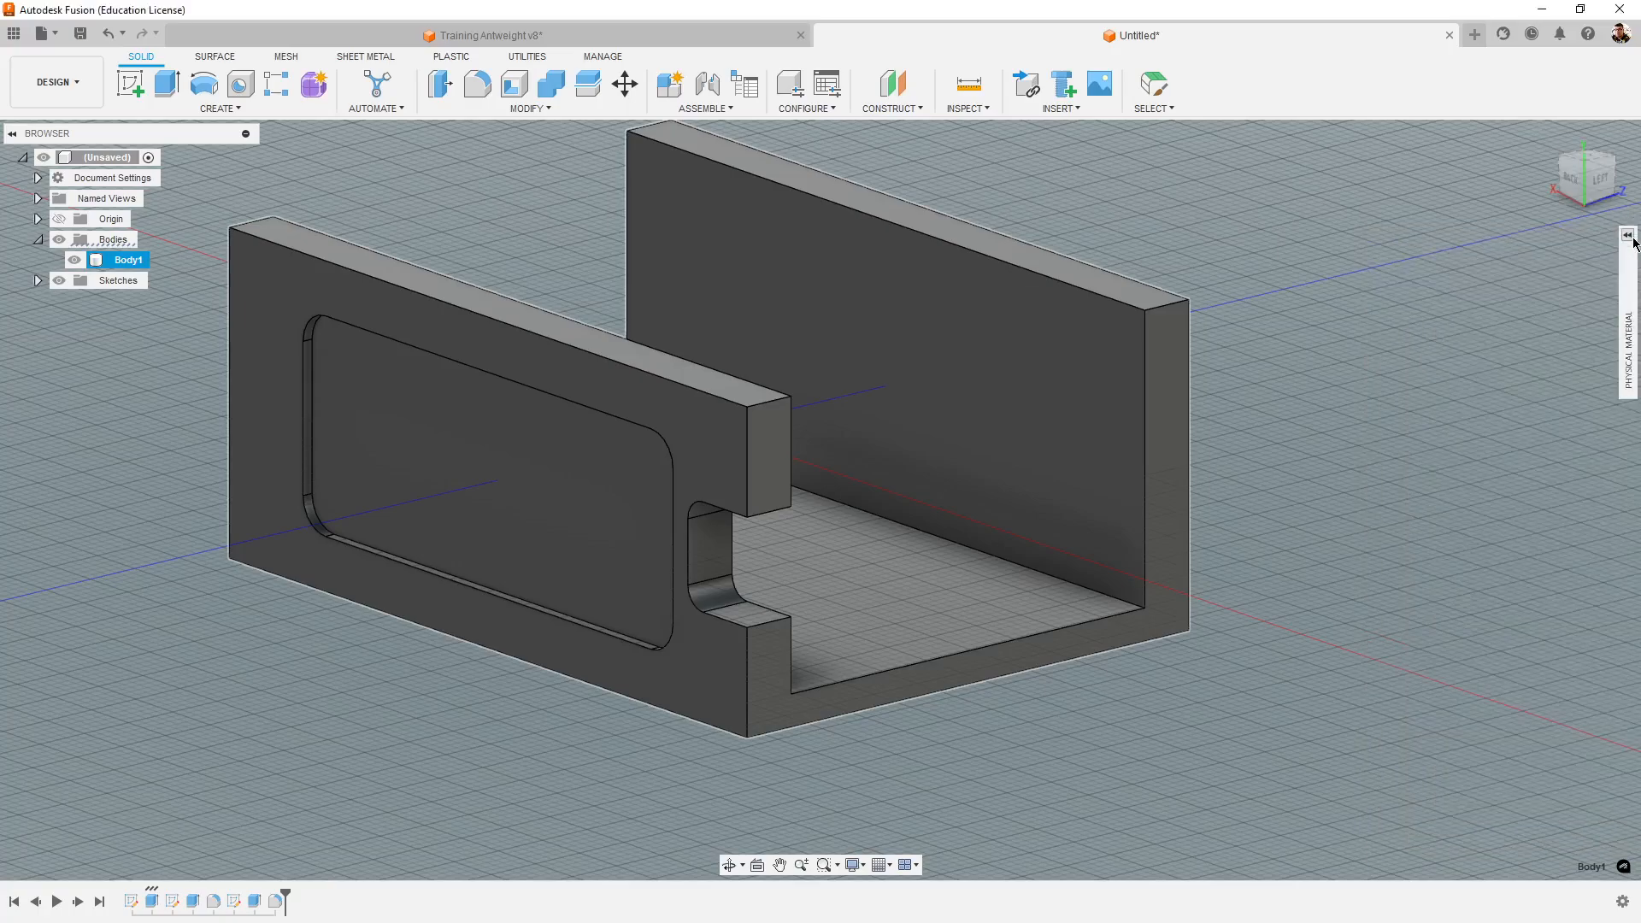
pyautogui.click(1629, 236)
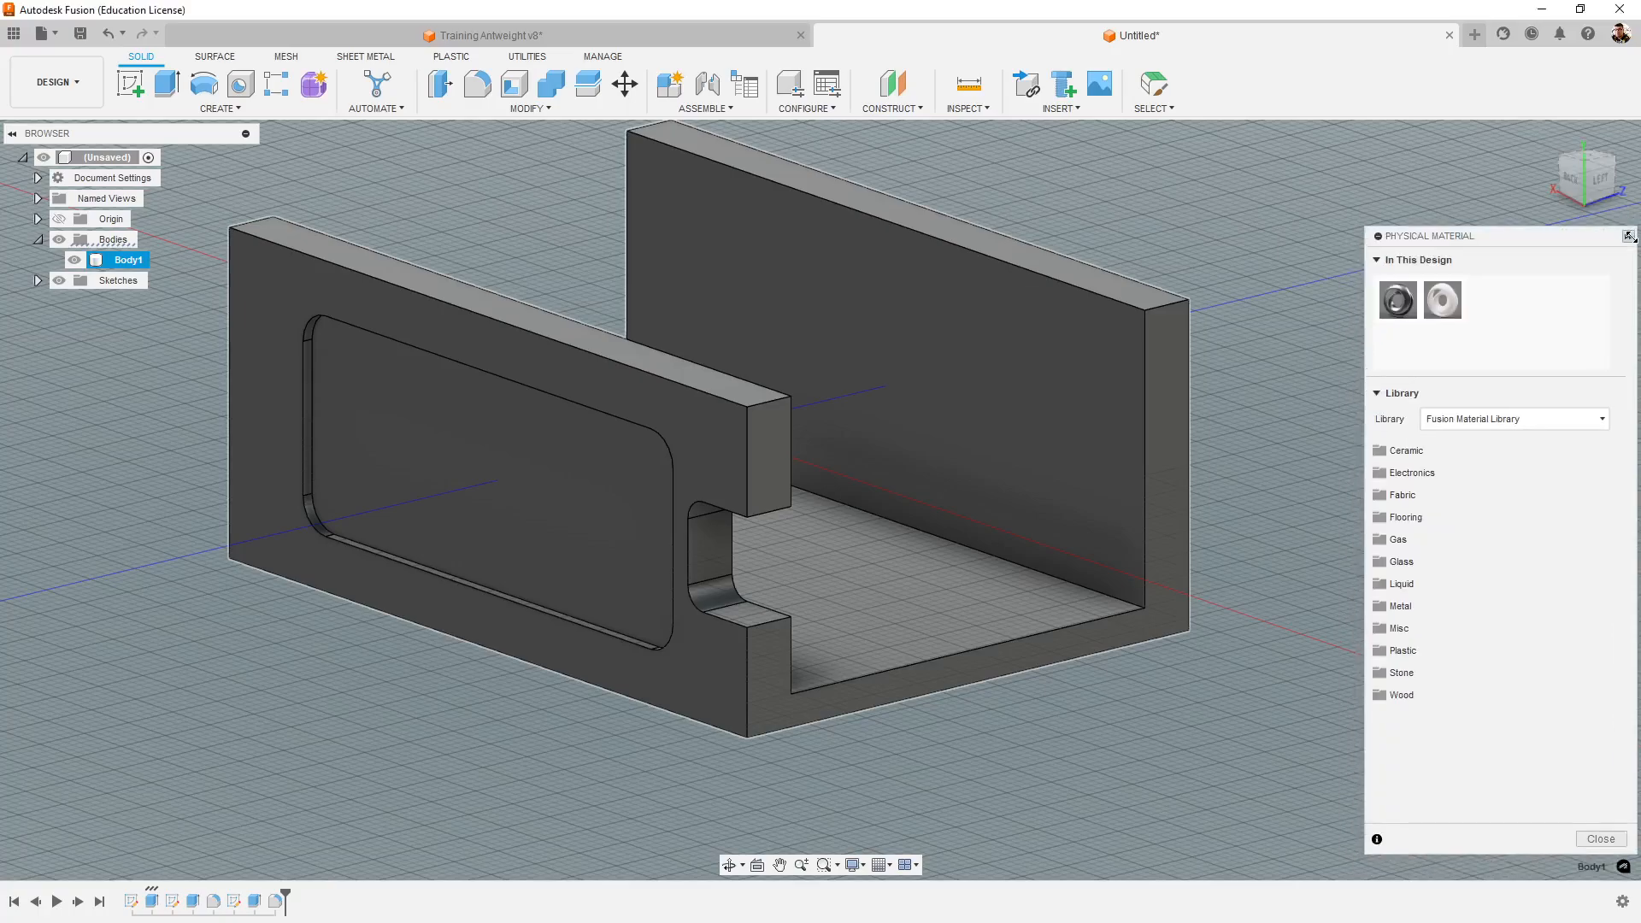
pyautogui.click(1629, 237)
pyautogui.click(1629, 236)
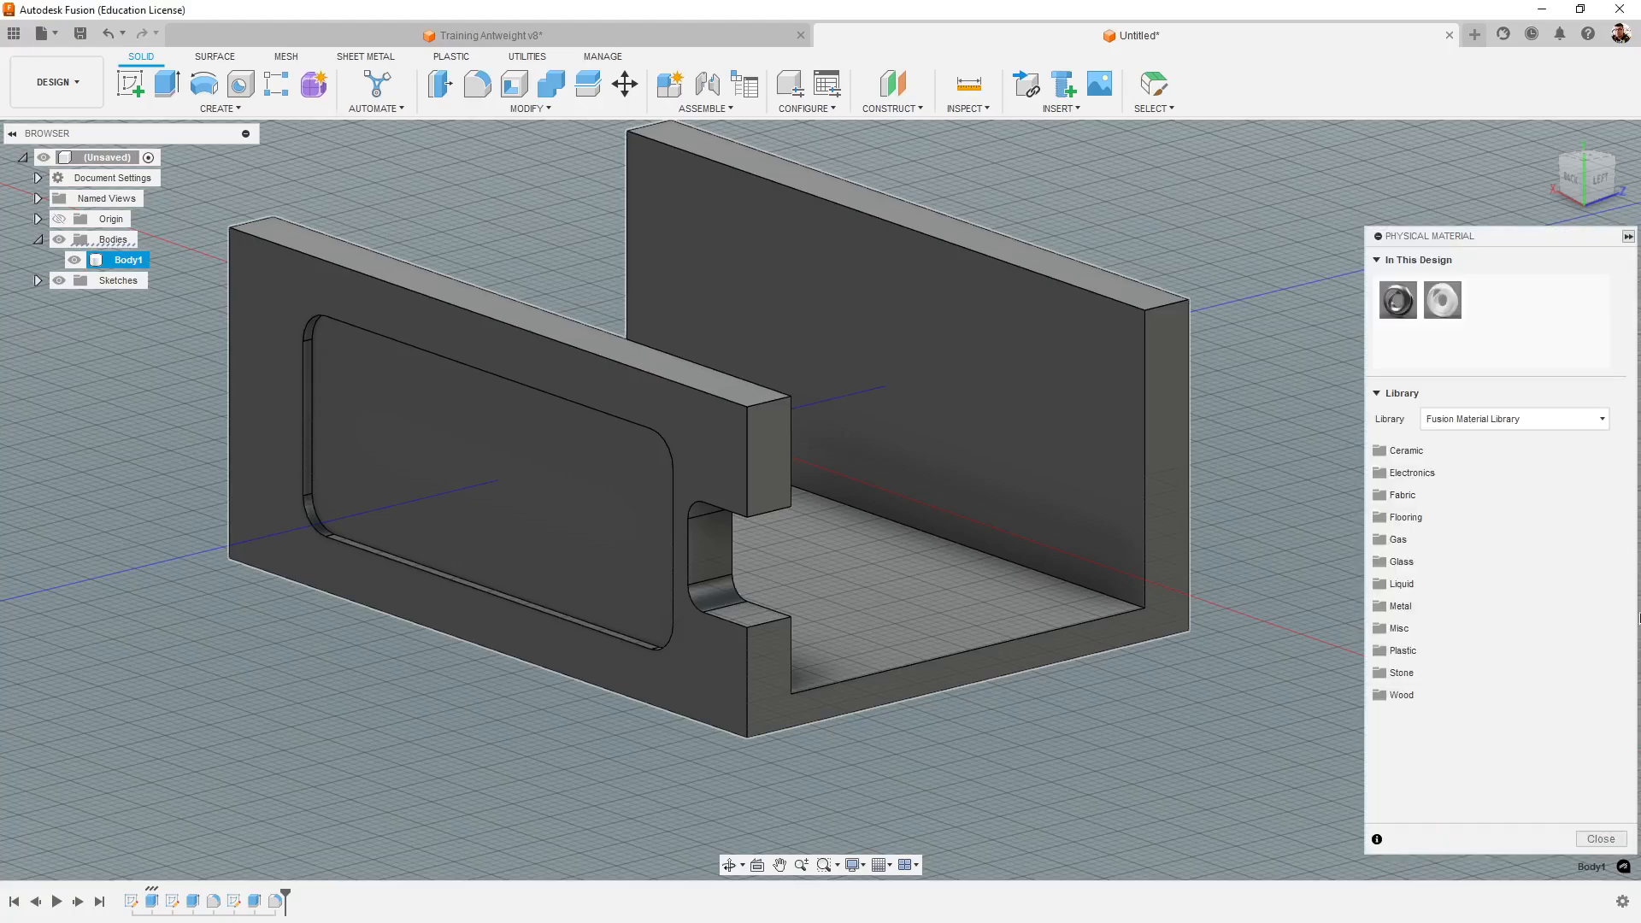
pyautogui.click(1600, 838)
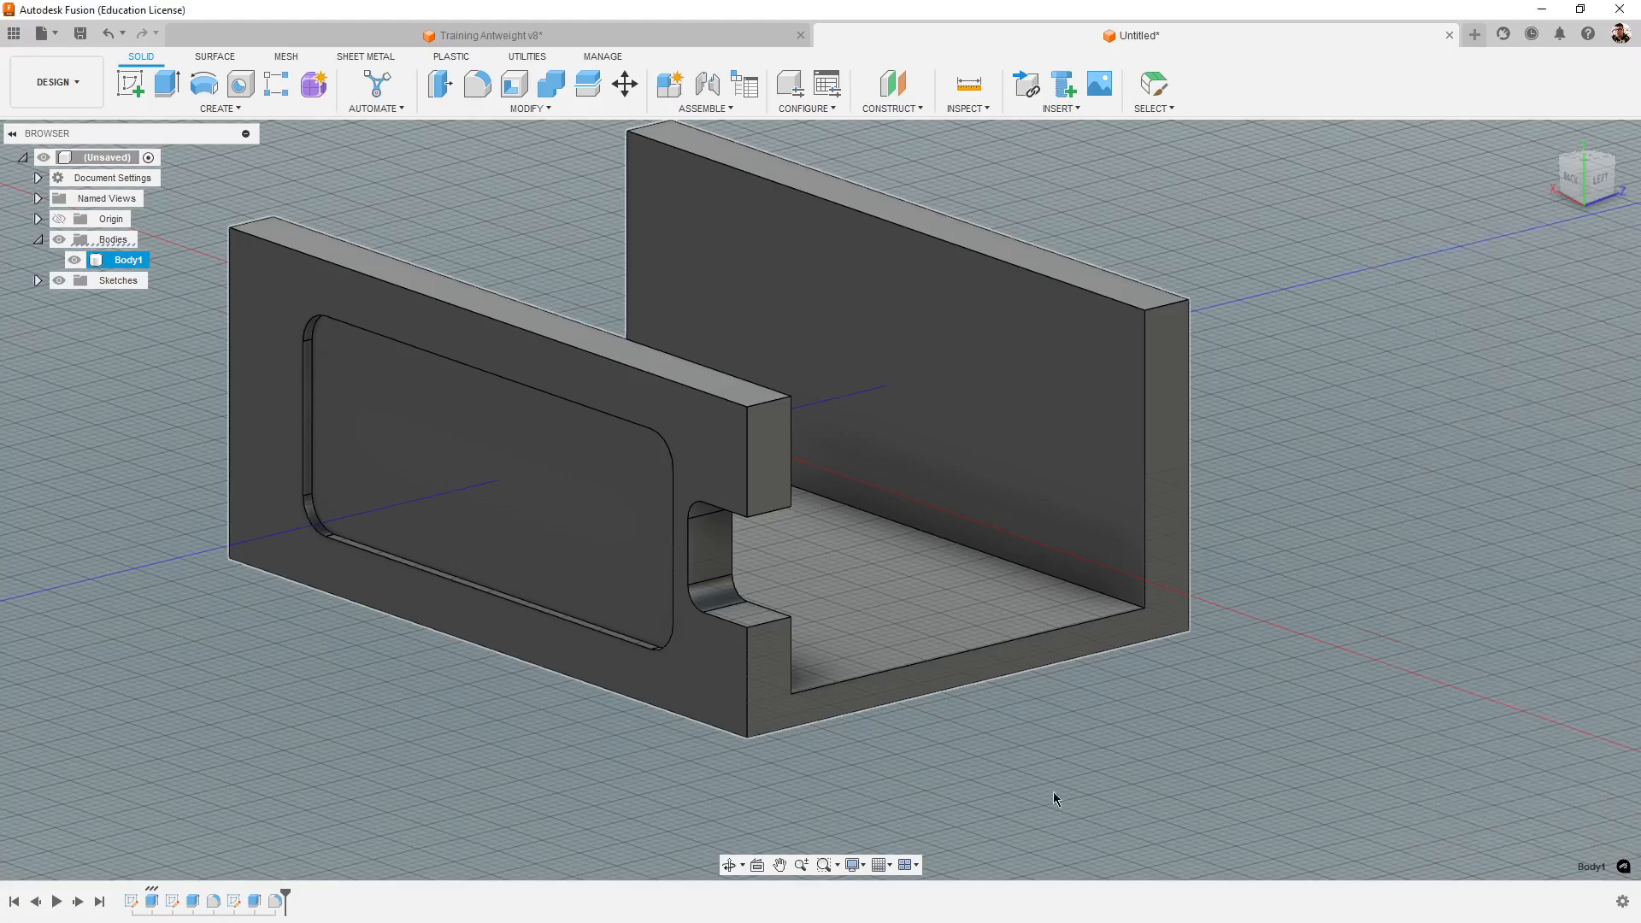
# - Open the appearance settings for the chassis body, Body1
pyautogui.rightClick(130, 258)
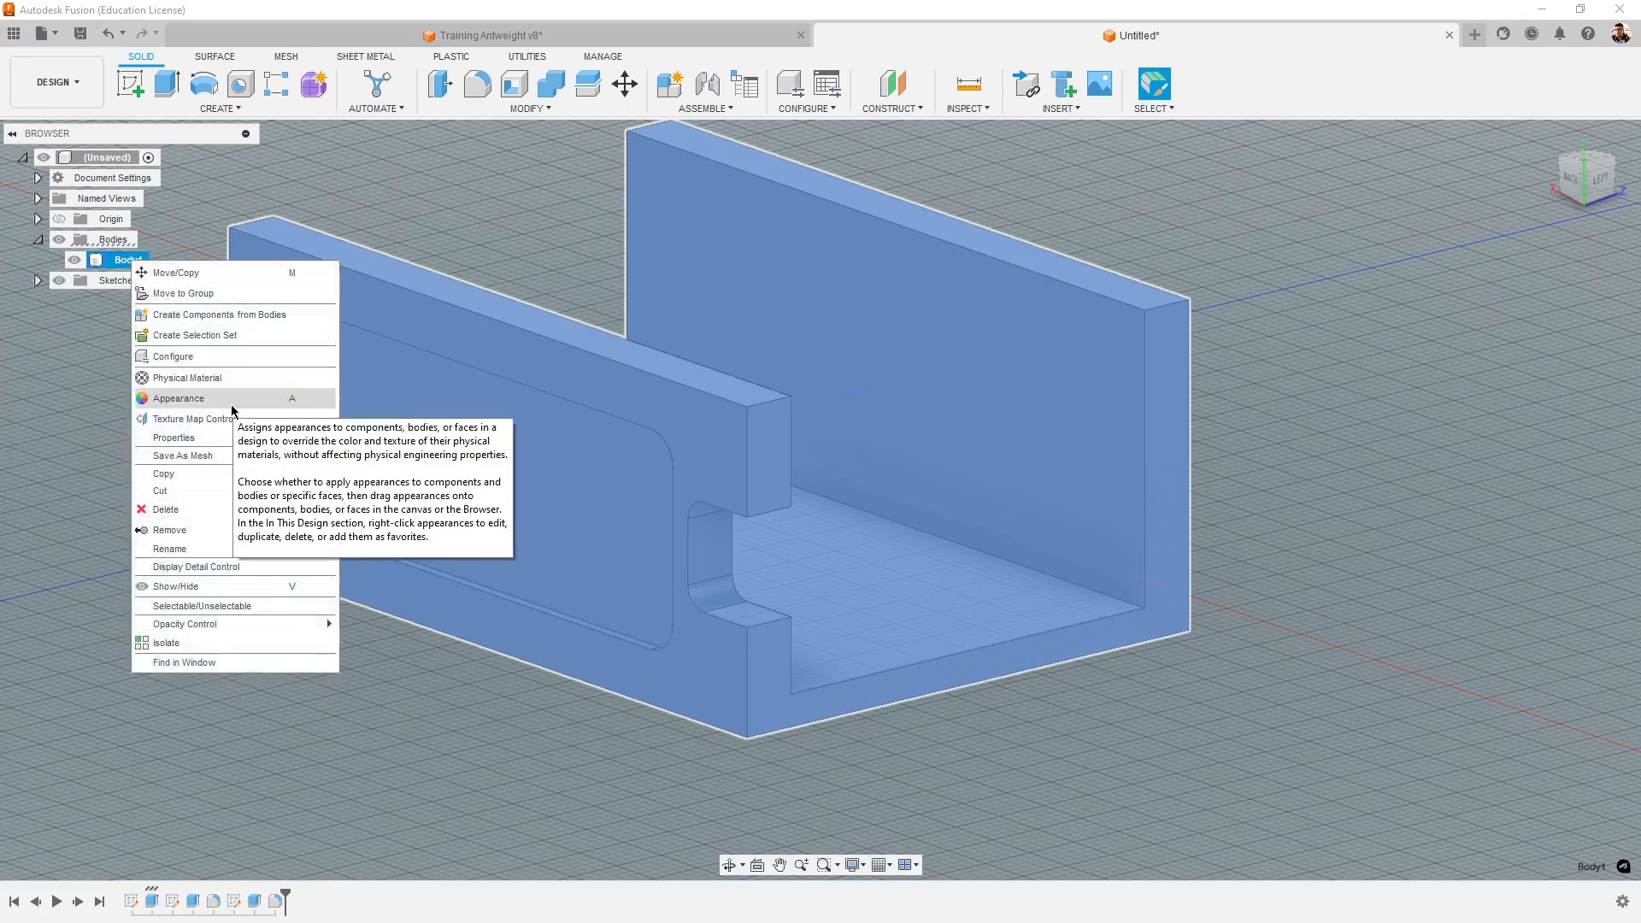
pyautogui.click(199, 400)
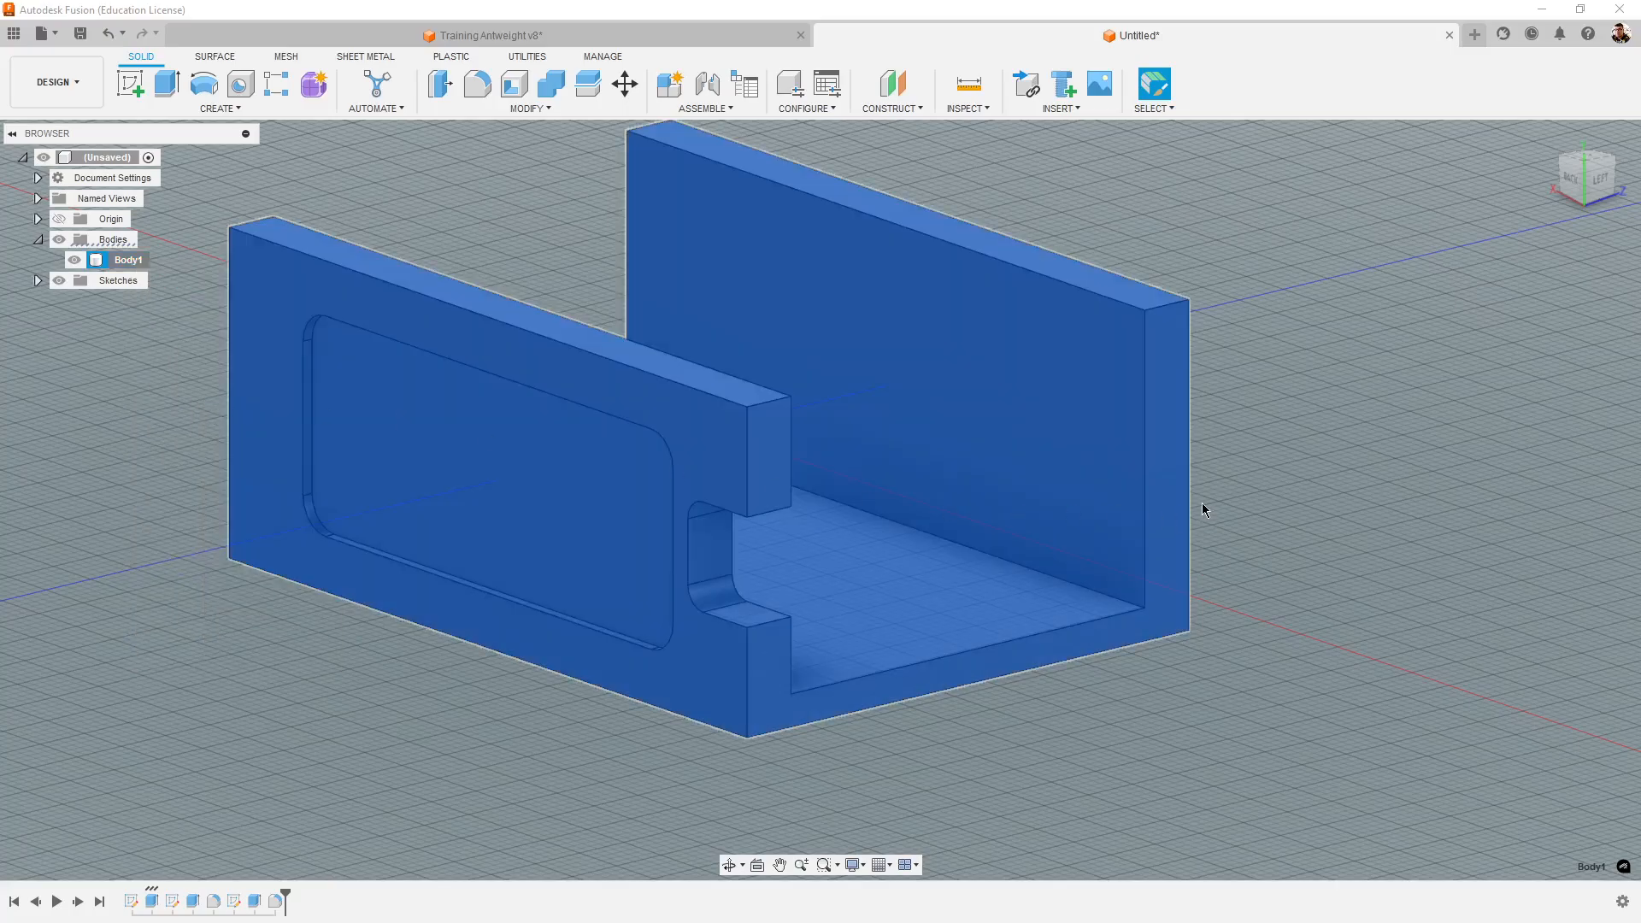
pyautogui.moveTo(1136, 784); pyautogui.dragTo(1130, 817, button='middle')
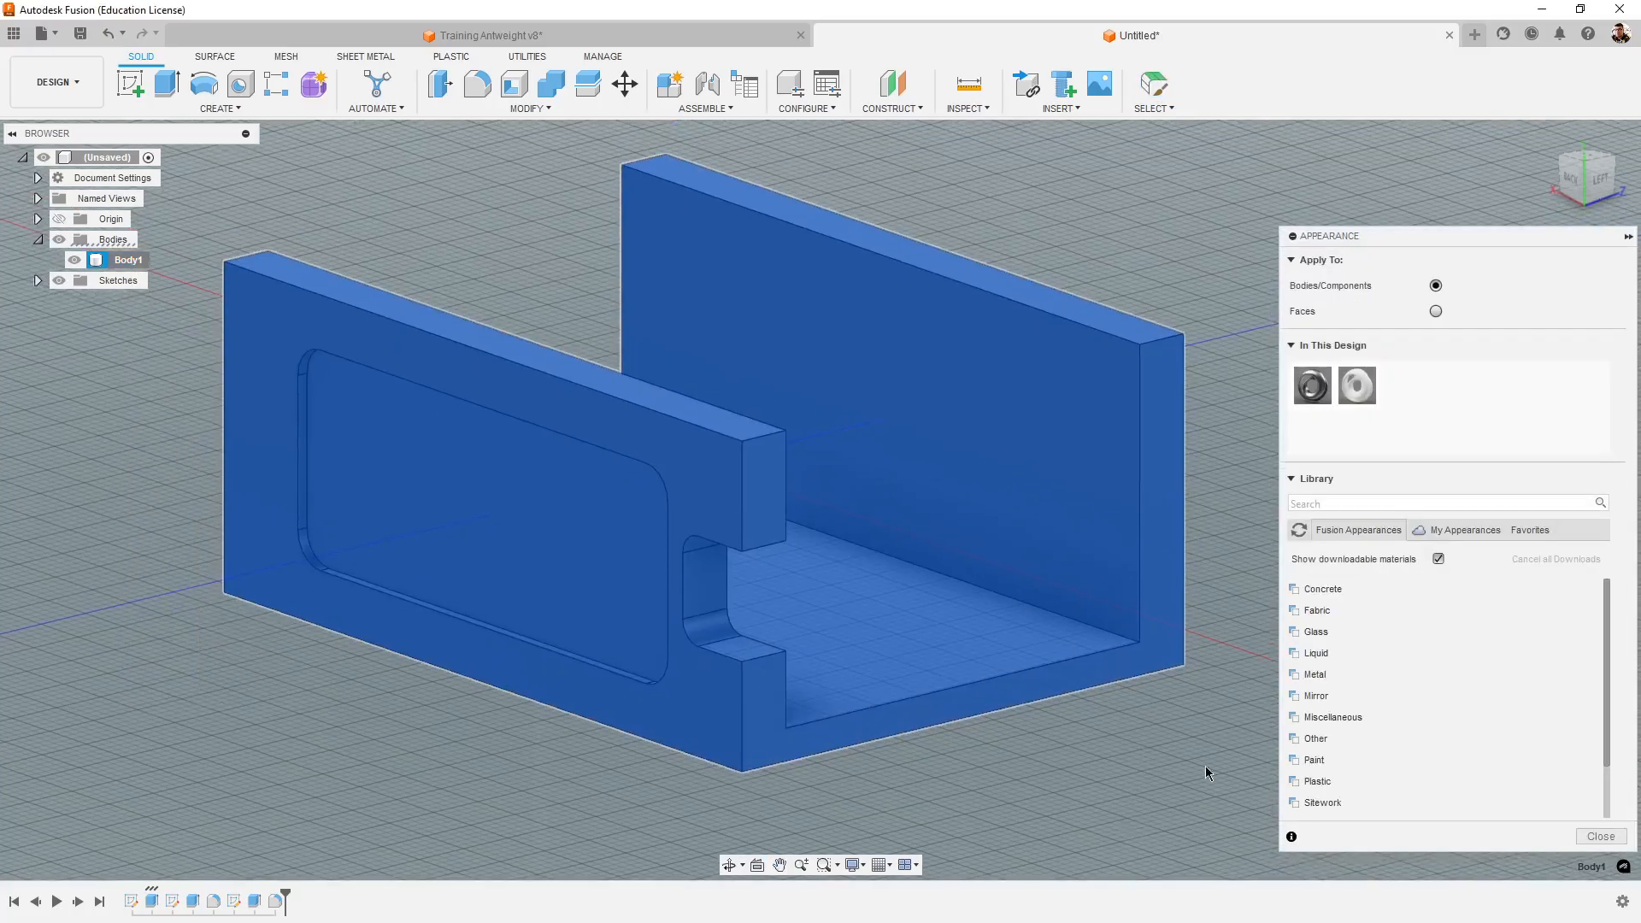
pyautogui.scroll(-3, 948, 654)
pyautogui.scroll(4, 821, 682)
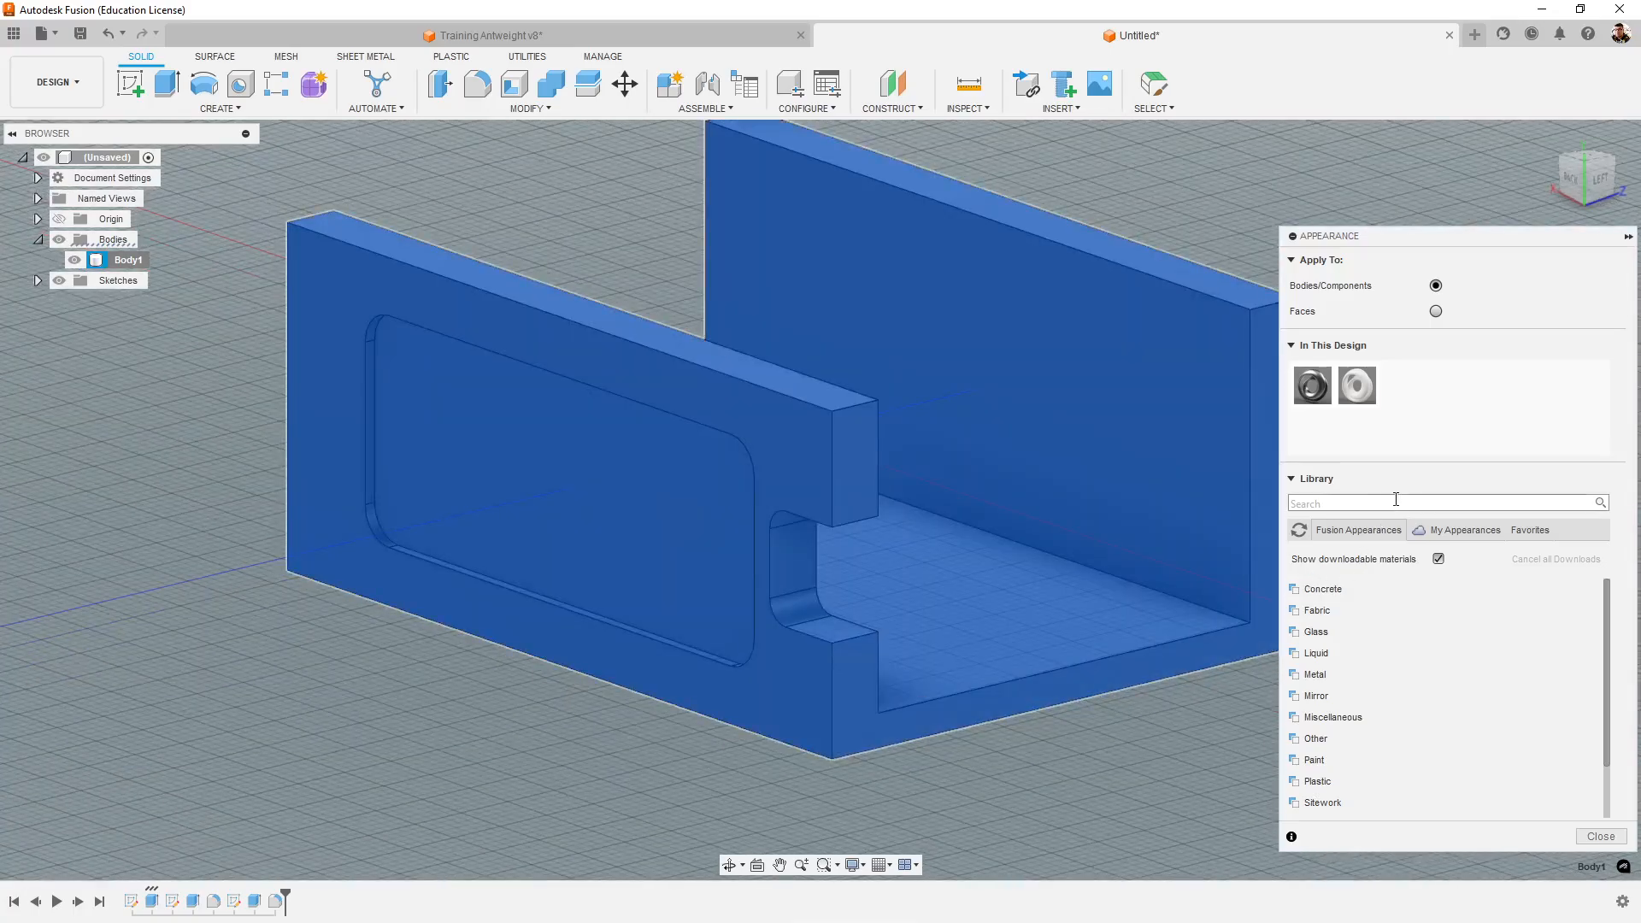
pyautogui.click(1345, 500)
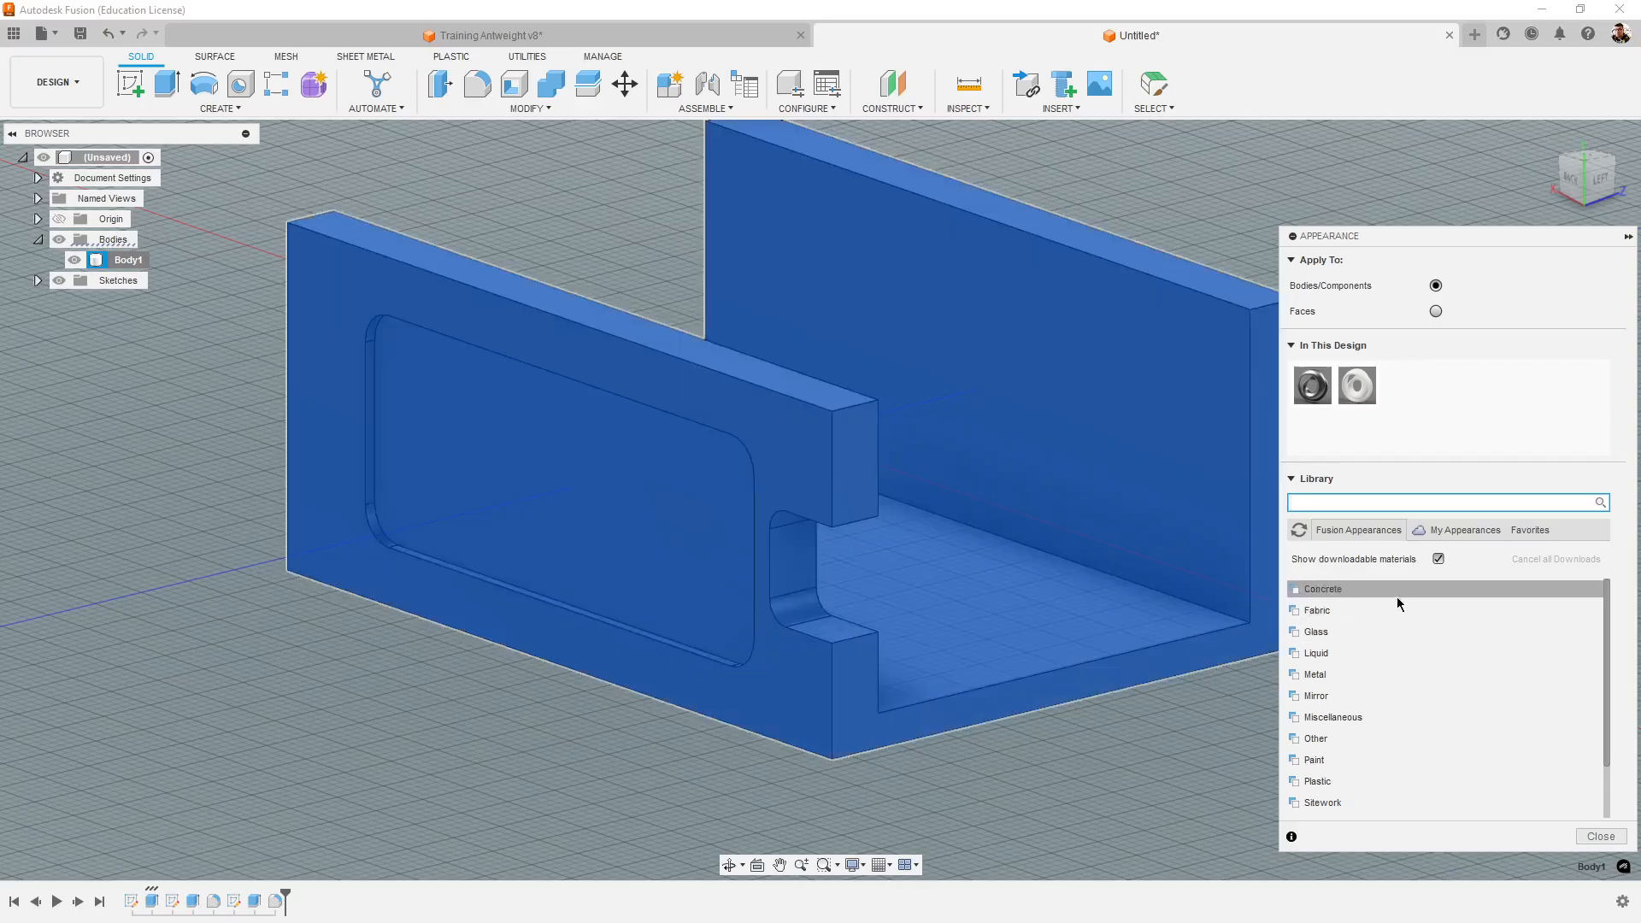
# - Browse the glossy paints and the plastics in the Fusion appearance library for a chassis finish
pyautogui.click(1340, 768)
pyautogui.scroll(-3, 1351, 752)
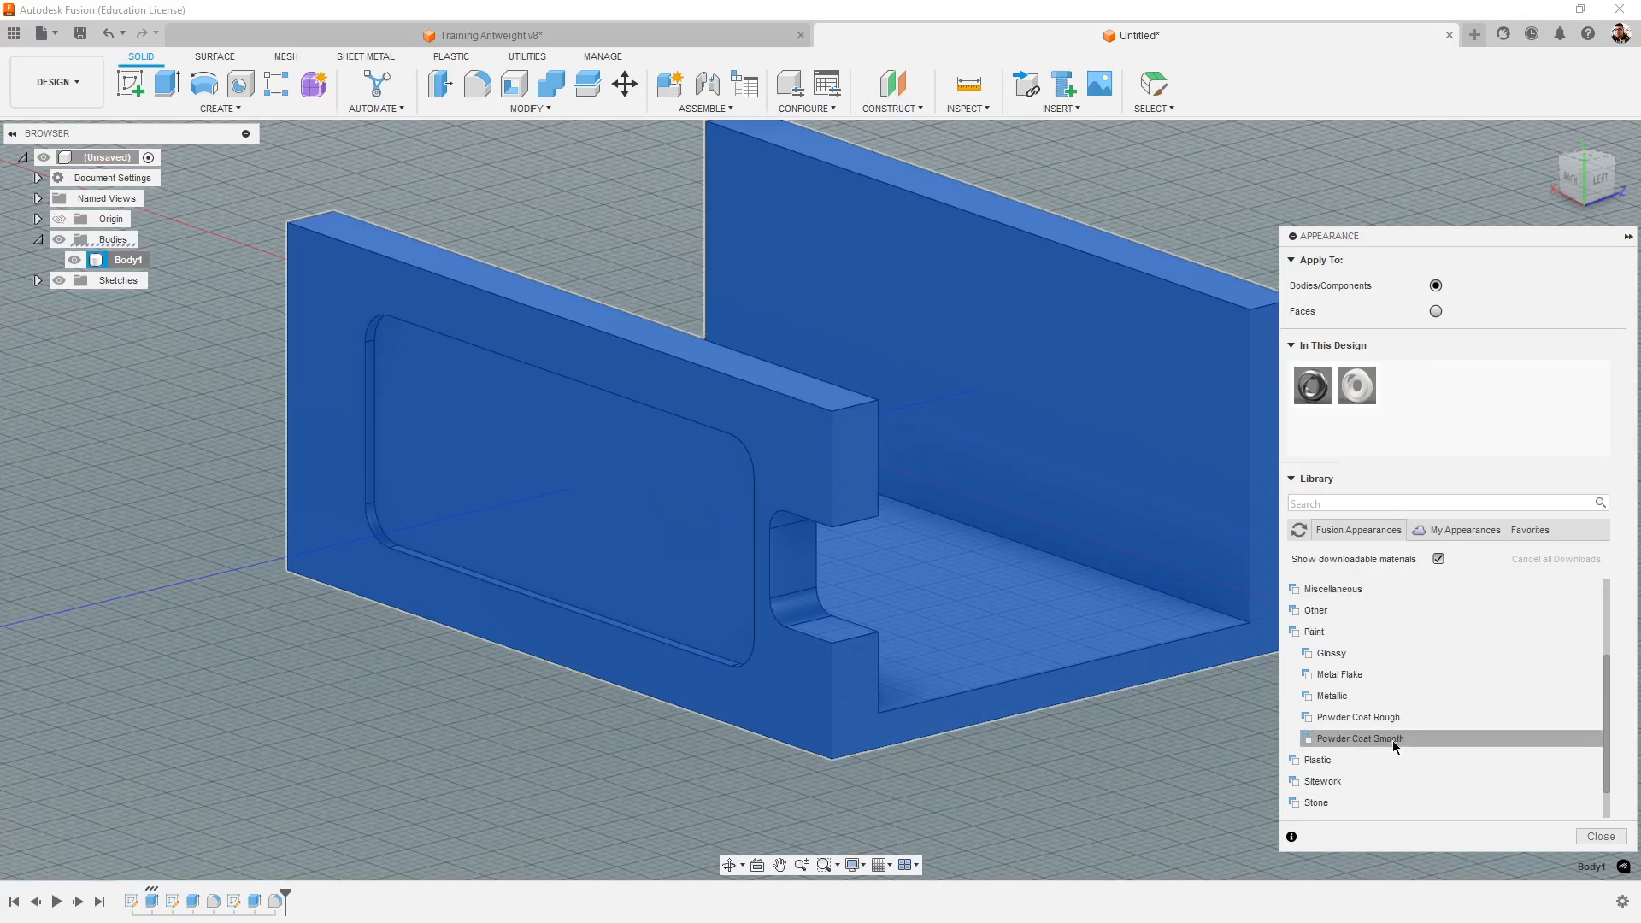
pyautogui.click(1366, 654)
pyautogui.scroll(-3, 1426, 721)
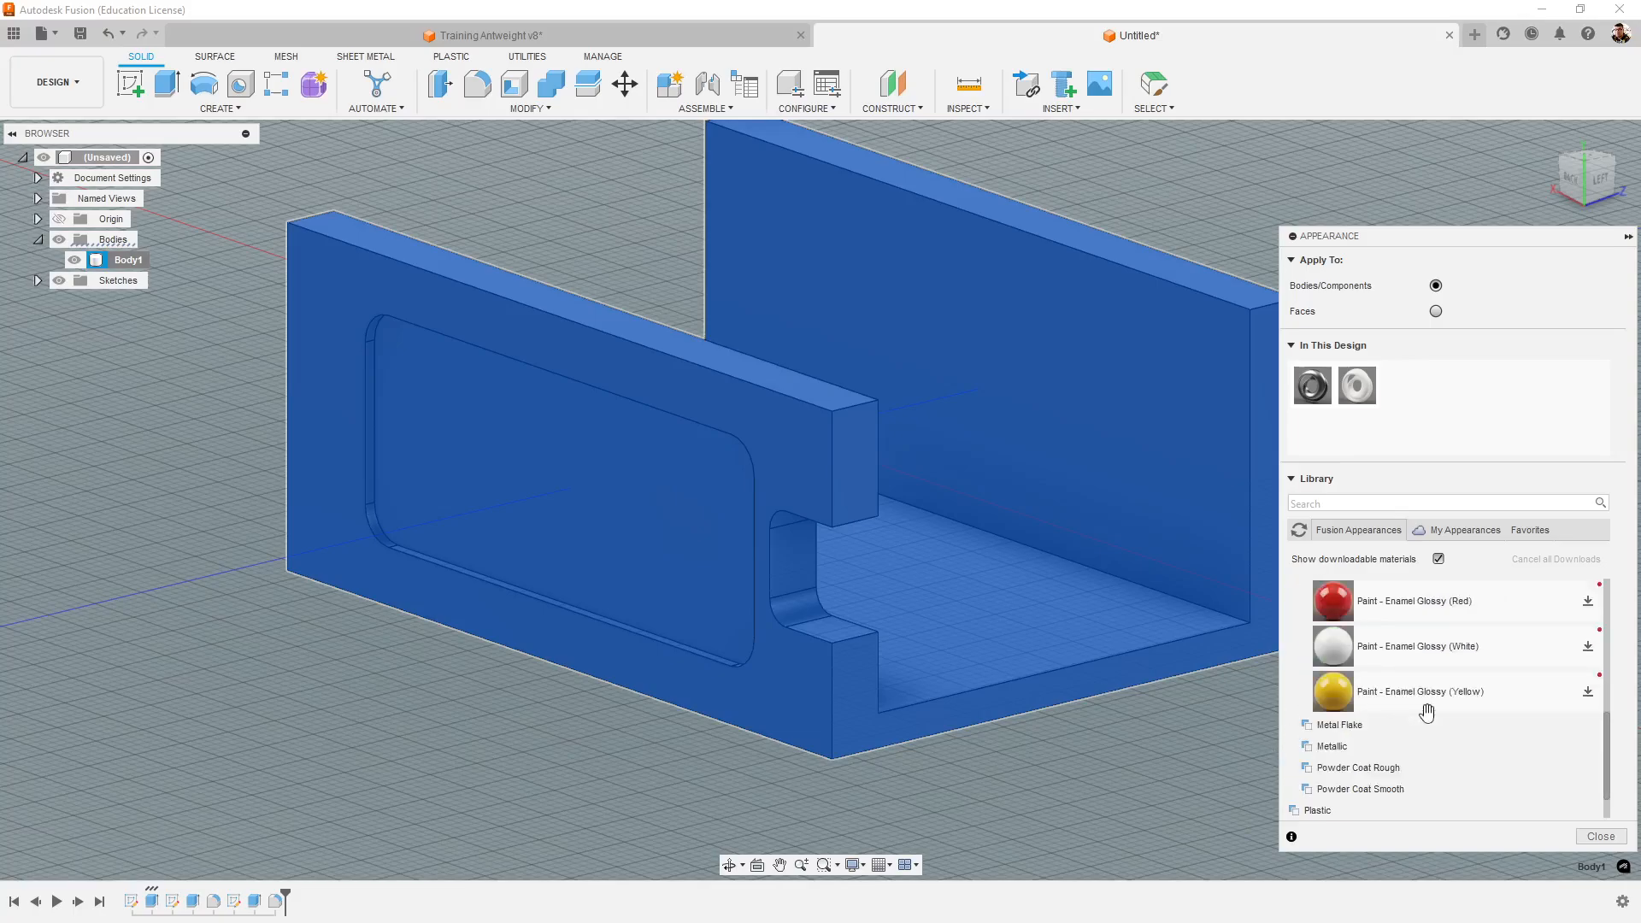
pyautogui.scroll(3, 1427, 720)
pyautogui.click(1367, 593)
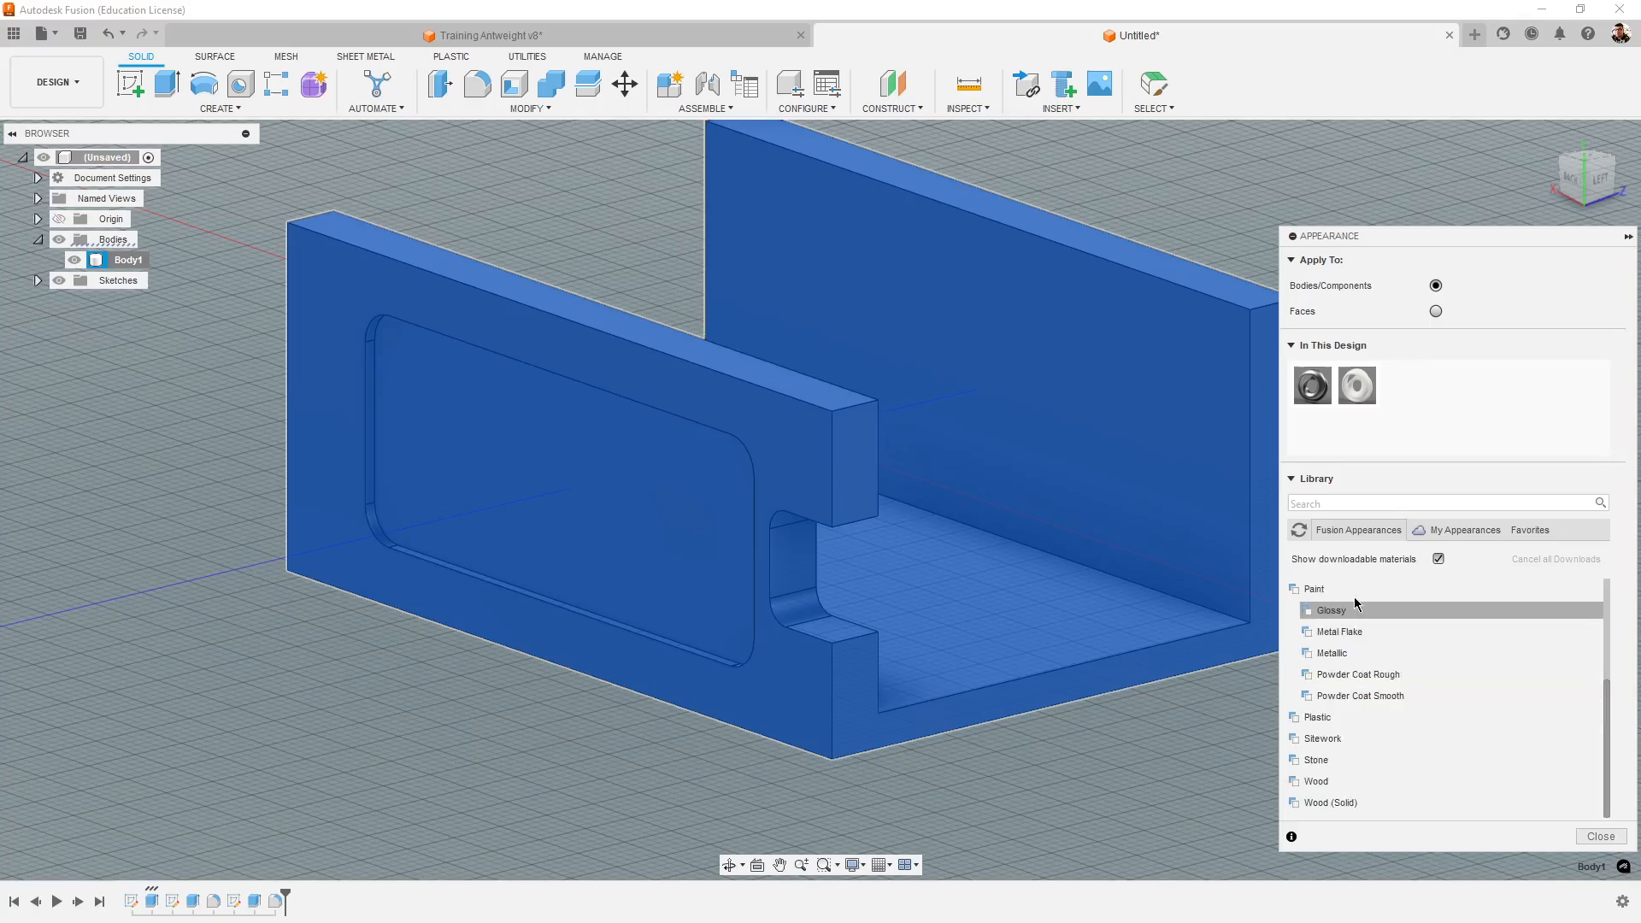
pyautogui.click(1329, 719)
pyautogui.scroll(-3, 1331, 723)
pyautogui.scroll(2, 1327, 688)
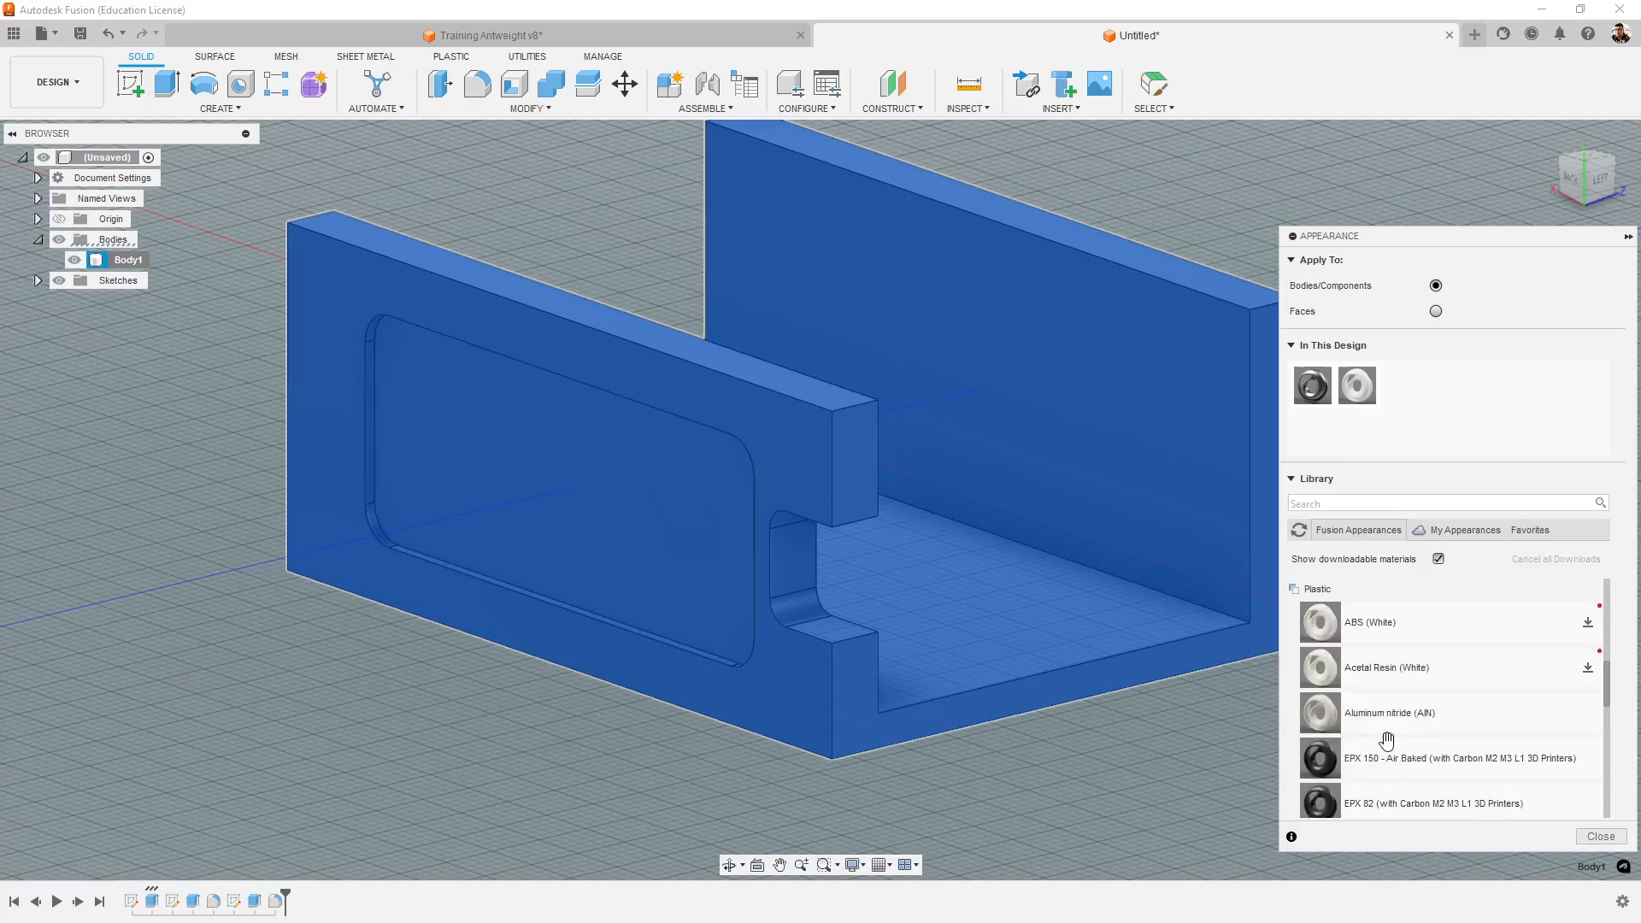
pyautogui.click(1317, 652)
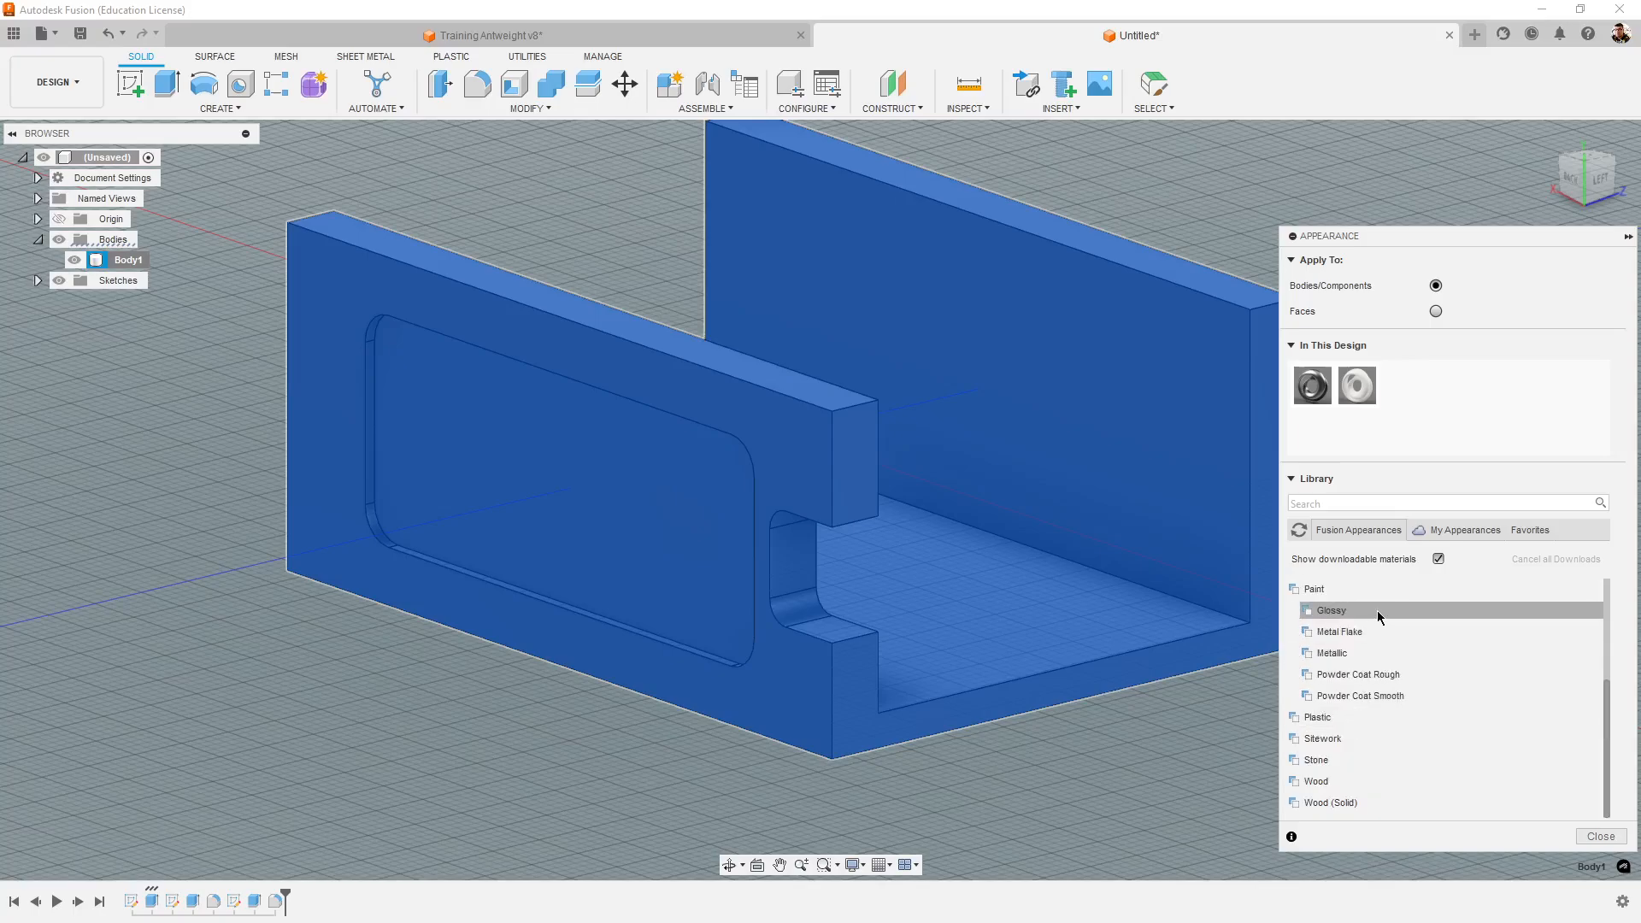
pyautogui.click(1342, 611)
pyautogui.scroll(3, 1338, 725)
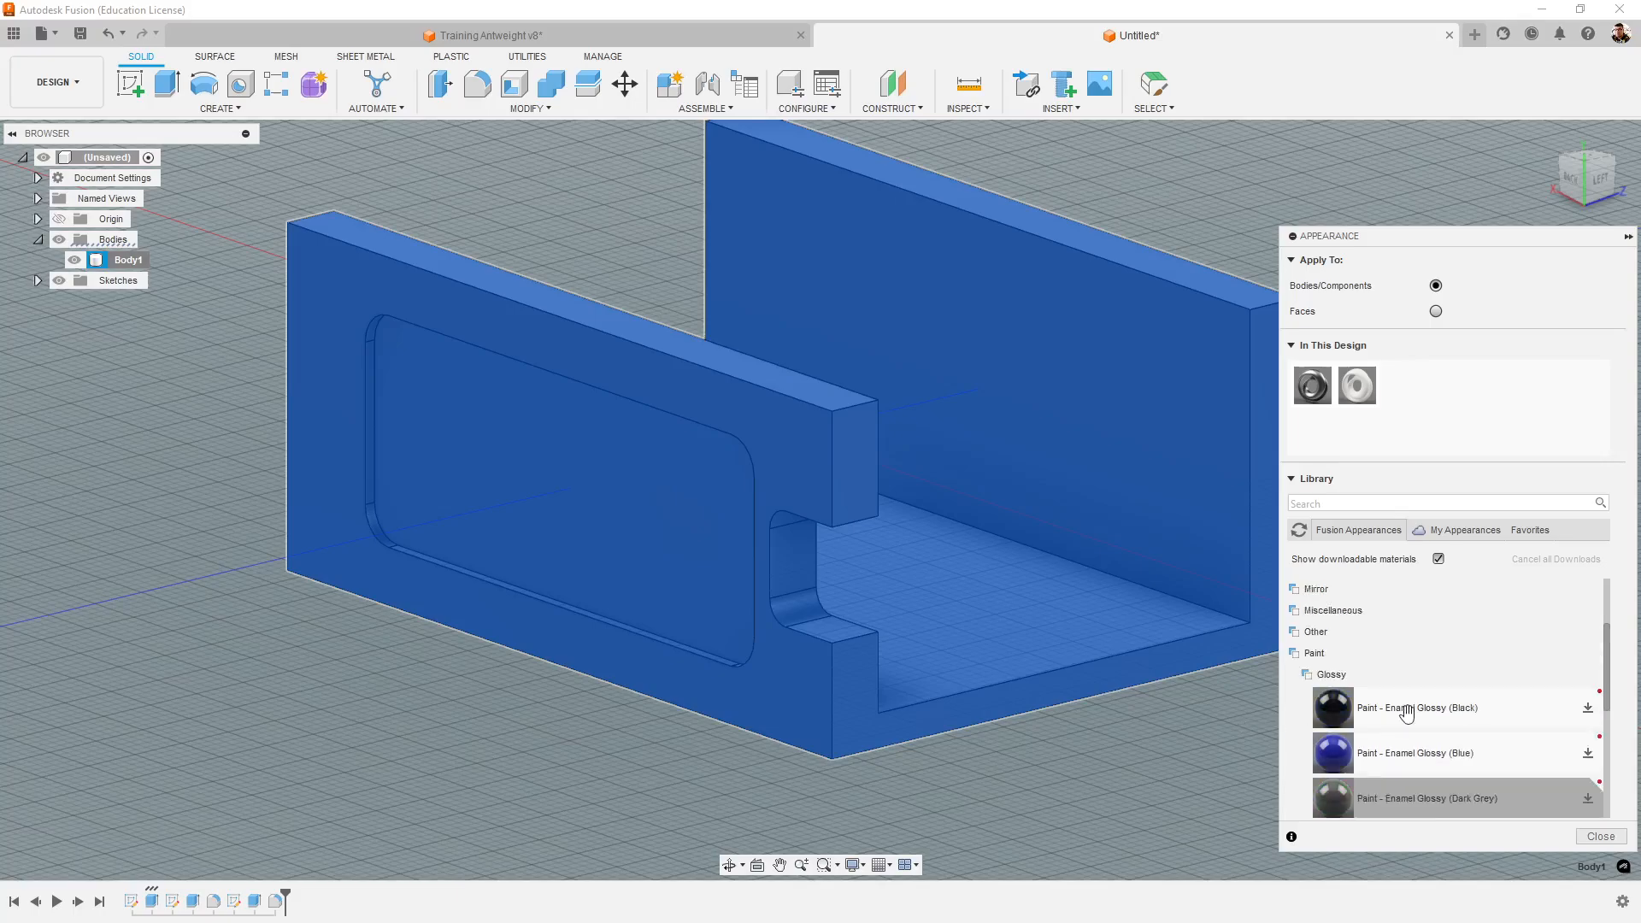
pyautogui.click(1336, 702)
pyautogui.click(1336, 702)
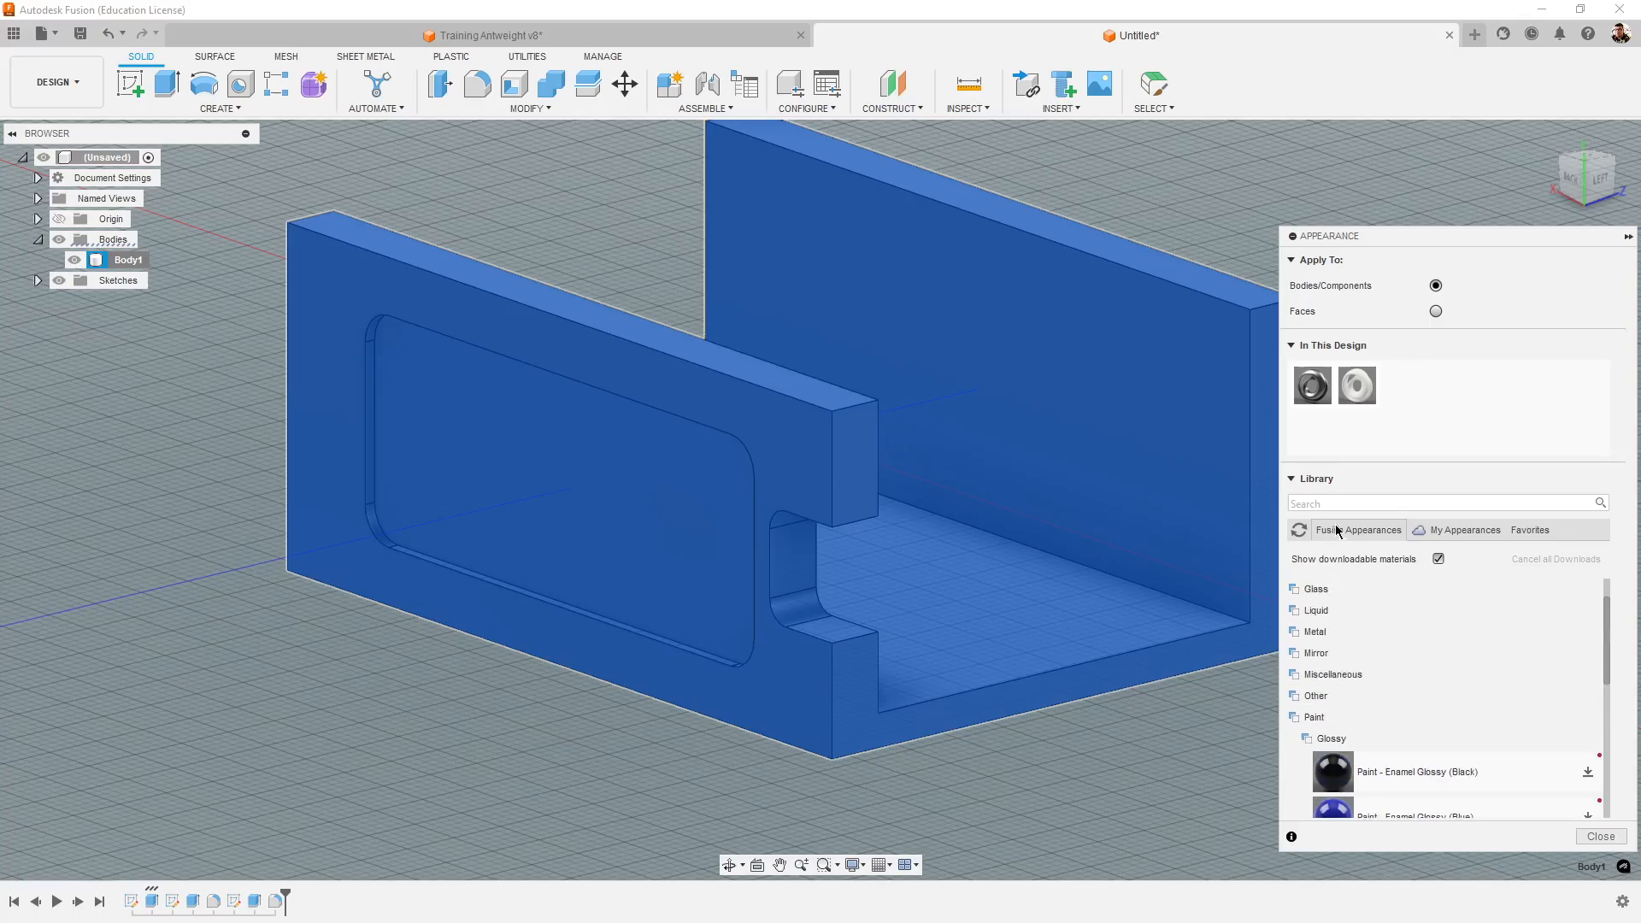
# - Search the appearance library for BLACK and apply Paint - Metallic (Black) to the whole chassis body
pyautogui.click(1360, 504)
pyautogui.press('Return')
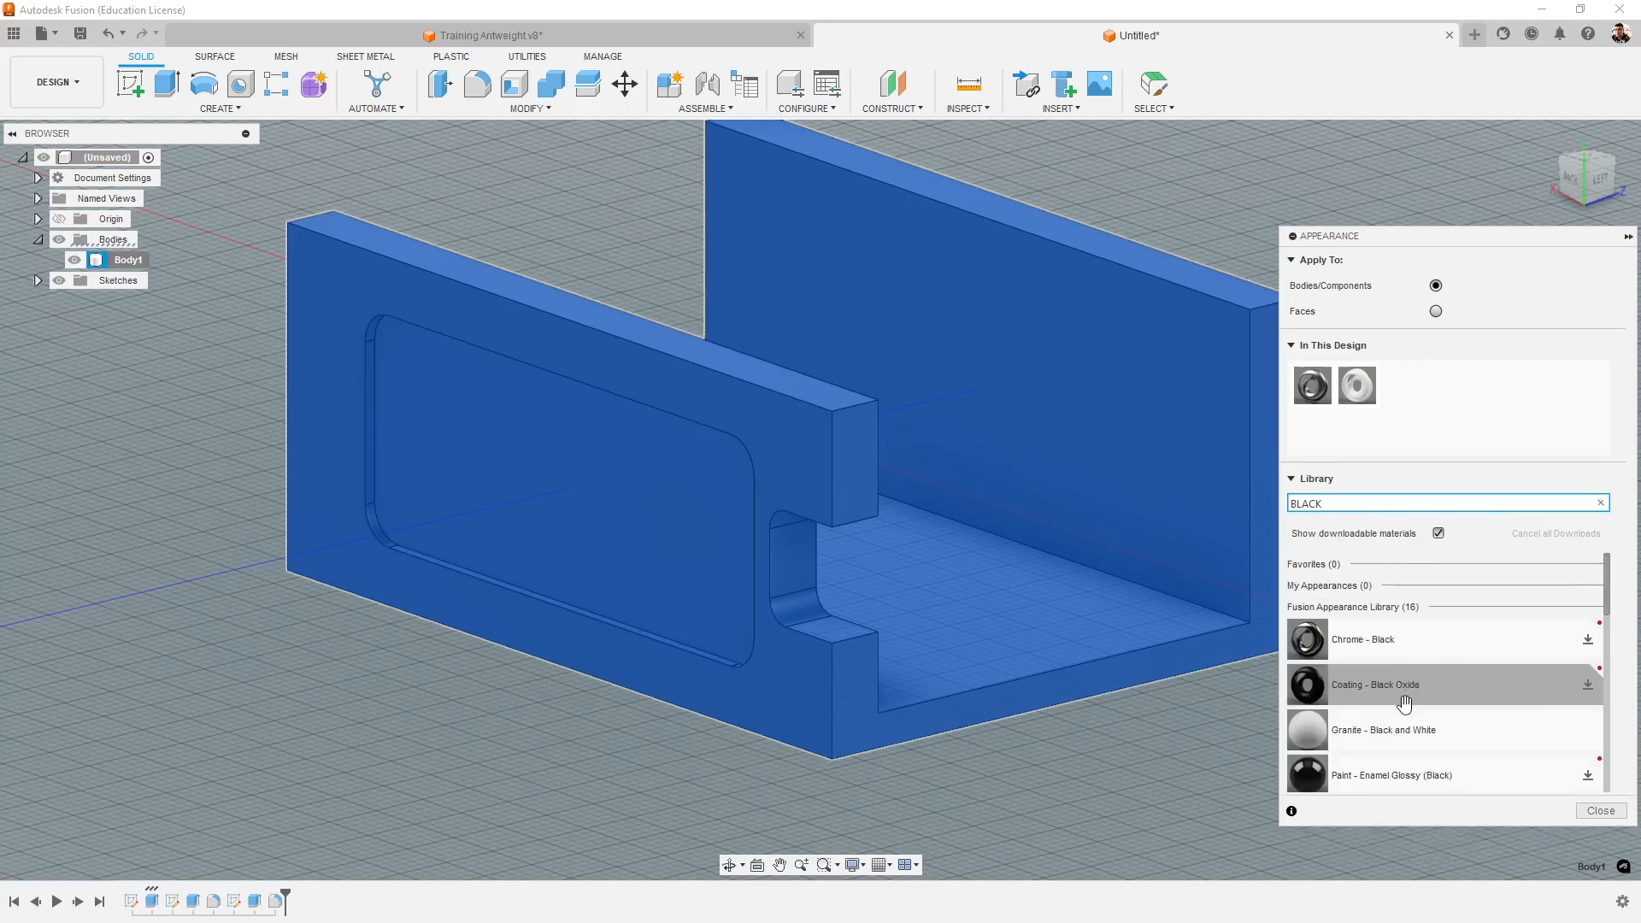
pyautogui.scroll(-1, 1404, 703)
pyautogui.scroll(-1, 1200, 738)
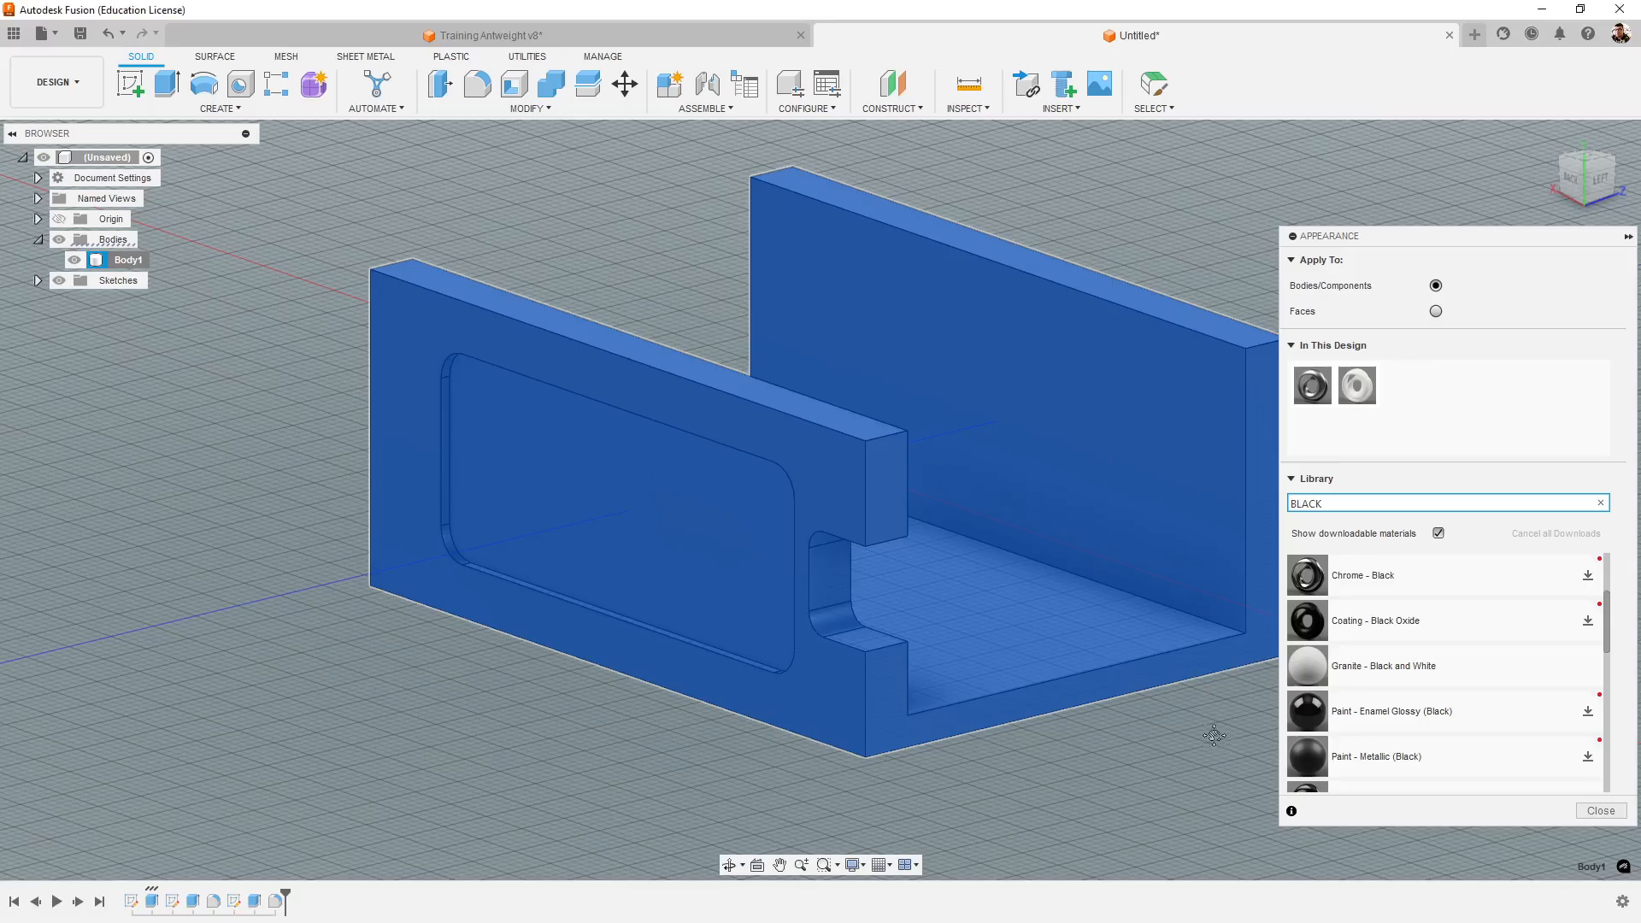
pyautogui.moveTo(1214, 735); pyautogui.dragTo(1106, 711, button='middle')
pyautogui.moveTo(1446, 743)
pyautogui.mouseDown()
pyautogui.moveTo(1268, 699)
pyautogui.moveTo(1084, 538)
pyautogui.mouseUp()
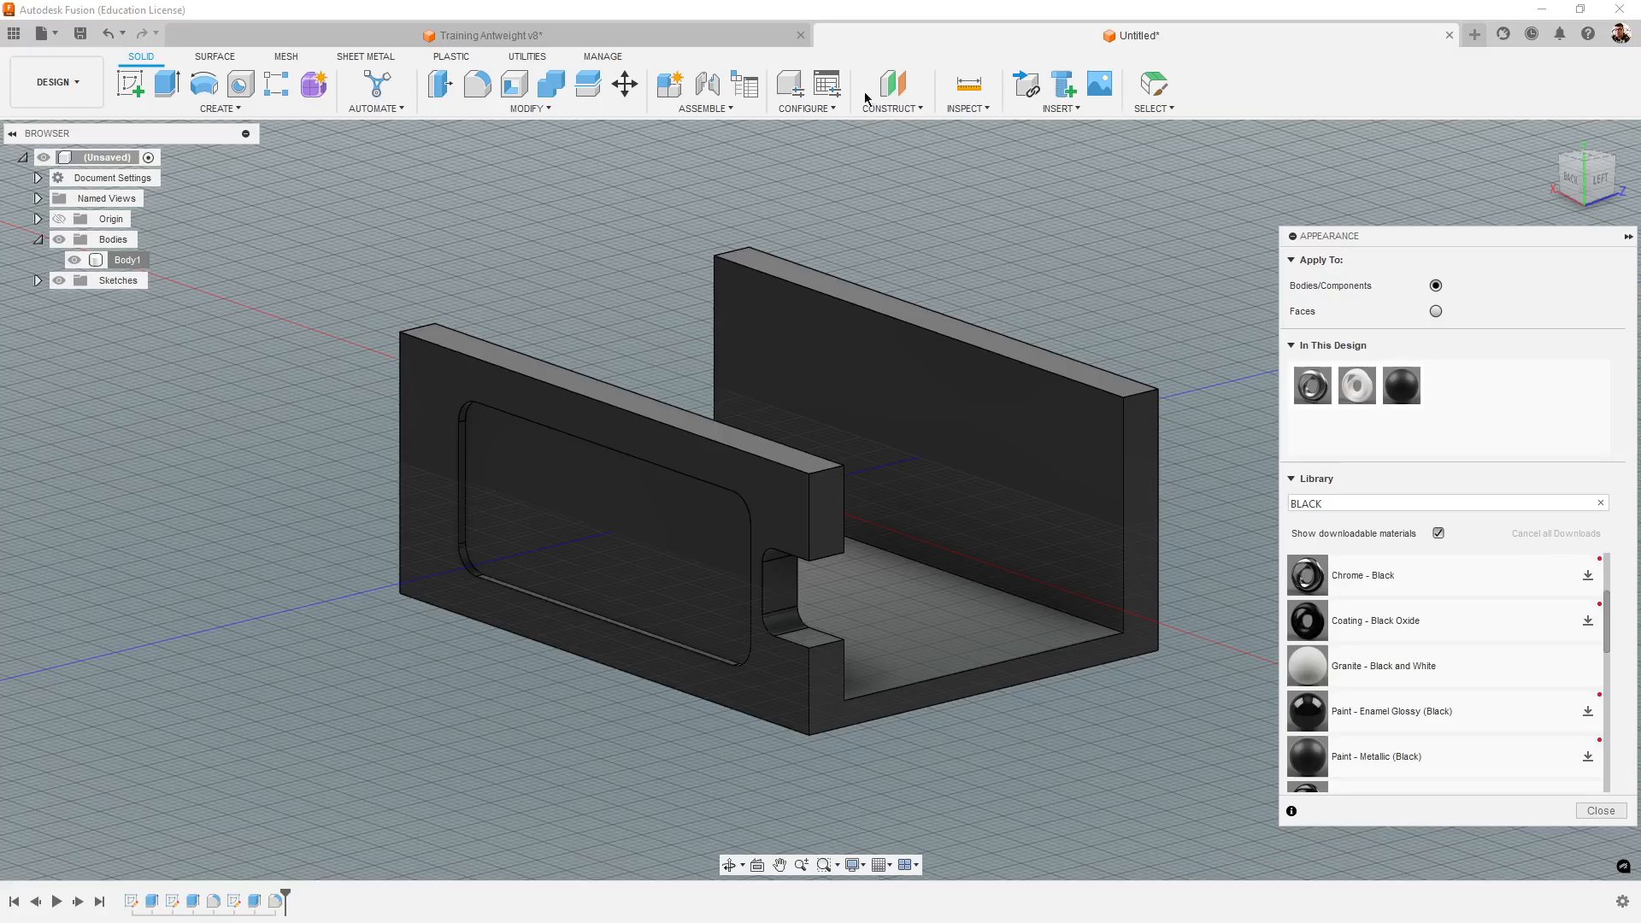
# - Compare the painted chassis with the one in Training Antweight v8 and examine it from several sides
pyautogui.click(729, 36)
pyautogui.click(1013, 39)
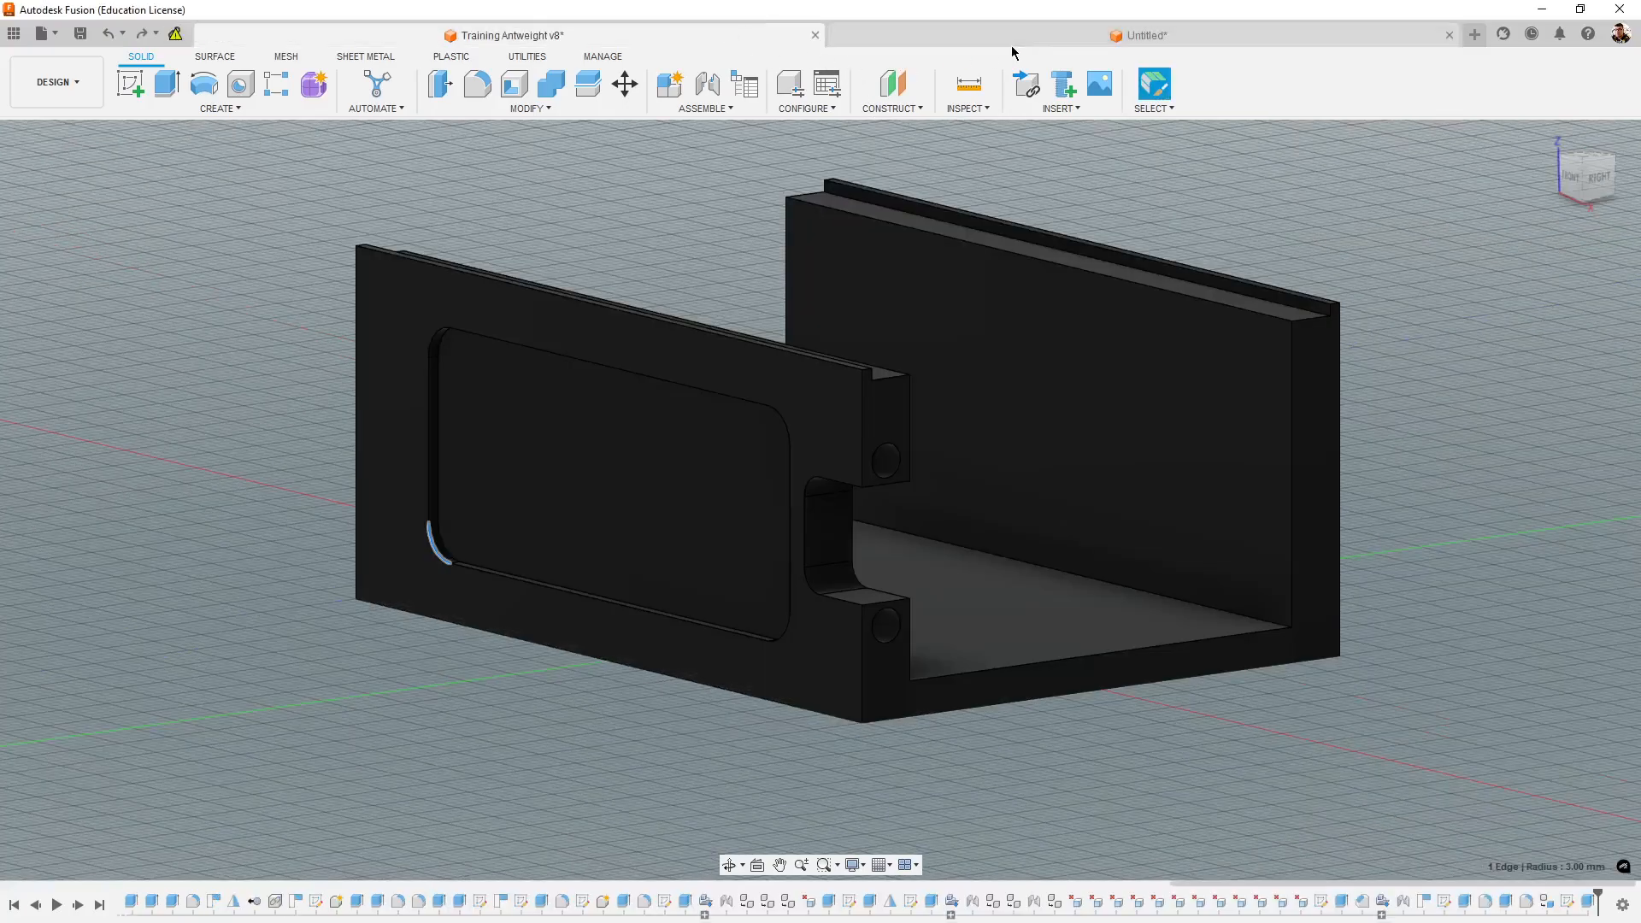
pyautogui.keyDown('shift'); pyautogui.moveTo(1128, 393); pyautogui.dragTo(1329, 632, button='middle'); pyautogui.keyUp('shift')
pyautogui.scroll(-3, 1474, 577)
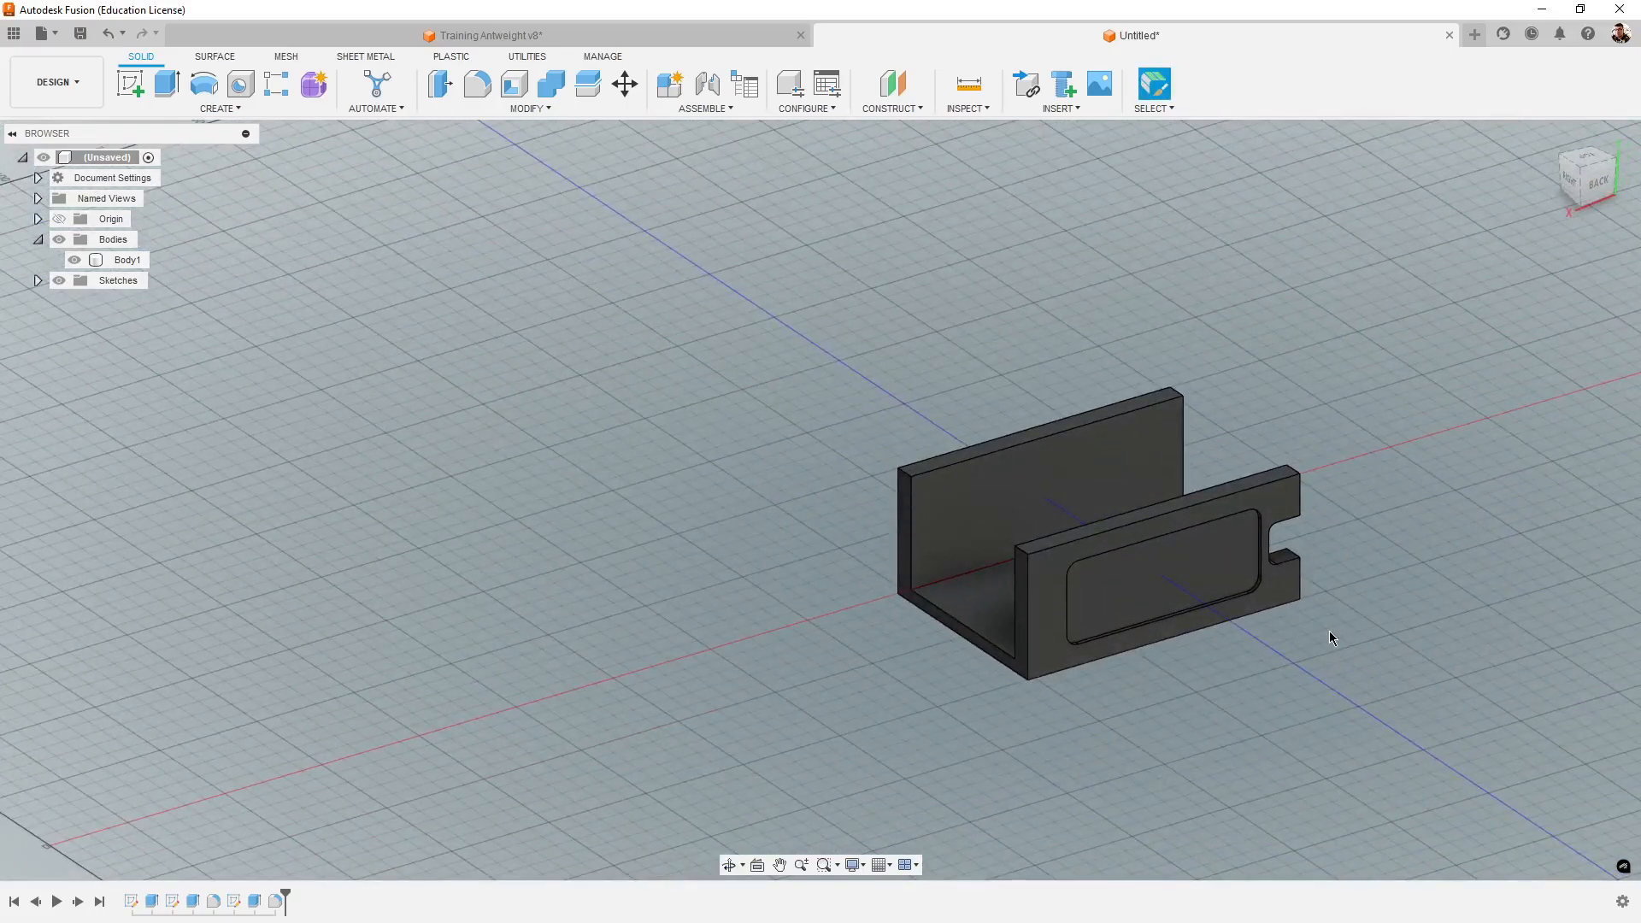
pyautogui.moveTo(1303, 516); pyautogui.dragTo(1197, 401, button='middle')
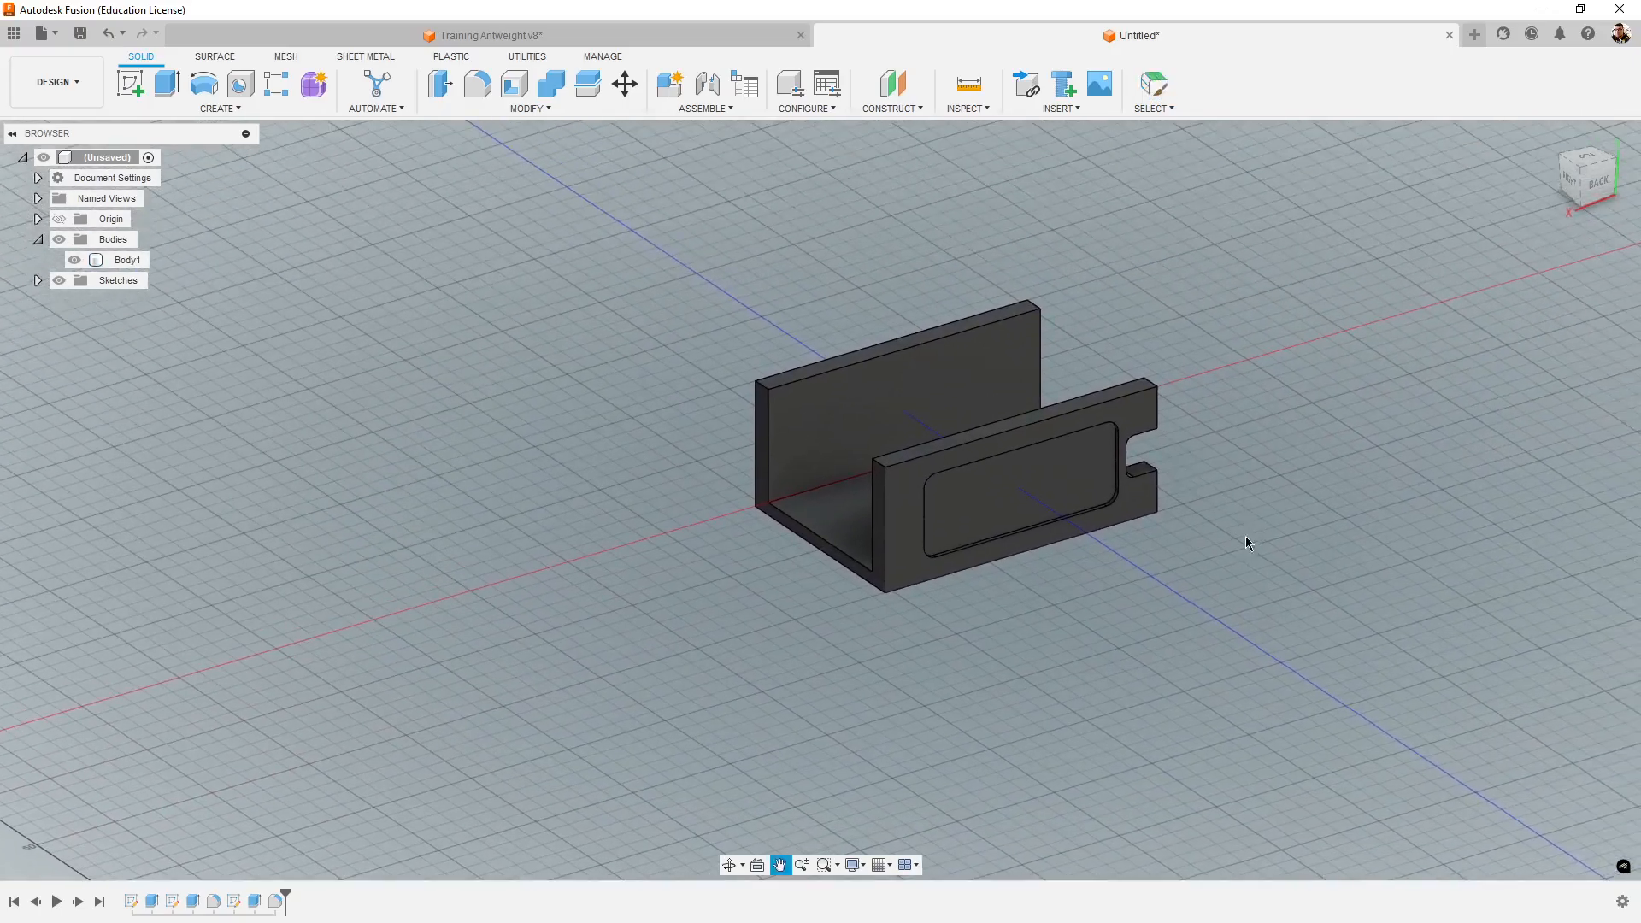
pyautogui.keyDown('shift'); pyautogui.moveTo(1304, 539); pyautogui.dragTo(1257, 755, button='middle'); pyautogui.keyUp('shift')
pyautogui.scroll(3, 1119, 671)
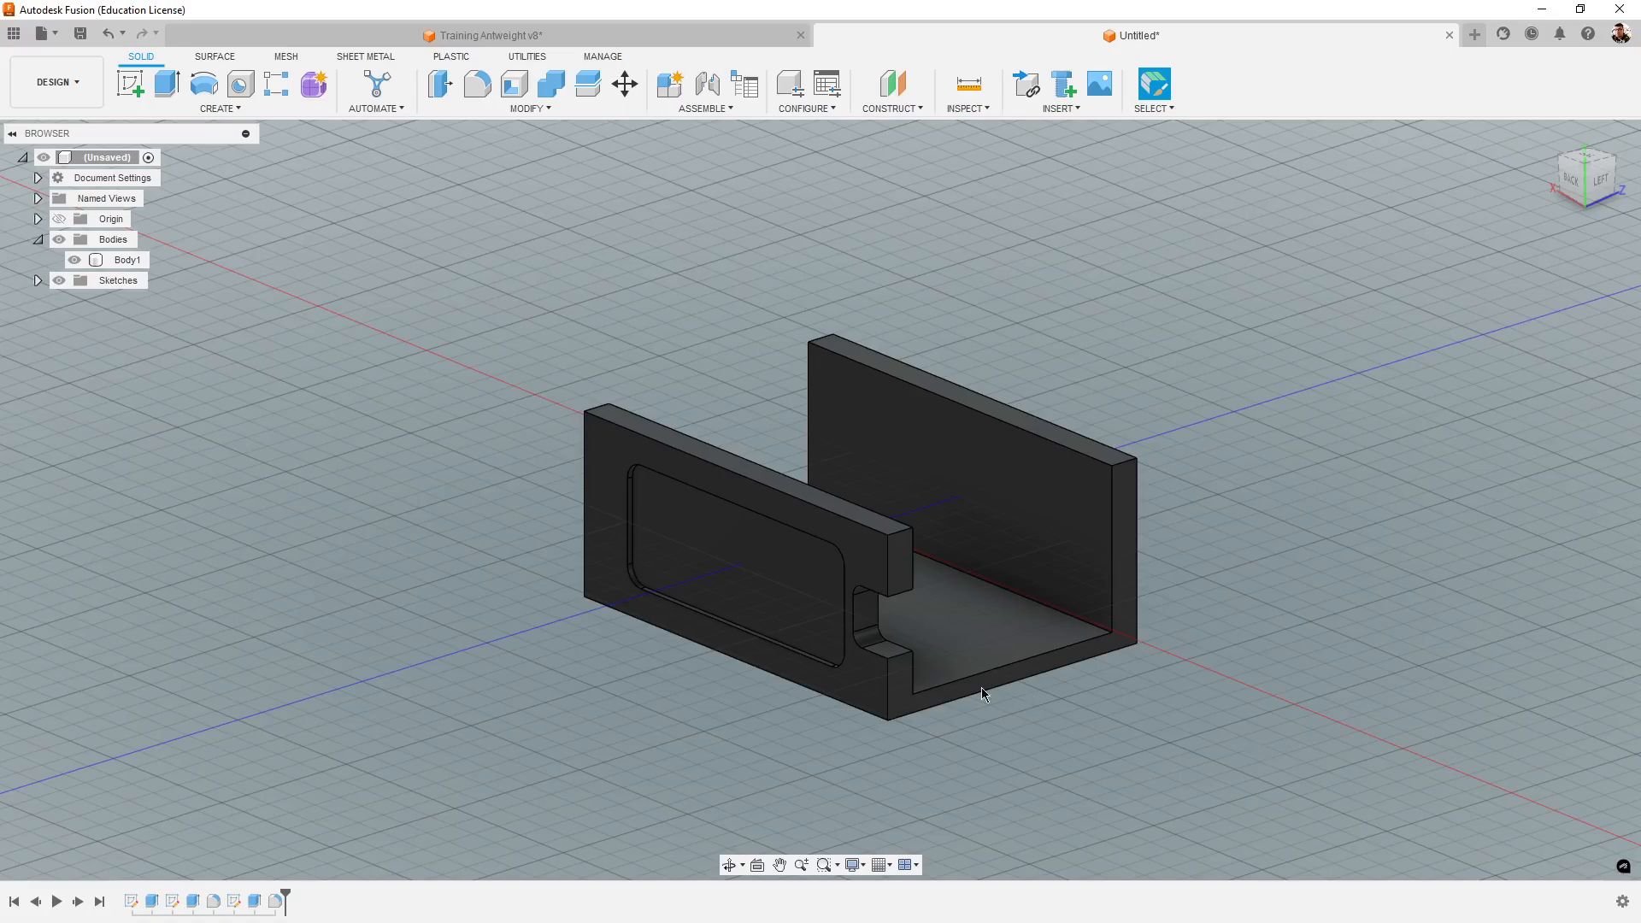
# - Save the new design as Chassi in the Tutoriais folder
pyautogui.hotkey('ctrl', 's')
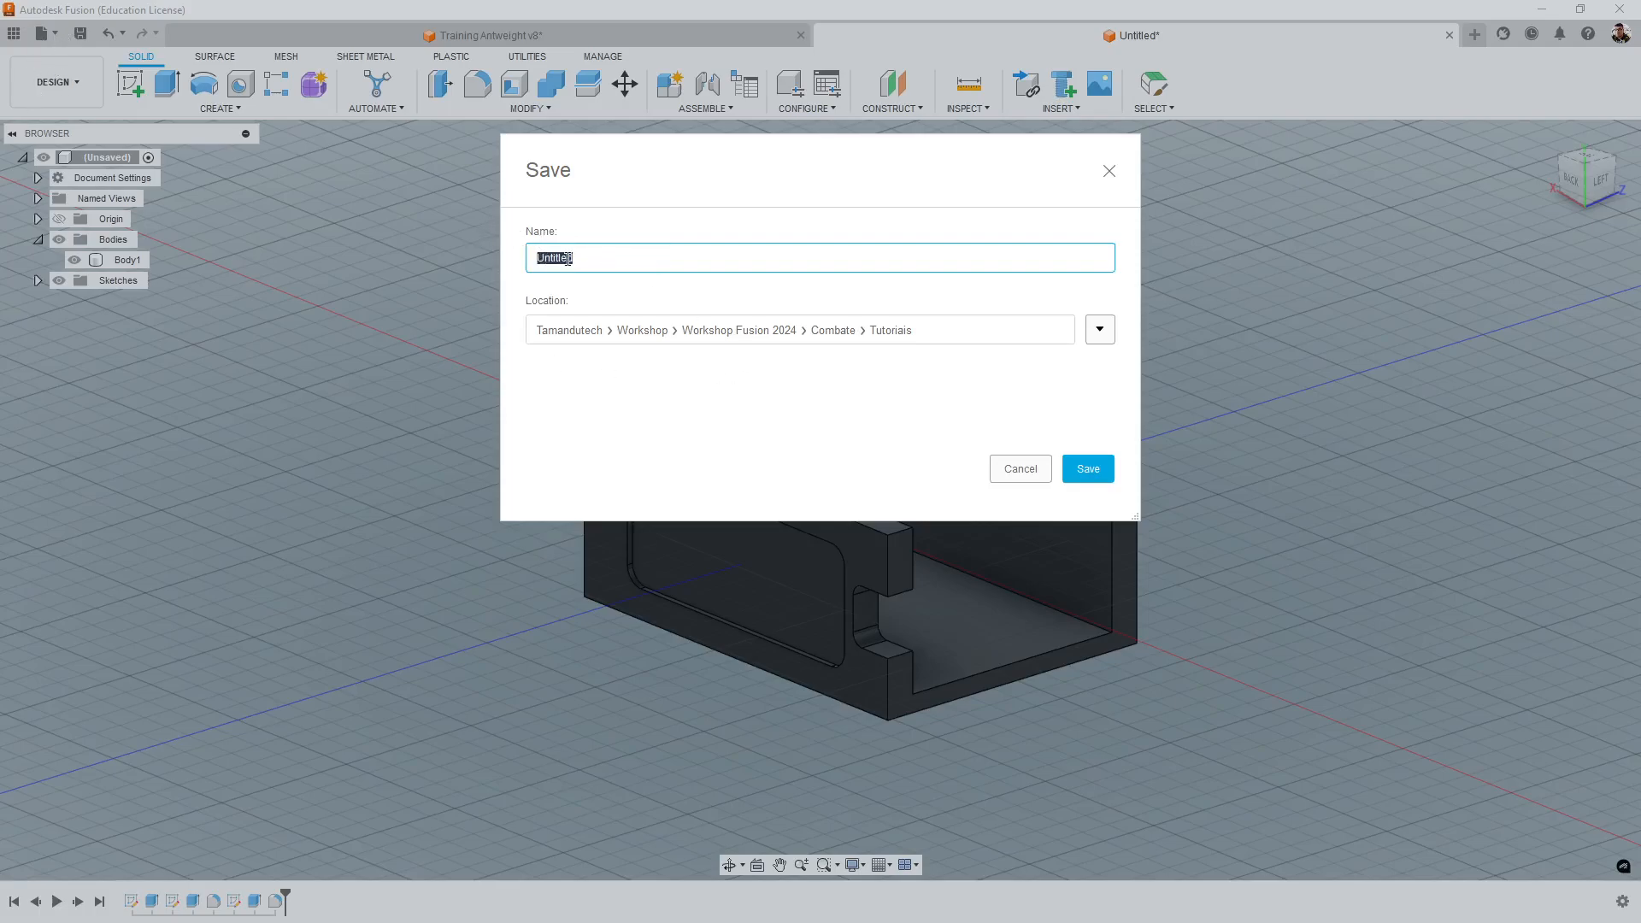
pyautogui.write('Chassi')
pyautogui.press('Return')
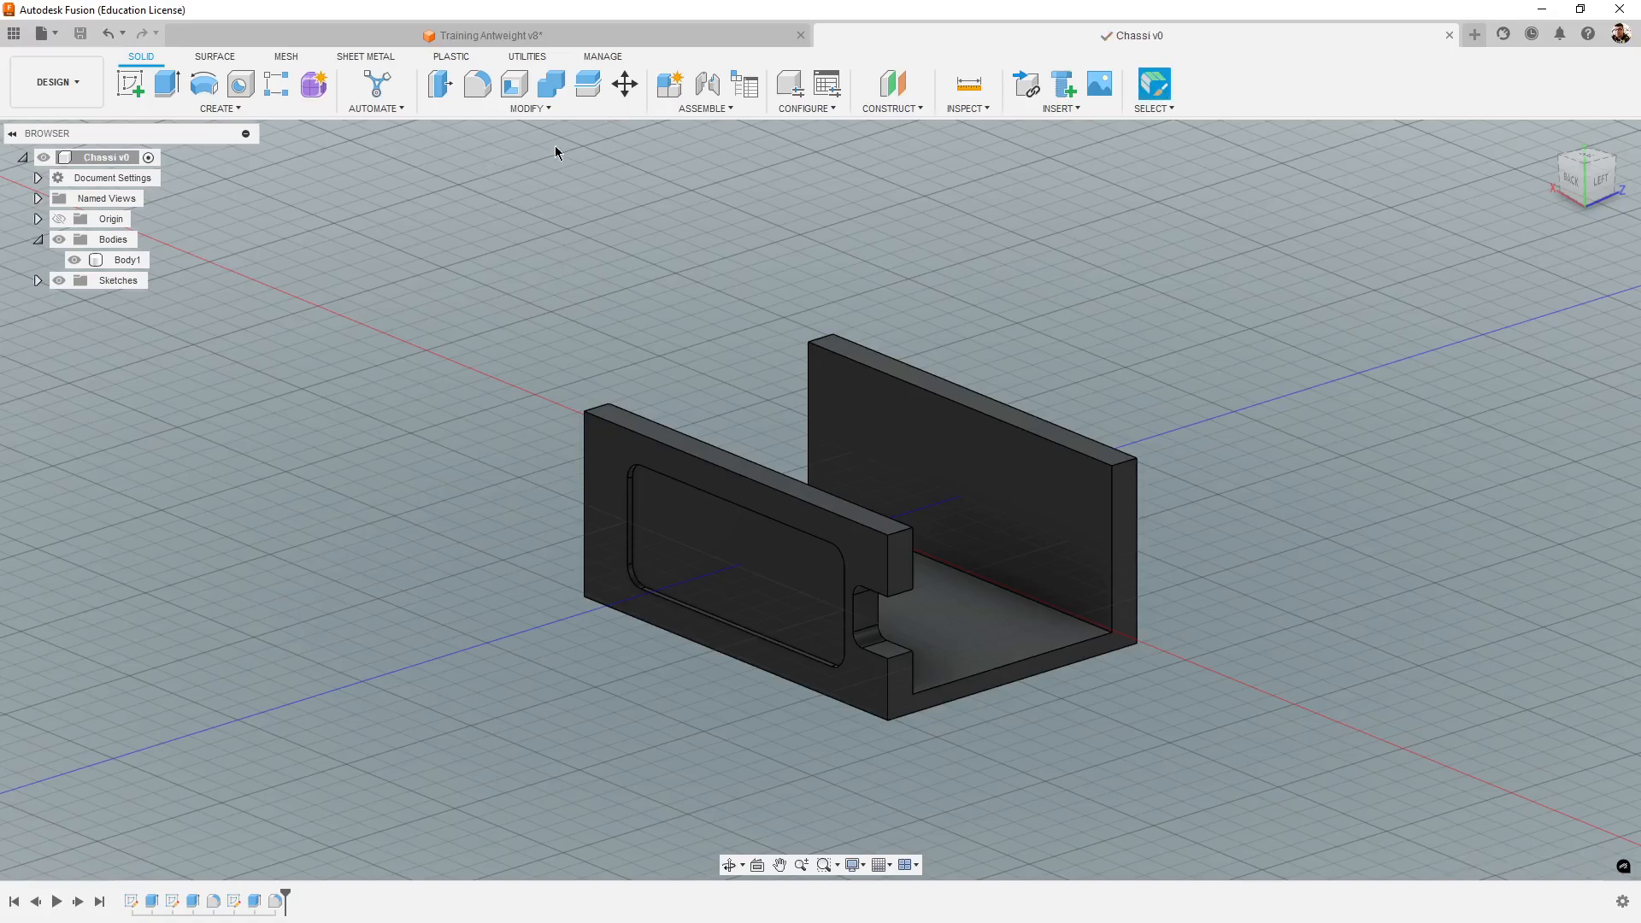
pyautogui.keyDown('shift'); pyautogui.moveTo(1403, 460); pyautogui.dragTo(1370, 520, button='middle'); pyautogui.keyUp('shift')
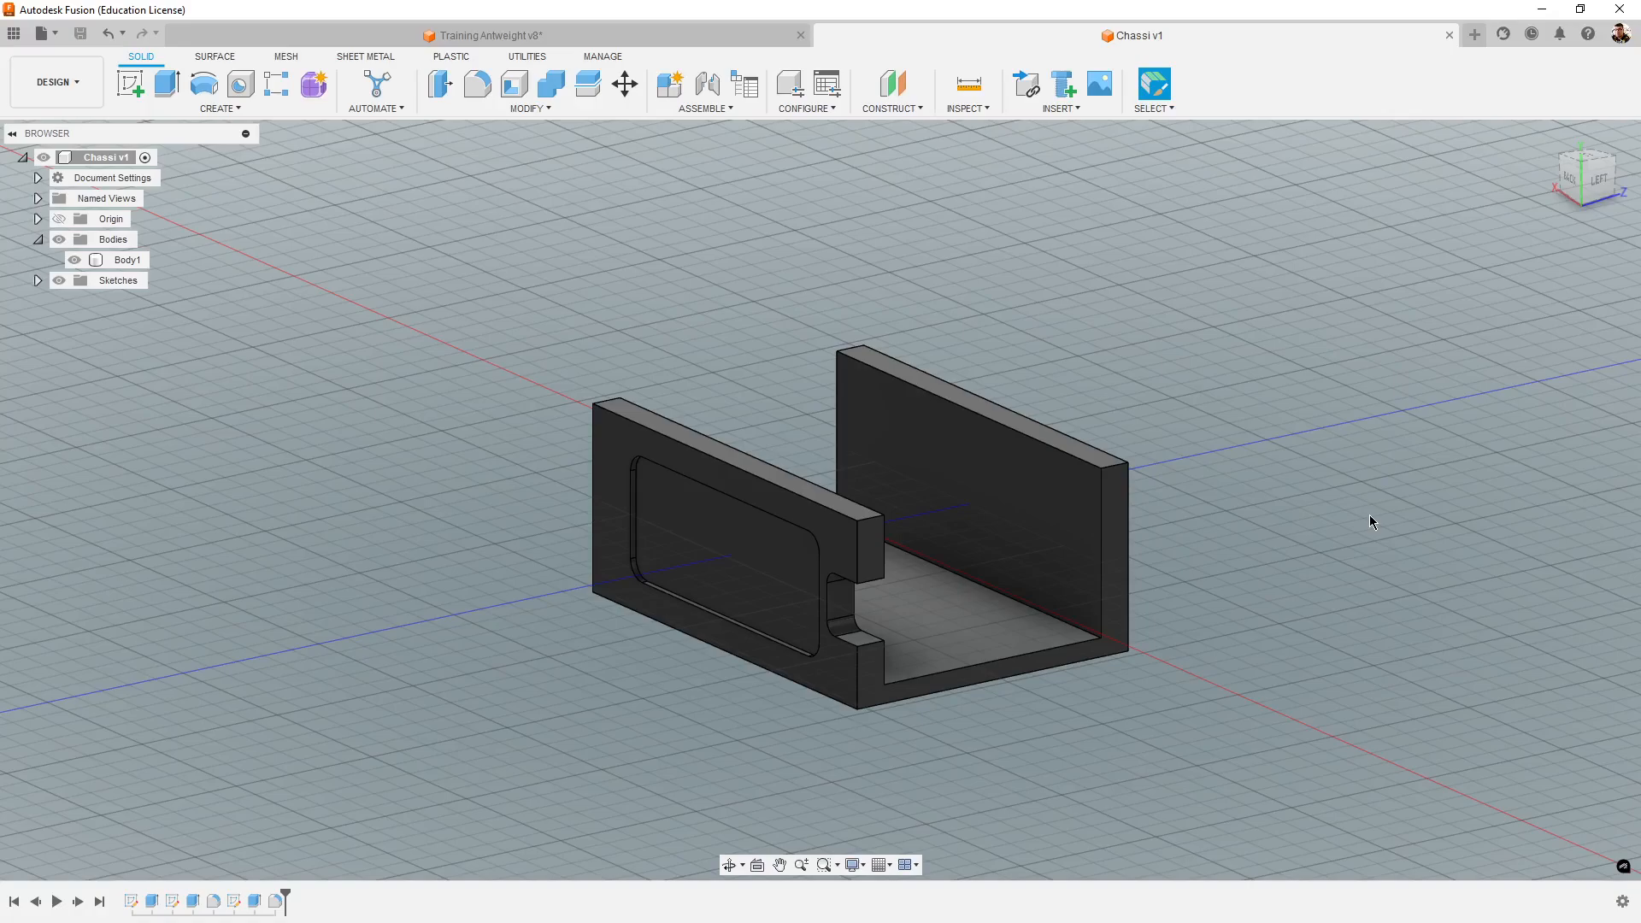
pyautogui.moveTo(1297, 591)
pyautogui.keyDown('shift'); pyautogui.mouseDown(button='middle')
pyautogui.moveTo(1287, 624)
pyautogui.moveTo(1251, 613)
pyautogui.moveTo(1363, 586)
pyautogui.moveTo(1289, 612)
pyautogui.moveTo(1256, 586)
pyautogui.moveTo(1289, 591)
pyautogui.mouseUp(button='middle'); pyautogui.keyUp('shift')
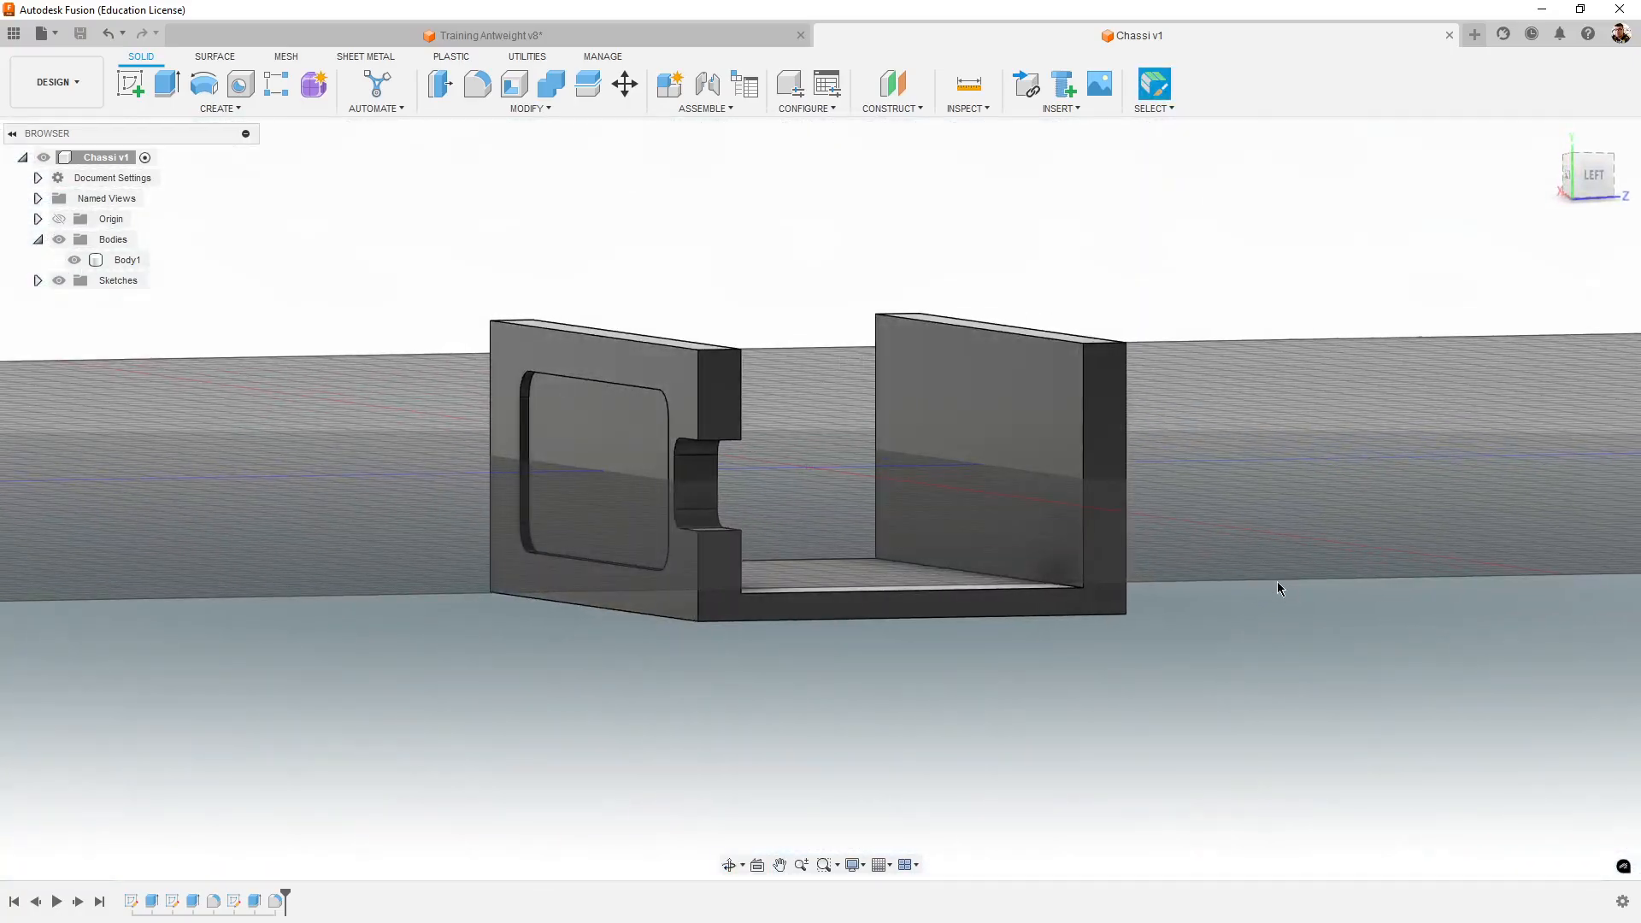
pyautogui.click(1120, 573)
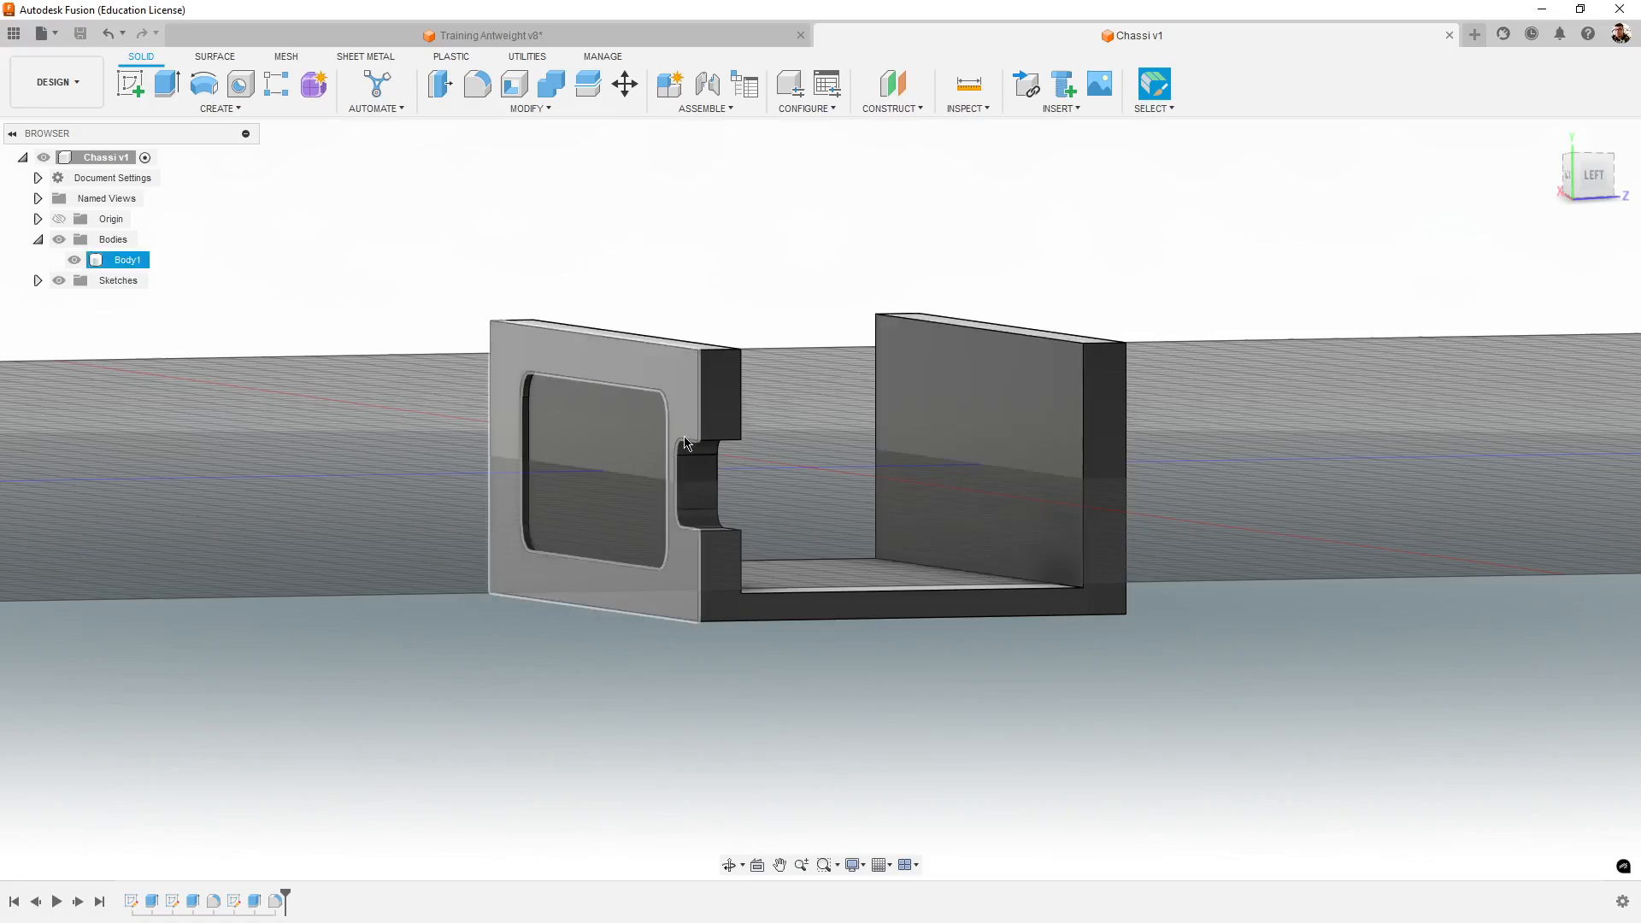
pyautogui.click(749, 311)
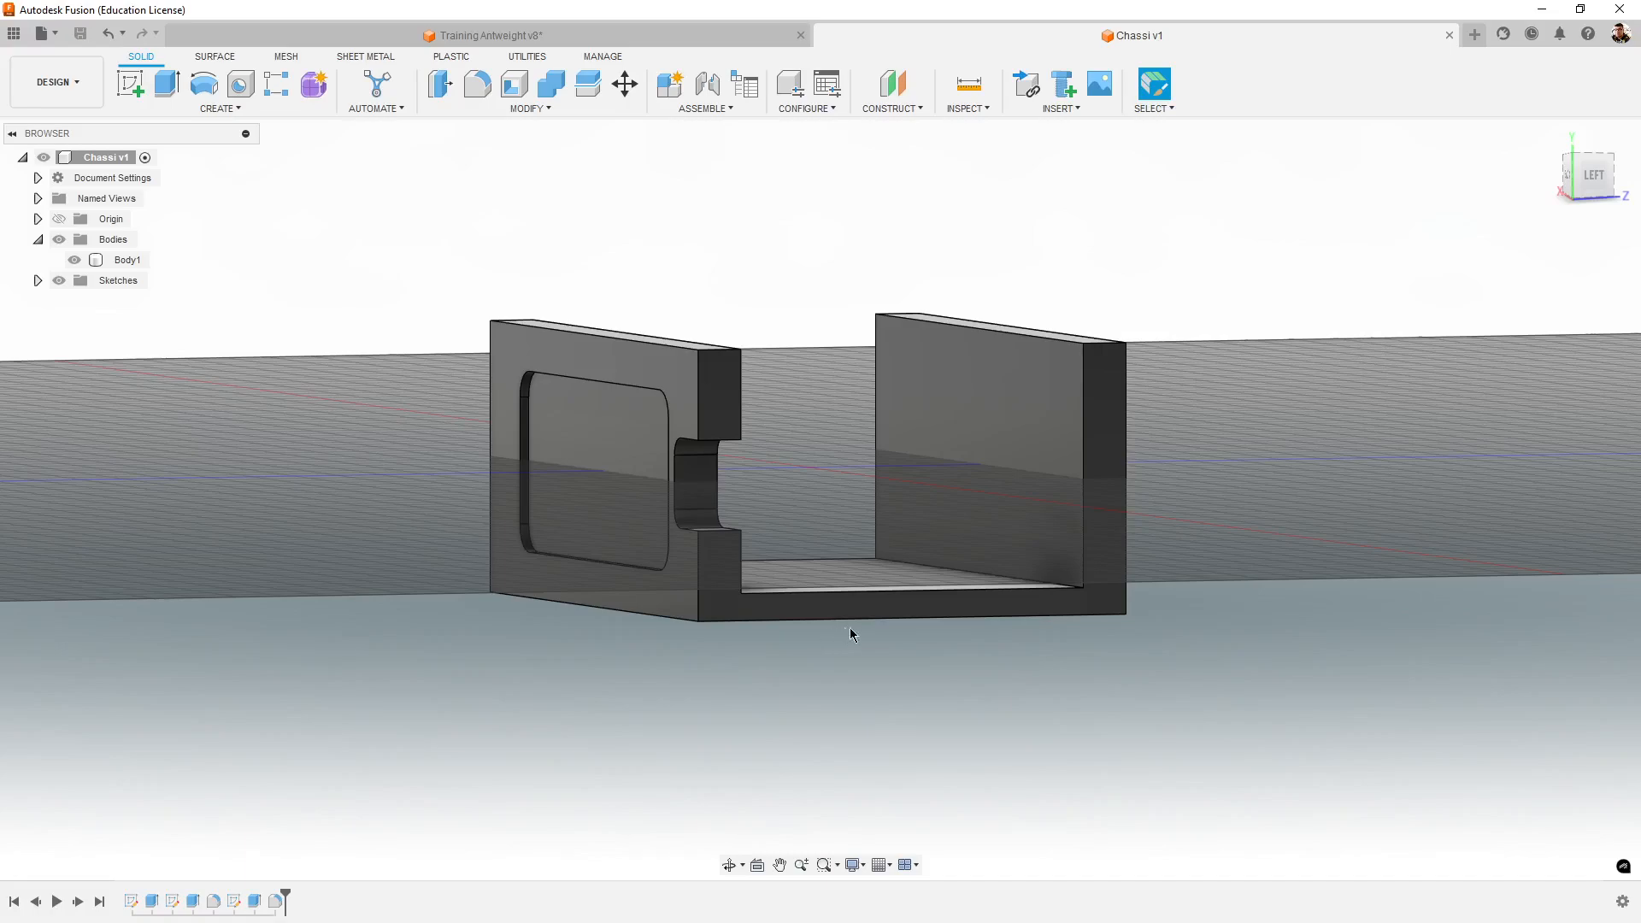
pyautogui.keyDown('shift'); pyautogui.moveTo(1244, 566); pyautogui.dragTo(1301, 586, button='middle'); pyautogui.keyUp('shift')
# - Switch to the Training Antweight v8 design, expand its component tree and show the Tower and Tower R(Mirror) components
pyautogui.click(752, 36)
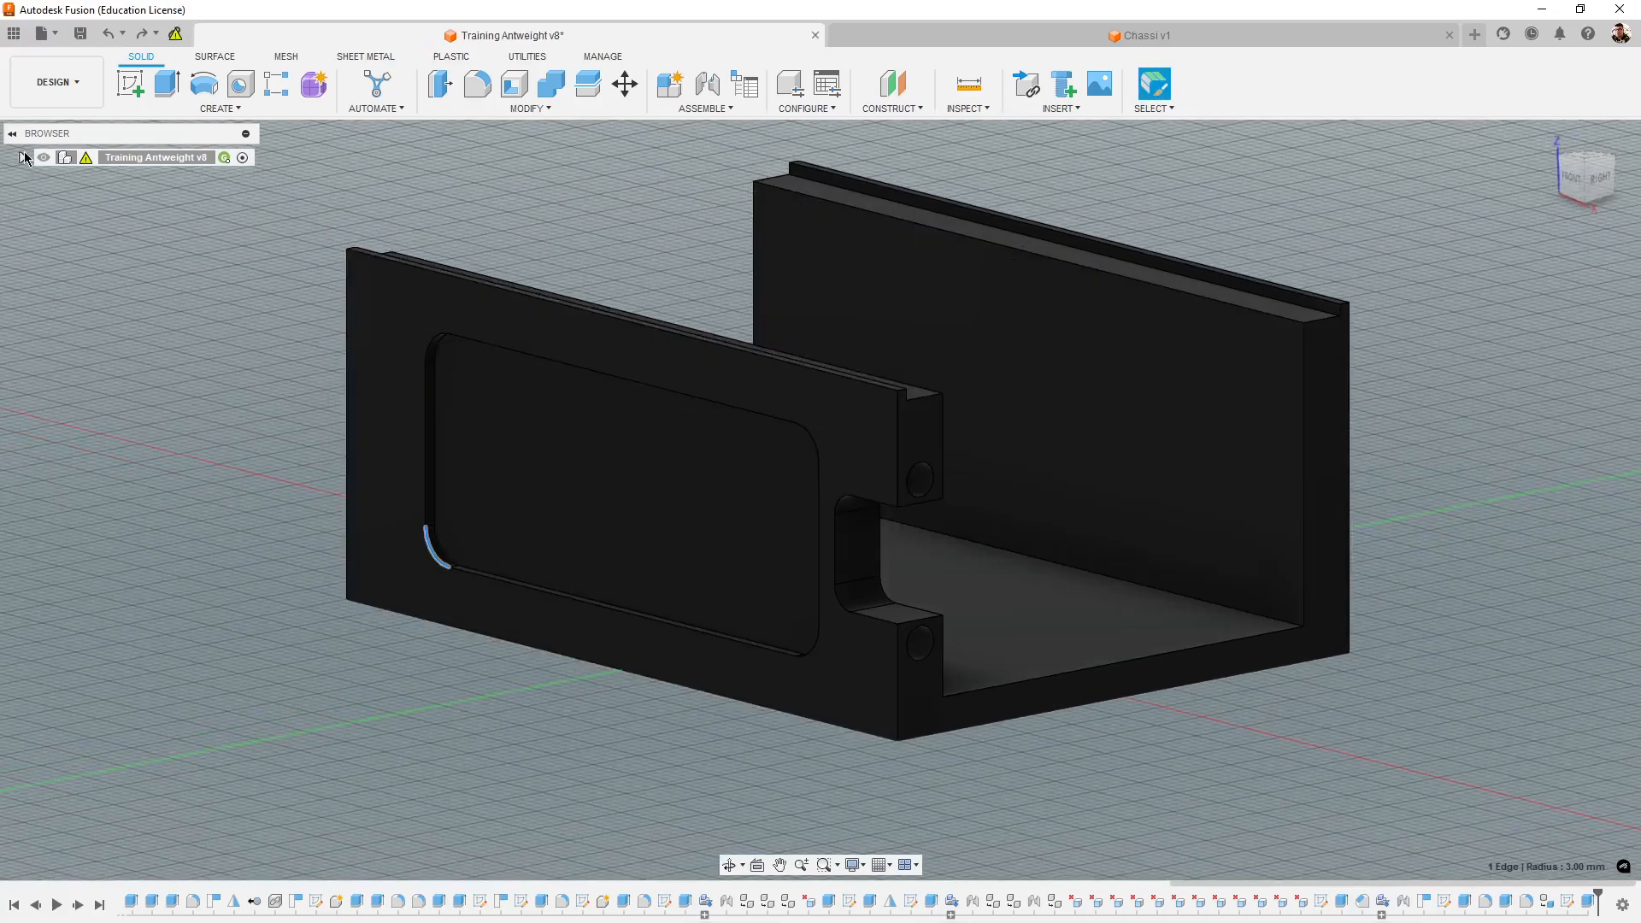
pyautogui.click(24, 157)
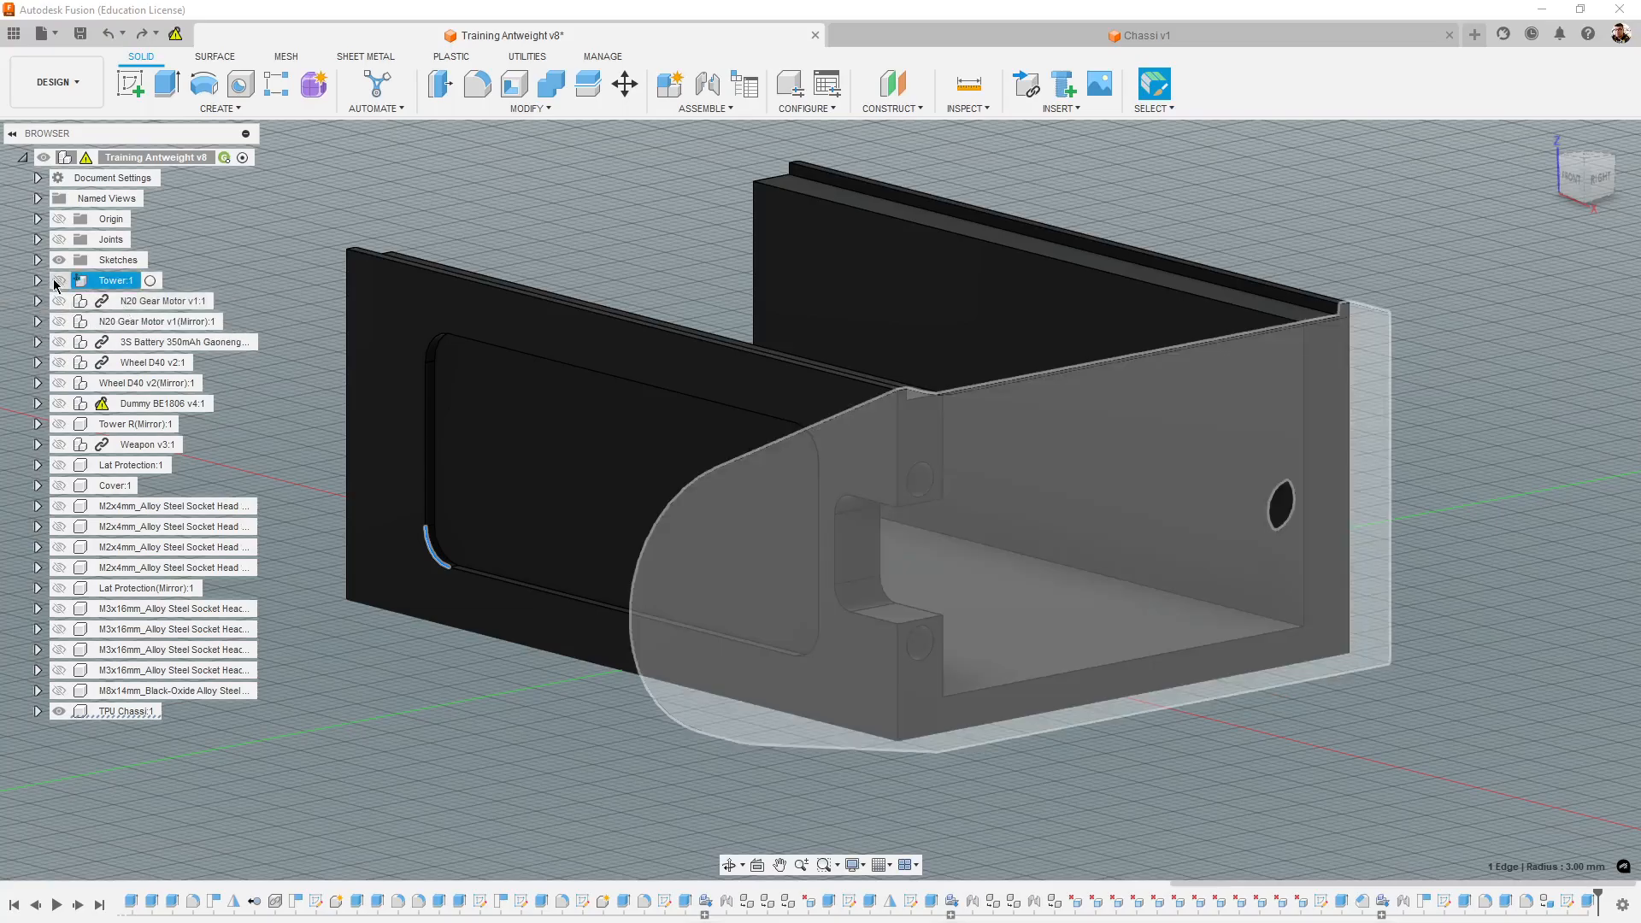
pyautogui.click(58, 281)
pyautogui.keyDown('shift'); pyautogui.moveTo(1089, 816); pyautogui.dragTo(1116, 821, button='middle'); pyautogui.keyUp('shift')
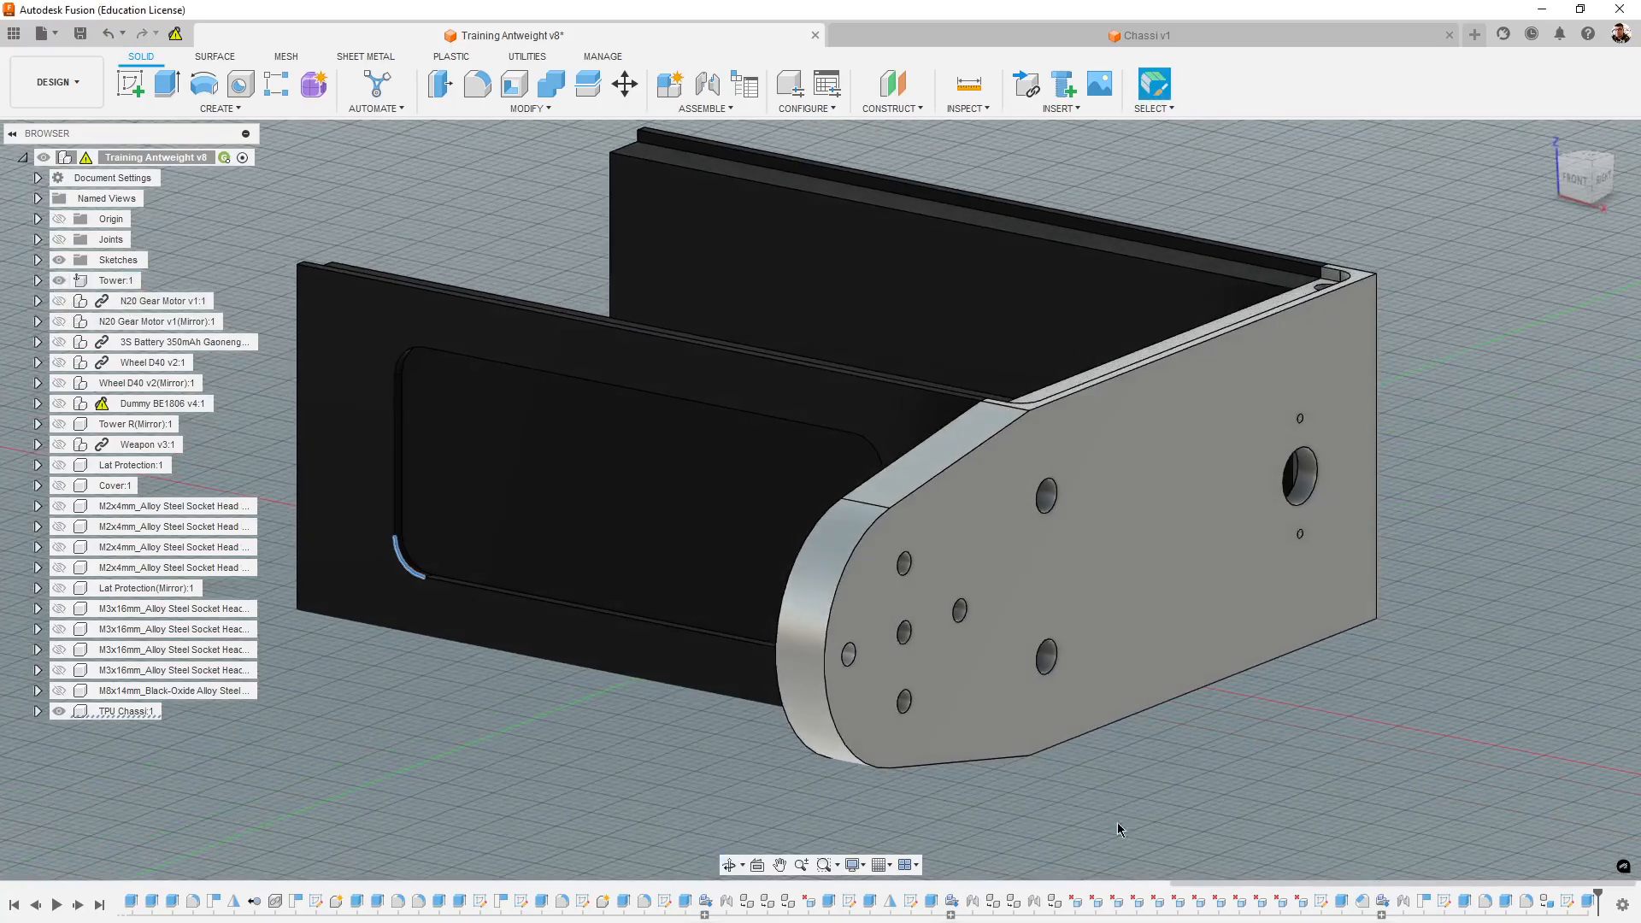
pyautogui.click(58, 424)
pyautogui.keyDown('shift'); pyautogui.moveTo(1234, 783); pyautogui.dragTo(1367, 750, button='middle'); pyautogui.keyUp('shift')
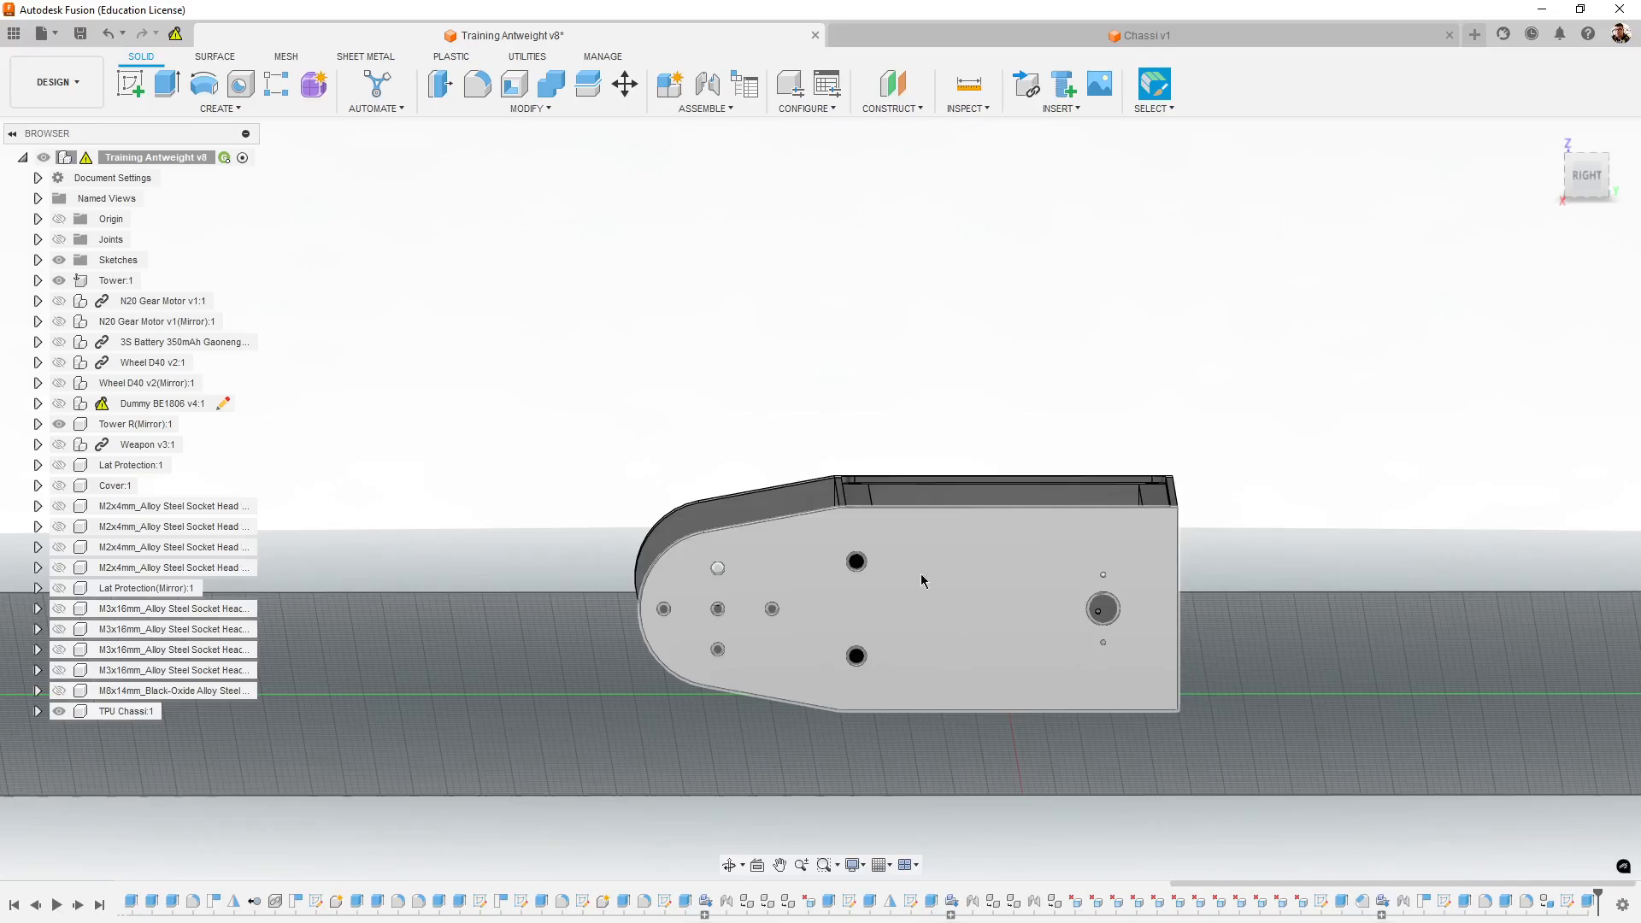
pyautogui.moveTo(964, 446)
pyautogui.keyDown('shift'); pyautogui.mouseDown(button='middle')
pyautogui.moveTo(1300, 706)
pyautogui.moveTo(1354, 717)
pyautogui.moveTo(1337, 725)
pyautogui.mouseUp(button='middle'); pyautogui.keyUp('shift')
pyautogui.scroll(4, 1307, 710)
# - Expand the reference design's sketches, preview Sketch1, and make Sketch2 with the tower side profile visible
pyautogui.click(35, 261)
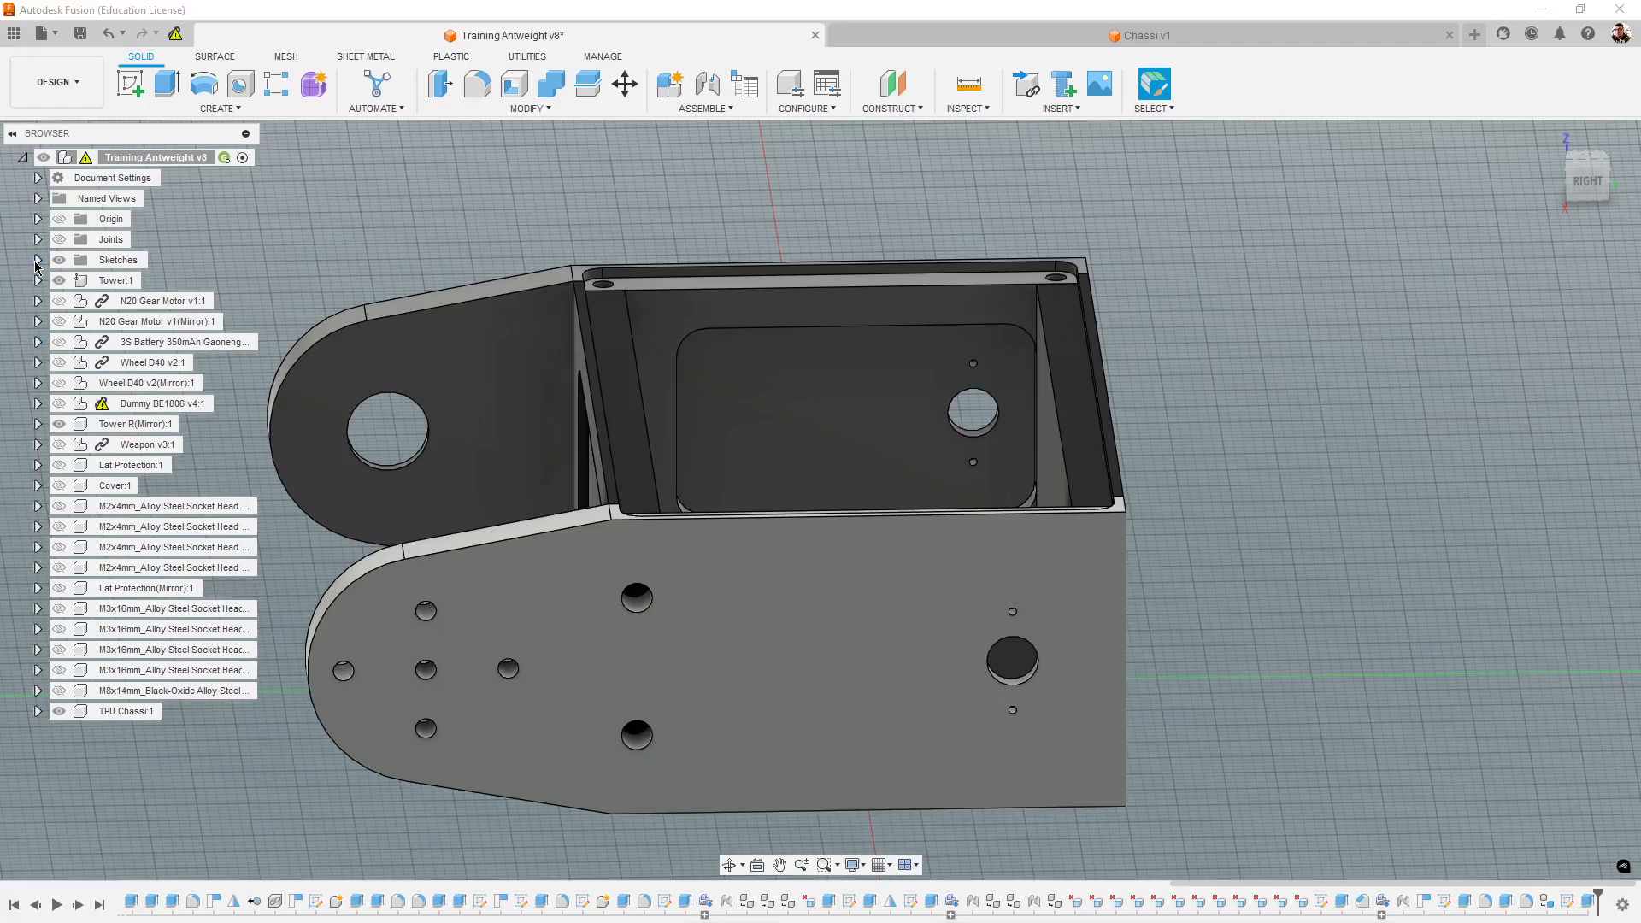
pyautogui.click(132, 280)
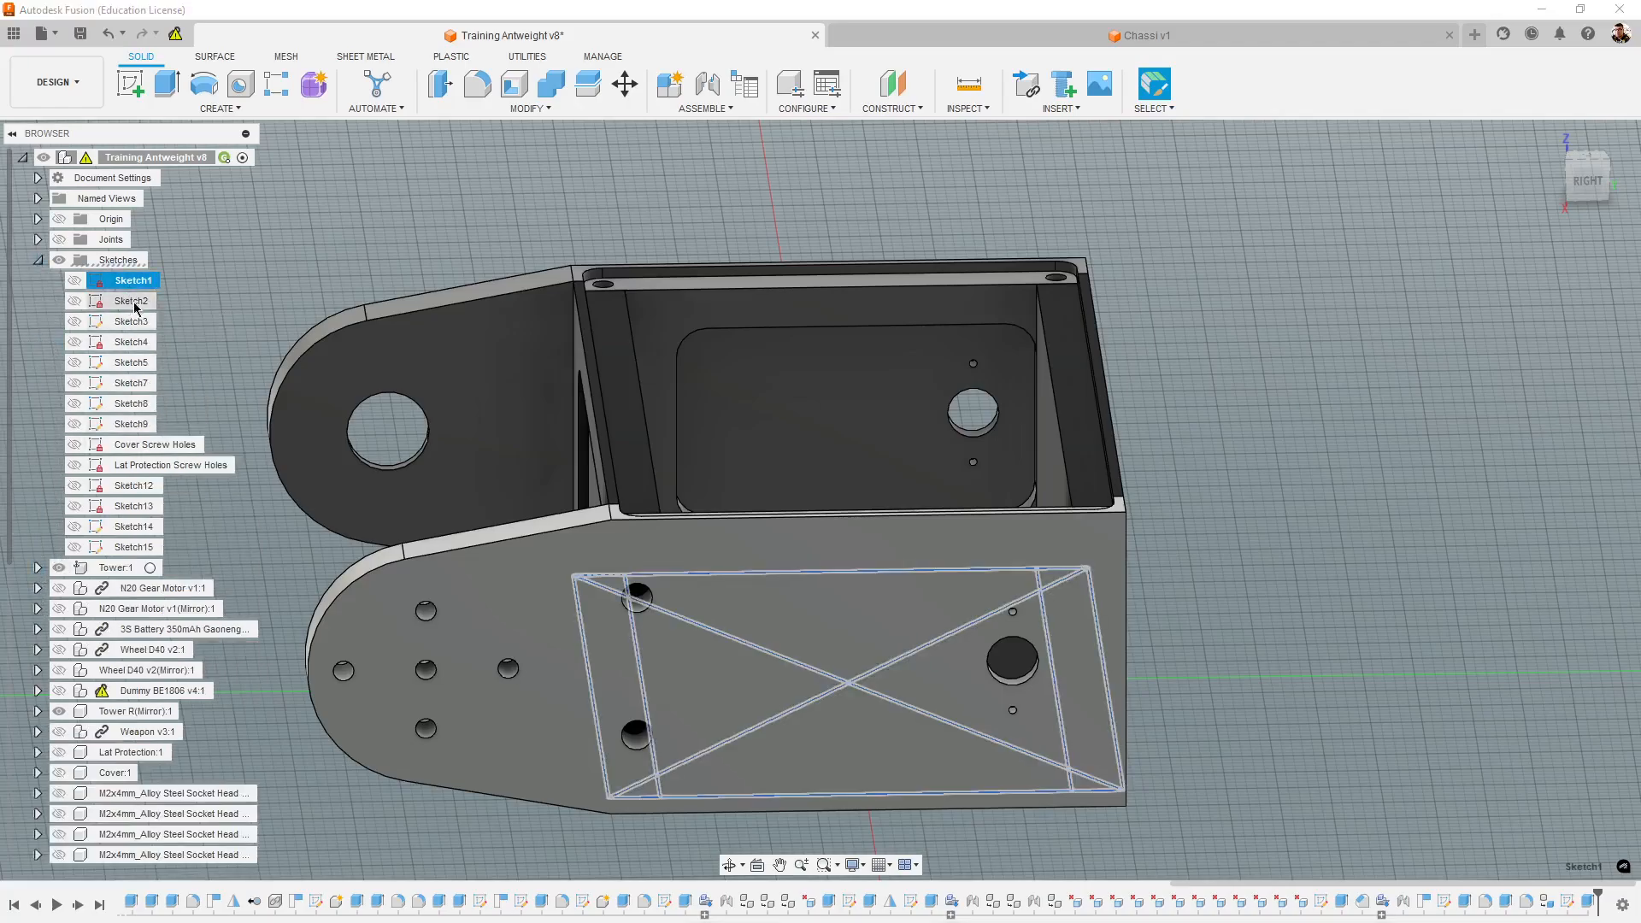
pyautogui.click(134, 307)
pyautogui.keyDown('shift'); pyautogui.moveTo(1017, 521); pyautogui.dragTo(1124, 360, button='middle'); pyautogui.keyUp('shift')
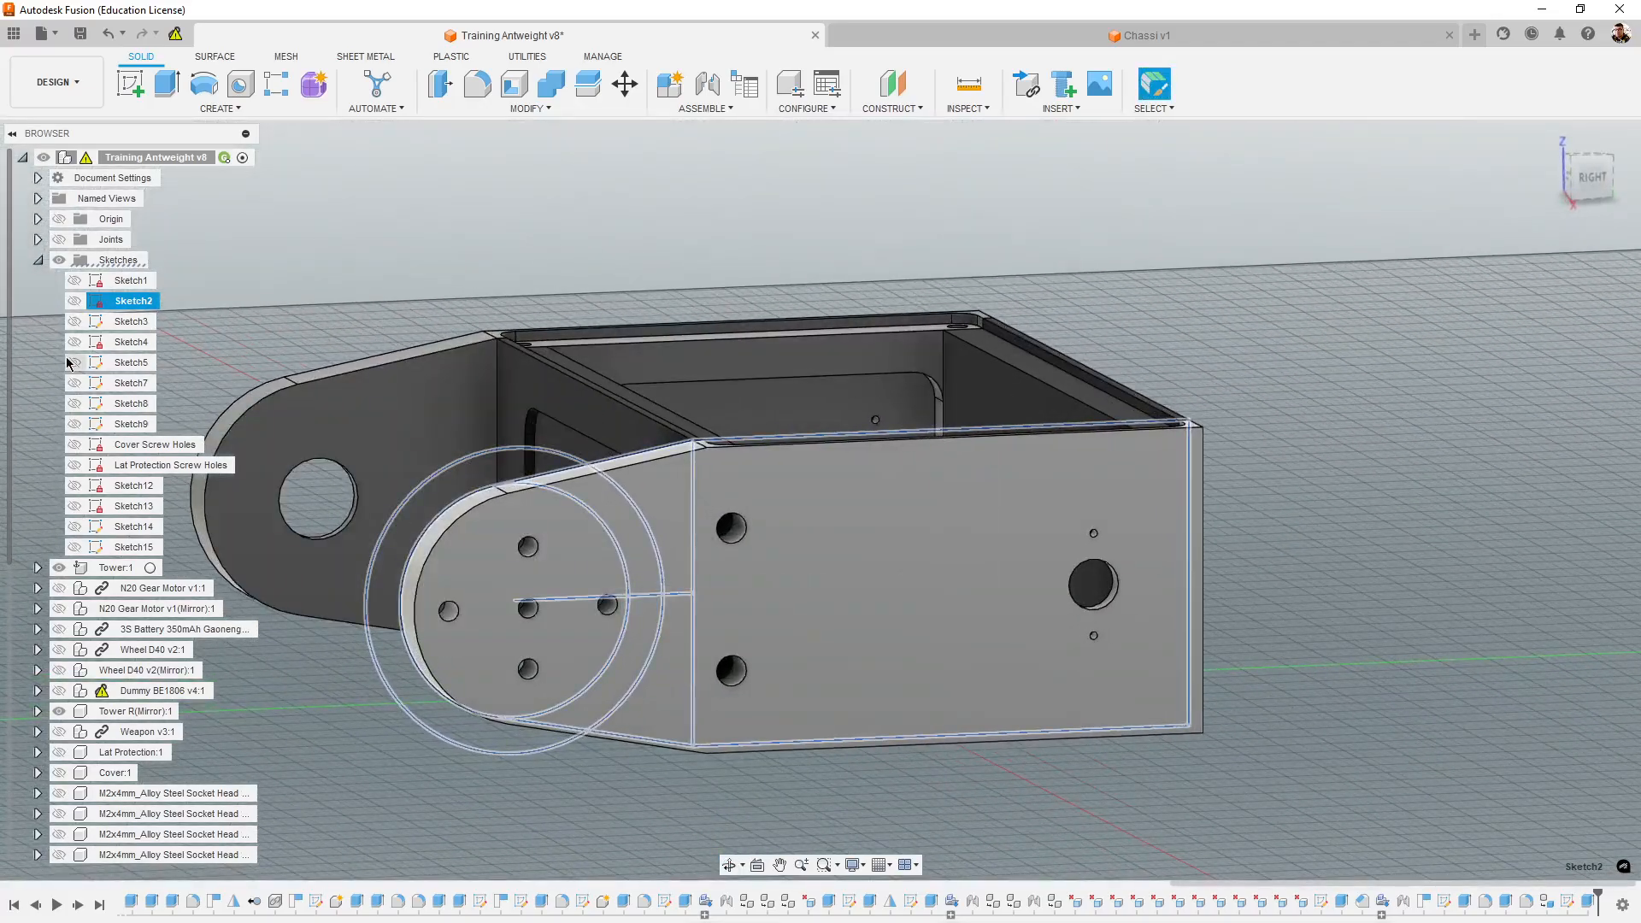
pyautogui.click(74, 303)
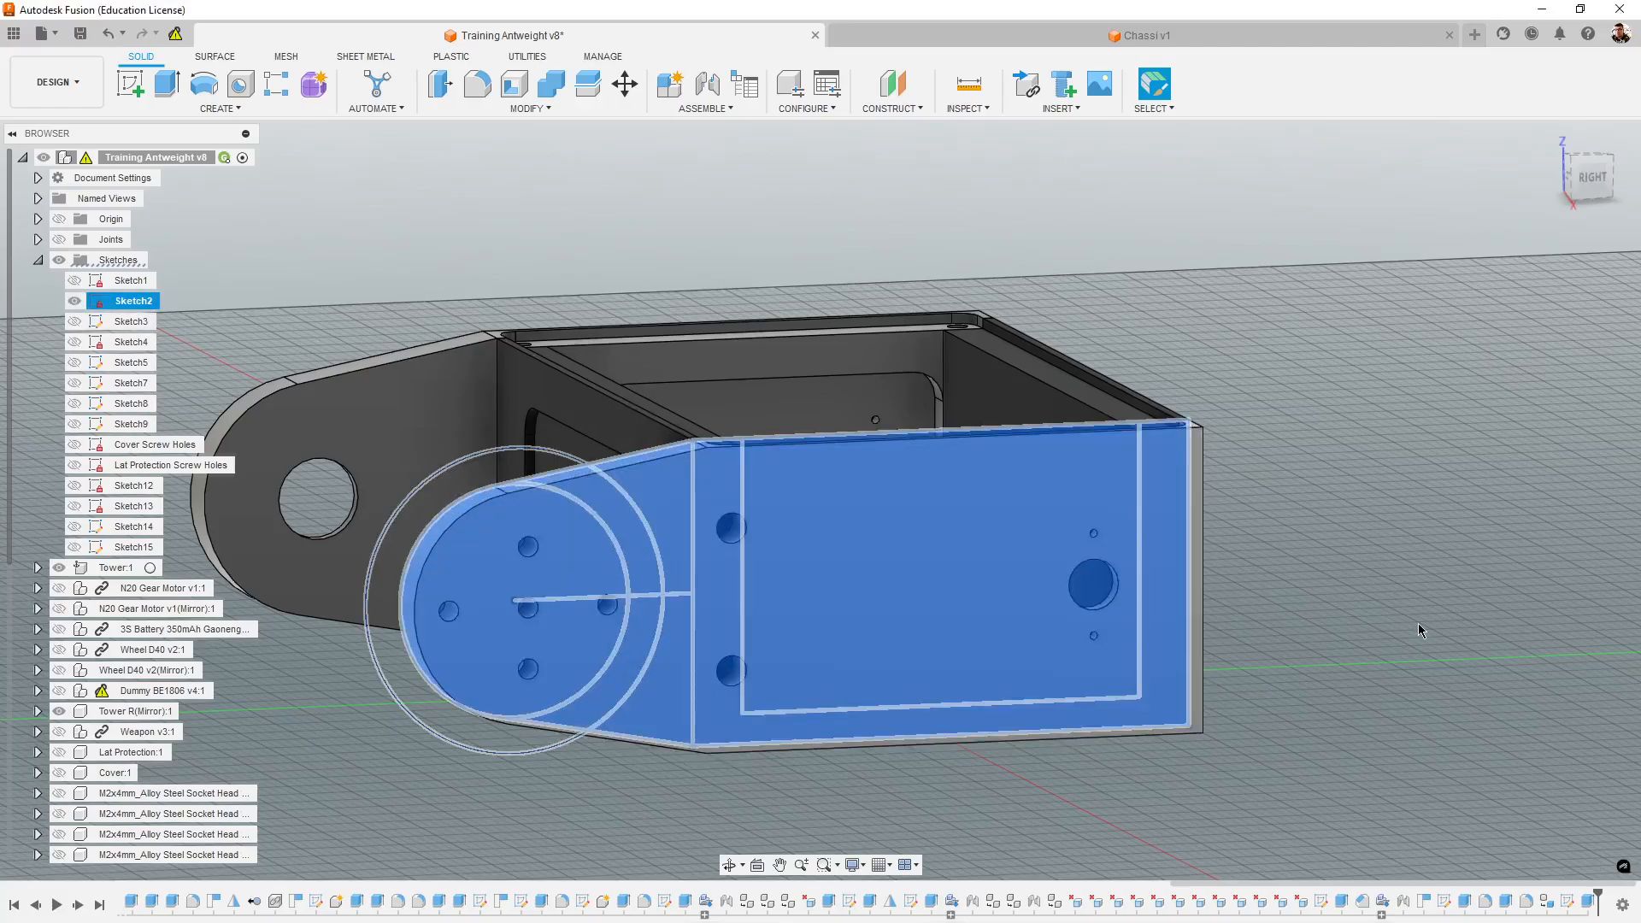
pyautogui.click(1406, 649)
pyautogui.keyDown('shift'); pyautogui.moveTo(1396, 661); pyautogui.dragTo(1384, 656, button='middle'); pyautogui.keyUp('shift')
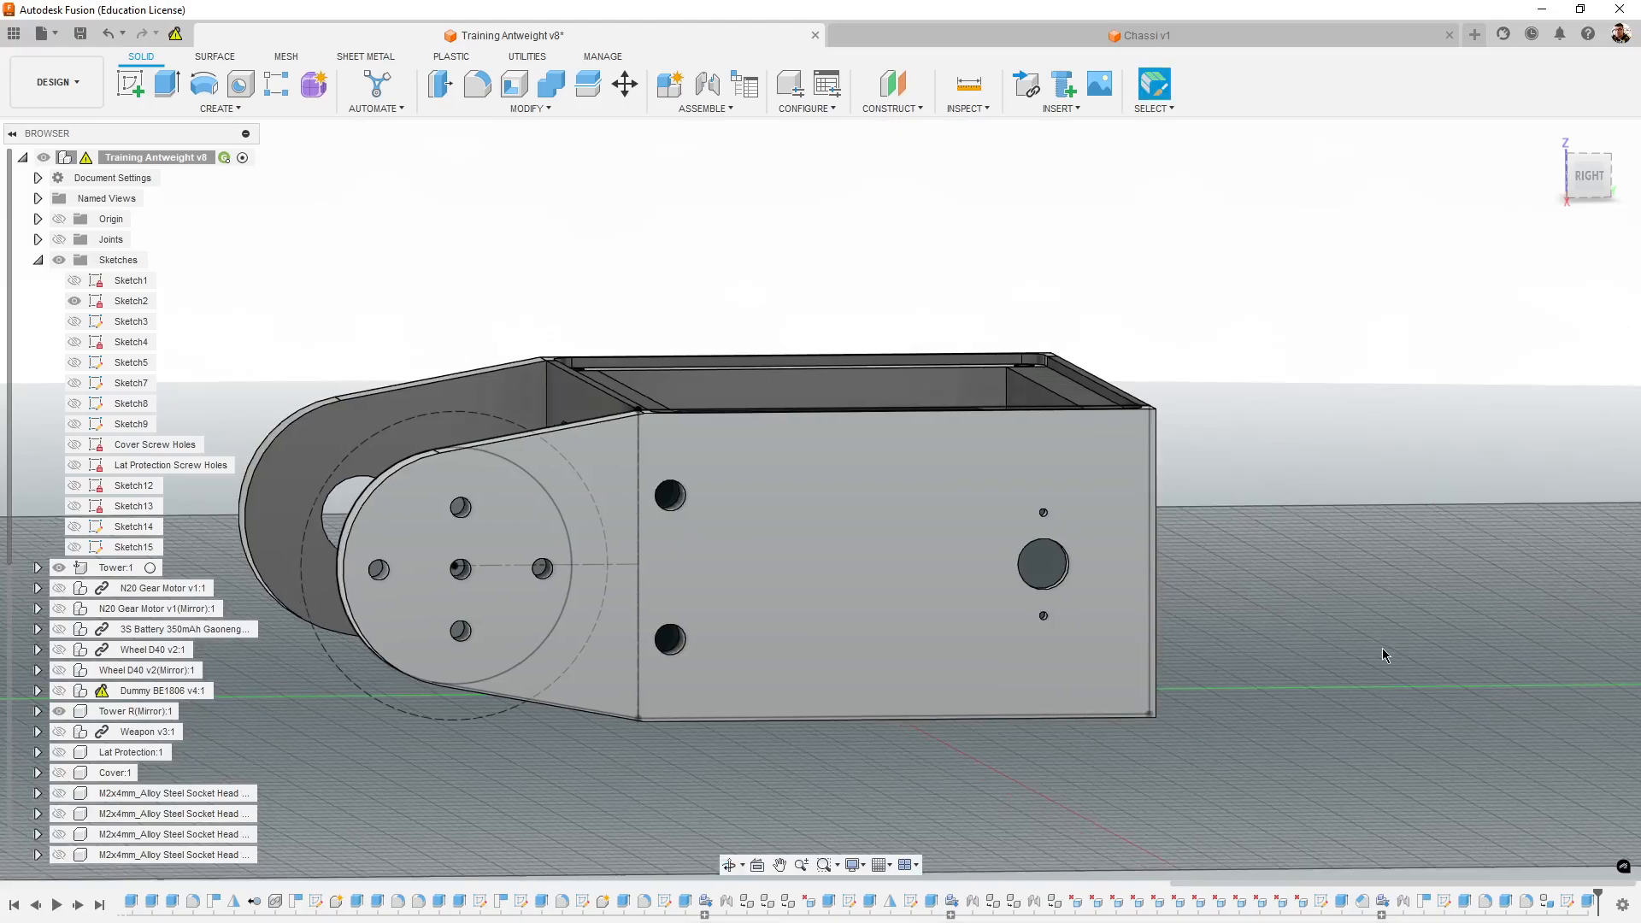
pyautogui.keyDown('shift'); pyautogui.moveTo(1247, 707); pyautogui.dragTo(1237, 725, button='middle'); pyautogui.keyUp('shift')
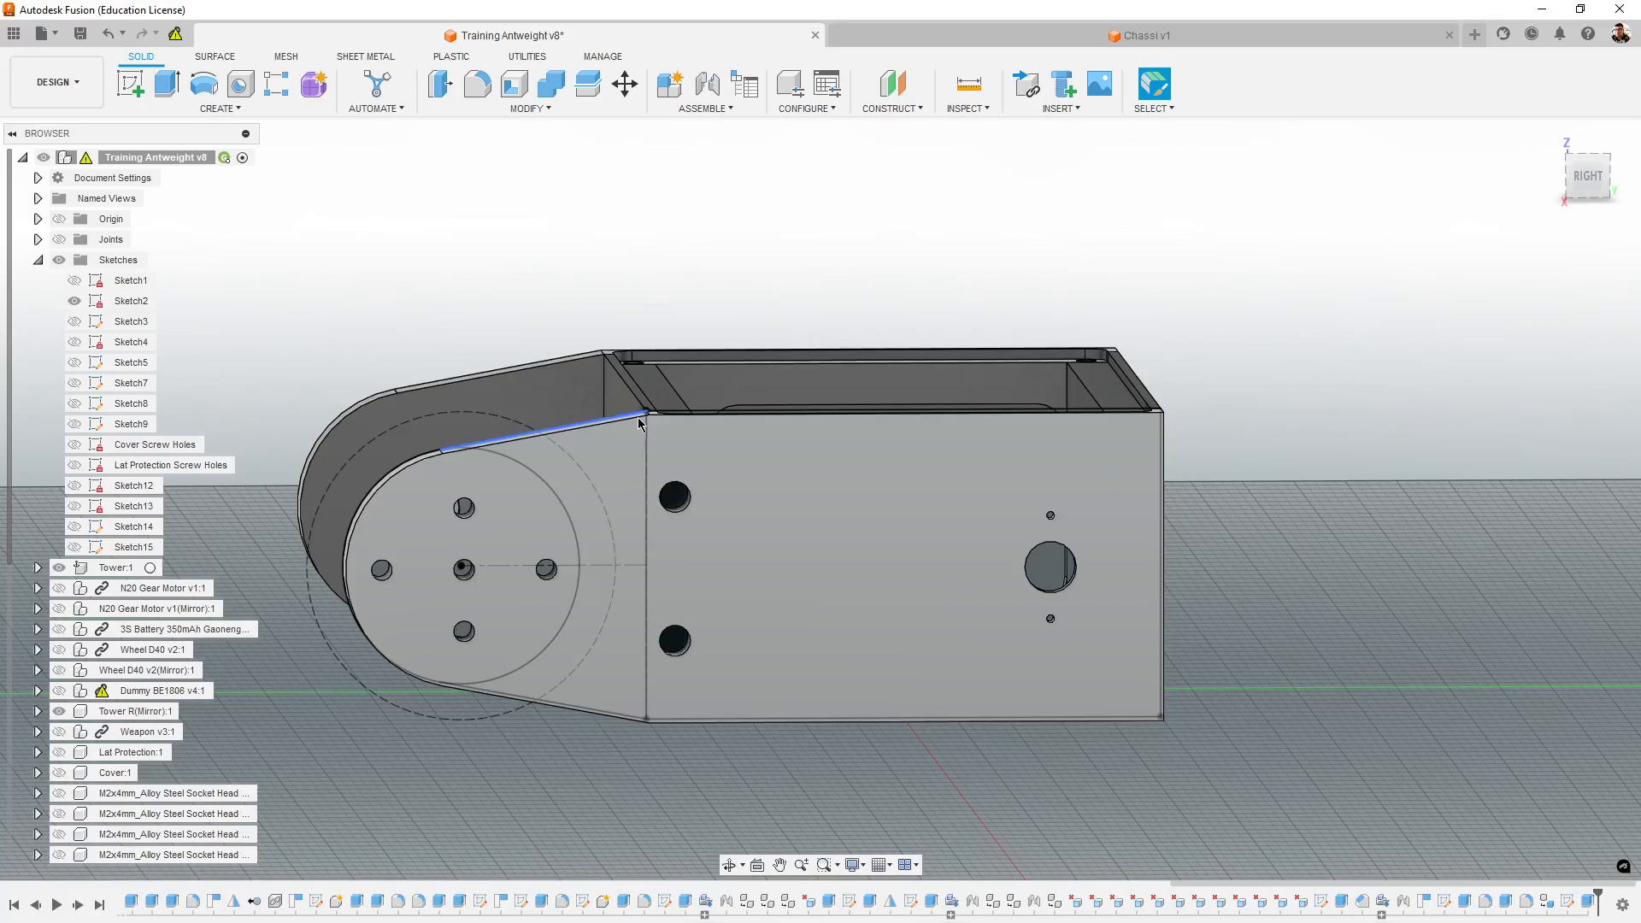
# - Return to the Chassi design and start a sketch on the U-shaped end face of the chassis body
pyautogui.moveTo(1282, 722)
pyautogui.keyDown('shift'); pyautogui.mouseDown(button='middle')
pyautogui.moveTo(1263, 721)
pyautogui.moveTo(1282, 728)
pyautogui.mouseUp(button='middle'); pyautogui.keyUp('shift')
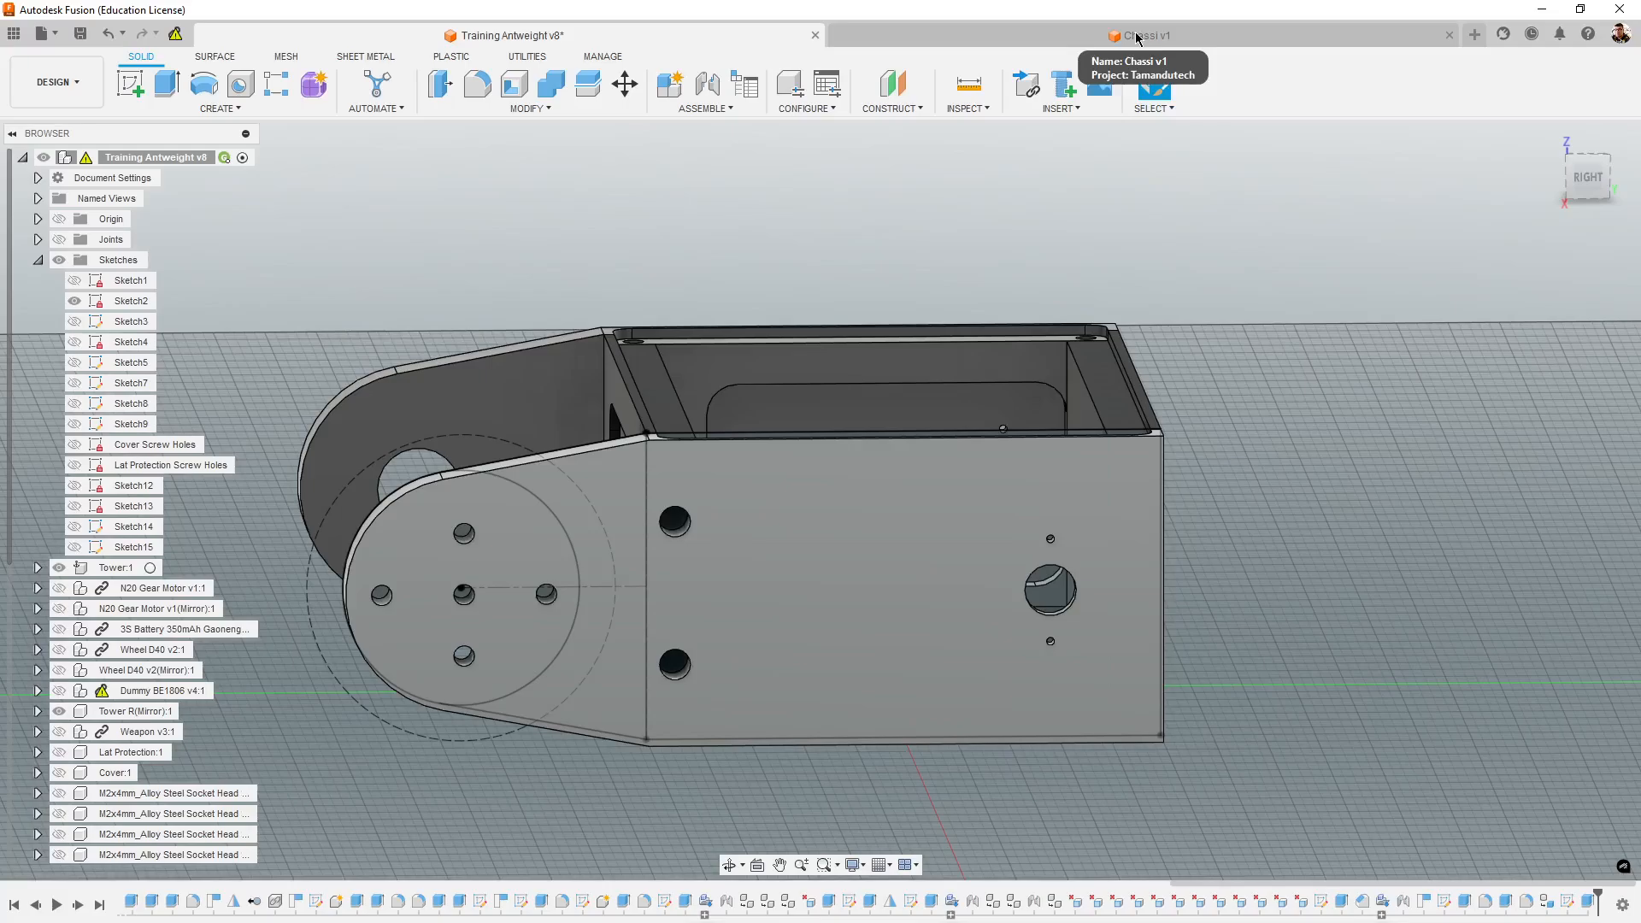
pyautogui.moveTo(1278, 409)
pyautogui.keyDown('shift'); pyautogui.mouseDown(button='middle')
pyautogui.moveTo(1272, 421)
pyautogui.moveTo(1298, 419)
pyautogui.mouseUp(button='middle'); pyautogui.keyUp('shift')
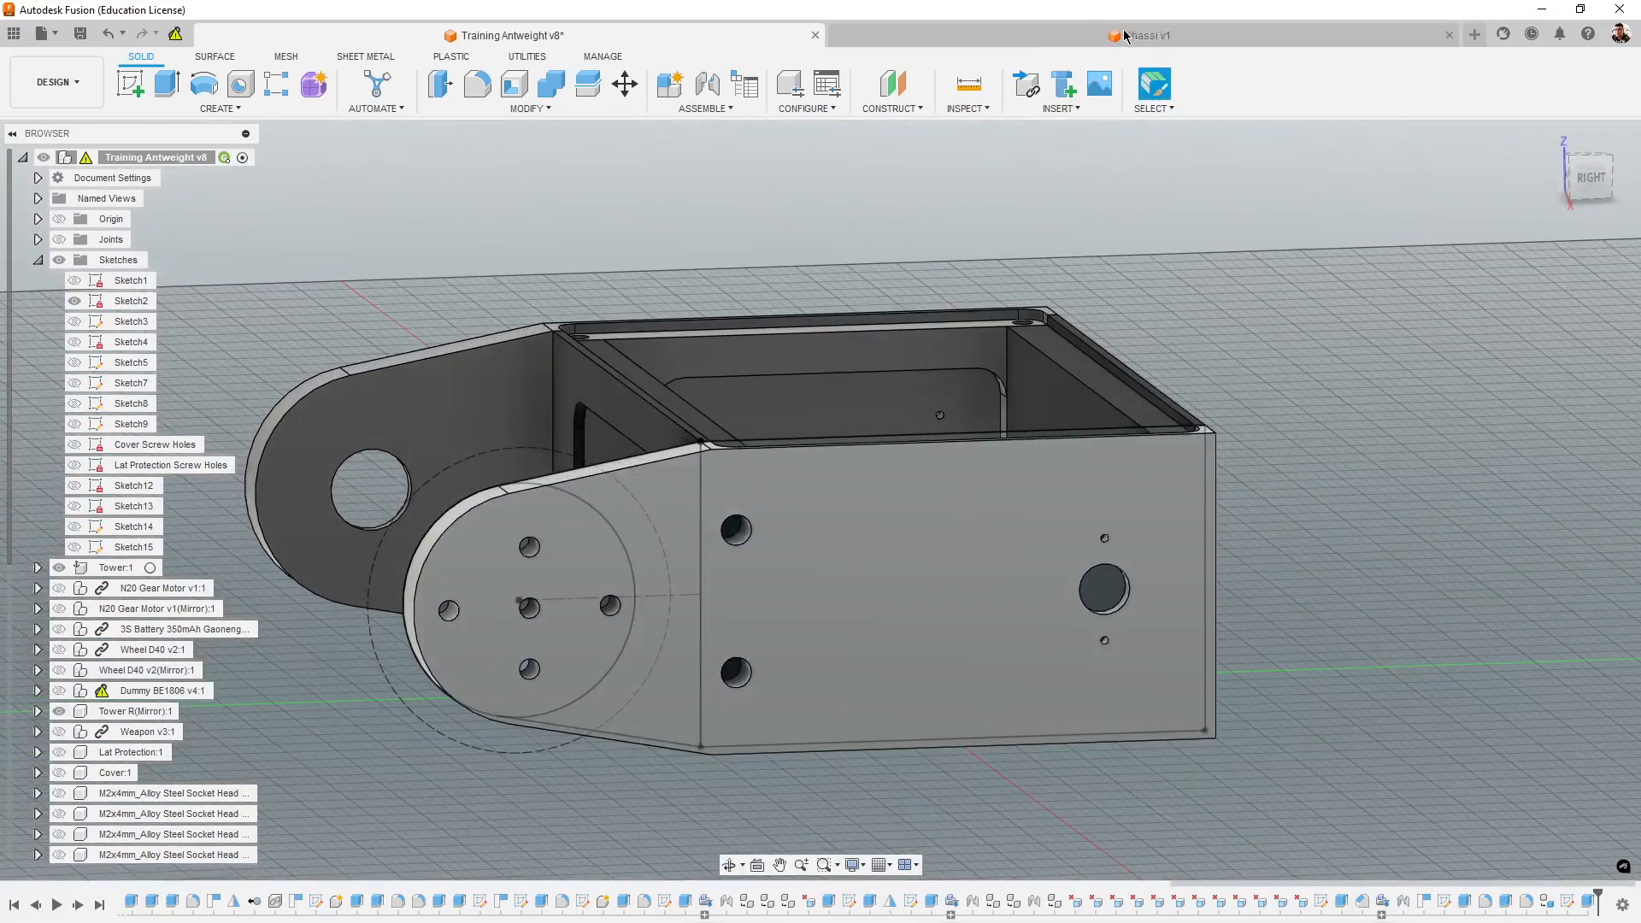
pyautogui.click(1126, 36)
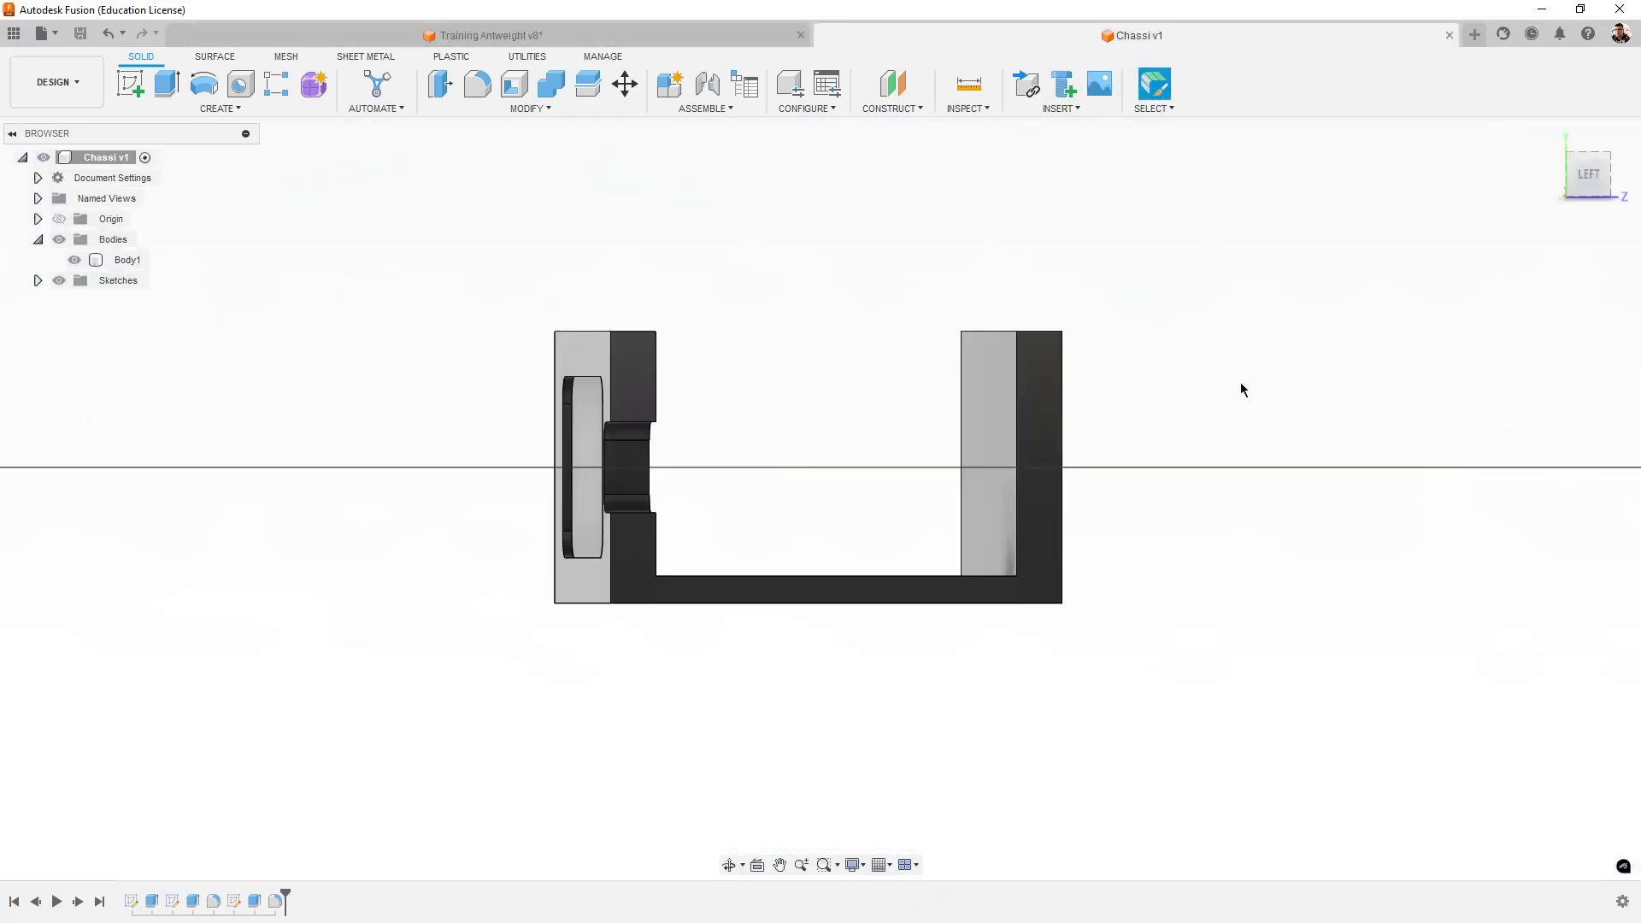
pyautogui.keyDown('shift'); pyautogui.moveTo(1241, 389); pyautogui.dragTo(1317, 485, button='middle'); pyautogui.keyUp('shift')
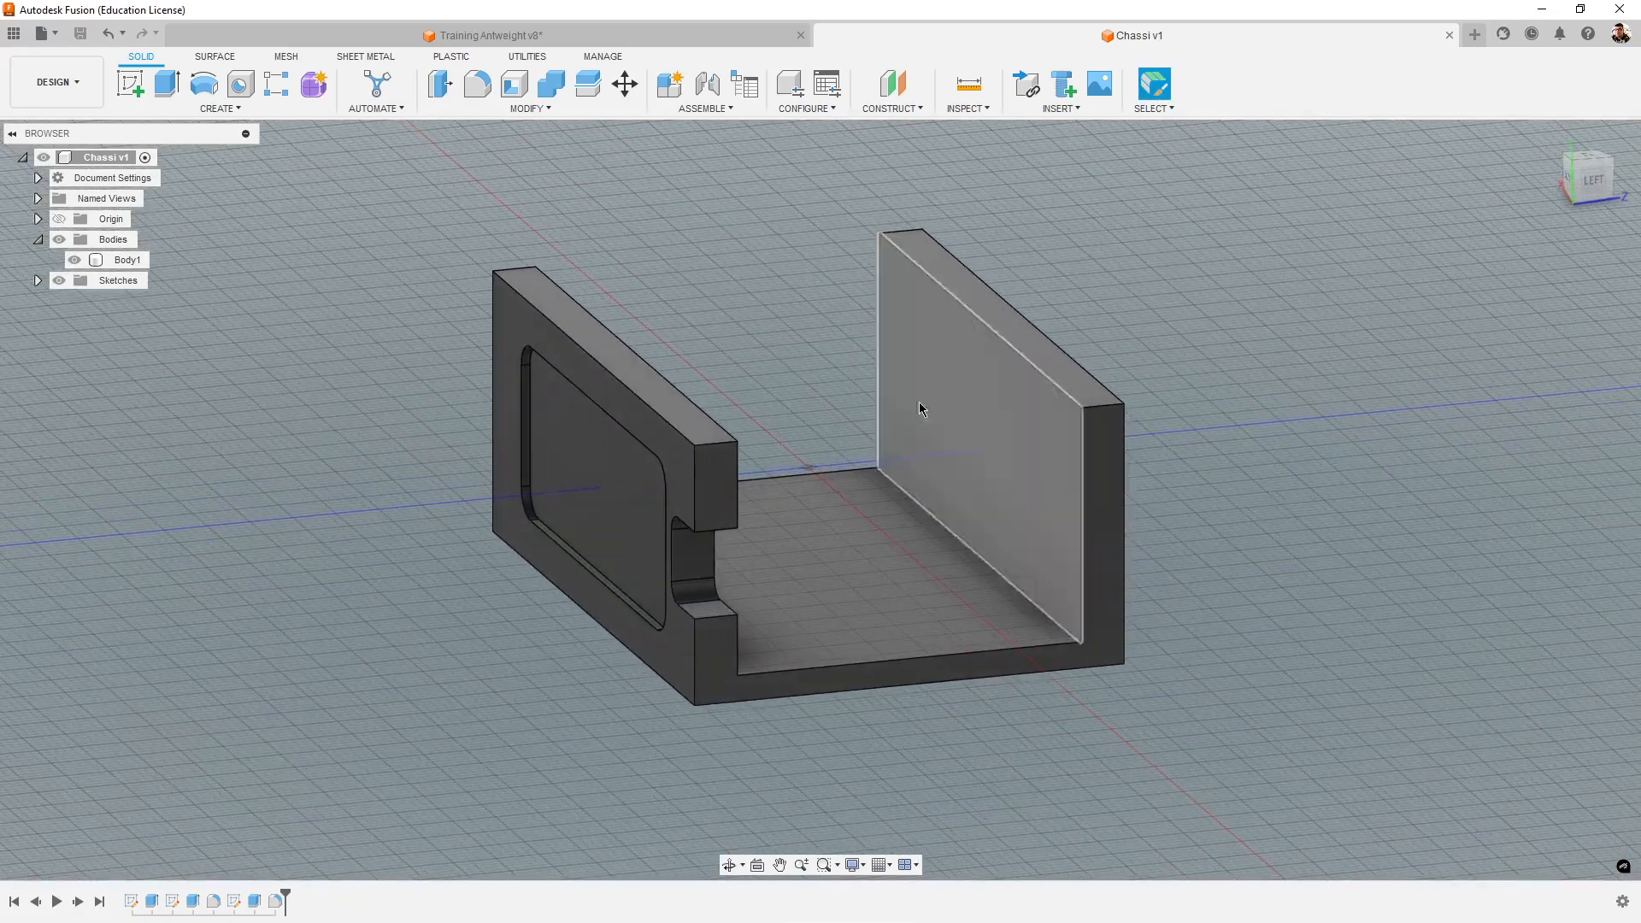
pyautogui.click(133, 91)
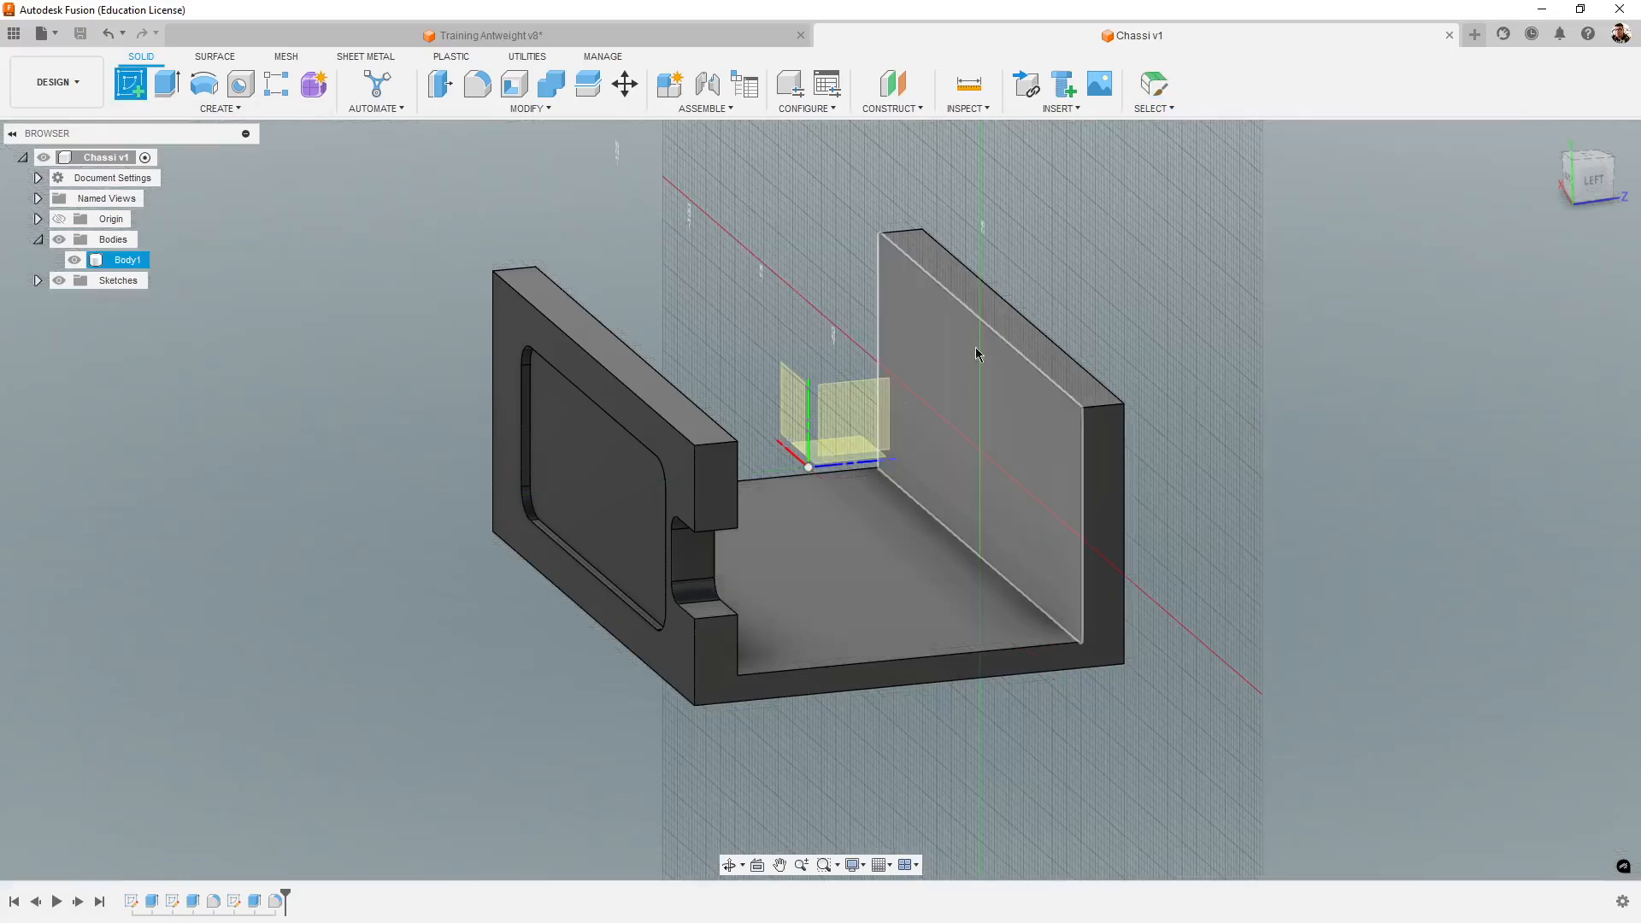
pyautogui.click(977, 353)
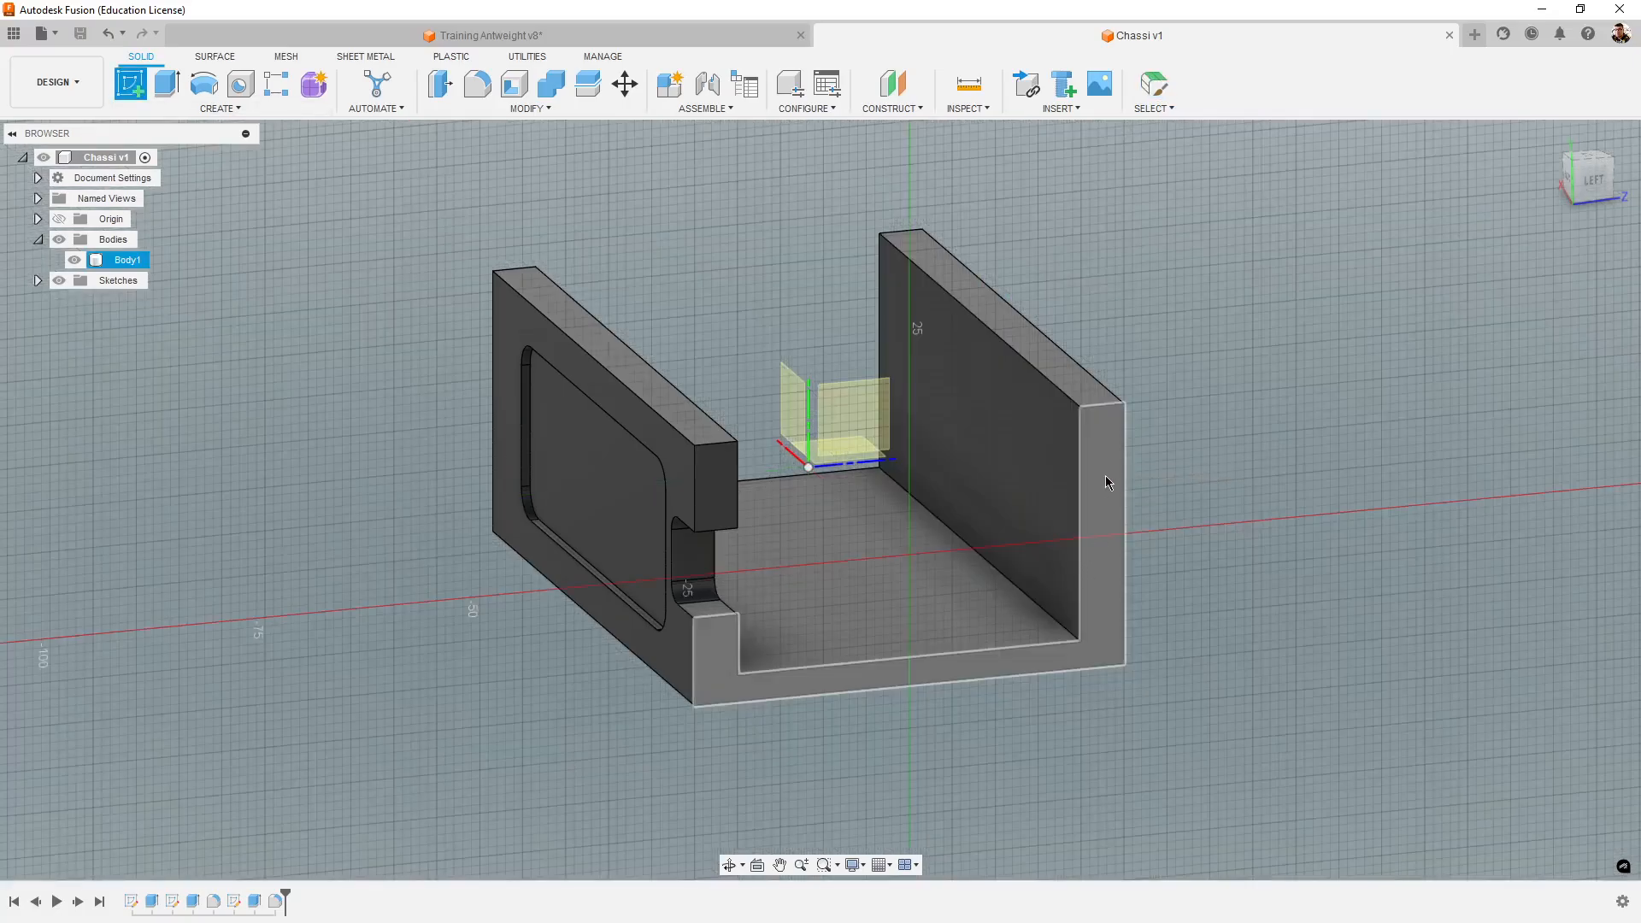
pyautogui.click(1107, 477)
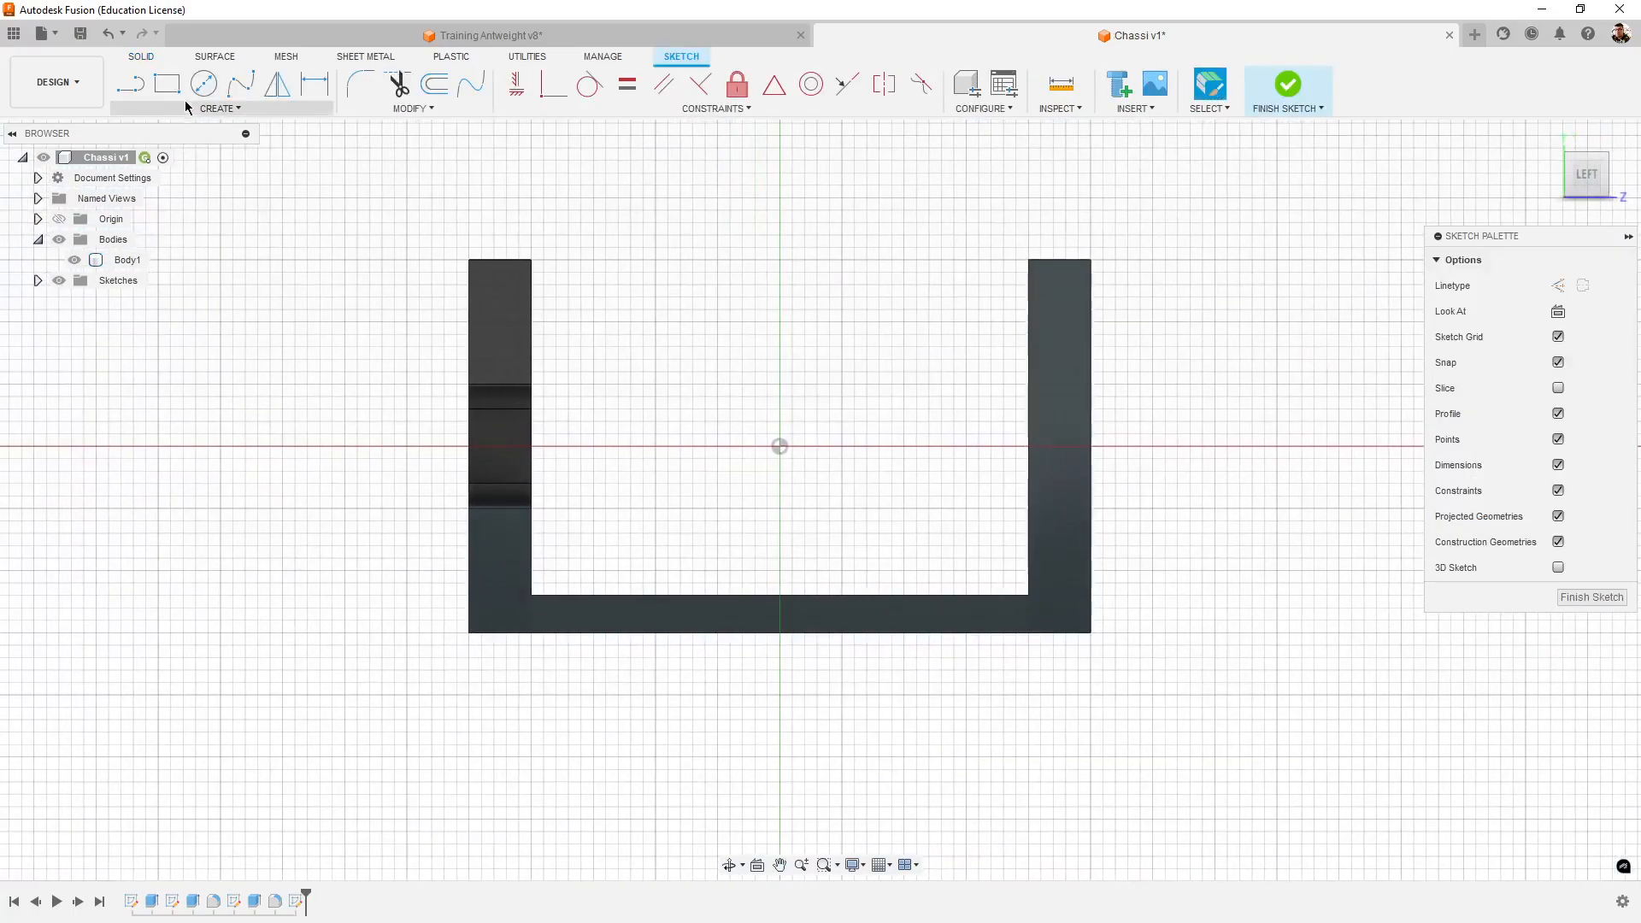
# - Draw a corner-to-corner rectangle covering the full outline of the chassis end face
pyautogui.press('r')
pyautogui.click(468, 260)
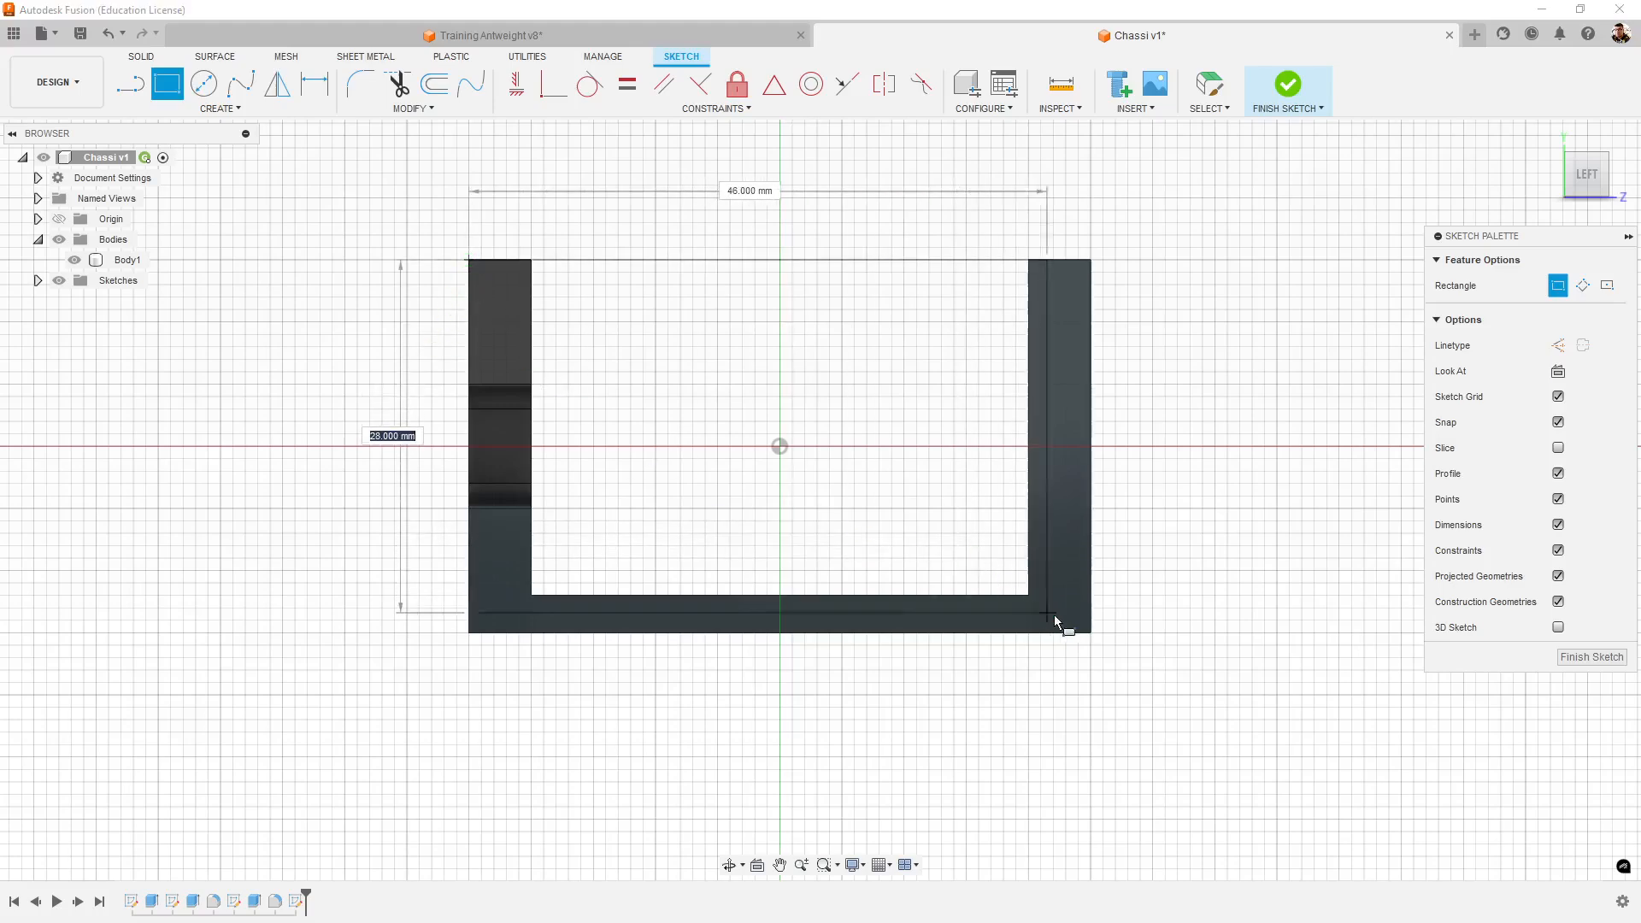
pyautogui.click(1090, 633)
pyautogui.moveTo(202, 586); pyautogui.dragTo(310, 591, button='middle')
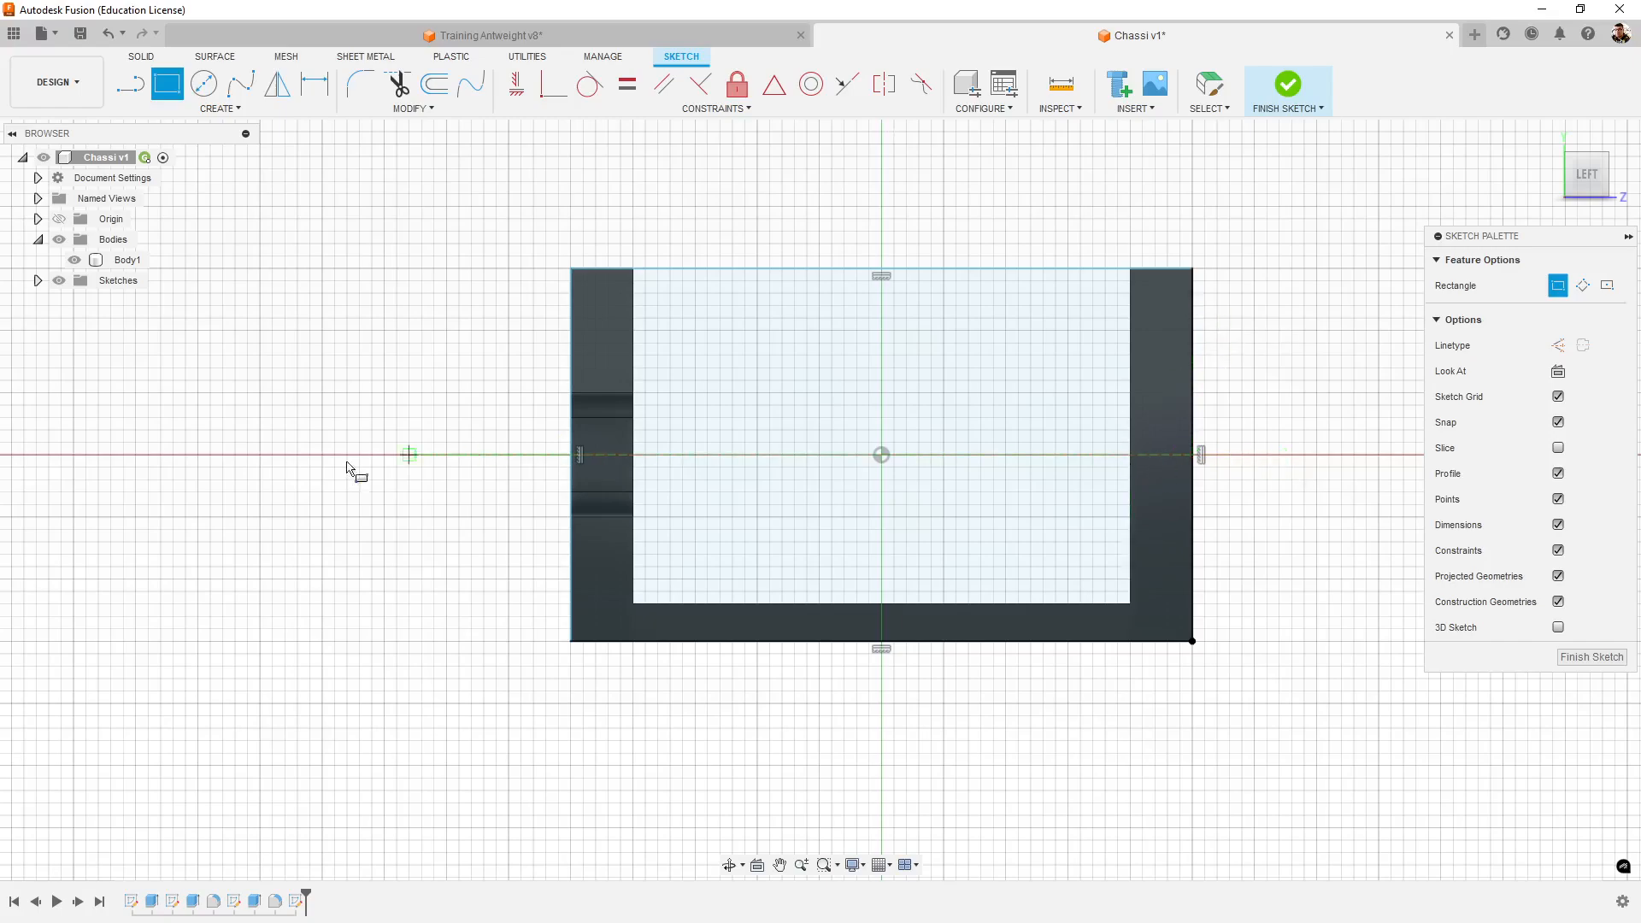
# - Examine the tower's side profile in Training Antweight v8 straight from the right, and return to the Chassi sketch
pyautogui.click(492, 35)
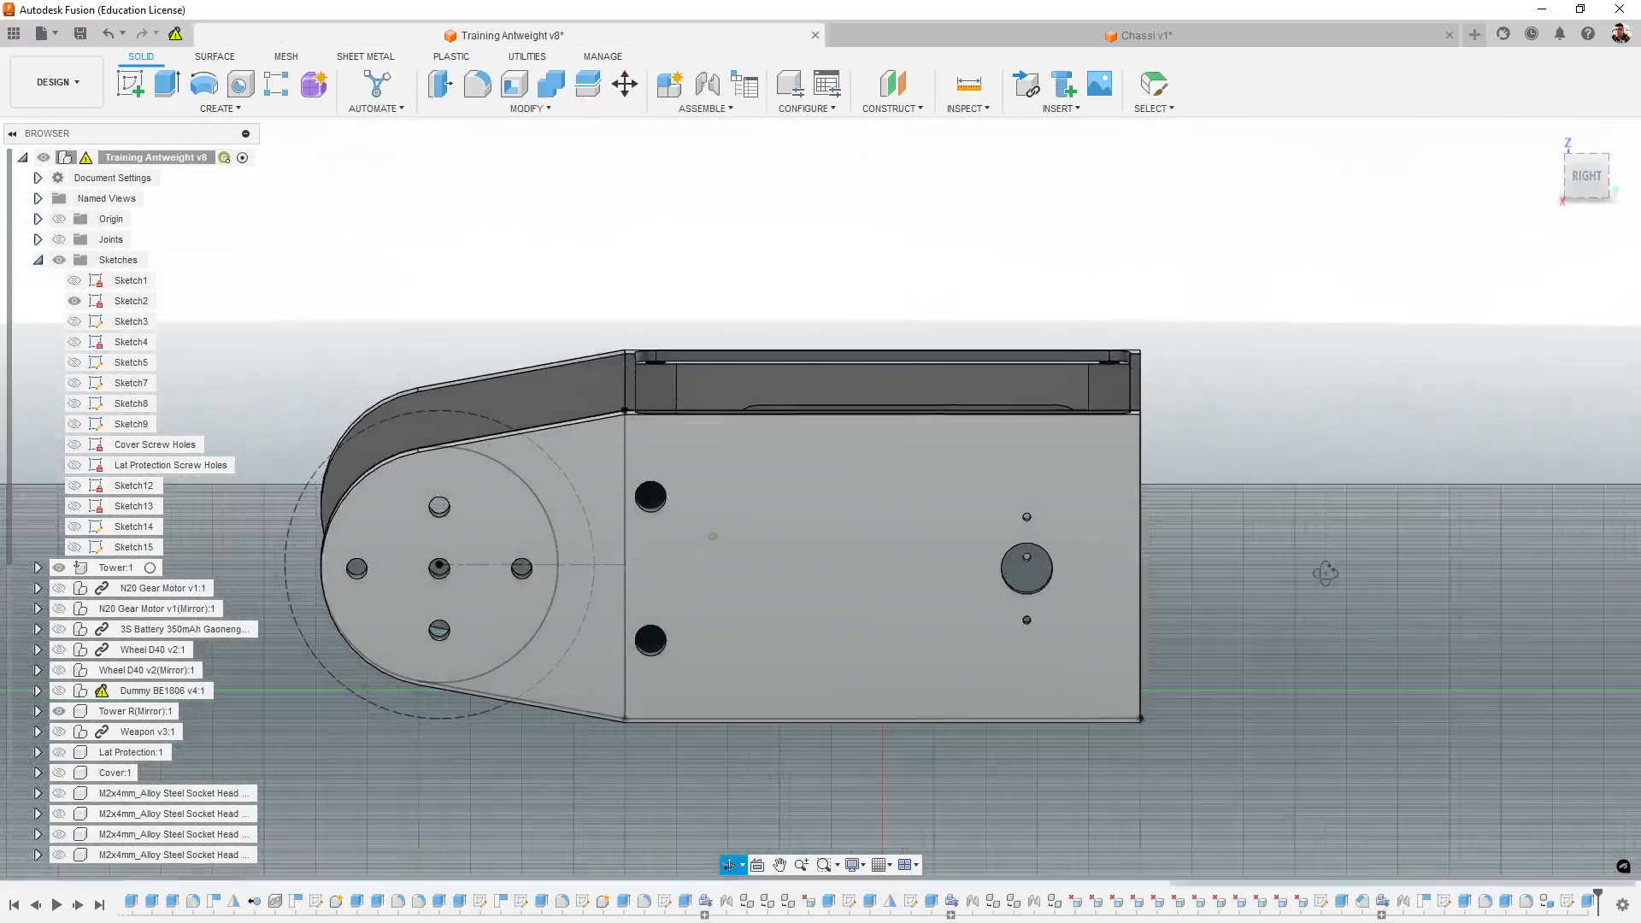
pyautogui.keyDown('shift'); pyautogui.moveTo(1326, 572); pyautogui.dragTo(1287, 579, button='middle'); pyautogui.keyUp('shift')
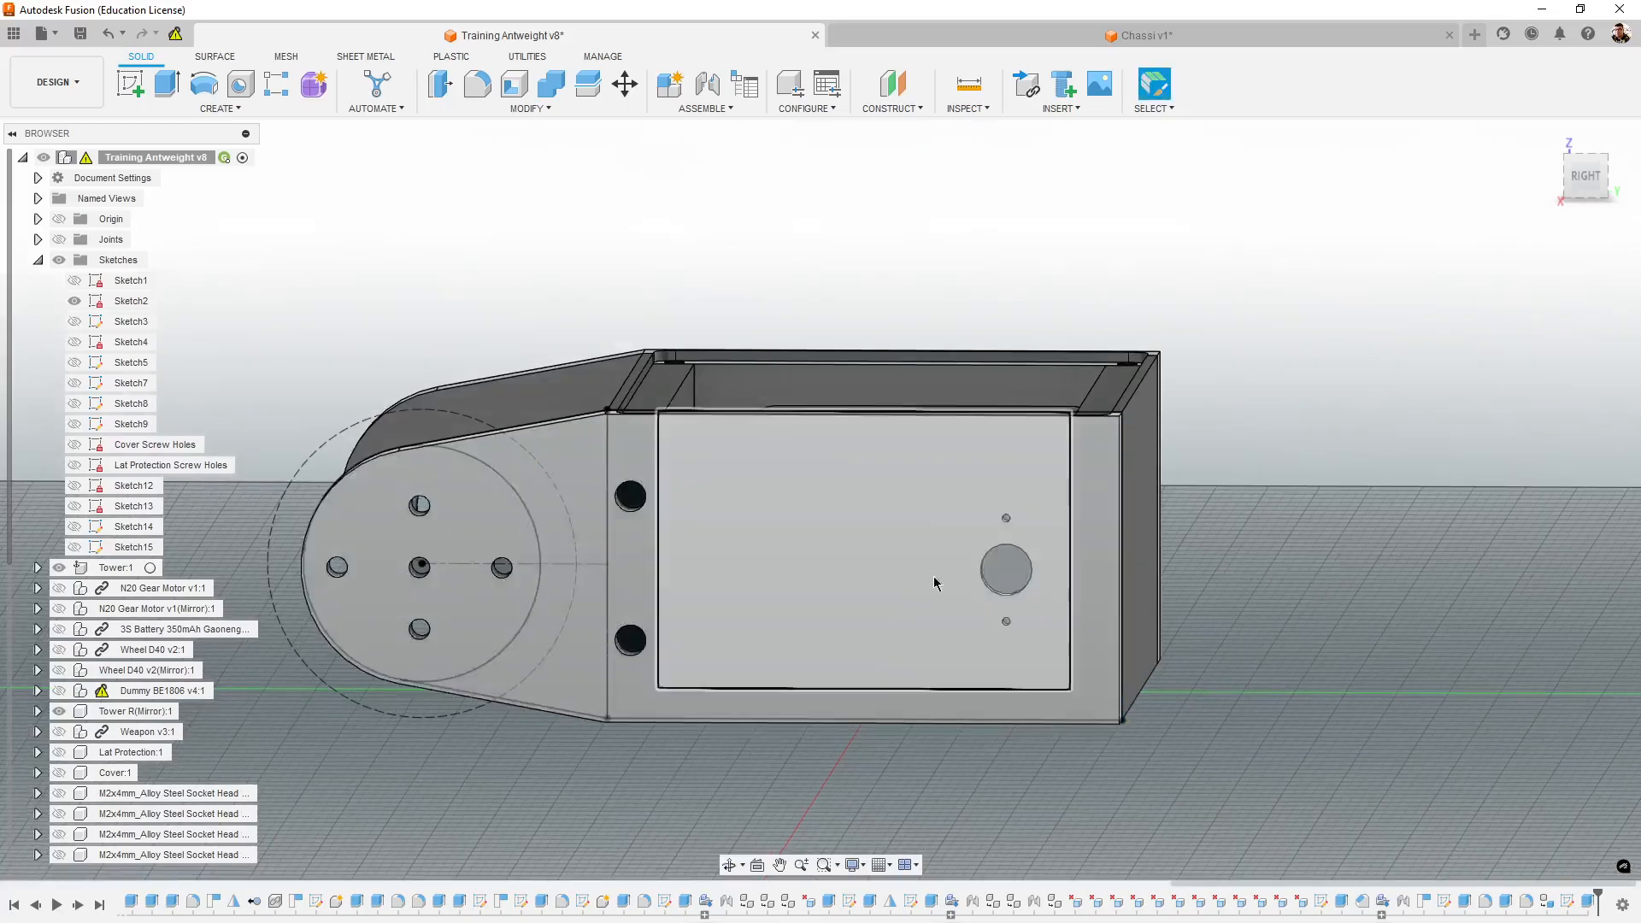
pyautogui.moveTo(1006, 564); pyautogui.dragTo(1115, 453, button='middle')
pyautogui.click(1600, 172)
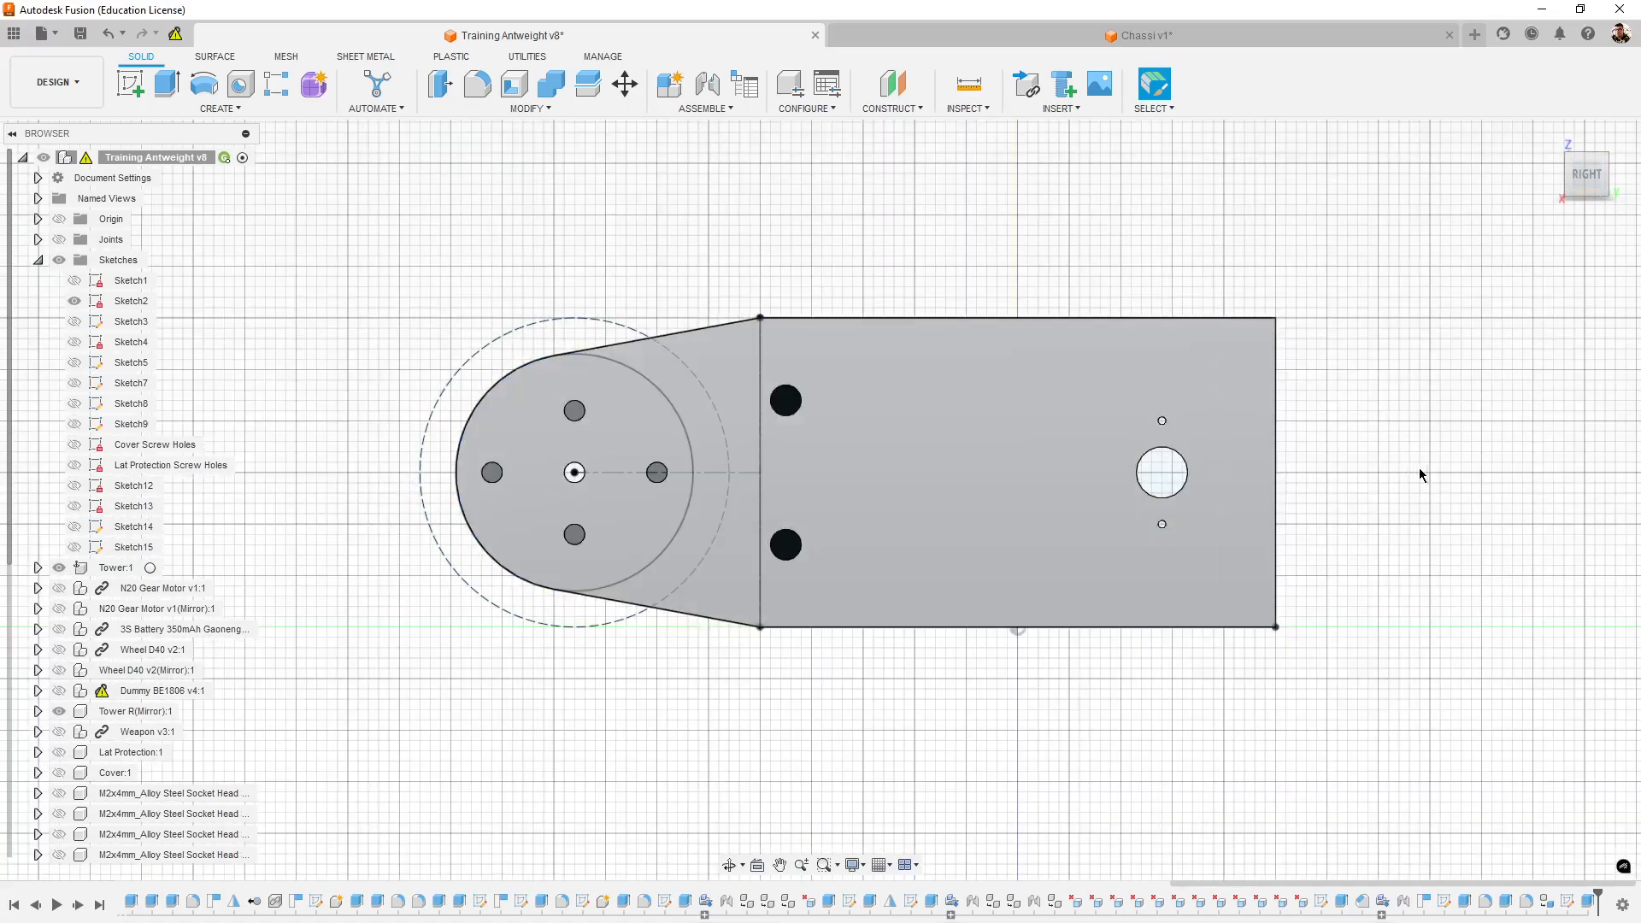
pyautogui.click(1079, 38)
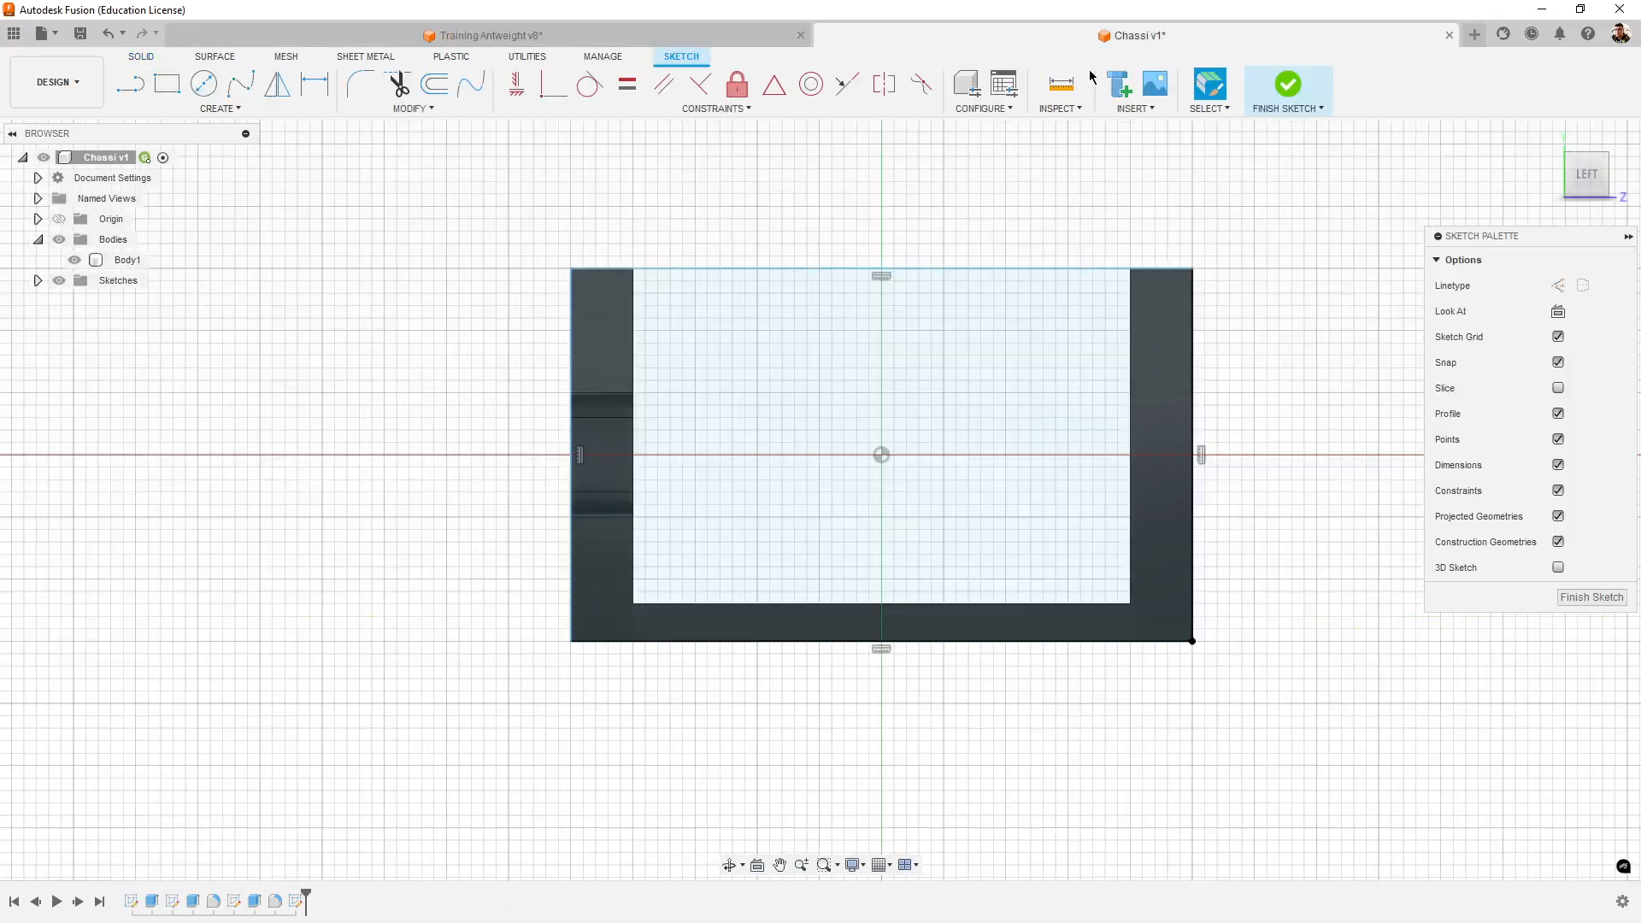
pyautogui.click(130, 83)
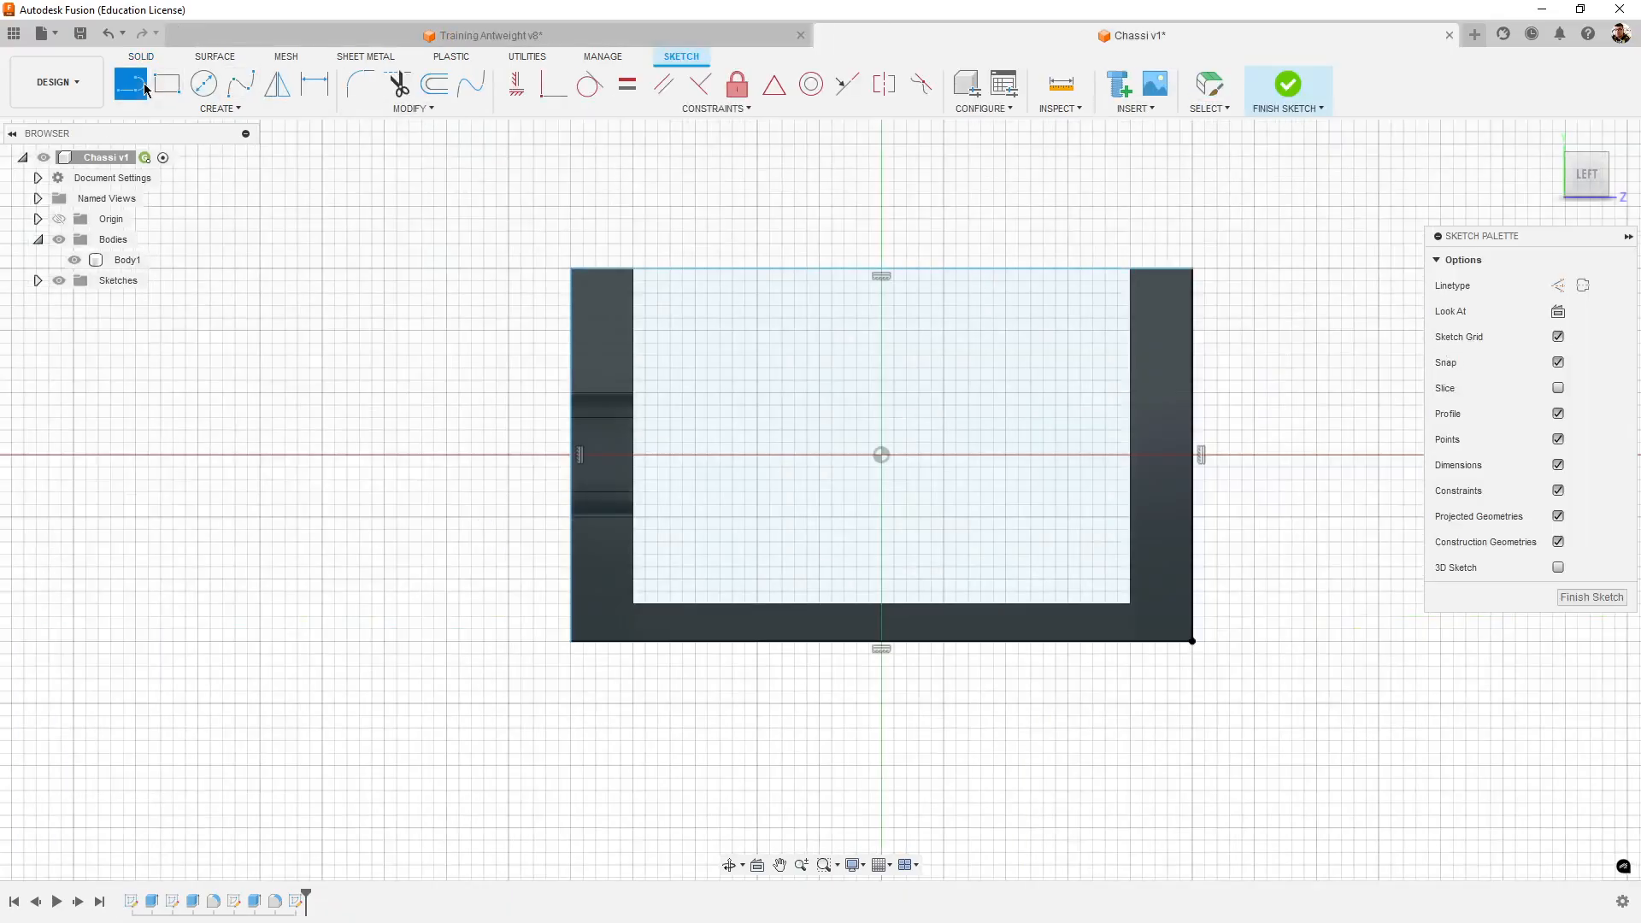
pyautogui.click(1201, 455)
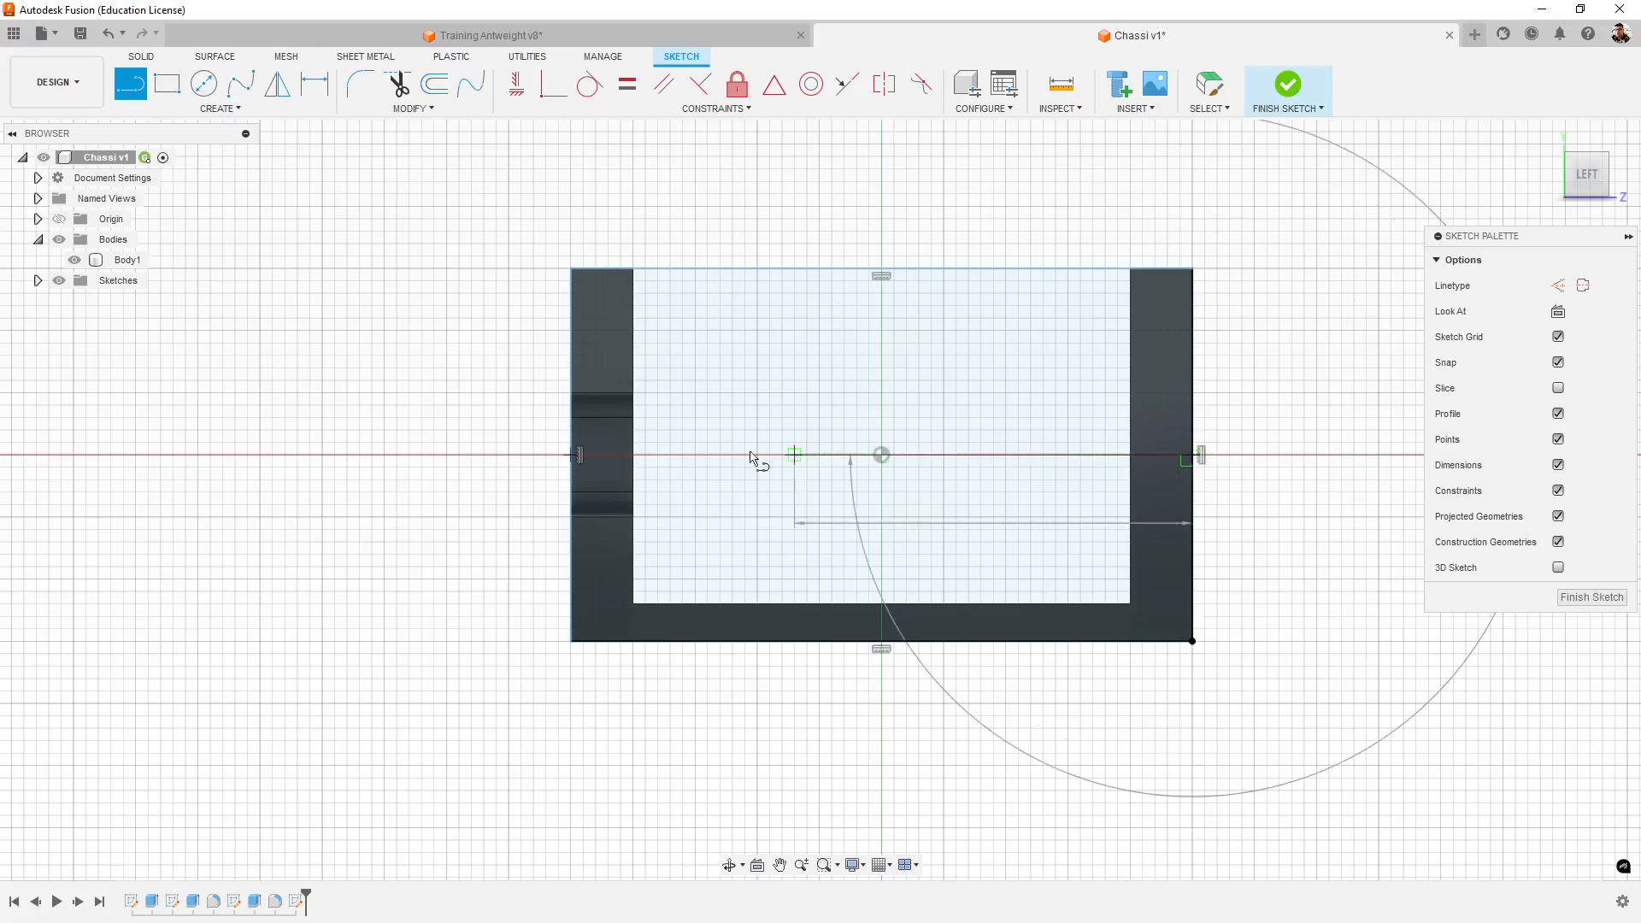
pyautogui.click(310, 455)
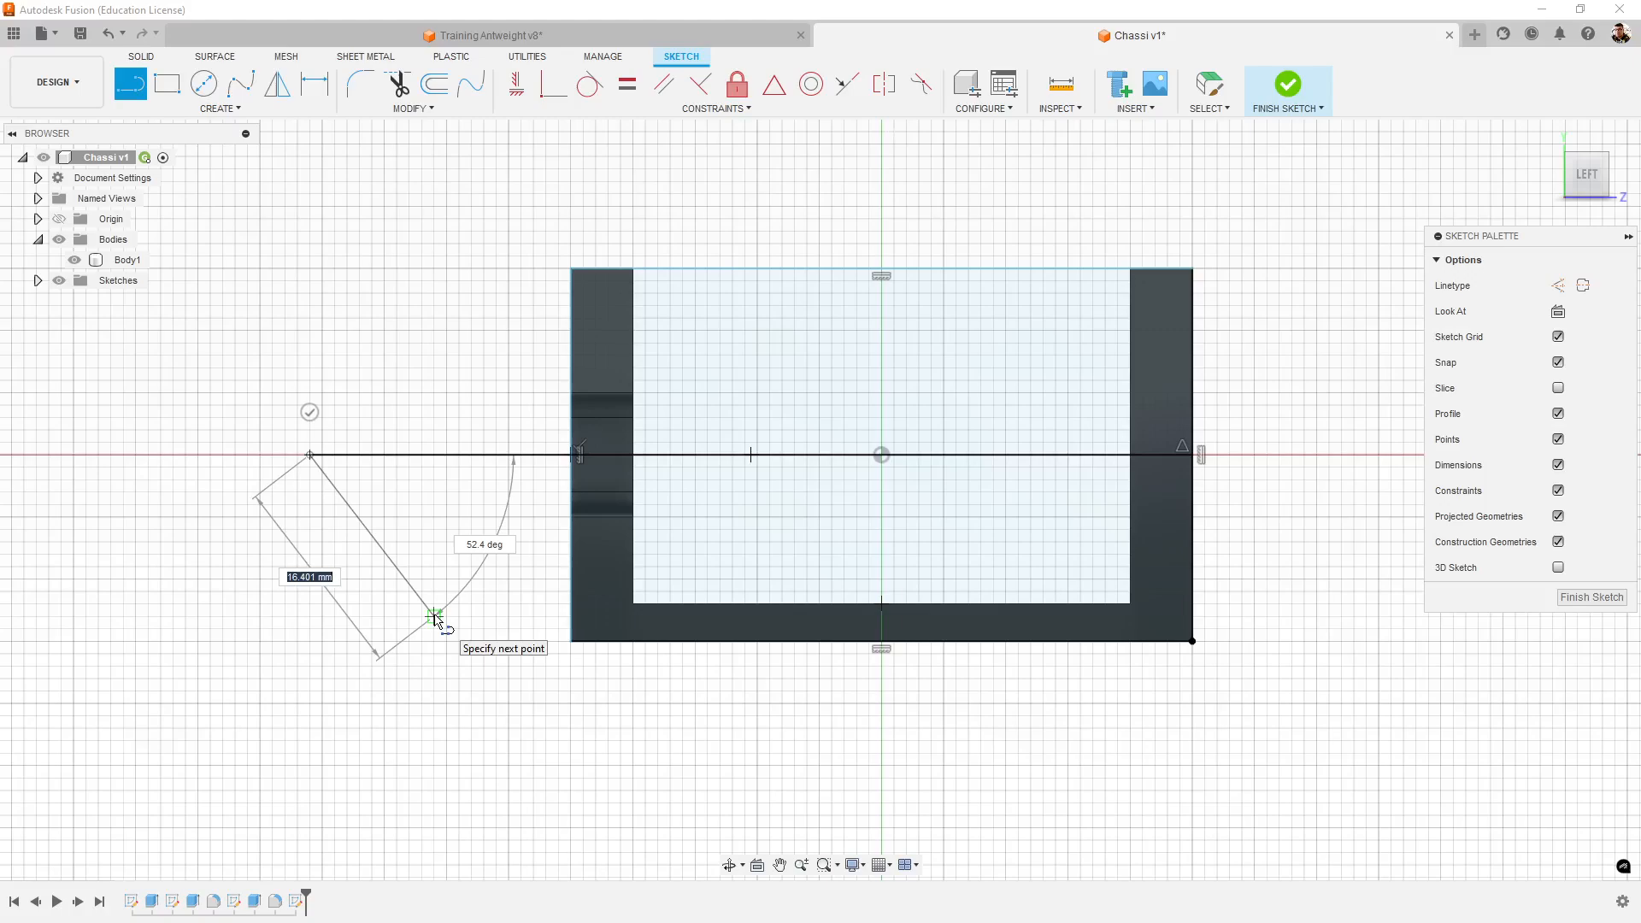
pyautogui.press('Escape')
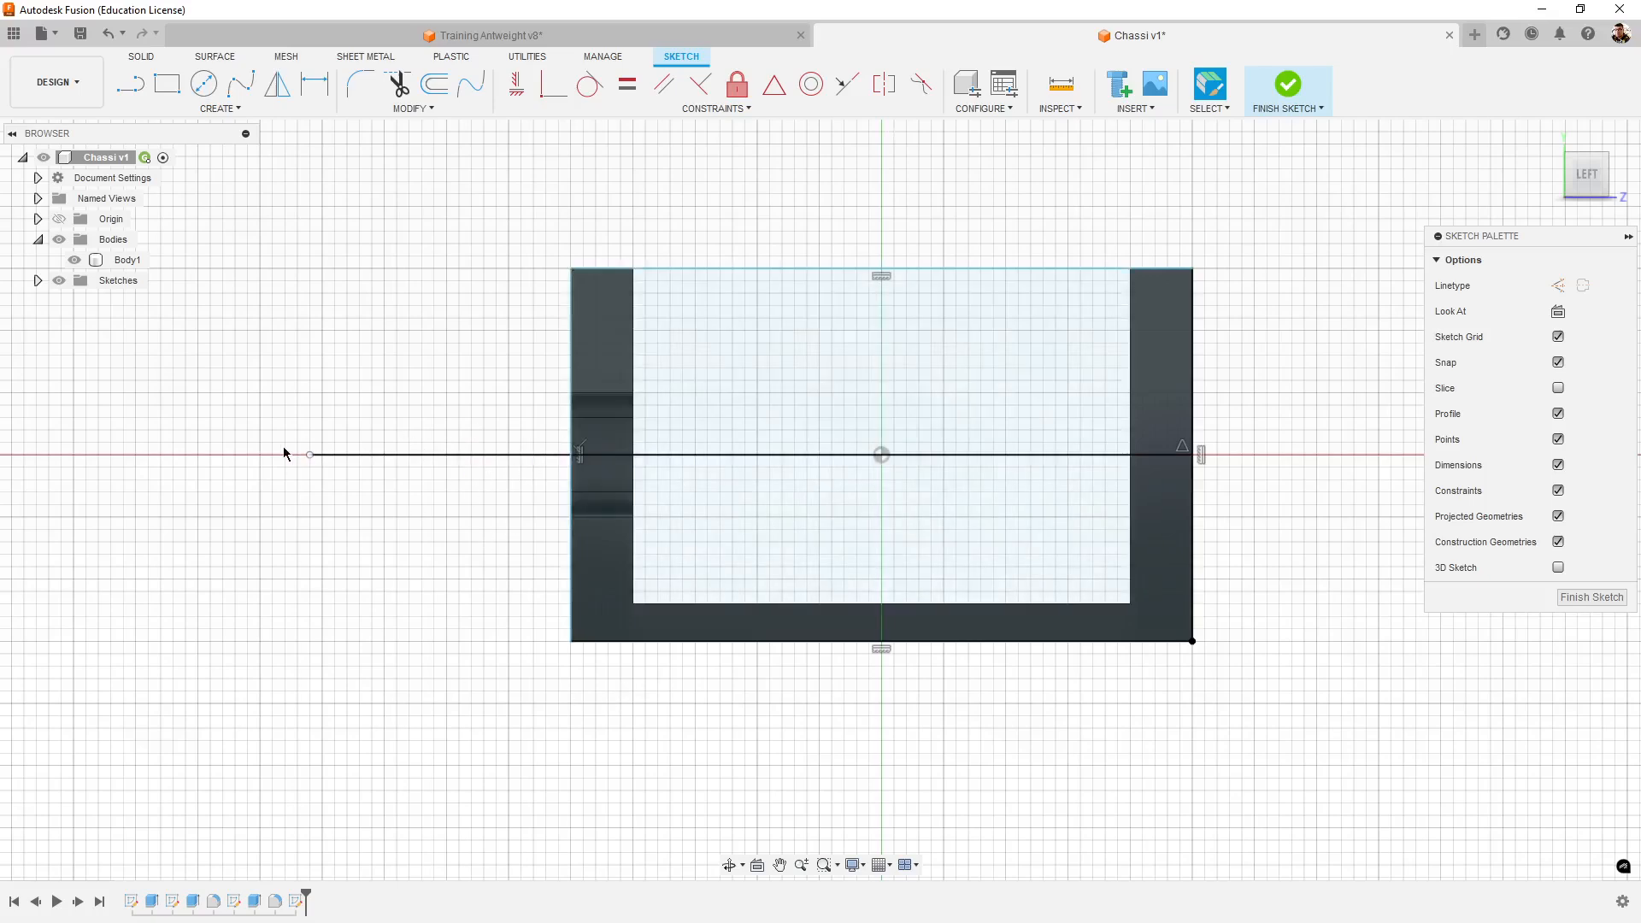
pyautogui.hotkey('ctrl', 'z')
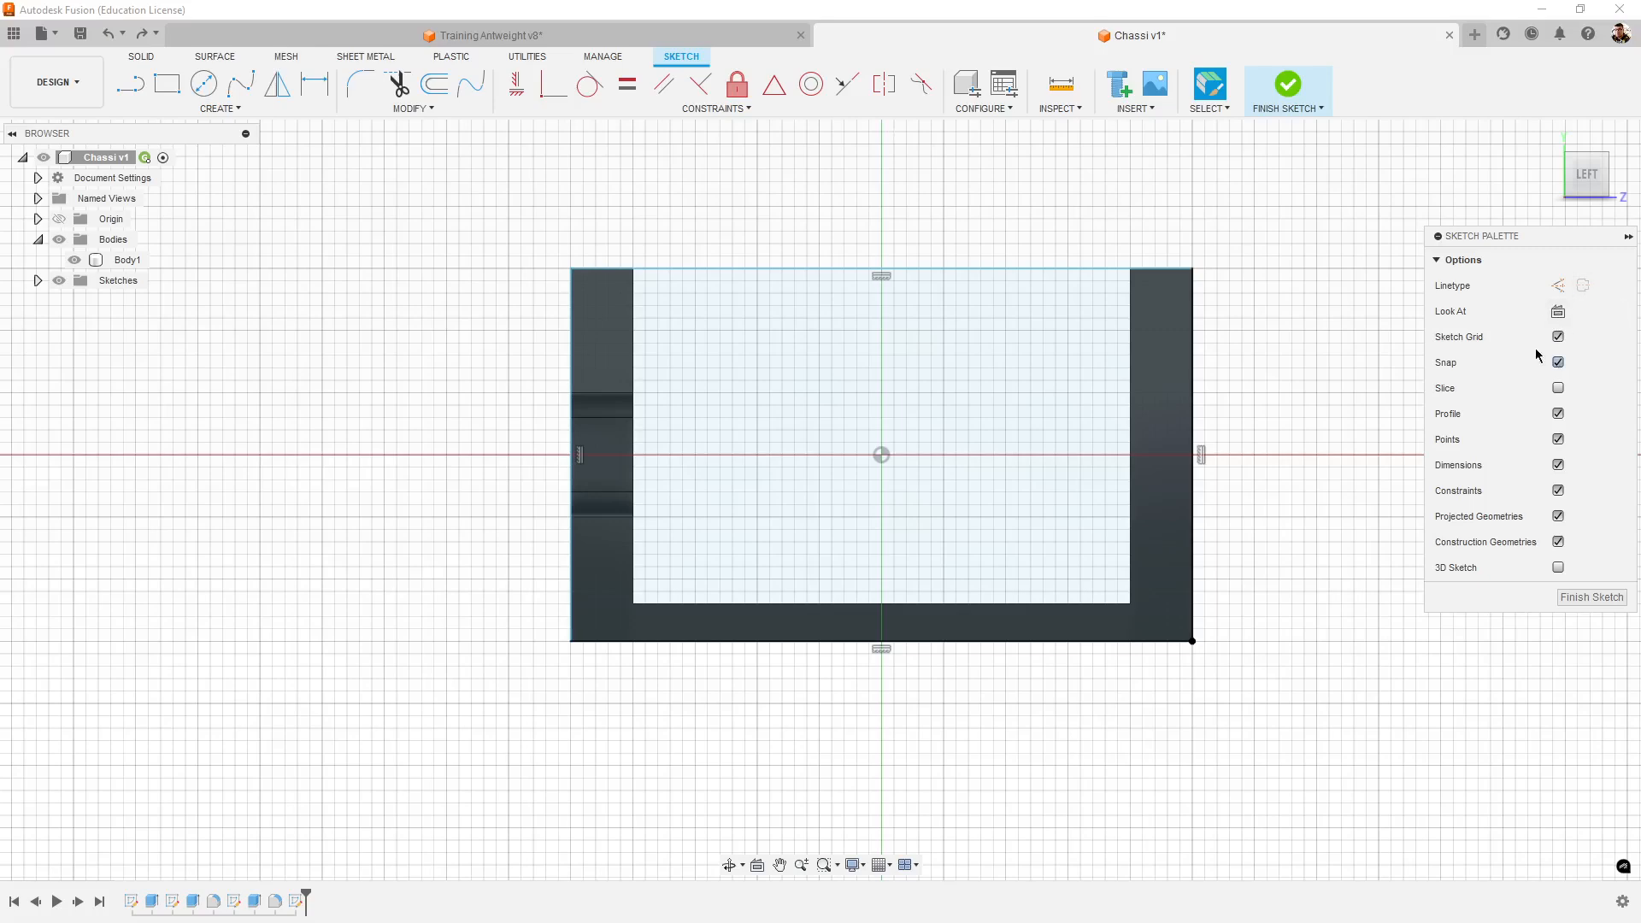
# - Draw a horizontal construction line about 83 mm long from the midpoint of the rectangle's plain-wall side, past the slotted wall
pyautogui.click(120, 77)
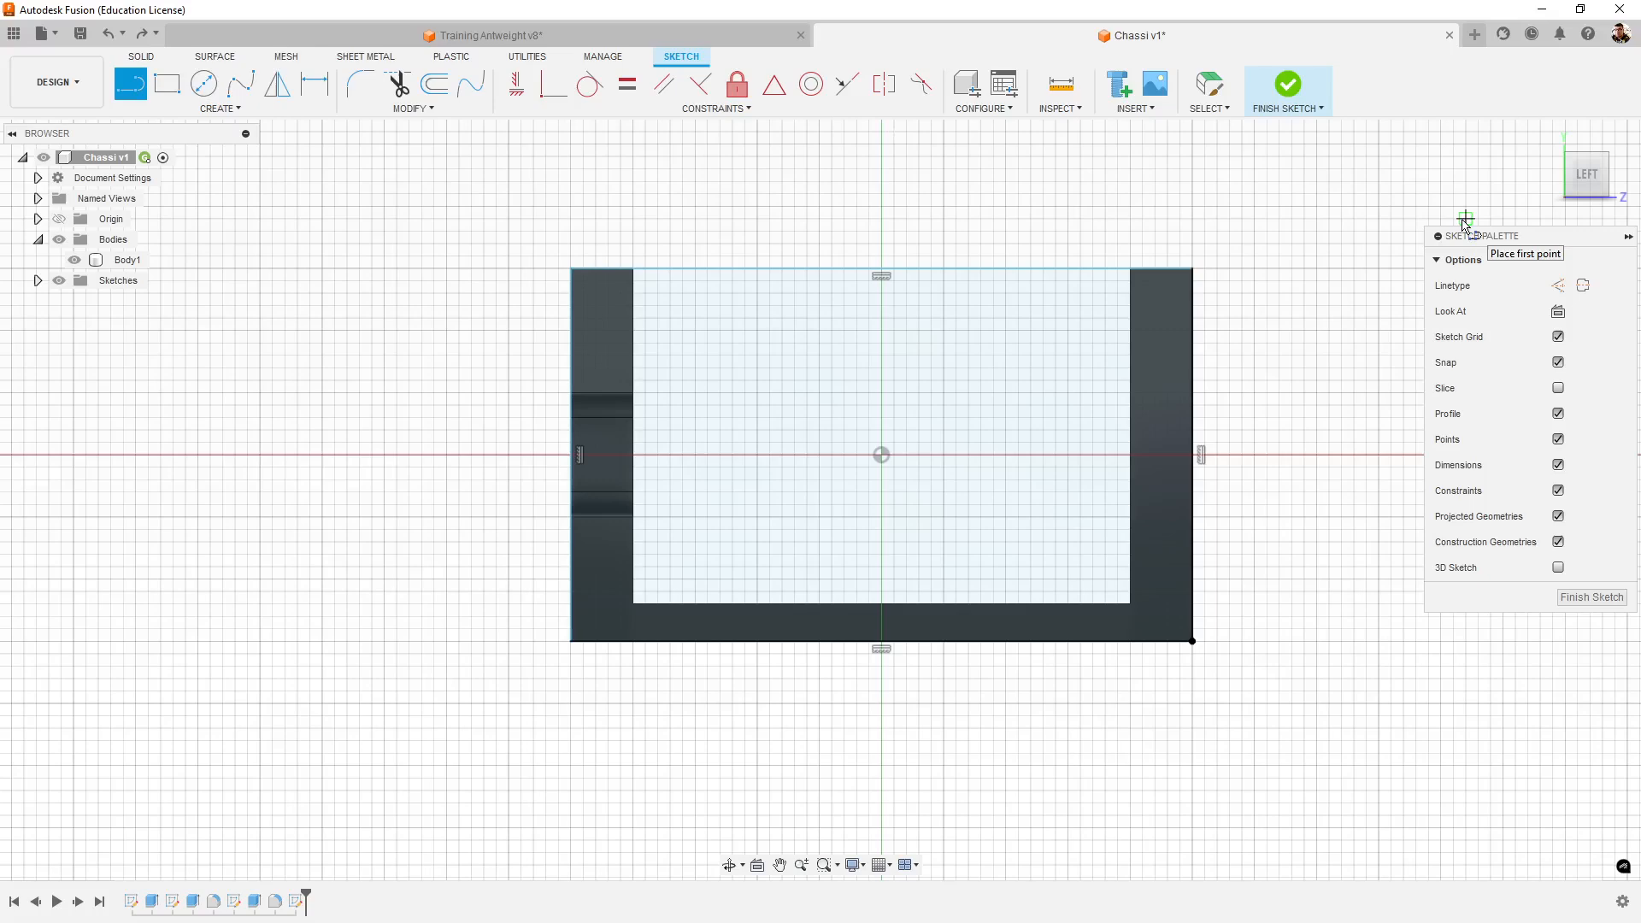
pyautogui.click(1581, 290)
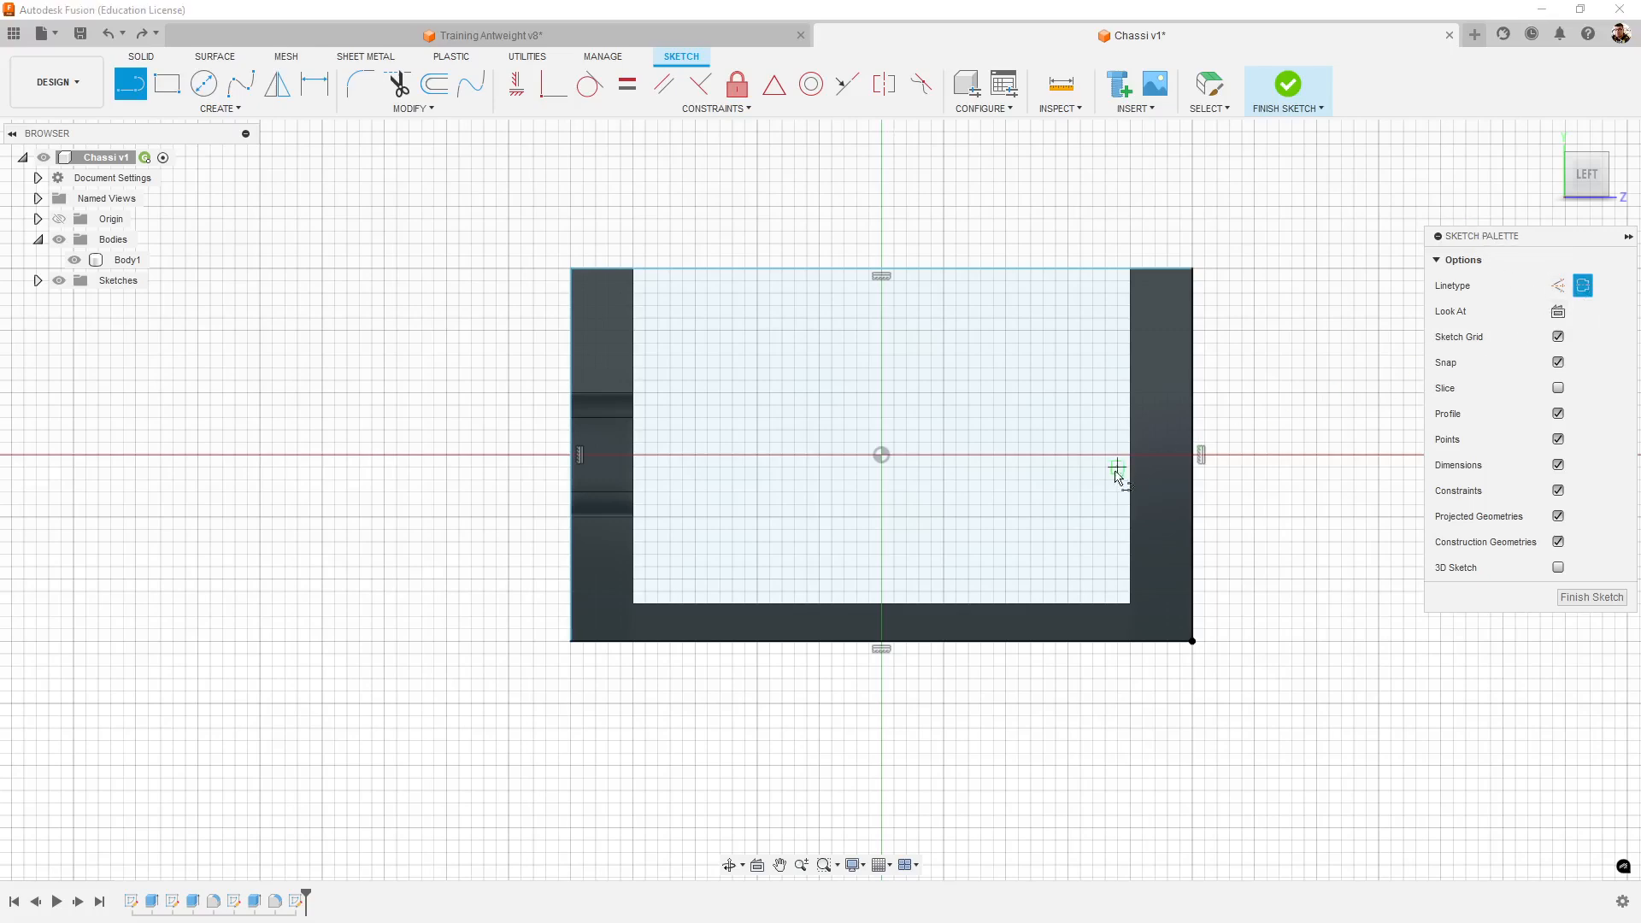
pyautogui.click(1199, 455)
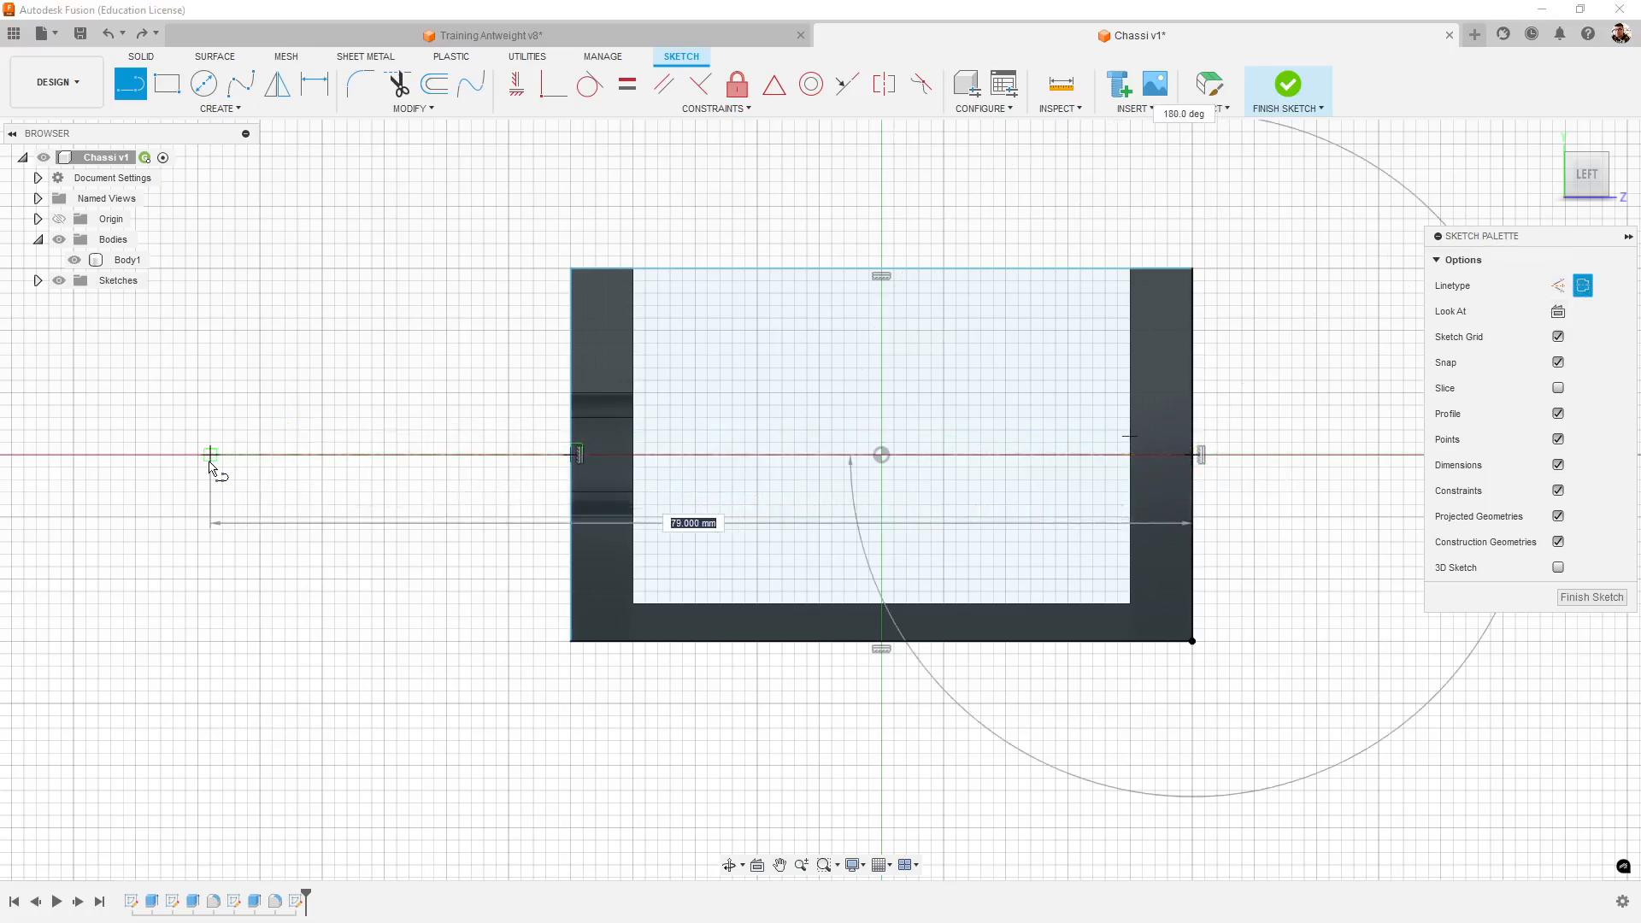
pyautogui.click(161, 455)
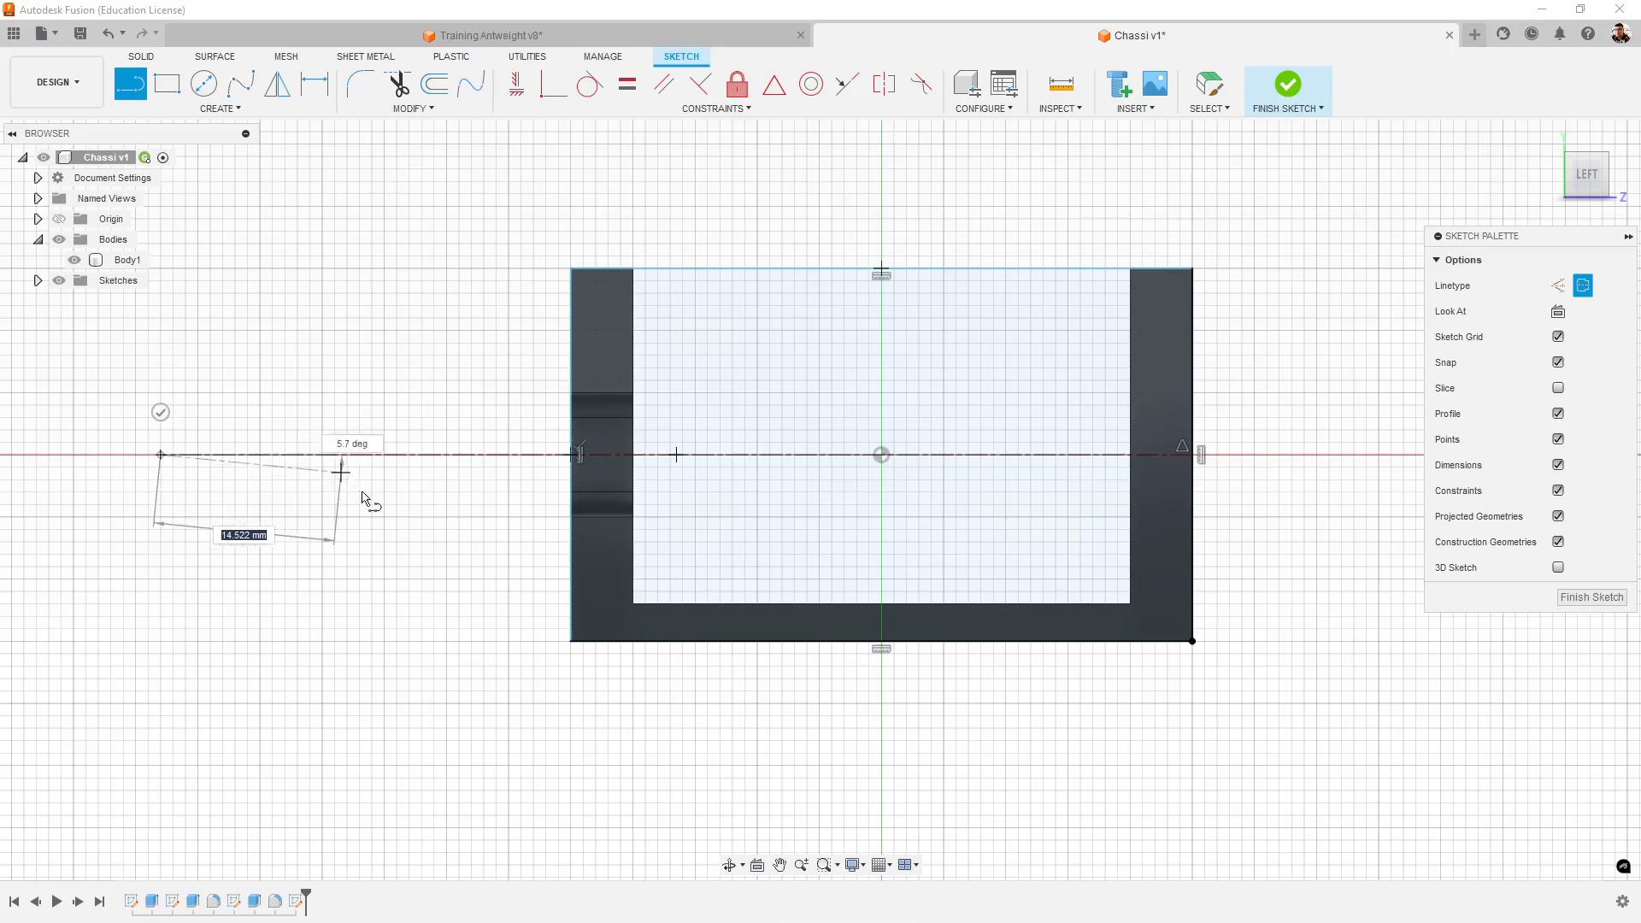
pyautogui.press('Escape')
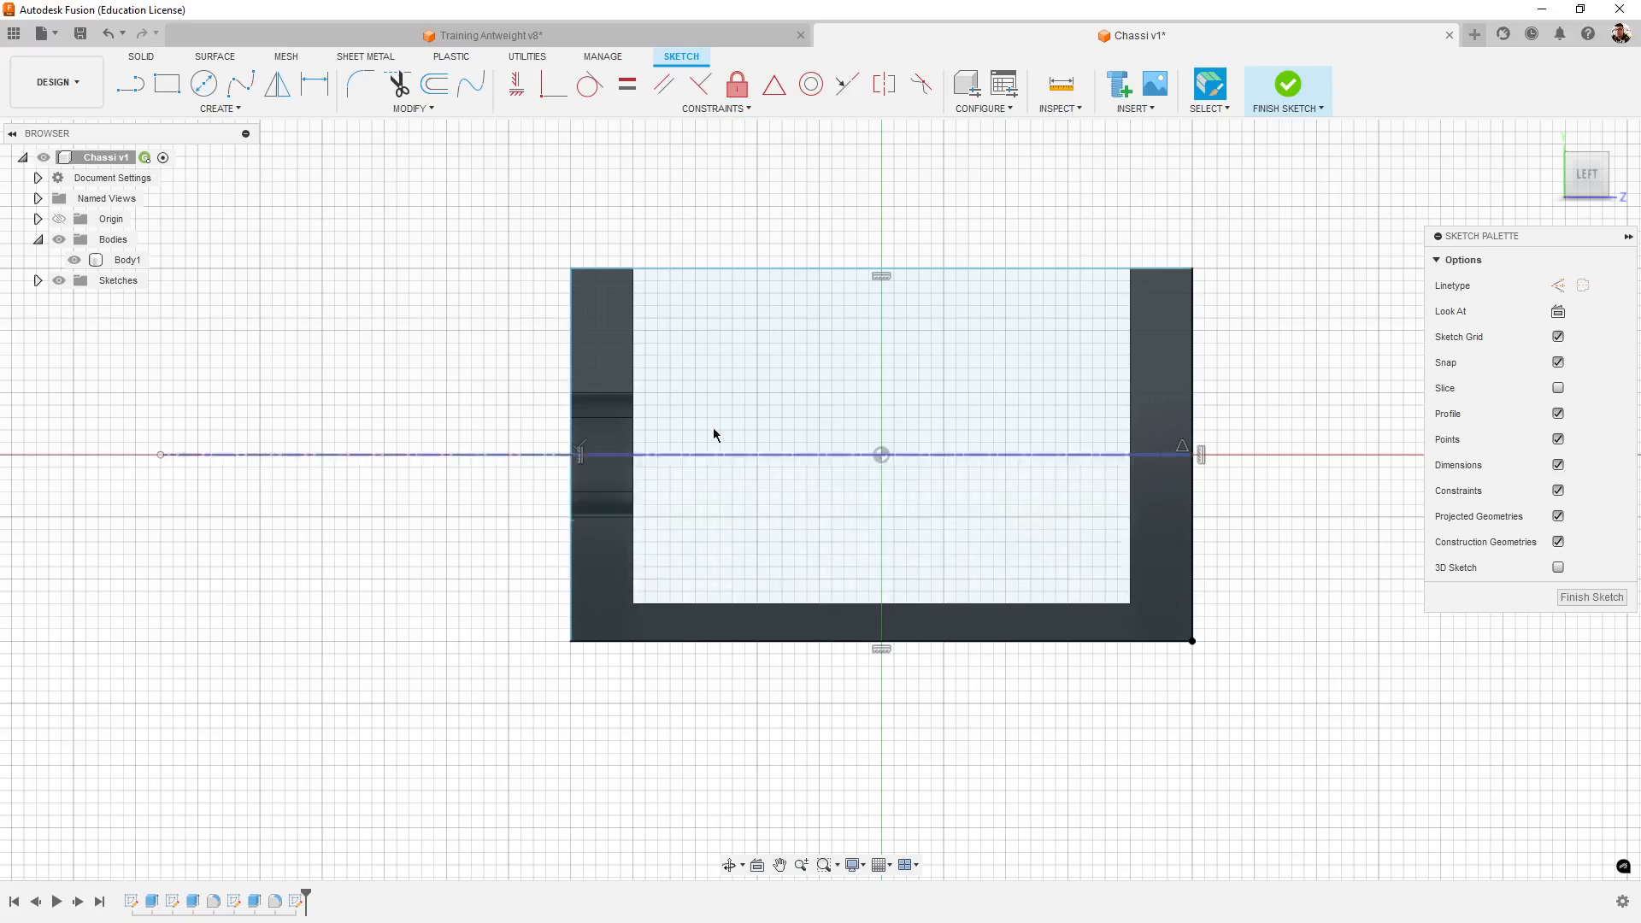
pyautogui.moveTo(786, 343)
pyautogui.keyDown('shift'); pyautogui.mouseDown(button='middle')
pyautogui.moveTo(828, 348)
pyautogui.moveTo(824, 382)
pyautogui.moveTo(805, 384)
pyautogui.moveTo(806, 345)
pyautogui.moveTo(853, 347)
pyautogui.moveTo(799, 342)
pyautogui.mouseUp(button='middle'); pyautogui.keyUp('shift')
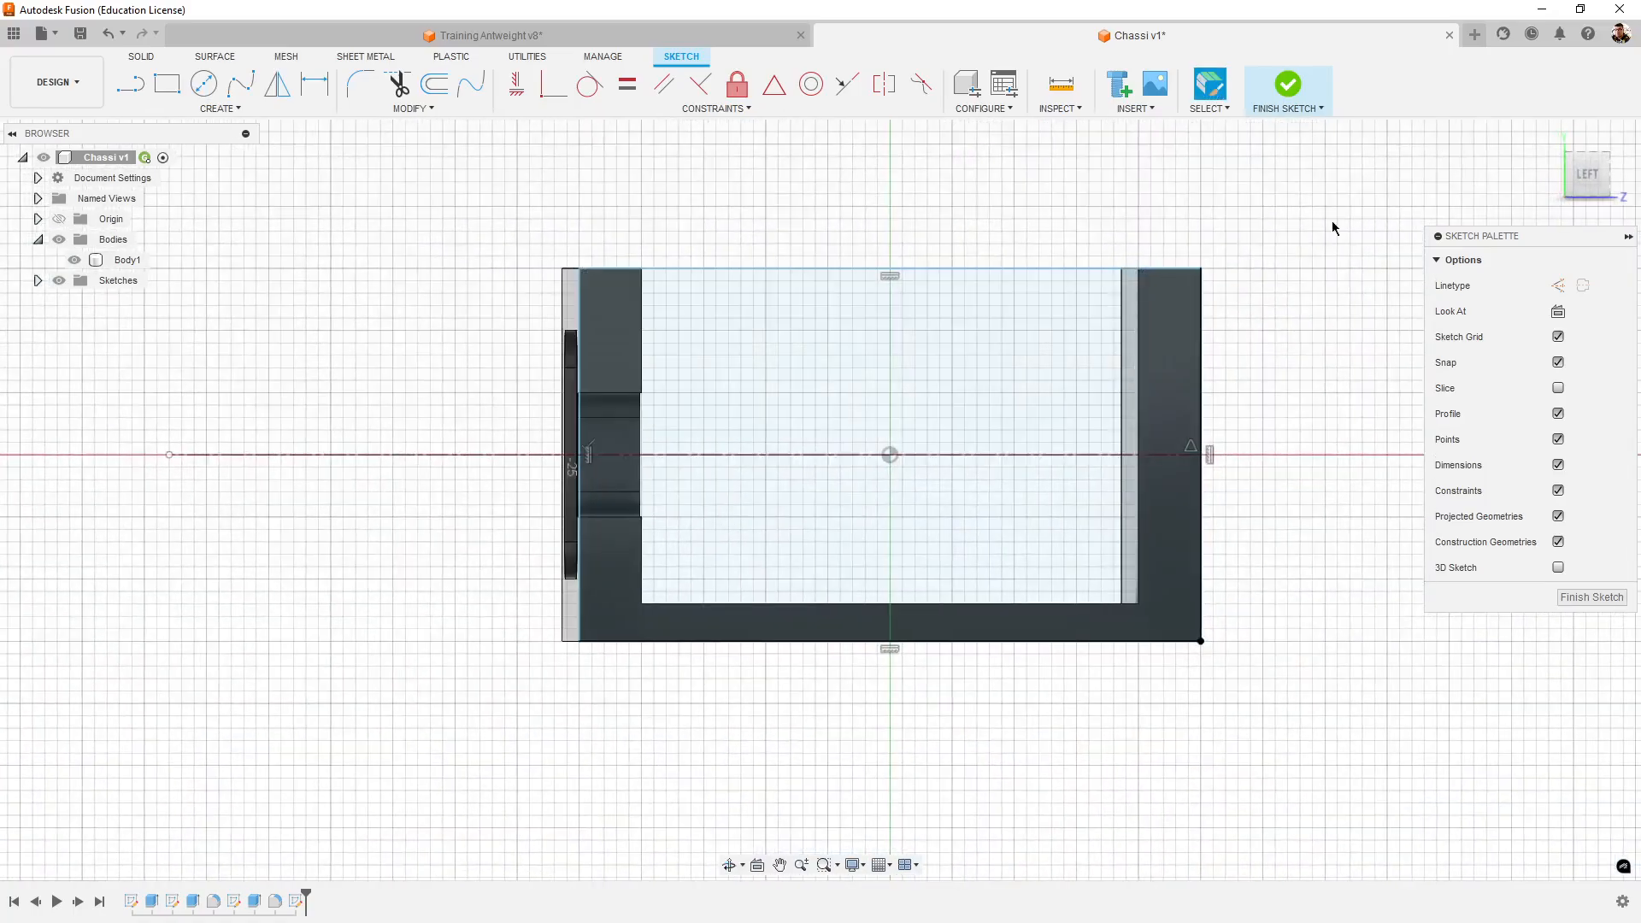
pyautogui.click(1585, 174)
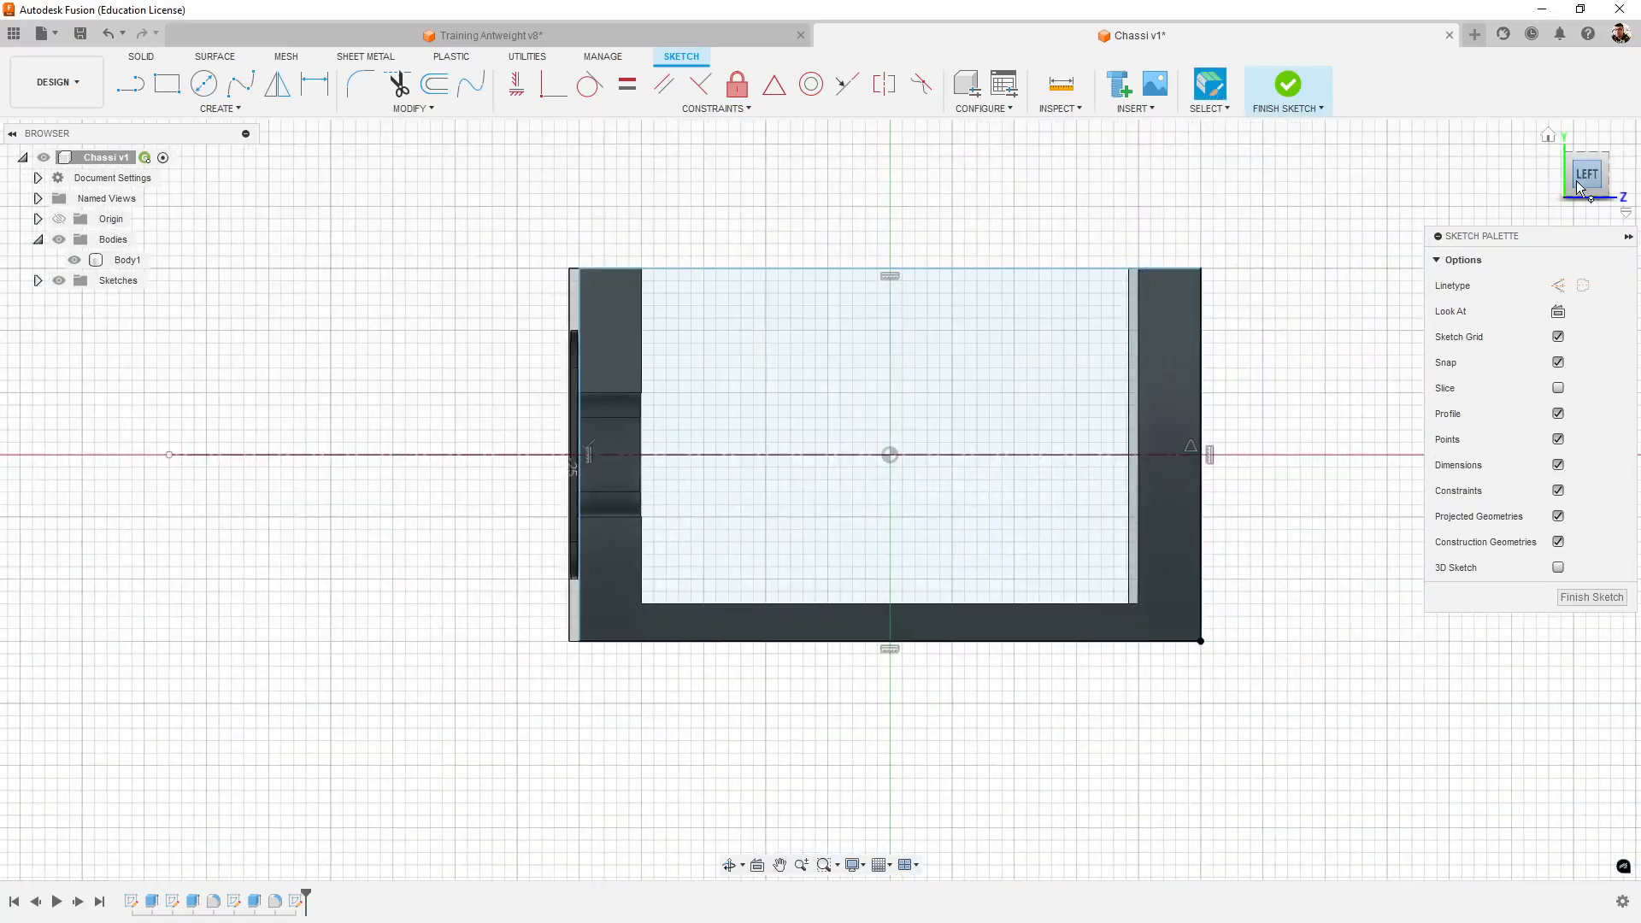
# - Switch to Training Antweight v8 and check the diameter of the tower's rounded-end arc in Sketch2
pyautogui.click(569, 39)
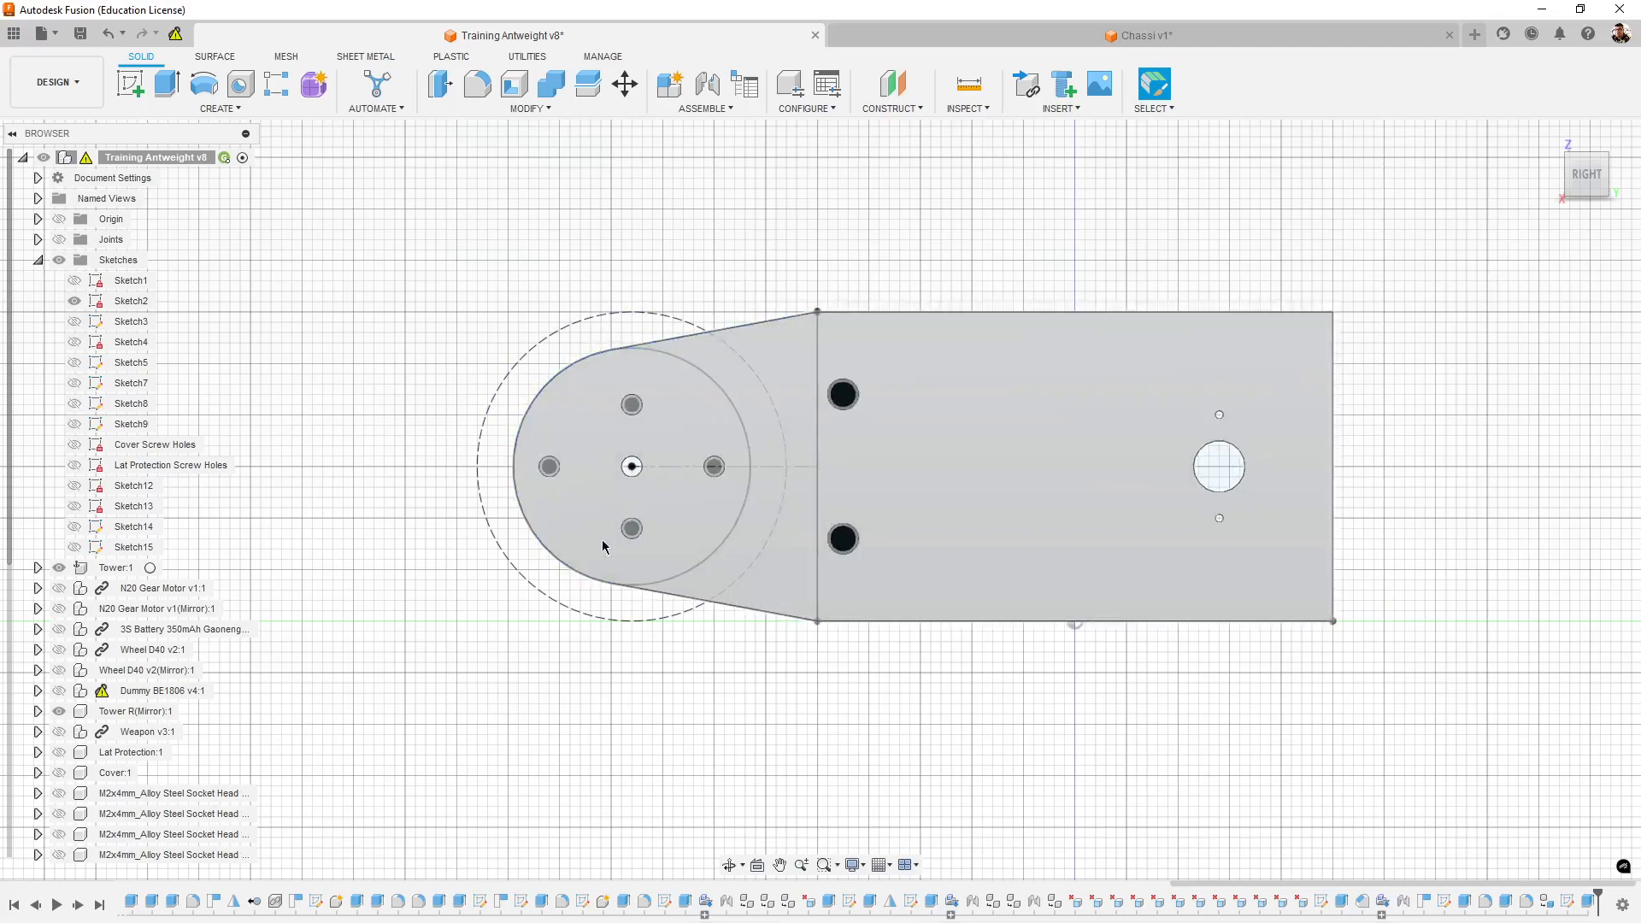
pyautogui.scroll(5, 602, 534)
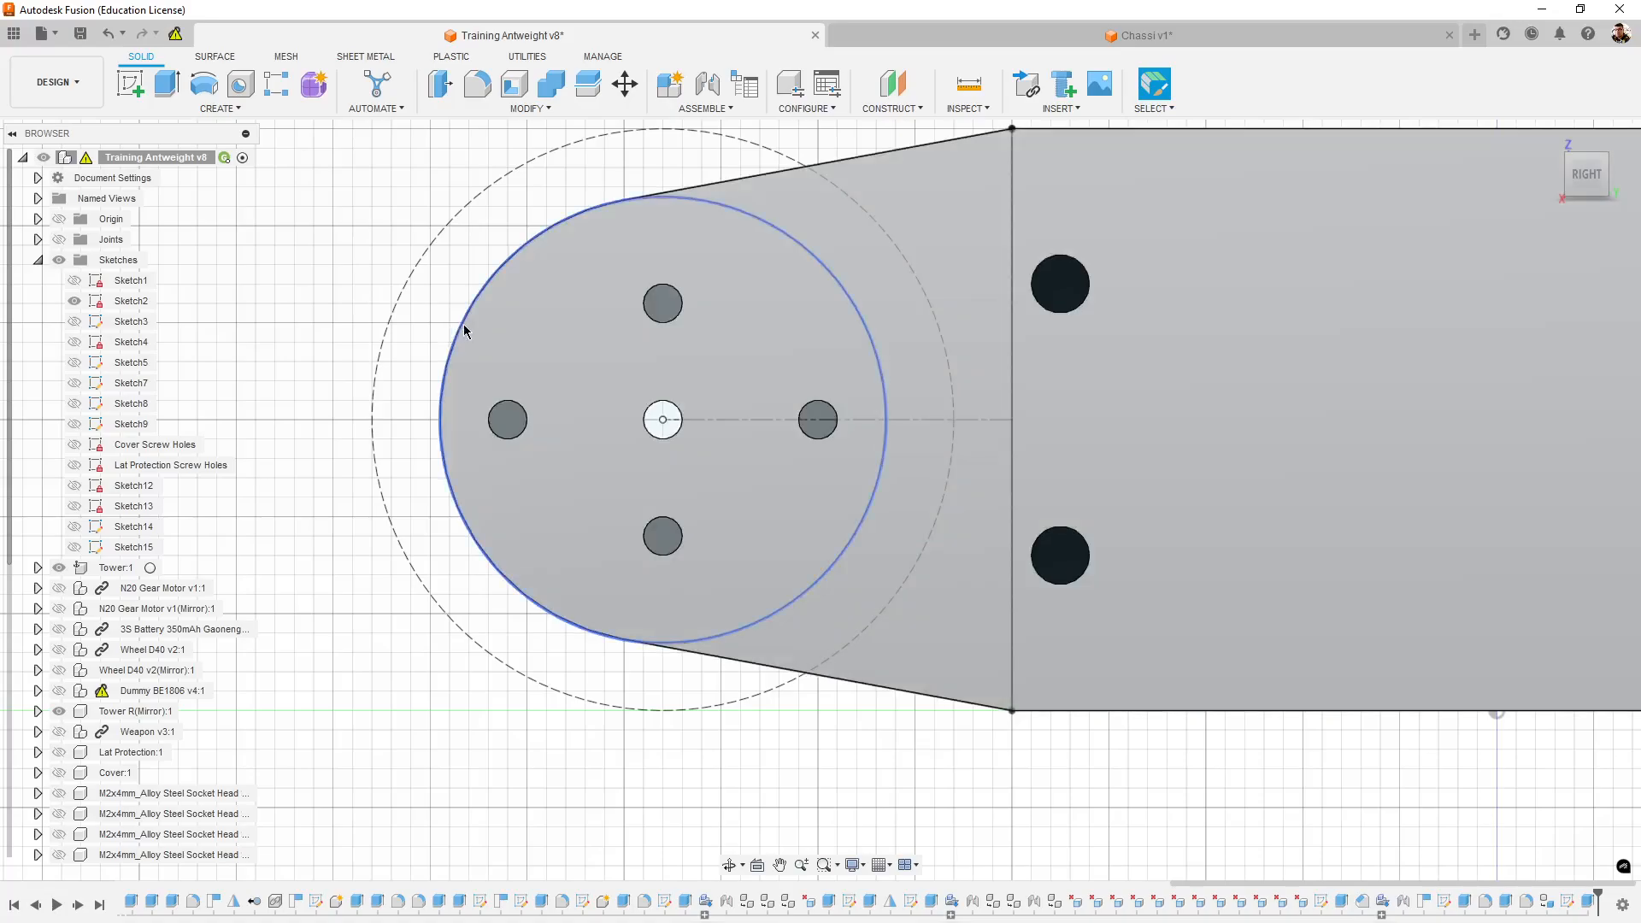
pyautogui.click(463, 325)
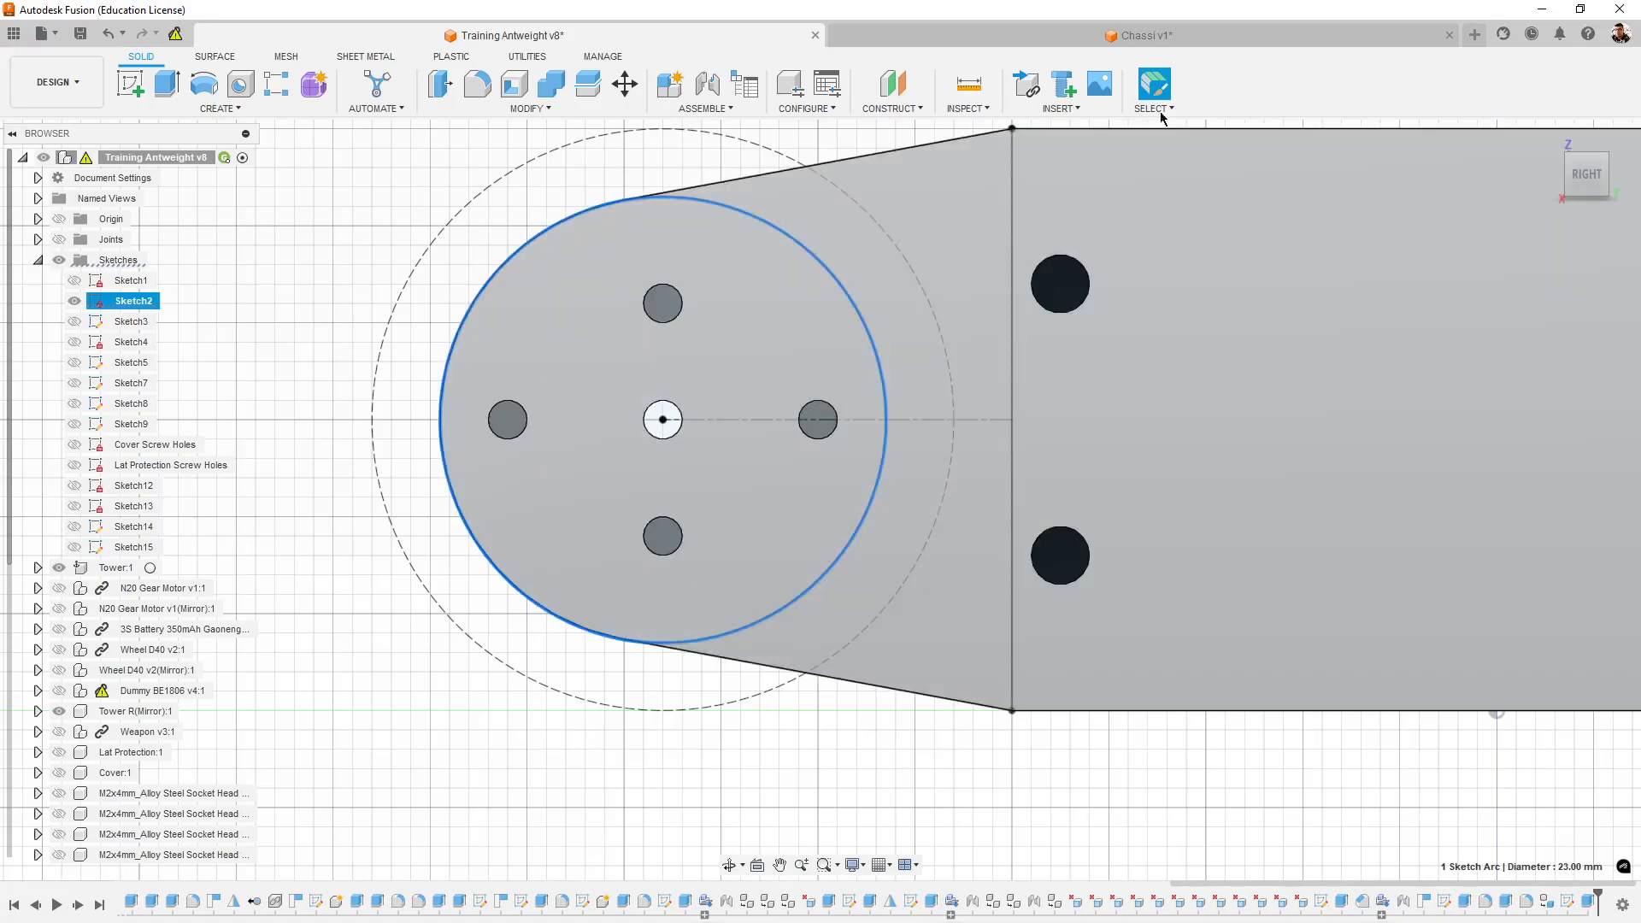
# - Back in the Chassi sketch, draw a 23 mm diameter circle centred on the construction line, outside the rectangle
pyautogui.click(1212, 38)
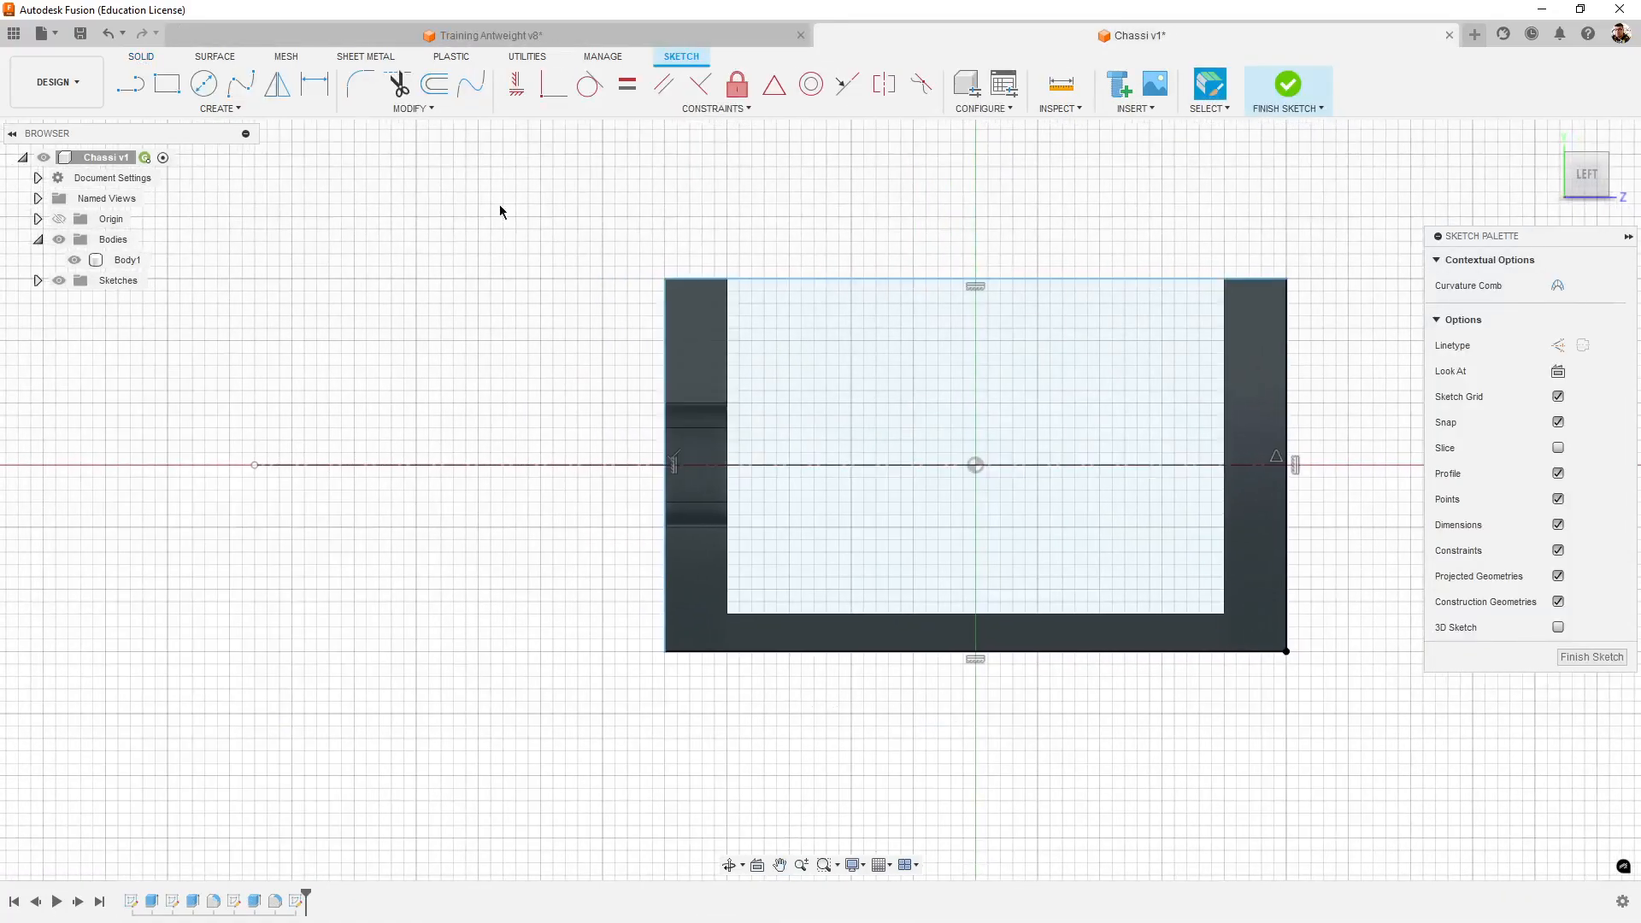
pyautogui.click(204, 84)
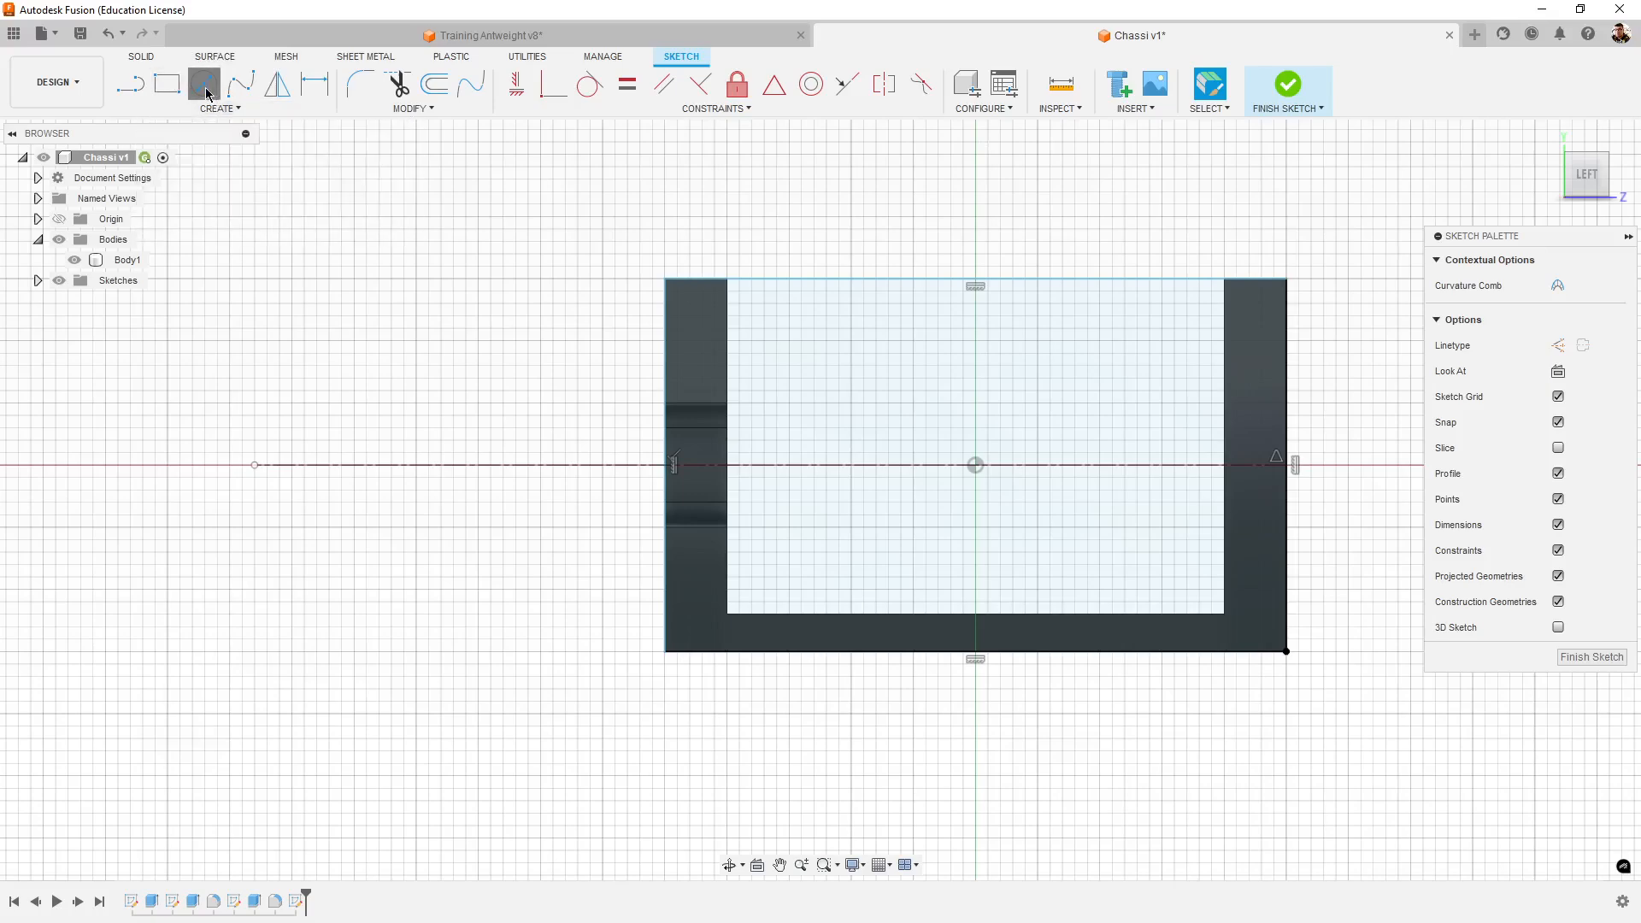
pyautogui.click(341, 464)
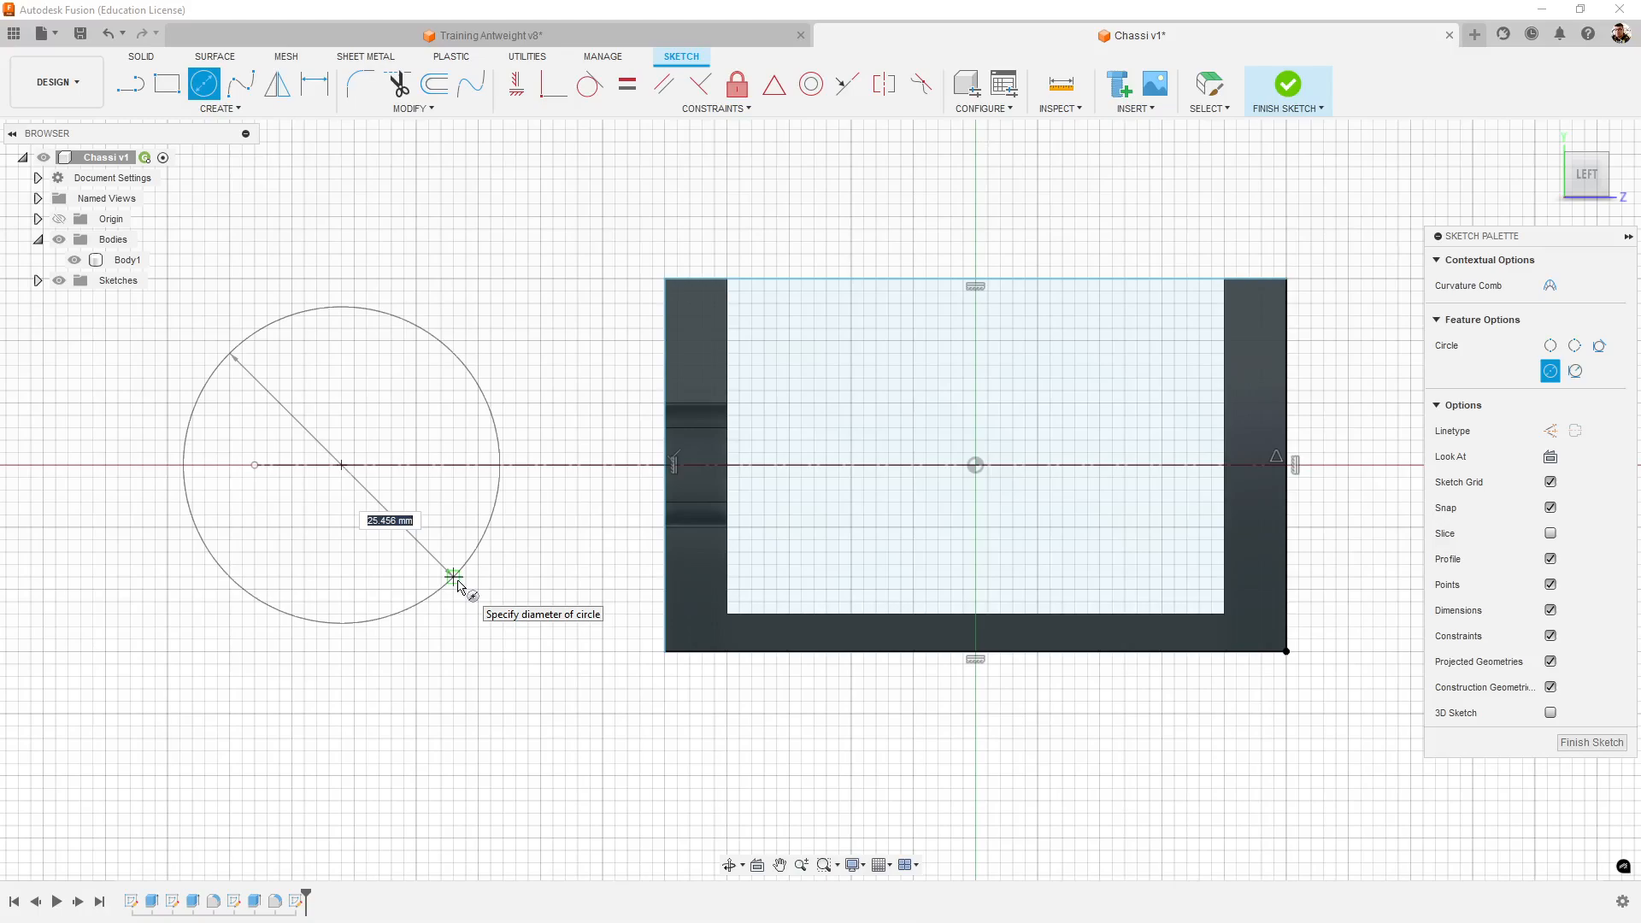
pyautogui.write('23')
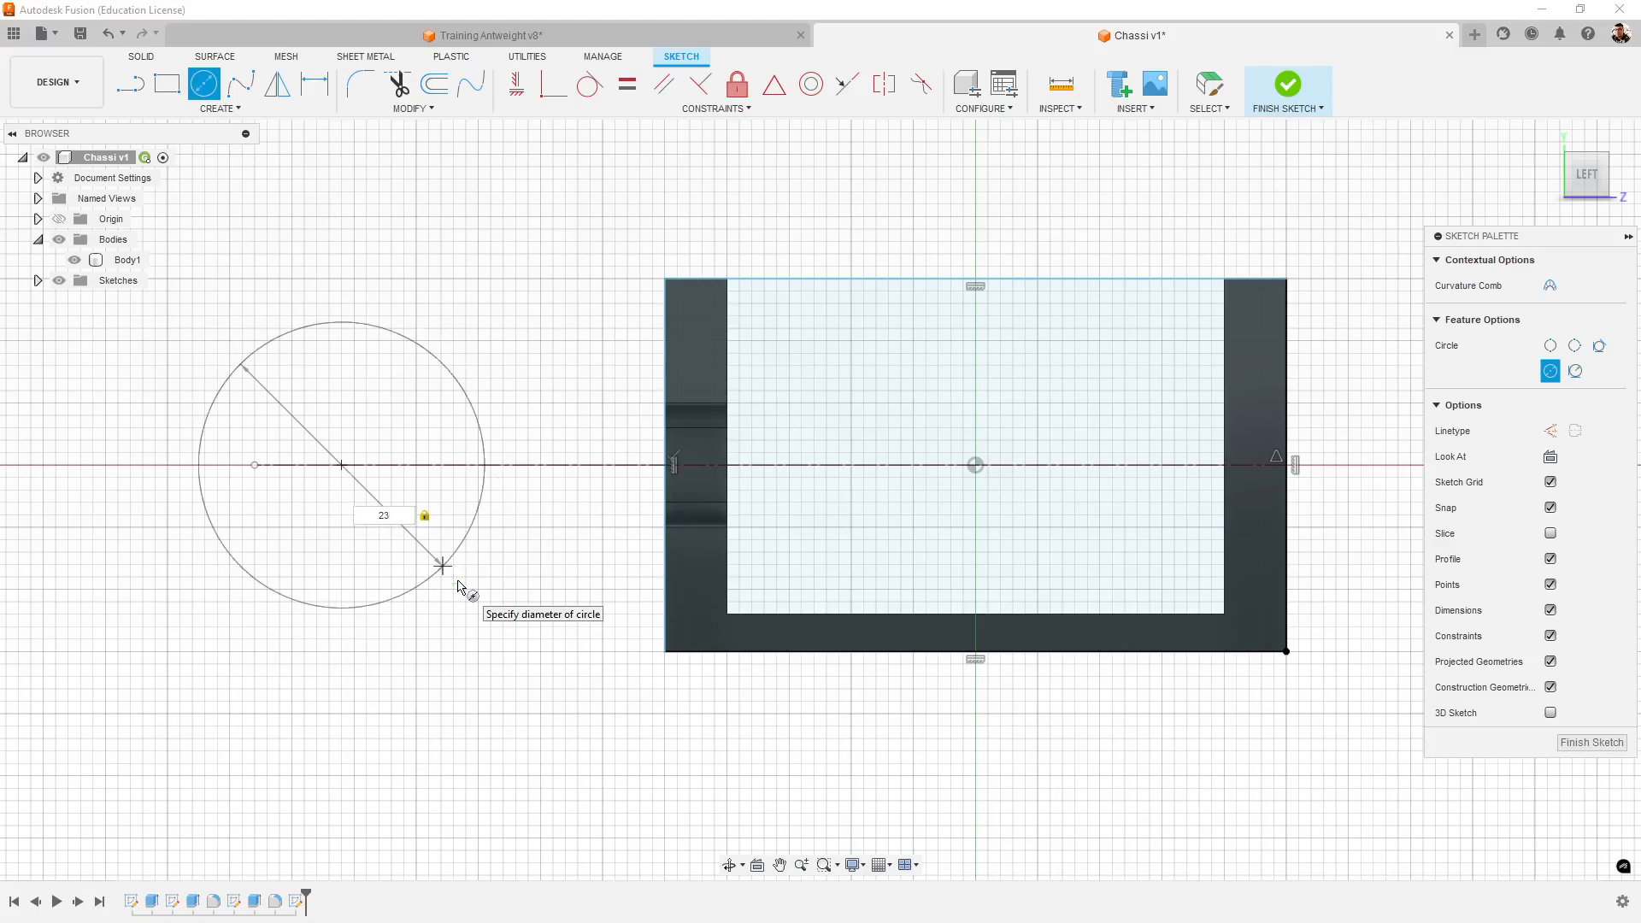
pyautogui.press('Return')
pyautogui.press('Escape')
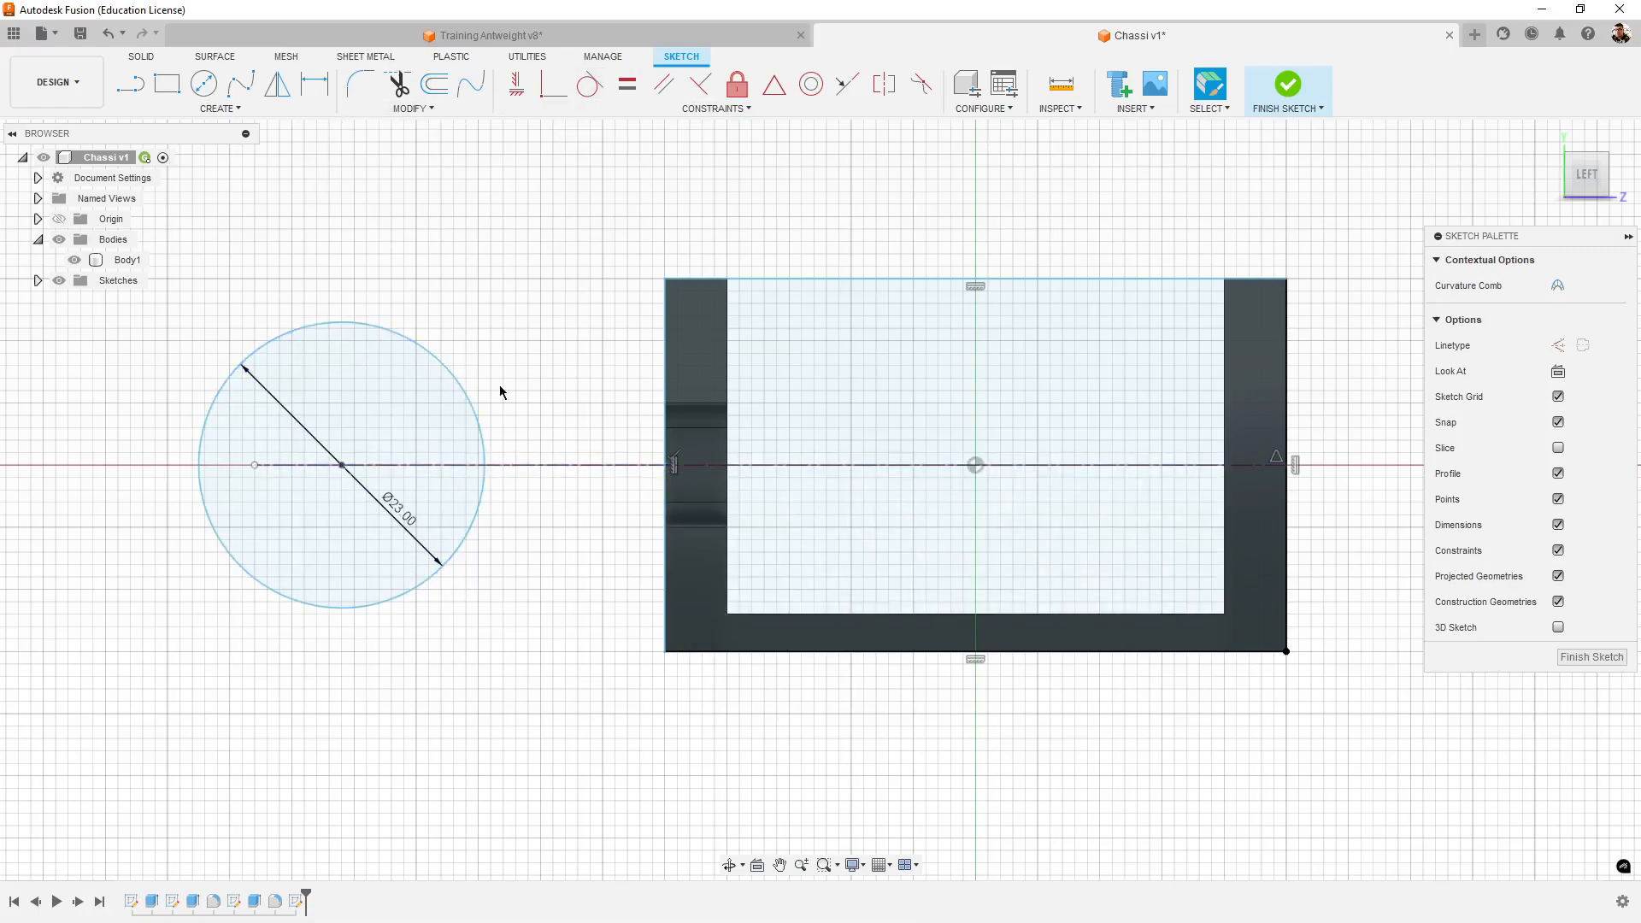
# - Switch to Training Antweight v8 and measure from the tower's rounded-end arc to the vertical sketch line and the construction line
pyautogui.click(325, 86)
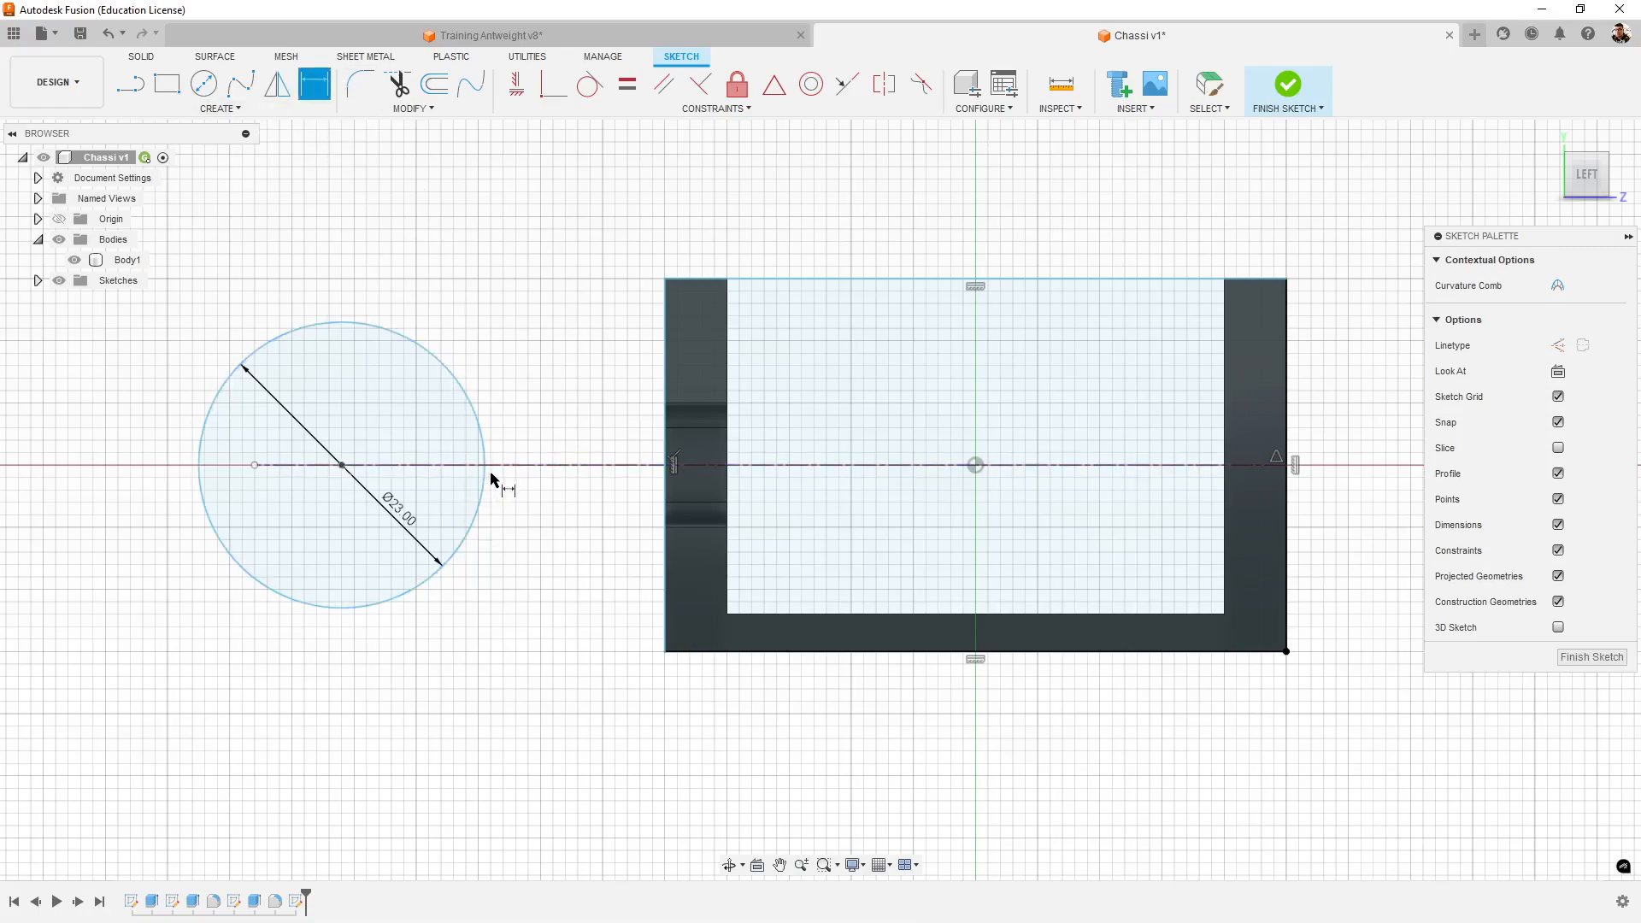
pyautogui.click(717, 47)
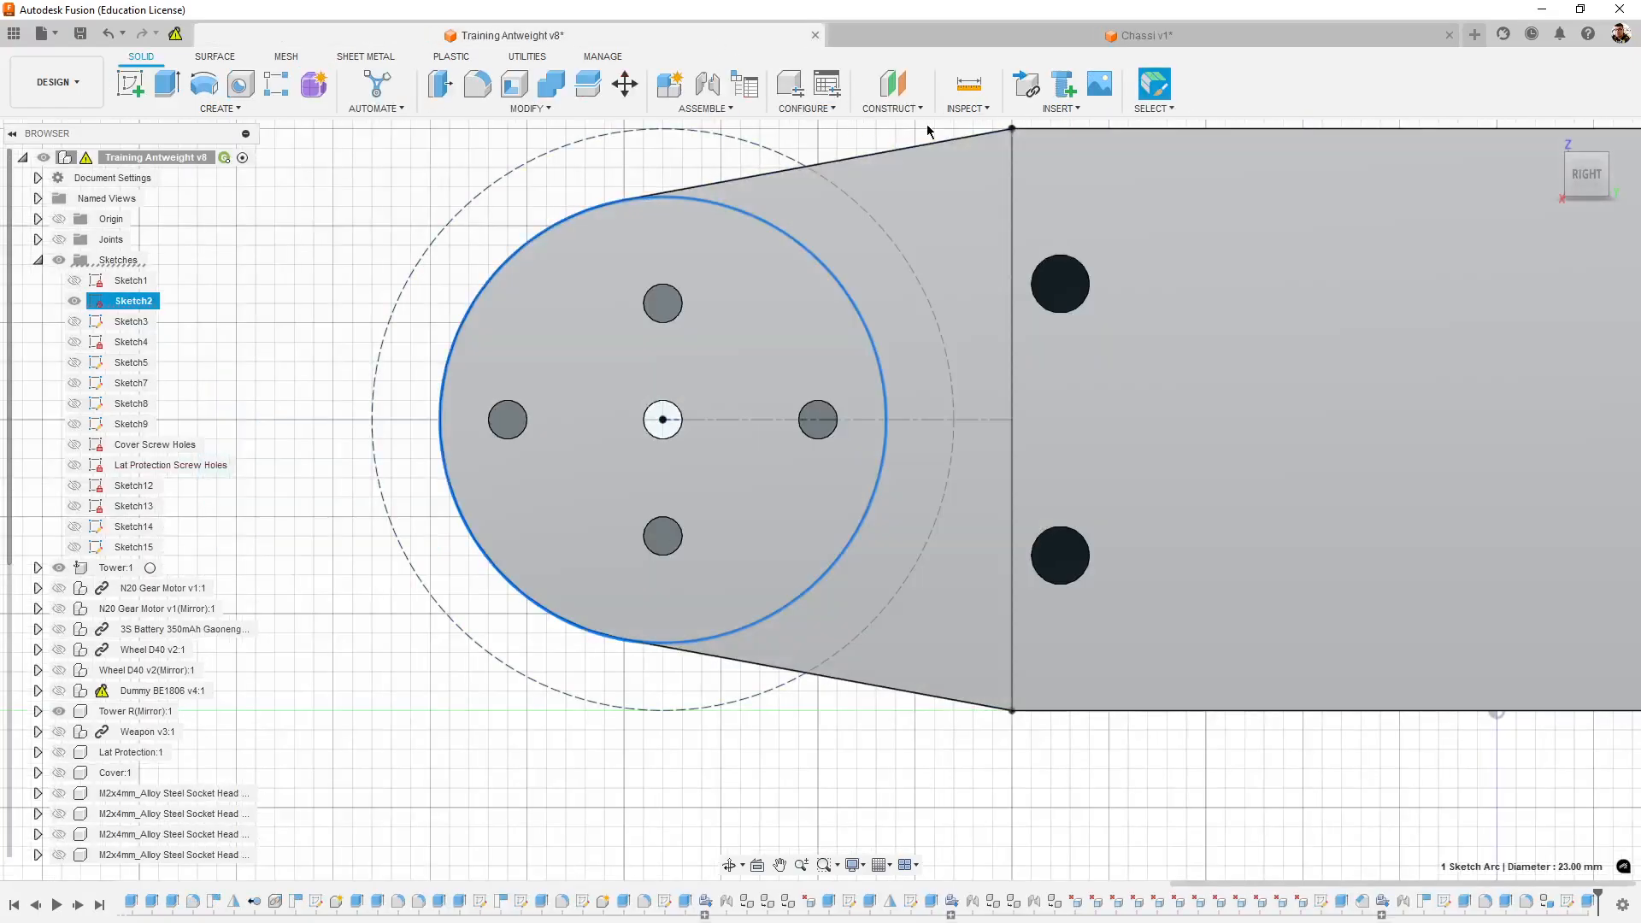
pyautogui.click(969, 83)
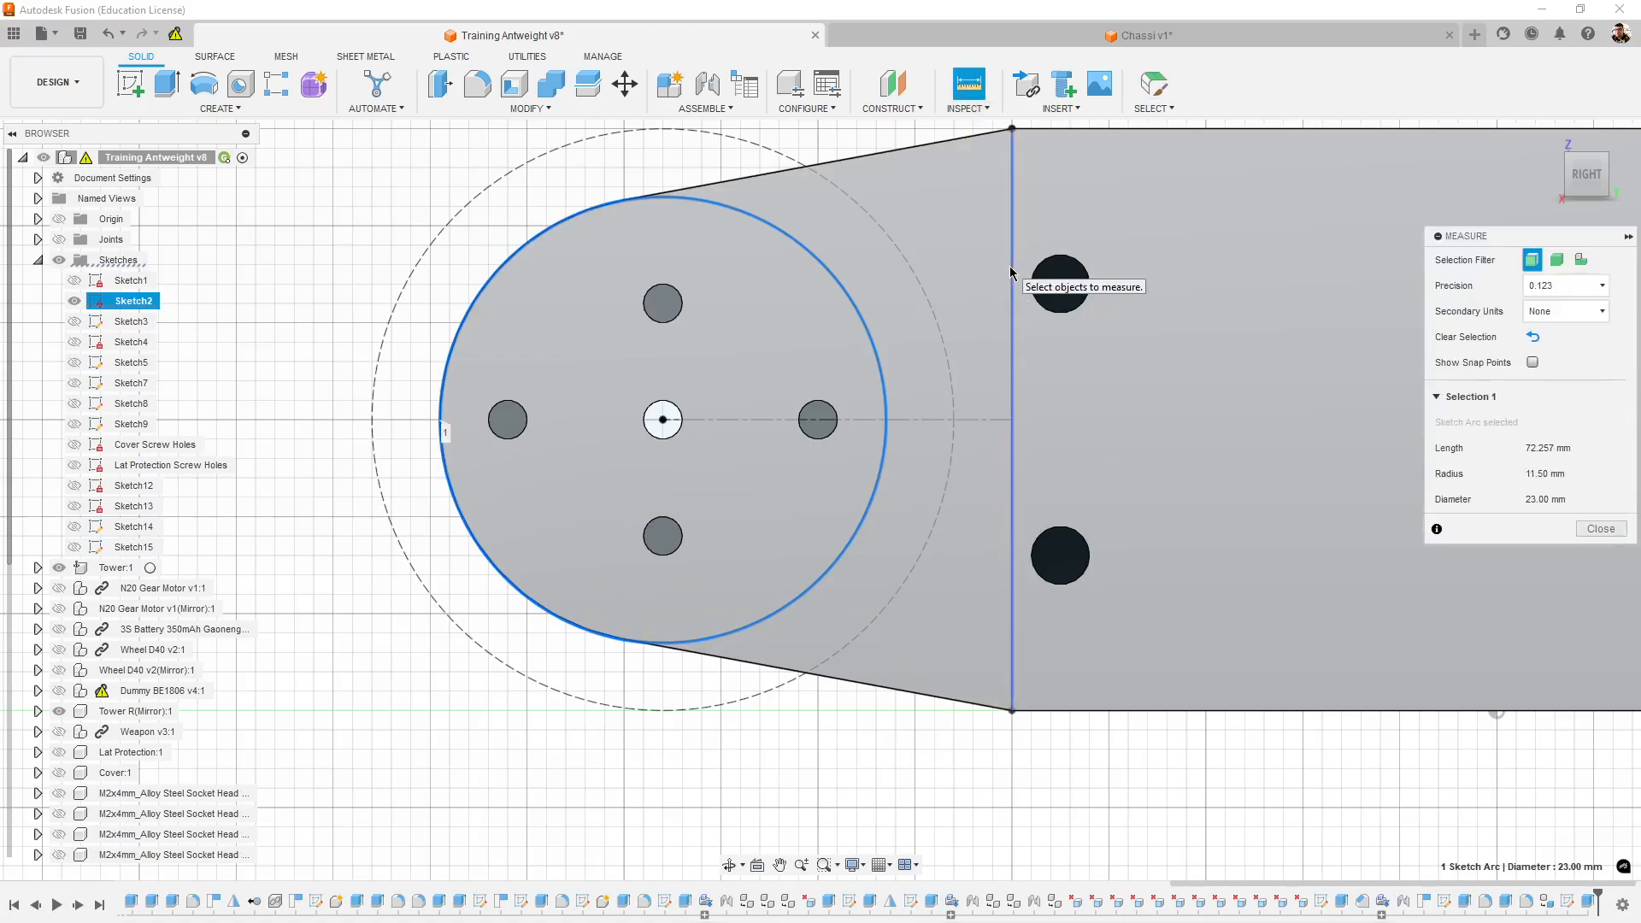
pyautogui.click(1011, 272)
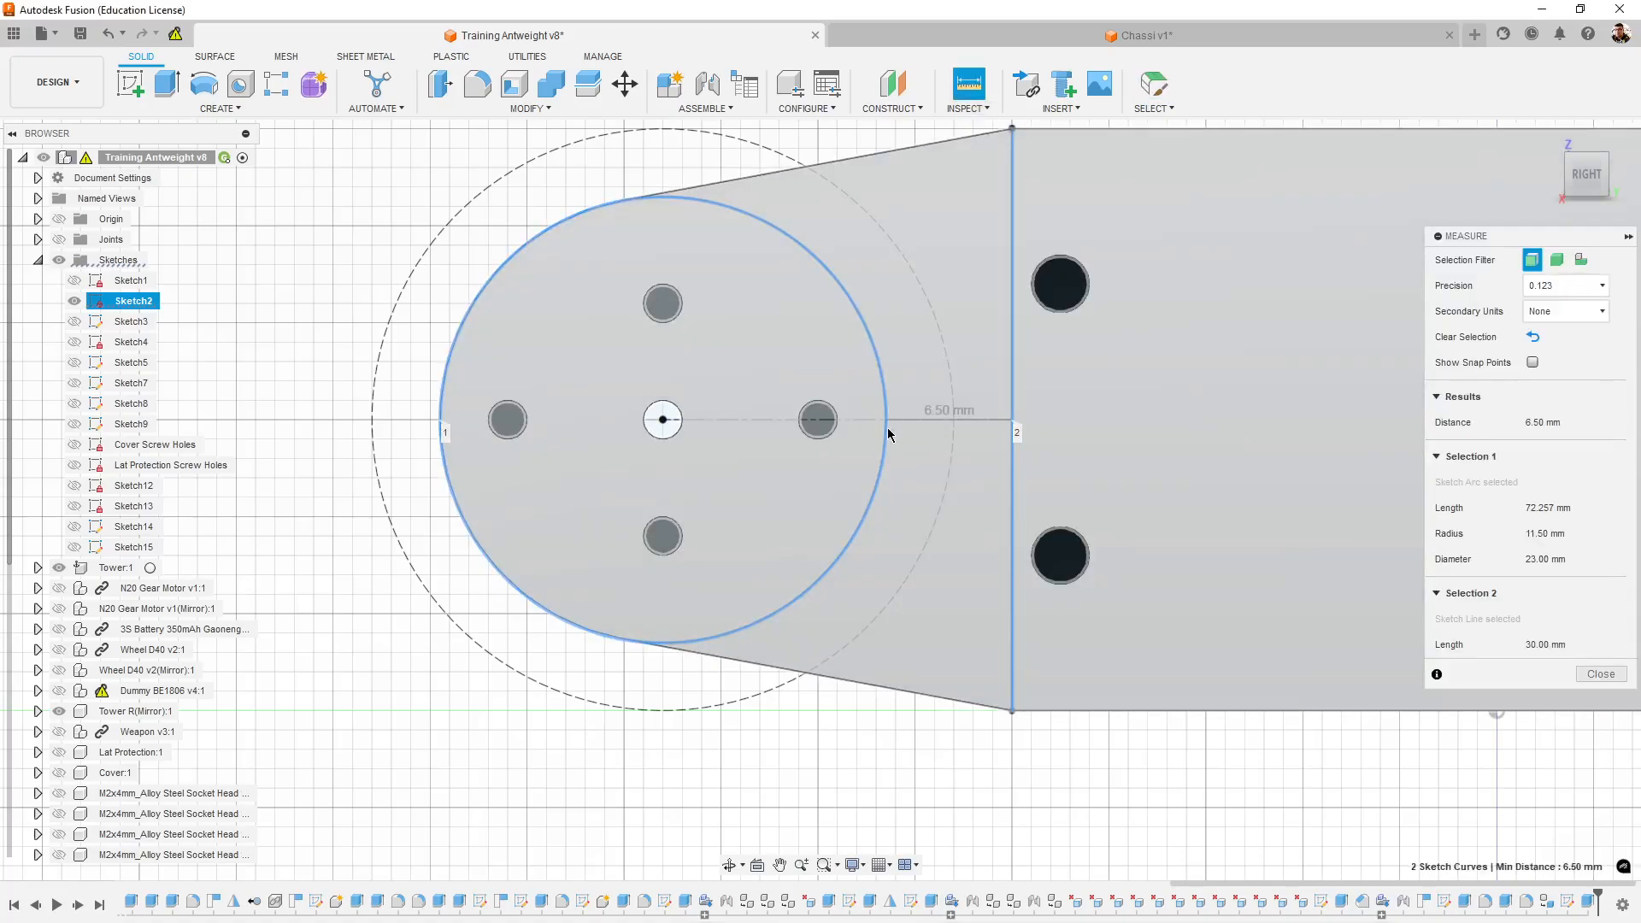
pyautogui.click(889, 420)
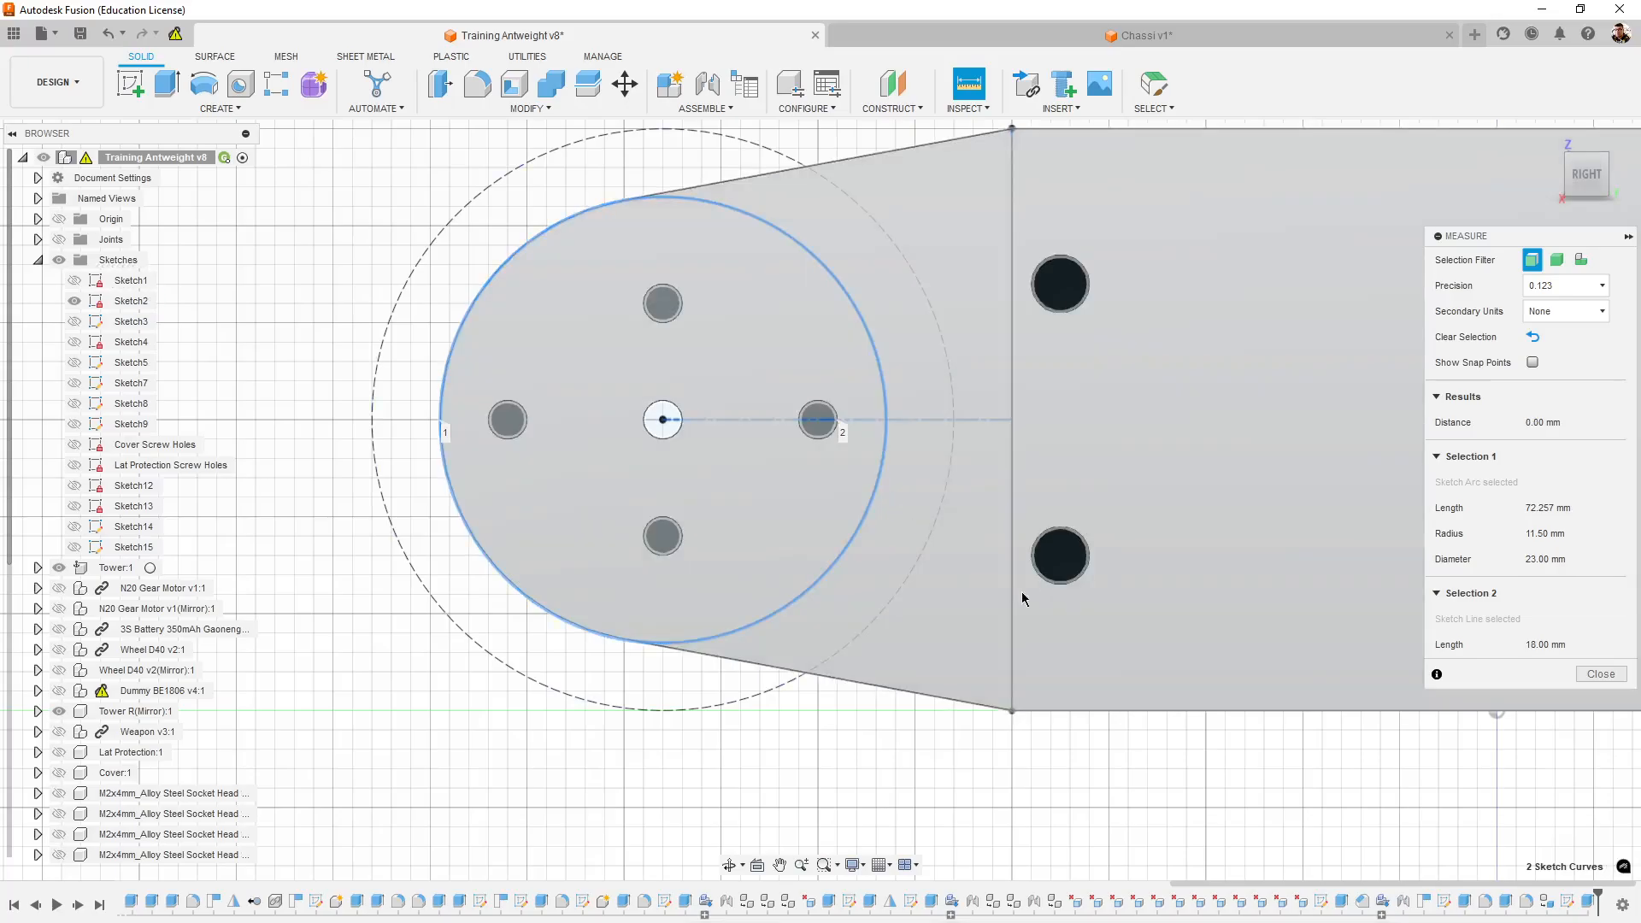
pyautogui.keyDown('shift'); pyautogui.moveTo(1022, 591); pyautogui.dragTo(1094, 572, button='middle'); pyautogui.keyUp('shift')
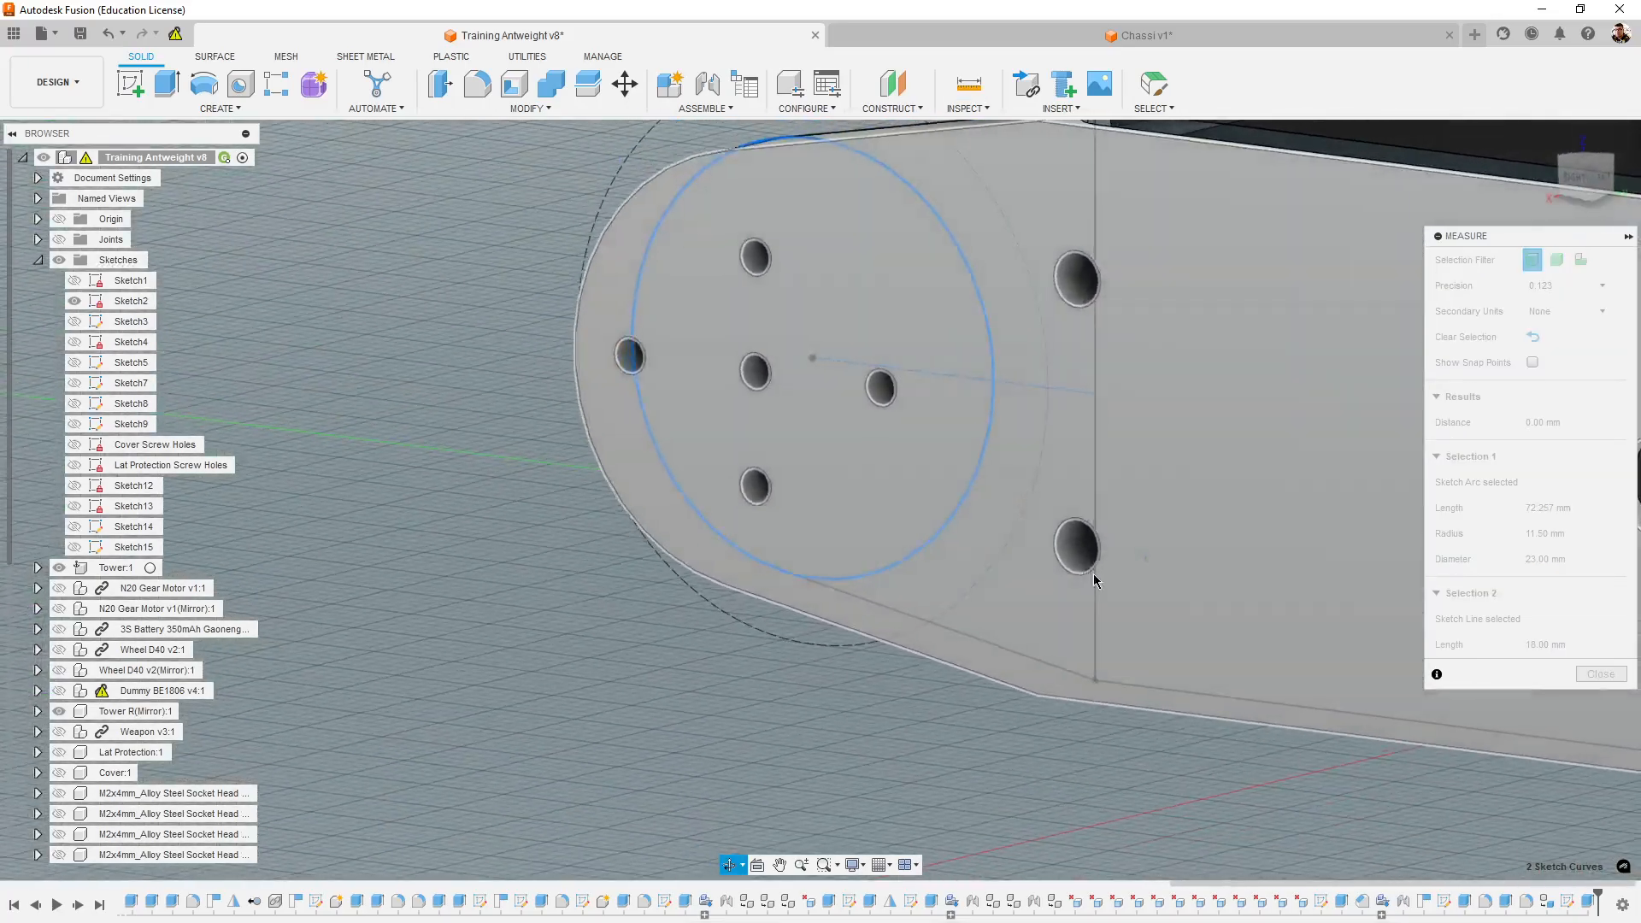
pyautogui.press('Escape')
# - Measure the distance from the rounded end's centre point to the vertical sketch line where the taper begins
pyautogui.click(970, 85)
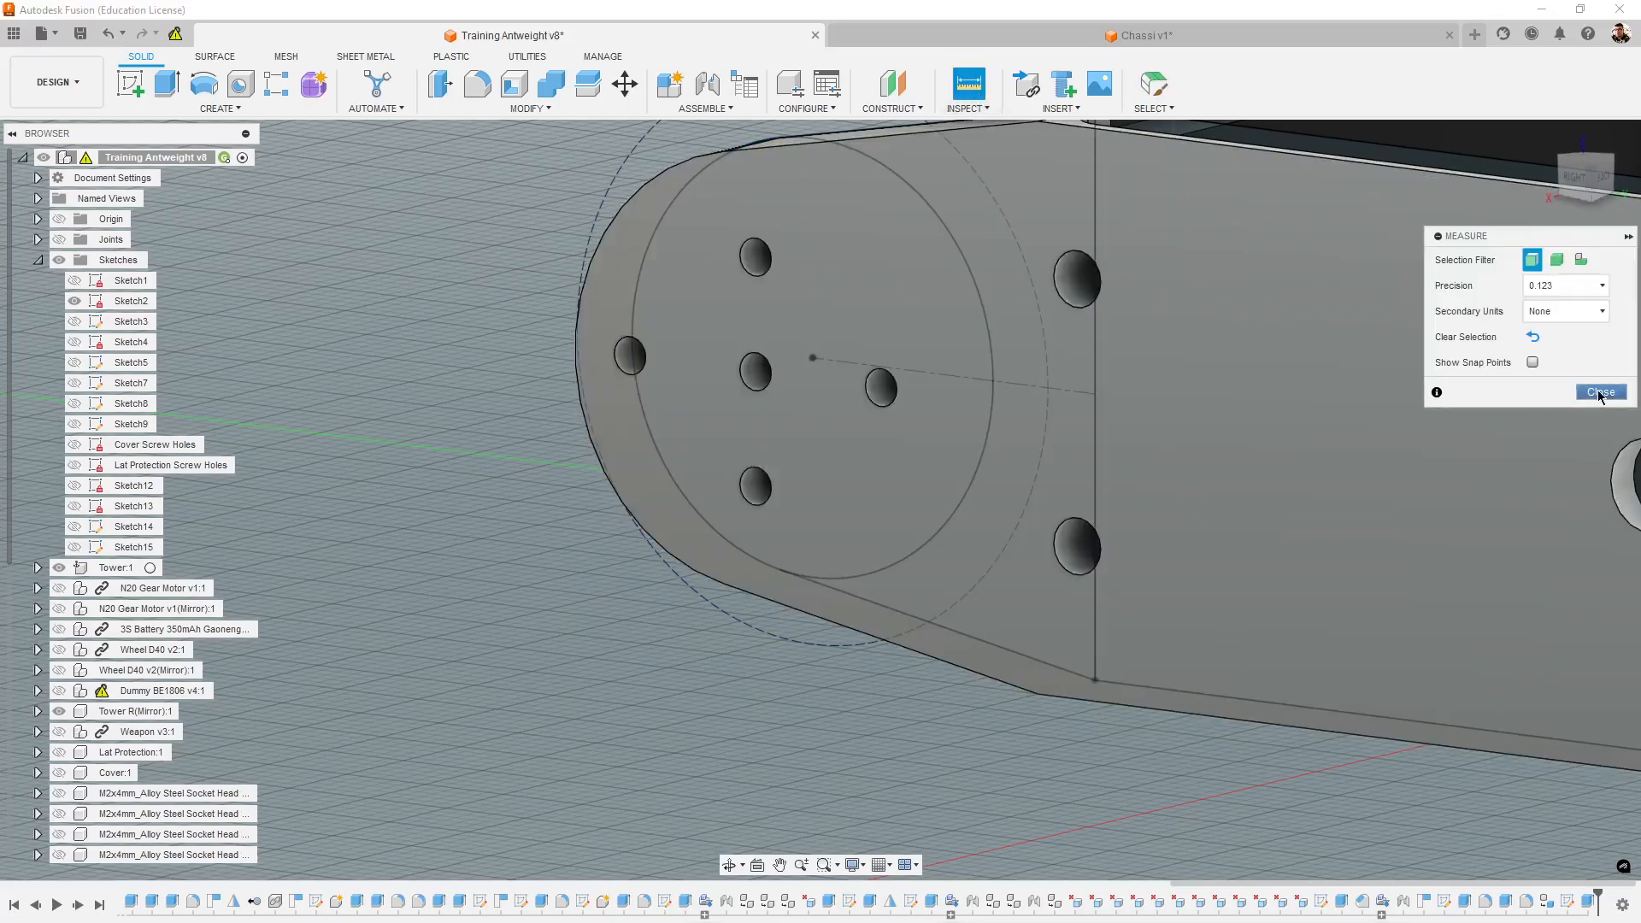
pyautogui.click(1601, 393)
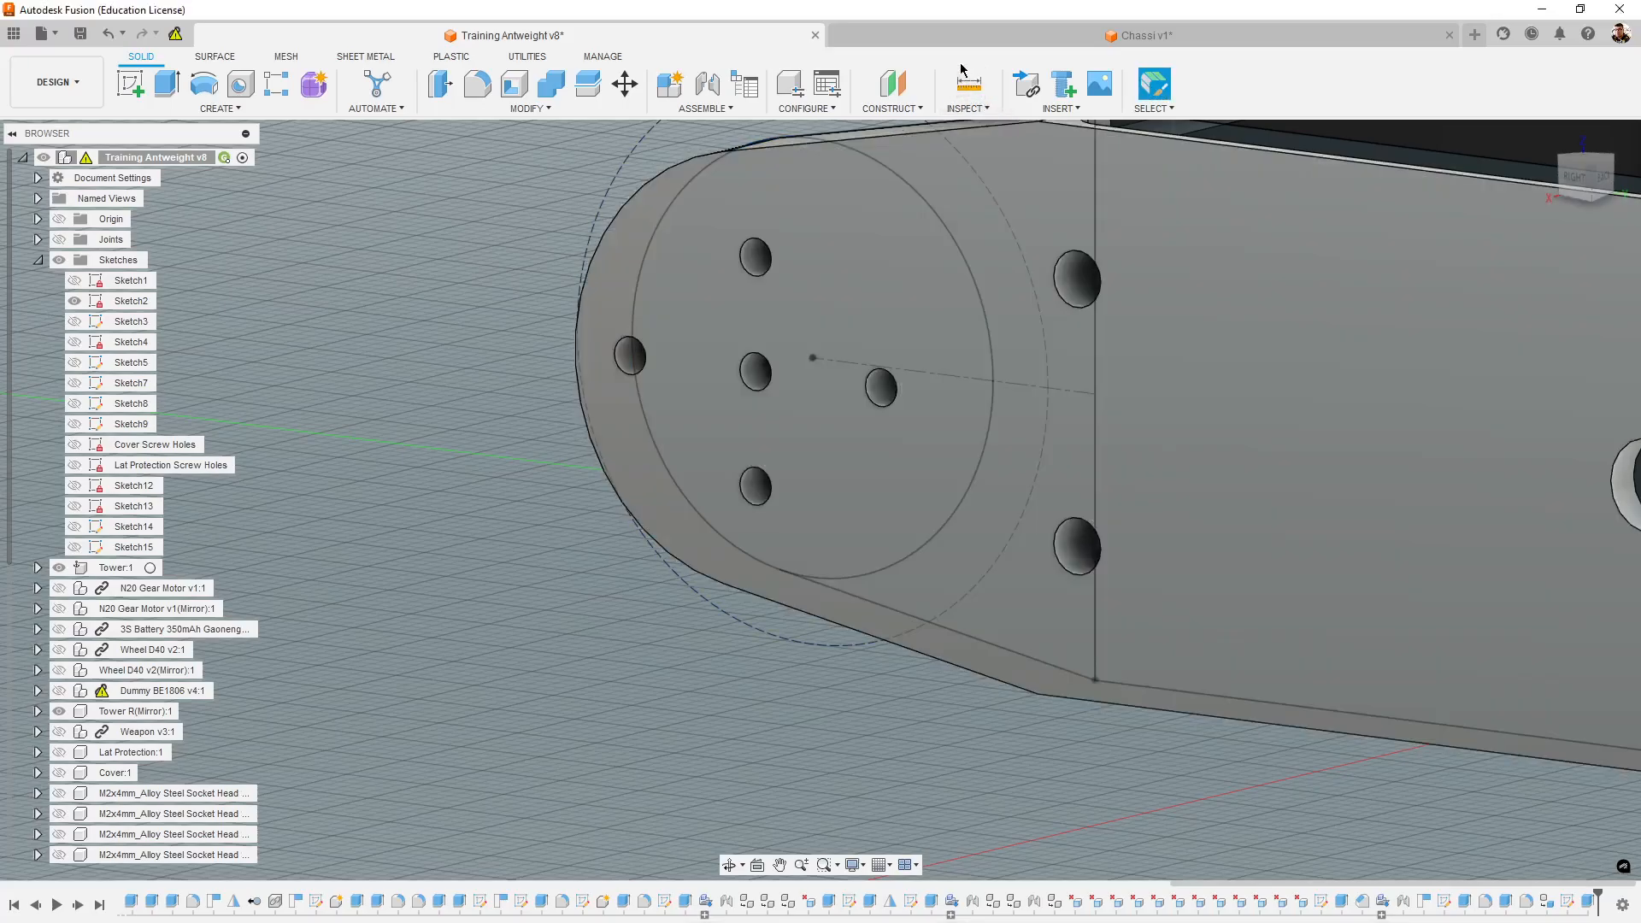
pyautogui.click(969, 84)
pyautogui.moveTo(935, 384); pyautogui.dragTo(1043, 424, button='middle')
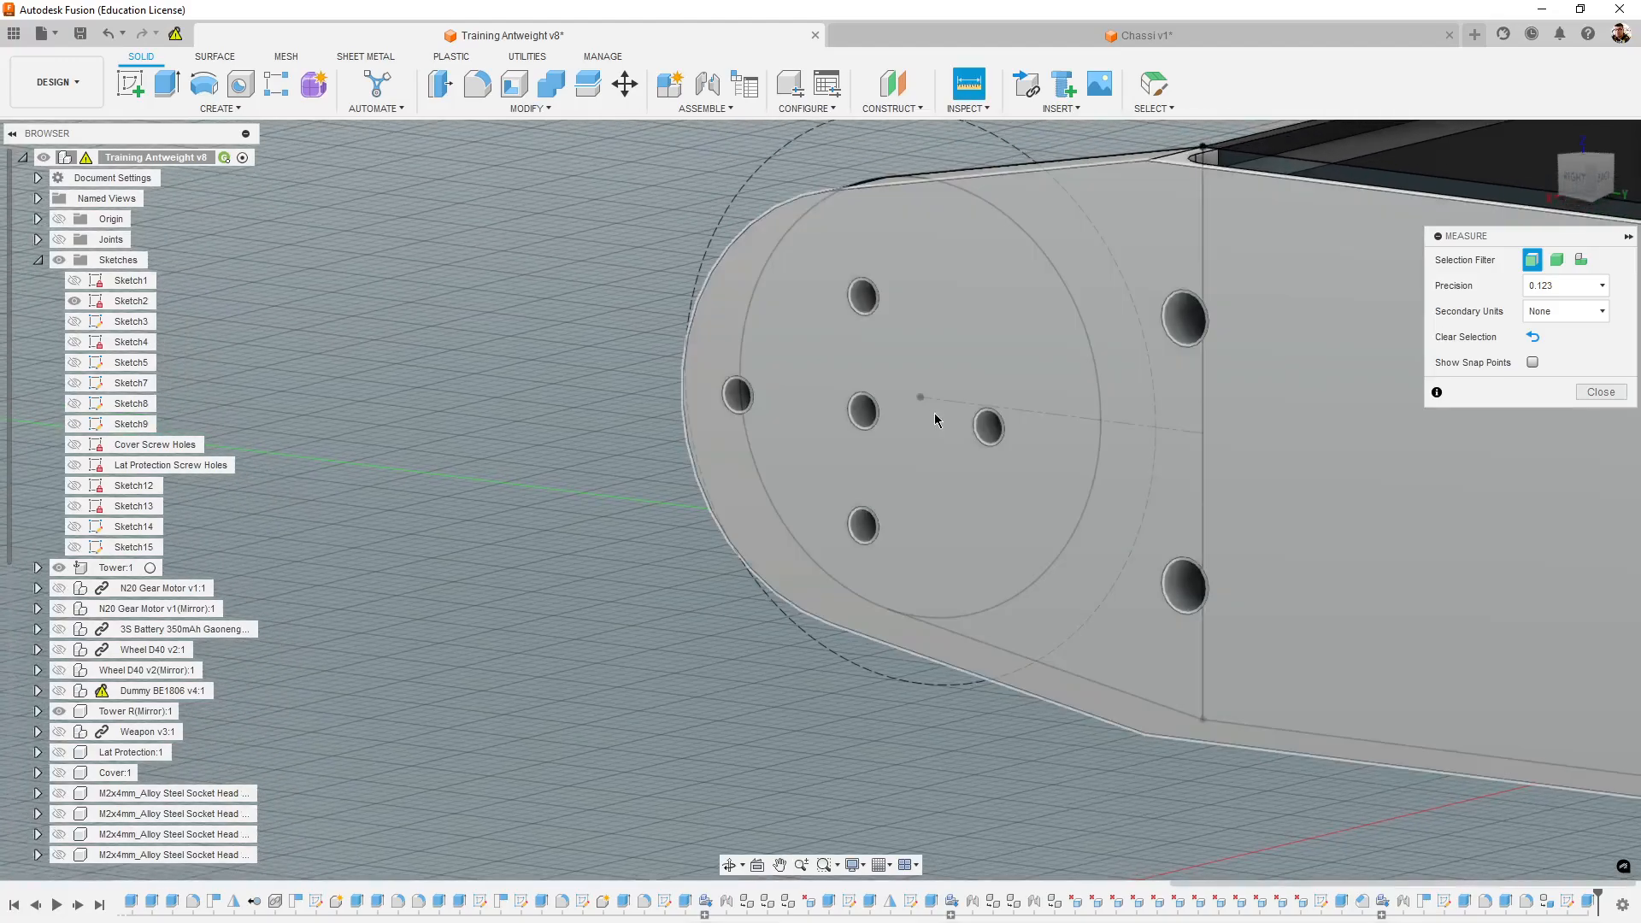
pyautogui.click(920, 399)
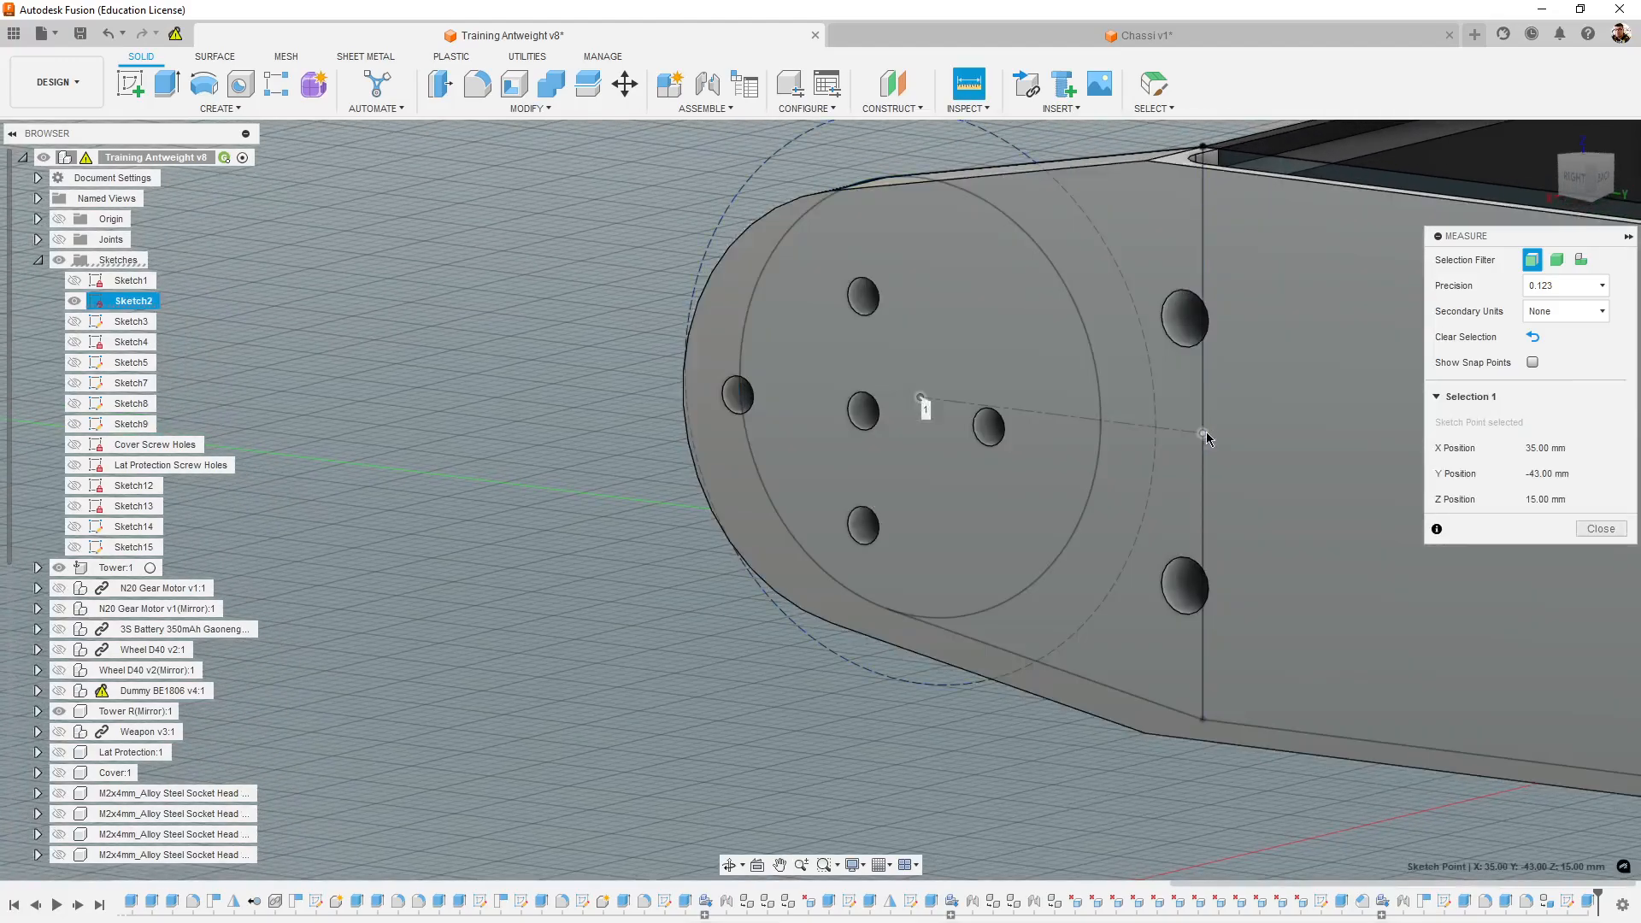
pyautogui.click(1201, 419)
pyautogui.moveTo(781, 436)
pyautogui.keyDown('shift'); pyautogui.mouseDown(button='middle')
pyautogui.moveTo(780, 462)
pyautogui.moveTo(685, 513)
pyautogui.moveTo(689, 537)
pyautogui.moveTo(751, 578)
pyautogui.moveTo(926, 498)
pyautogui.moveTo(773, 467)
pyautogui.moveTo(714, 469)
pyautogui.moveTo(705, 489)
pyautogui.moveTo(691, 462)
pyautogui.mouseUp(button='middle'); pyautogui.keyUp('shift')
# - Return to the Chassi sketch and dimension the circle's centre 18 mm from the rectangle's nearest vertical side
pyautogui.click(1098, 38)
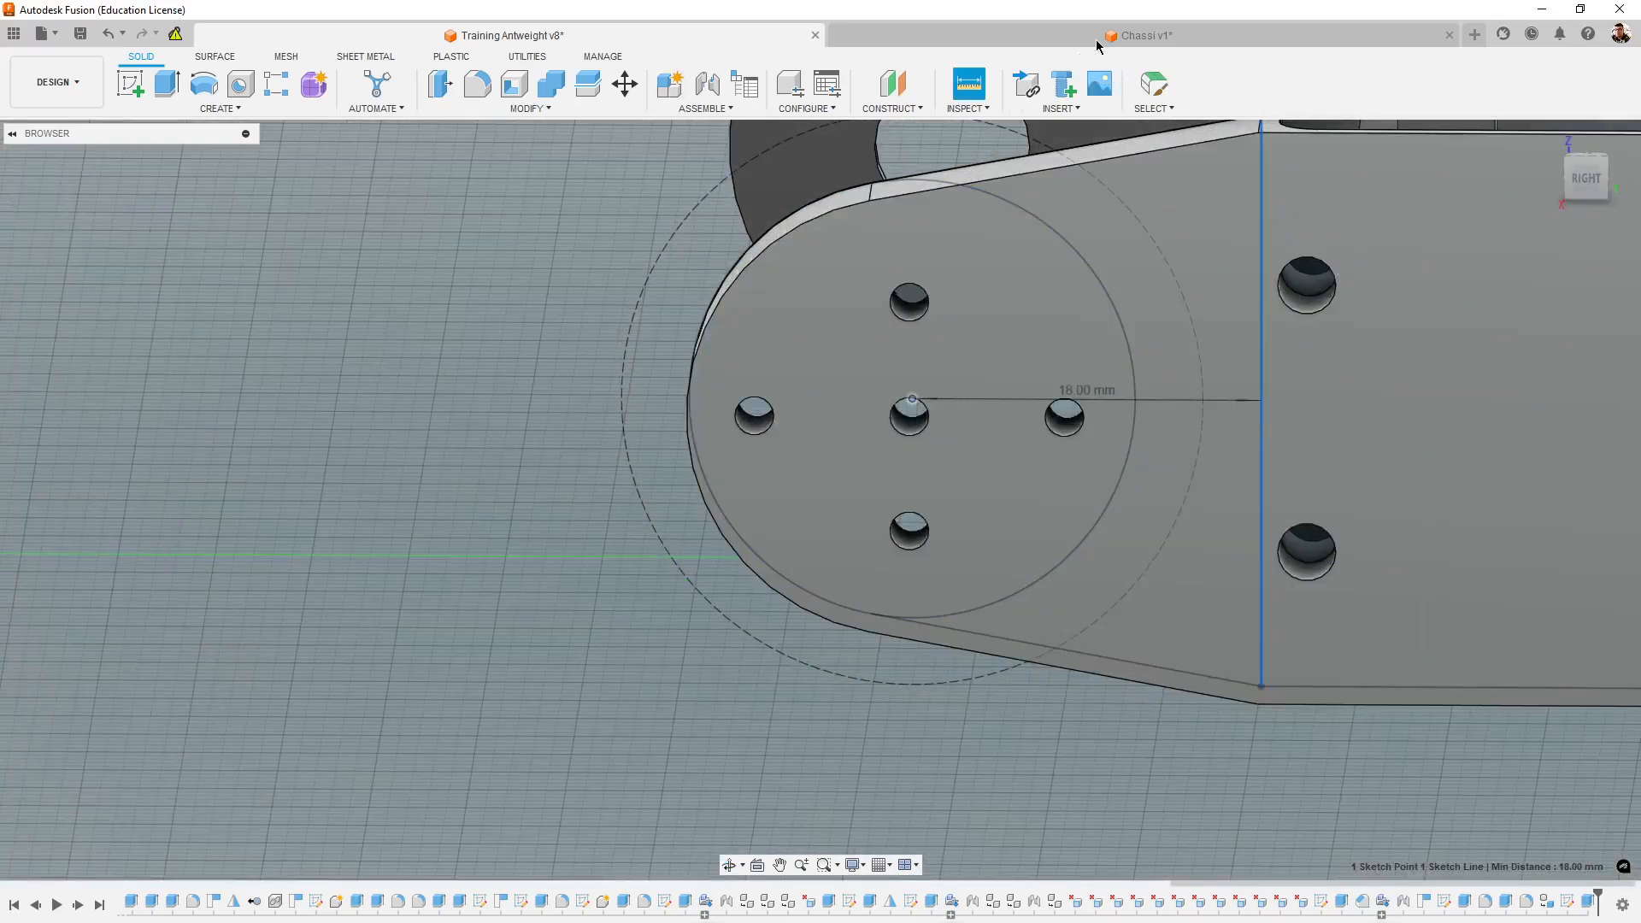
pyautogui.click(314, 84)
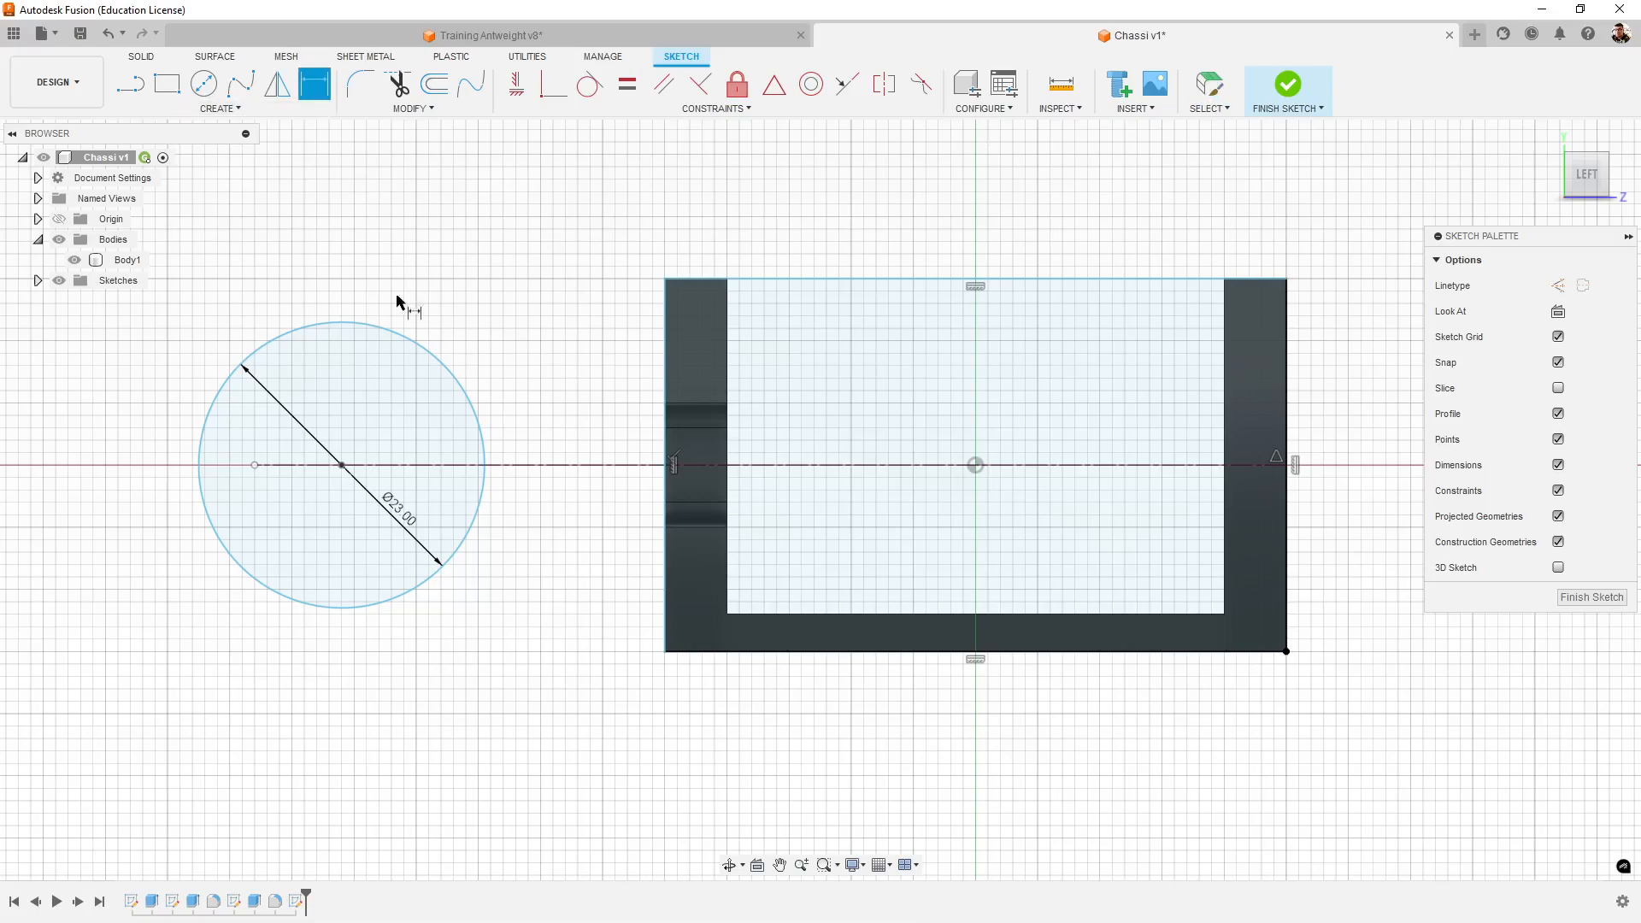
pyautogui.click(343, 466)
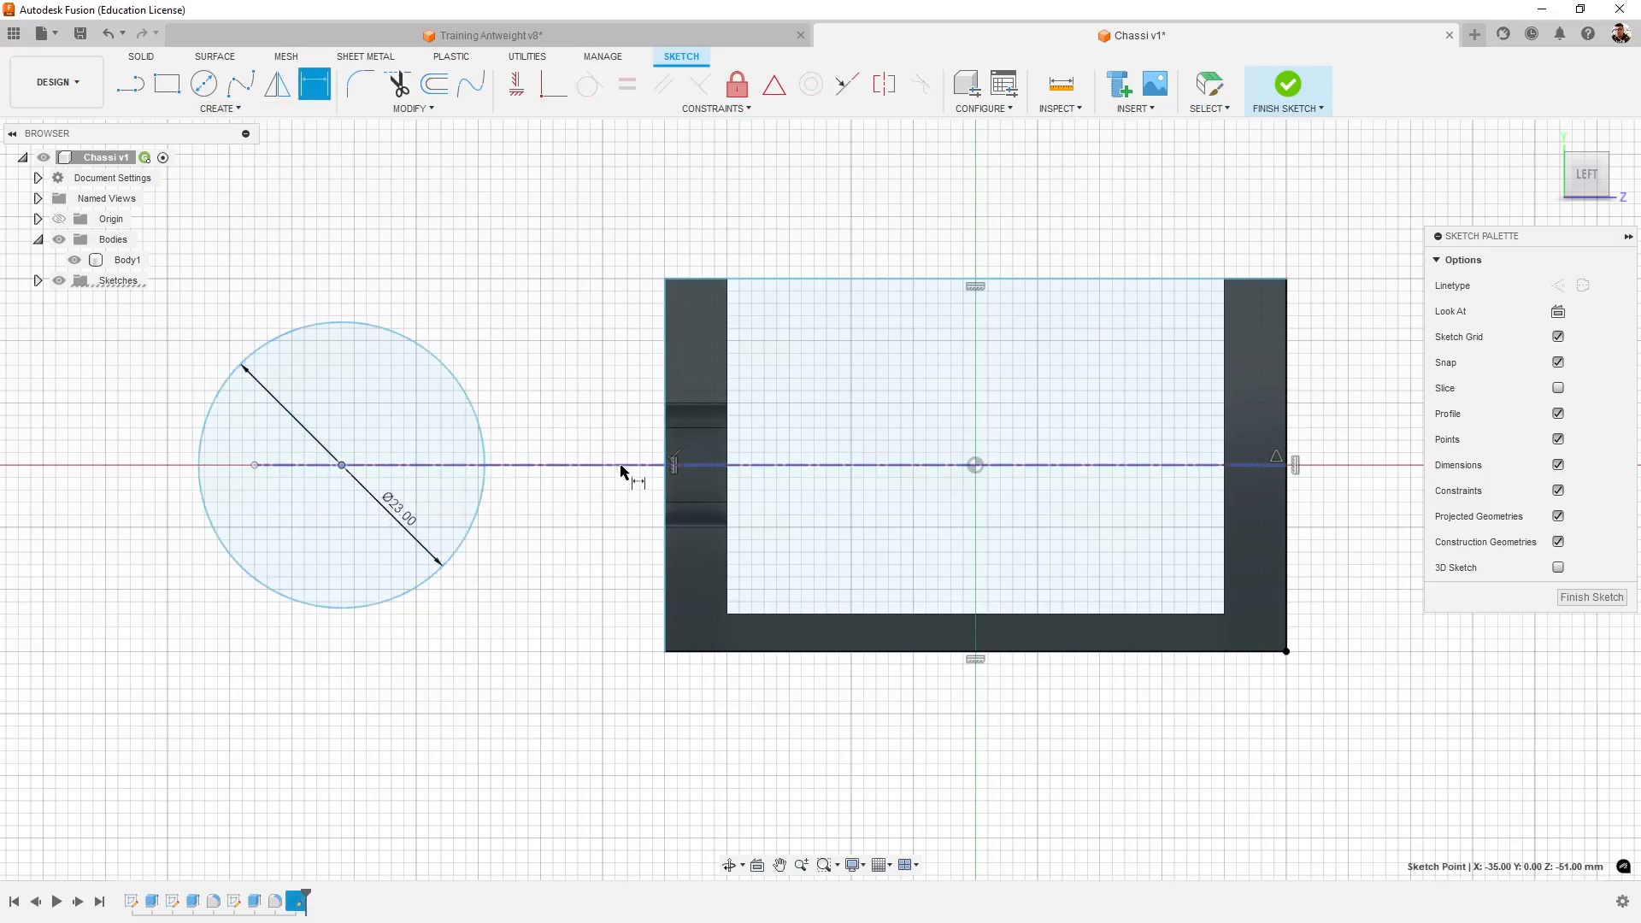
pyautogui.click(664, 458)
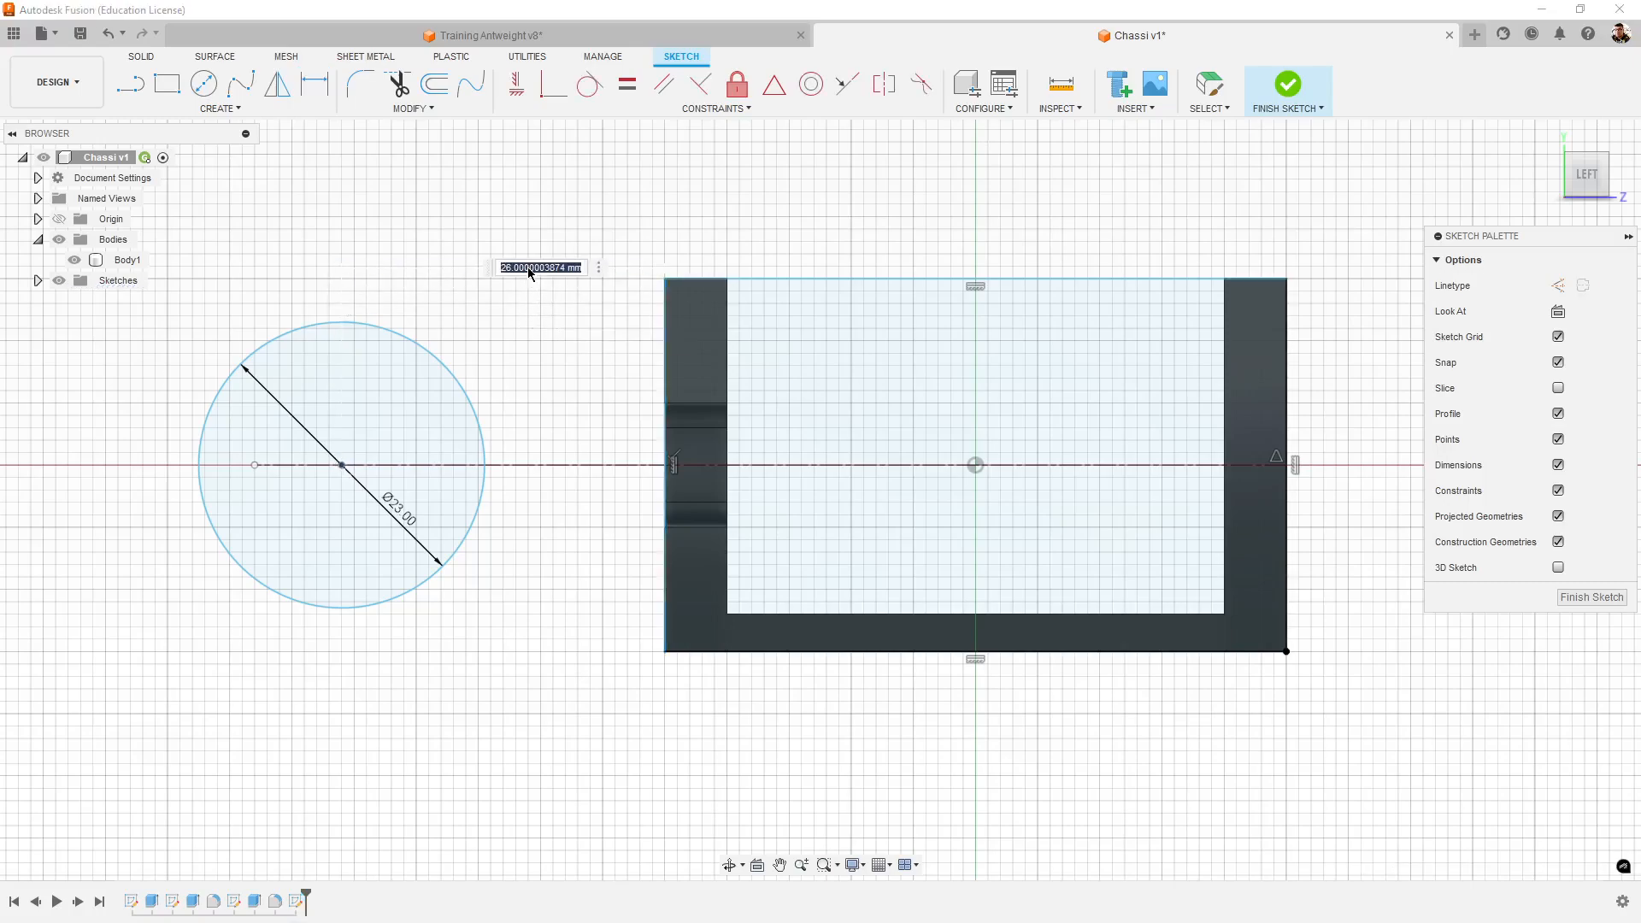
pyautogui.press('Return')
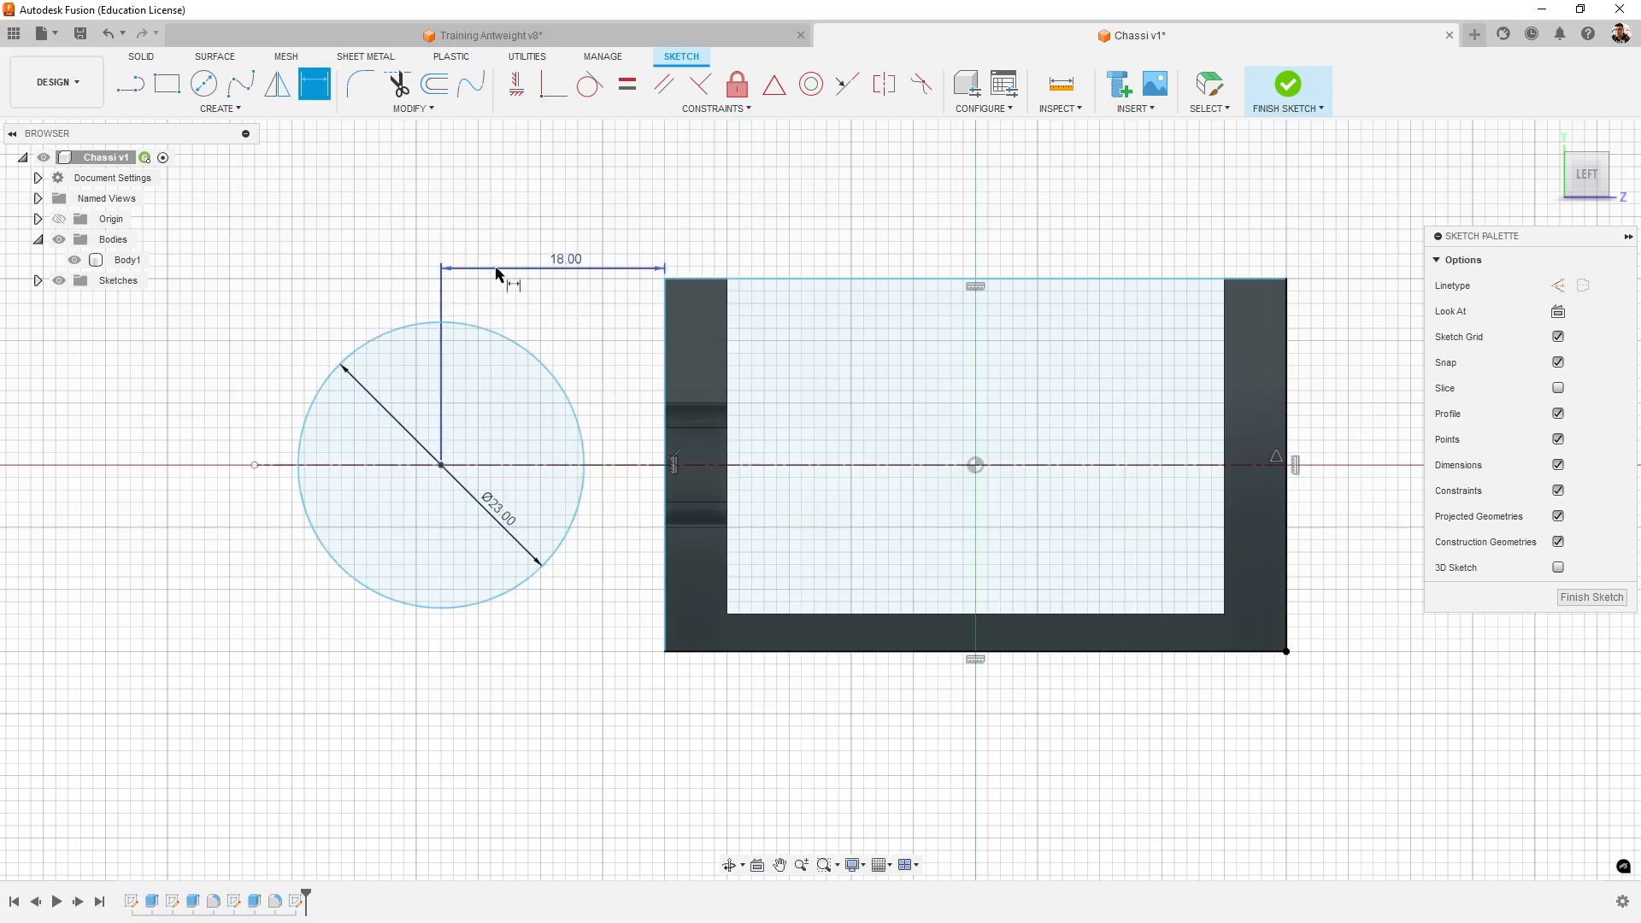
# - Examine how the tower's tapered edges meet the rounded end in Training Antweight v8, and return to the Chassi sketch
pyautogui.click(594, 39)
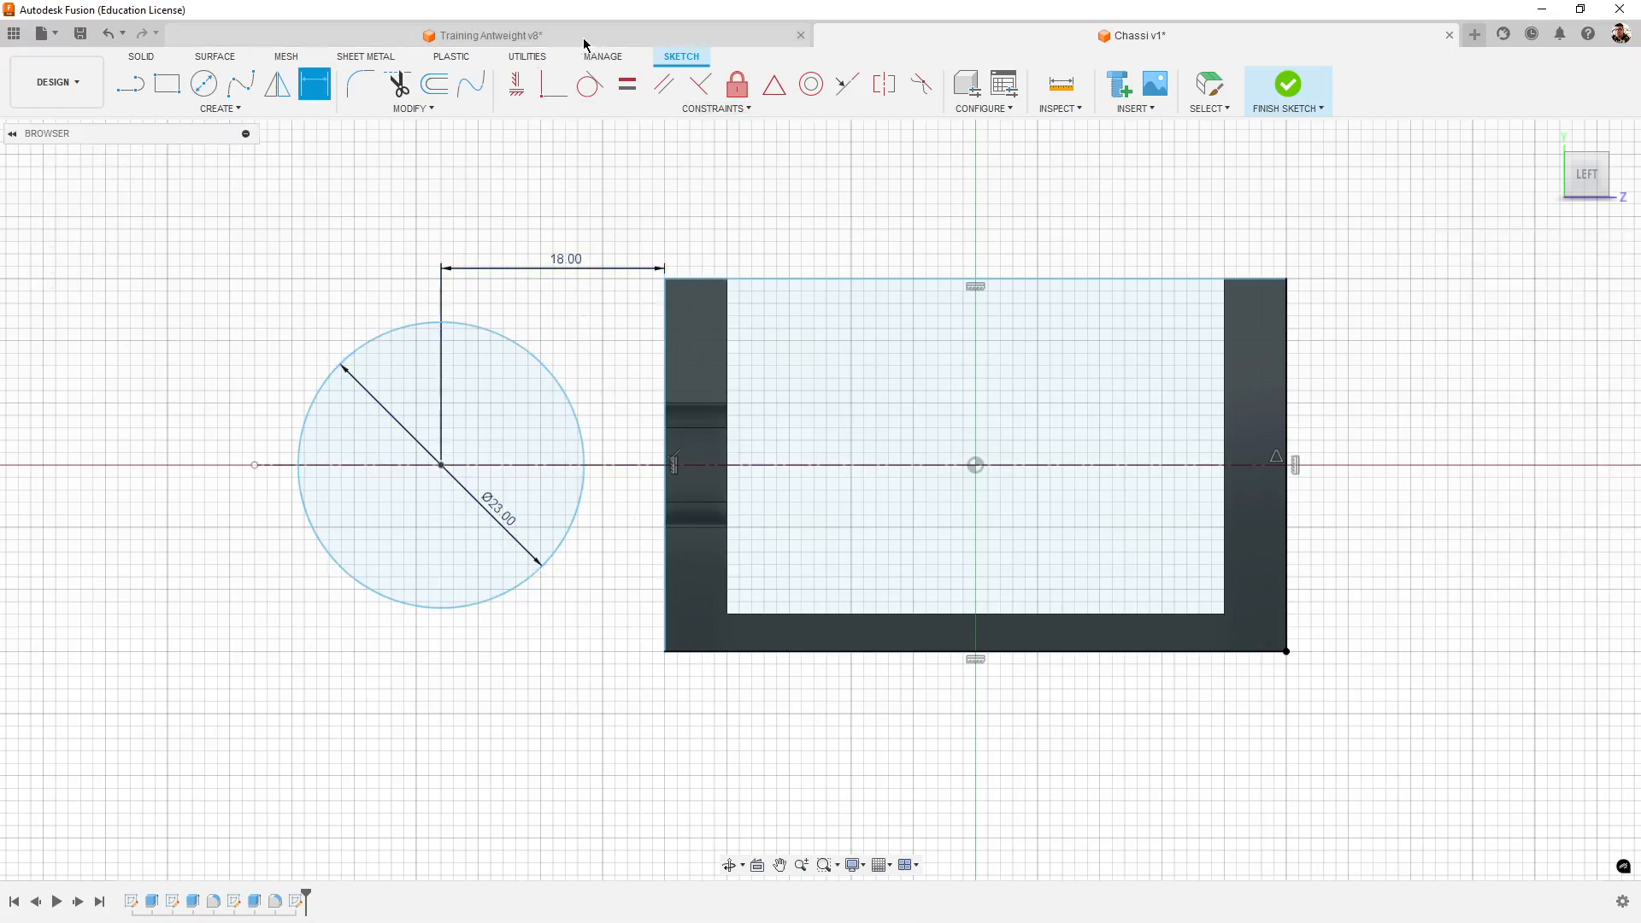
pyautogui.moveTo(729, 409); pyautogui.dragTo(473, 568, button='middle')
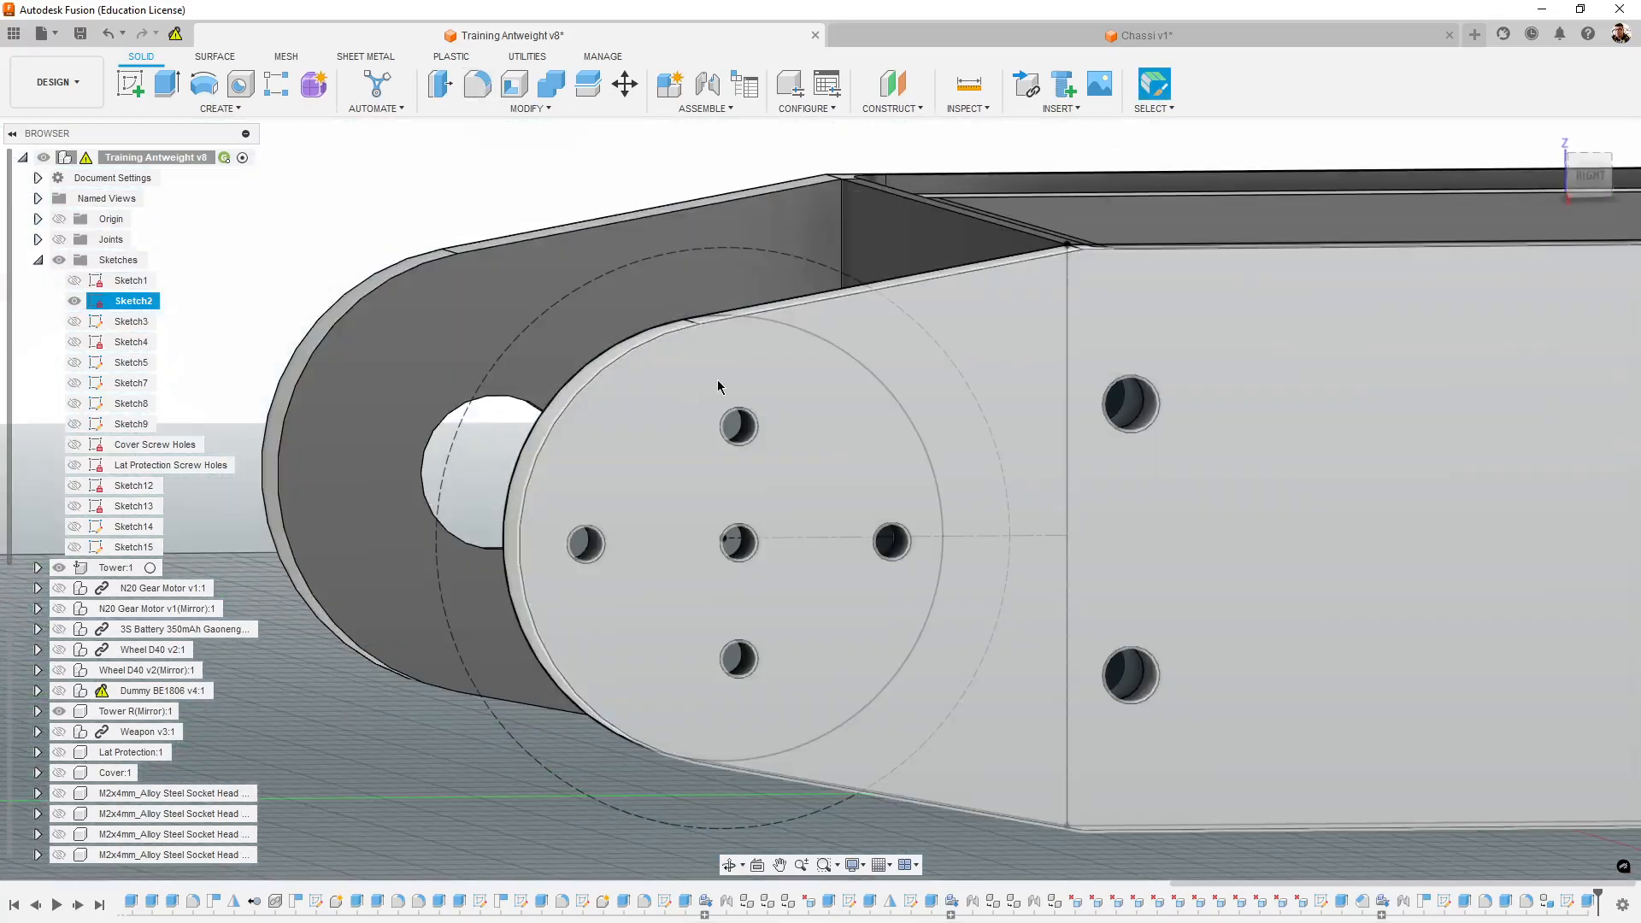
pyautogui.keyDown('shift'); pyautogui.moveTo(827, 493); pyautogui.dragTo(873, 498, button='middle'); pyautogui.keyUp('shift')
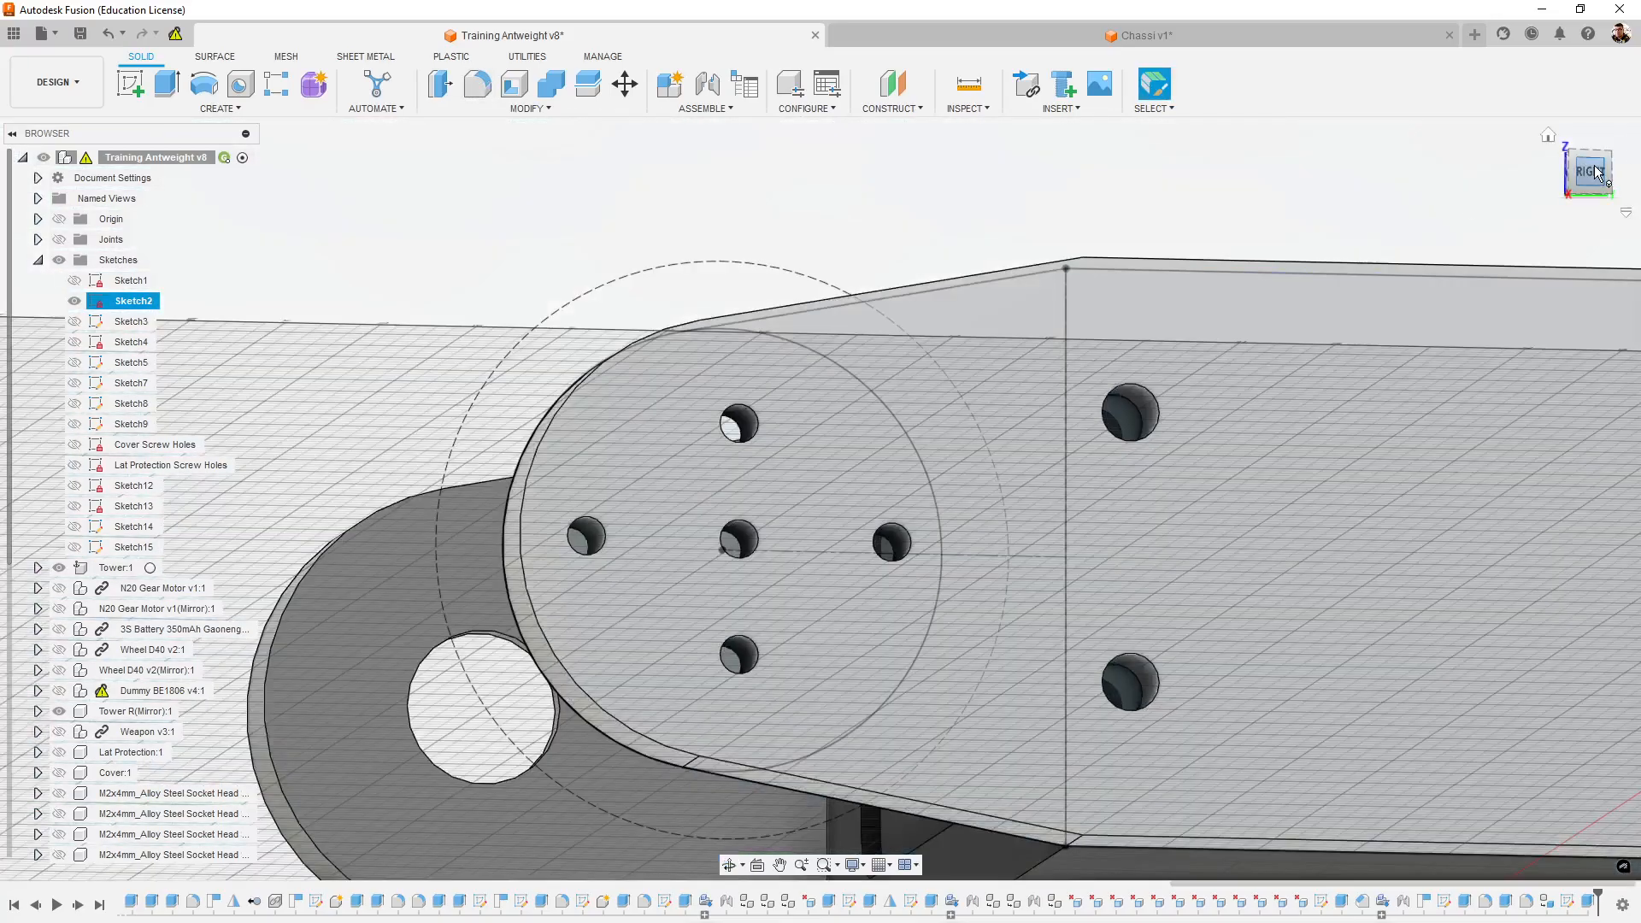
pyautogui.click(1580, 167)
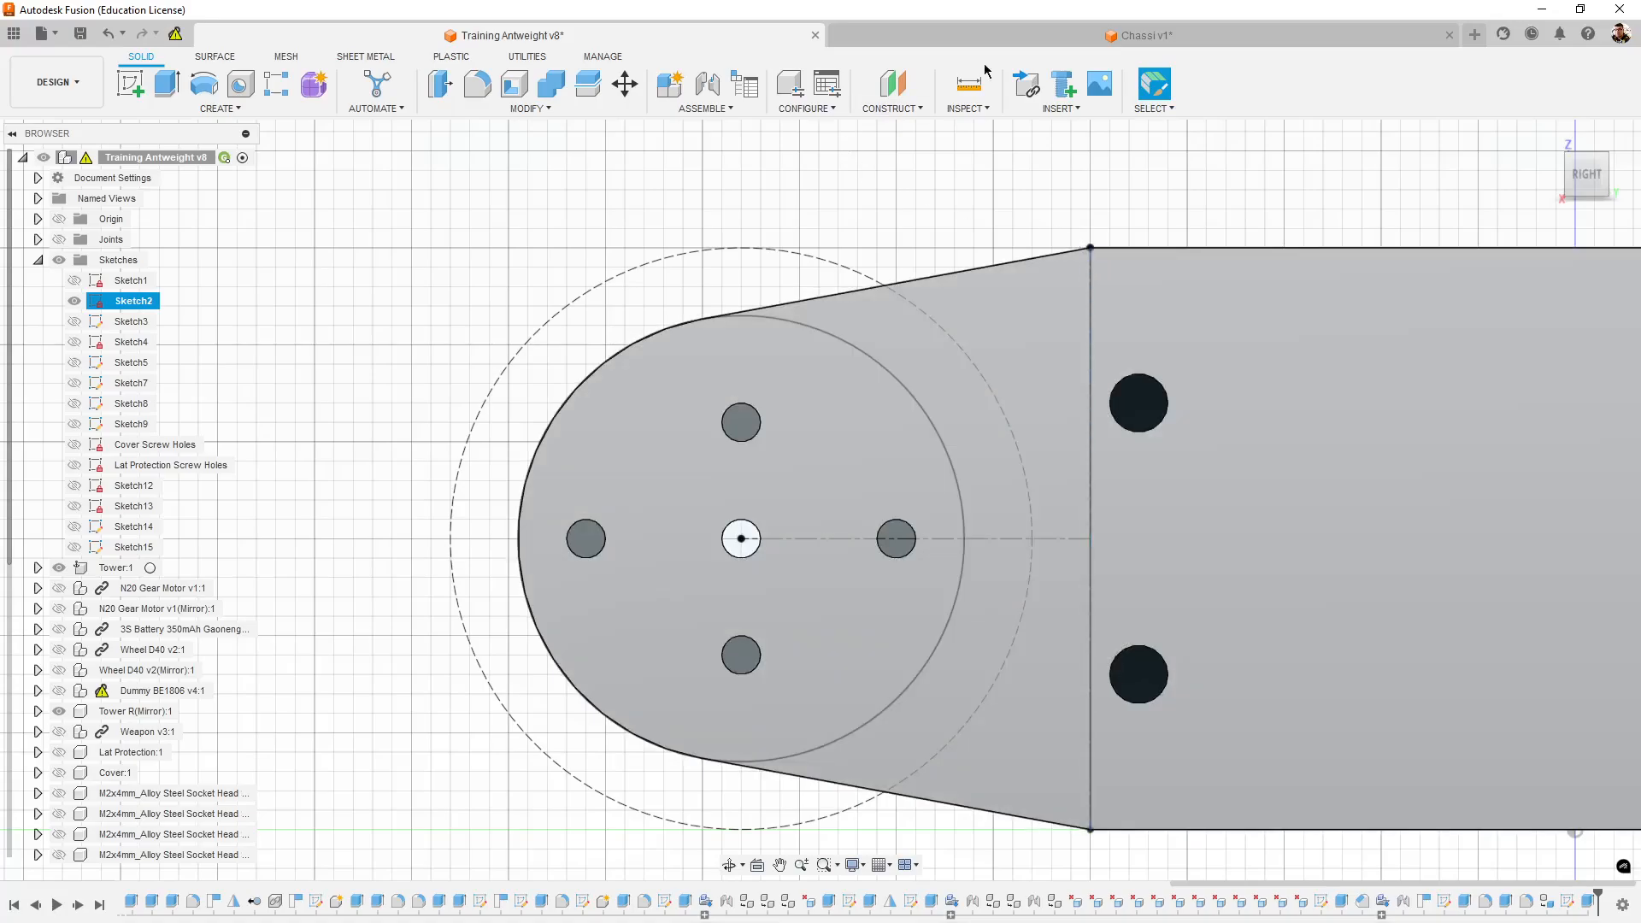
pyautogui.click(1098, 43)
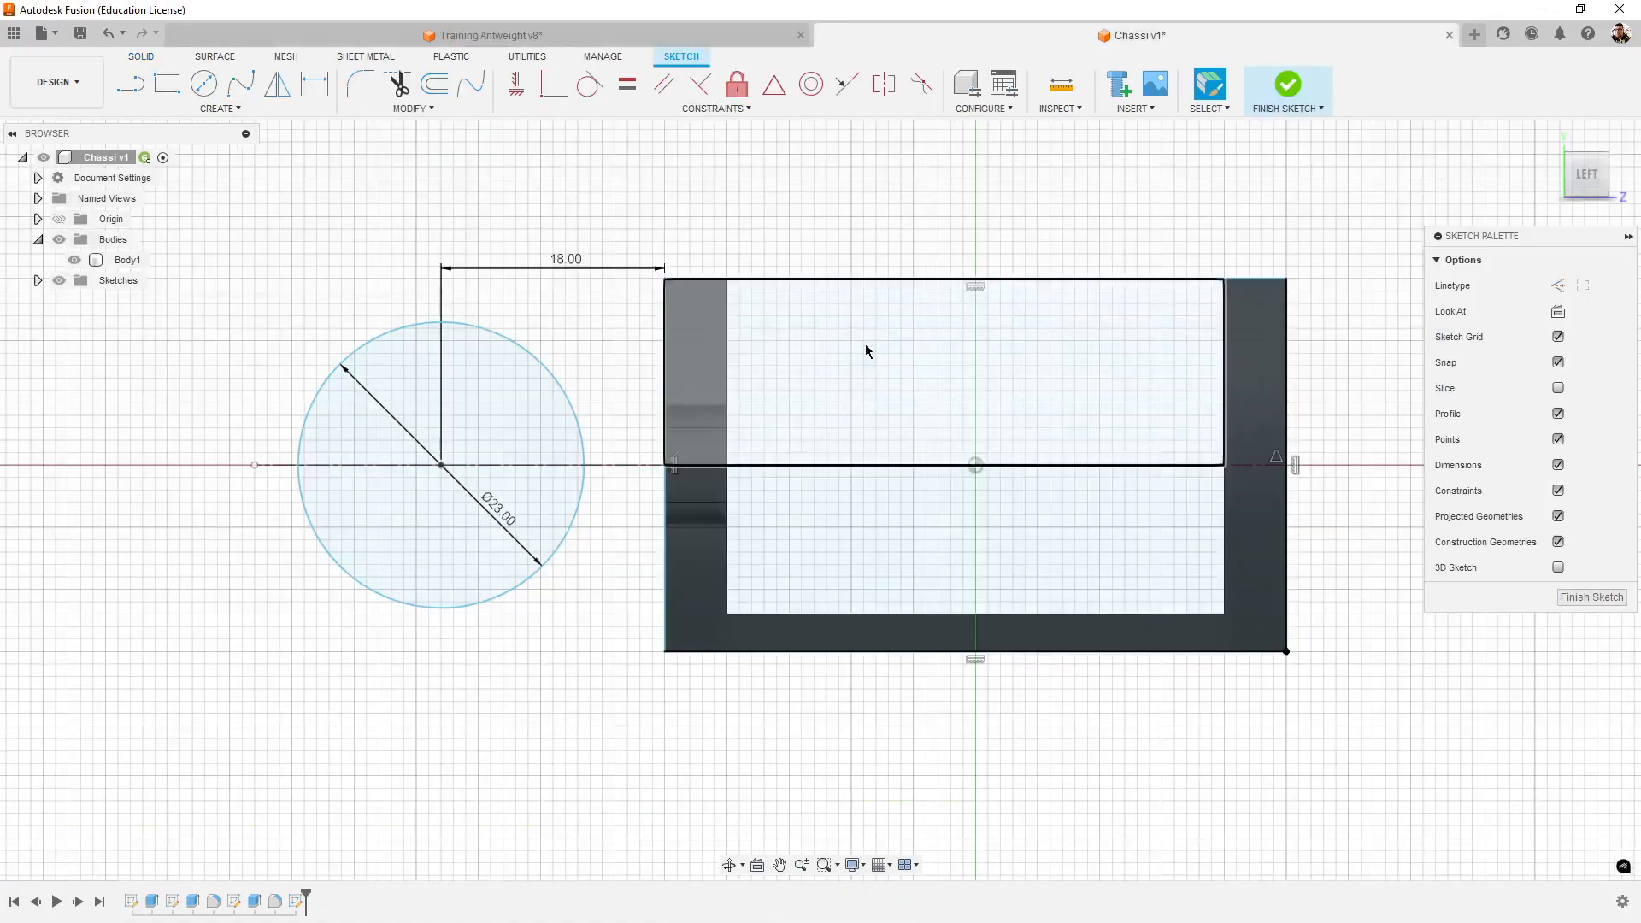
# - Draw a line about 20 mm long from the rectangle's upper corner beside the circle, ending tangent to the circle's upper edge
pyautogui.click(133, 89)
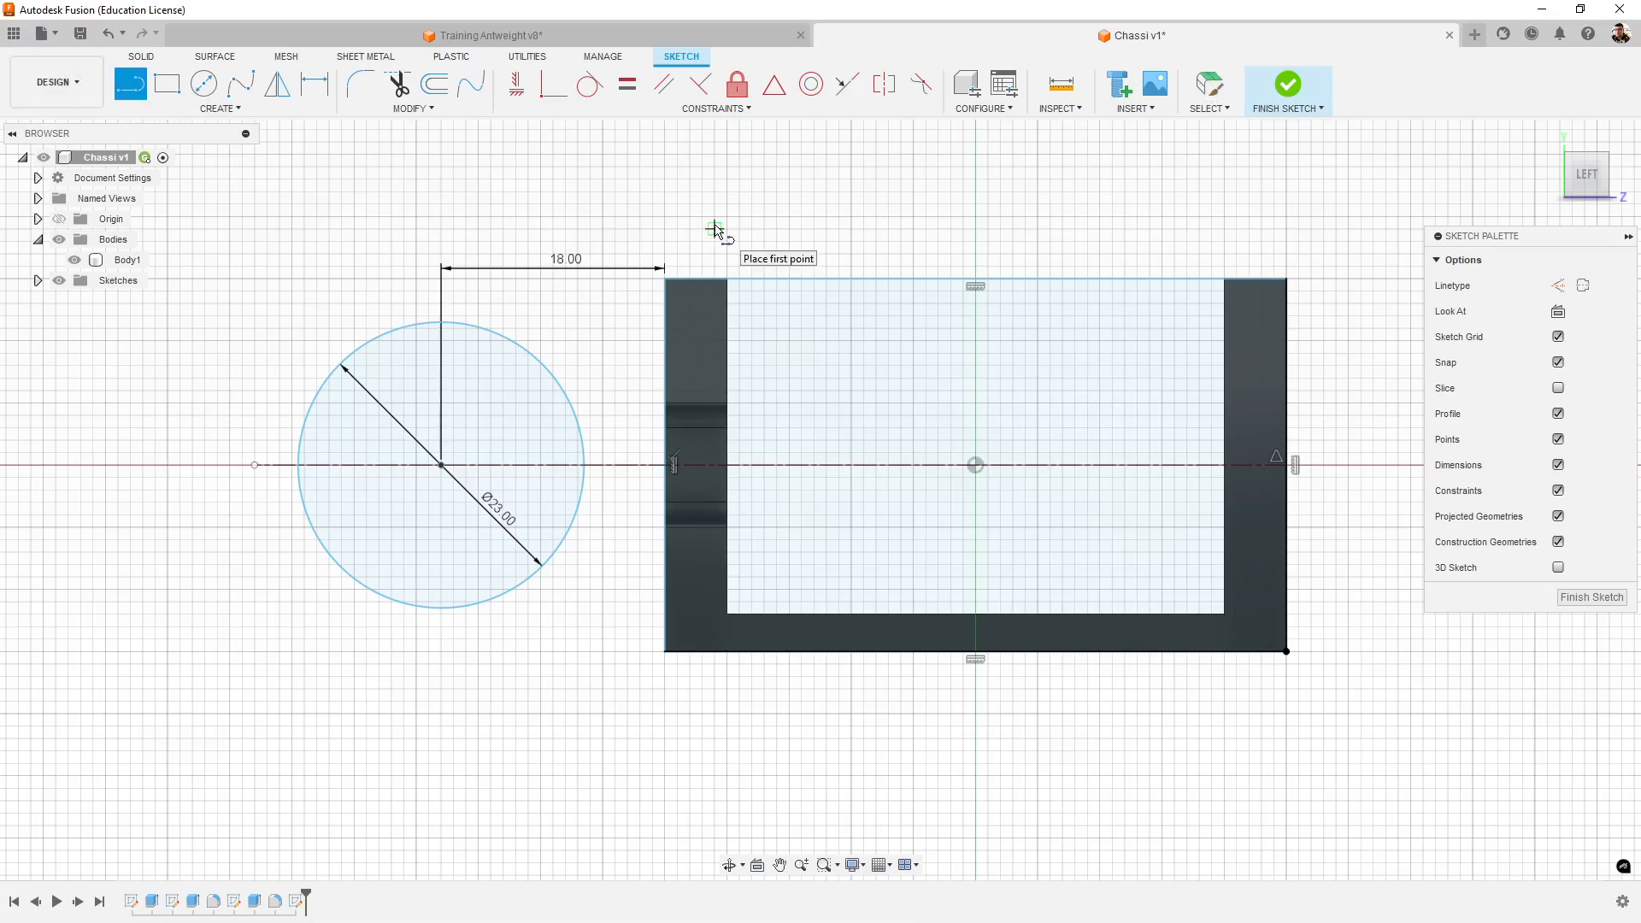
pyautogui.moveTo(681, 228); pyautogui.dragTo(724, 229, button='middle')
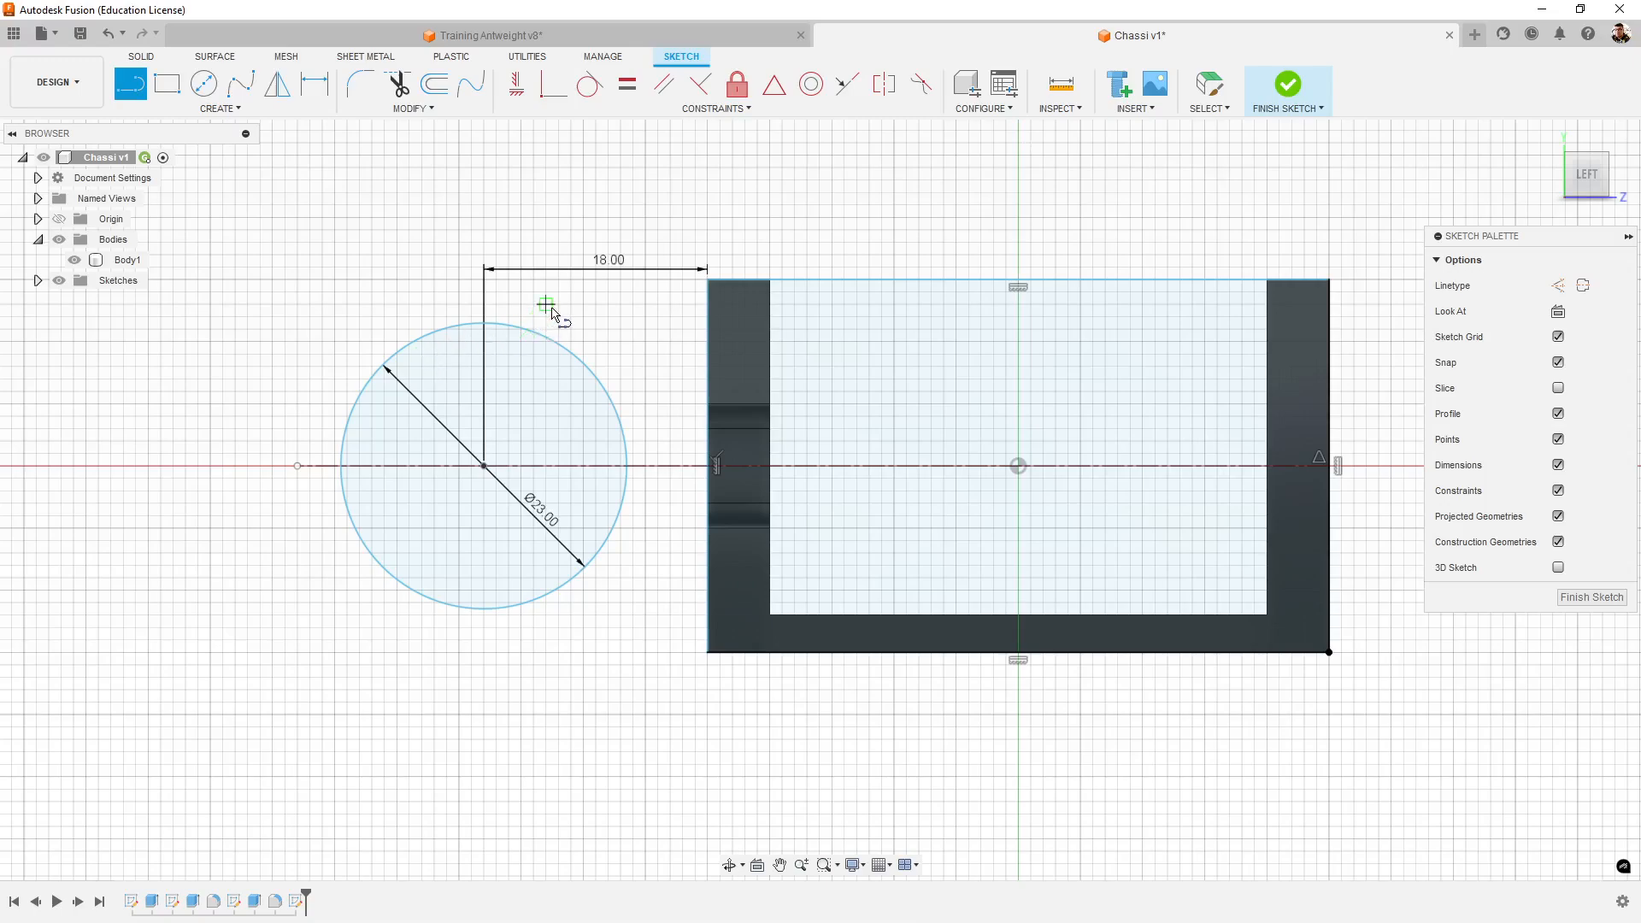
pyautogui.moveTo(545, 316); pyautogui.dragTo(589, 342, button='middle')
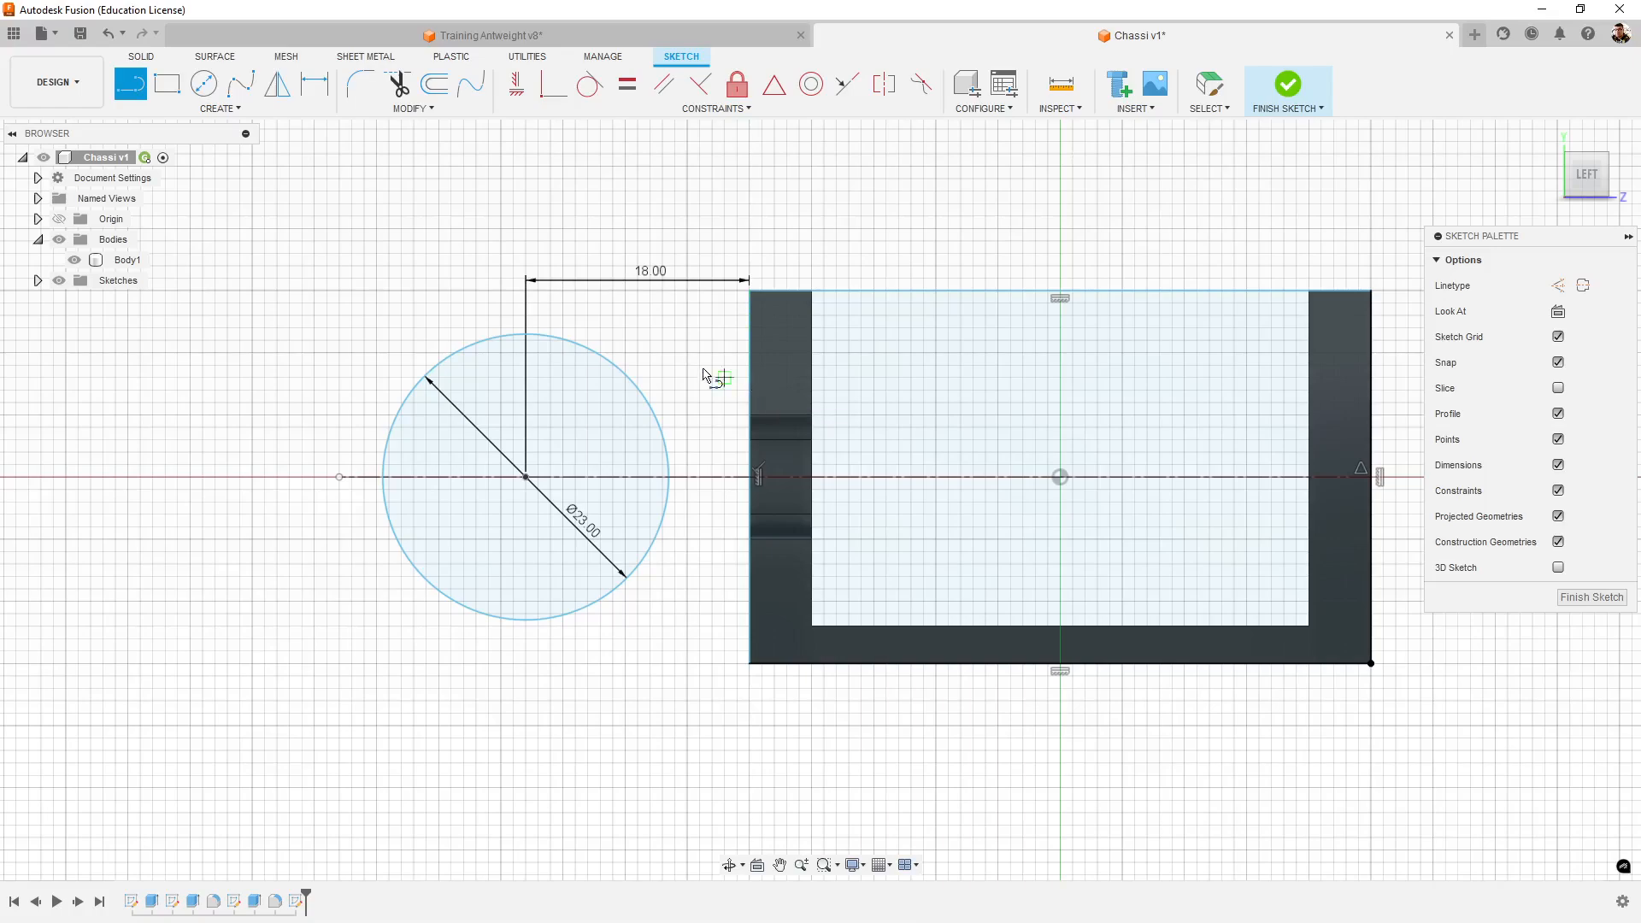
pyautogui.click(750, 291)
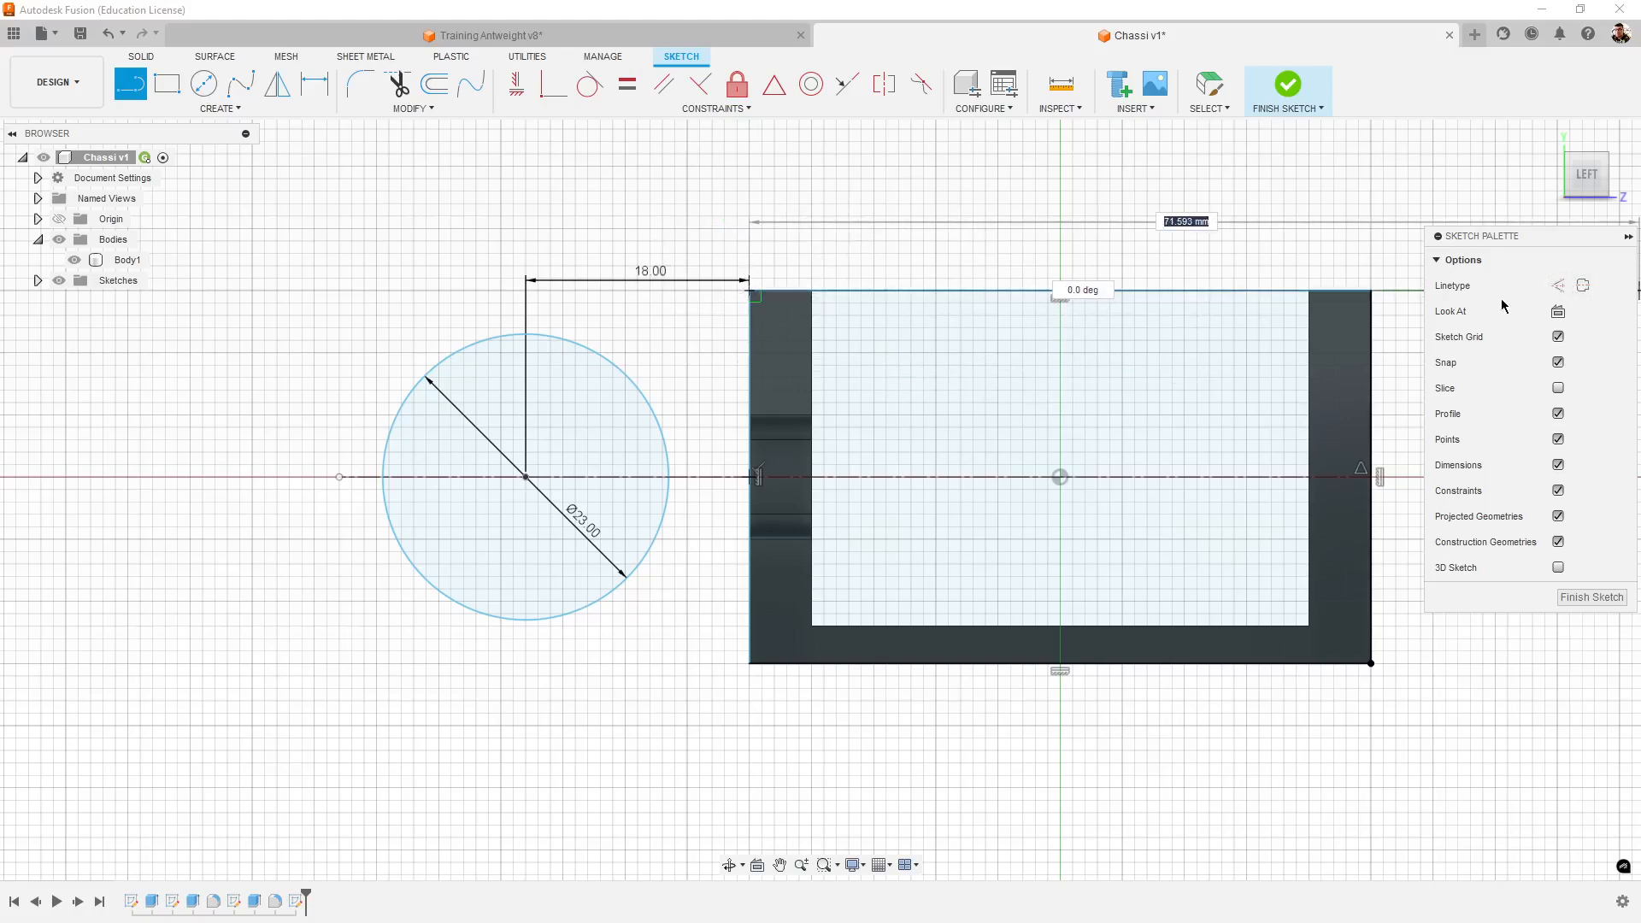
pyautogui.scroll(3, 474, 337)
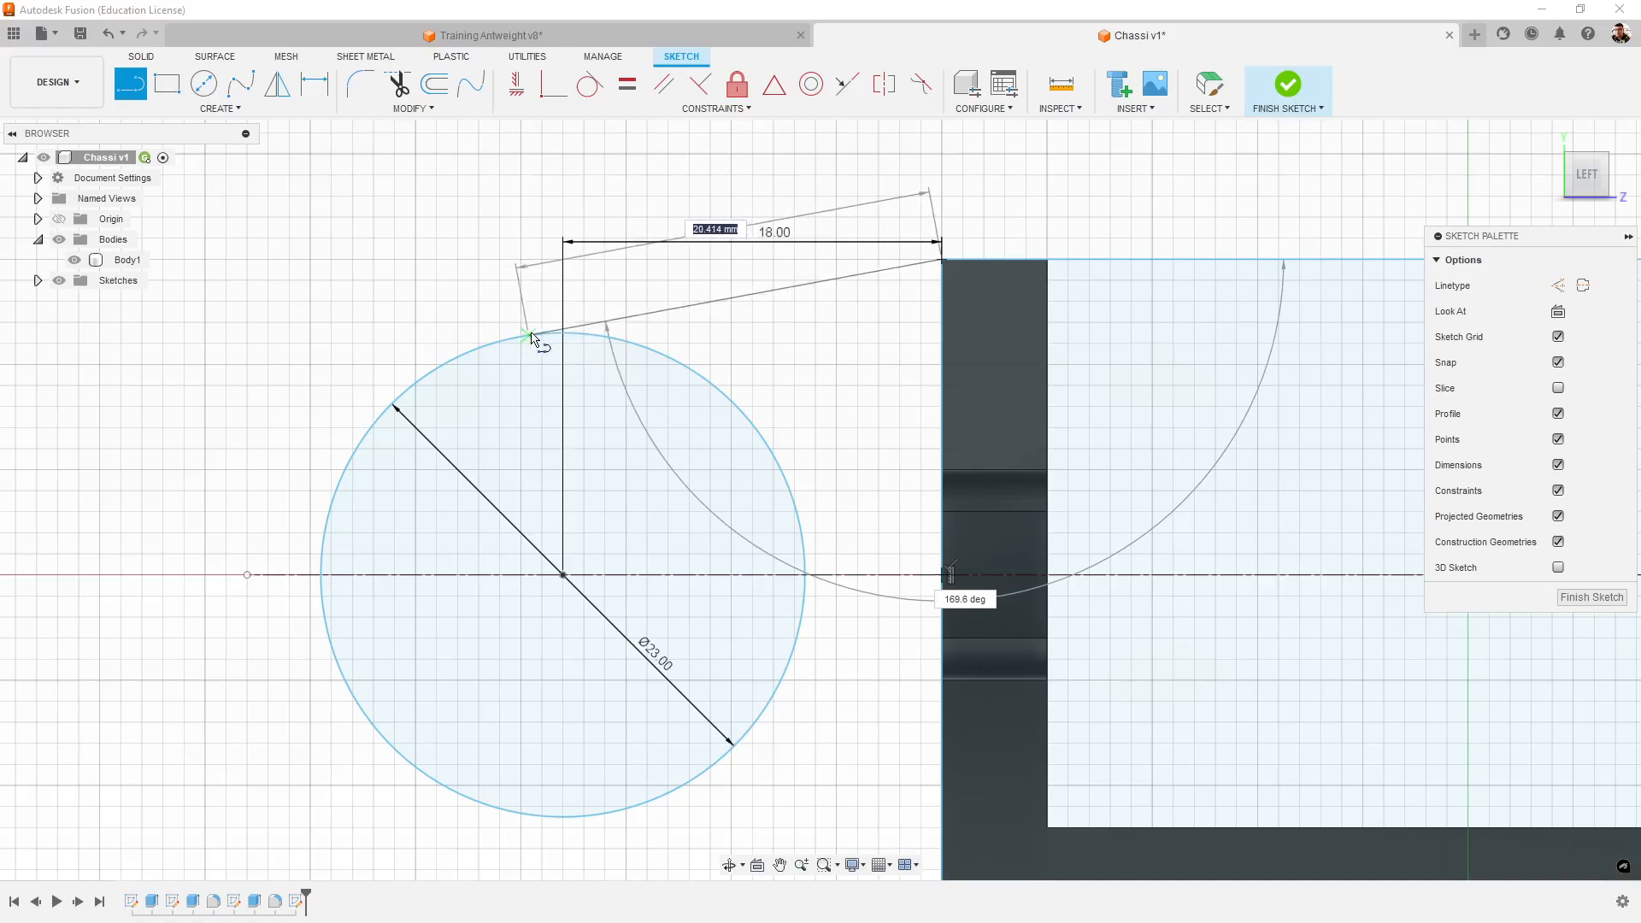
pyautogui.scroll(1, 513, 338)
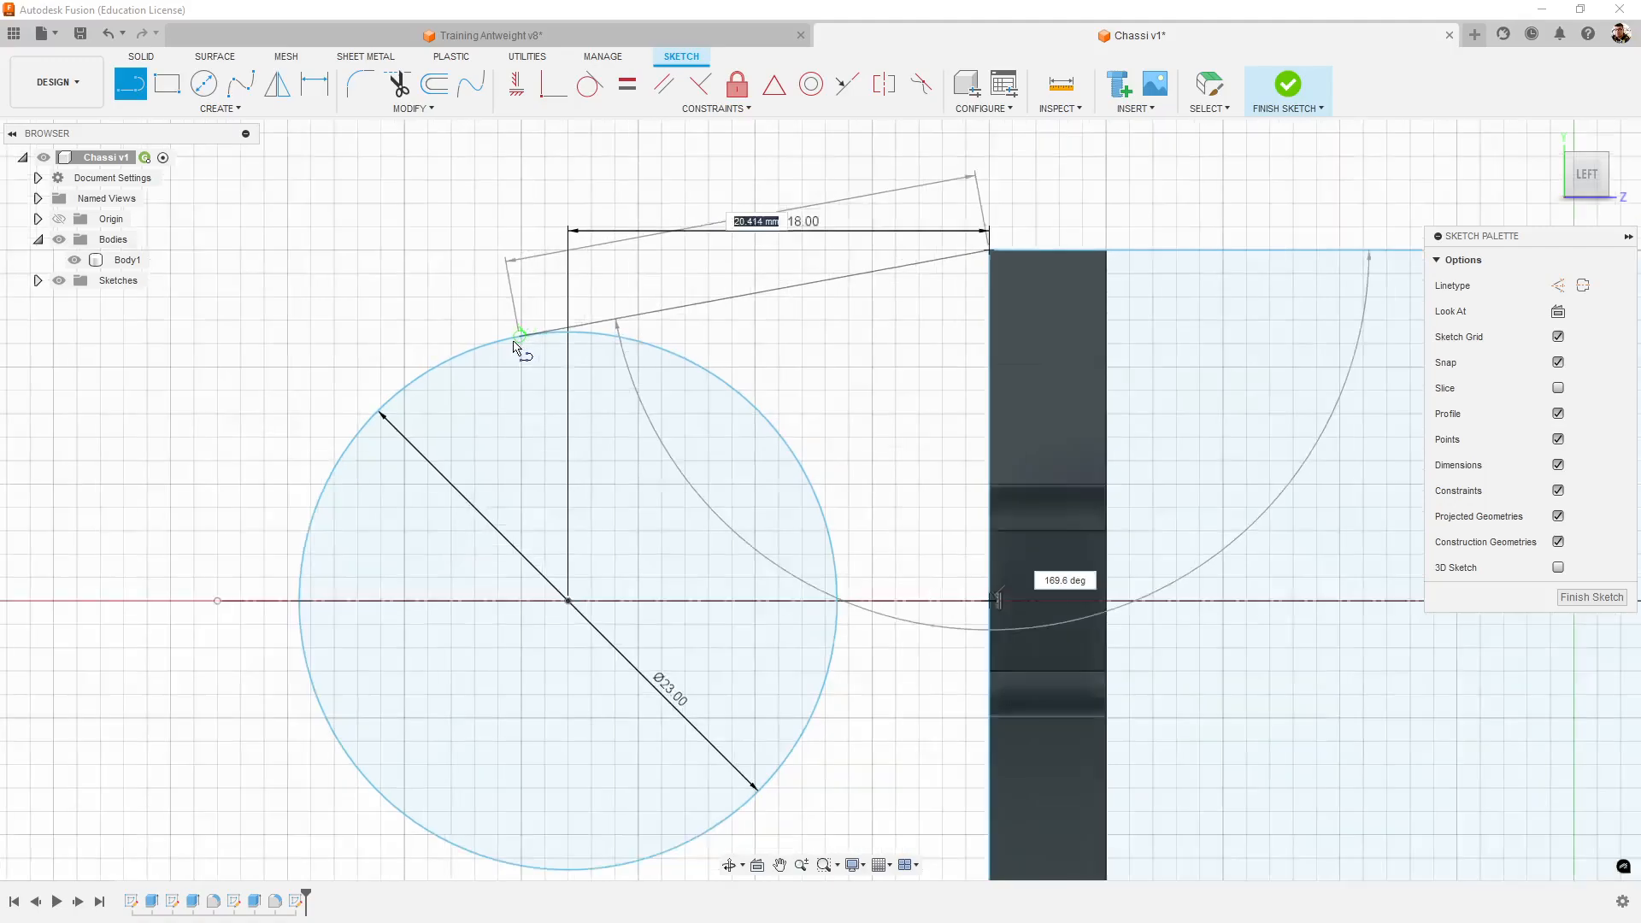
pyautogui.scroll(5, 515, 344)
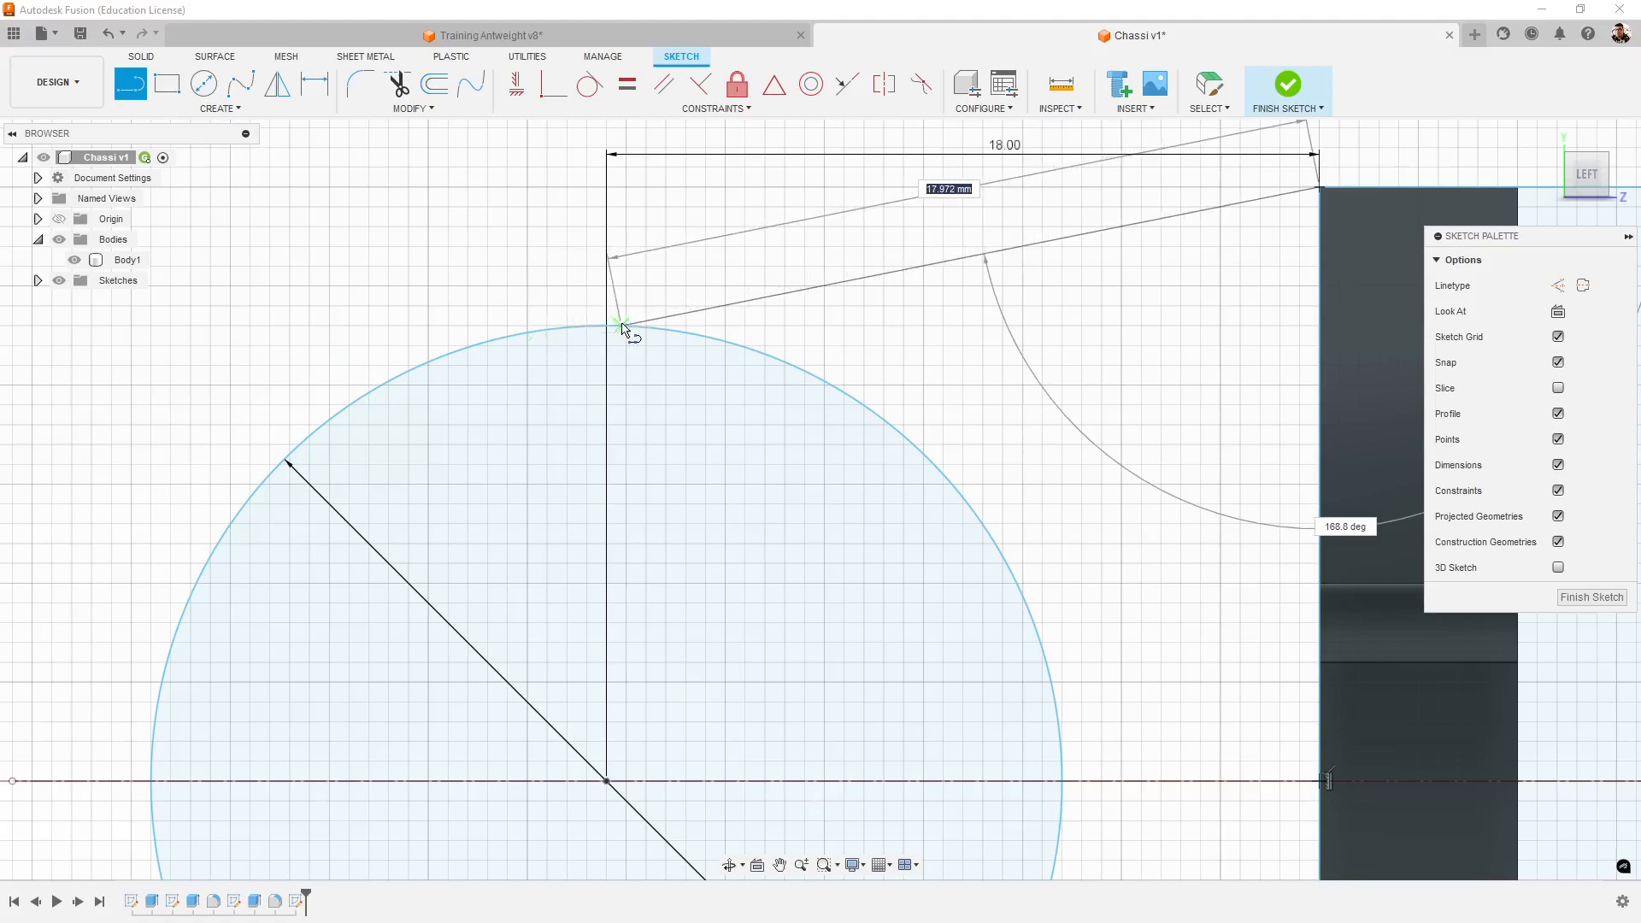
pyautogui.click(525, 333)
pyautogui.scroll(3, 472, 300)
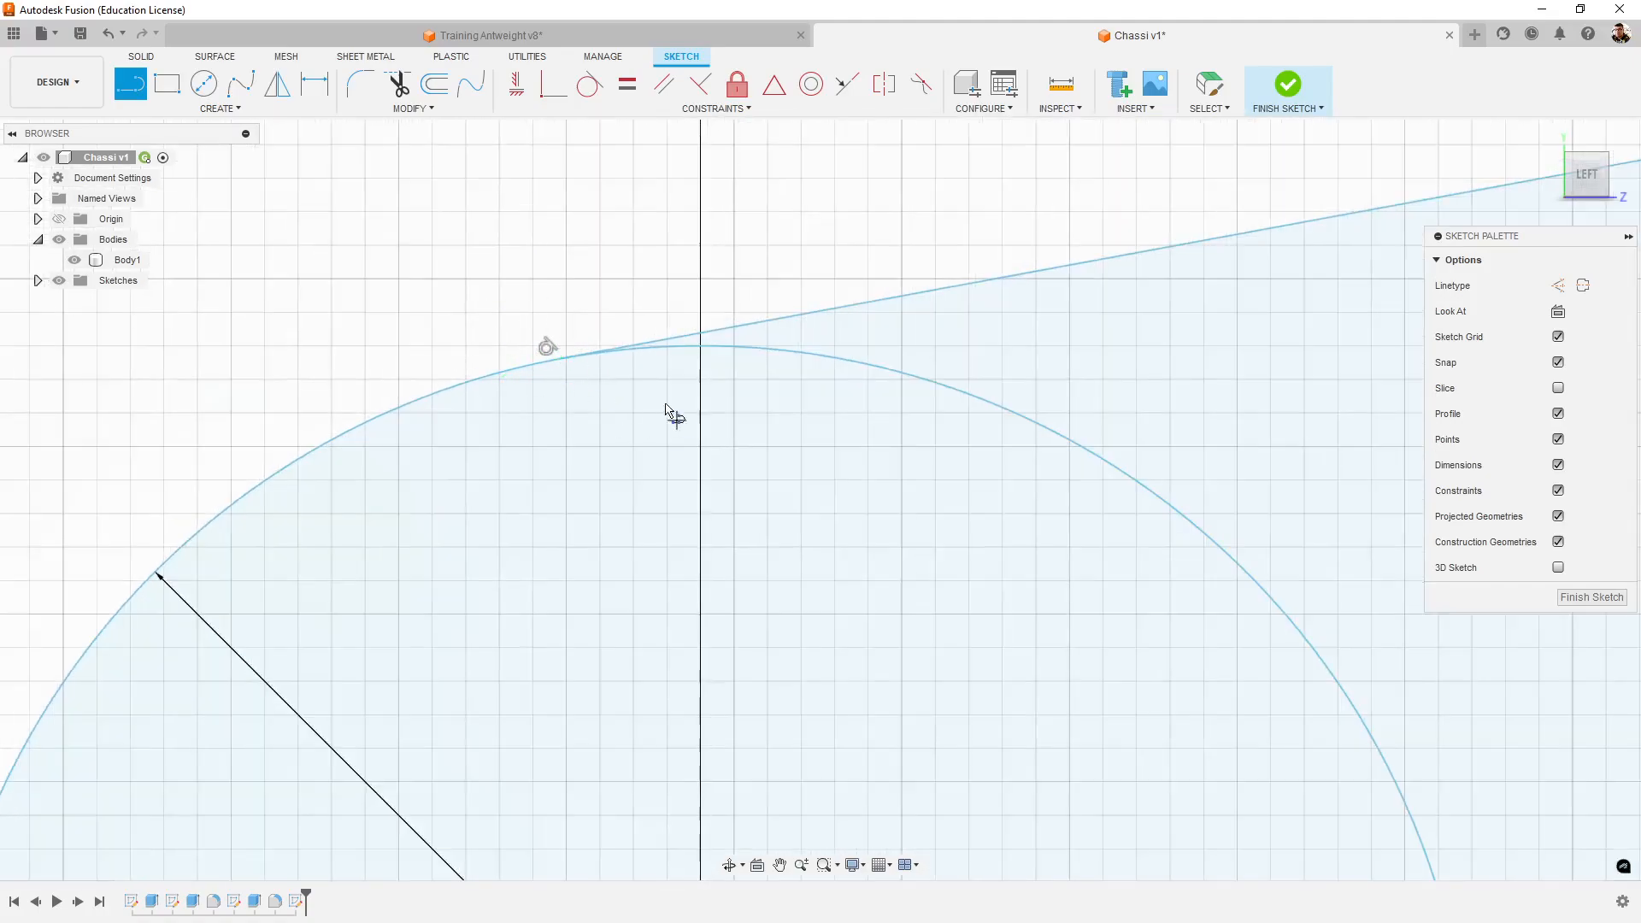
pyautogui.scroll(-6, 638, 342)
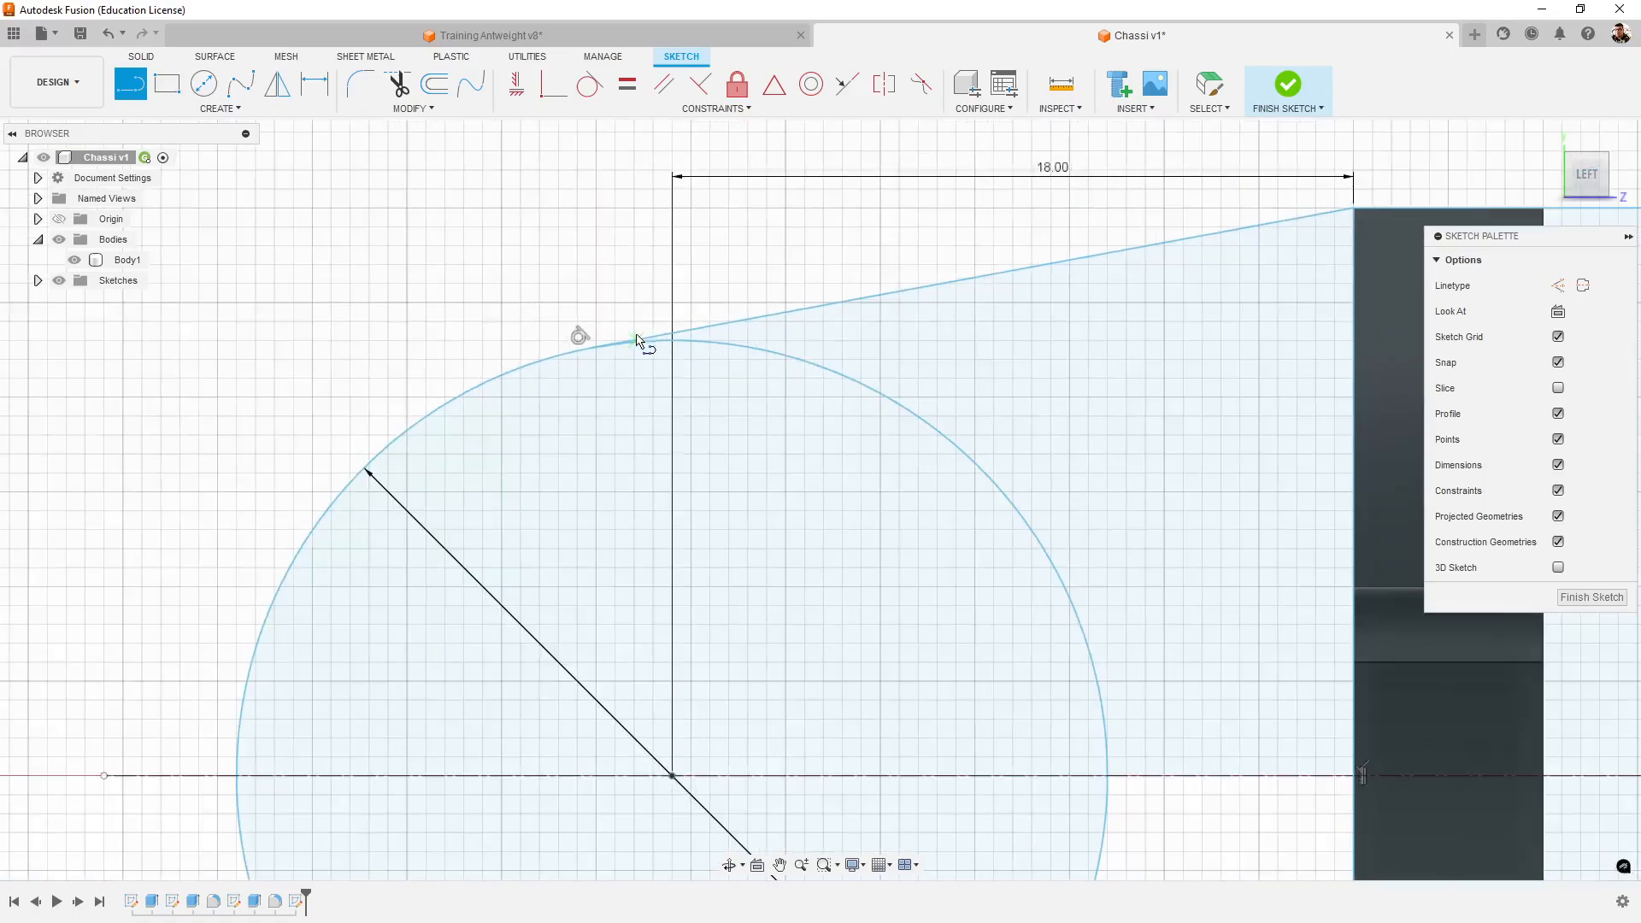
# - Draw a matching line about 20 mm long from the rectangle's lower corner, ending tangent to the circle's underside
pyautogui.moveTo(980, 532); pyautogui.dragTo(899, 358, button='middle')
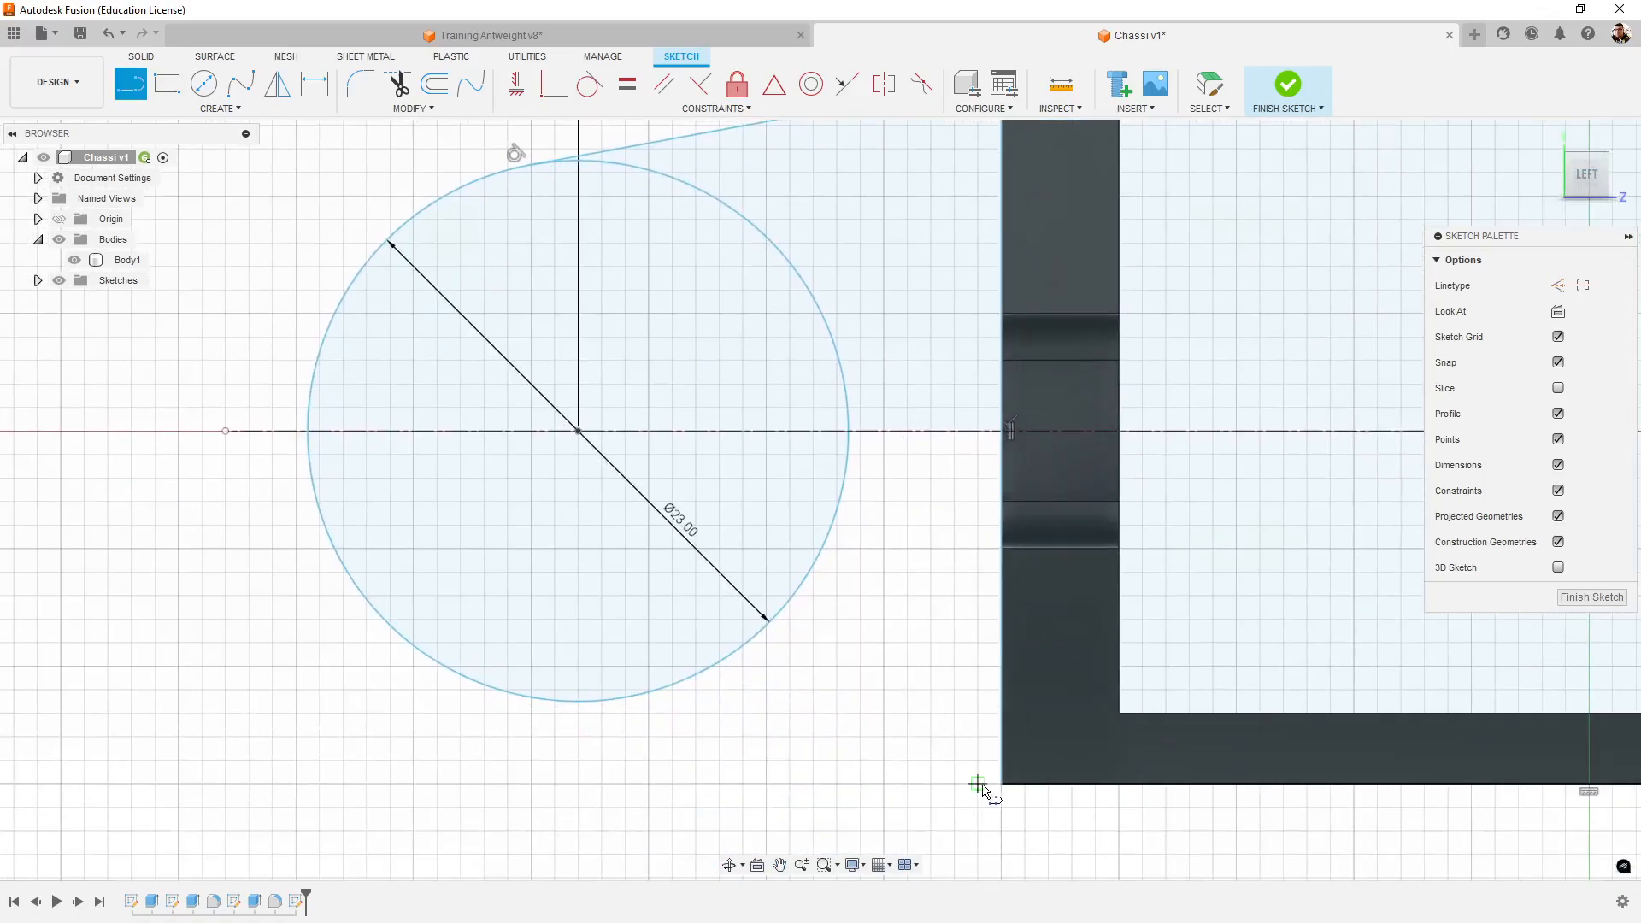
pyautogui.click(1001, 783)
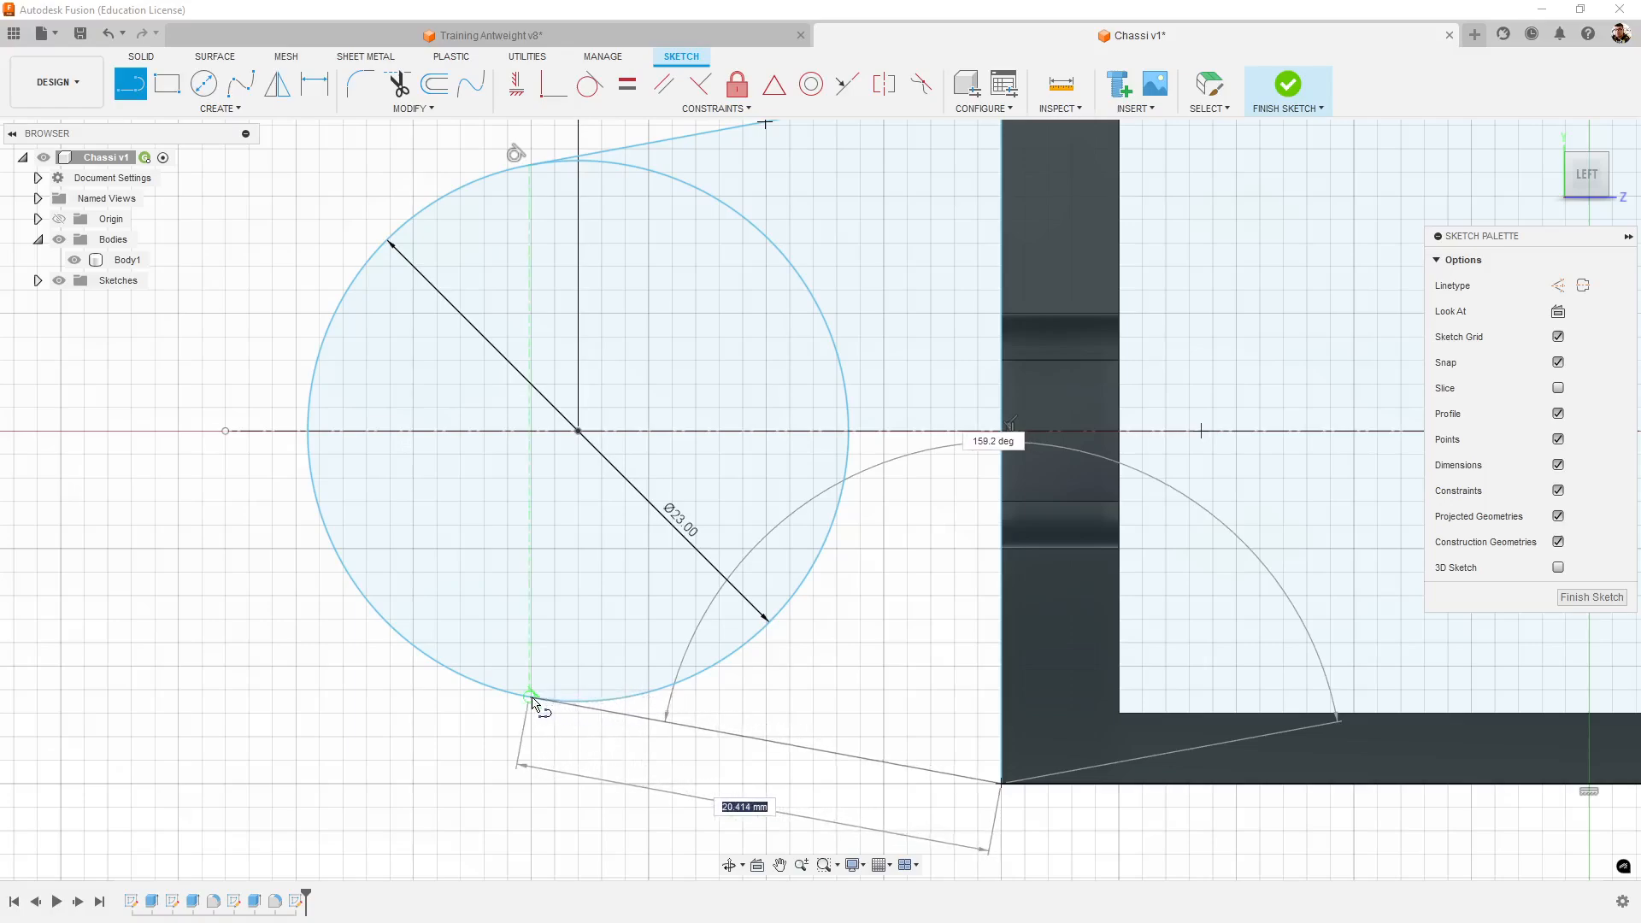
pyautogui.doubleClick(530, 699)
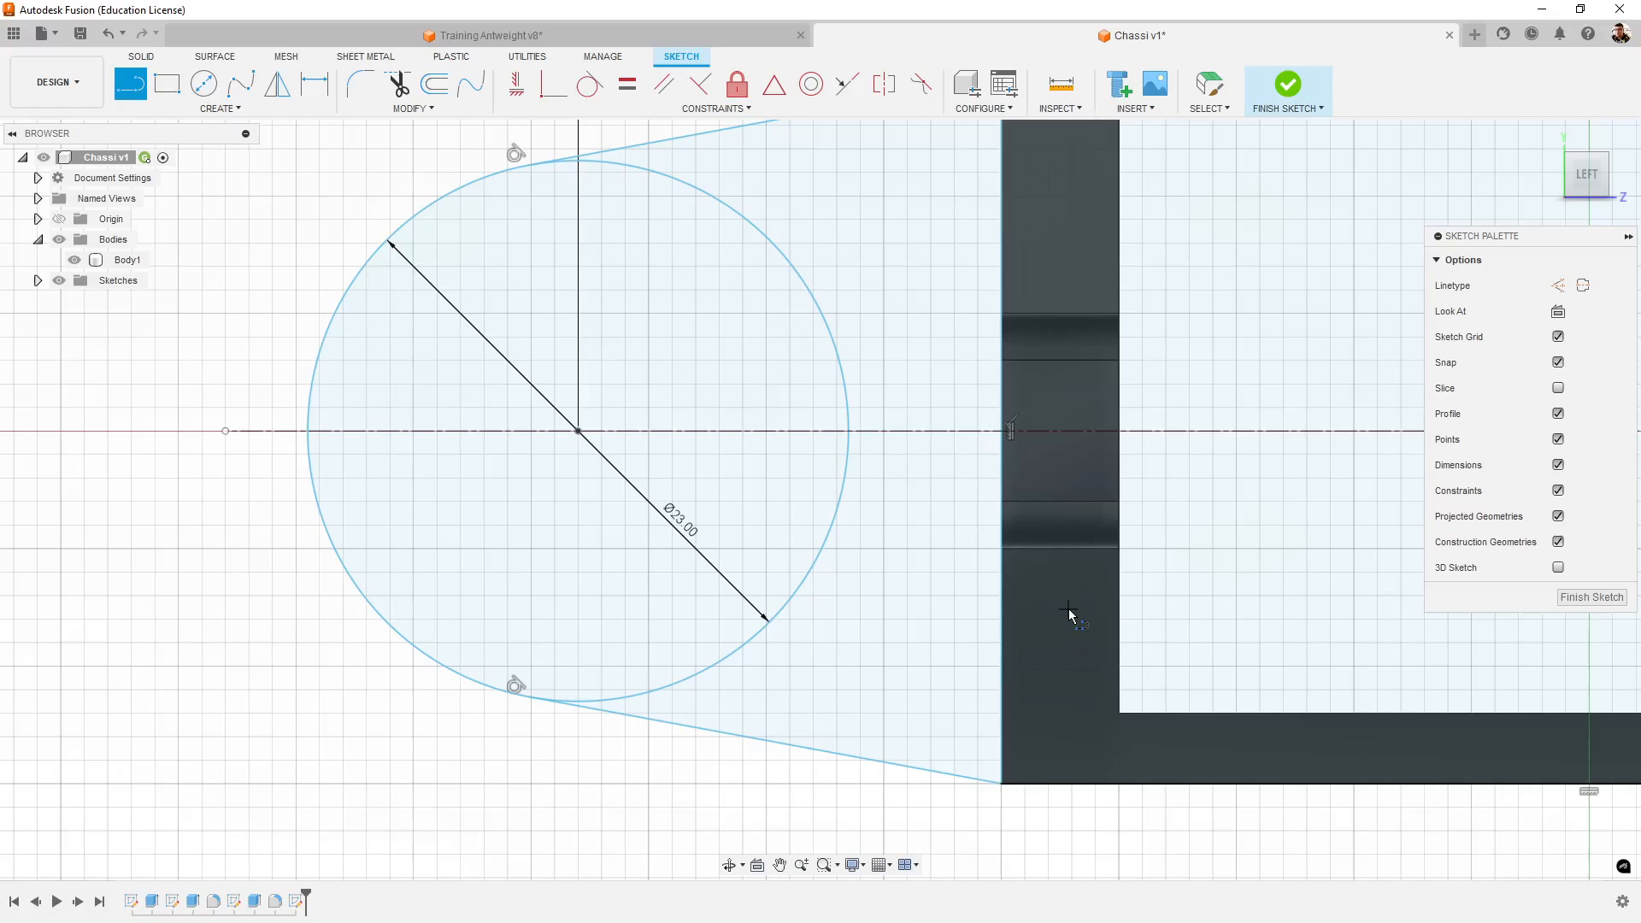
# - Undo both tangent lines between the rectangle's corners and the circle
pyautogui.moveTo(859, 477); pyautogui.dragTo(970, 635, button='middle')
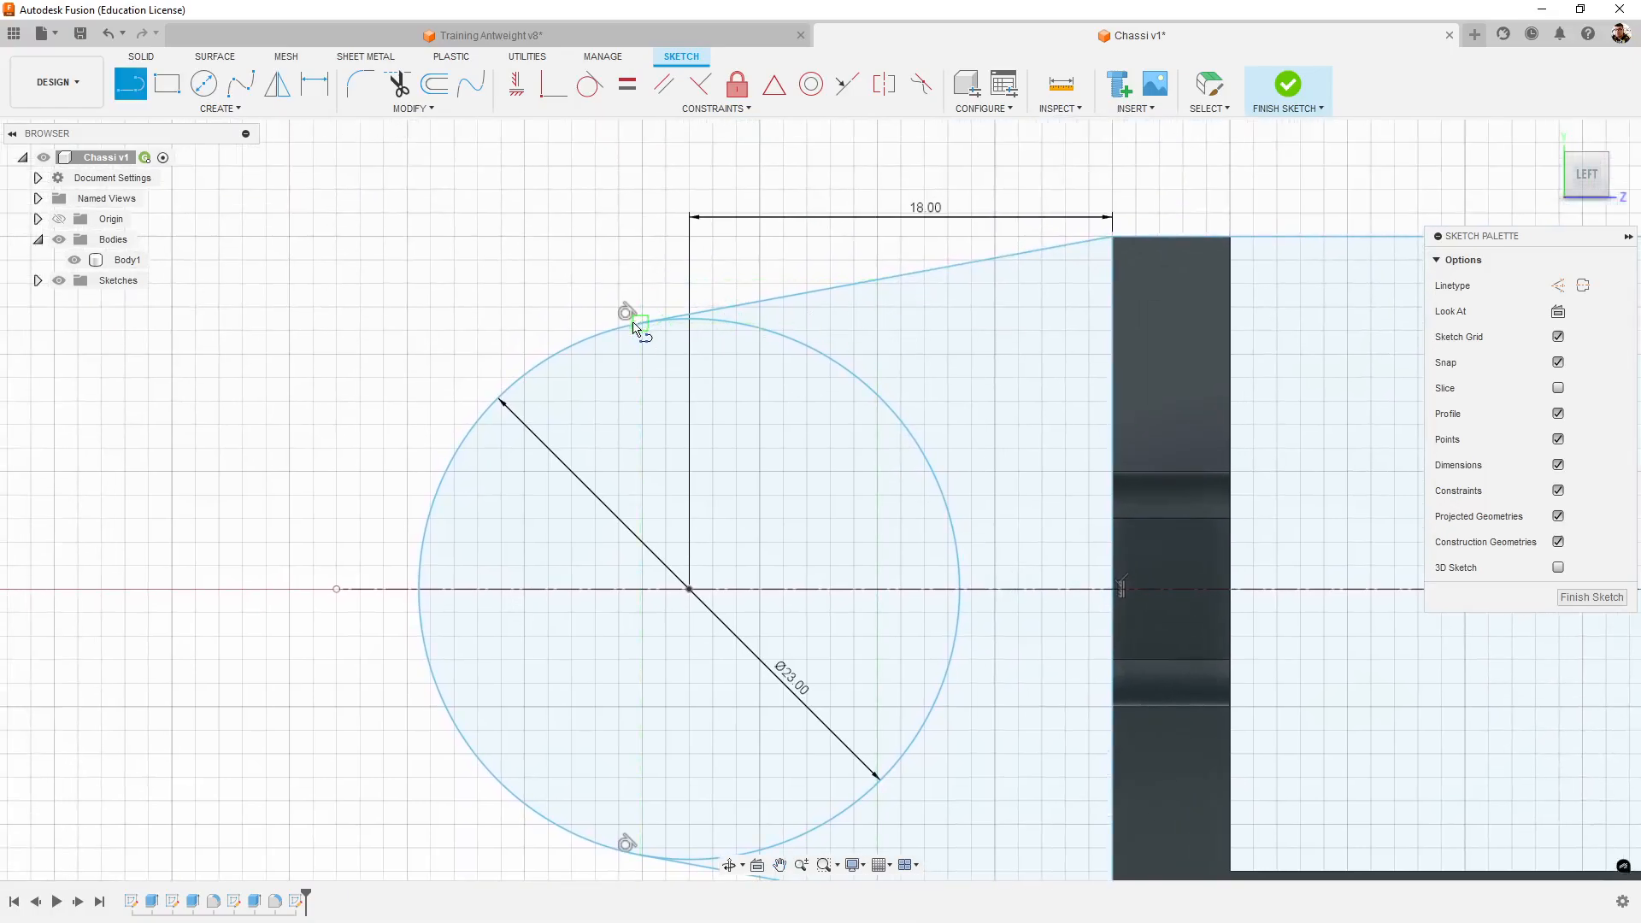
pyautogui.press('Escape')
pyautogui.hotkey('ctrl', 'z')
pyautogui.hotkey('ctrl', 'z')
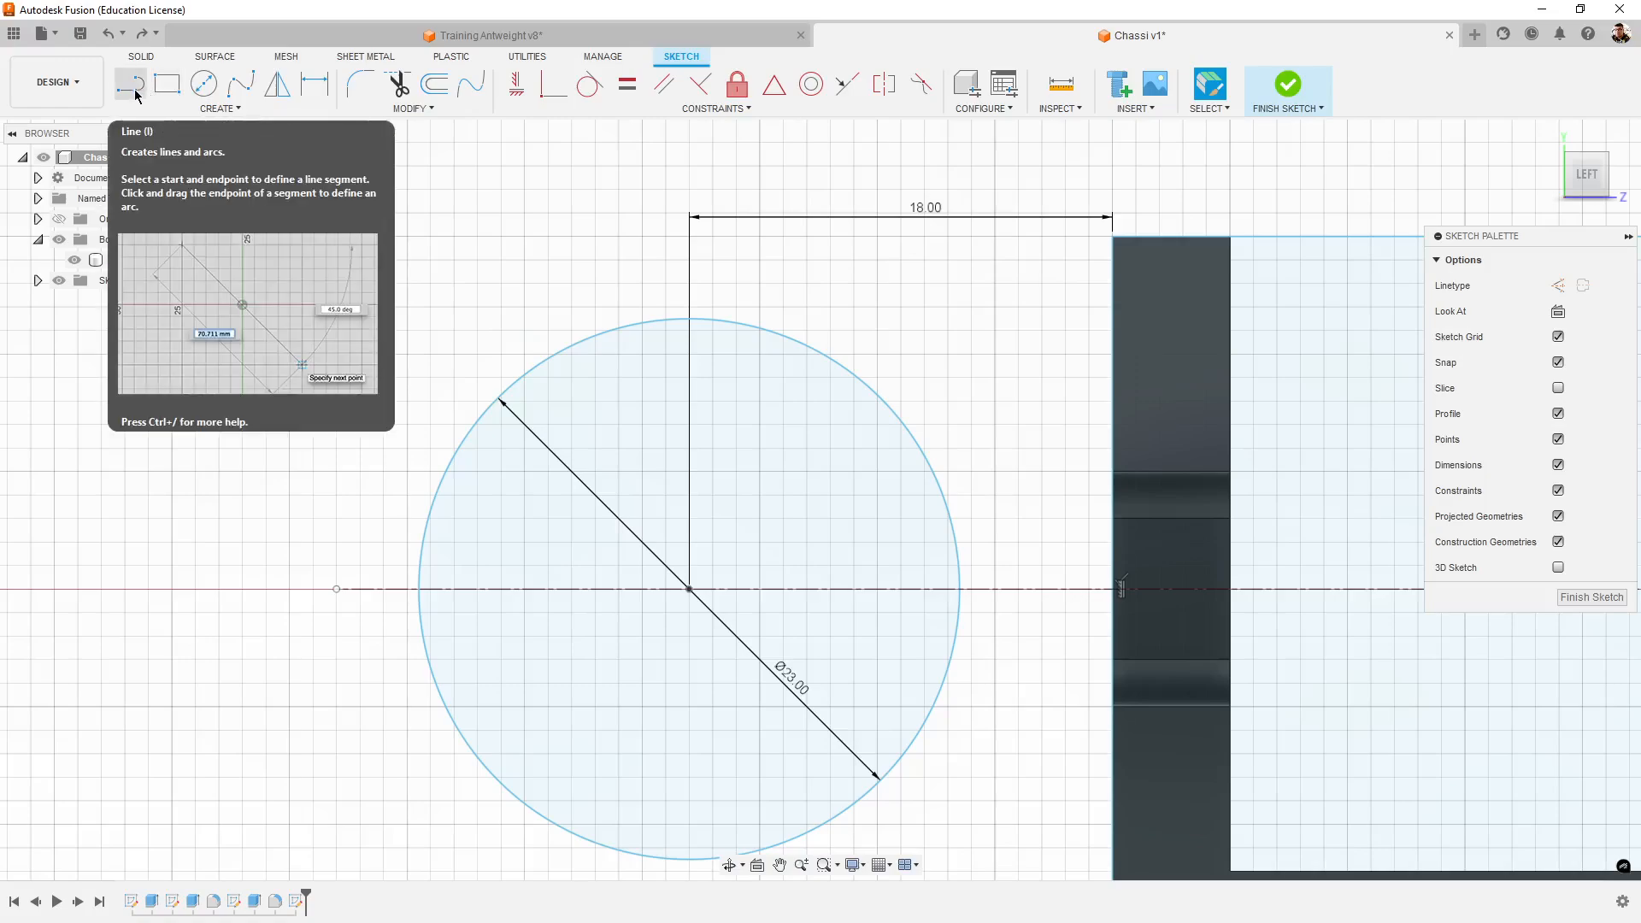
pyautogui.scroll(2, 458, 249)
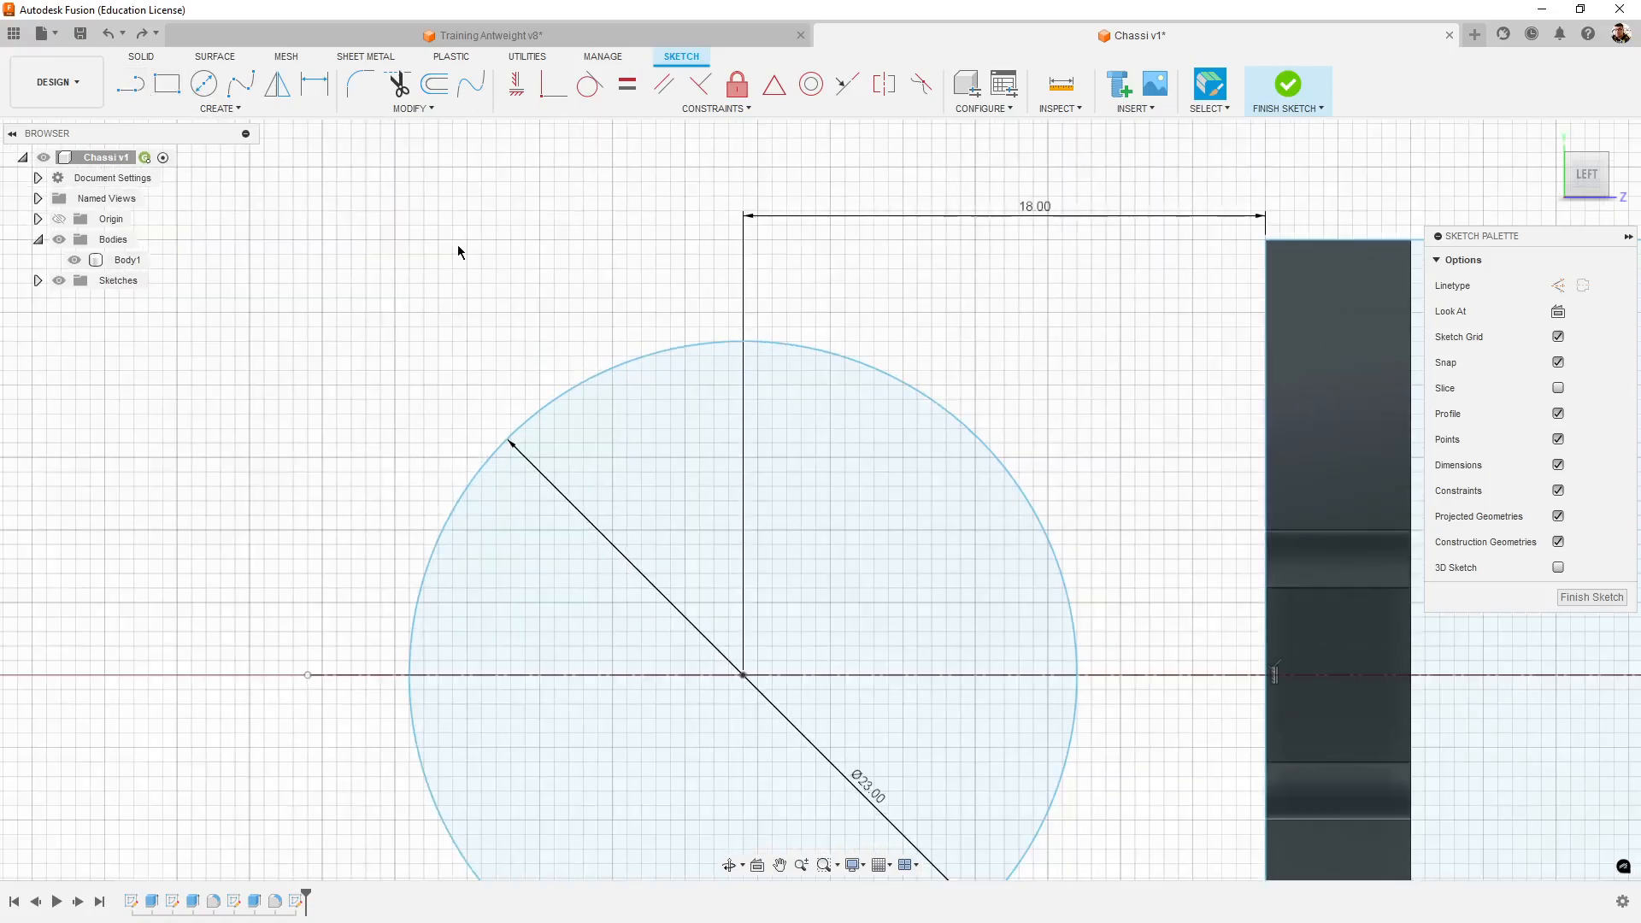
# - Draw a line about 32 mm long from the rectangle's upper corner beside the circle, passing over the circle's upper edge
pyautogui.moveTo(912, 289); pyautogui.dragTo(855, 292, button='middle')
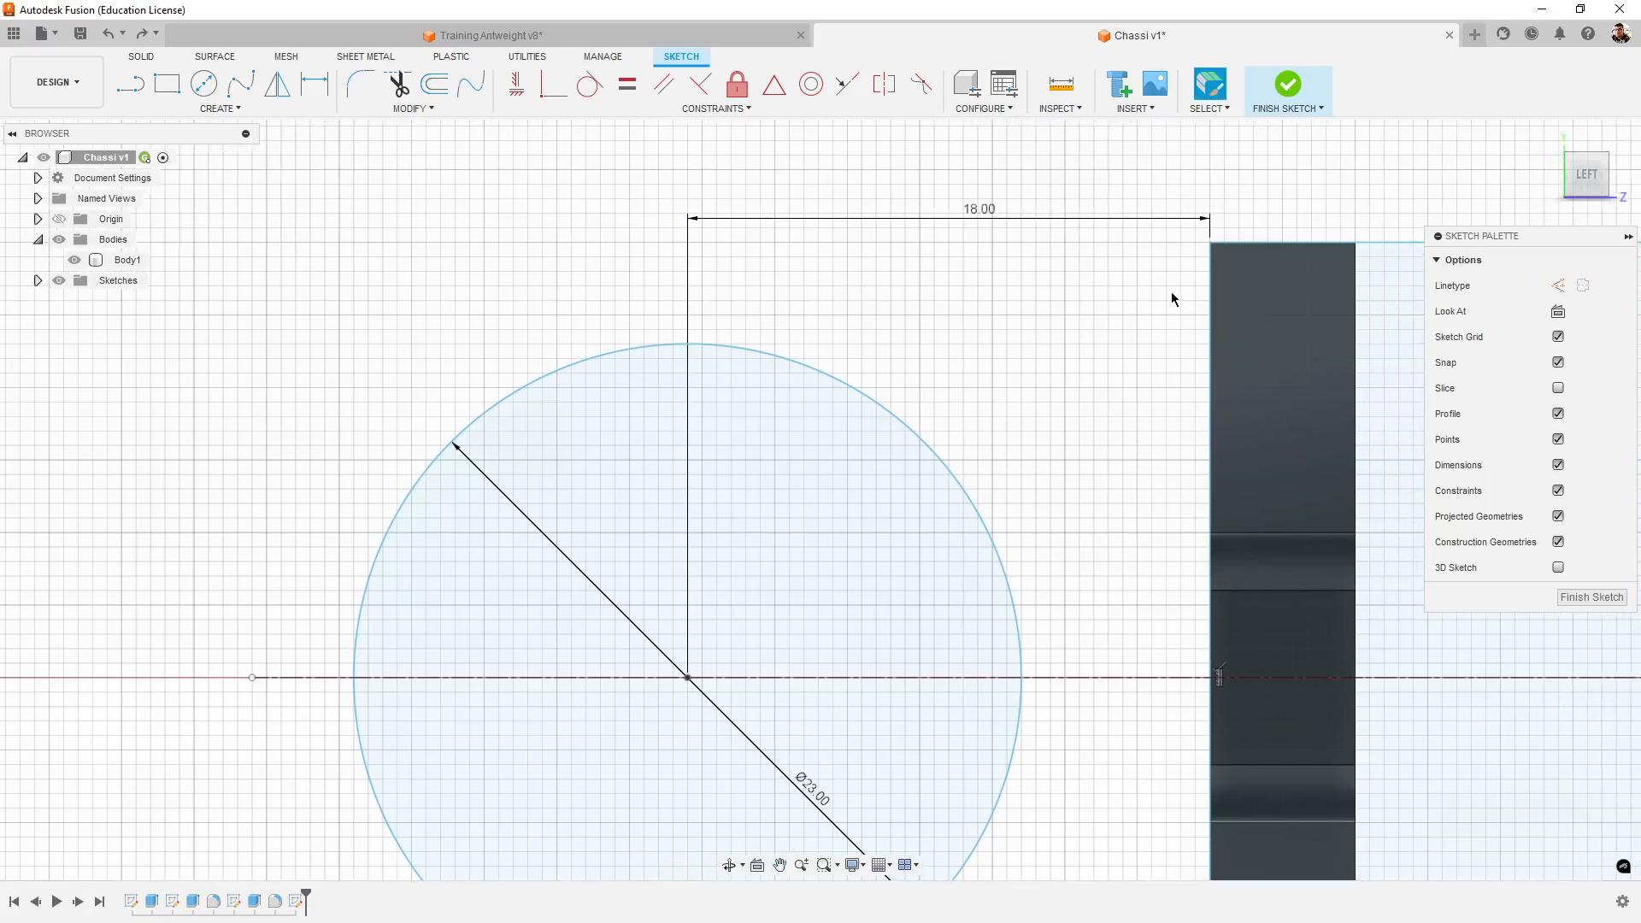
pyautogui.click(130, 83)
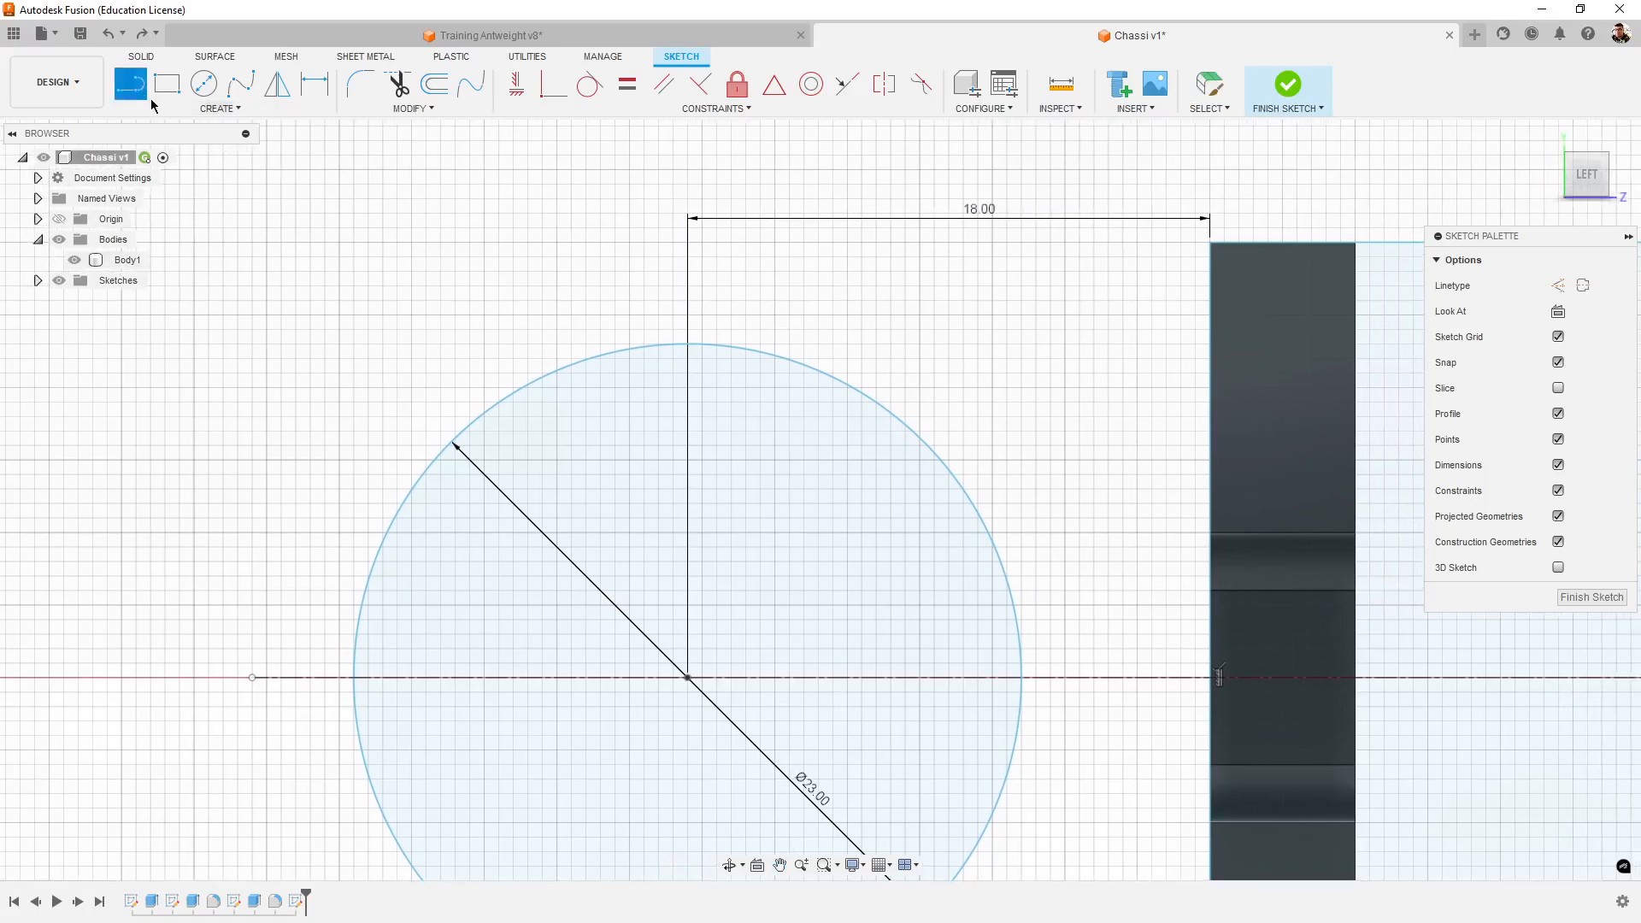
pyautogui.click(1211, 243)
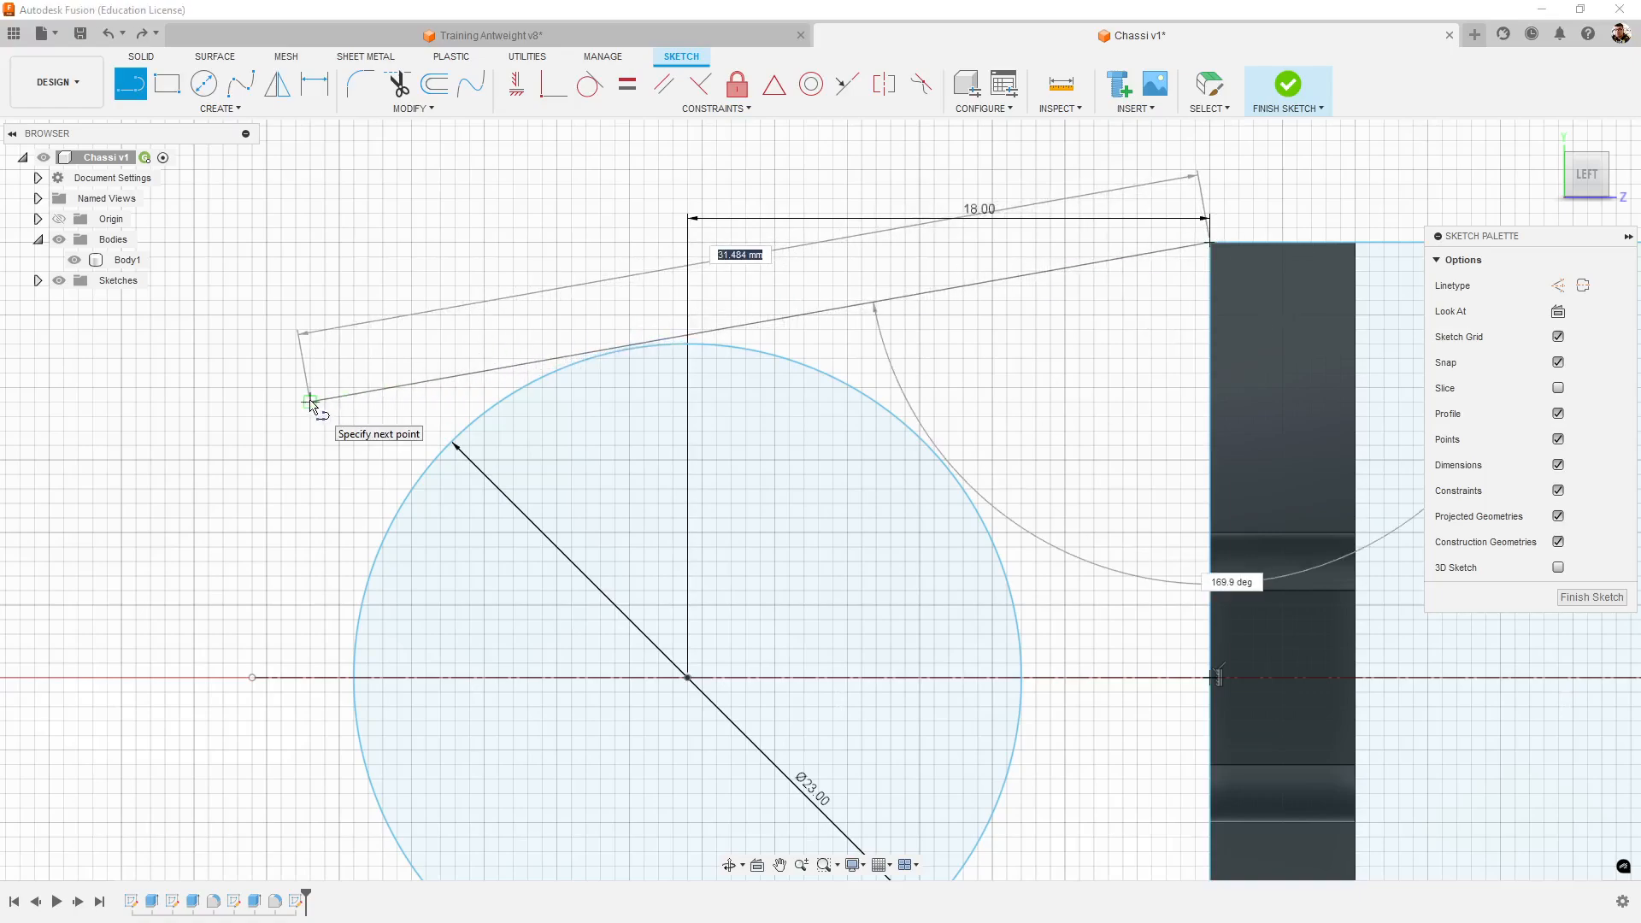
pyautogui.click(296, 401)
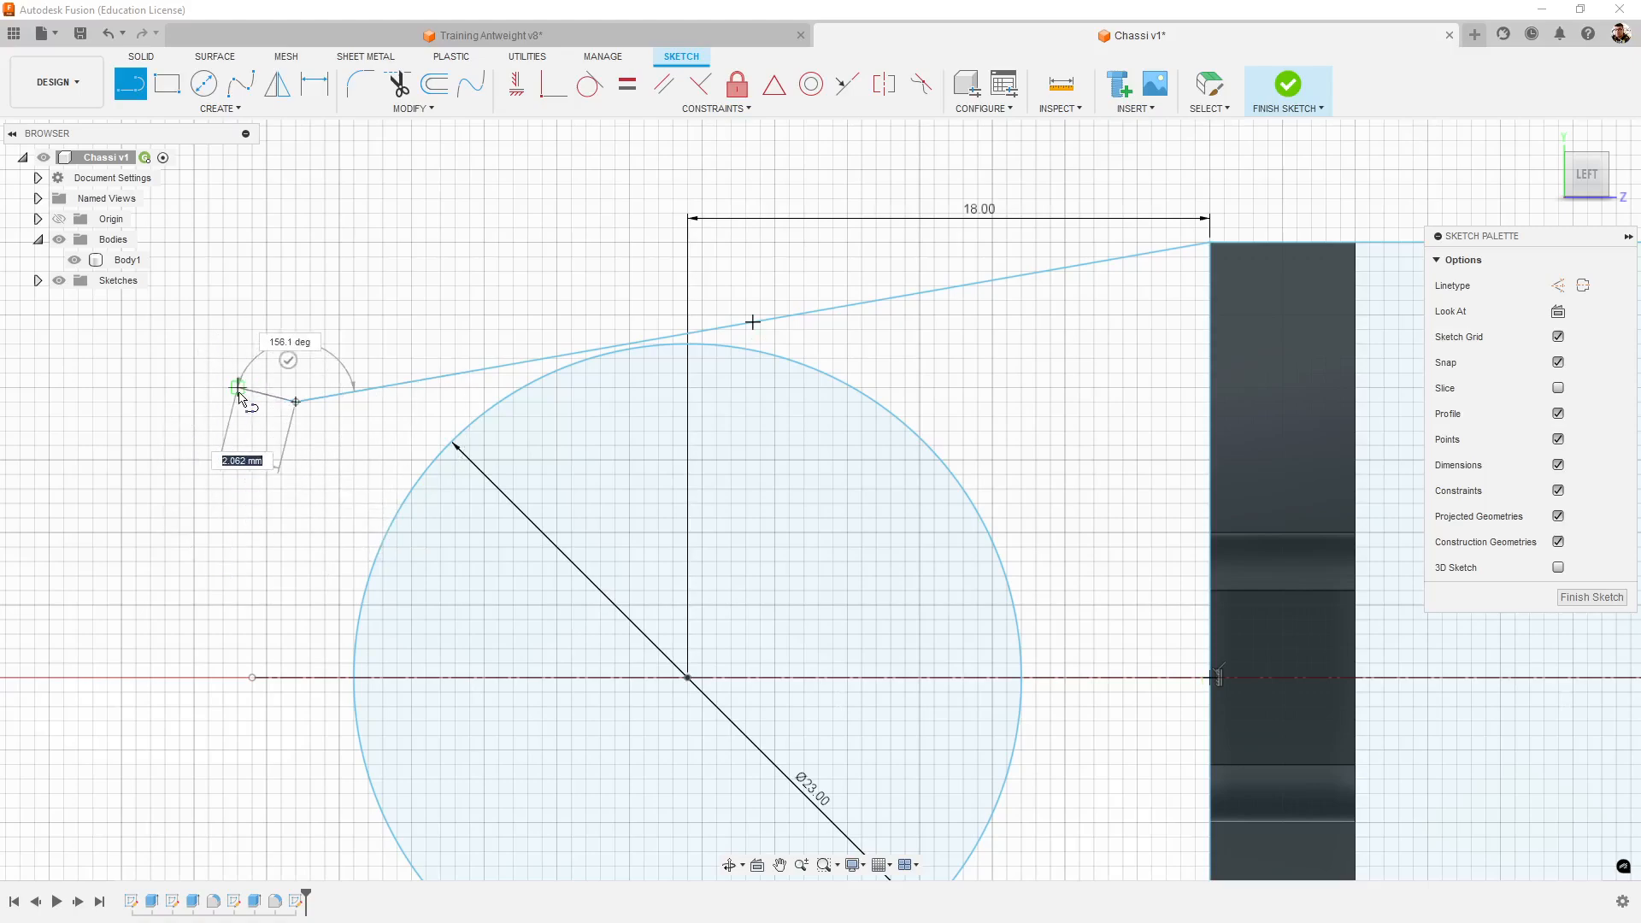
pyautogui.press('Escape')
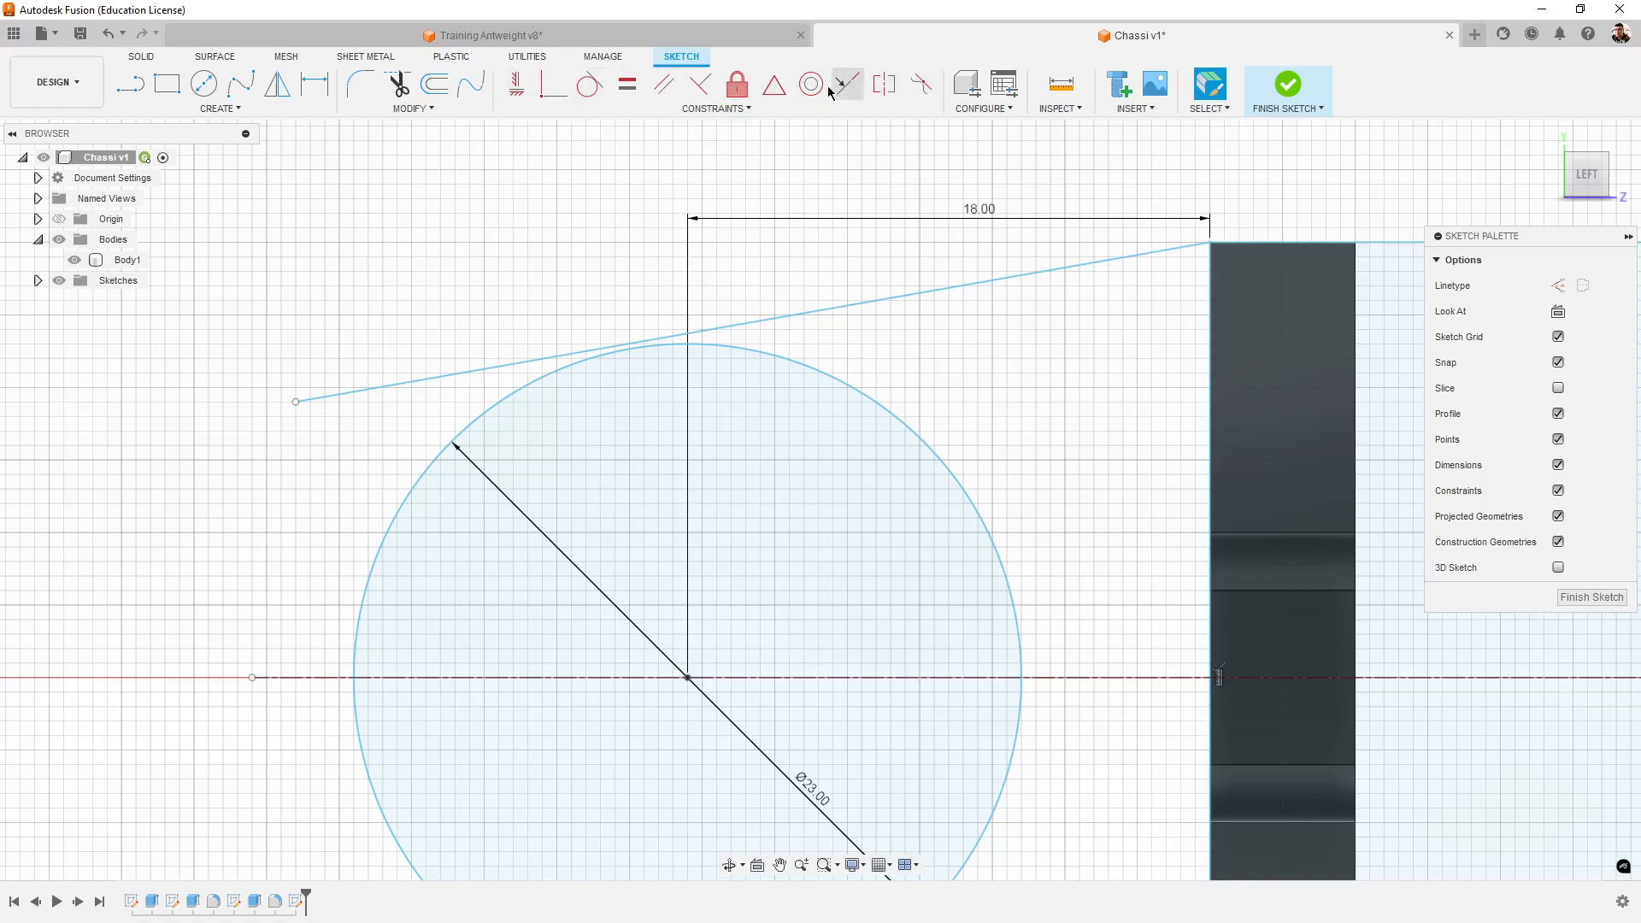
# - Try to make the sloped line tangent to the circle, and undo the constraint
pyautogui.click(592, 85)
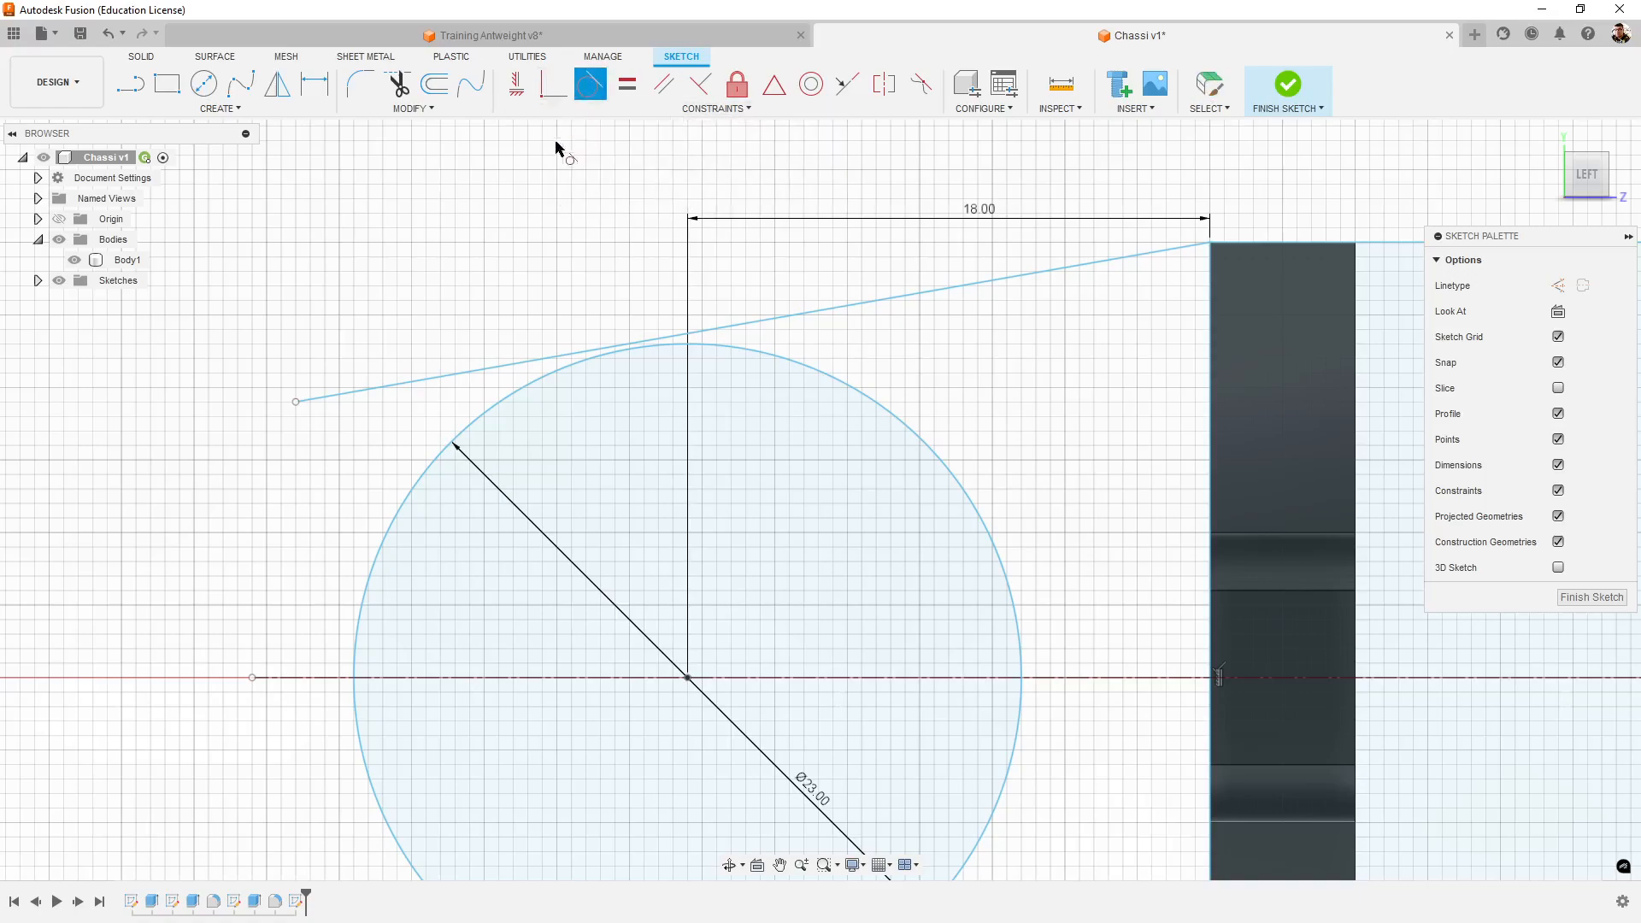
pyautogui.click(743, 327)
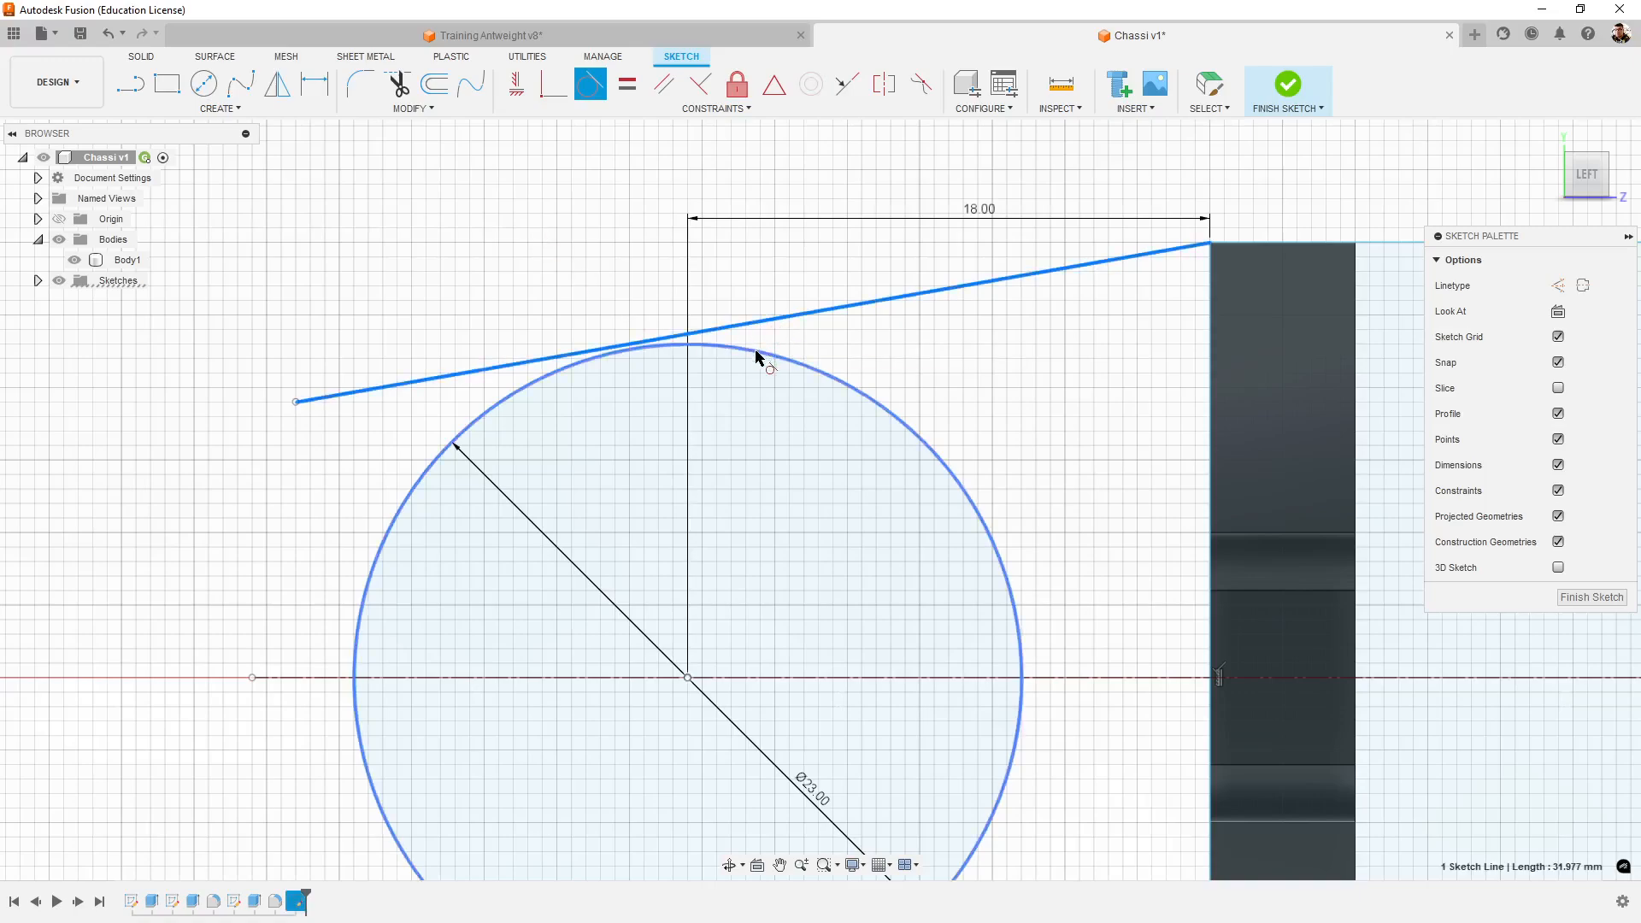
pyautogui.click(758, 356)
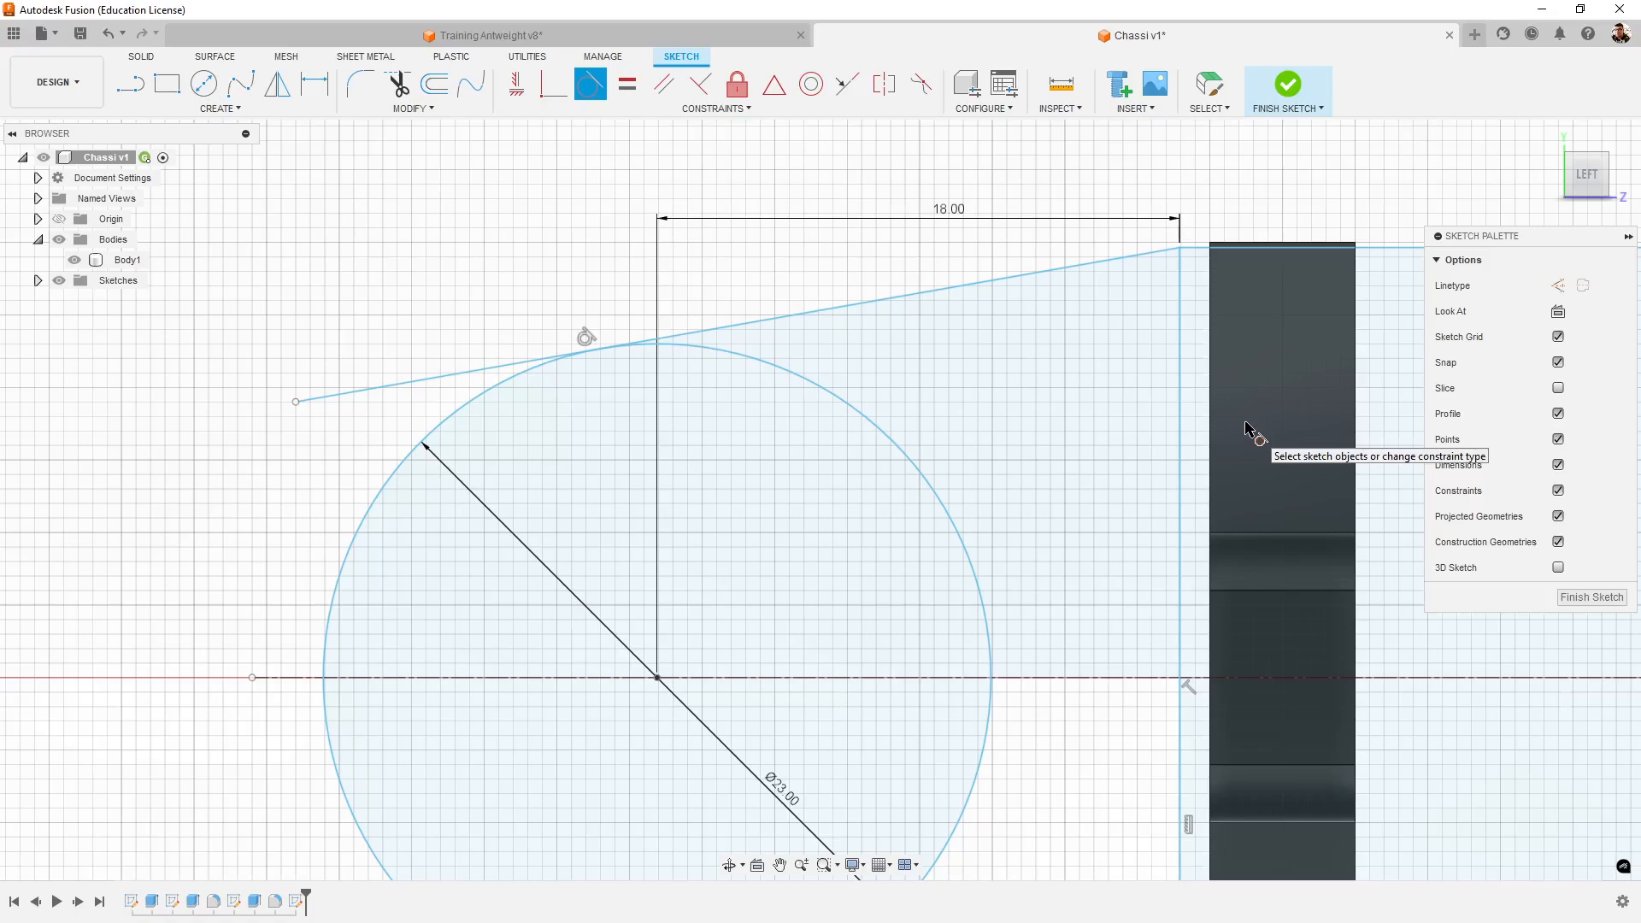
pyautogui.press('Escape')
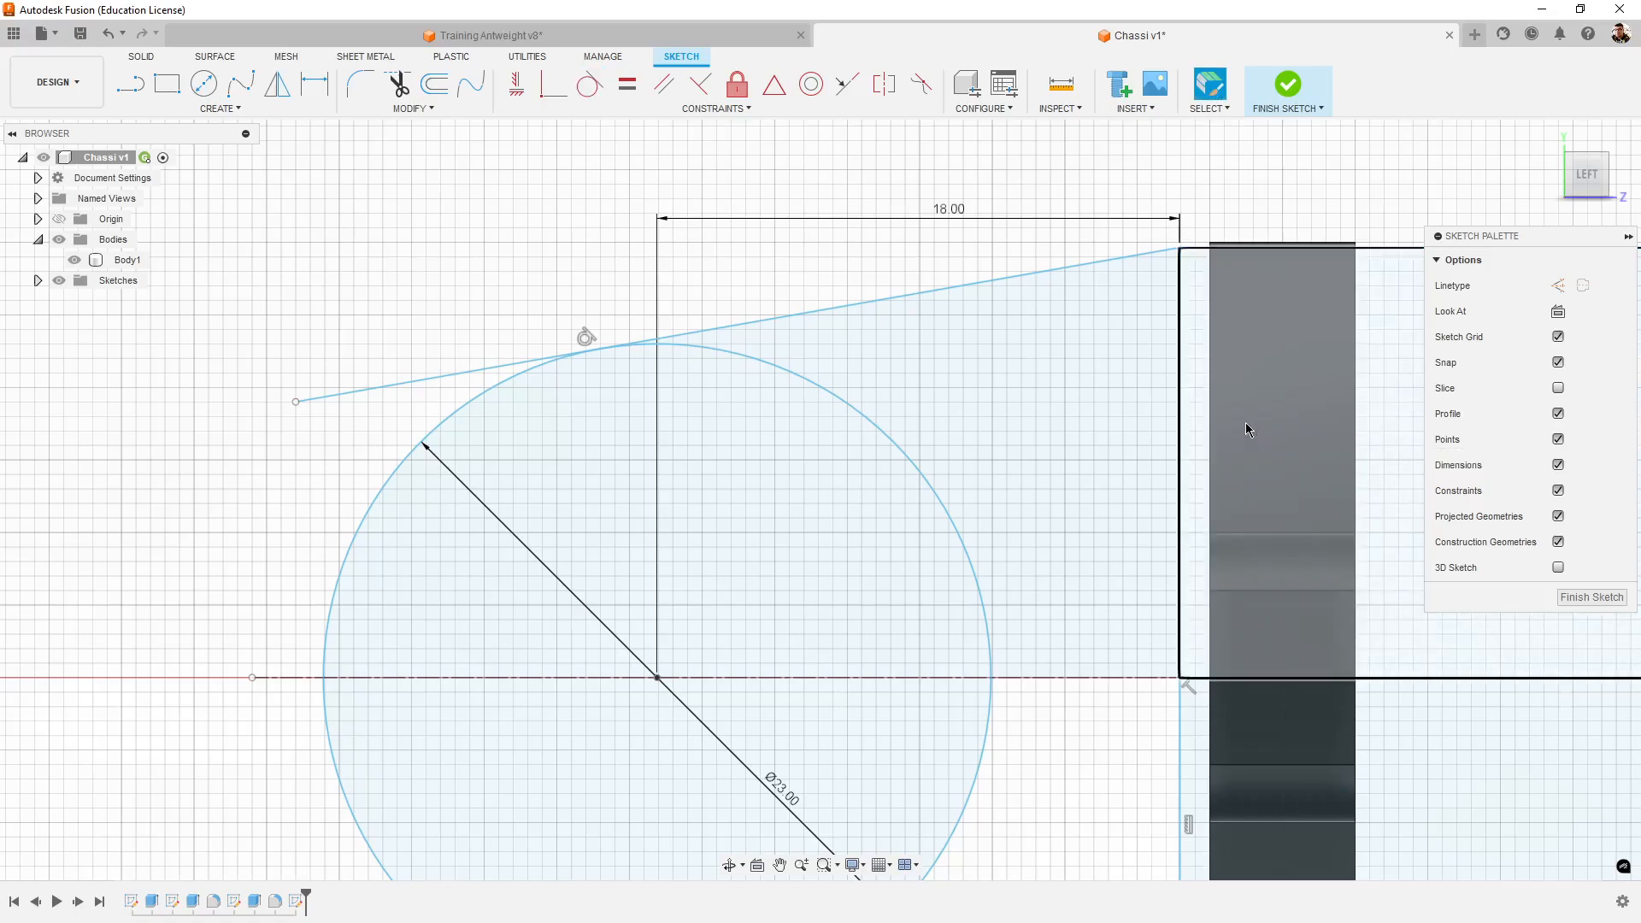
pyautogui.scroll(-2, 1167, 463)
pyautogui.scroll(4, 952, 690)
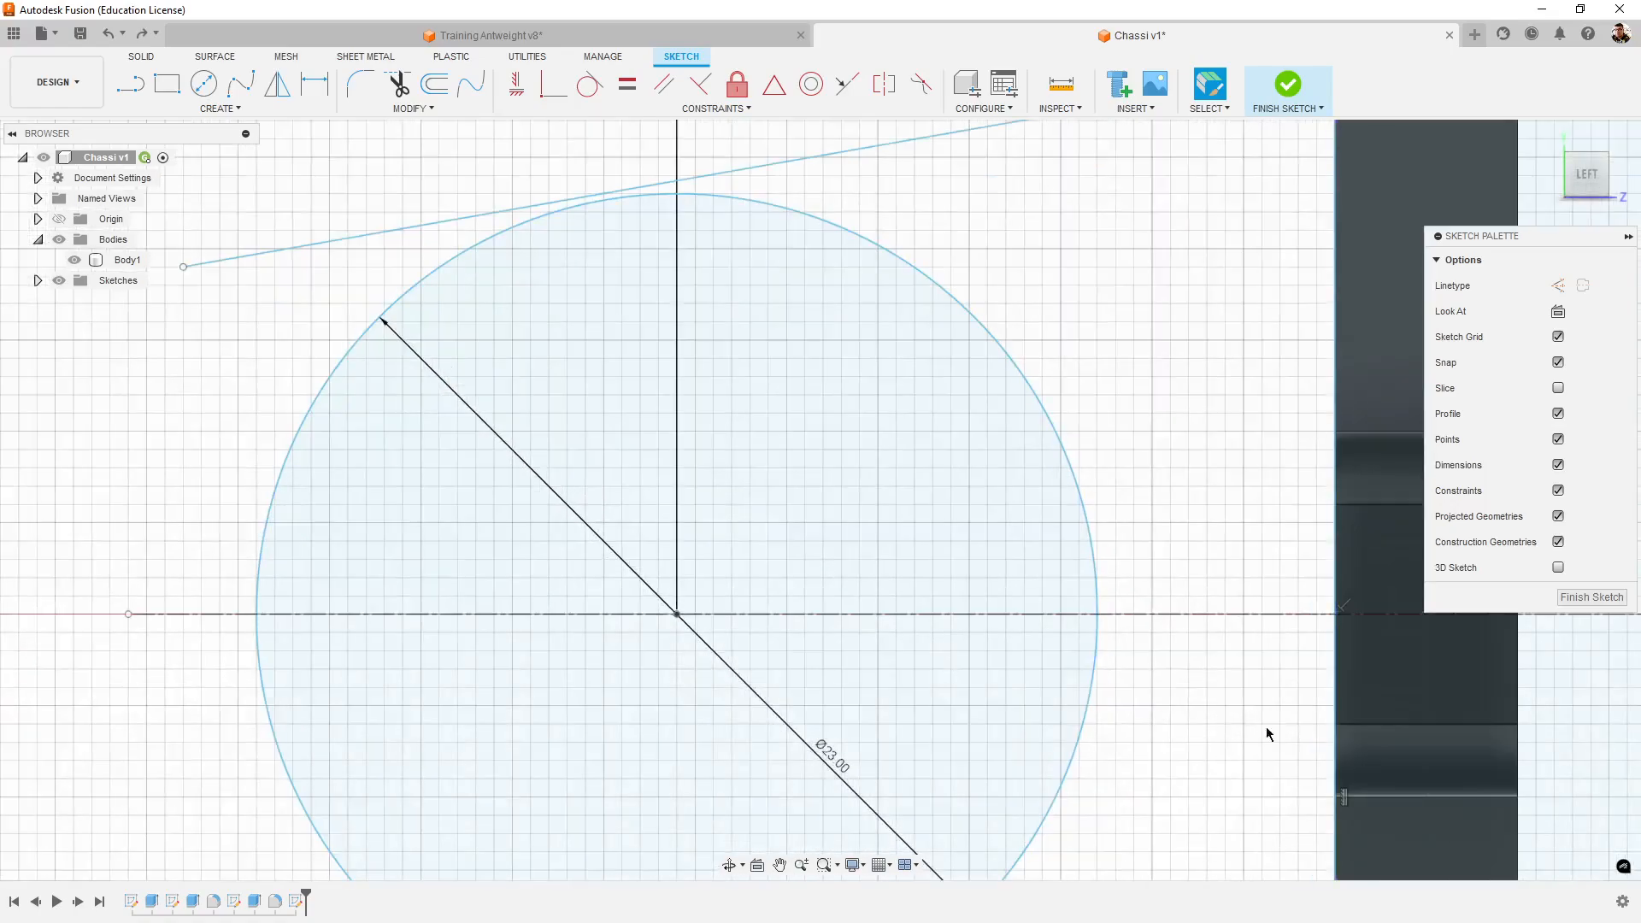
pyautogui.scroll(-5, 1211, 722)
pyautogui.moveTo(1212, 723); pyautogui.dragTo(1144, 728, button='middle')
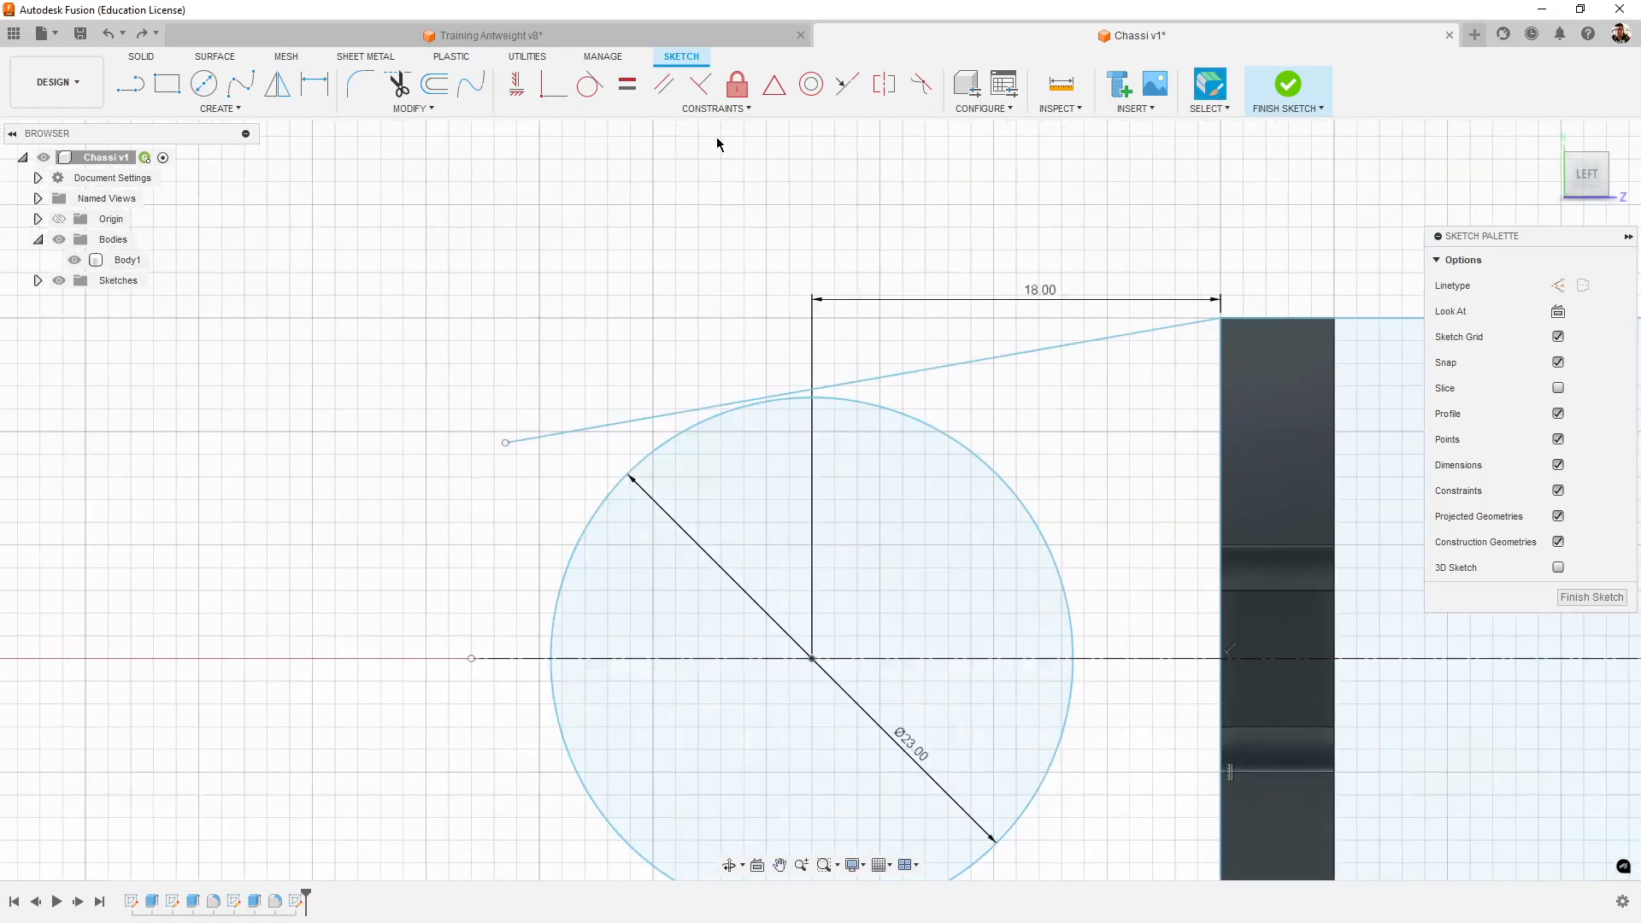
# - Try the tangent constraint again between the circle and the sloped line, comparing the sketch with and without it, and undo it
pyautogui.click(590, 84)
pyautogui.click(859, 411)
pyautogui.click(879, 377)
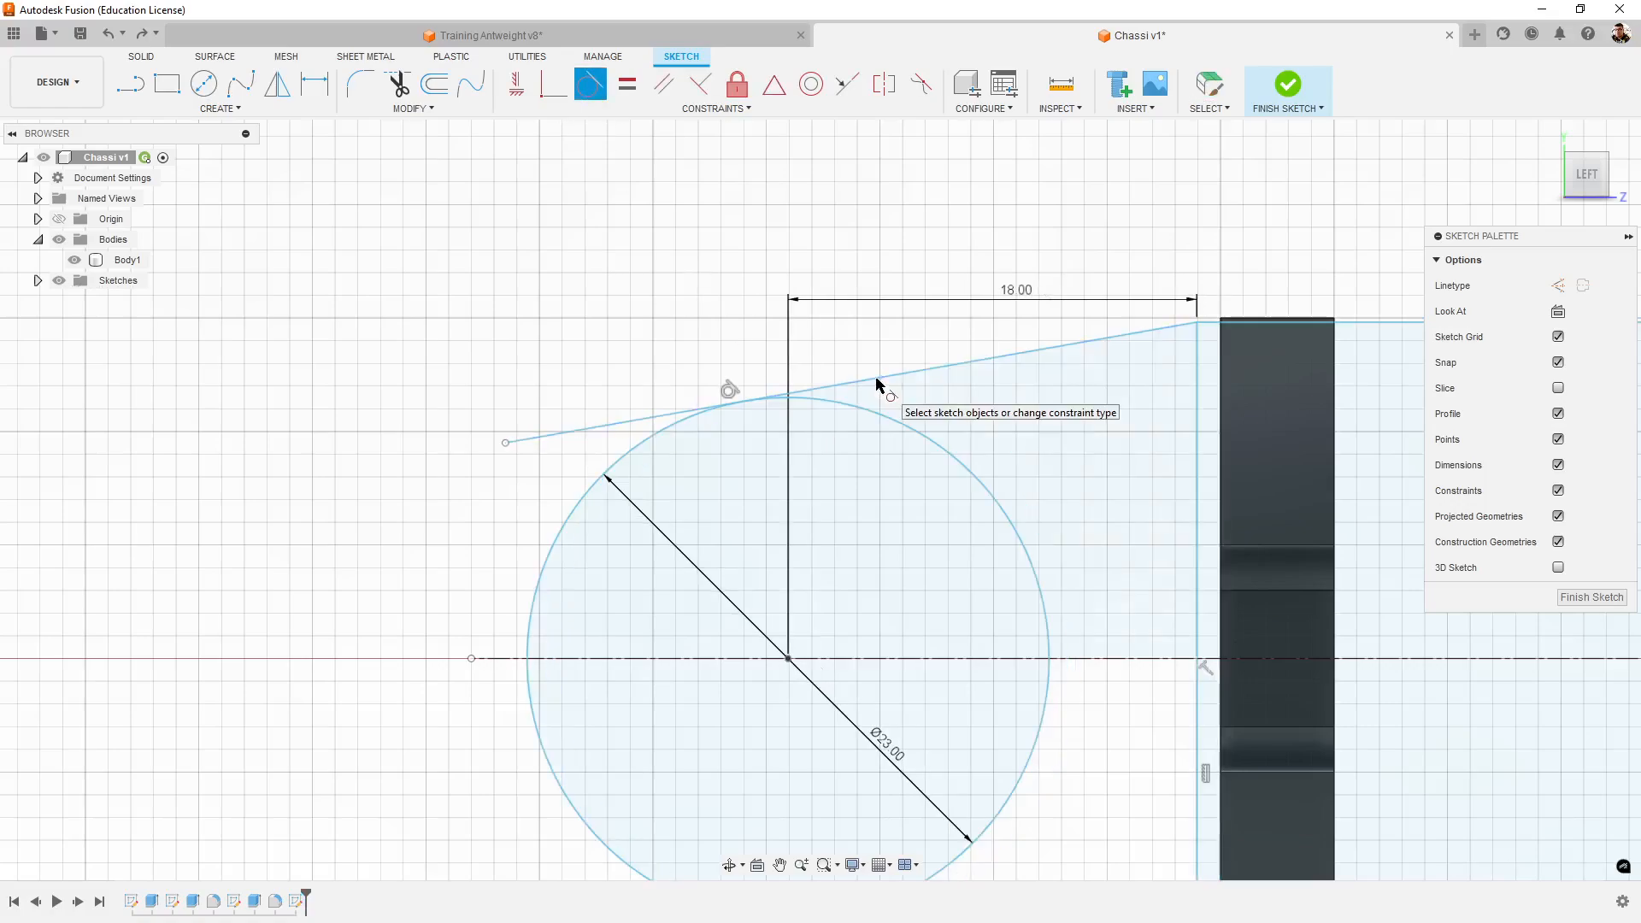
pyautogui.moveTo(1087, 738); pyautogui.dragTo(985, 695, button='middle')
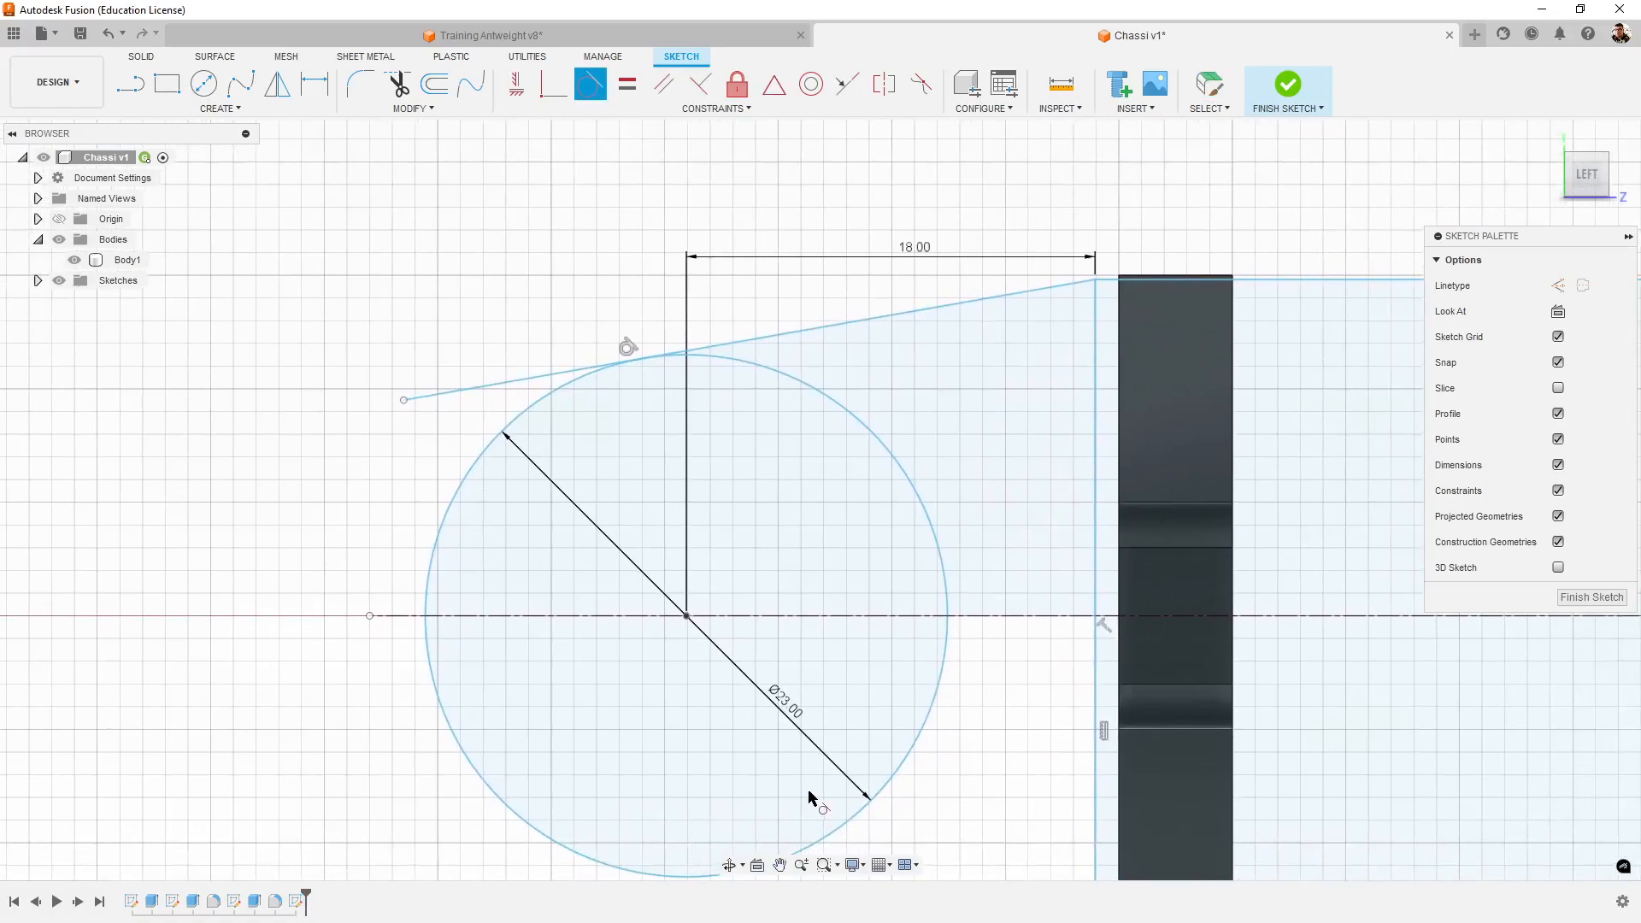
pyautogui.press('Escape')
pyautogui.hotkey('ctrl', 'z')
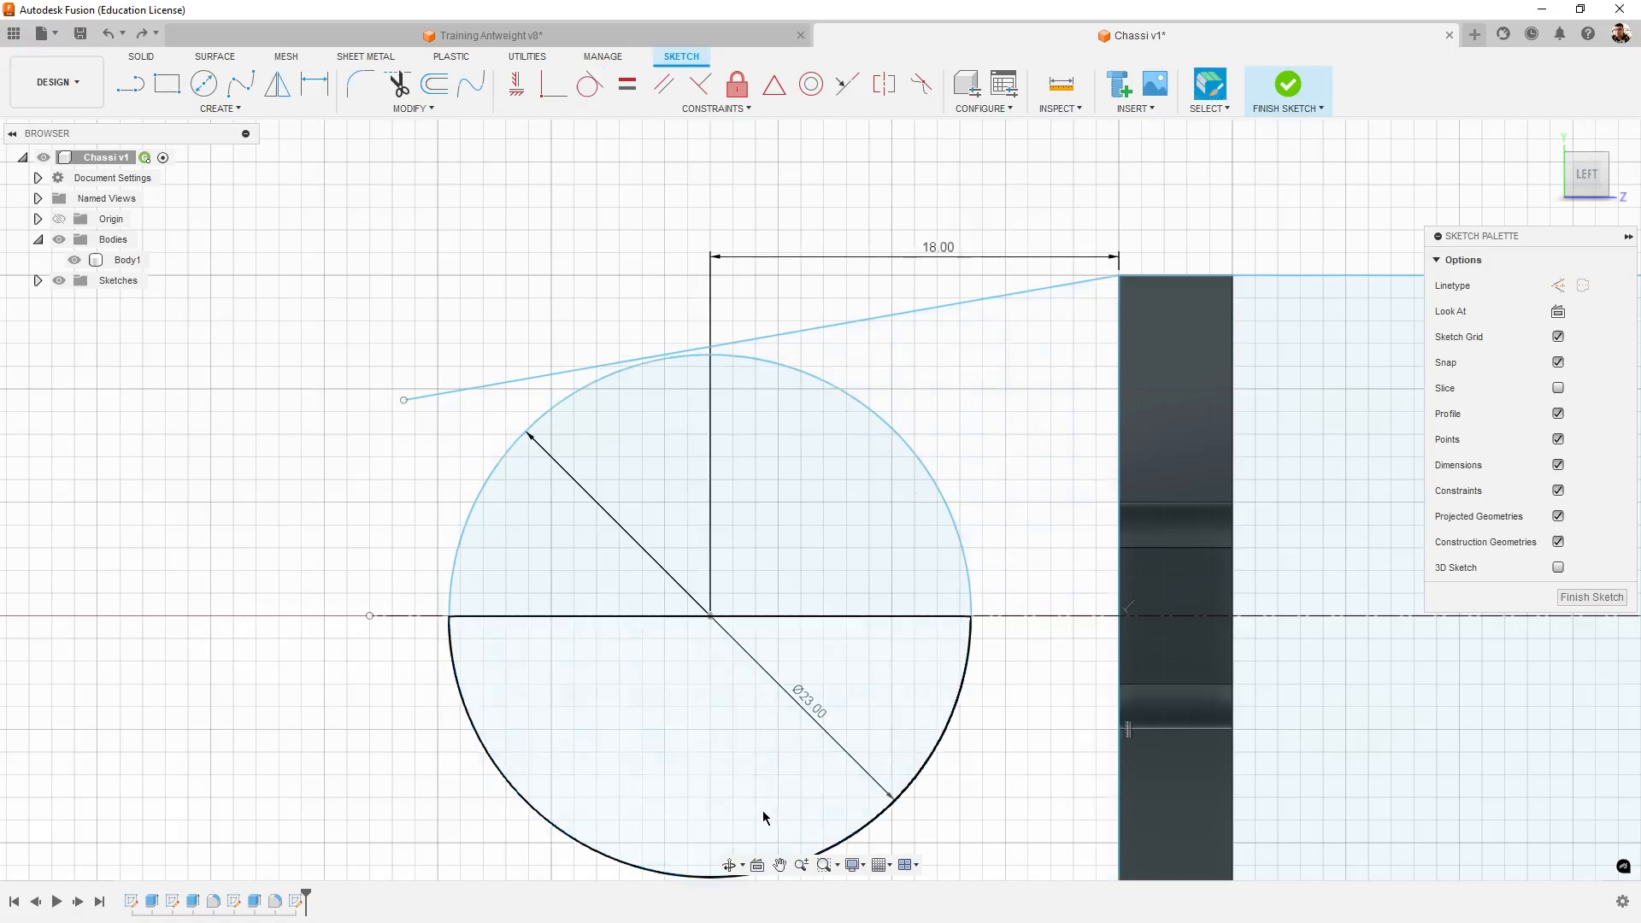
pyautogui.hotkey('ctrl', 'y')
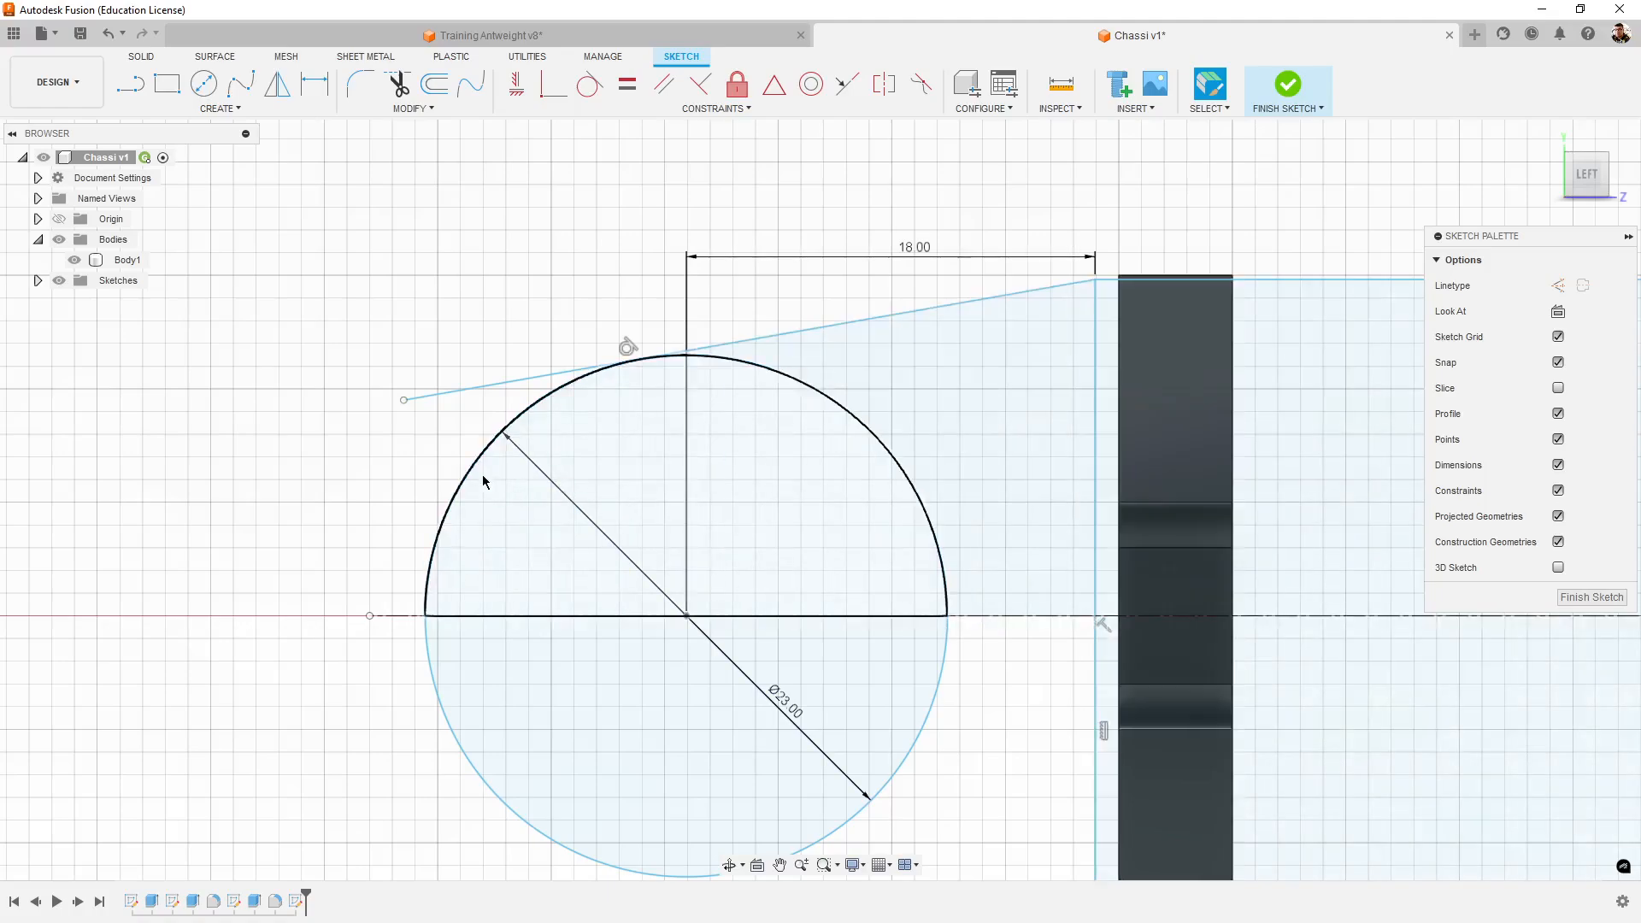
pyautogui.hotkey('ctrl', 'z')
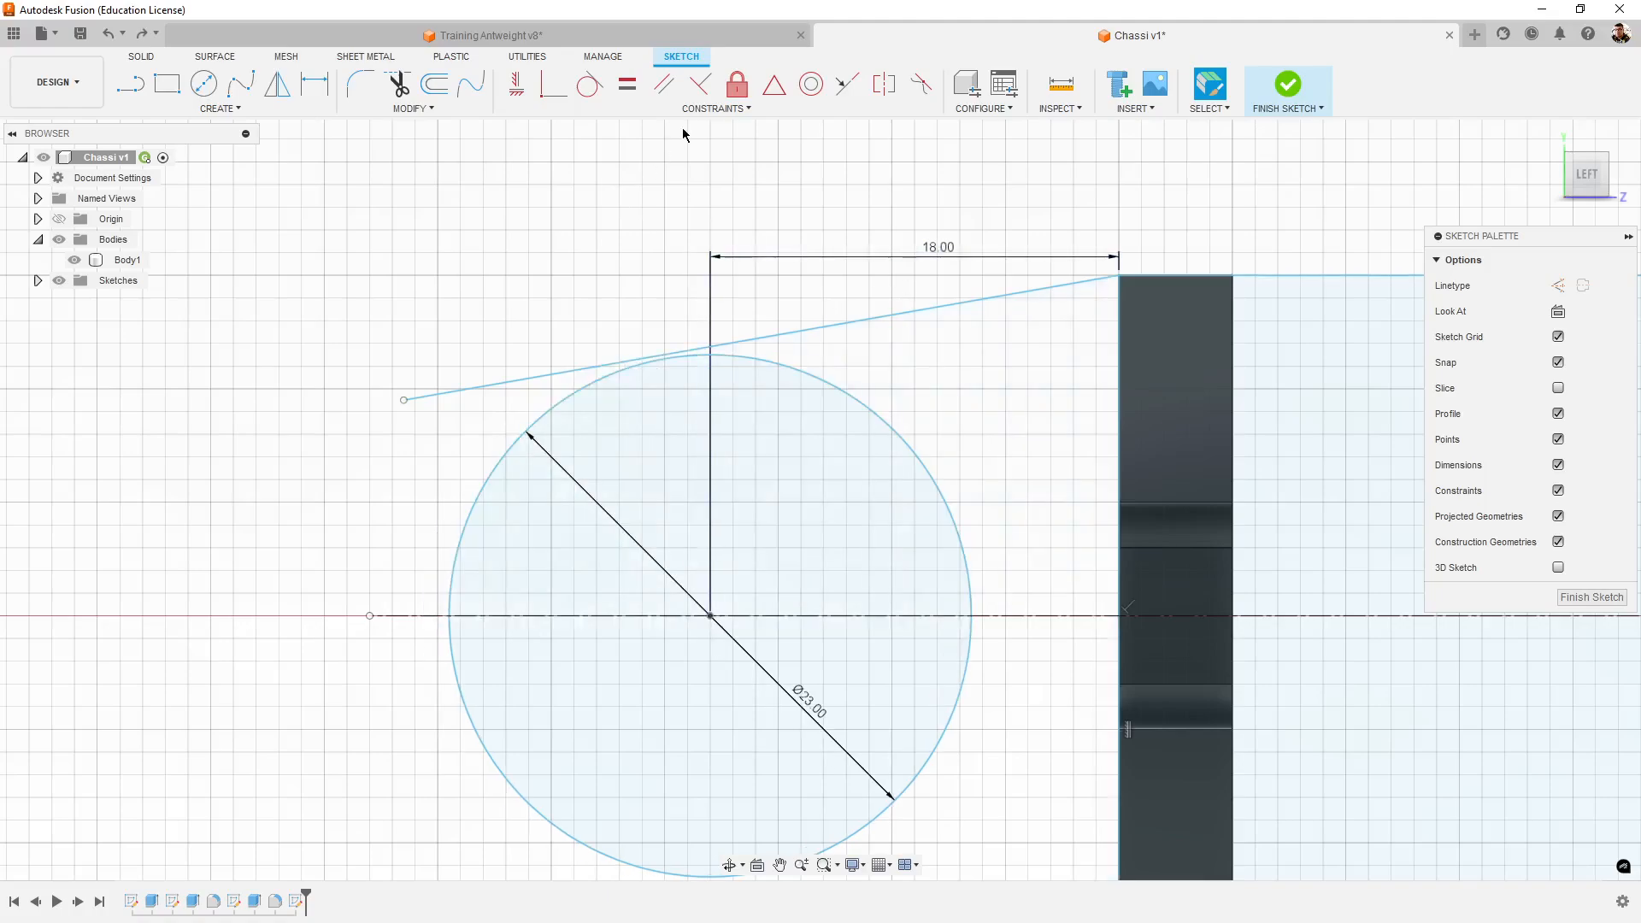
# - Apply the tangent constraint once more, examine the rectangle's edges against the chassis body, and undo the constraint
pyautogui.click(588, 92)
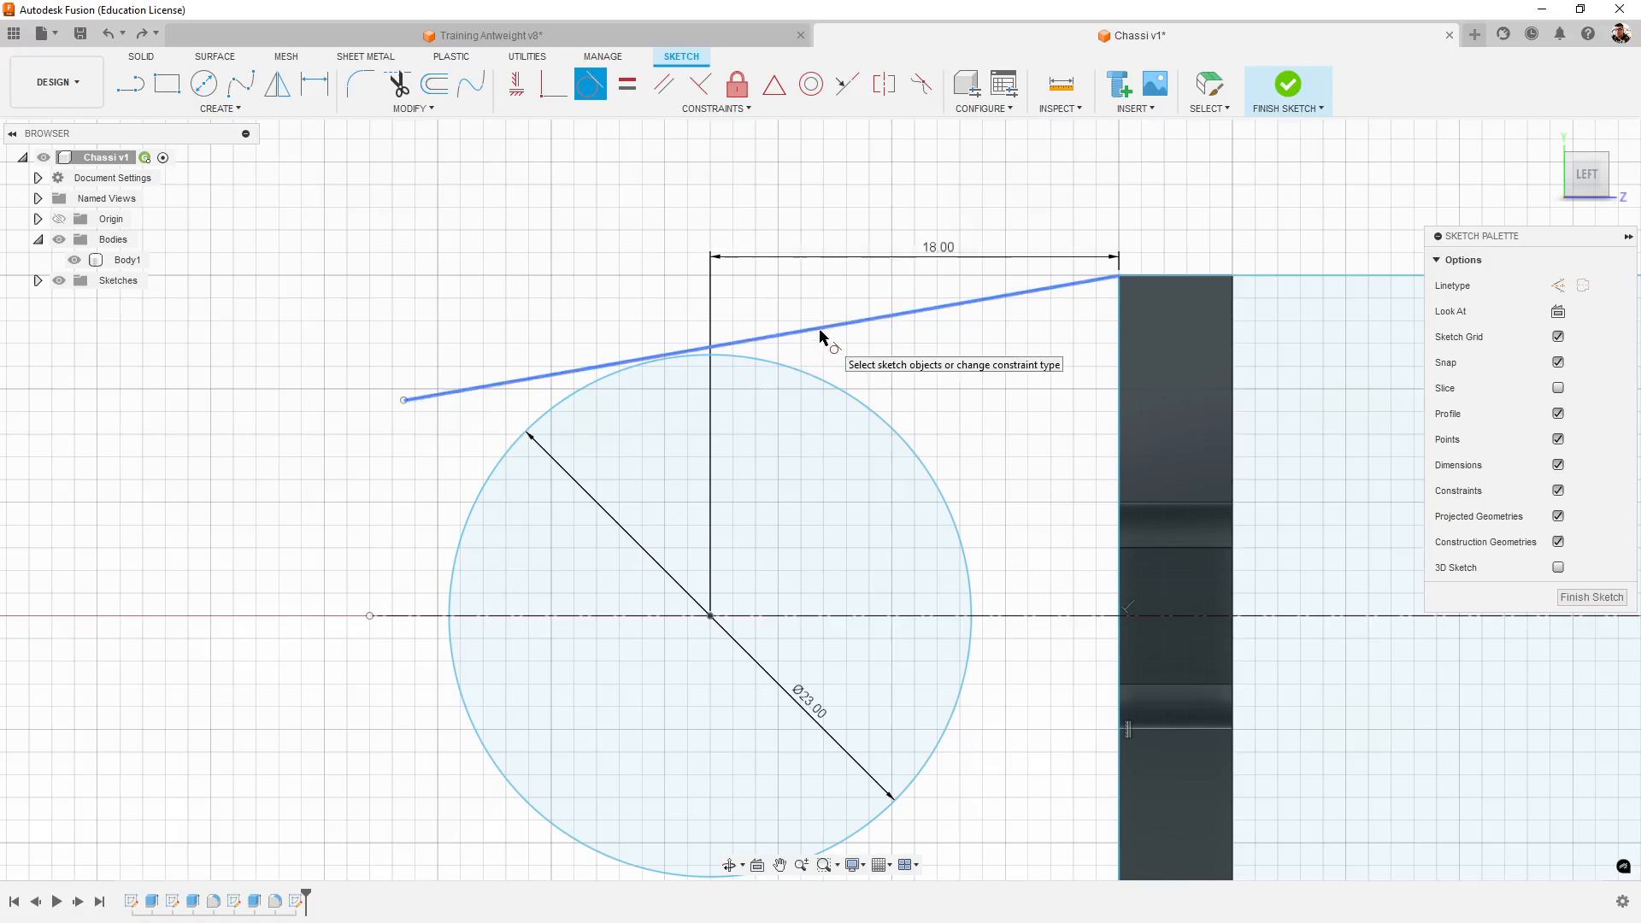
pyautogui.click(797, 338)
pyautogui.click(789, 368)
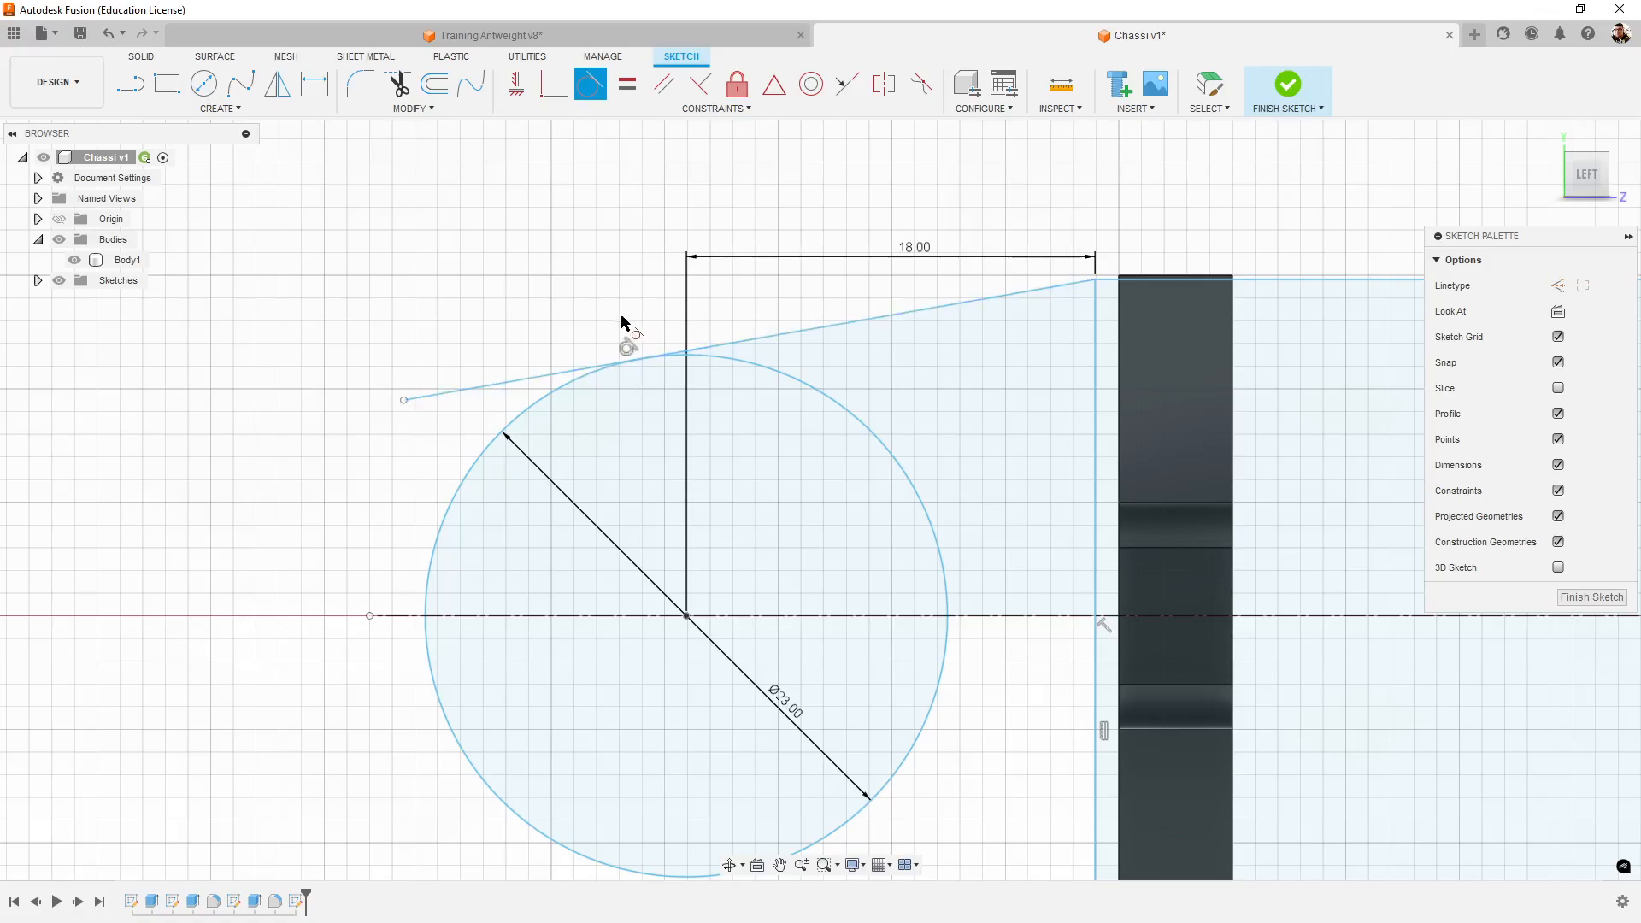
pyautogui.moveTo(968, 444); pyautogui.dragTo(824, 428, button='middle')
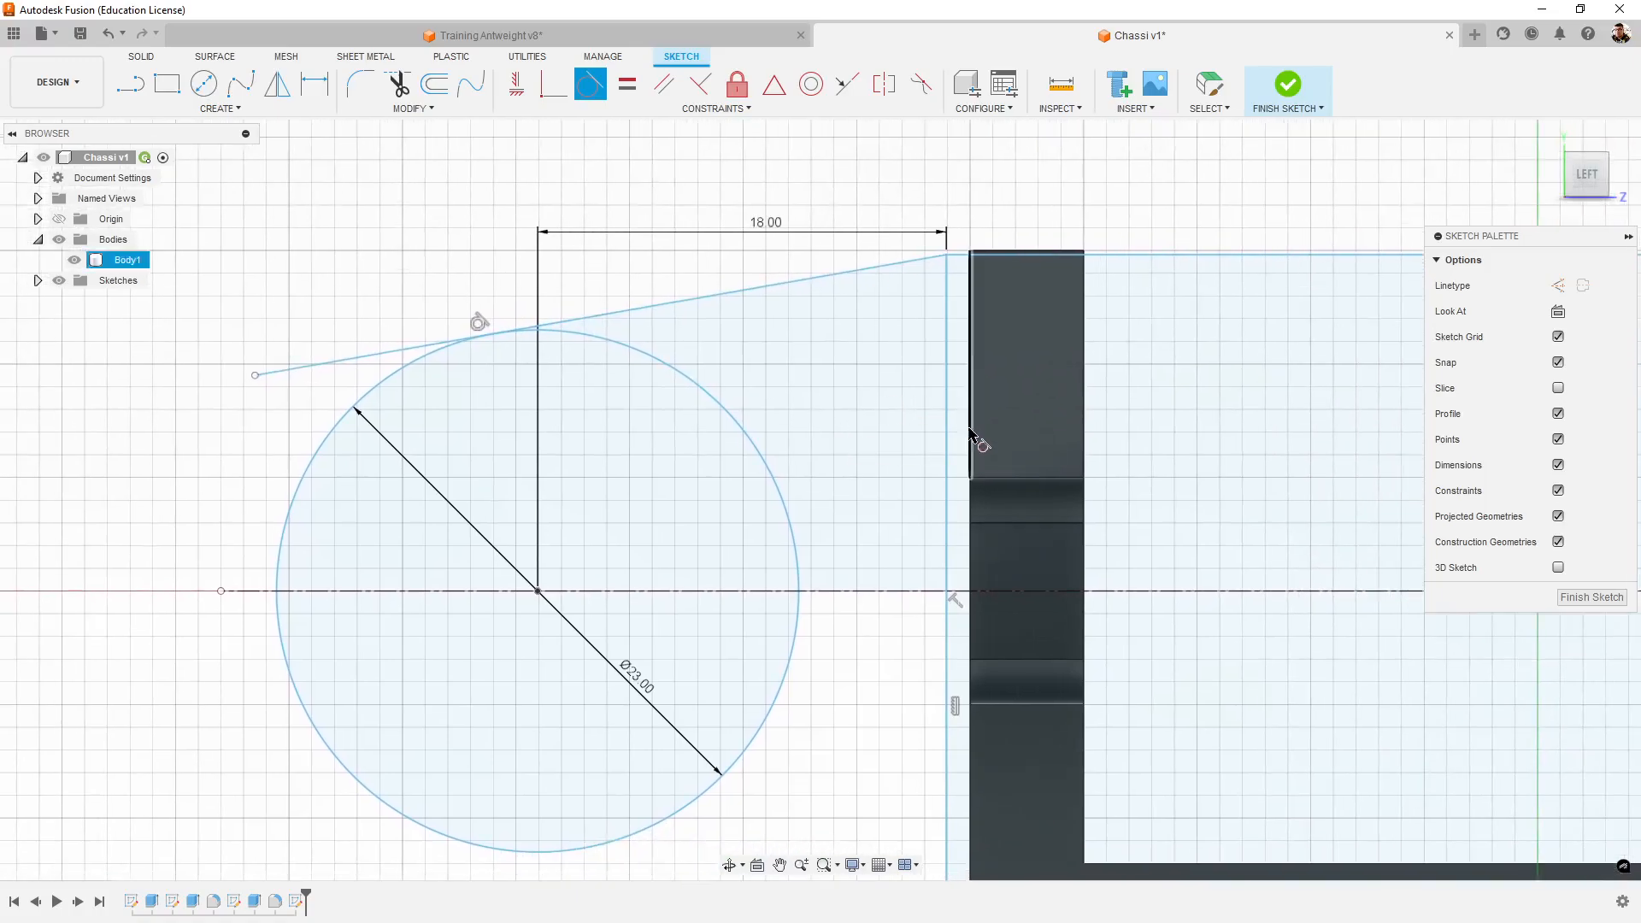
pyautogui.moveTo(1236, 542); pyautogui.dragTo(457, 479, button='middle')
pyautogui.moveTo(1074, 555); pyautogui.dragTo(957, 559, button='middle')
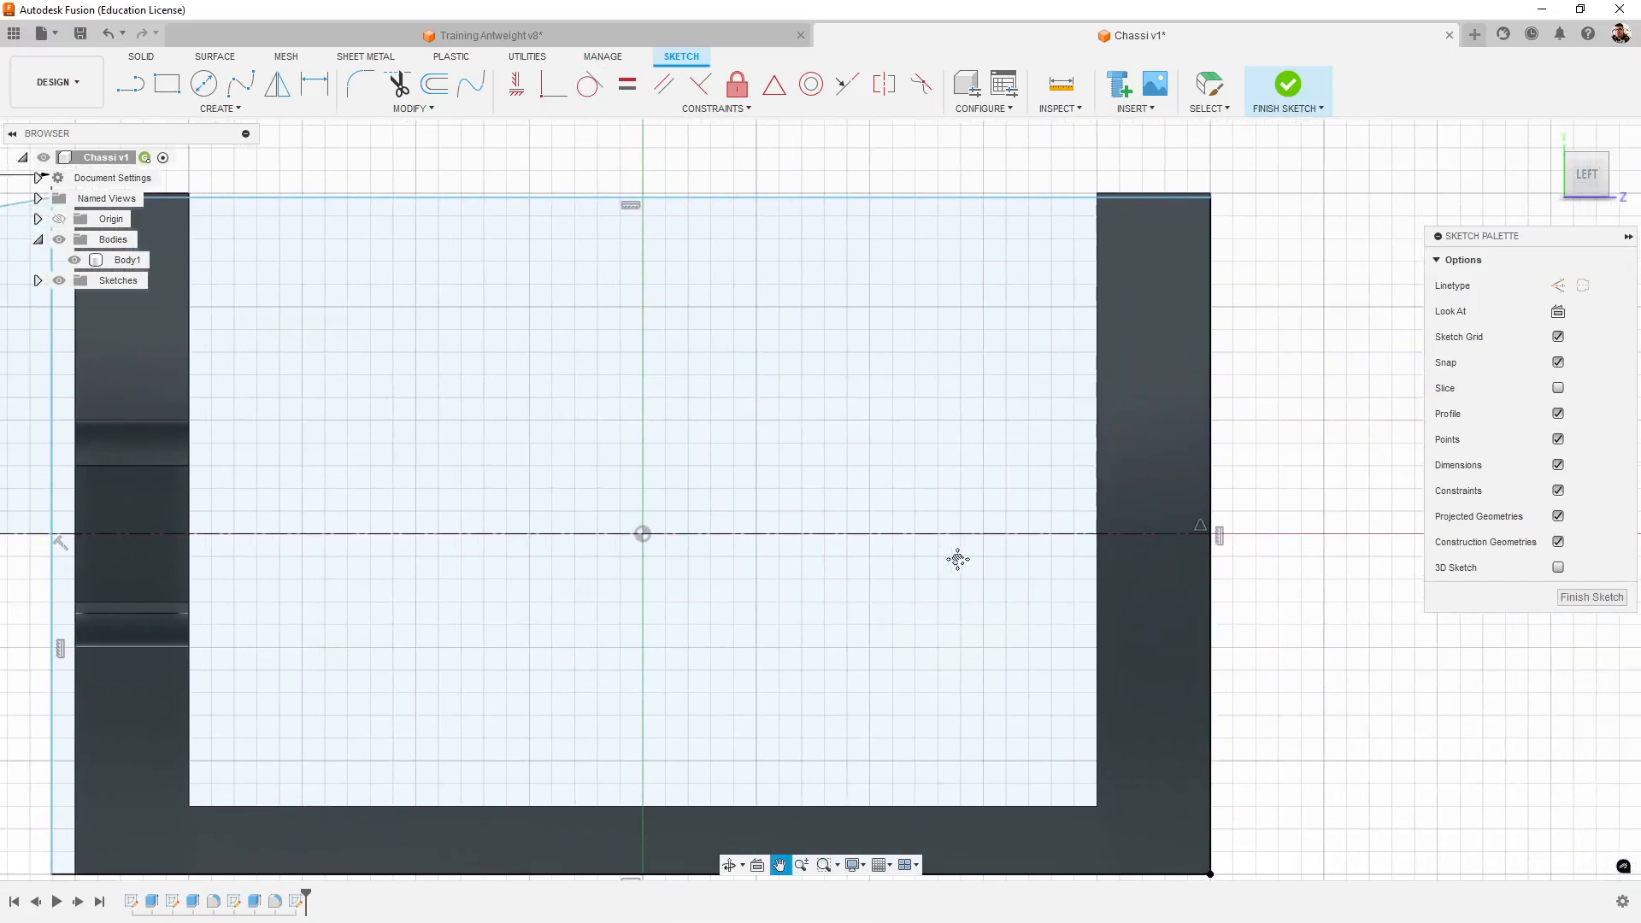
pyautogui.moveTo(778, 549); pyautogui.dragTo(1106, 547, button='middle')
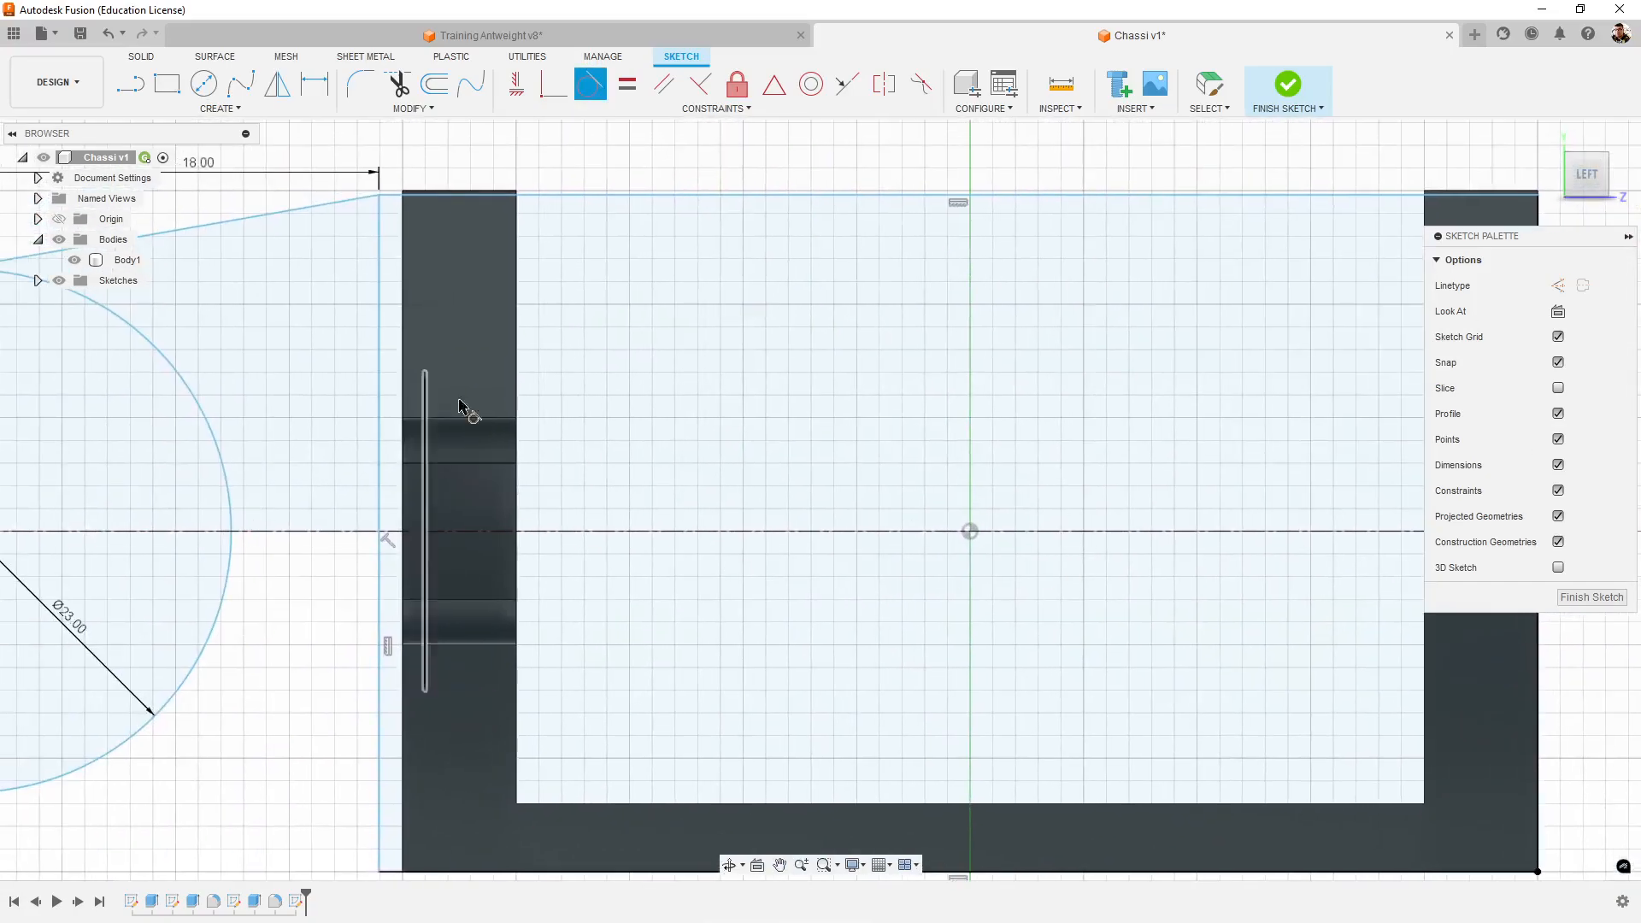
pyautogui.moveTo(459, 405); pyautogui.dragTo(854, 423, button='middle')
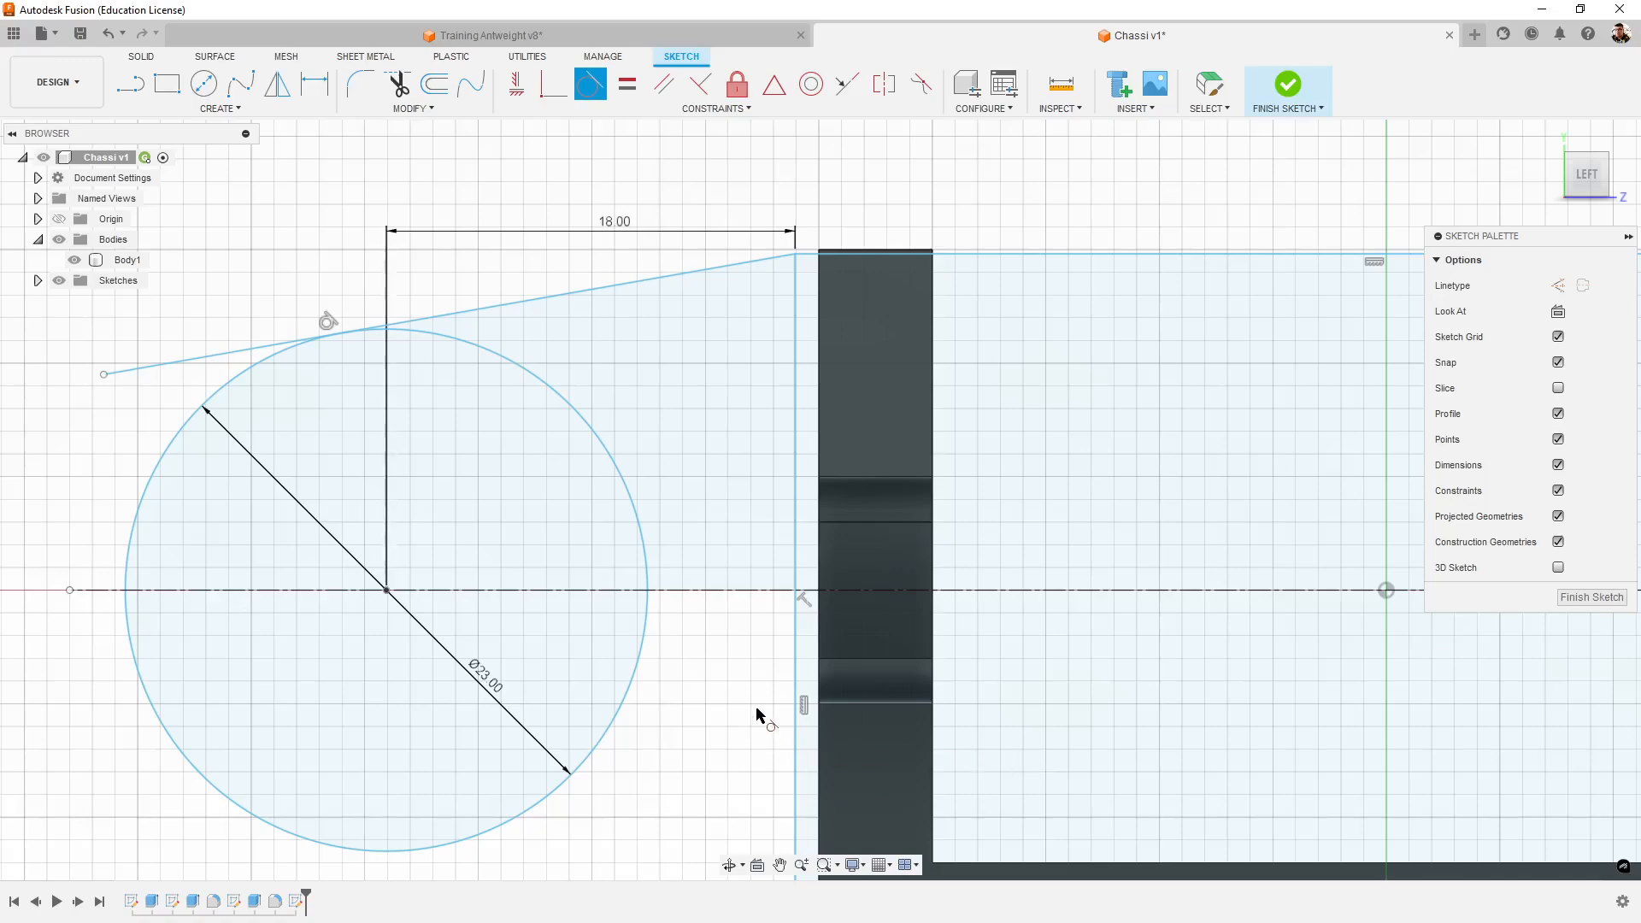
pyautogui.press('Escape')
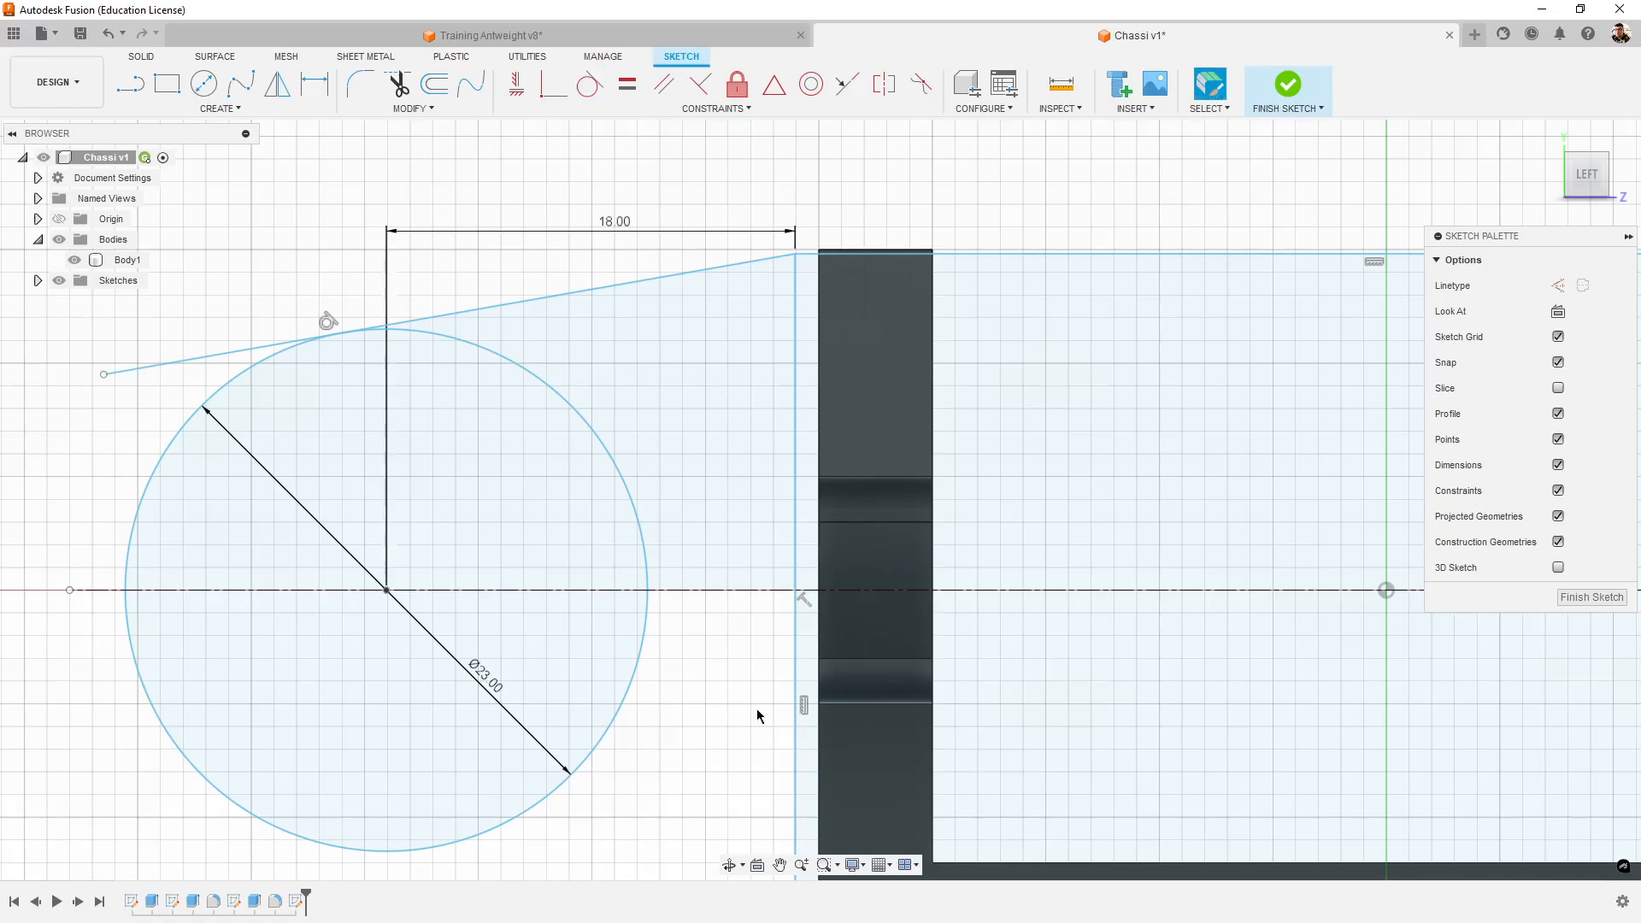
pyautogui.hotkey('ctrl', 'z')
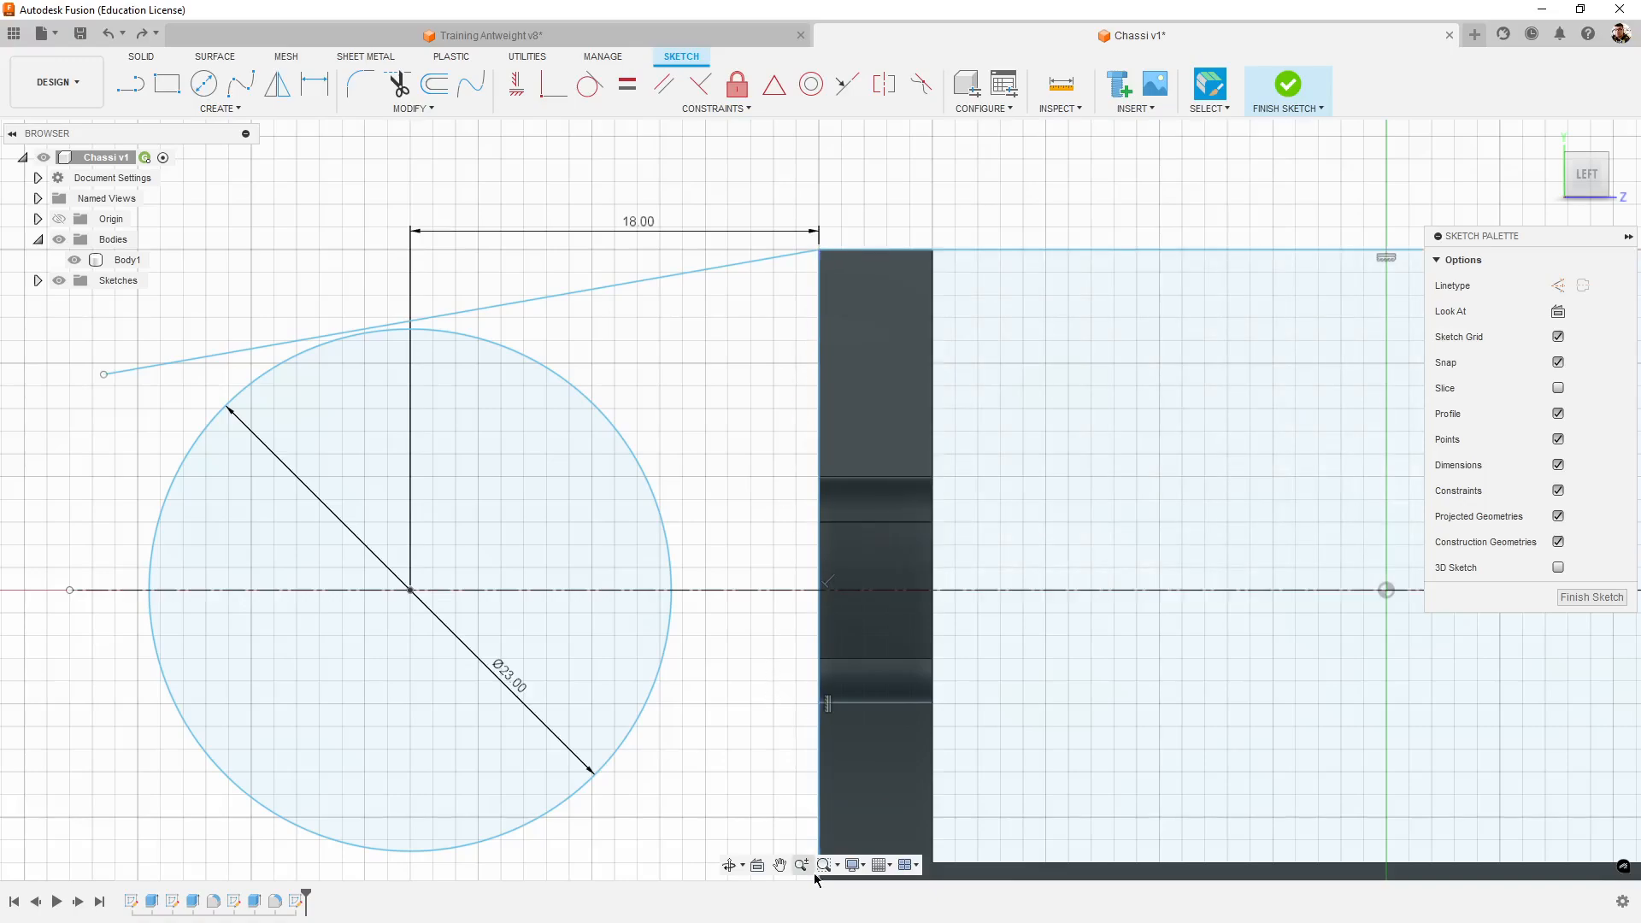
# - Dimension the rectangle's lower edge at 50 mm, placing the dimension below the chassis
pyautogui.scroll(-3, 776, 657)
pyautogui.moveTo(855, 671); pyautogui.dragTo(719, 548, button='middle')
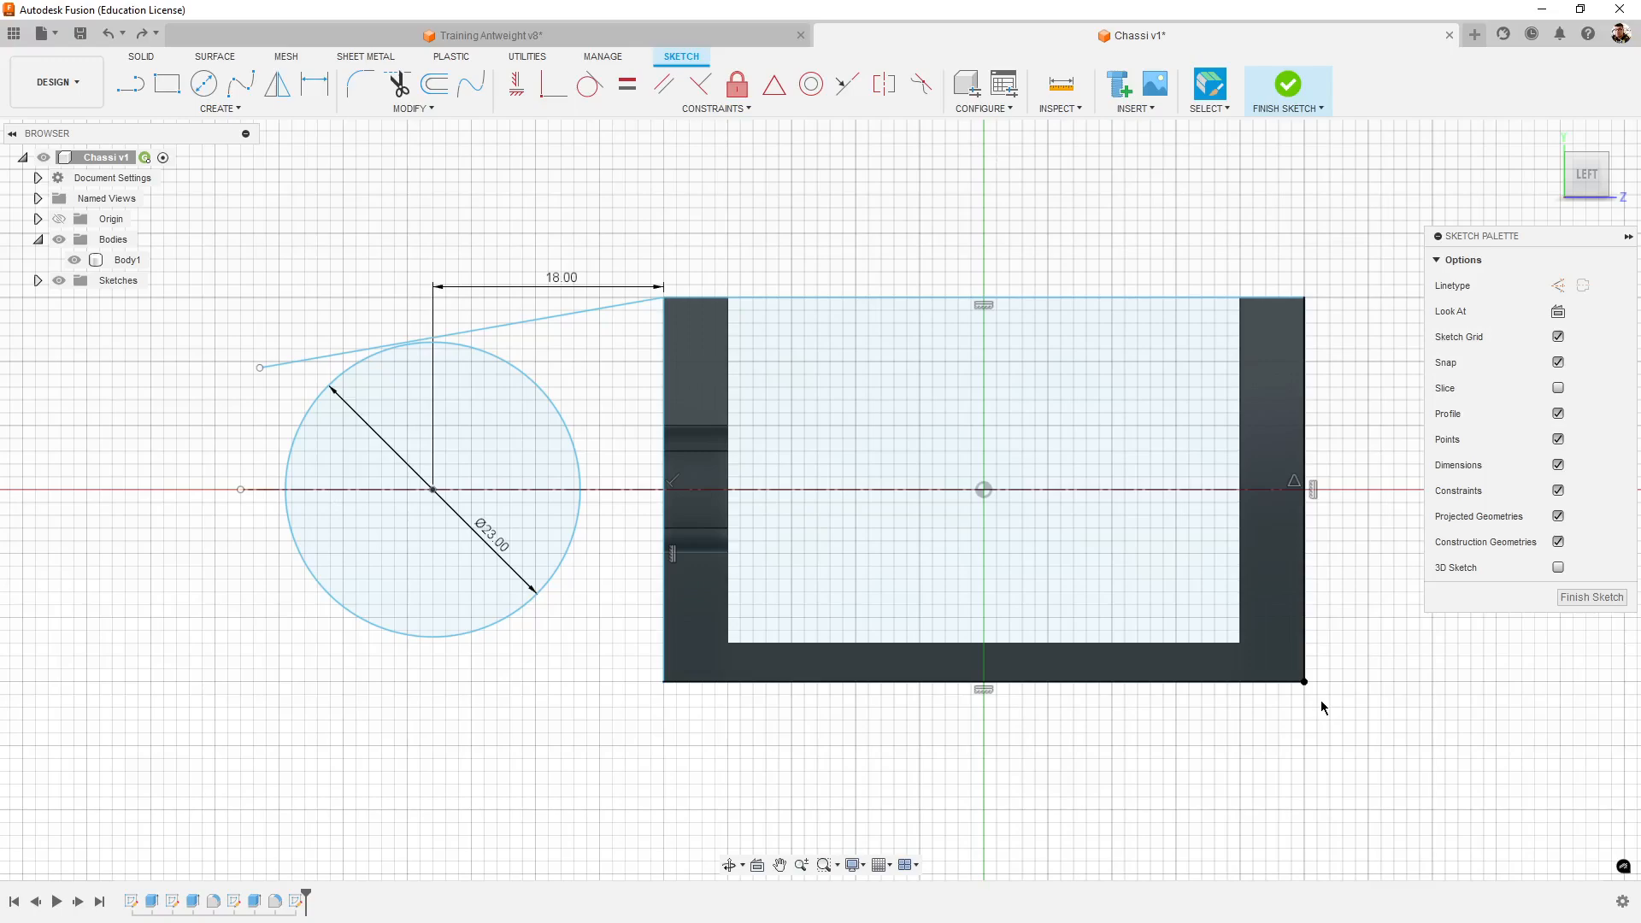
pyautogui.scroll(2, 1321, 689)
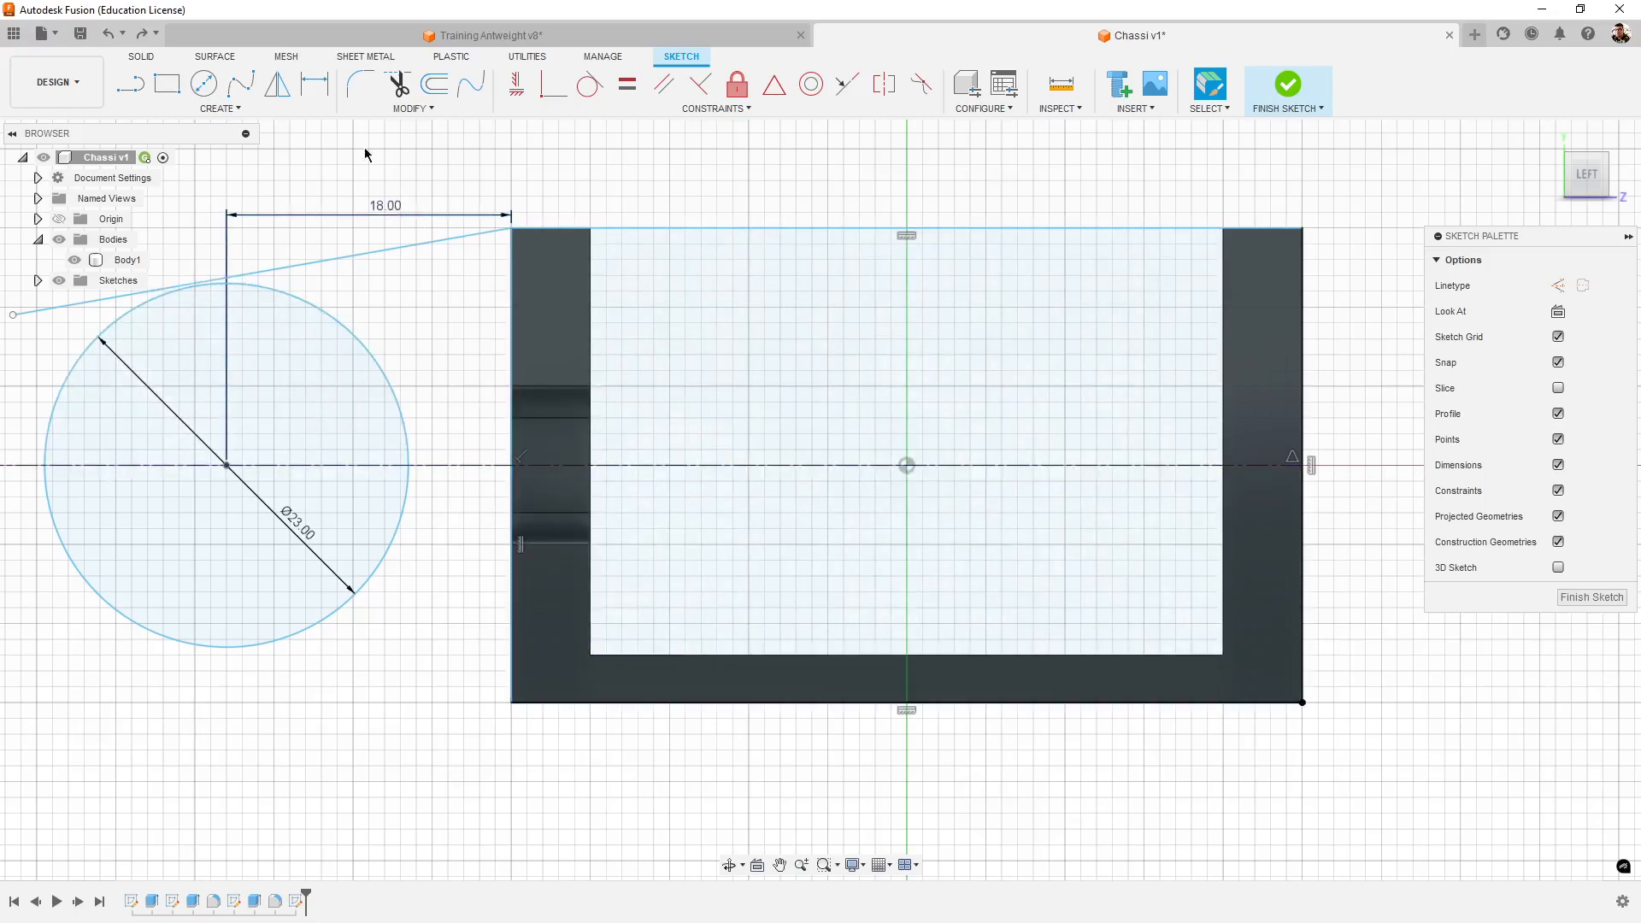
pyautogui.click(314, 83)
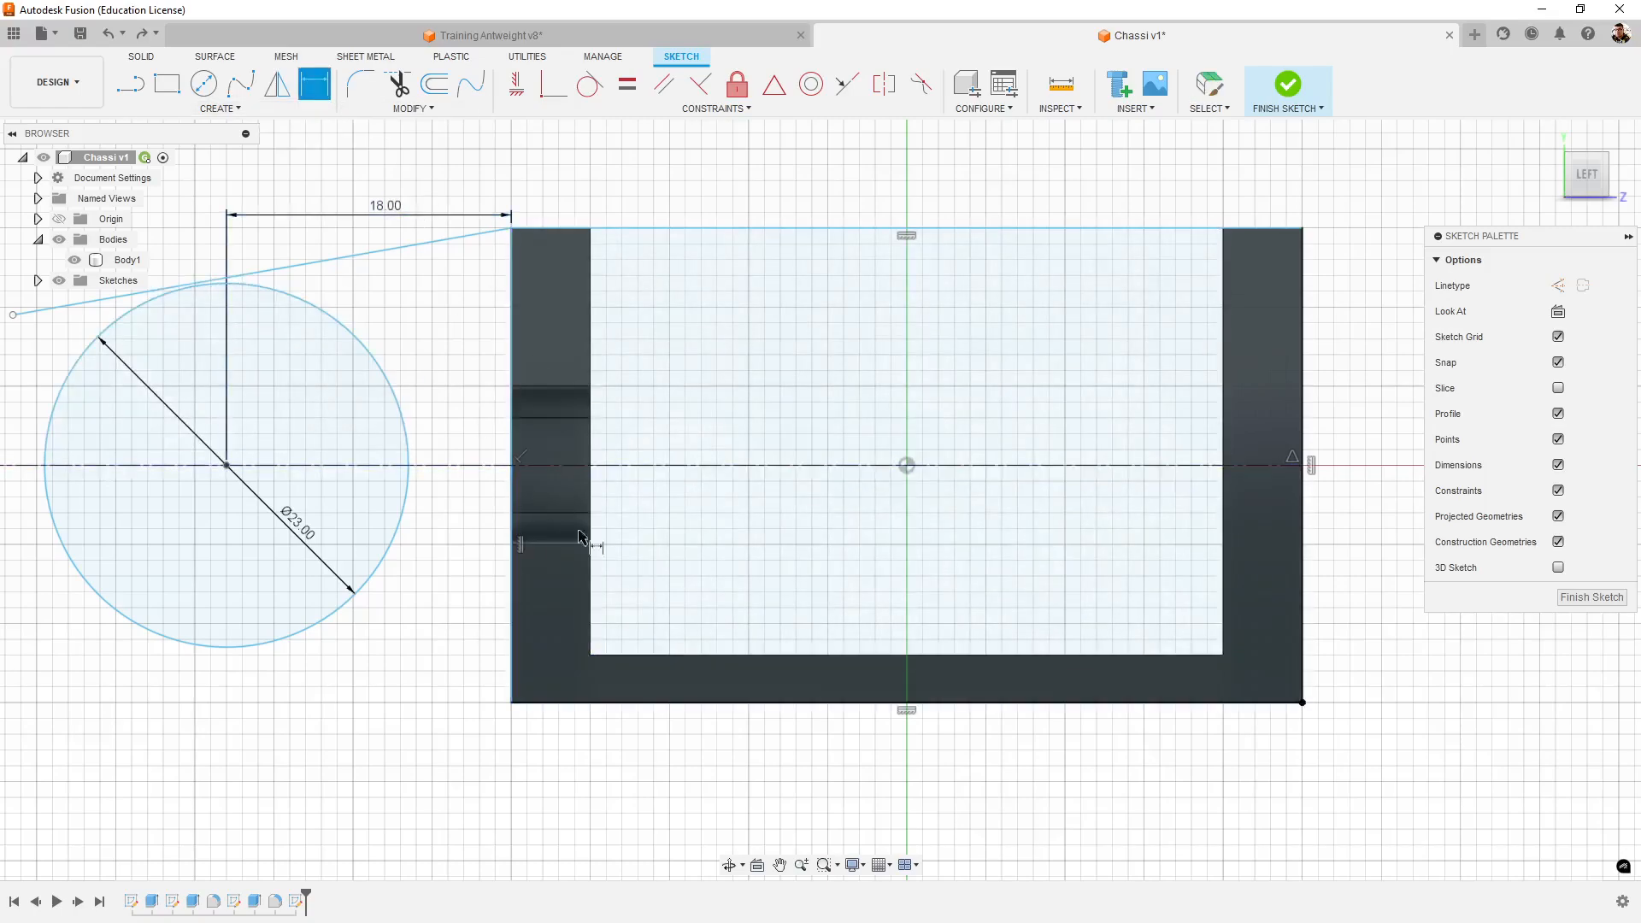
pyautogui.click(993, 703)
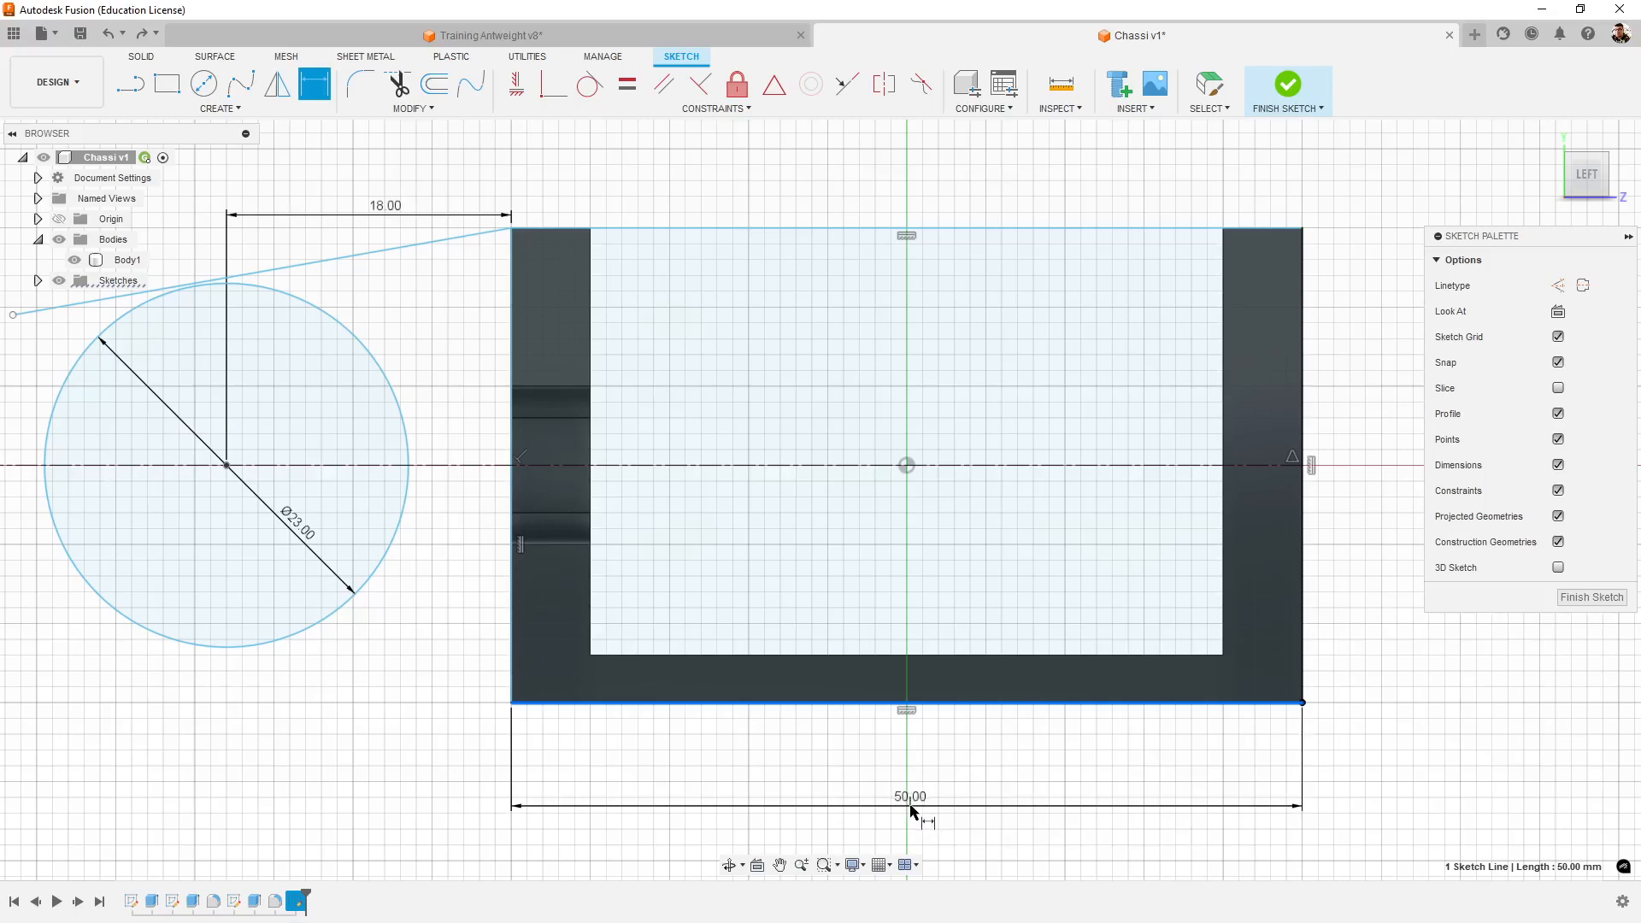
pyautogui.moveTo(911, 811); pyautogui.dragTo(923, 786, button='middle')
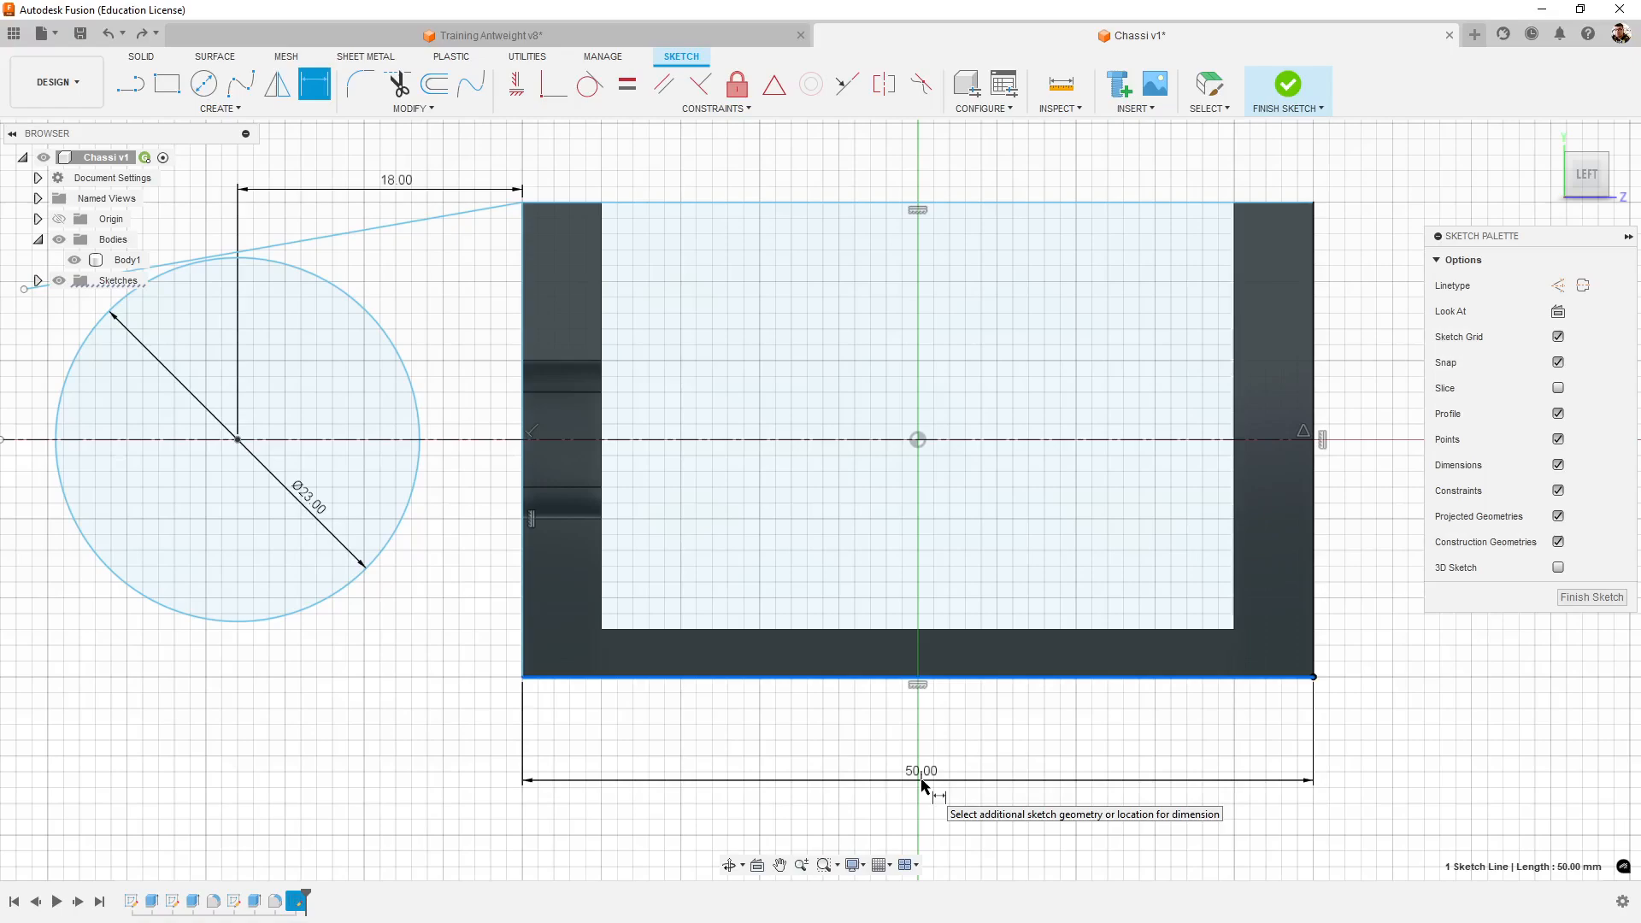
pyautogui.click(922, 784)
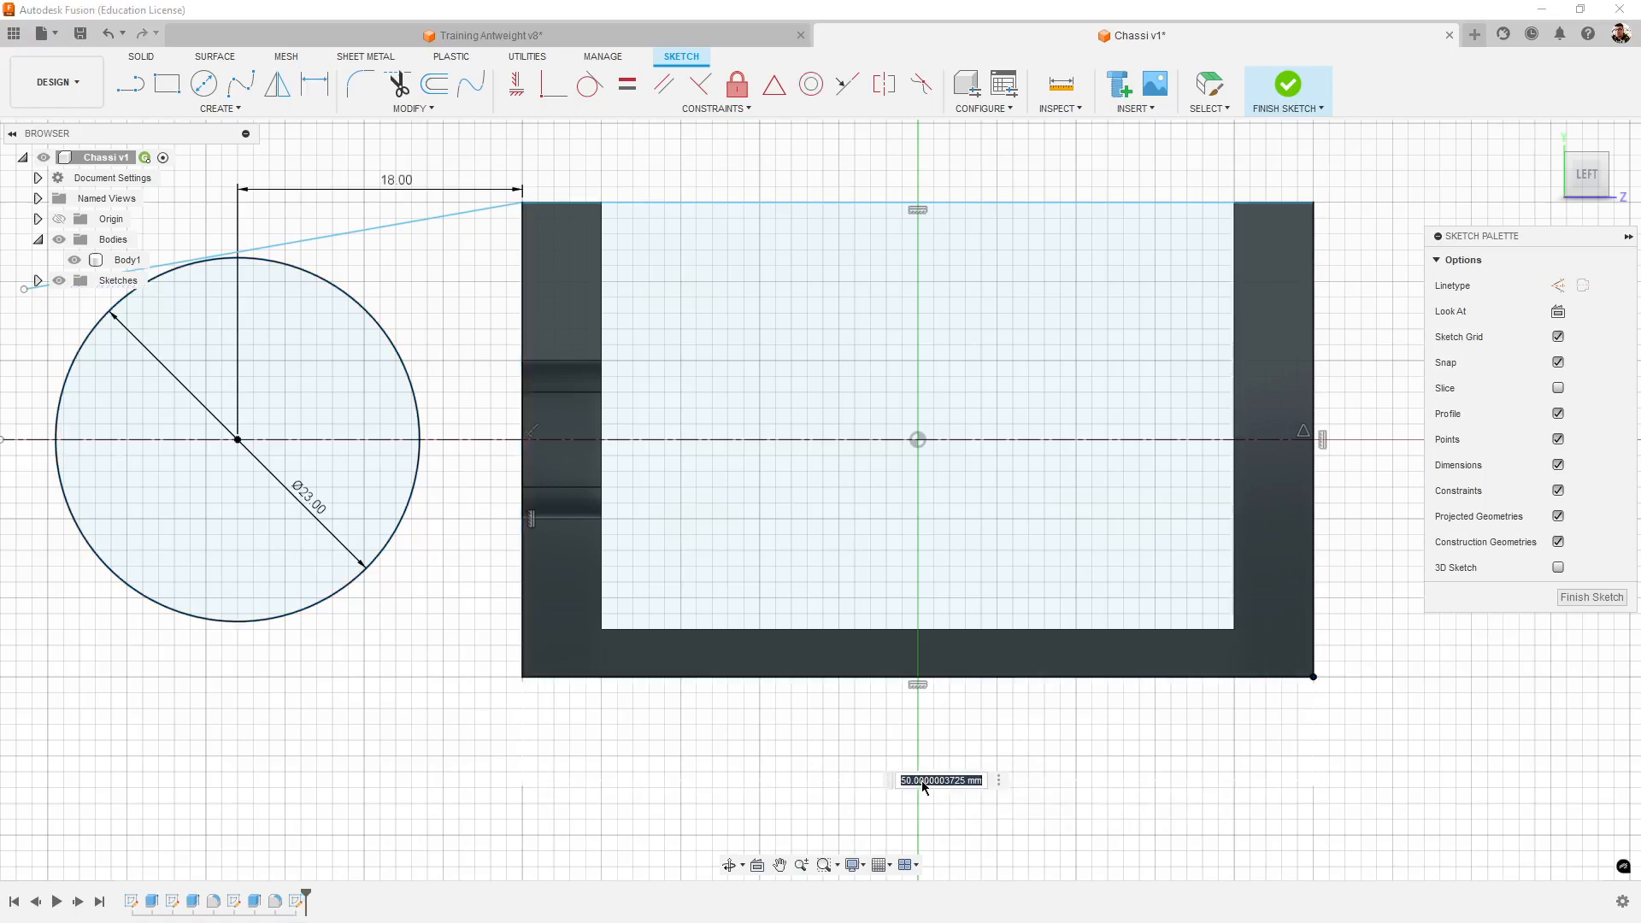
pyautogui.press('Return')
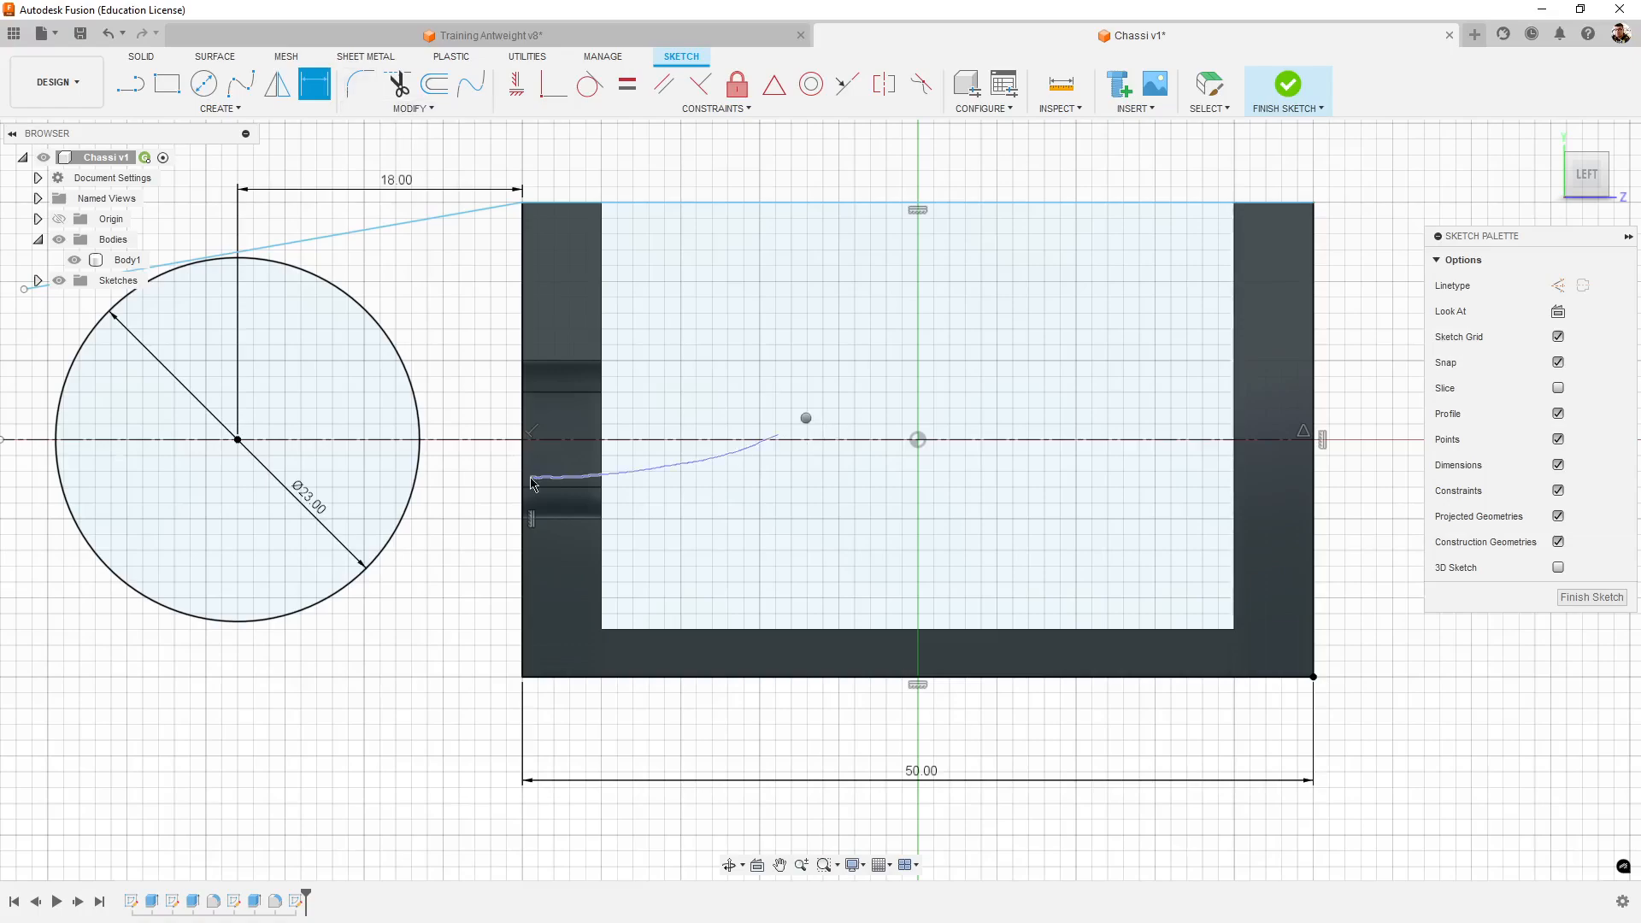
# - Dimension the rectangle's vertical edge on the side away from the circle at 30 mm
pyautogui.moveTo(530, 478); pyautogui.dragTo(529, 479, button='right')
pyautogui.moveTo(1406, 393); pyautogui.dragTo(1169, 428, button='middle')
pyautogui.click(312, 86)
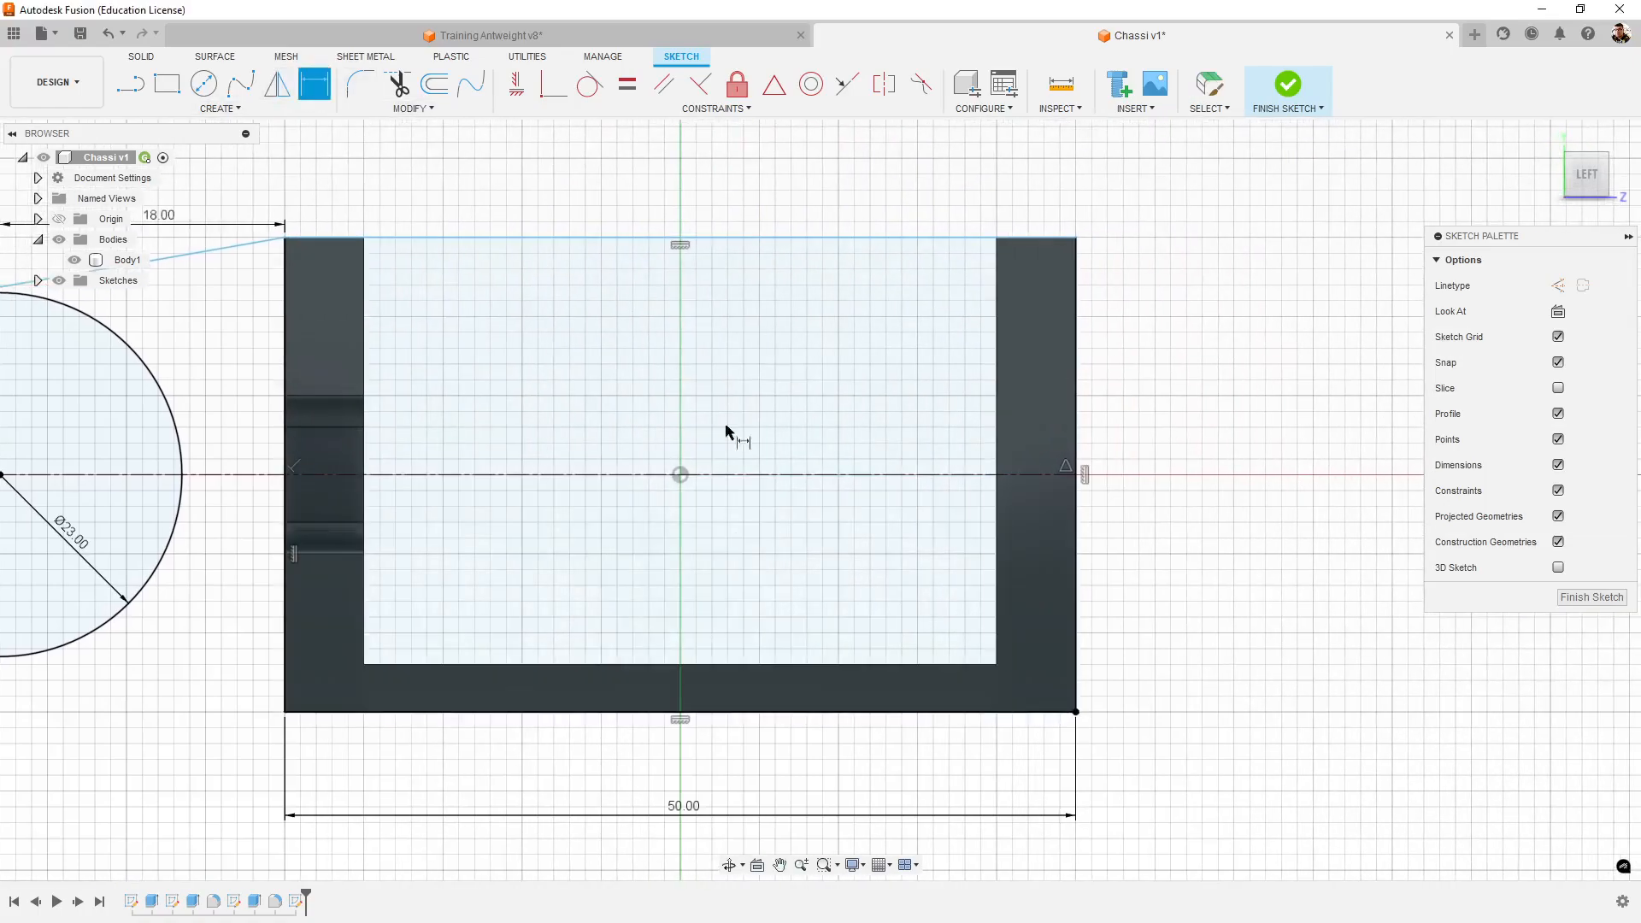
pyautogui.click(1078, 395)
pyautogui.click(1212, 431)
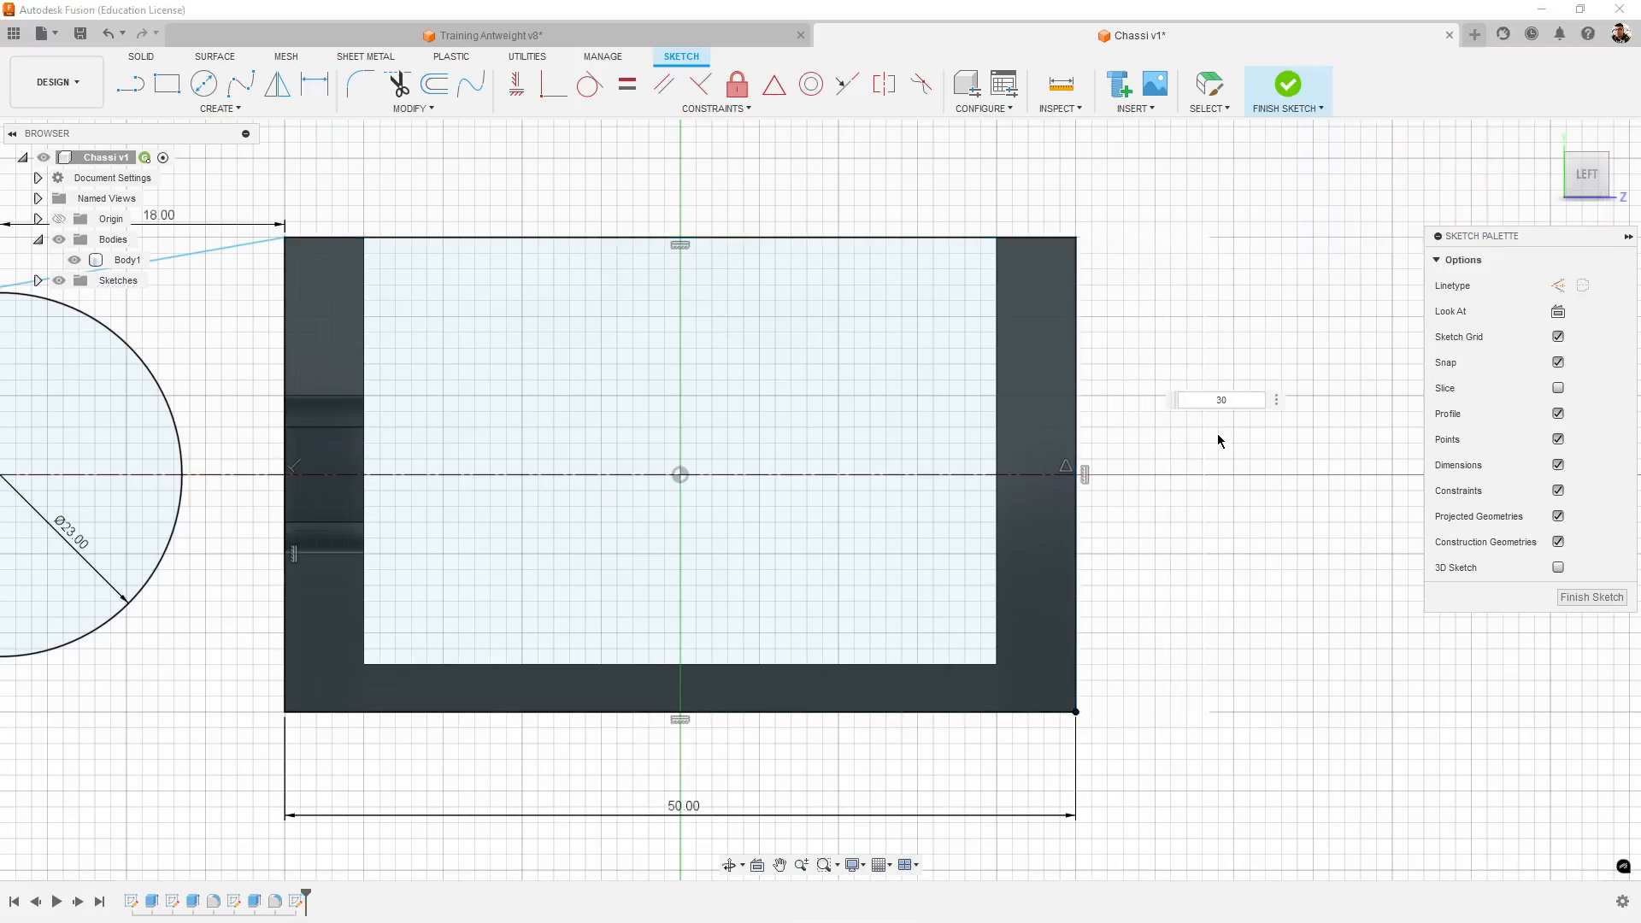
pyautogui.press('Return')
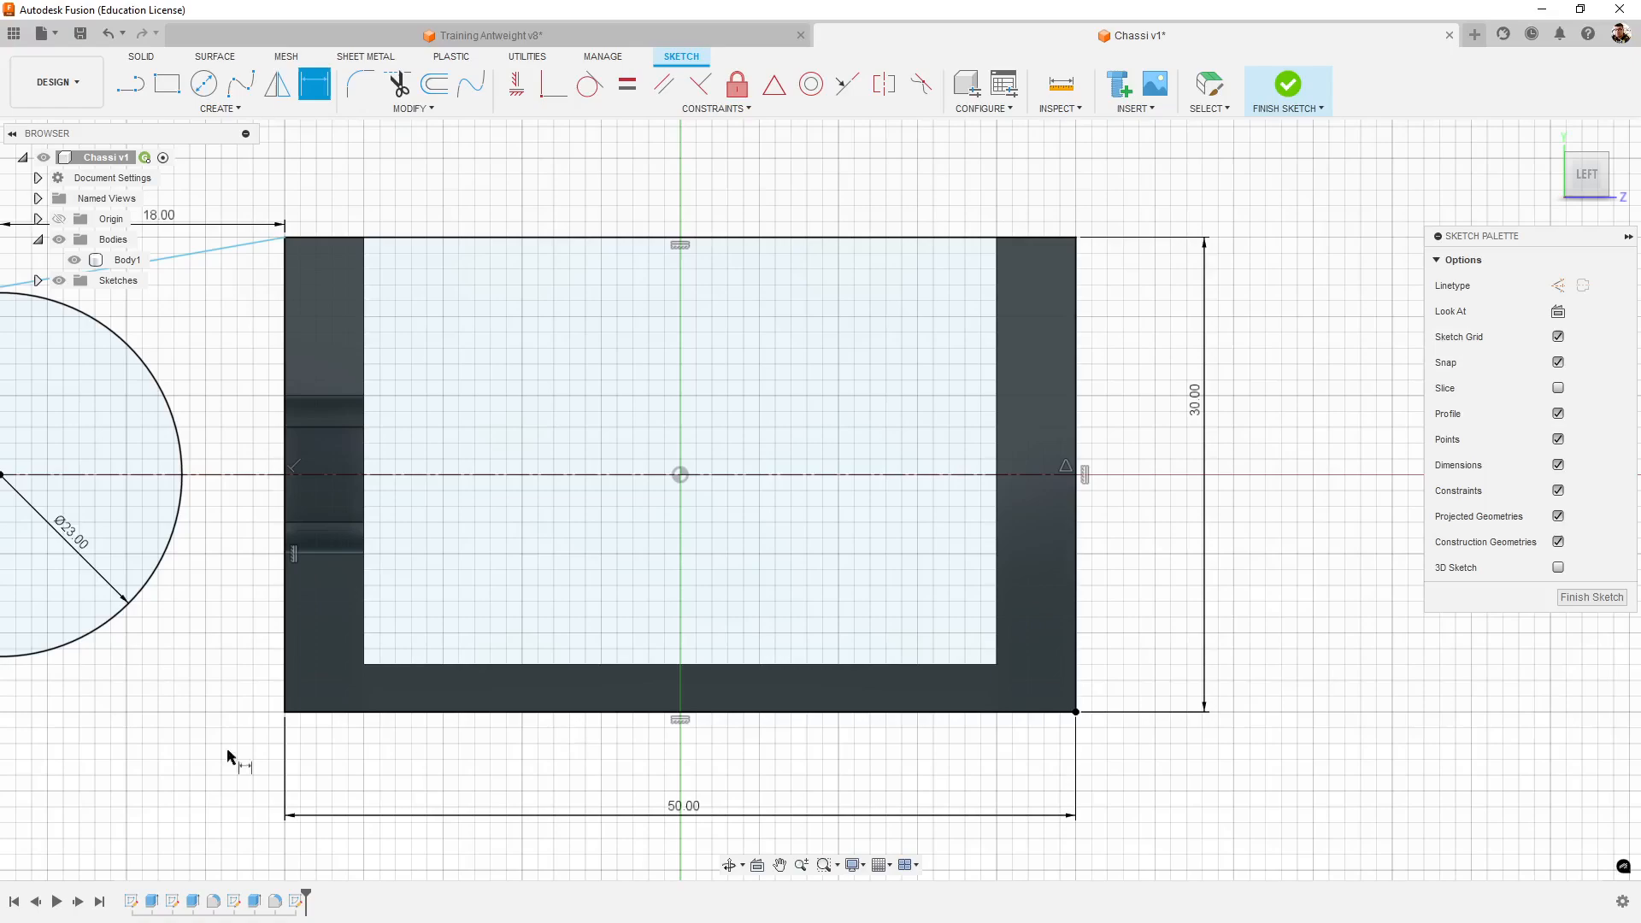
pyautogui.moveTo(810, 791); pyautogui.dragTo(960, 783, button='middle')
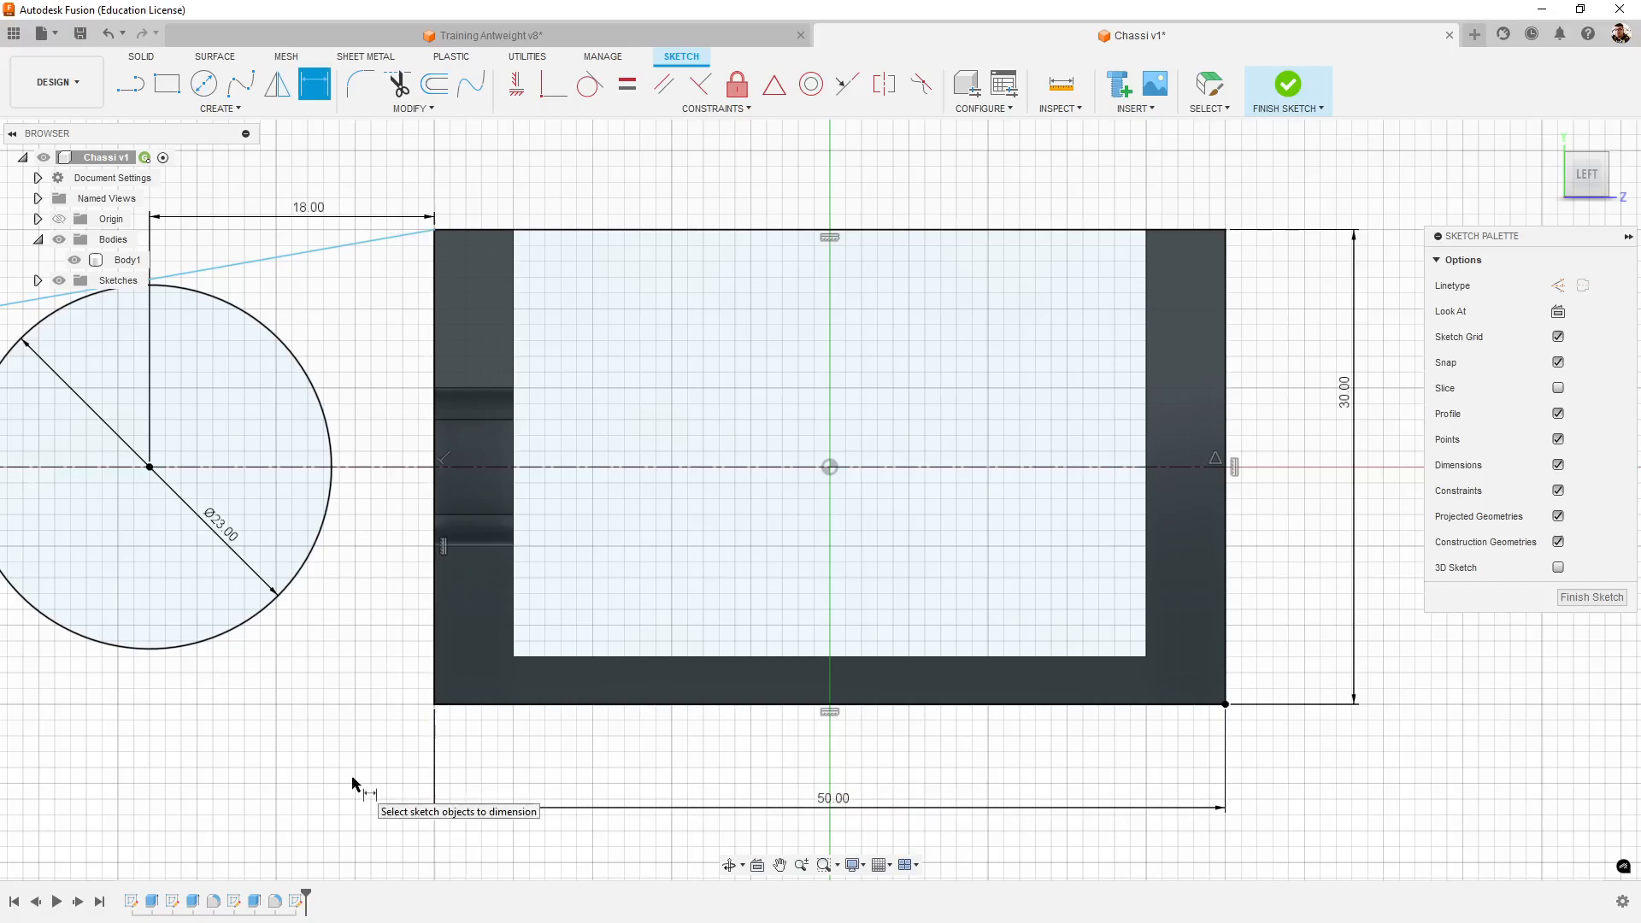
# - Make the sloped line tangent to the 23 mm circle and trim off the line's end past the tangent point
pyautogui.moveTo(338, 757); pyautogui.dragTo(458, 736, button='middle')
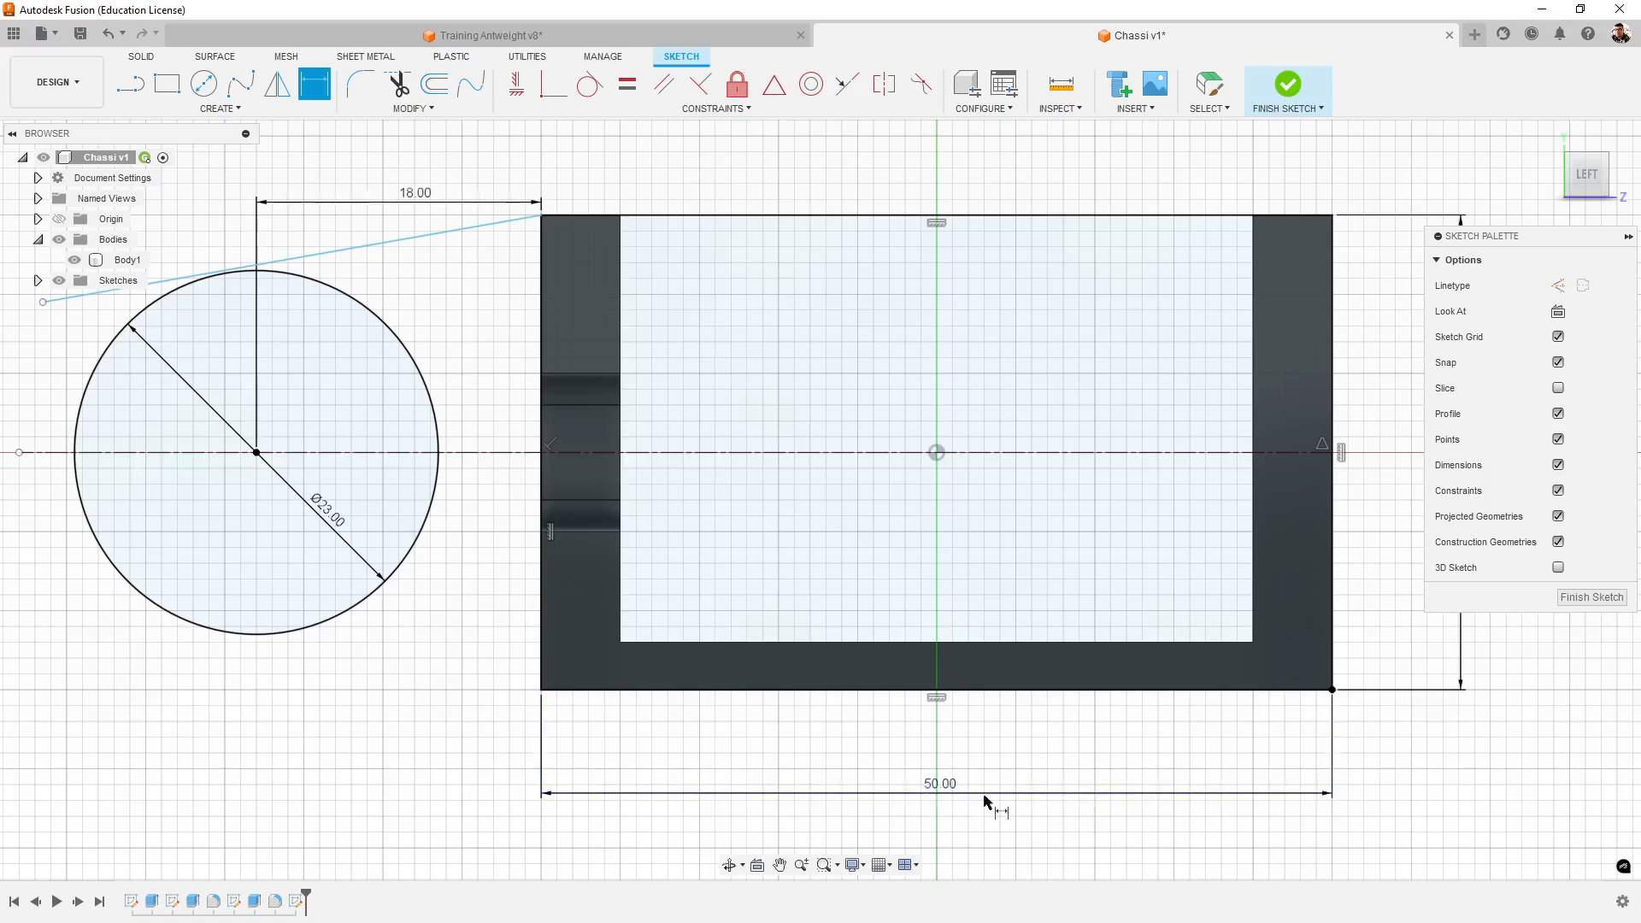
pyautogui.moveTo(337, 674)
pyautogui.mouseDown(button='middle')
pyautogui.moveTo(433, 671)
pyautogui.moveTo(447, 729)
pyautogui.mouseUp(button='middle')
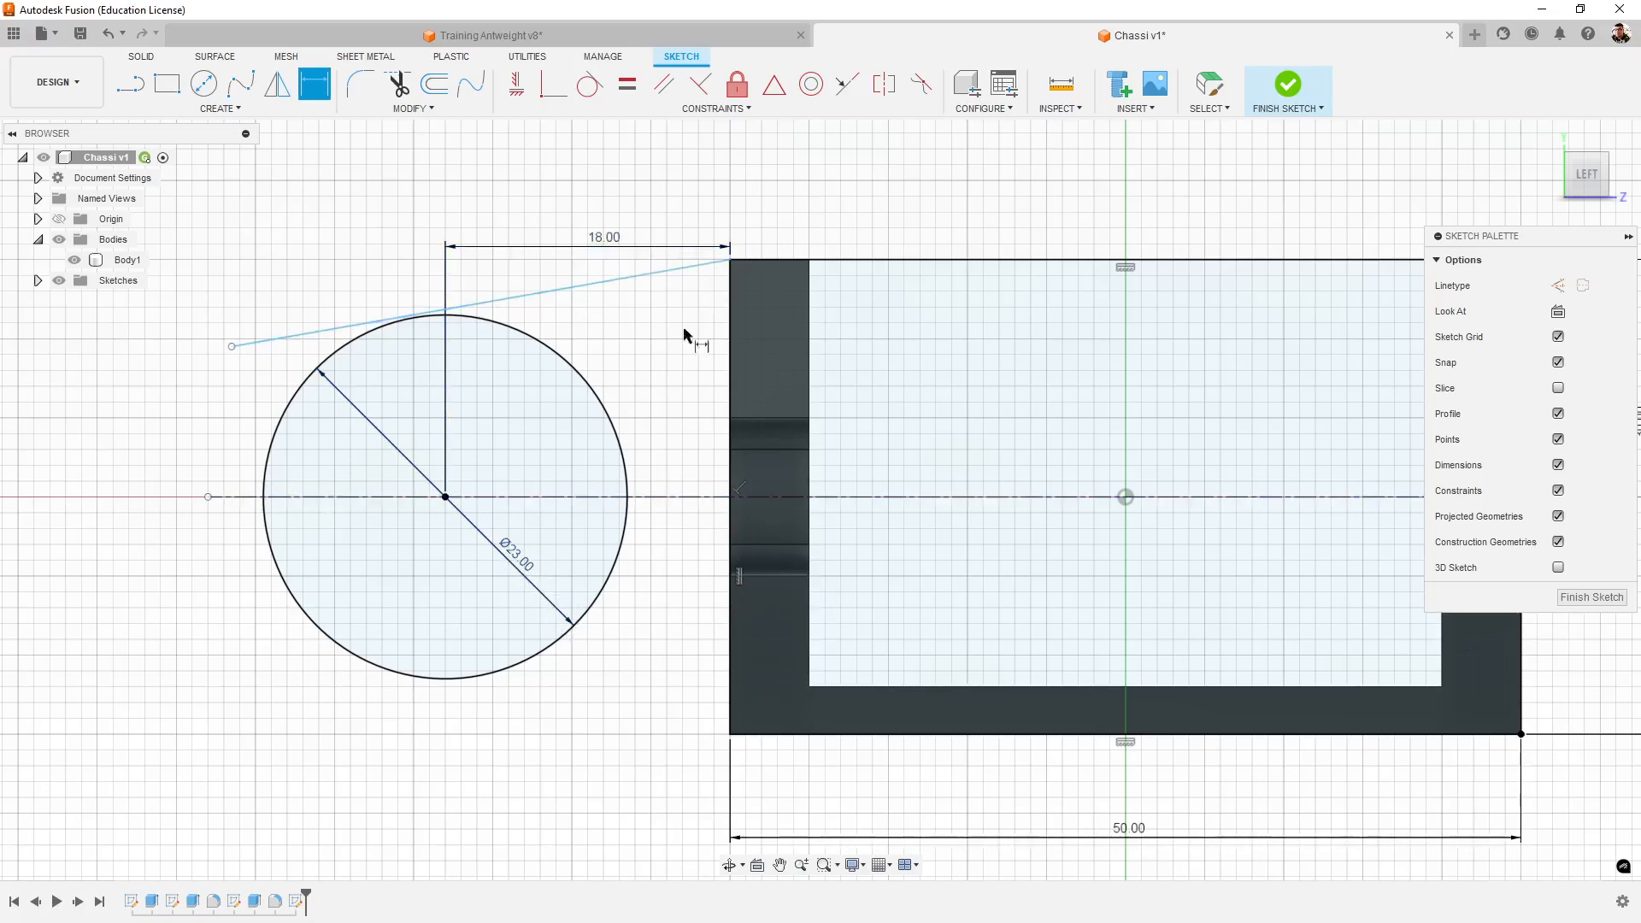
pyautogui.moveTo(684, 335); pyautogui.dragTo(718, 416, button='middle')
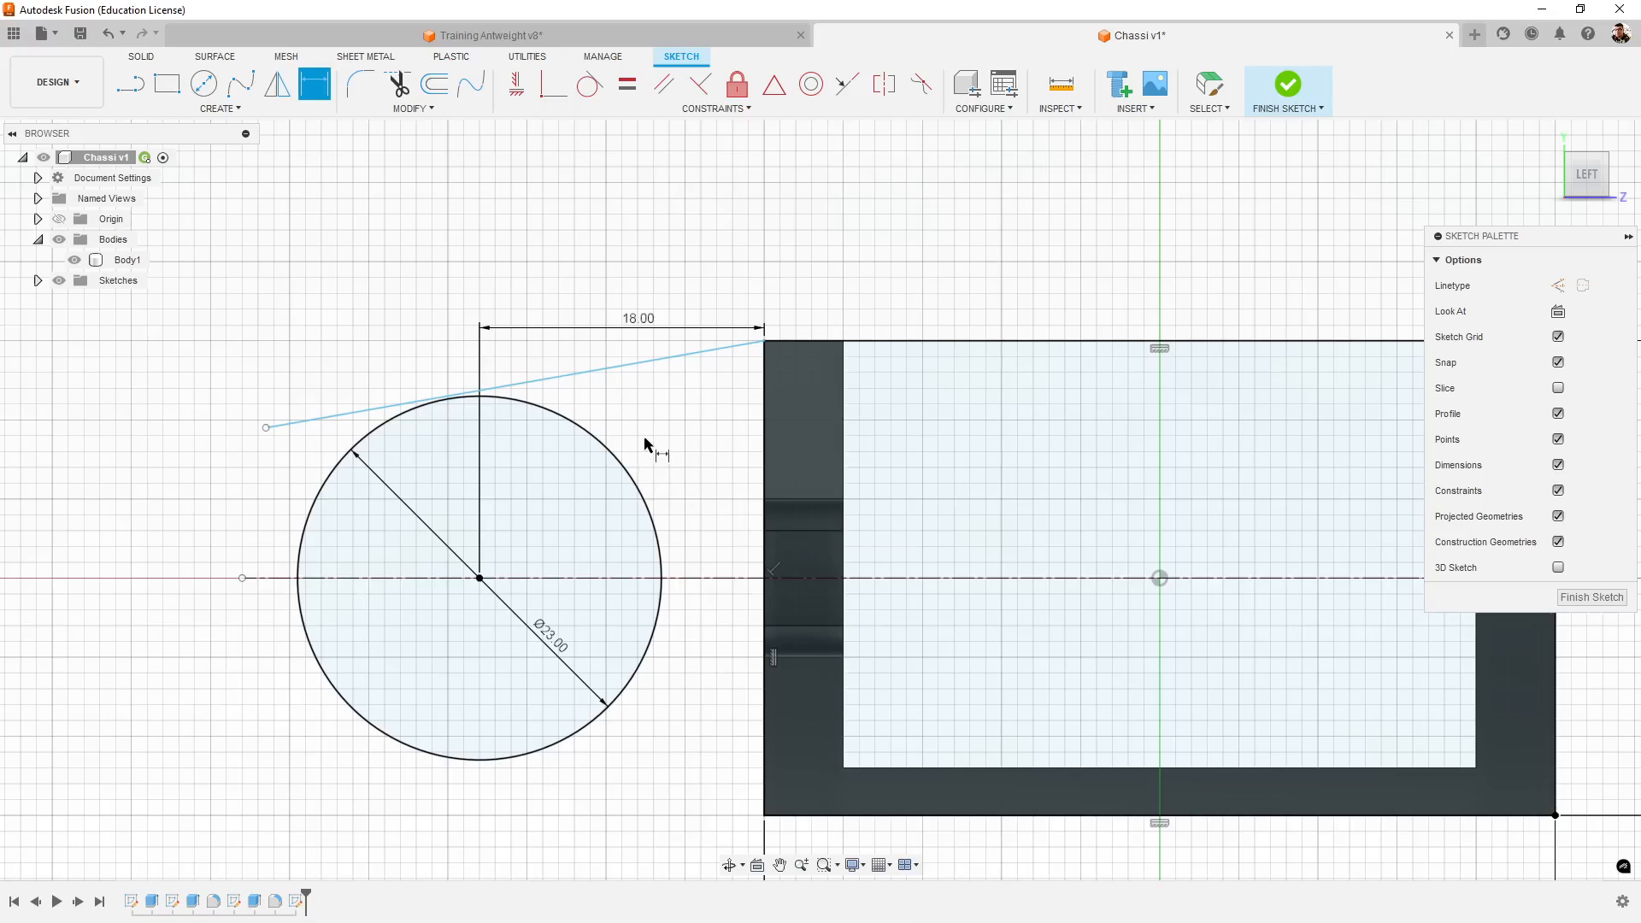
pyautogui.moveTo(652, 447); pyautogui.dragTo(735, 465, button='middle')
pyautogui.scroll(2, 736, 465)
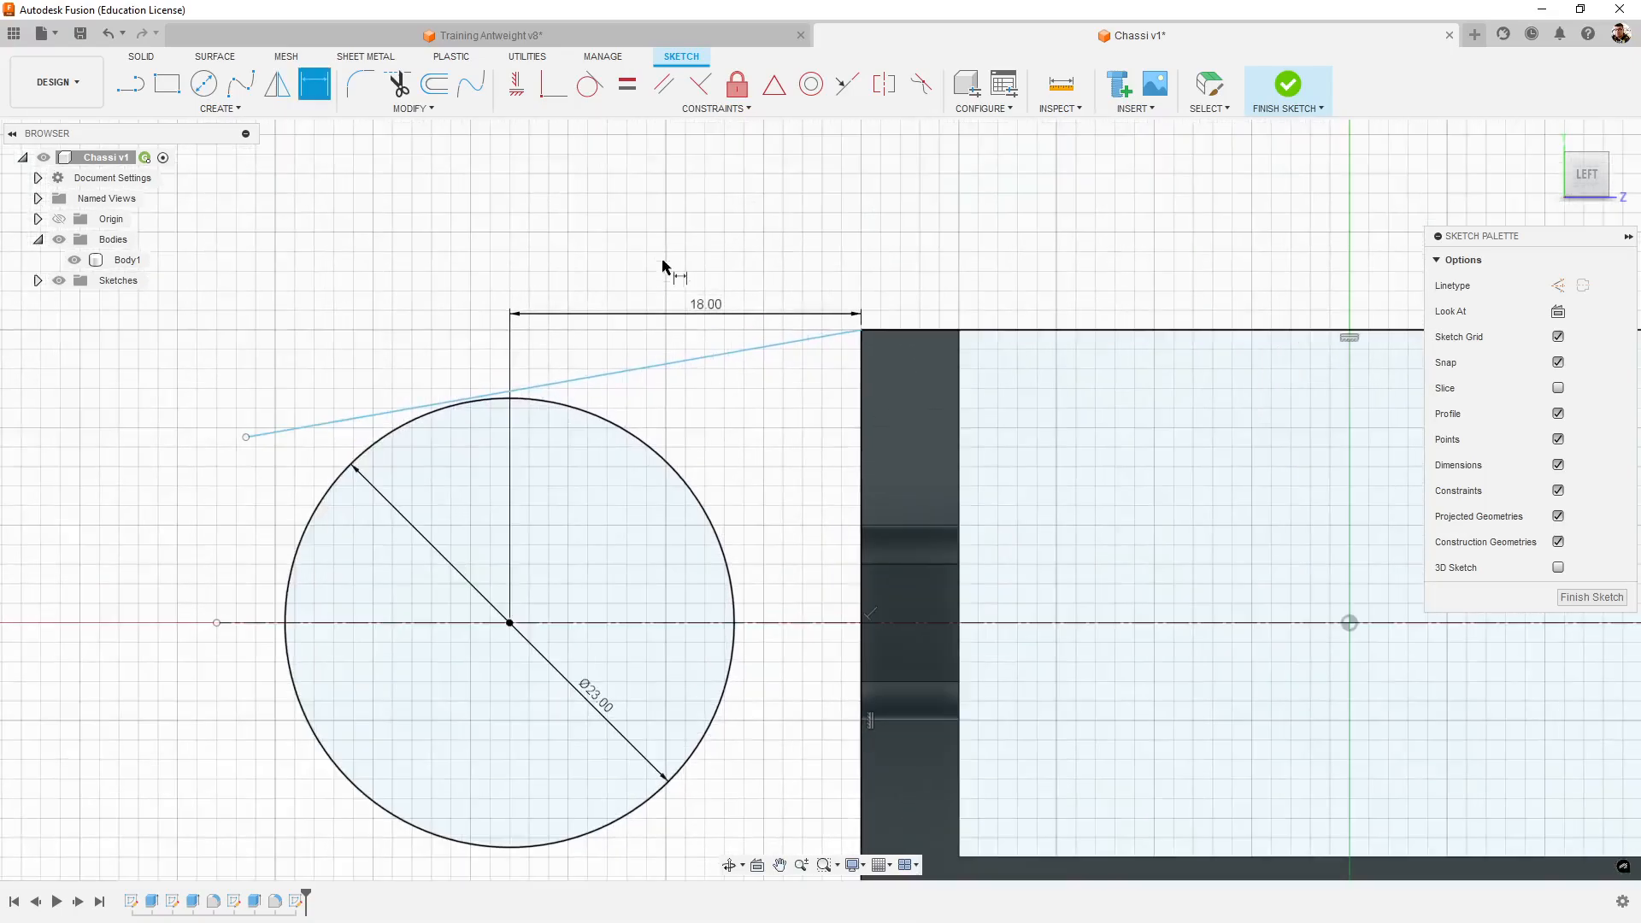
pyautogui.click(590, 85)
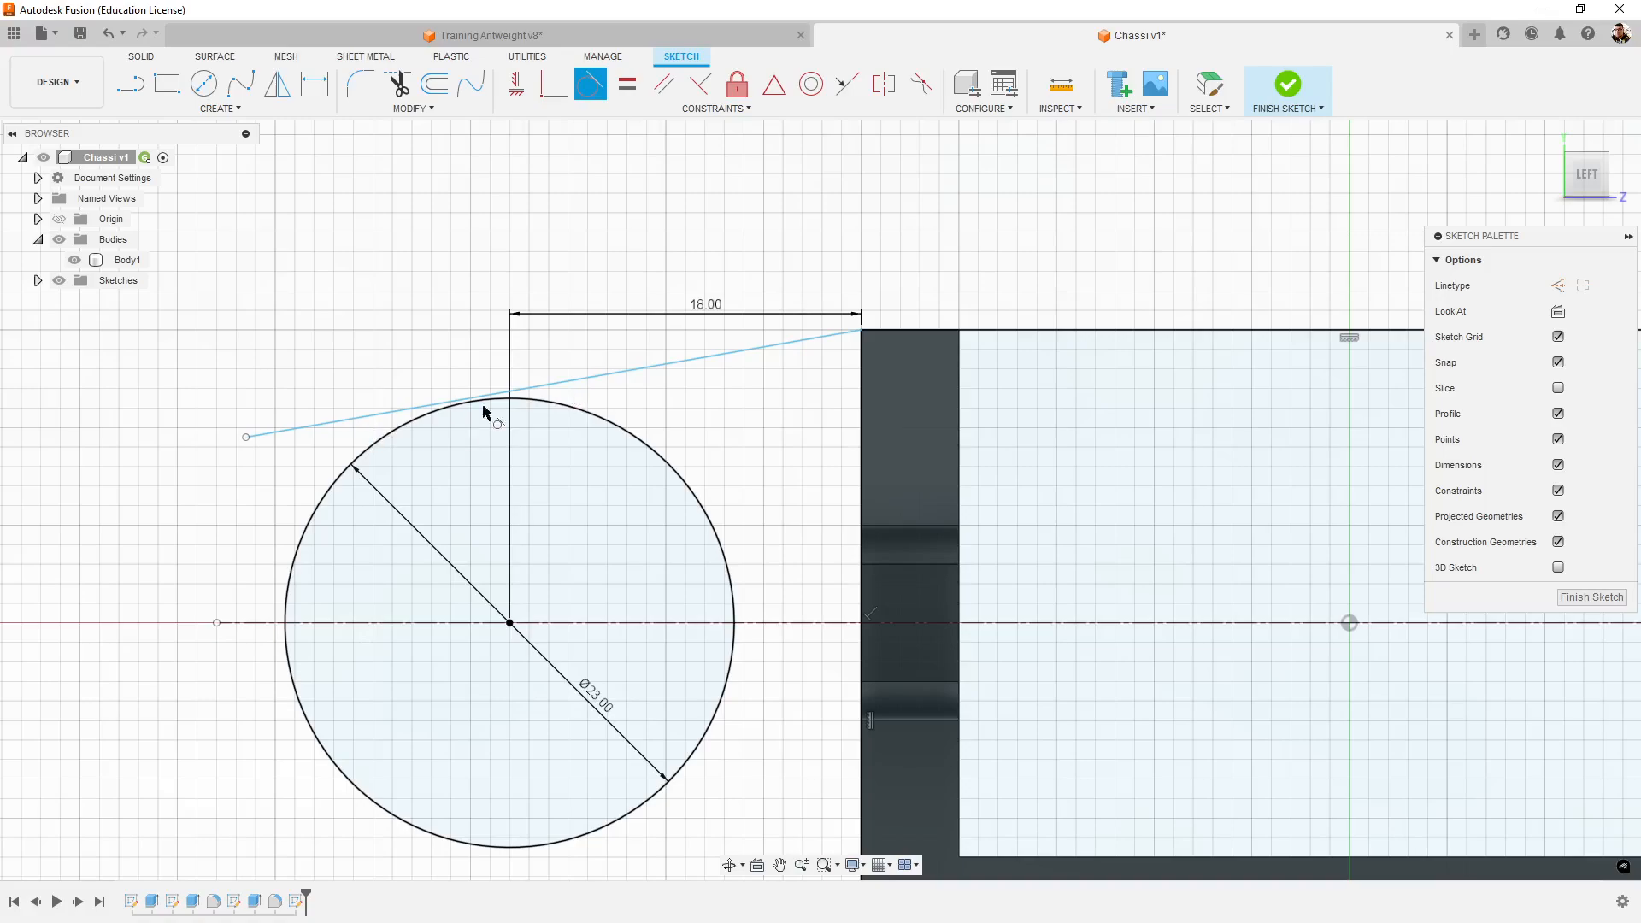
pyautogui.moveTo(708, 464); pyautogui.dragTo(842, 482, button='middle')
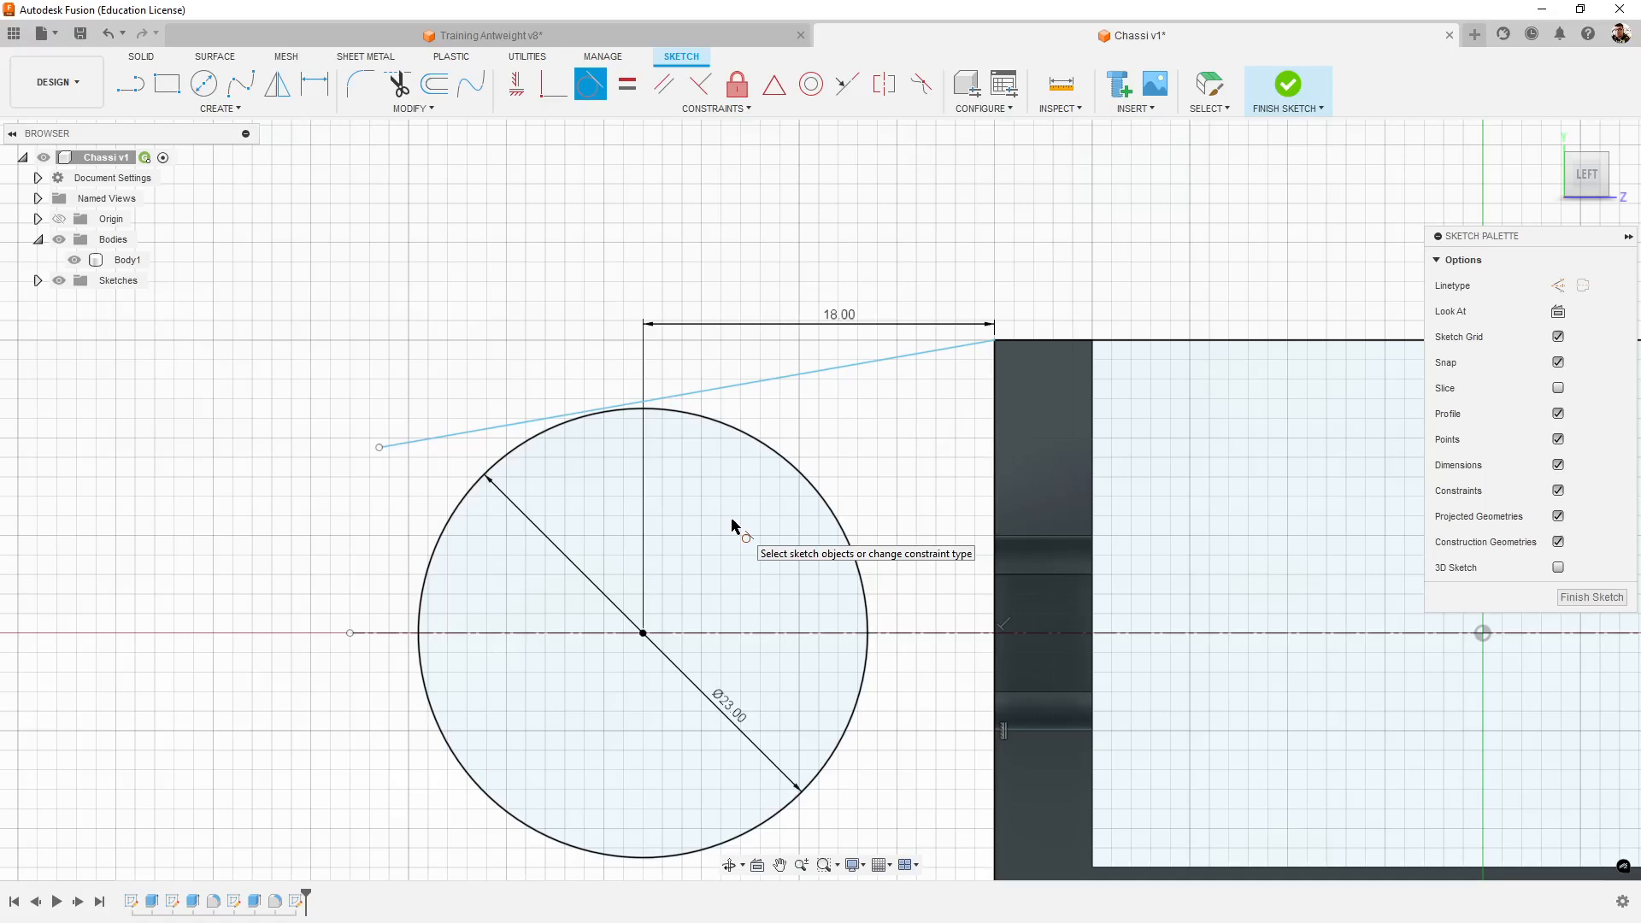
pyautogui.scroll(2, 598, 476)
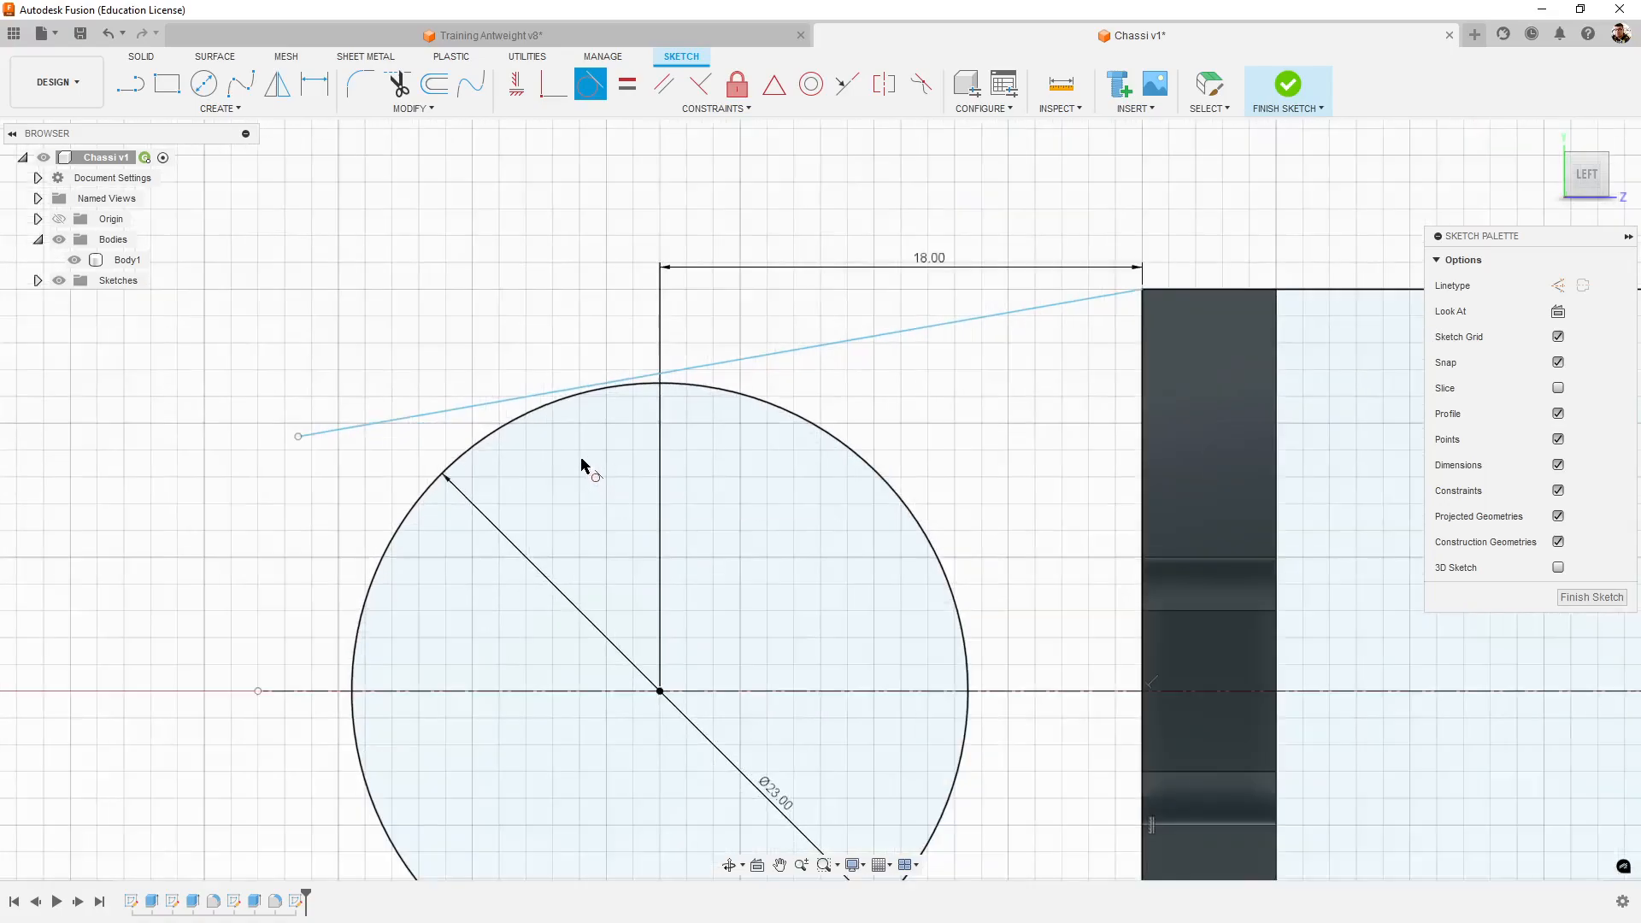
pyautogui.click(892, 337)
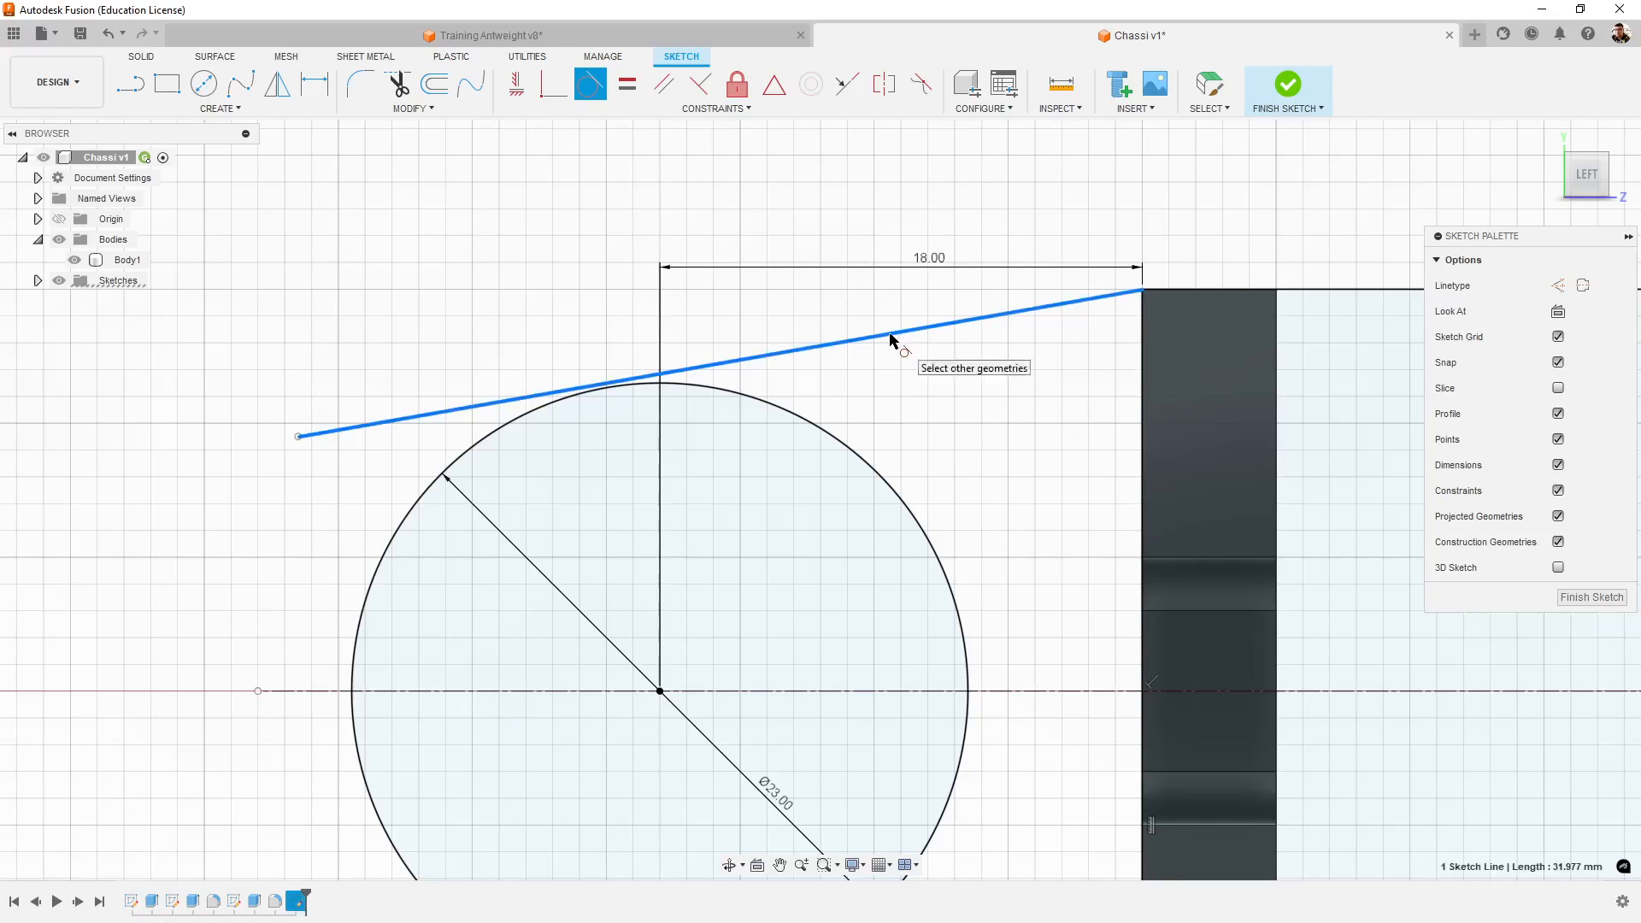
pyautogui.click(725, 391)
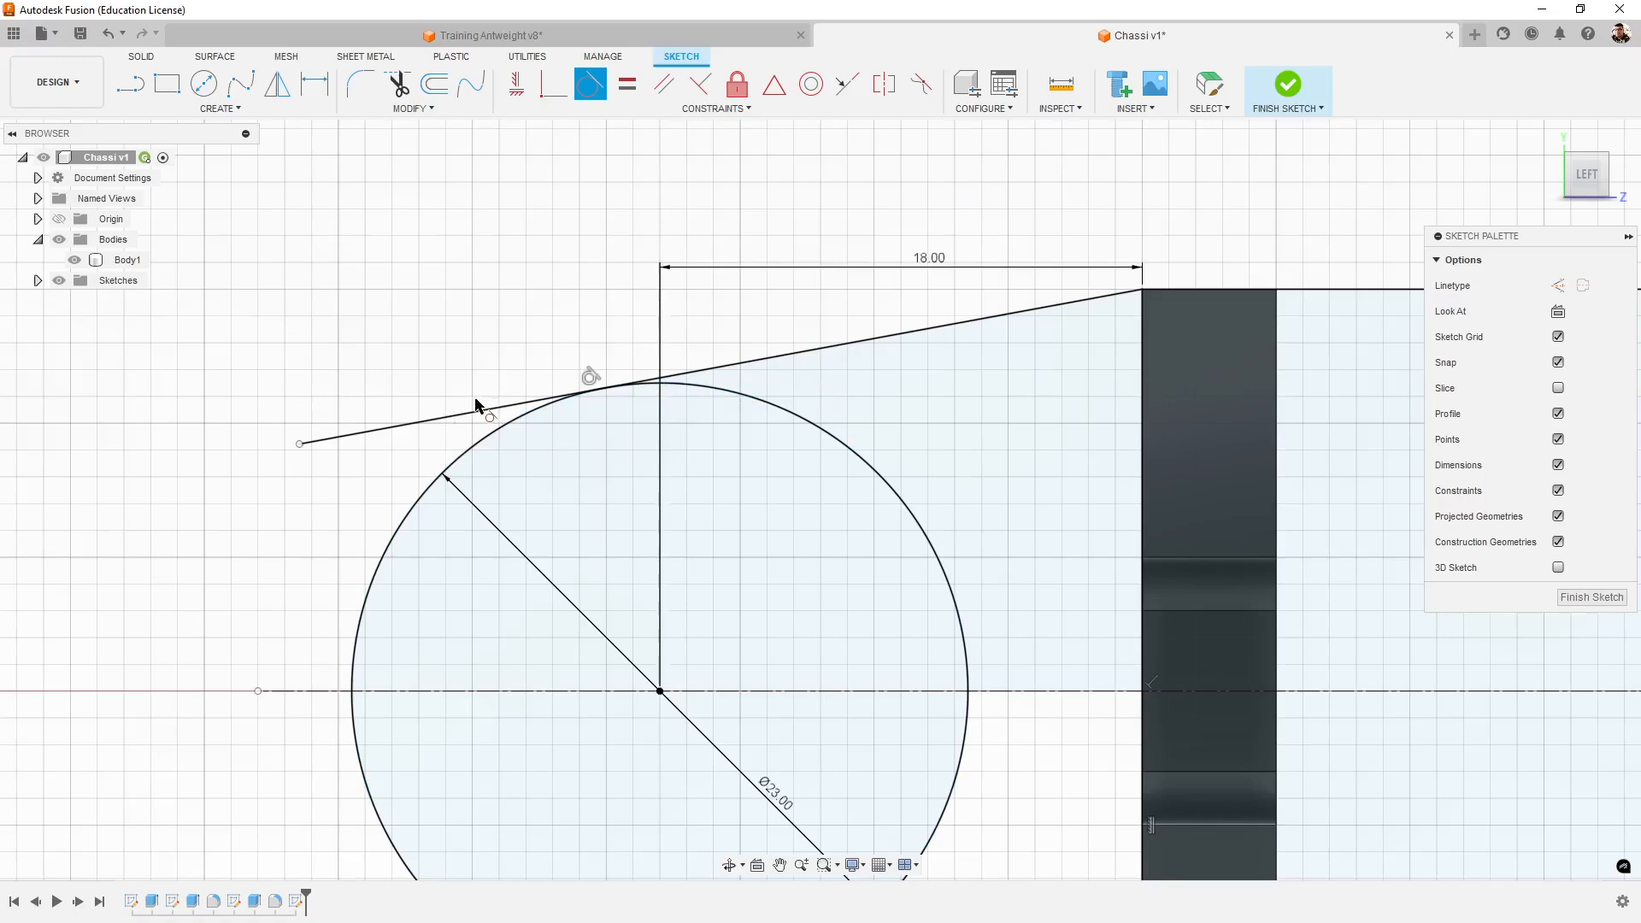
pyautogui.click(398, 84)
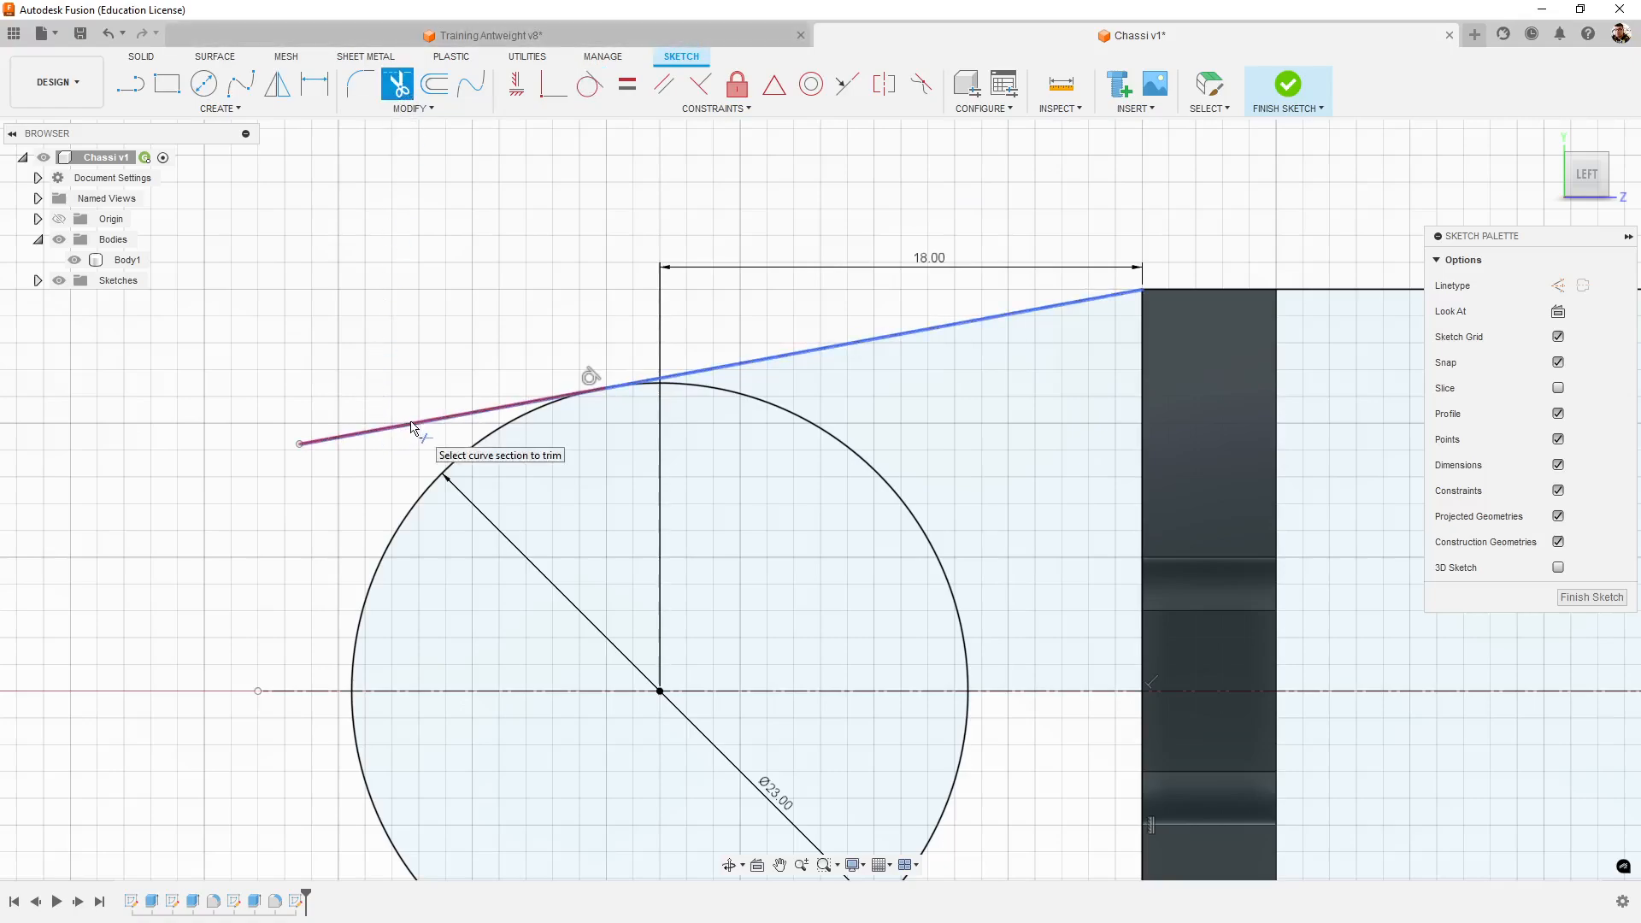
pyautogui.click(358, 433)
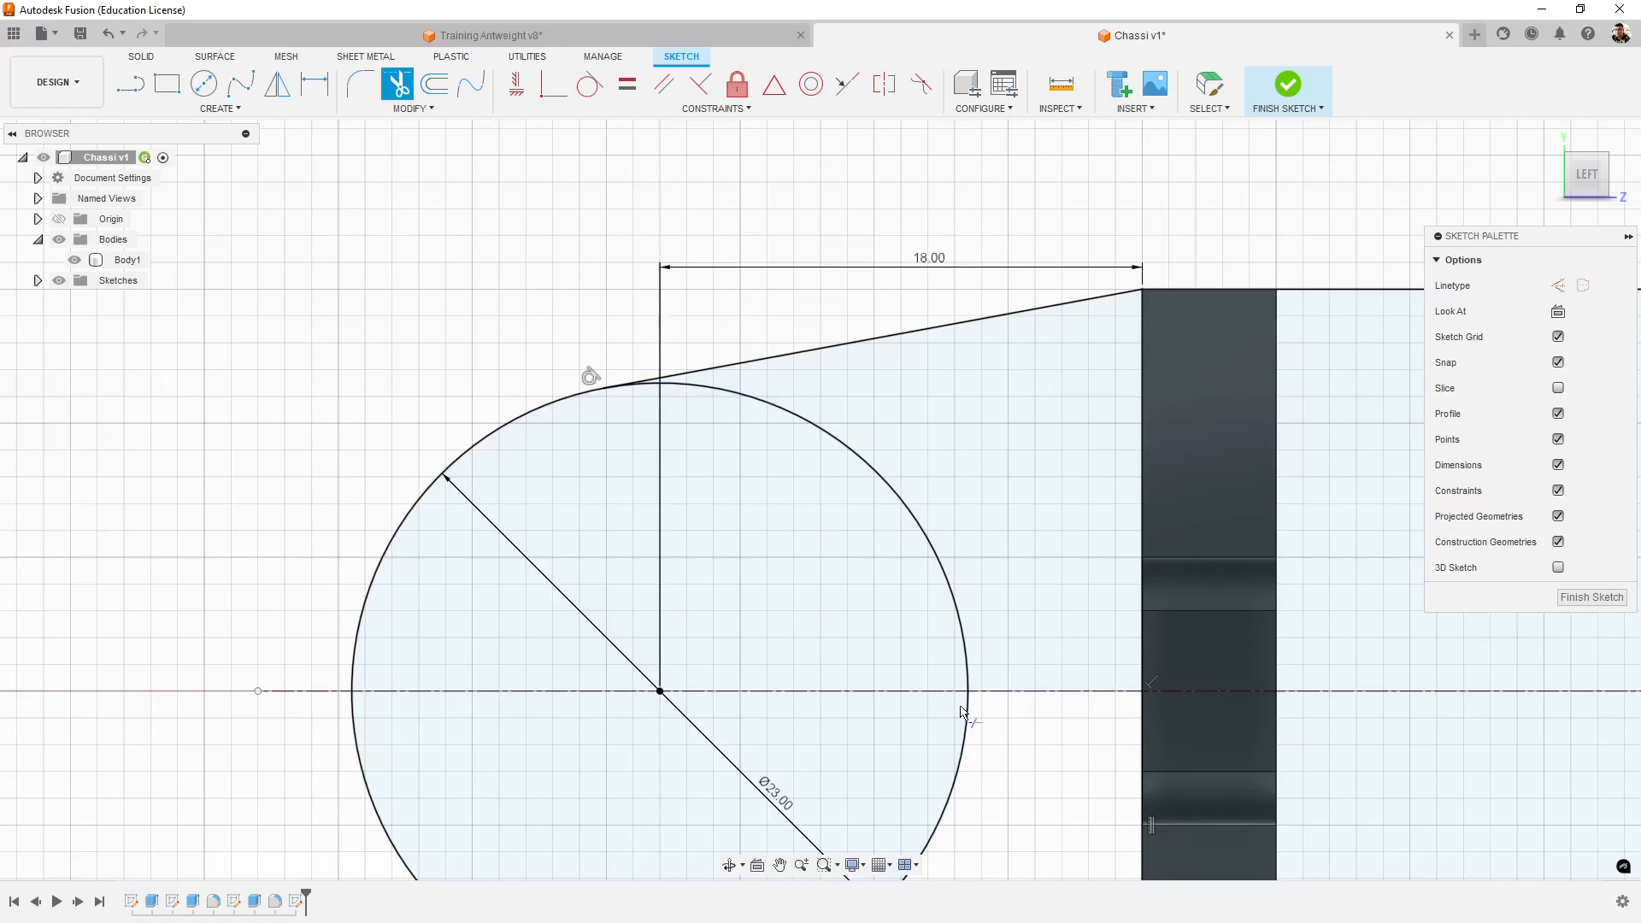
# - Draw a line from the rectangle's lower corner nearest the circle, ending tangent to the circle's underside
pyautogui.scroll(-3, 961, 711)
pyautogui.moveTo(996, 707); pyautogui.dragTo(879, 502, button='middle')
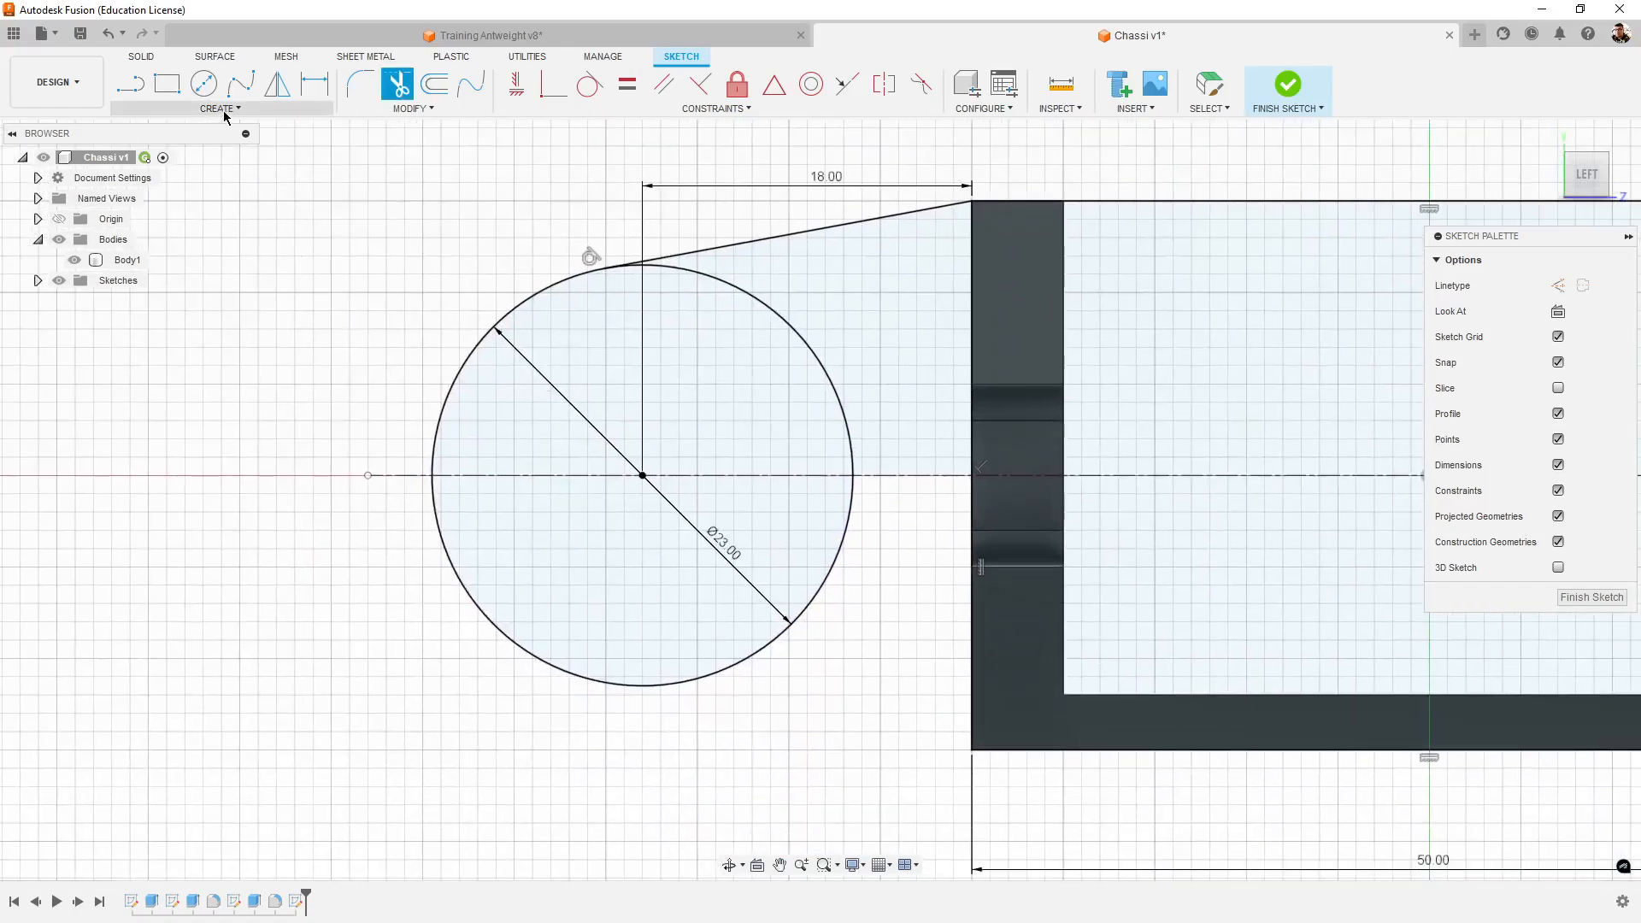
pyautogui.click(130, 83)
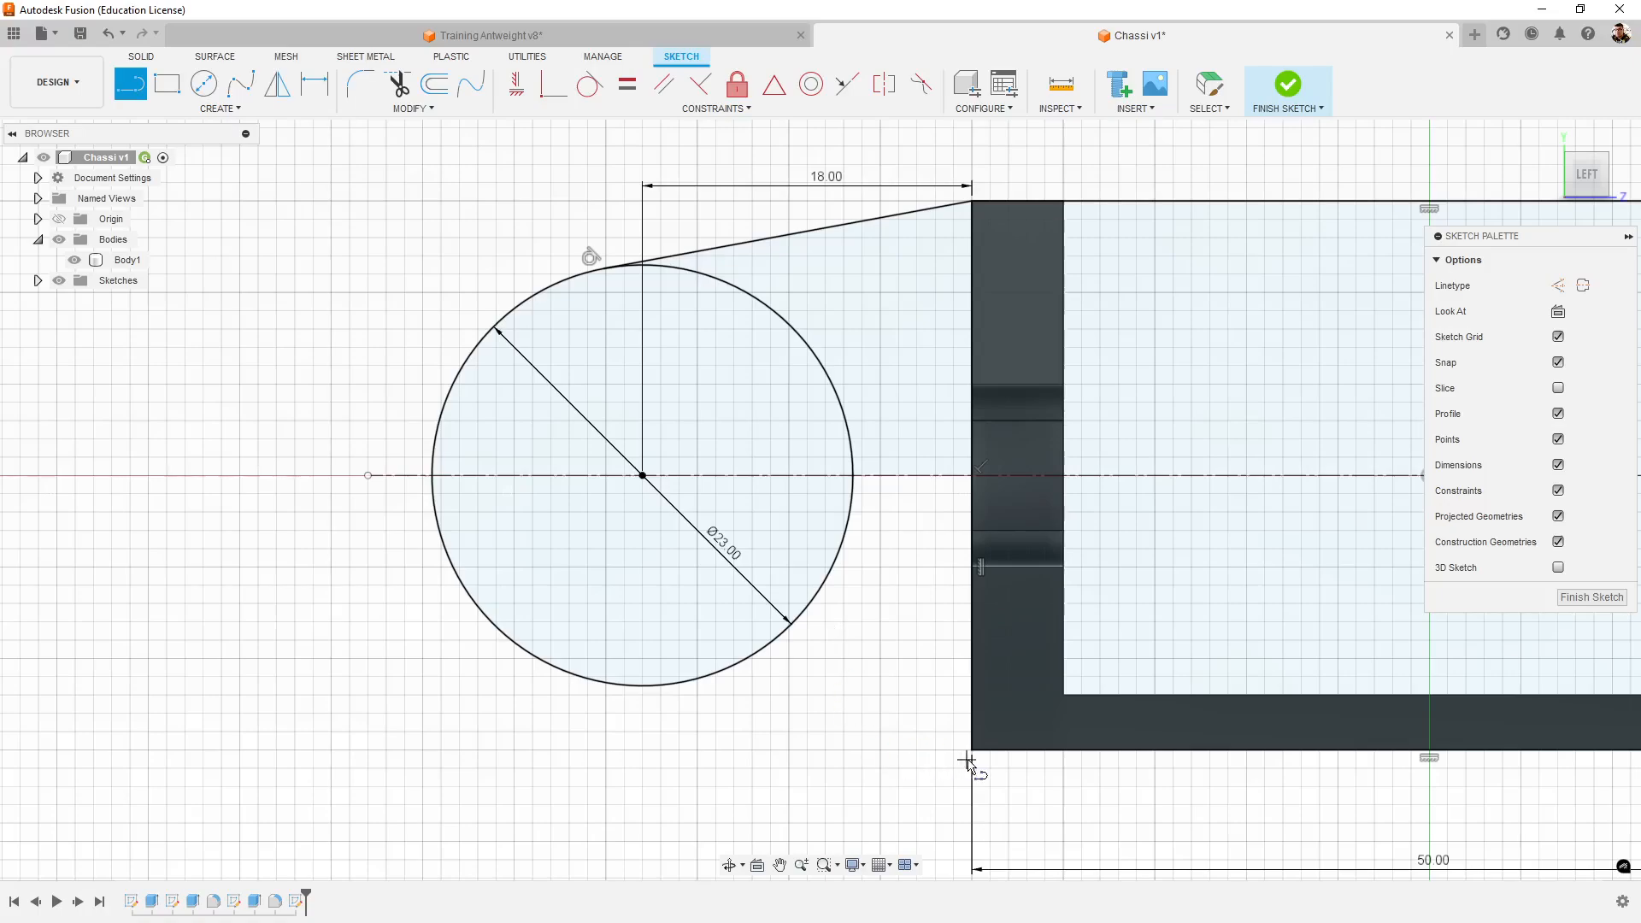
pyautogui.click(973, 750)
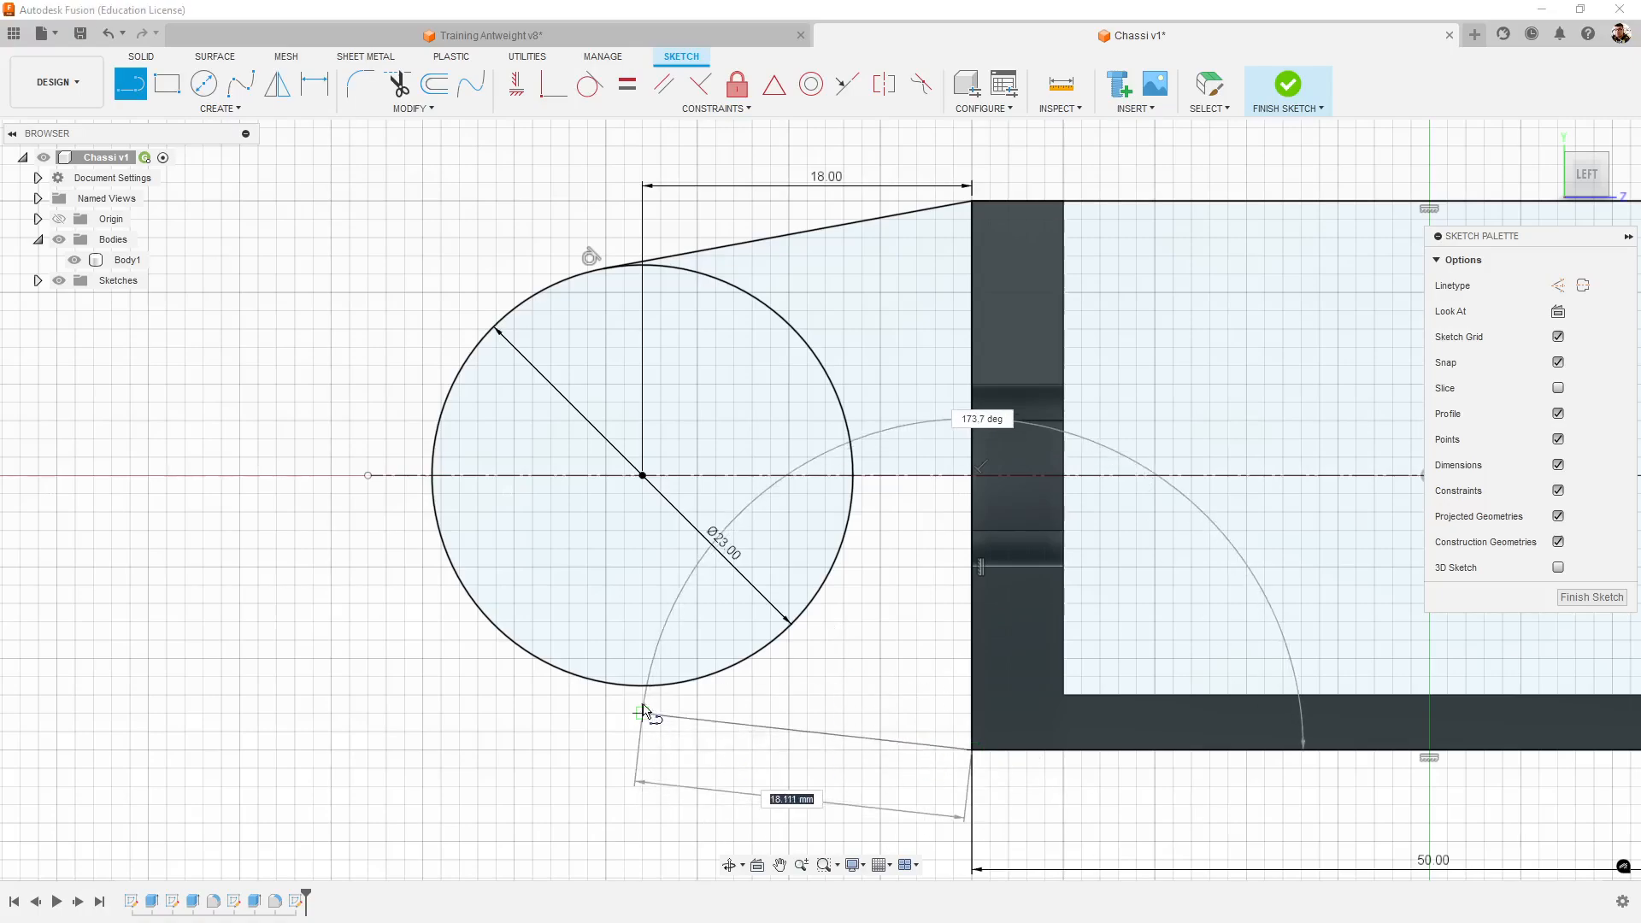
pyautogui.doubleClick(606, 684)
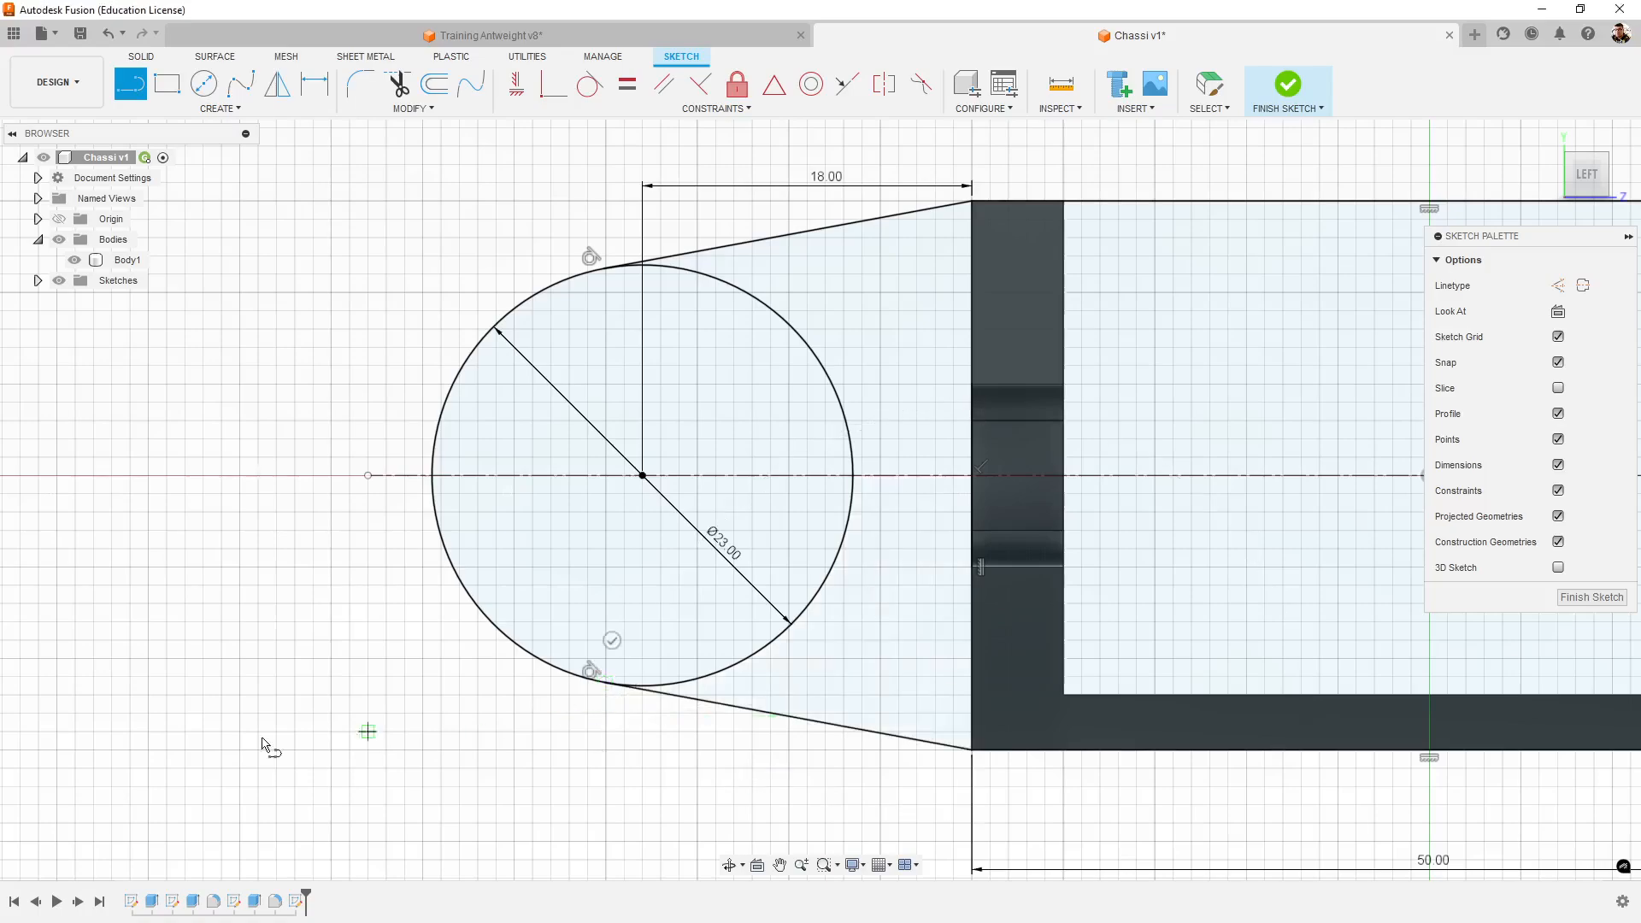
pyautogui.scroll(-2, 155, 740)
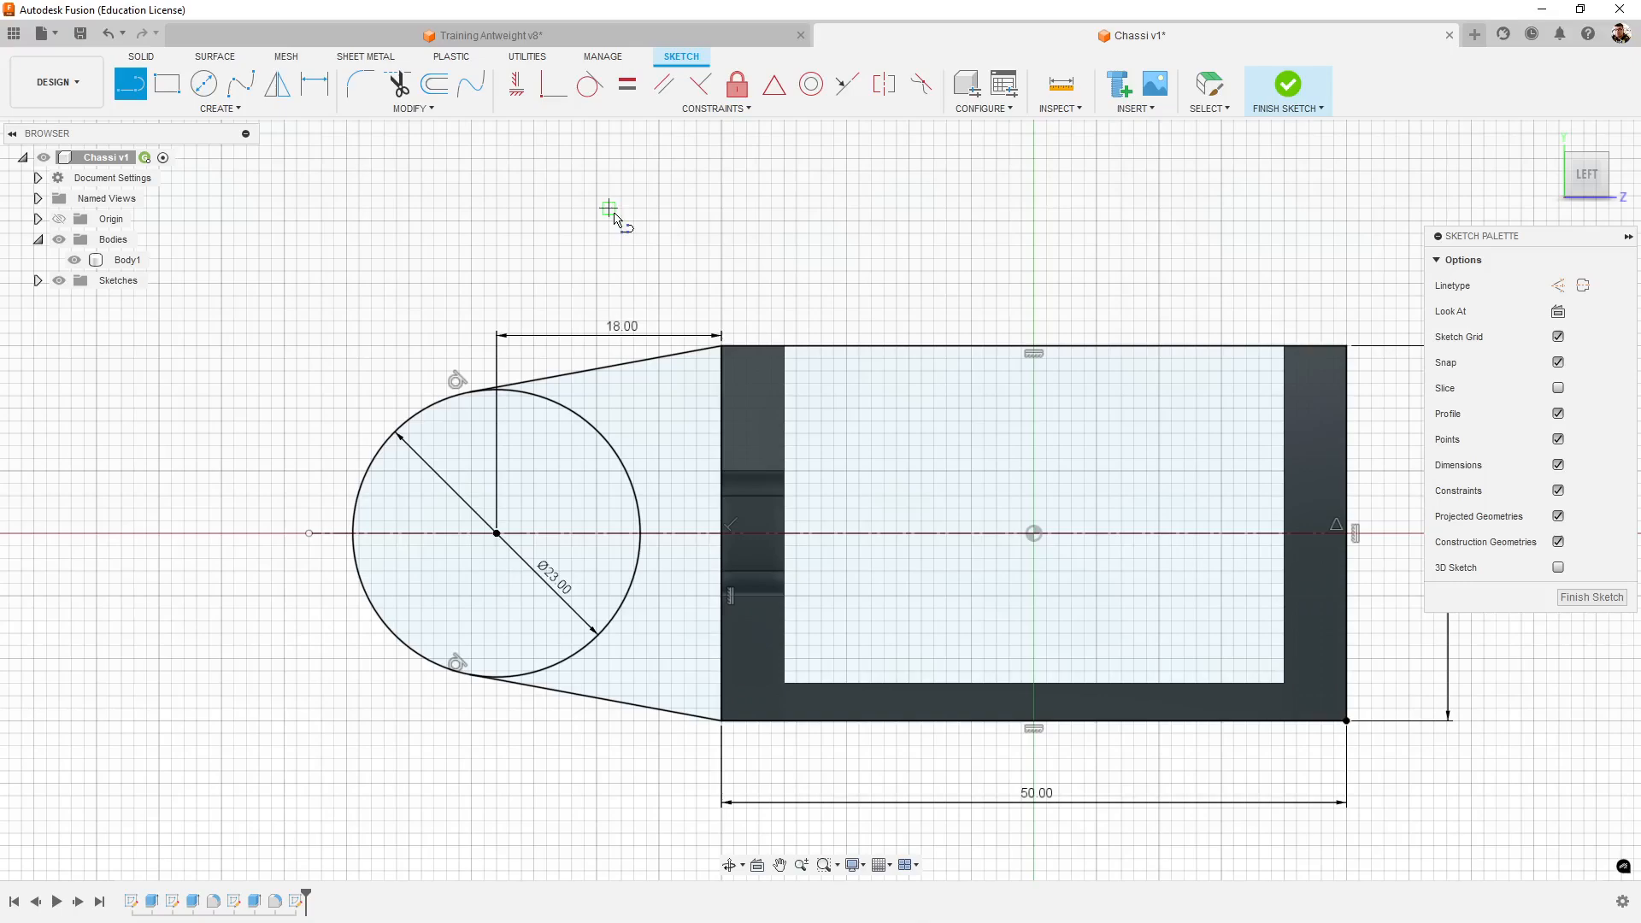
pyautogui.moveTo(608, 211); pyautogui.dragTo(556, 188, button='middle')
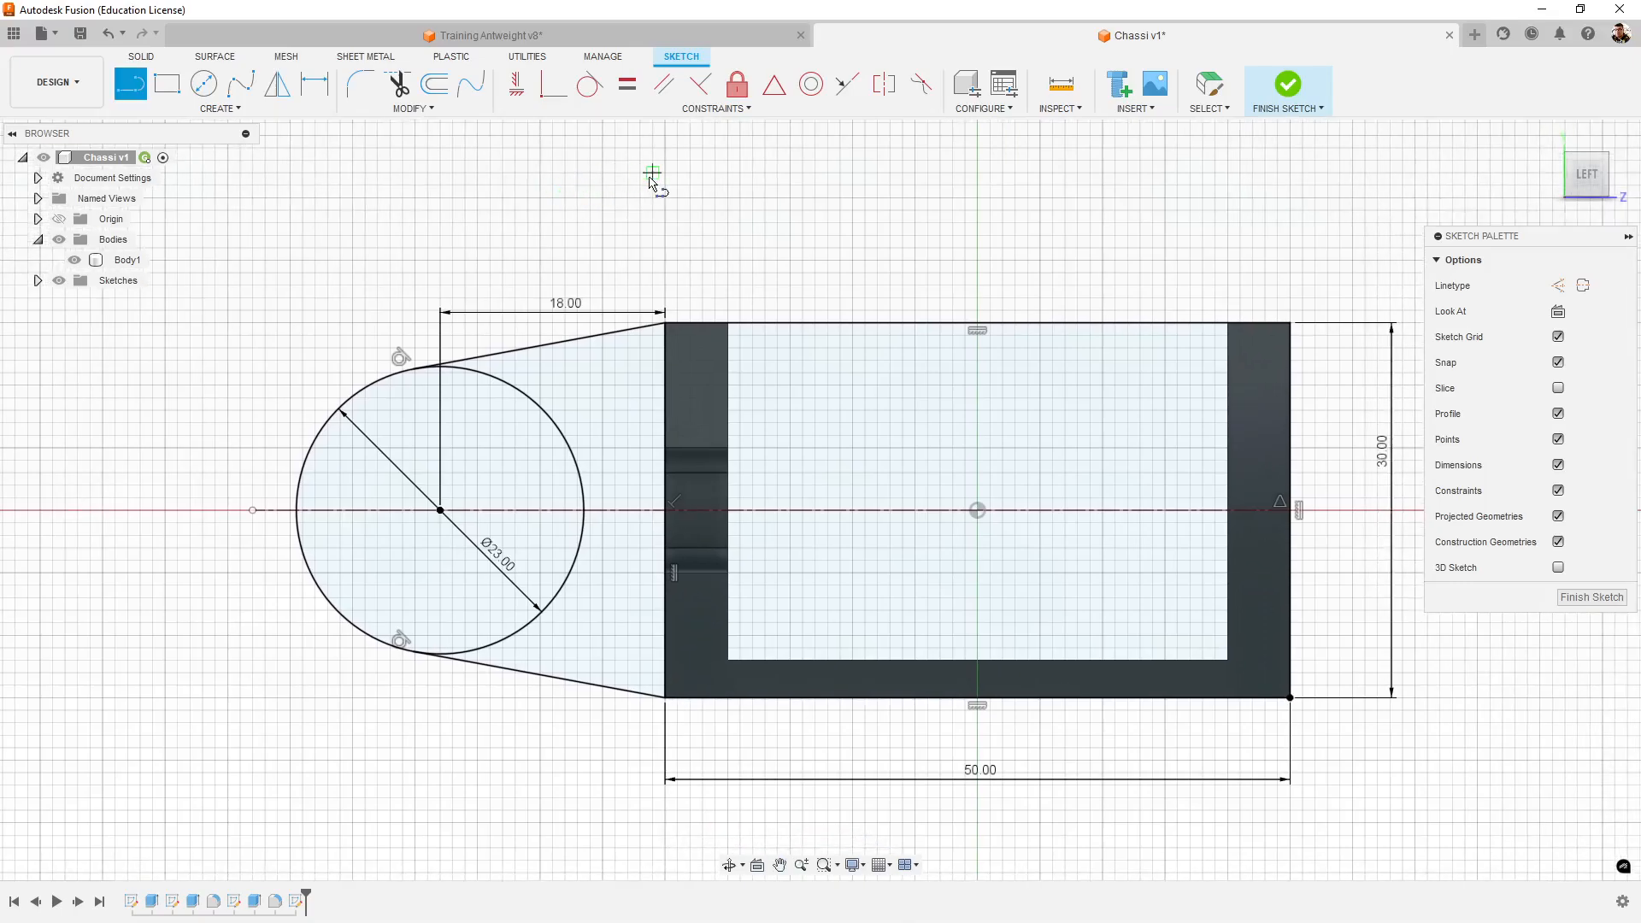
pyautogui.moveTo(675, 184); pyautogui.dragTo(629, 182, button='middle')
pyautogui.moveTo(1046, 246); pyautogui.dragTo(1095, 245, button='middle')
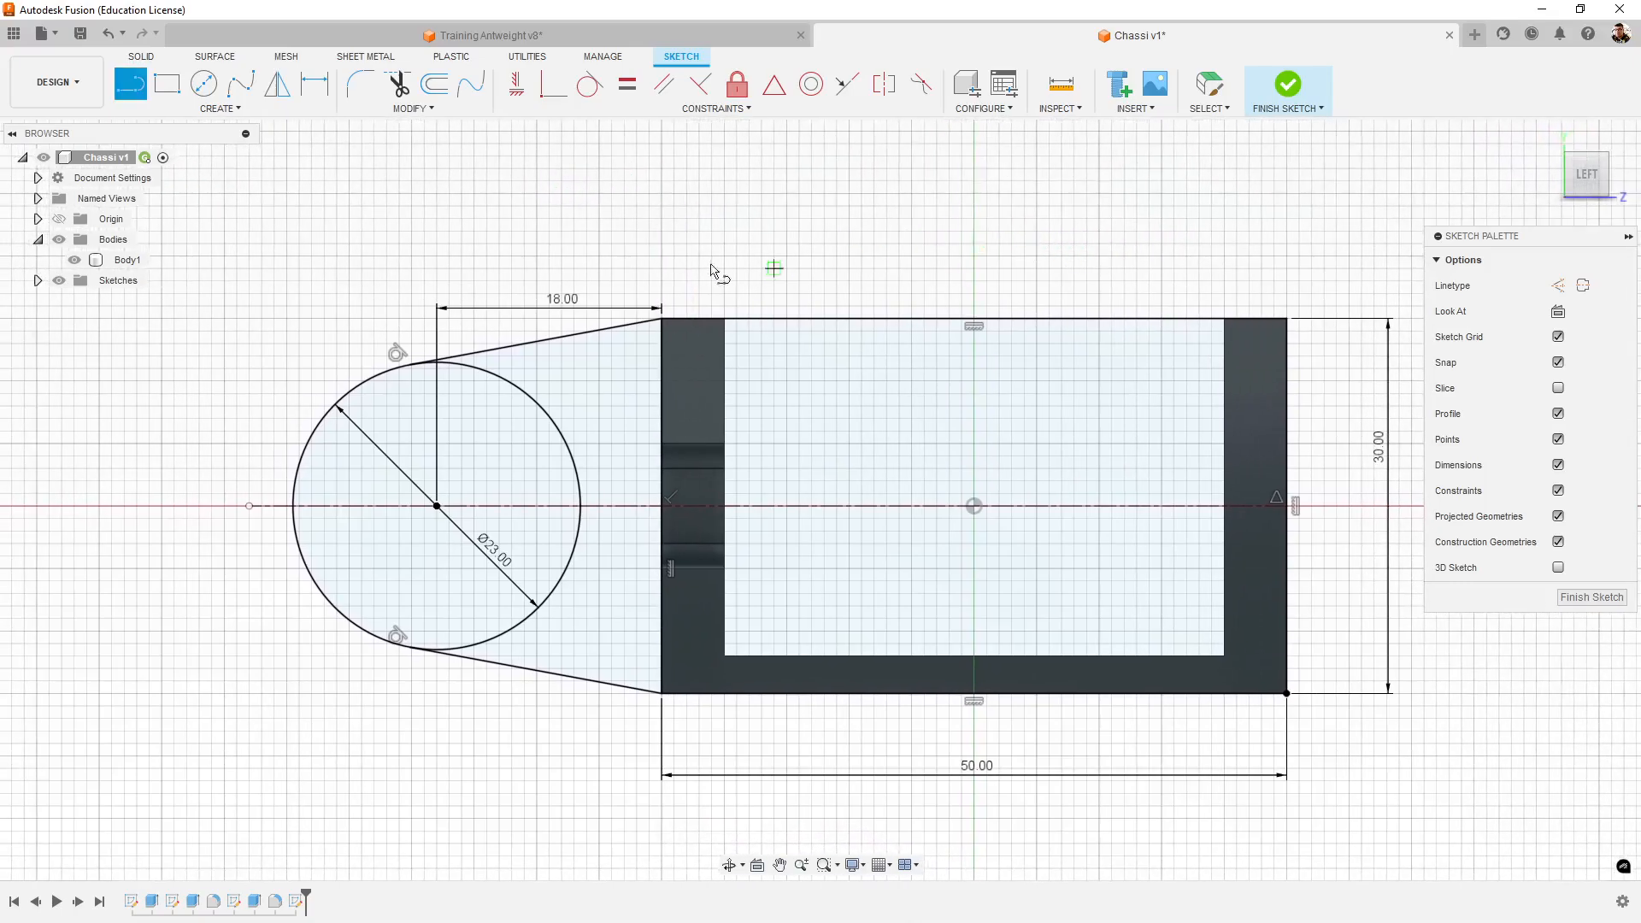
# - Switch to the Training Antweight v8 design and examine the tower's rounded end, its hole pattern and the adjoining side wall
pyautogui.click(637, 40)
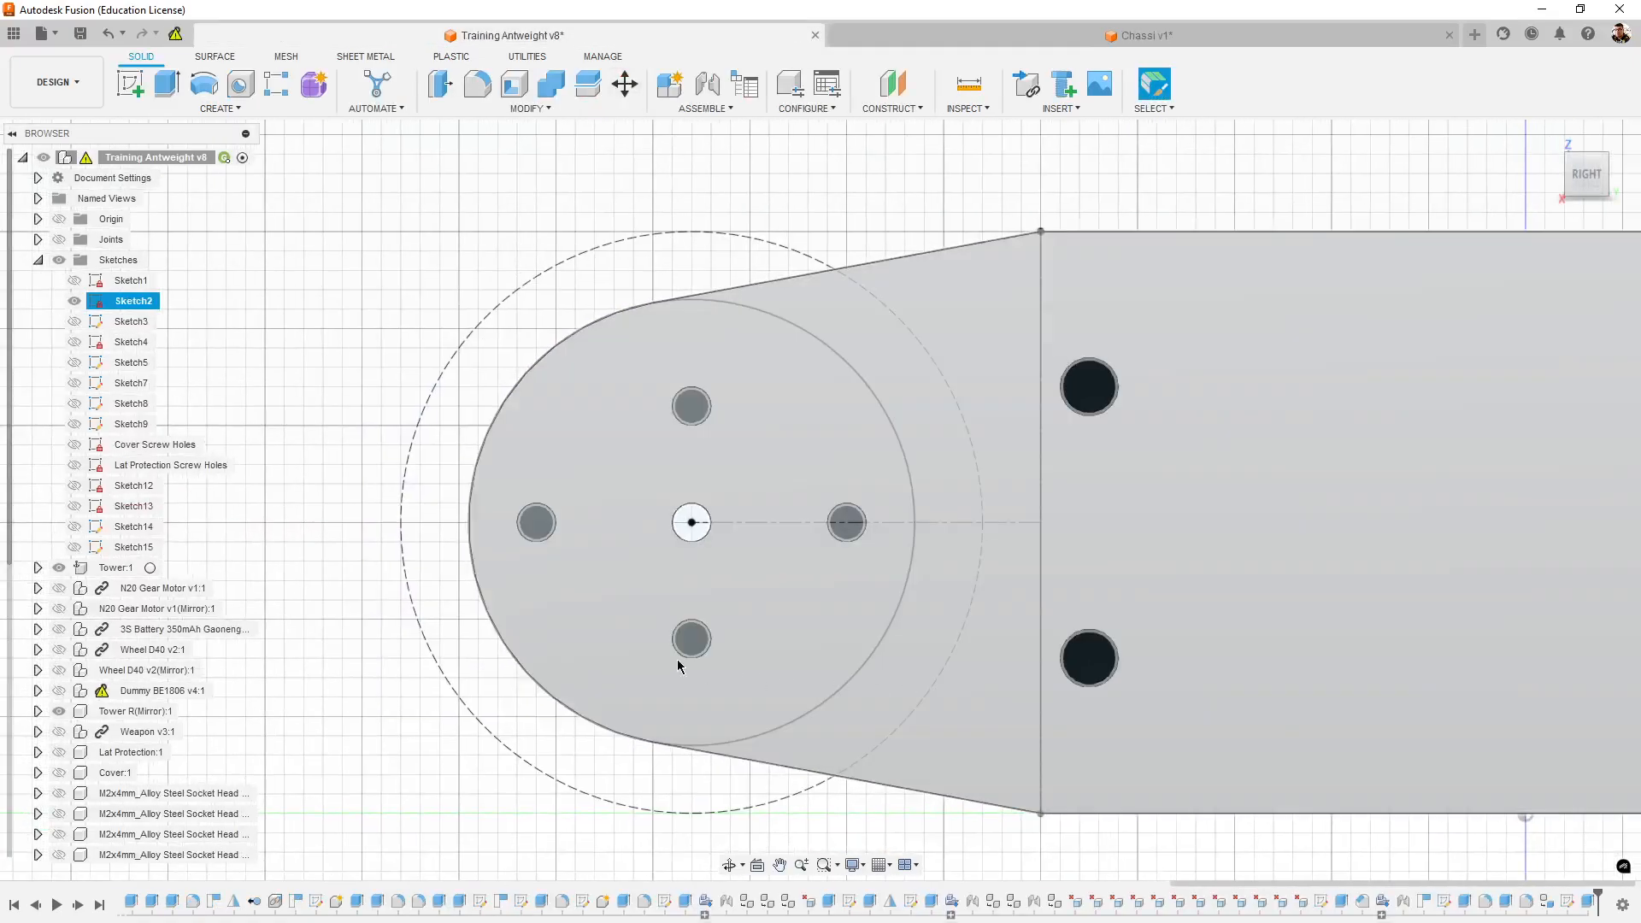
pyautogui.scroll(-3, 675, 662)
pyautogui.keyDown('shift'); pyautogui.moveTo(903, 344); pyautogui.dragTo(1118, 568, button='middle'); pyautogui.keyUp('shift')
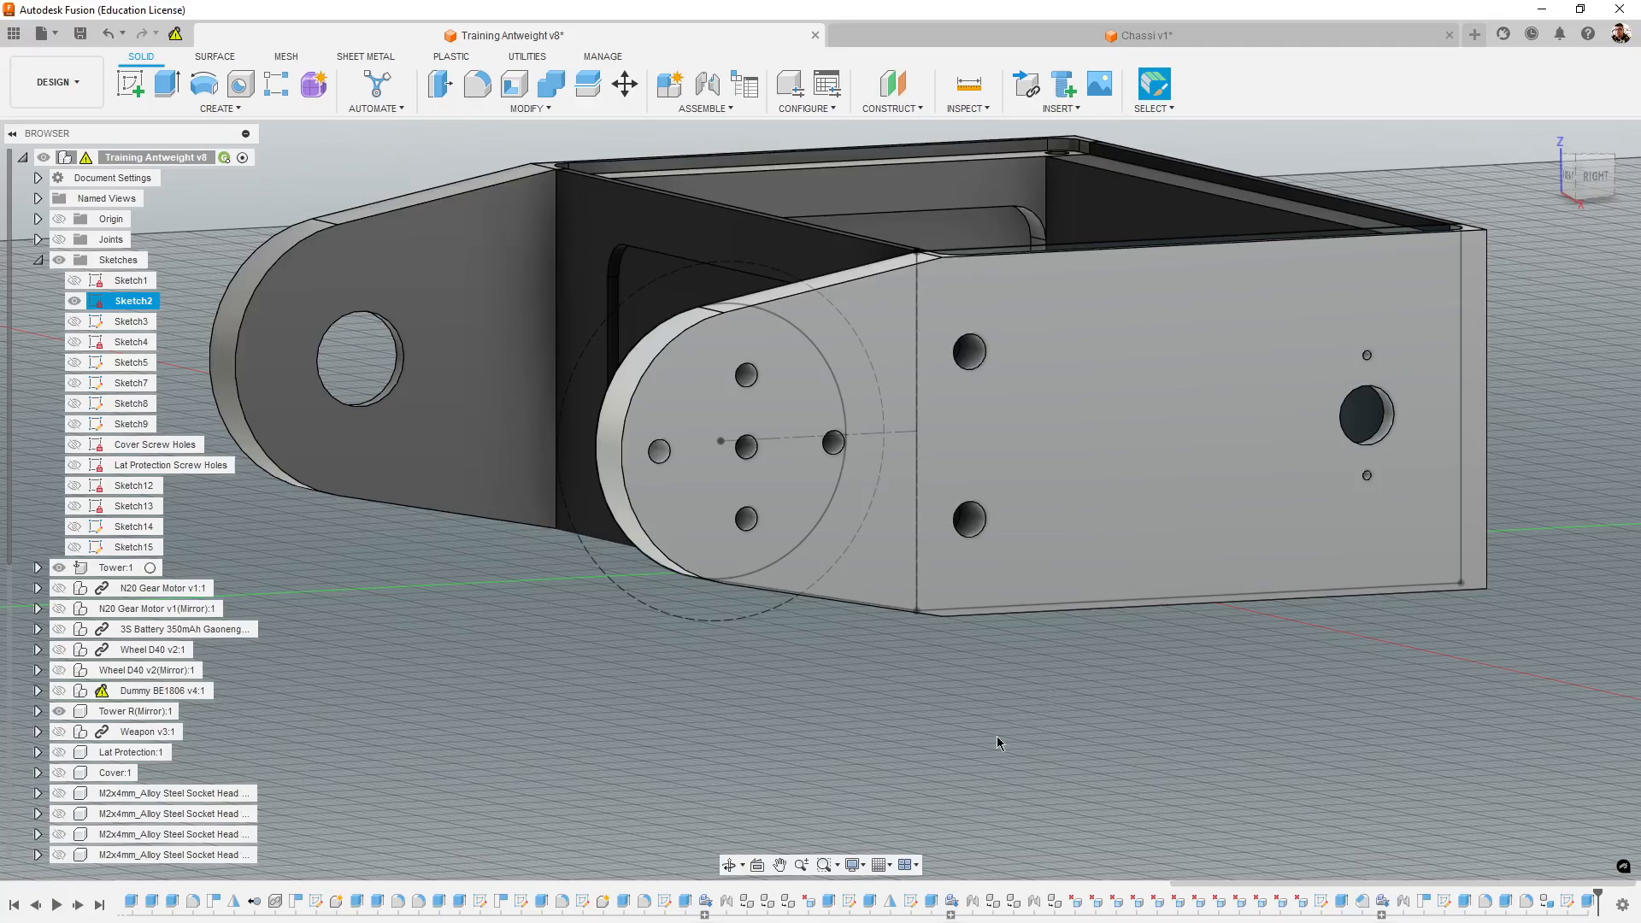
pyautogui.keyDown('shift'); pyautogui.moveTo(996, 736); pyautogui.dragTo(1030, 750, button='middle'); pyautogui.keyUp('shift')
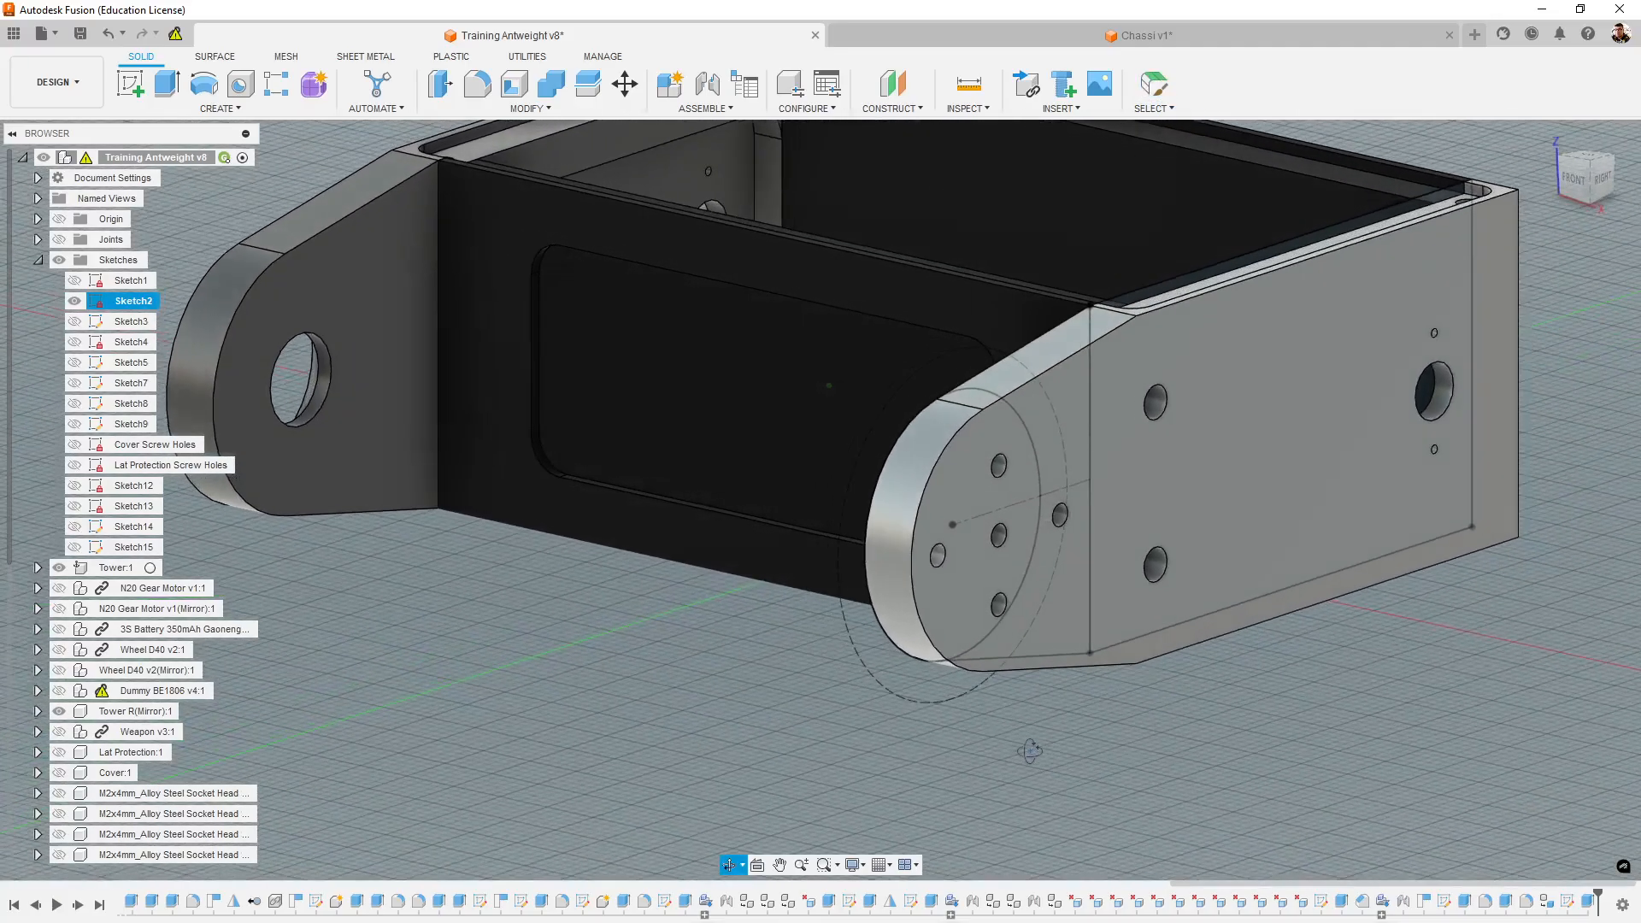
pyautogui.scroll(5, 1040, 605)
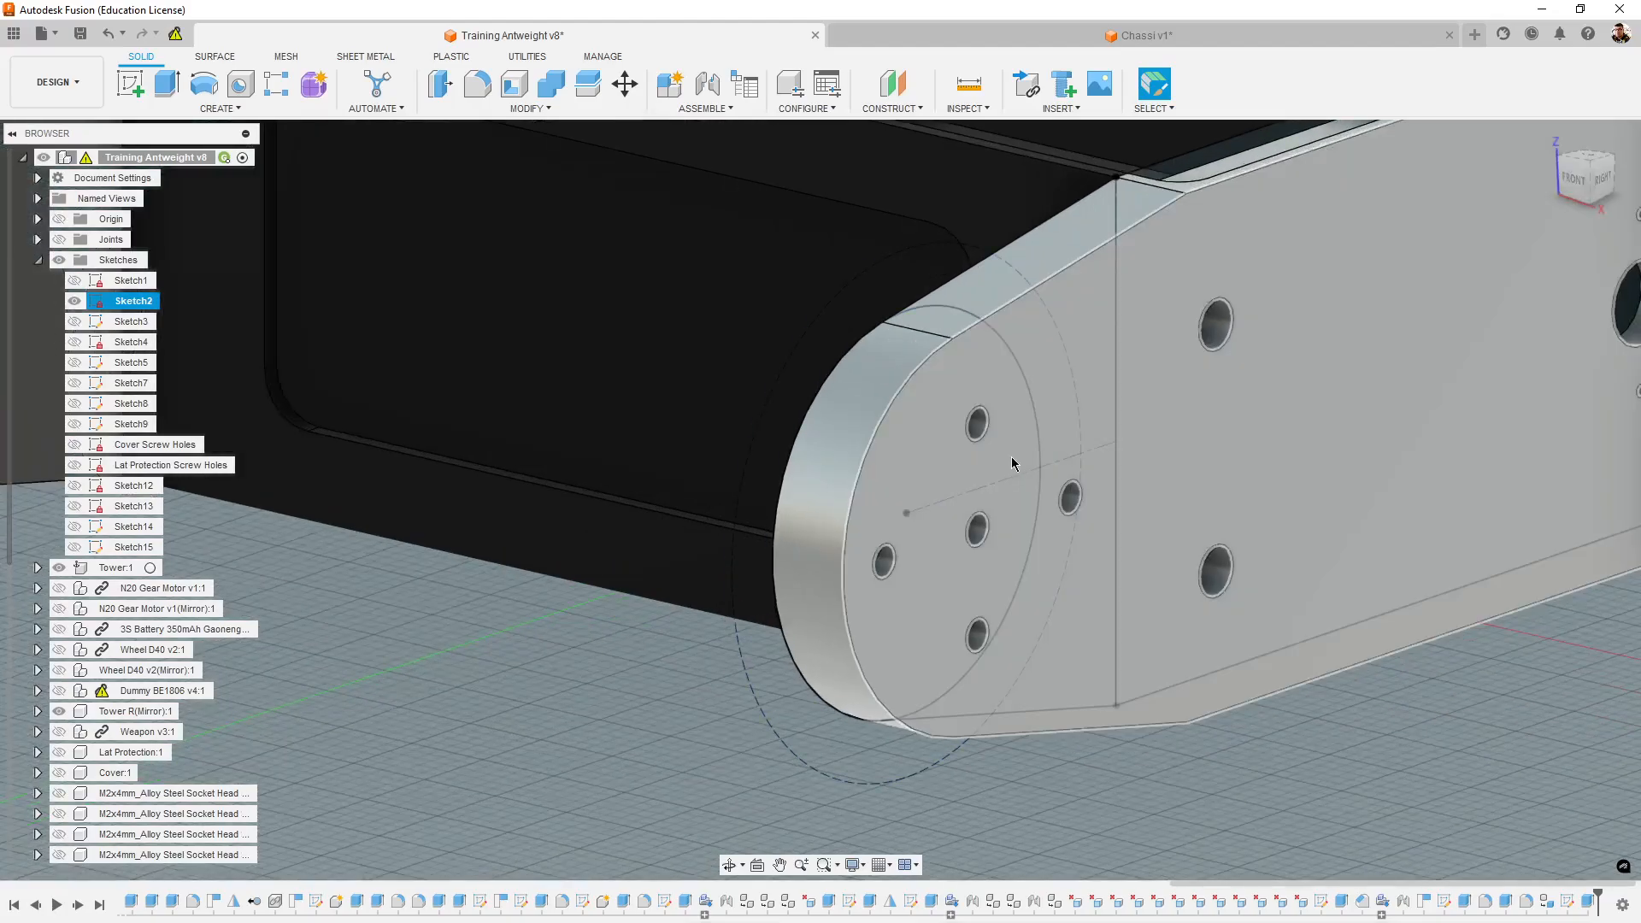
pyautogui.keyDown('shift'); pyautogui.moveTo(1444, 772); pyautogui.dragTo(1422, 757, button='middle'); pyautogui.keyUp('shift')
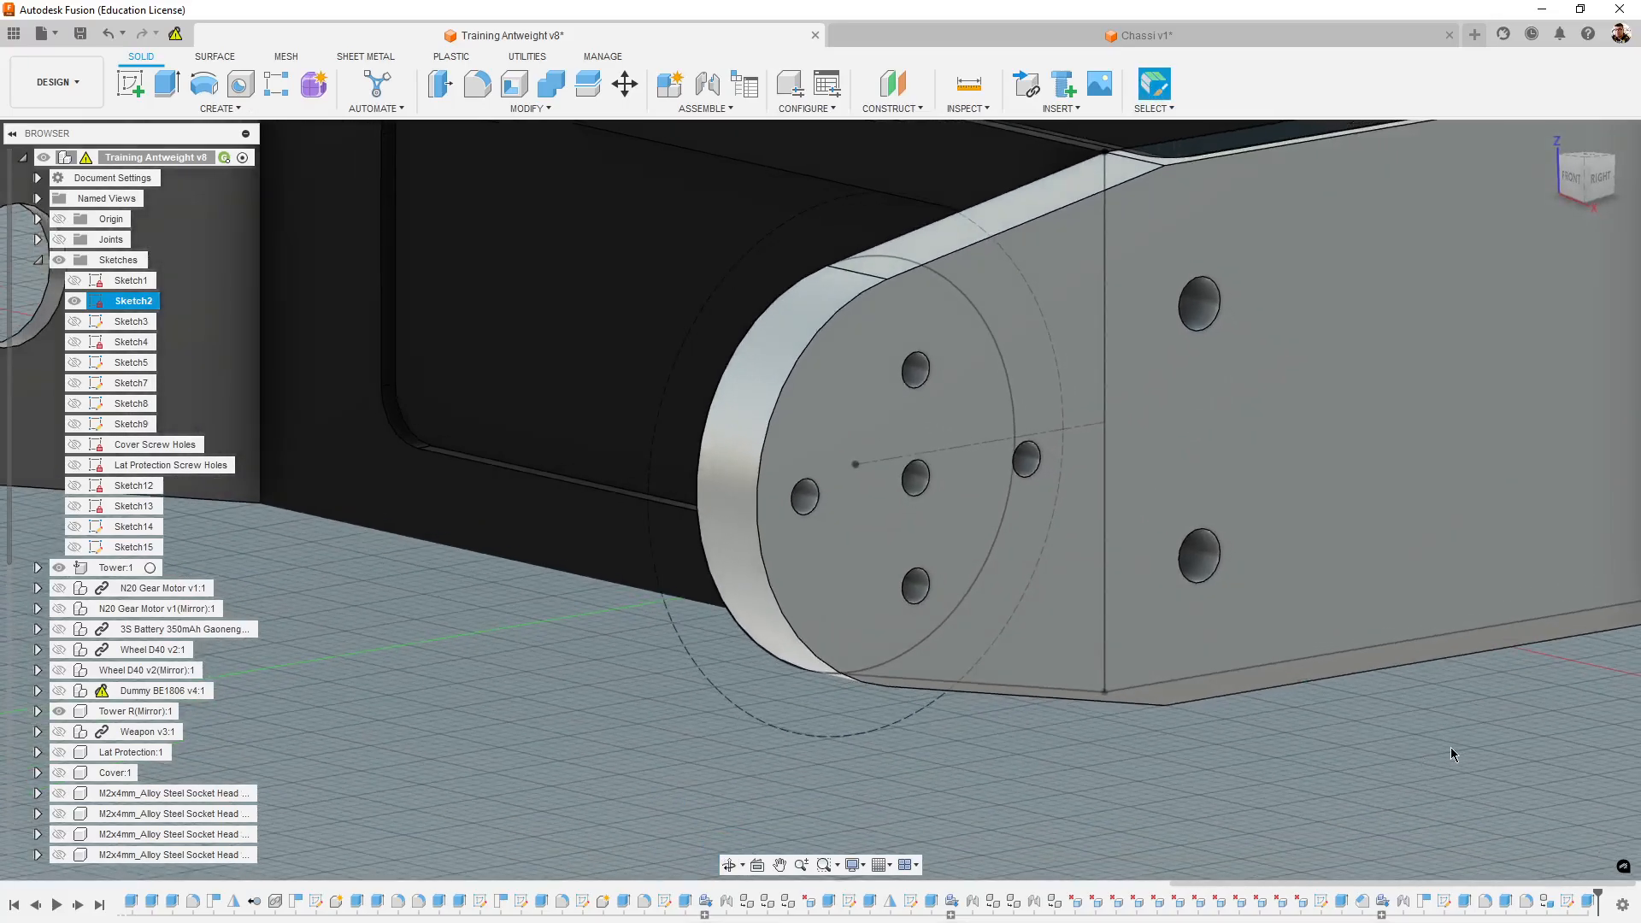
pyautogui.keyDown('shift'); pyautogui.moveTo(1228, 812); pyautogui.dragTo(1182, 796, button='middle'); pyautogui.keyUp('shift')
pyautogui.scroll(5, 1047, 489)
pyautogui.scroll(-3, 1010, 743)
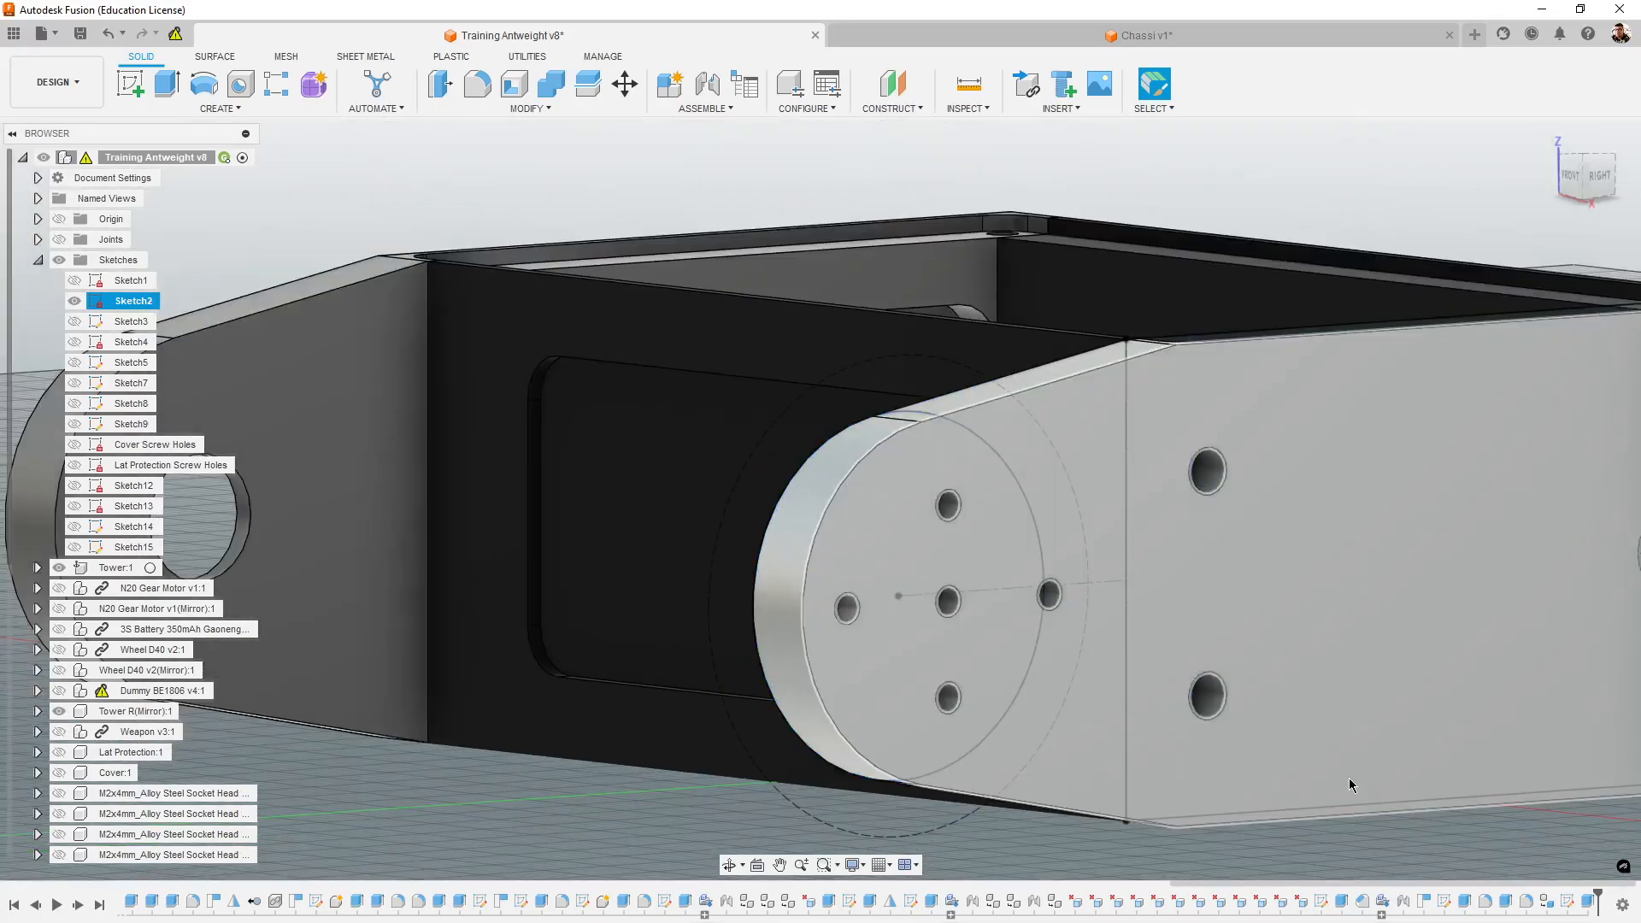
pyautogui.moveTo(1349, 778); pyautogui.dragTo(1052, 777, button='middle')
pyautogui.moveTo(1296, 665); pyautogui.dragTo(1225, 655, button='middle')
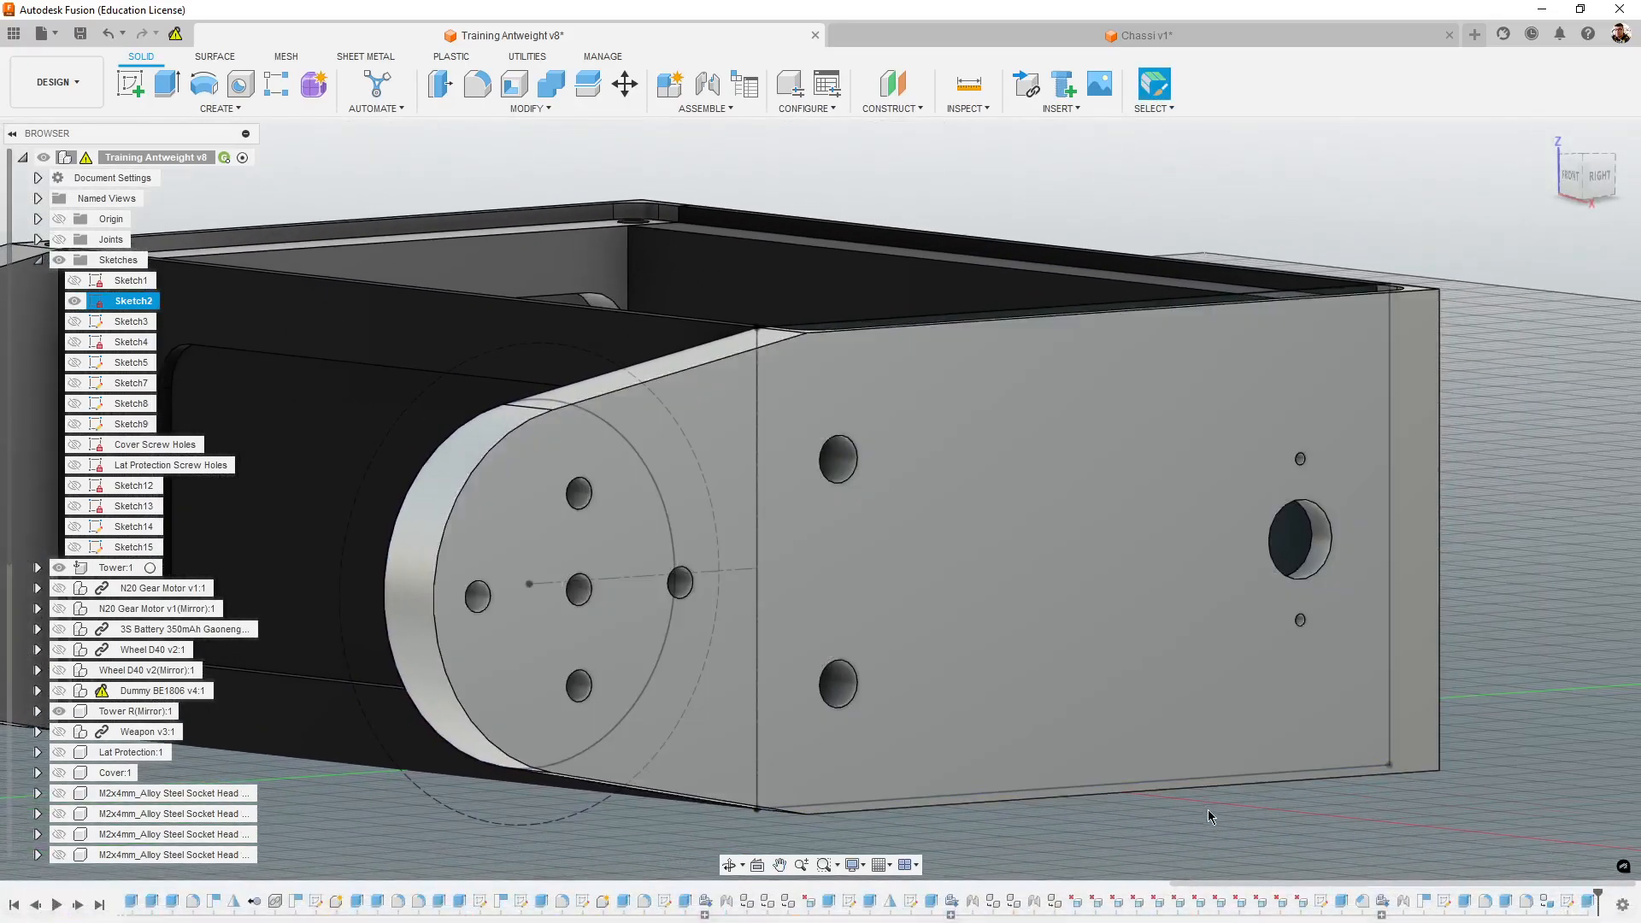
# - Examine the reference tower's two larger side holes and its motor shaft opening from outside and from inside the chassis
pyautogui.keyDown('shift'); pyautogui.moveTo(1207, 808); pyautogui.dragTo(1251, 849, button='middle'); pyautogui.keyUp('shift')
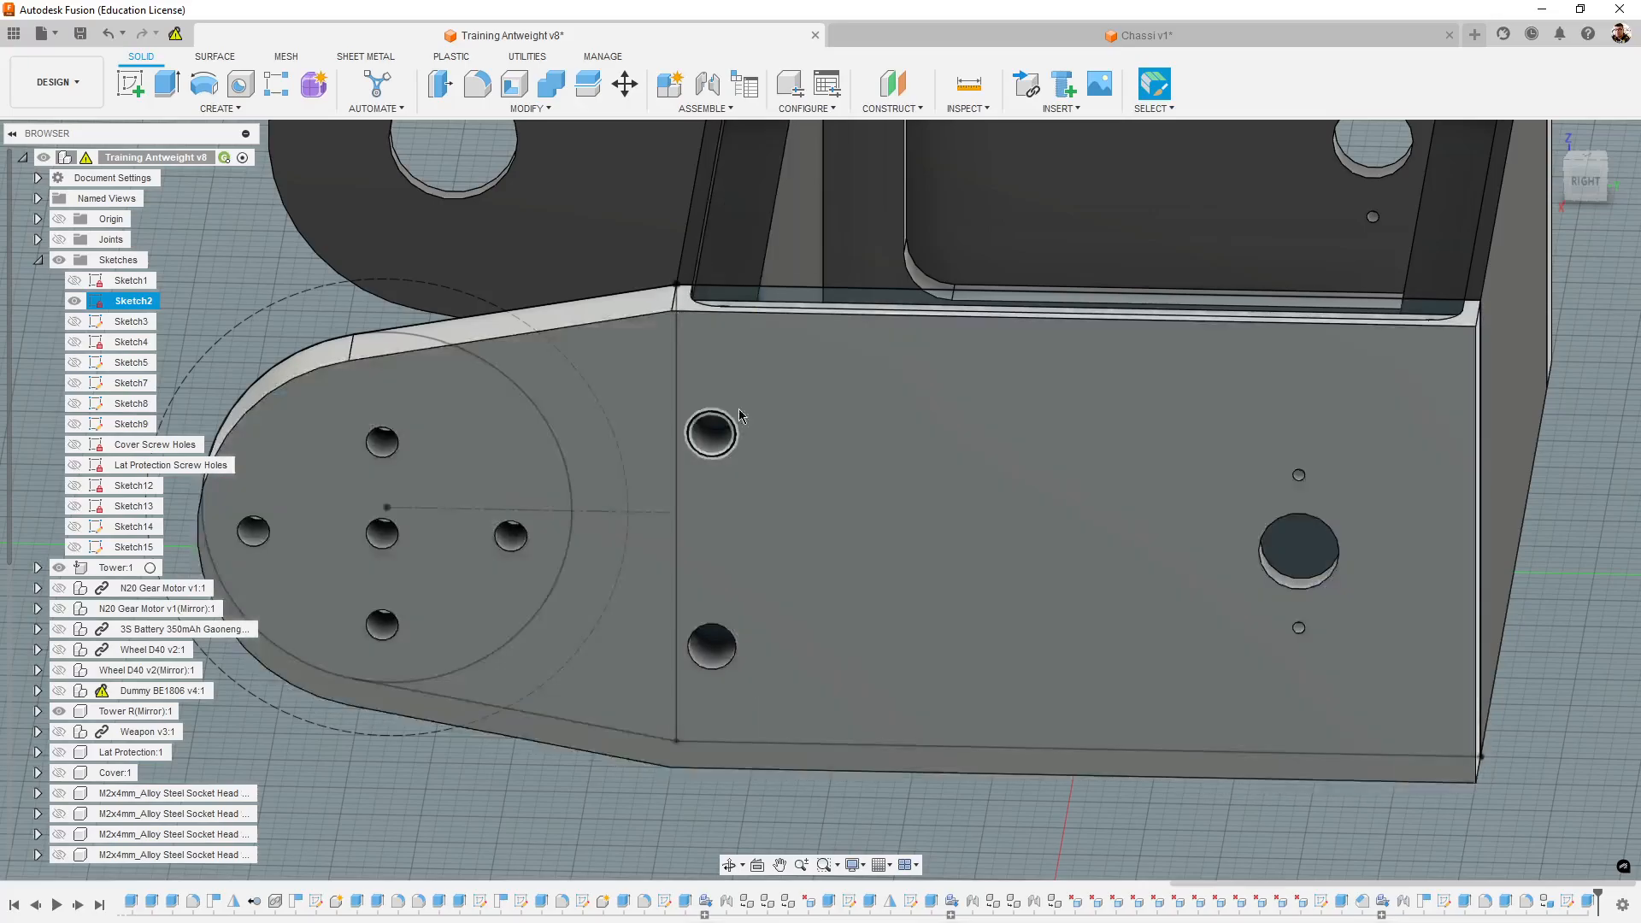
pyautogui.scroll(-5, 1146, 803)
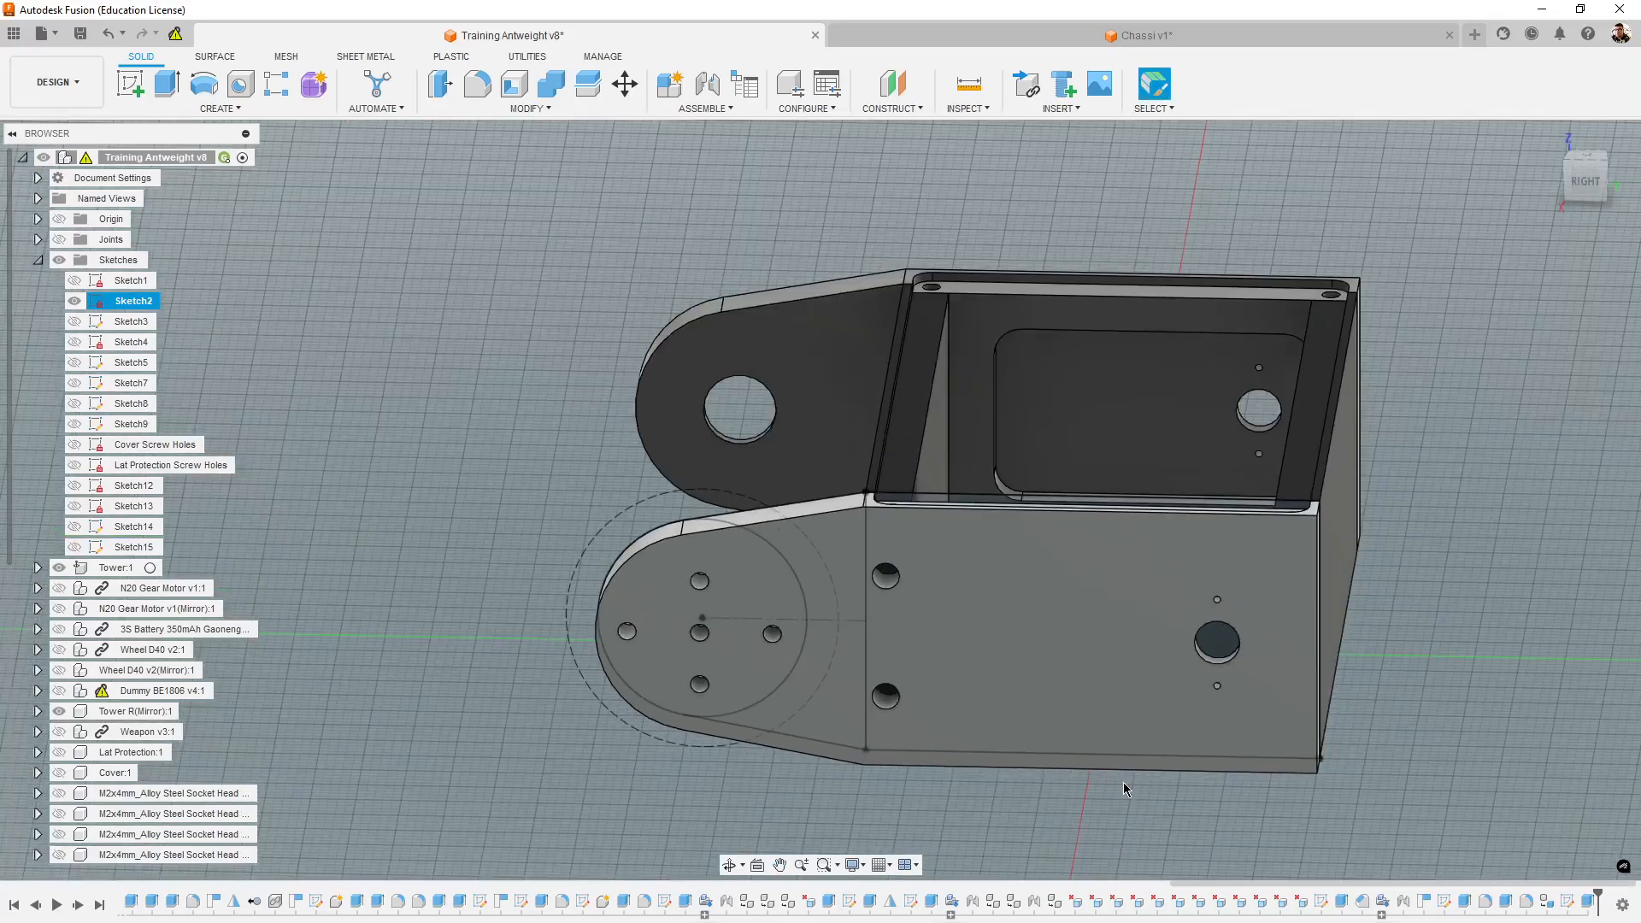
pyautogui.scroll(5, 1132, 790)
pyautogui.moveTo(1126, 793); pyautogui.dragTo(954, 772, button='middle')
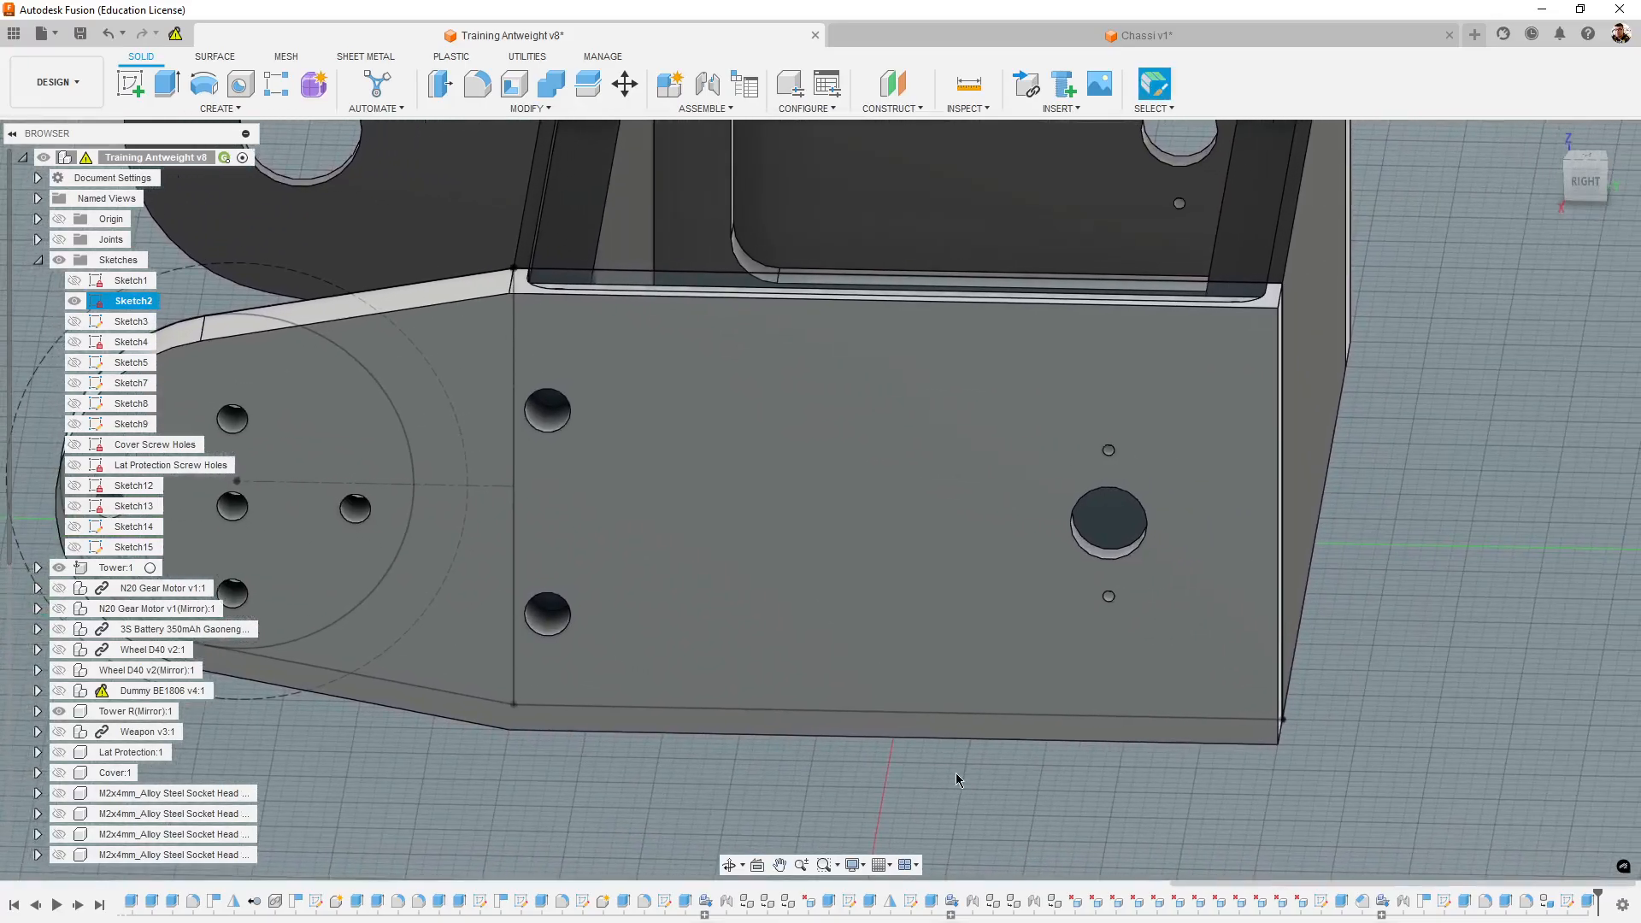
pyautogui.moveTo(1168, 755); pyautogui.dragTo(1120, 817, button='middle')
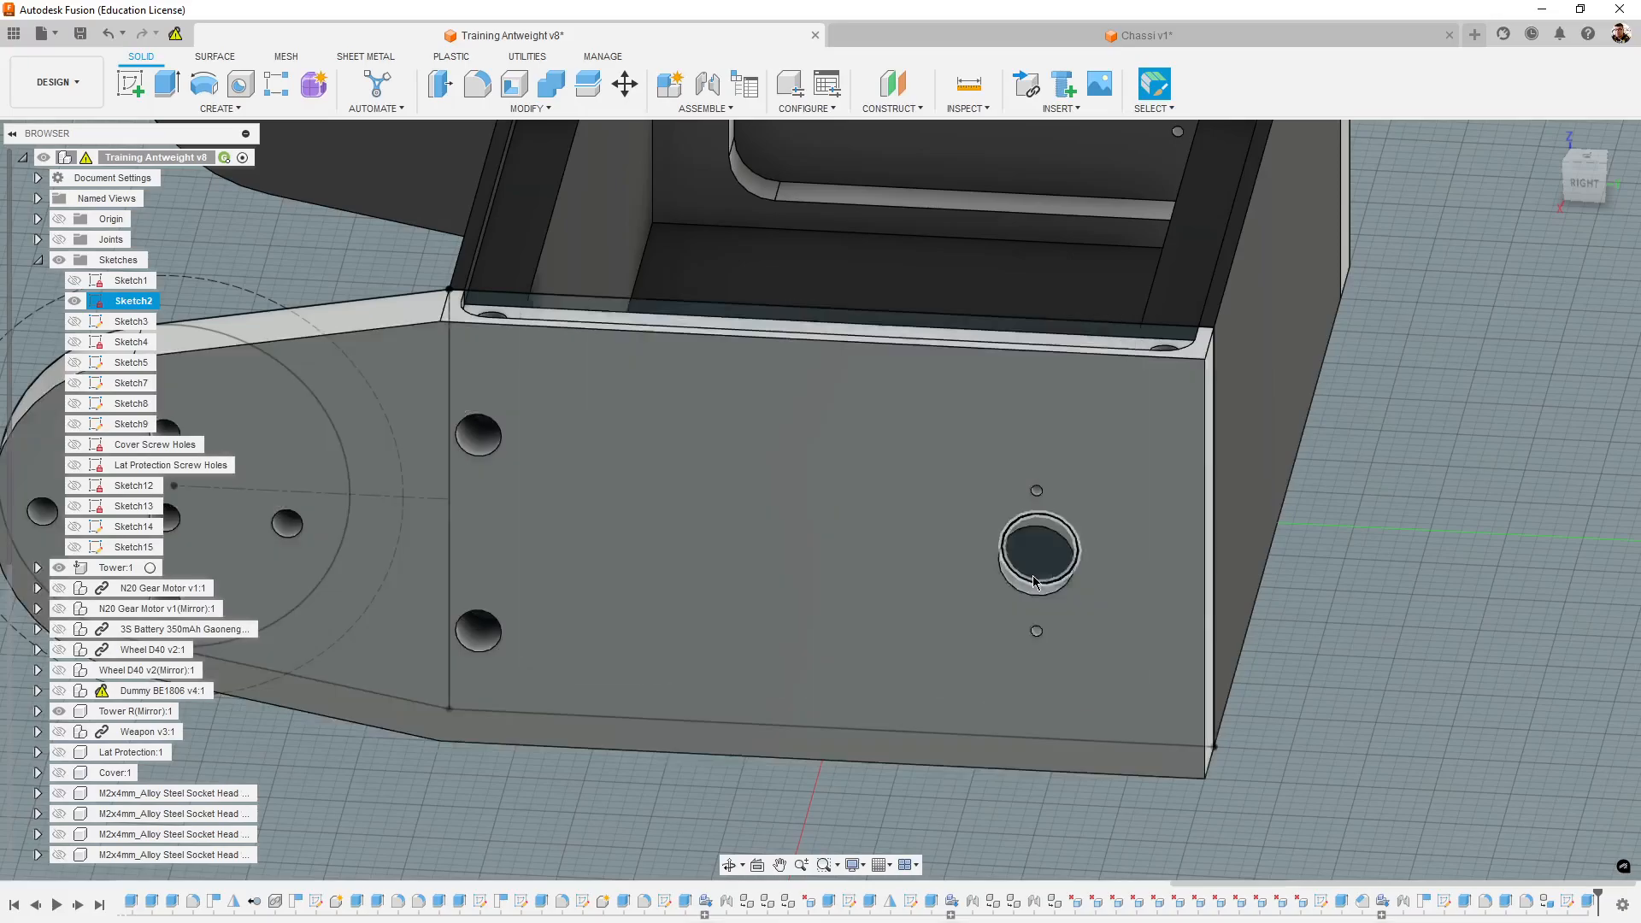
pyautogui.scroll(-3, 1106, 728)
pyautogui.scroll(4, 981, 453)
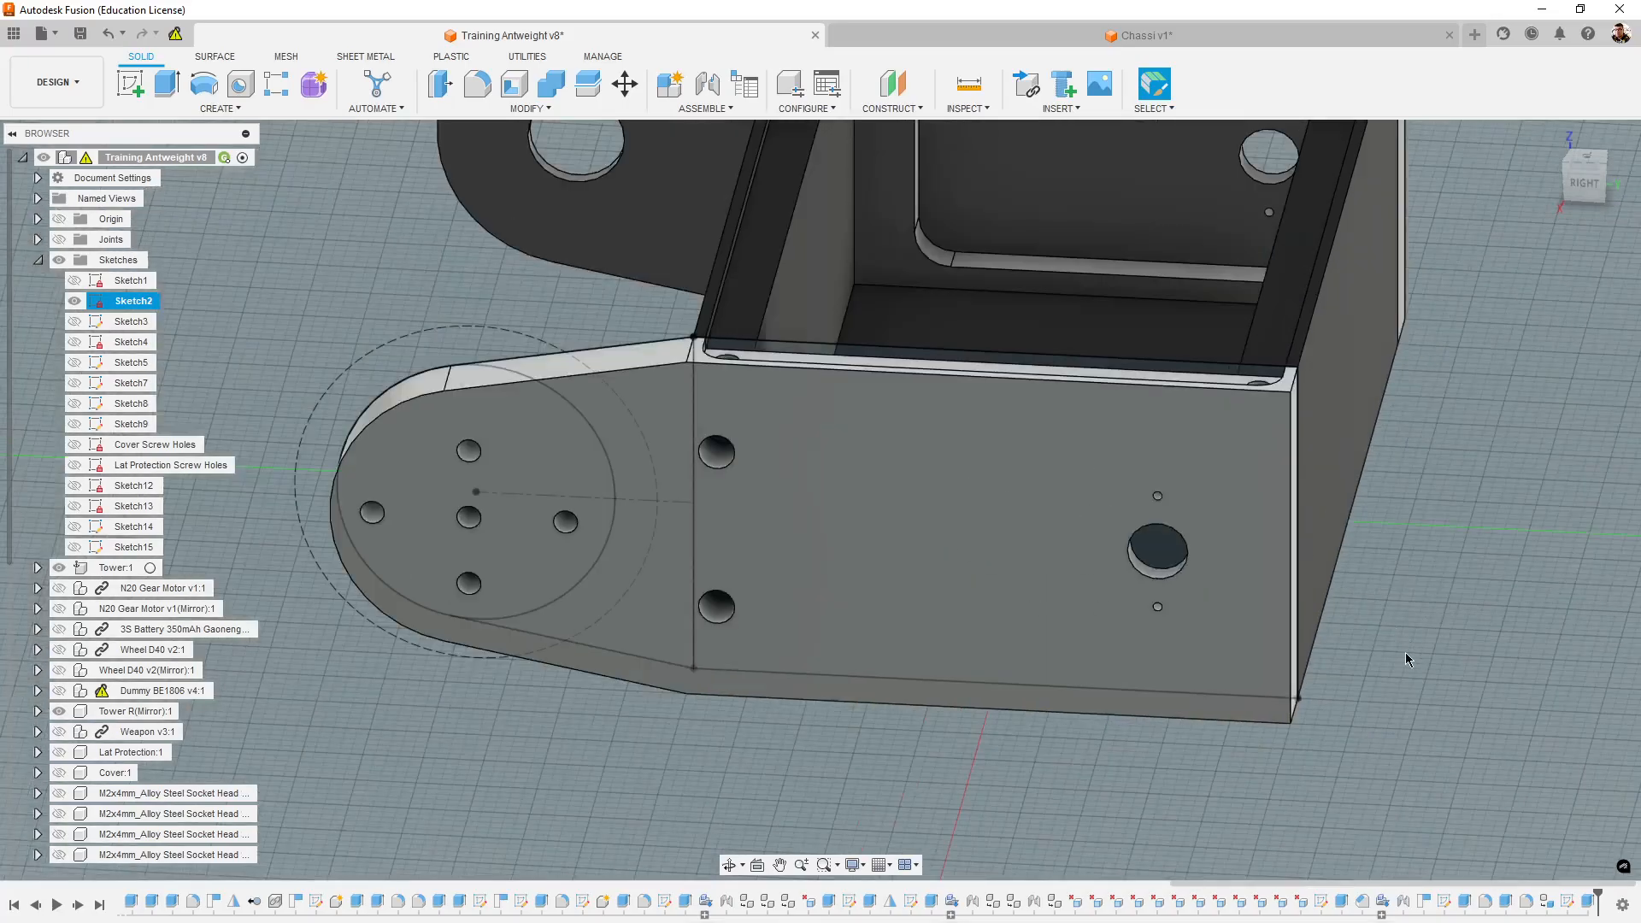
pyautogui.moveTo(1405, 653)
pyautogui.keyDown('shift'); pyautogui.mouseDown(button='middle')
pyautogui.moveTo(1432, 641)
pyautogui.moveTo(1481, 668)
pyautogui.moveTo(1418, 651)
pyautogui.mouseUp(button='middle'); pyautogui.keyUp('shift')
pyautogui.keyDown('shift'); pyautogui.moveTo(1183, 654); pyautogui.dragTo(730, 369, button='middle'); pyautogui.keyUp('shift')
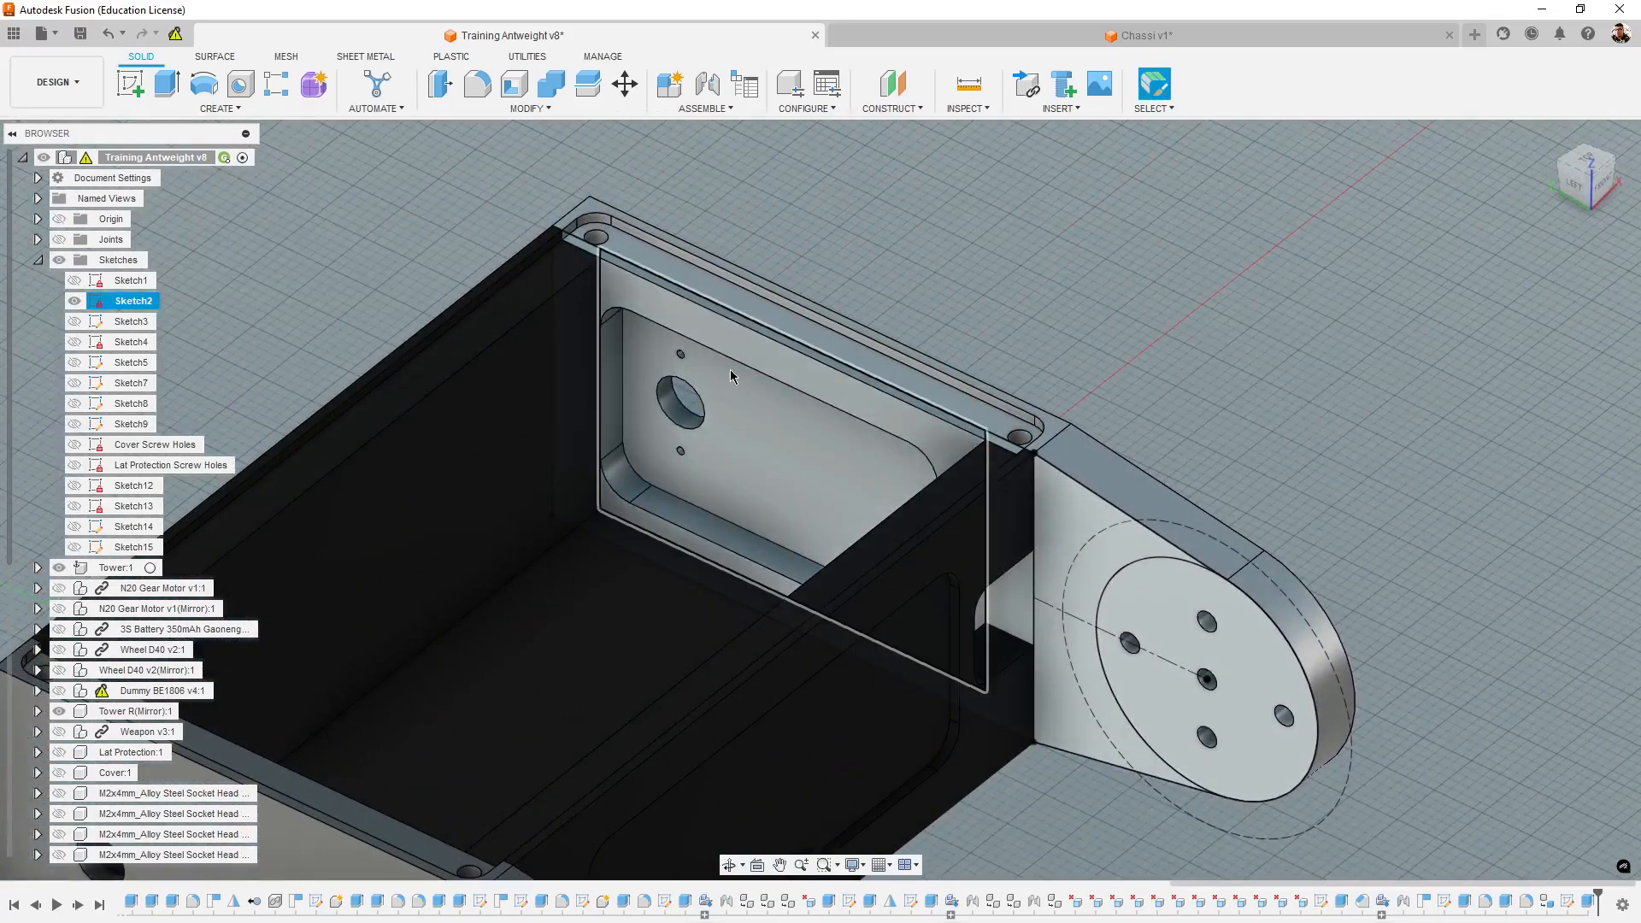
# - View the reference tower's side face straight on and measure the distance from the motor shaft hole to the straight end edge
pyautogui.keyDown('shift'); pyautogui.moveTo(1240, 407); pyautogui.dragTo(1410, 589, button='middle'); pyautogui.keyUp('shift')
pyautogui.scroll(2, 1267, 571)
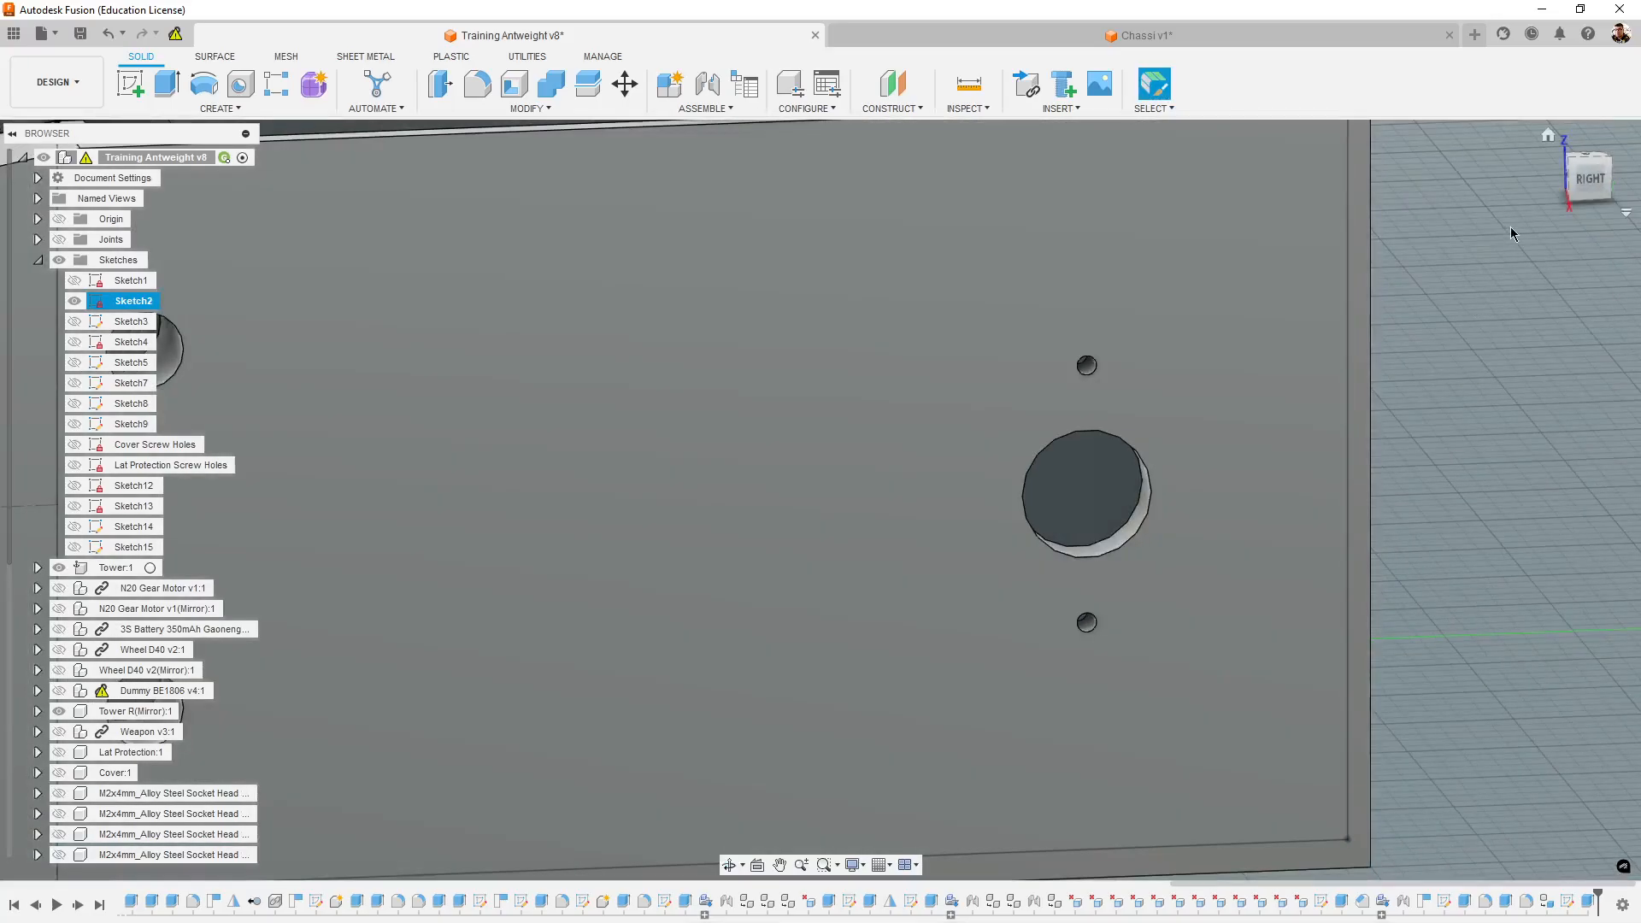
pyautogui.click(1589, 181)
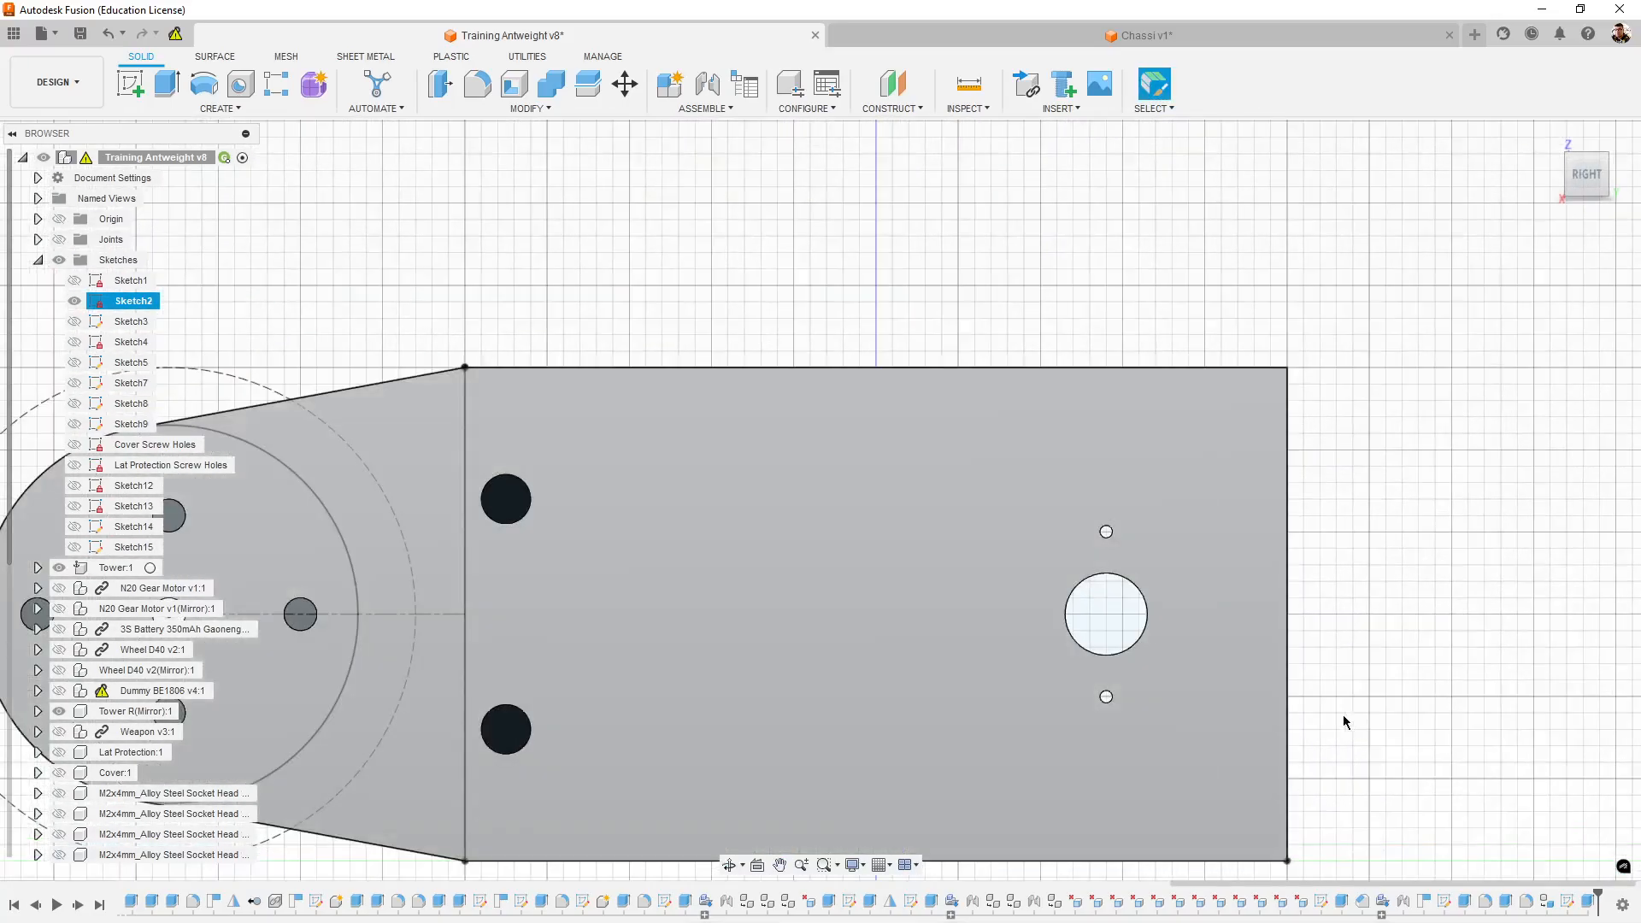
pyautogui.scroll(1, 1132, 607)
pyautogui.scroll(1, 1179, 627)
pyautogui.scroll(1, 1117, 564)
pyautogui.scroll(1, 916, 484)
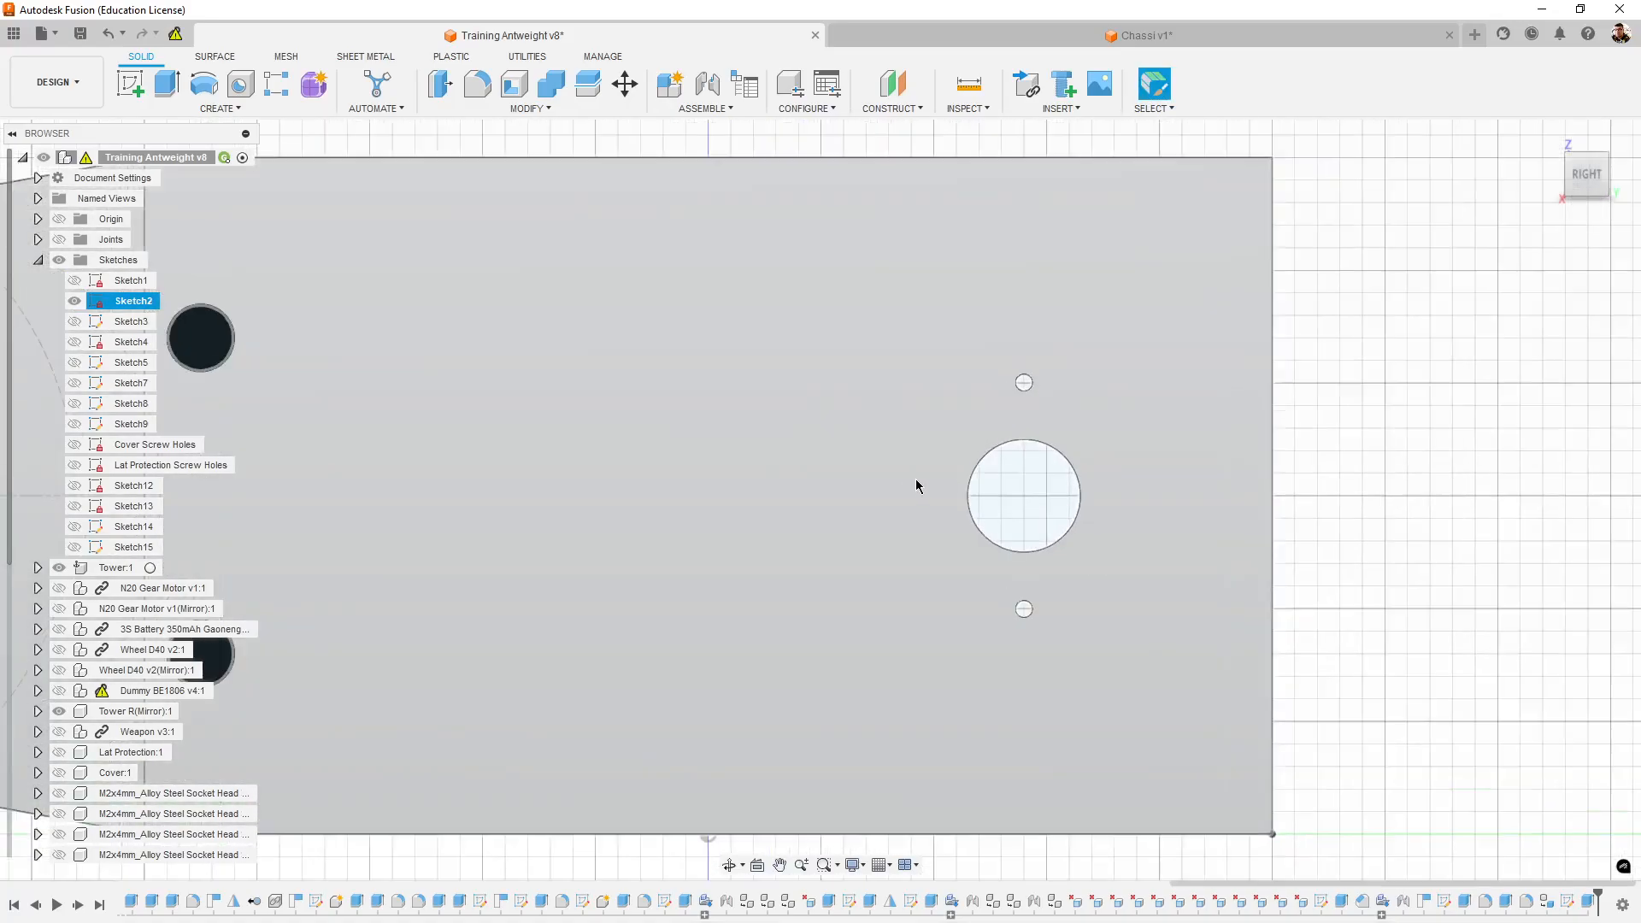
pyautogui.click(975, 90)
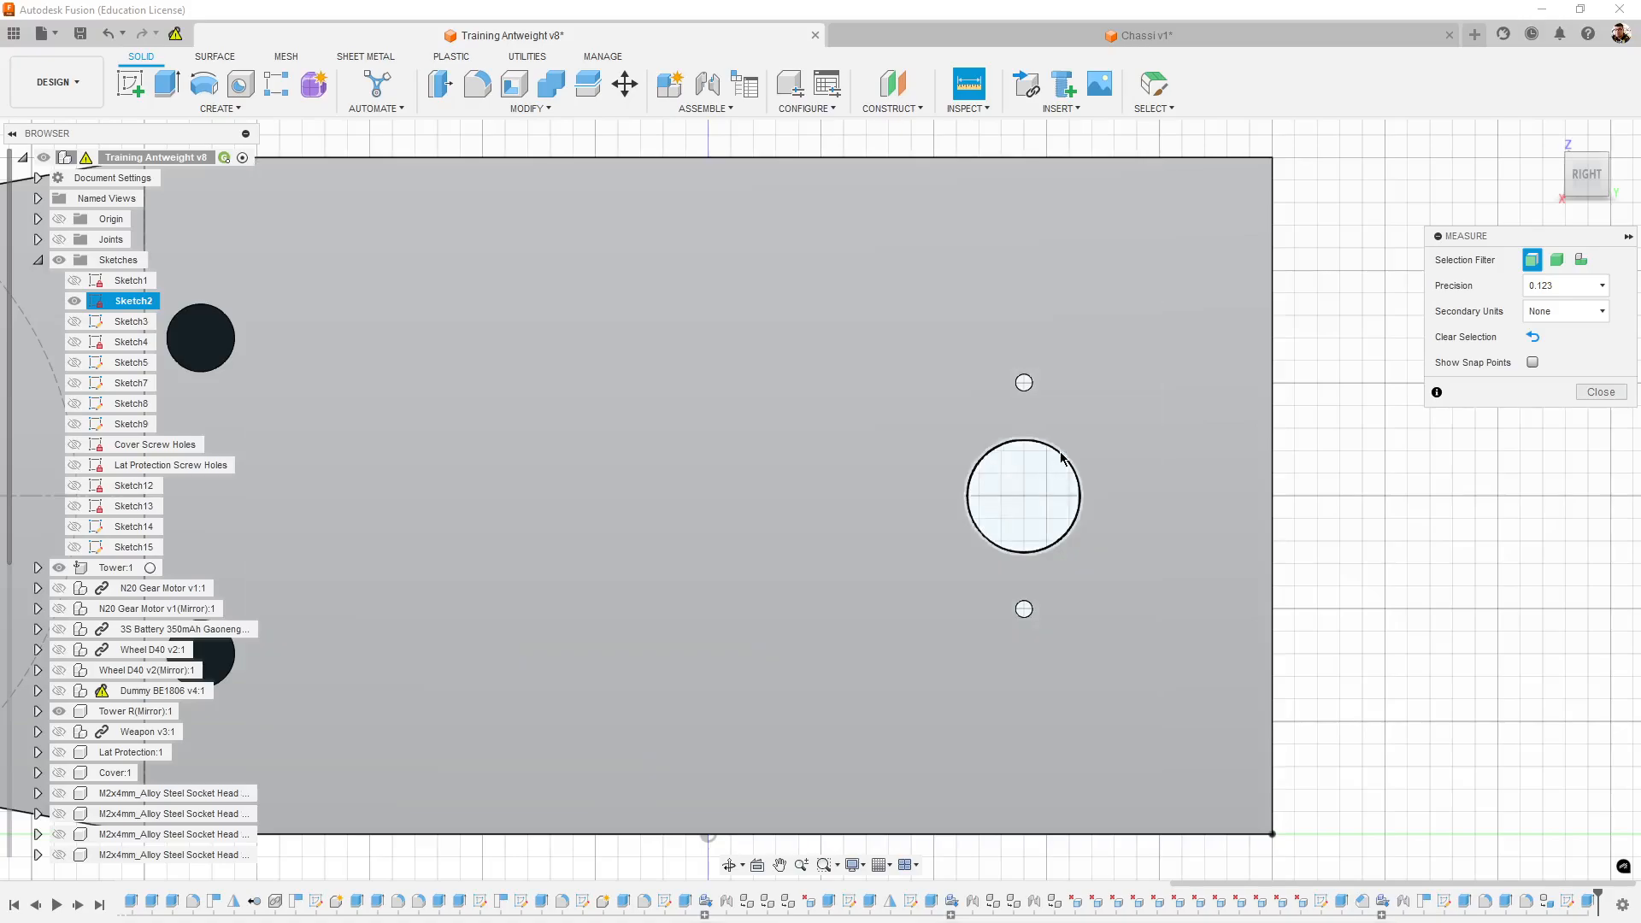
pyautogui.click(1061, 458)
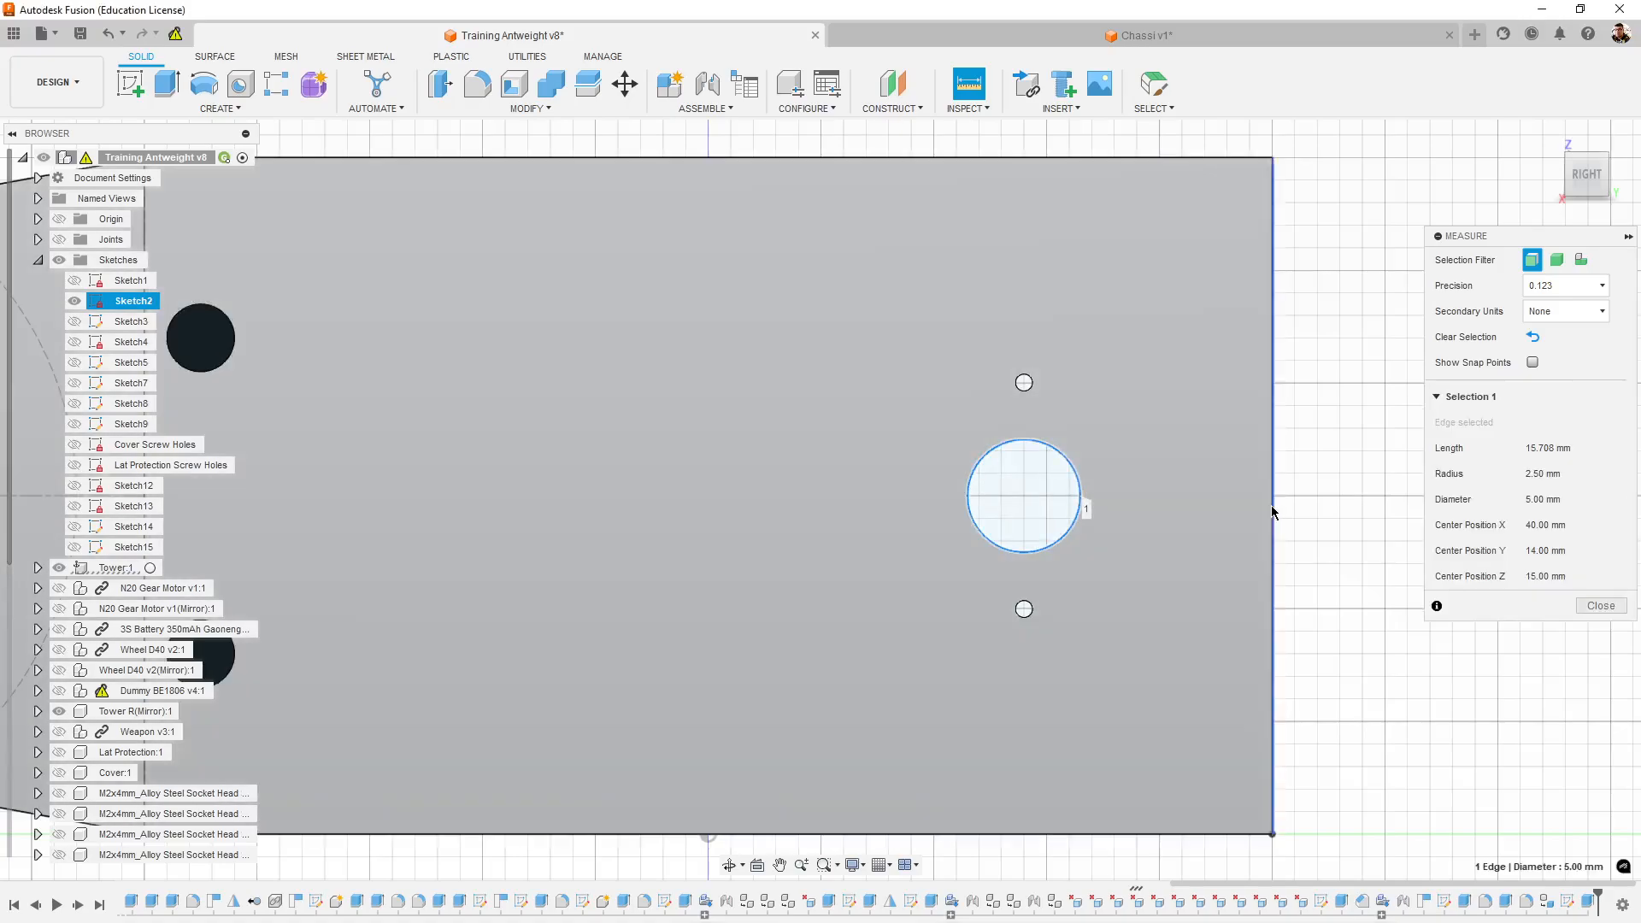
pyautogui.click(1269, 510)
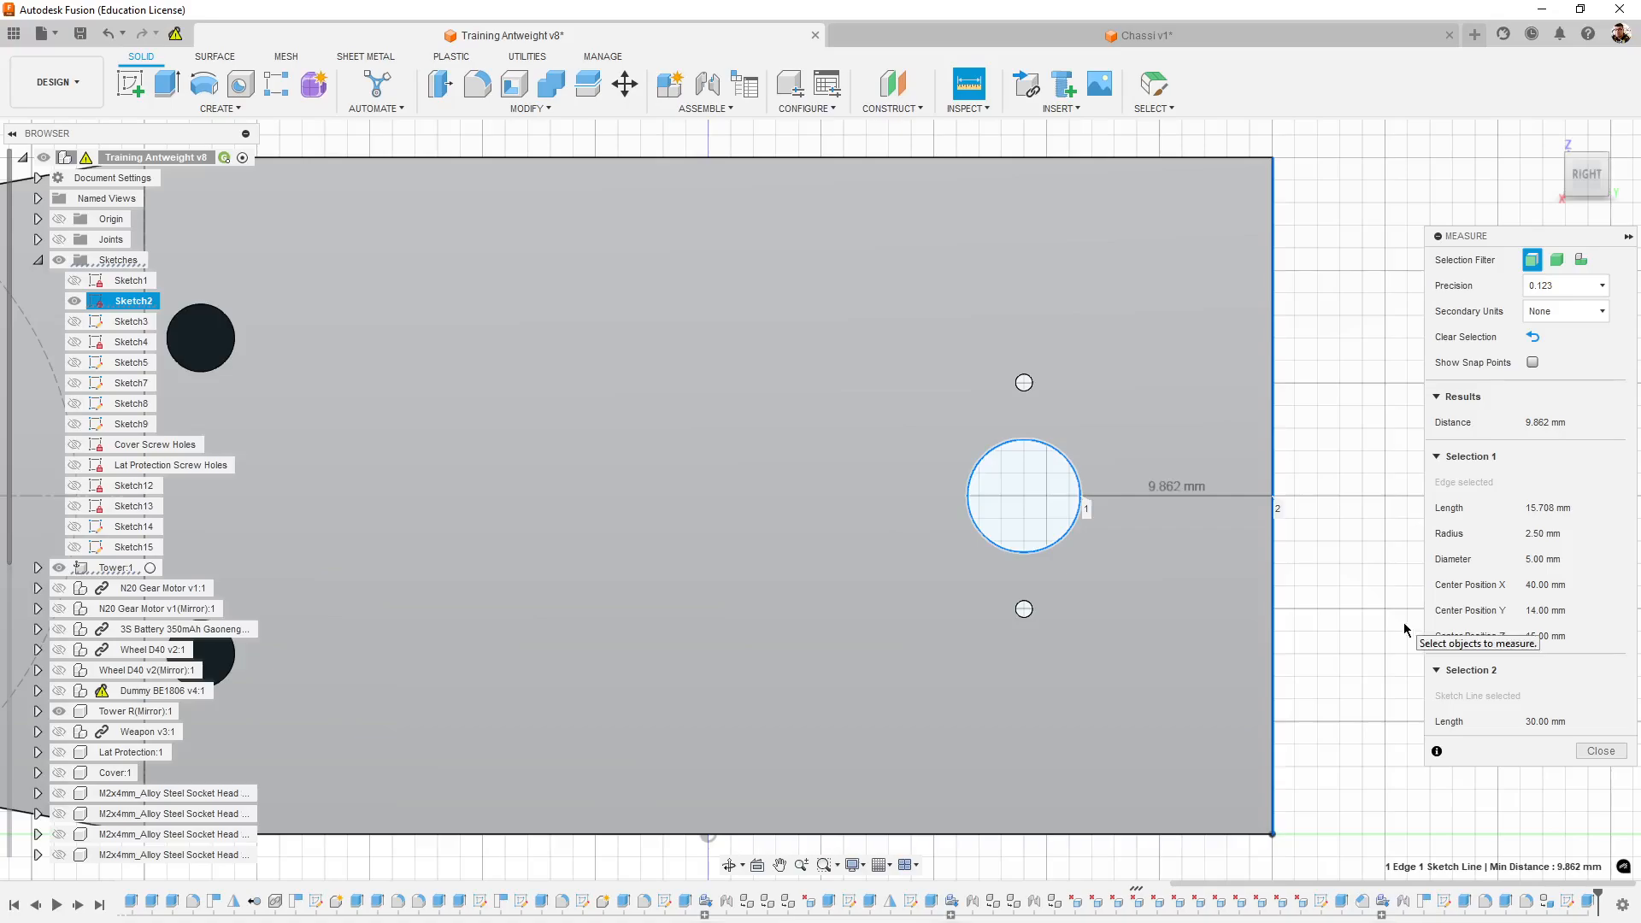
pyautogui.scroll(3, 1403, 622)
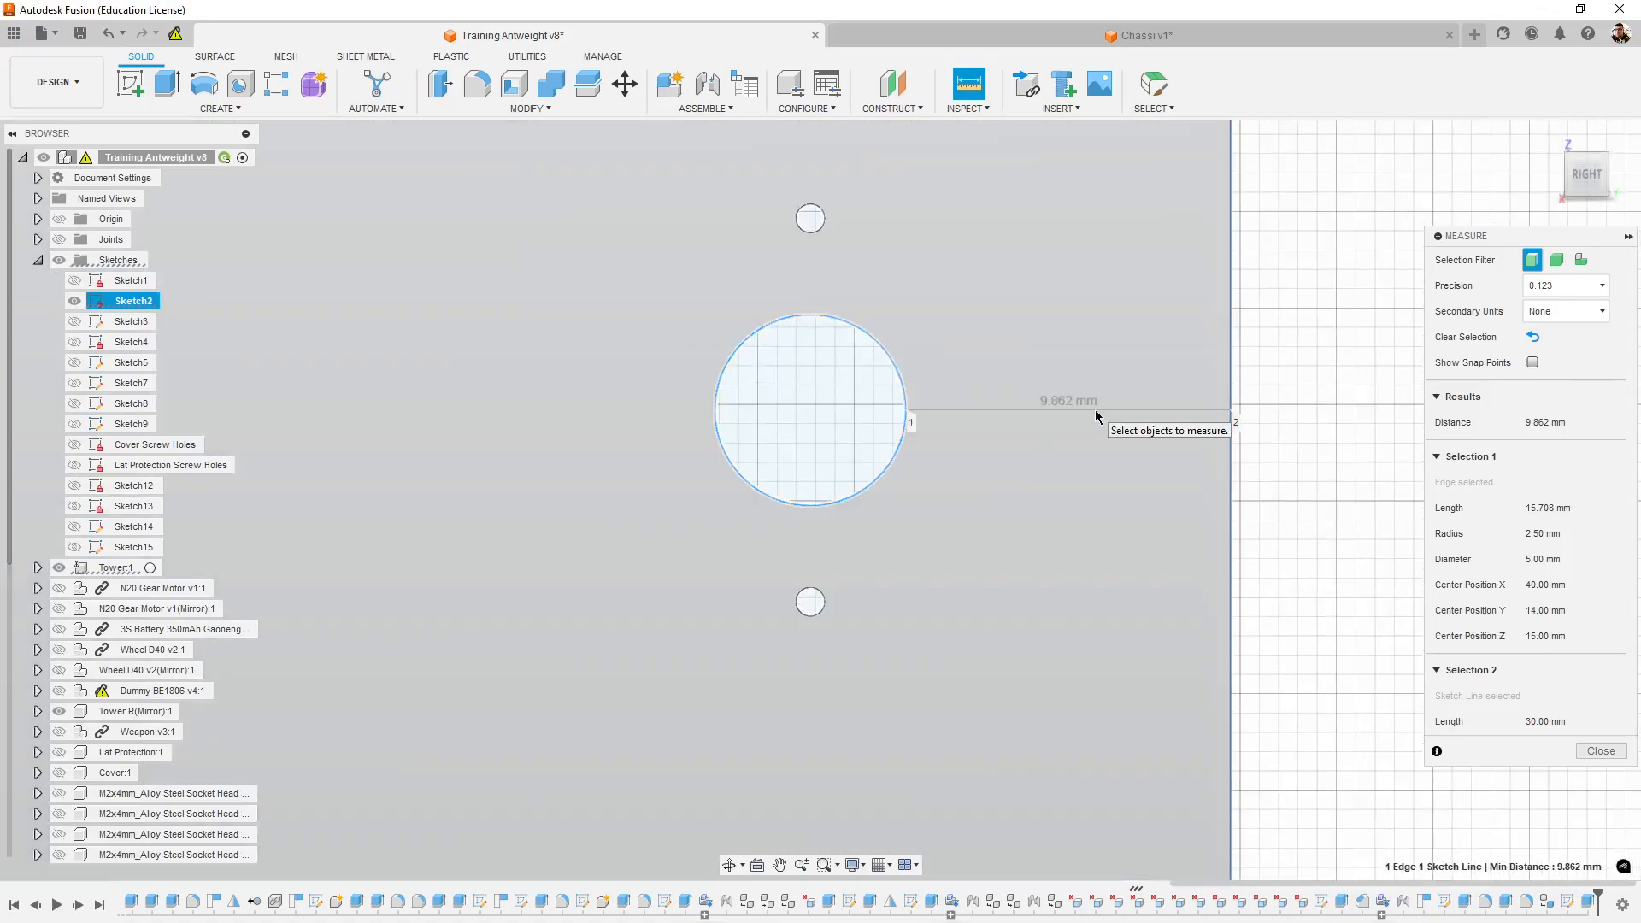
pyautogui.scroll(-3, 1095, 408)
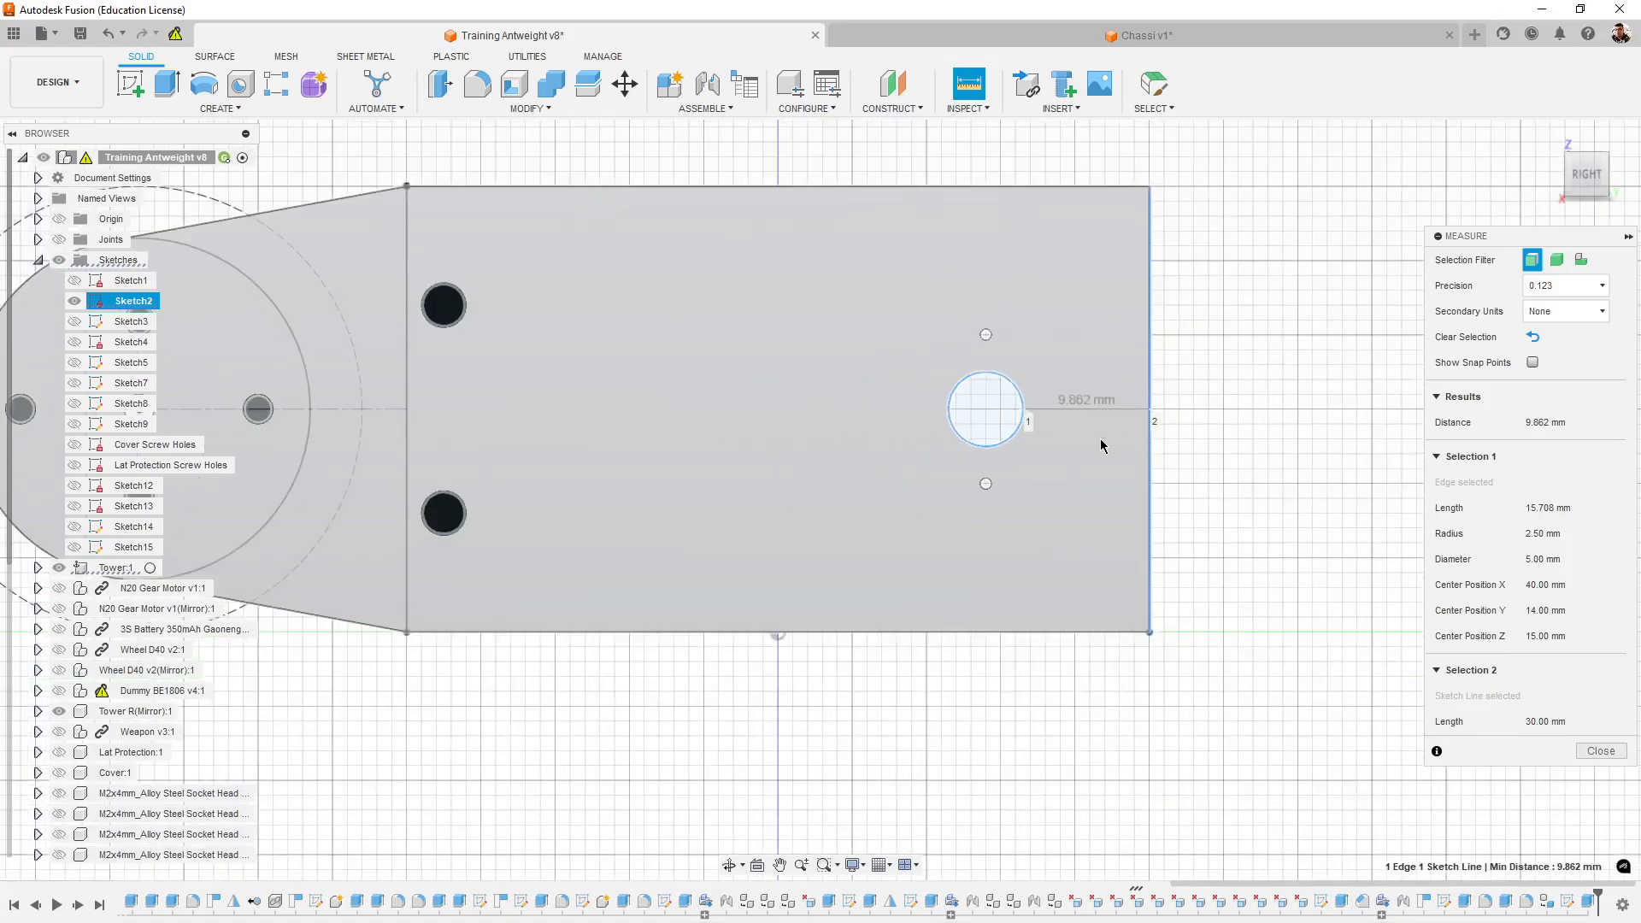
pyautogui.moveTo(1237, 390); pyautogui.dragTo(1197, 402, button='middle')
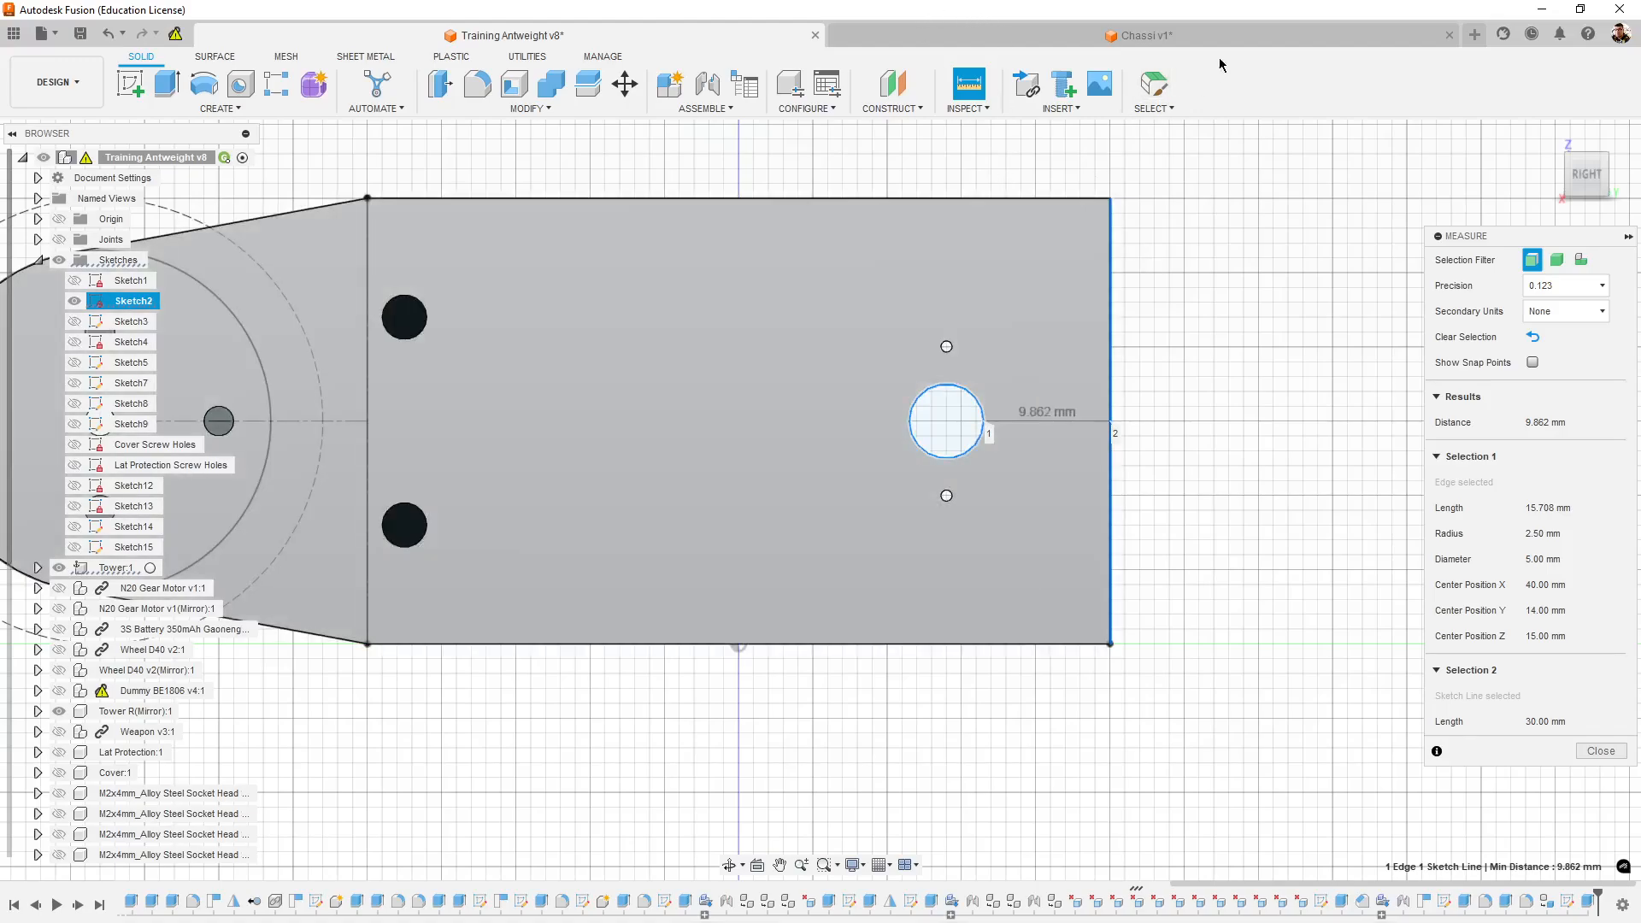
# - Switch to the Chassi v1 design, inspect the tower sketch against the chassis walls and face the sketch straight on
pyautogui.click(1240, 40)
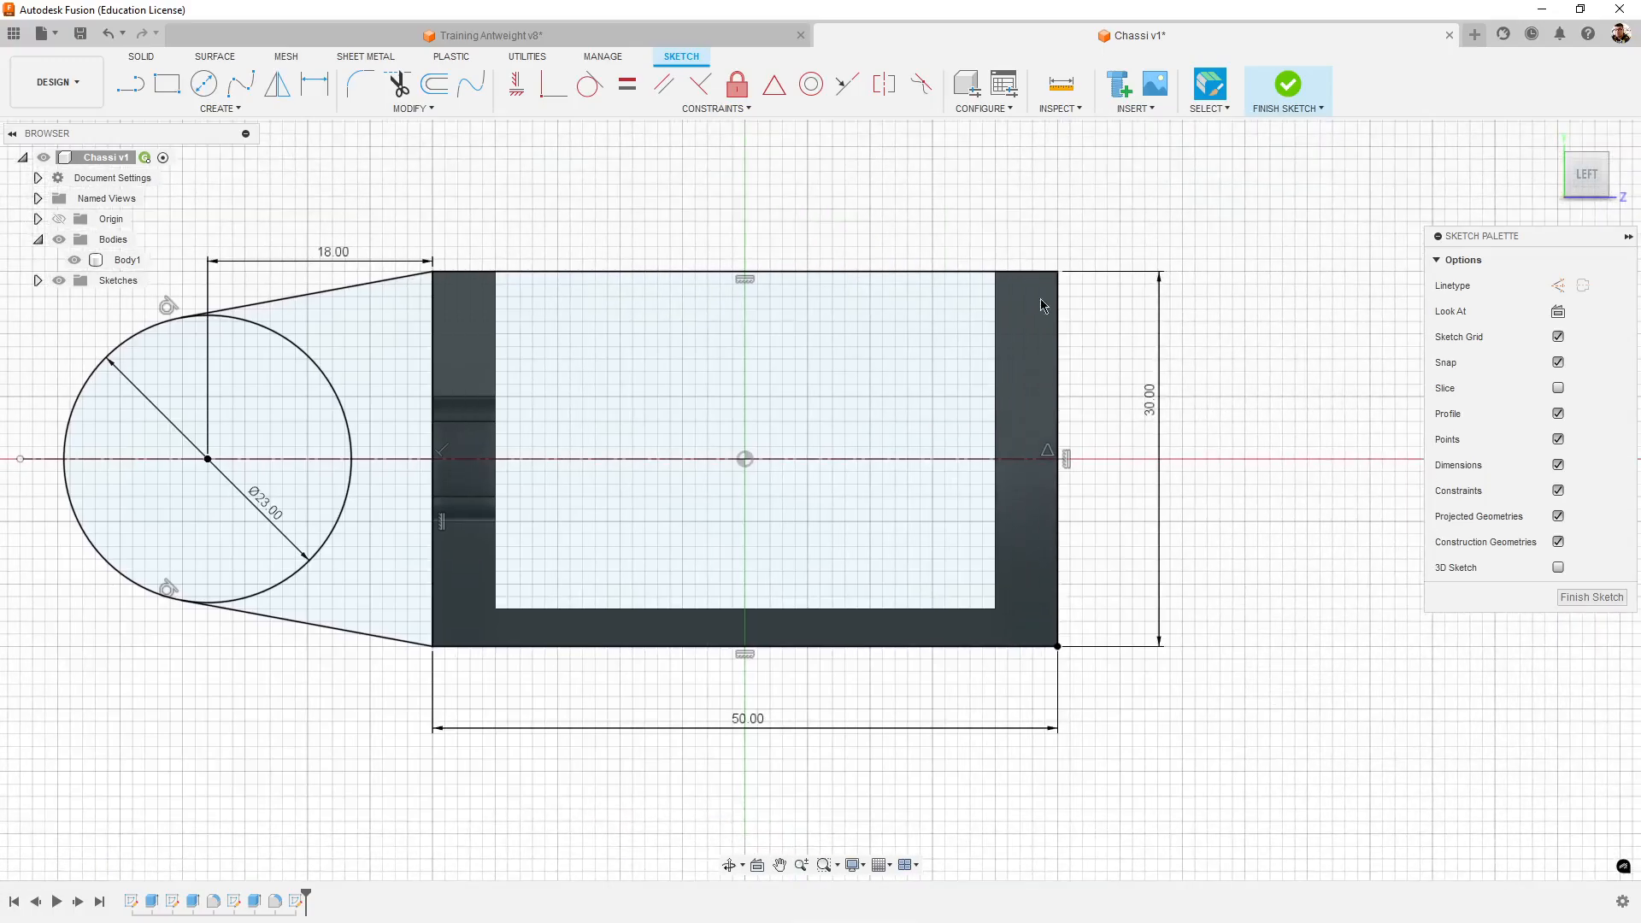
pyautogui.moveTo(1203, 738)
pyautogui.keyDown('shift'); pyautogui.mouseDown(button='middle')
pyautogui.moveTo(1232, 770)
pyautogui.moveTo(1219, 757)
pyautogui.mouseUp(button='middle'); pyautogui.keyUp('shift')
pyautogui.keyDown('shift'); pyautogui.moveTo(1240, 689); pyautogui.dragTo(1208, 674, button='middle'); pyautogui.keyUp('shift')
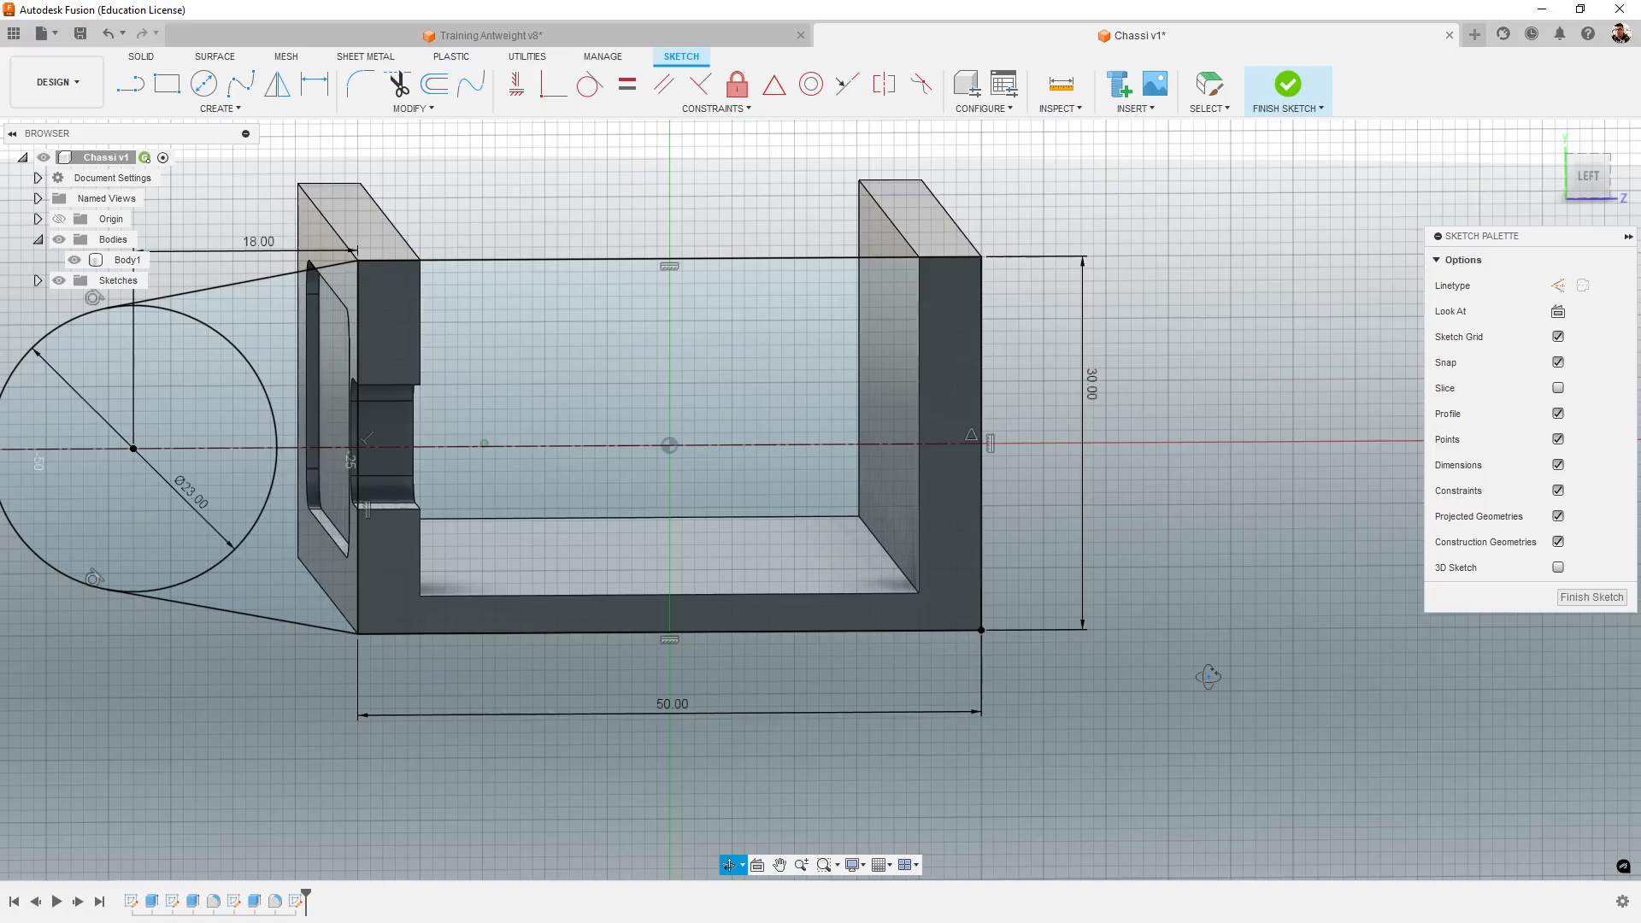
pyautogui.scroll(2, 1040, 527)
pyautogui.keyDown('shift'); pyautogui.moveTo(1196, 503); pyautogui.dragTo(1175, 478, button='middle'); pyautogui.keyUp('shift')
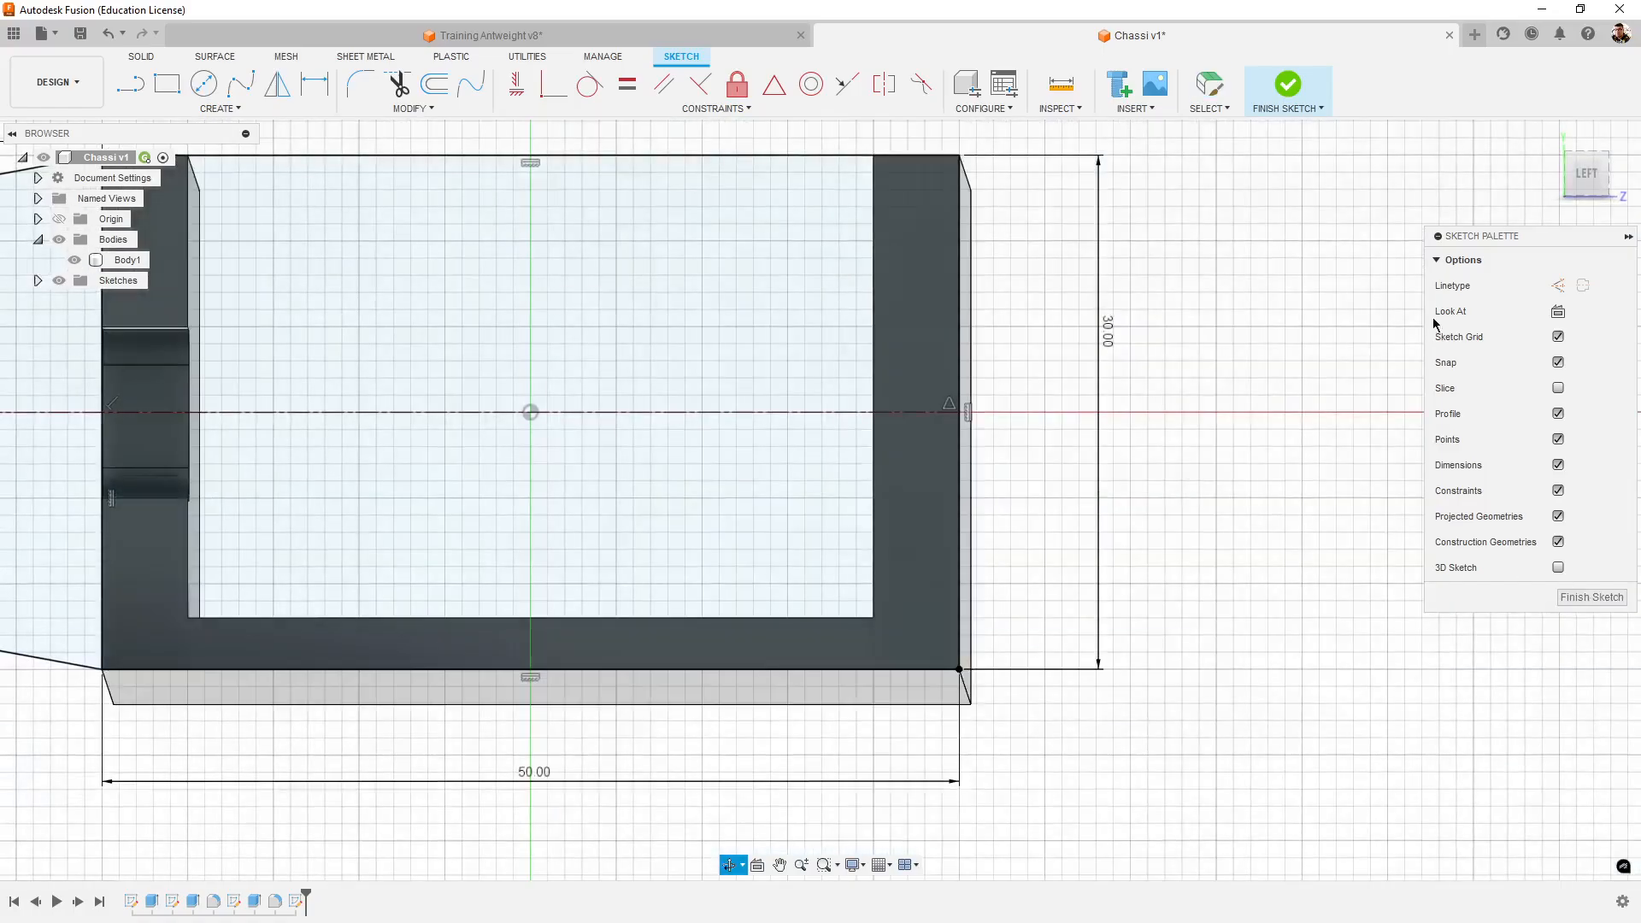
pyautogui.click(1592, 174)
pyautogui.moveTo(1063, 560); pyautogui.dragTo(1241, 607, button='middle')
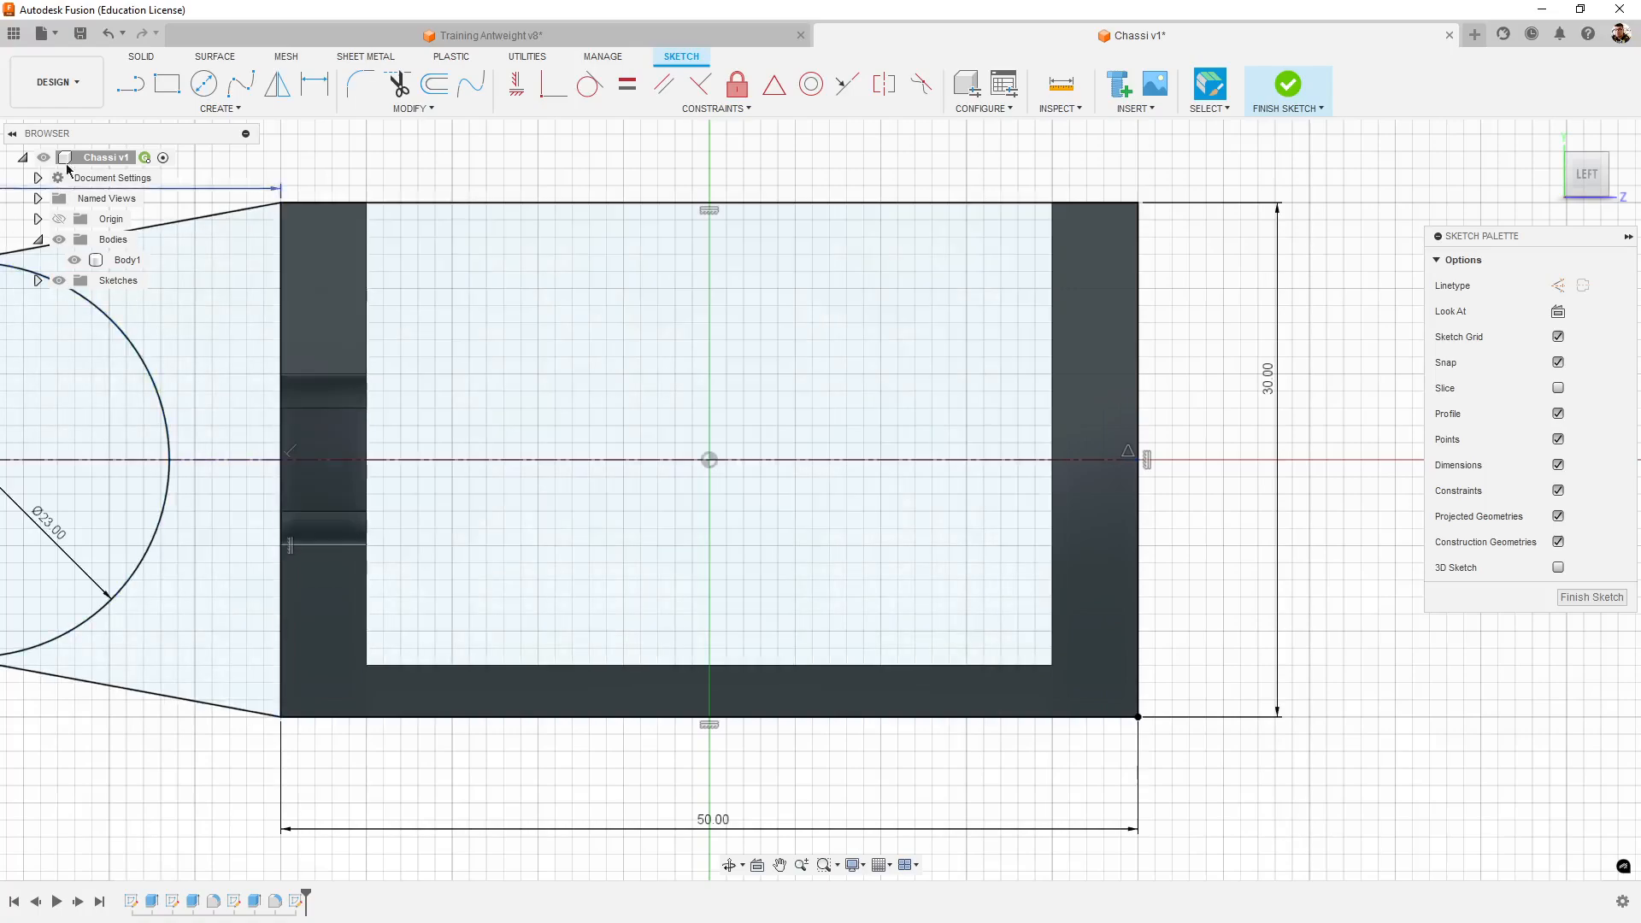
# - Check the reference shaft hole's diameter and draw a 5 mm circle on the sketch centreline near the rectangle's end away from the 23 mm circle
pyautogui.click(205, 85)
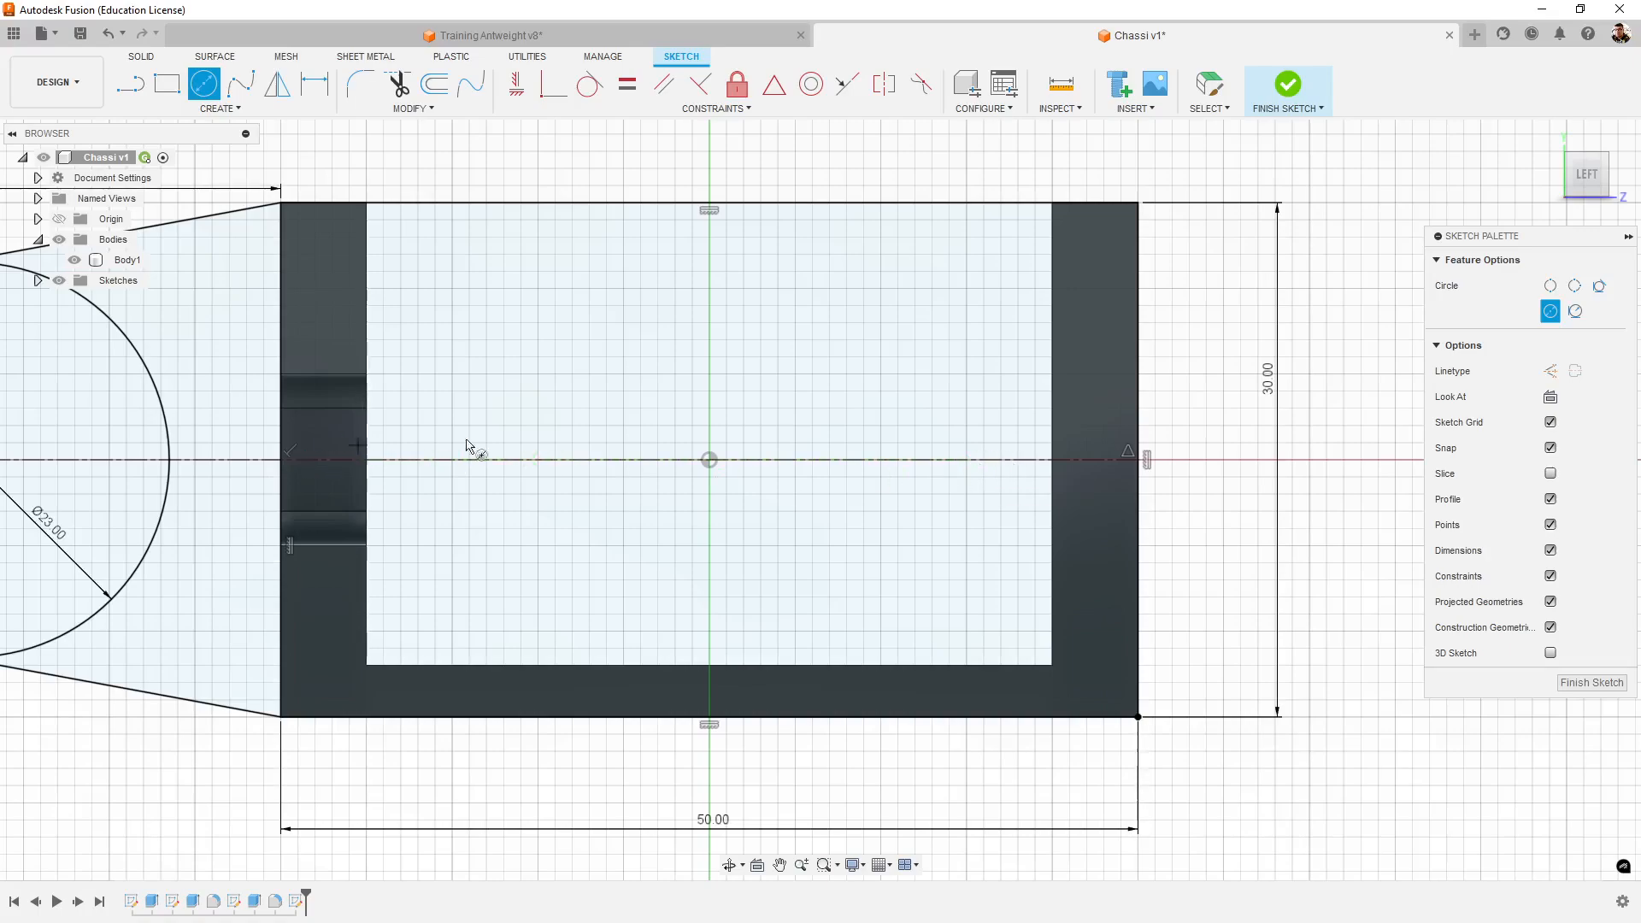
pyautogui.click(967, 461)
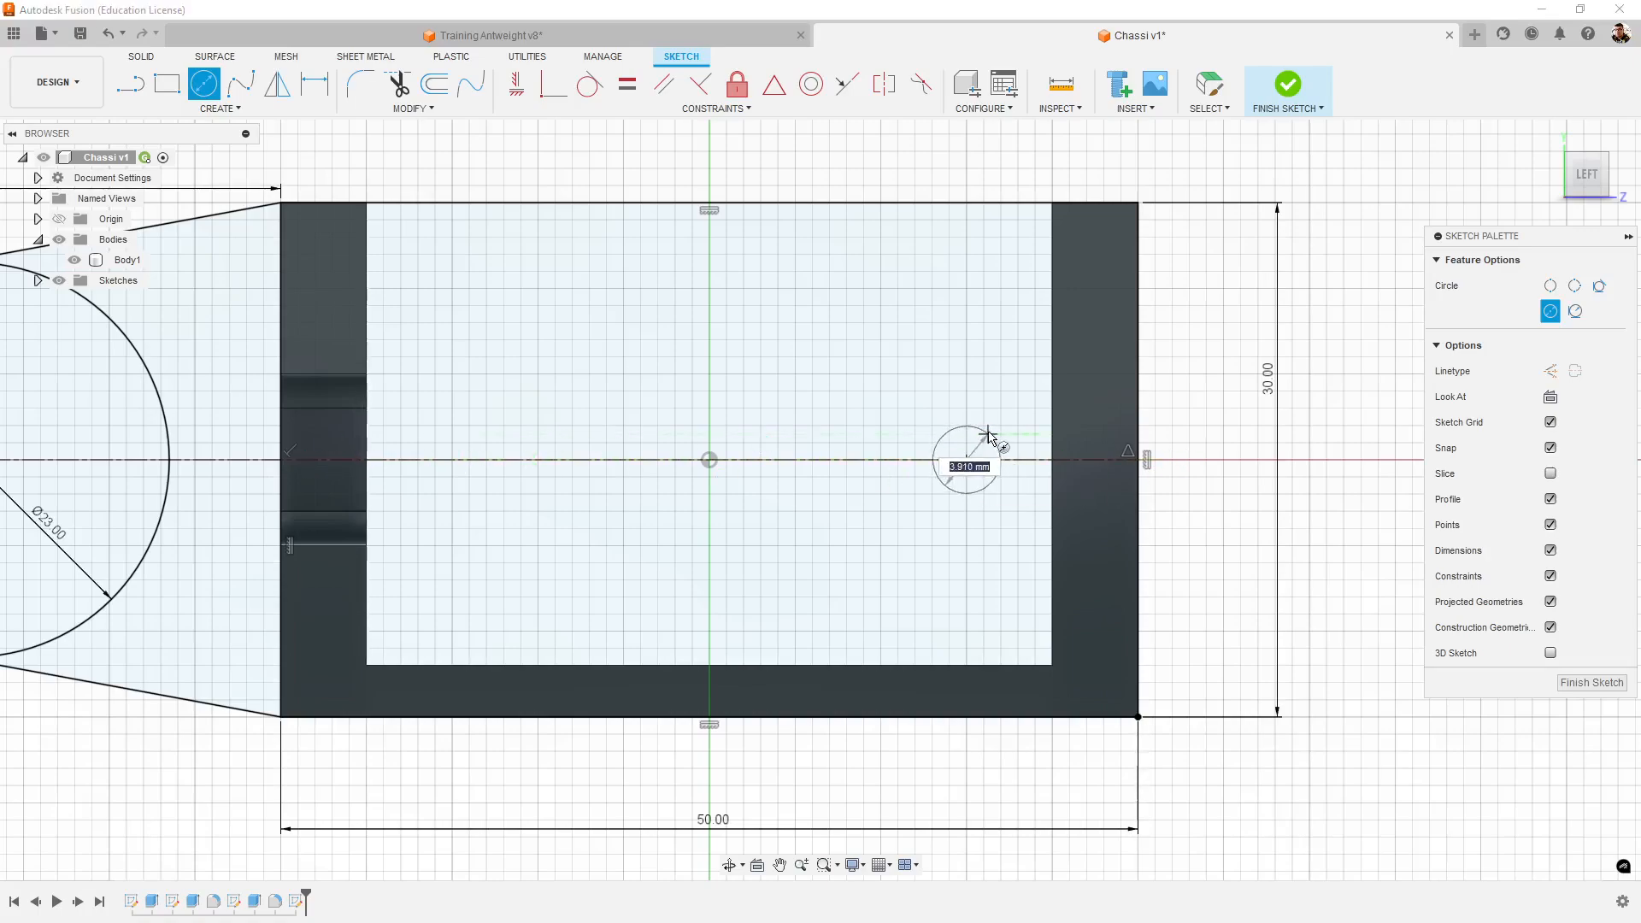
pyautogui.click(742, 36)
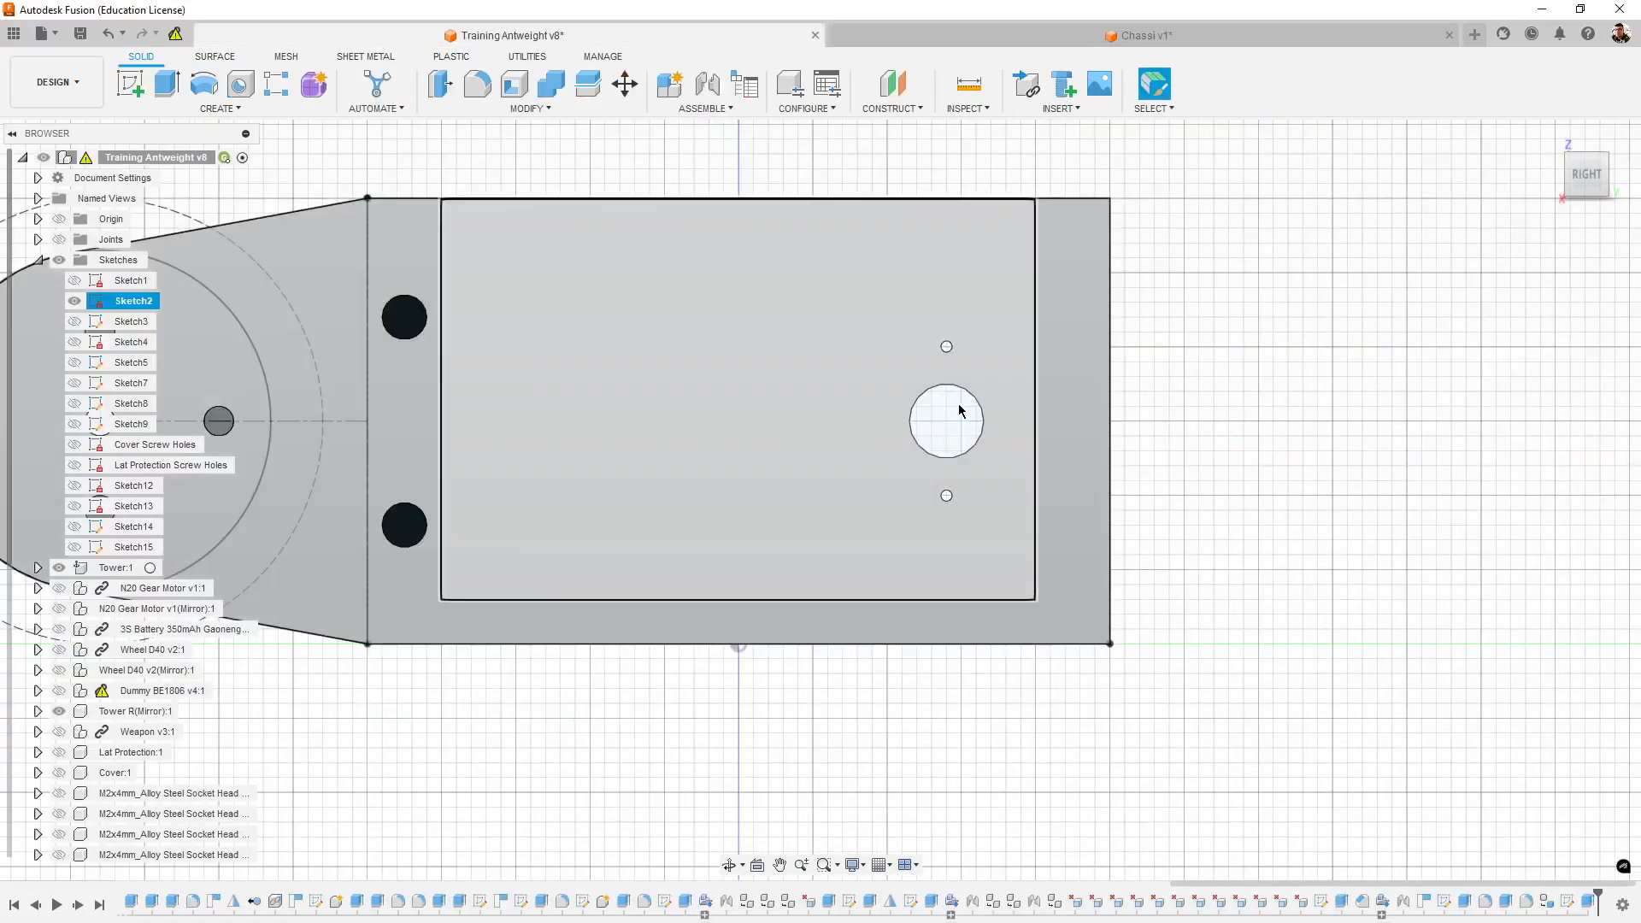
pyautogui.click(958, 410)
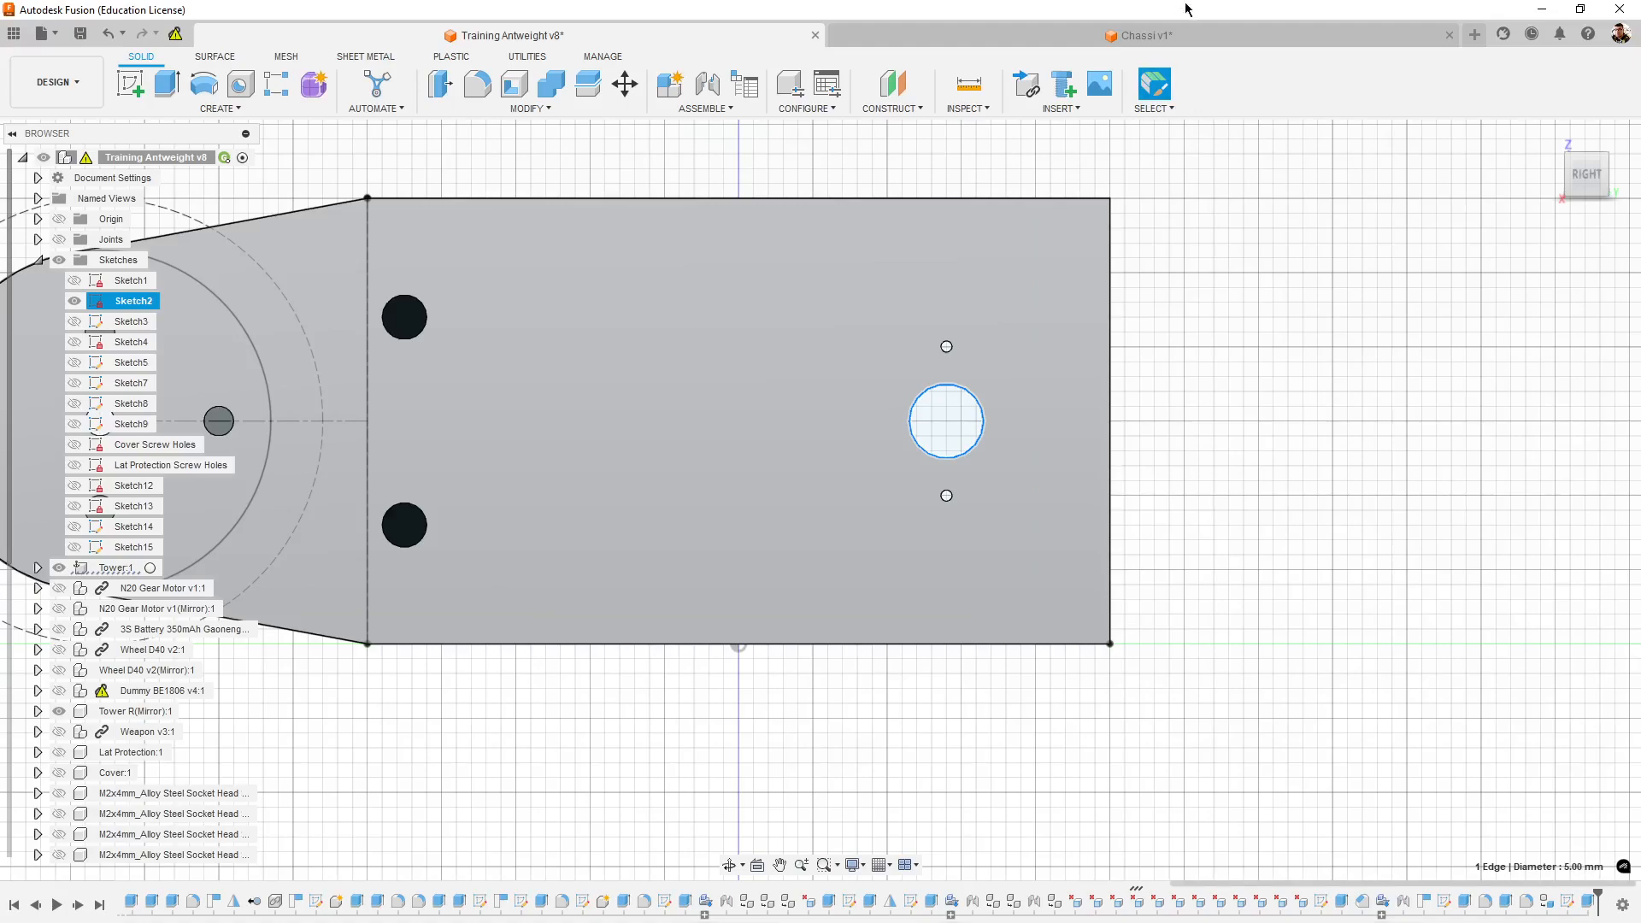
pyautogui.click(1217, 41)
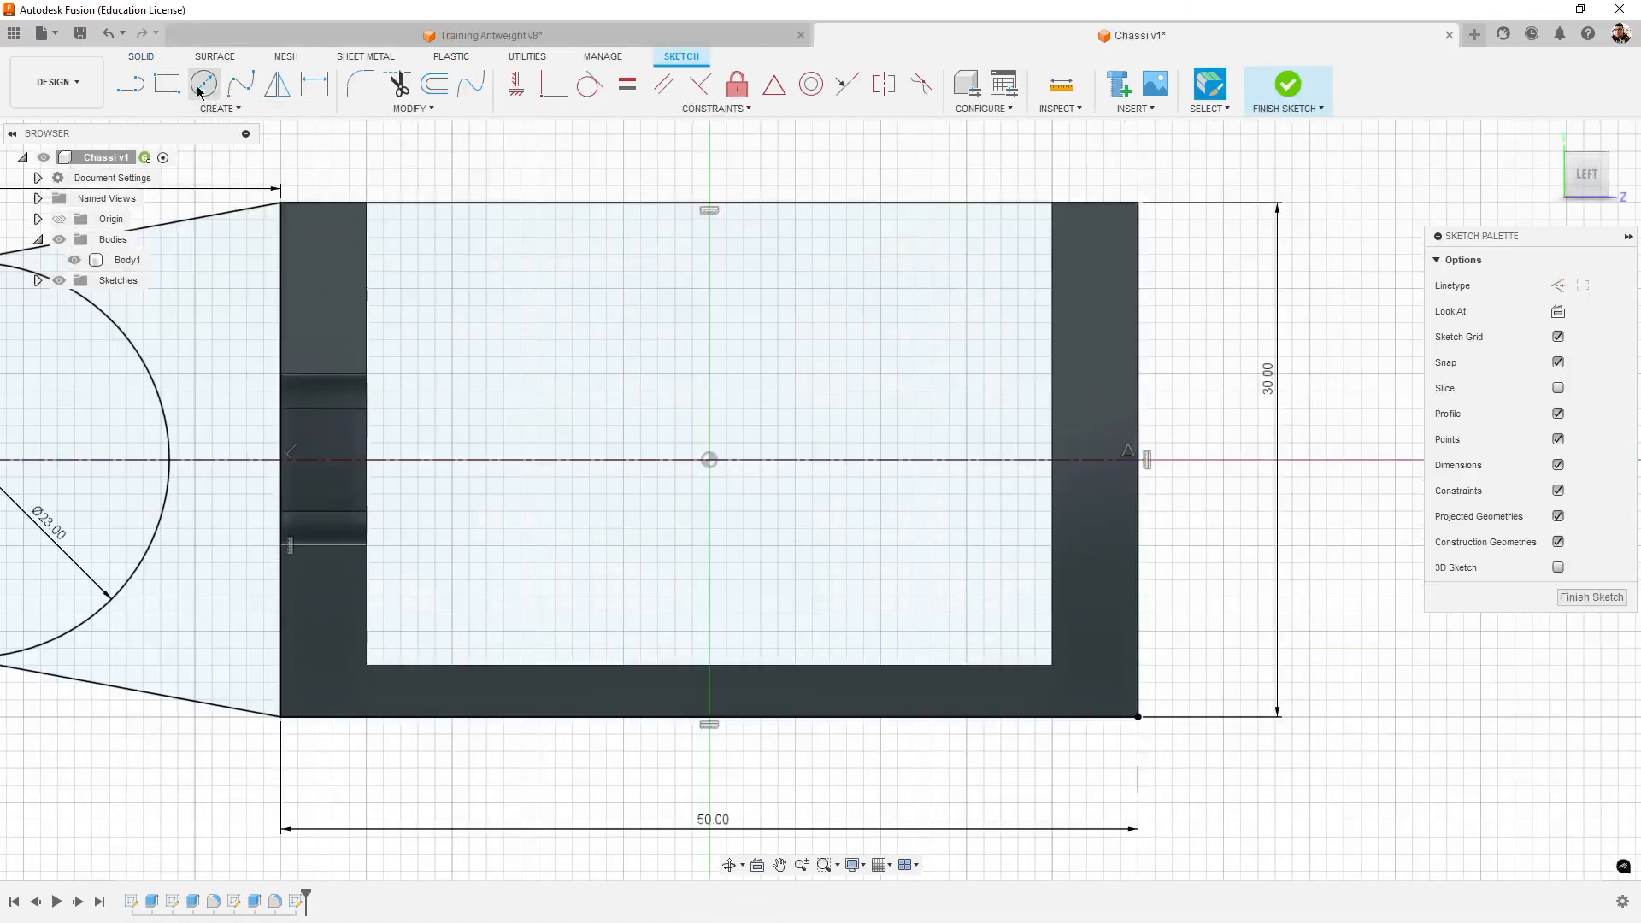
pyautogui.click(948, 460)
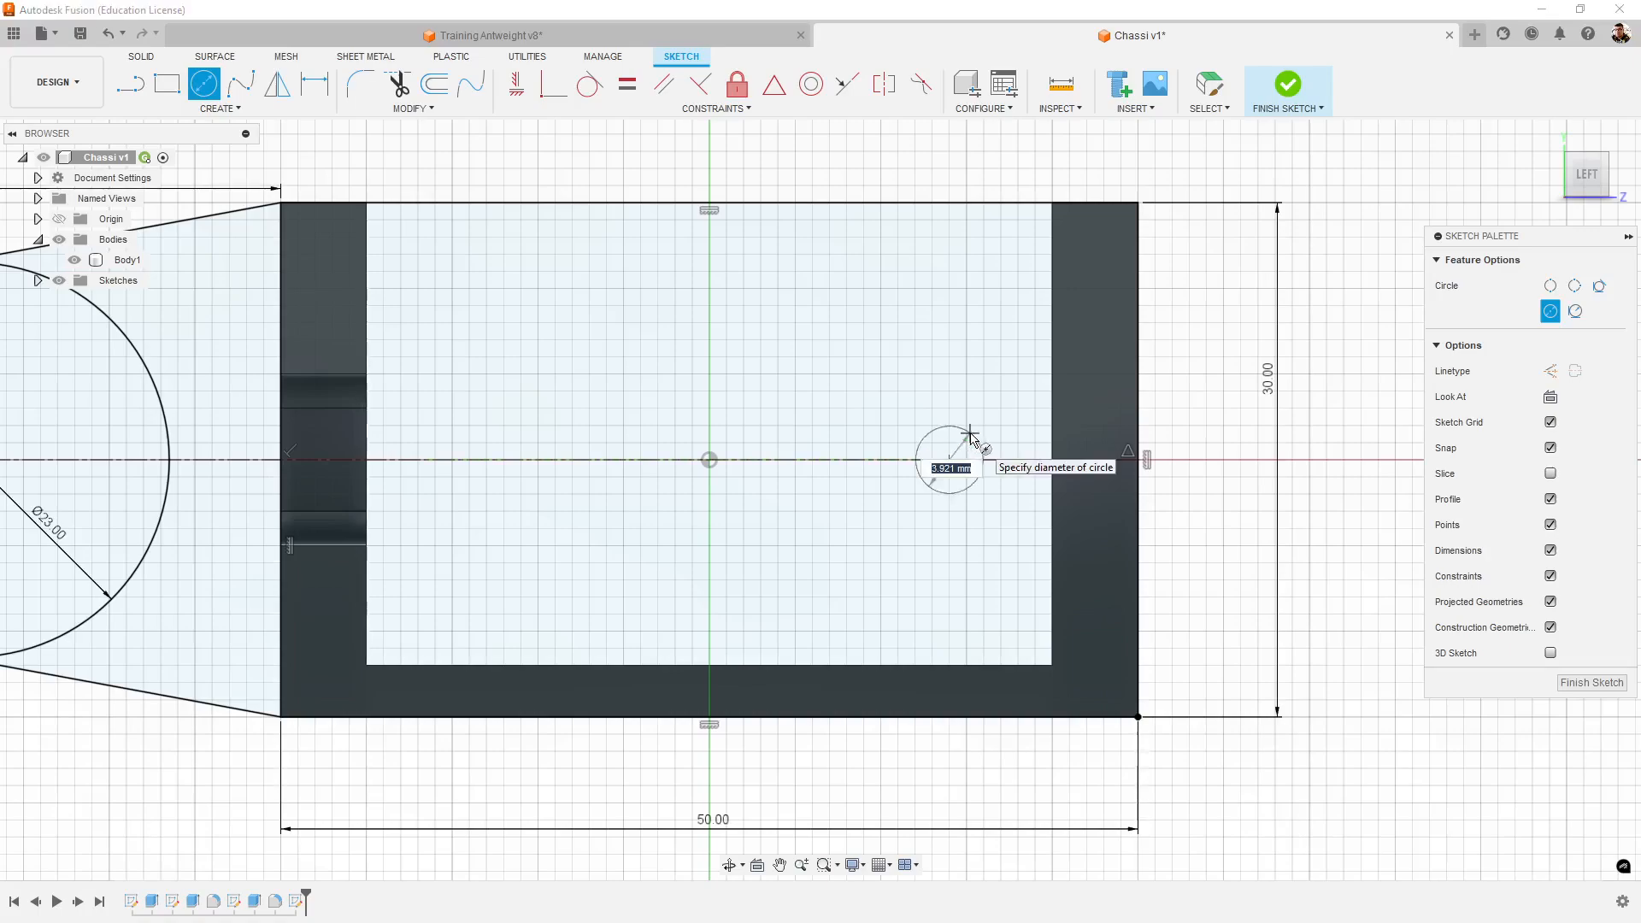
pyautogui.write('5')
pyautogui.press('Return')
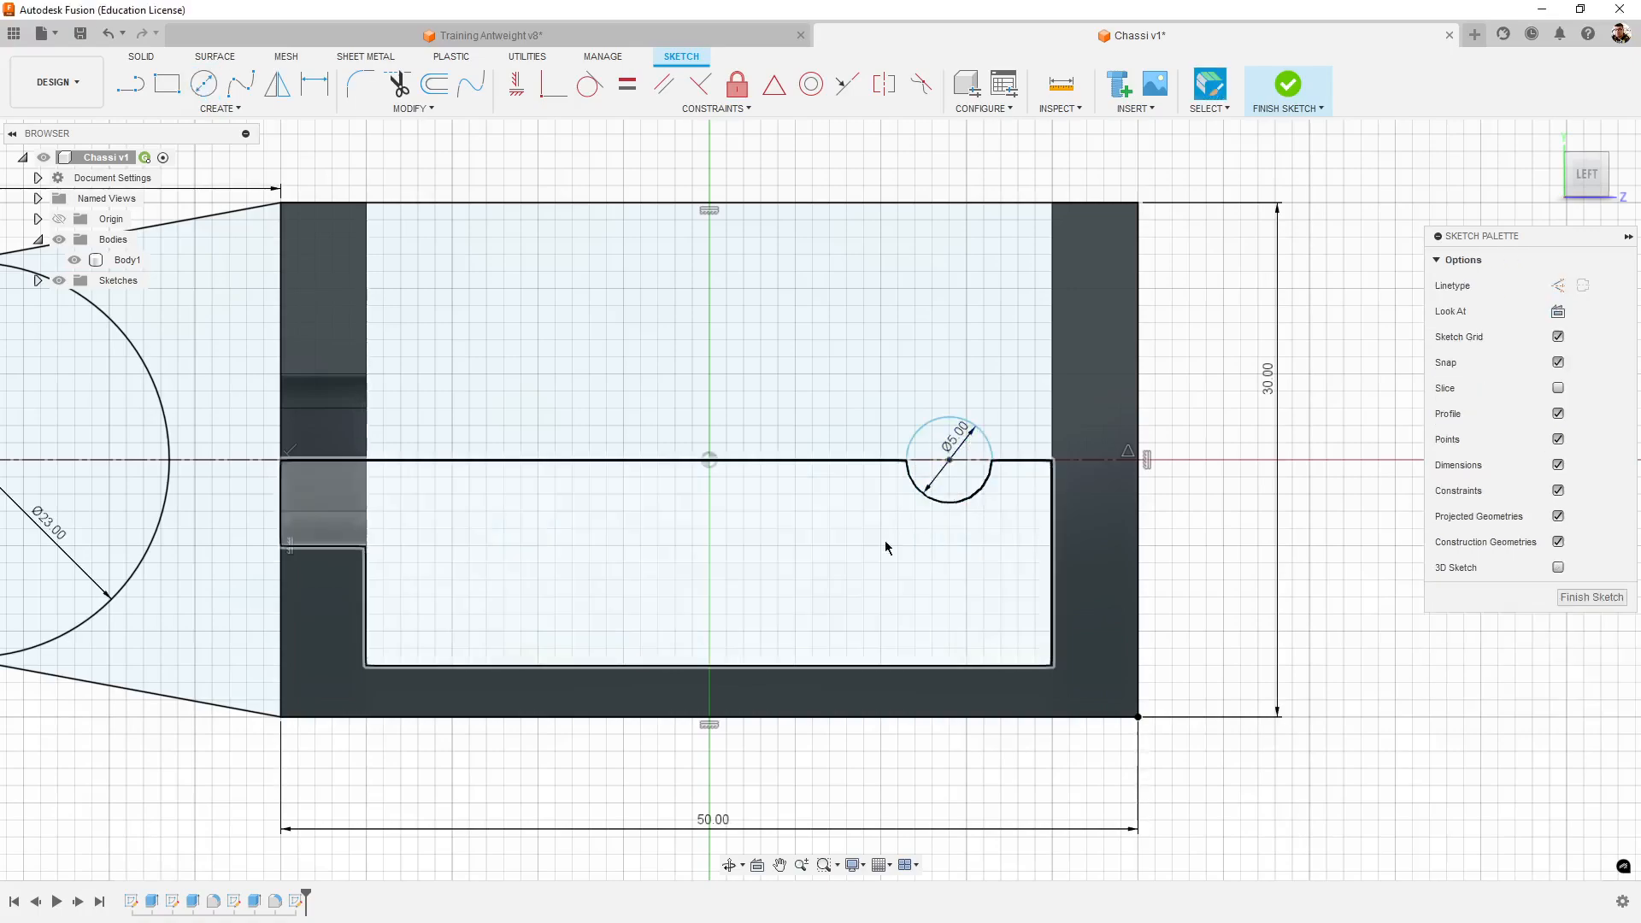
# - Switch to the Training Antweight v8 design and measure again from the shaft hole to the tower's straight end edge
pyautogui.click(658, 40)
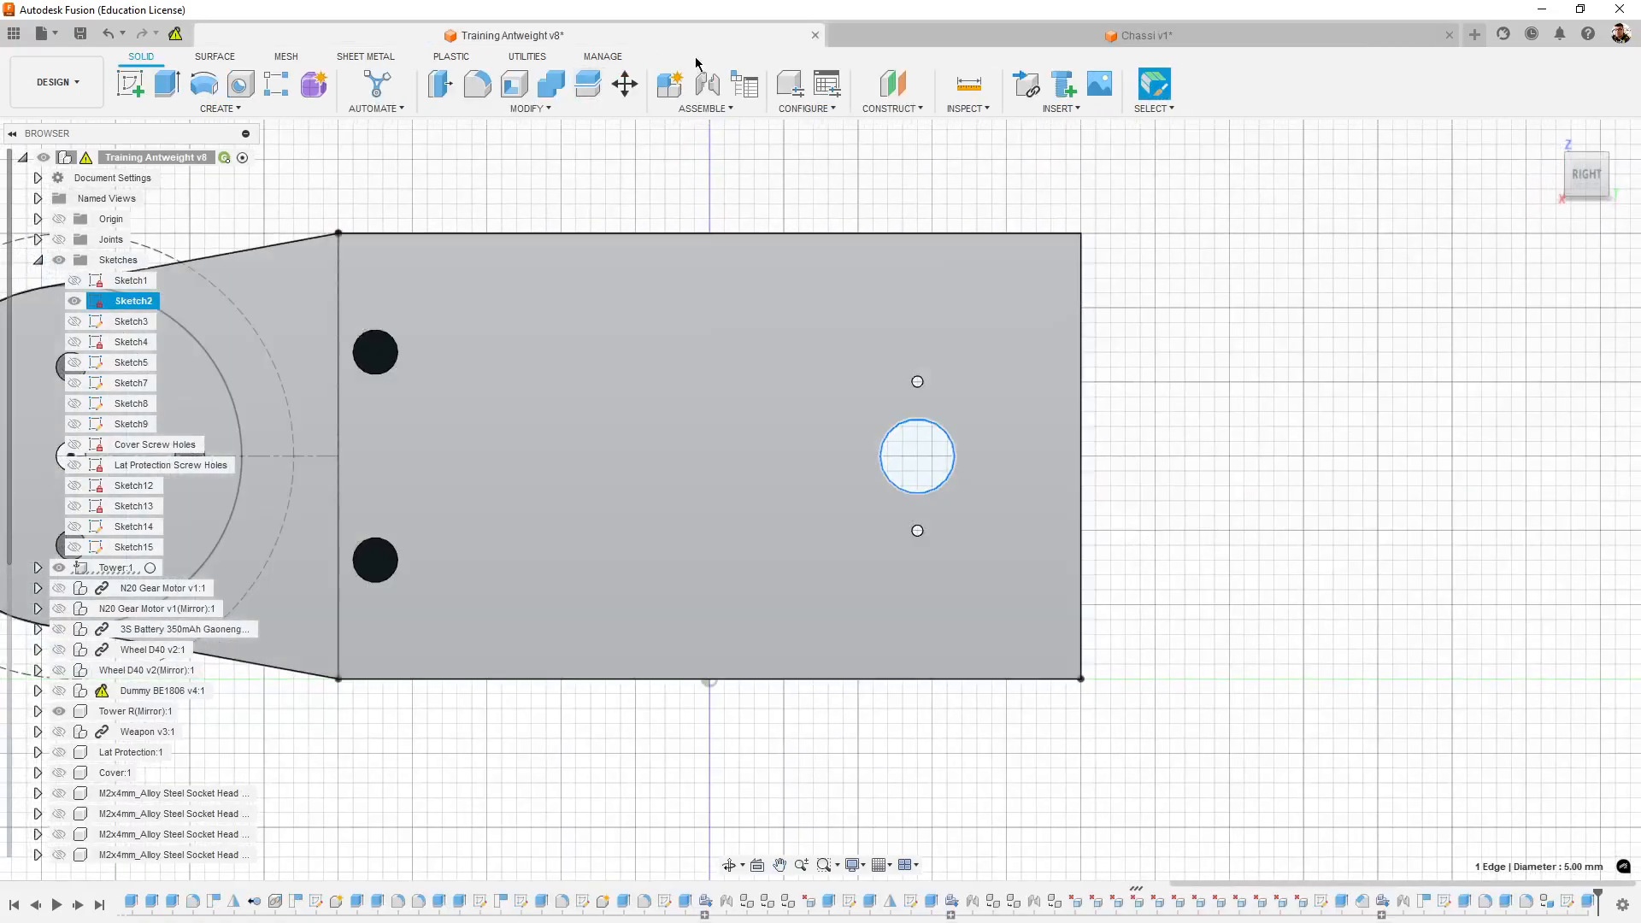
pyautogui.click(968, 83)
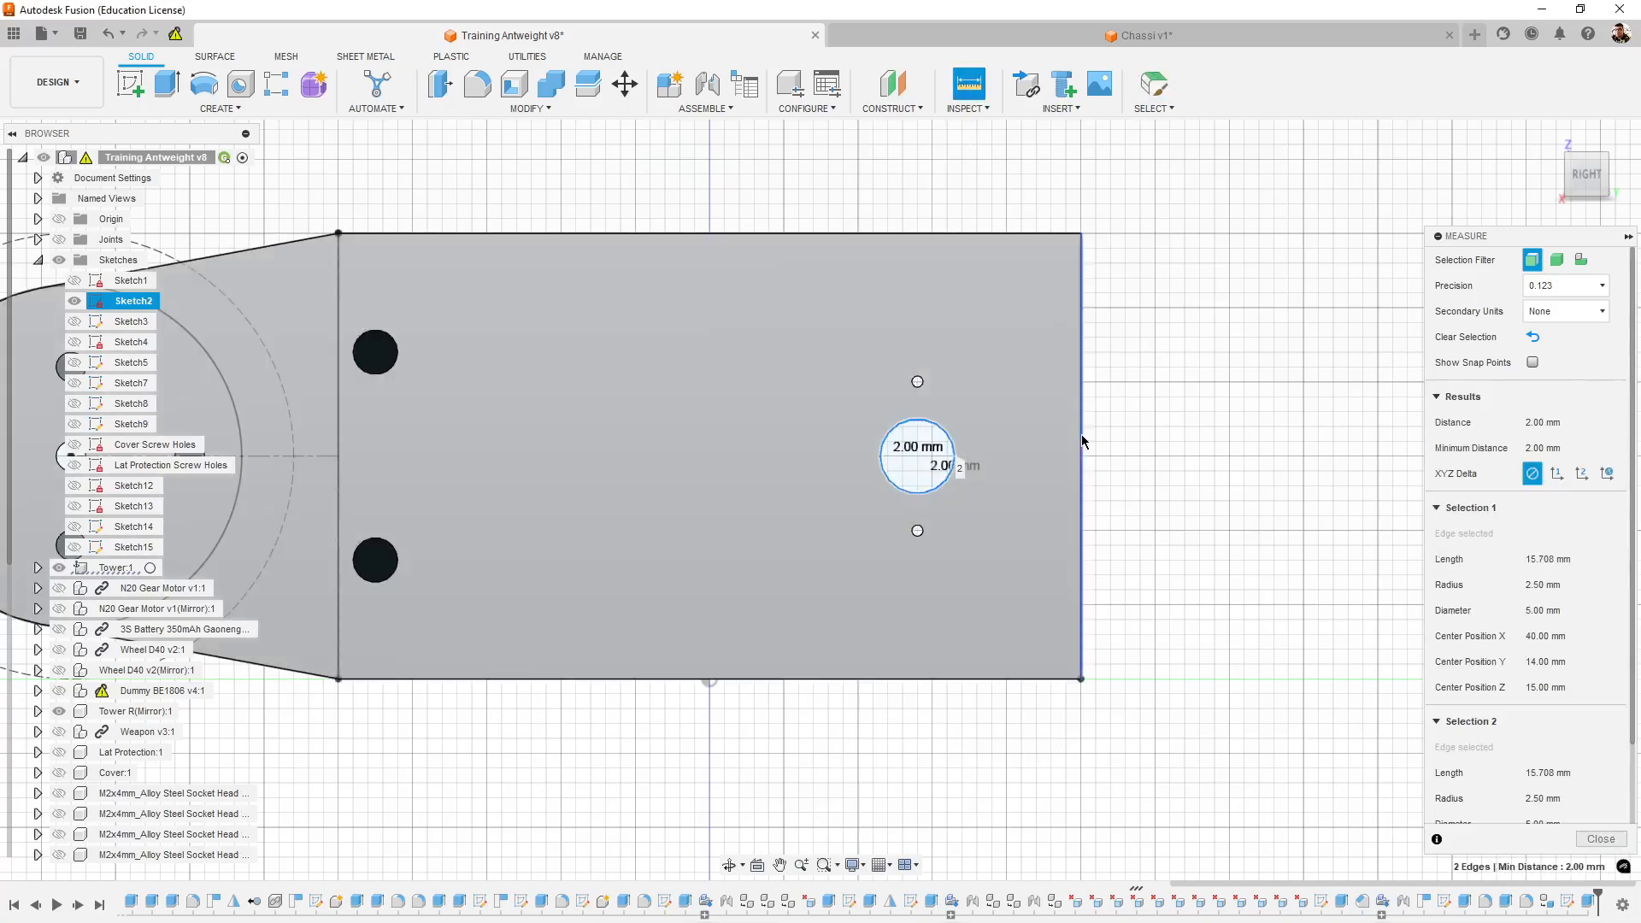
pyautogui.click(1082, 434)
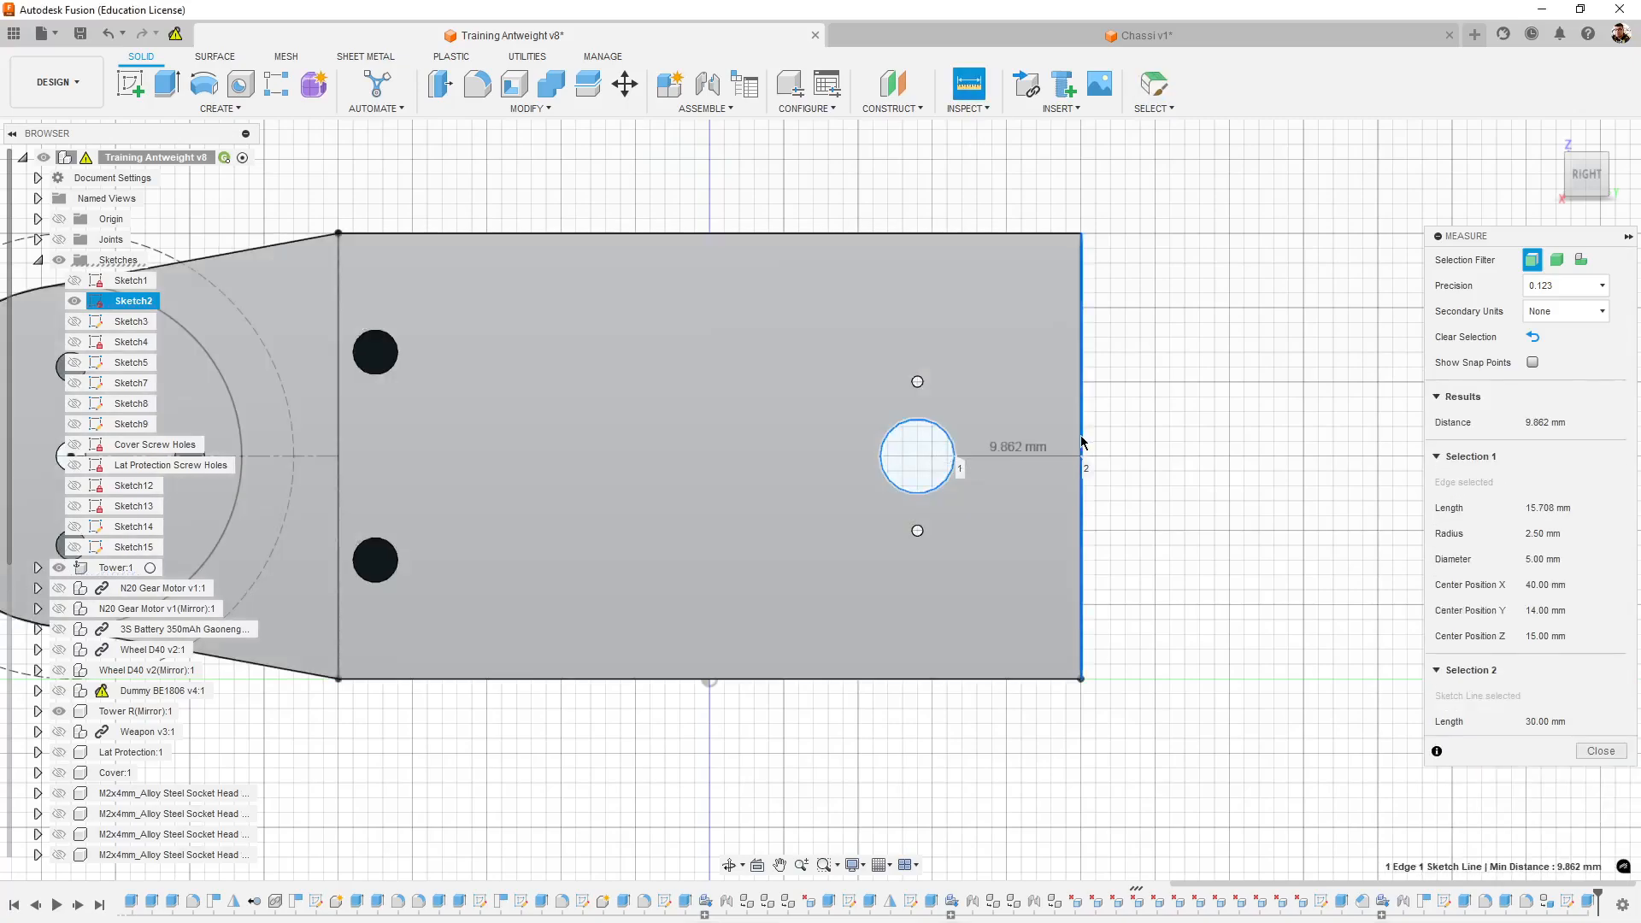
# - In the Chassi v1 sketch, dimension the 5 mm circle's centre 9.862 mm from the rectangle's nearest vertical edge
pyautogui.click(1055, 37)
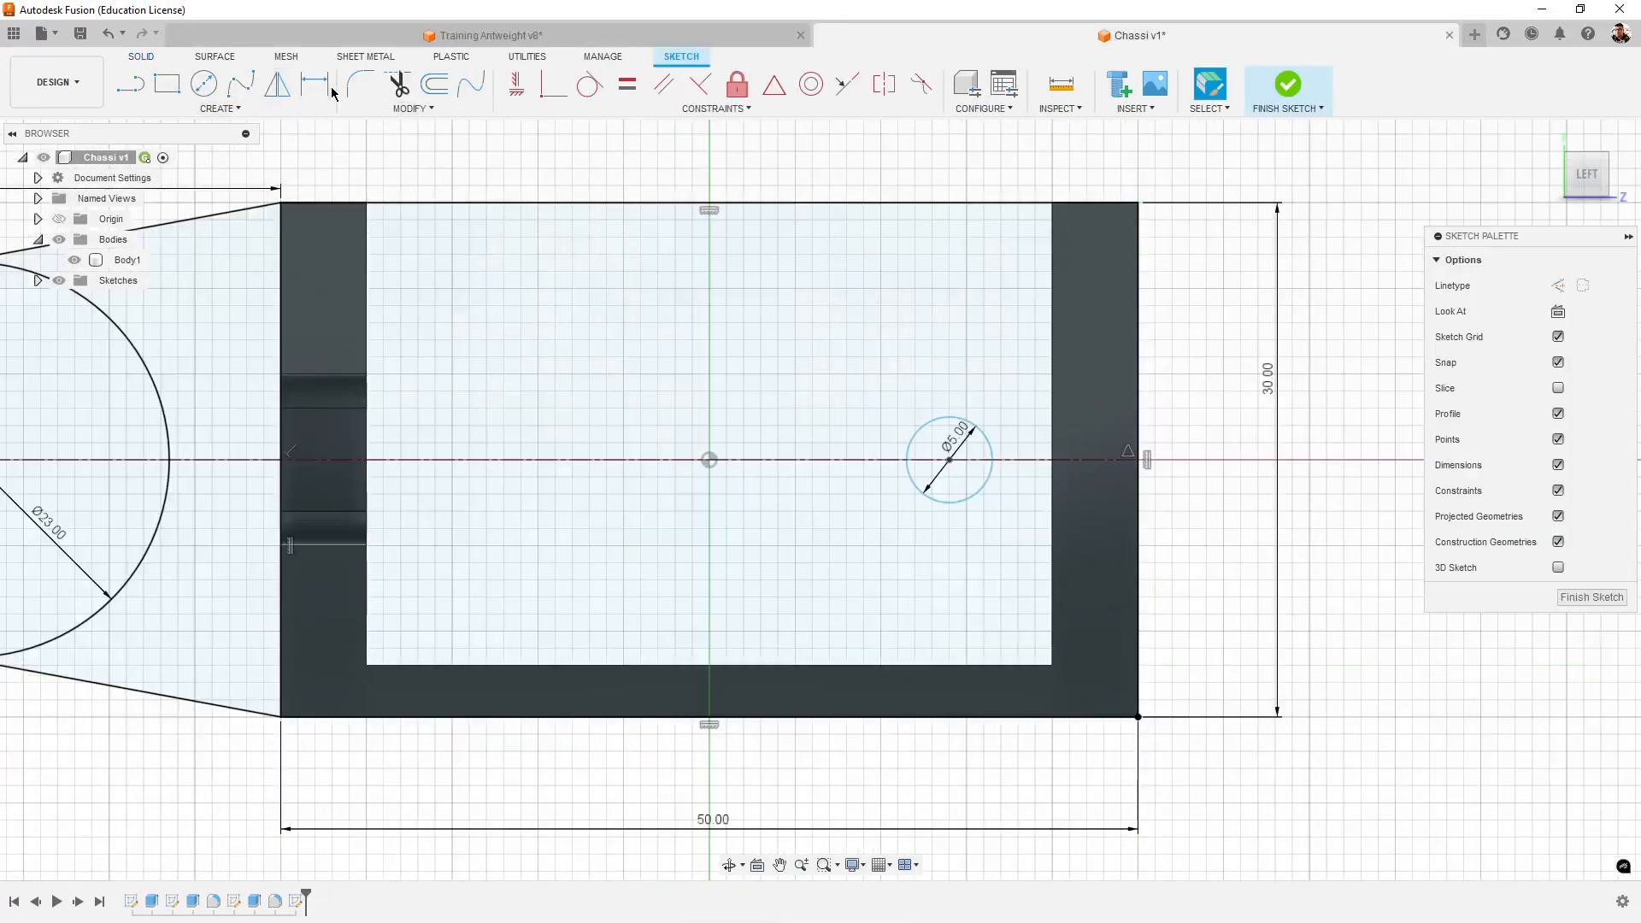
pyautogui.click(318, 85)
pyautogui.click(991, 456)
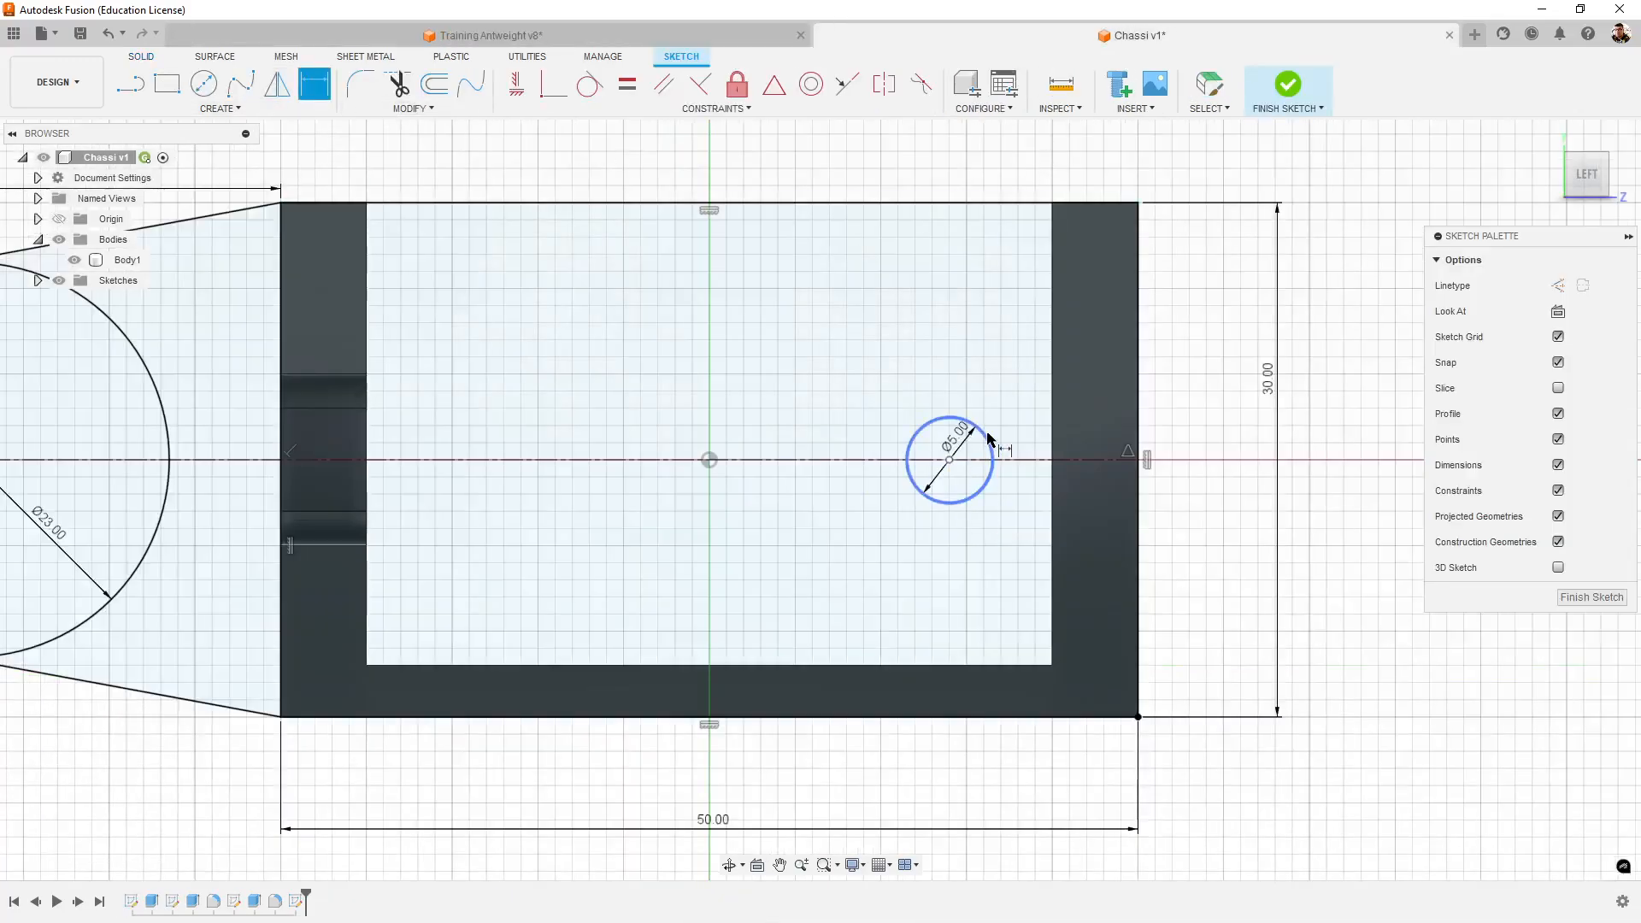
pyautogui.click(1137, 446)
pyautogui.click(1041, 169)
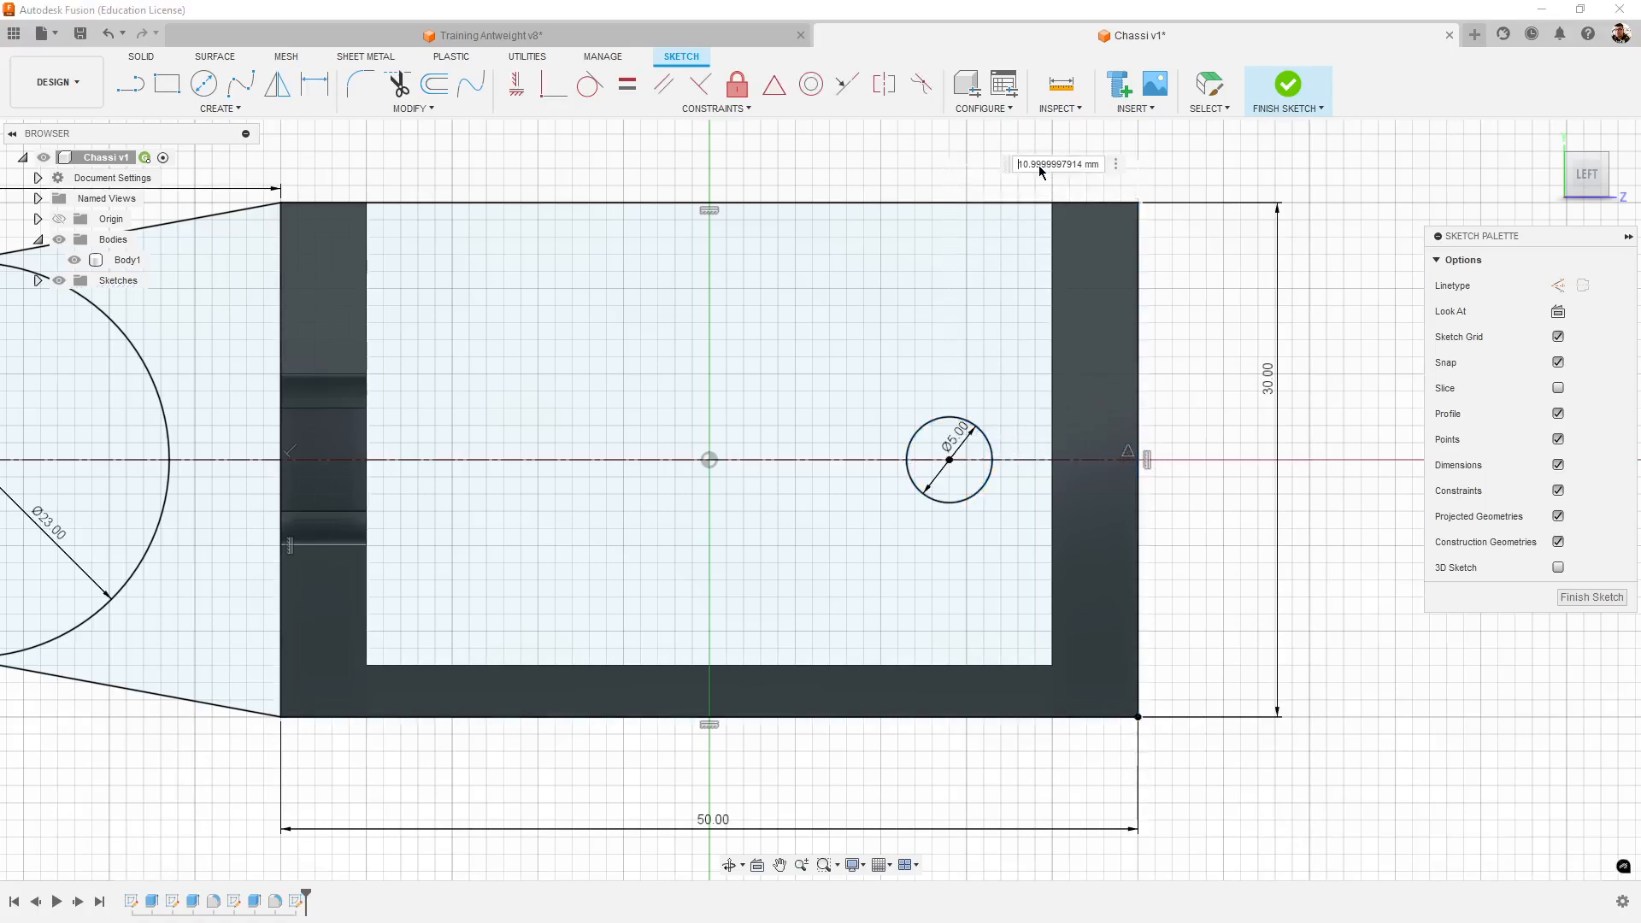
pyautogui.write('9.862')
pyautogui.press('Return')
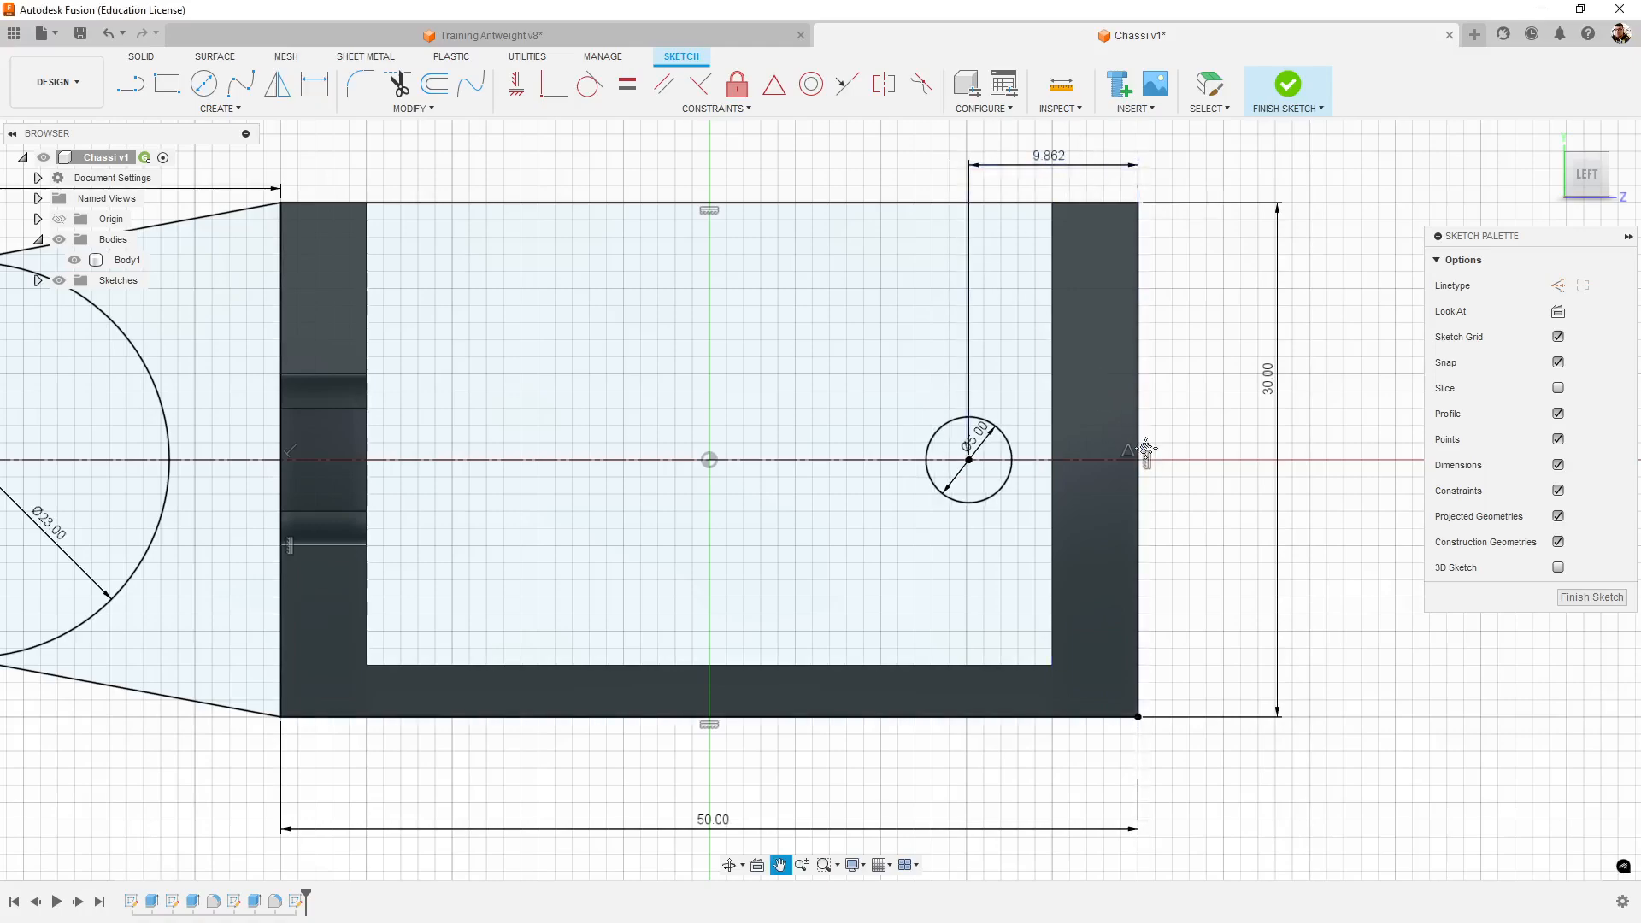
# - Switch to the Training Antweight v8 design and measure from the small screw hole above the motor shaft hole to the shaft hole
pyautogui.moveTo(837, 117); pyautogui.dragTo(812, 173, button='middle')
pyautogui.click(746, 35)
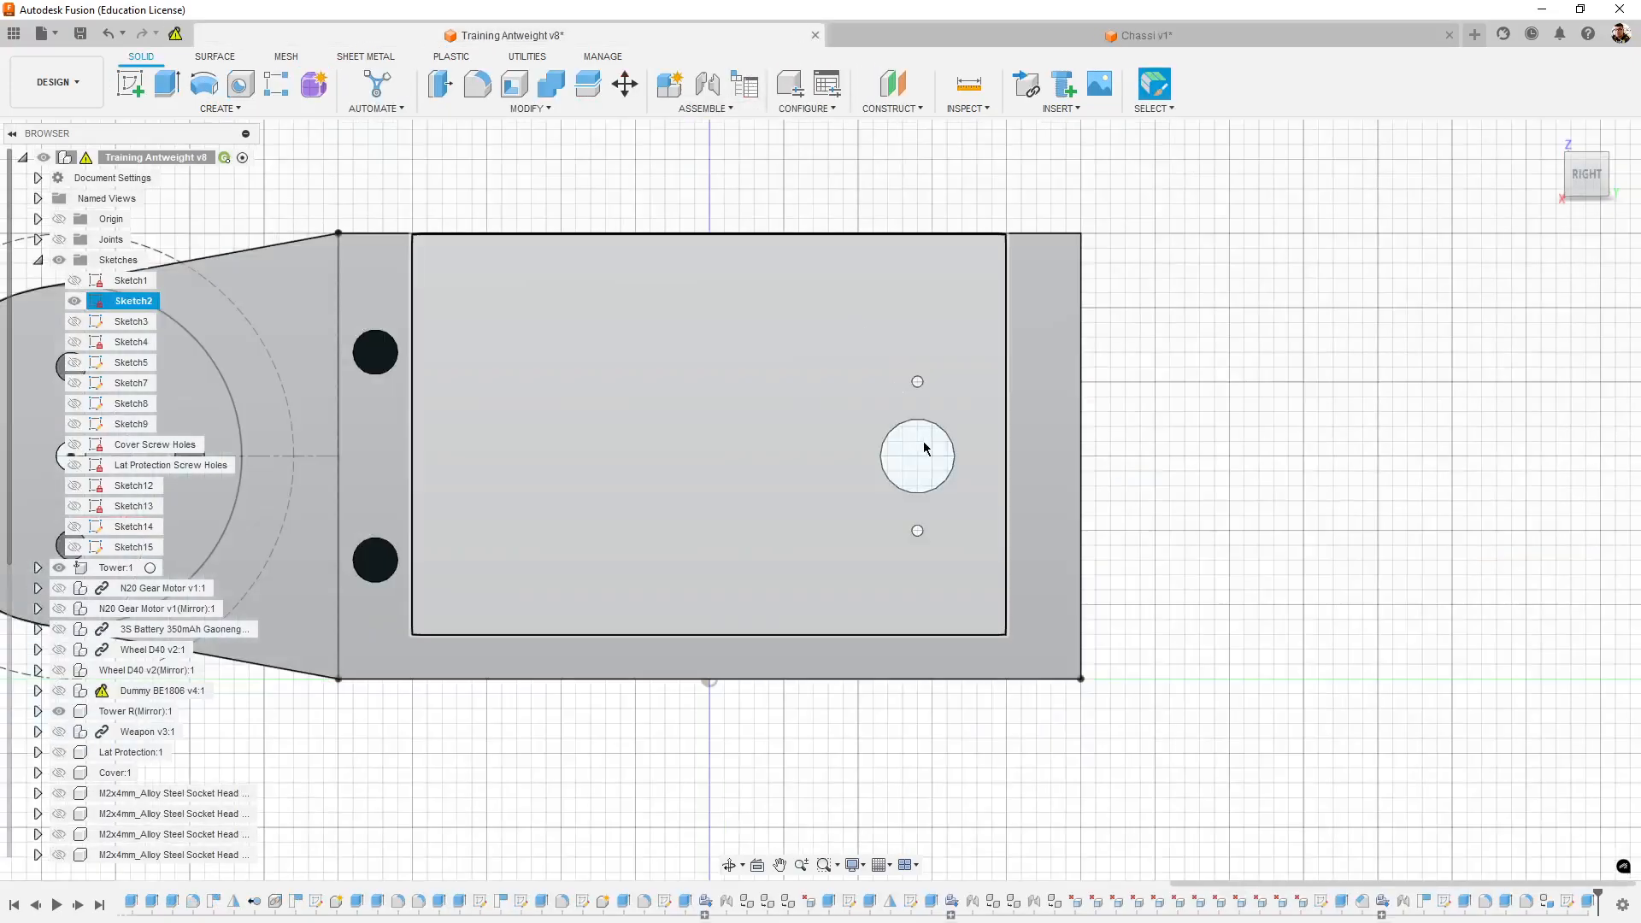
pyautogui.moveTo(1096, 557); pyautogui.dragTo(1091, 630, button='middle')
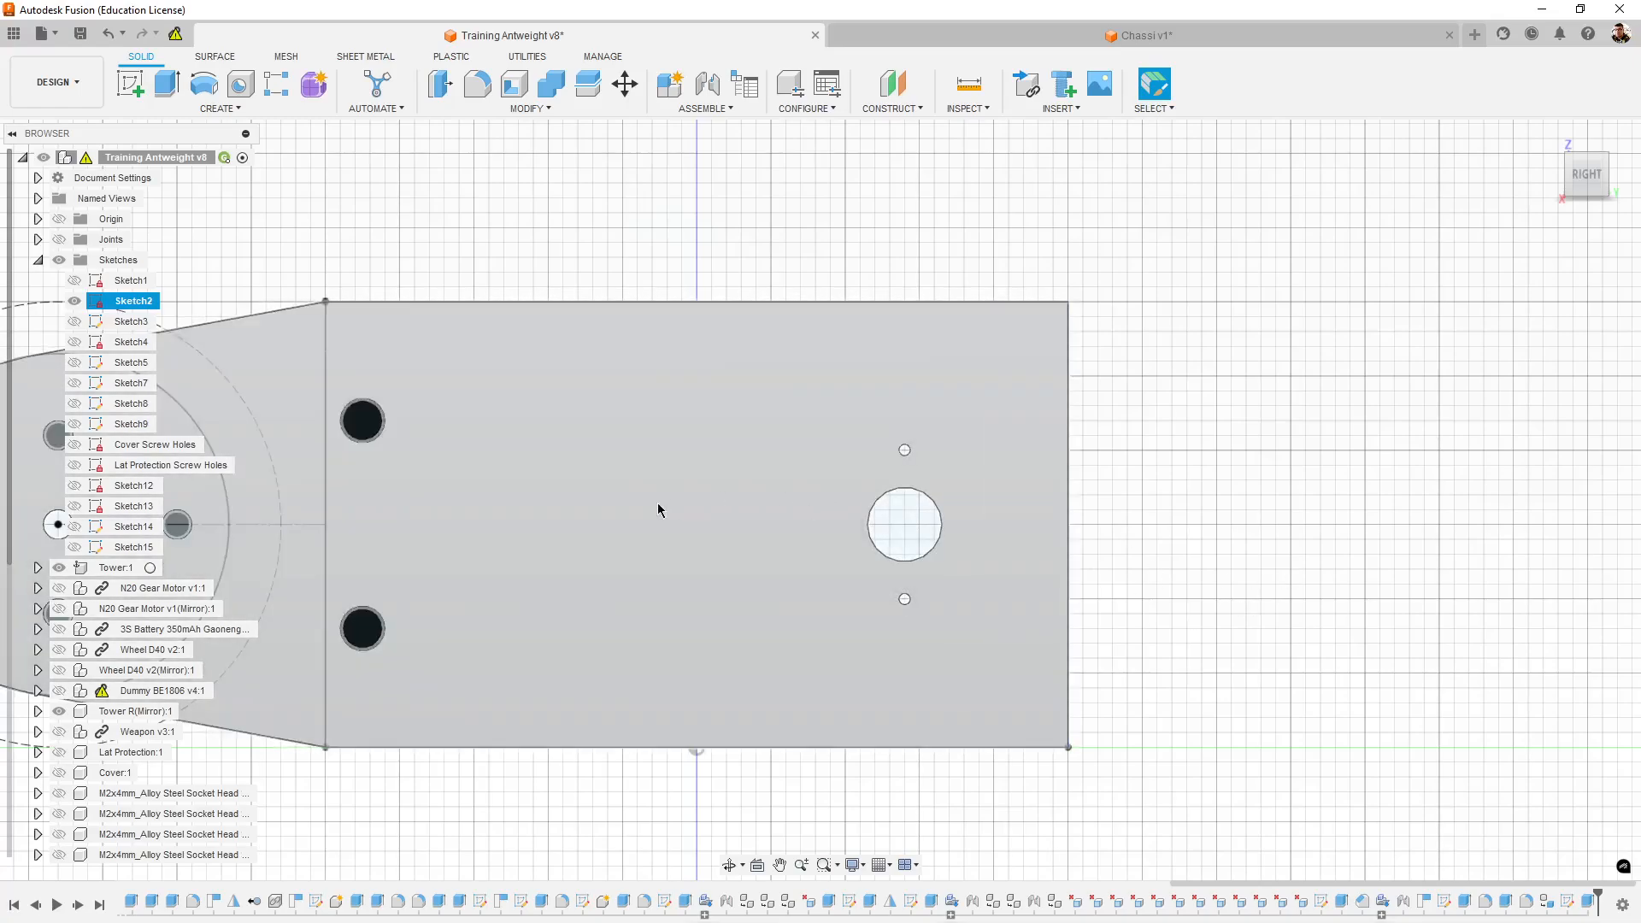
pyautogui.scroll(6, 1253, 681)
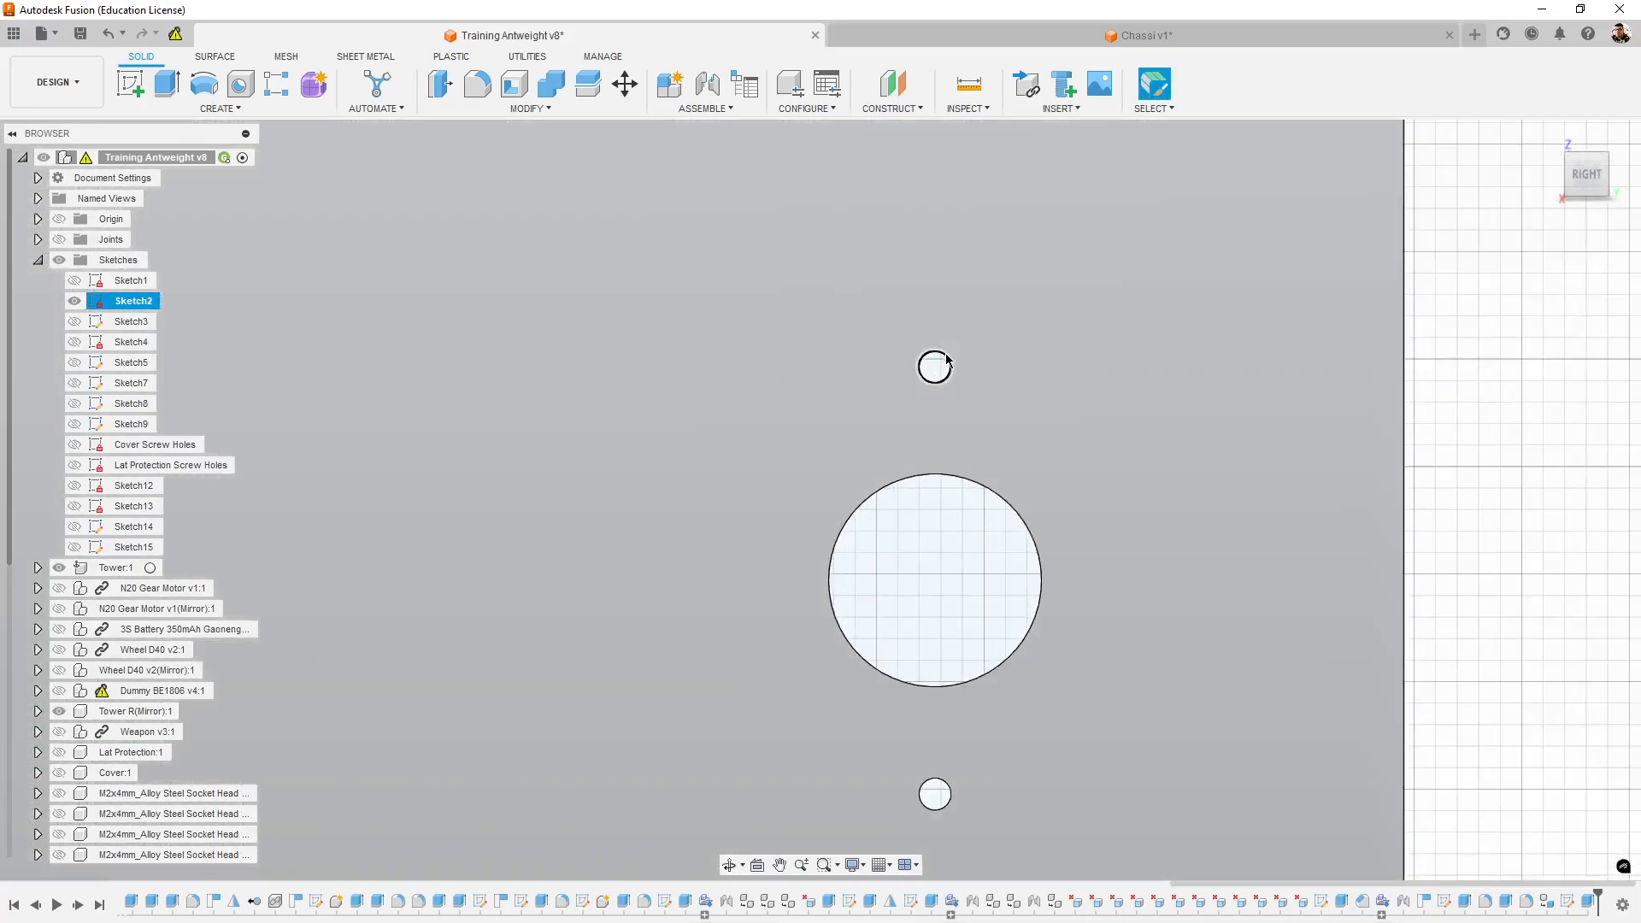
pyautogui.click(945, 353)
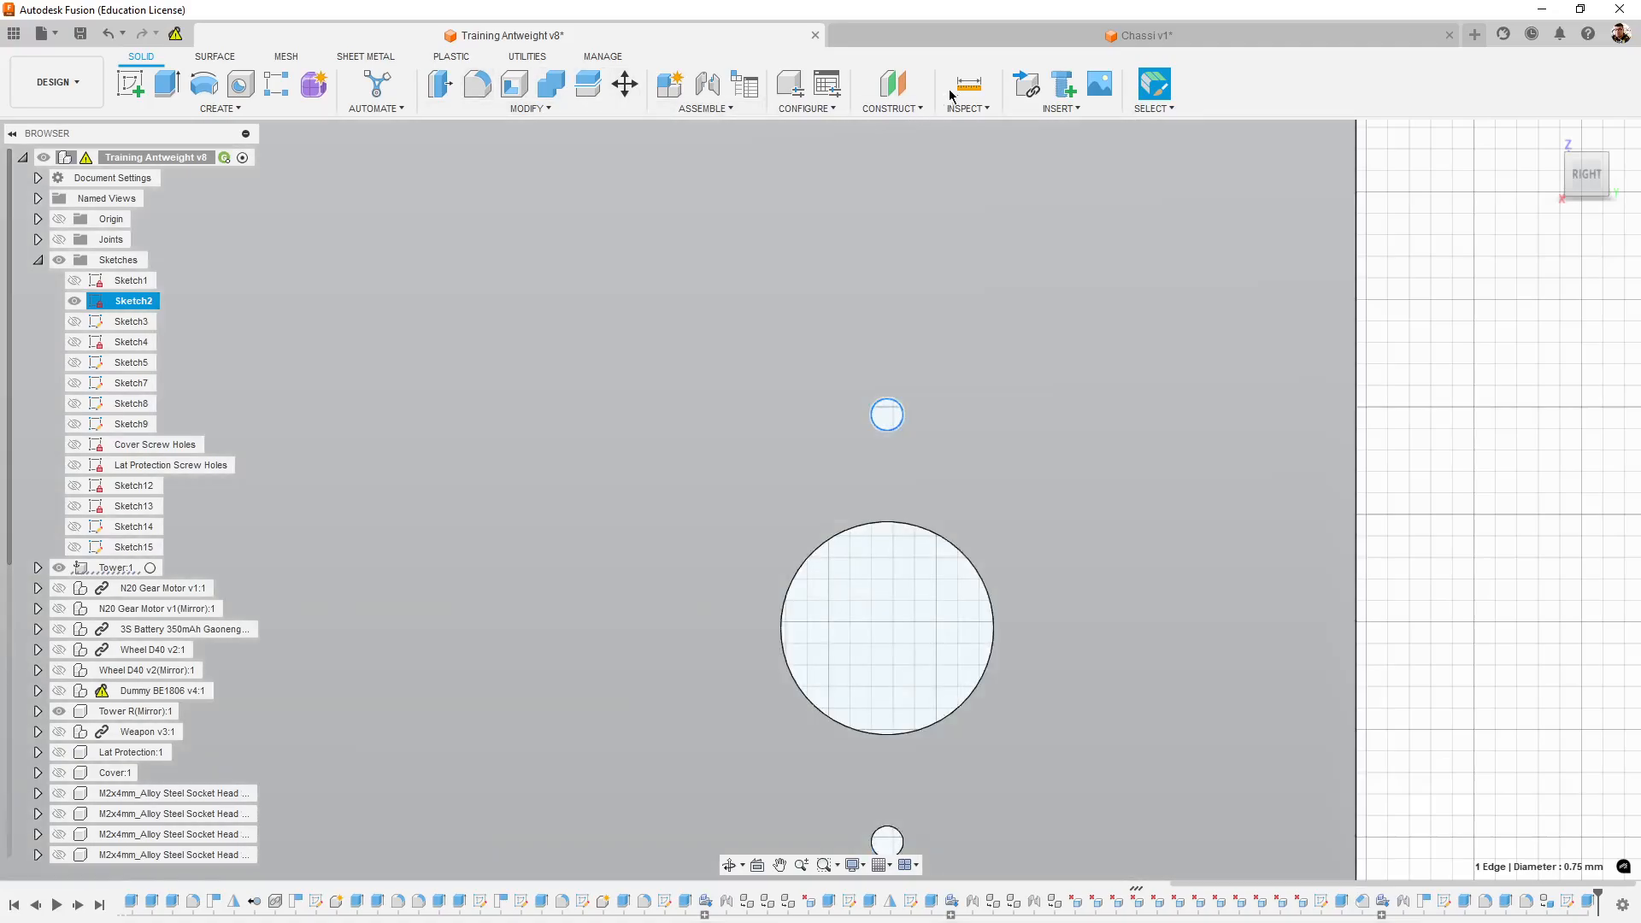
pyautogui.click(969, 83)
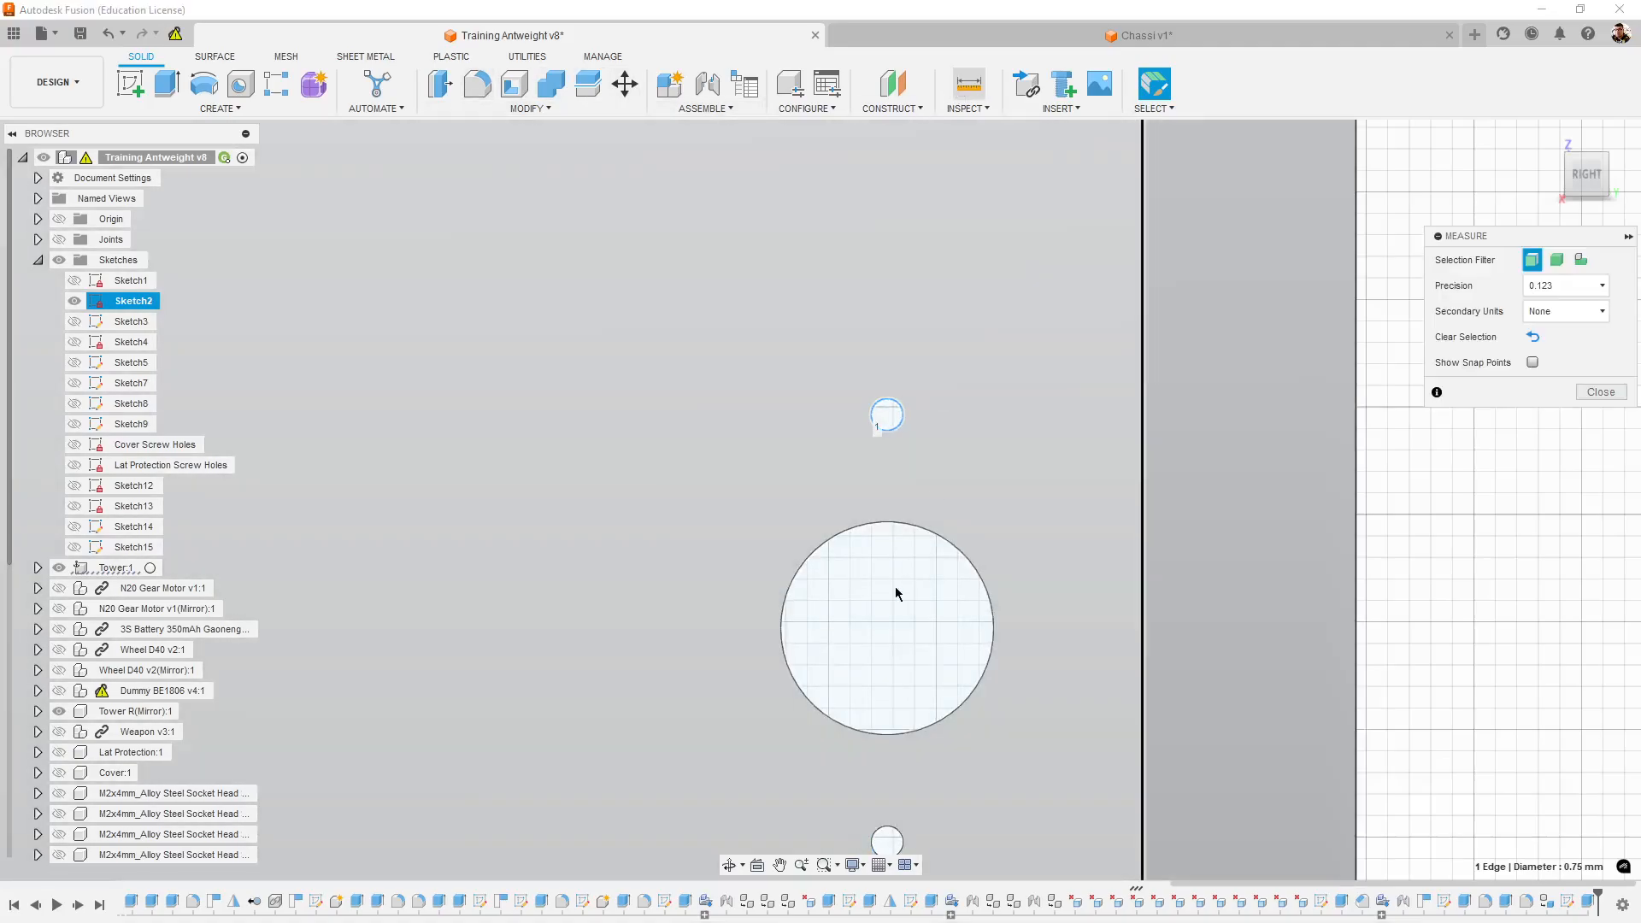
pyautogui.click(960, 544)
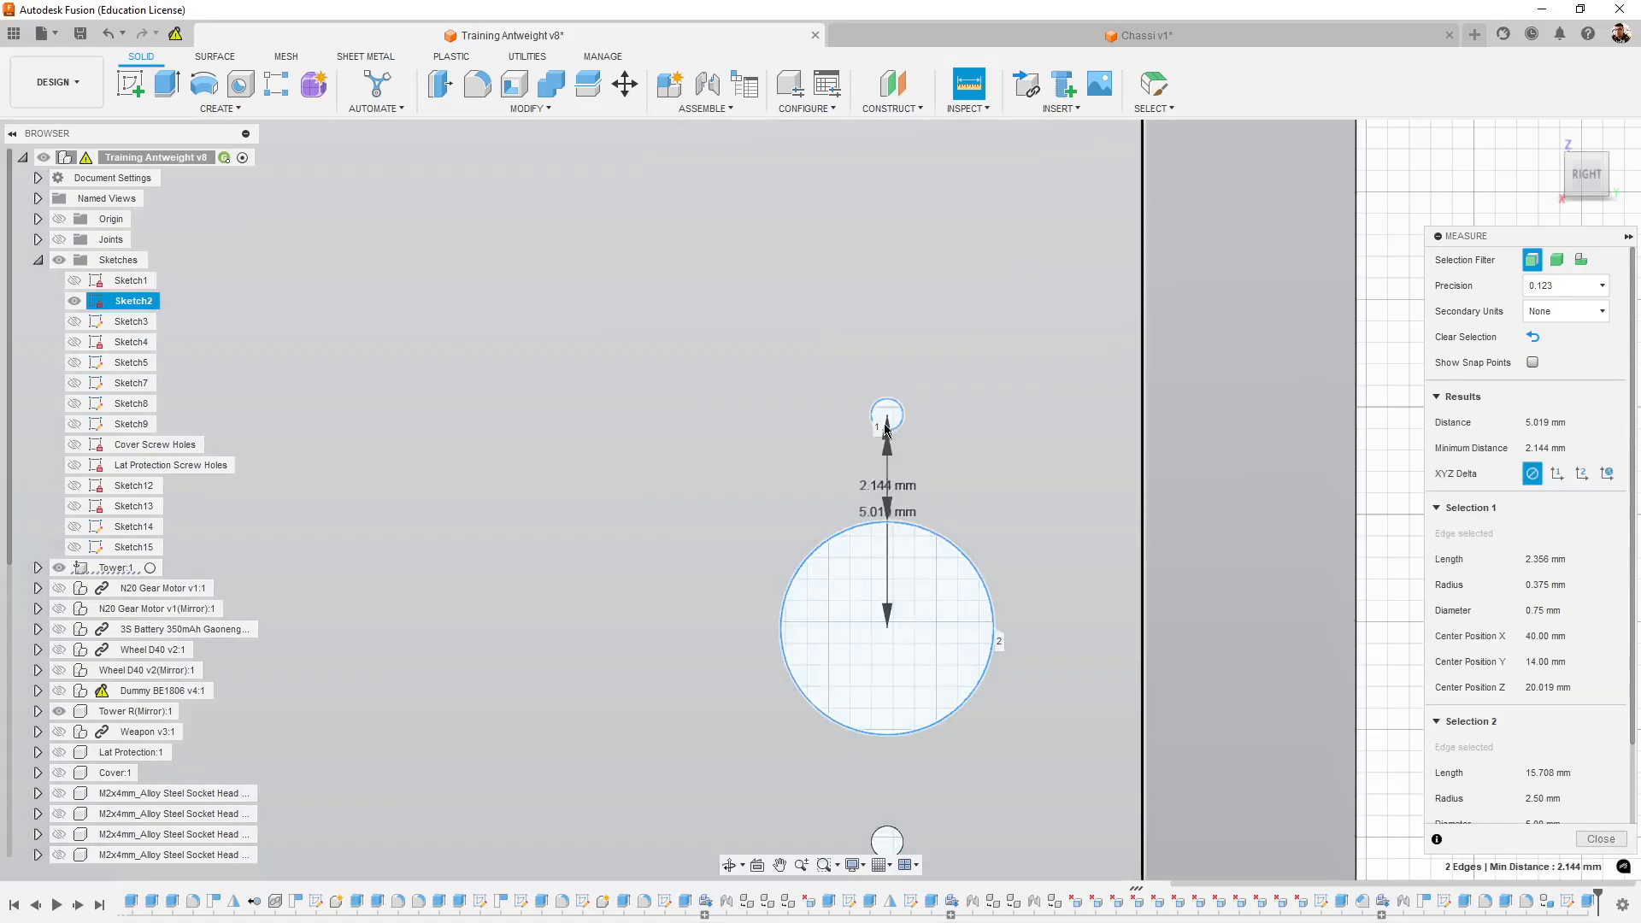
pyautogui.scroll(5, 886, 436)
pyautogui.moveTo(1022, 576); pyautogui.dragTo(1051, 315, button='middle')
pyautogui.moveTo(1029, 464); pyautogui.dragTo(1058, 518, button='middle')
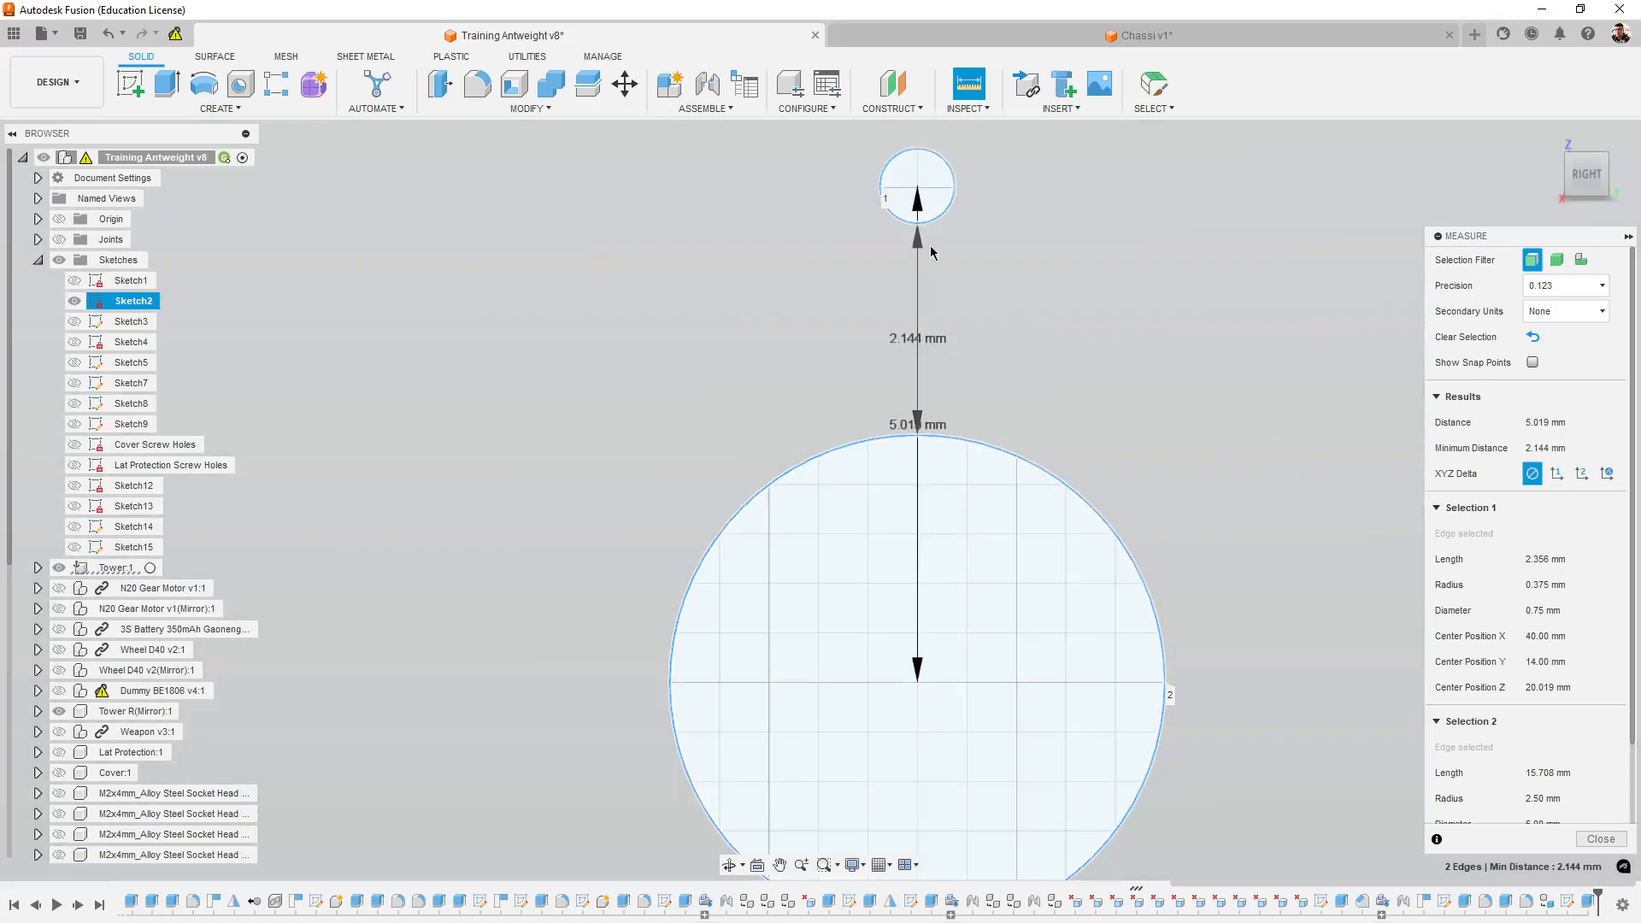
pyautogui.press('Escape')
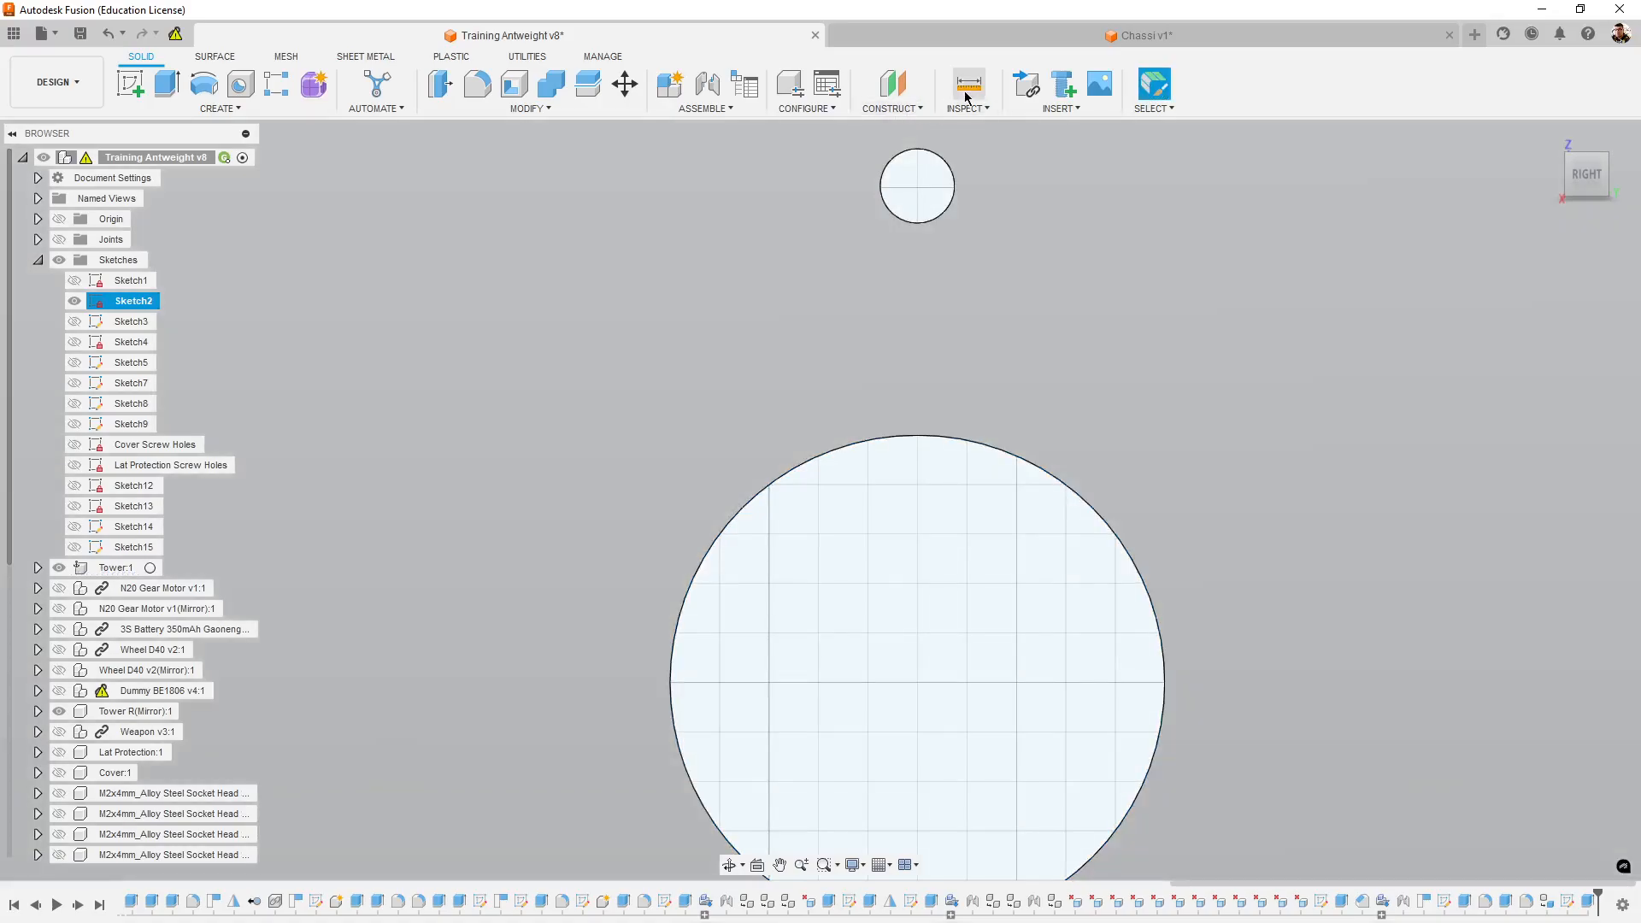
# - Measure again between the two holes, picking the shaft hole's edge first and the upper screw hole's edge second
pyautogui.click(968, 83)
pyautogui.click(1167, 692)
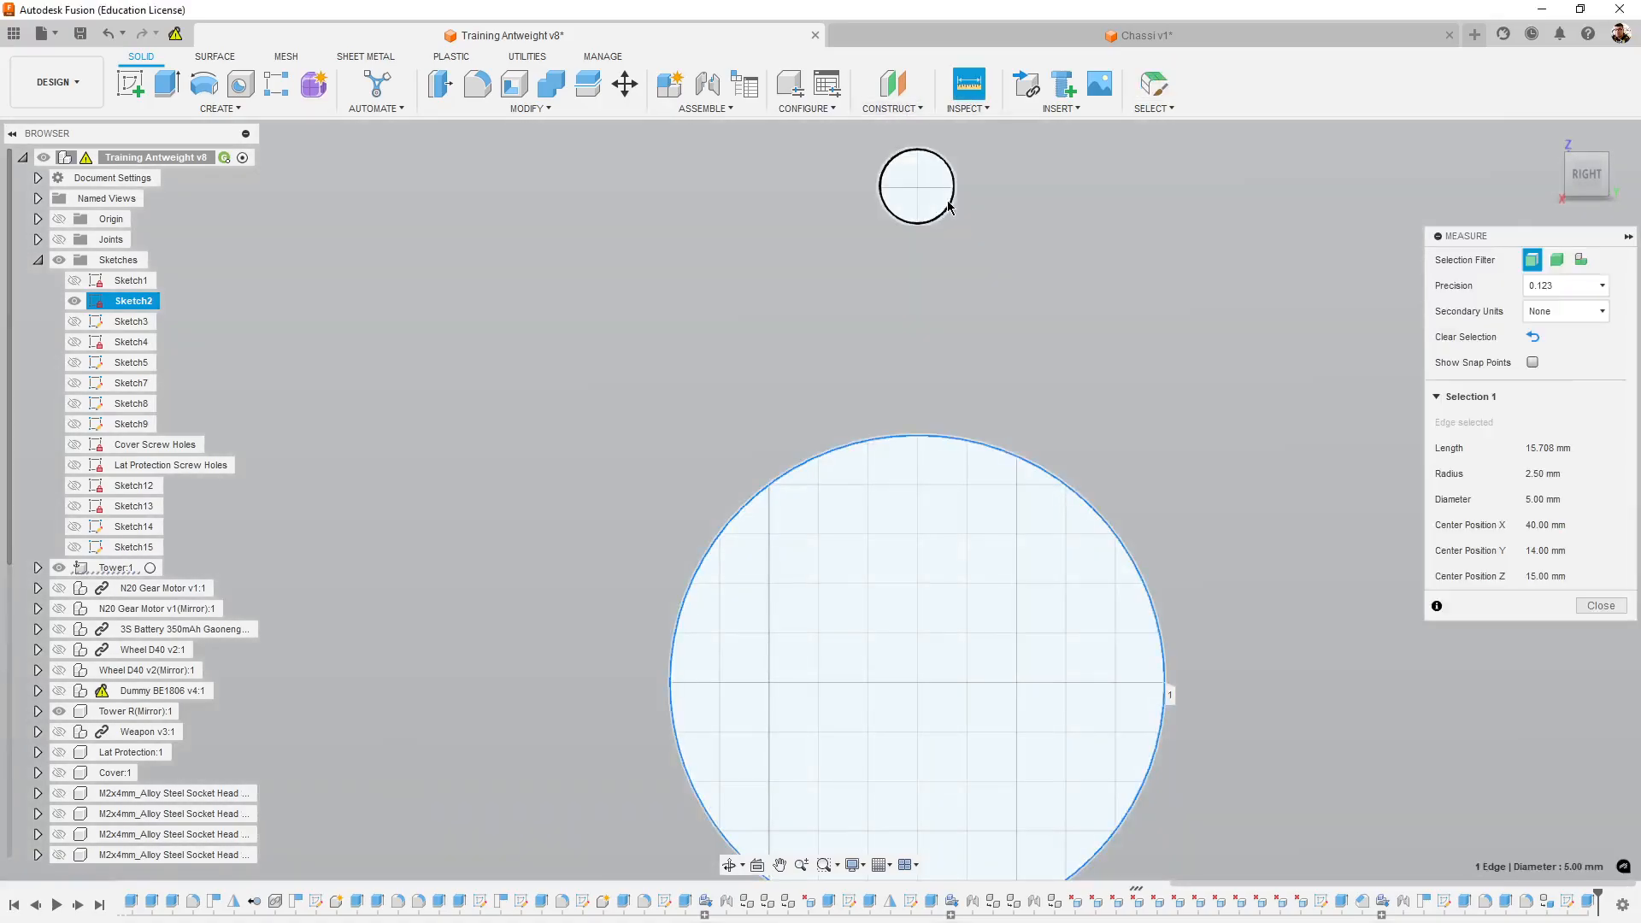
pyautogui.click(882, 195)
pyautogui.moveTo(1298, 475); pyautogui.dragTo(1259, 488, button='middle')
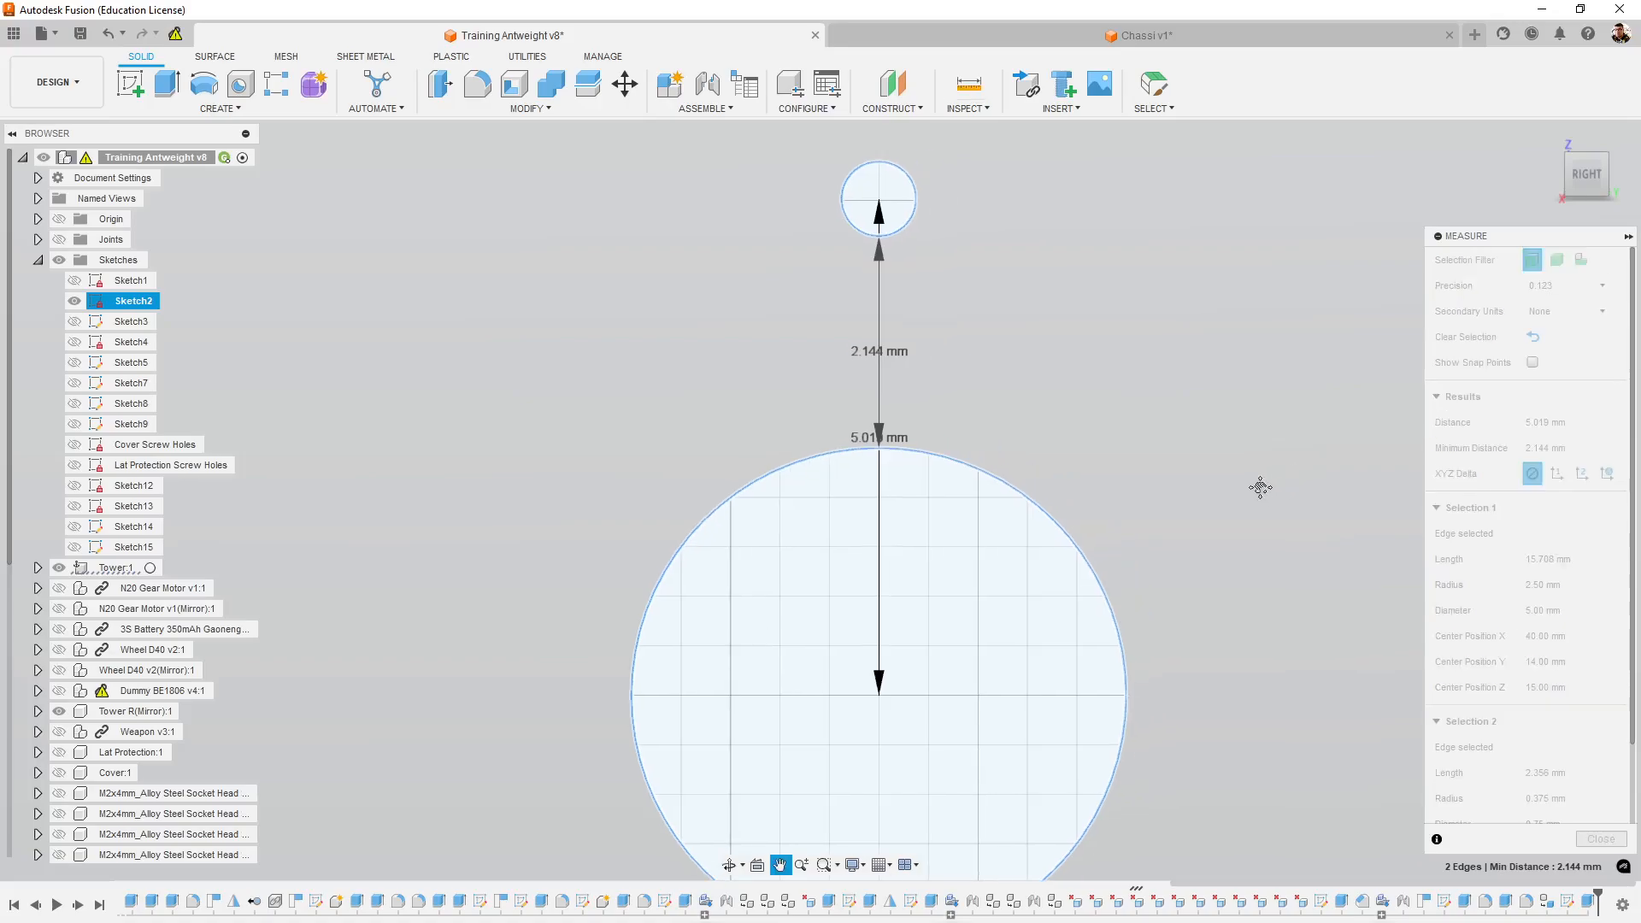
# - Examine the measurement between the two holes up close, comparing centre distance with minimum distance and checking the screw hole's diameter
pyautogui.scroll(3, 901, 446)
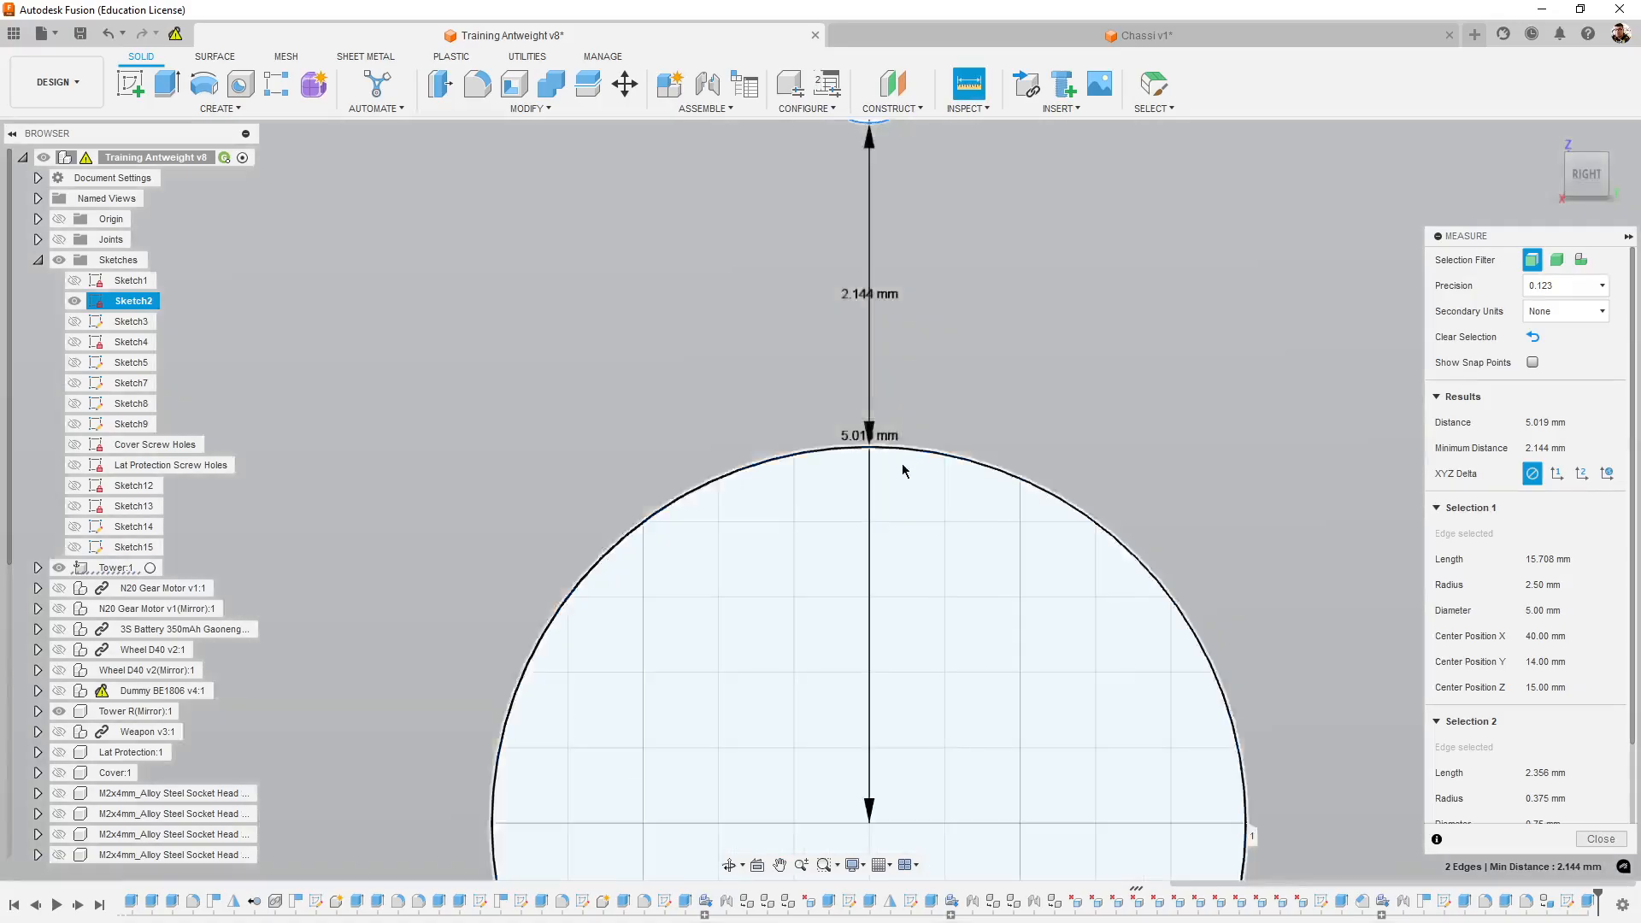
pyautogui.scroll(-4, 959, 542)
pyautogui.scroll(3, 986, 531)
pyautogui.keyDown('shift'); pyautogui.moveTo(987, 528); pyautogui.dragTo(1005, 757, button='middle'); pyautogui.keyUp('shift')
pyautogui.moveTo(1019, 625); pyautogui.dragTo(1036, 679, button='middle')
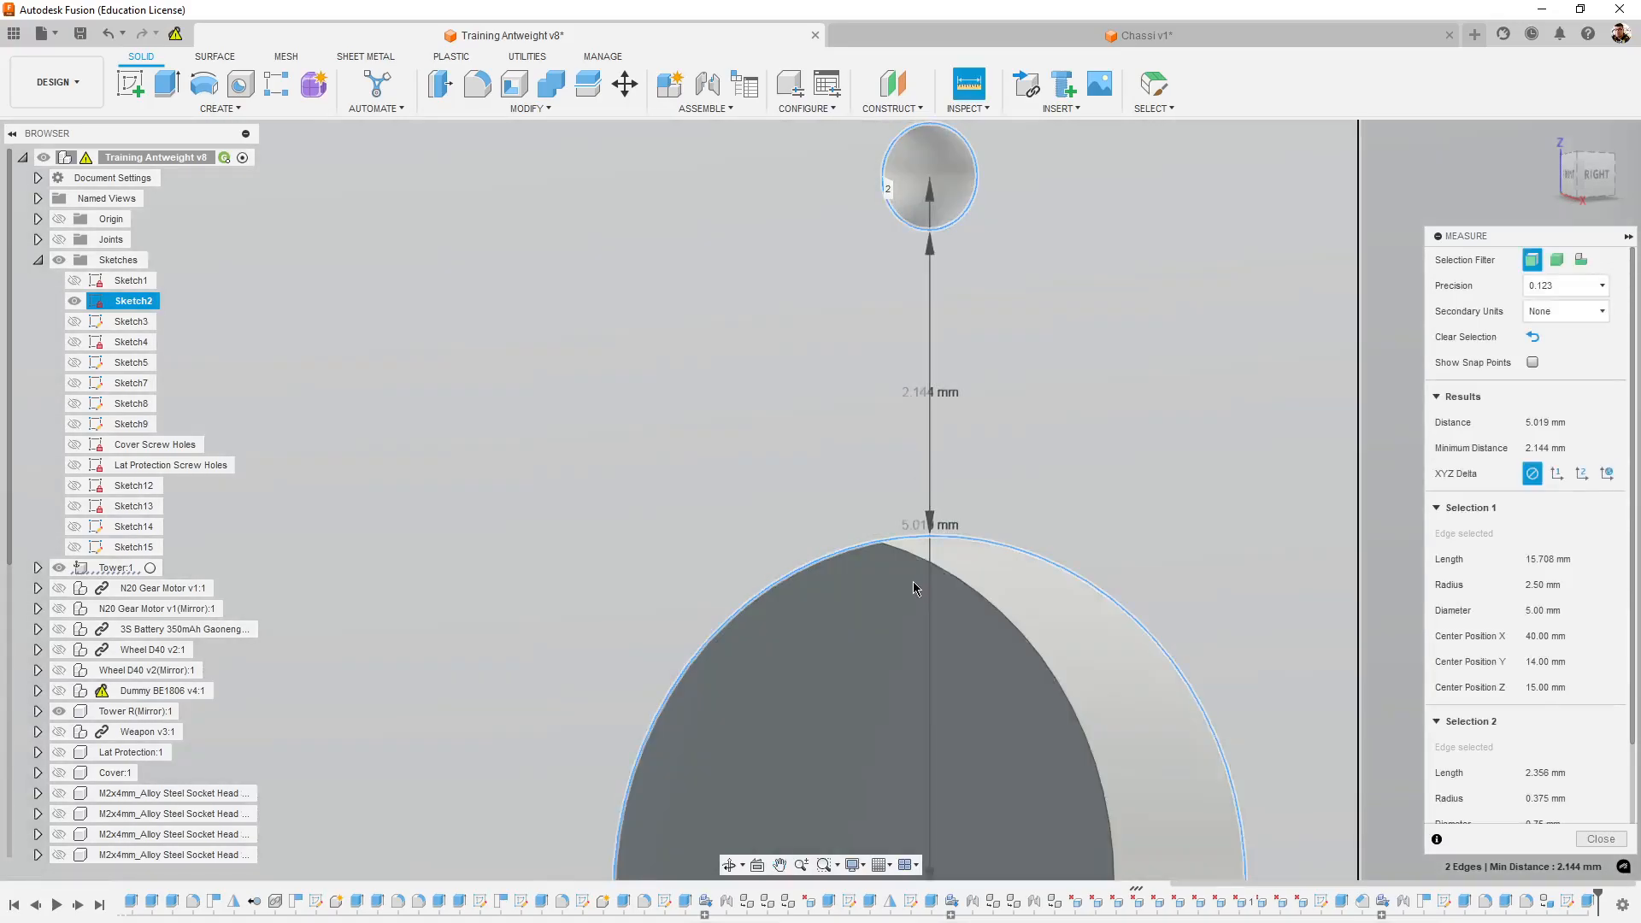
pyautogui.scroll(5, 912, 582)
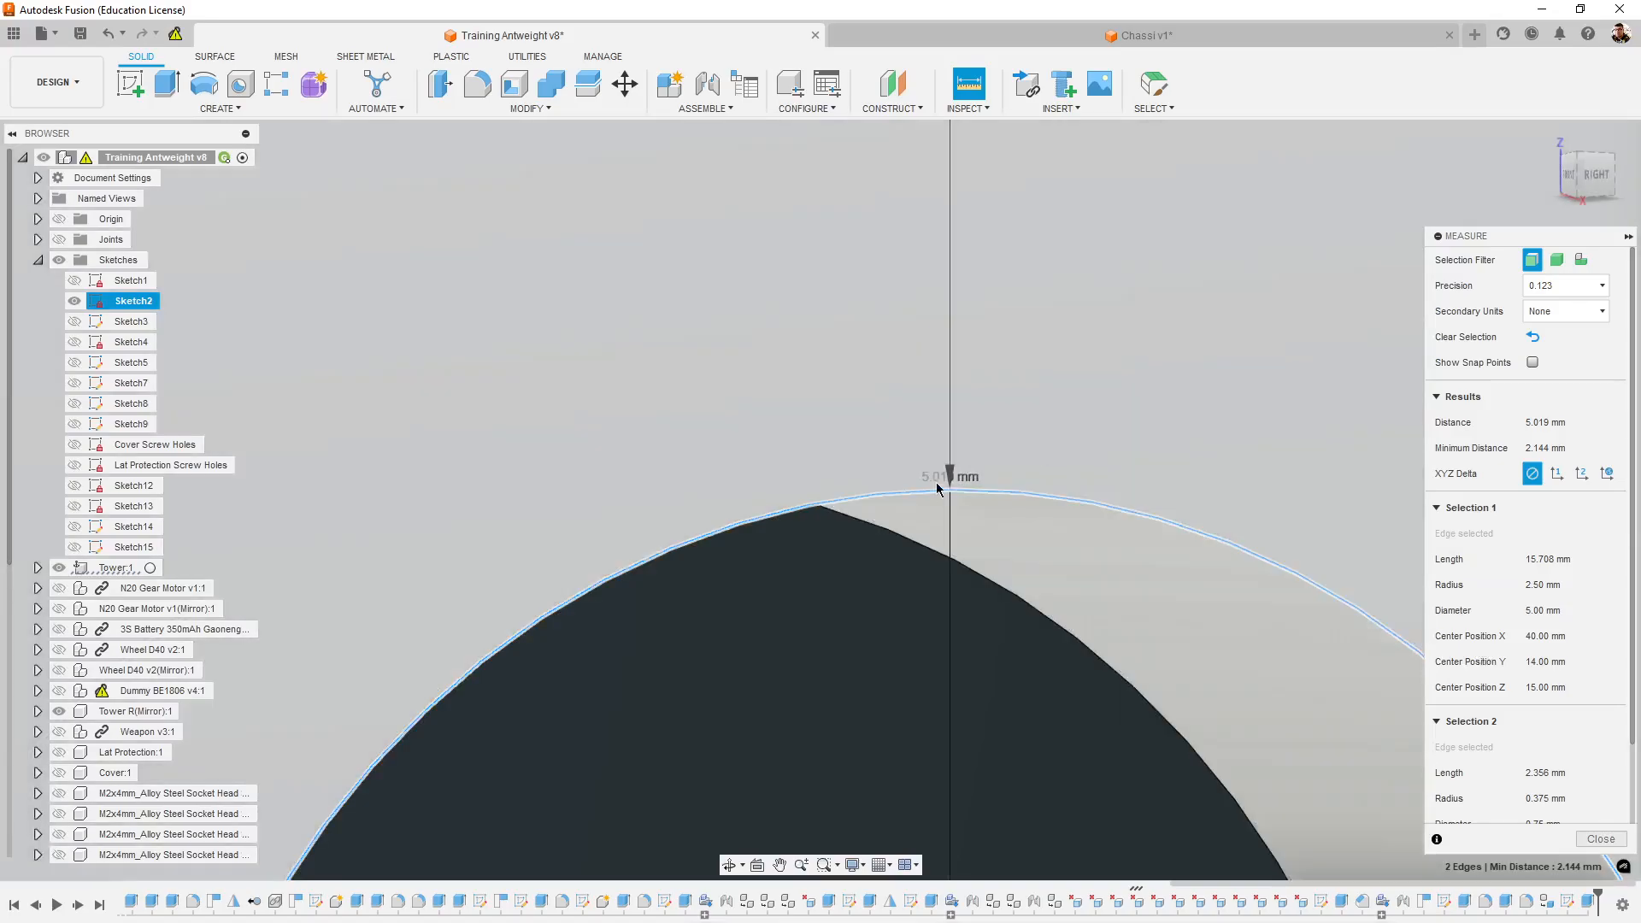
pyautogui.moveTo(940, 487)
pyautogui.keyDown('shift'); pyautogui.mouseDown(button='middle')
pyautogui.moveTo(974, 490)
pyautogui.moveTo(950, 492)
pyautogui.mouseUp(button='middle'); pyautogui.keyUp('shift')
pyautogui.keyDown('shift'); pyautogui.moveTo(1180, 594); pyautogui.dragTo(1116, 656, button='middle'); pyautogui.keyUp('shift')
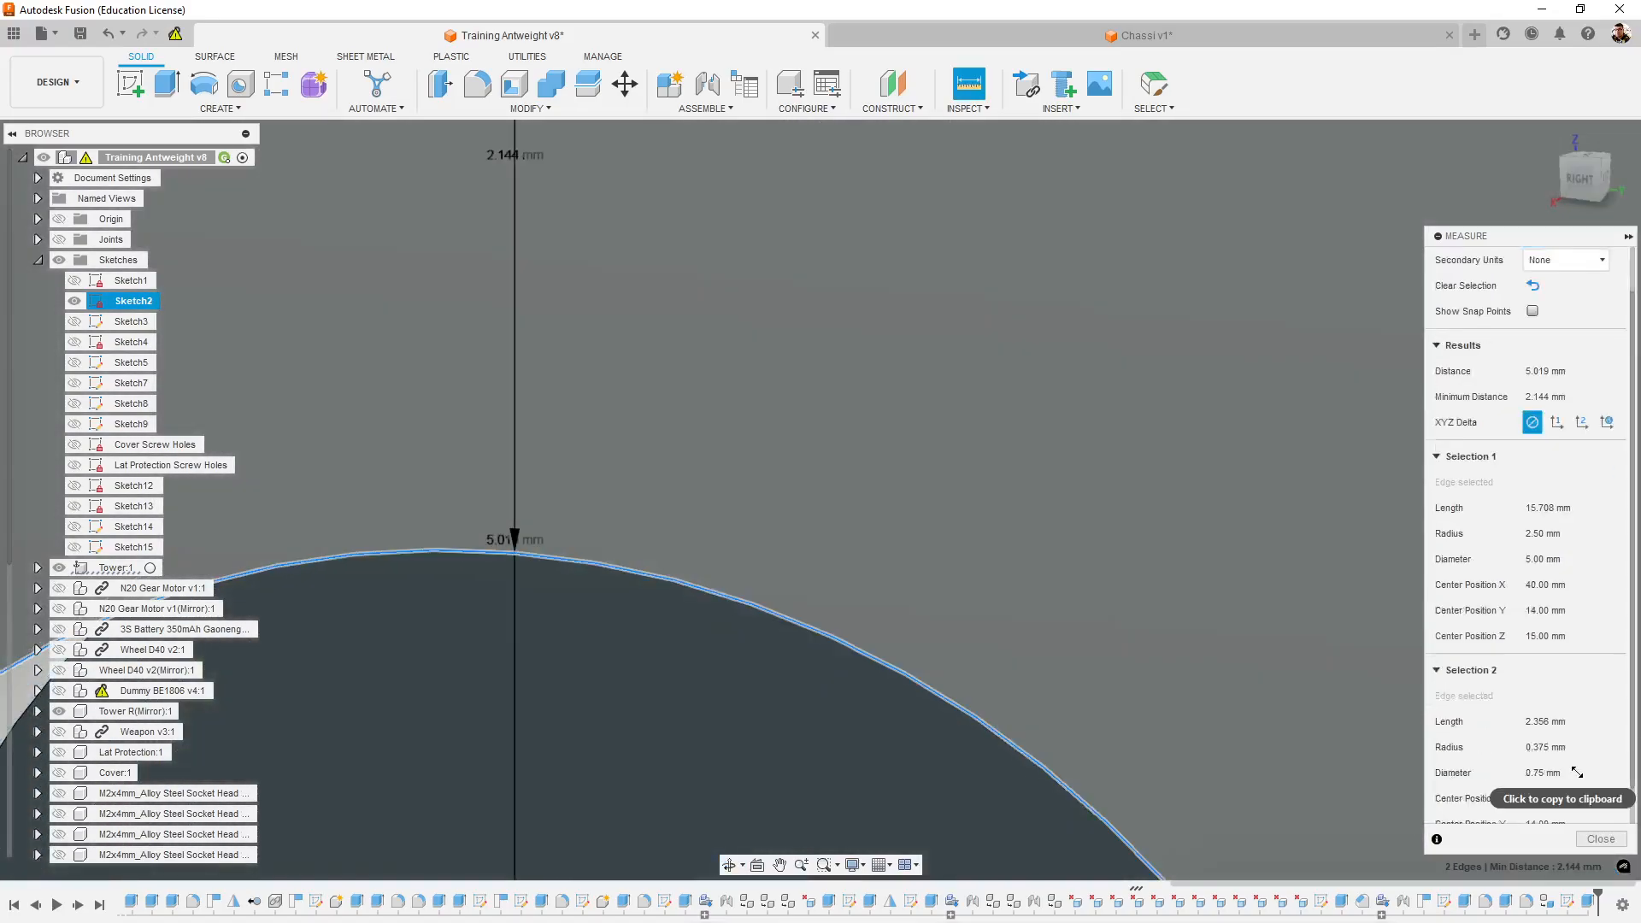
pyautogui.scroll(-1, 1581, 752)
pyautogui.scroll(1, 1608, 743)
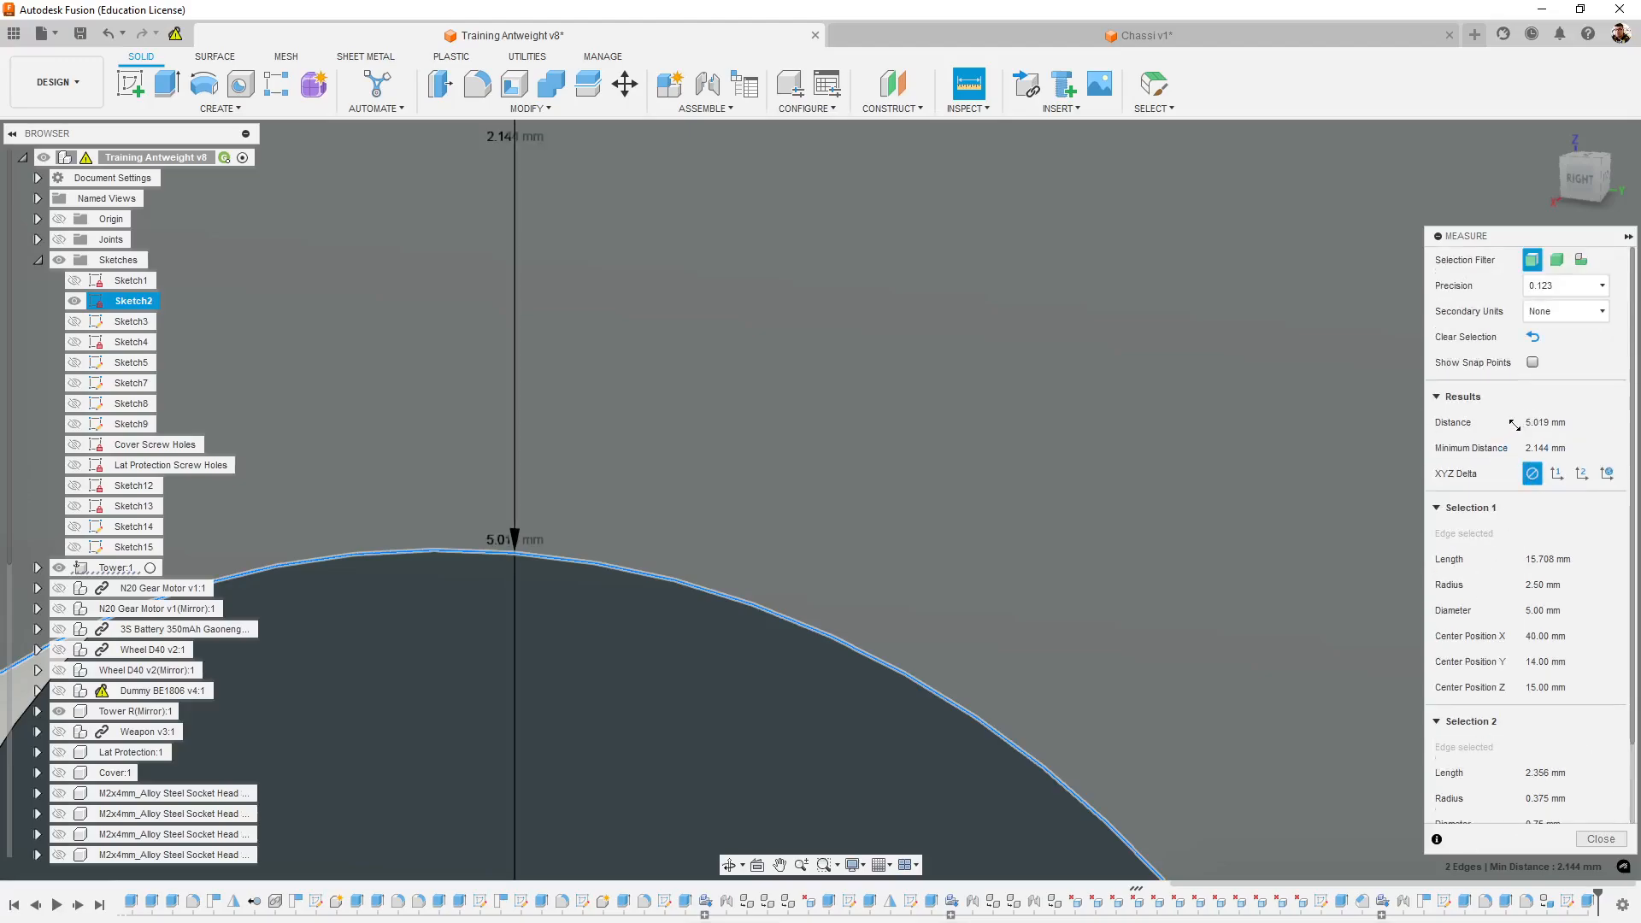
pyautogui.scroll(-2, 1522, 421)
pyautogui.scroll(2, 1524, 450)
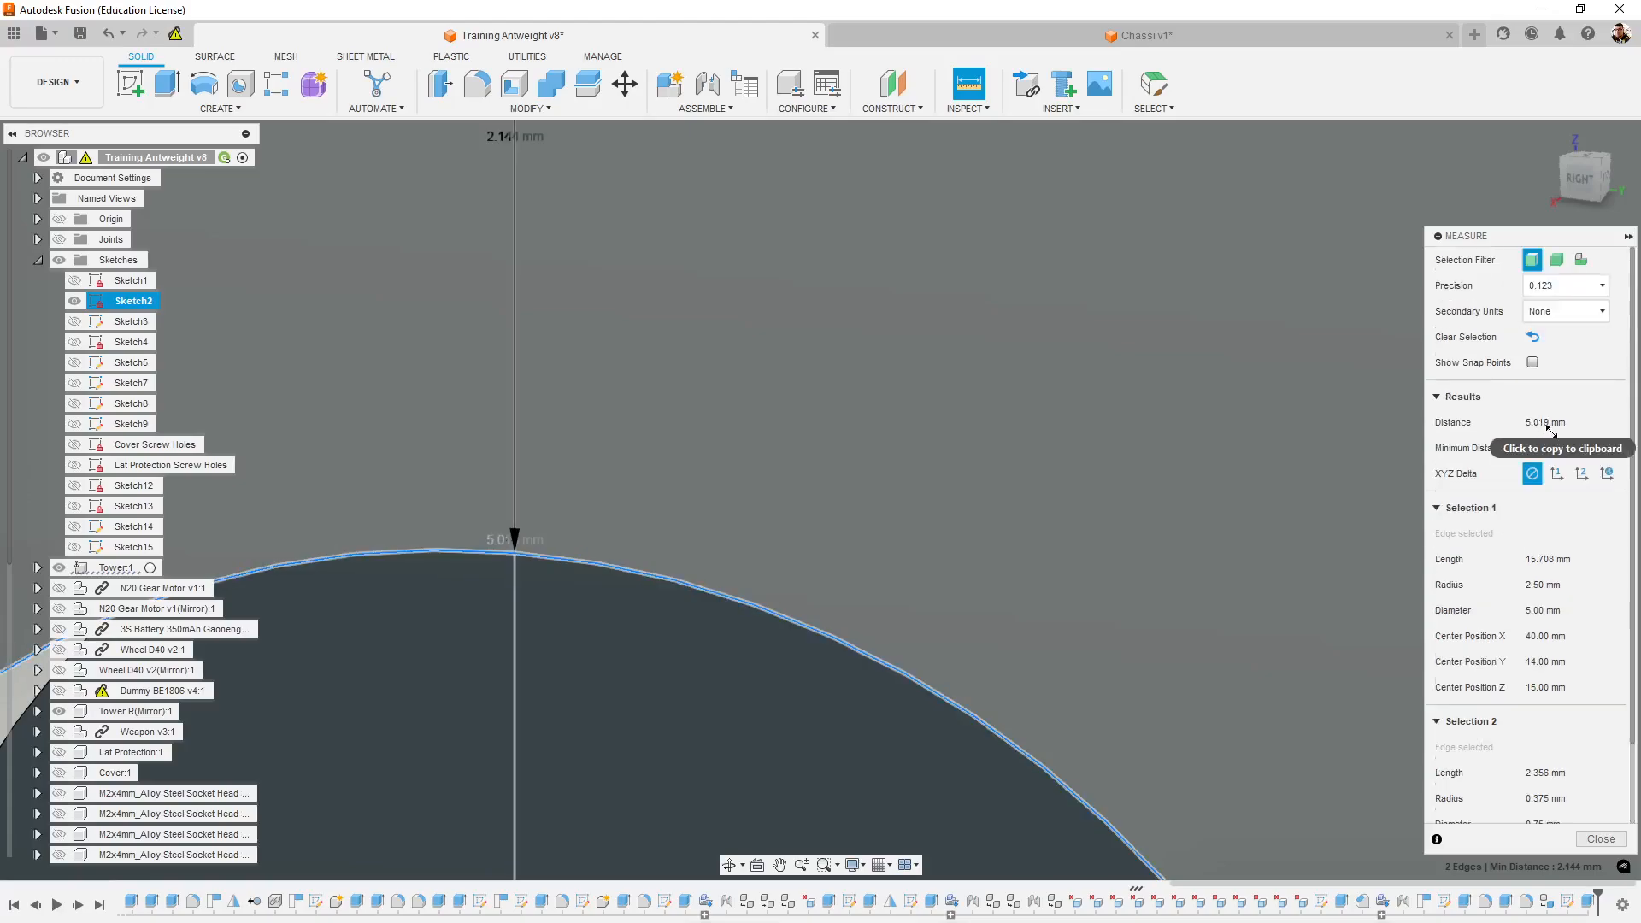
# - Return to the Chassi v1 sketch and start a centre-diameter circle for the screw hole, vertically aligned above the 5 mm circle's centre
pyautogui.click(1111, 36)
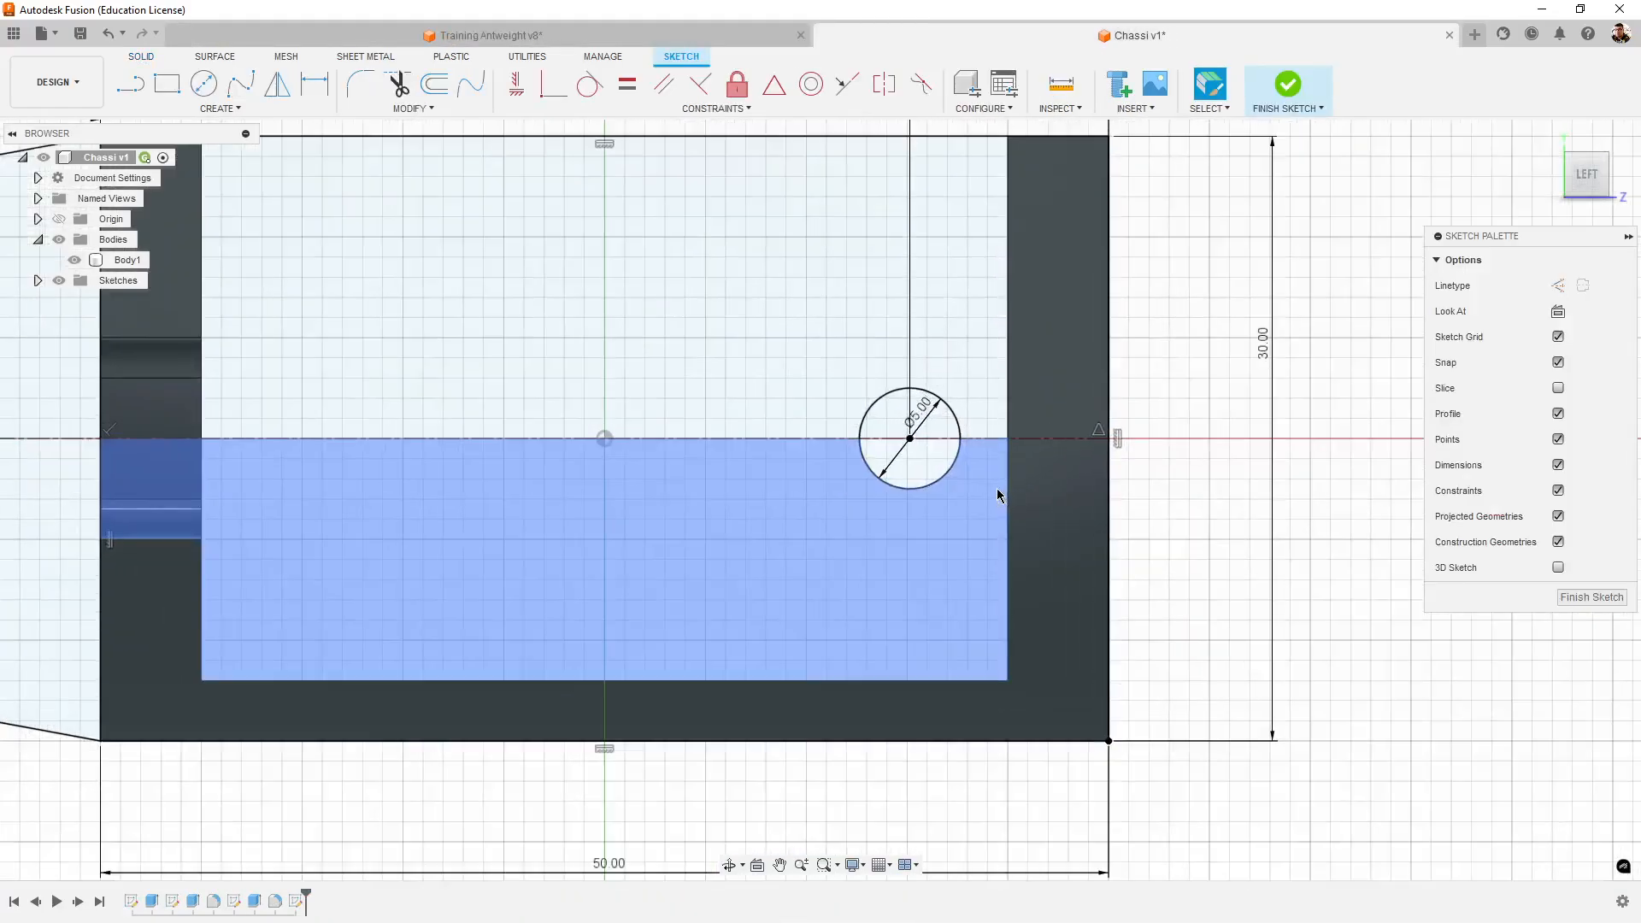
pyautogui.scroll(3, 998, 495)
pyautogui.moveTo(1006, 447); pyautogui.dragTo(971, 633, button='middle')
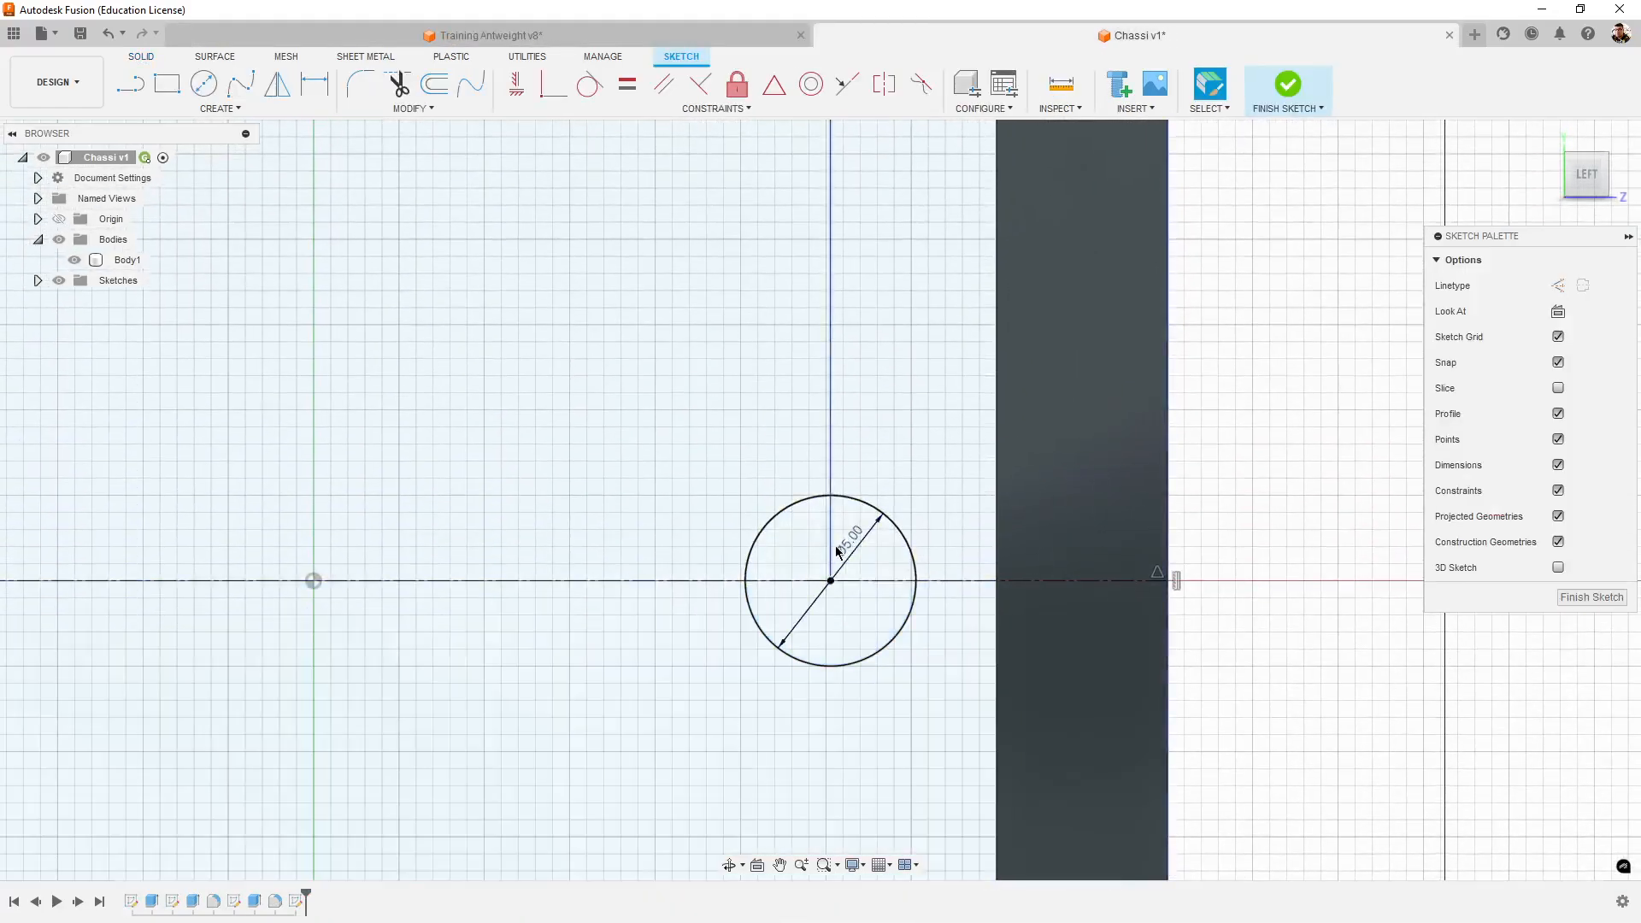
pyautogui.click(203, 83)
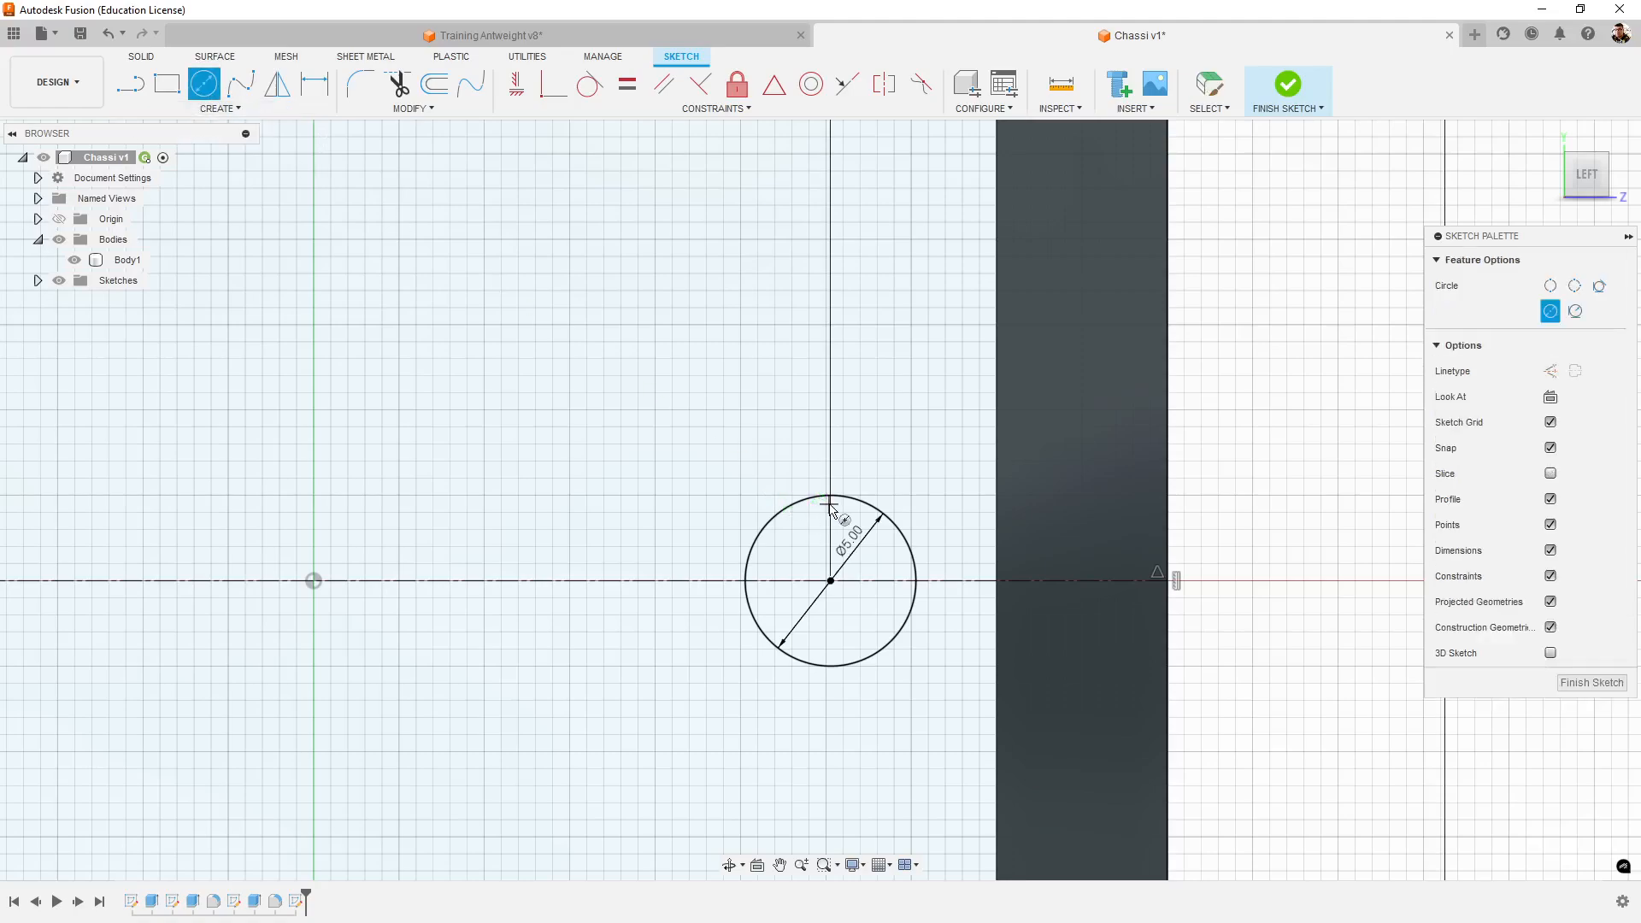
pyautogui.scroll(3, 827, 446)
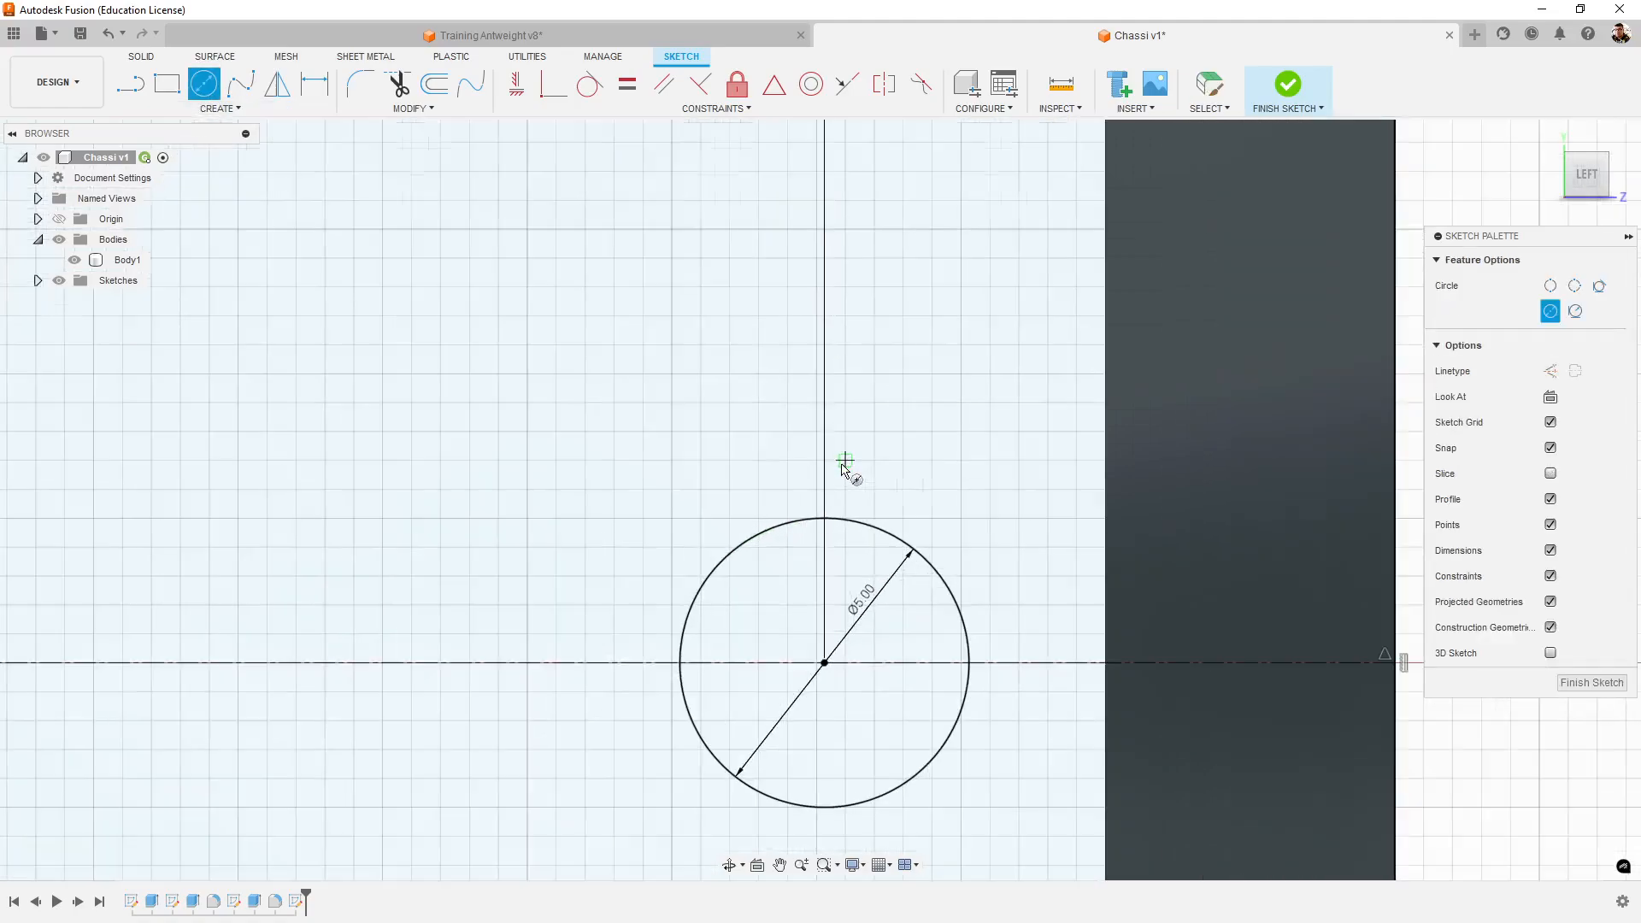
pyautogui.scroll(-3, 846, 465)
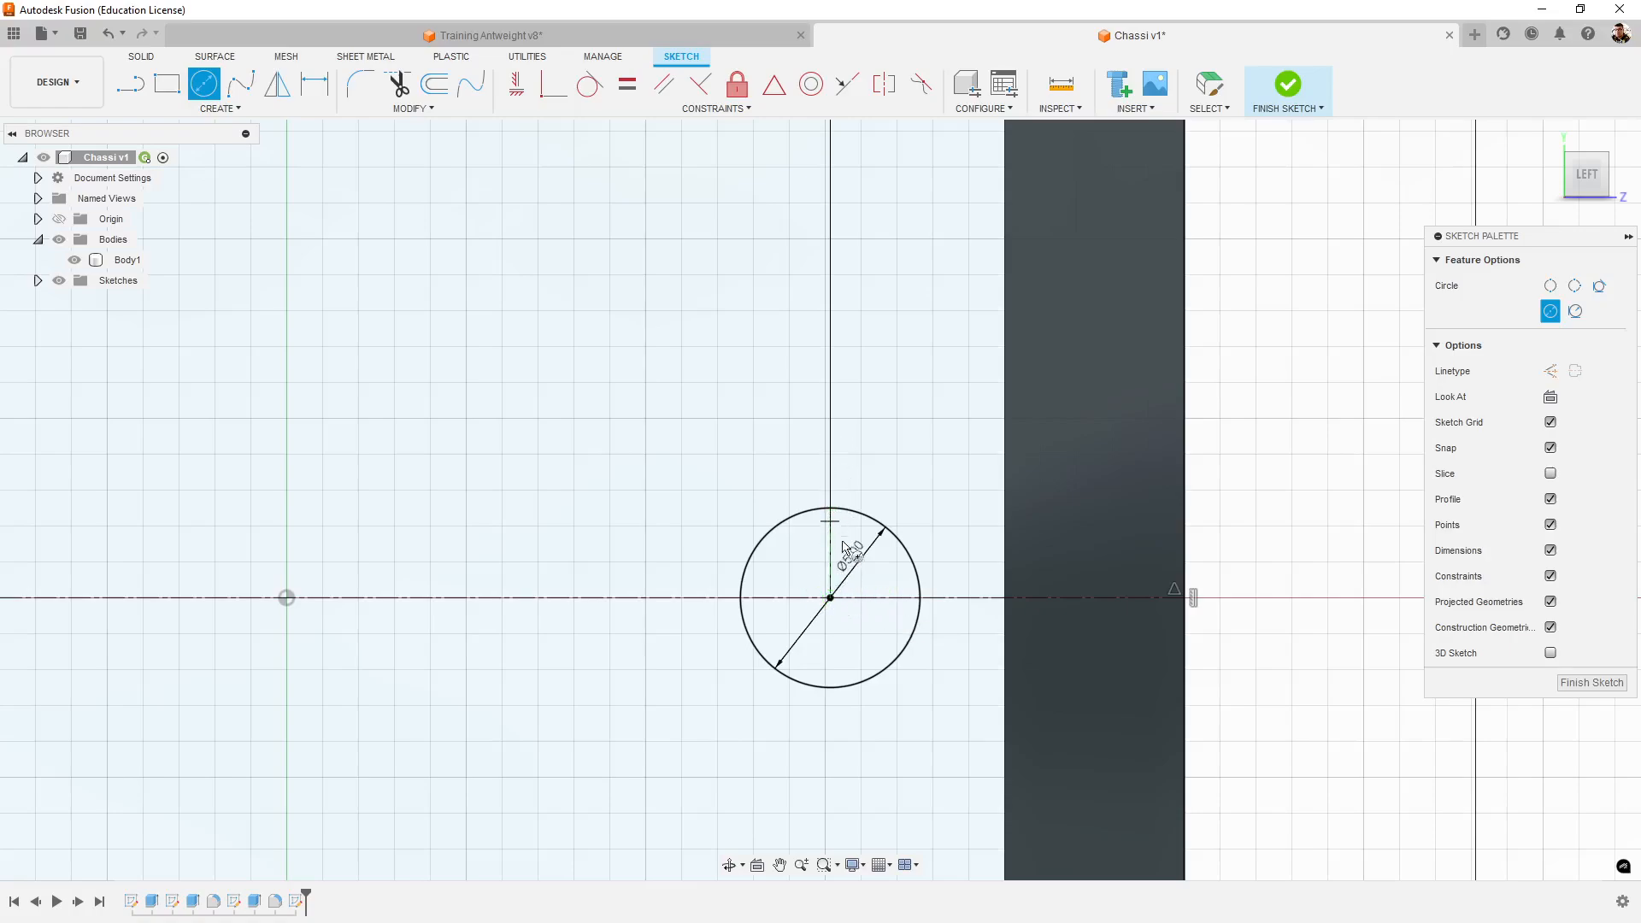
pyautogui.keyDown('shift'); pyautogui.moveTo(846, 551); pyautogui.dragTo(885, 646, button='middle'); pyautogui.keyUp('shift')
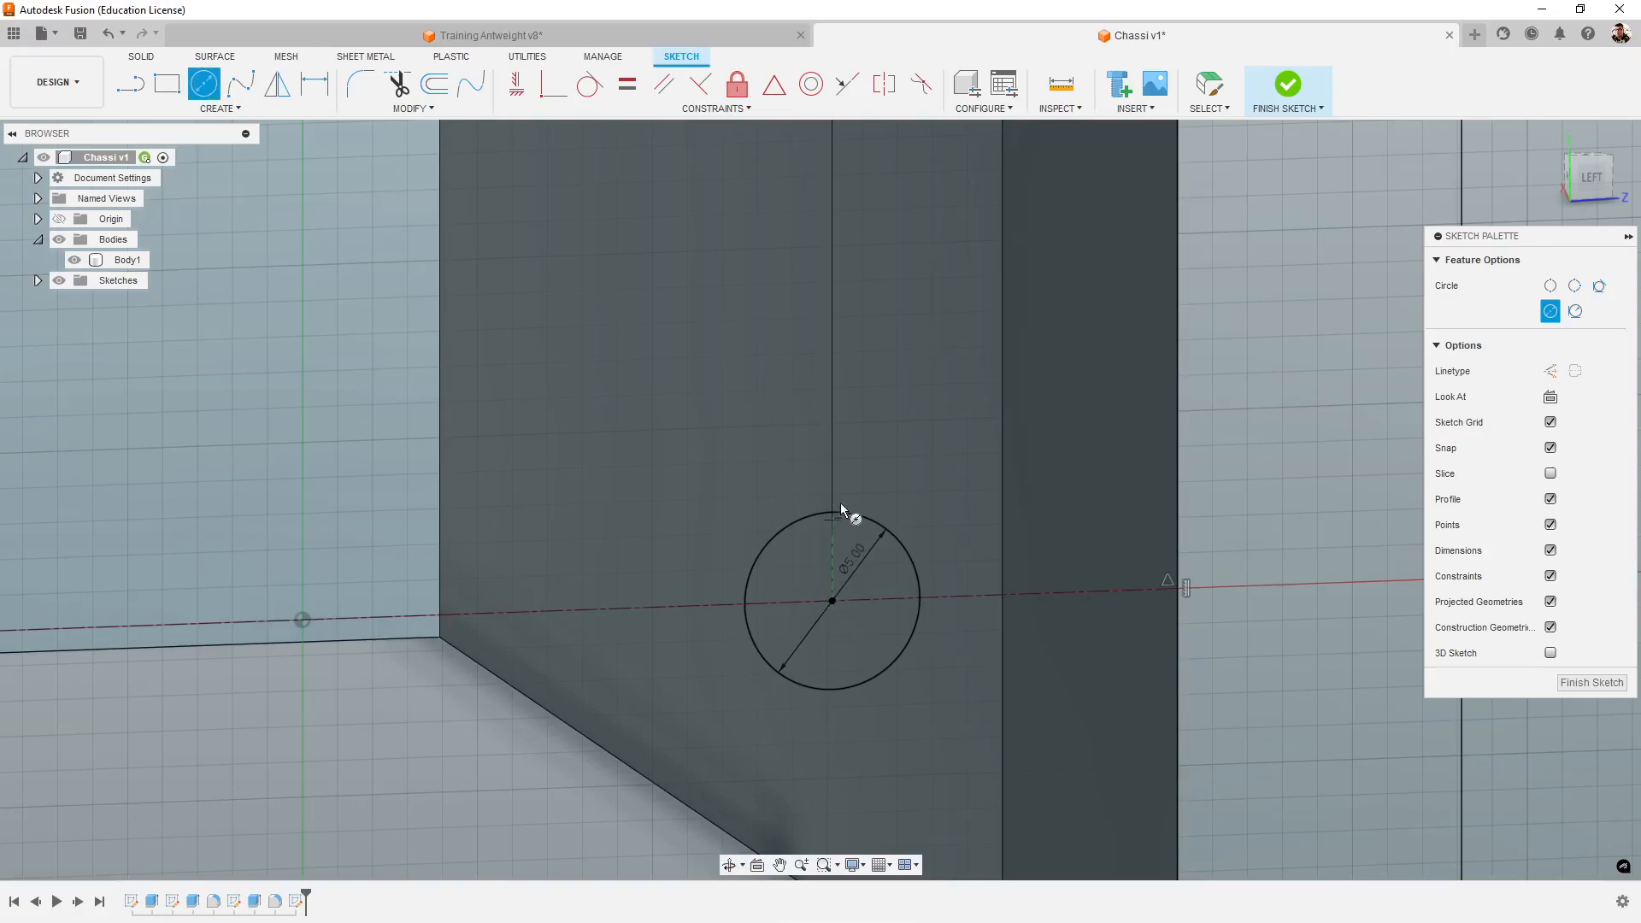
pyautogui.scroll(3, 865, 598)
pyautogui.scroll(-2, 863, 597)
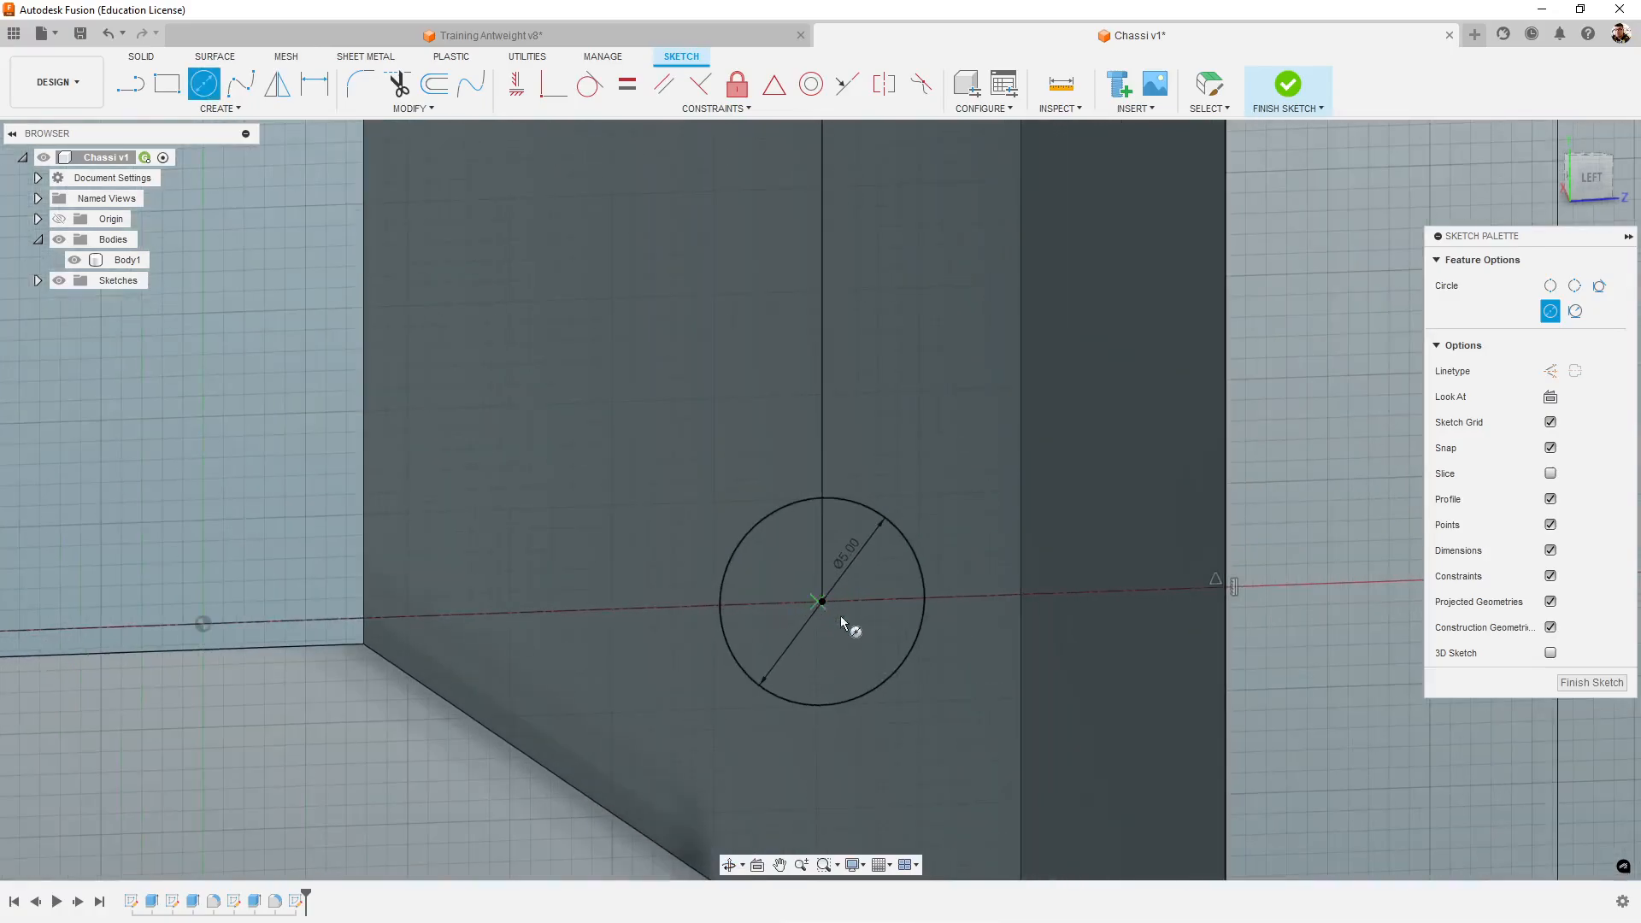
pyautogui.scroll(-3, 876, 655)
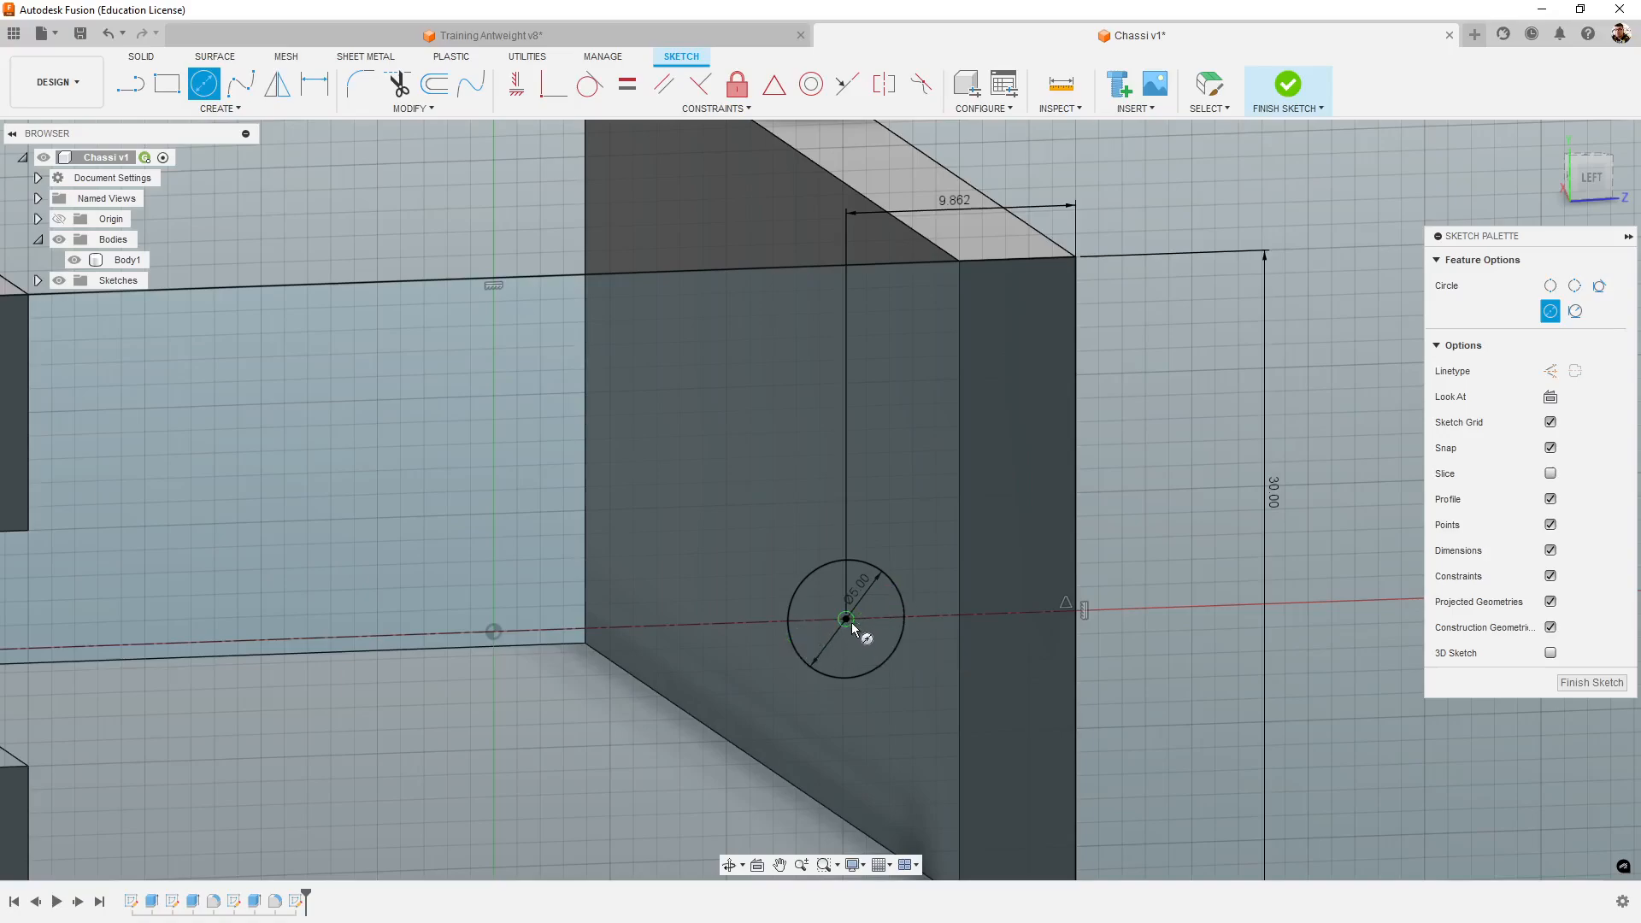
pyautogui.scroll(2, 848, 622)
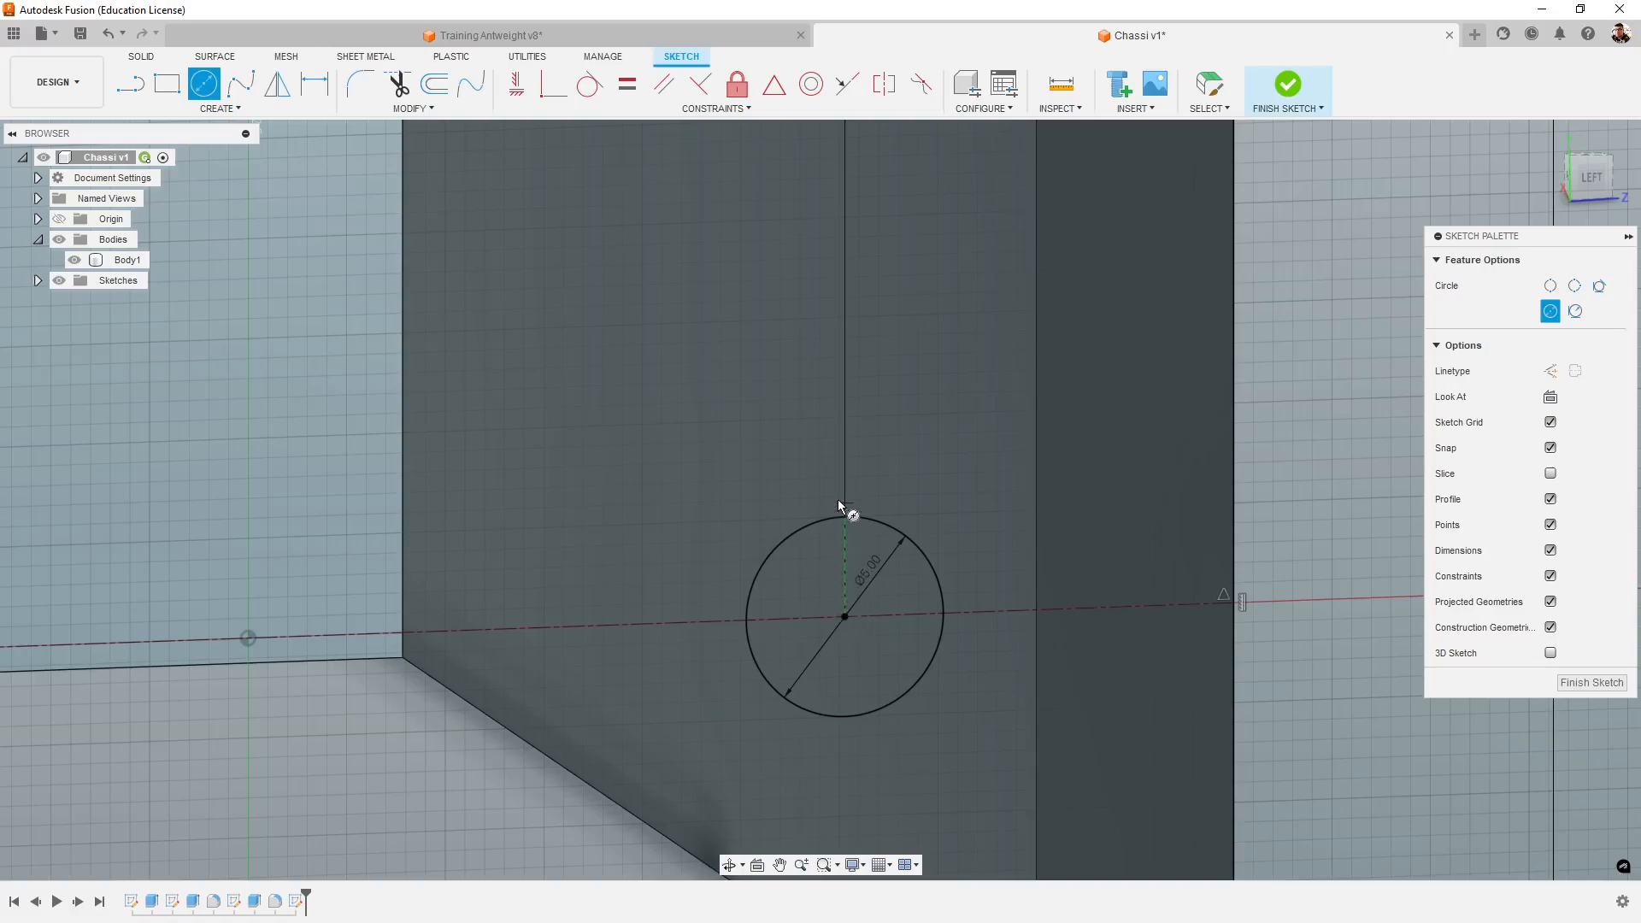
pyautogui.scroll(3, 795, 593)
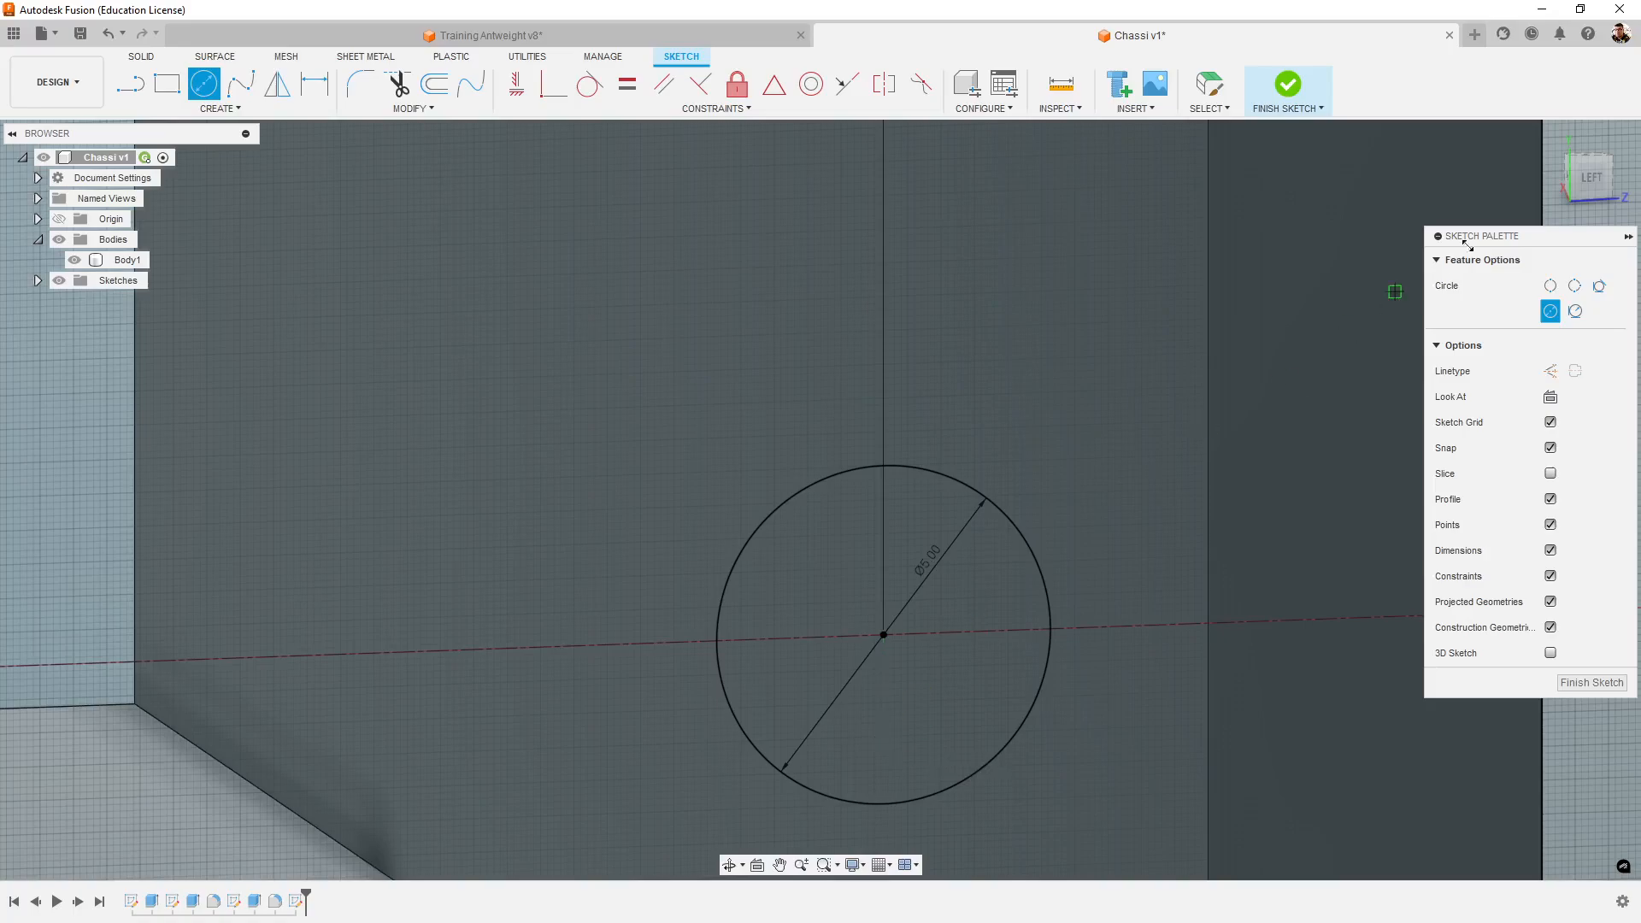
# - Face the left side and draw a 2 mm diameter circle vertically above the centre of the 5 mm circle
pyautogui.click(1582, 193)
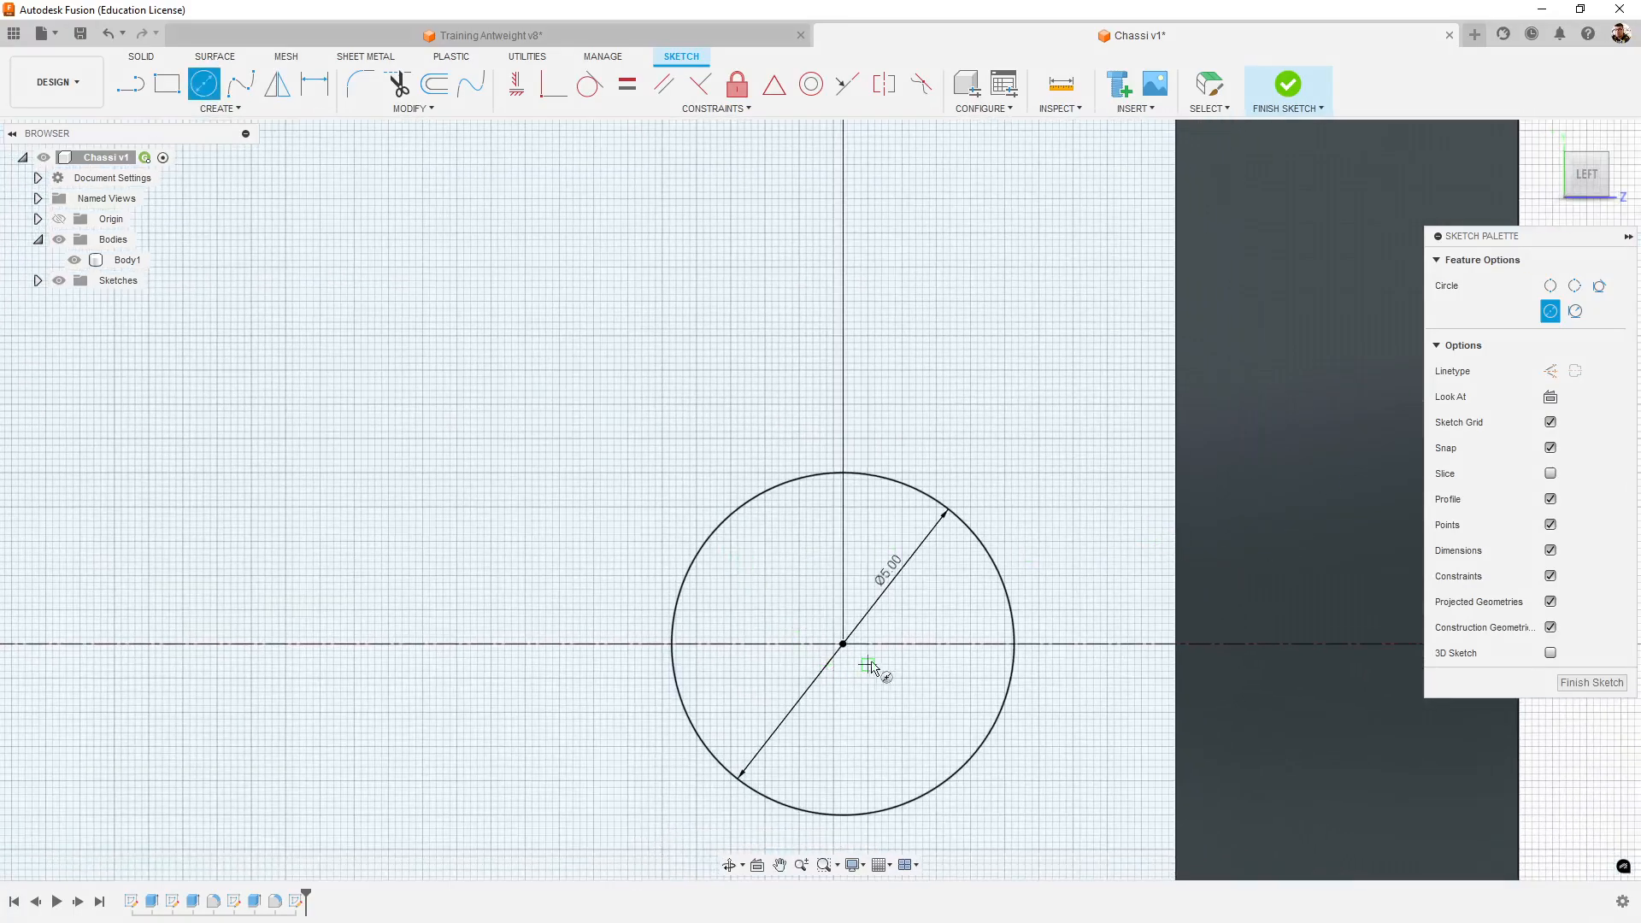
pyautogui.moveTo(853, 680); pyautogui.dragTo(816, 759, button='middle')
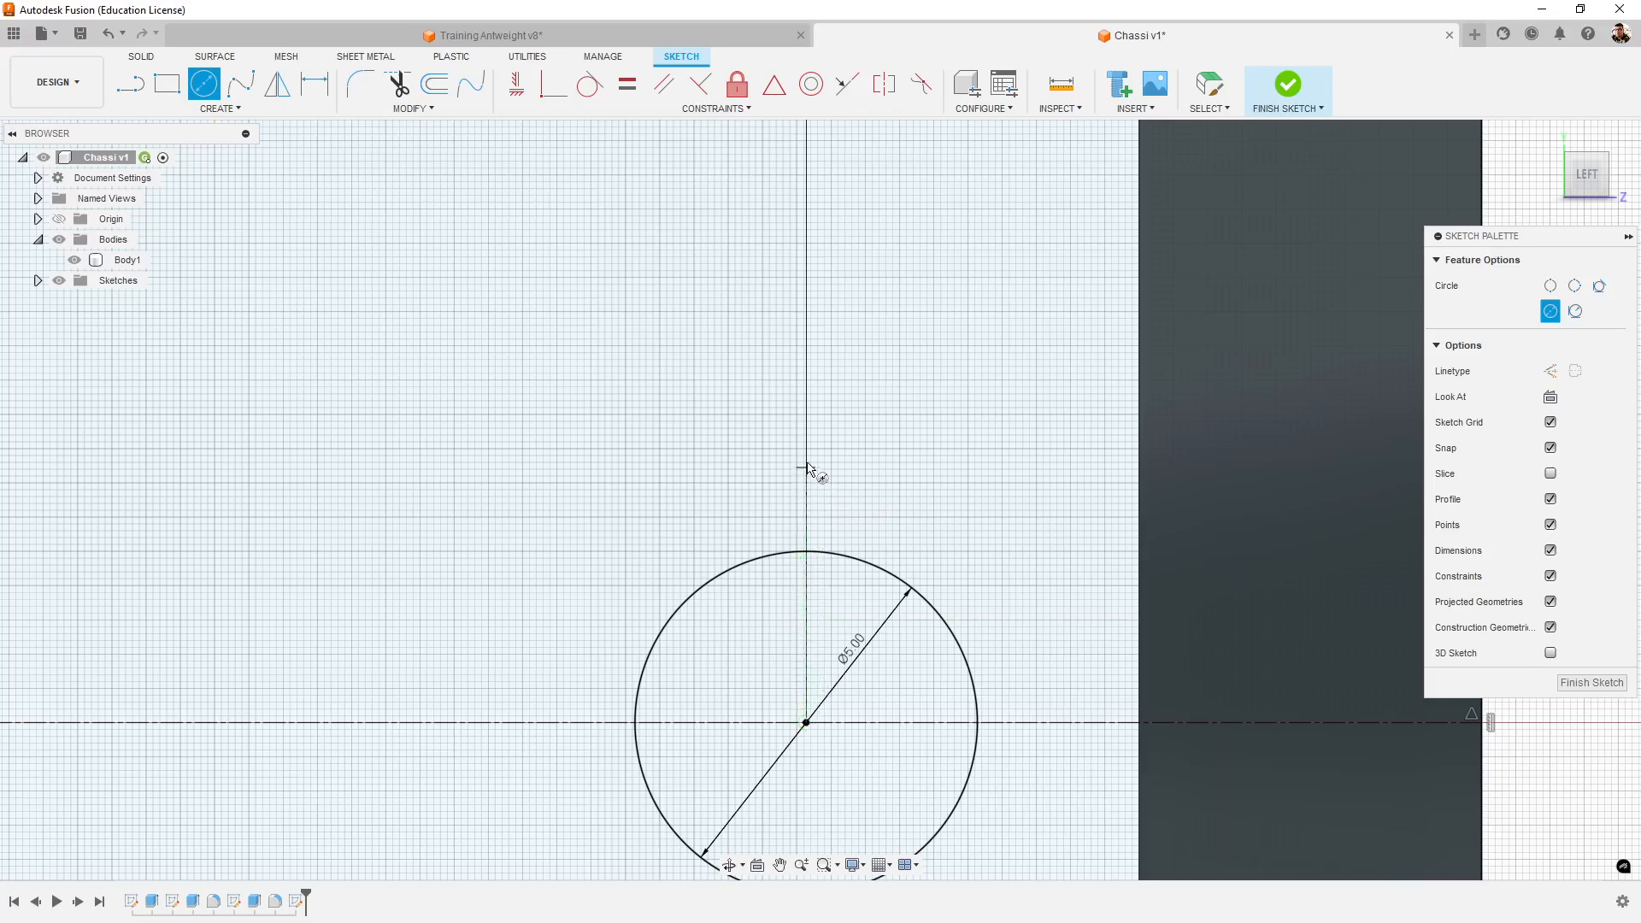
pyautogui.click(805, 382)
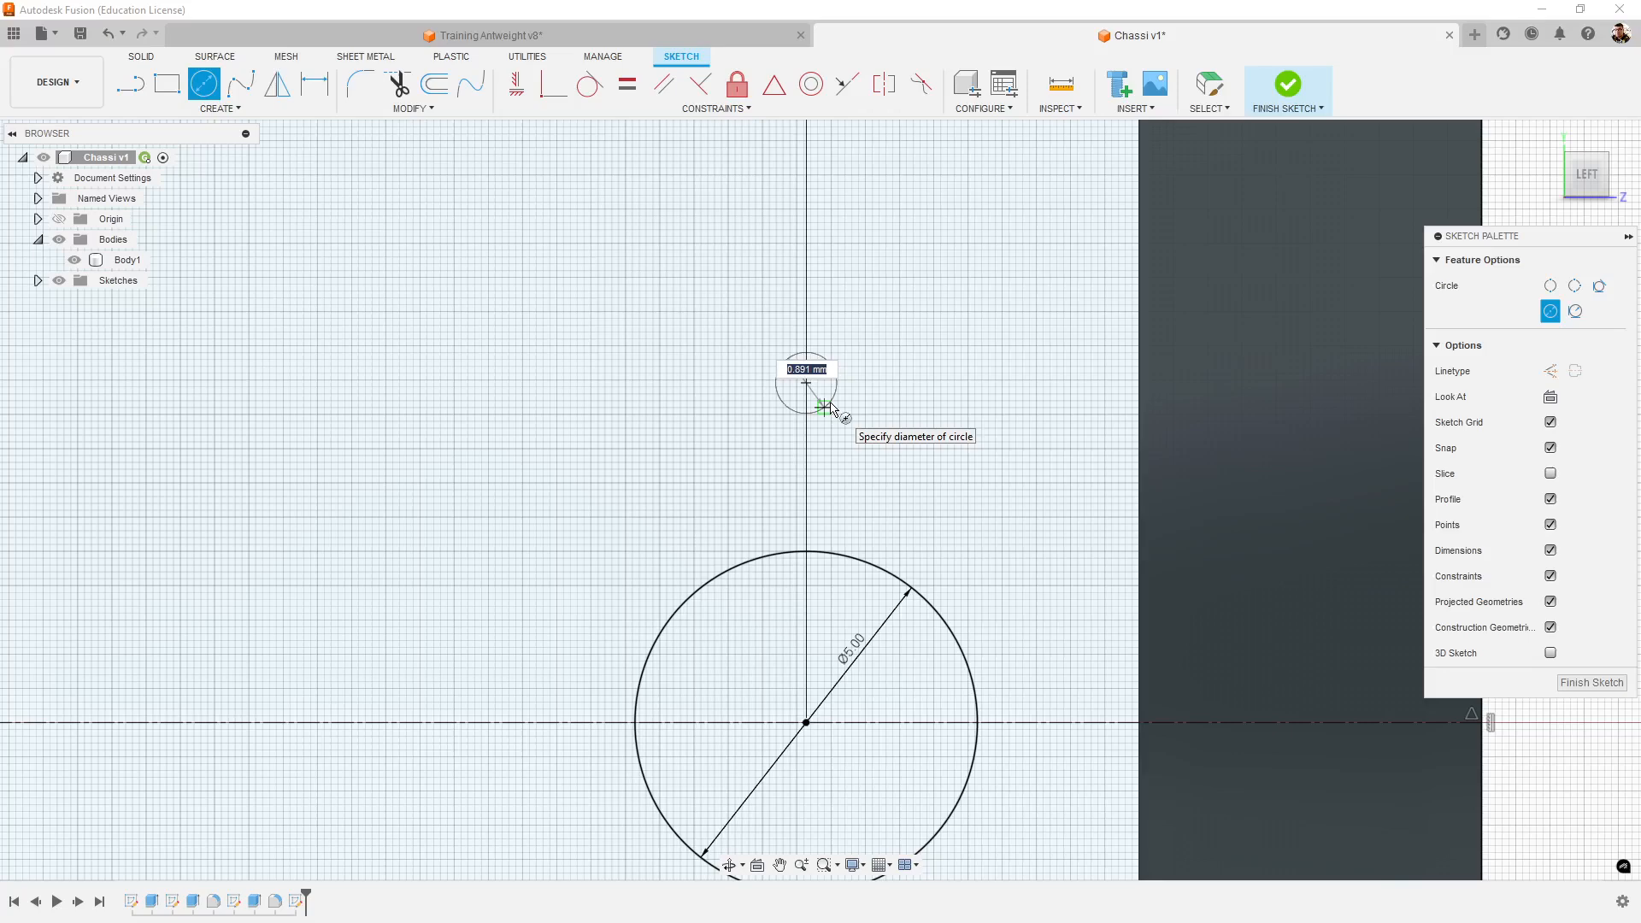
pyautogui.write('2')
pyautogui.press('Return')
pyautogui.press('Escape')
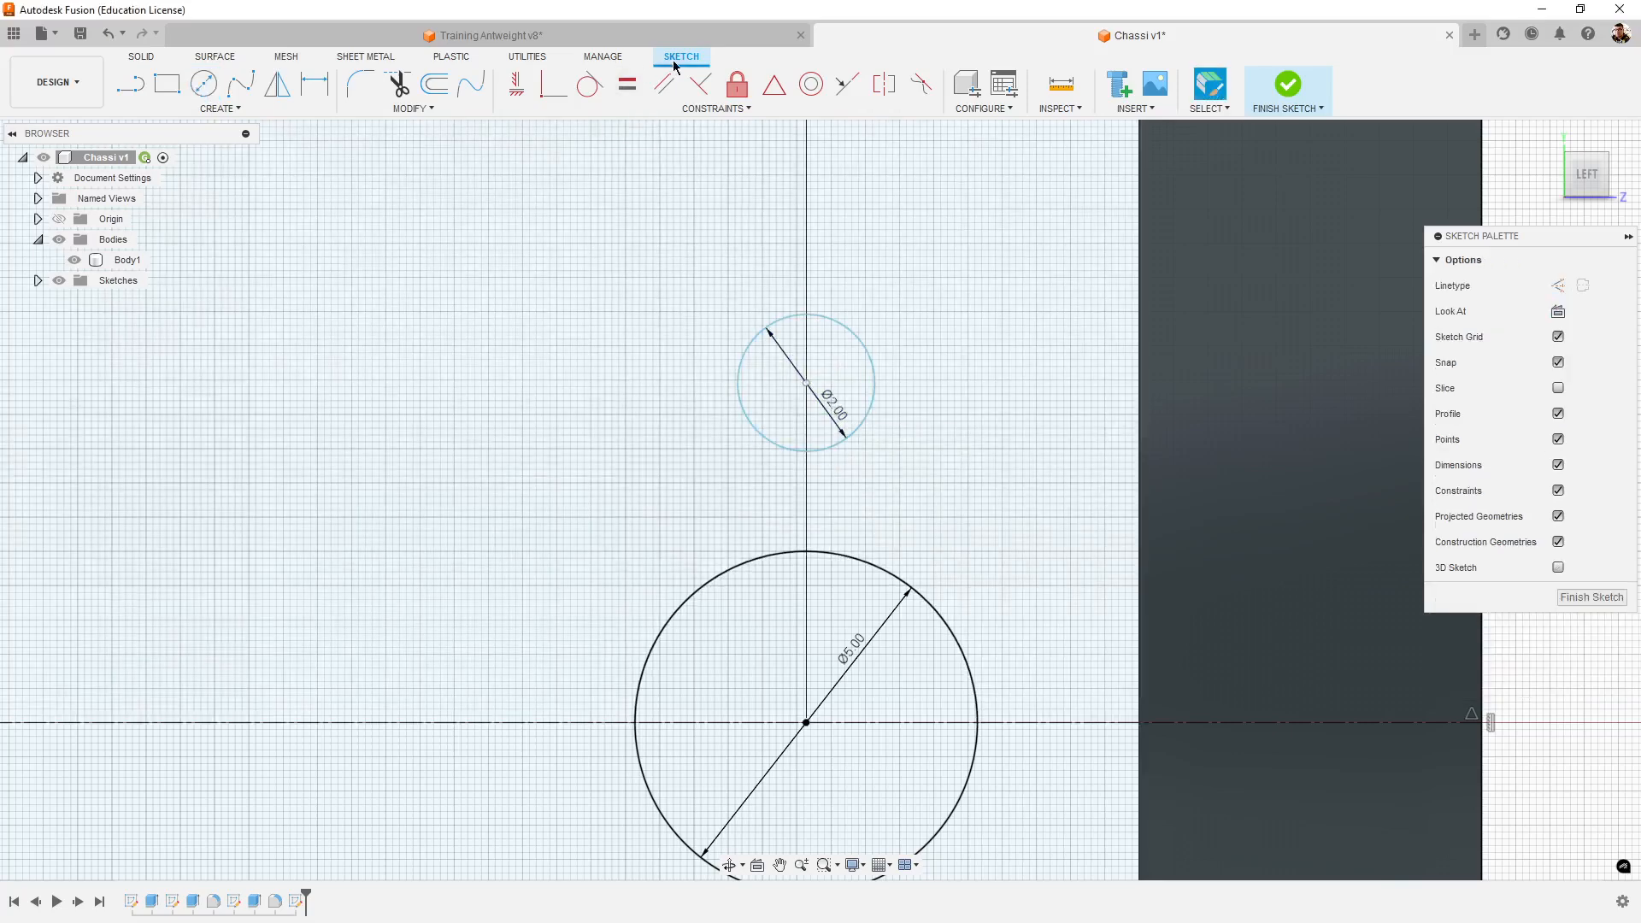
# - Switch to the Training Antweight v8 design and measure the diameter of the small screw hole above the motor shaft hole
pyautogui.click(491, 35)
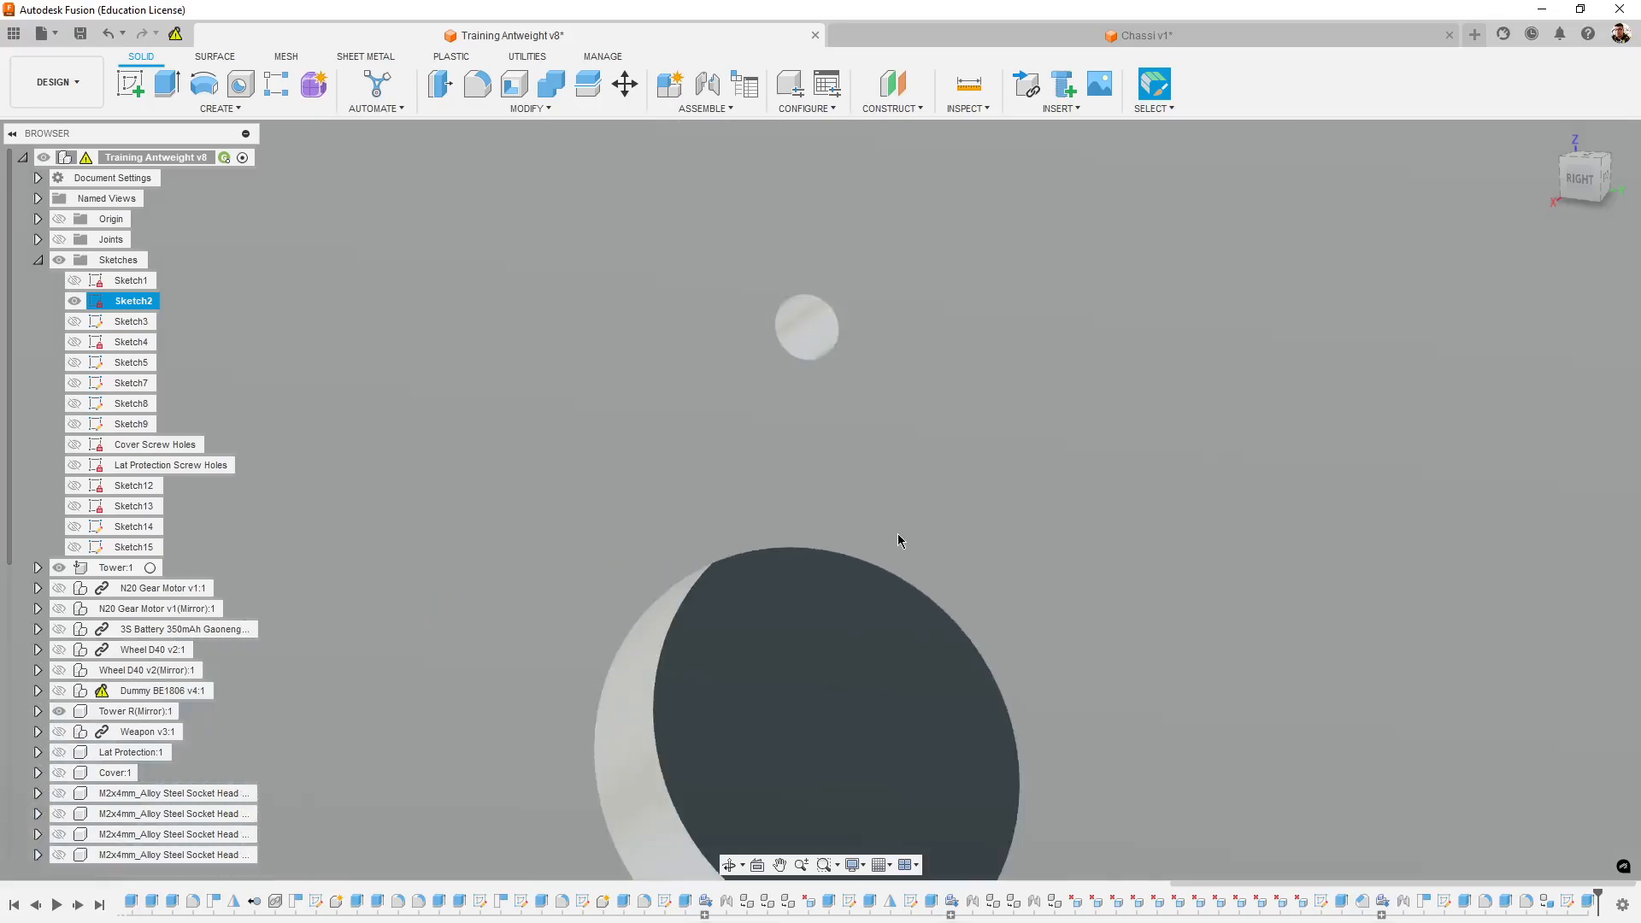
pyautogui.scroll(-3, 898, 539)
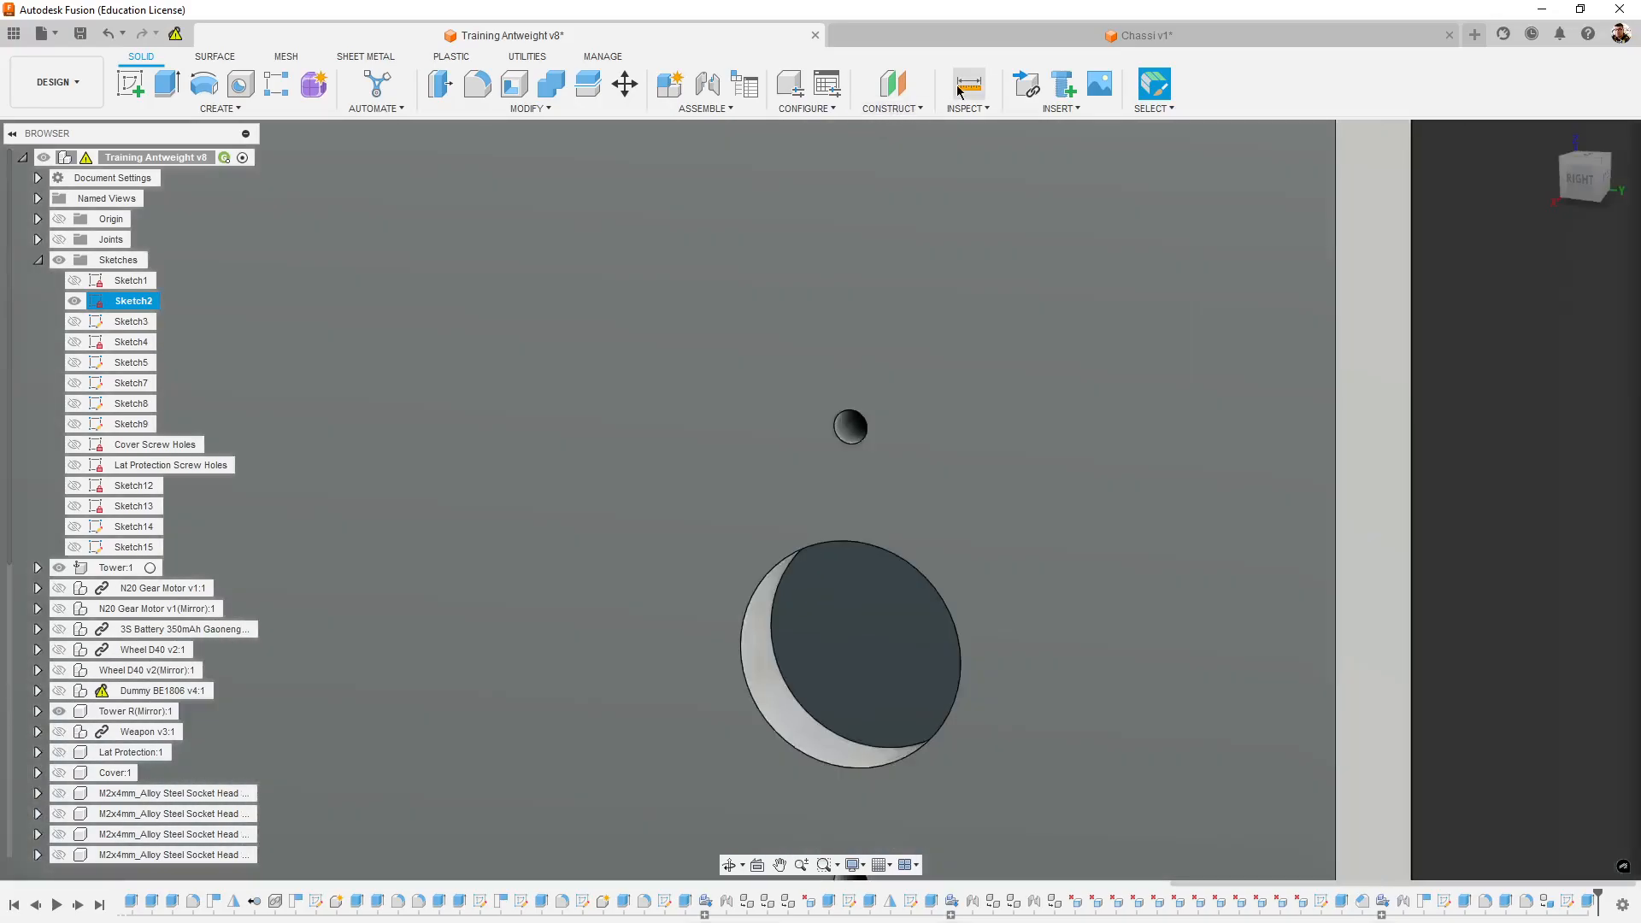
pyautogui.click(959, 90)
pyautogui.click(854, 417)
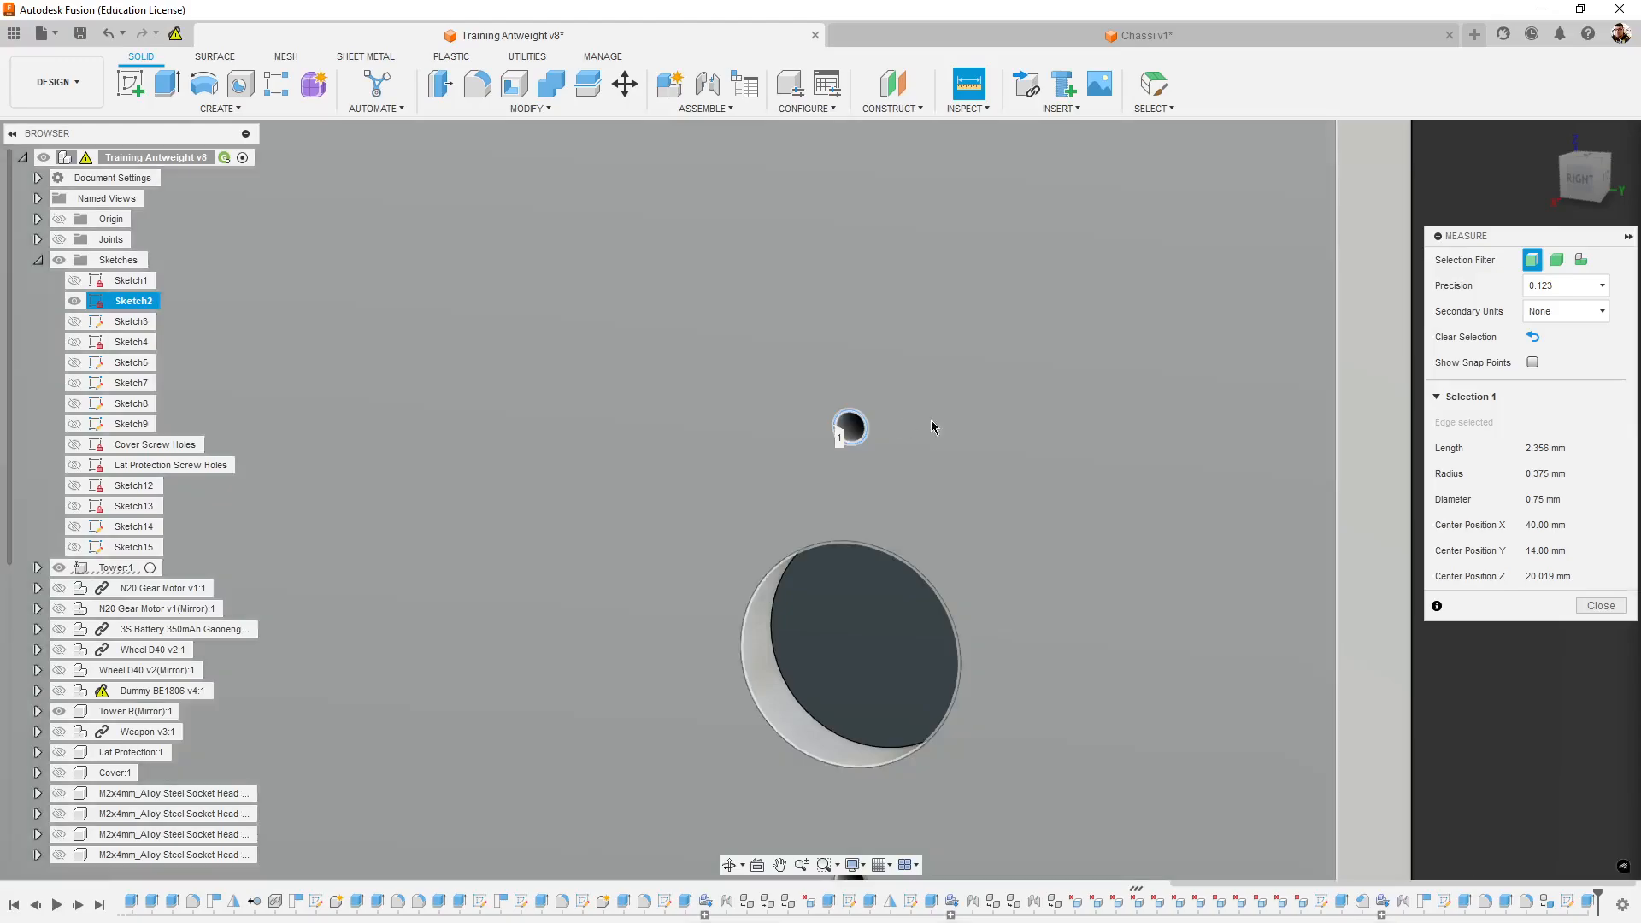
pyautogui.scroll(3, 774, 449)
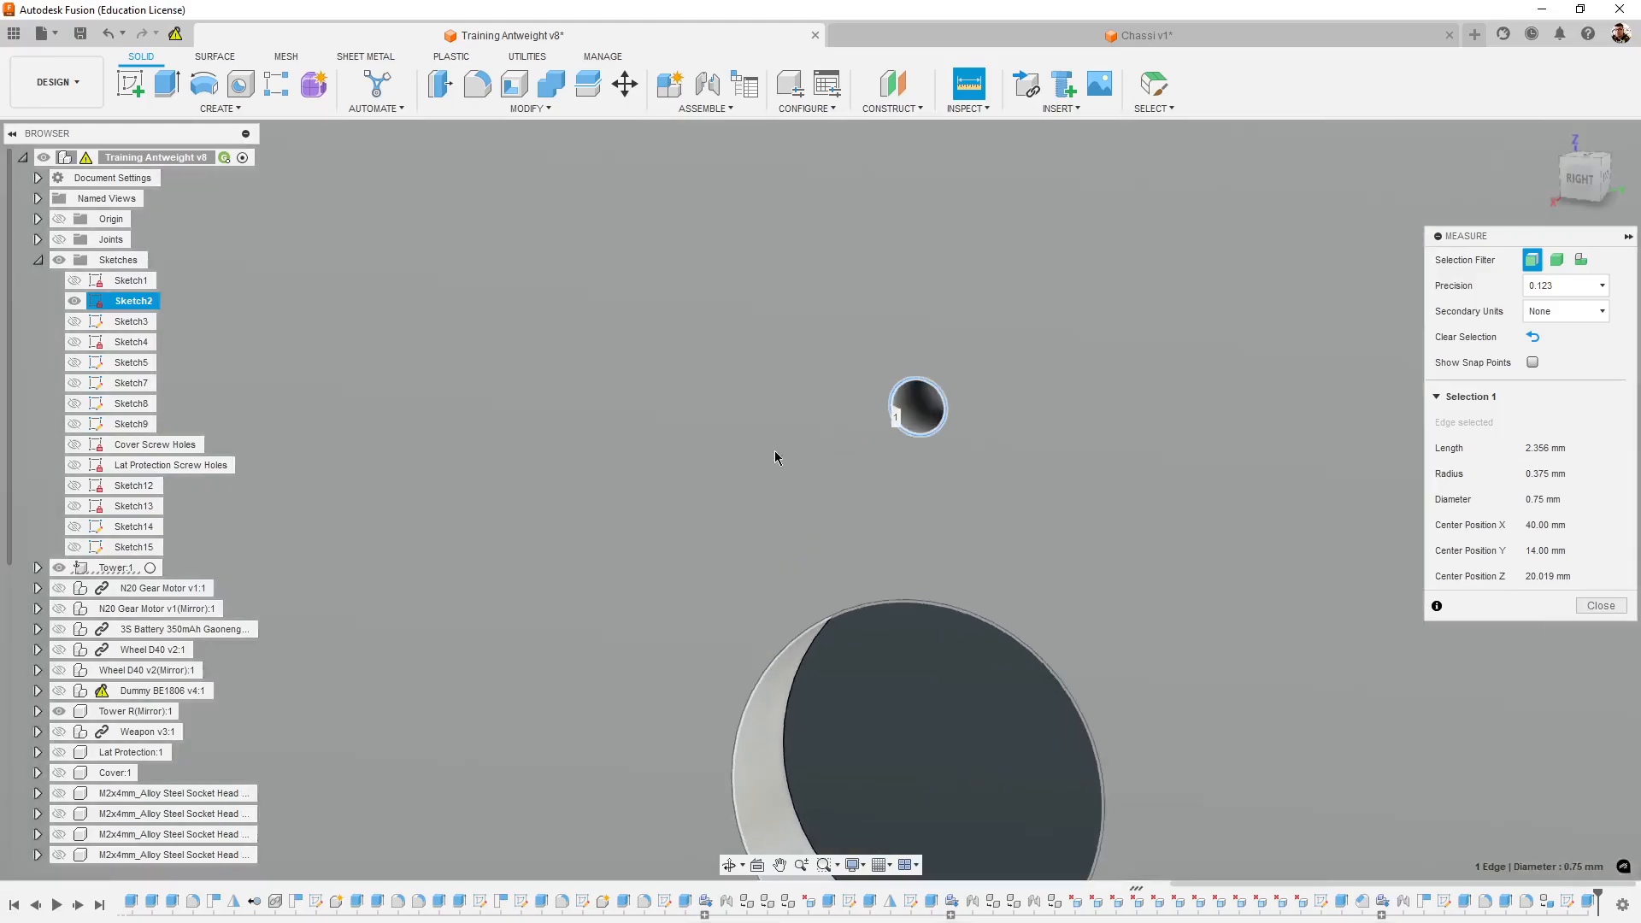
pyautogui.scroll(-3, 1145, 633)
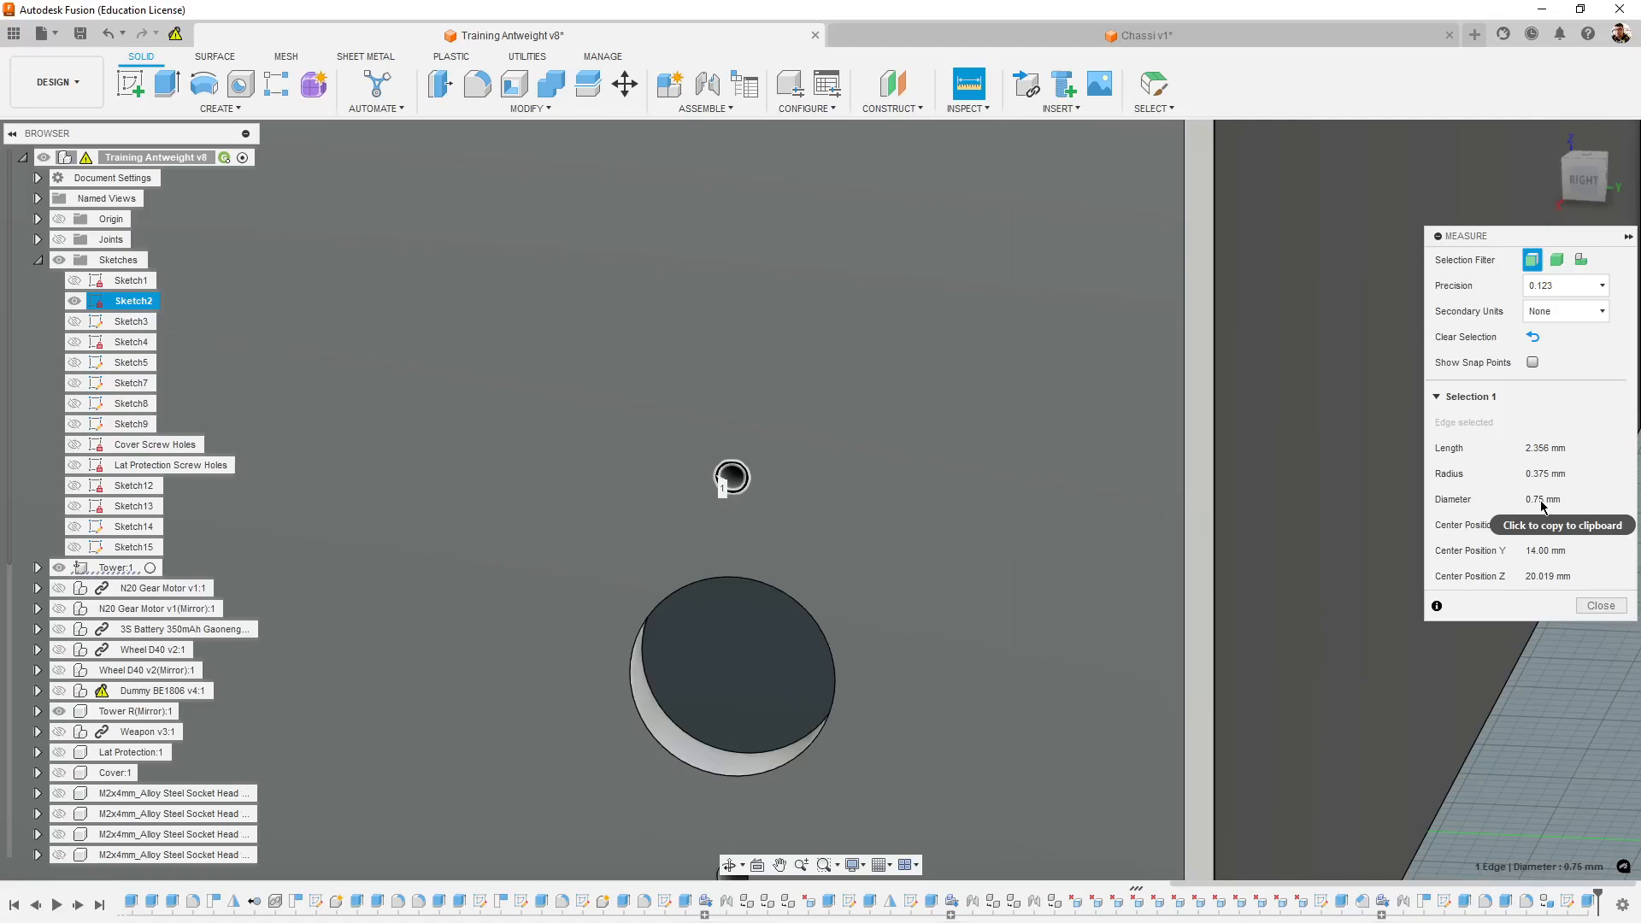
pyautogui.click(1591, 614)
pyautogui.scroll(3, 828, 521)
pyautogui.scroll(-2, 630, 470)
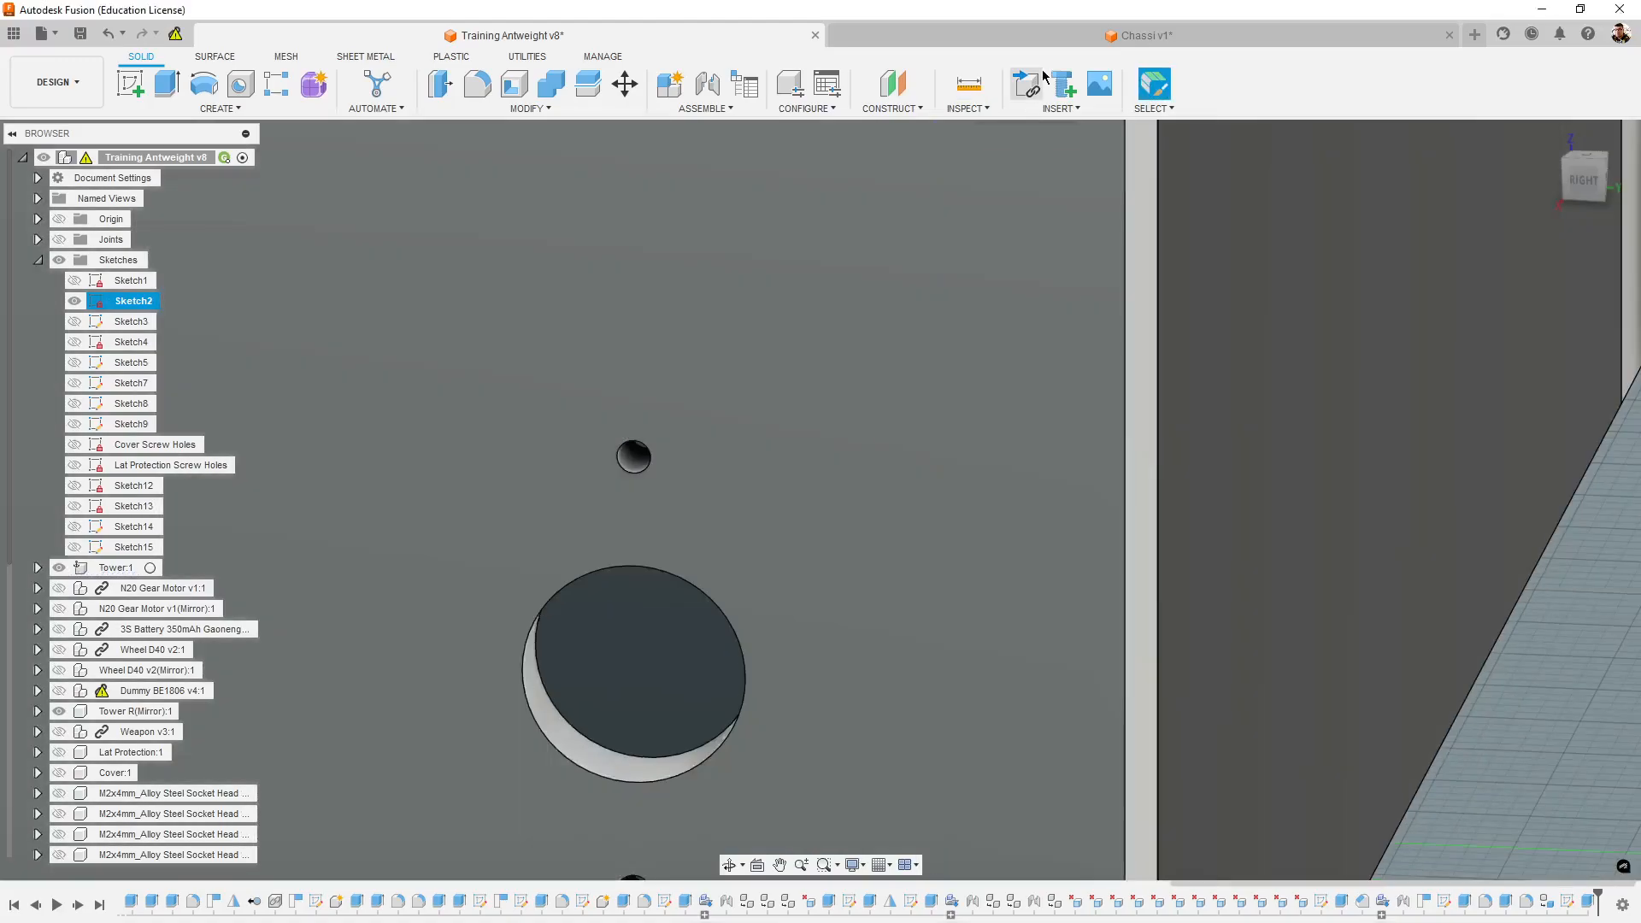
# - Return to the Chassi v1 sketch and set the upper screw hole circle's diameter to 0.75 mm
pyautogui.click(1136, 35)
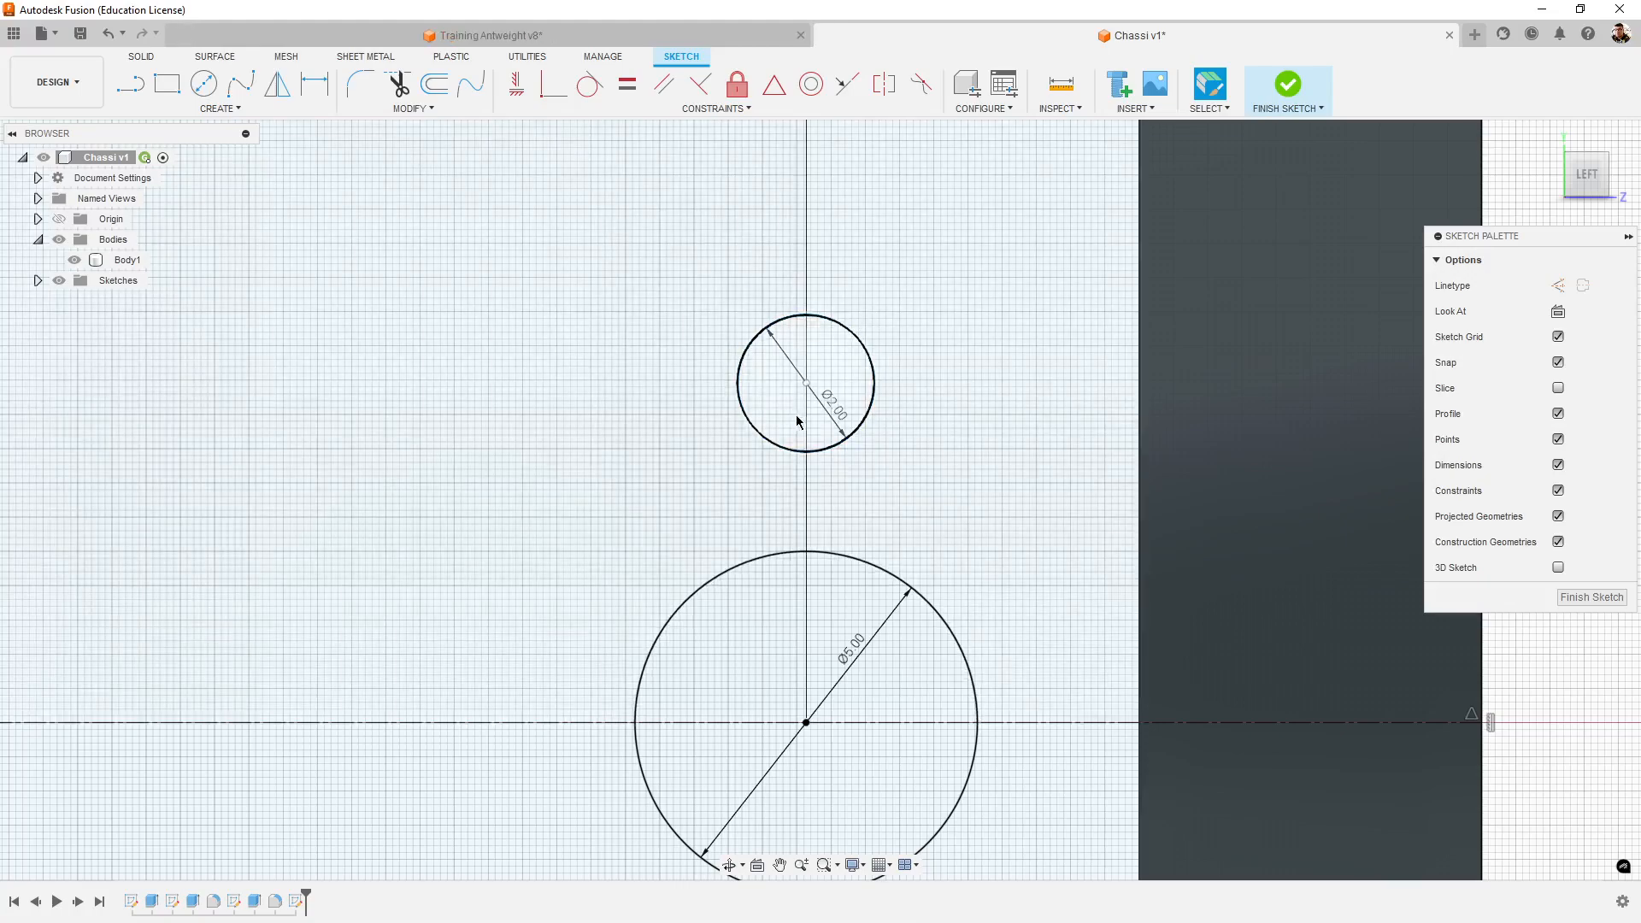
pyautogui.scroll(3, 829, 410)
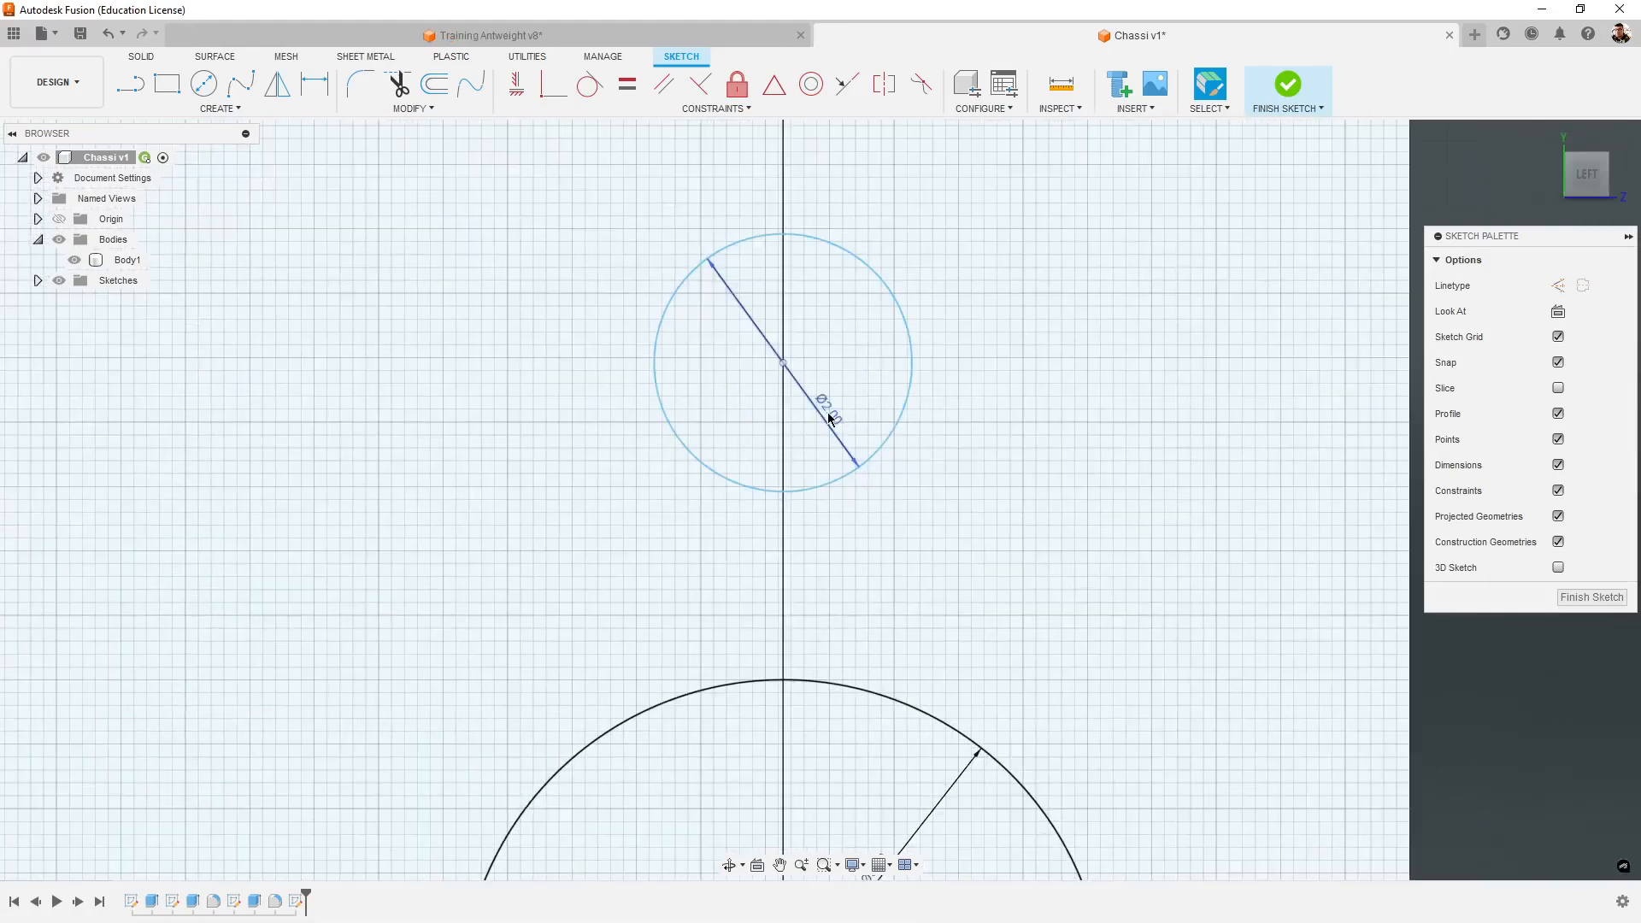
pyautogui.scroll(2, 842, 424)
pyautogui.doubleClick(837, 429)
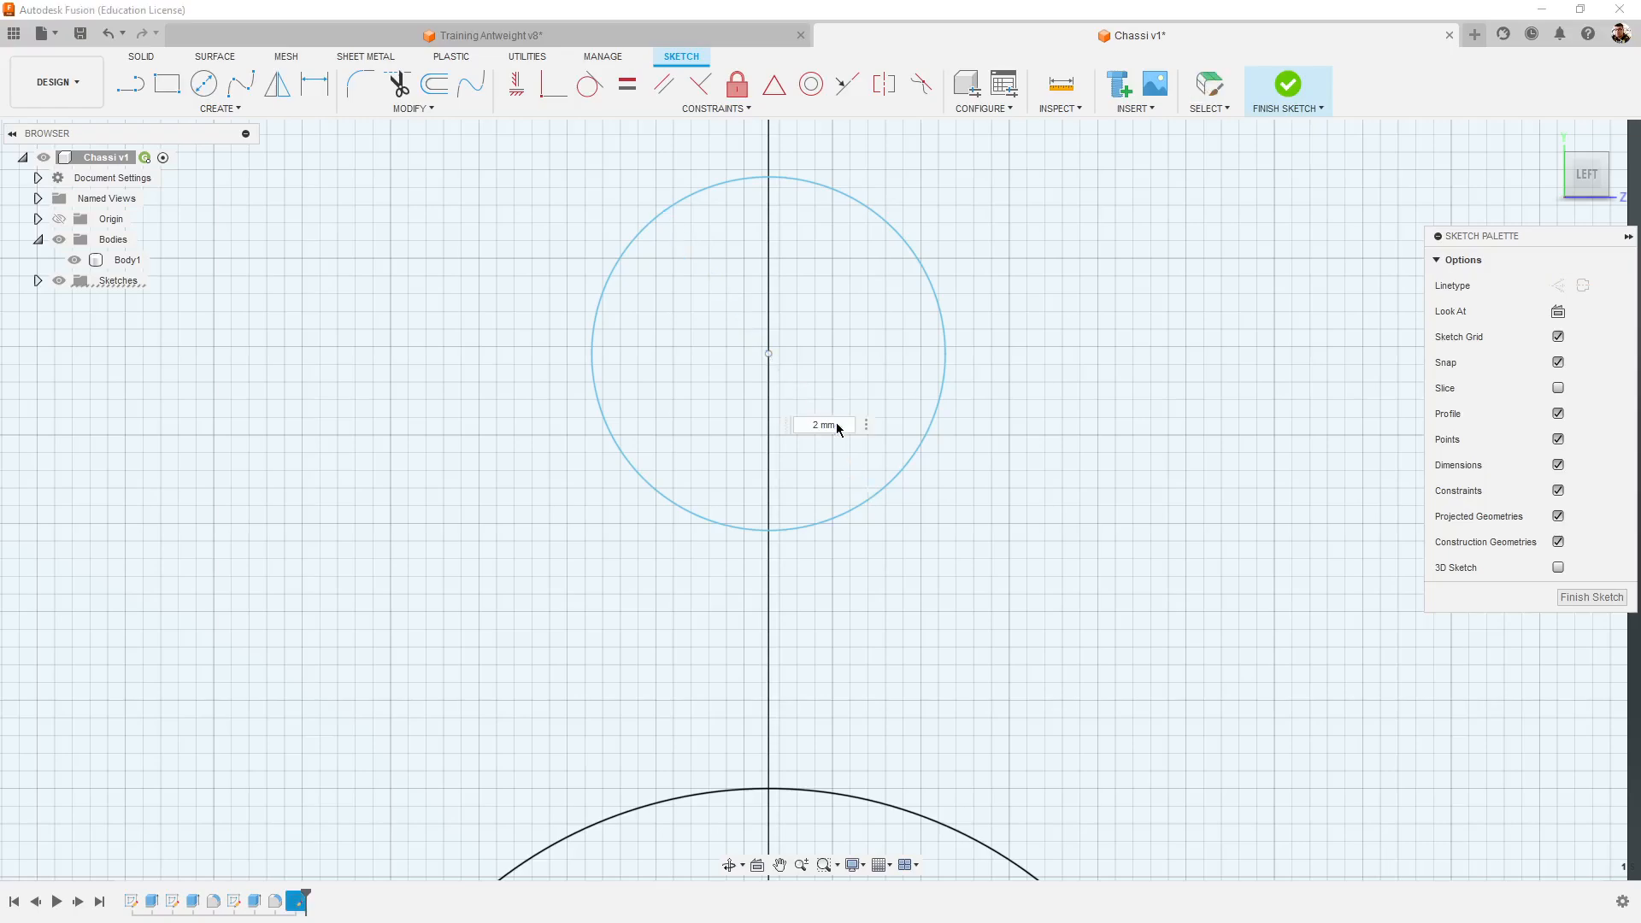
pyautogui.write('0.75')
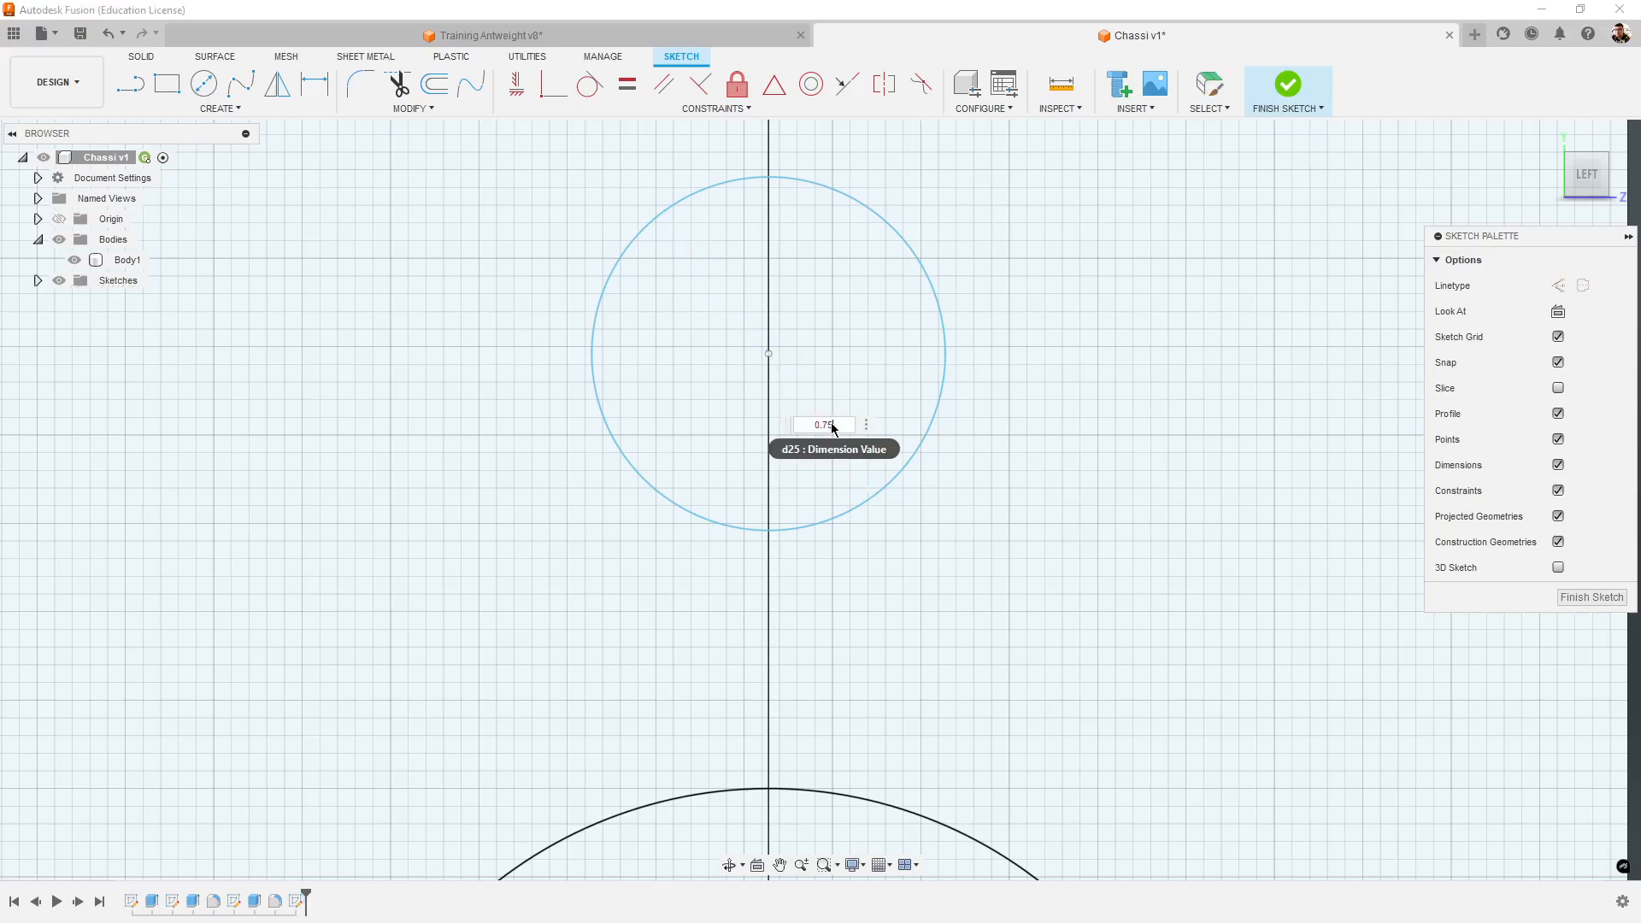
pyautogui.press('Return')
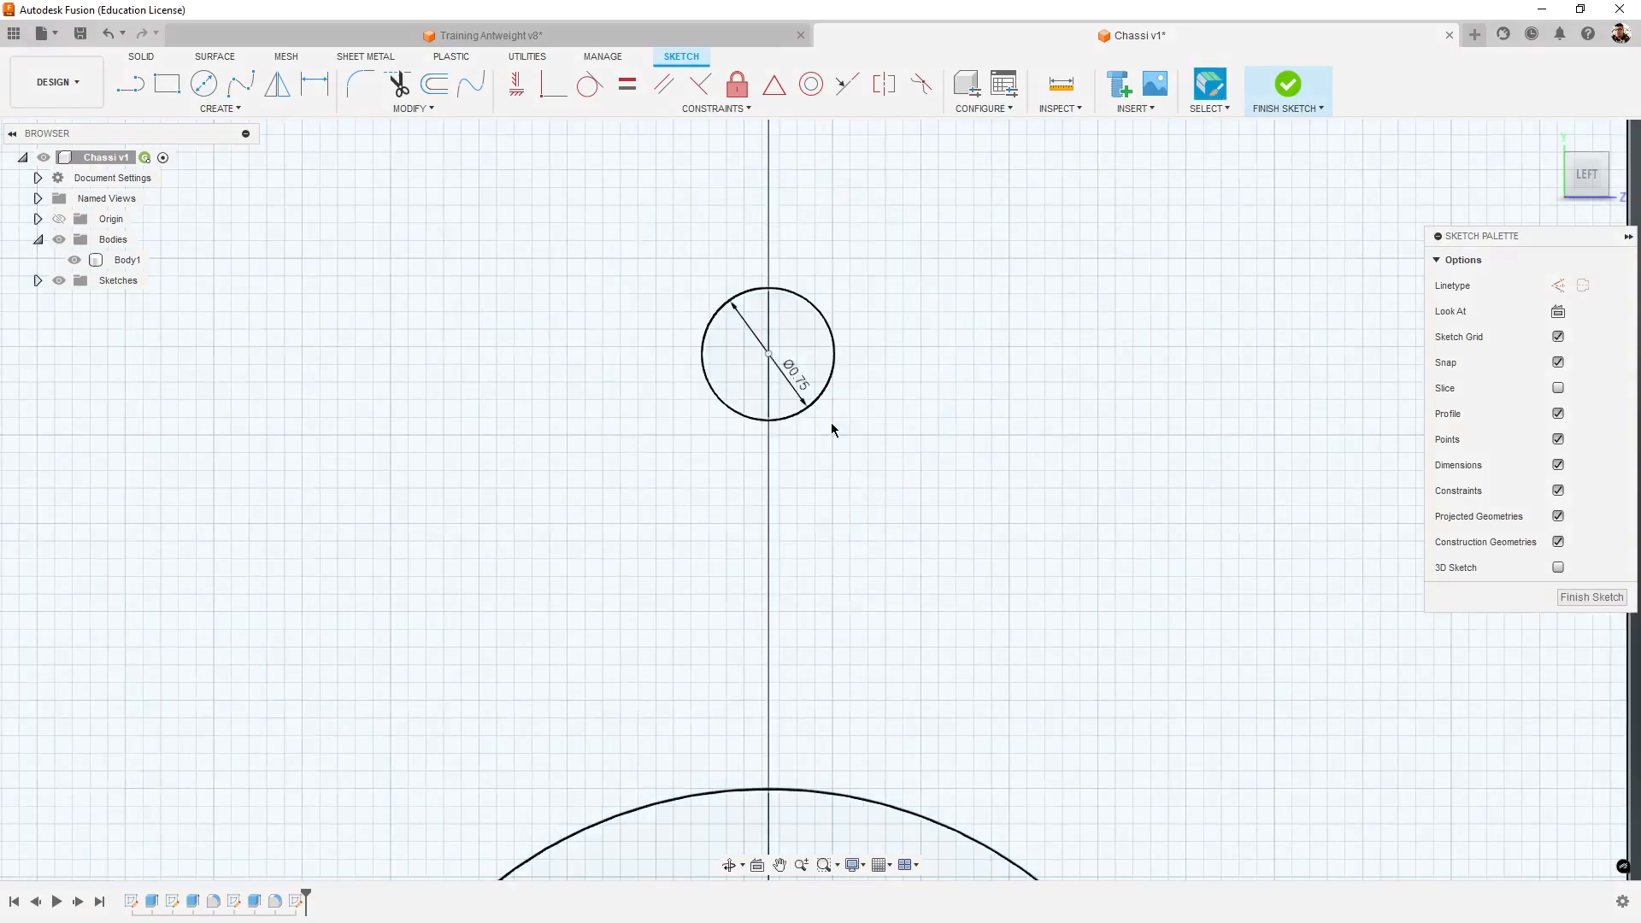
pyautogui.scroll(-5, 830, 423)
# - Switch to Training Antweight v8, face the tower's right side and measure from the shaft hole to the upper screw hole
pyautogui.click(734, 35)
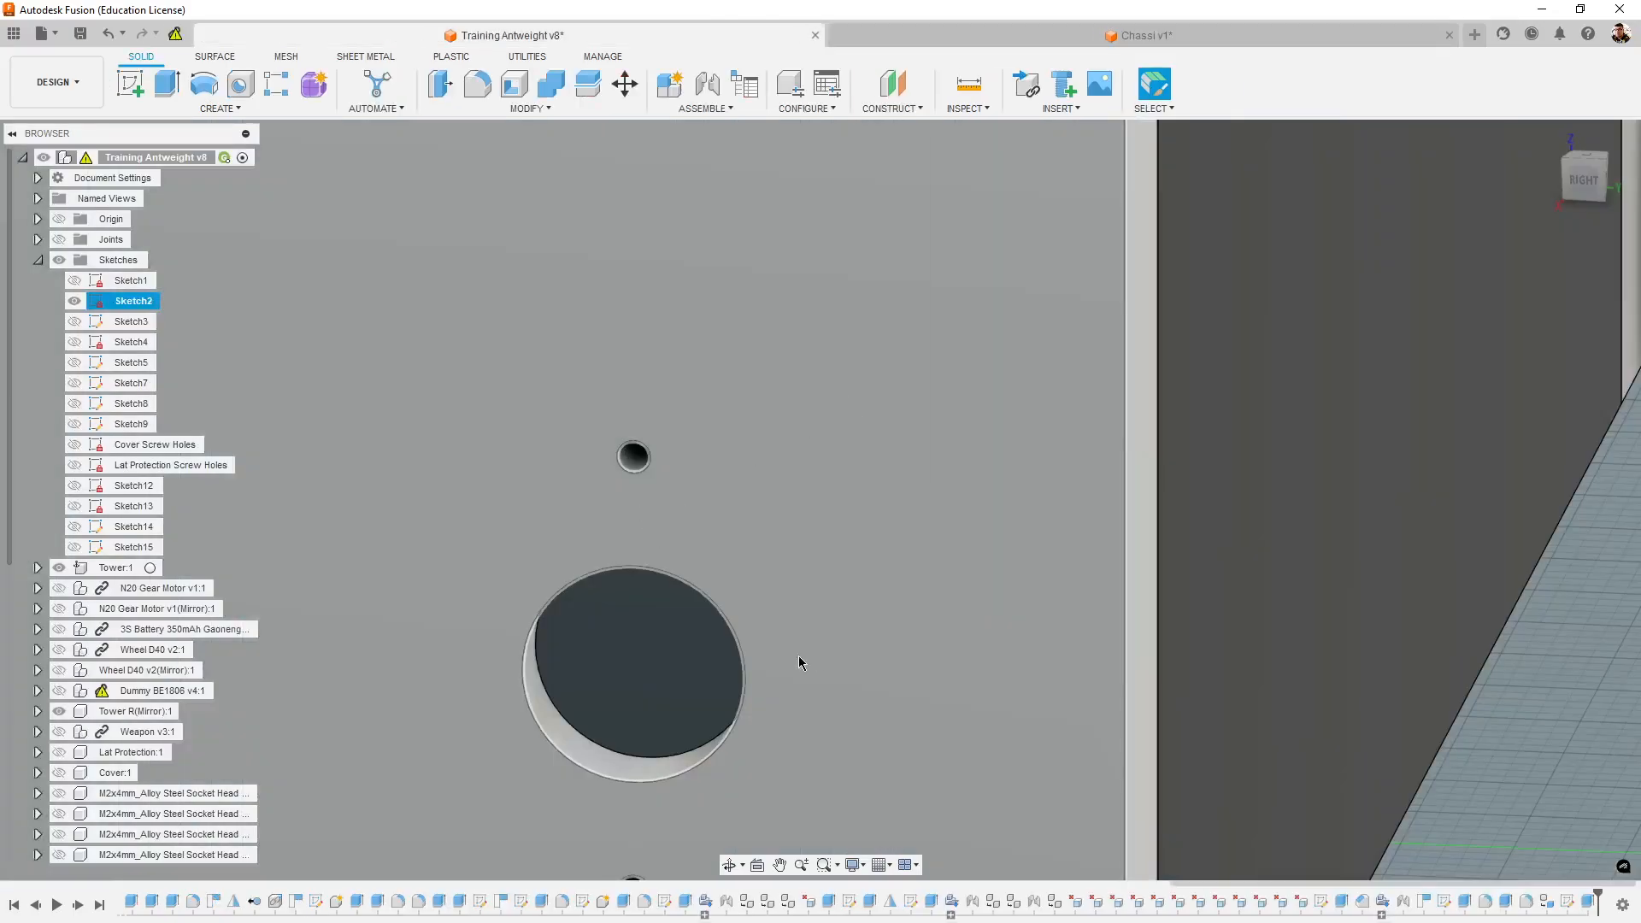
pyautogui.keyDown('shift'); pyautogui.moveTo(799, 654); pyautogui.dragTo(834, 646, button='middle'); pyautogui.keyUp('shift')
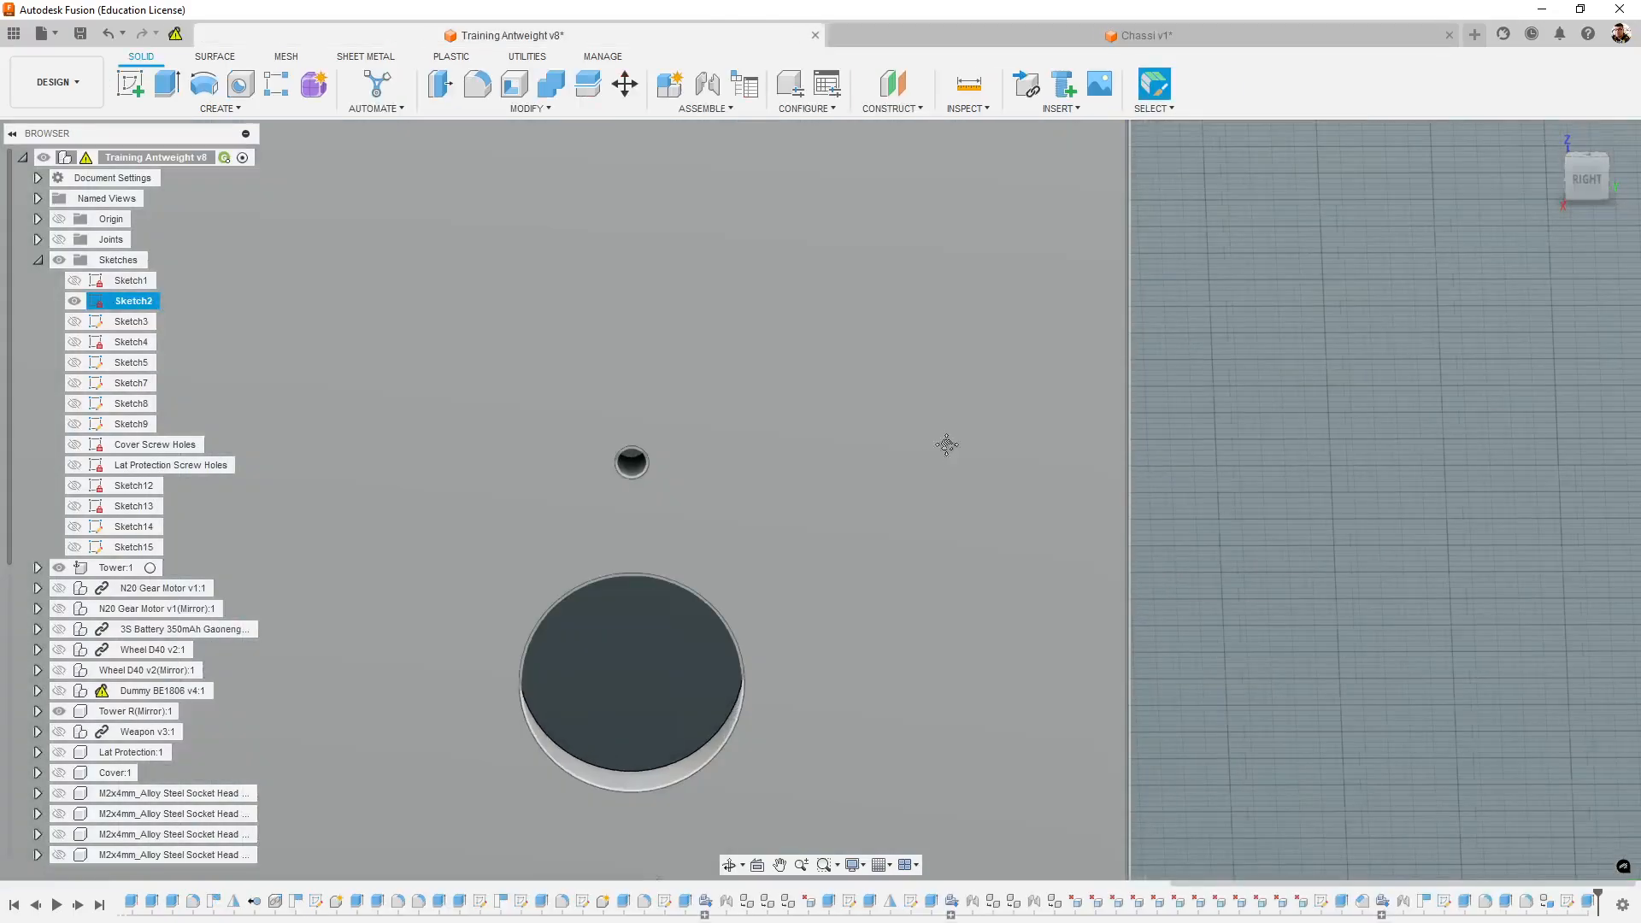
pyautogui.moveTo(945, 444); pyautogui.dragTo(1056, 328, button='middle')
pyautogui.click(1587, 179)
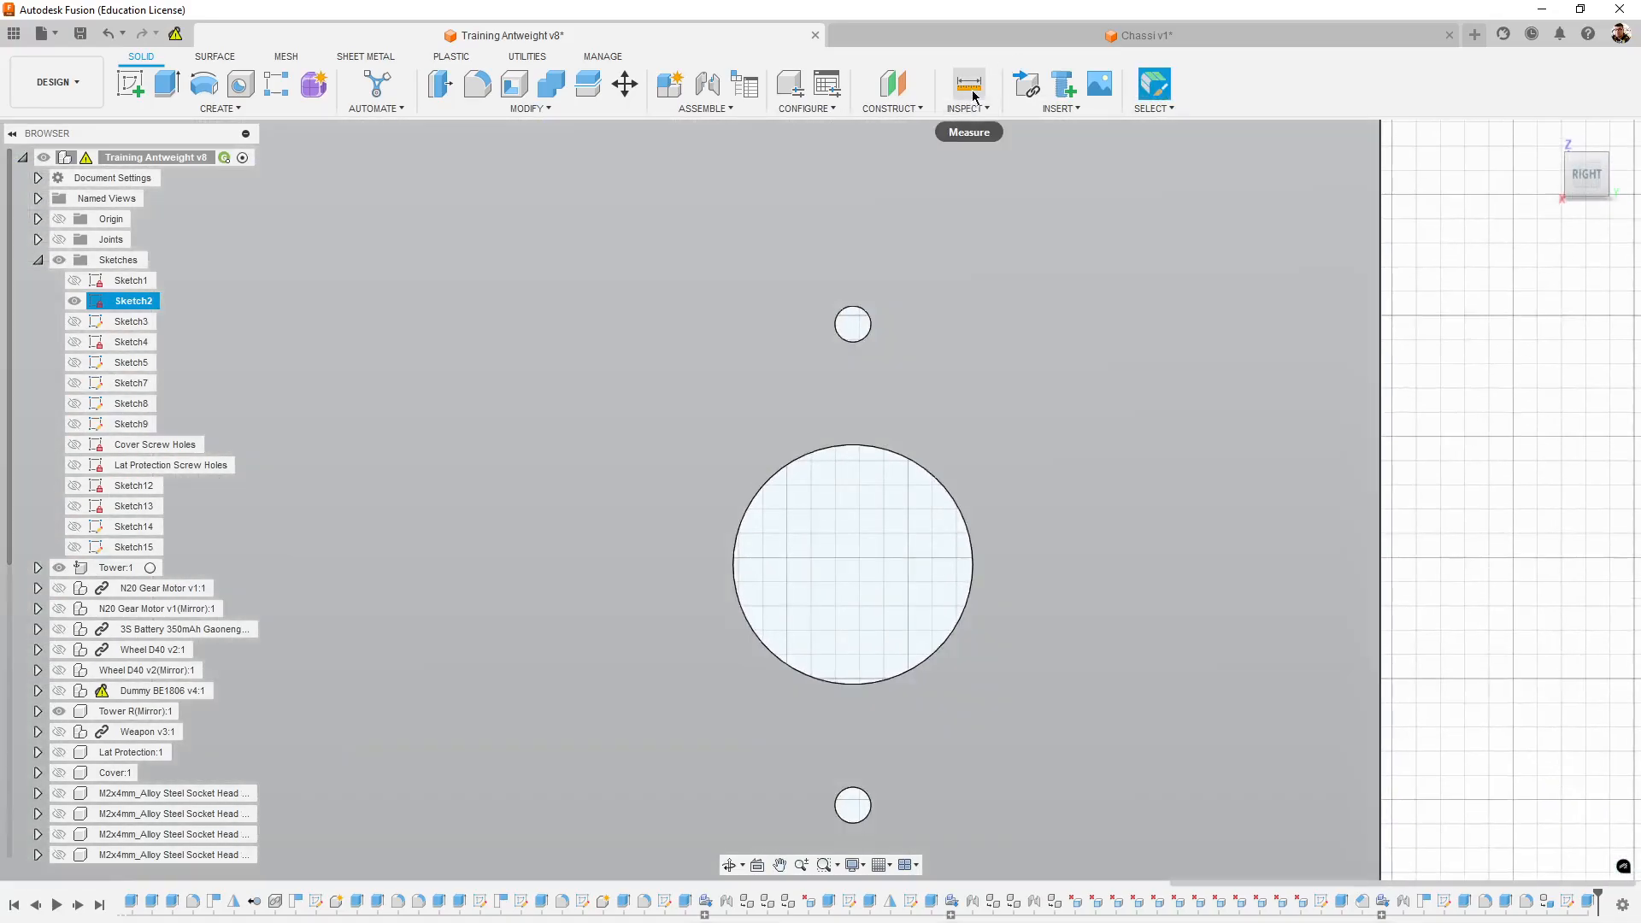
pyautogui.click(968, 83)
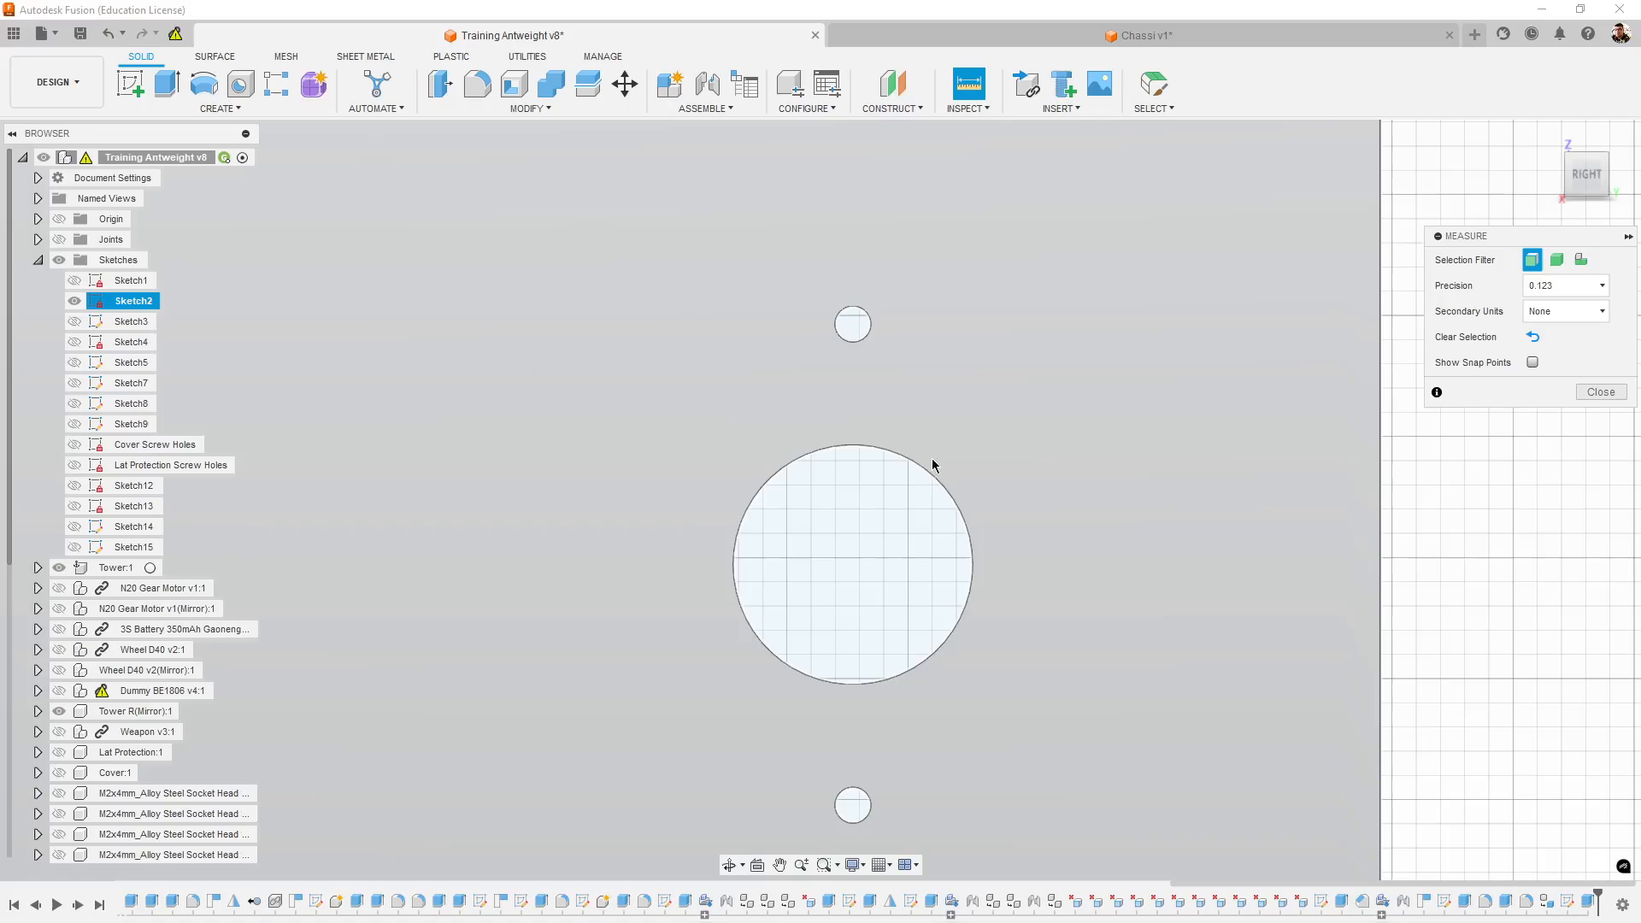
pyautogui.click(941, 485)
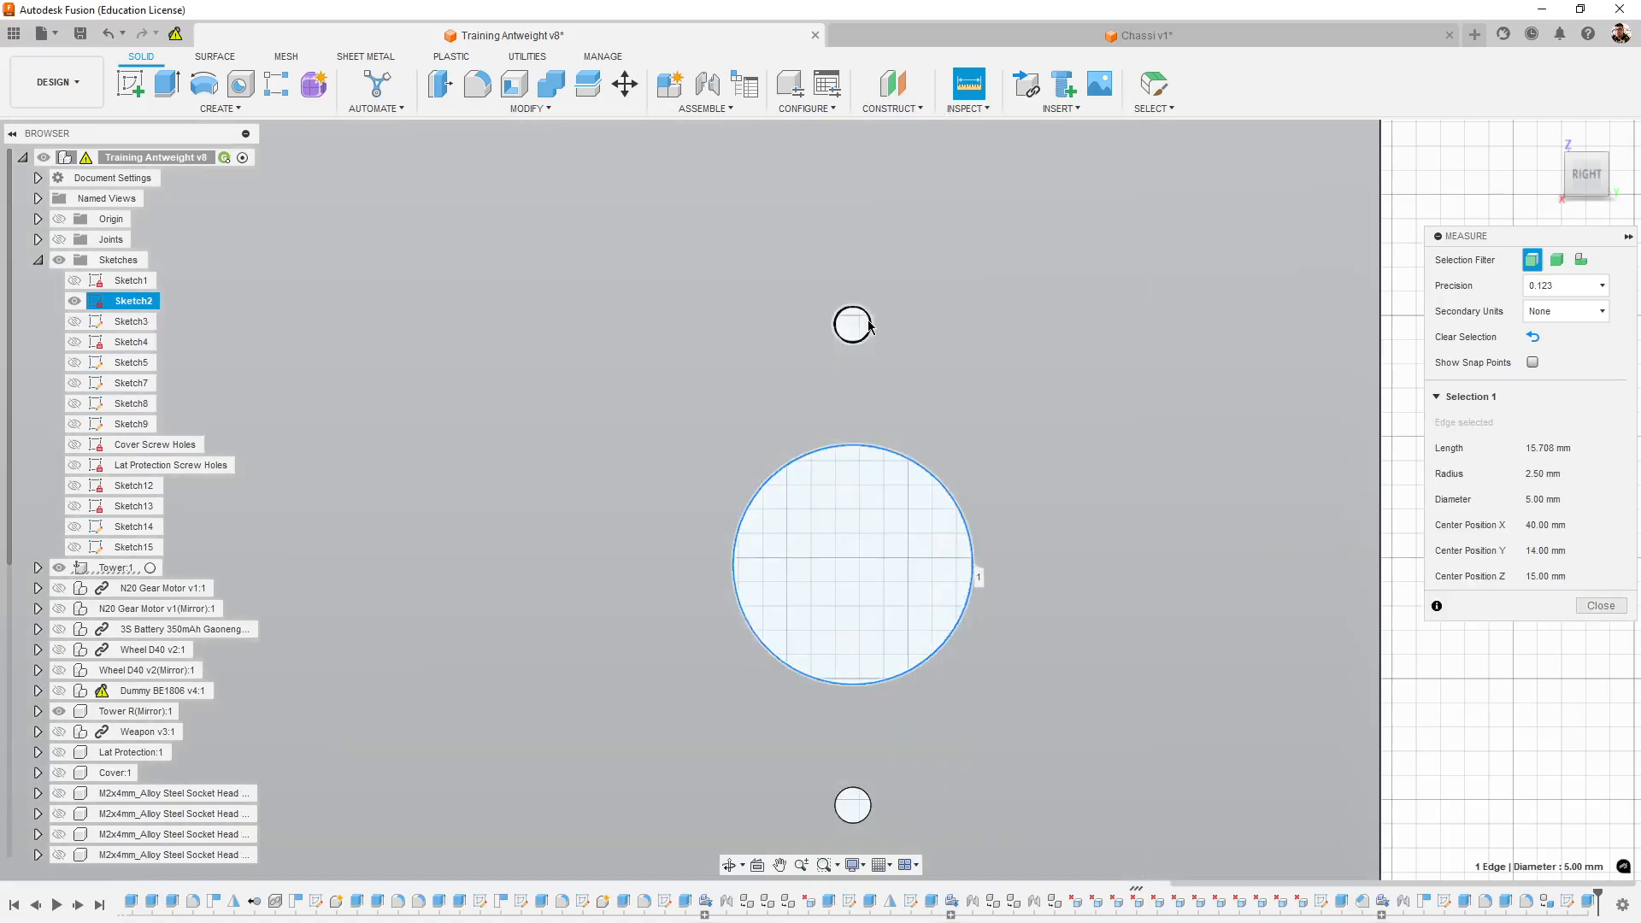
pyautogui.click(843, 333)
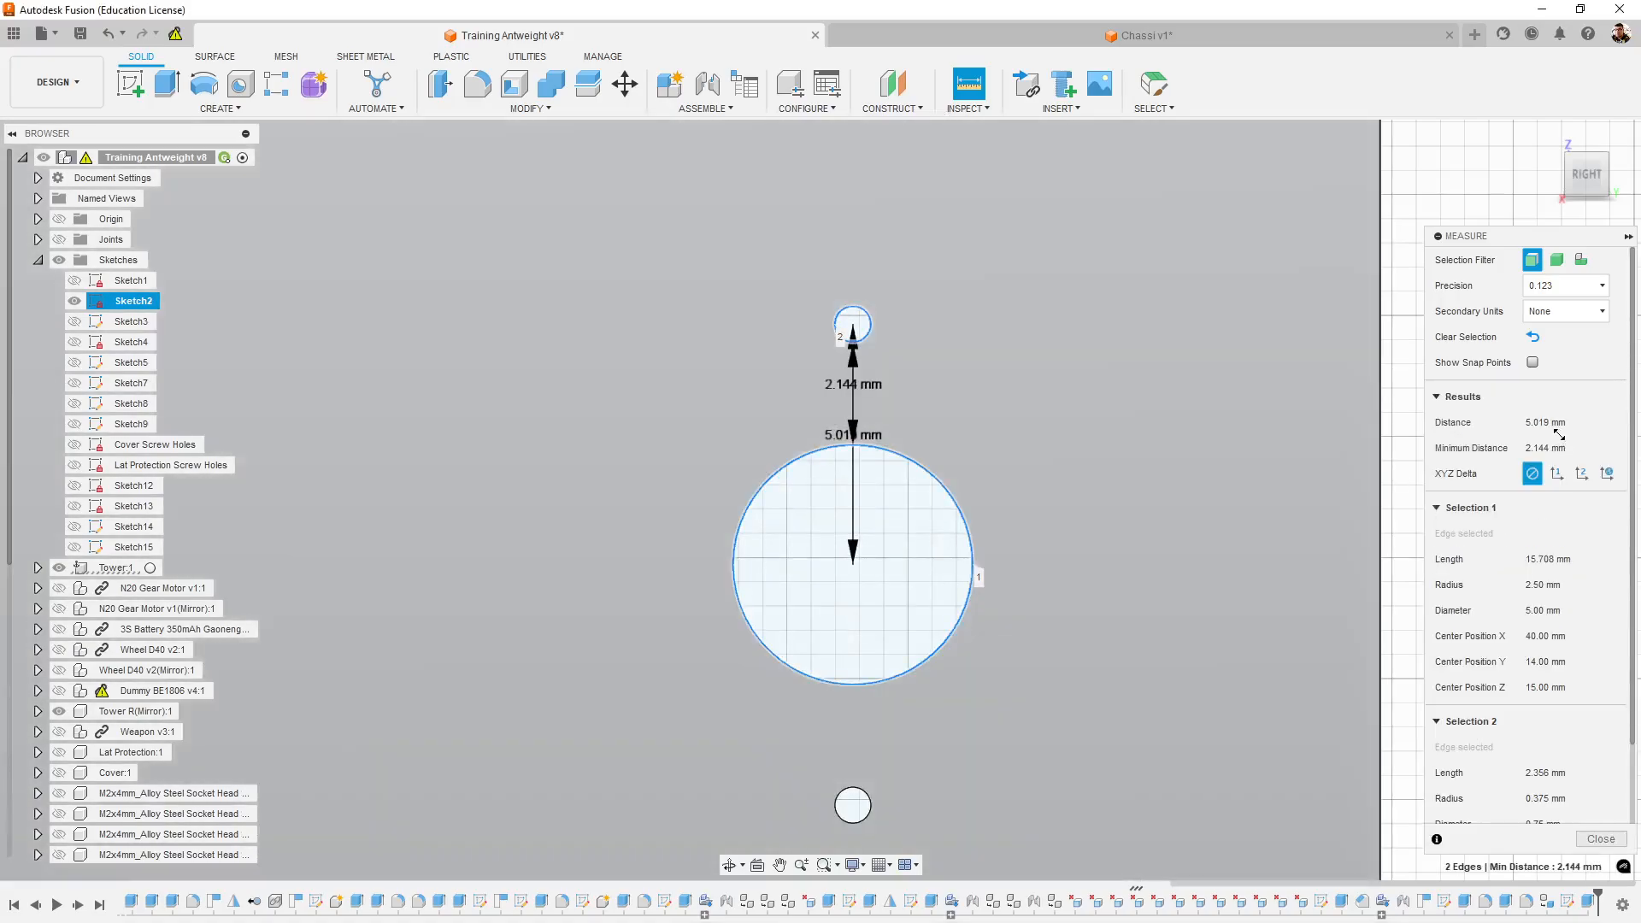
# - Return to the Chassi v1 sketch and dimension the centre distance between the 0.75 mm and 5 mm circles as 5.019 mm
pyautogui.click(1136, 33)
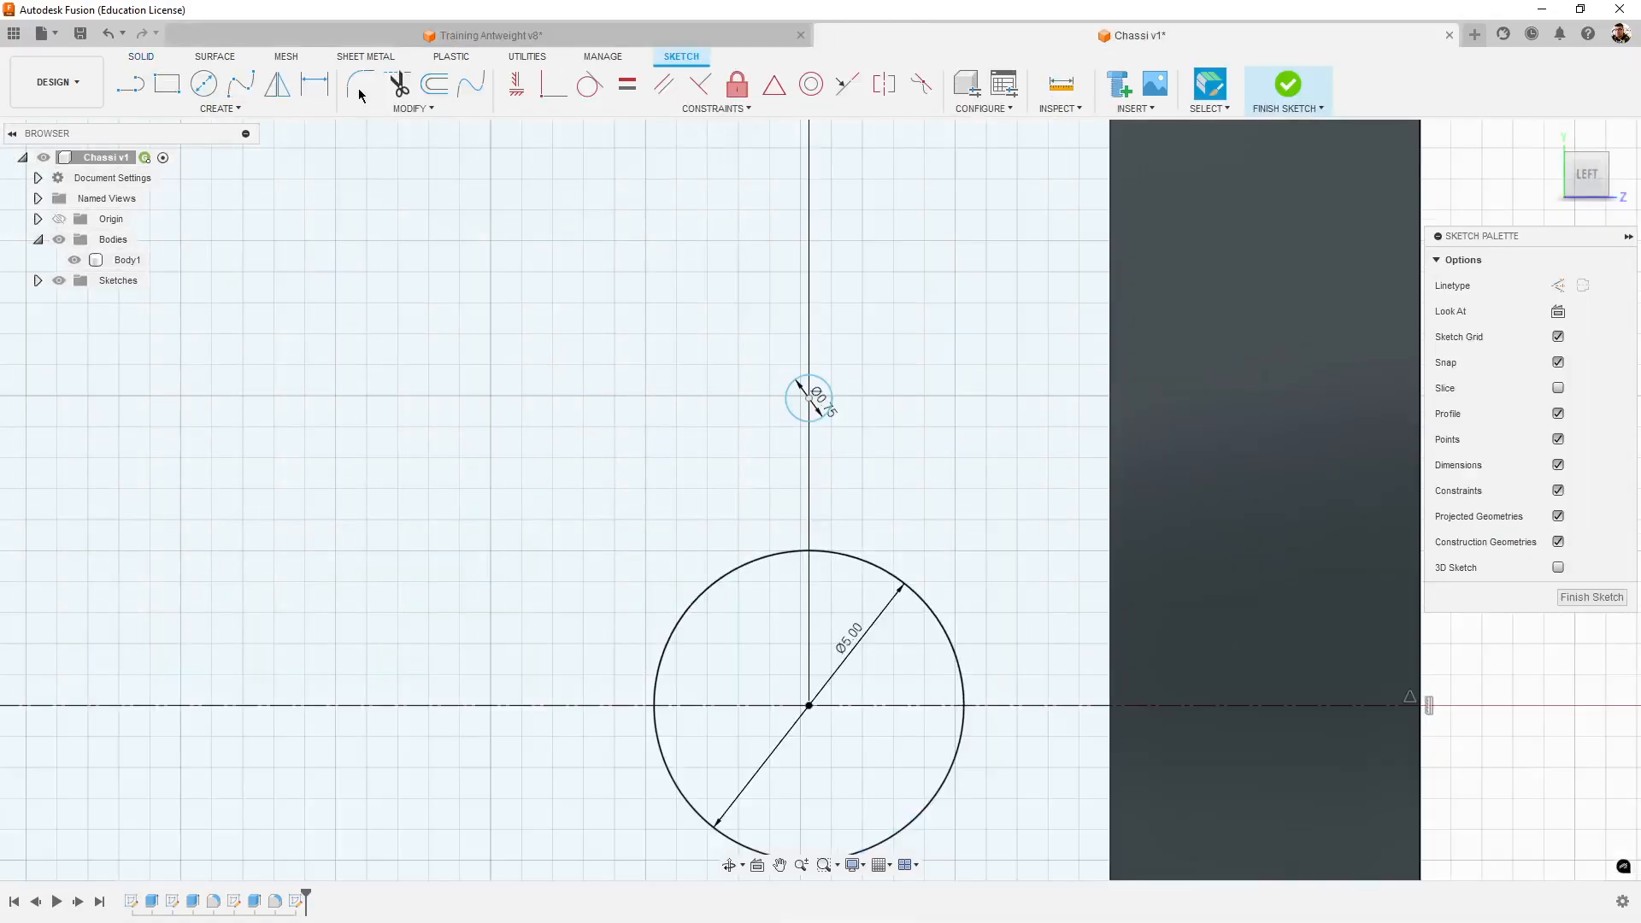
pyautogui.click(315, 83)
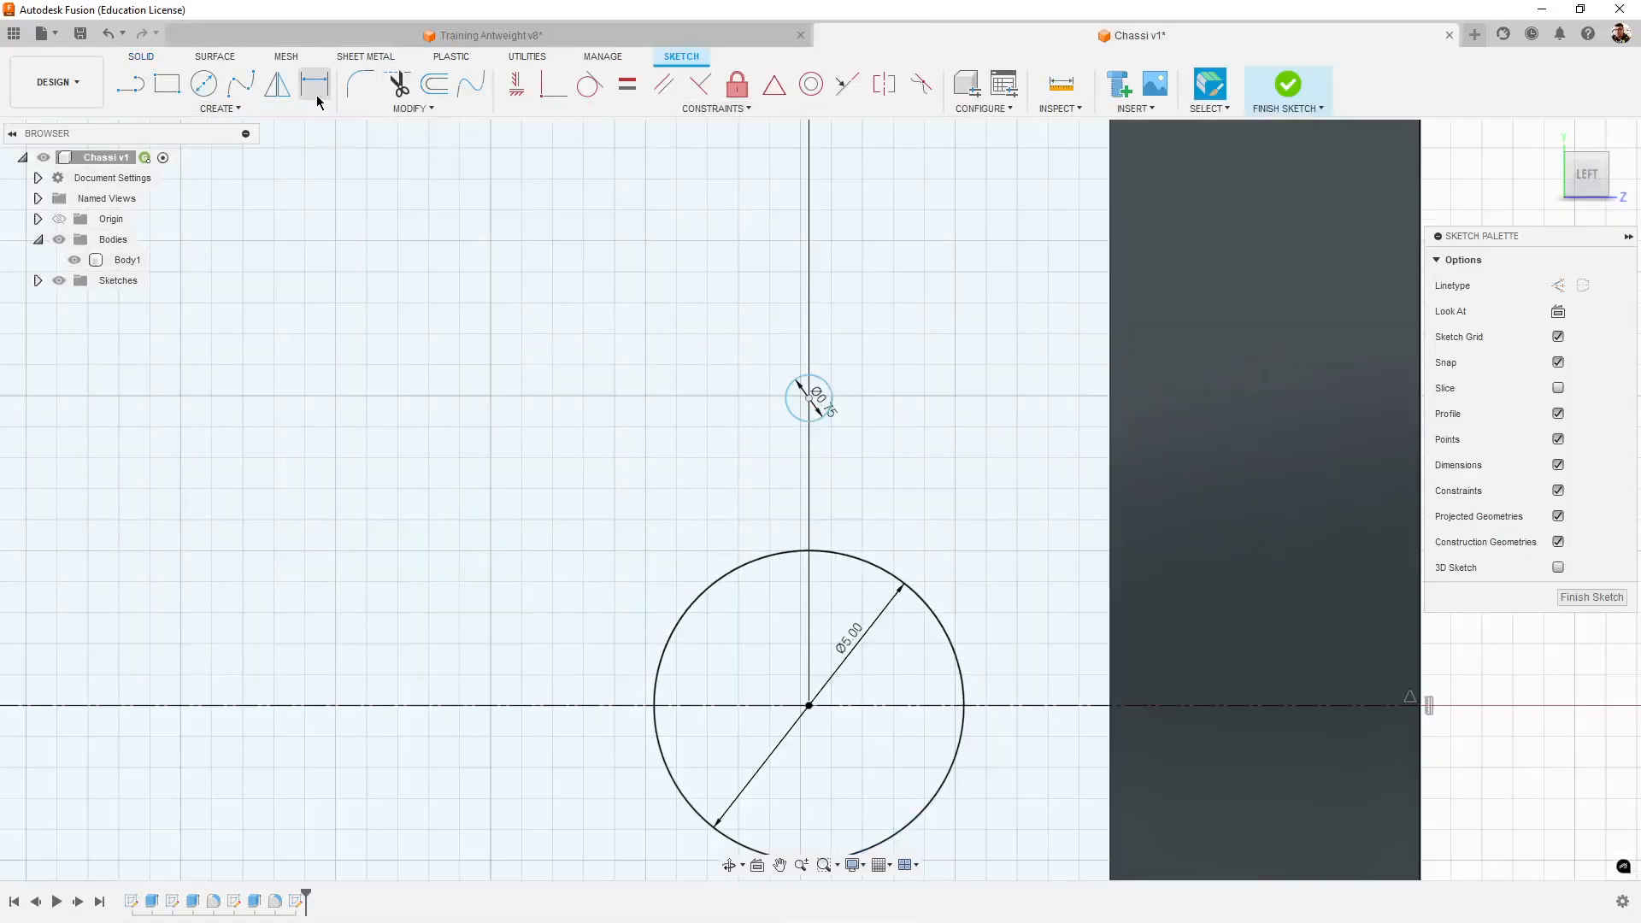
pyautogui.click(808, 397)
pyautogui.click(808, 705)
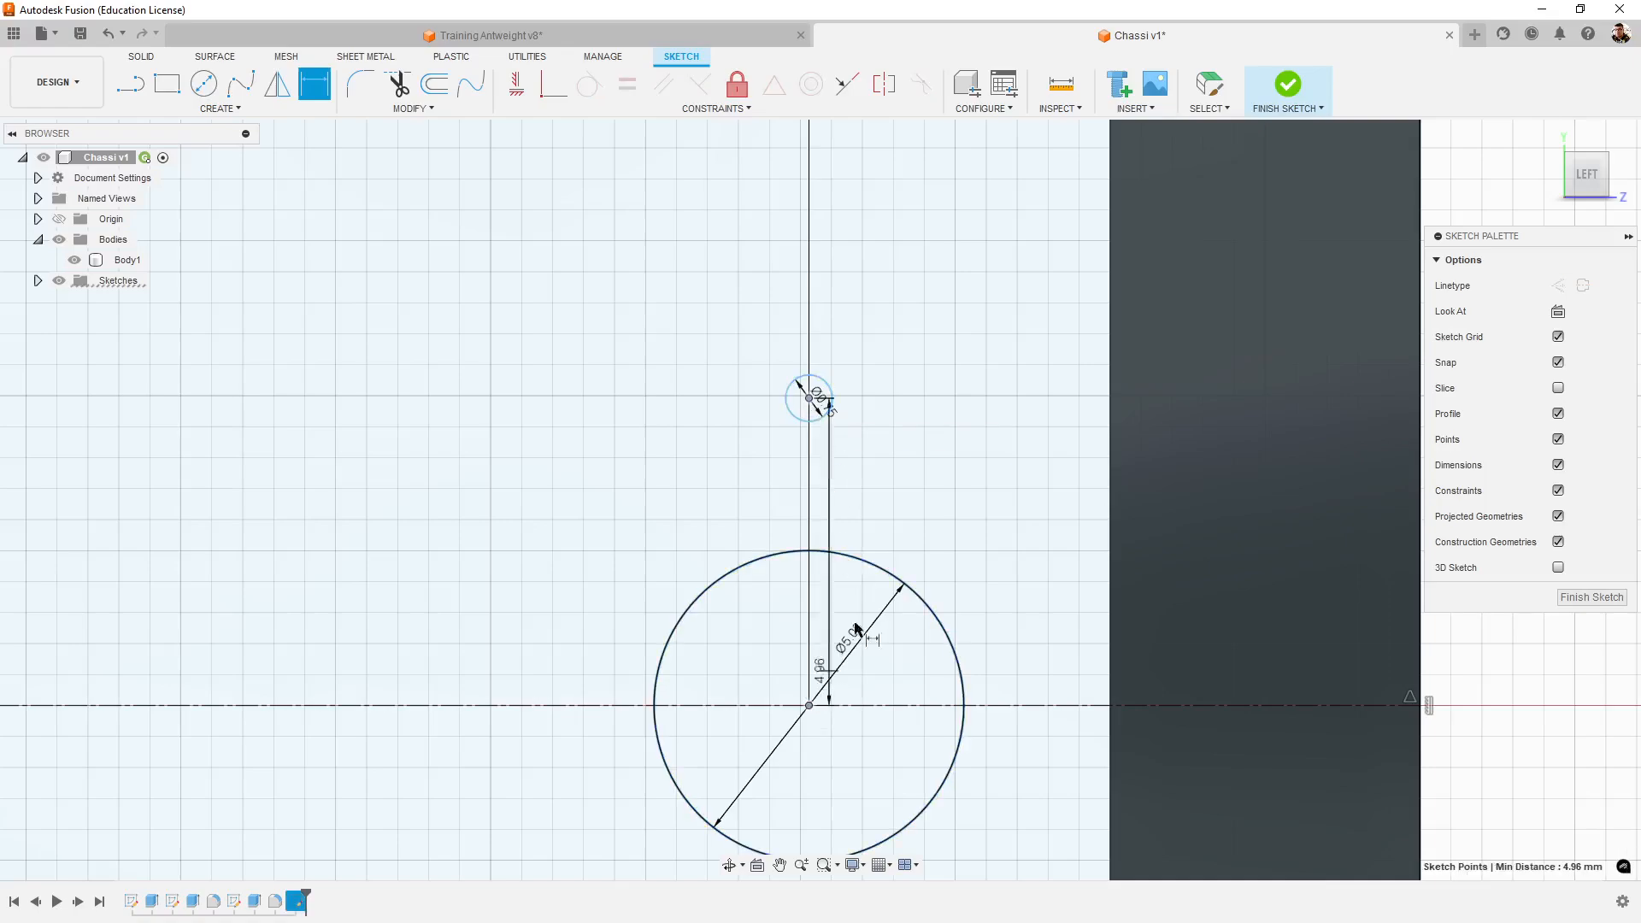
pyautogui.click(999, 511)
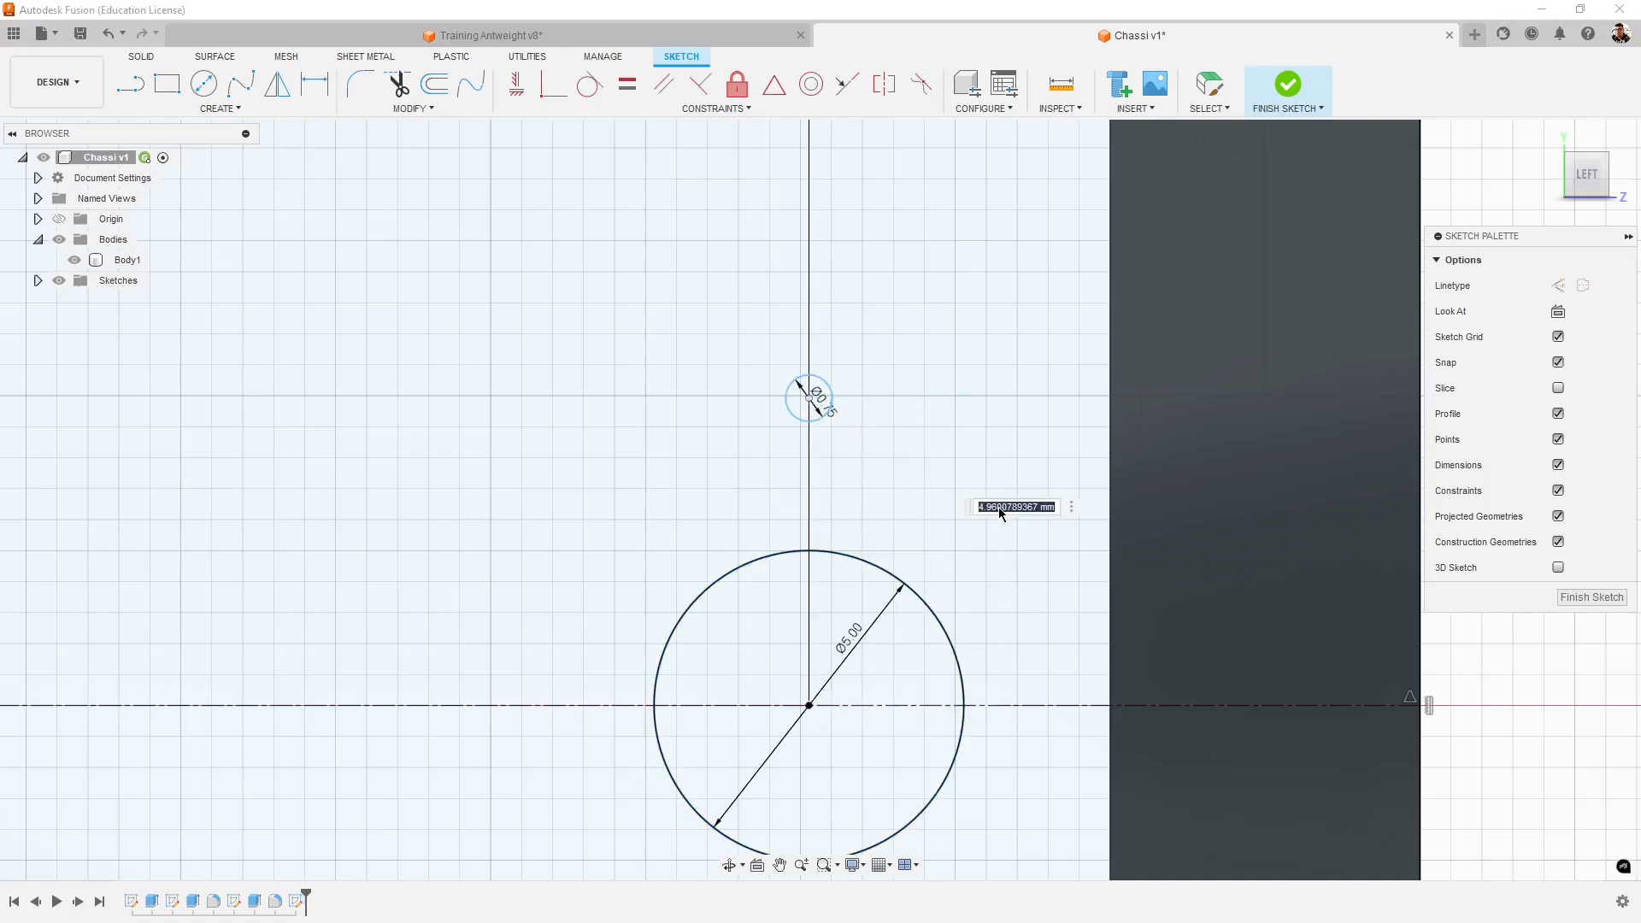
pyautogui.write('5.019')
pyautogui.press('Return')
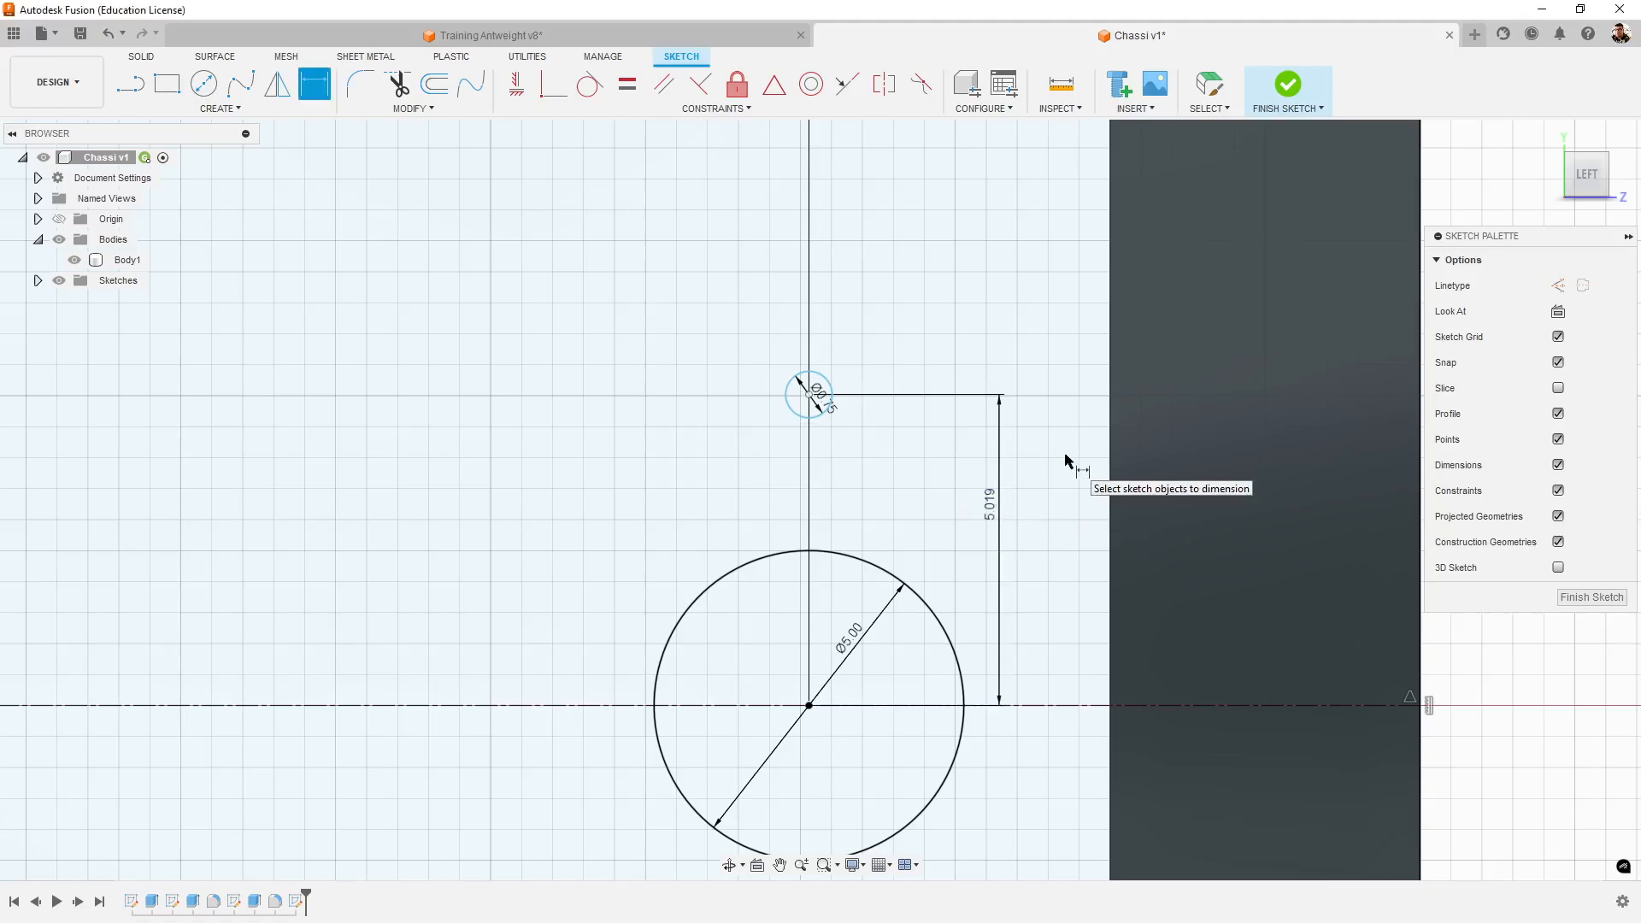
# - Examine the screw hole's placement above the shaft hole, both up close and within the whole tower sketch
pyautogui.scroll(5, 1068, 461)
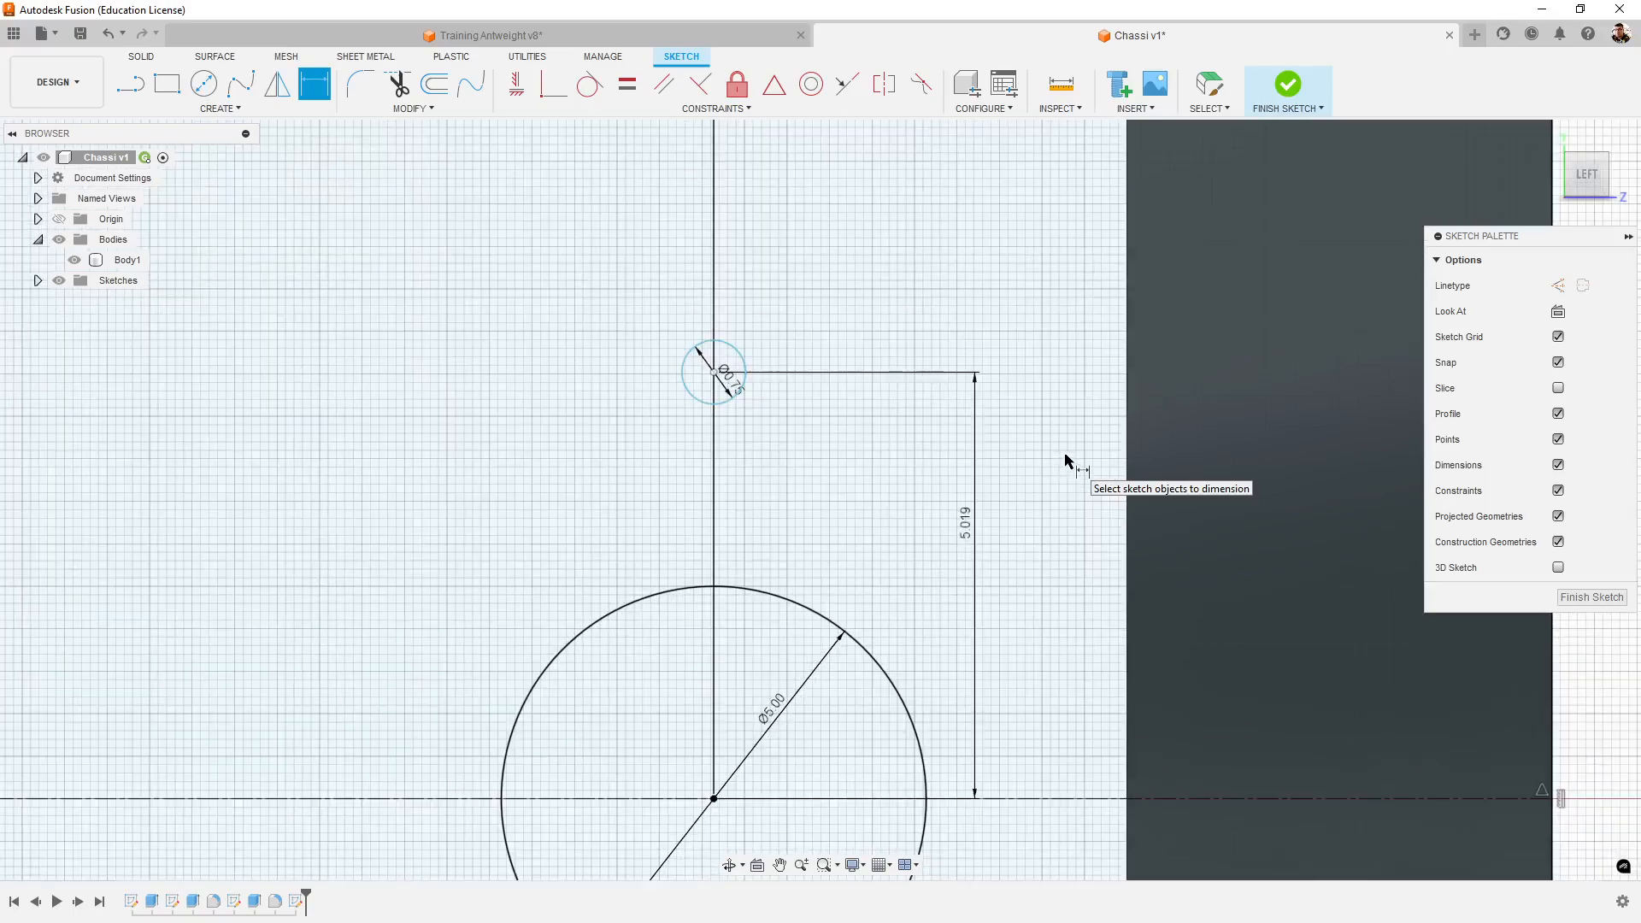
pyautogui.scroll(-5, 940, 472)
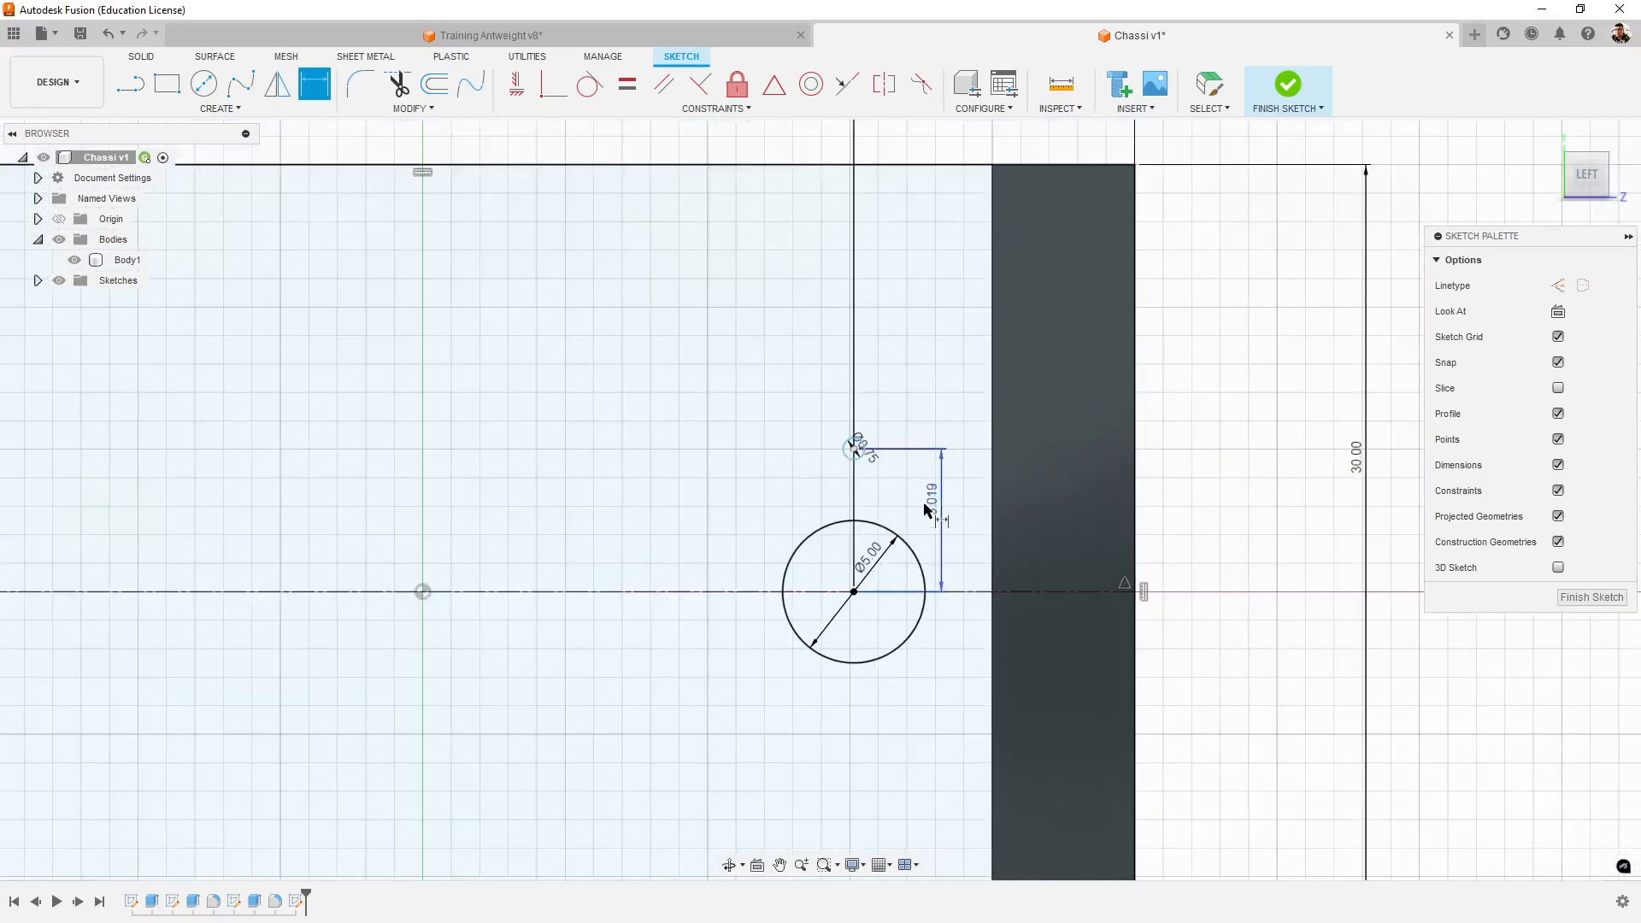
pyautogui.scroll(5, 901, 568)
pyautogui.scroll(-4, 1056, 641)
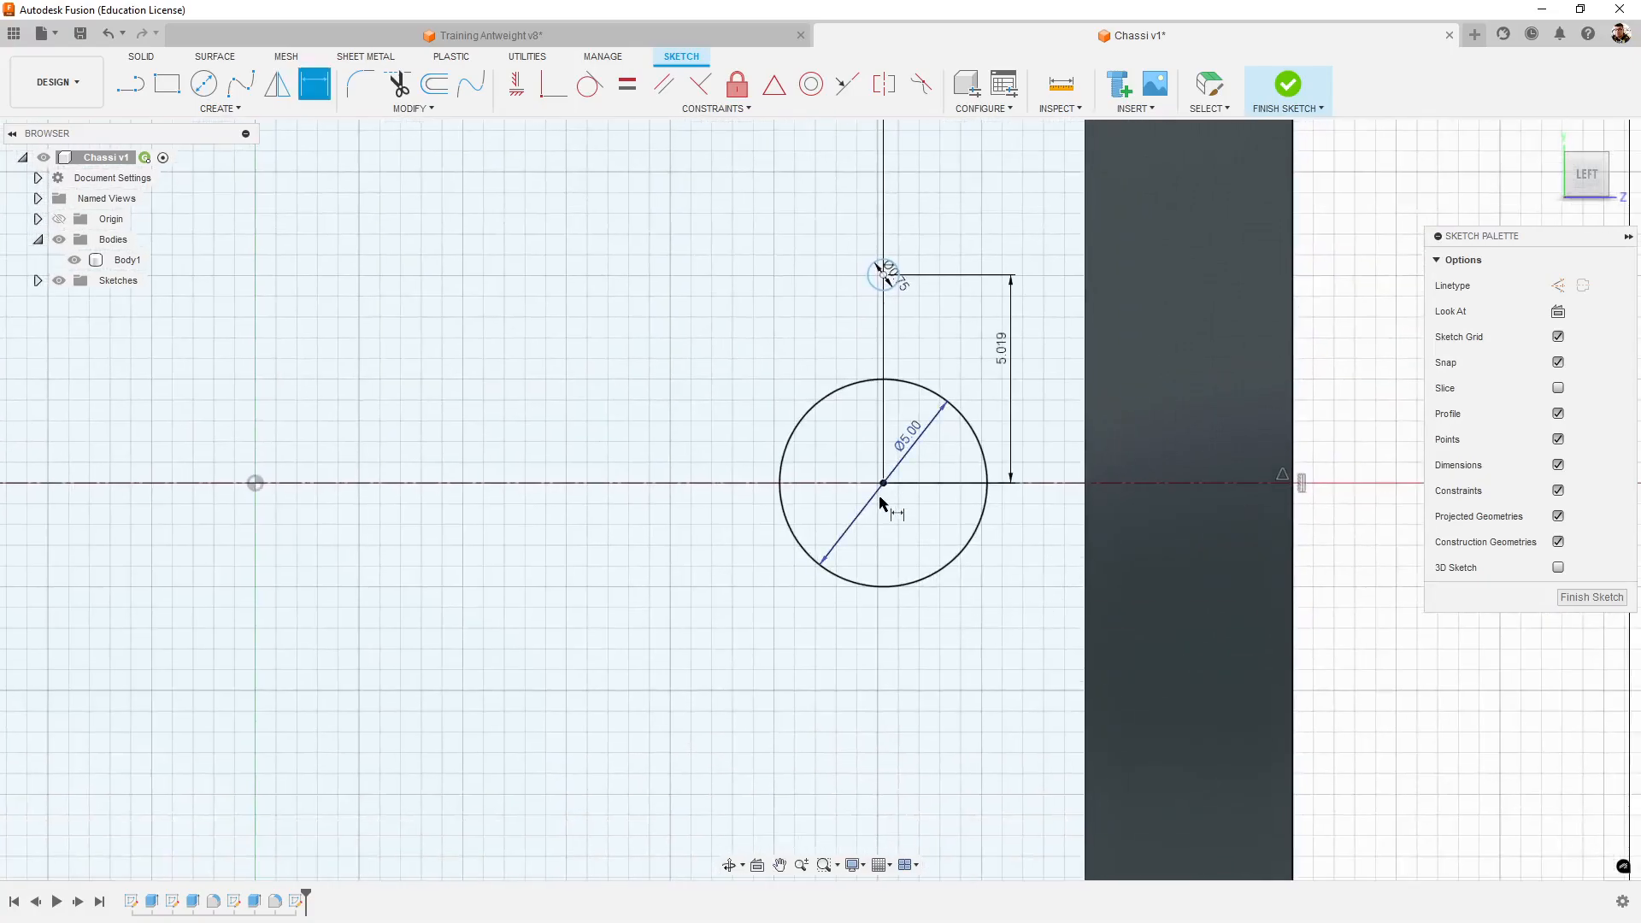
pyautogui.click(896, 277)
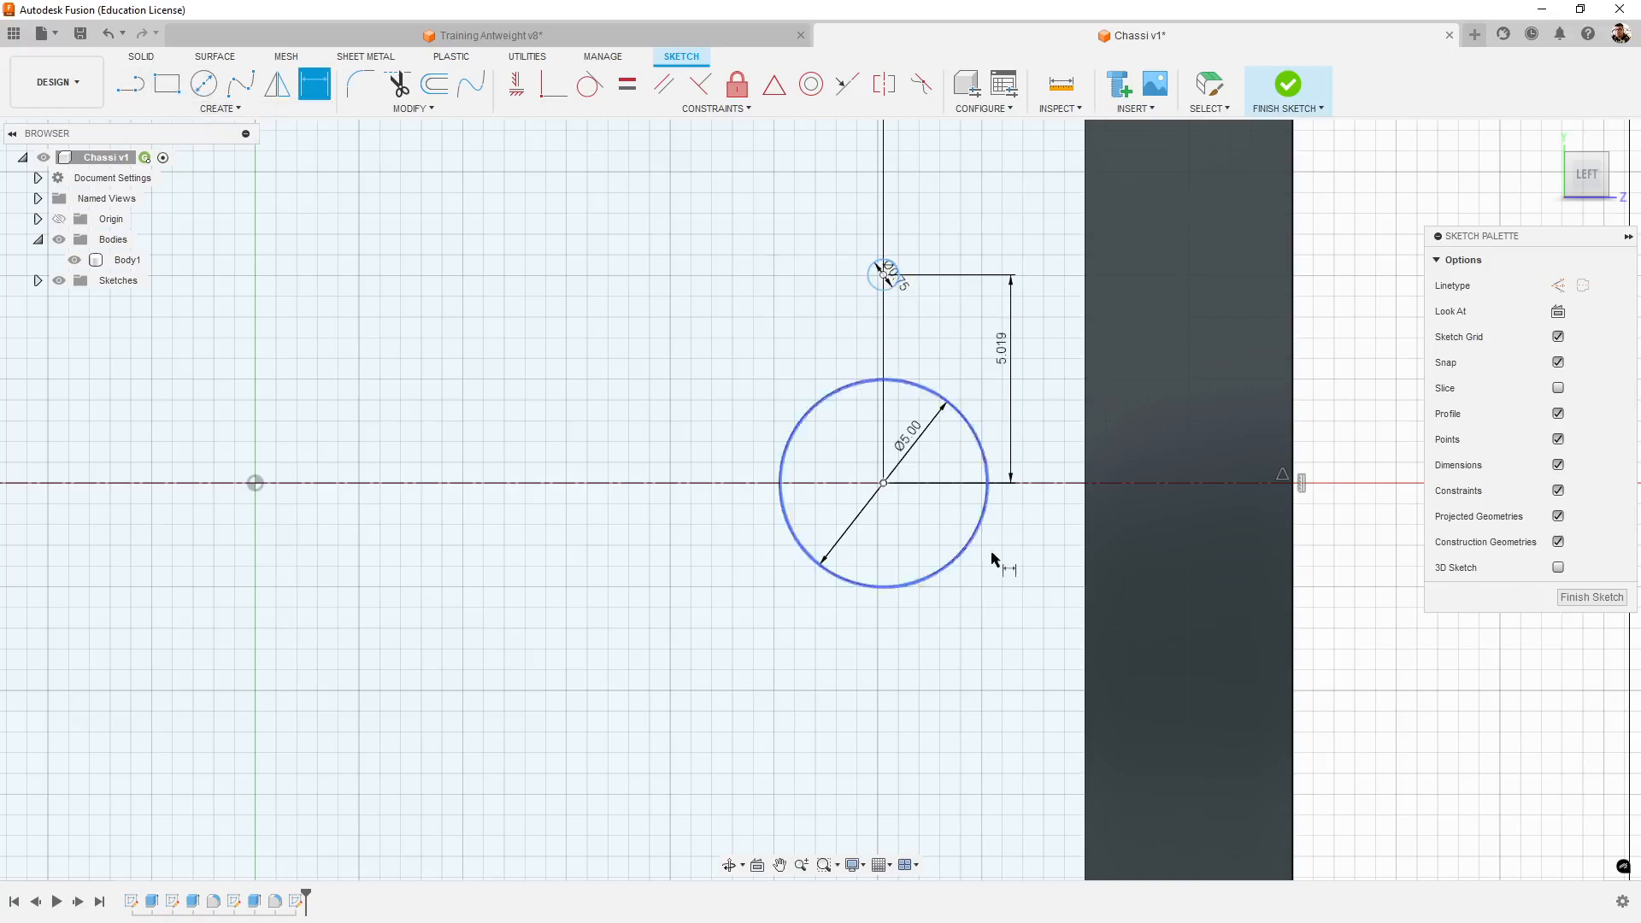
pyautogui.scroll(-10, 829, 663)
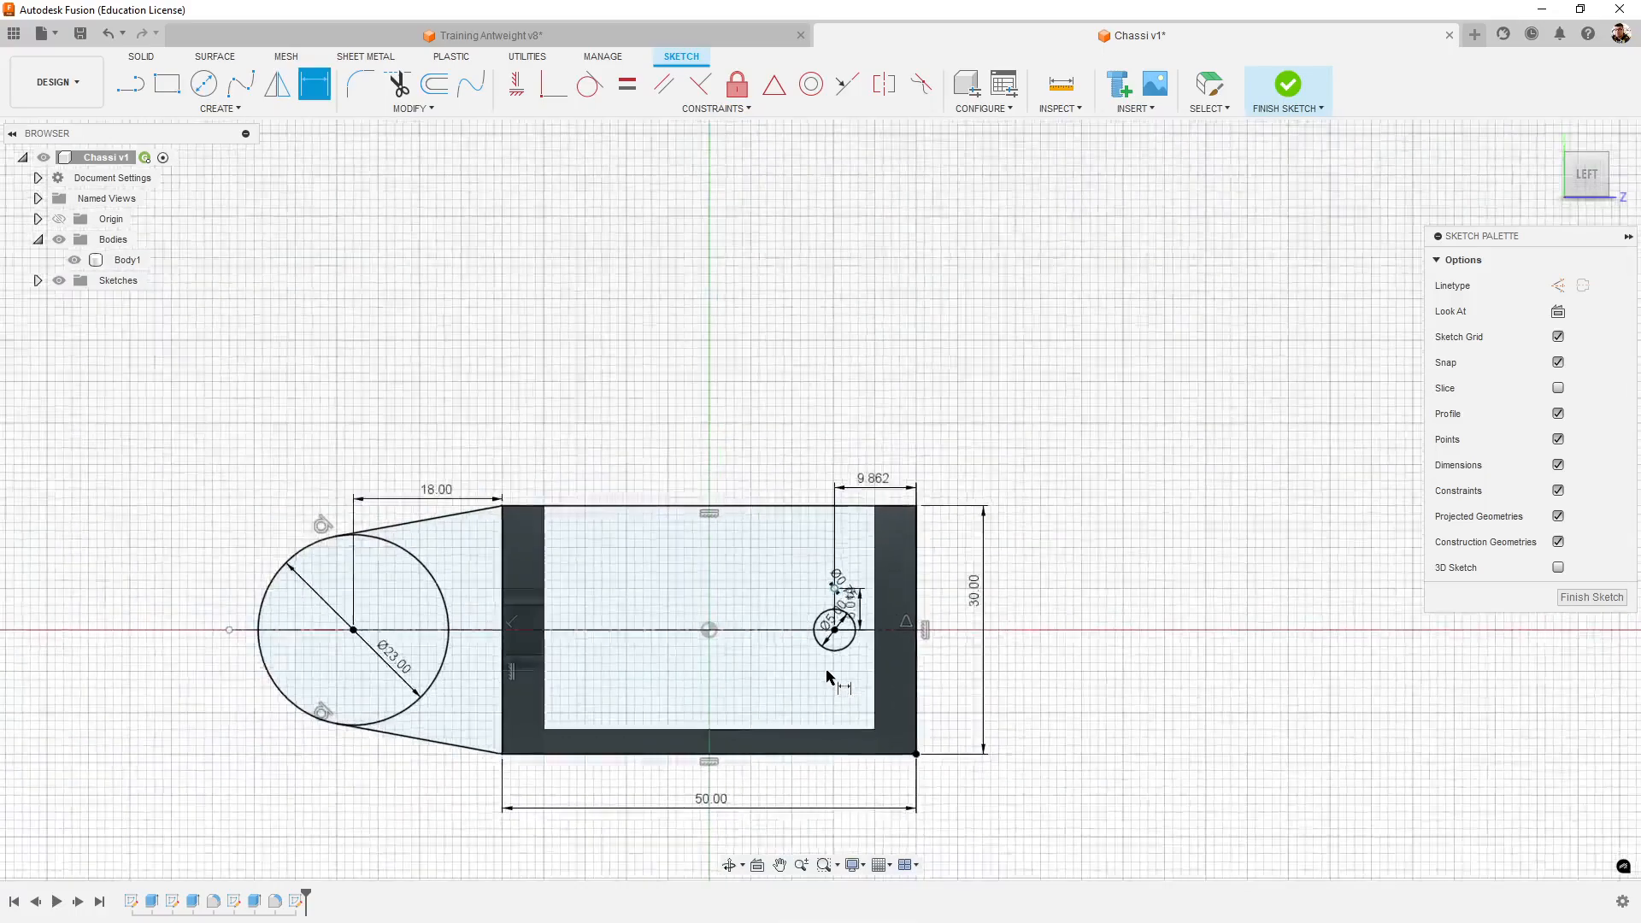
pyautogui.scroll(3, 842, 683)
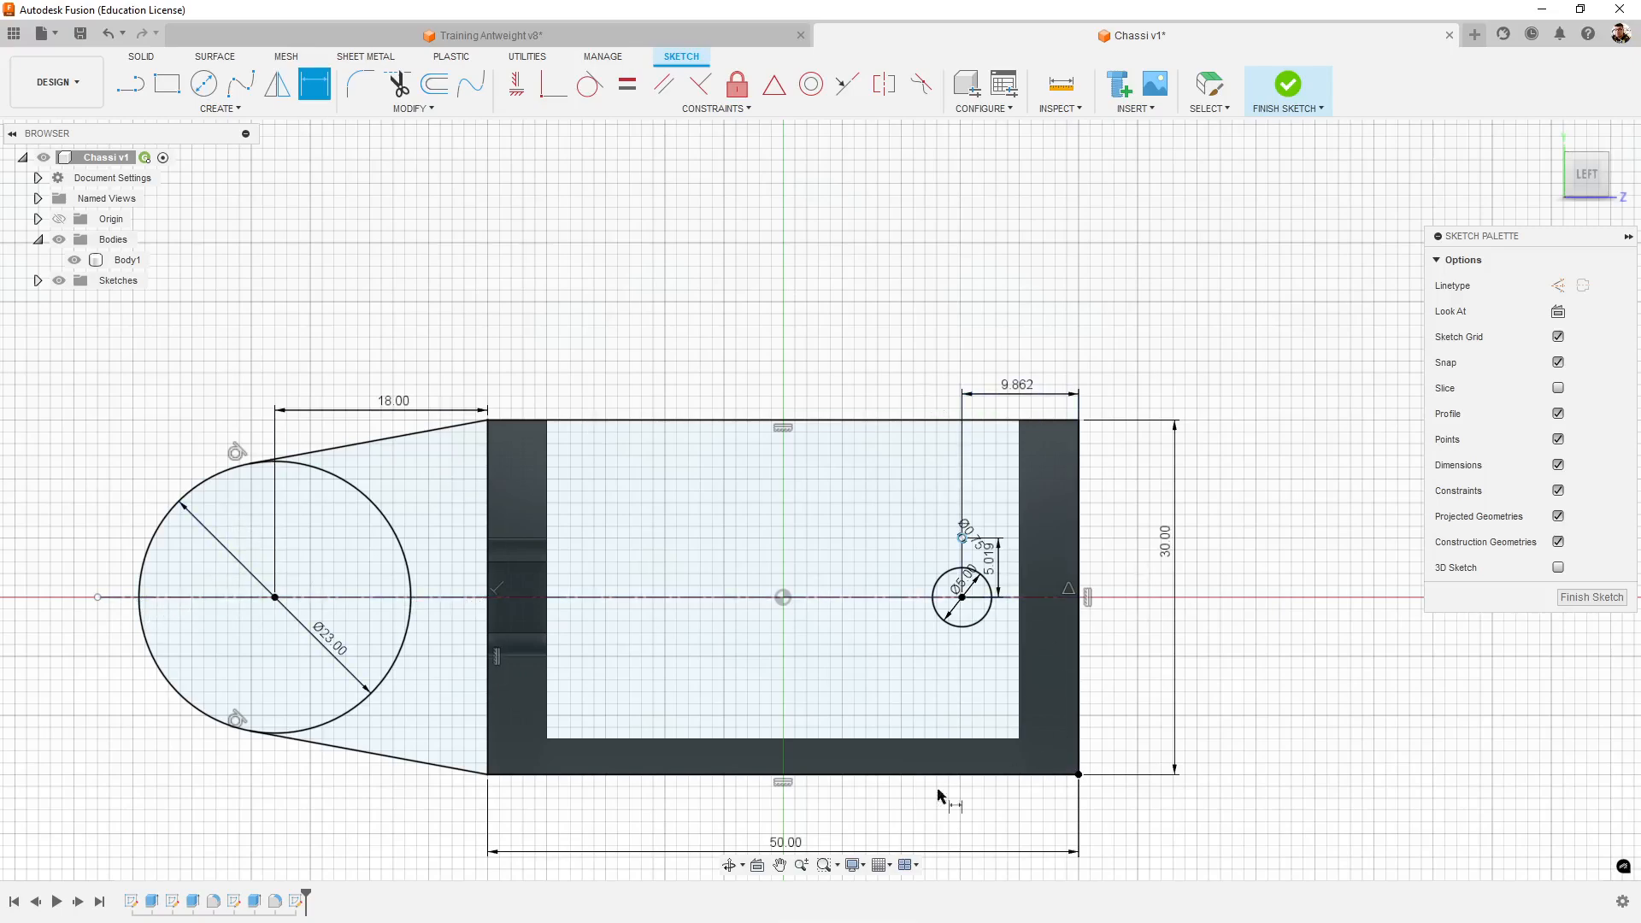
pyautogui.scroll(2, 1017, 617)
pyautogui.scroll(3, 1017, 617)
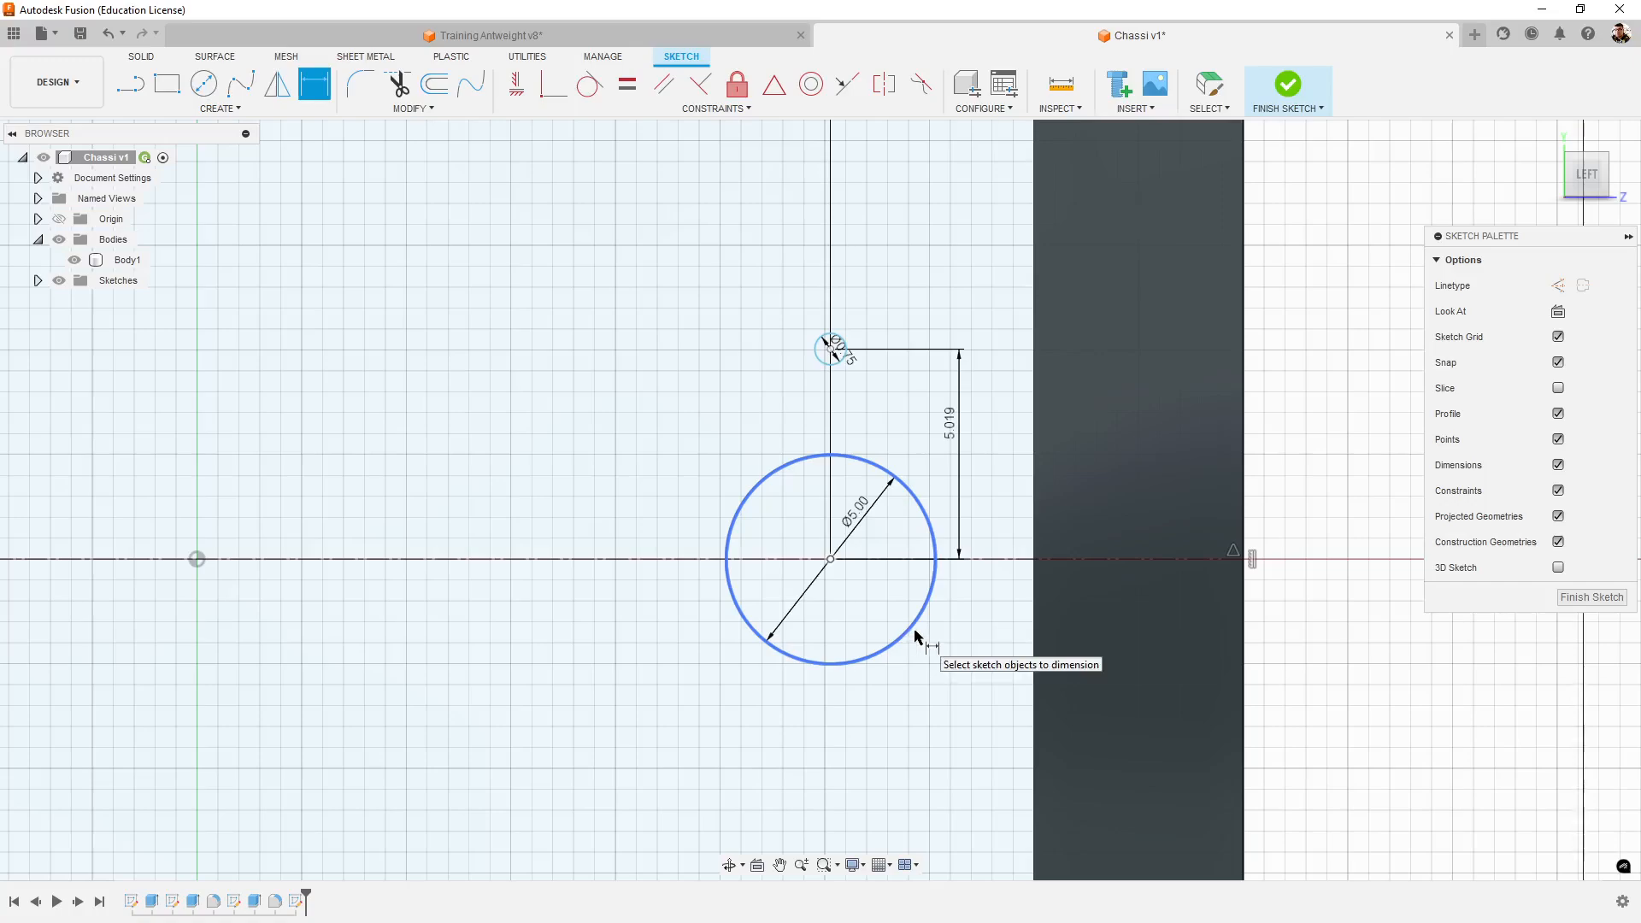
pyautogui.moveTo(830, 351); pyautogui.dragTo(868, 276, button='middle')
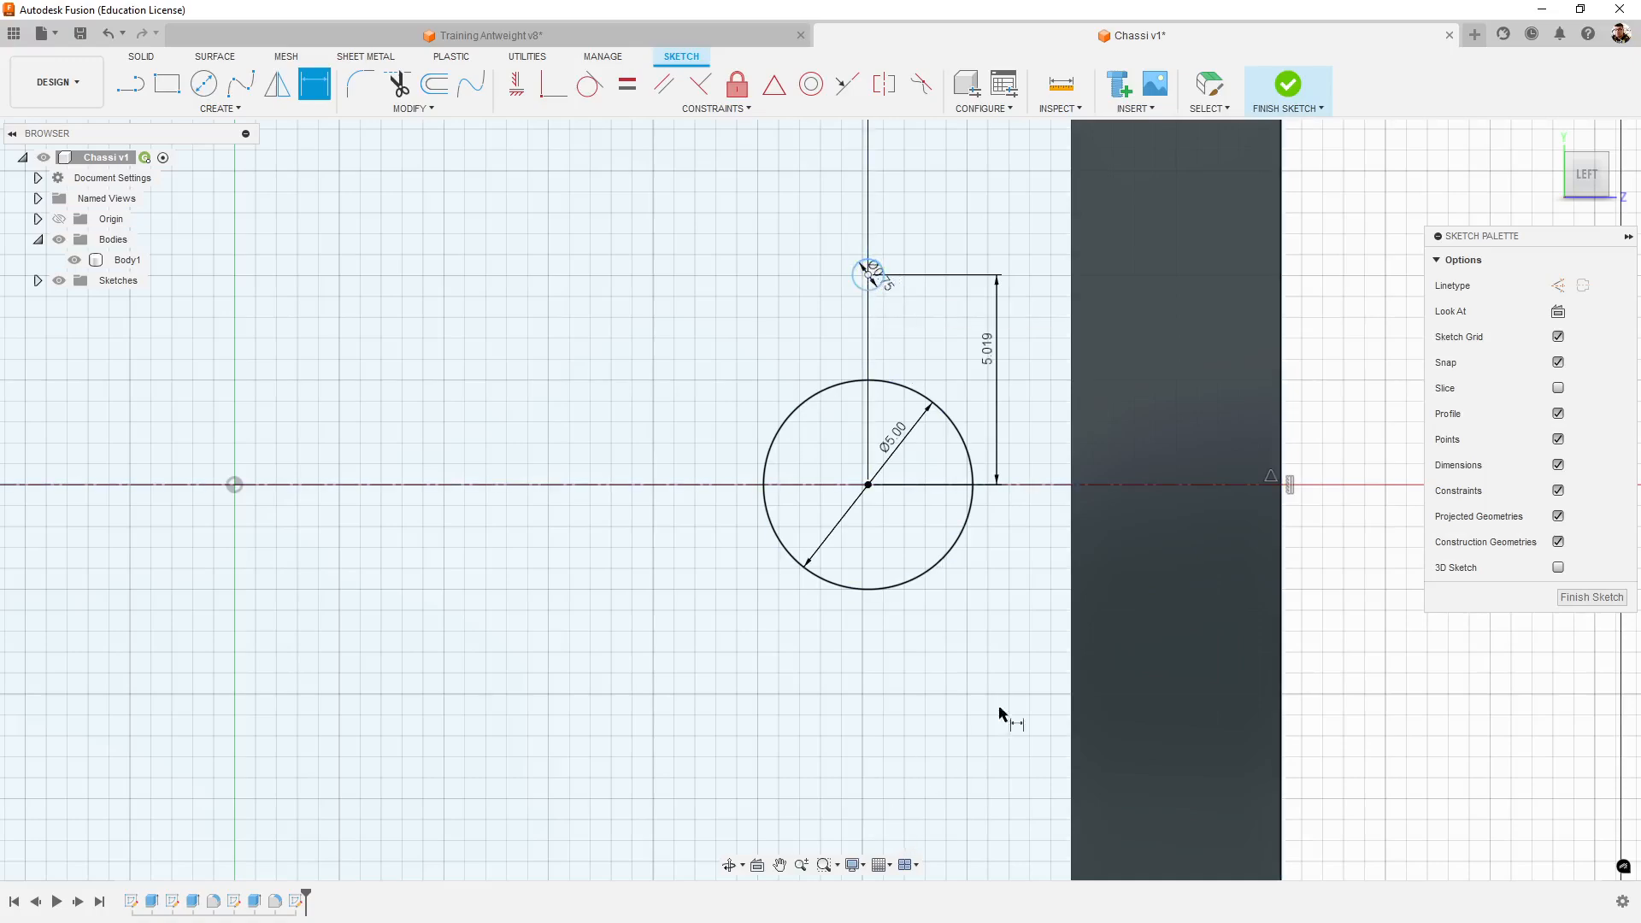
# - Mirror the 0.75 mm screw hole circle about the horizontal construction centreline to place a second hole below the shaft hole
pyautogui.click(247, 115)
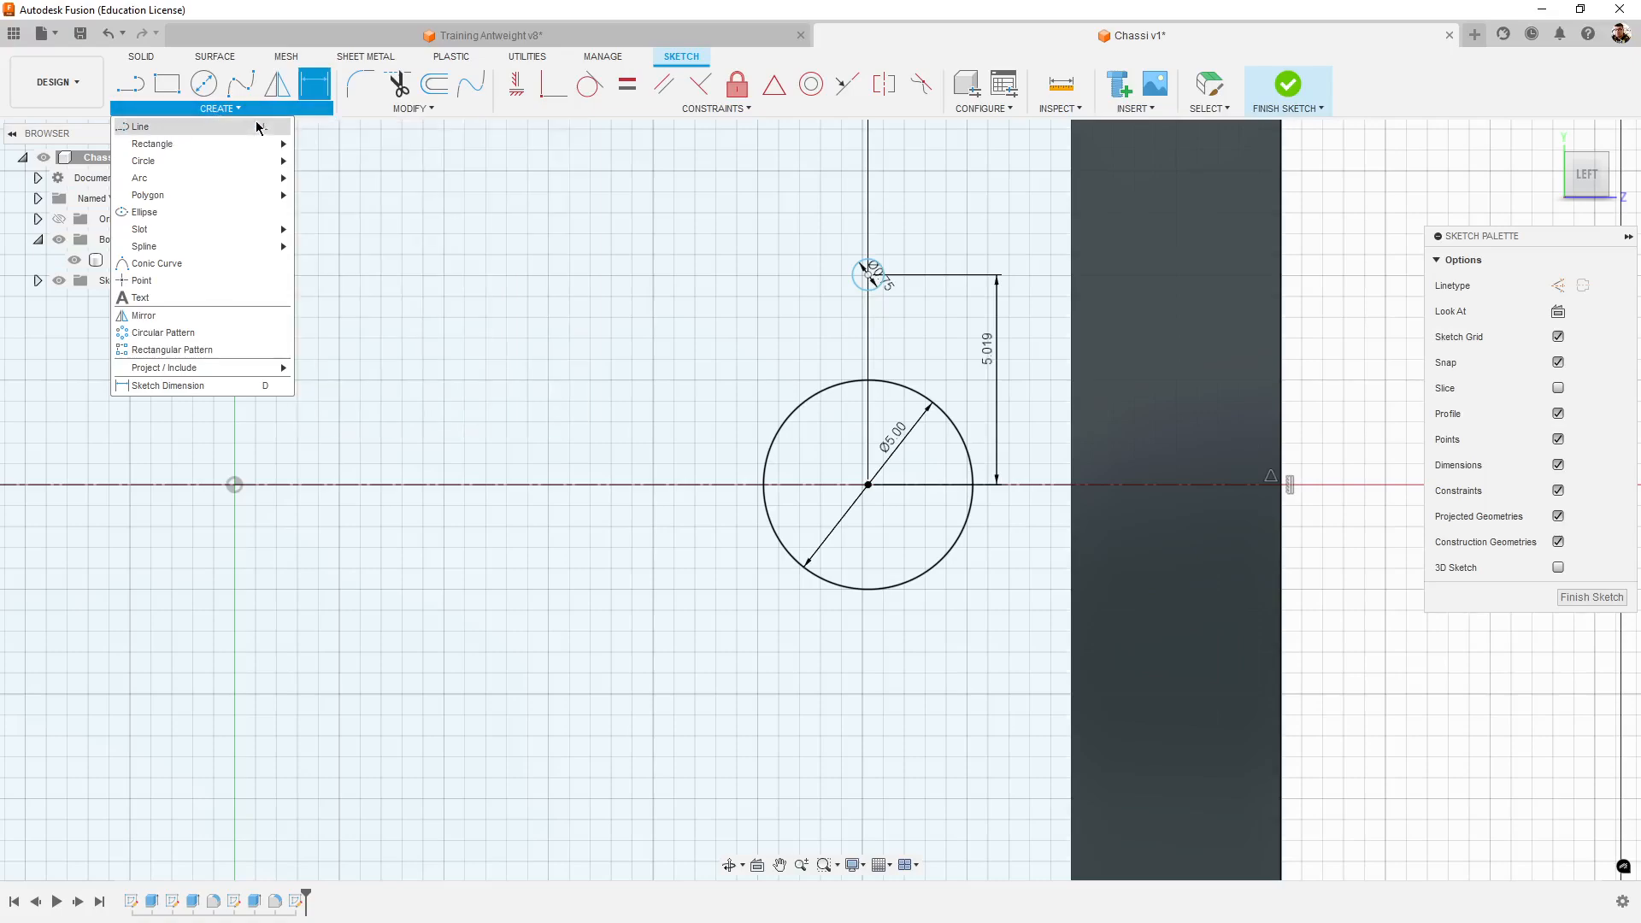
pyautogui.click(145, 319)
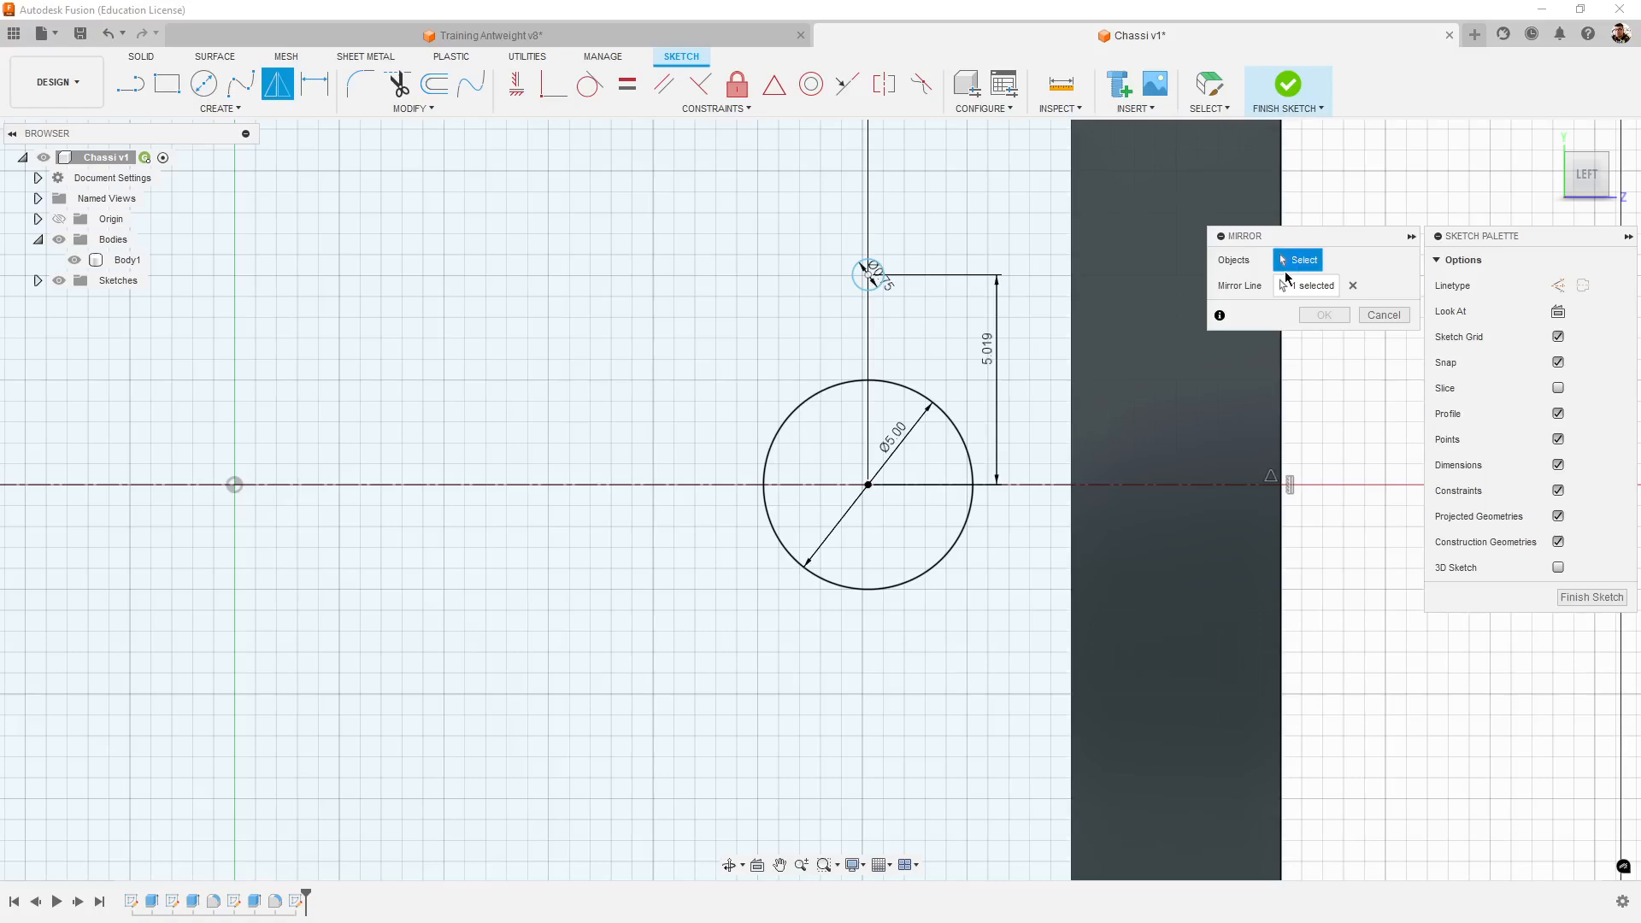
pyautogui.click(867, 273)
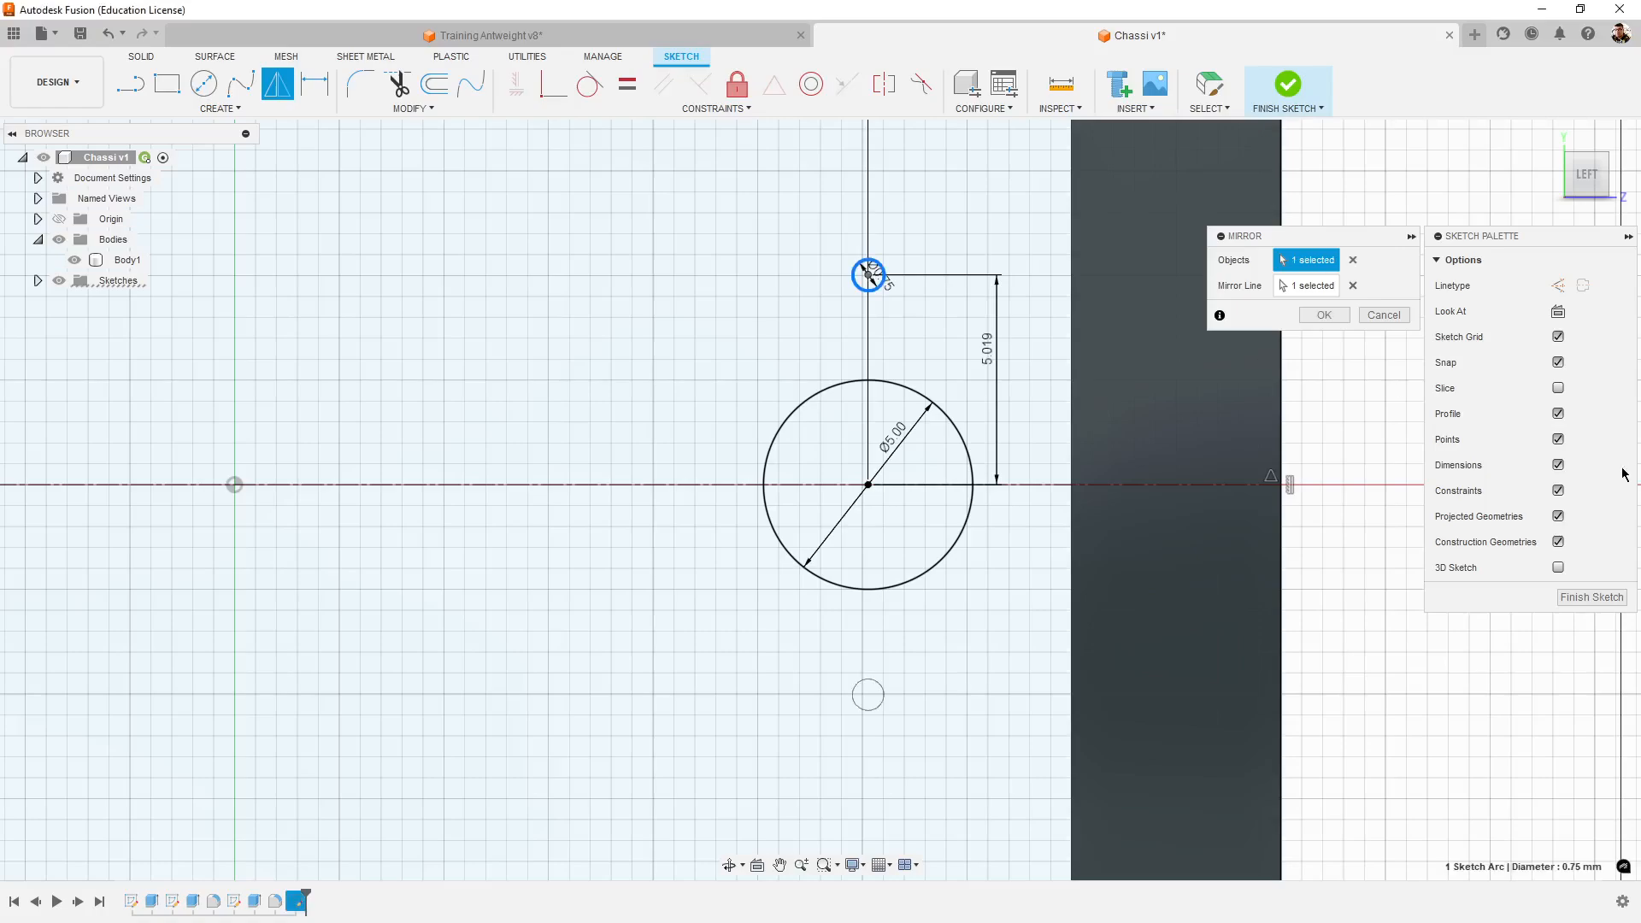
pyautogui.click(1323, 287)
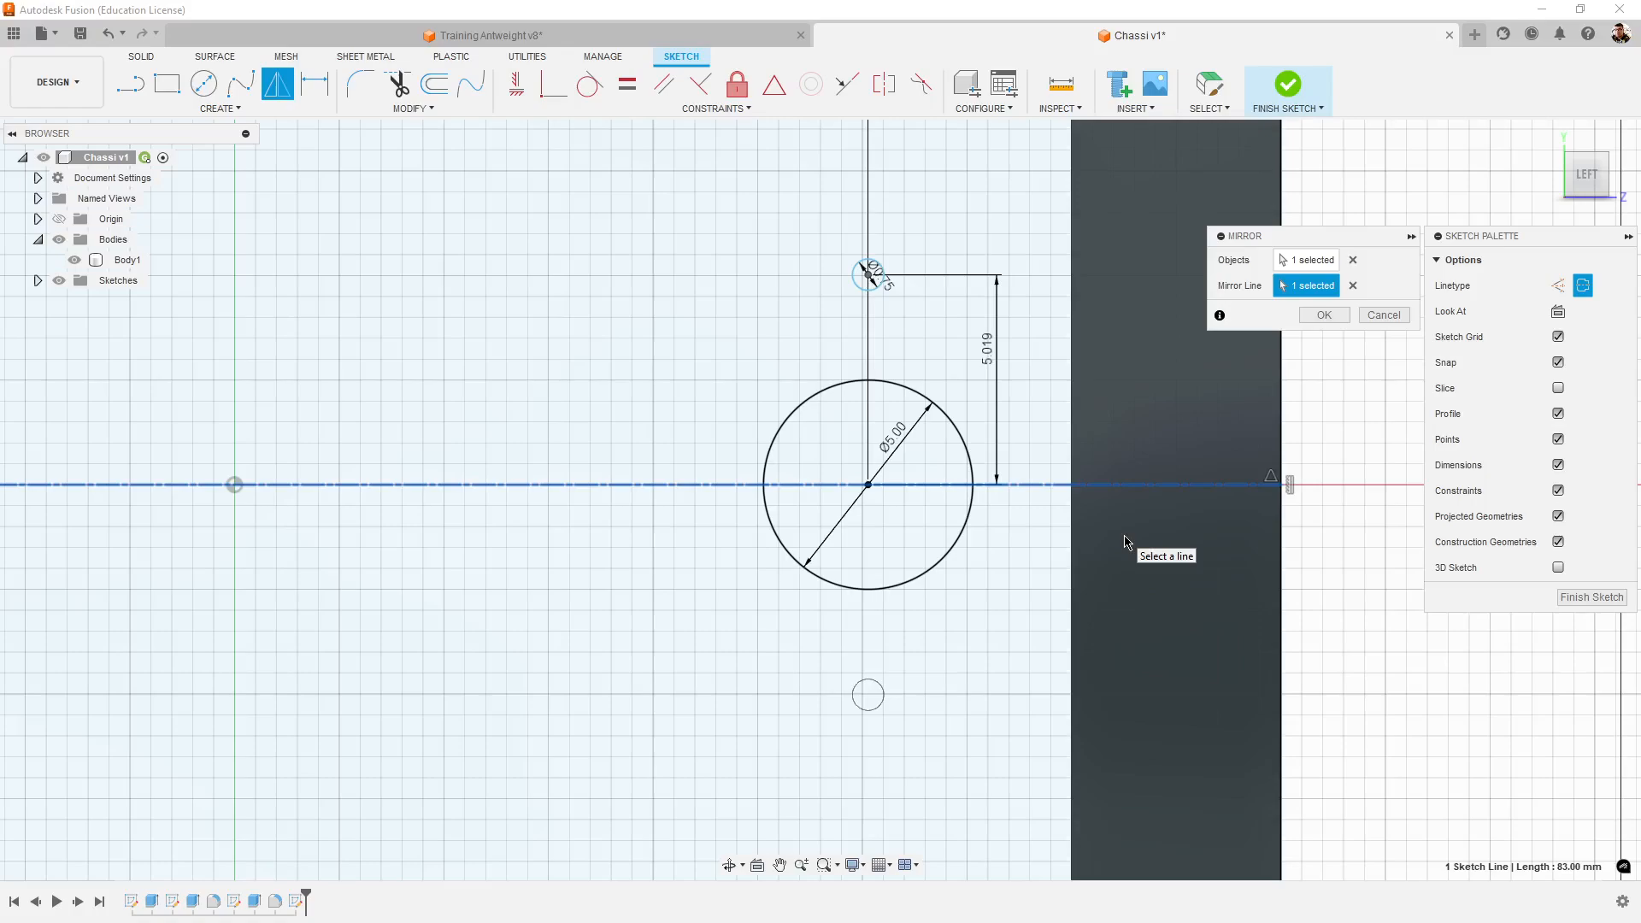
pyautogui.click(1352, 286)
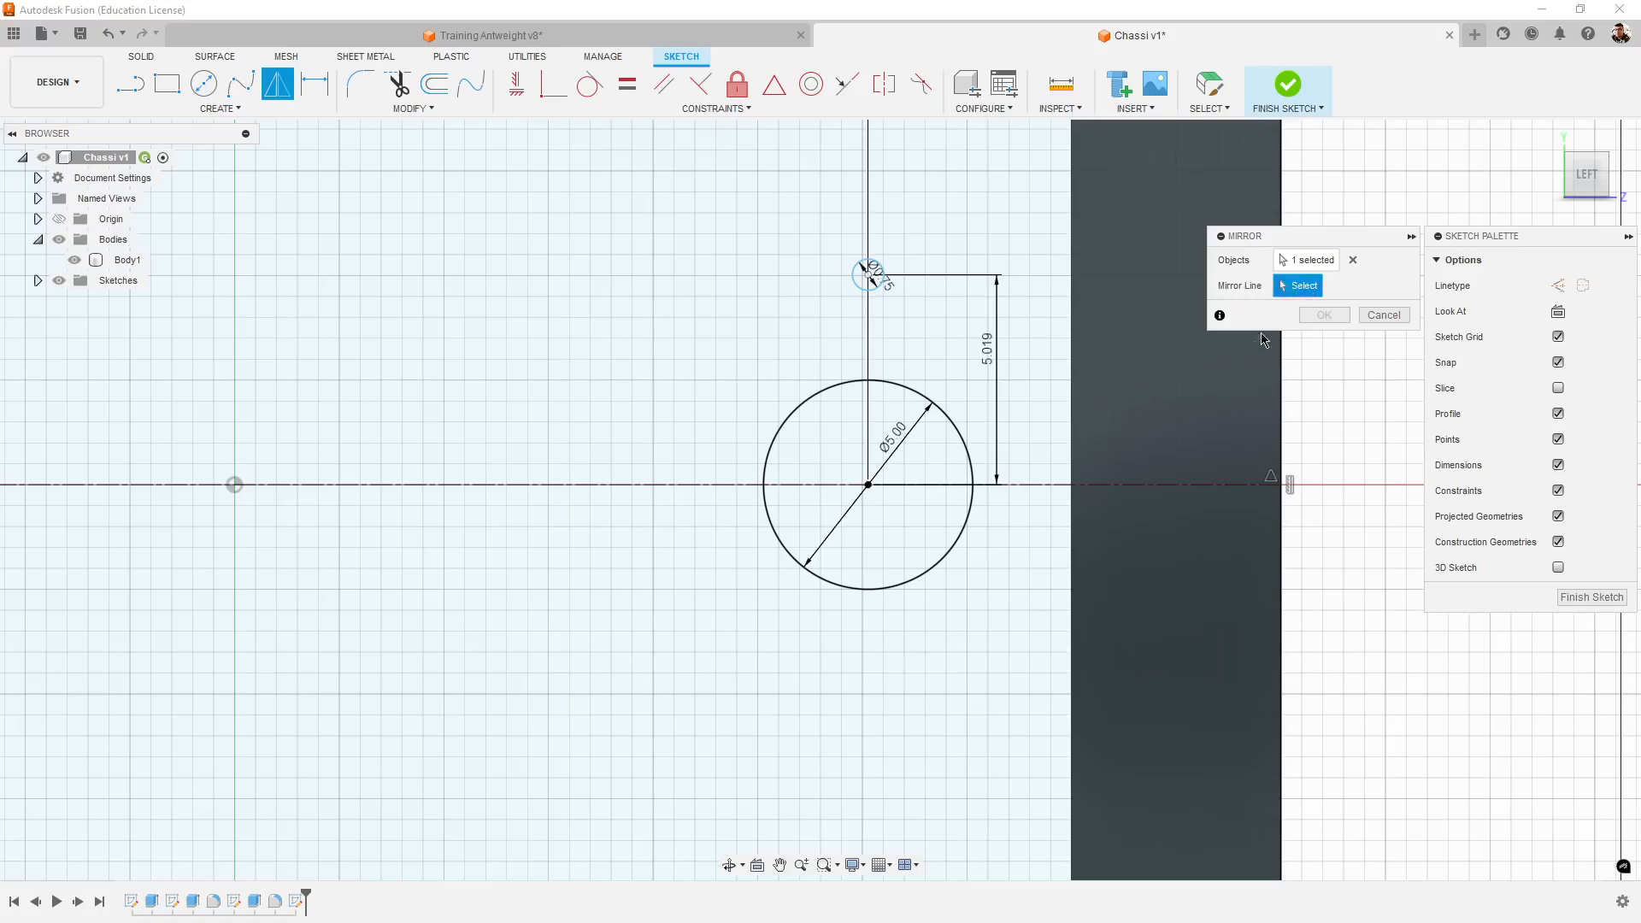
pyautogui.click(1050, 482)
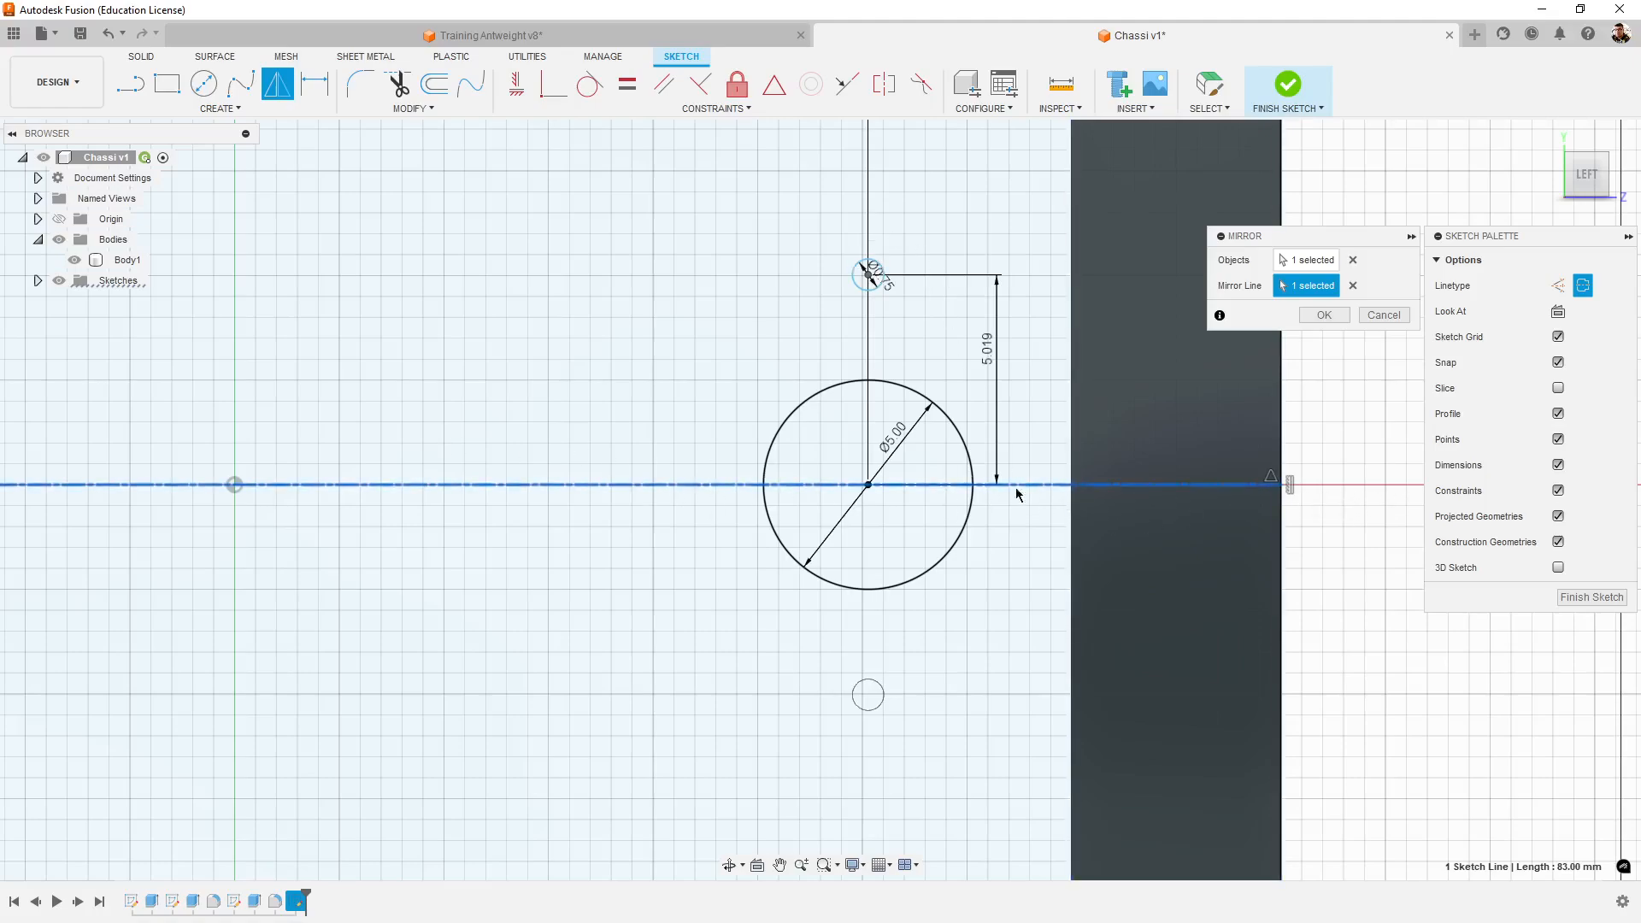
pyautogui.click(1323, 314)
# - Examine the mirrored lower screw hole and the upper 0.75 mm hole with its dimensions up close
pyautogui.scroll(-3, 831, 673)
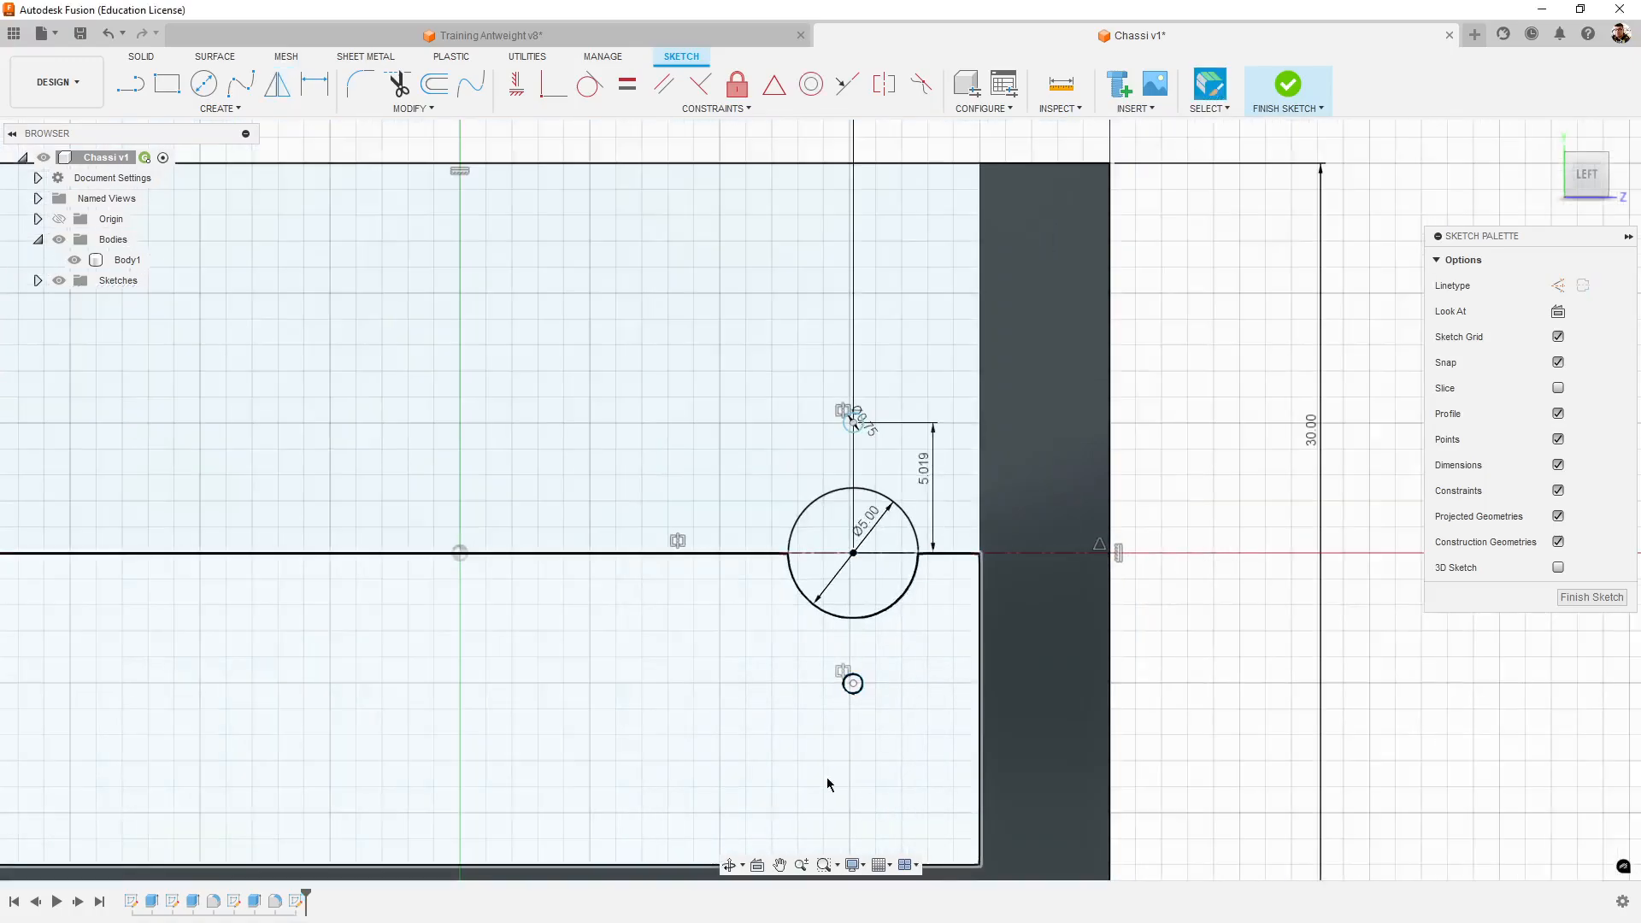
pyautogui.scroll(3, 808, 778)
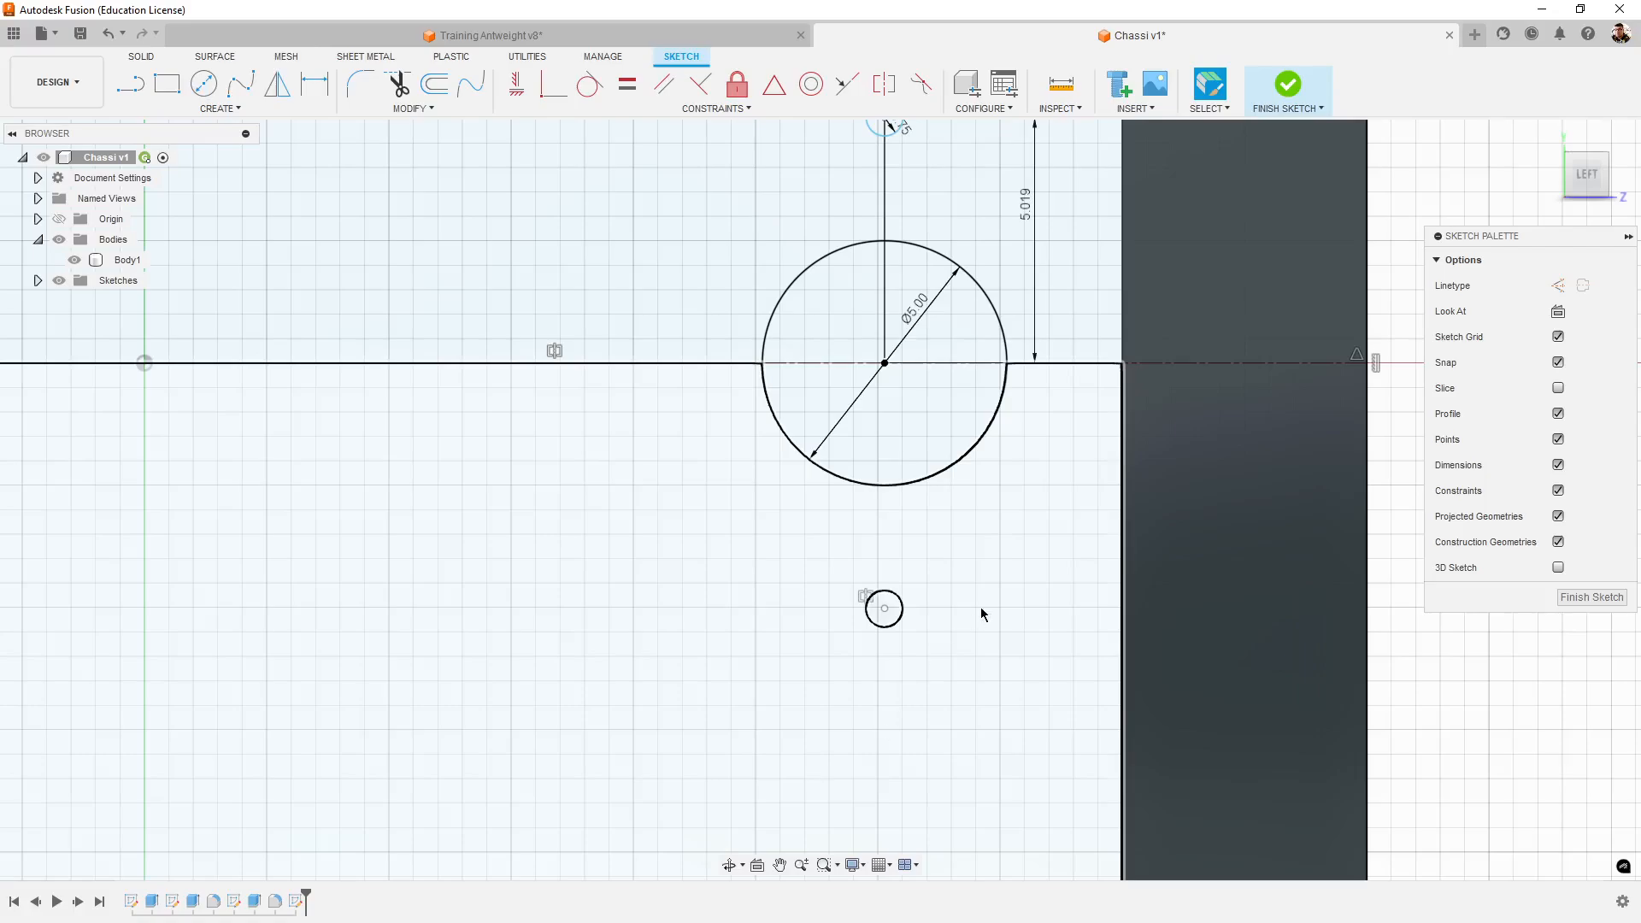
pyautogui.scroll(-5, 1007, 593)
pyautogui.scroll(3, 1005, 588)
pyautogui.scroll(3, 1000, 580)
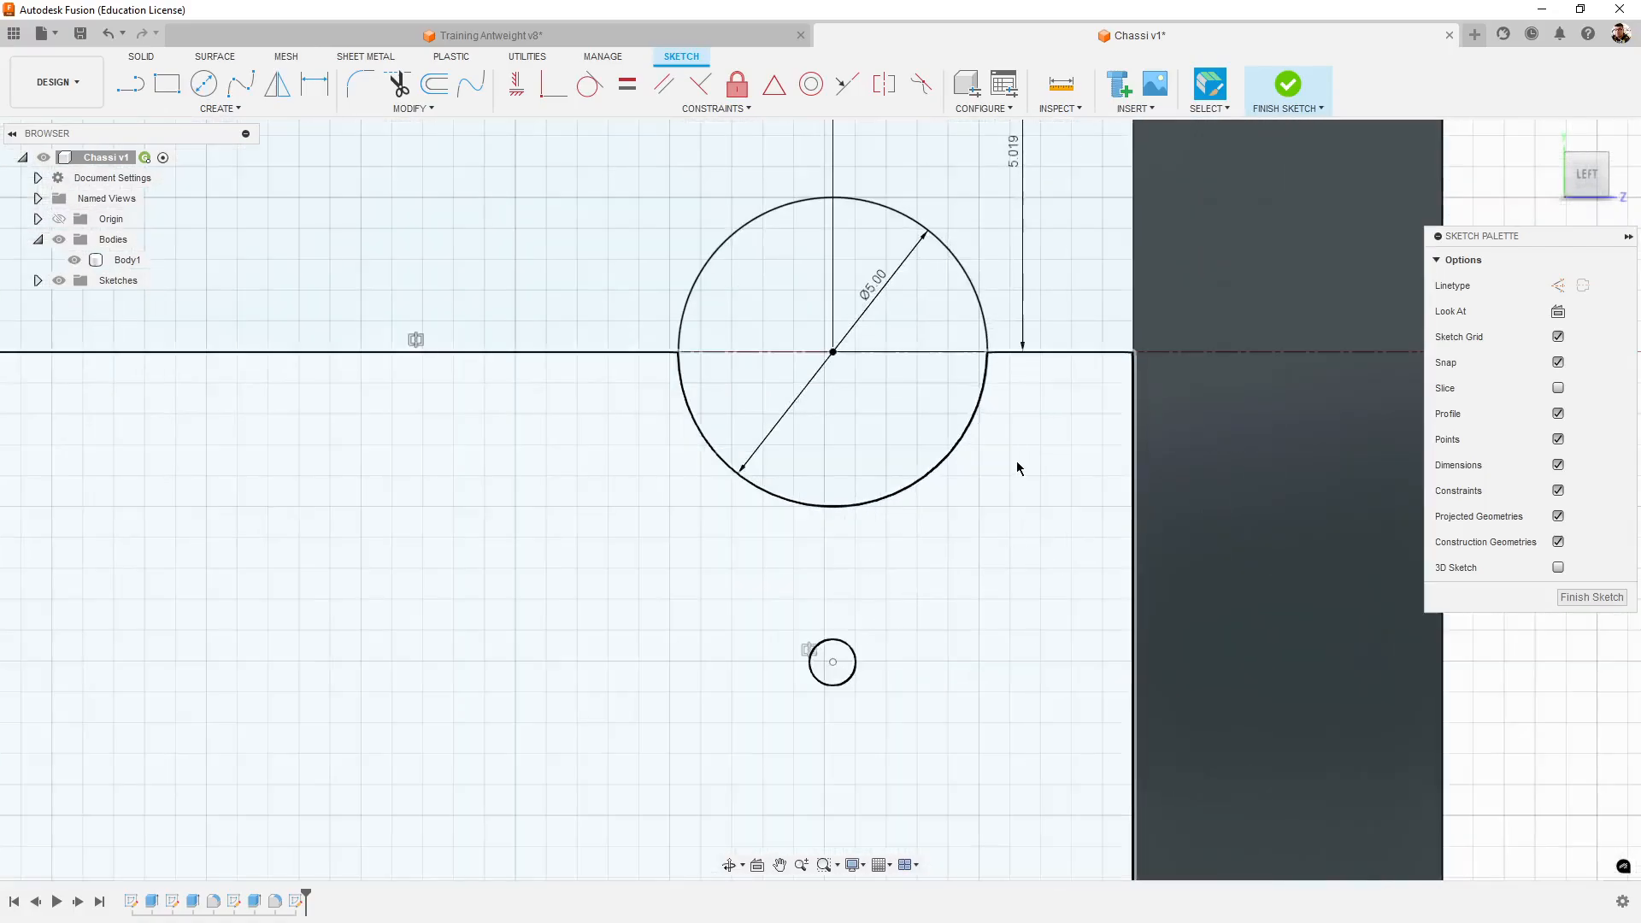
pyautogui.moveTo(1018, 465); pyautogui.dragTo(1066, 714, button='middle')
pyautogui.scroll(2, 959, 270)
pyautogui.scroll(1, 959, 270)
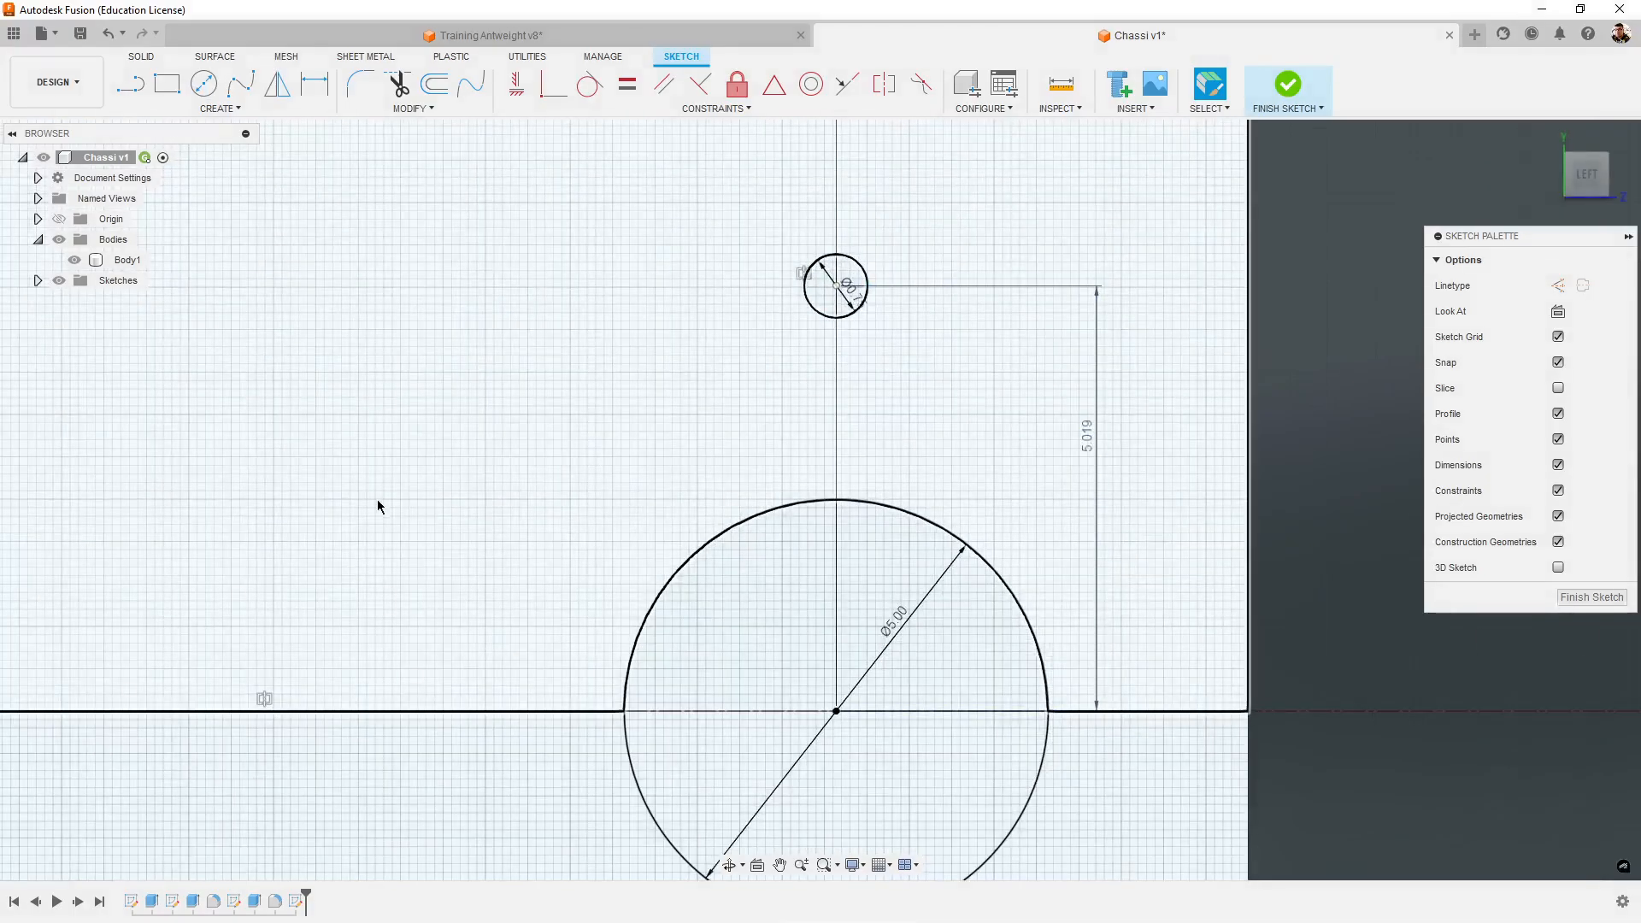
pyautogui.moveTo(1211, 595); pyautogui.dragTo(1183, 772, button='middle')
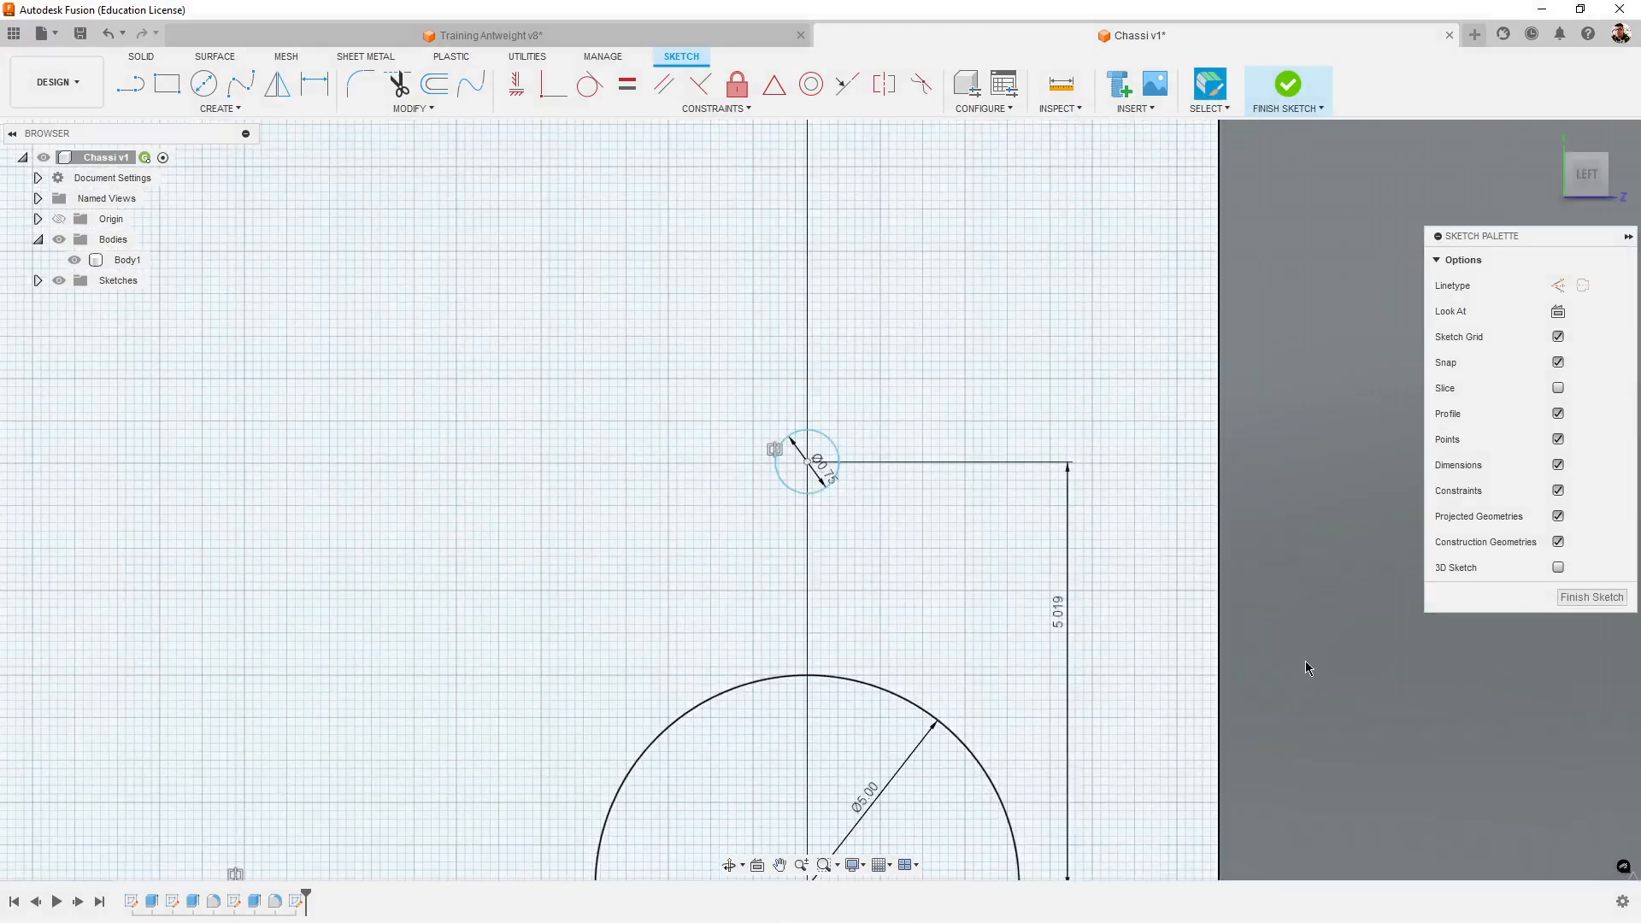
pyautogui.scroll(3, 839, 543)
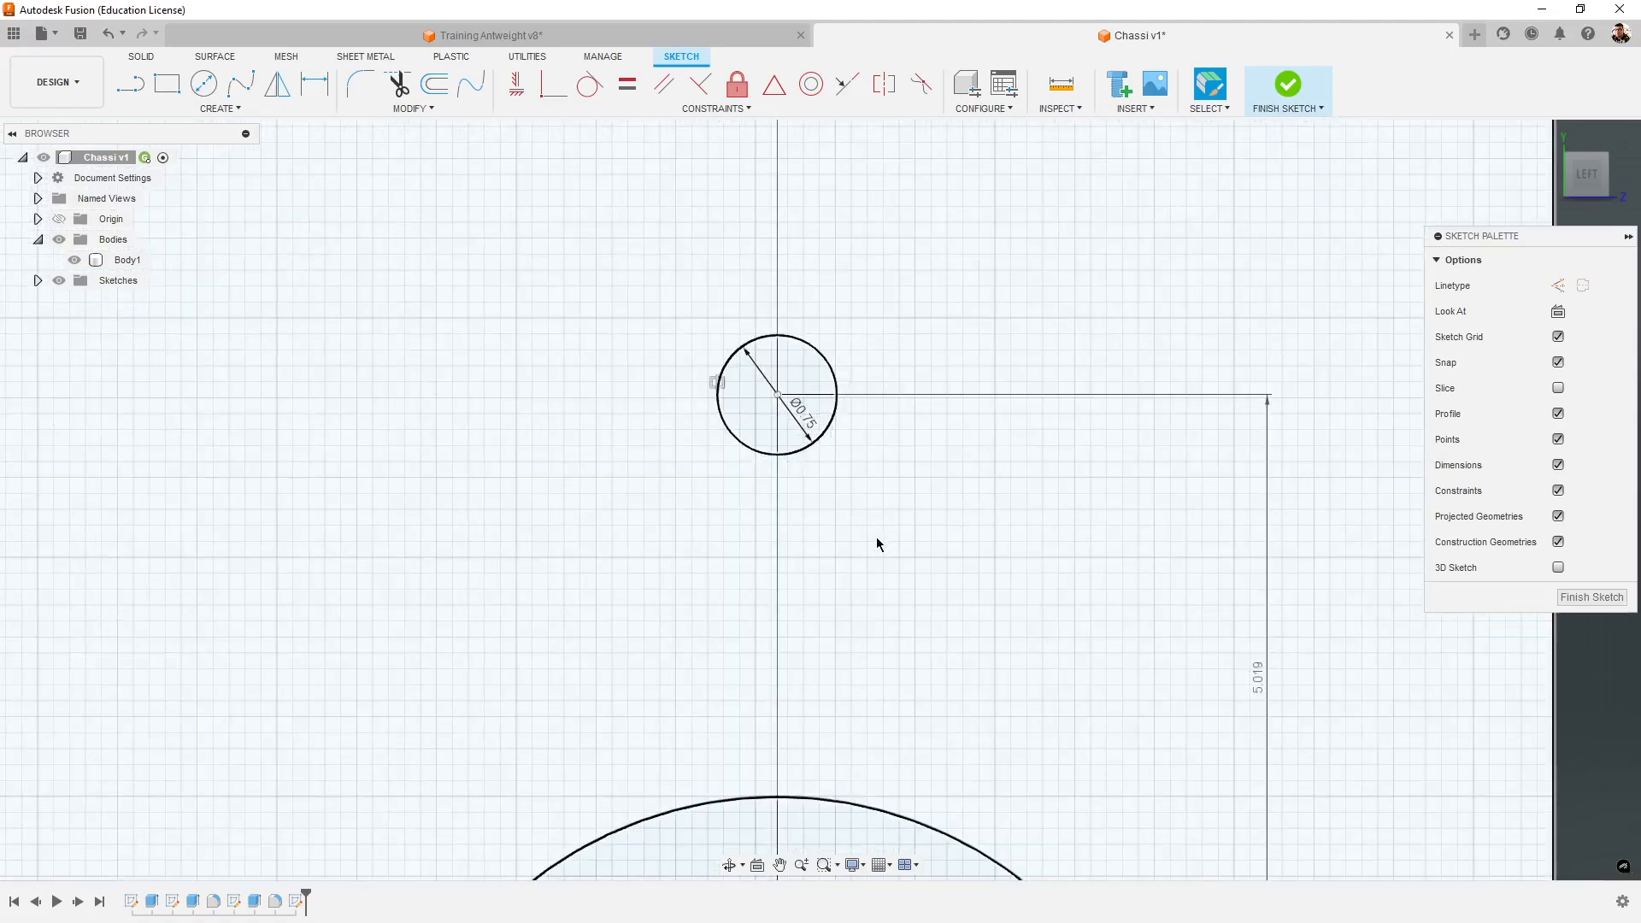
pyautogui.moveTo(877, 539); pyautogui.dragTo(897, 552, button='middle')
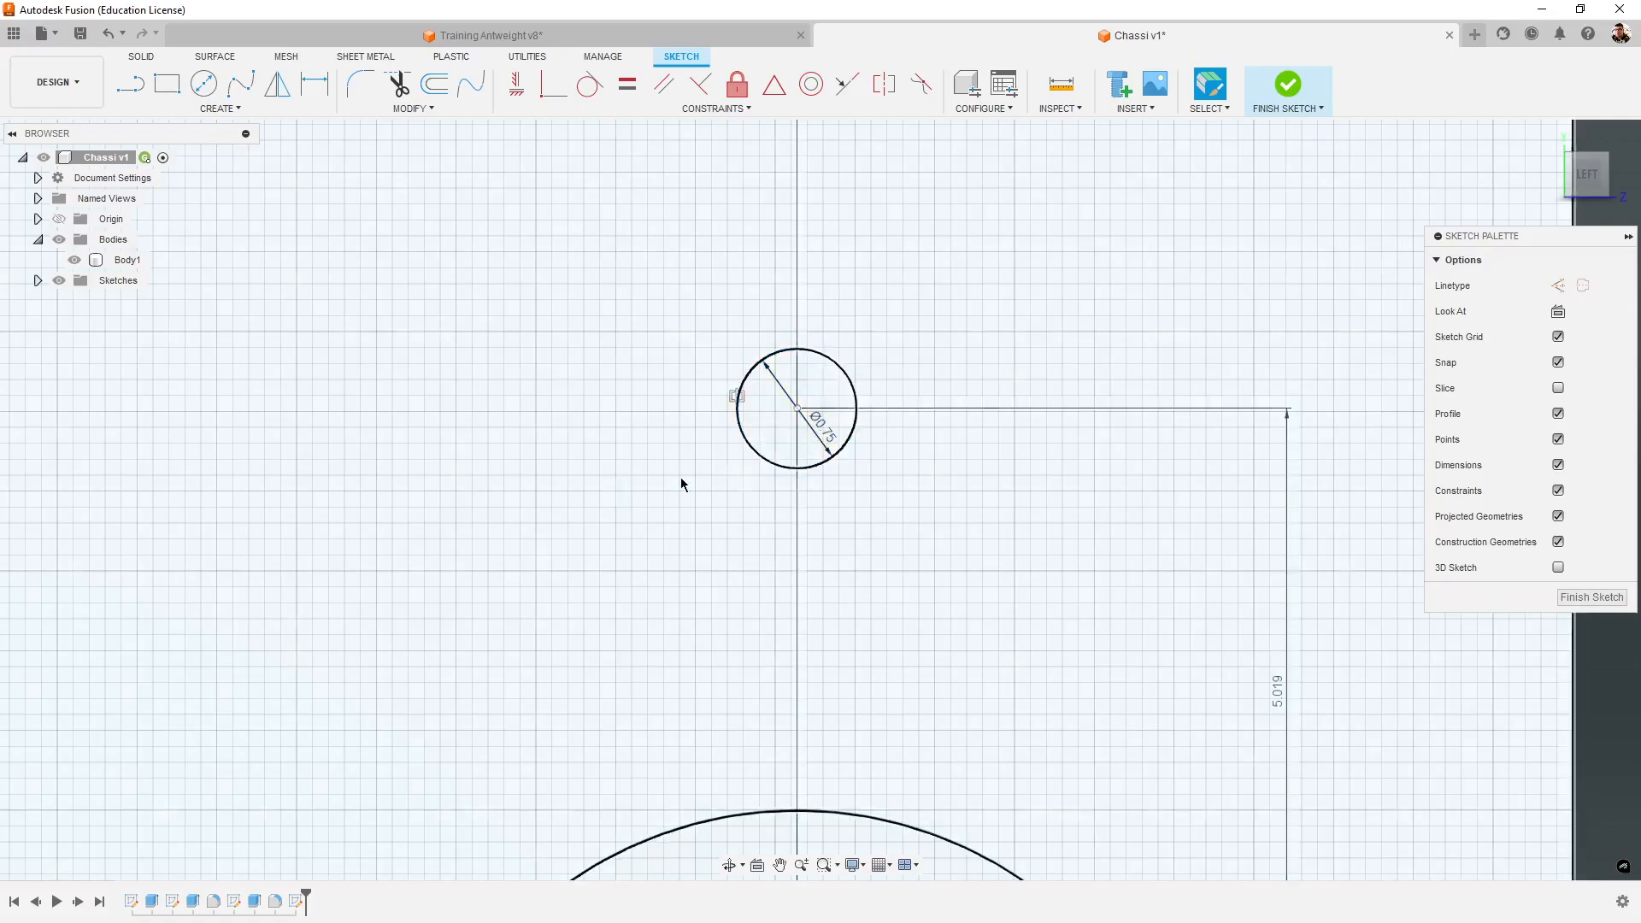
pyautogui.scroll(2, 849, 413)
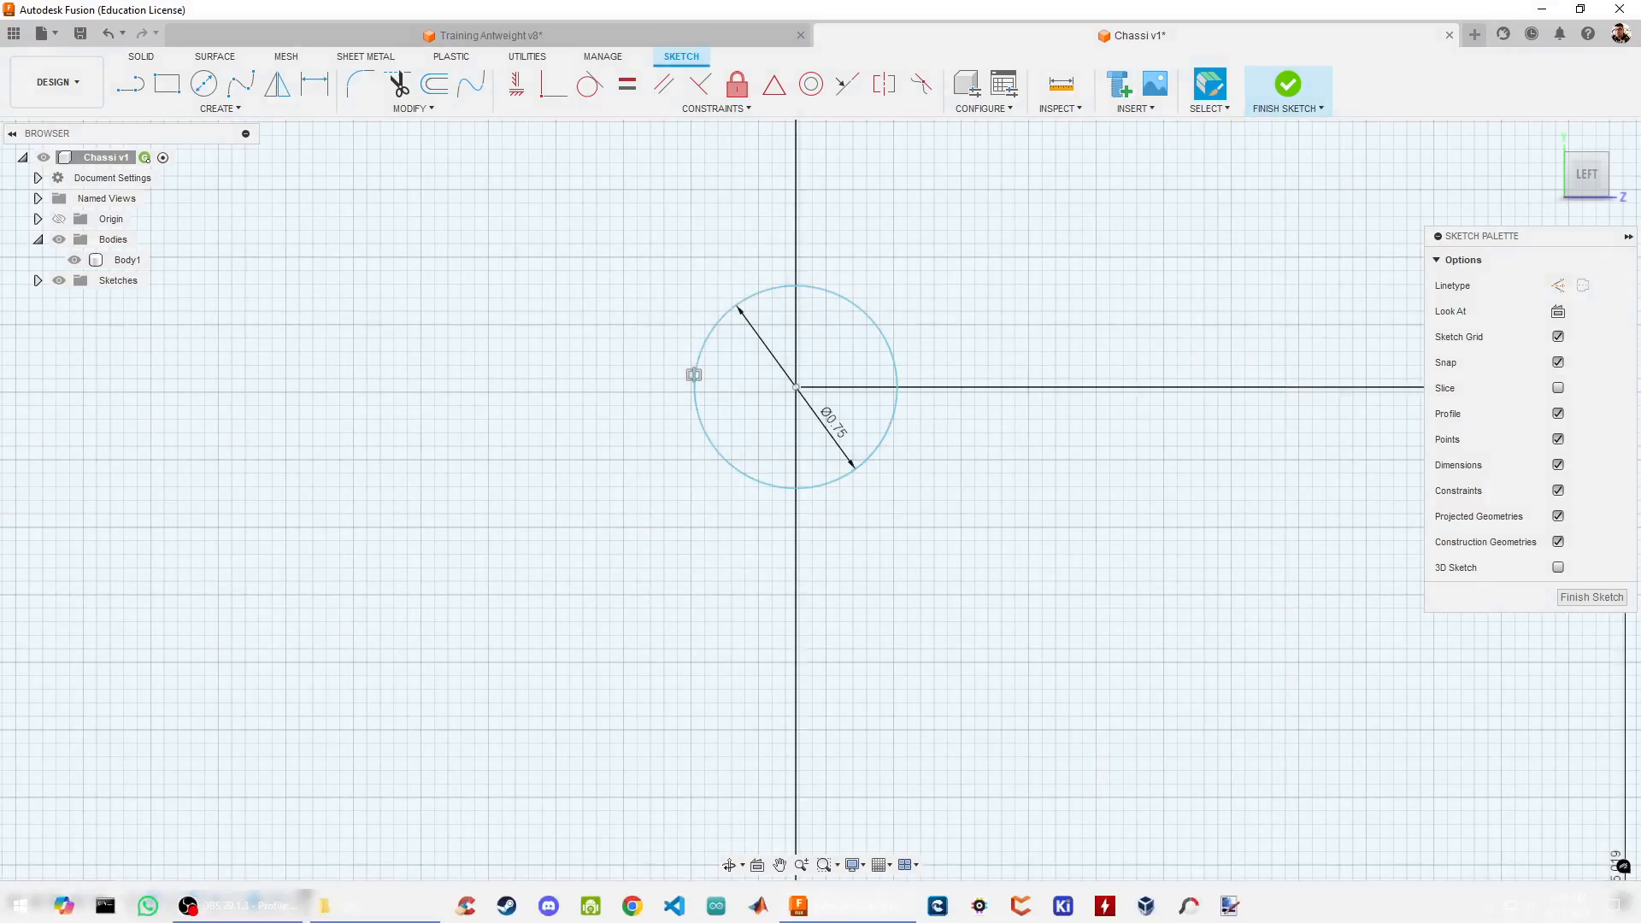
pyautogui.click(314, 83)
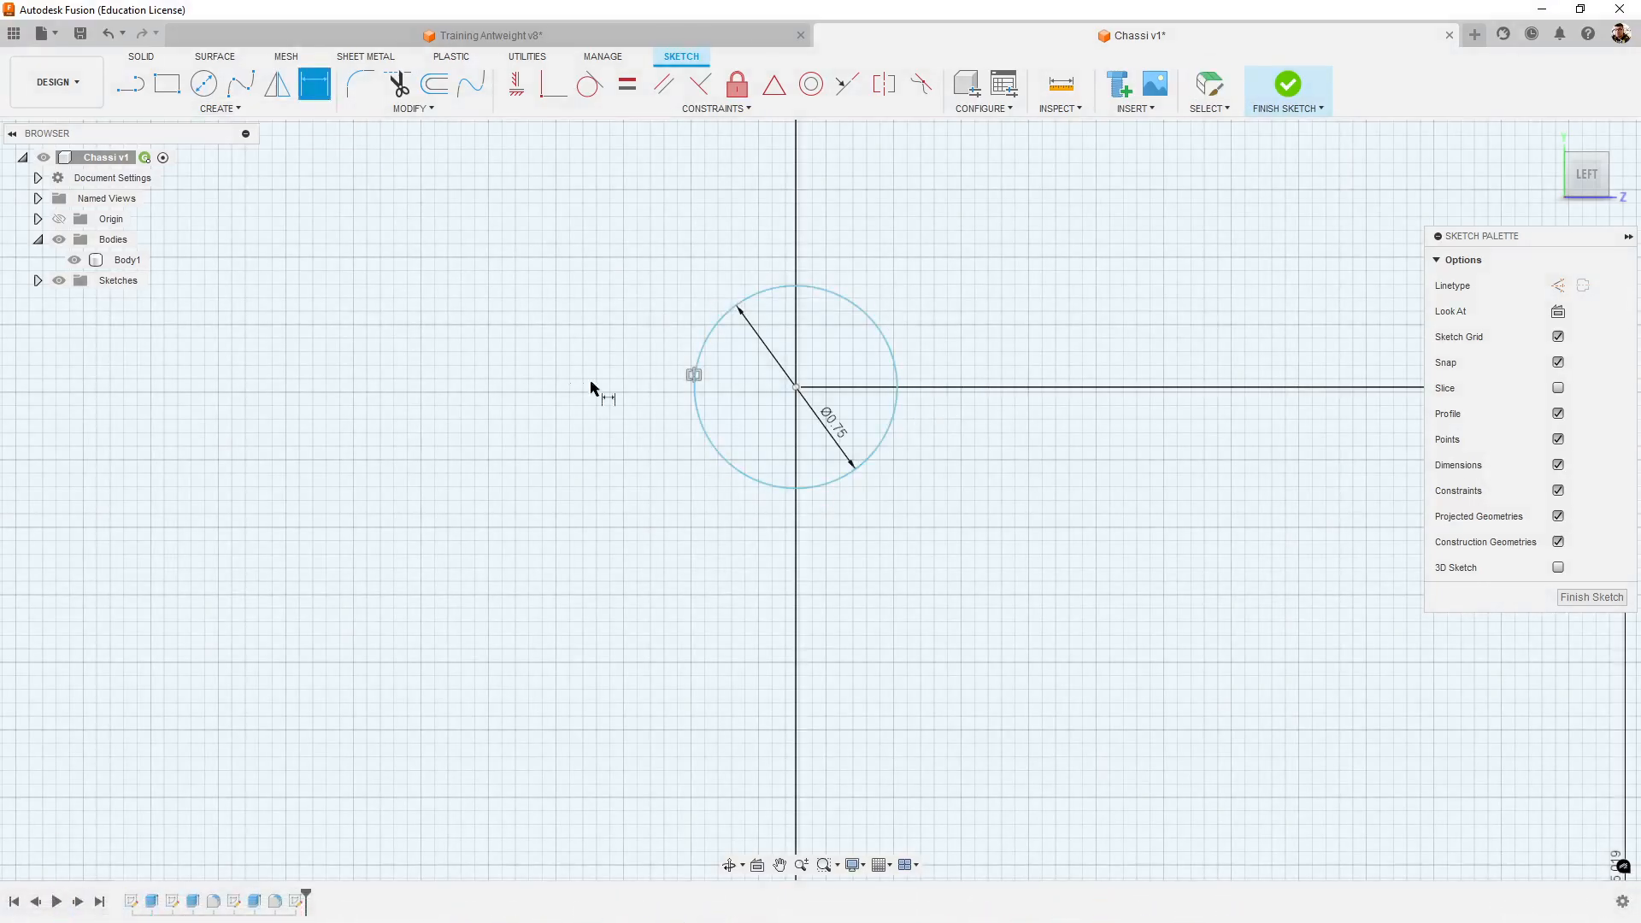
pyautogui.click(787, 489)
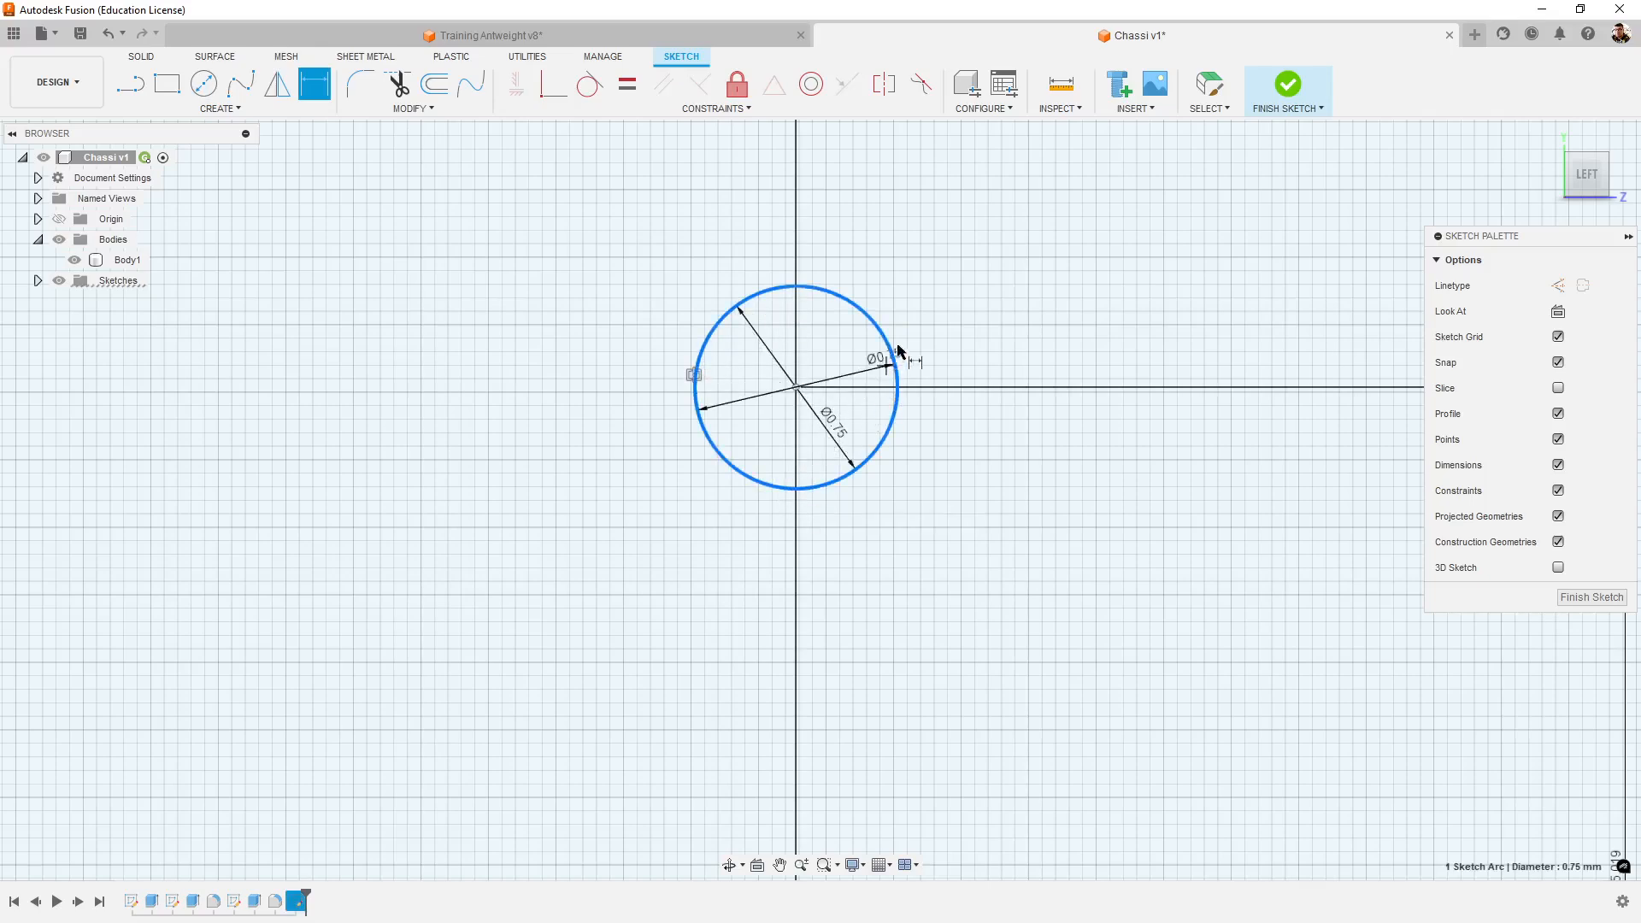
pyautogui.click(925, 326)
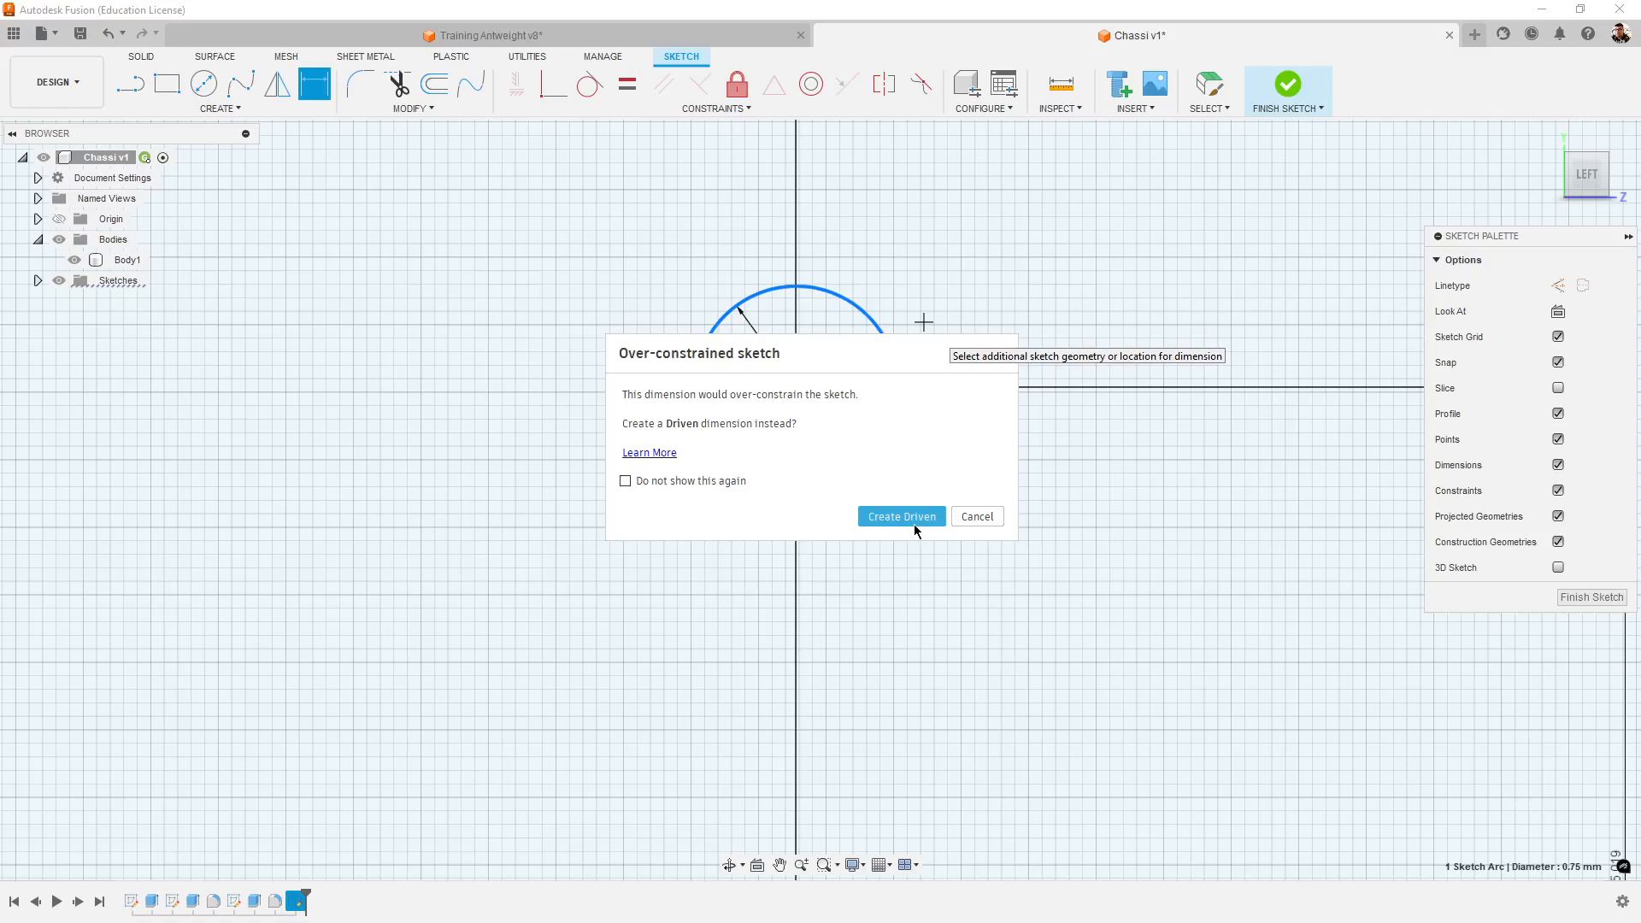
pyautogui.click(975, 517)
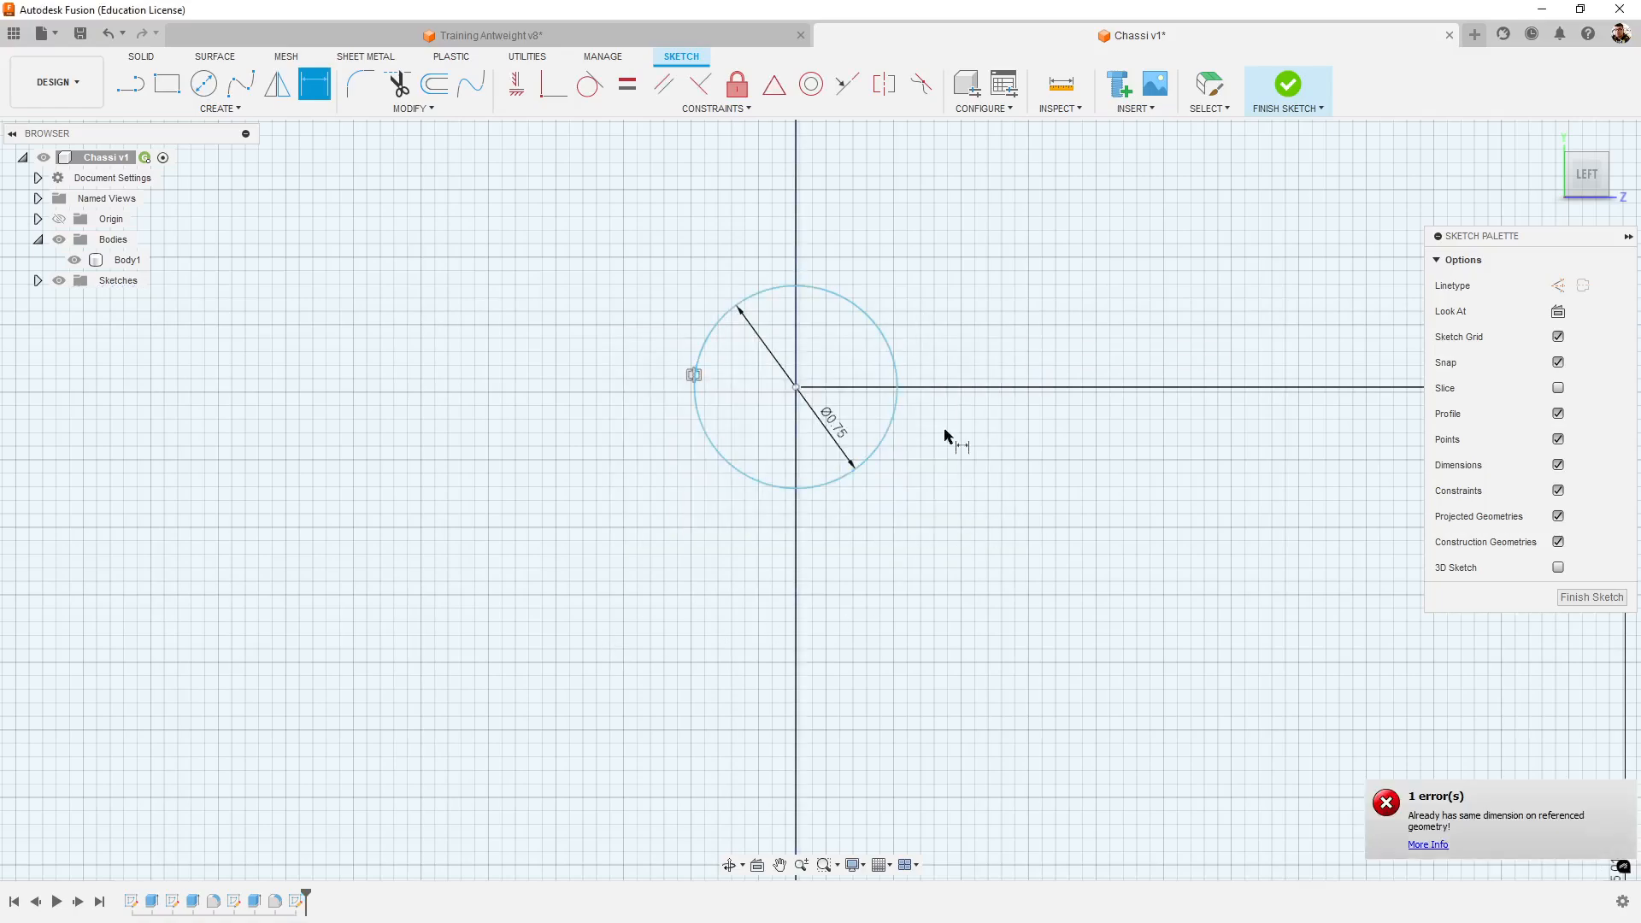
# - Check both screw holes around the 5 mm shaft hole within the tower profile and finish the sketch
pyautogui.scroll(-10, 1110, 586)
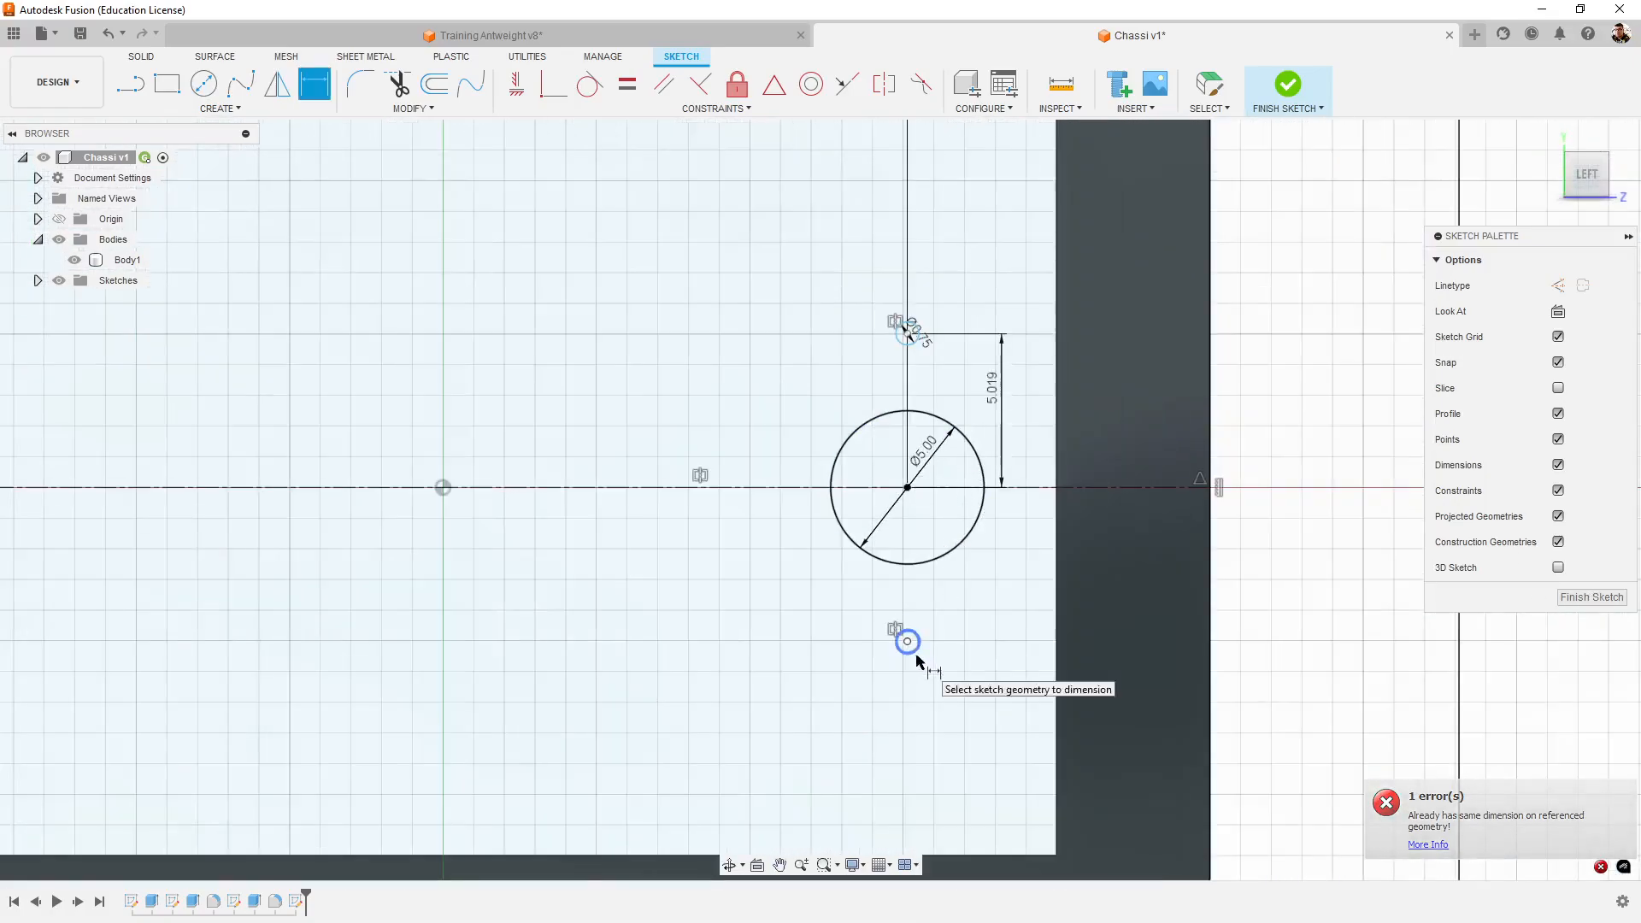
pyautogui.scroll(-3, 906, 624)
pyautogui.scroll(4, 890, 579)
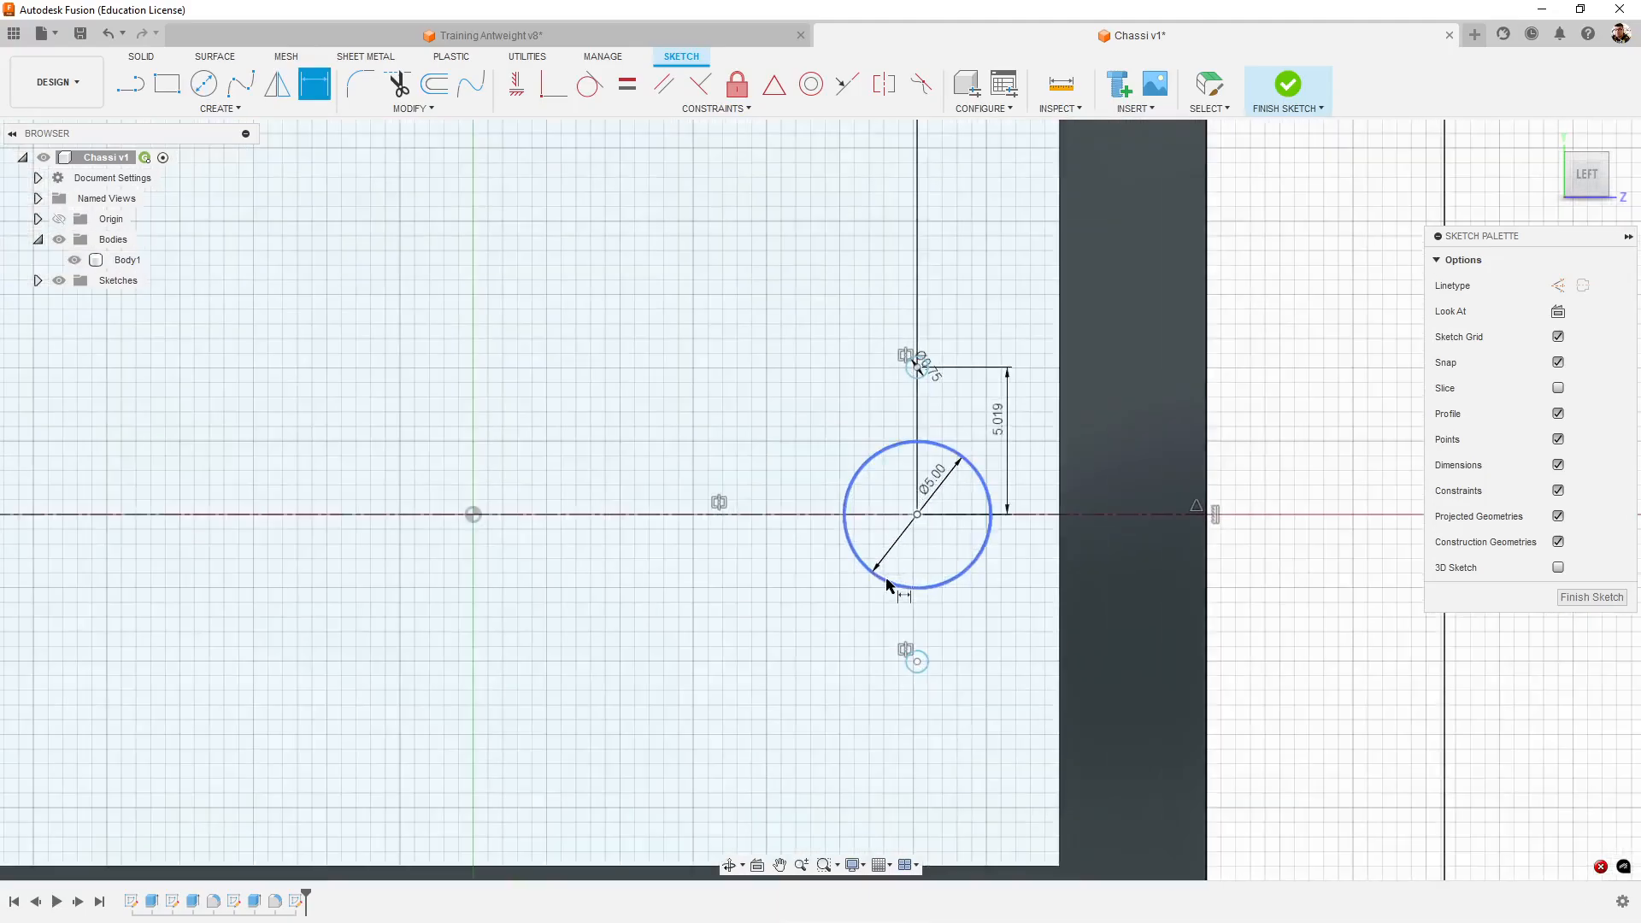
pyautogui.scroll(-3, 1026, 598)
pyautogui.scroll(4, 1036, 632)
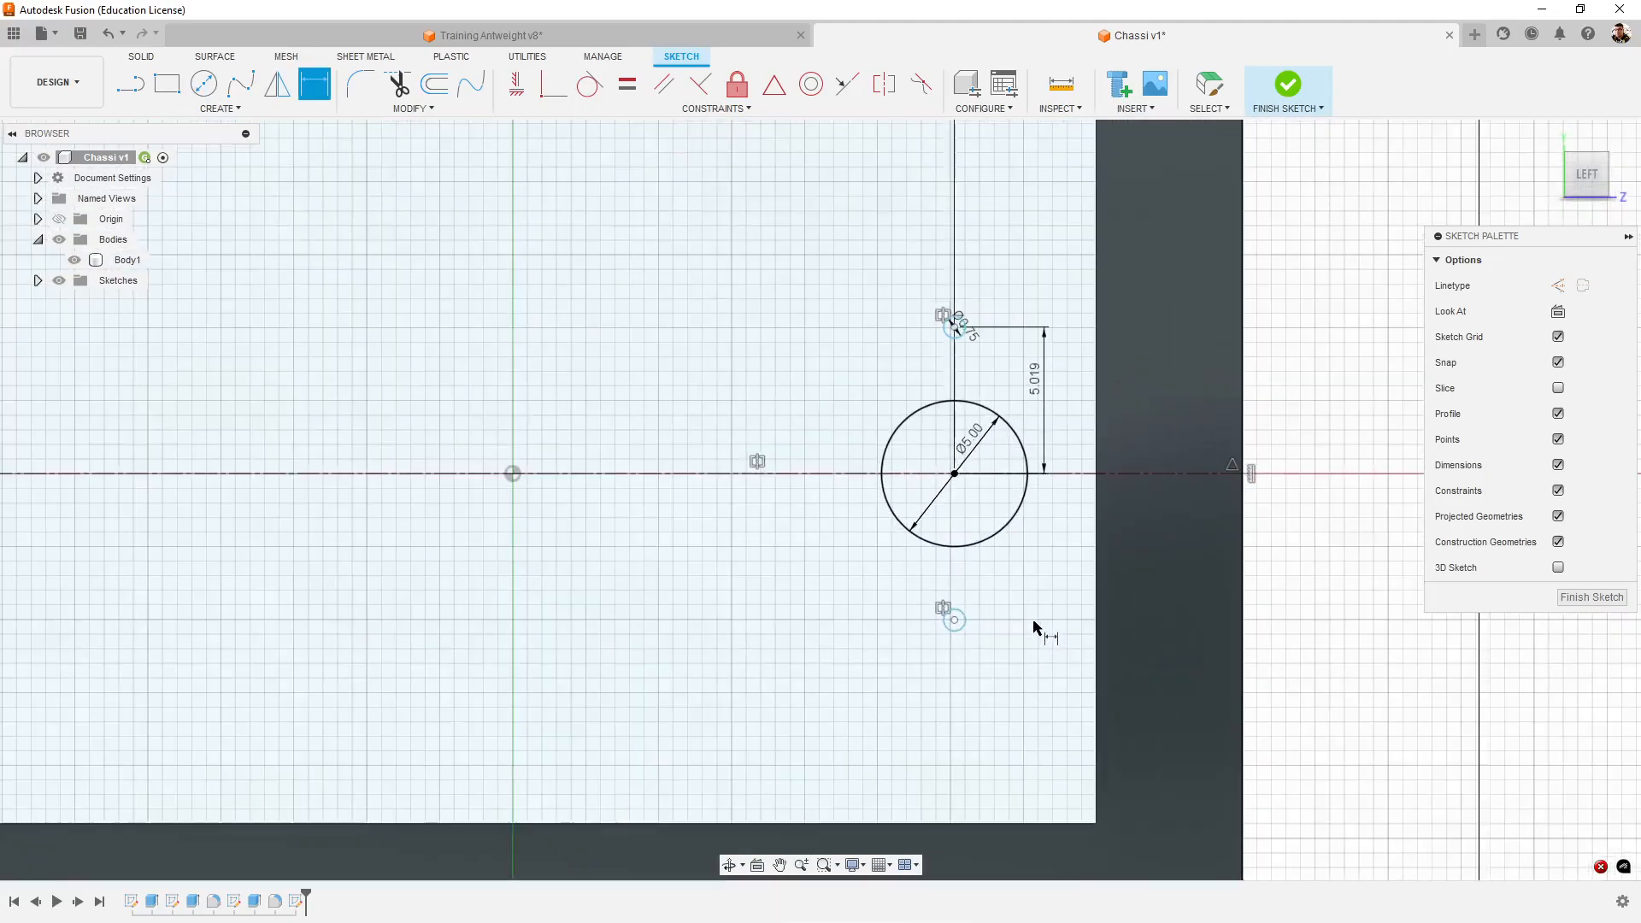
pyautogui.scroll(-2, 1053, 607)
pyautogui.scroll(-2, 1056, 612)
pyautogui.scroll(3, 1044, 526)
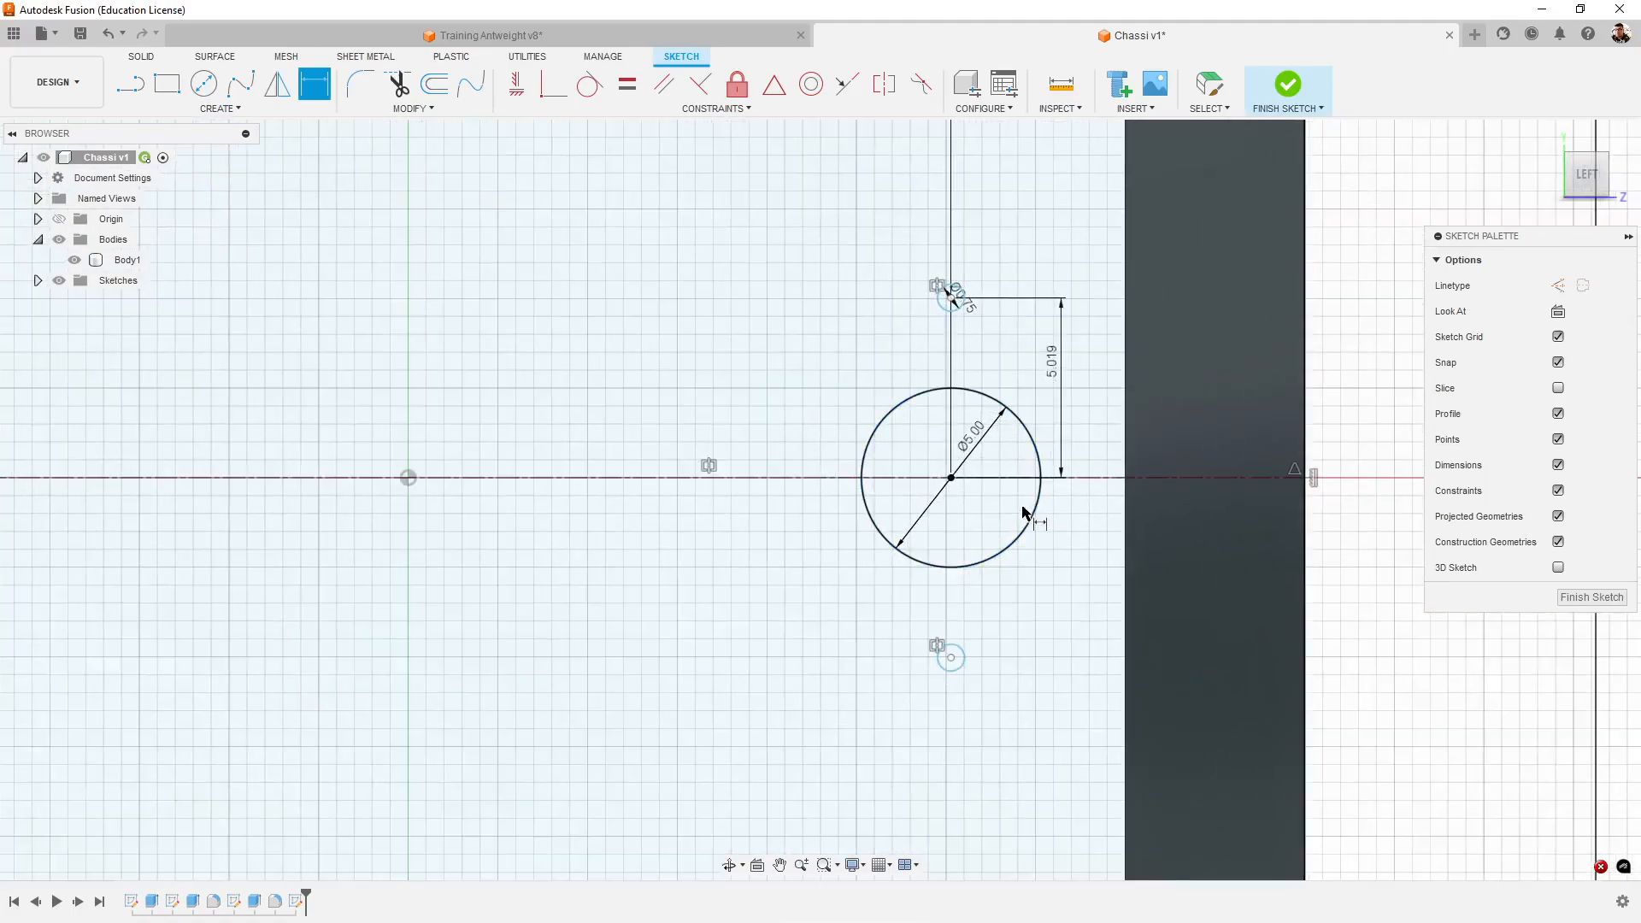
pyautogui.scroll(-5, 1043, 599)
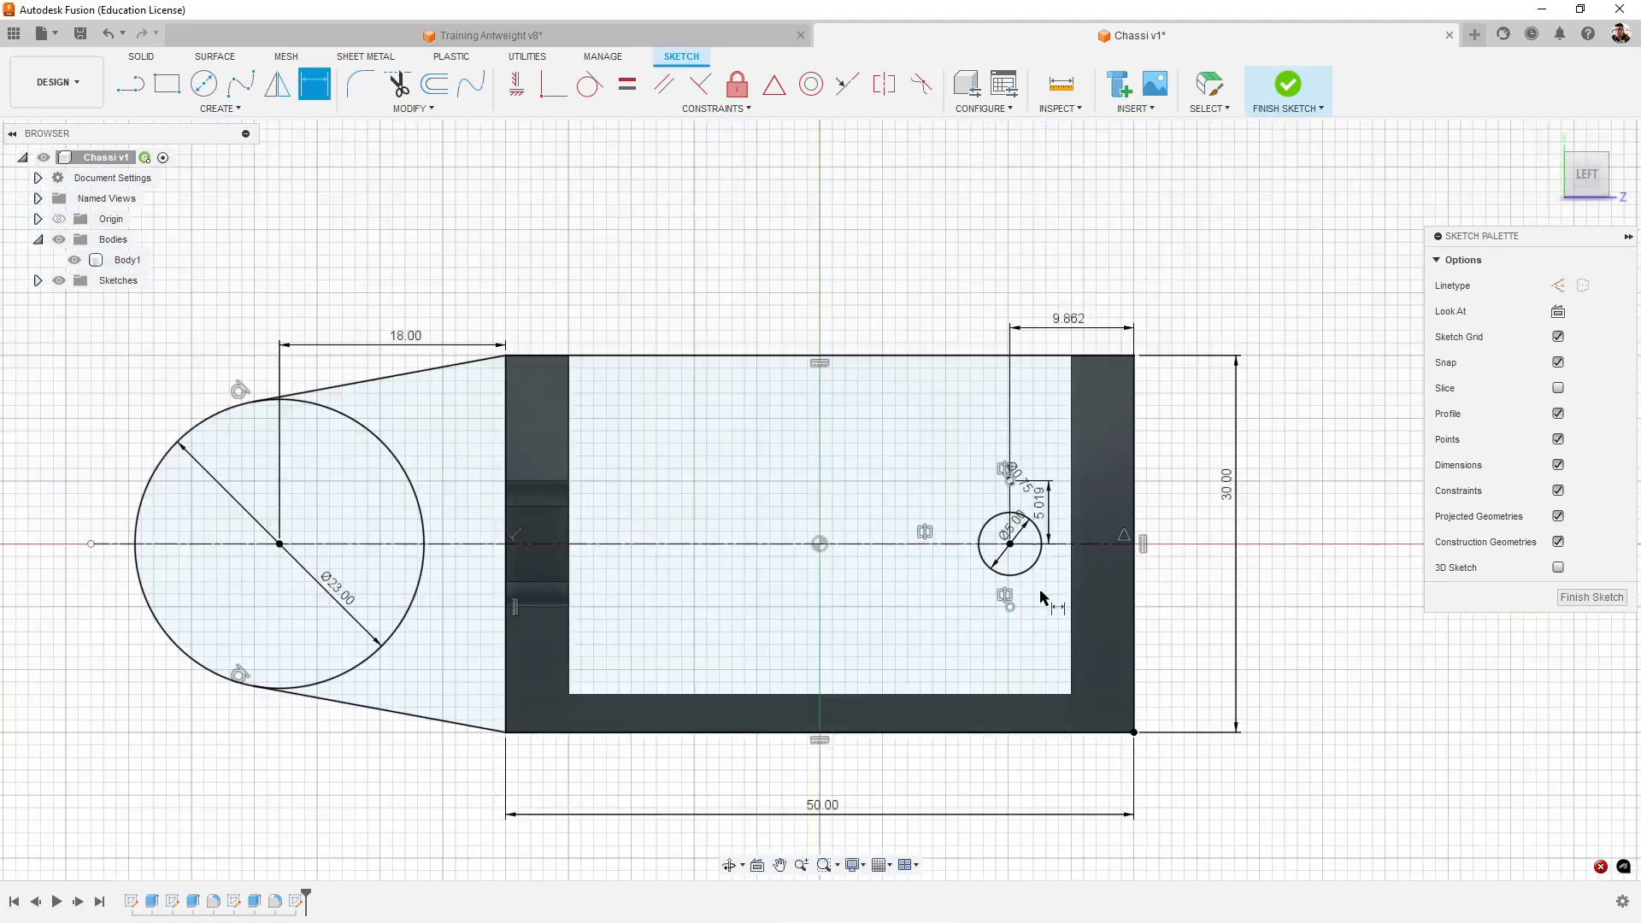
pyautogui.click(1594, 597)
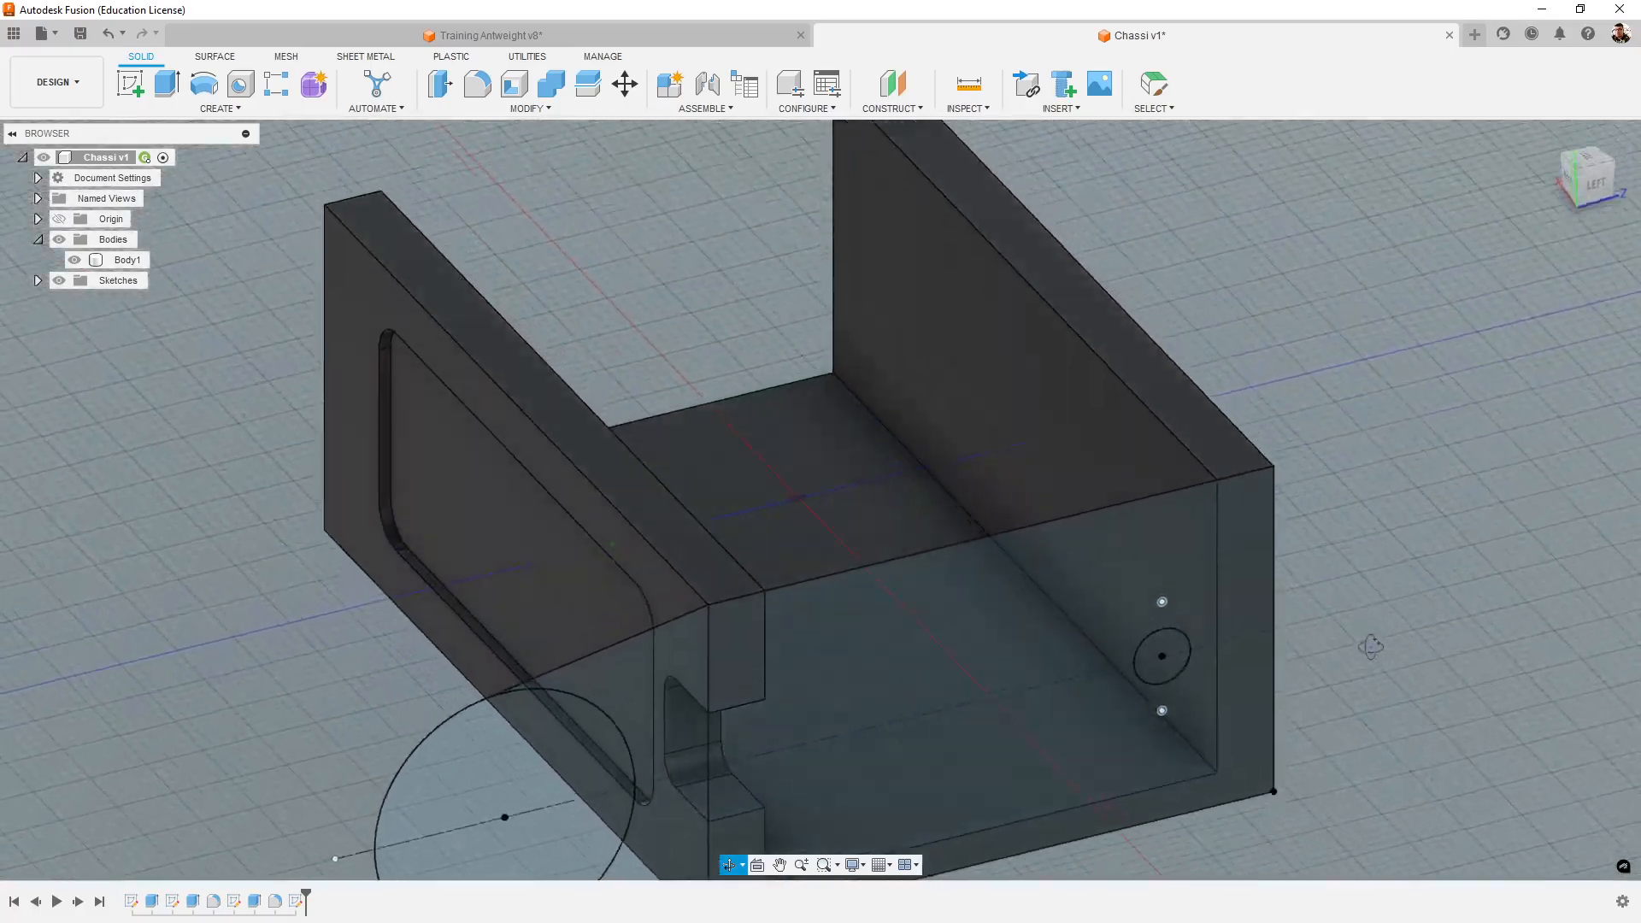
# - Examine the finished tower sketch against the chassis body from several angles
pyautogui.keyDown('shift'); pyautogui.moveTo(1370, 647); pyautogui.dragTo(1415, 607, button='middle'); pyautogui.keyUp('shift')
pyautogui.scroll(-5, 1543, 619)
pyautogui.keyDown('shift'); pyautogui.moveTo(1542, 656); pyautogui.dragTo(1388, 709, button='middle'); pyautogui.keyUp('shift')
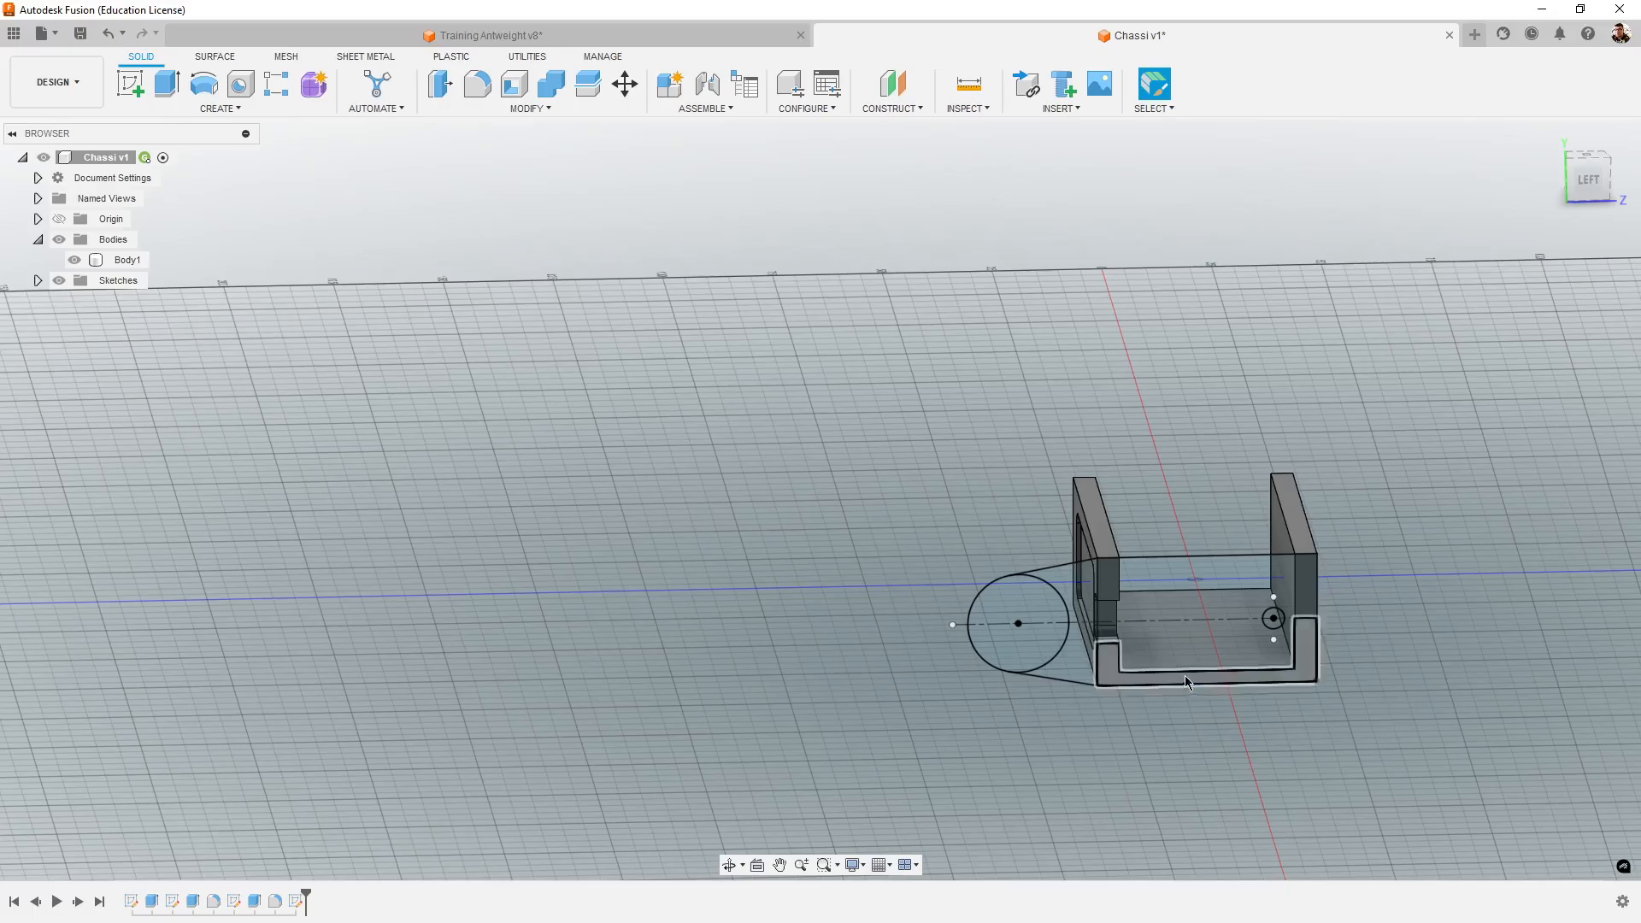
pyautogui.scroll(4, 1388, 710)
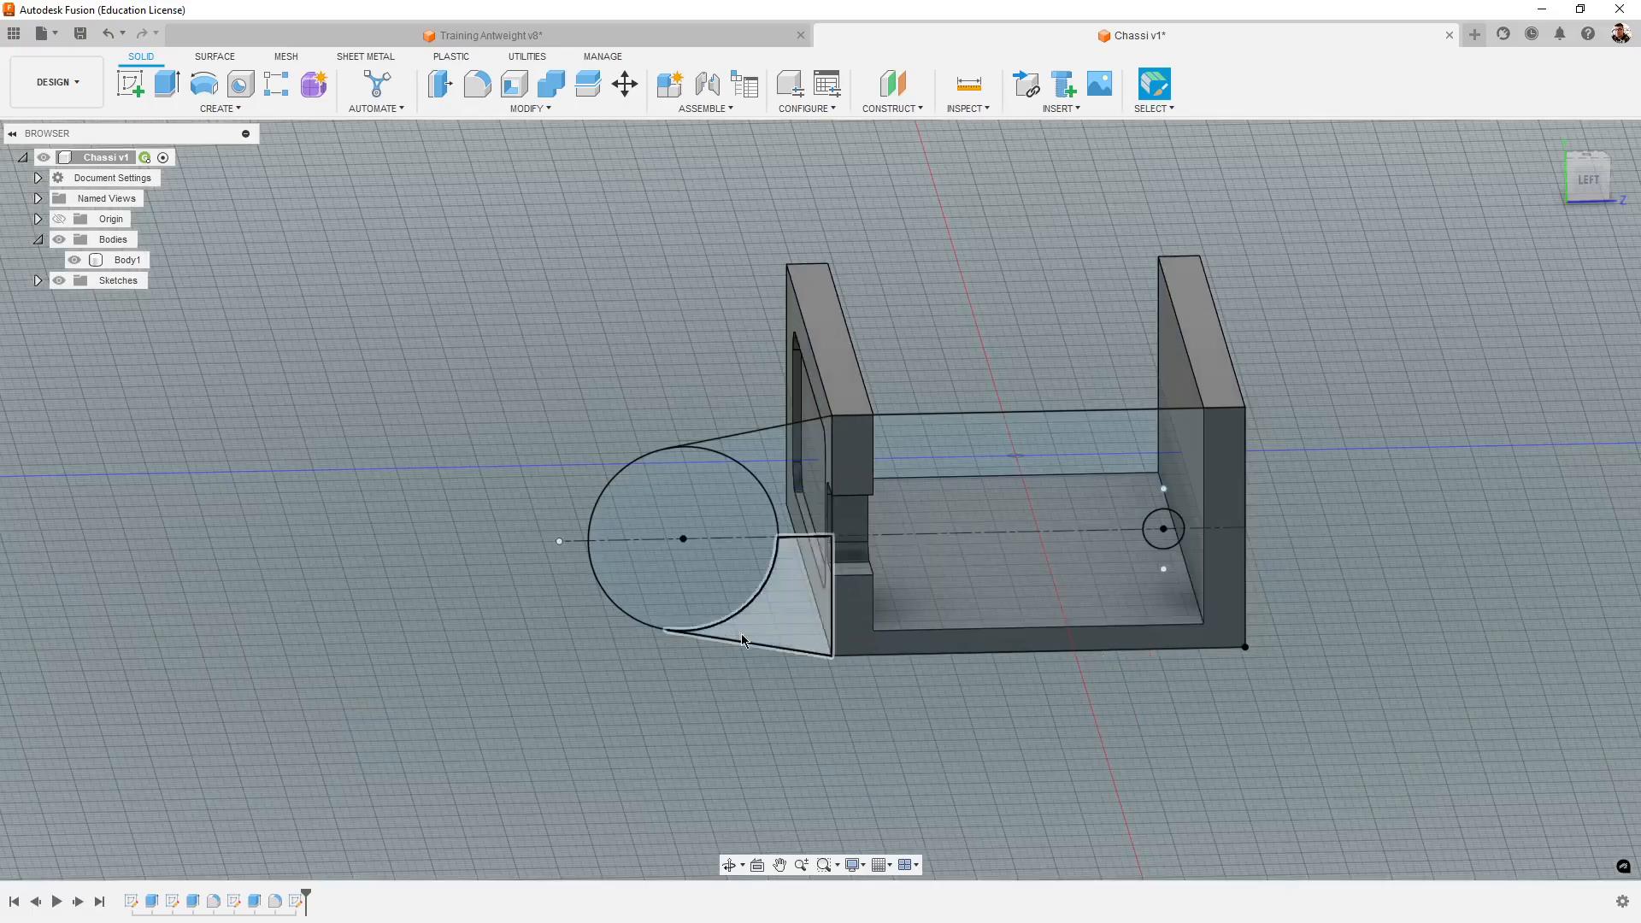
pyautogui.keyDown('shift'); pyautogui.moveTo(1287, 736); pyautogui.dragTo(1299, 736, button='middle'); pyautogui.keyUp('shift')
pyautogui.scroll(5, 1193, 739)
pyautogui.scroll(-3, 1179, 744)
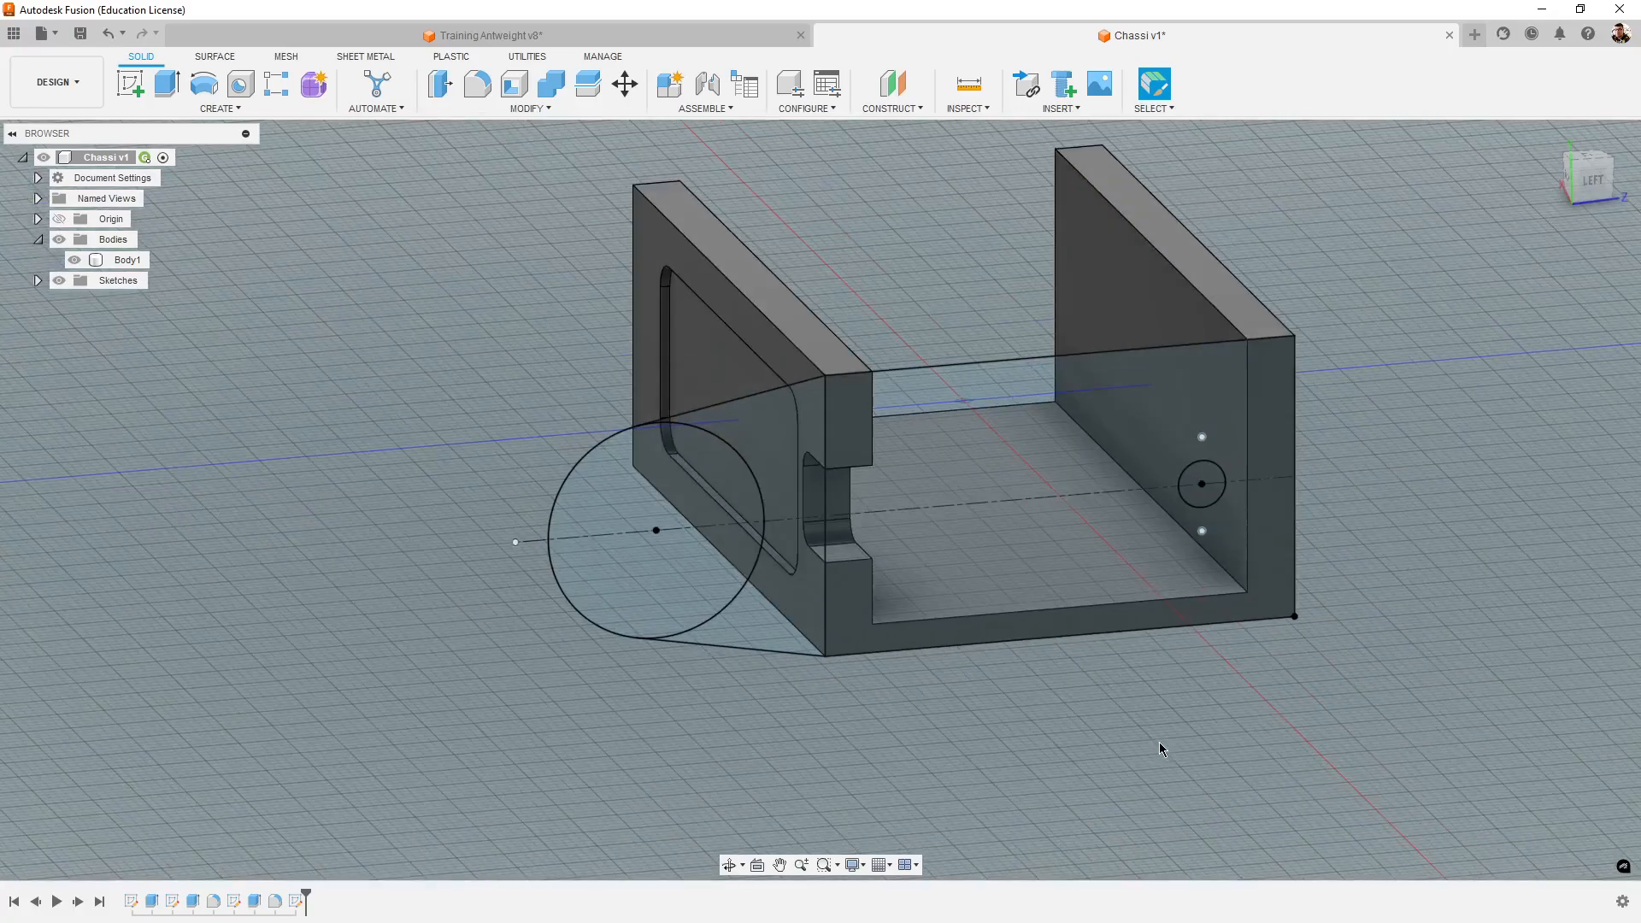
# - Hide Body1 and examine the tower sketch's profiles on their own
pyautogui.click(74, 260)
pyautogui.click(74, 260)
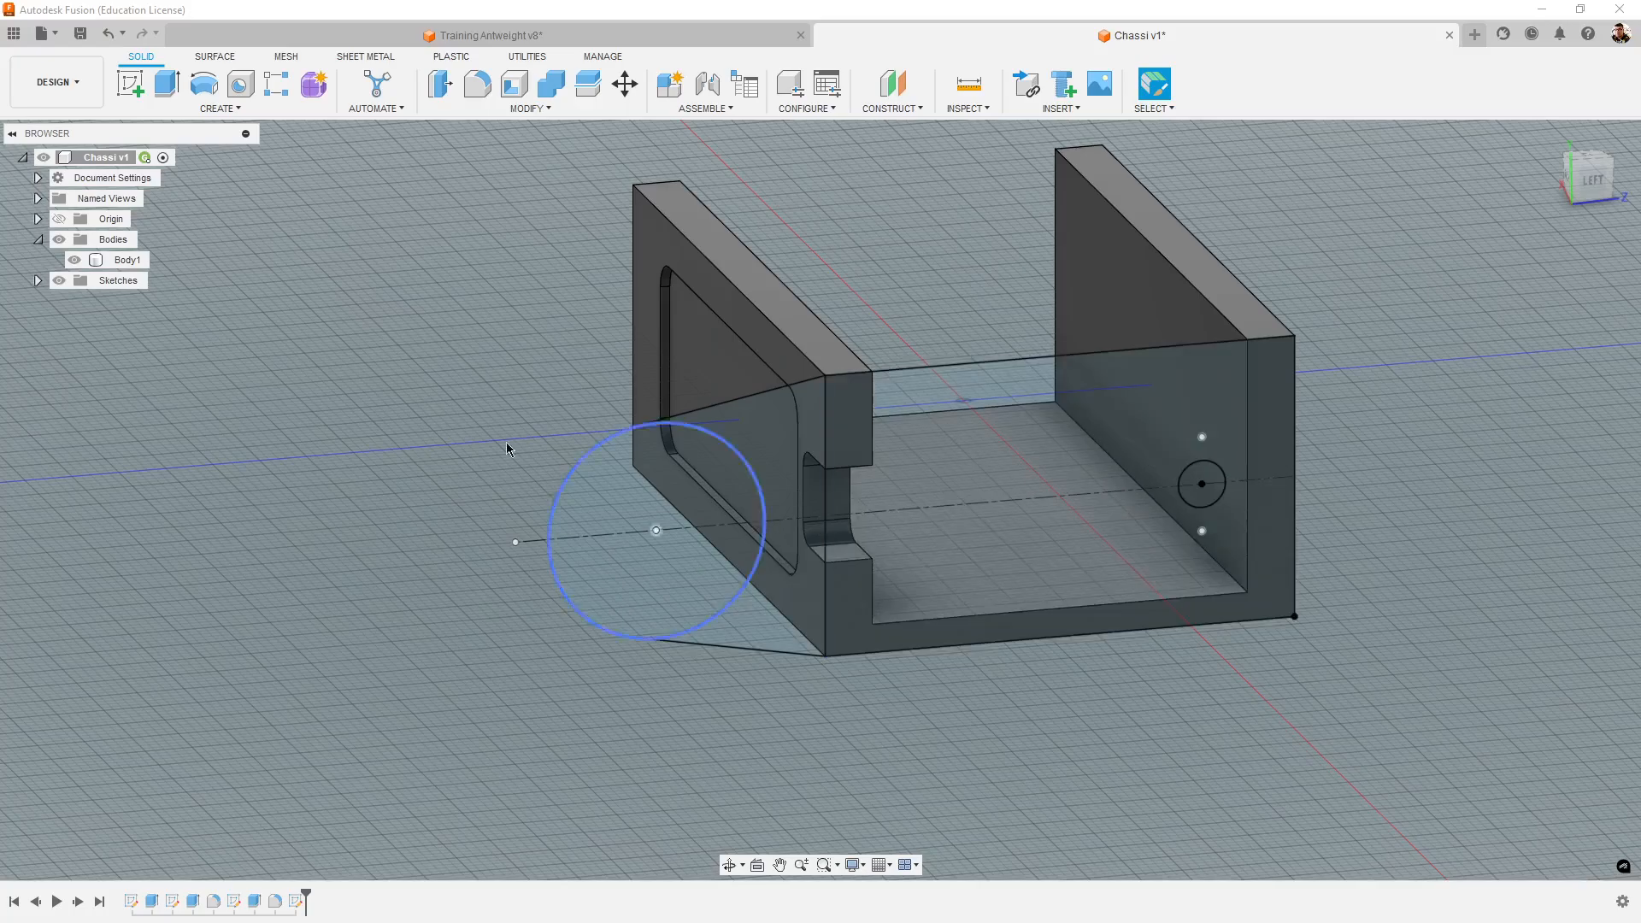
pyautogui.click(74, 259)
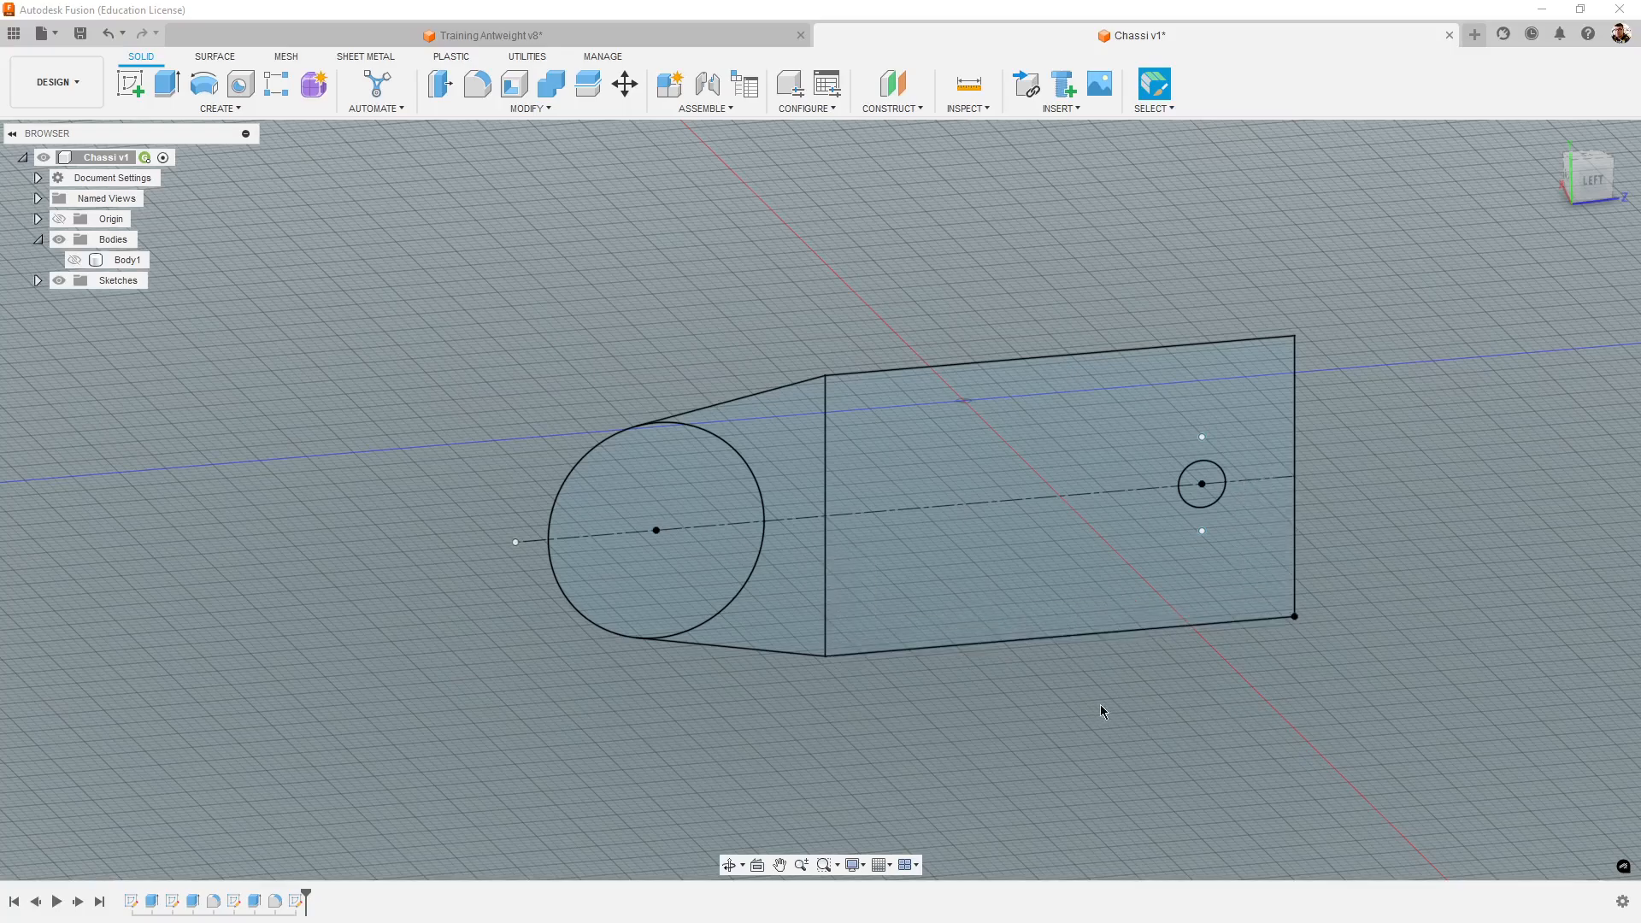
pyautogui.keyDown('shift'); pyautogui.moveTo(1103, 723); pyautogui.dragTo(1066, 722, button='middle'); pyautogui.keyUp('shift')
pyautogui.keyDown('shift'); pyautogui.moveTo(940, 689); pyautogui.dragTo(1163, 673, button='middle'); pyautogui.keyUp('shift')
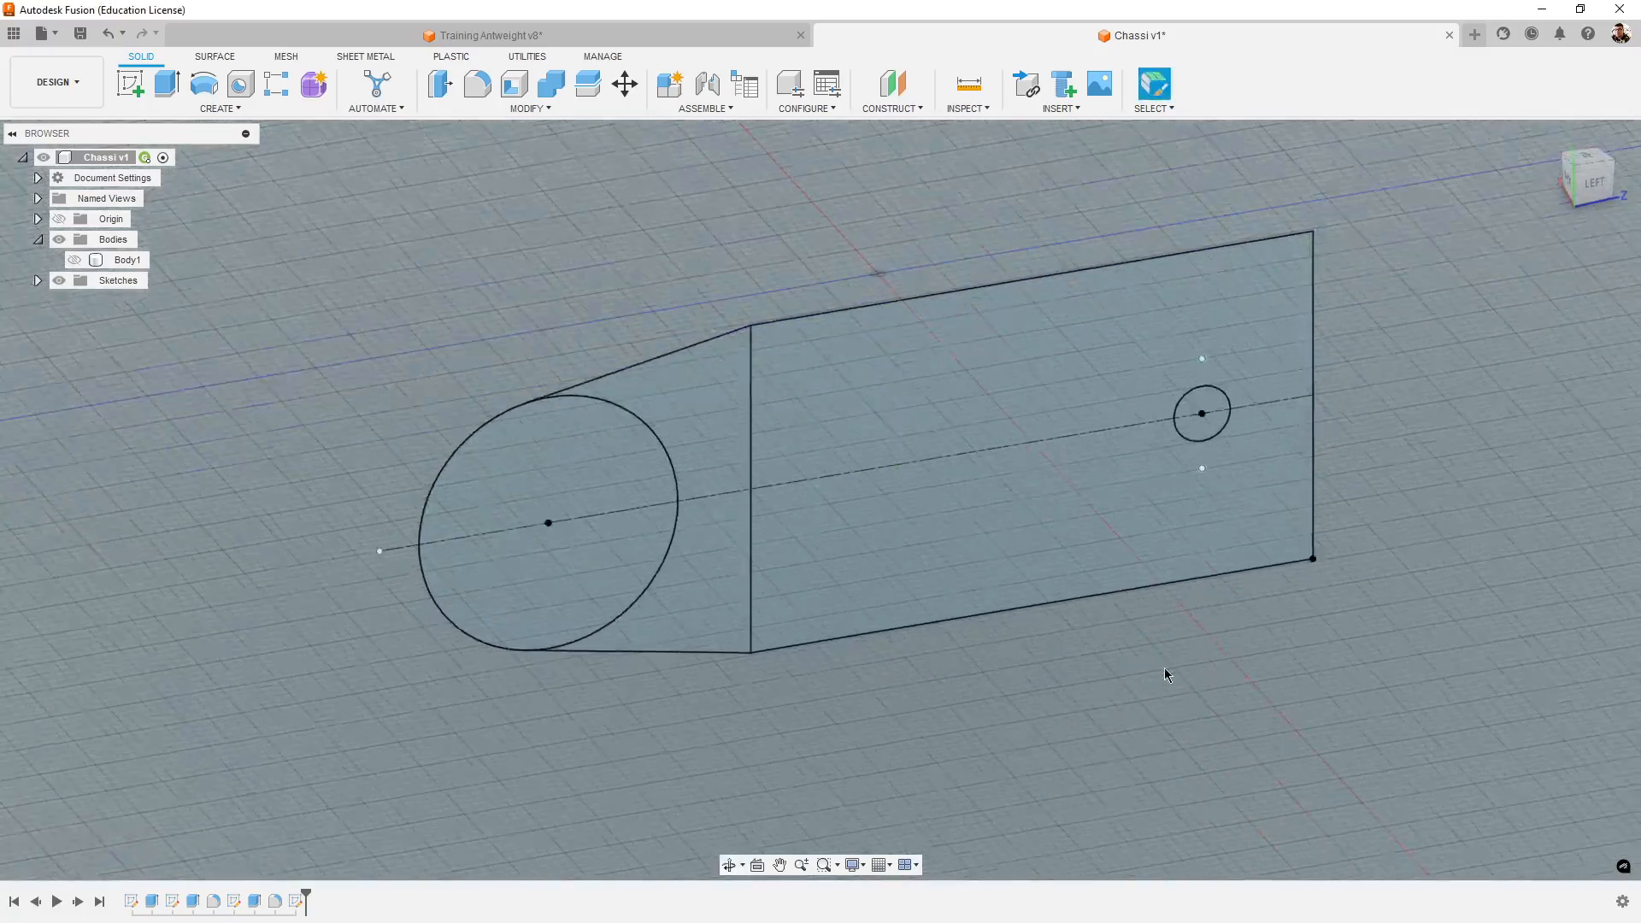
pyautogui.scroll(3, 1165, 673)
pyautogui.moveTo(1361, 642)
pyautogui.mouseDown(button='middle')
pyautogui.moveTo(1386, 679)
pyautogui.moveTo(1353, 707)
pyautogui.mouseUp(button='middle')
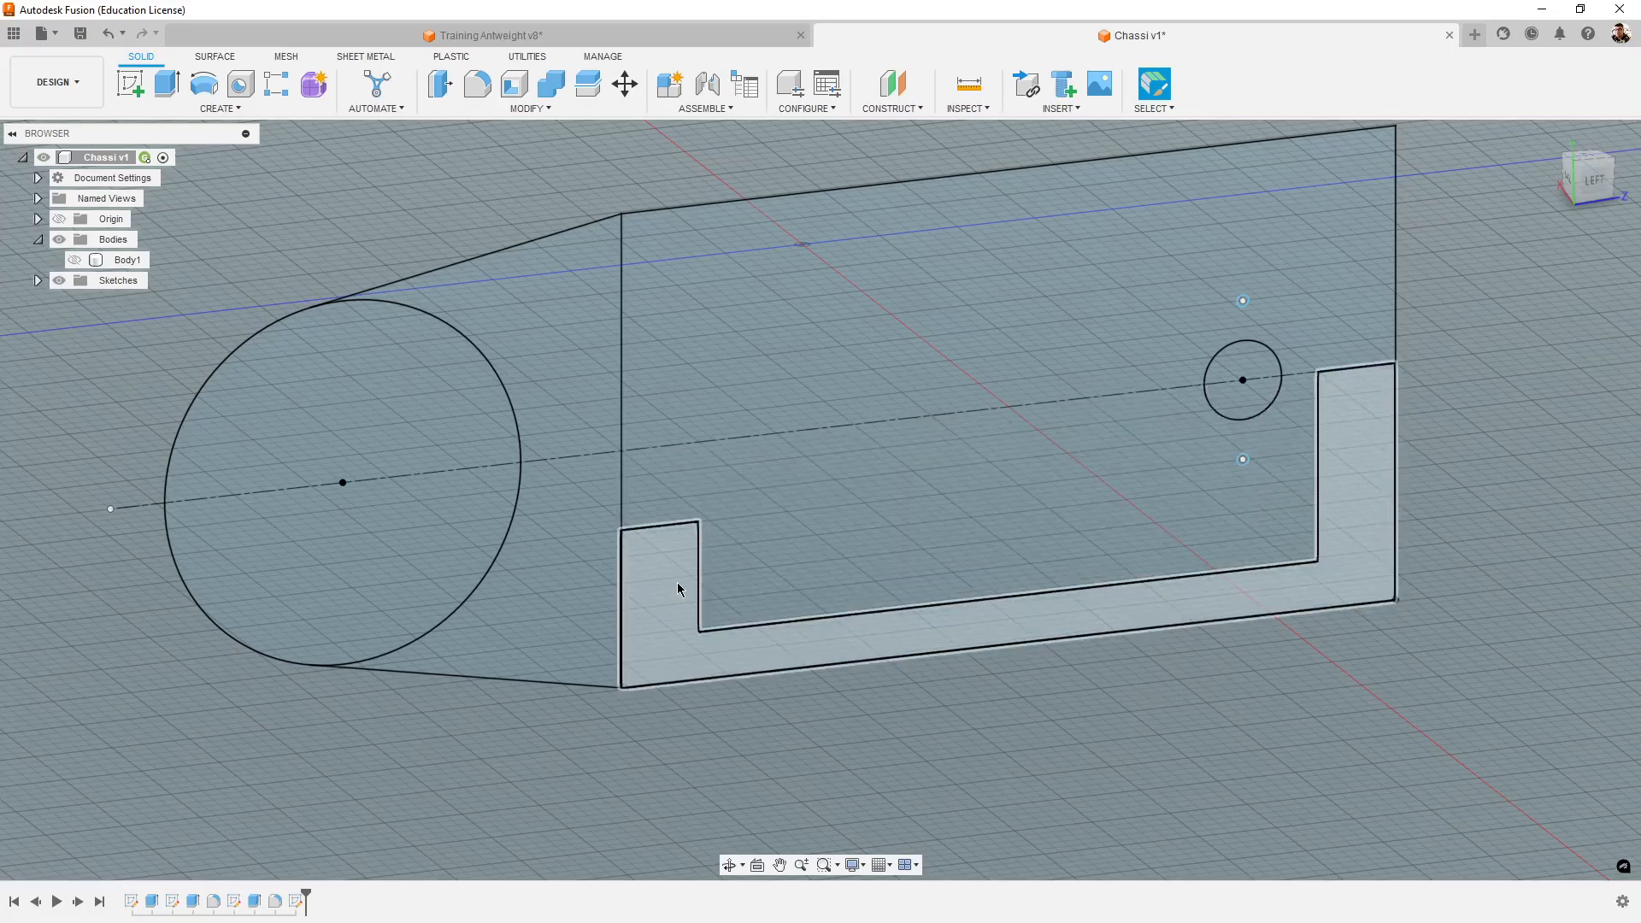
# - Show Body1 again and examine how the tower sketch overlaps the end face of the chassis
pyautogui.click(75, 260)
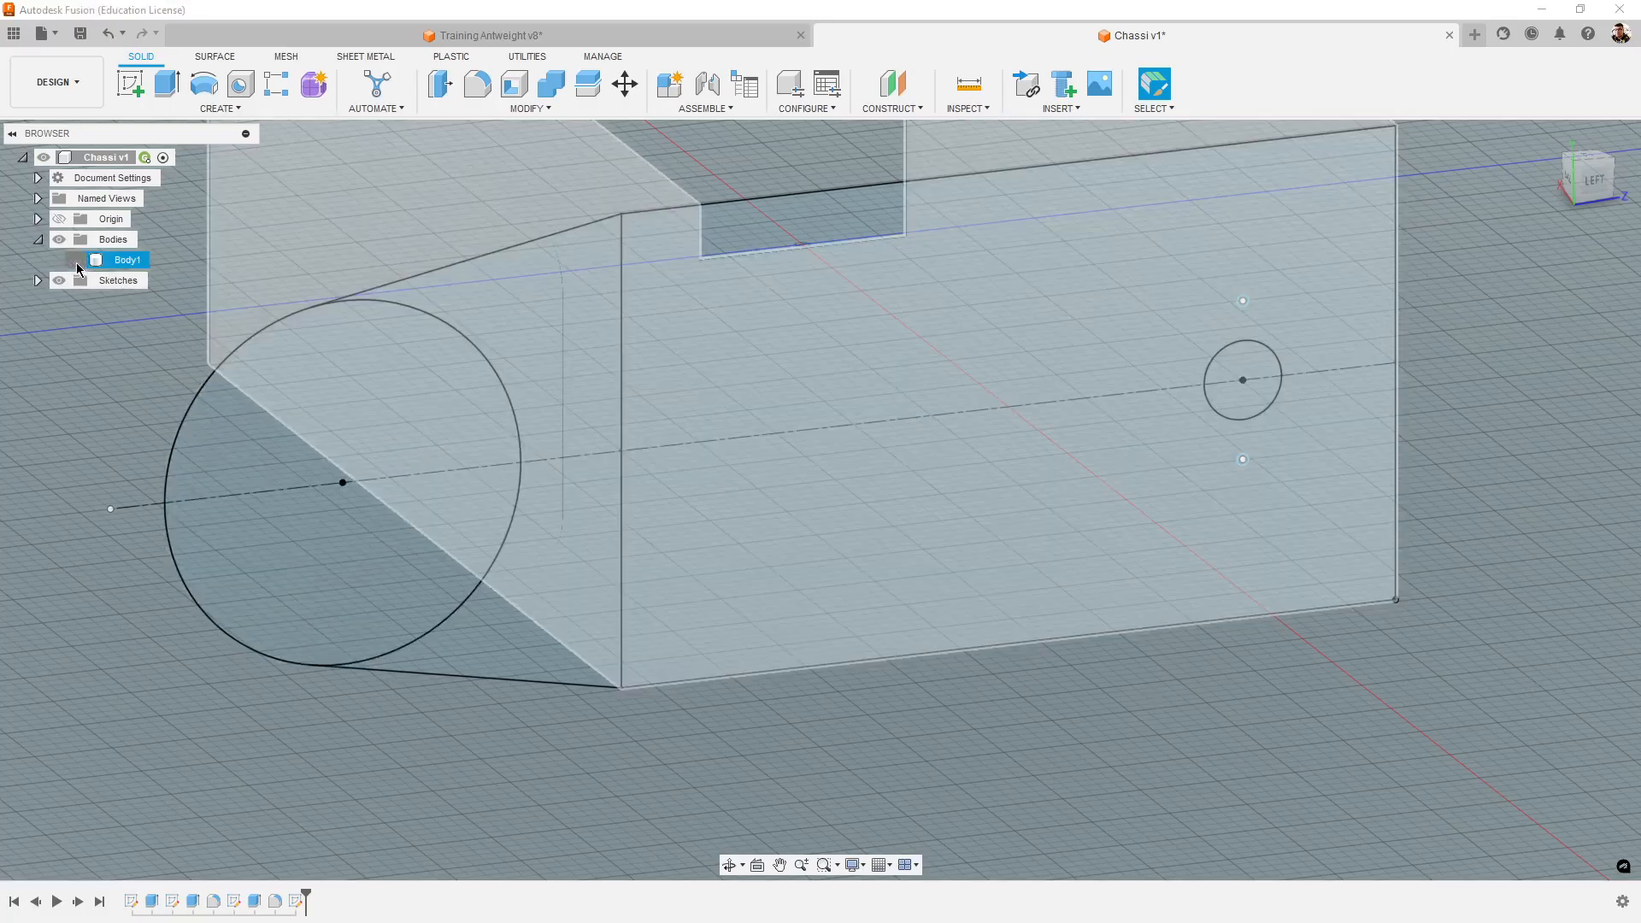
pyautogui.scroll(-3, 896, 724)
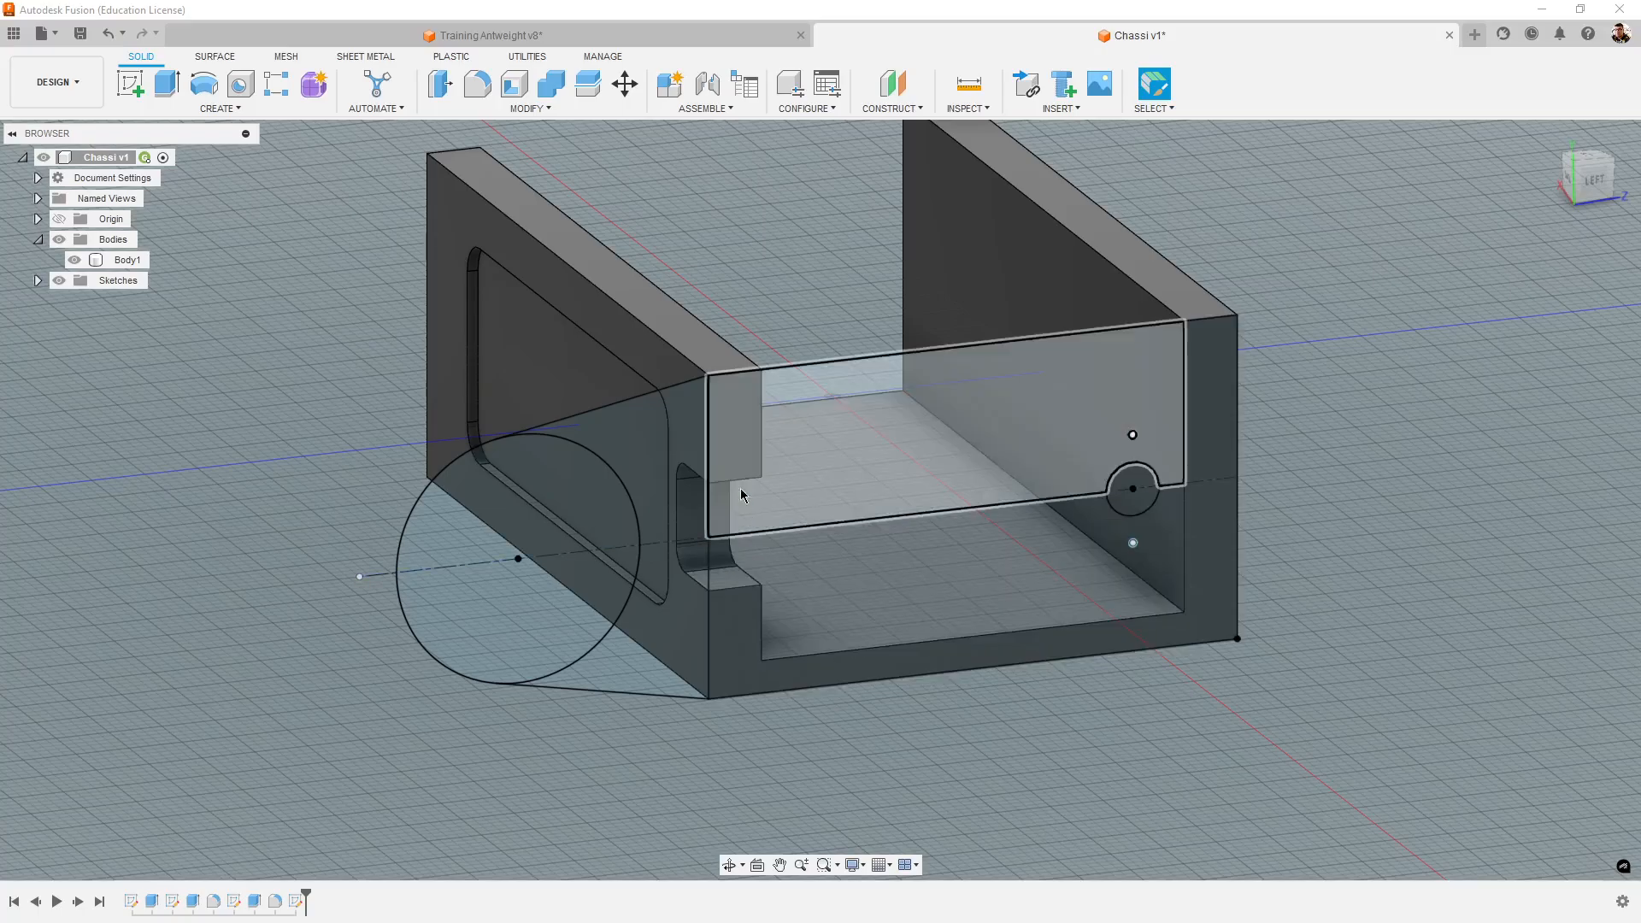
pyautogui.scroll(3, 1348, 651)
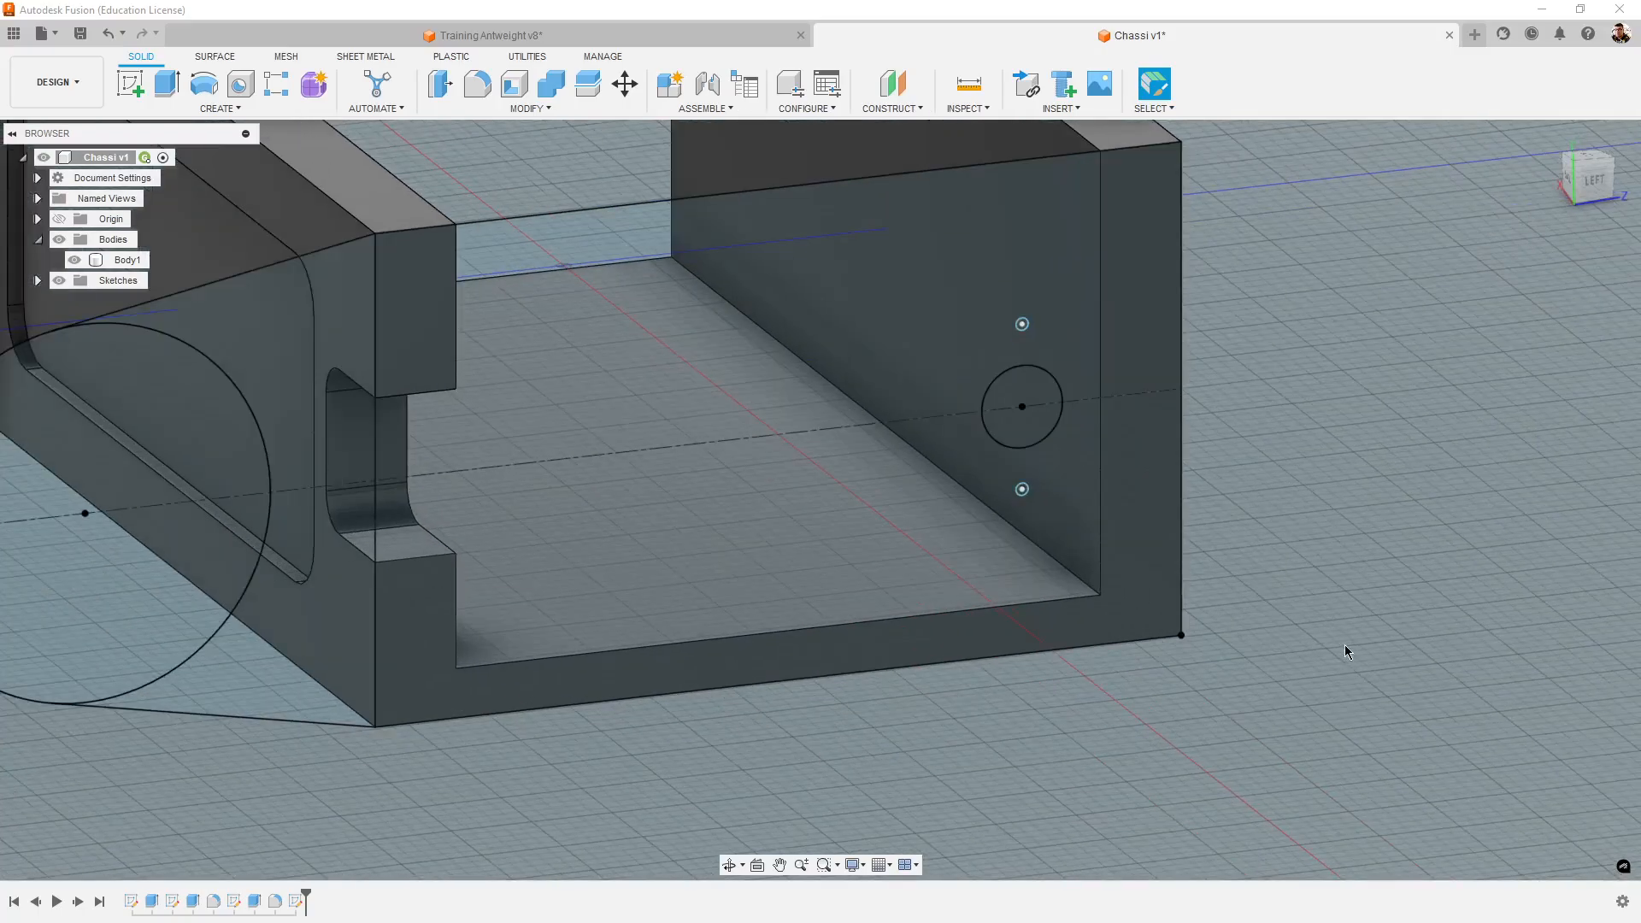
pyautogui.scroll(-2, 1346, 651)
pyautogui.moveTo(1125, 702); pyautogui.dragTo(1162, 709, button='middle')
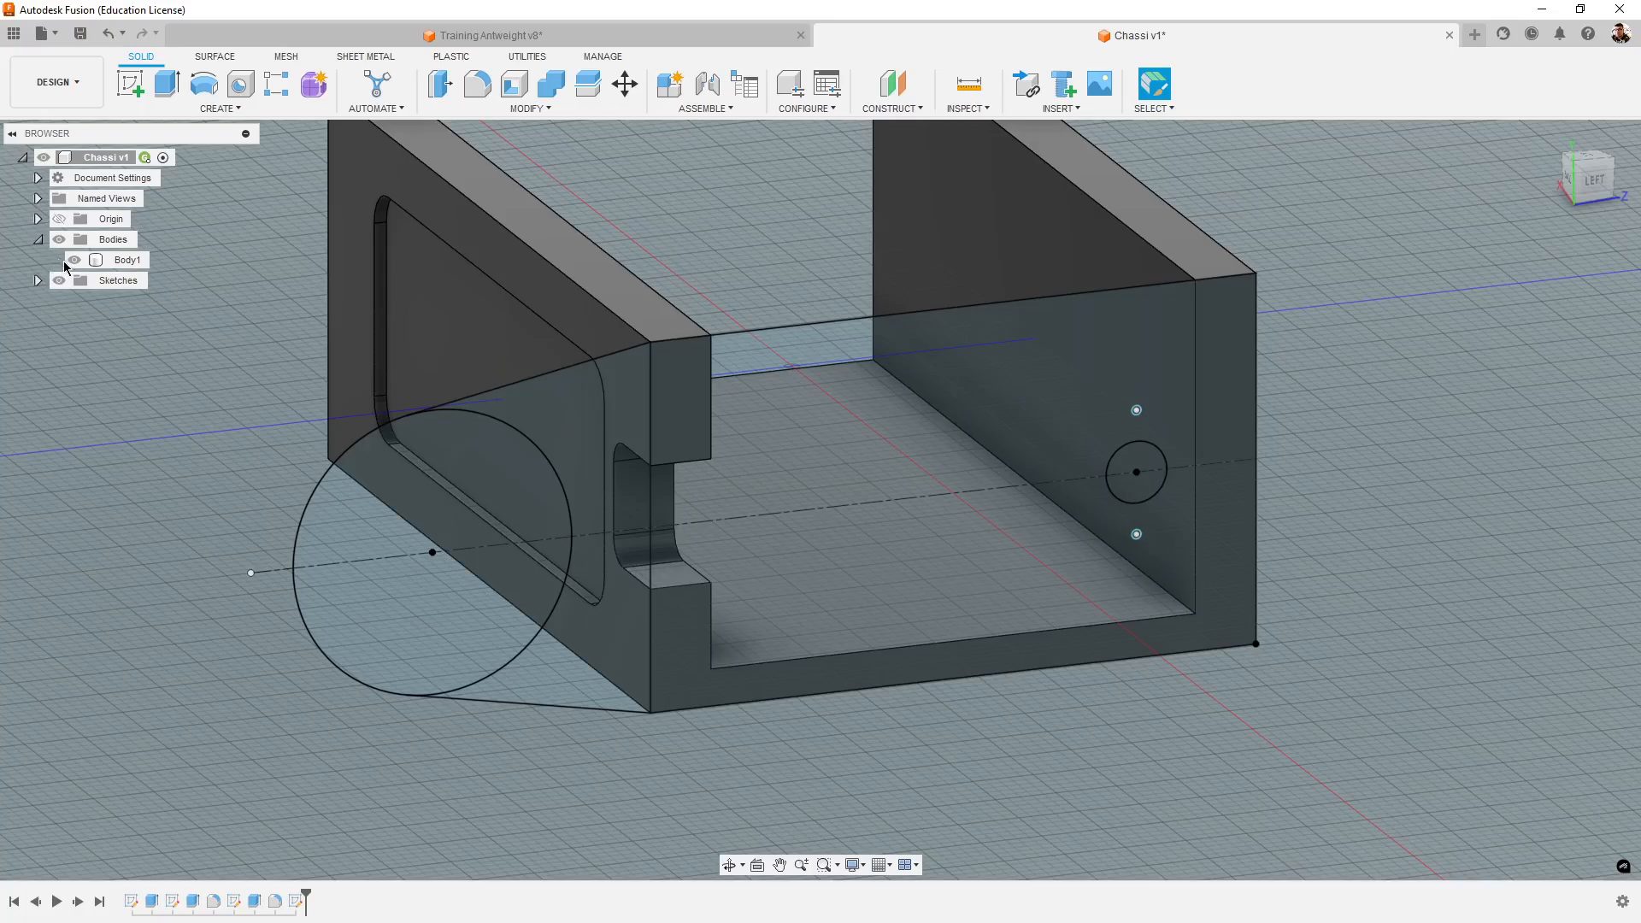
# - Hide Body1 and select all the tower sketch's profiles except the shaft hole and the two screw holes
pyautogui.click(74, 266)
pyautogui.click(74, 262)
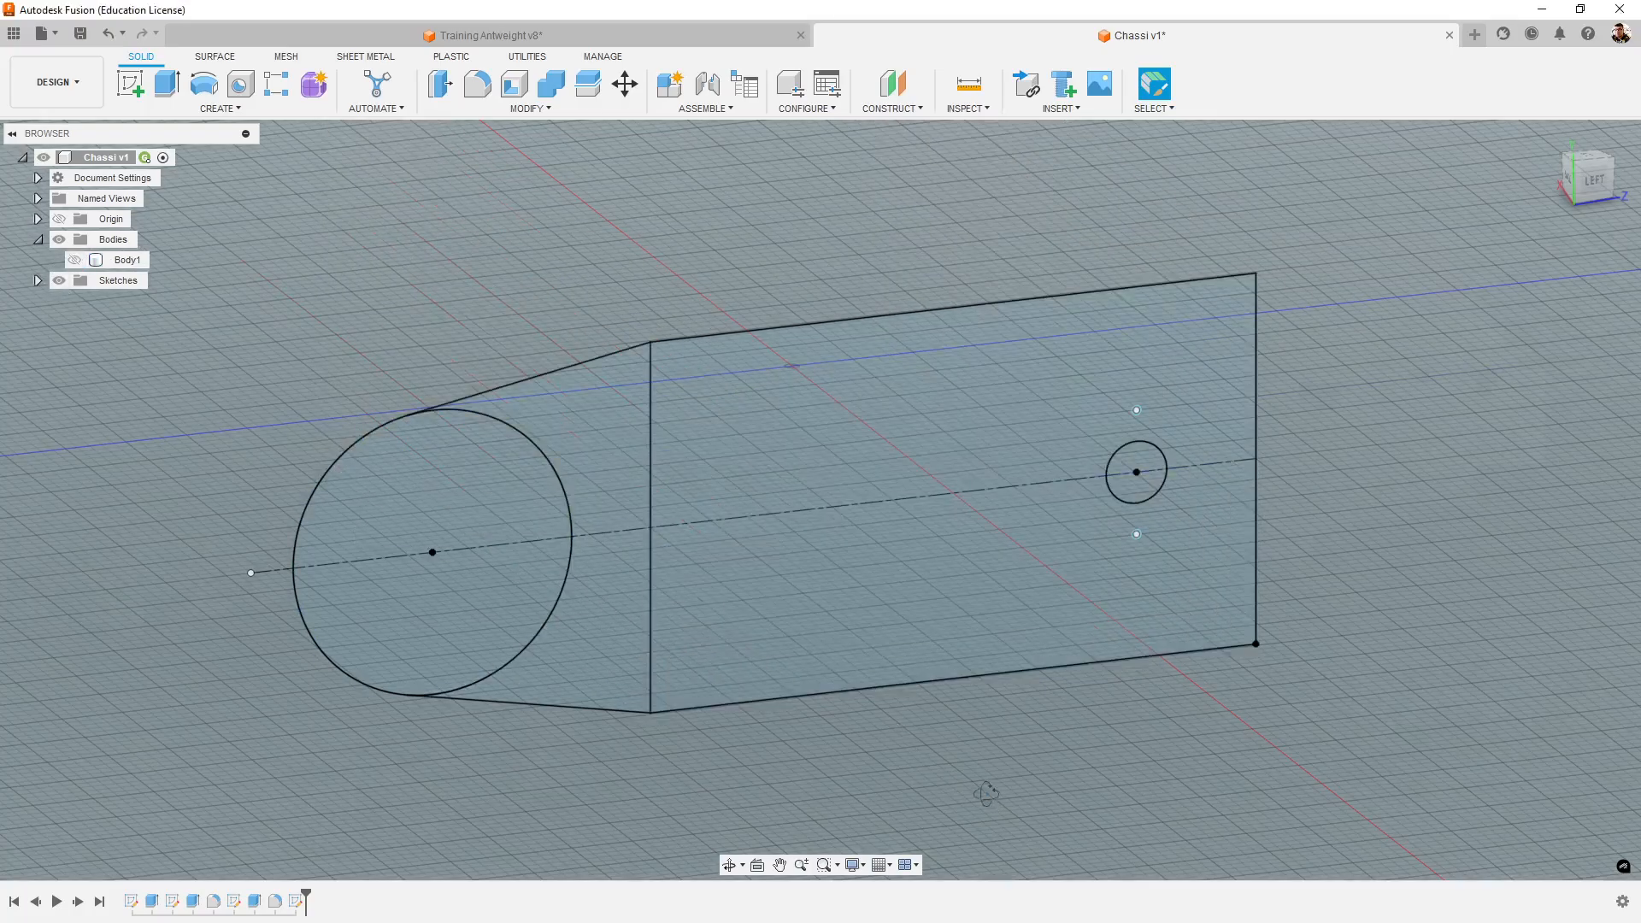
pyautogui.moveTo(985, 792)
pyautogui.keyDown('shift'); pyautogui.mouseDown(button='middle')
pyautogui.moveTo(945, 800)
pyautogui.moveTo(971, 802)
pyautogui.mouseUp(button='middle'); pyautogui.keyUp('shift')
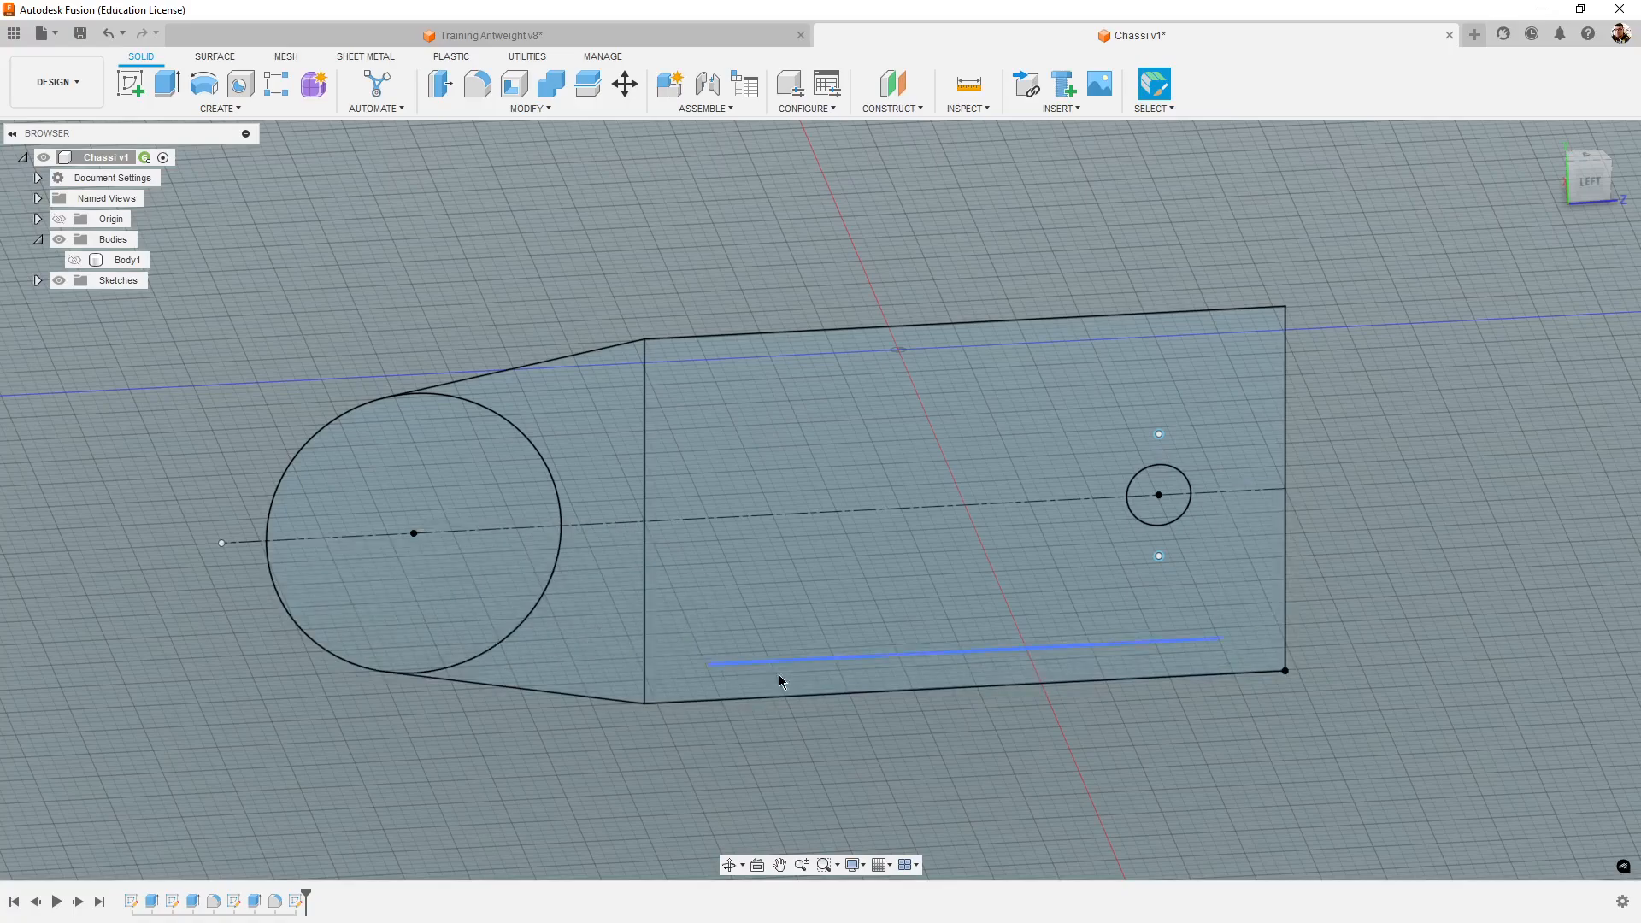
pyautogui.click(531, 500)
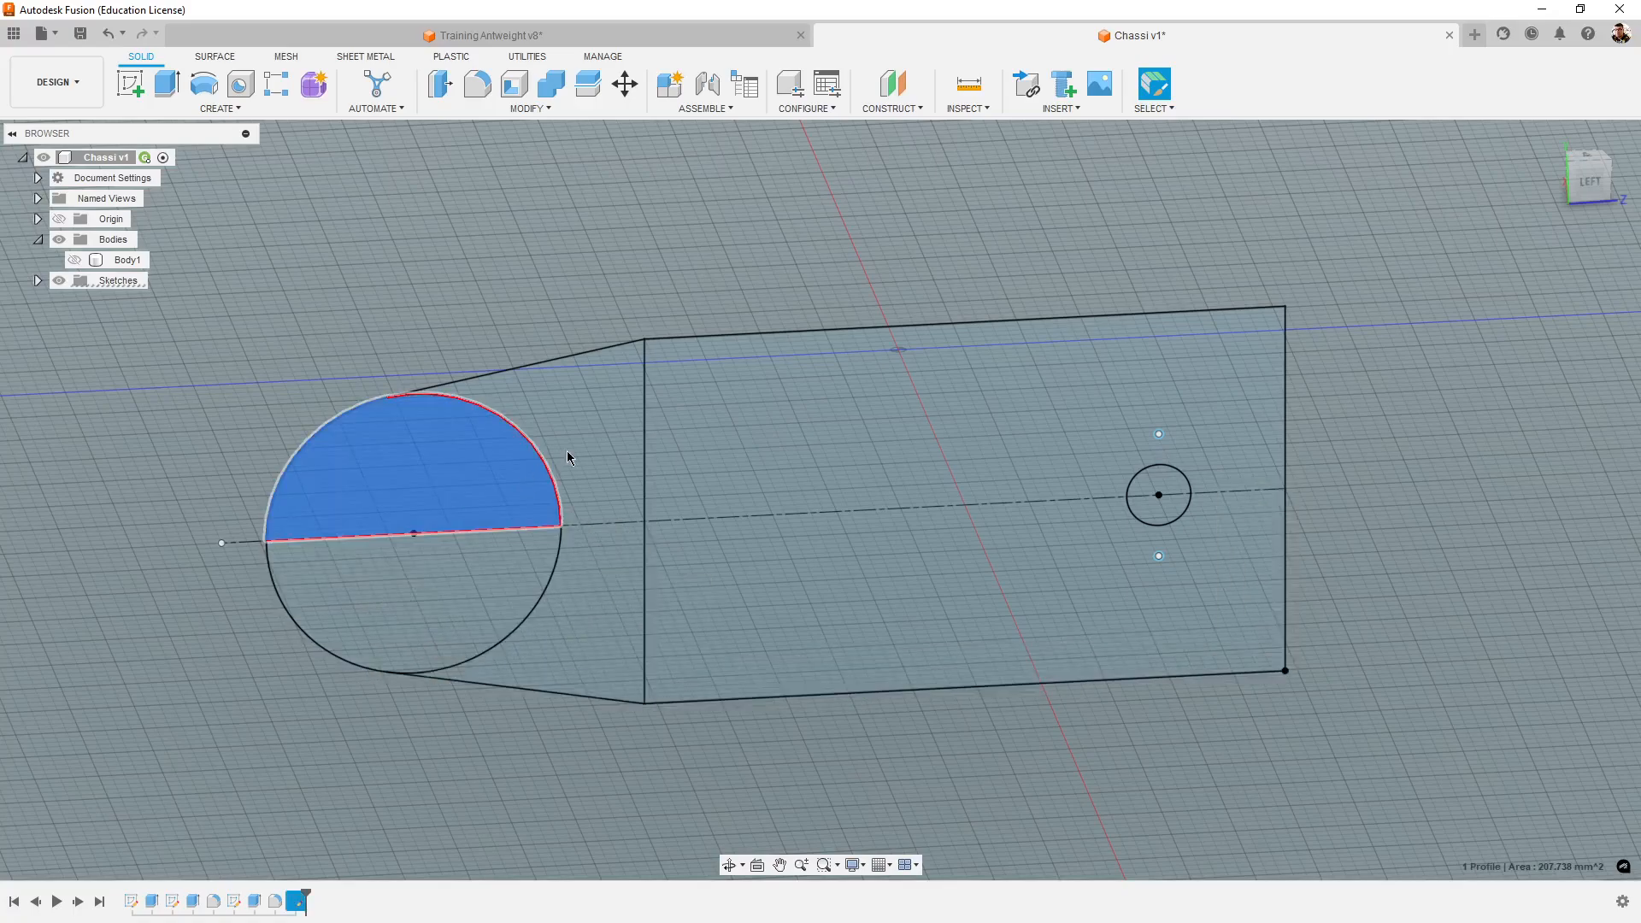
pyautogui.click(617, 417)
pyautogui.click(427, 583)
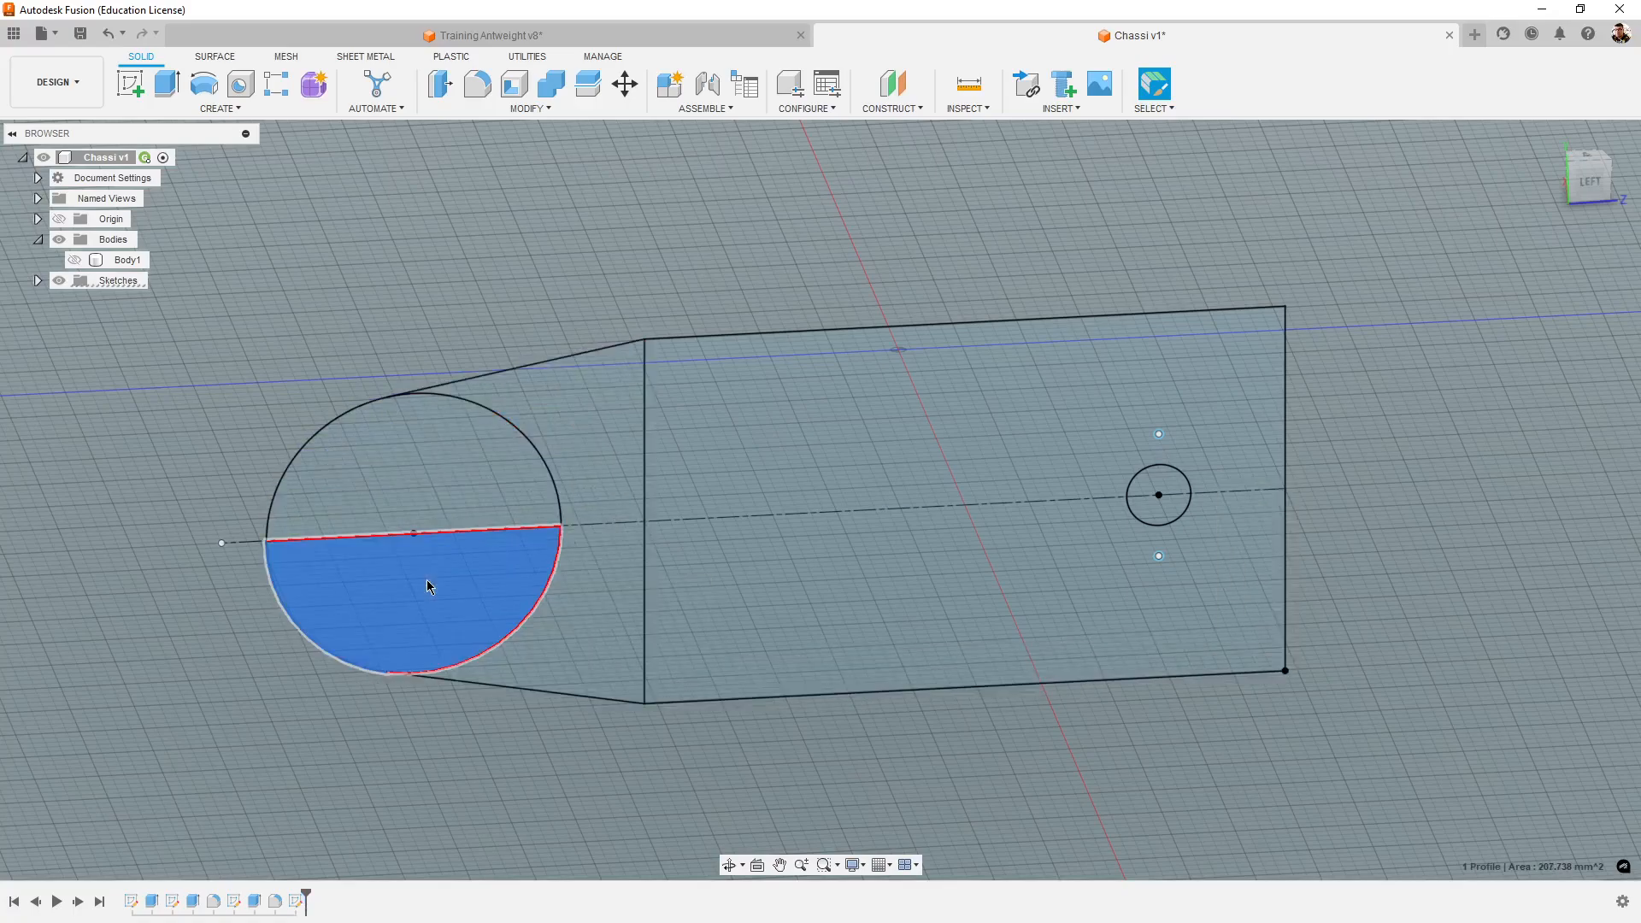
pyautogui.keyDown('shift'); pyautogui.click(485, 466); pyautogui.keyUp('shift')
pyautogui.keyDown('shift'); pyautogui.click(598, 511); pyautogui.keyUp('shift')
pyautogui.keyDown('shift'); pyautogui.click(628, 551); pyautogui.keyUp('shift')
pyautogui.keyDown('shift'); pyautogui.click(750, 623); pyautogui.keyUp('shift')
pyautogui.keyDown('shift'); pyautogui.click(776, 467); pyautogui.keyUp('shift')
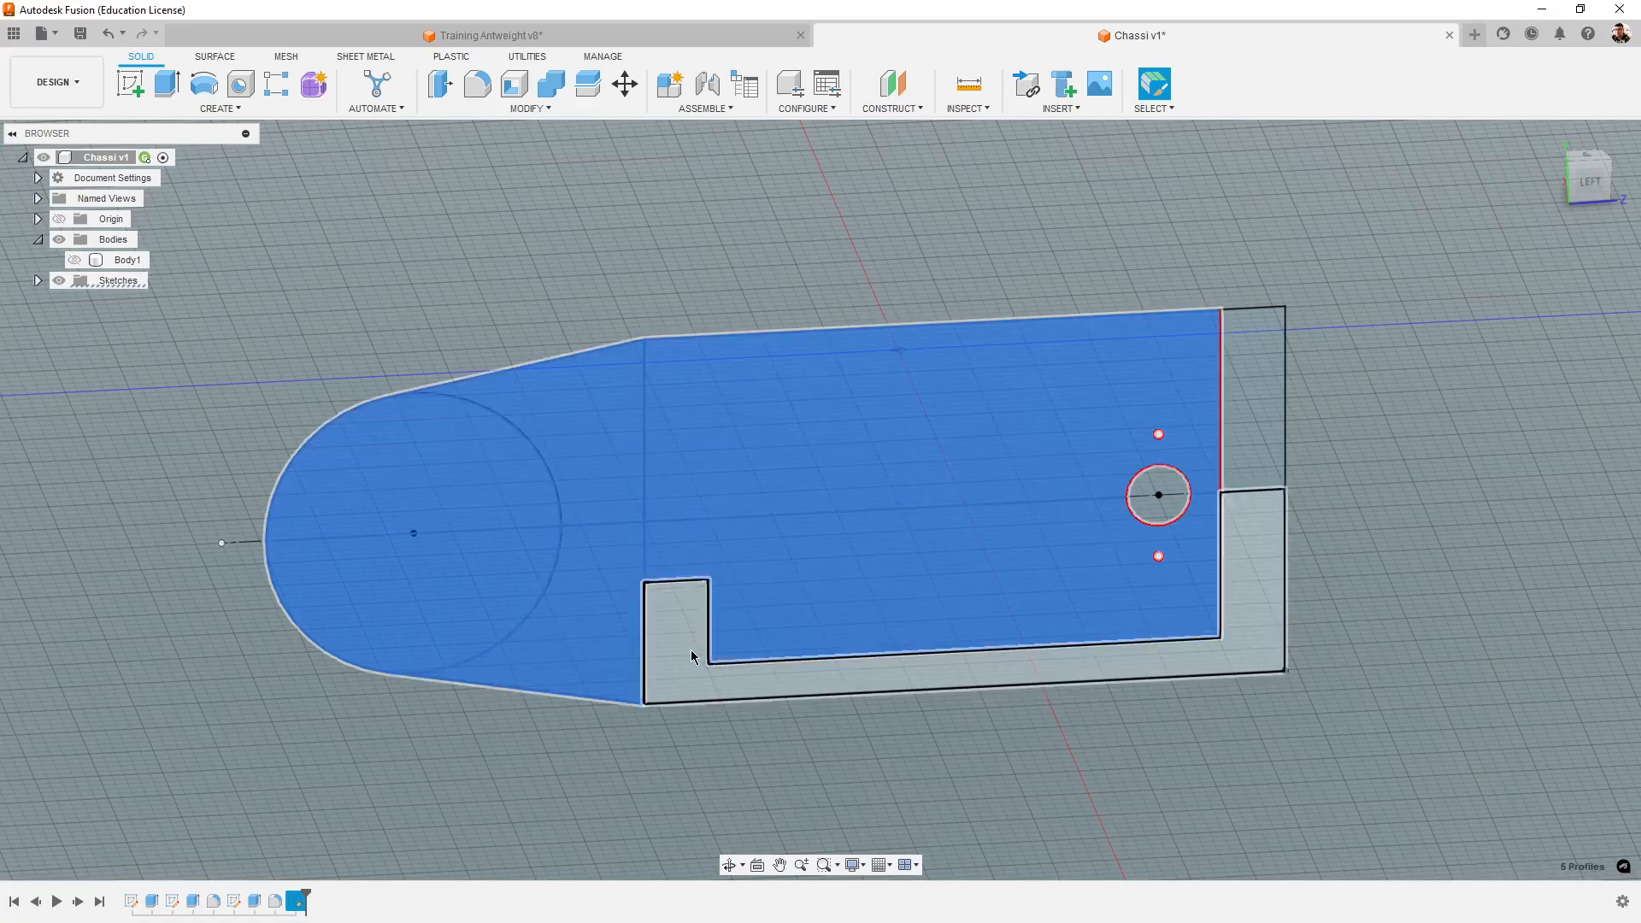
pyautogui.keyDown('shift'); pyautogui.click(691, 650); pyautogui.keyUp('shift')
pyautogui.keyDown('shift'); pyautogui.click(1263, 426); pyautogui.keyUp('shift')
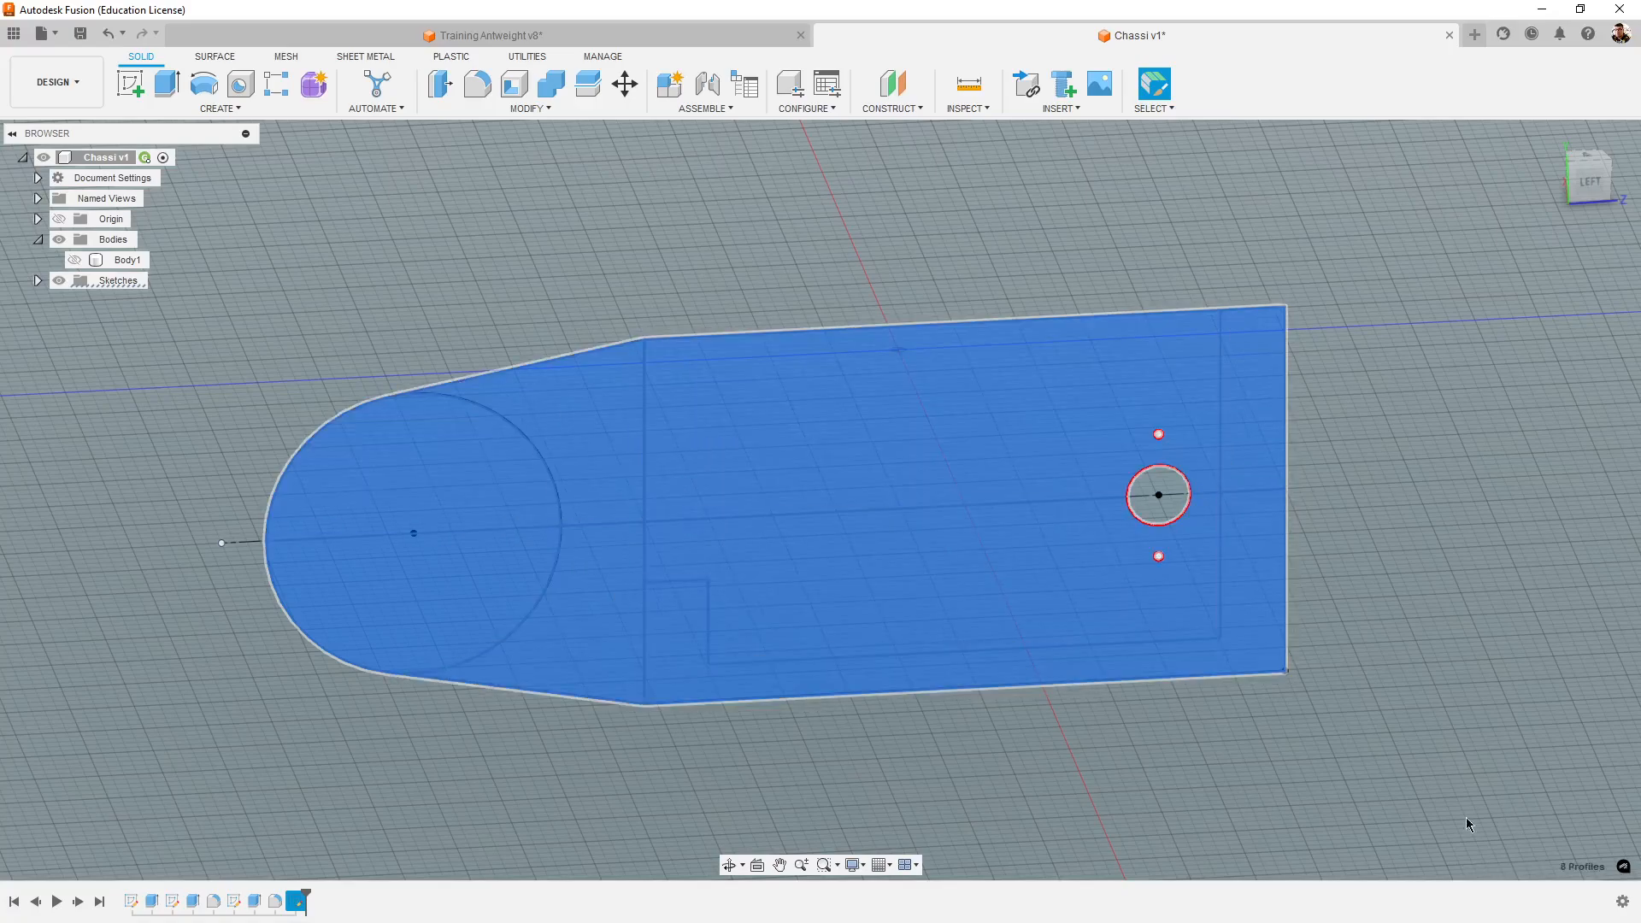
pyautogui.keyDown('shift'); pyautogui.moveTo(1465, 817); pyautogui.dragTo(1162, 804, button='middle'); pyautogui.keyUp('shift')
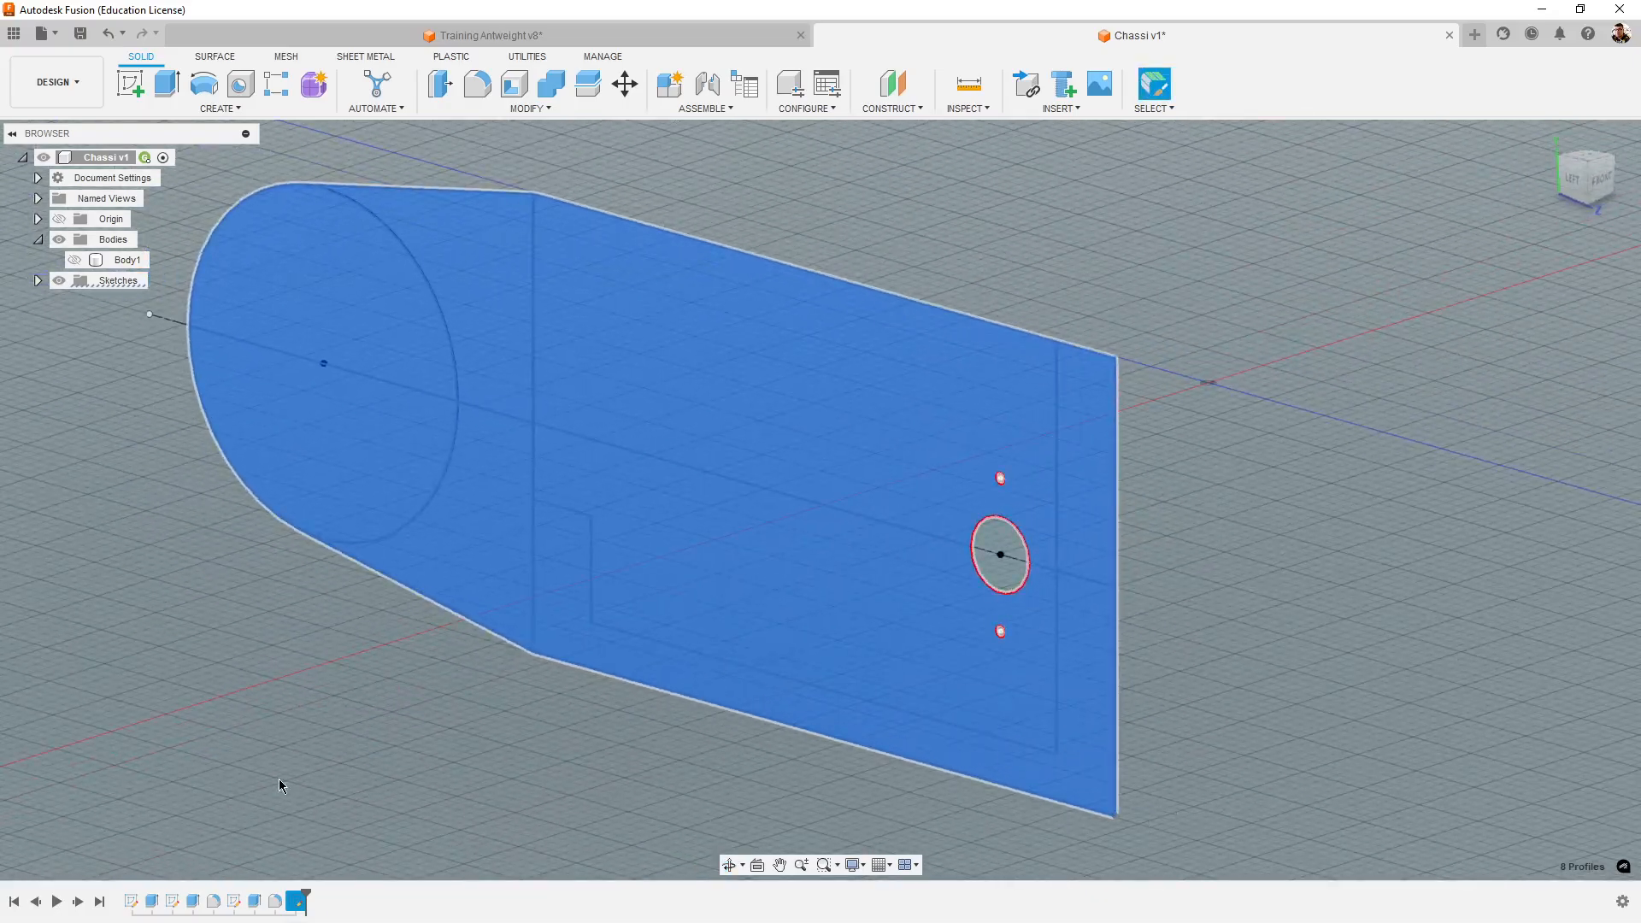
pyautogui.keyDown('shift'); pyautogui.moveTo(282, 780); pyautogui.dragTo(696, 740, button='middle'); pyautogui.keyUp('shift')
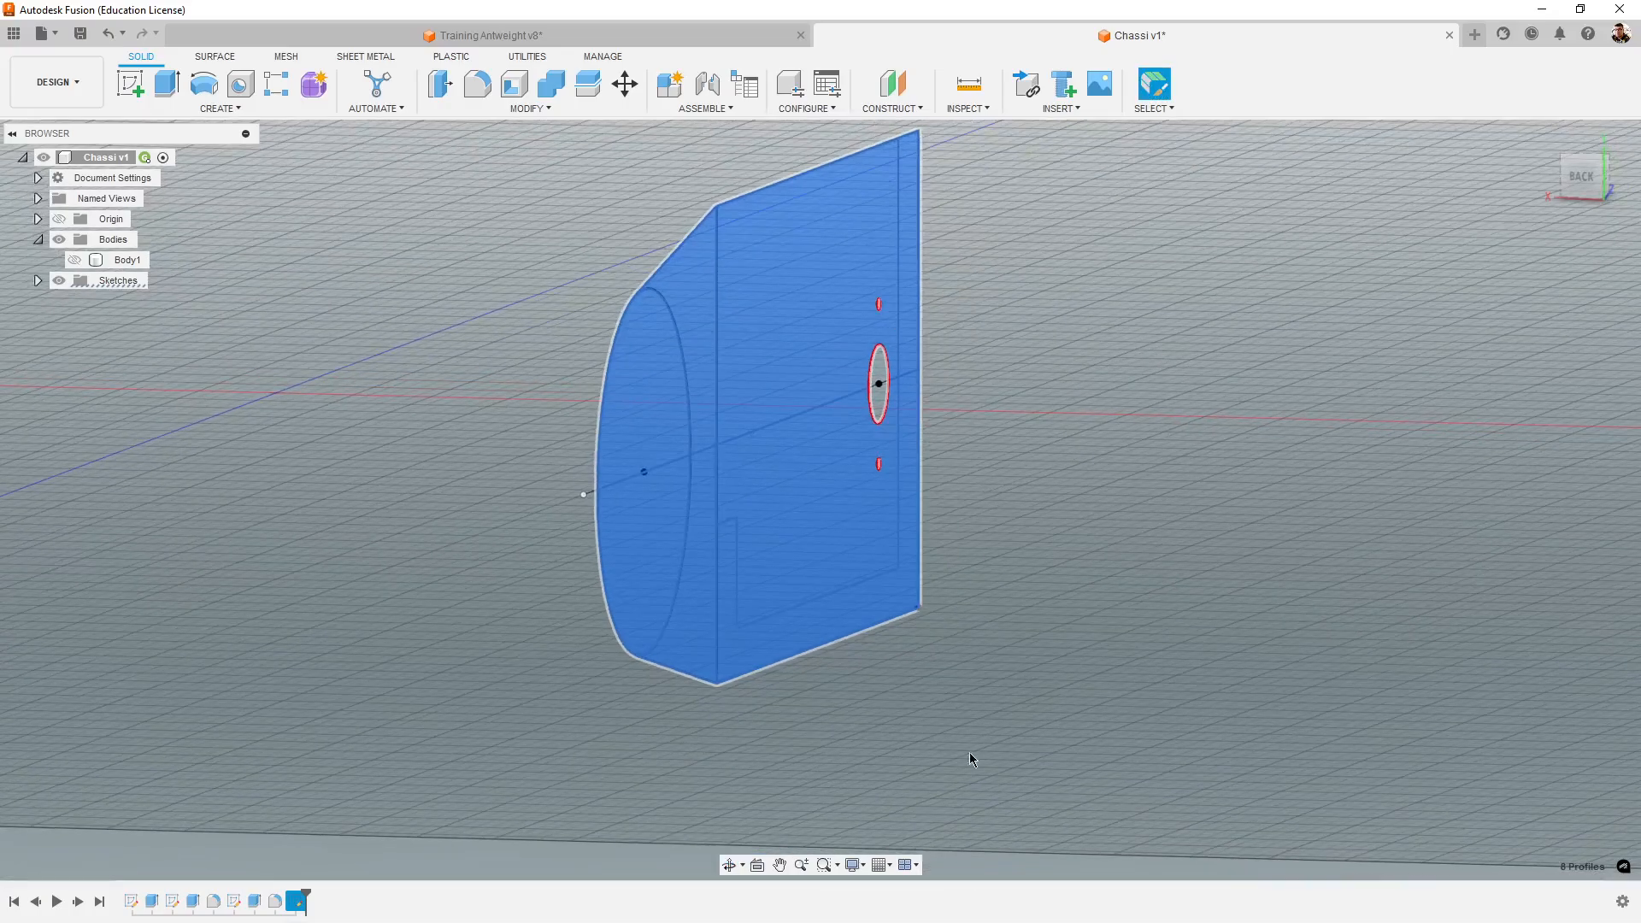
pyautogui.moveTo(971, 758)
pyautogui.keyDown('shift'); pyautogui.mouseDown(button='middle')
pyautogui.moveTo(1176, 712)
pyautogui.moveTo(1154, 729)
pyautogui.mouseUp(button='middle'); pyautogui.keyUp('shift')
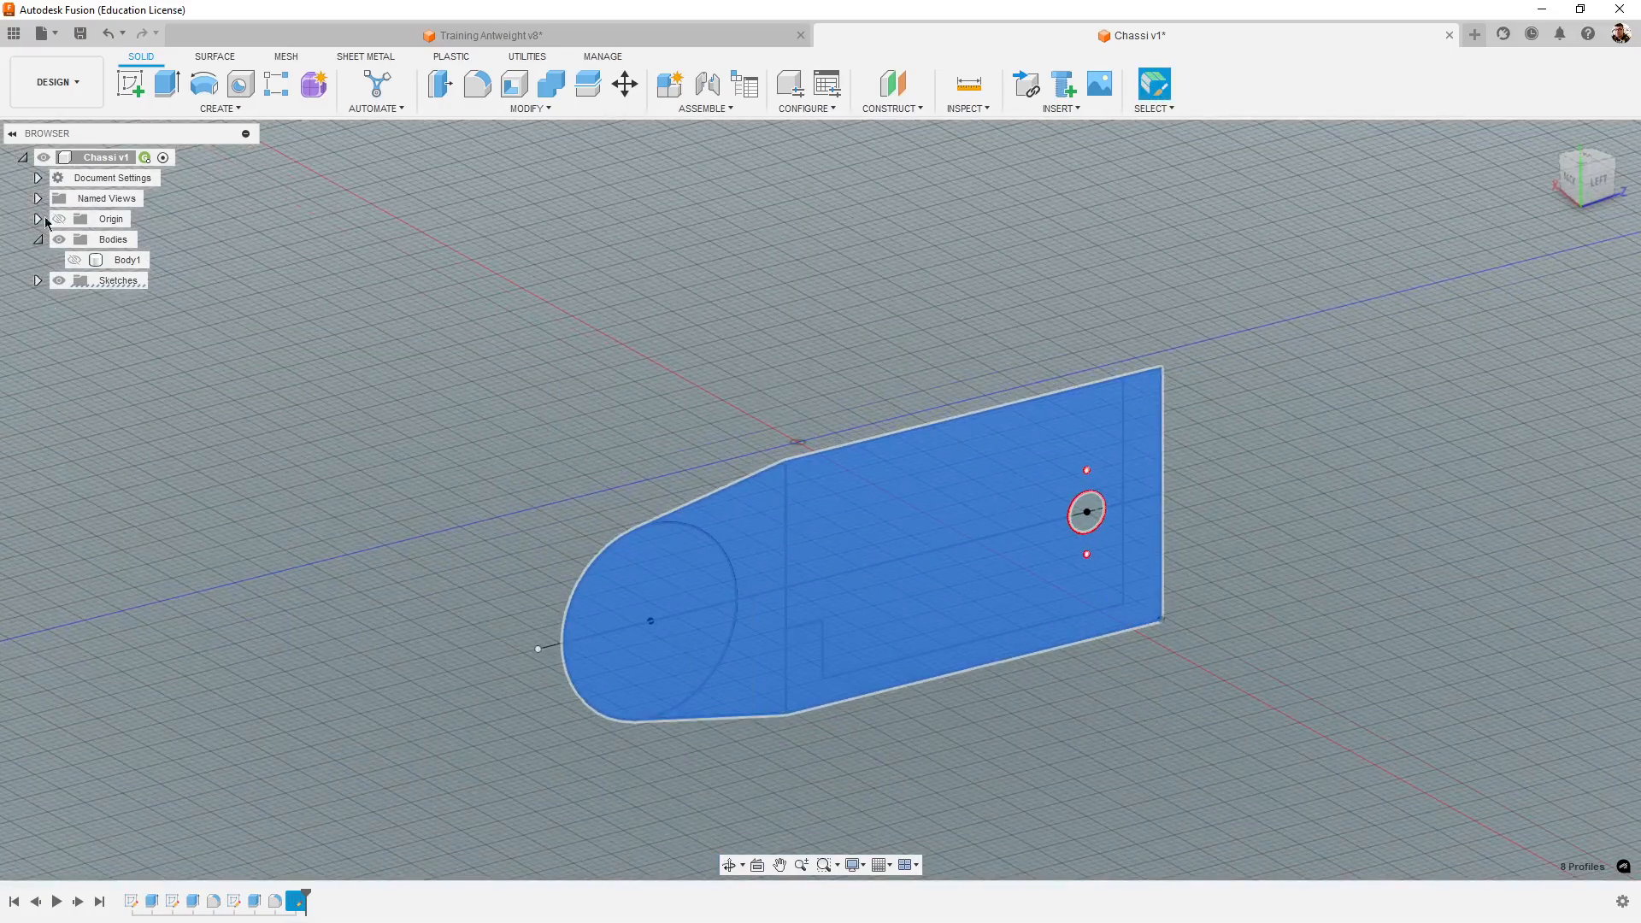
pyautogui.click(168, 85)
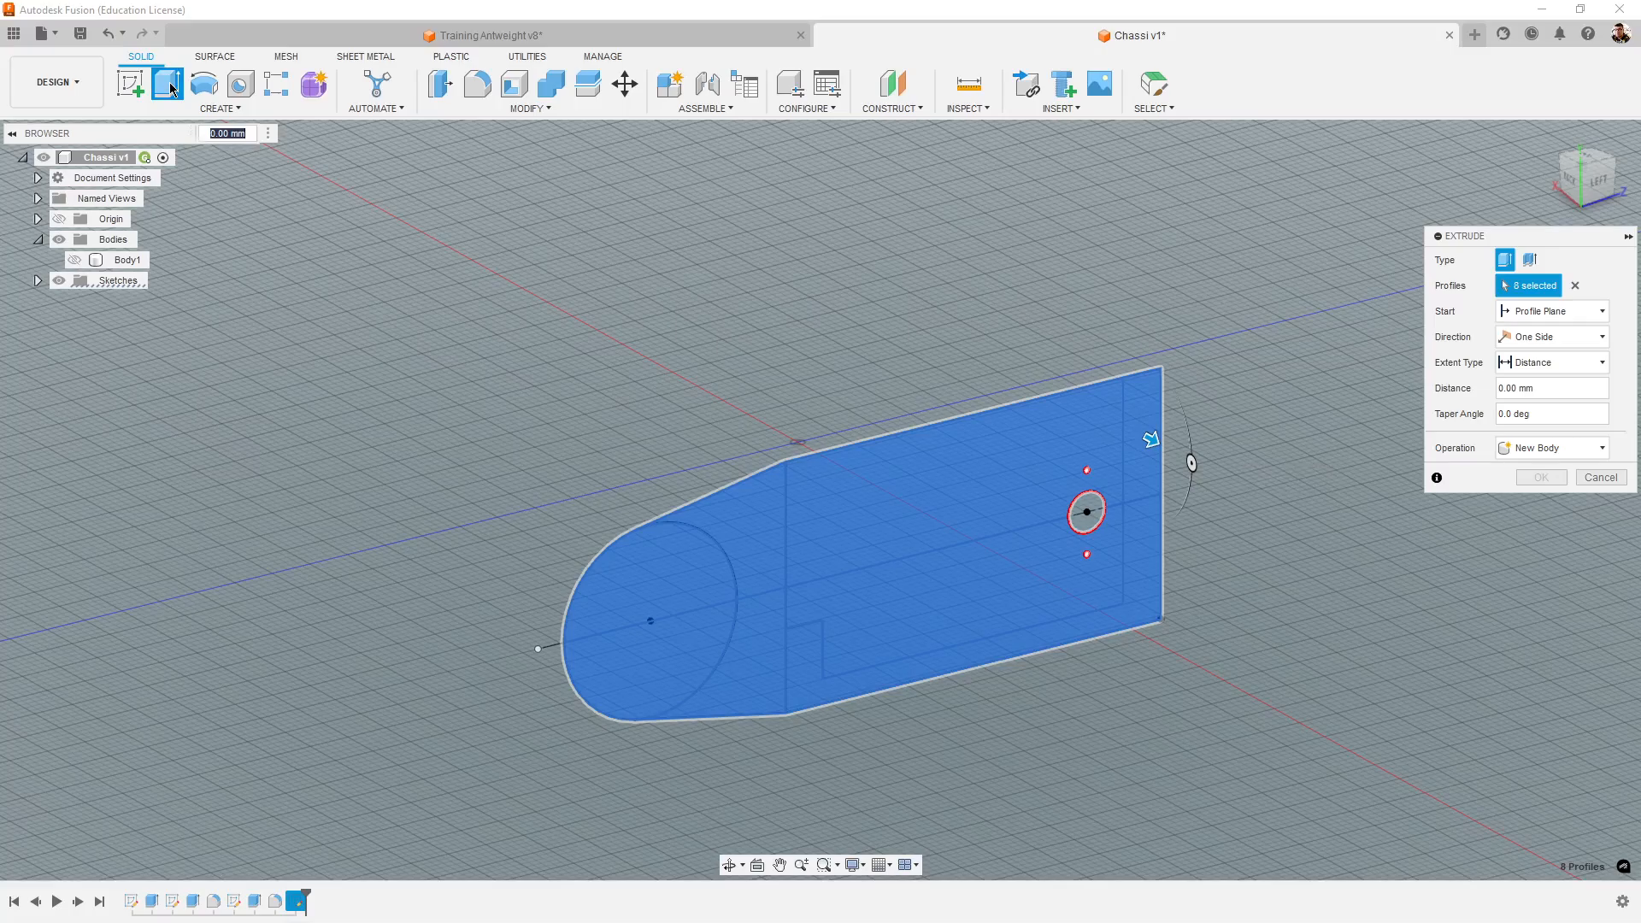
pyautogui.scroll(-3, 1105, 564)
pyautogui.scroll(3, 1248, 629)
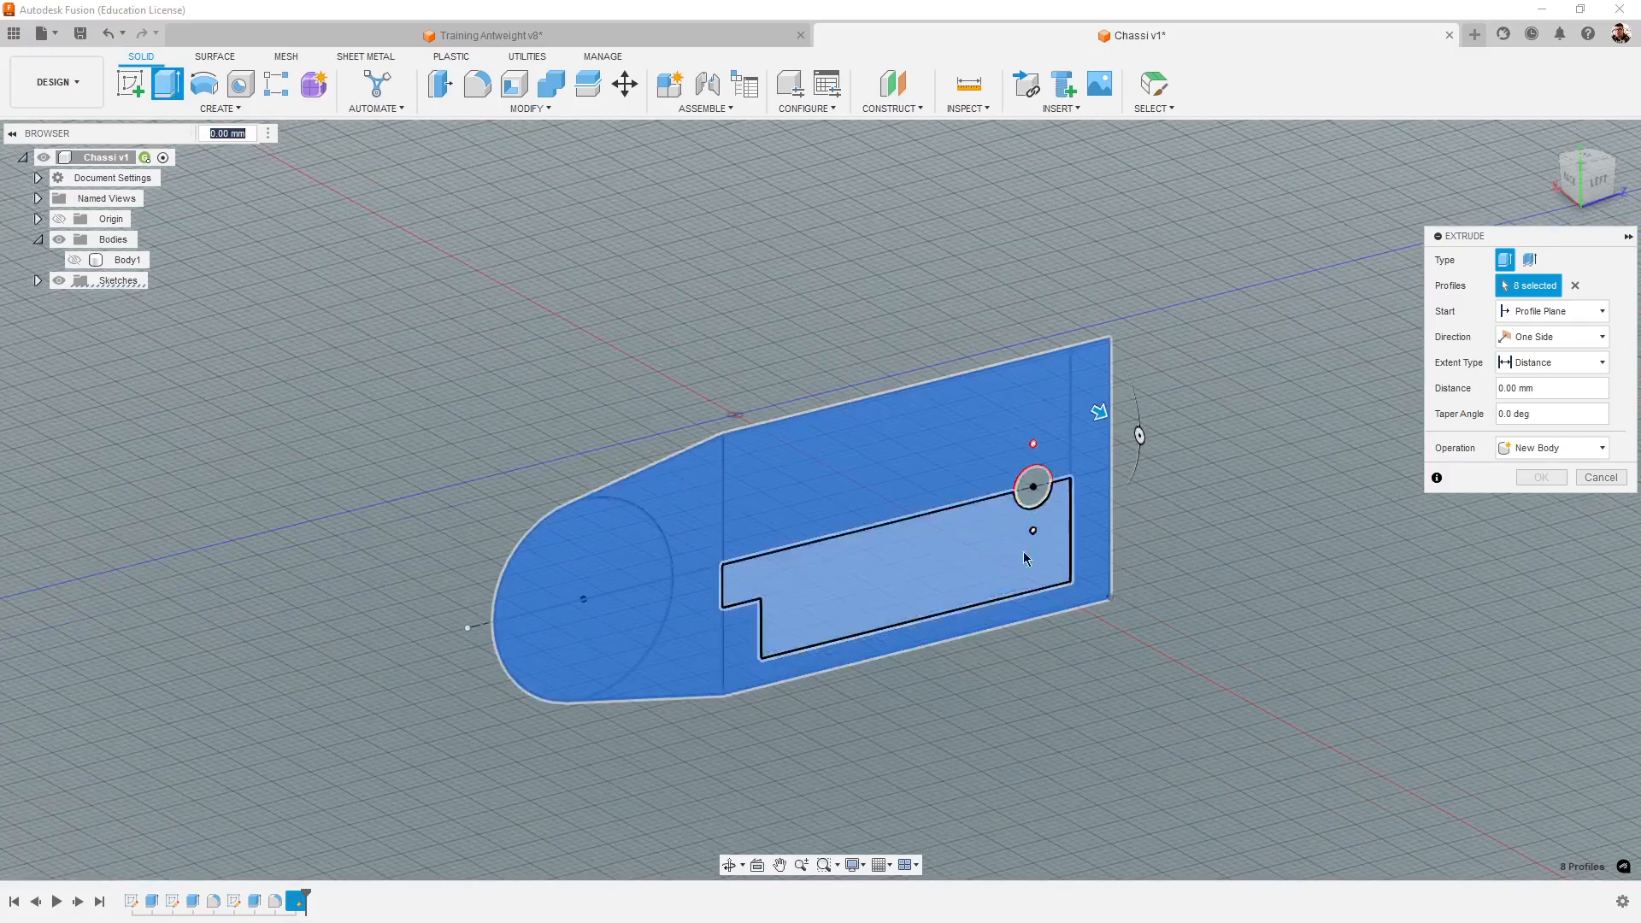
pyautogui.click(75, 260)
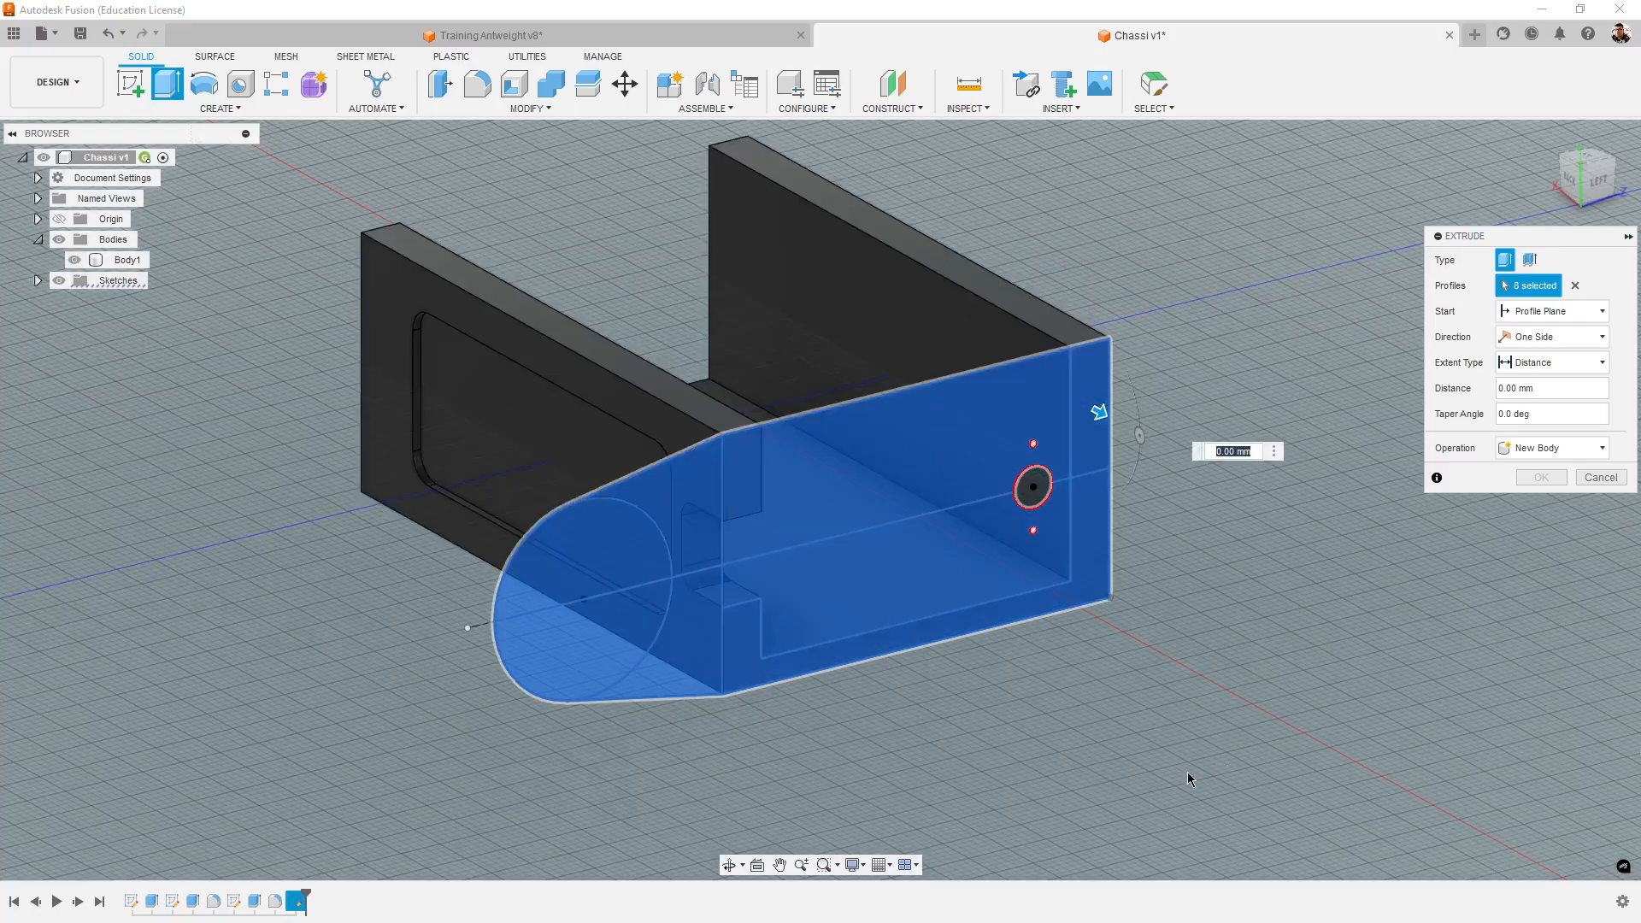
pyautogui.scroll(1, 1196, 777)
pyautogui.scroll(1, 1239, 710)
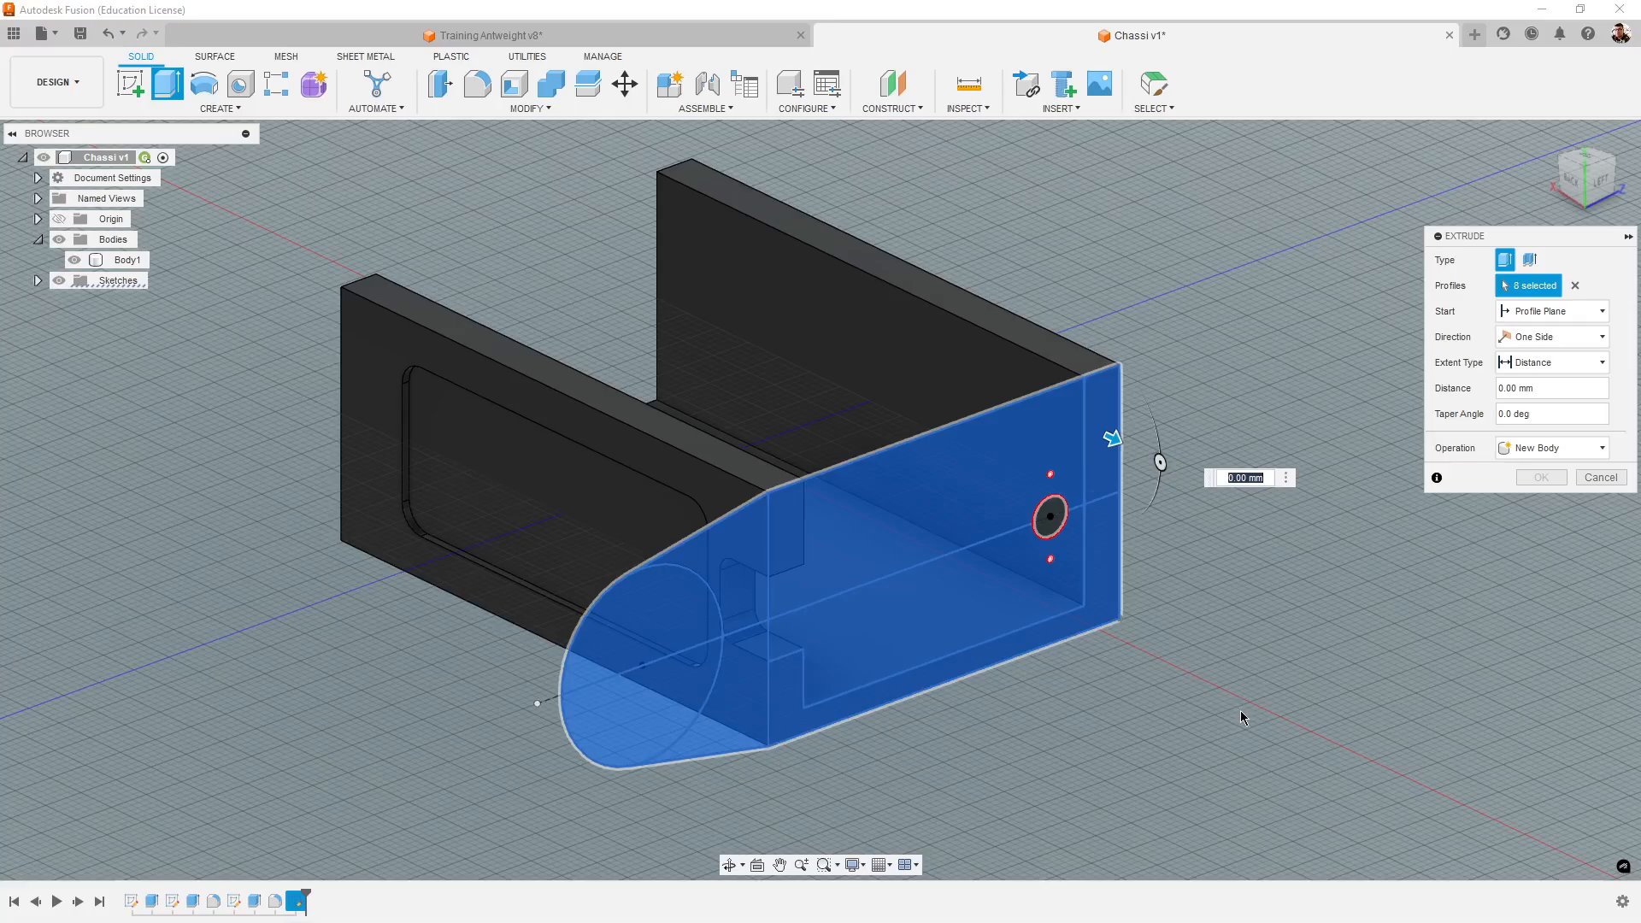
pyautogui.click(1539, 388)
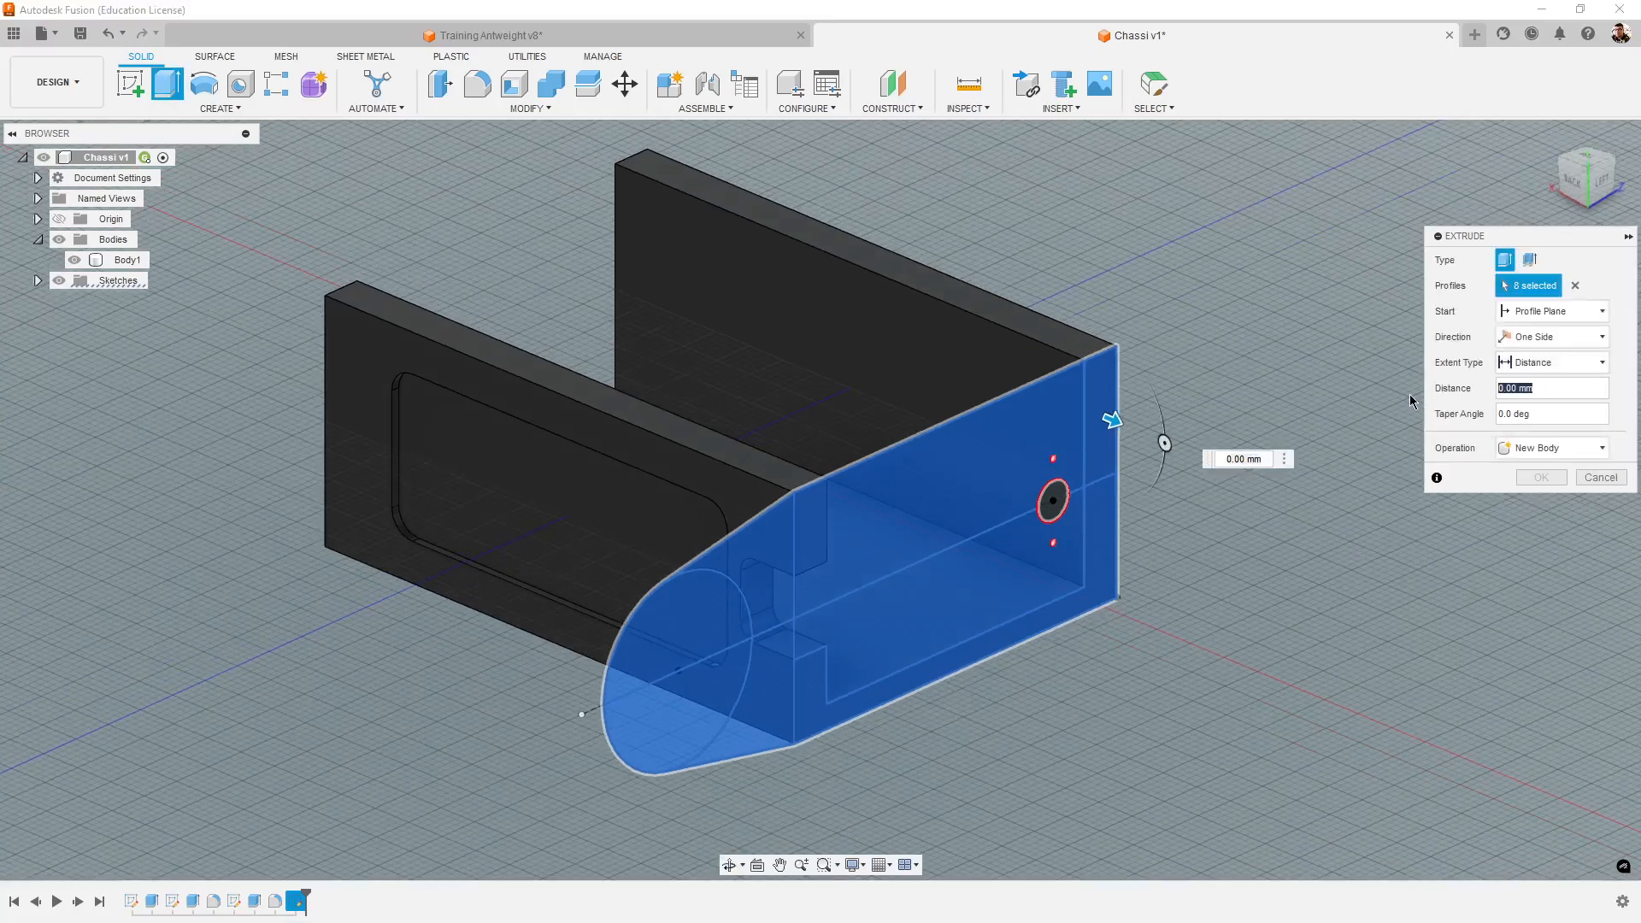
# - Check the tower's wall thickness at its top edge in the Training Antweight v8 design and return to Chassi v1
pyautogui.click(722, 38)
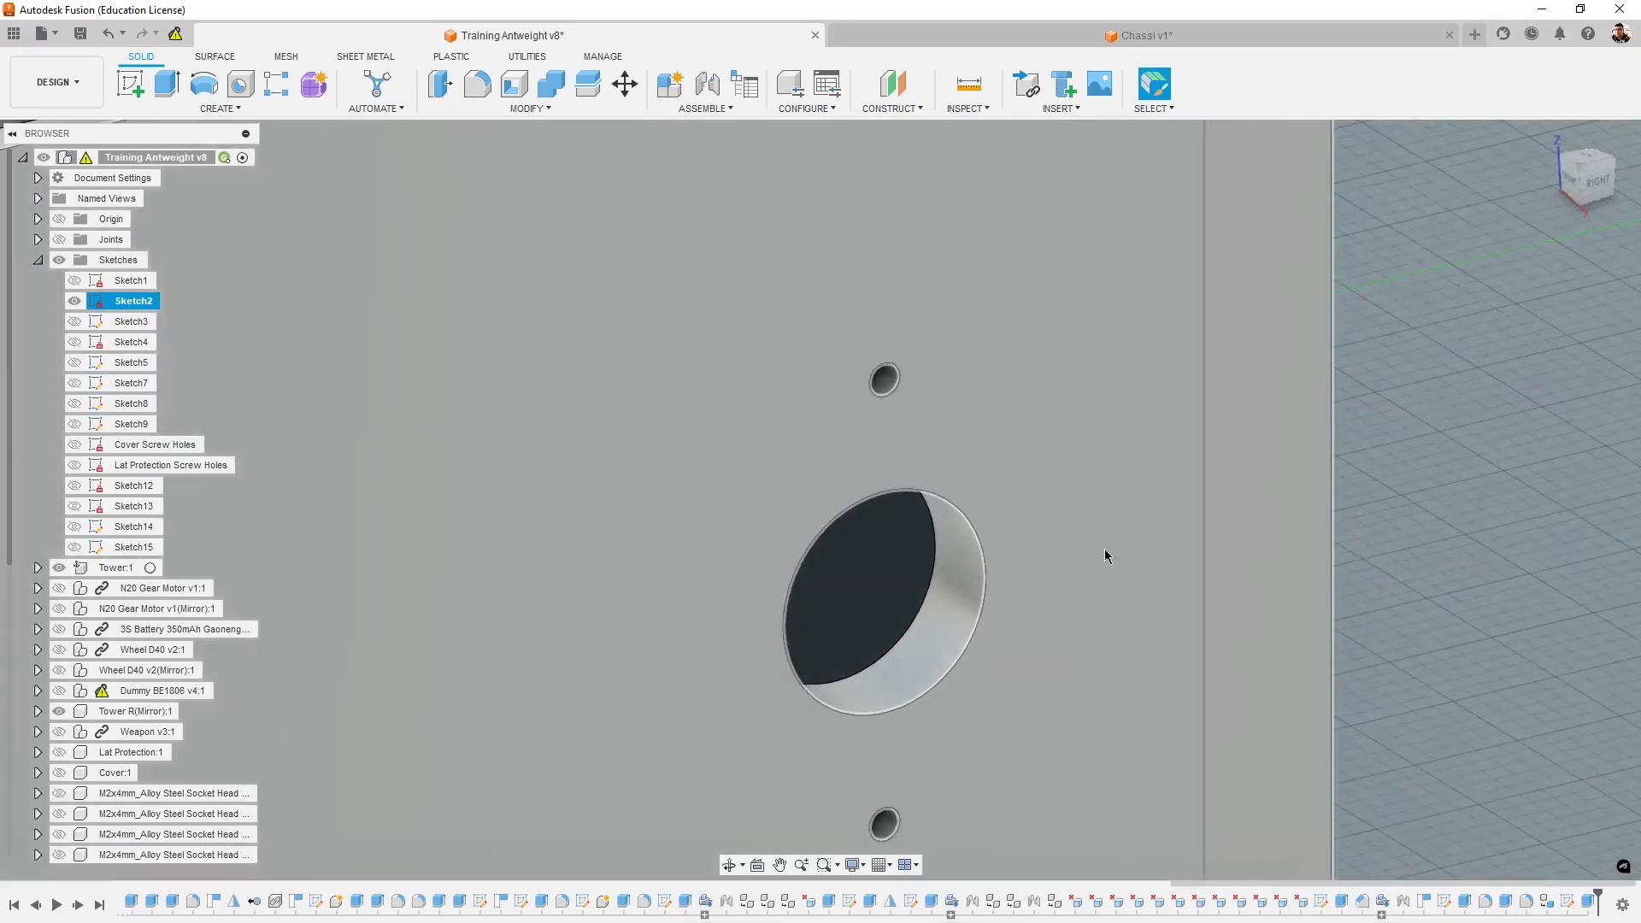
pyautogui.keyDown('shift'); pyautogui.moveTo(1104, 550); pyautogui.dragTo(1099, 567, button='middle'); pyautogui.keyUp('shift')
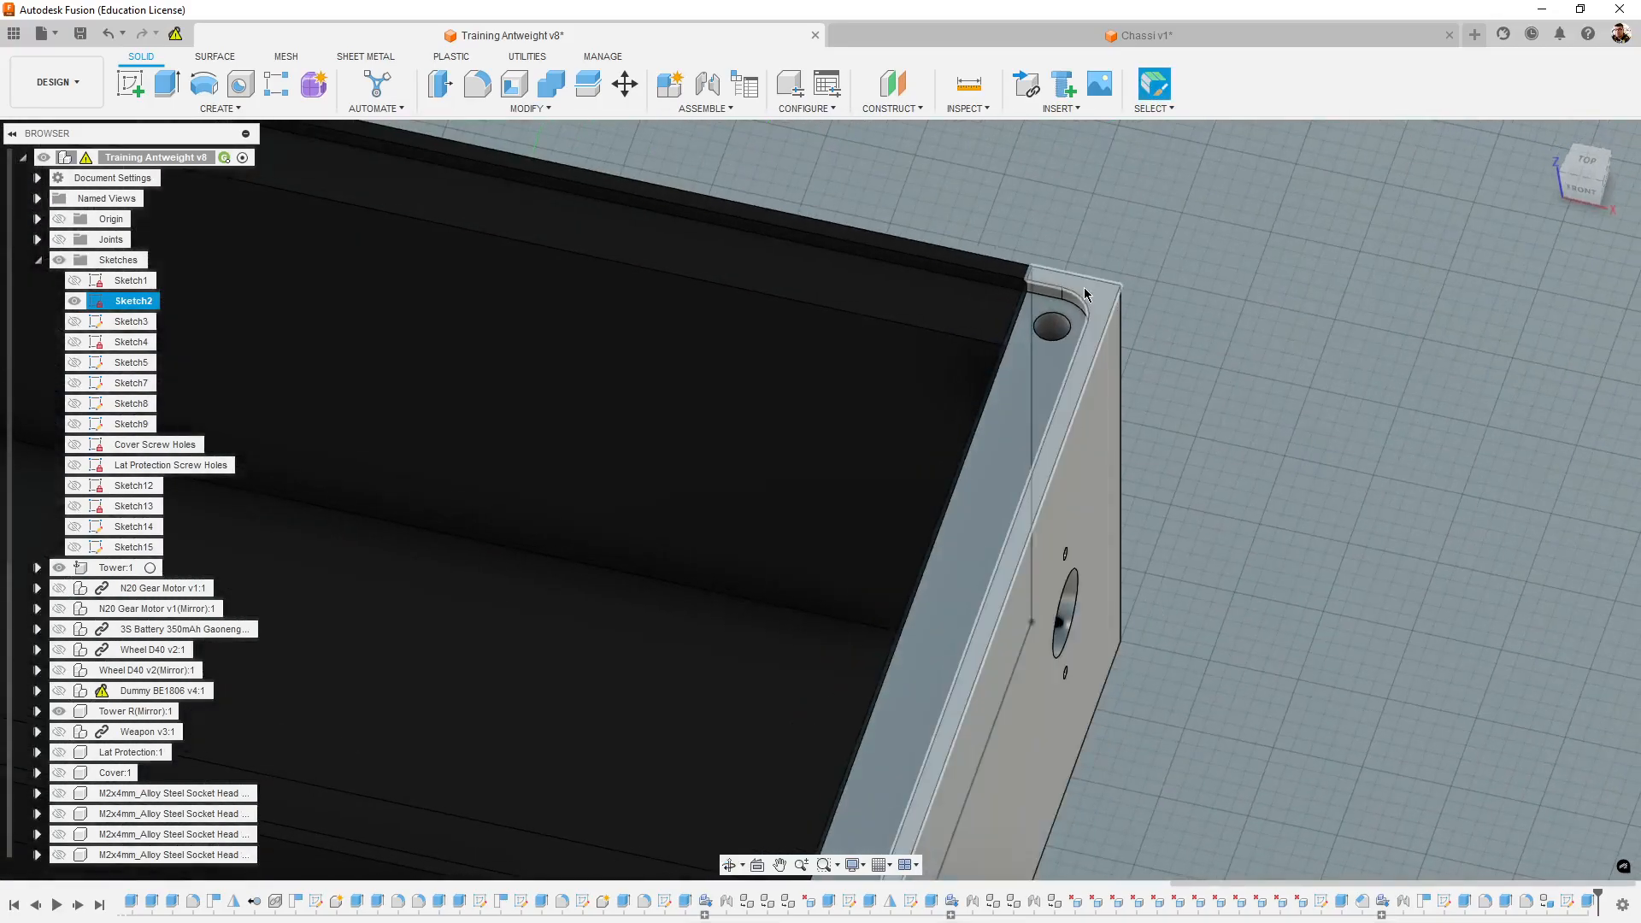
pyautogui.click(1089, 280)
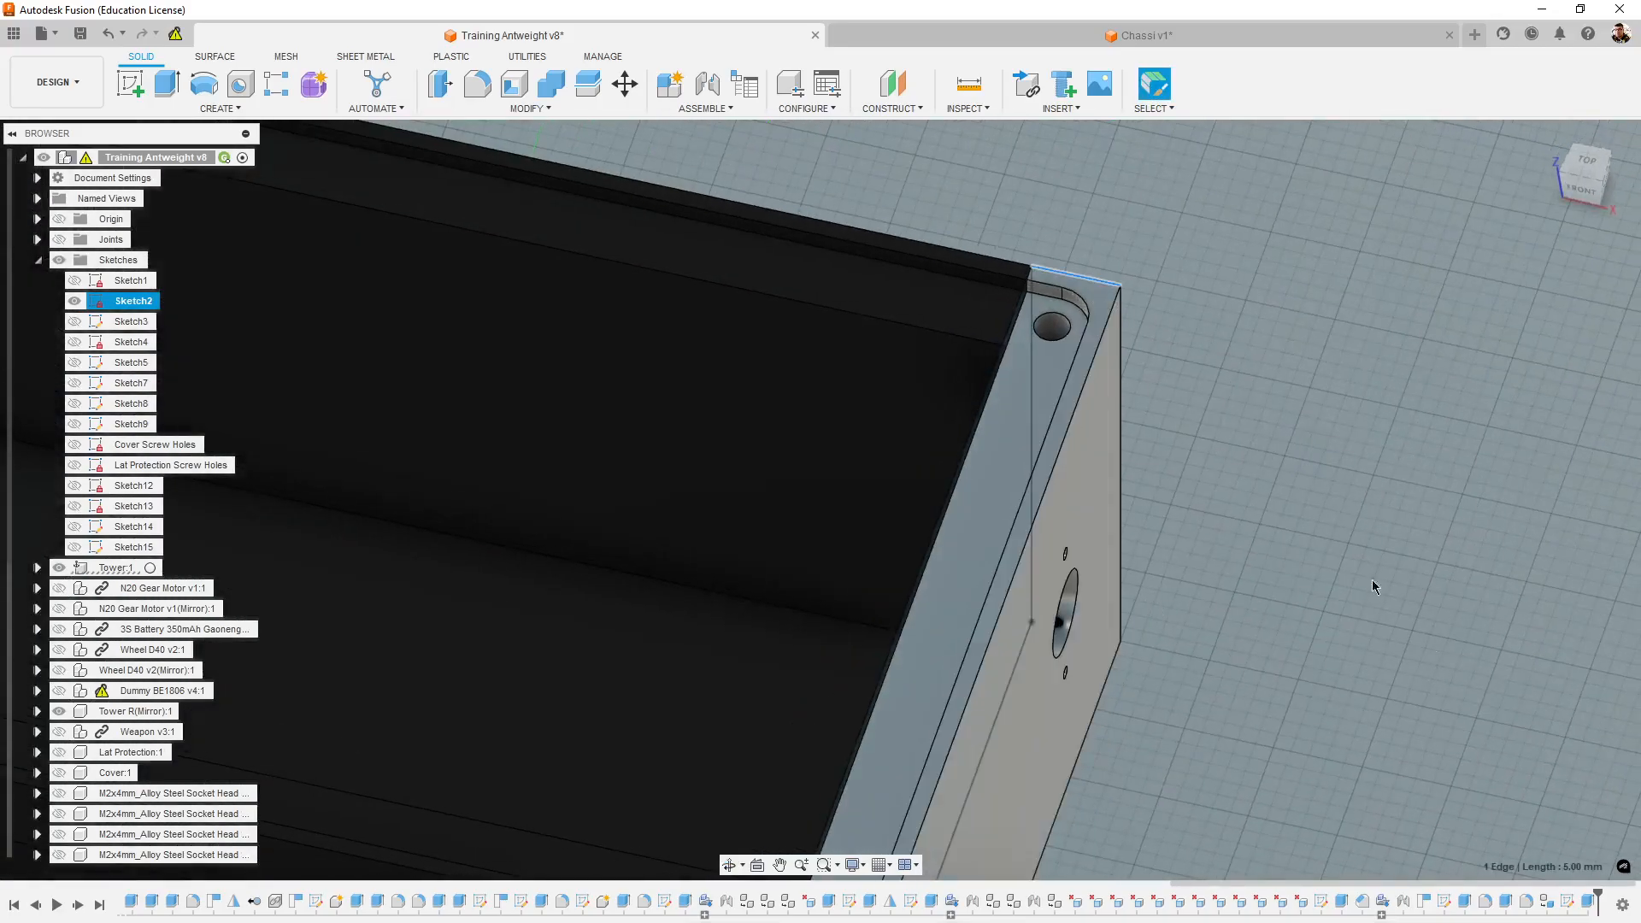
pyautogui.click(1197, 41)
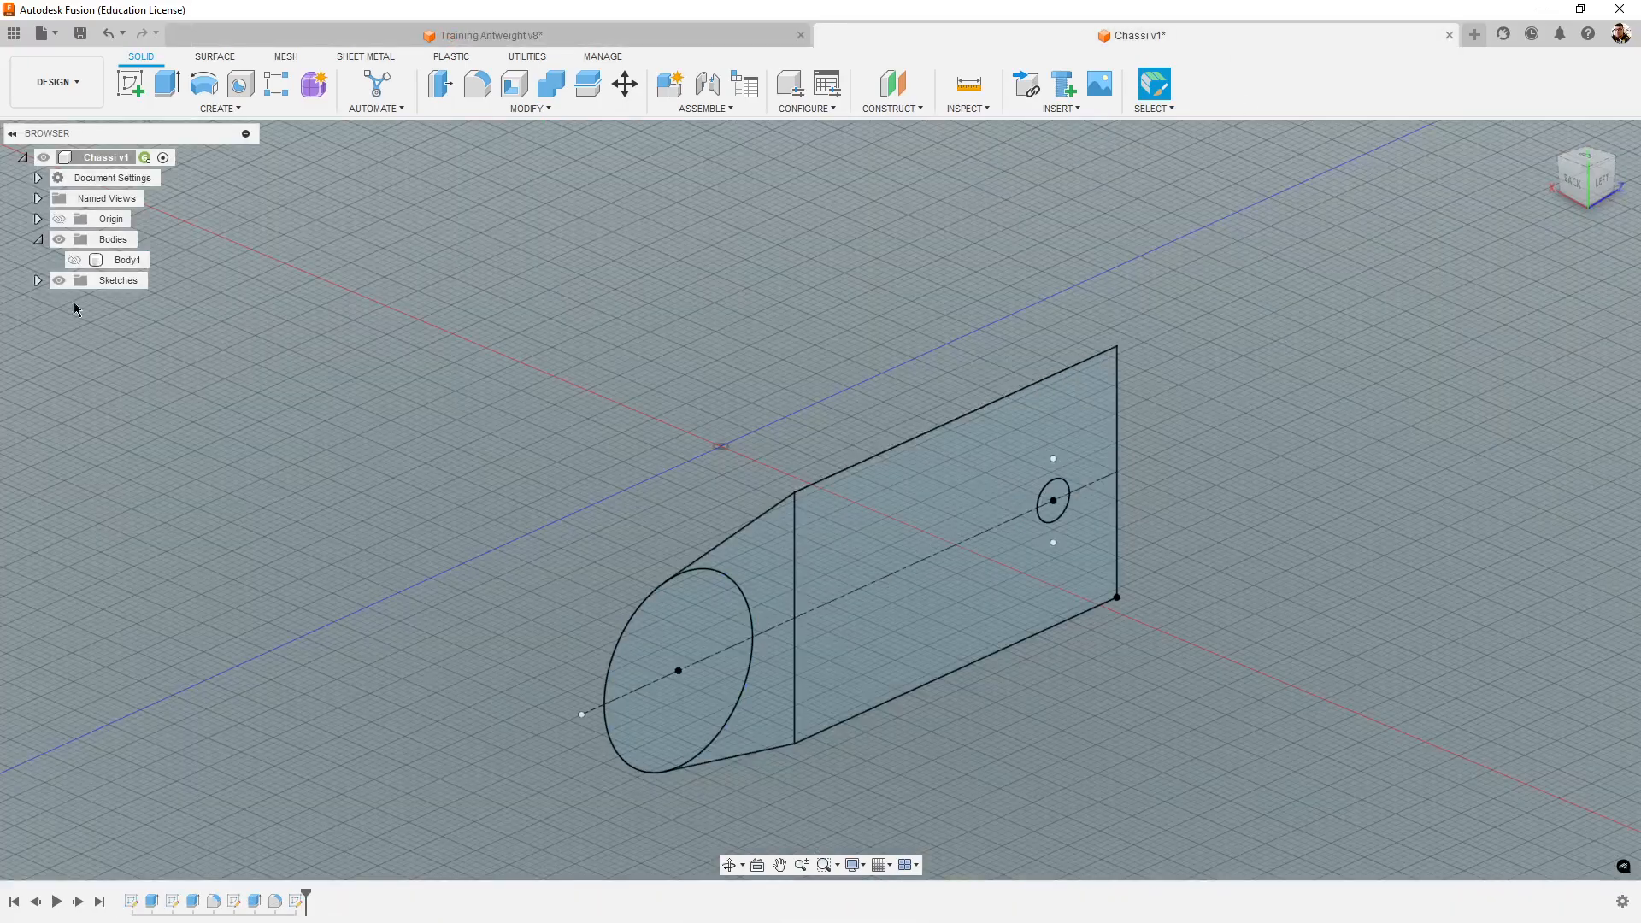
# - Show Body1 and select every profile of the tower outline, leaving out the shaft hole and both screw holes
pyautogui.click(75, 259)
pyautogui.keyDown('shift'); pyautogui.moveTo(1246, 823); pyautogui.dragTo(1194, 800, button='middle'); pyautogui.keyUp('shift')
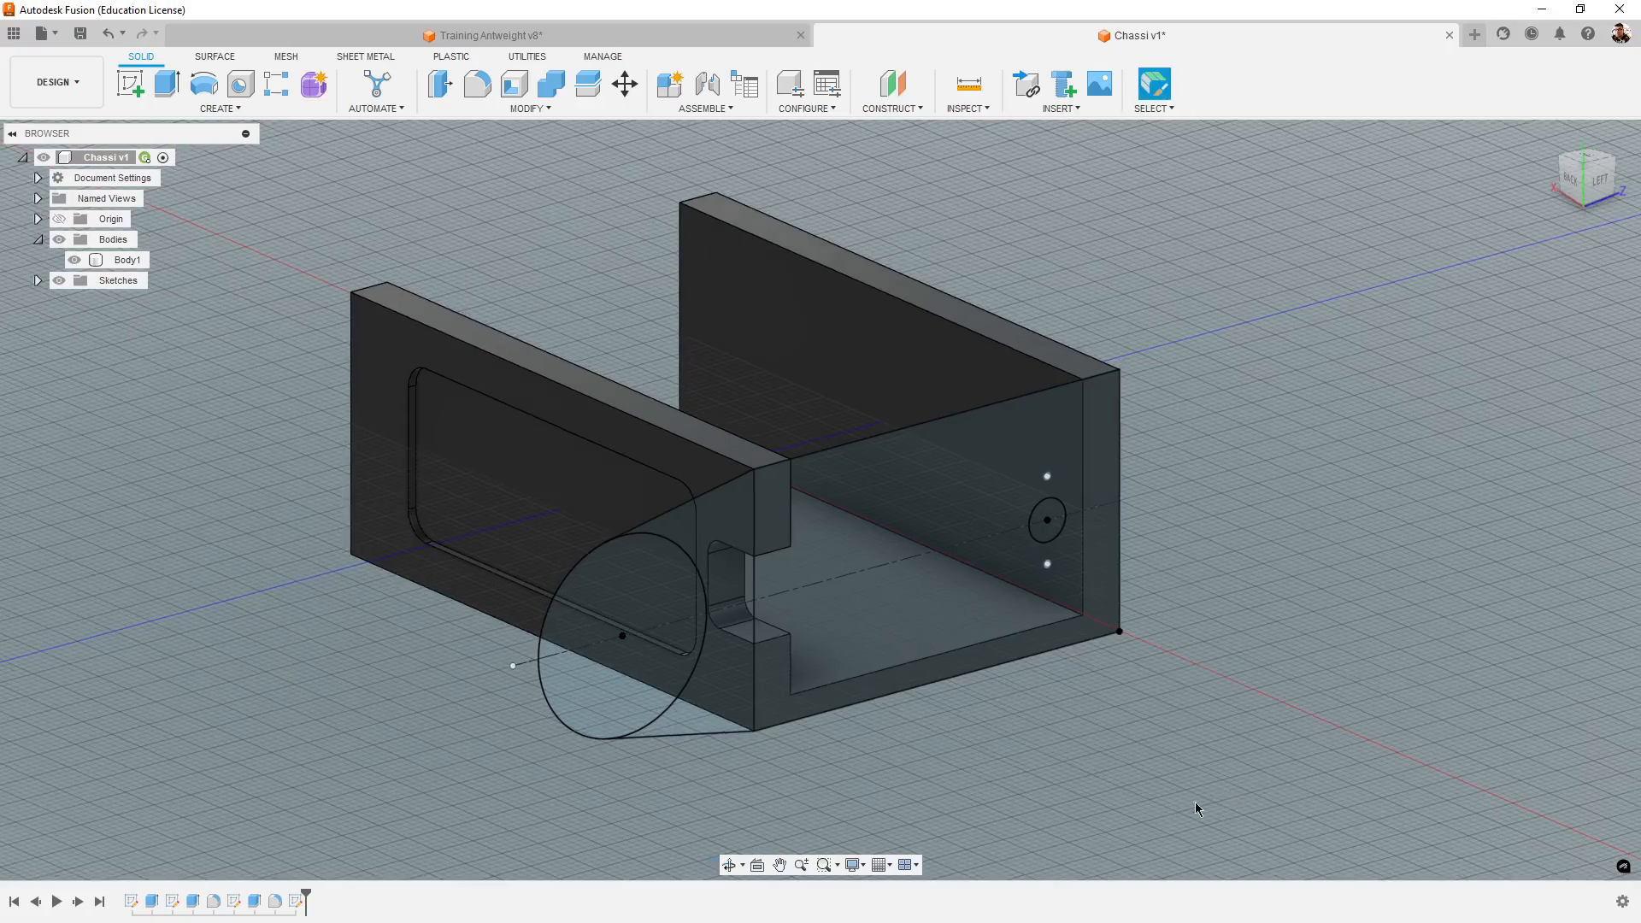
pyautogui.click(947, 625)
pyautogui.keyDown('ctrl'); pyautogui.click(970, 500); pyautogui.keyUp('ctrl')
pyautogui.keyDown('ctrl'); pyautogui.click(1101, 466); pyautogui.keyUp('ctrl')
pyautogui.keyDown('ctrl'); pyautogui.click(1091, 556); pyautogui.keyUp('ctrl')
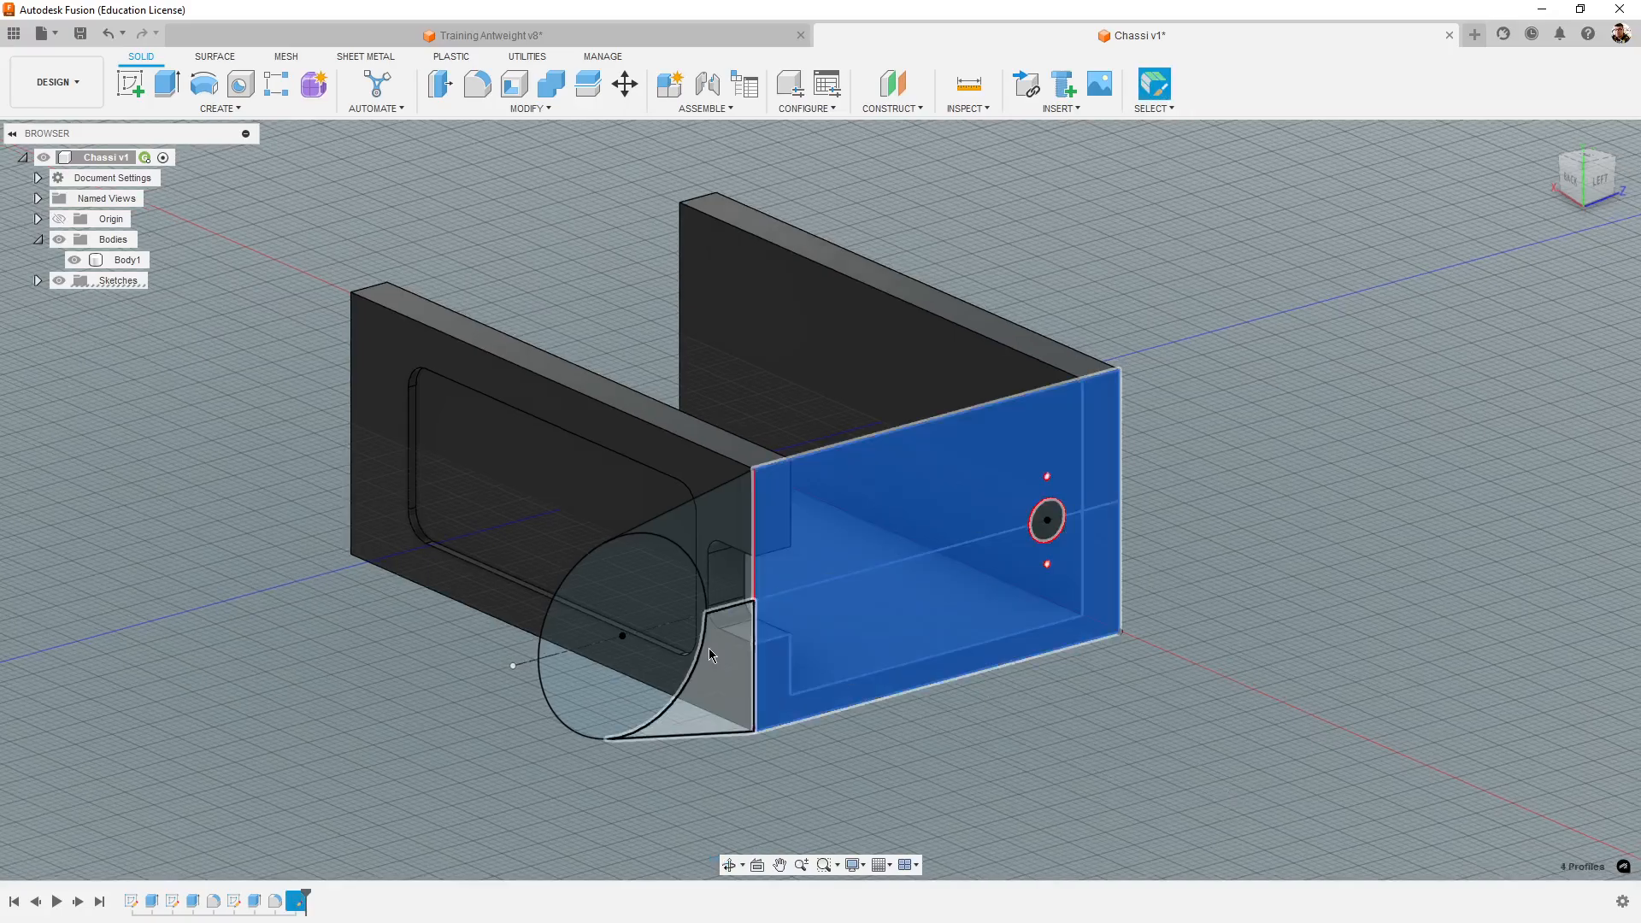
pyautogui.keyDown('ctrl'); pyautogui.click(710, 647); pyautogui.keyUp('ctrl')
pyautogui.keyDown('ctrl'); pyautogui.click(721, 534); pyautogui.keyUp('ctrl')
pyautogui.keyDown('ctrl'); pyautogui.click(641, 598); pyautogui.keyUp('ctrl')
pyautogui.keyDown('ctrl'); pyautogui.click(645, 671); pyautogui.keyUp('ctrl')
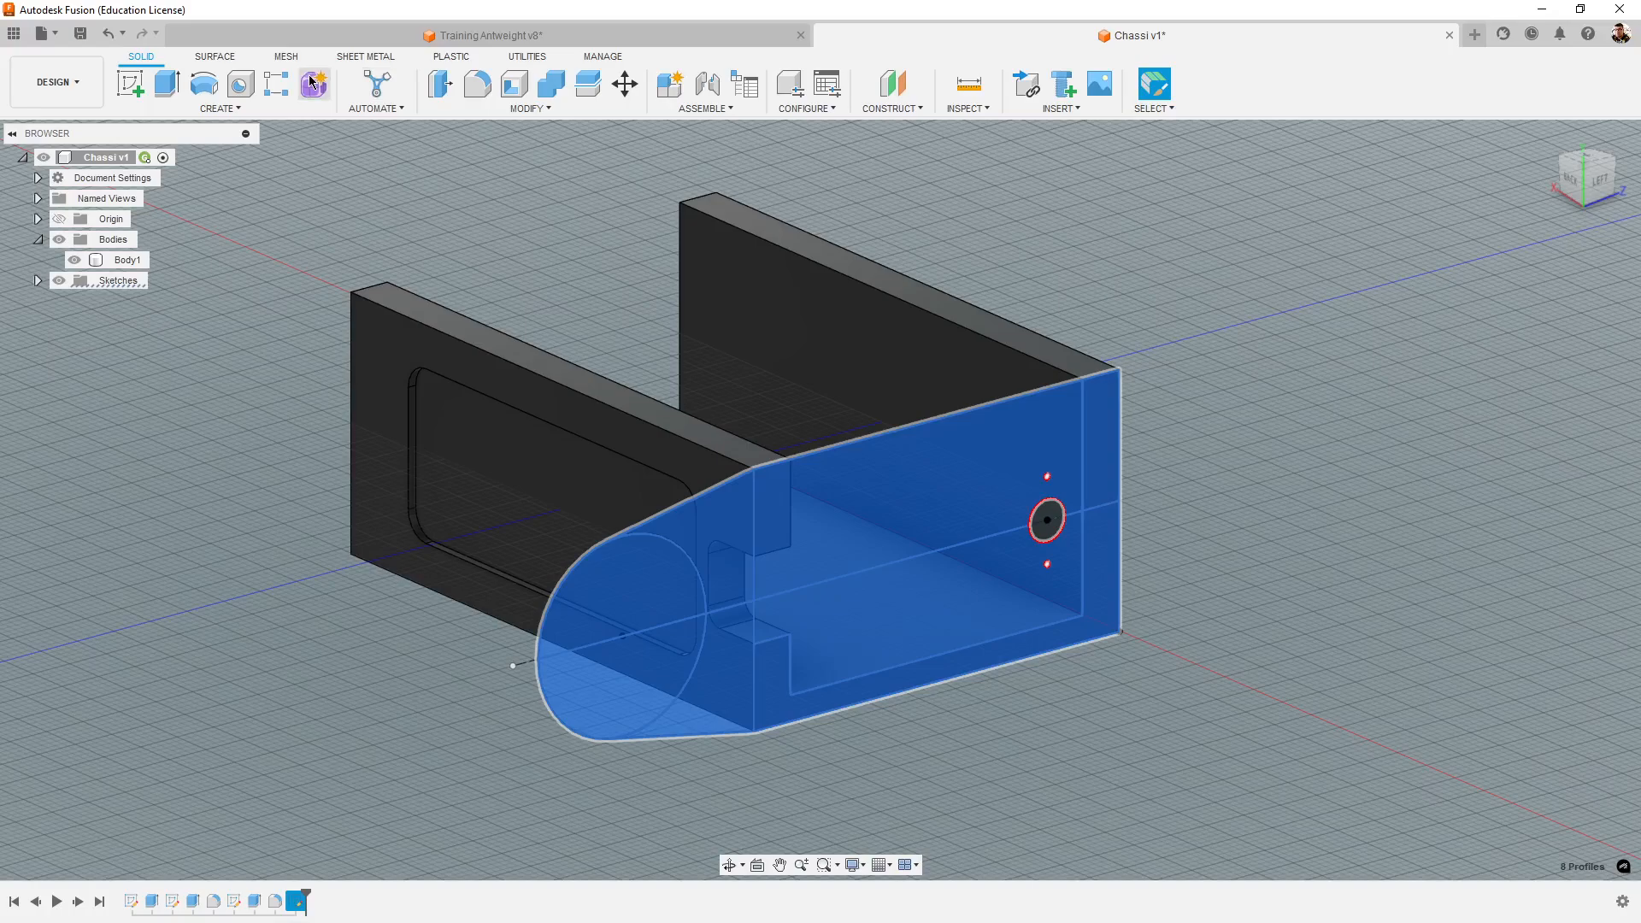
# - Extrude the selected tower profiles 5 mm outward from the chassis end, joined to the existing body
pyautogui.click(167, 83)
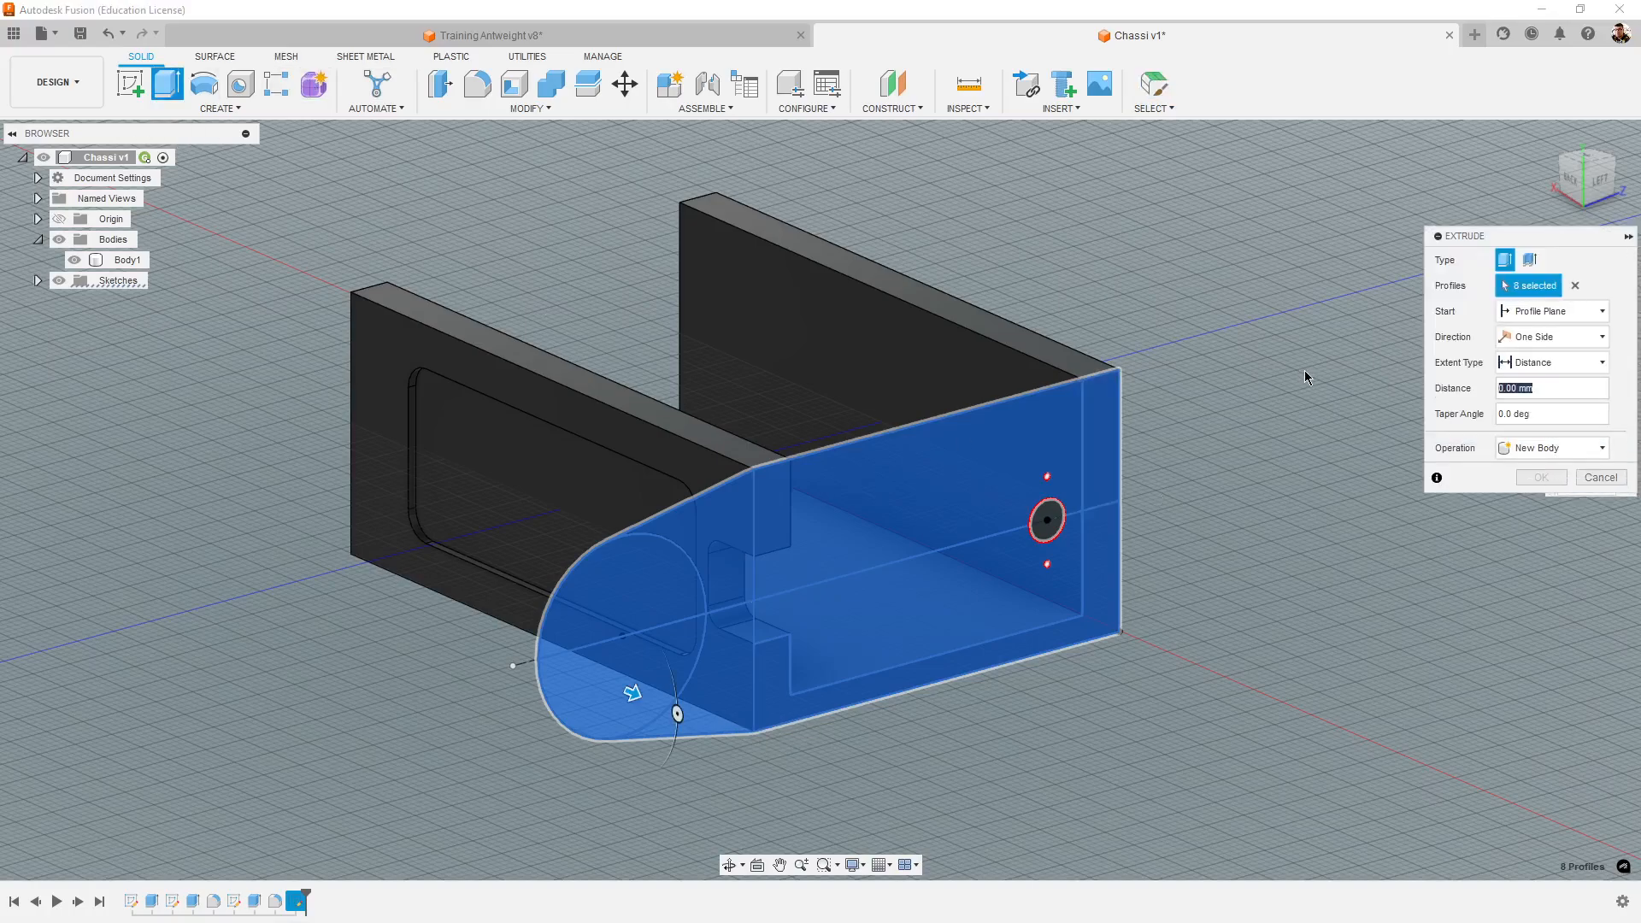
pyautogui.write('5')
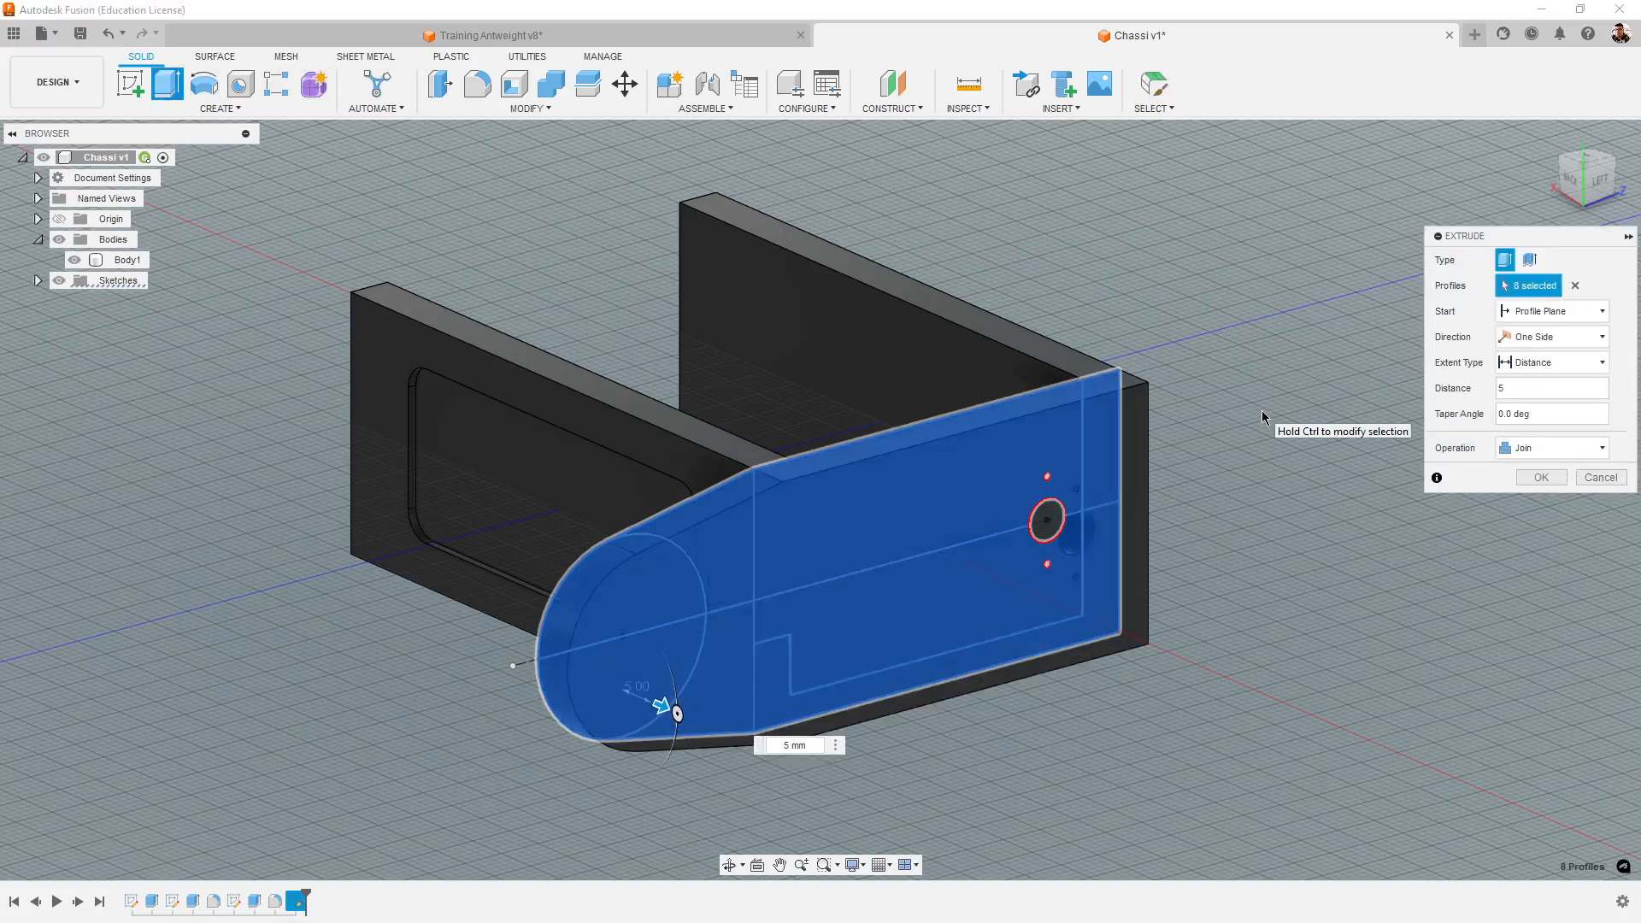
pyautogui.press('Return')
pyautogui.keyDown('shift'); pyautogui.moveTo(1239, 745); pyautogui.dragTo(1299, 709, button='middle'); pyautogui.keyUp('shift')
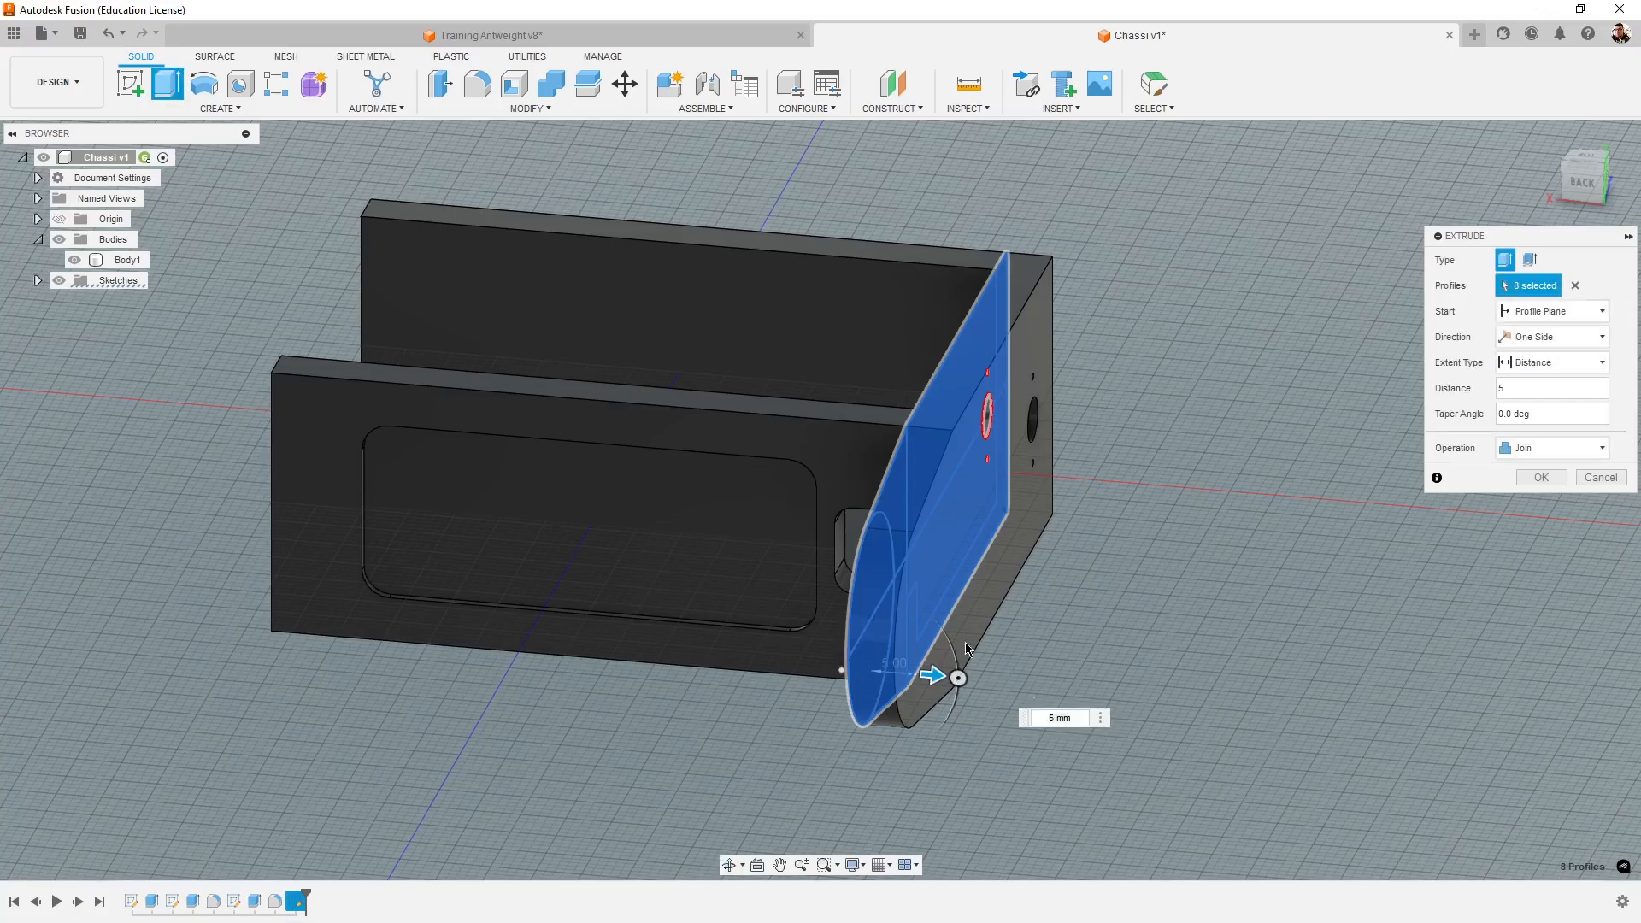
# - Compare the towers in Training Antweight v8 with the extruded tower in Chassi v1
pyautogui.click(648, 43)
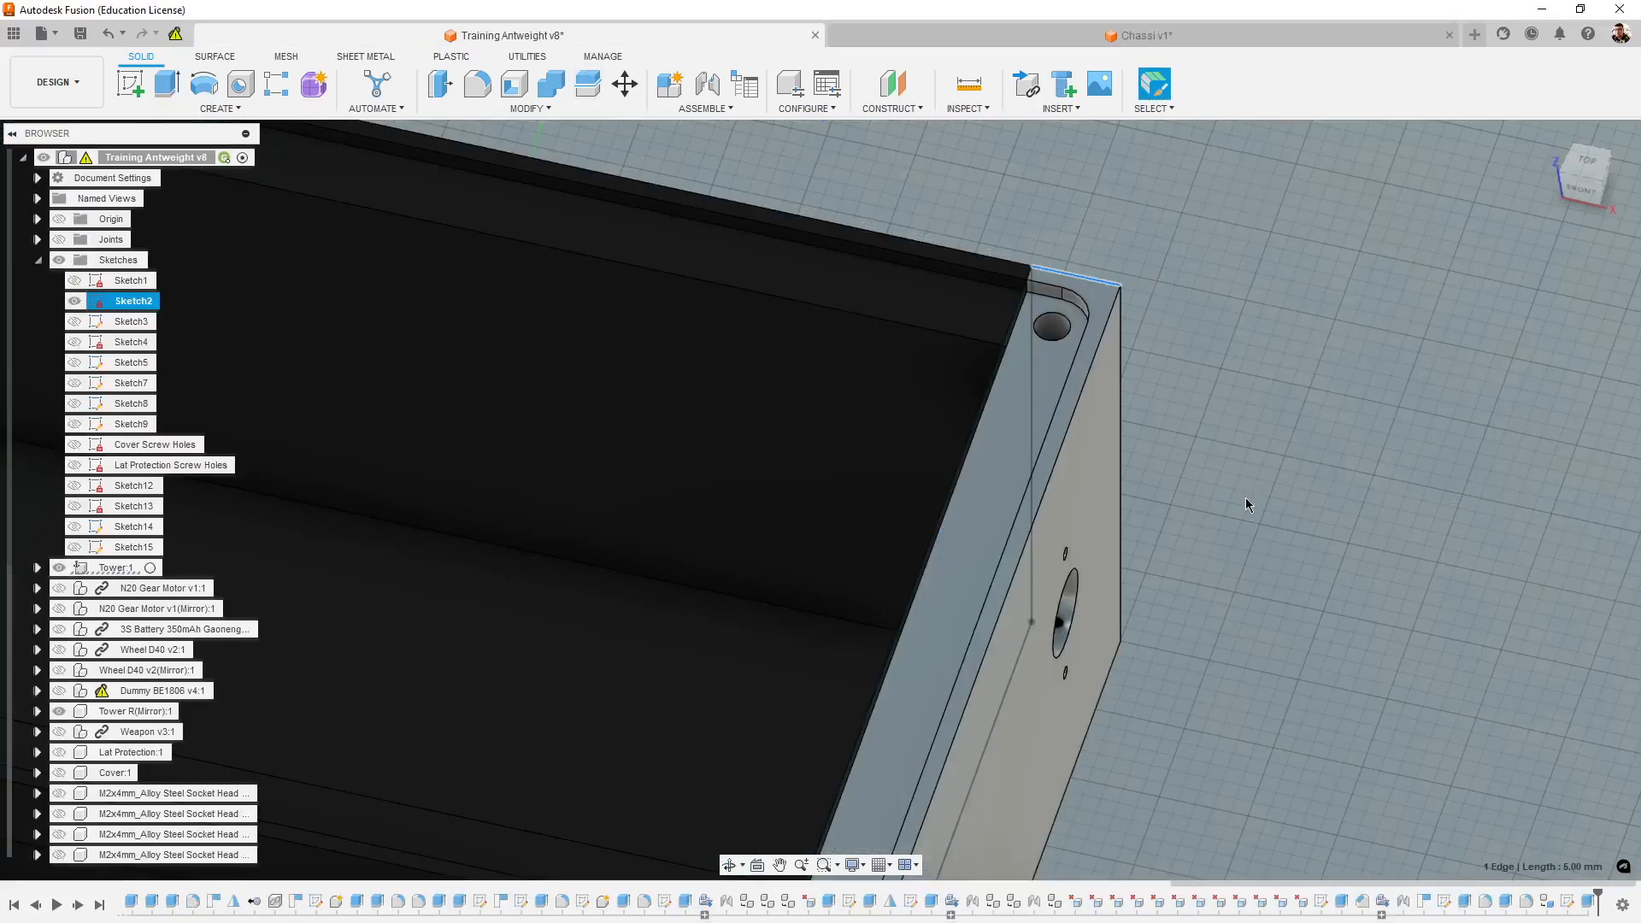
pyautogui.keyDown('shift'); pyautogui.moveTo(1275, 802); pyautogui.dragTo(1264, 629, button='middle'); pyautogui.keyUp('shift')
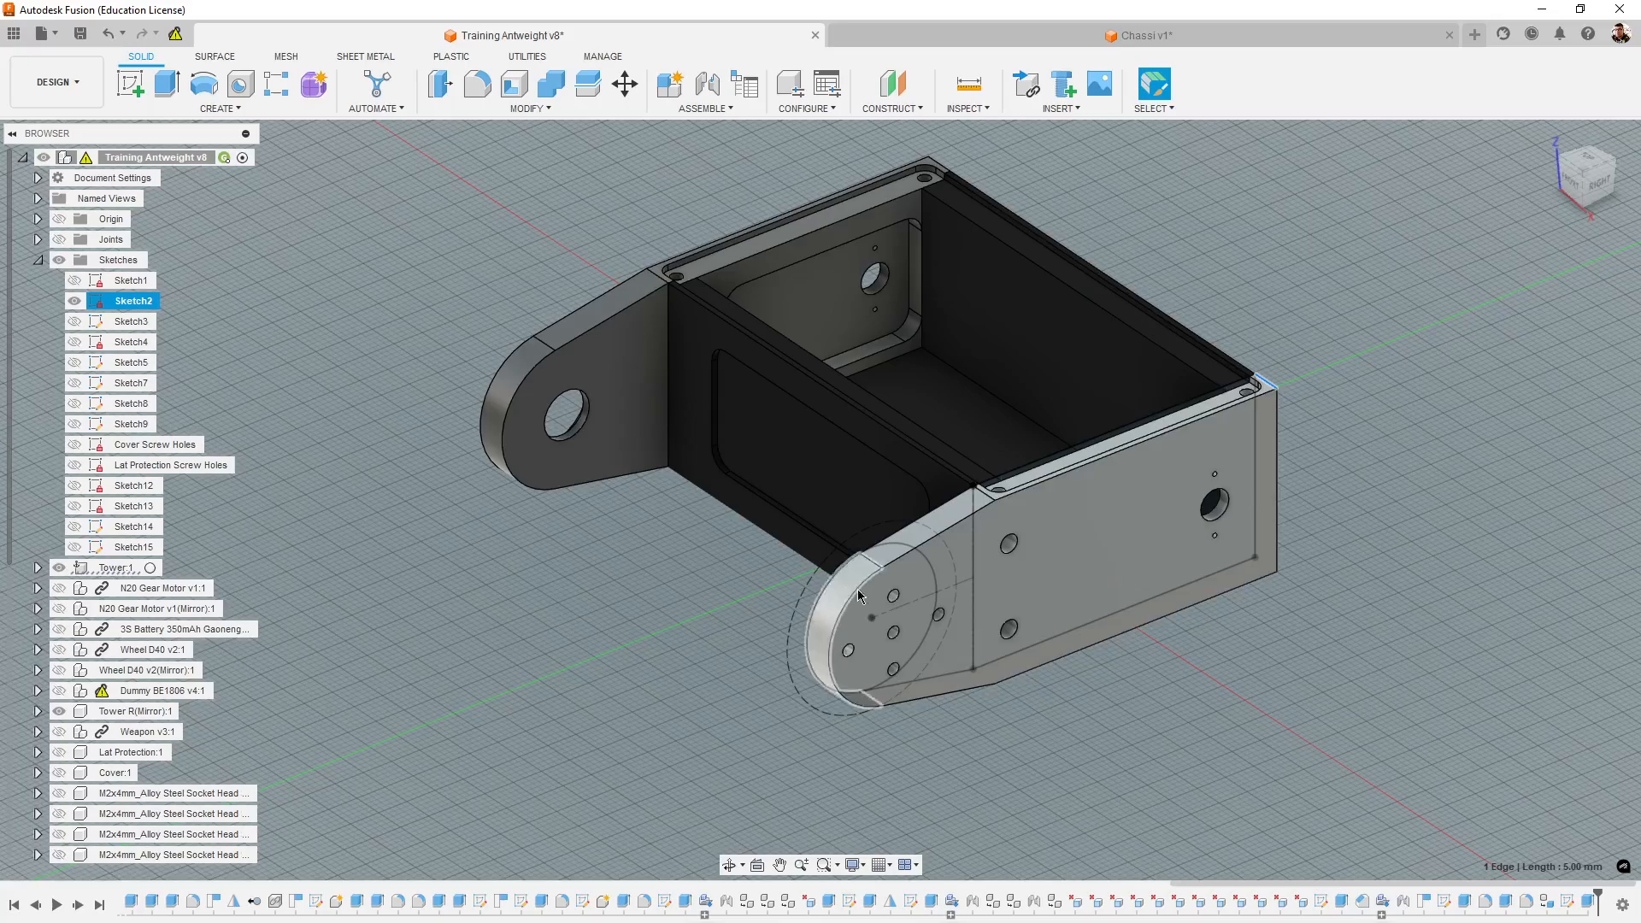
pyautogui.click(1148, 39)
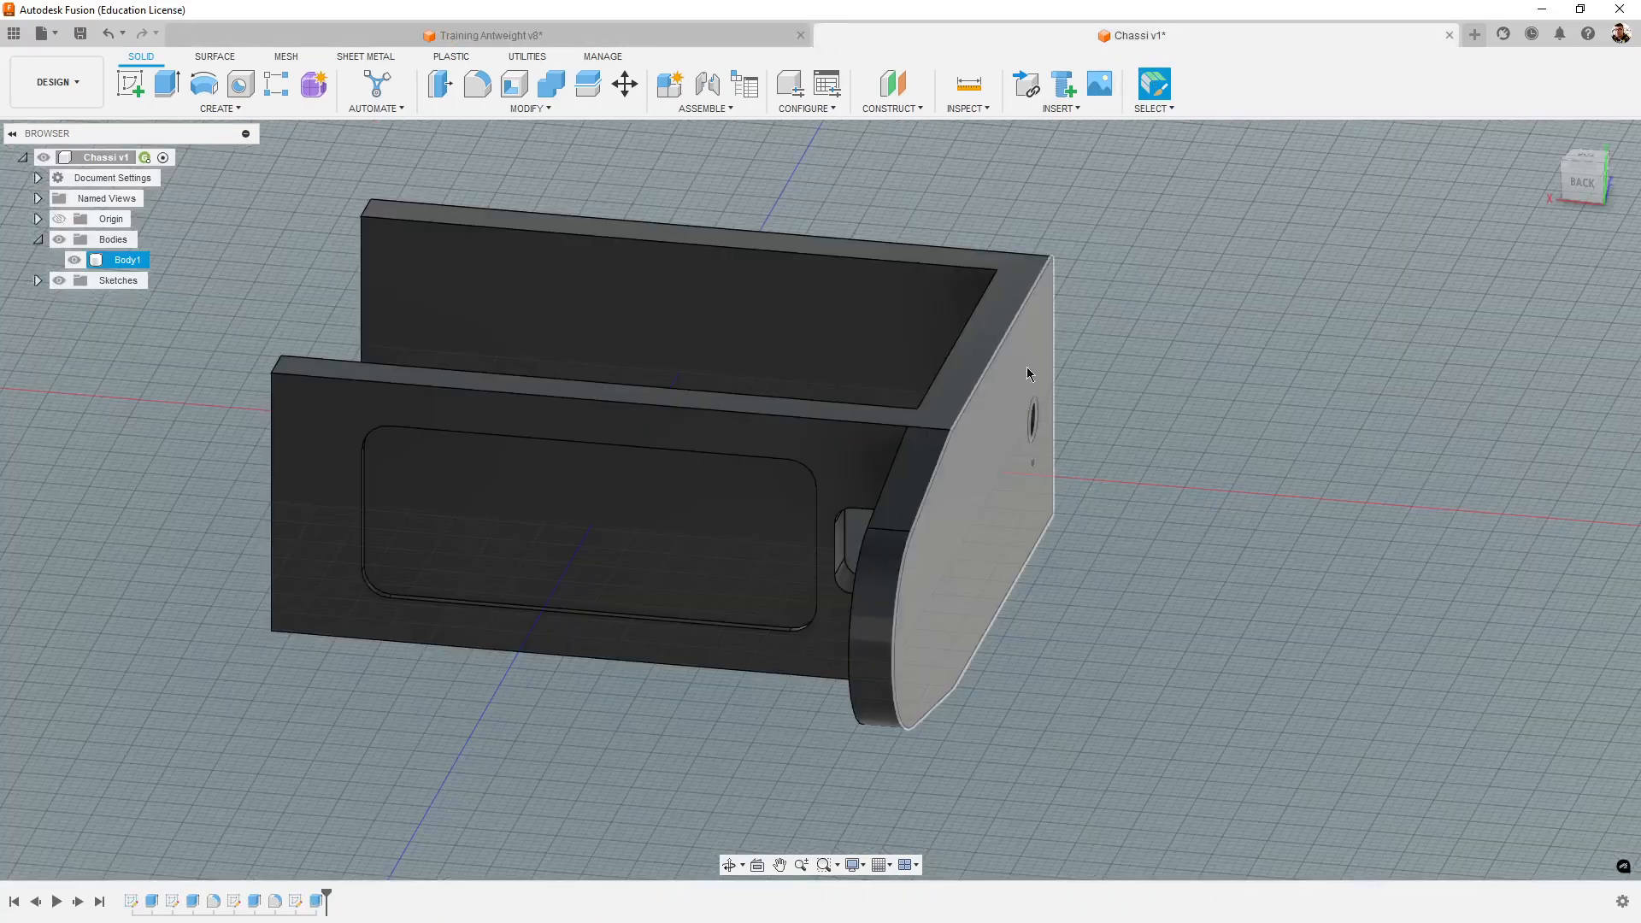
pyautogui.keyDown('shift'); pyautogui.moveTo(1191, 755); pyautogui.dragTo(1165, 744, button='middle'); pyautogui.keyUp('shift')
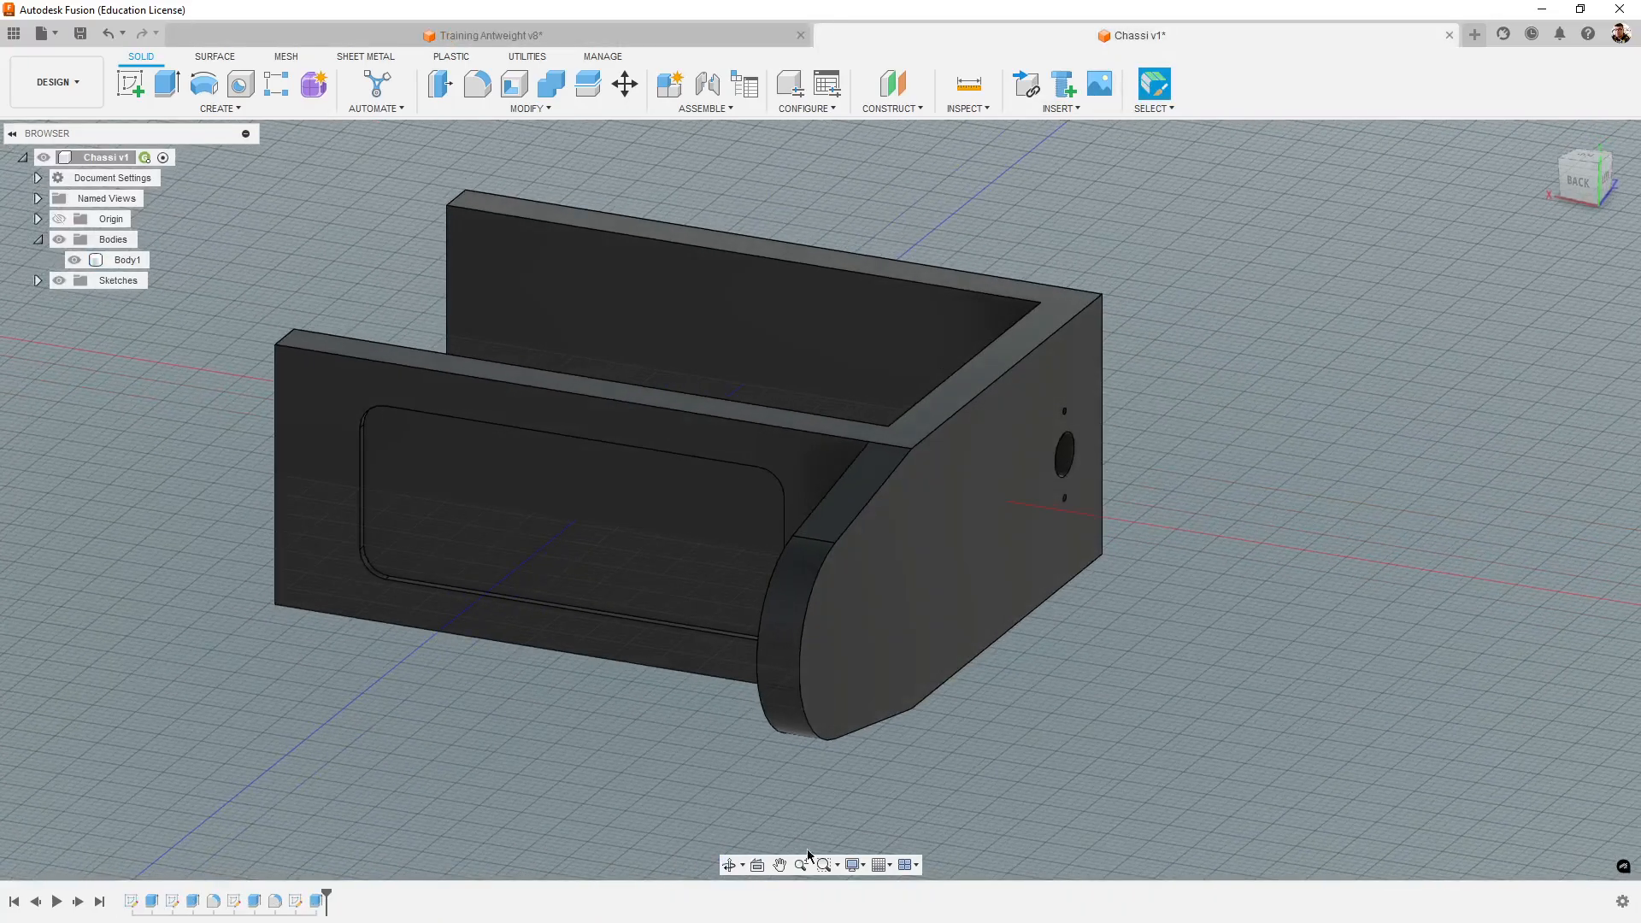
# - Reopen the tower's 5 mm extrusion for editing from the design history
pyautogui.click(315, 901)
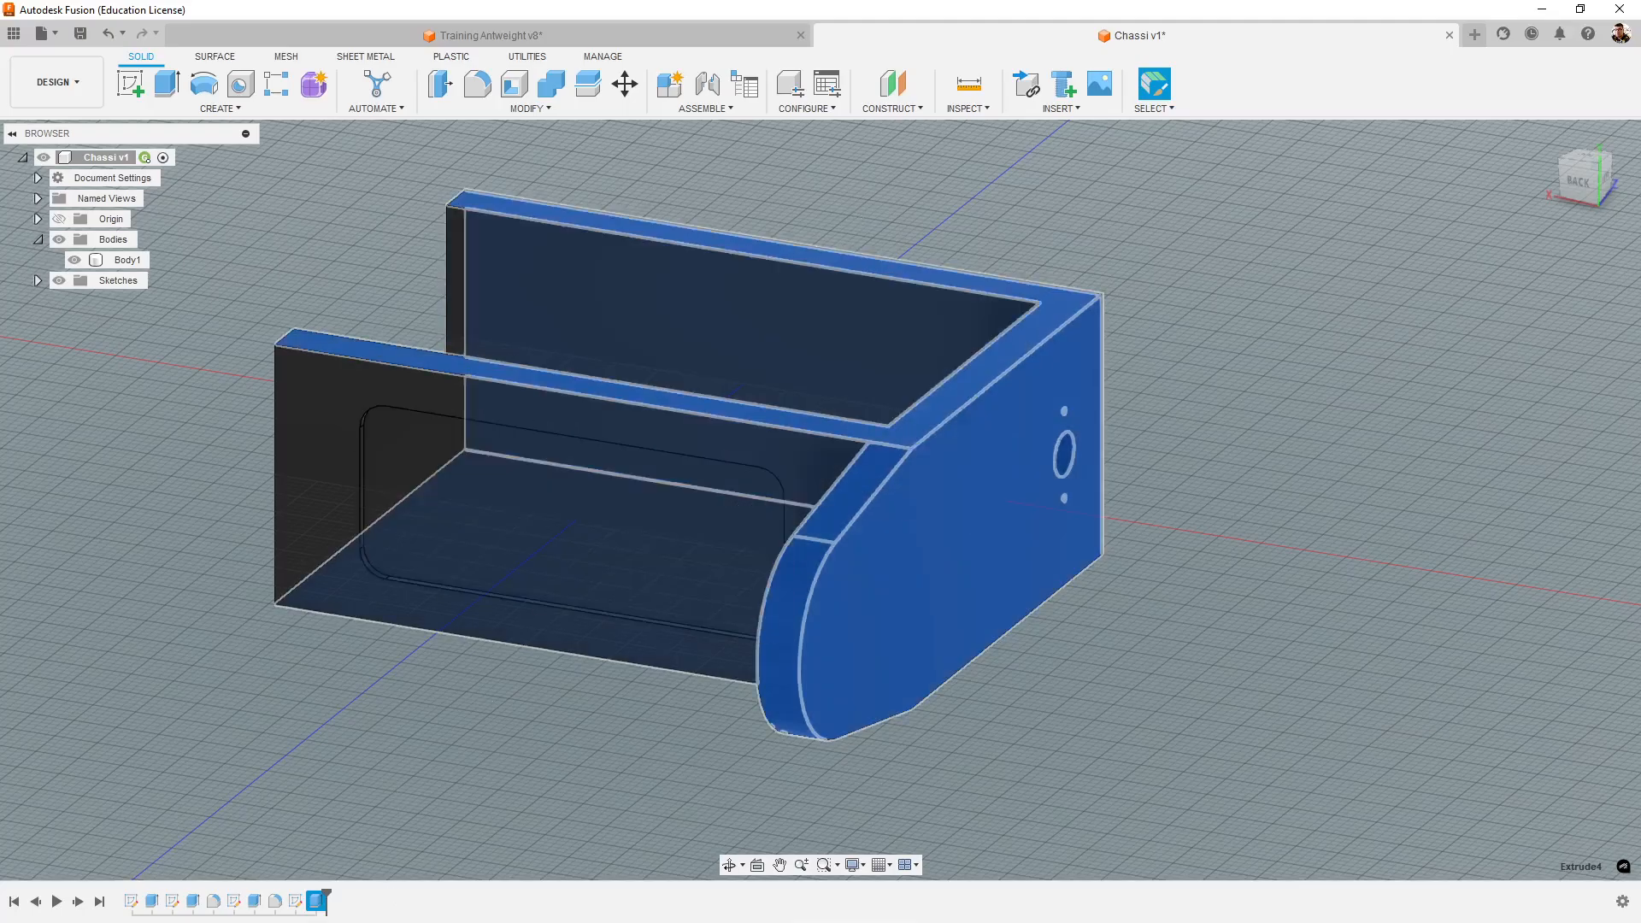
pyautogui.rightClick(327, 889)
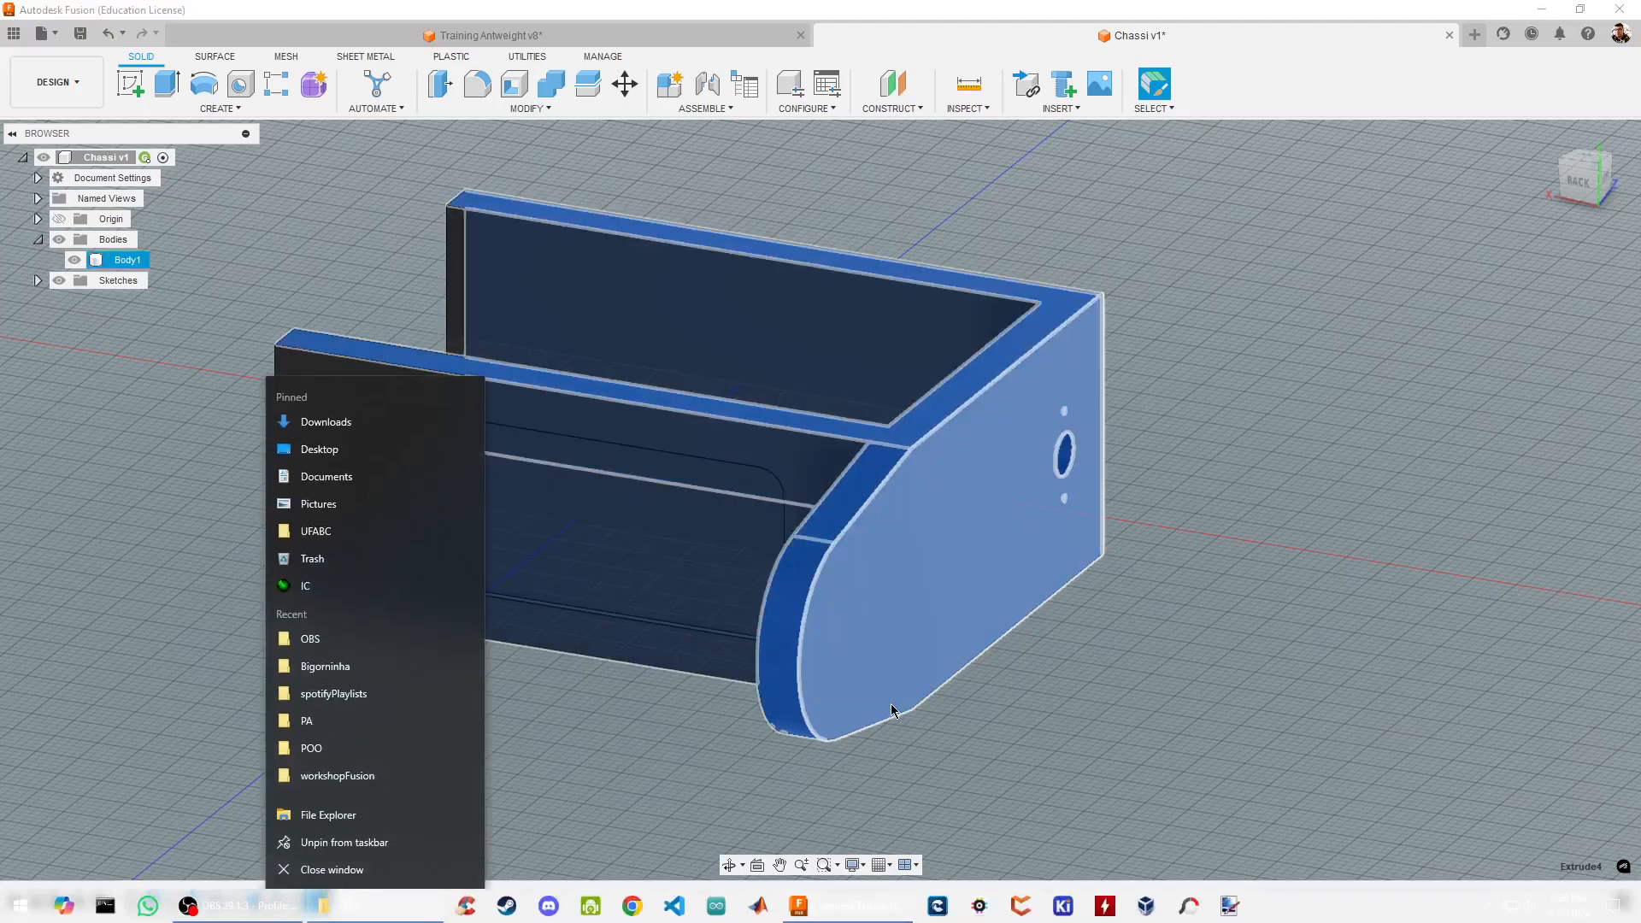
pyautogui.click(890, 720)
pyautogui.rightClick(316, 901)
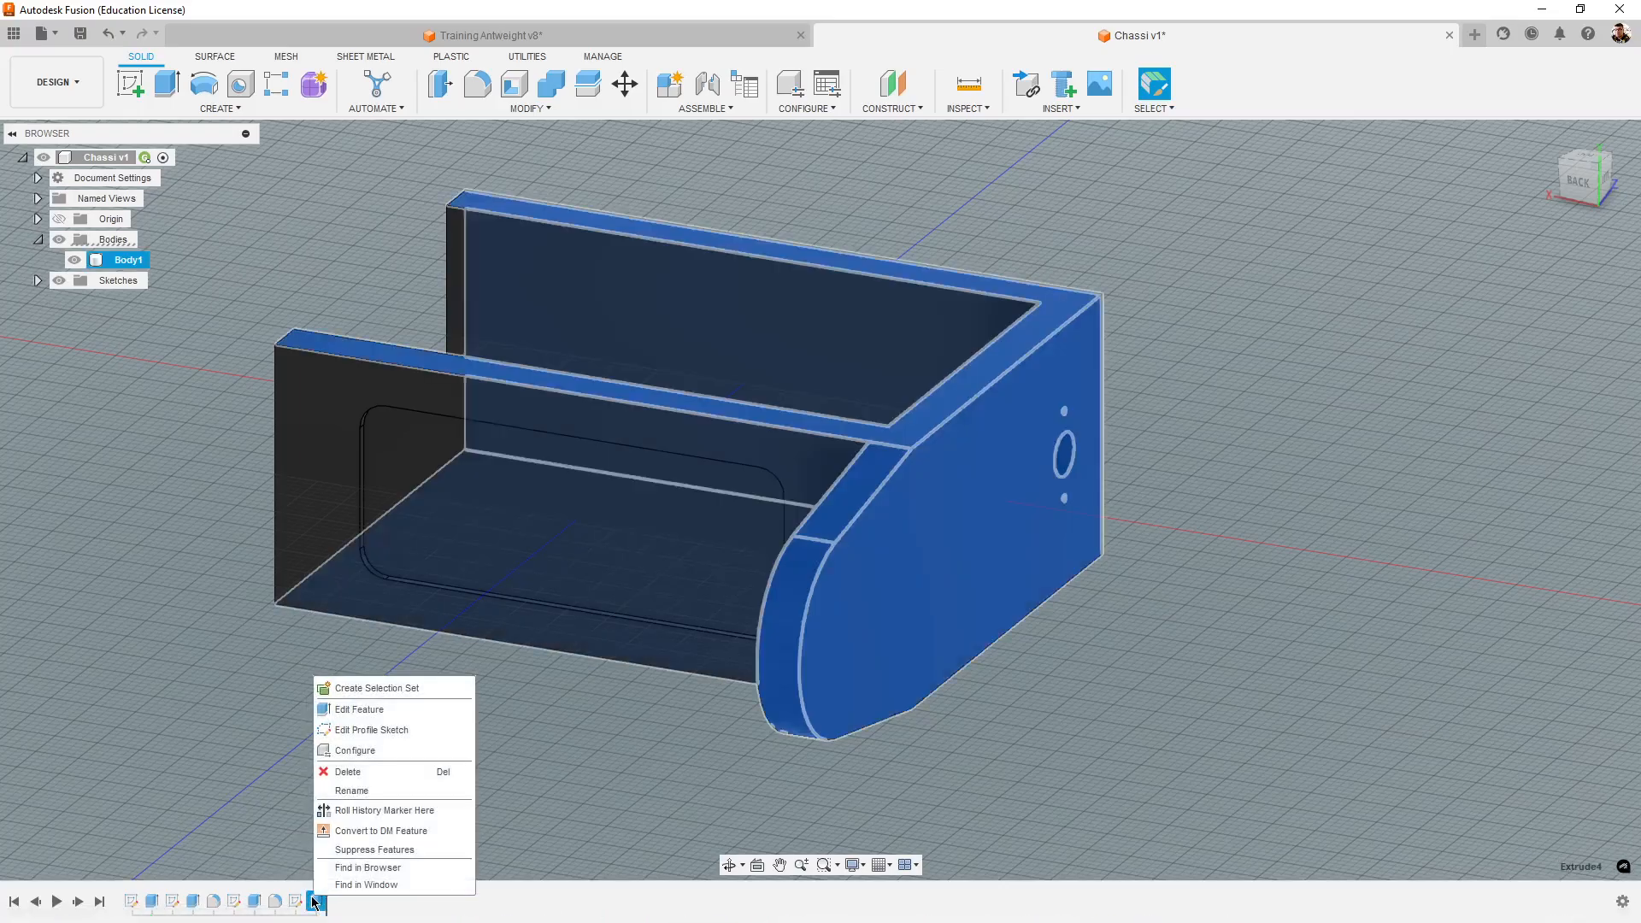
pyautogui.click(370, 717)
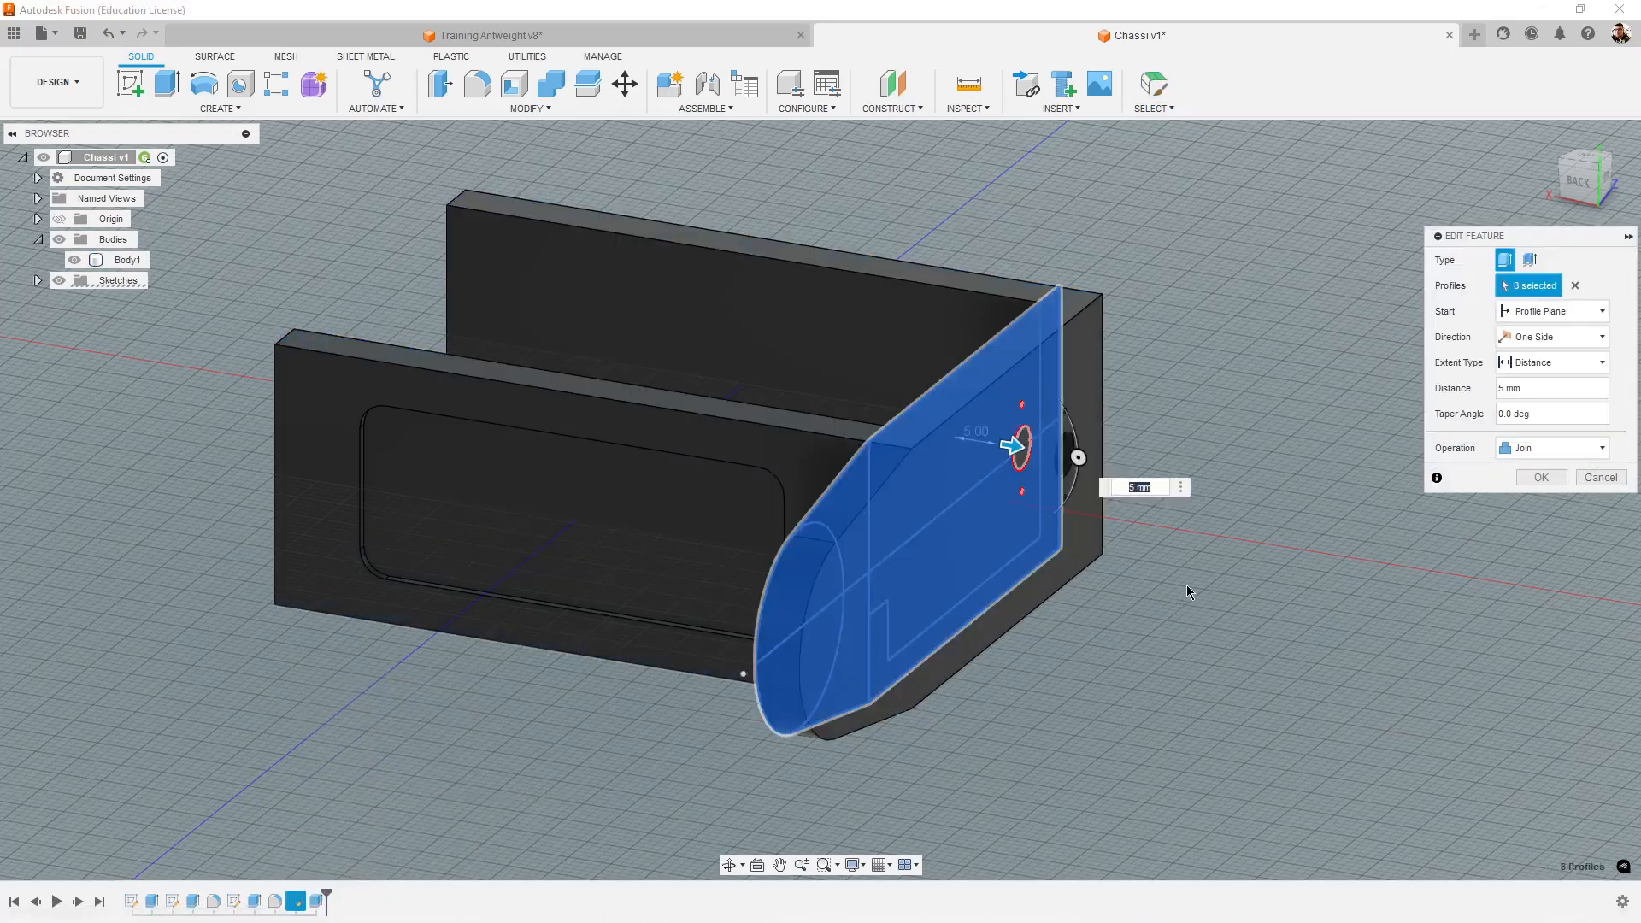
pyautogui.keyDown('shift'); pyautogui.moveTo(1231, 643); pyautogui.dragTo(1119, 667, button='middle'); pyautogui.keyUp('shift')
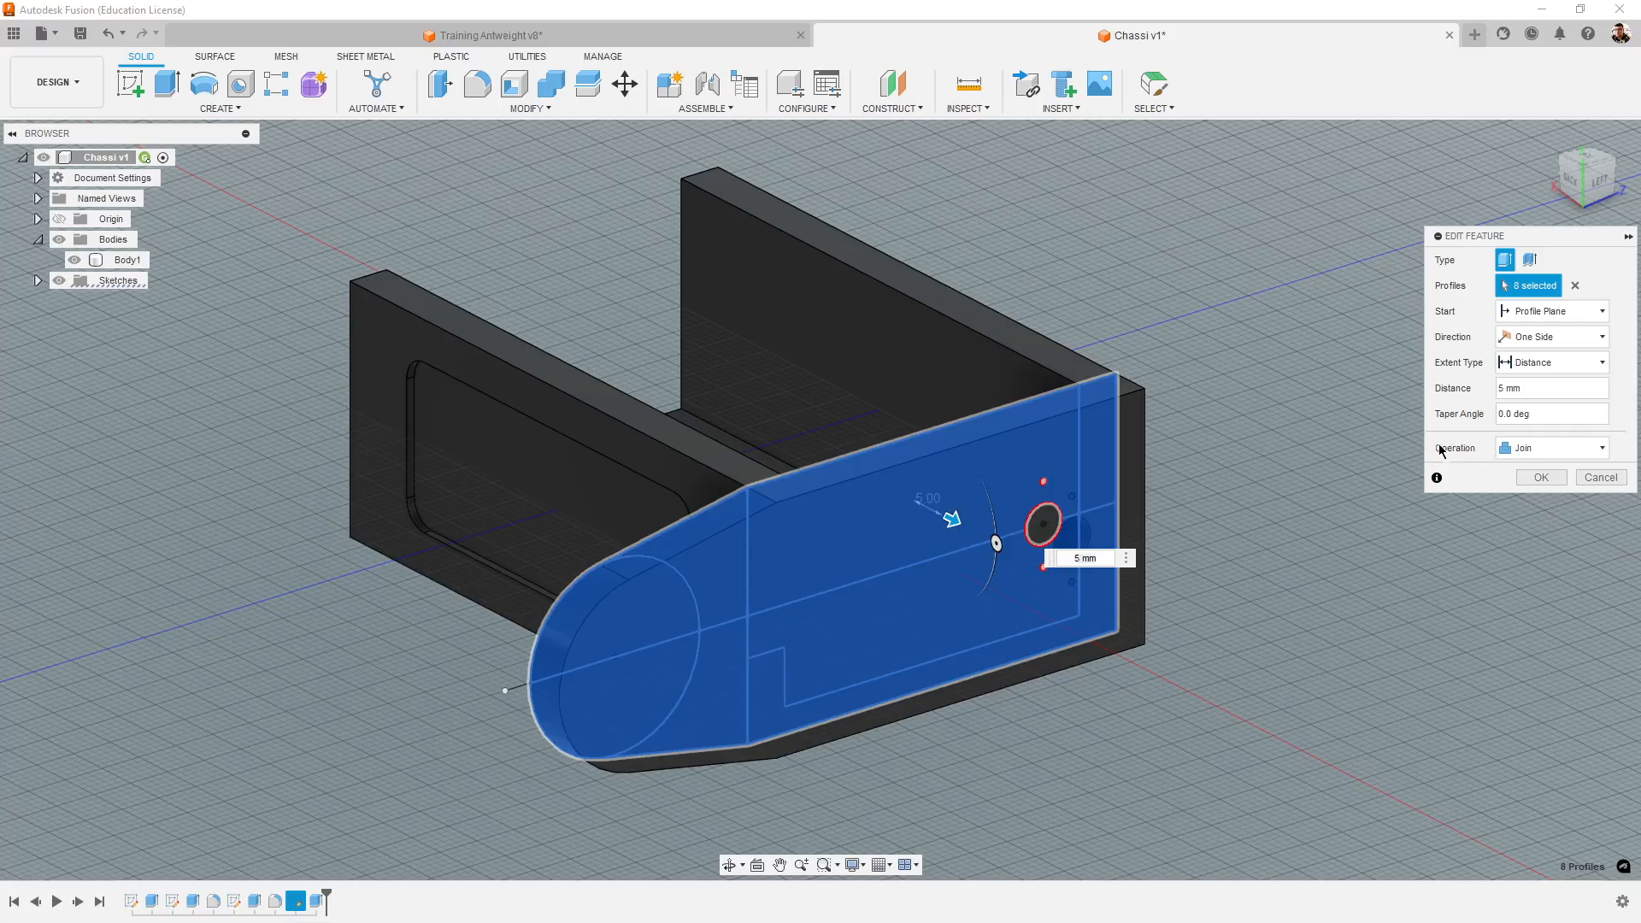
pyautogui.click(1544, 447)
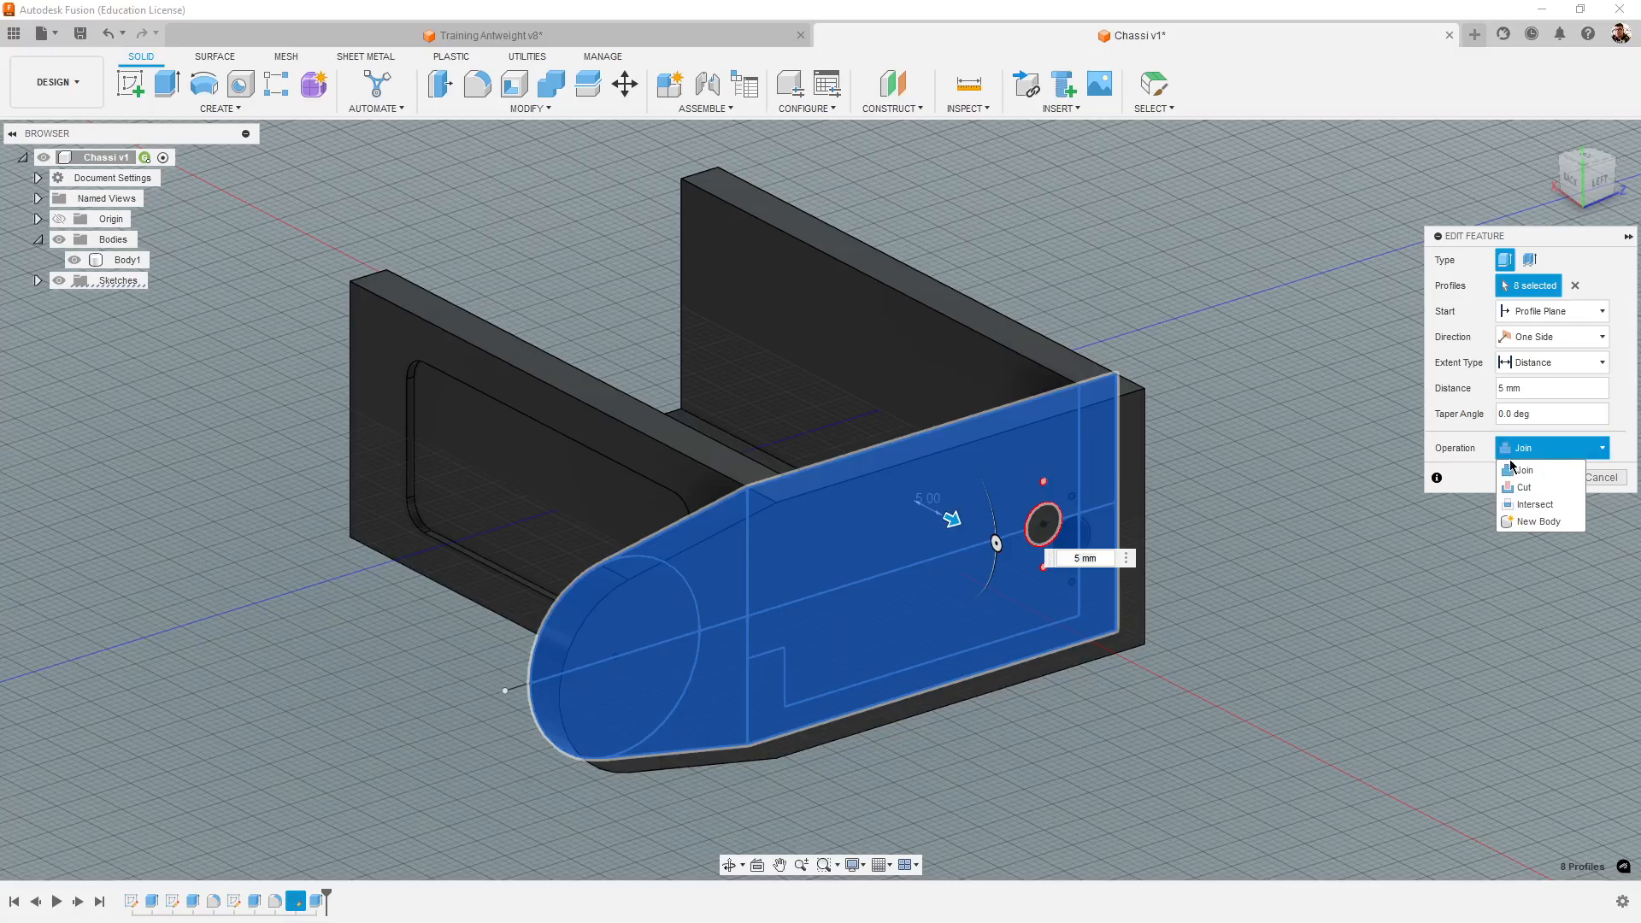
pyautogui.click(1517, 470)
pyautogui.click(1560, 451)
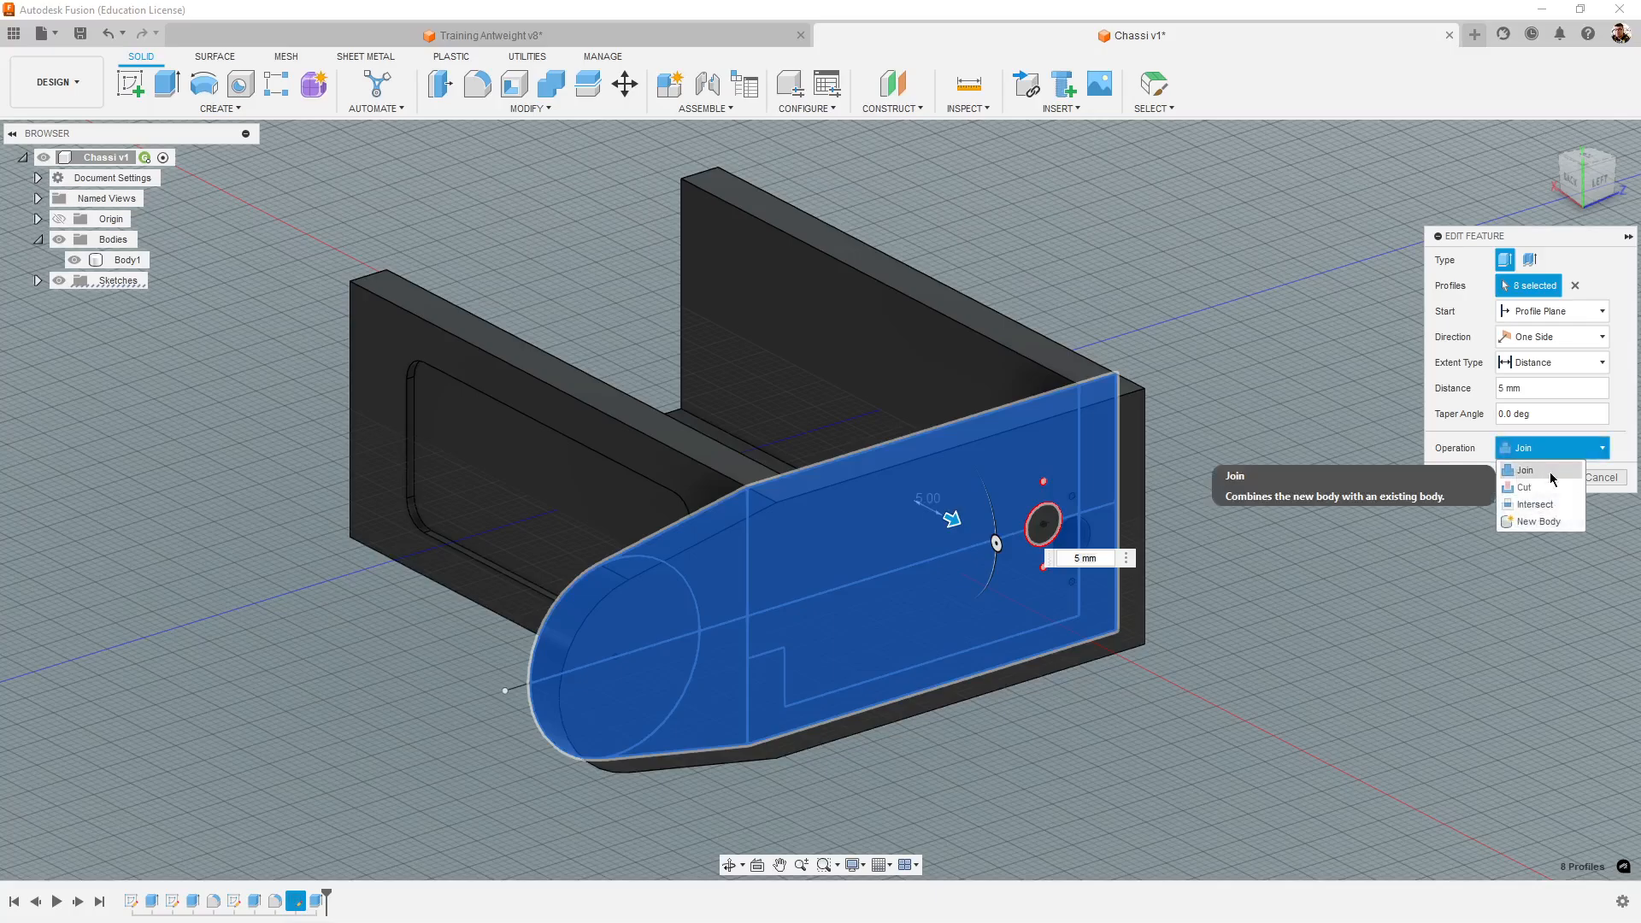
pyautogui.click(1550, 473)
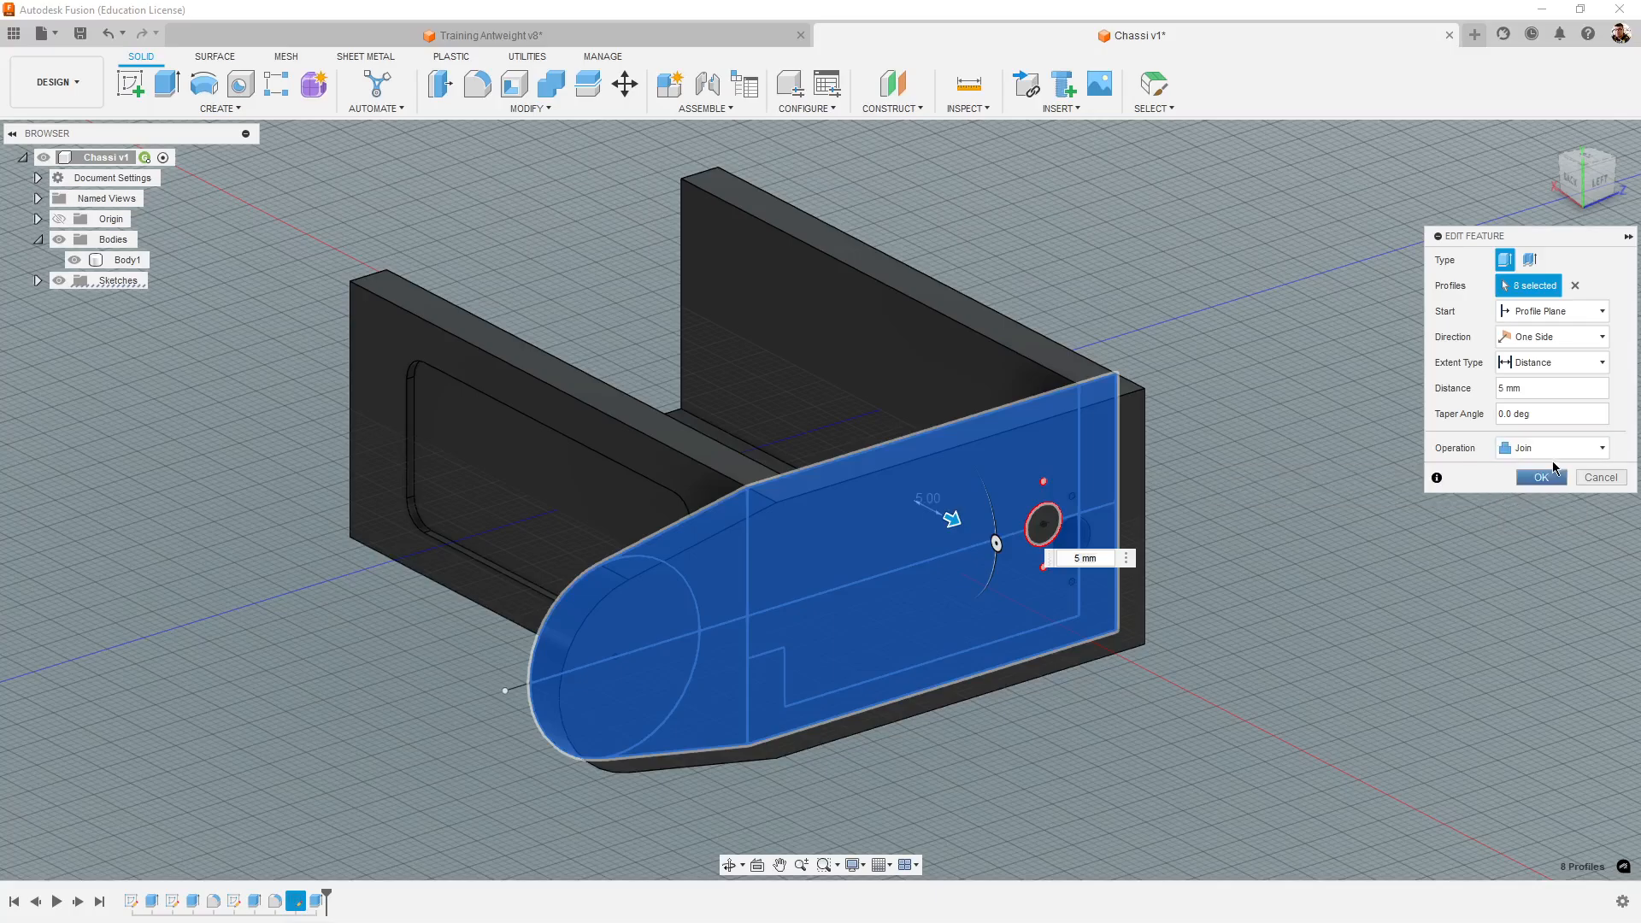
# - Set the tower extrusion's operation to New Body and apply the edit
pyautogui.click(1547, 449)
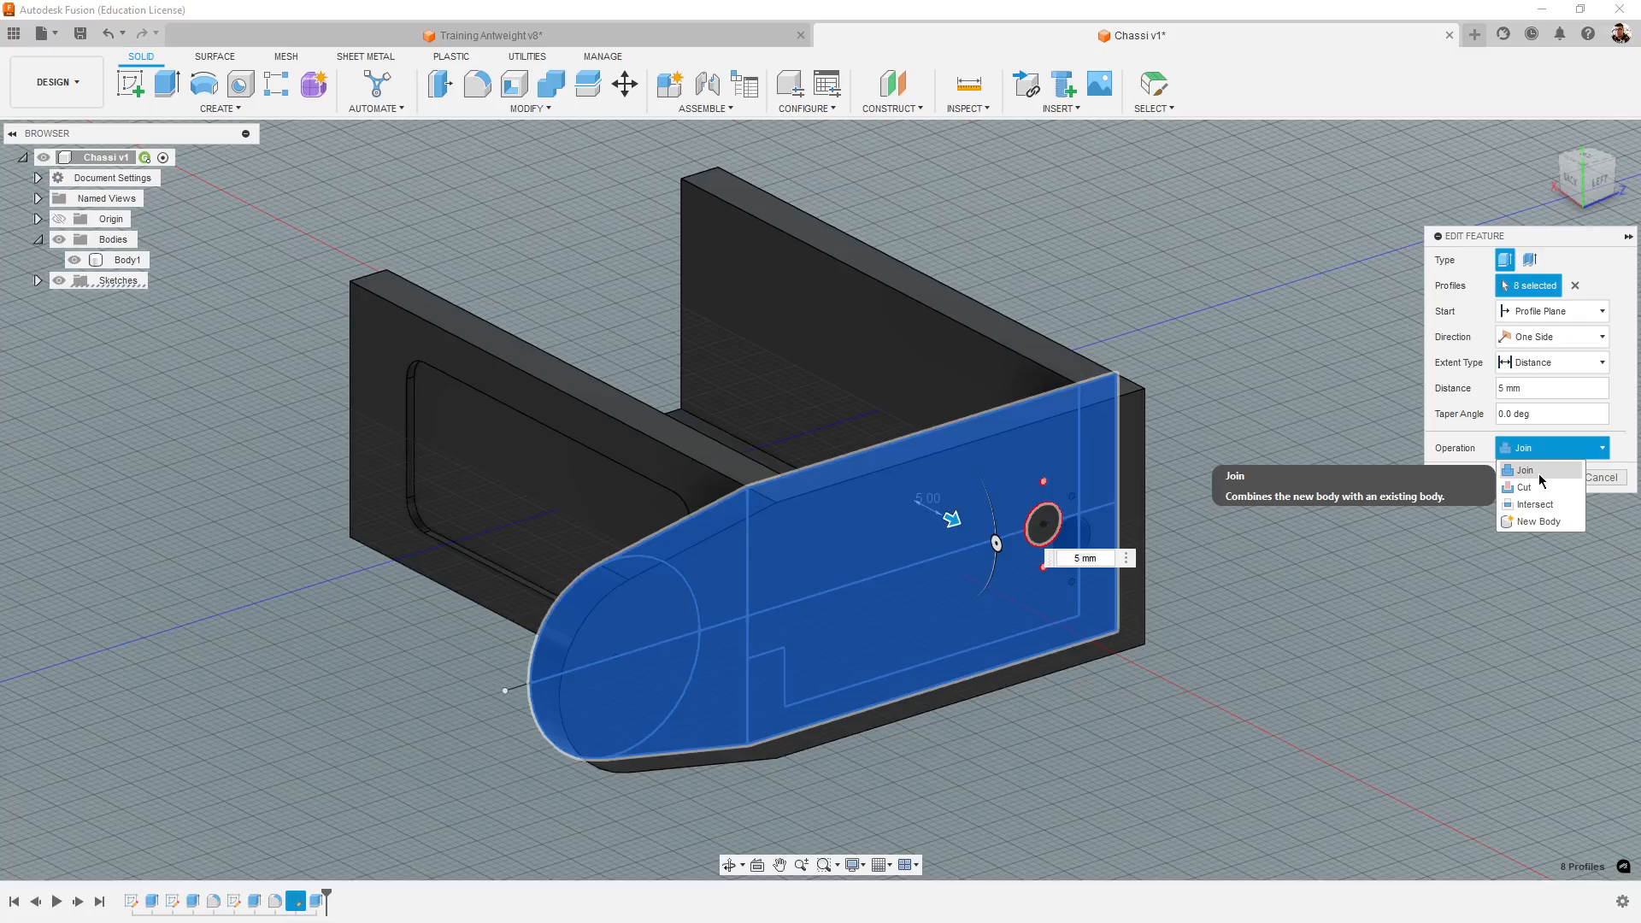
pyautogui.click(1564, 523)
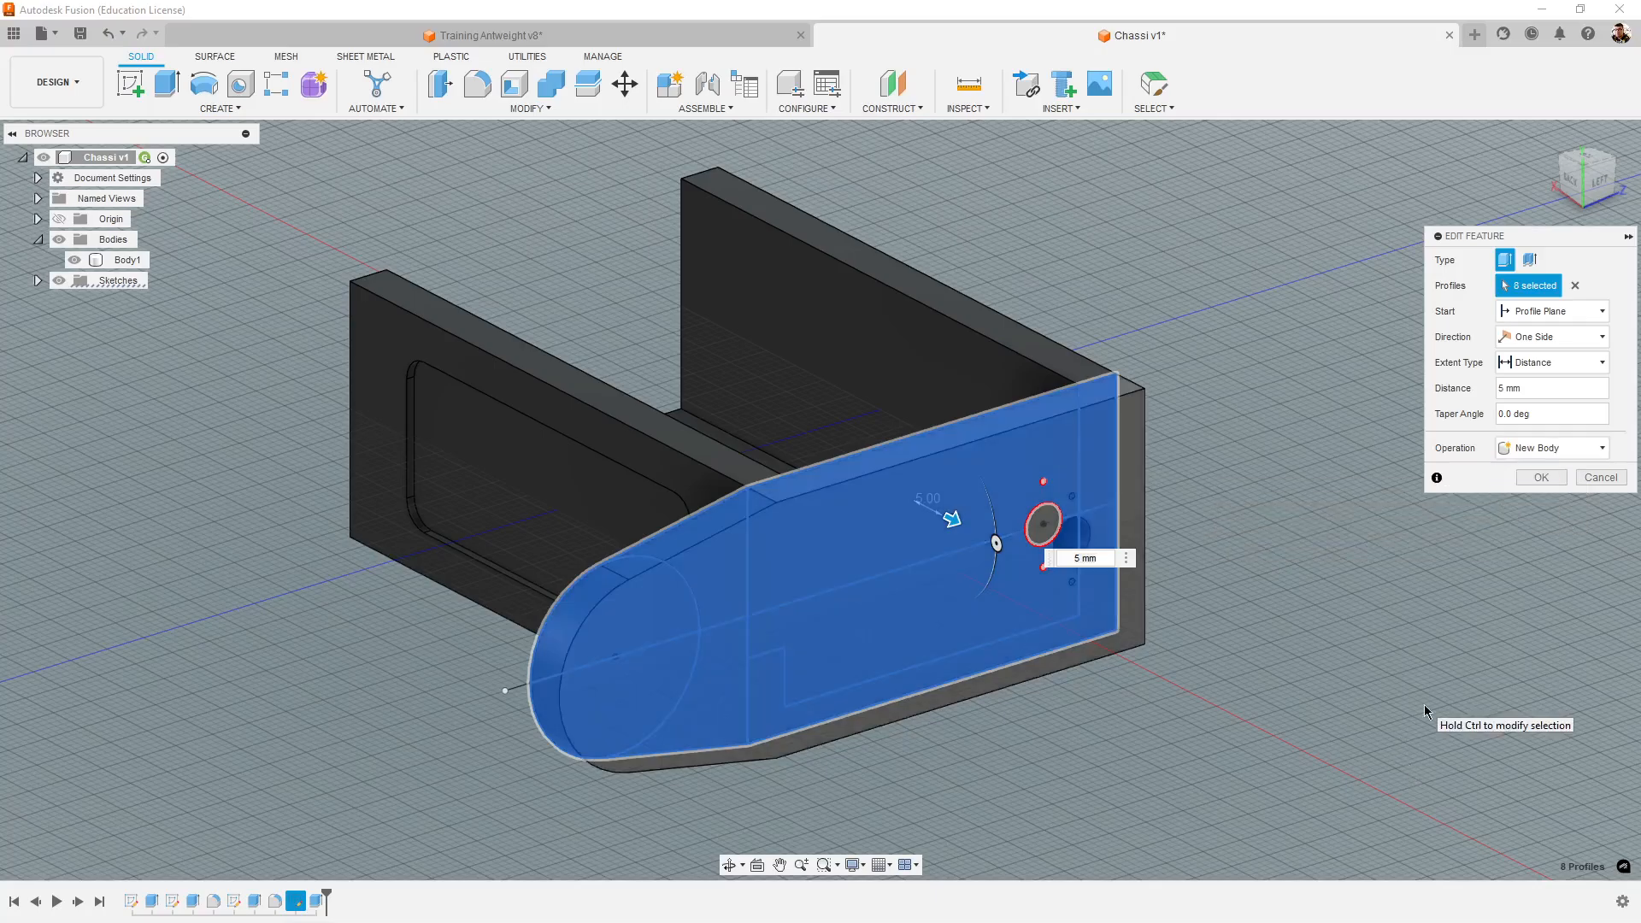
pyautogui.keyDown('shift'); pyautogui.moveTo(1425, 711); pyautogui.dragTo(1505, 747, button='middle'); pyautogui.keyUp('shift')
pyautogui.moveTo(1124, 724); pyautogui.dragTo(1207, 829, button='middle')
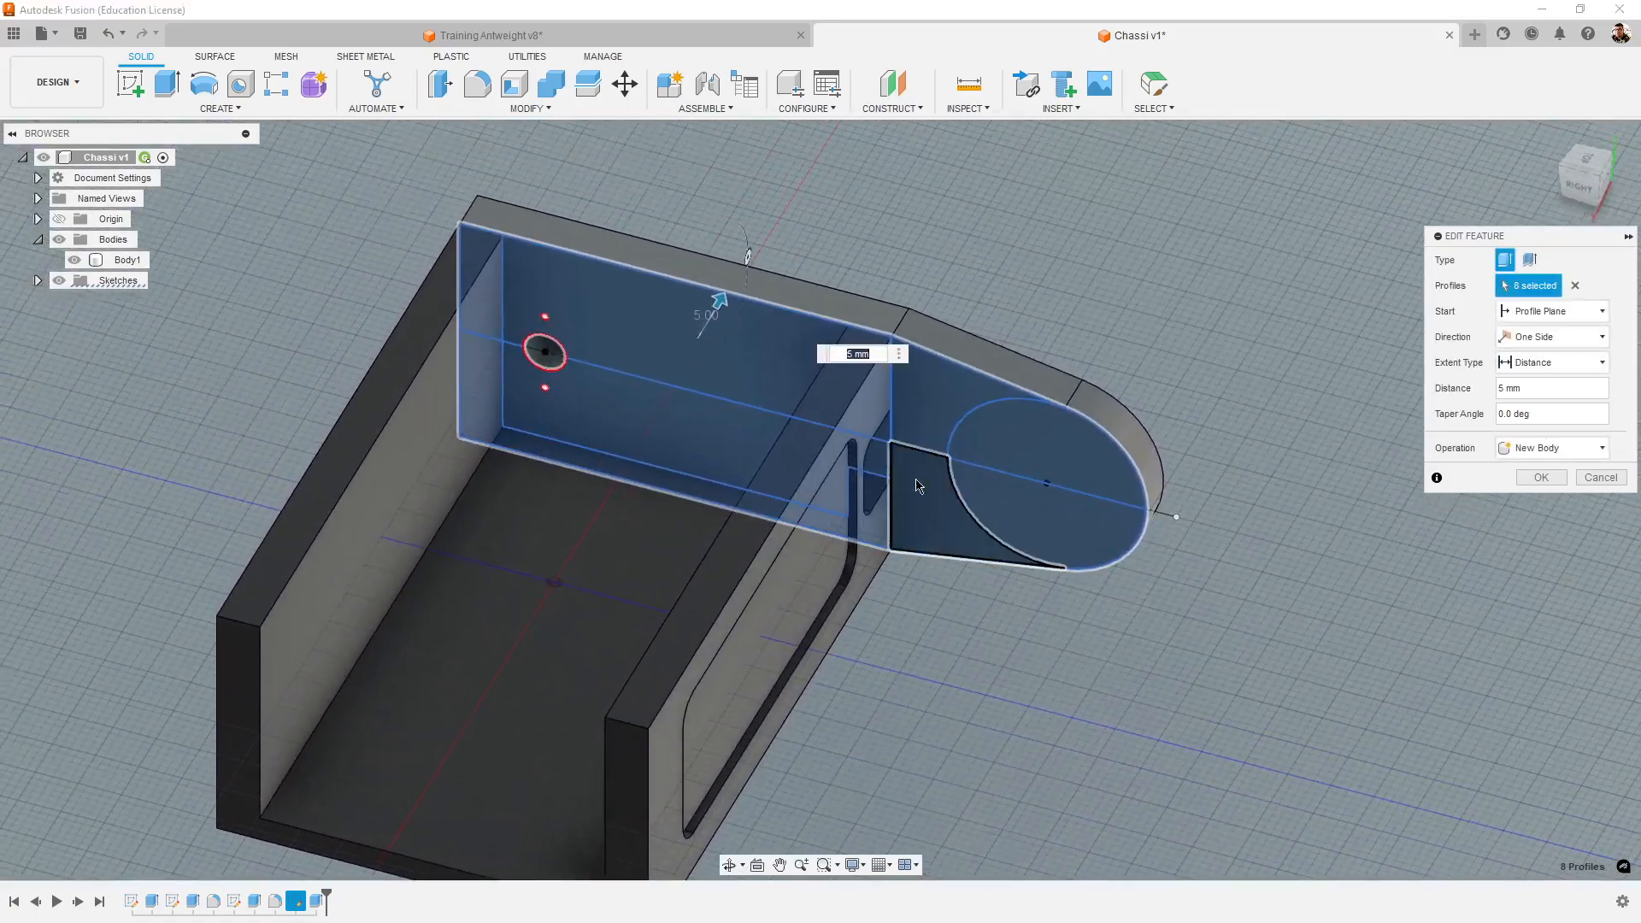
pyautogui.keyDown('shift'); pyautogui.moveTo(1391, 762); pyautogui.dragTo(1381, 613, button='middle'); pyautogui.keyUp('shift')
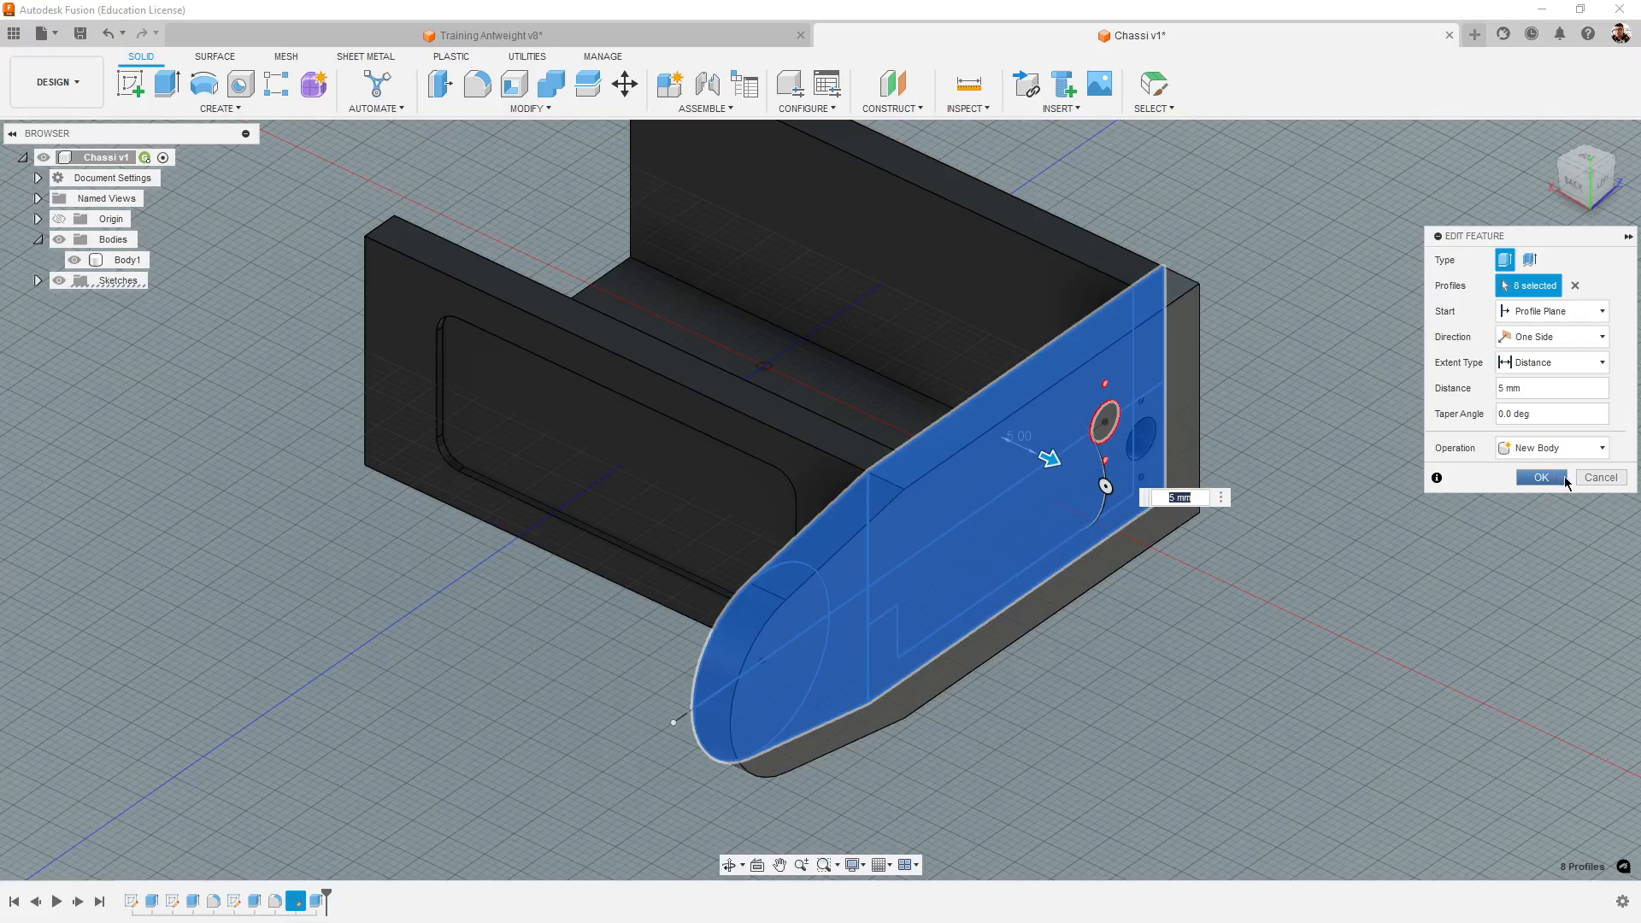
pyautogui.click(1541, 478)
# - Examine the tower and chassis as separate bodies from several angles, checking the body list
pyautogui.moveTo(1202, 690)
pyautogui.keyDown('shift'); pyautogui.mouseDown(button='middle')
pyautogui.moveTo(1282, 655)
pyautogui.moveTo(1206, 606)
pyautogui.moveTo(1245, 652)
pyautogui.moveTo(1171, 697)
pyautogui.mouseUp(button='middle'); pyautogui.keyUp('shift')
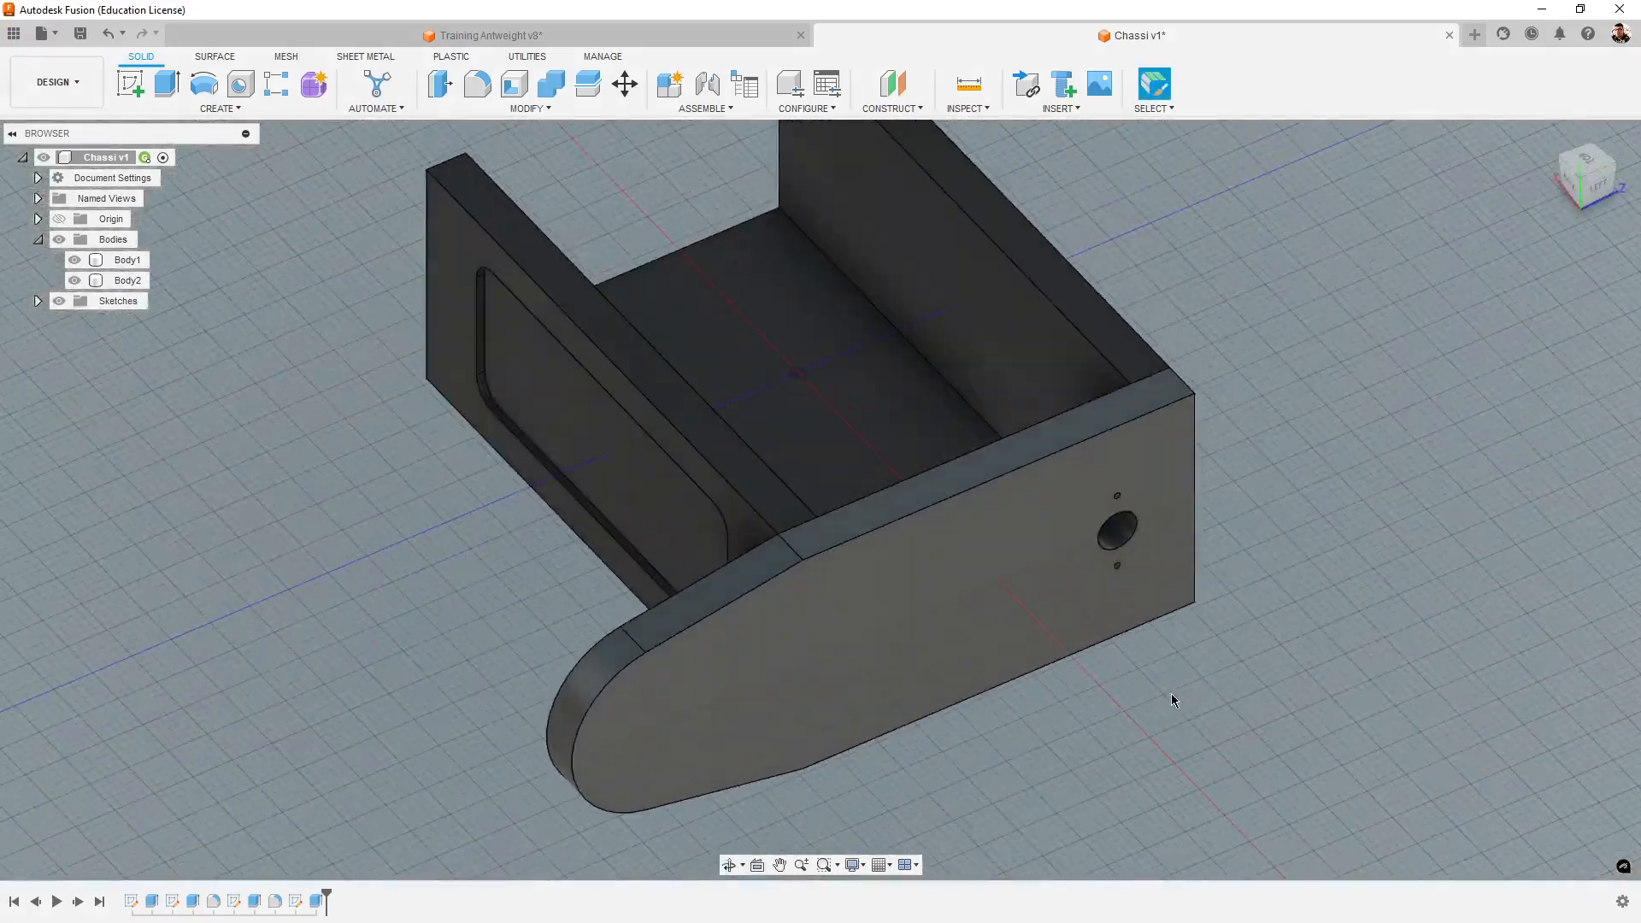
pyautogui.keyDown('shift'); pyautogui.moveTo(1429, 700); pyautogui.dragTo(1372, 689, button='middle'); pyautogui.keyUp('shift')
pyautogui.keyDown('shift'); pyautogui.moveTo(916, 797); pyautogui.dragTo(826, 827, button='middle'); pyautogui.keyUp('shift')
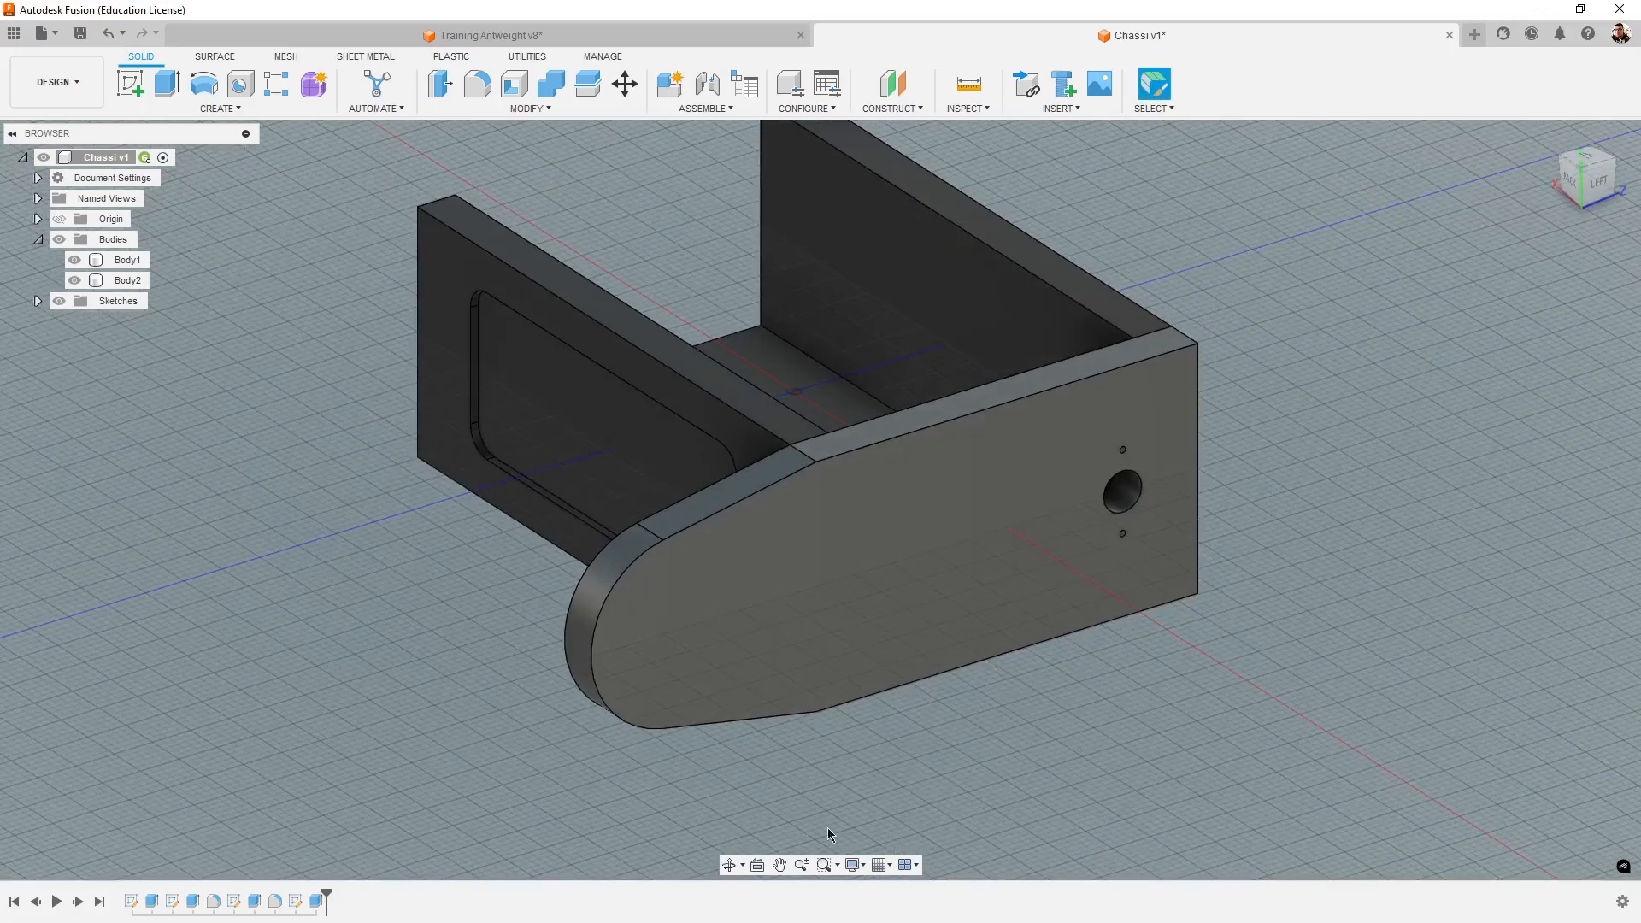
pyautogui.keyDown('shift'); pyautogui.moveTo(1281, 722); pyautogui.dragTo(1306, 736, button='middle'); pyautogui.keyUp('shift')
pyautogui.scroll(-3, 1306, 736)
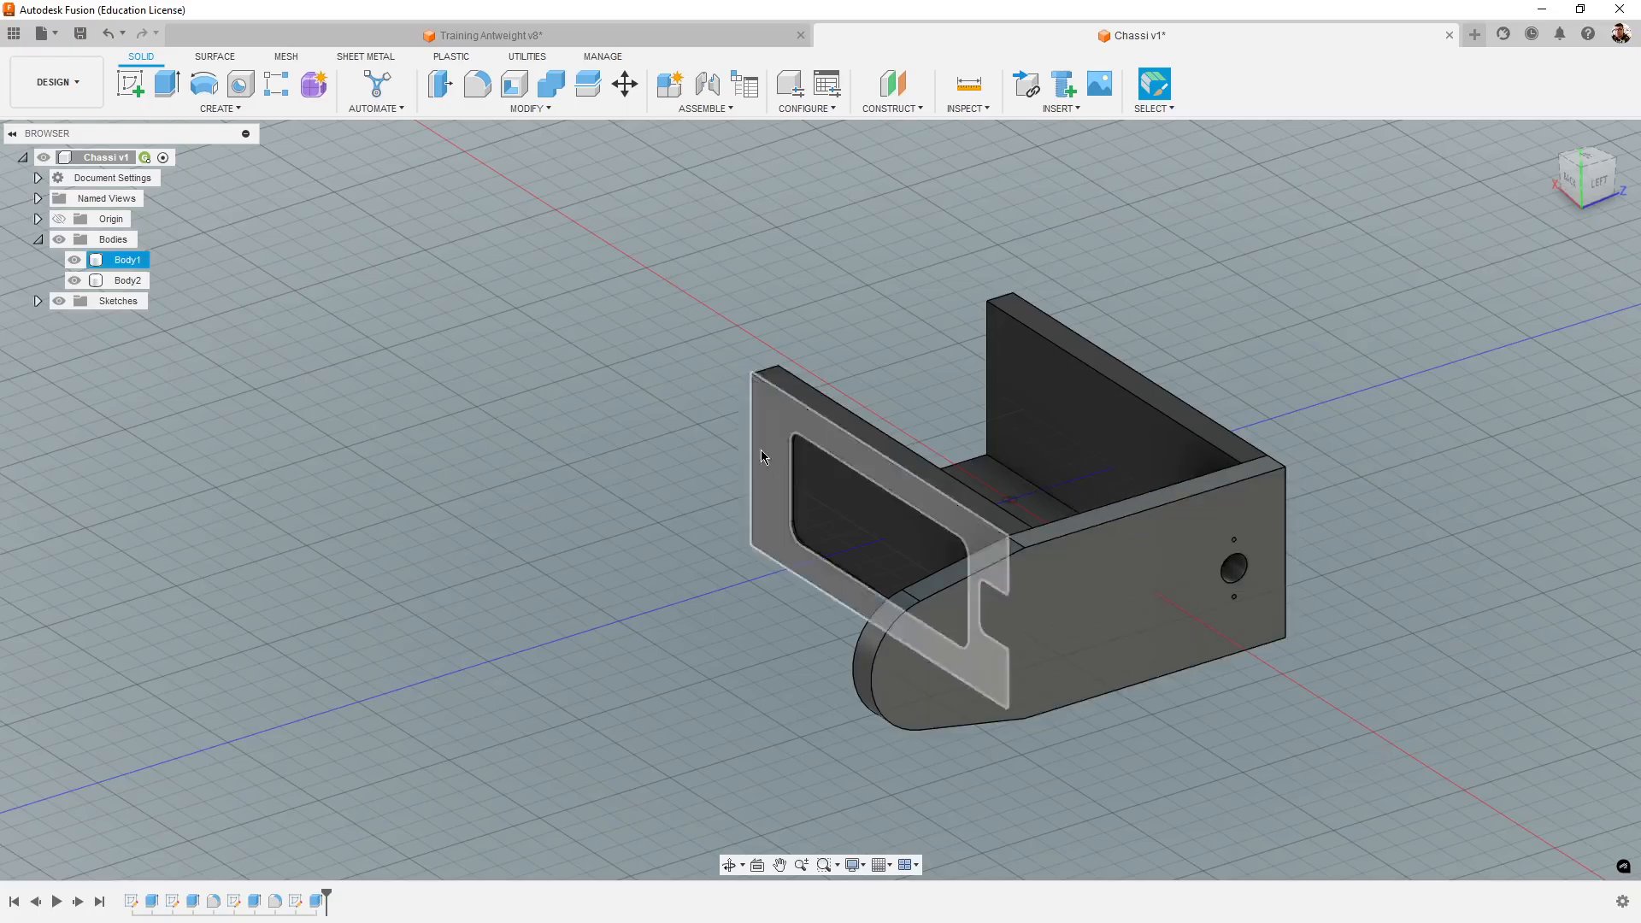
pyautogui.keyDown('shift'); pyautogui.moveTo(827, 604); pyautogui.dragTo(793, 412, button='middle'); pyautogui.keyUp('shift')
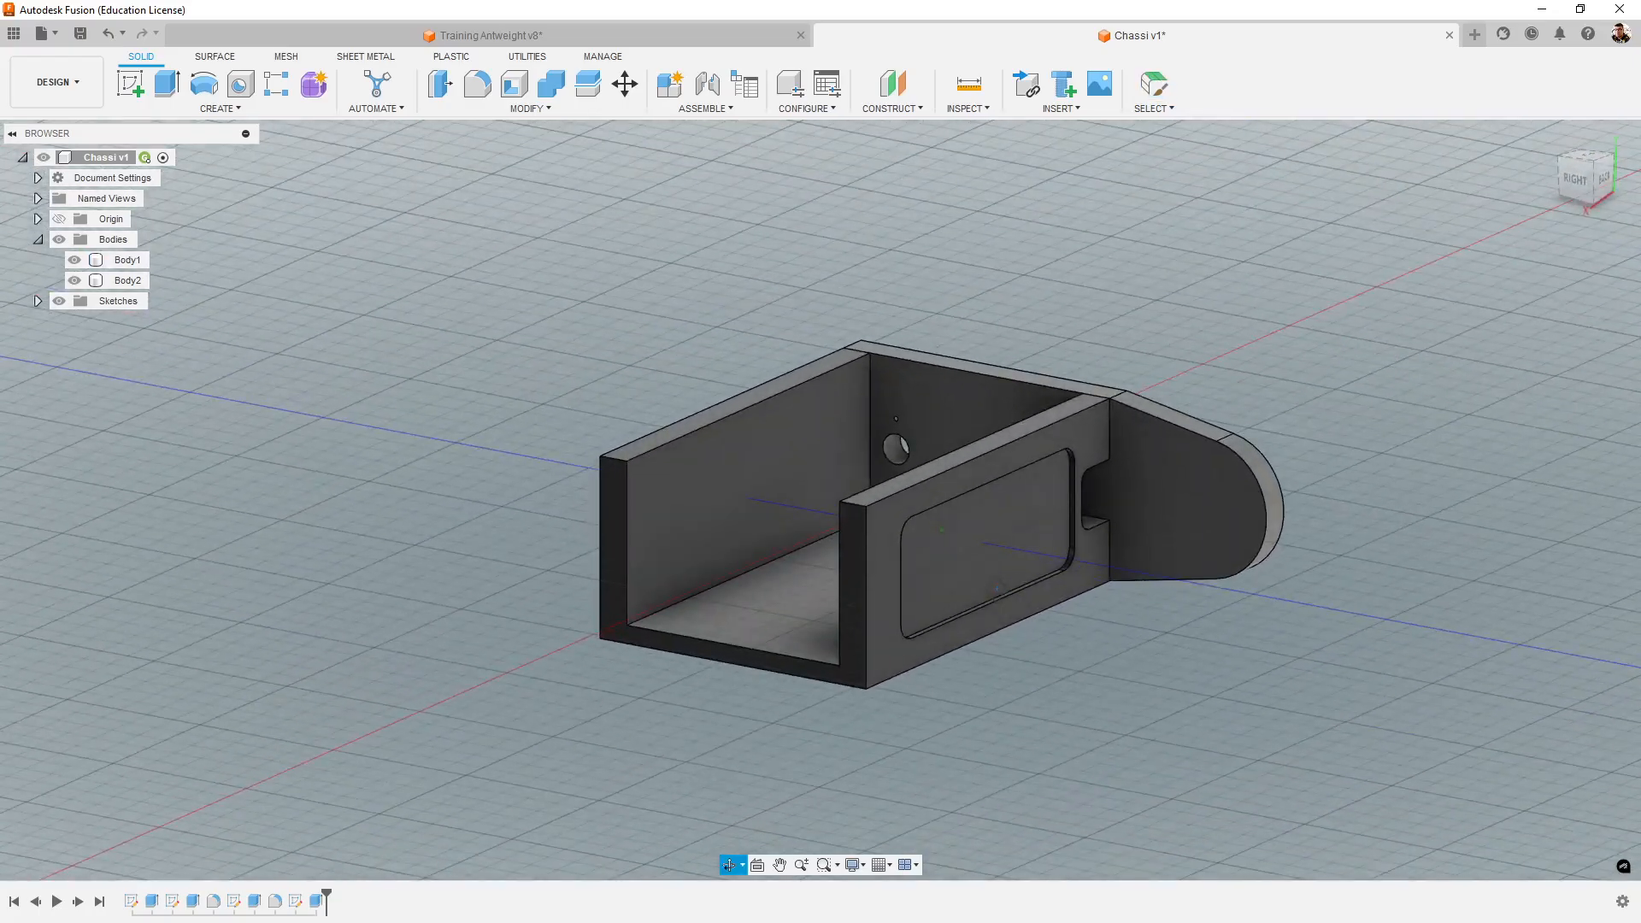
pyautogui.keyDown('shift'); pyautogui.moveTo(1443, 485); pyautogui.dragTo(1101, 669, button='middle'); pyautogui.keyUp('shift')
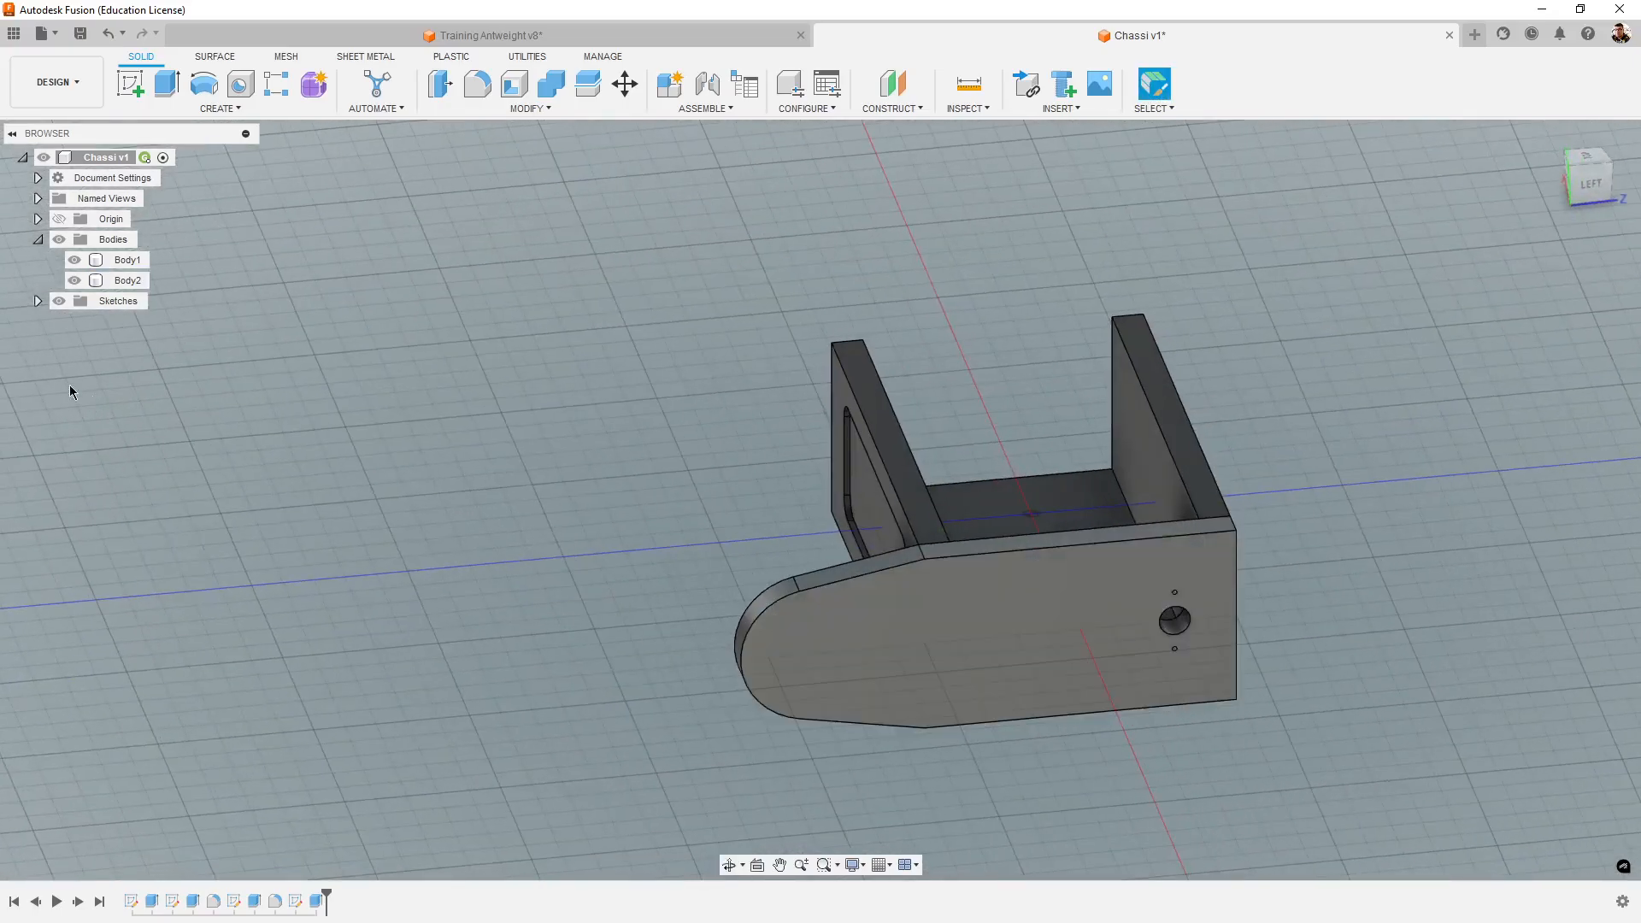
pyautogui.click(39, 242)
pyautogui.click(38, 242)
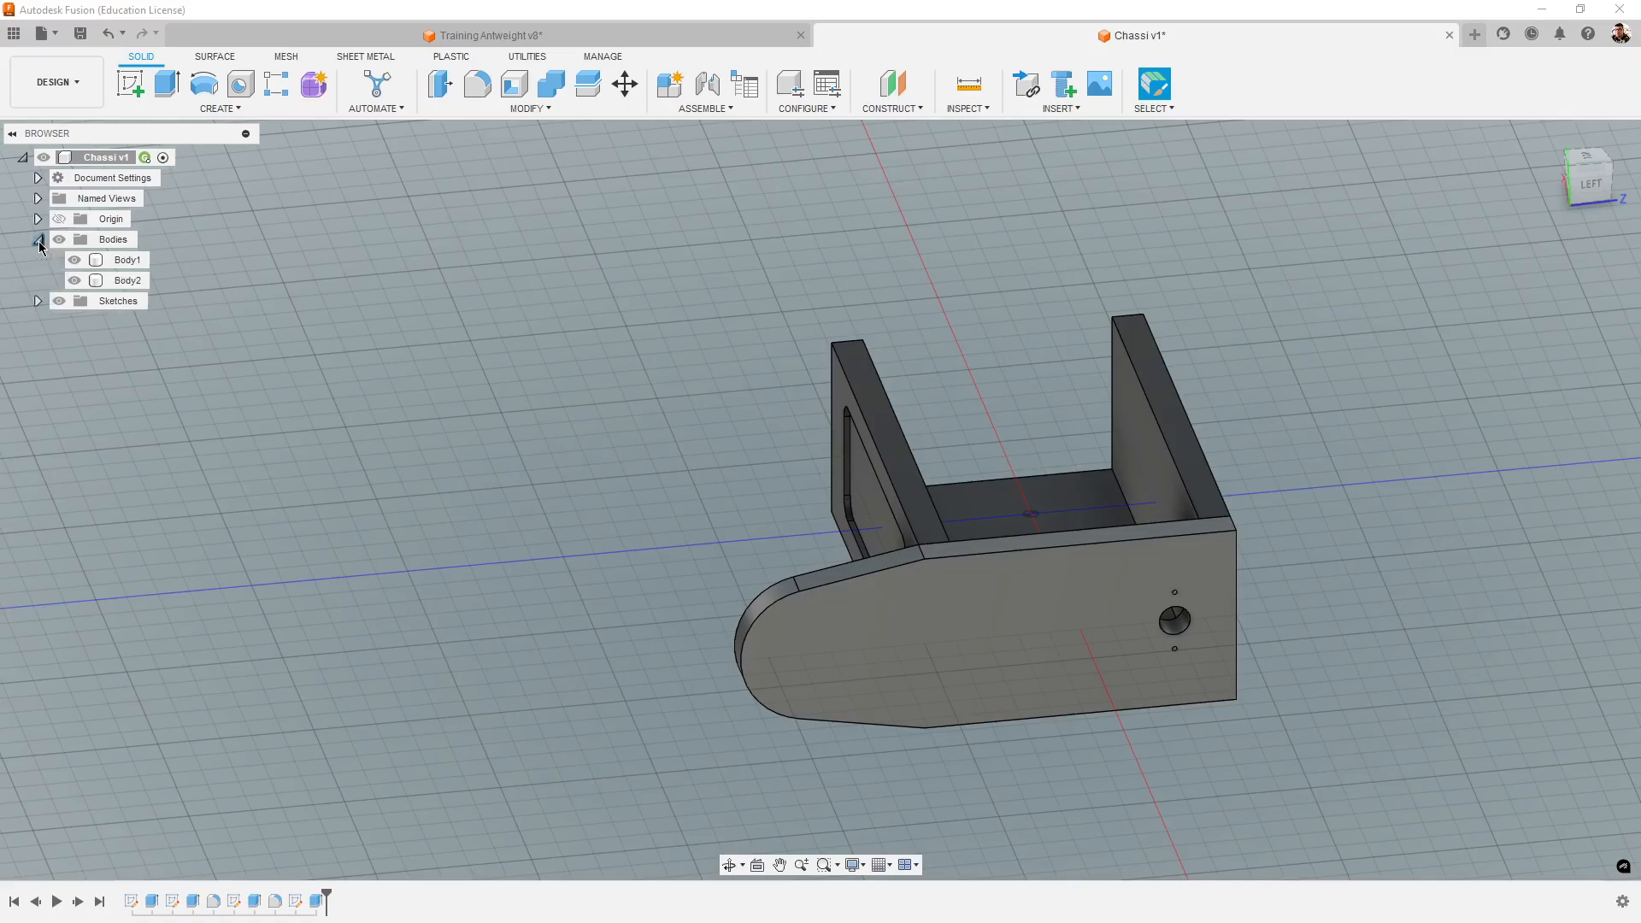
pyautogui.click(1227, 609)
pyautogui.keyDown('shift'); pyautogui.moveTo(1227, 608); pyautogui.dragTo(1272, 619, button='middle'); pyautogui.keyUp('shift')
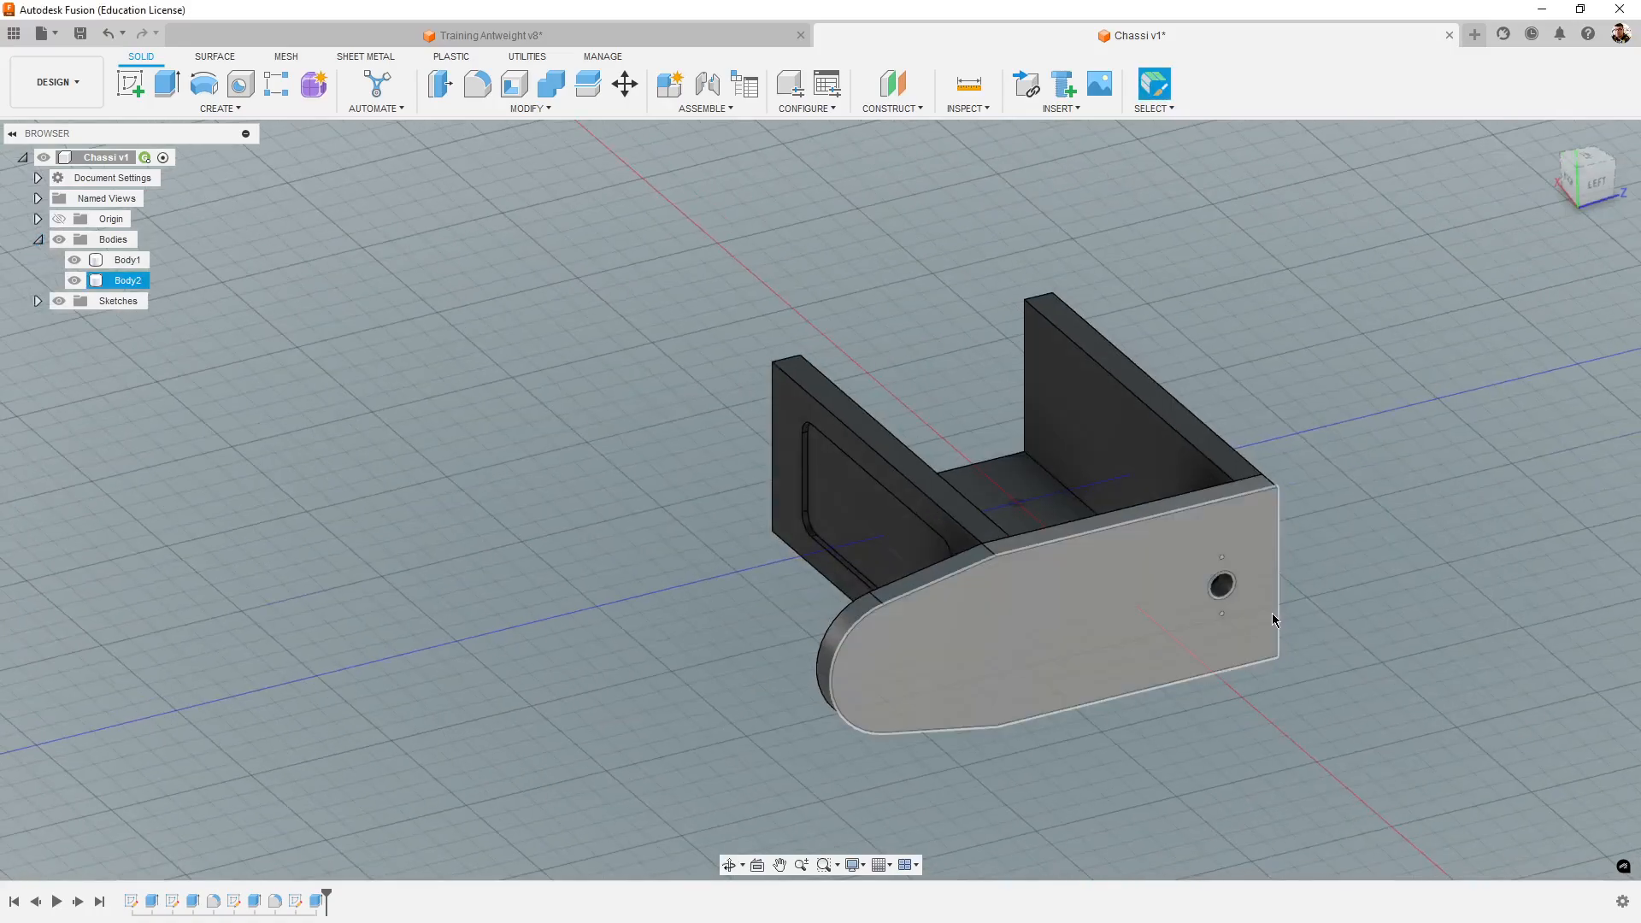
pyautogui.click(524, 520)
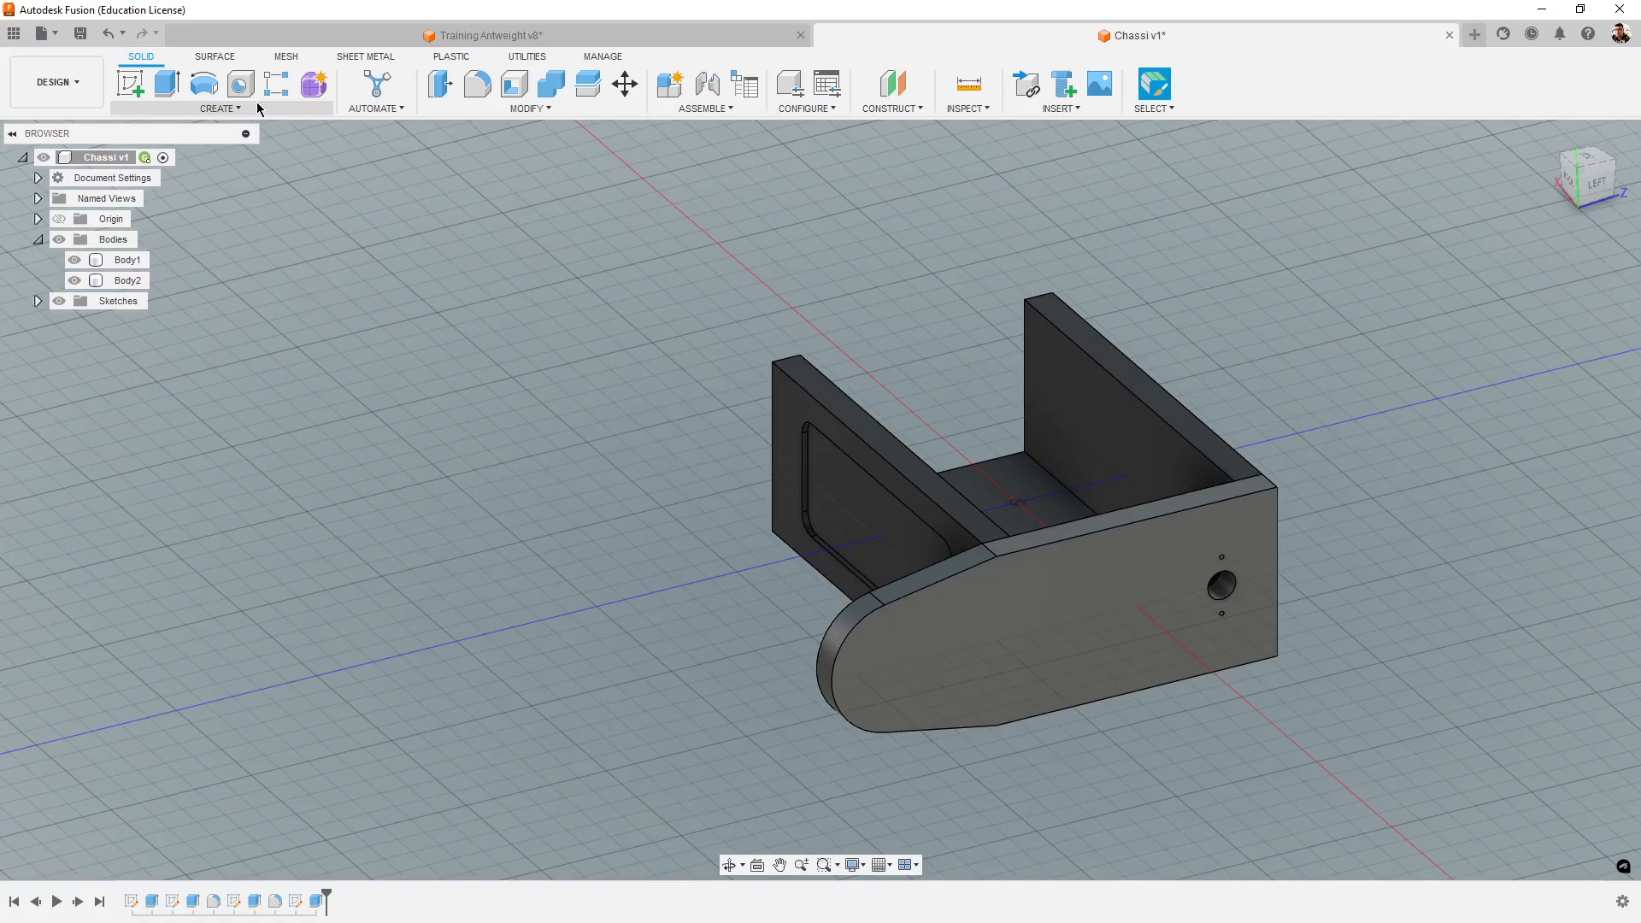
# - Set up a Mirror of the tower body Body2 across the YZ origin plane through the middle of the chassis
pyautogui.click(235, 109)
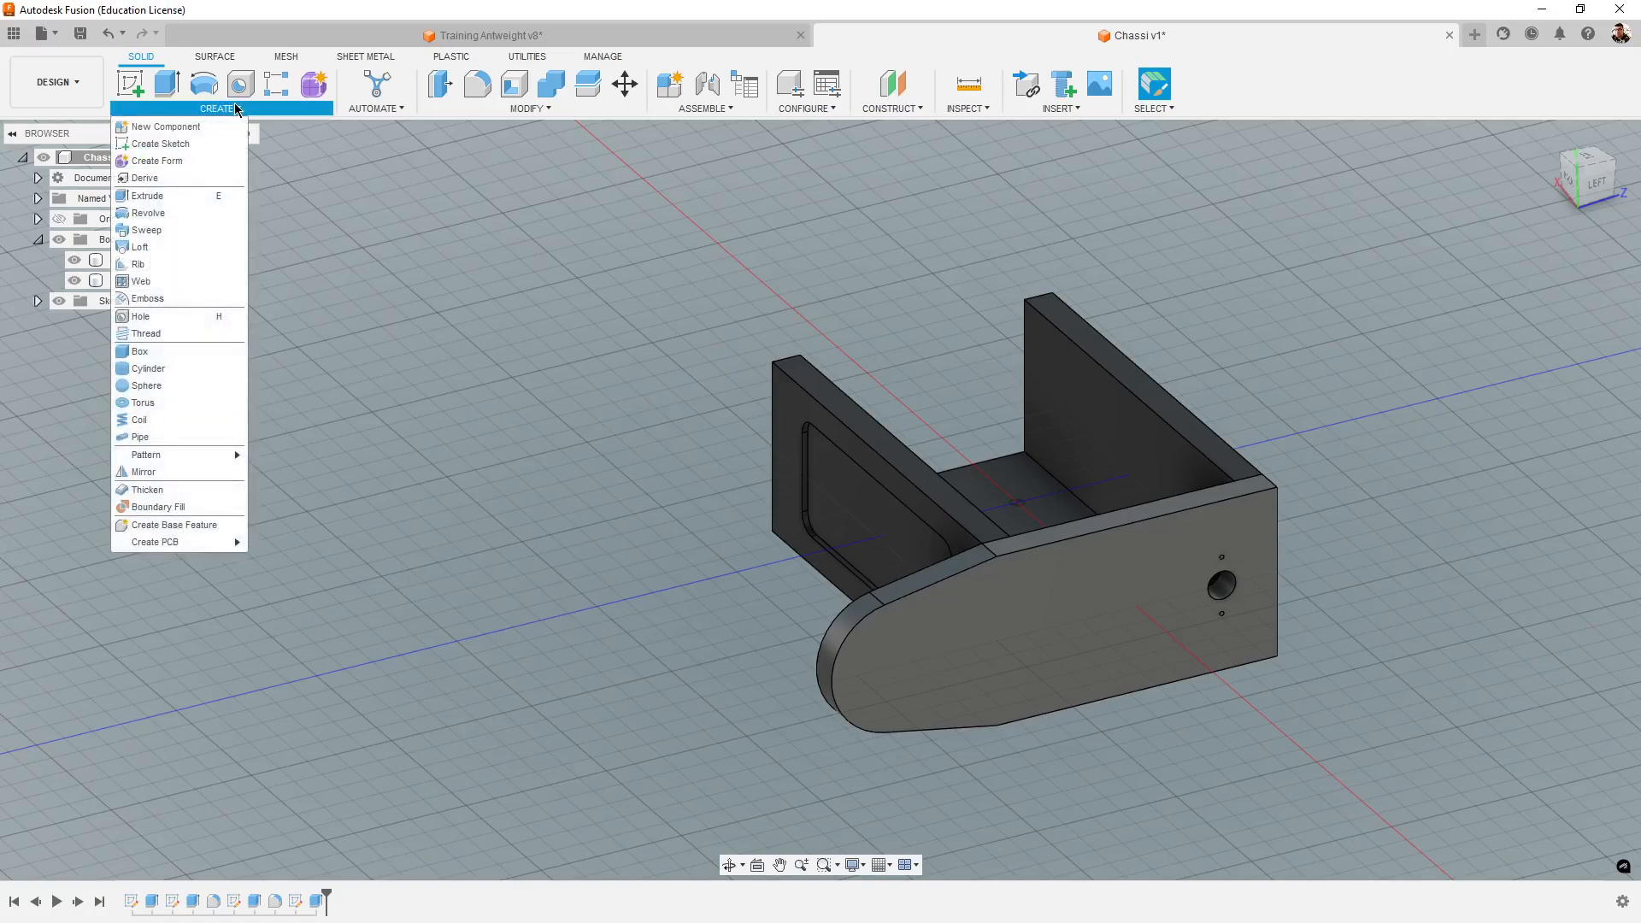
pyautogui.click(154, 473)
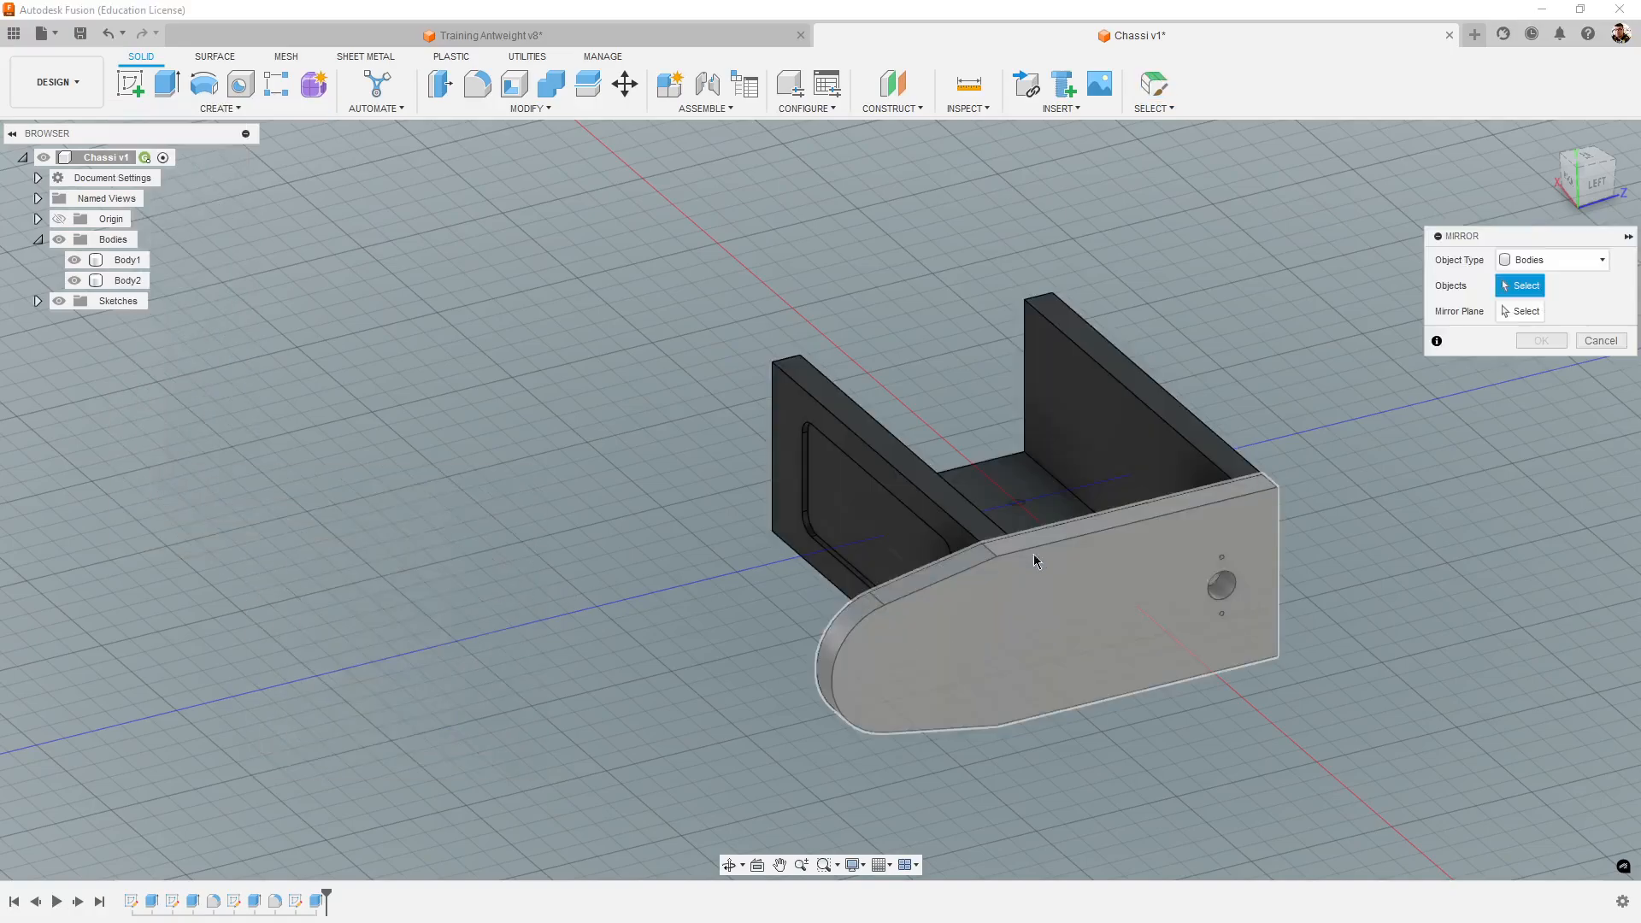
pyautogui.moveTo(1348, 514); pyautogui.dragTo(1196, 459, button='middle')
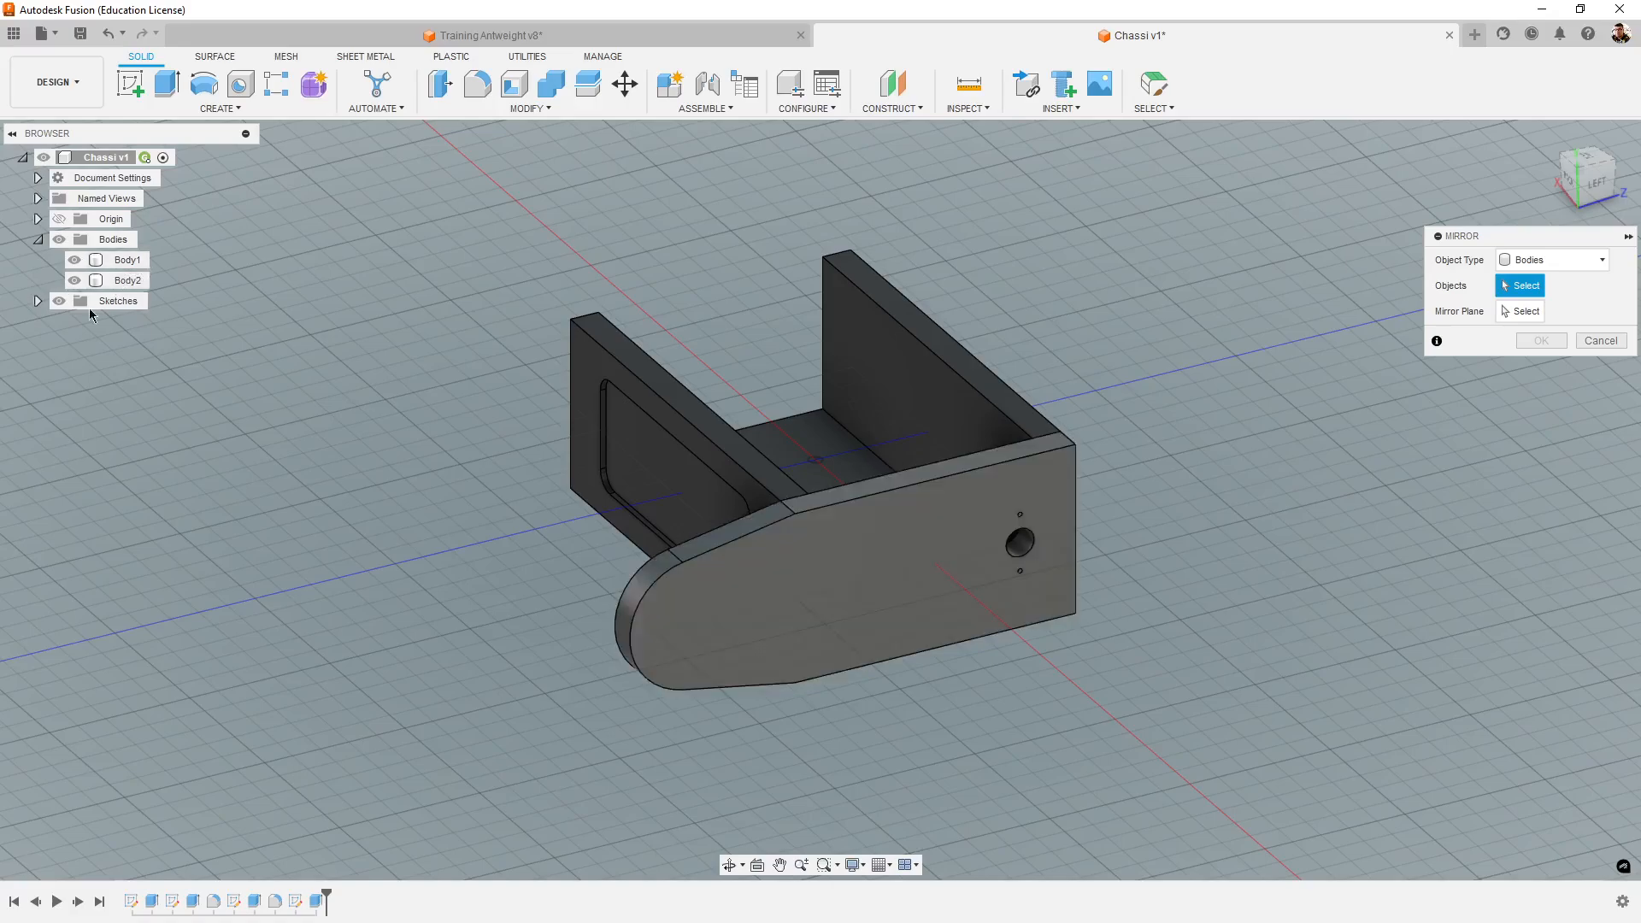
pyautogui.click(128, 281)
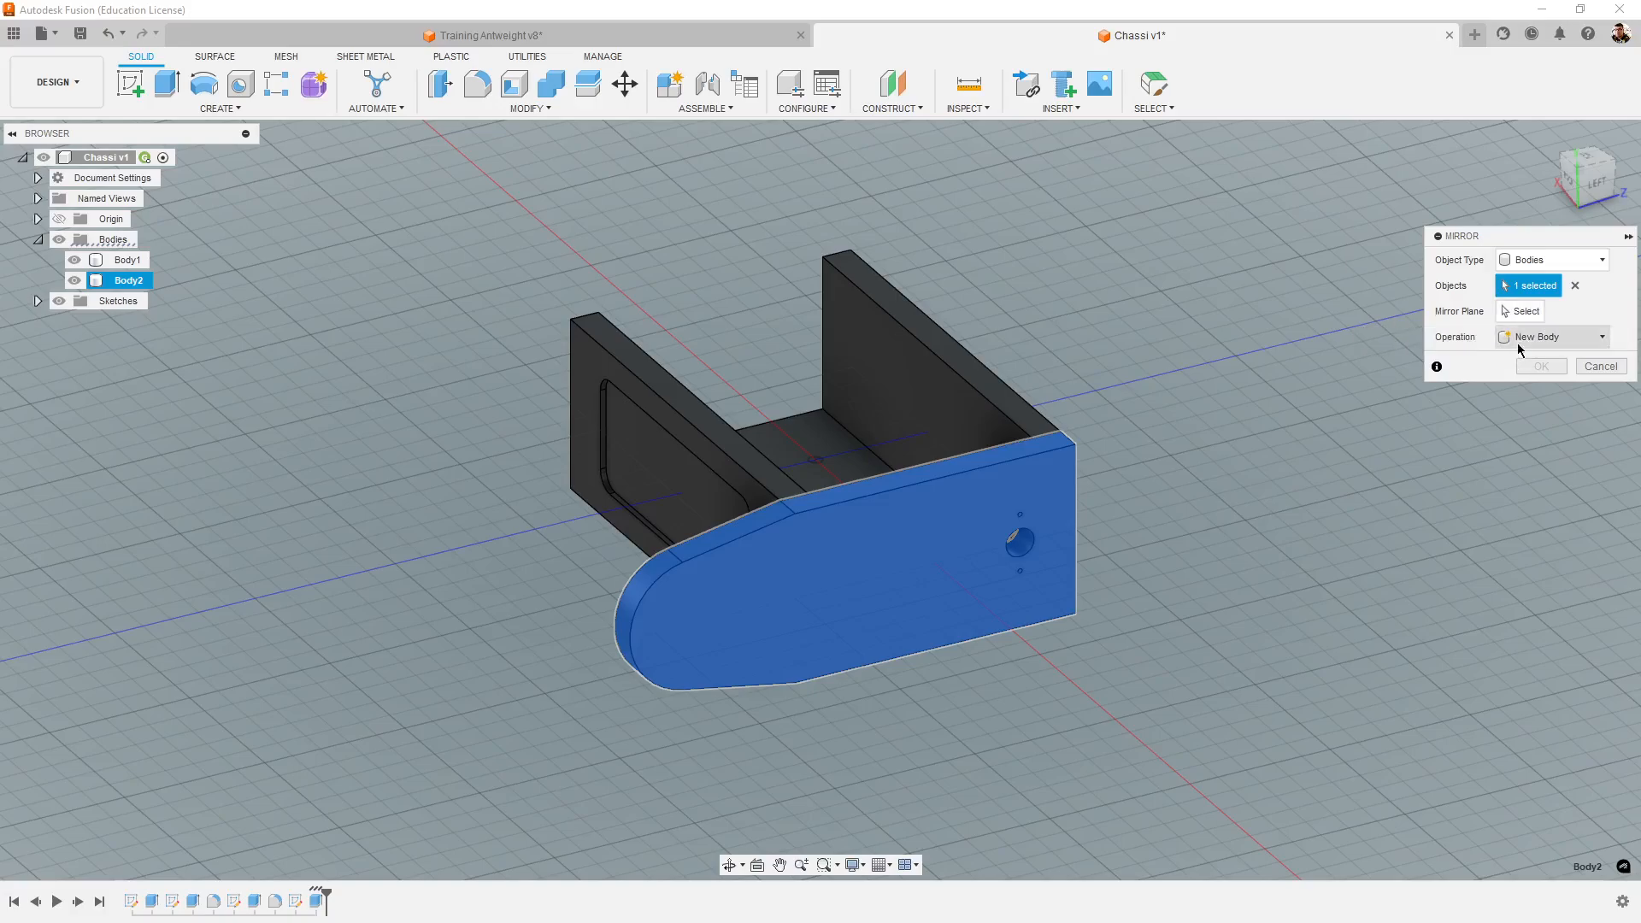
pyautogui.click(1524, 313)
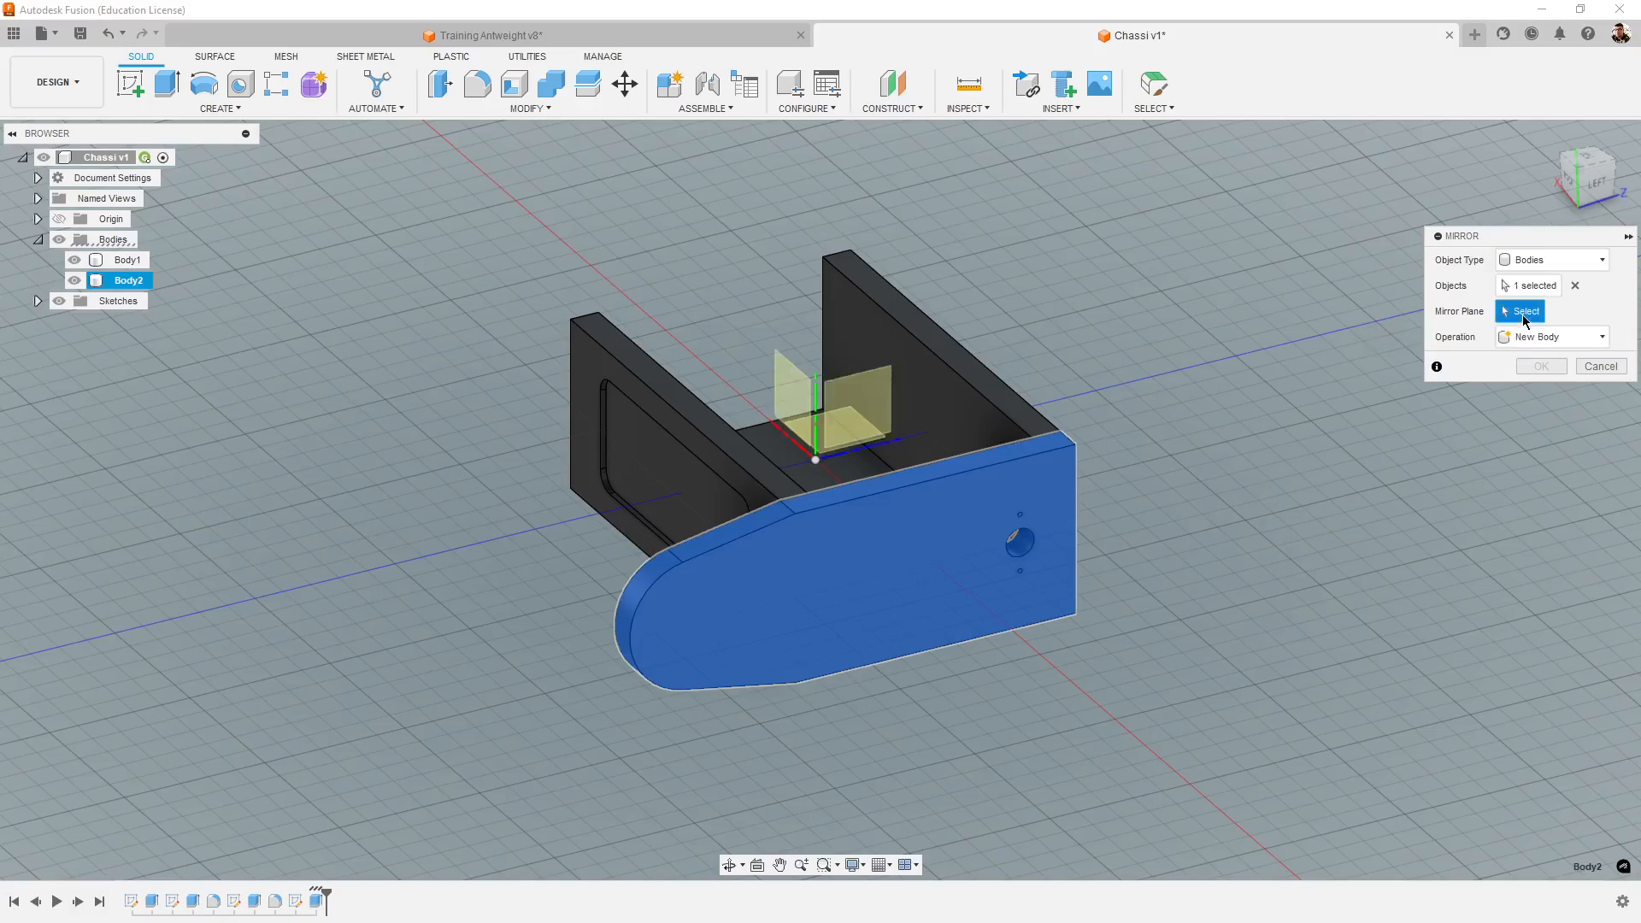
pyautogui.keyDown('shift'); pyautogui.moveTo(1249, 633); pyautogui.dragTo(1279, 682, button='middle'); pyautogui.keyUp('shift')
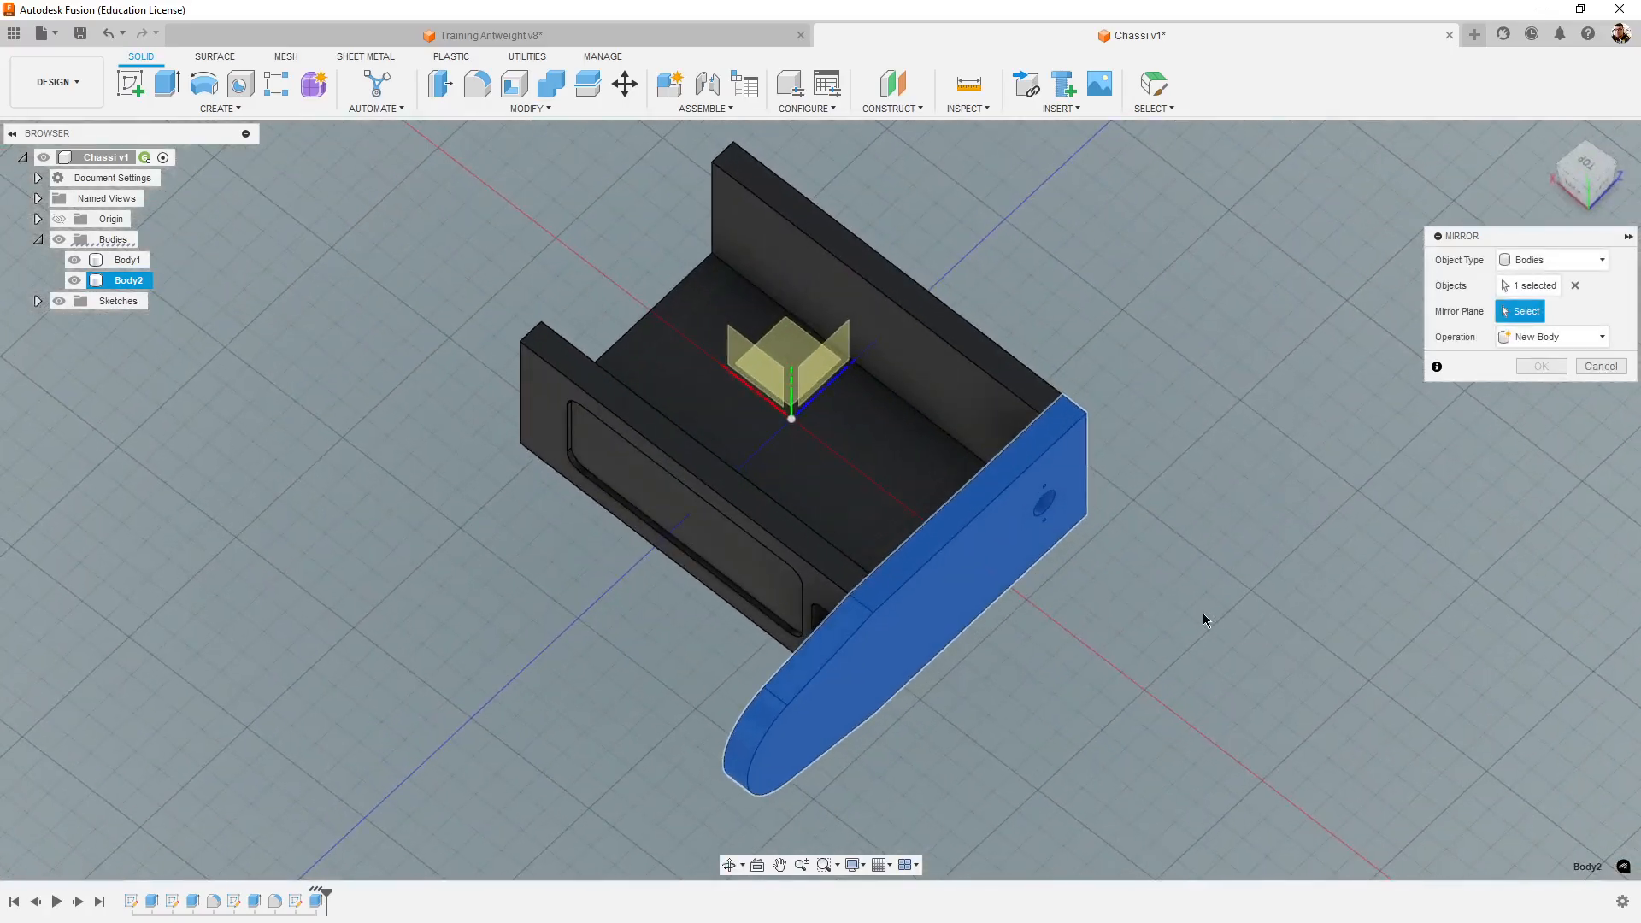
pyautogui.keyDown('shift'); pyautogui.moveTo(1182, 619); pyautogui.dragTo(1299, 690, button='middle'); pyautogui.keyUp('shift')
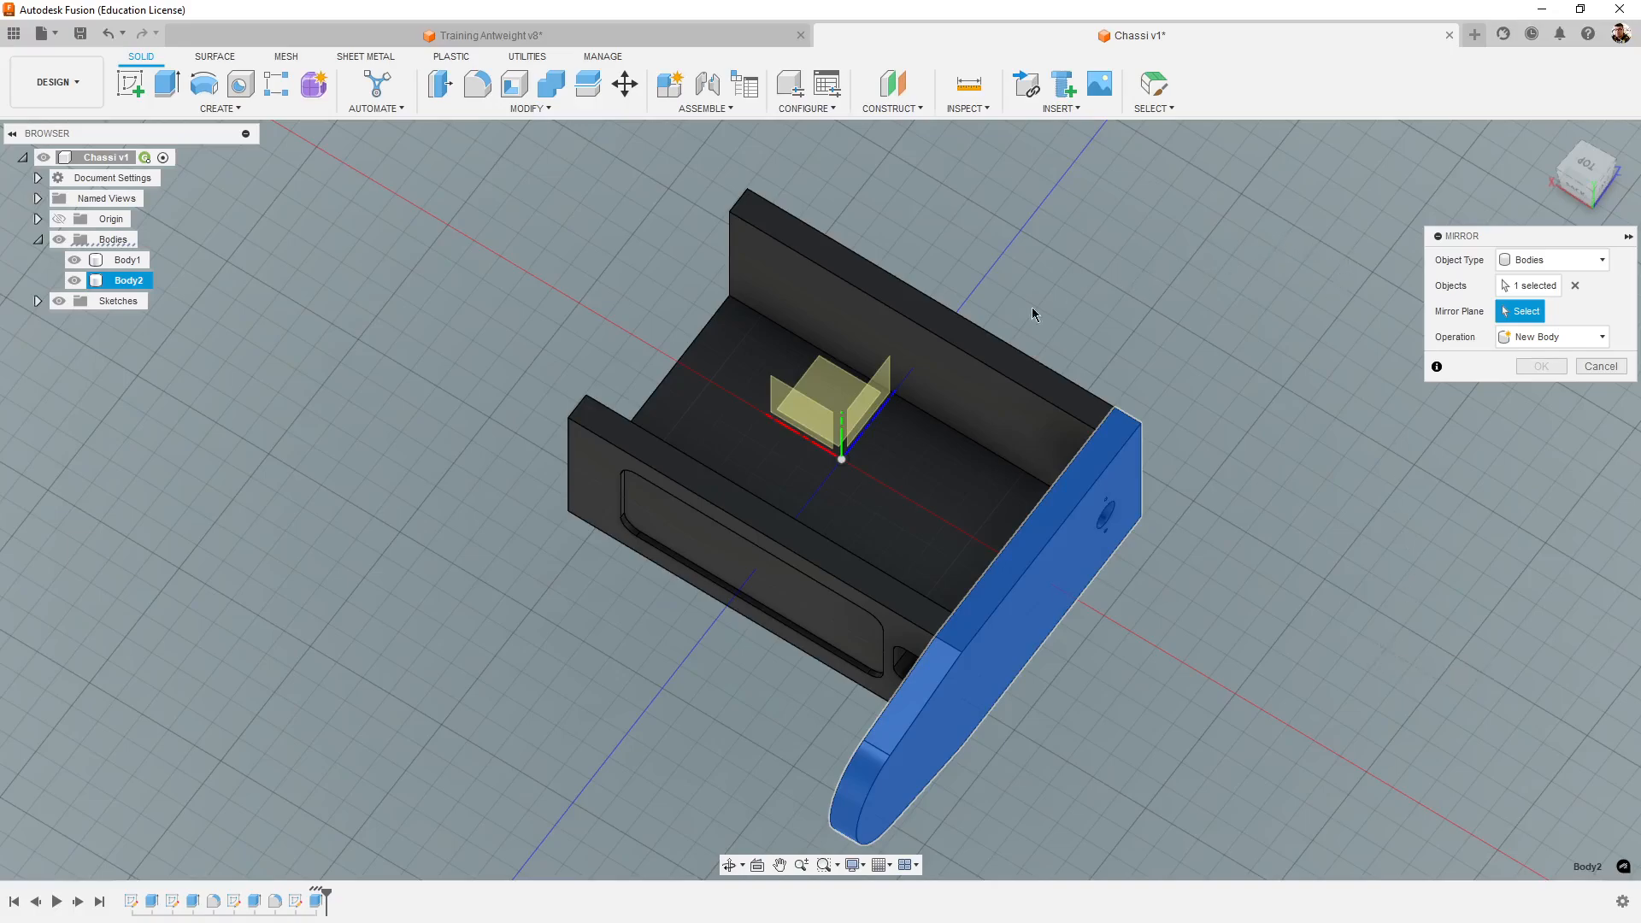
pyautogui.click(860, 414)
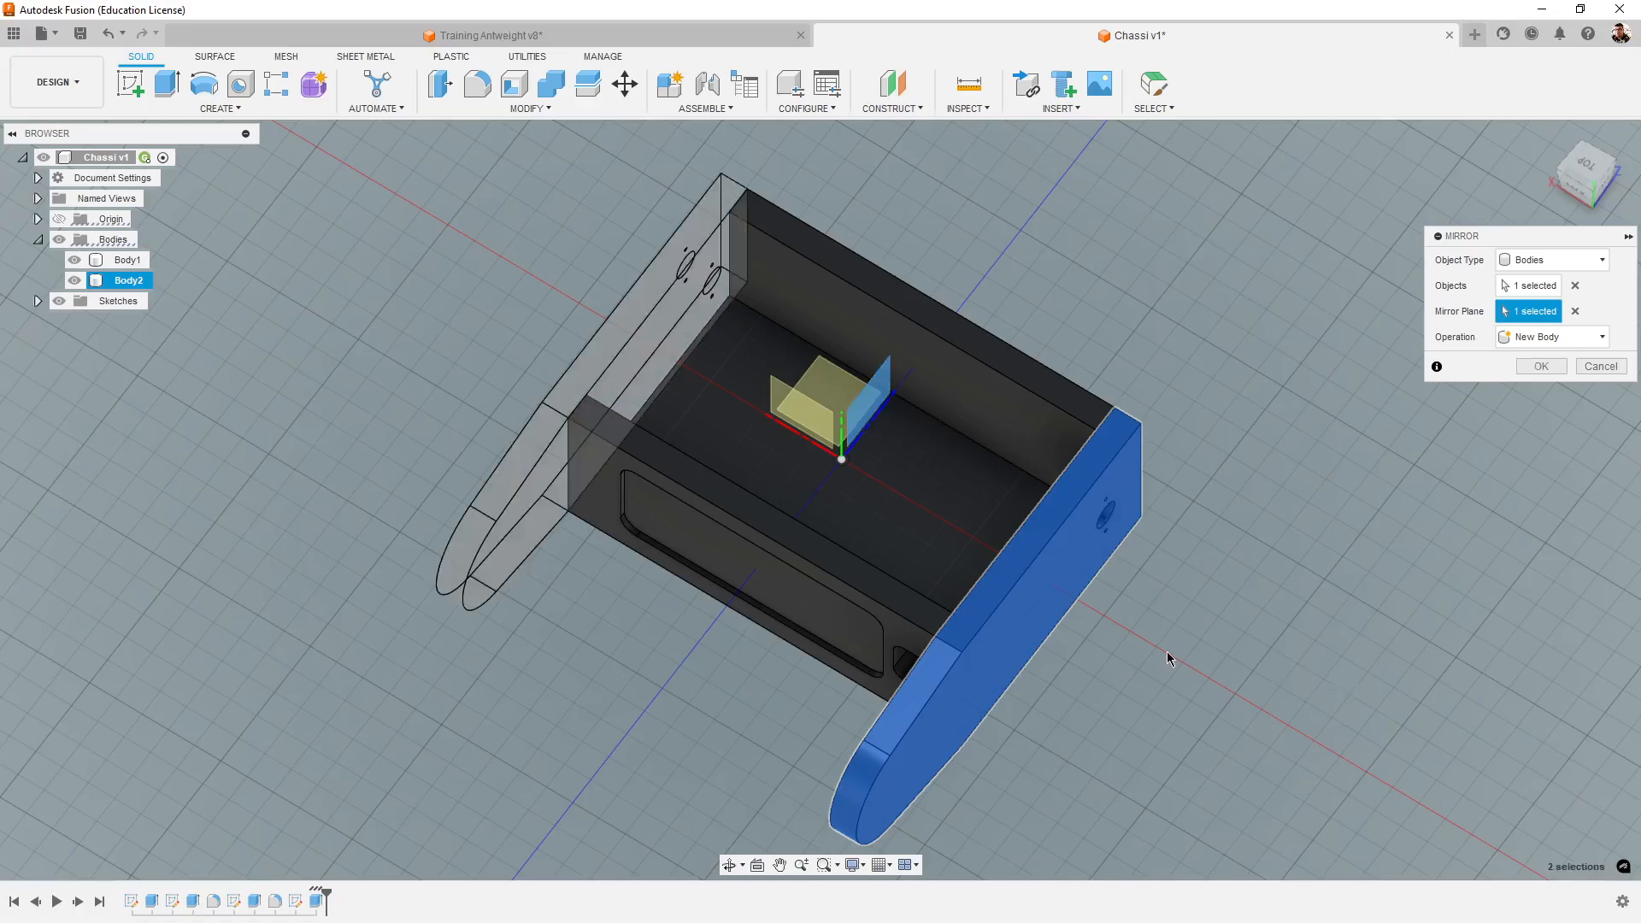
# - Check the mirrored tower's preview and create it with the New Body operation
pyautogui.keyDown('shift'); pyautogui.moveTo(1169, 658); pyautogui.dragTo(1231, 532, button='middle'); pyautogui.keyUp('shift')
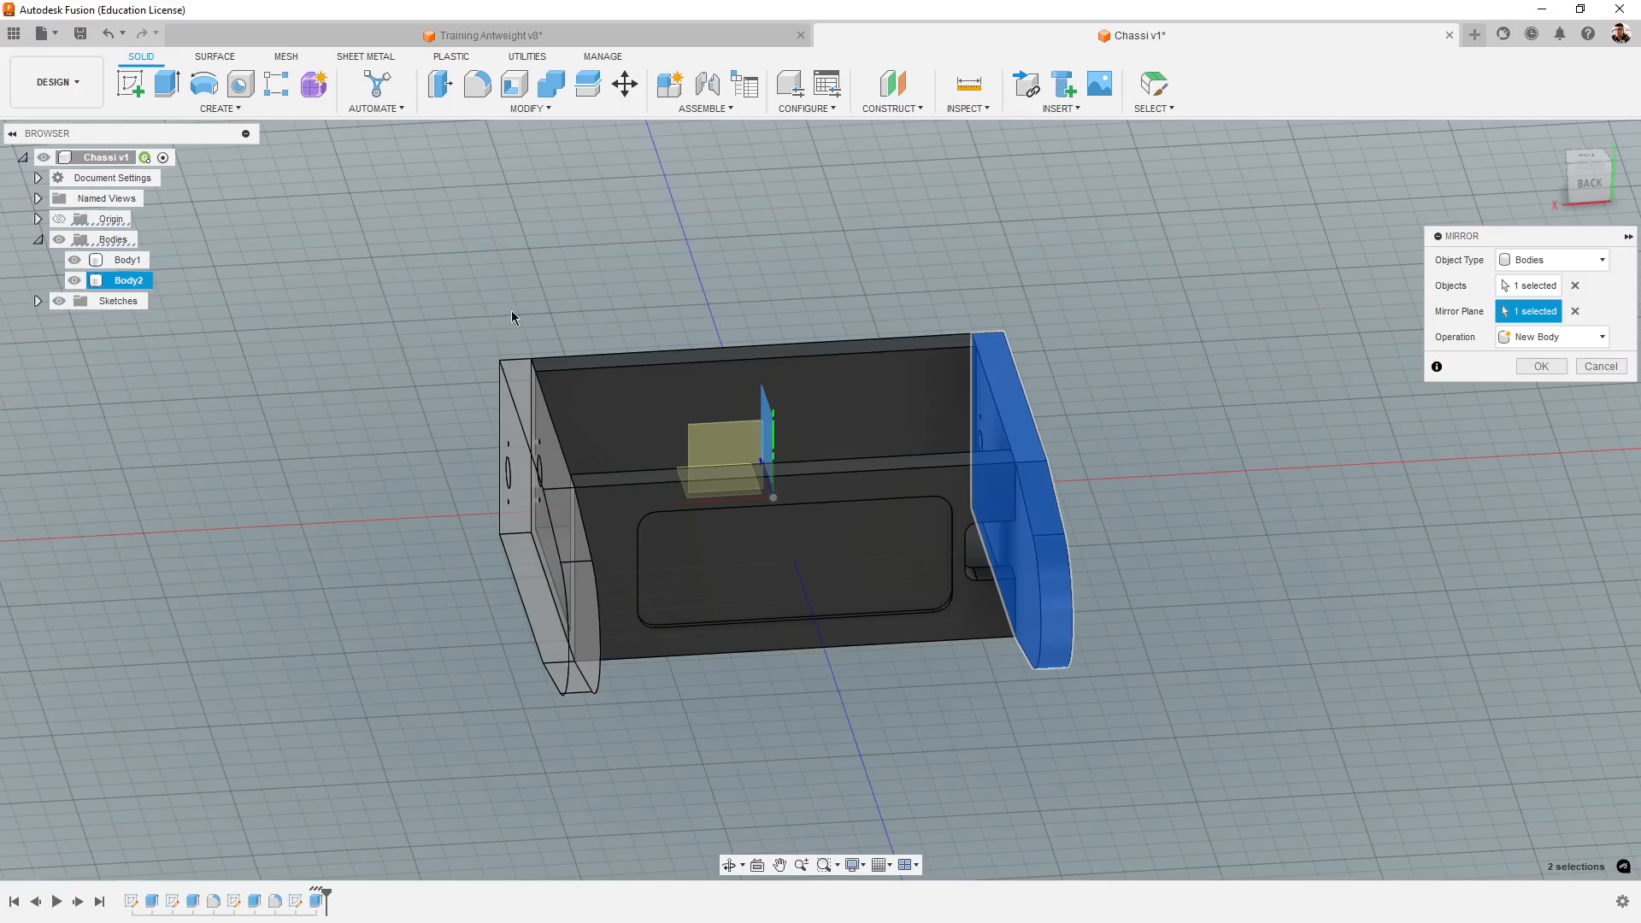
pyautogui.keyDown('shift'); pyautogui.moveTo(633, 304); pyautogui.dragTo(740, 296, button='middle'); pyautogui.keyUp('shift')
pyautogui.moveTo(831, 280); pyautogui.dragTo(1282, 282)
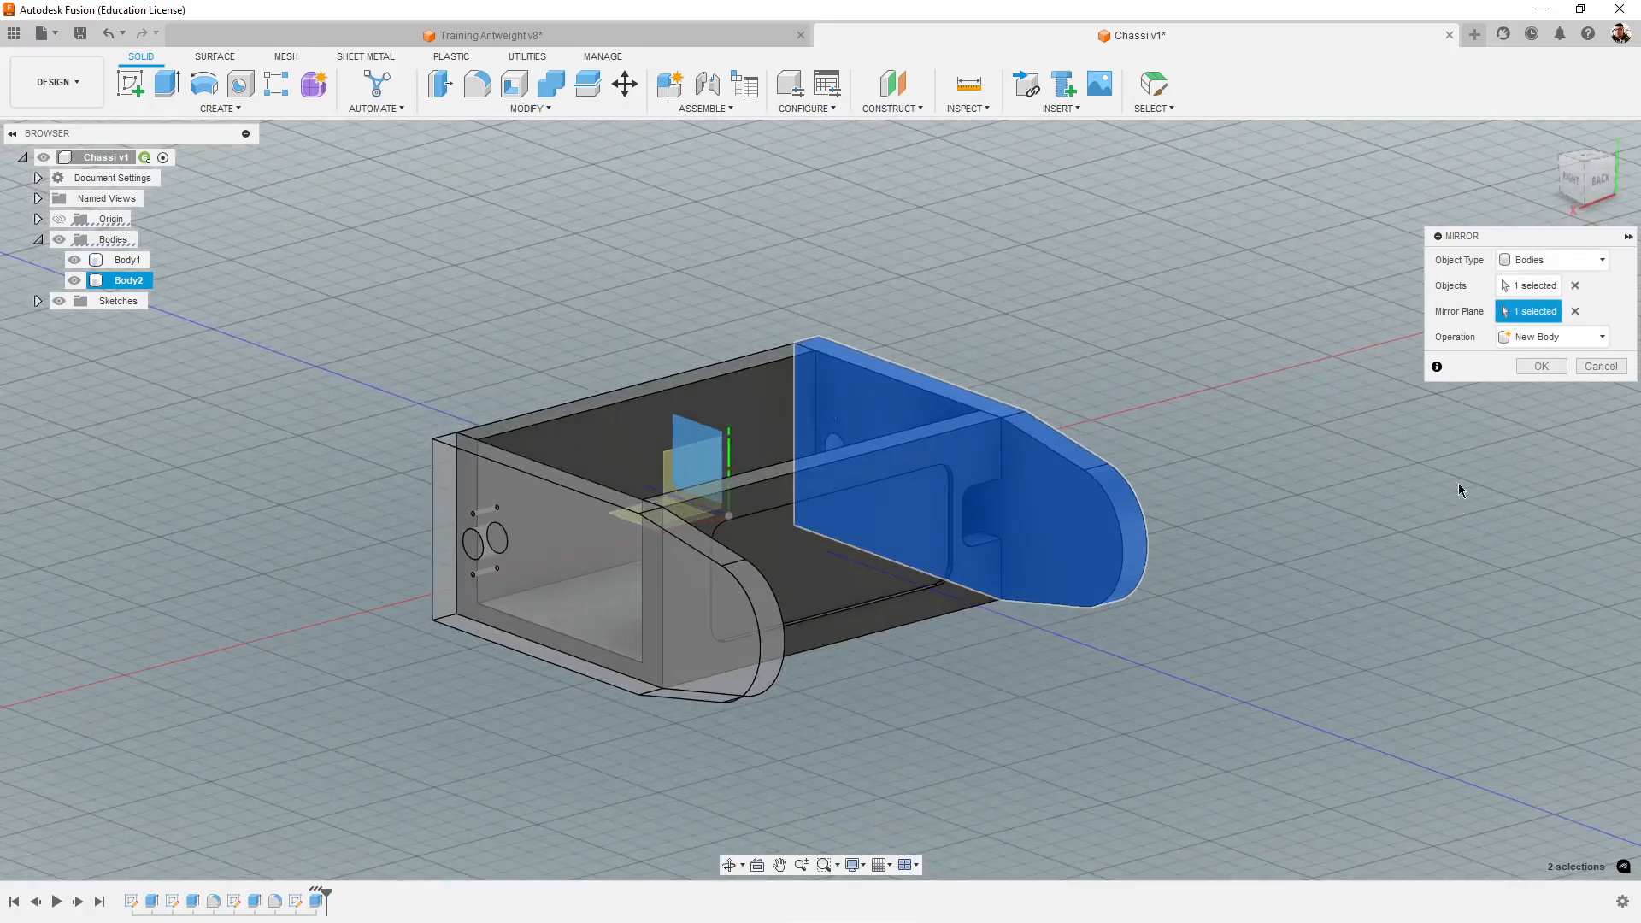
pyautogui.click(1561, 340)
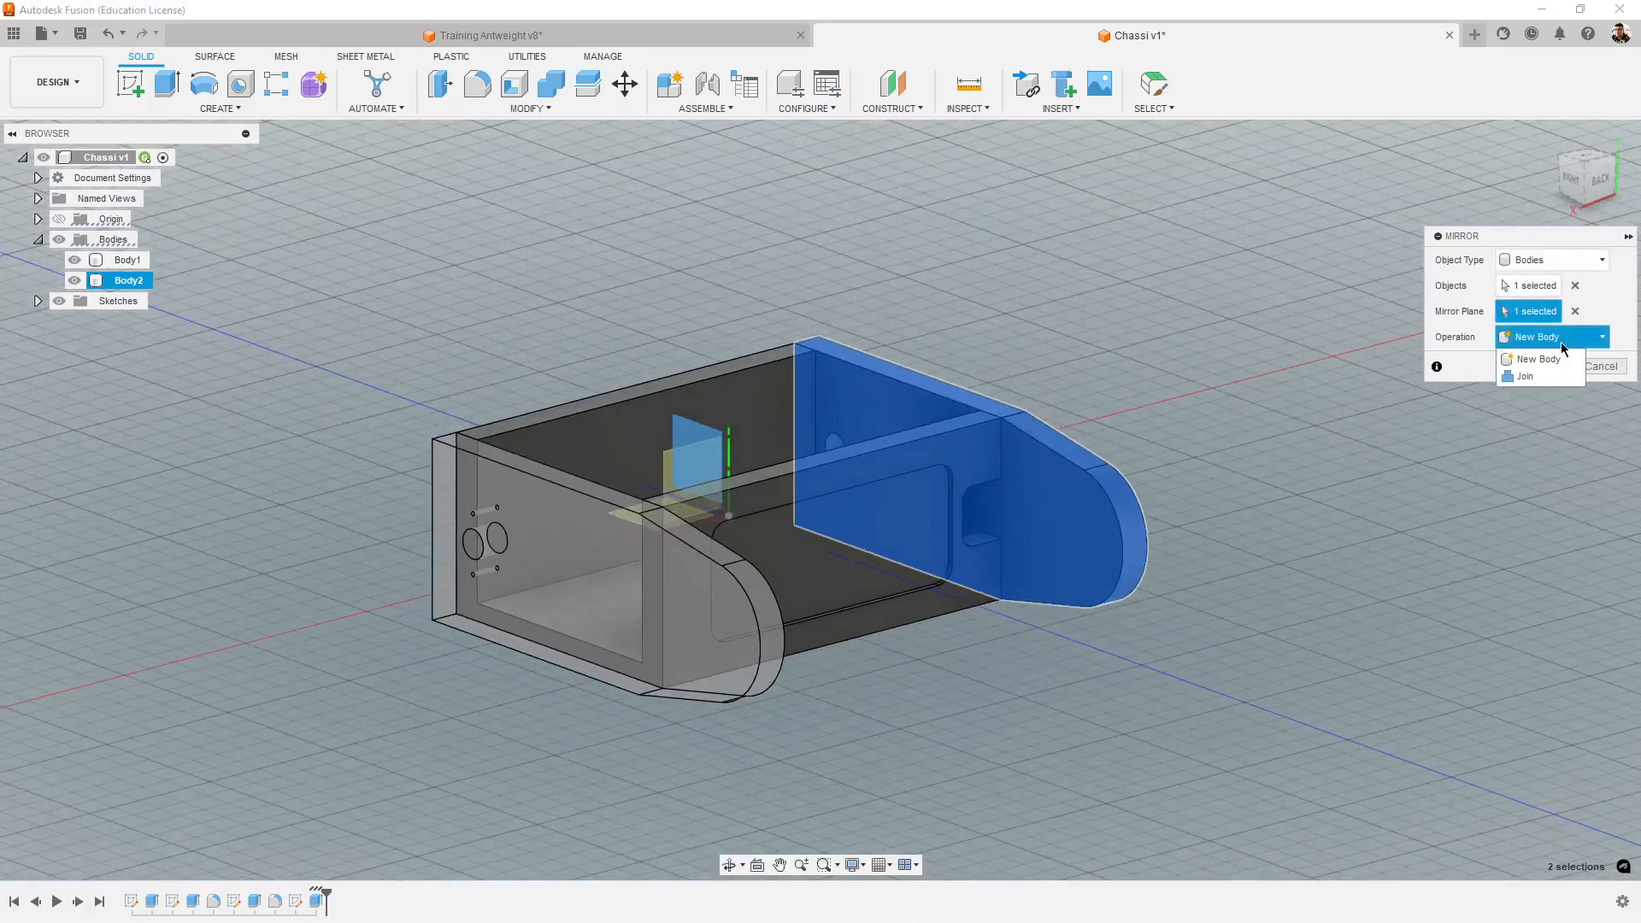
pyautogui.click(1529, 377)
pyautogui.click(1538, 358)
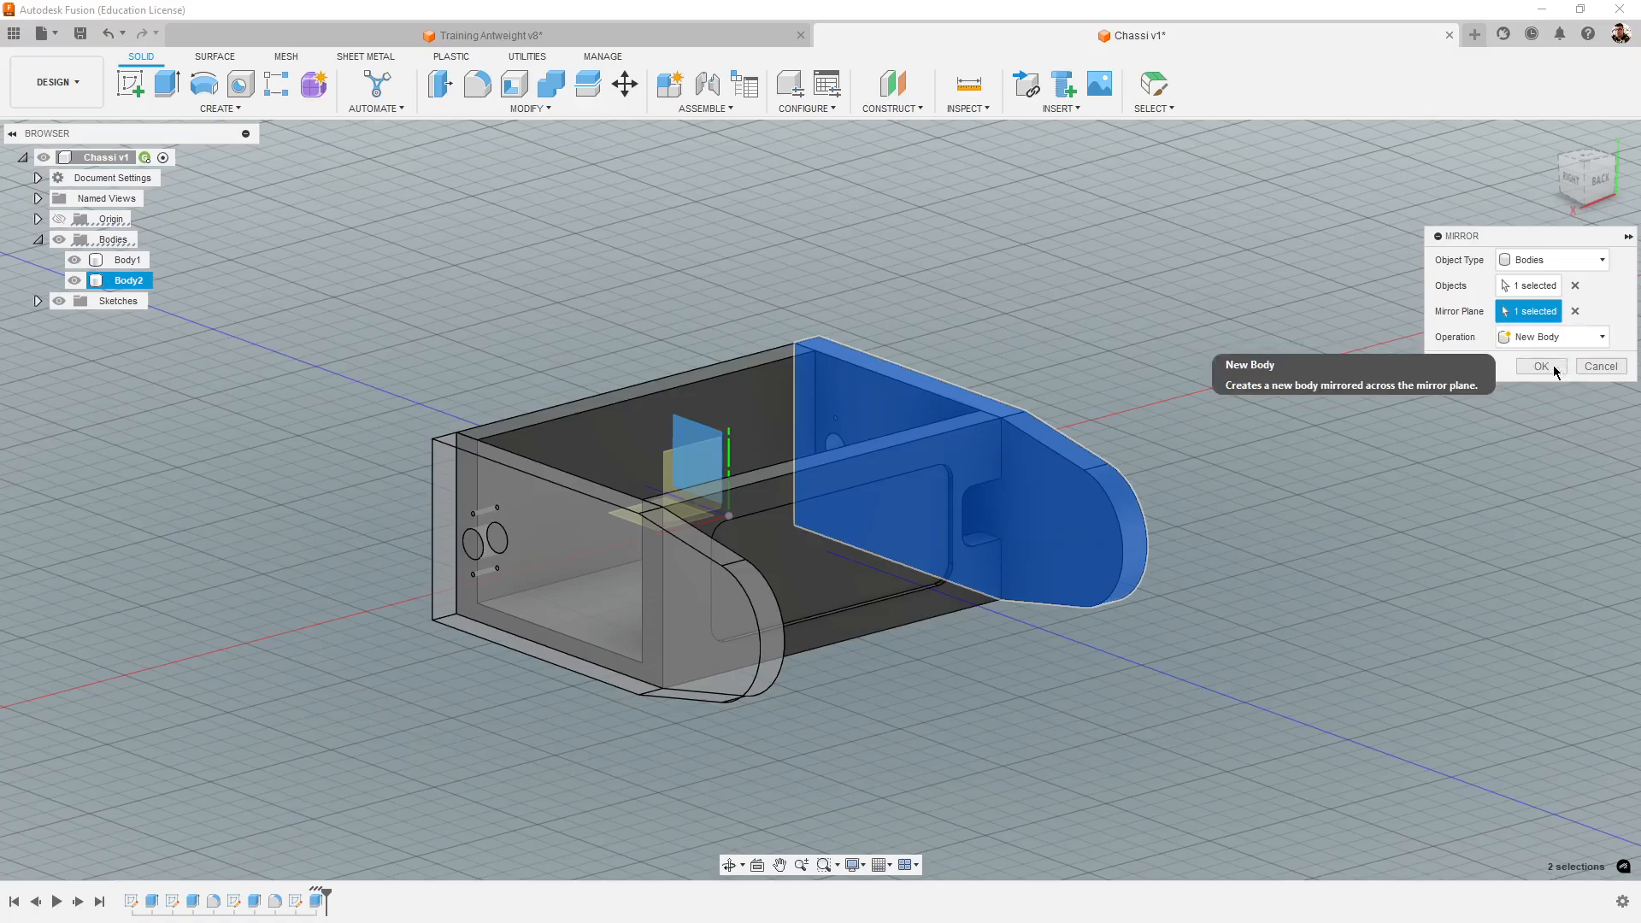
pyautogui.click(1552, 366)
# - Examine the chassis and both tower bodies in Chassi v1 from several angles and compare them with Training Antweight v8
pyautogui.keyDown('shift'); pyautogui.moveTo(1402, 530); pyautogui.dragTo(1265, 595, button='middle'); pyautogui.keyUp('shift')
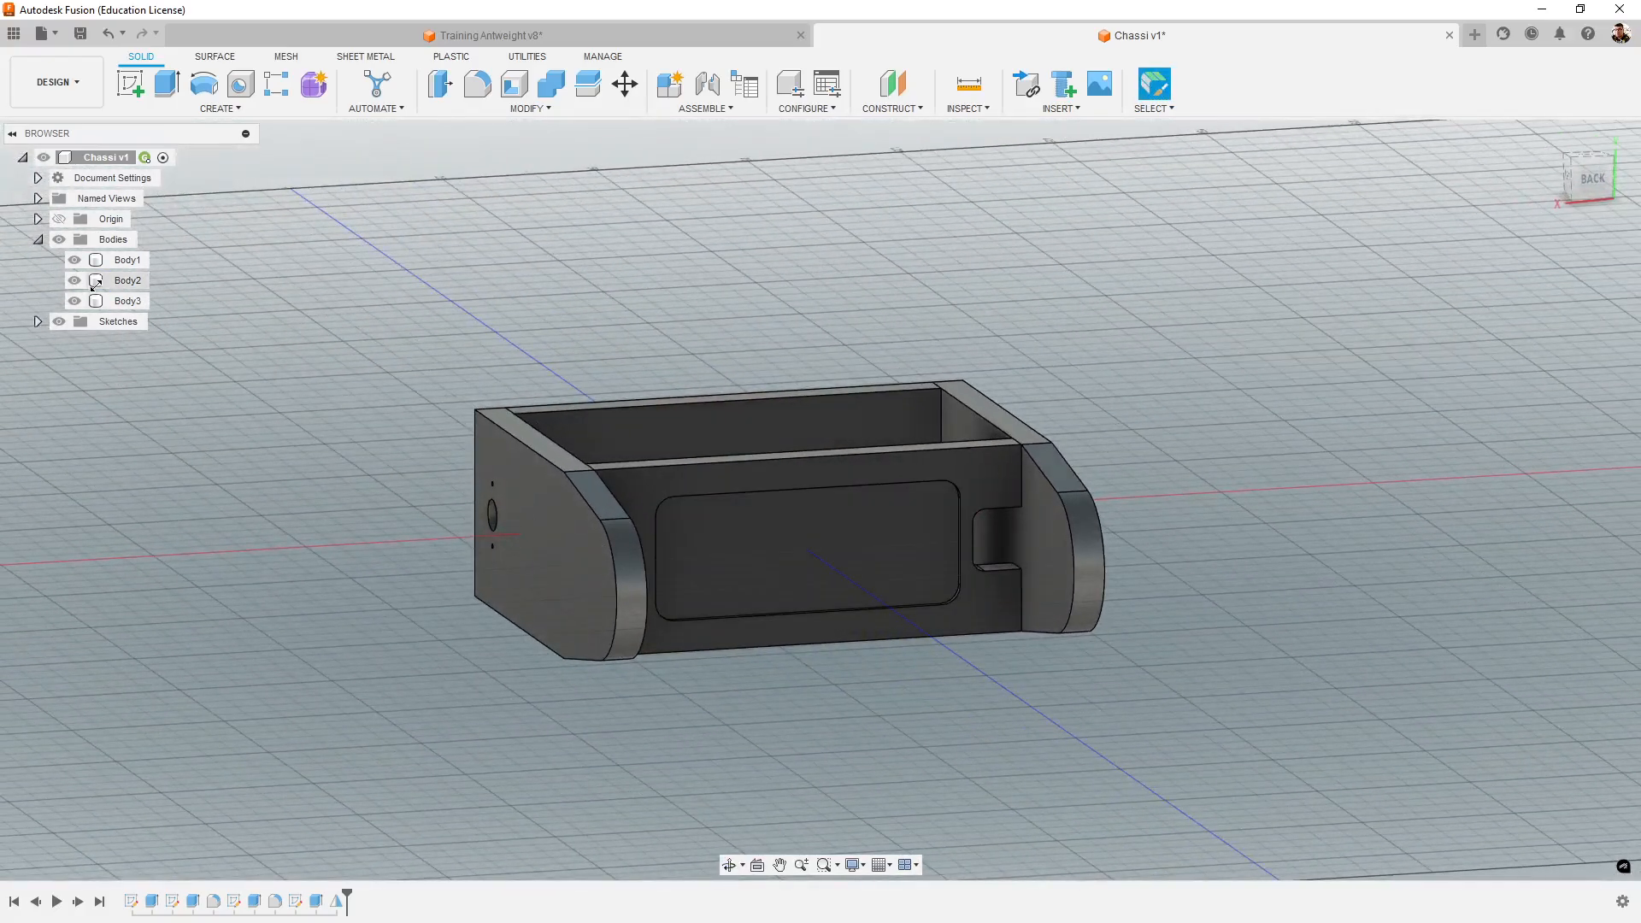
pyautogui.click(128, 259)
pyautogui.click(127, 280)
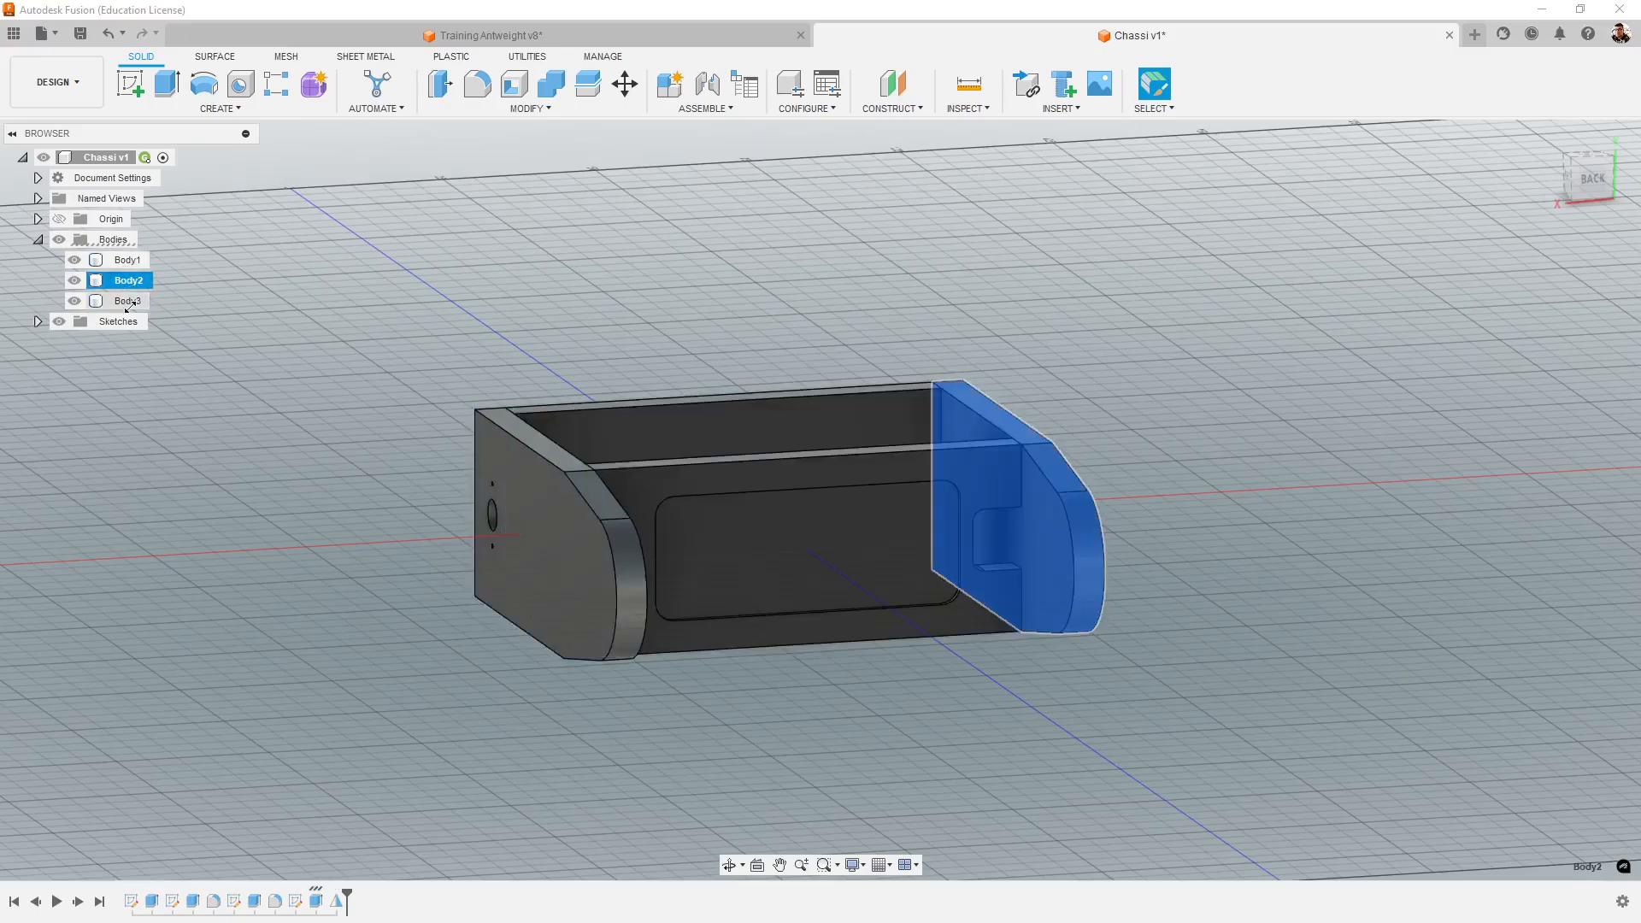
pyautogui.click(128, 301)
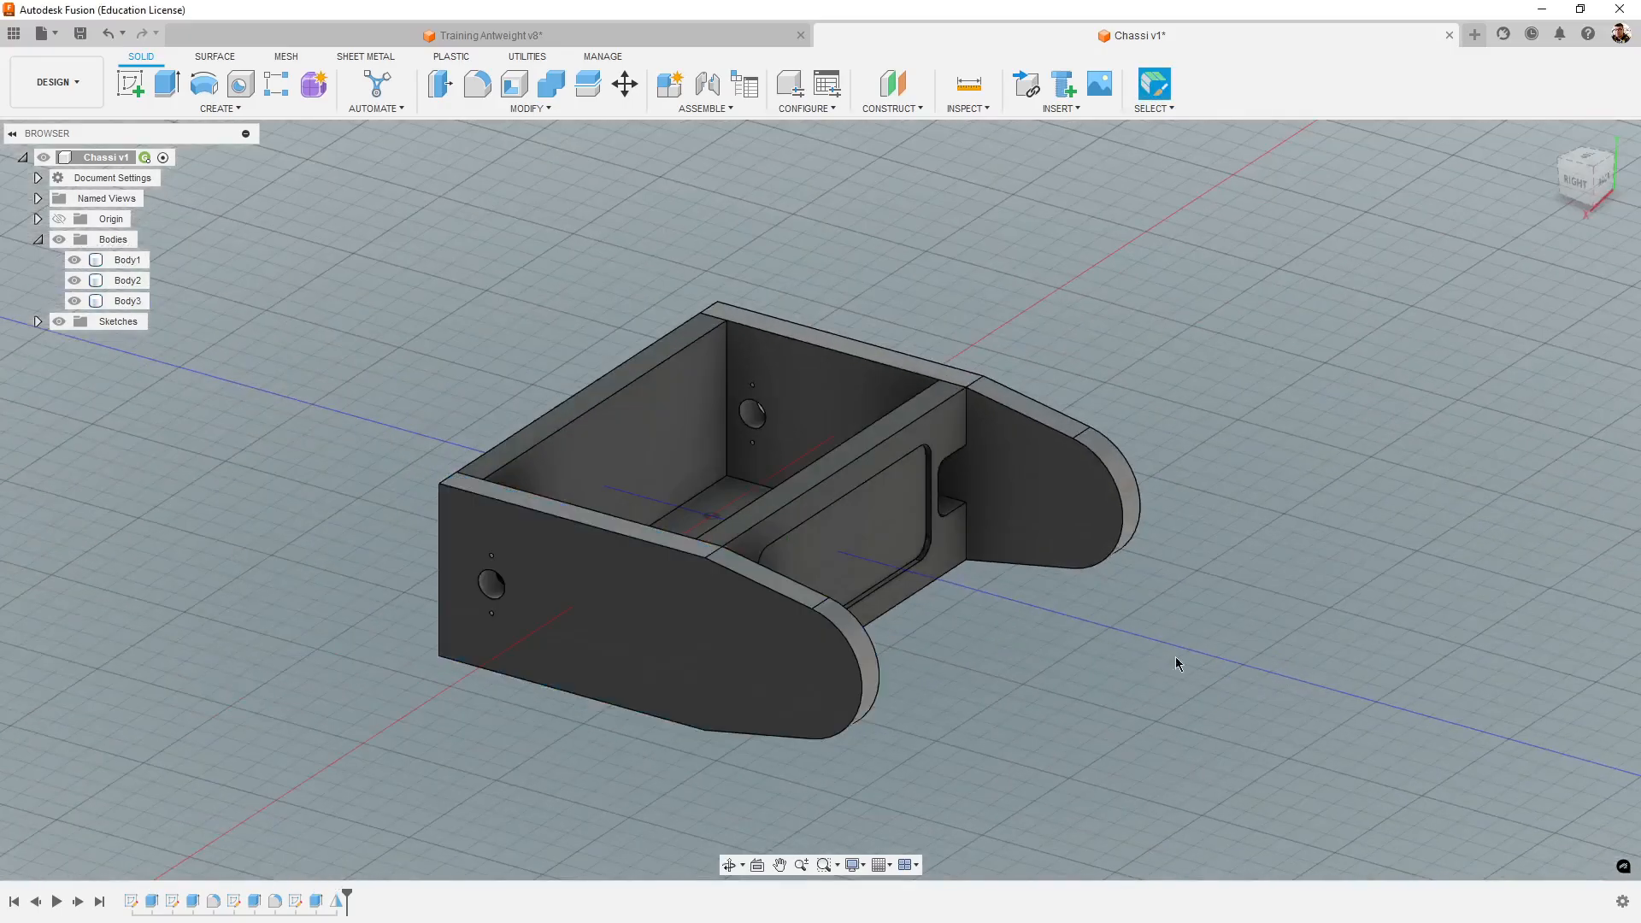
pyautogui.keyDown('shift'); pyautogui.moveTo(1176, 657); pyautogui.dragTo(1289, 689, button='middle'); pyautogui.keyUp('shift')
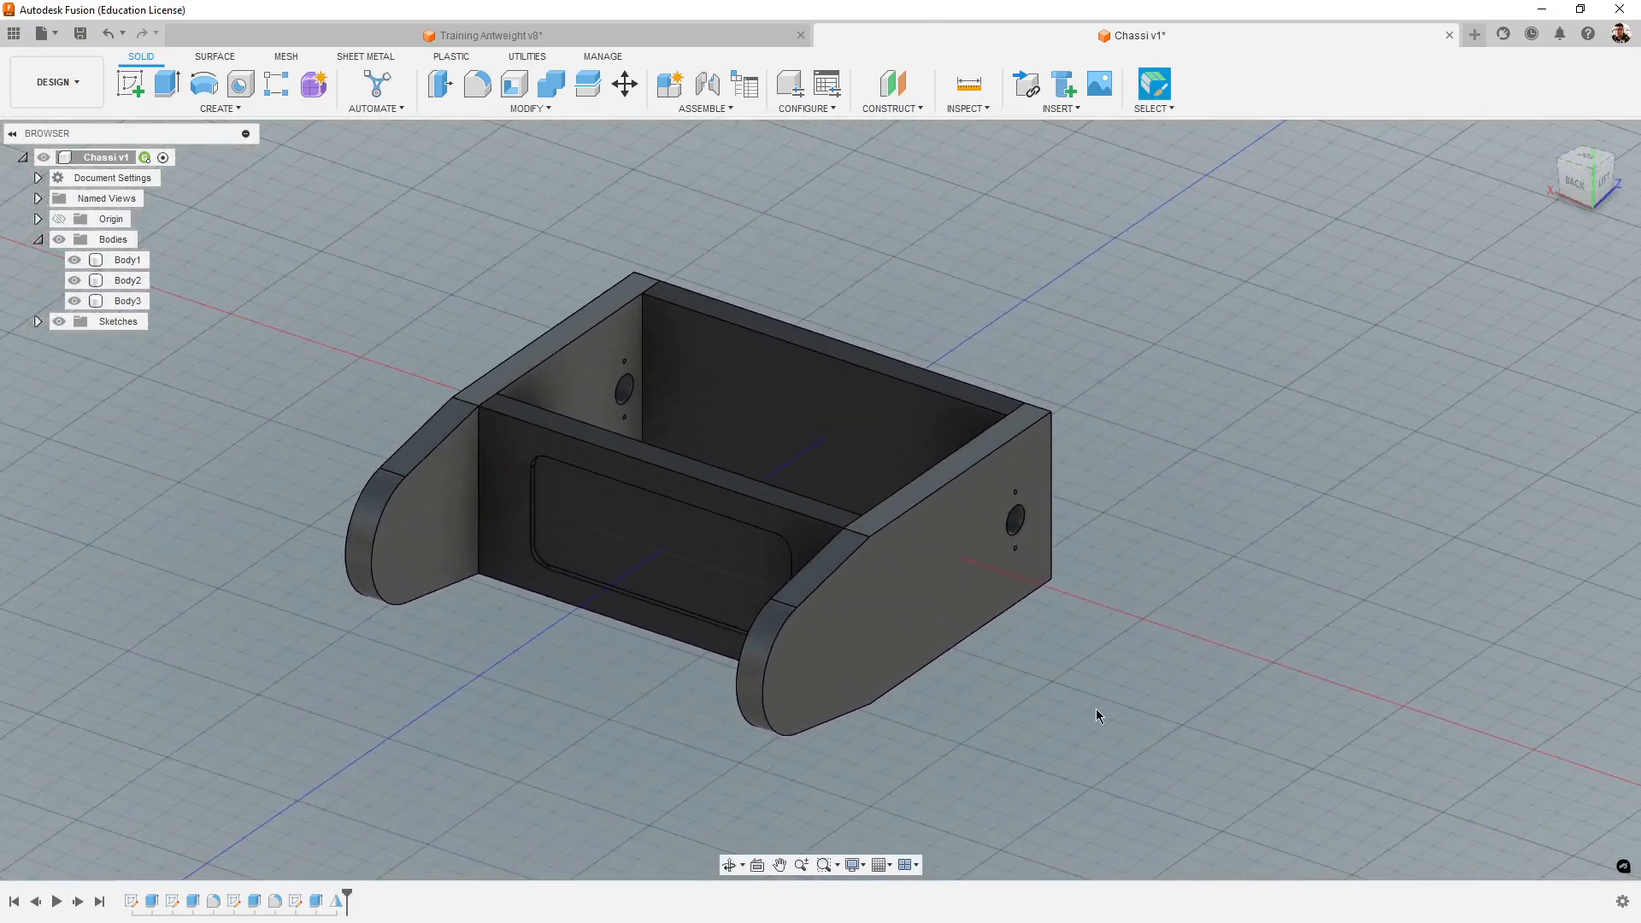
pyautogui.click(737, 34)
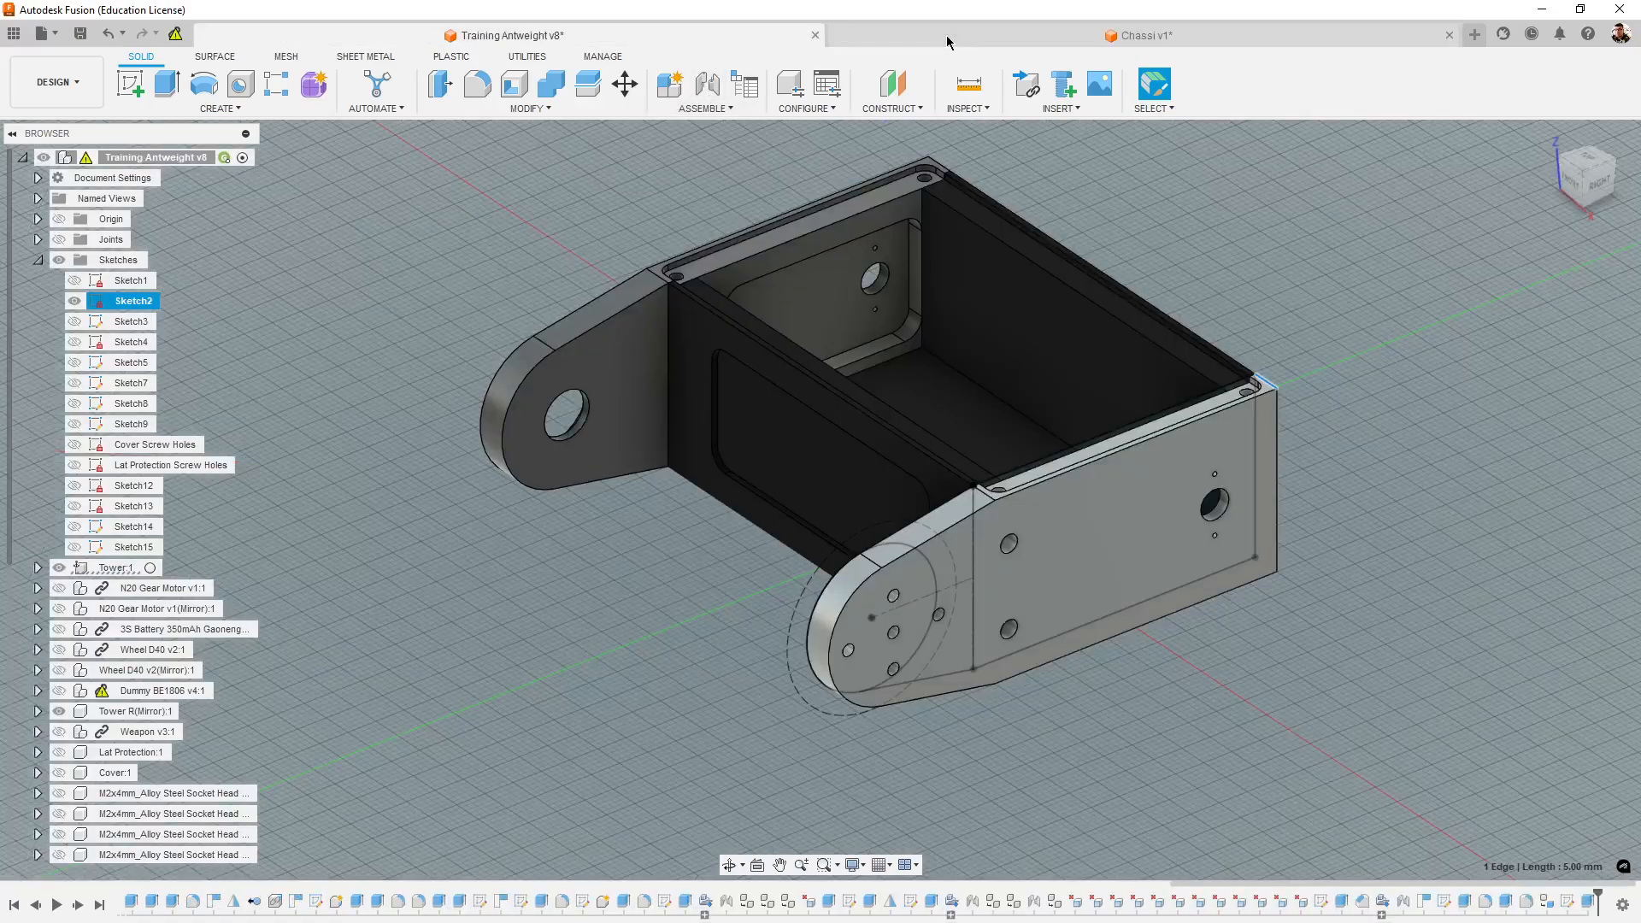
pyautogui.click(946, 41)
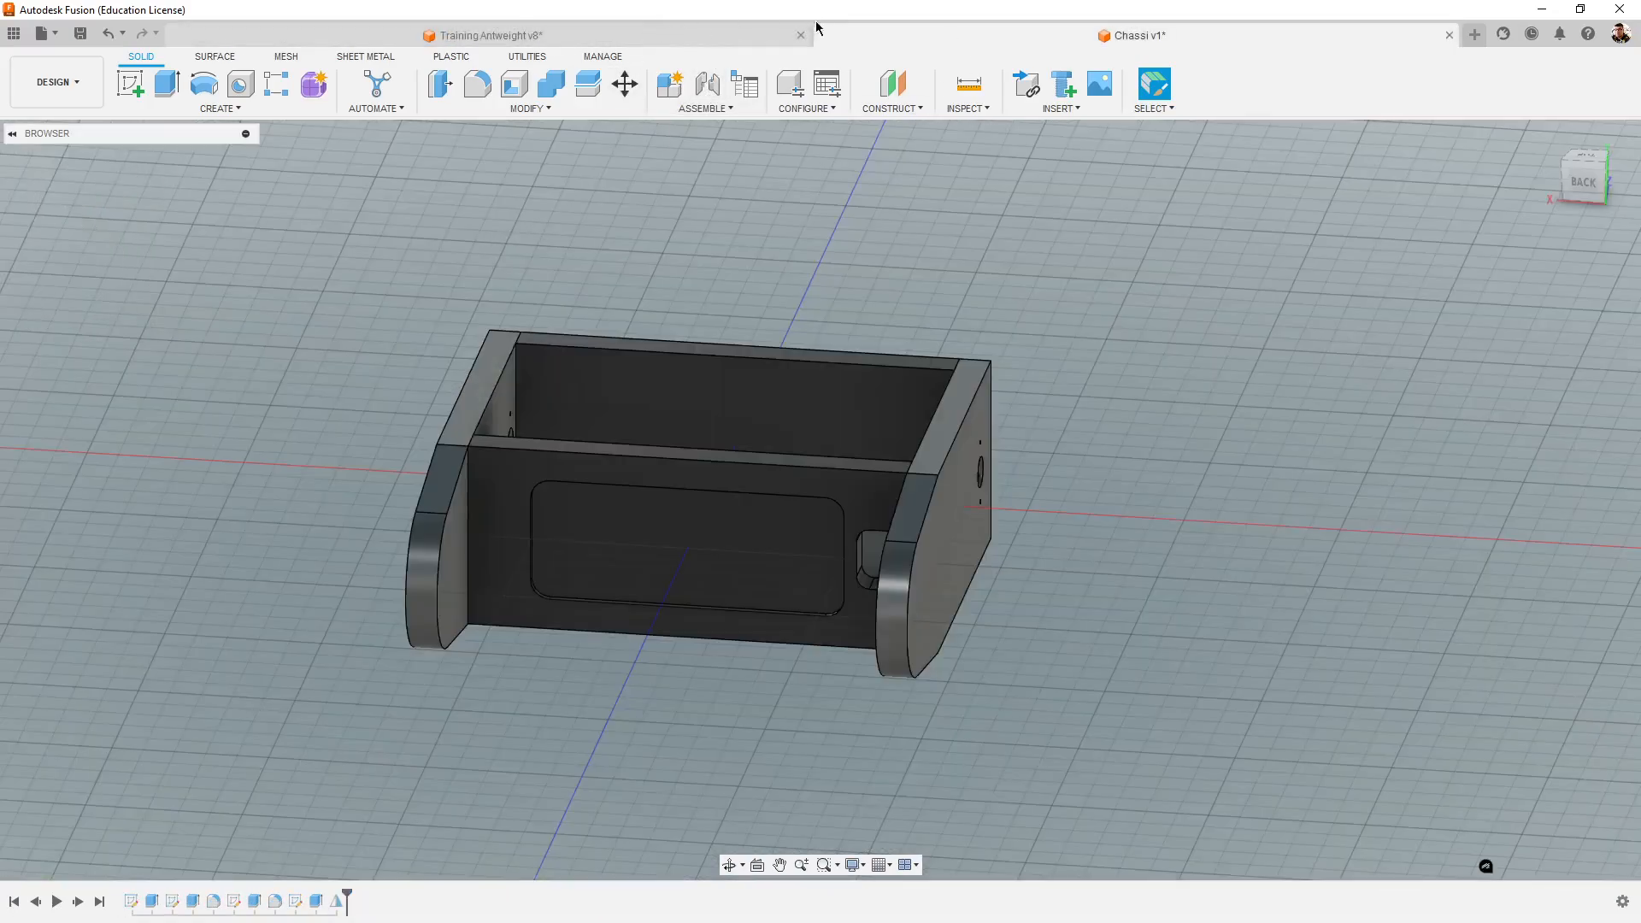
pyautogui.click(771, 33)
pyautogui.click(957, 41)
pyautogui.keyDown('shift'); pyautogui.moveTo(1090, 497); pyautogui.dragTo(987, 502, button='middle'); pyautogui.keyUp('shift')
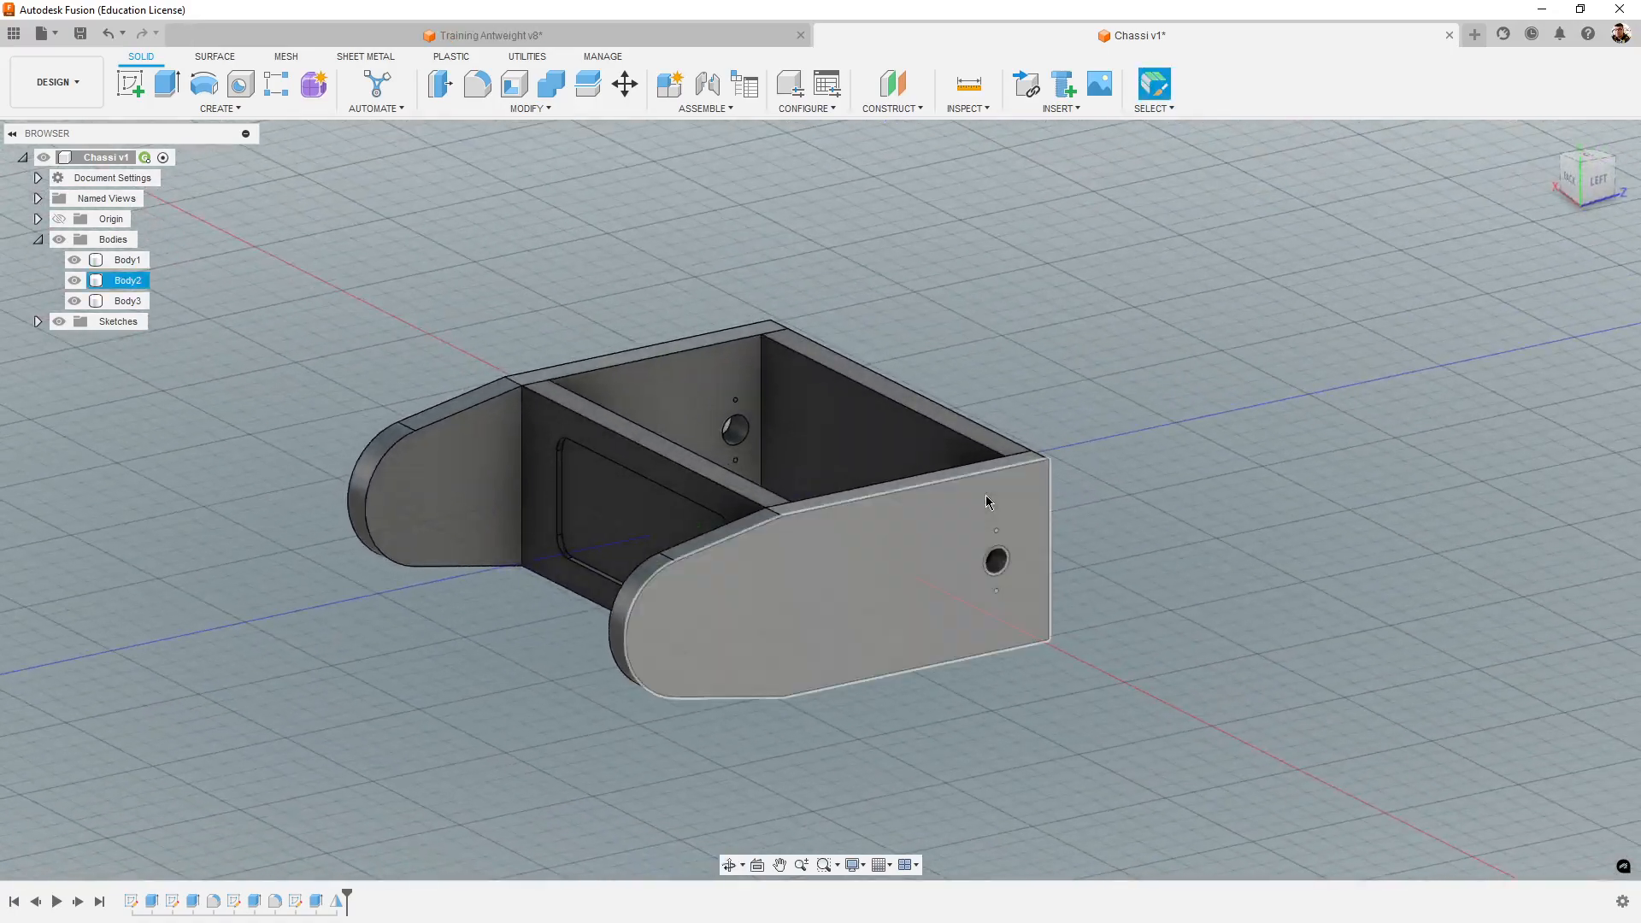
# - Assign the physical material Aluminum 7075 from the metal library to the original tower body Body2
pyautogui.rightClick(121, 288)
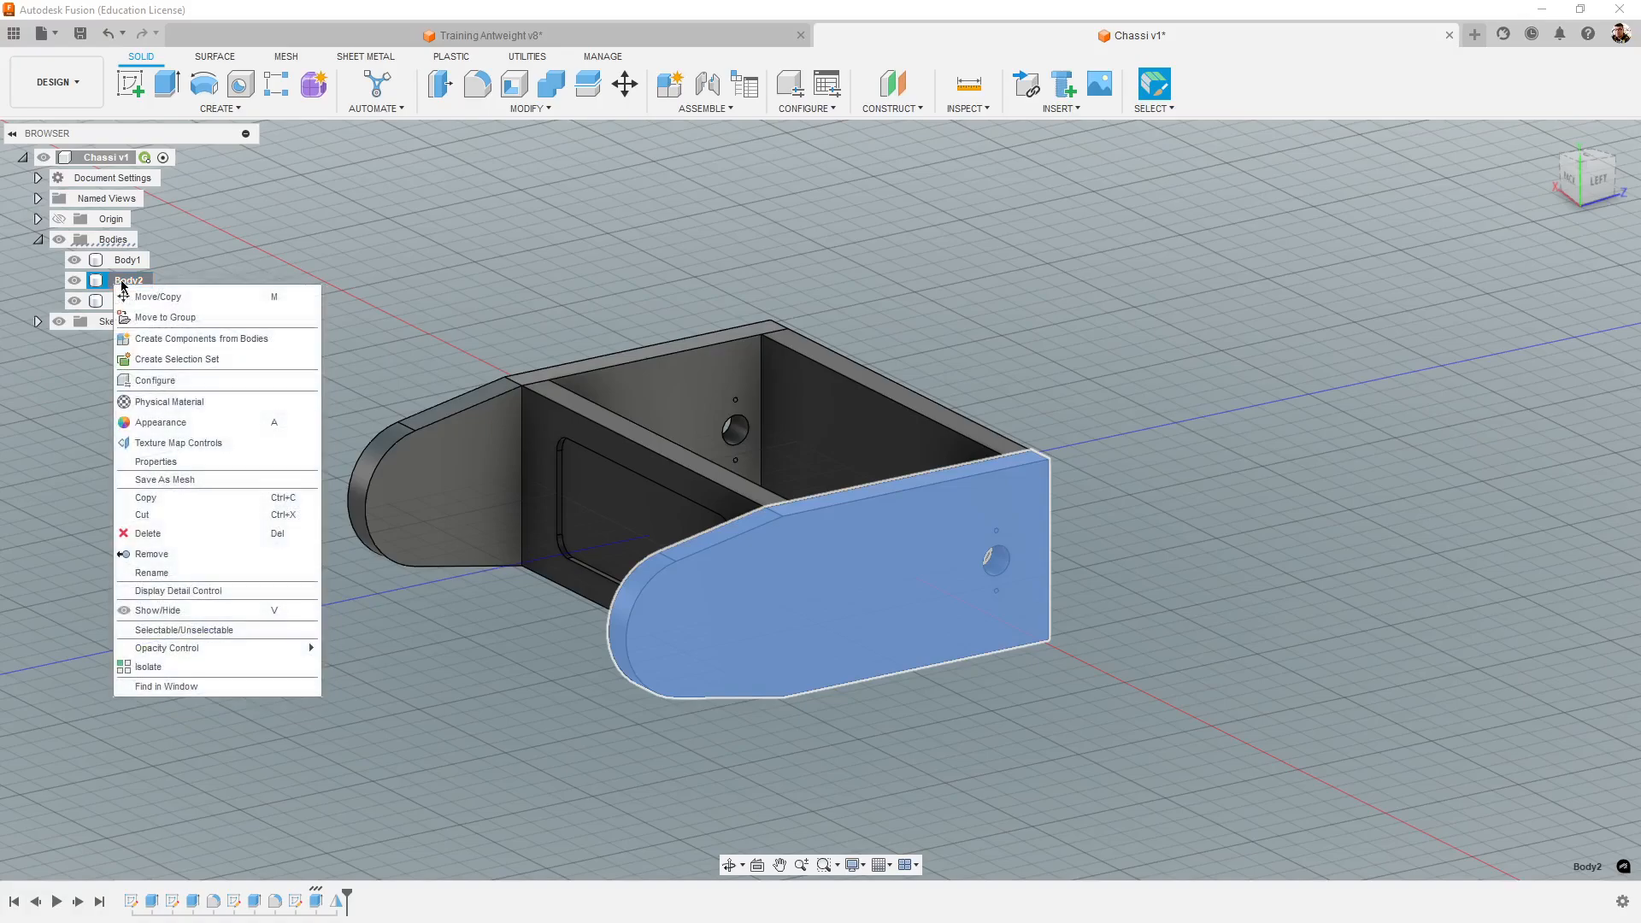
pyautogui.click(114, 284)
pyautogui.click(105, 275)
pyautogui.rightClick(120, 280)
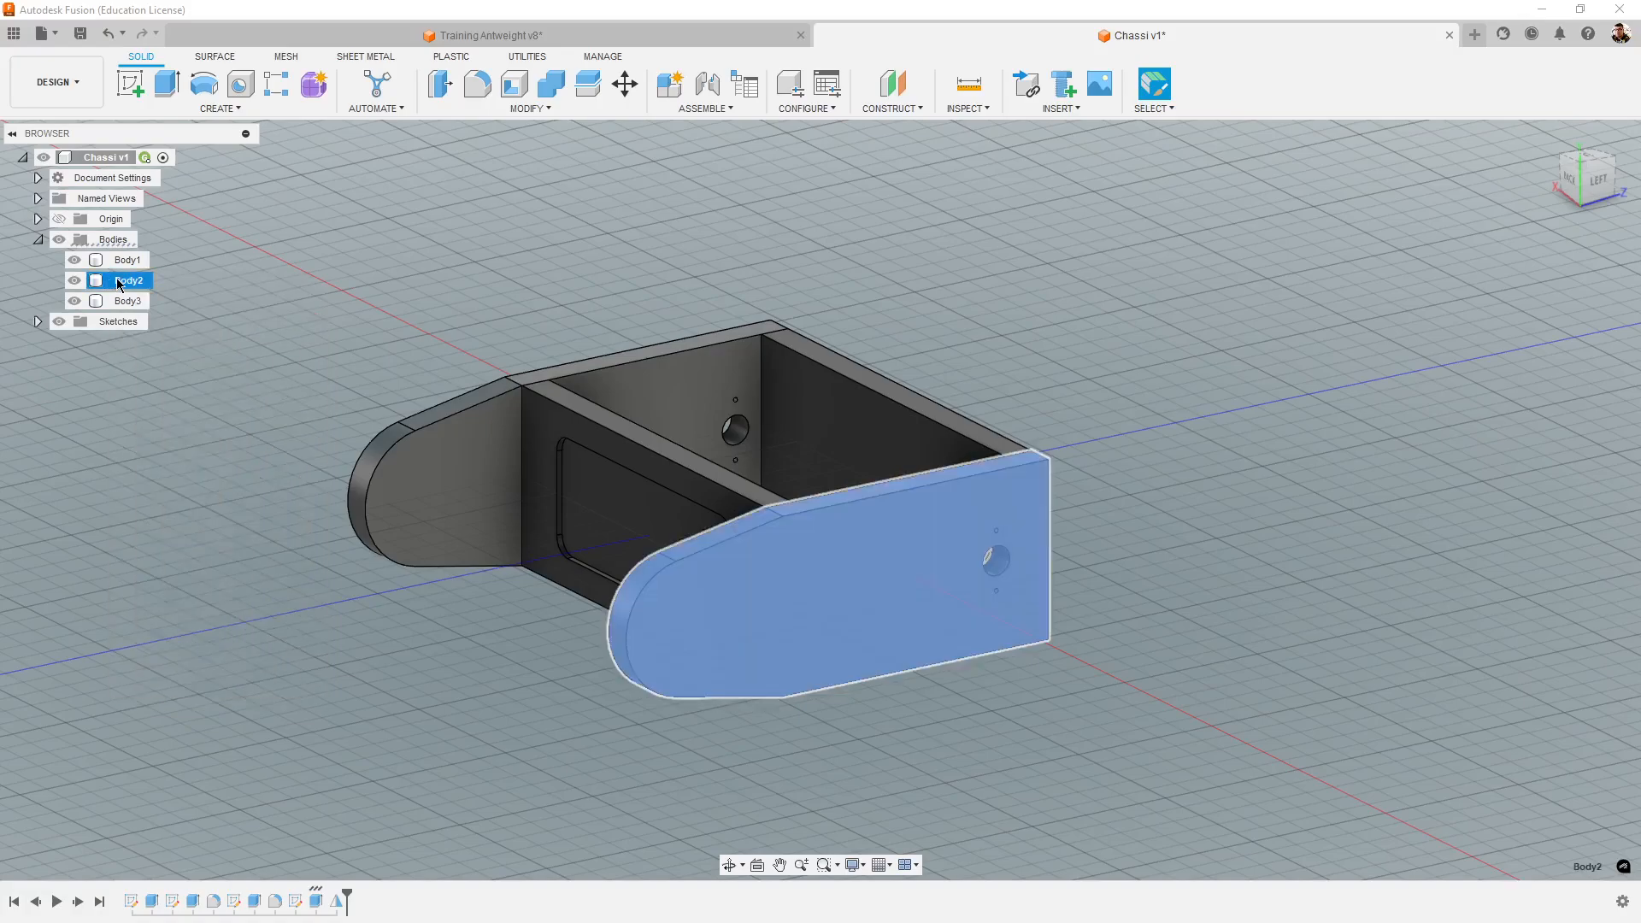
pyautogui.click(178, 398)
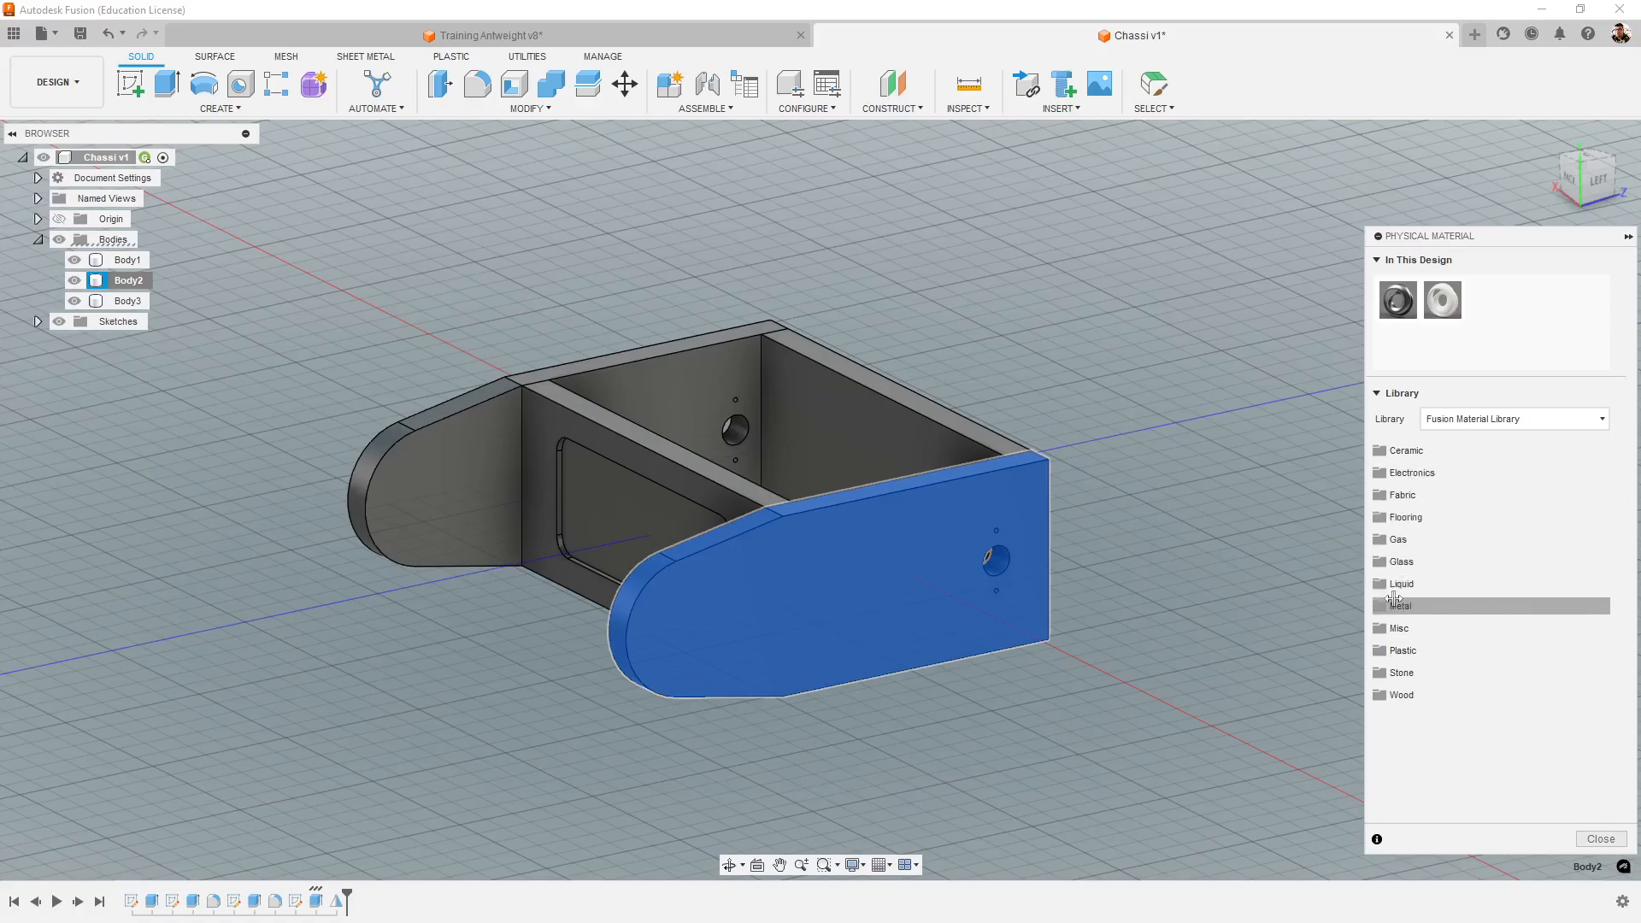
pyautogui.click(1439, 605)
pyautogui.scroll(-5, 1454, 714)
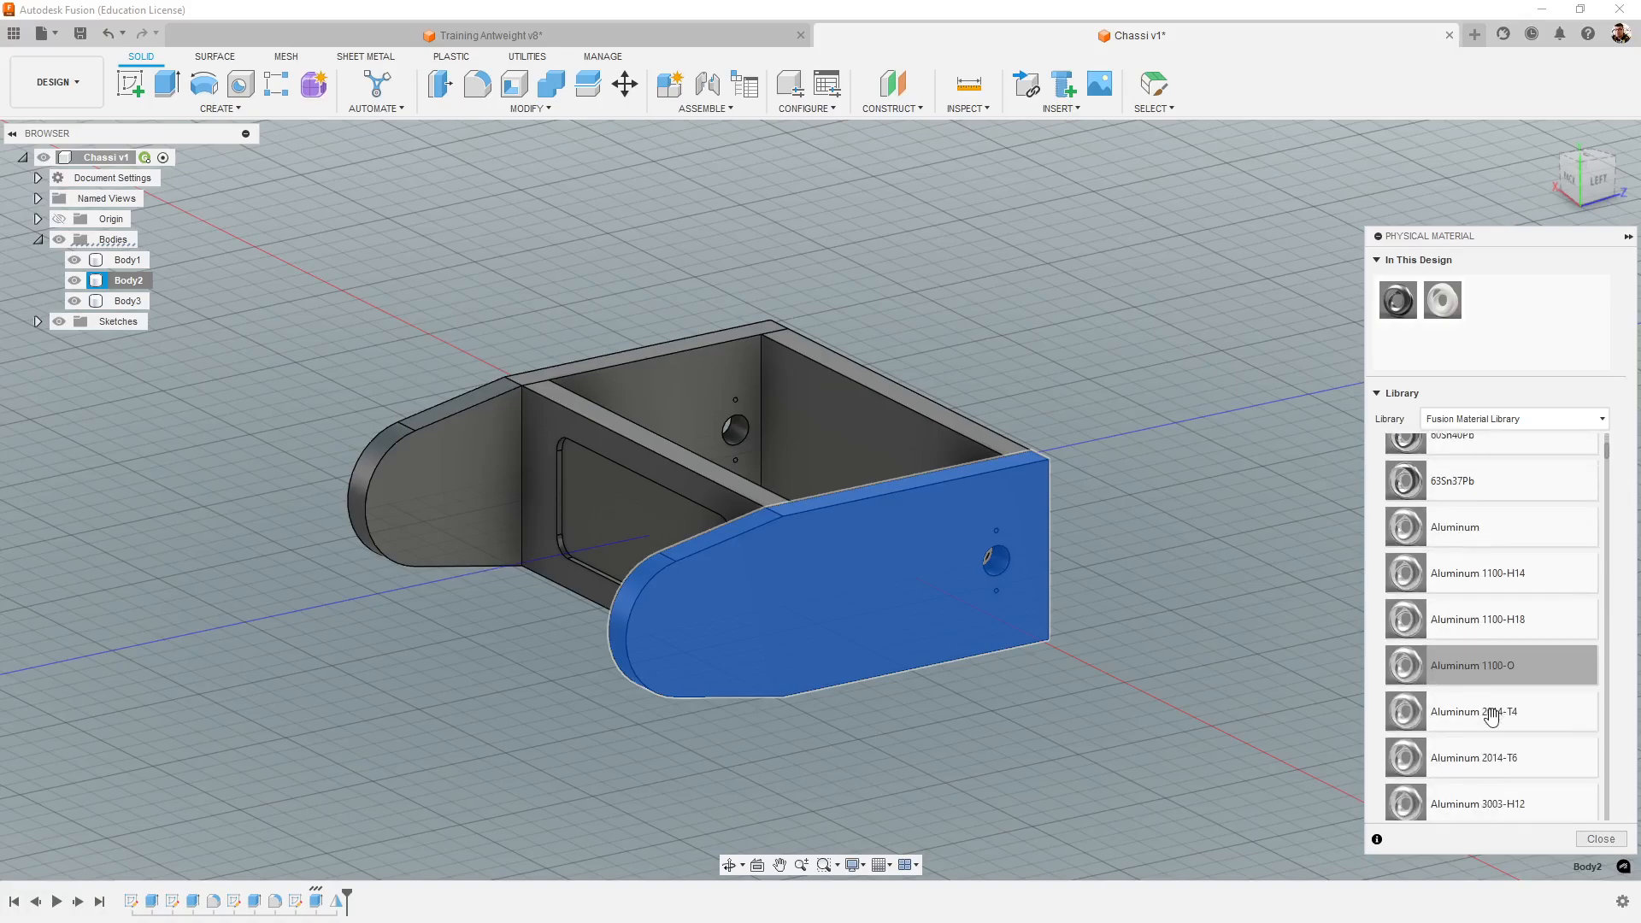
pyautogui.scroll(-5, 1491, 718)
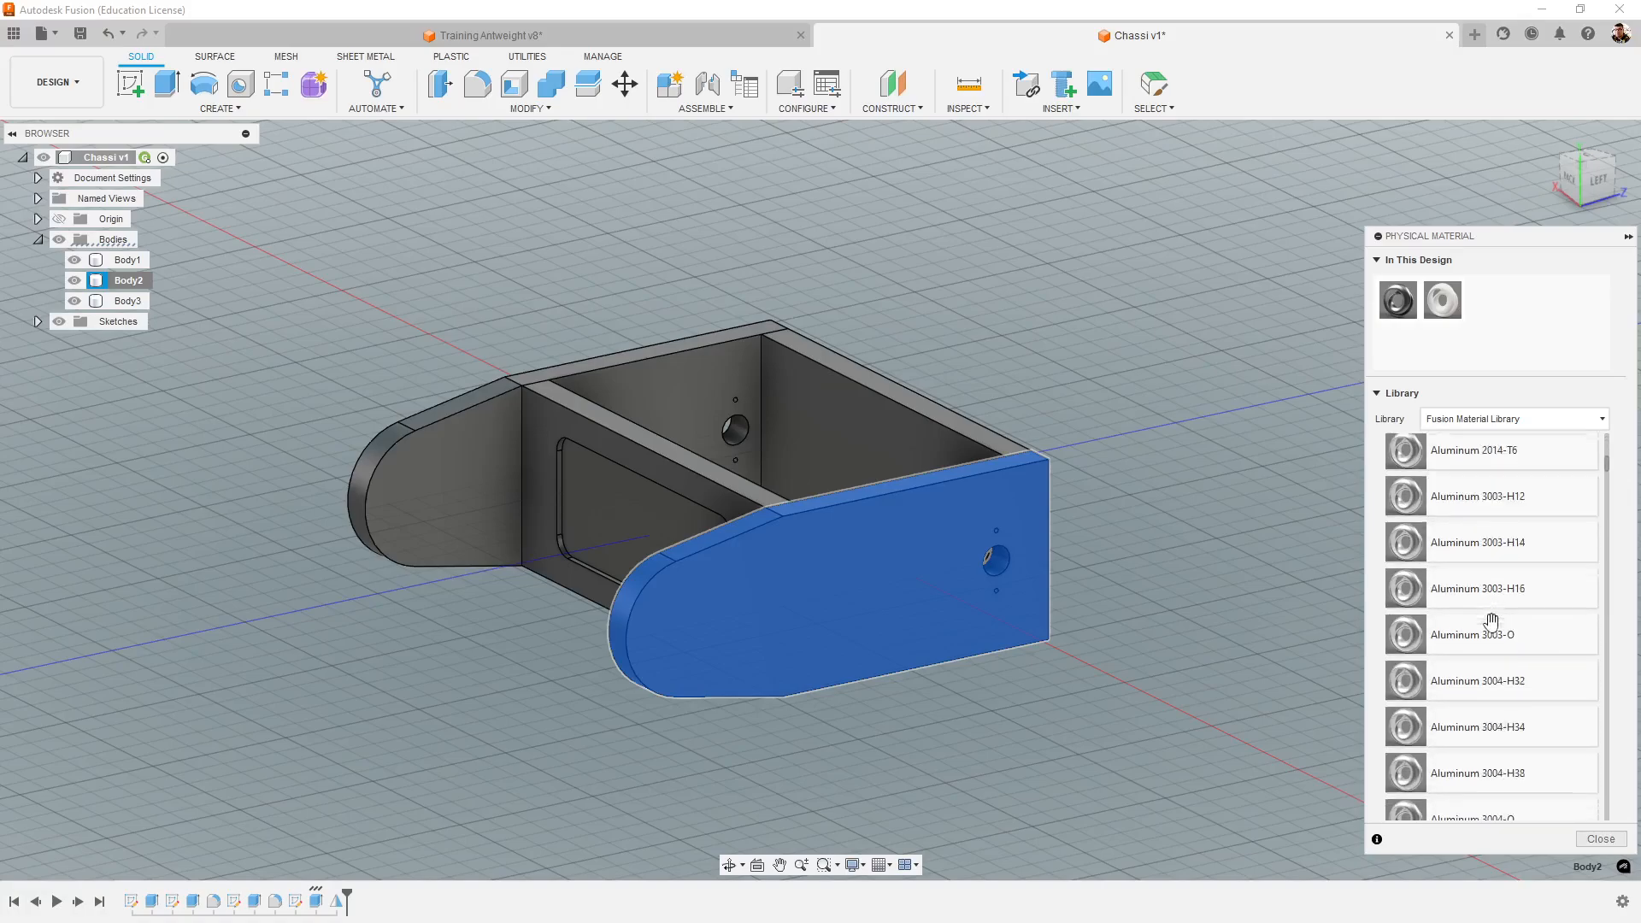
pyautogui.scroll(-4, 1492, 622)
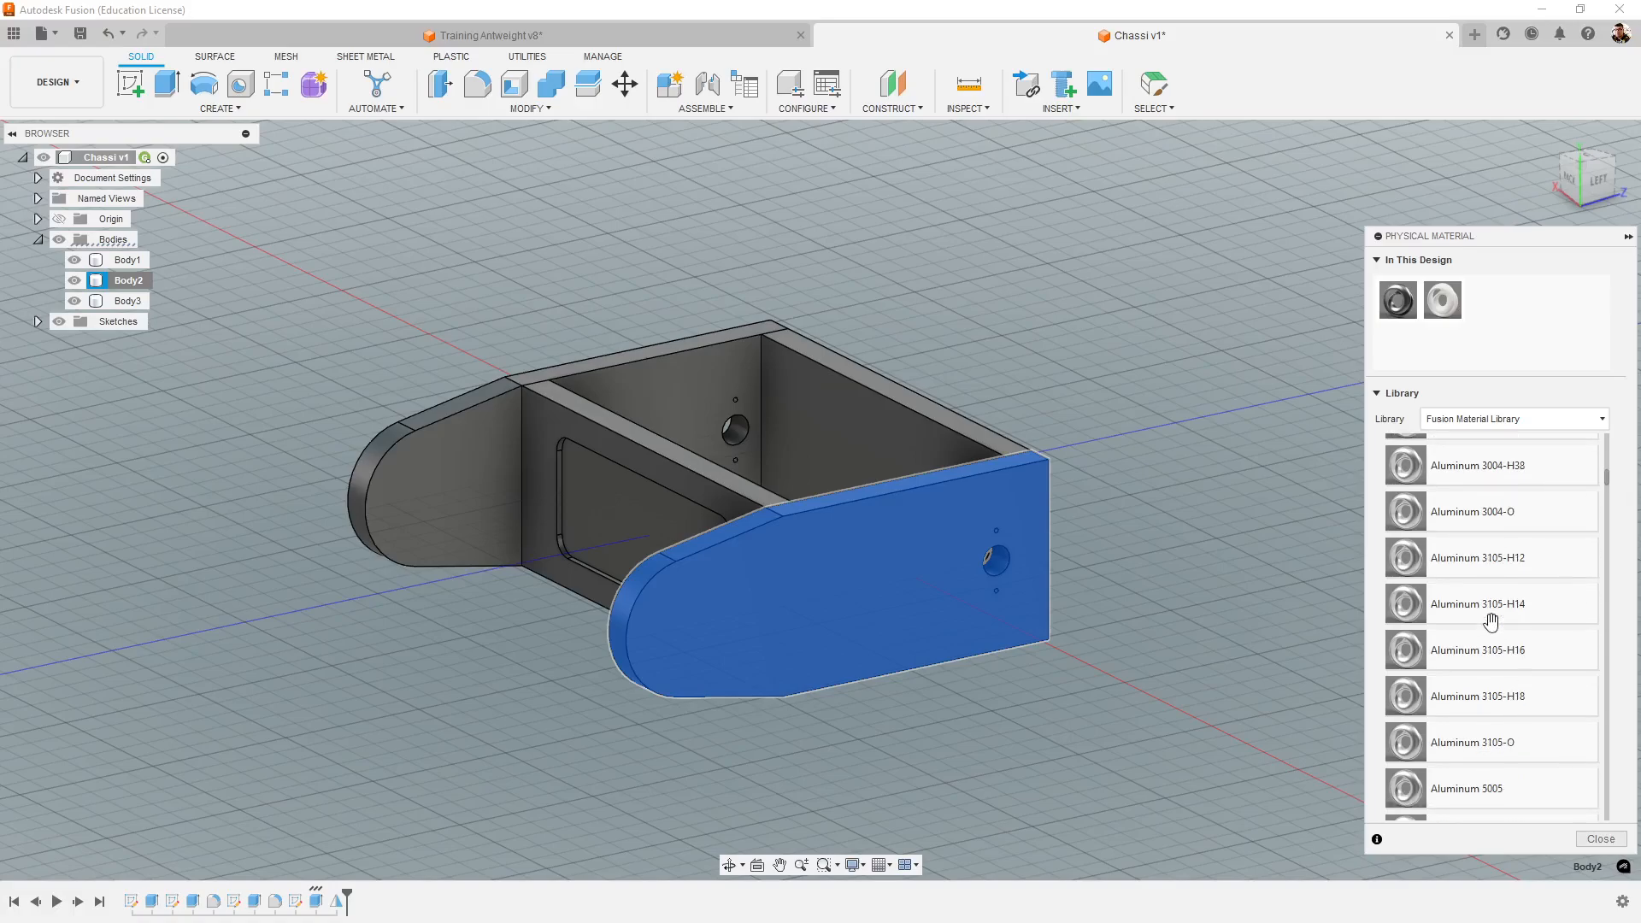
pyautogui.scroll(-5, 1481, 628)
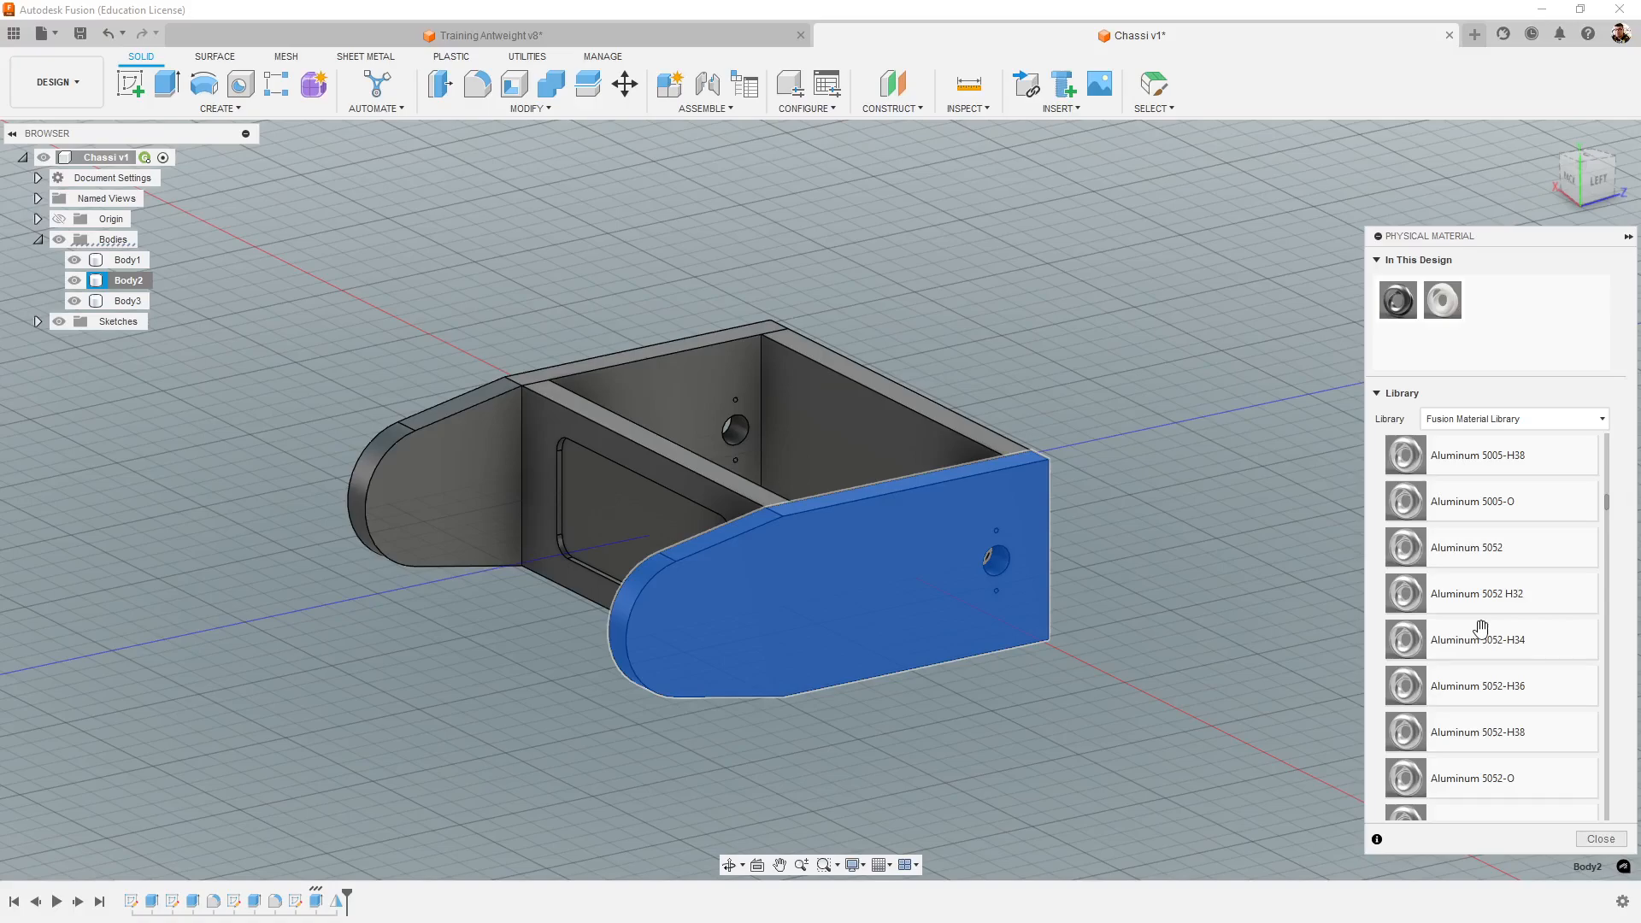
pyautogui.scroll(-10, 1481, 632)
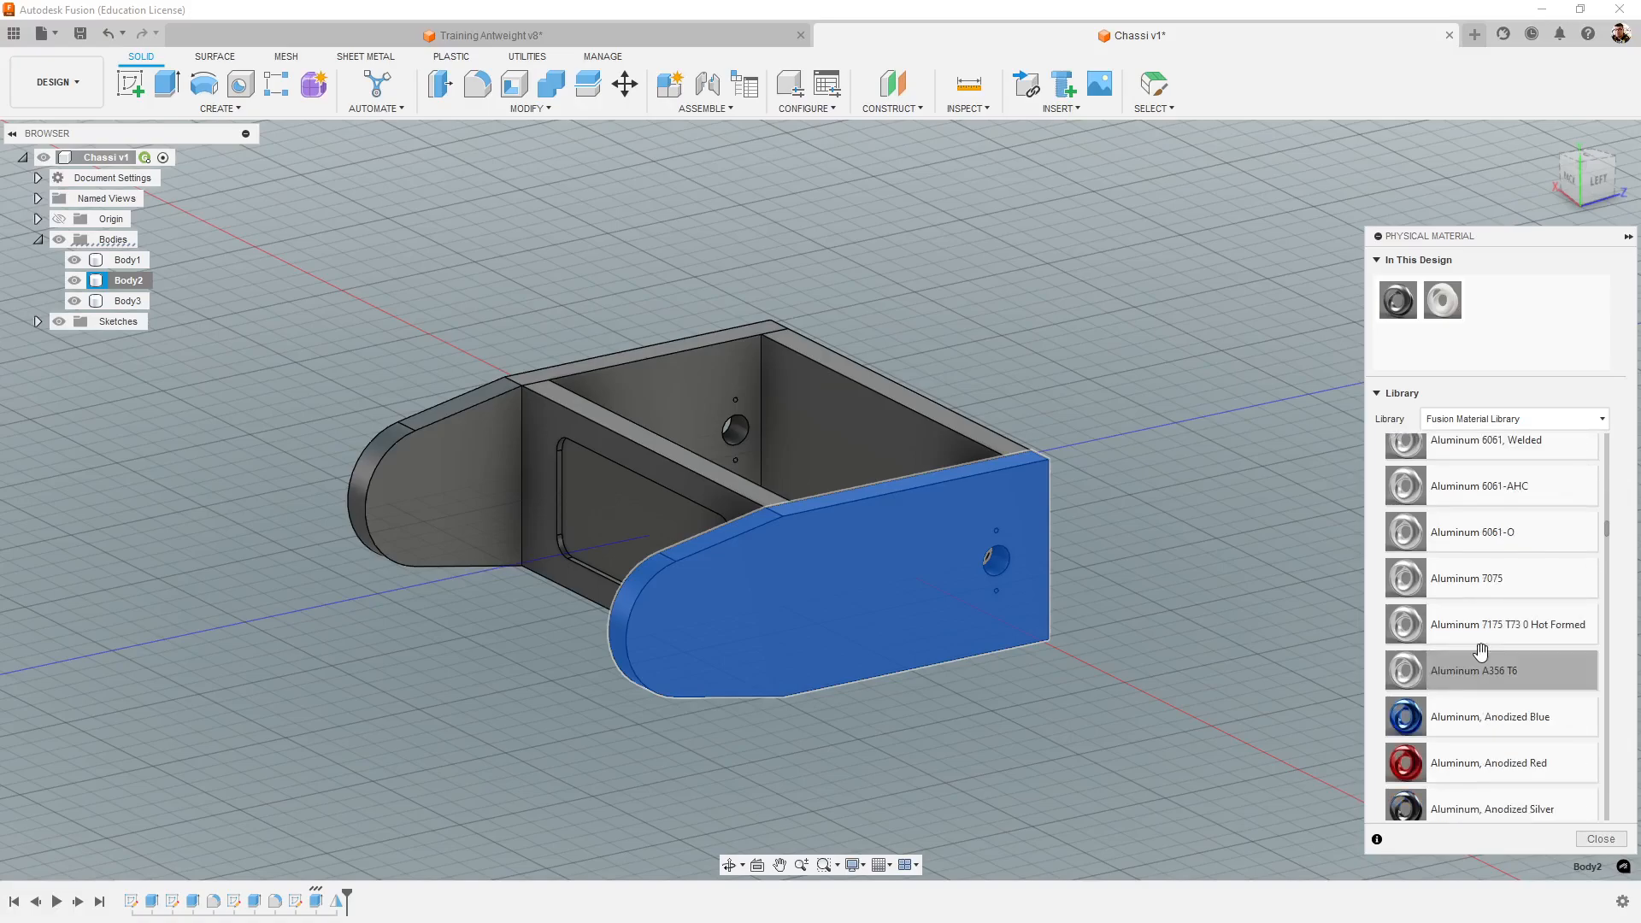
pyautogui.scroll(1, 1481, 651)
pyautogui.scroll(1, 1528, 606)
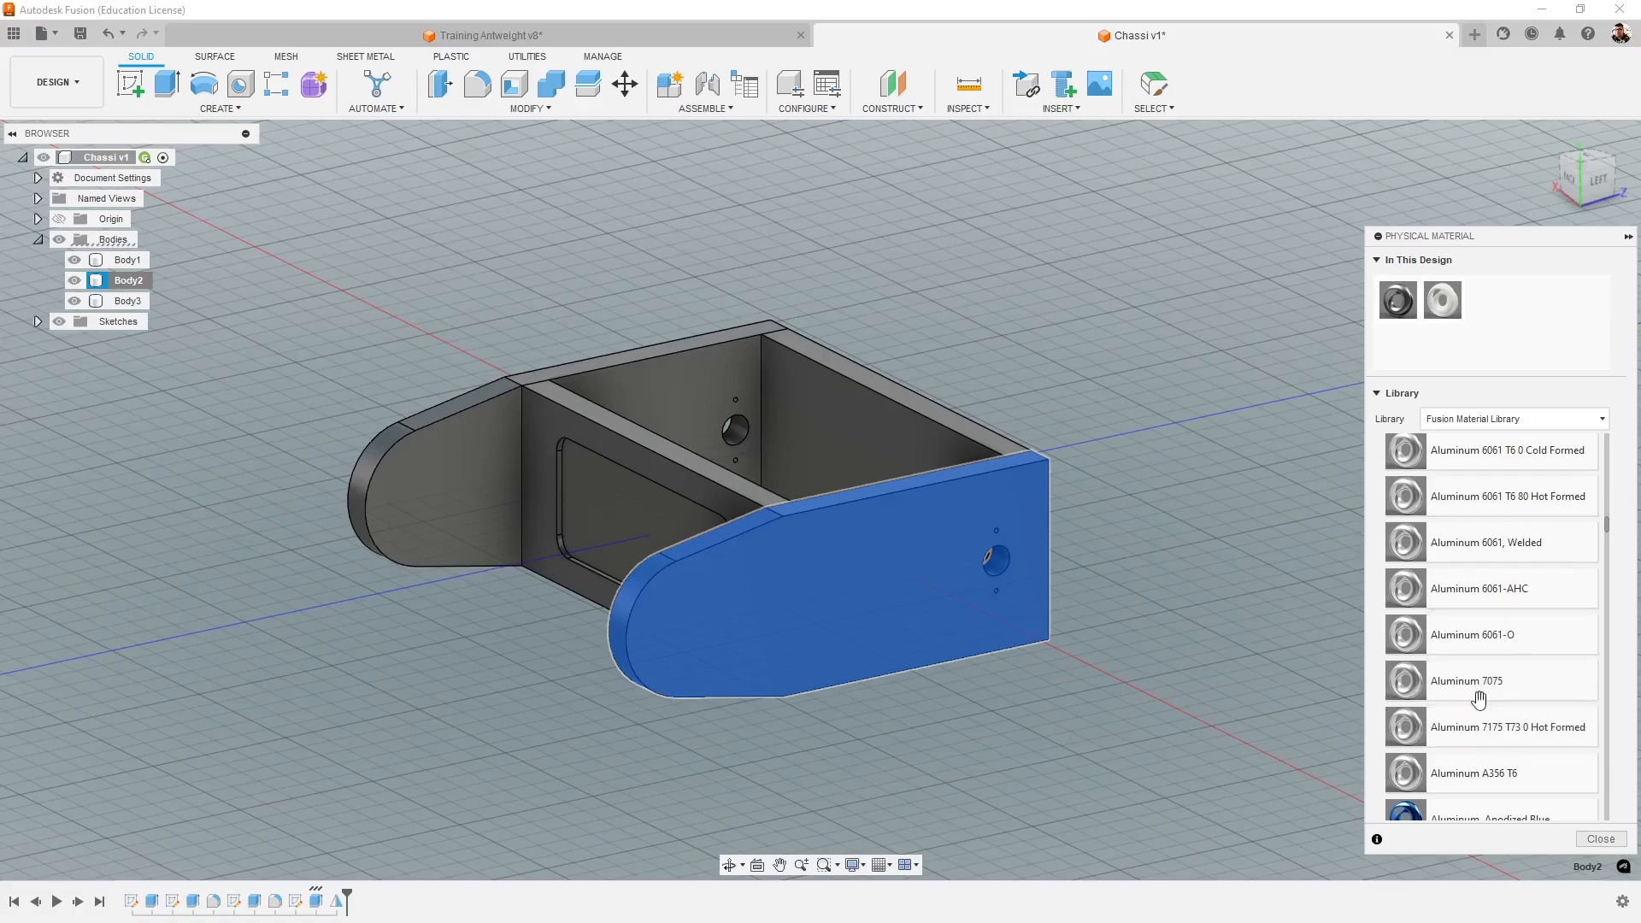
pyautogui.moveTo(1479, 679); pyautogui.dragTo(990, 612)
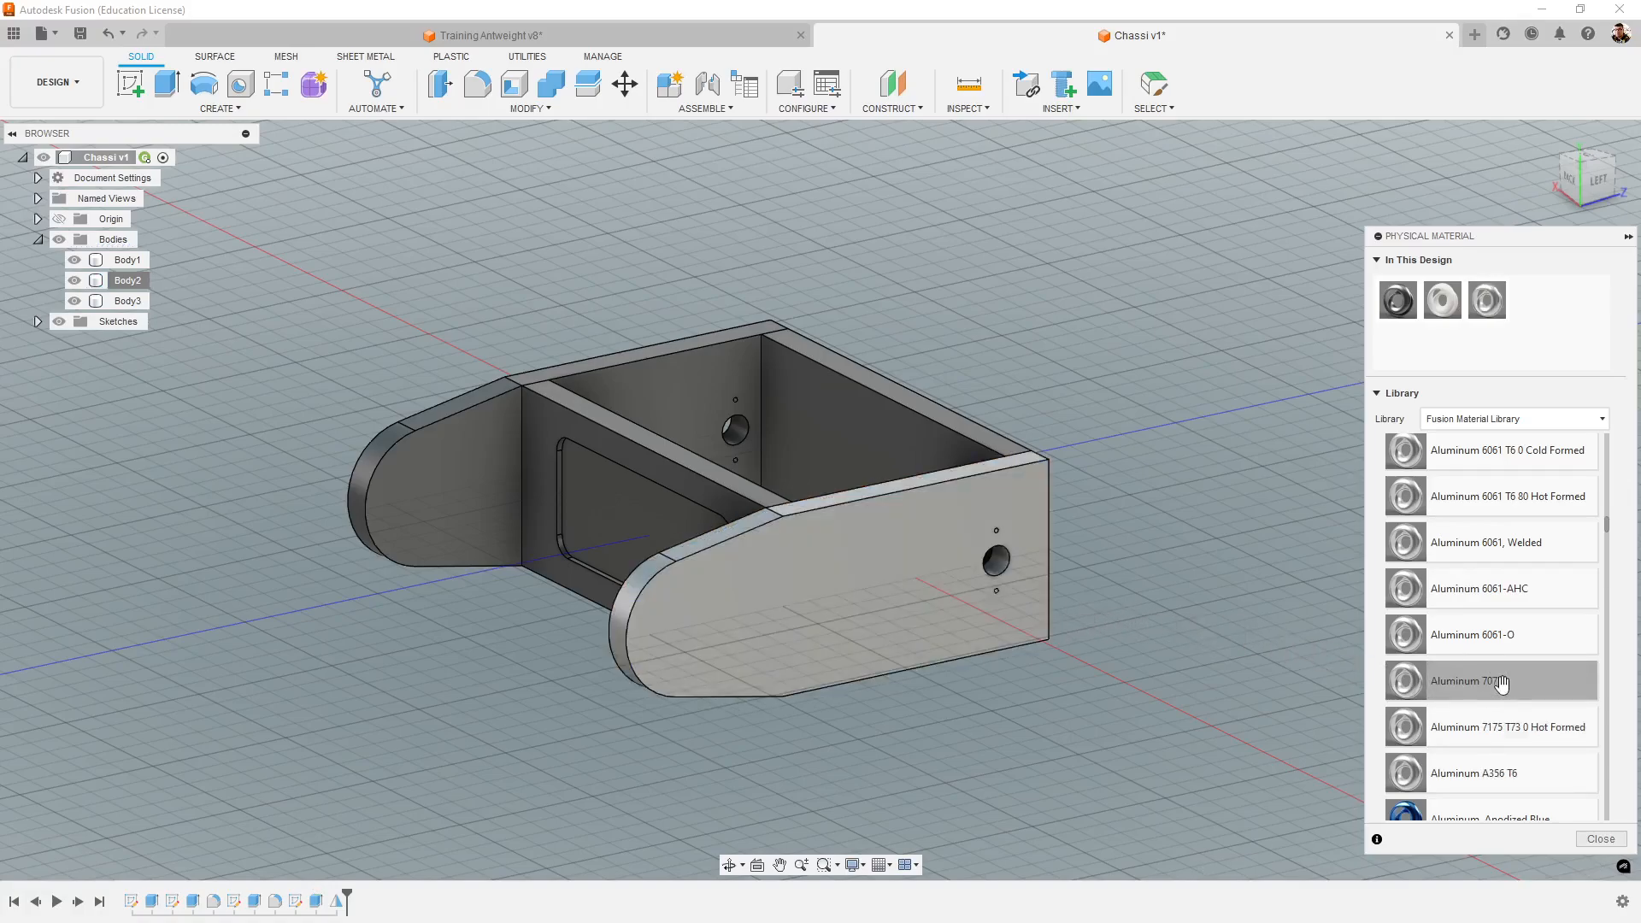
# - Apply Aluminum 7075 to the mirrored tower as well and close the physical material settings
pyautogui.moveTo(1412, 684); pyautogui.dragTo(657, 412)
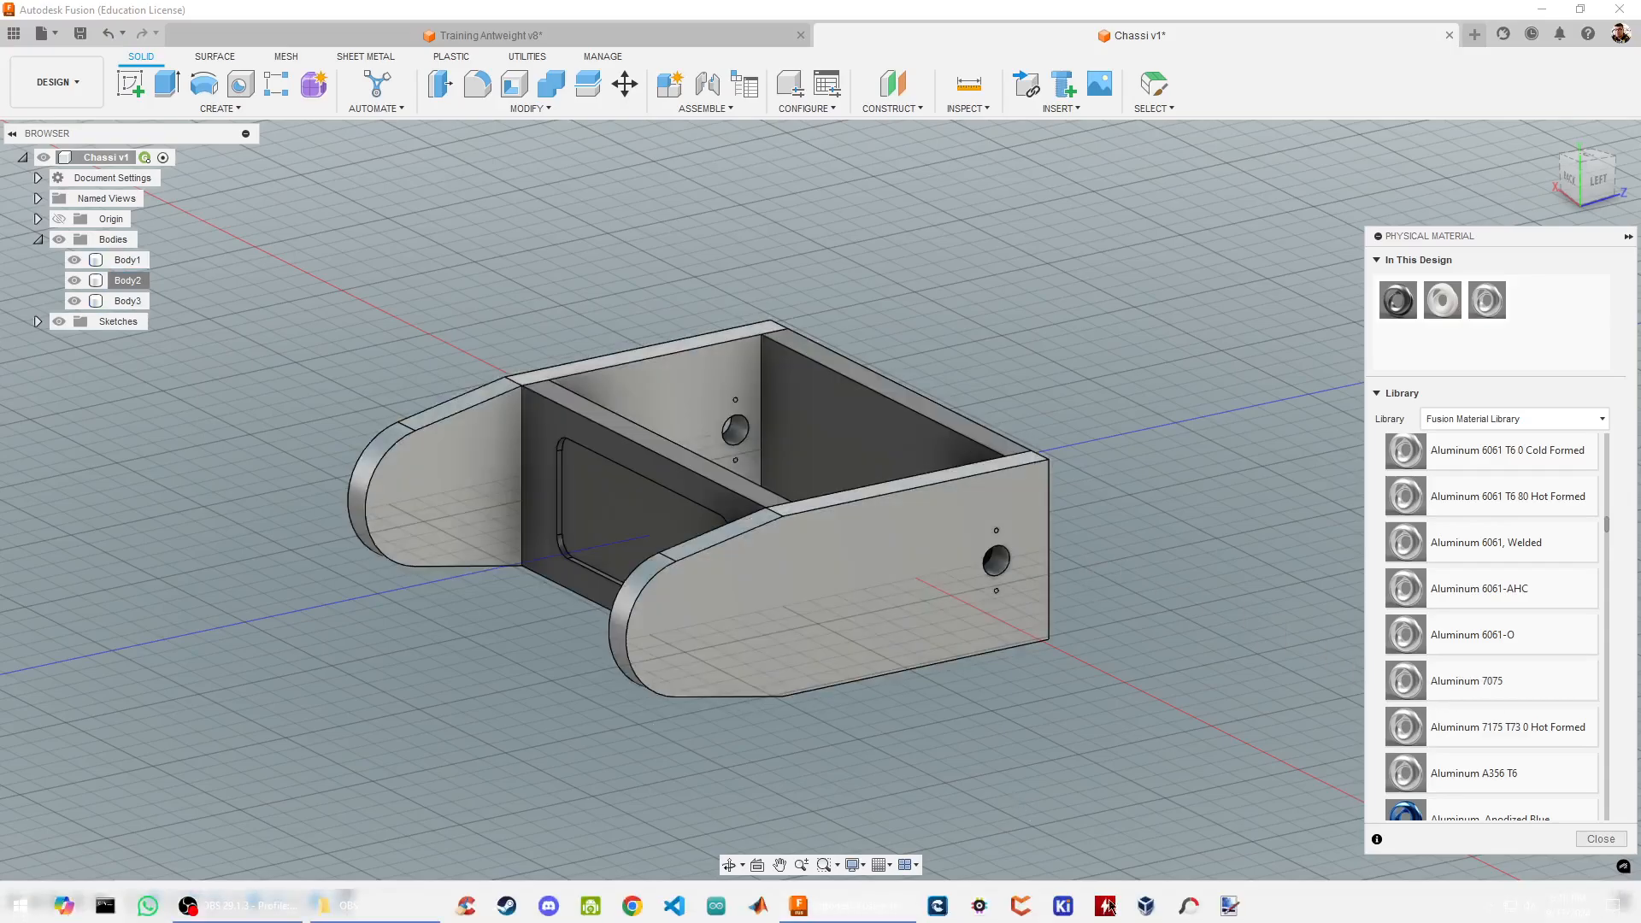
pyautogui.click(1585, 841)
pyautogui.keyDown('shift'); pyautogui.moveTo(1196, 711); pyautogui.dragTo(1038, 702, button='middle'); pyautogui.keyUp('shift')
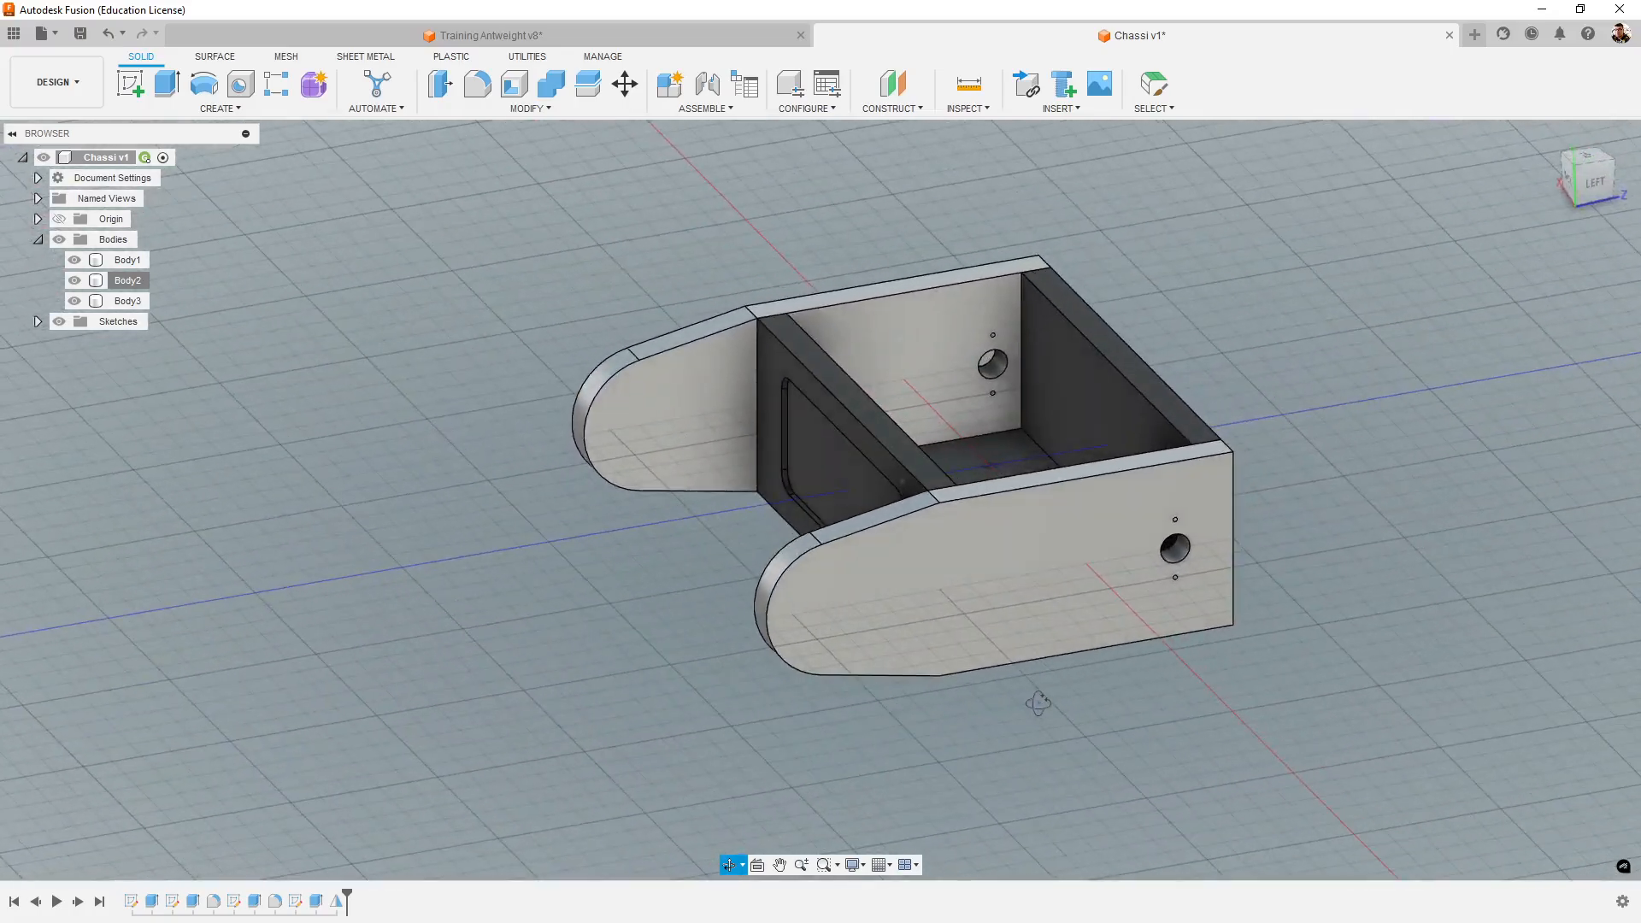
# - Compare the towers' holes, pockets and motor mounts in Training Antweight v8 with those in Chassi v1, and collapse the reference's sketch list
pyautogui.click(726, 35)
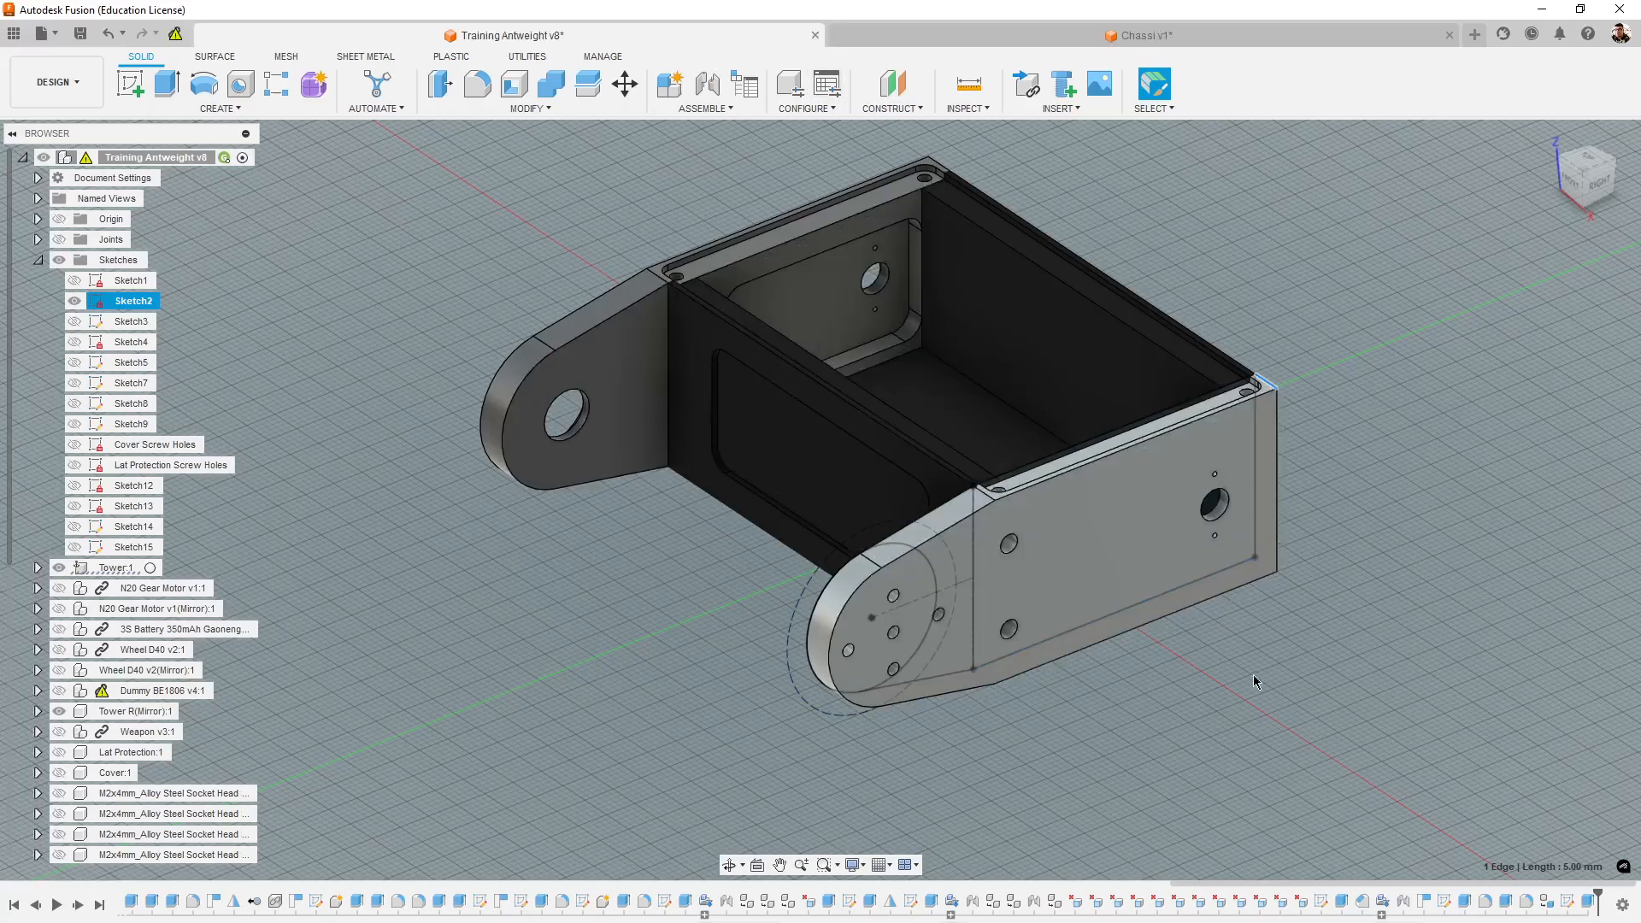
pyautogui.keyDown('shift'); pyautogui.moveTo(1253, 680); pyautogui.dragTo(624, 651, button='middle'); pyautogui.keyUp('shift')
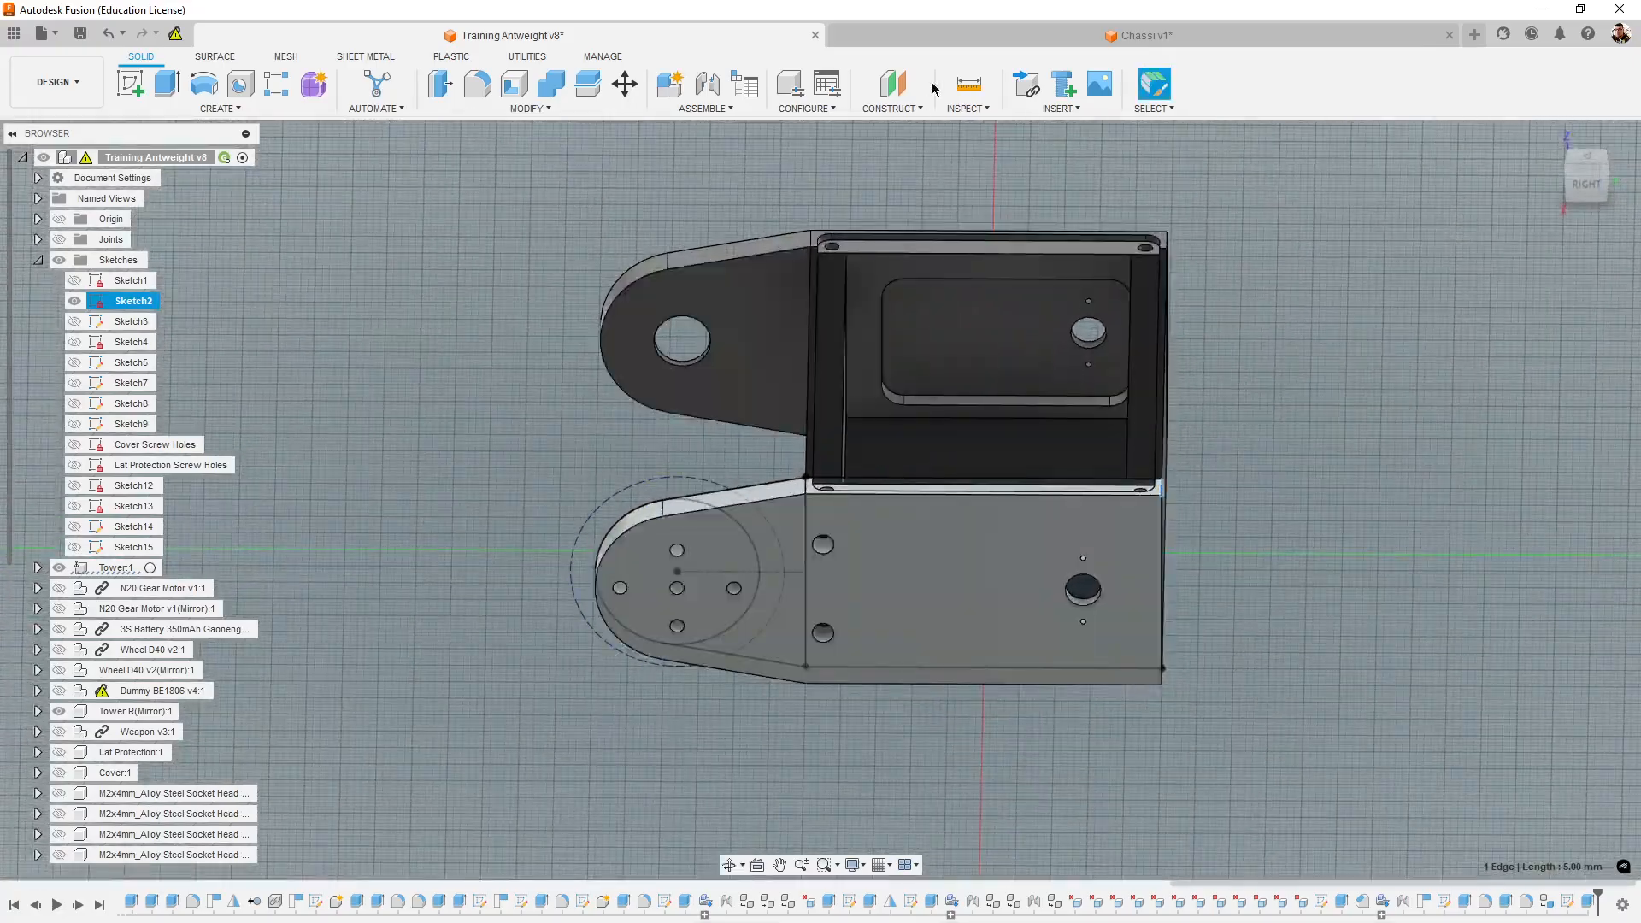
pyautogui.click(1005, 39)
pyautogui.moveTo(1282, 620)
pyautogui.keyDown('shift'); pyautogui.mouseDown(button='middle')
pyautogui.moveTo(1161, 622)
pyautogui.moveTo(1269, 622)
pyautogui.mouseUp(button='middle'); pyautogui.keyUp('shift')
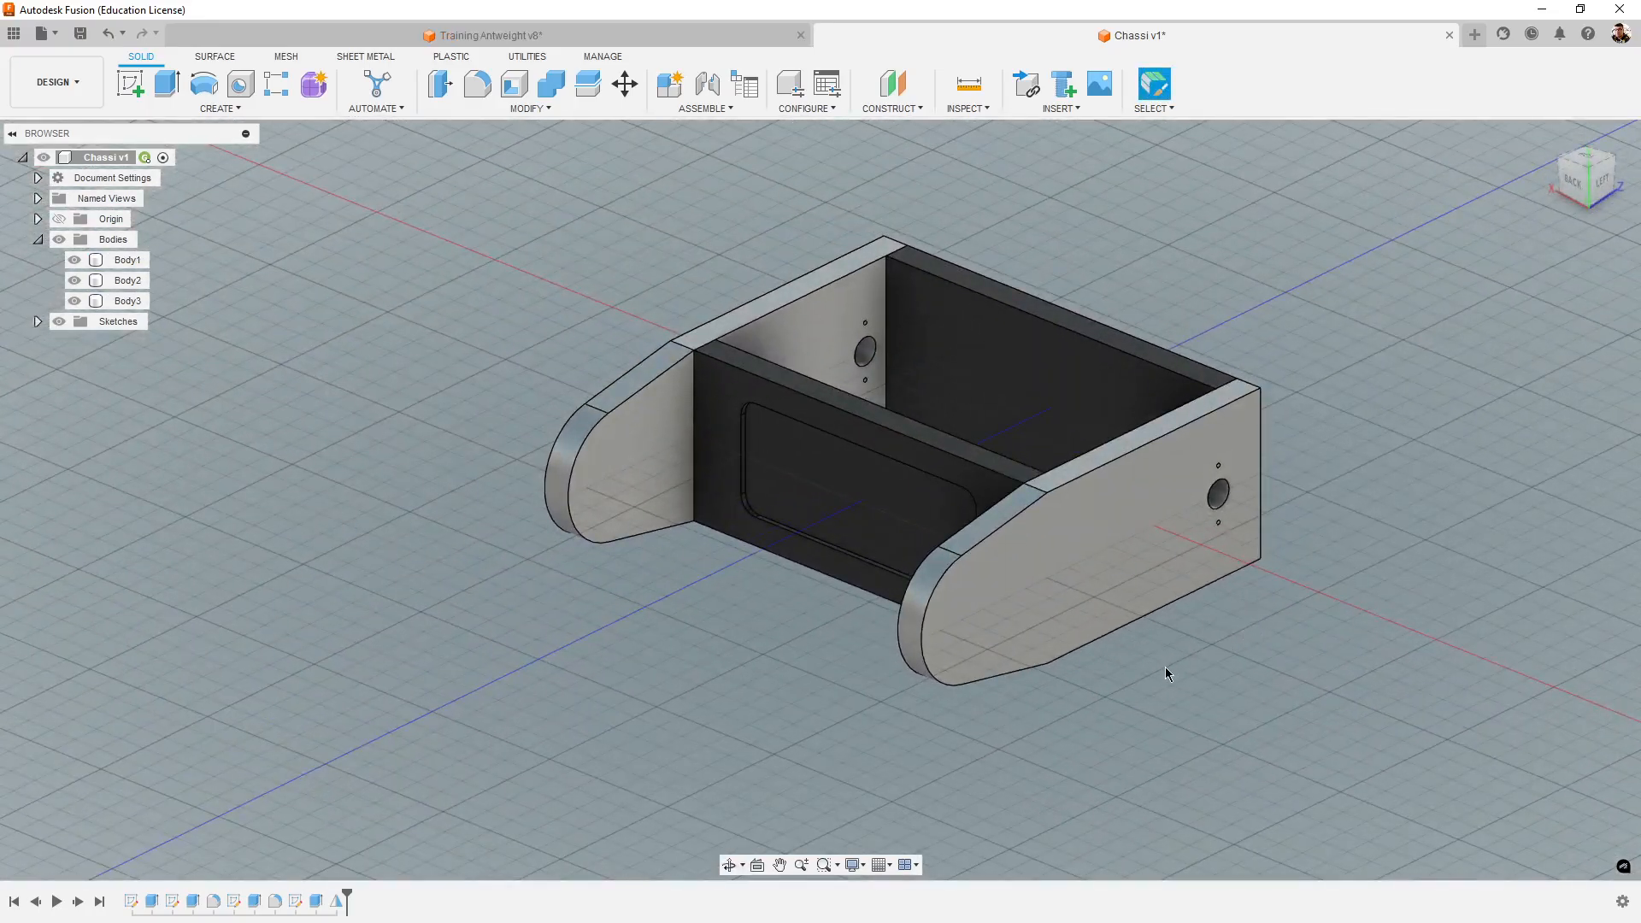
pyautogui.keyDown('shift'); pyautogui.moveTo(764, 655); pyautogui.dragTo(989, 670, button='middle'); pyautogui.keyUp('shift')
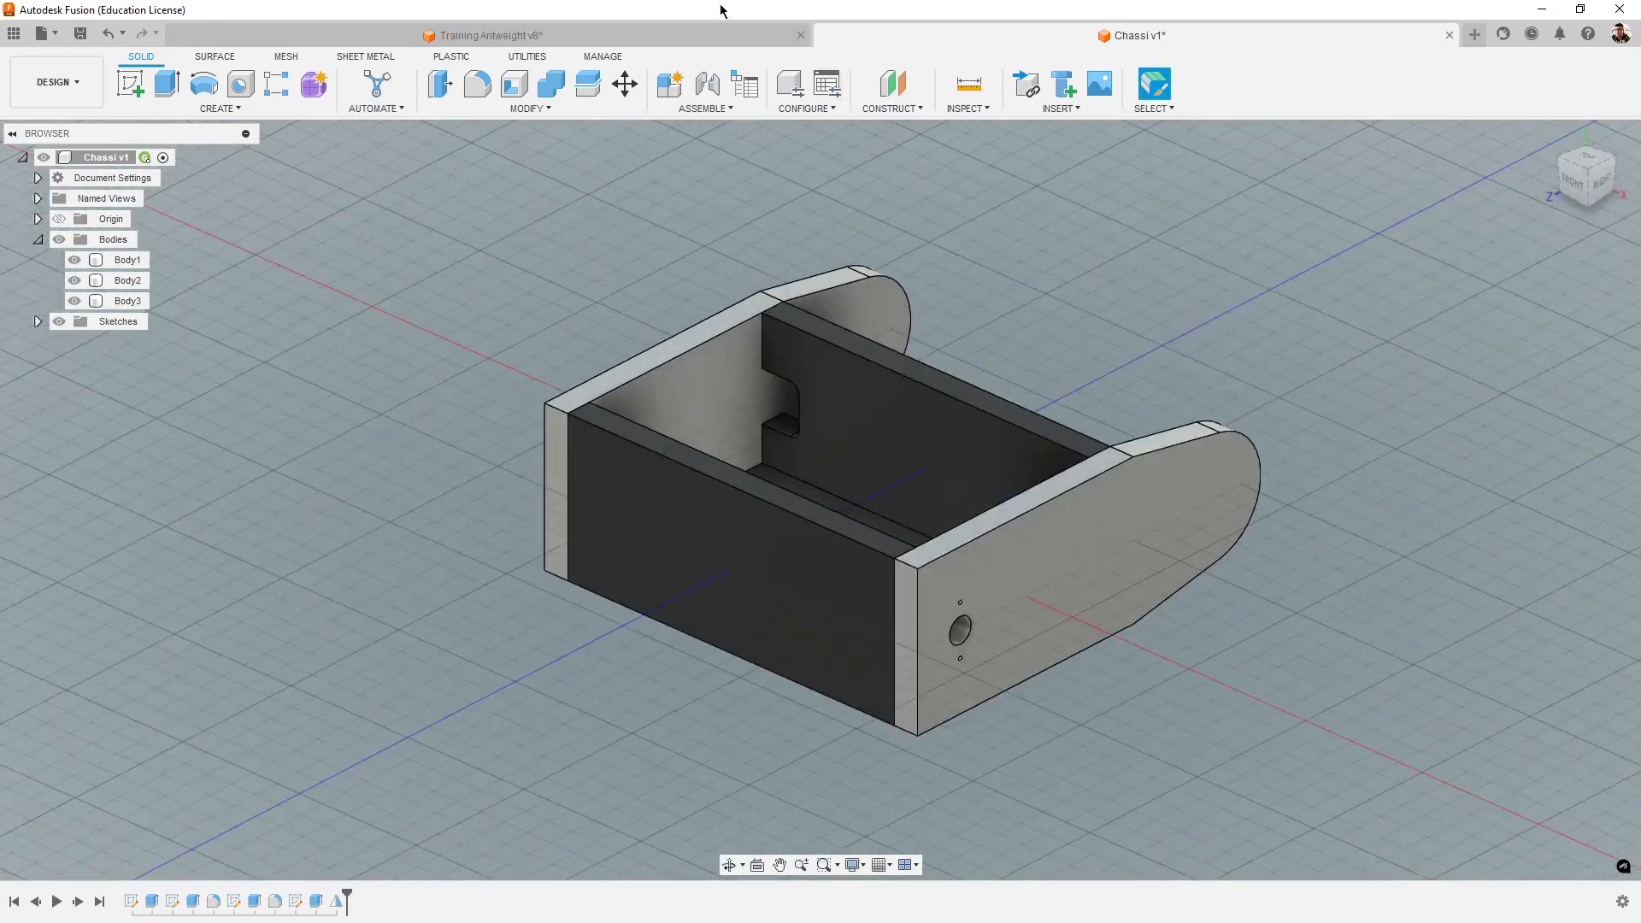
pyautogui.click(714, 37)
pyautogui.keyDown('shift'); pyautogui.moveTo(593, 425); pyautogui.dragTo(905, 607, button='middle'); pyautogui.keyUp('shift')
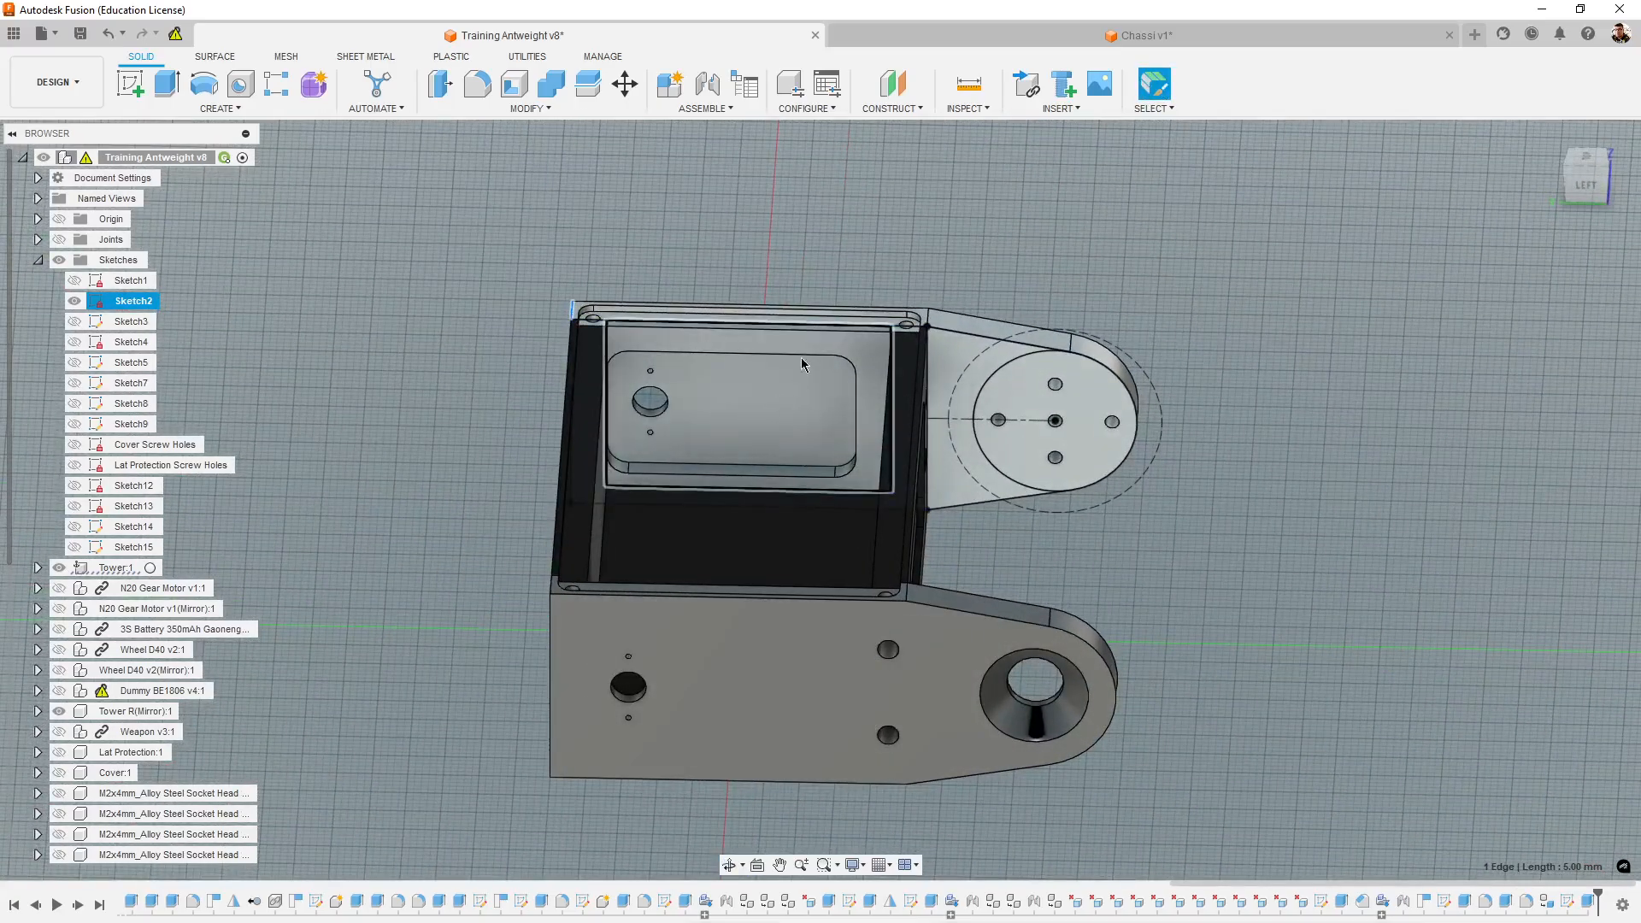
pyautogui.keyDown('shift'); pyautogui.moveTo(1345, 724); pyautogui.dragTo(1282, 734, button='middle'); pyautogui.keyUp('shift')
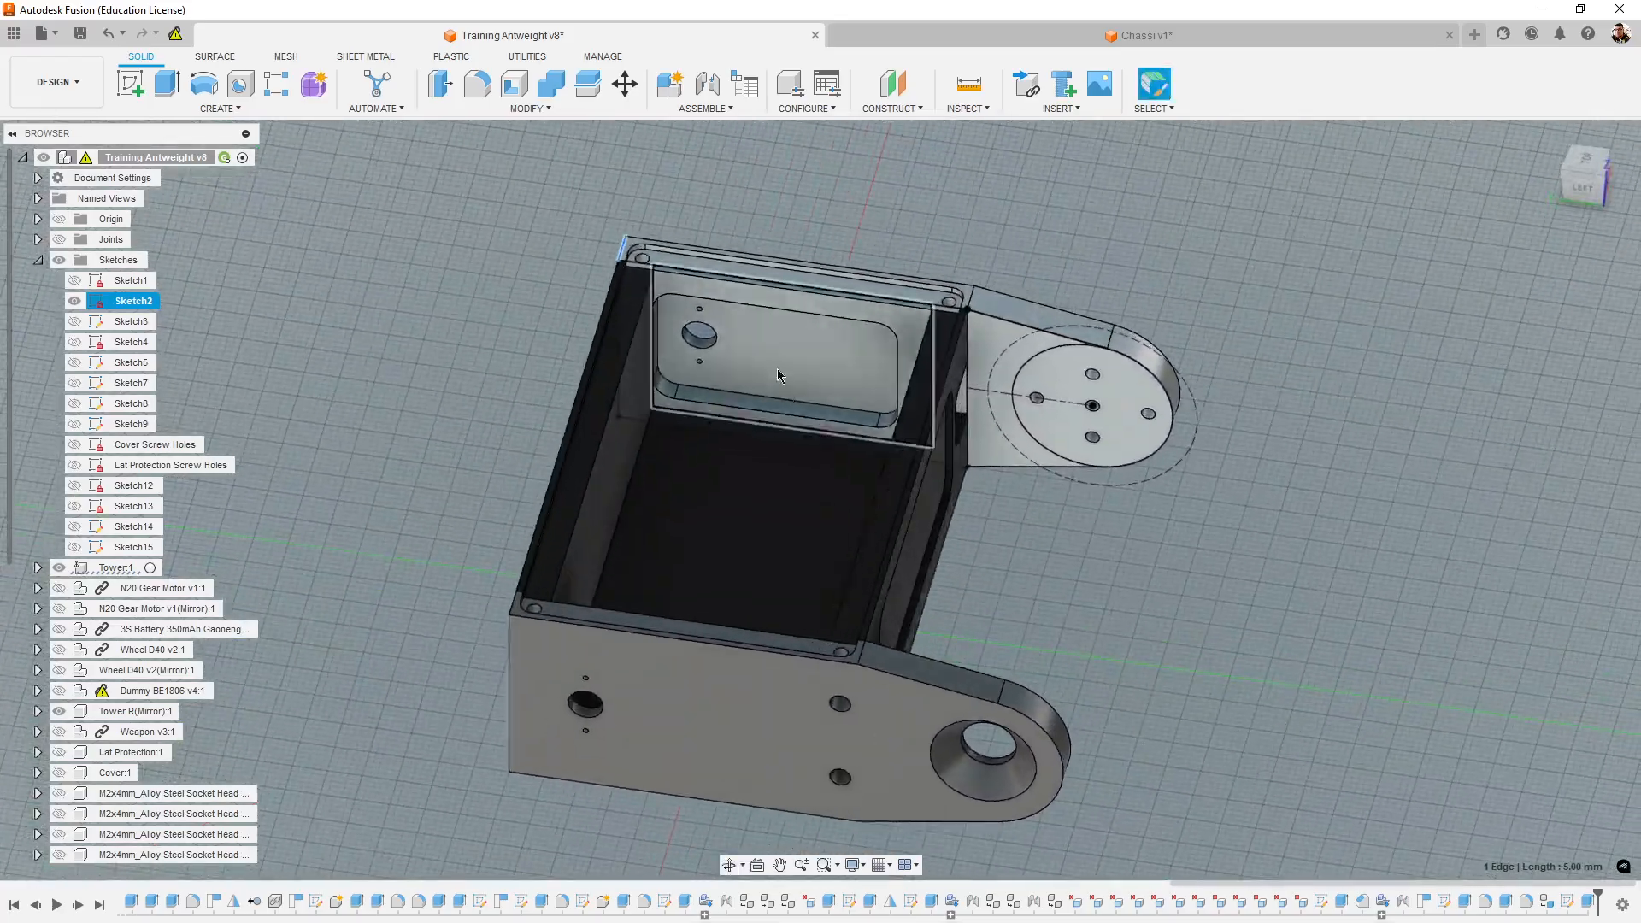
pyautogui.keyDown('shift'); pyautogui.moveTo(1121, 659); pyautogui.dragTo(951, 671, button='middle'); pyautogui.keyUp('shift')
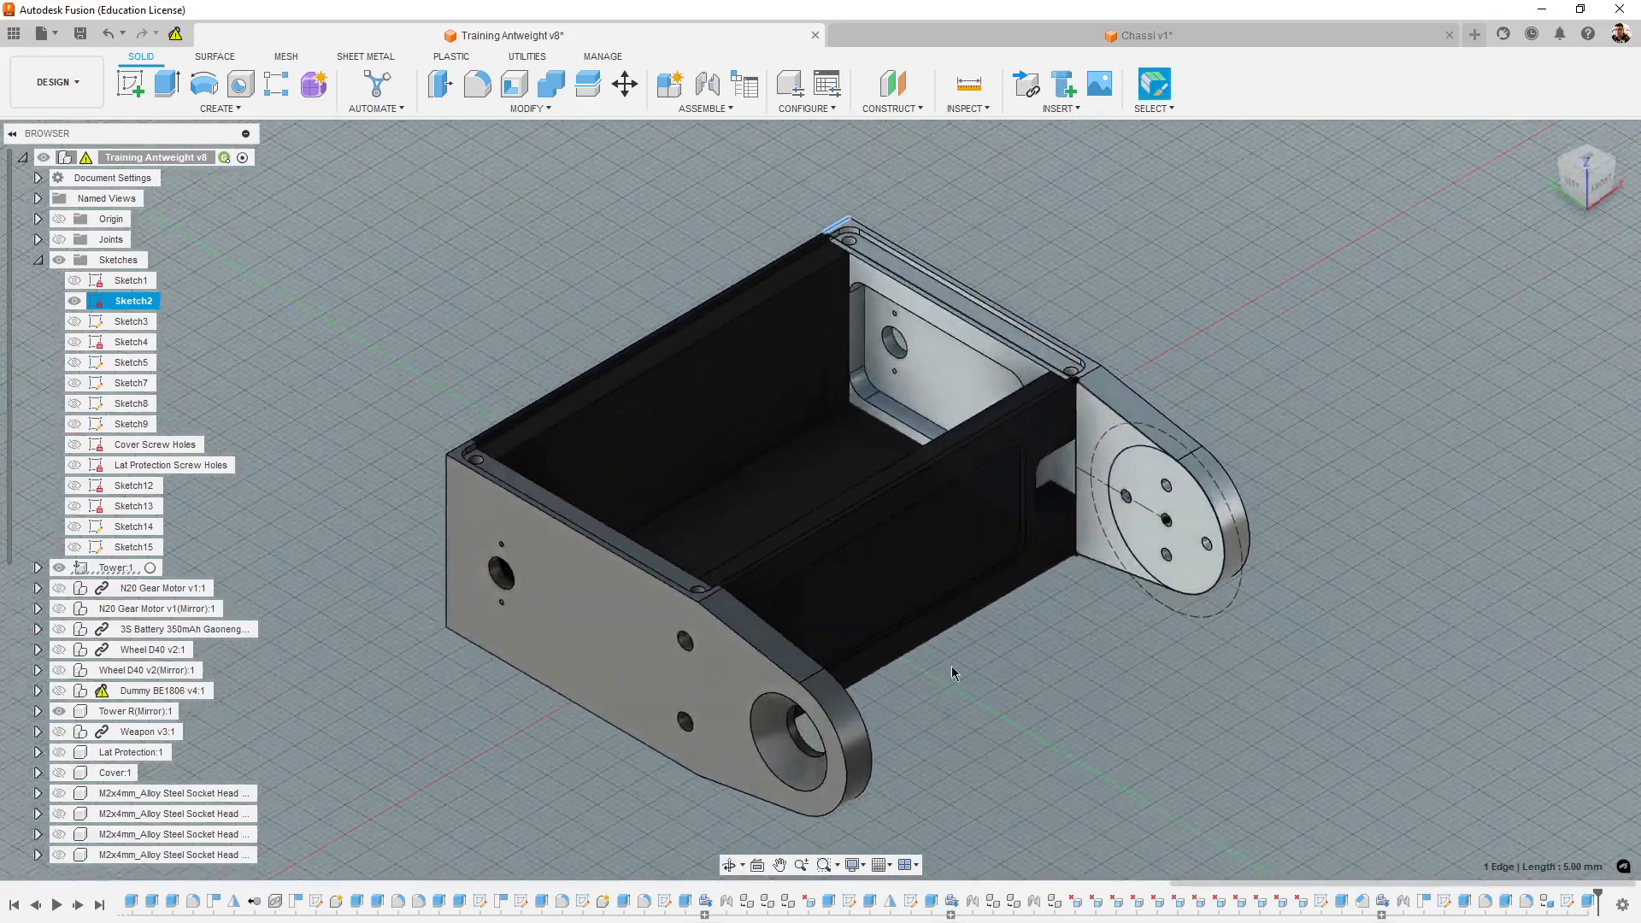
pyautogui.click(38, 260)
# - Return to Chassi v1 and inspect the two towers and the chassis body from several sides
pyautogui.click(1137, 35)
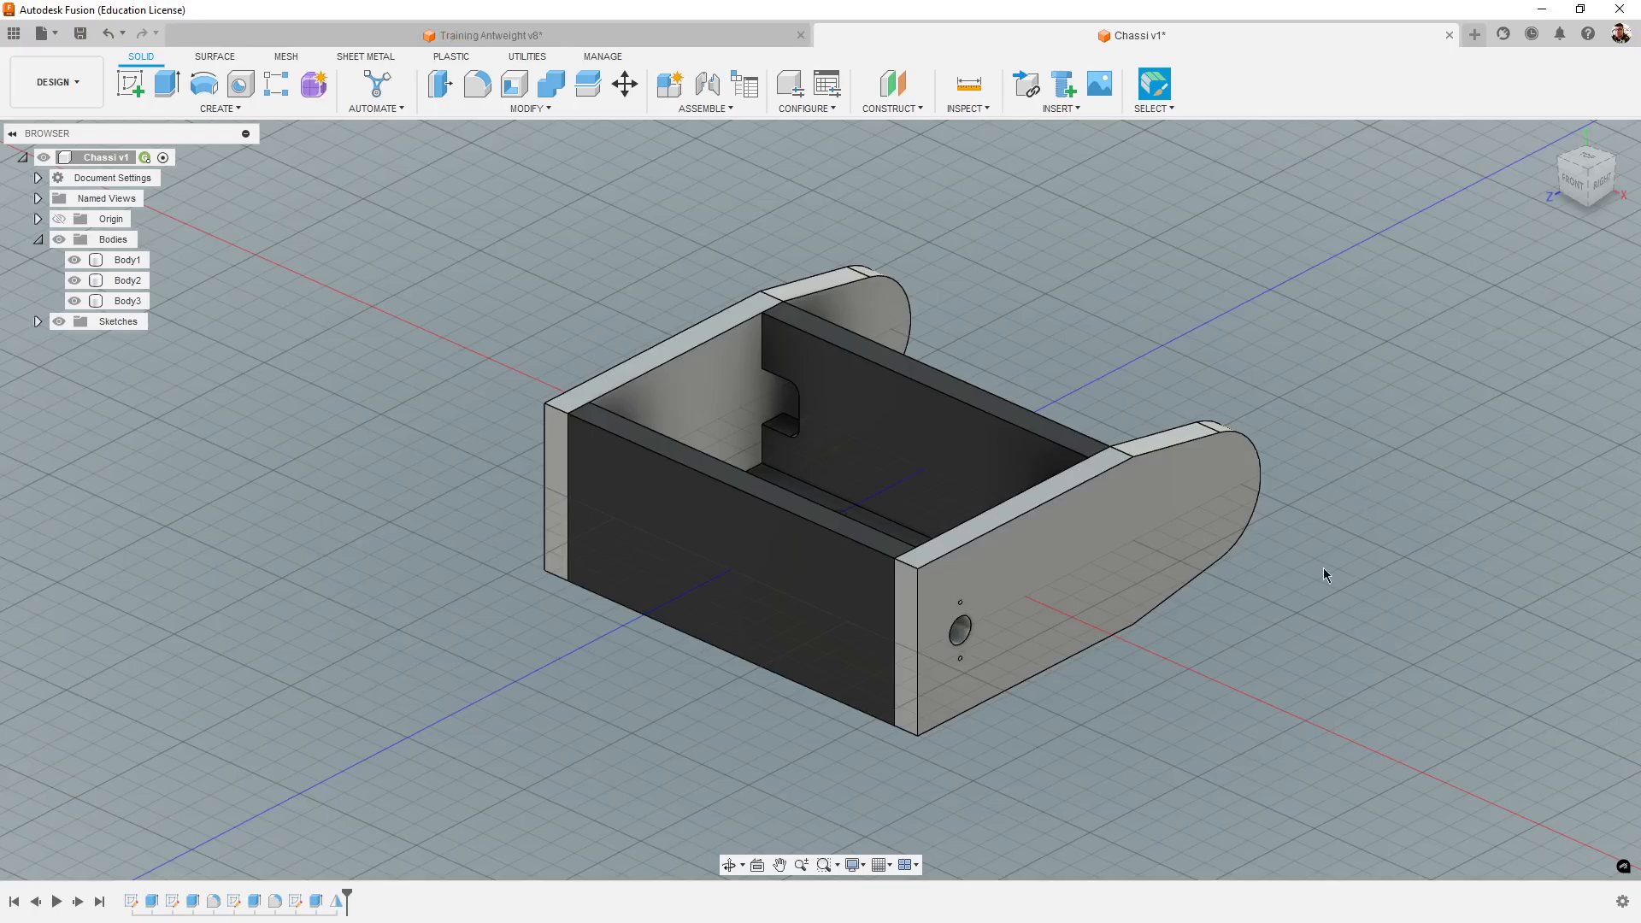
pyautogui.keyDown('shift'); pyautogui.moveTo(1205, 706); pyautogui.dragTo(948, 718, button='middle'); pyautogui.keyUp('shift')
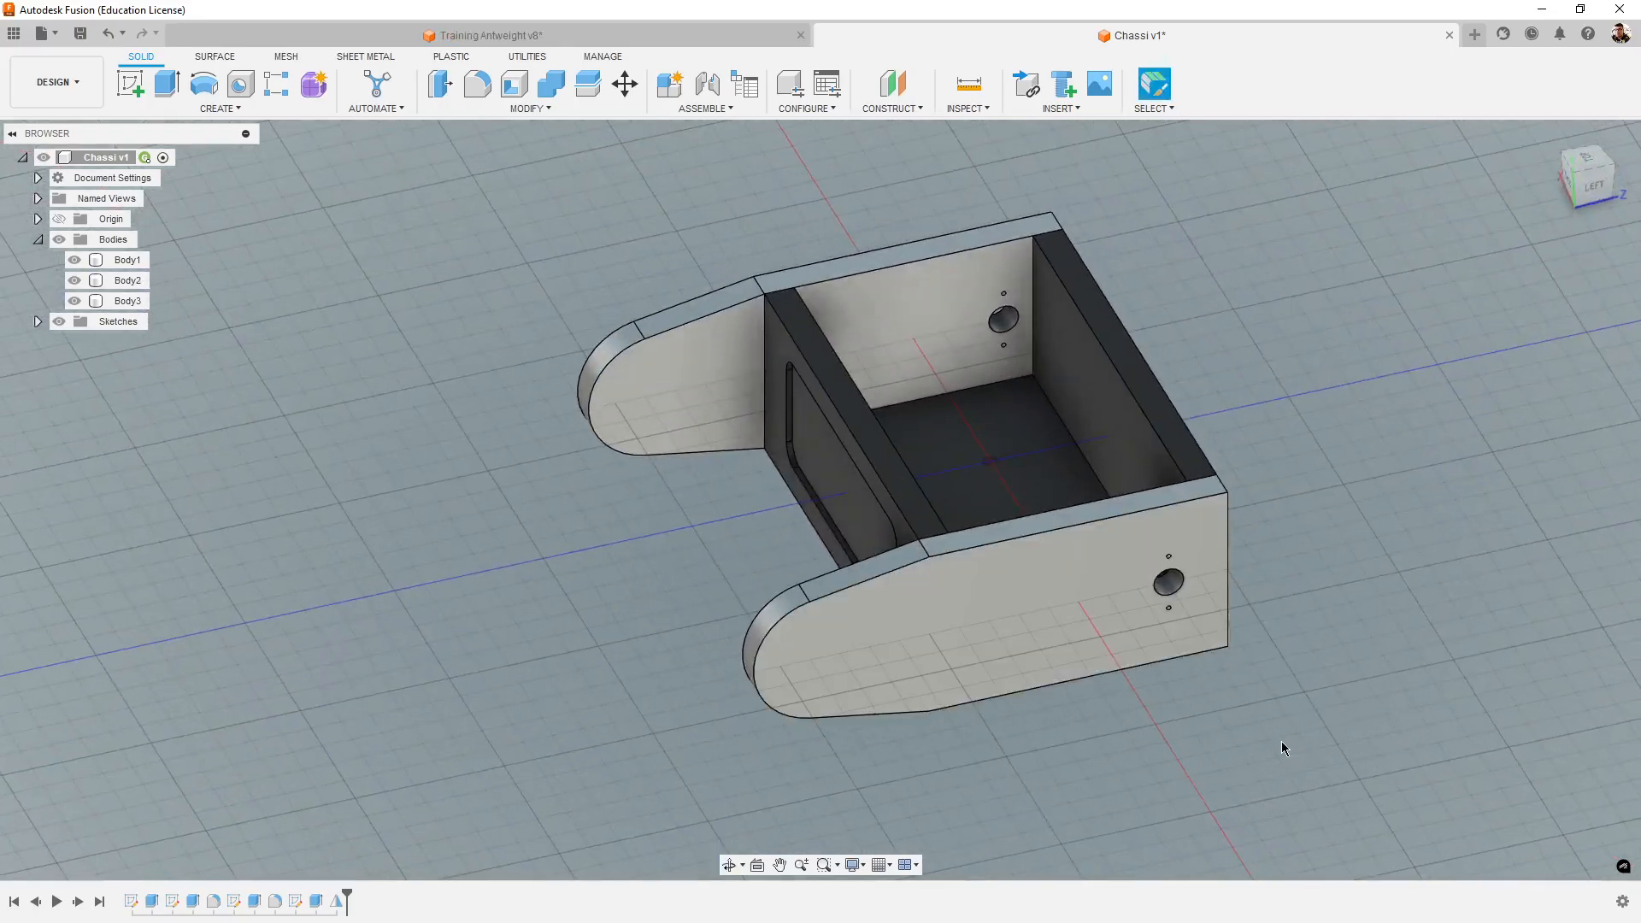
pyautogui.moveTo(1268, 742); pyautogui.dragTo(1063, 768, button='middle')
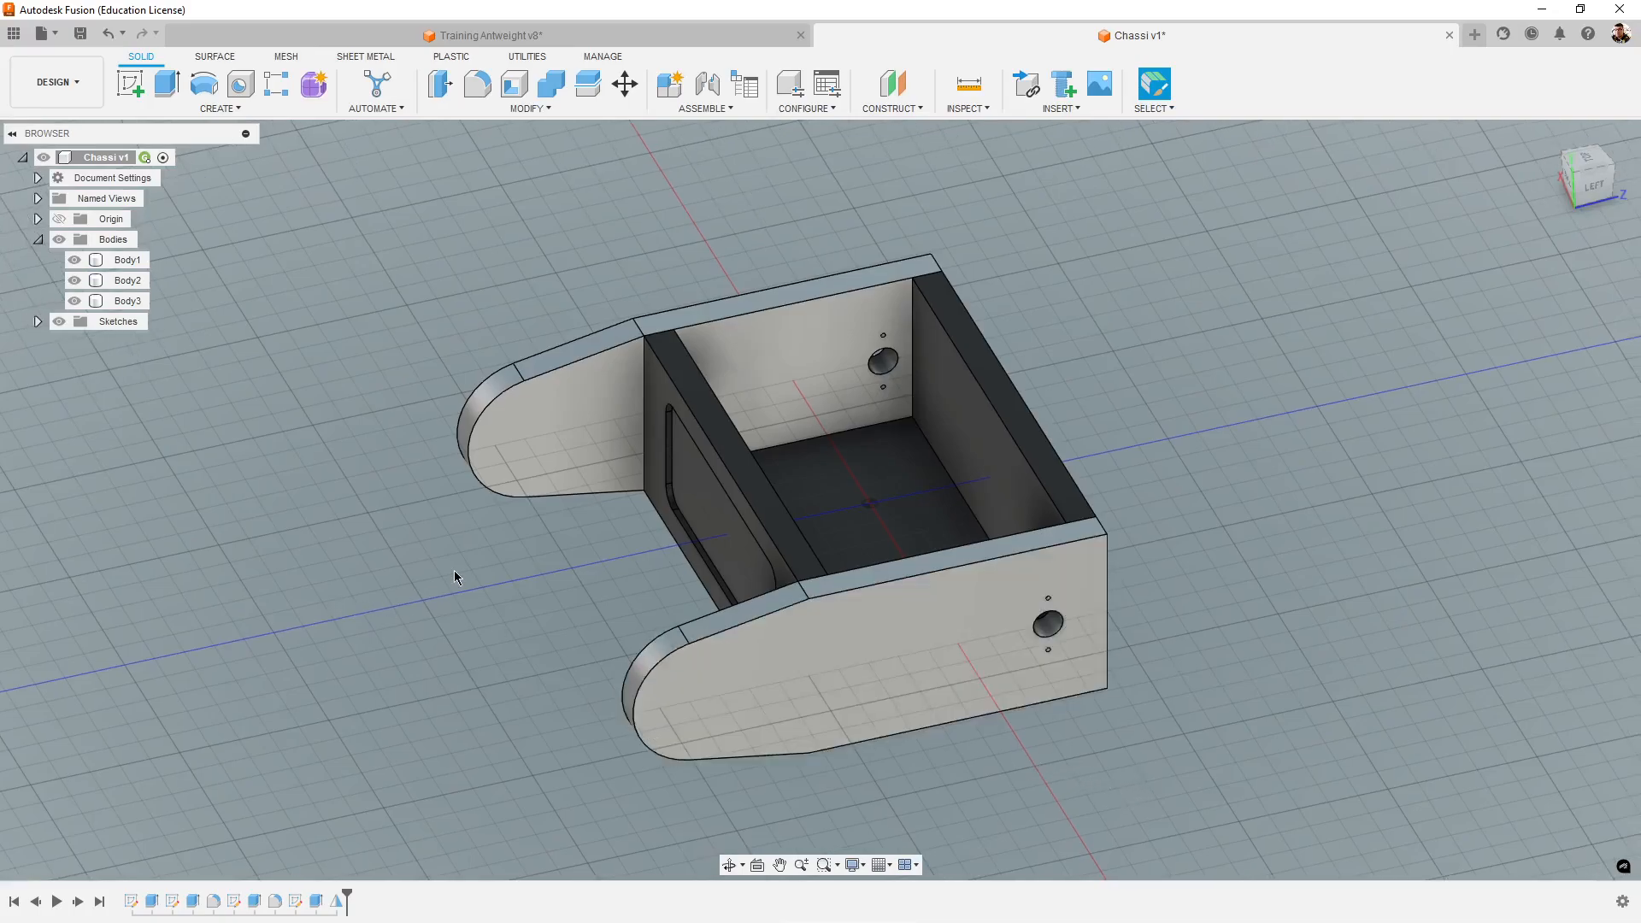
pyautogui.keyDown('shift'); pyautogui.moveTo(453, 570); pyautogui.dragTo(662, 595, button='middle'); pyautogui.keyUp('shift')
pyautogui.click(661, 595)
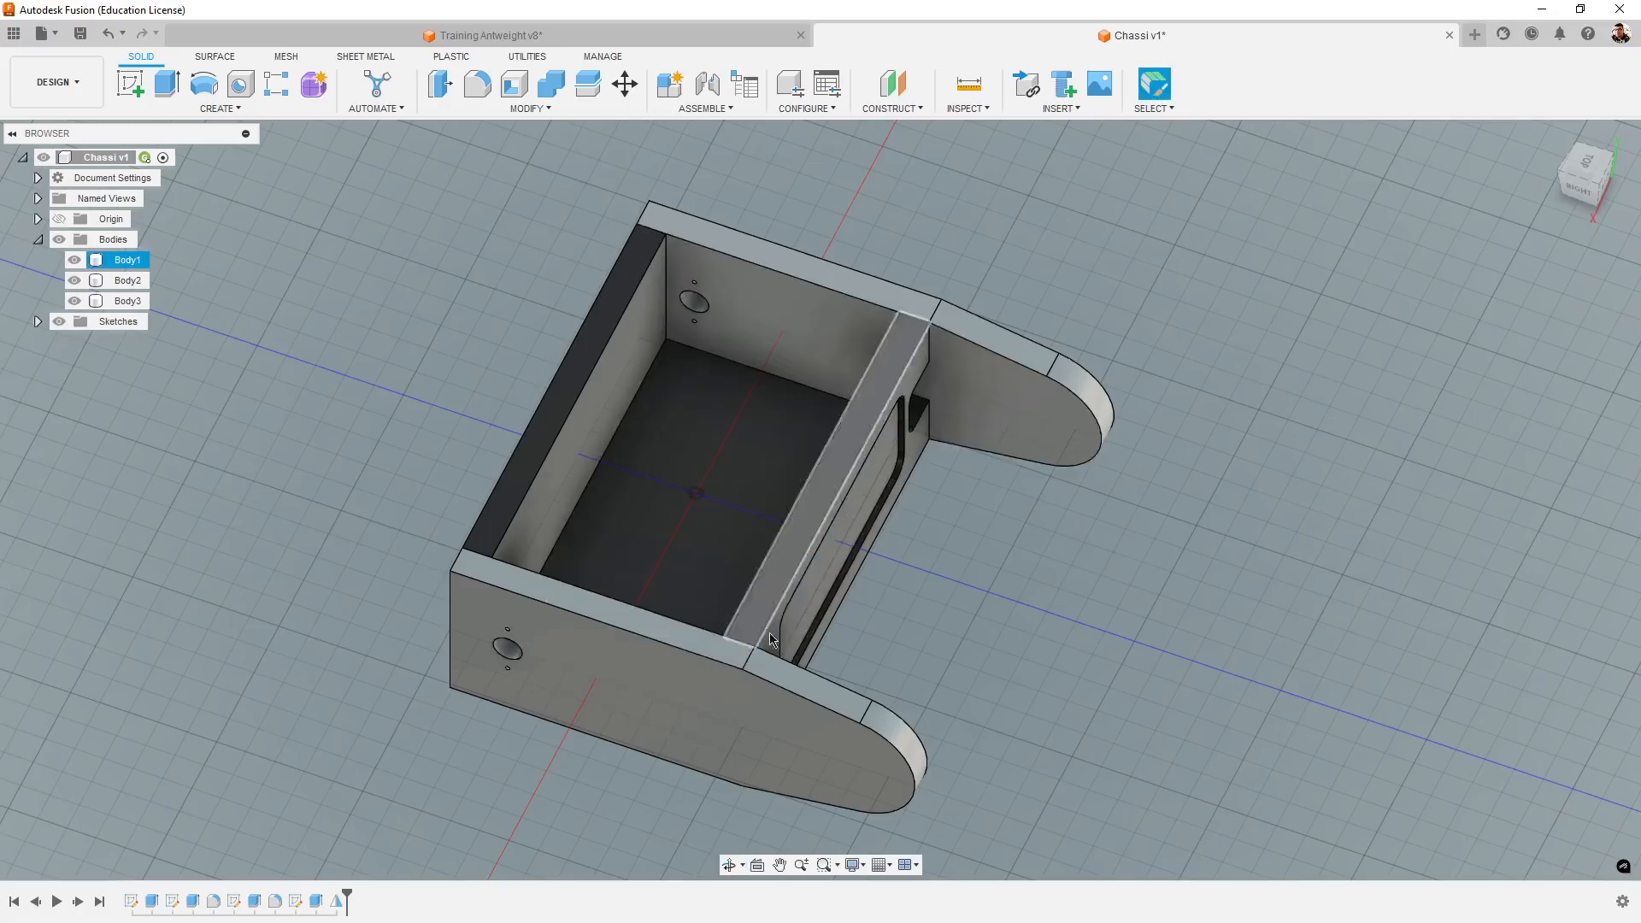
pyautogui.keyDown('shift'); pyautogui.moveTo(769, 639); pyautogui.dragTo(598, 409, button='middle'); pyautogui.keyUp('shift')
pyautogui.keyDown('shift'); pyautogui.moveTo(1209, 736); pyautogui.dragTo(983, 615, button='middle'); pyautogui.keyUp('shift')
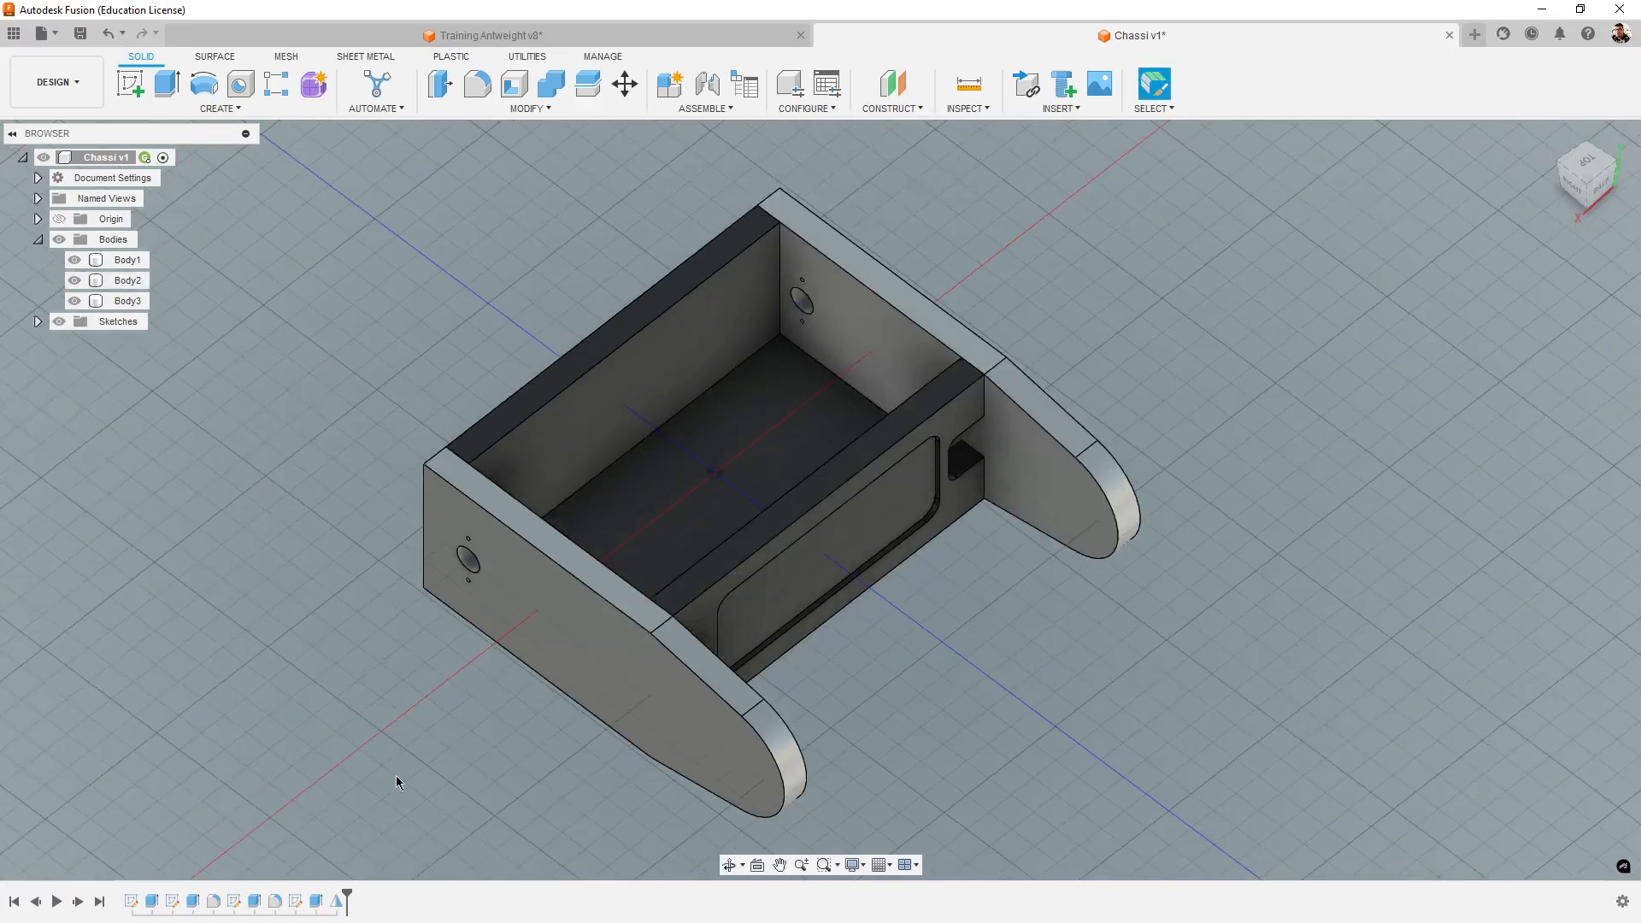
# - Delete the tower's Mirror feature from the design history and check the remaining single tower on the chassis
pyautogui.rightClick(337, 901)
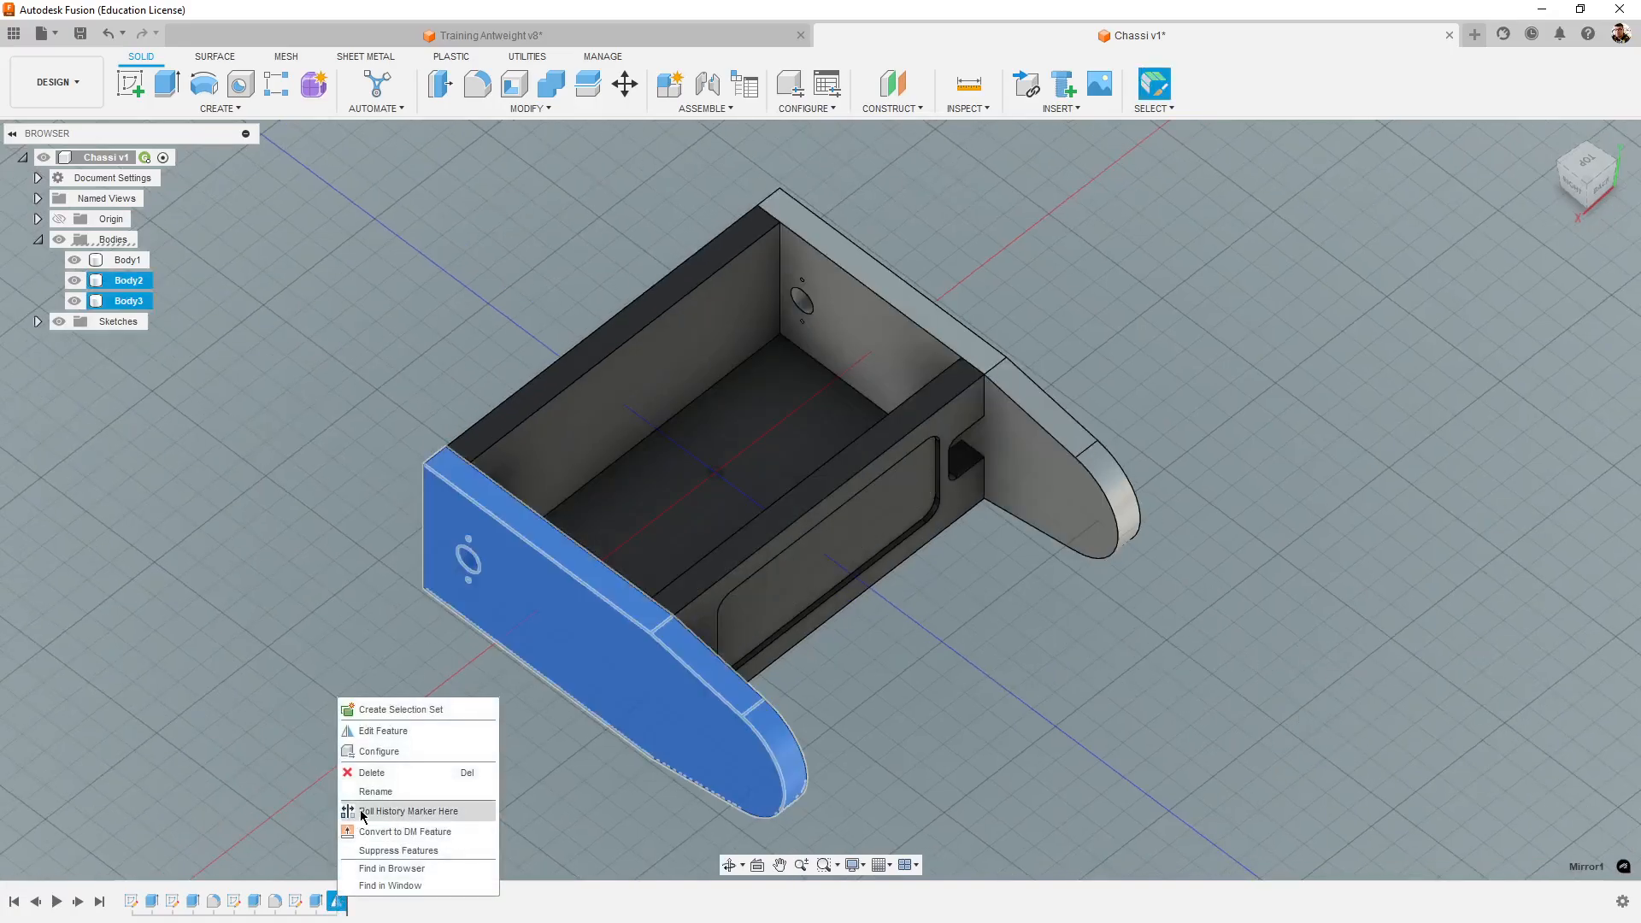
pyautogui.rightClick(340, 903)
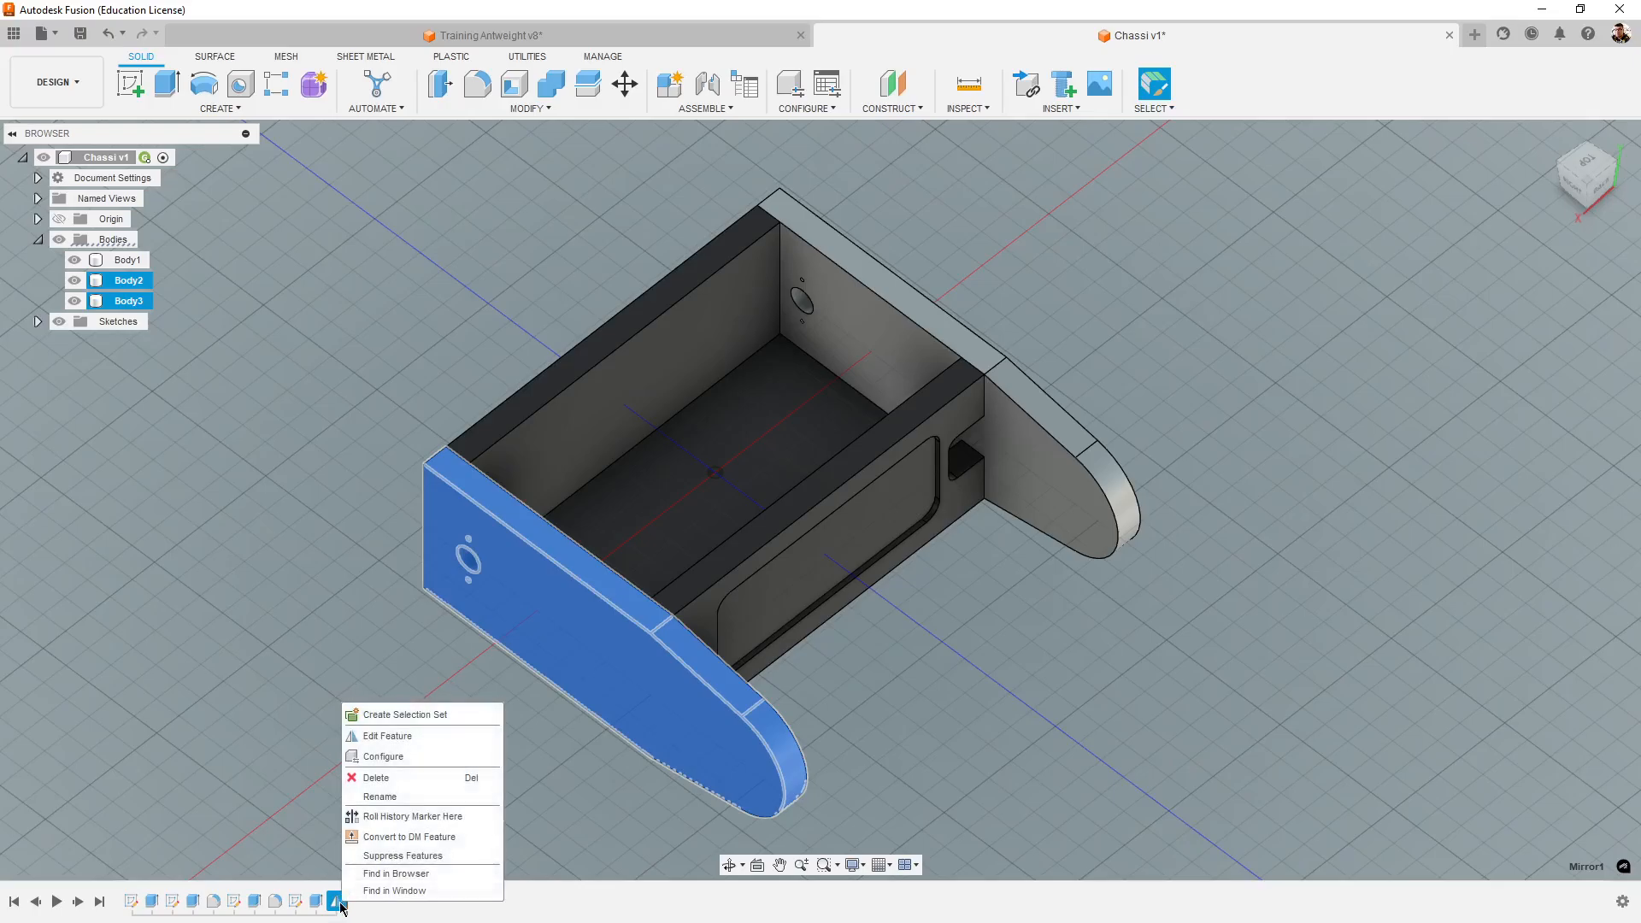
pyautogui.click(377, 779)
pyautogui.keyDown('shift'); pyautogui.moveTo(1079, 728); pyautogui.dragTo(922, 675, button='middle'); pyautogui.keyUp('shift')
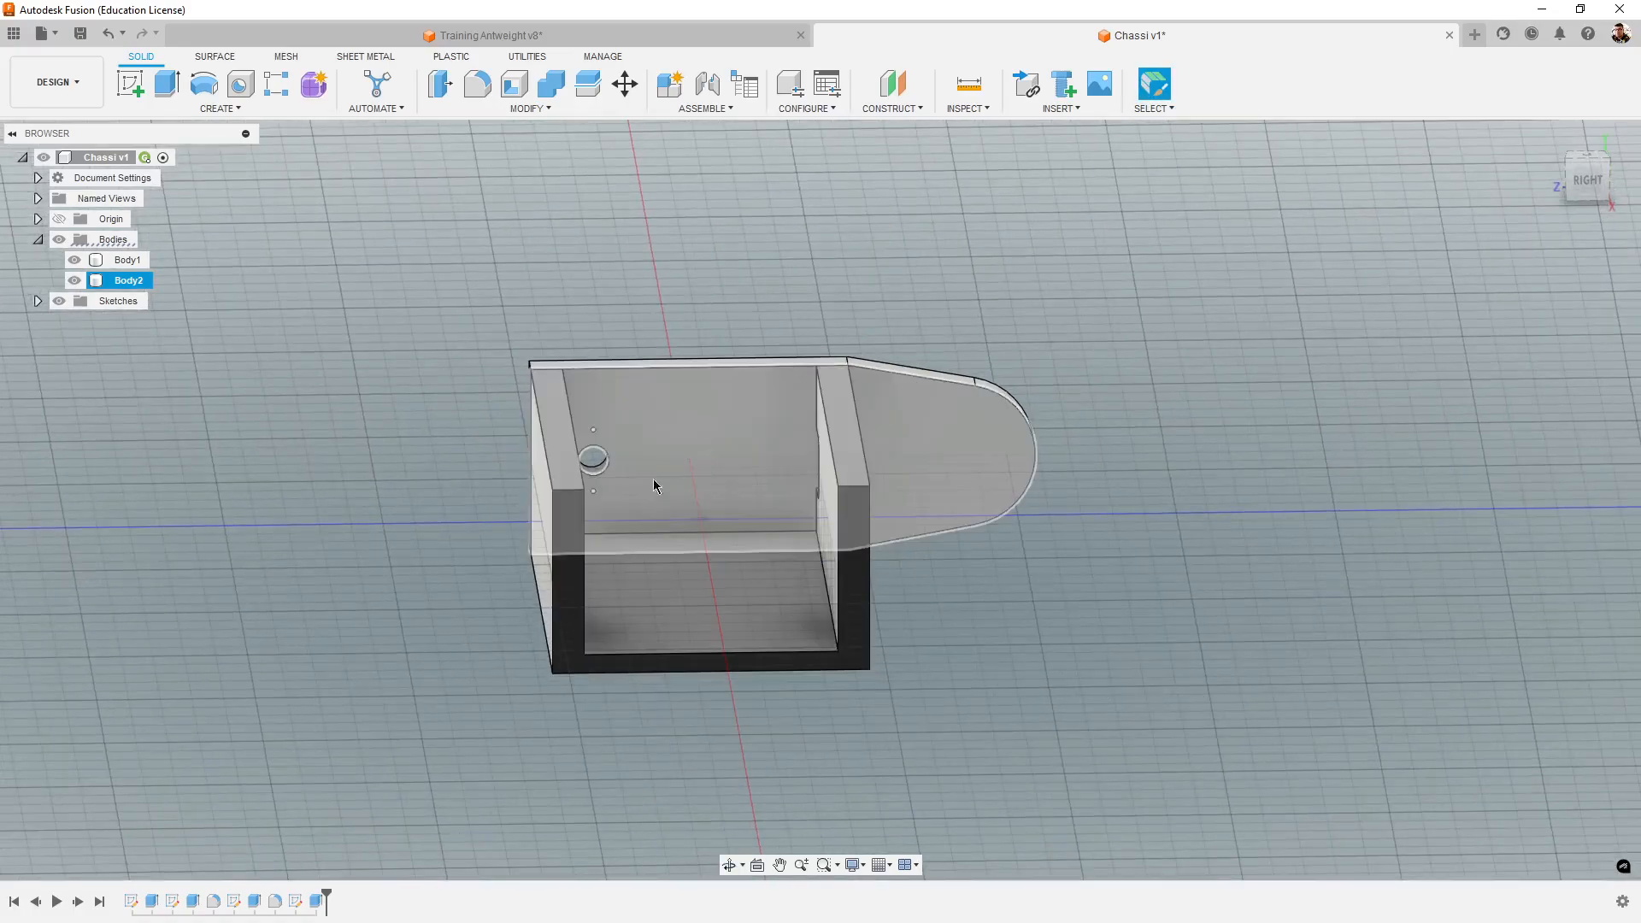
pyautogui.keyDown('shift'); pyautogui.moveTo(1030, 722); pyautogui.dragTo(923, 636, button='middle'); pyautogui.keyUp('shift')
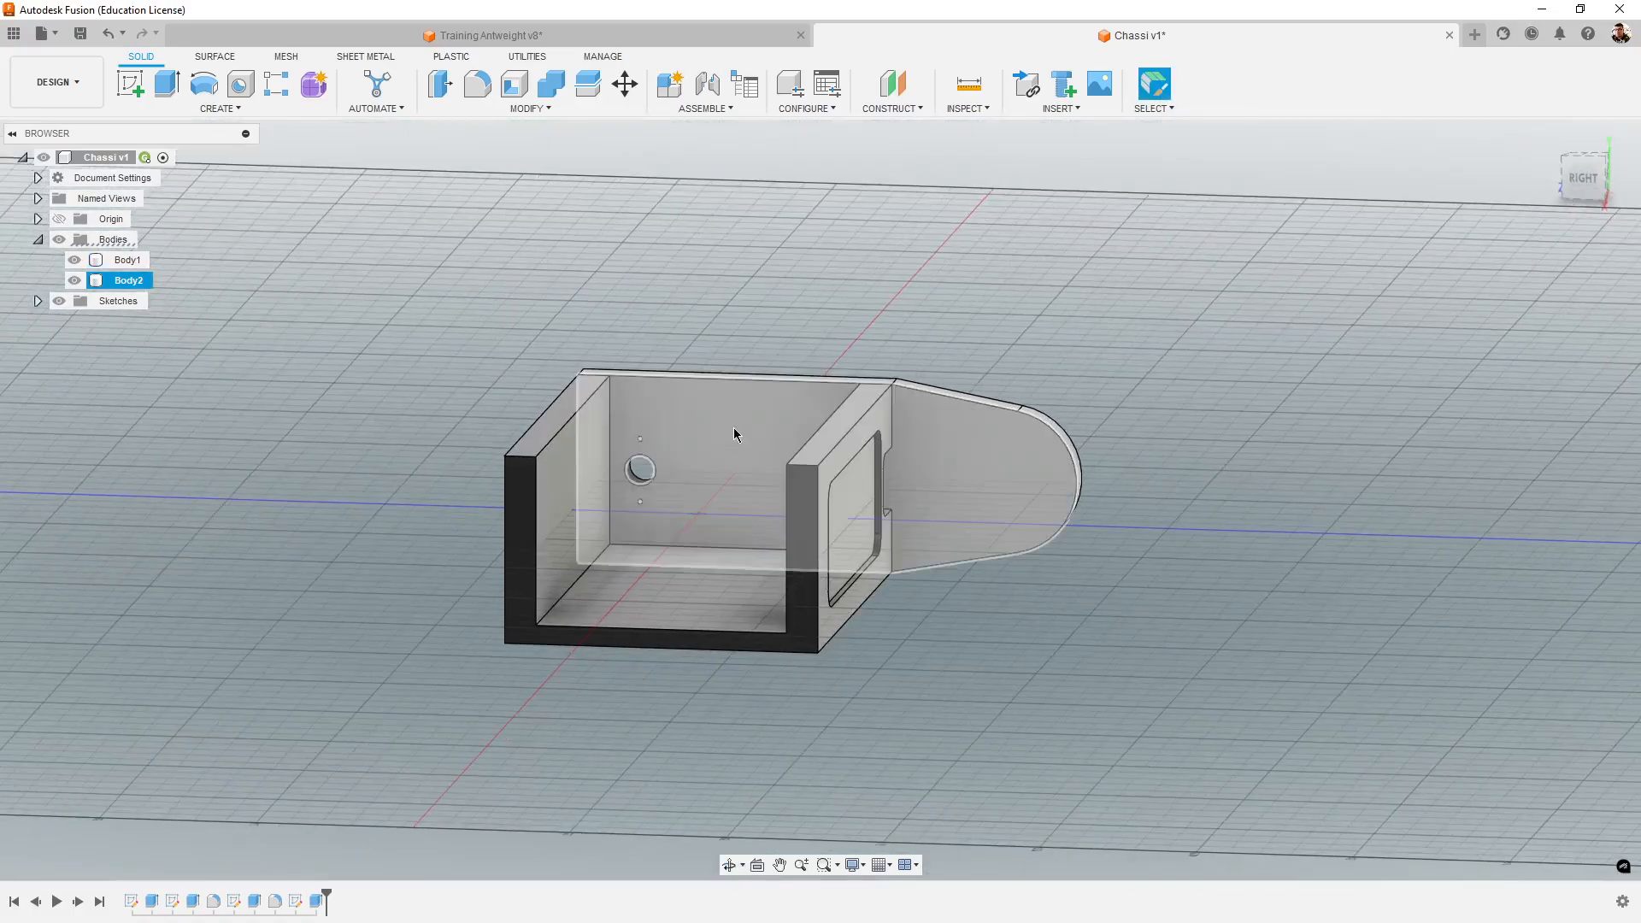
# - Start a new sketch on the tower's inner face, the side with the motor shaft hole
pyautogui.click(133, 85)
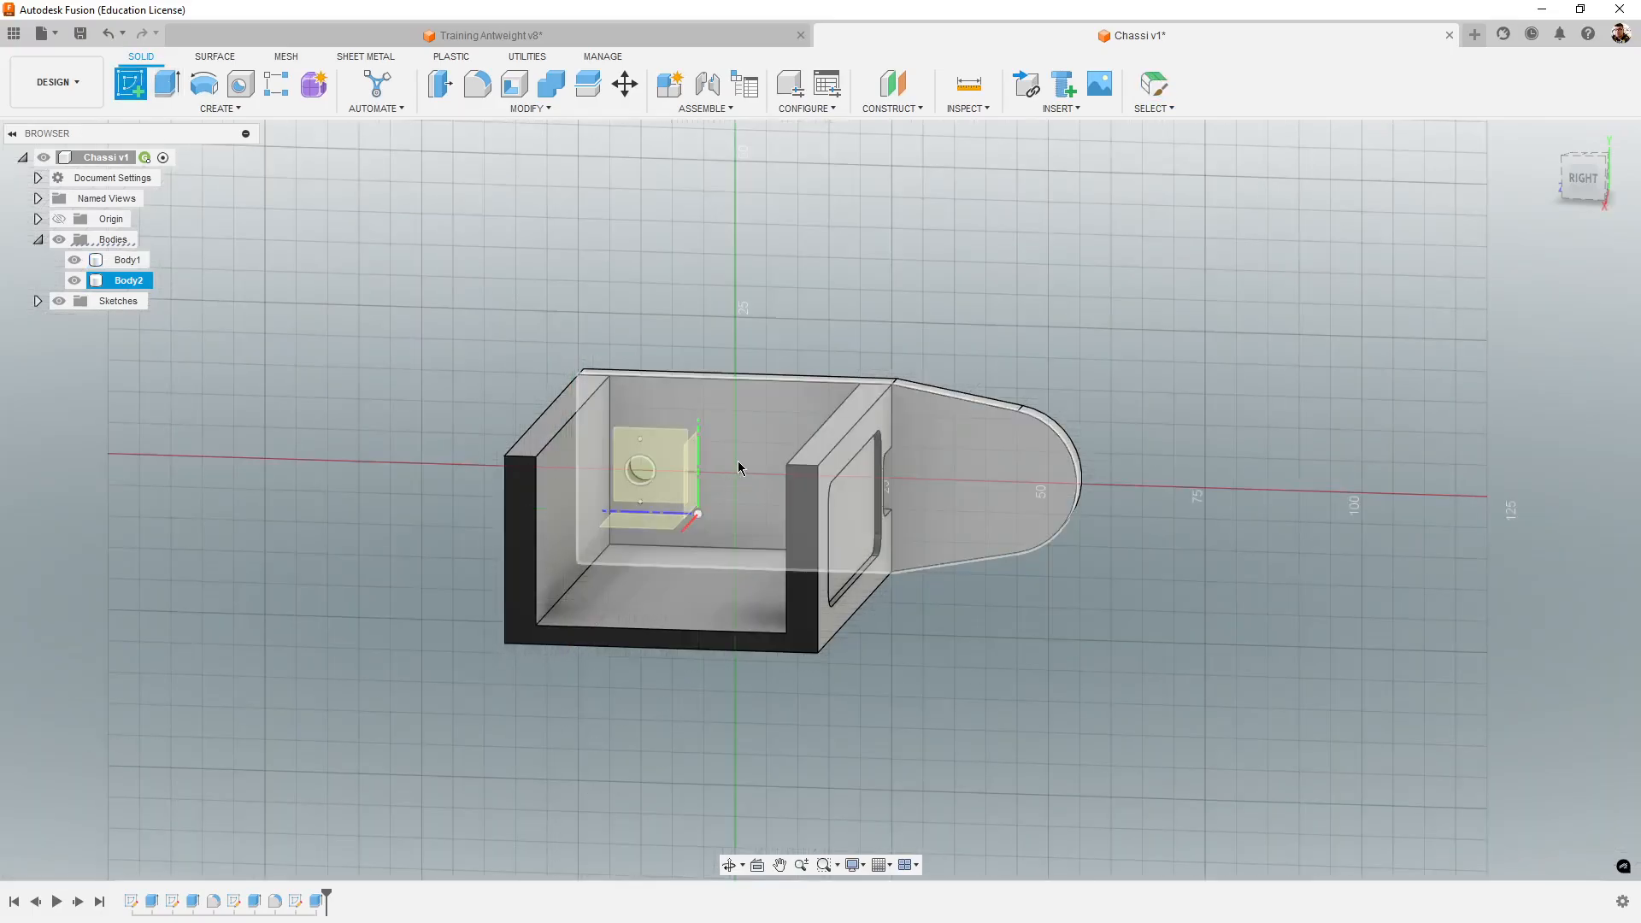
pyautogui.click(737, 465)
pyautogui.scroll(3, 849, 508)
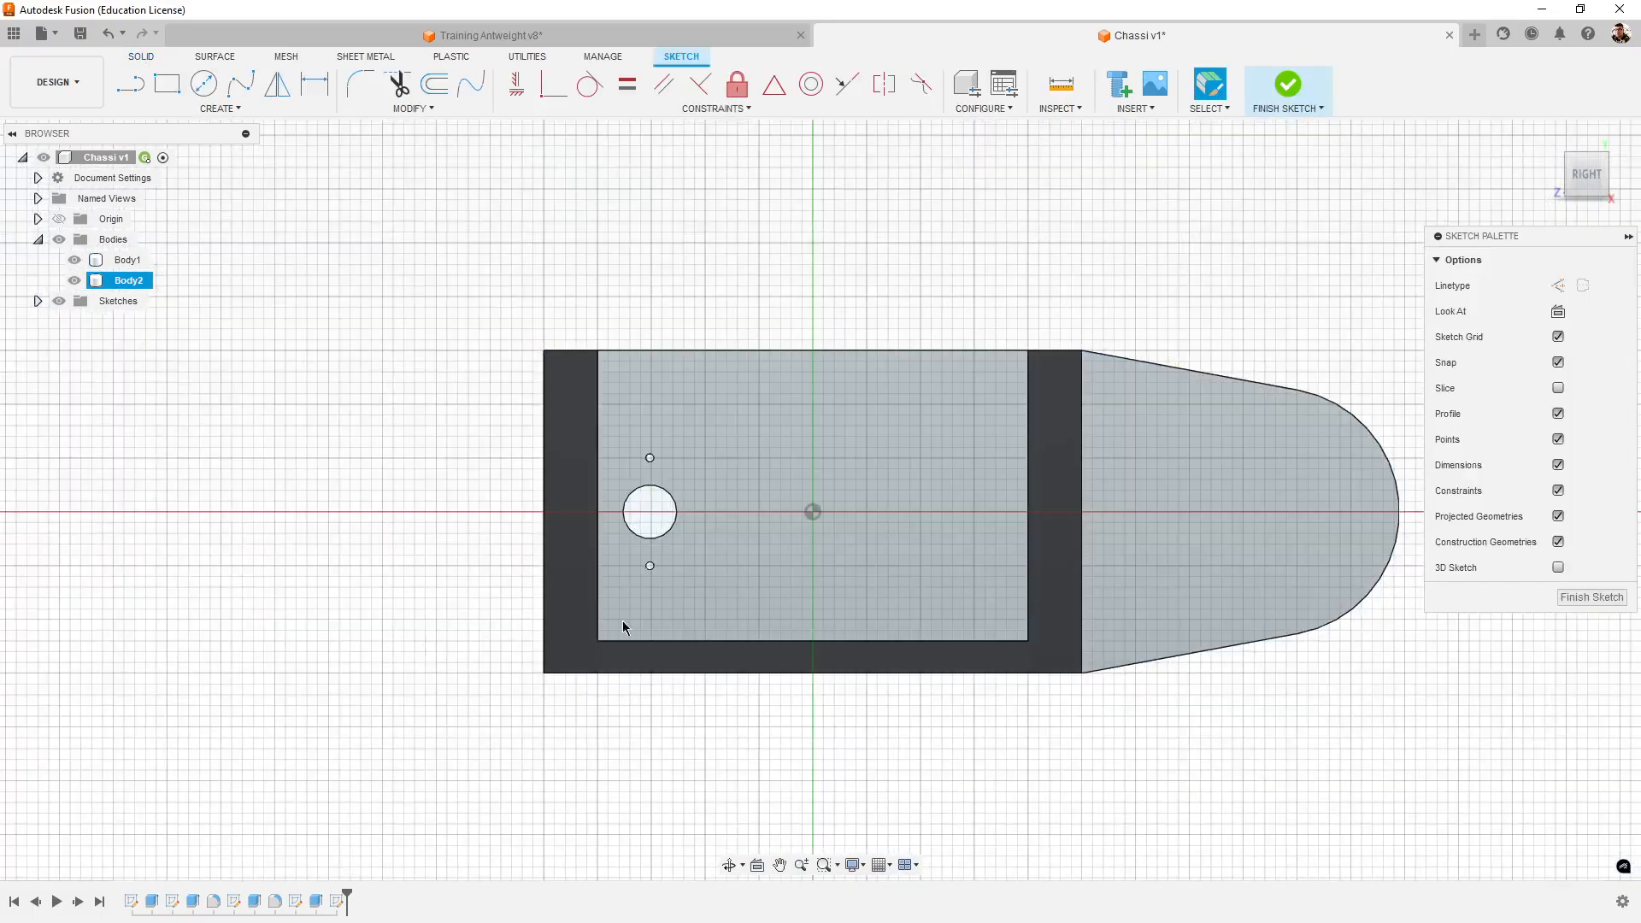
pyautogui.scroll(3, 650, 625)
pyautogui.moveTo(799, 353); pyautogui.dragTo(743, 417, button='middle')
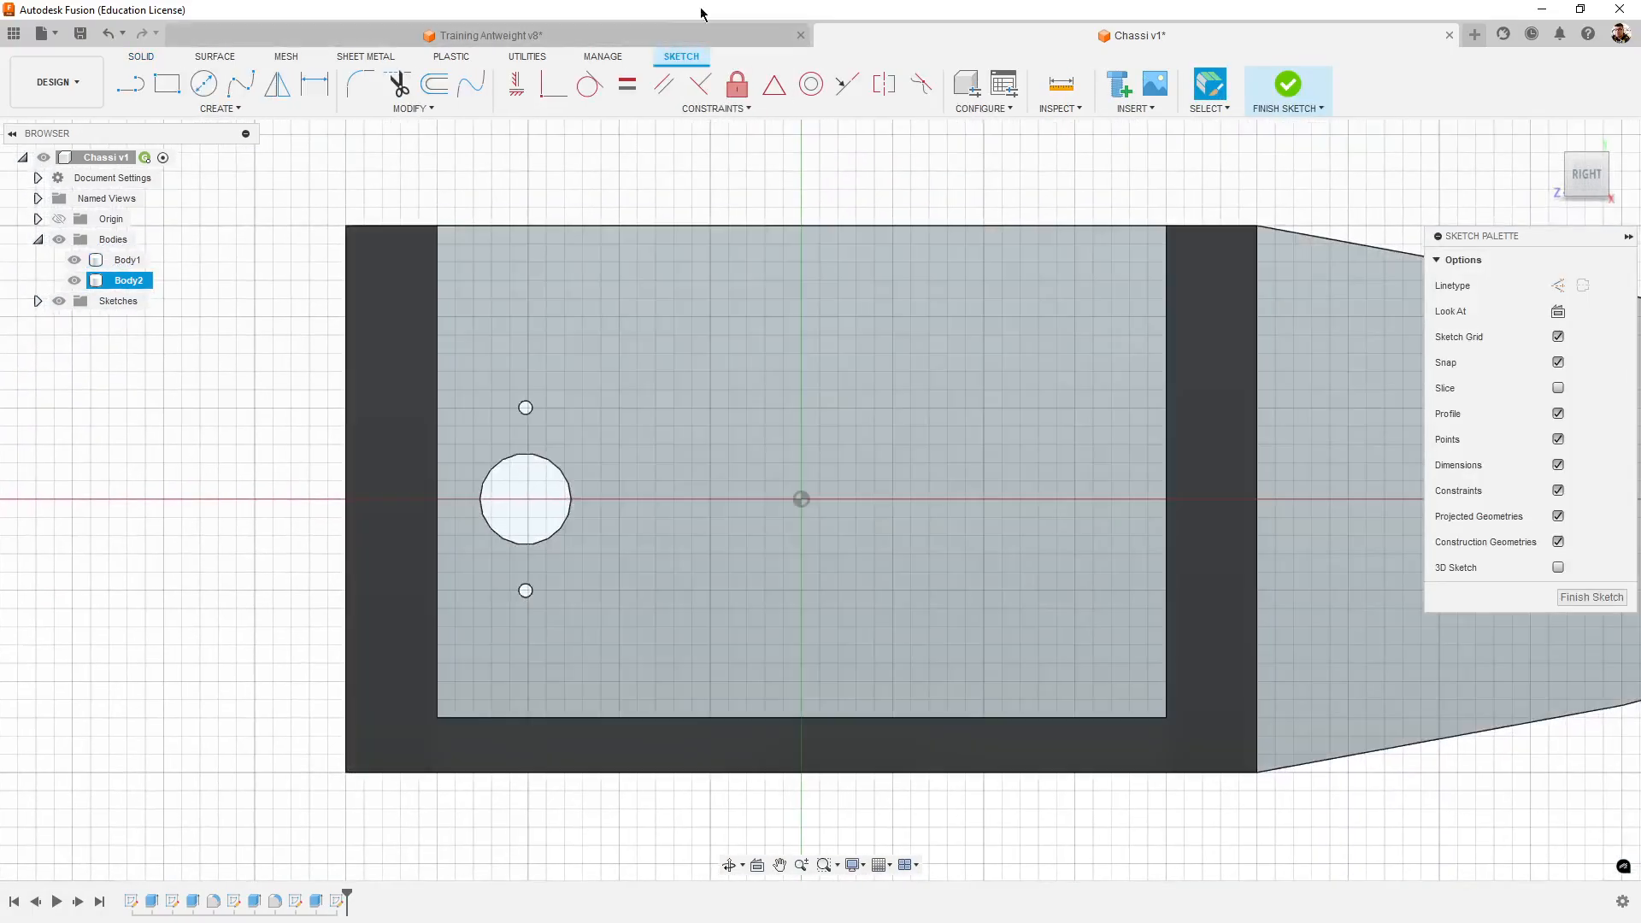
# - Switch to Training Antweight v8 and examine the pocket around the motor holes inside the tower
pyautogui.click(688, 35)
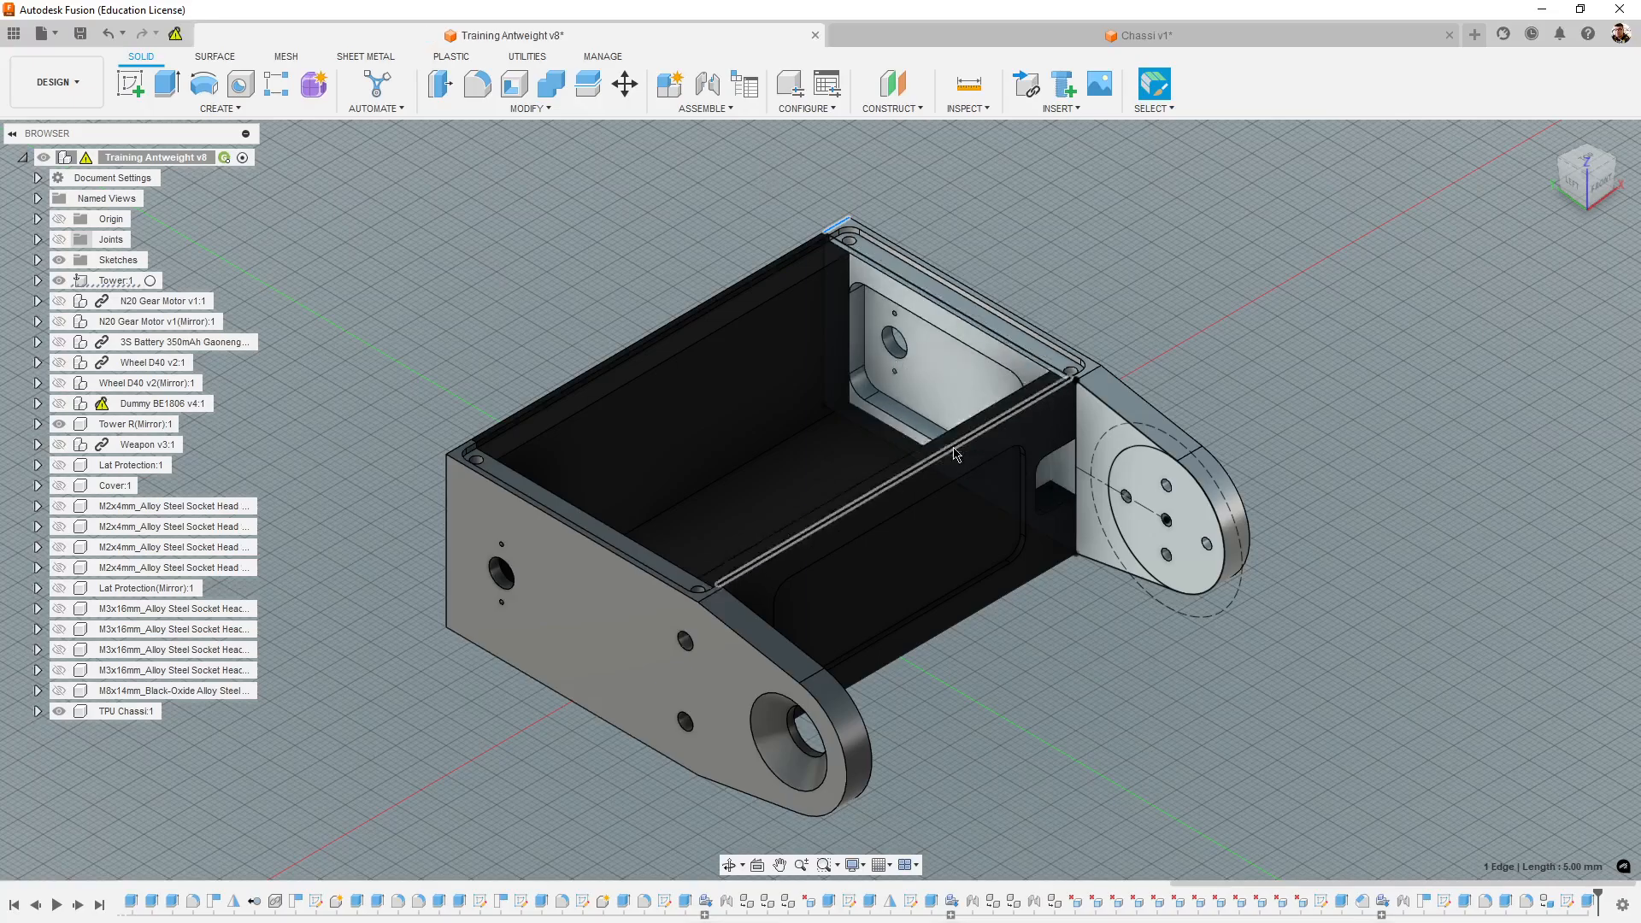
pyautogui.moveTo(1074, 539); pyautogui.dragTo(1073, 660, button='middle')
pyautogui.keyDown('shift'); pyautogui.moveTo(915, 659); pyautogui.dragTo(835, 670, button='middle'); pyautogui.keyUp('shift')
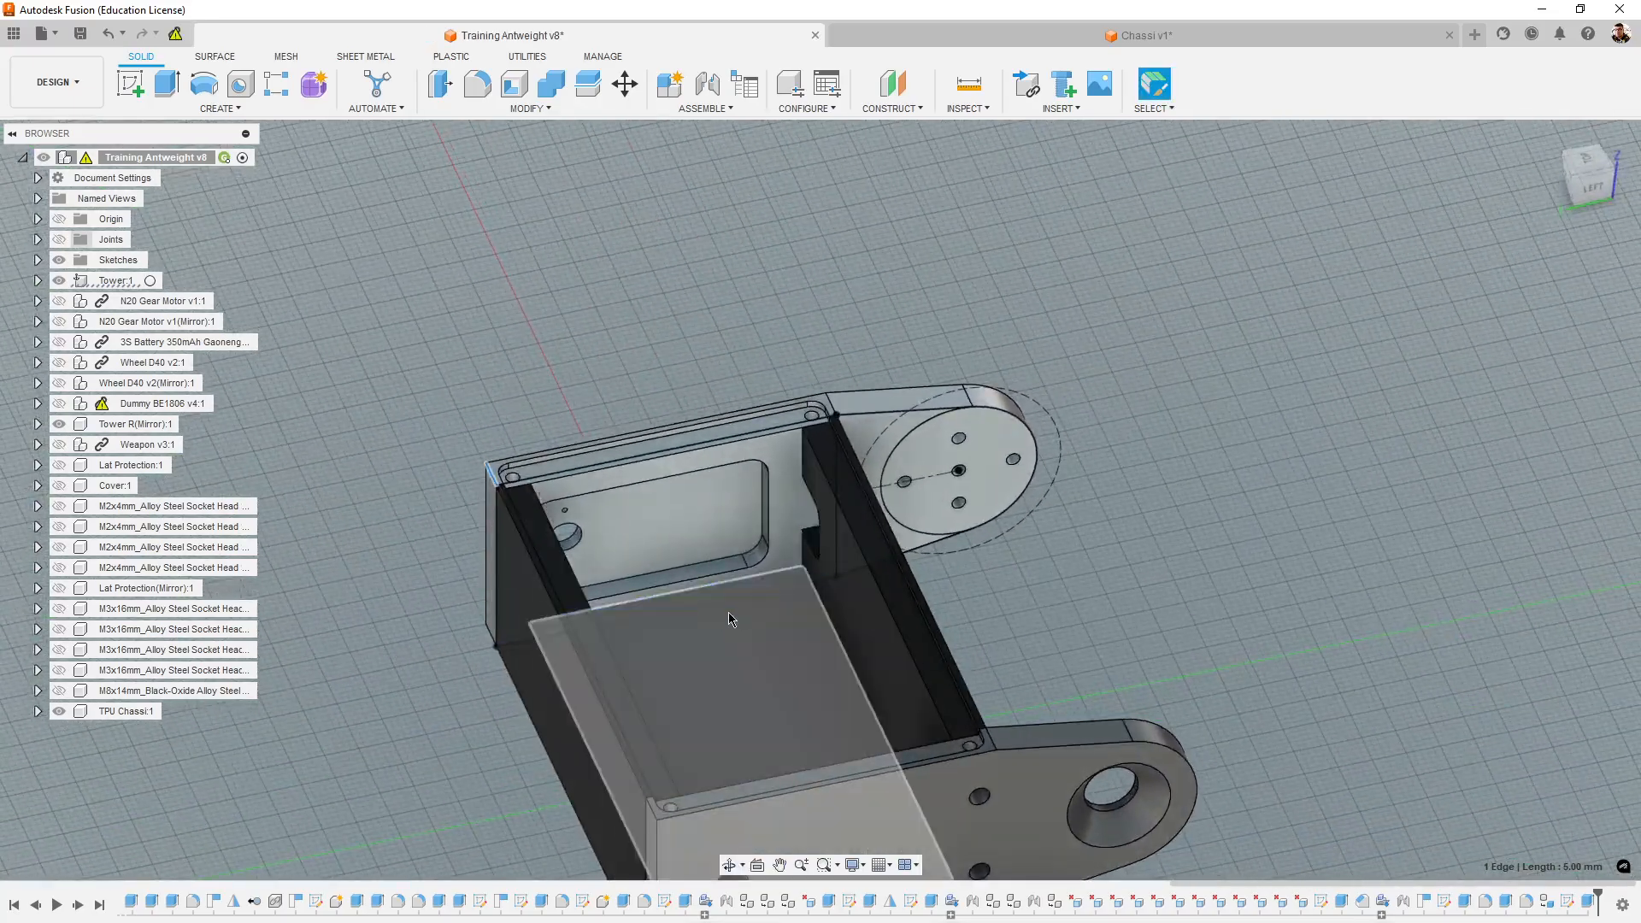
pyautogui.keyDown('shift'); pyautogui.moveTo(729, 612); pyautogui.dragTo(781, 427, button='middle'); pyautogui.keyUp('shift')
# - Measure the distance from the 50 mm sketch line along the tower's upper side to the pocket's upper edge
pyautogui.press('i')
pyautogui.scroll(6, 769, 419)
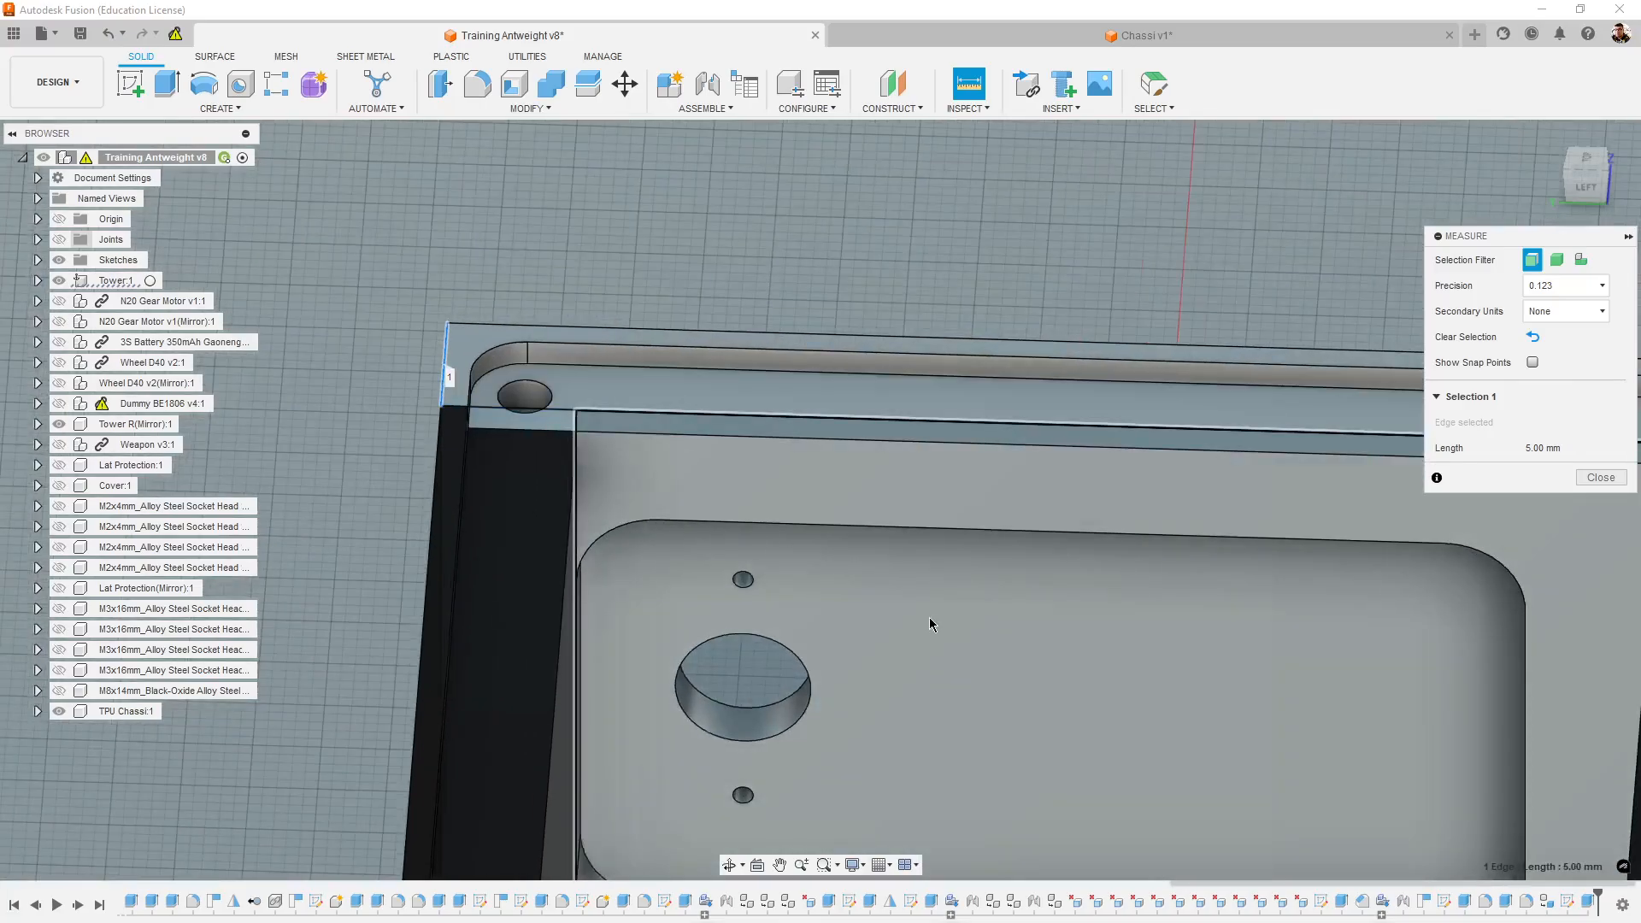
pyautogui.keyDown('shift'); pyautogui.moveTo(930, 617); pyautogui.dragTo(843, 578, button='middle'); pyautogui.keyUp('shift')
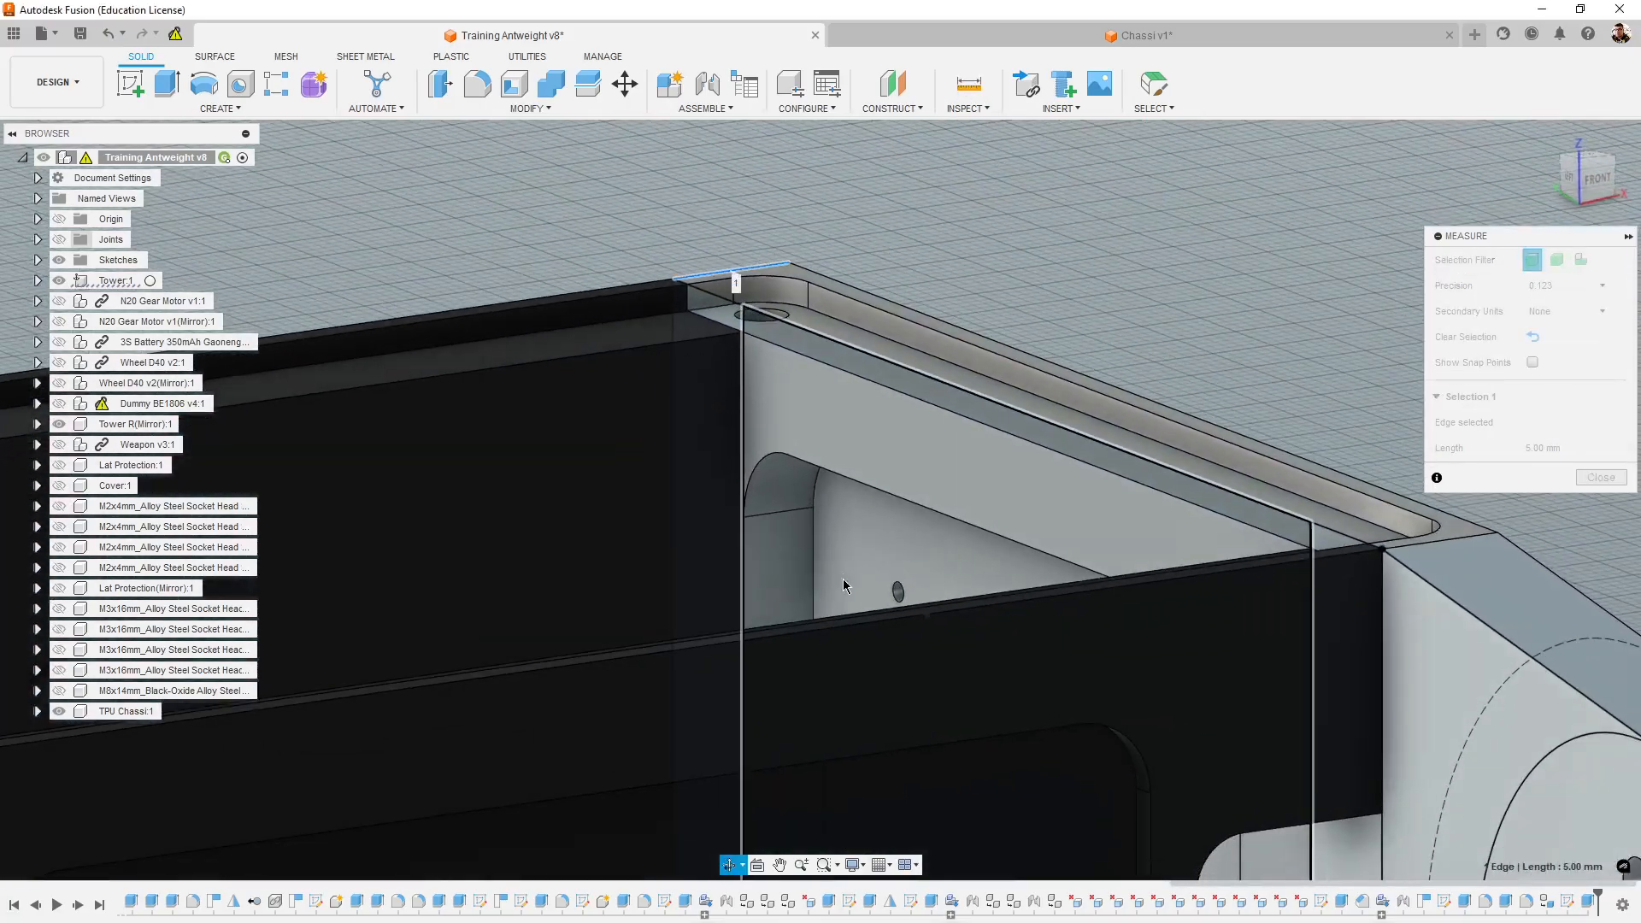
pyautogui.click(853, 351)
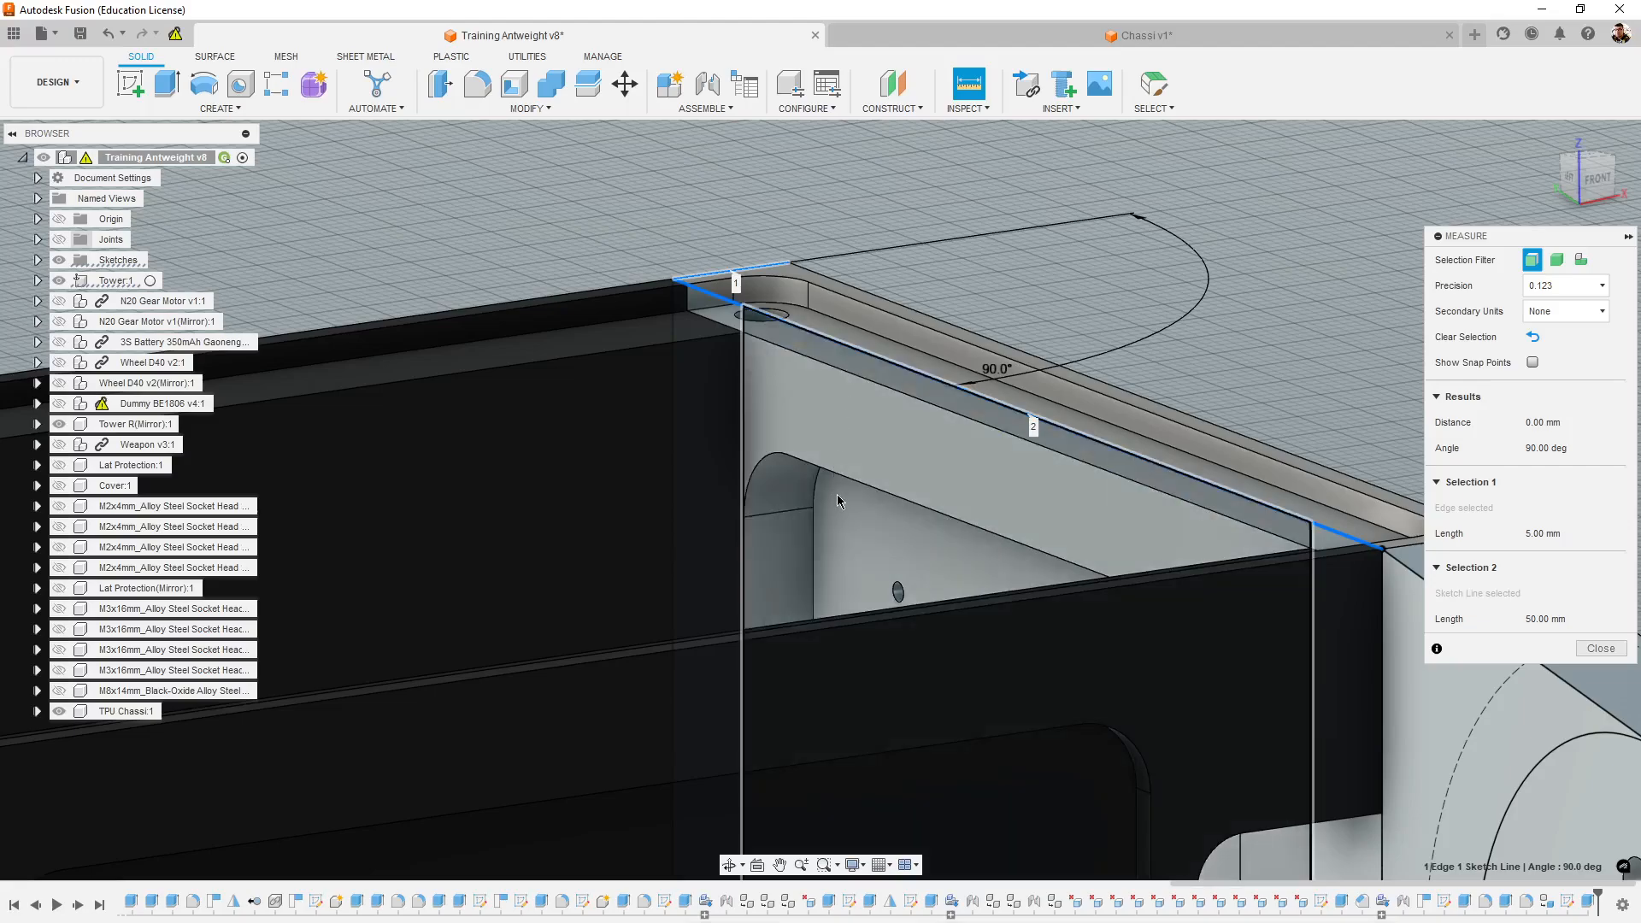
pyautogui.click(863, 480)
pyautogui.press('Escape')
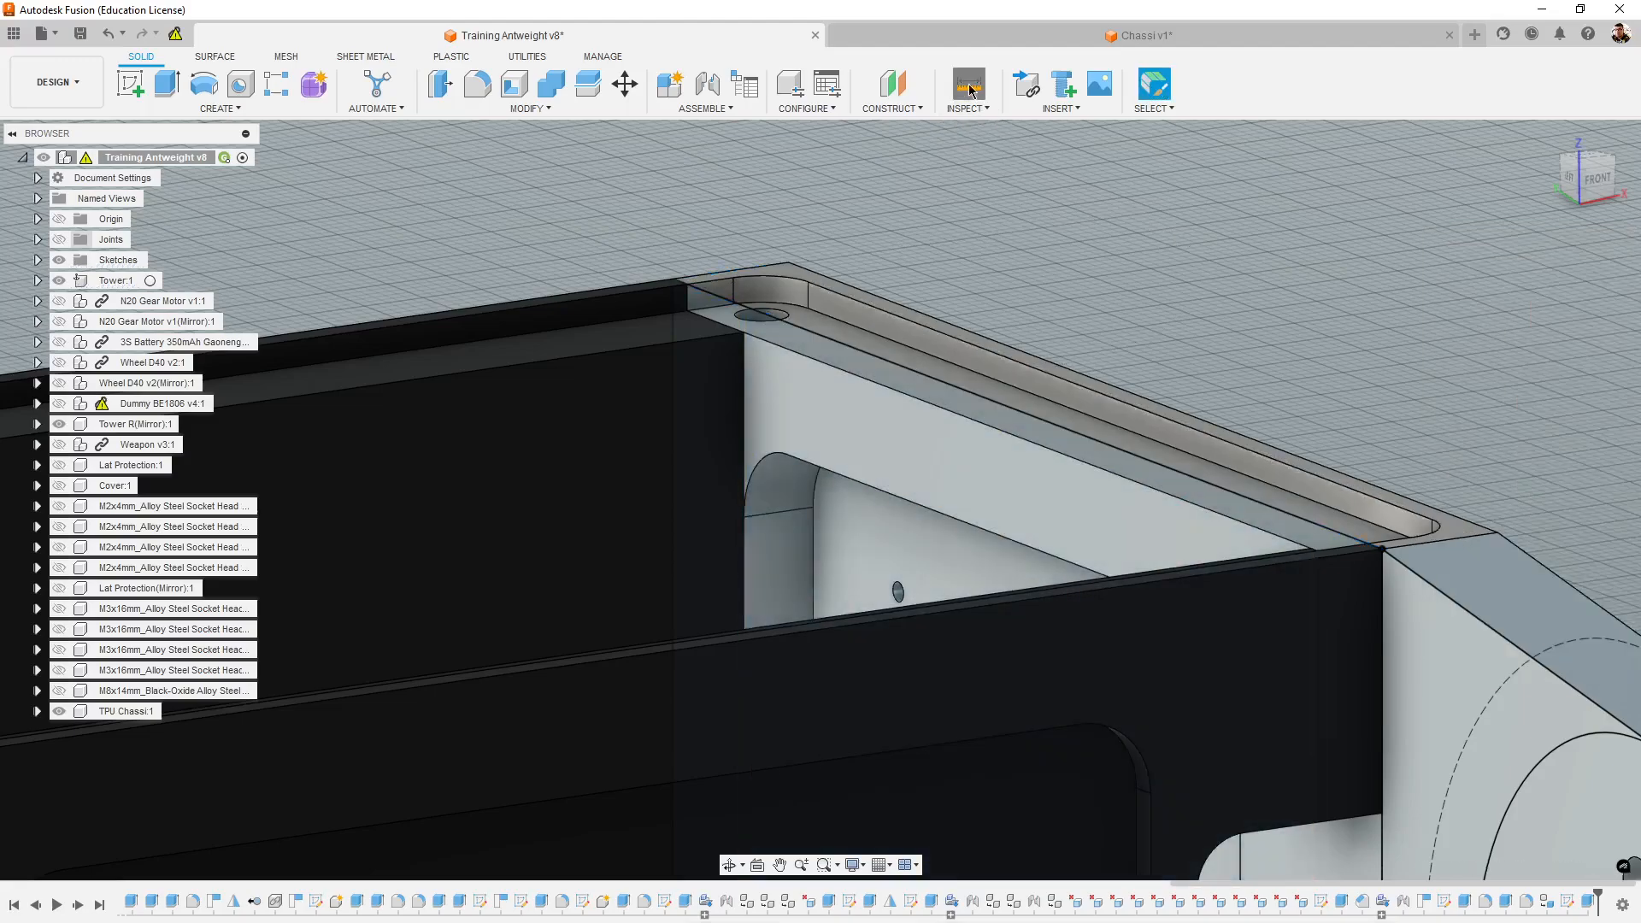
pyautogui.press('i')
pyautogui.click(856, 355)
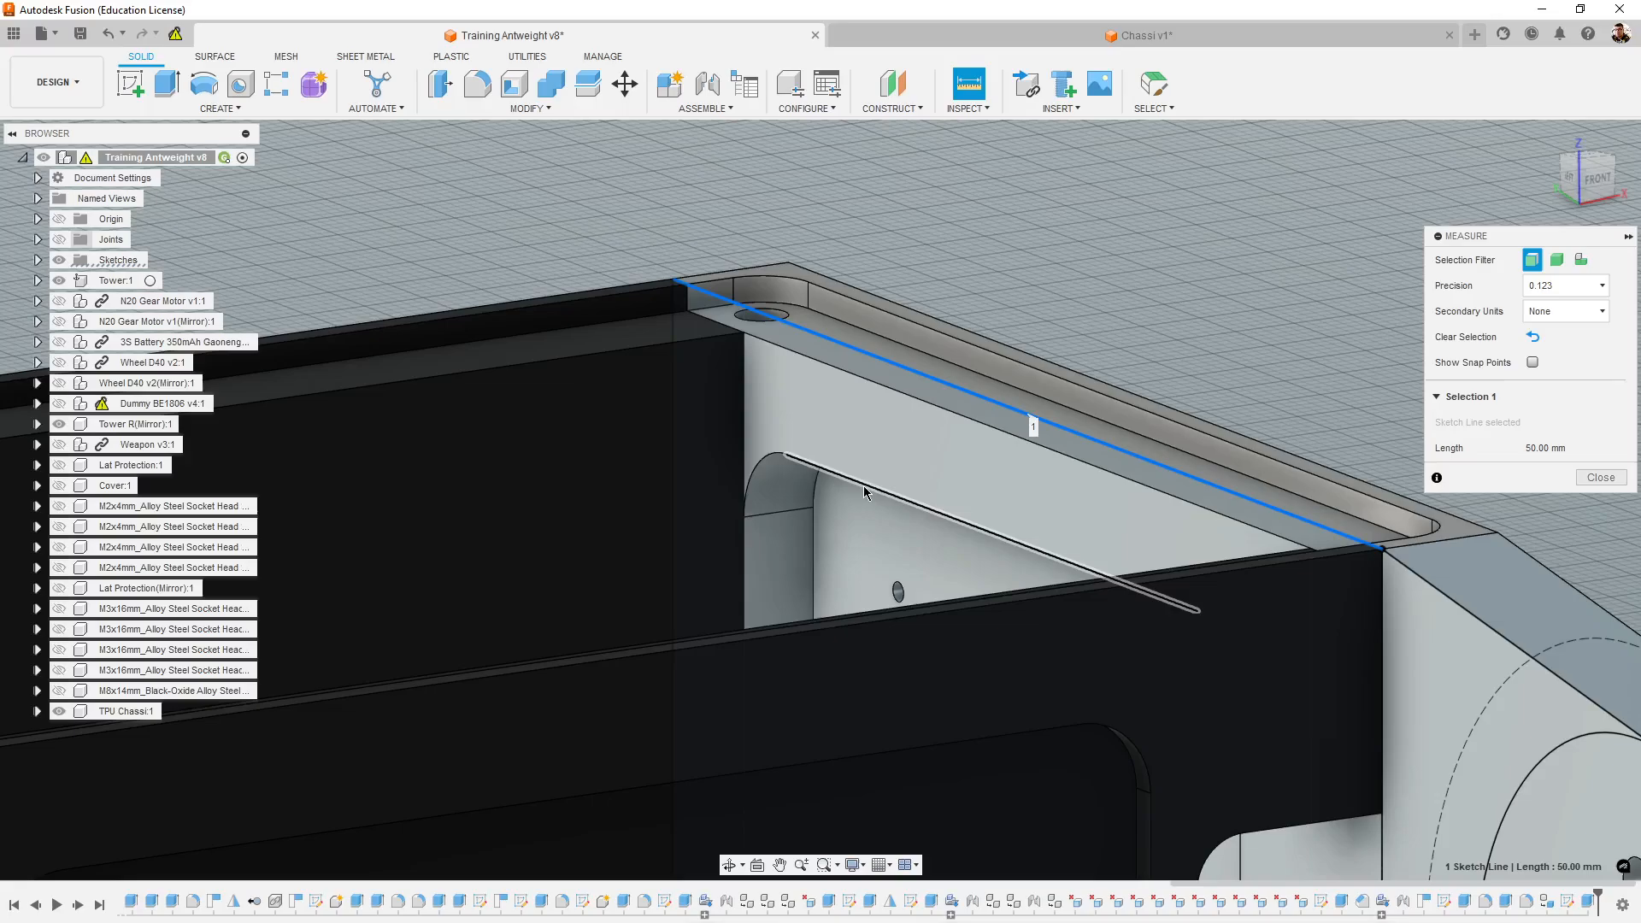
pyautogui.click(863, 484)
pyautogui.keyDown('shift'); pyautogui.moveTo(670, 594); pyautogui.dragTo(761, 650, button='middle'); pyautogui.keyUp('shift')
pyautogui.scroll(-5, 763, 647)
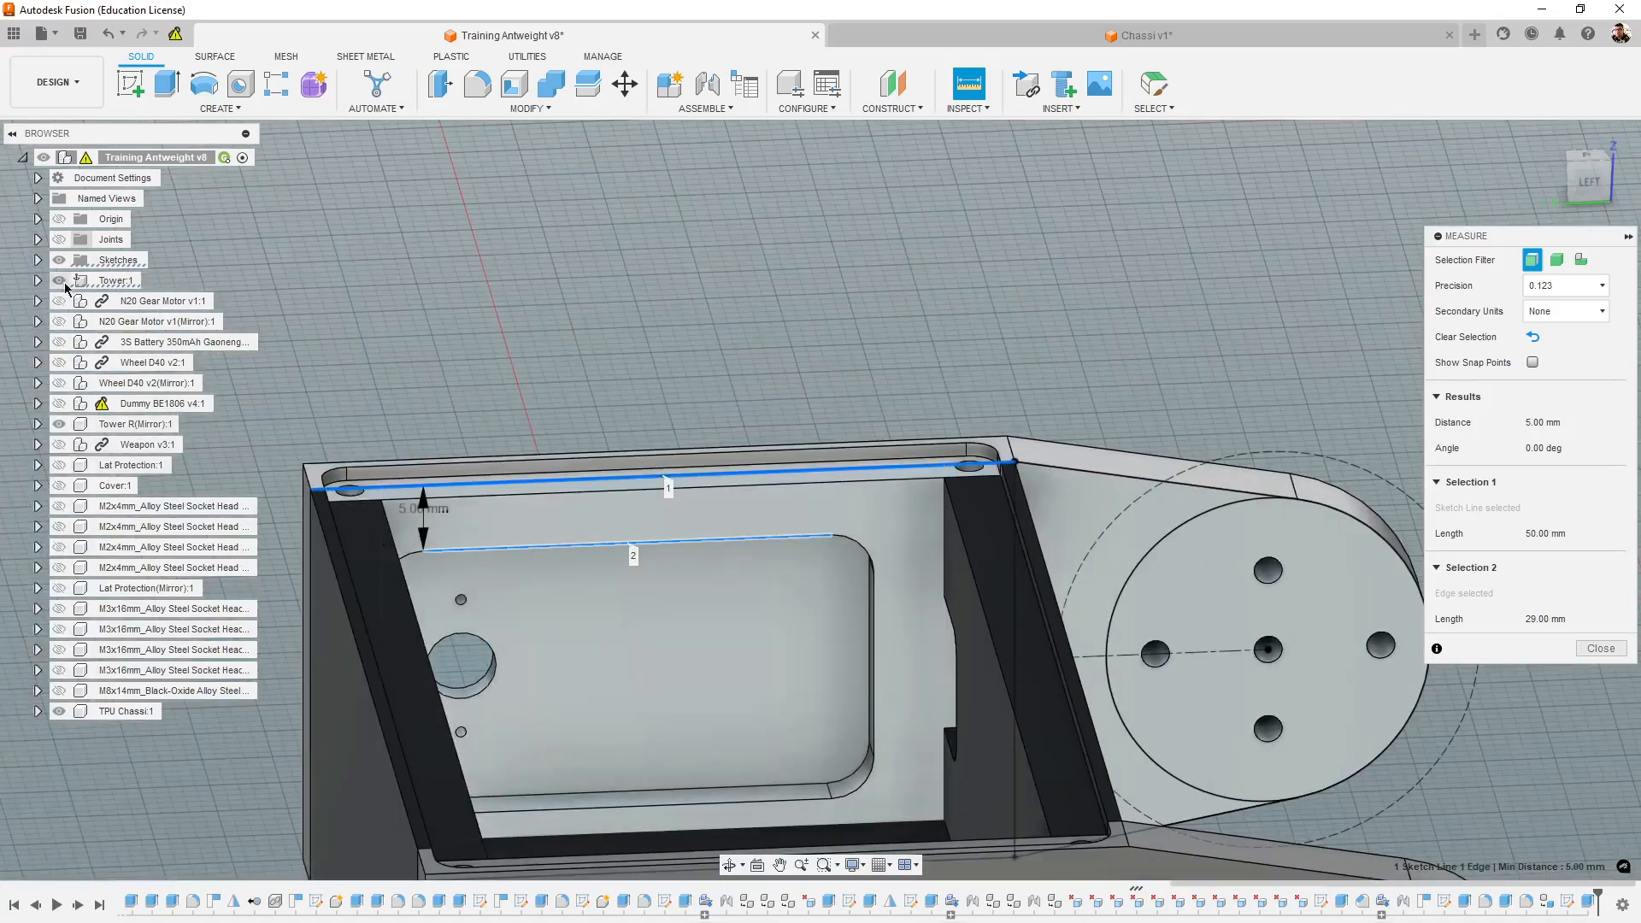
# - Hide the TPU Chassi and Tower R(Mirror) components to expose the inner side of the remaining tower
pyautogui.click(58, 711)
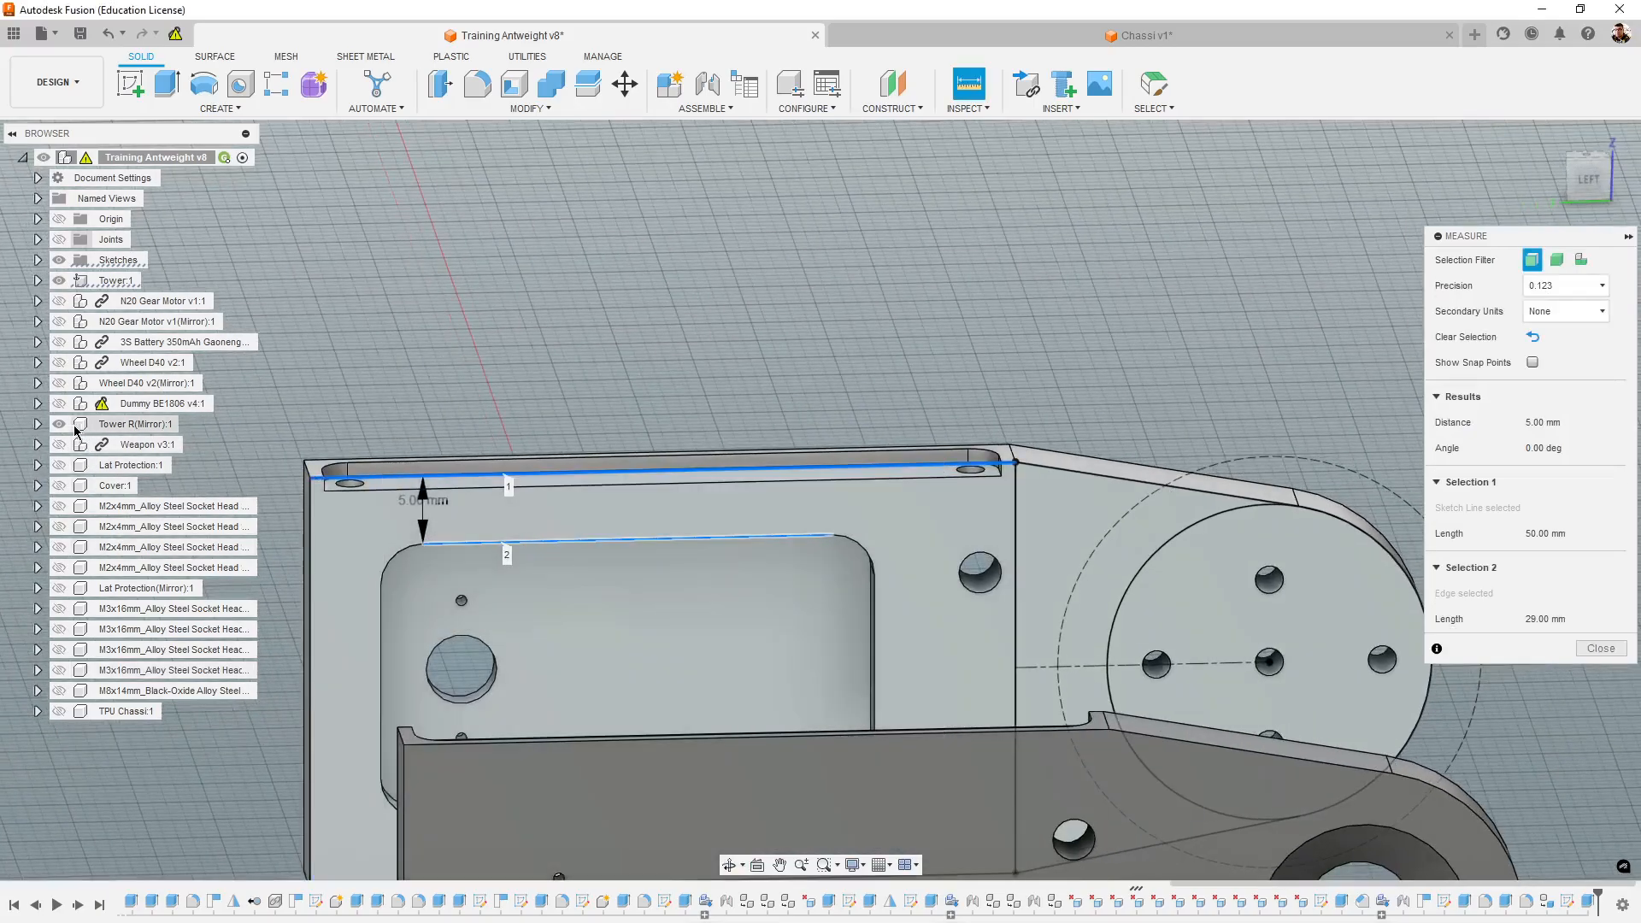
pyautogui.click(59, 424)
pyautogui.moveTo(526, 320); pyautogui.dragTo(551, 238, button='middle')
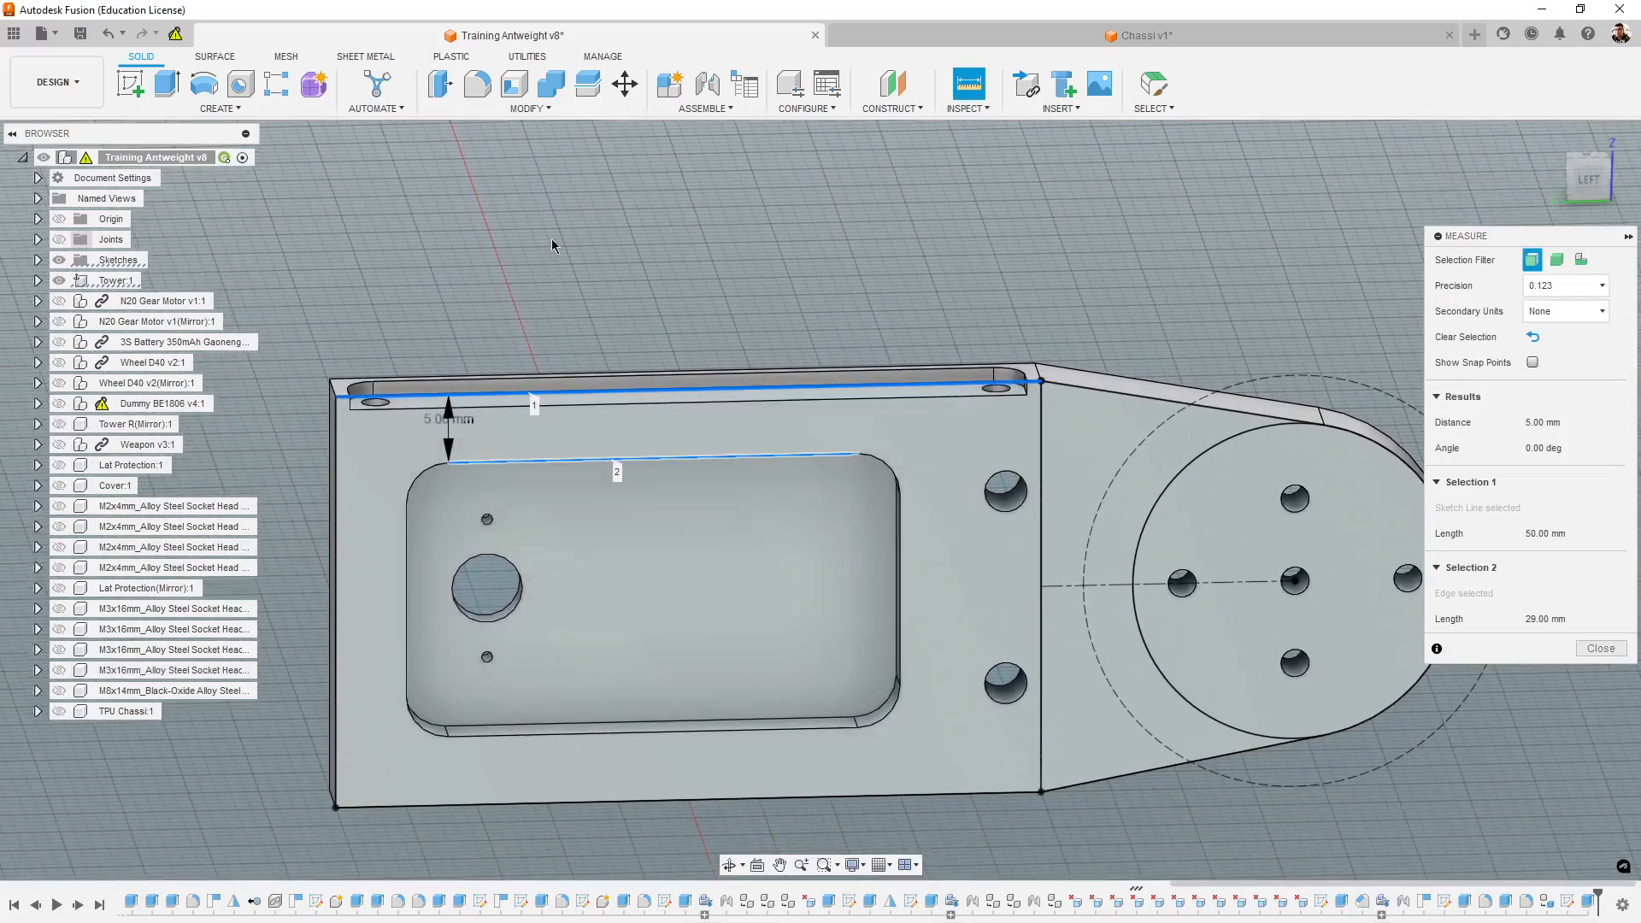
# - Measure the distance between the tower's rear edge line and the sketch line at the motor end of the pocket
pyautogui.click(1614, 650)
pyautogui.click(960, 93)
pyautogui.click(407, 544)
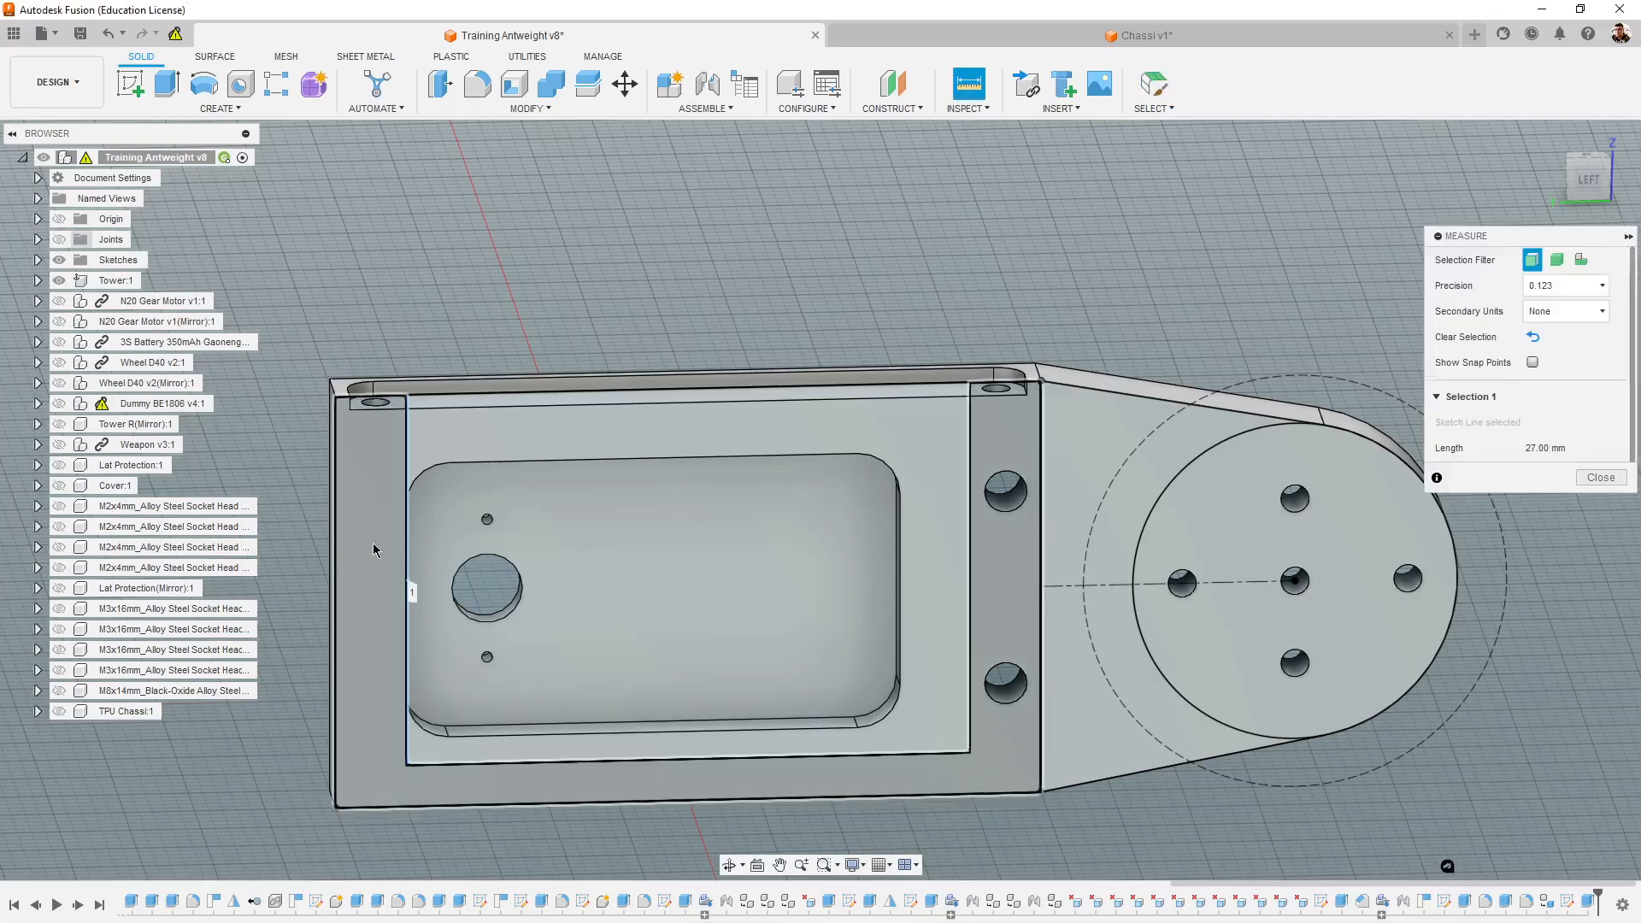
pyautogui.click(335, 548)
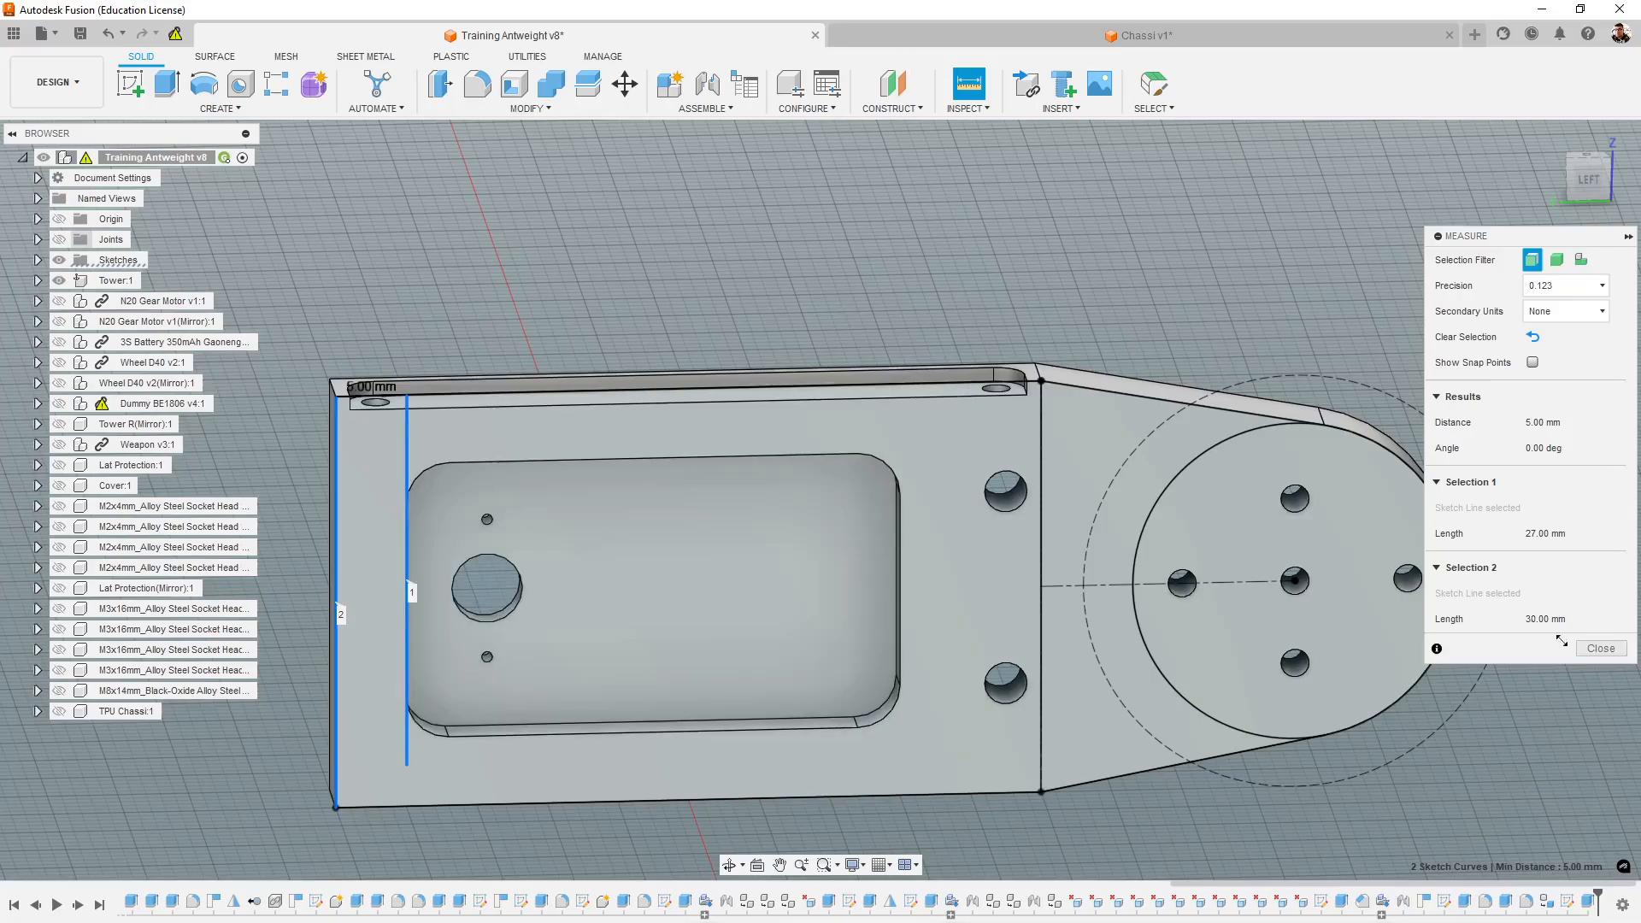
pyautogui.press('Escape')
# - Measure the distance from the pocket's front edge to the line where the tower begins to taper
pyautogui.click(979, 81)
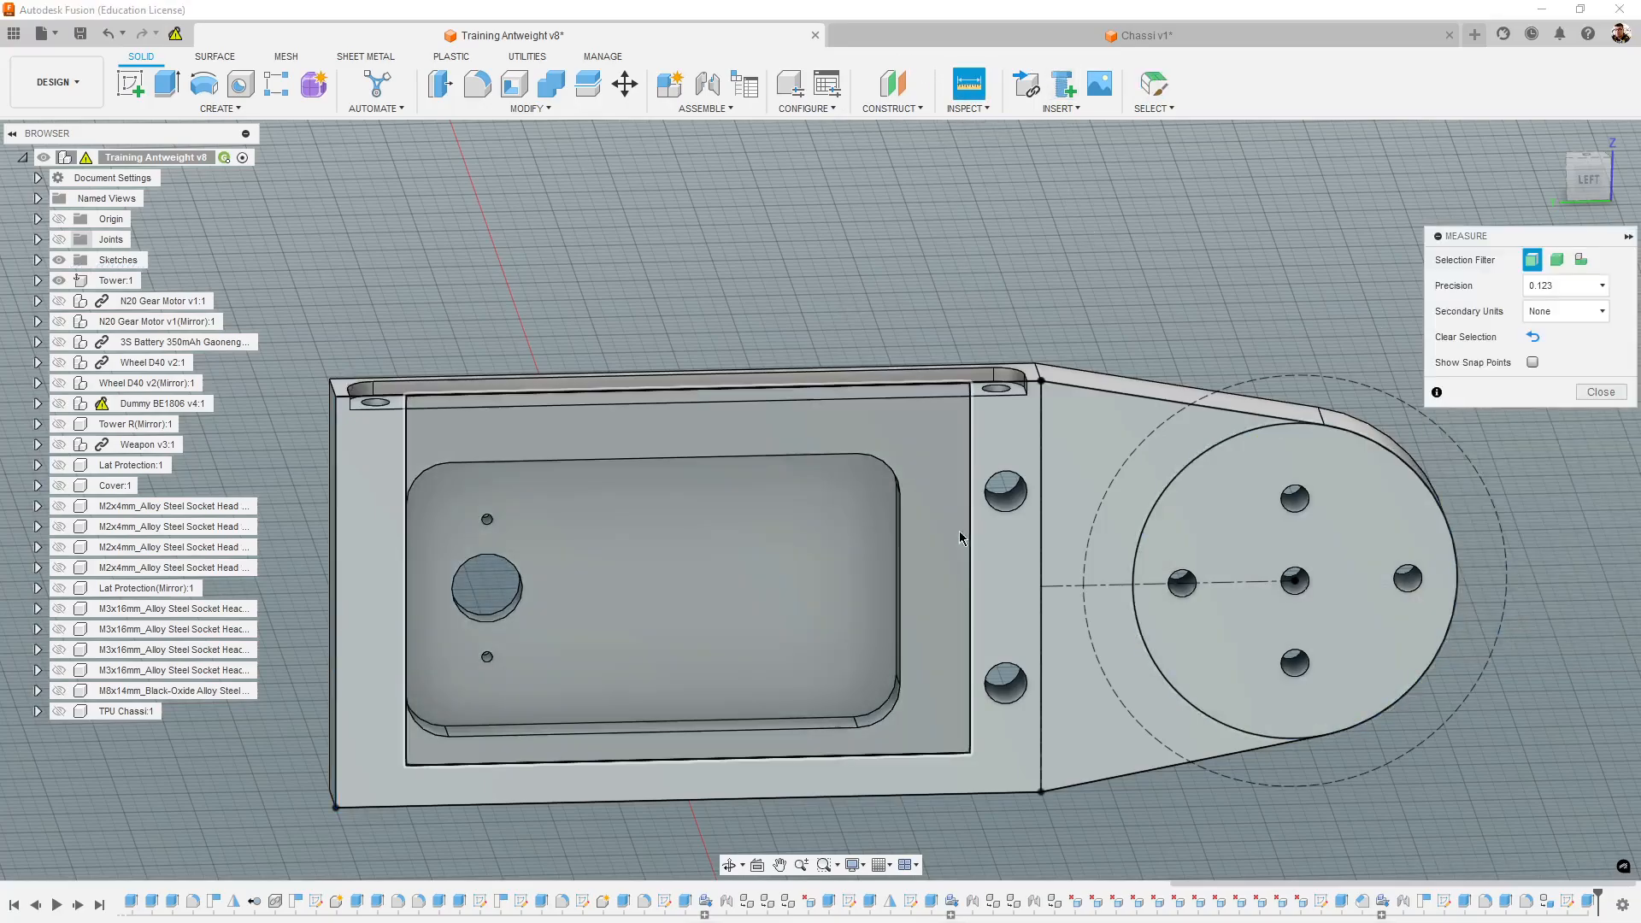
pyautogui.click(899, 556)
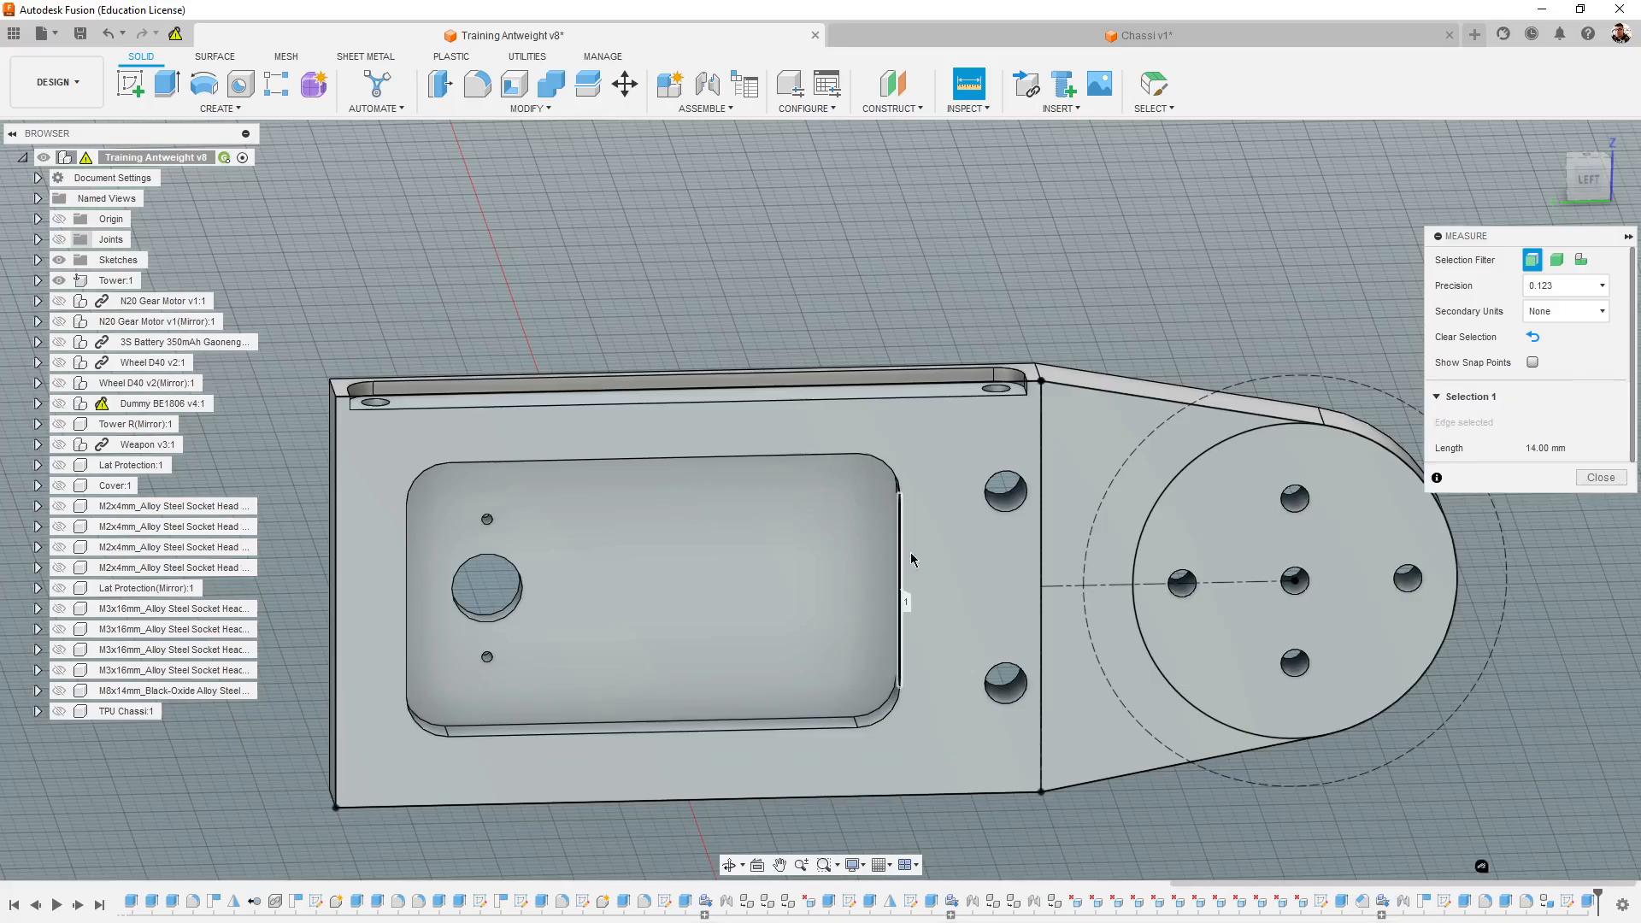
pyautogui.click(1043, 581)
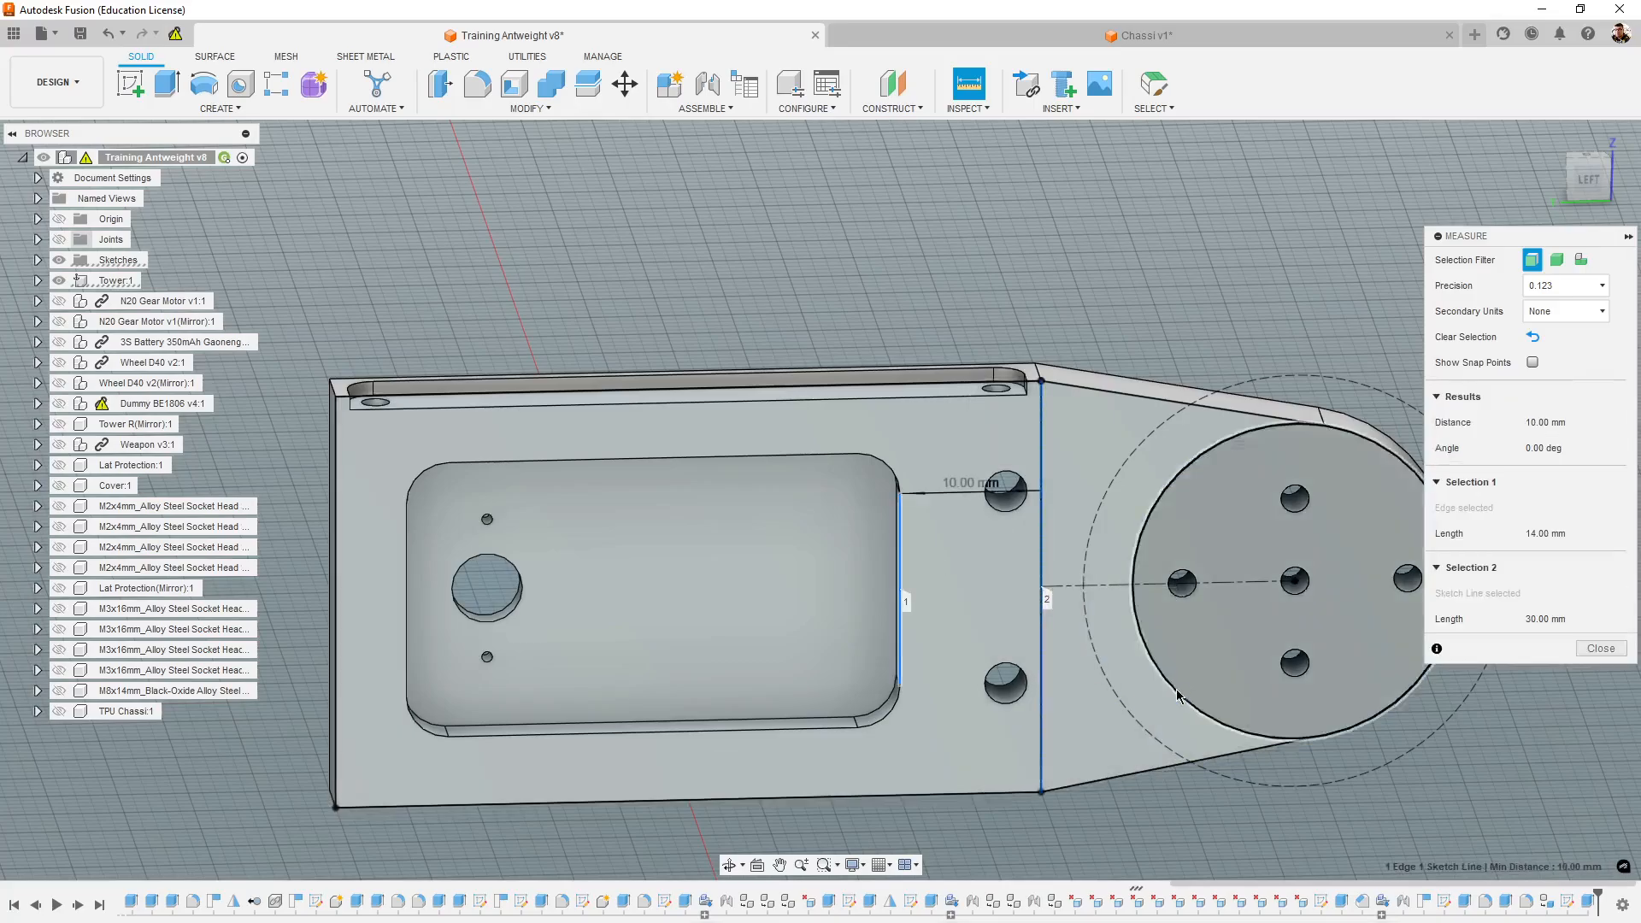
# - Switch back to Chassi v1, hide the chassis body and sketch a center rectangle about 24 mm high from the origin on the tower face
pyautogui.click(983, 40)
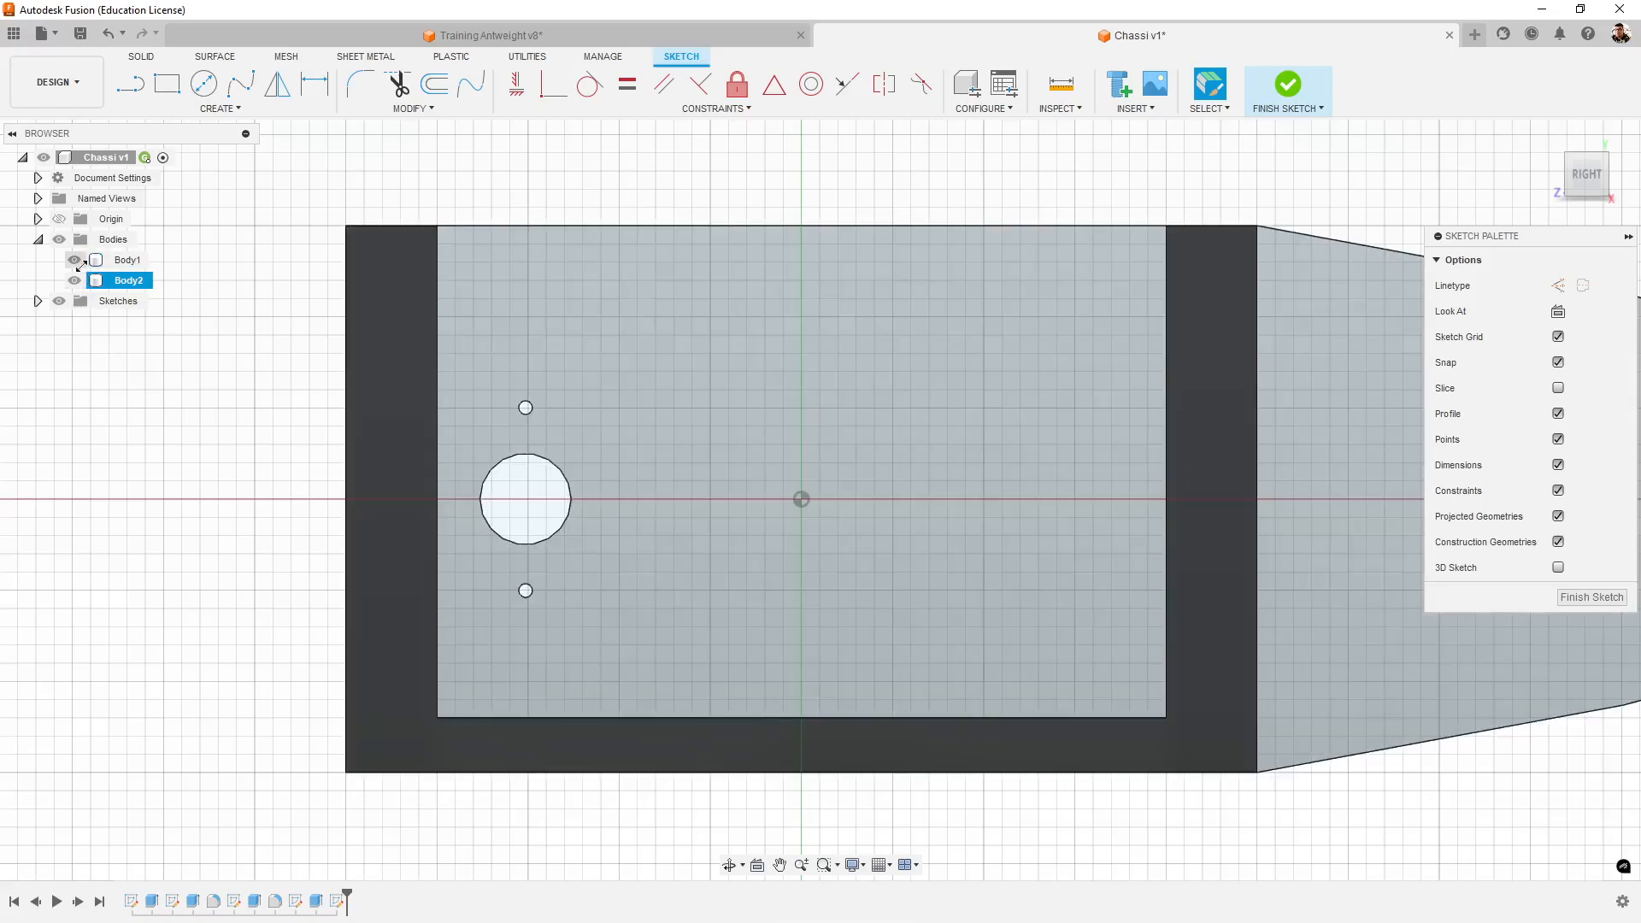
pyautogui.click(74, 260)
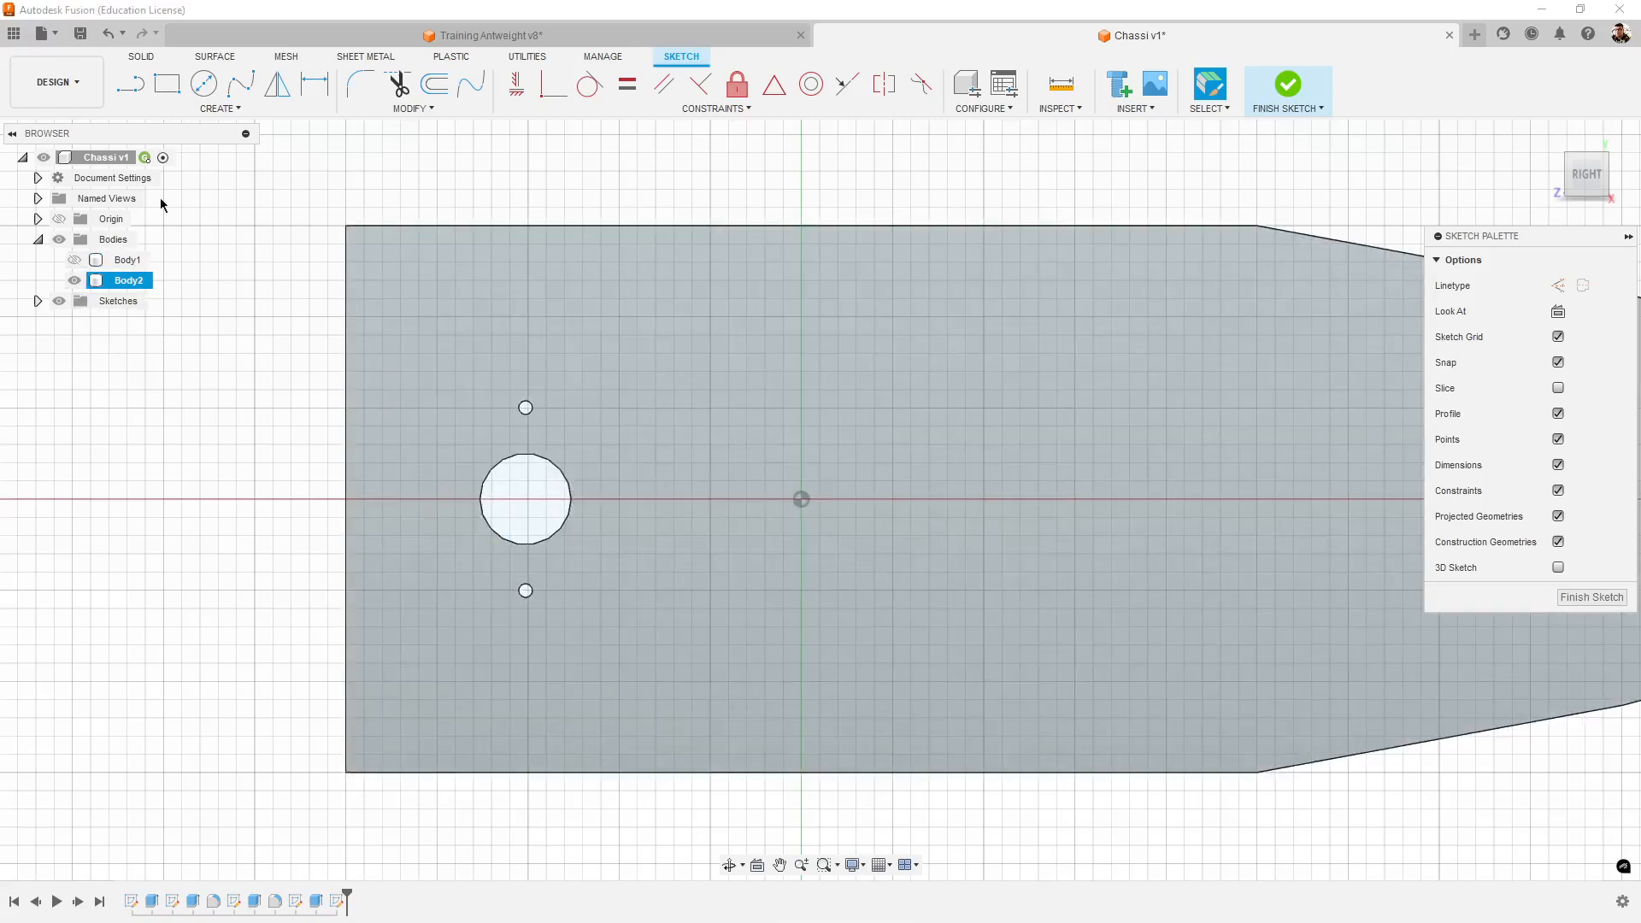
pyautogui.click(167, 84)
pyautogui.click(212, 108)
pyautogui.moveTo(219, 154)
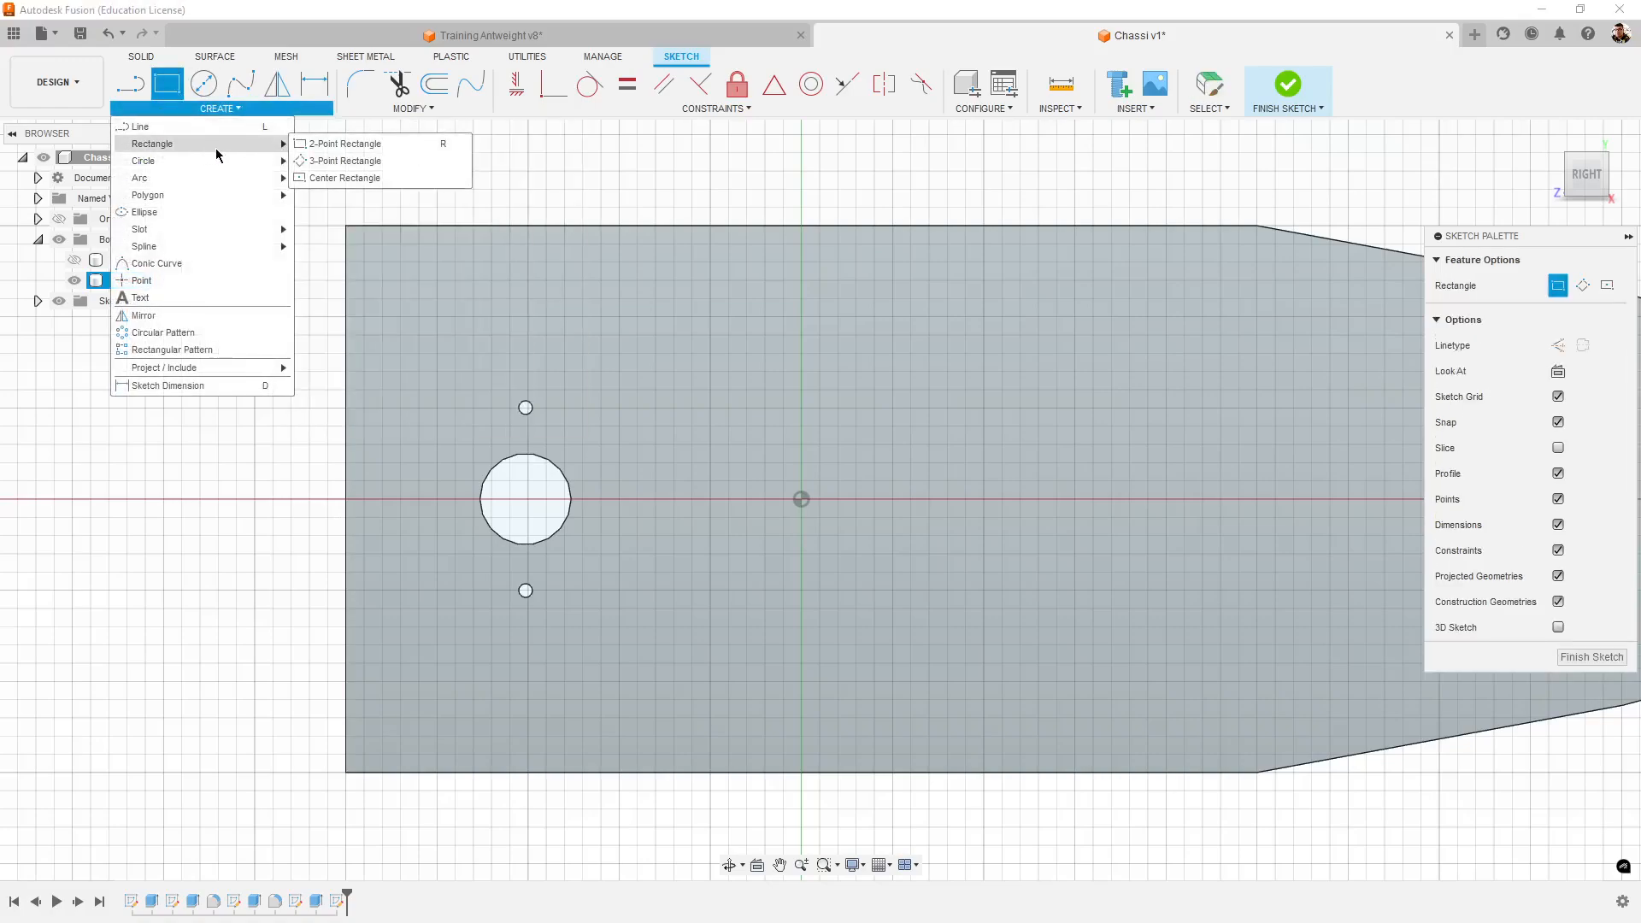
pyautogui.click(342, 180)
pyautogui.click(806, 502)
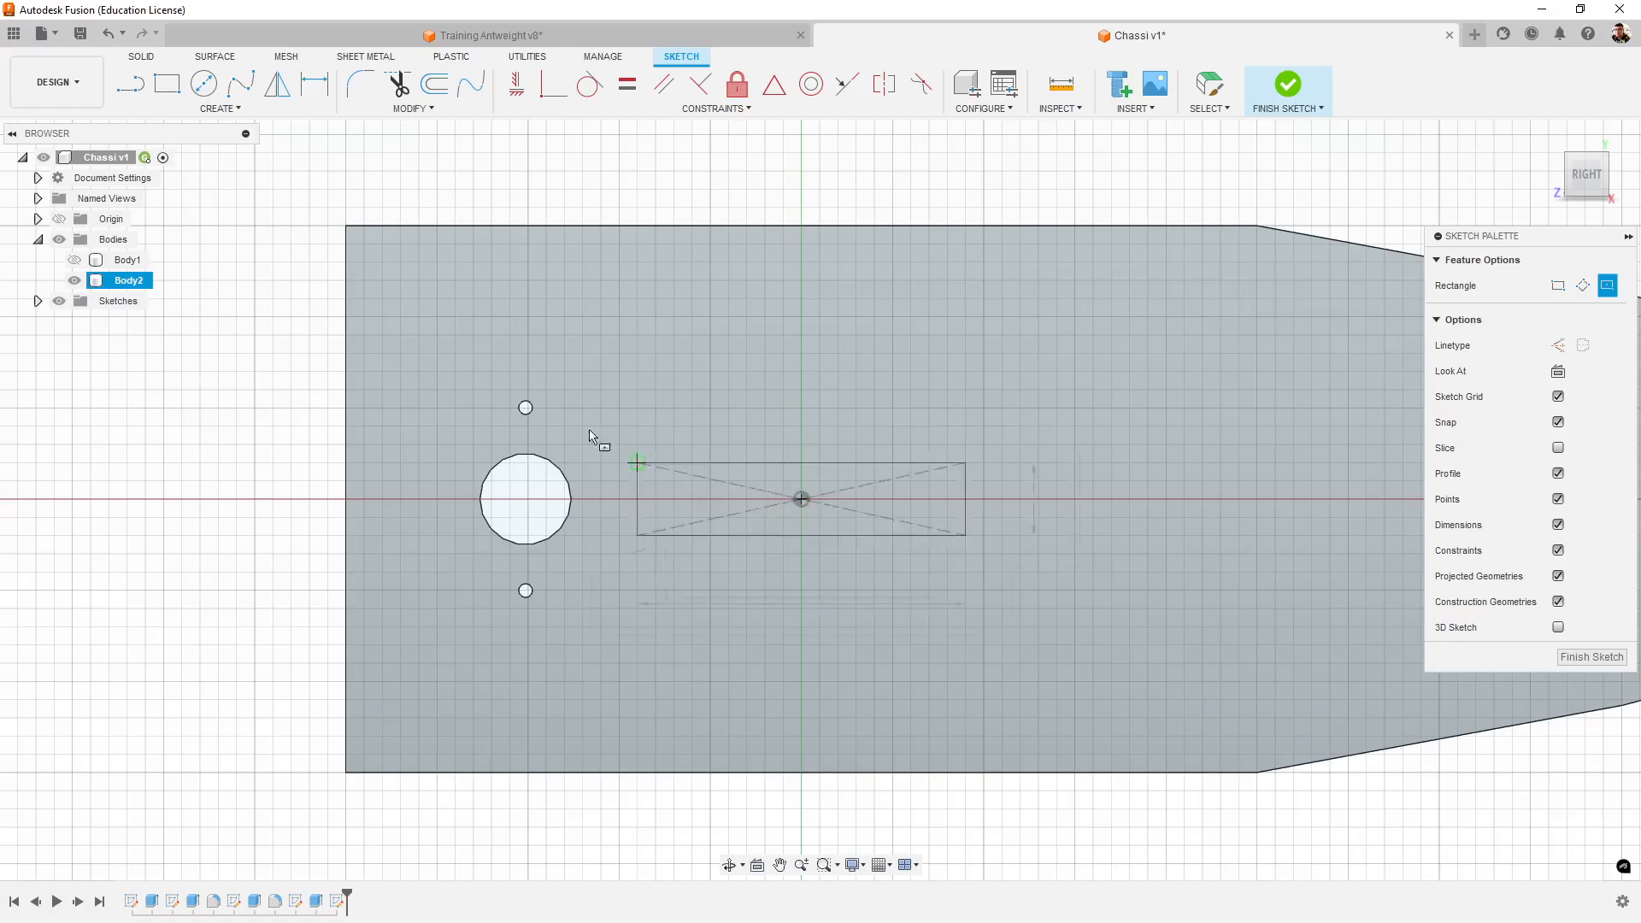
pyautogui.click(418, 280)
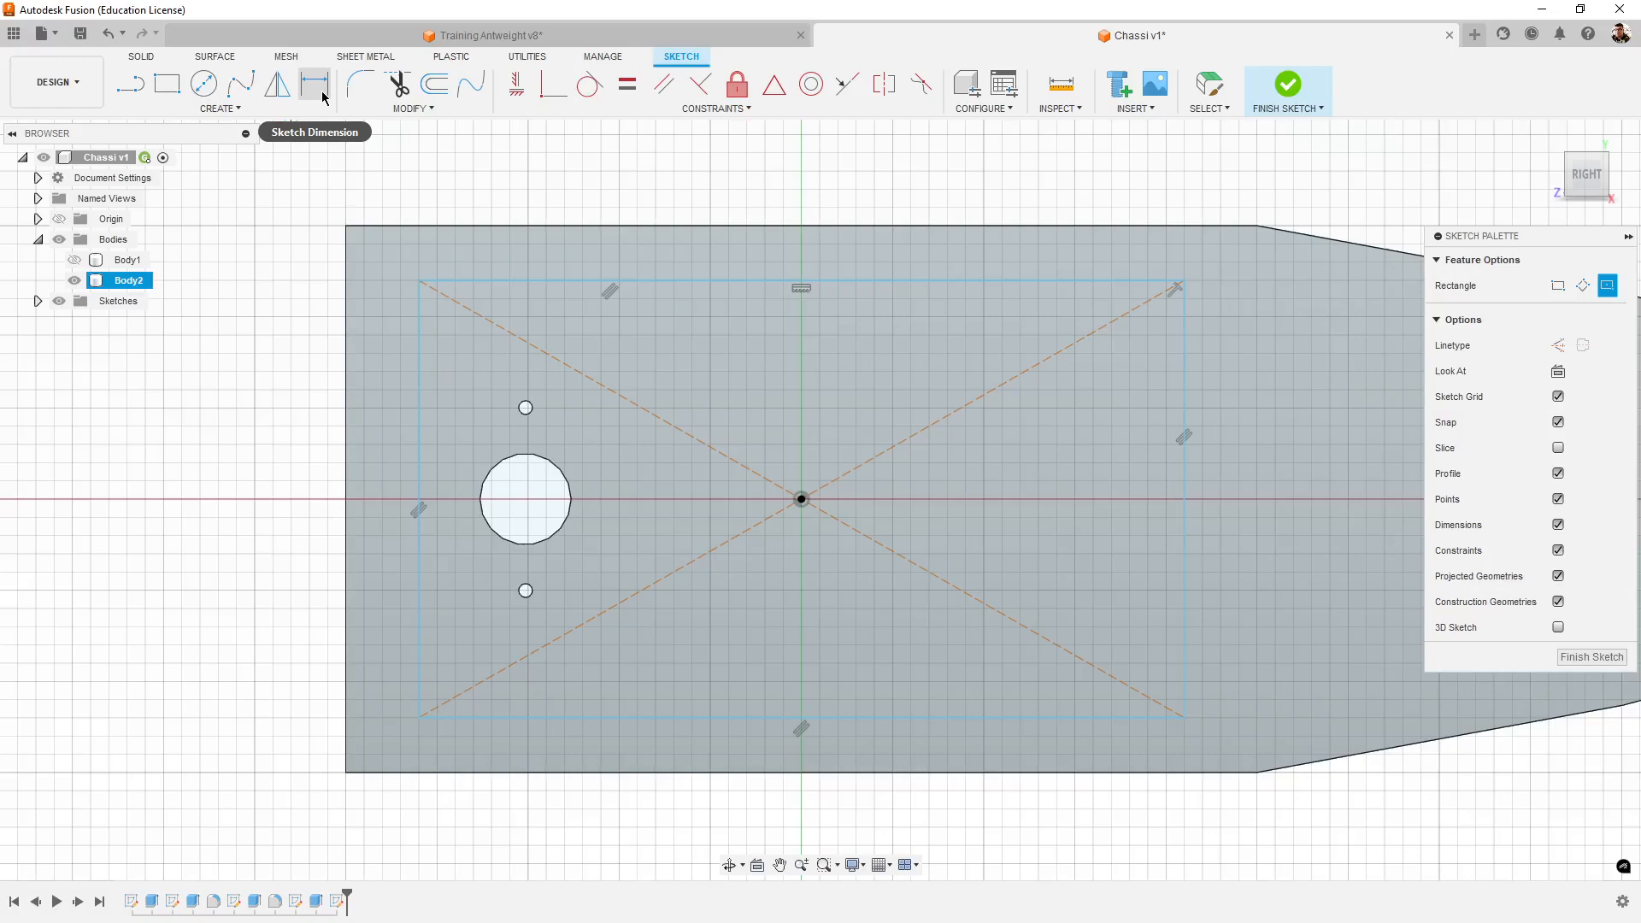
# - Dimension the rectangle's motor-end side 5 mm from the tower's straight rear edge
pyautogui.click(323, 96)
pyautogui.click(419, 315)
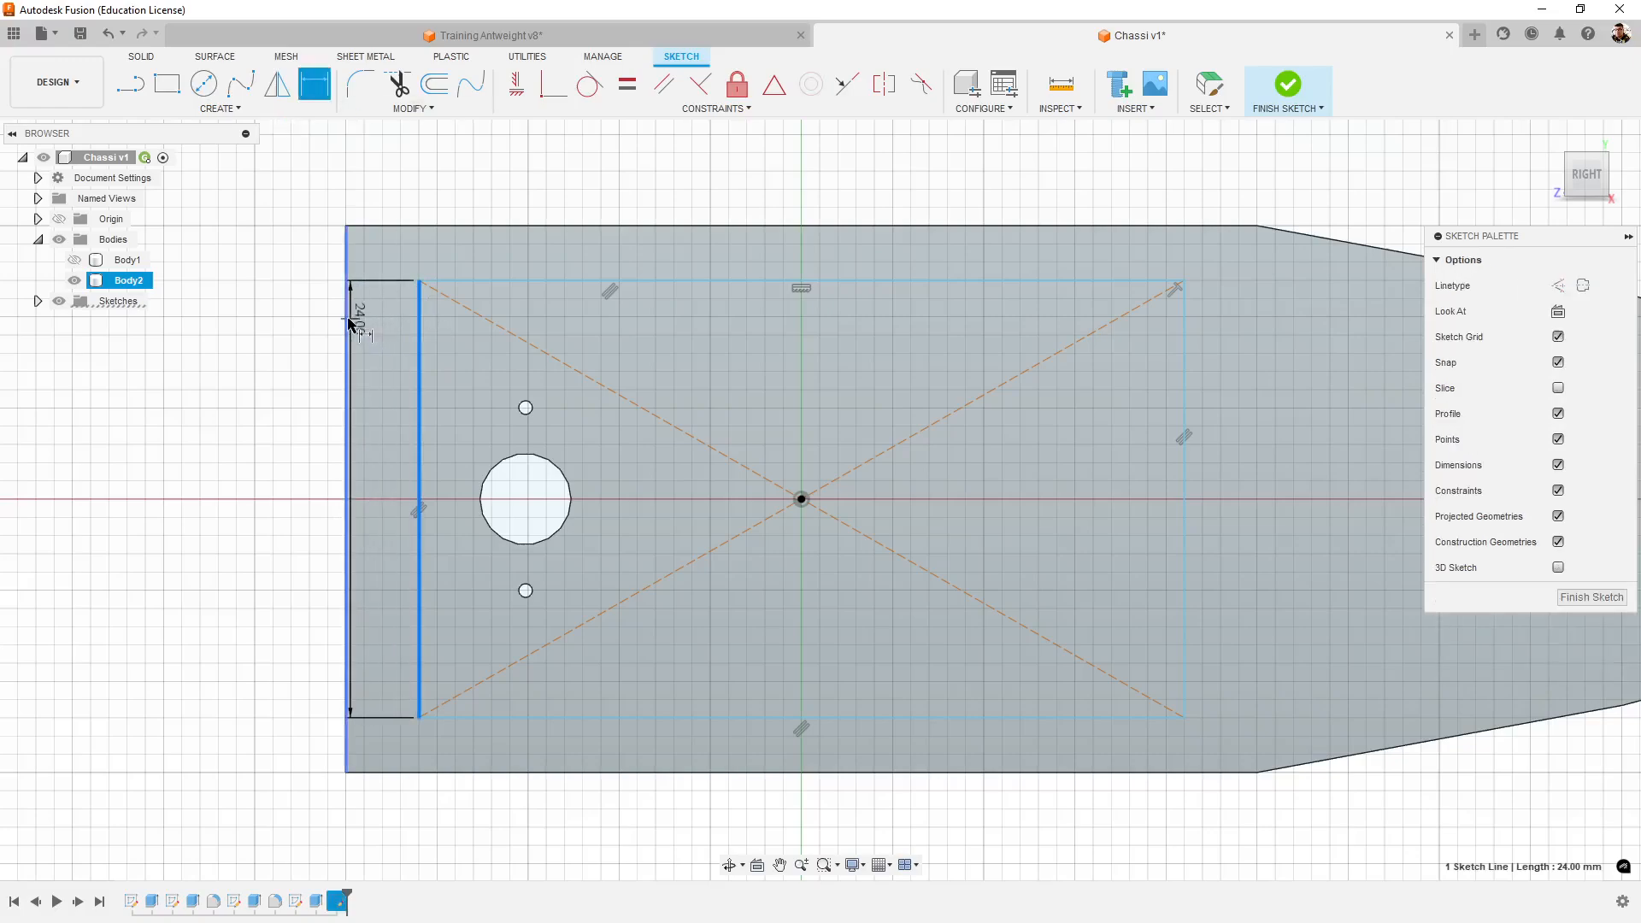
pyautogui.click(351, 323)
pyautogui.click(386, 177)
pyautogui.write('5')
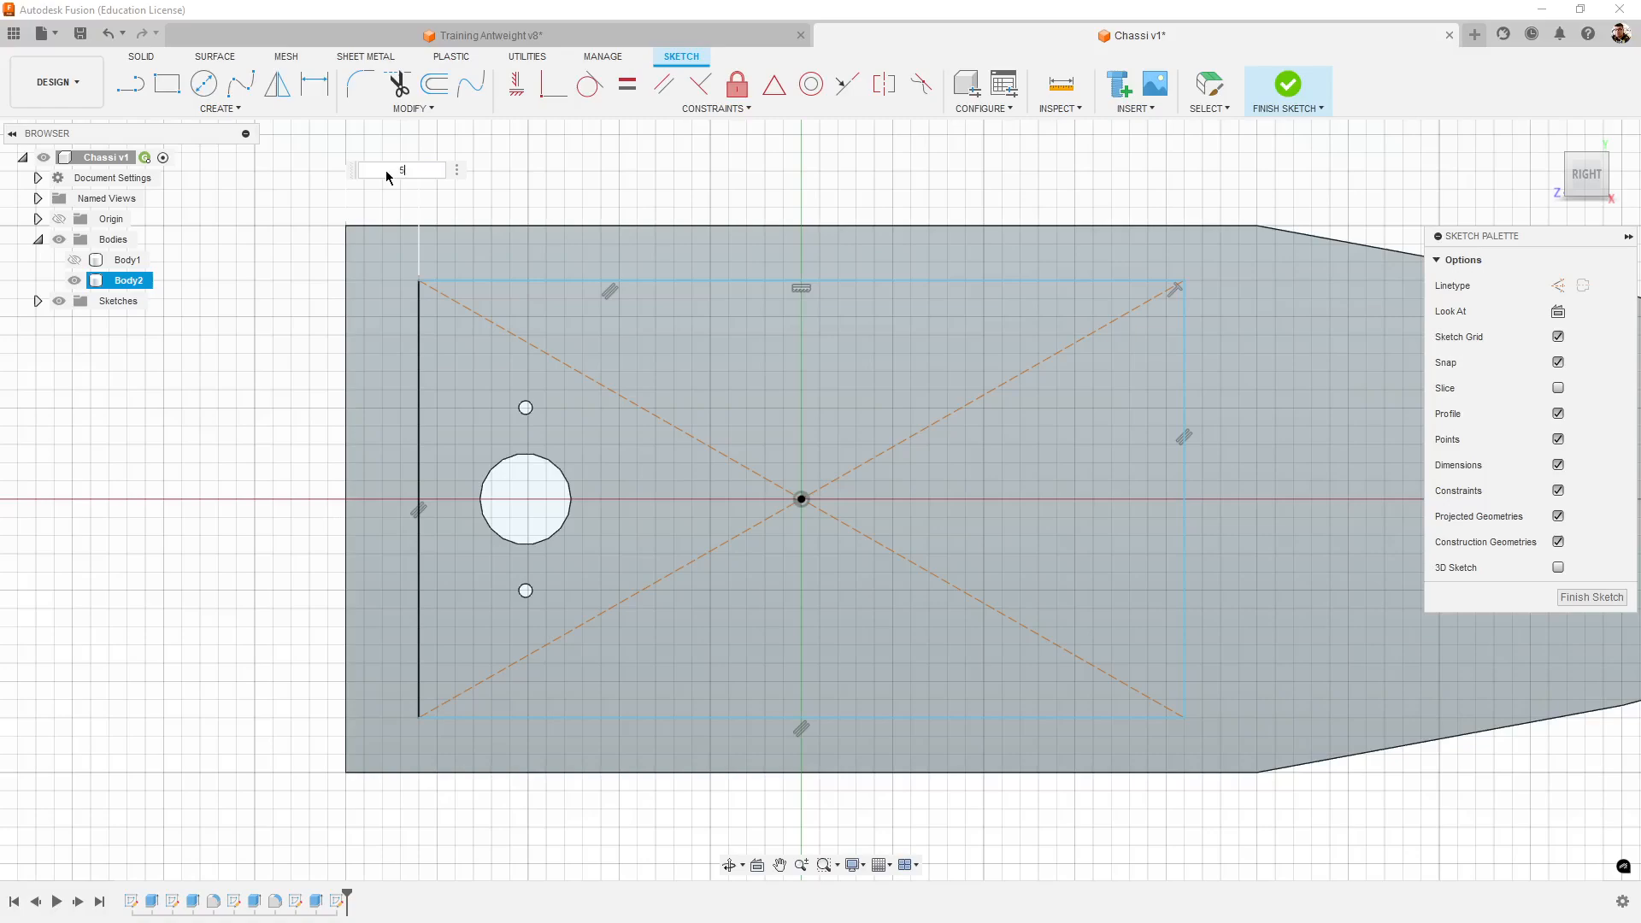
pyautogui.press('Return')
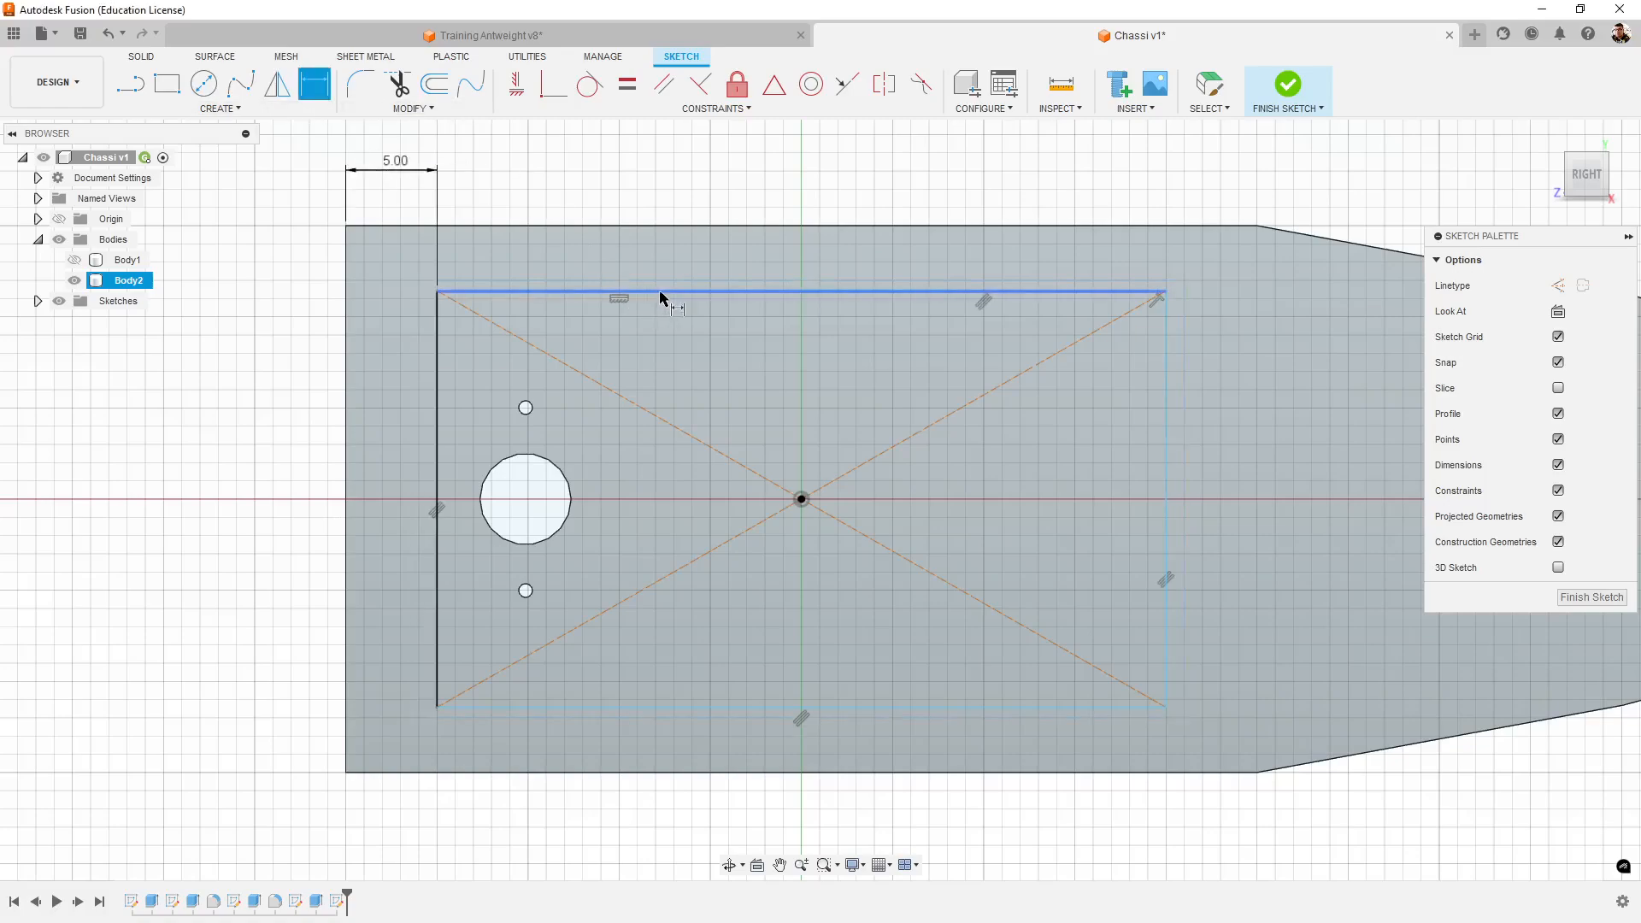
# - Dimension the rectangle's upper side 5 mm from the tower's upper edge
pyautogui.click(718, 226)
pyautogui.click(718, 291)
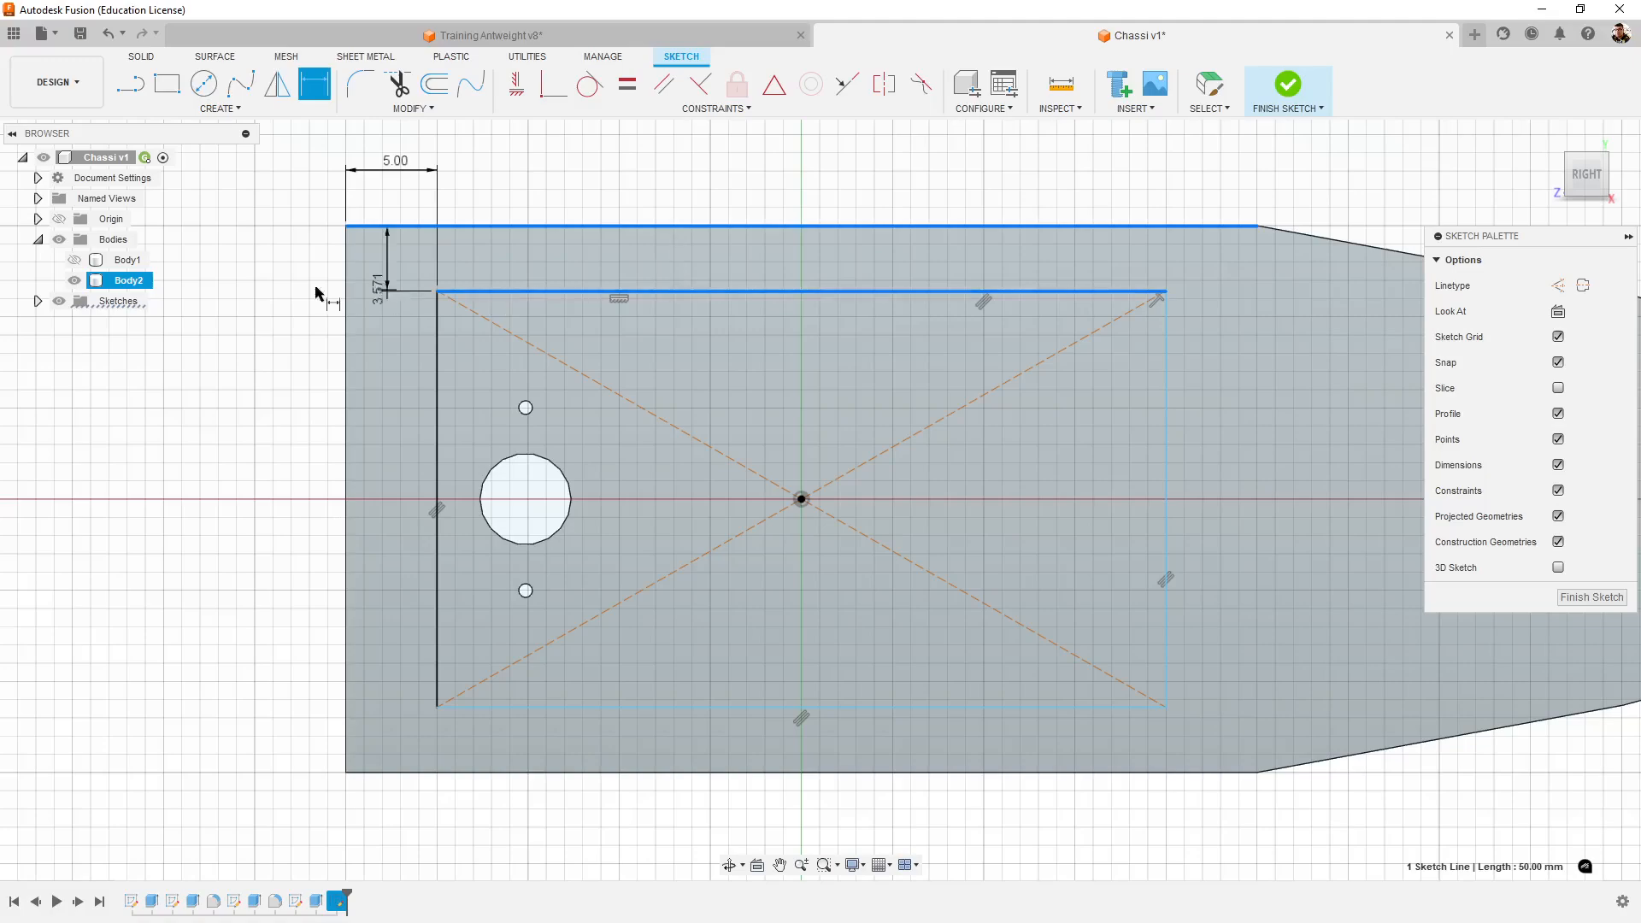
pyautogui.click(273, 280)
pyautogui.write('5')
pyautogui.press('Return')
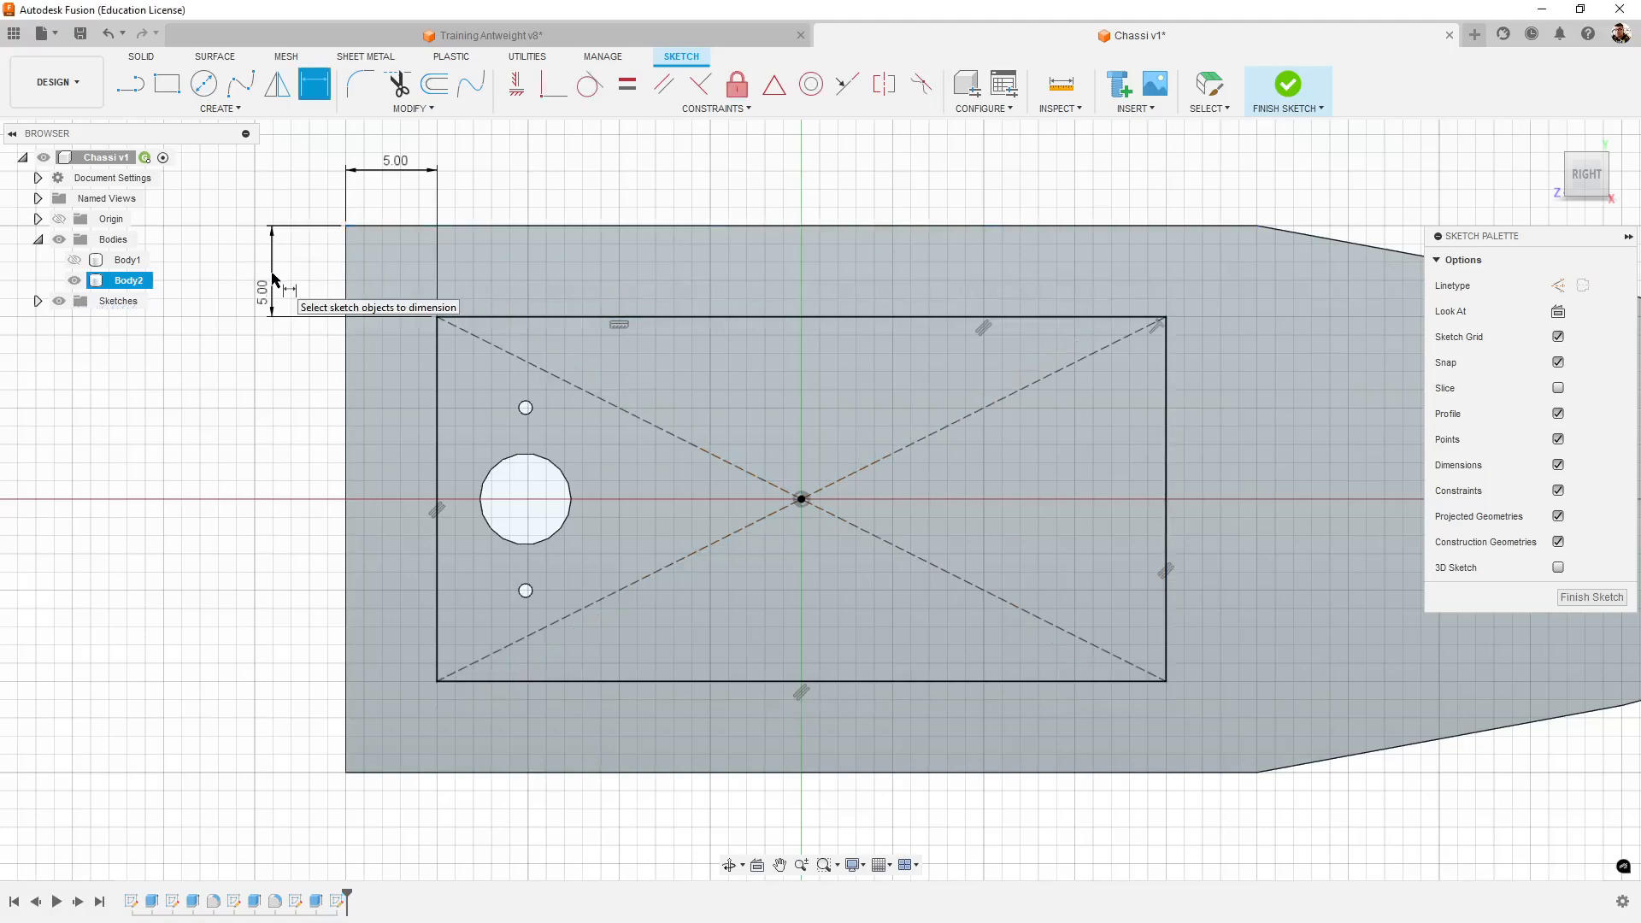
# - Try dimensioning the rectangle's front side to the corner where the tower starts to taper, and delete that driven dimension
pyautogui.moveTo(882, 200); pyautogui.dragTo(596, 194, button='middle')
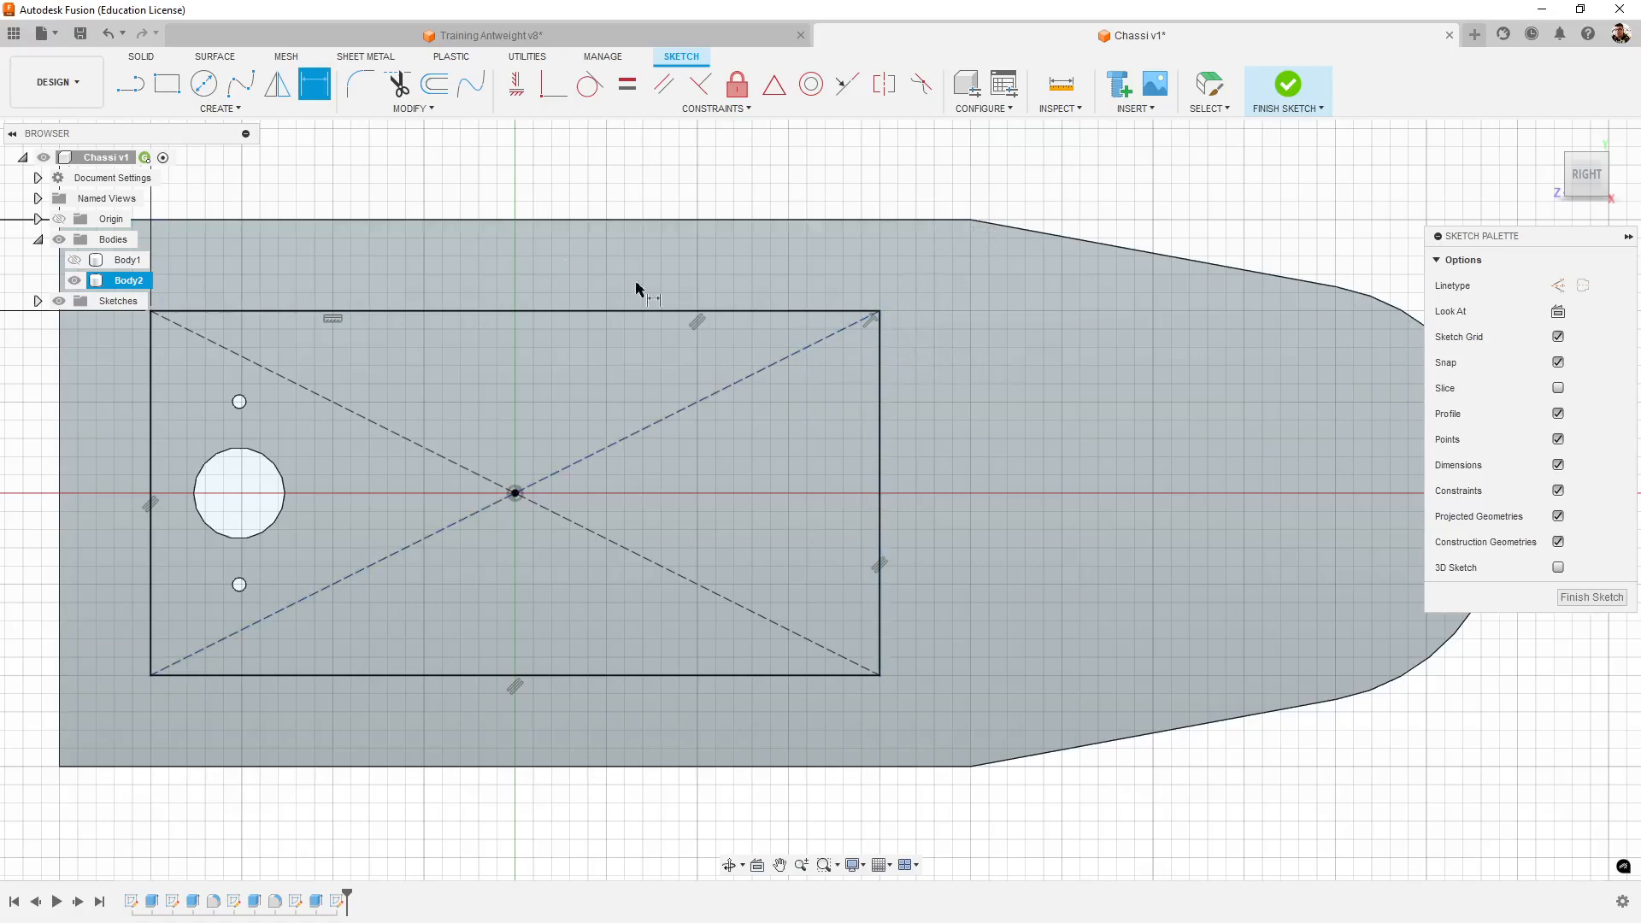
pyautogui.click(881, 366)
pyautogui.click(970, 219)
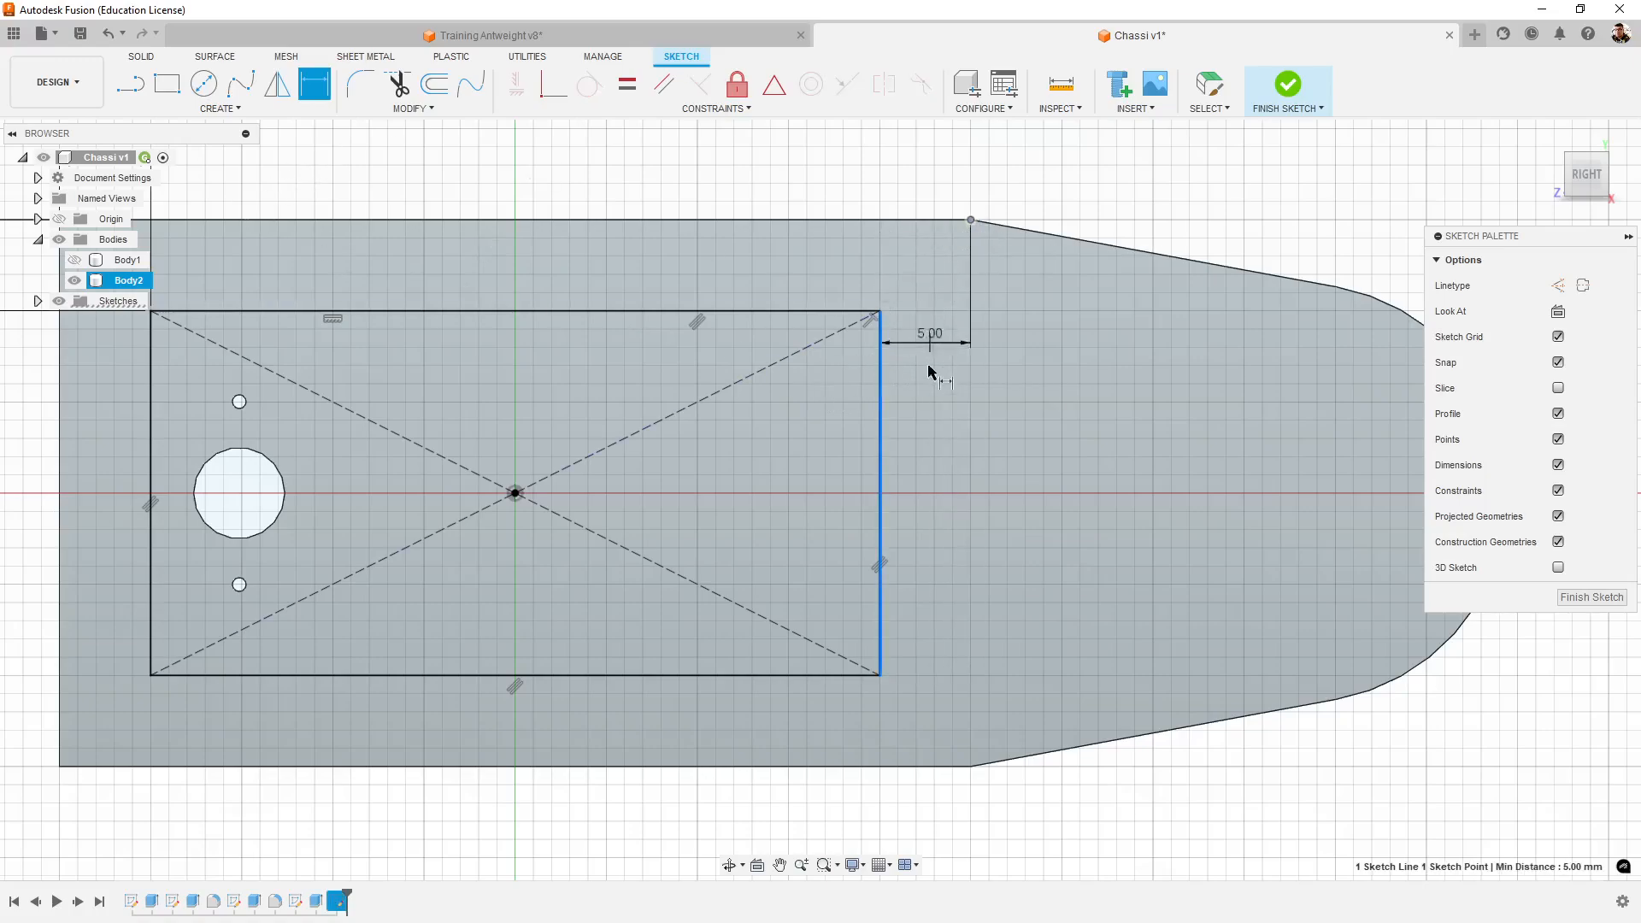
pyautogui.click(1125, 177)
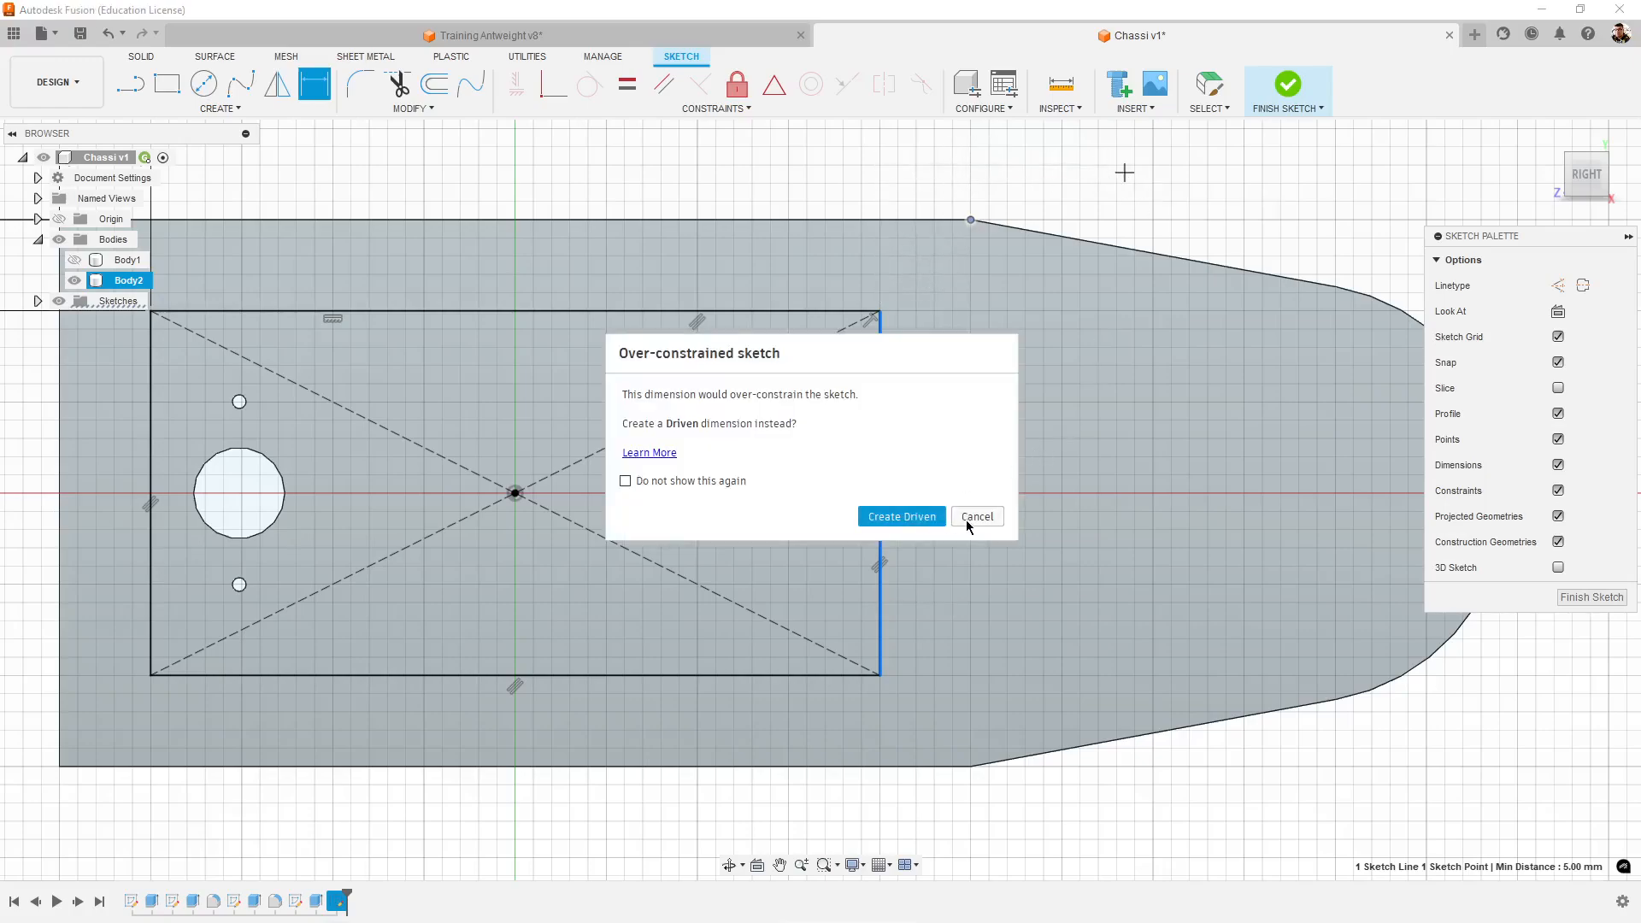
pyautogui.click(973, 517)
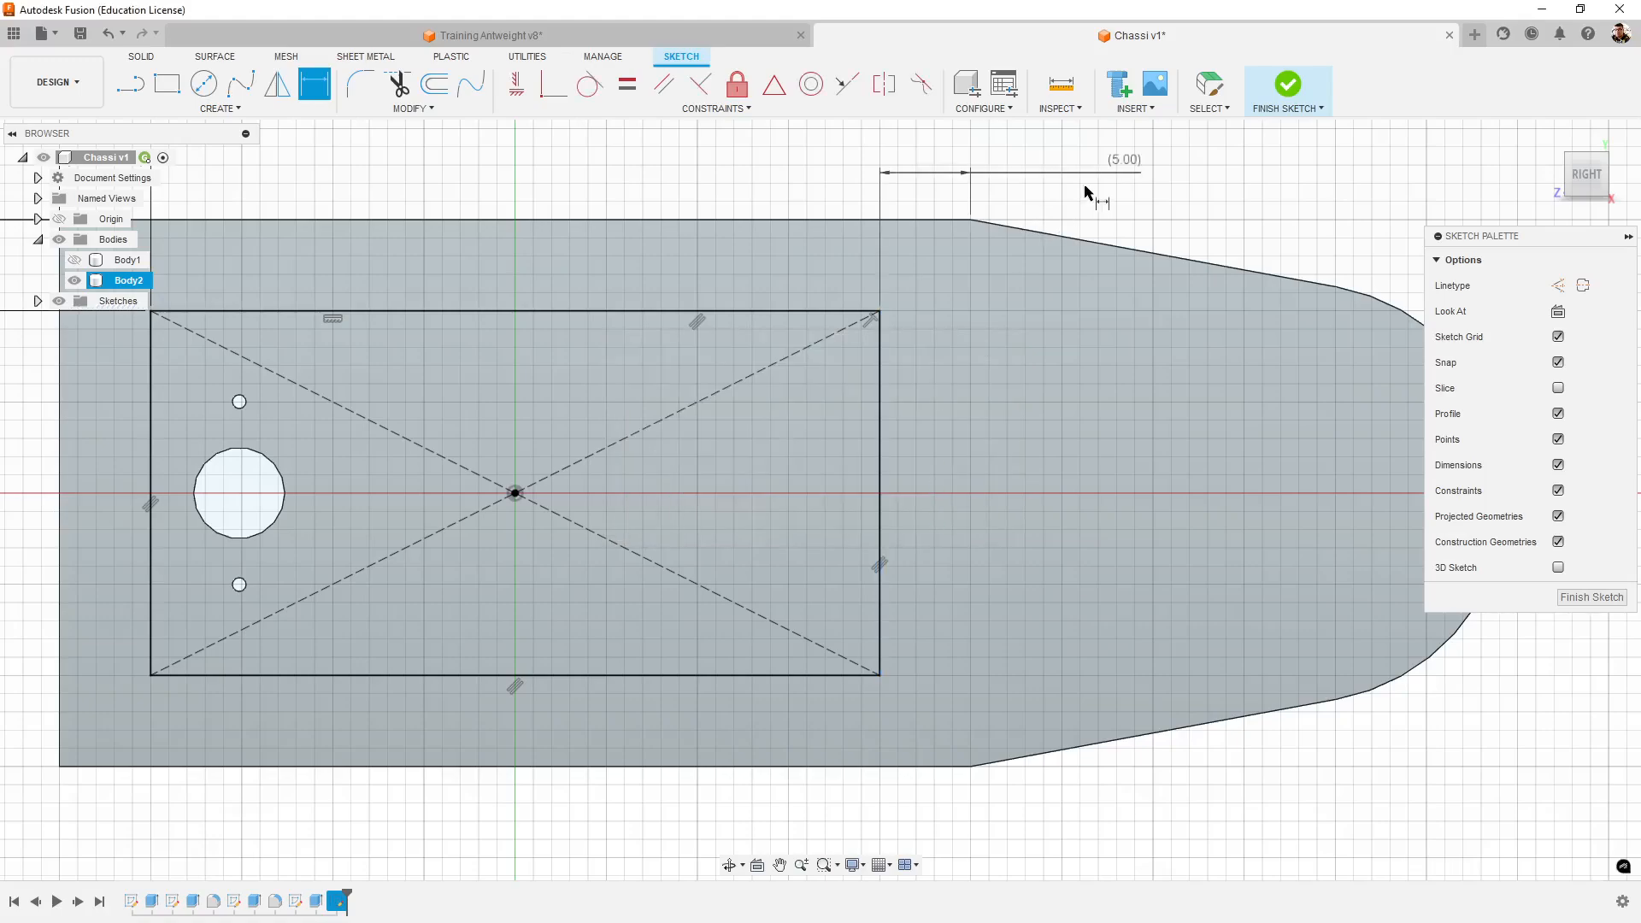
pyautogui.click(1128, 162)
pyautogui.press('Escape')
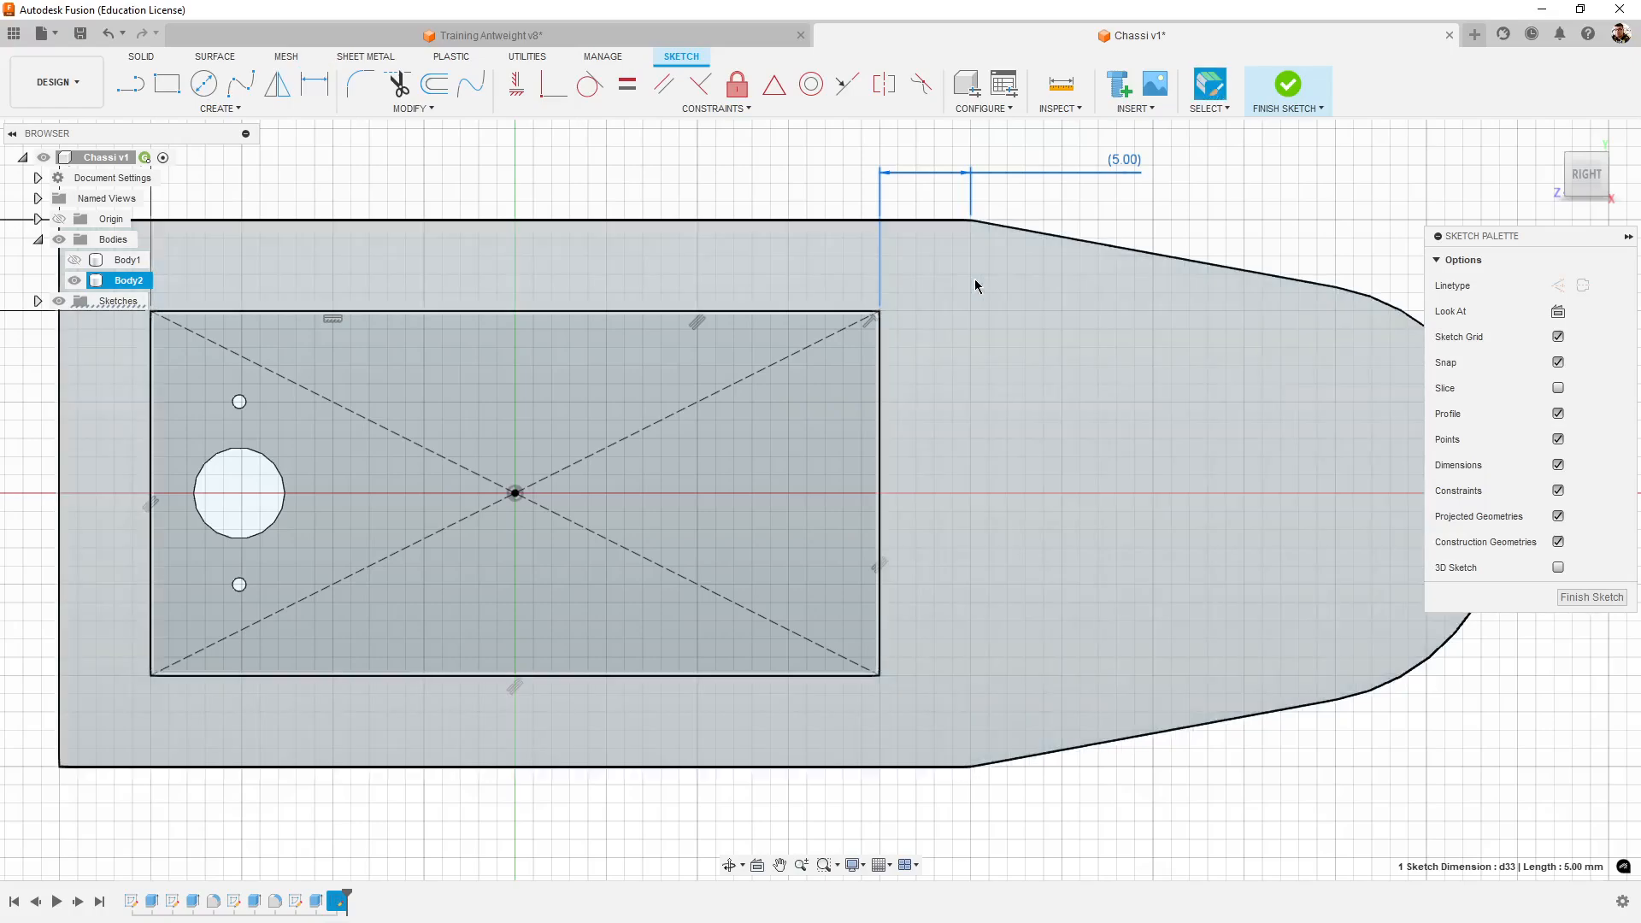
pyautogui.press('Delete')
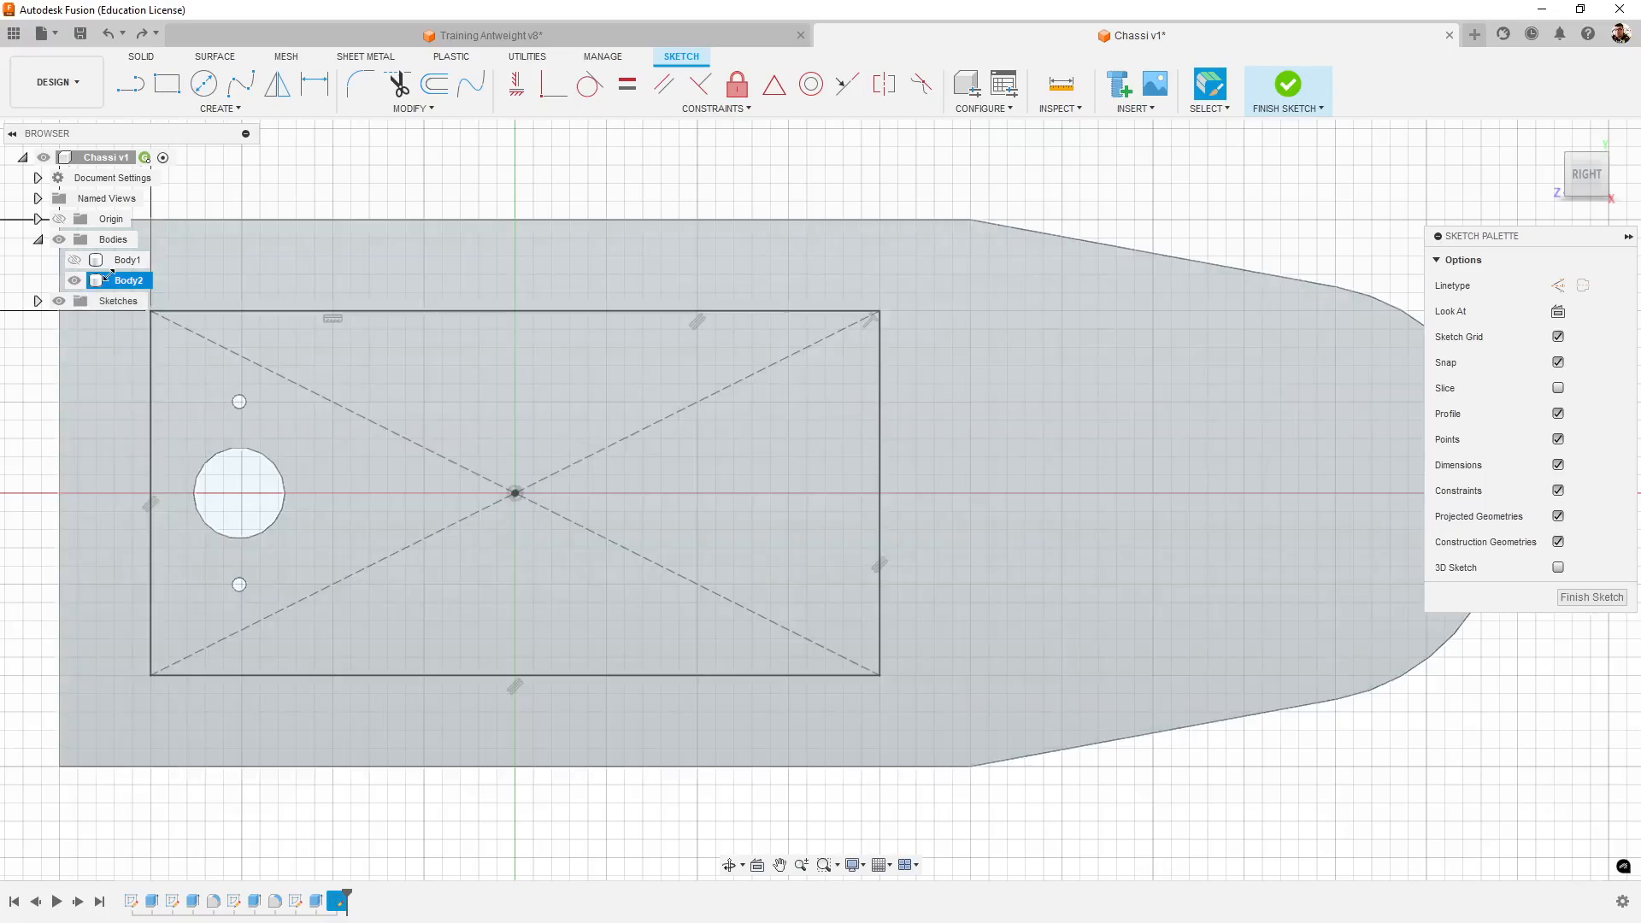
pyautogui.scroll(-3, 787, 466)
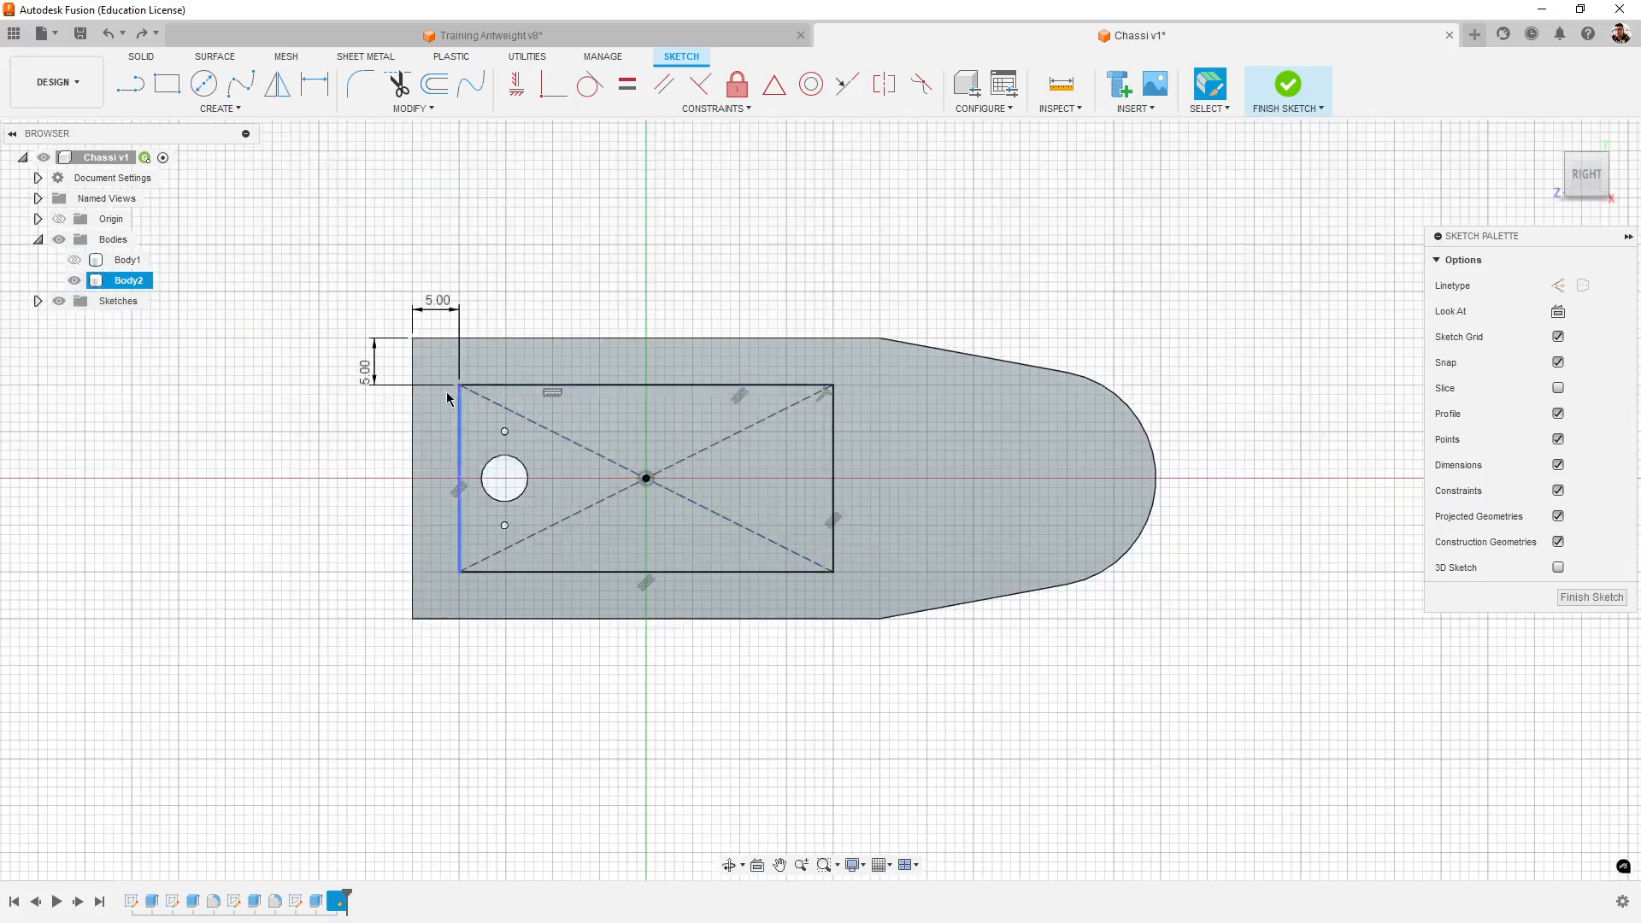
# - Undo the rectangle's 5 mm dimensions and the center rectangle itself, leaving the tower face sketch empty
pyautogui.scroll(4, 448, 399)
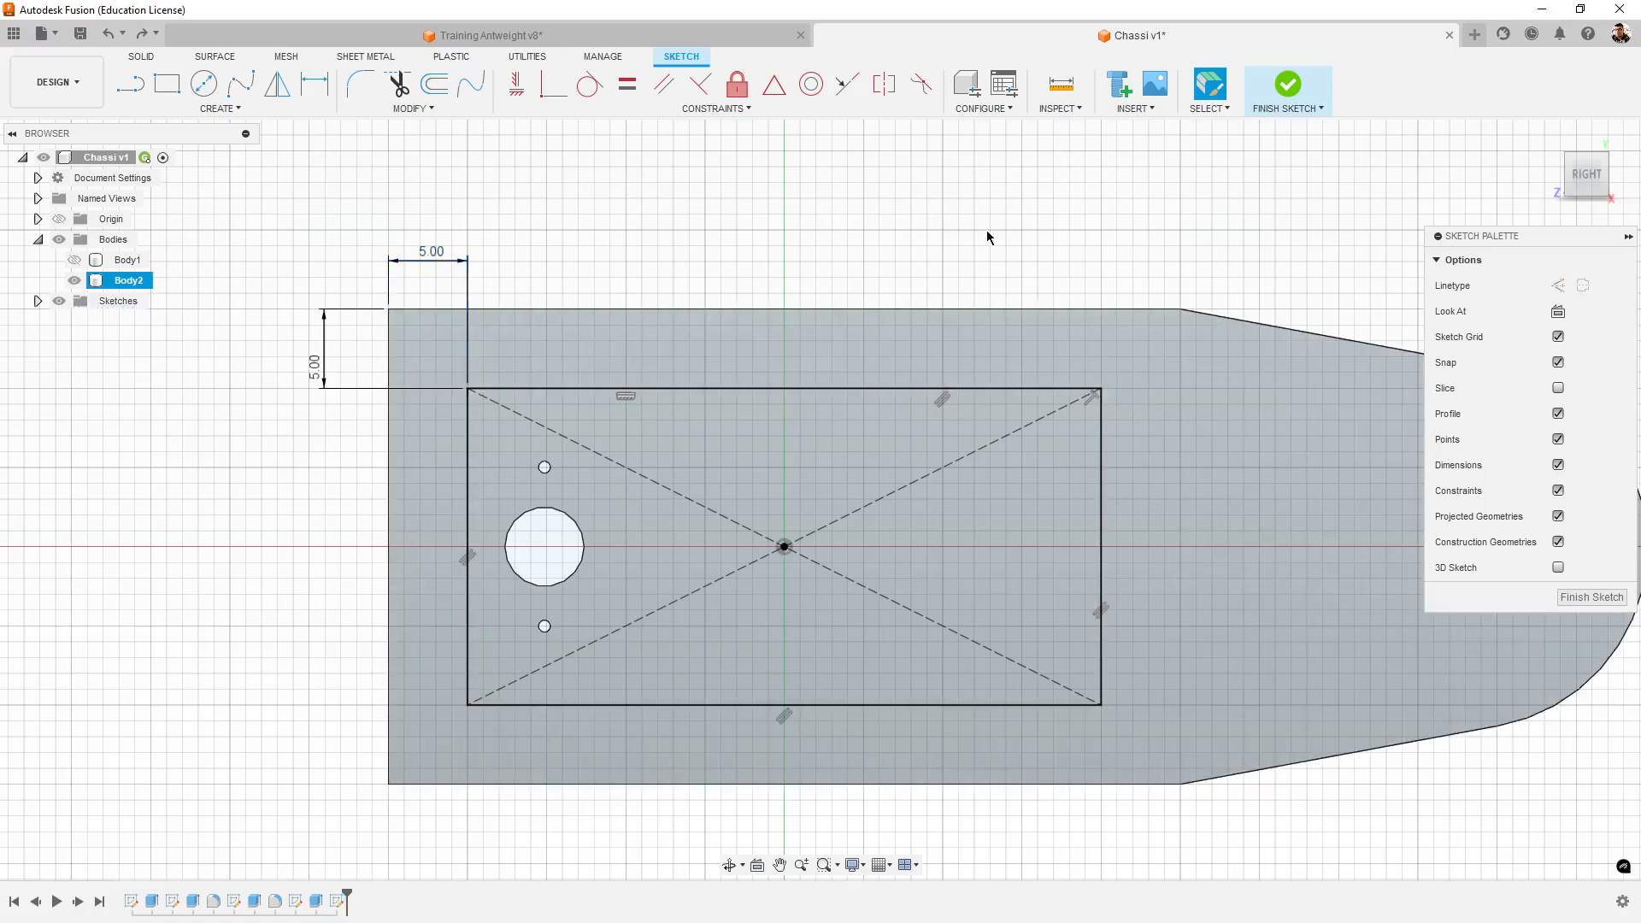
pyautogui.hotkey('ctrl', 'z')
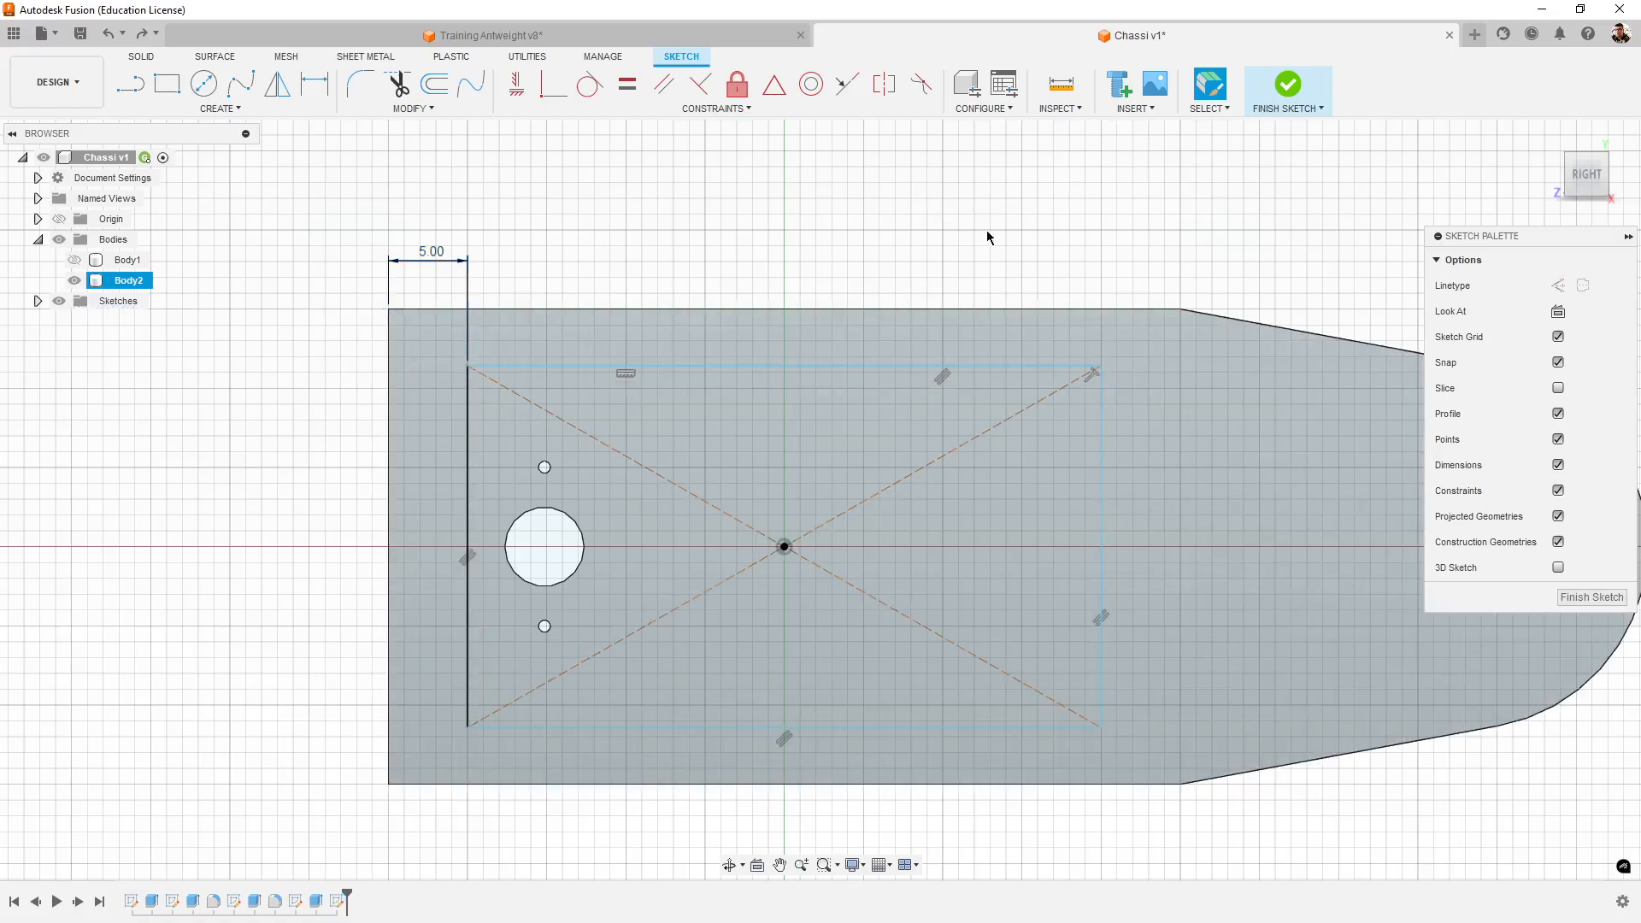
pyautogui.hotkey('ctrl', 'z')
pyautogui.hotkey('ctrl', 'z')
pyautogui.hotkey('ctrl', 'z')
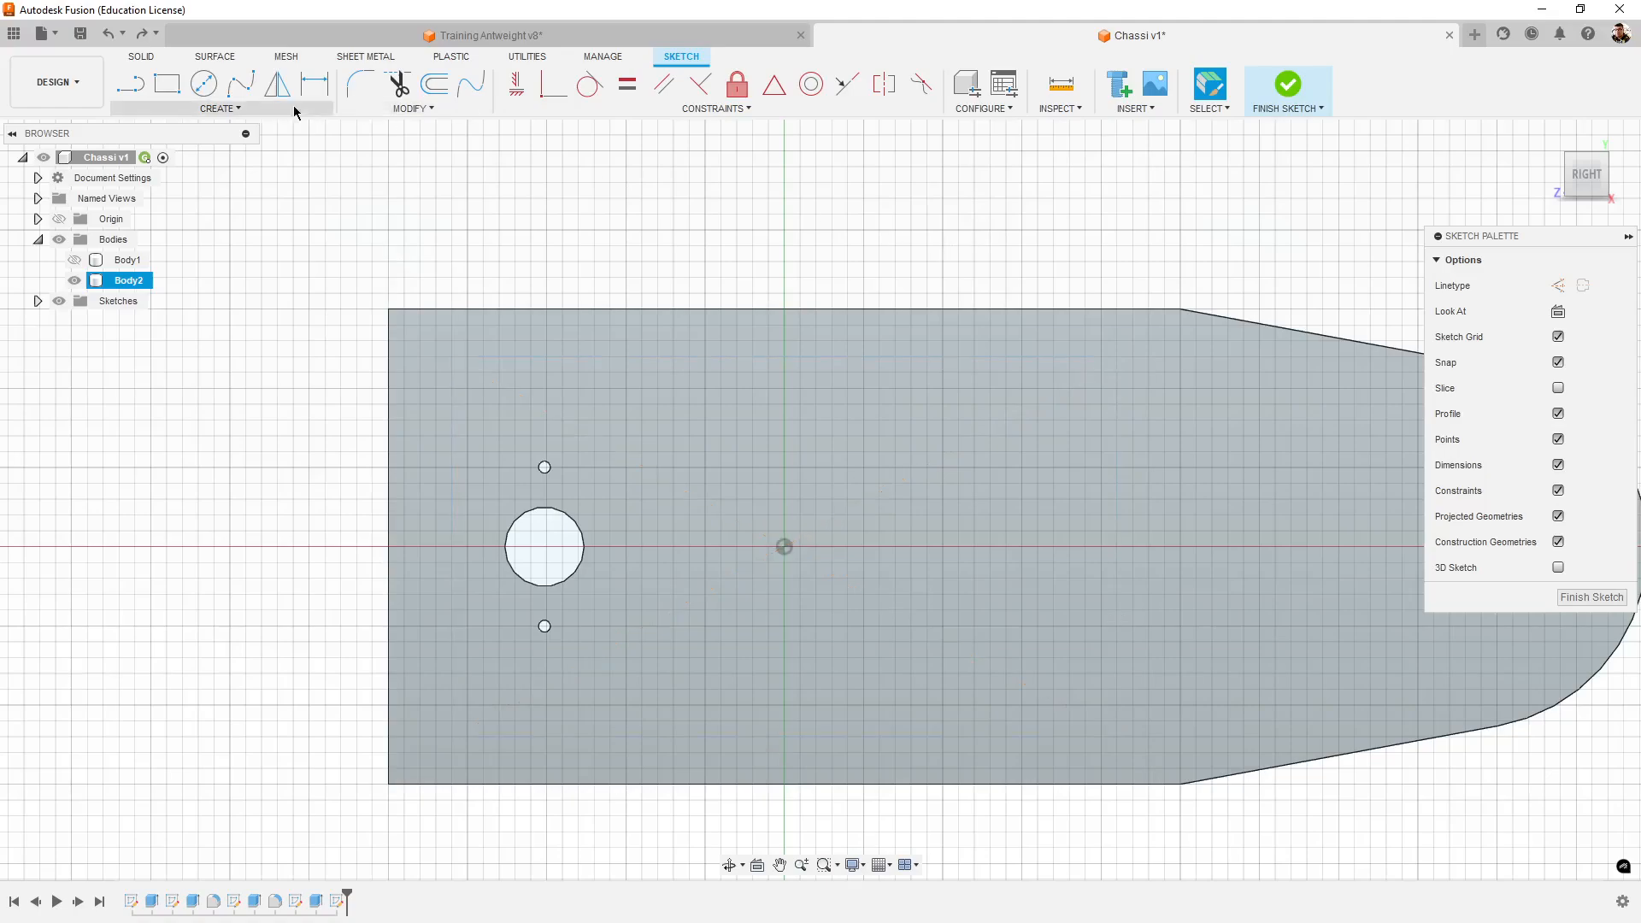
# - Sketch a 2-point rectangle about 20 mm high around the motor holes on the tower face
pyautogui.click(174, 109)
pyautogui.moveTo(195, 150)
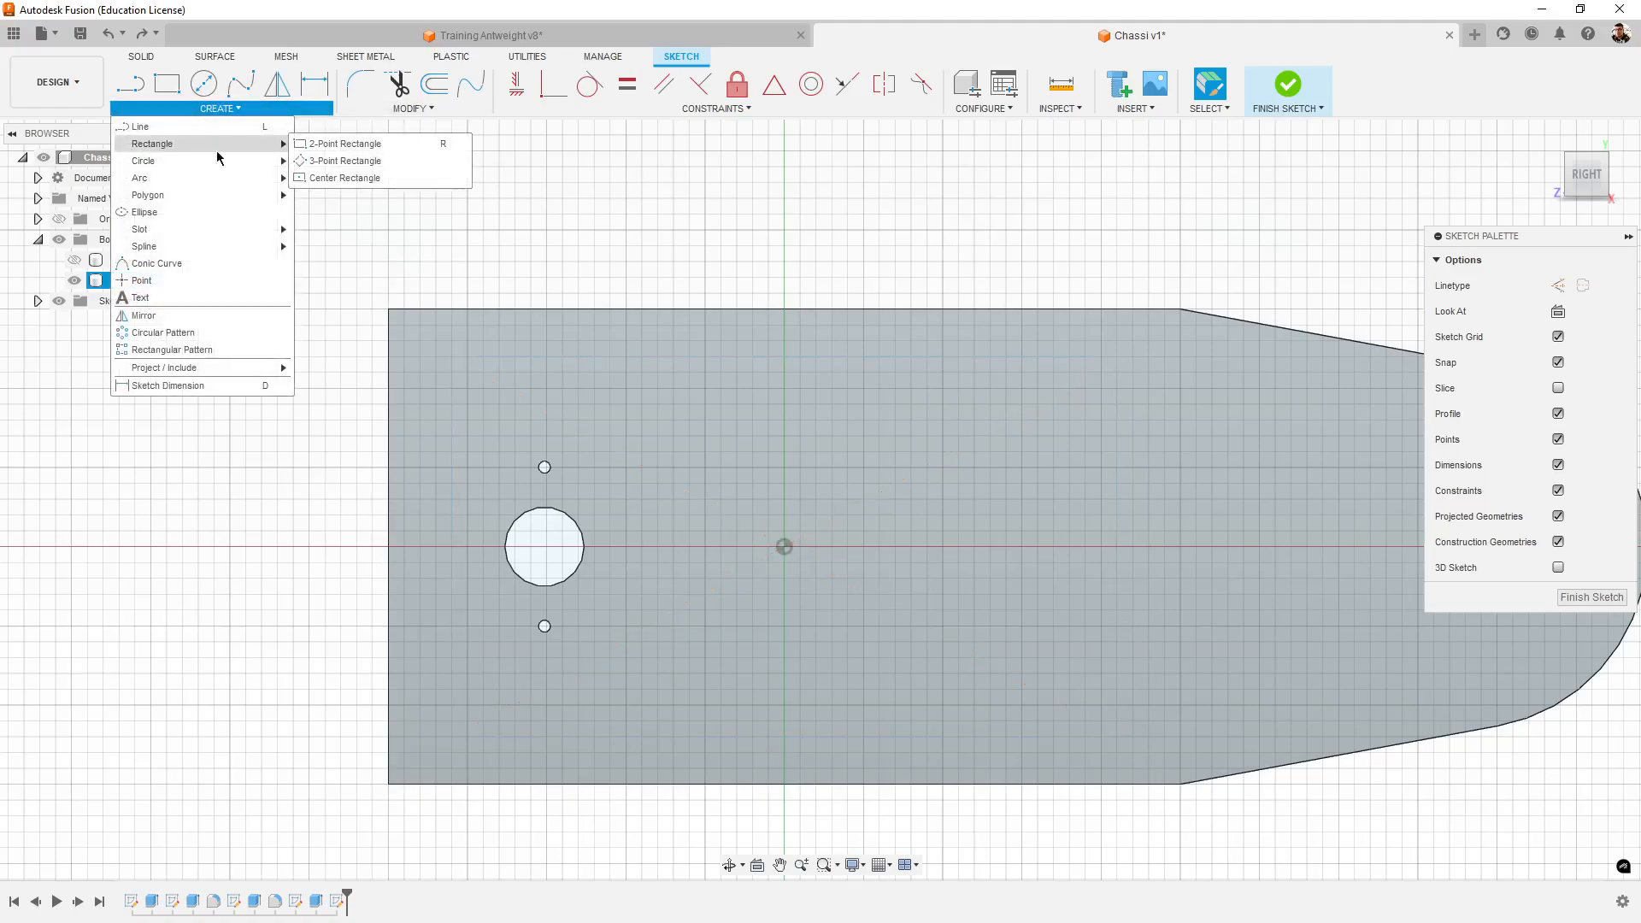
pyautogui.click(322, 145)
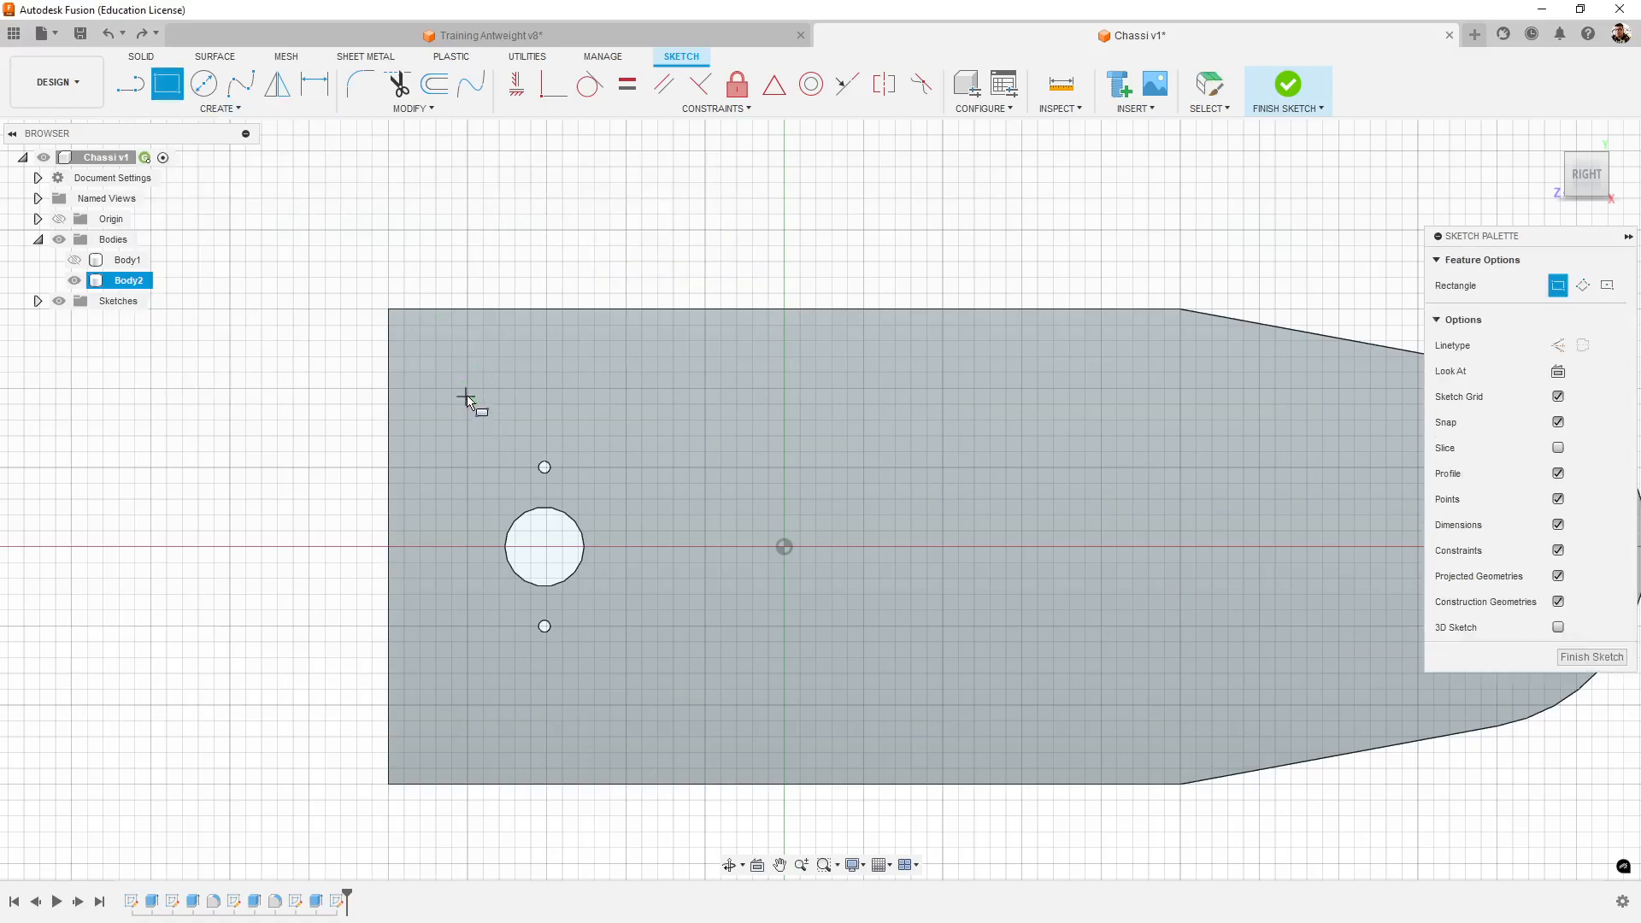
pyautogui.click(468, 388)
pyautogui.click(1103, 706)
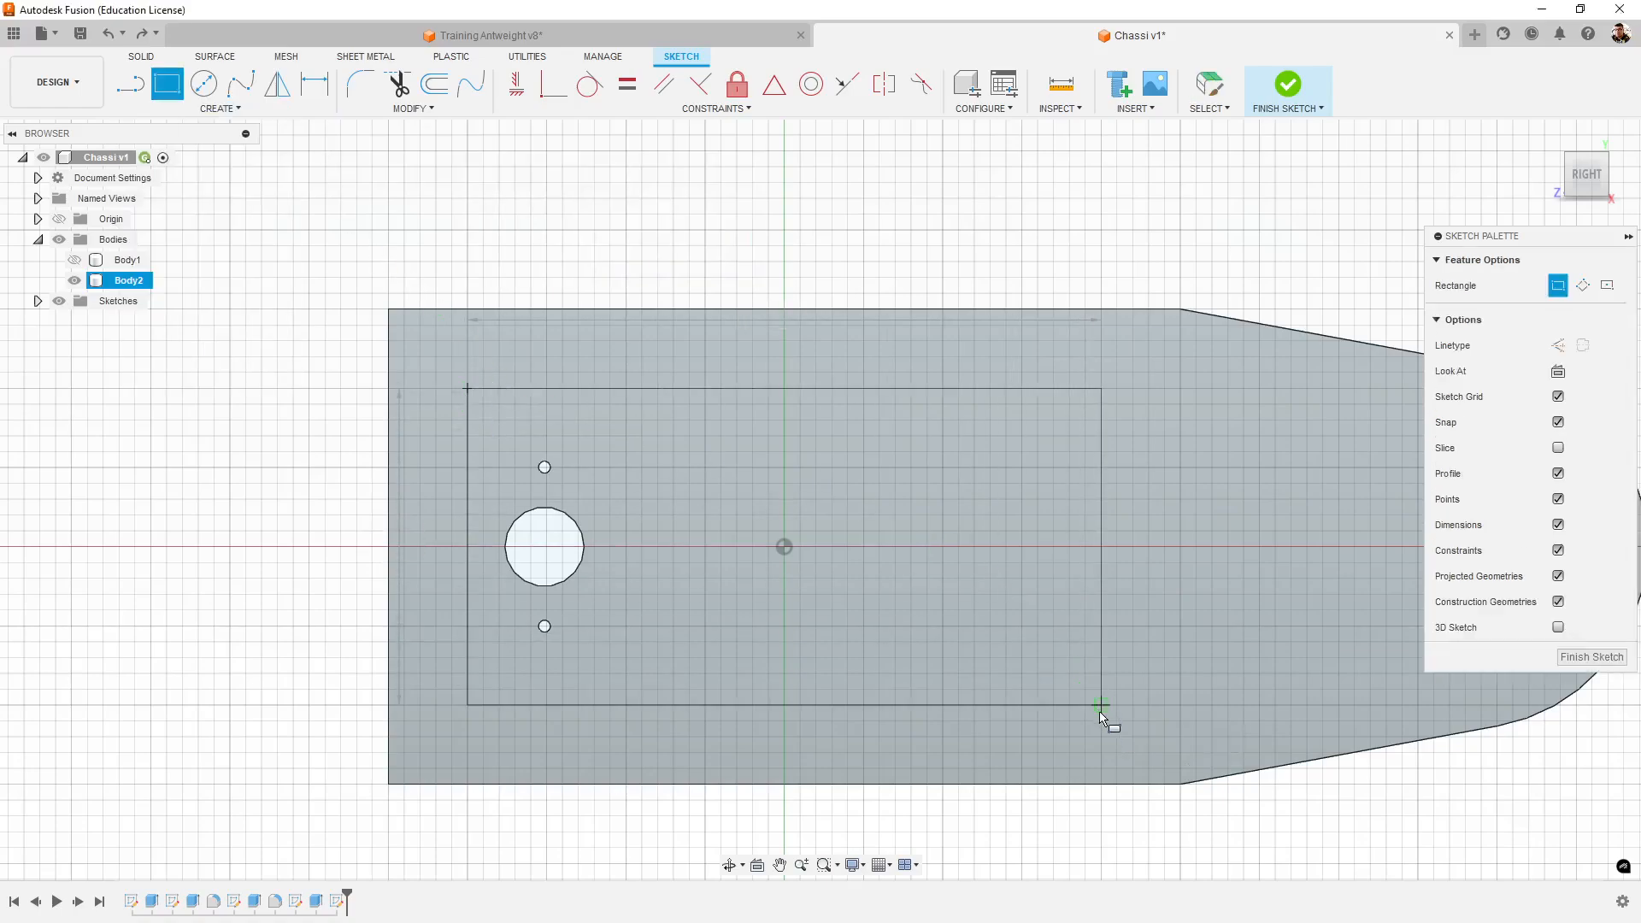
# - Dimension the rectangle's motor-end side 5 mm from the tower's straight rear edge
pyautogui.click(314, 84)
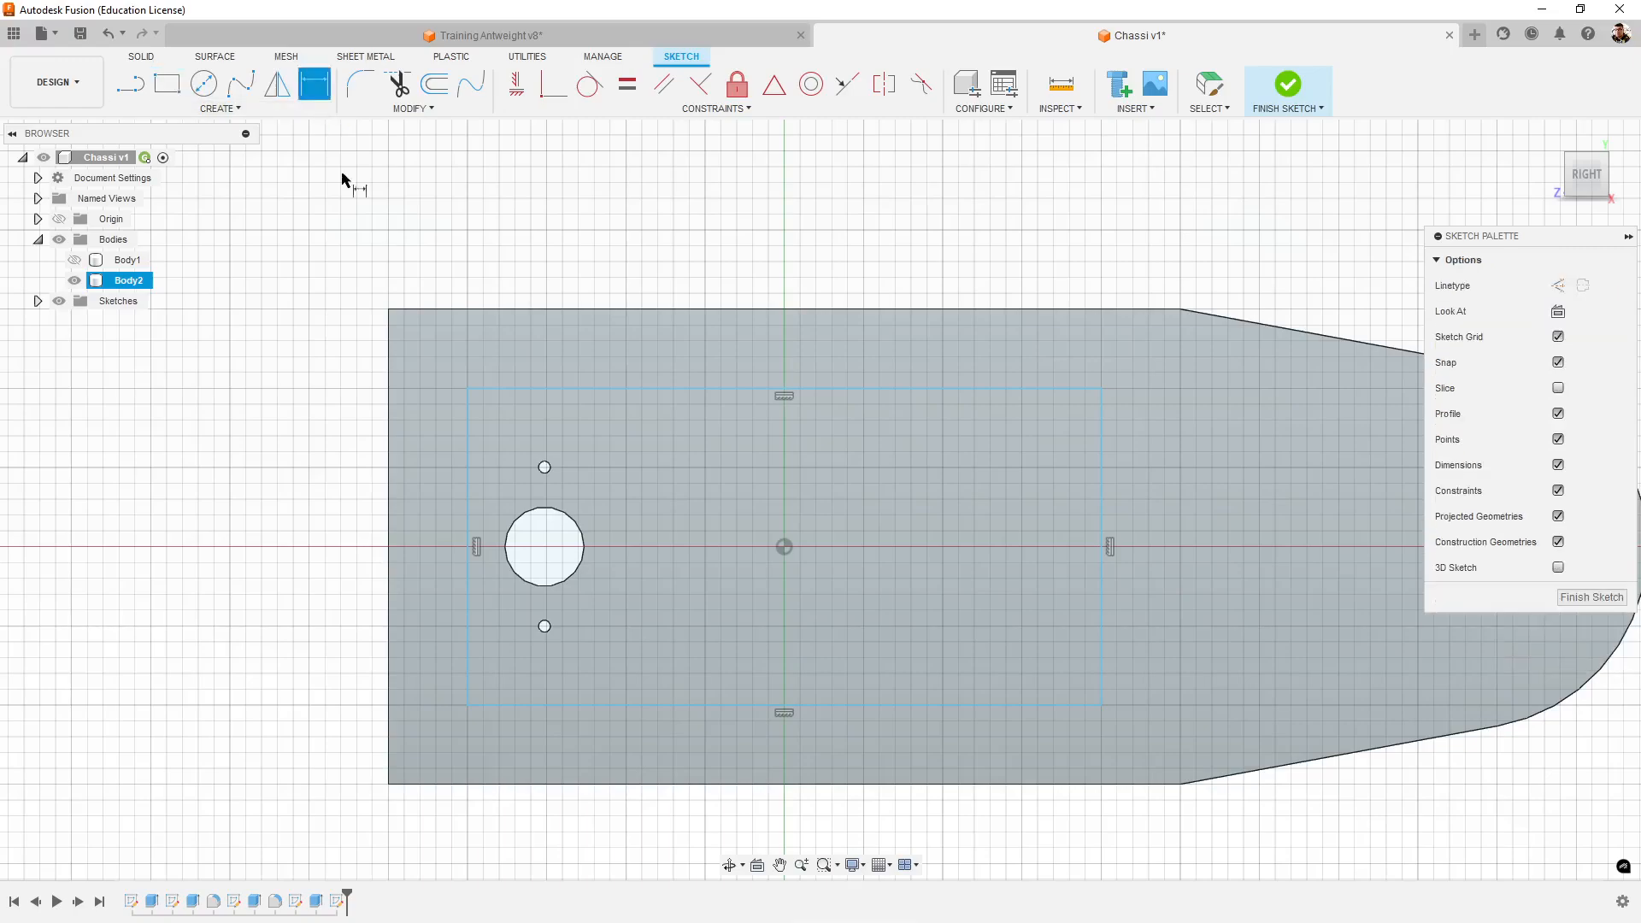
pyautogui.click(467, 430)
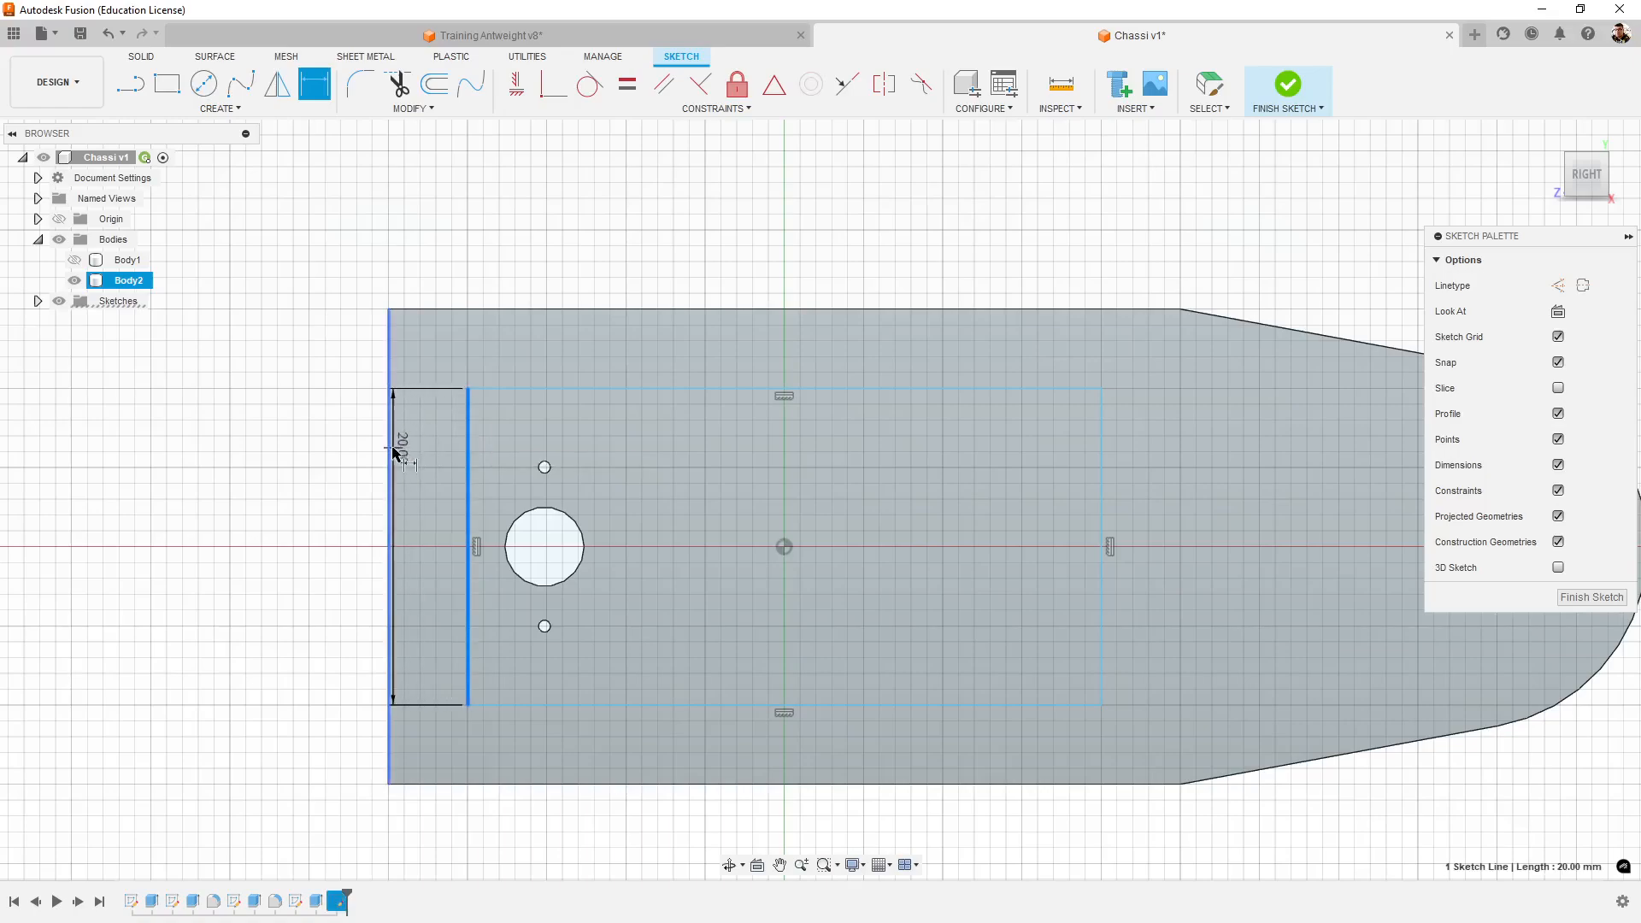
pyautogui.click(391, 451)
pyautogui.click(430, 209)
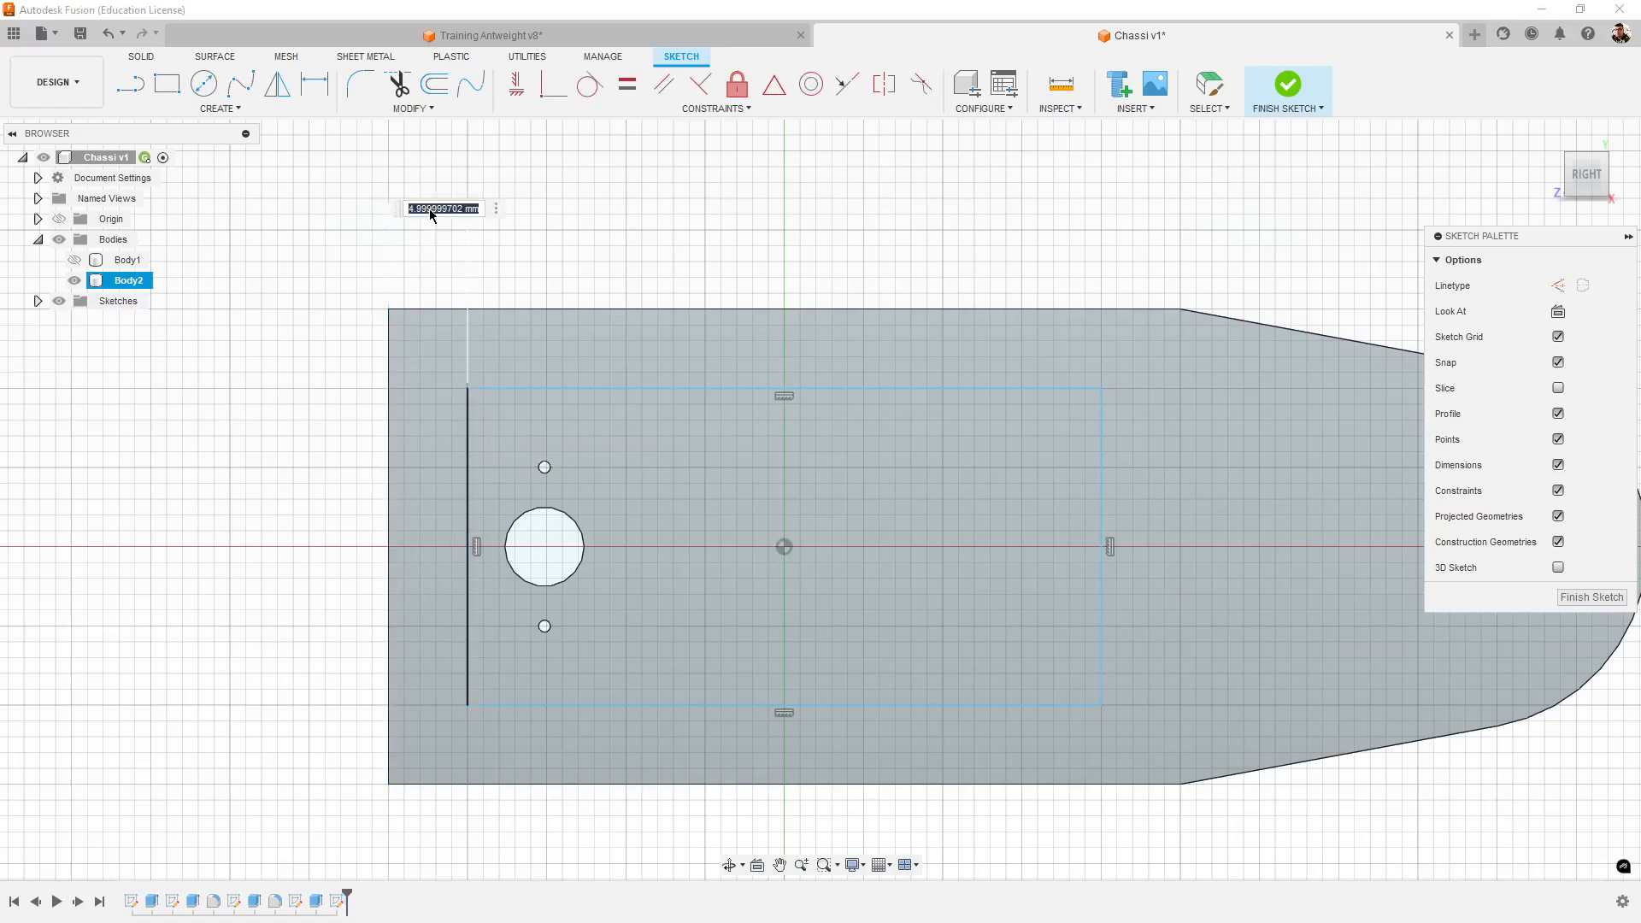
pyautogui.write('5')
pyautogui.press('Return')
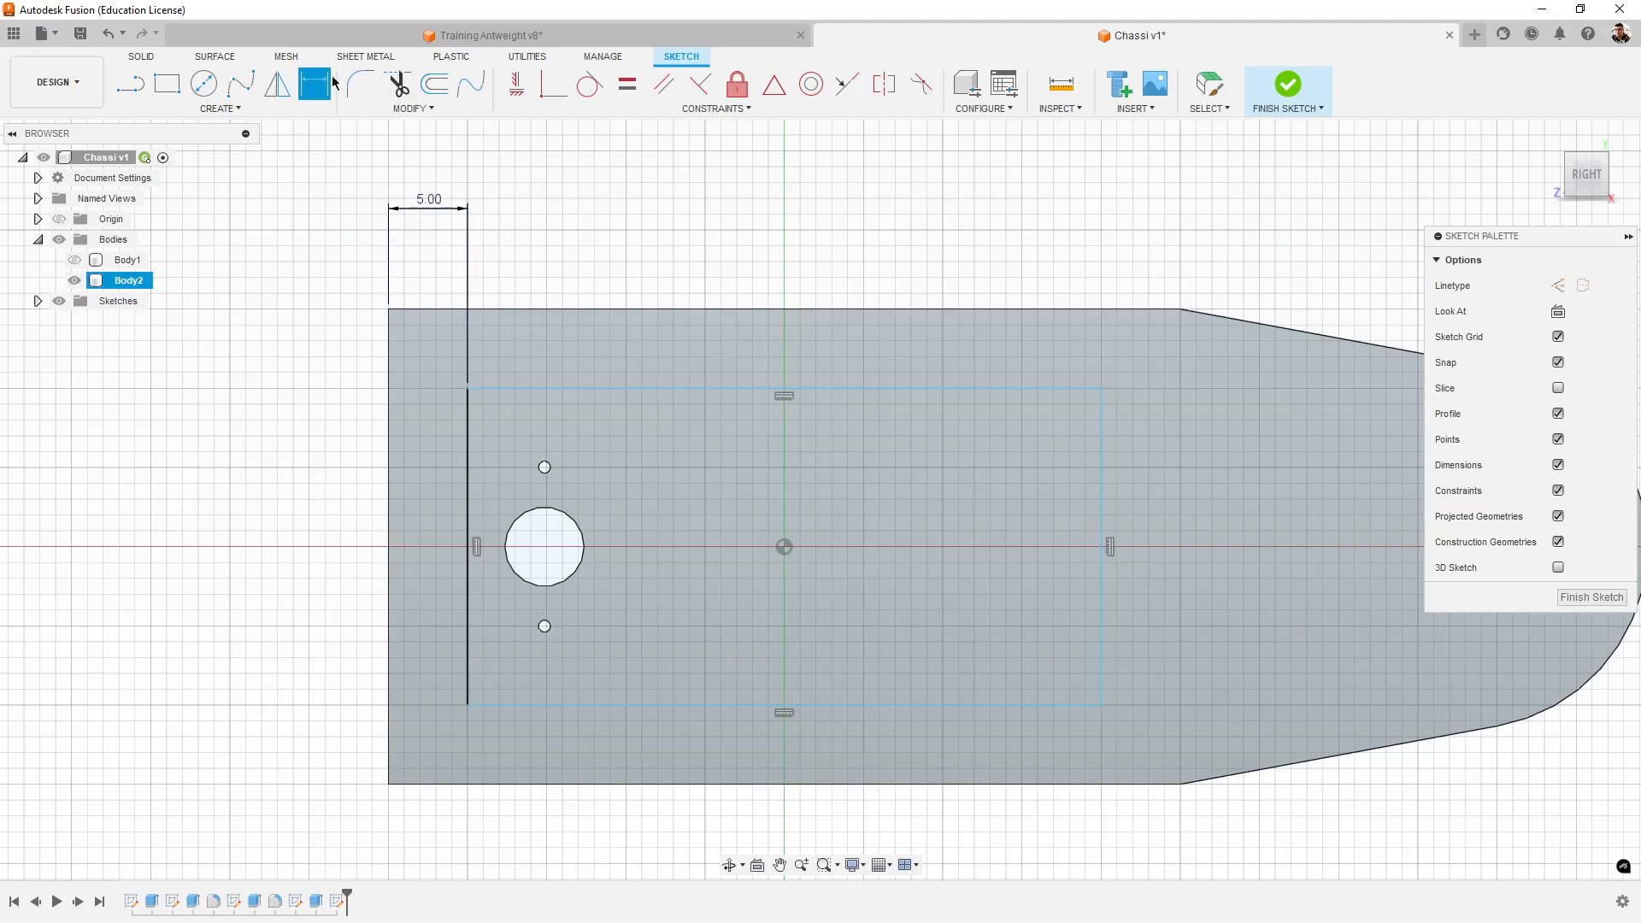
# - Dimension the rectangle's upper side 5 mm from the tower's upper edge
pyautogui.click(542, 389)
pyautogui.click(561, 311)
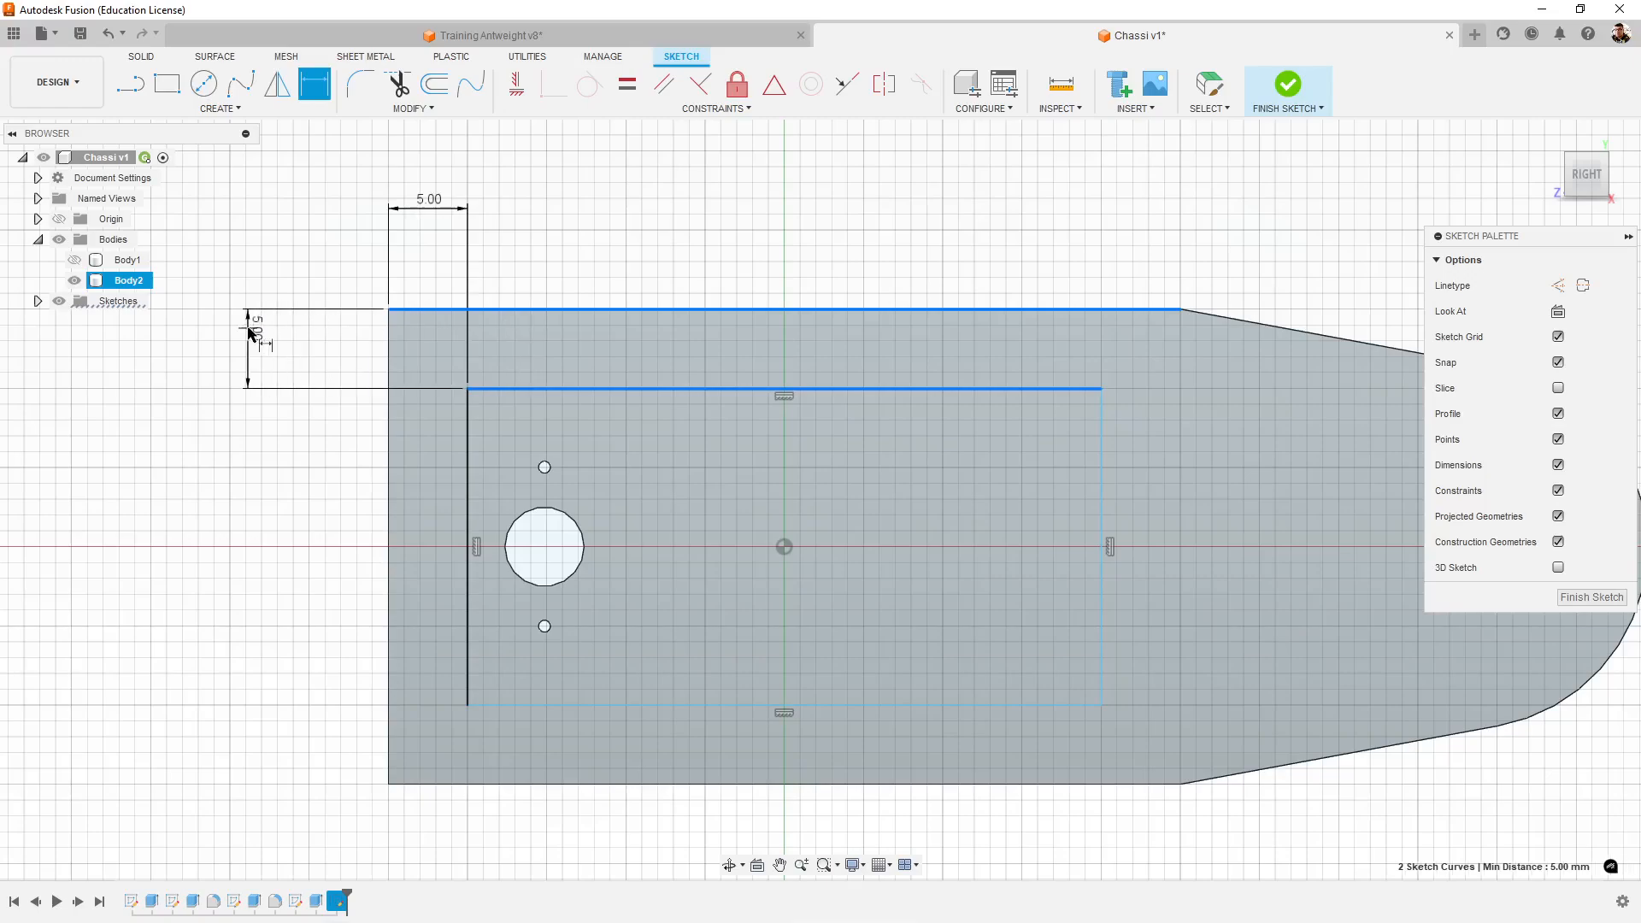
pyautogui.click(250, 333)
pyautogui.write('5')
pyautogui.press('Return')
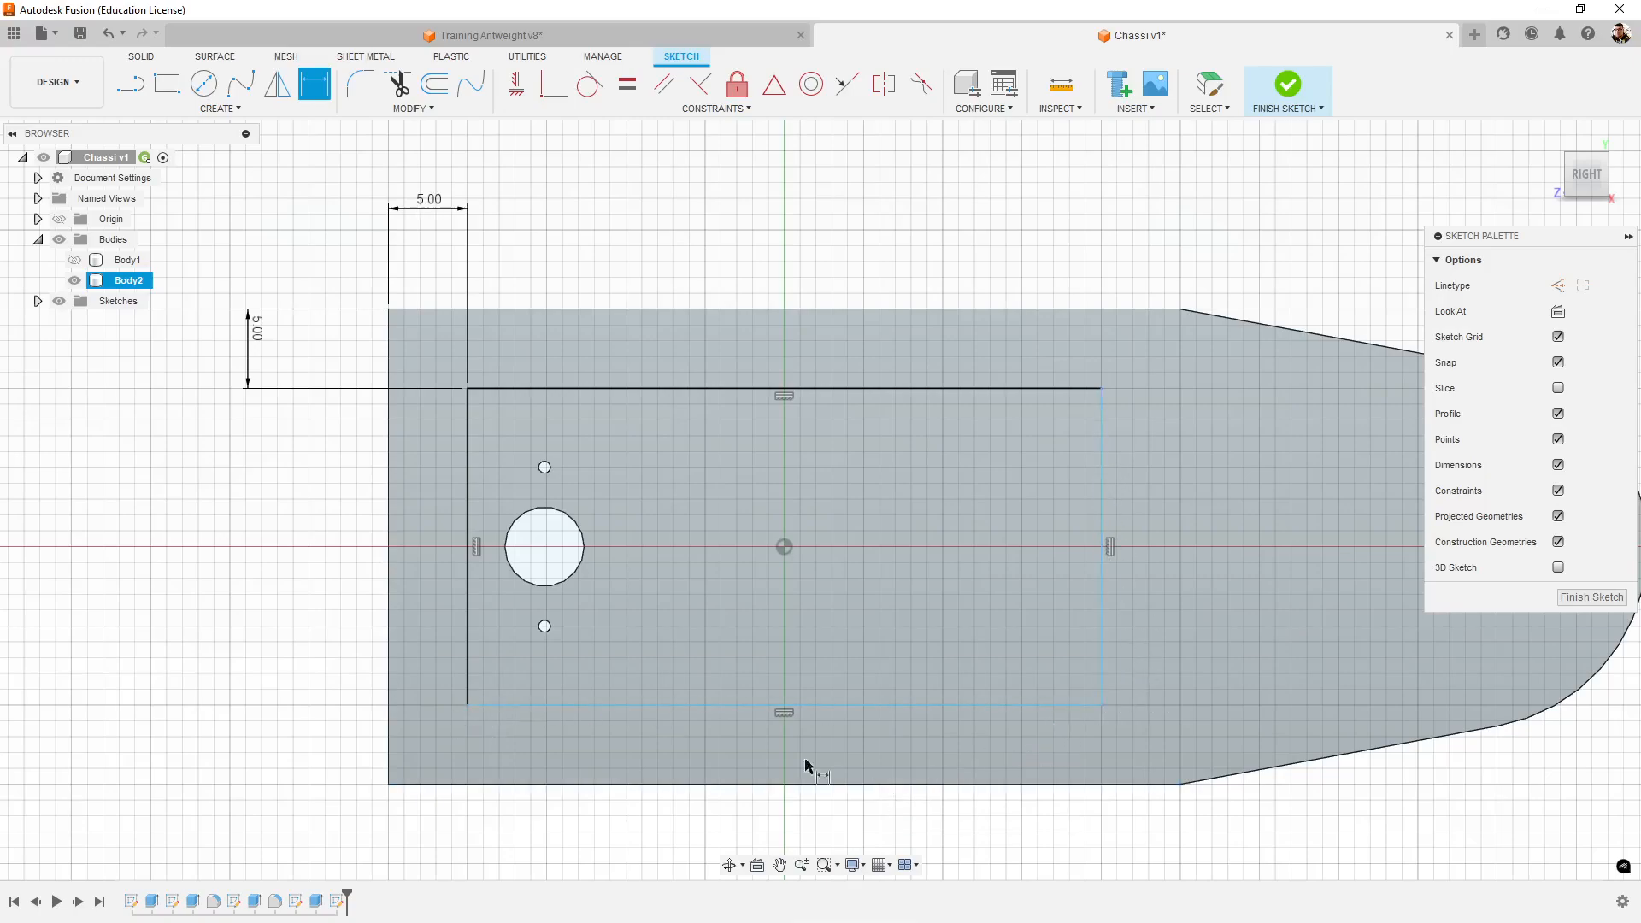
# - Dimension the rectangle's front side 10 mm from the corner where the tower starts to taper
pyautogui.click(315, 85)
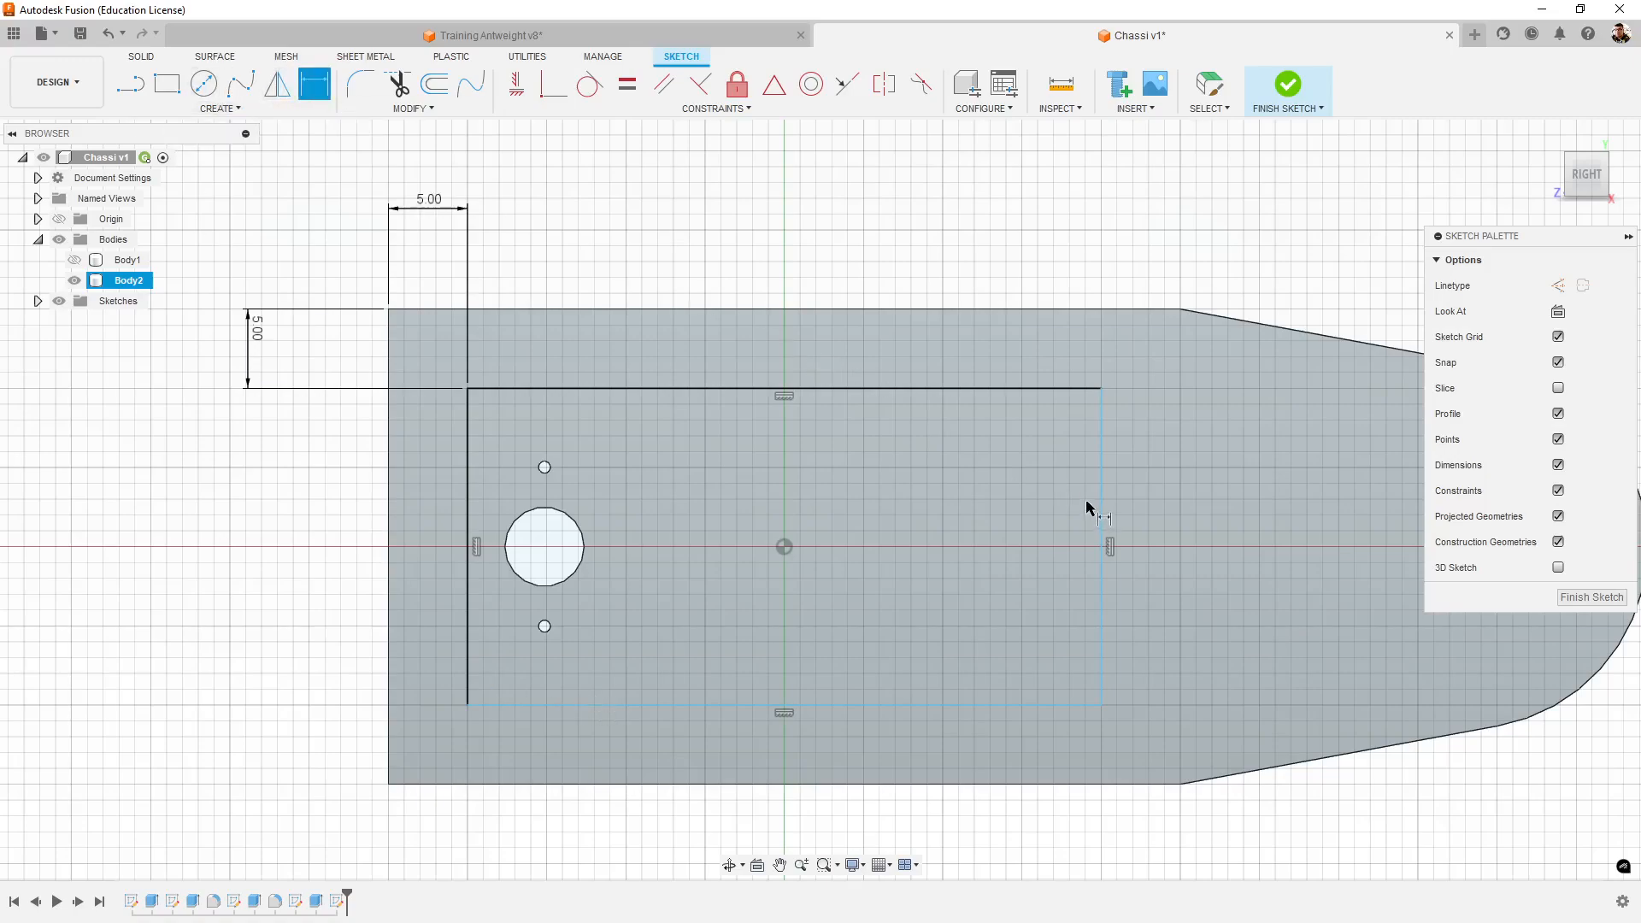
pyautogui.click(1101, 451)
pyautogui.click(1180, 310)
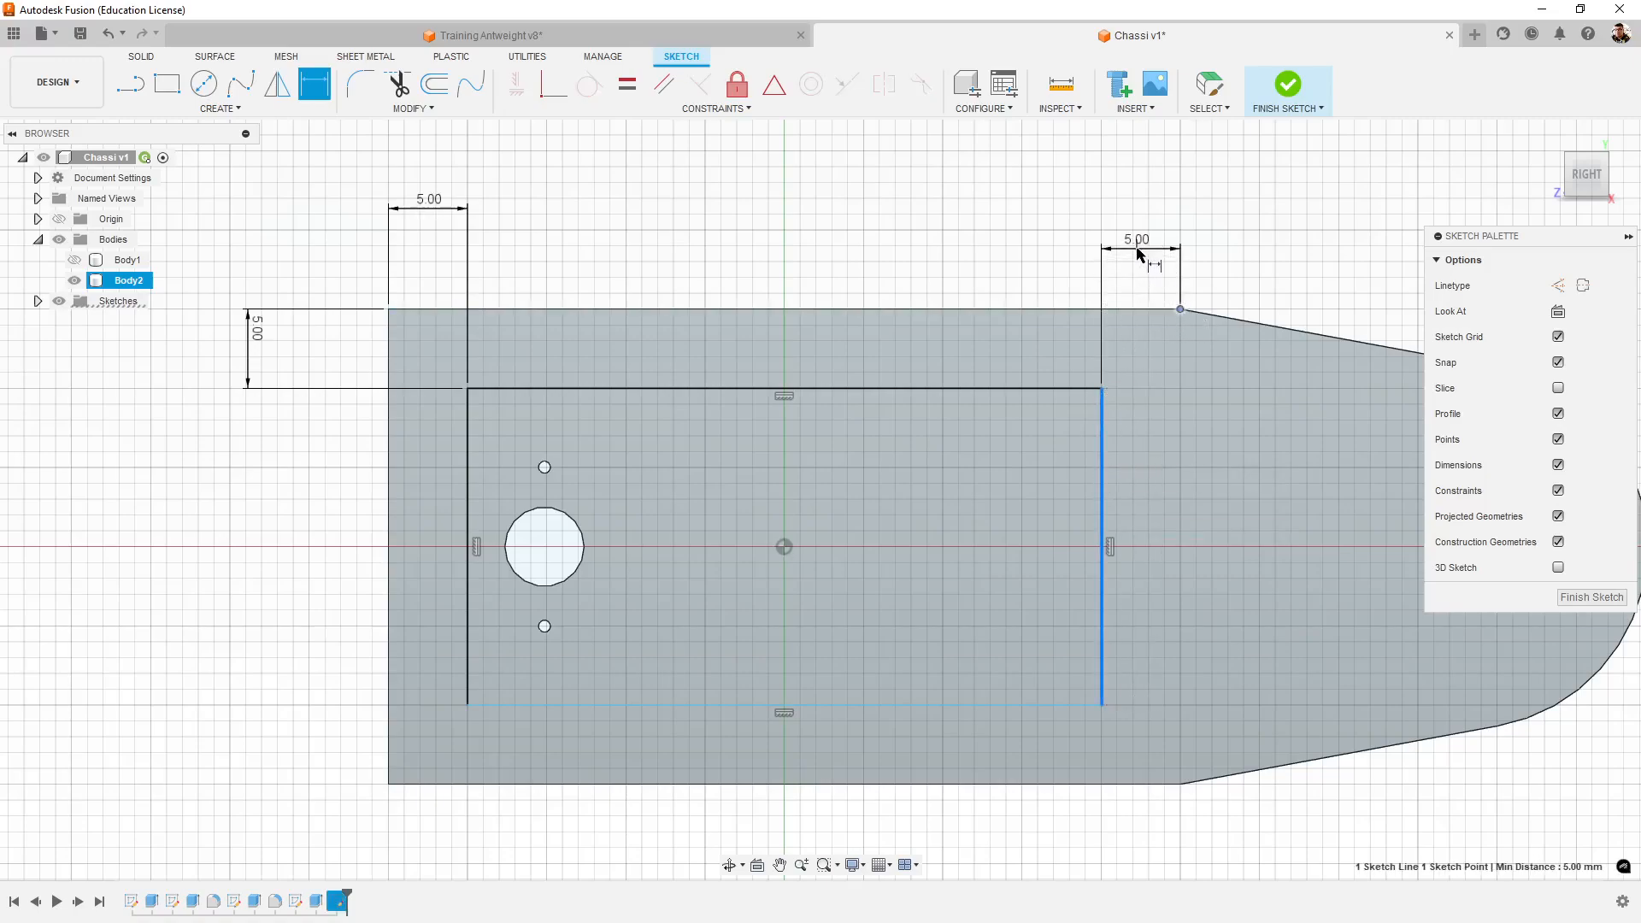
pyautogui.click(1138, 253)
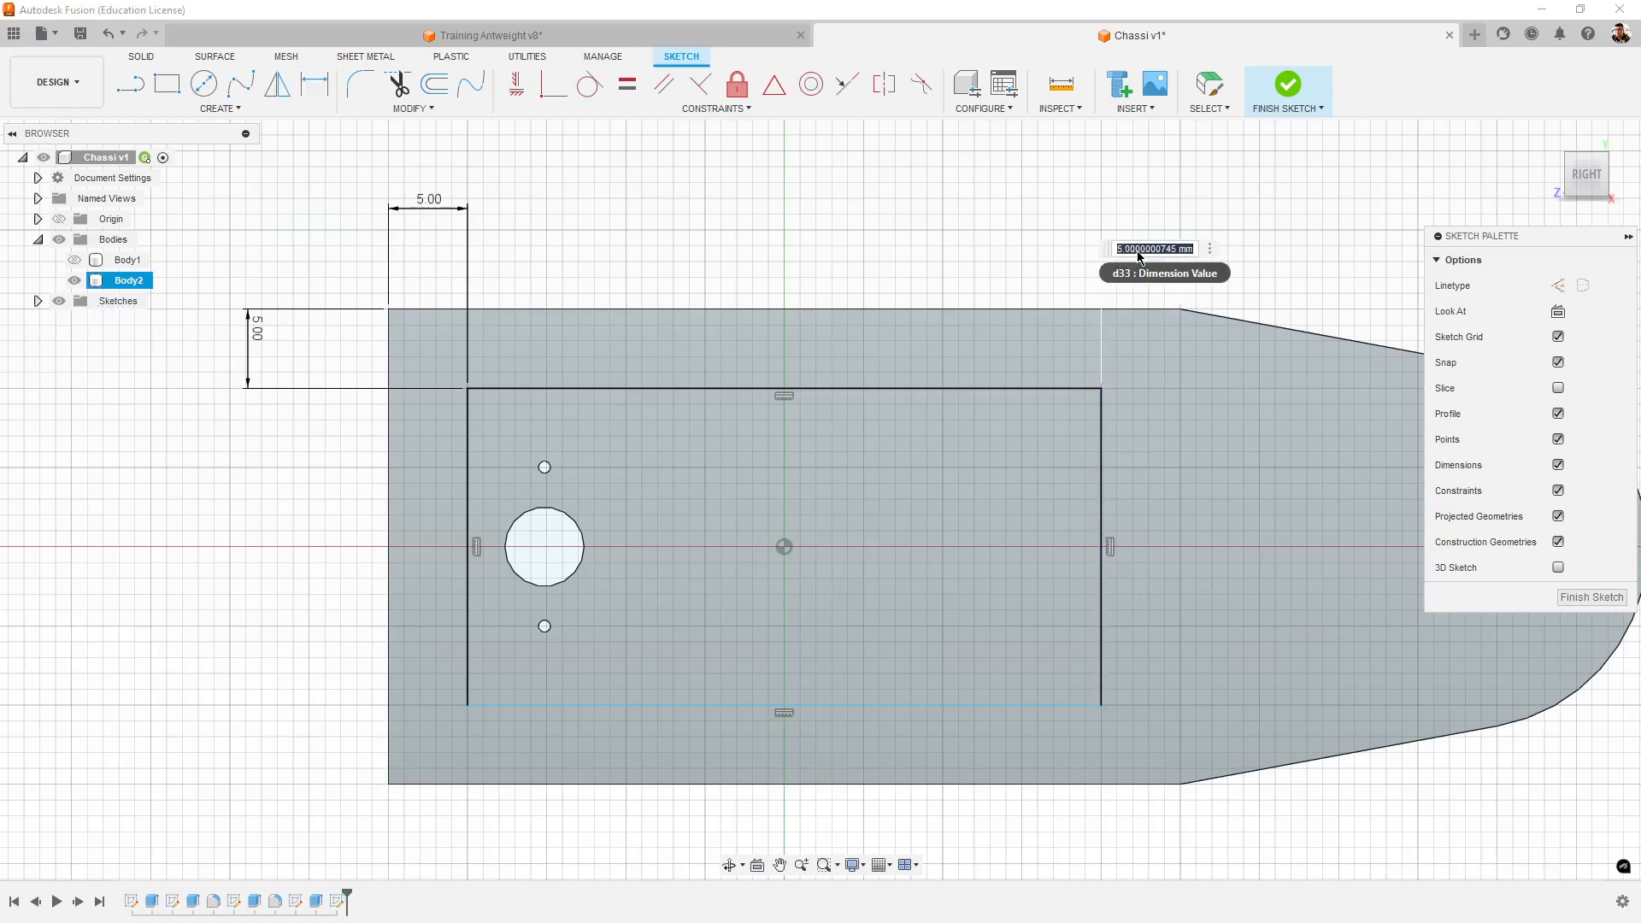
pyautogui.write('10')
pyautogui.press('Return')
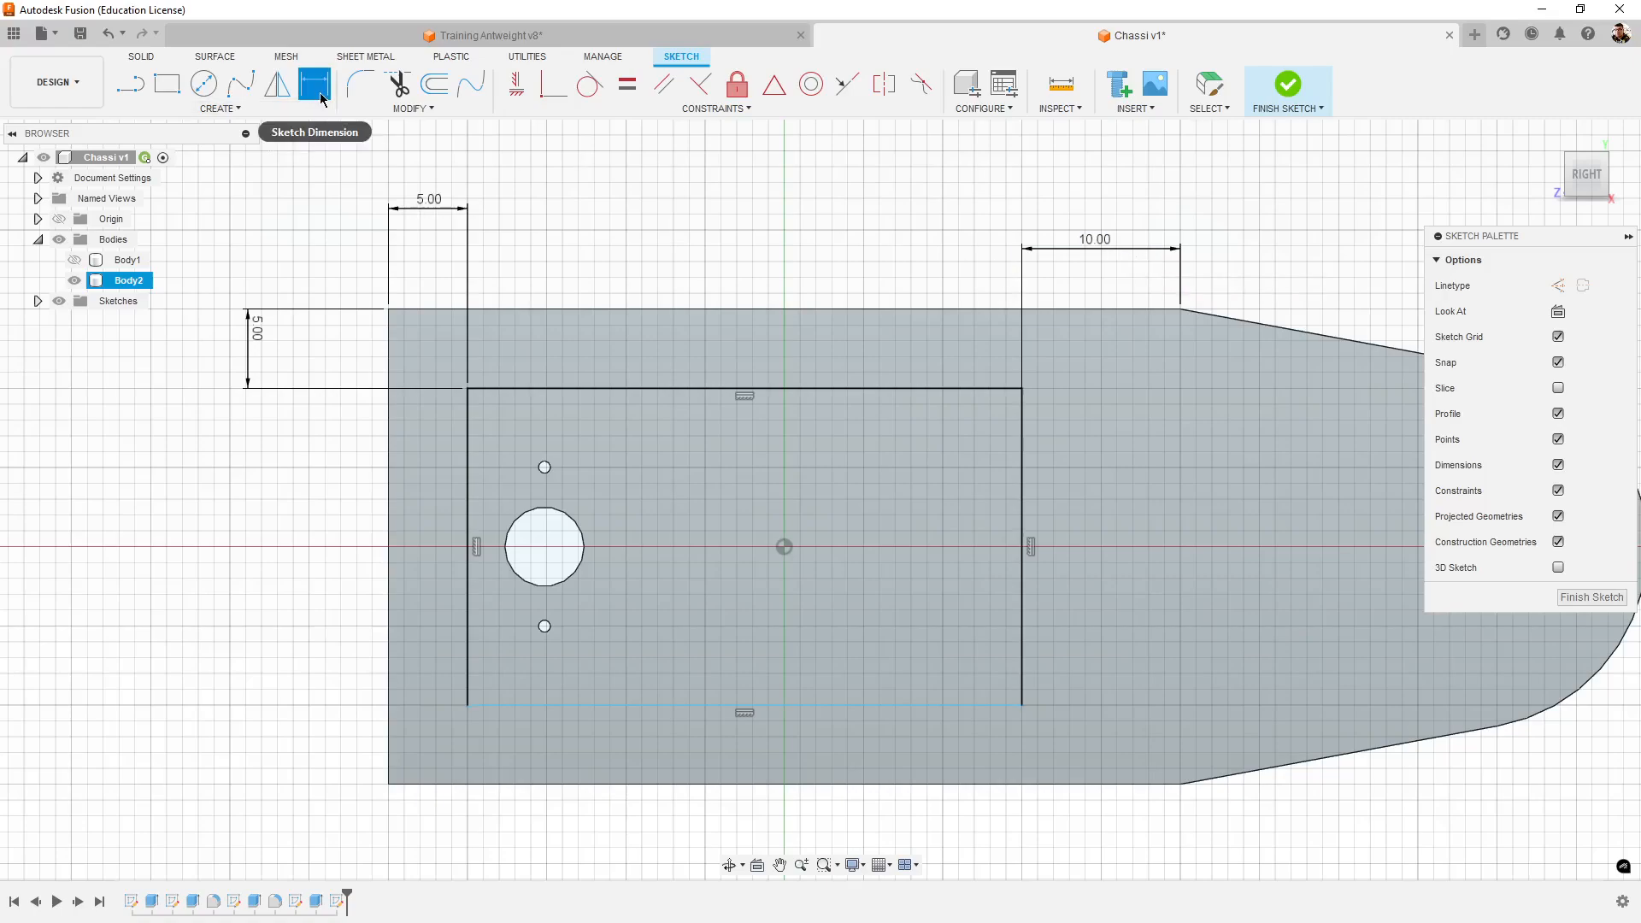
# - Dimension the rectangle's lower side 5 mm from the tower's lower edge and finish the sketch
pyautogui.click(603, 712)
pyautogui.click(580, 784)
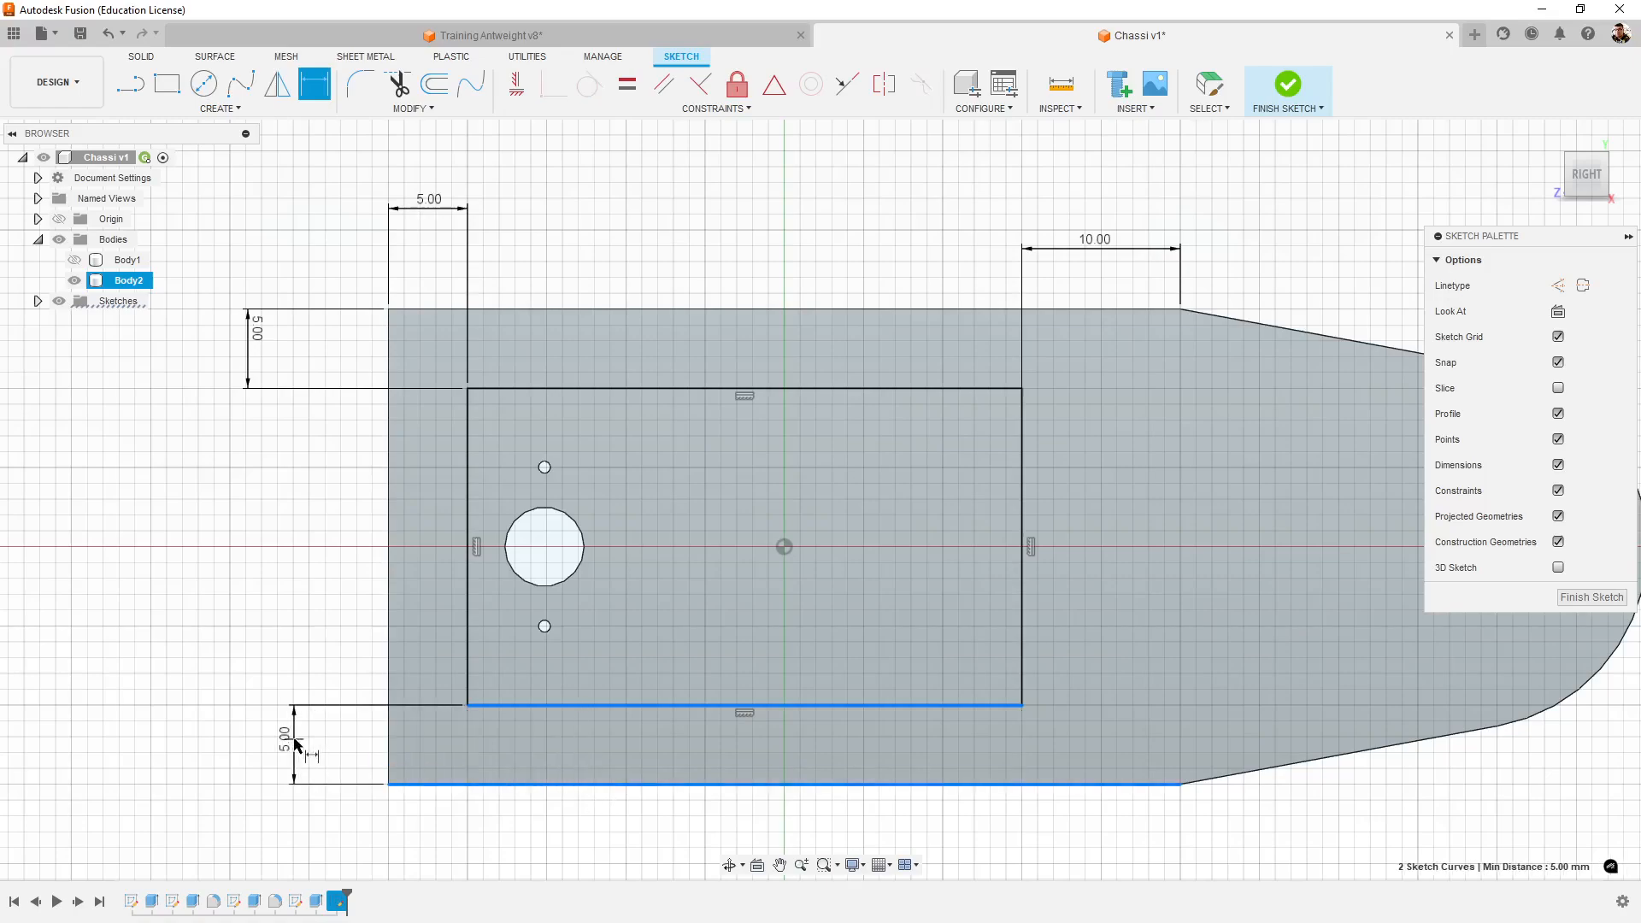
pyautogui.click(289, 743)
pyautogui.press('Return')
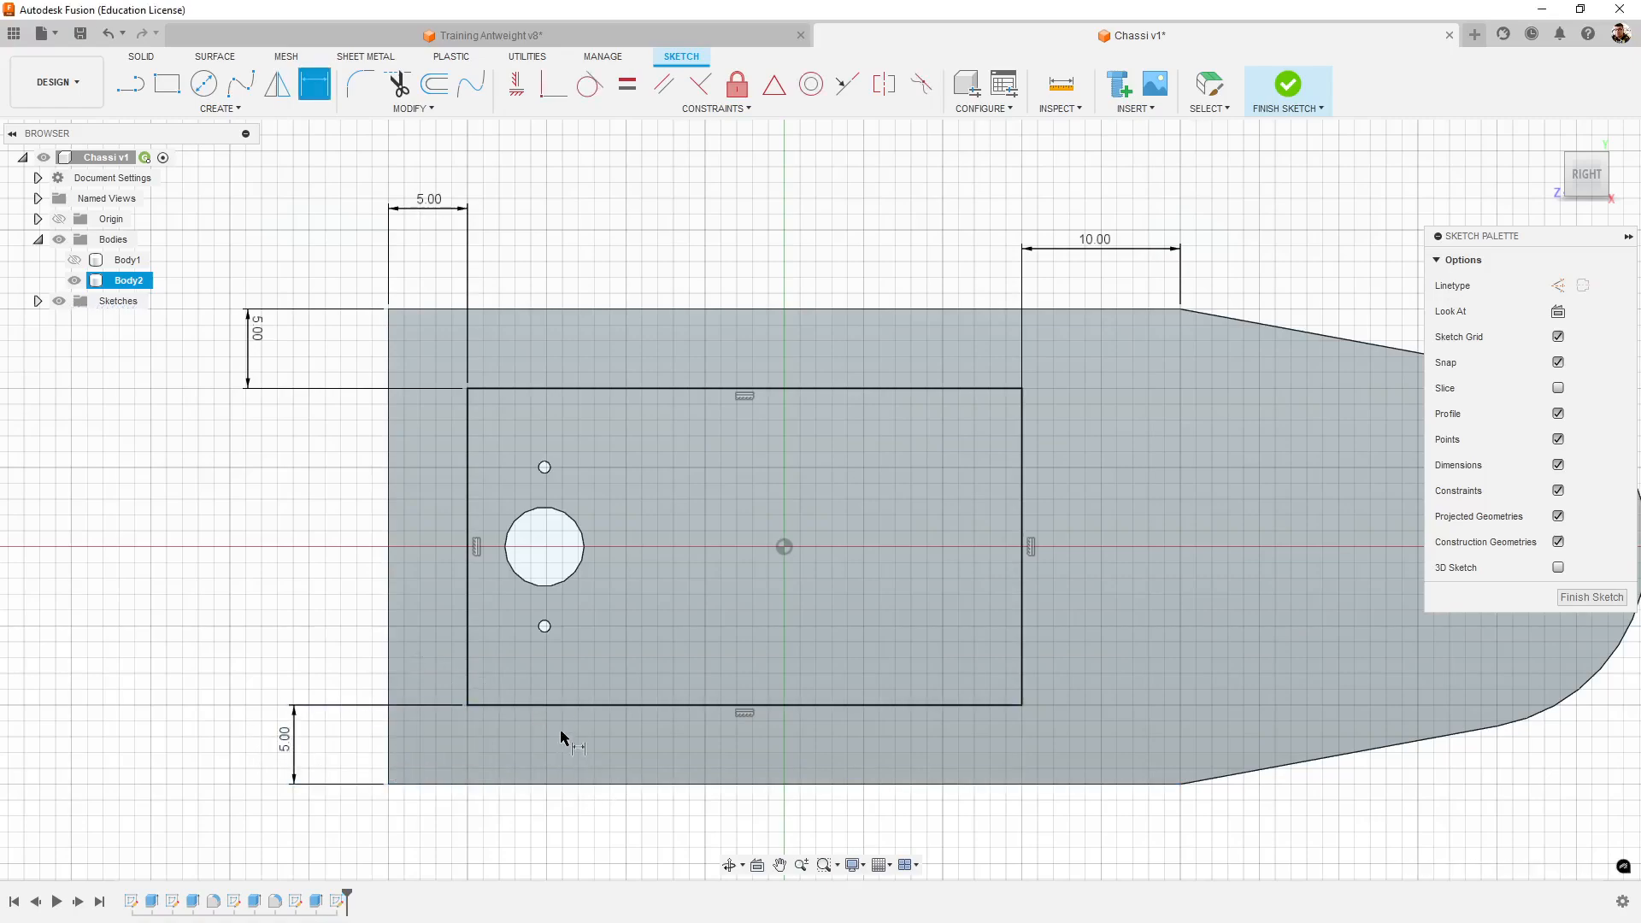
pyautogui.click(1610, 600)
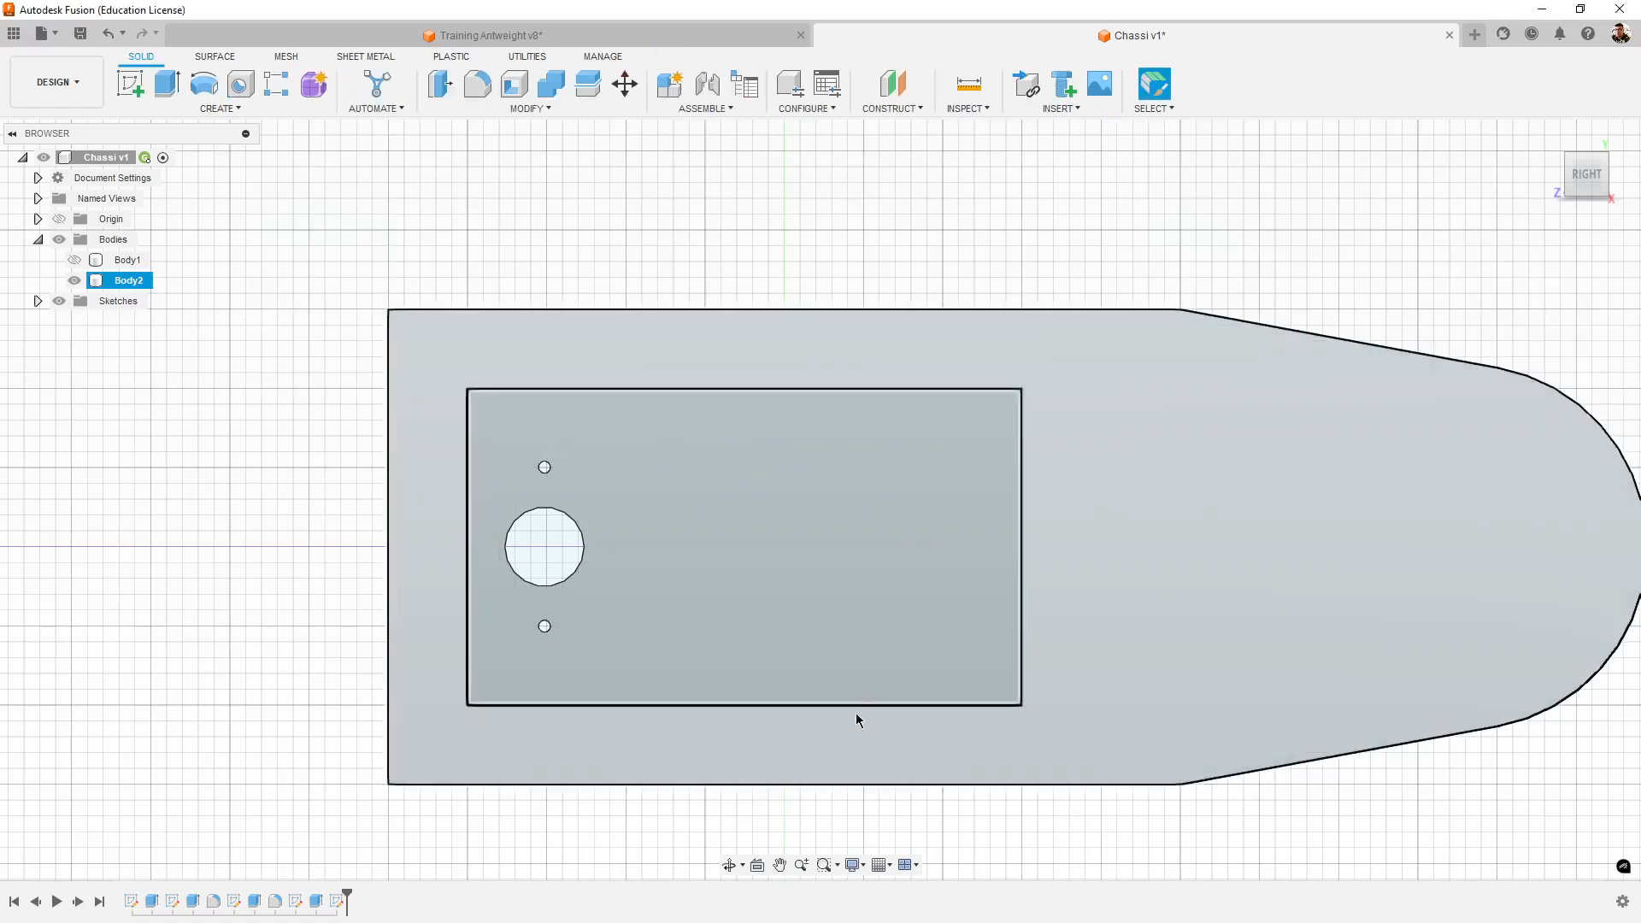
# - Switch to Training Antweight v8, hide its sketches and check the depth of the tower's motor pocket at a corner edge
pyautogui.scroll(-3, 861, 718)
pyautogui.moveTo(1118, 729)
pyautogui.keyDown('shift'); pyautogui.mouseDown(button='middle')
pyautogui.moveTo(987, 740)
pyautogui.moveTo(1248, 615)
pyautogui.moveTo(1241, 630)
pyautogui.mouseUp(button='middle'); pyautogui.keyUp('shift')
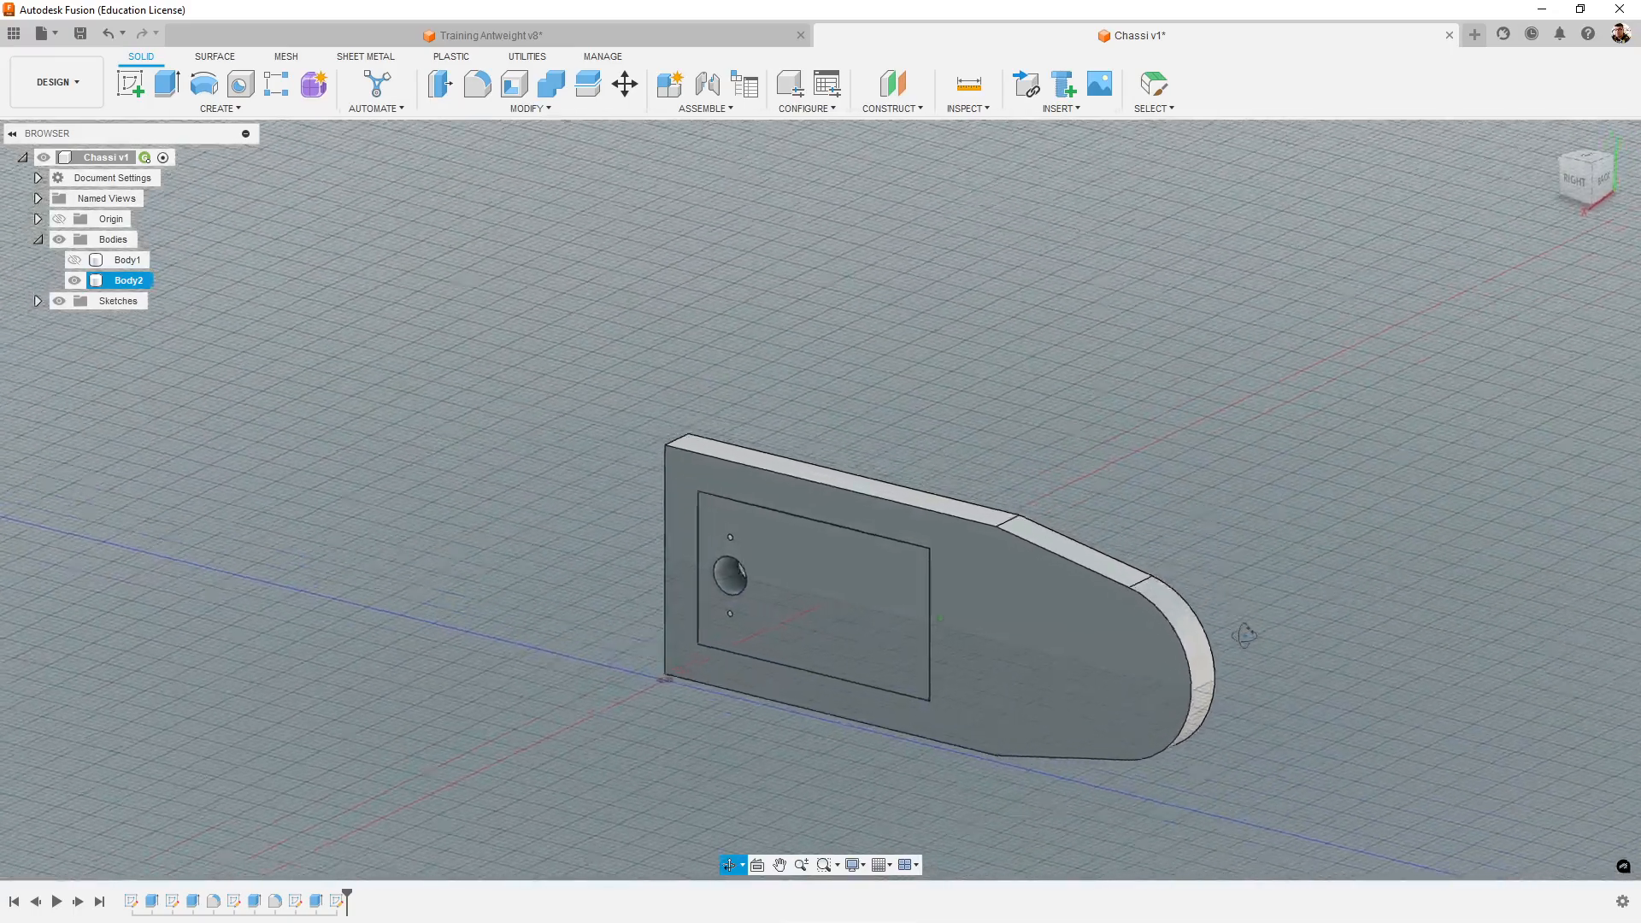
pyautogui.click(728, 32)
pyautogui.scroll(4, 1034, 479)
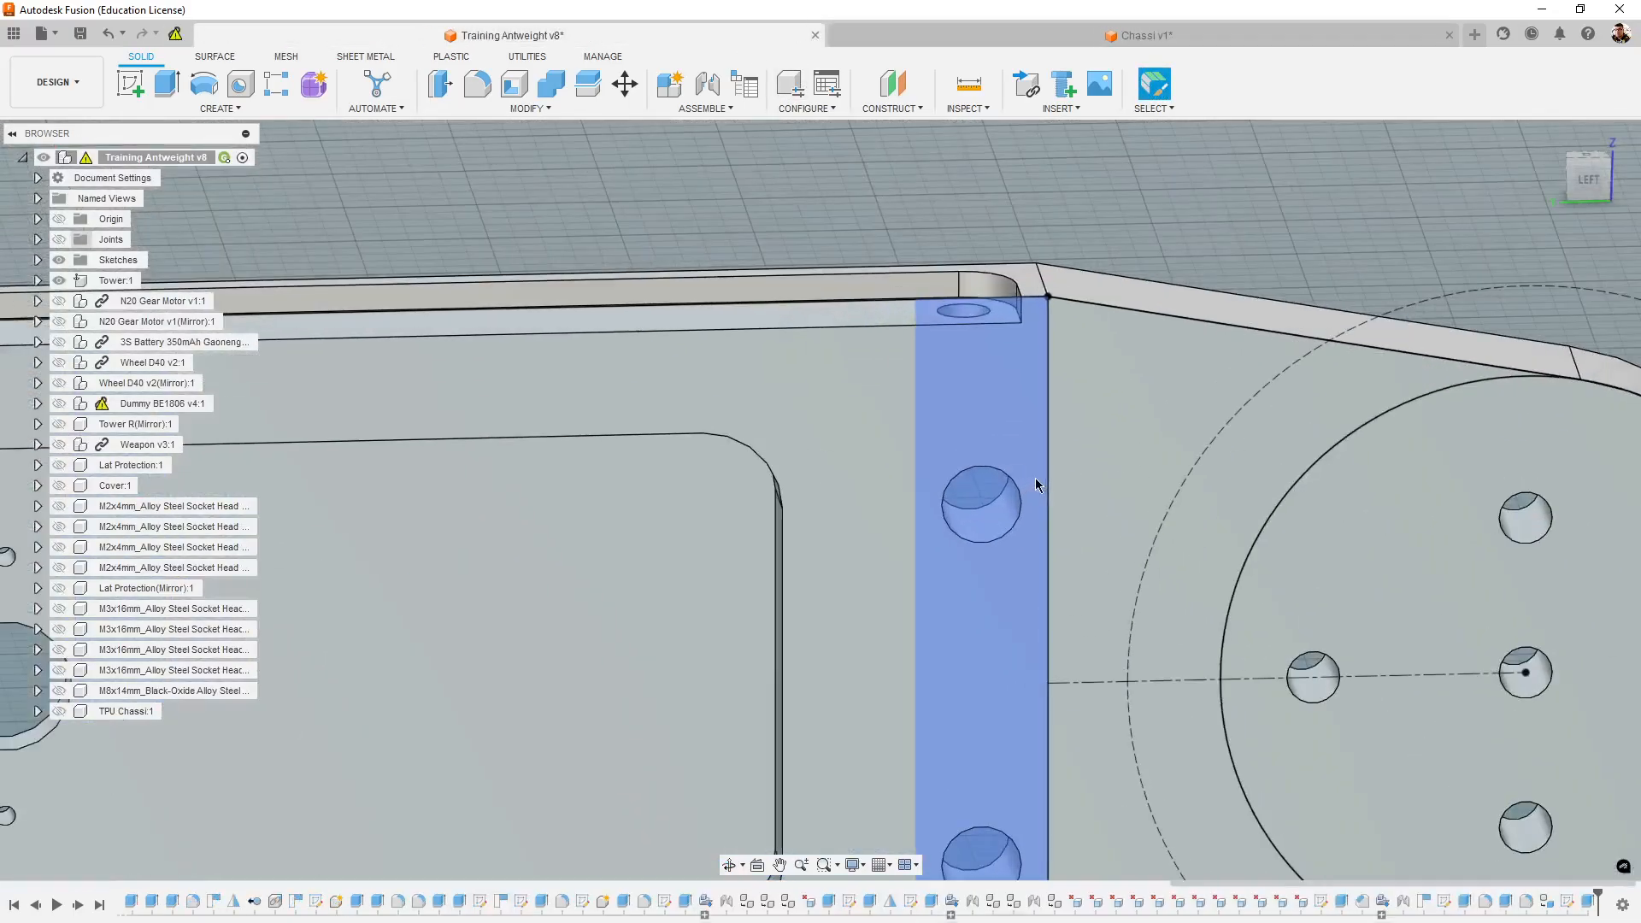
pyautogui.keyDown('shift'); pyautogui.moveTo(1034, 479); pyautogui.dragTo(1003, 630, button='middle'); pyautogui.keyUp('shift')
pyautogui.moveTo(863, 828); pyautogui.dragTo(994, 458, button='middle')
pyautogui.press('Escape')
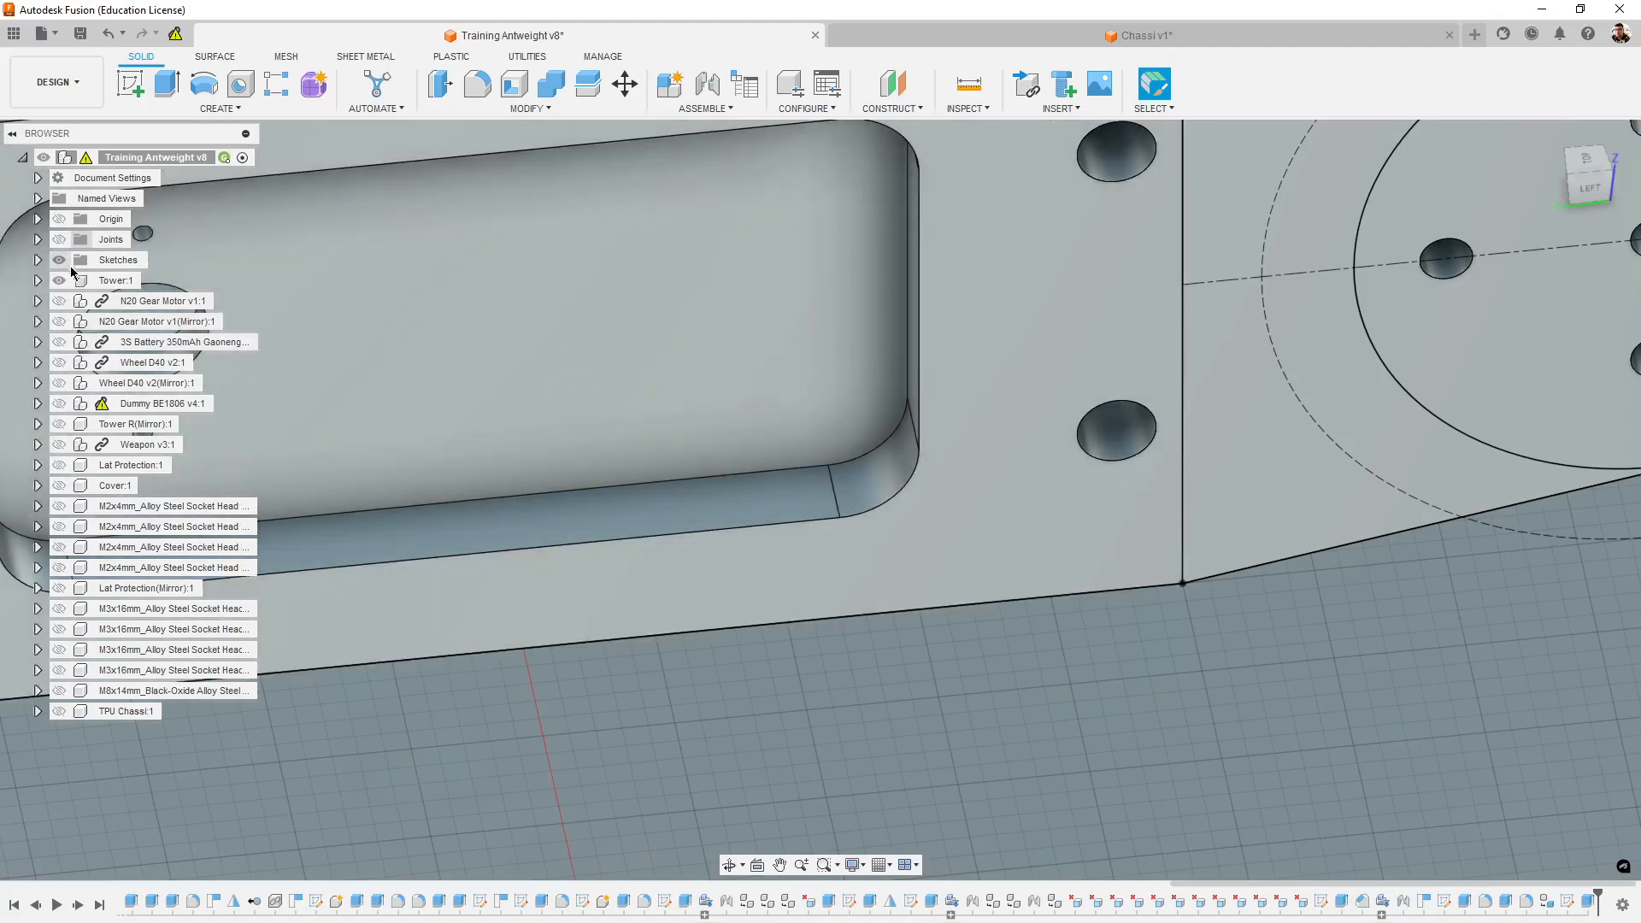
pyautogui.click(59, 260)
pyautogui.click(834, 483)
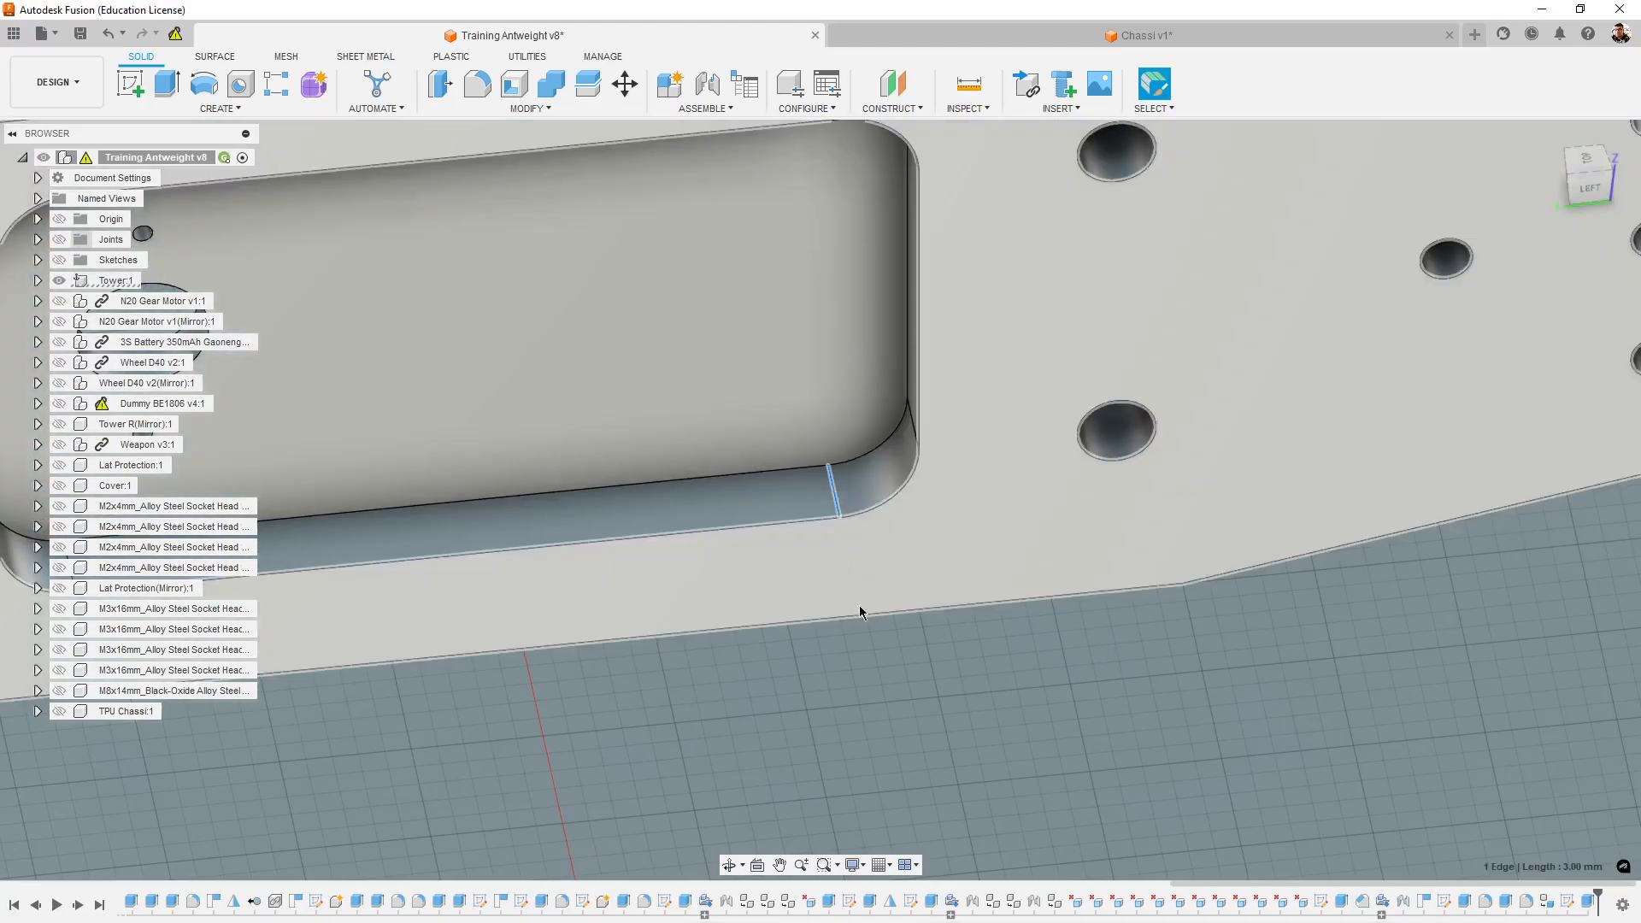
# - Switch back to Chassi v1 and extrude the rectangle profile -3 mm as a cut to form the motor pocket
pyautogui.click(1169, 41)
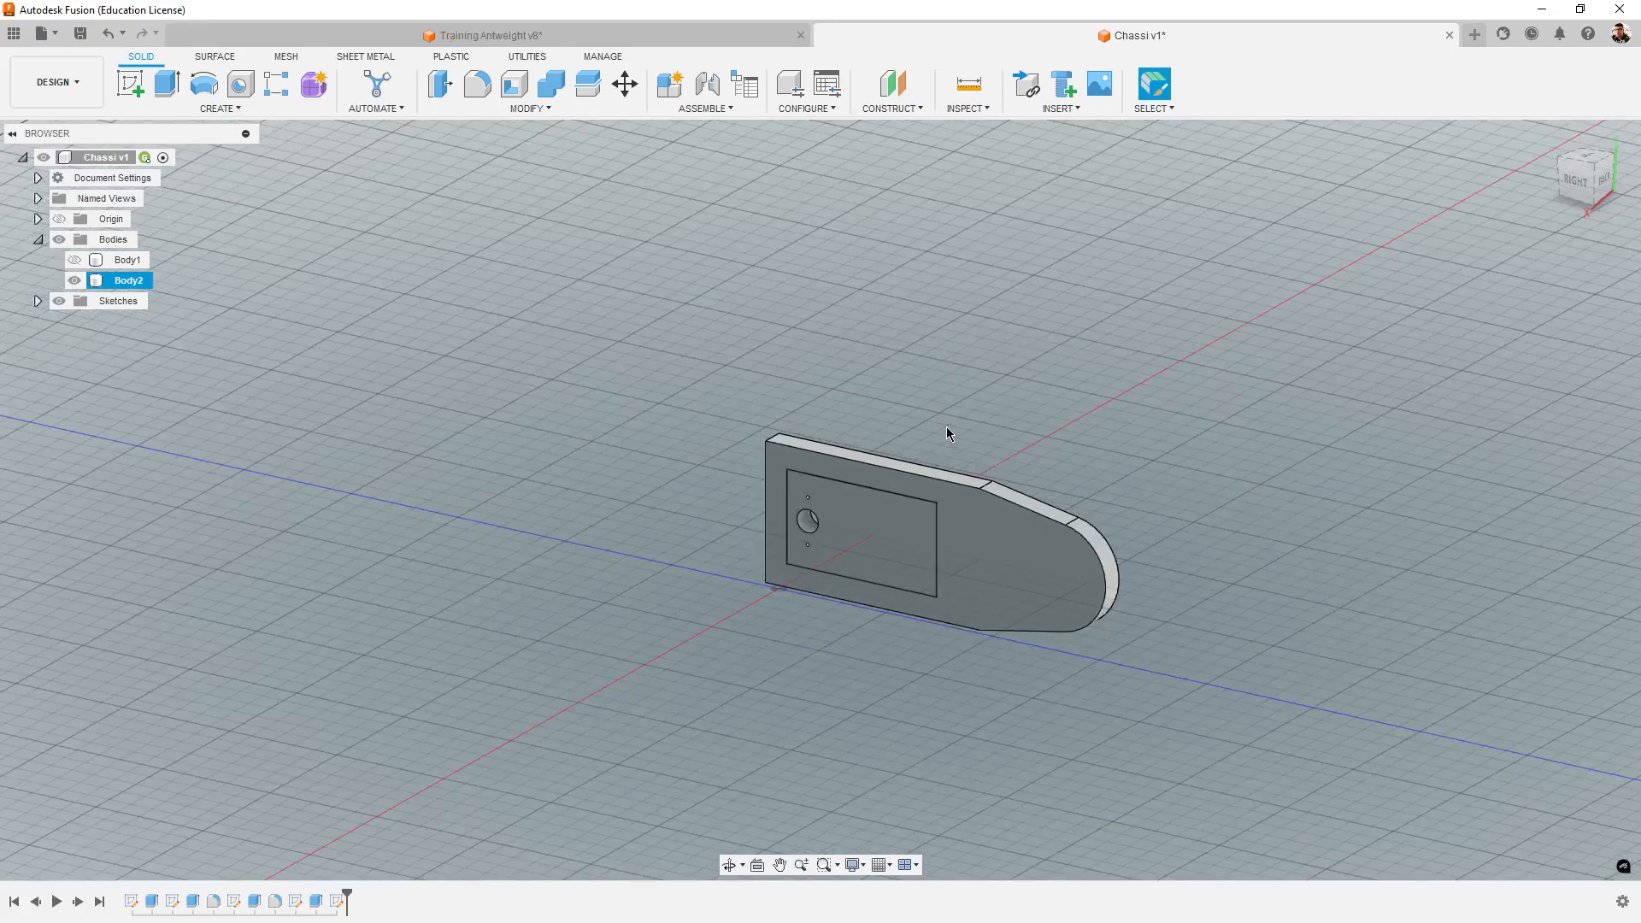
pyautogui.click(873, 535)
pyautogui.scroll(1, 874, 535)
pyautogui.moveTo(1194, 558); pyautogui.dragTo(1105, 547, button='middle')
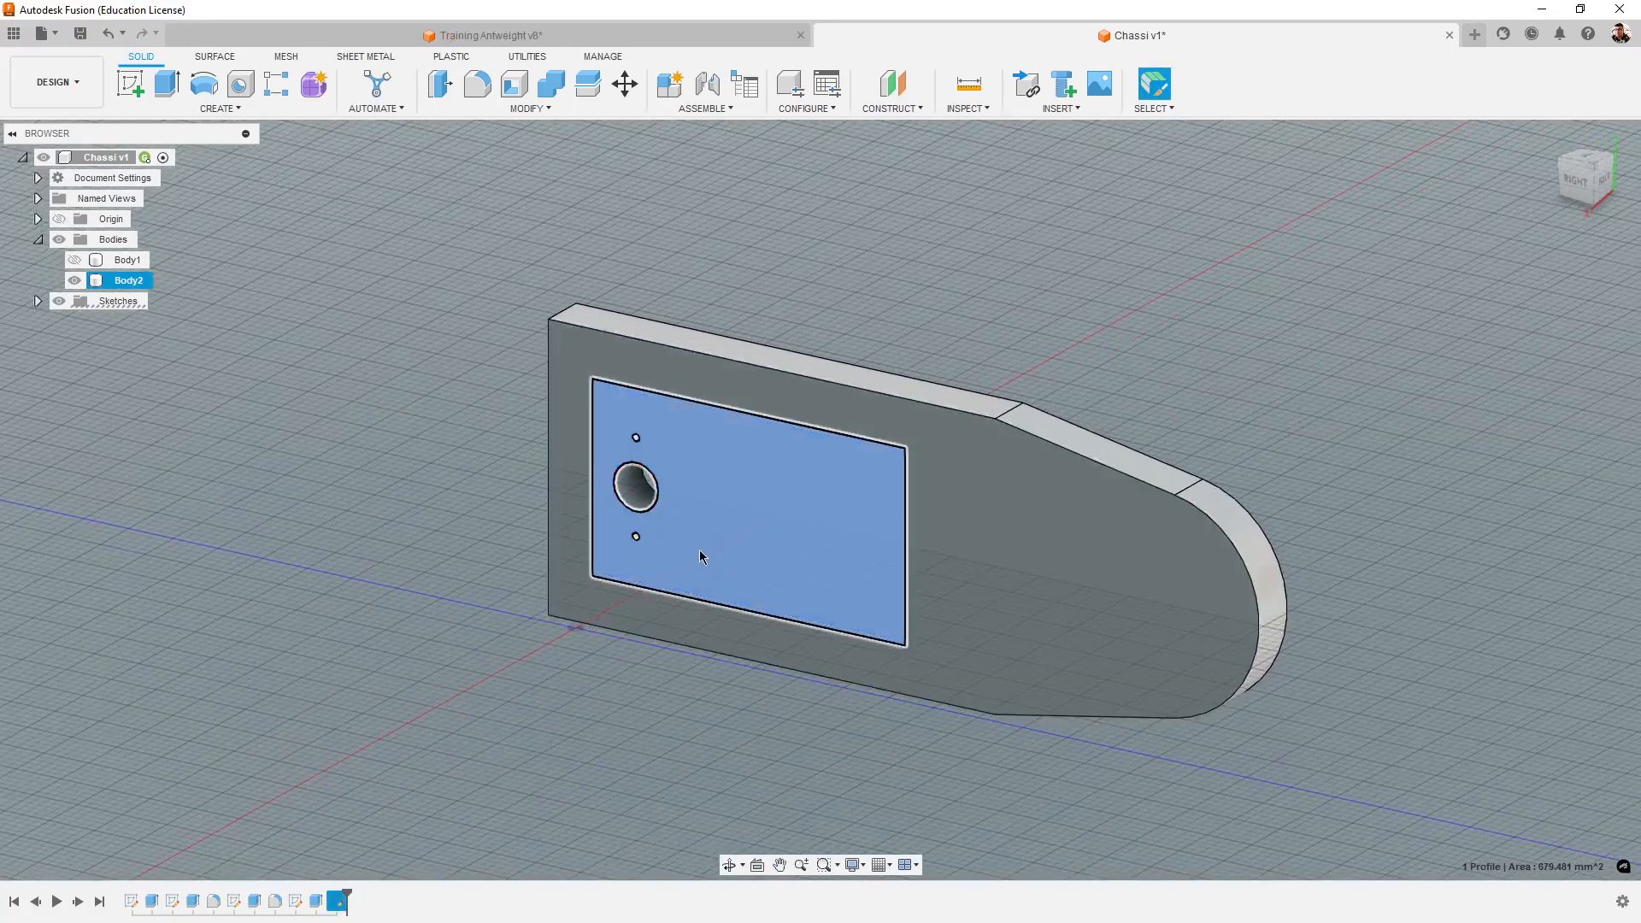
pyautogui.click(167, 84)
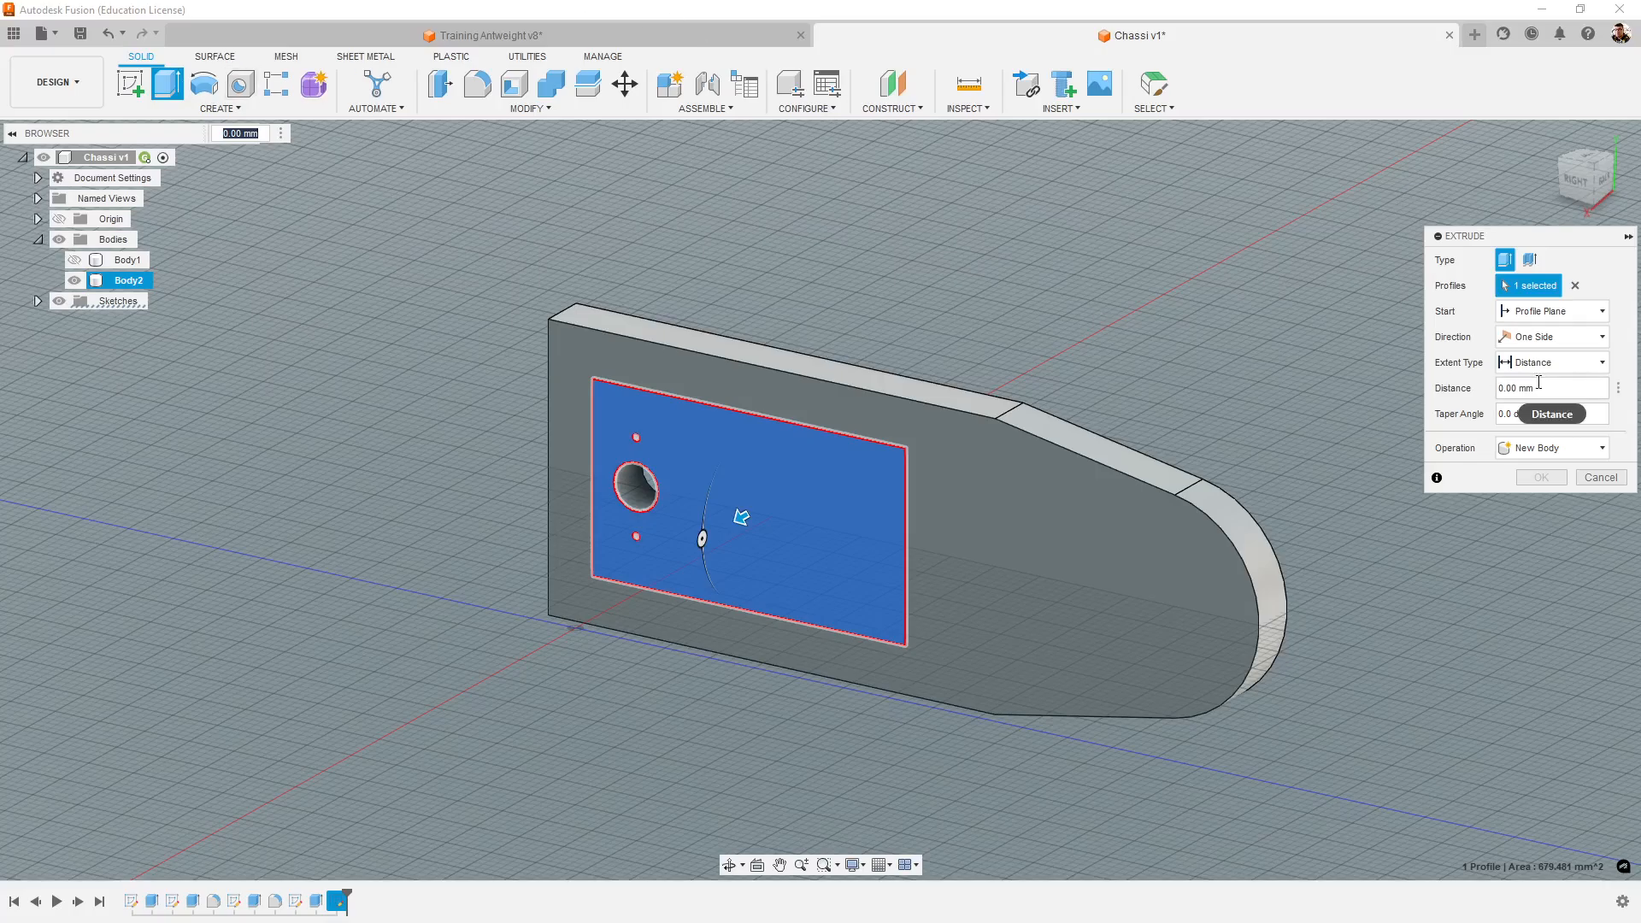
pyautogui.write('-3')
pyautogui.press('Return')
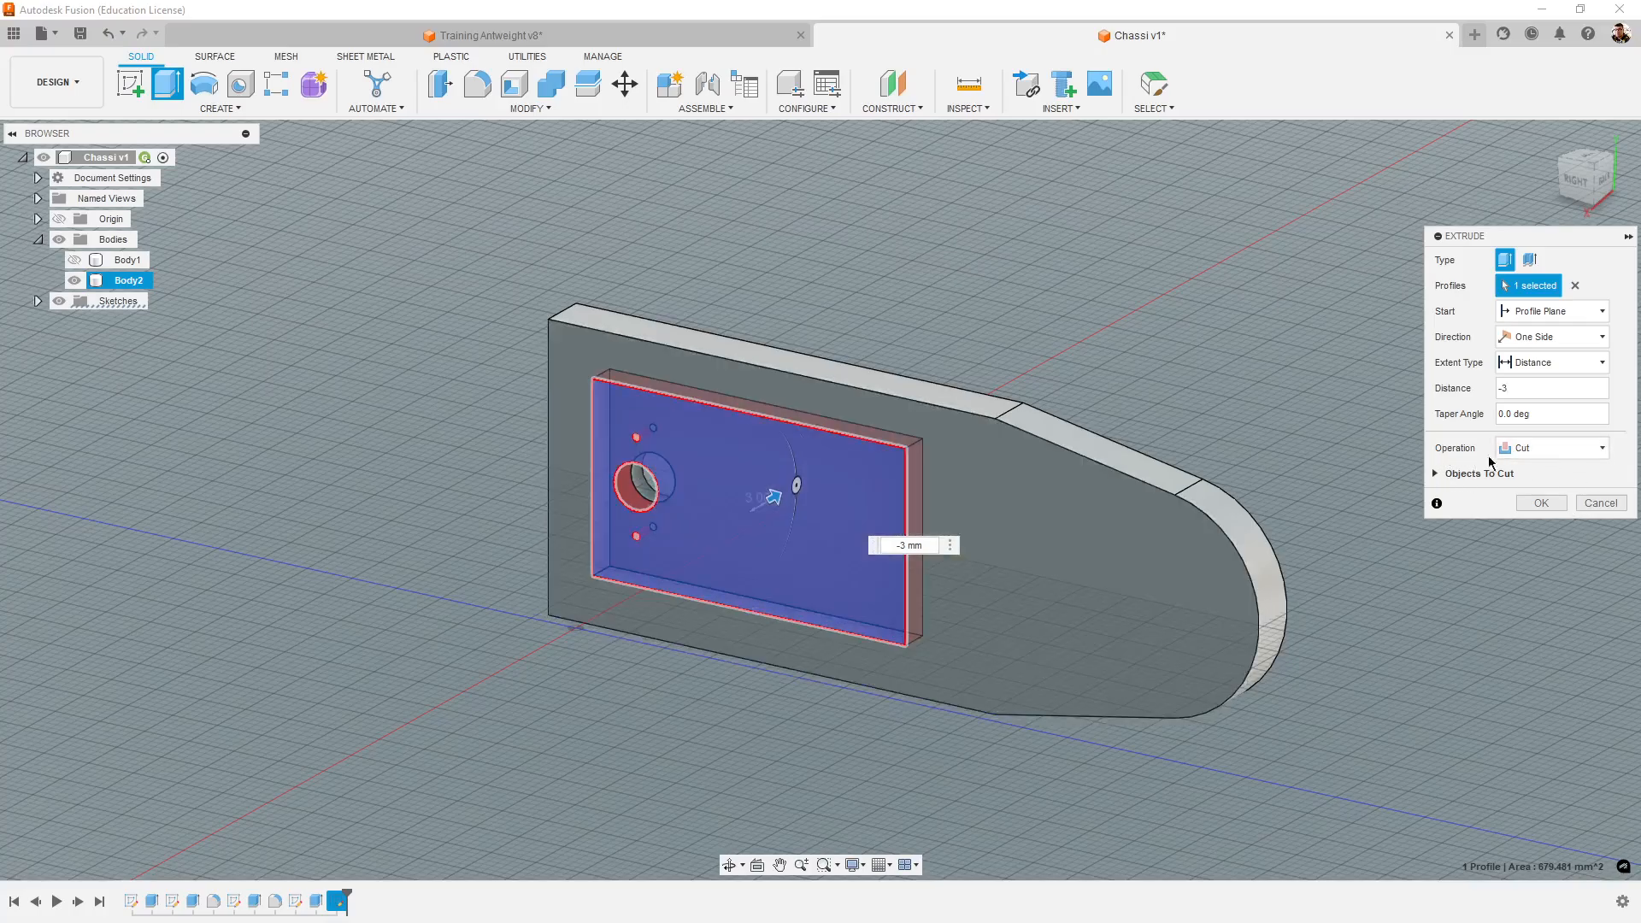
pyautogui.click(1518, 451)
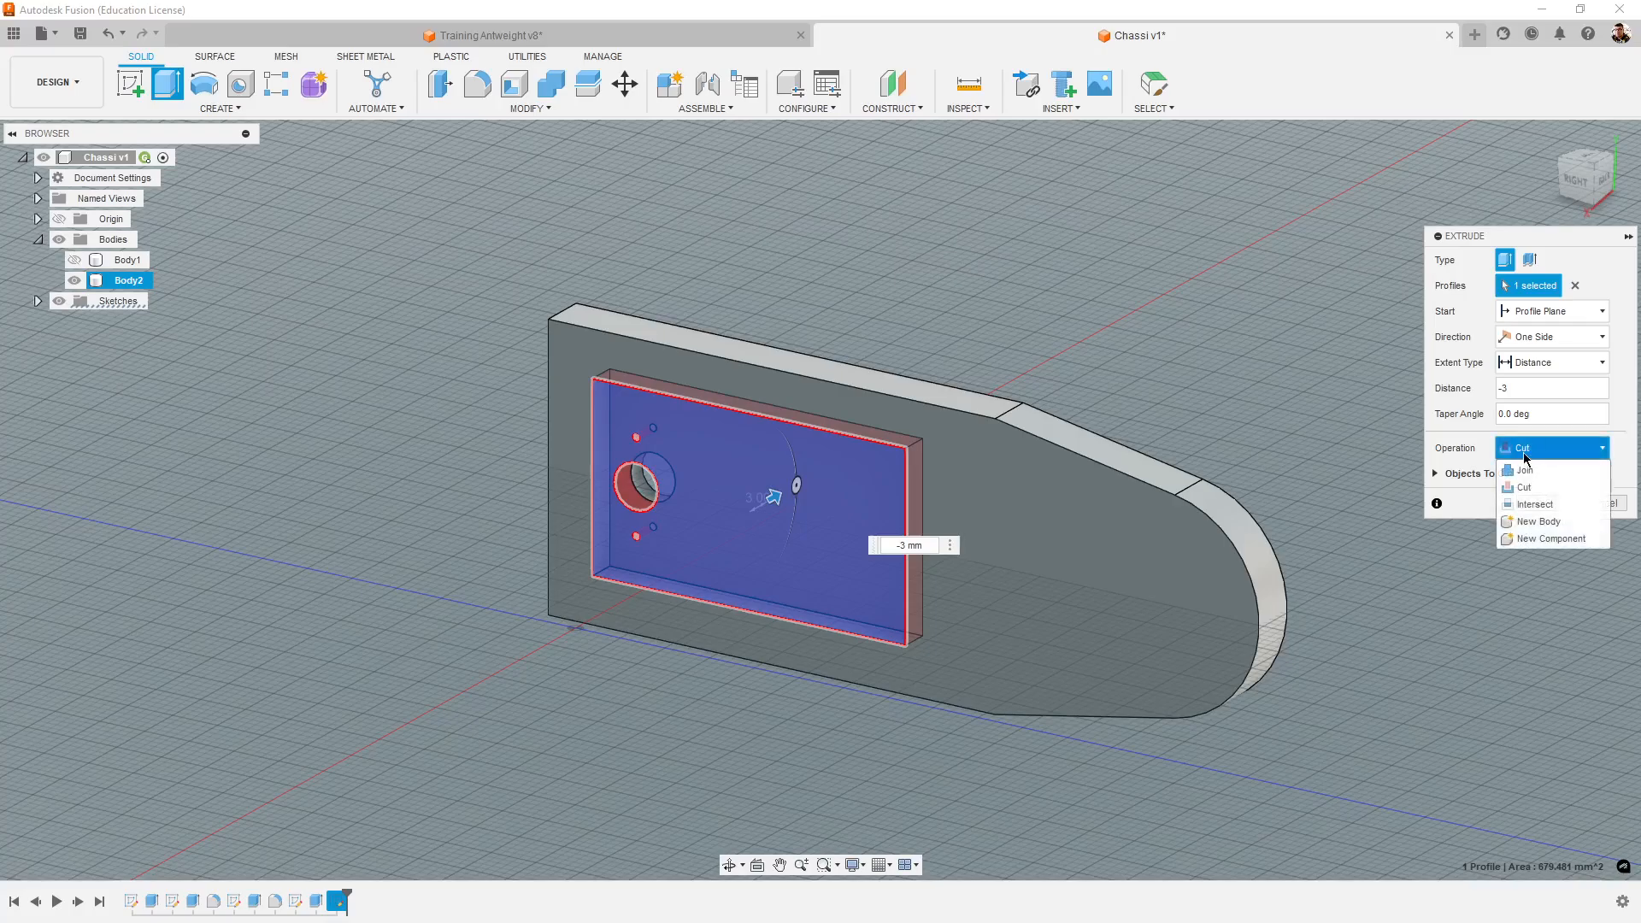
pyautogui.click(1525, 458)
pyautogui.click(1536, 451)
pyautogui.click(1545, 481)
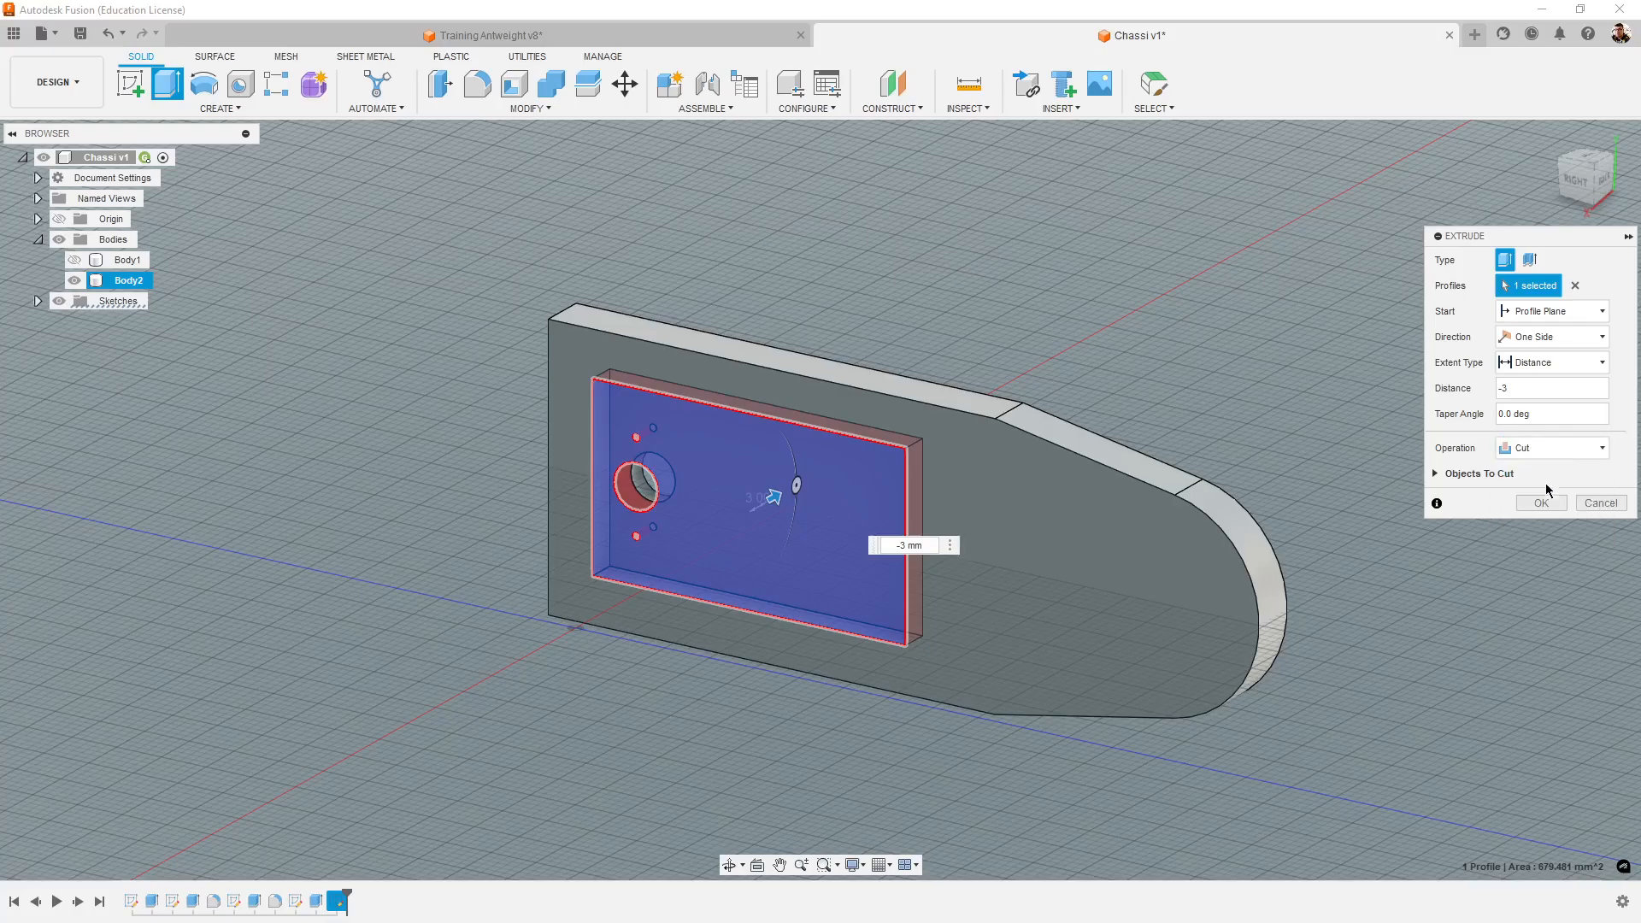
pyautogui.click(1541, 503)
pyautogui.scroll(5, 402, 680)
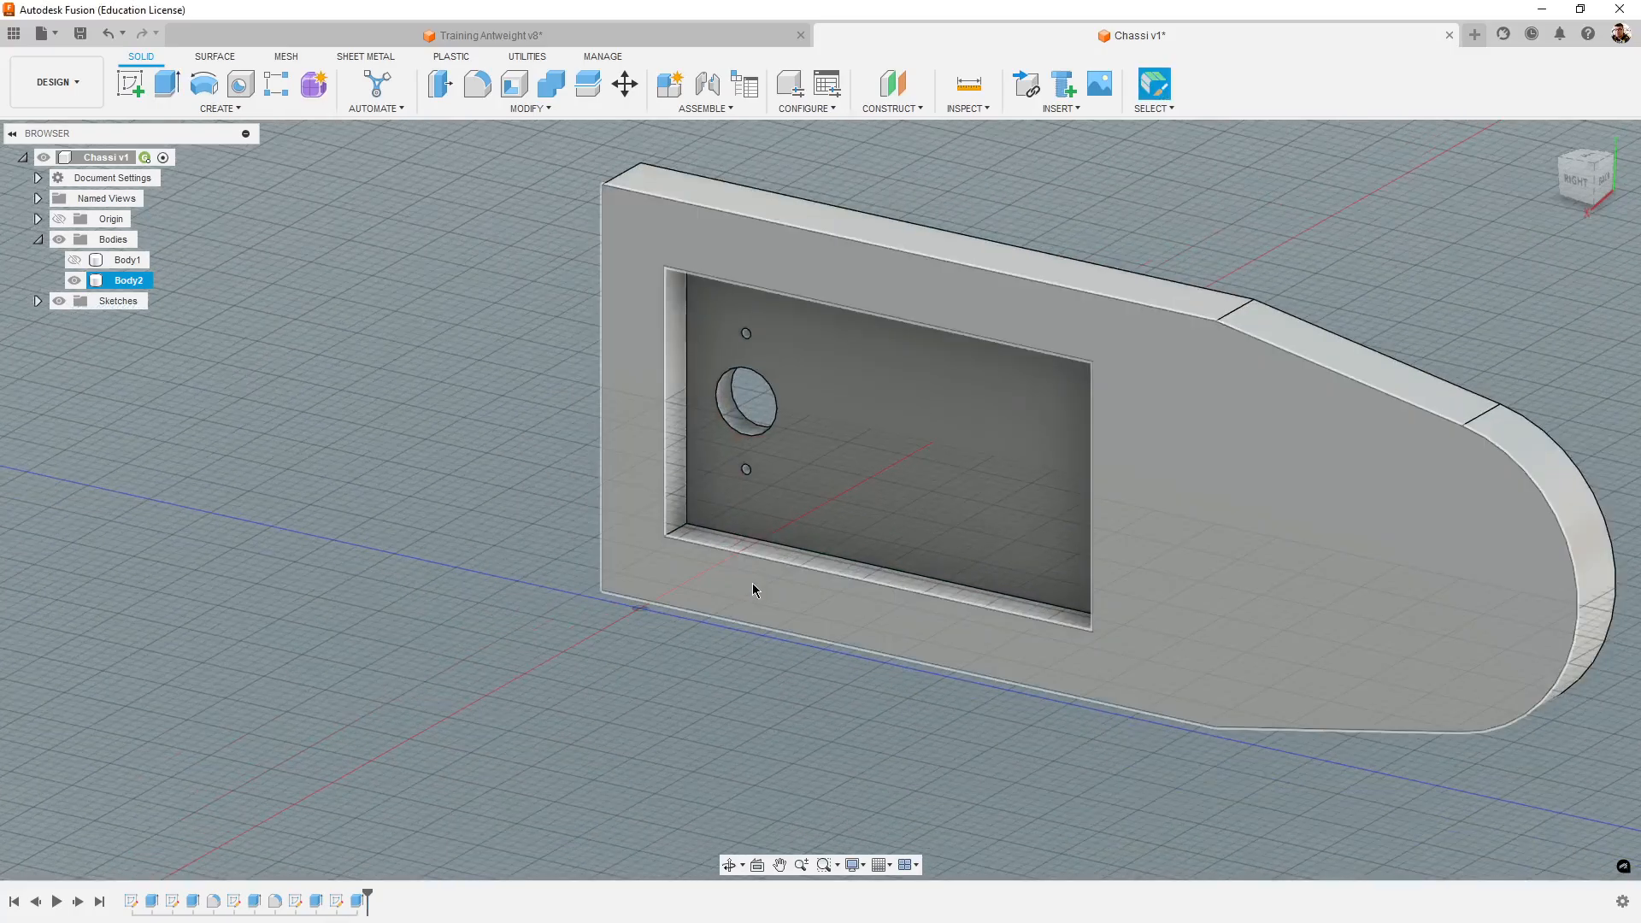
# - Switch to Training Antweight v8 and check the radius of the motor pocket's rounded corner
pyautogui.click(707, 36)
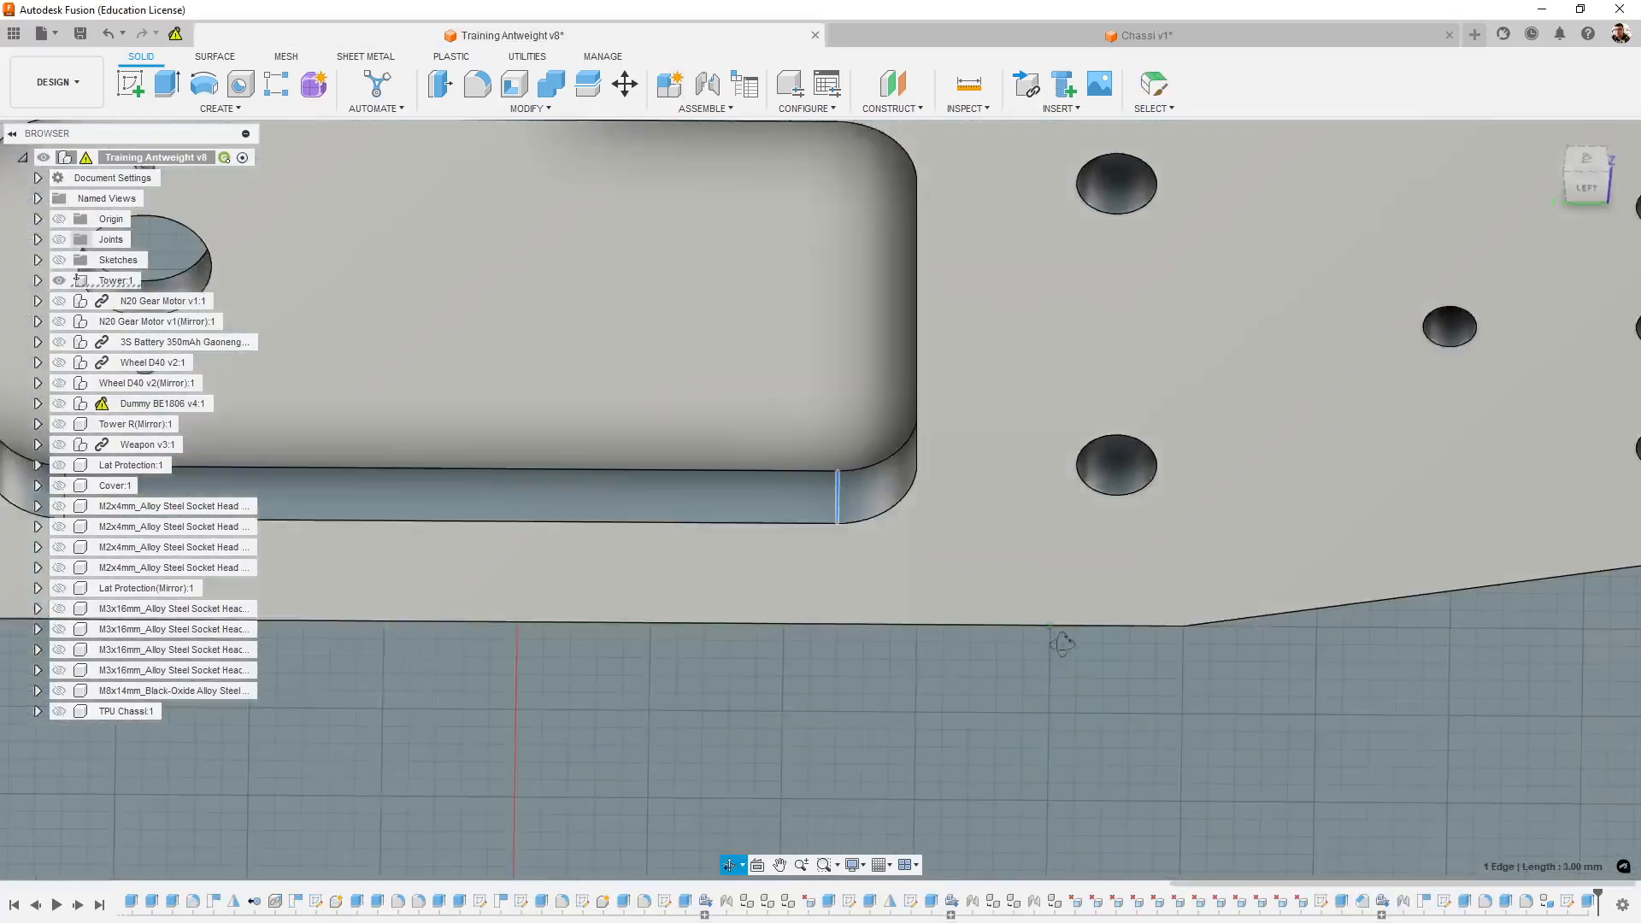
pyautogui.keyDown('shift'); pyautogui.moveTo(1062, 645); pyautogui.dragTo(1013, 637, button='middle'); pyautogui.keyUp('shift')
pyautogui.click(919, 566)
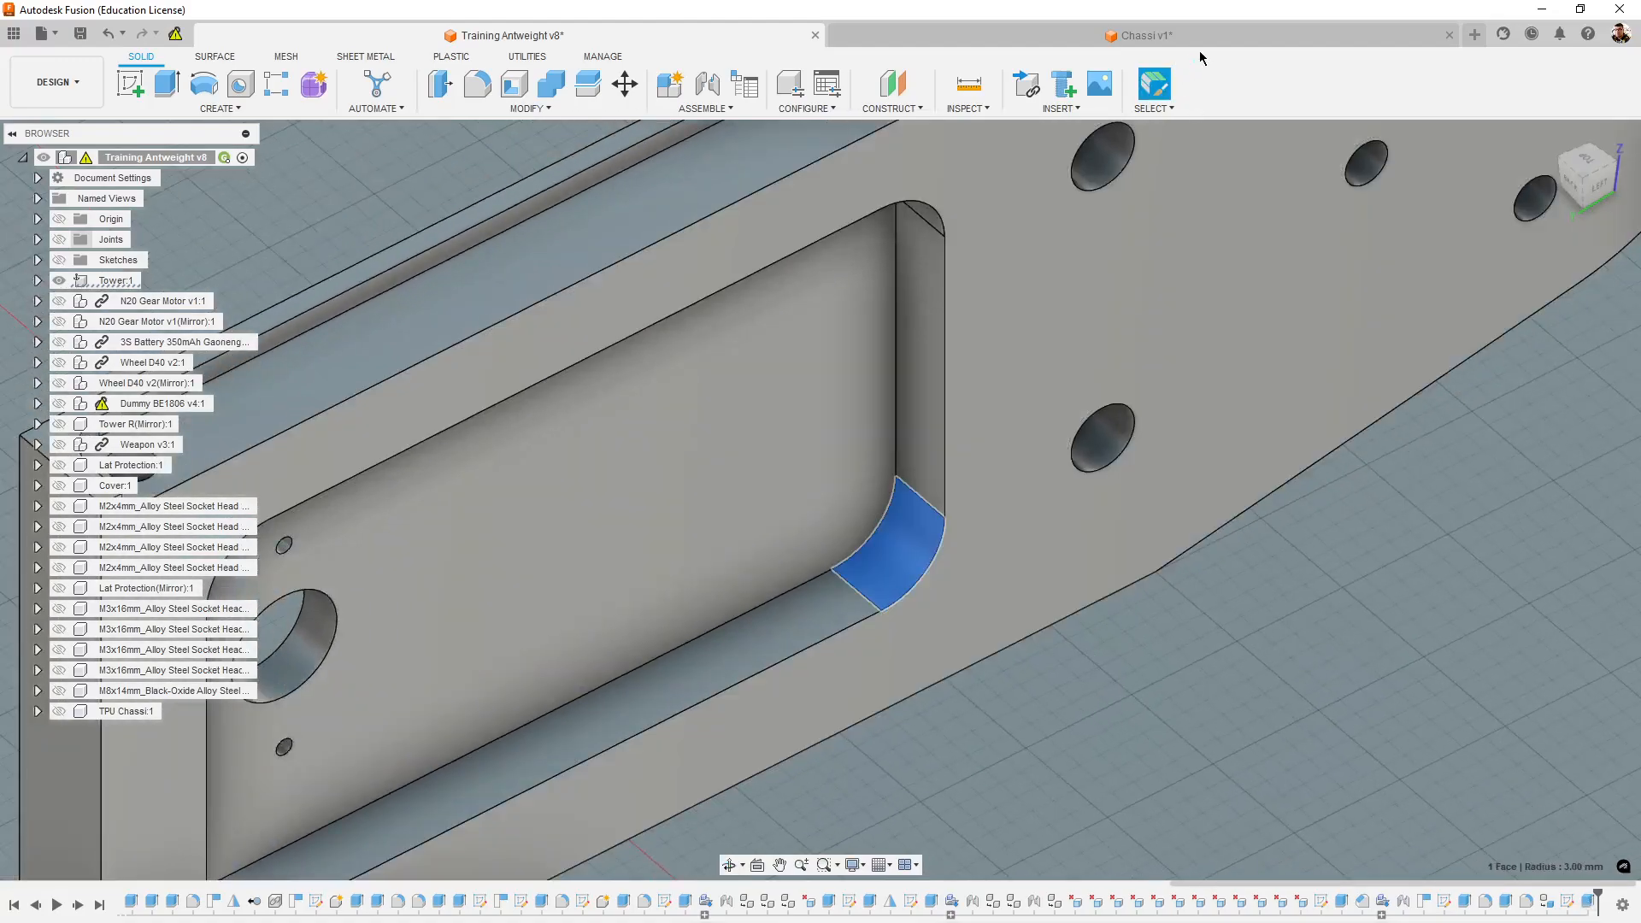
# - Switch back to Chassi v1 and fillet the four corner edges of the tower's motor pocket with a 3 mm radius
pyautogui.click(1226, 38)
pyautogui.scroll(5, 683, 581)
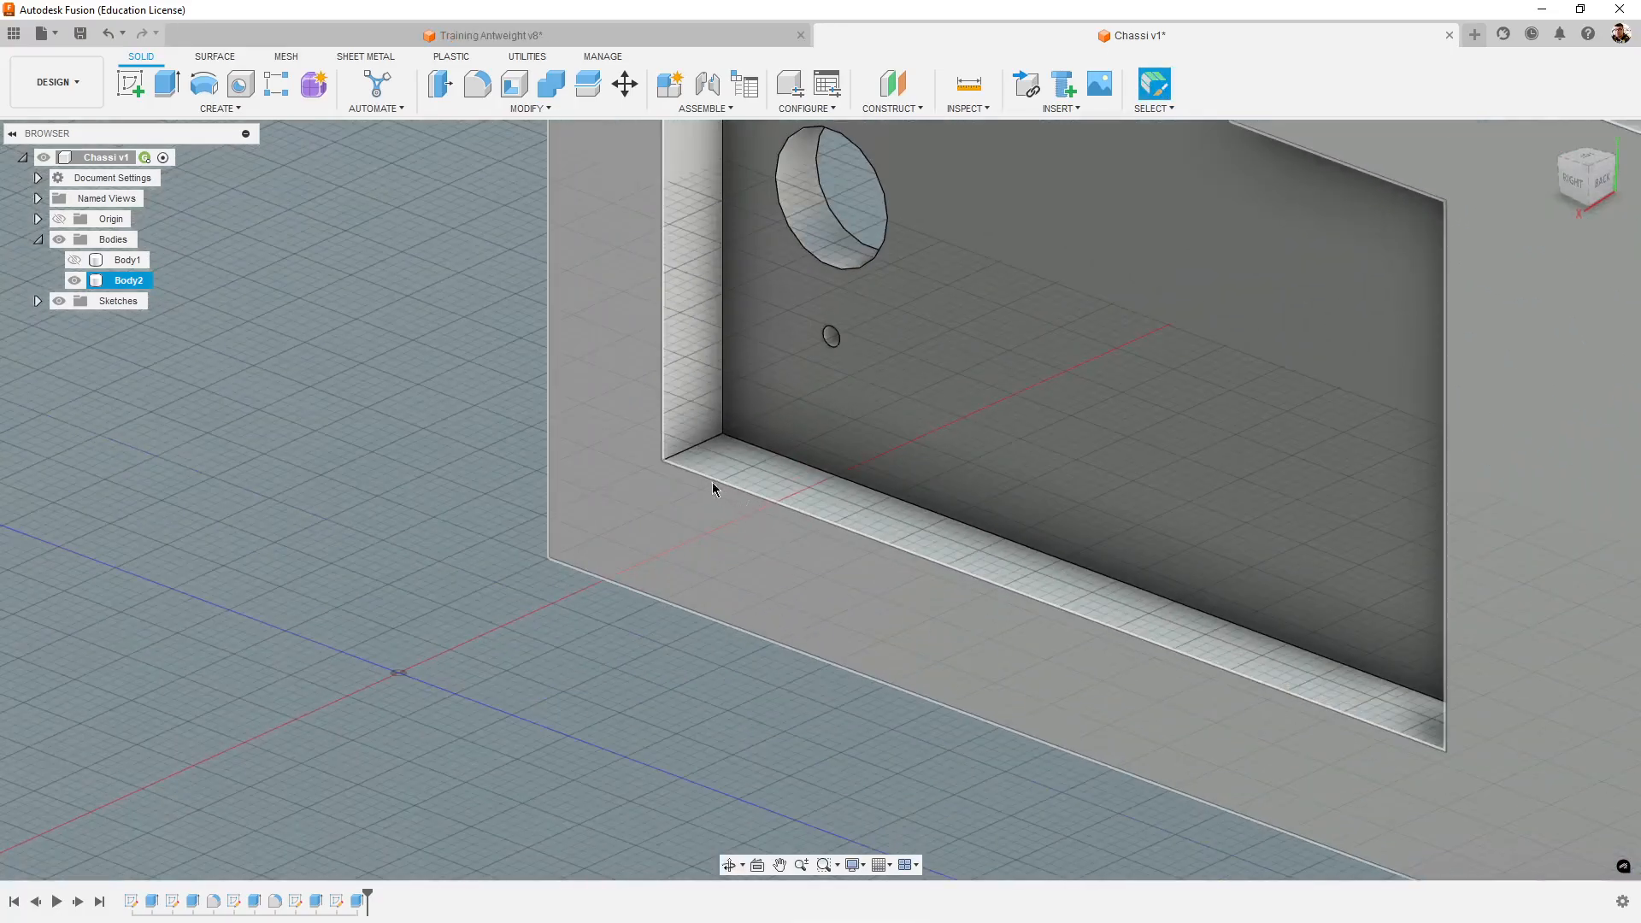
pyautogui.click(695, 445)
pyautogui.keyDown('shift'); pyautogui.moveTo(1207, 777); pyautogui.dragTo(1406, 782, button='middle'); pyautogui.keyUp('shift')
pyautogui.keyDown('ctrl'); pyautogui.click(1418, 569); pyautogui.keyUp('ctrl')
pyautogui.moveTo(1295, 654); pyautogui.dragTo(1061, 793, button='middle')
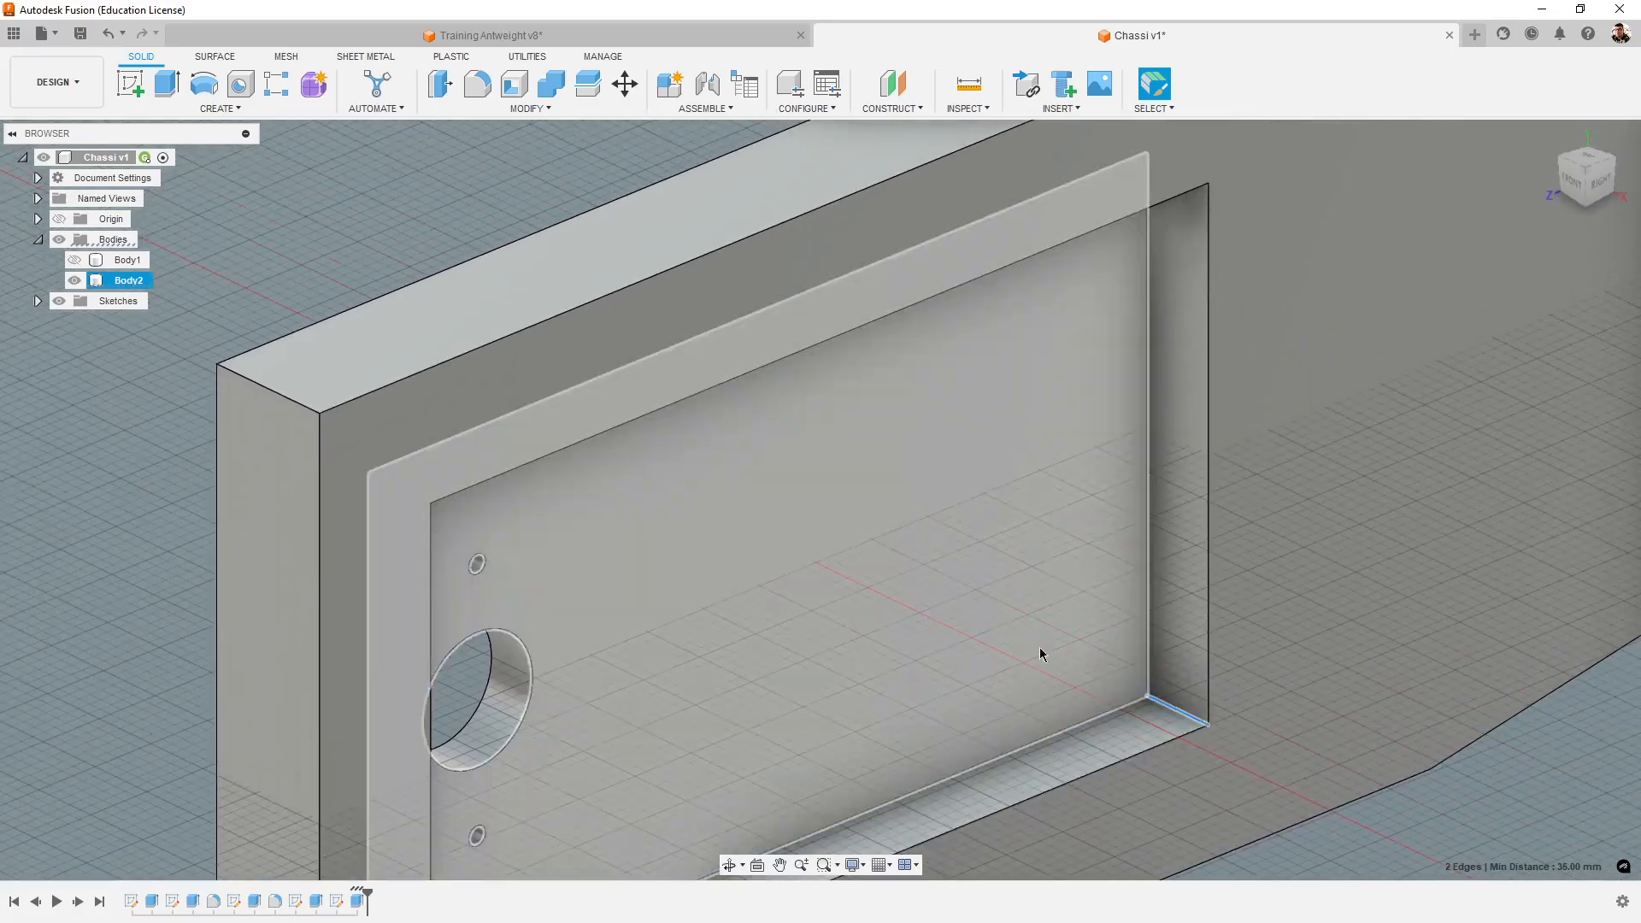
pyautogui.keyDown('shift'); pyautogui.moveTo(1039, 648); pyautogui.dragTo(1091, 413, button='middle'); pyautogui.keyUp('shift')
pyautogui.keyDown('ctrl'); pyautogui.click(1191, 351); pyautogui.keyUp('ctrl')
pyautogui.keyDown('shift'); pyautogui.moveTo(1186, 500); pyautogui.dragTo(619, 523, button='middle'); pyautogui.keyUp('shift')
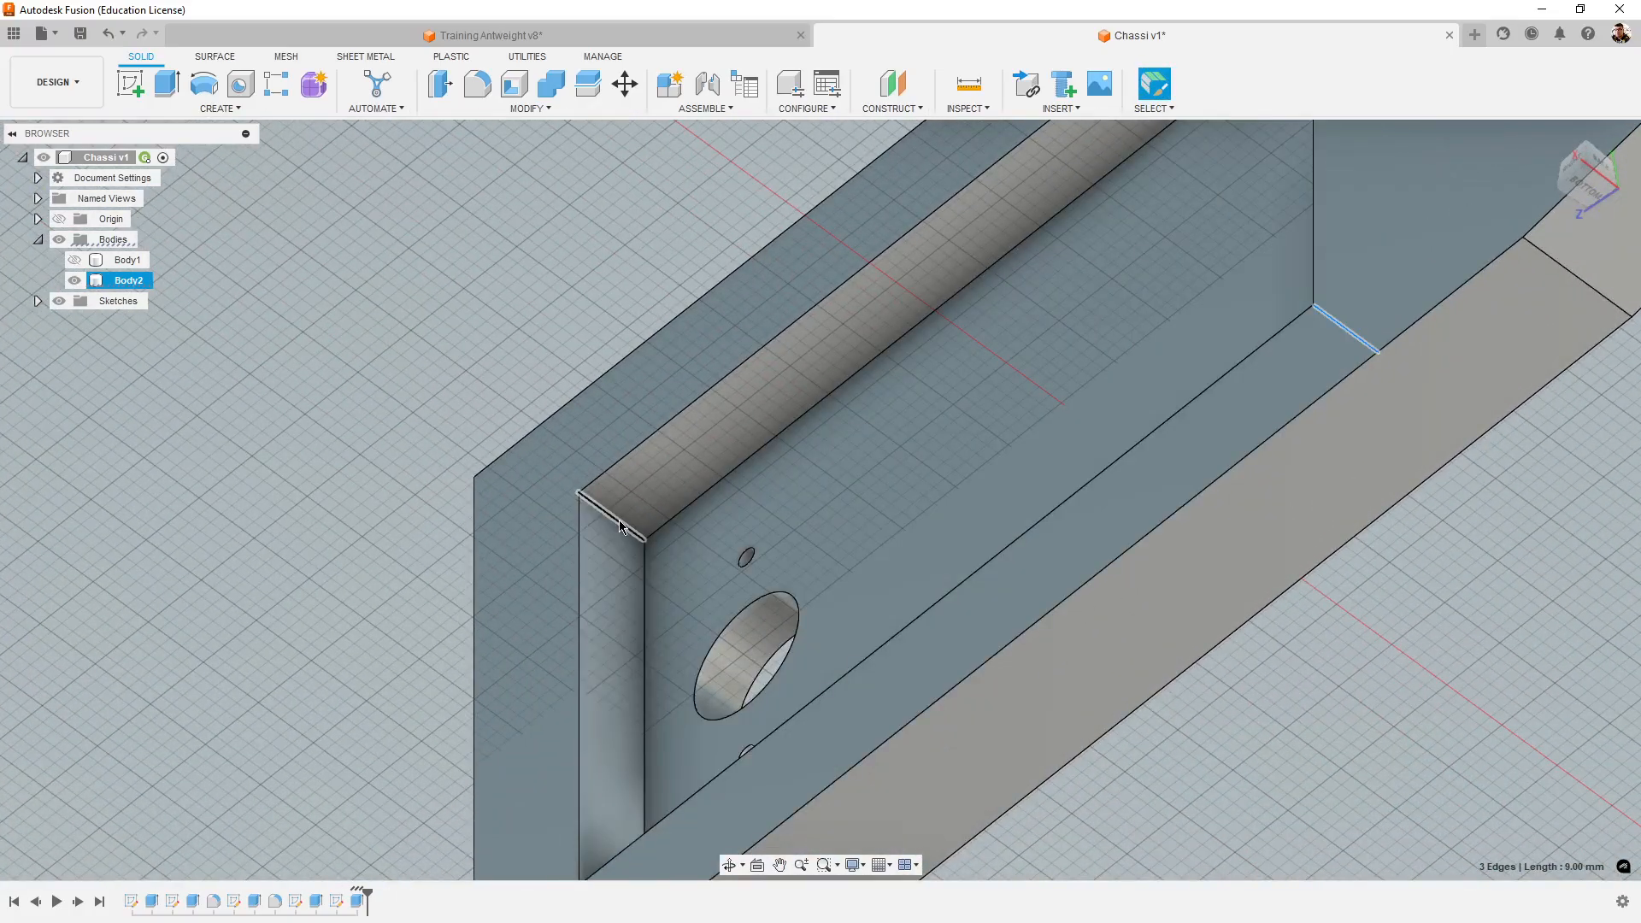
pyautogui.keyDown('ctrl'); pyautogui.click(618, 520); pyautogui.keyUp('ctrl')
pyautogui.scroll(-6, 891, 513)
pyautogui.keyDown('shift'); pyautogui.moveTo(908, 532); pyautogui.dragTo(1102, 604, button='middle'); pyautogui.keyUp('shift')
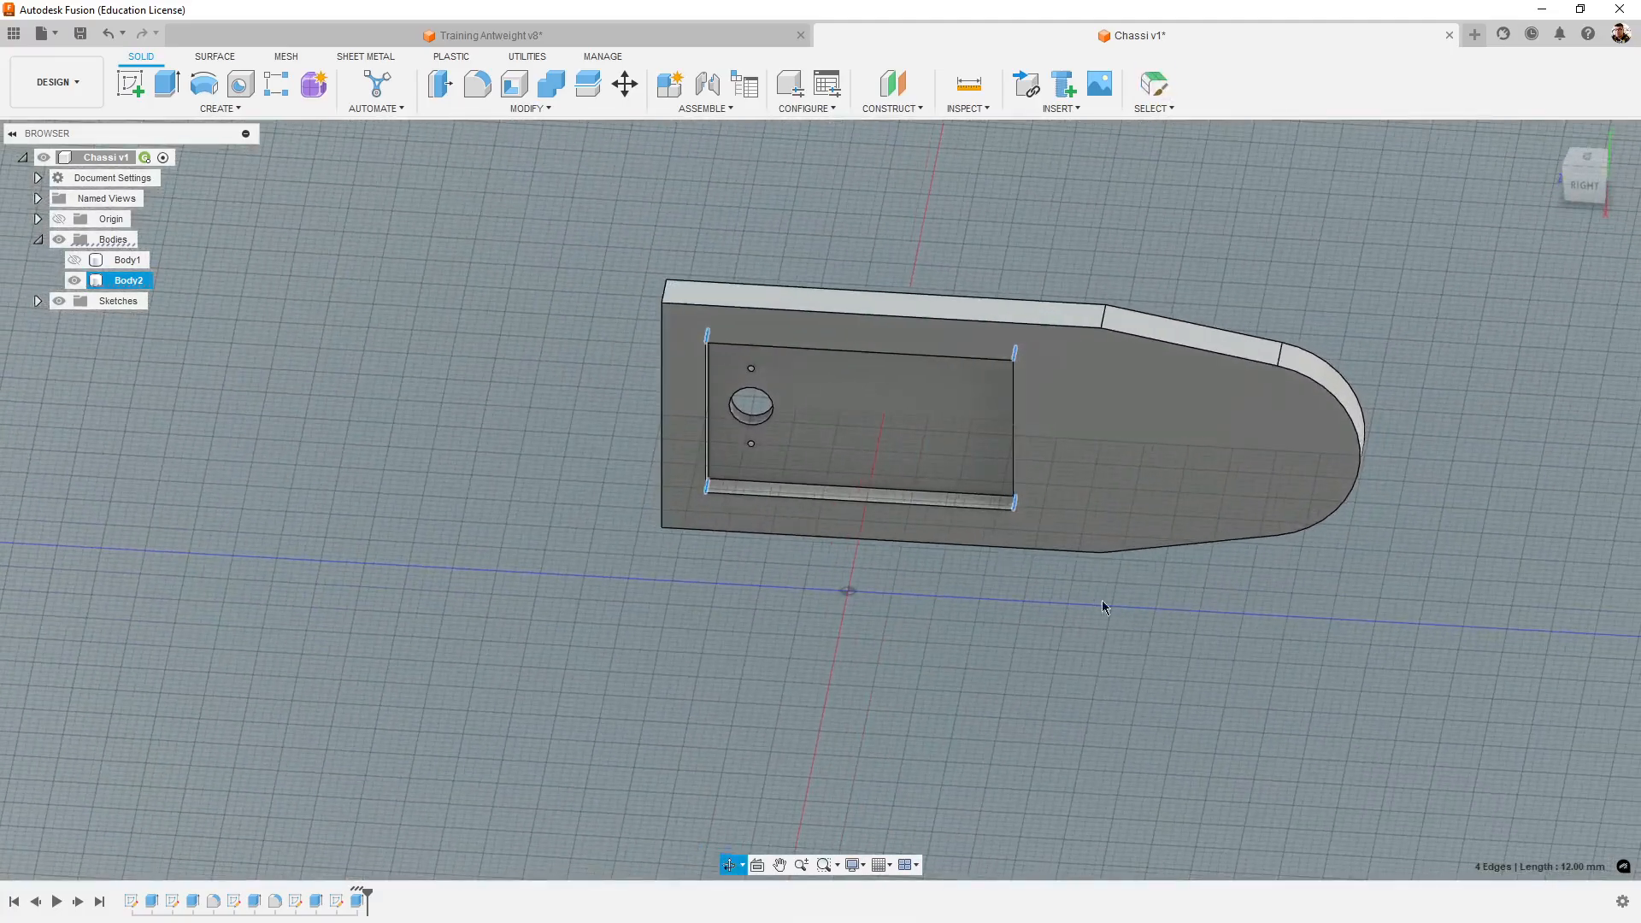
pyautogui.click(474, 86)
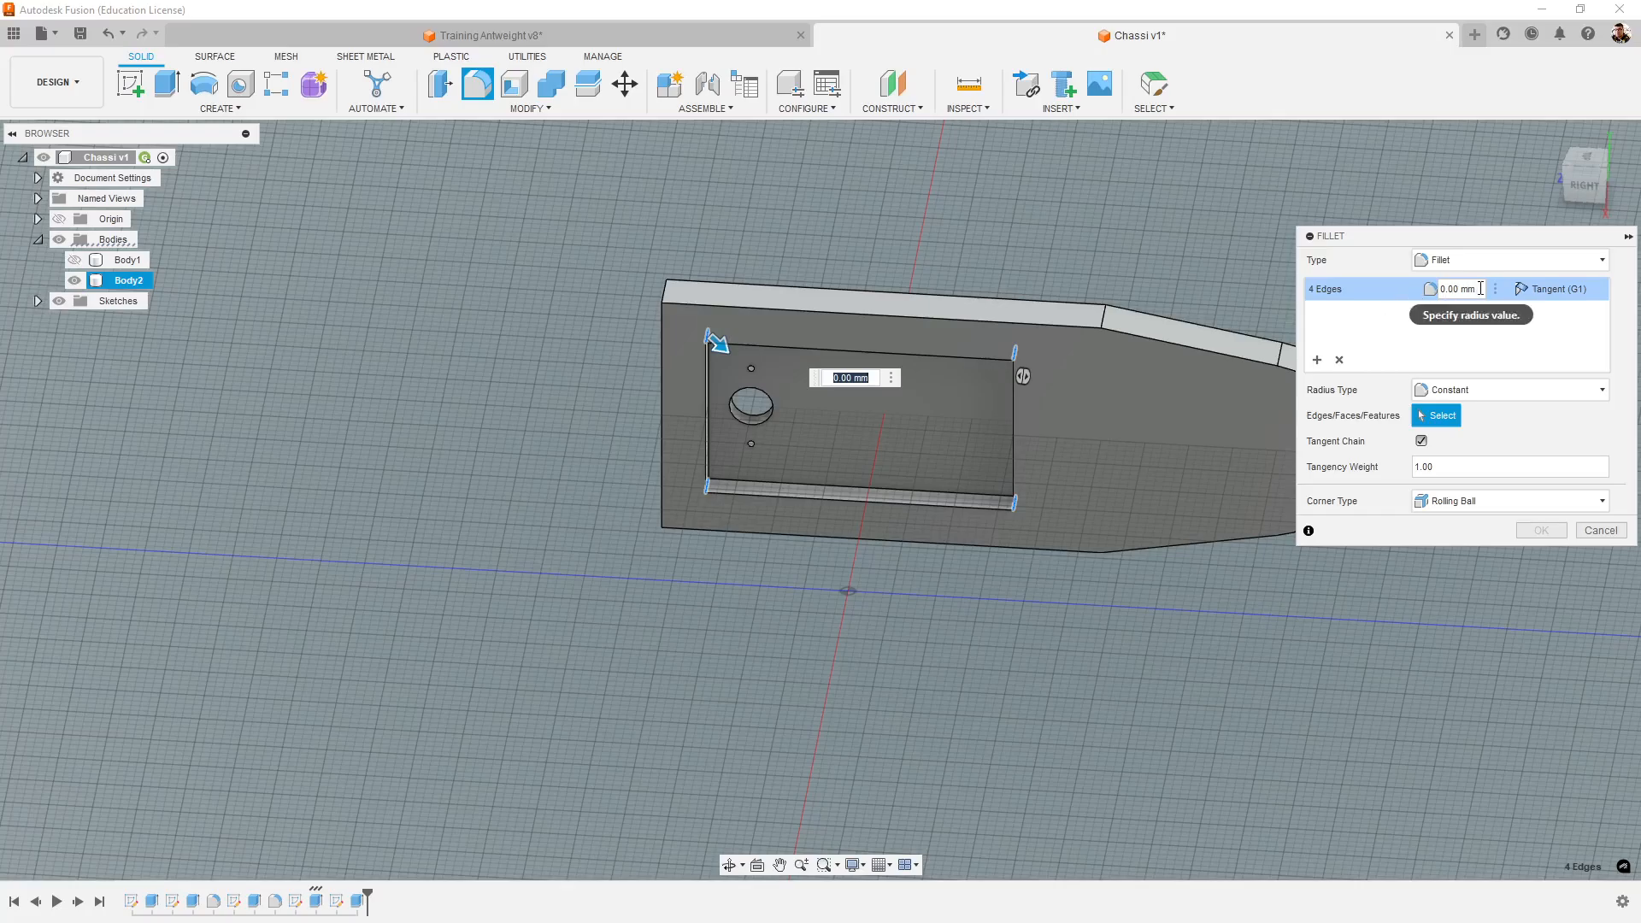
pyautogui.click(1444, 289)
pyautogui.write('3')
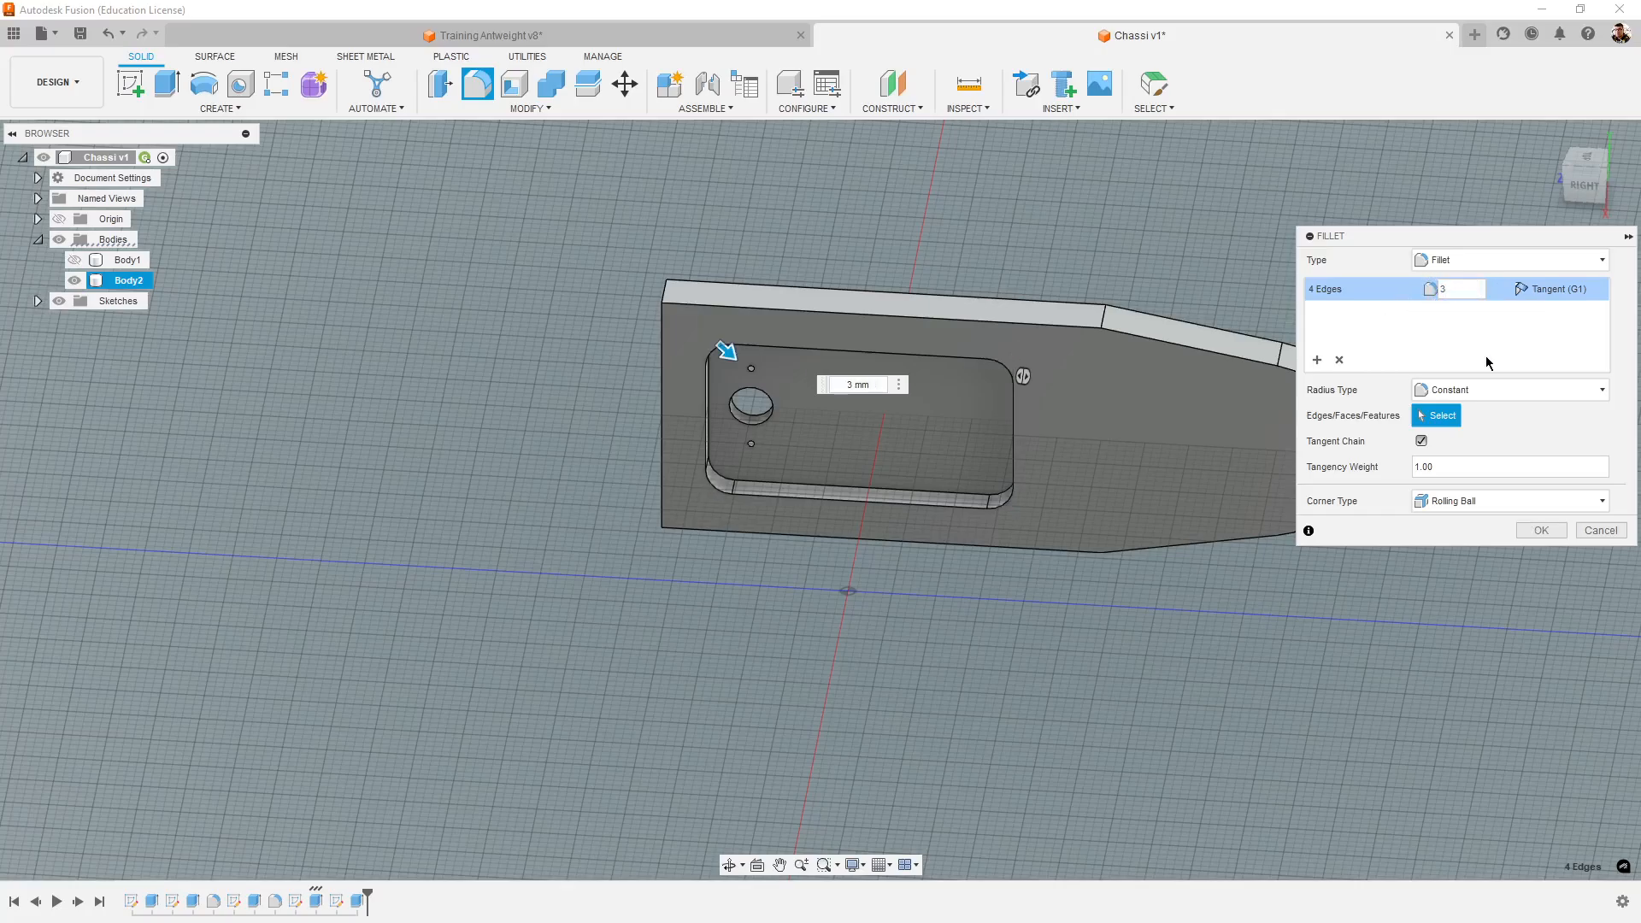
pyautogui.click(1532, 527)
pyautogui.keyDown('shift'); pyautogui.moveTo(1458, 566); pyautogui.dragTo(843, 699, button='middle'); pyautogui.keyUp('shift')
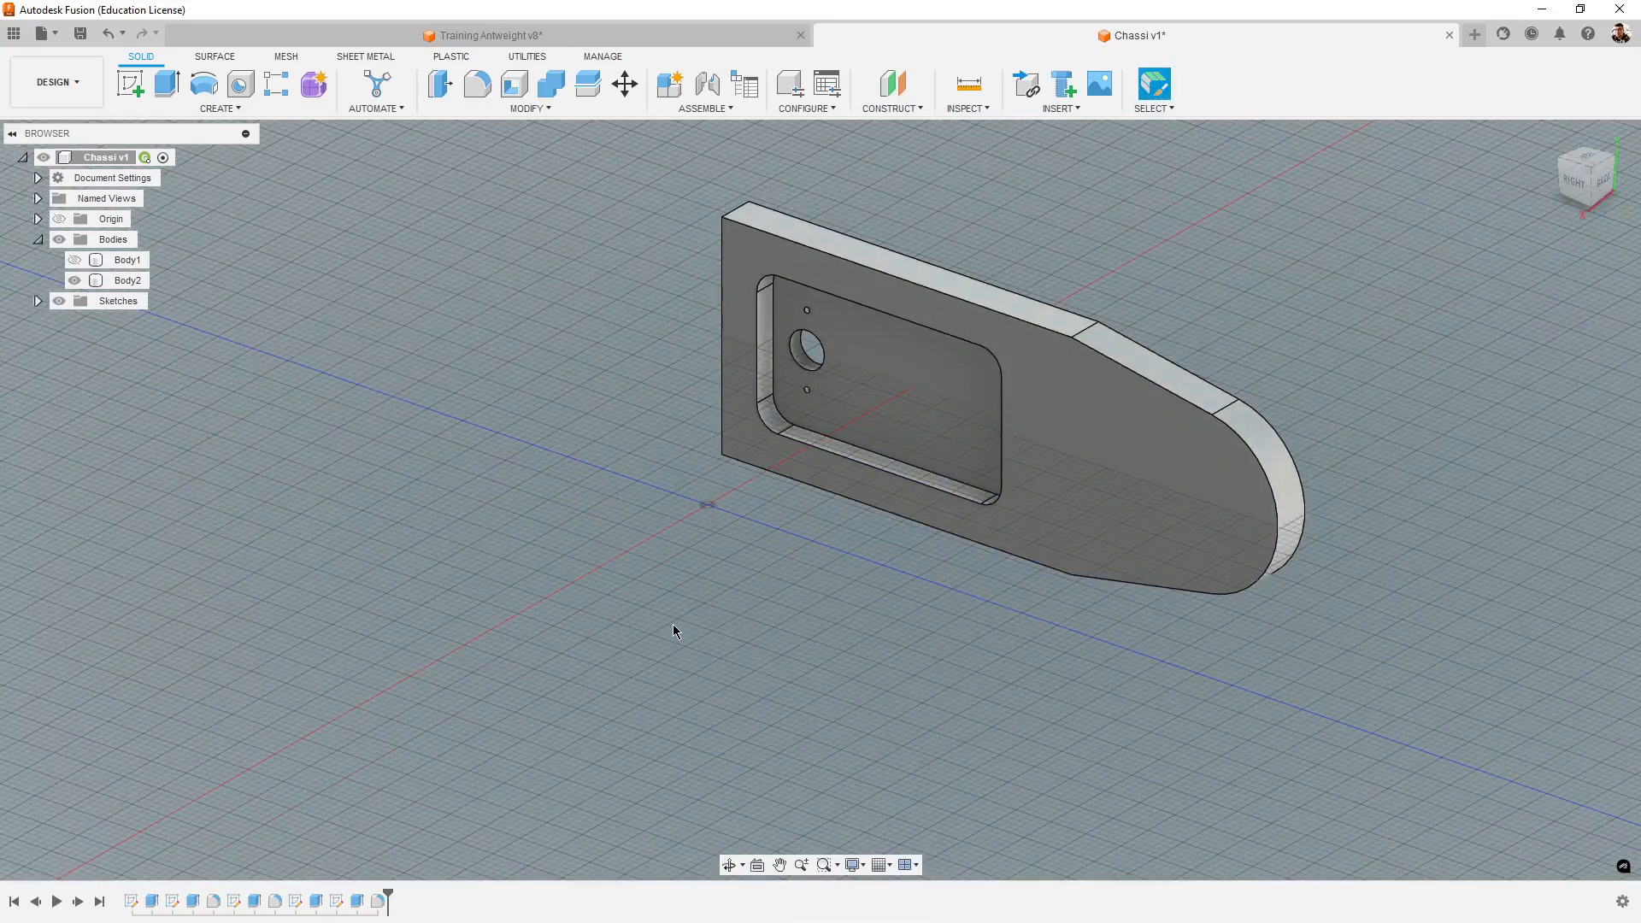
# - Show the hidden chassis body, Body1, together with the tower
pyautogui.moveTo(674, 631)
pyautogui.keyDown('shift'); pyautogui.mouseDown(button='middle')
pyautogui.moveTo(612, 604)
pyautogui.moveTo(649, 650)
pyautogui.mouseUp(button='middle'); pyautogui.keyUp('shift')
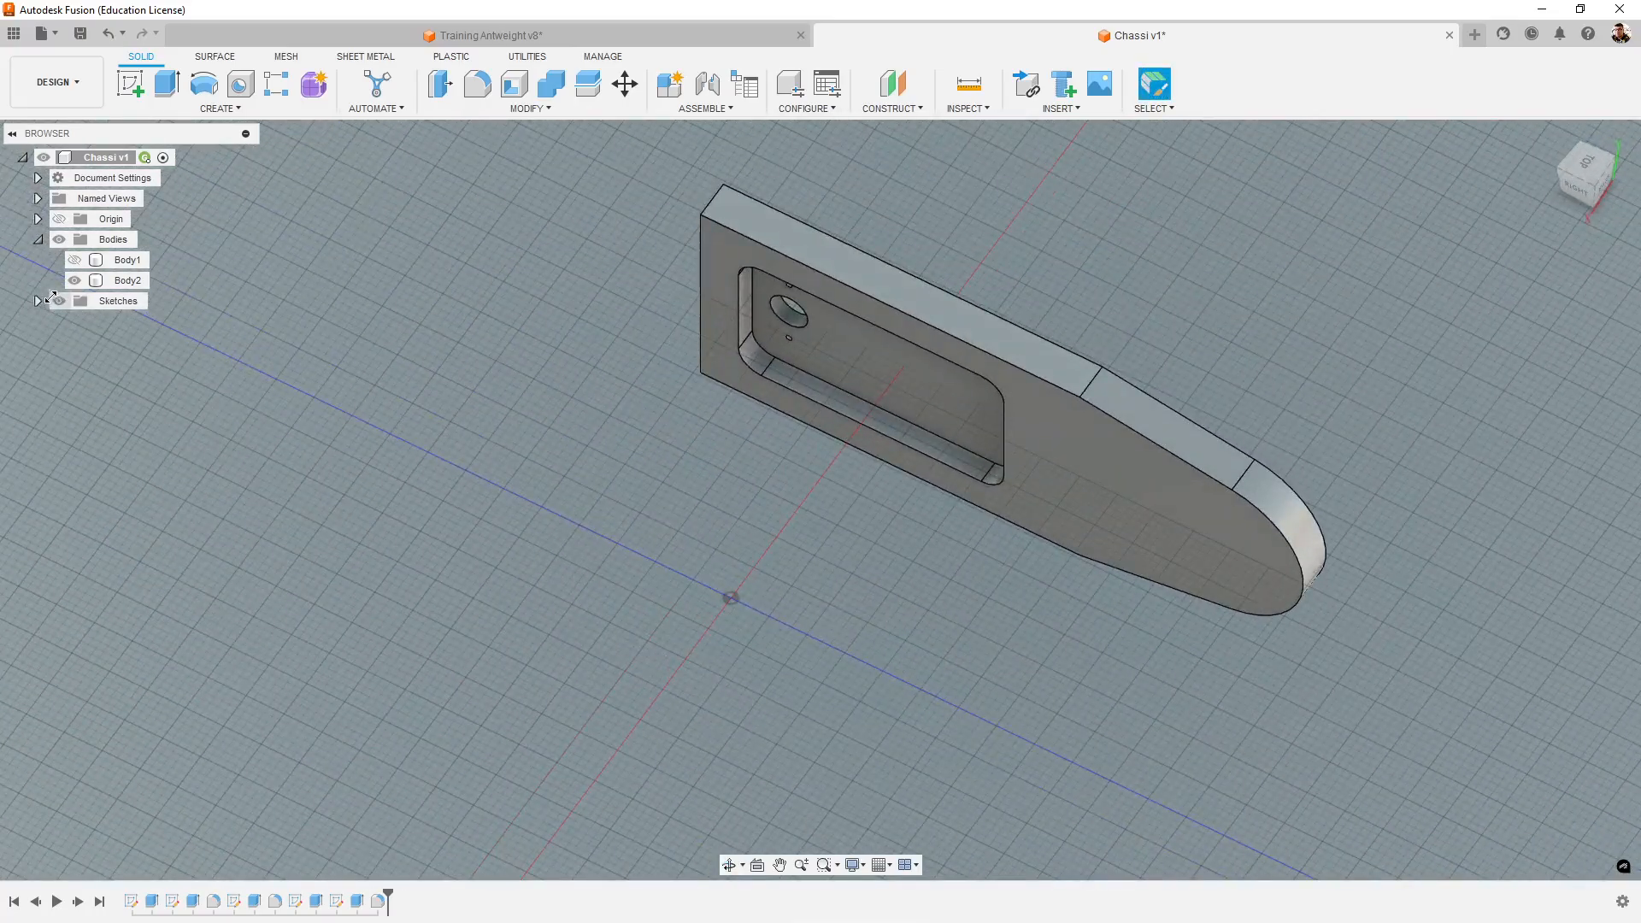
pyautogui.click(75, 259)
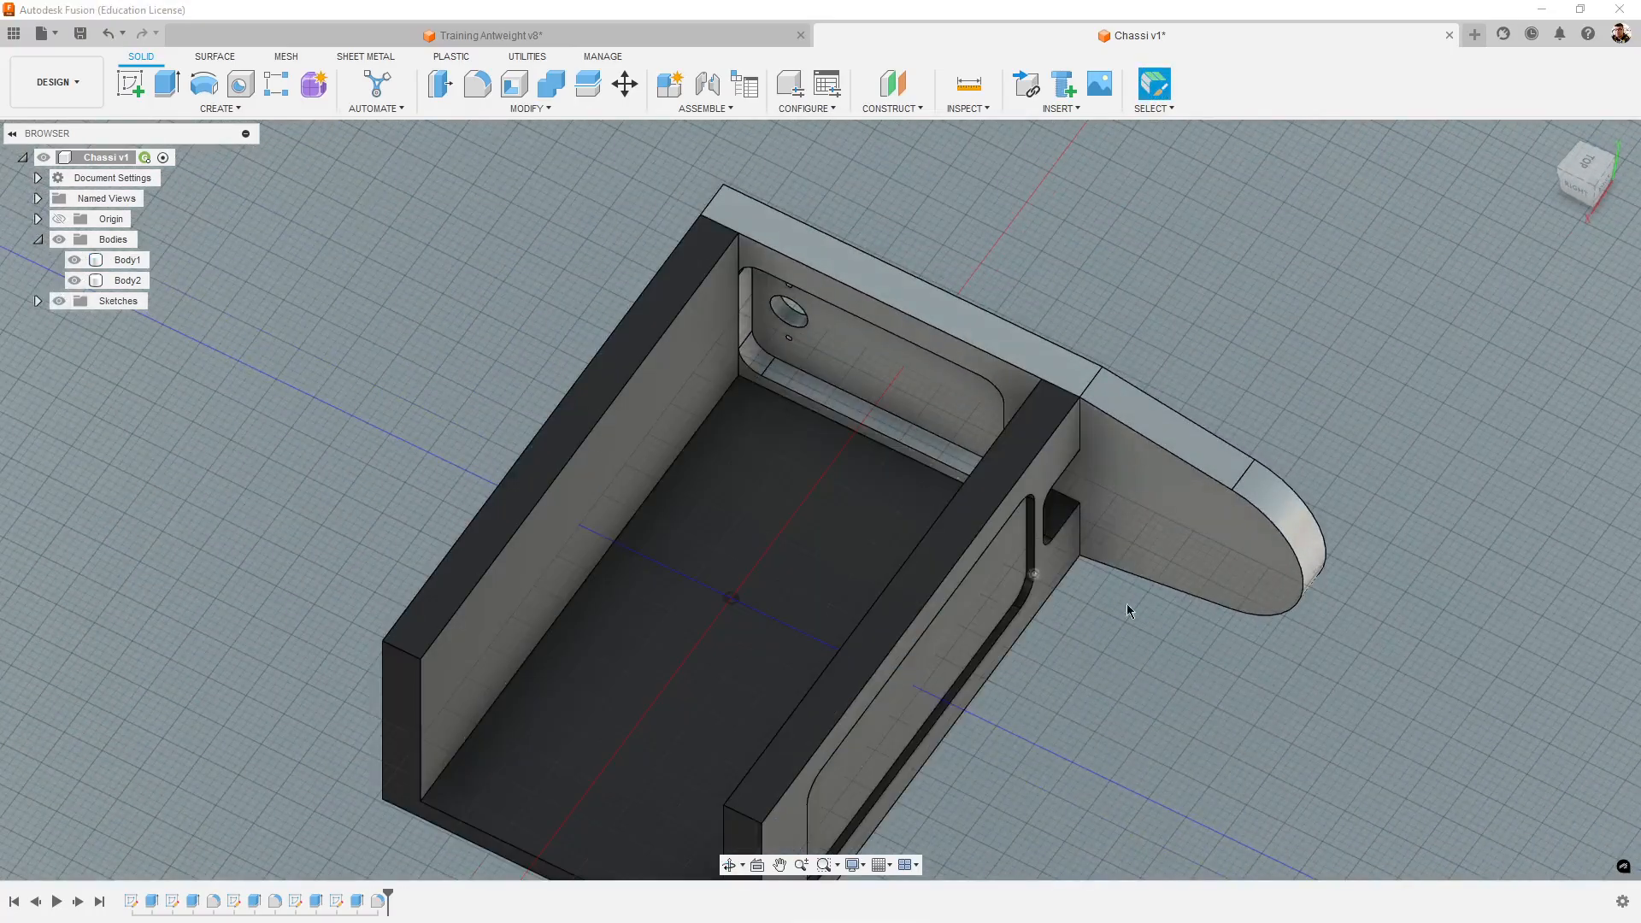
pyautogui.keyDown('shift'); pyautogui.moveTo(1418, 662); pyautogui.dragTo(1120, 751, button='middle'); pyautogui.keyUp('shift')
pyautogui.scroll(-4, 1309, 660)
pyautogui.moveTo(1120, 750); pyautogui.dragTo(1275, 762, button='middle')
pyautogui.keyDown('shift'); pyautogui.moveTo(990, 716); pyautogui.dragTo(833, 711, button='middle'); pyautogui.keyUp('shift')
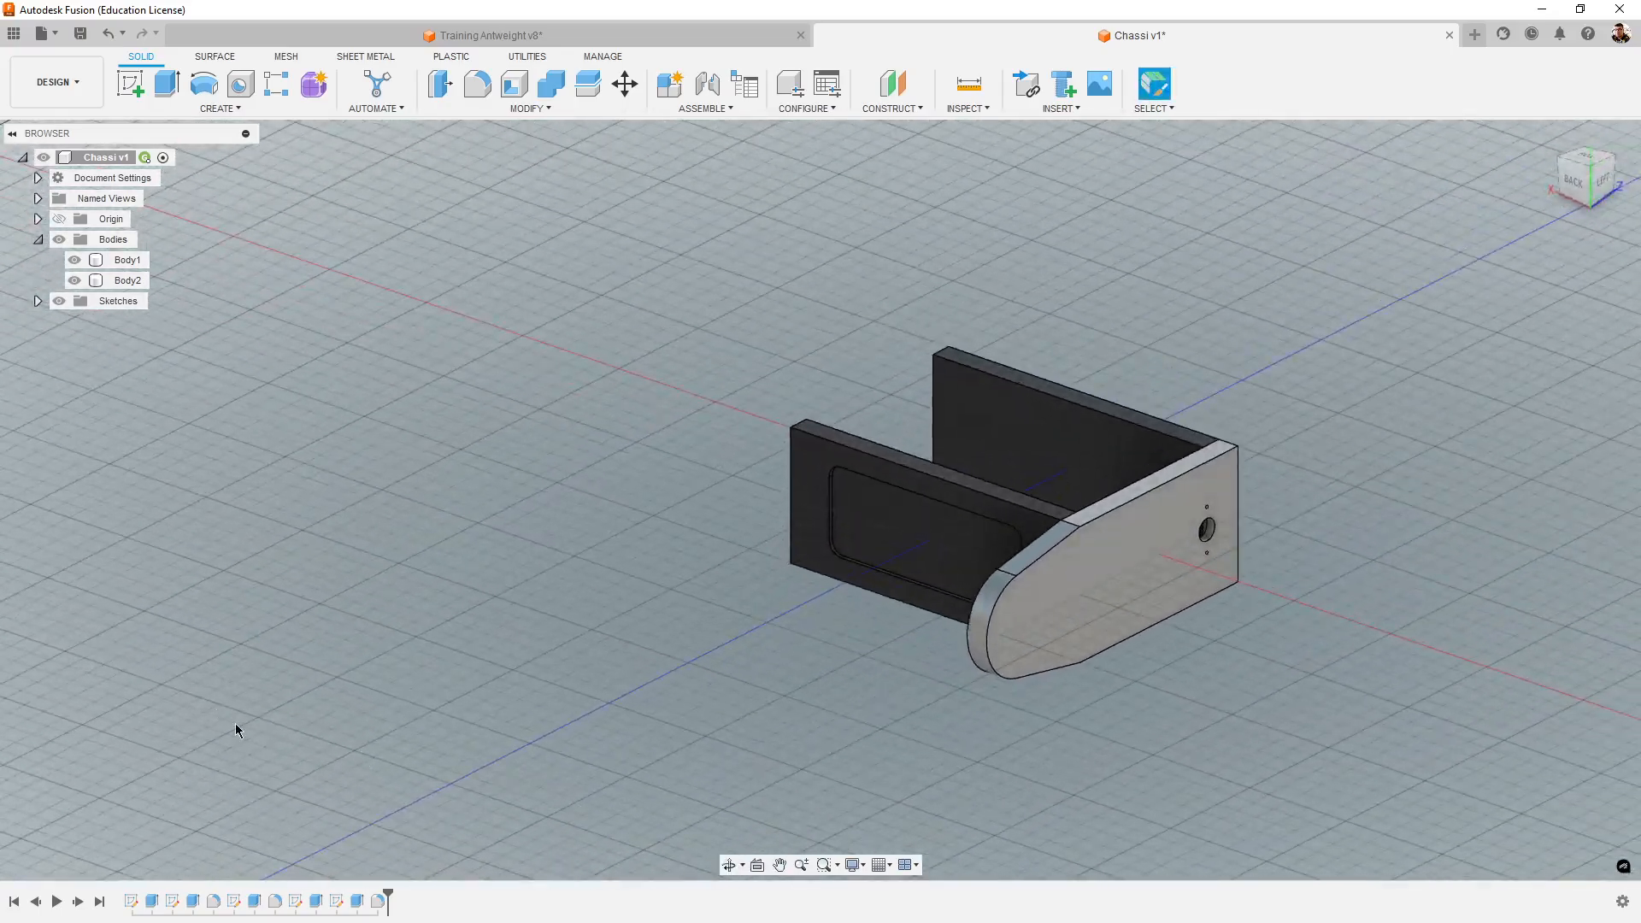
# - Mirror the tower, Body2, across the YZ origin plane to the chassis's opposite side as a new body
pyautogui.click(206, 109)
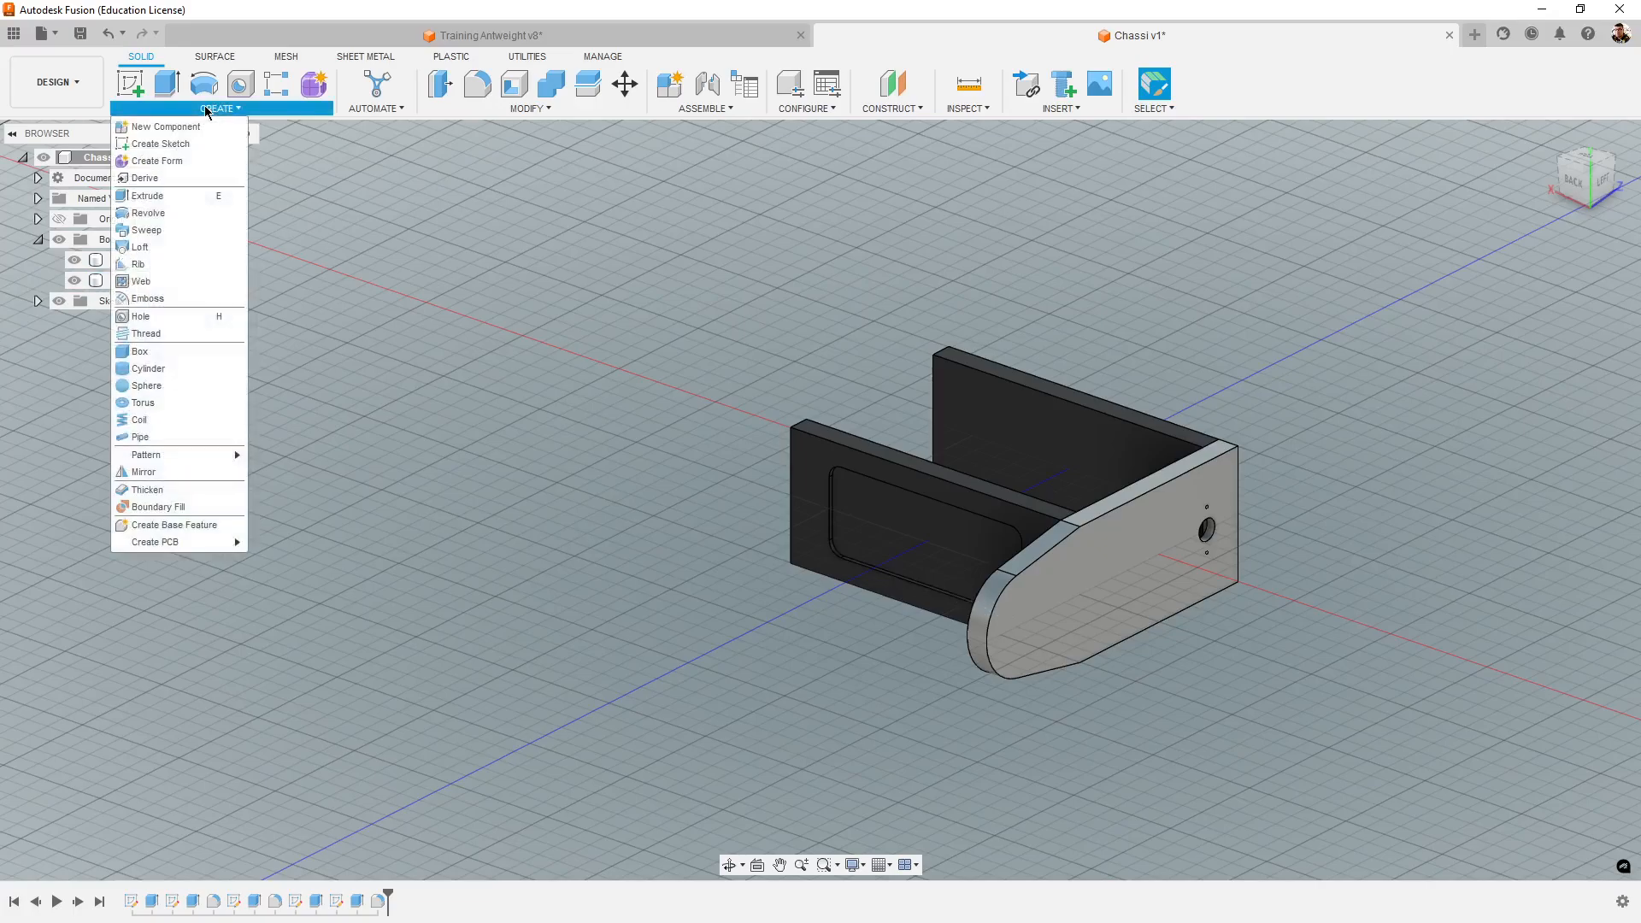
pyautogui.click(181, 471)
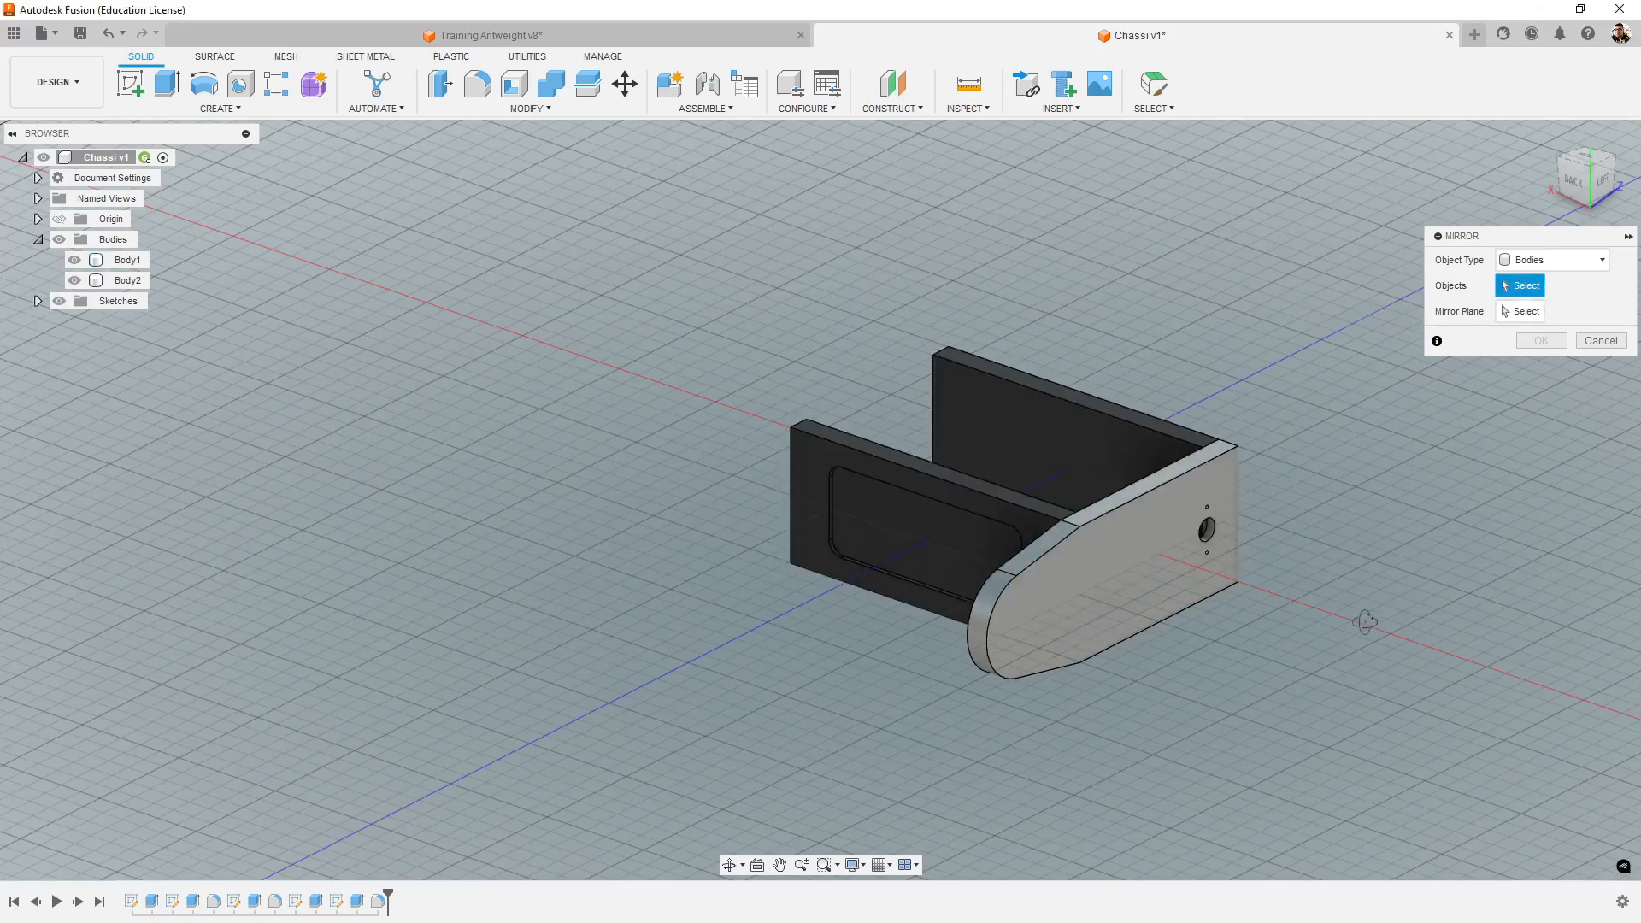
pyautogui.keyDown('shift'); pyautogui.moveTo(1365, 621); pyautogui.dragTo(1316, 649, button='middle'); pyautogui.keyUp('shift')
pyautogui.click(128, 280)
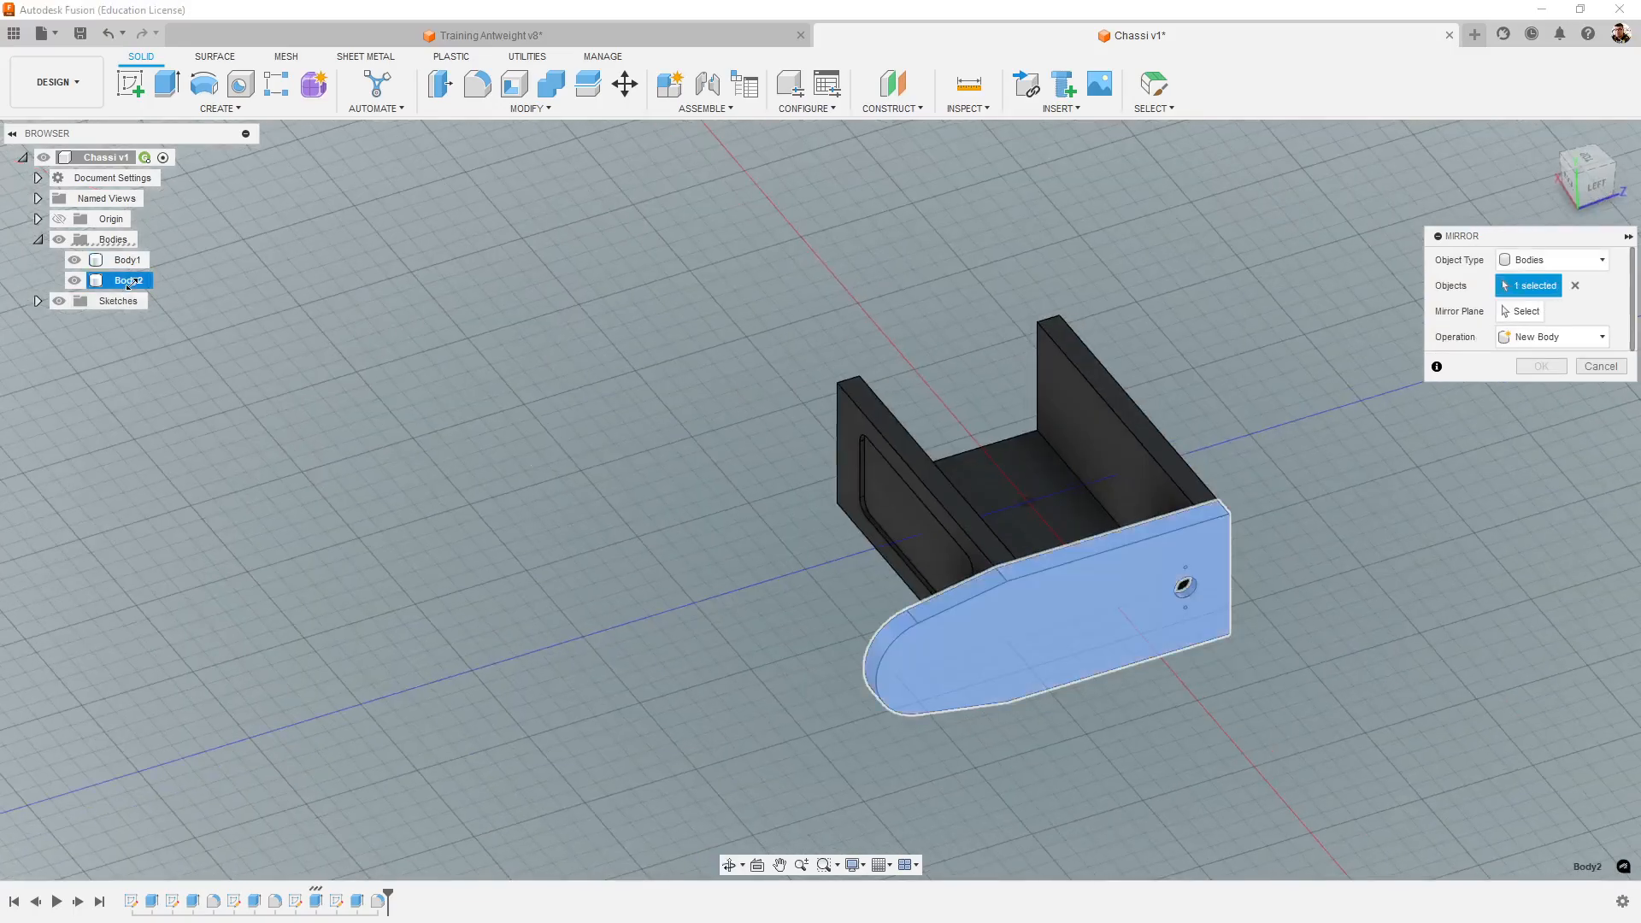
pyautogui.click(1519, 313)
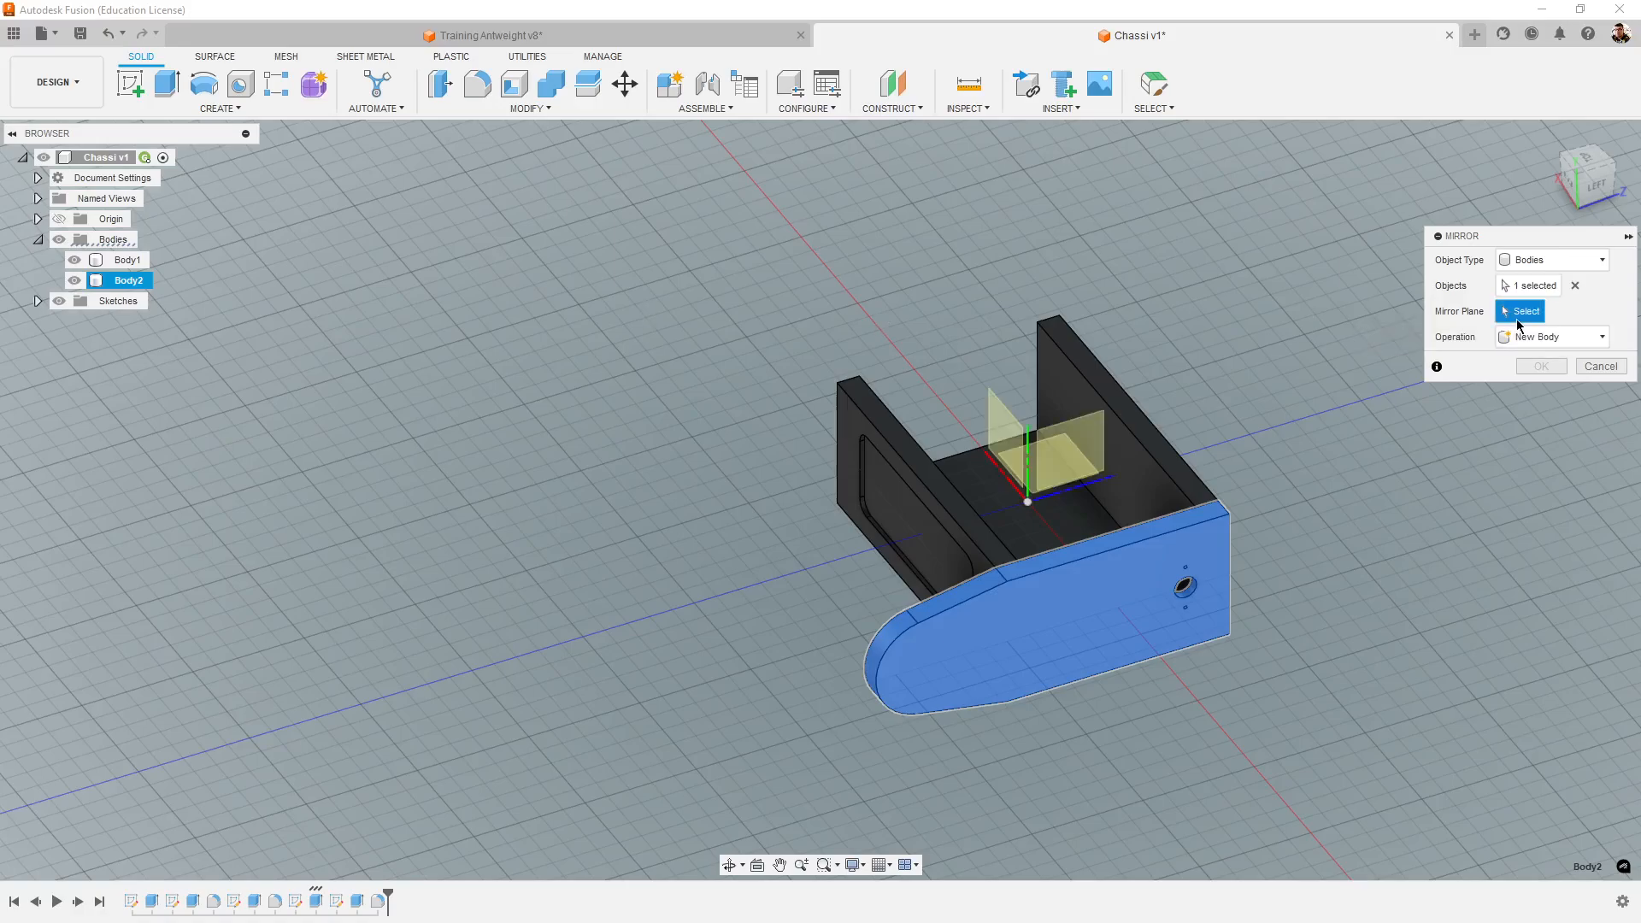
pyautogui.click(1083, 446)
pyautogui.keyDown('shift'); pyautogui.moveTo(696, 782); pyautogui.dragTo(1031, 336, button='middle'); pyautogui.keyUp('shift')
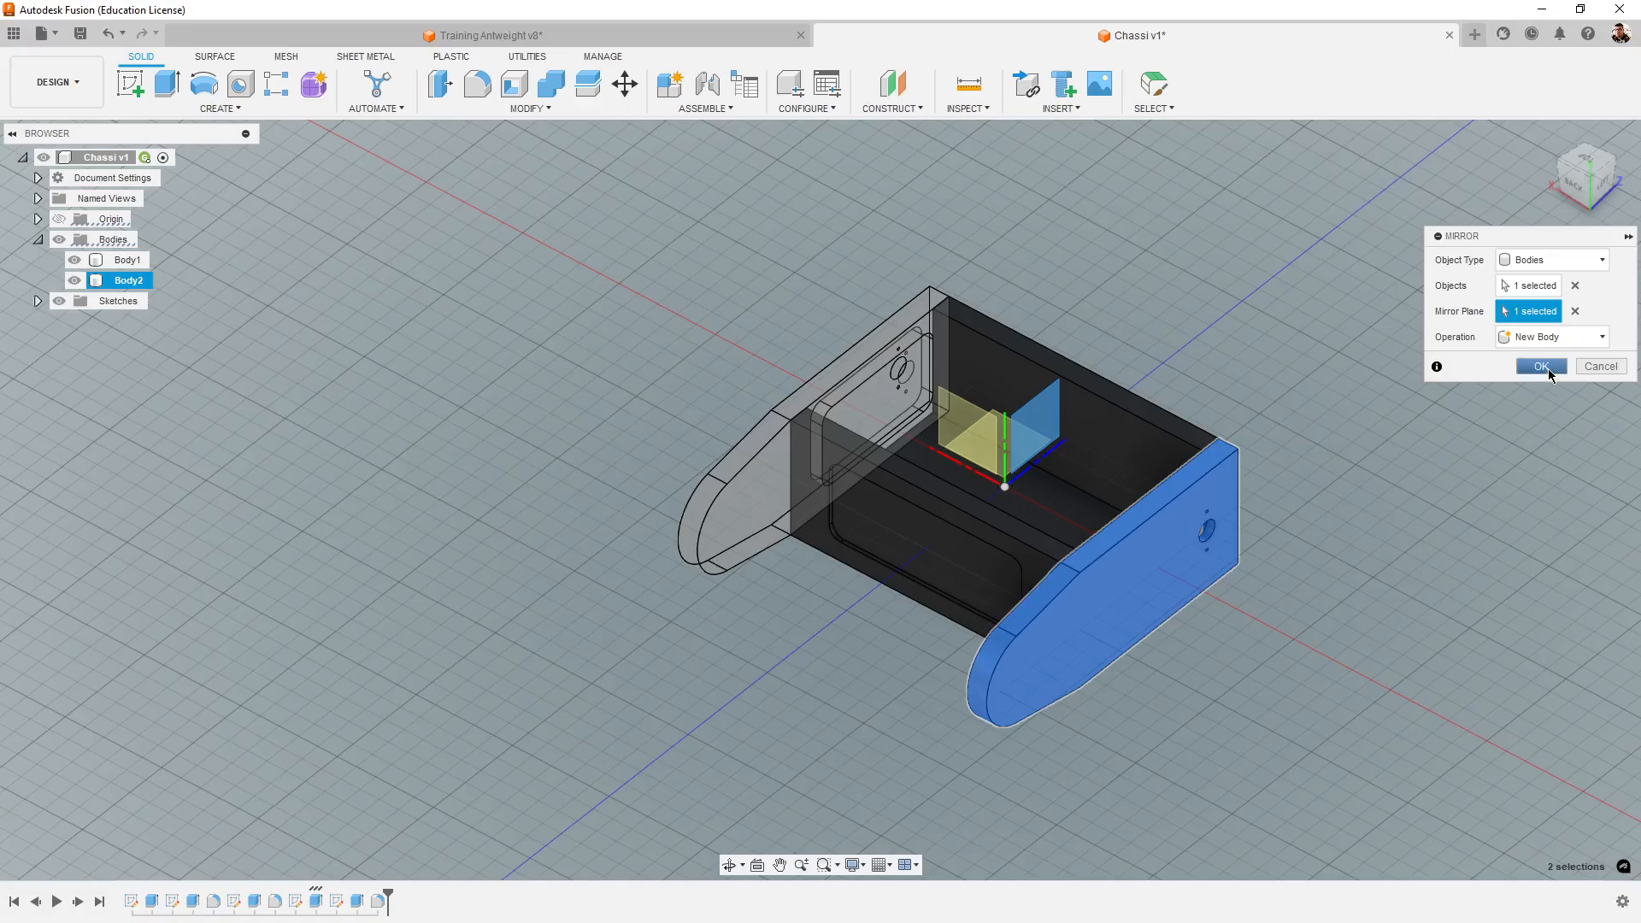
pyautogui.click(1547, 368)
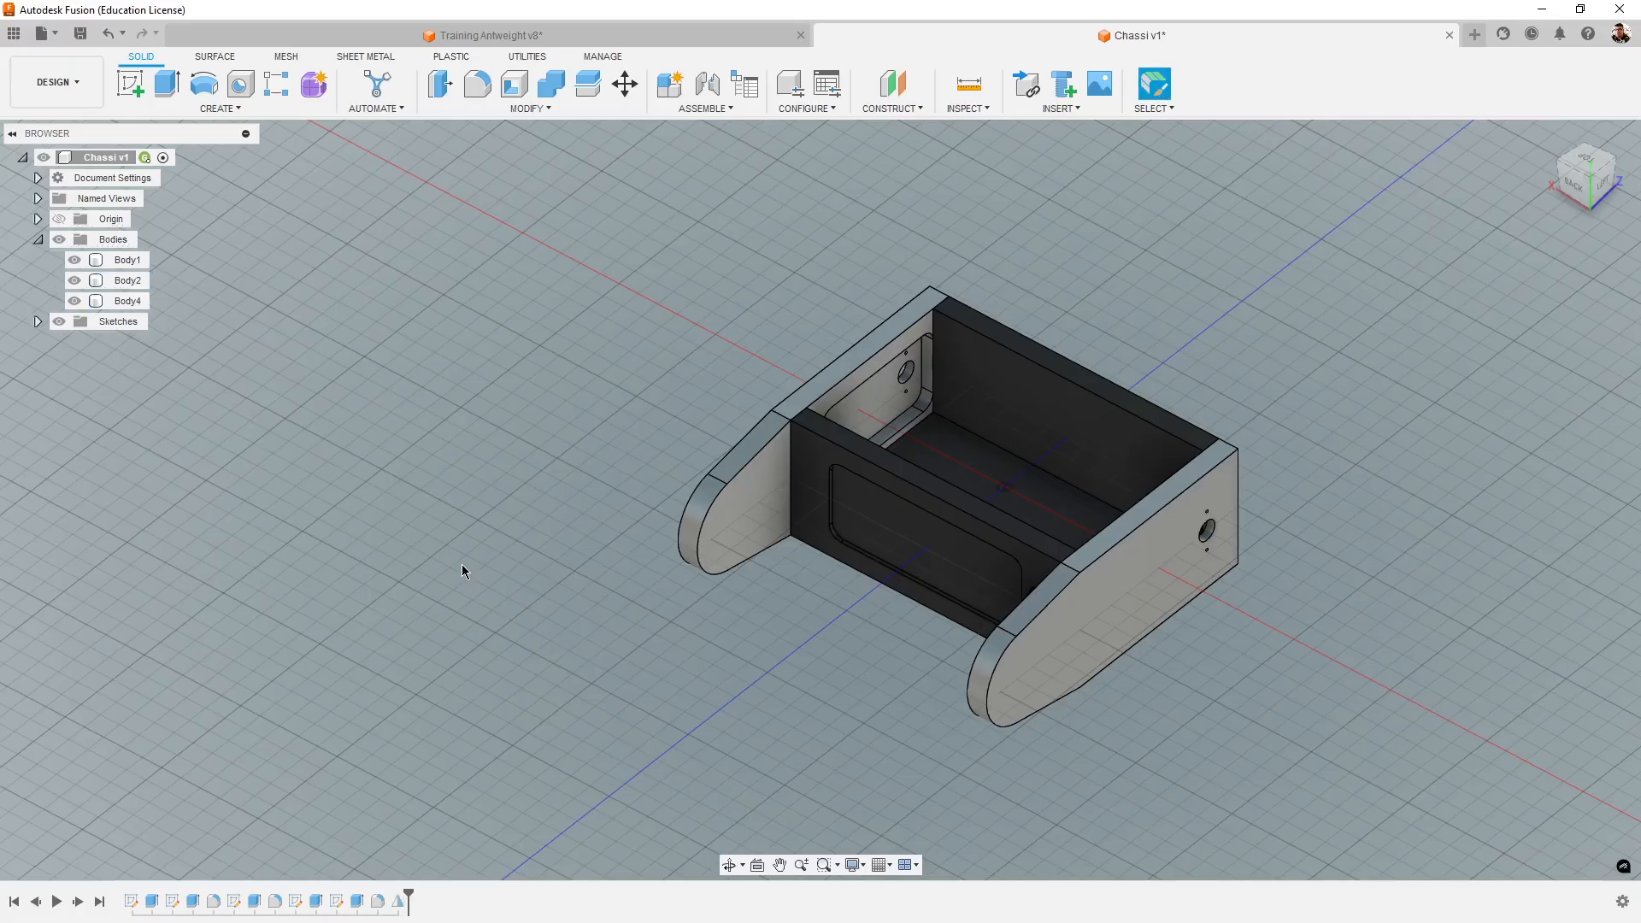
# - Switch to Training Antweight v8 and show Tower R(Mirror) and TPU Chassi beside the tower for comparison
pyautogui.keyDown('shift'); pyautogui.moveTo(461, 564); pyautogui.dragTo(1054, 422, button='middle'); pyautogui.keyUp('shift')
pyautogui.click(717, 41)
pyautogui.scroll(-5, 725, 512)
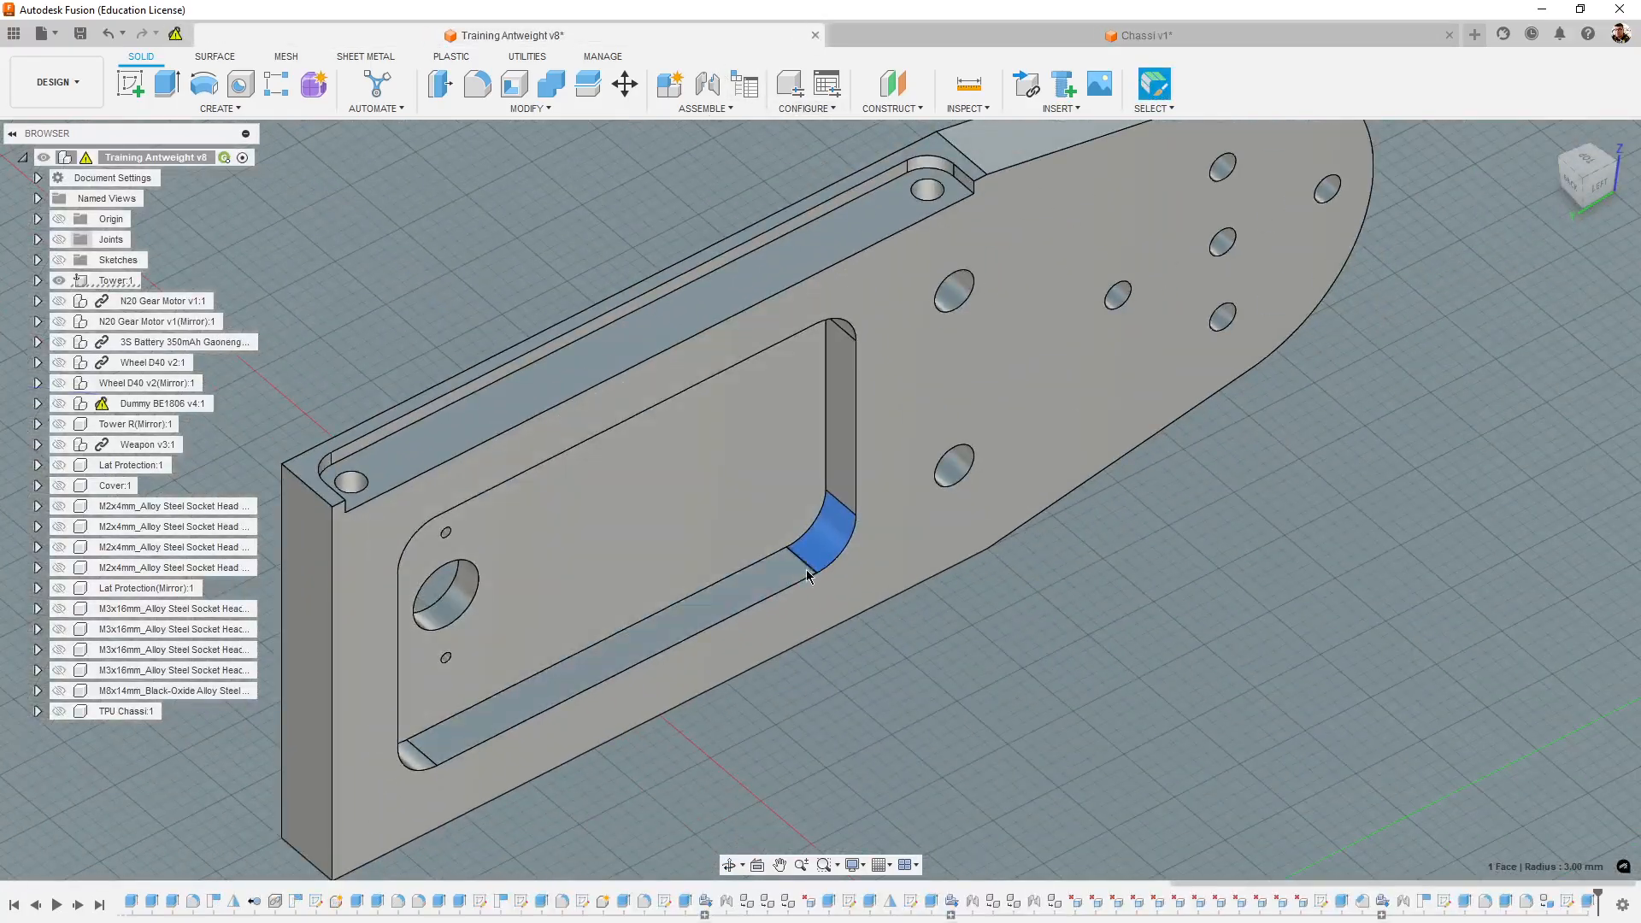
pyautogui.keyDown('shift'); pyautogui.moveTo(1058, 735); pyautogui.dragTo(956, 712, button='middle'); pyautogui.keyUp('shift')
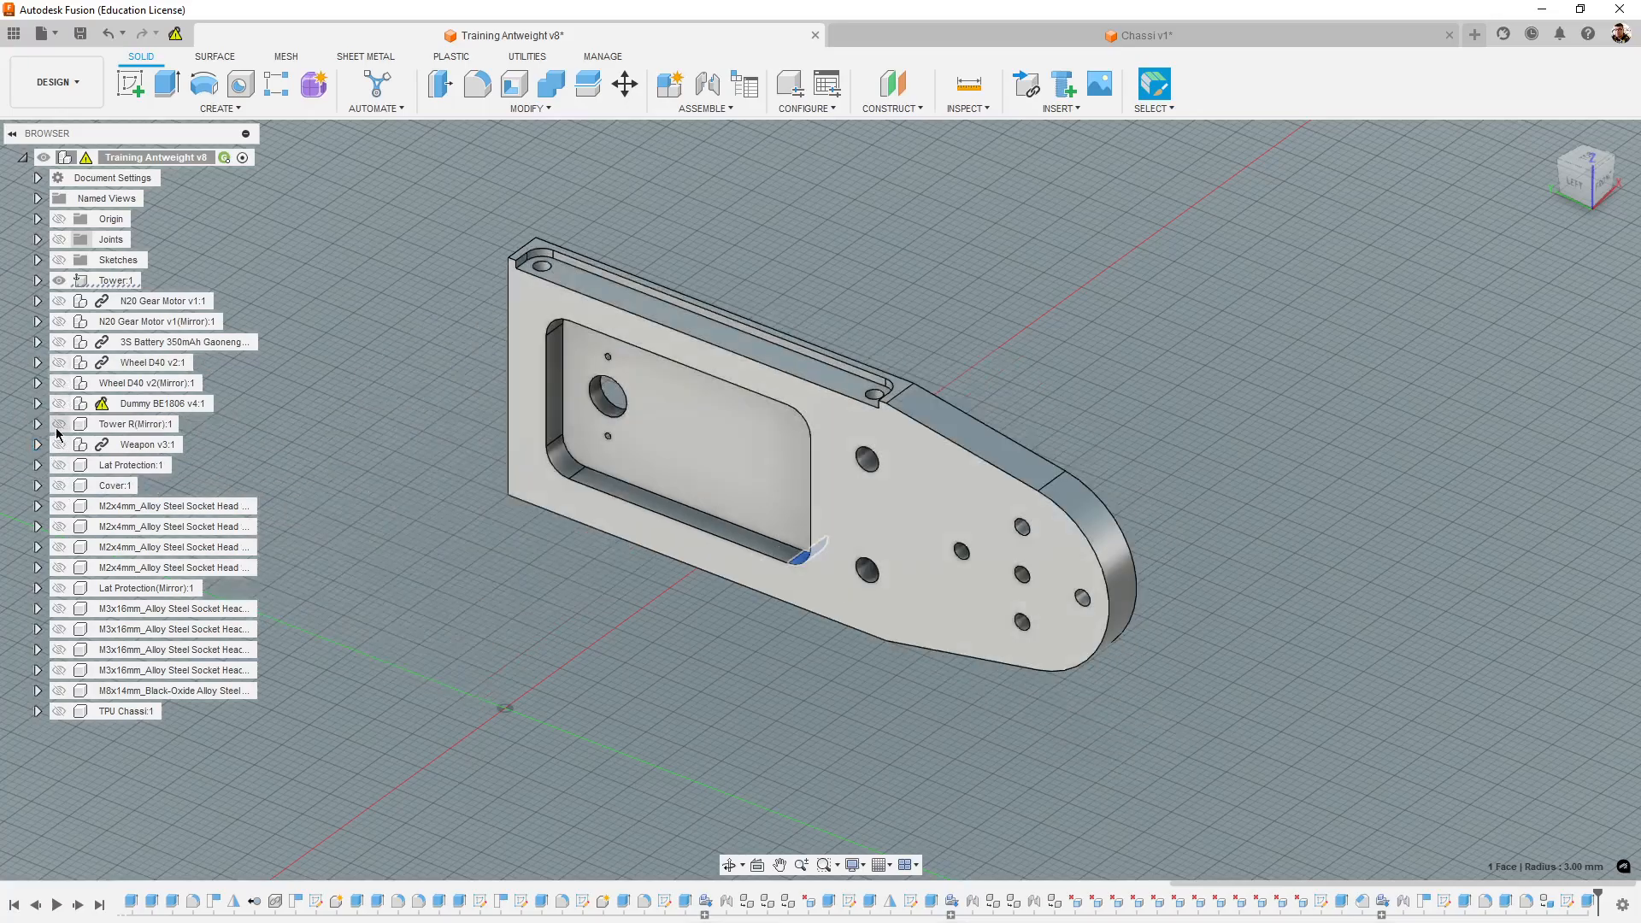
pyautogui.click(59, 425)
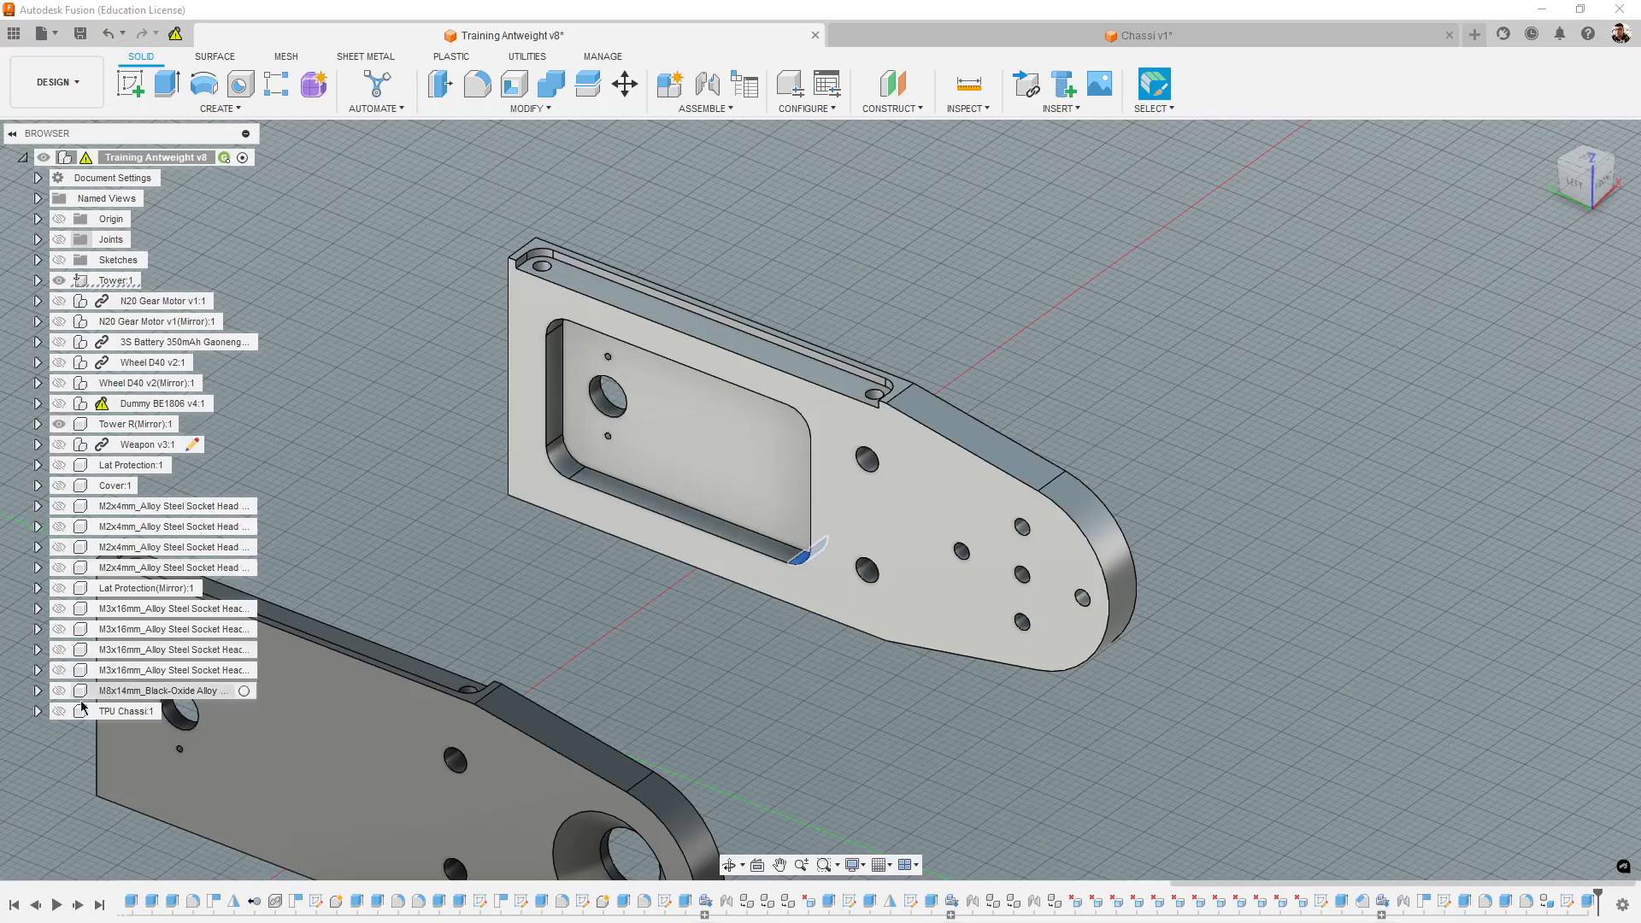
pyautogui.click(59, 711)
pyautogui.keyDown('shift'); pyautogui.moveTo(929, 746); pyautogui.dragTo(1470, 744, button='middle'); pyautogui.keyUp('shift')
# - Switch back to Chassi v1 and examine the chassis with both towers from several sides
pyautogui.click(1179, 34)
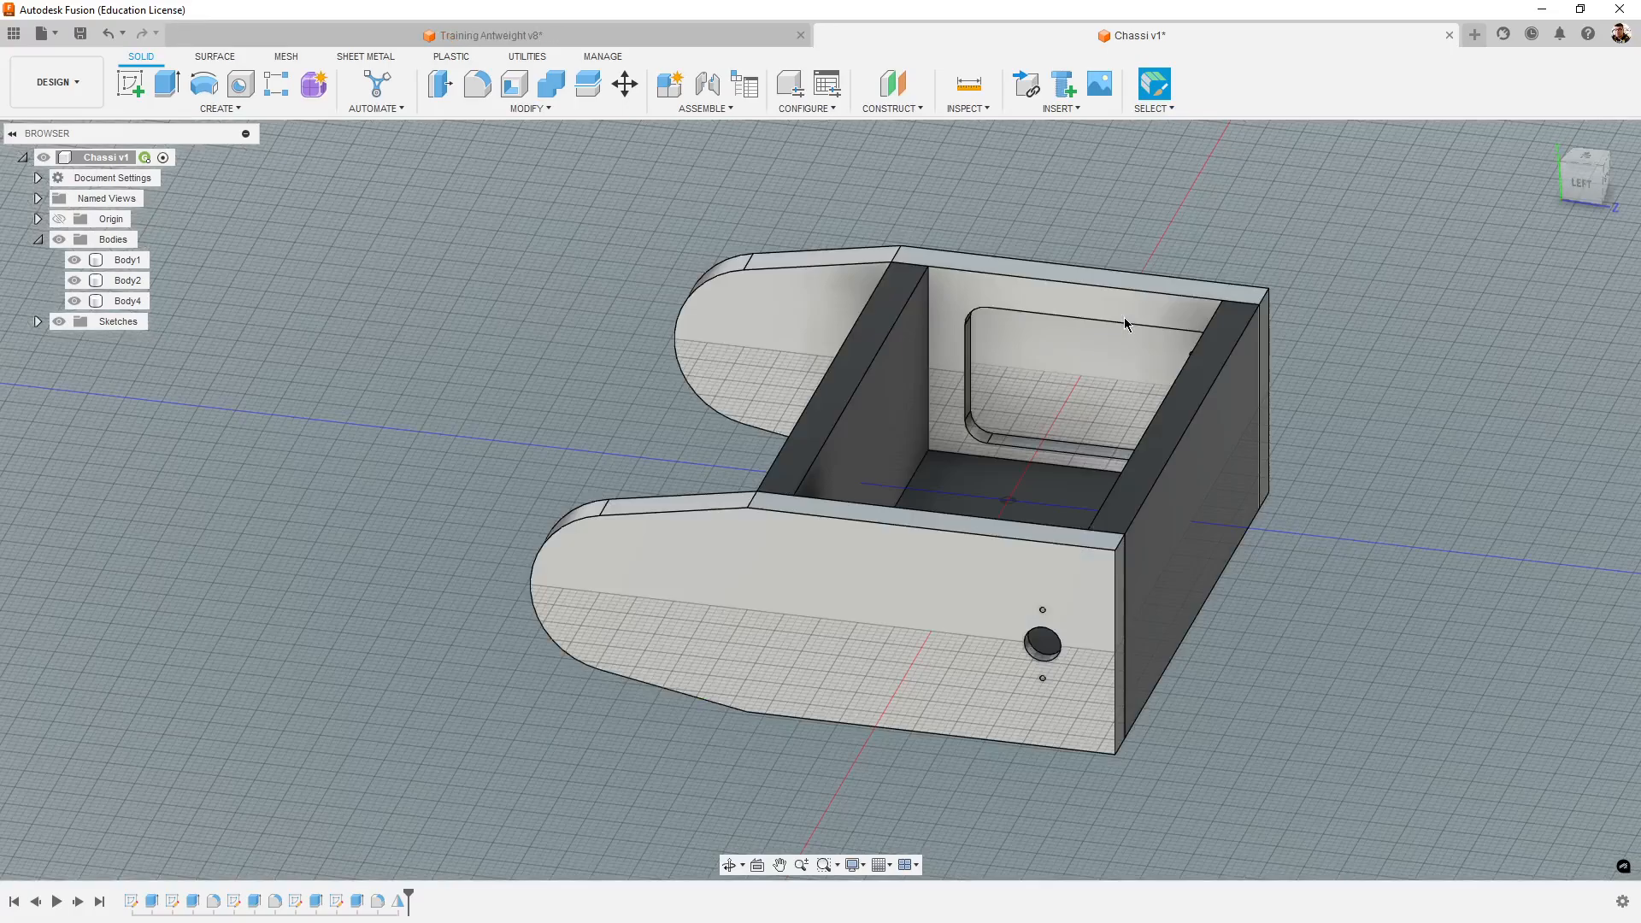
pyautogui.keyDown('shift'); pyautogui.moveTo(1017, 590); pyautogui.dragTo(1114, 653, button='middle'); pyautogui.keyUp('shift')
pyautogui.scroll(3, 1114, 653)
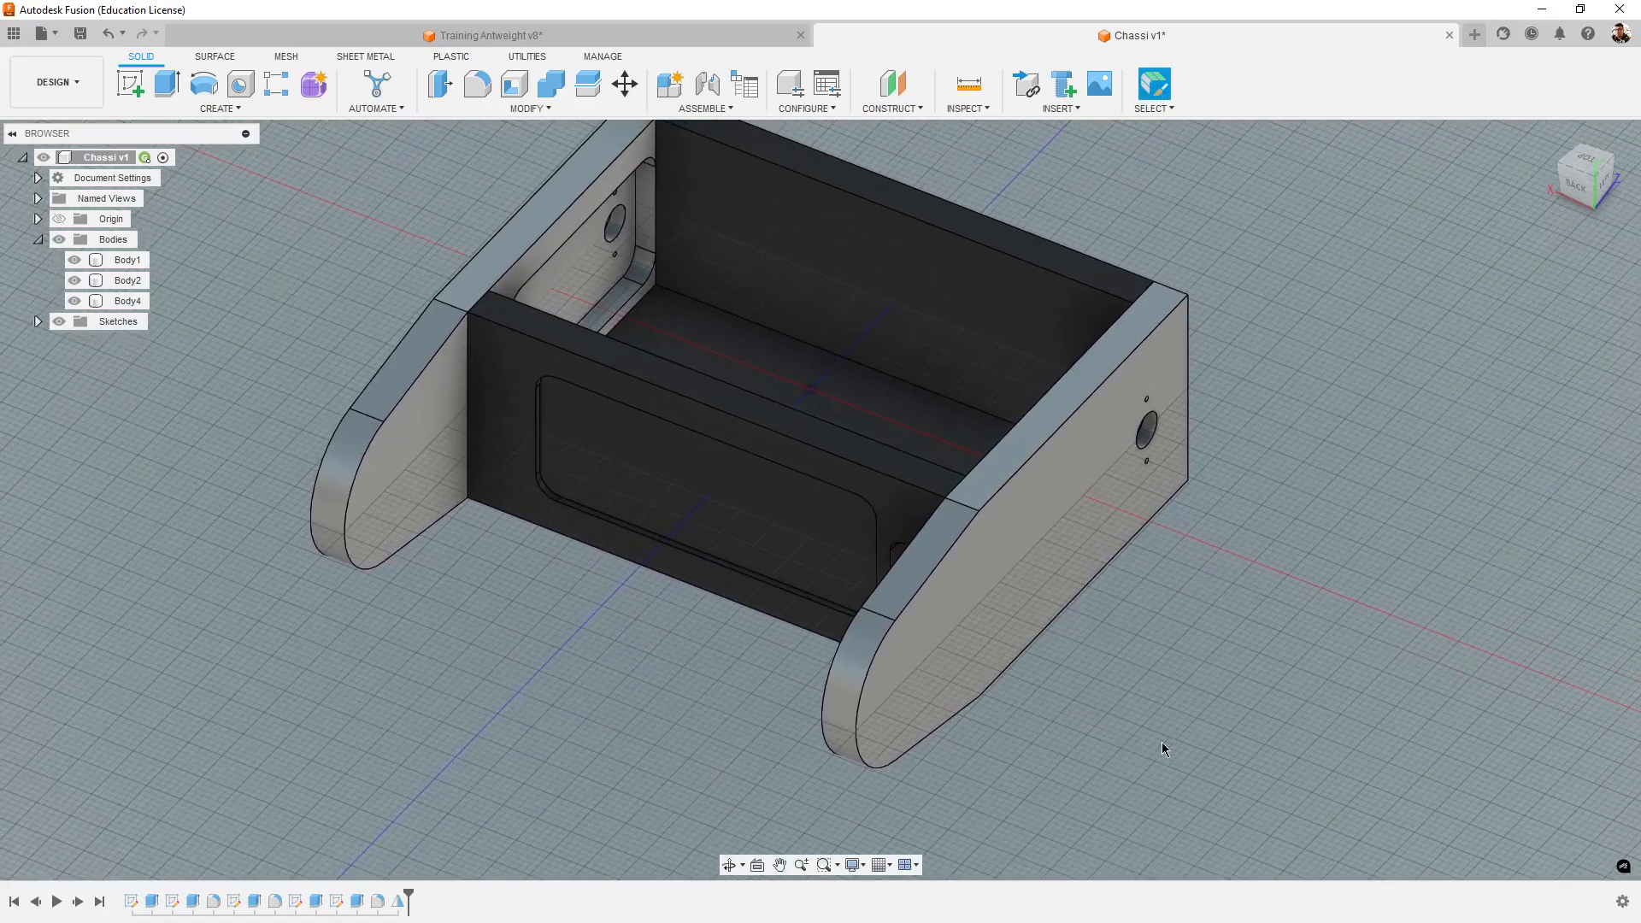
pyautogui.keyDown('shift'); pyautogui.moveTo(1246, 743); pyautogui.dragTo(1205, 630, button='middle'); pyautogui.keyUp('shift')
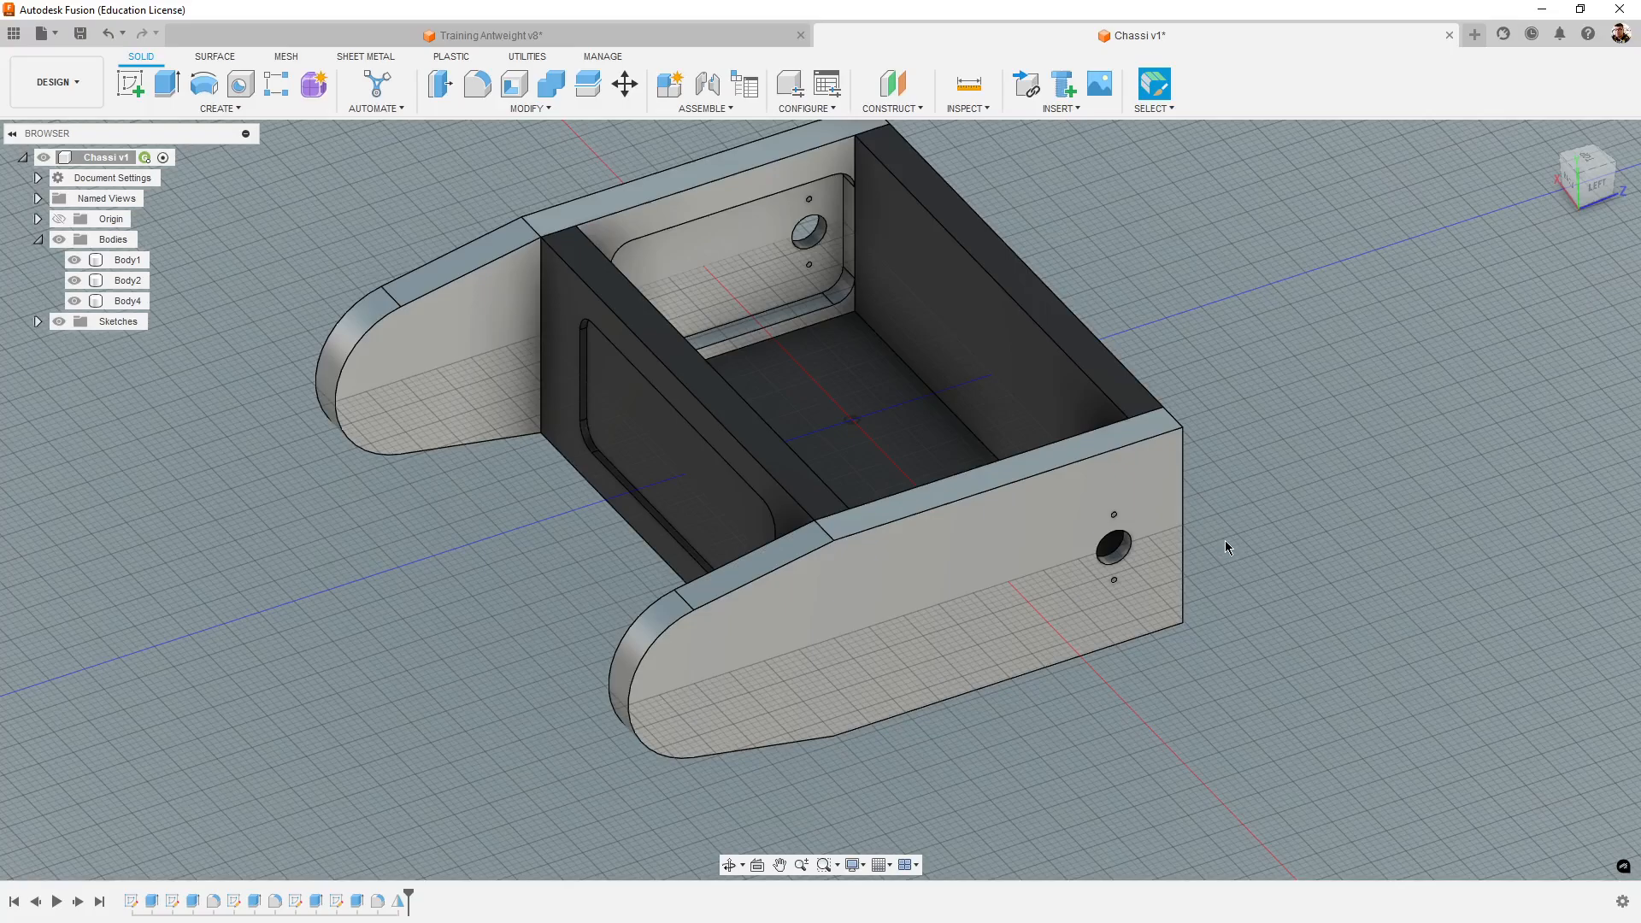
pyautogui.scroll(-3, 1042, 629)
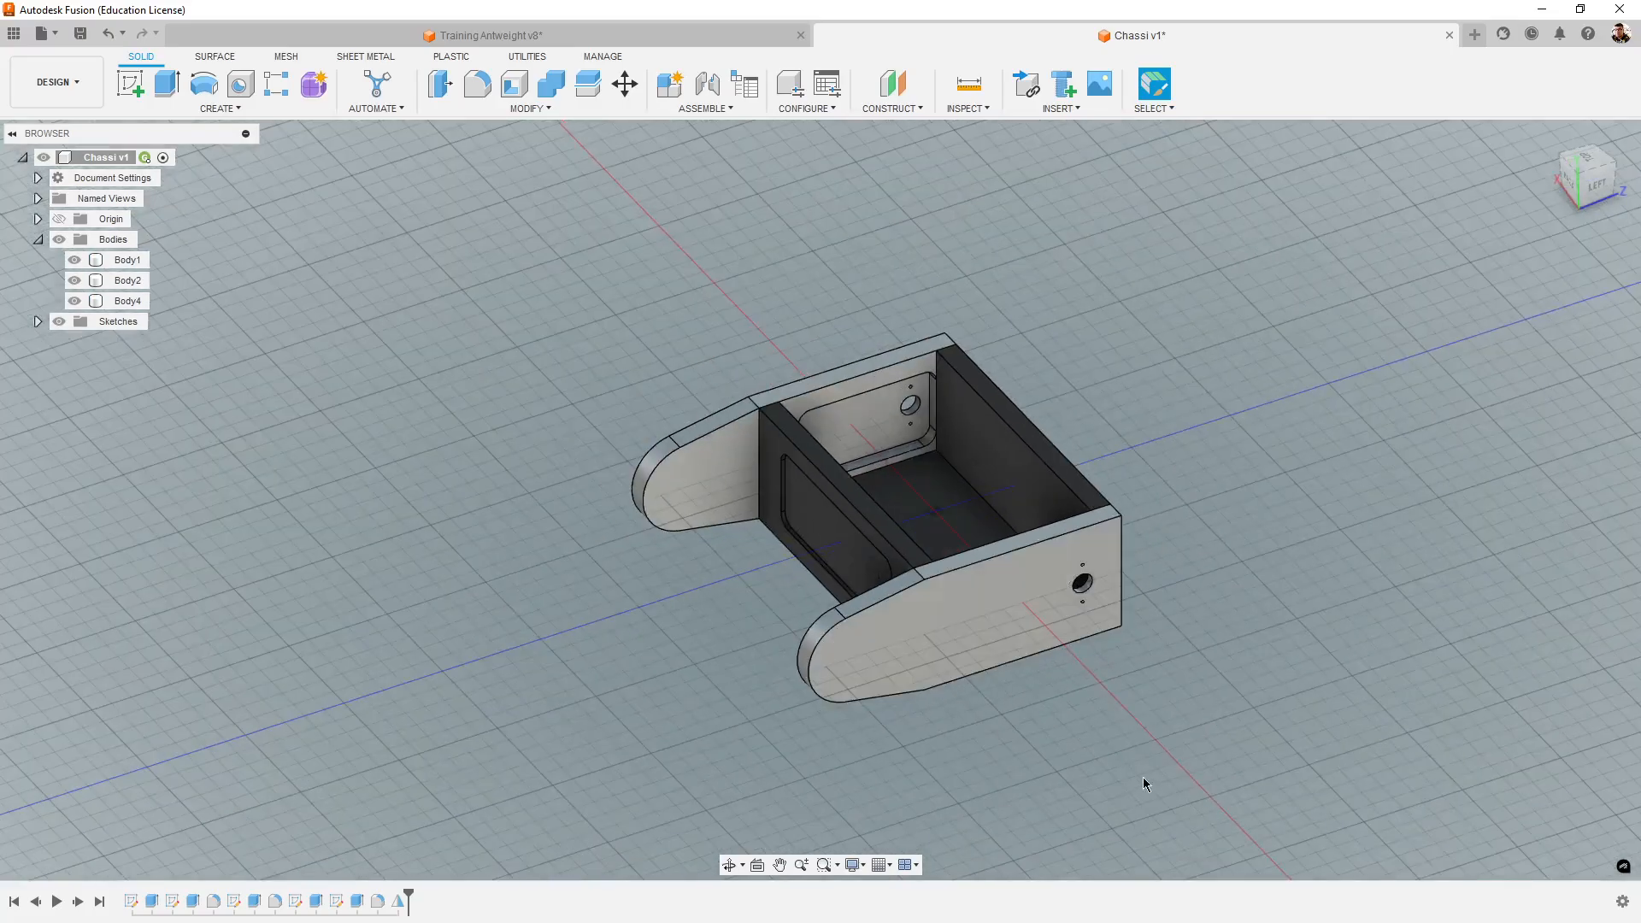
pyautogui.keyDown('shift'); pyautogui.moveTo(1141, 776); pyautogui.dragTo(1169, 775, button='middle'); pyautogui.keyUp('shift')
pyautogui.scroll(3, 1034, 678)
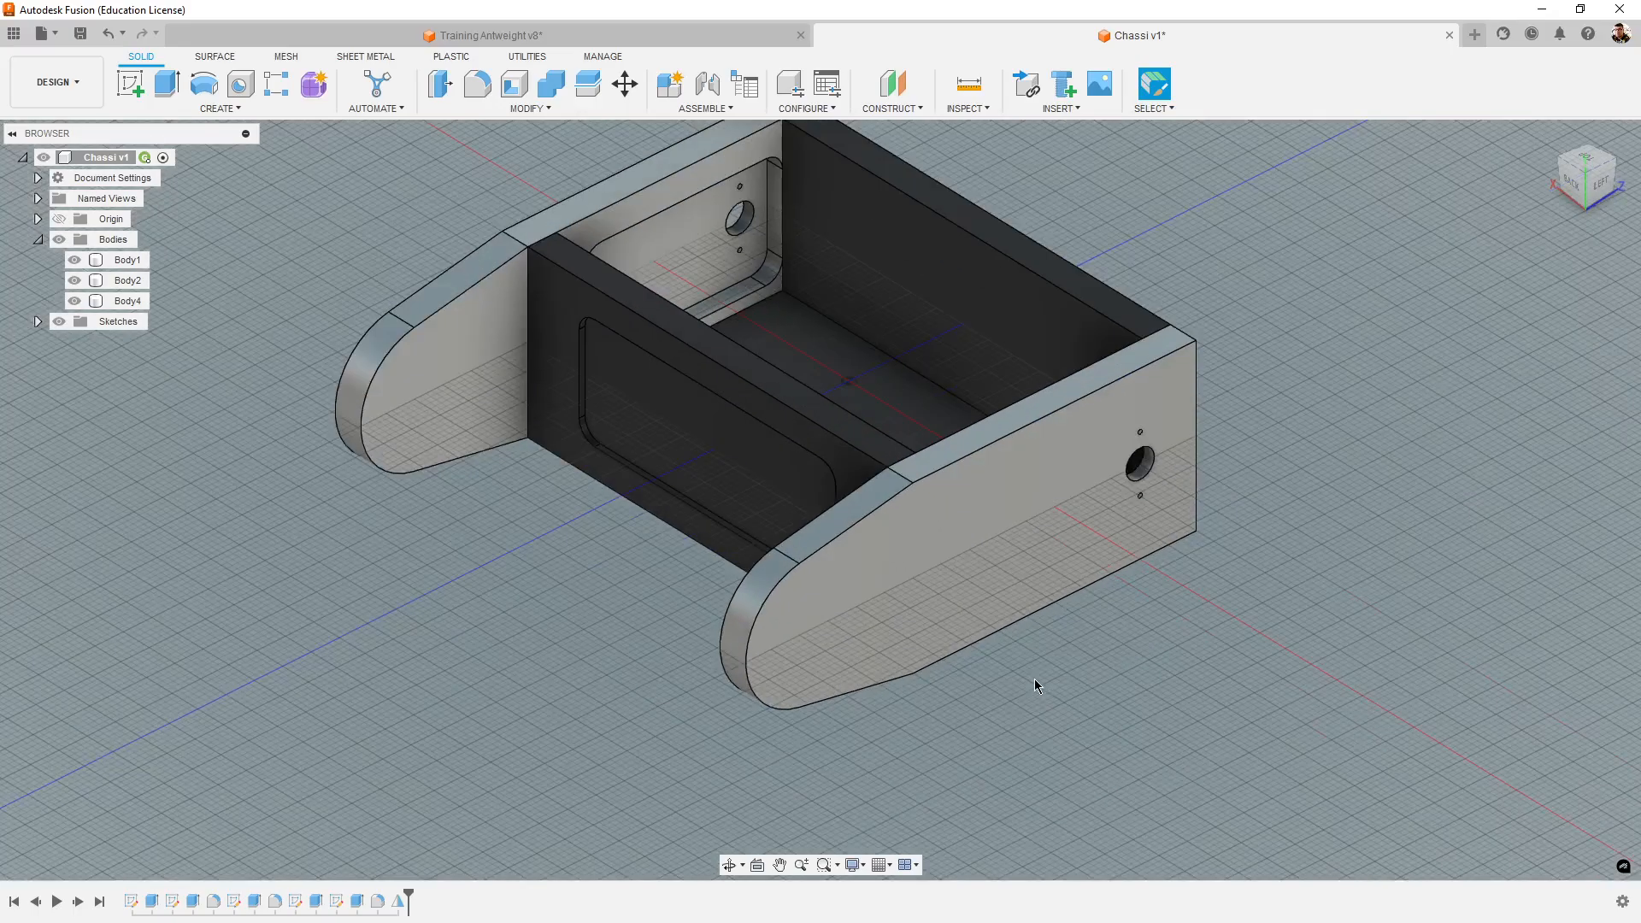
pyautogui.moveTo(1034, 678); pyautogui.dragTo(940, 772, button='middle')
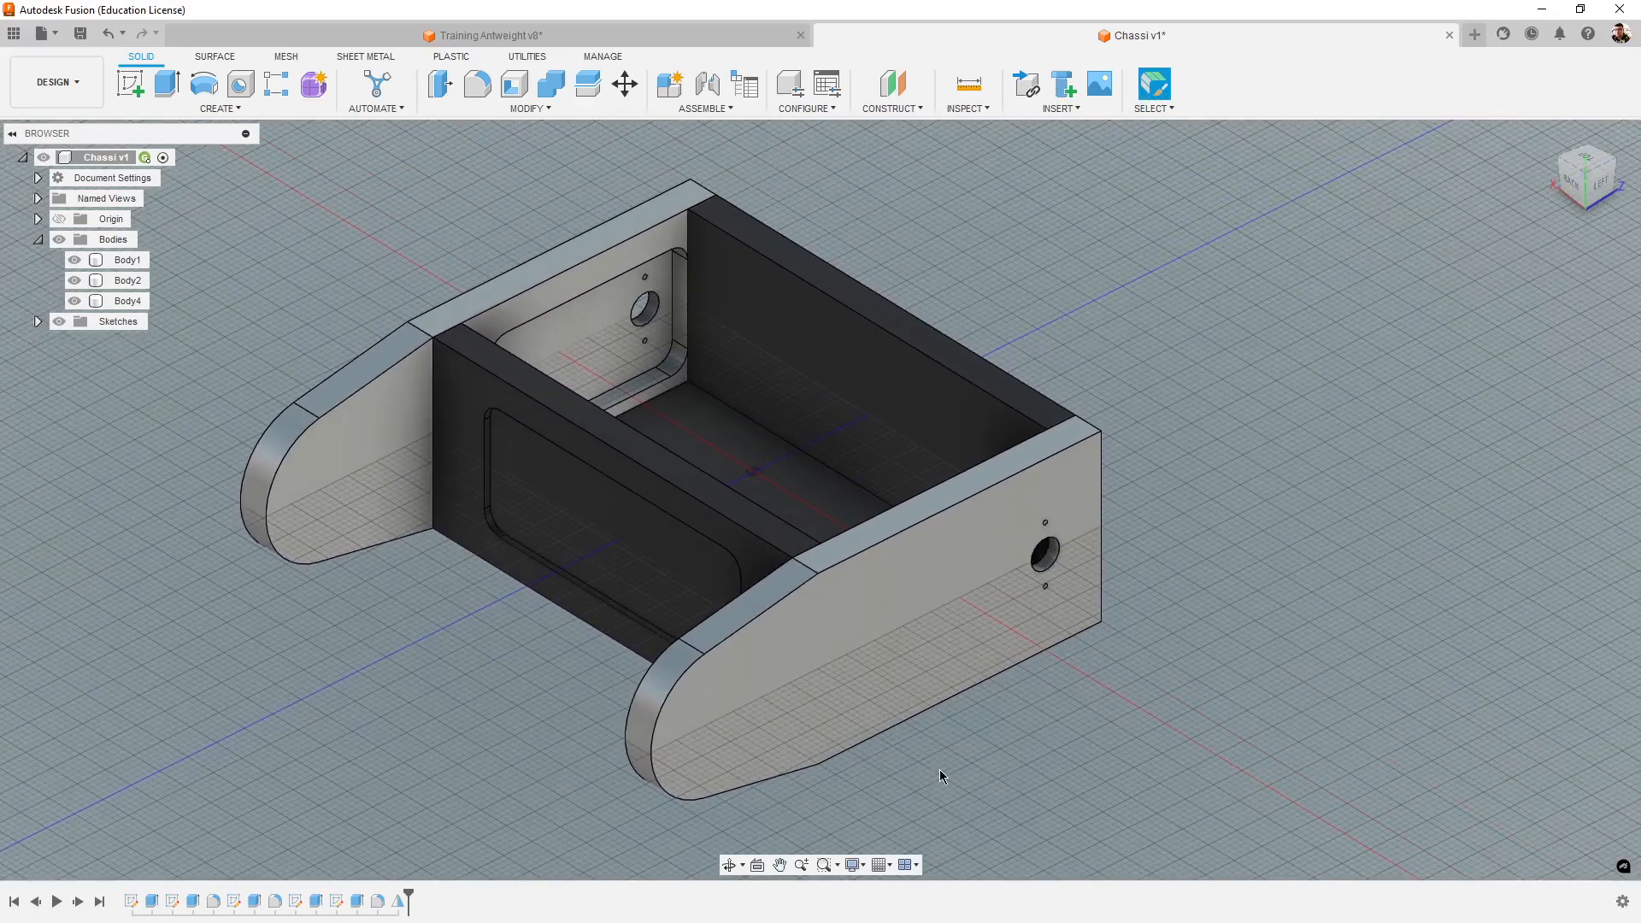
pyautogui.keyDown('shift'); pyautogui.moveTo(780, 787); pyautogui.dragTo(1081, 730, button='middle'); pyautogui.keyUp('shift')
pyautogui.scroll(-4, 1033, 756)
pyautogui.scroll(3, 1081, 730)
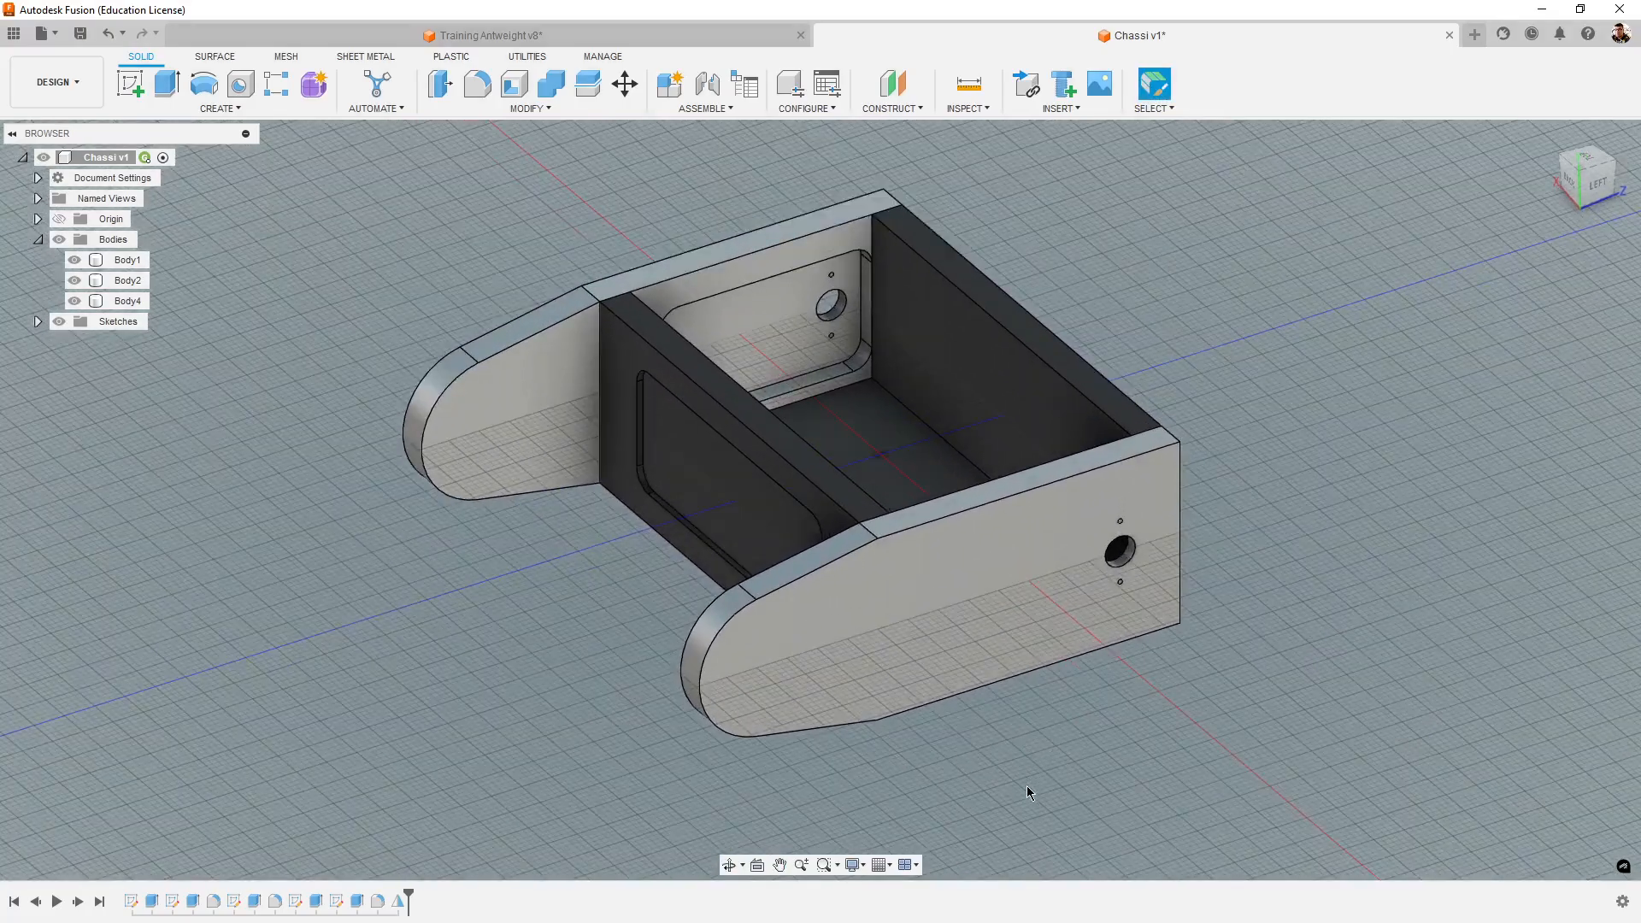
pyautogui.moveTo(1027, 786); pyautogui.dragTo(1055, 796, button='middle')
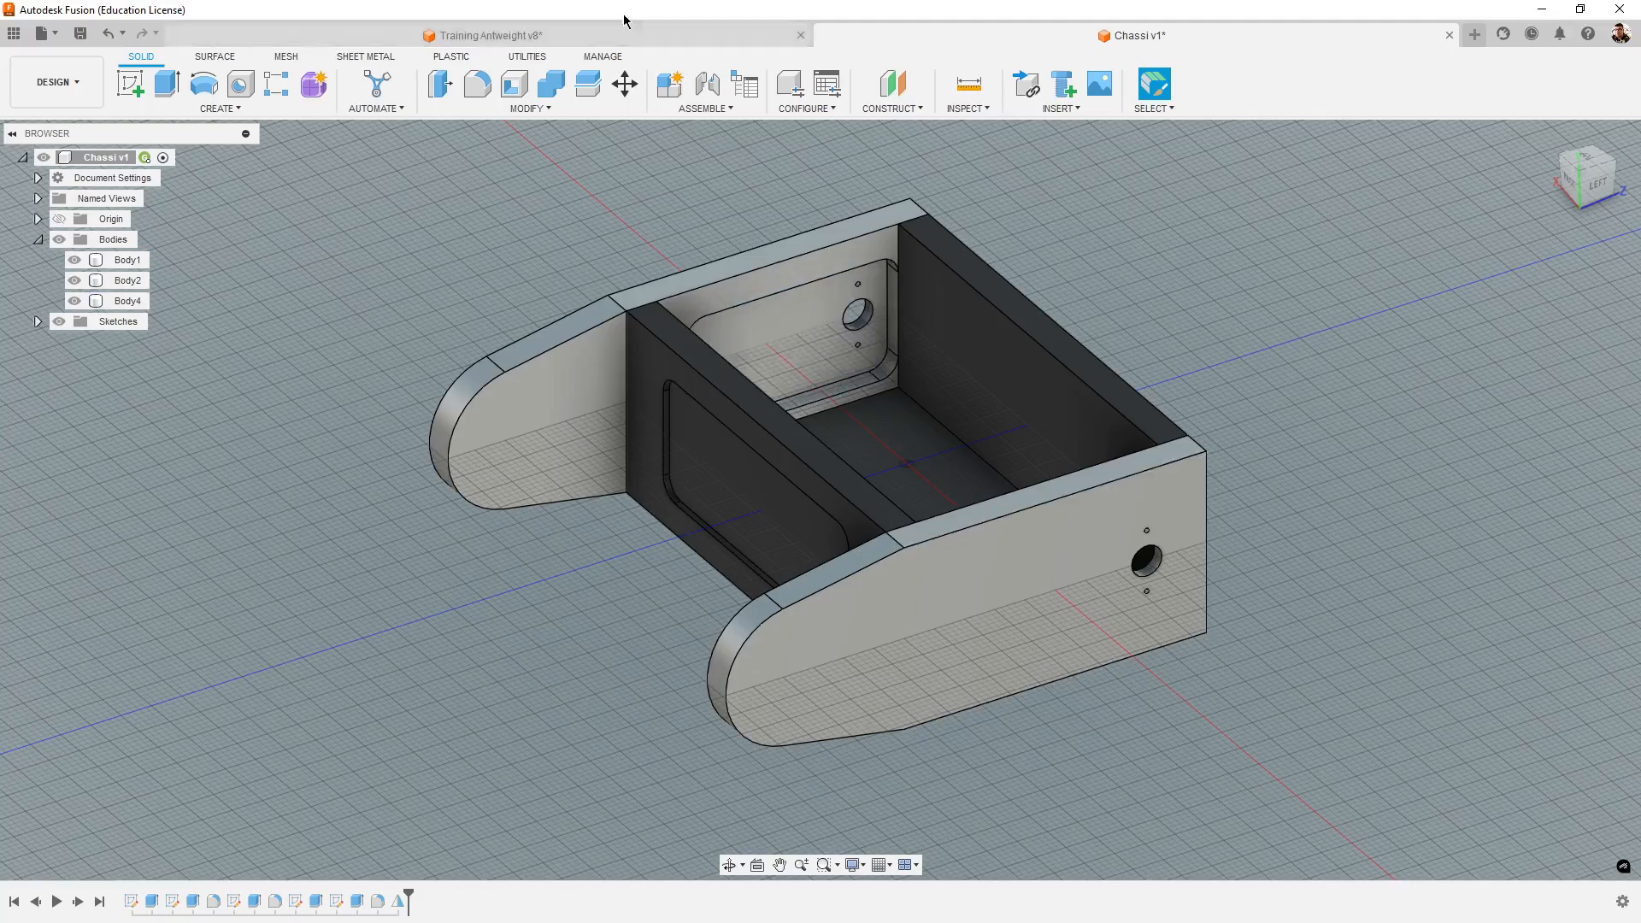
# - Compare the chassis and tower assembly in Training Antweight v8 with the one in Chassi v1
pyautogui.click(731, 36)
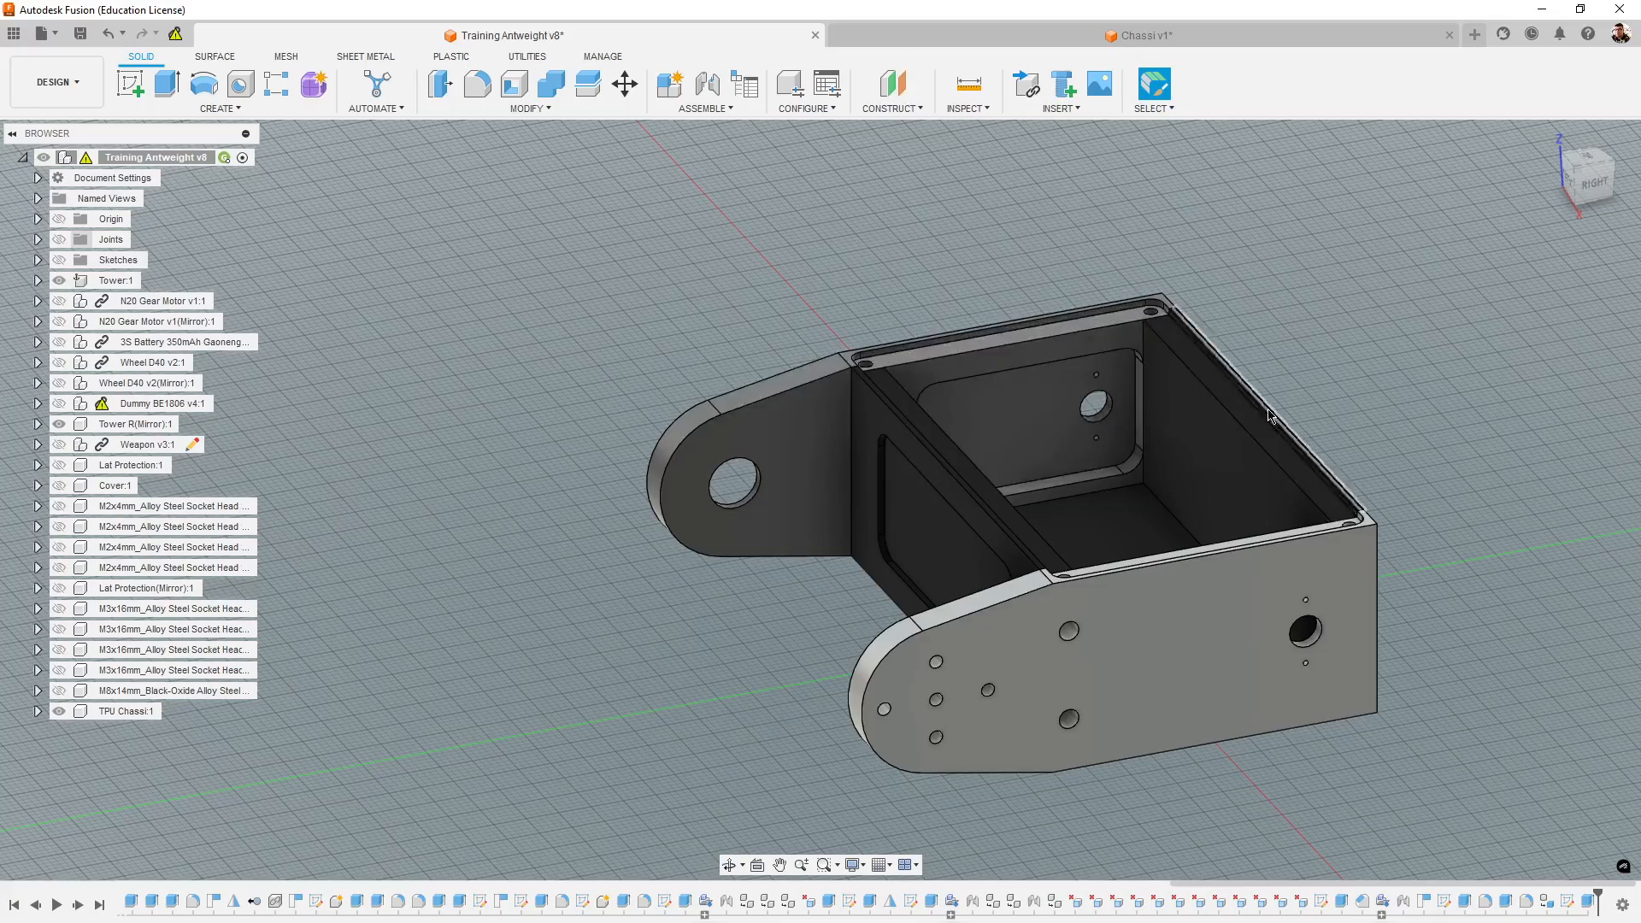
pyautogui.keyDown('shift'); pyautogui.moveTo(1362, 834); pyautogui.dragTo(1322, 659, button='middle'); pyautogui.keyUp('shift')
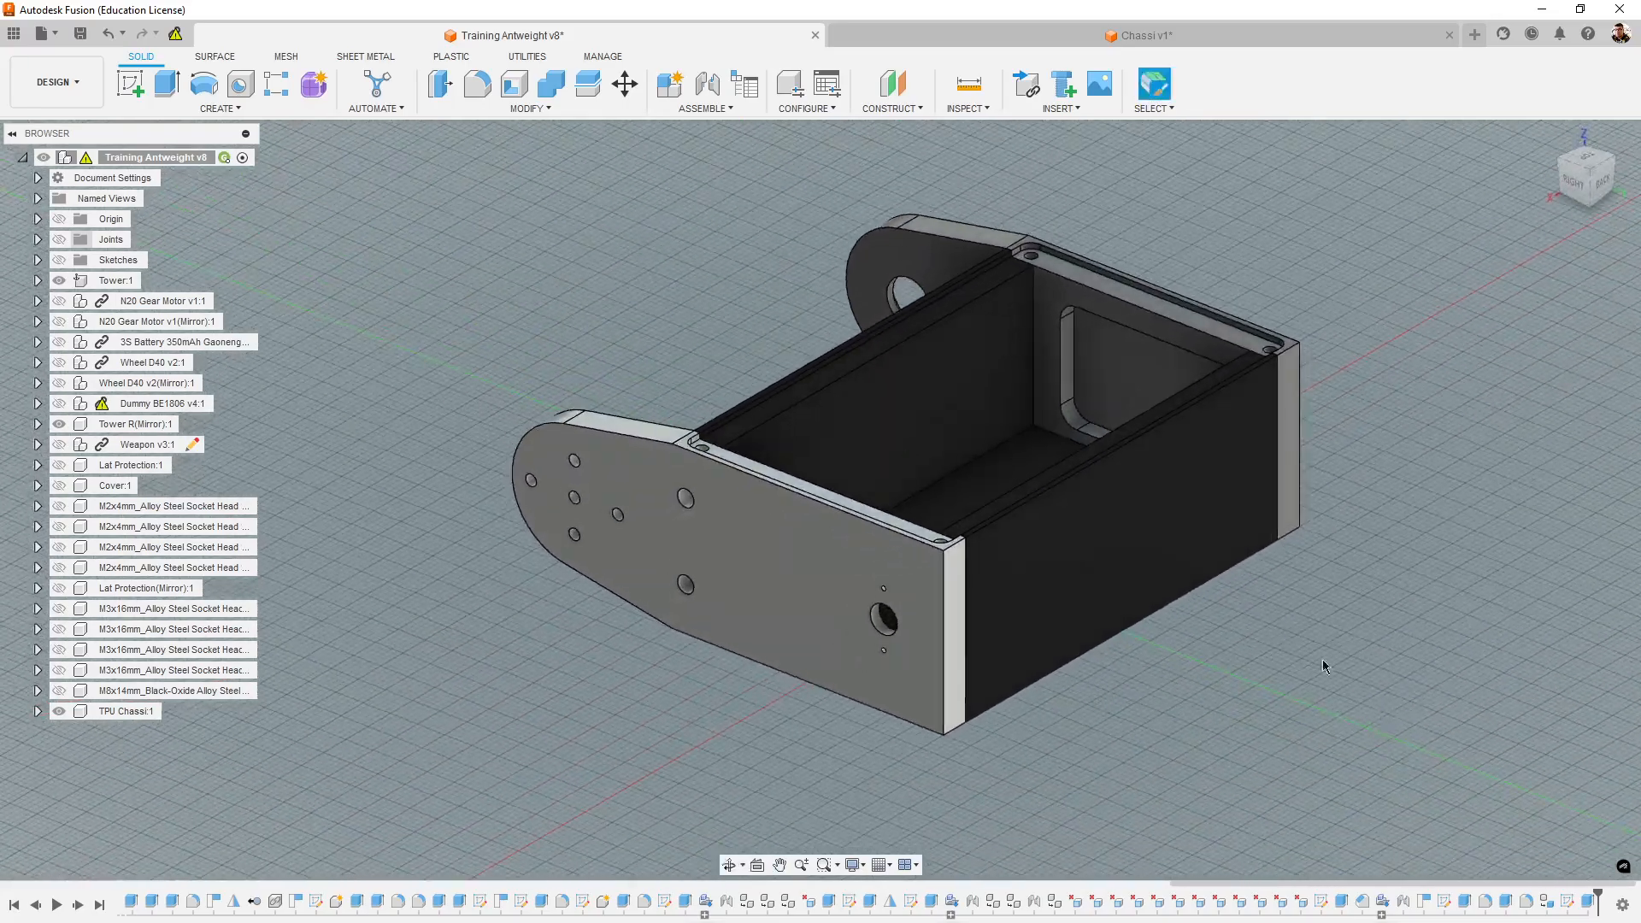
pyautogui.click(1140, 38)
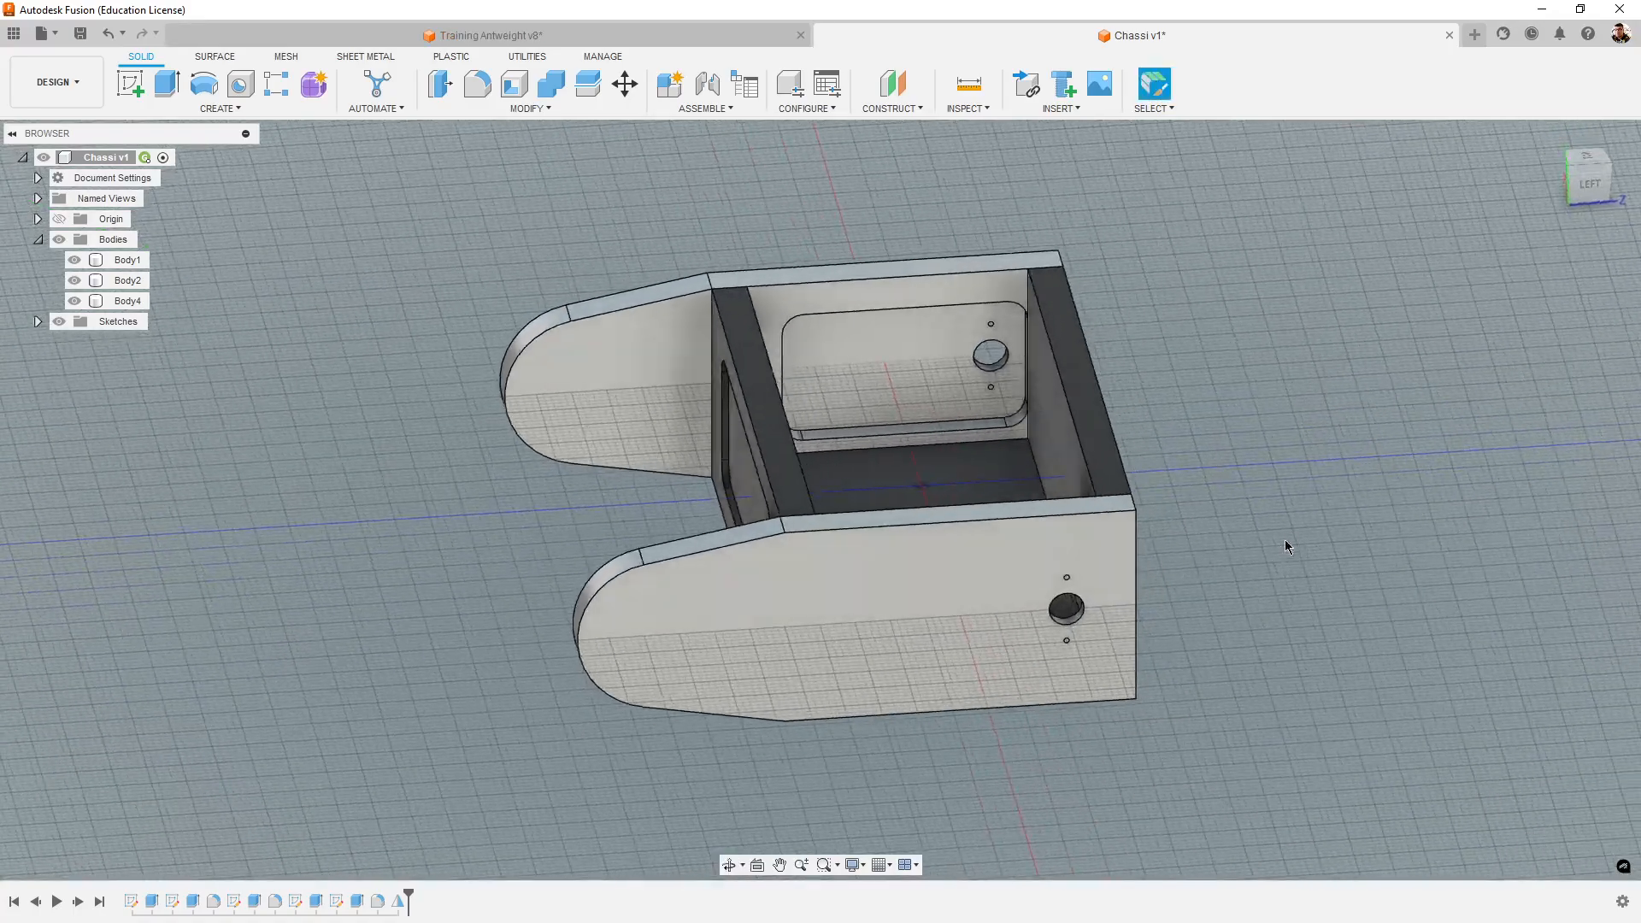
pyautogui.keyDown('shift'); pyautogui.moveTo(977, 823); pyautogui.dragTo(1007, 820, button='middle'); pyautogui.keyUp('shift')
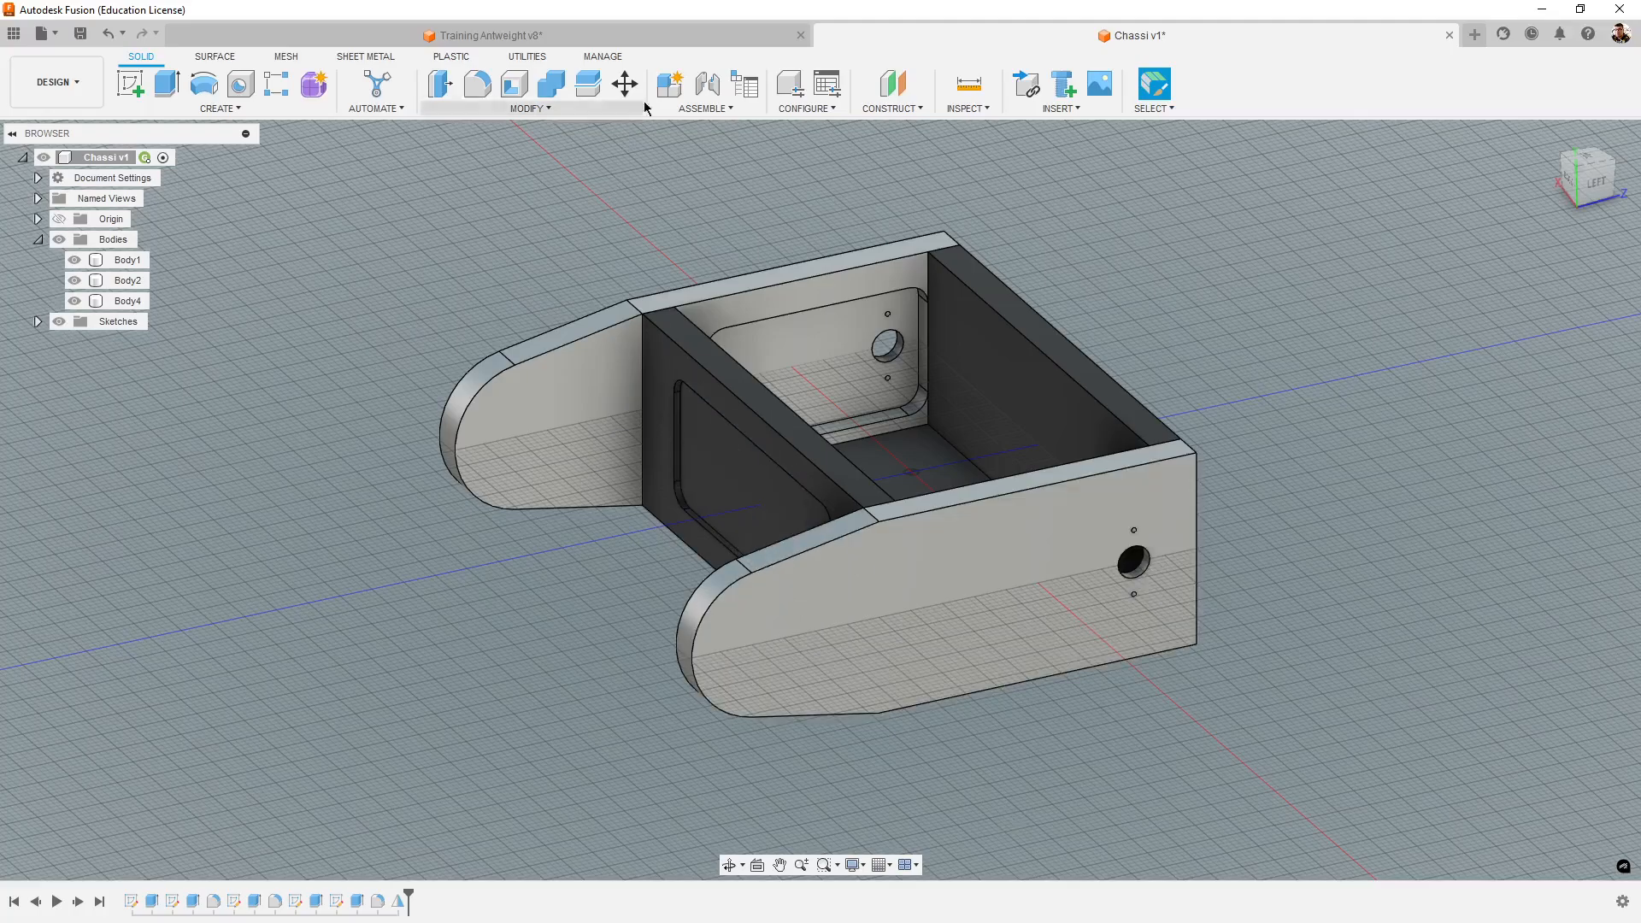
pyautogui.click(649, 35)
pyautogui.click(1030, 39)
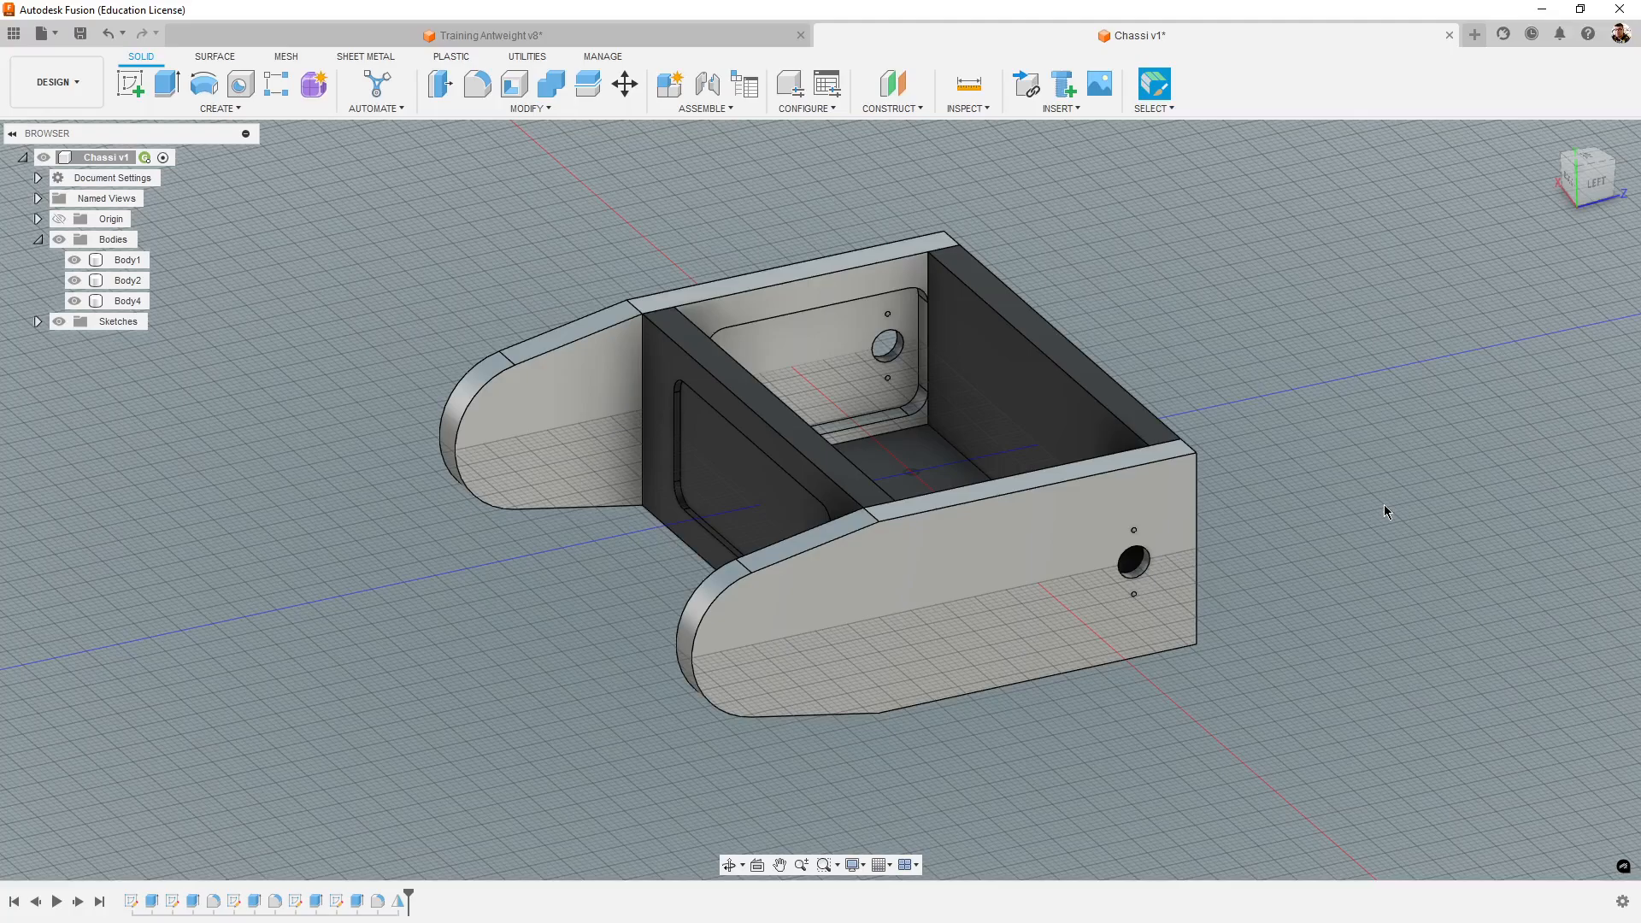
pyautogui.keyDown('shift'); pyautogui.moveTo(1354, 523); pyautogui.dragTo(1552, 544, button='middle'); pyautogui.keyUp('shift')
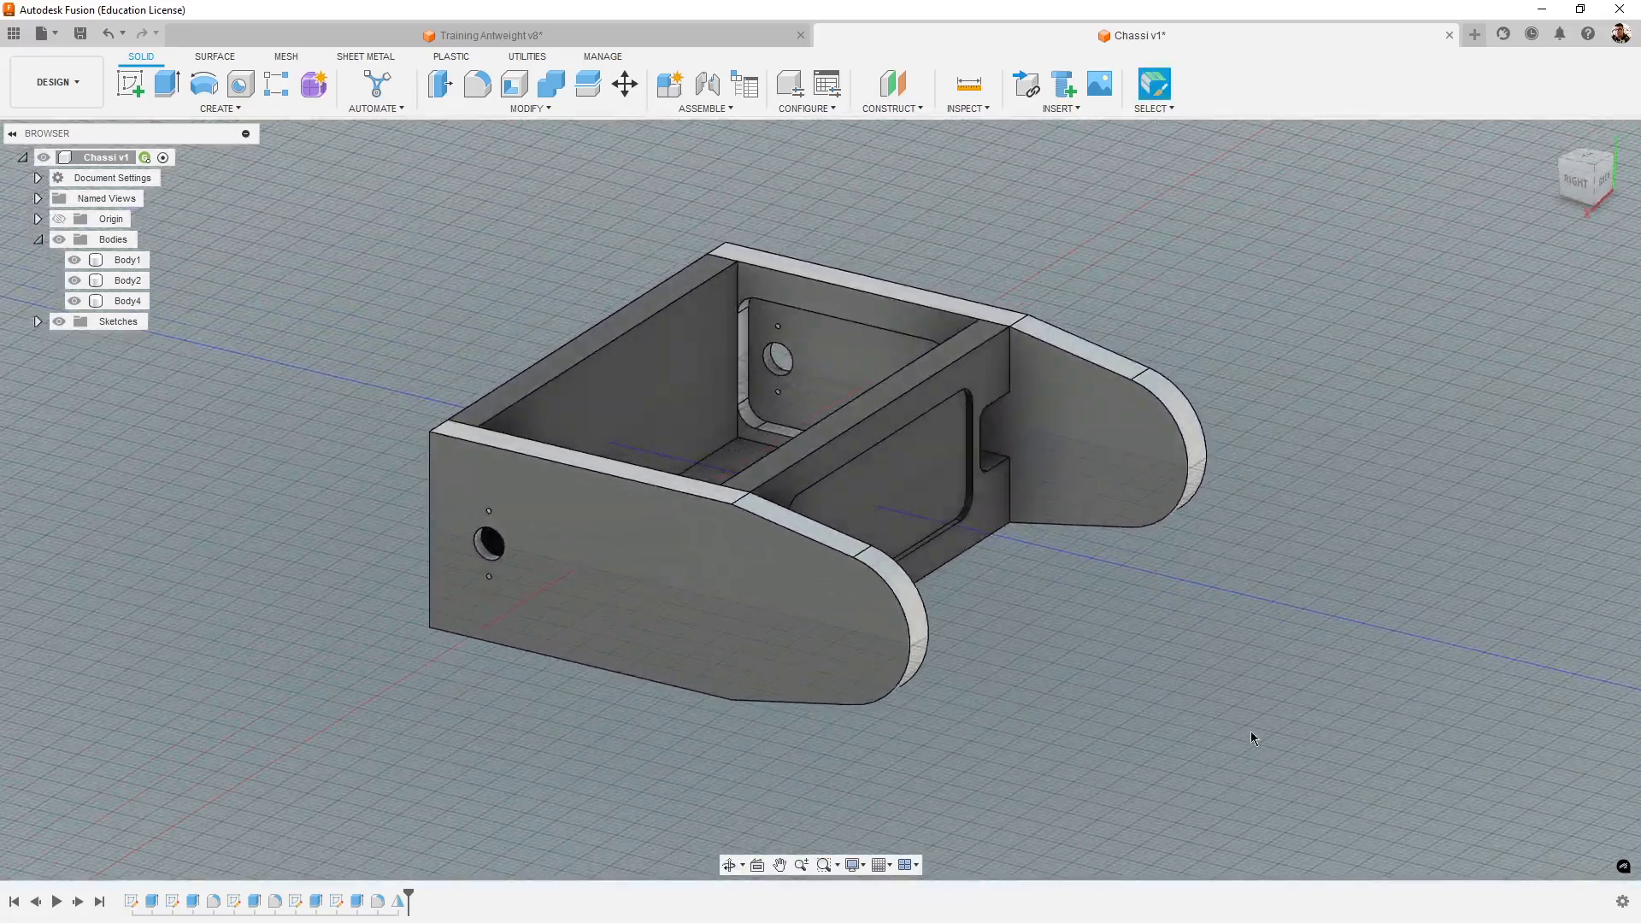
pyautogui.keyDown('shift'); pyautogui.moveTo(1248, 736); pyautogui.dragTo(1207, 746, button='middle'); pyautogui.keyUp('shift')
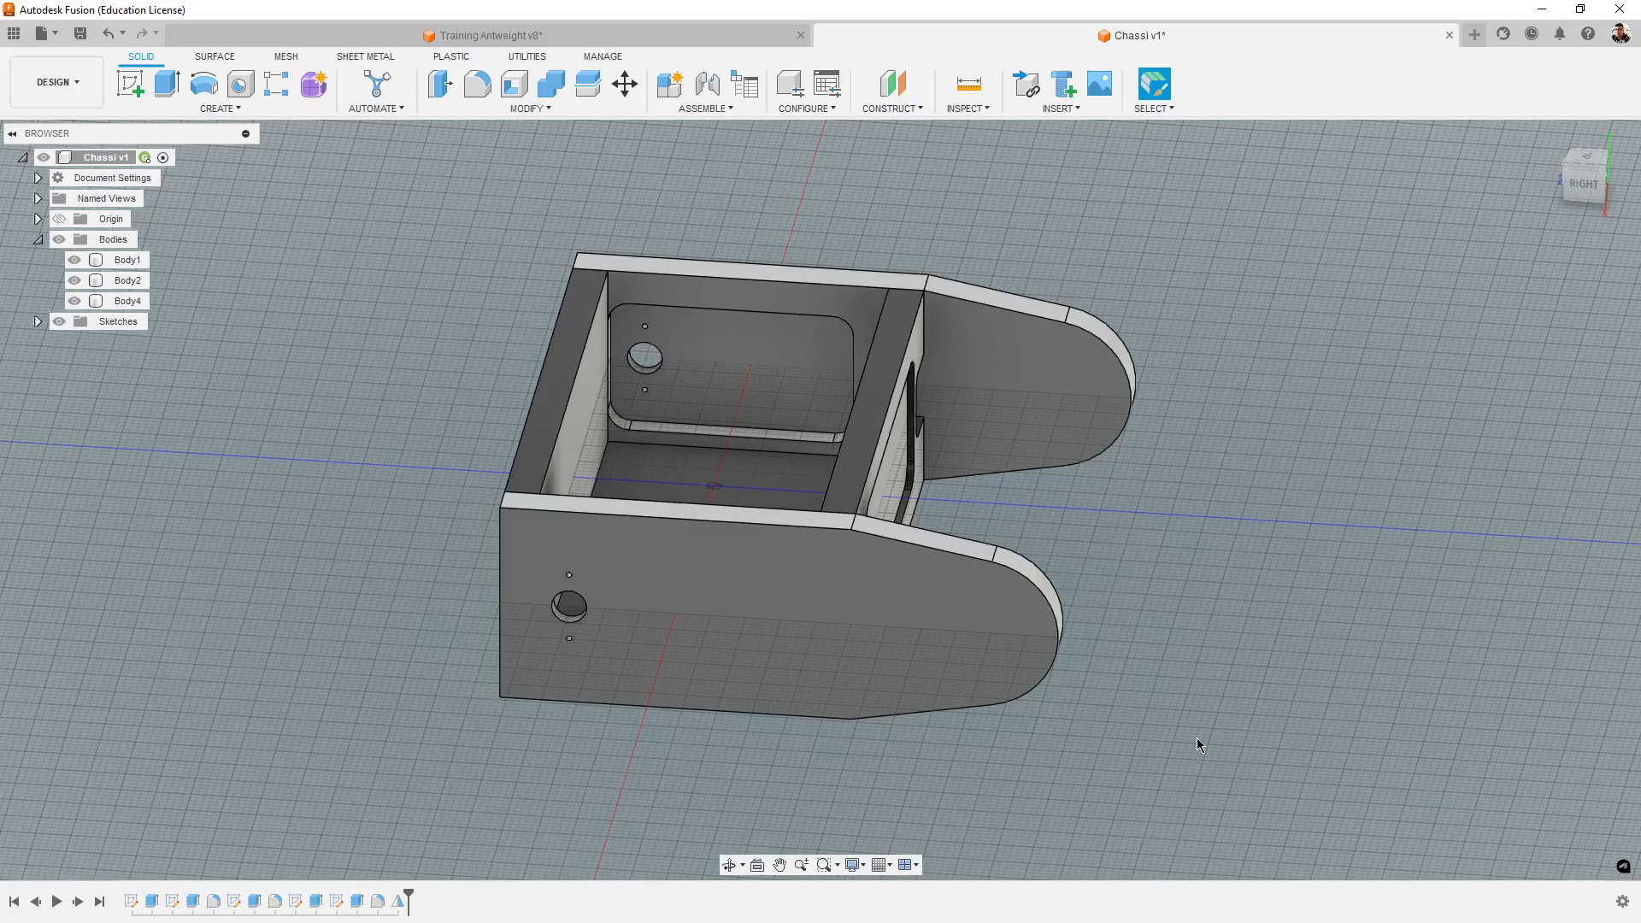
pyautogui.moveTo(1237, 740); pyautogui.dragTo(1008, 729, button='middle')
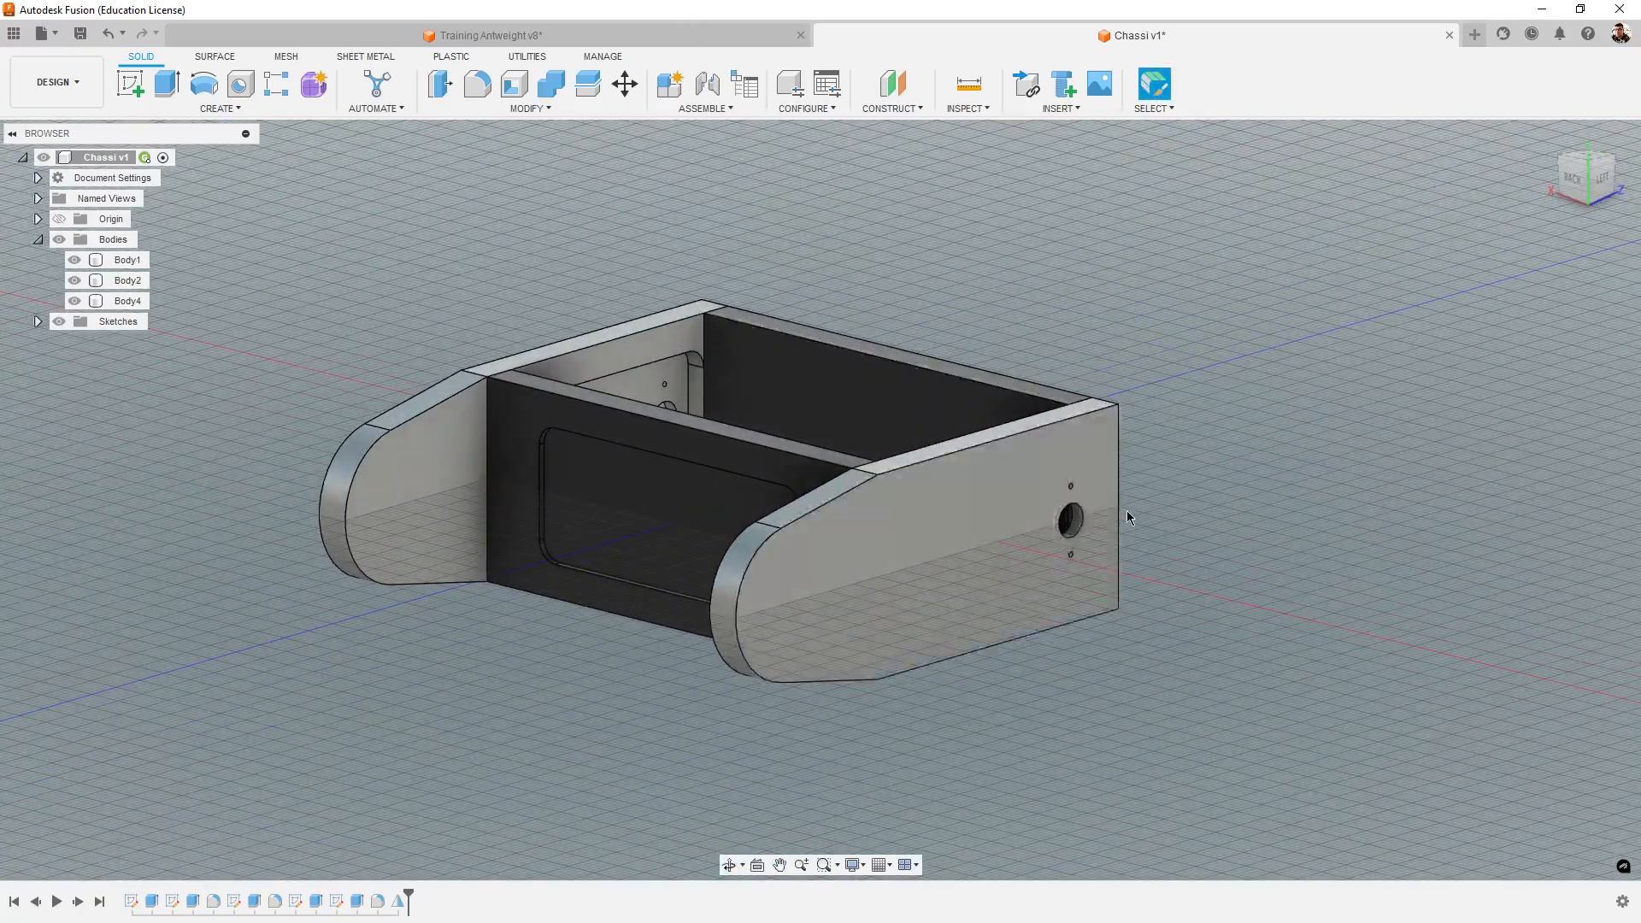
pyautogui.moveTo(1127, 510); pyautogui.dragTo(1162, 519, button='middle')
pyautogui.keyDown('shift'); pyautogui.moveTo(1330, 649); pyautogui.dragTo(1316, 679, button='middle'); pyautogui.keyUp('shift')
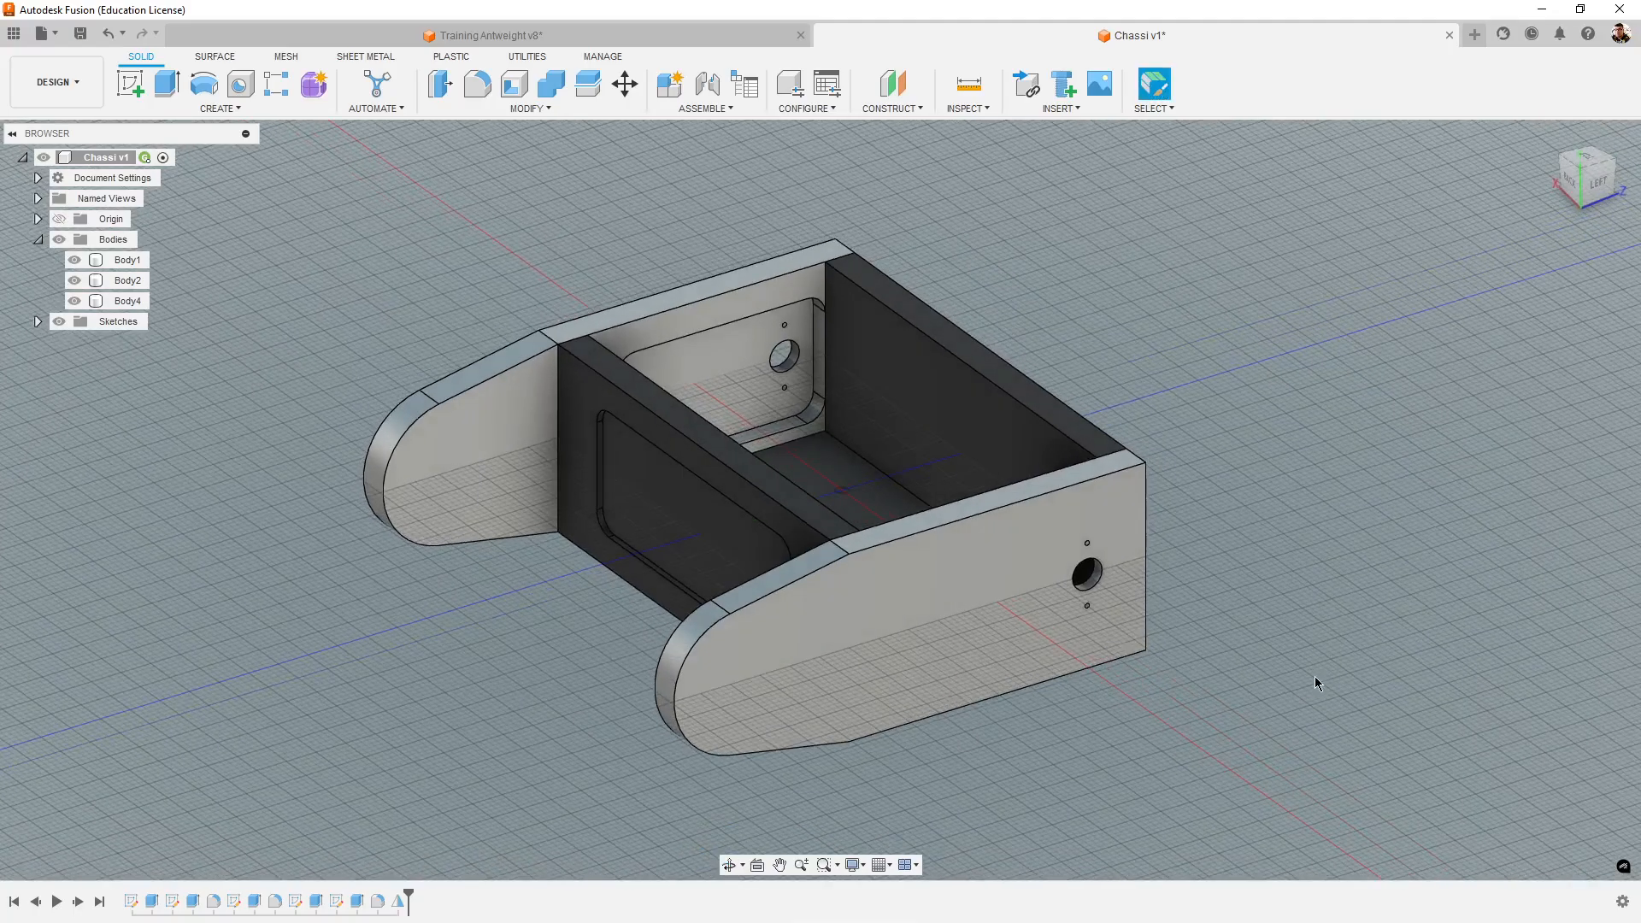